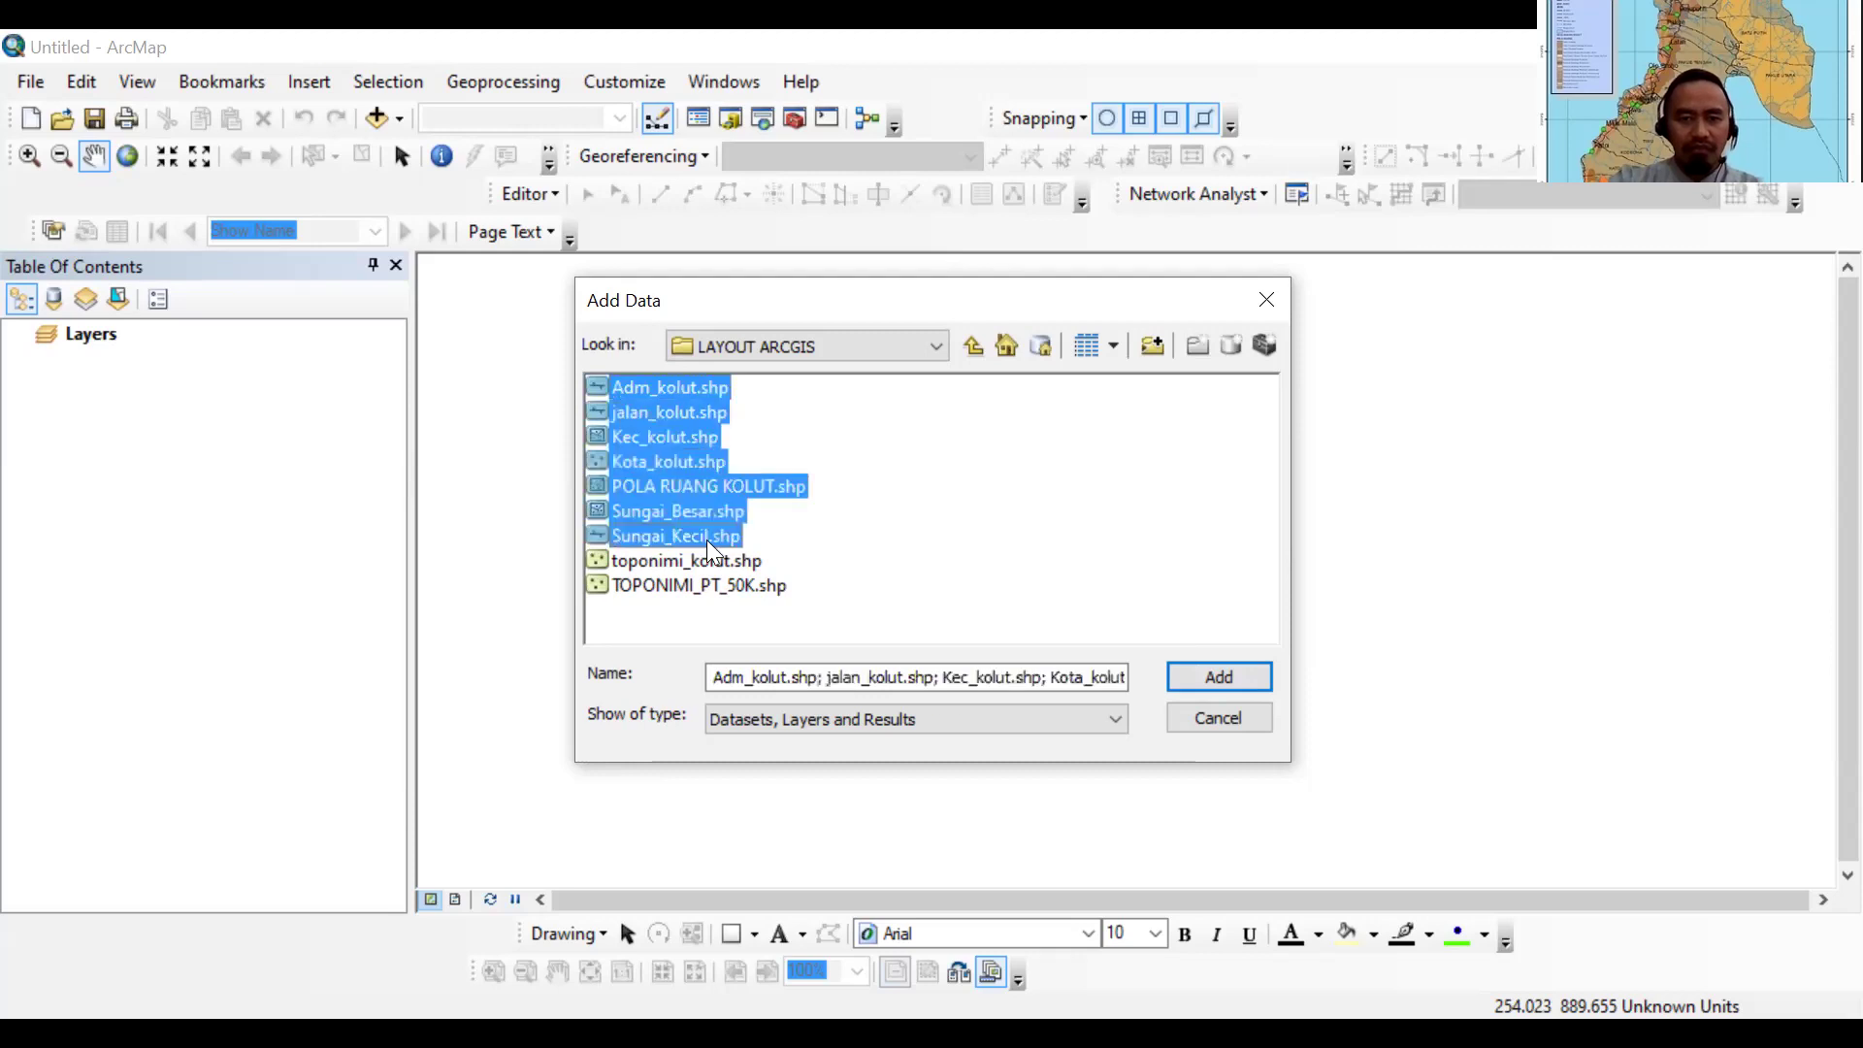
Add the seven shapefiles from Adm_kolut to Sungai_Kecil to the map, and move the Sungai_Besar layer above POLA RUANG KOLUT
left_click(1247, 682)
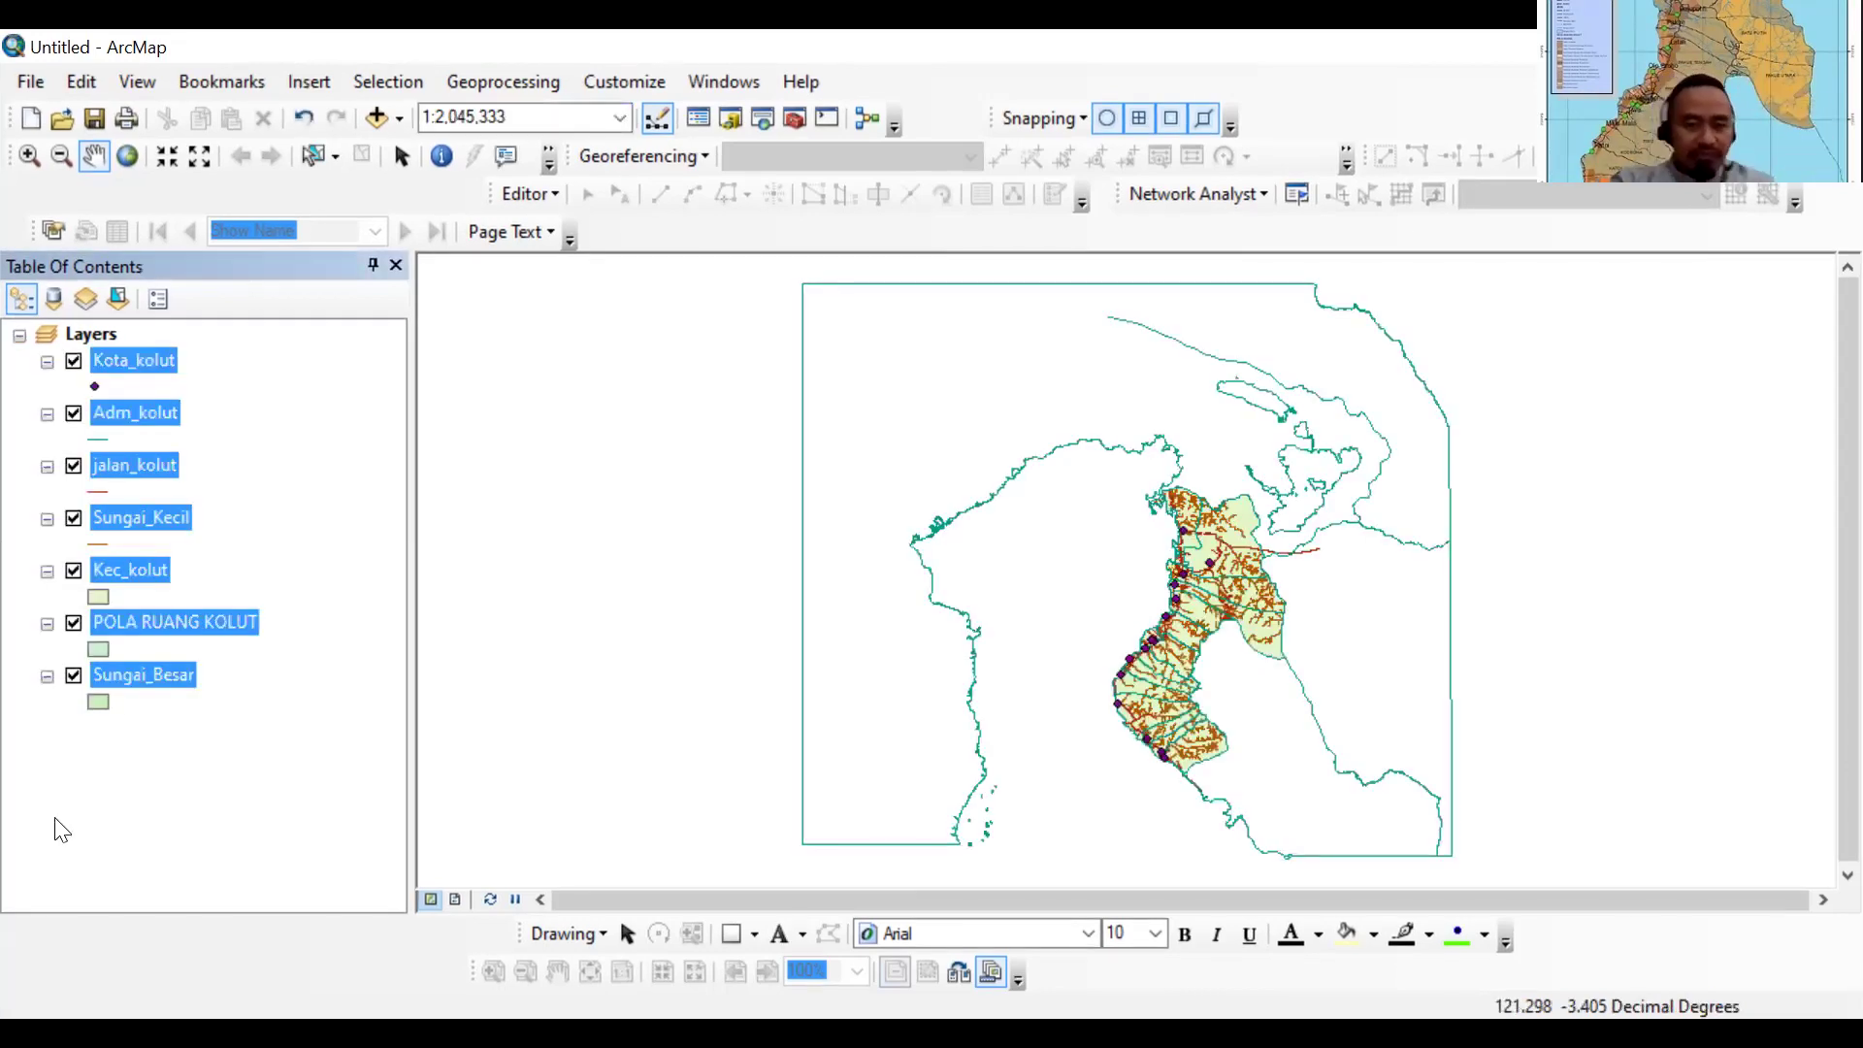
left_click(223, 799)
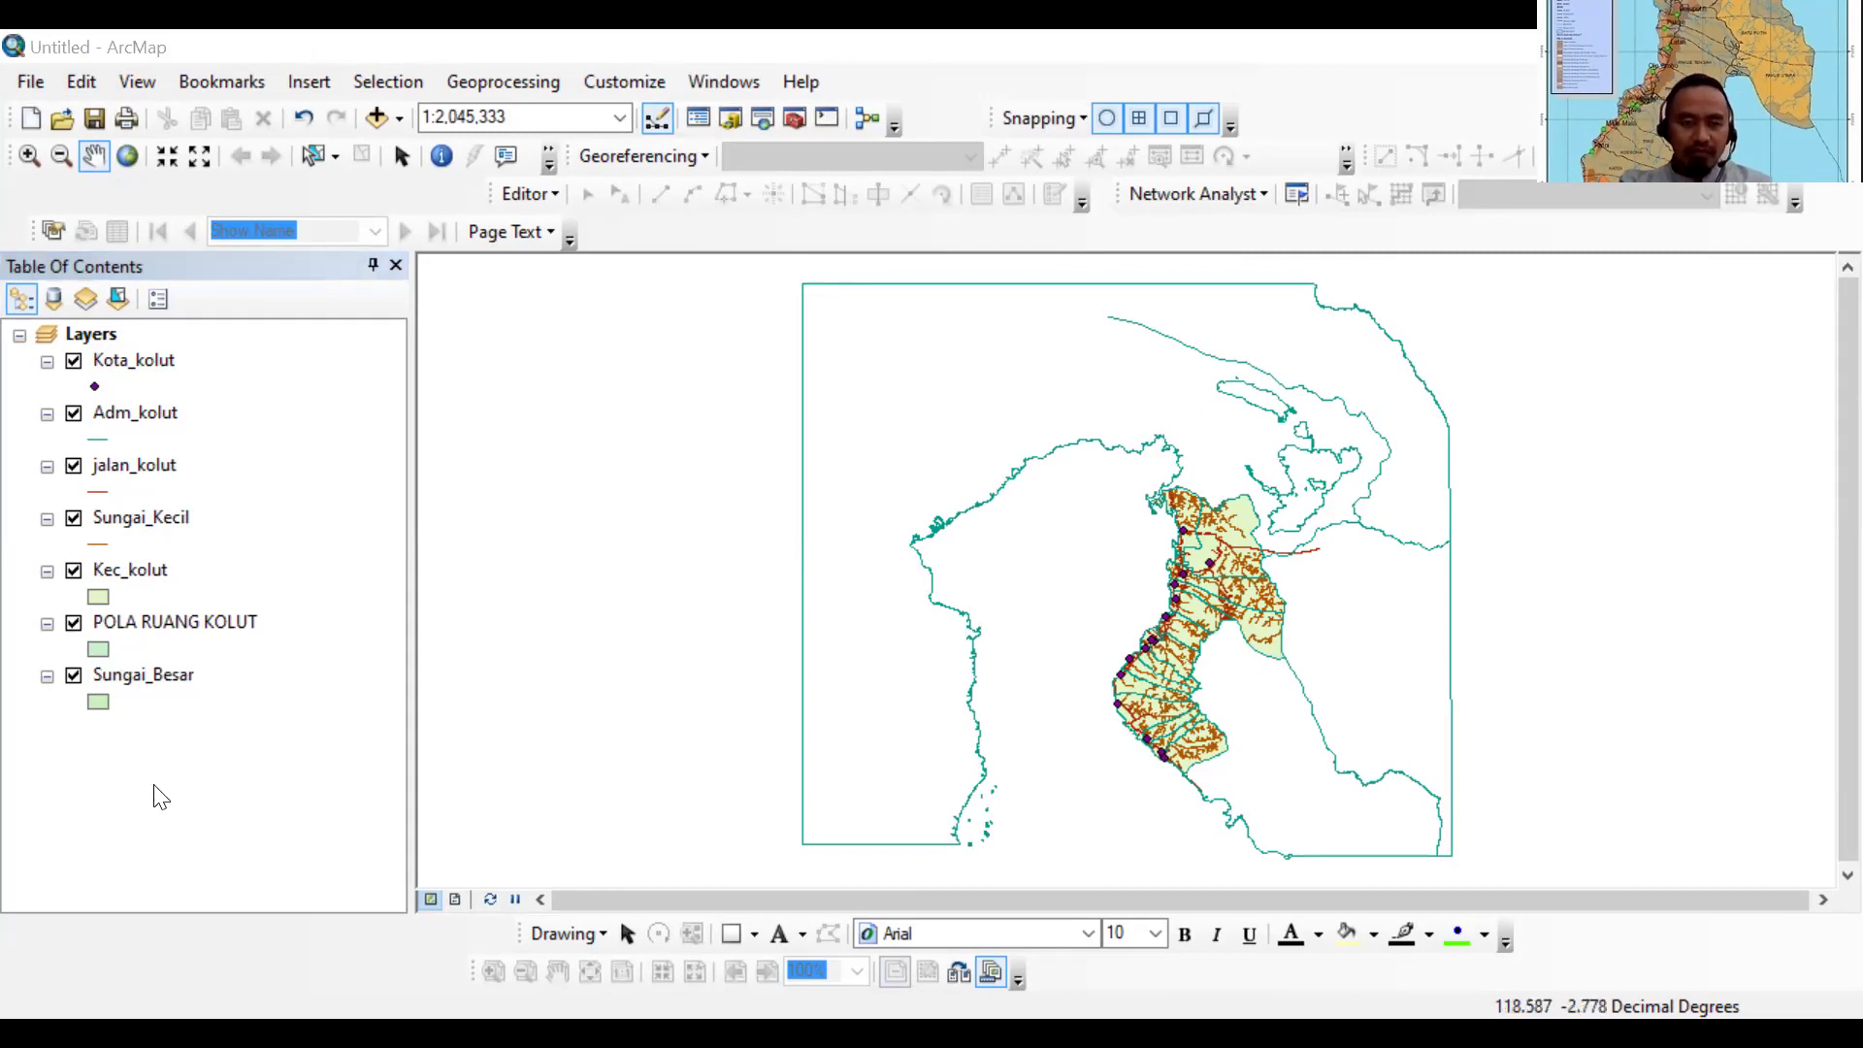
left_click(144, 677)
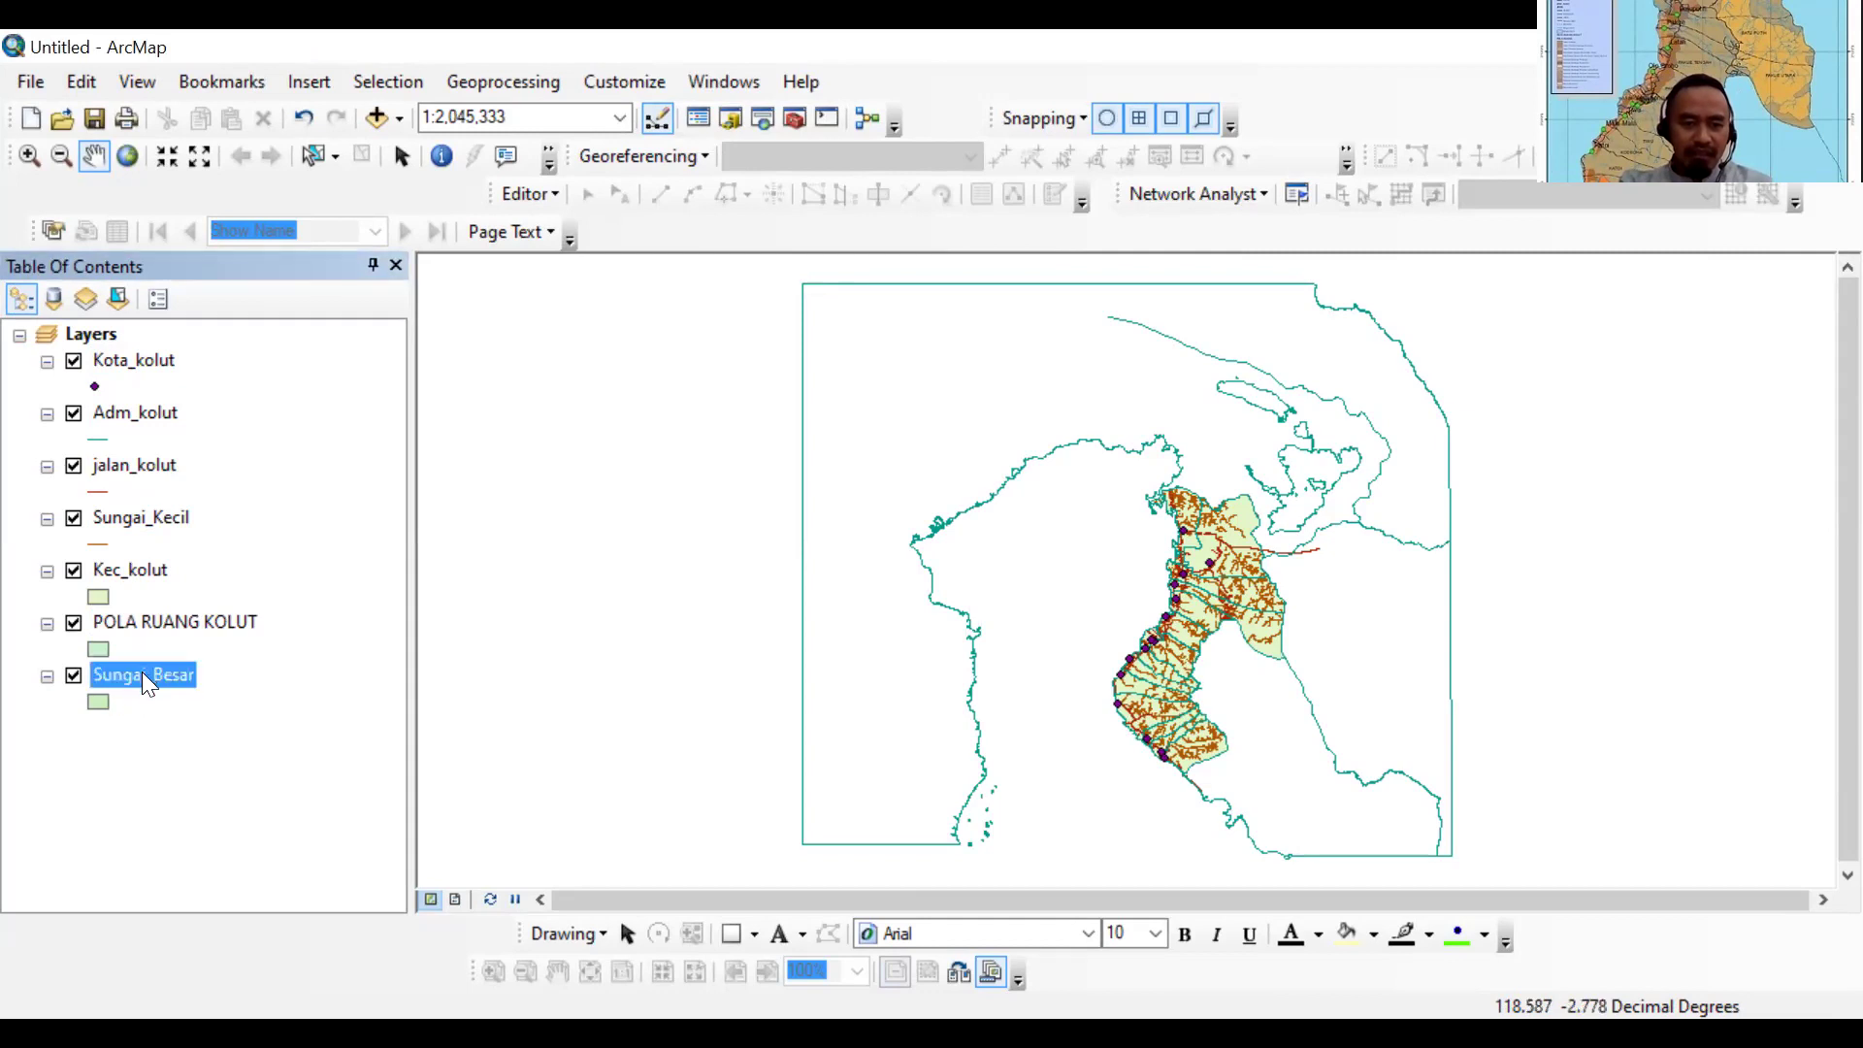
left_click_drag(160, 674, 145, 621)
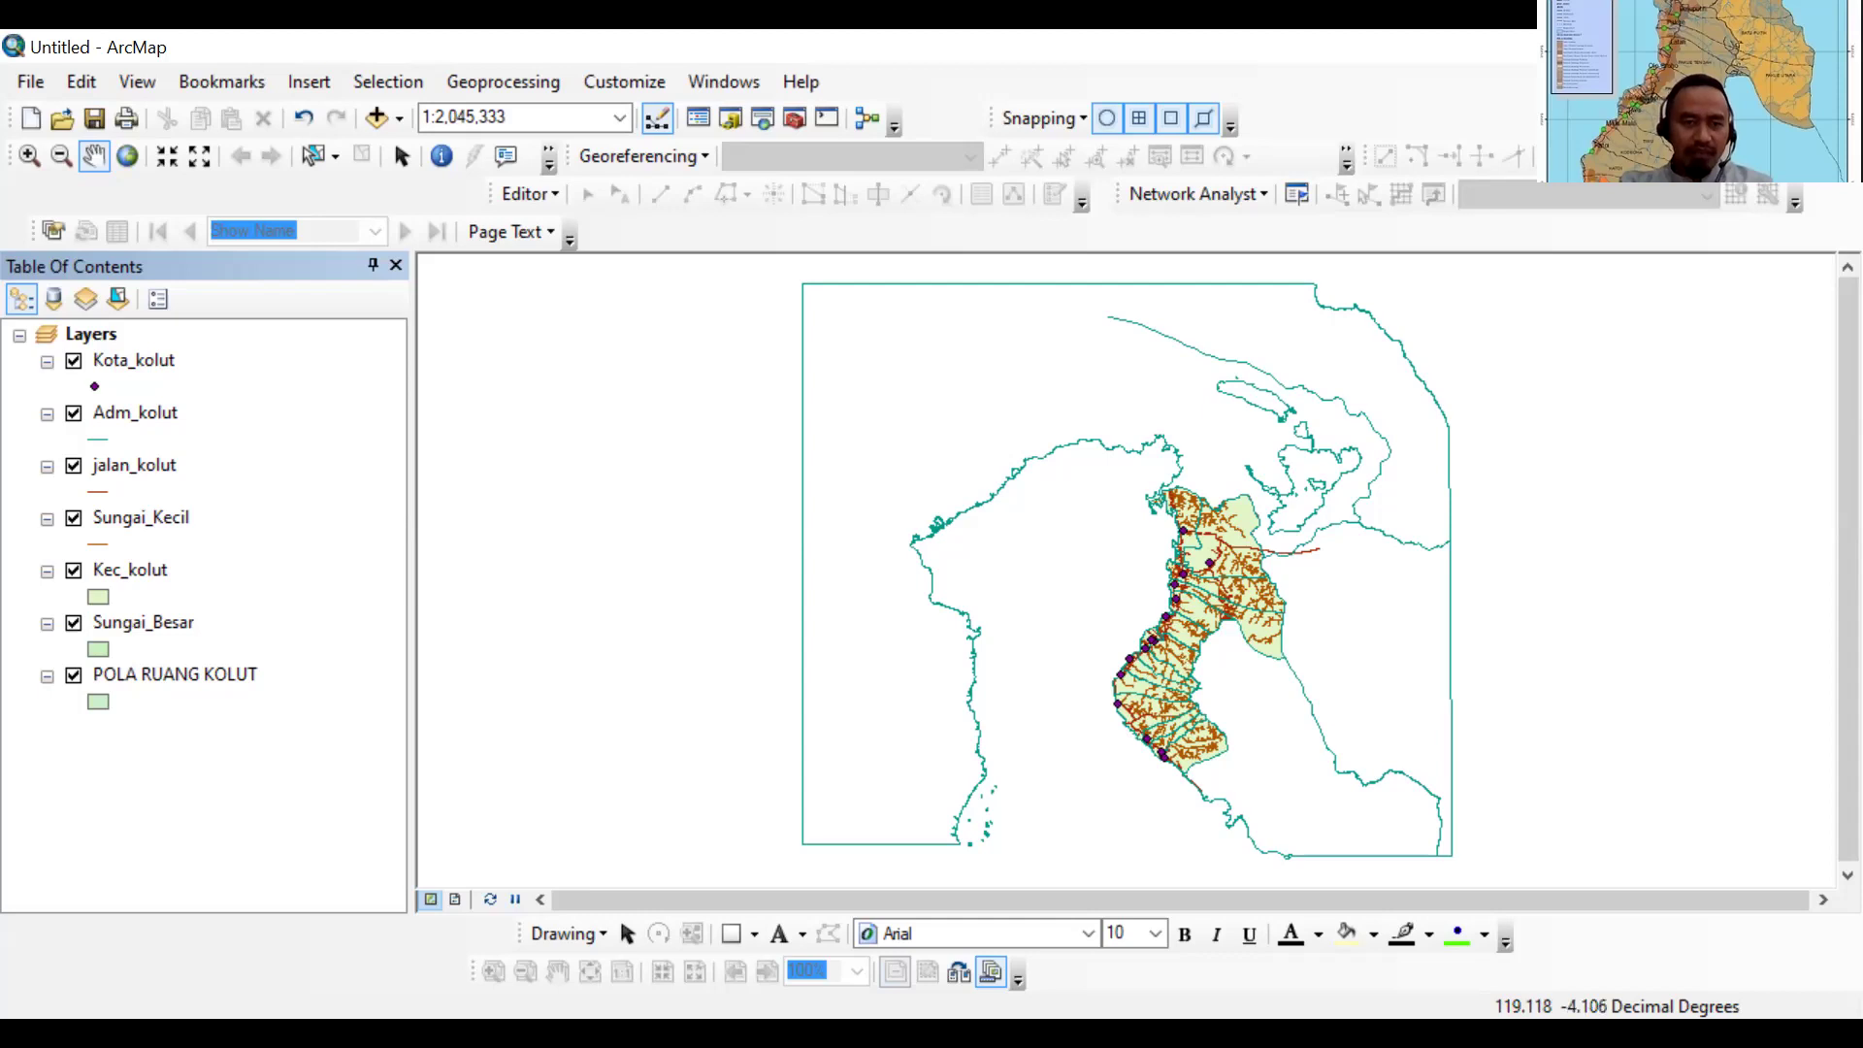
Symbolize the Kota_kolut layer by unique values of the Hirarkhi field, adding all its values and excluding all other values
left_click(134, 360)
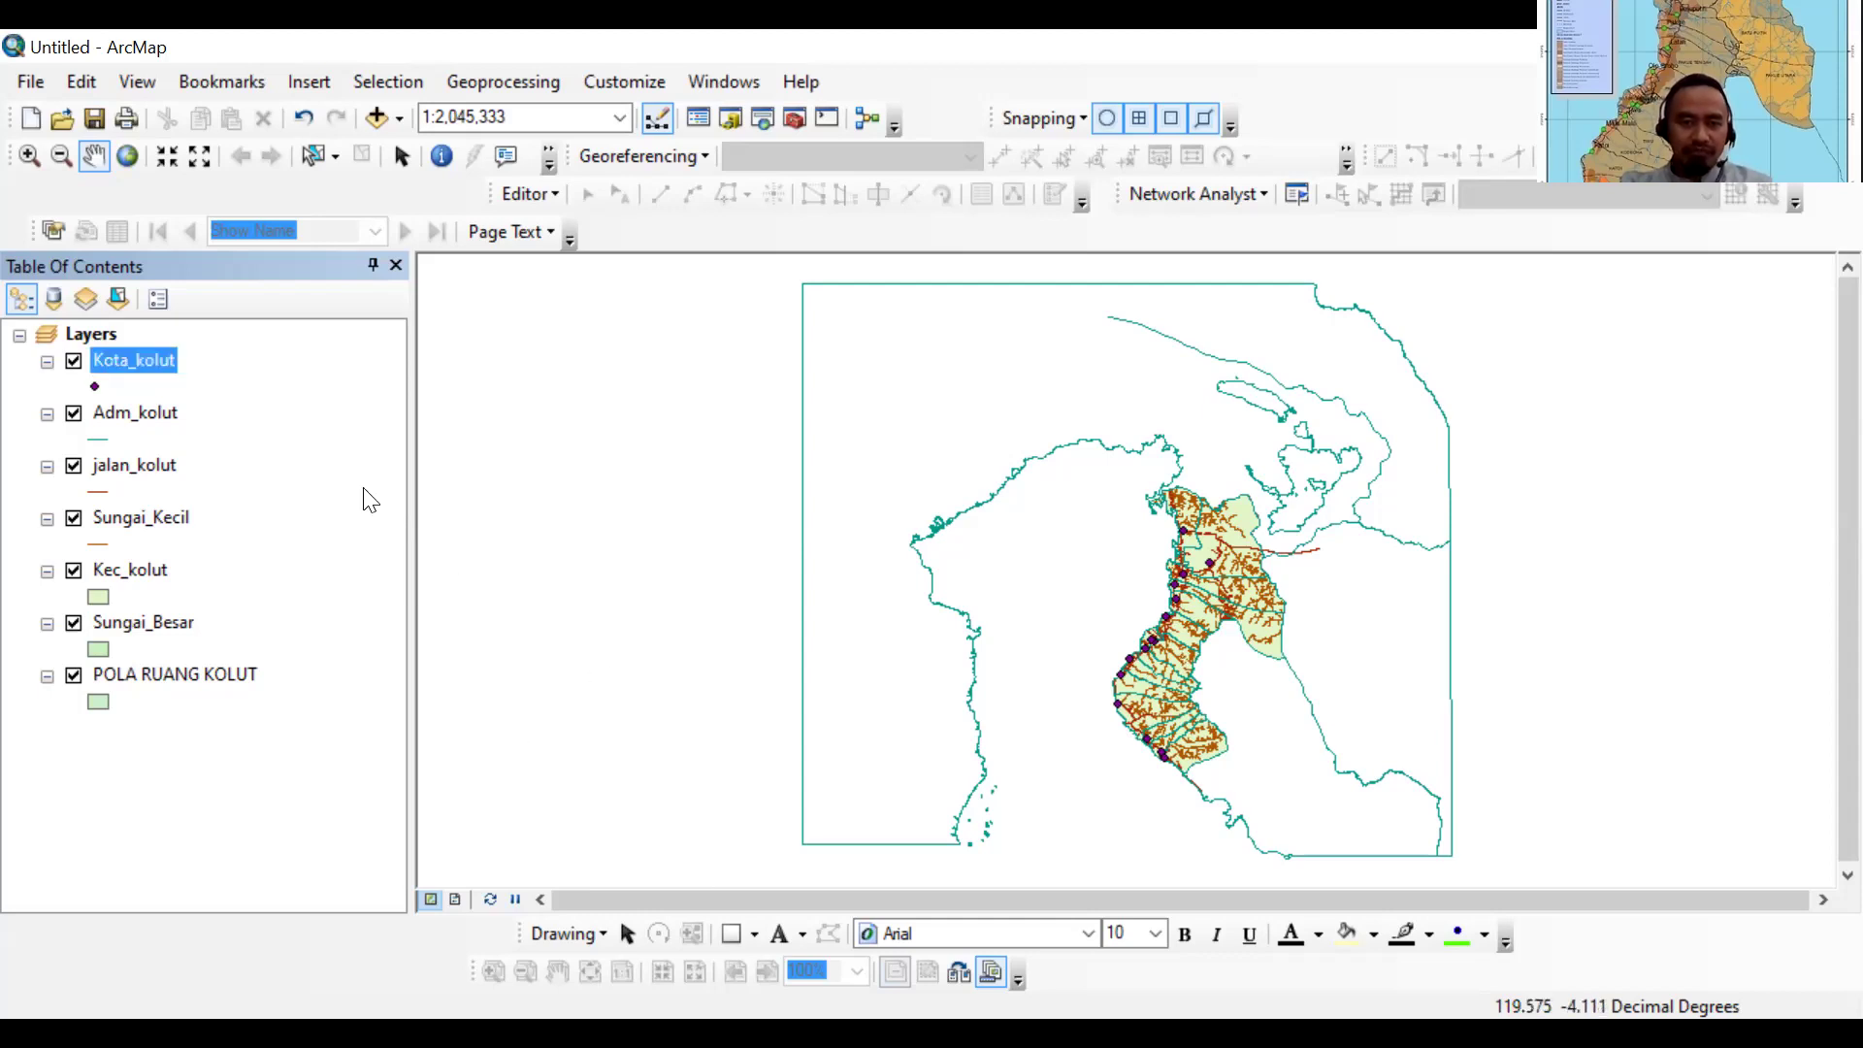
left_click(162, 367)
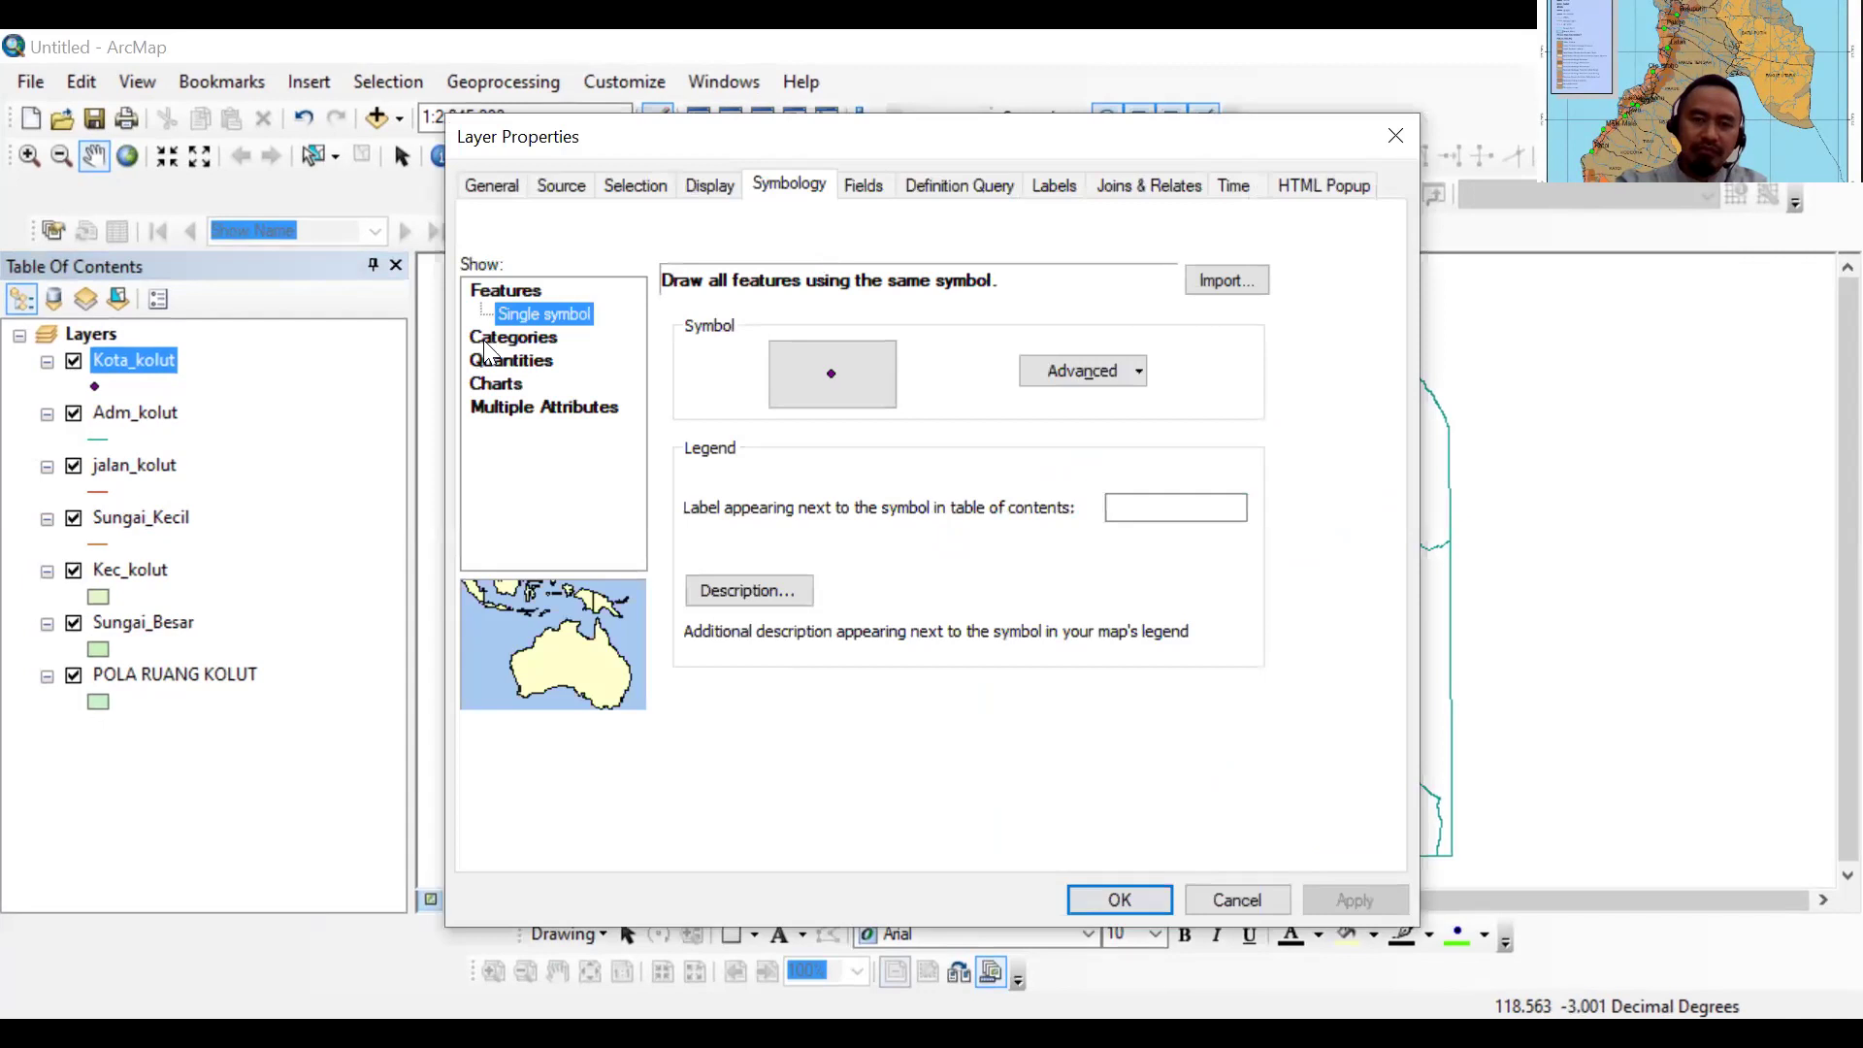
left_click(524, 336)
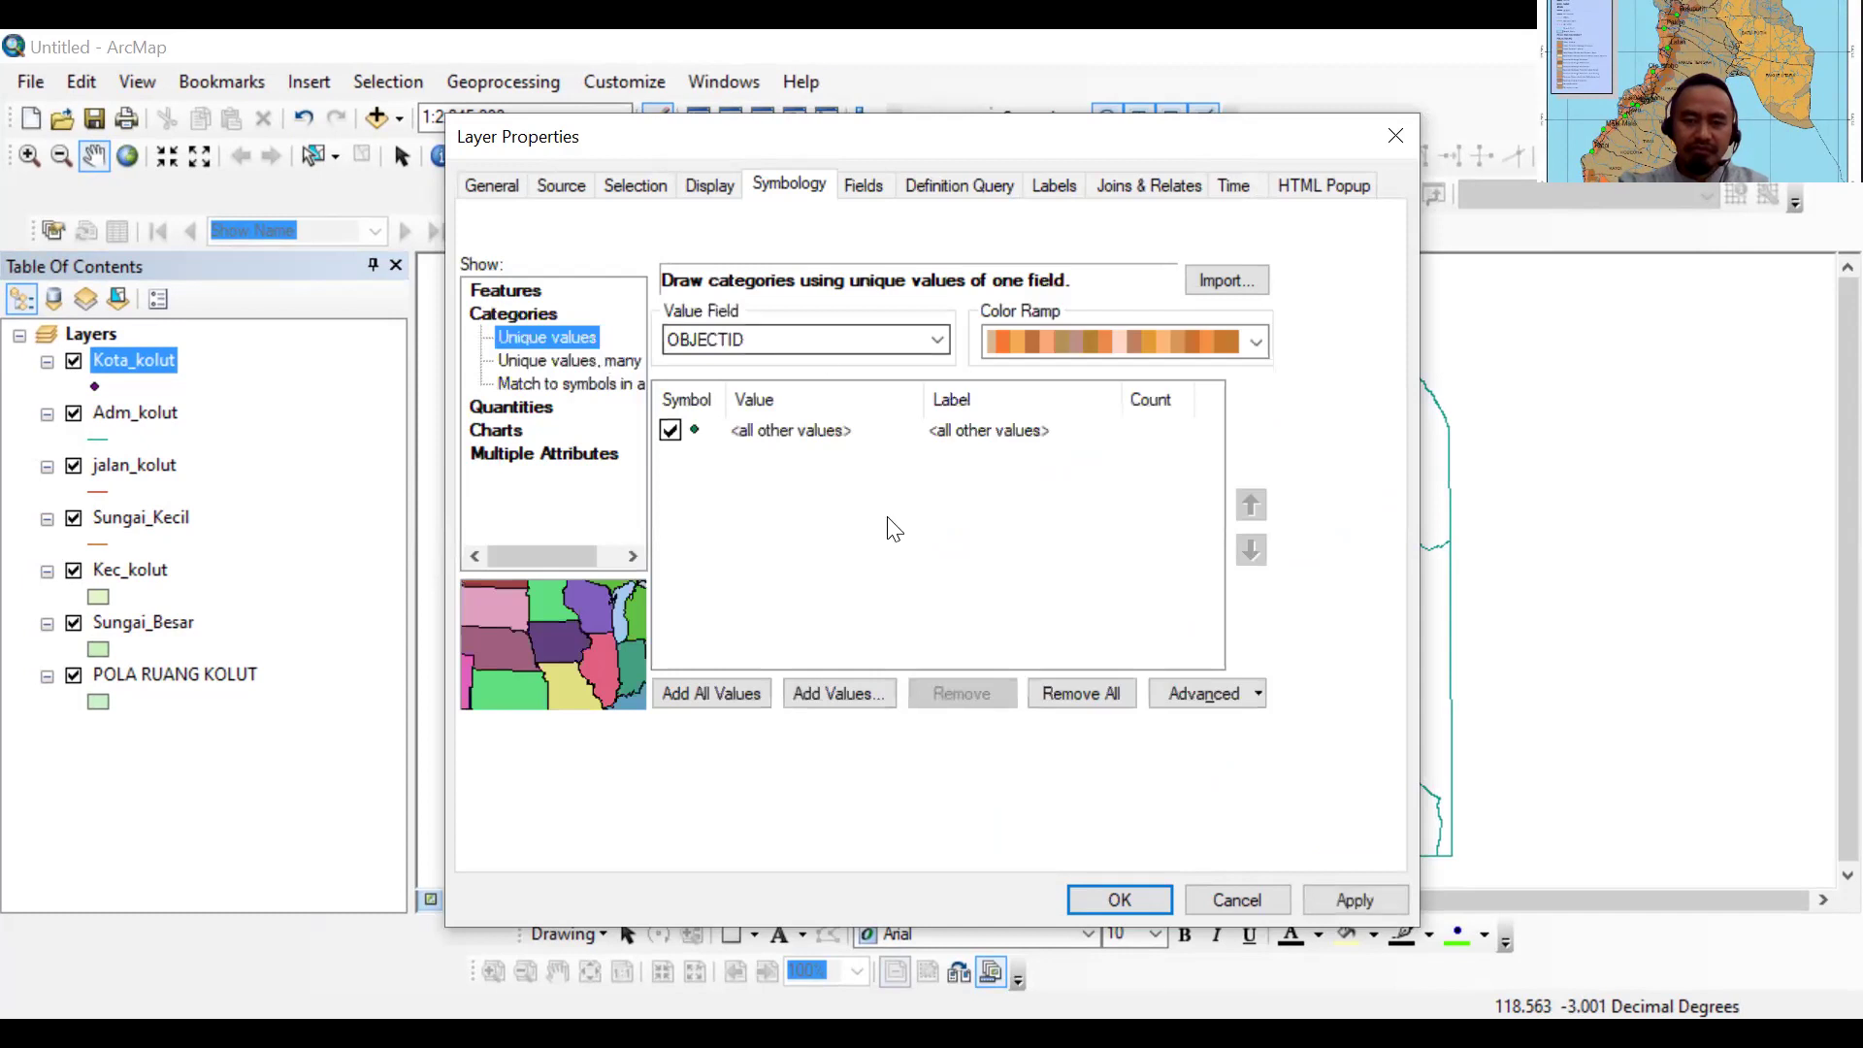
left_click(938, 340)
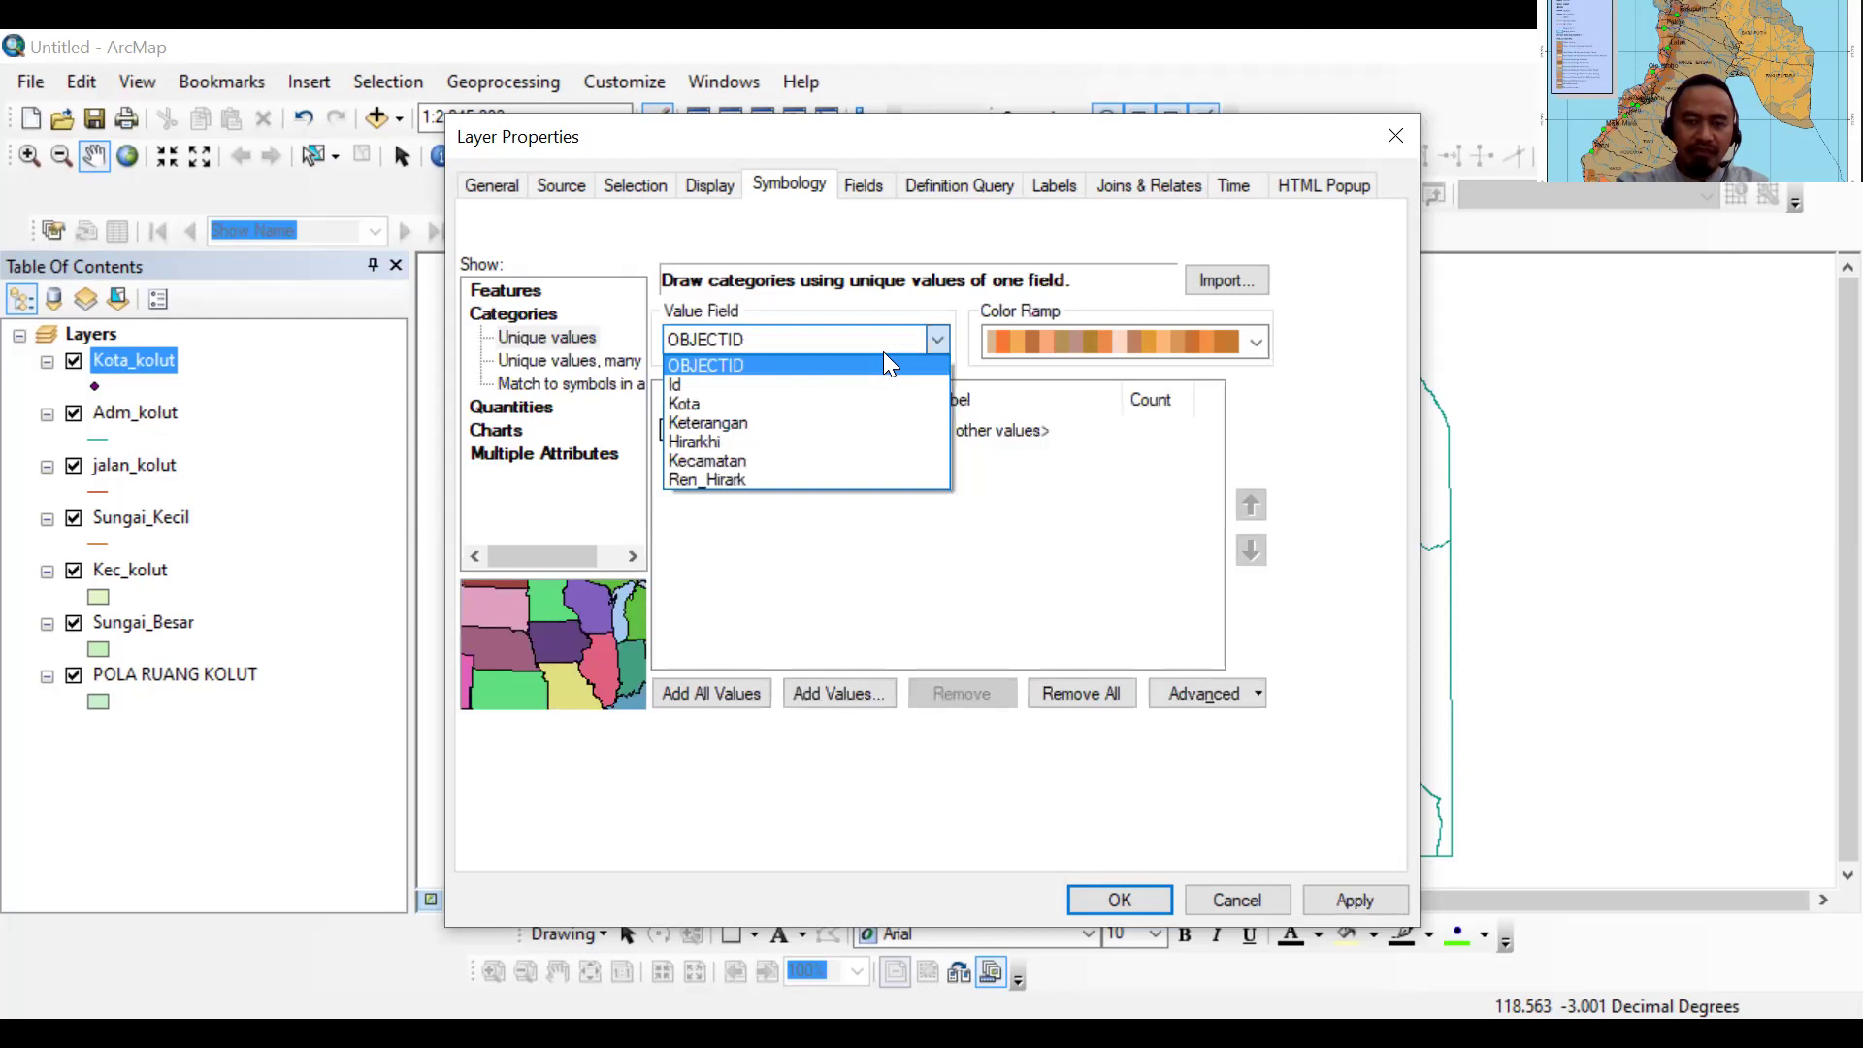
left_click(848, 441)
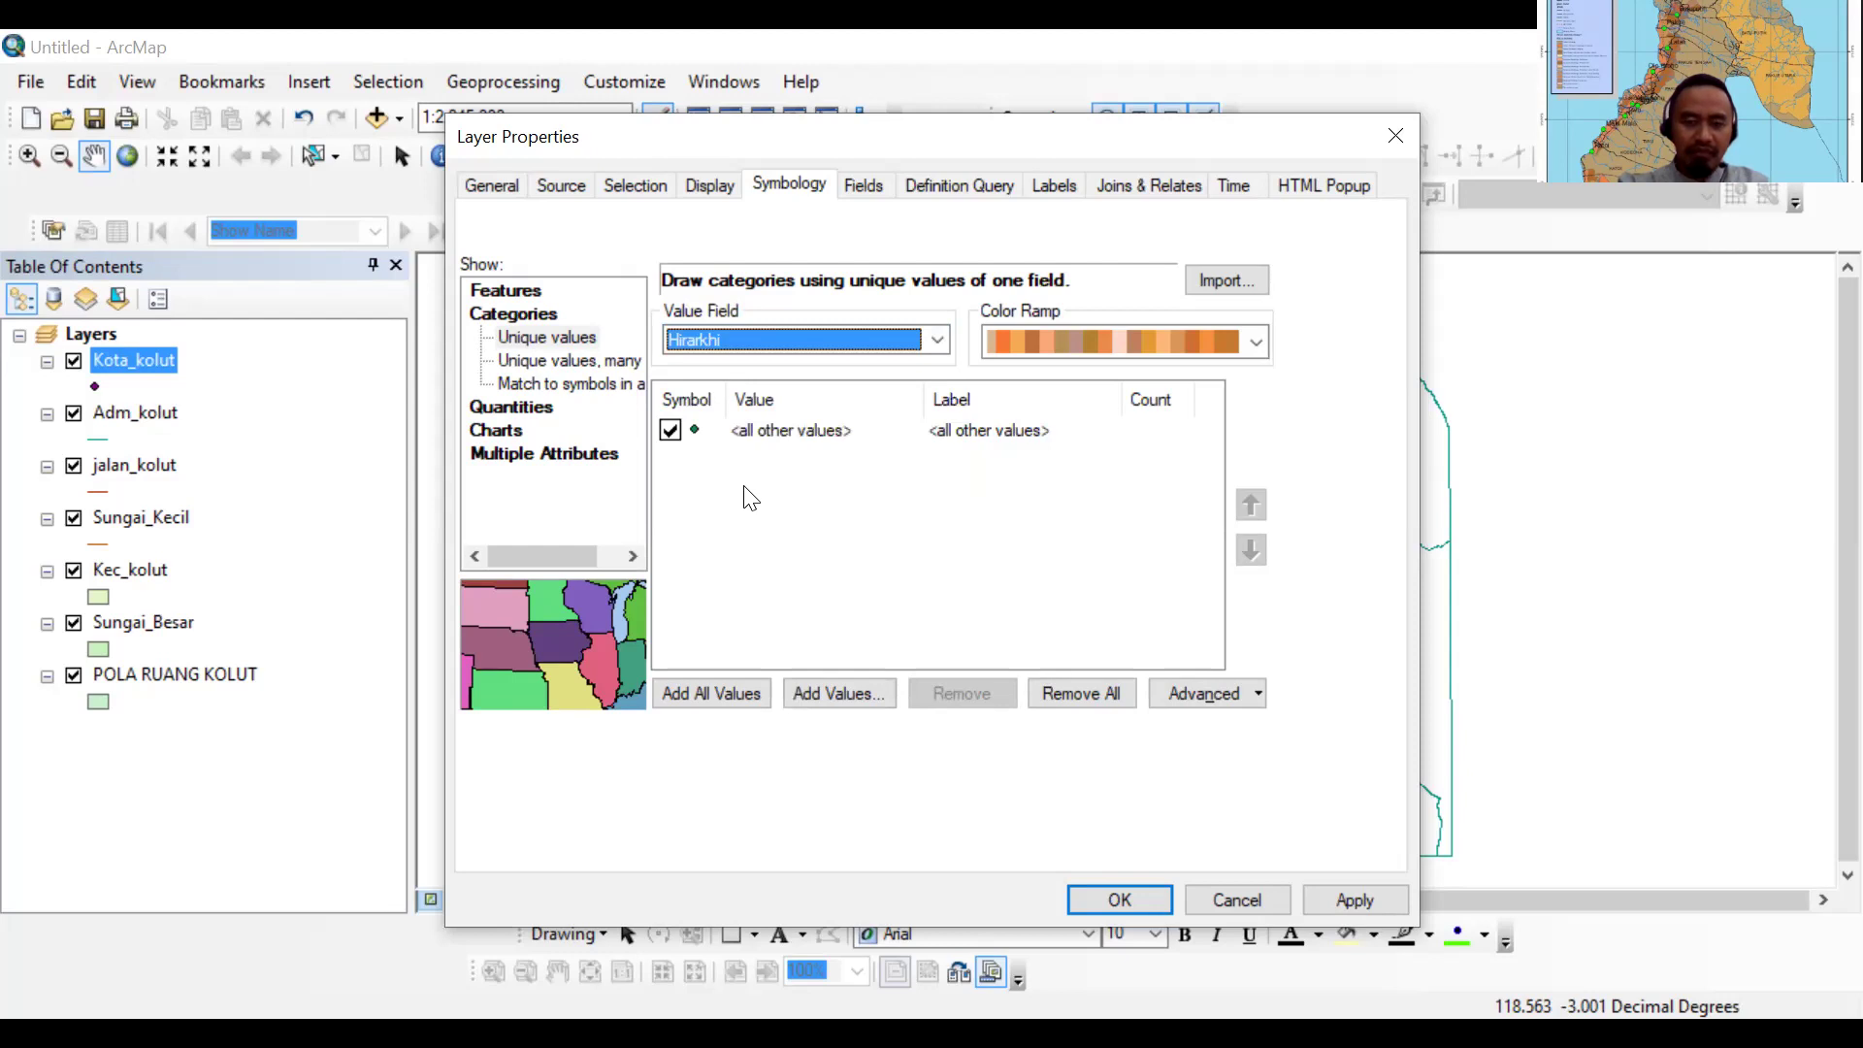
left_click(708, 695)
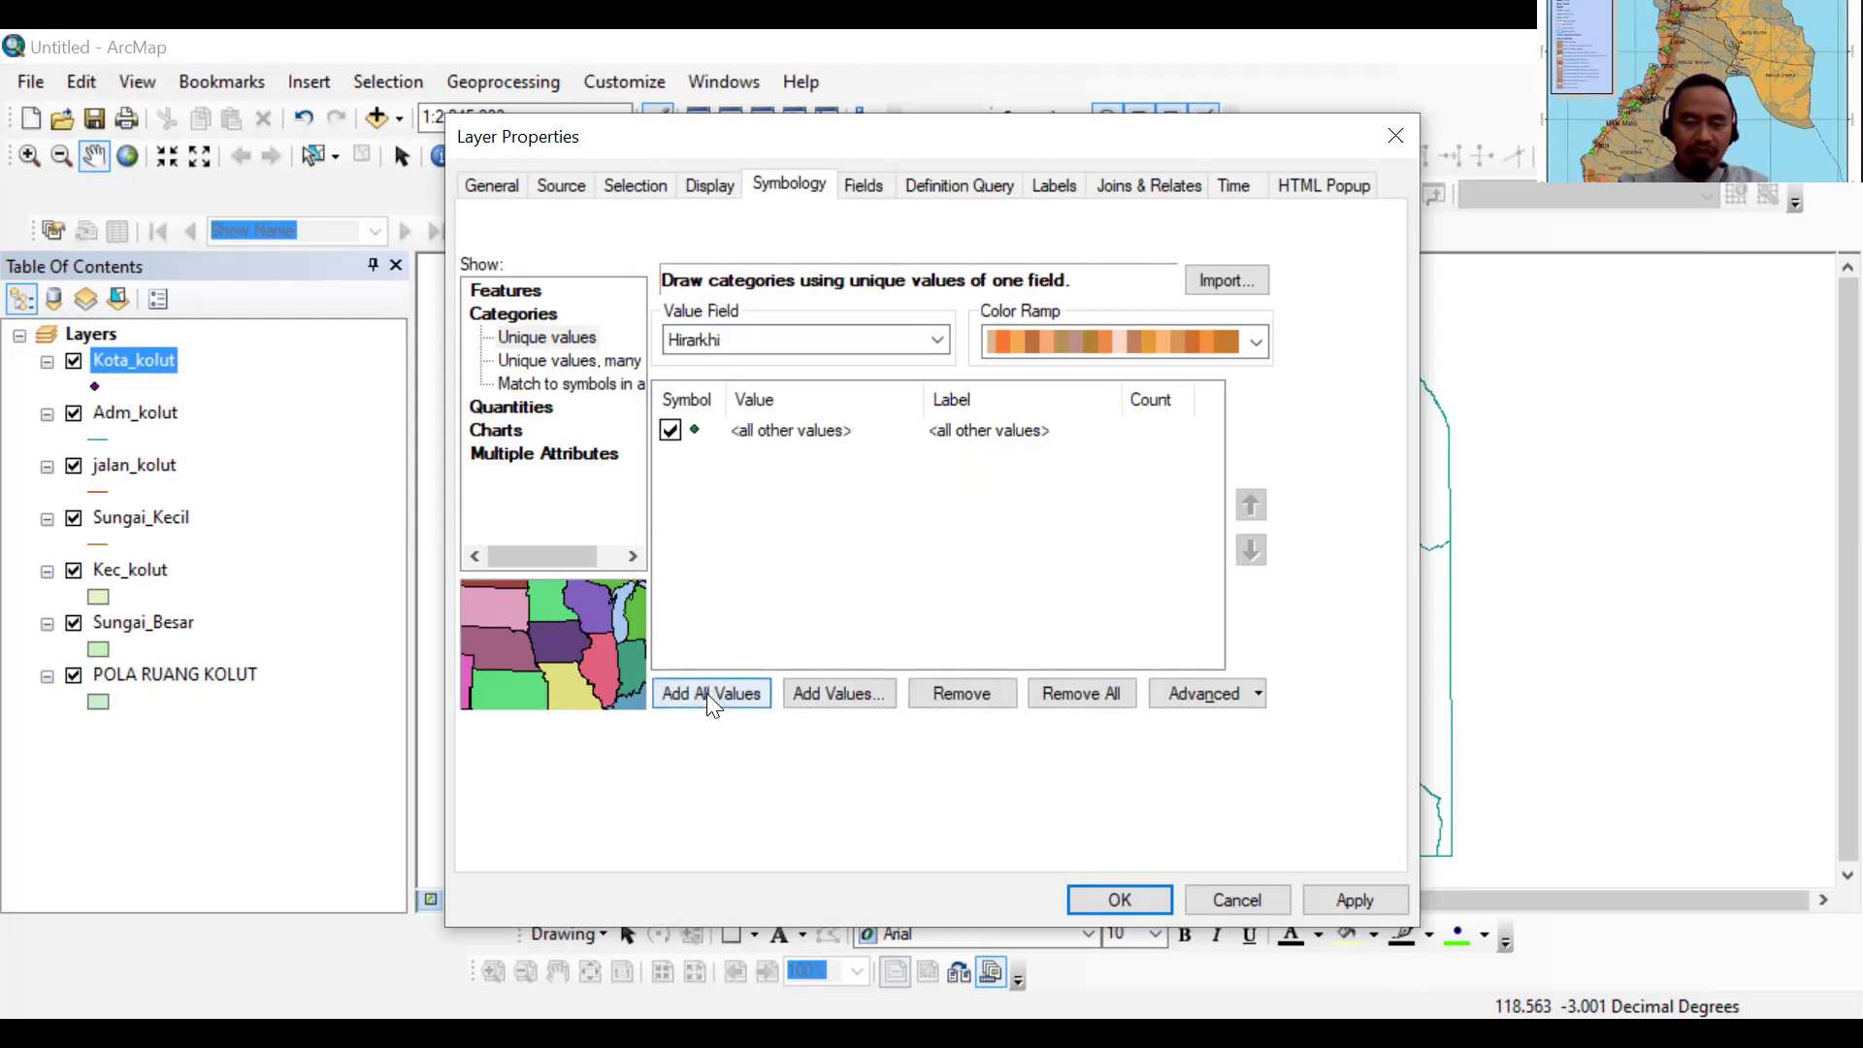
left_click(709, 693)
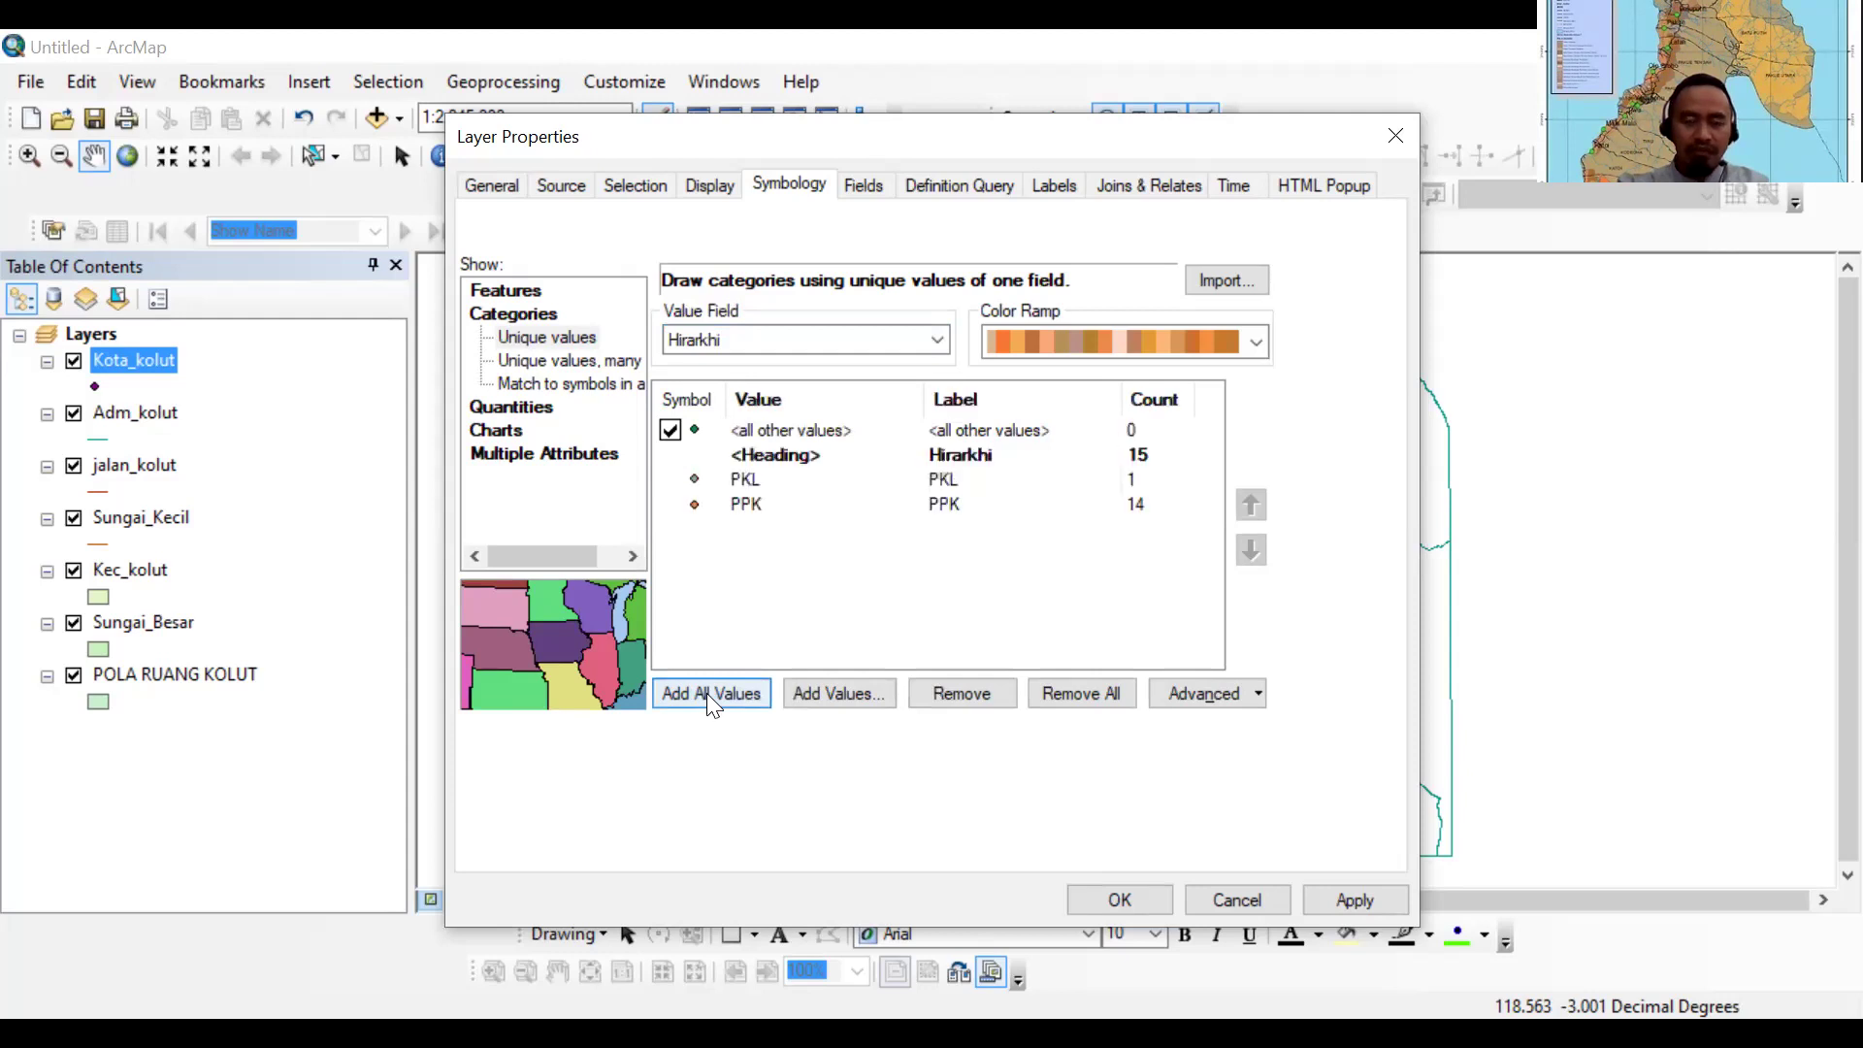
left_click(671, 431)
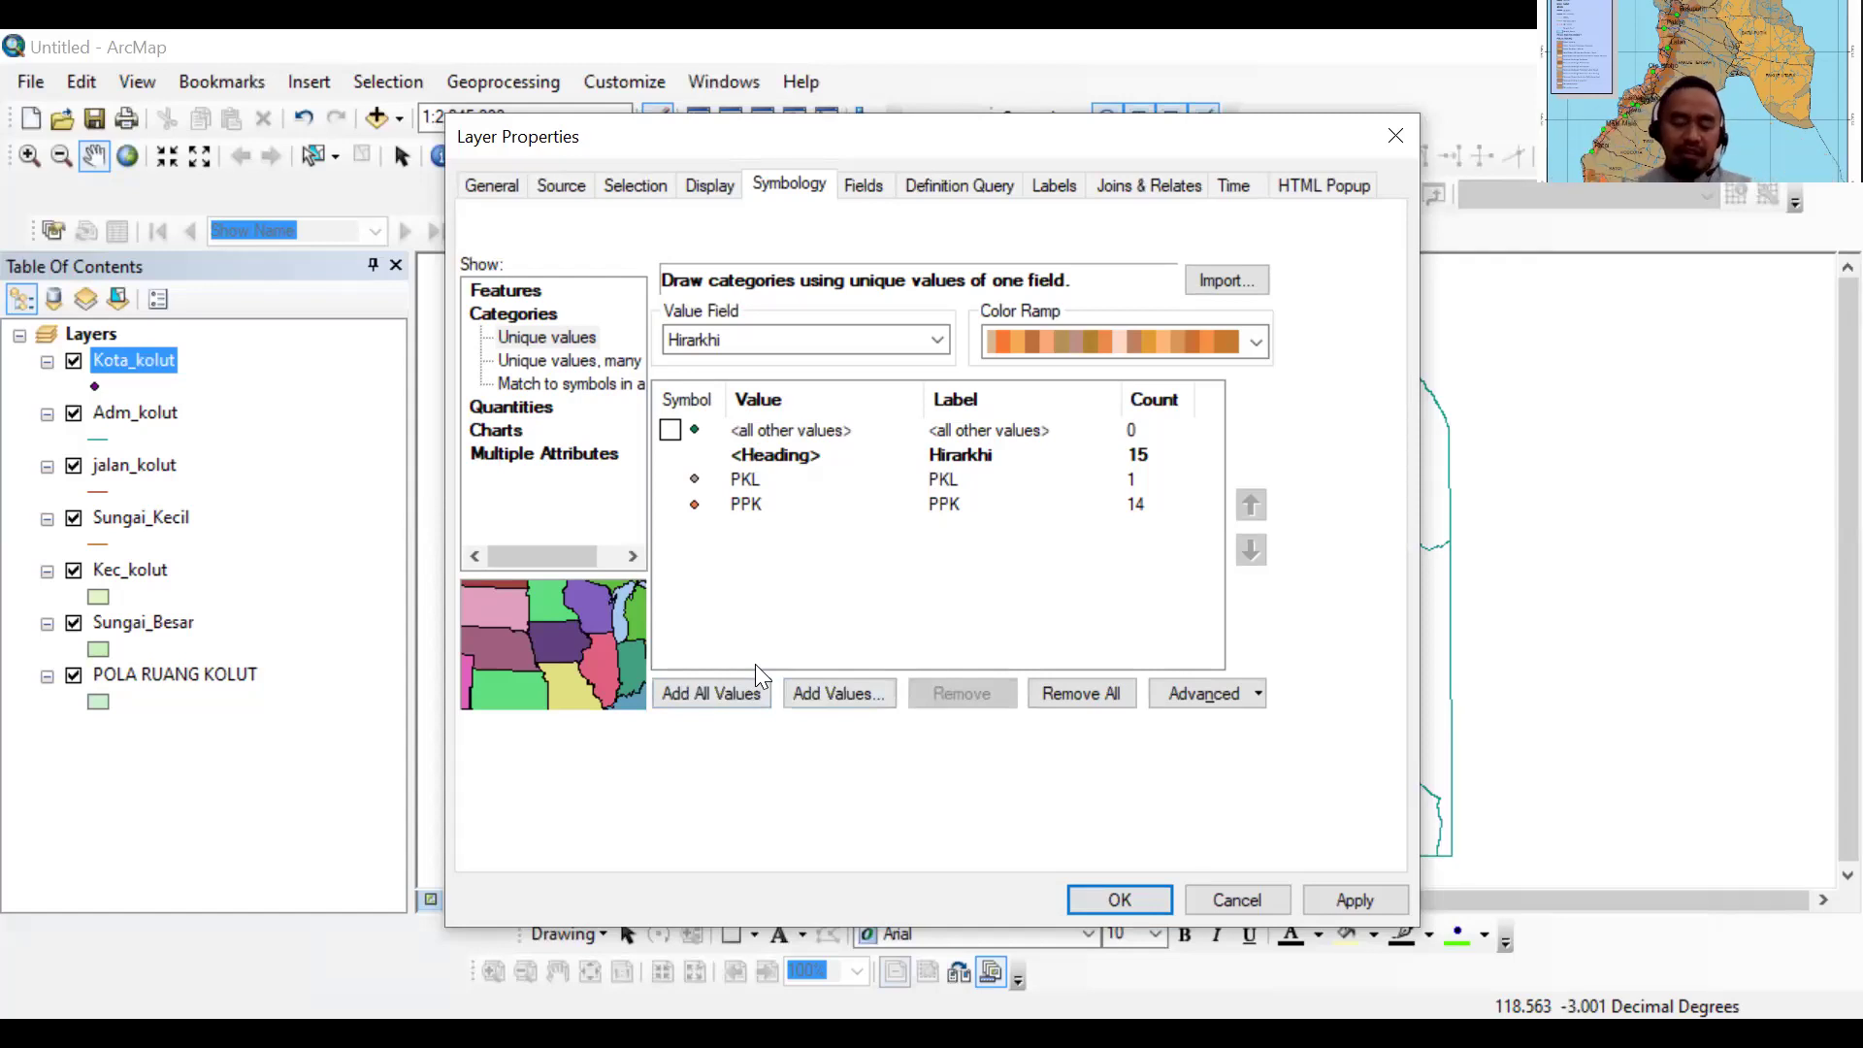
left_click(755, 481)
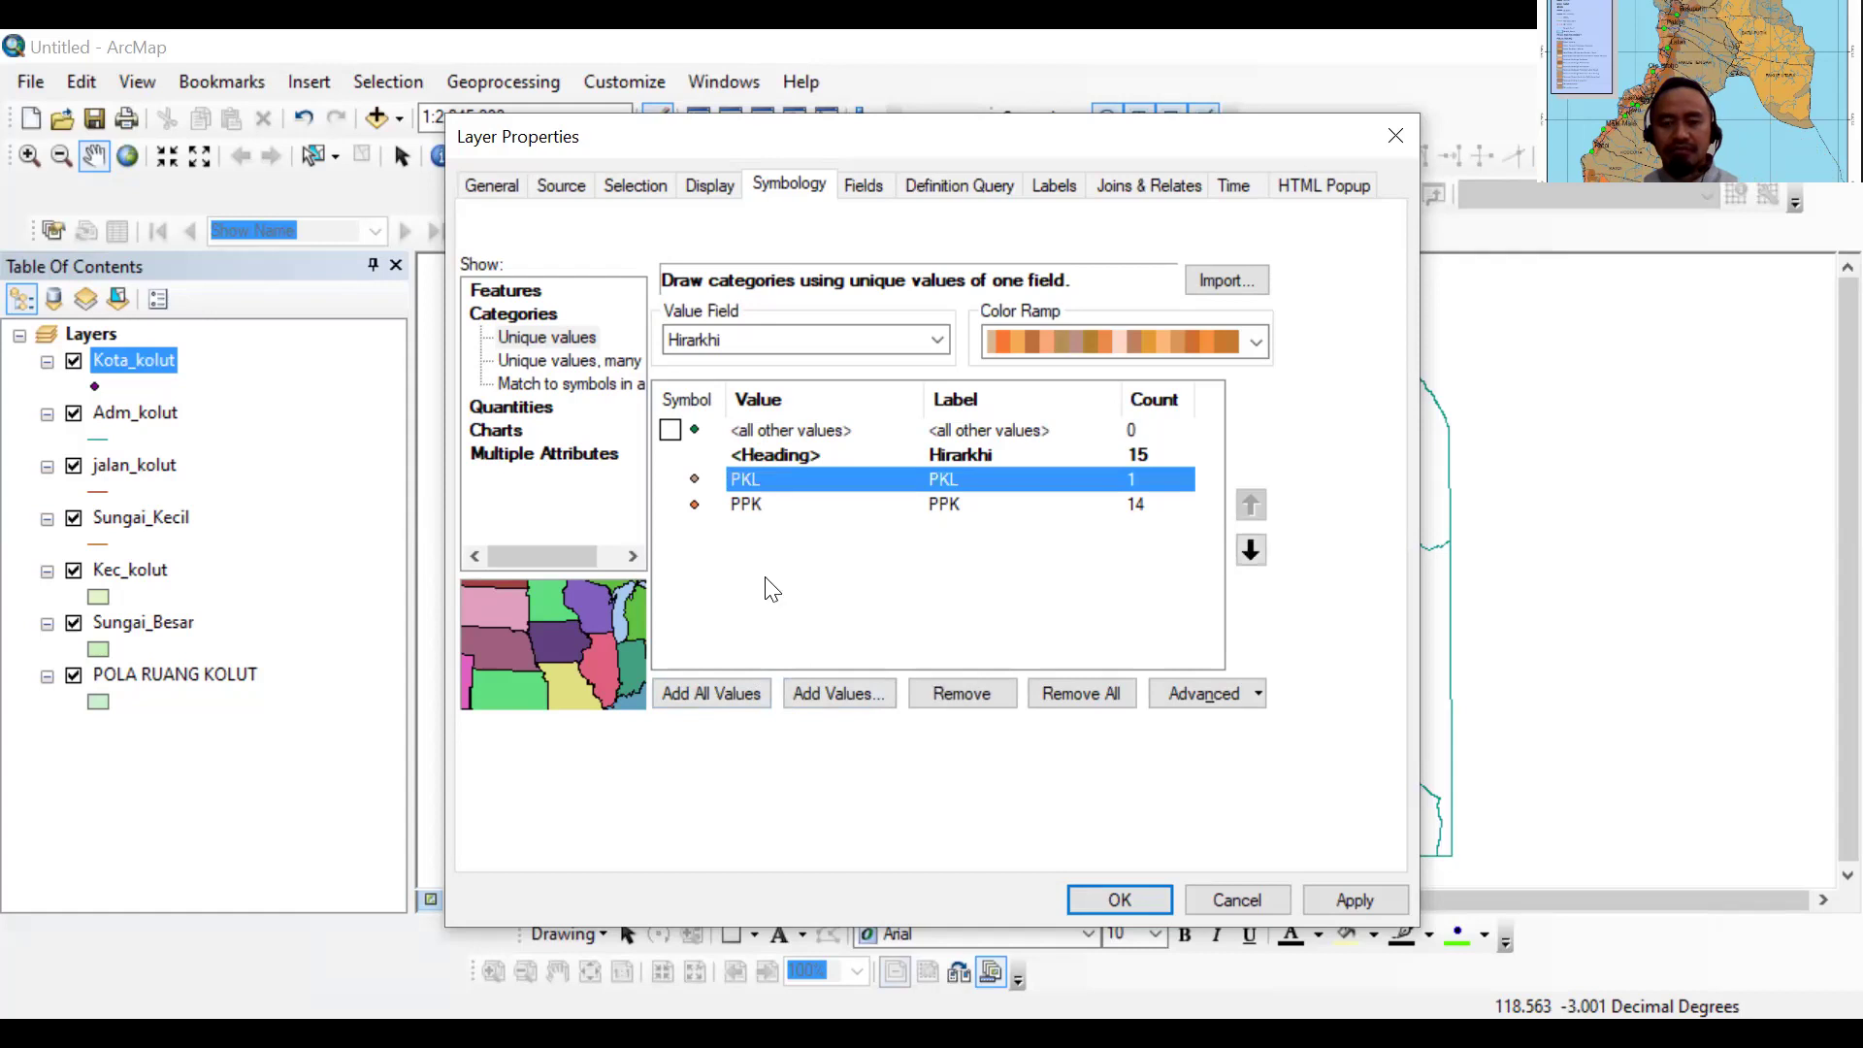
key("Delete")
left_click(709, 690)
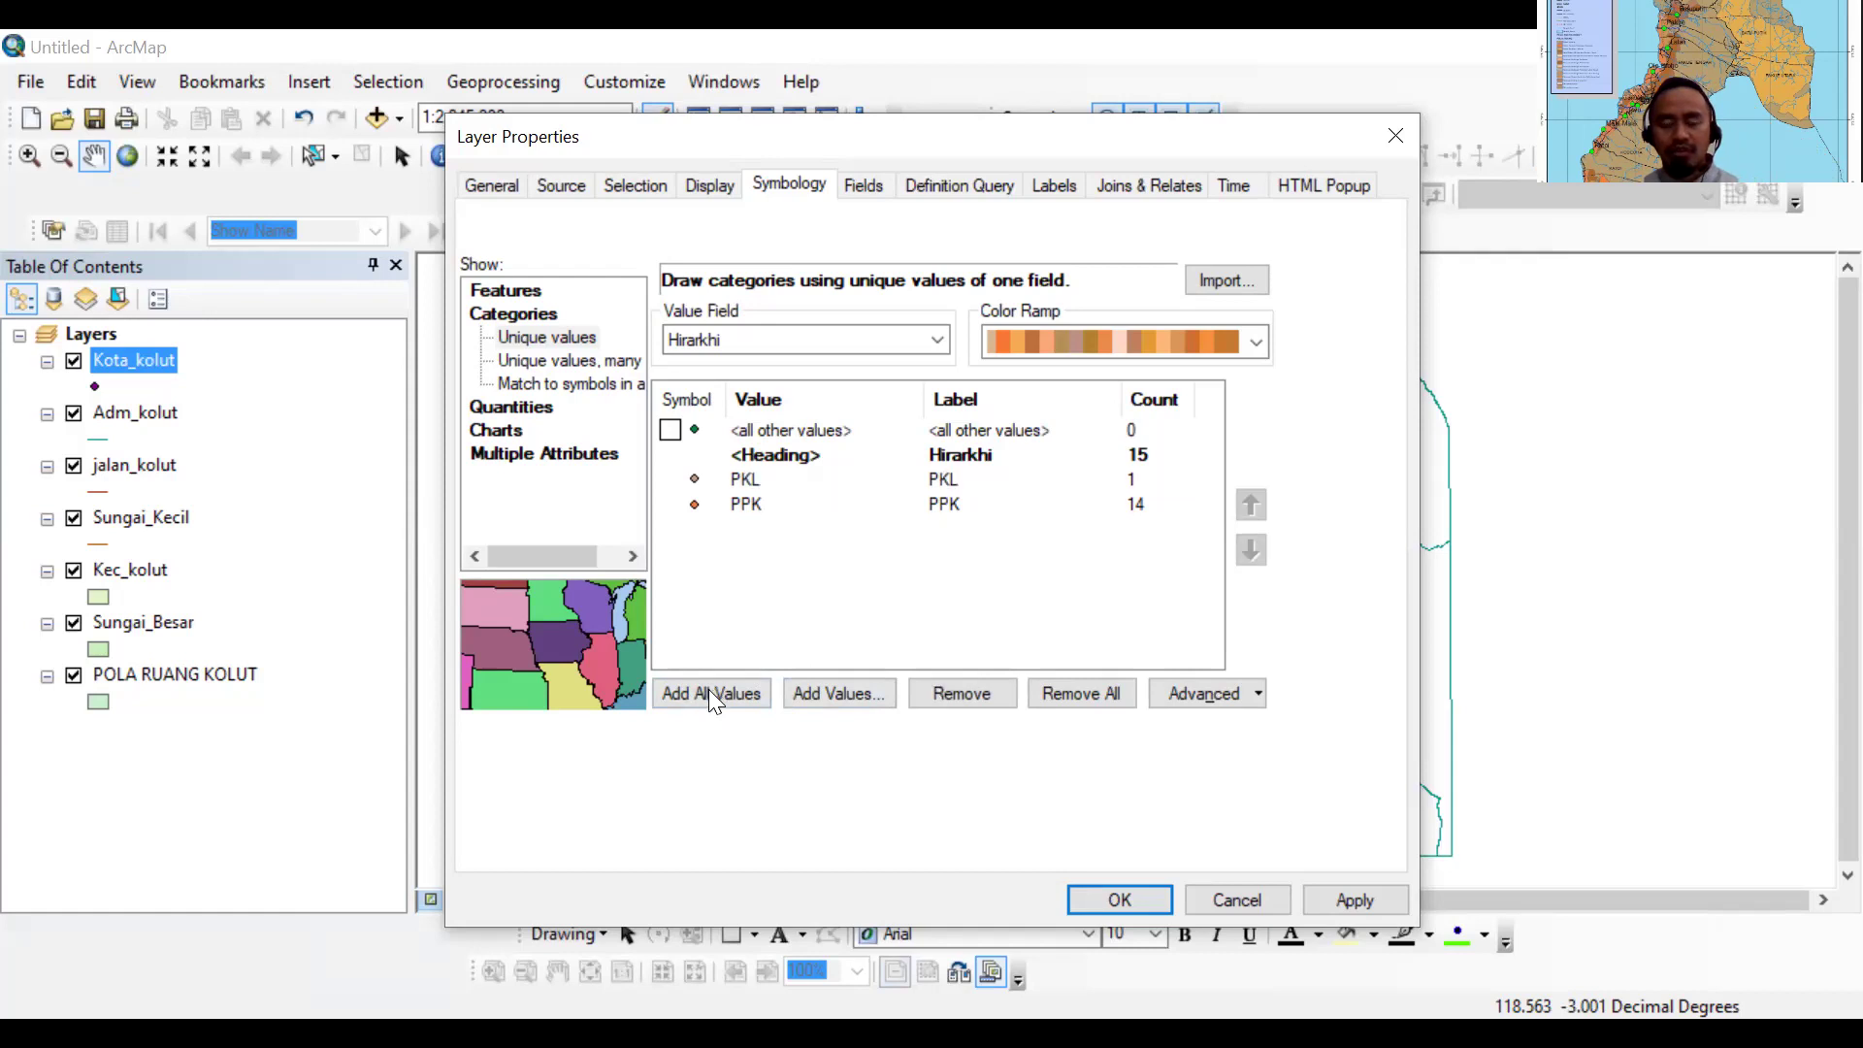
left_click(840, 694)
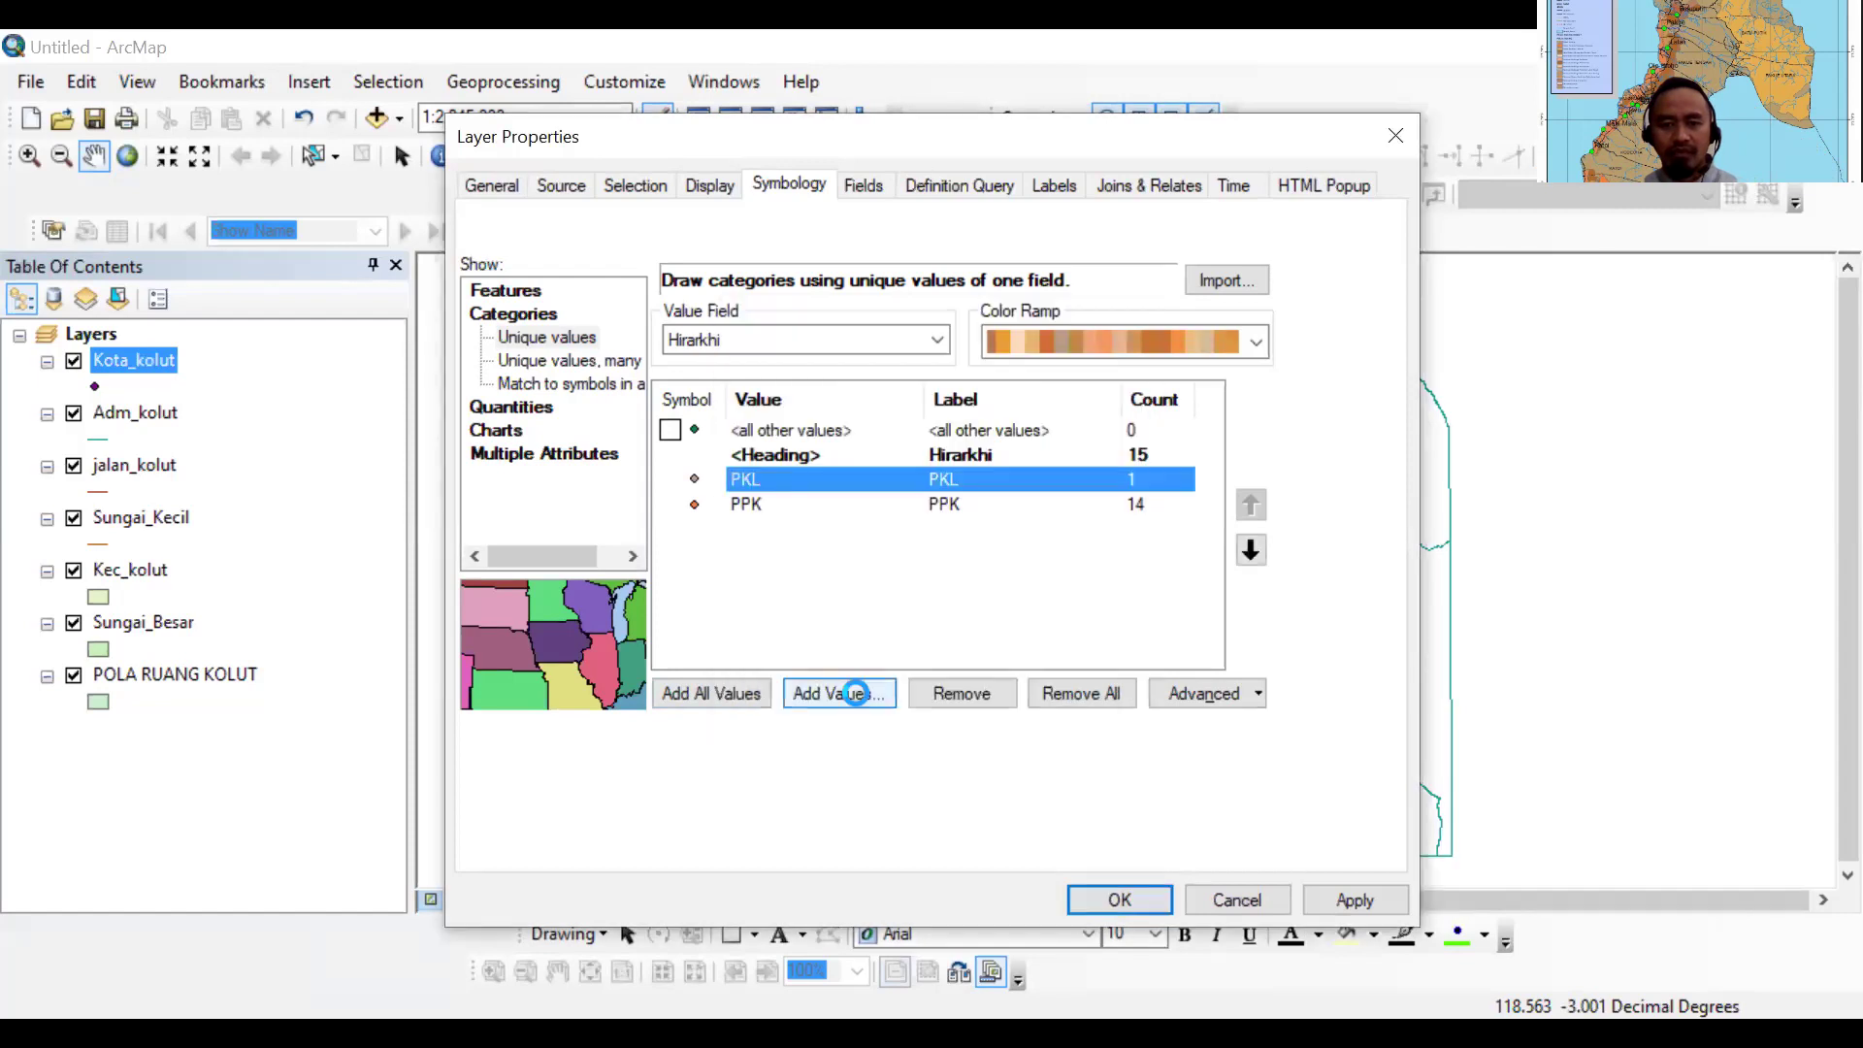
left_click(861, 692)
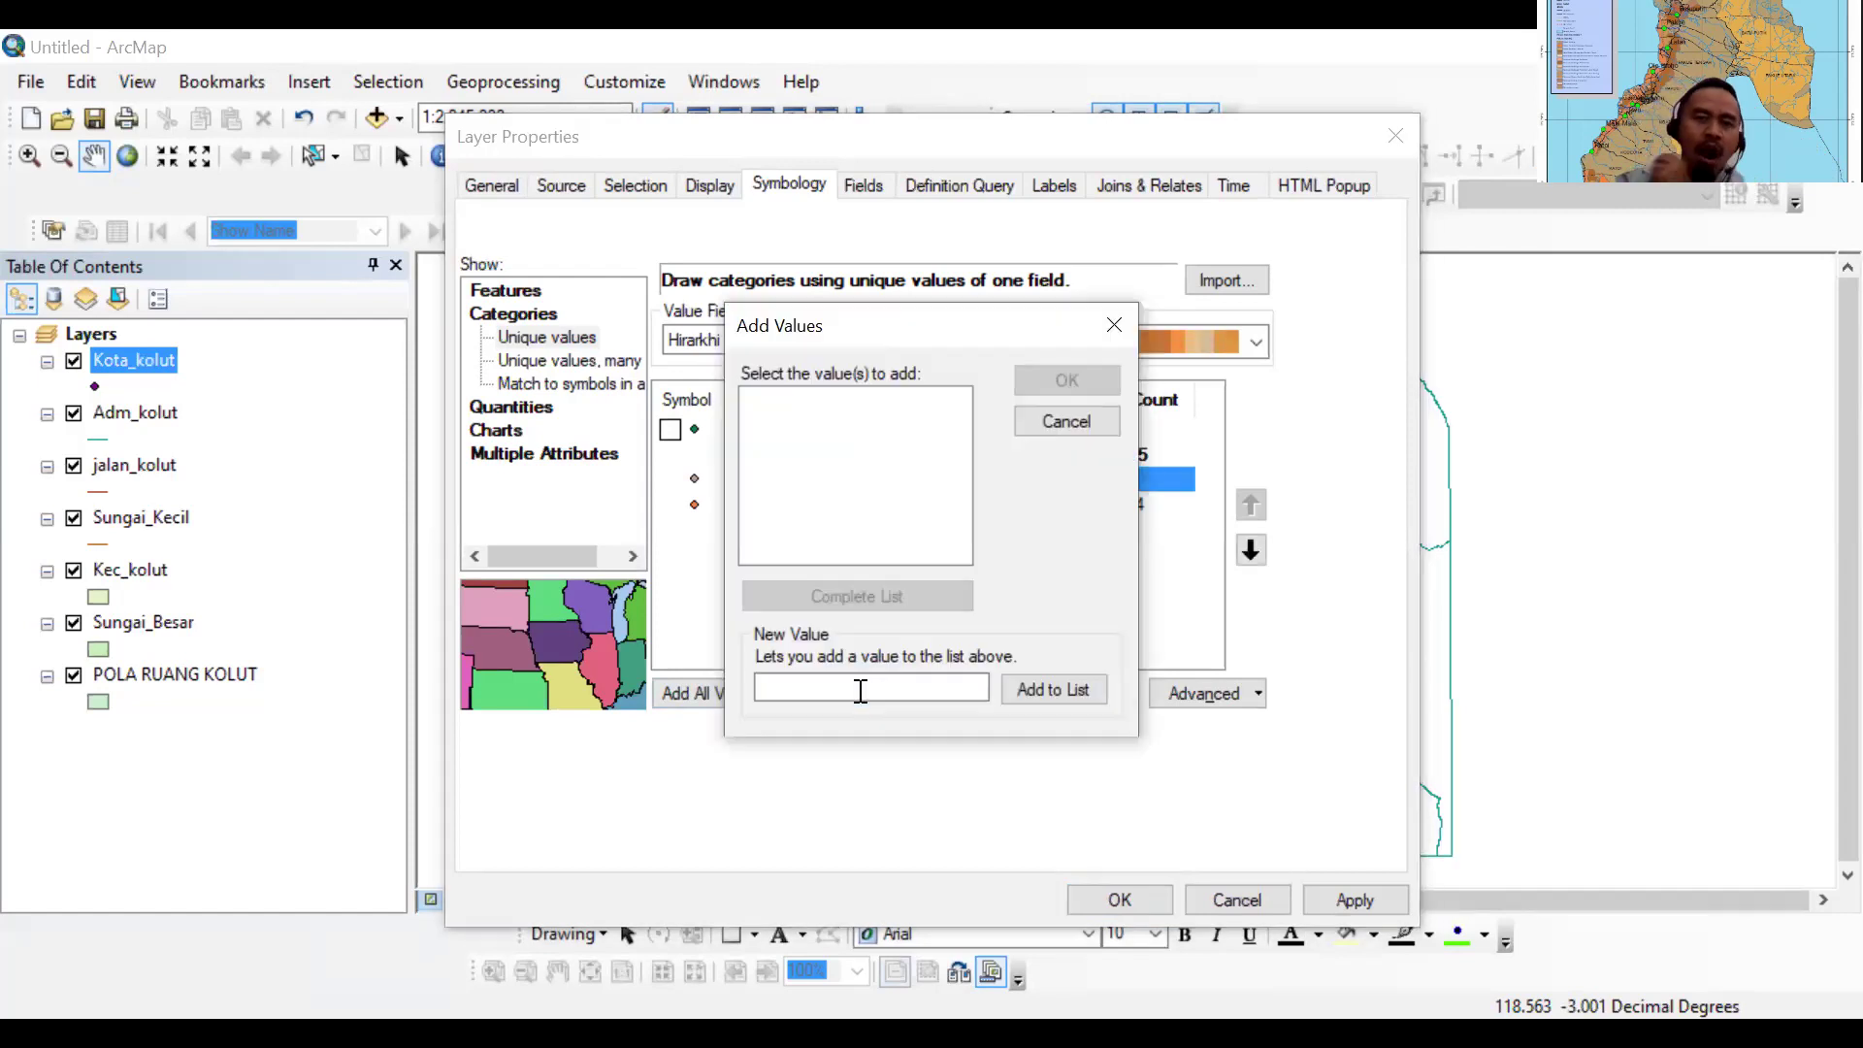
left_click(1075, 689)
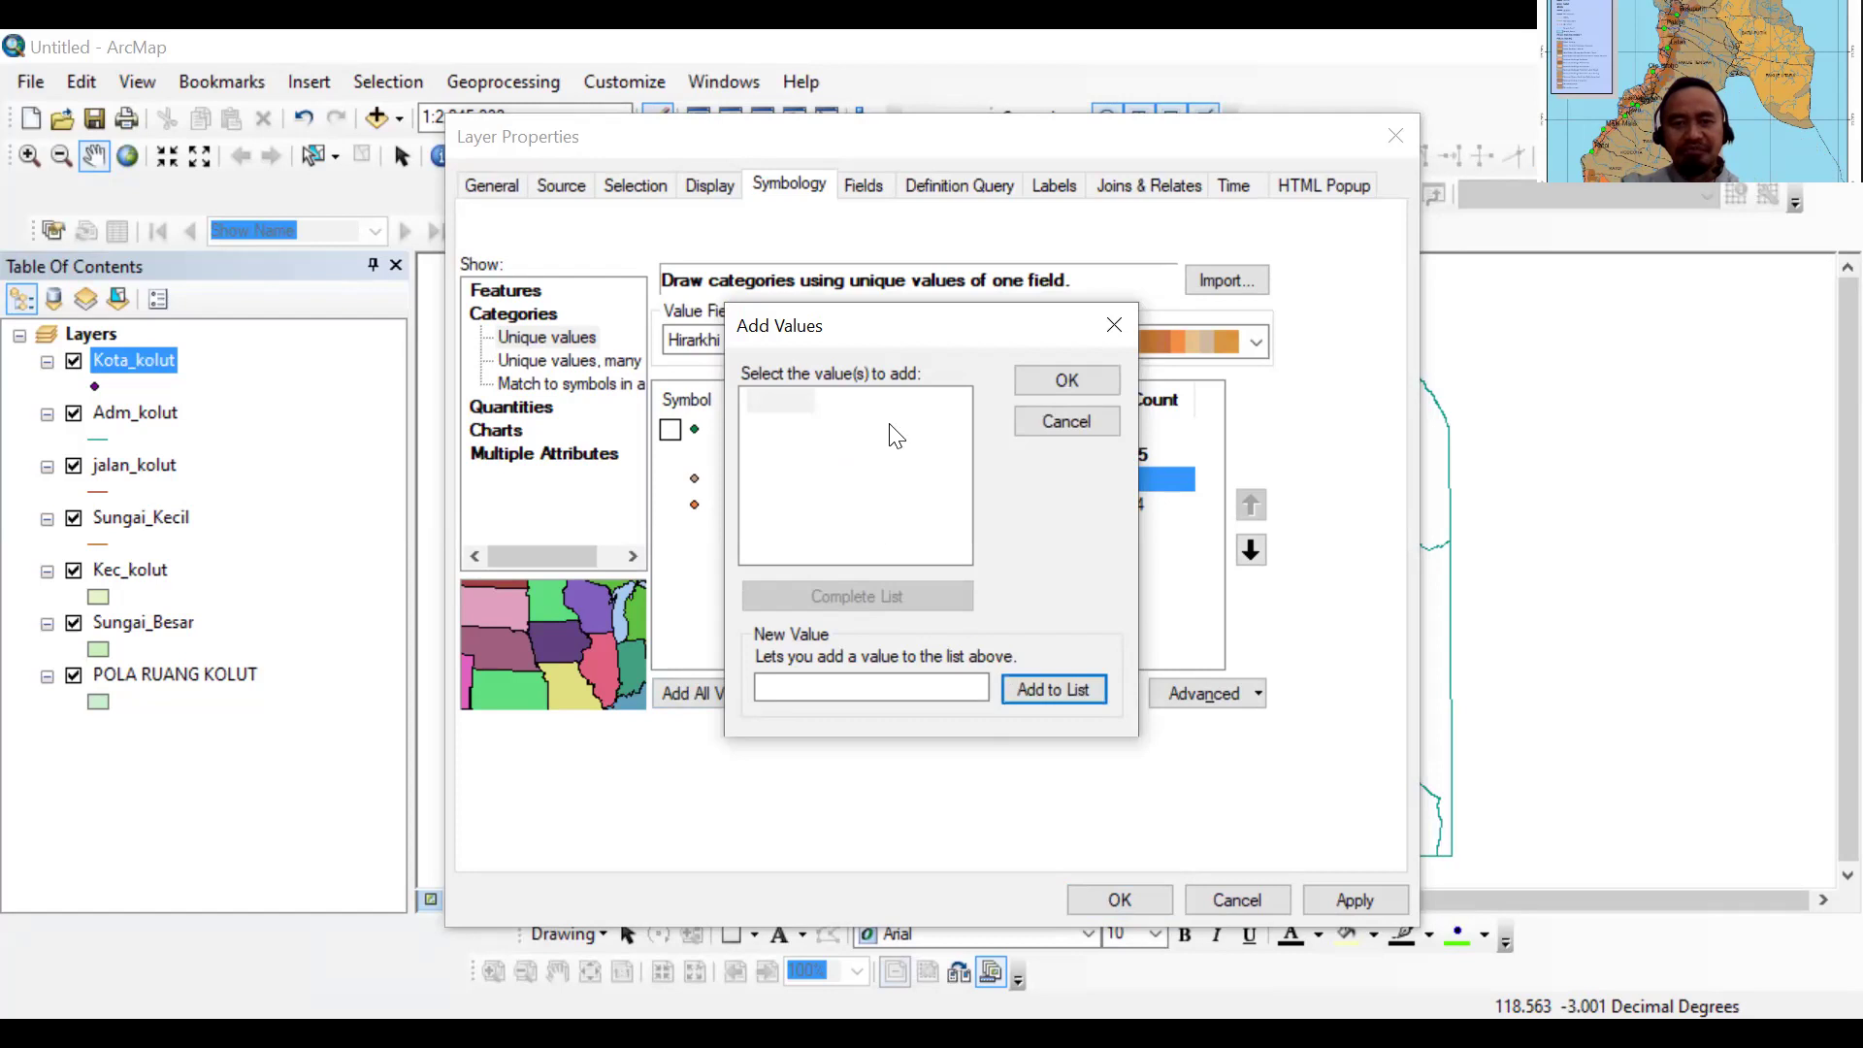
left_click(1114, 325)
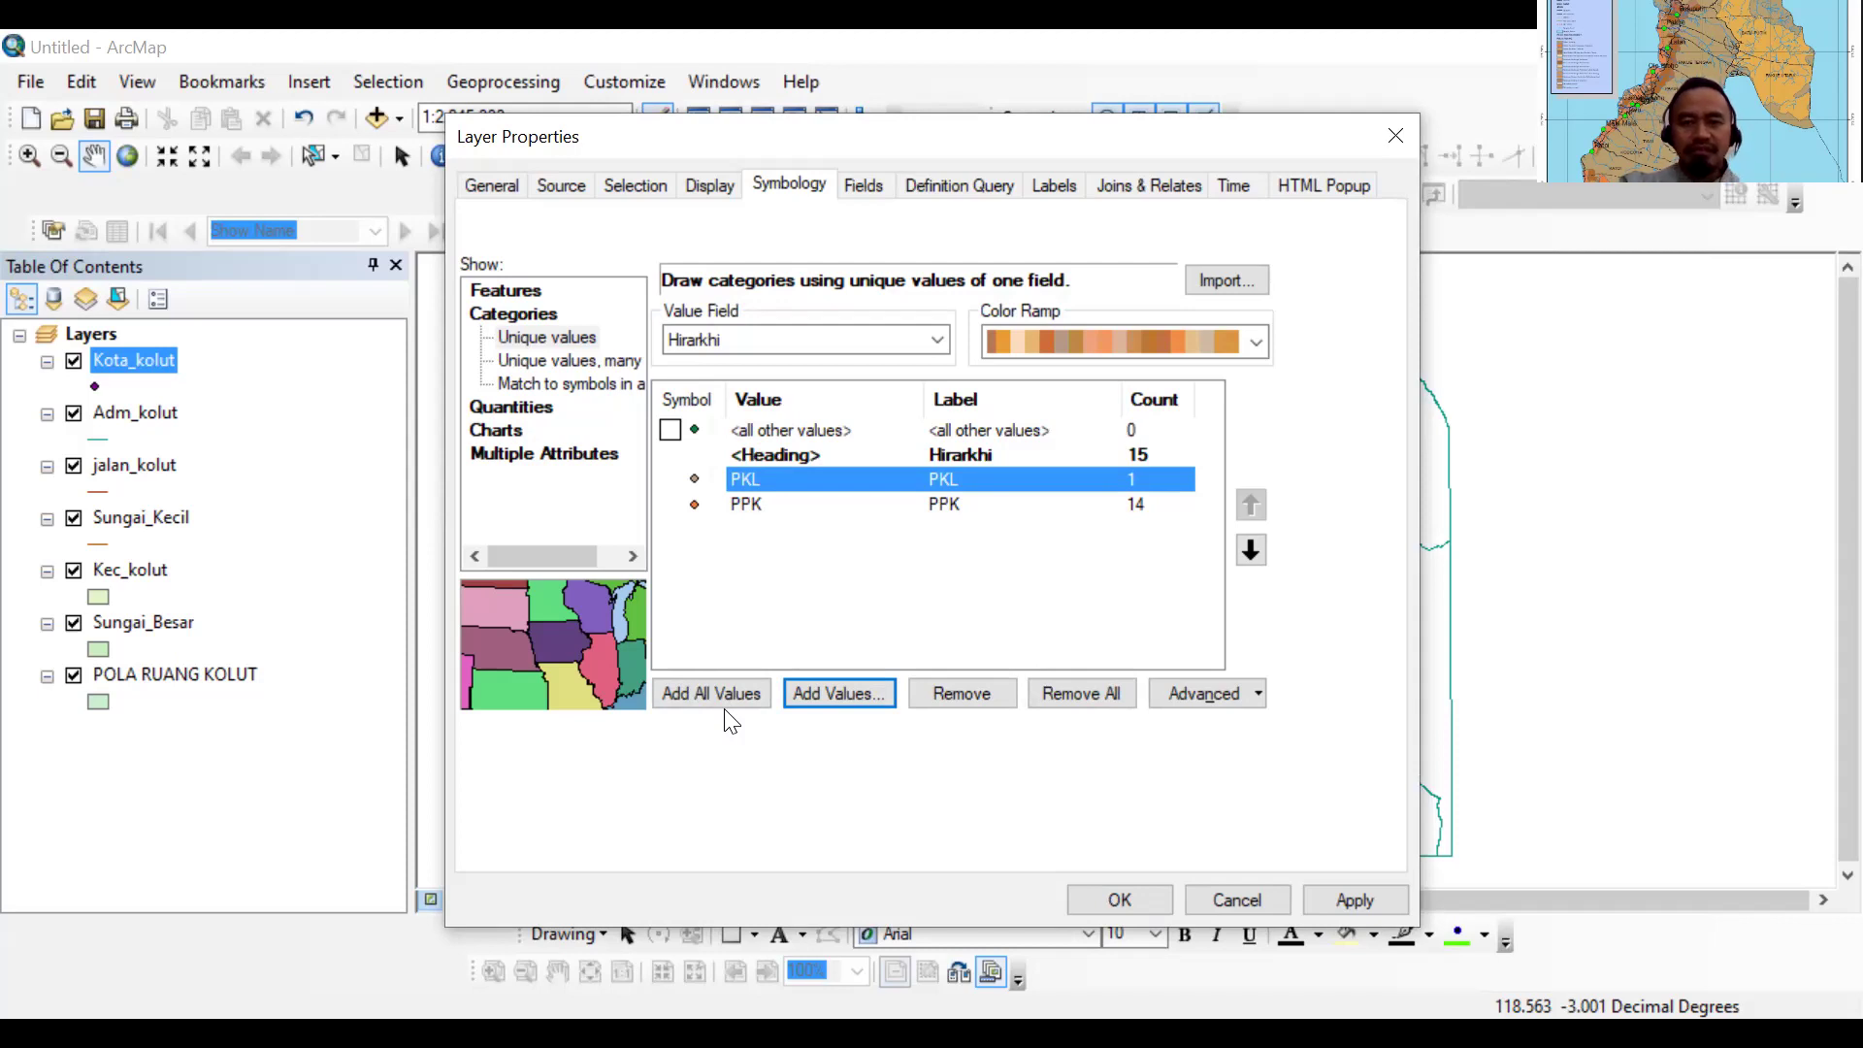
scroll(1258, 342, "down", 1)
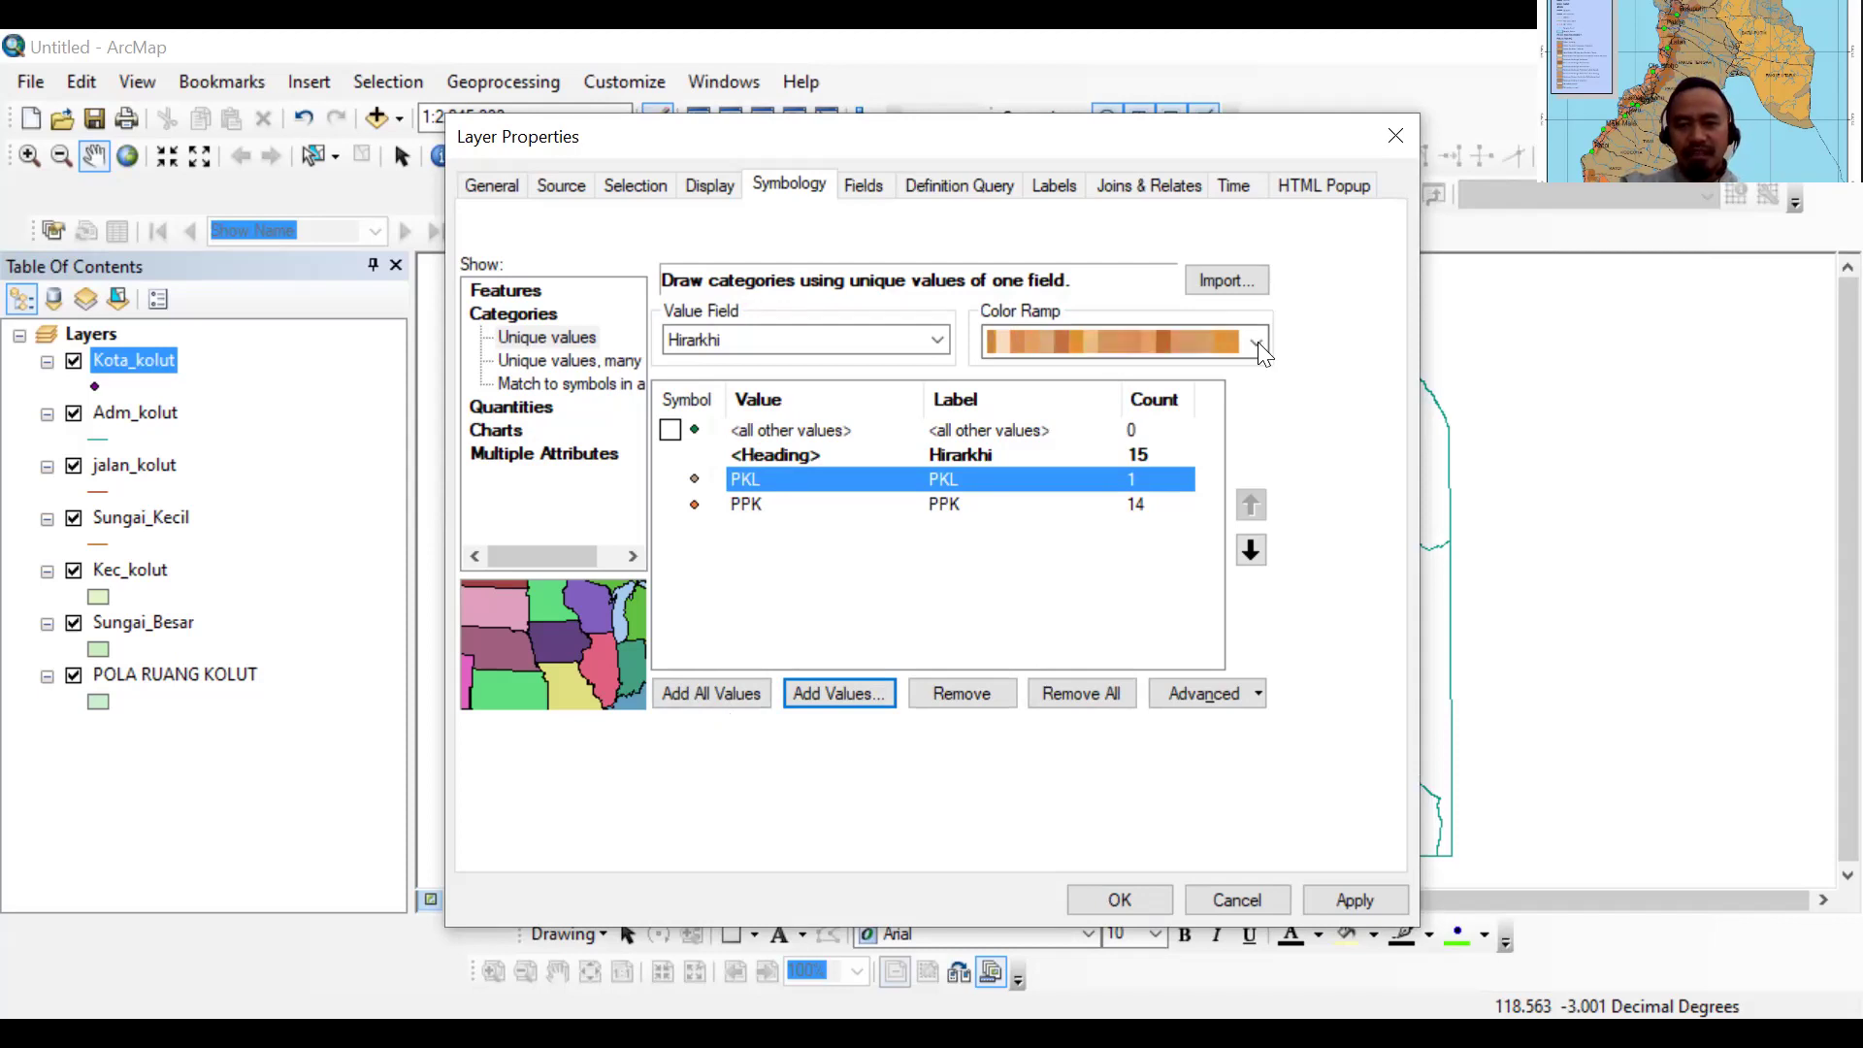
scroll(1256, 344, "down", 1)
left_click(1256, 343)
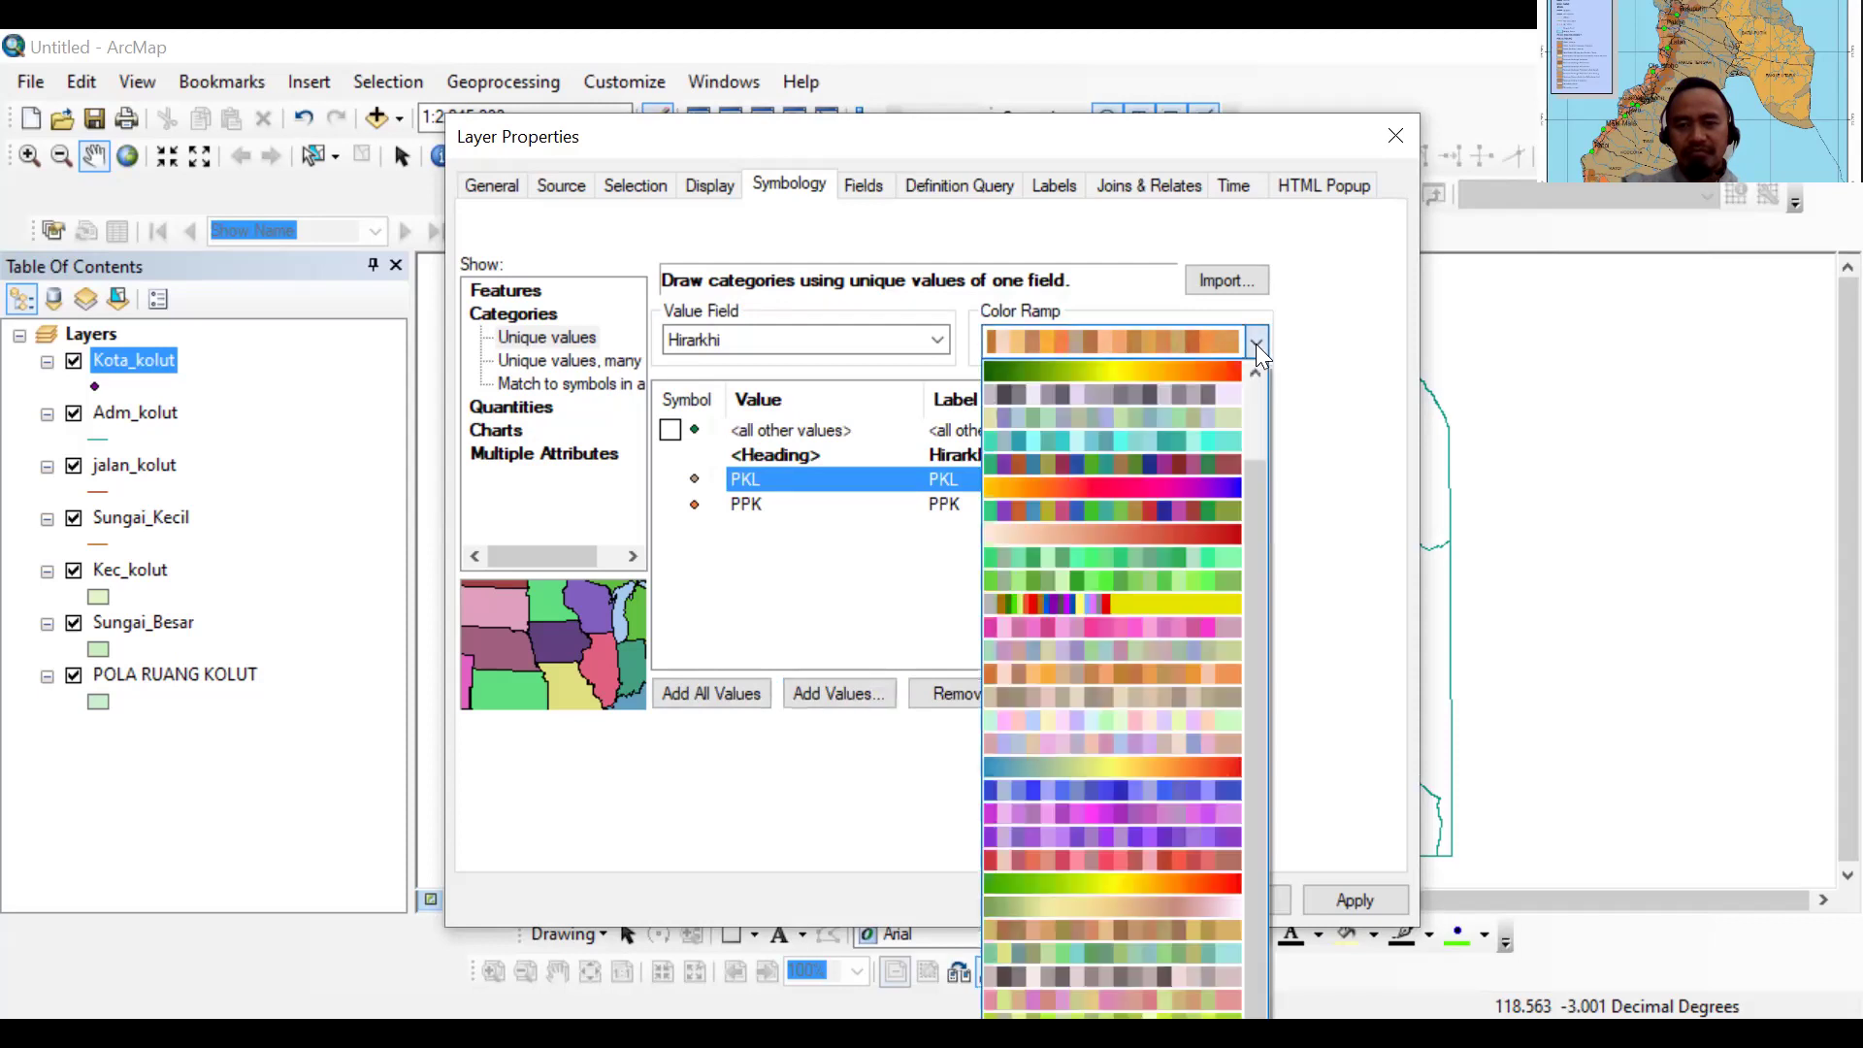
left_click(1258, 344)
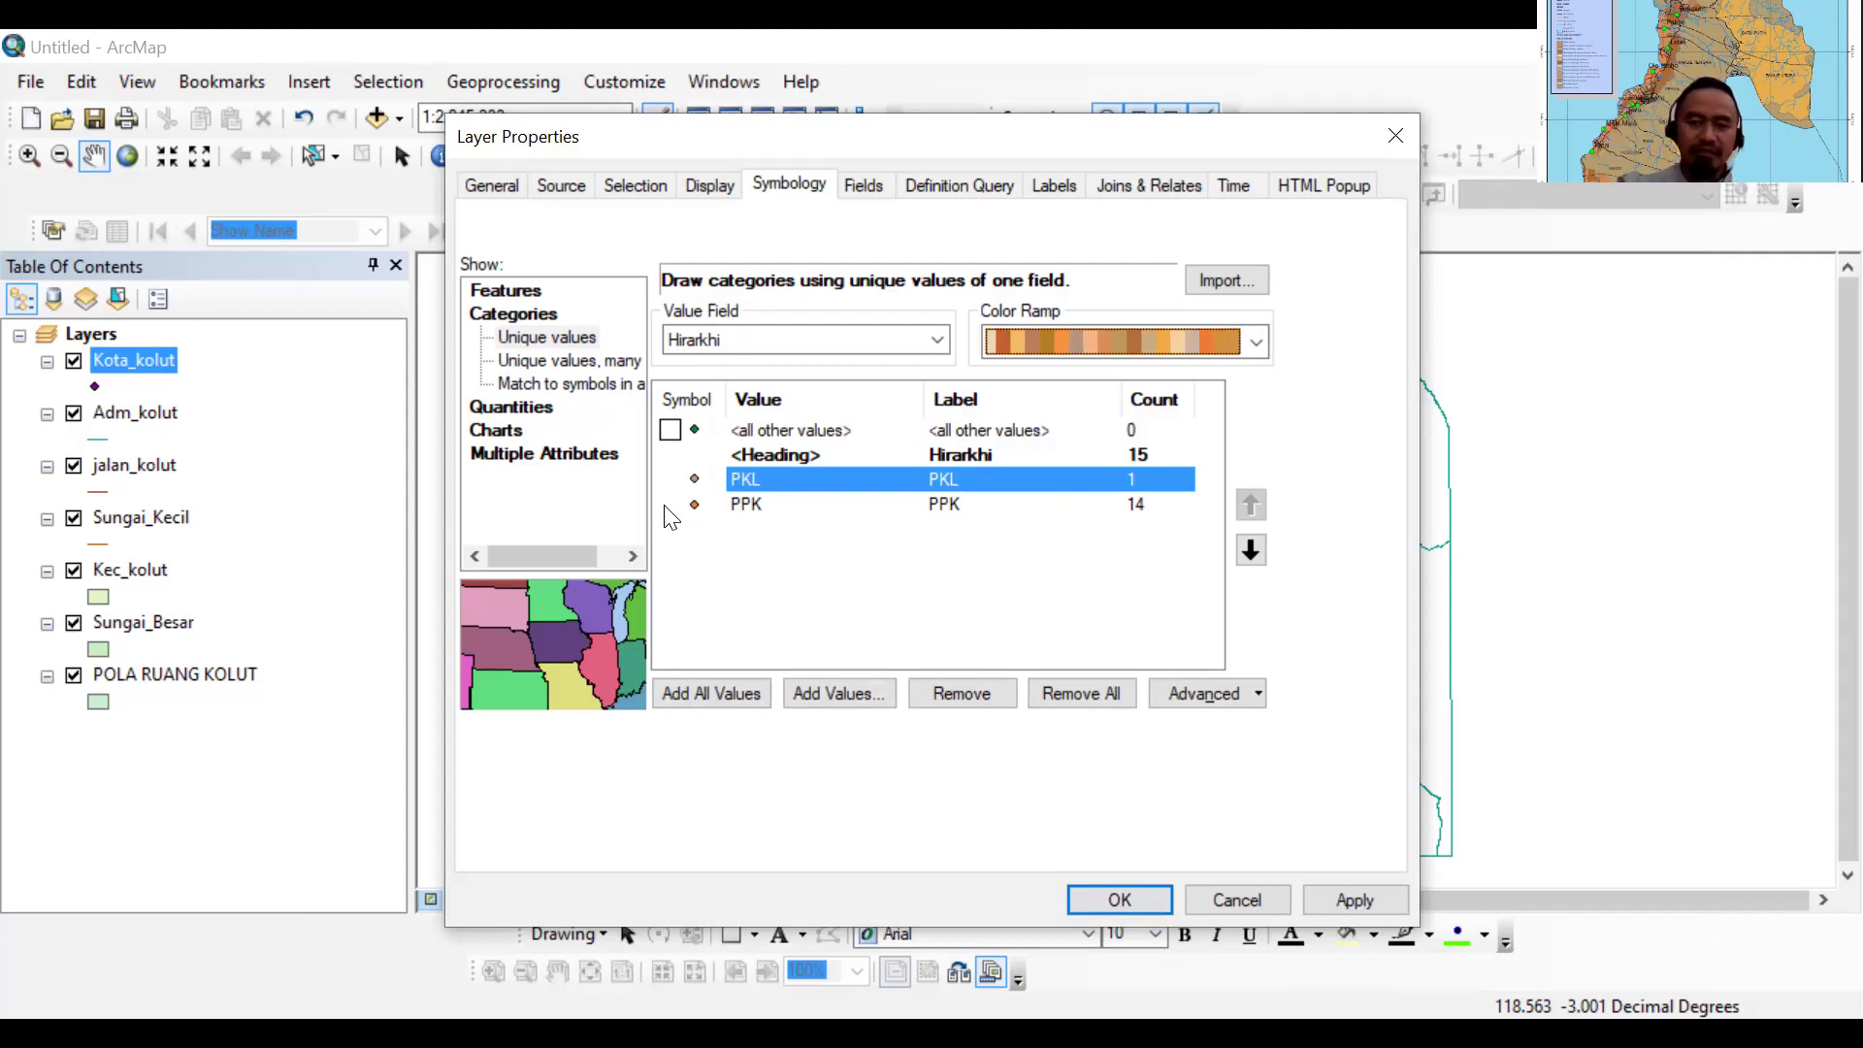
scroll(1151, 343, "down", 1)
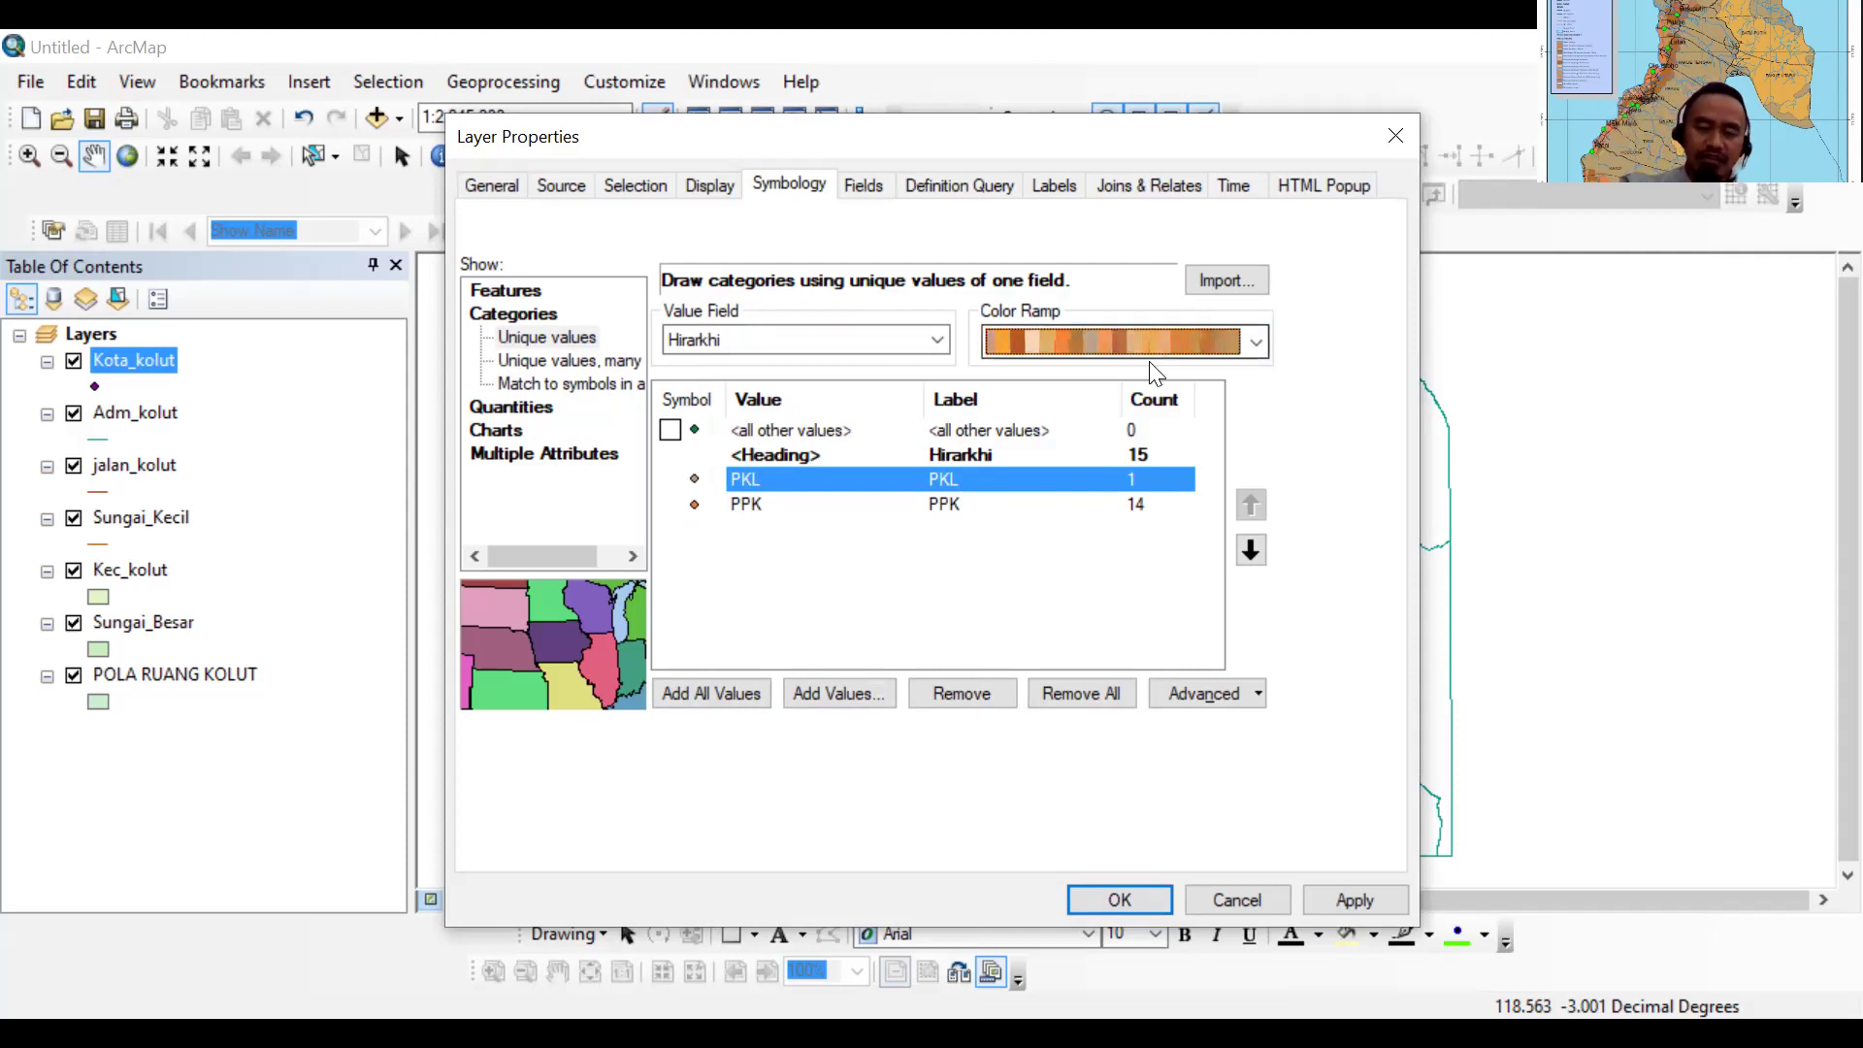
scroll(1153, 398, "down", 1)
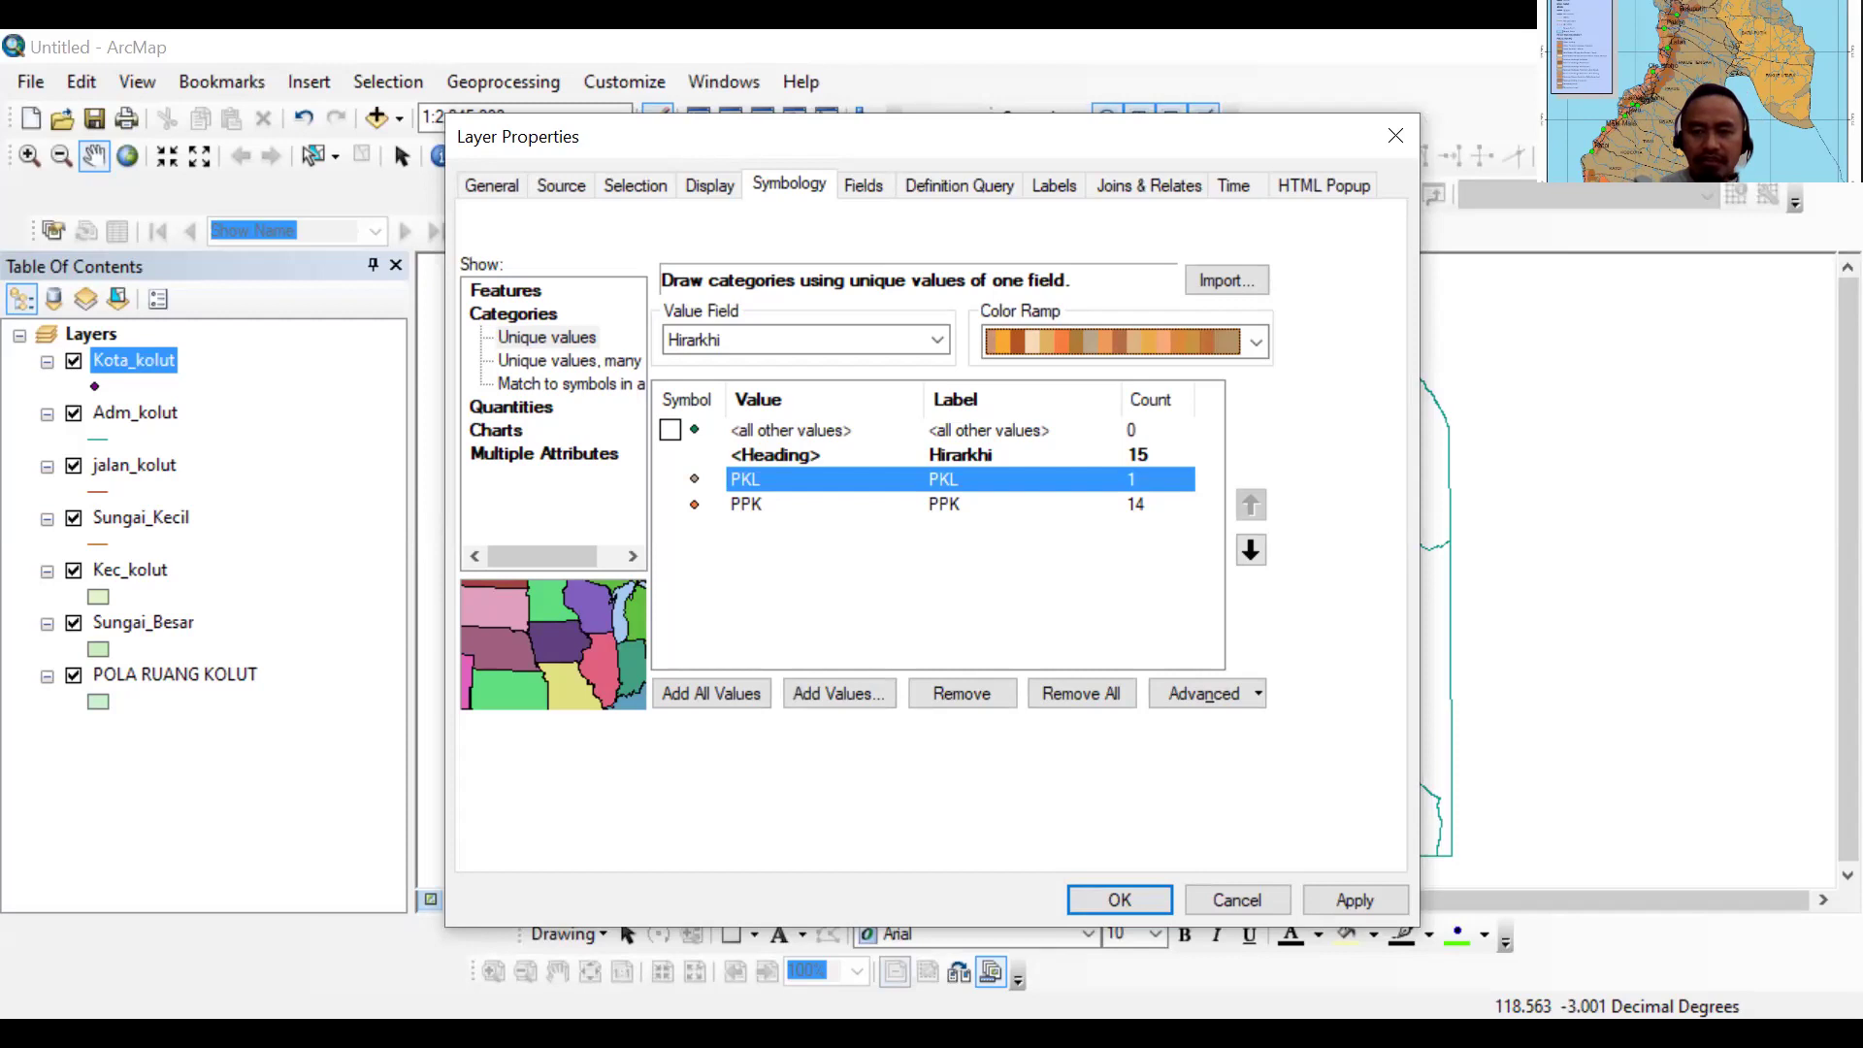
Assign the Square 2 symbol to the PKL class and Circle 2 to PPK, and apply the symbology to Kota_kolut
left_click(696, 490)
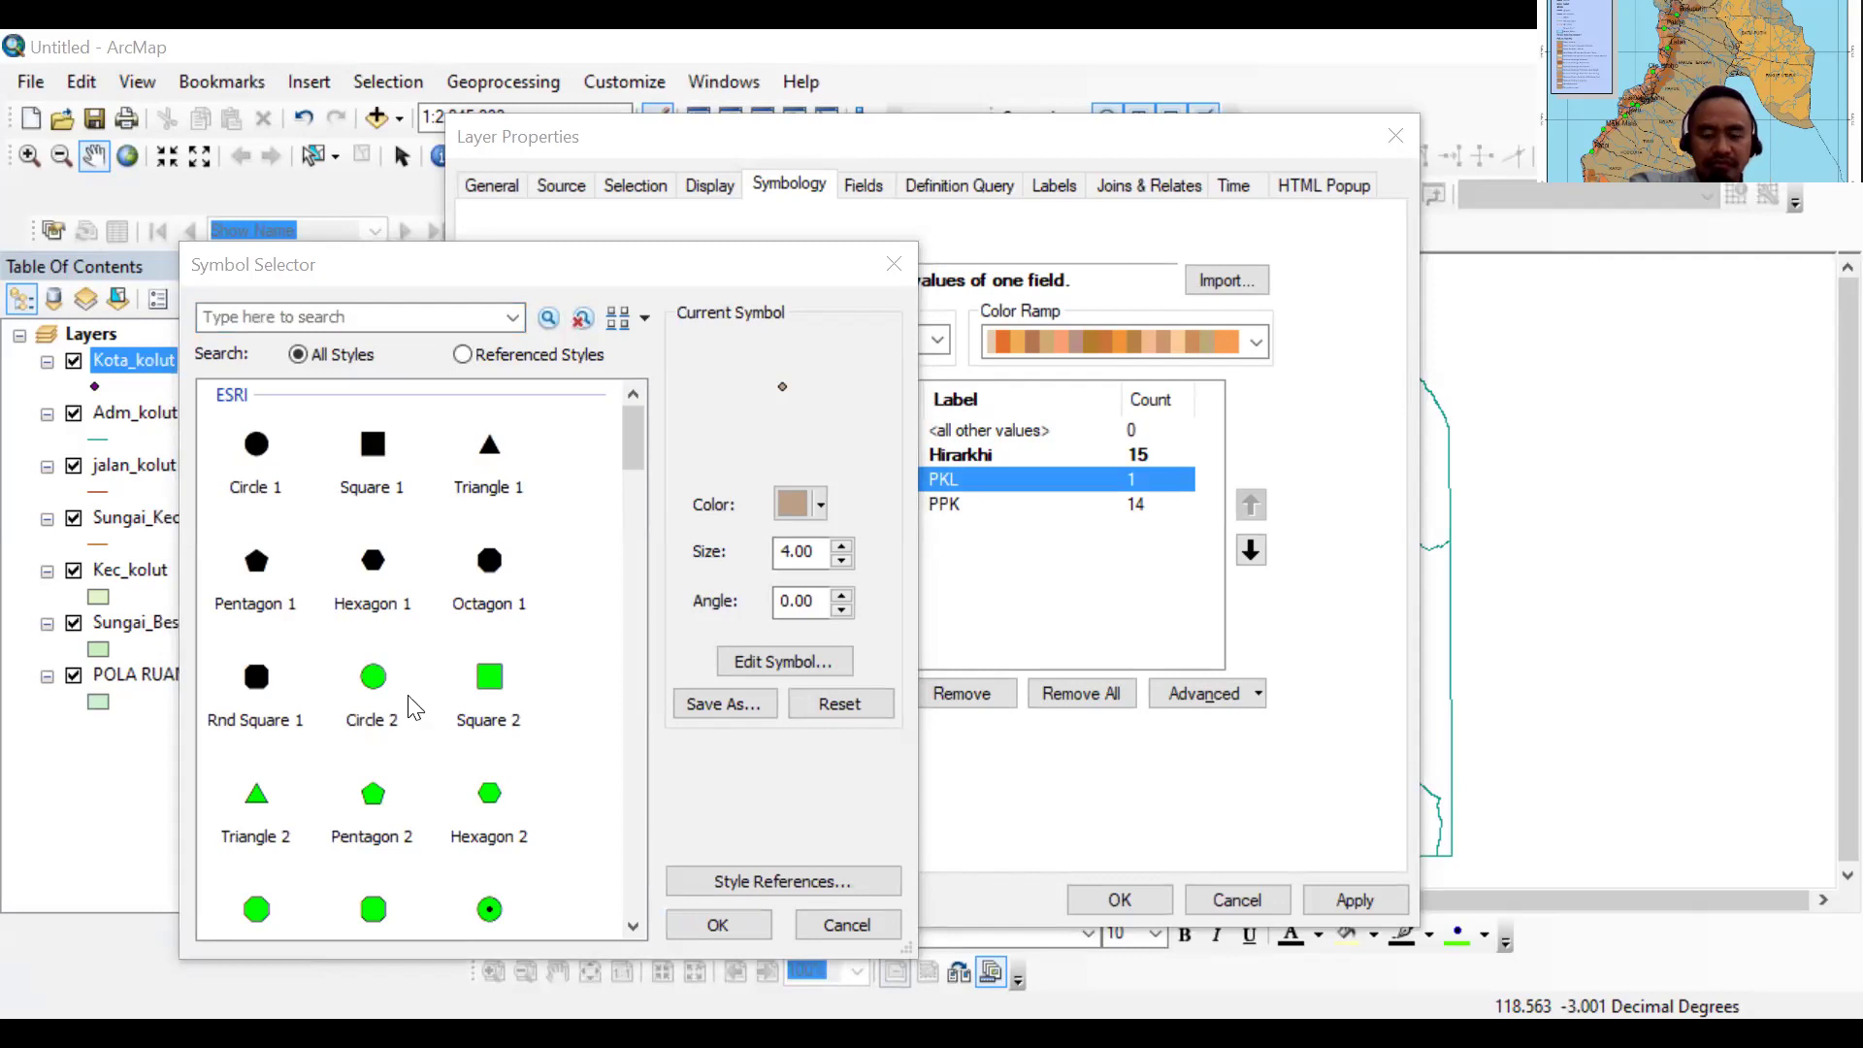
double_click(501, 690)
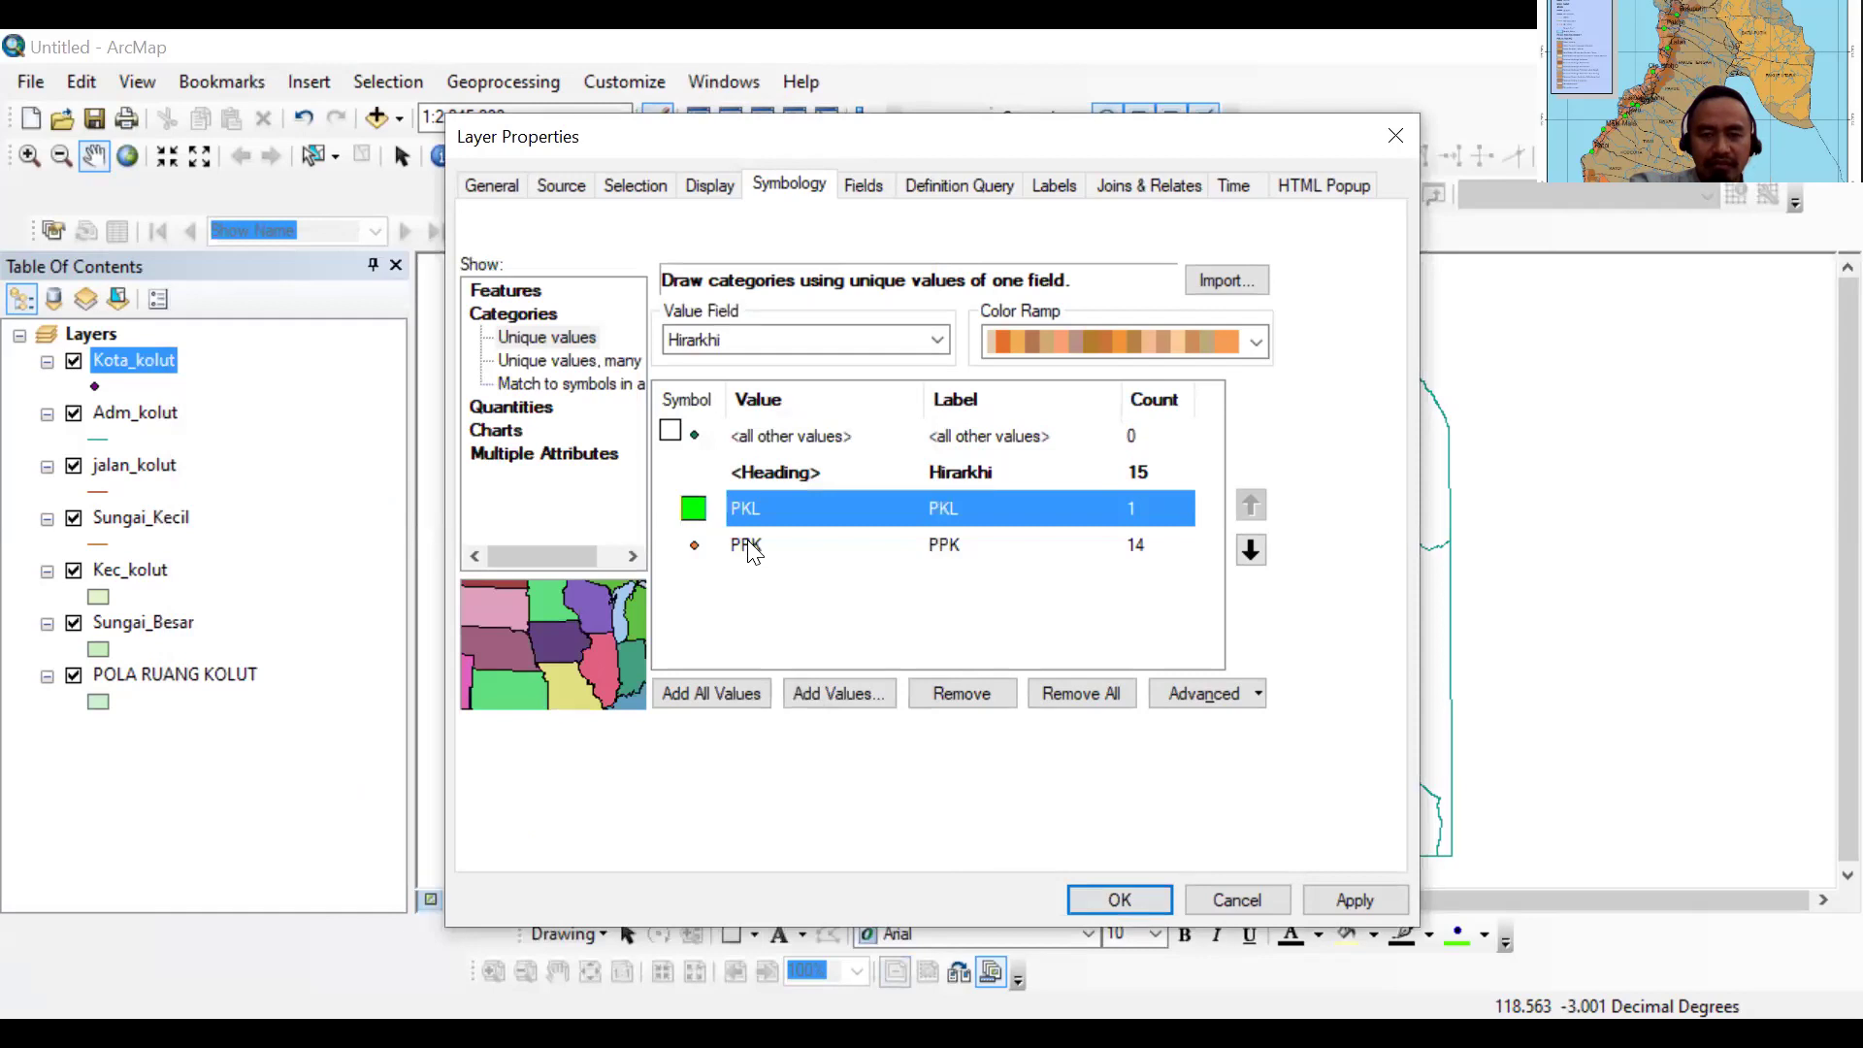
left_click(752, 549)
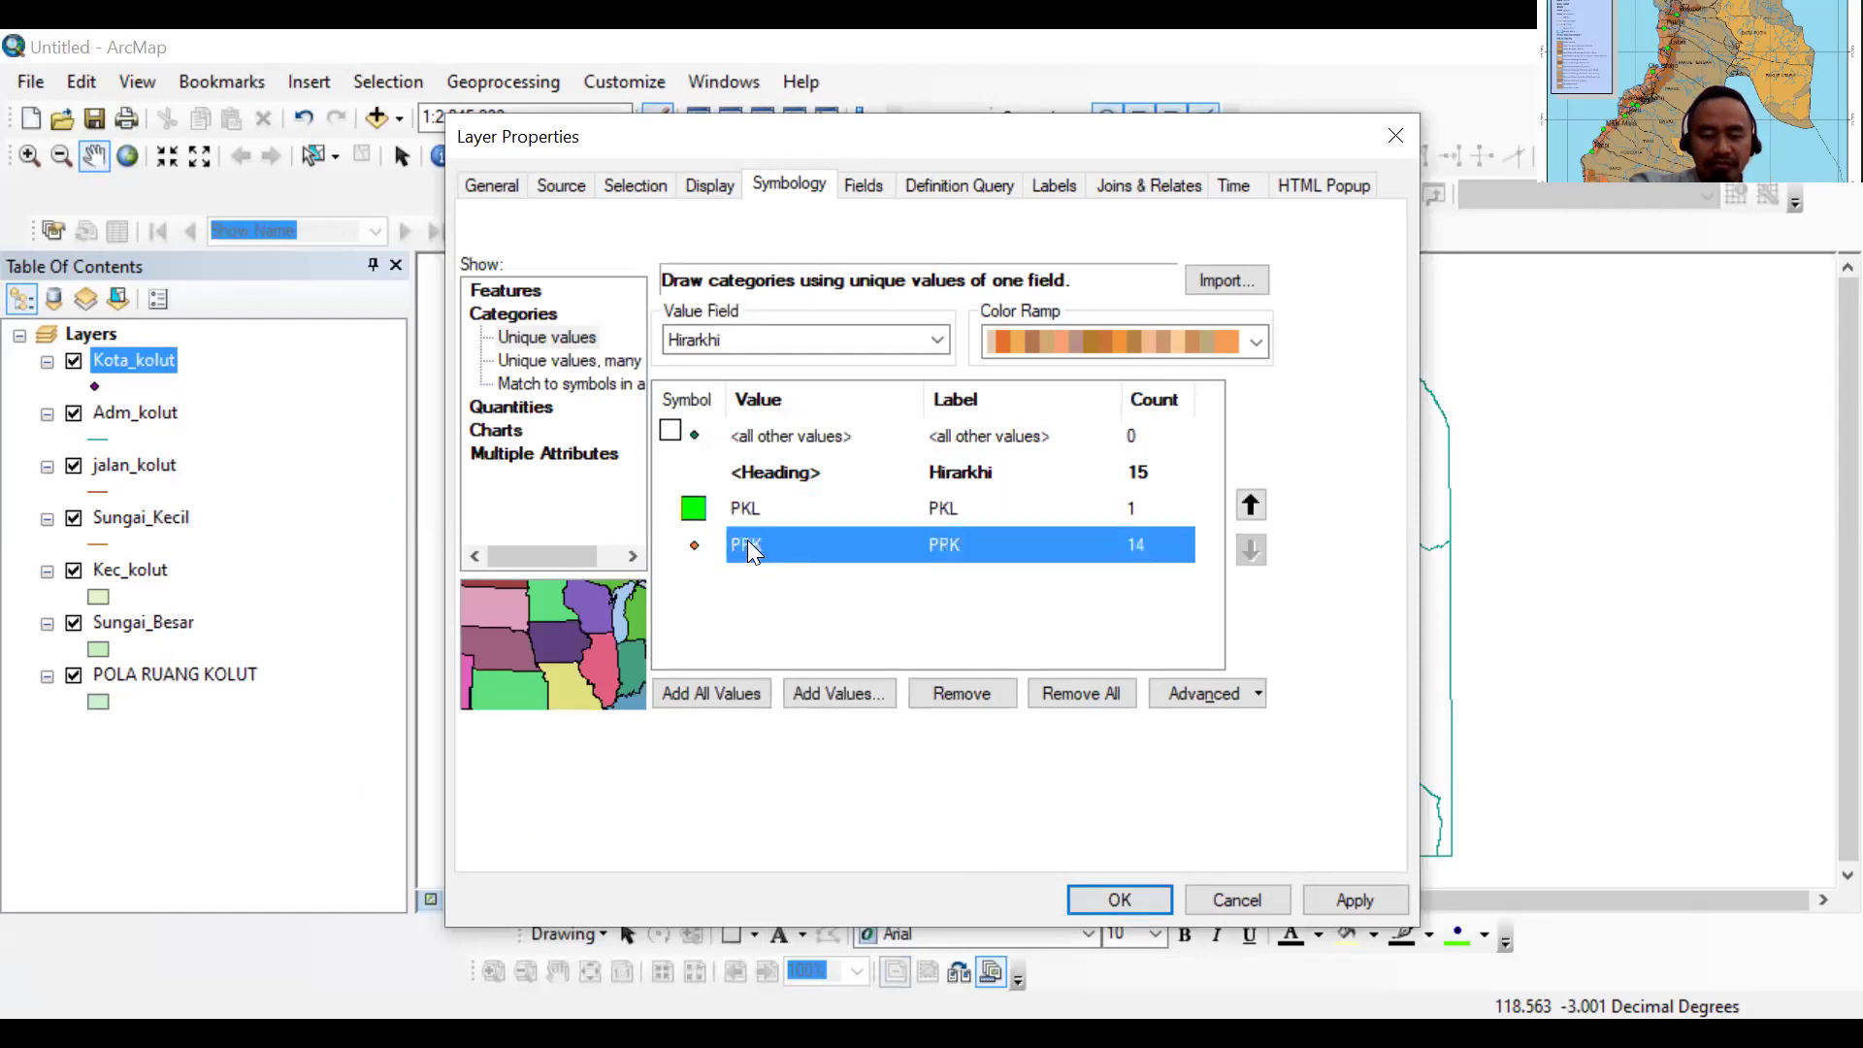
left_click(374, 699)
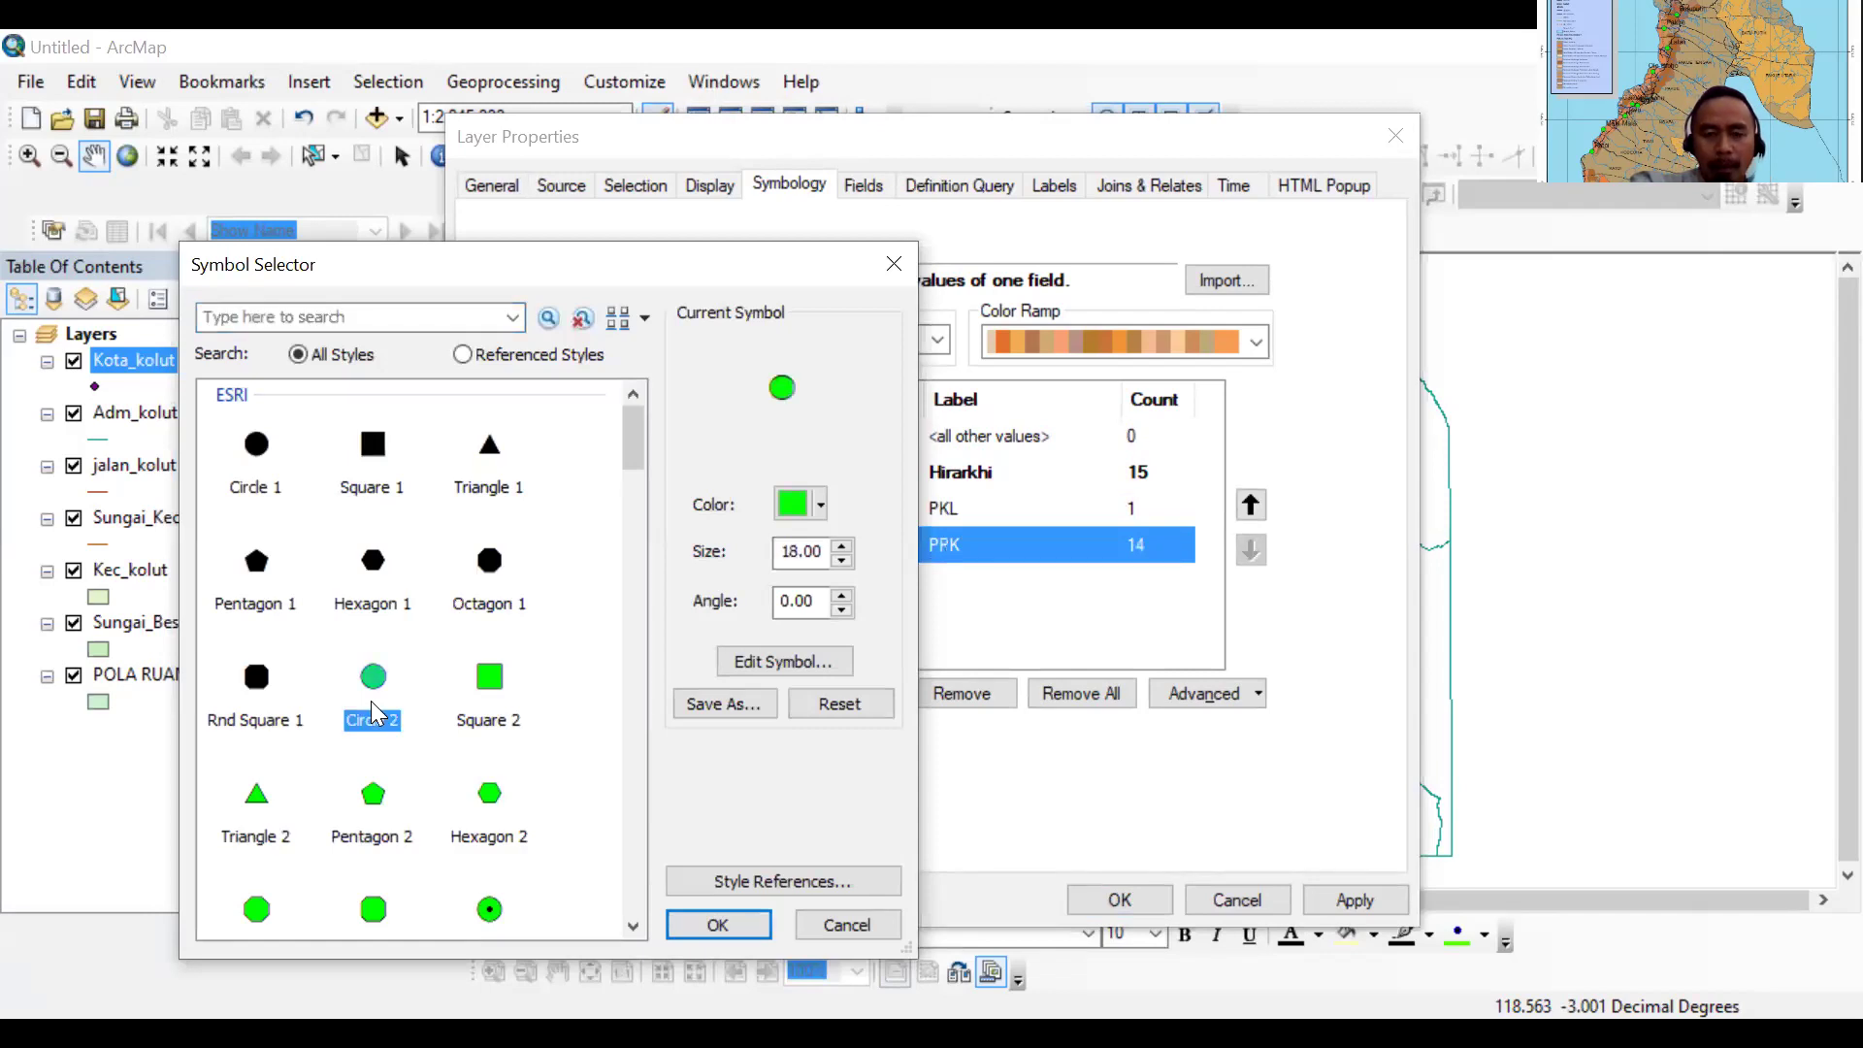
left_click(716, 924)
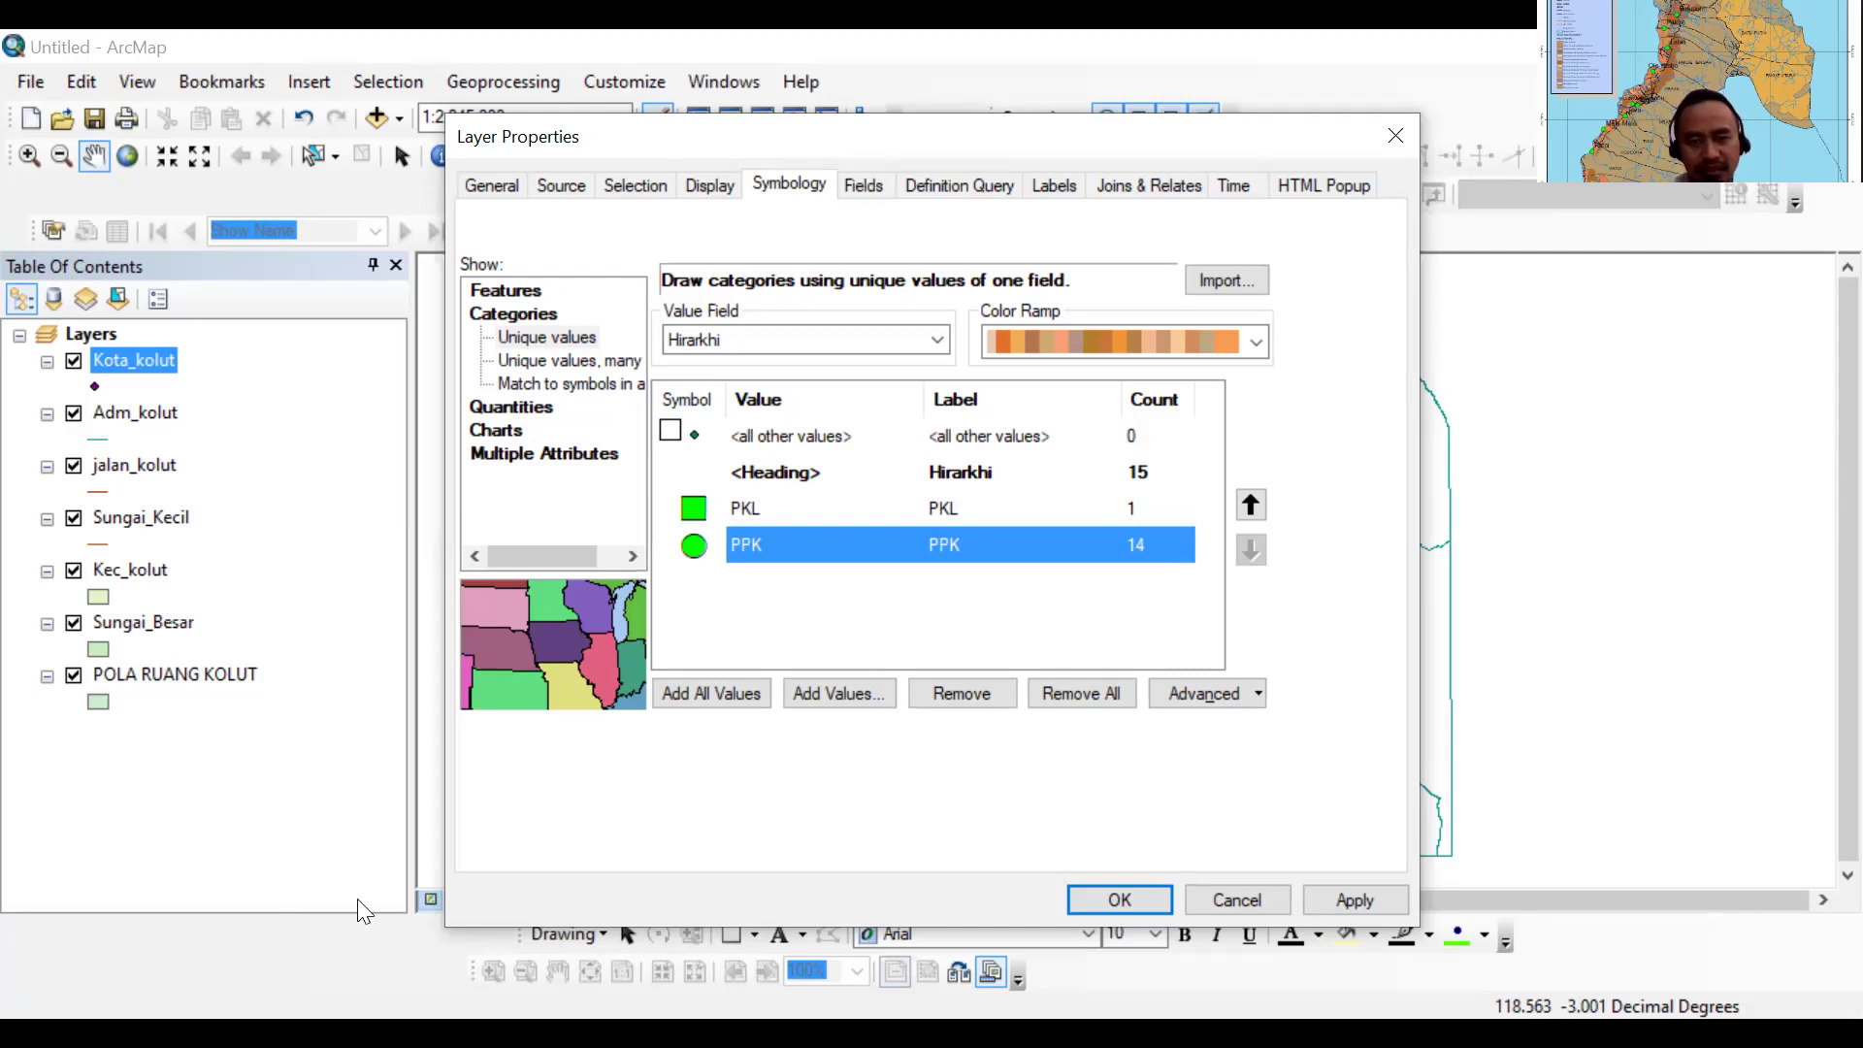
left_click(732, 518)
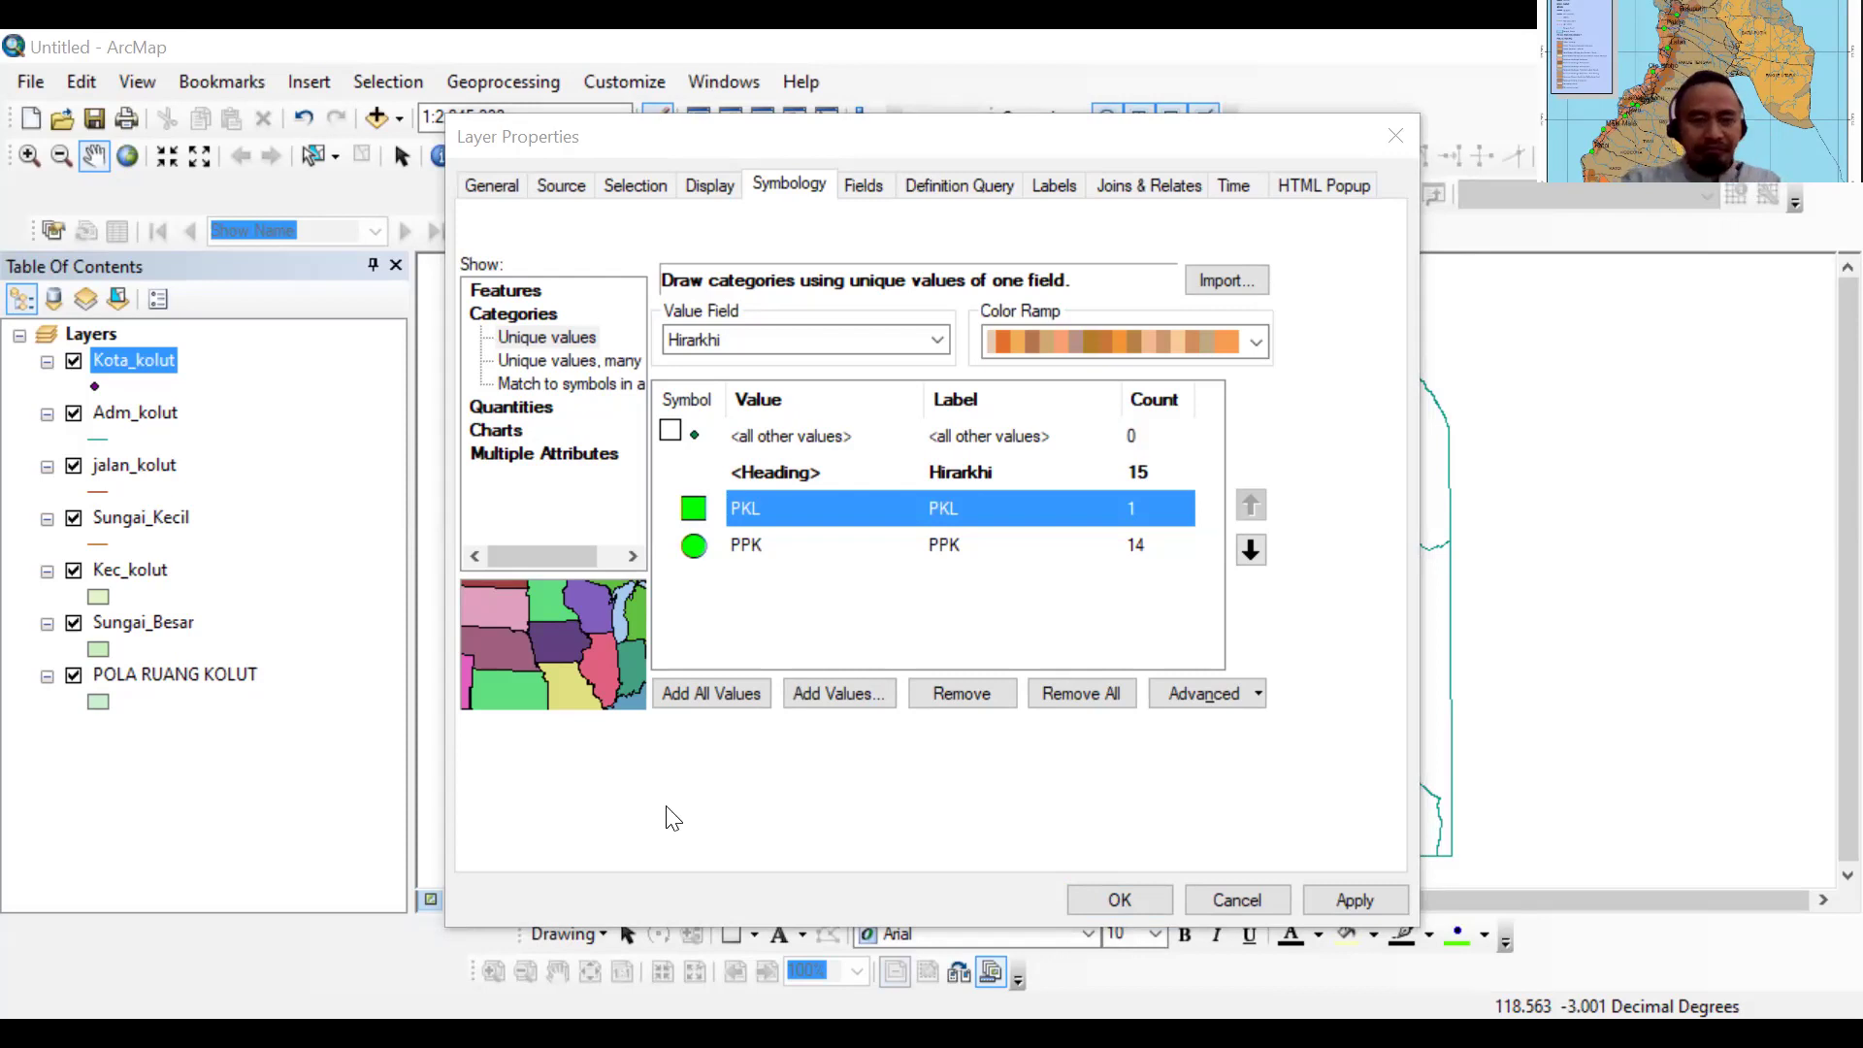
left_click(751, 699)
left_click(1349, 900)
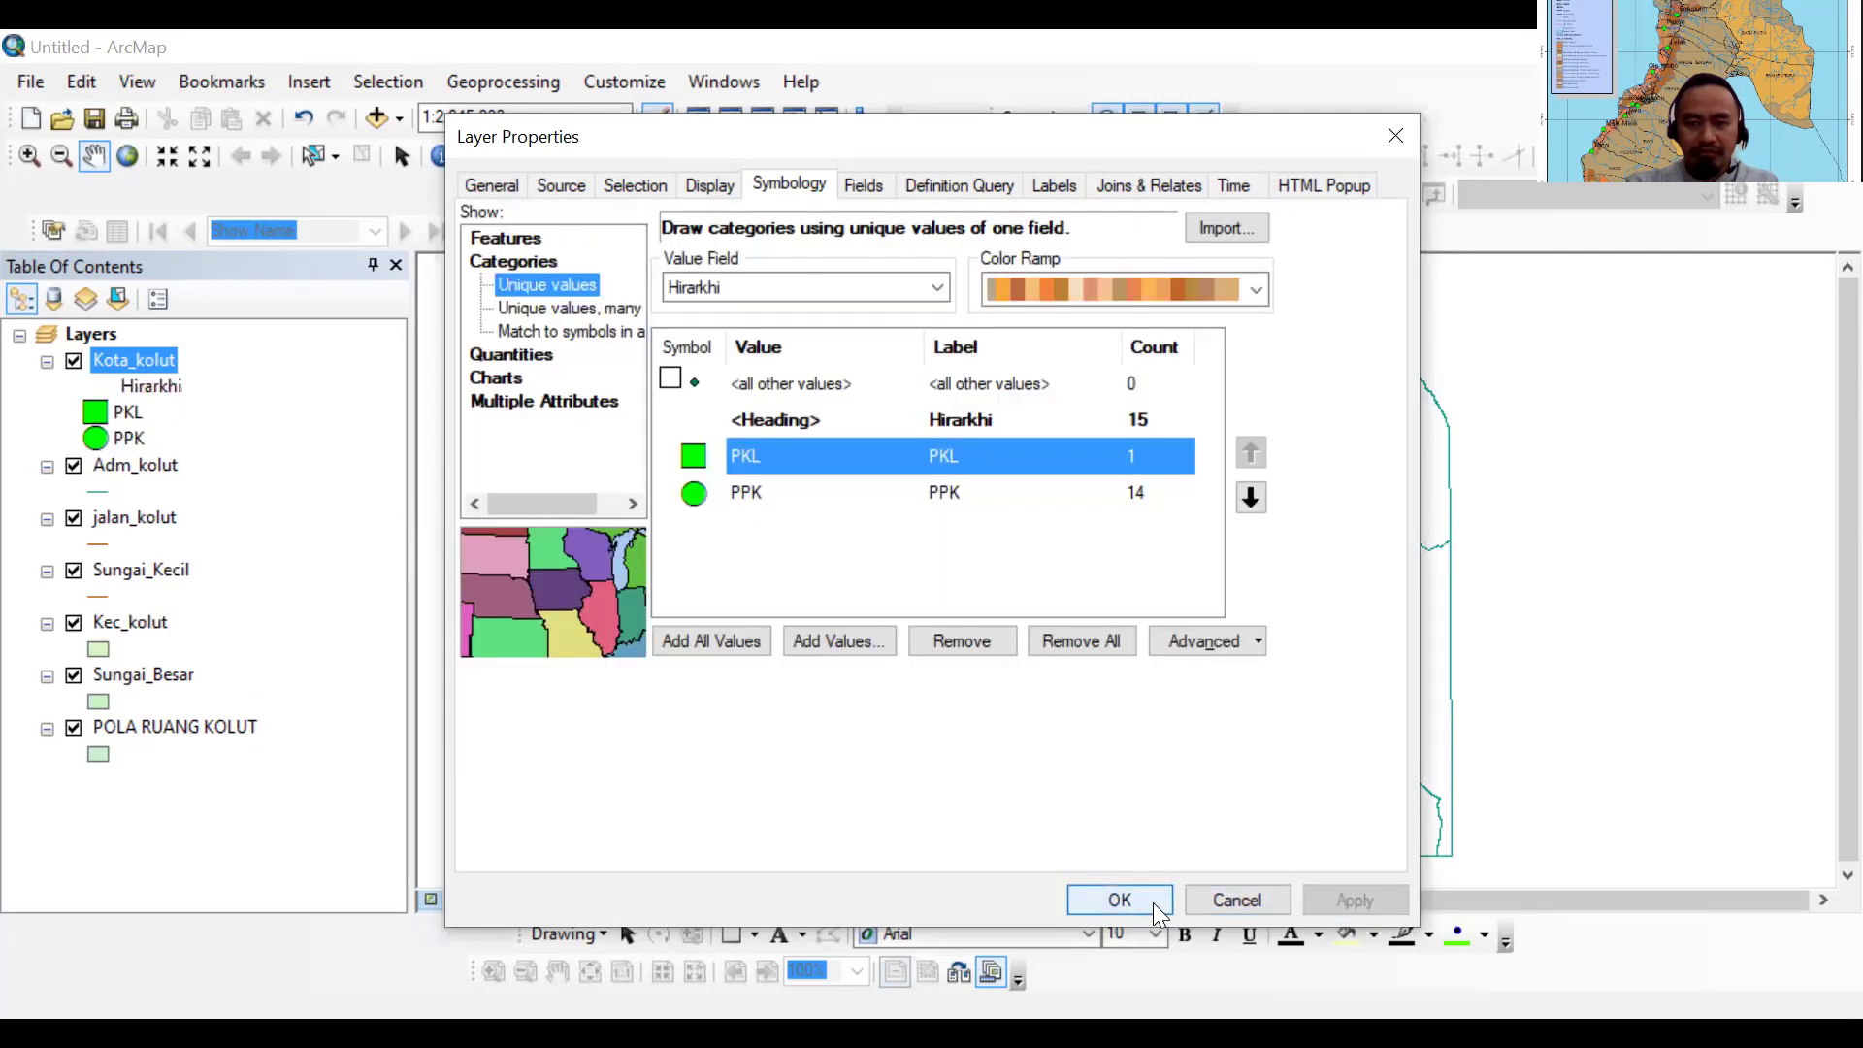
left_click(1155, 902)
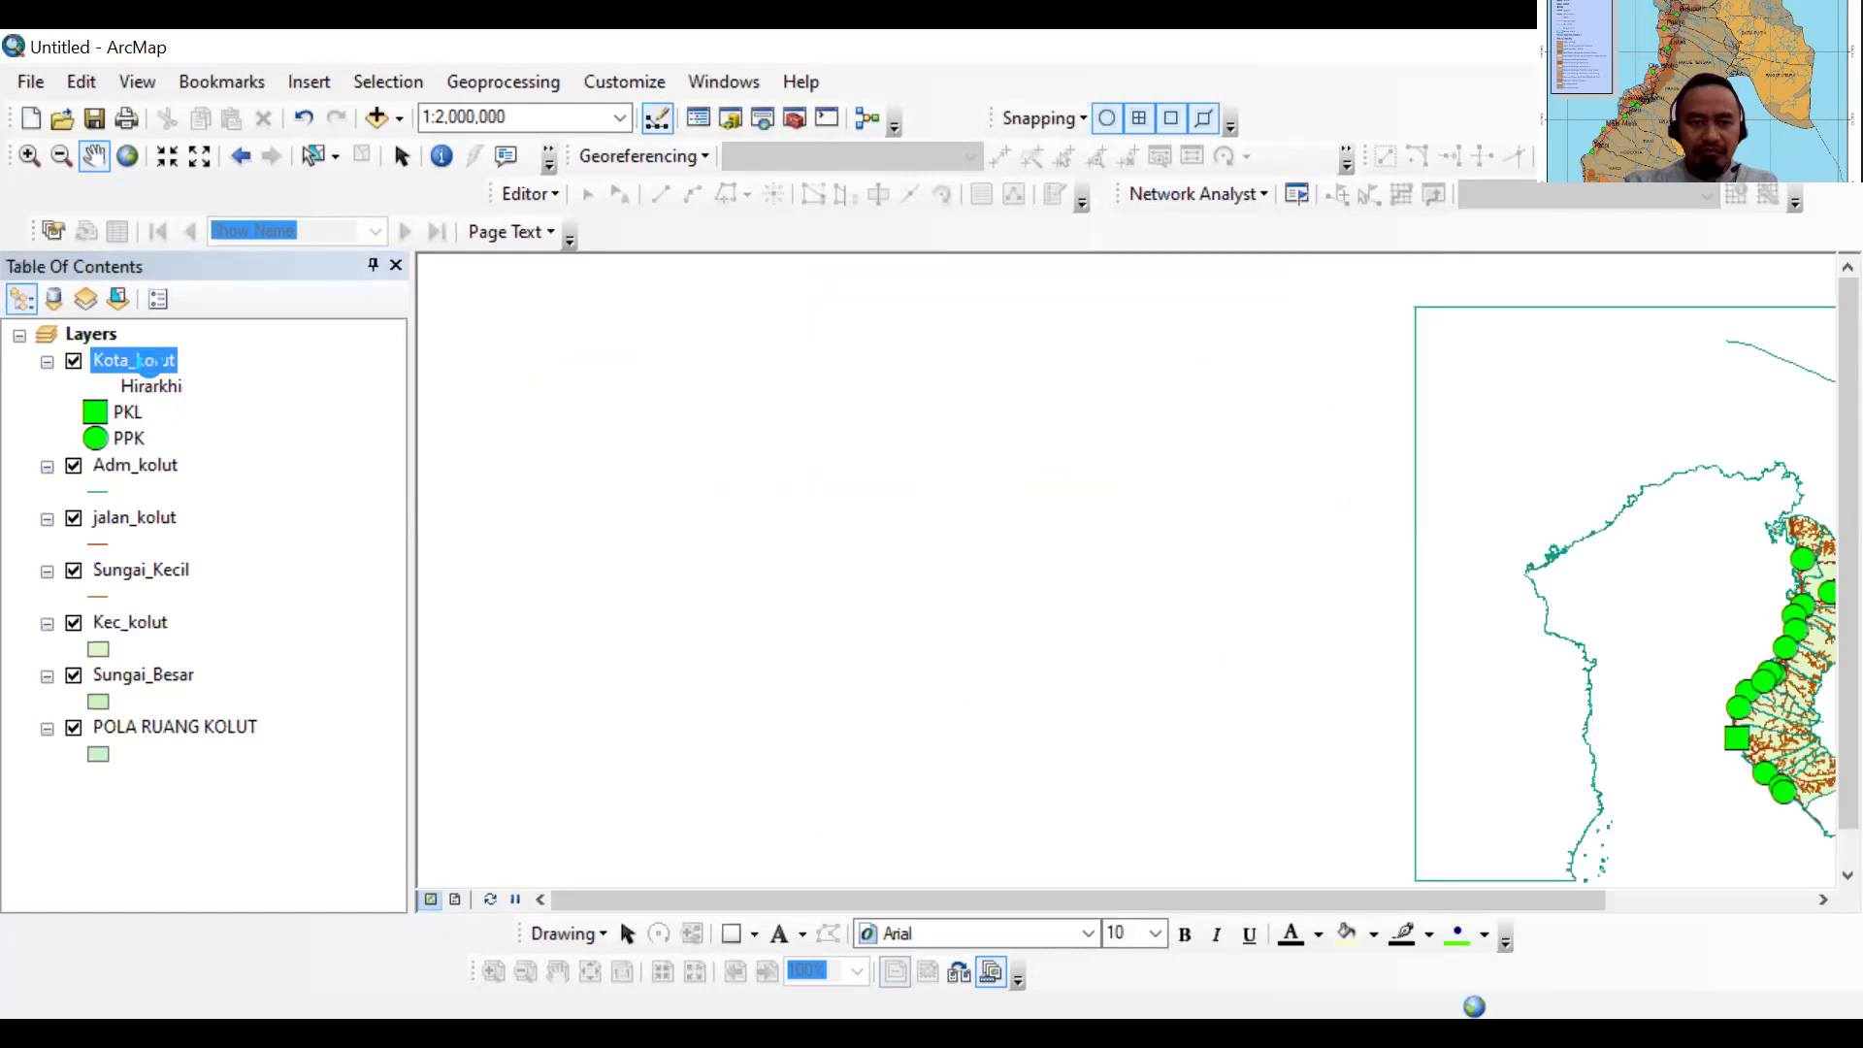
Zoom the map to the extent of the Kota_kolut layer and adjust the scale to 1:1,250,000
right_click(150, 364)
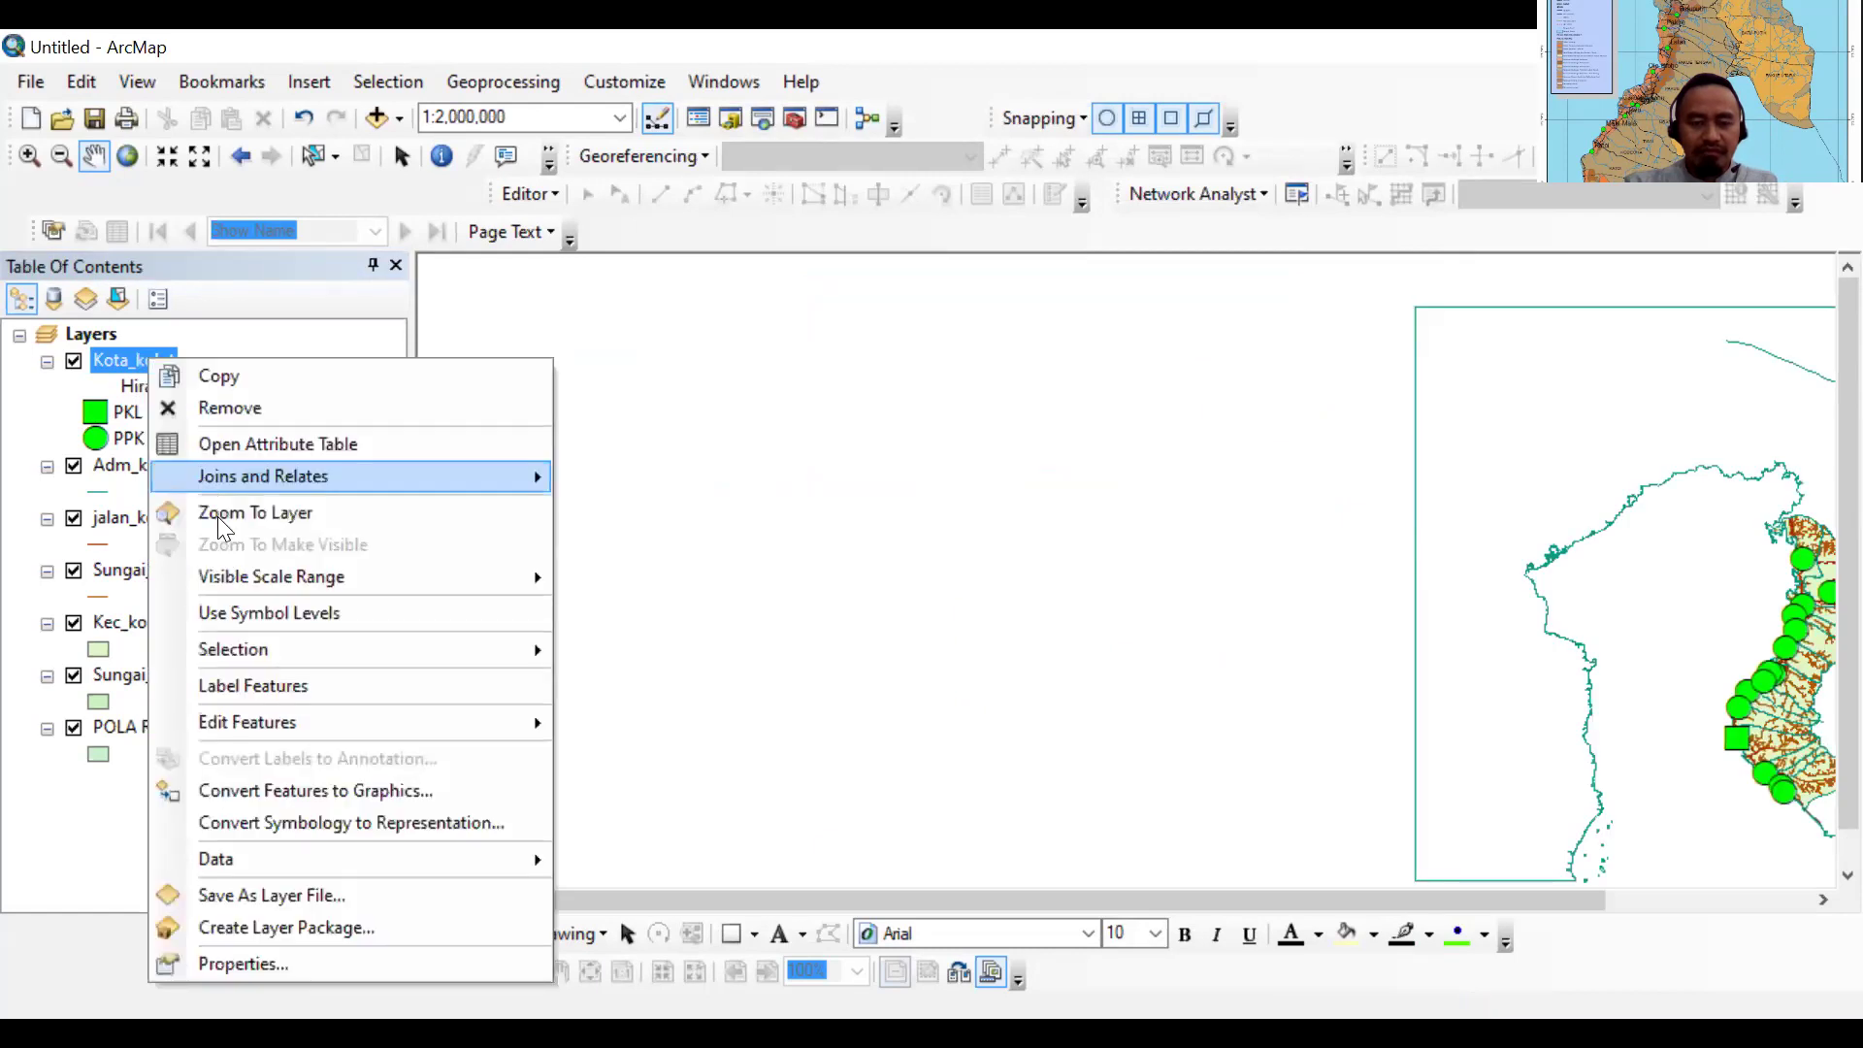
left_click(217, 517)
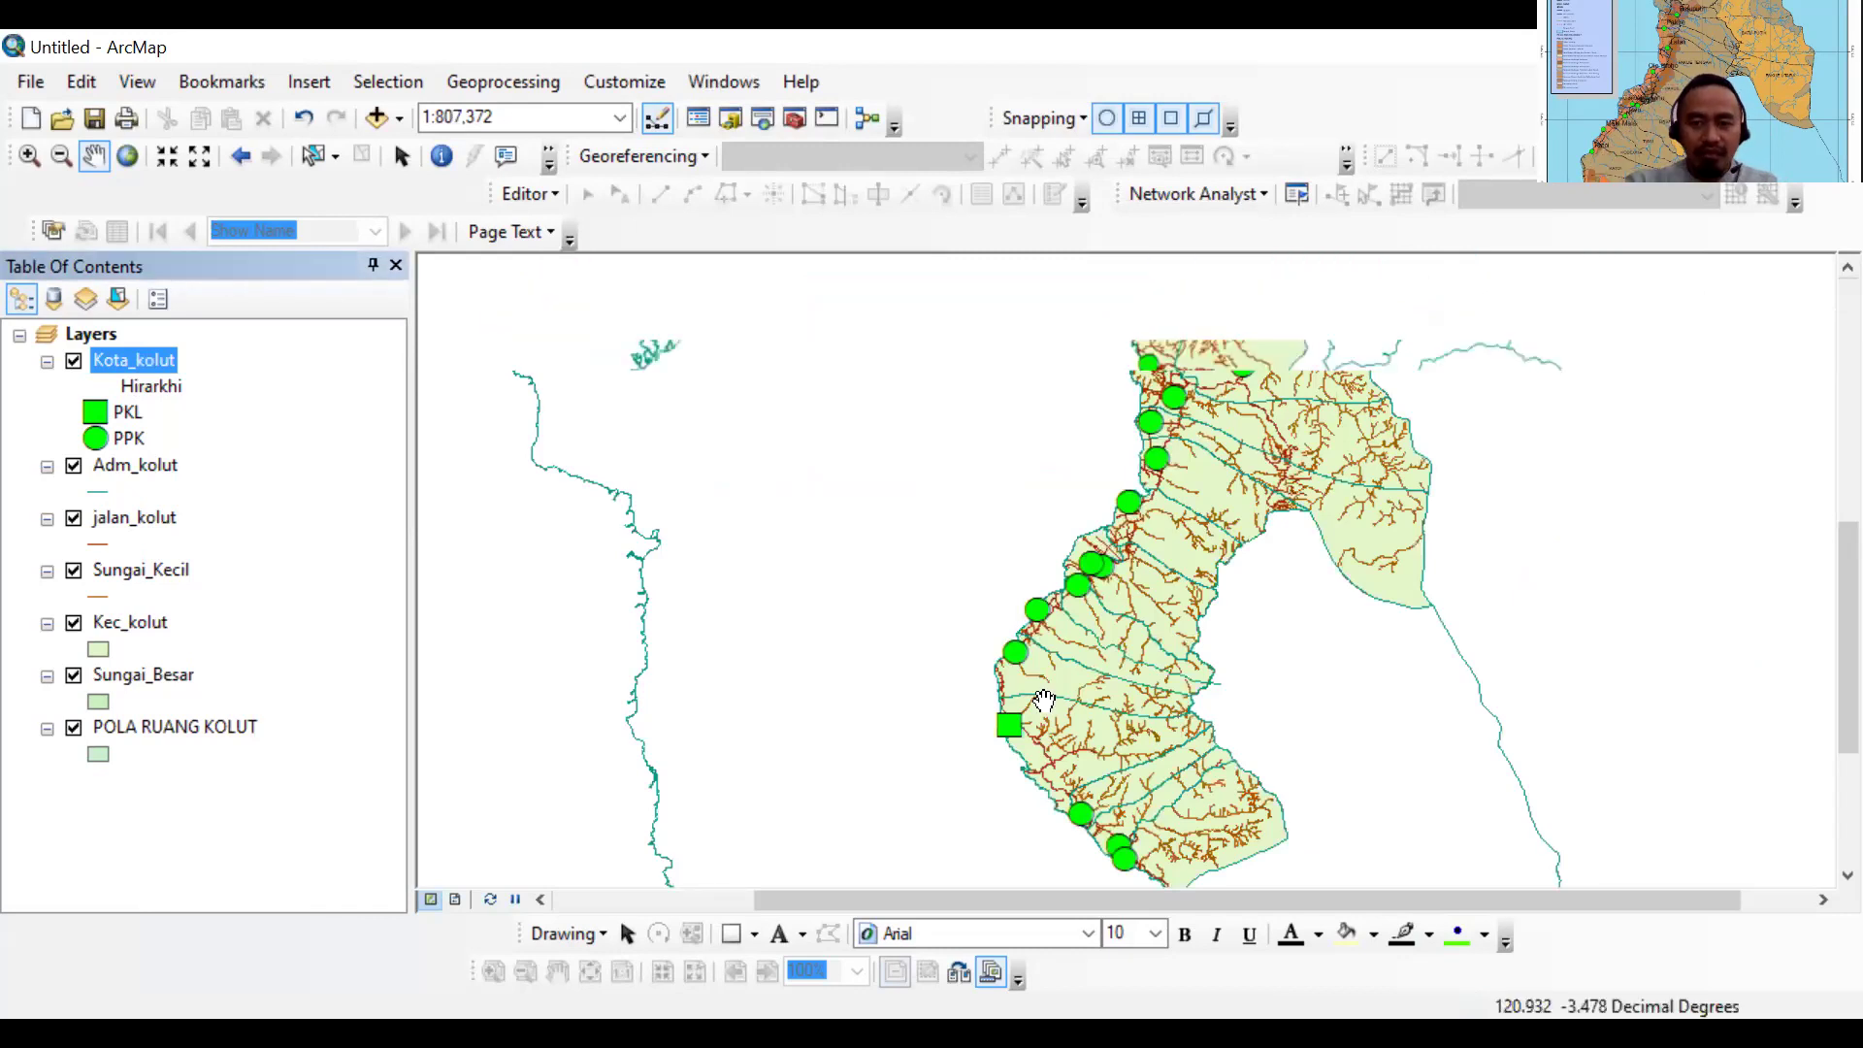
scroll(1044, 701, "down", 3)
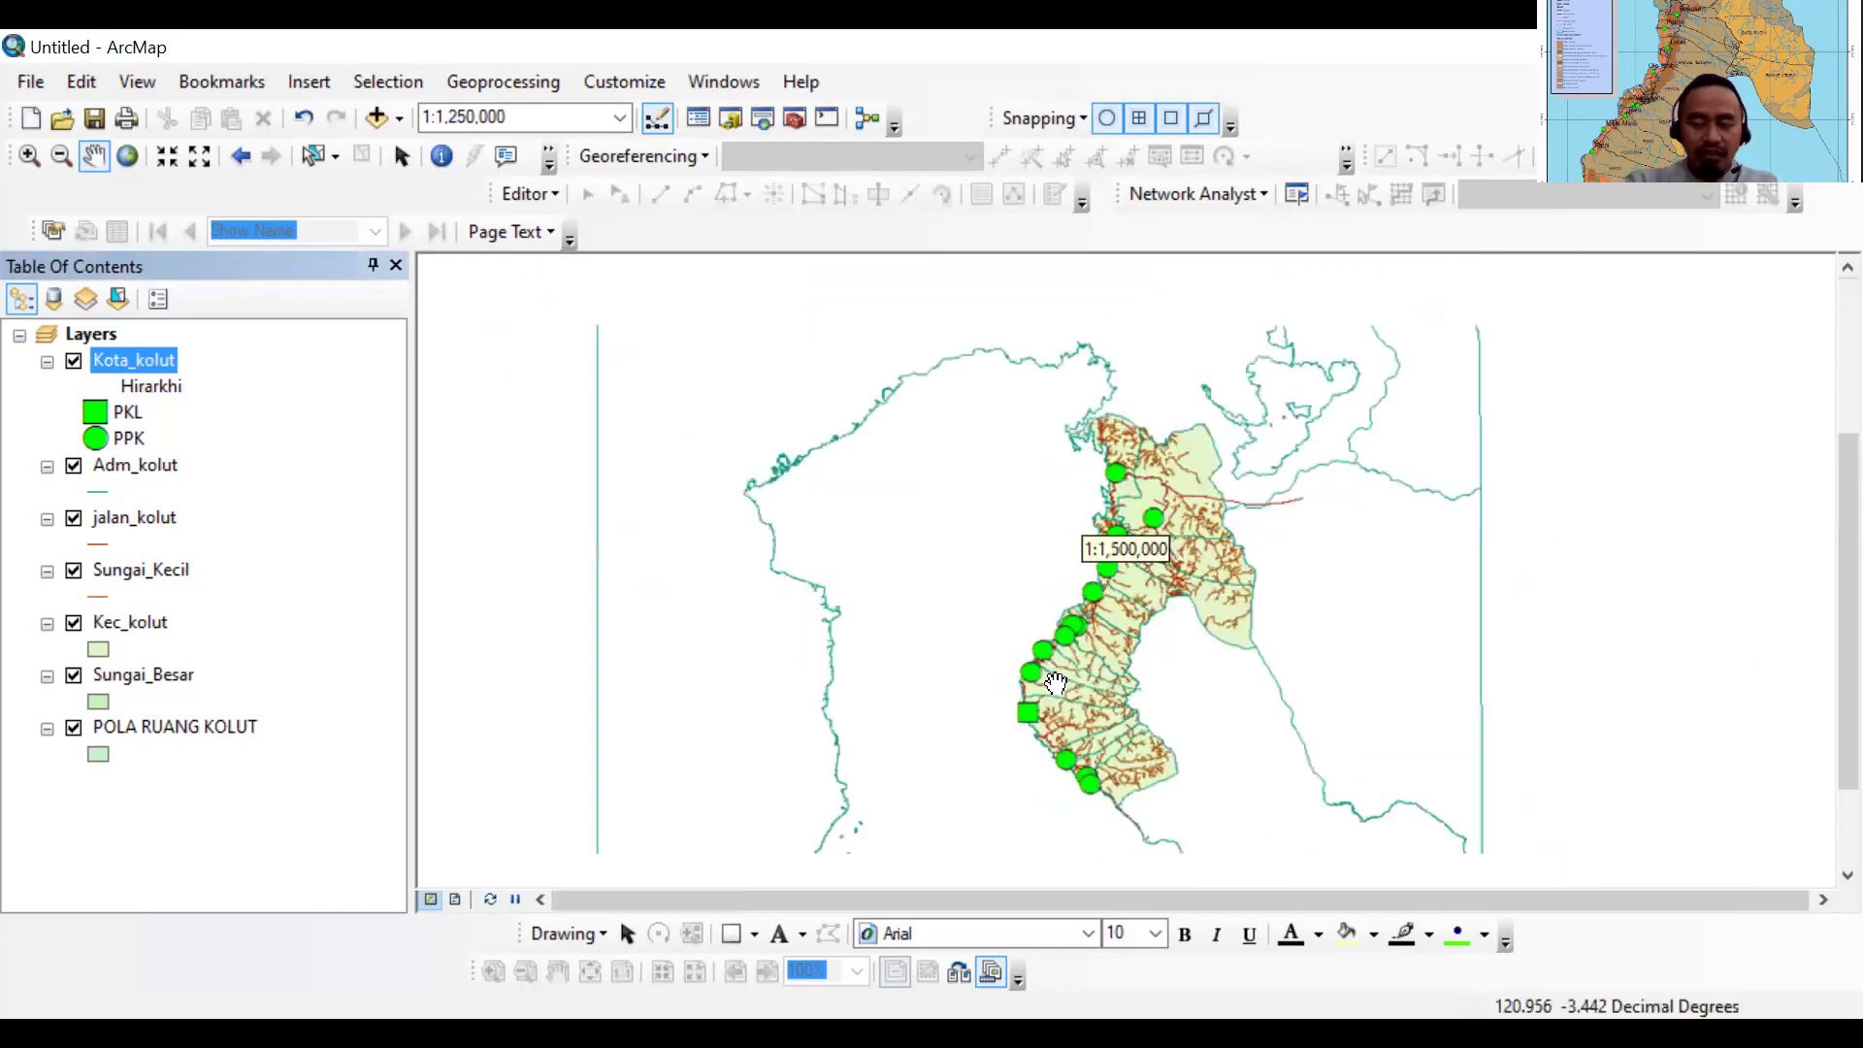
scroll(1056, 683, "up", 1)
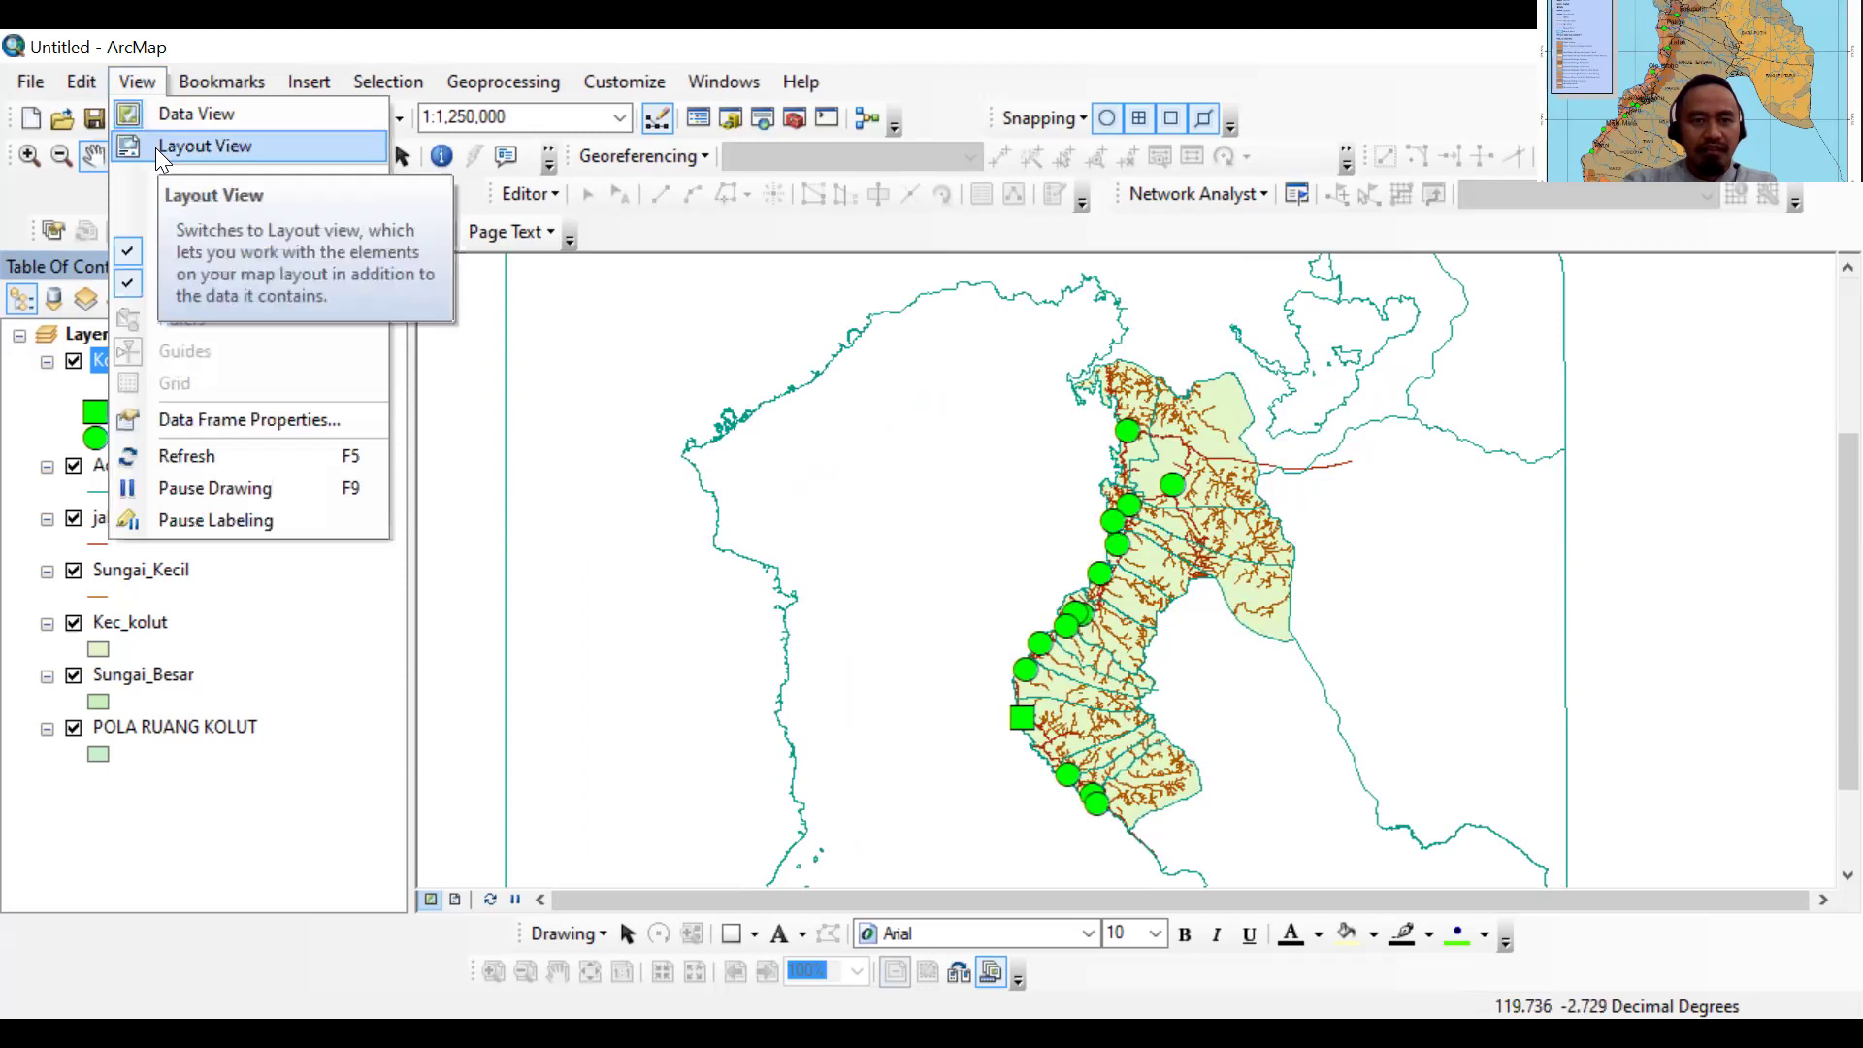
Switch to layout view and set up the page with the Microsoft Print to PDF printer and A4 paper
left_click(242, 149)
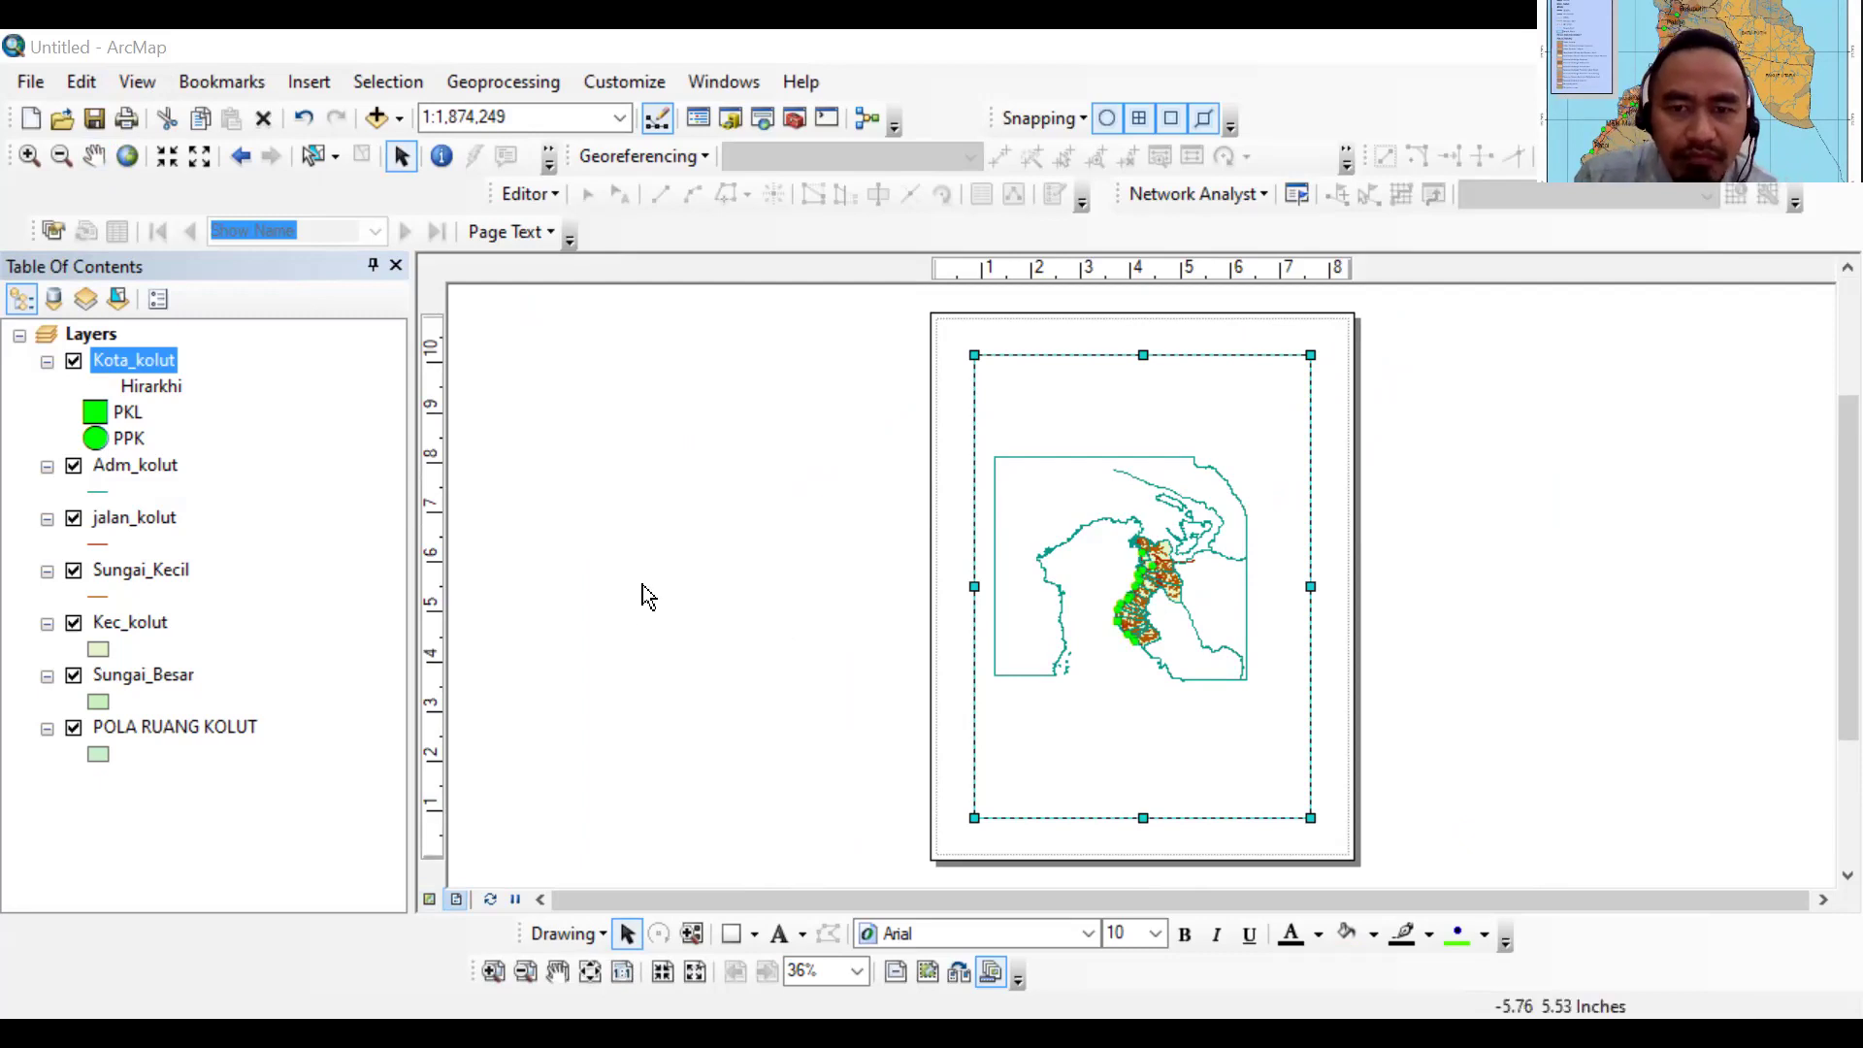
left_click(891, 310)
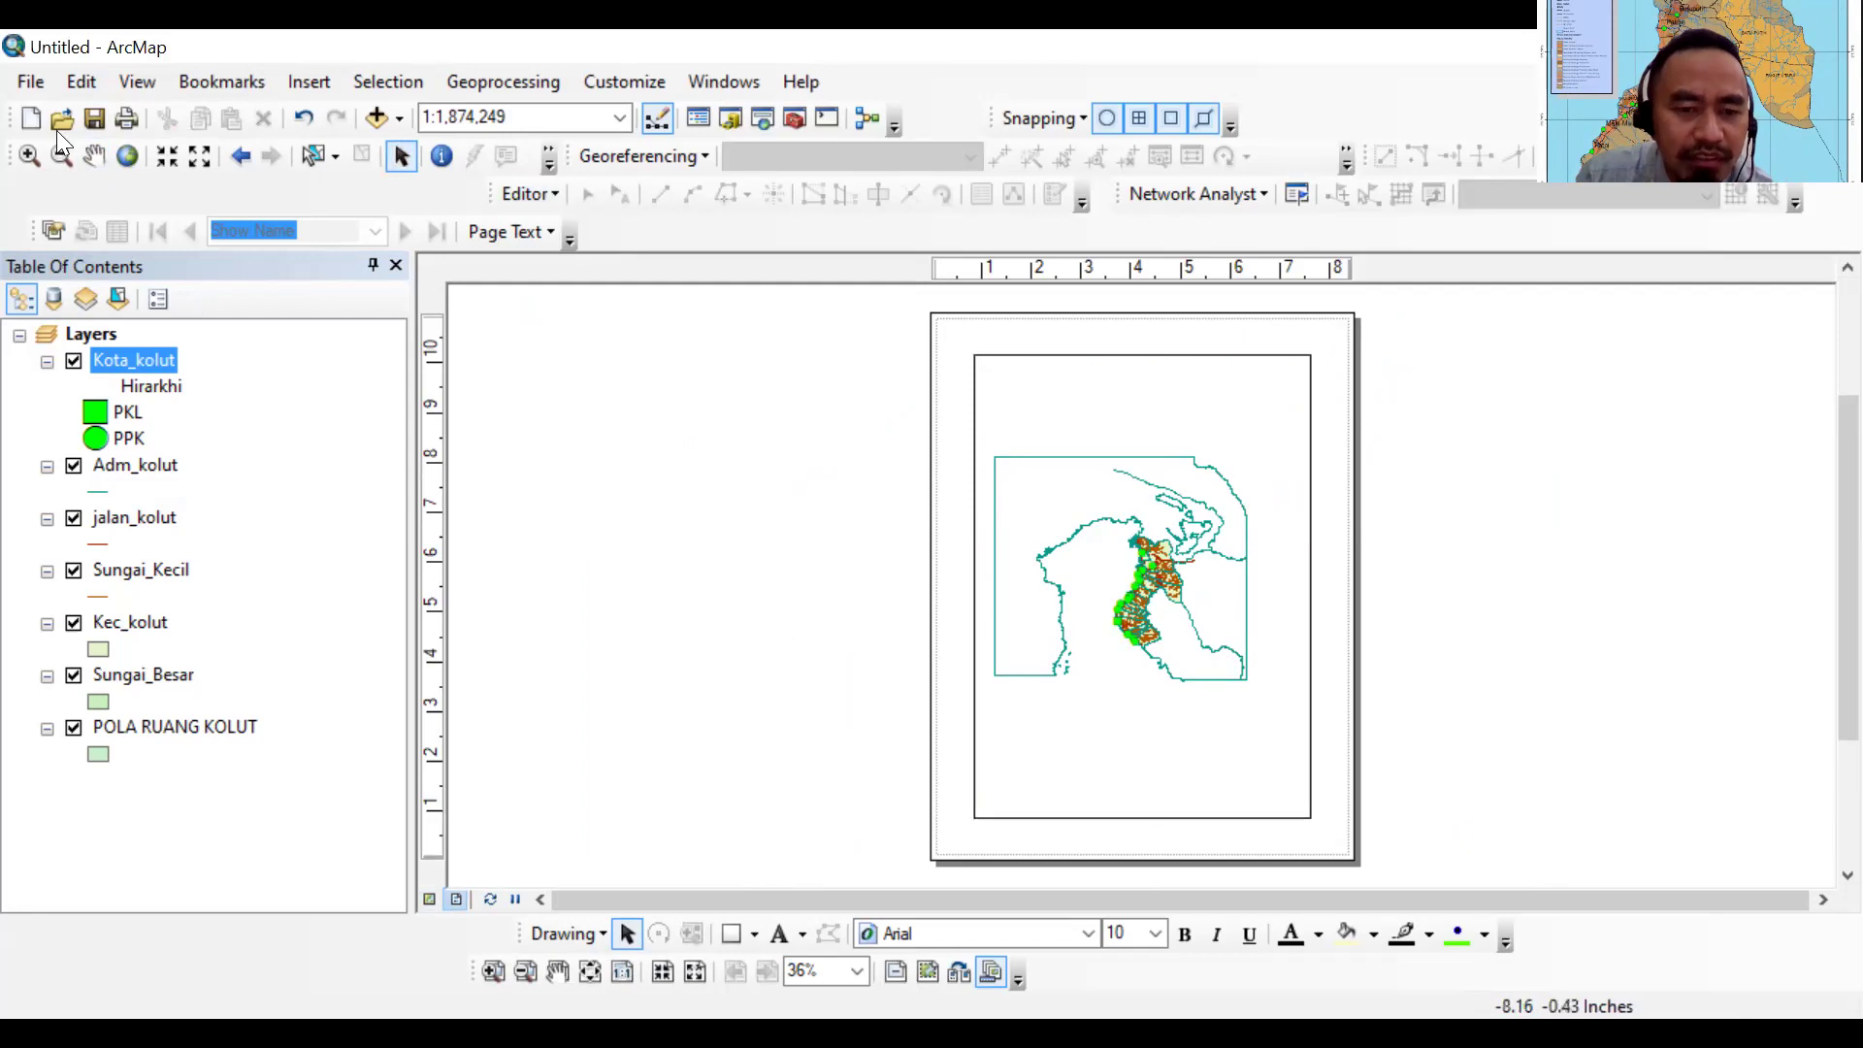
left_click(29, 86)
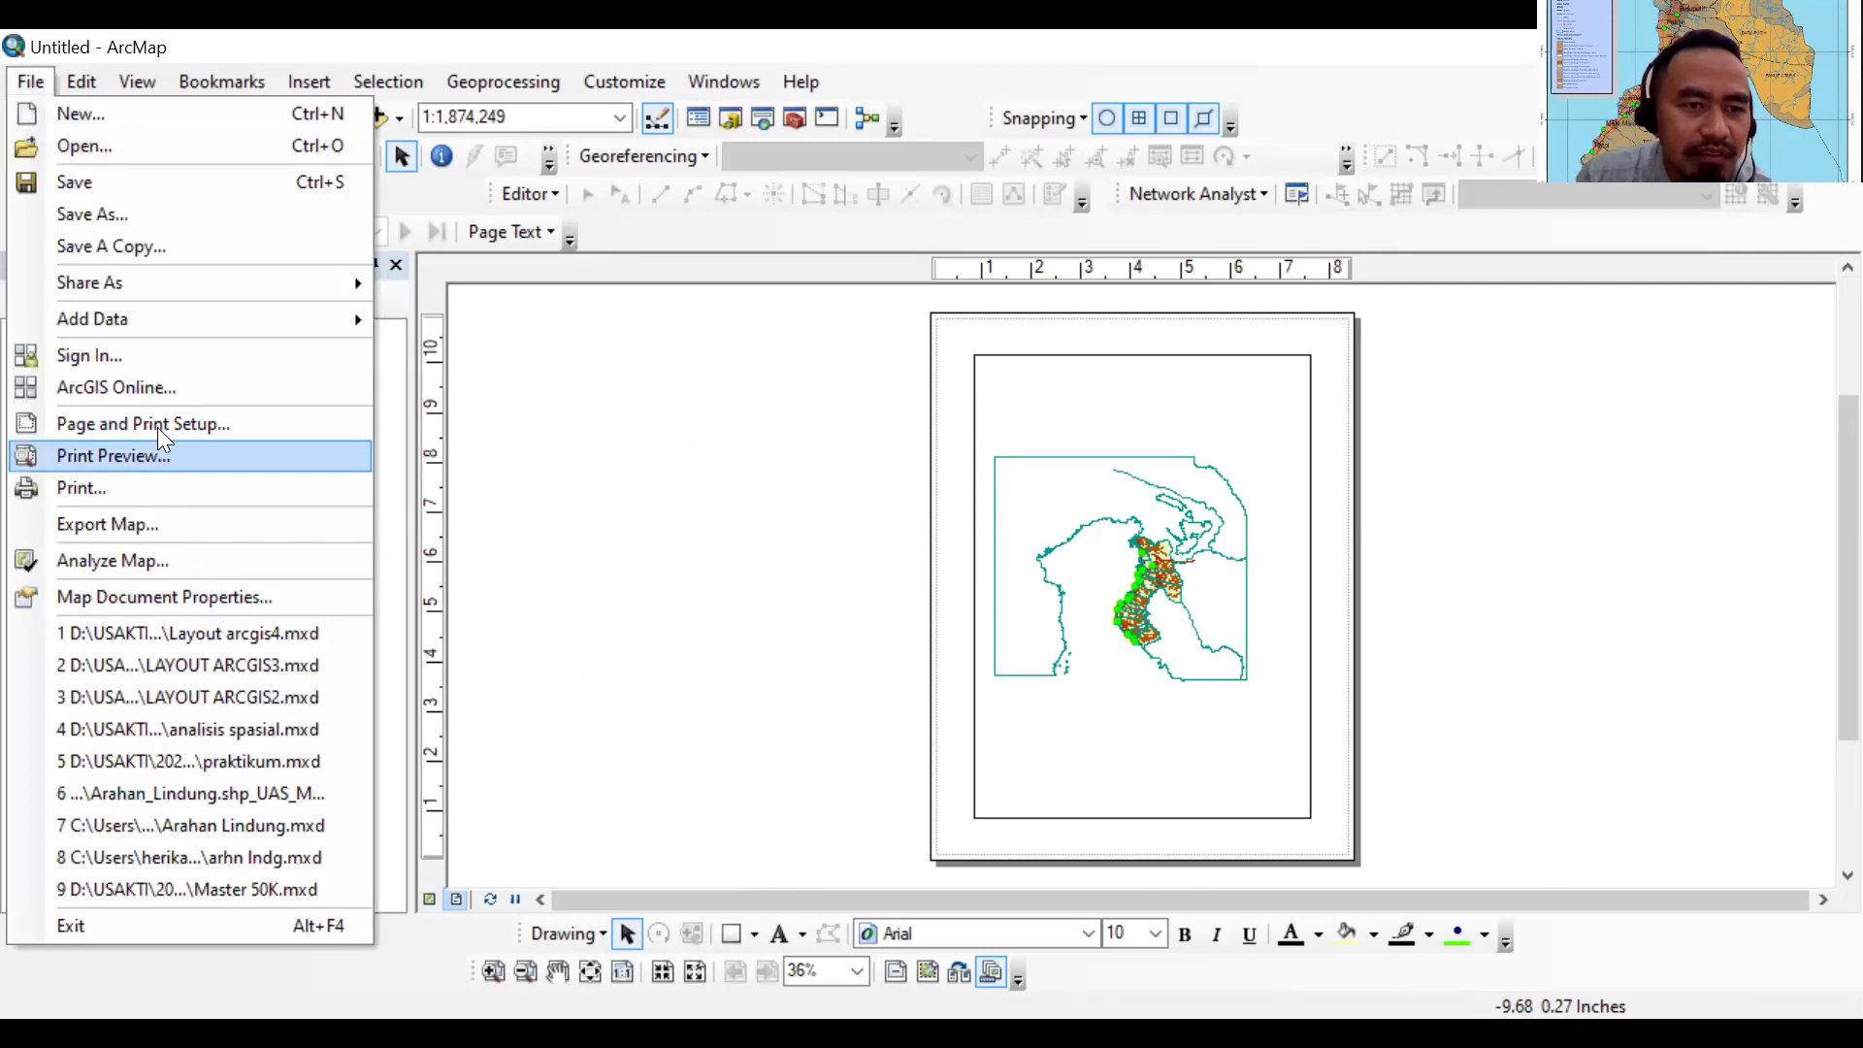
left_click(883, 611)
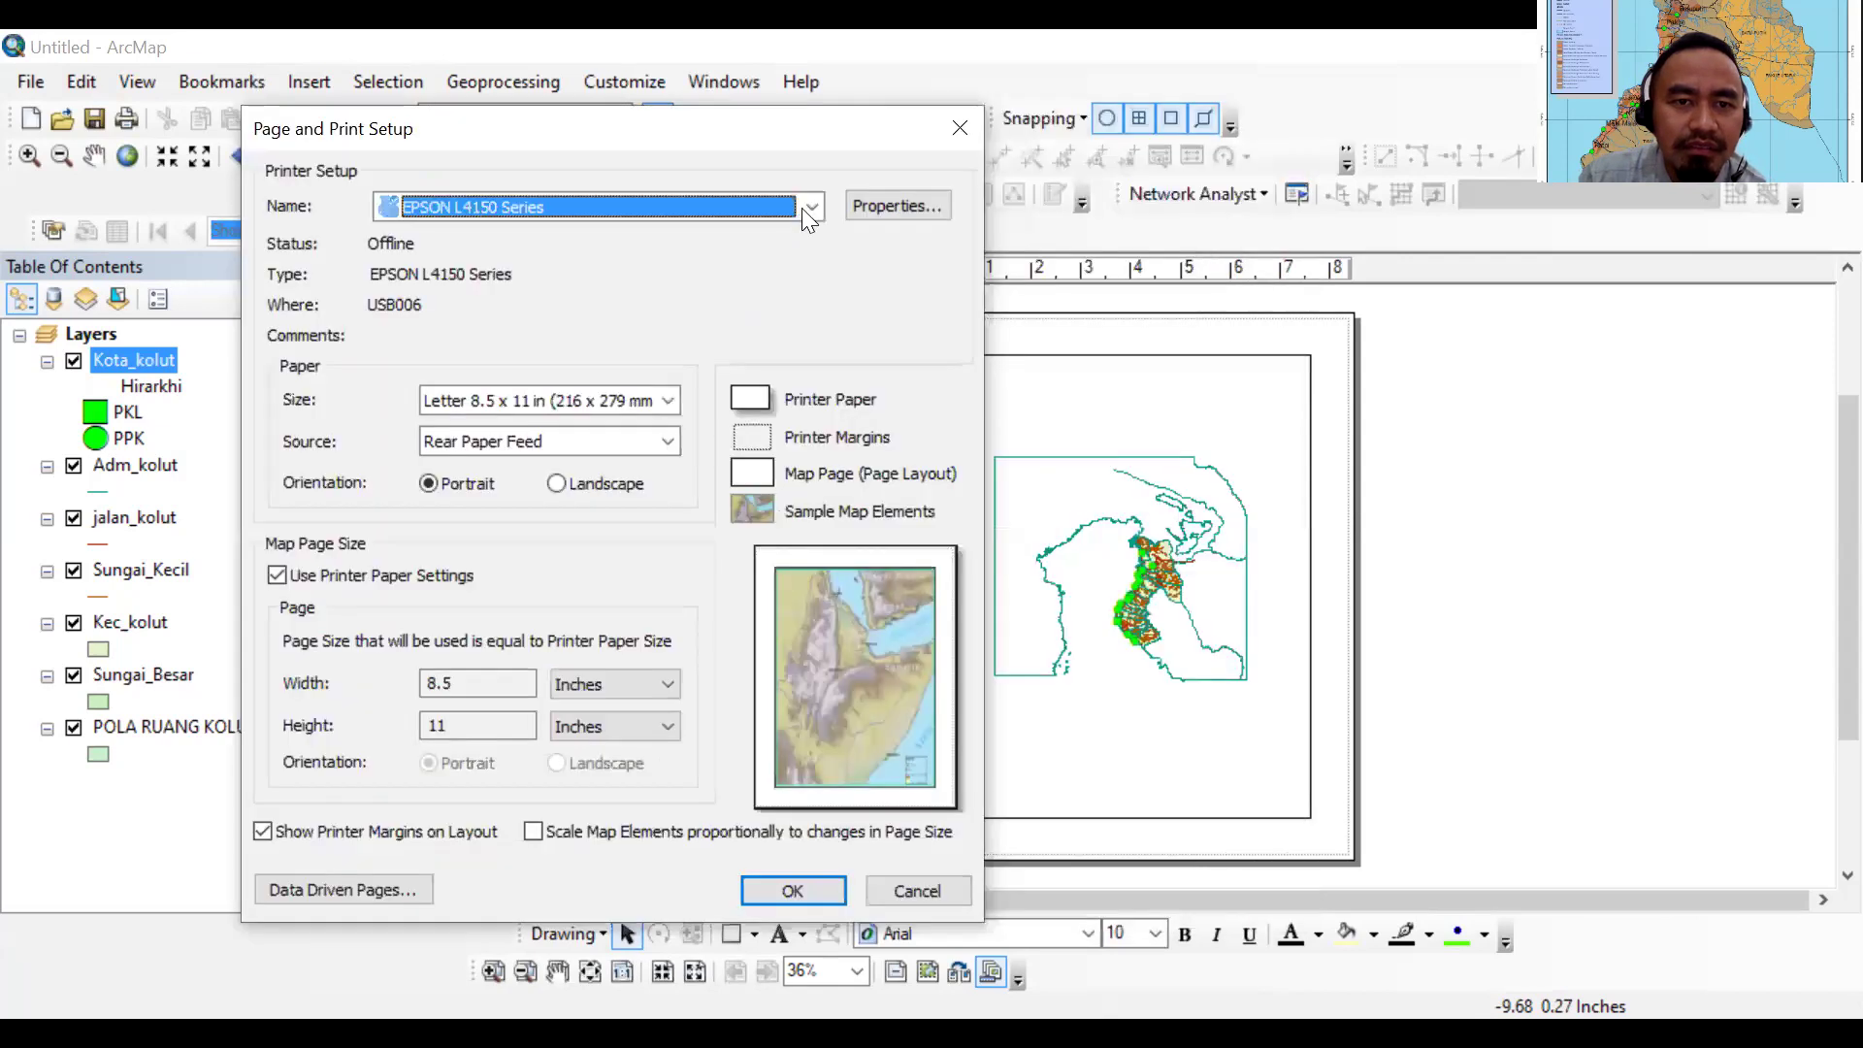
left_click(802, 207)
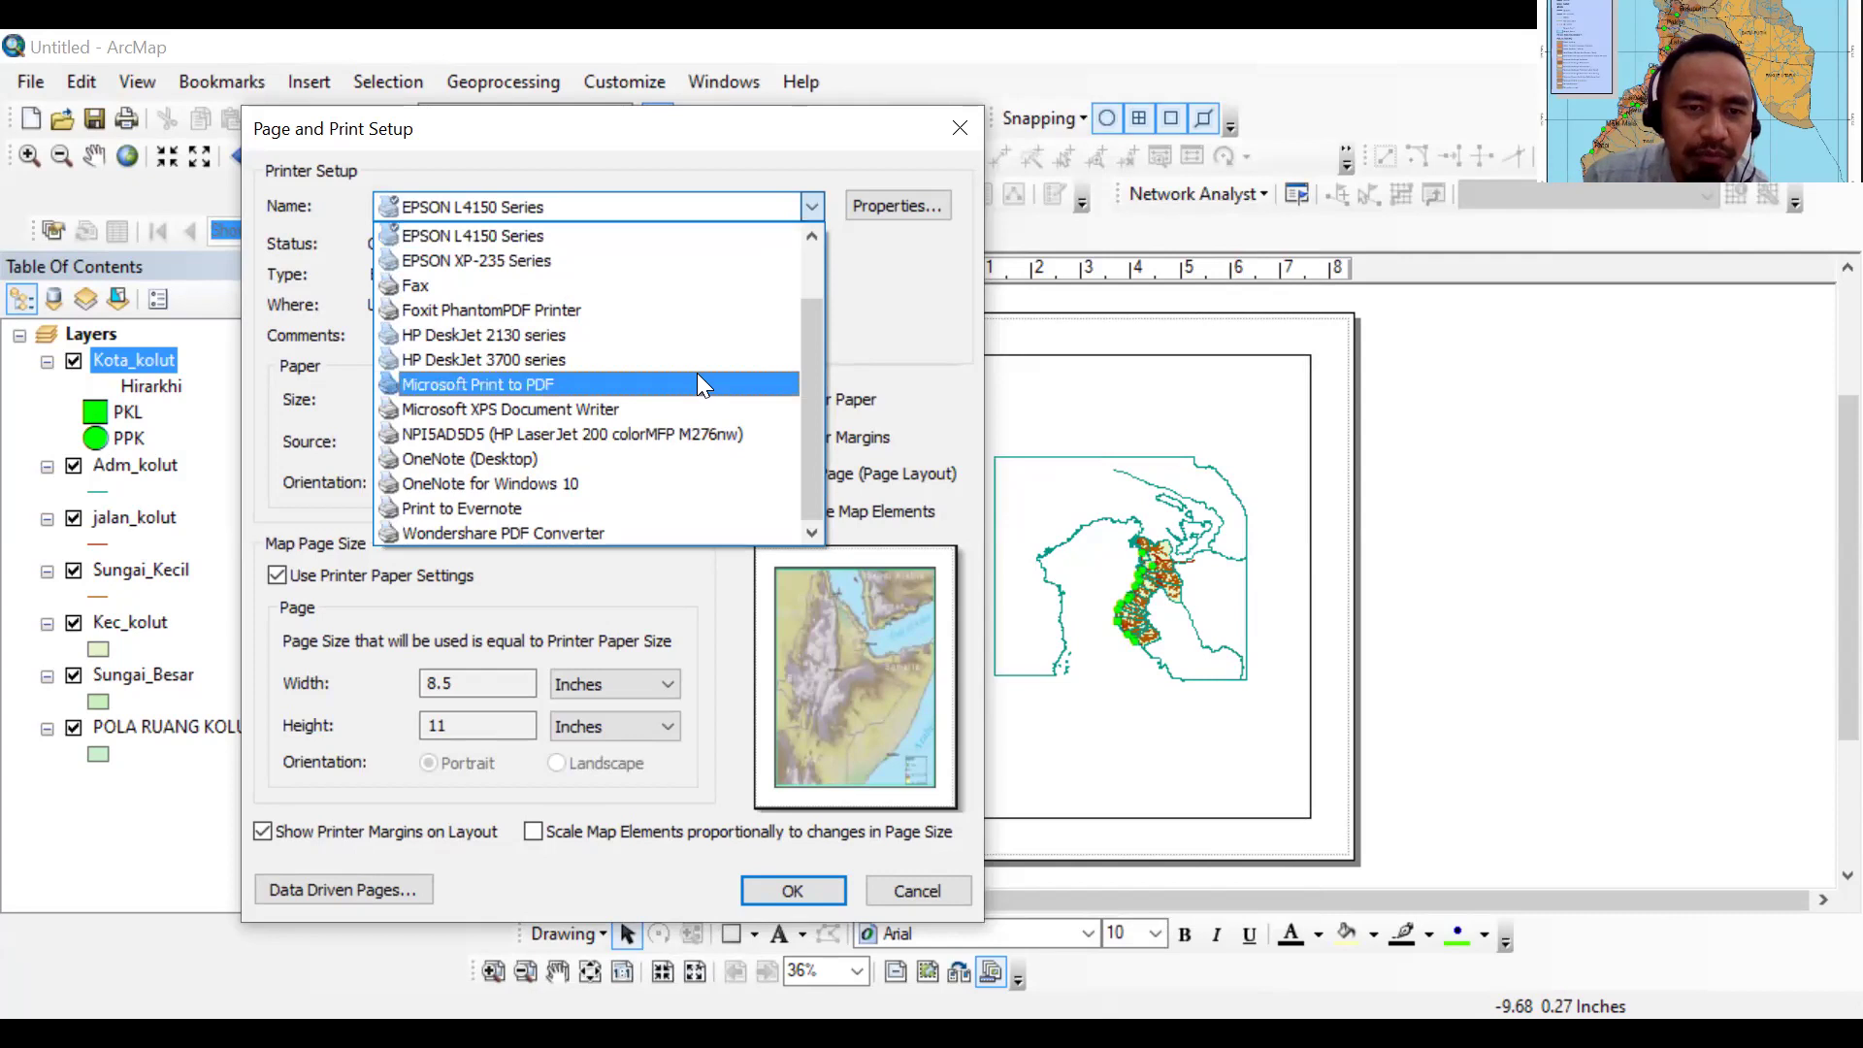
left_click(606, 382)
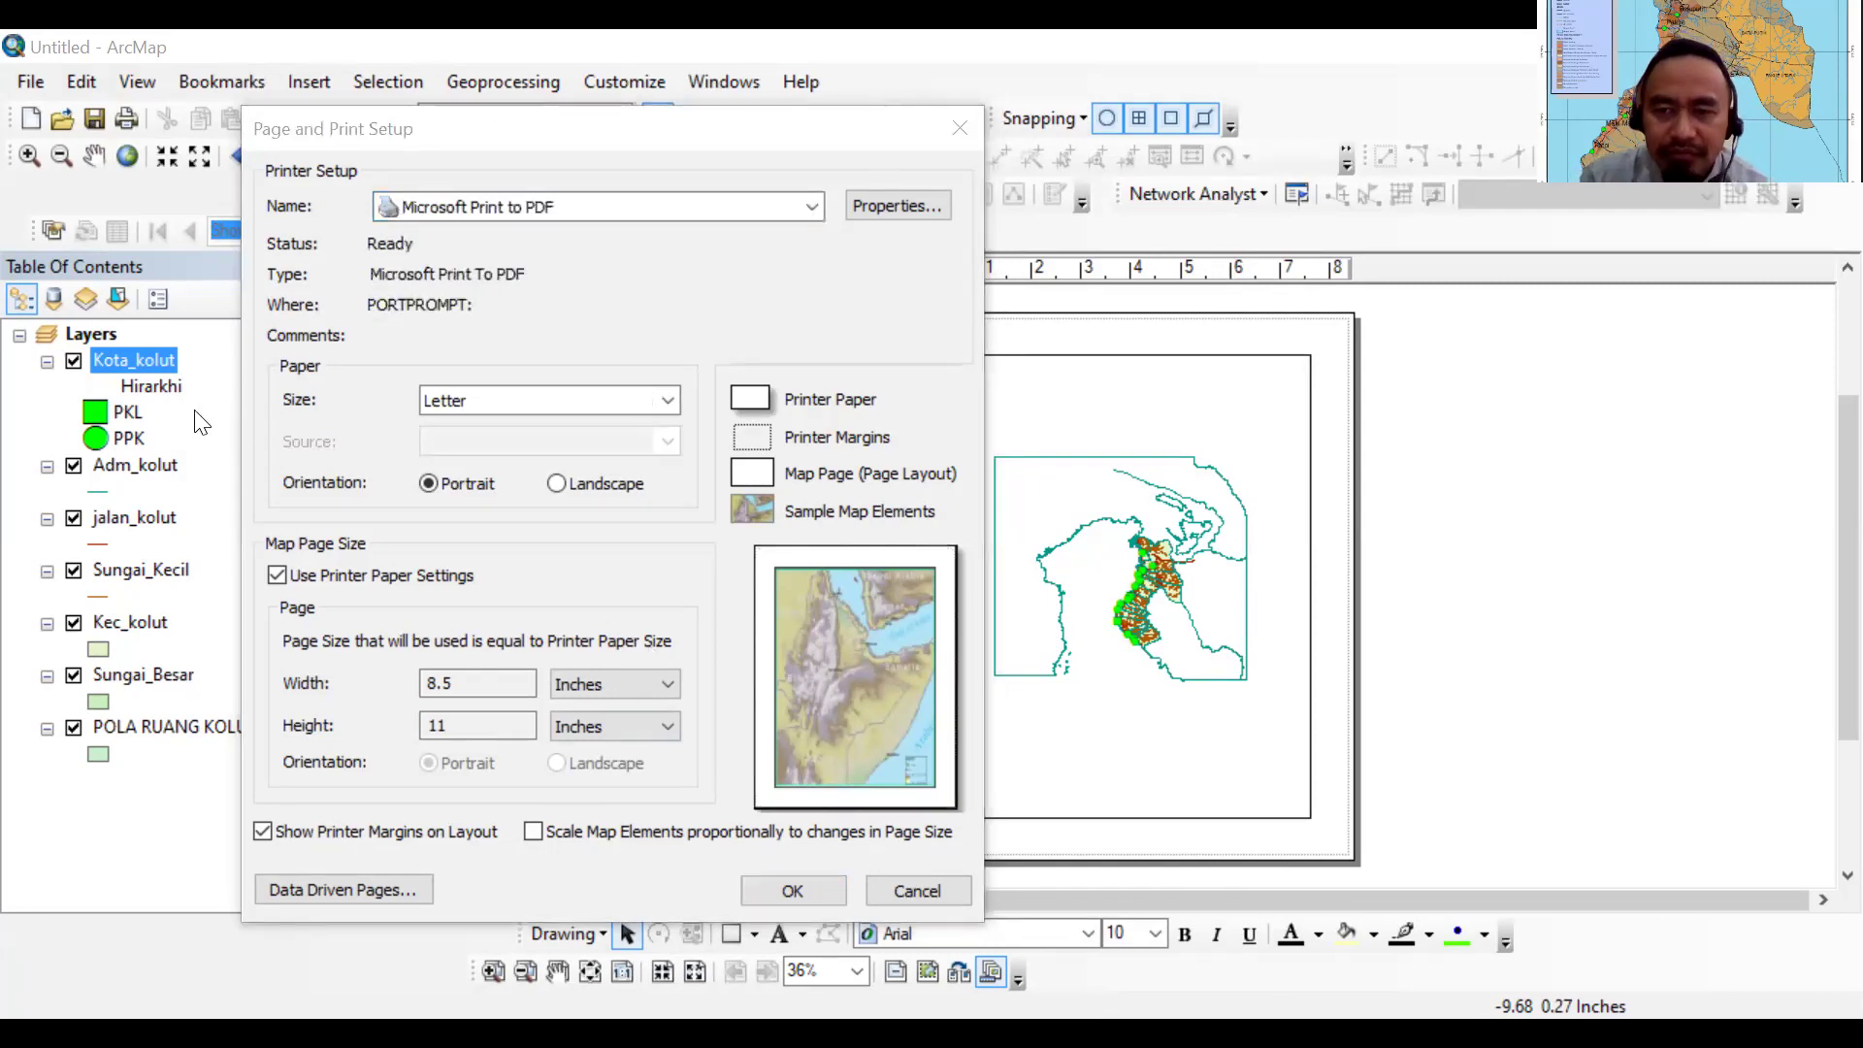
left_click(669, 401)
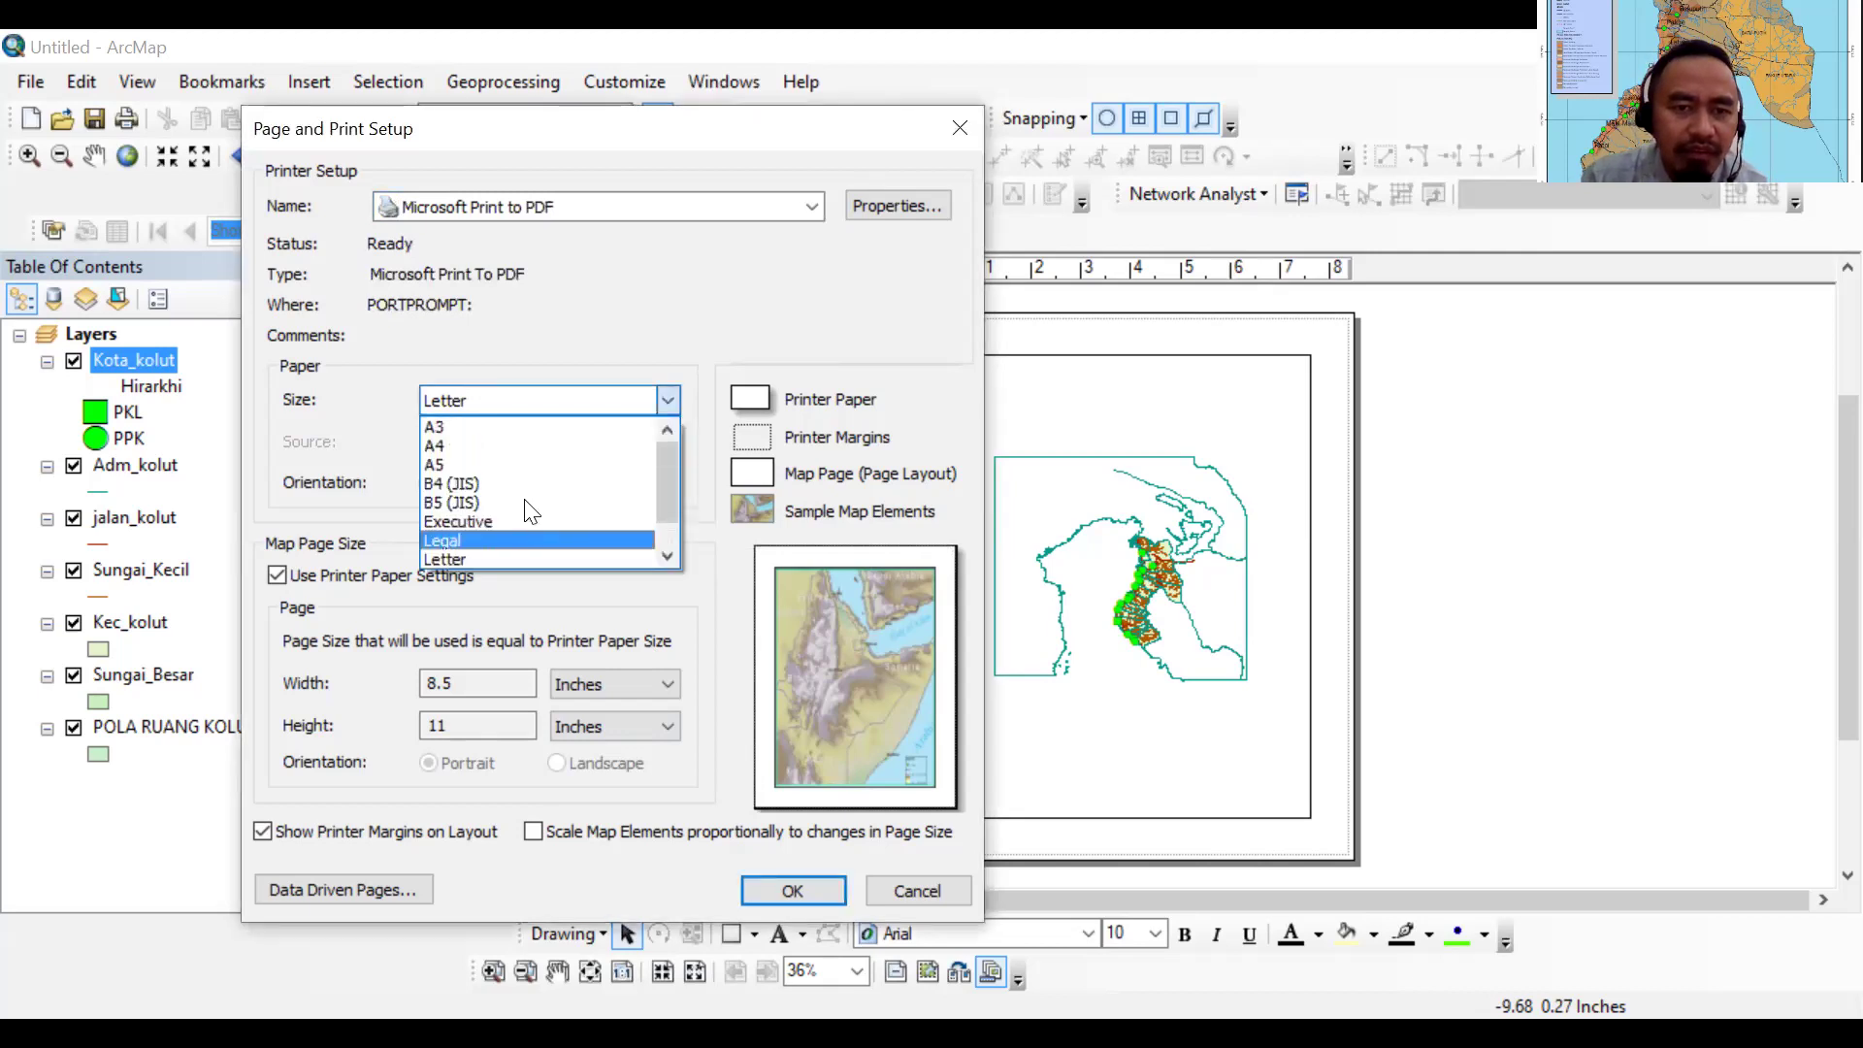
left_click(547, 444)
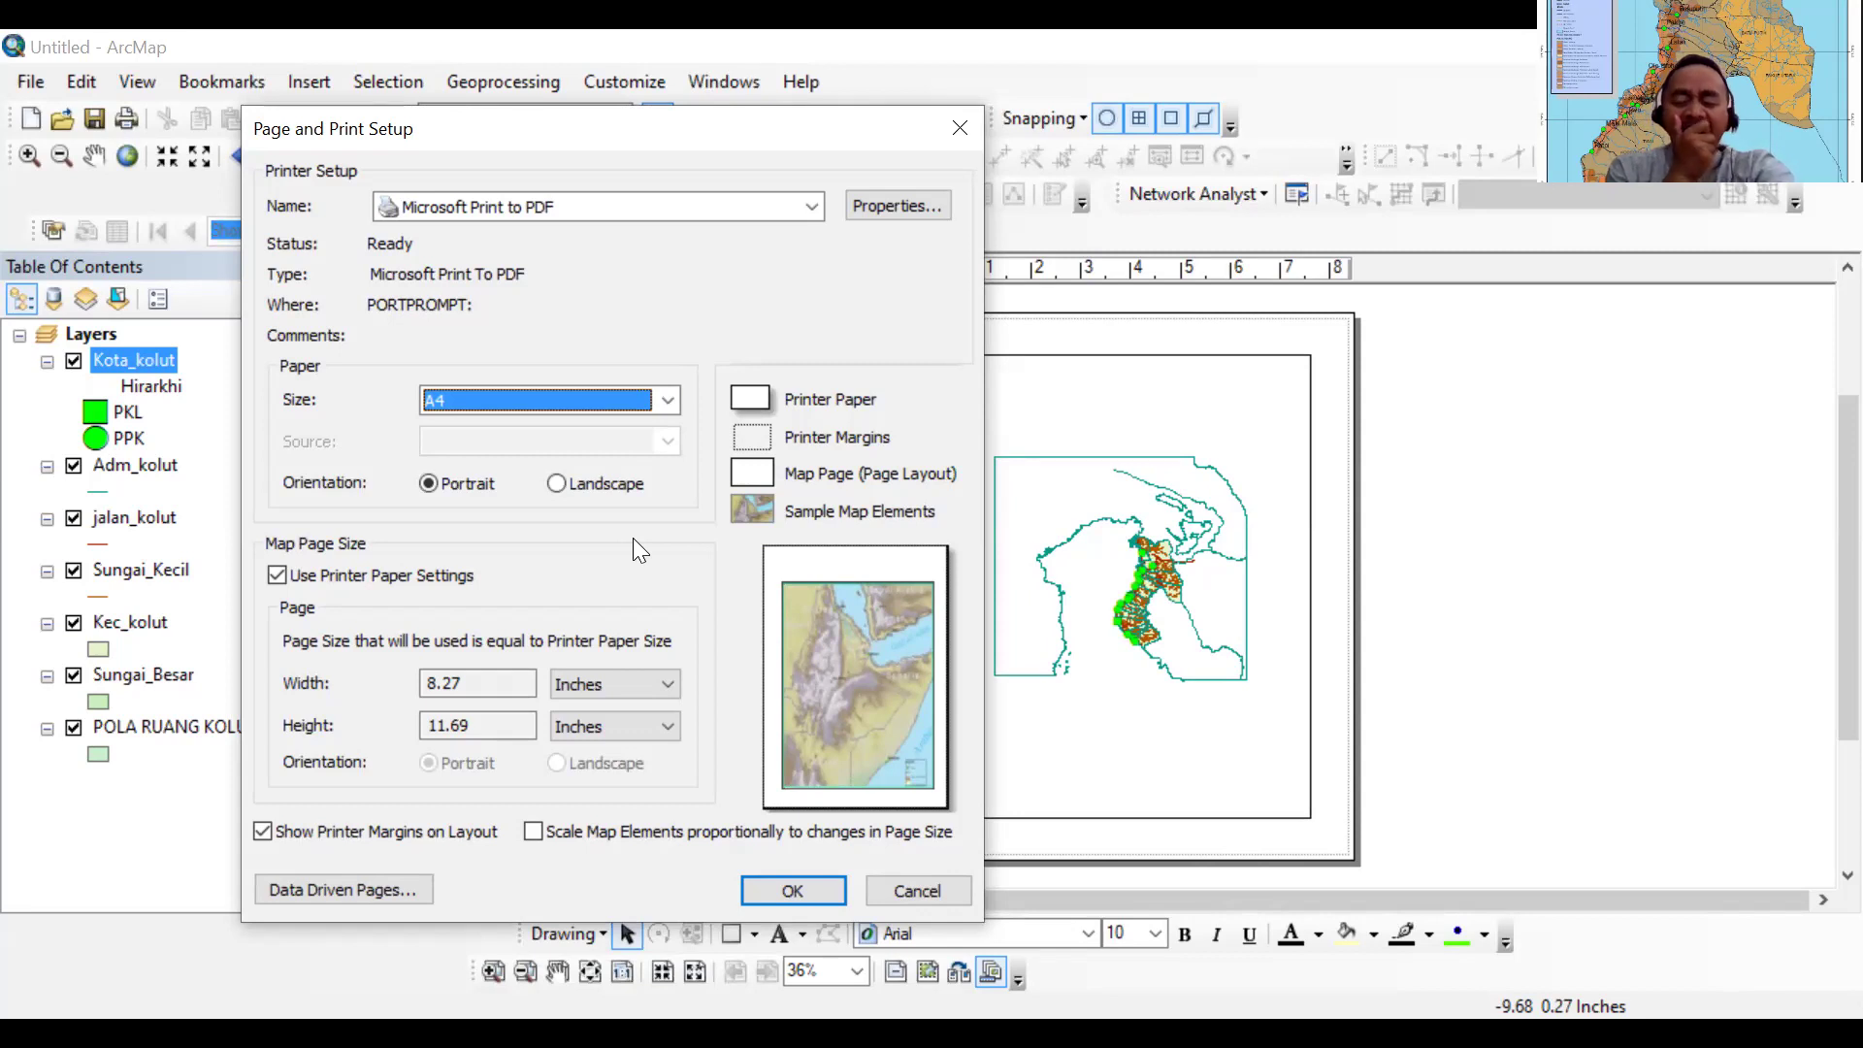
left_click(791, 891)
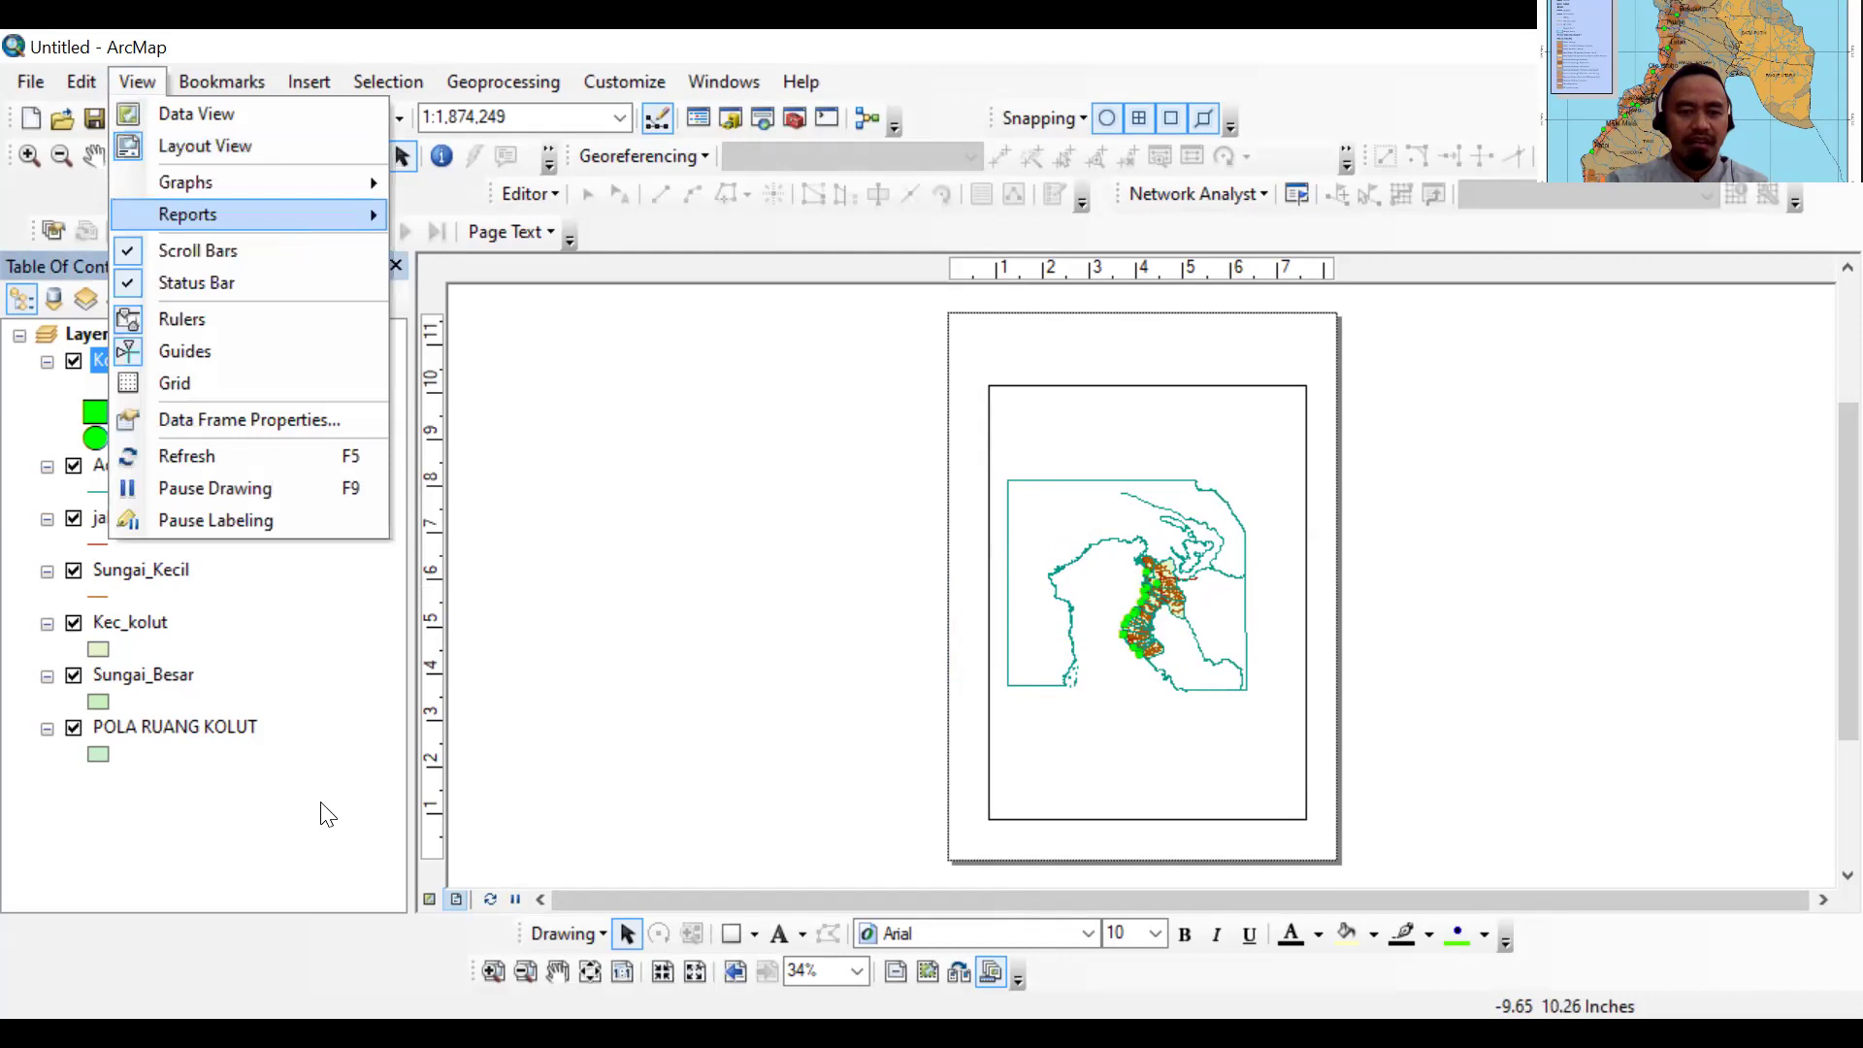
View the map in data view for comparison with the layout, and return to layout view
left_click(474, 913)
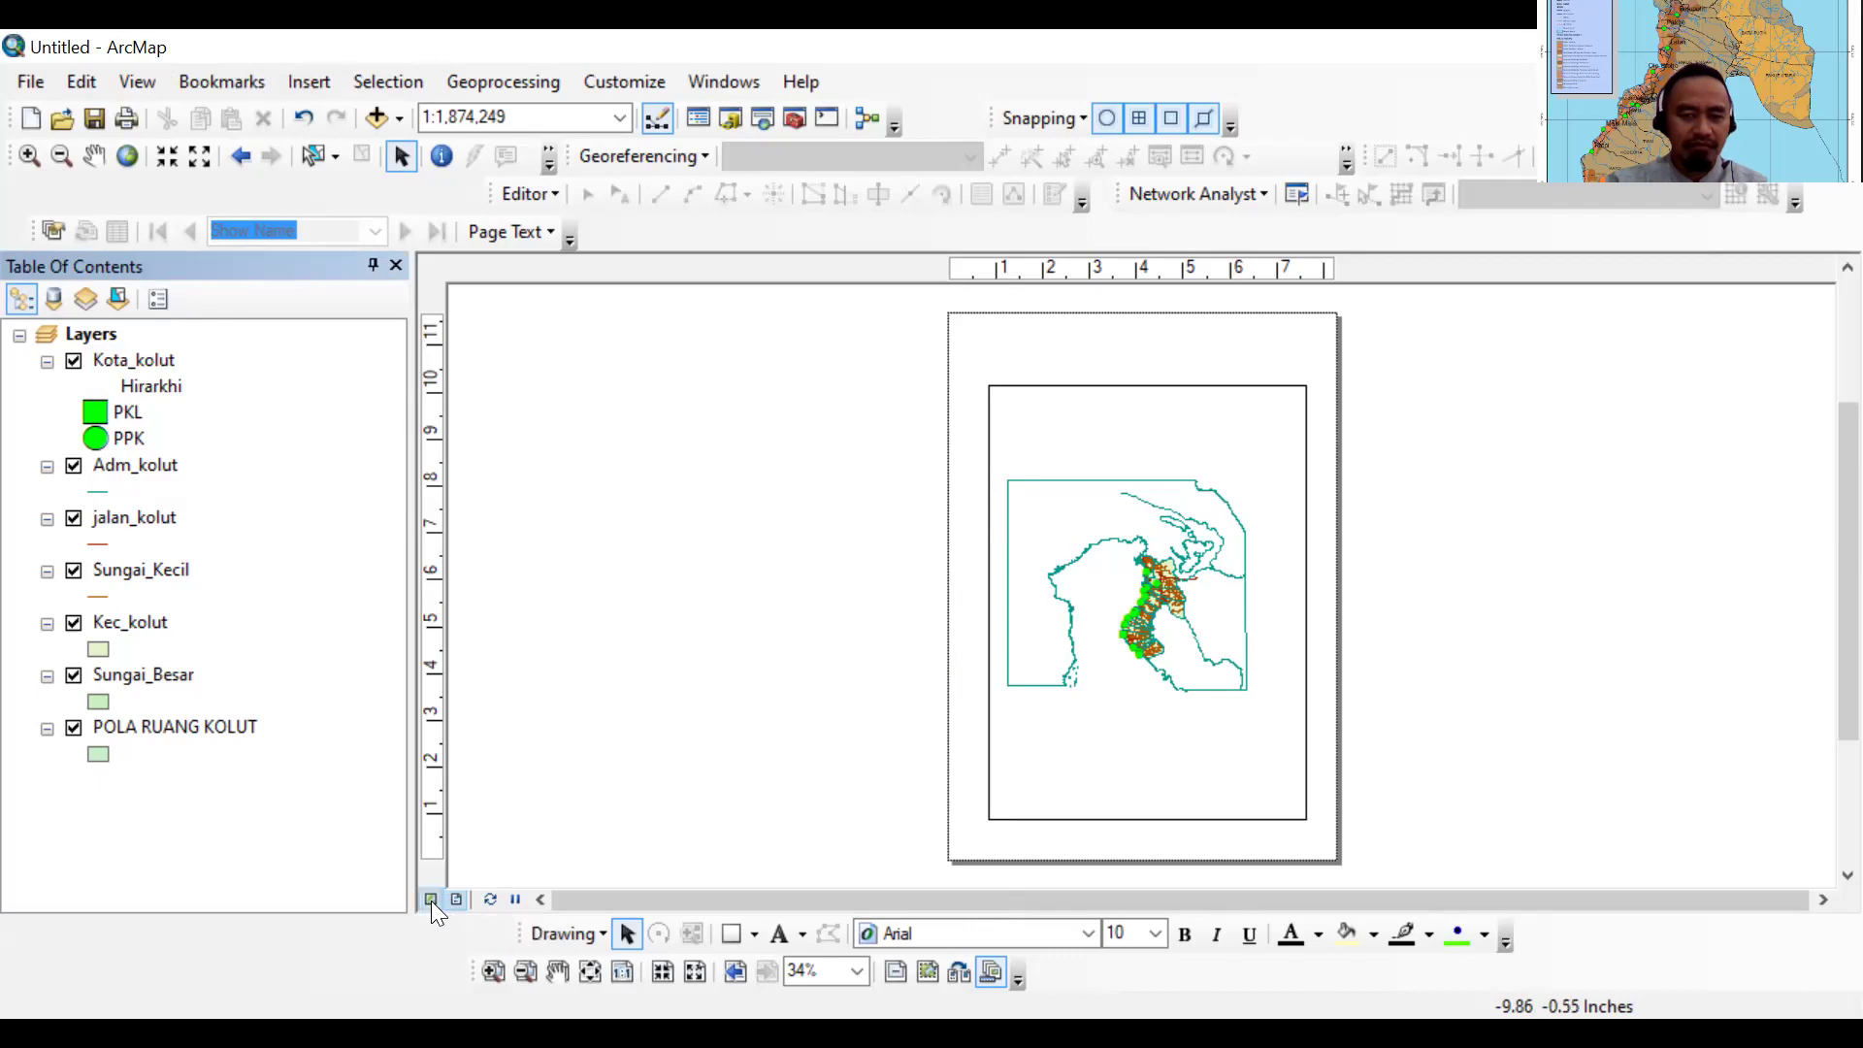
left_click(430, 901)
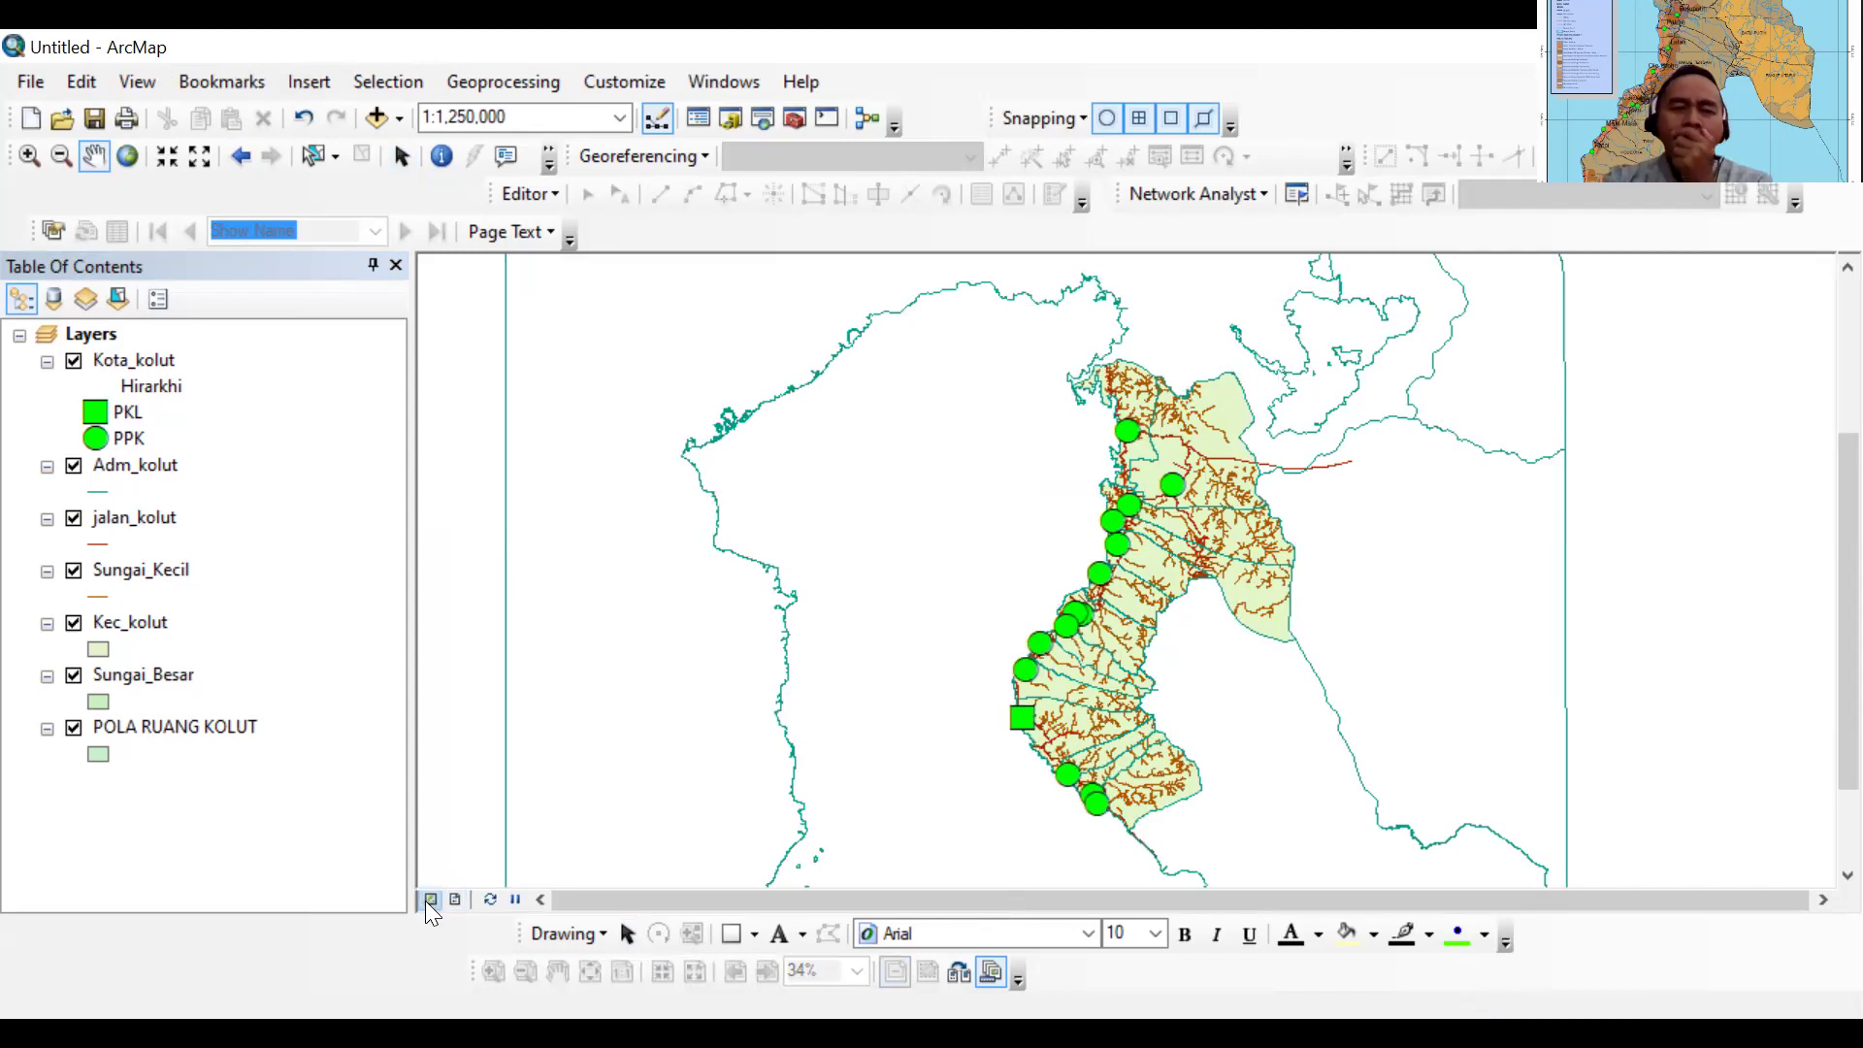
left_click(109, 332)
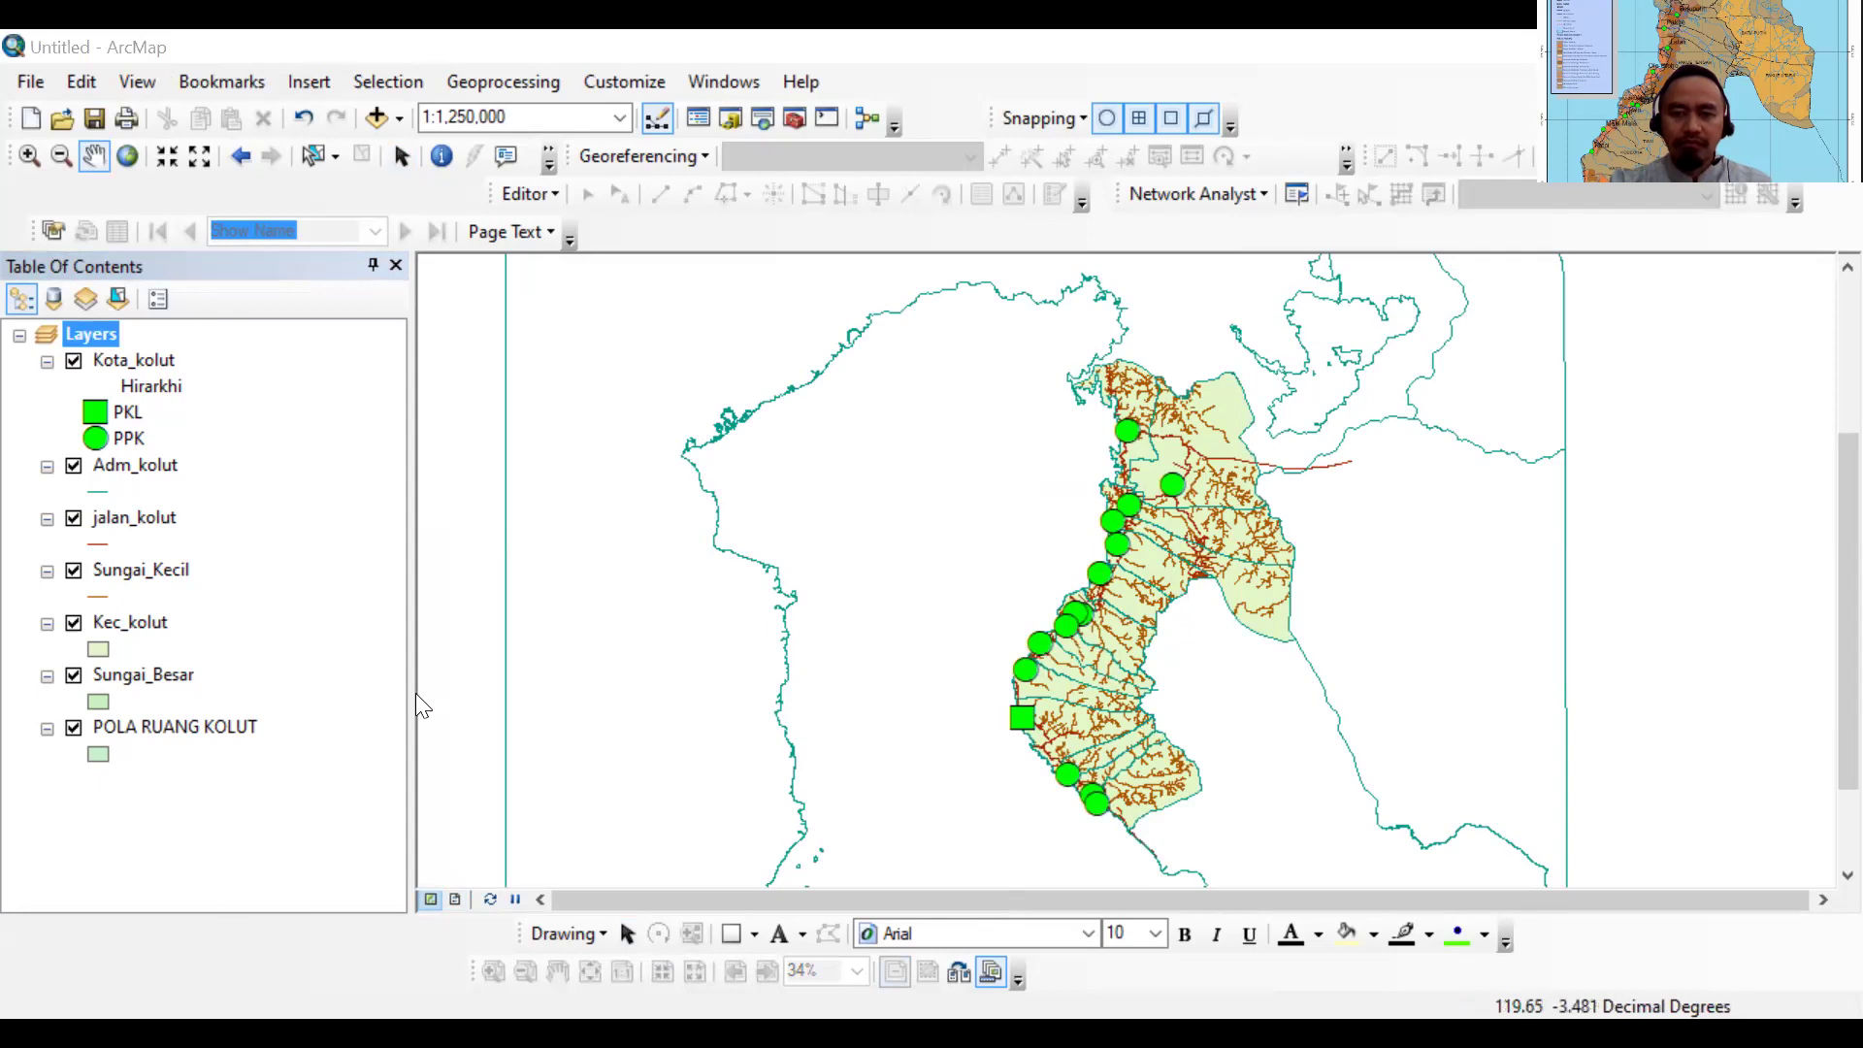
left_click(455, 900)
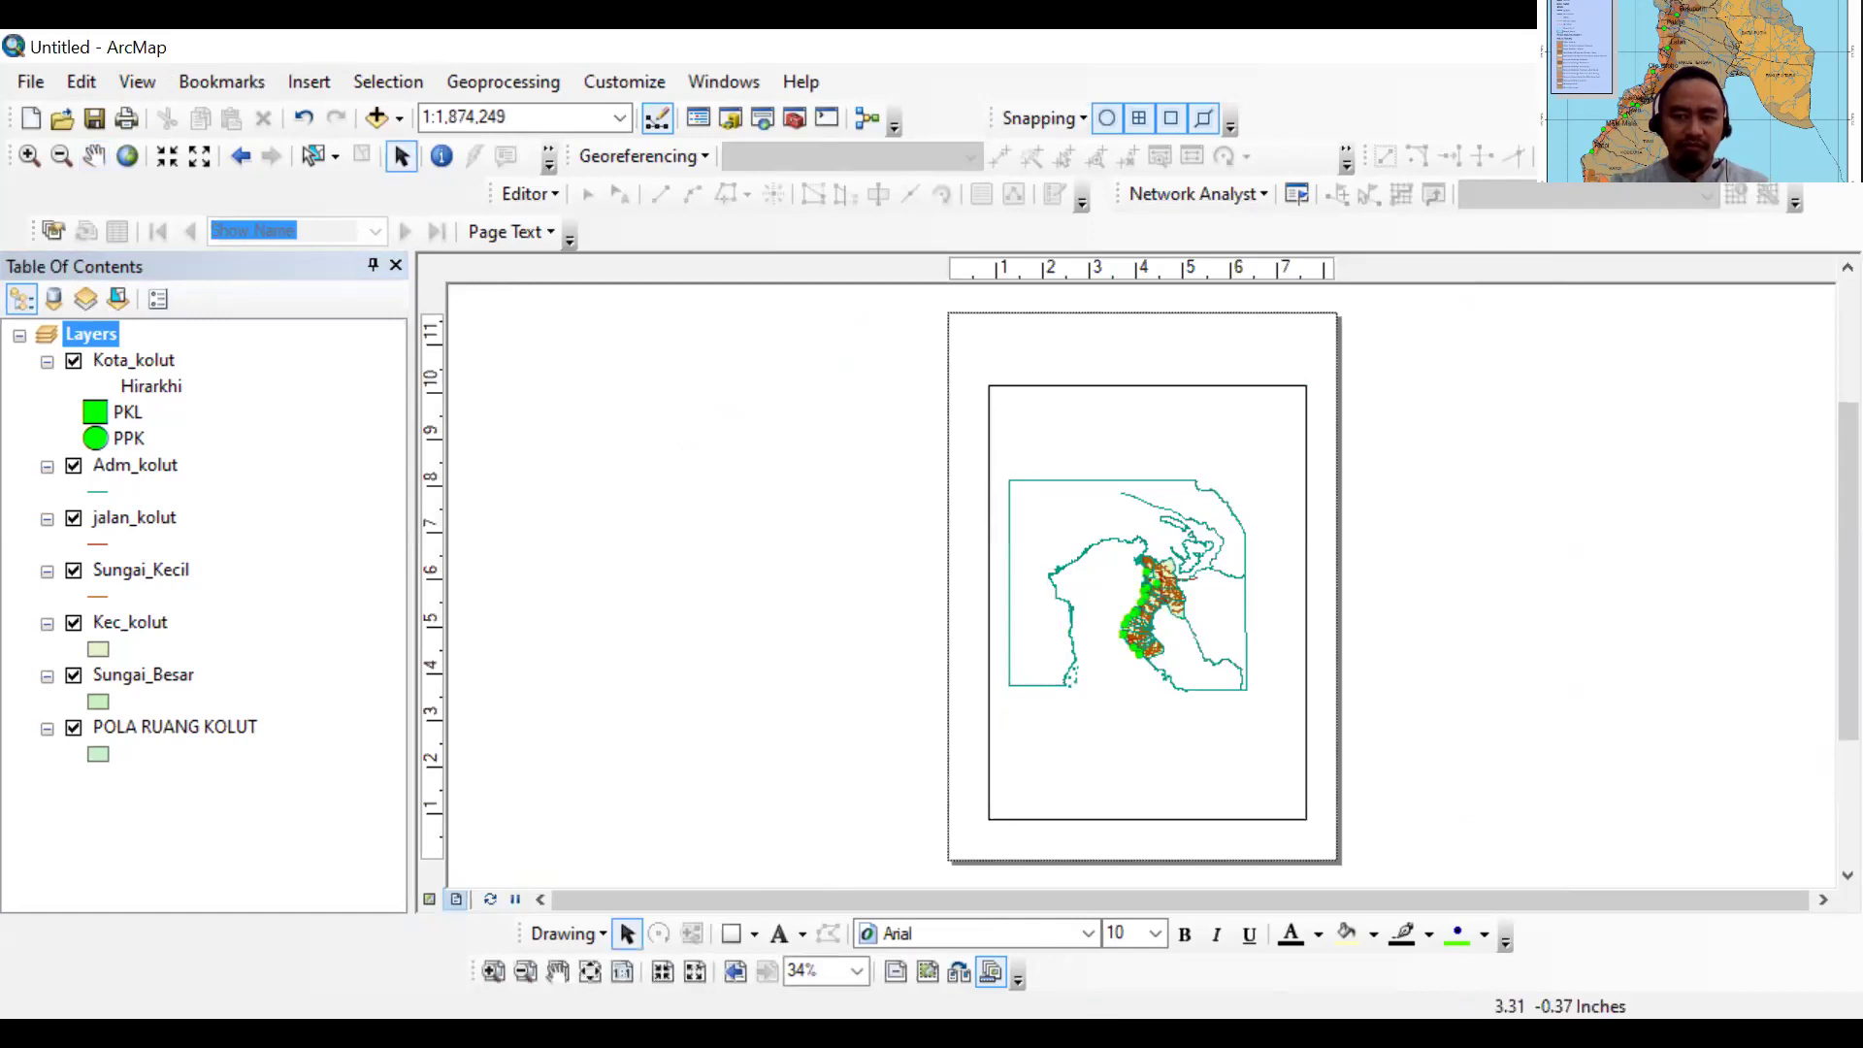
Enlarge the data frame on all sides to nearly fill the page, and zoom it to the POLA RUANG KOLUT layer
left_click_drag(980, 352, 963, 320)
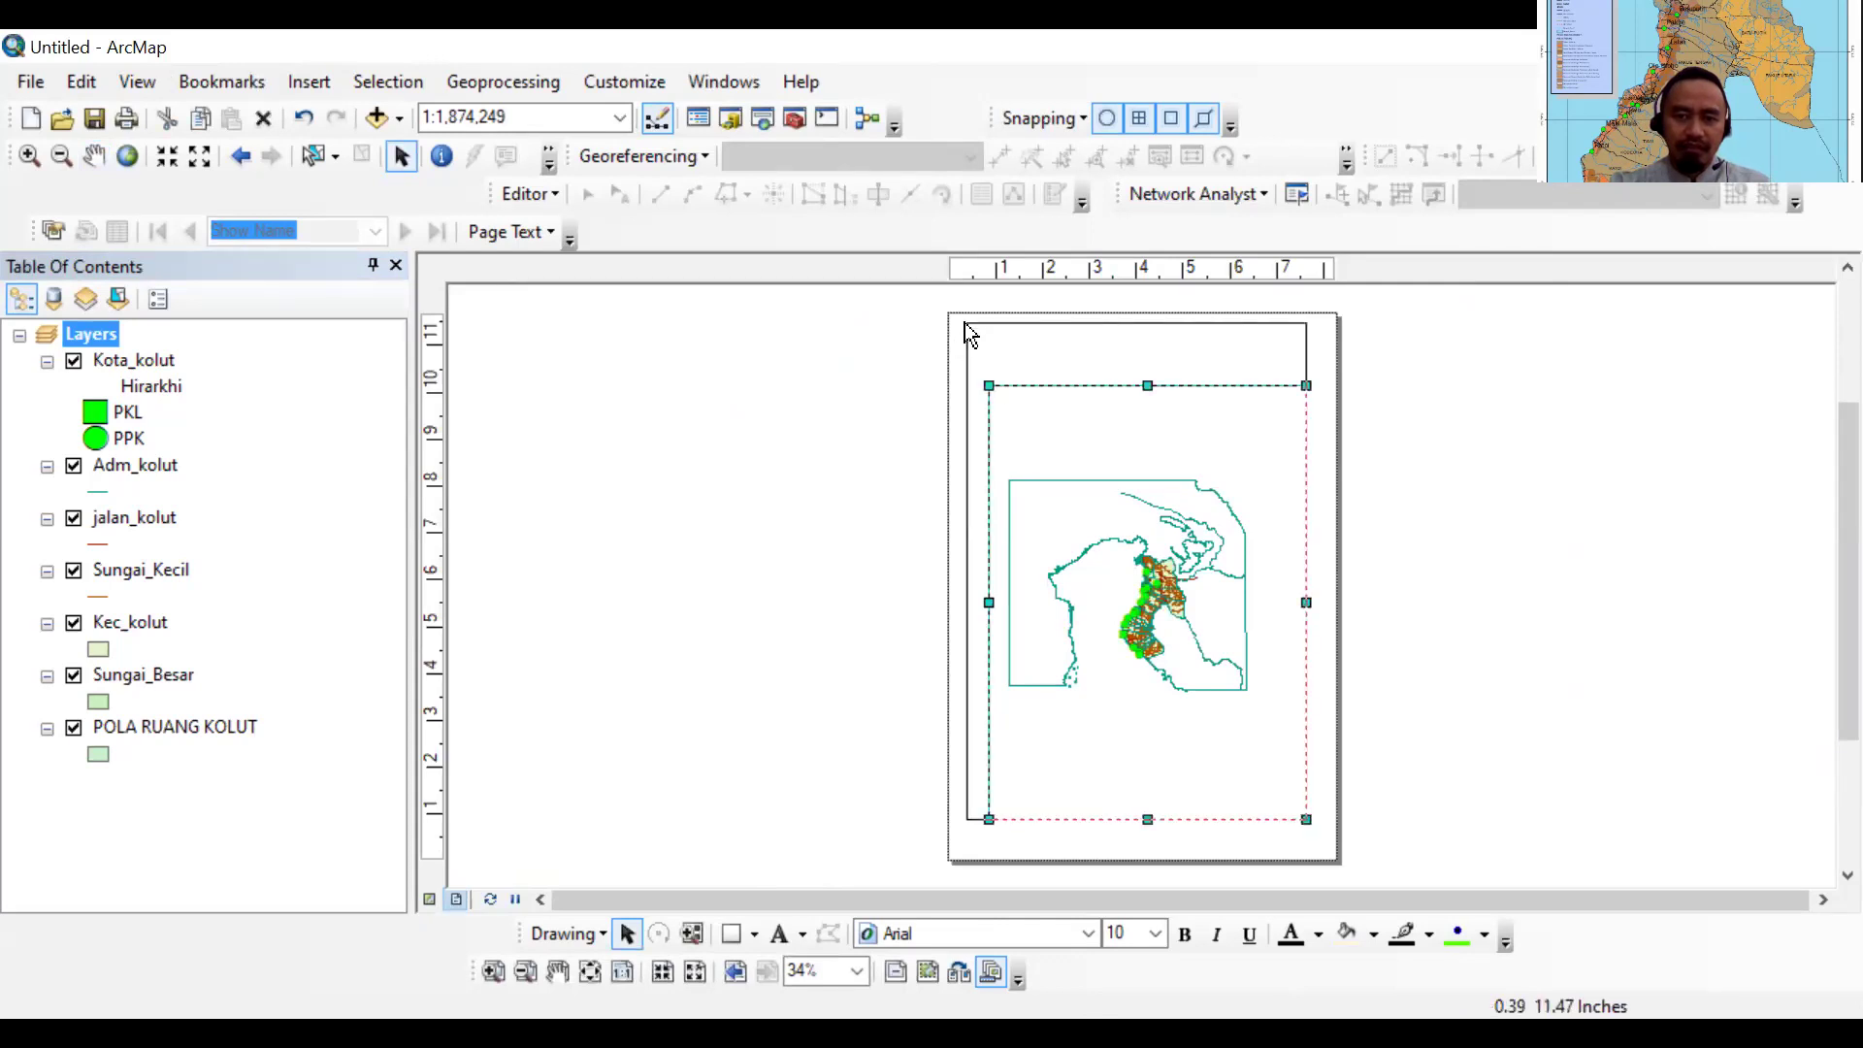
key("Escape")
left_click(1295, 352)
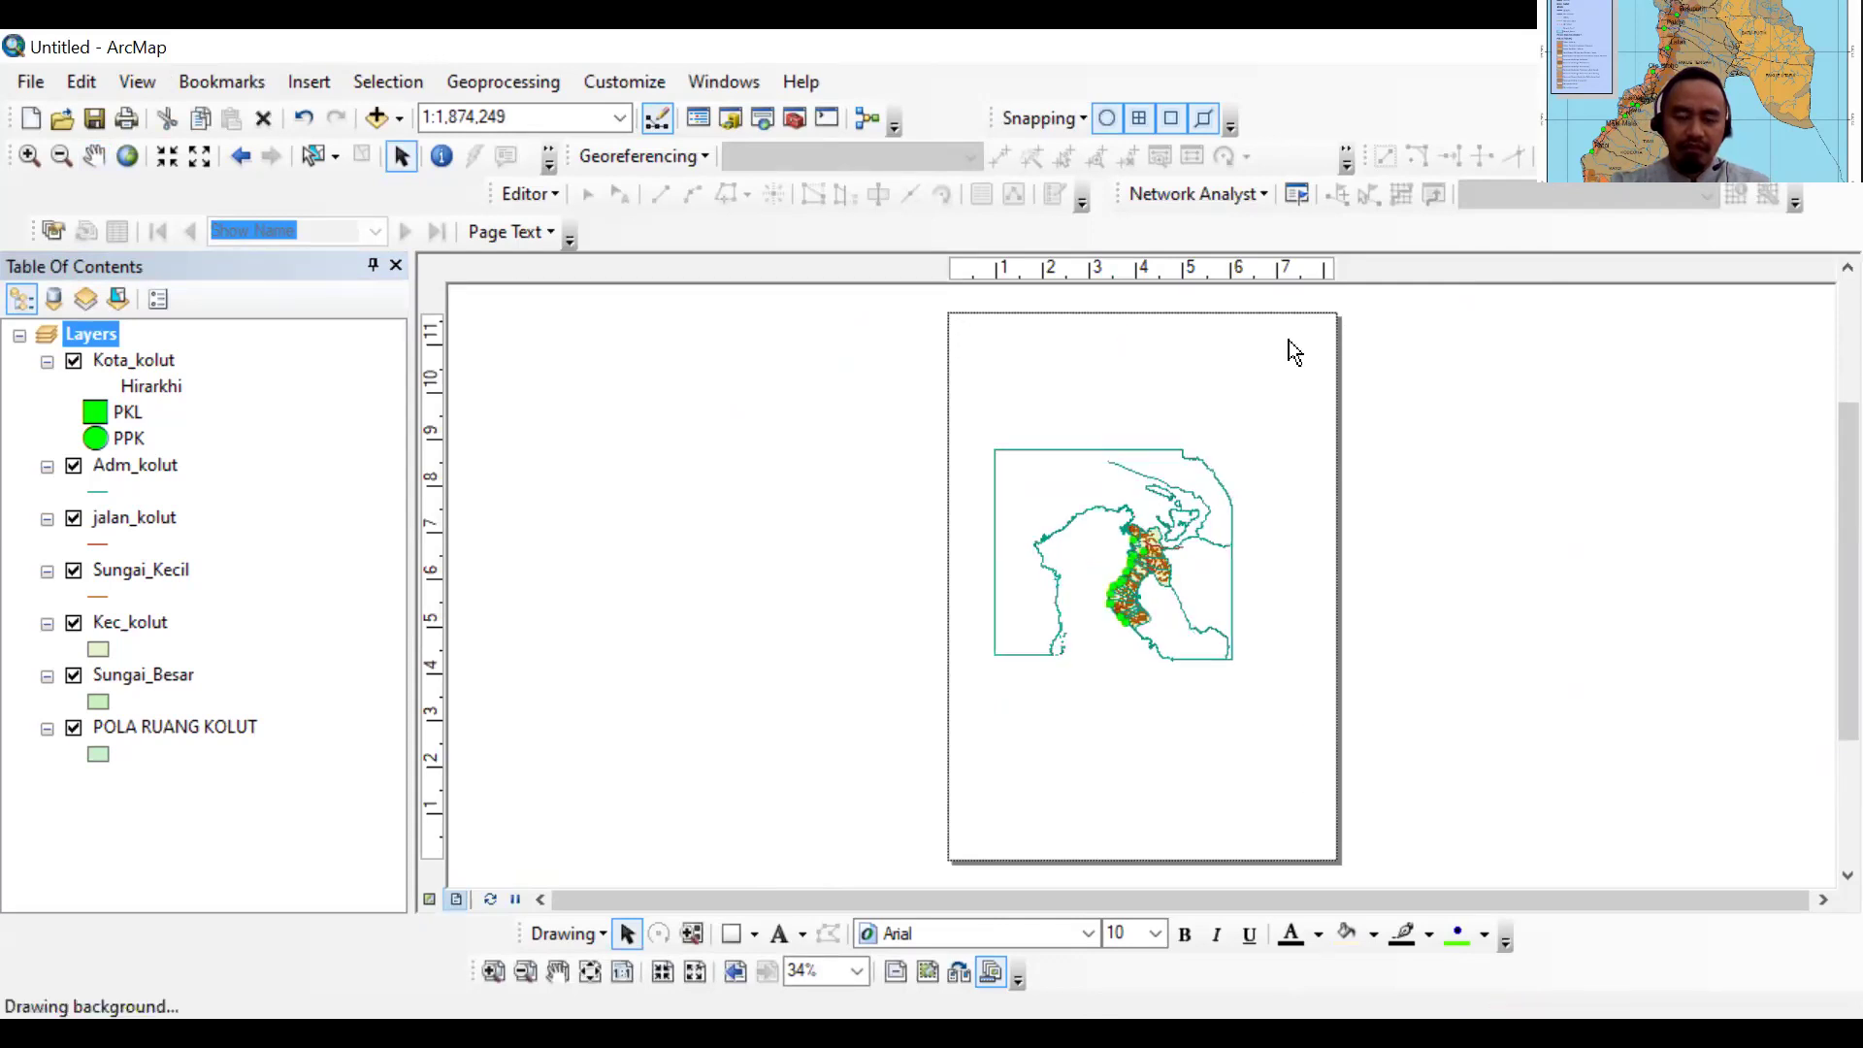
left_click(1303, 335)
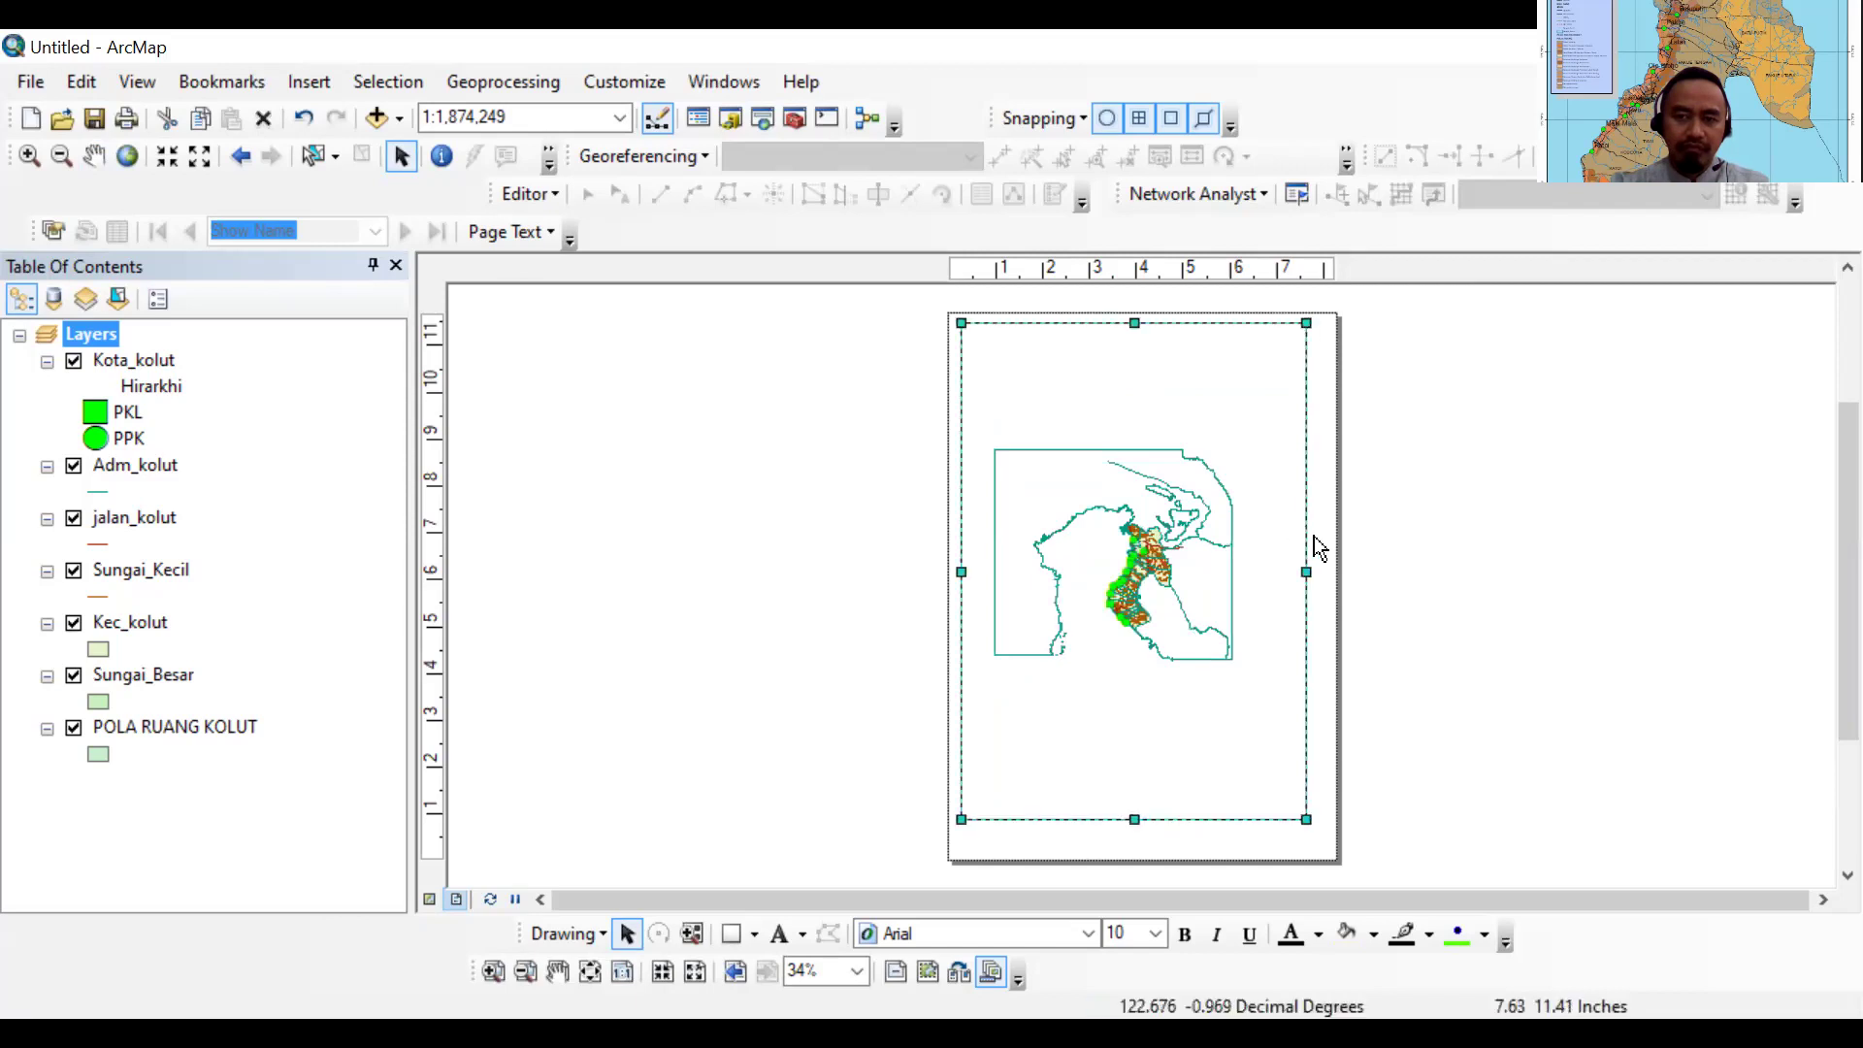
mouse_move(1308, 573)
left_mouse_down()
mouse_move(1334, 581)
mouse_move(1319, 572)
left_mouse_up()
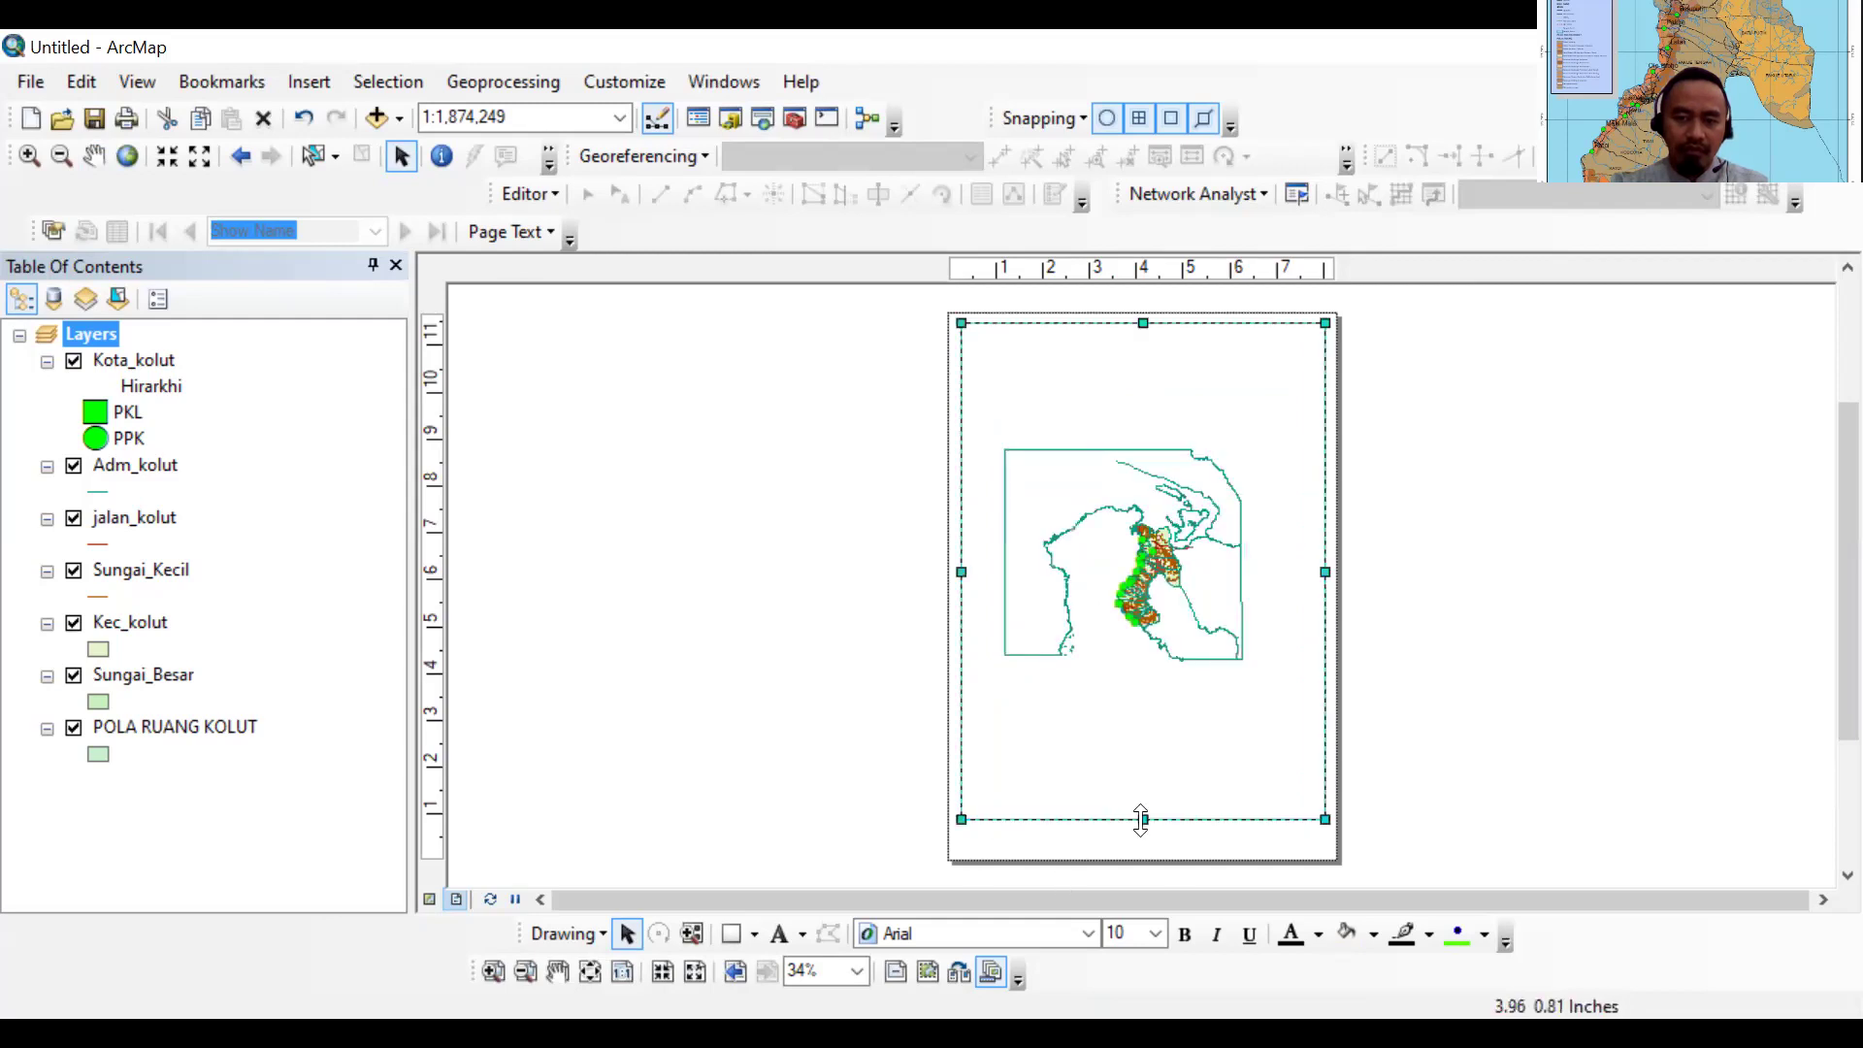
left_click_drag(1143, 821, 1143, 854)
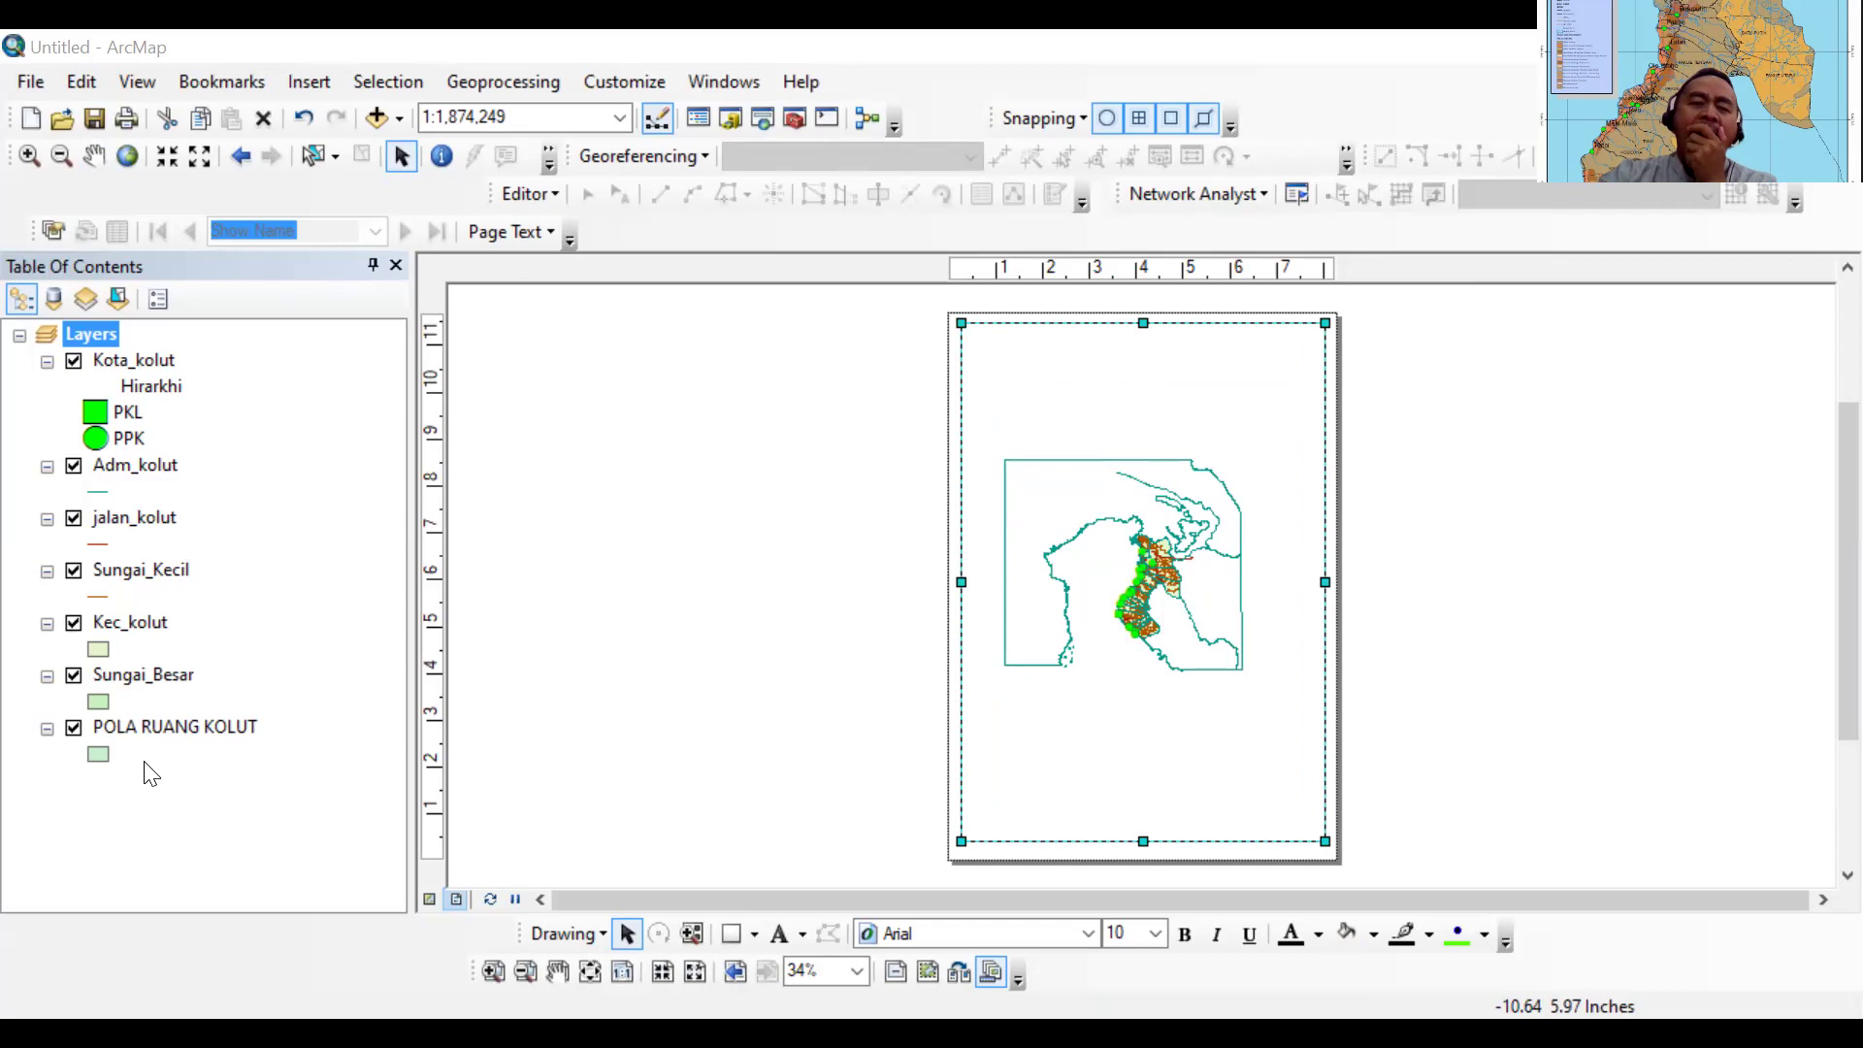
right_click(187, 724)
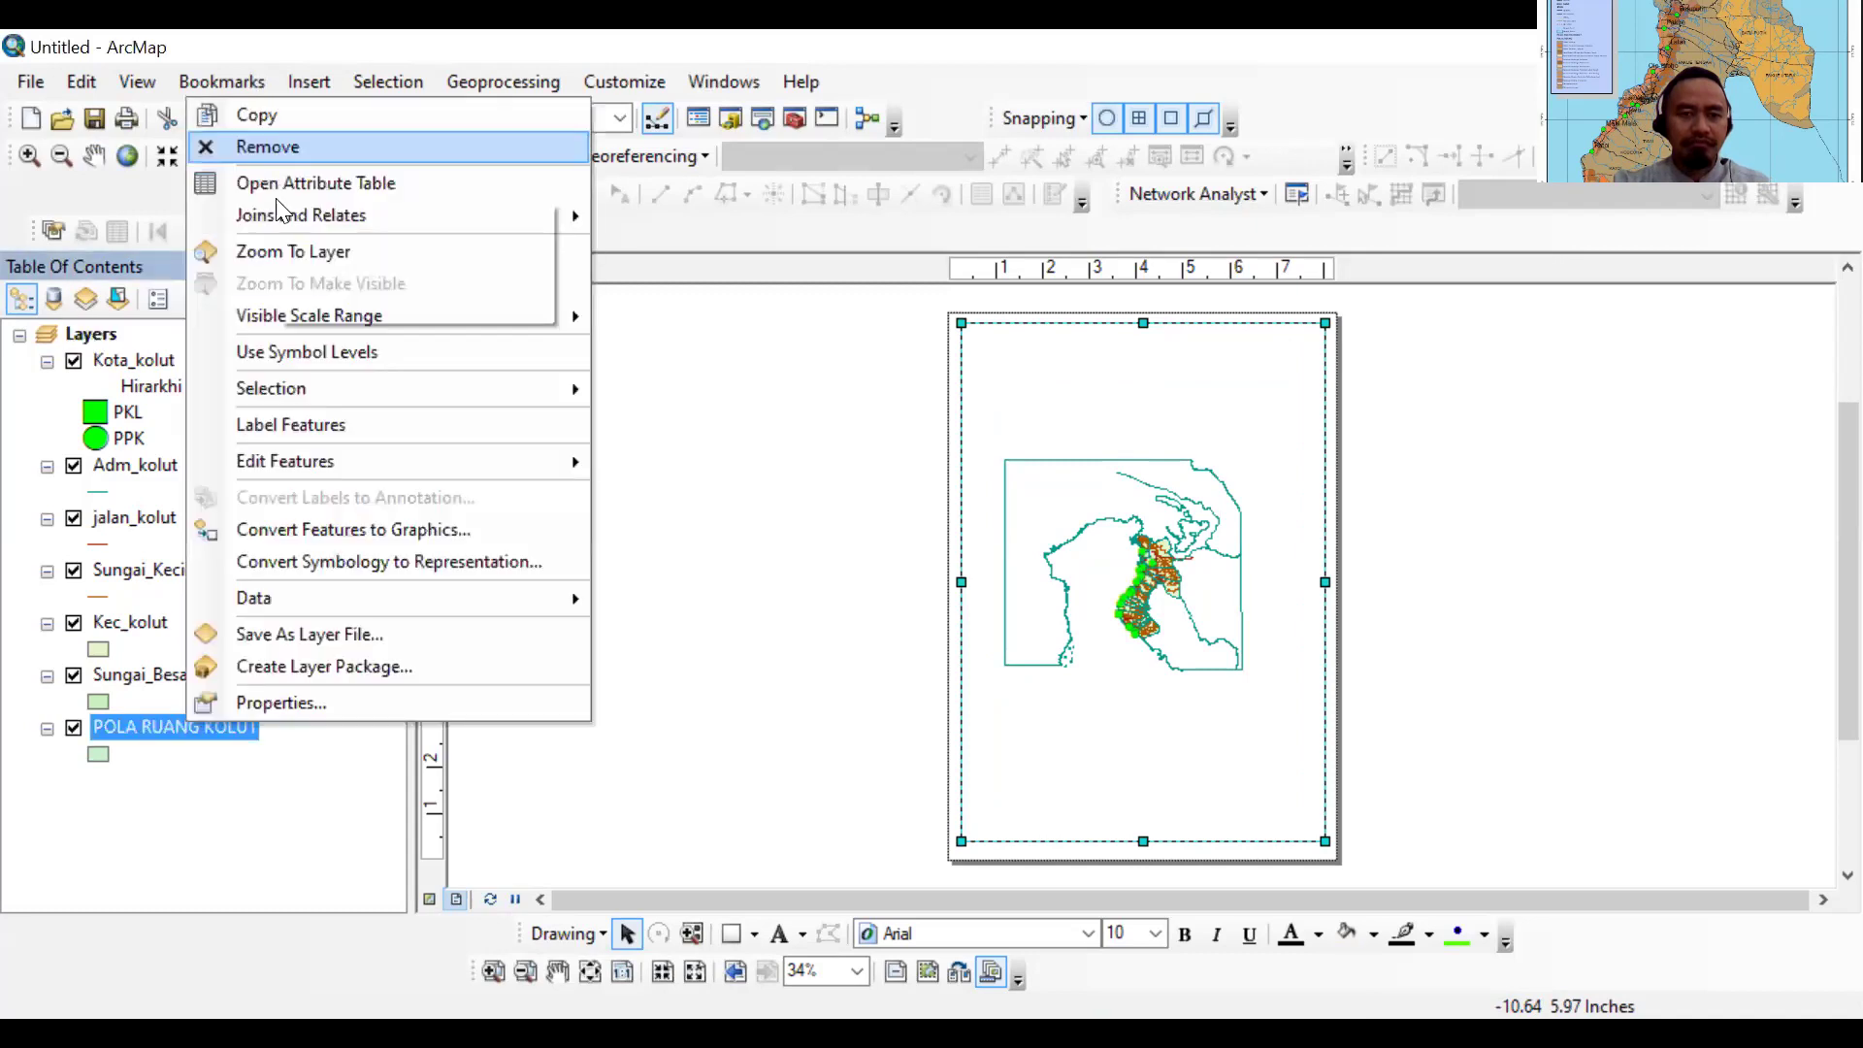
left_click(939, 871)
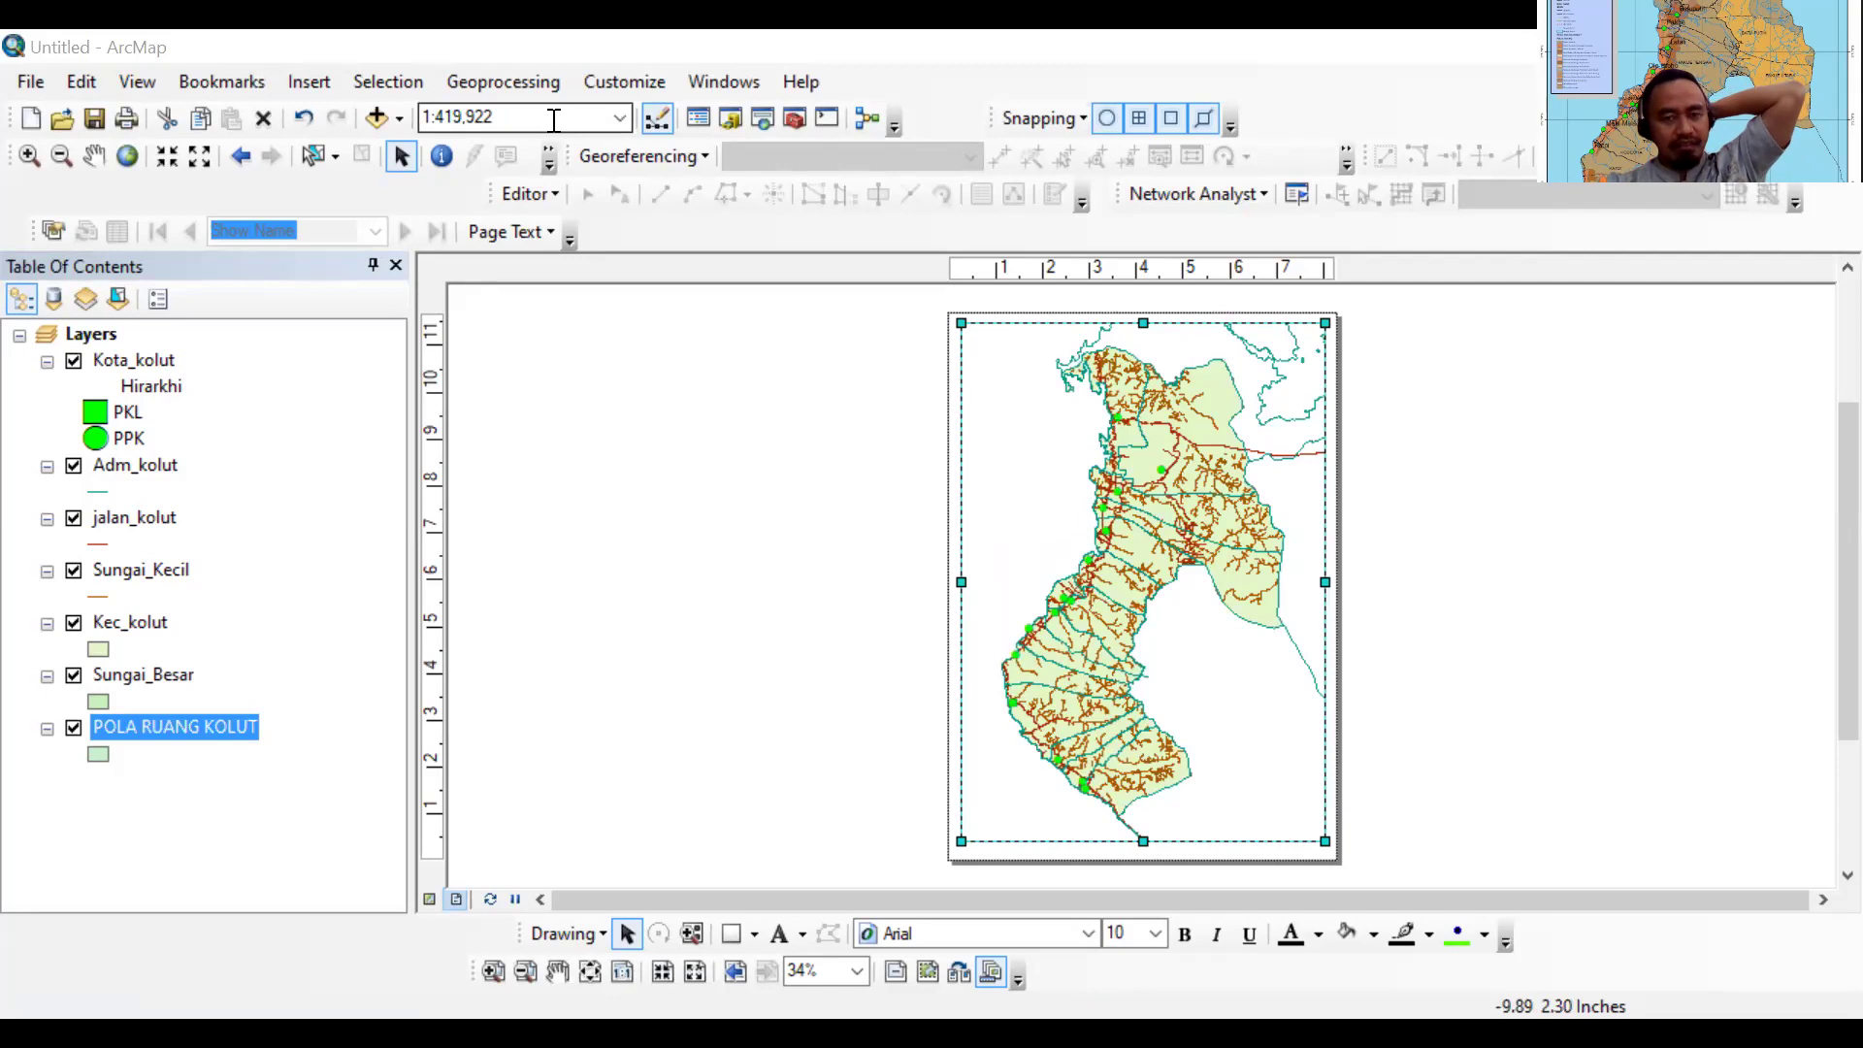
Try to set the scale of the layout's data frame to 1:425.000
left_click(554, 119)
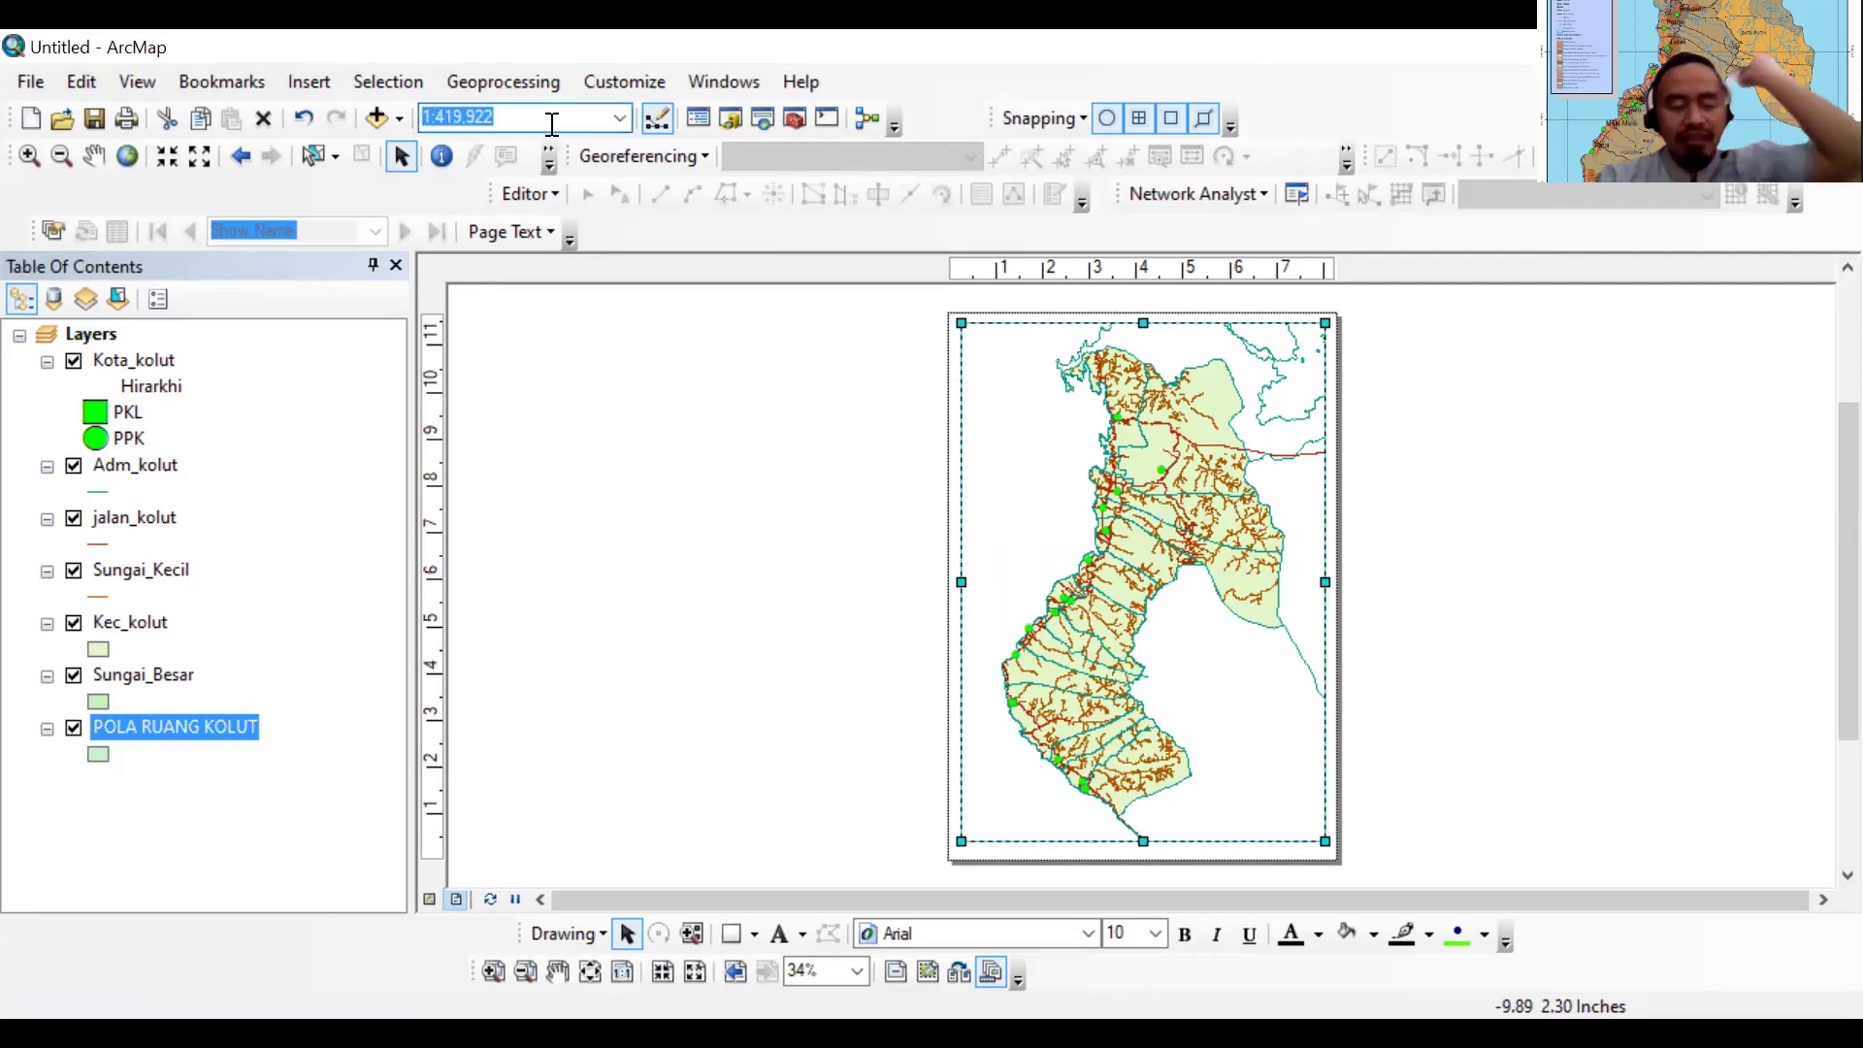
left_click(506, 119)
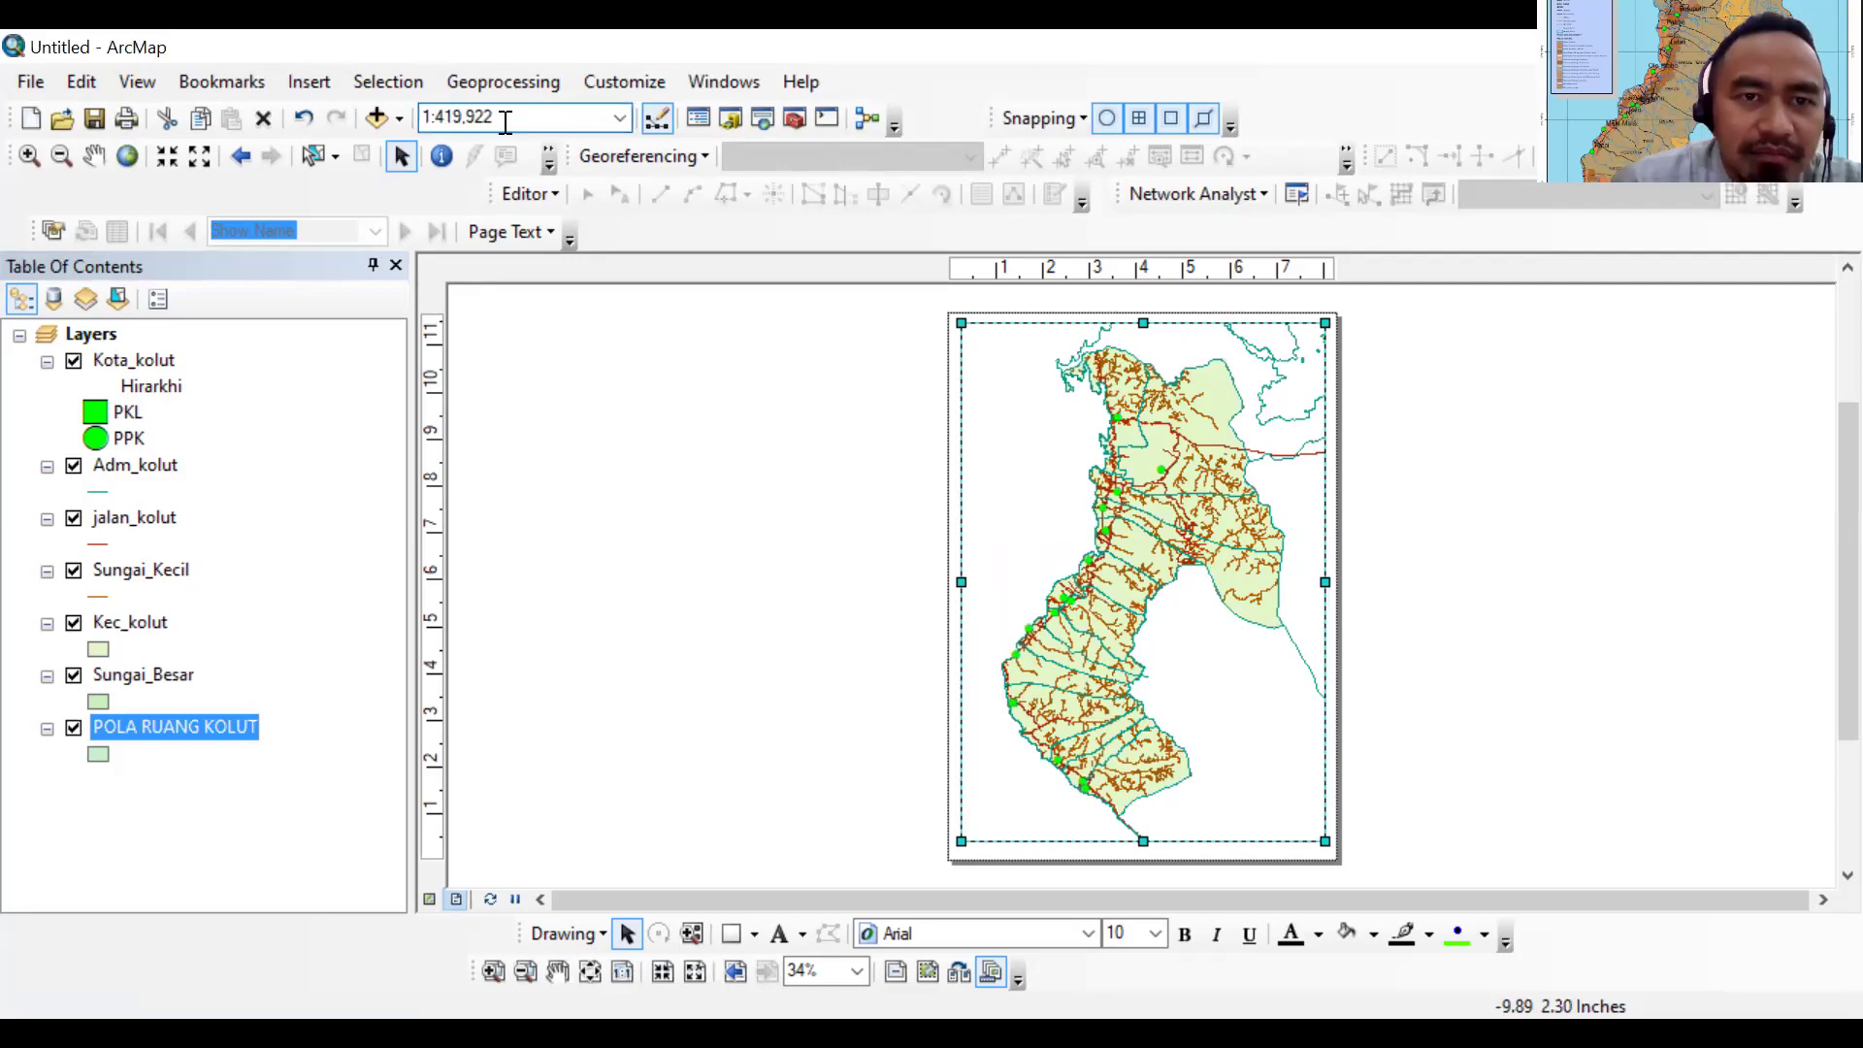
left_click_drag(493, 117, 451, 116)
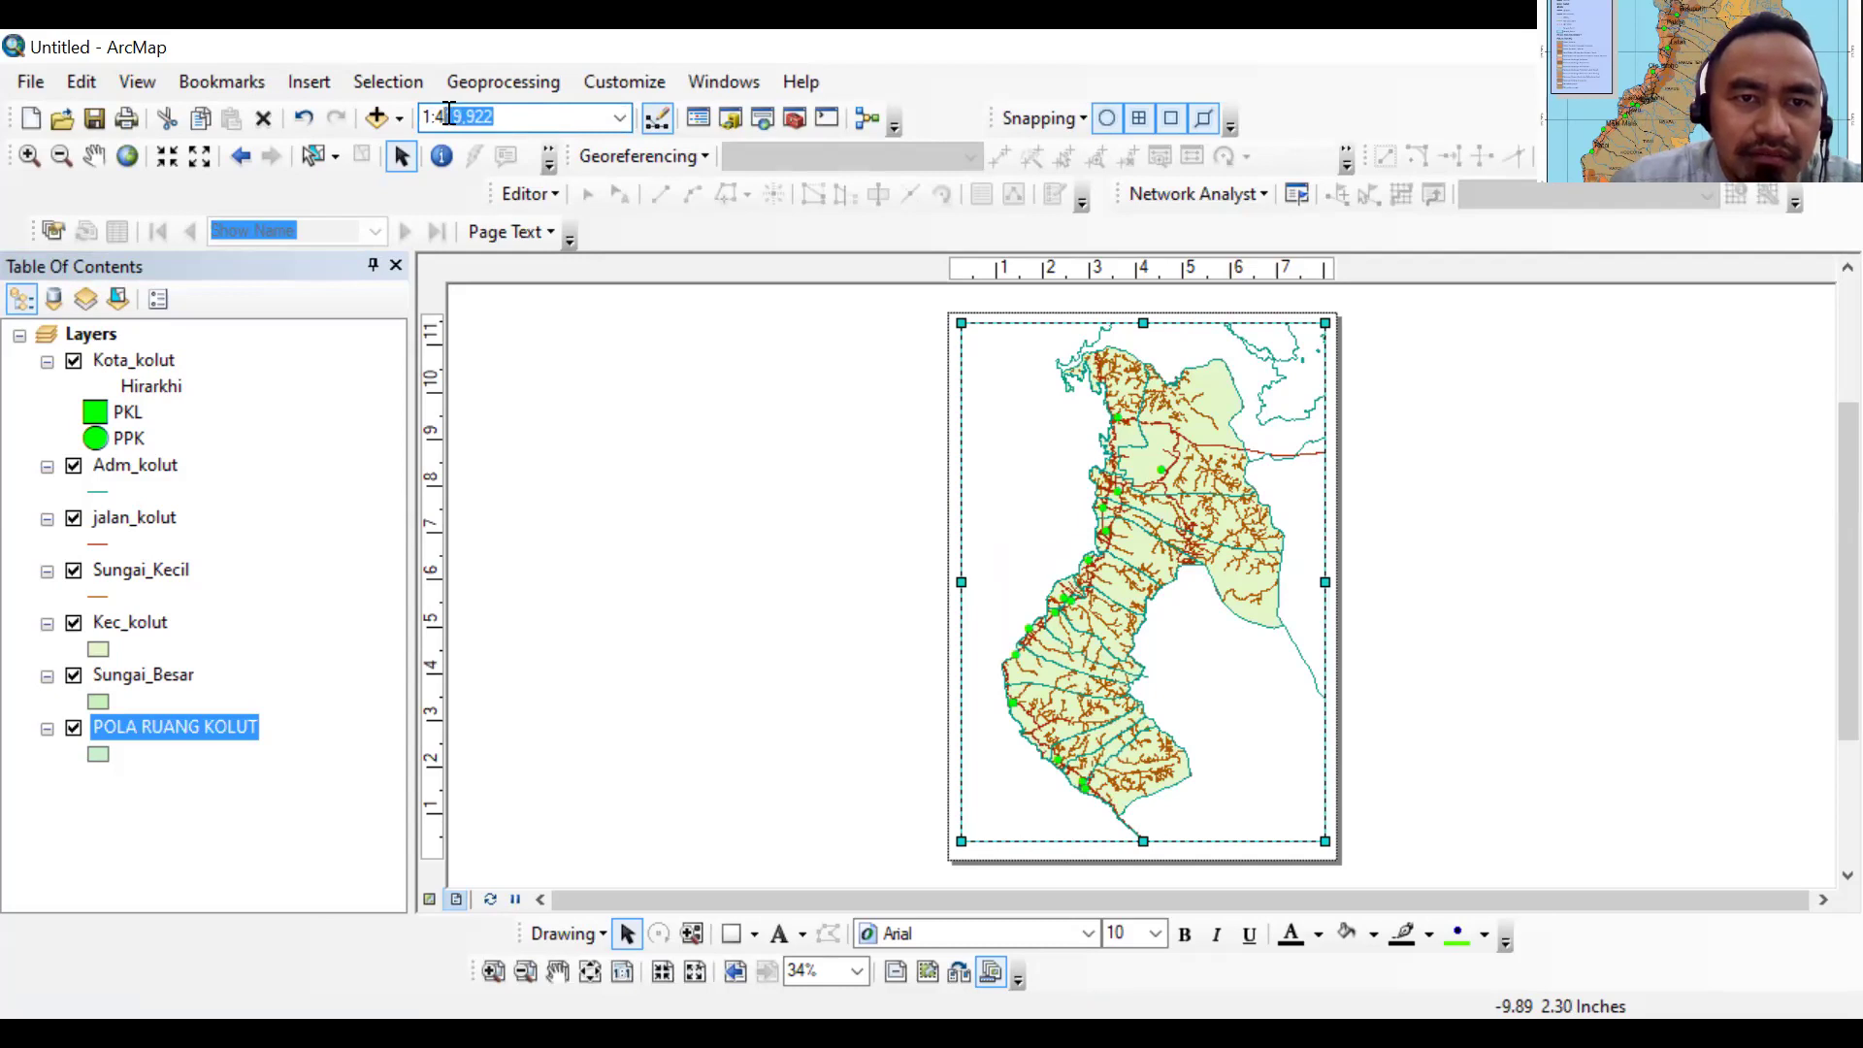
type("12")
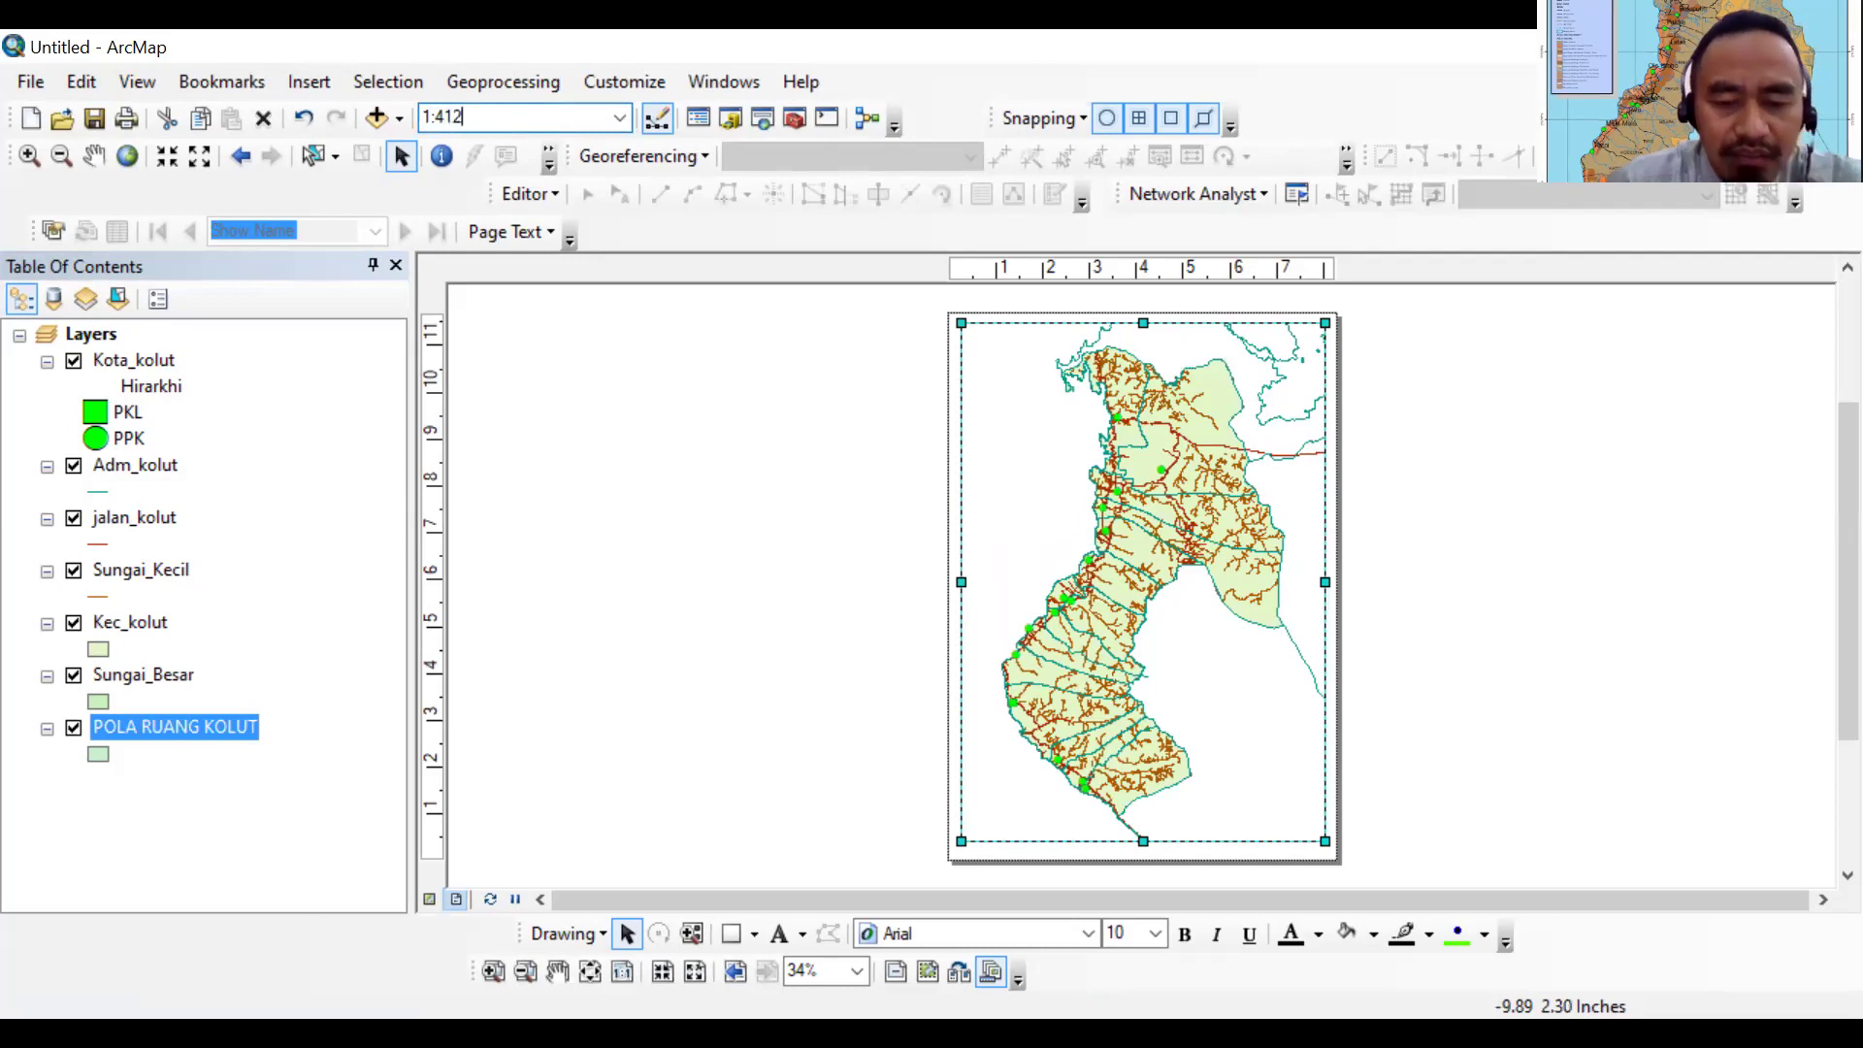
type("5.000")
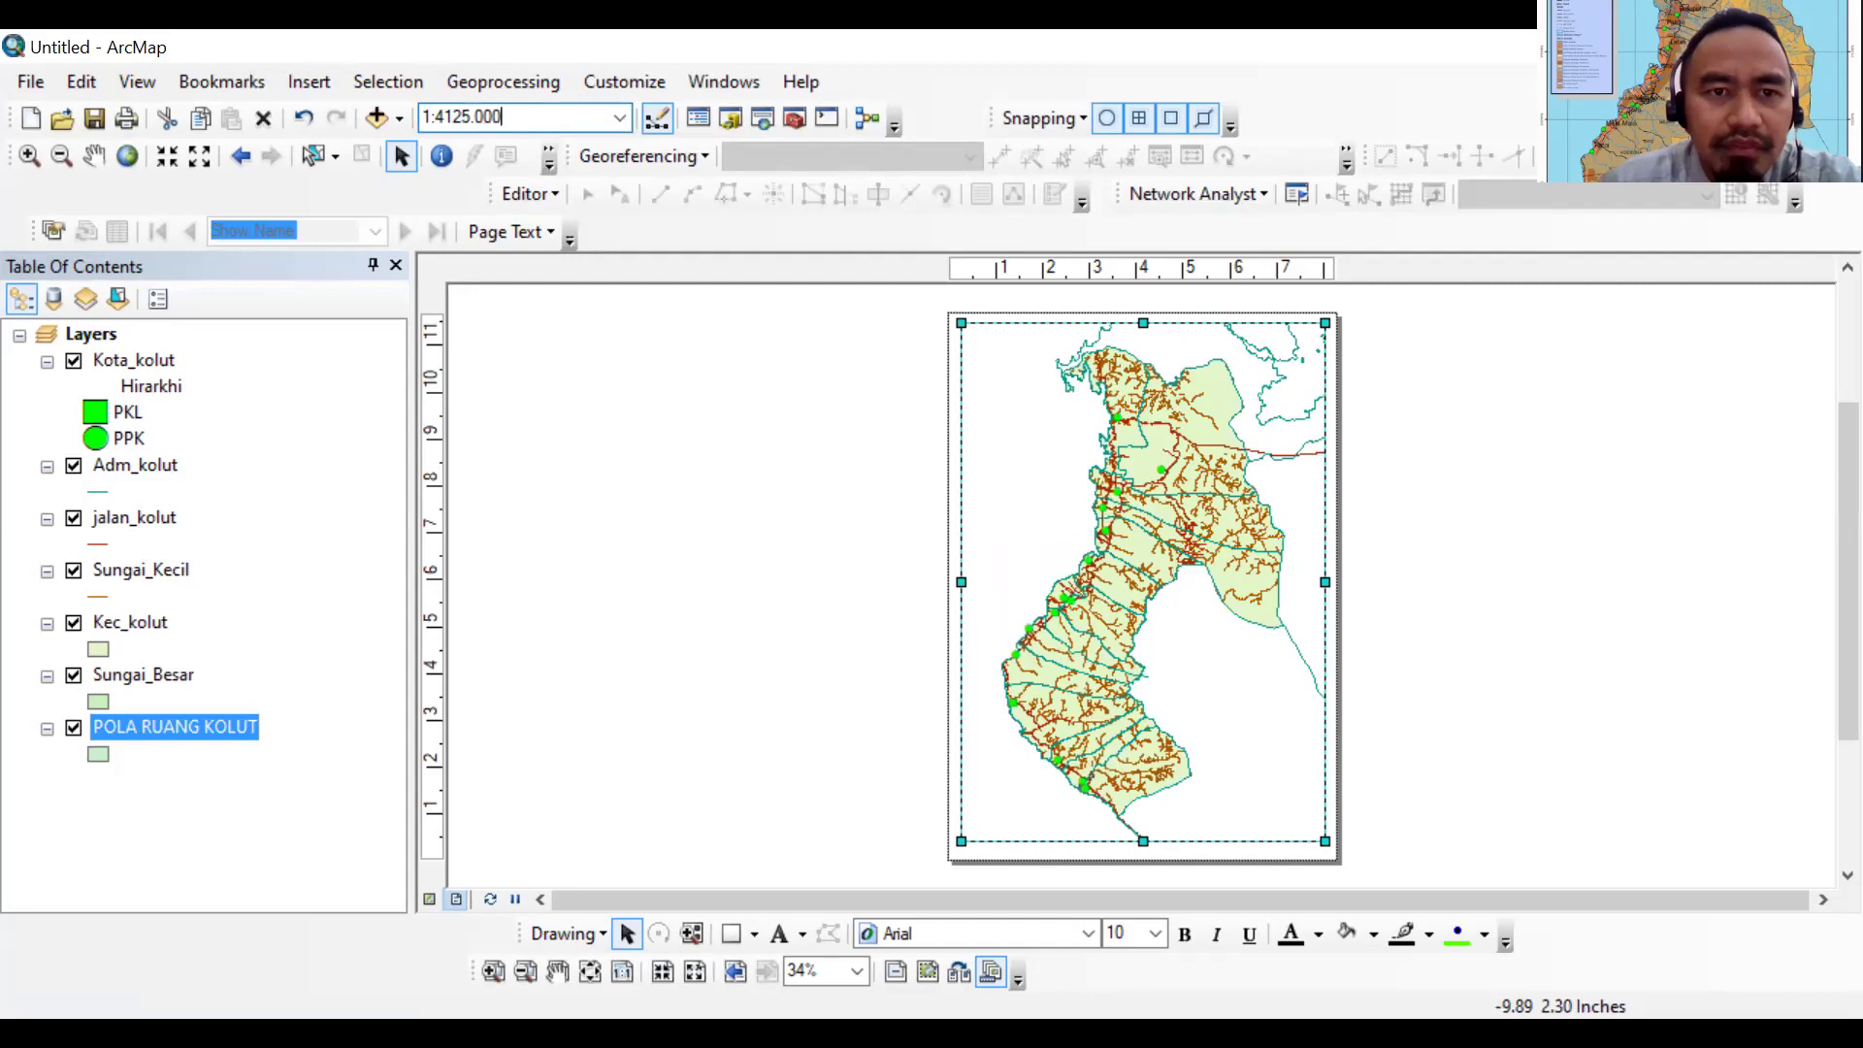
key("Left")
key("Left")
key("Left")
key("Left")
key("Left")
key("Left")
key("BackSpace")
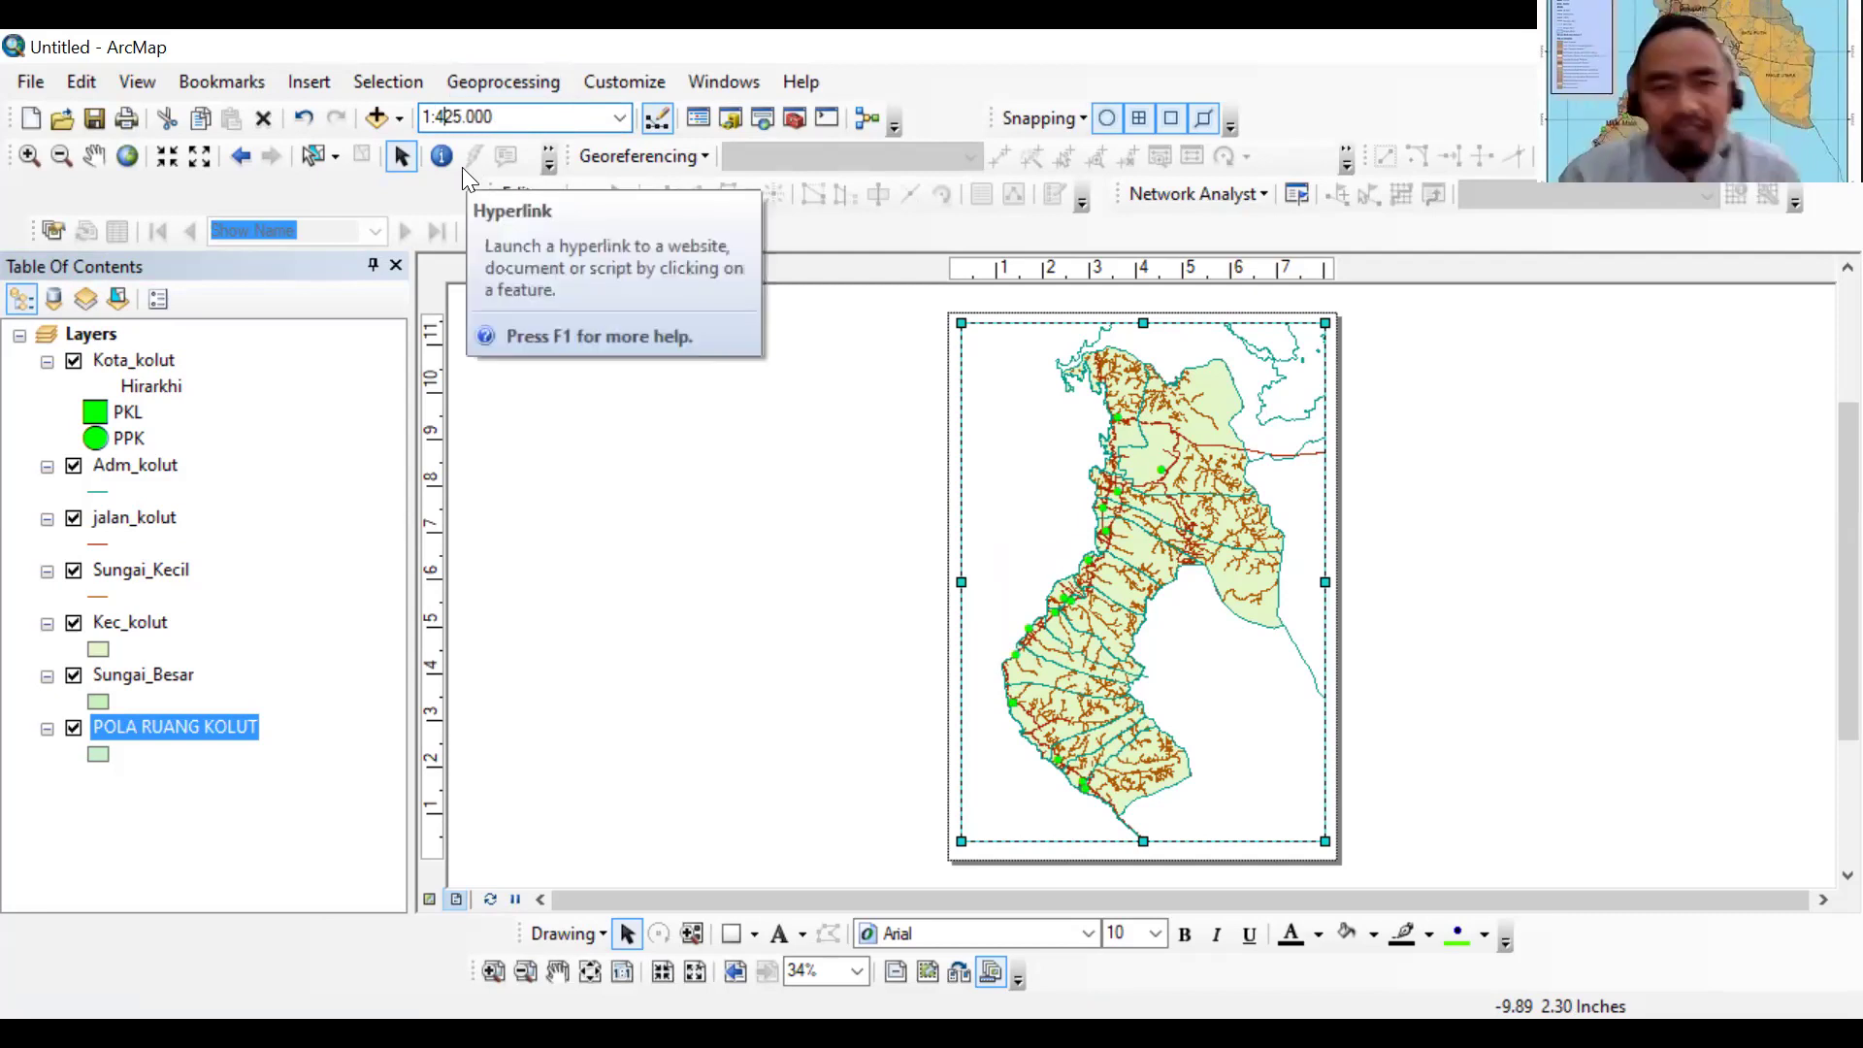
left_click(710, 429)
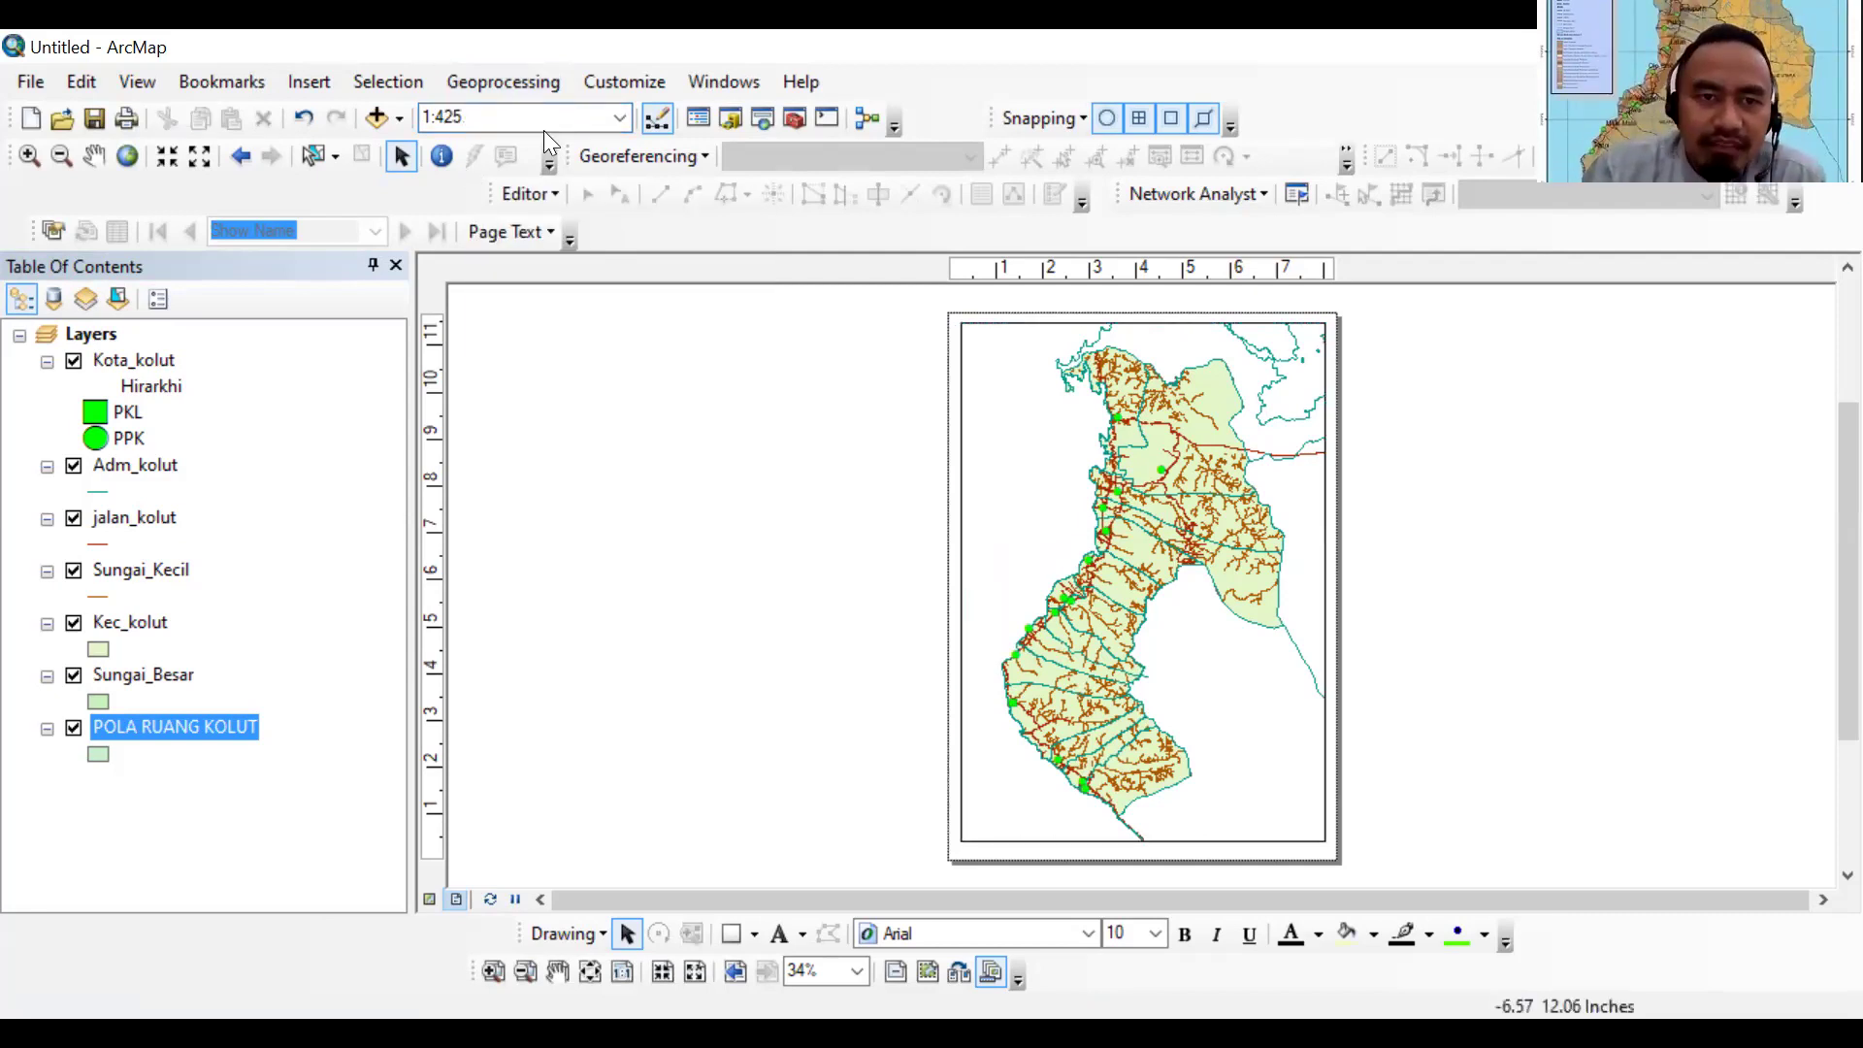
Try applying 1:425 as the data frame's scale, and undo the scale change
left_click(466, 116)
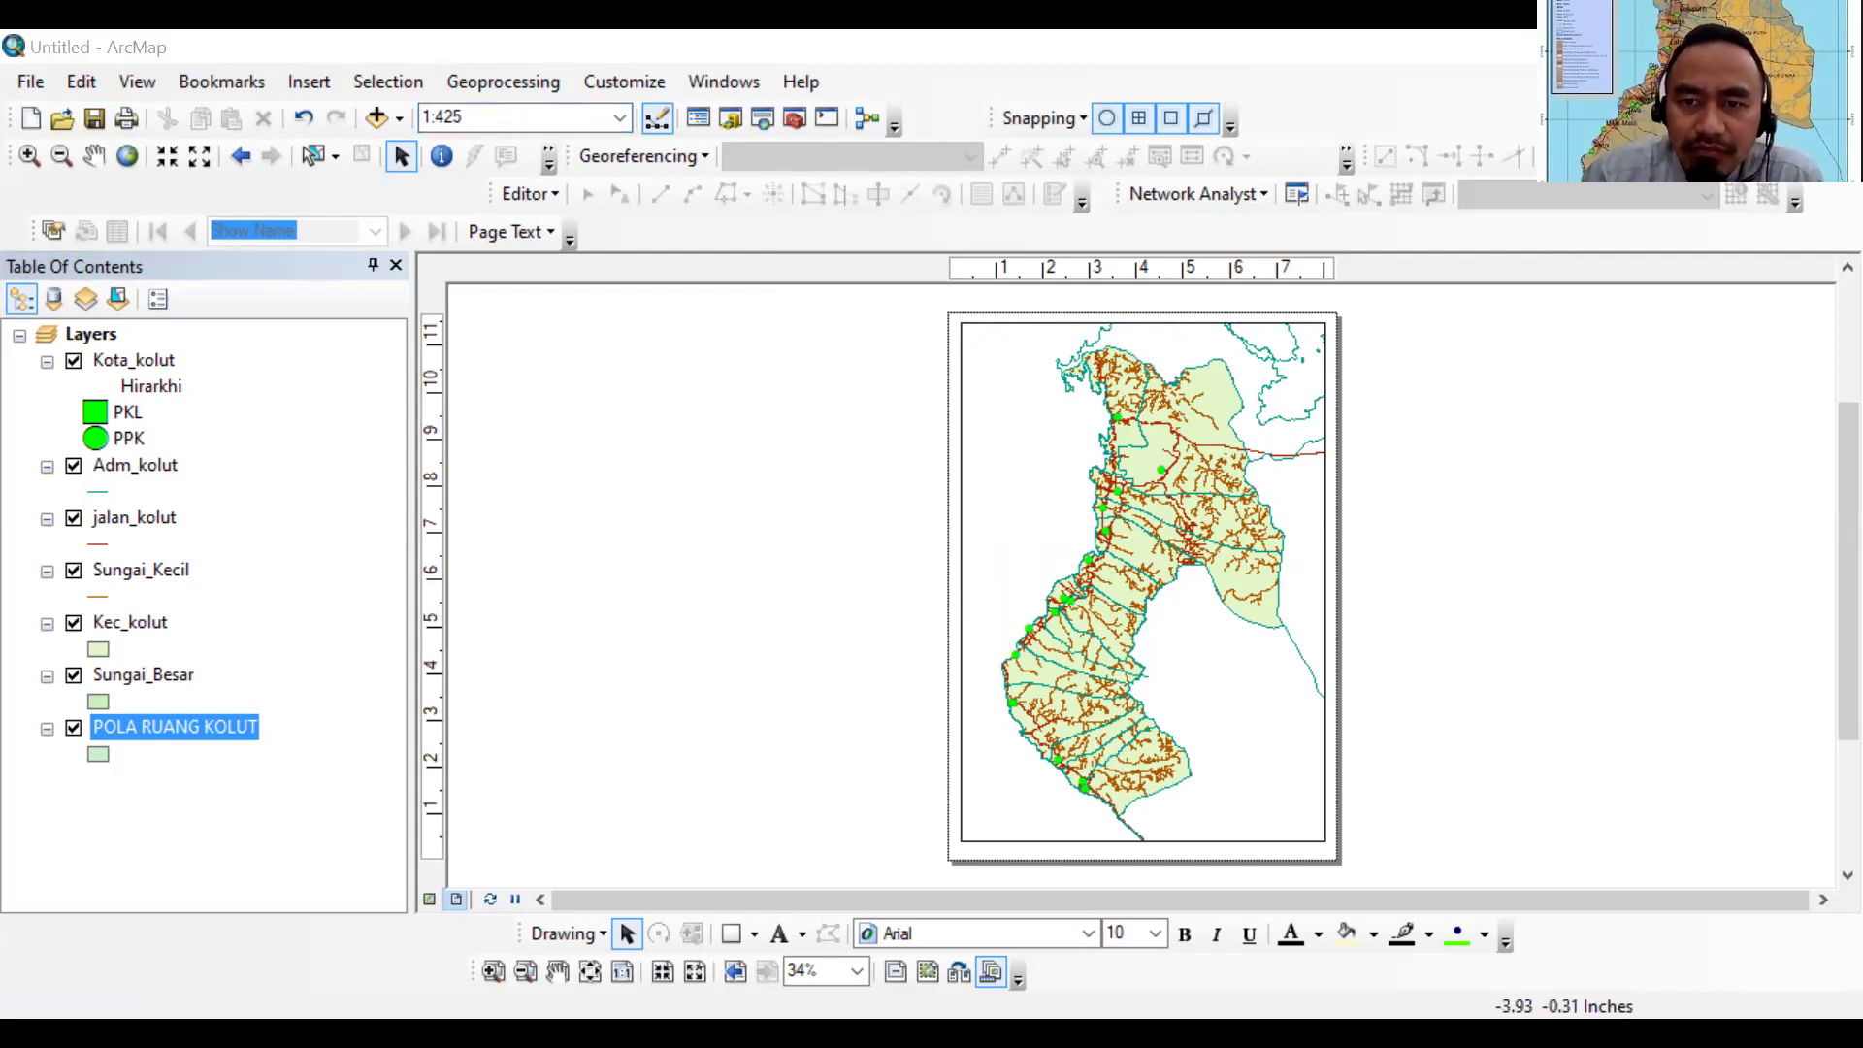
left_click(479, 110)
type(".")
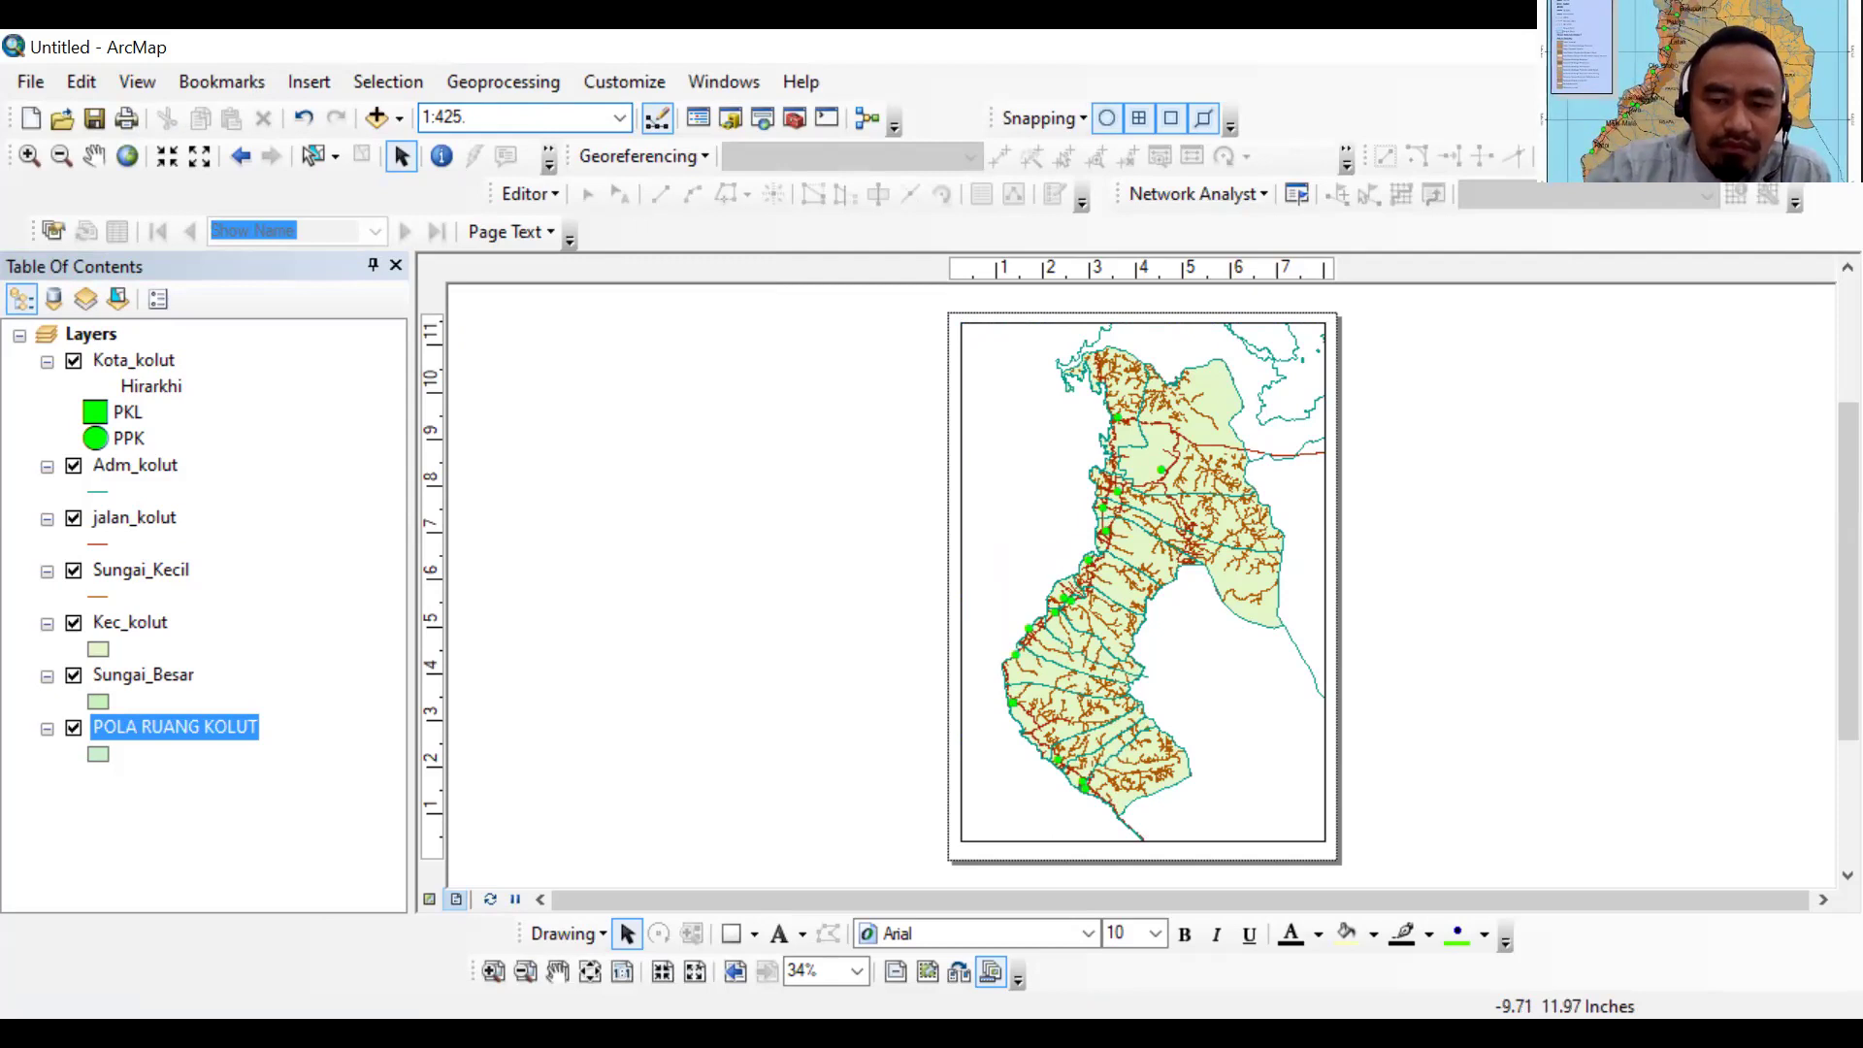
key("Return")
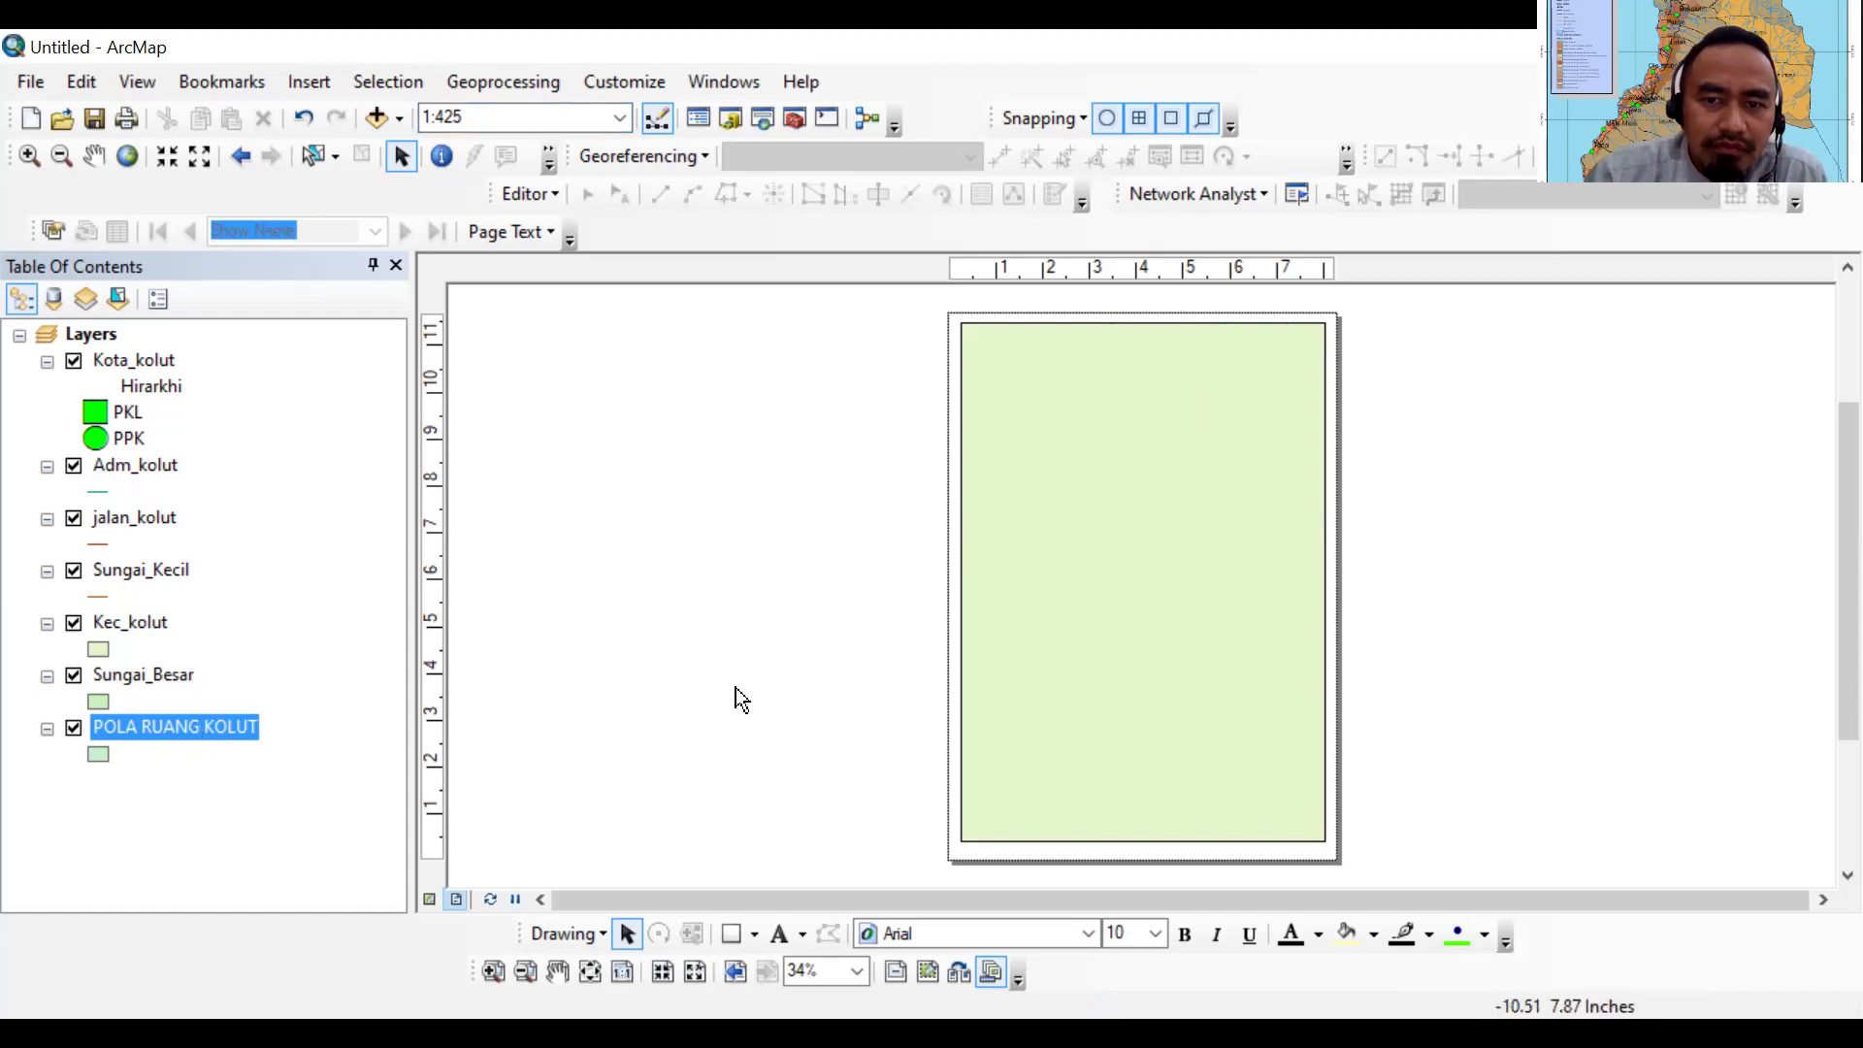
key("ctrl+z")
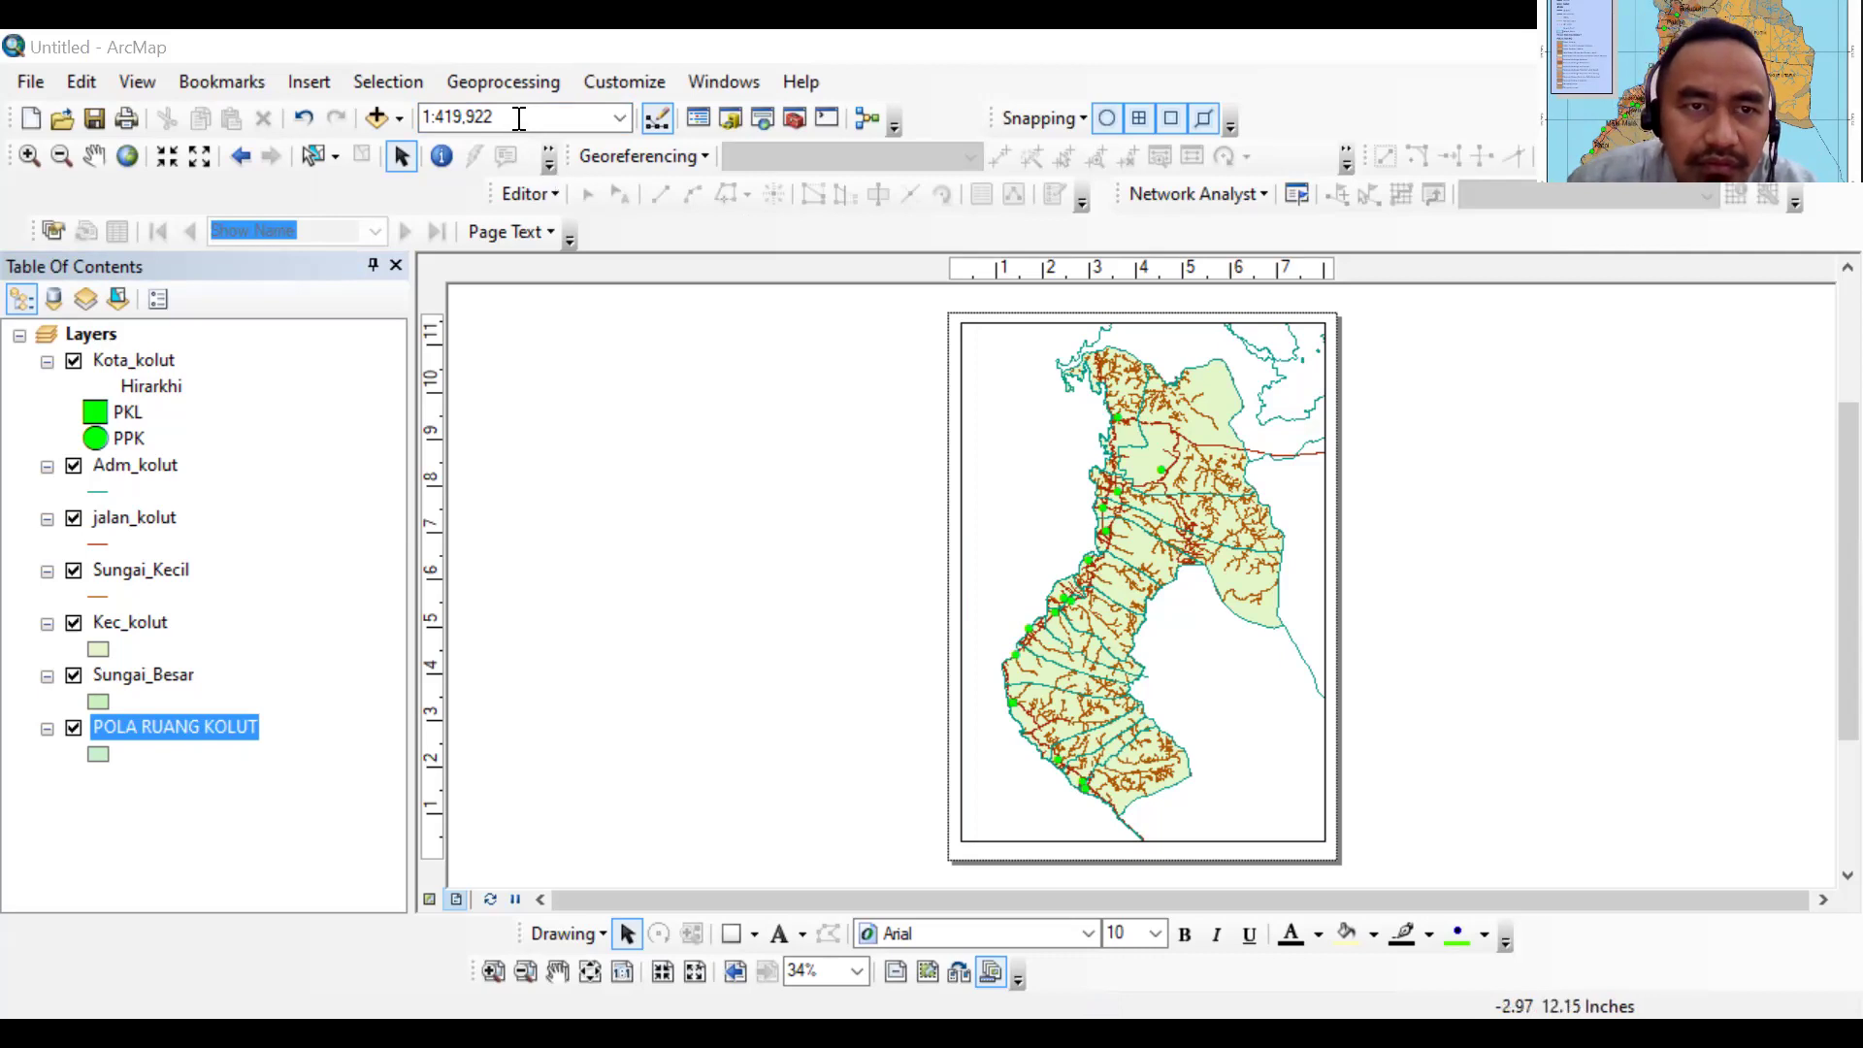
Try setting the data frame's scale to 1:425.000, and zoom back to the POLA RUANG KOLUT layer
triple_click(446, 117)
type("1:425")
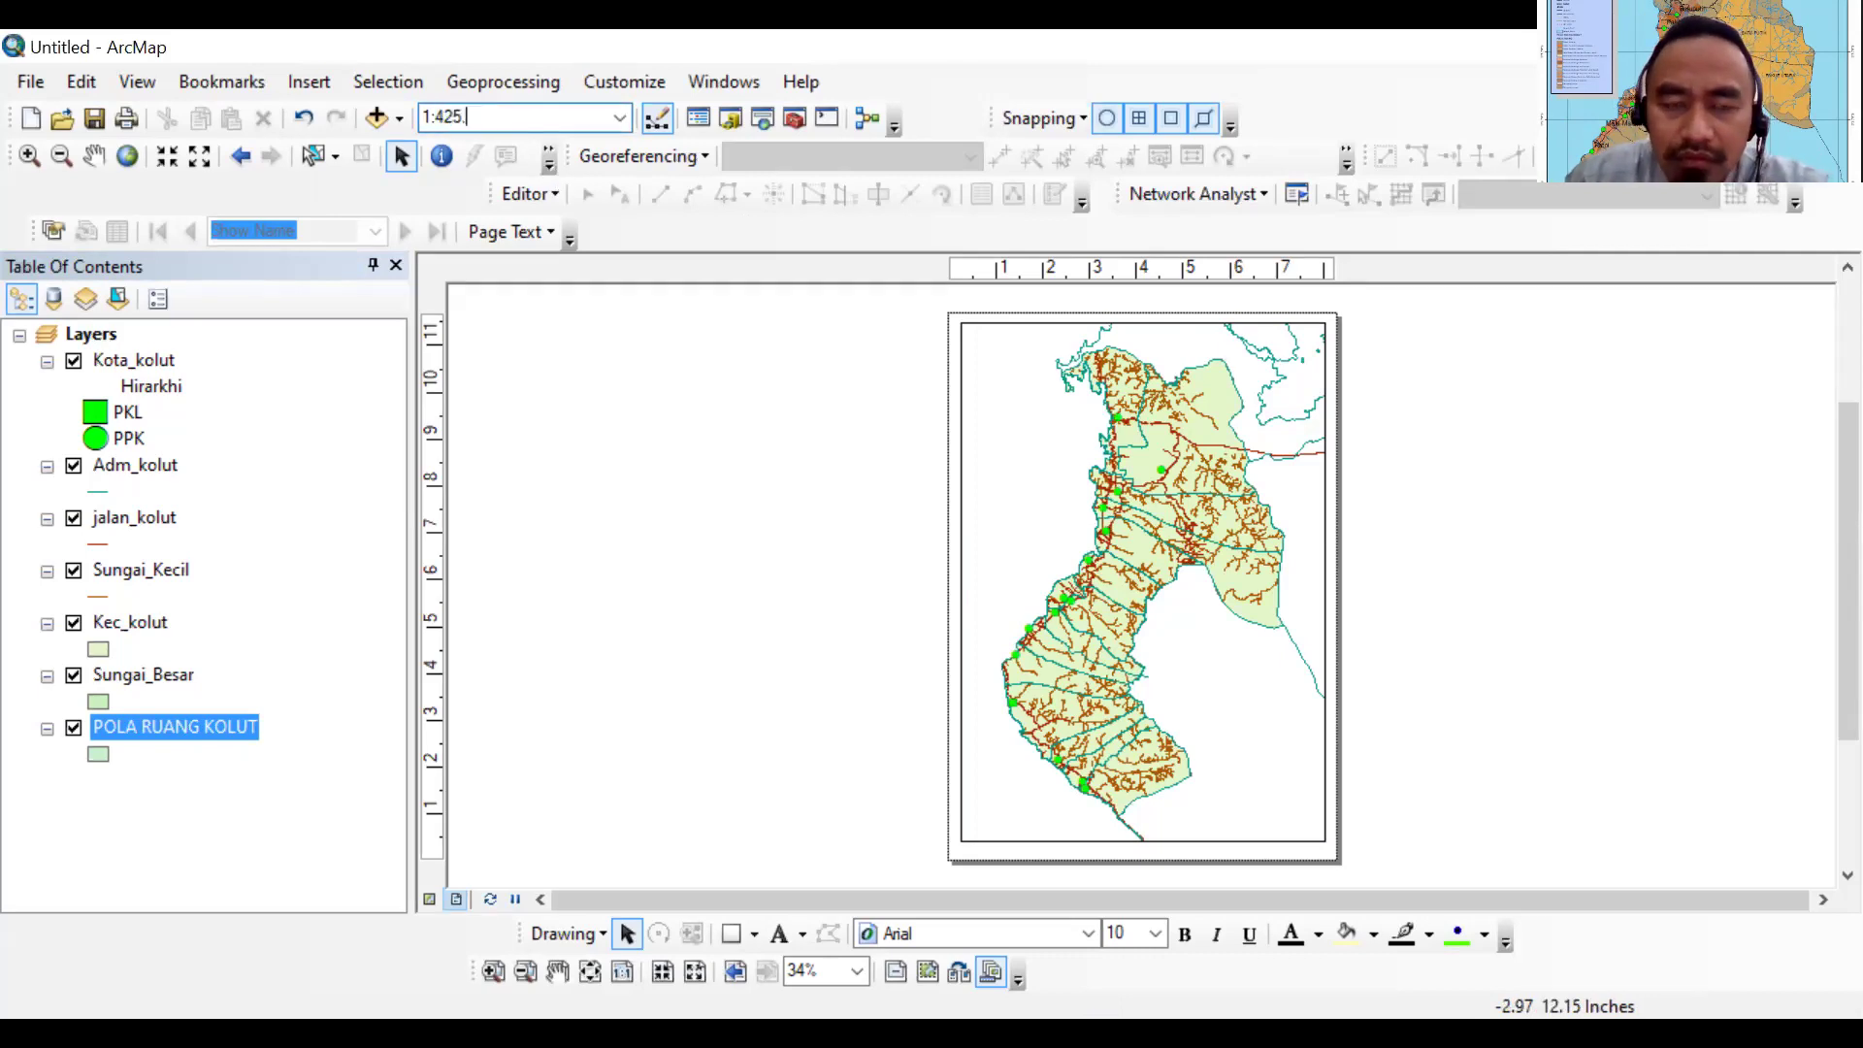
type(".000")
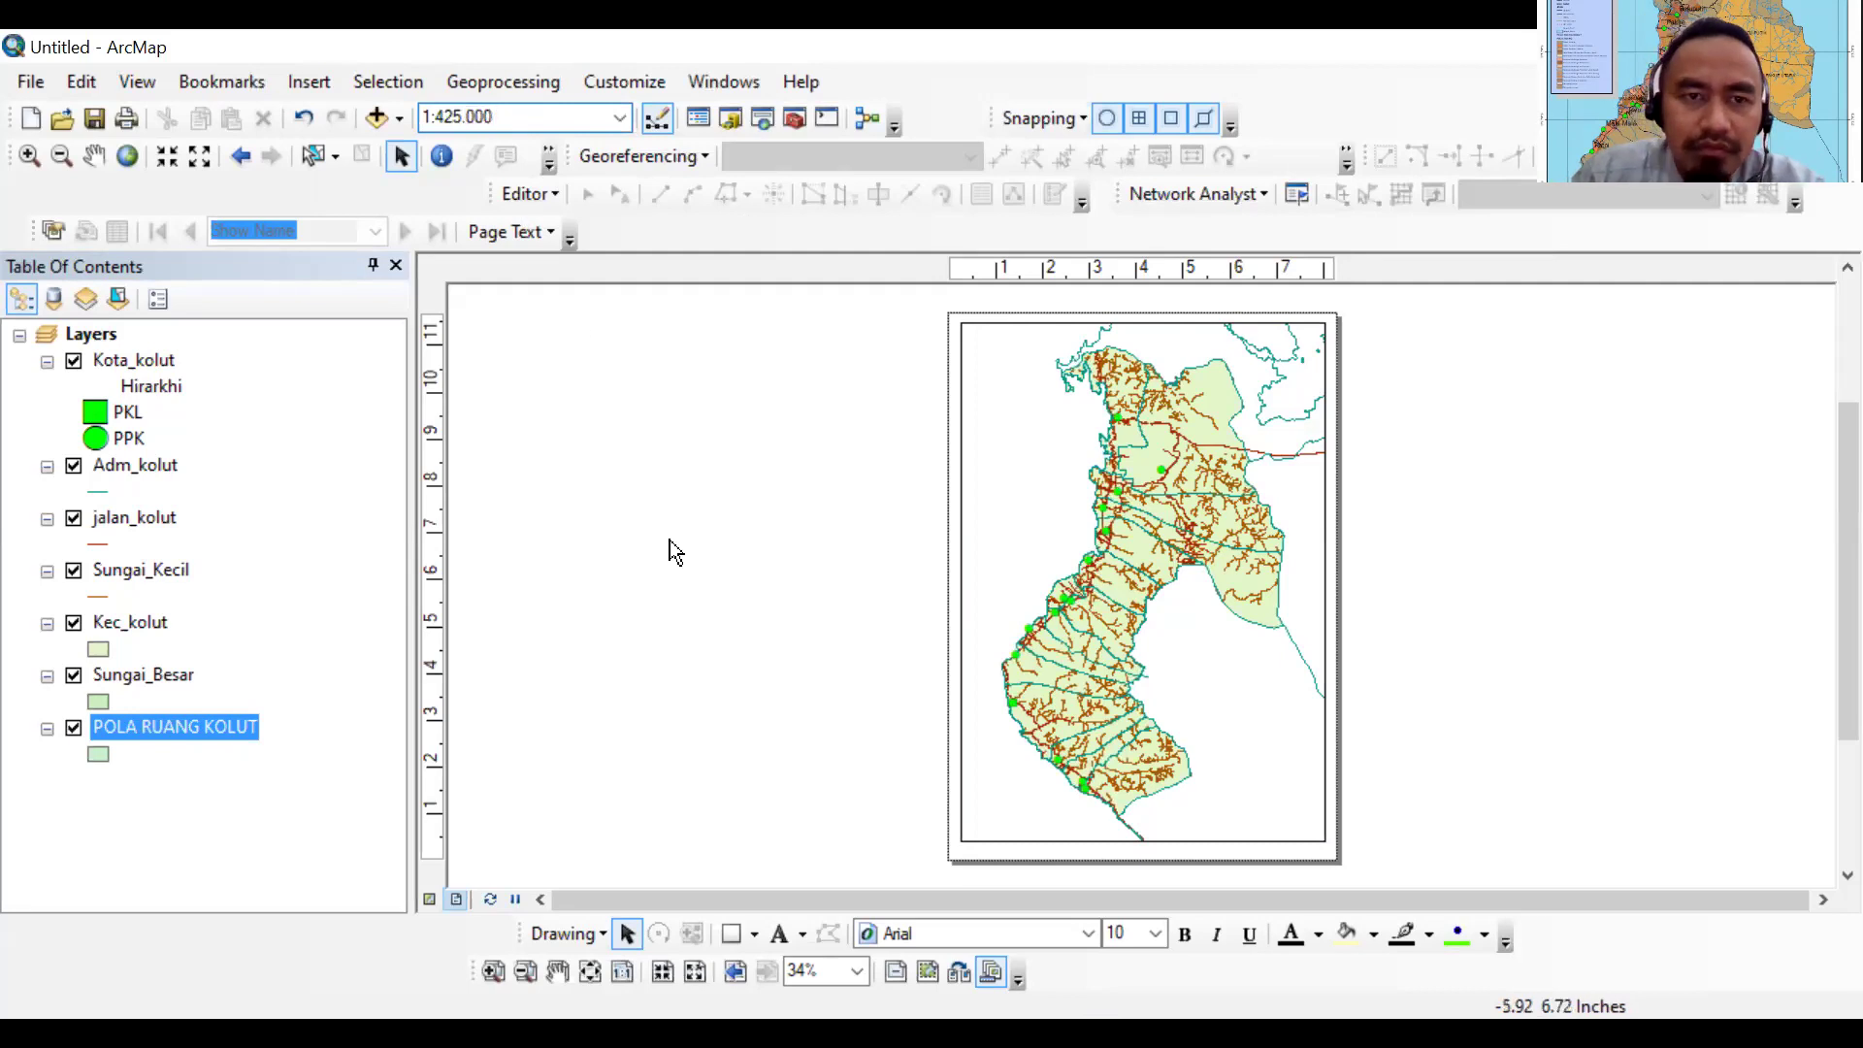
key("BackSpace")
key("BackSpace")
key("BackSpace")
key("BackSpace")
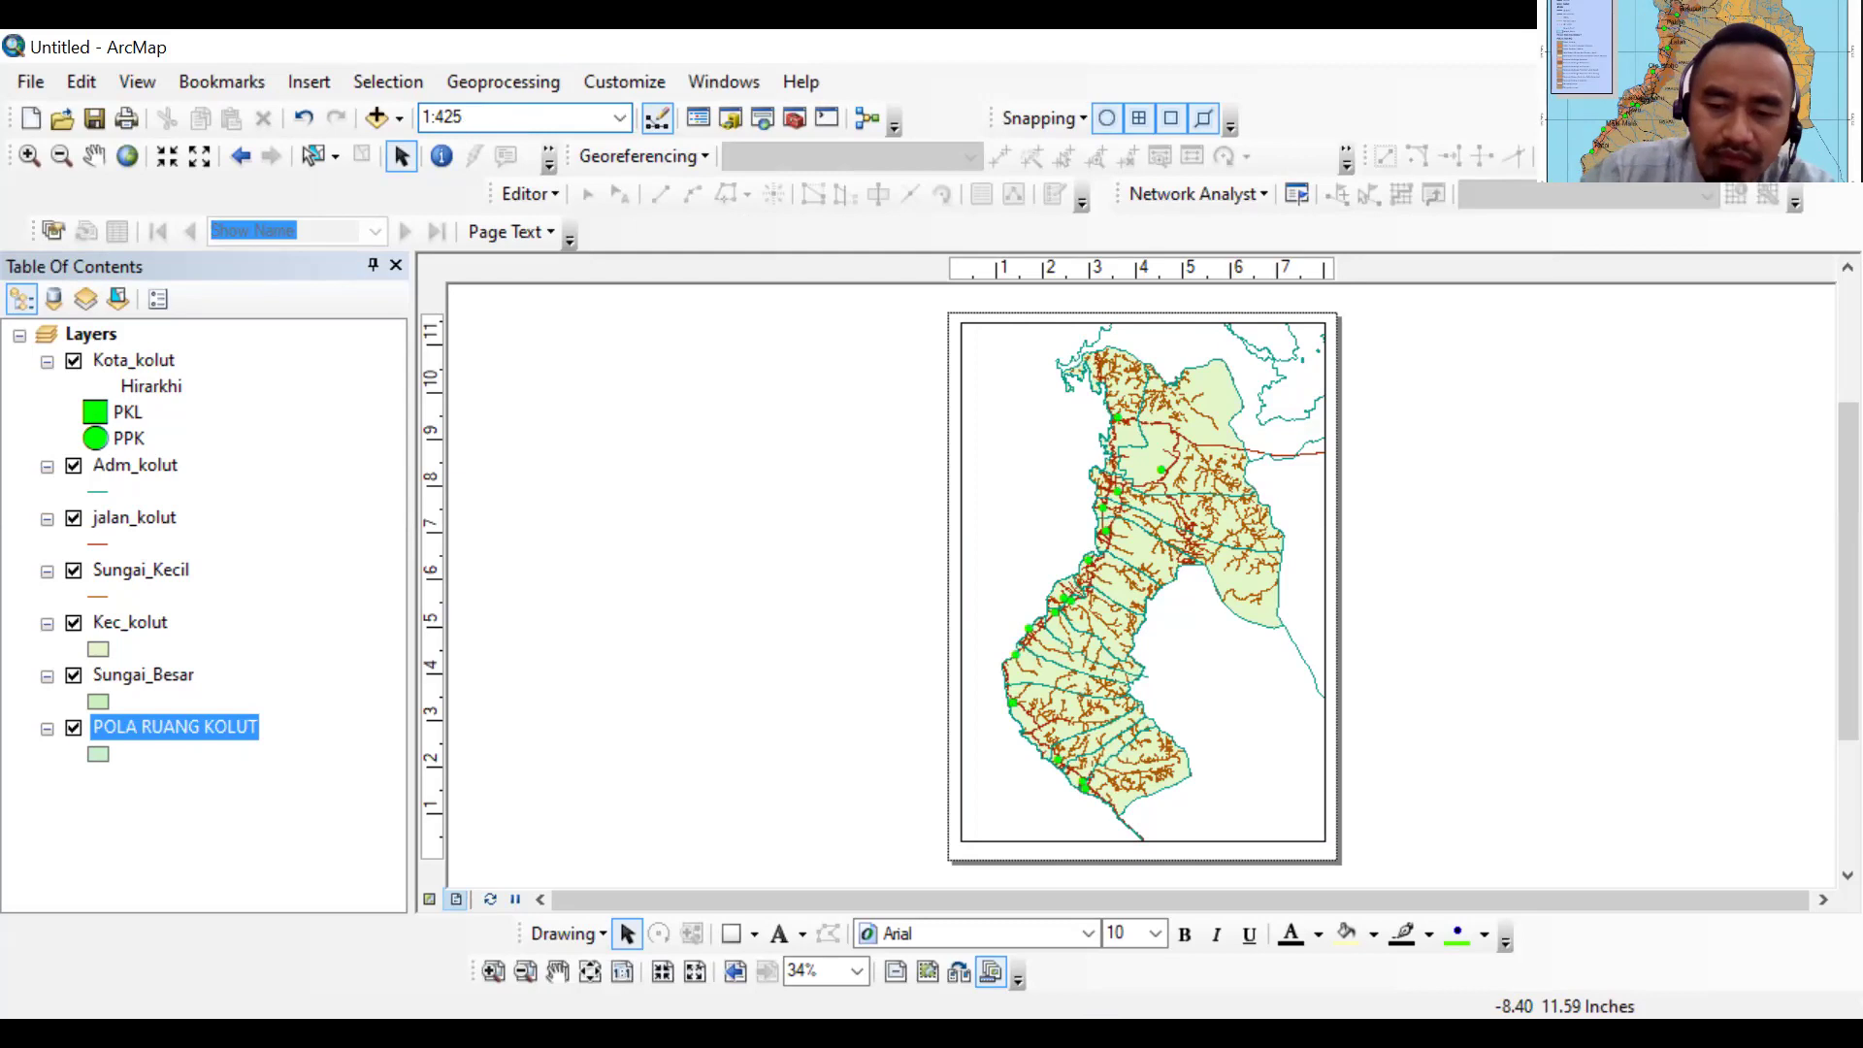
type(".00")
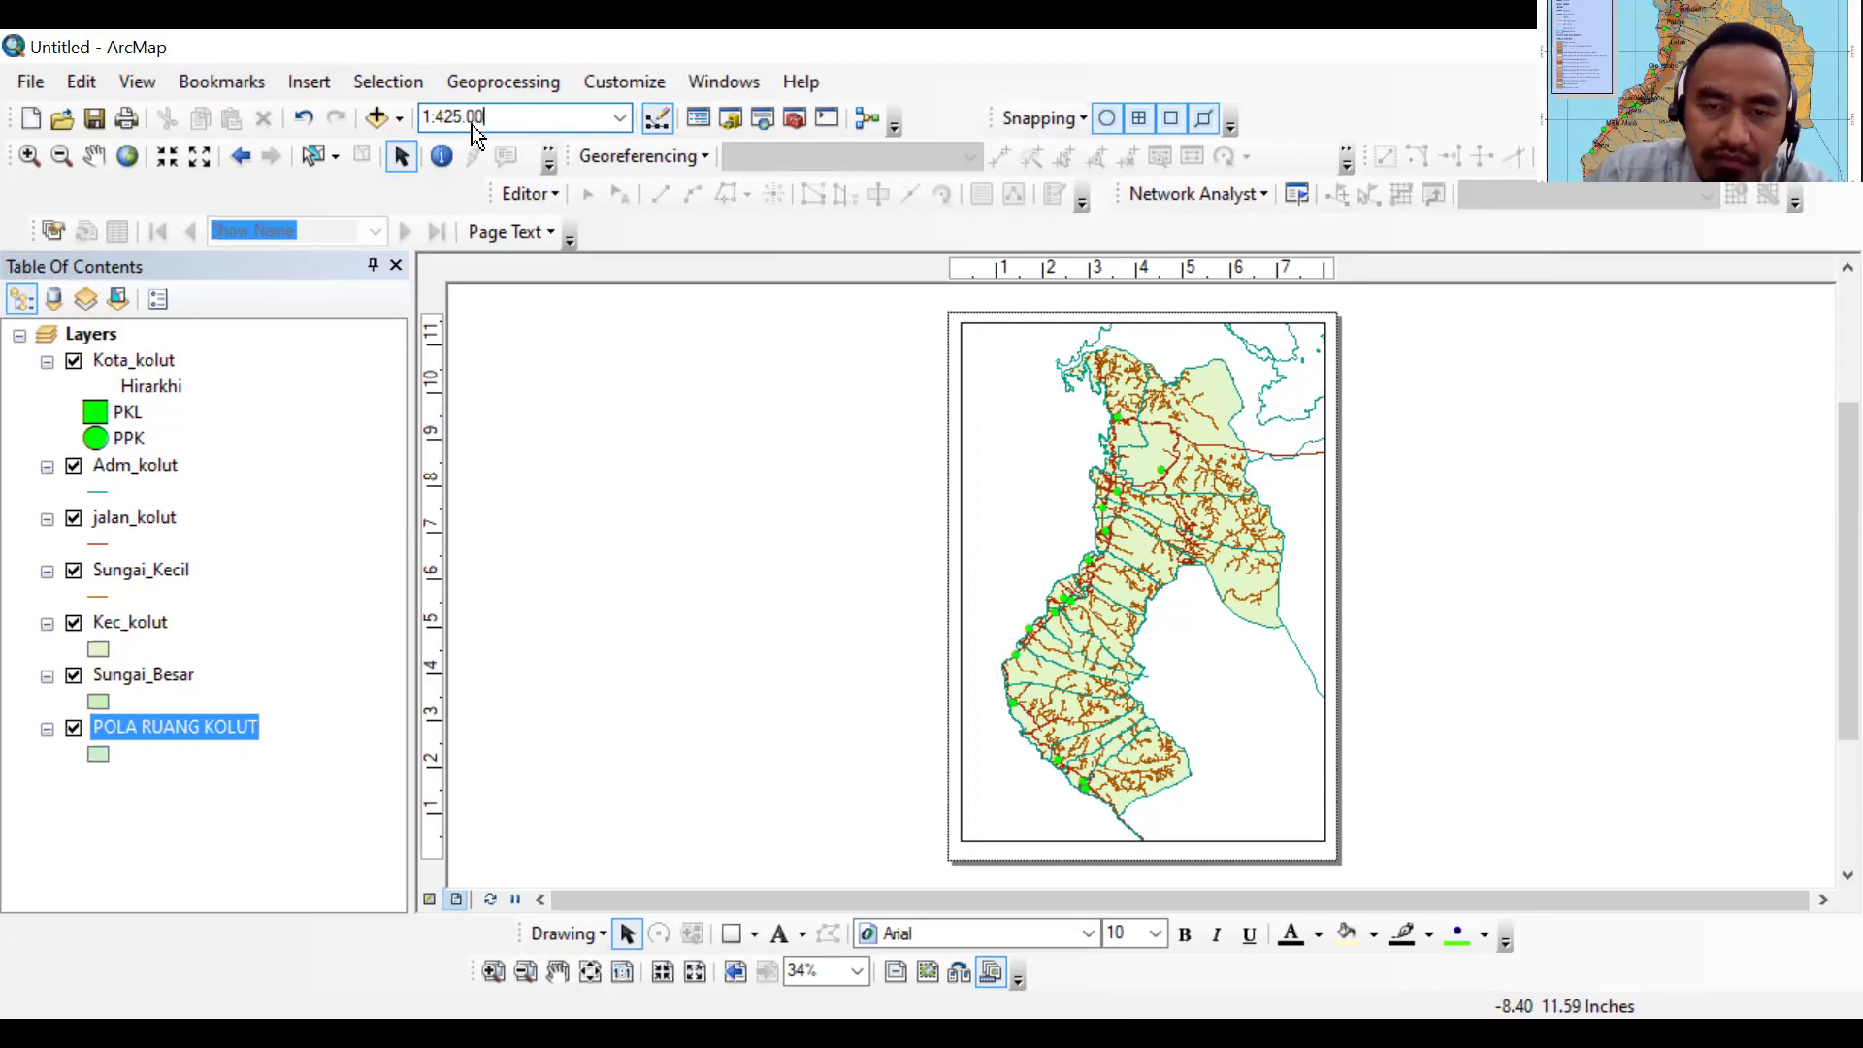
key("Return")
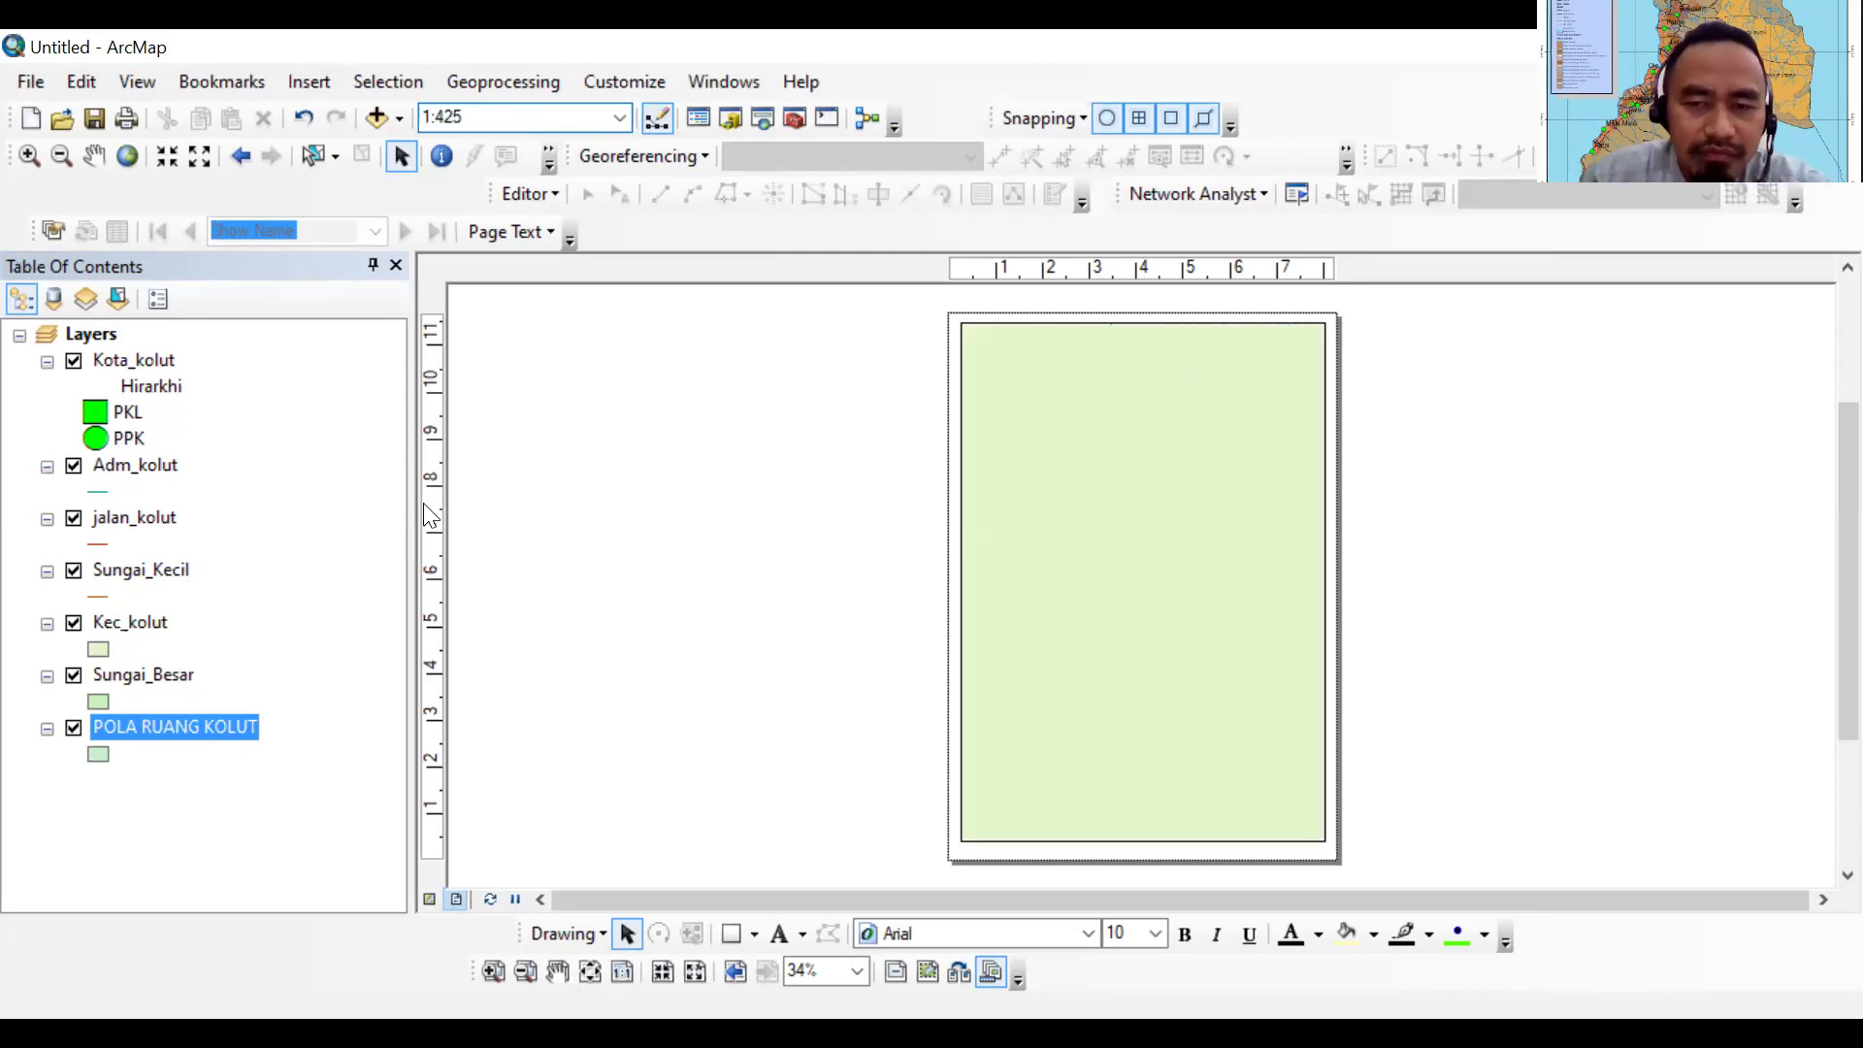
right_click(128, 725)
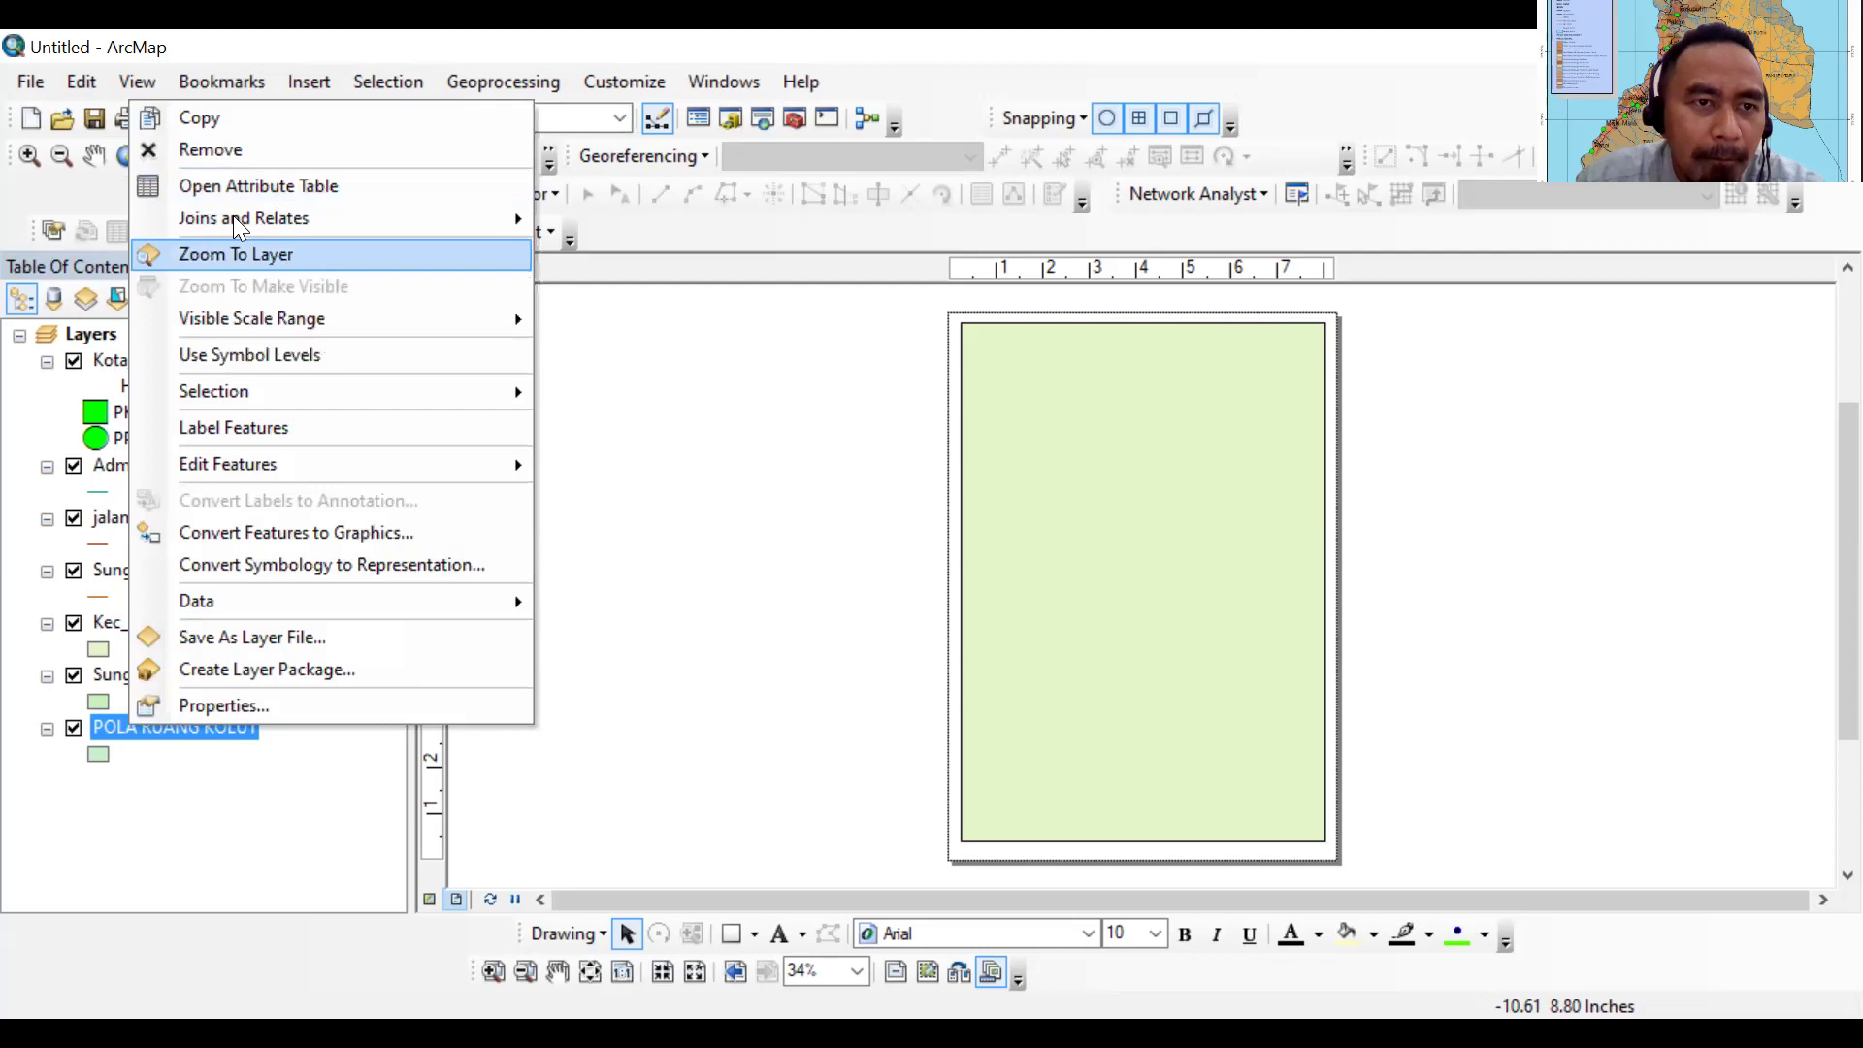
left_click(248, 260)
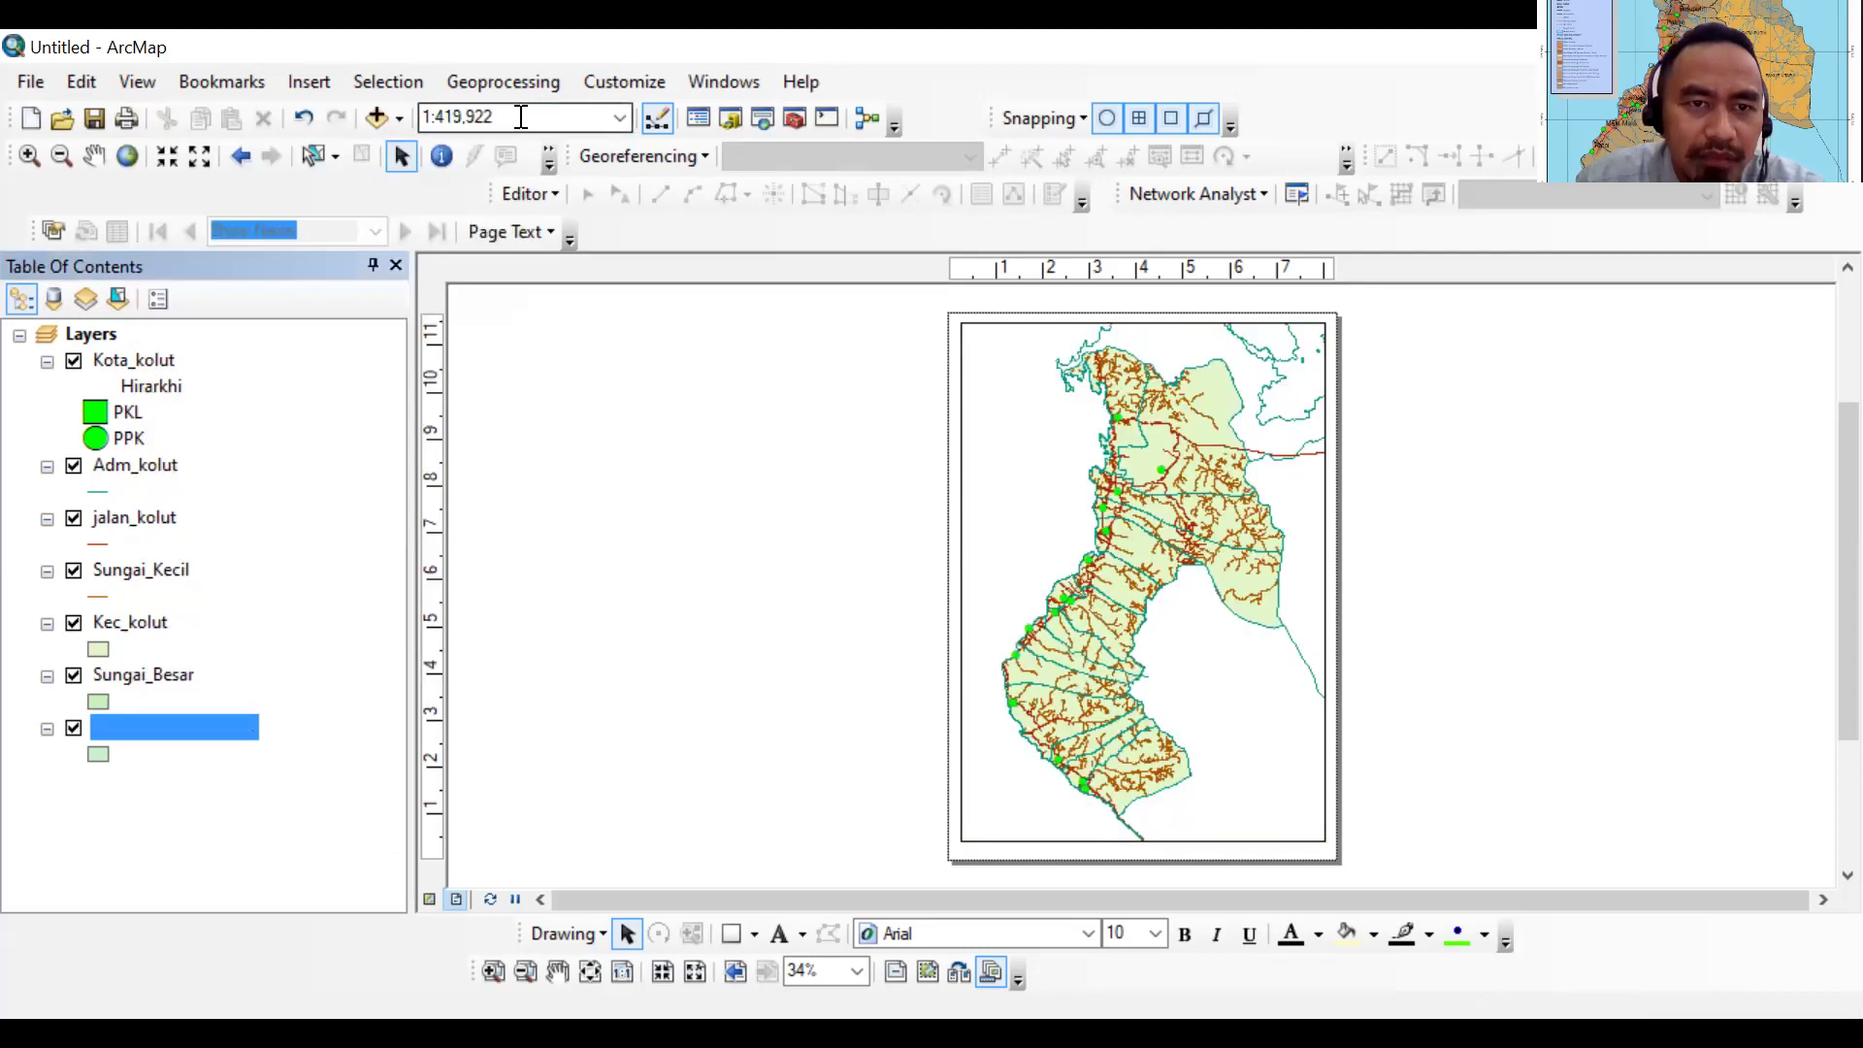
Set the scale of the layout's data frame to 1:425,000 with a comma as the thousands separator
left_click(468, 120)
left_click(506, 117)
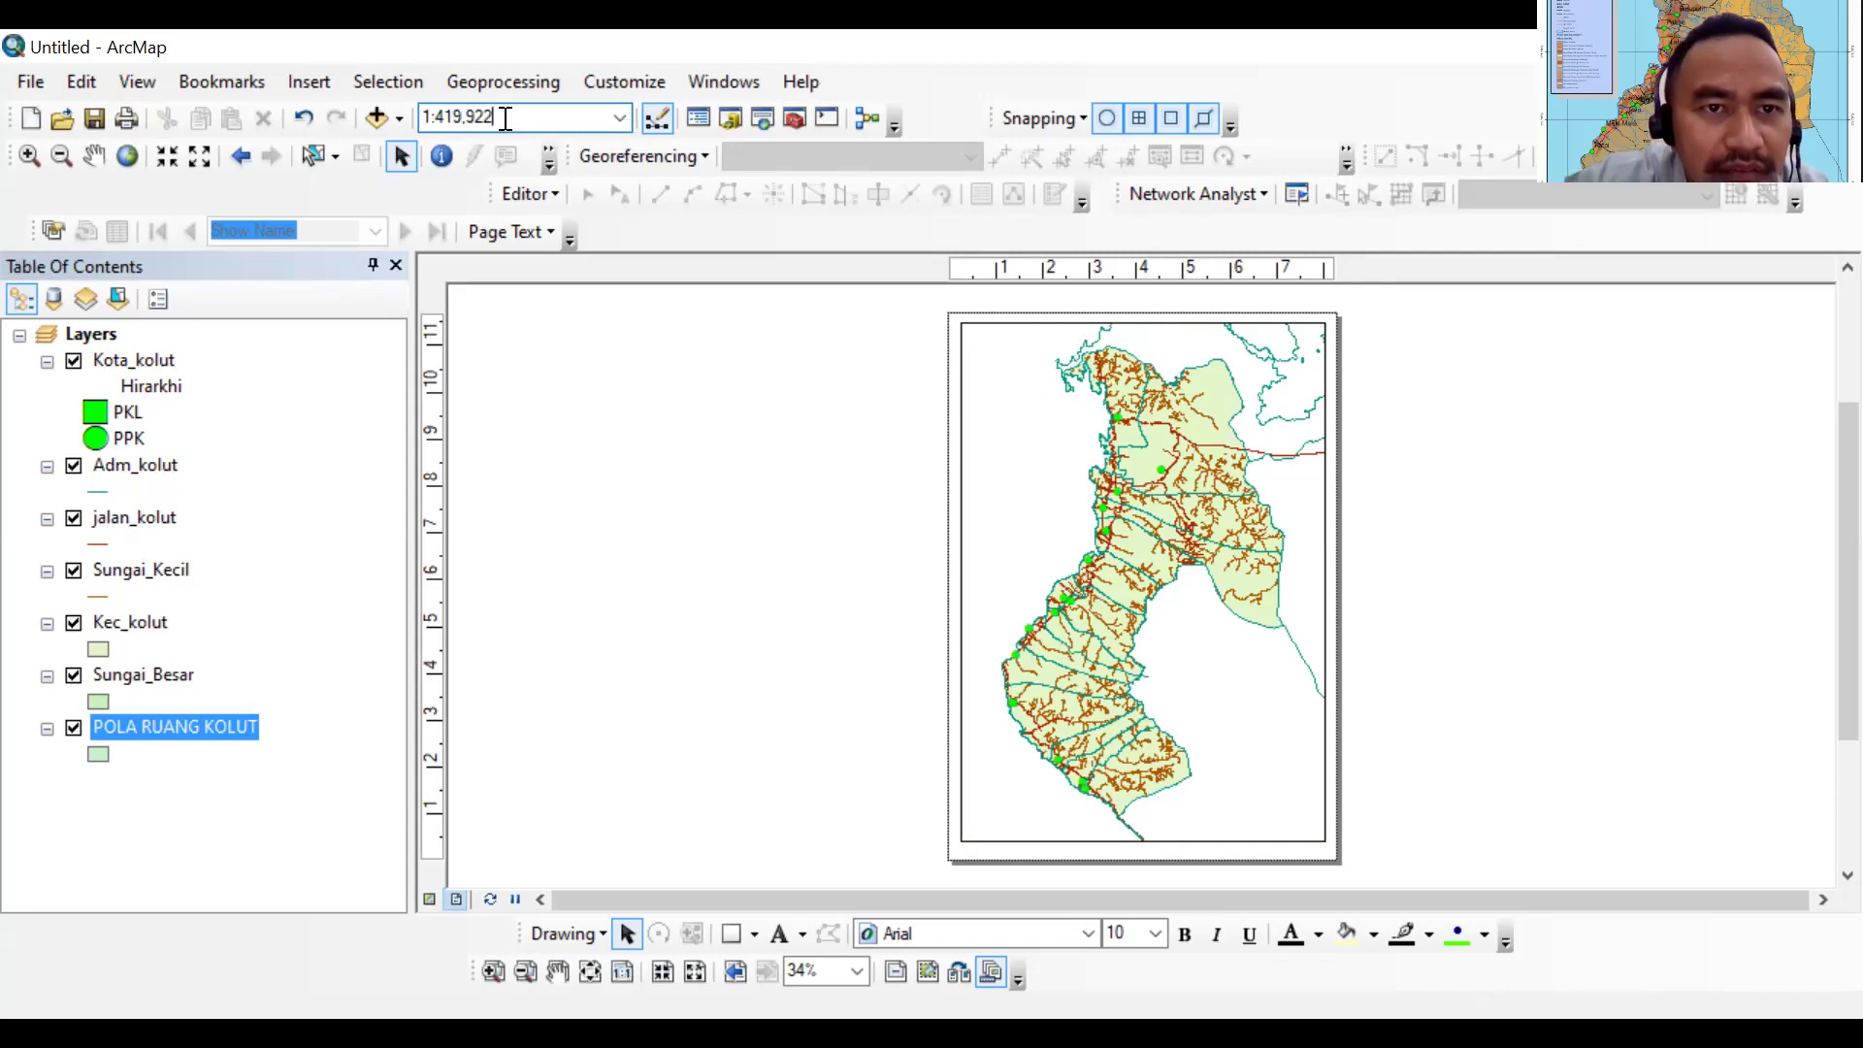
key("BackSpace")
key("BackSpace")
key("BackSpace")
key("BackSpace")
key("BackSpace")
key("BackSpace")
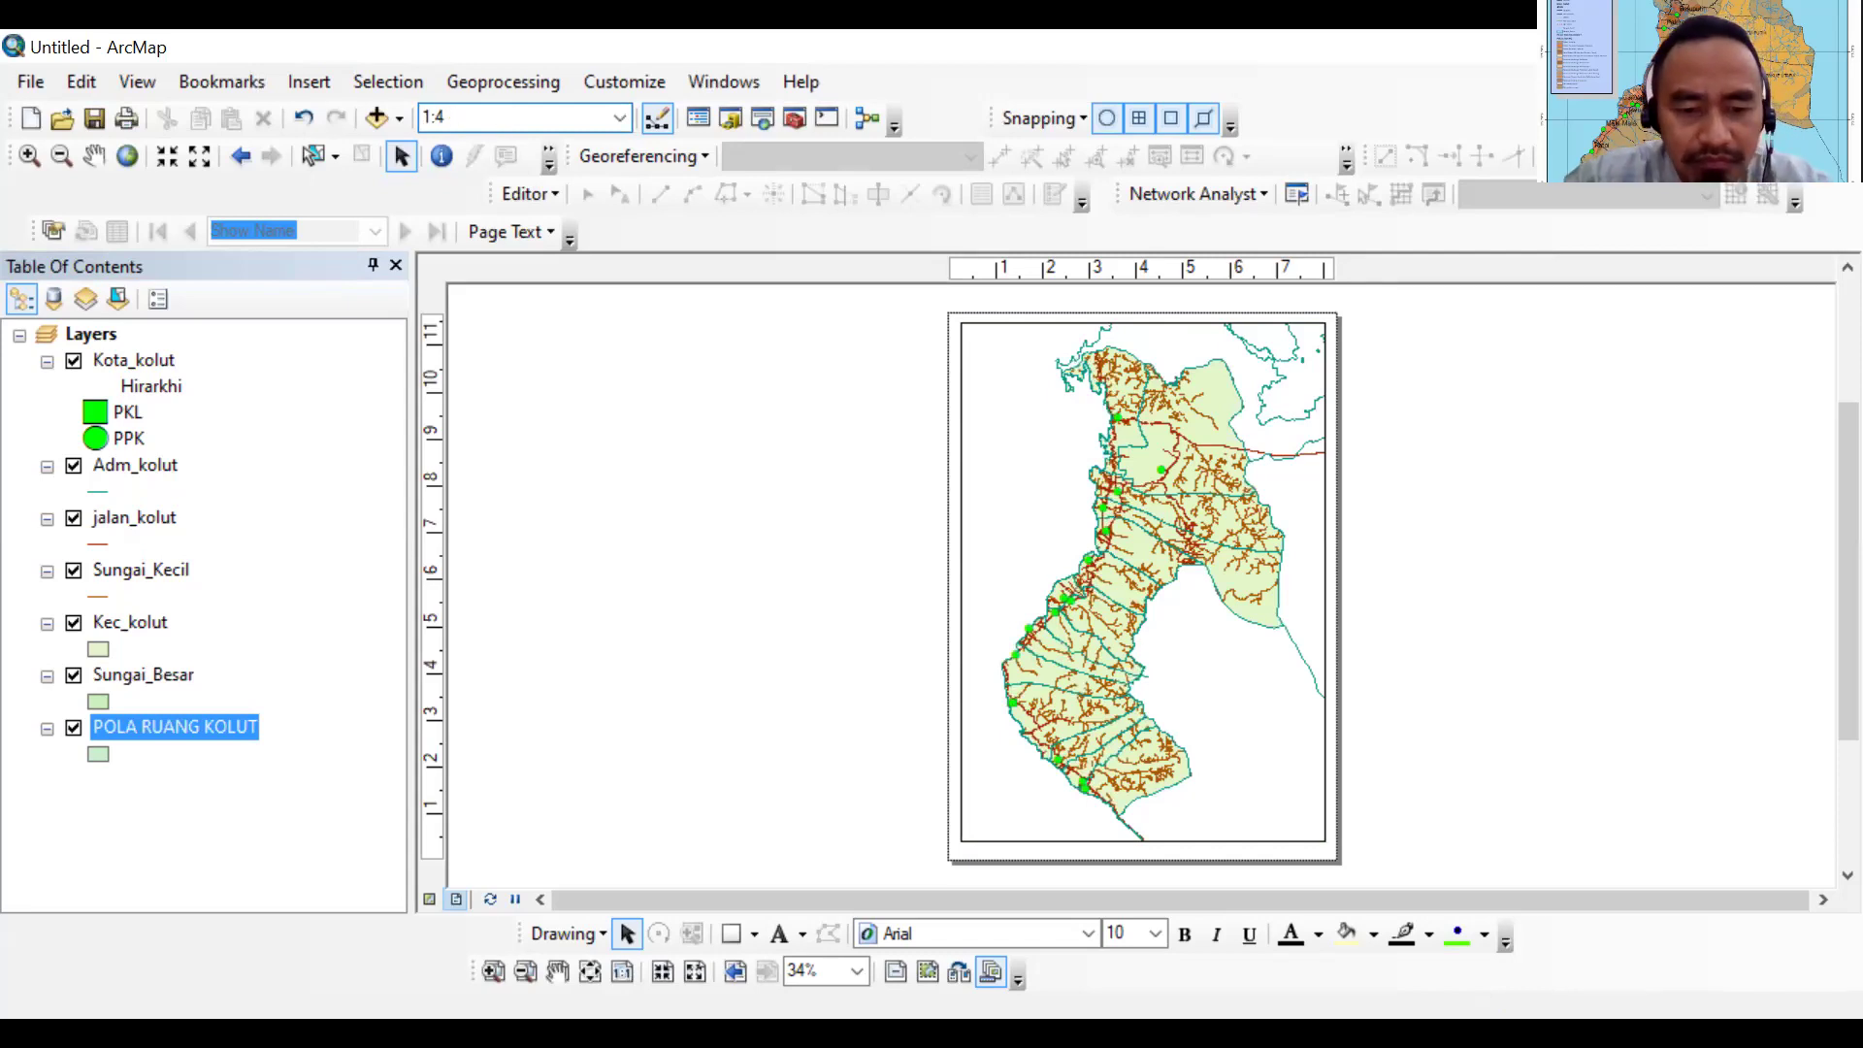
type("25,00")
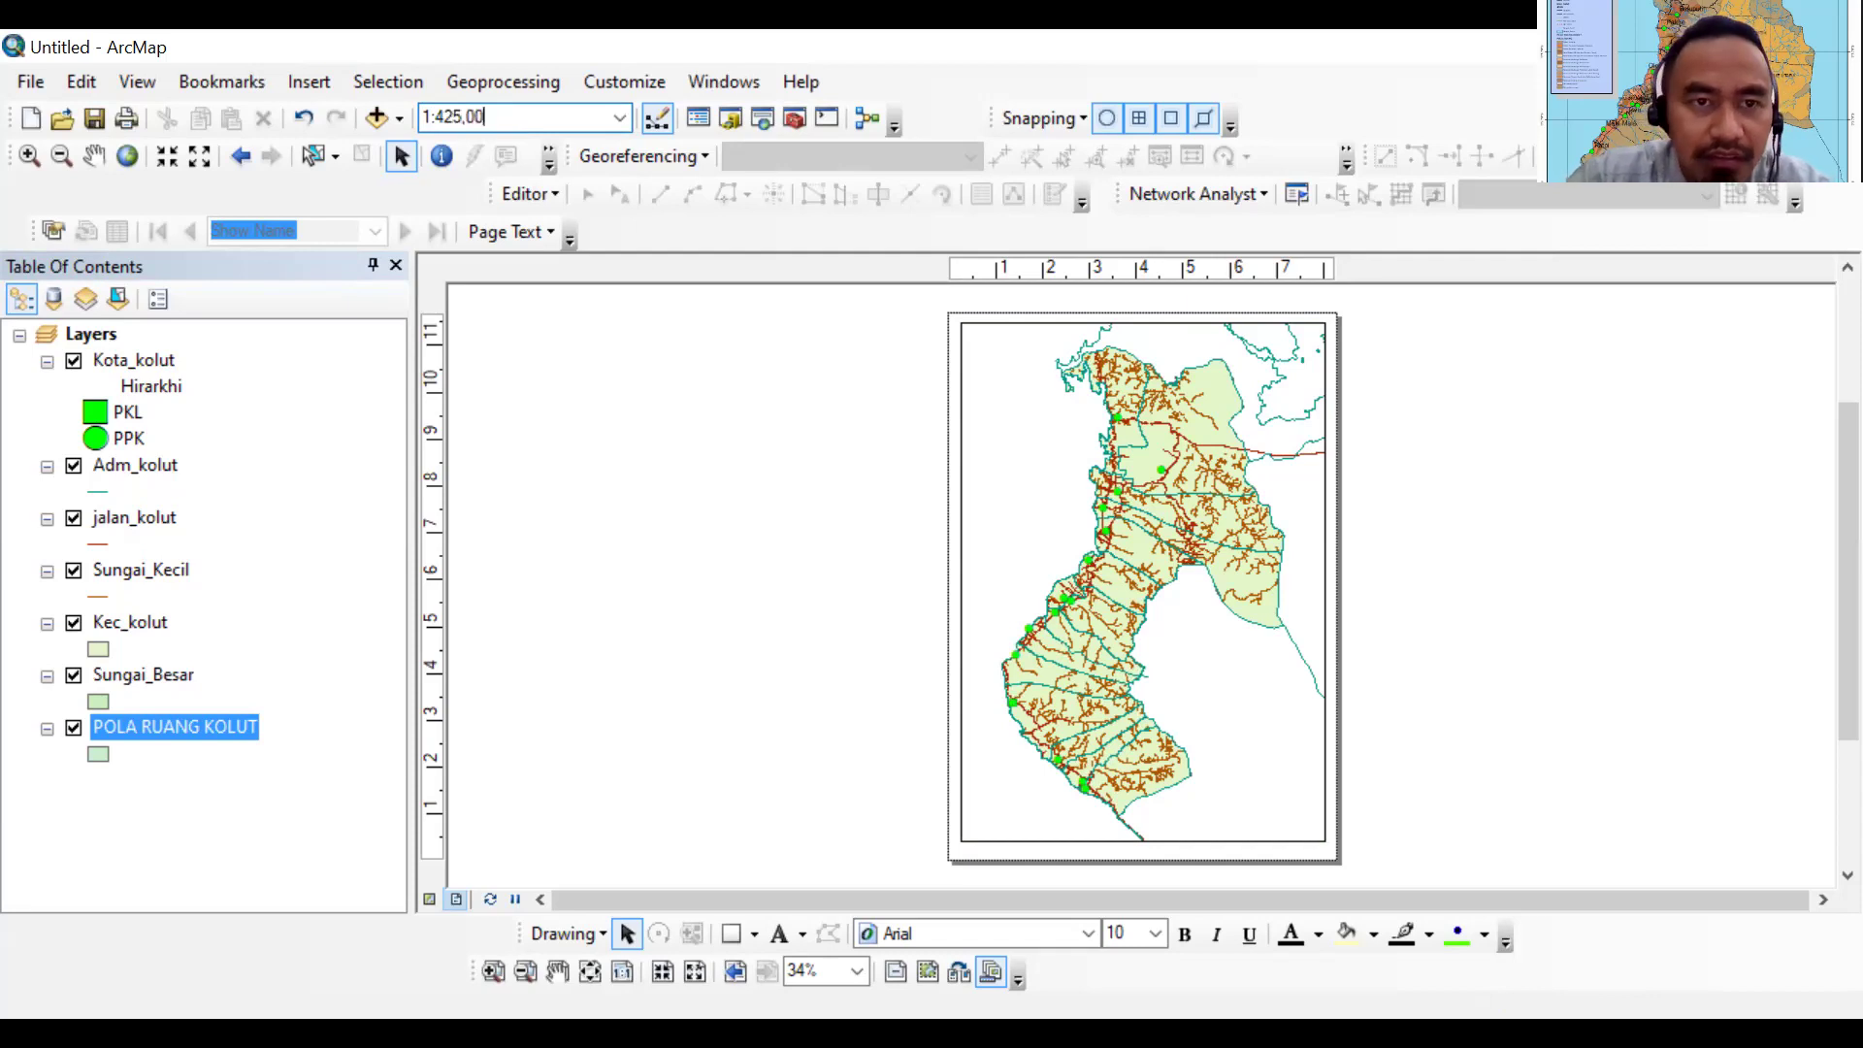
type("0")
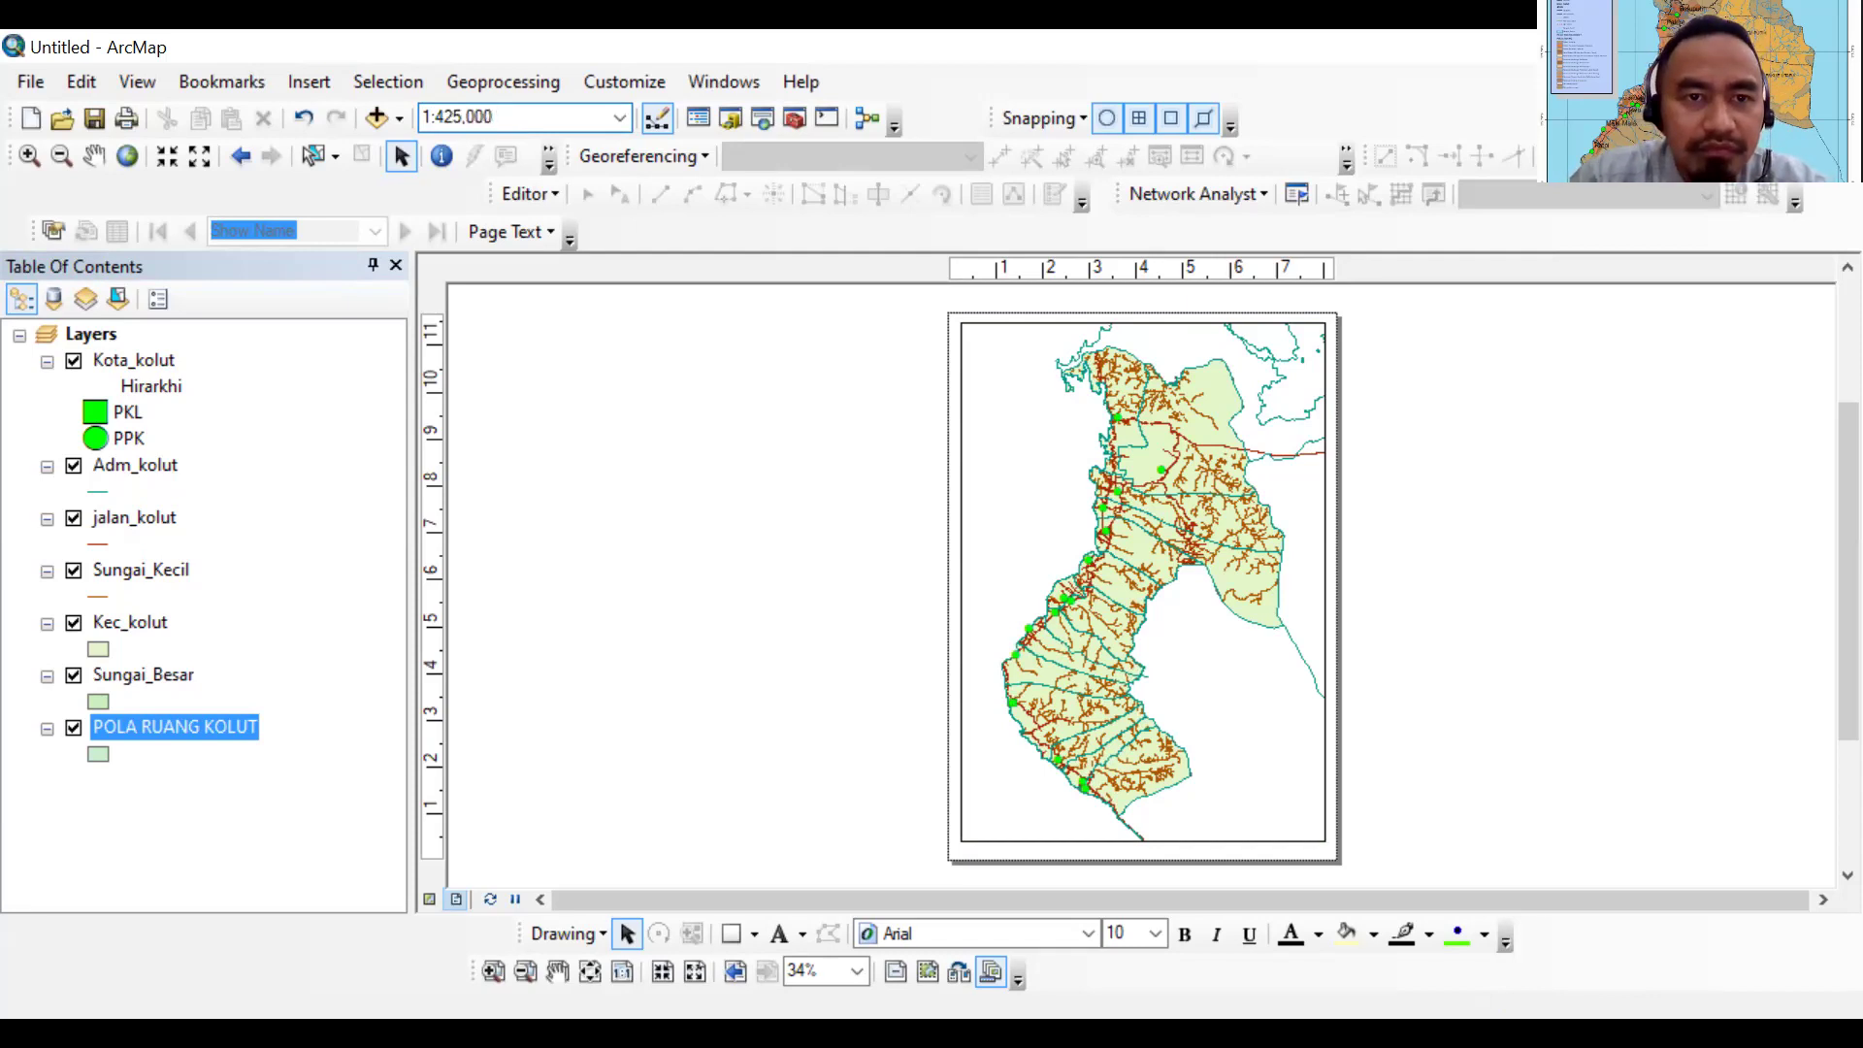
key("Return")
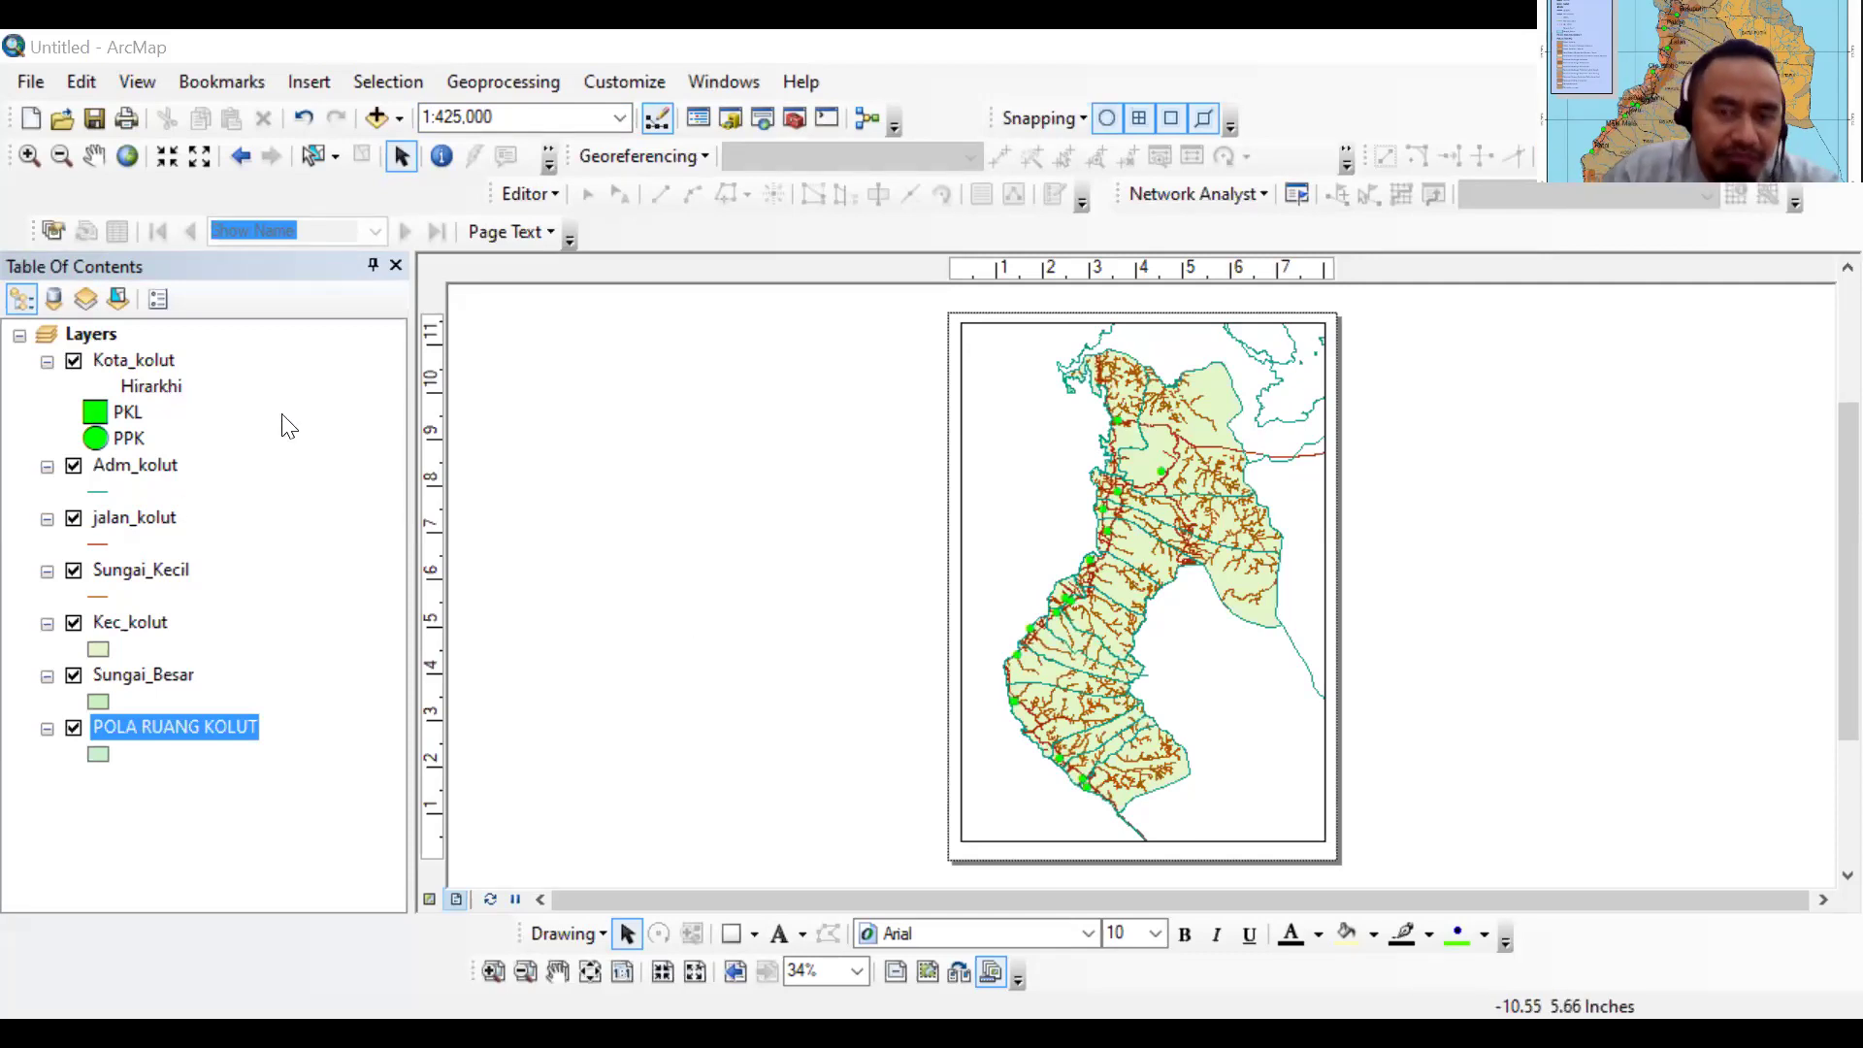
Rename the Layers data frame as Map Utama
right_click(86, 333)
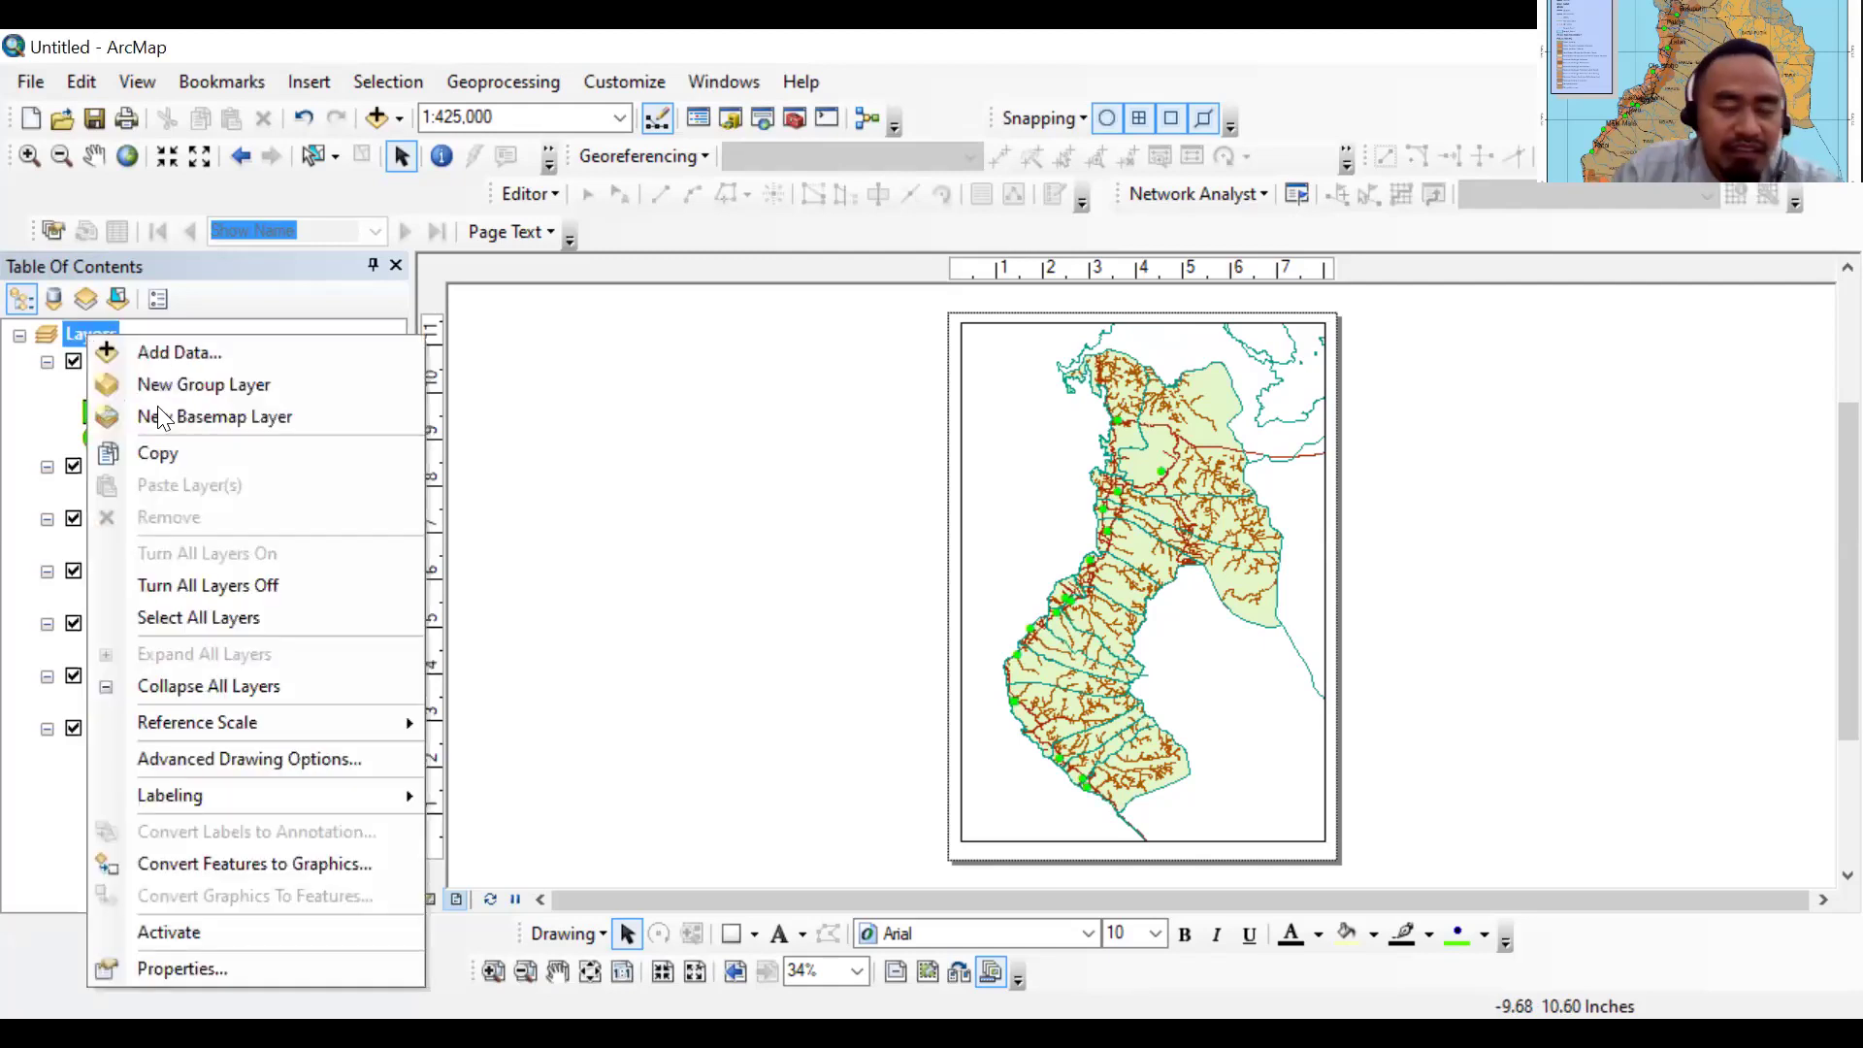
left_click(85, 334)
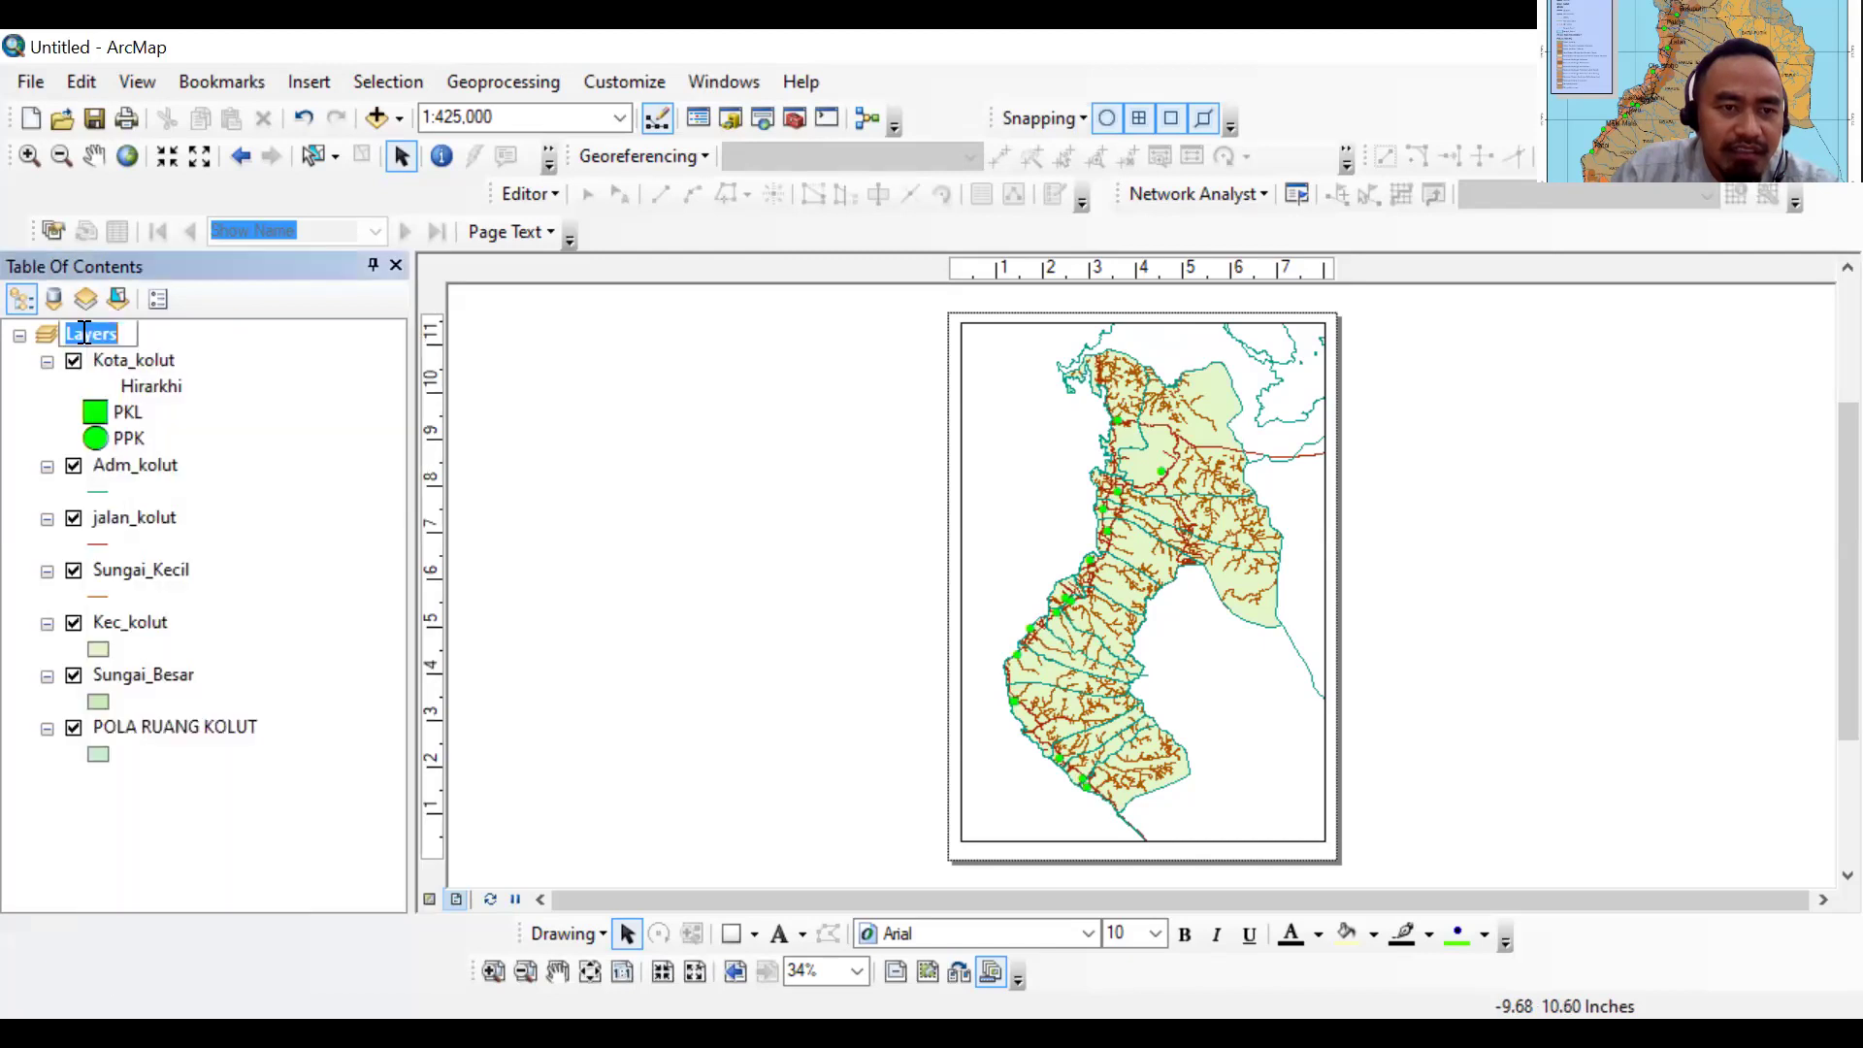
type("Ma")
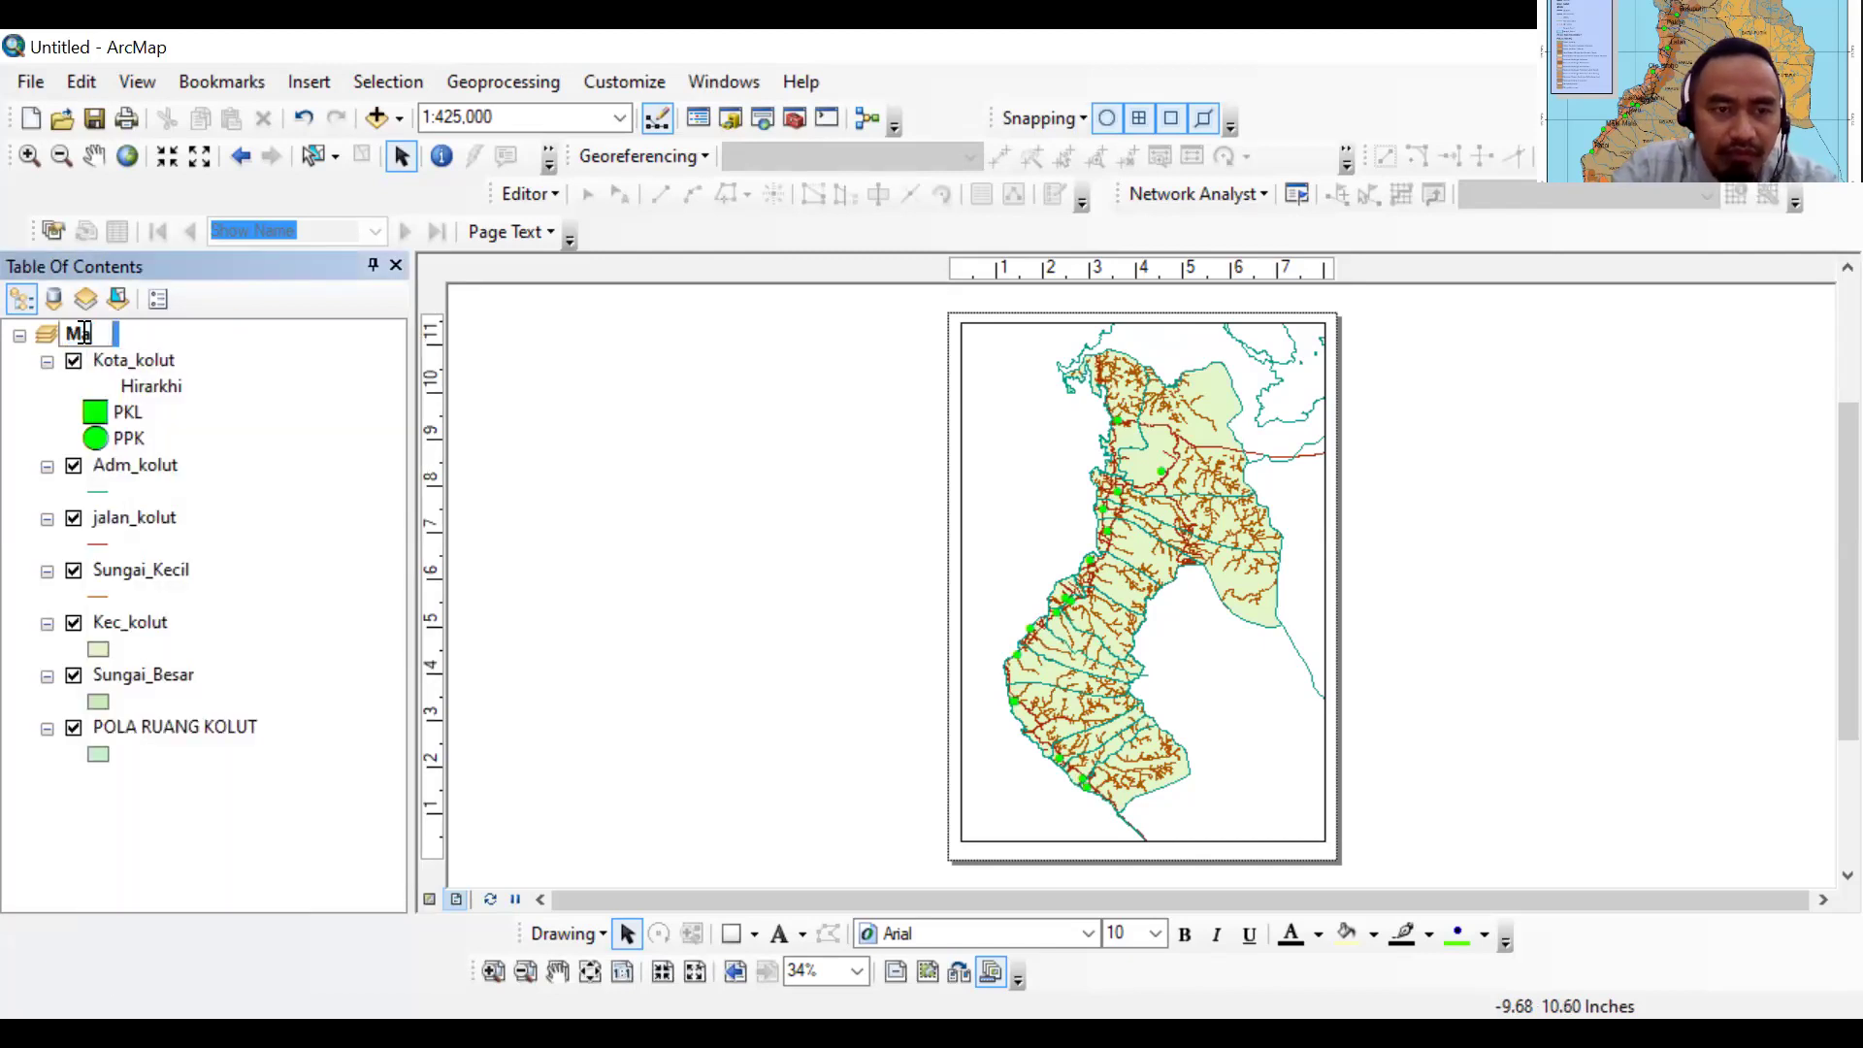
type("p Utama")
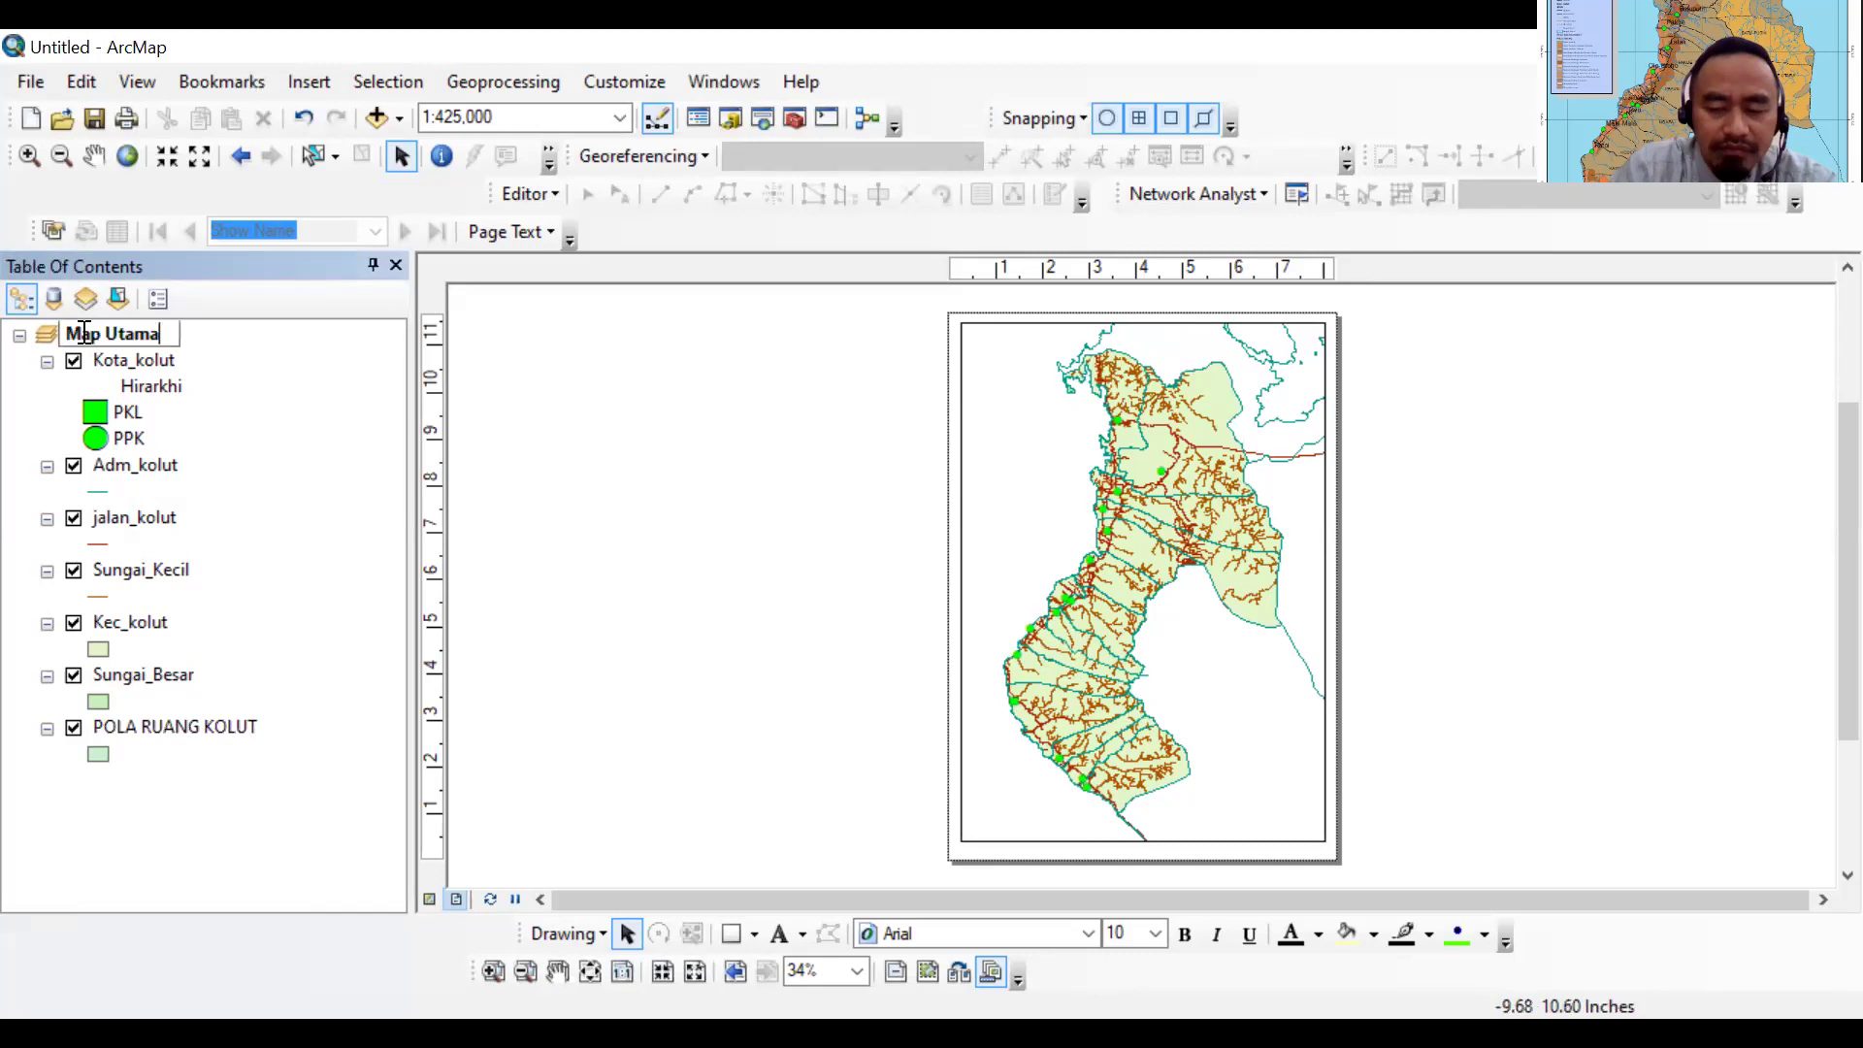
key("Return")
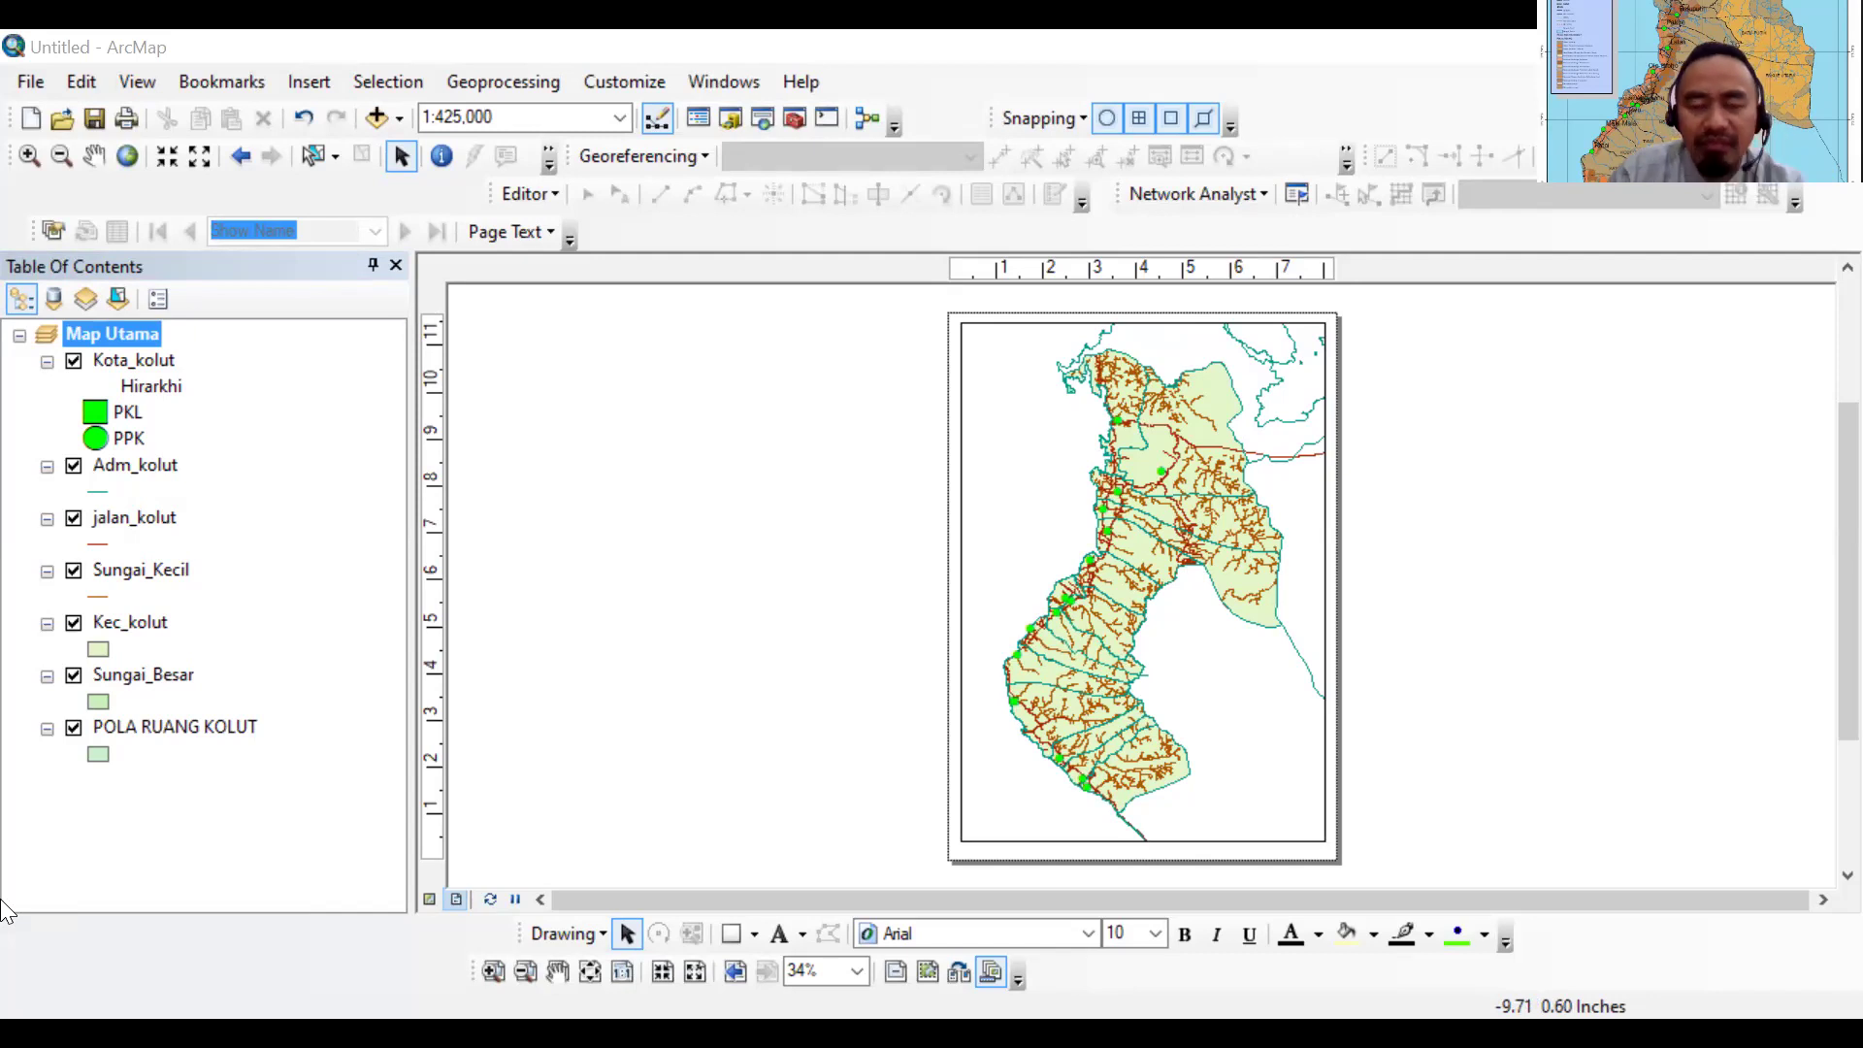
right_click(114, 334)
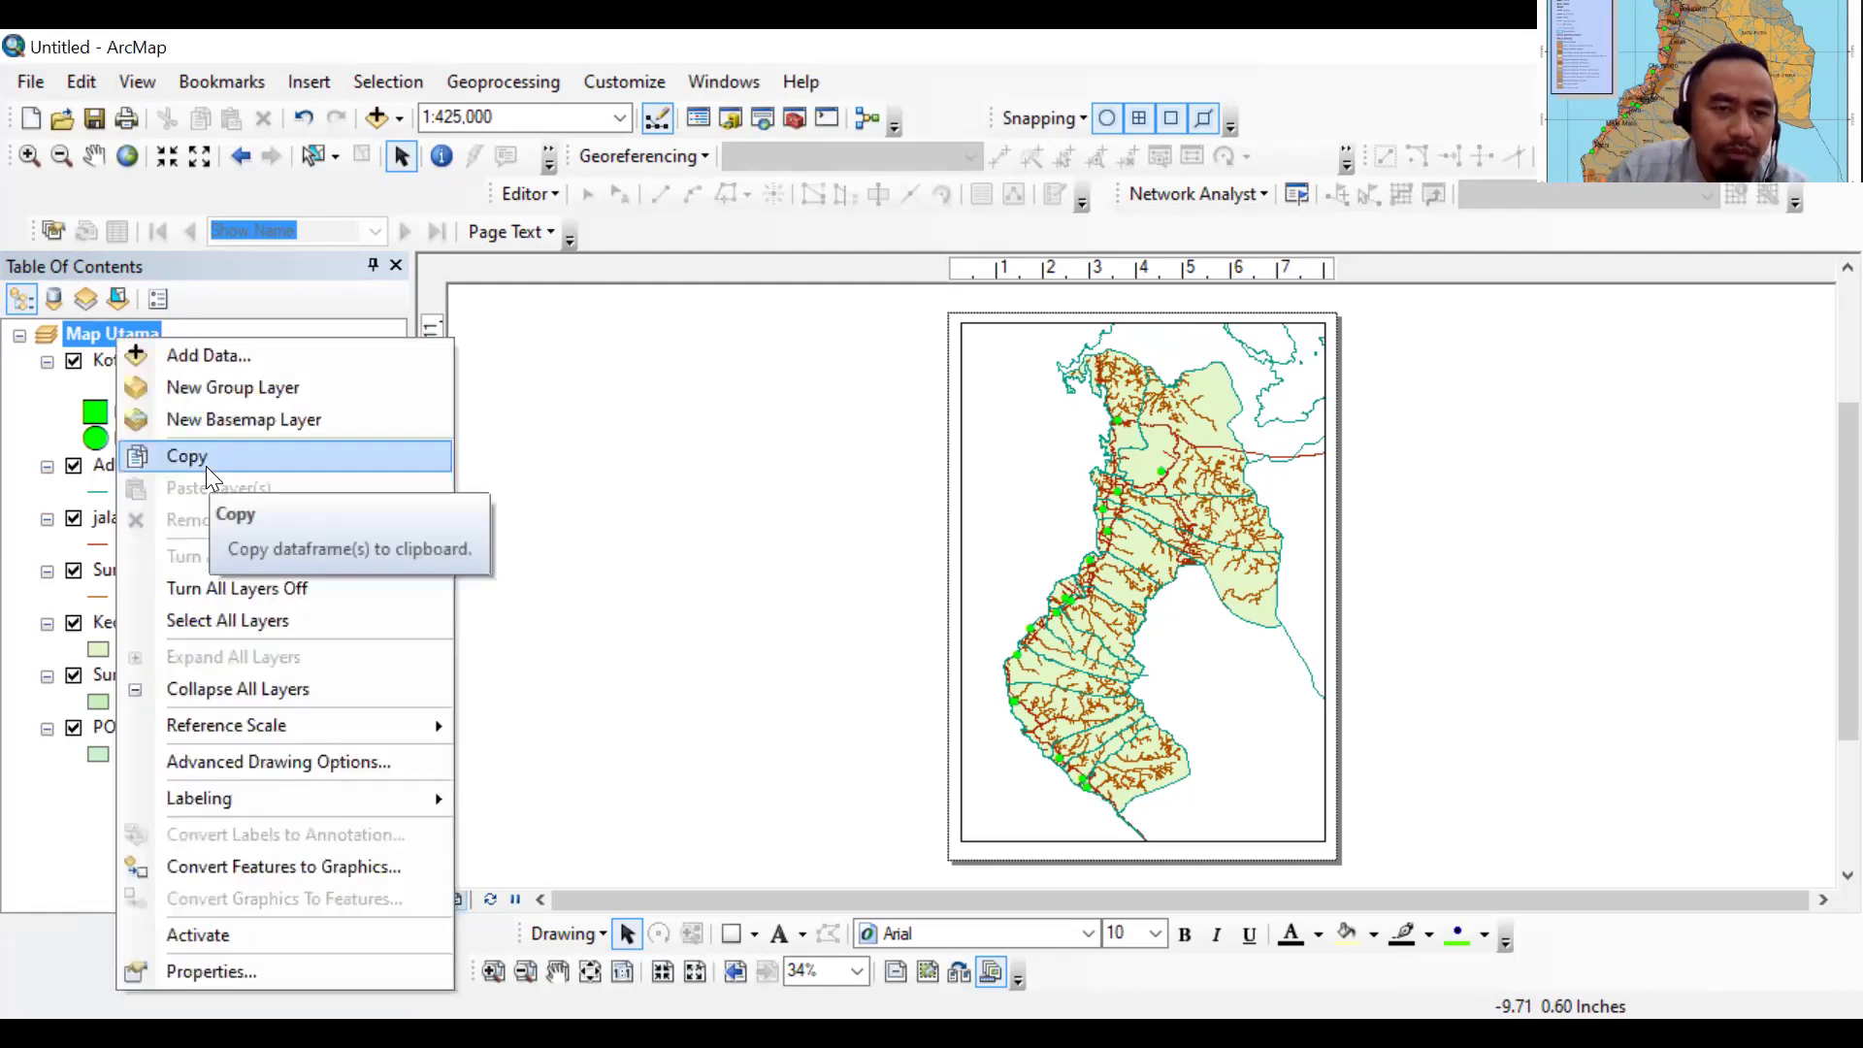
left_click(60, 845)
left_click(63, 827)
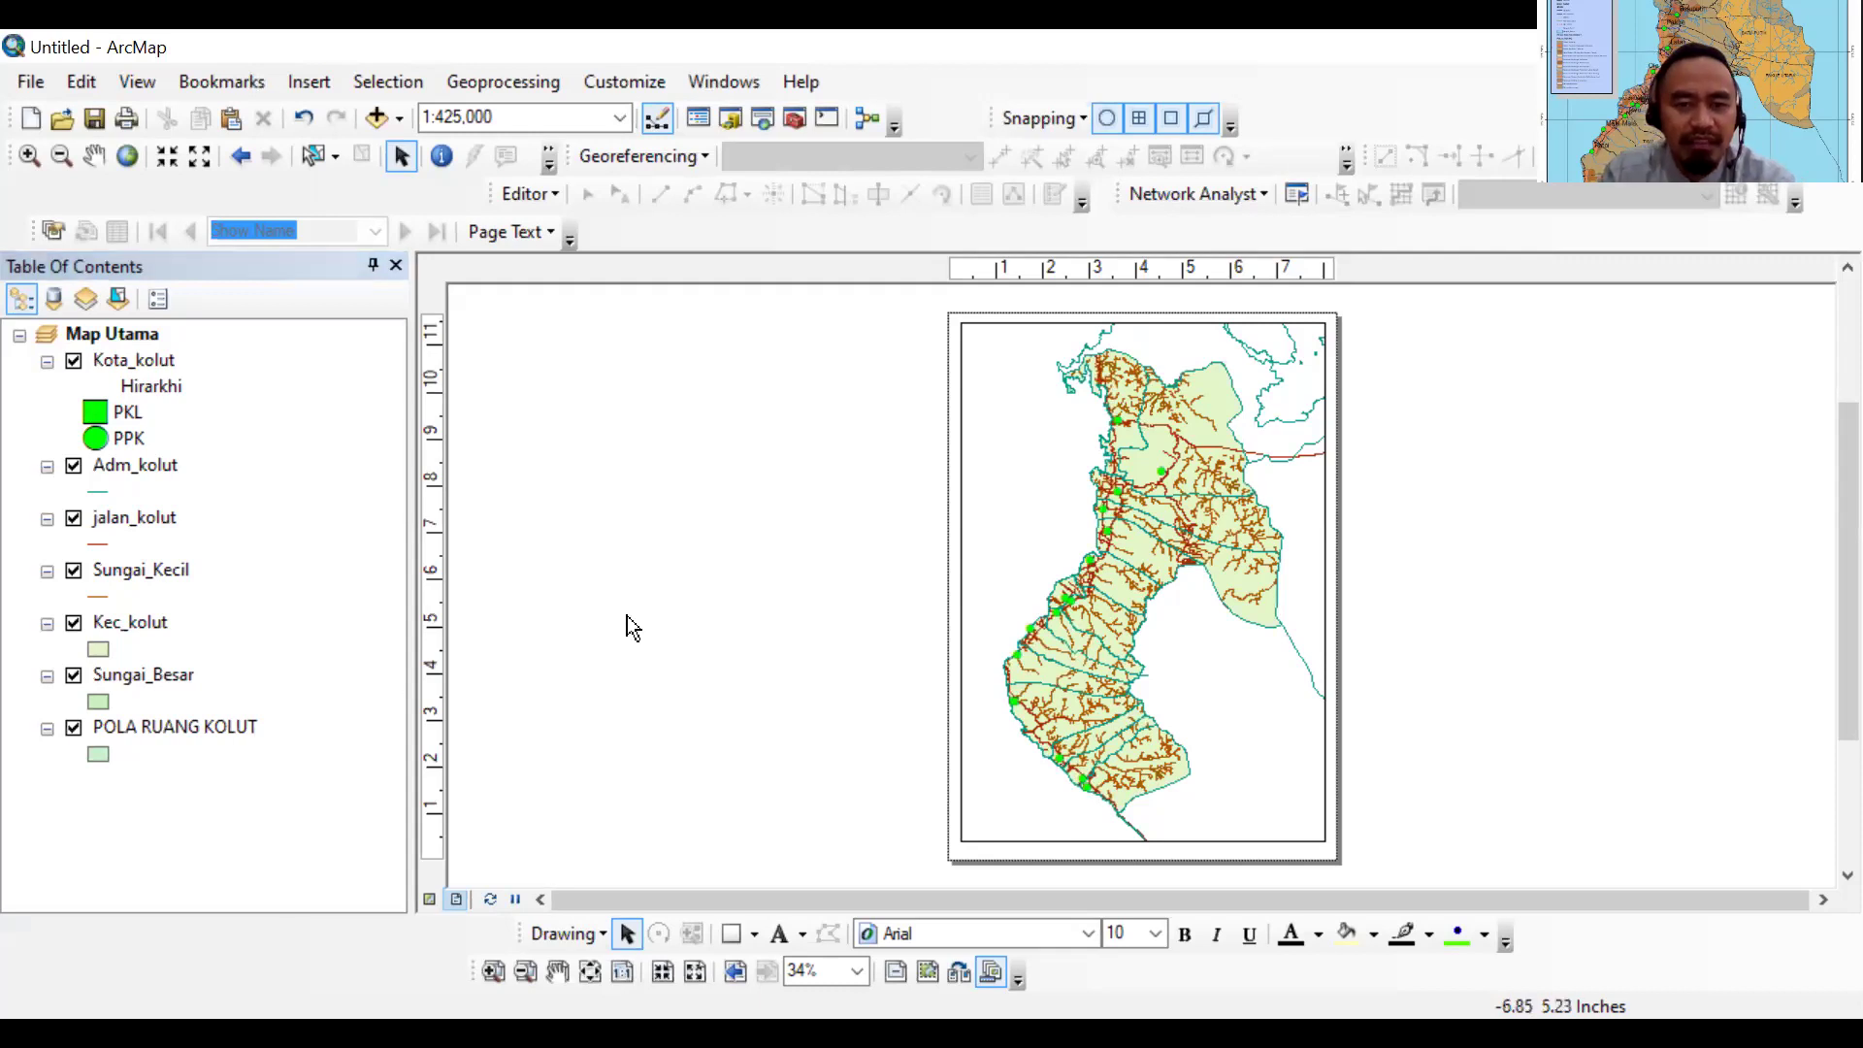
right_click(718, 313)
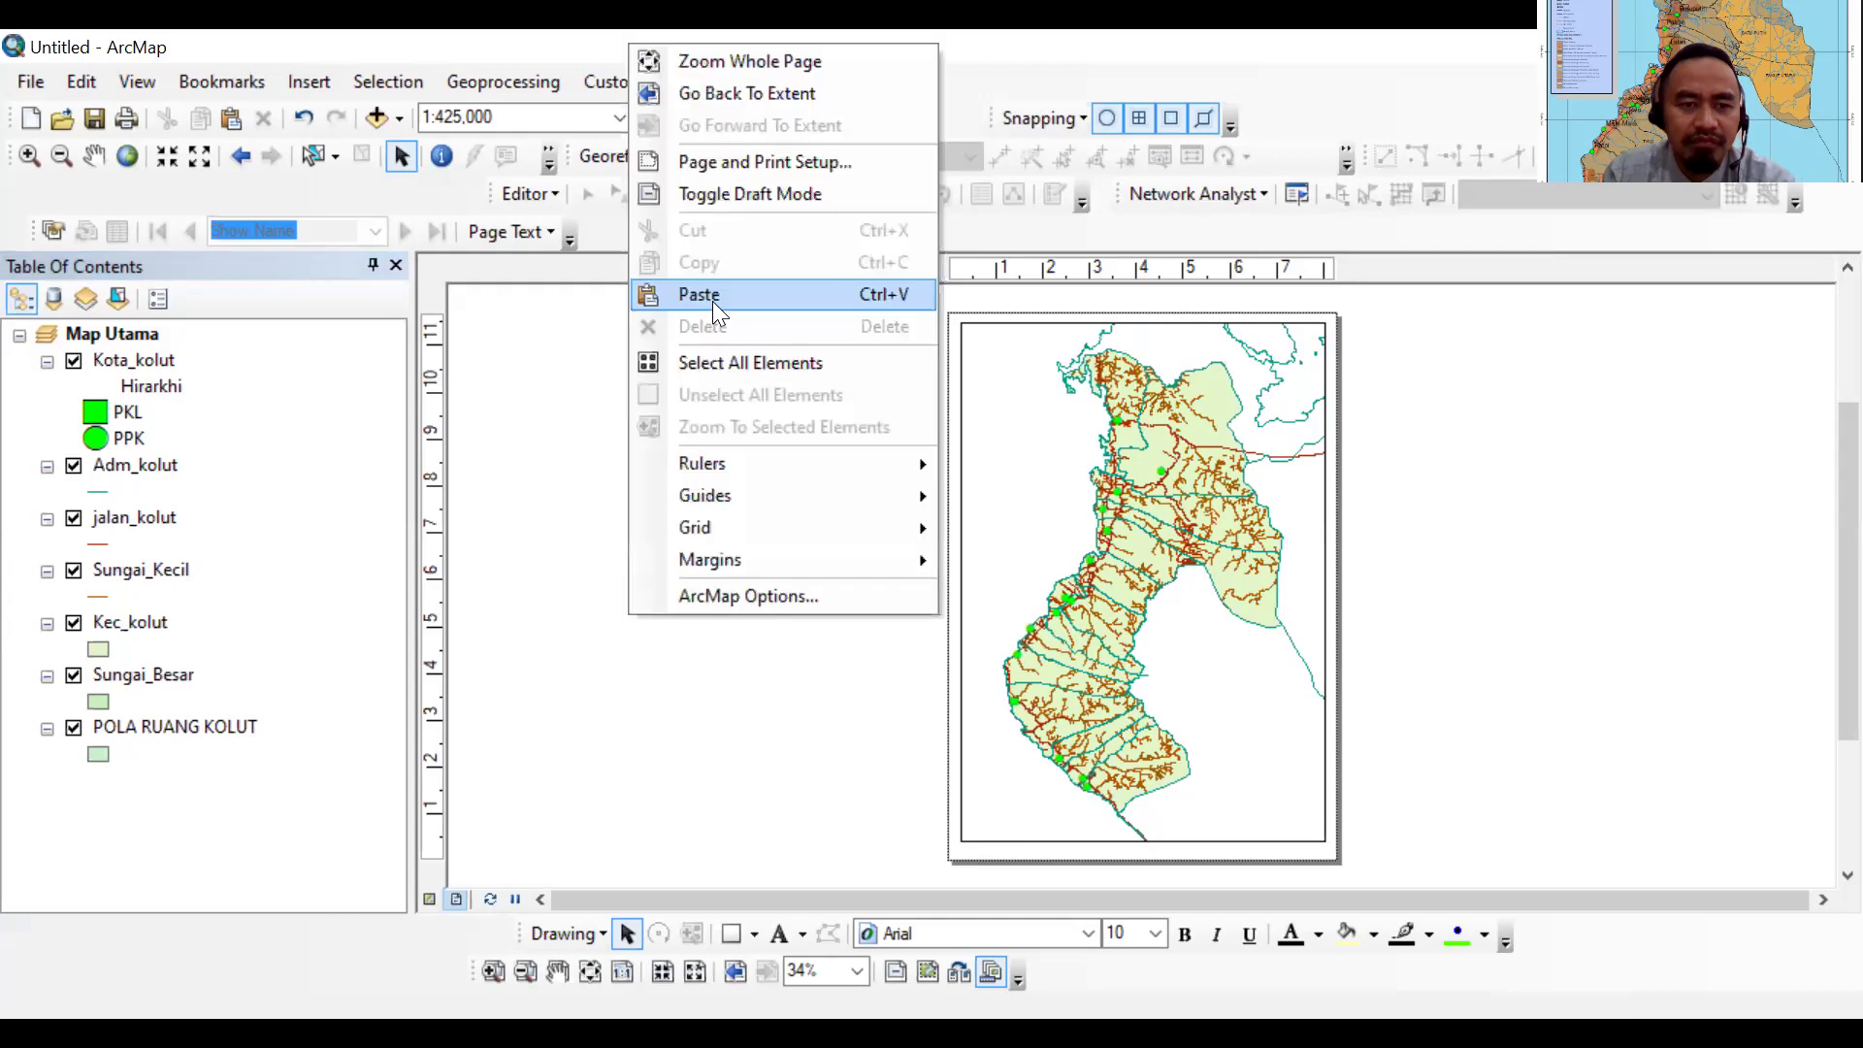
left_click(394, 670)
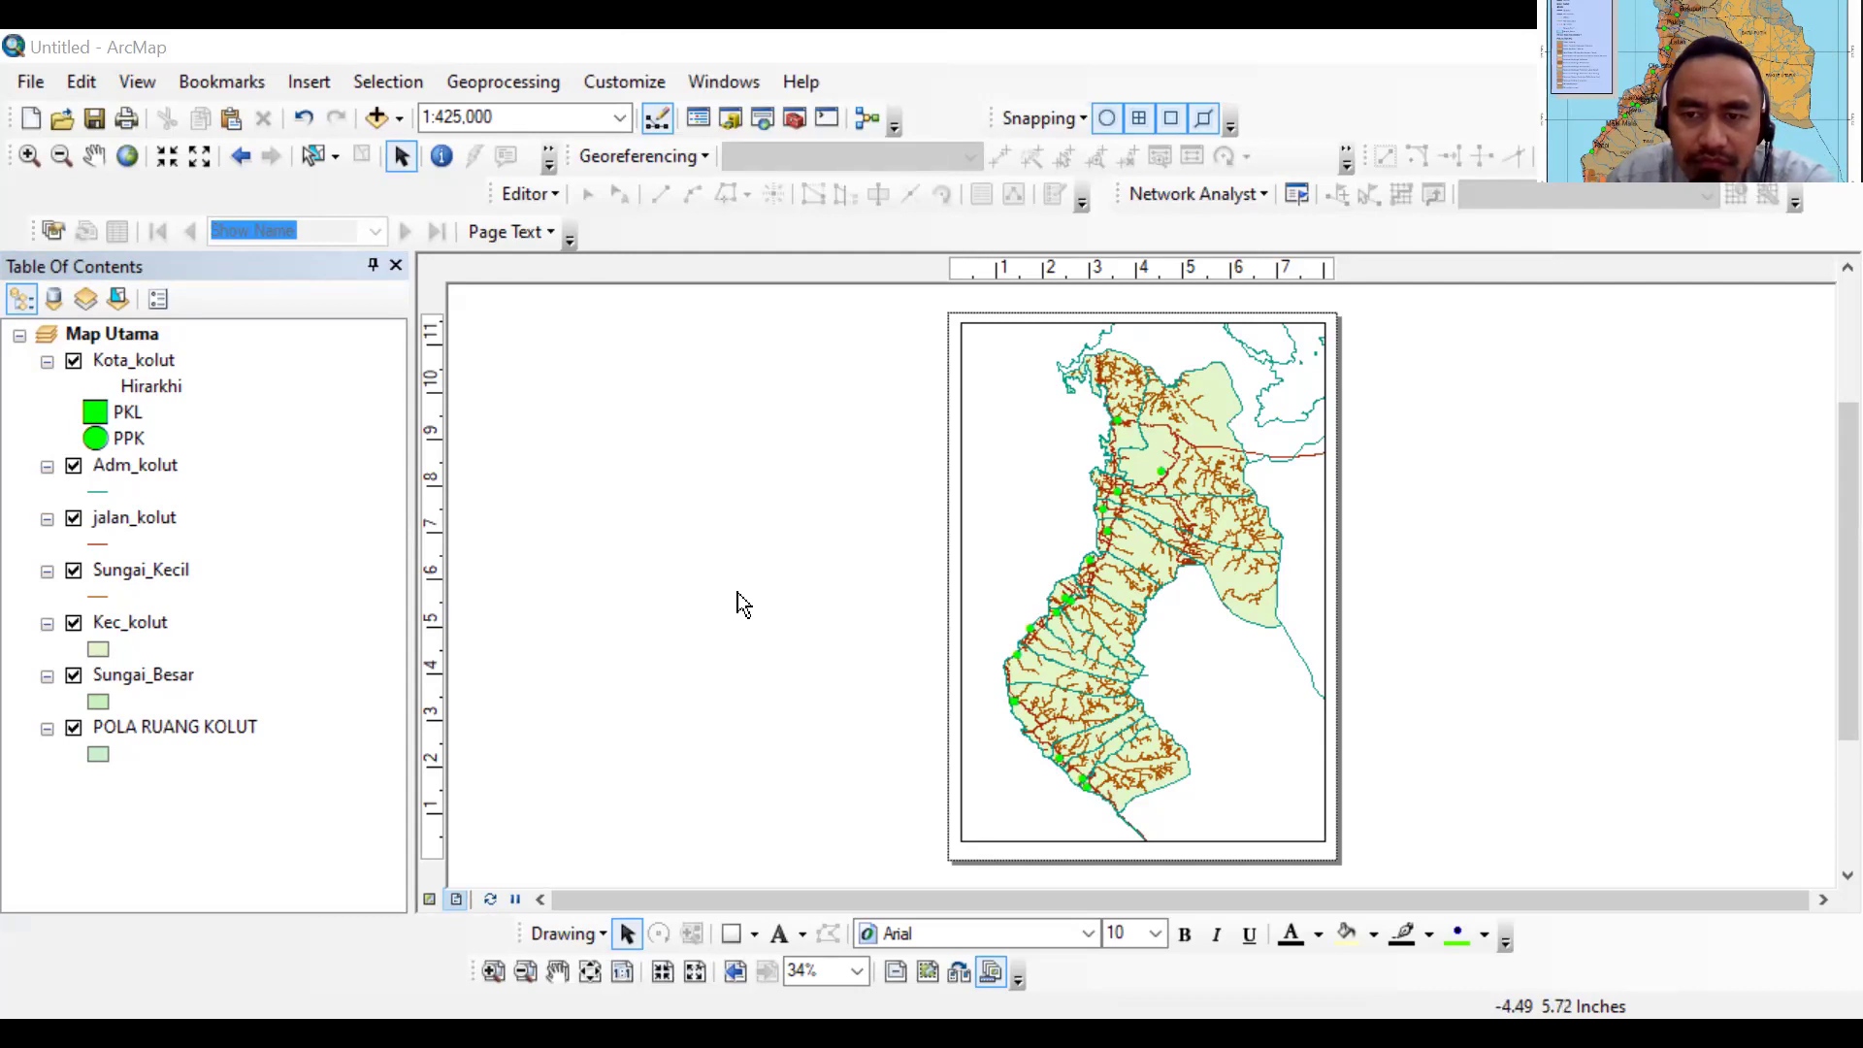
left_click(130, 336)
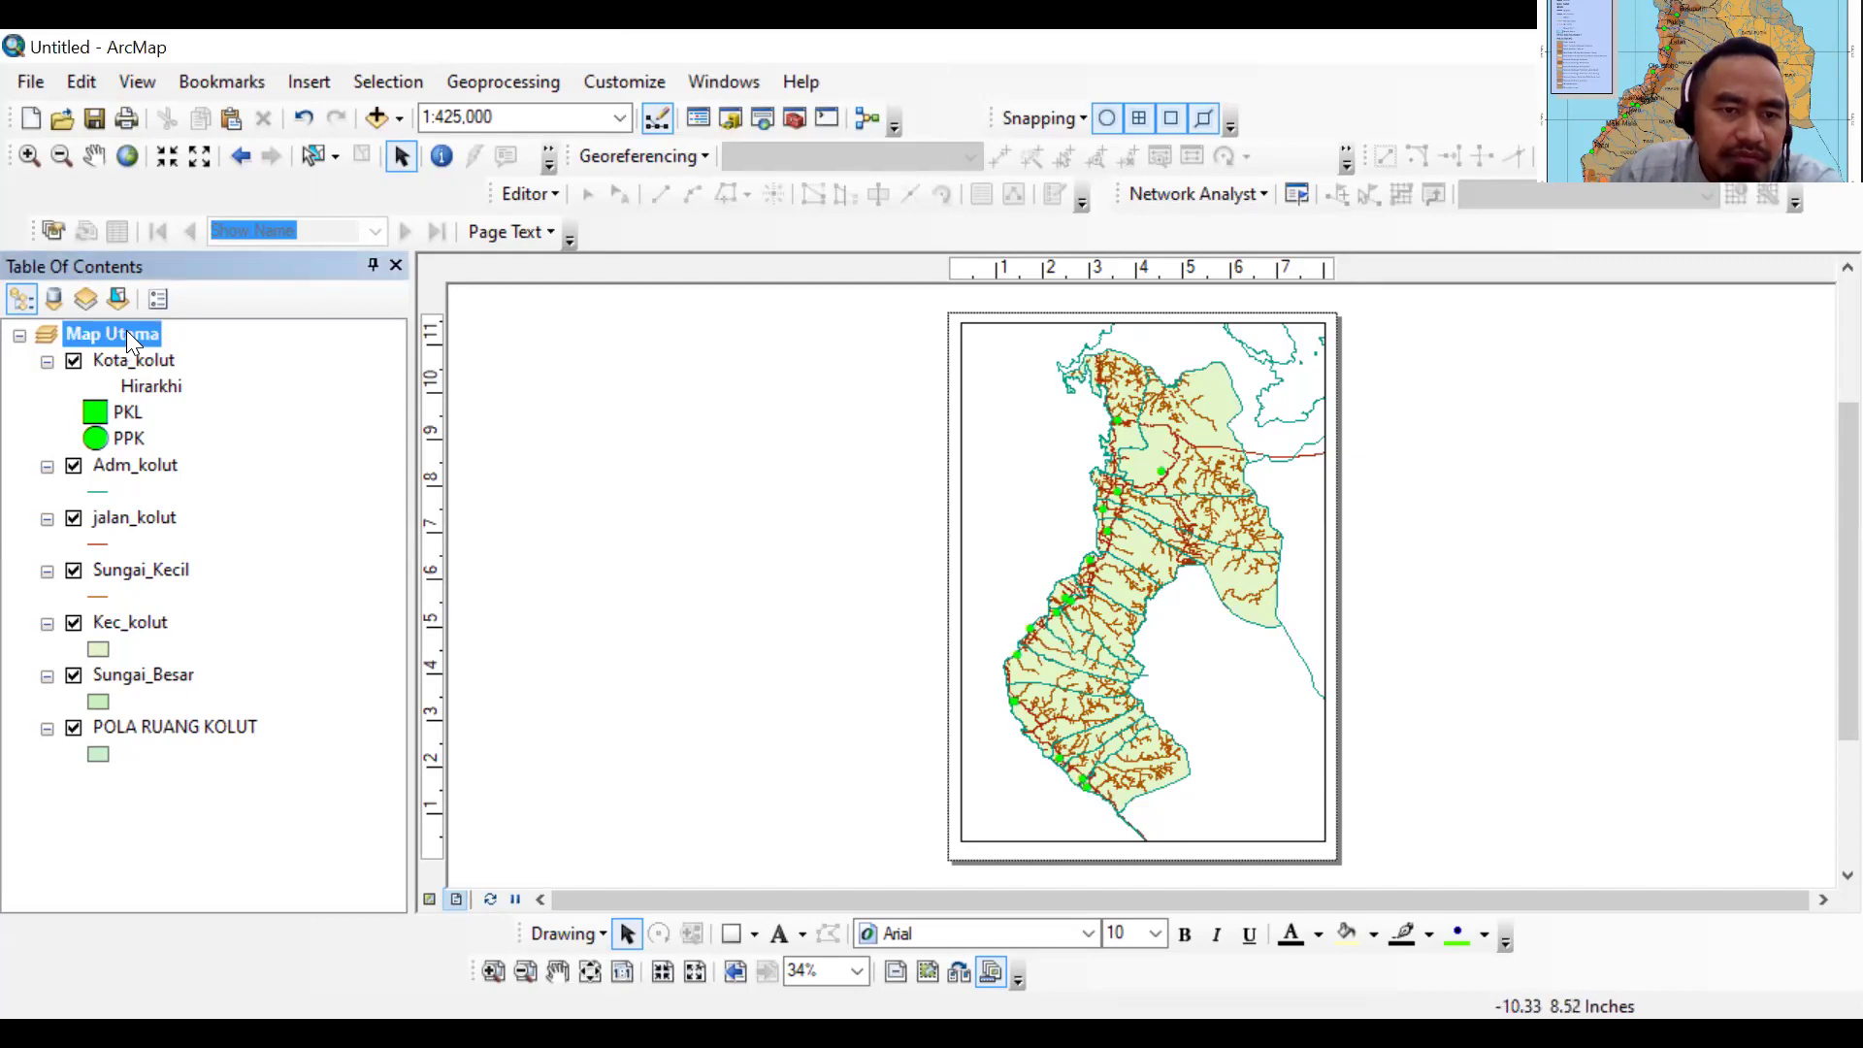
left_click(55, 812)
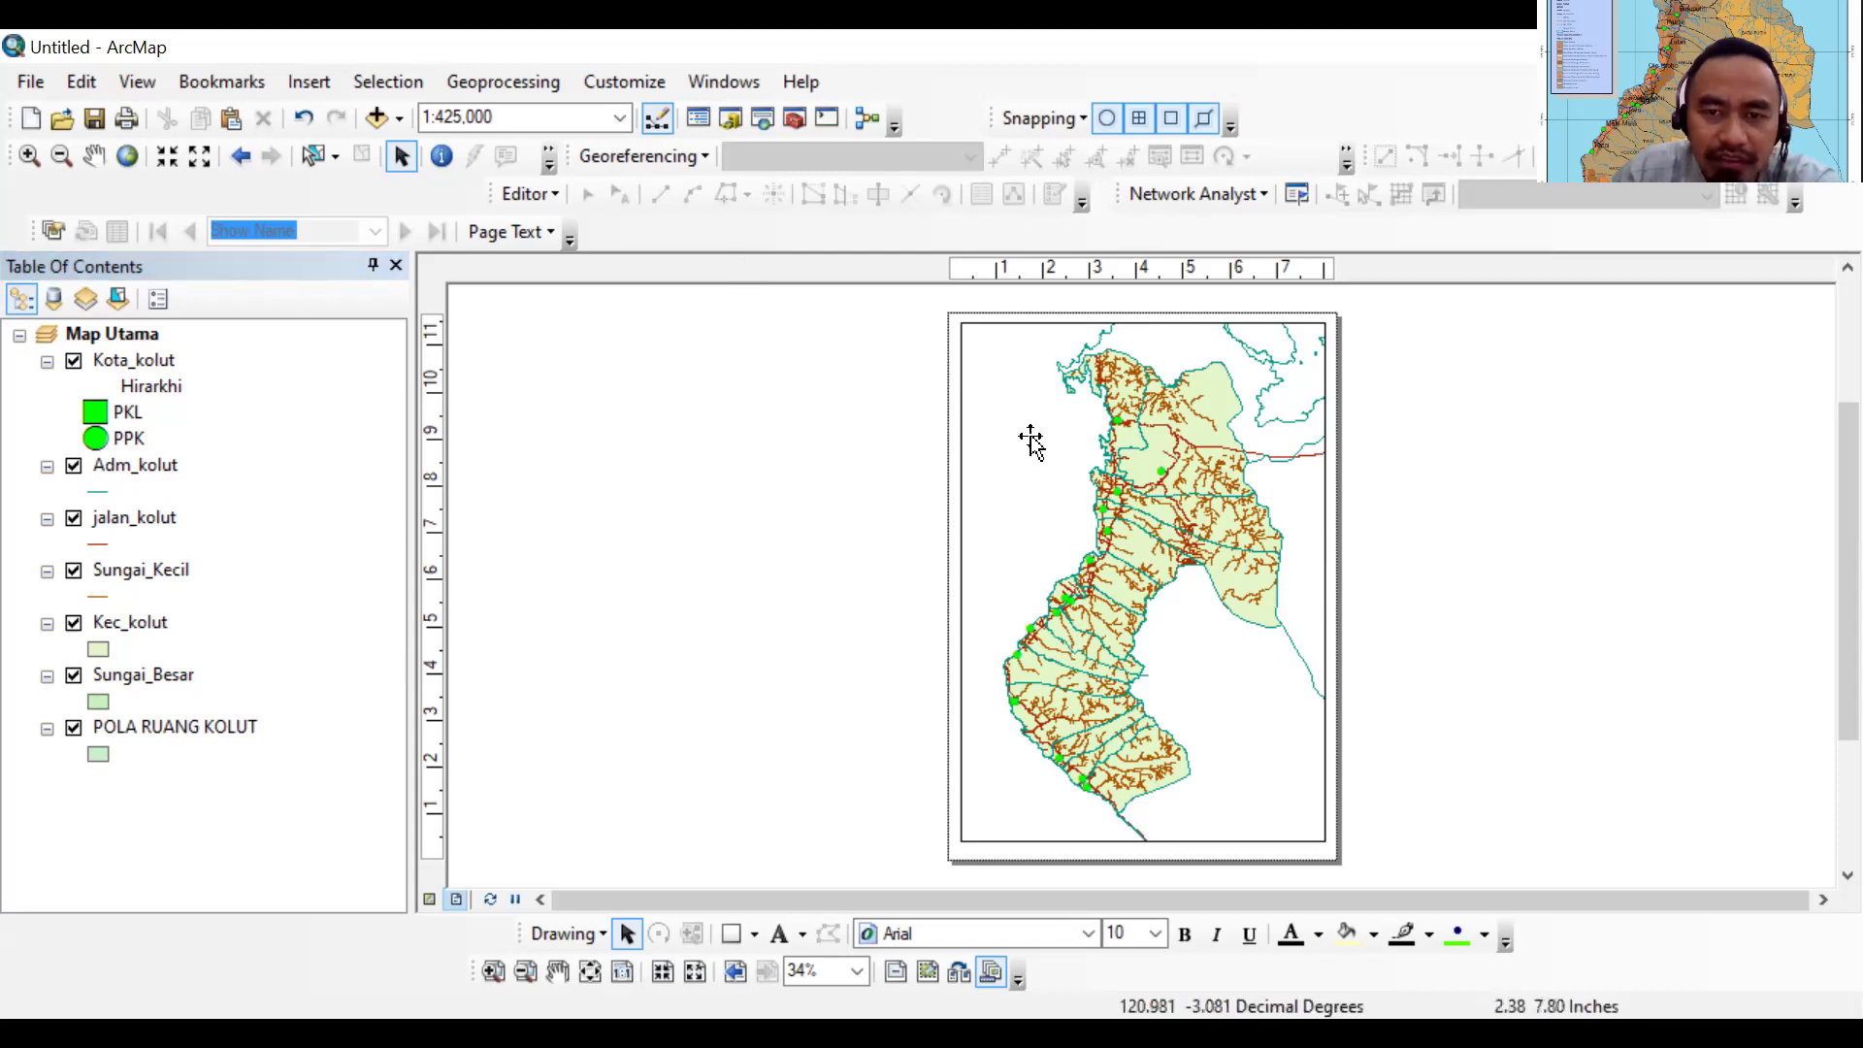
Copy the Map Utama data frame on the layout page and paste a duplicate of it
left_click(1013, 400)
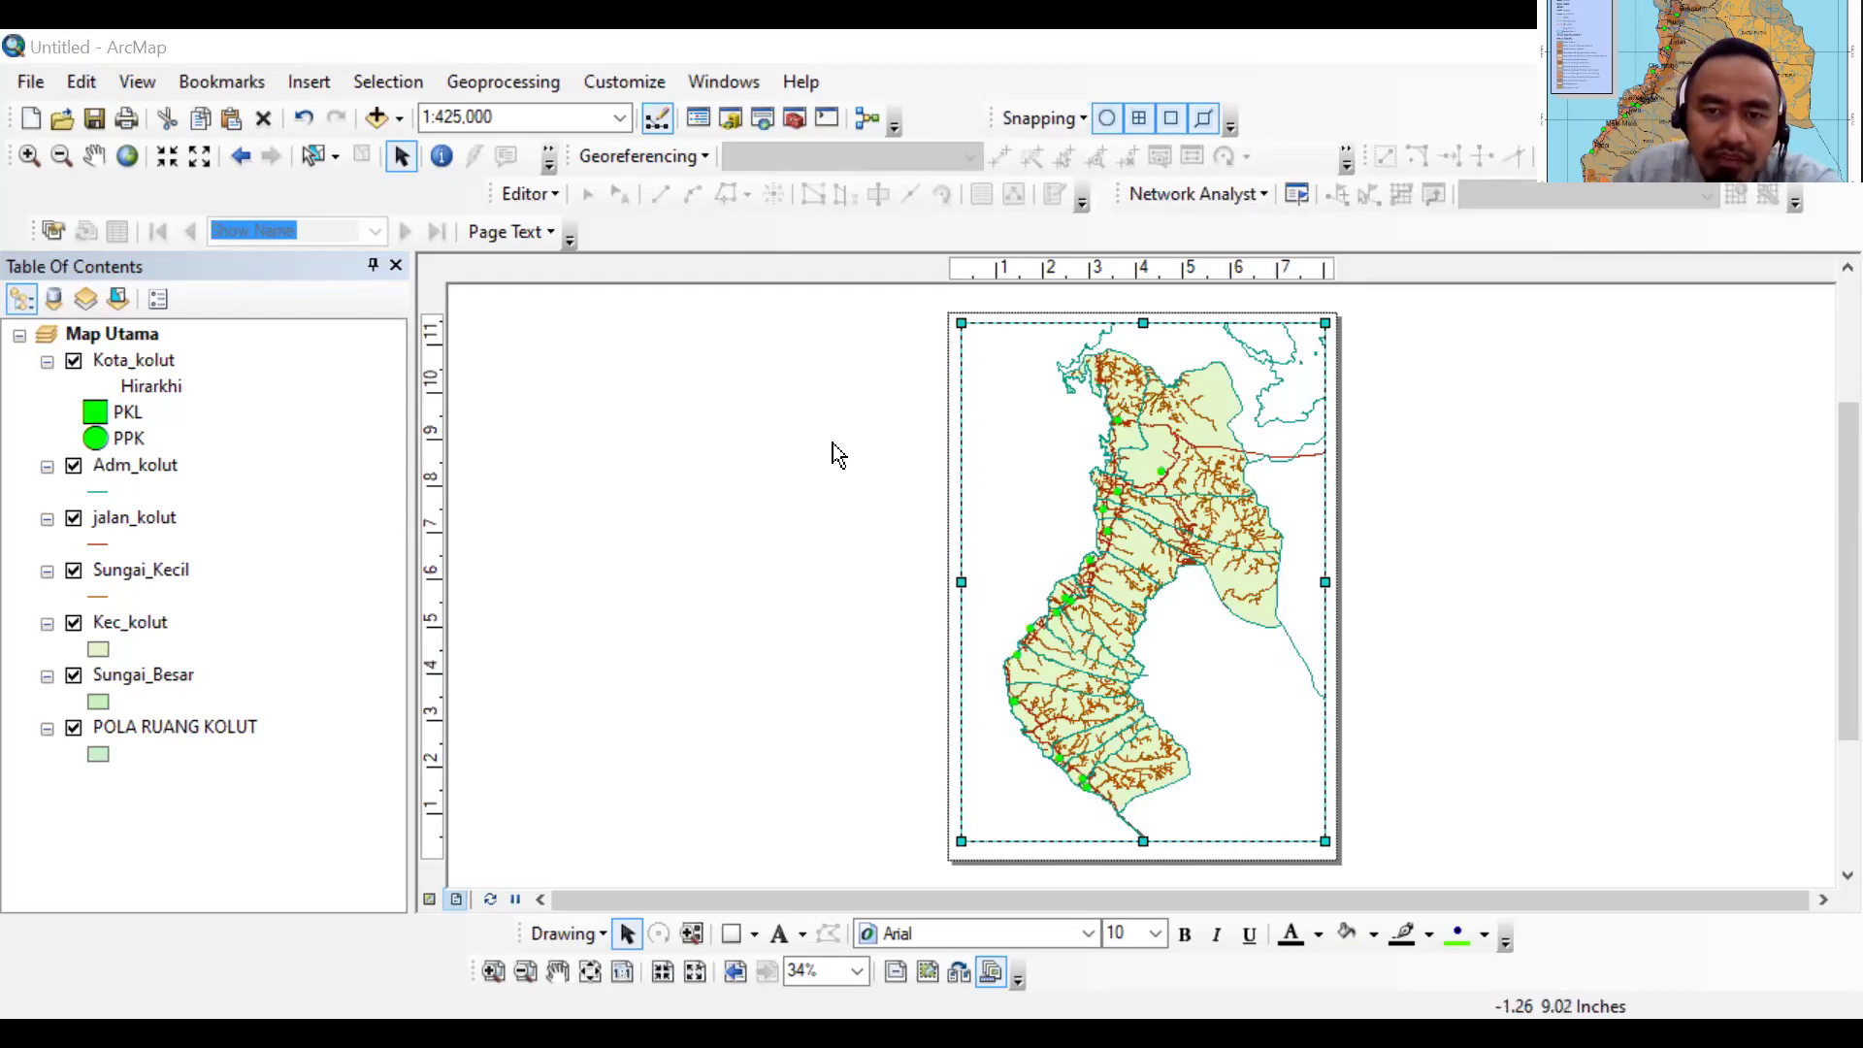
left_click(1002, 426)
right_click(1002, 426)
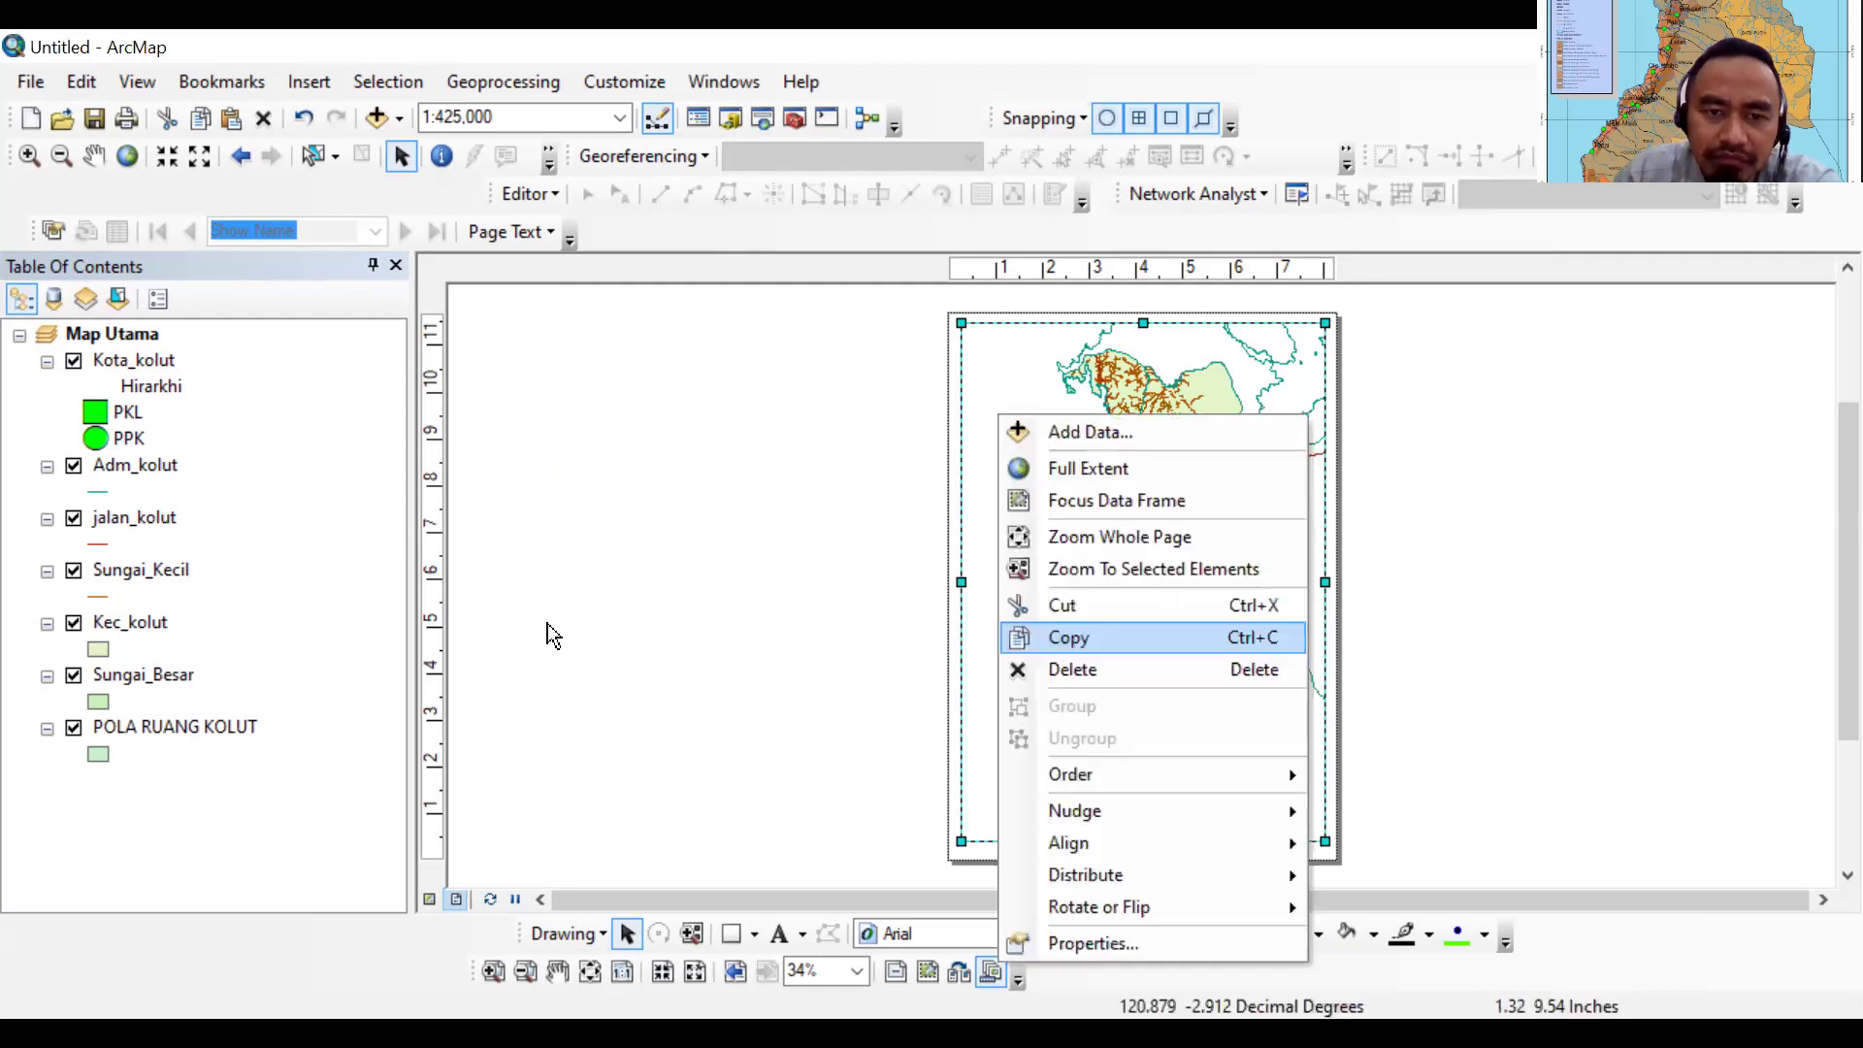
right_click(631, 695)
left_click(631, 696)
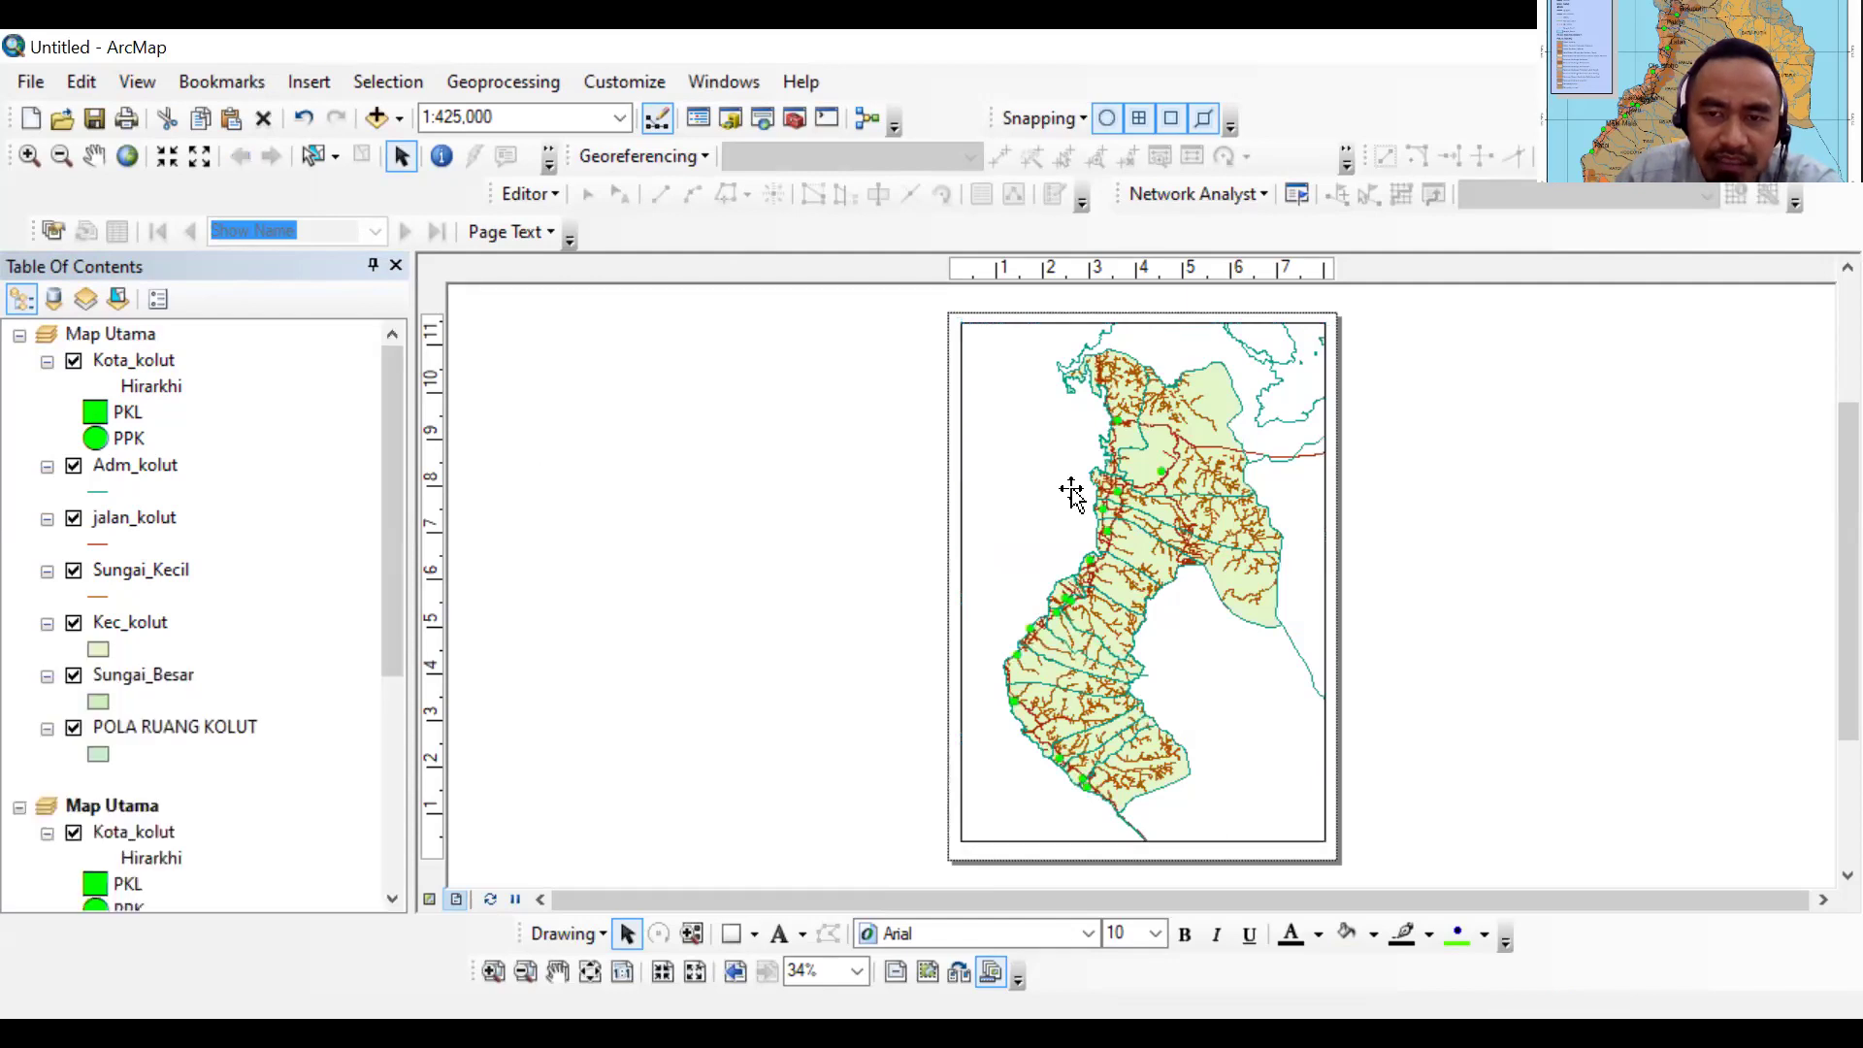
Shrink the duplicated data frame to a small inset and place it in the lower-right corner of the main map frame
left_click_drag(966, 326, 1126, 597)
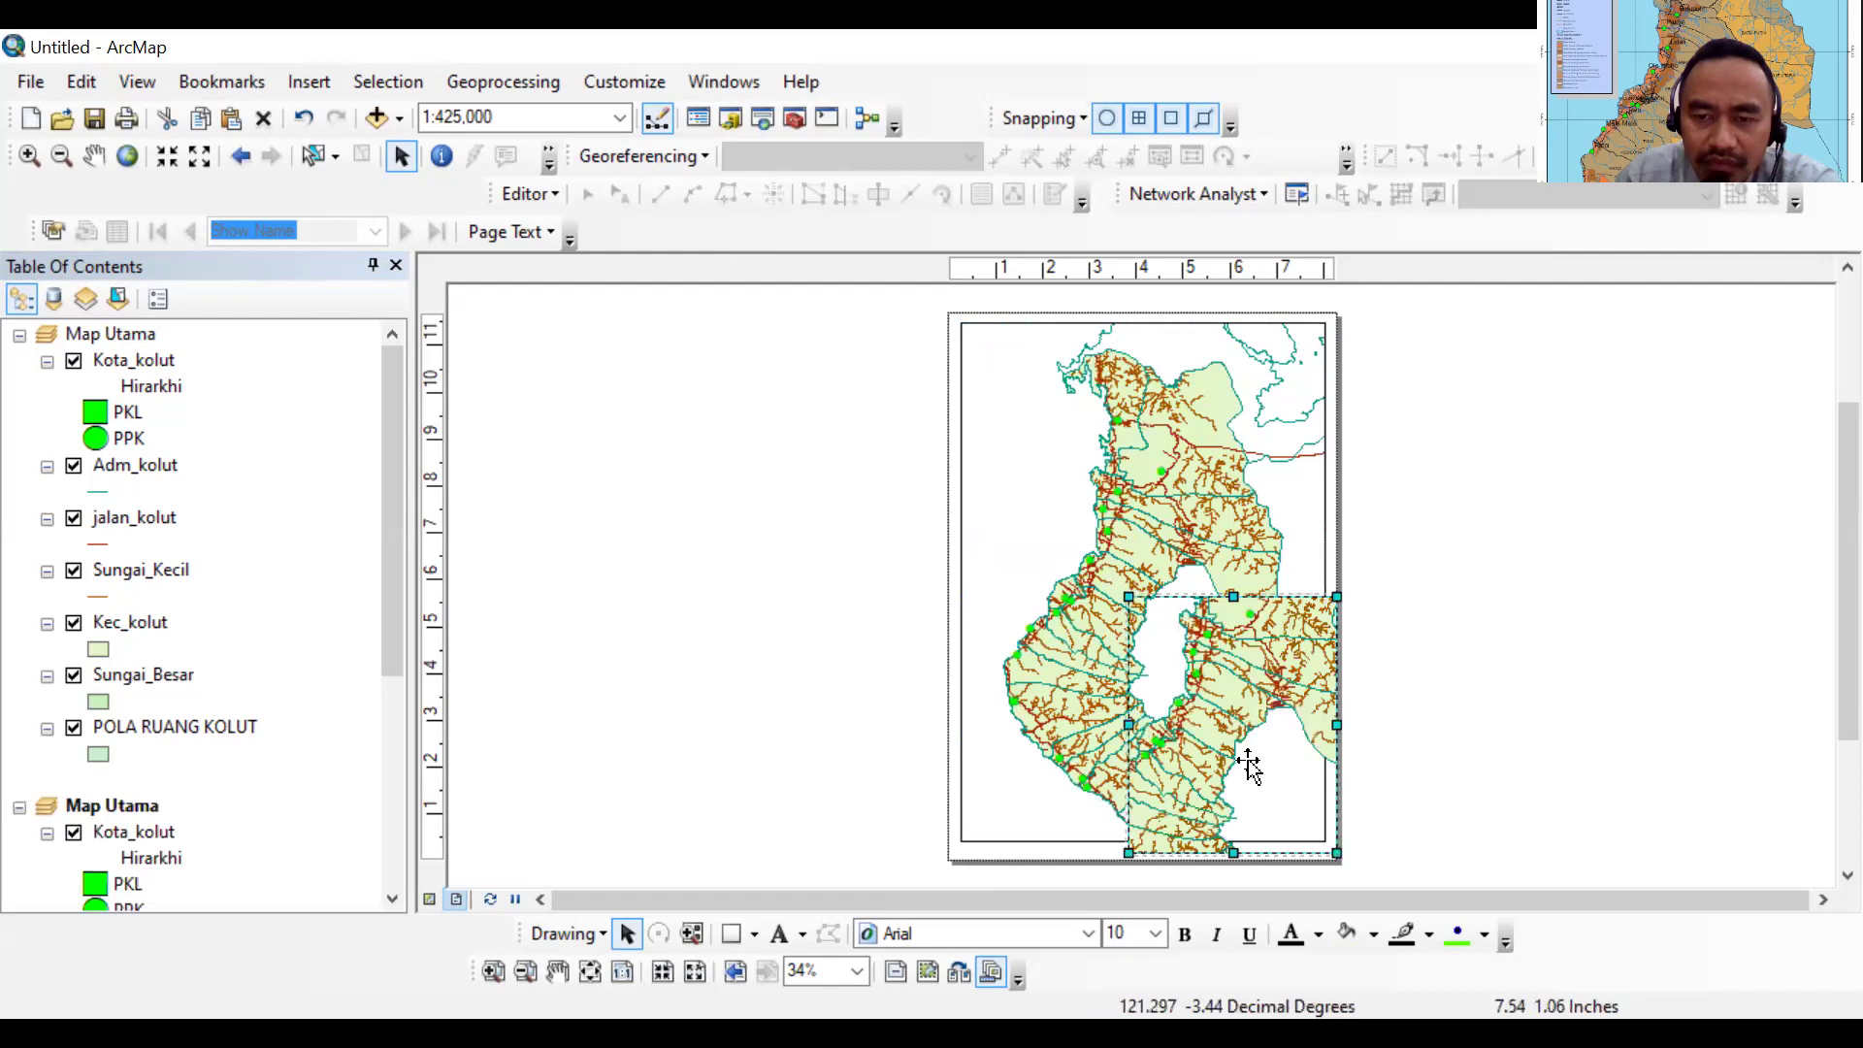
left_click_drag(1234, 688, 1242, 699)
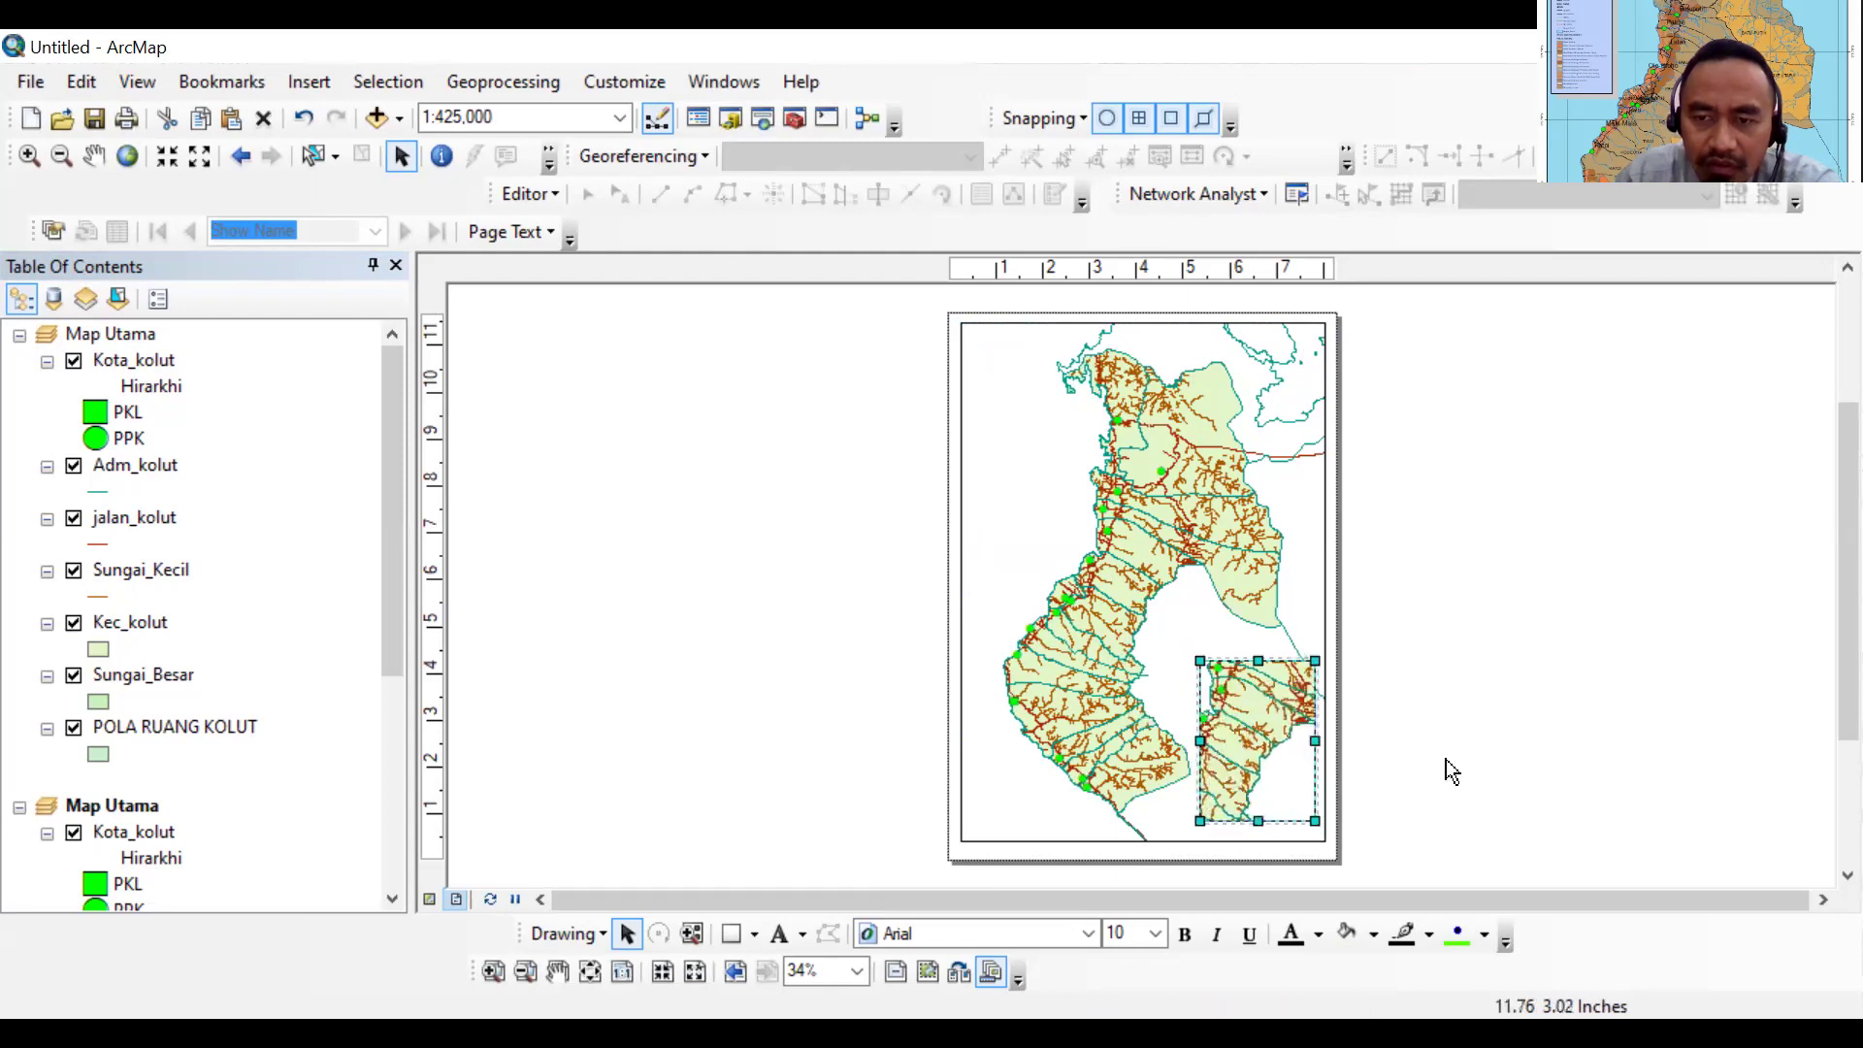
left_click(1397, 776)
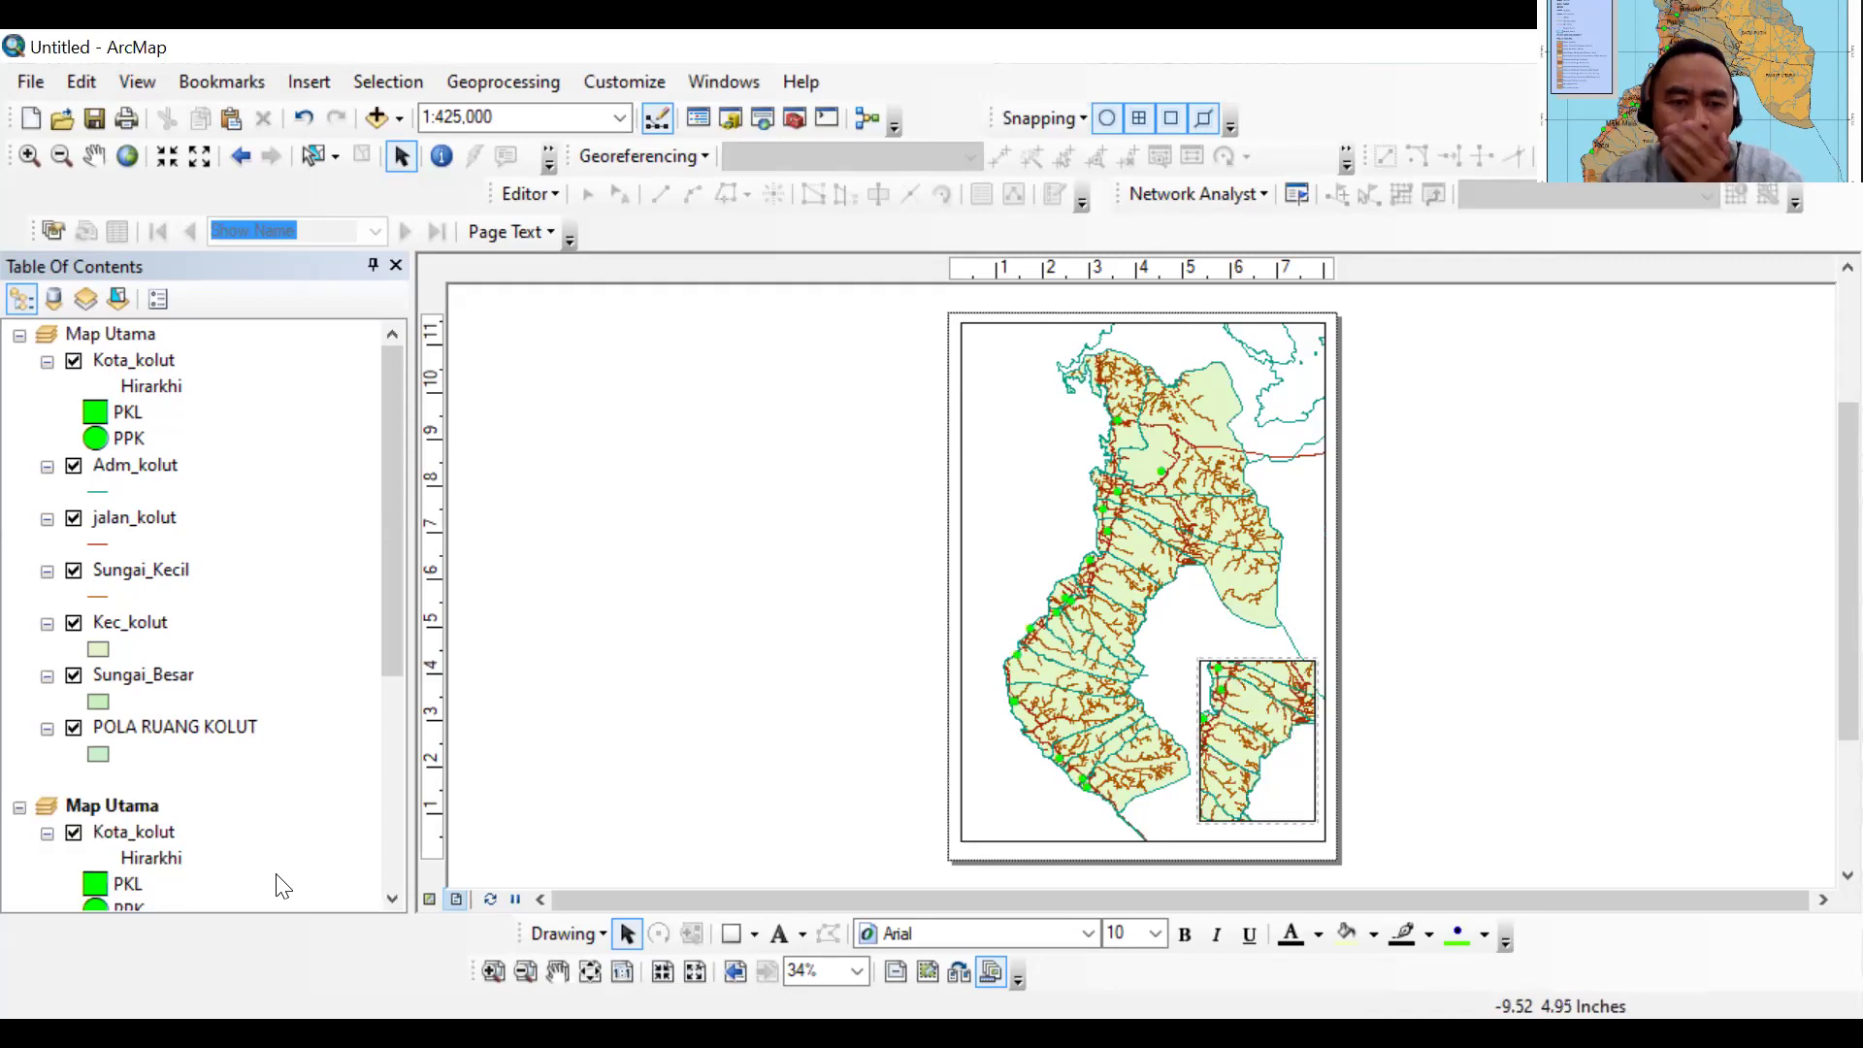
Rename the duplicated data frame as Indeks, and shrink its inset frame slightly from the upper-right corner
left_click(124, 806)
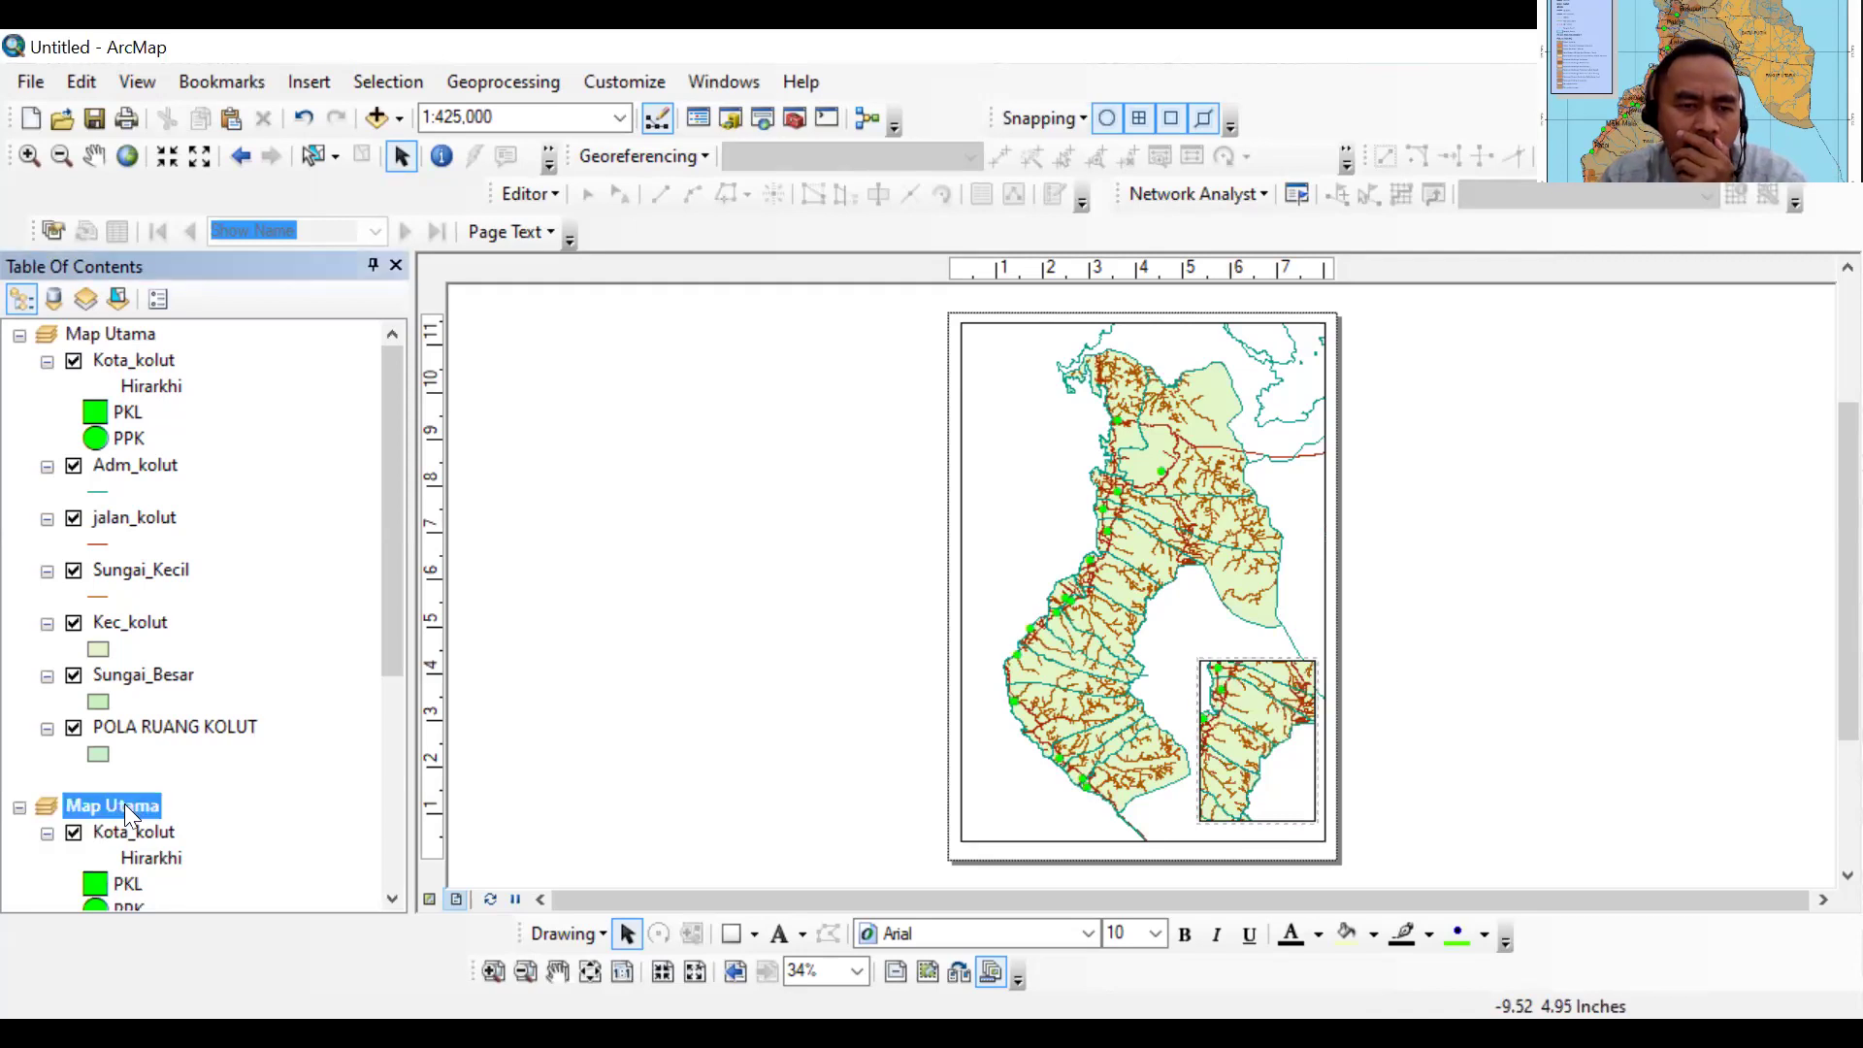
left_click(126, 806)
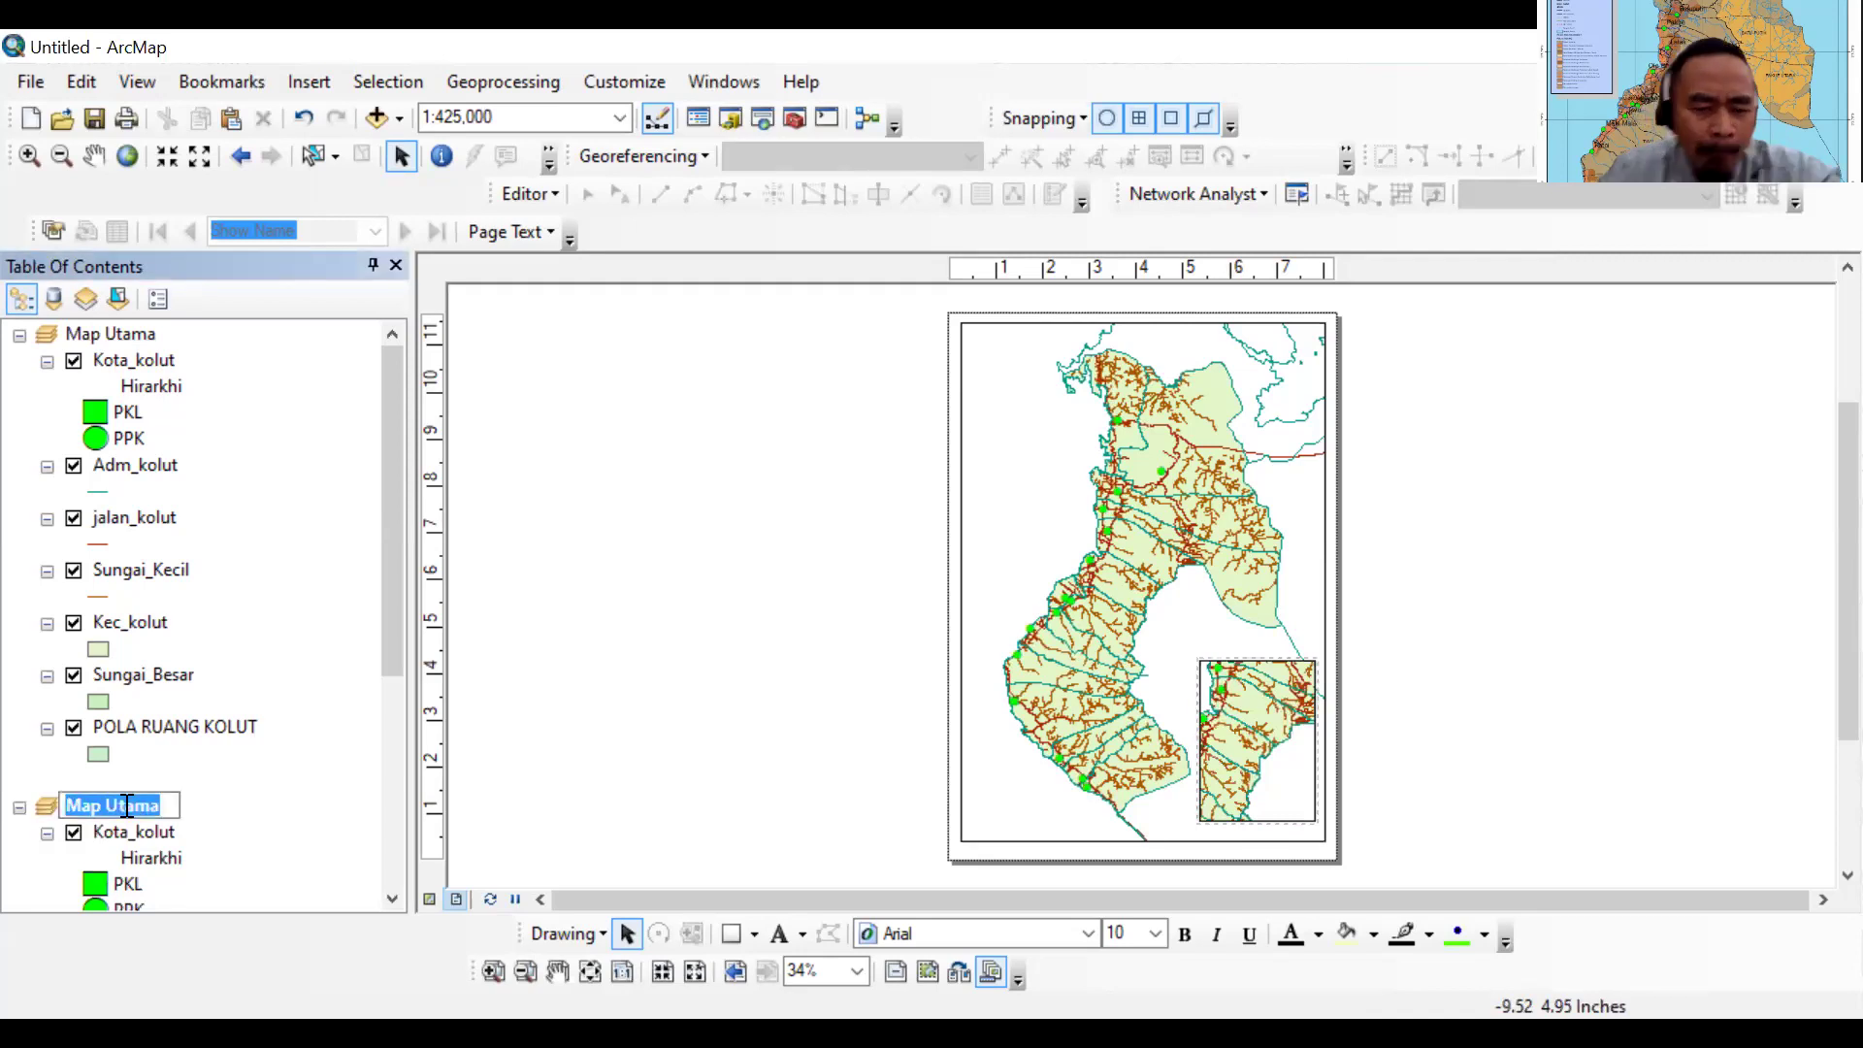
type("Inde")
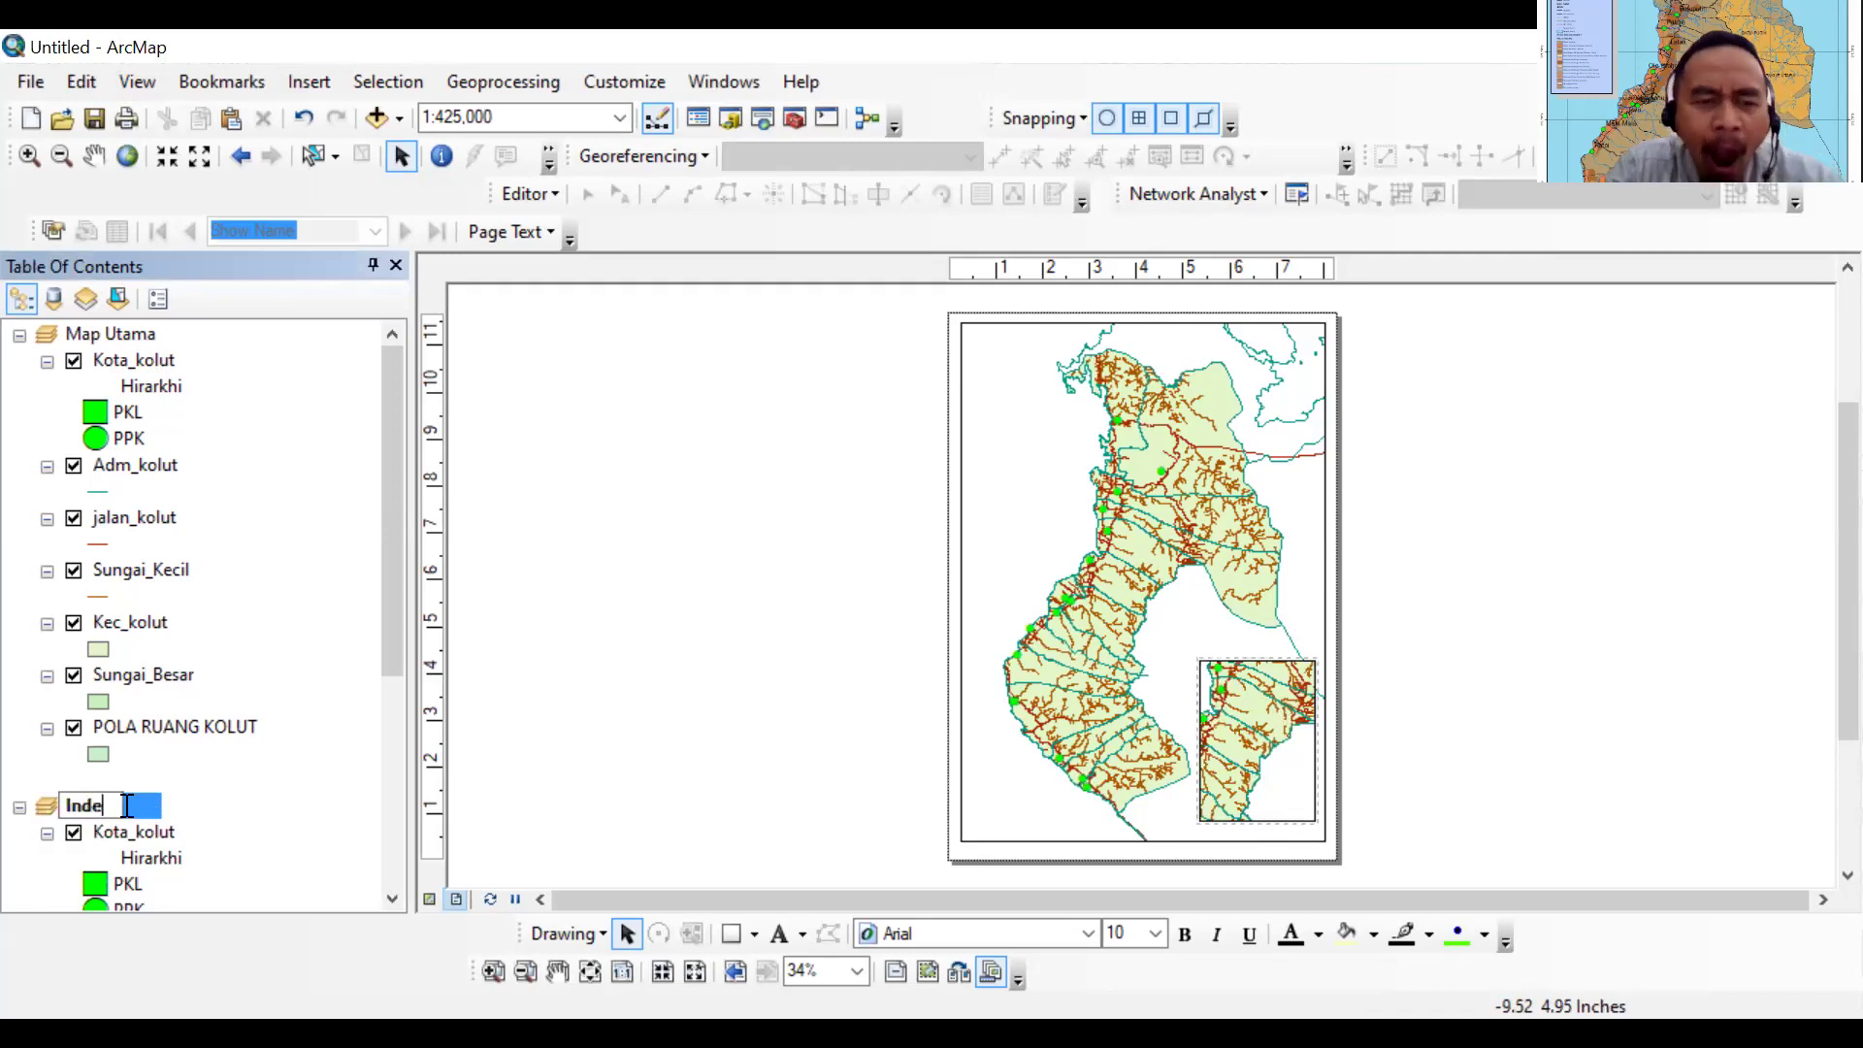
type("ks")
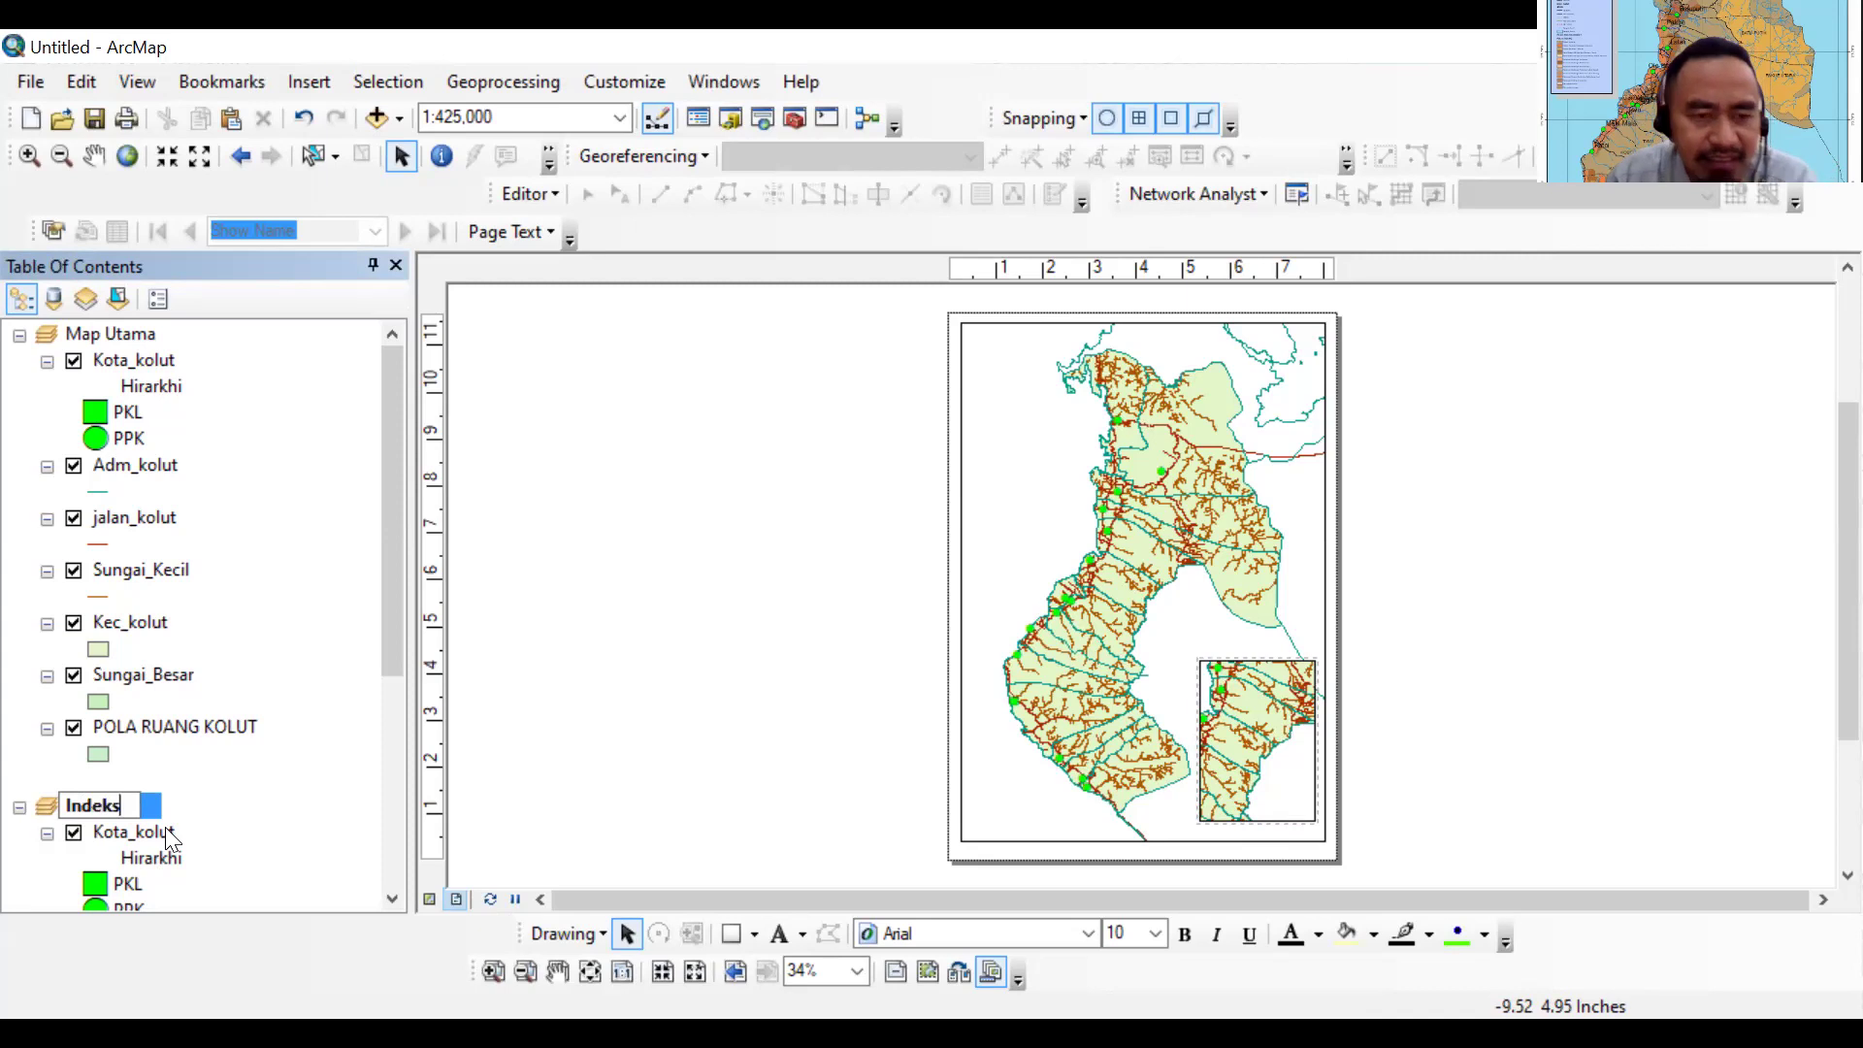
key("Return")
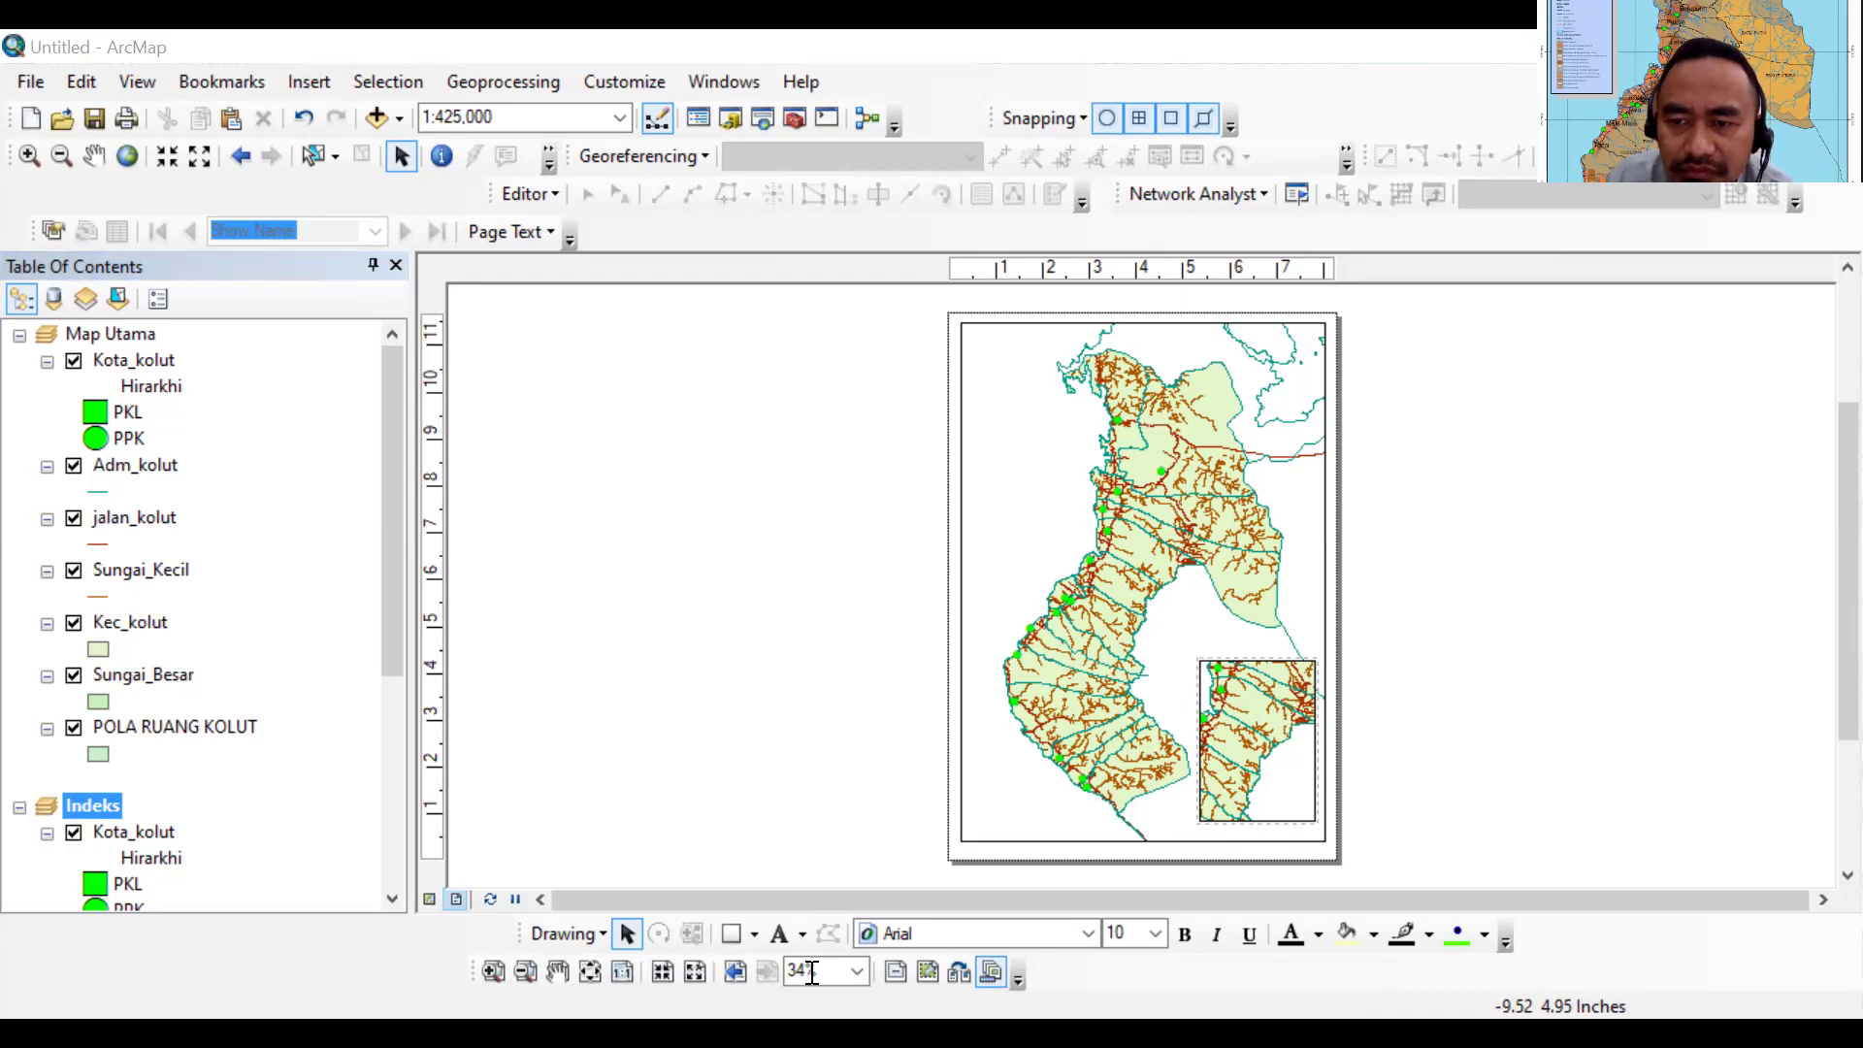
left_click(1301, 665)
left_click_drag(1300, 666, 1284, 675)
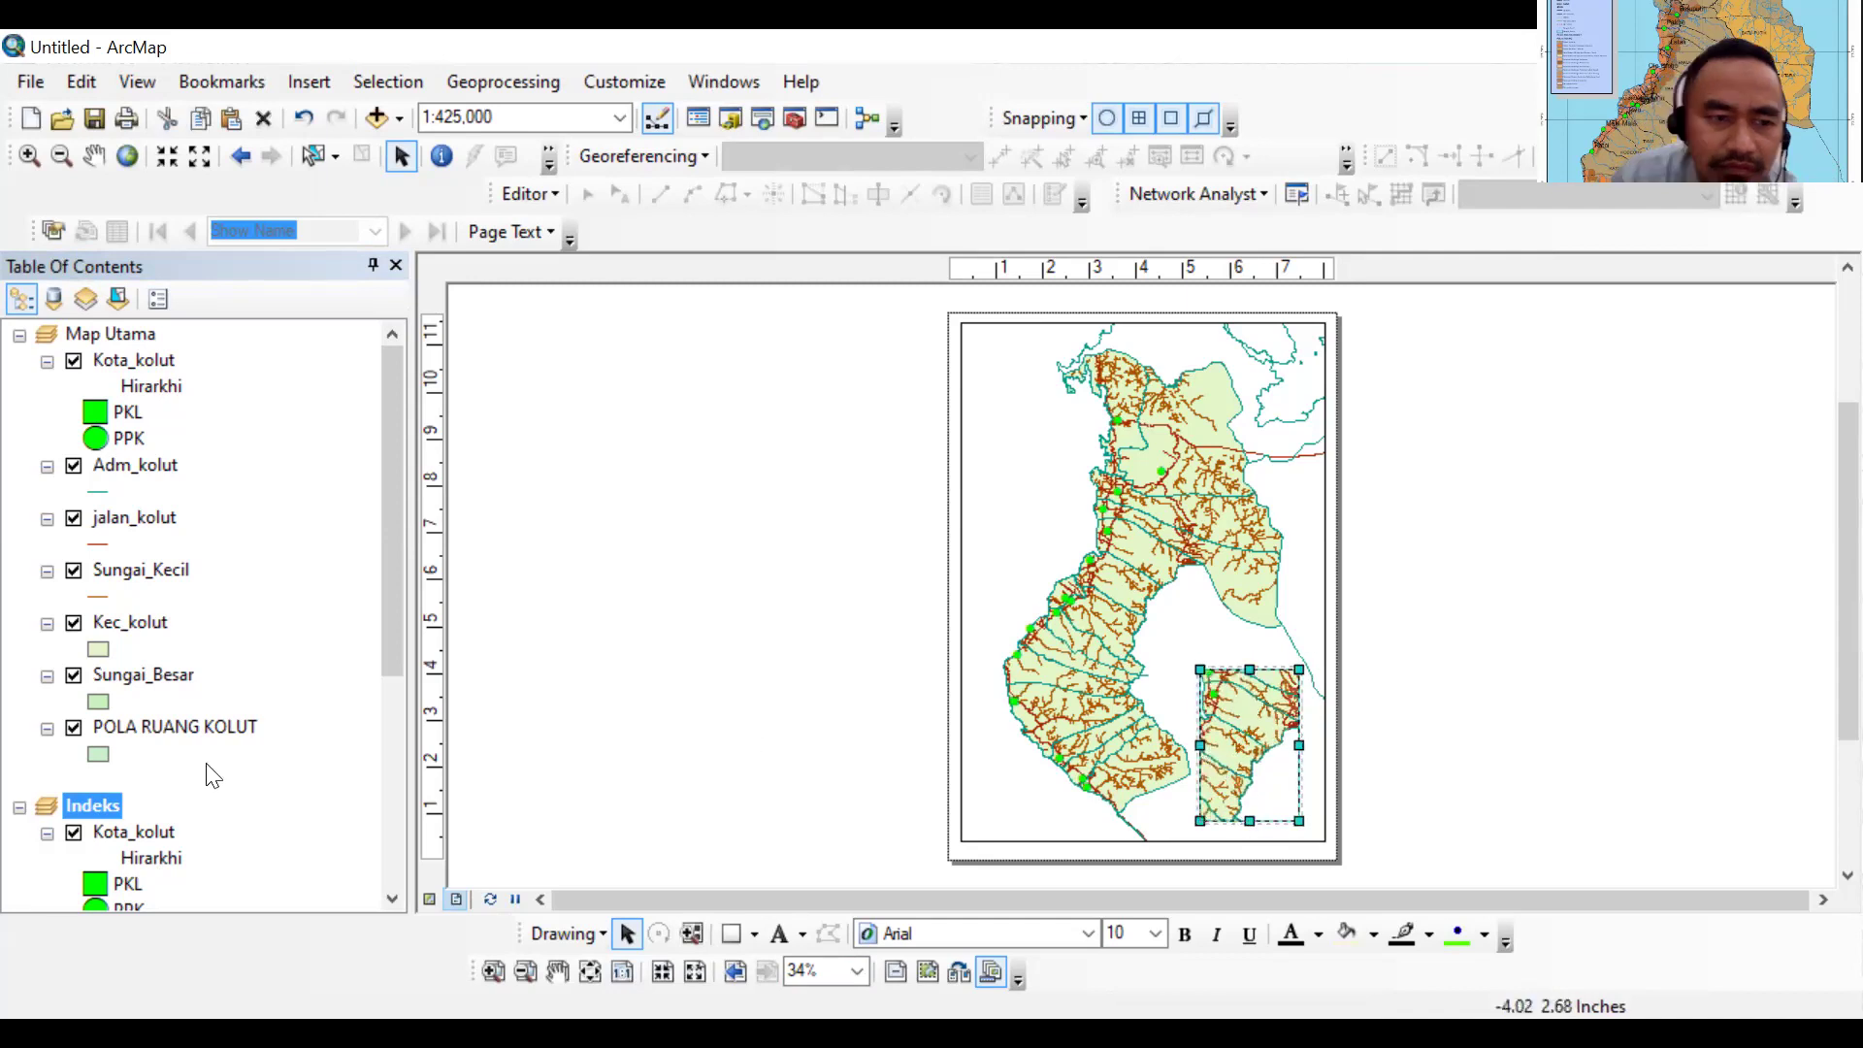
Rename the Indeks data frame as Map Indeks
left_click(85, 804)
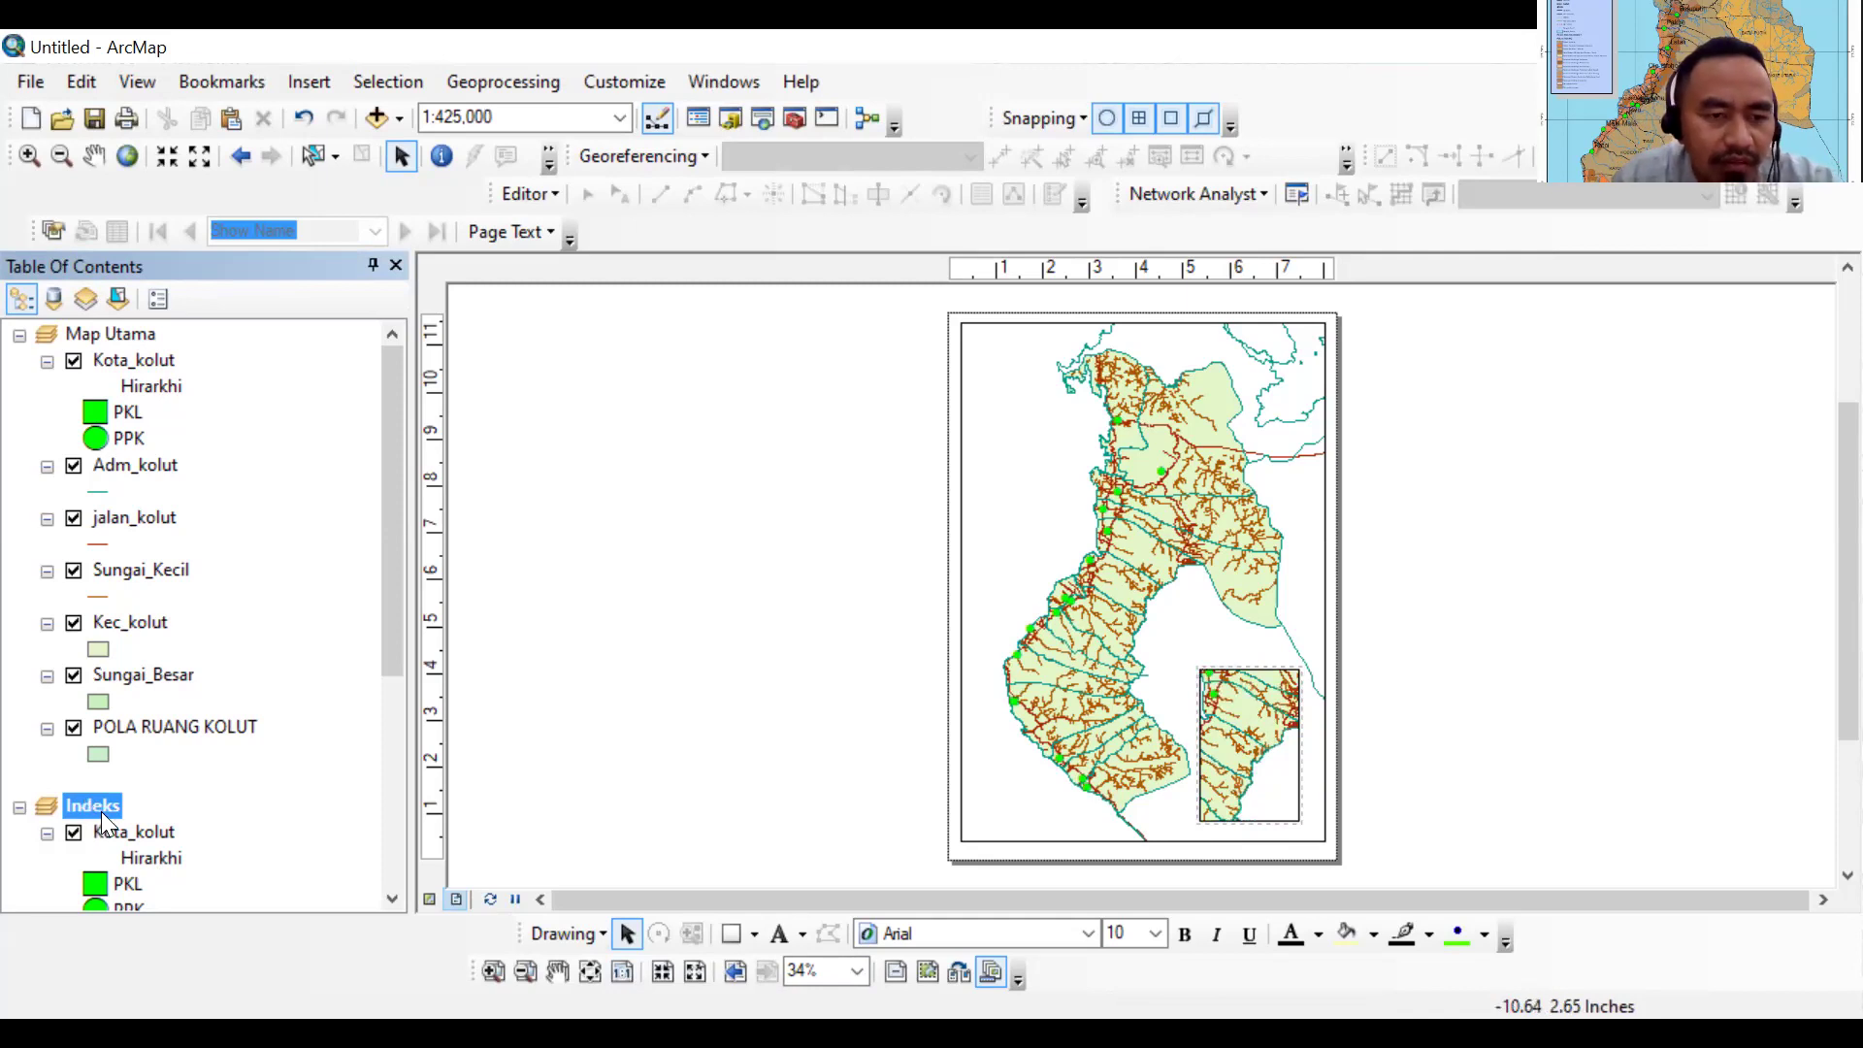
left_click(101, 810)
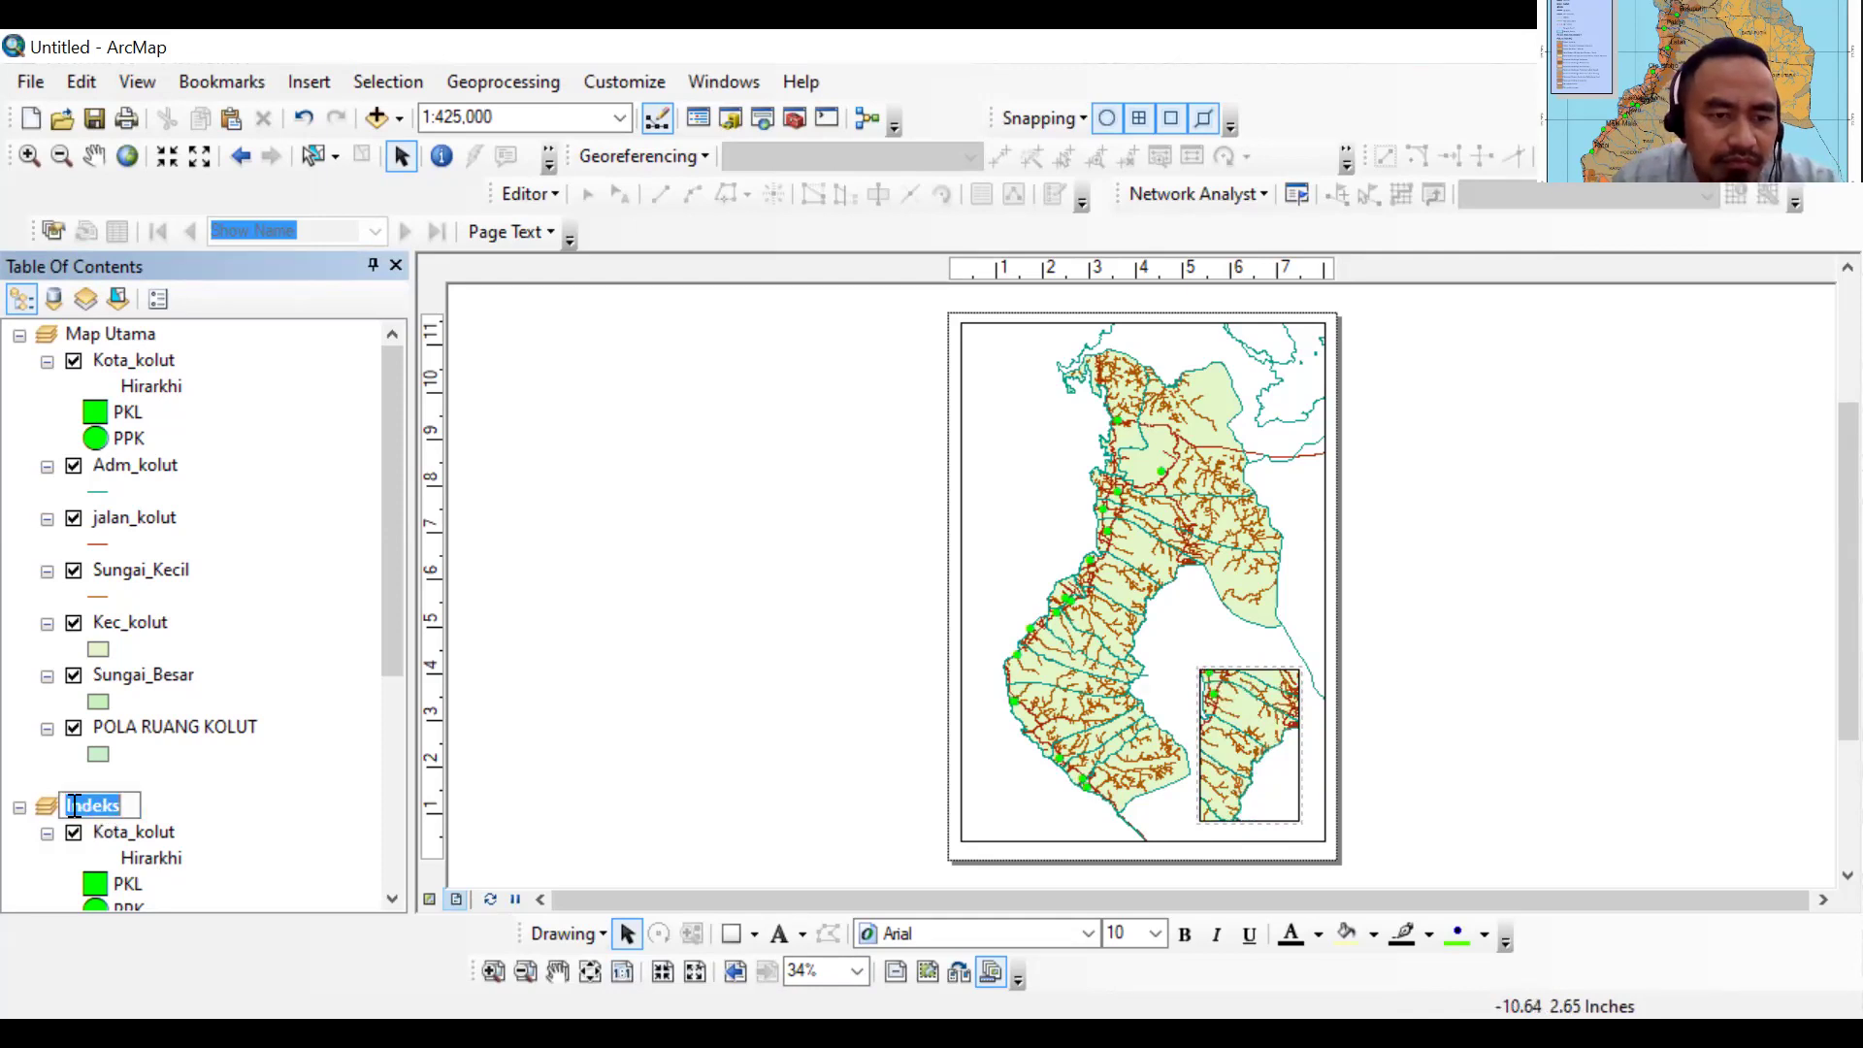
key("Home")
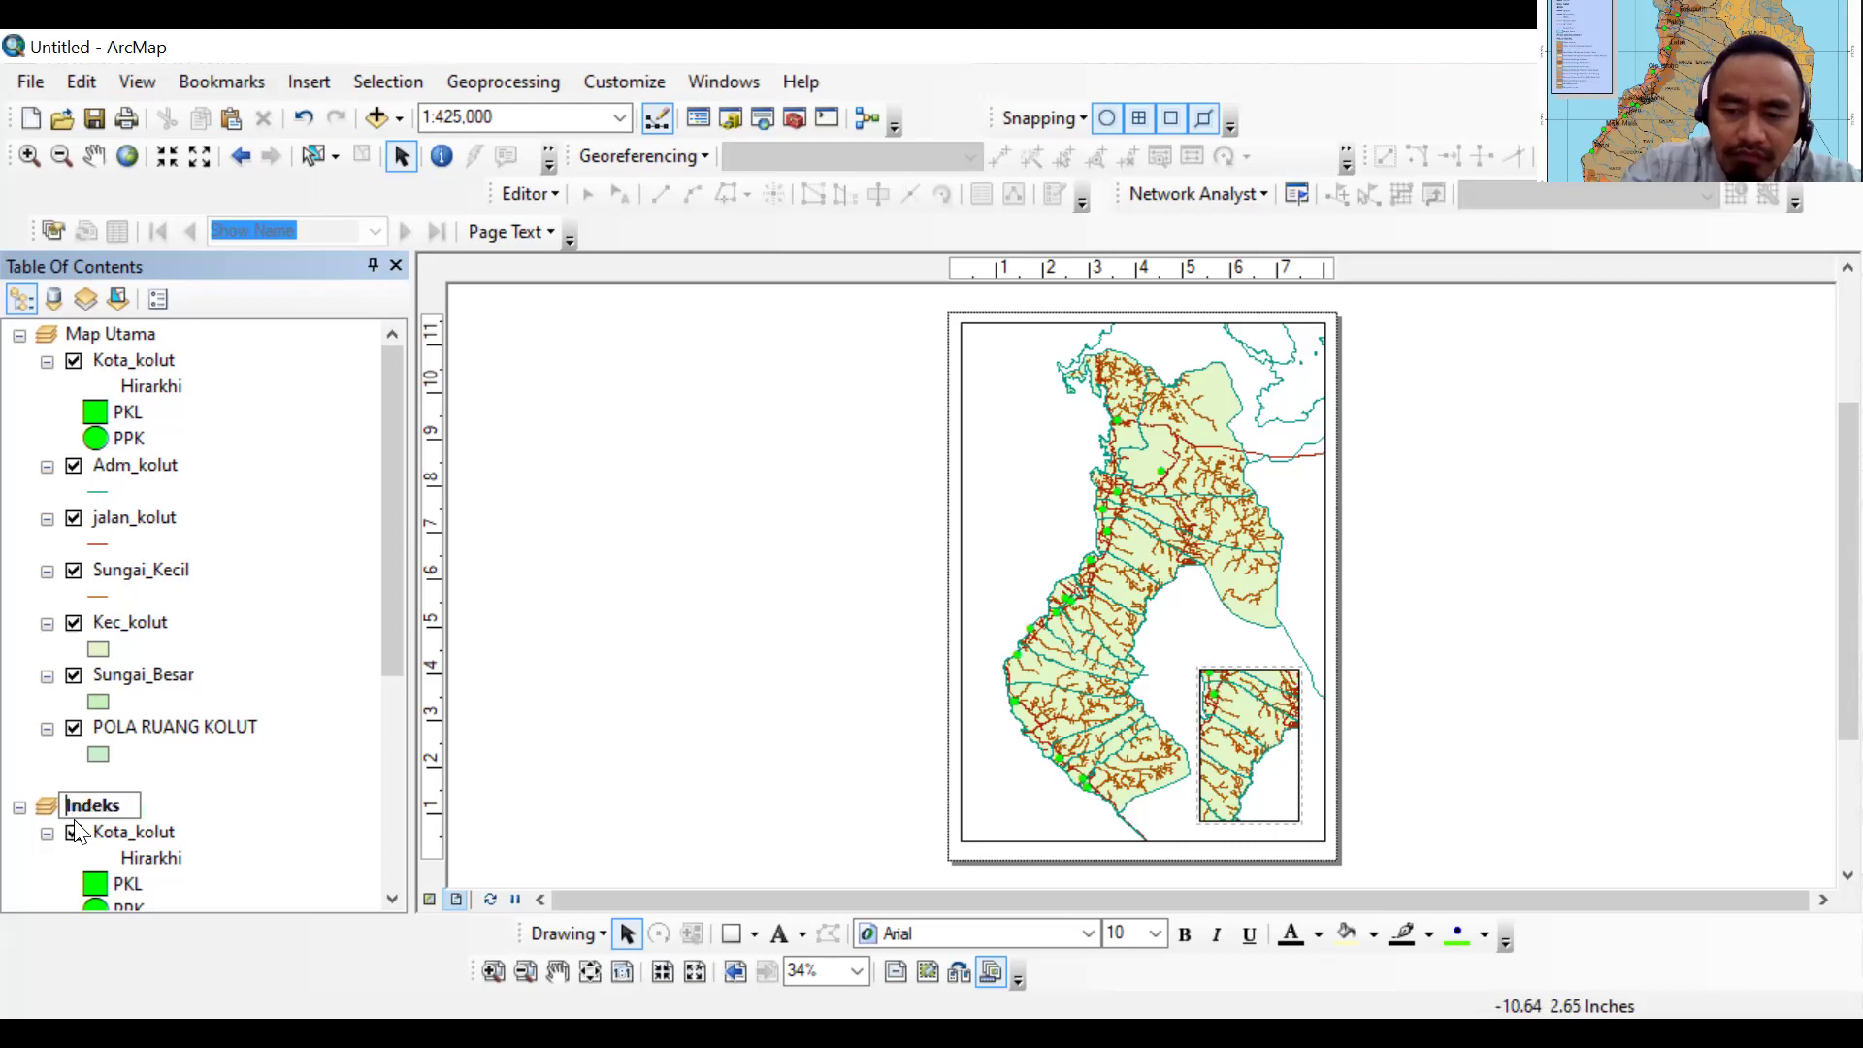
type("Map")
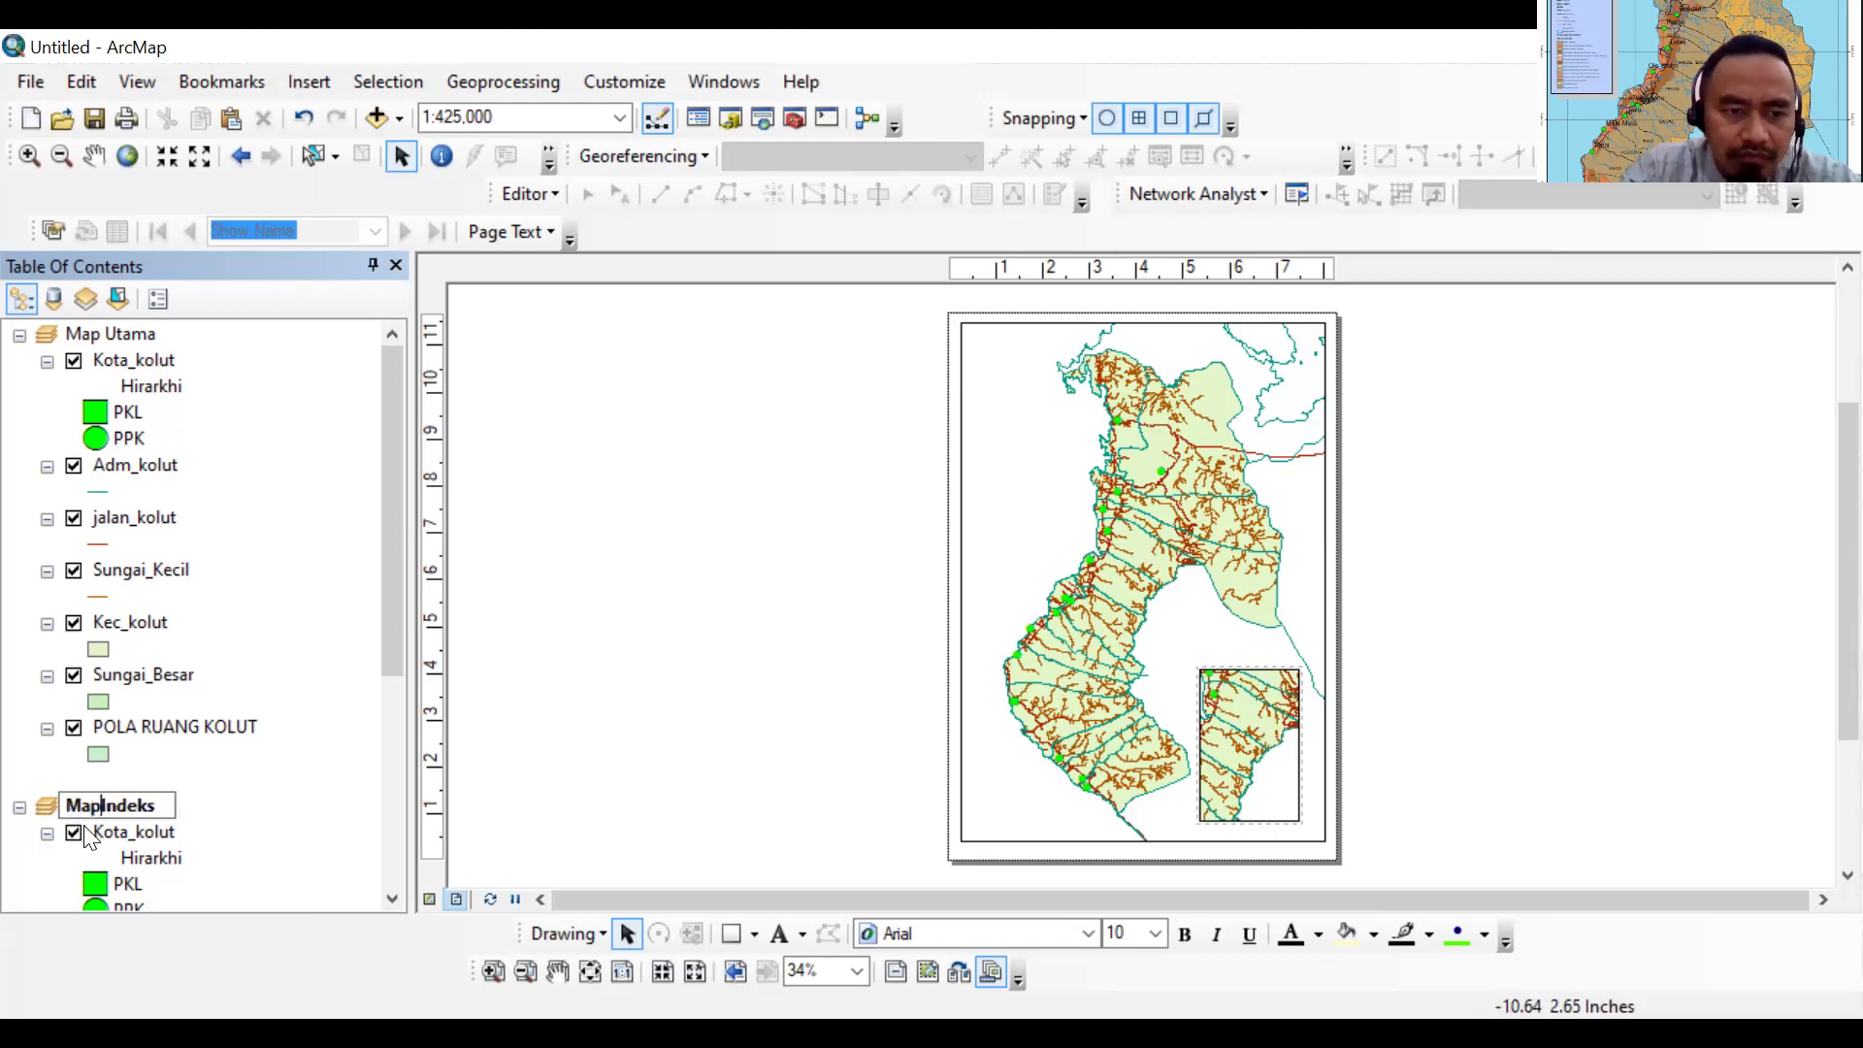
key("Return")
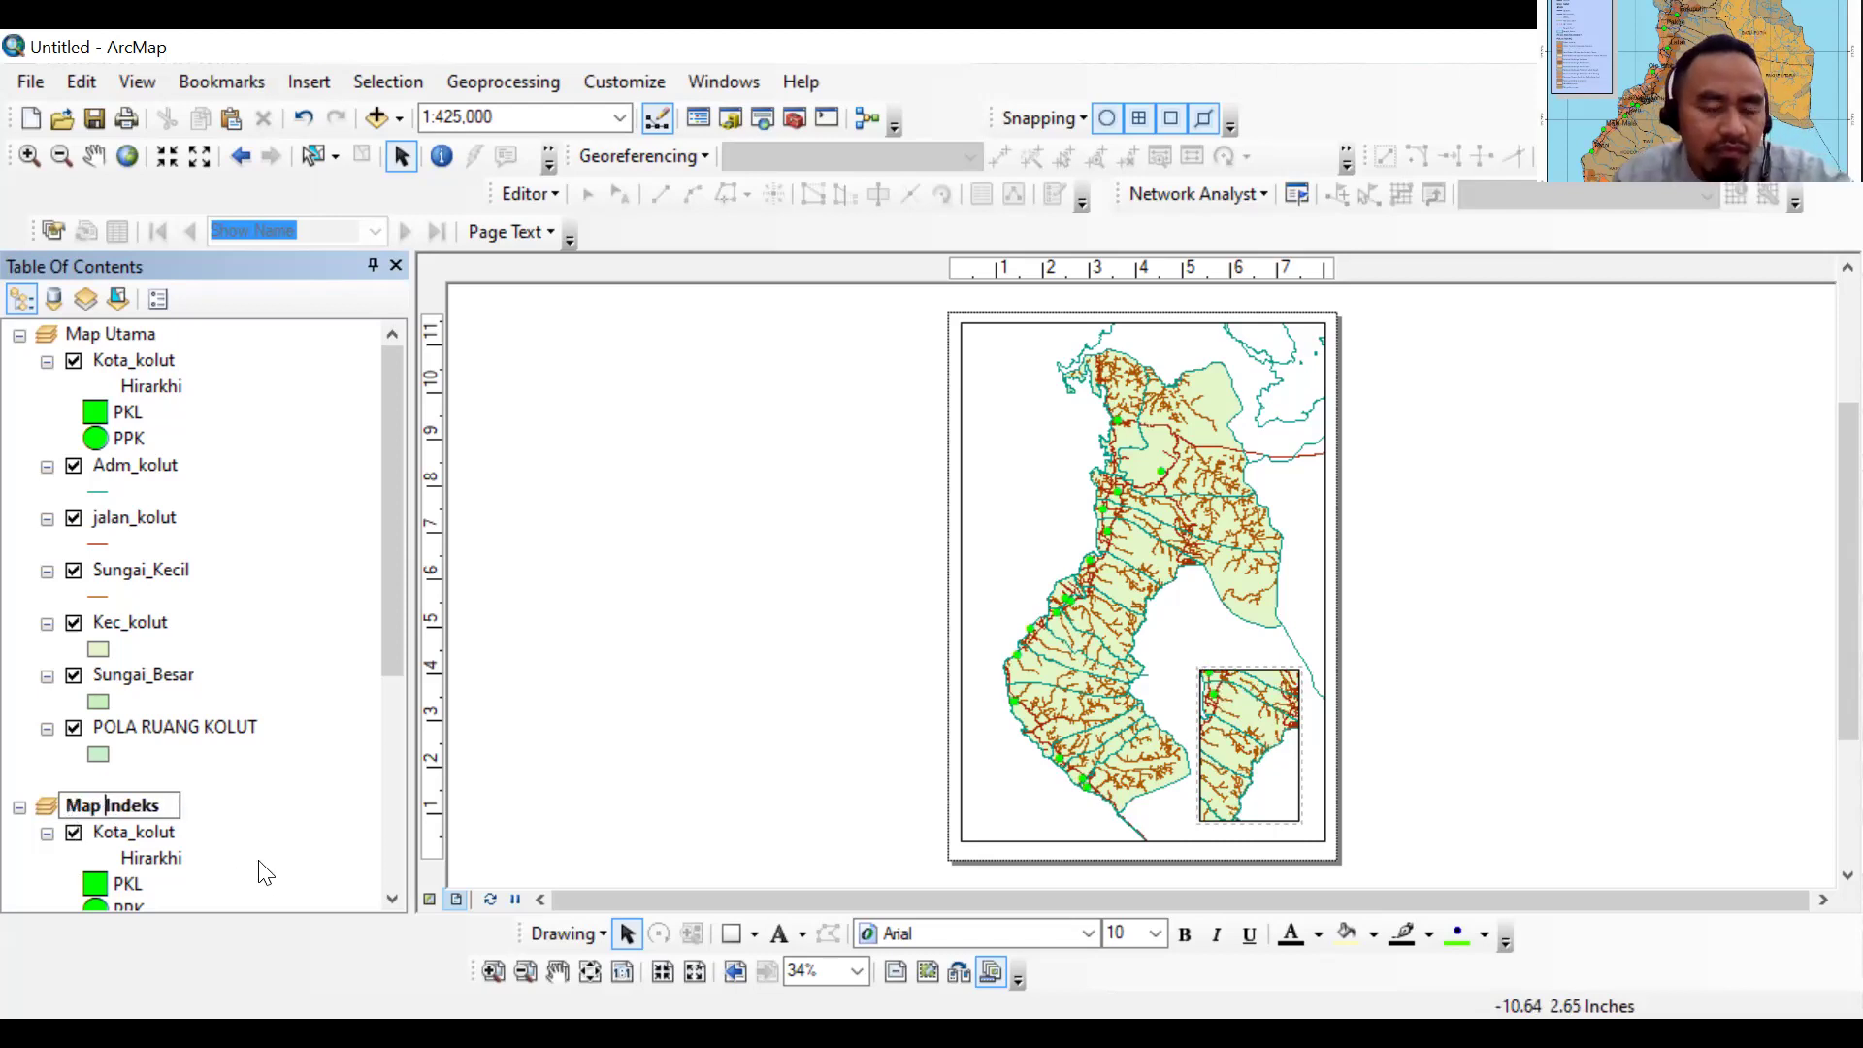
Remove Kota_kolut, Adm_kolut, jalan_kolut, Sungai_Kecil, Sungai_Besar and POLA RUANG KOLUT from the Map Indeks data frame, keeping only Kec_kolut
scroll(265, 873, "down", 2)
scroll(262, 868, "down", 3)
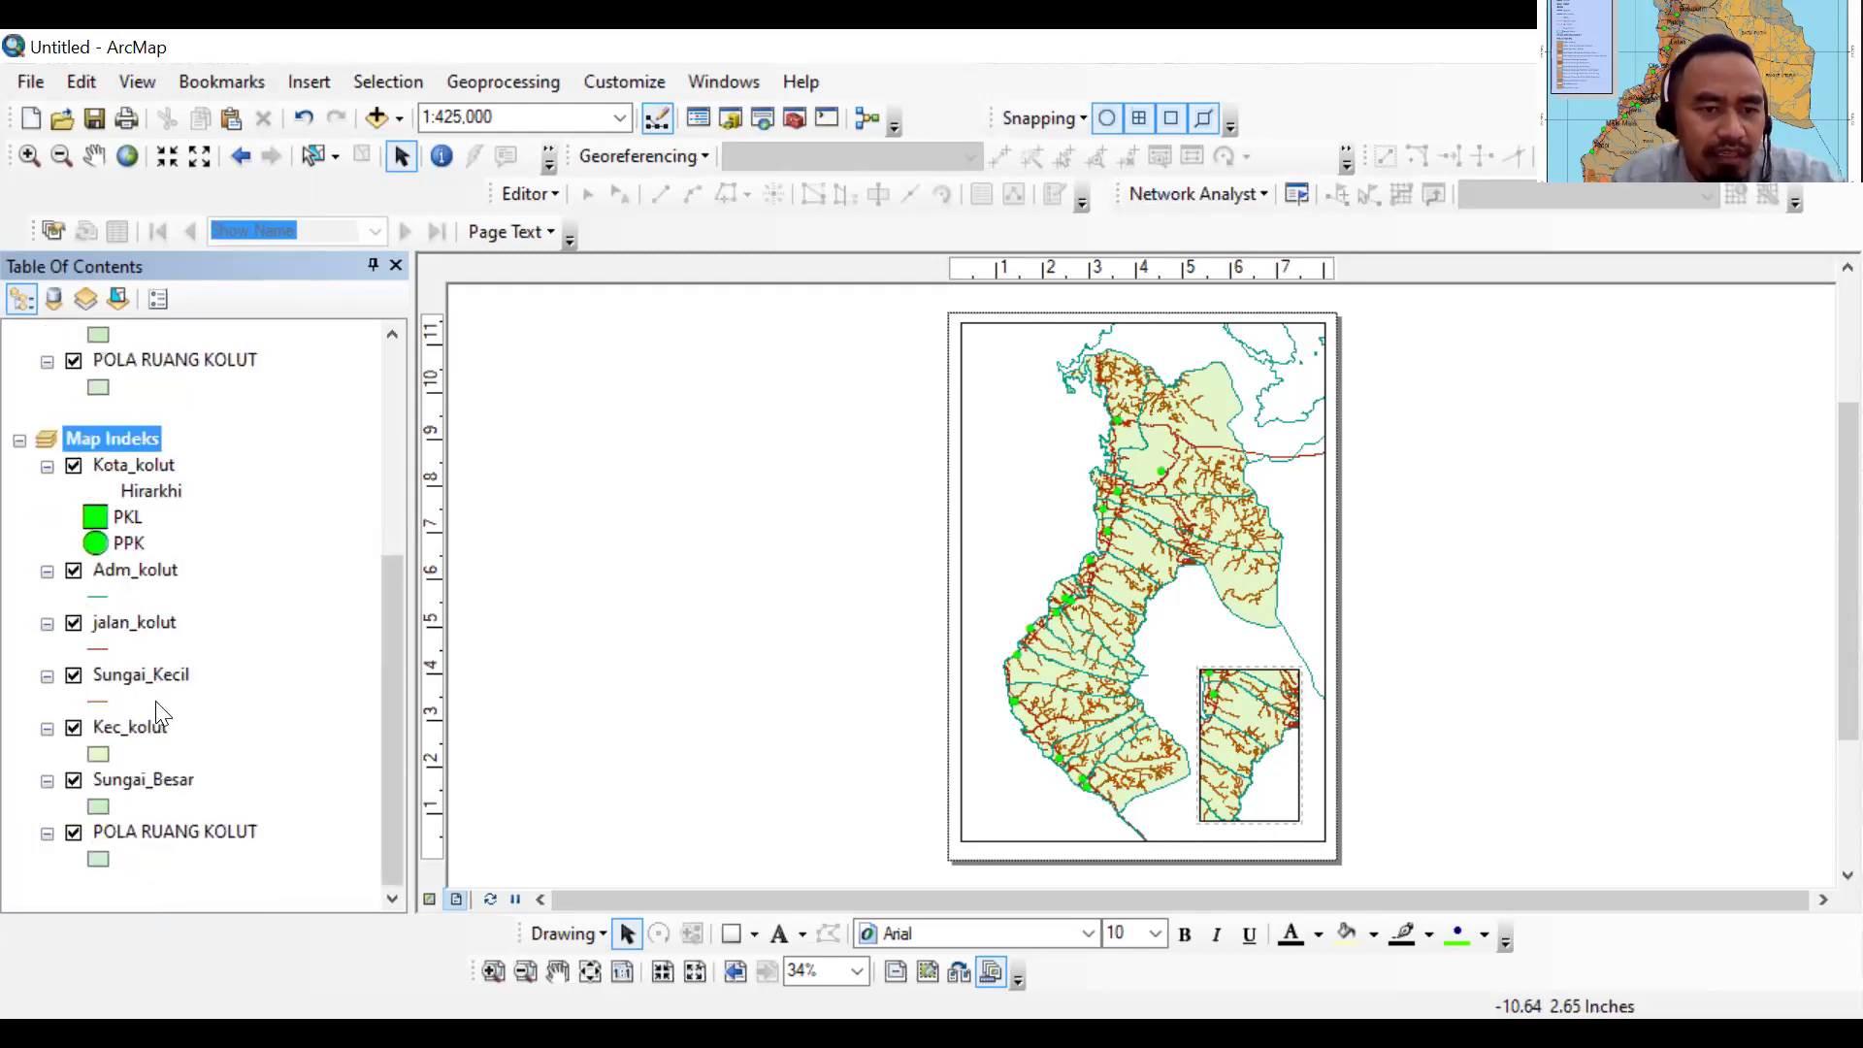
left_click(111, 467)
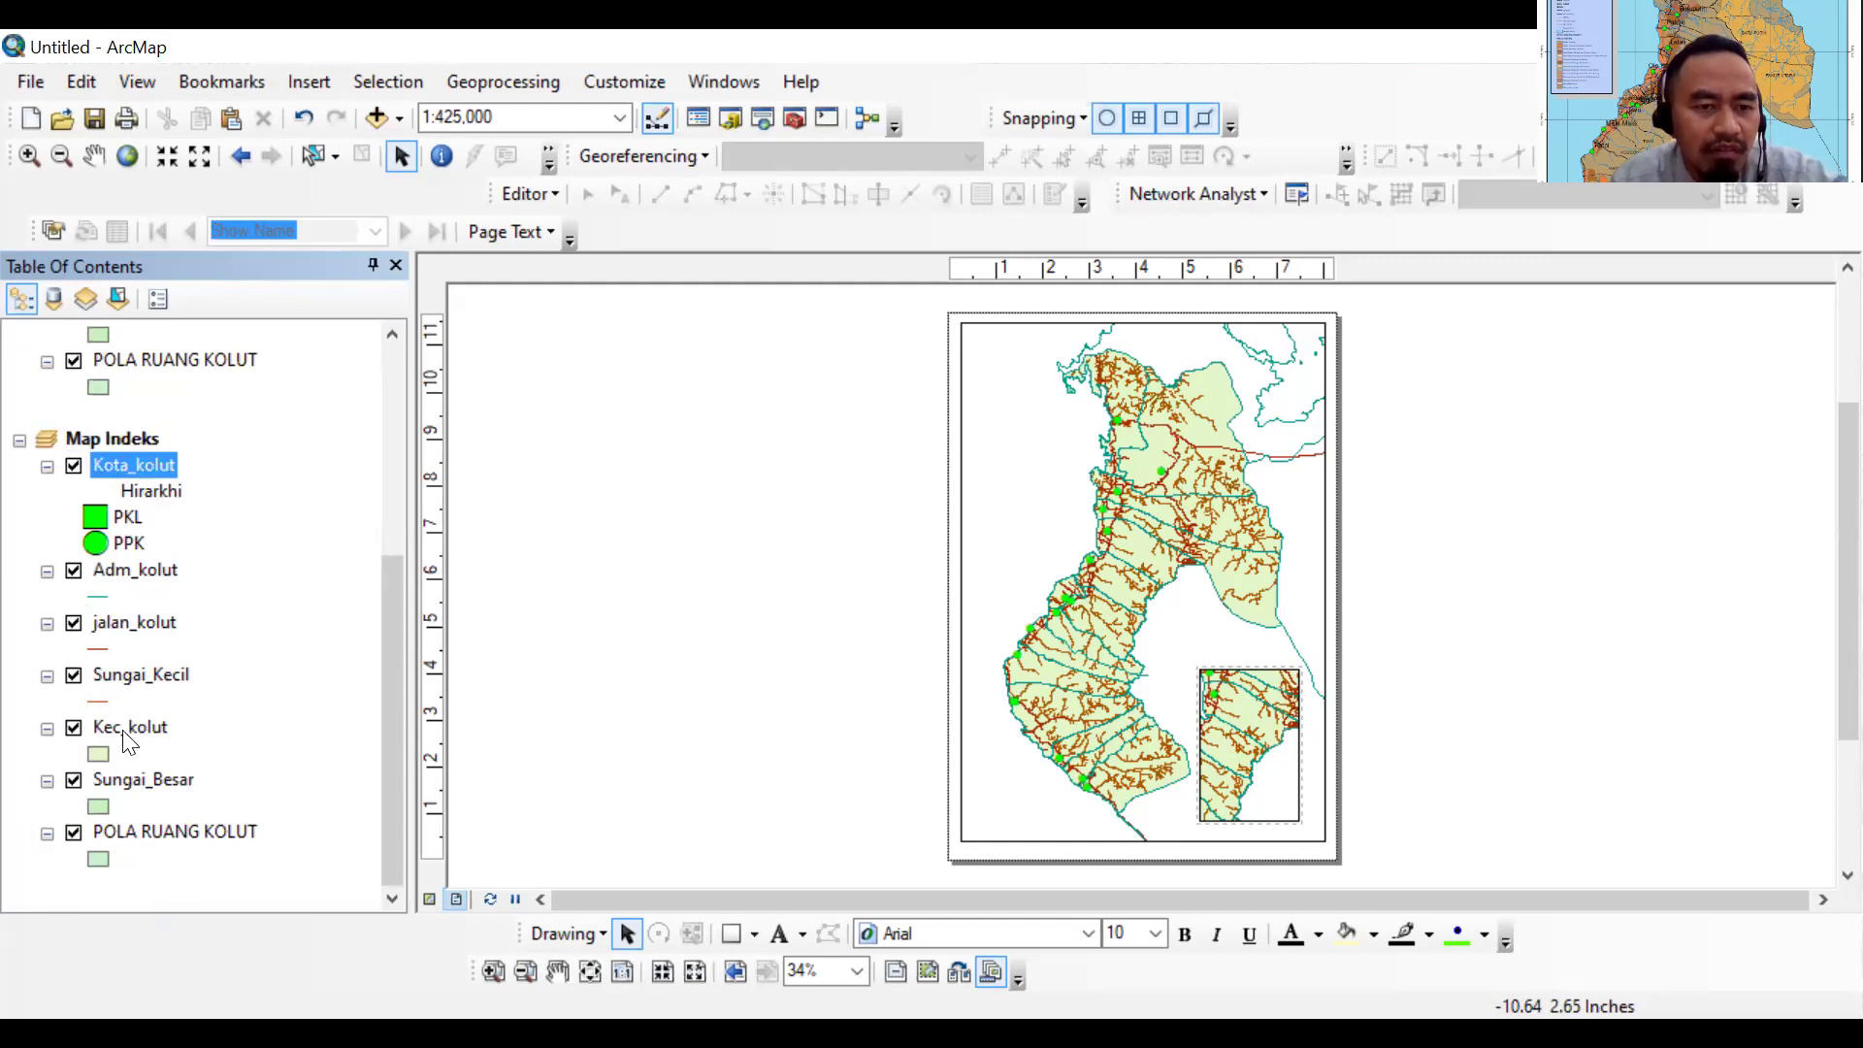
left_click(138, 674, "shift")
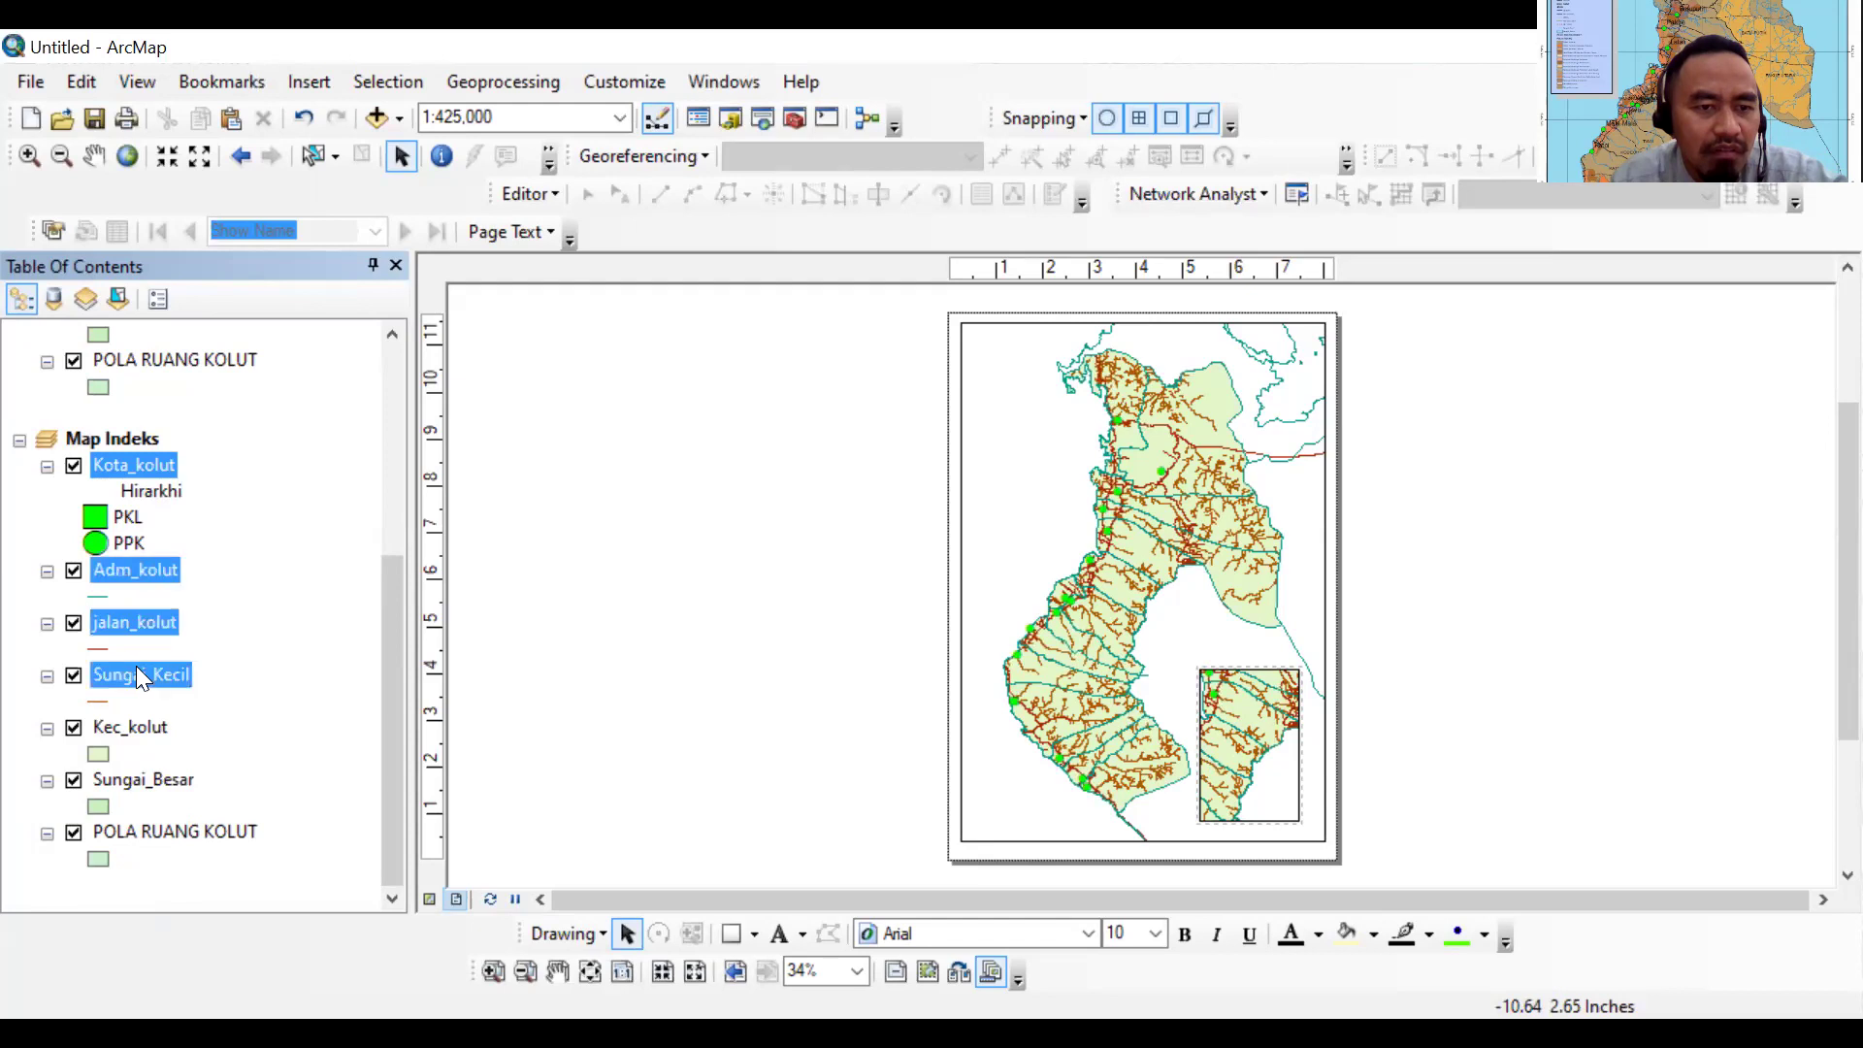
left_click(119, 834, "ctrl")
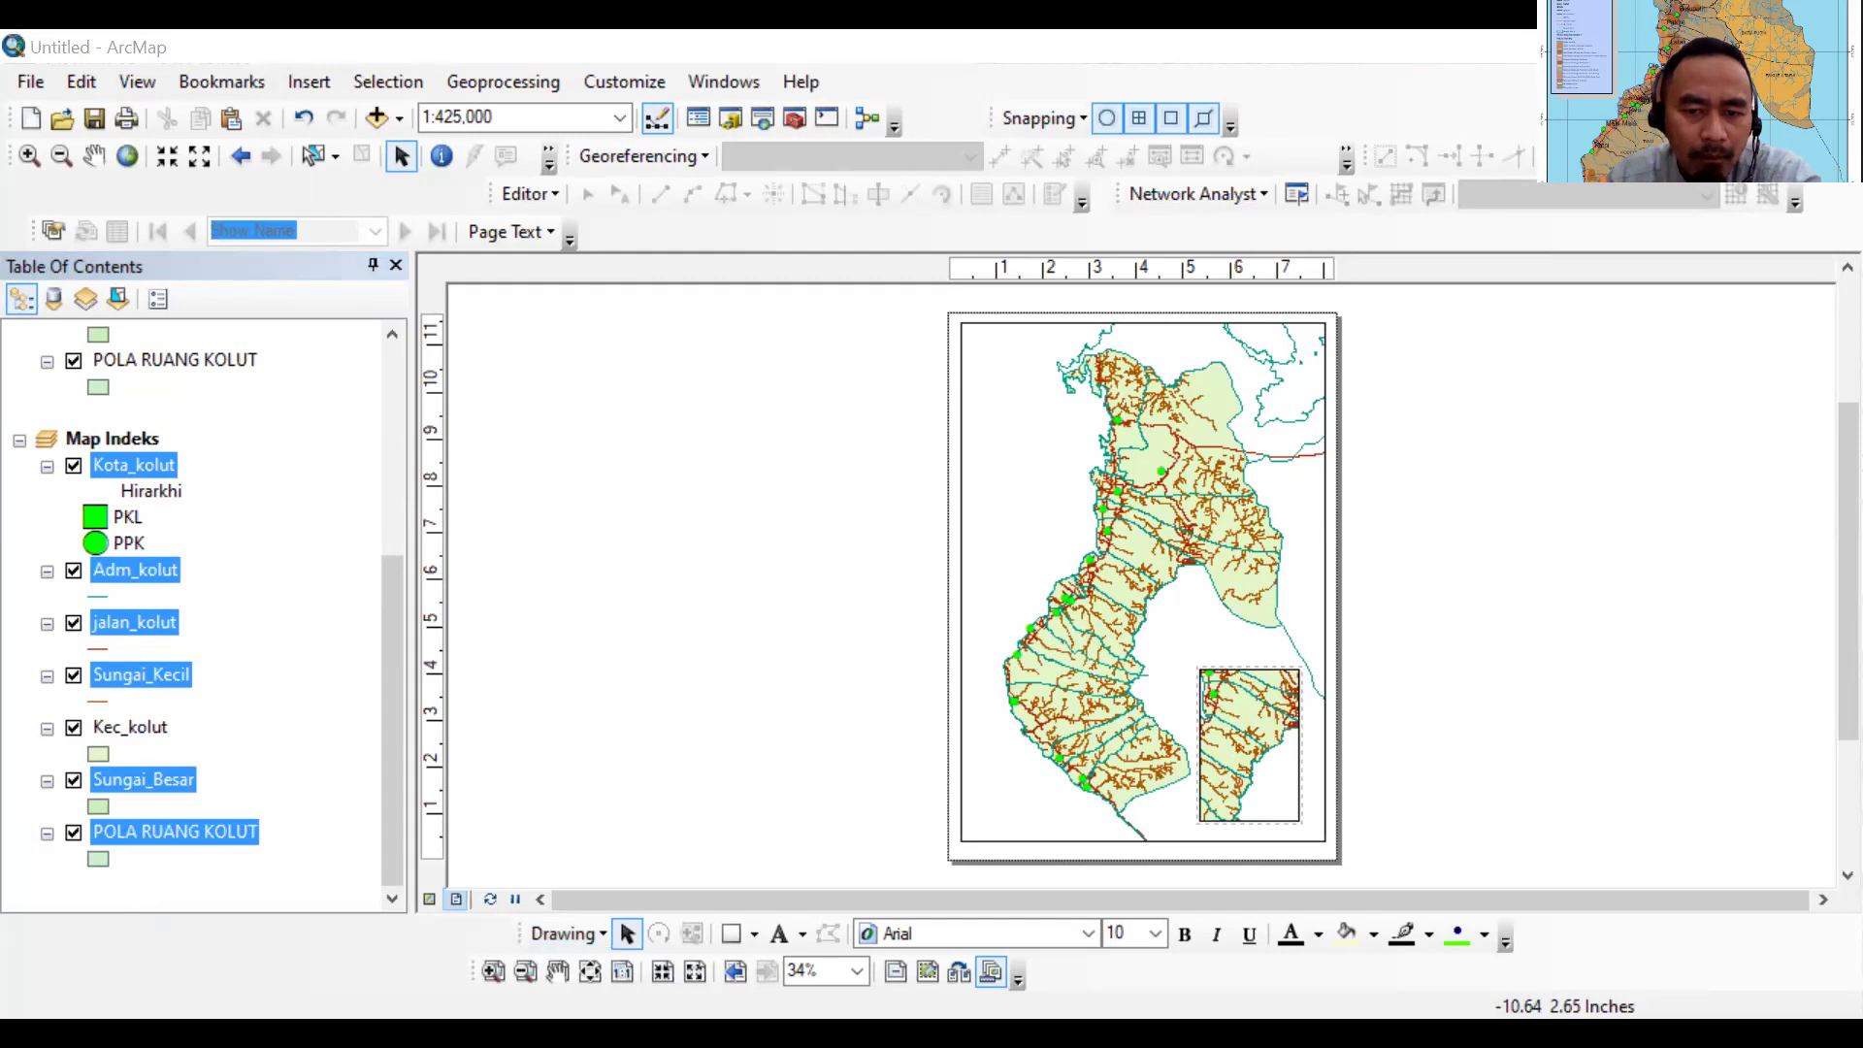
right_click(148, 834)
left_click(219, 610)
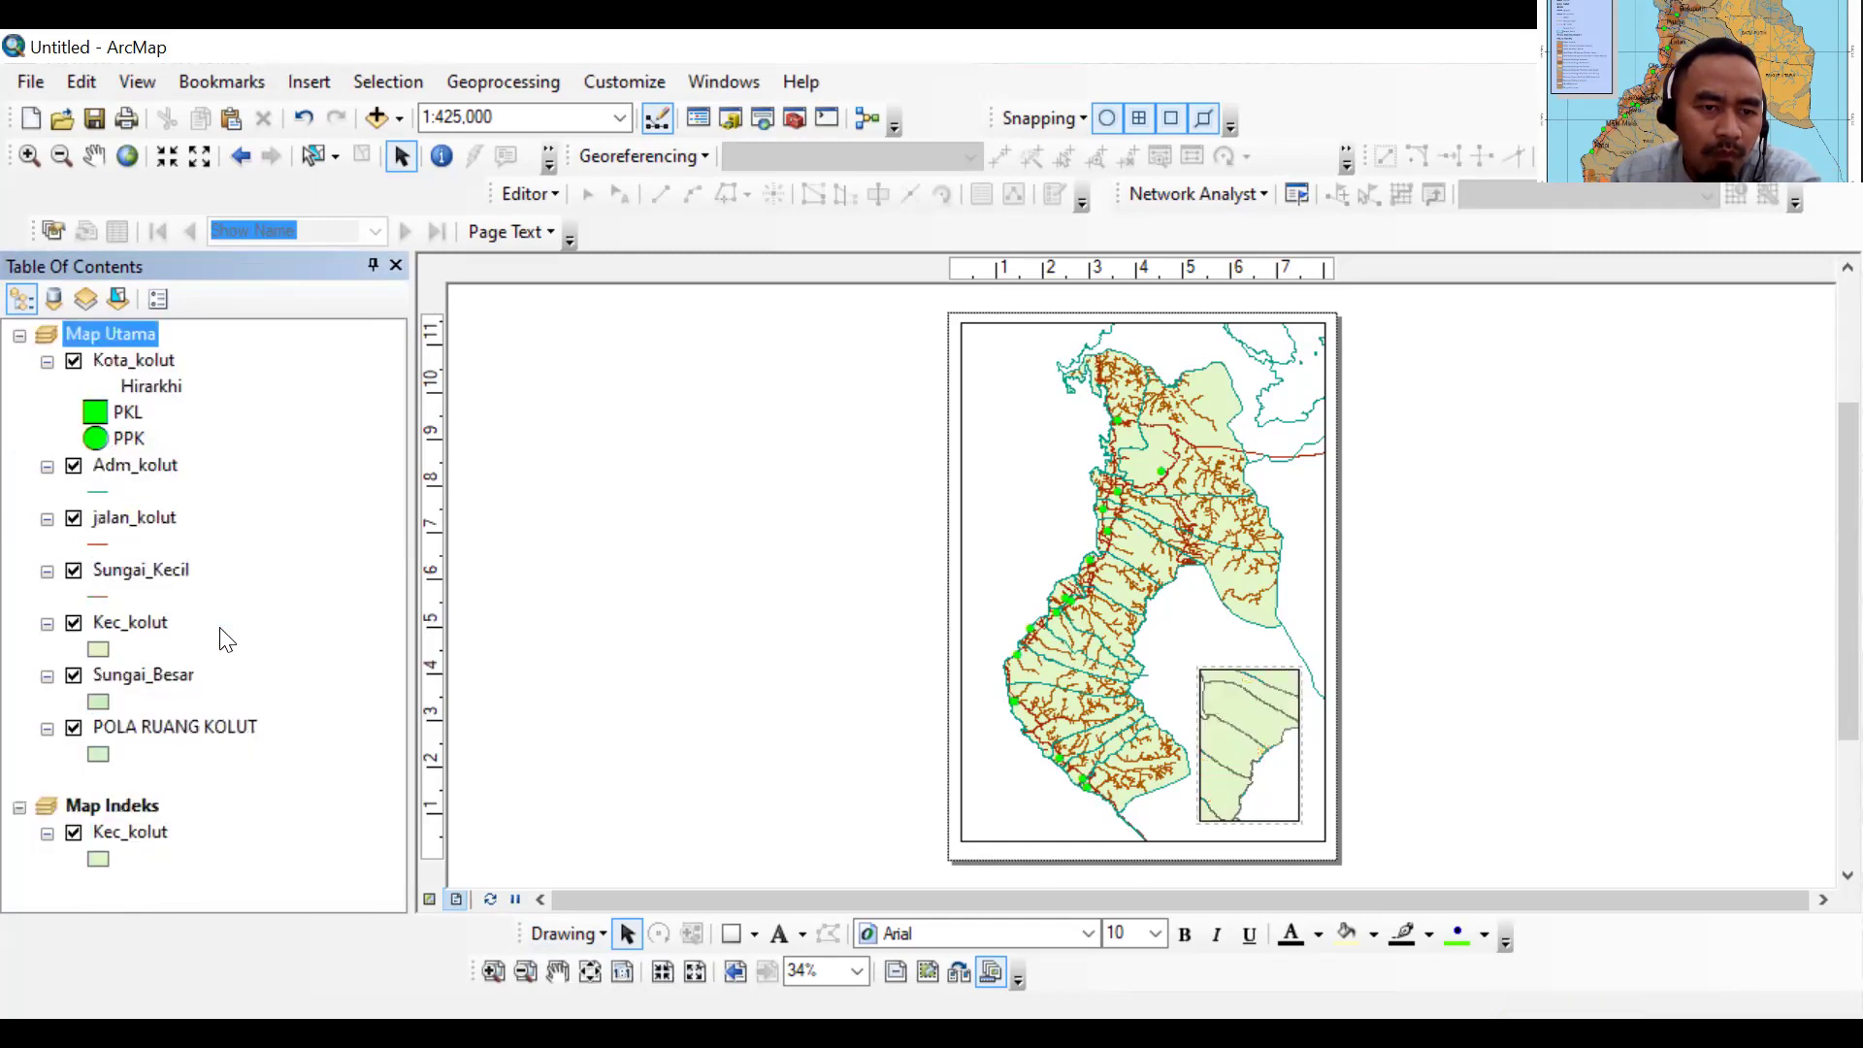
Zoom the Map Indeks inset to the full extent of its Kec_kolut layer
left_click(144, 801)
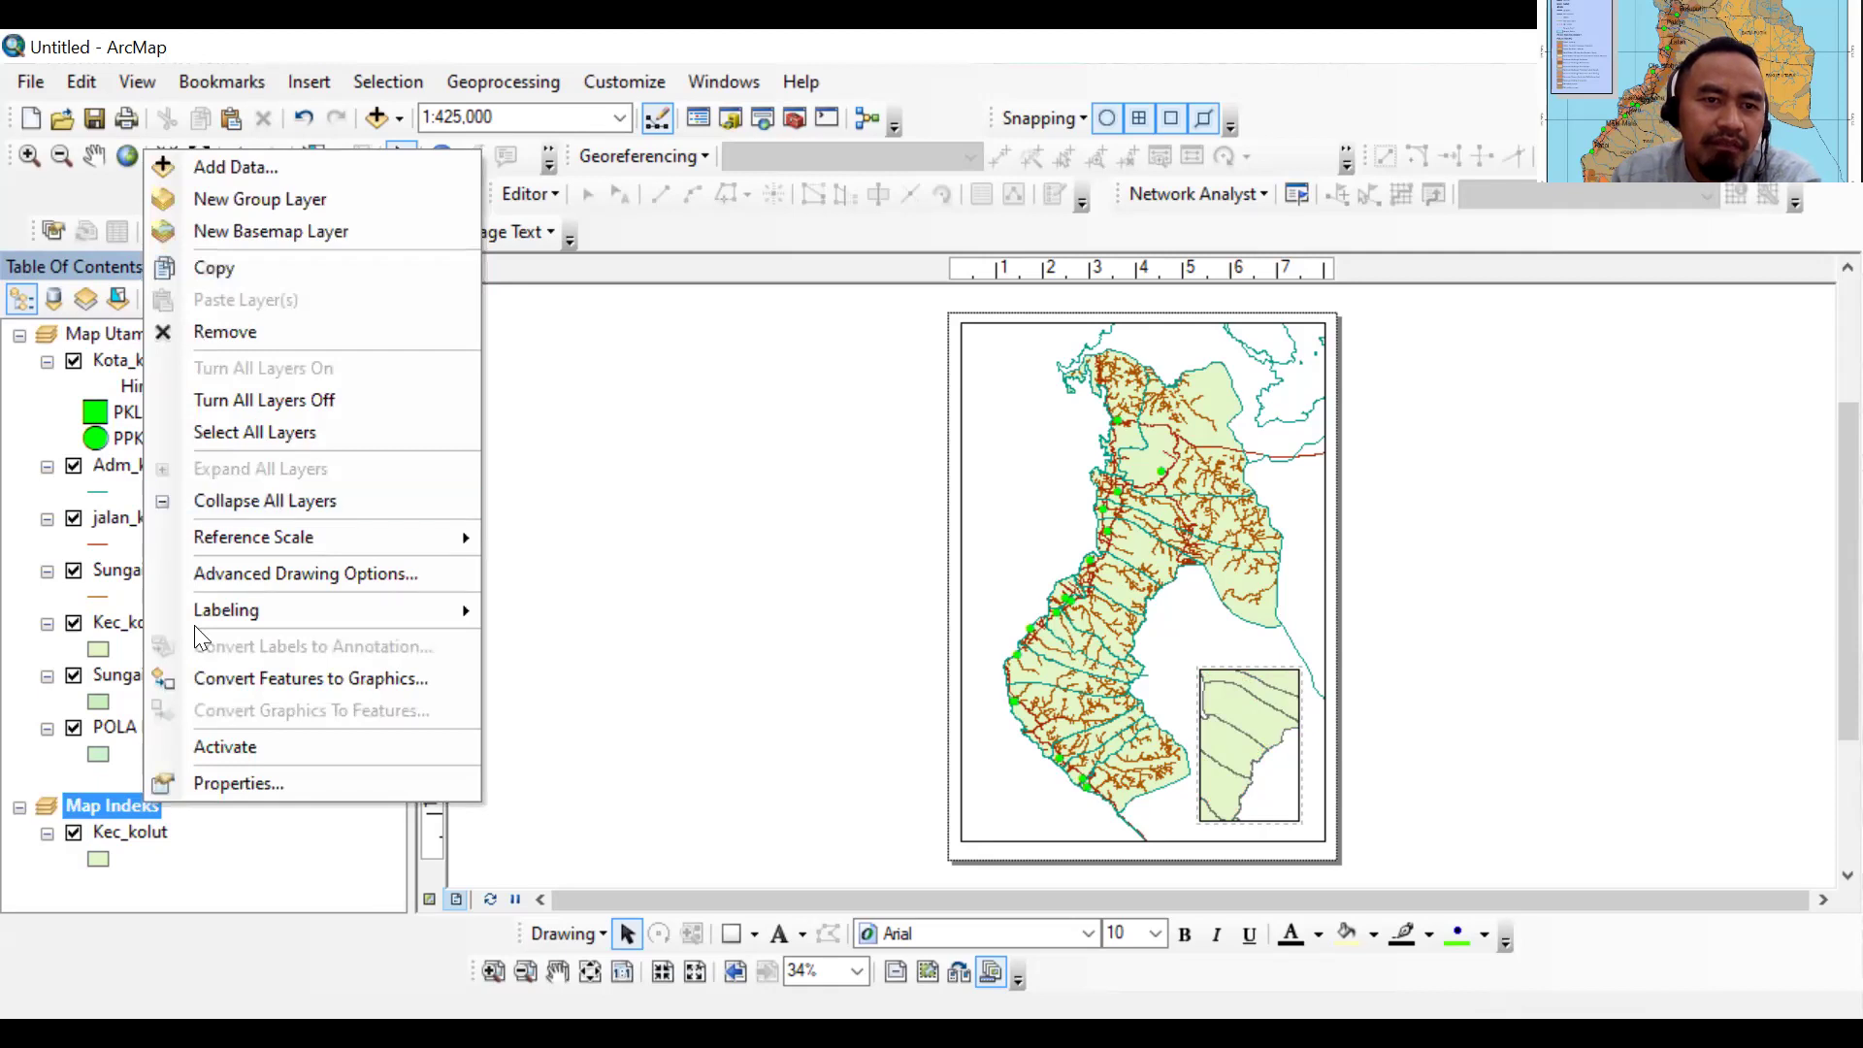
left_click(144, 843)
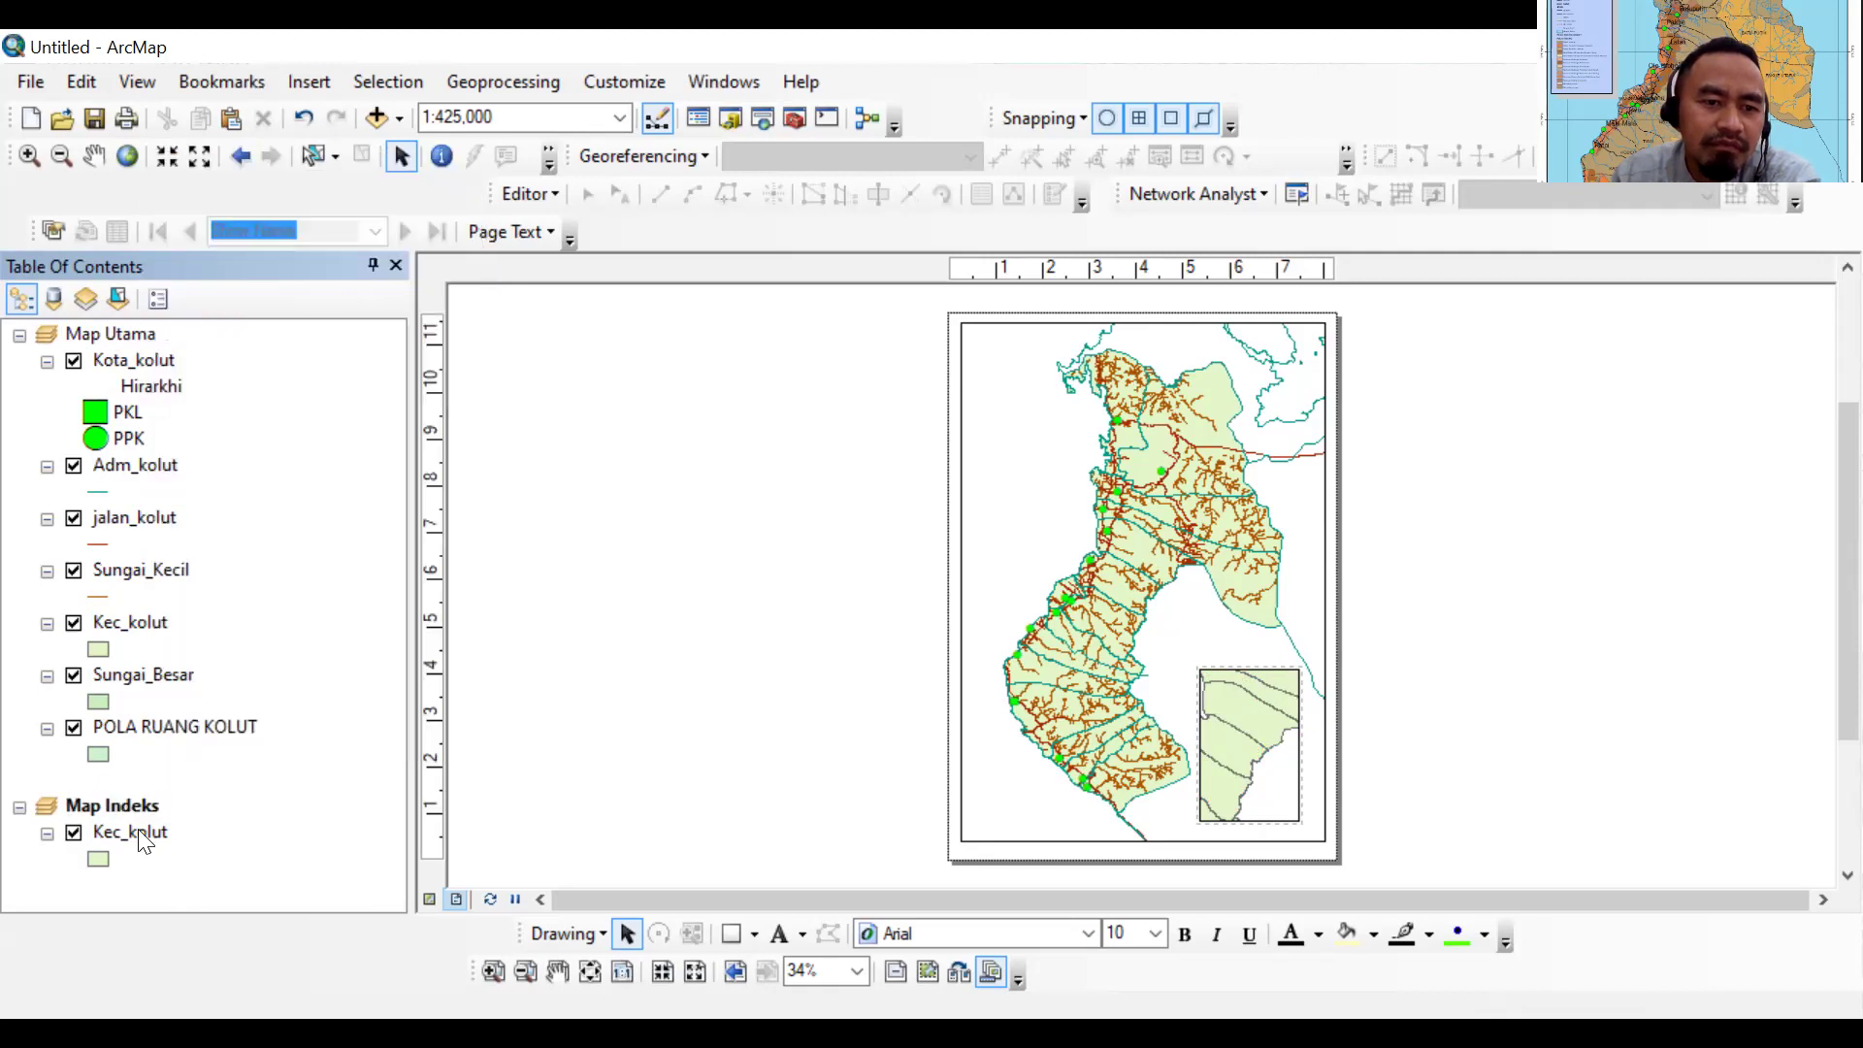
right_click(138, 841)
left_click(254, 361)
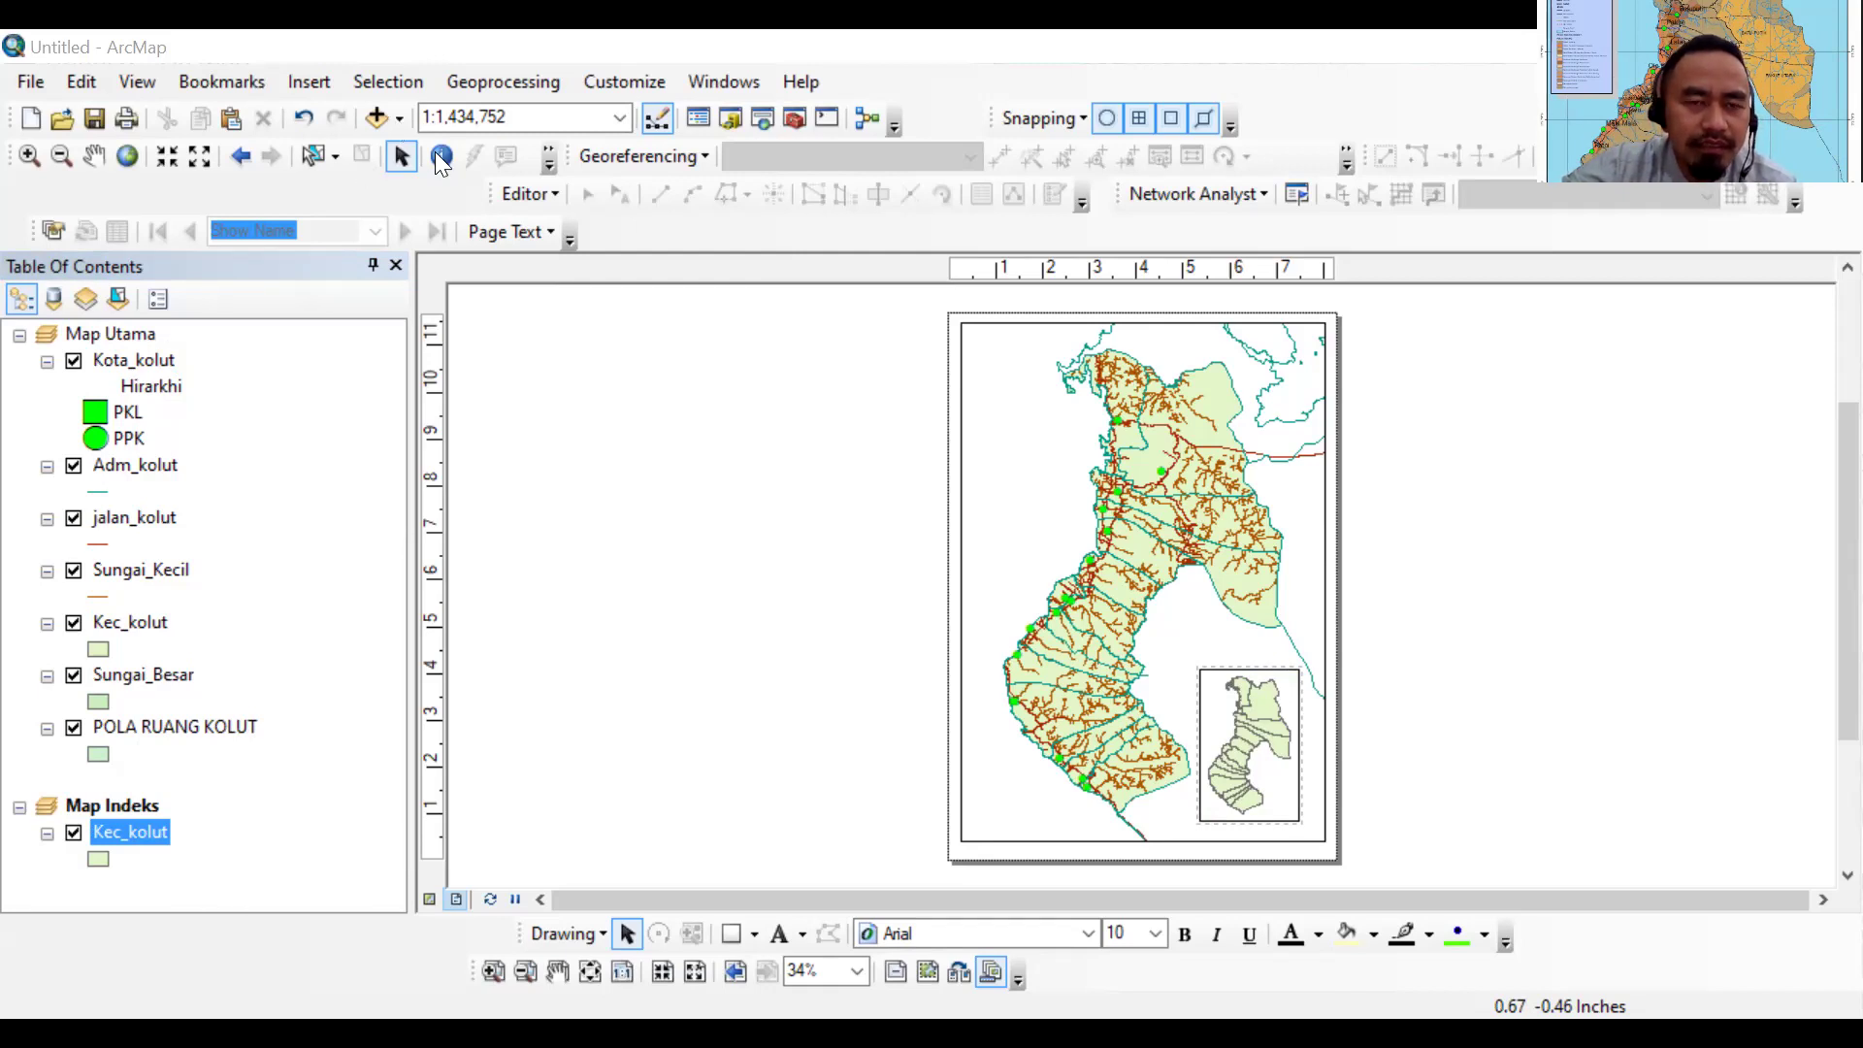
Add the OpenStreetMap basemap to the Map Indeks data frame
left_click(397, 118)
left_click(437, 151)
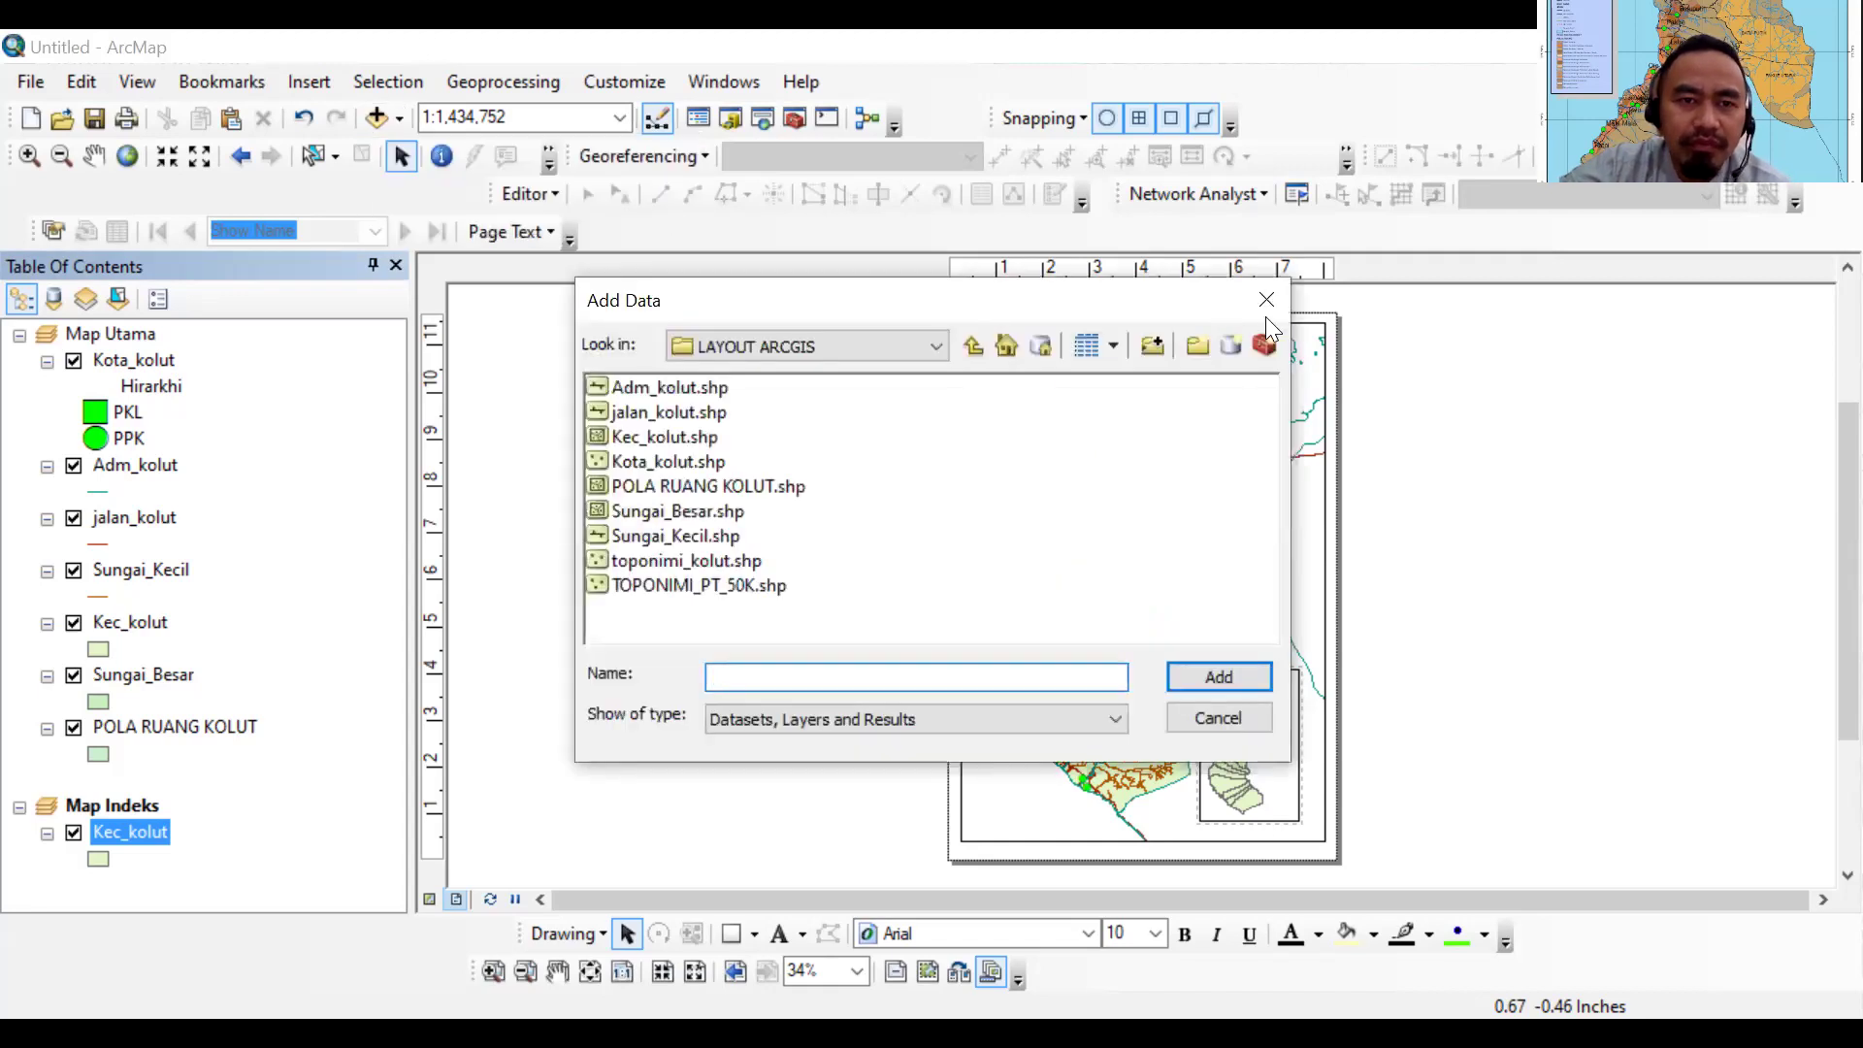
key("Escape")
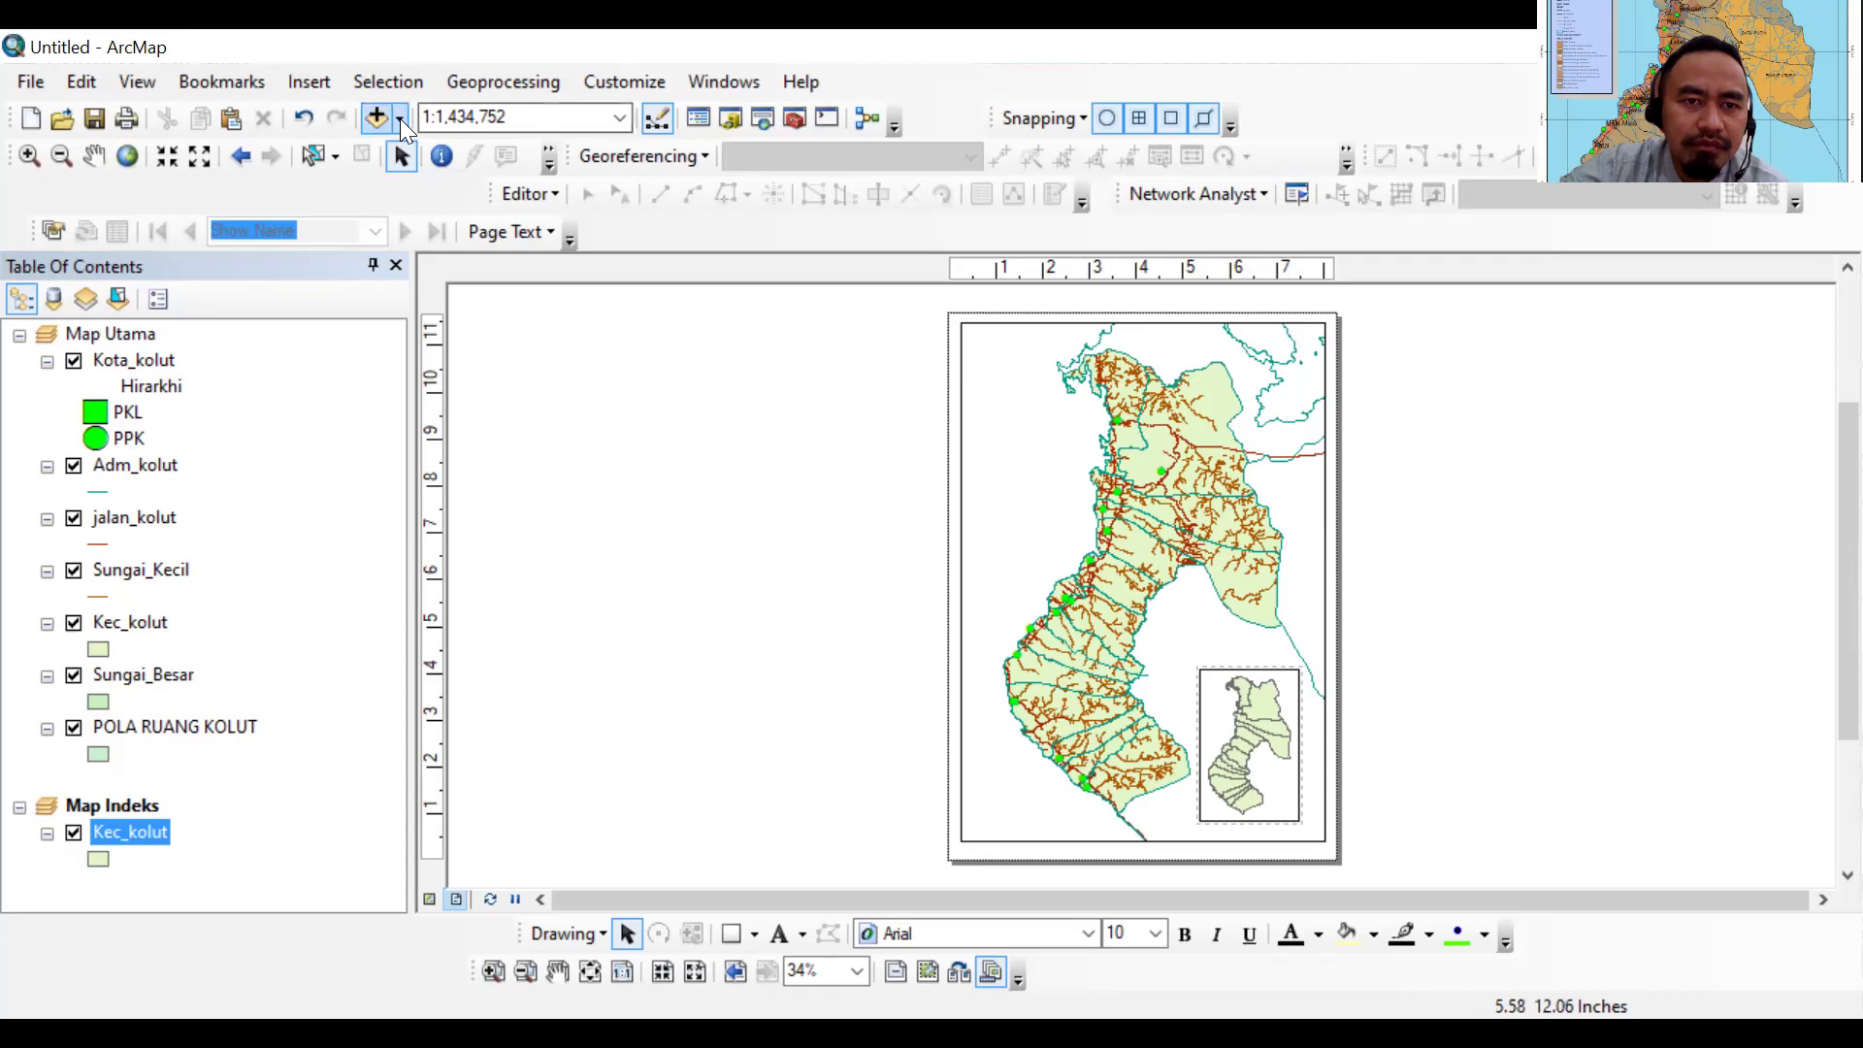
left_click(441, 184)
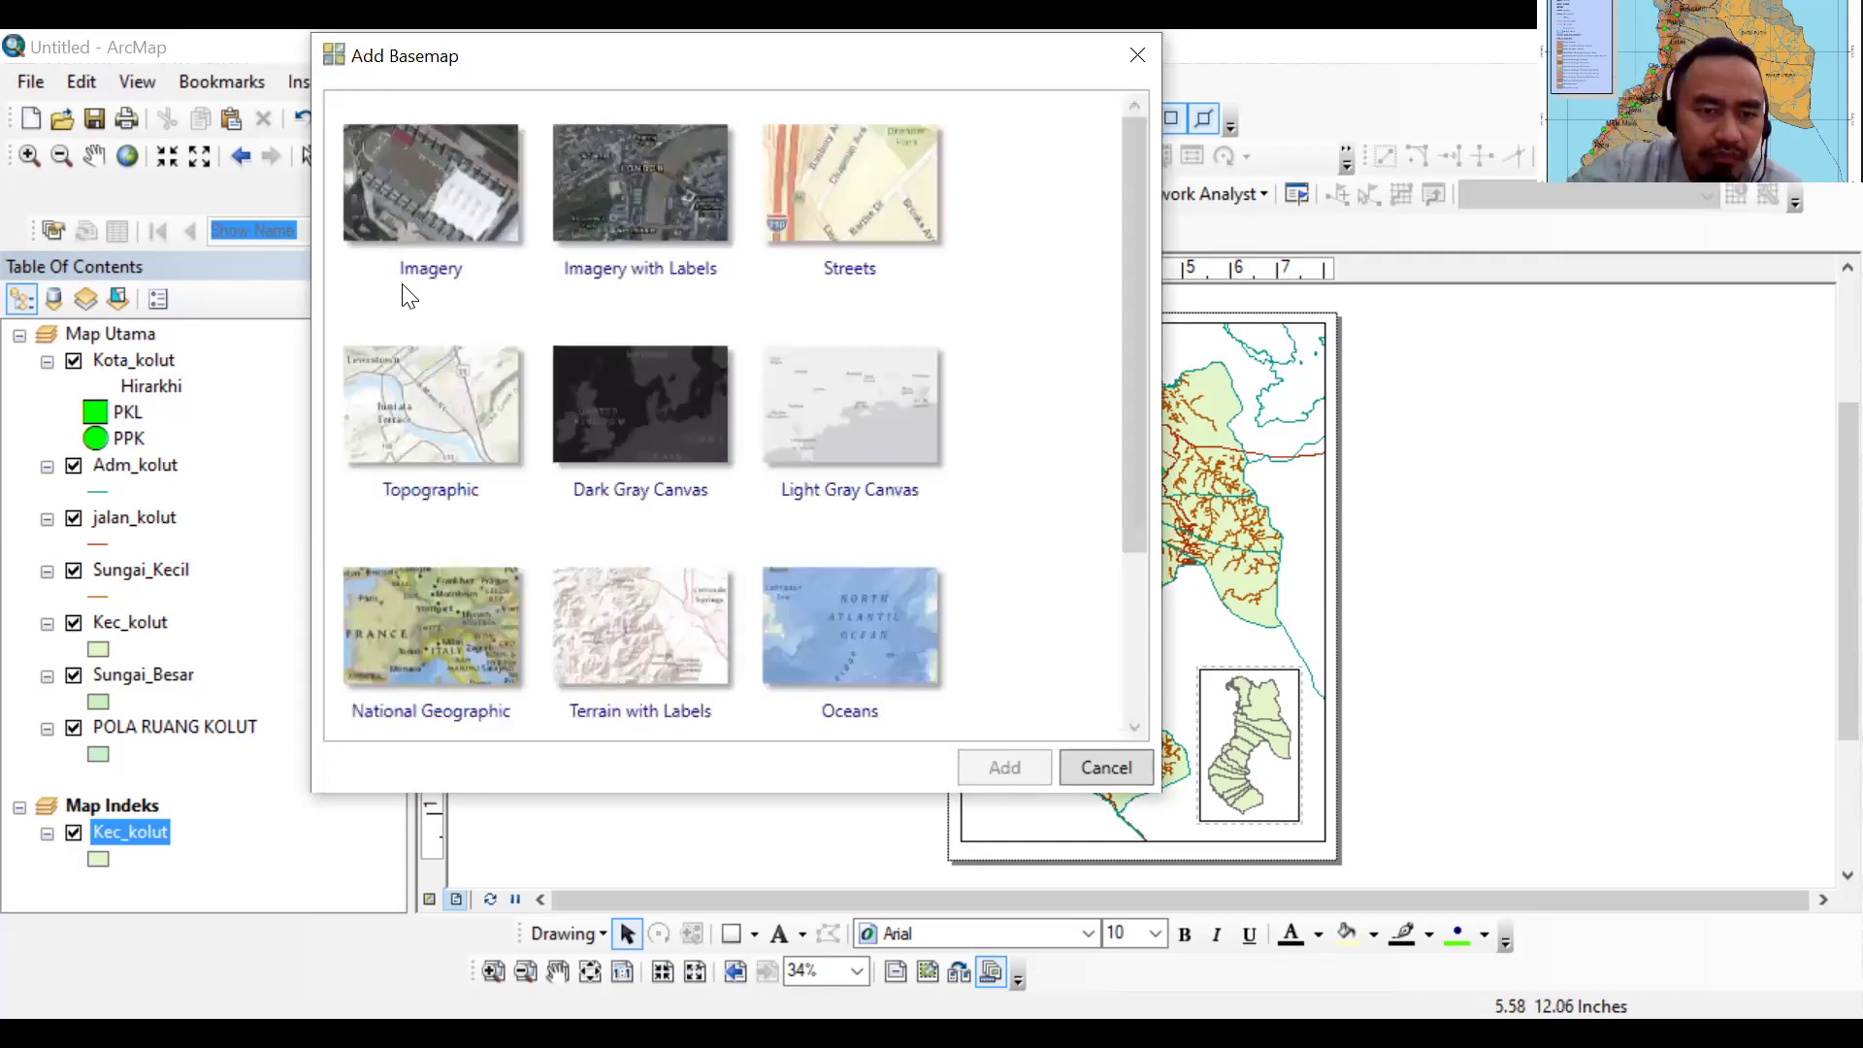
scroll(463, 573, "down", 3)
left_click(458, 627)
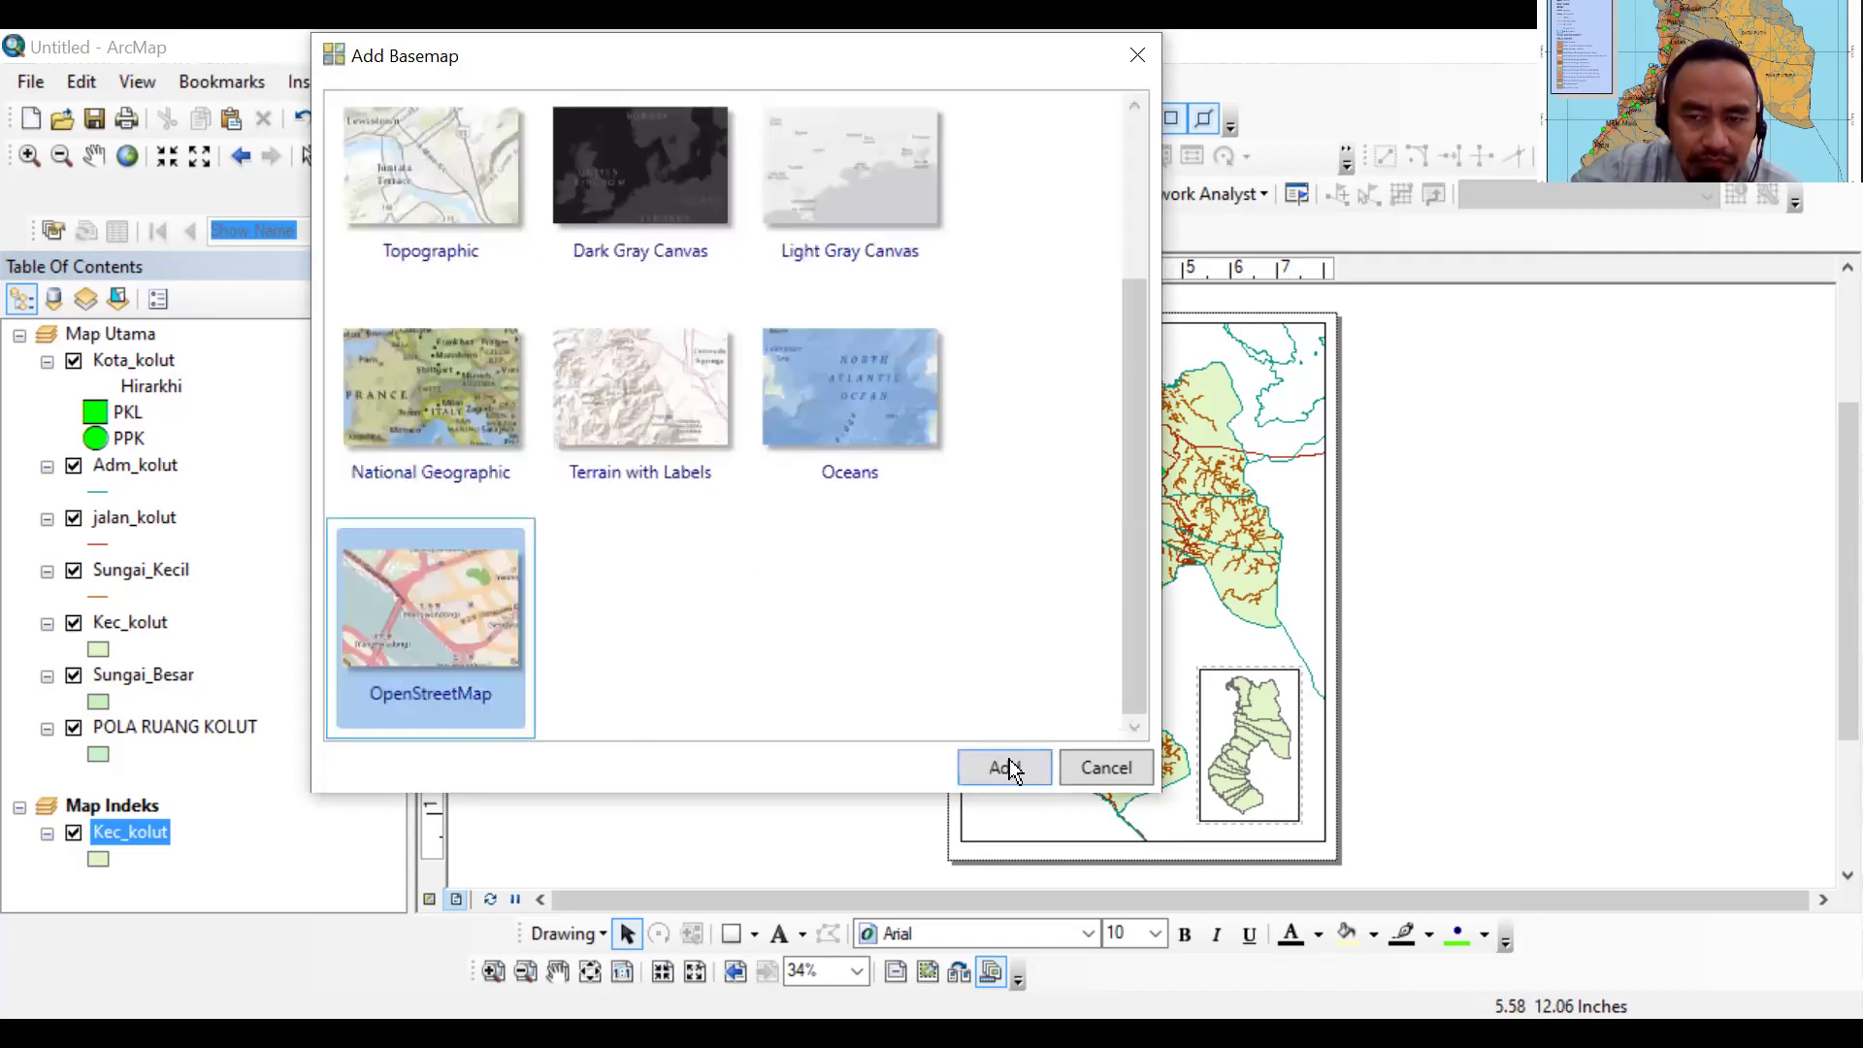
left_click(1006, 768)
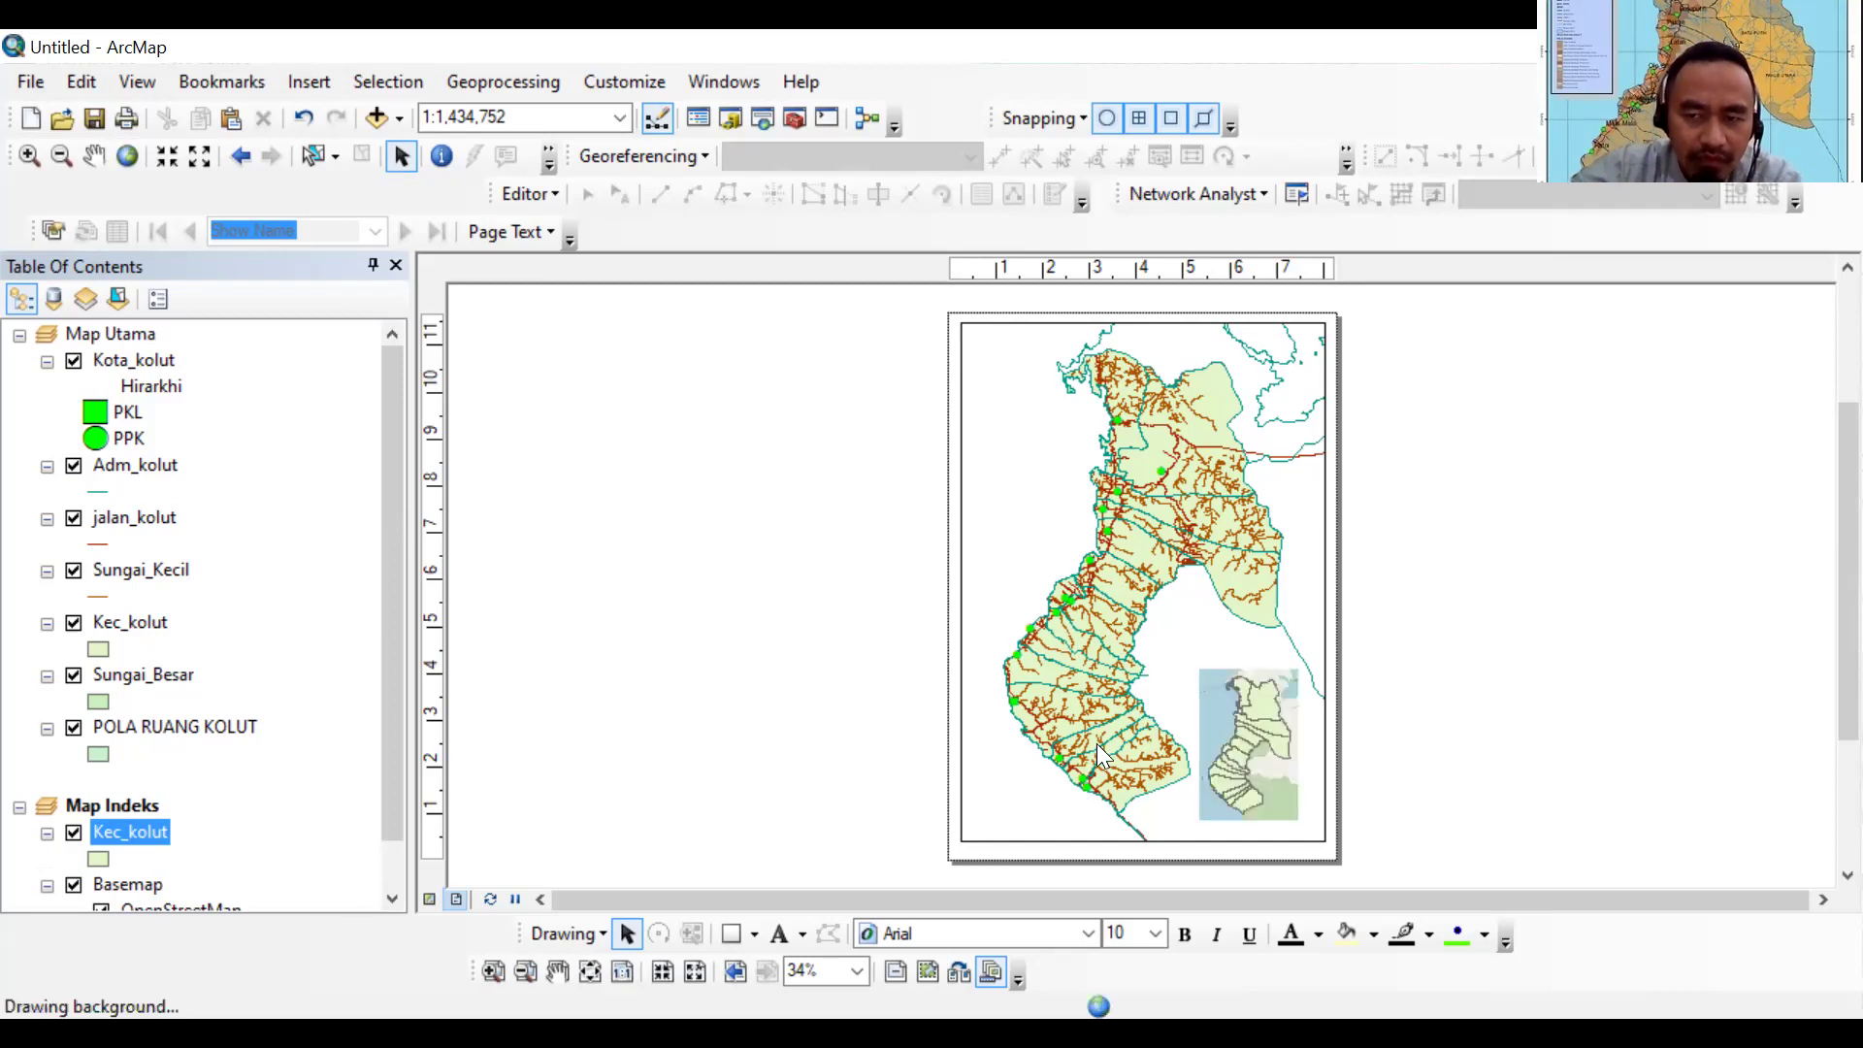
Zoom the index inset to the Kec_kolut layer again with the basemap loaded
scroll(1097, 749, "down", 1)
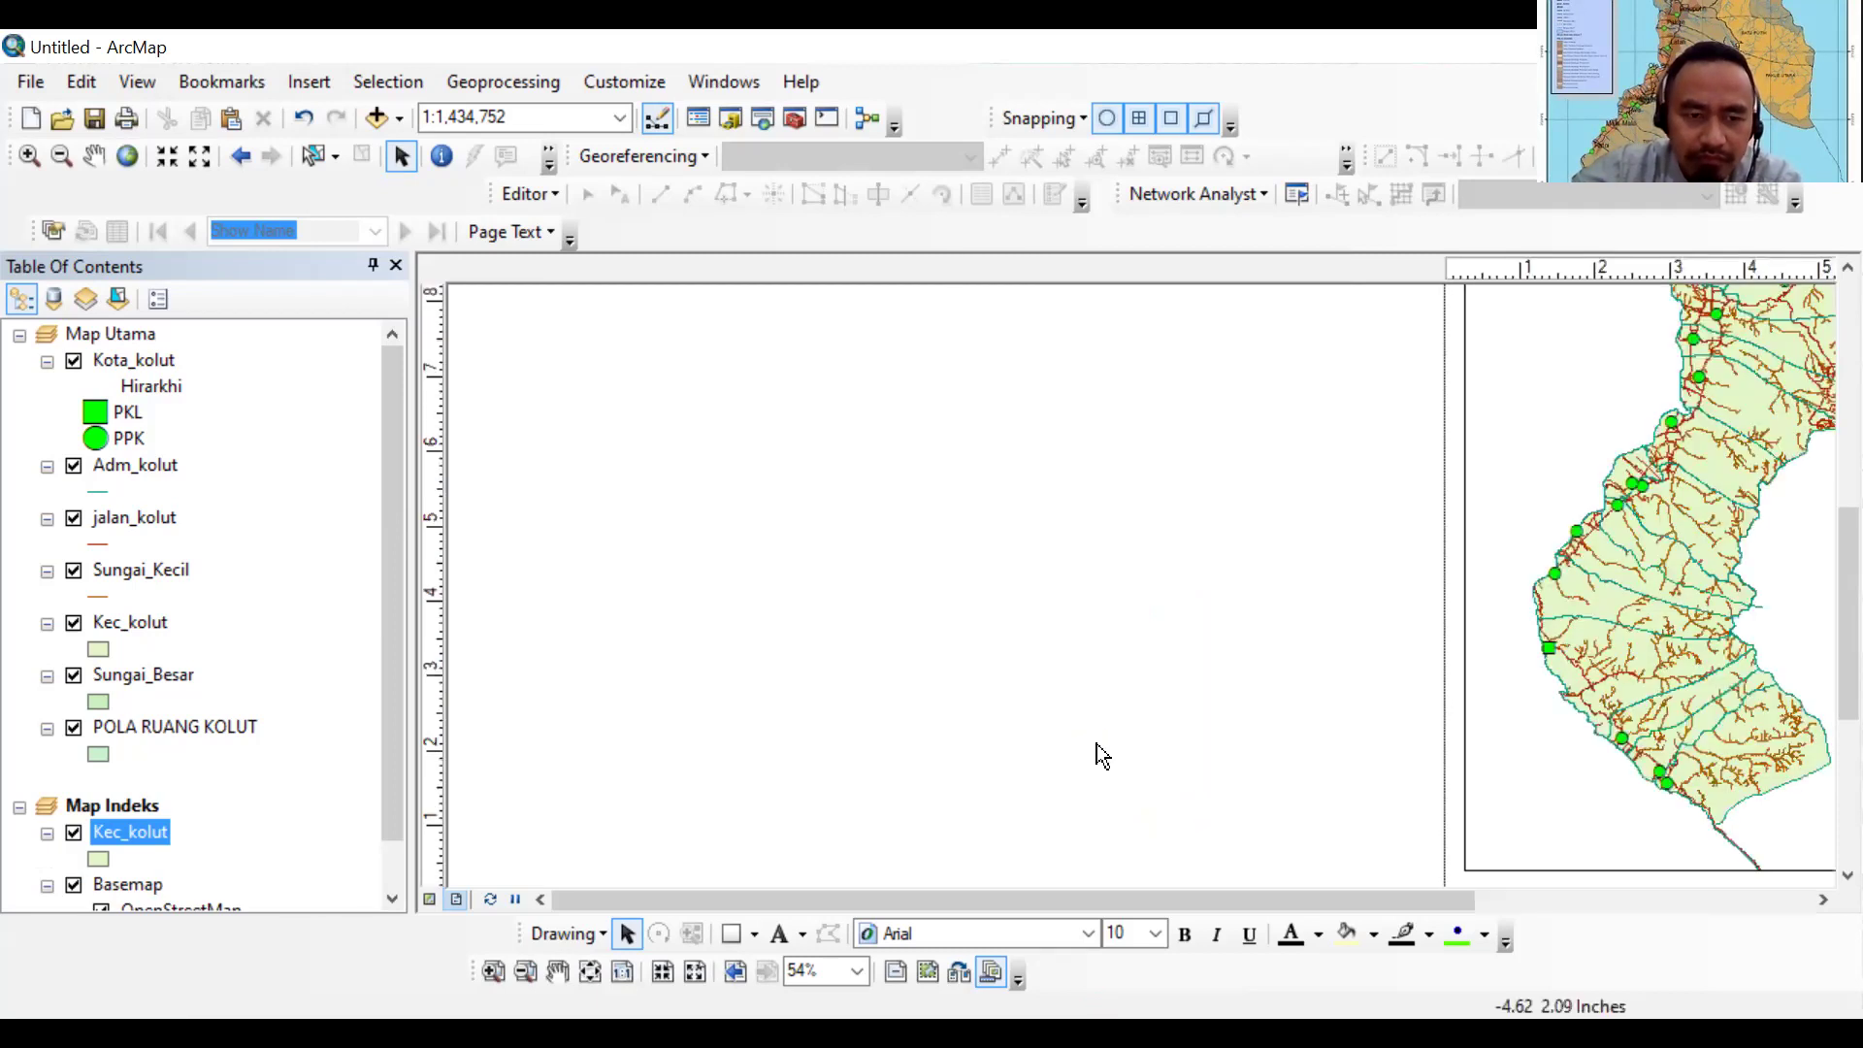
scroll(978, 684, "down", 1)
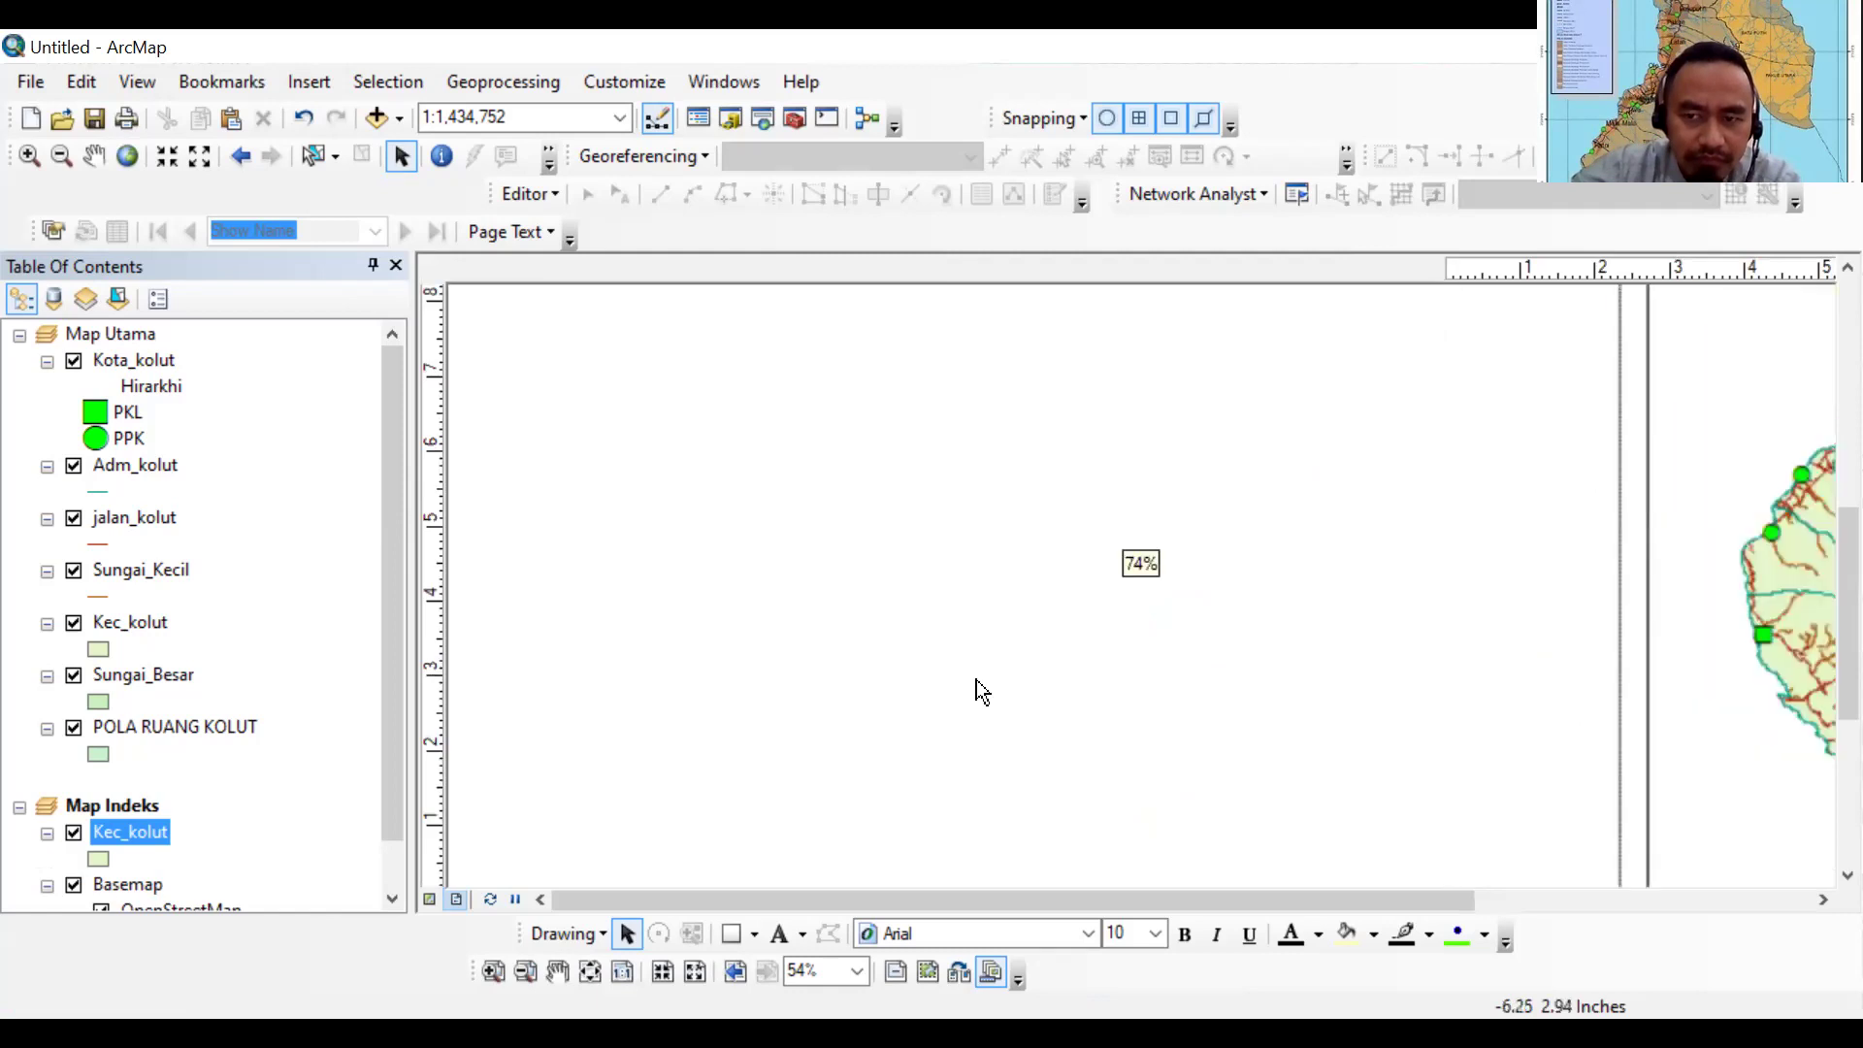
scroll(976, 691, "down", 5)
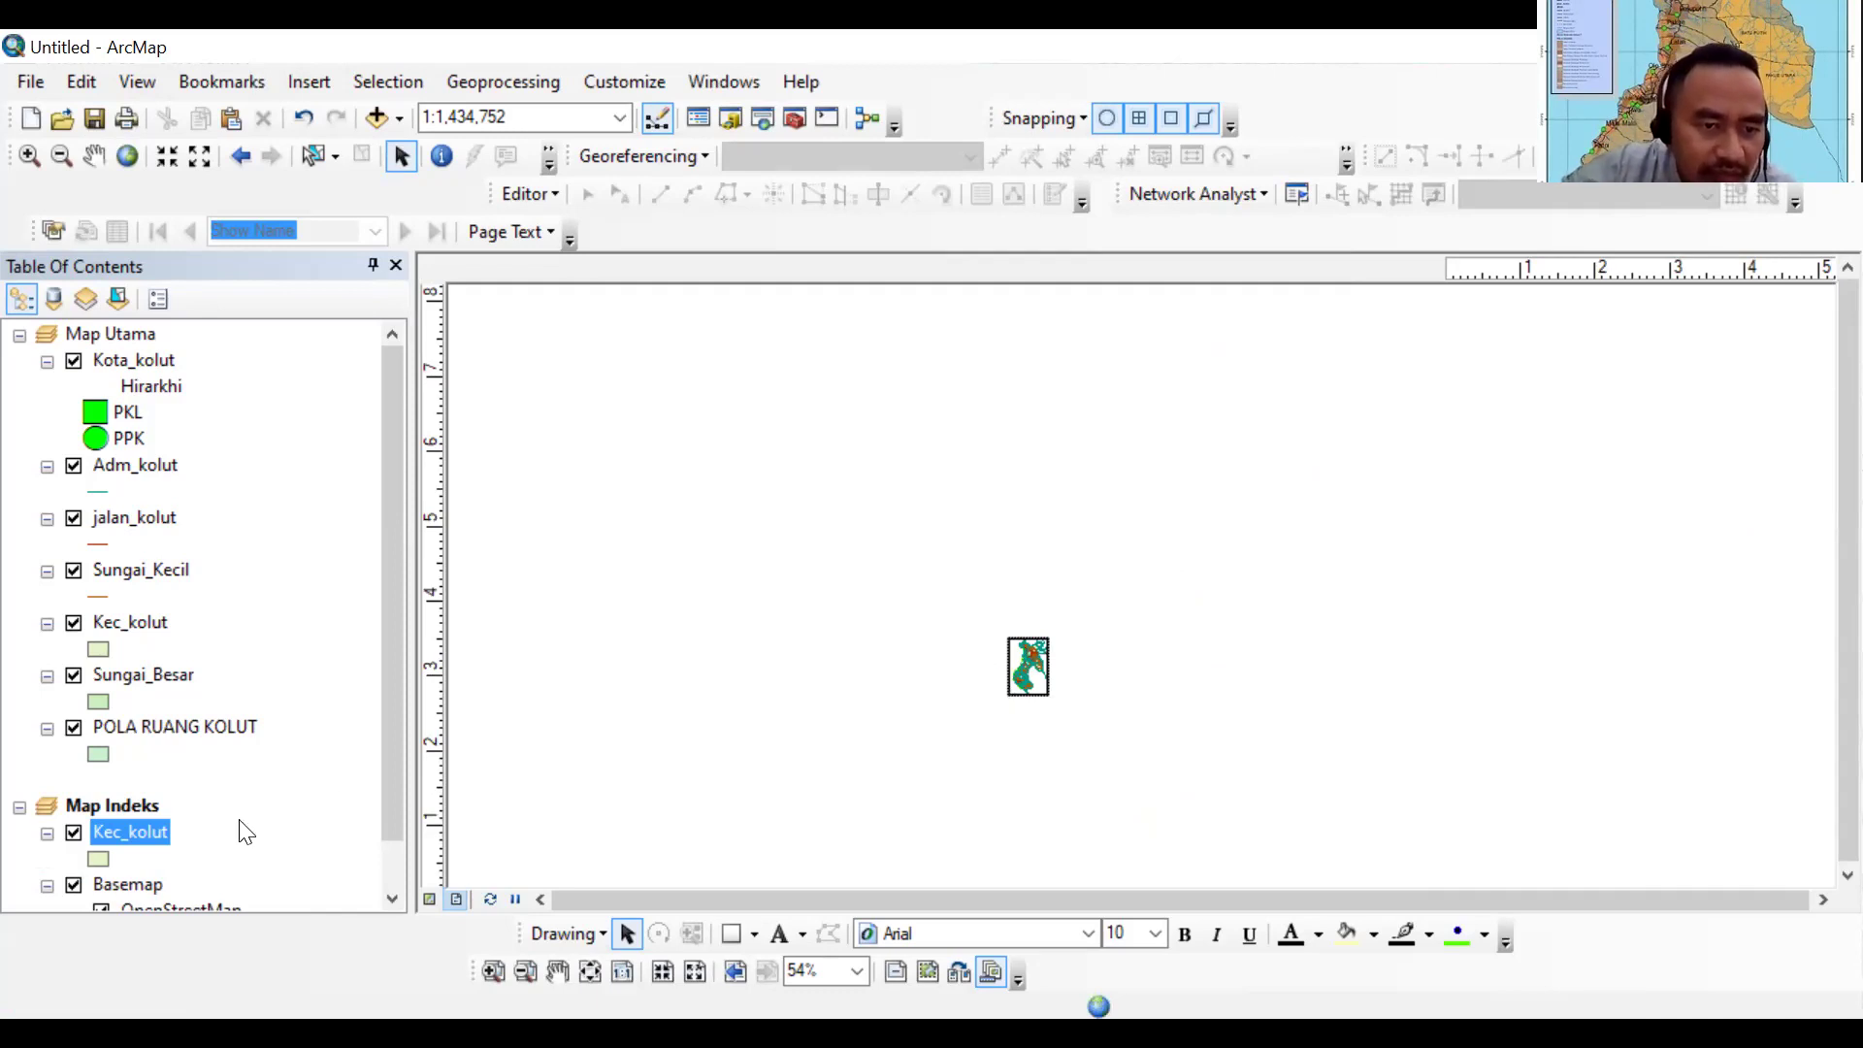
key("Down")
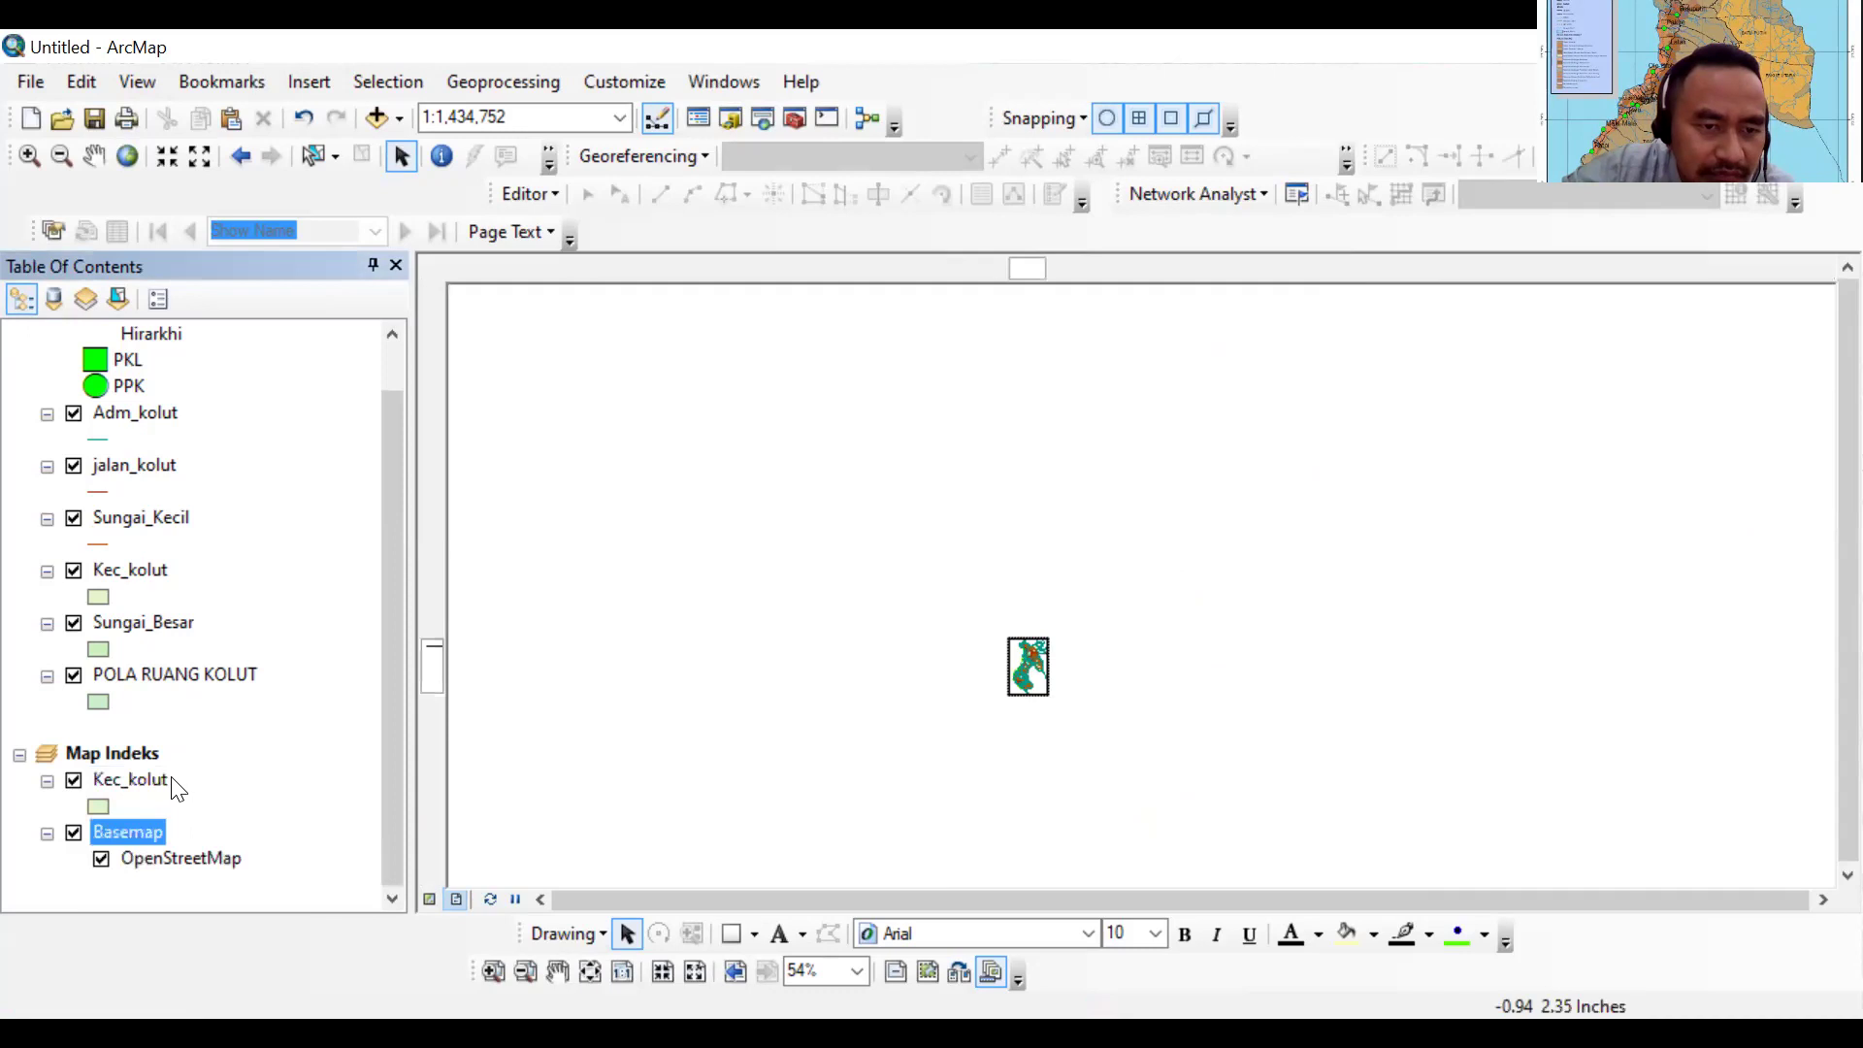
left_click(161, 782)
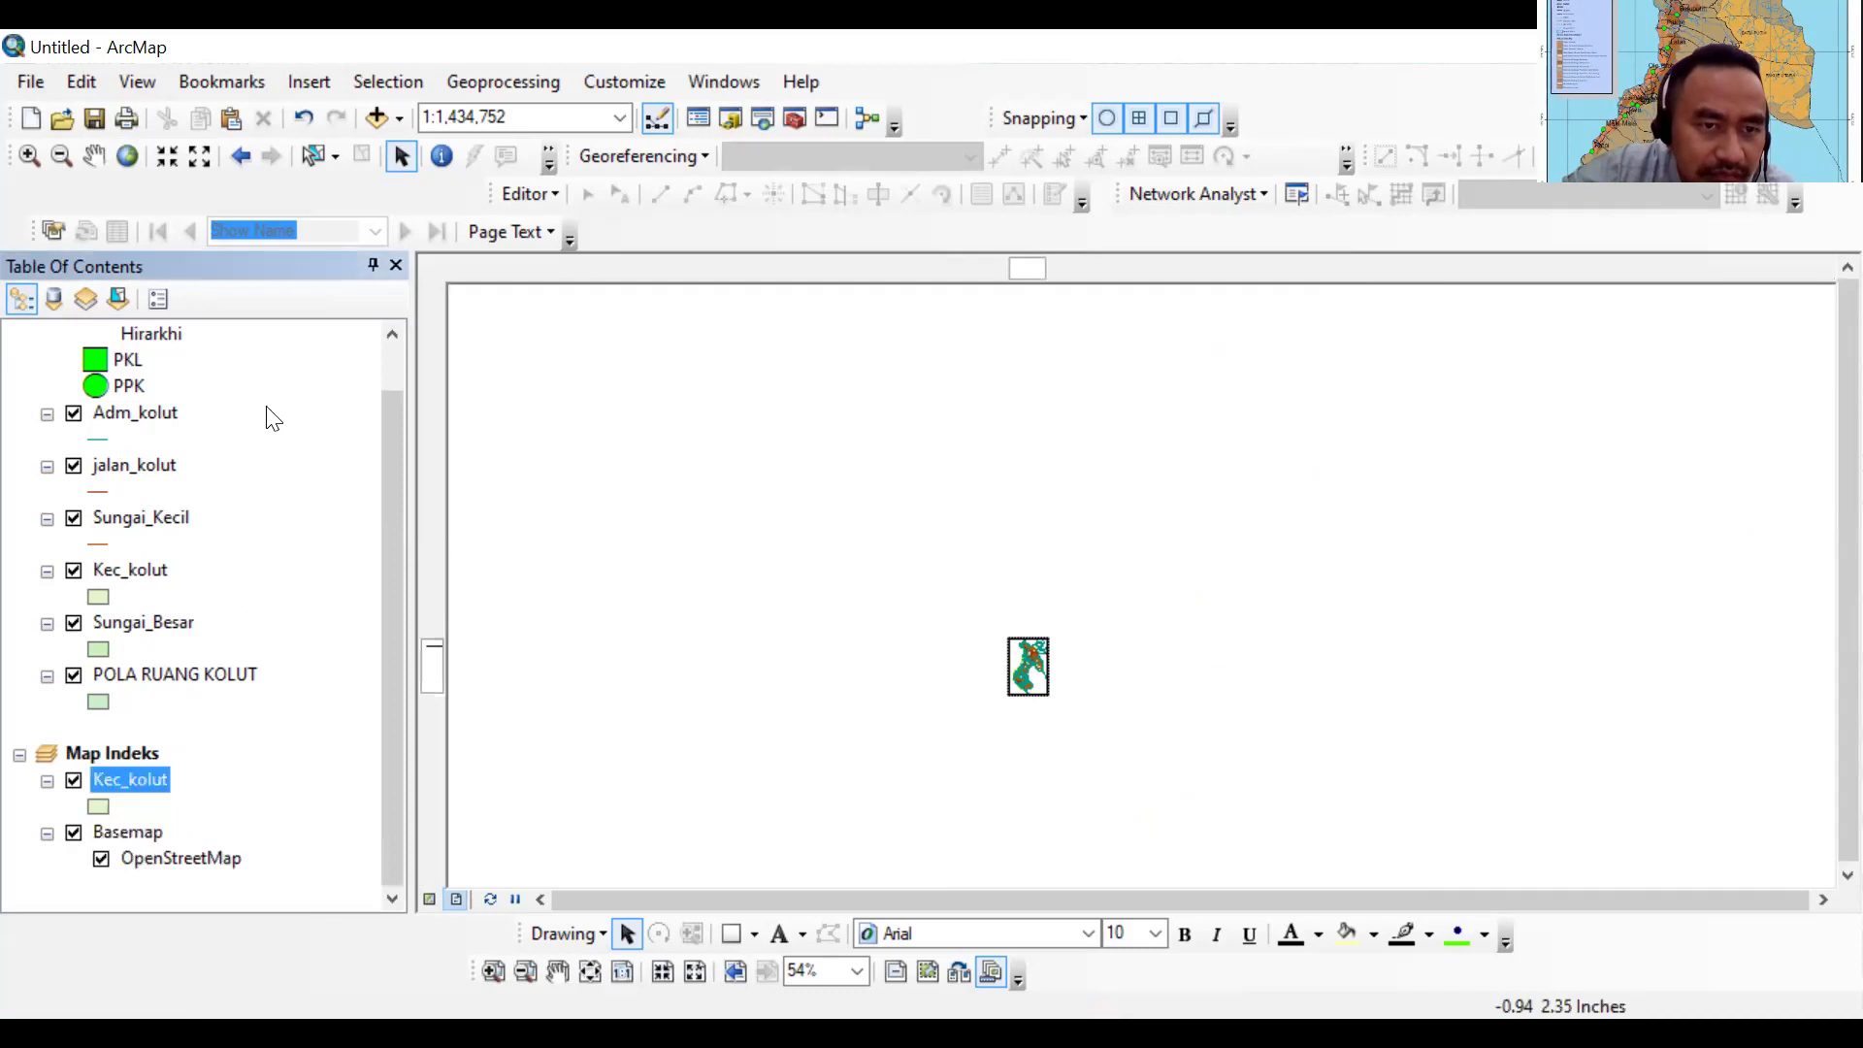
key("Menu")
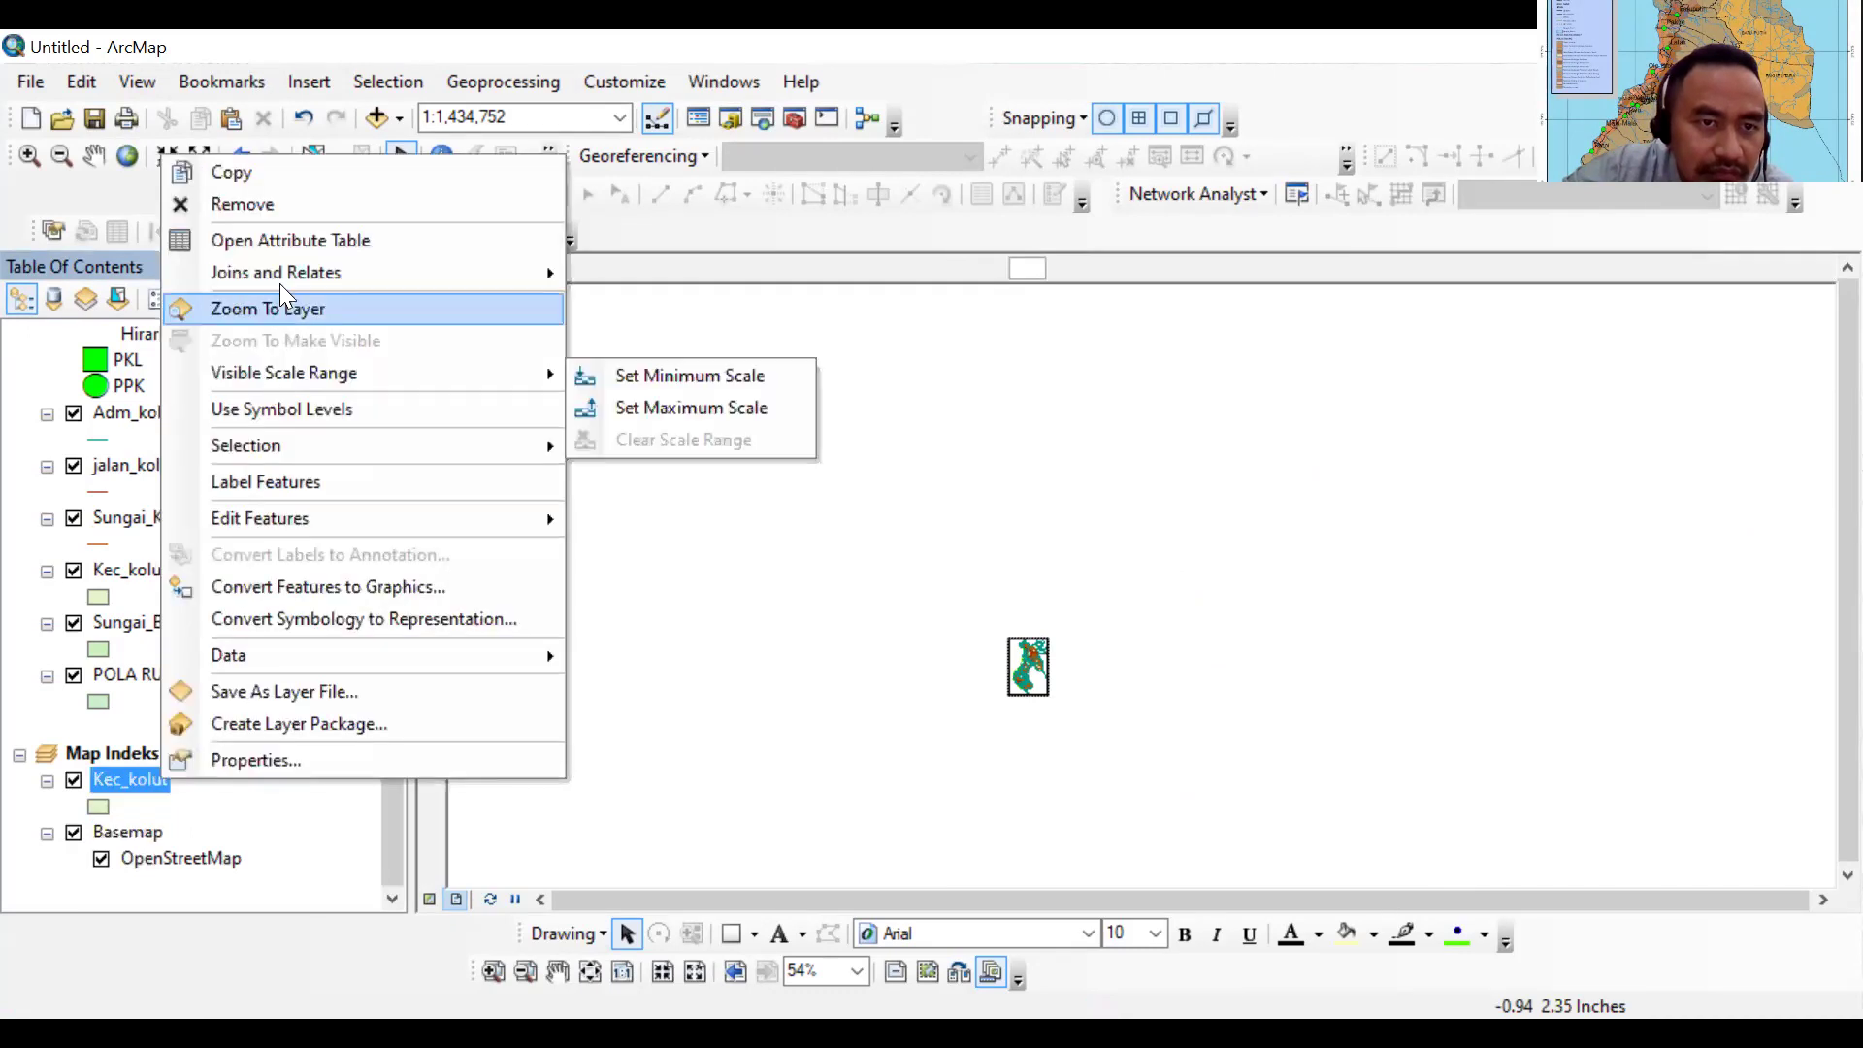
left_click(286, 317)
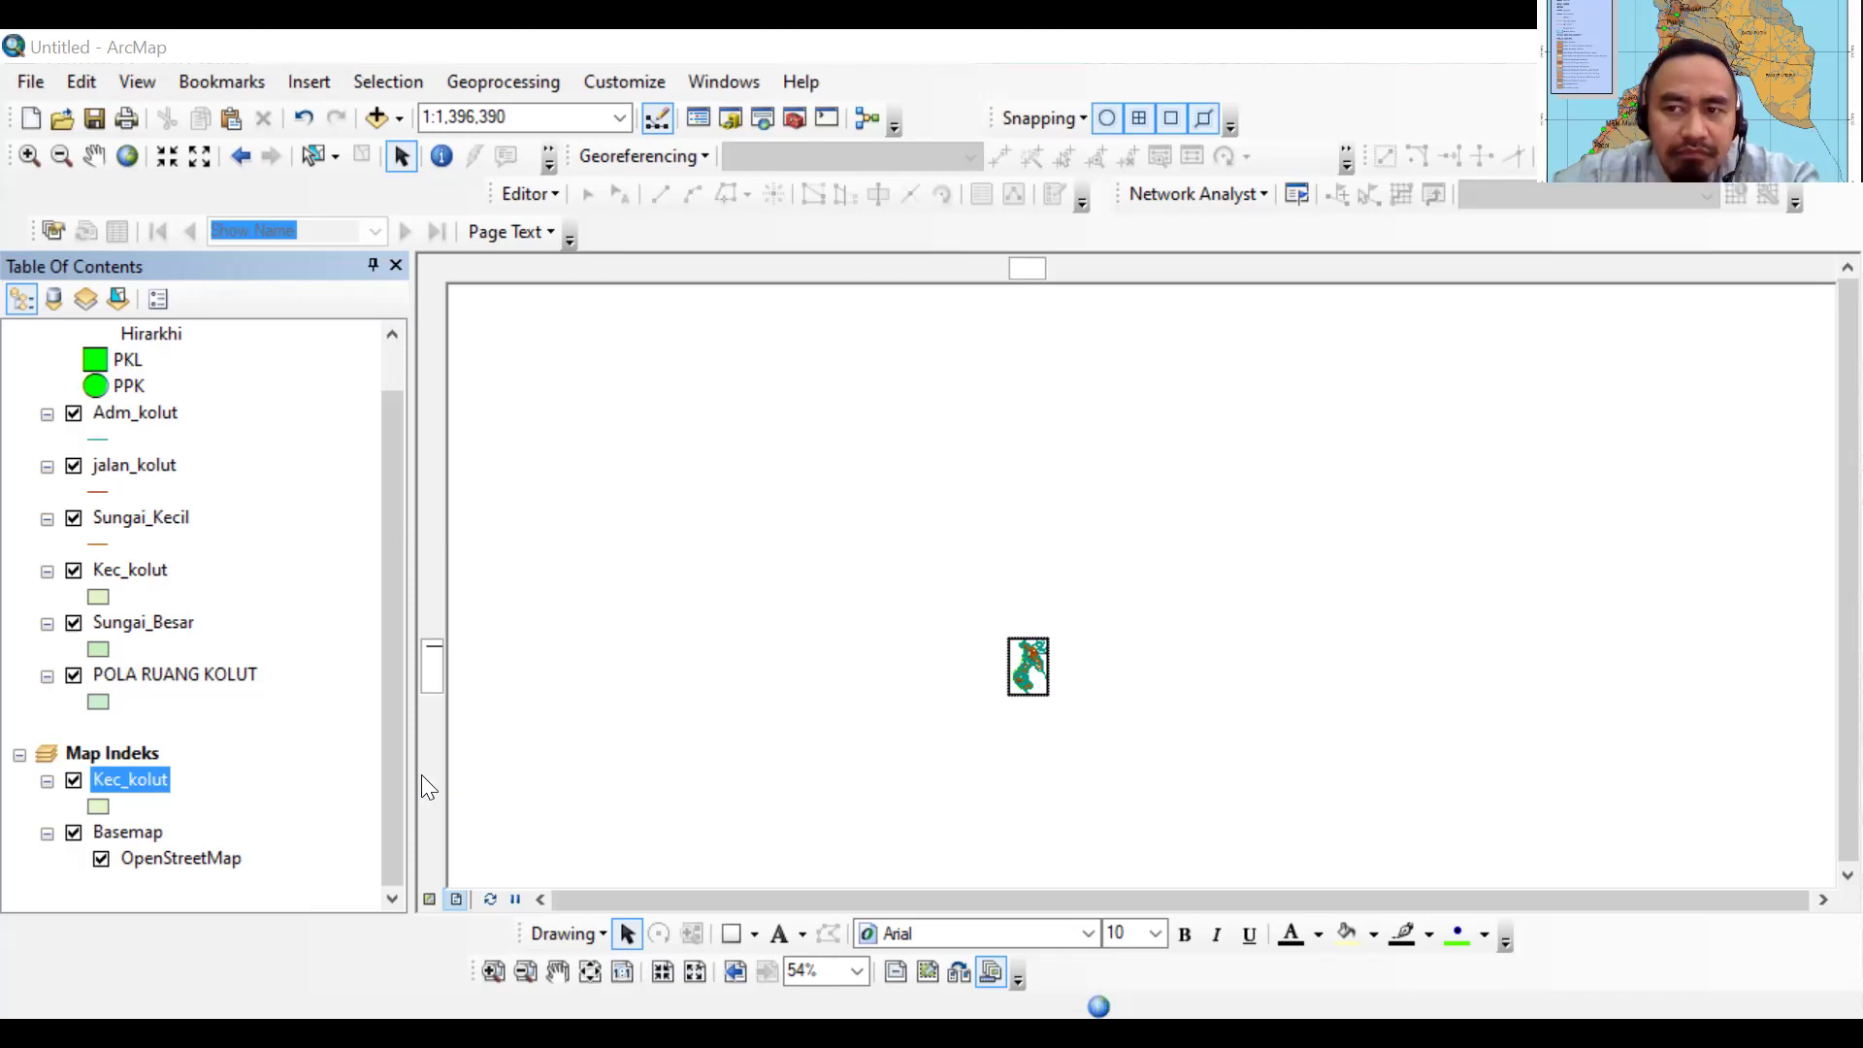
left_click(388, 720)
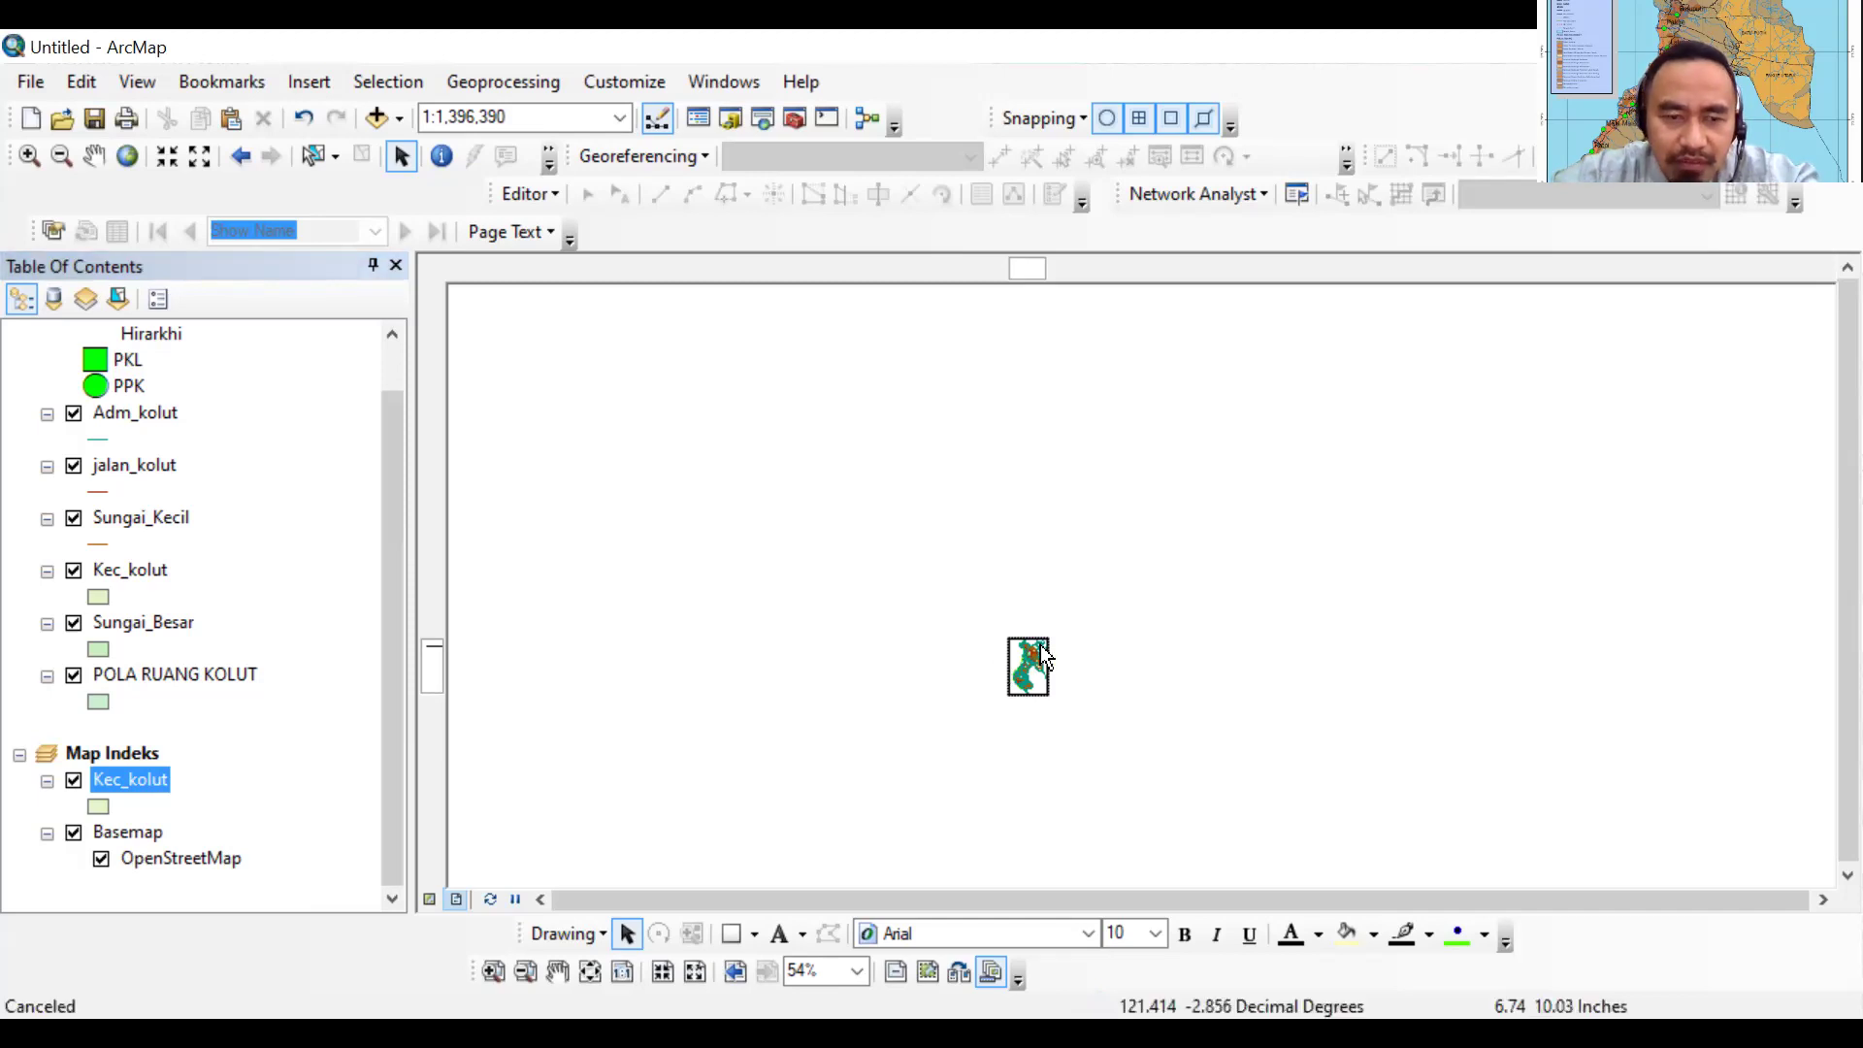
key("ctrl+z")
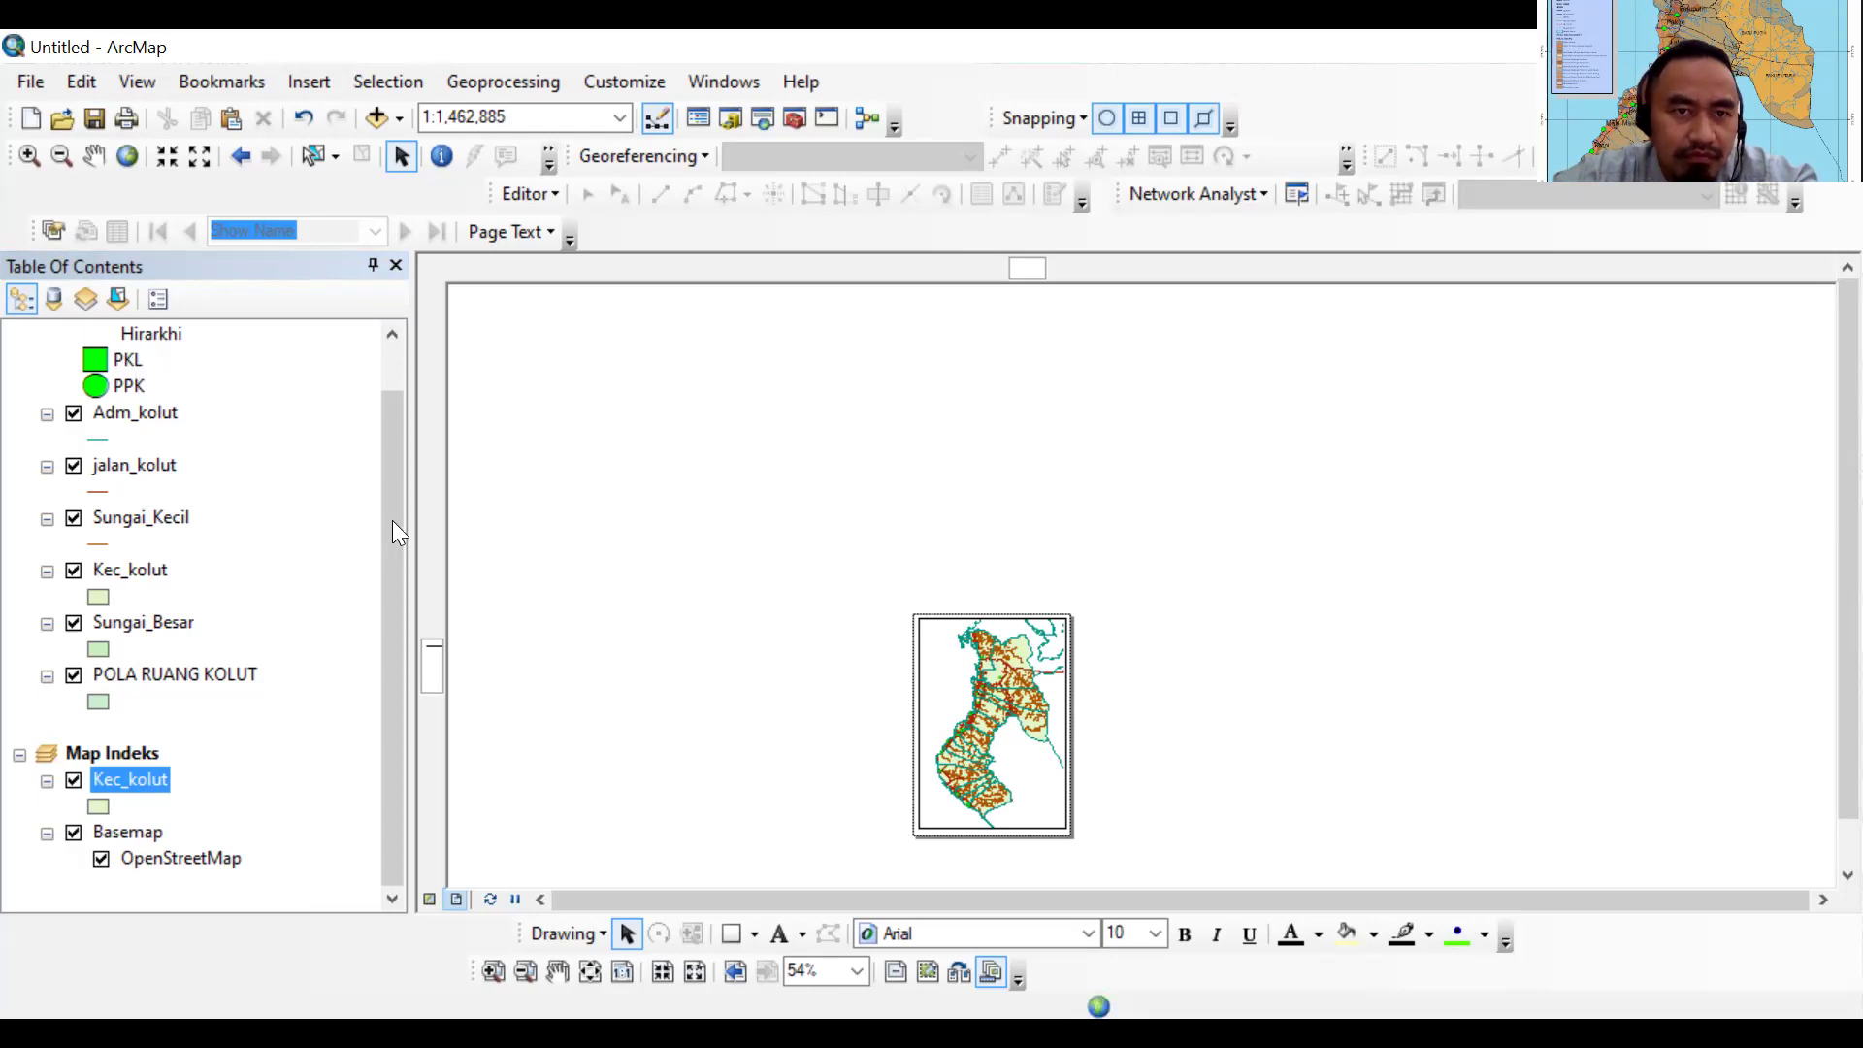
scroll(243, 466, "up", 1)
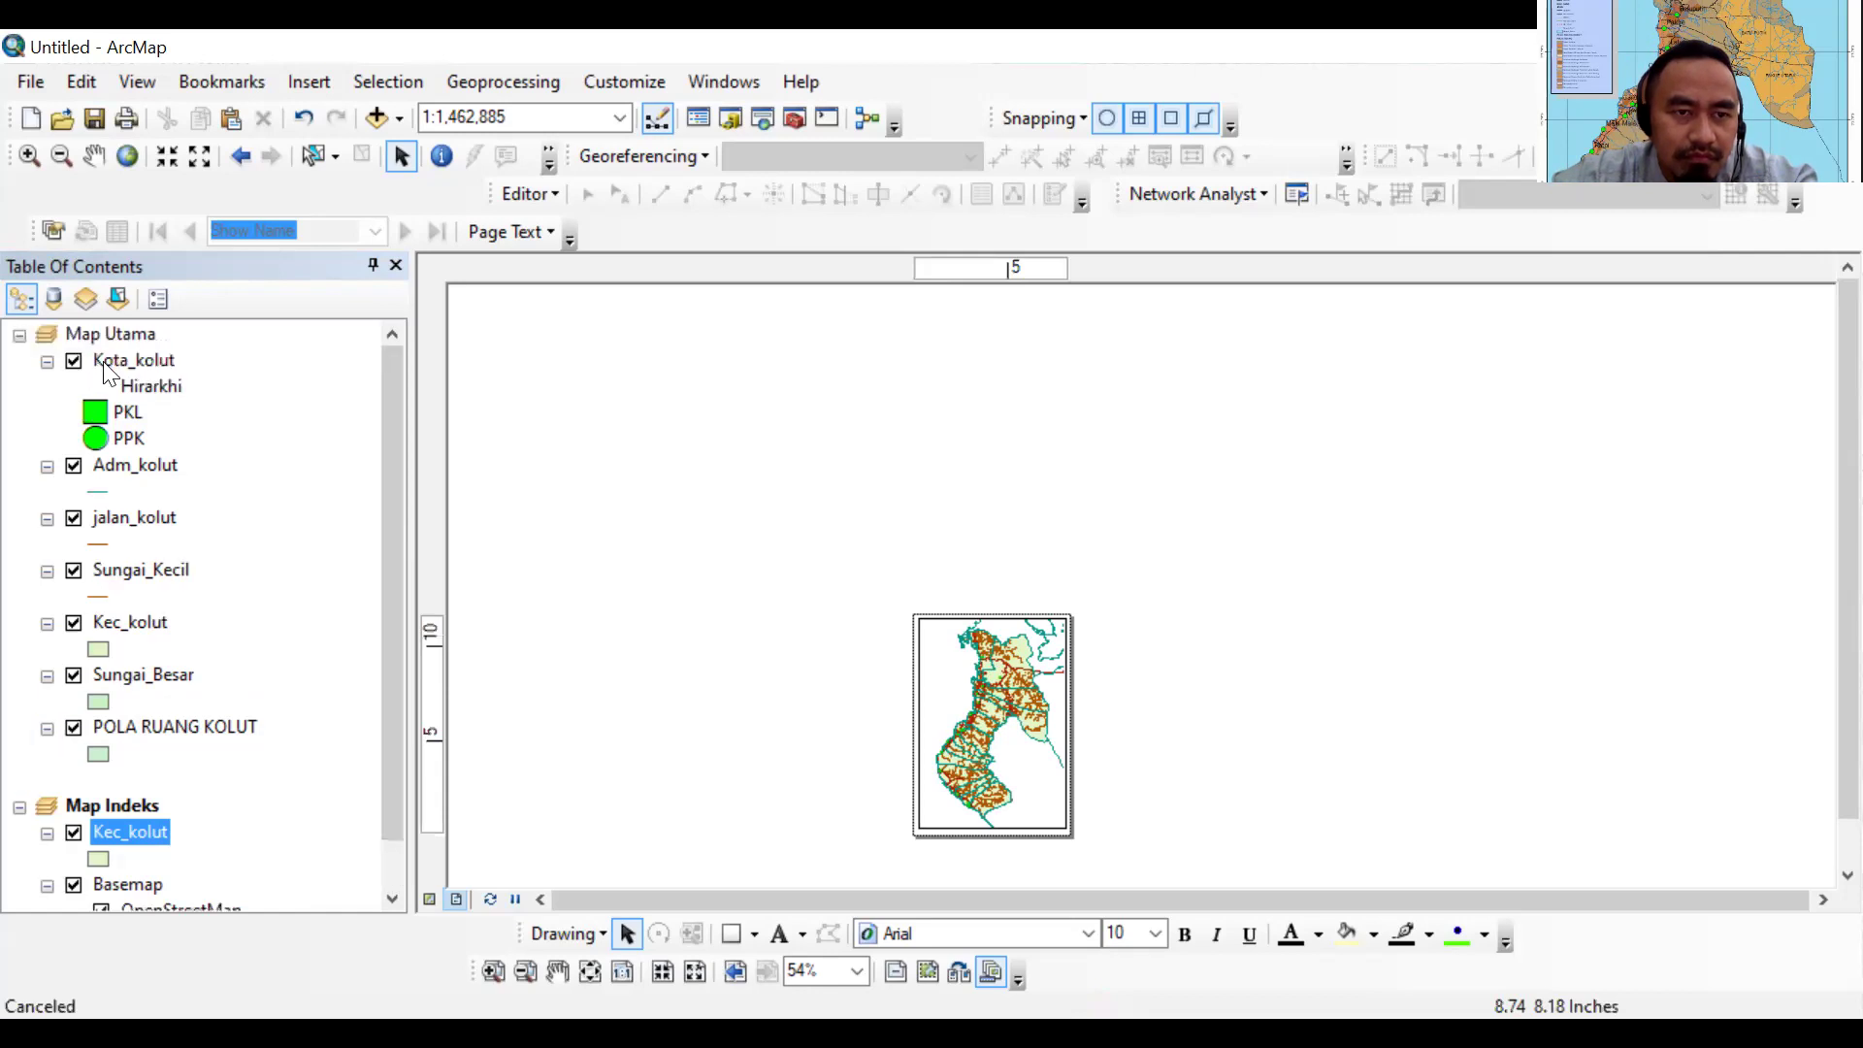
right_click(147, 369)
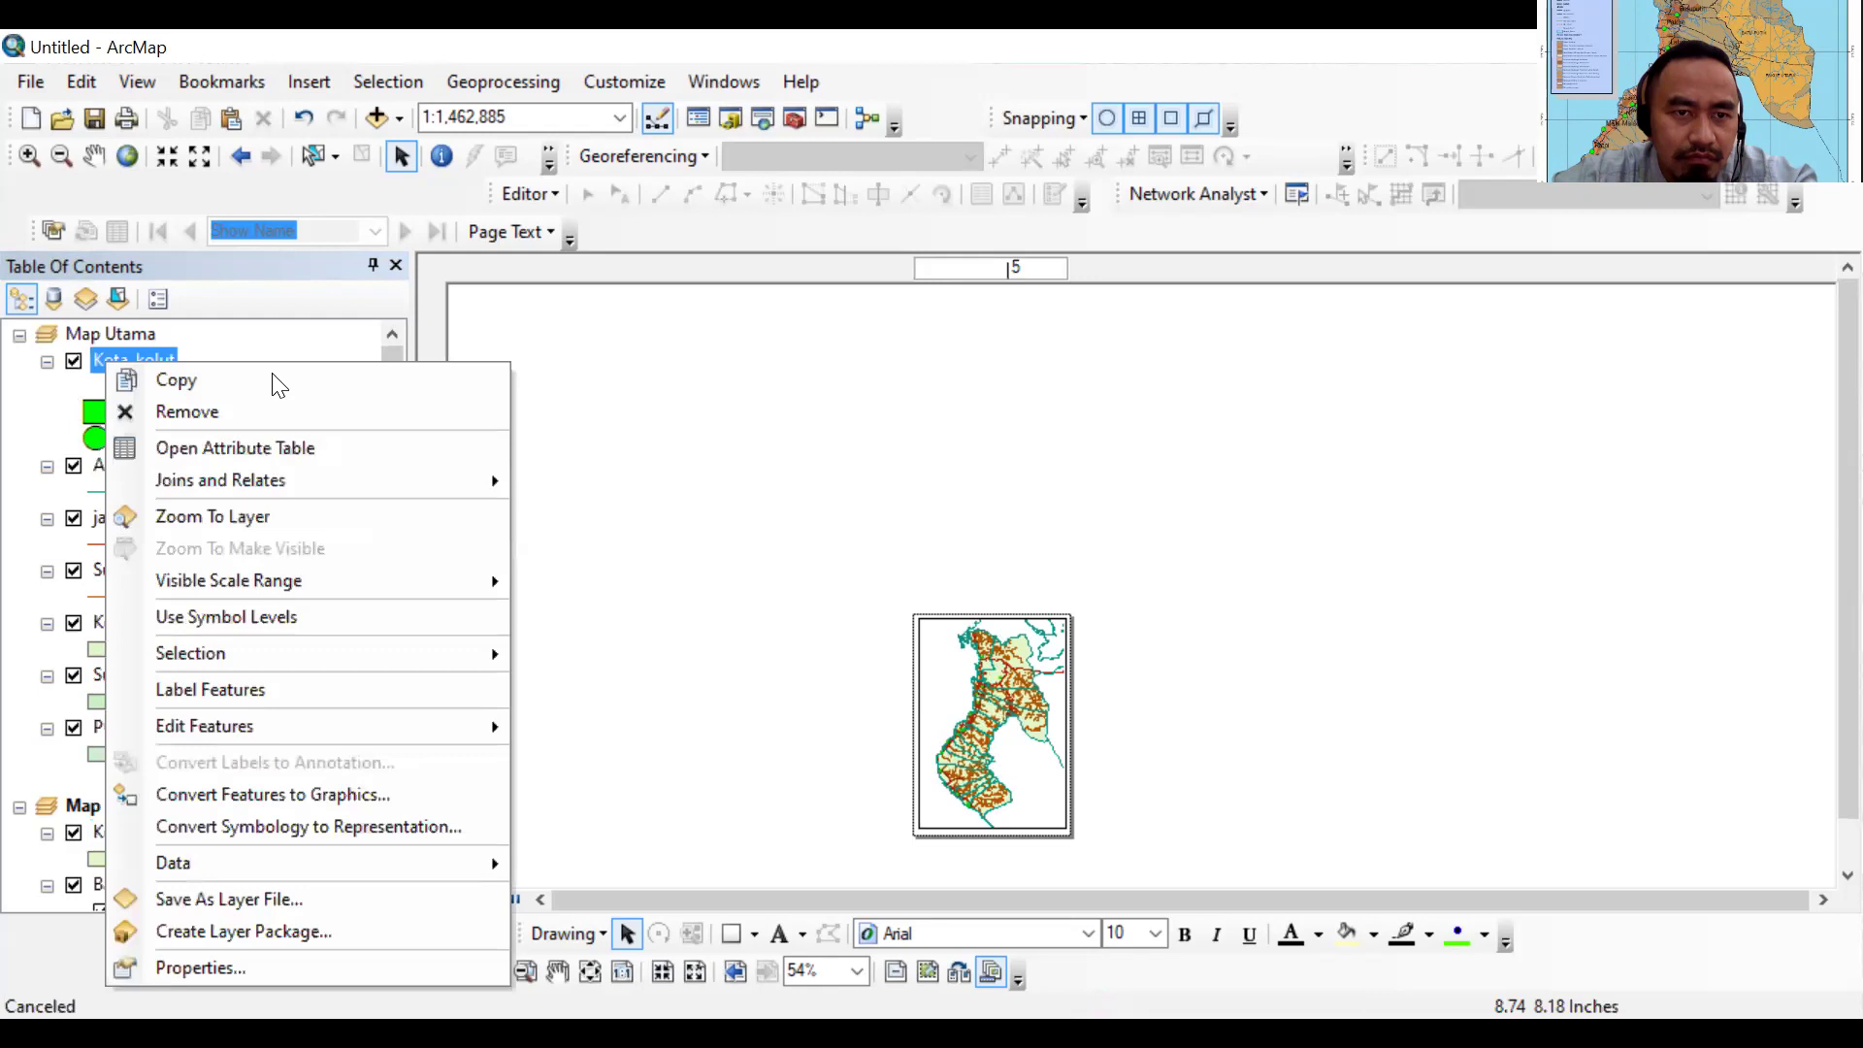
left_click(924, 641)
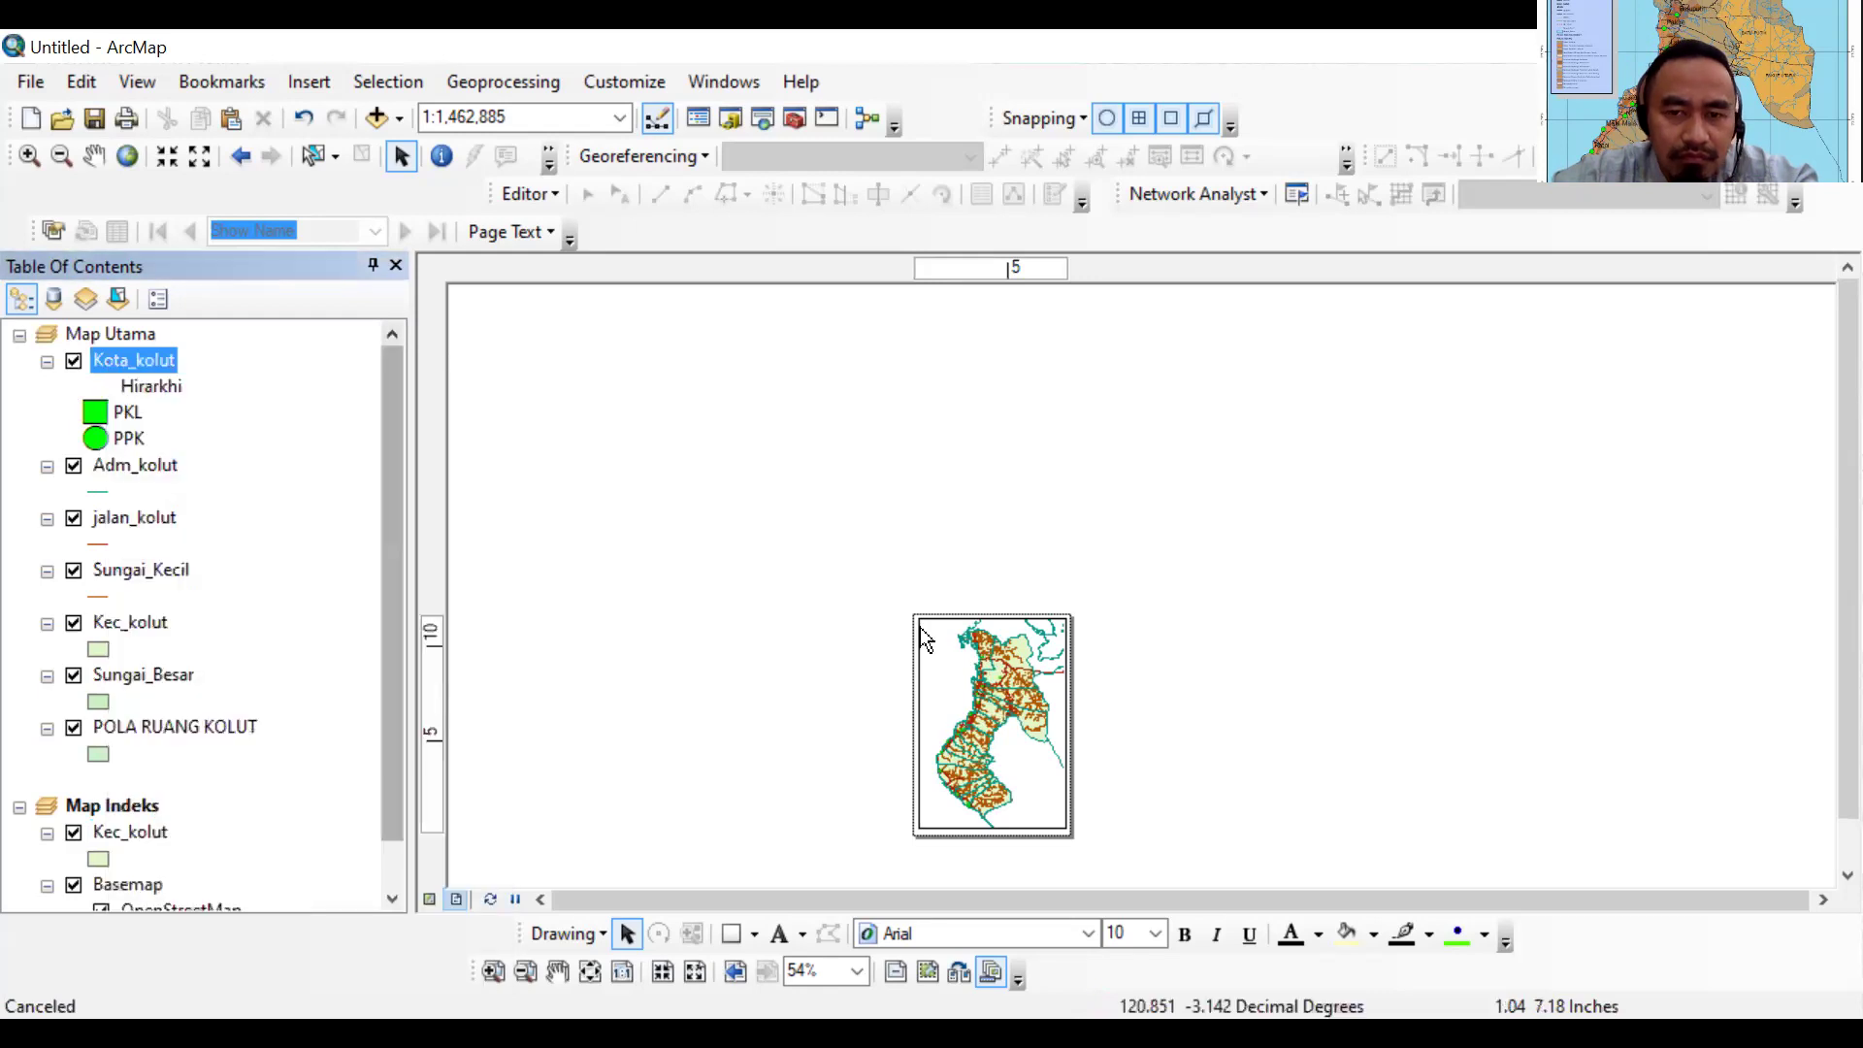
scroll(925, 638, "up", 3)
scroll(920, 627, "down", 2)
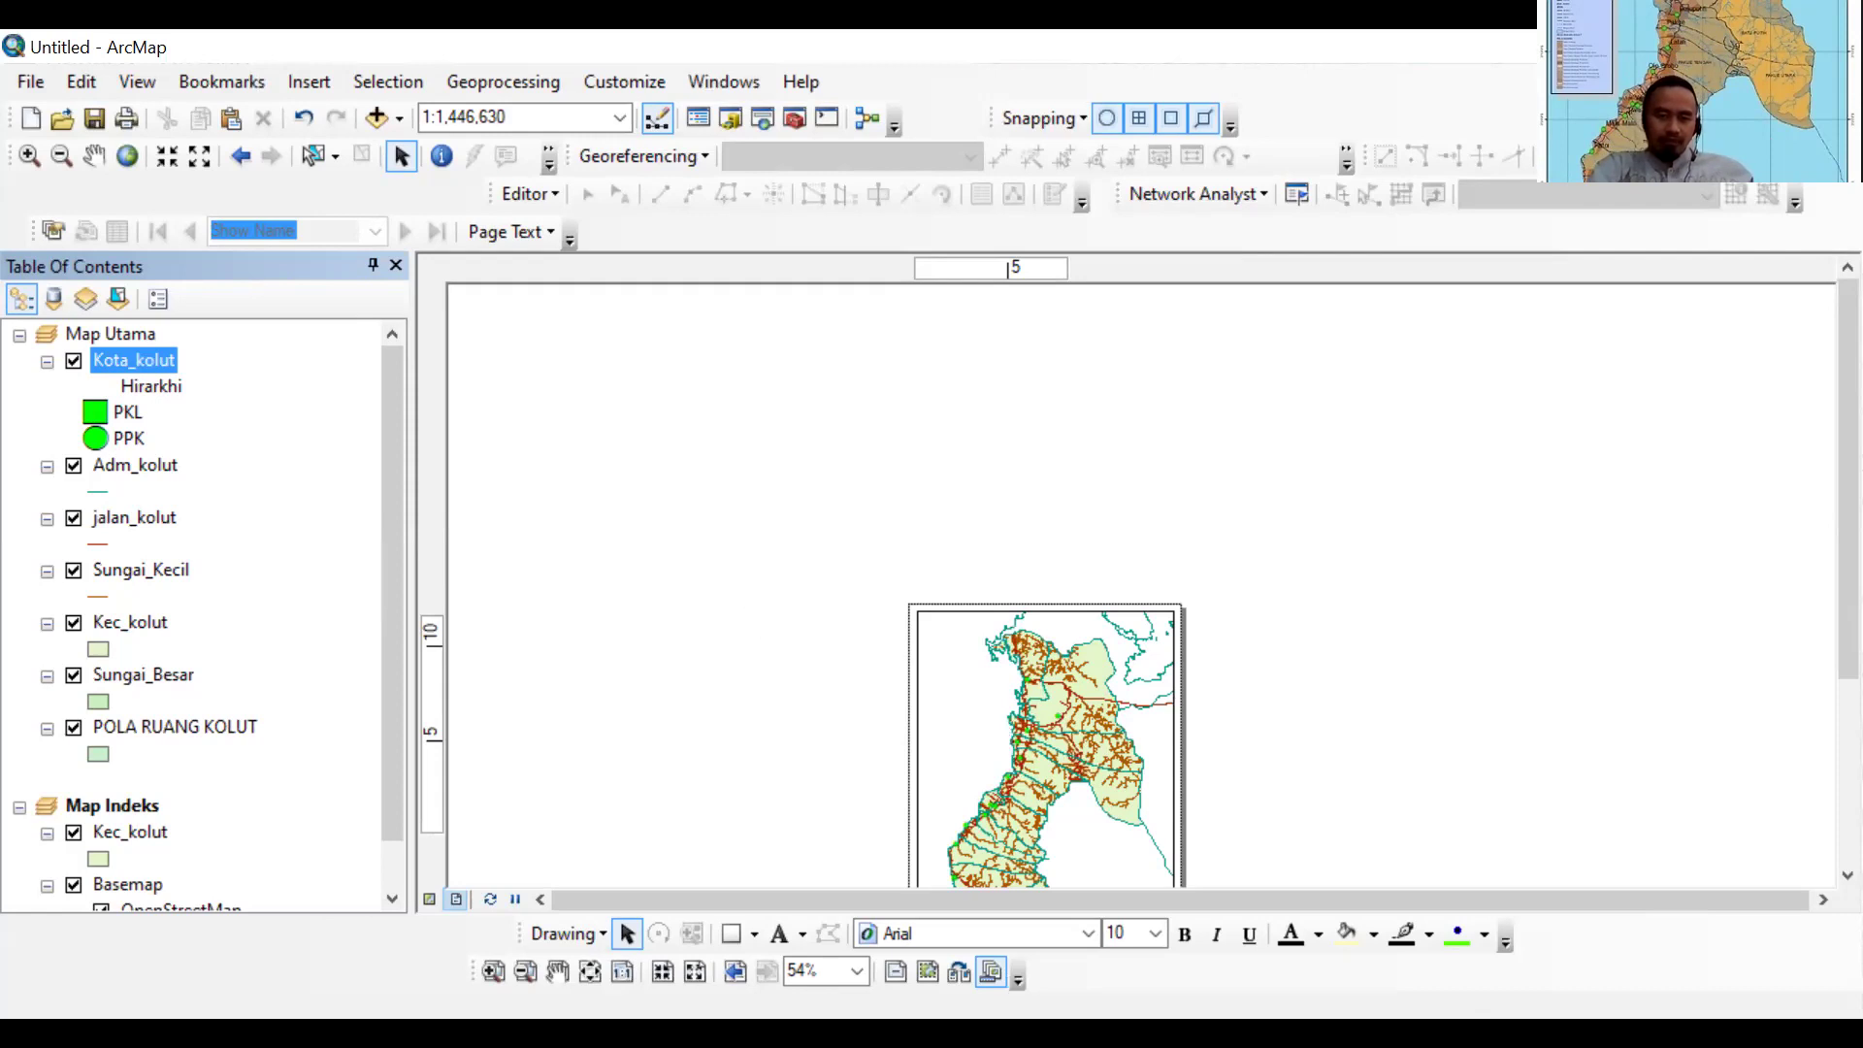
scroll(1254, 854, "down", 2)
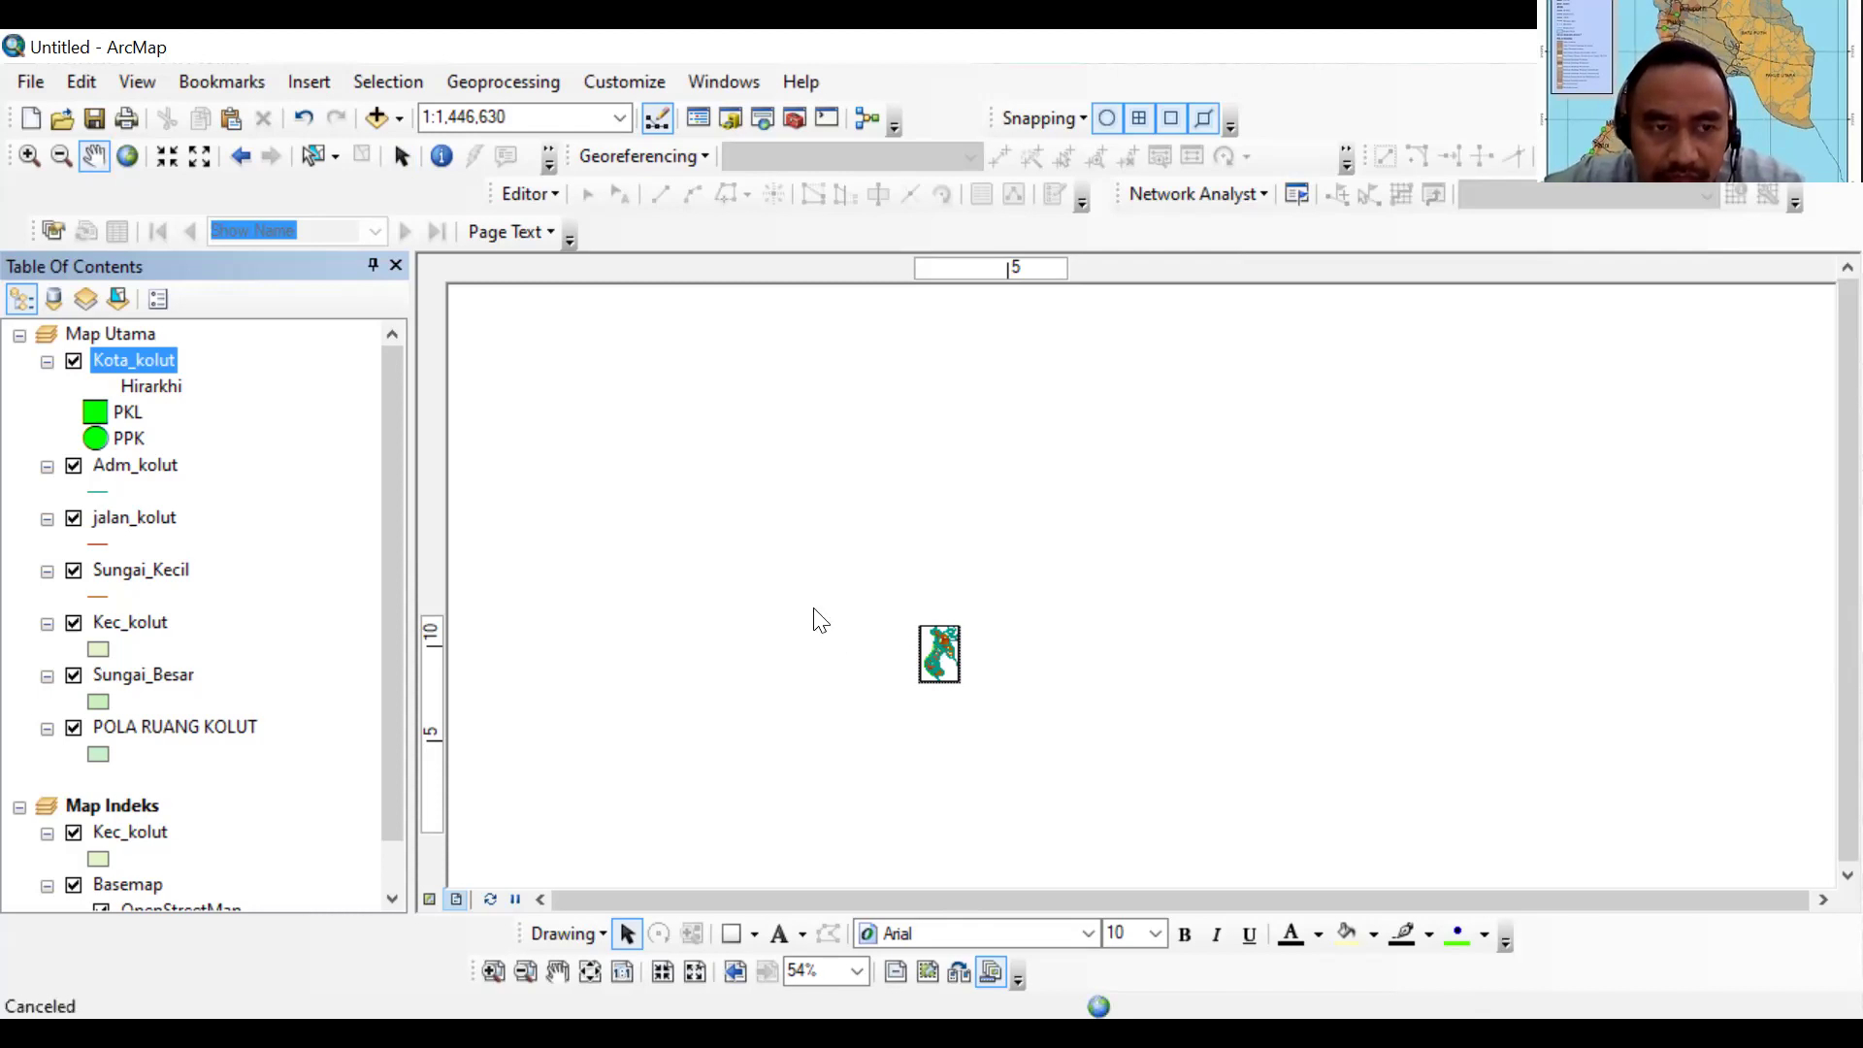
Zoom the Map Indeks data frame to its full extent and select its Kec_kolut layer
left_click(128, 157)
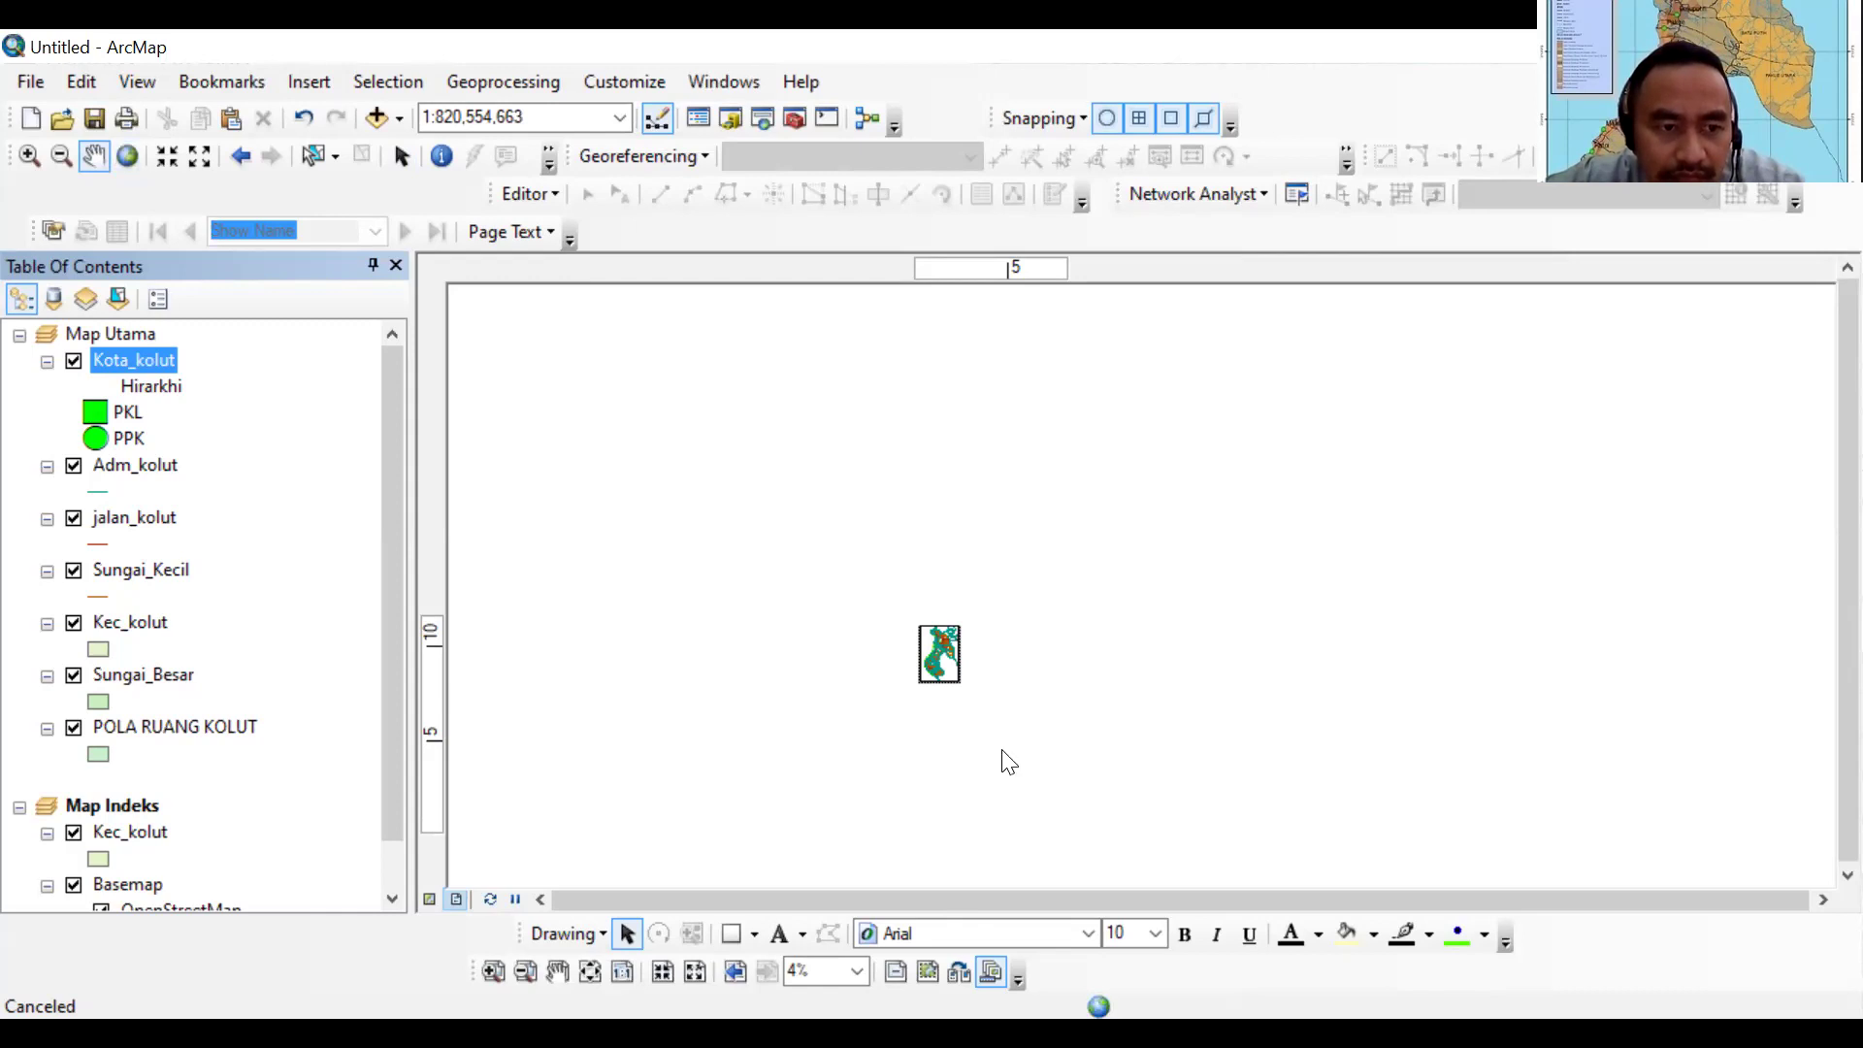
left_click(132, 833)
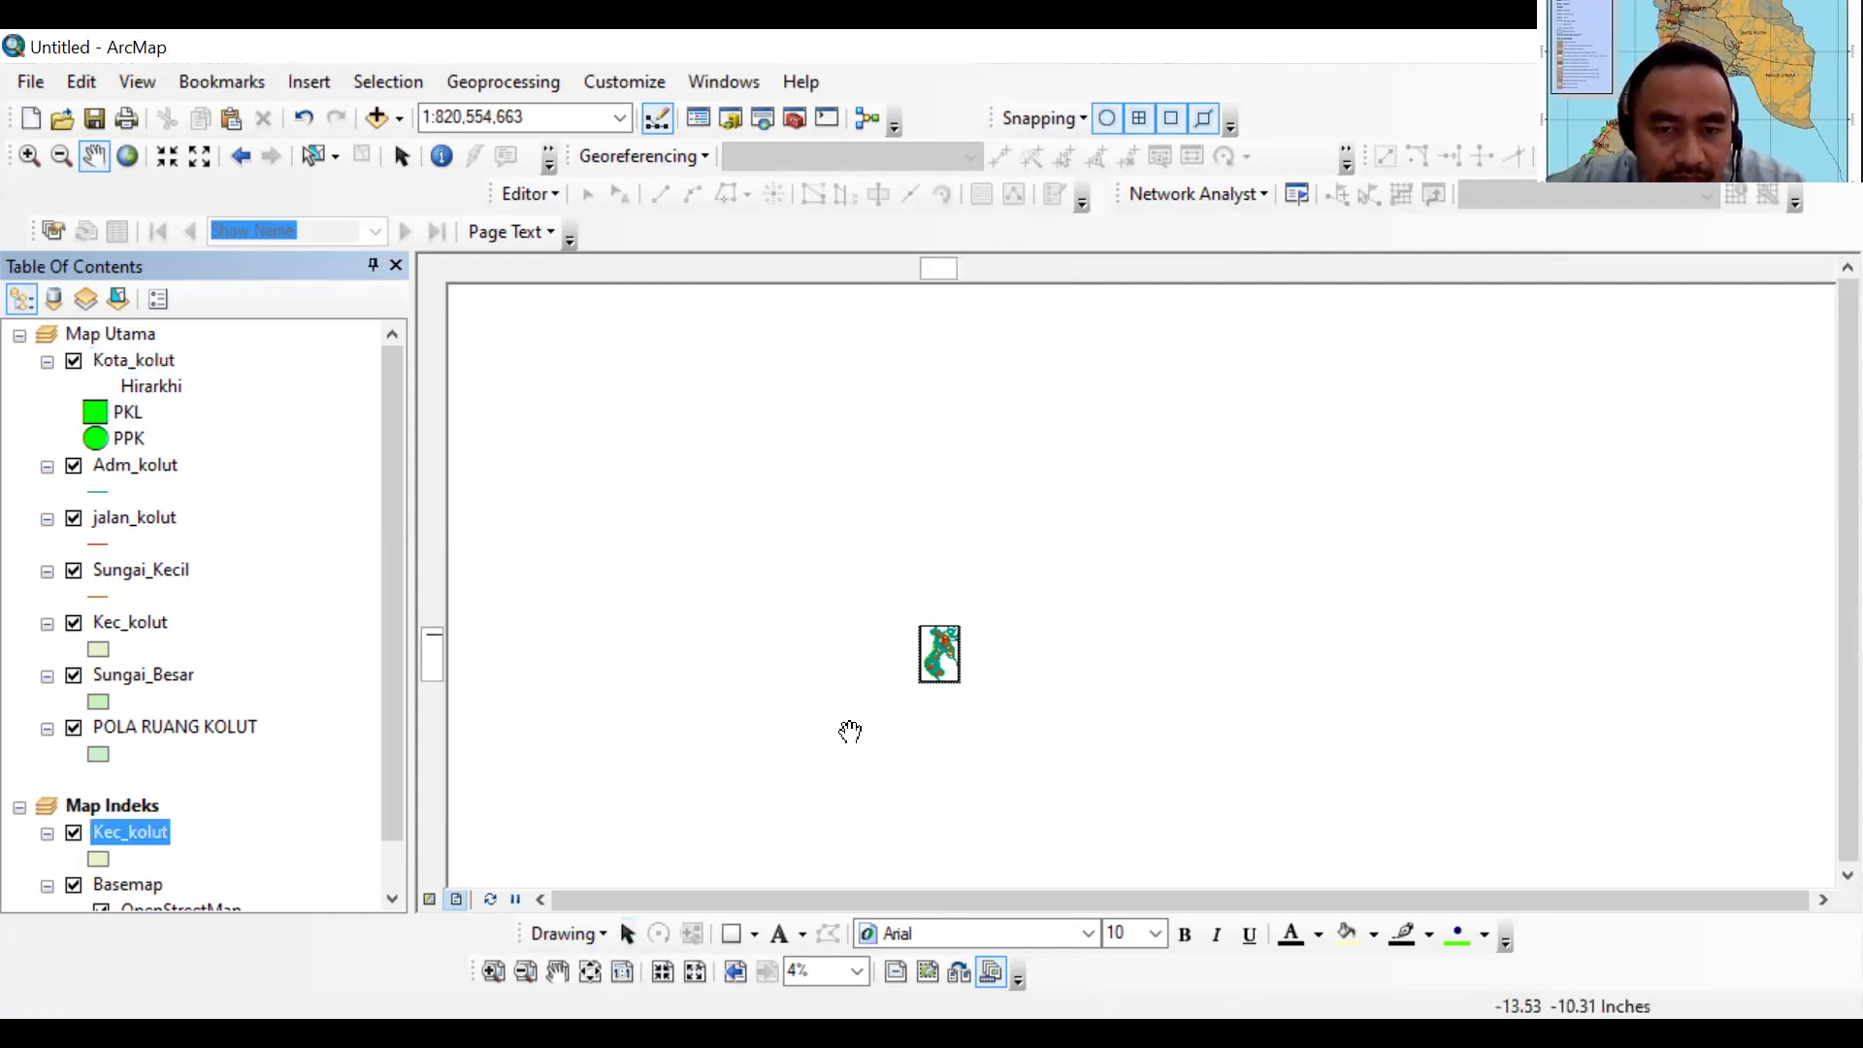
left_click_drag(890, 665, 901, 689)
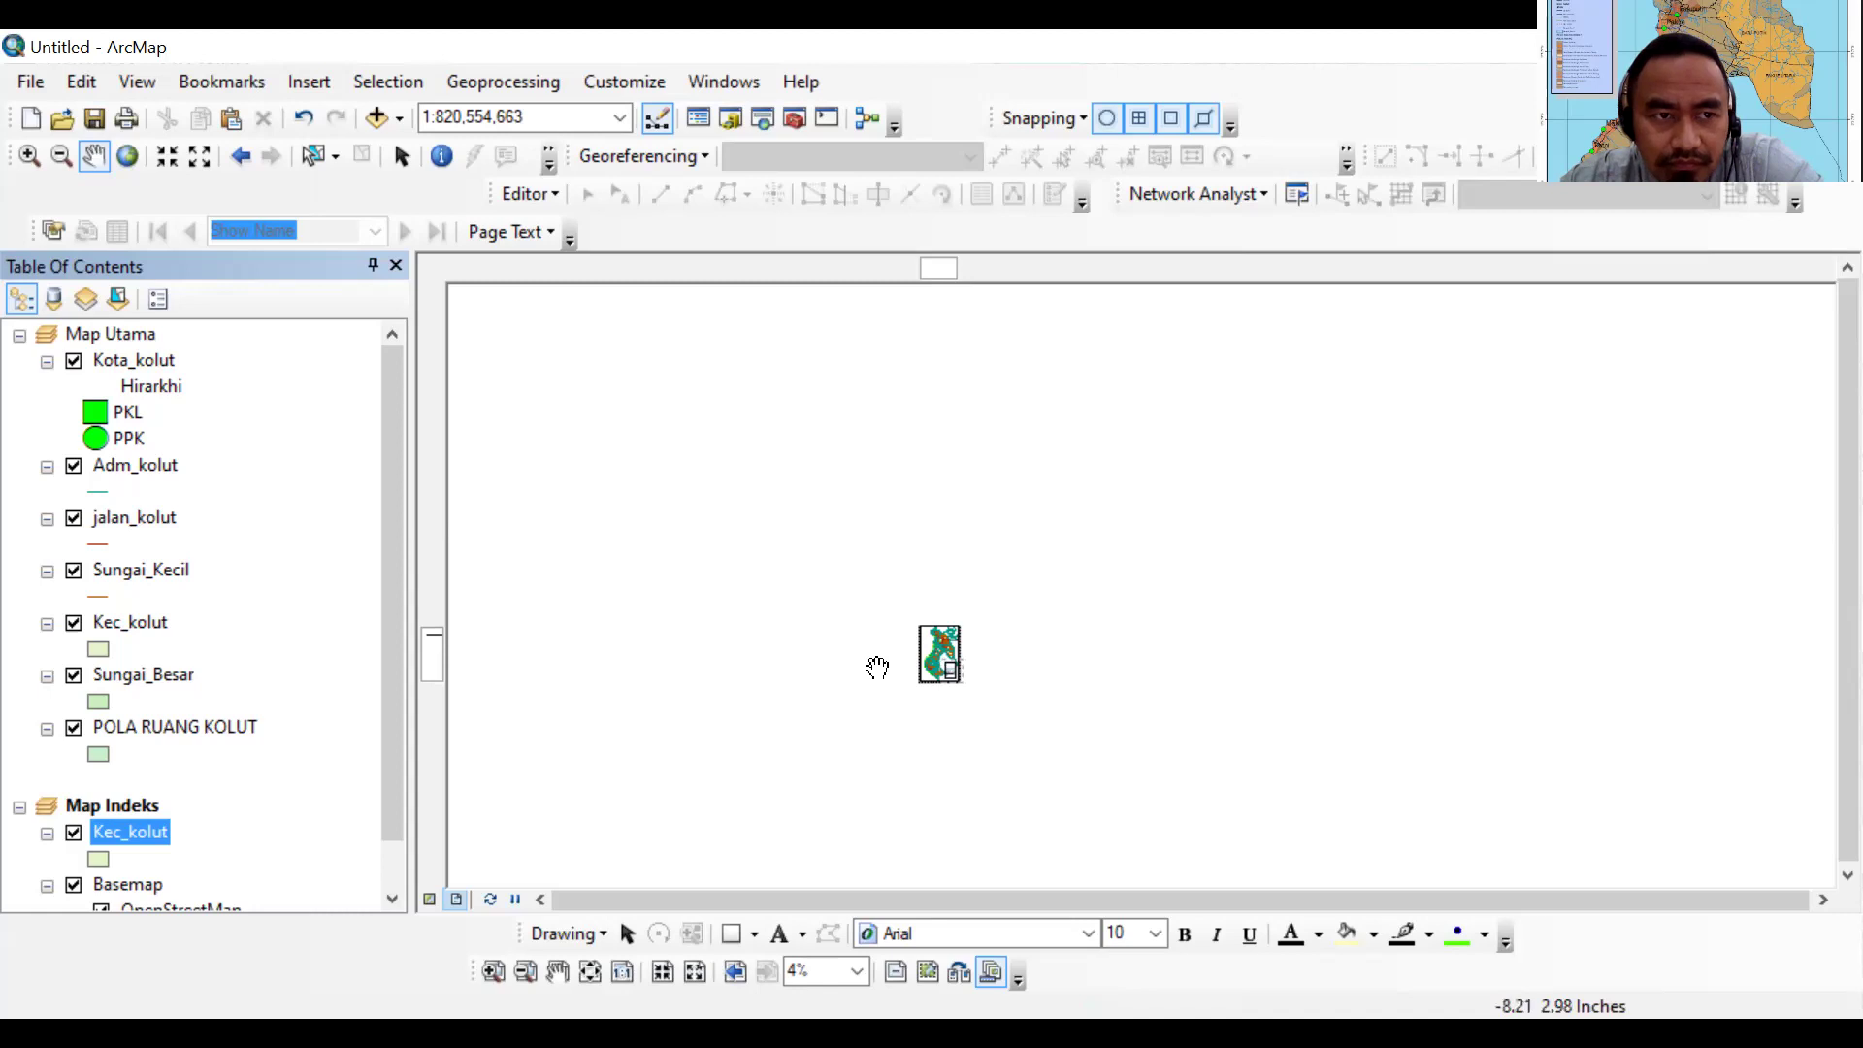
Symbolize the Kec_kolut layer in the Map Indeks data frame with a solid red fill and an outline width of 0
left_click(402, 157)
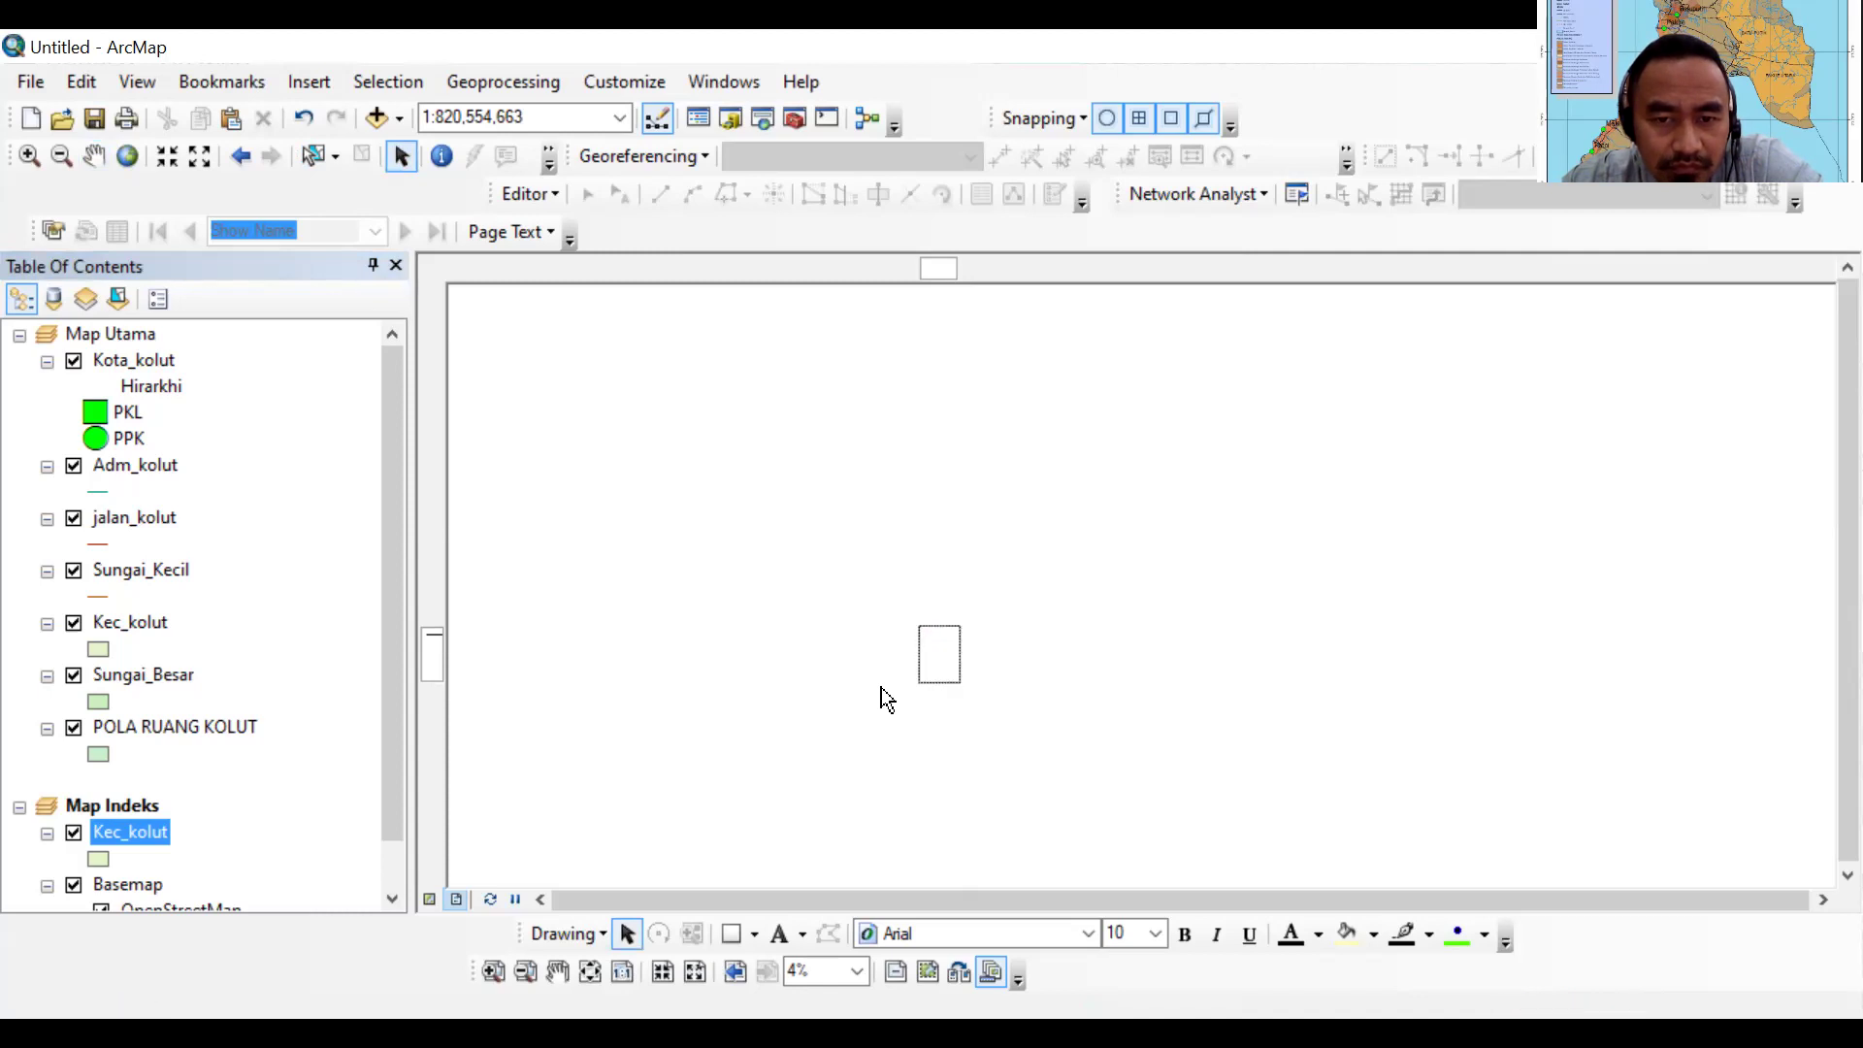
scroll(882, 687, "up", 5)
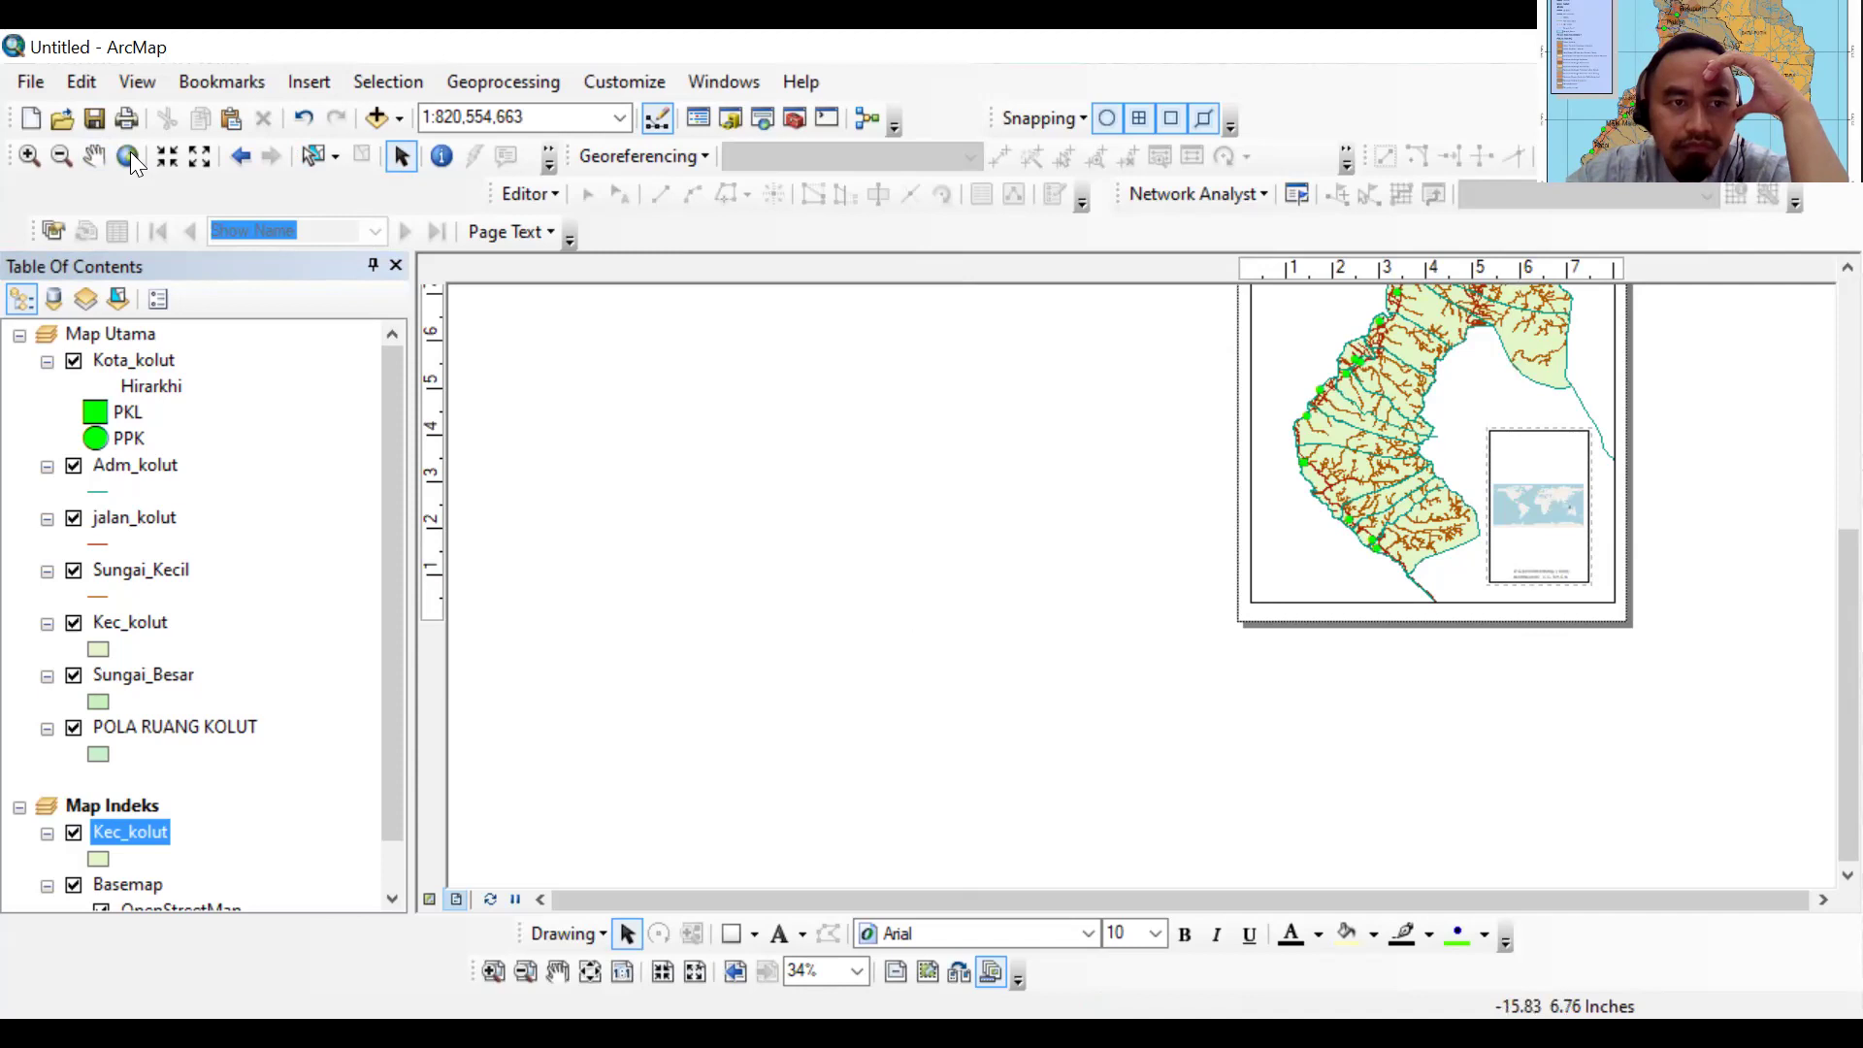
left_click(95, 157)
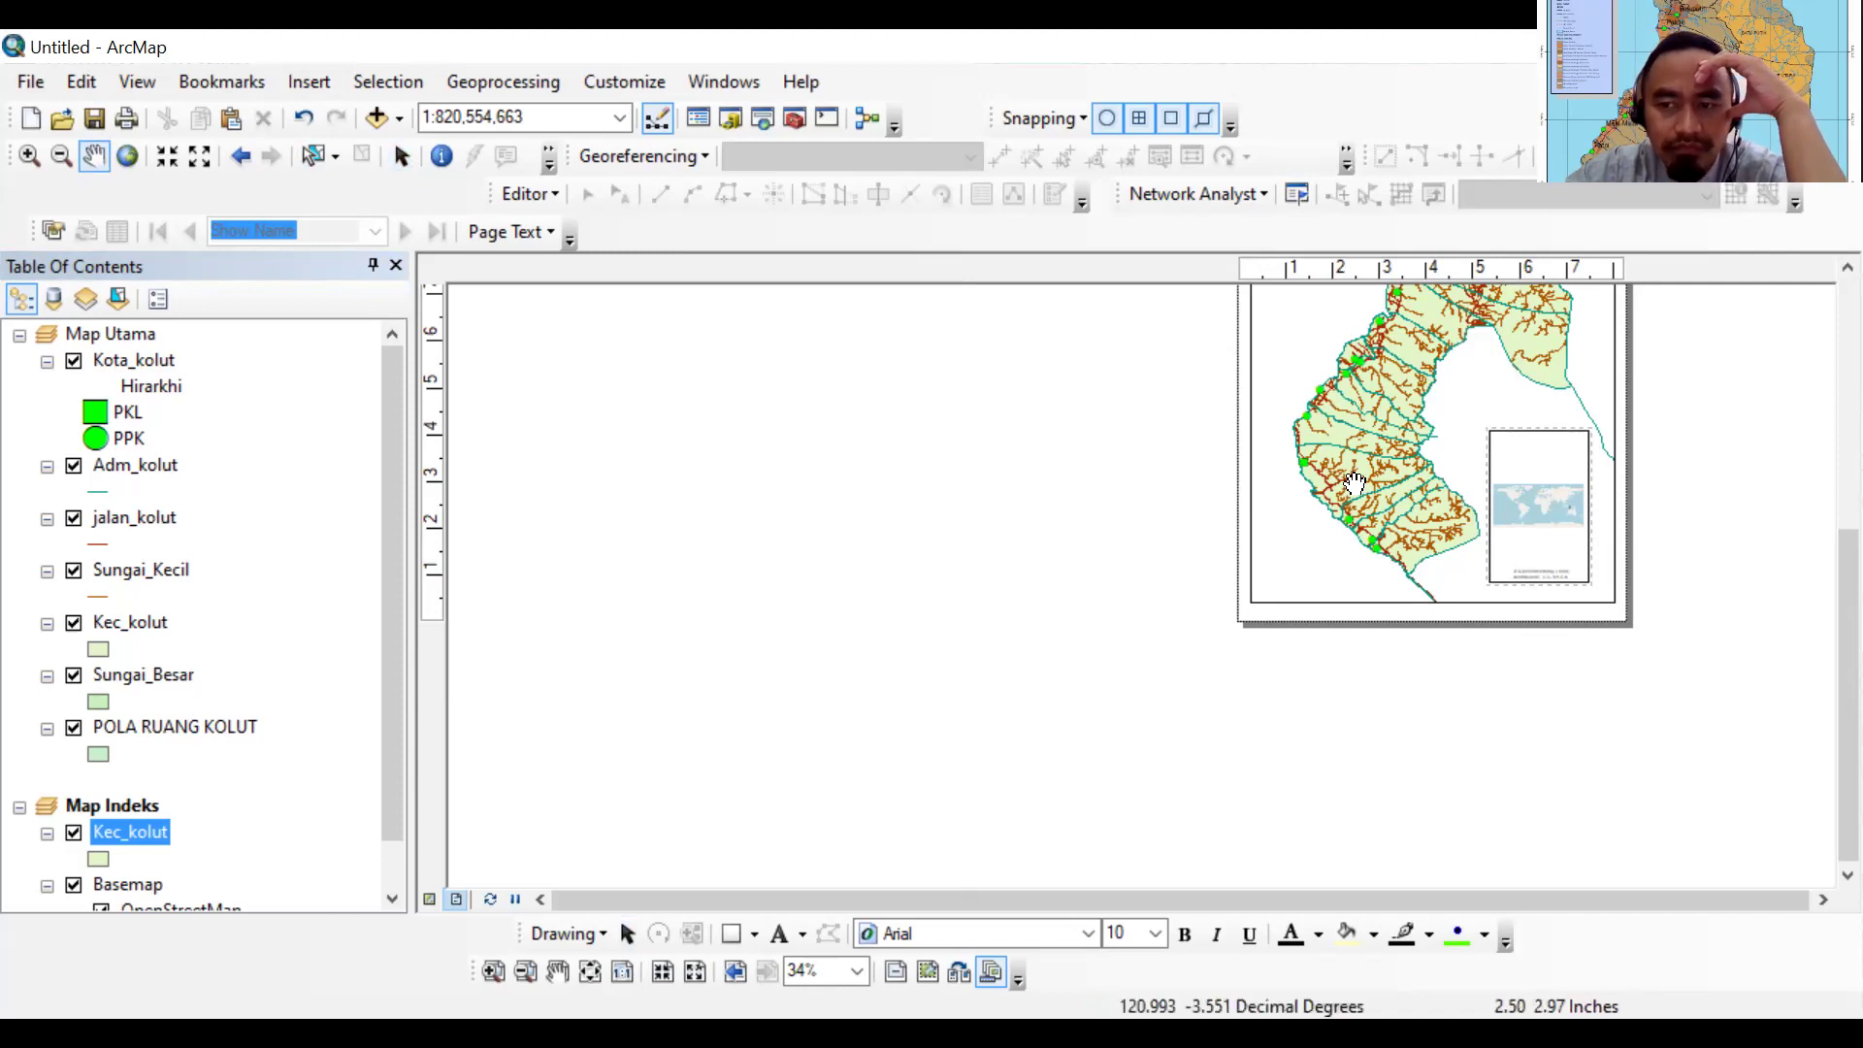
left_click_drag(1820, 587, 1824, 501)
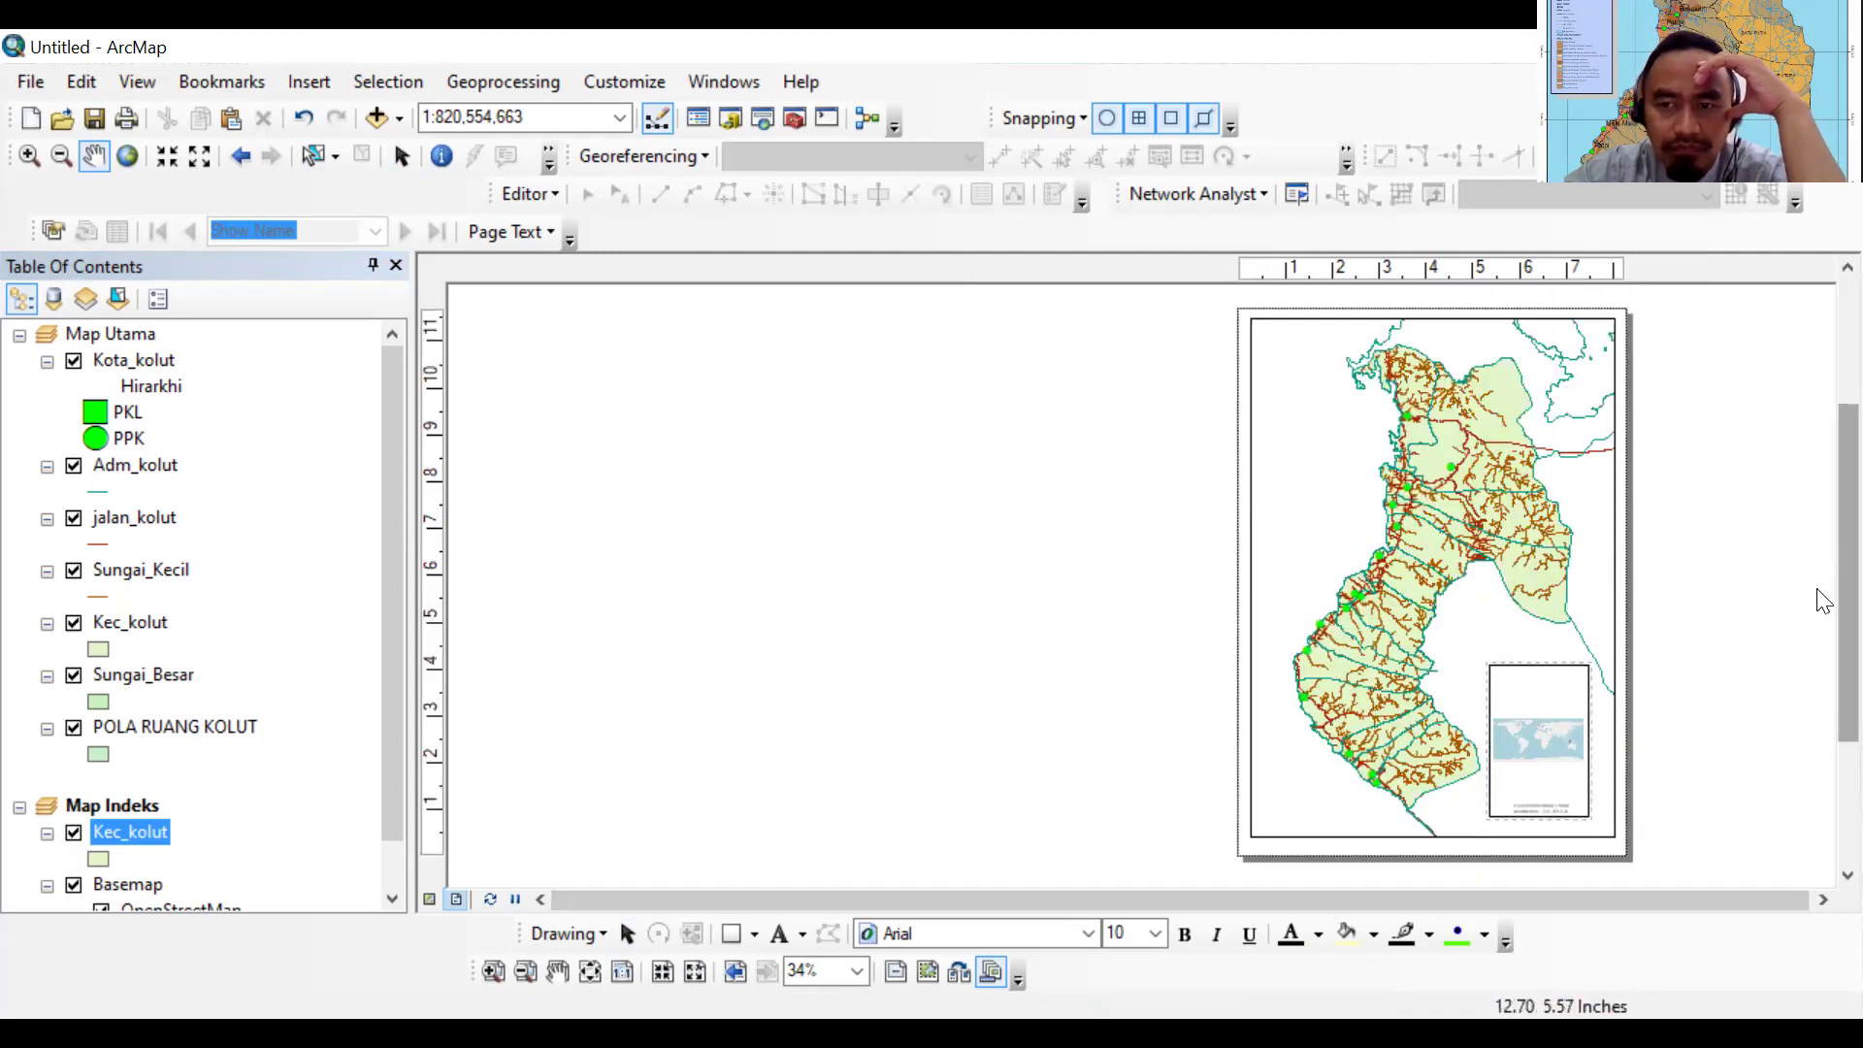
left_click_drag(1824, 600, 1824, 602)
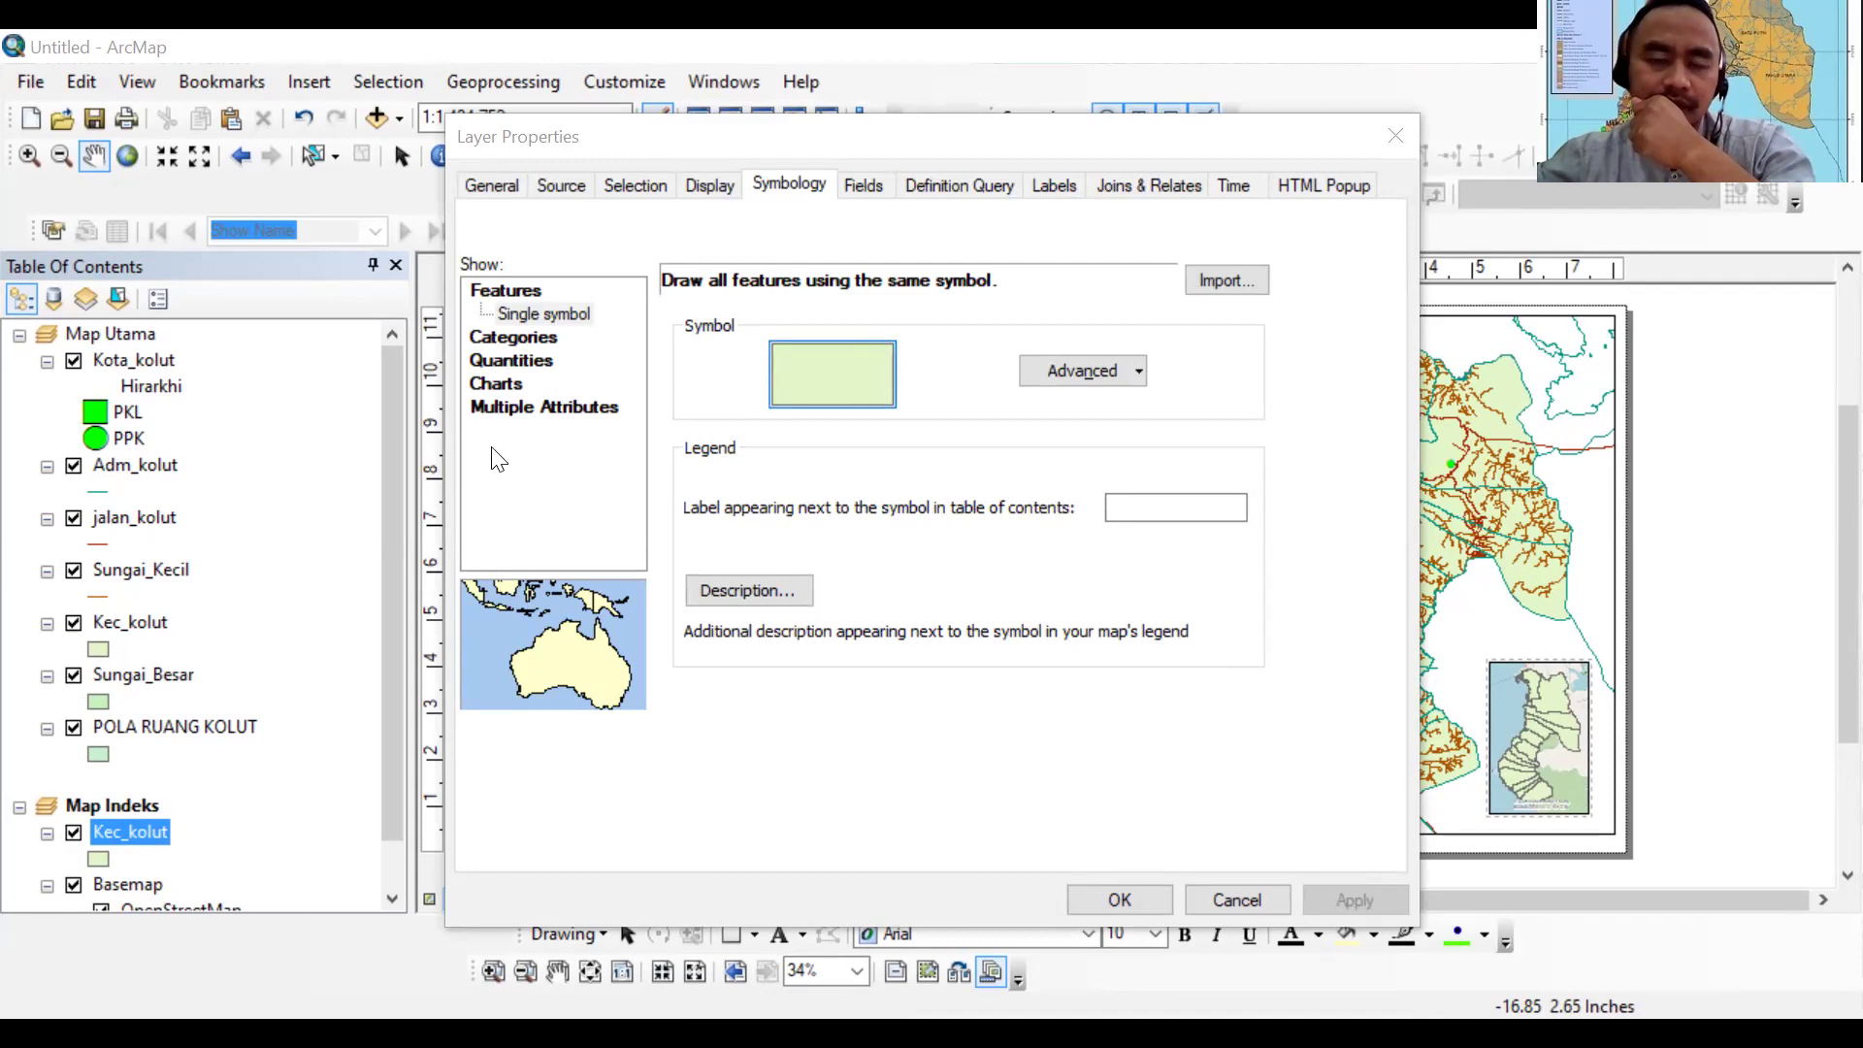
left_click(831, 388)
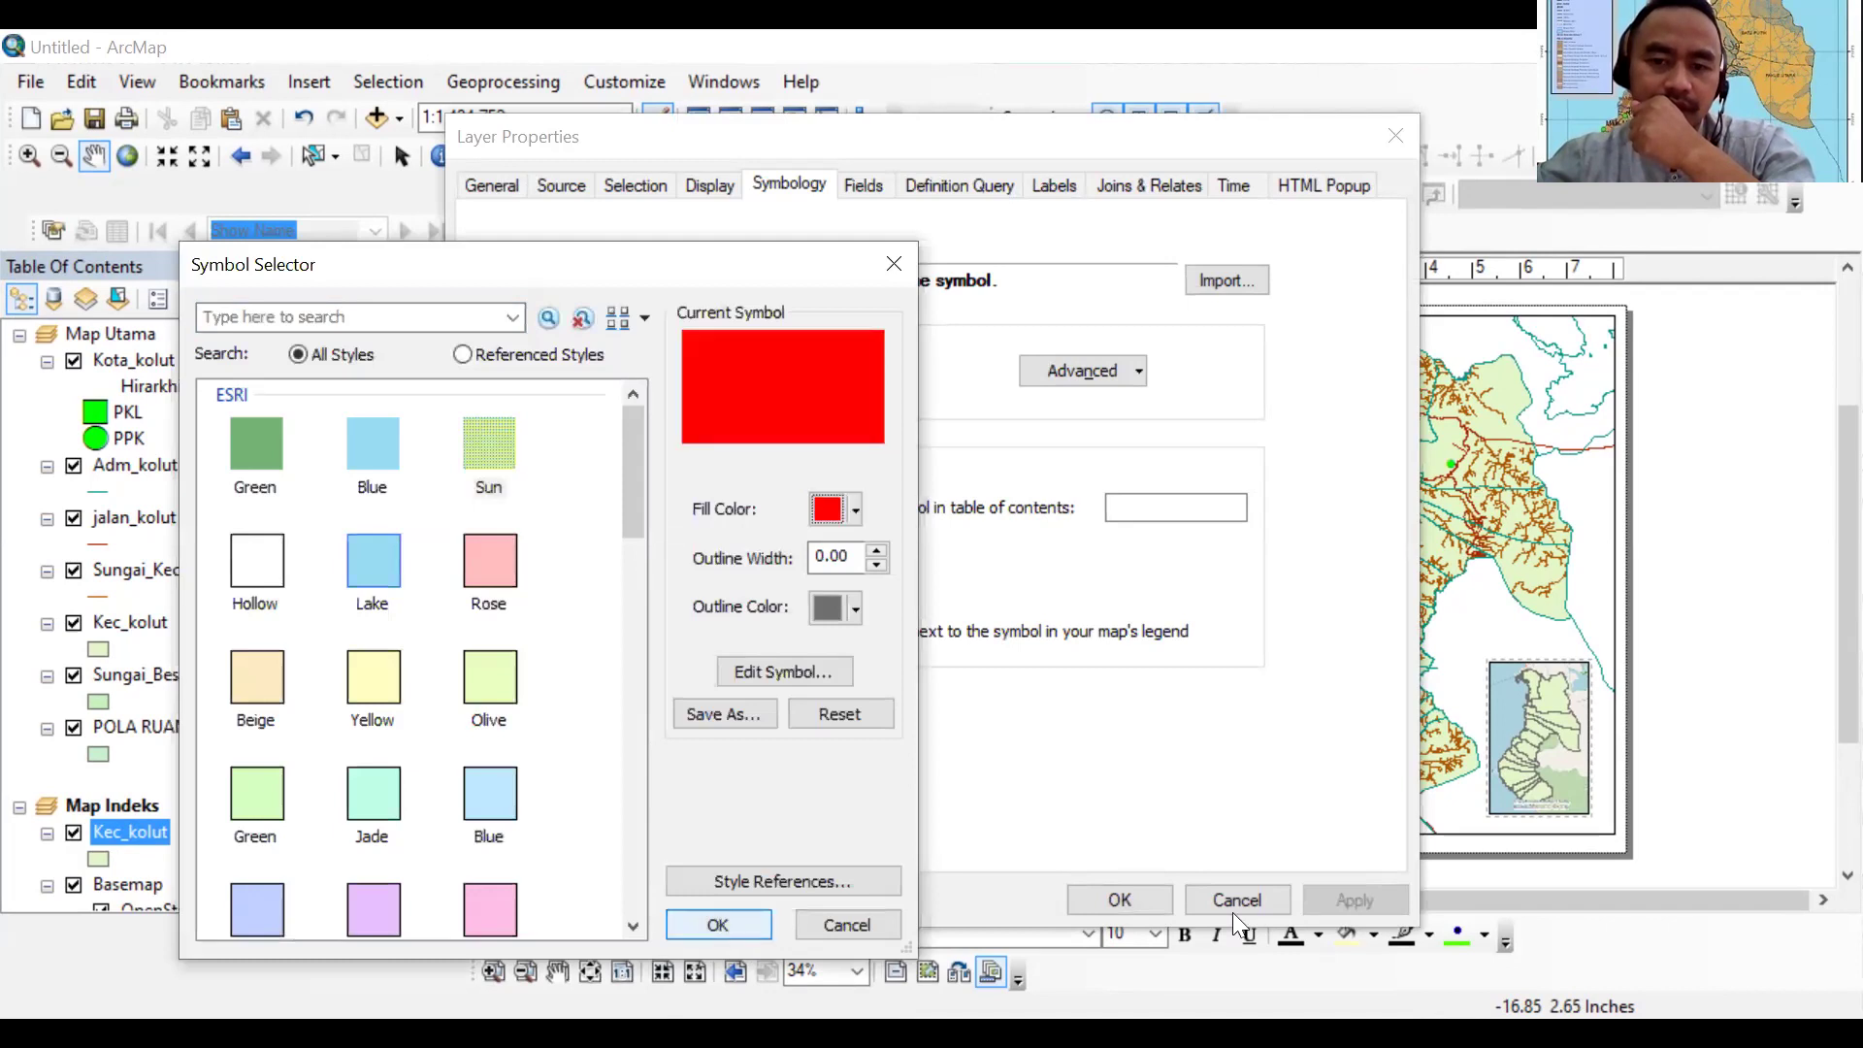
key("Return")
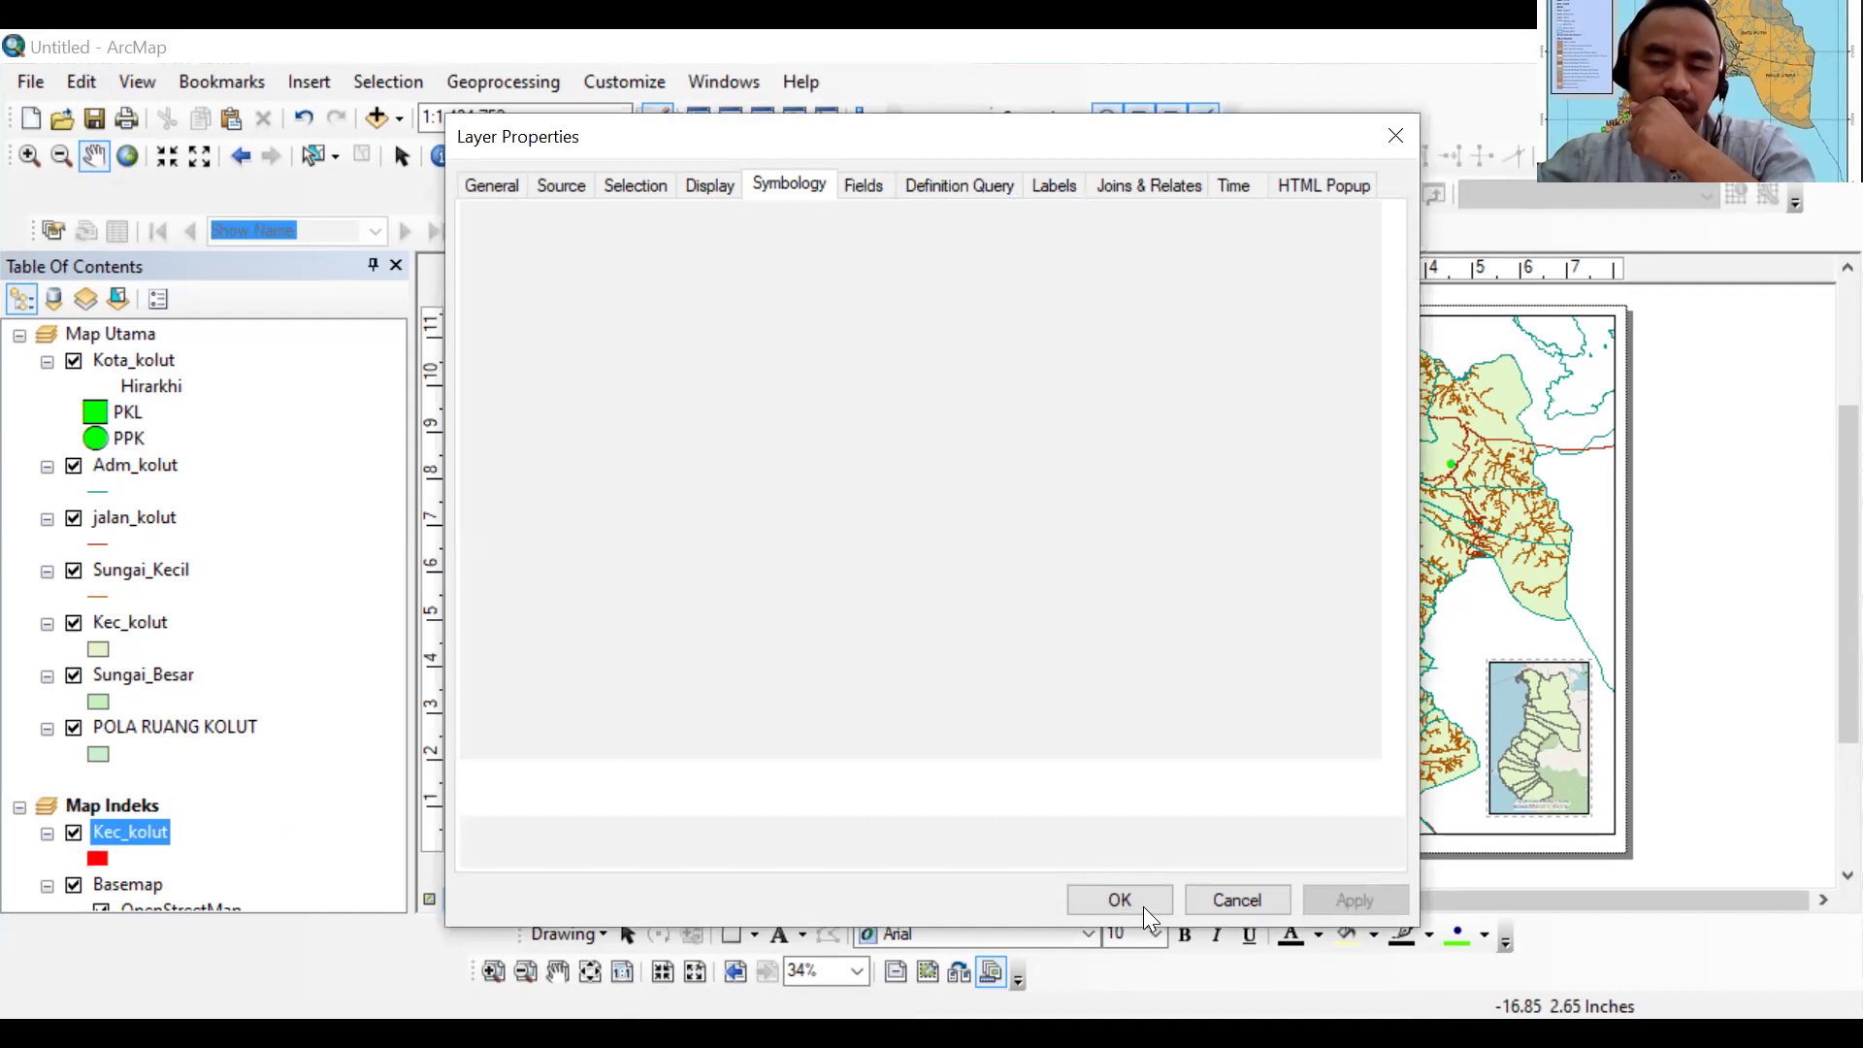
left_click(1143, 906)
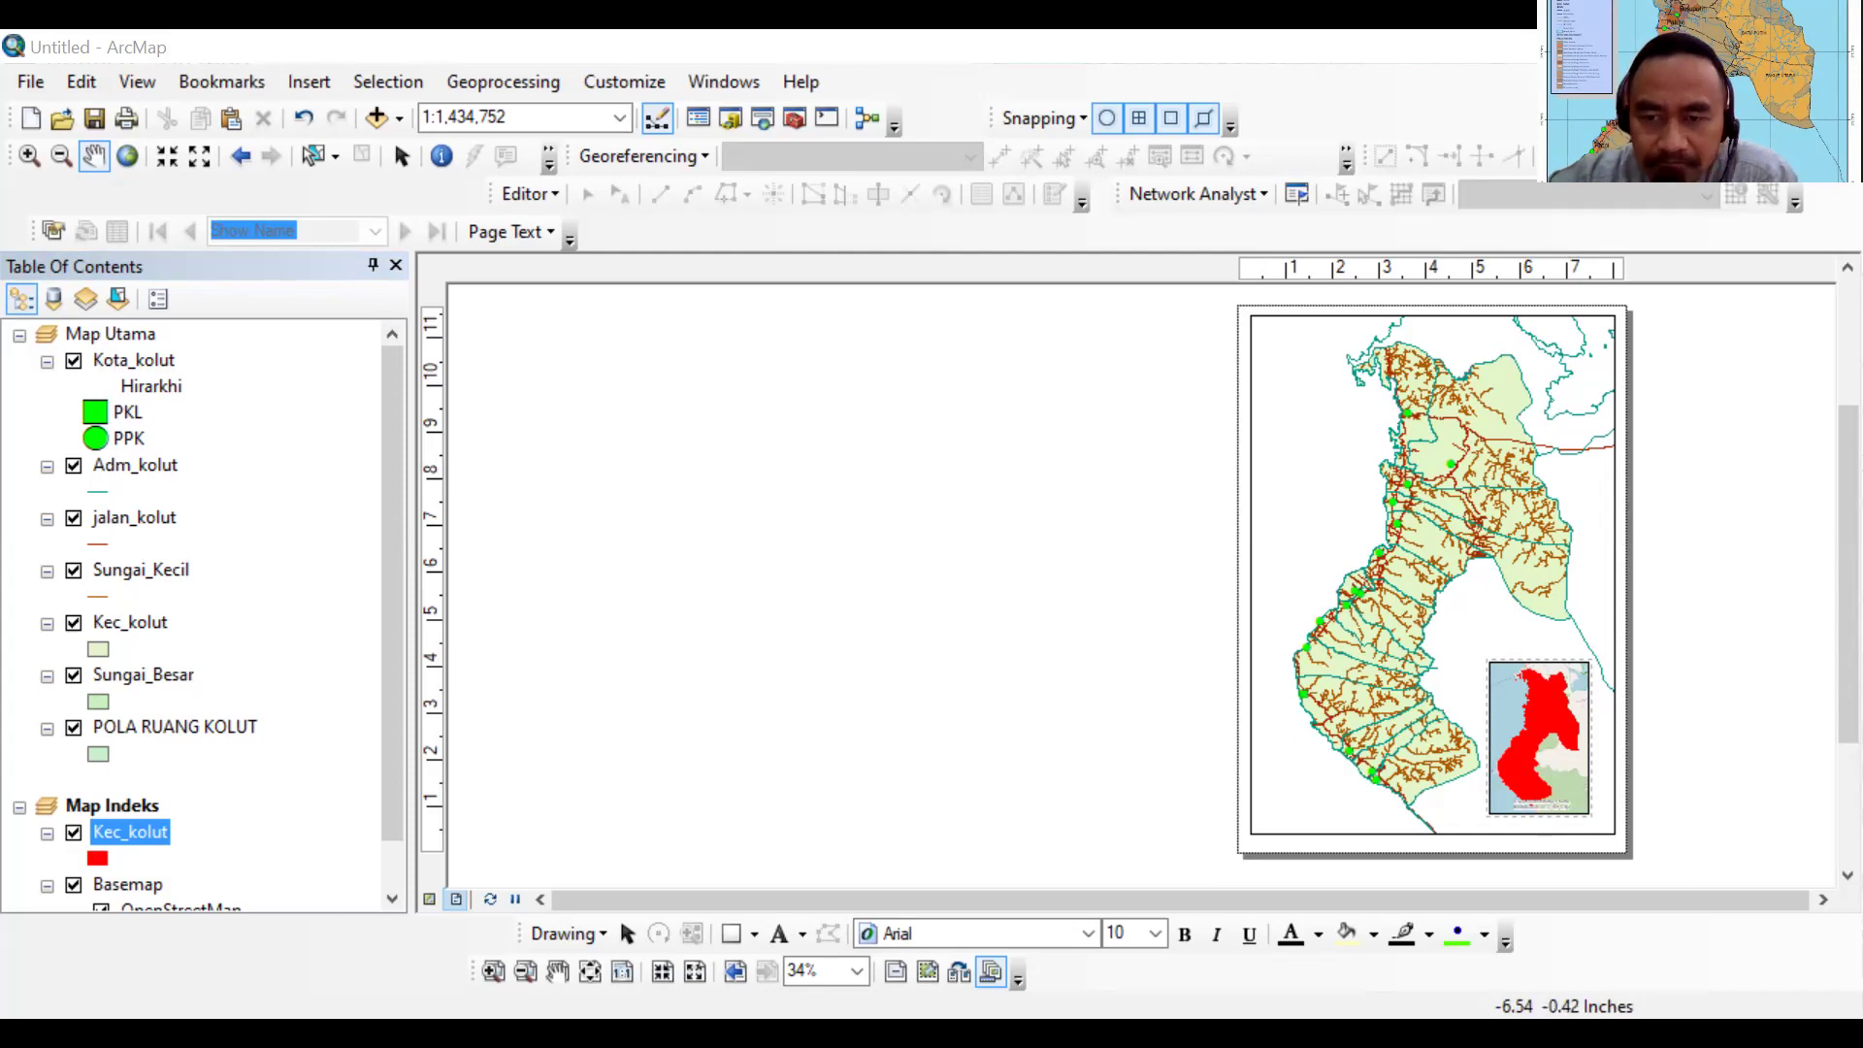
Select the index inset on the layout and zoom its map out to a scale of 1:10,000,000
left_click(409, 178)
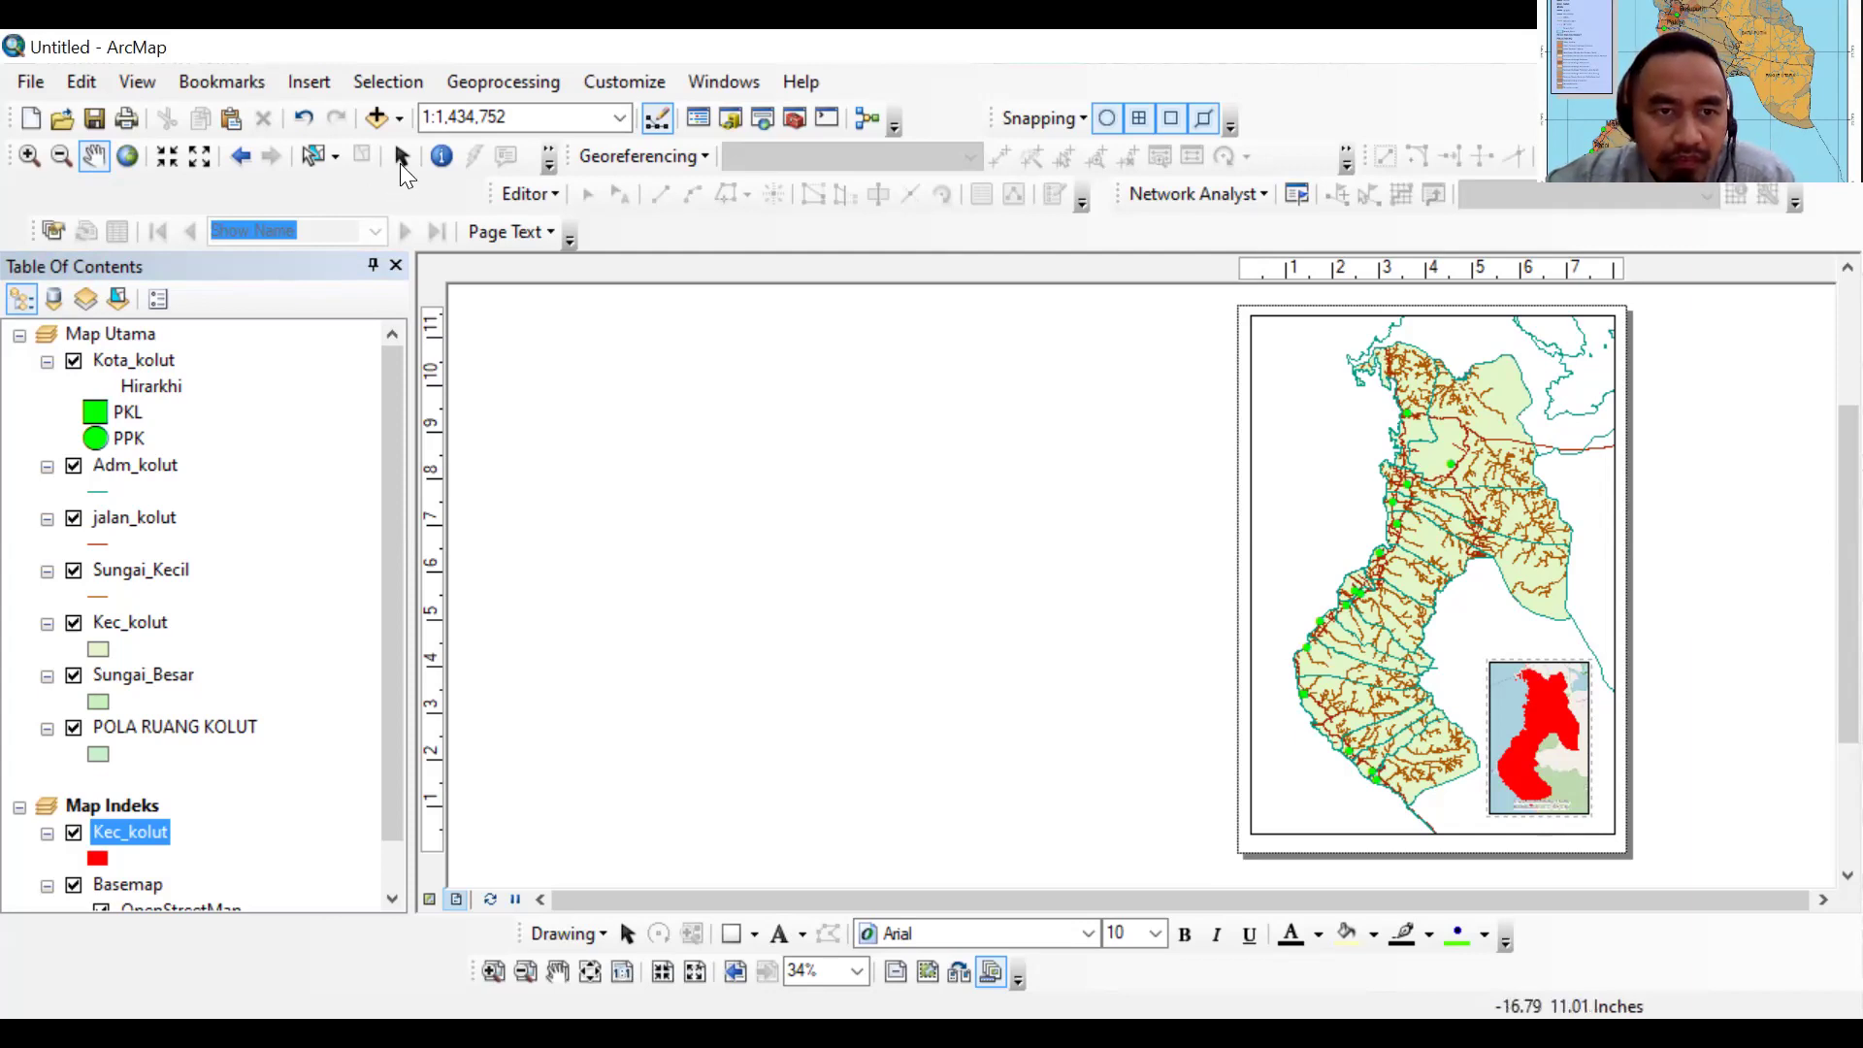
left_click(1514, 691)
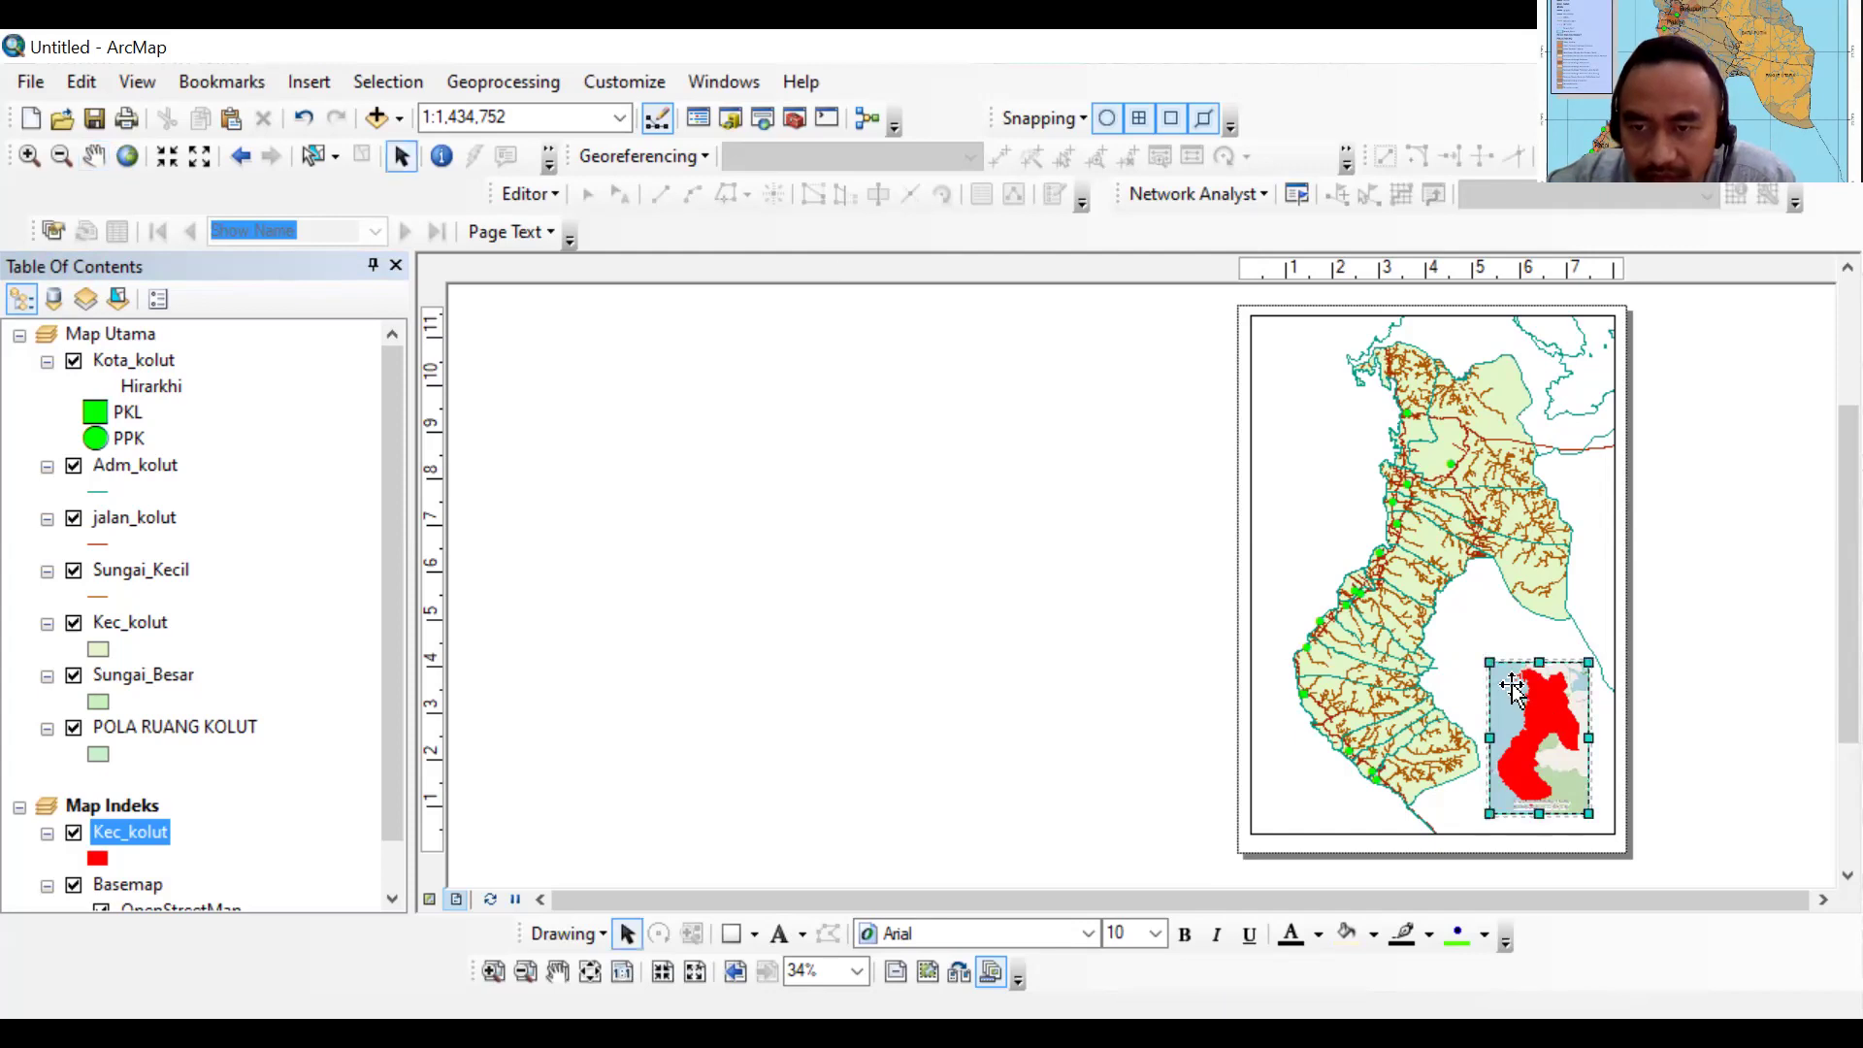
left_click(197, 157)
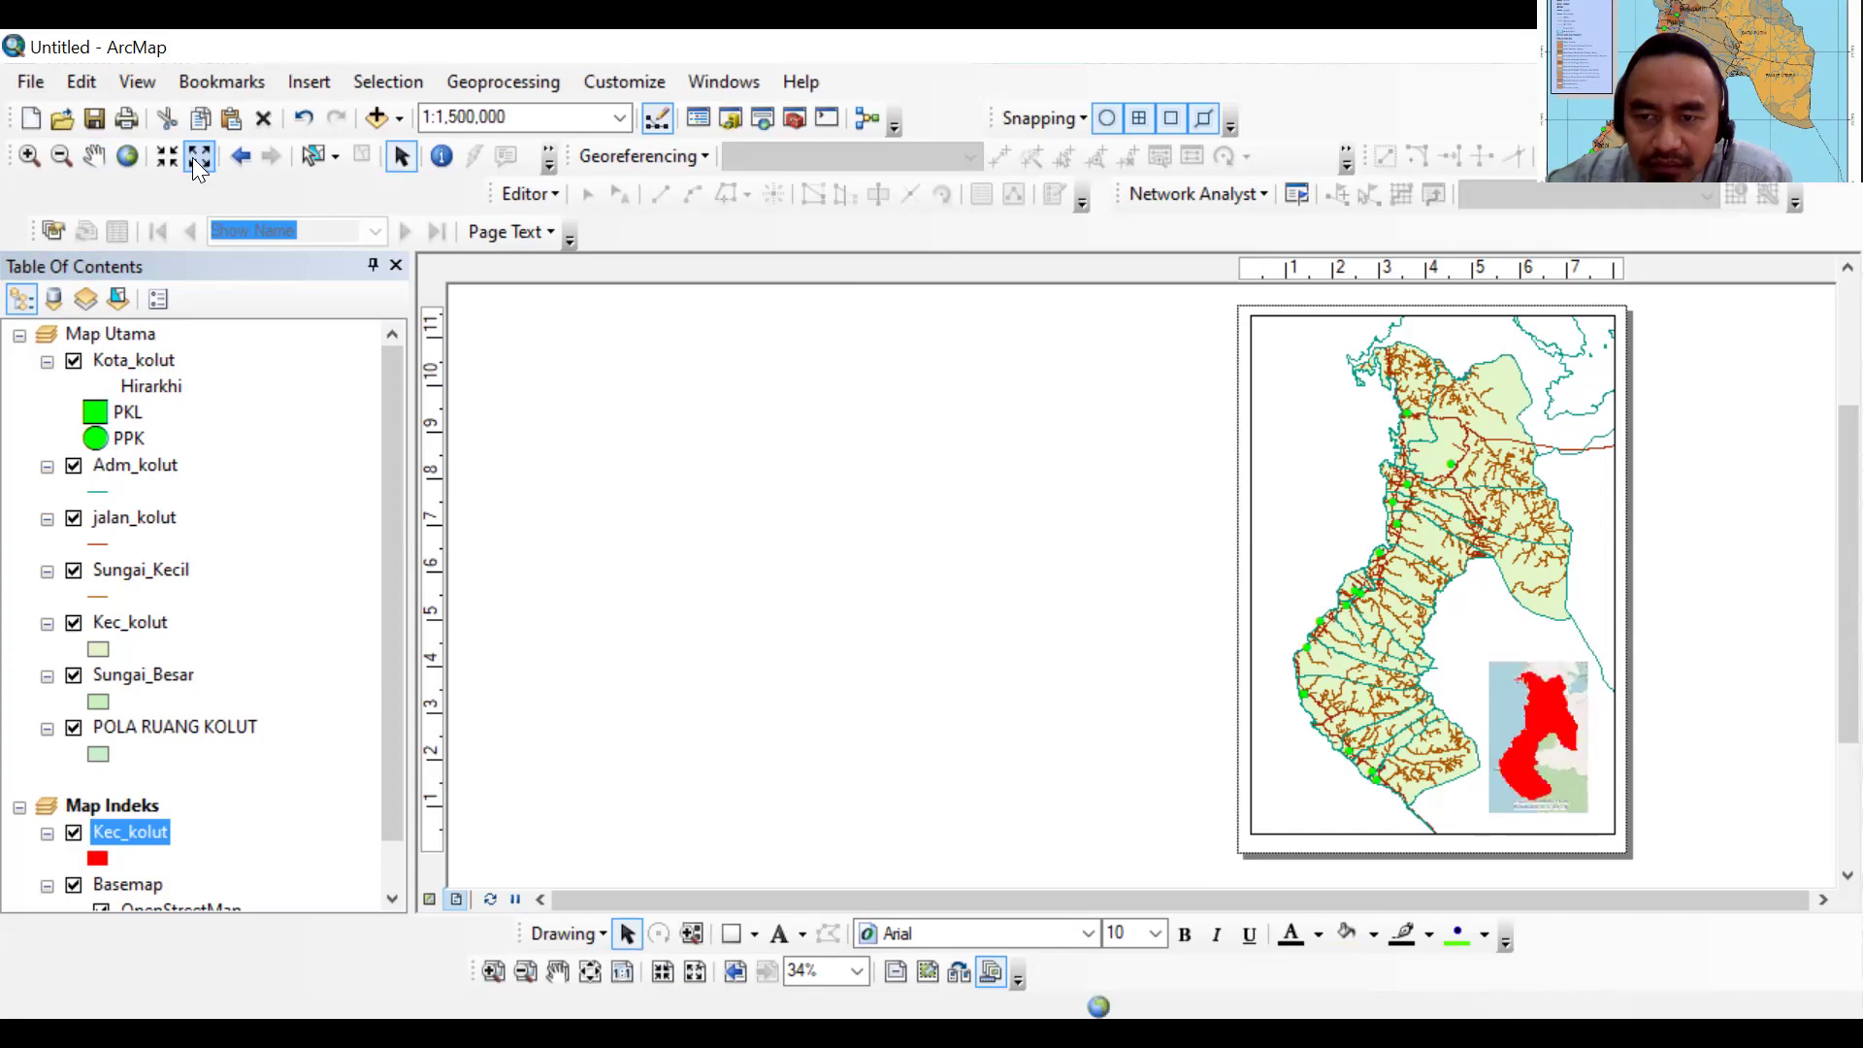
left_click(192, 158)
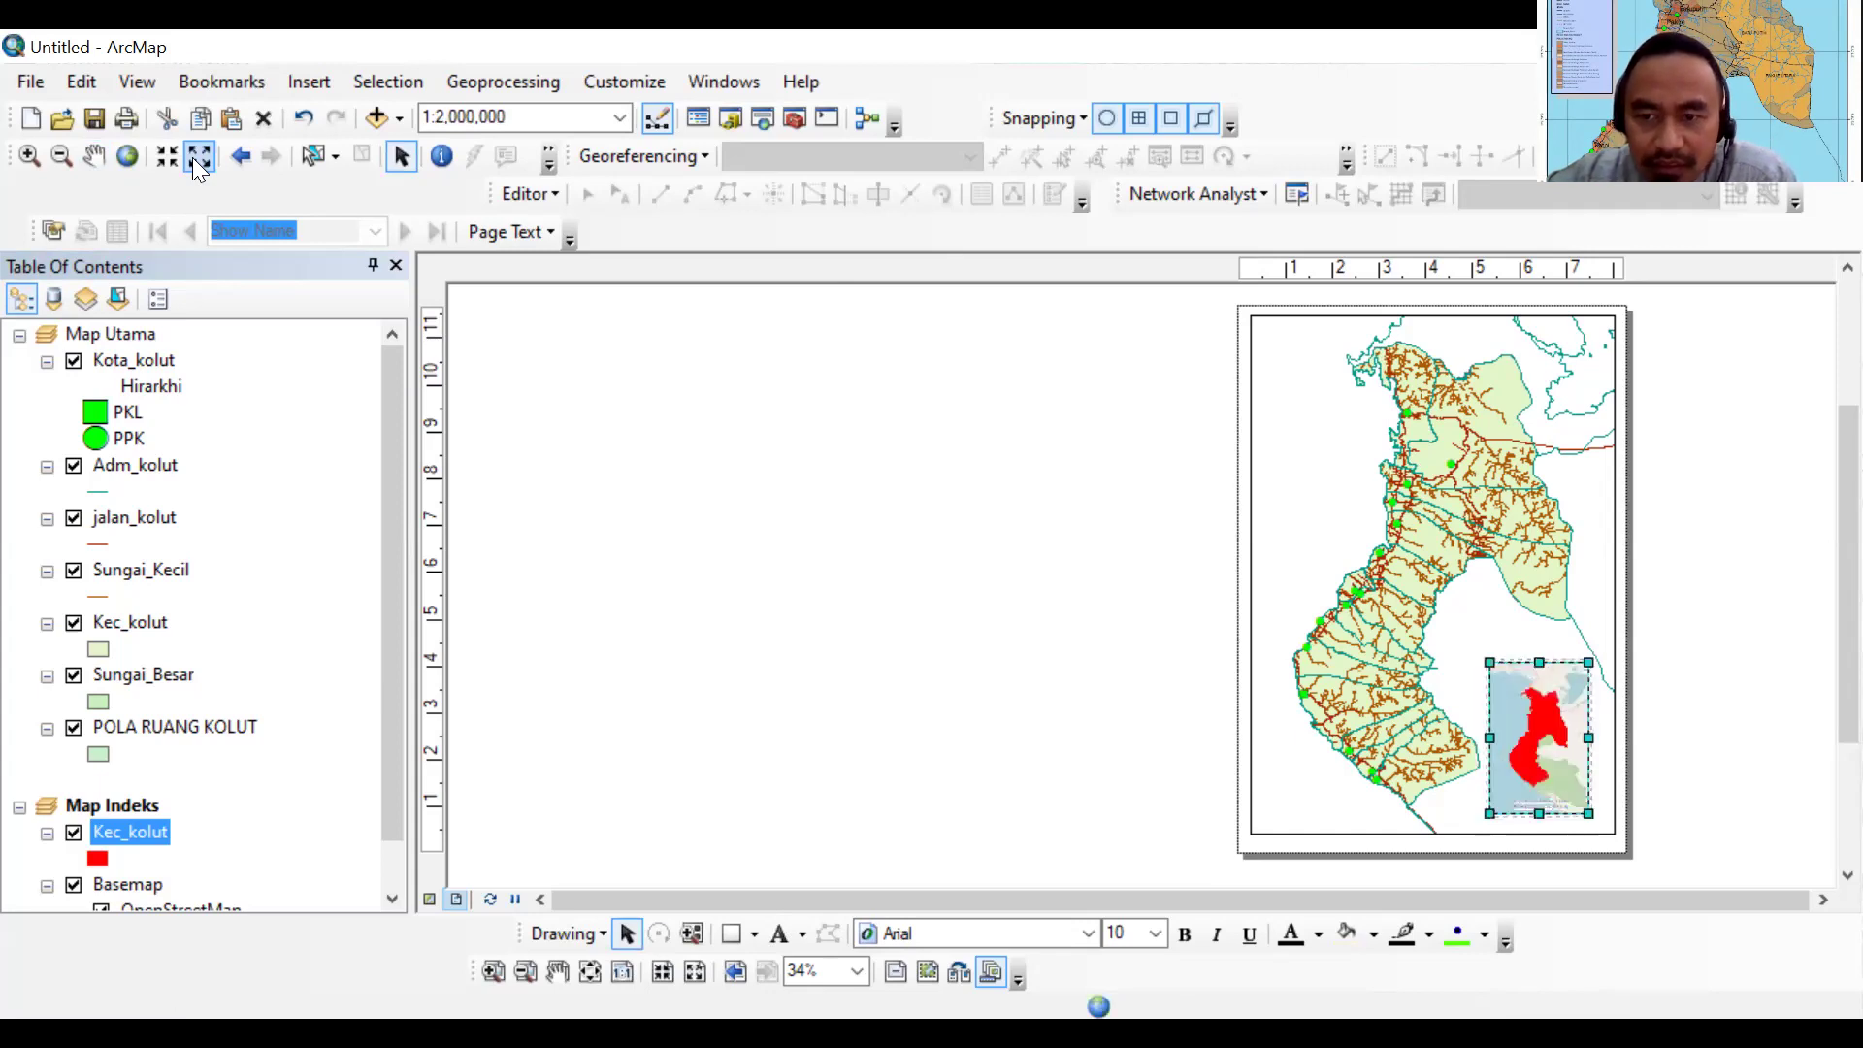
left_click(197, 157)
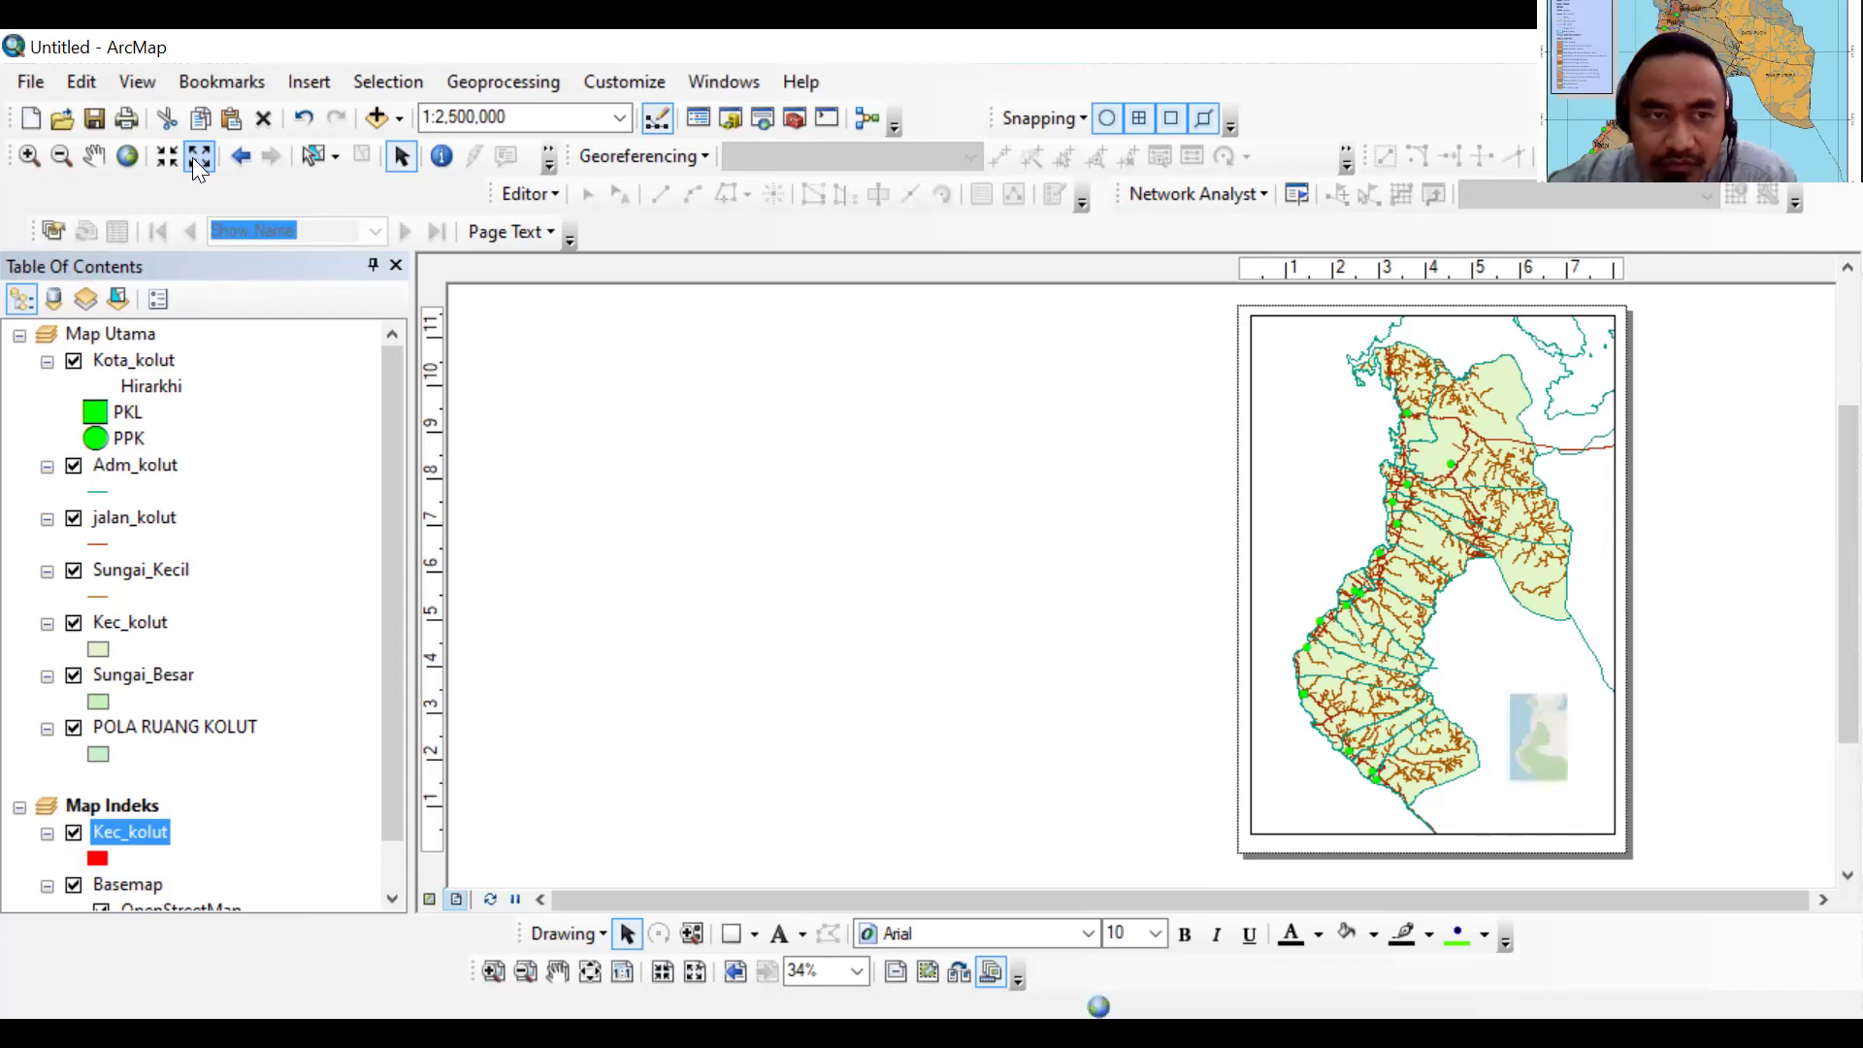
left_click(193, 157)
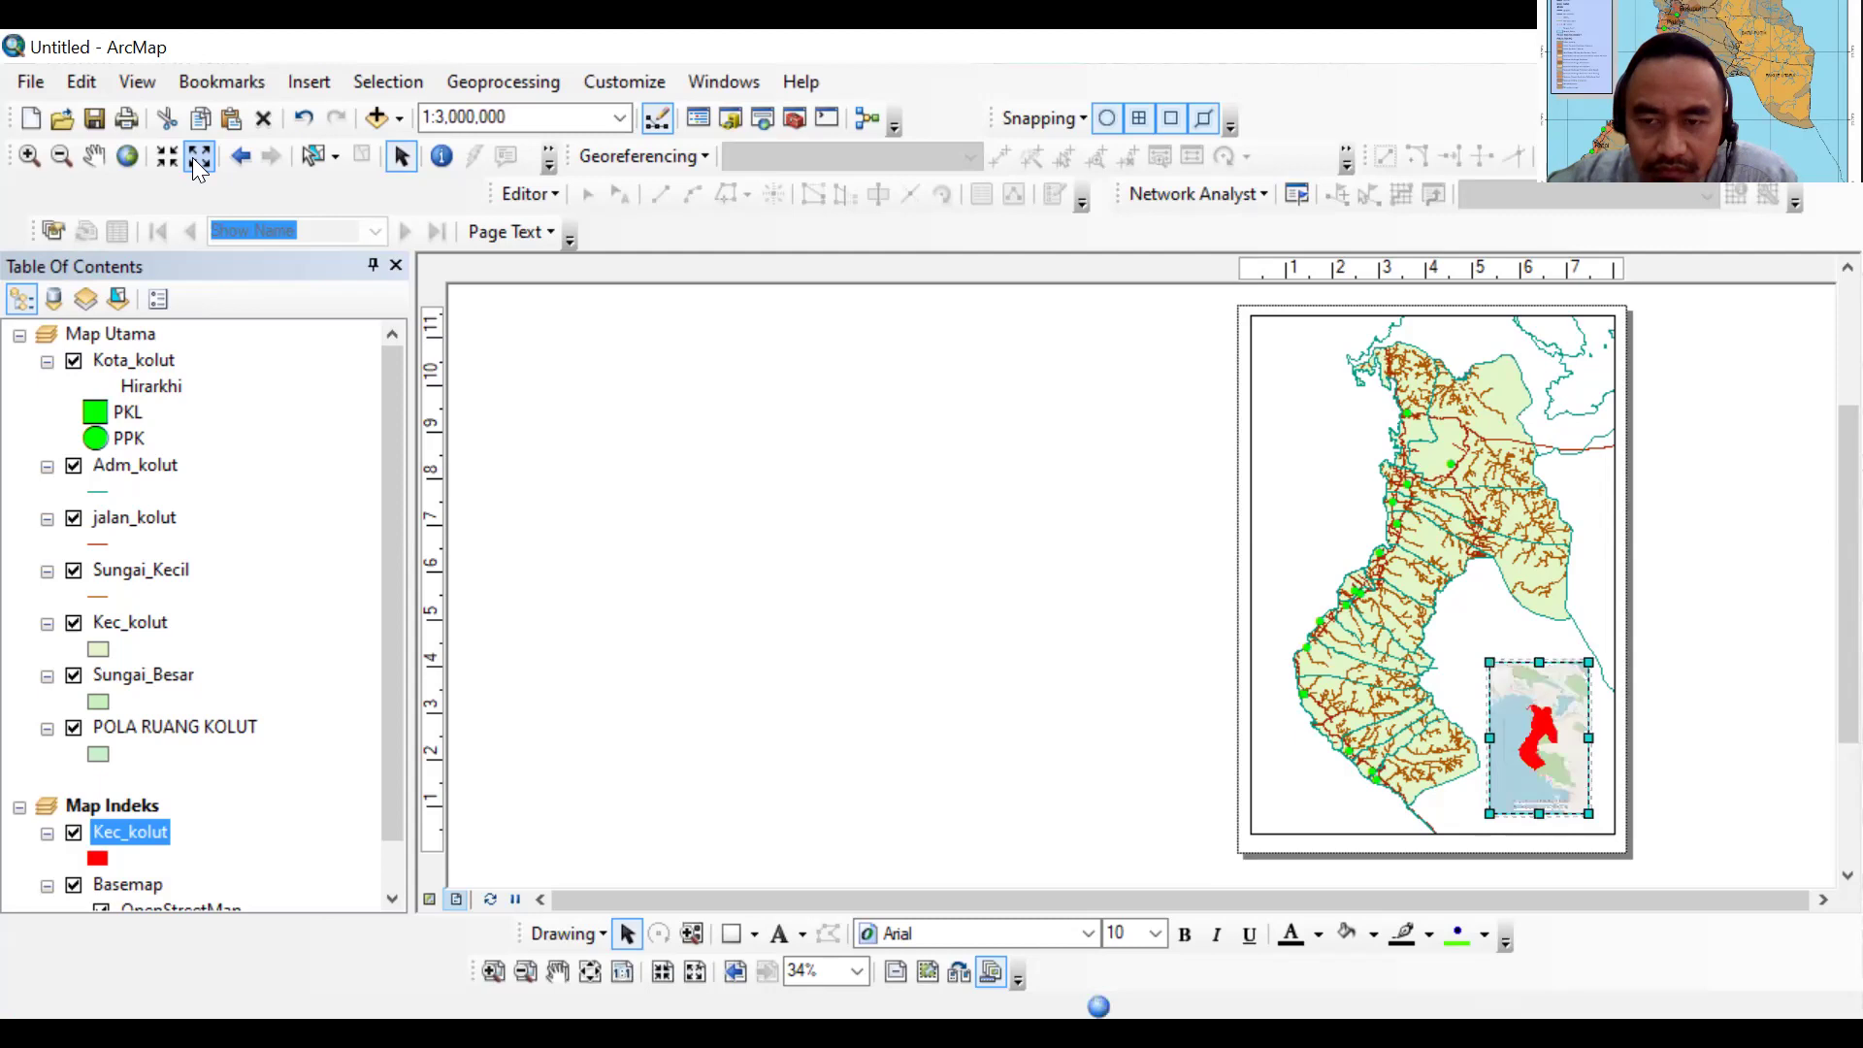
left_click(192, 157)
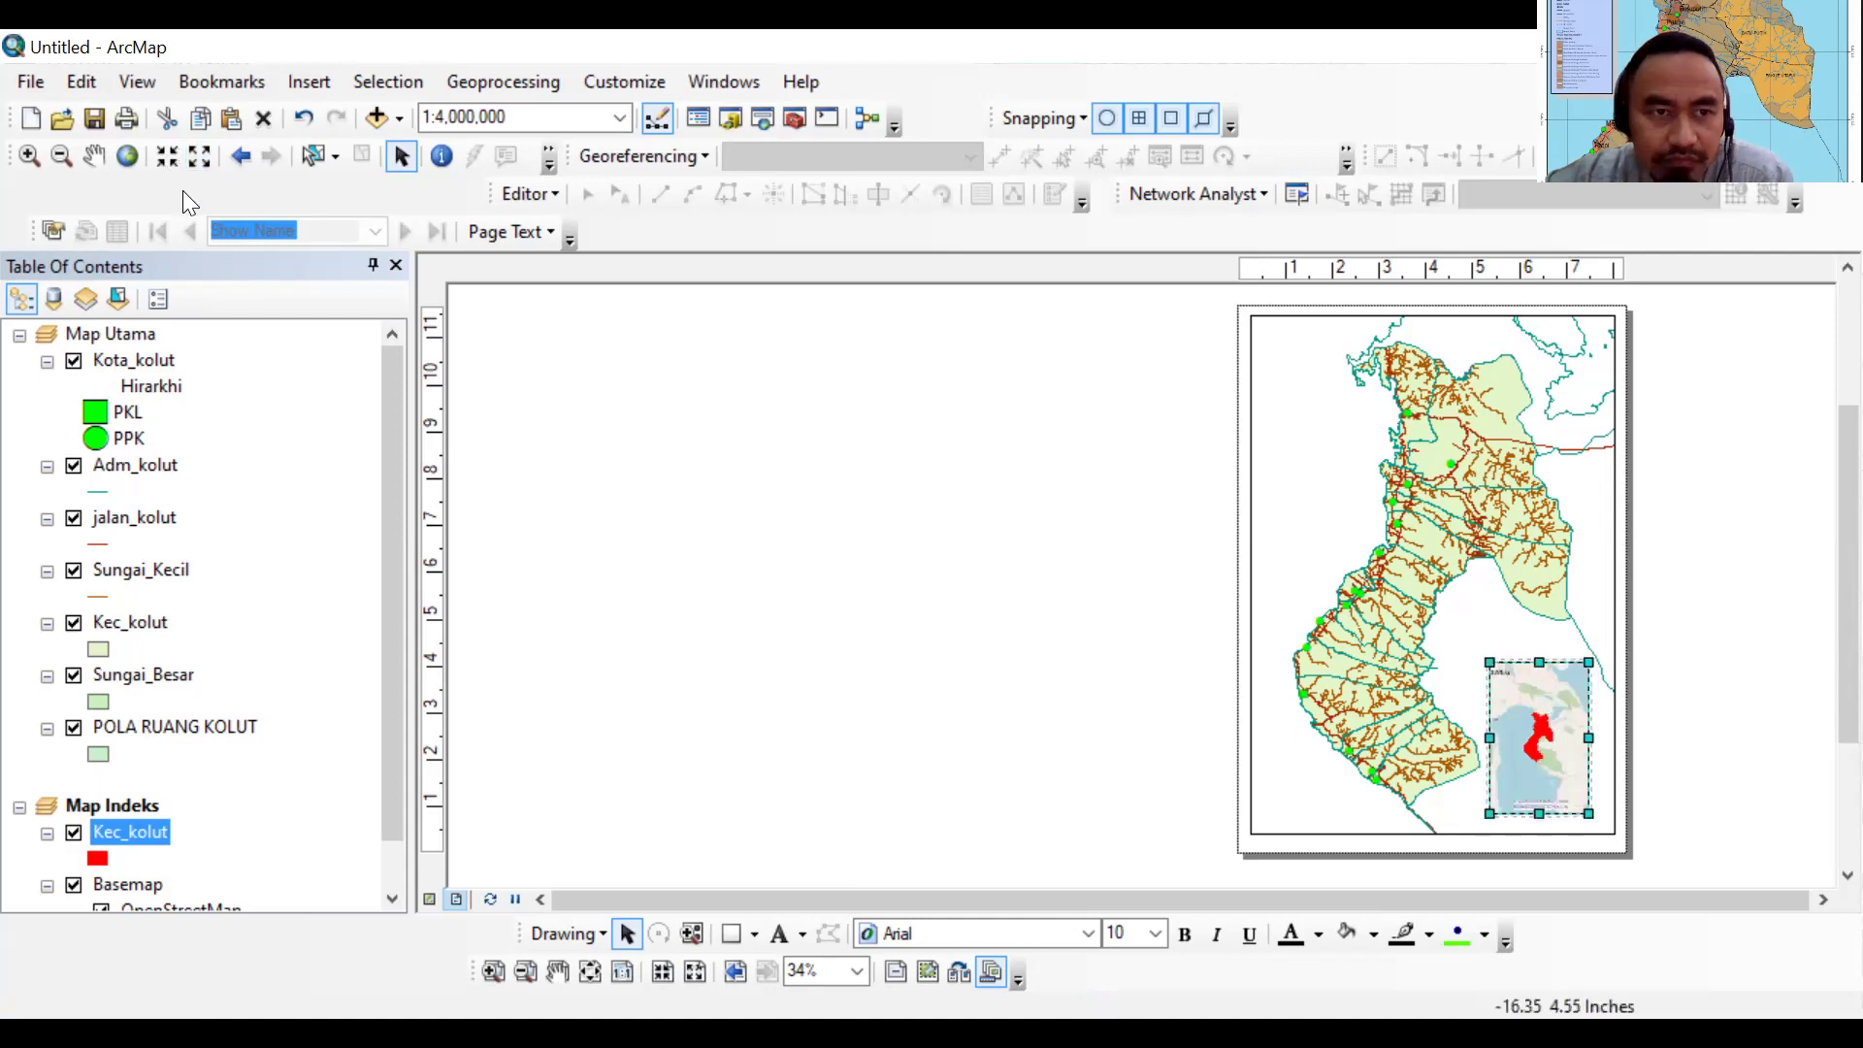
left_click(199, 160)
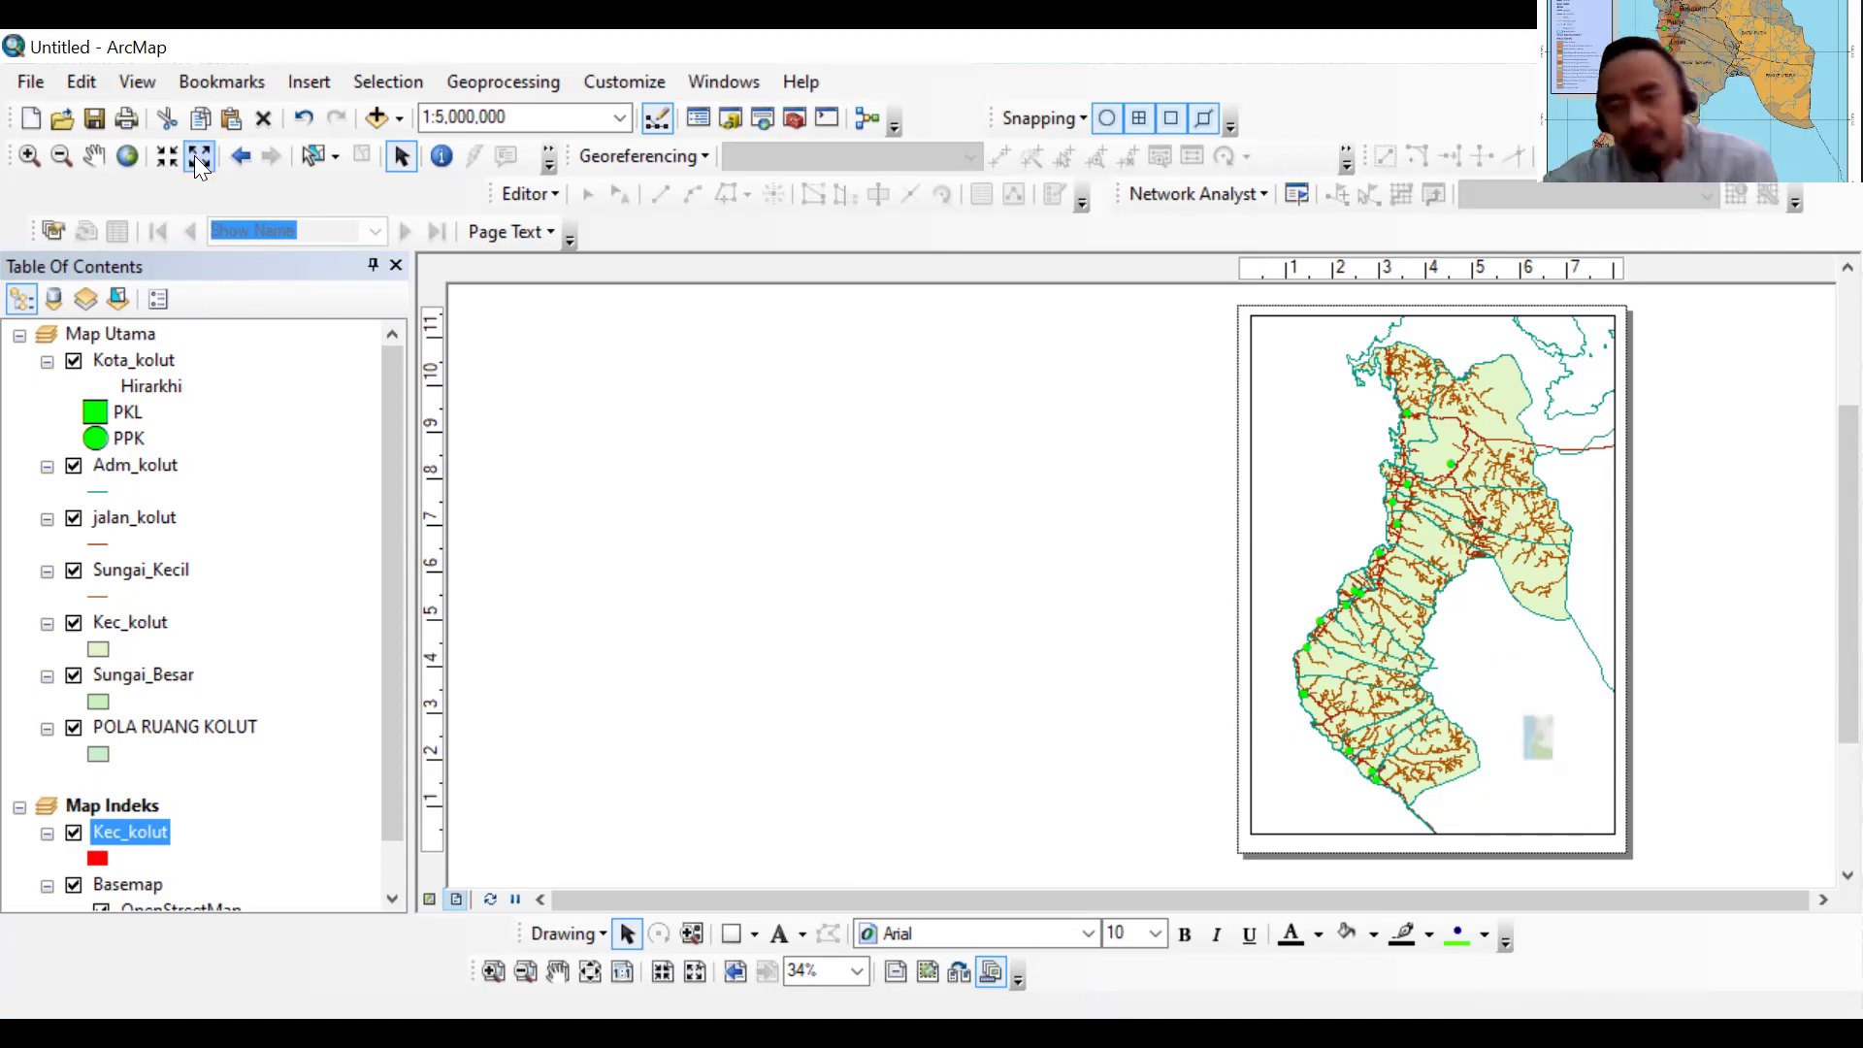
left_click(199, 160)
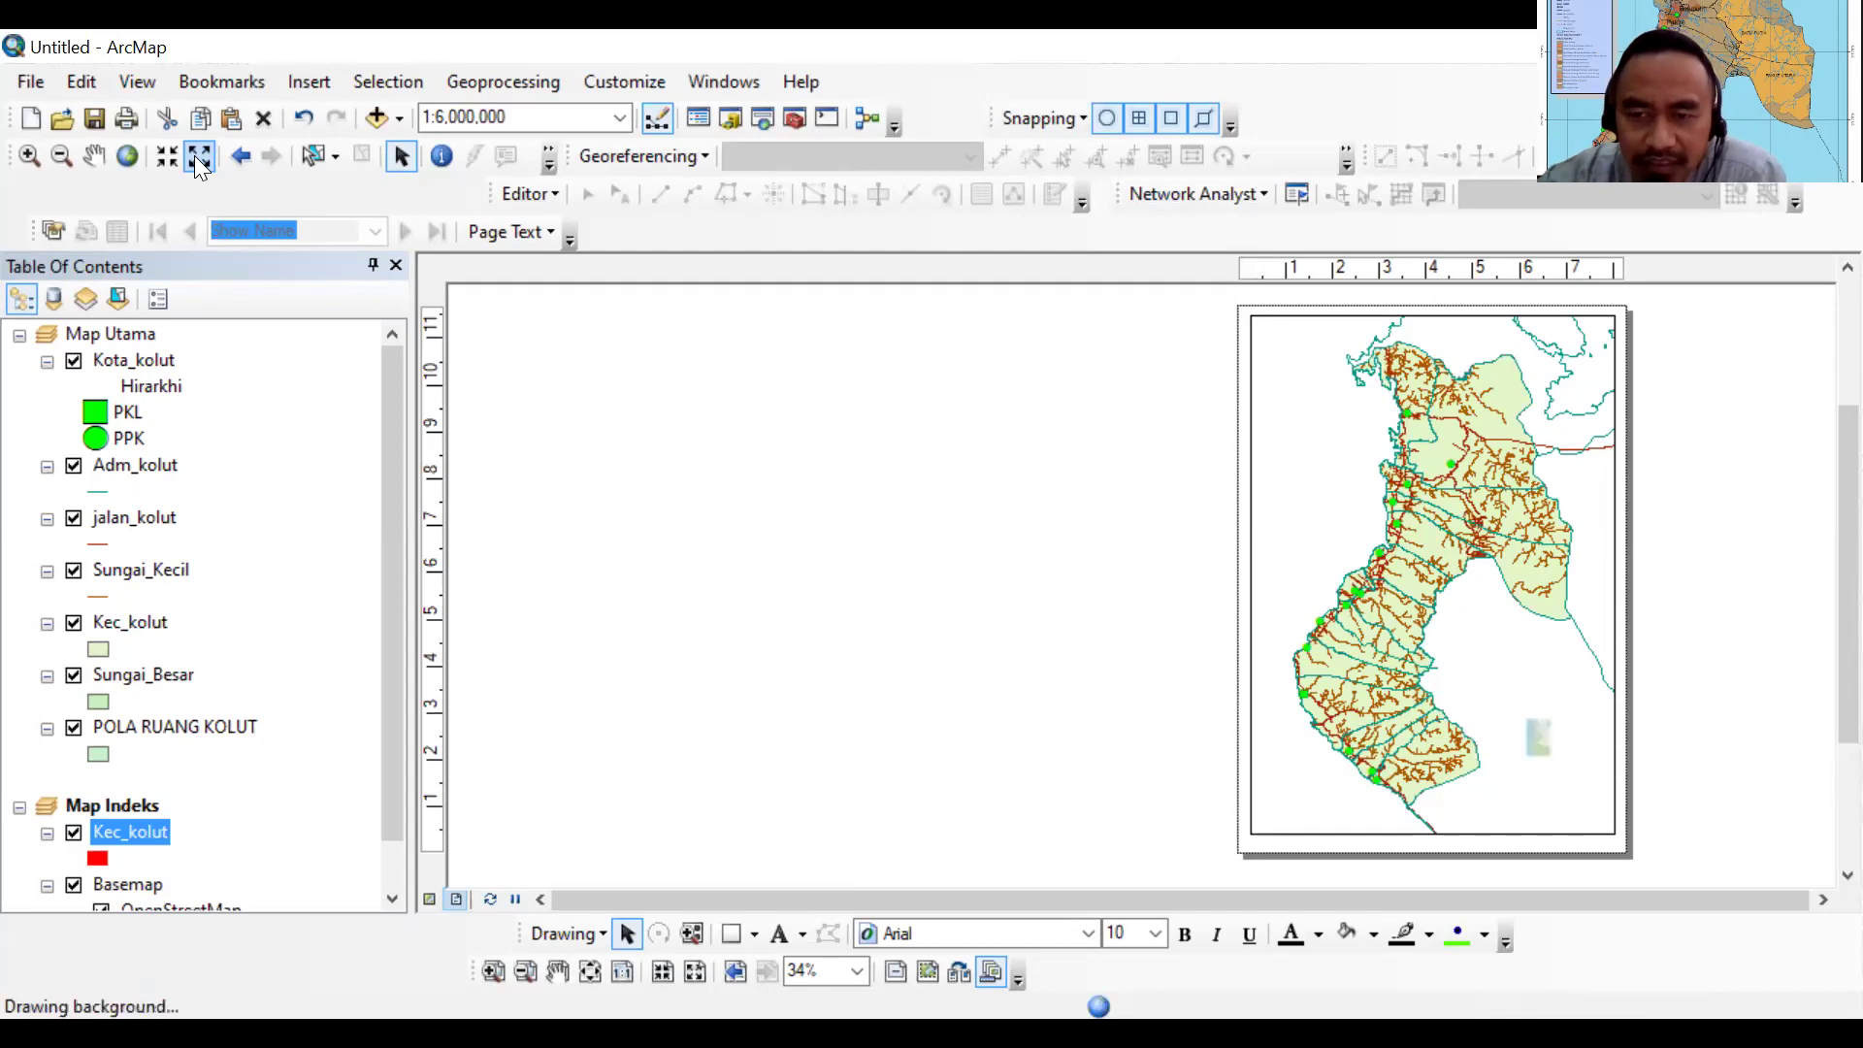
left_click(199, 160)
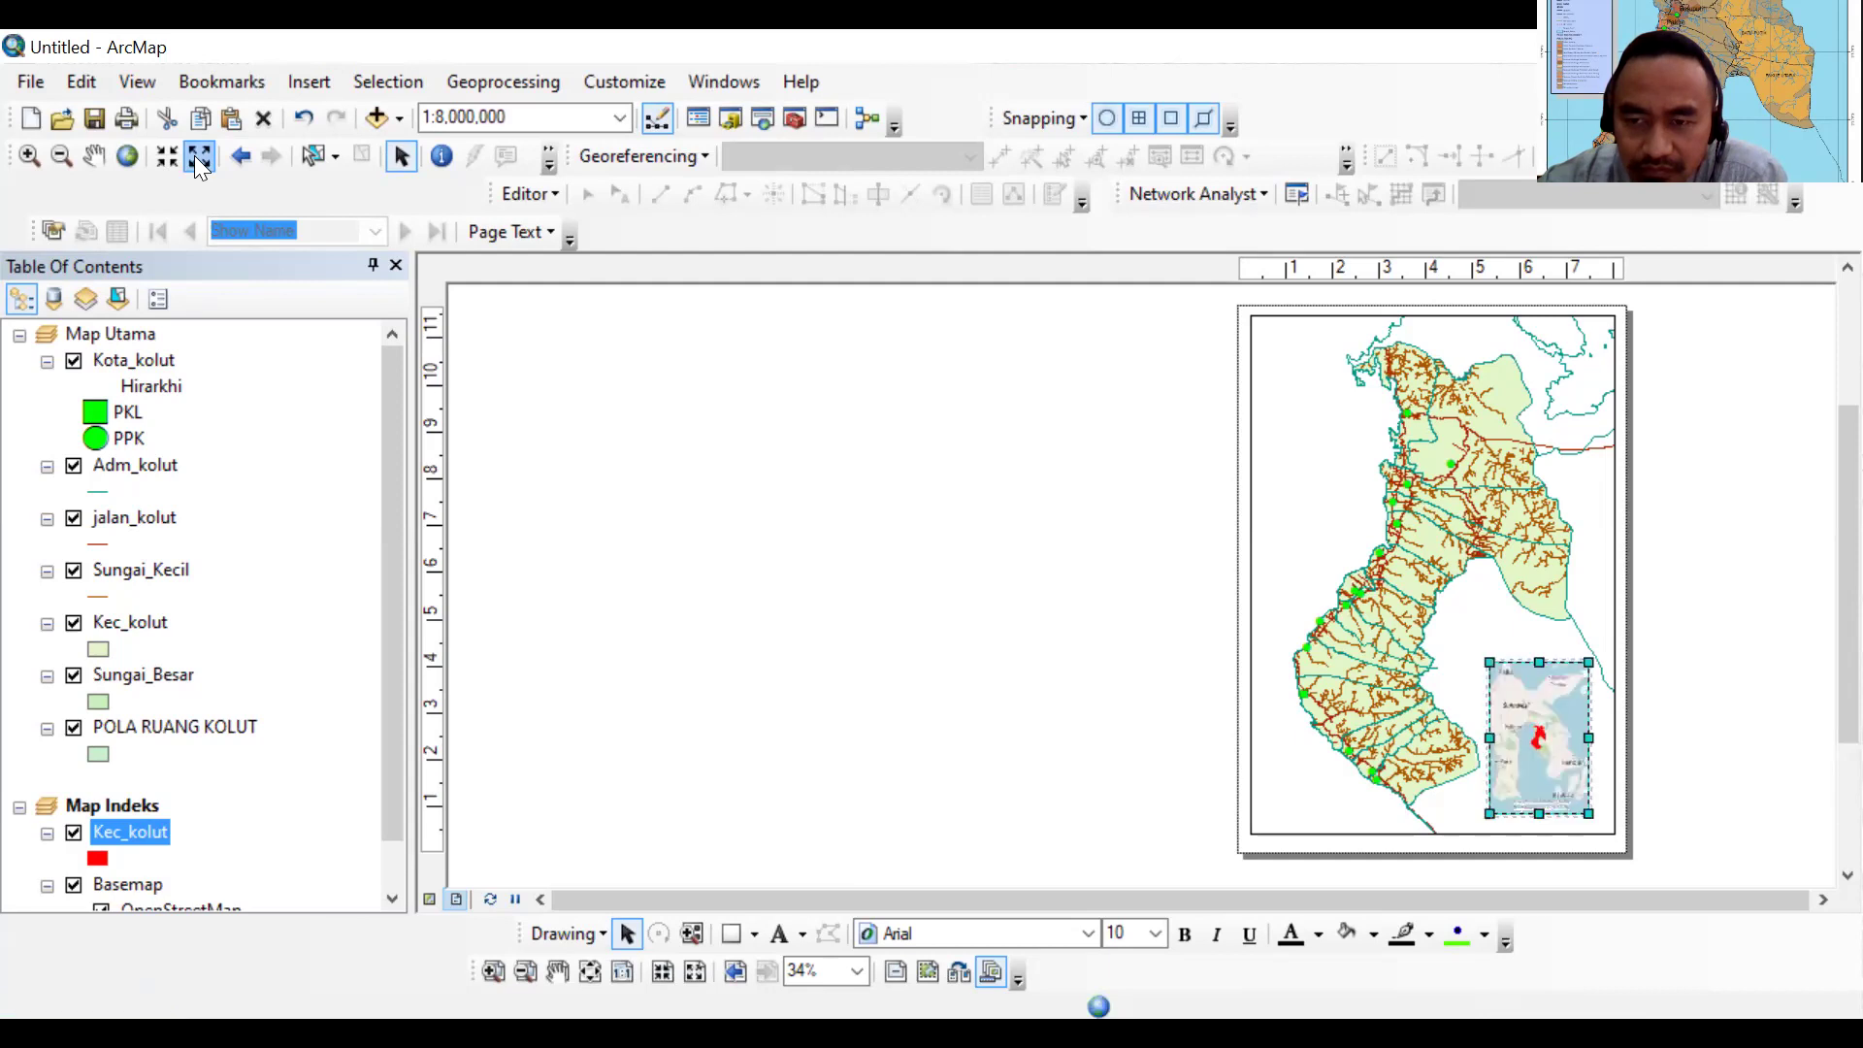
left_click(196, 158)
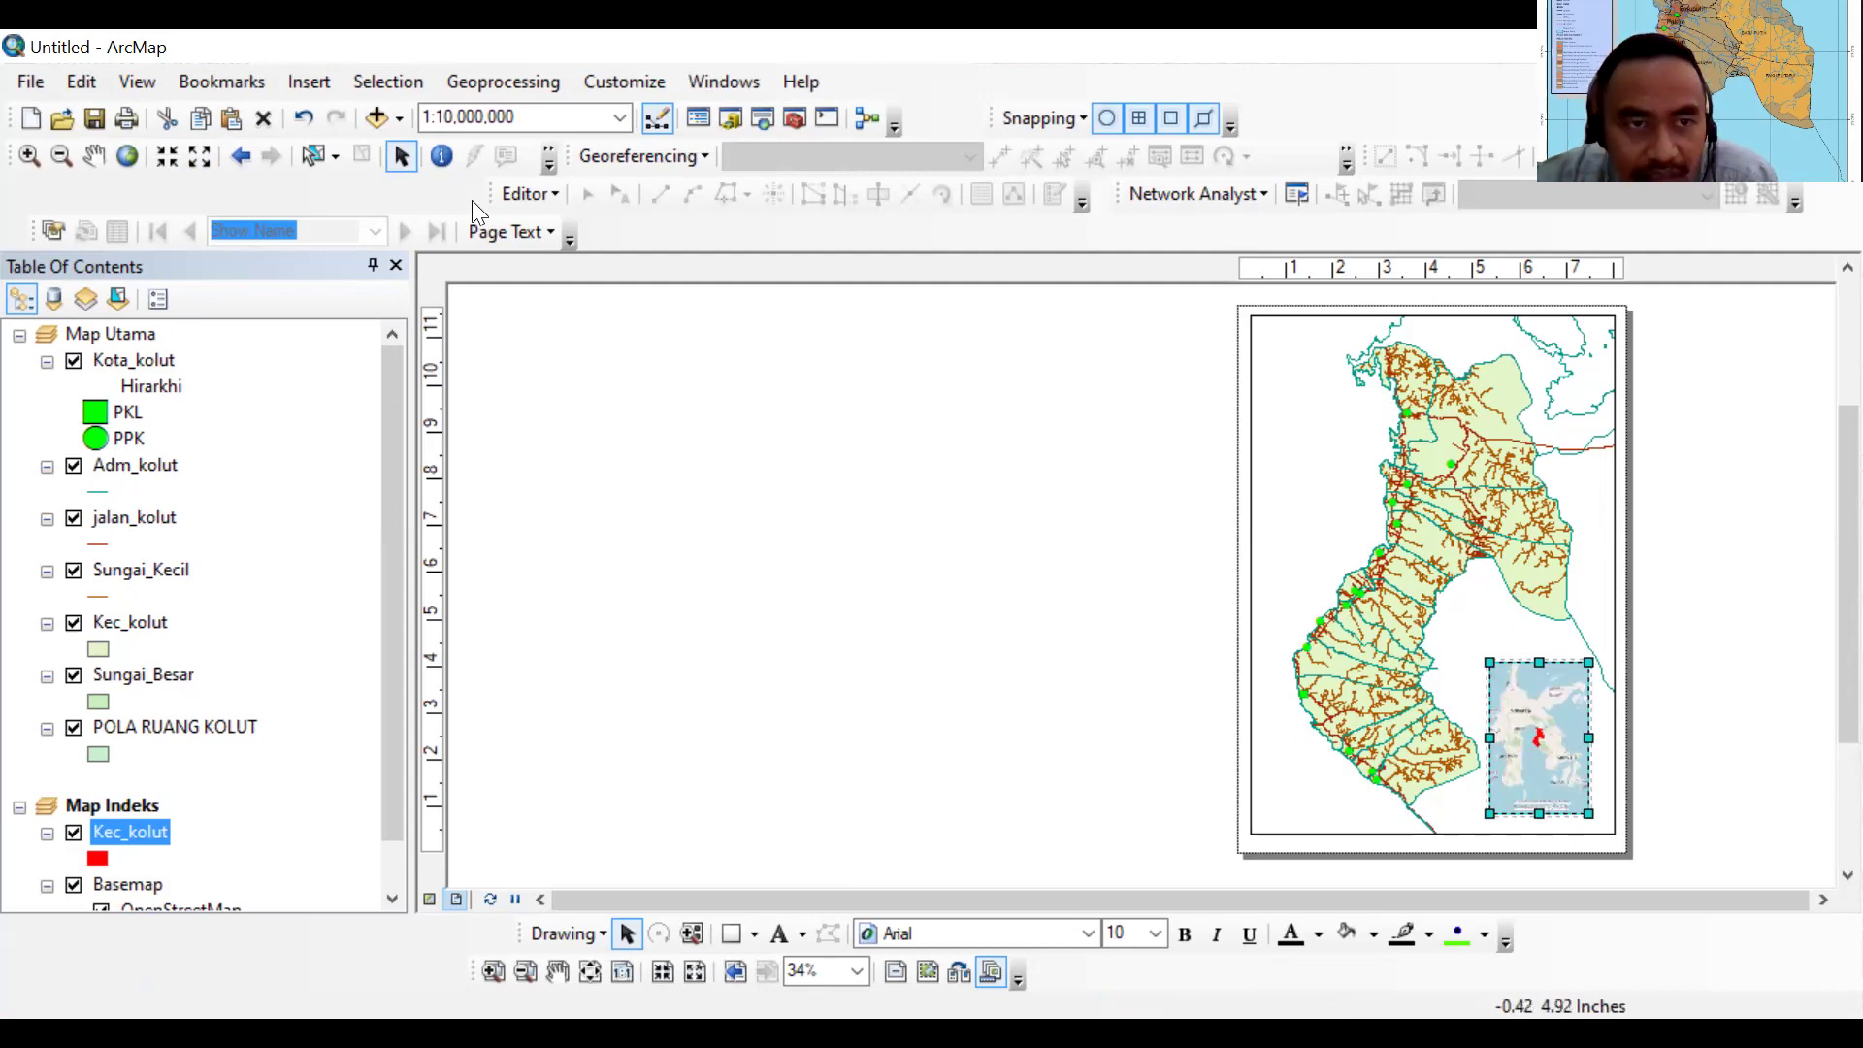
left_click(171, 153)
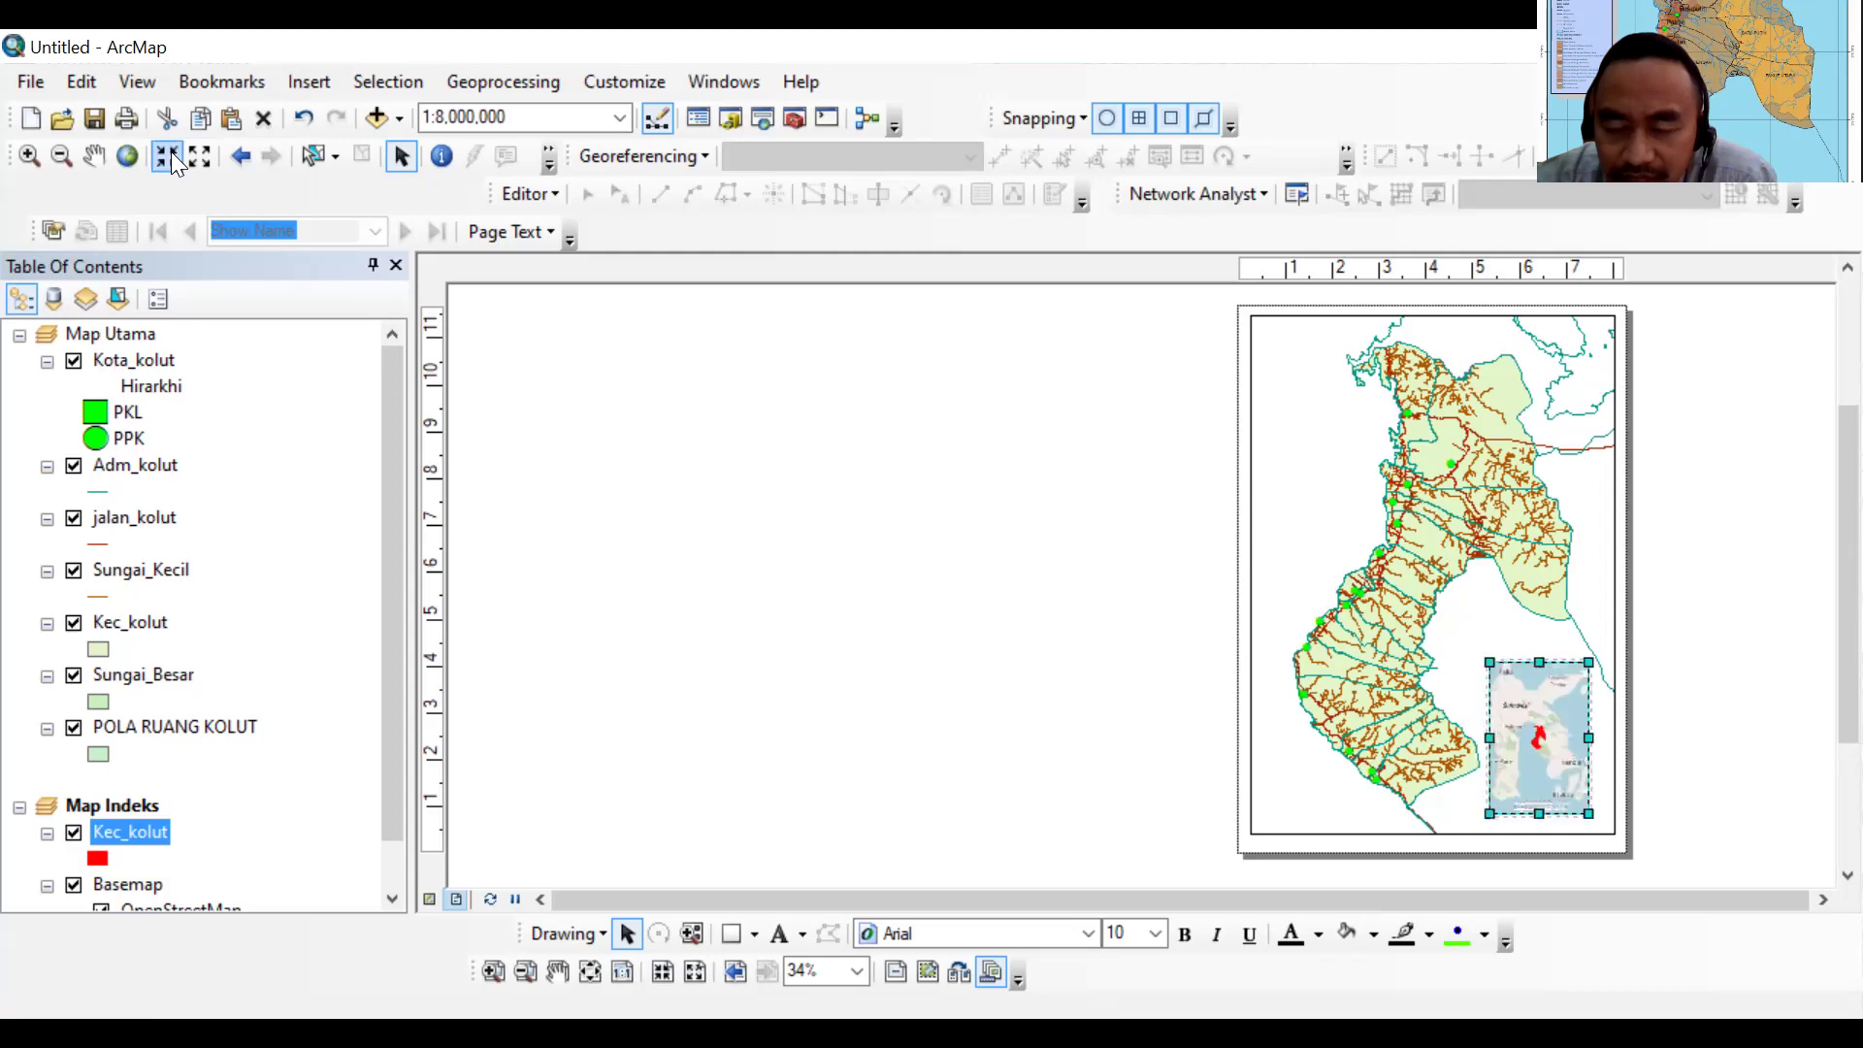
left_click(198, 156)
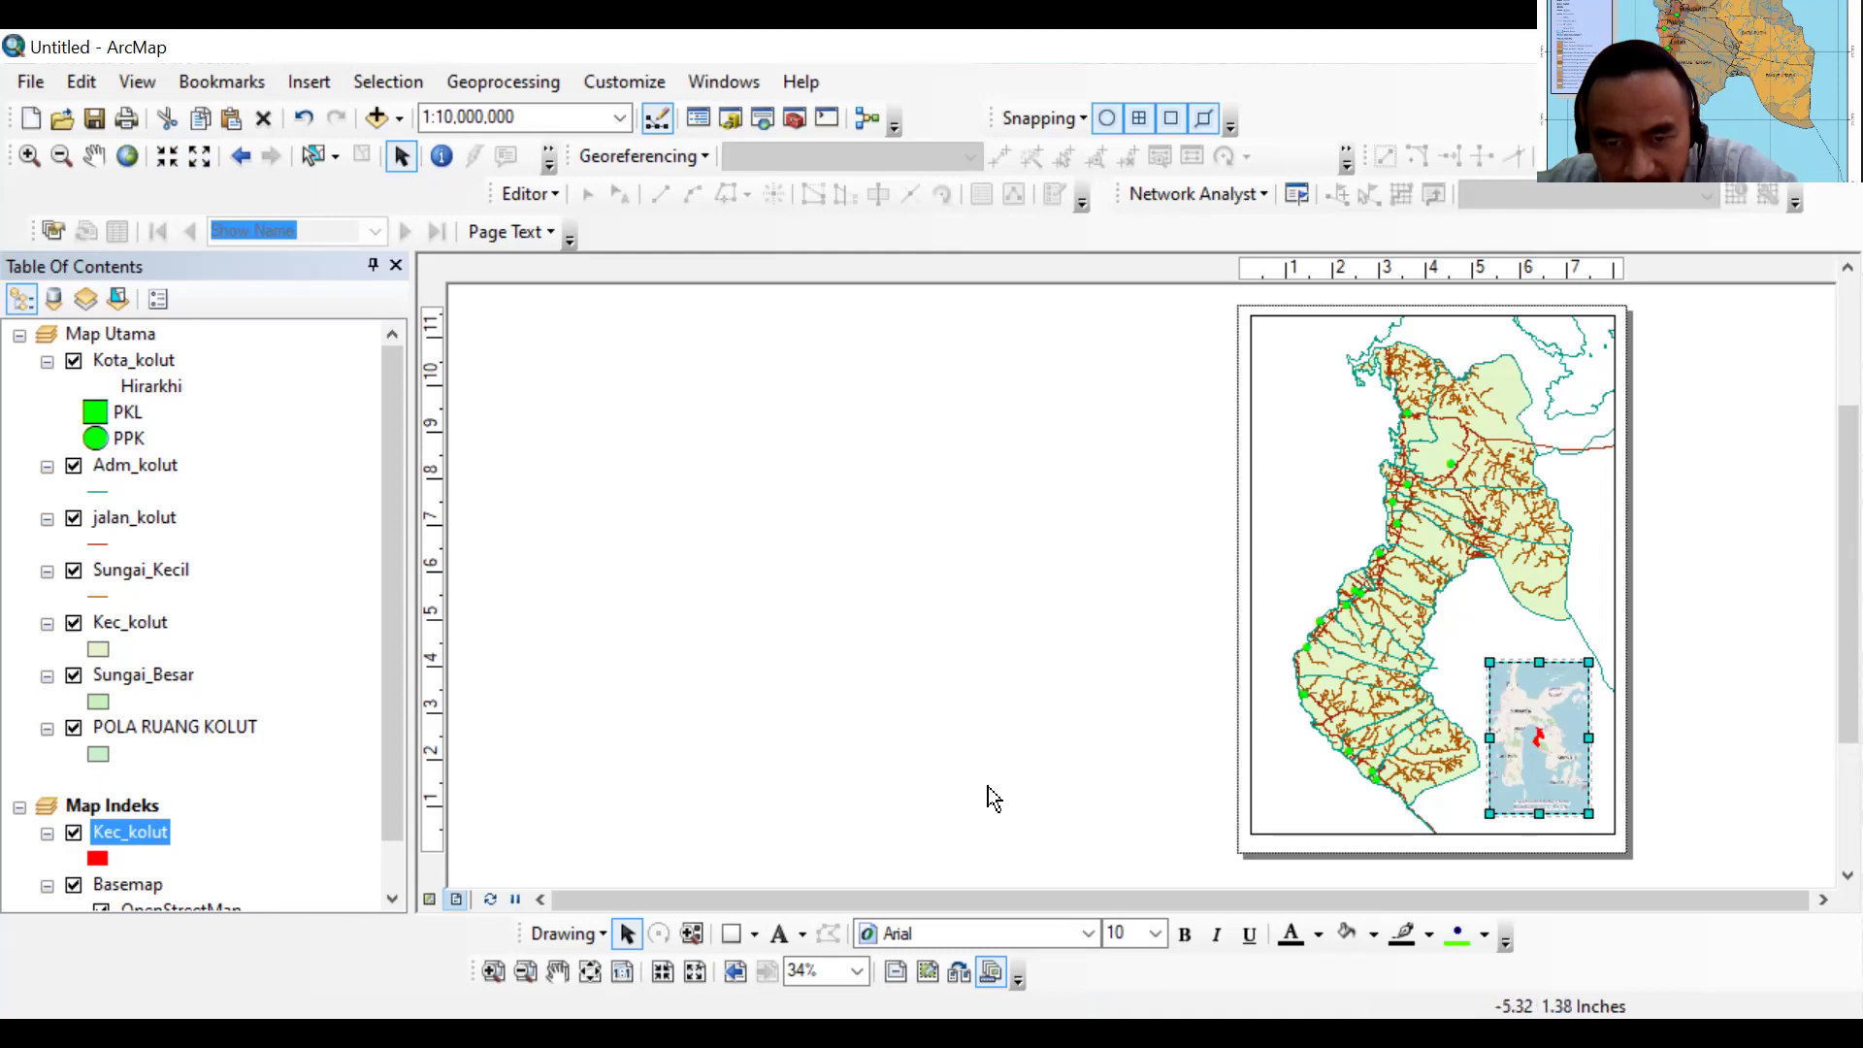
Switch the active data frame from Map Indeks to Map Utama
left_click(455, 899)
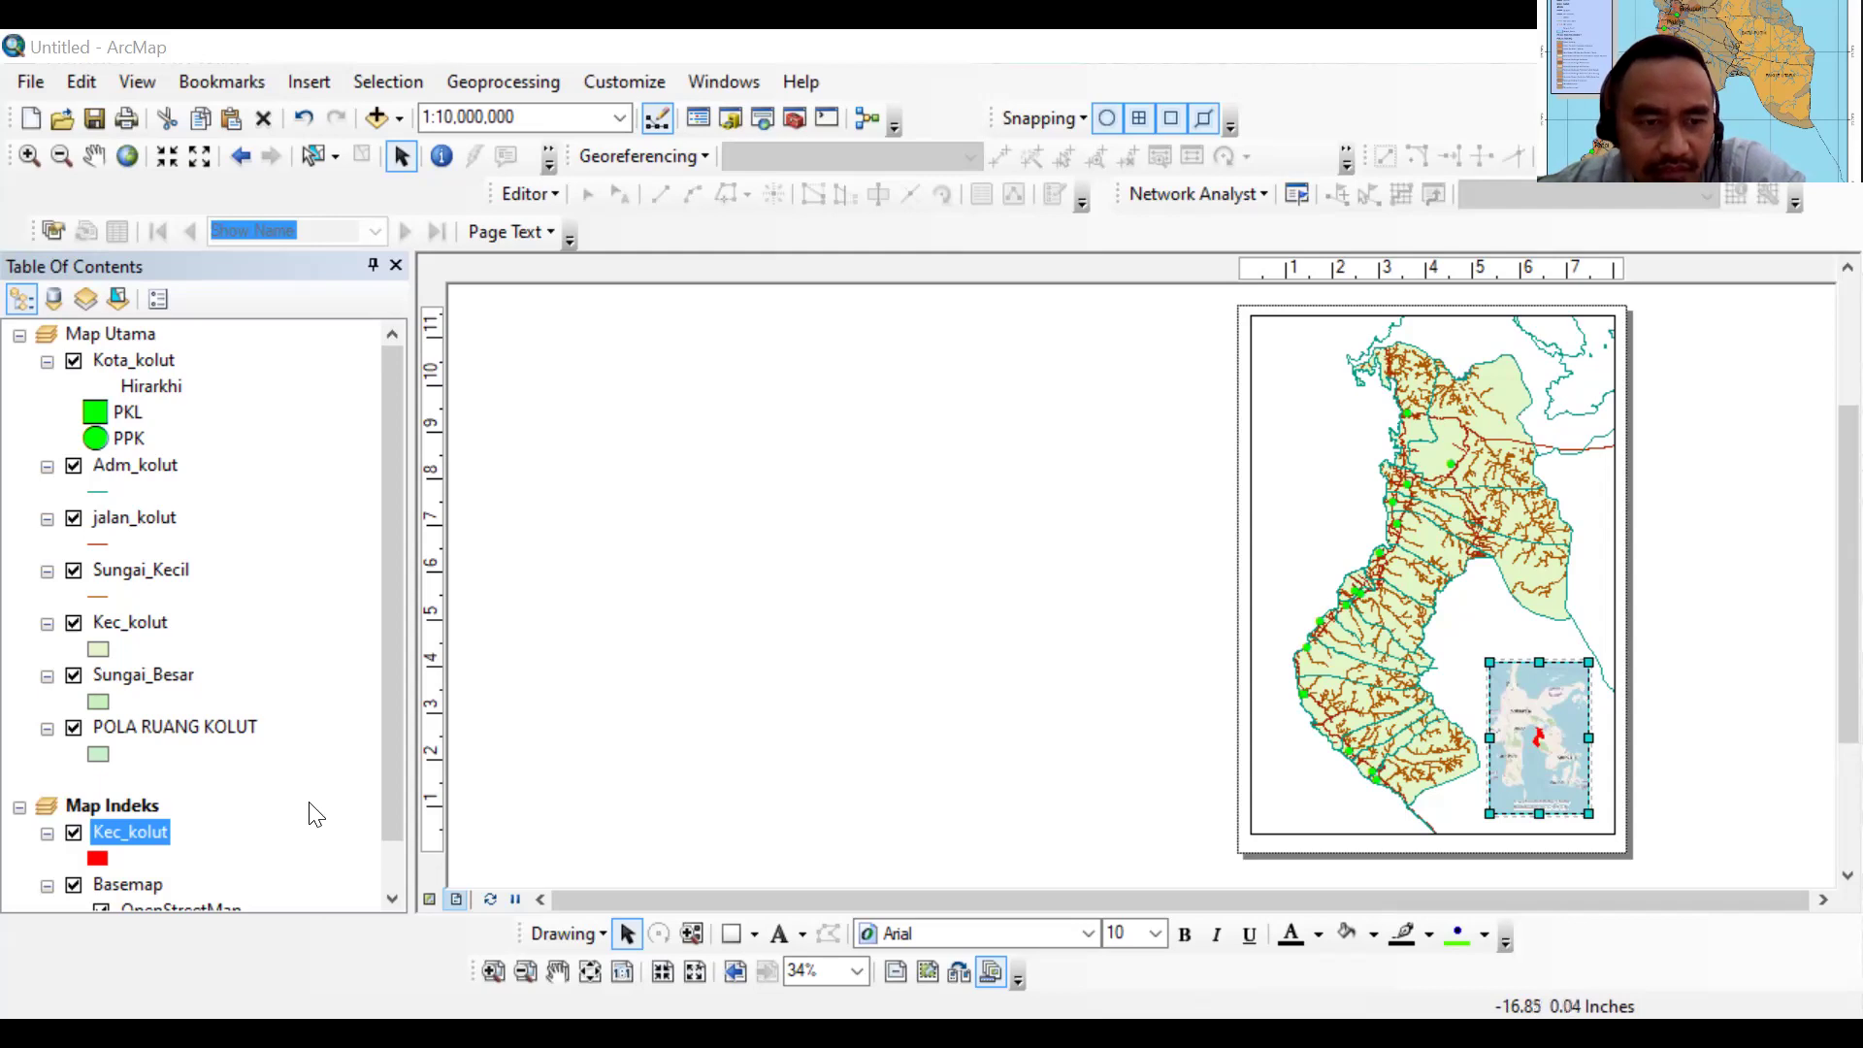
right_click(109, 805)
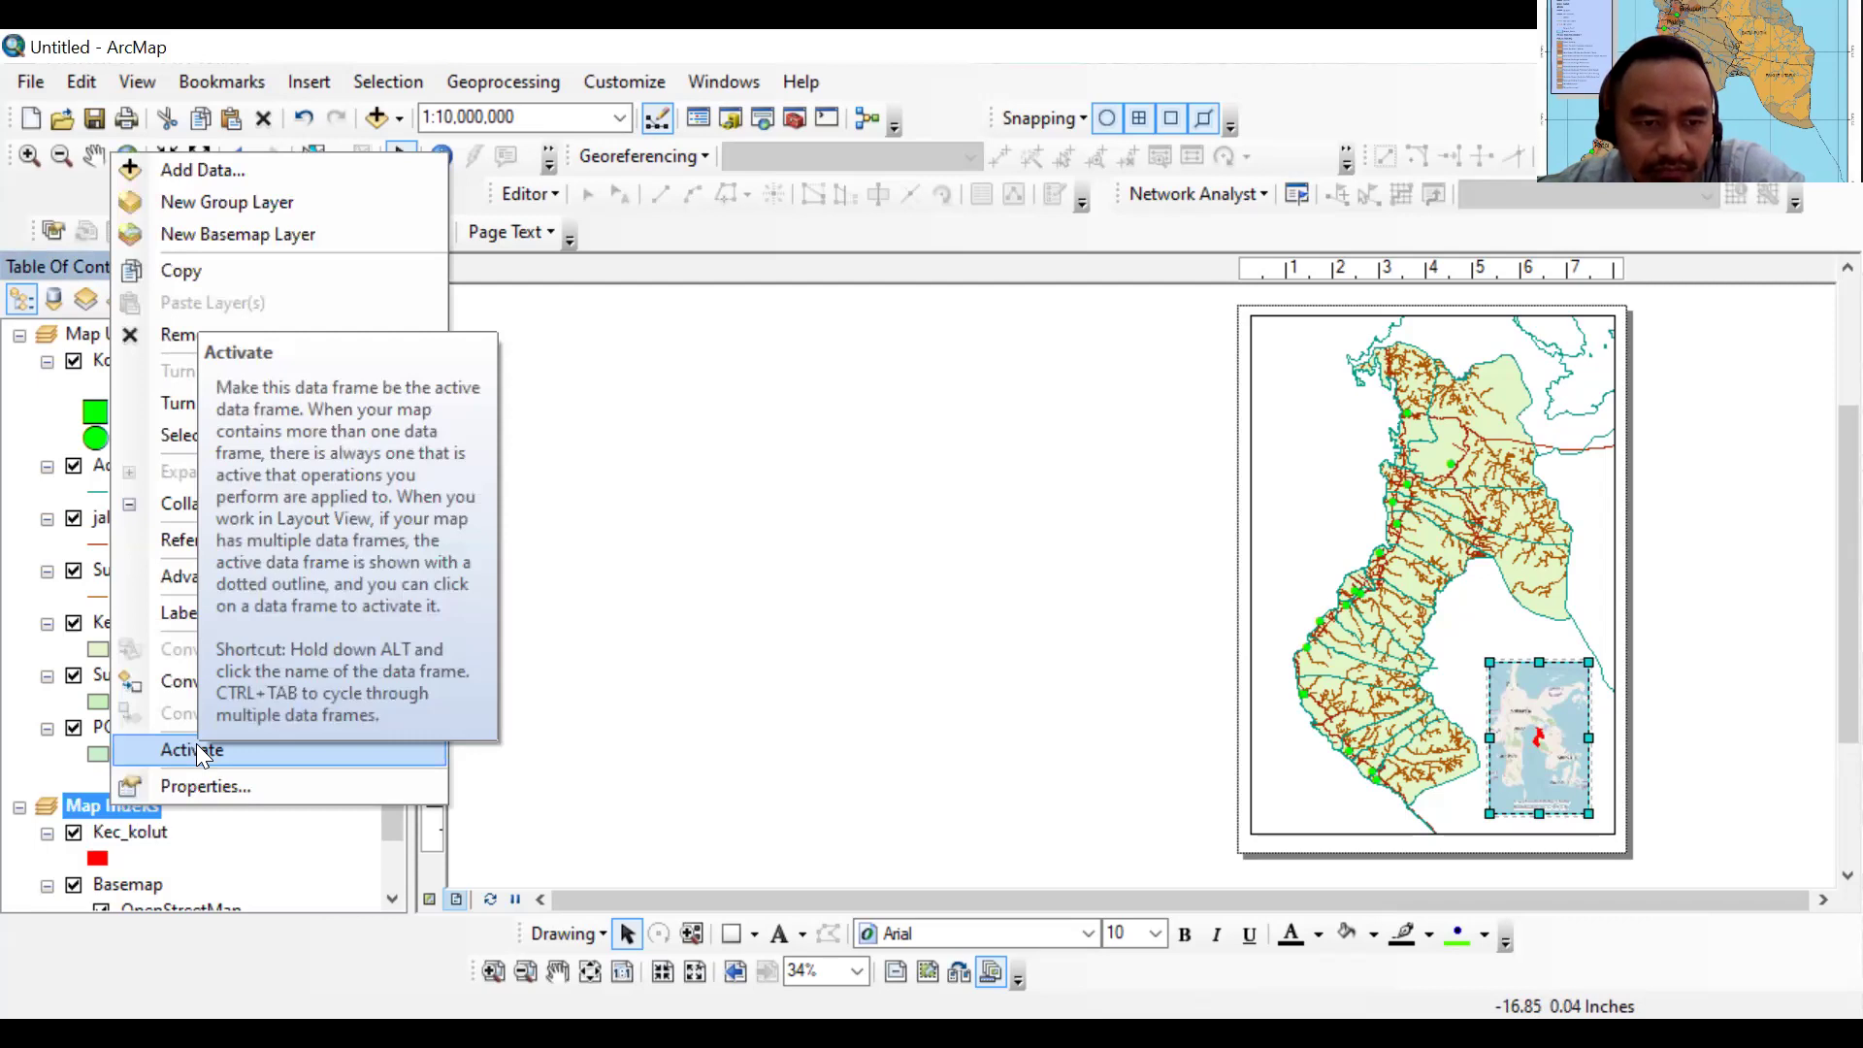
left_click(196, 753)
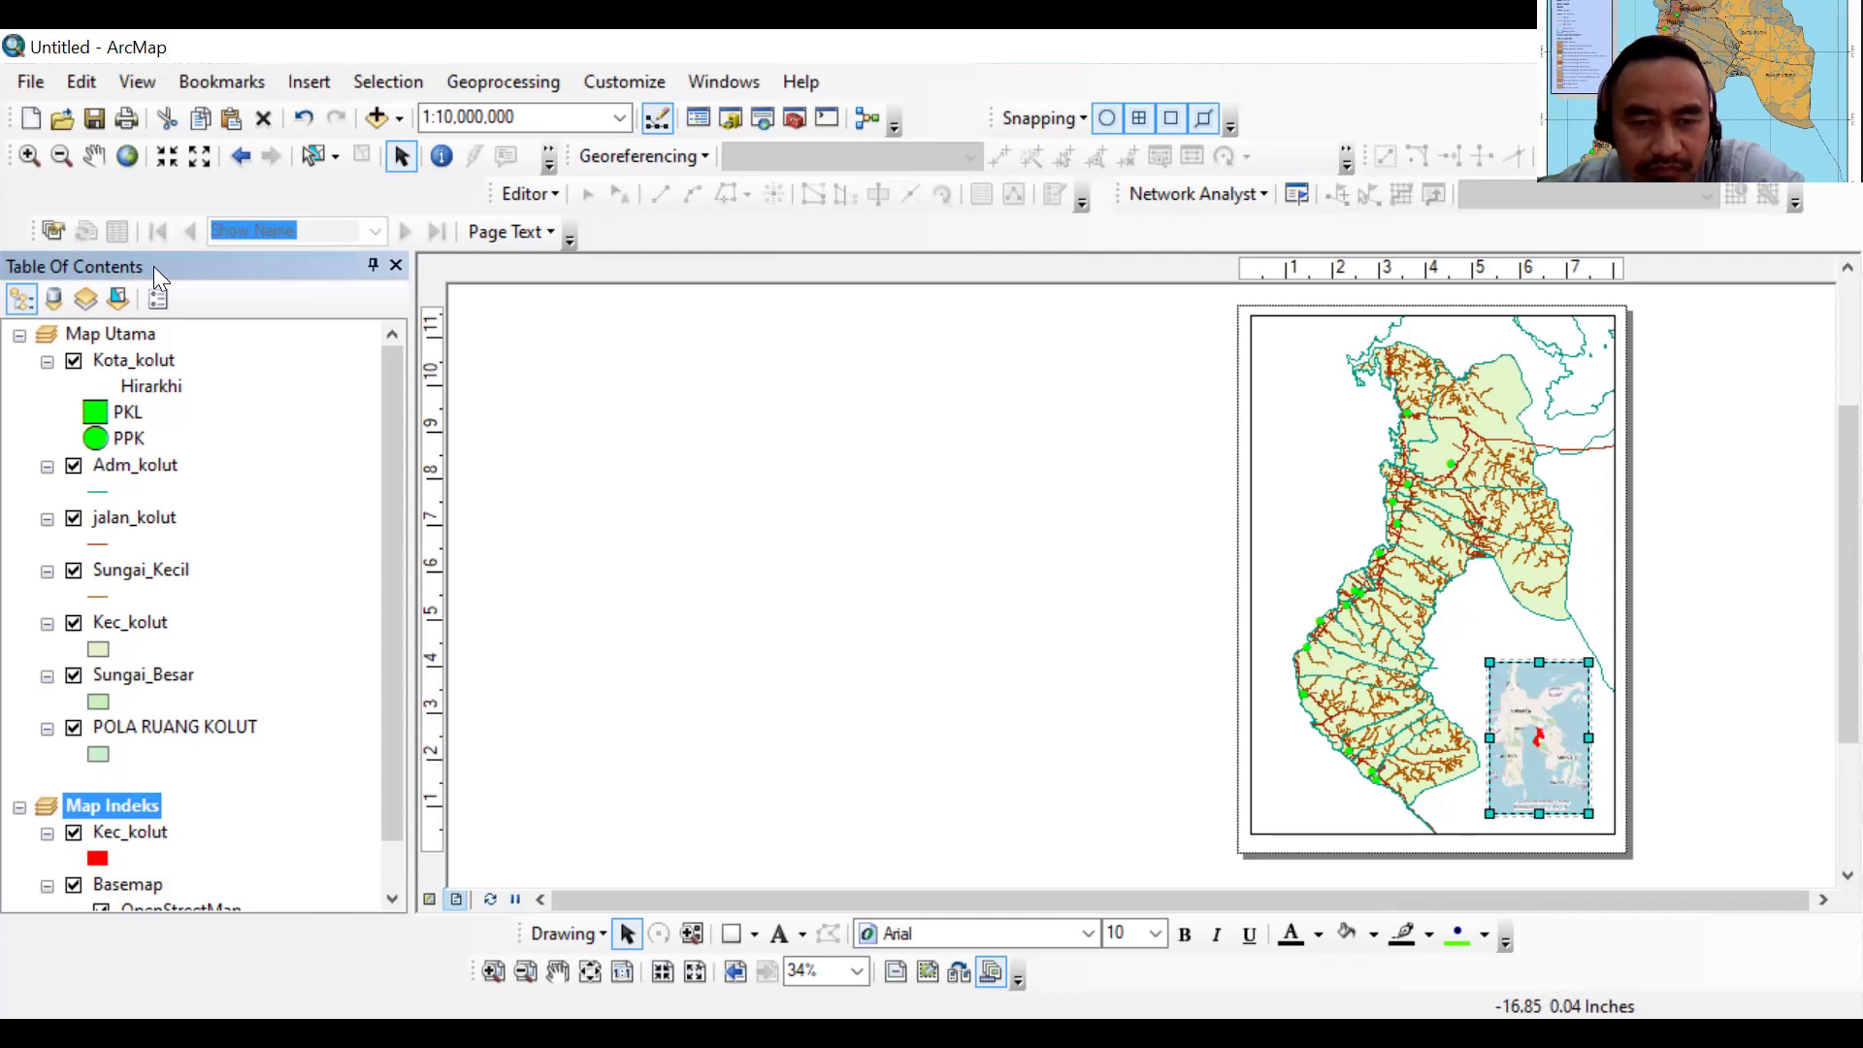
left_click(121, 342)
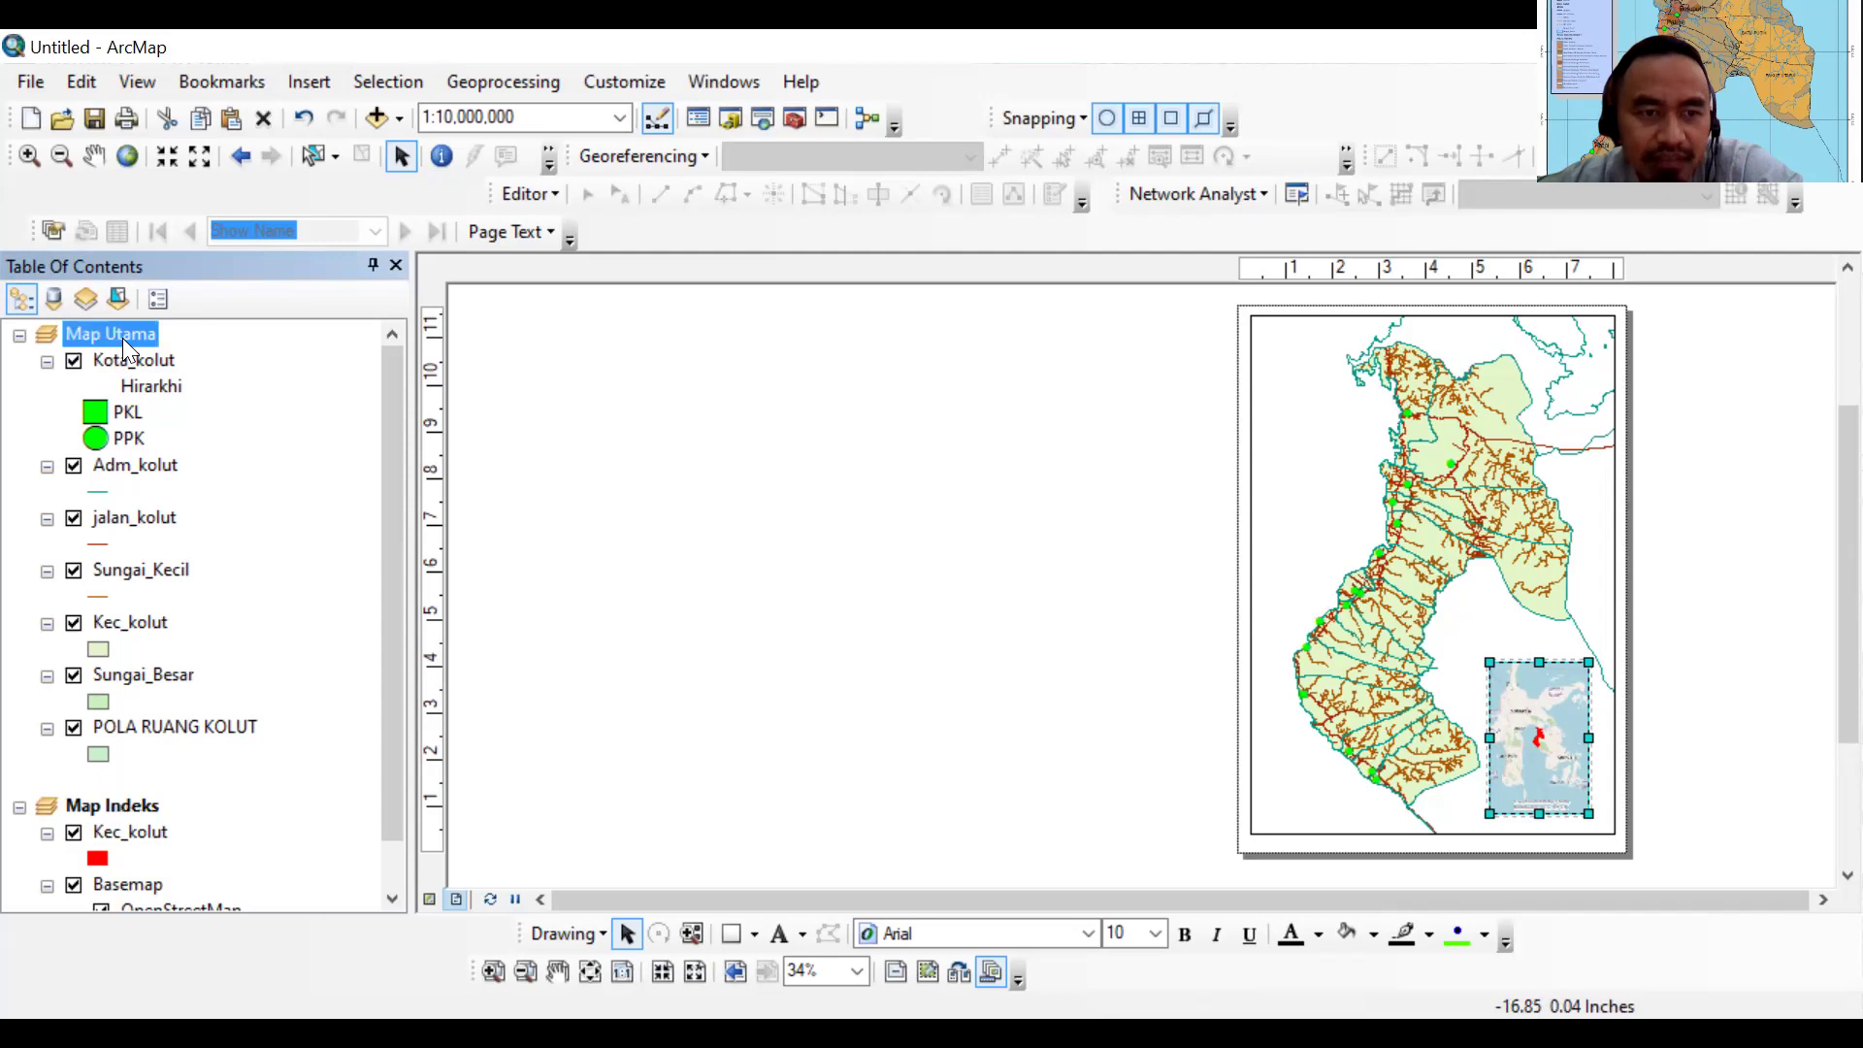
right_click(134, 335)
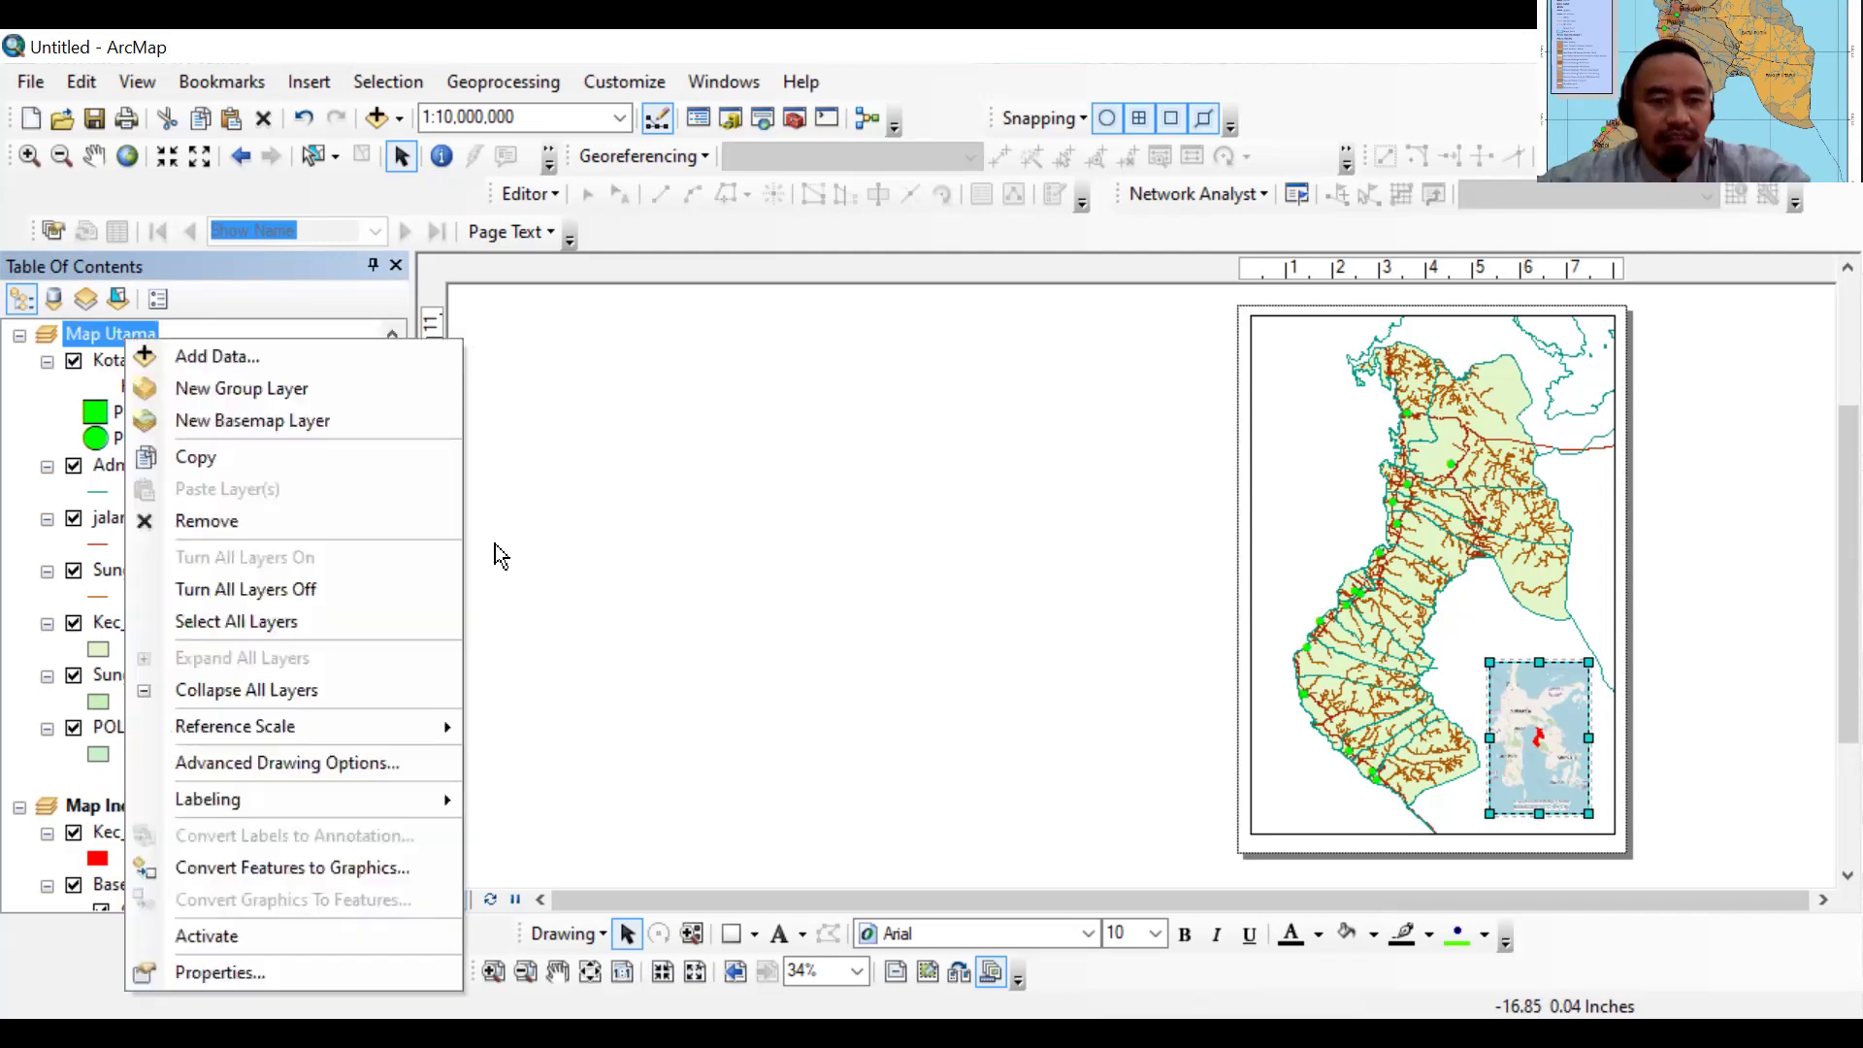
left_click(572, 588)
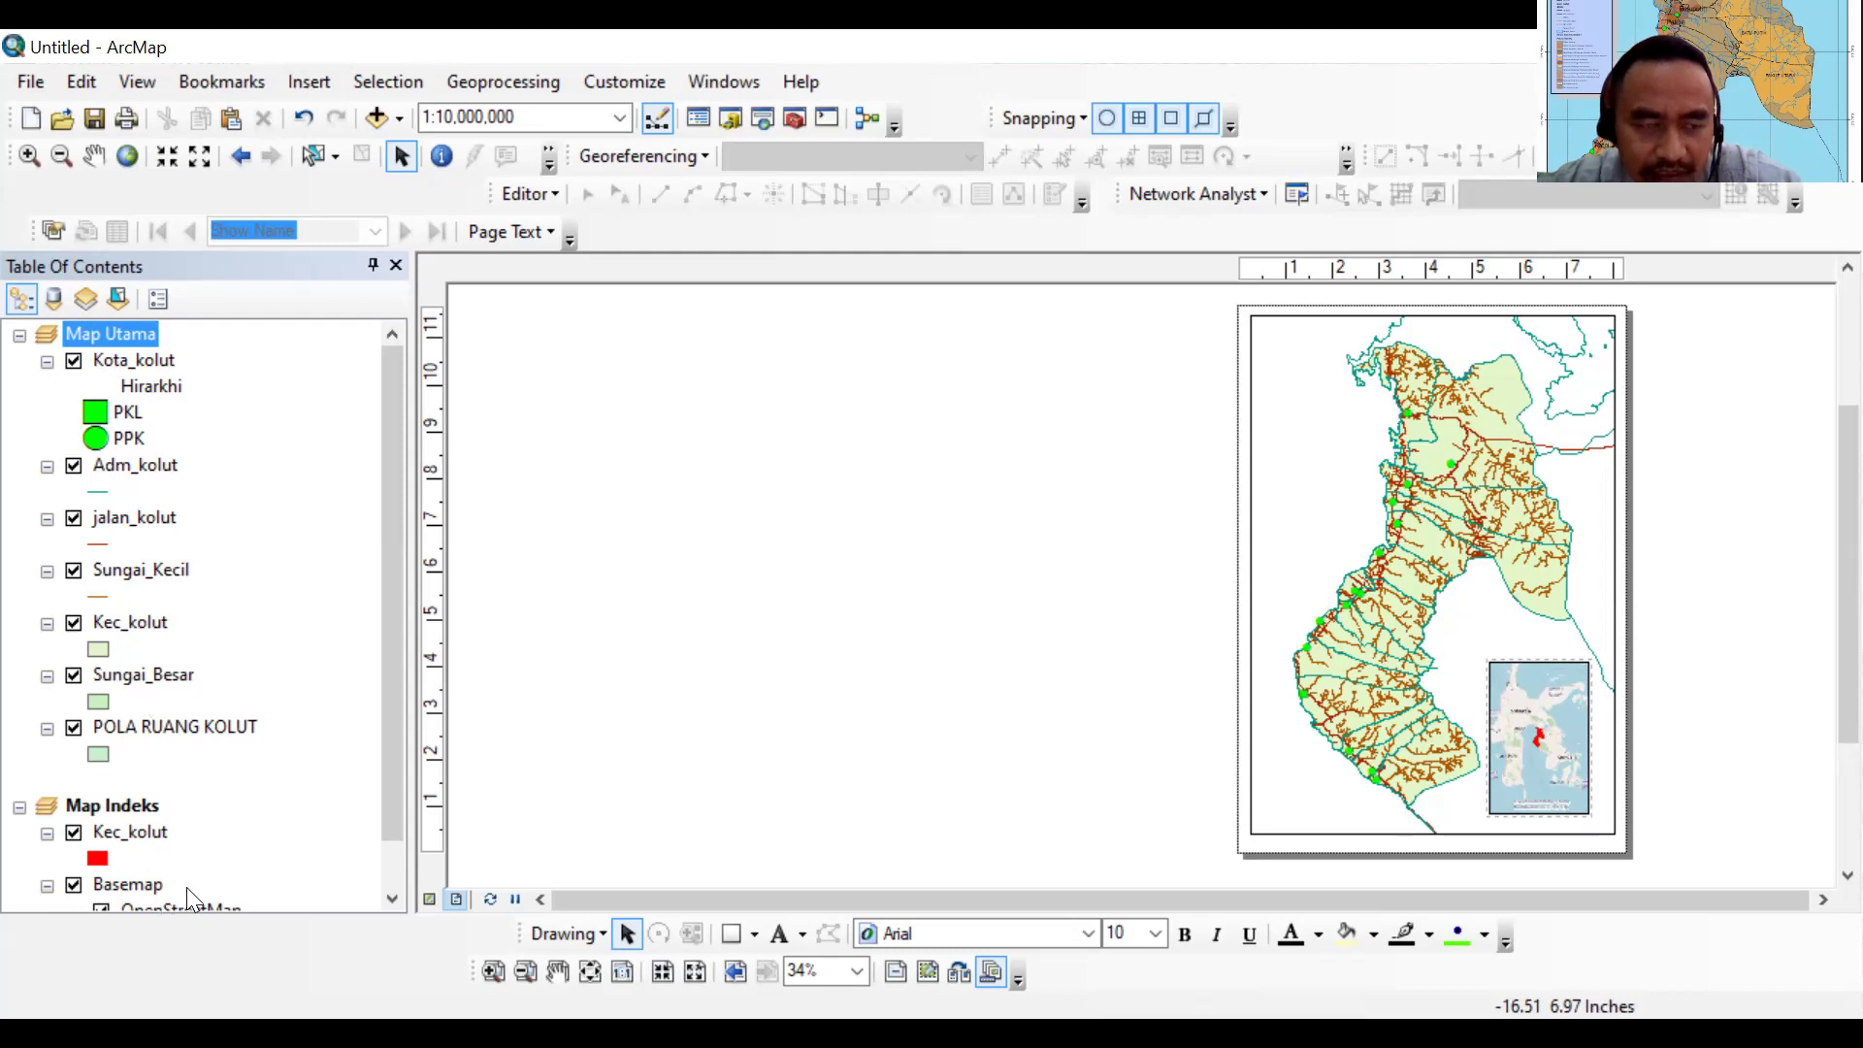
right_click(118, 333)
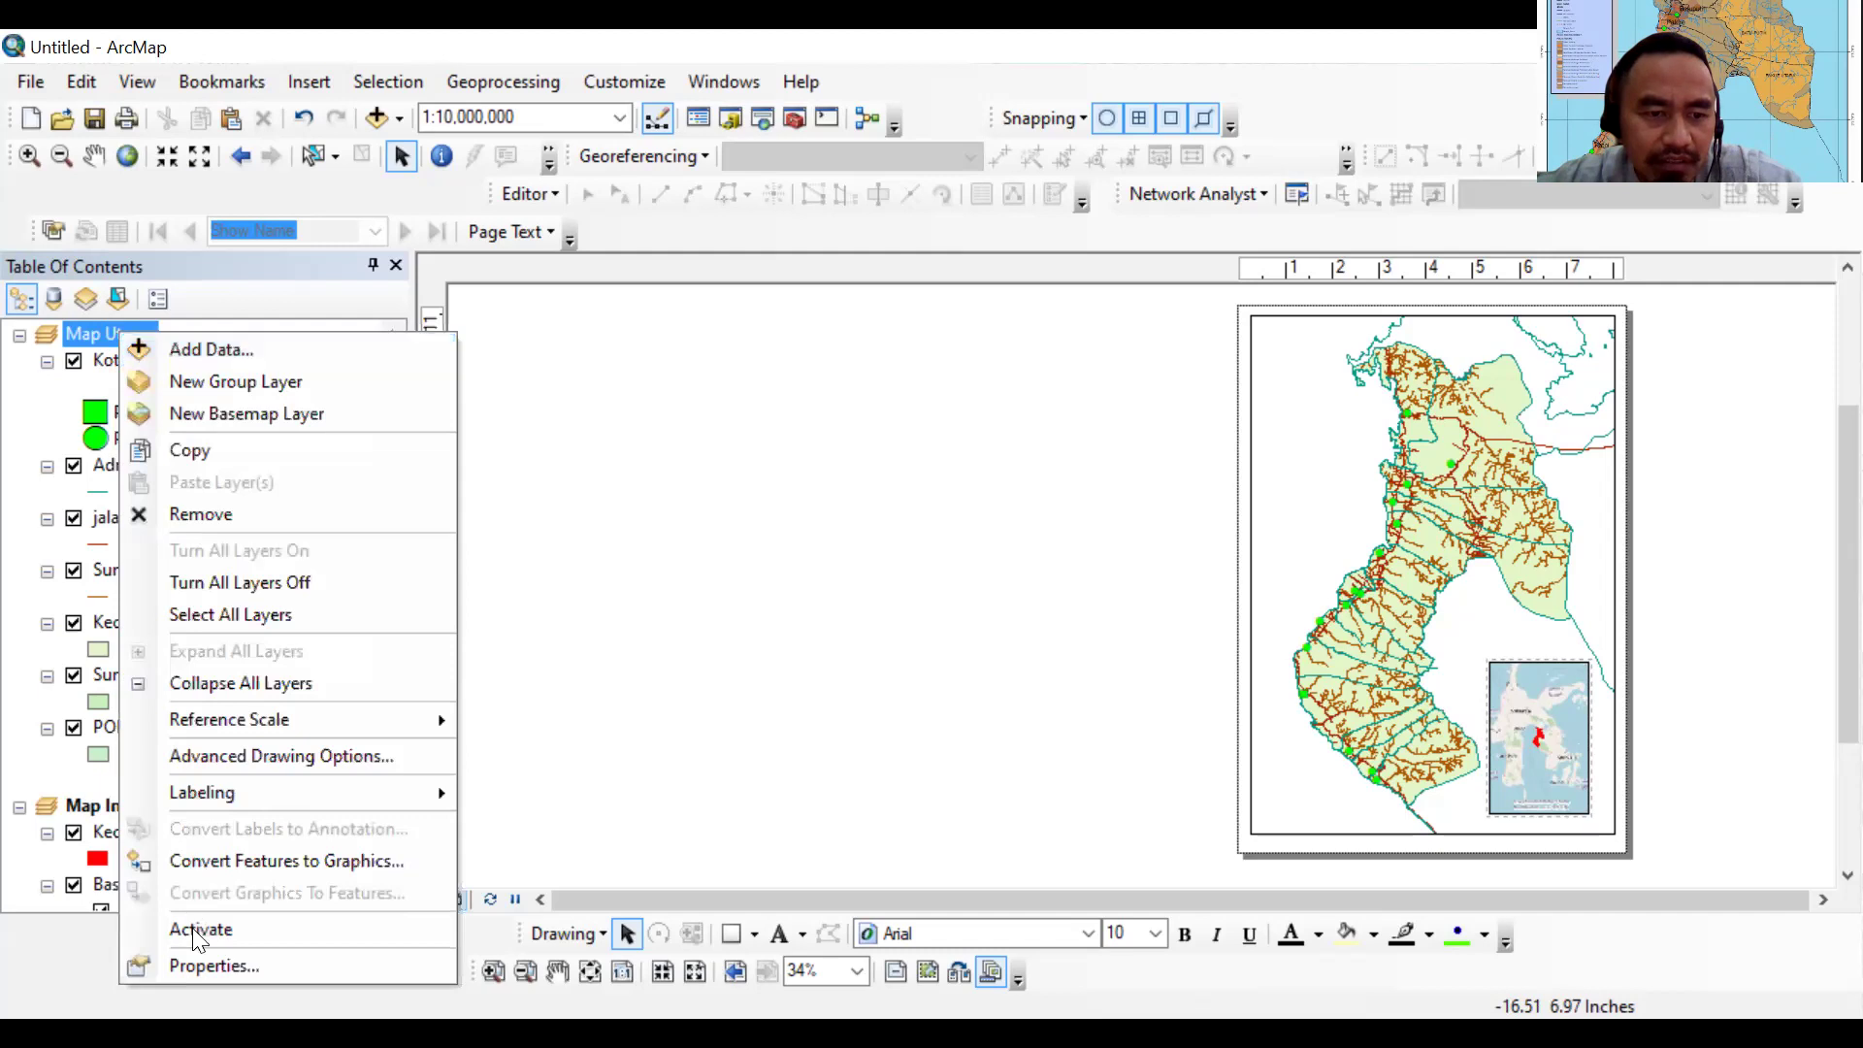
left_click(199, 930)
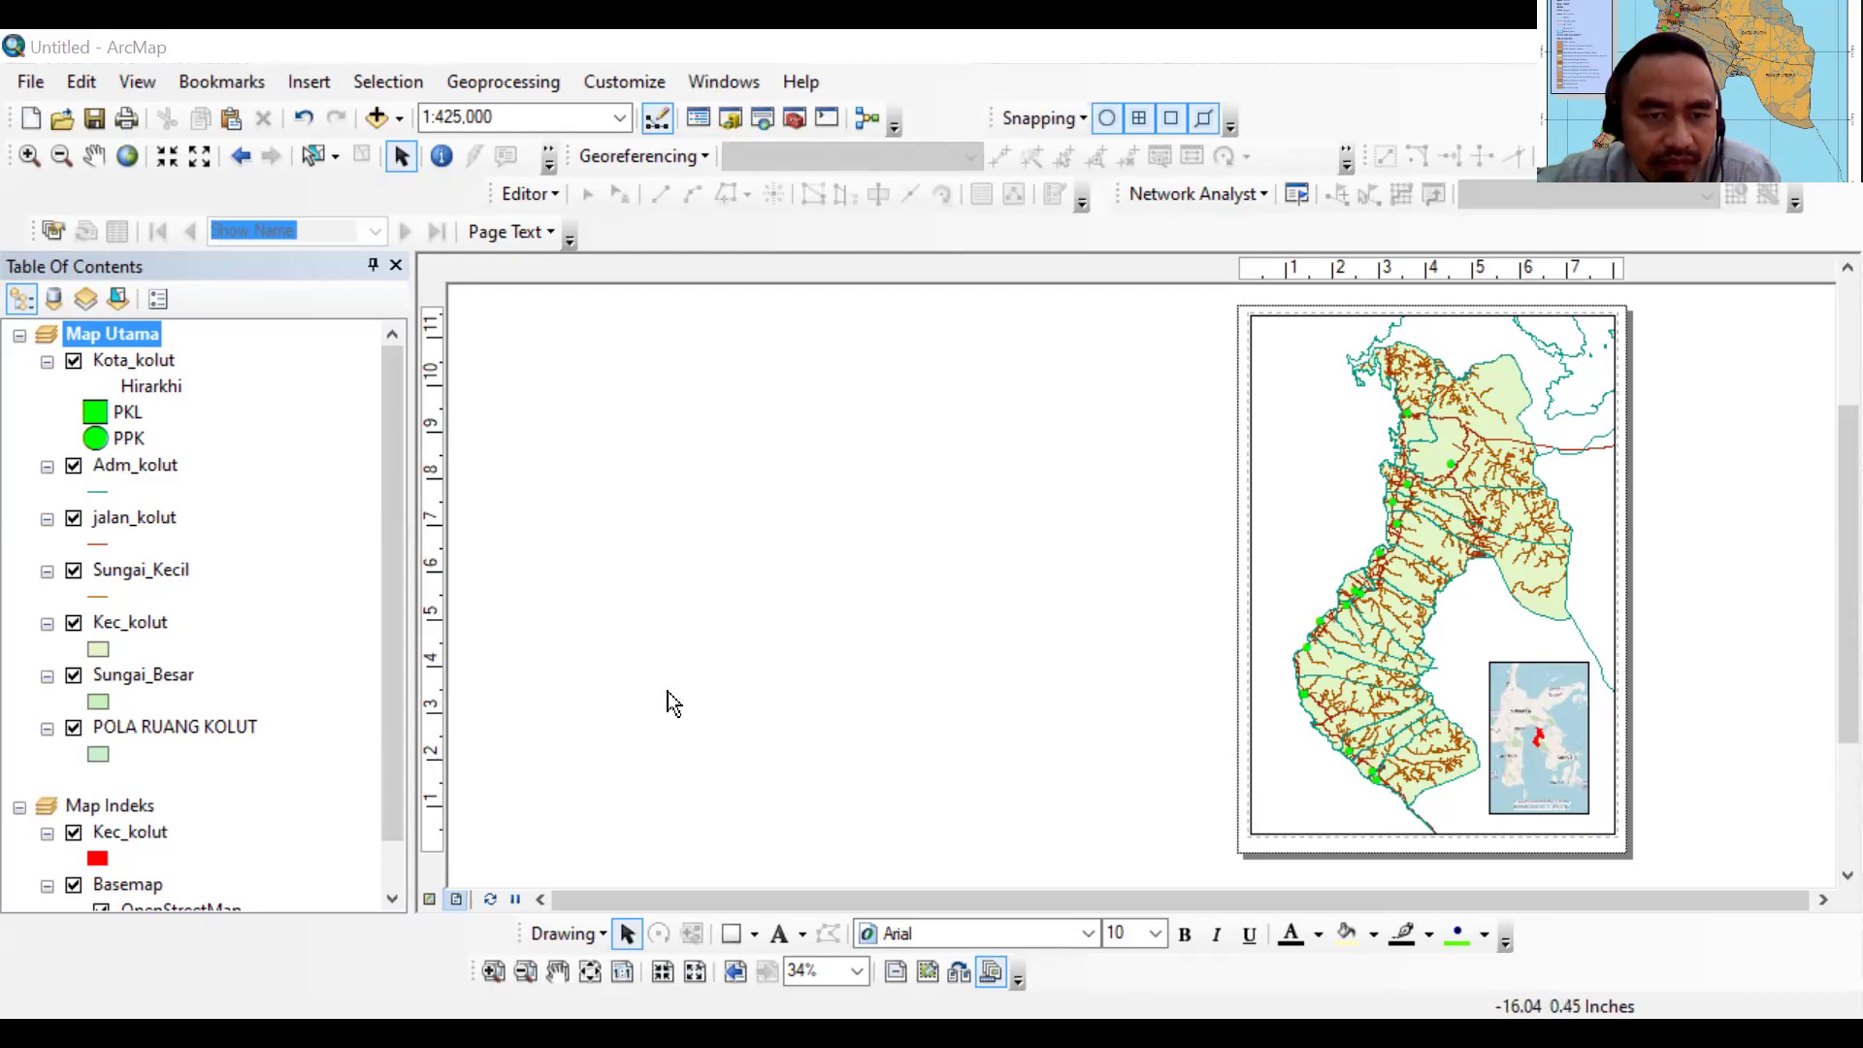
Make Map Indeks the active data frame again and select its Kec_kolut layer
left_click(145, 807)
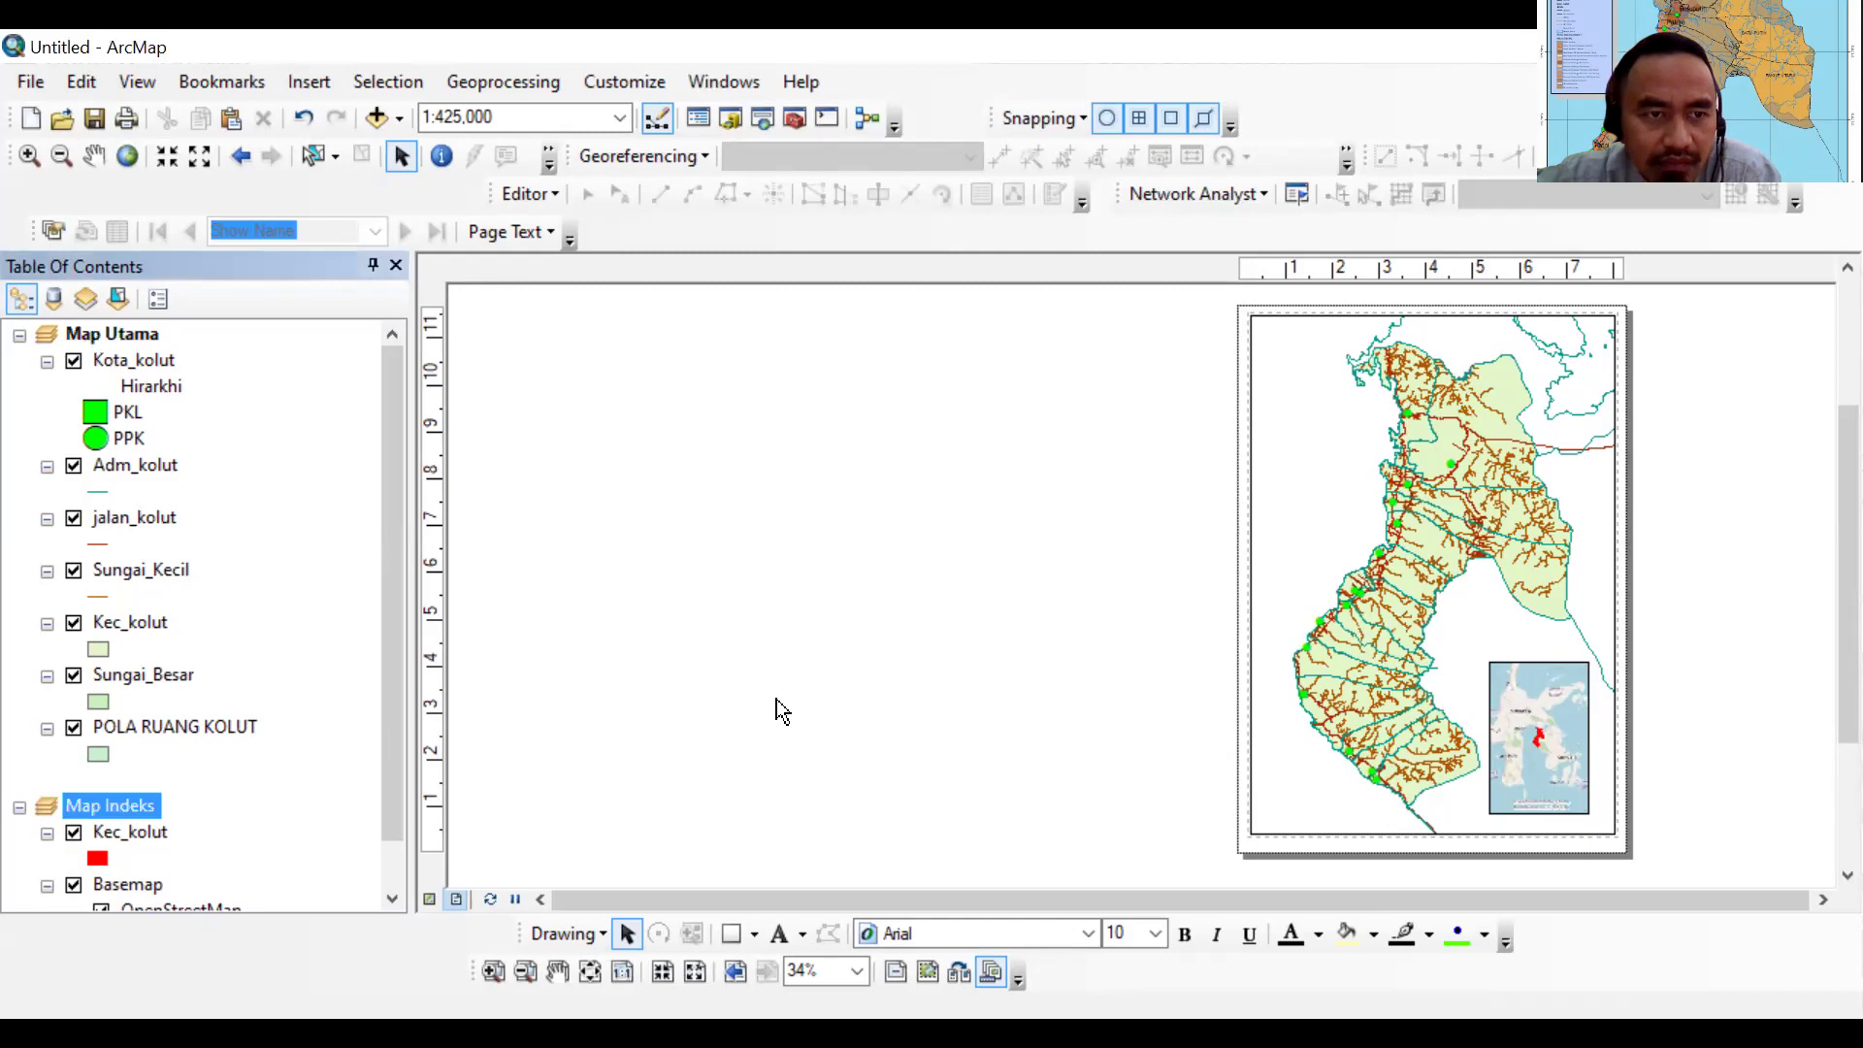
right_click(146, 804)
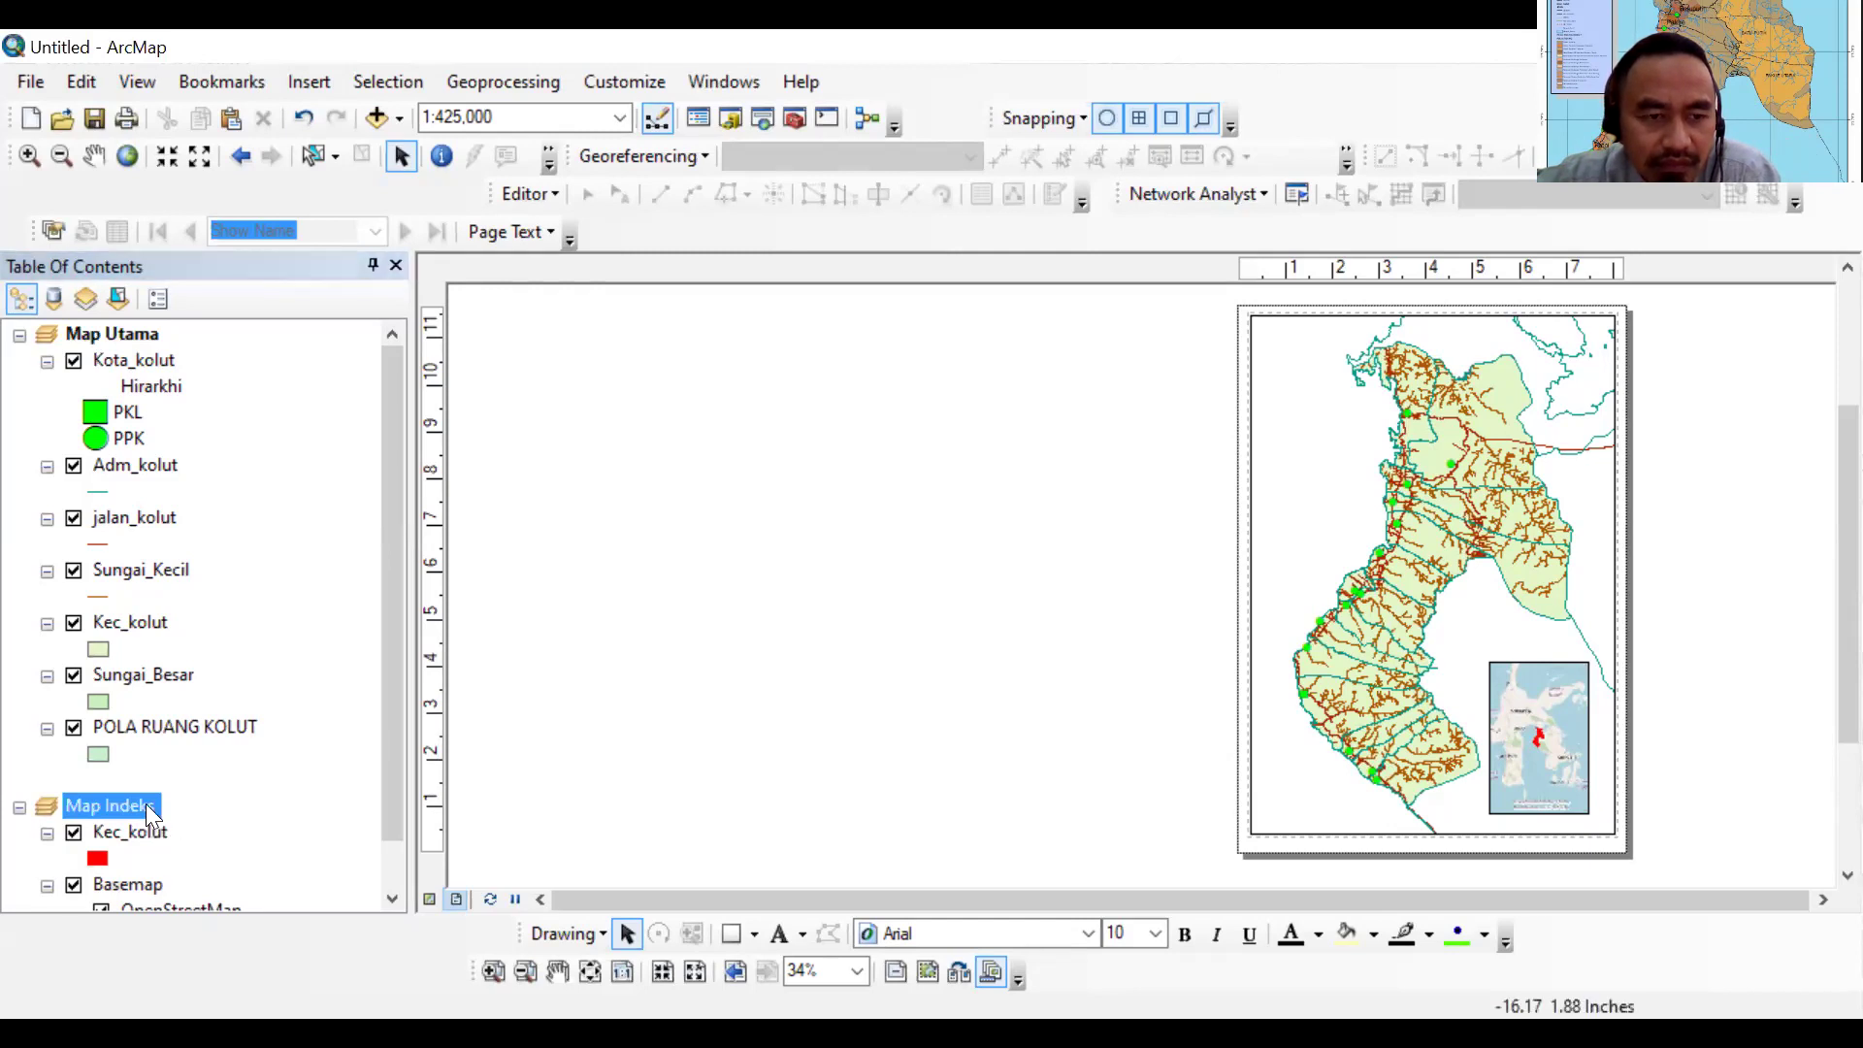
left_click(227, 751)
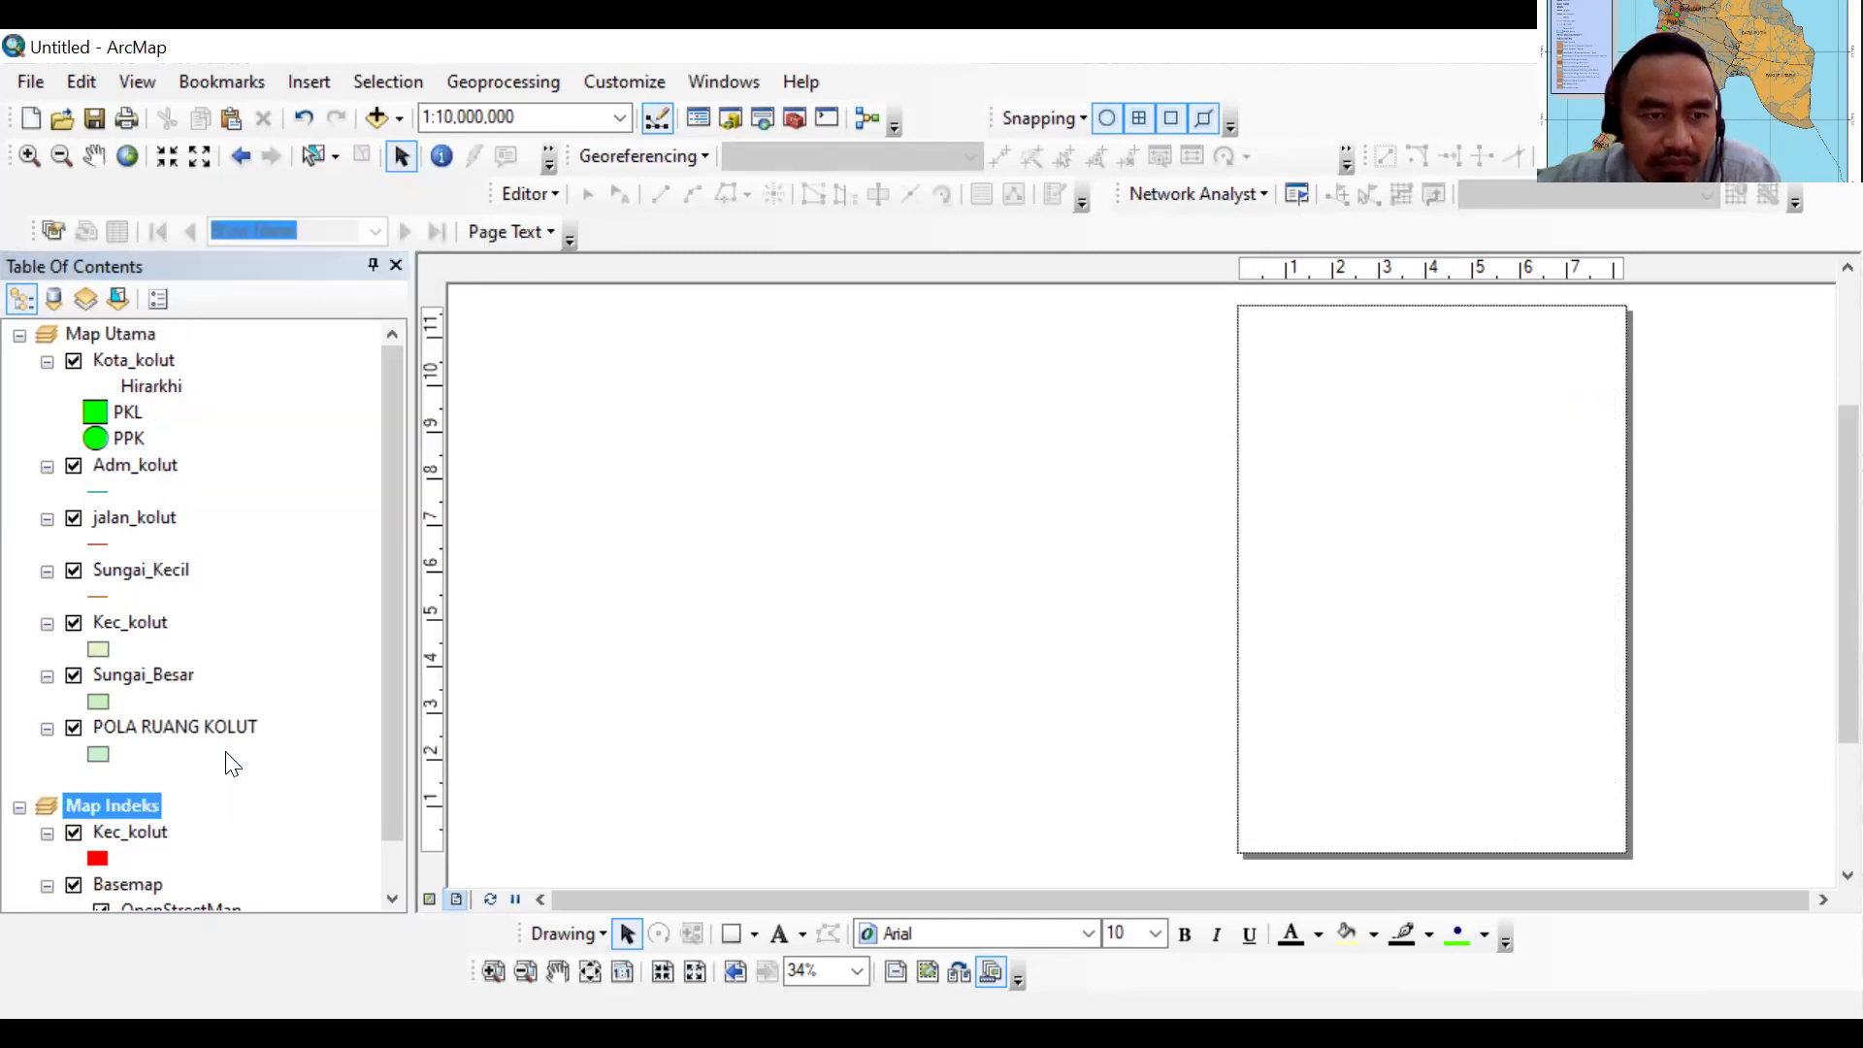
right_click(117, 838)
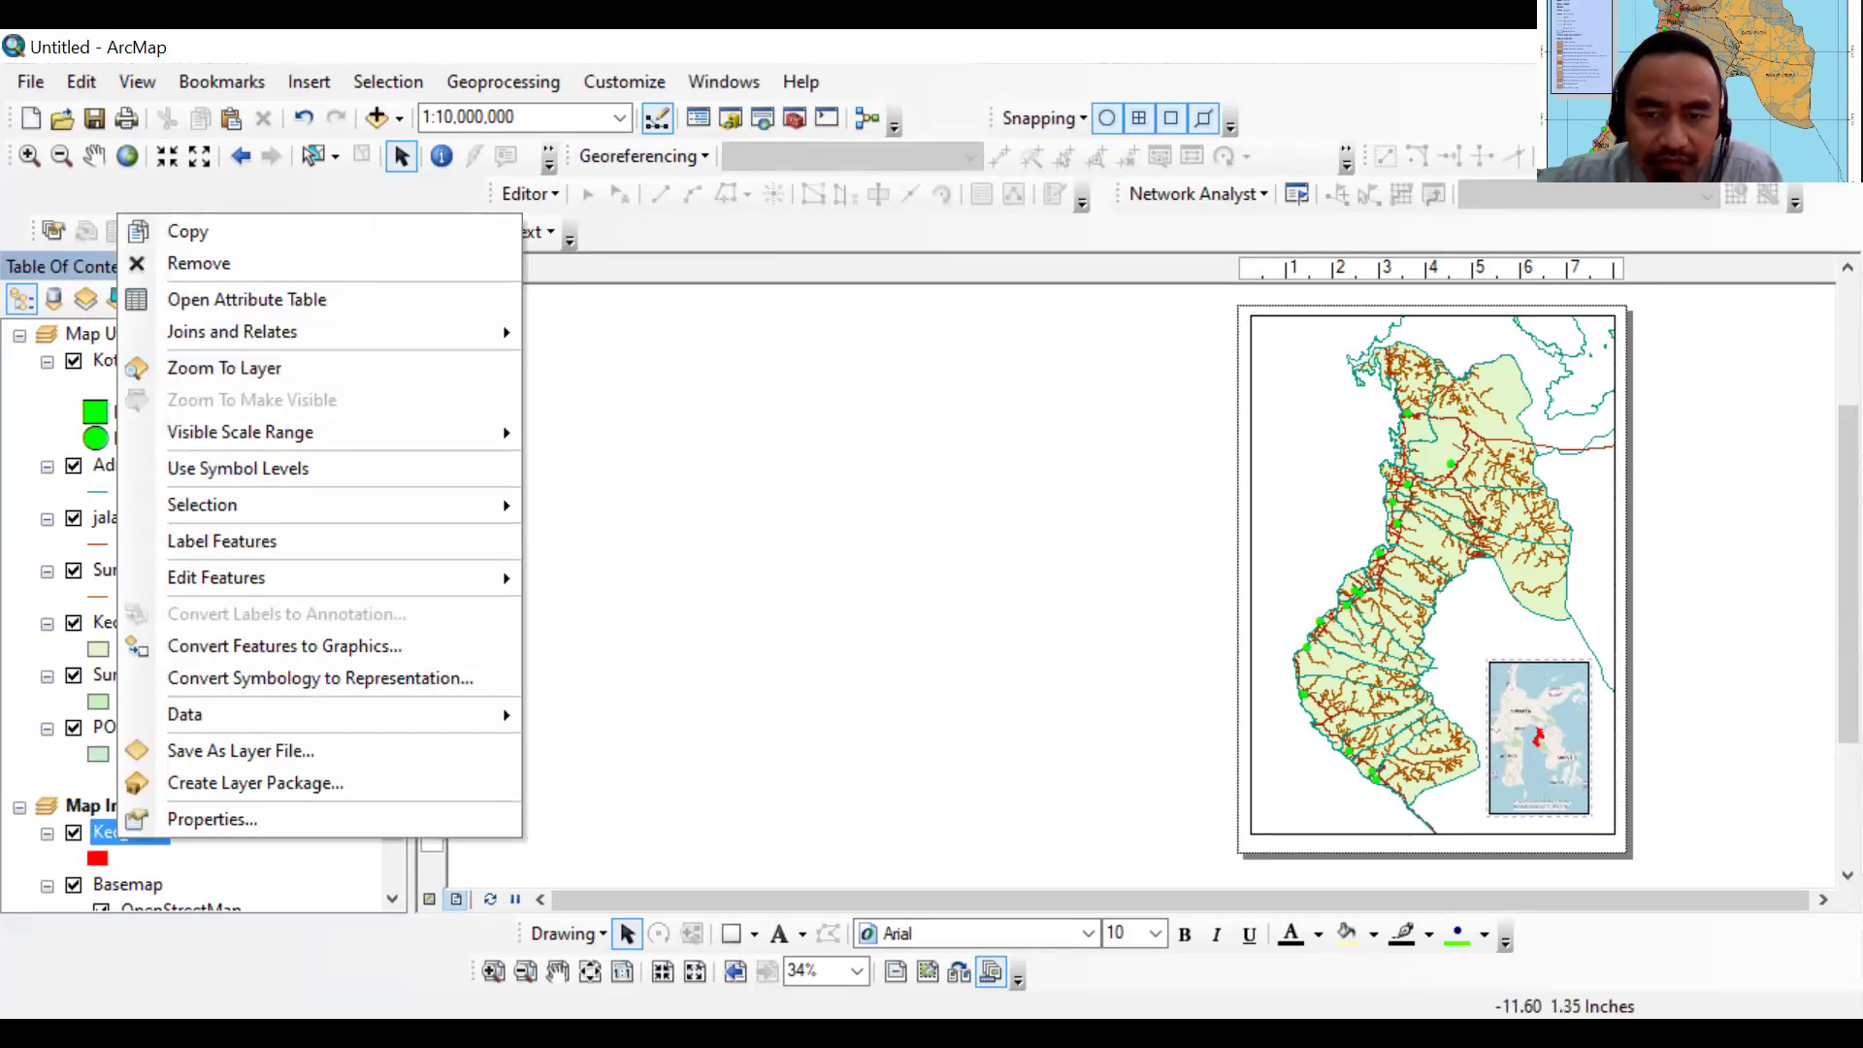
key("Escape")
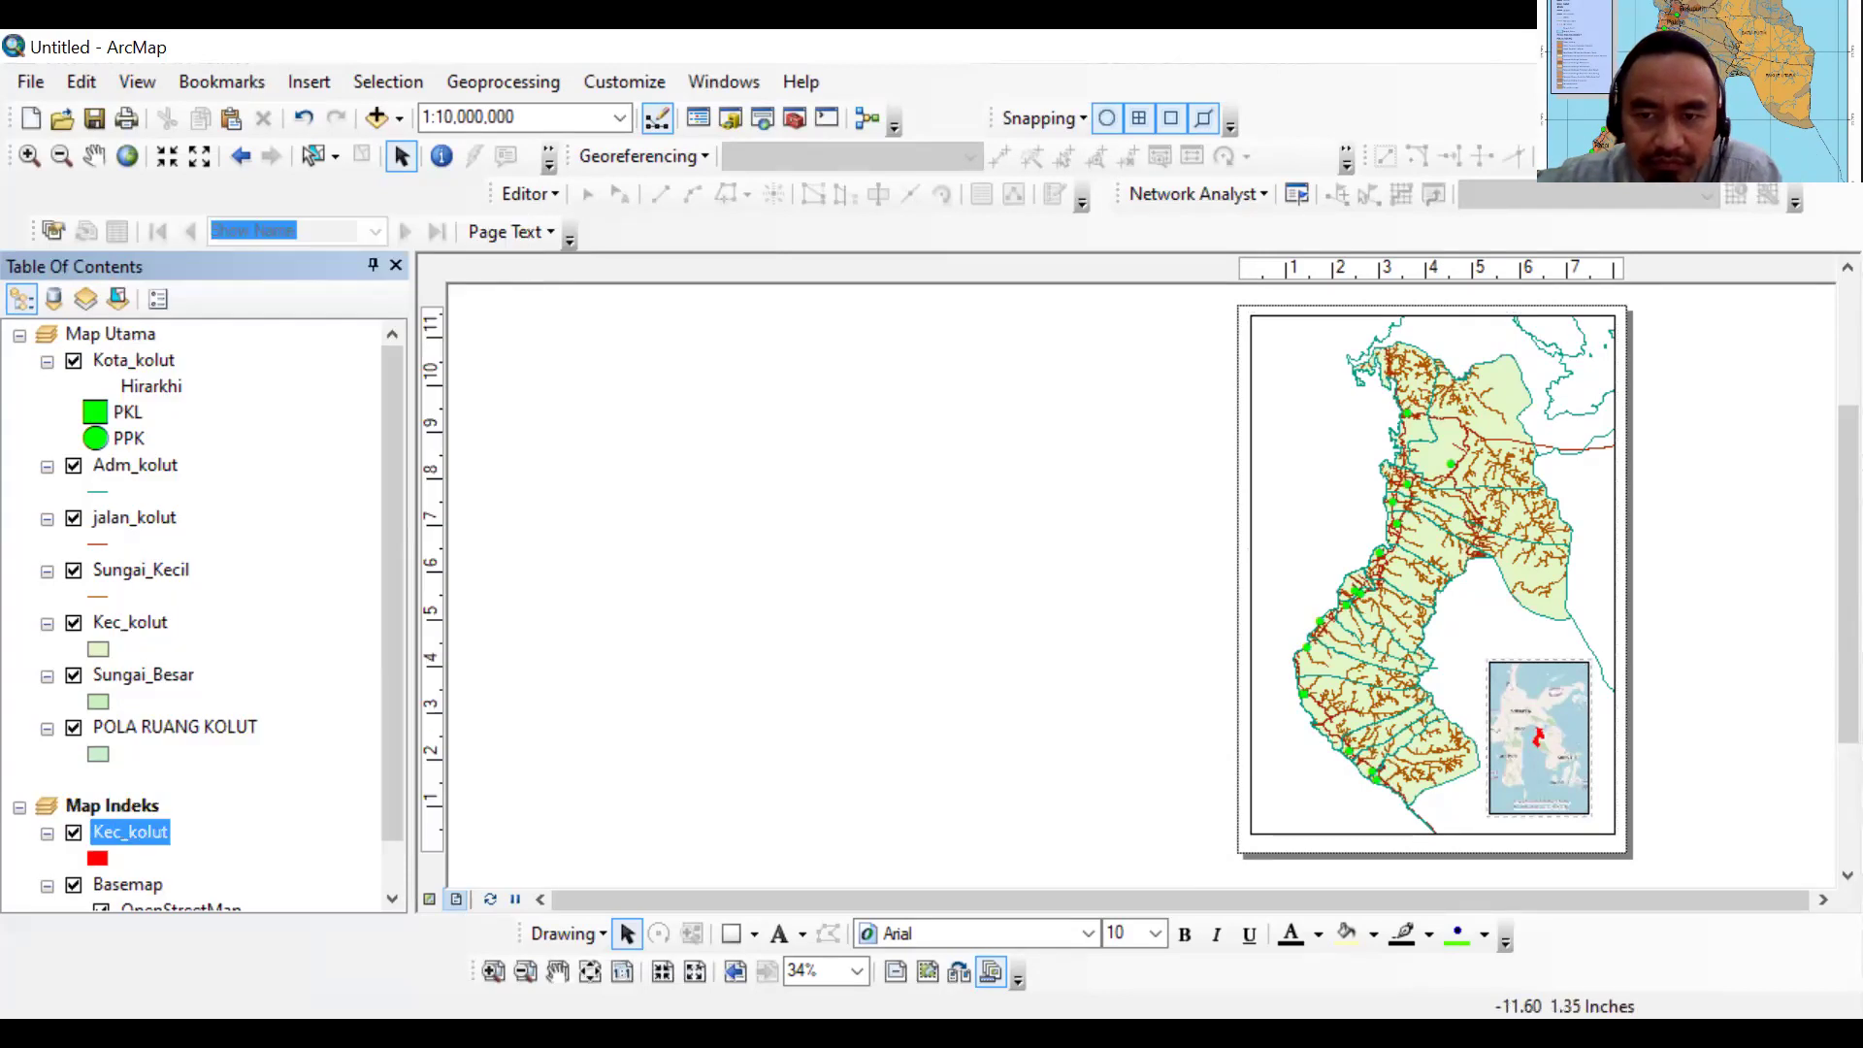
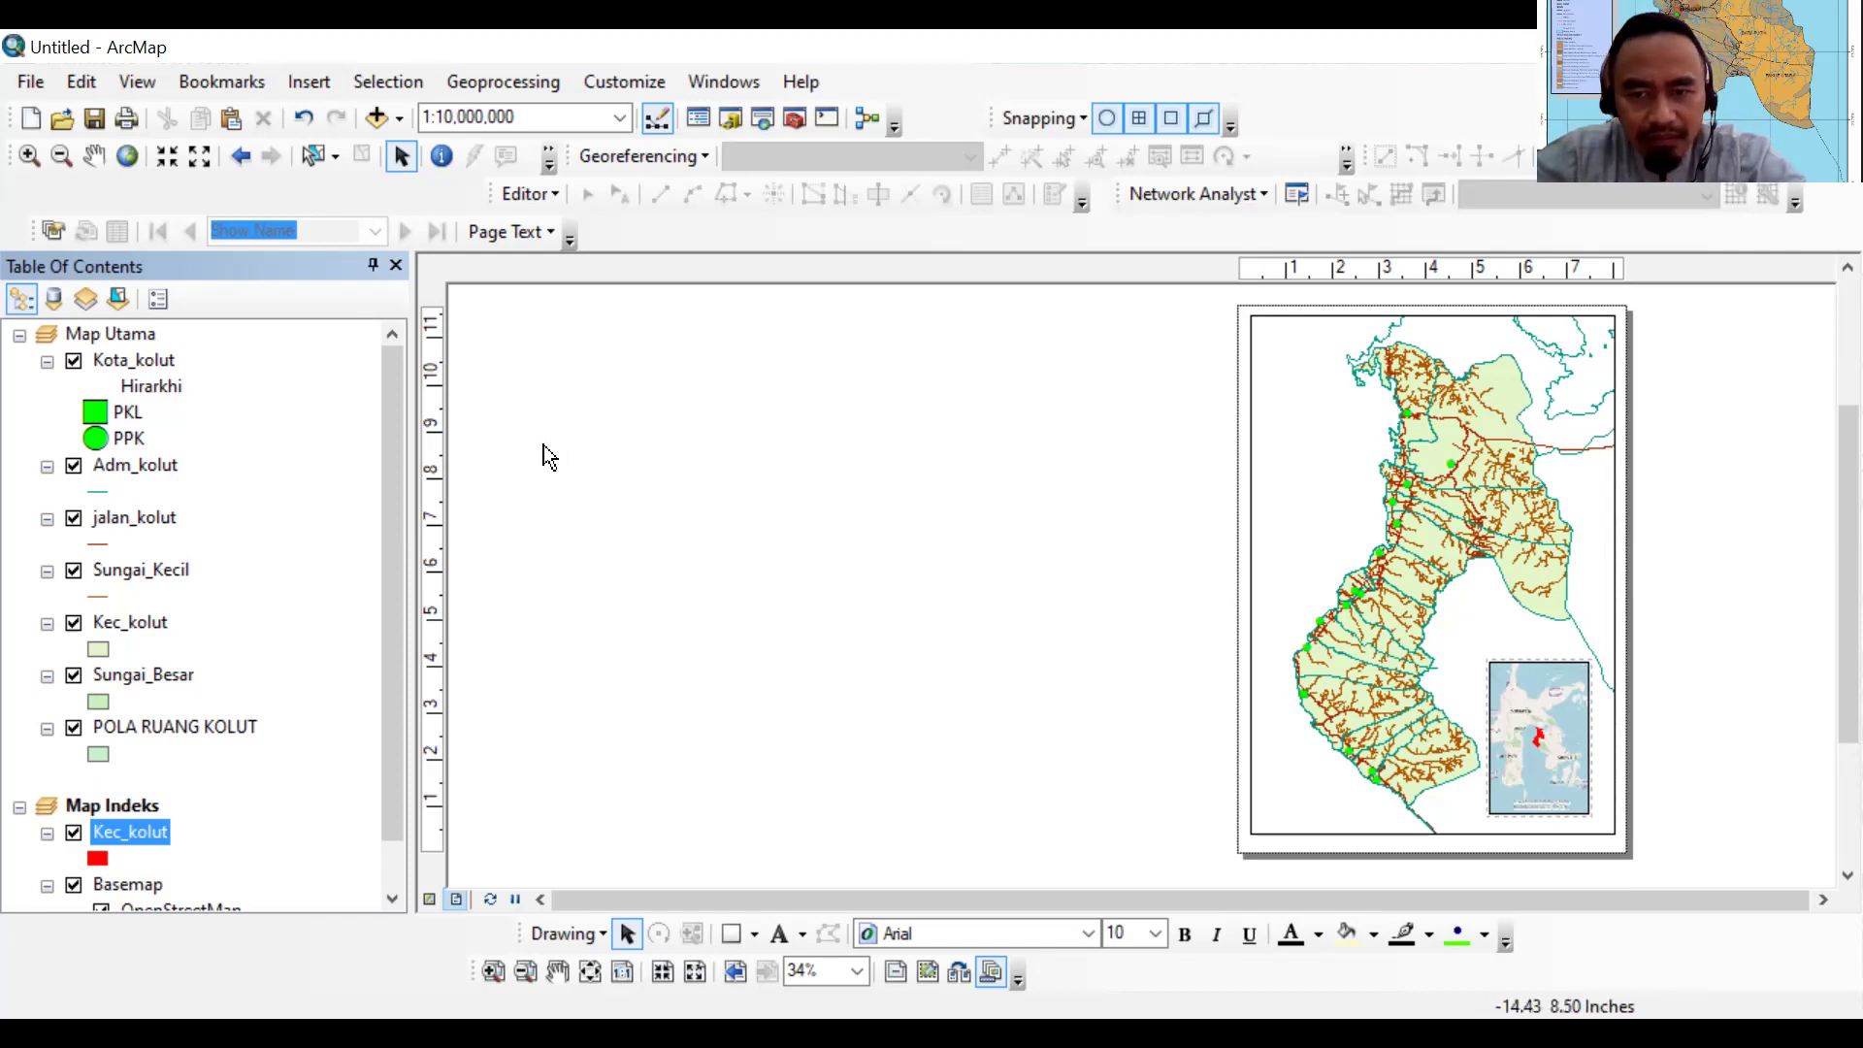
Start saving the map document as a new file and browse to Pengajaran\5_Aplikasi Komputer\15_Layout 2_Q&A\LAYOUT ARCGIS as its folder
left_click(32, 82)
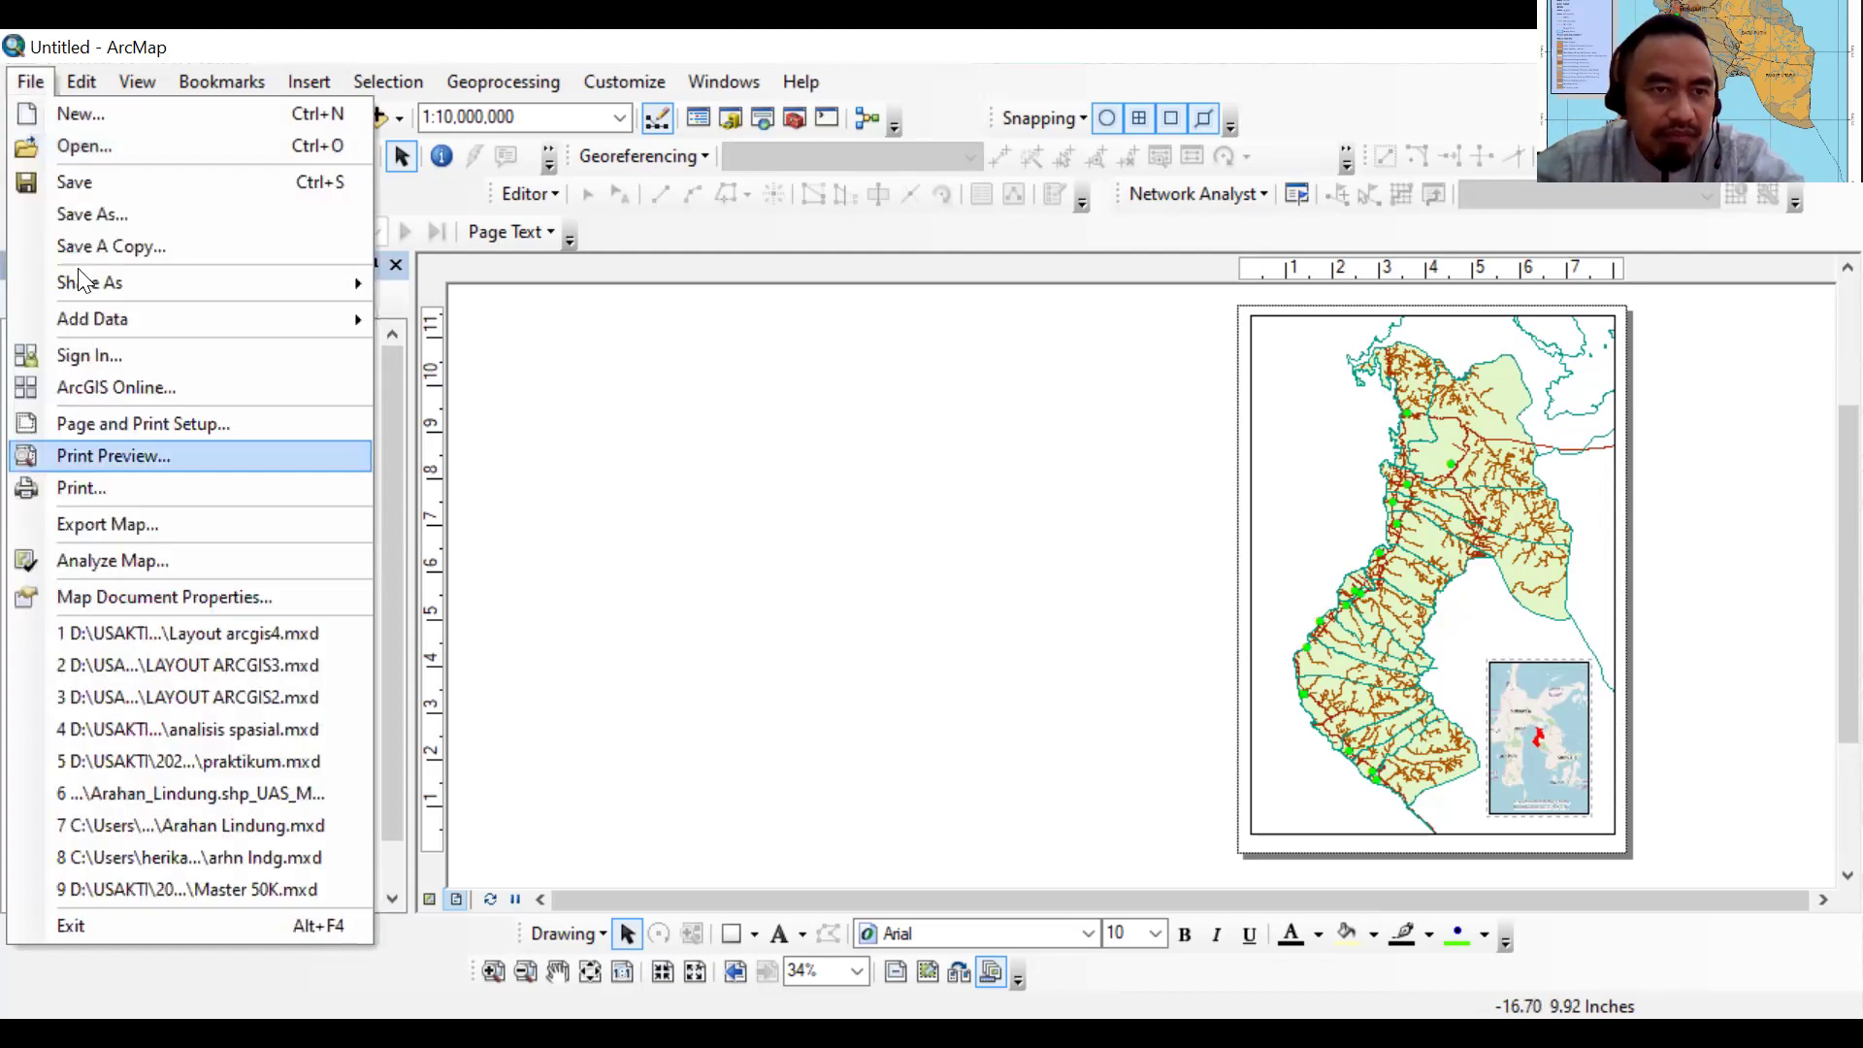
mouse_move(88, 277)
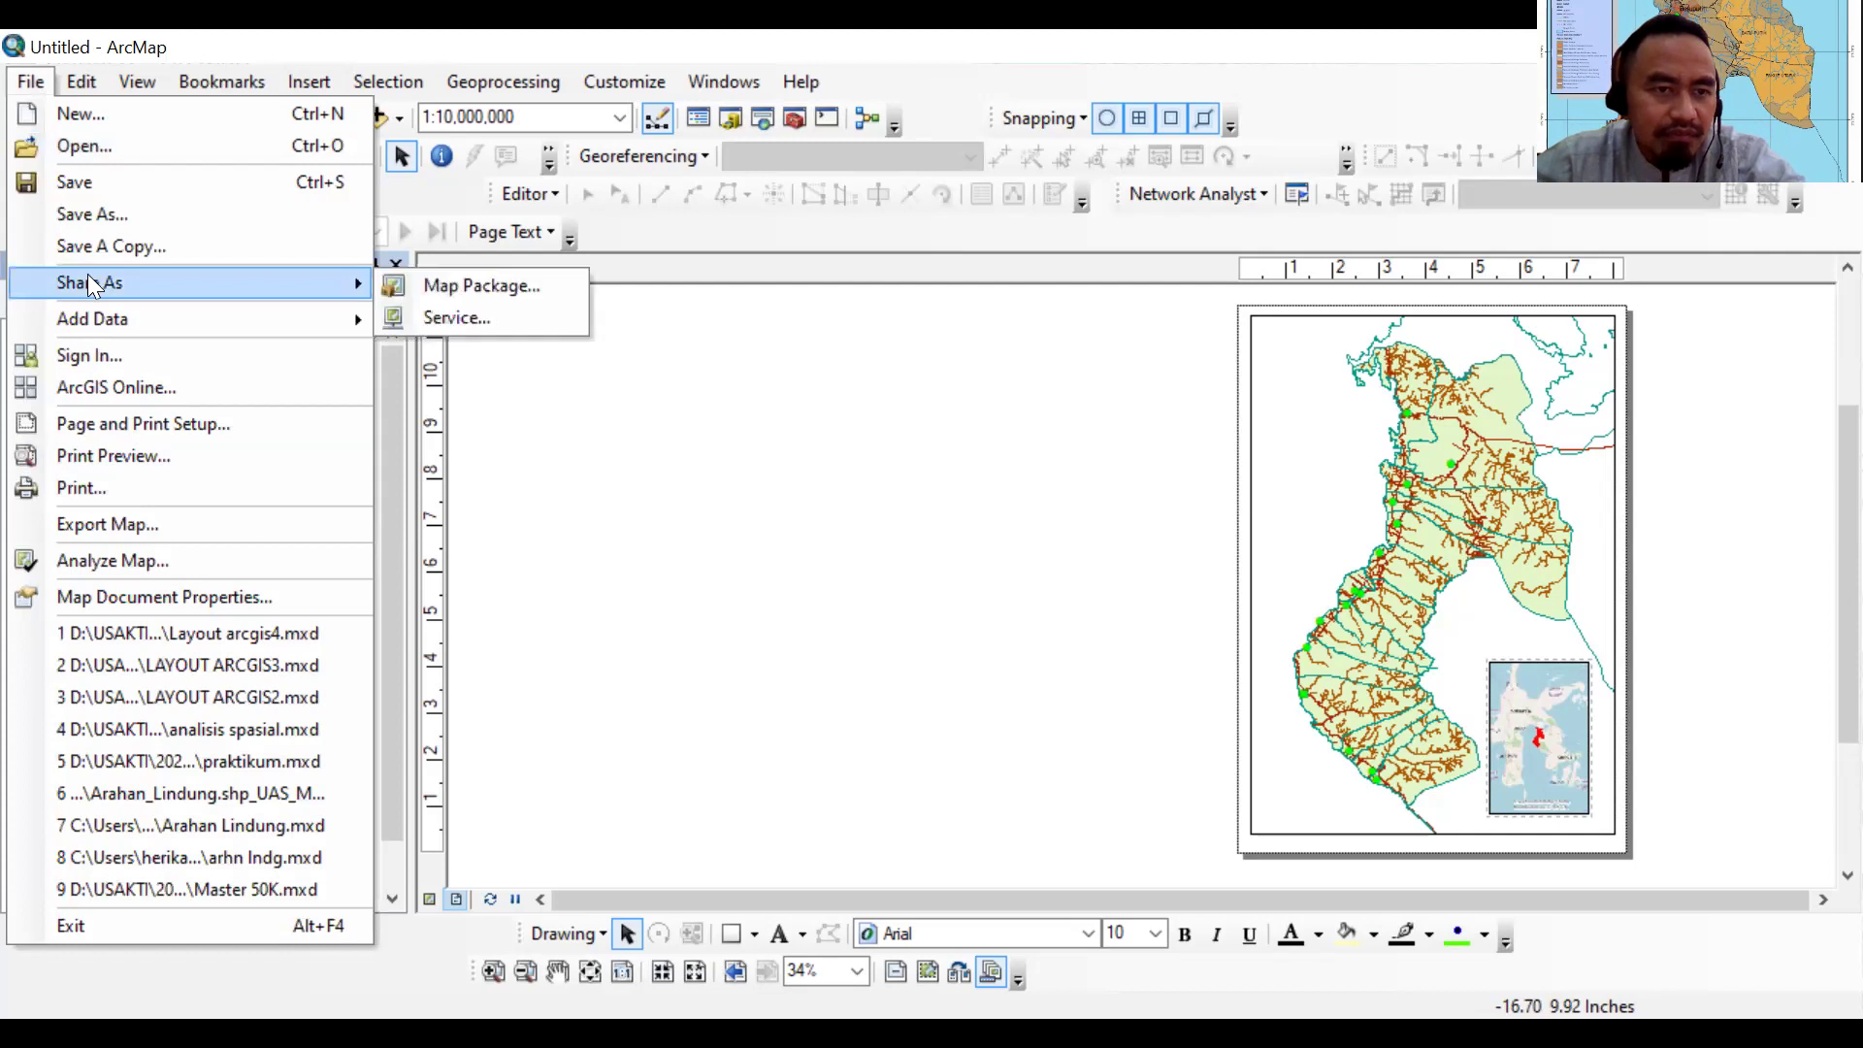
left_click(108, 217)
left_click(778, 285)
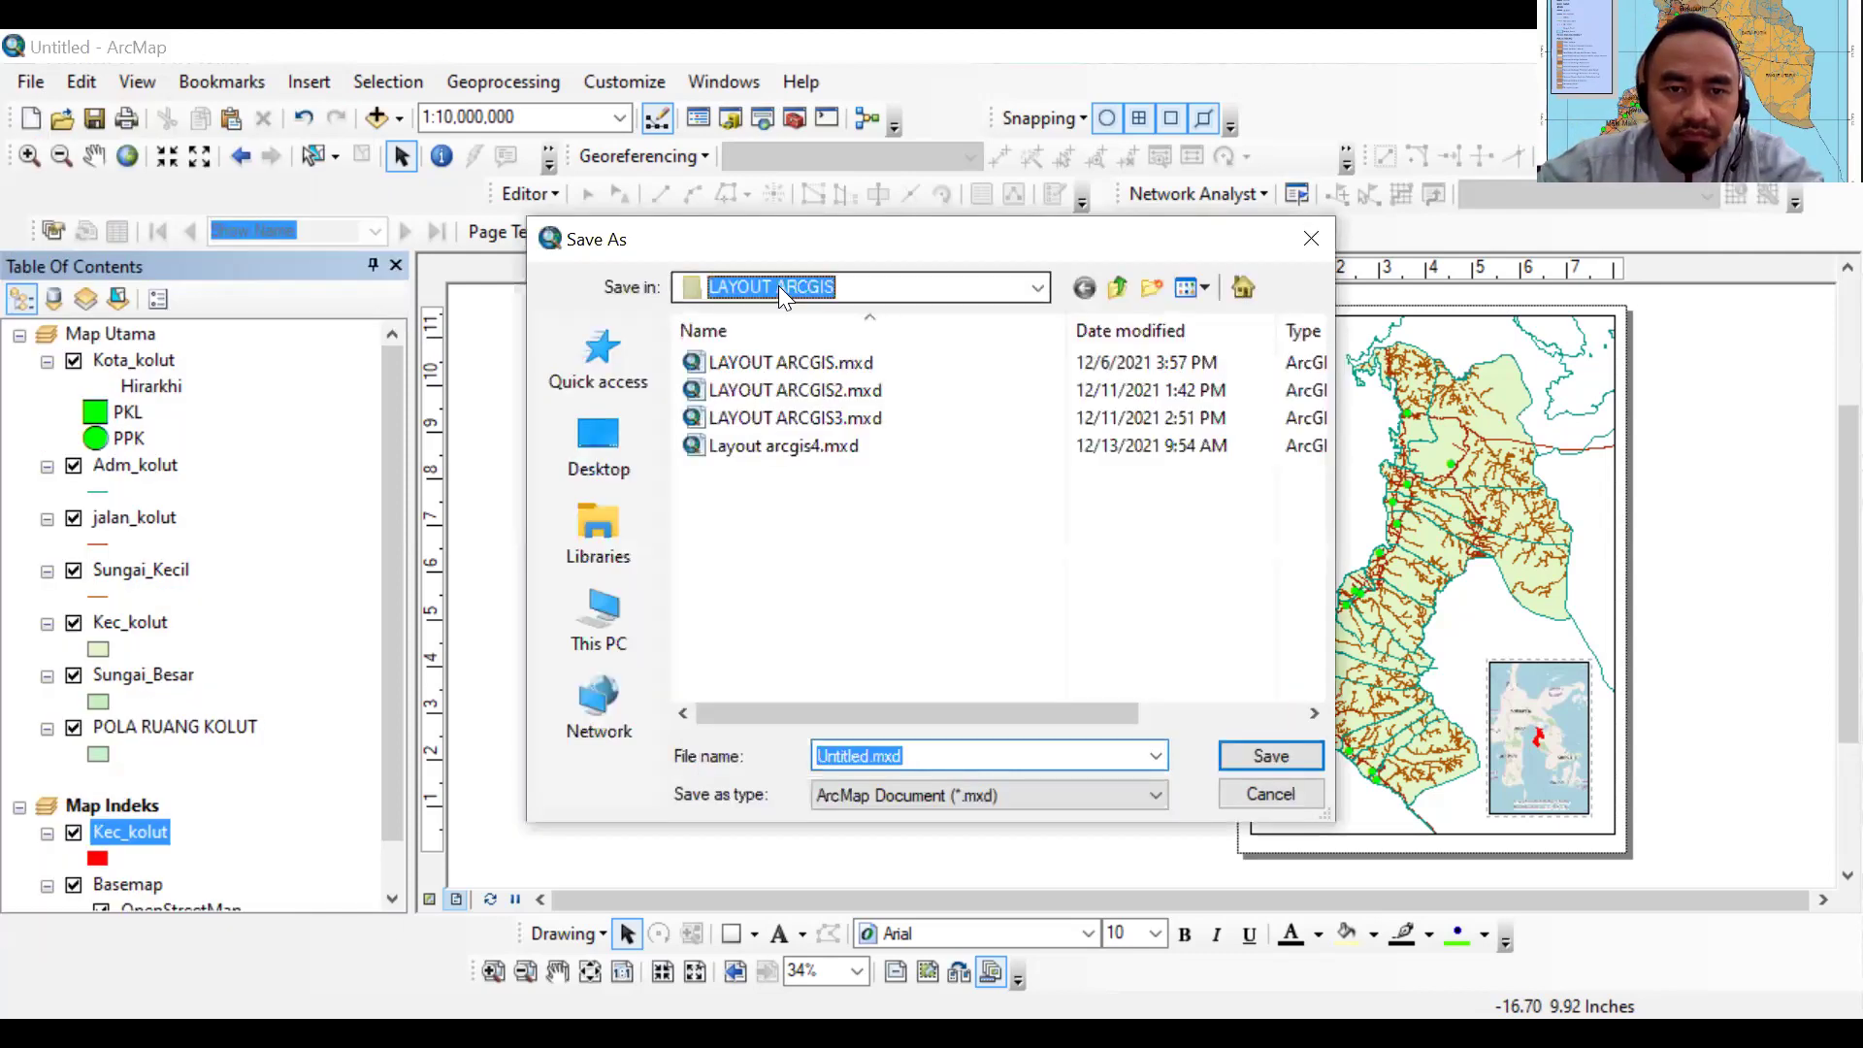
left_click(1035, 289)
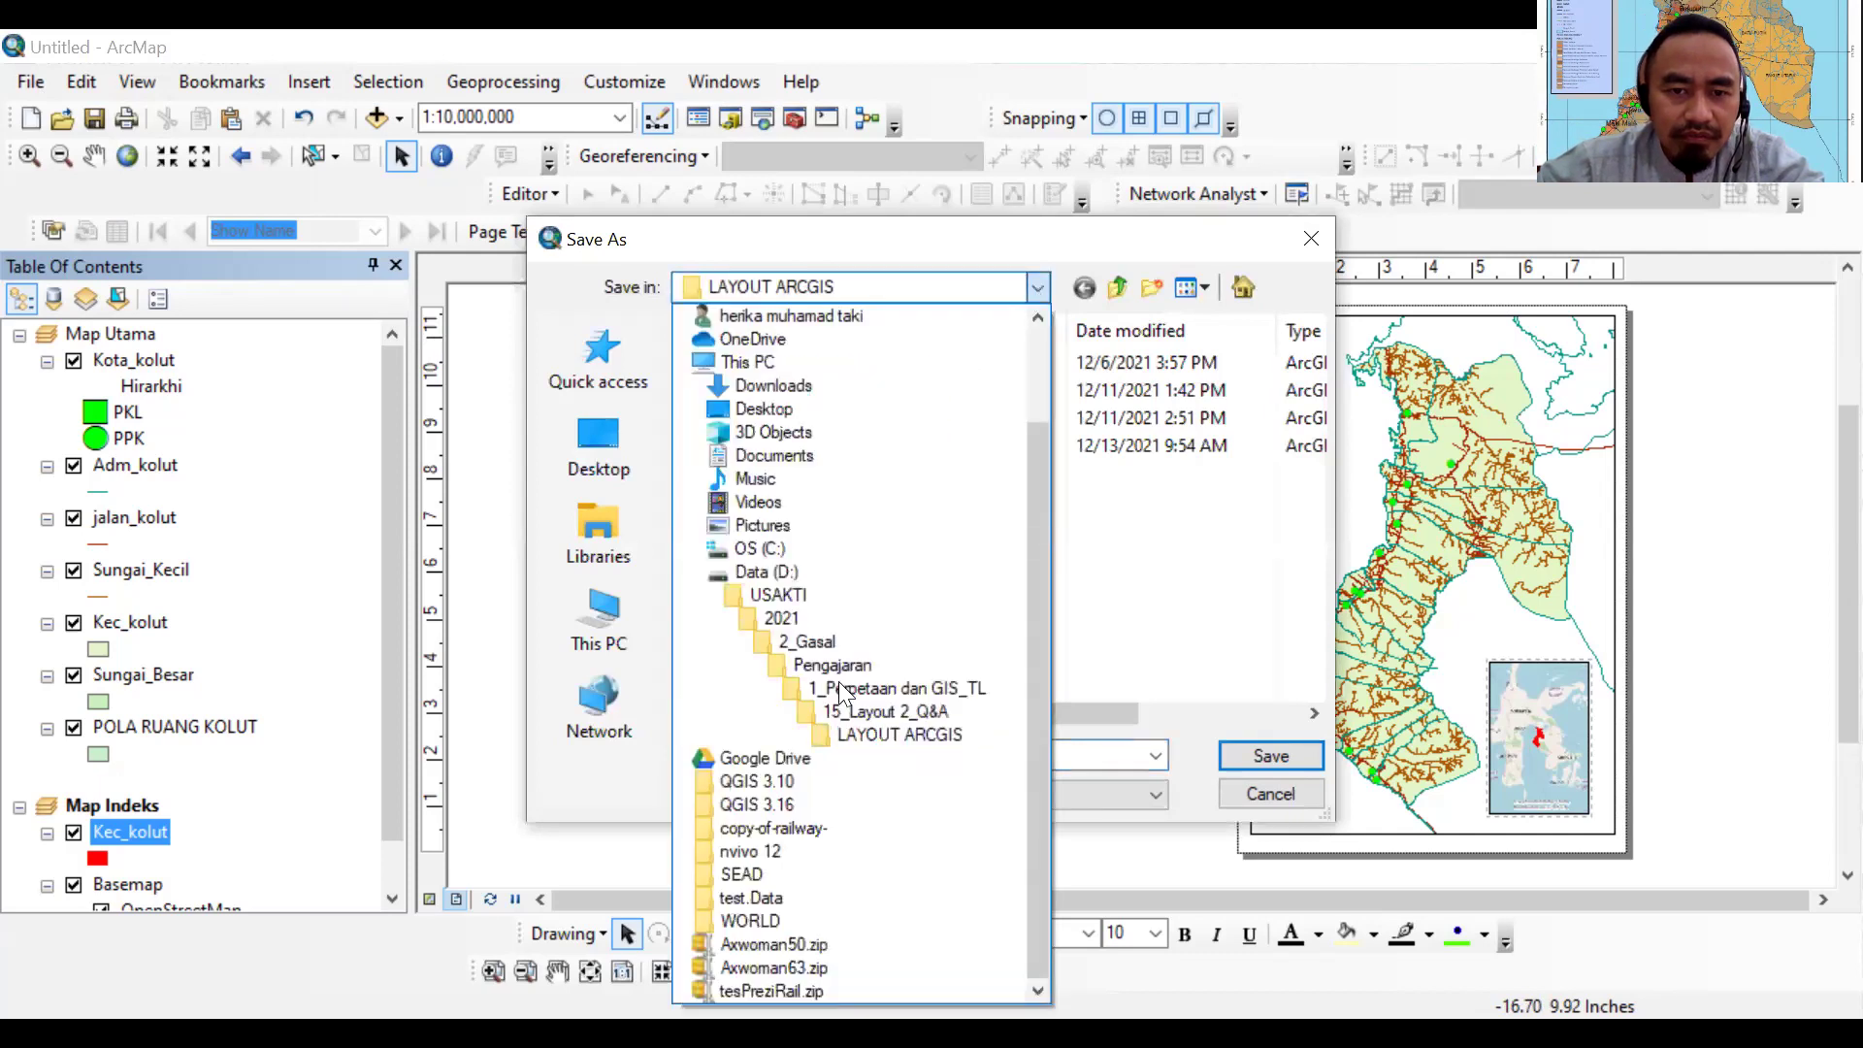
left_click(815, 666)
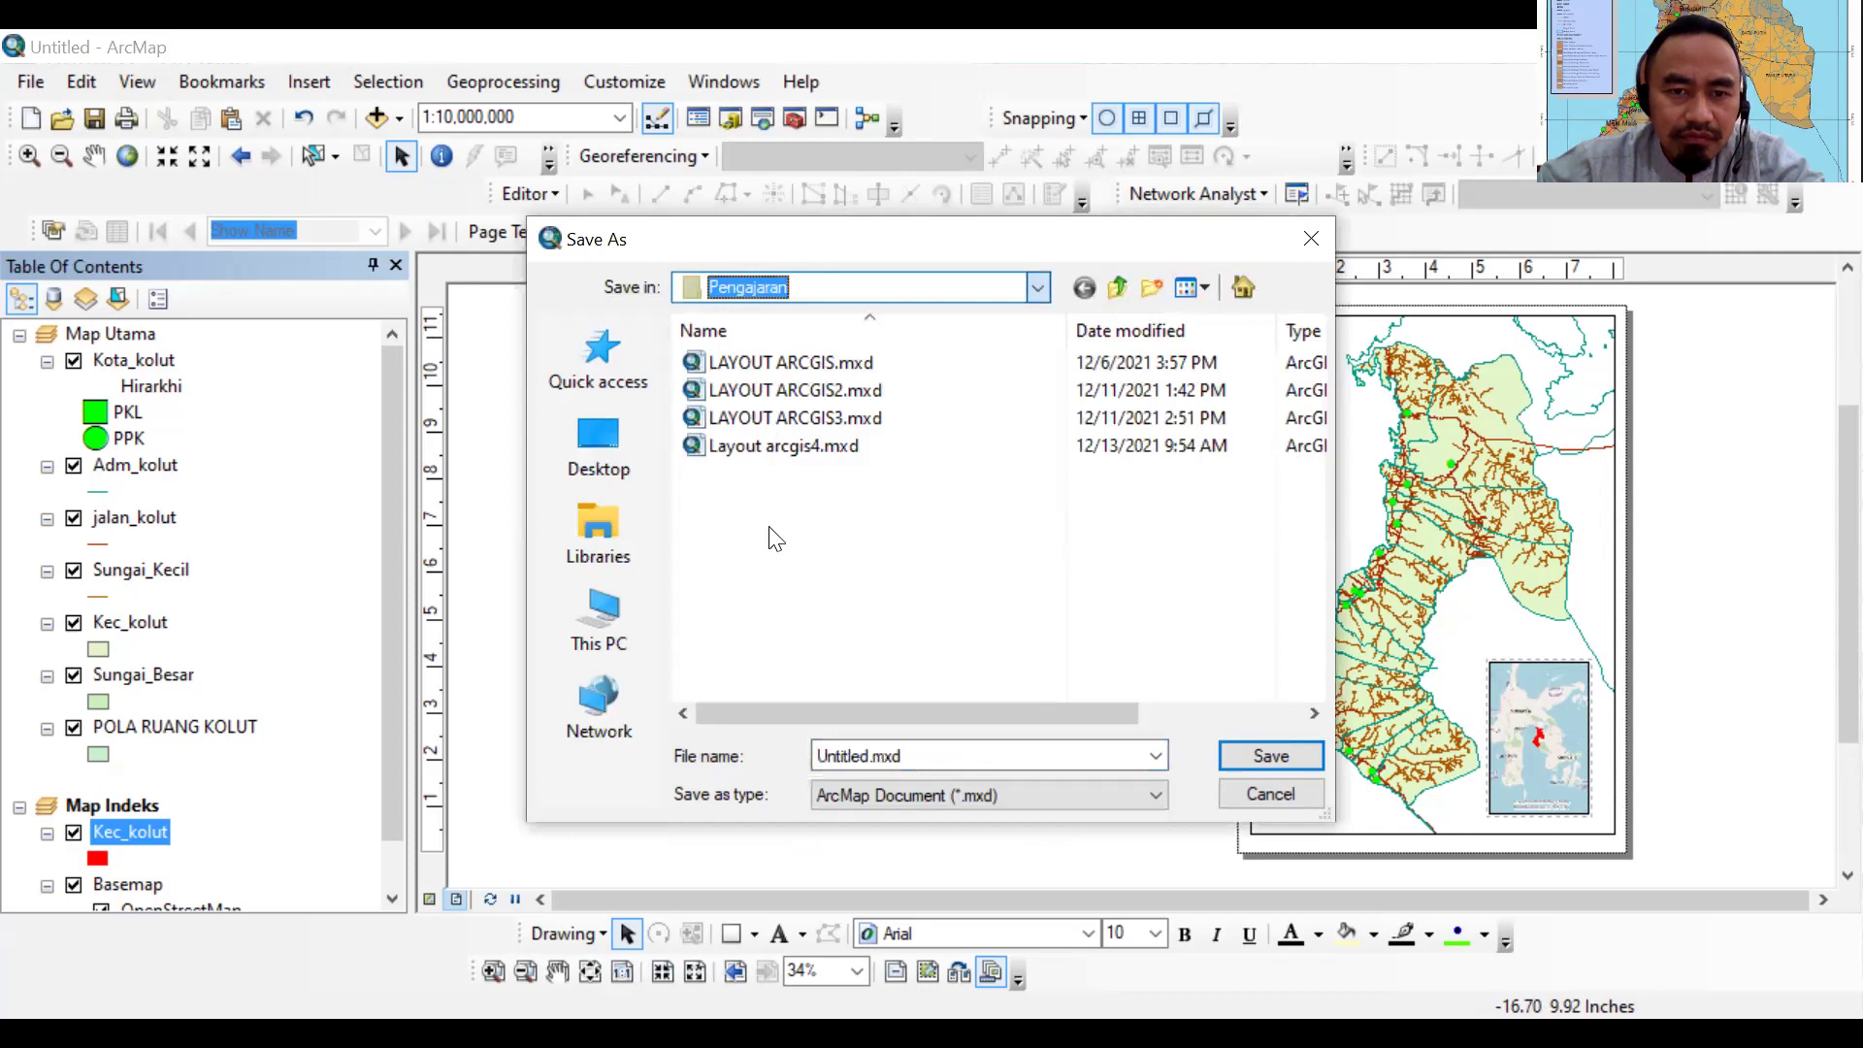
left_click(782, 477)
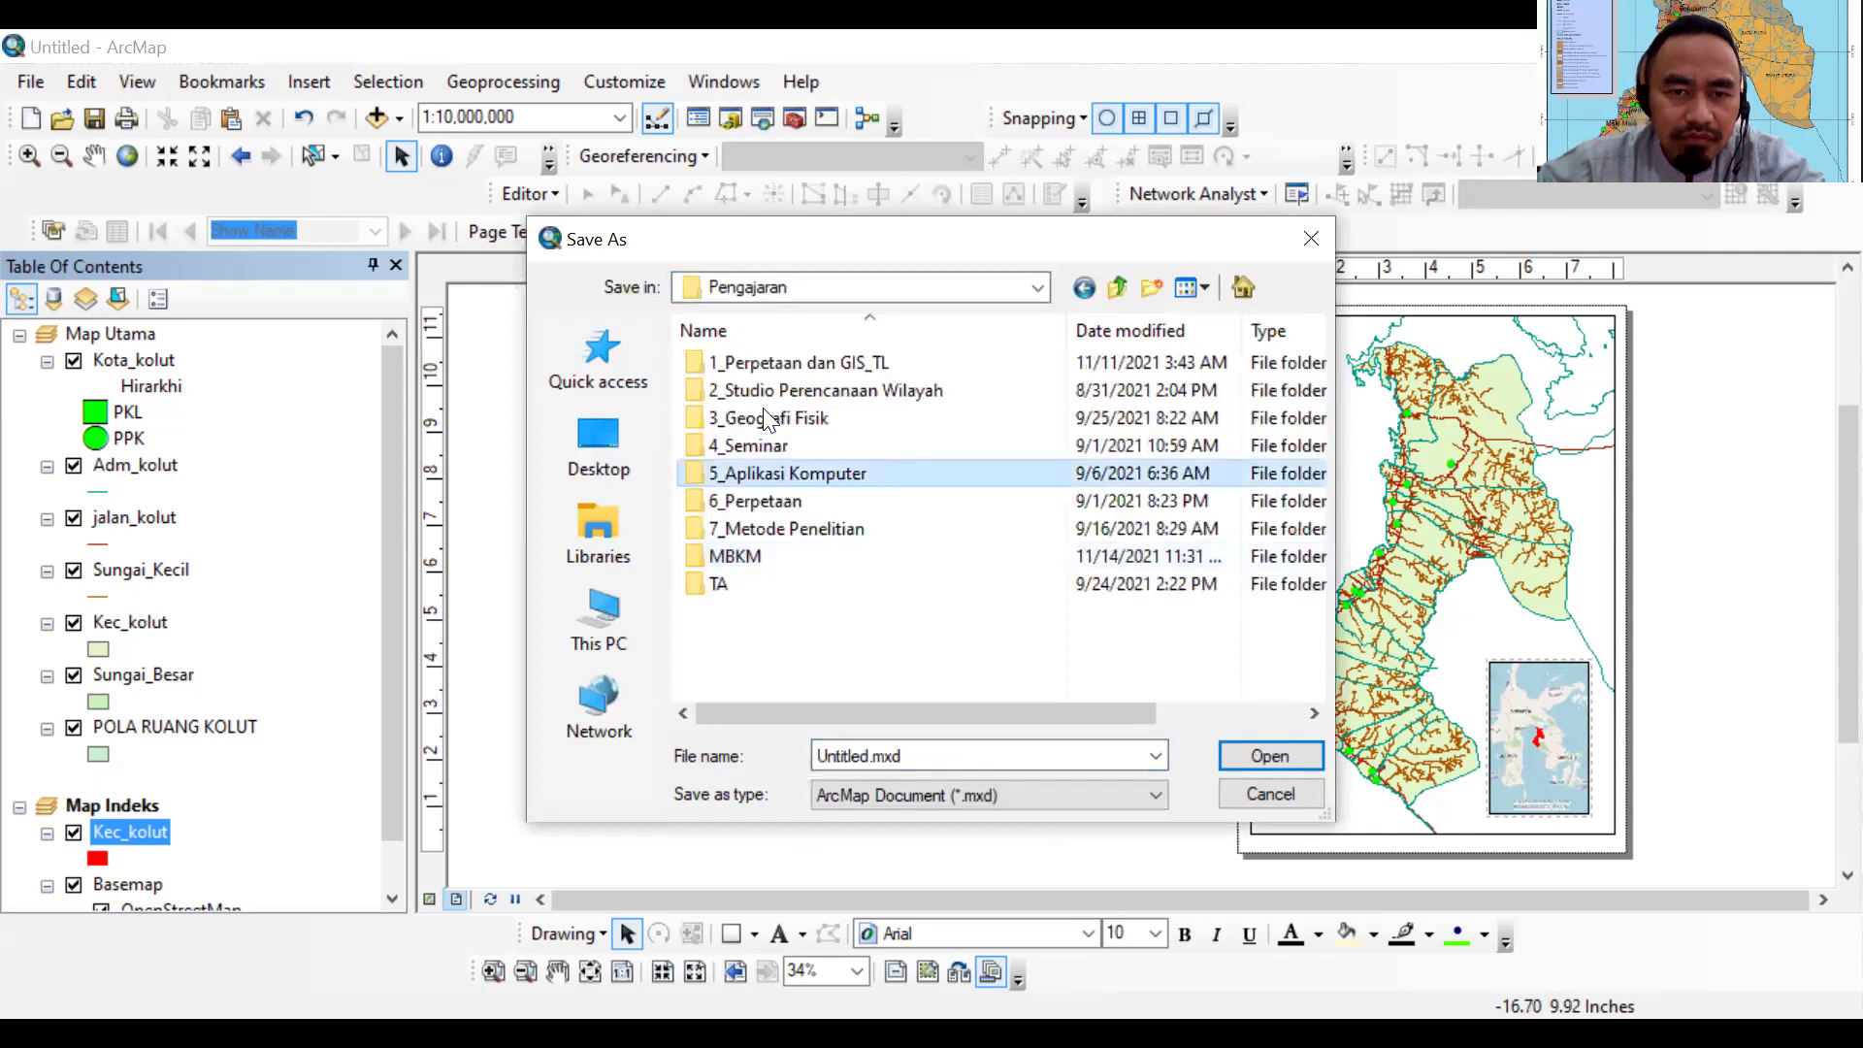
double_click(782, 477)
scroll(776, 583, "down", 2)
left_click(789, 642)
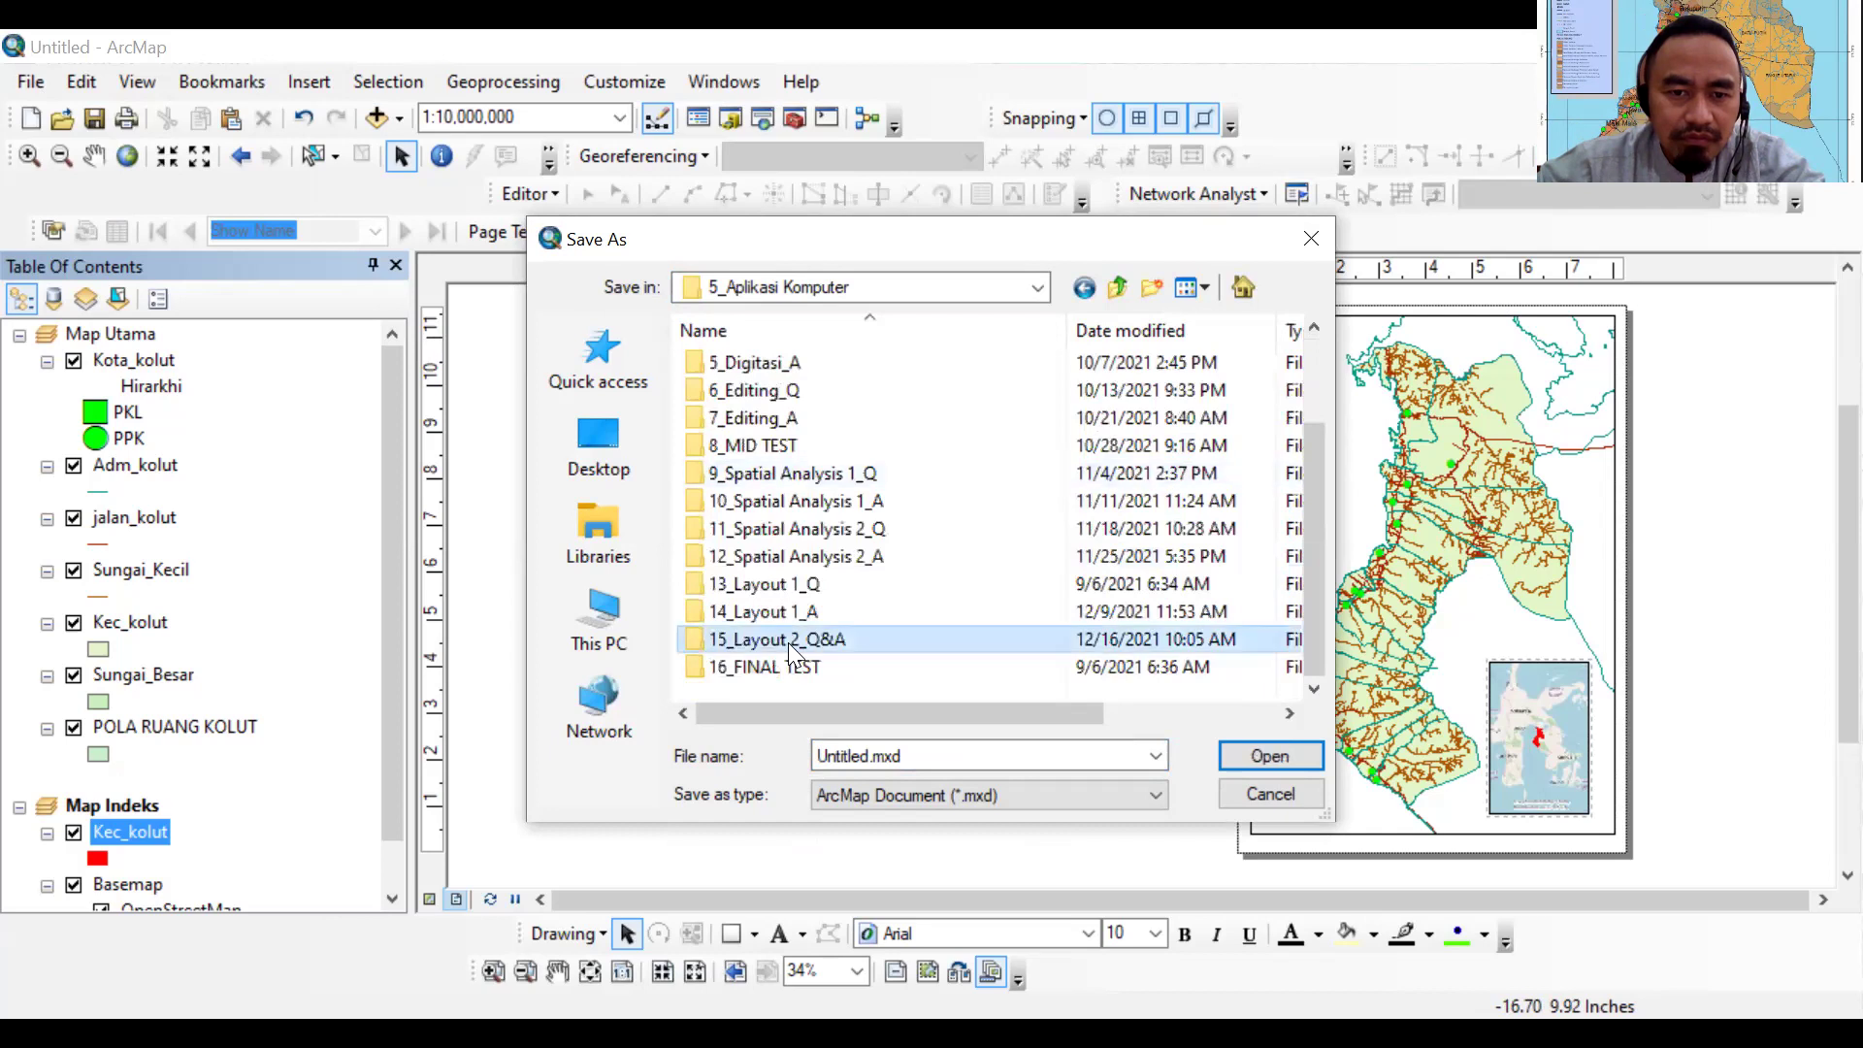
key("Return")
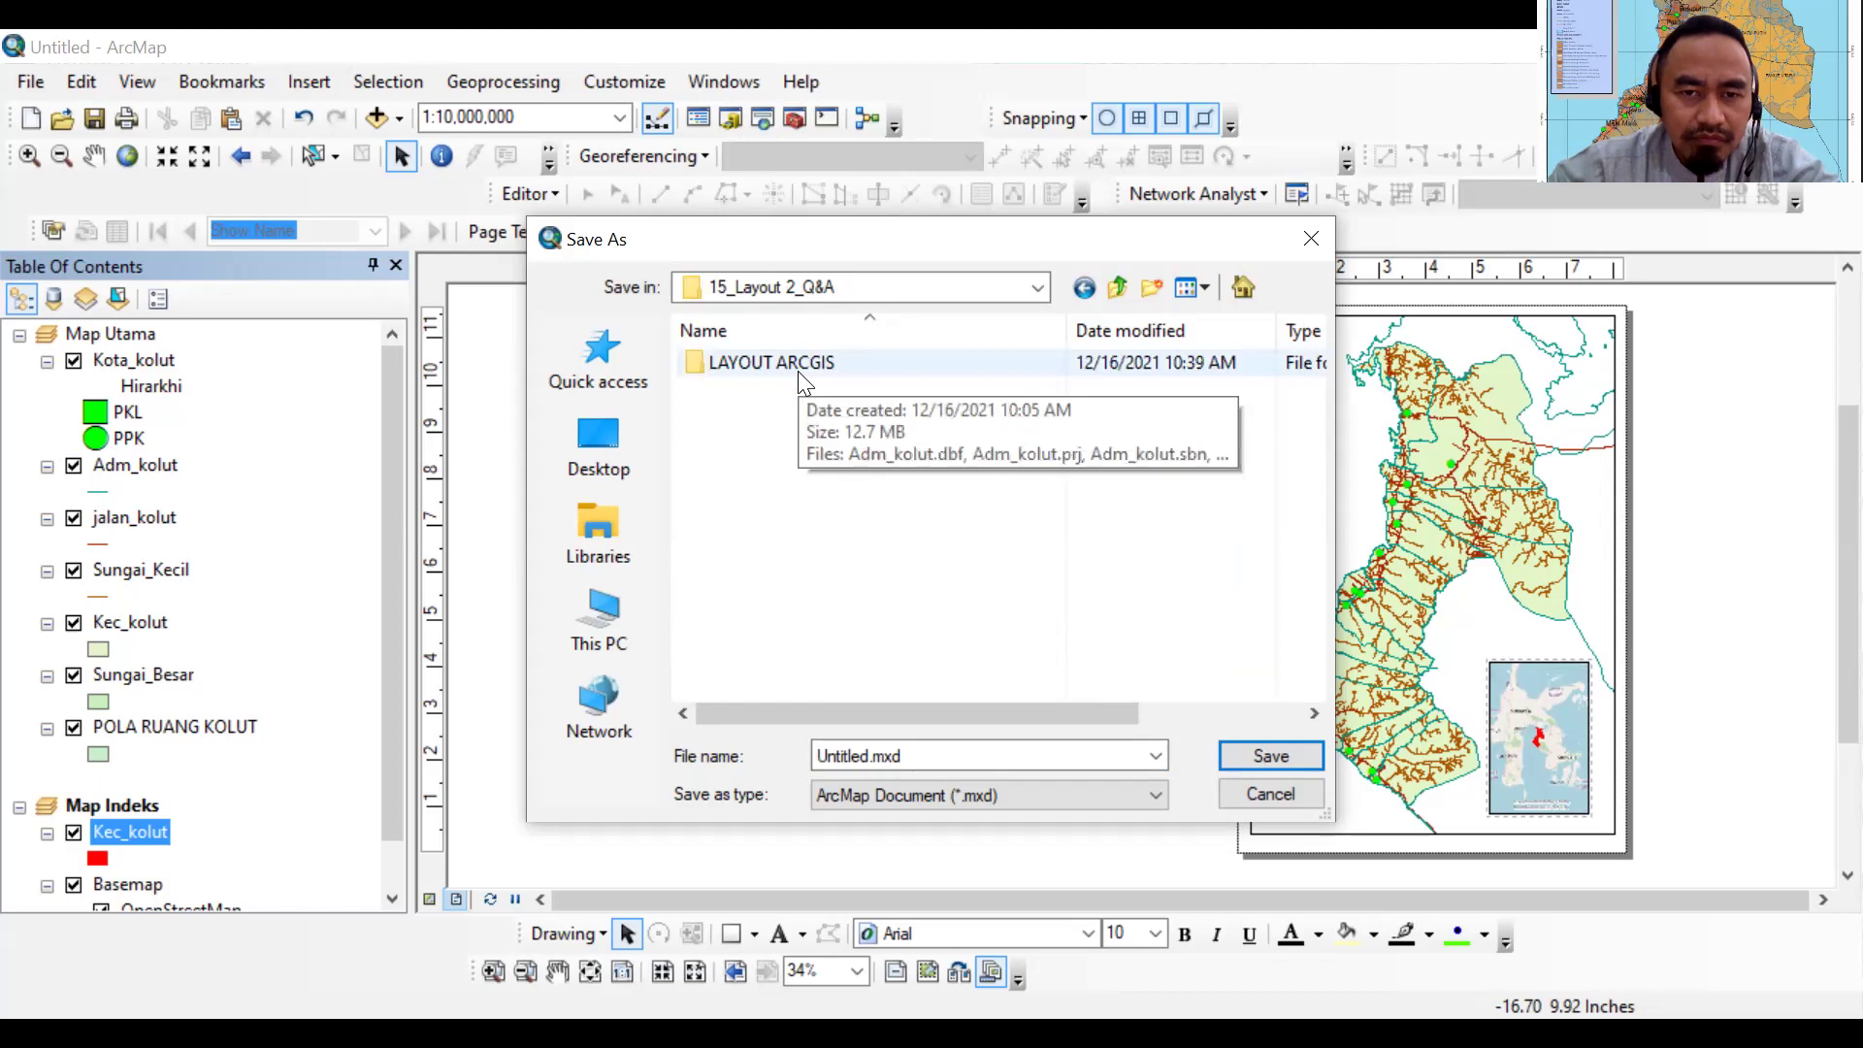
left_click(797, 370)
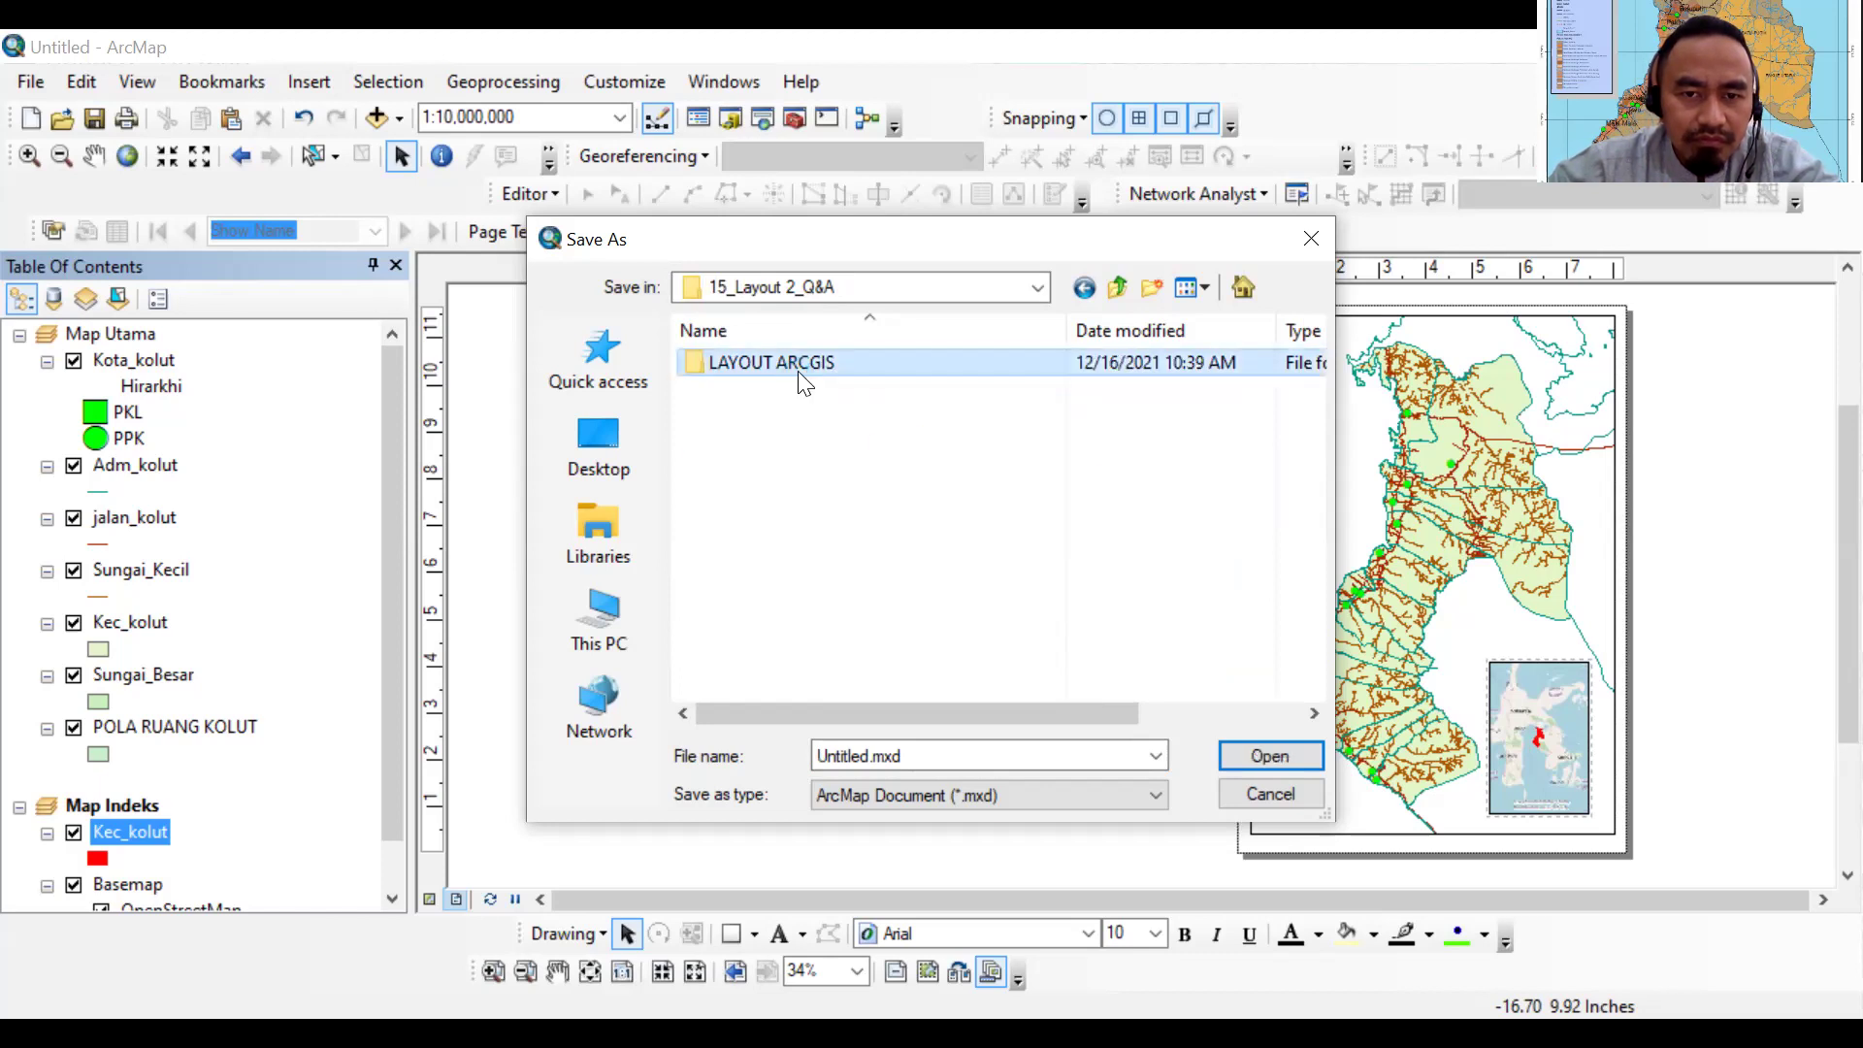
double_click(797, 370)
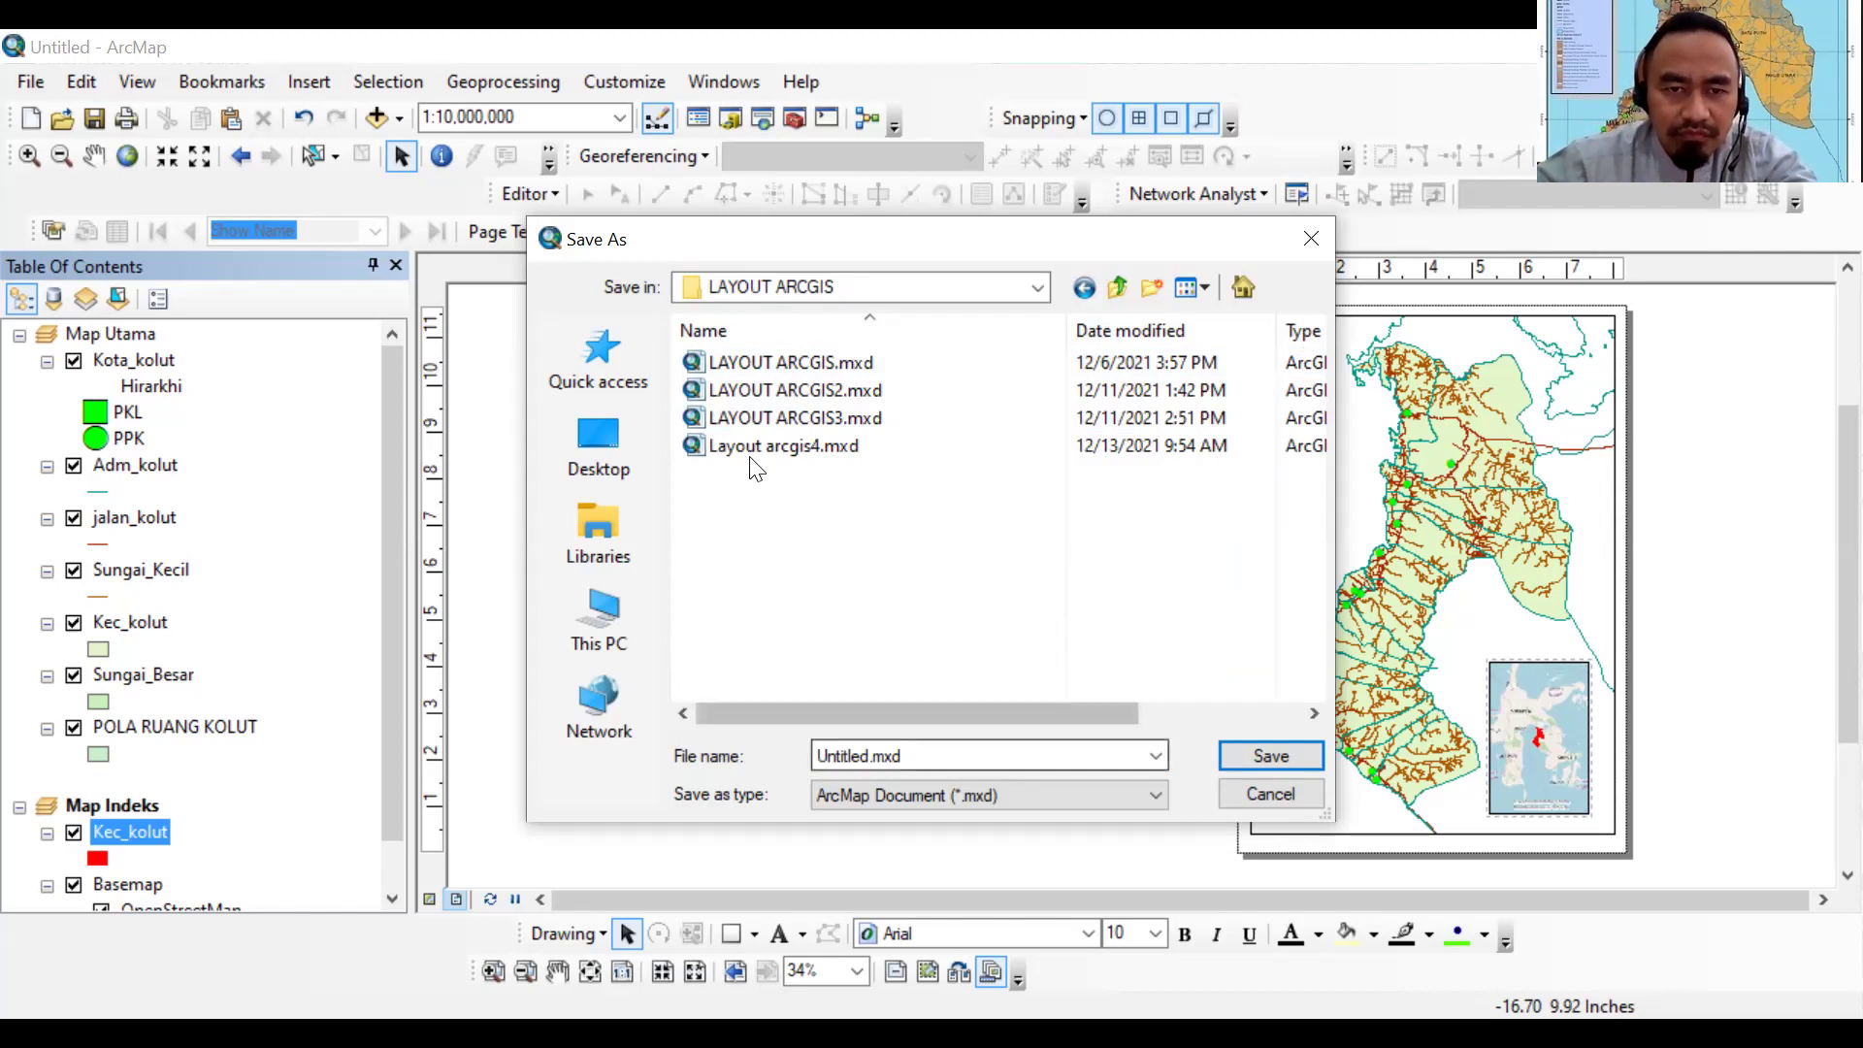
Name the map document Layout ArcGISPL.mxd and save it in the LAYOUT ARCGIS folder
double_click(871, 757)
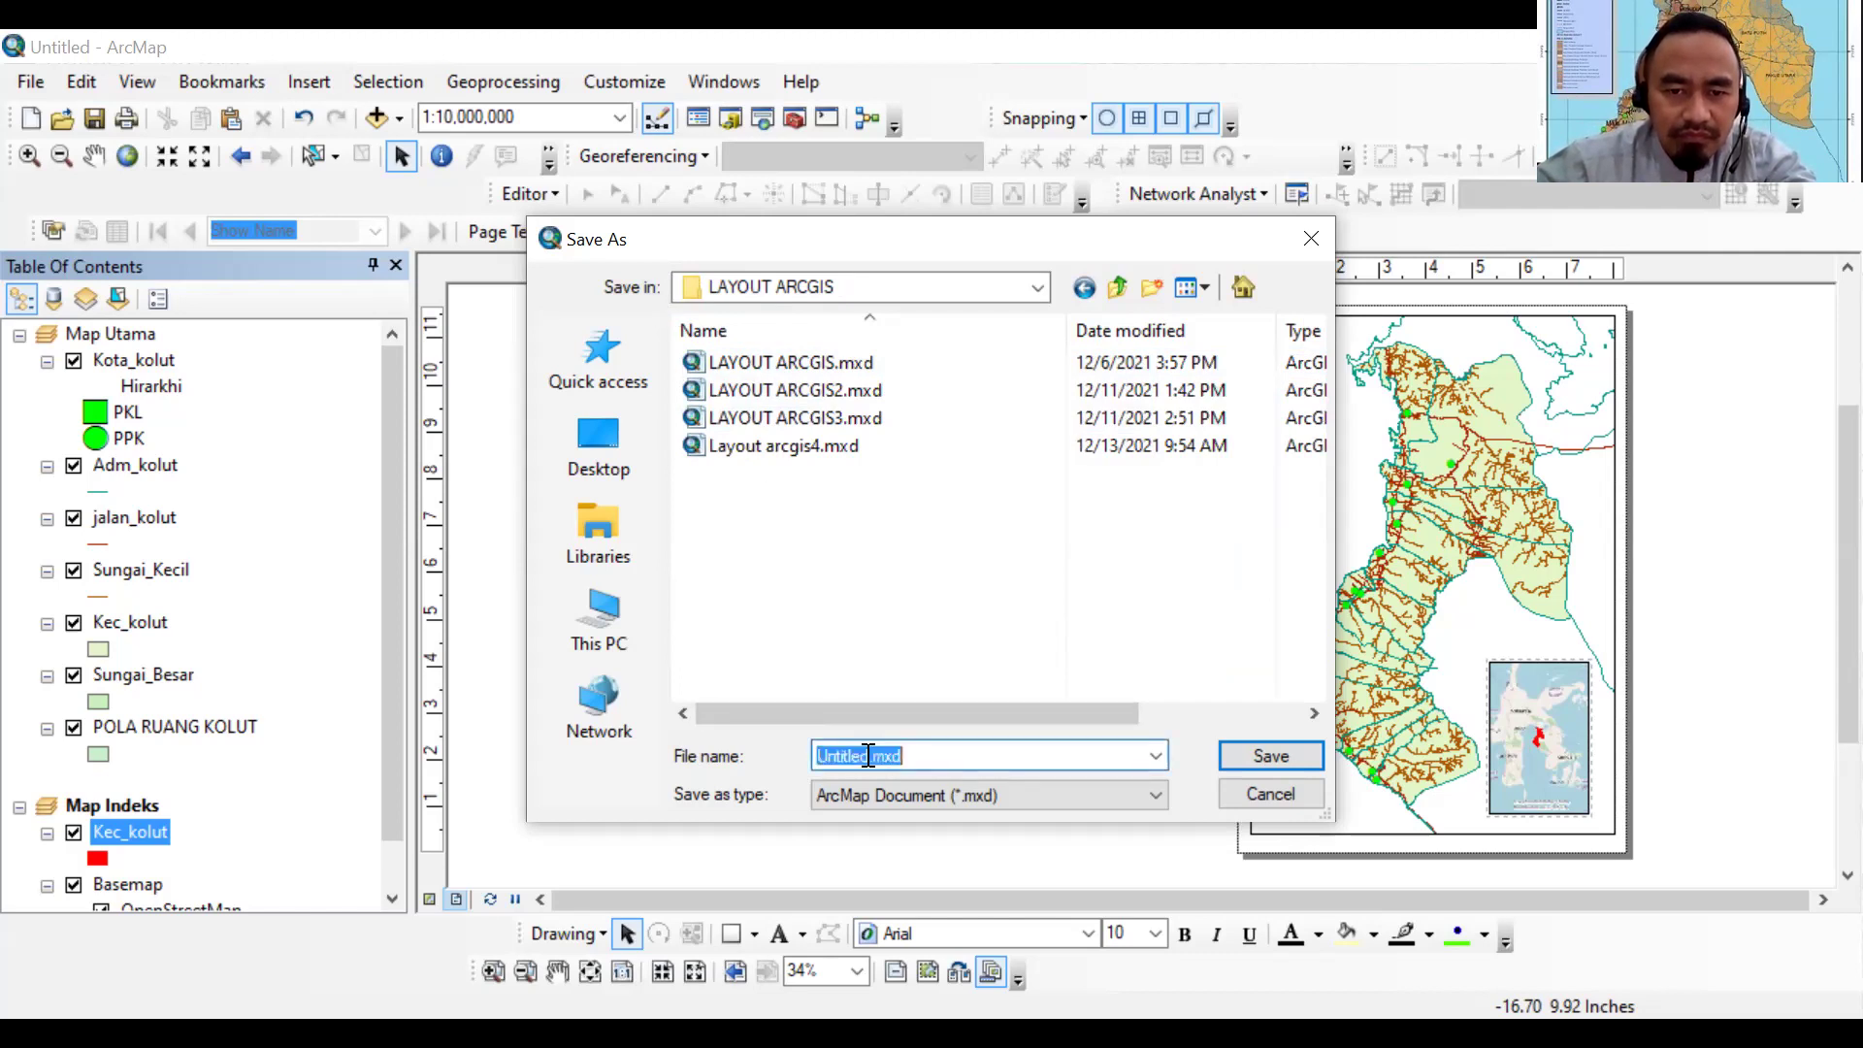
left_click(873, 756)
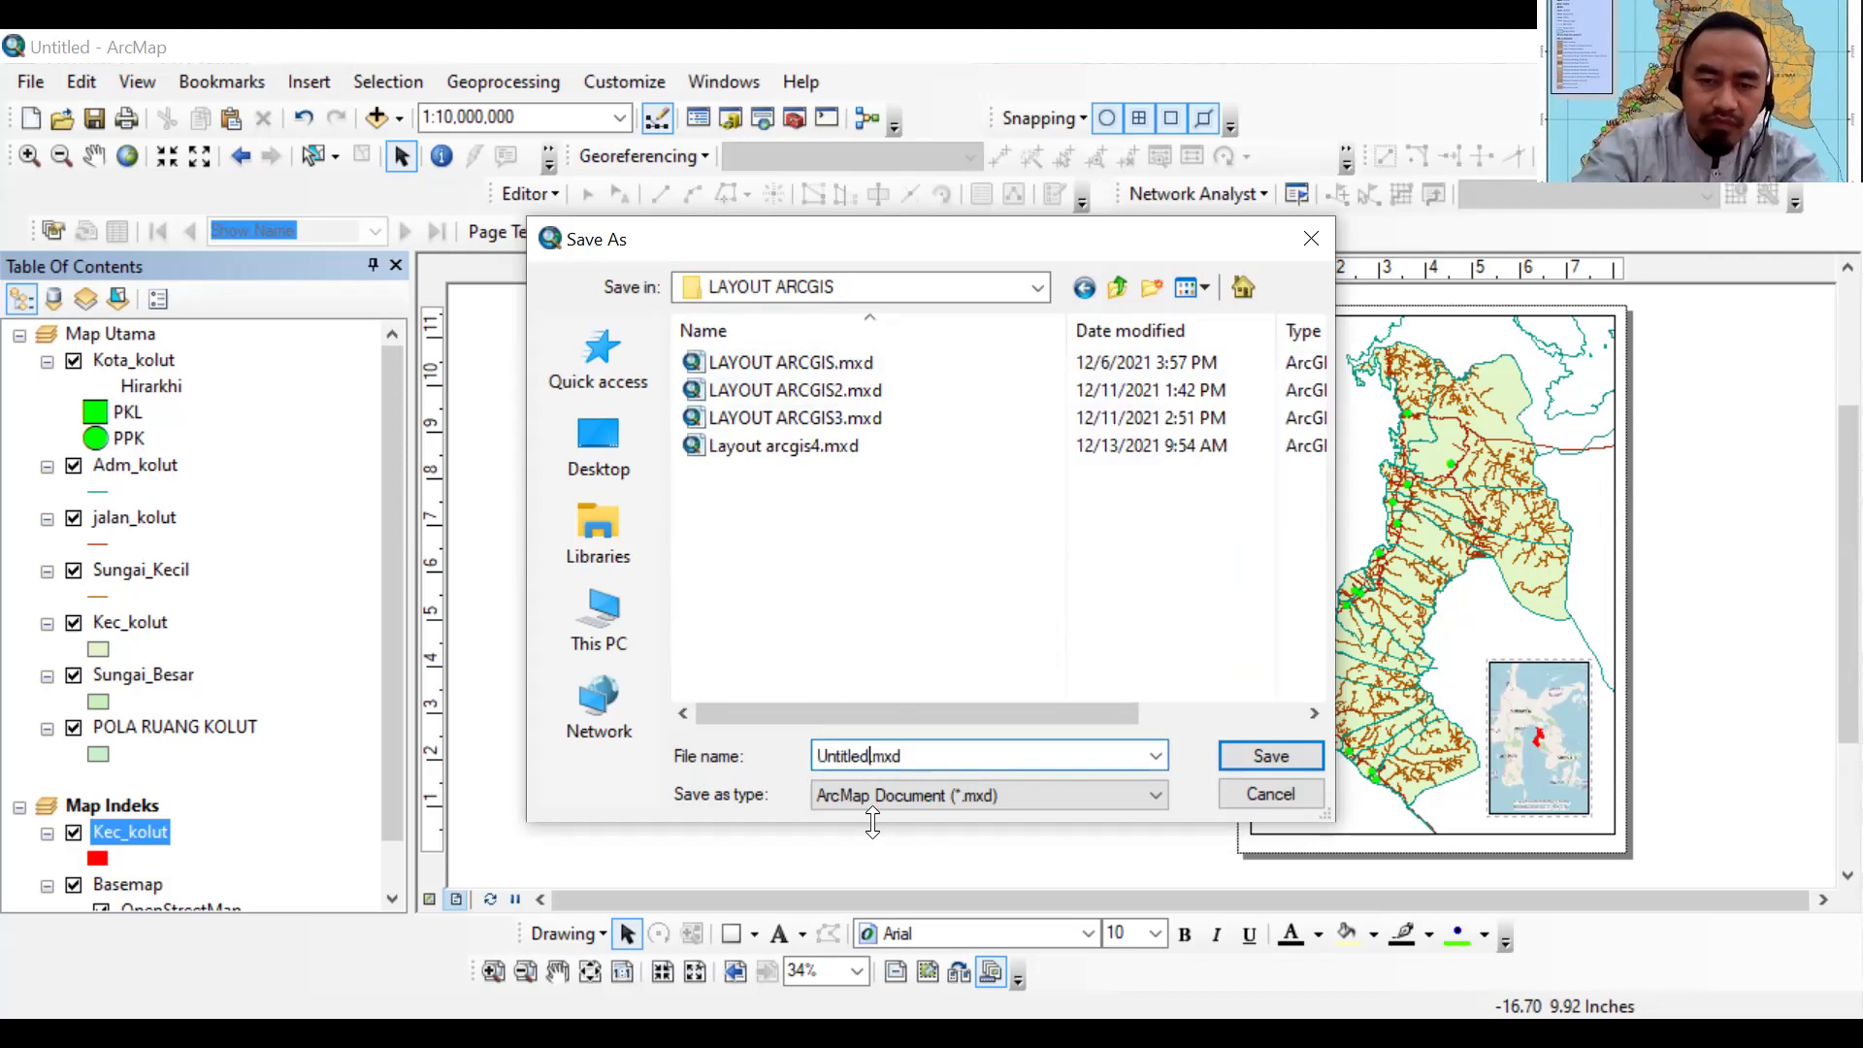
key("BackSpace")
key("BackSpace")
key("BackSpace")
key("BackSpace")
key("BackSpace")
key("BackSpace")
key("BackSpace")
key("BackSpace")
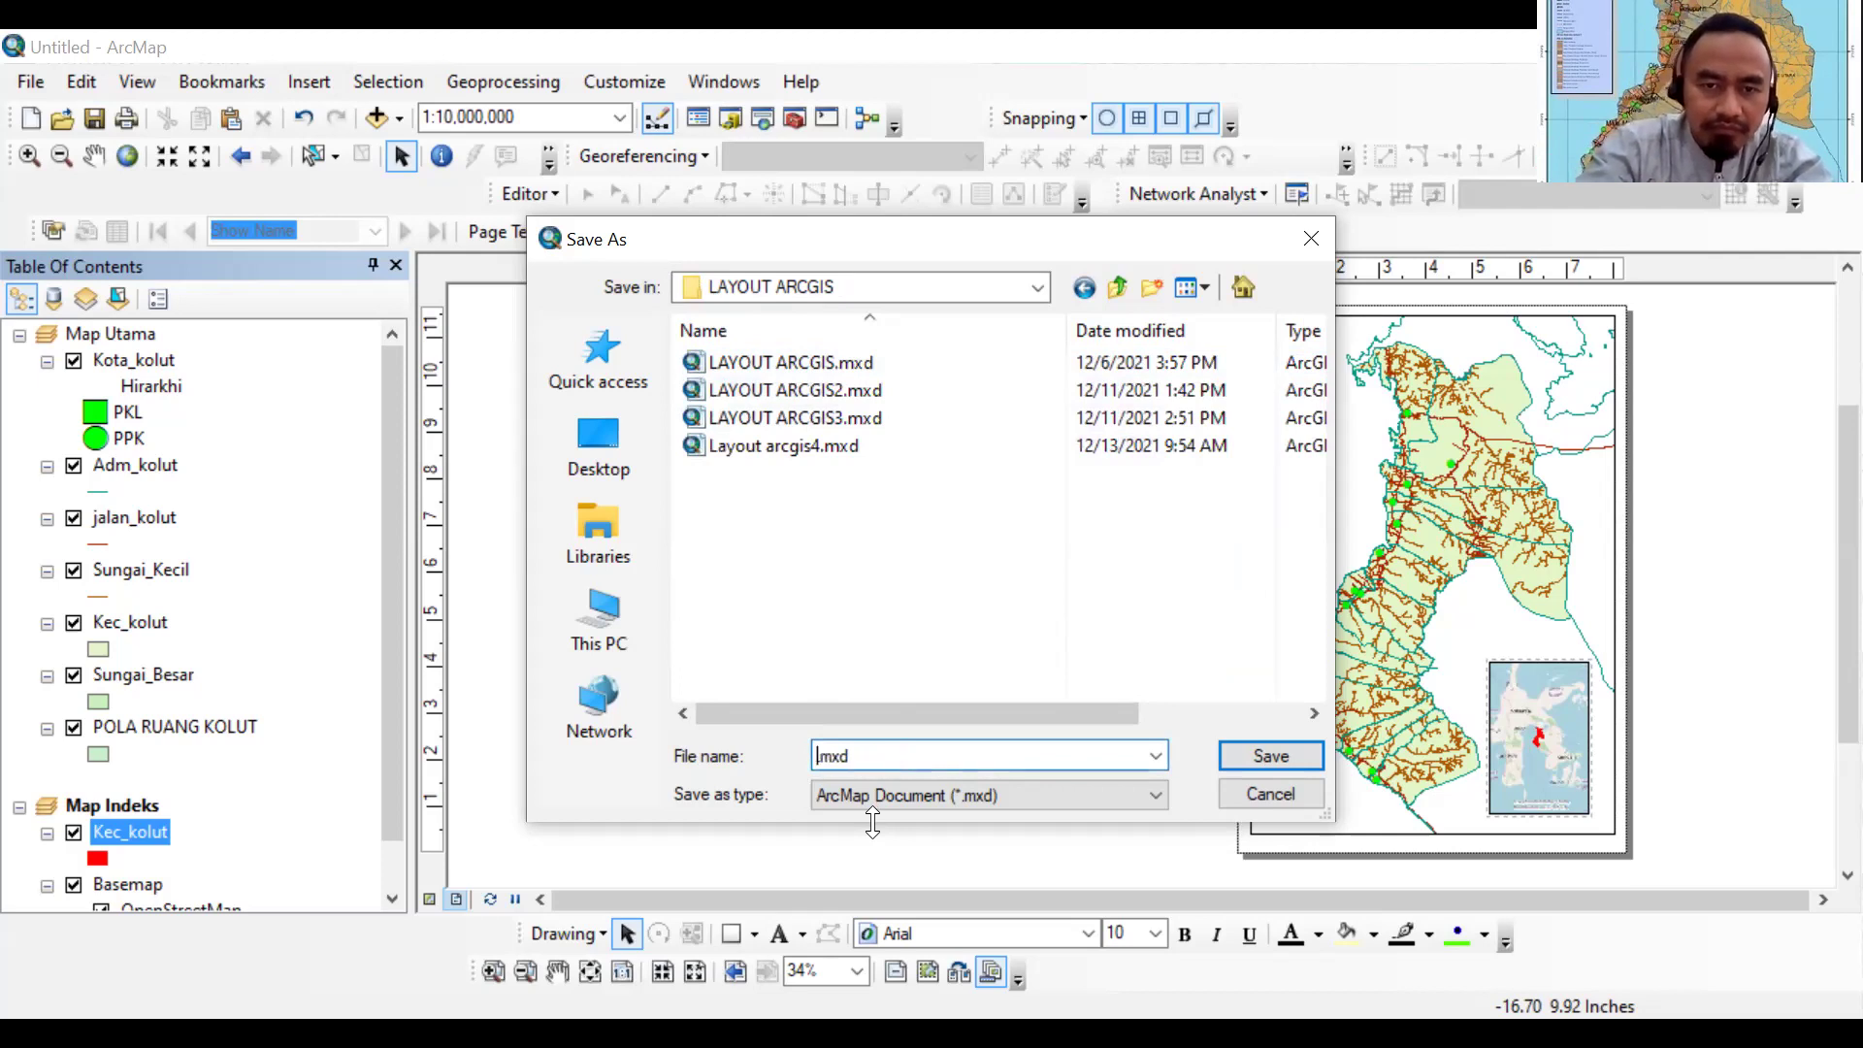
type("Lau")
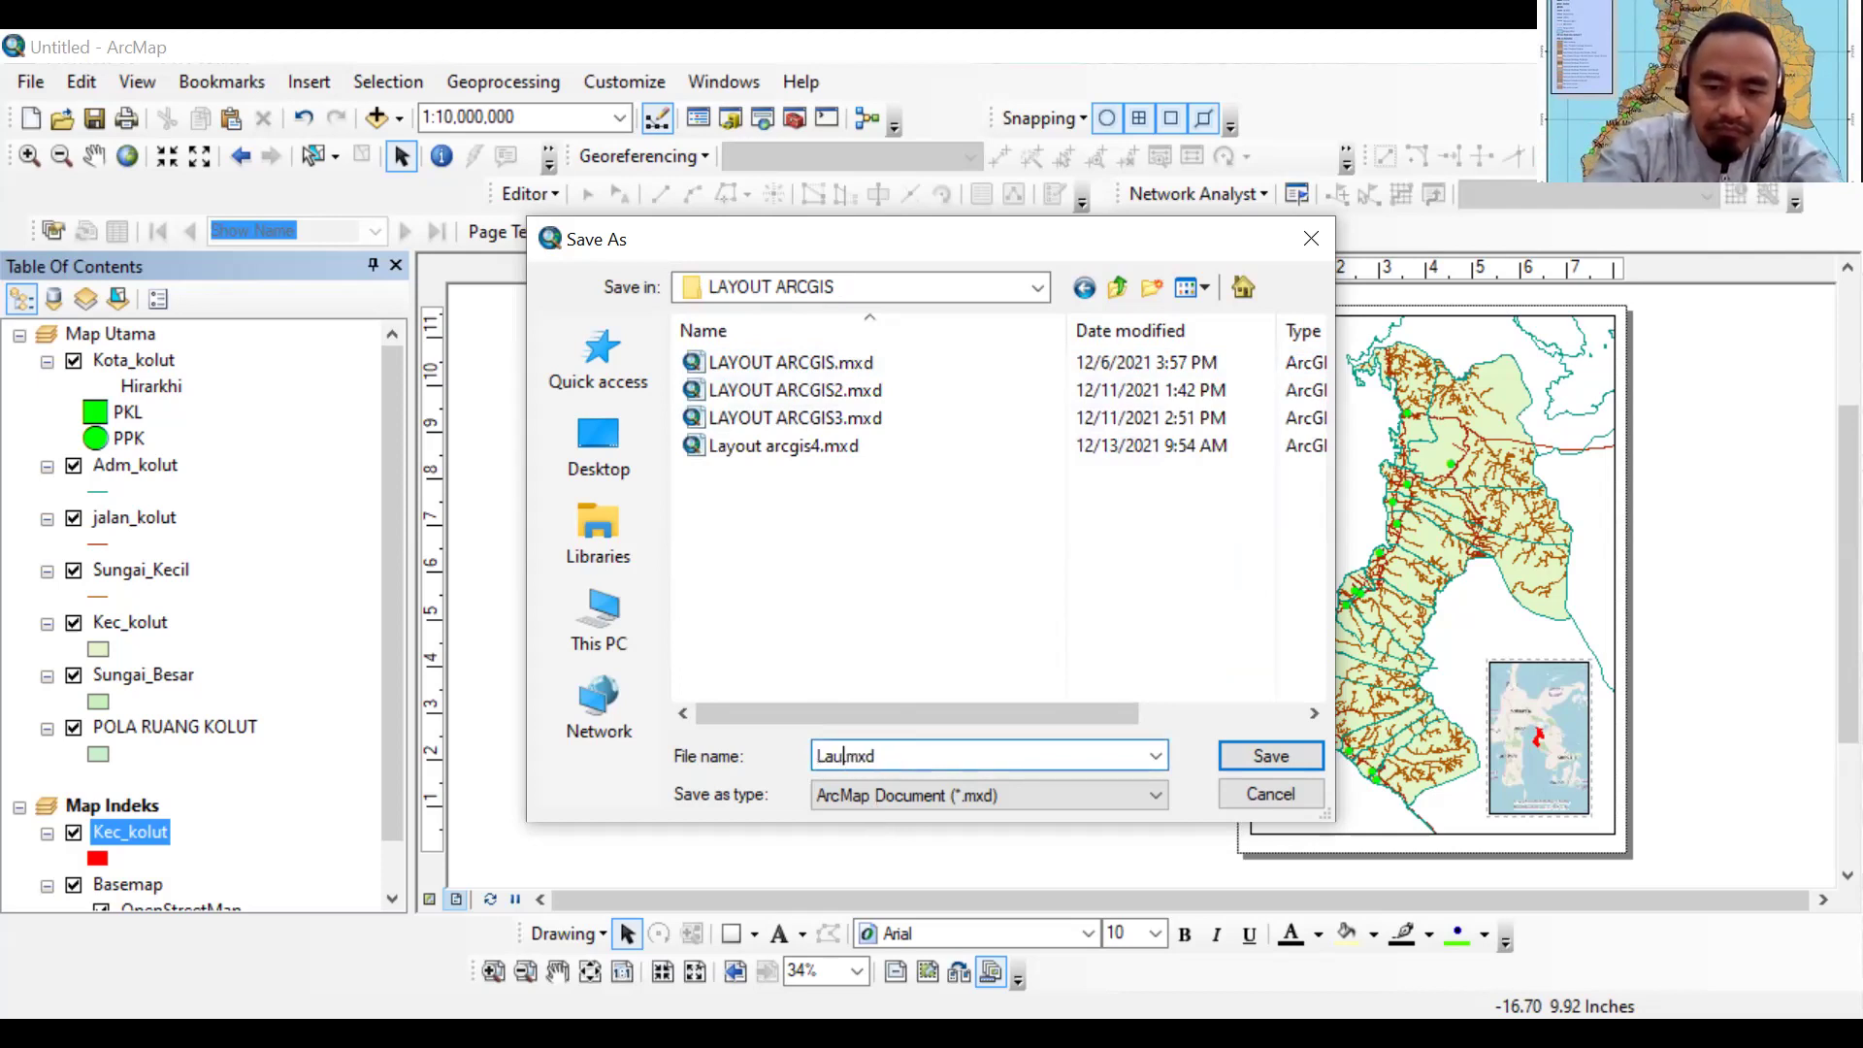
type("out A")
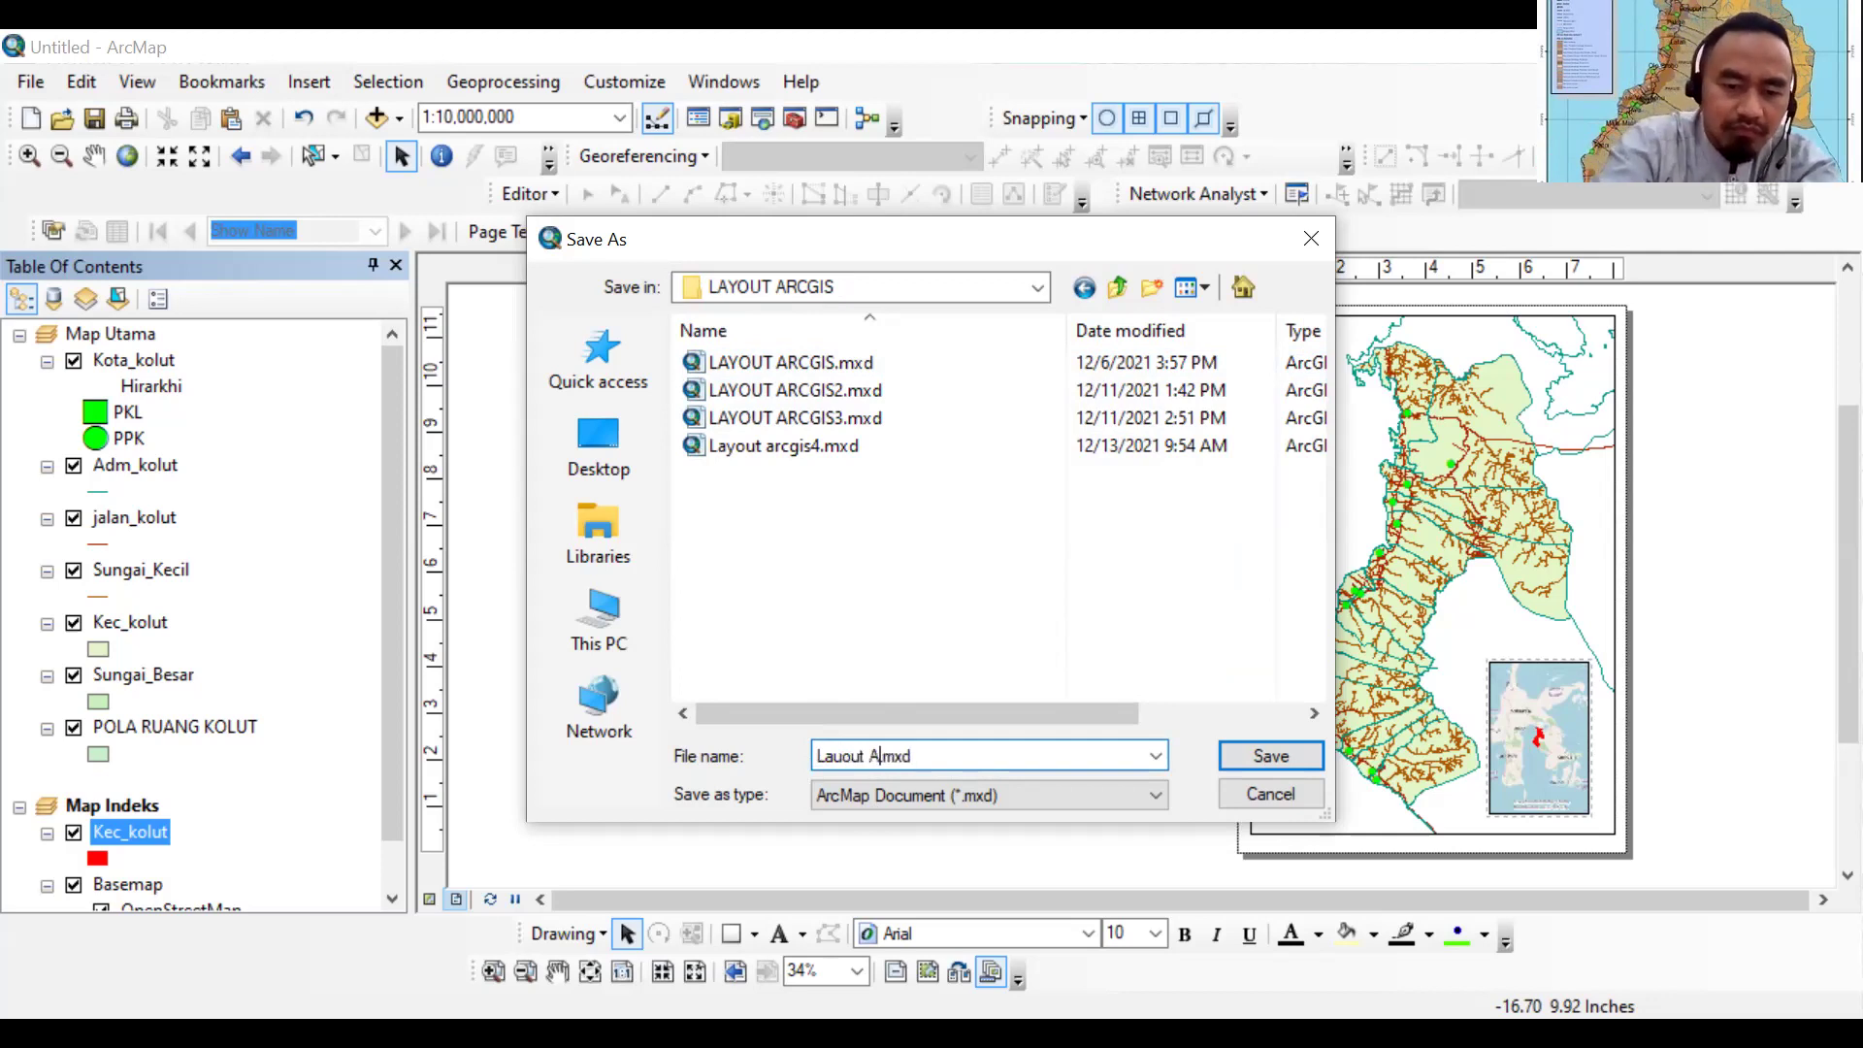
type("rcGIS")
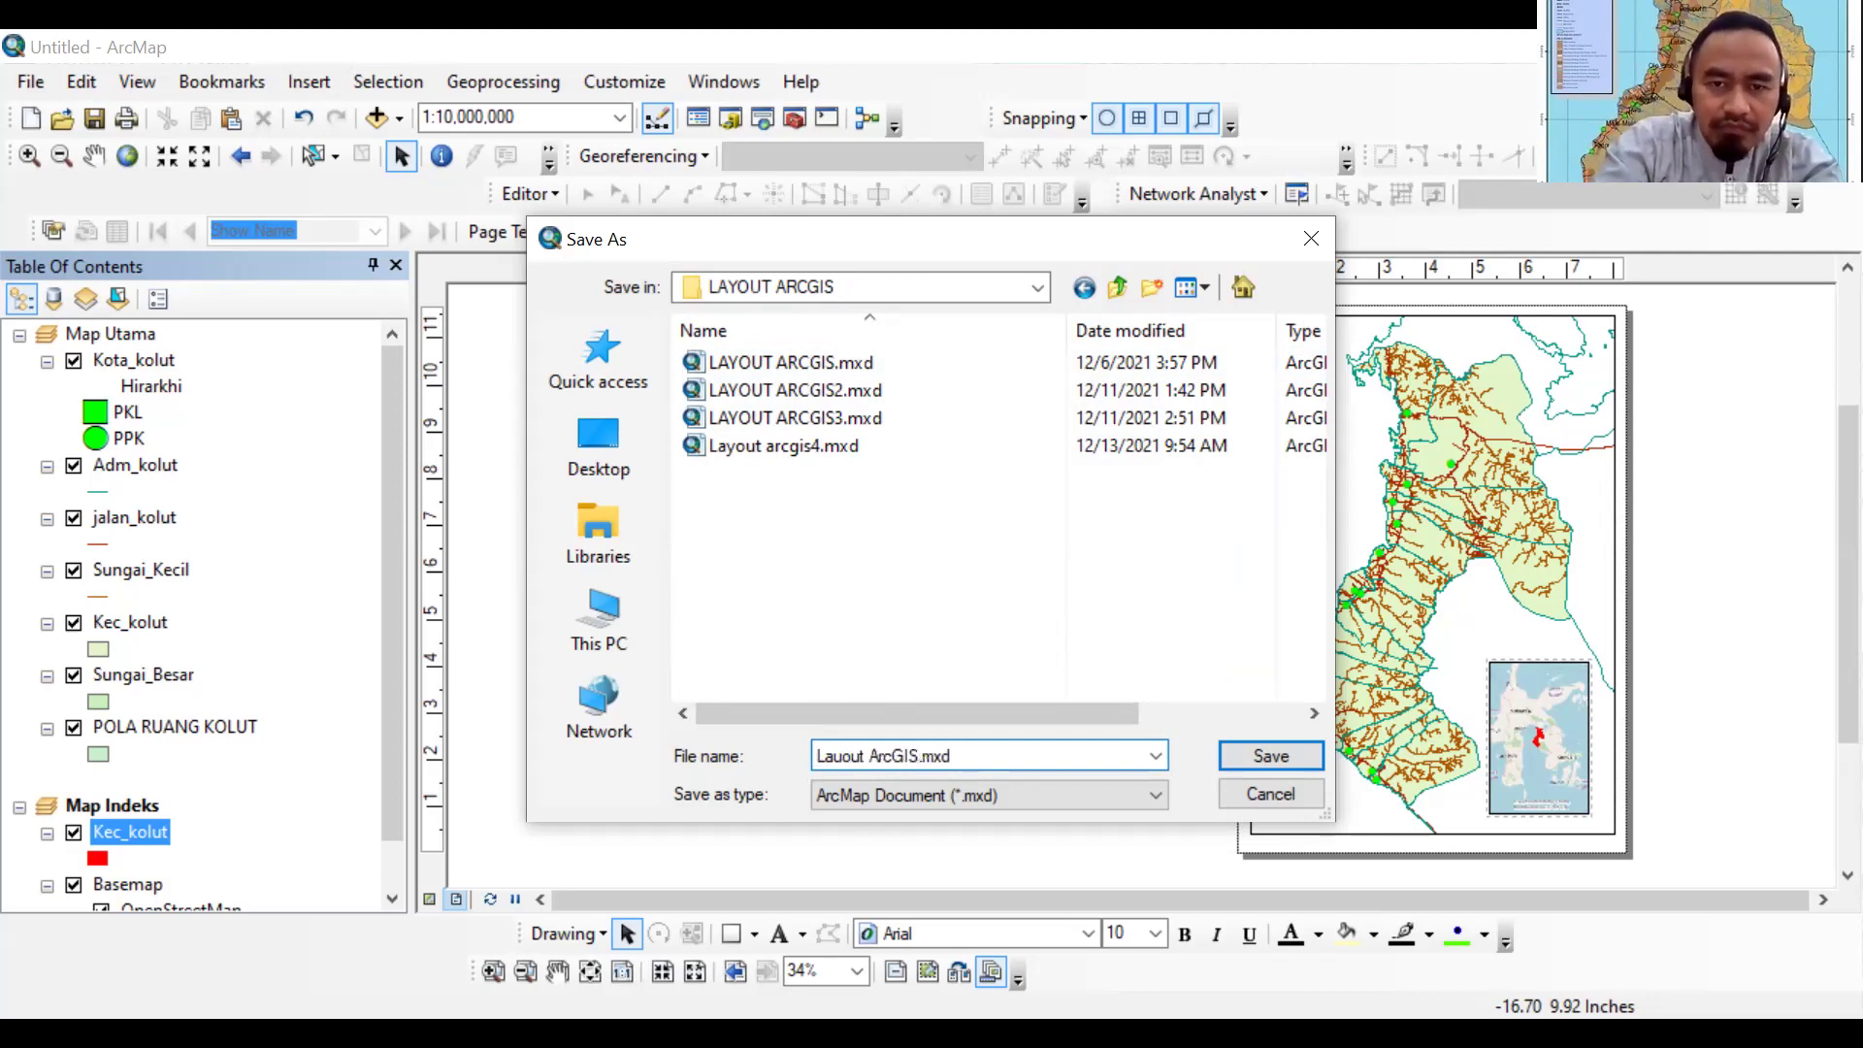
type("PL")
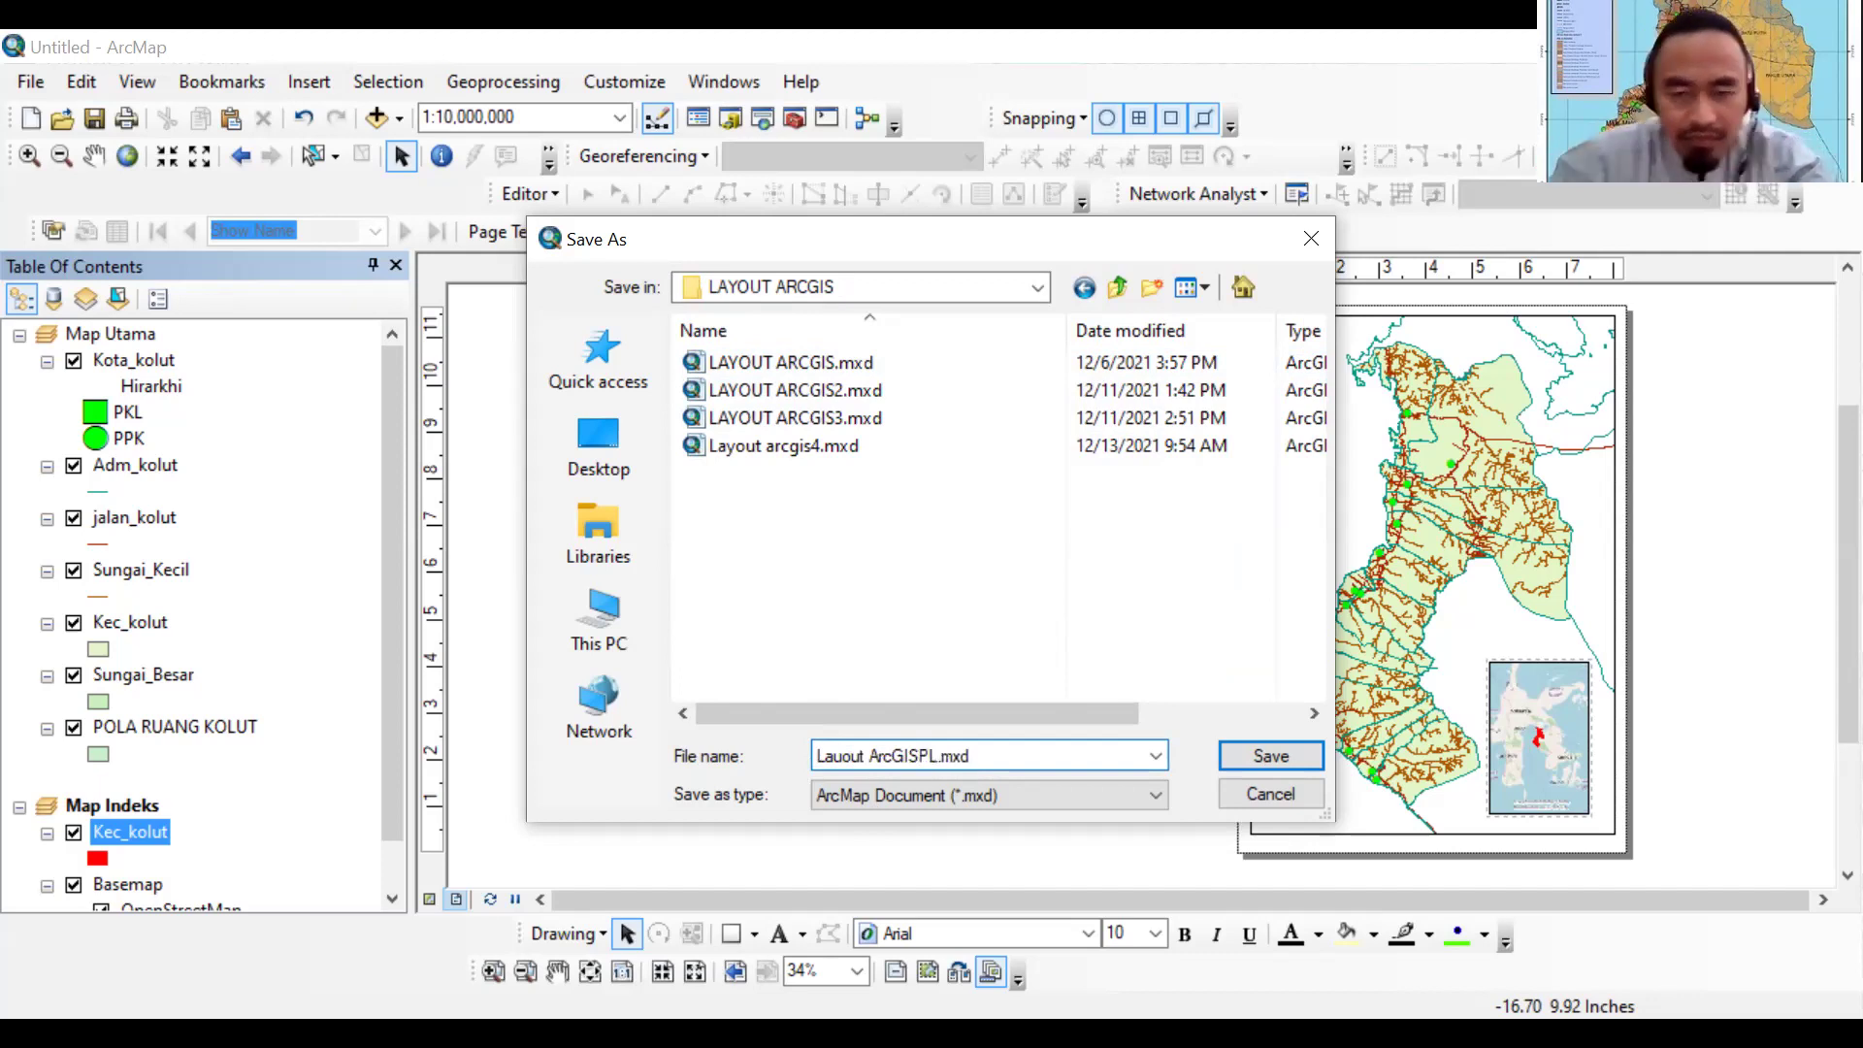
left_click(914, 760)
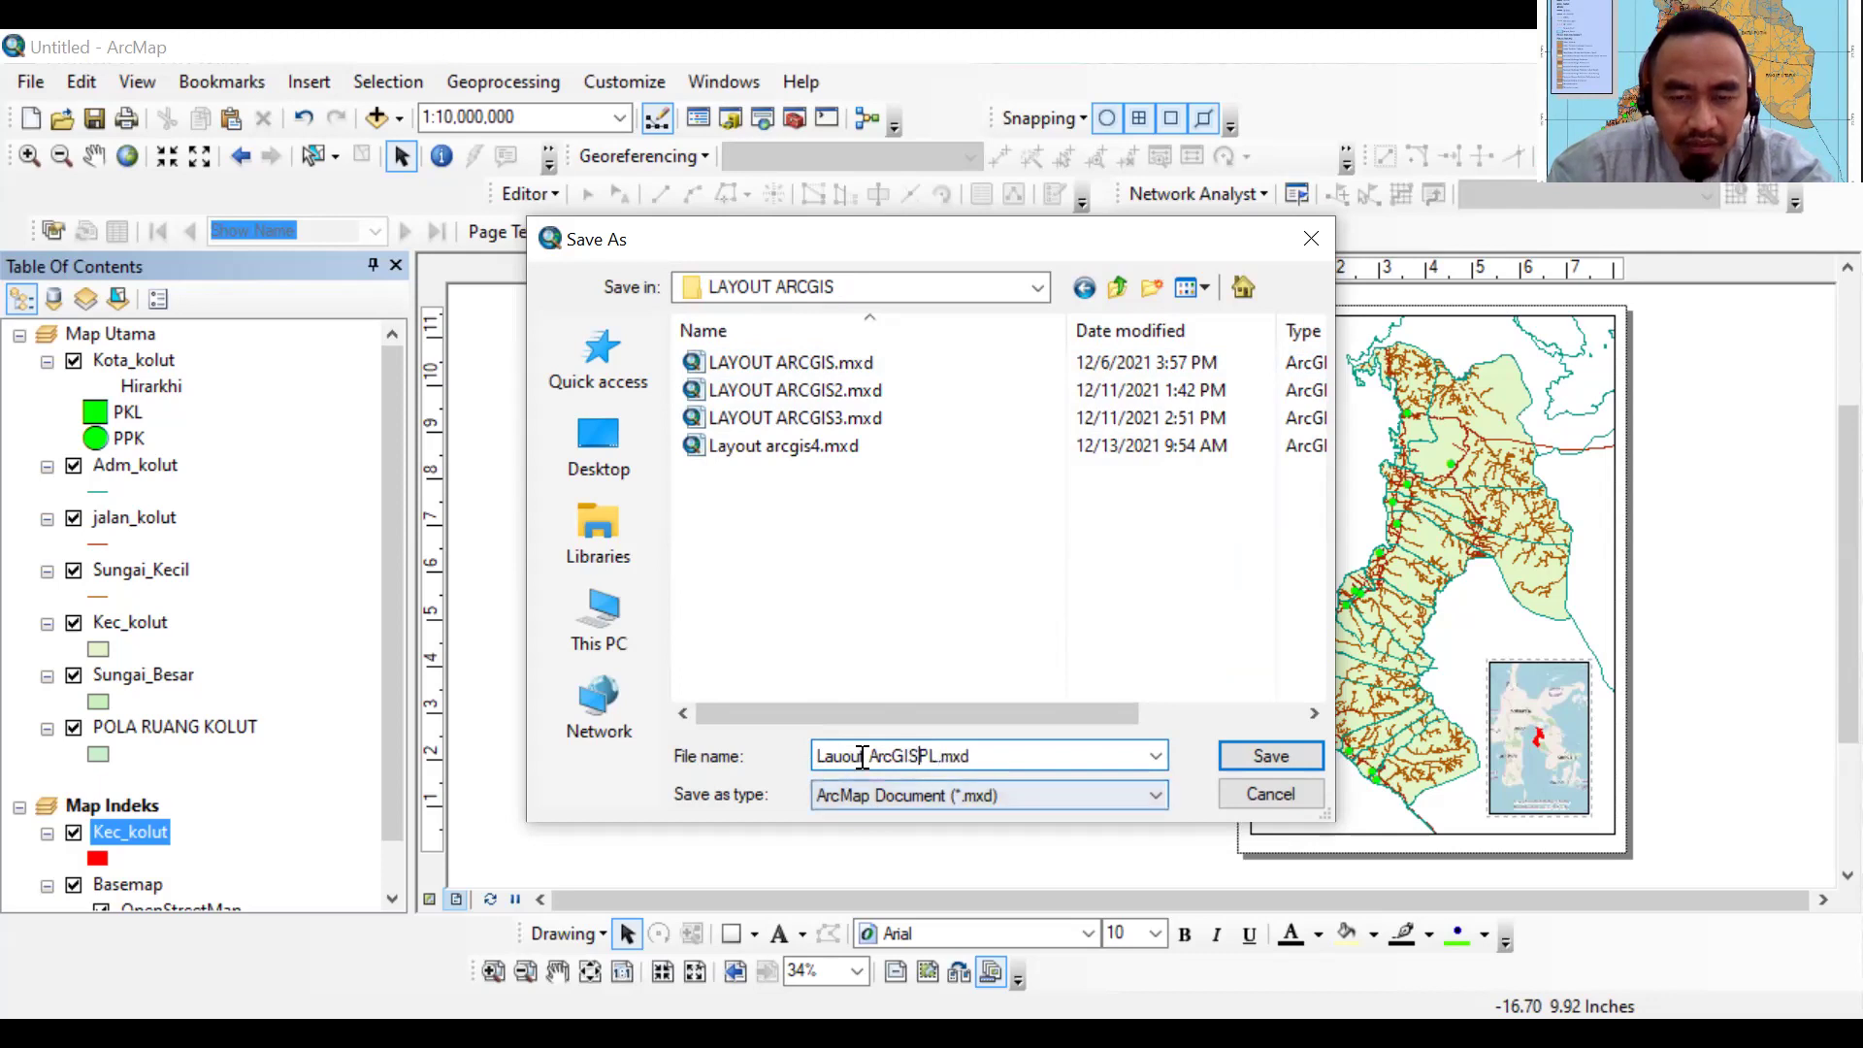
left_click(843, 756)
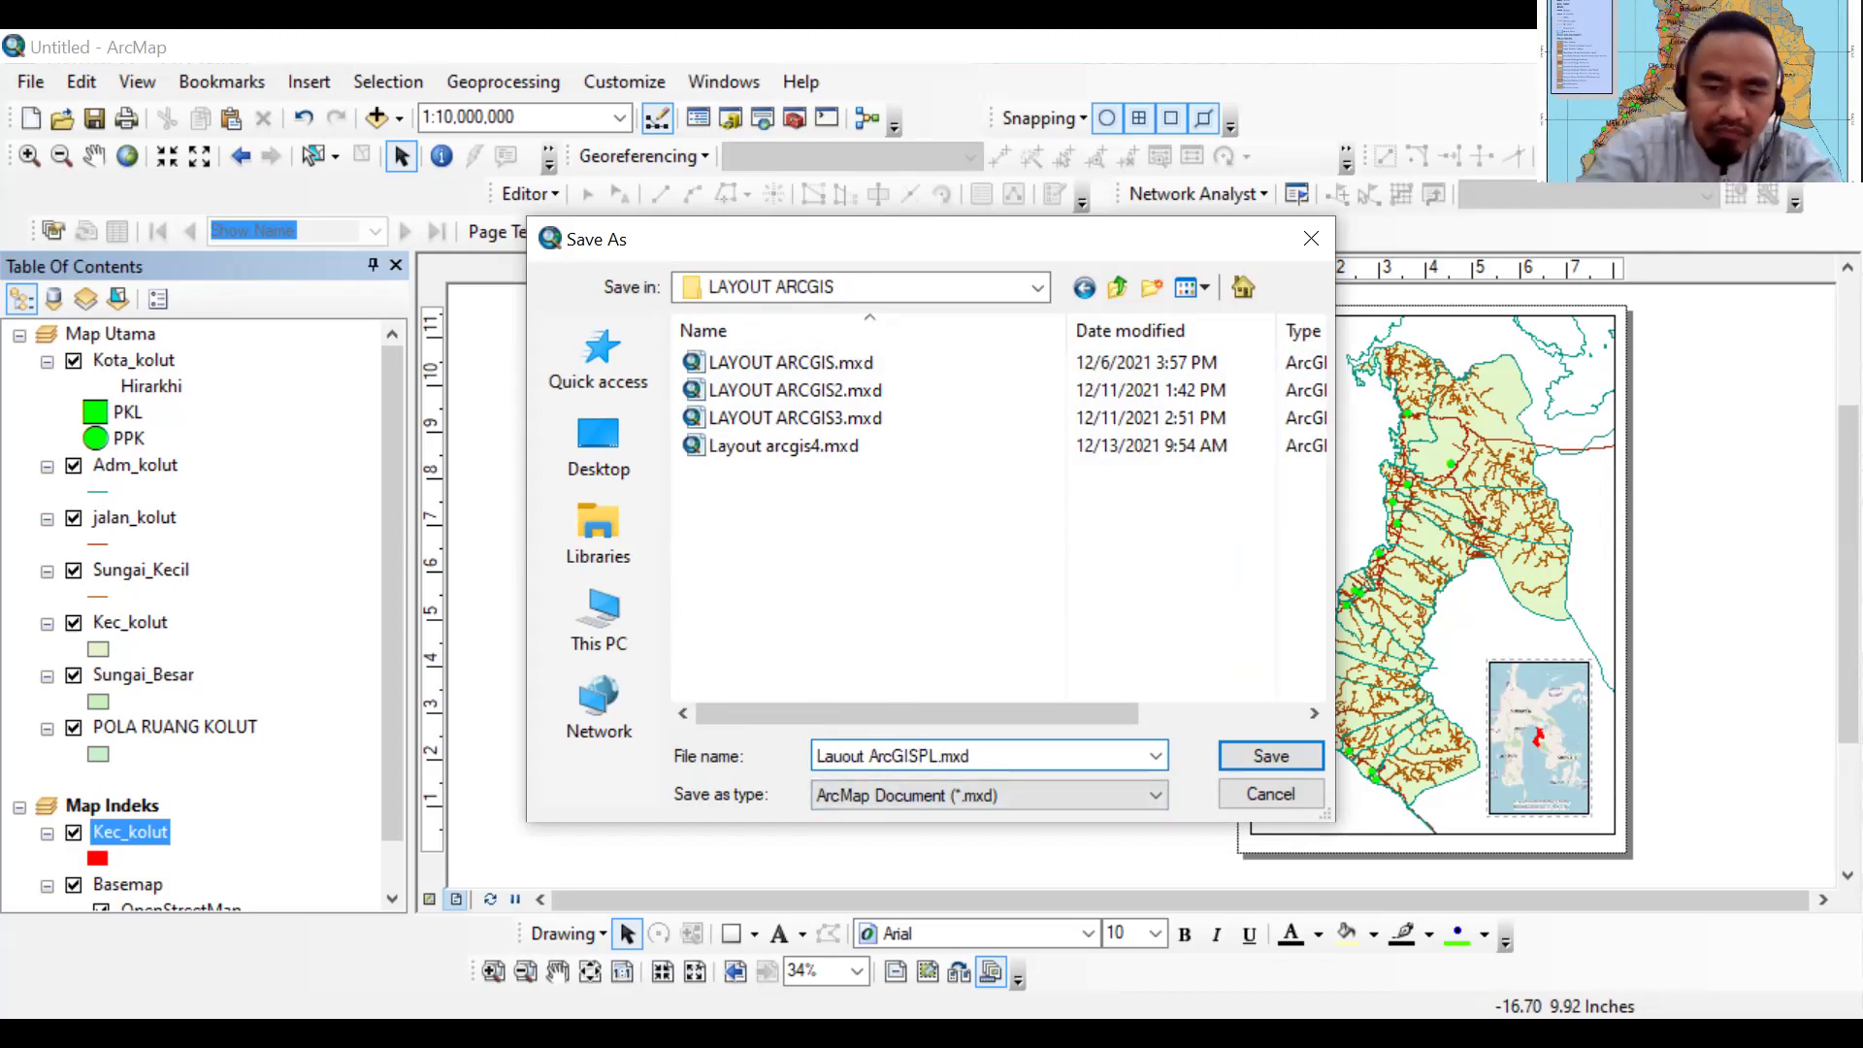
key("BackSpace")
type("y")
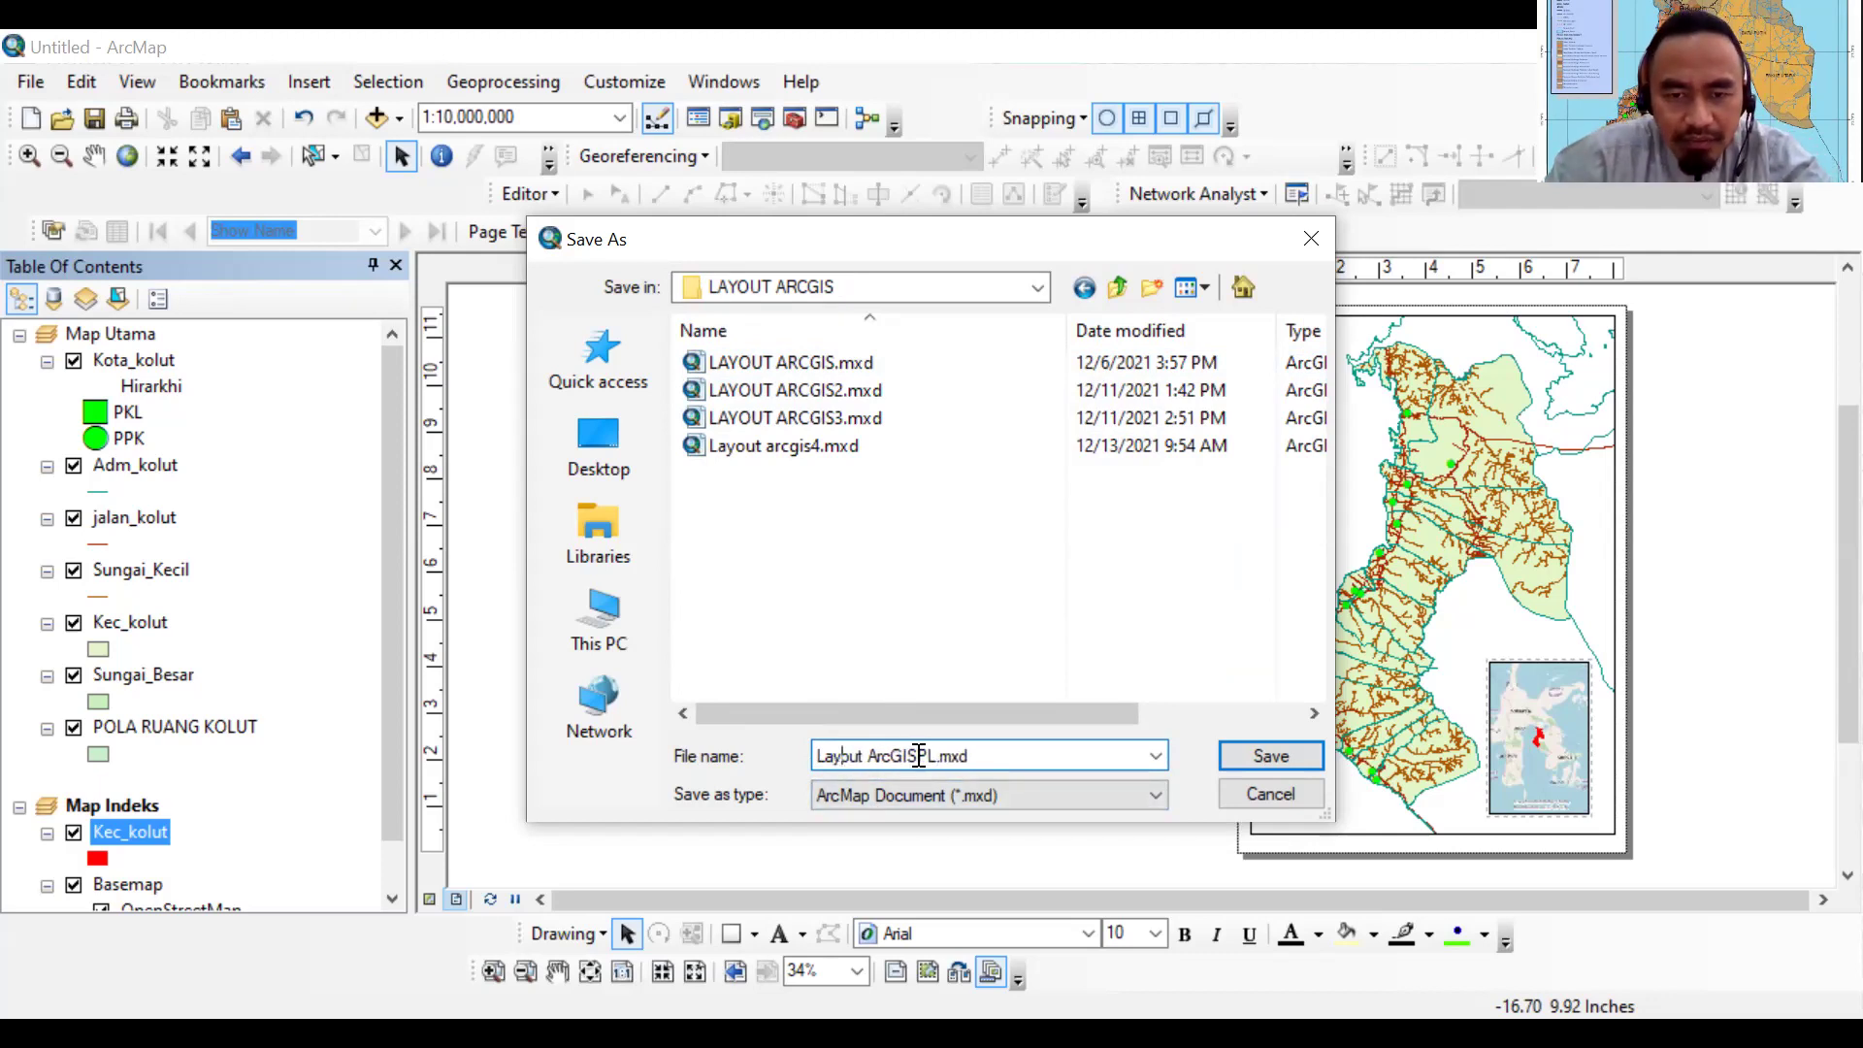
left_click(1228, 754)
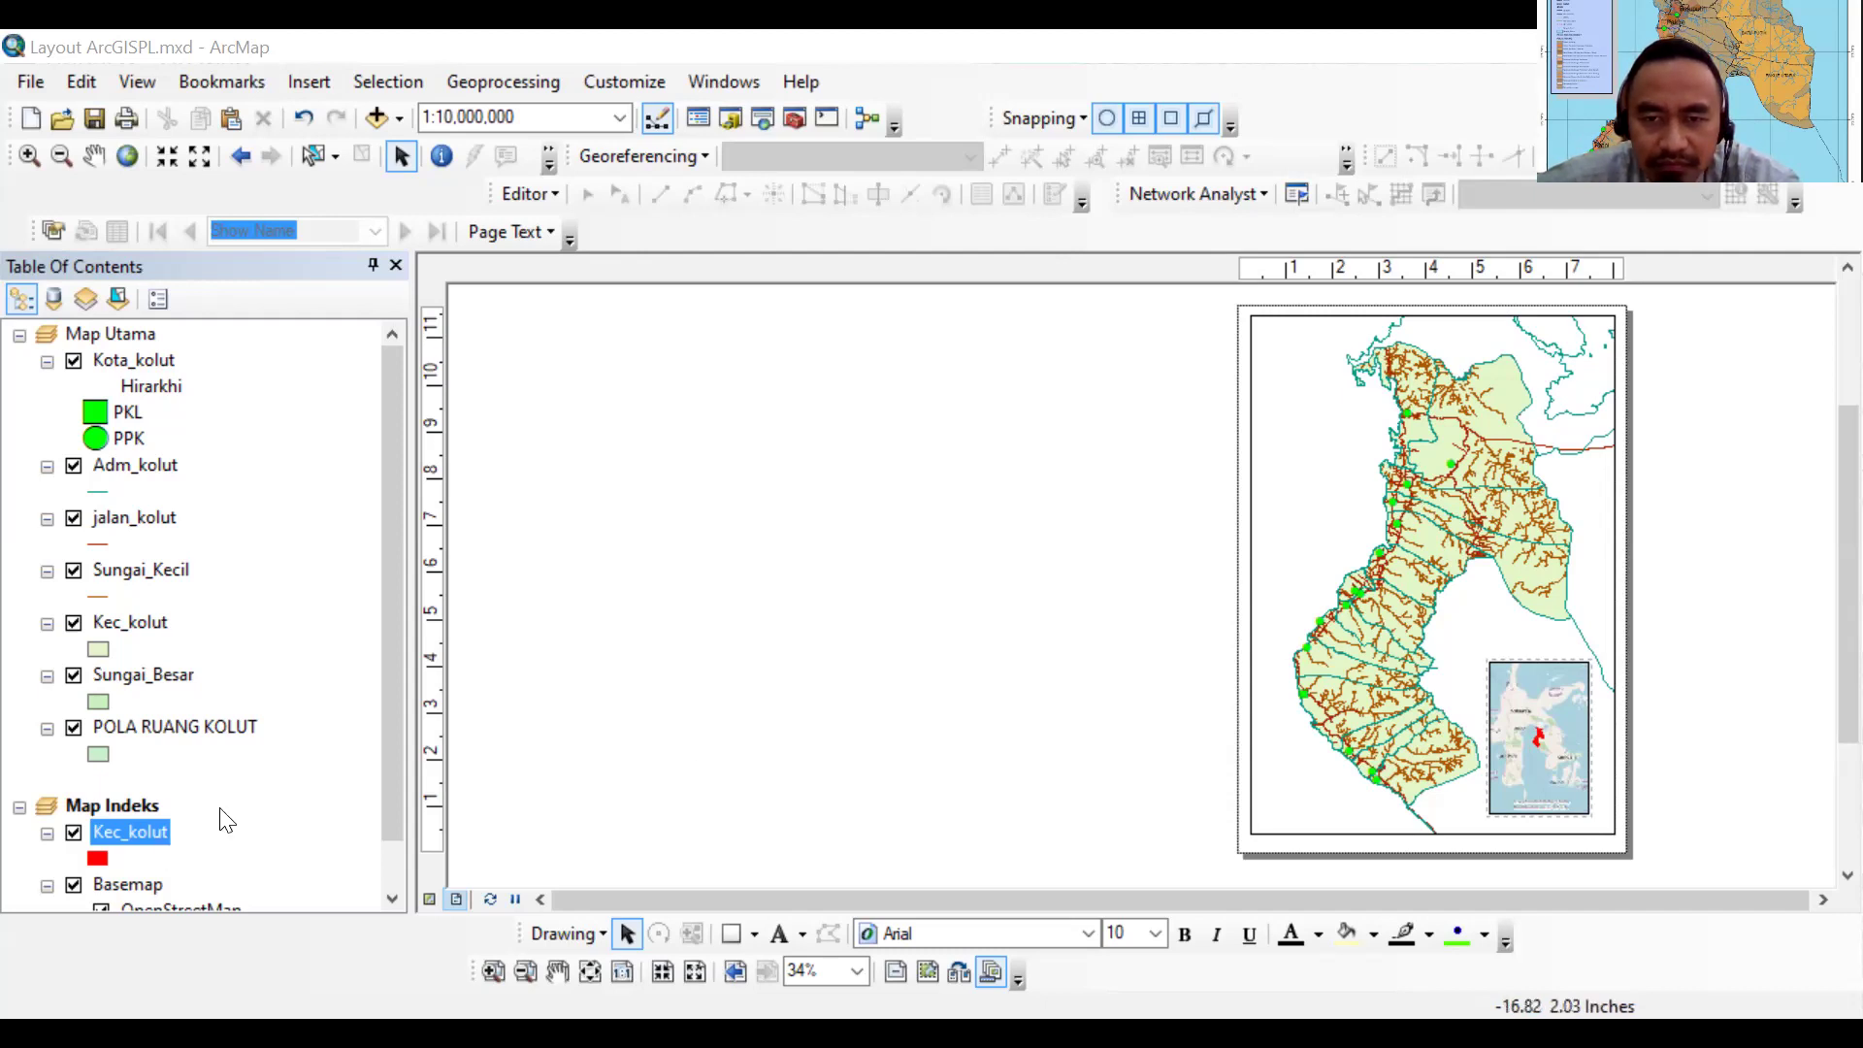
Make Map Utama the active data frame and set its extent to a fixed scale of 1:425,000
right_click(124, 336)
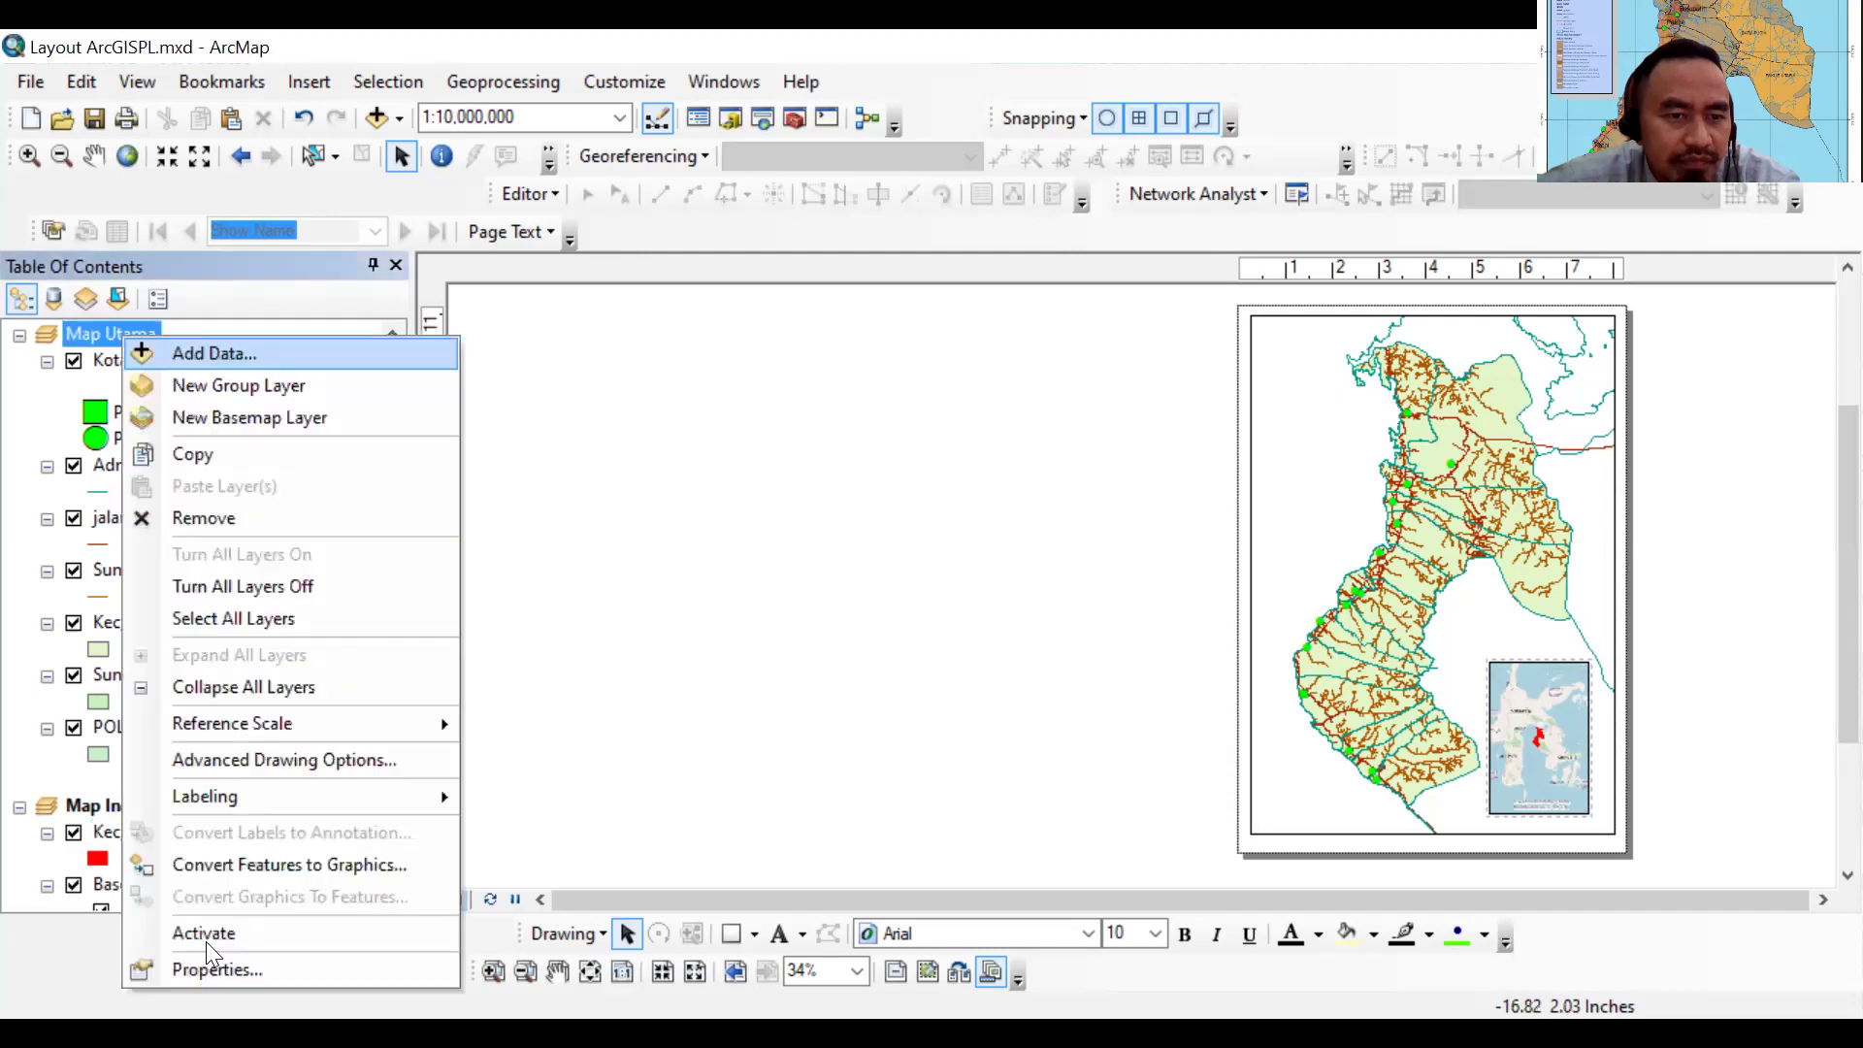
left_click(210, 942)
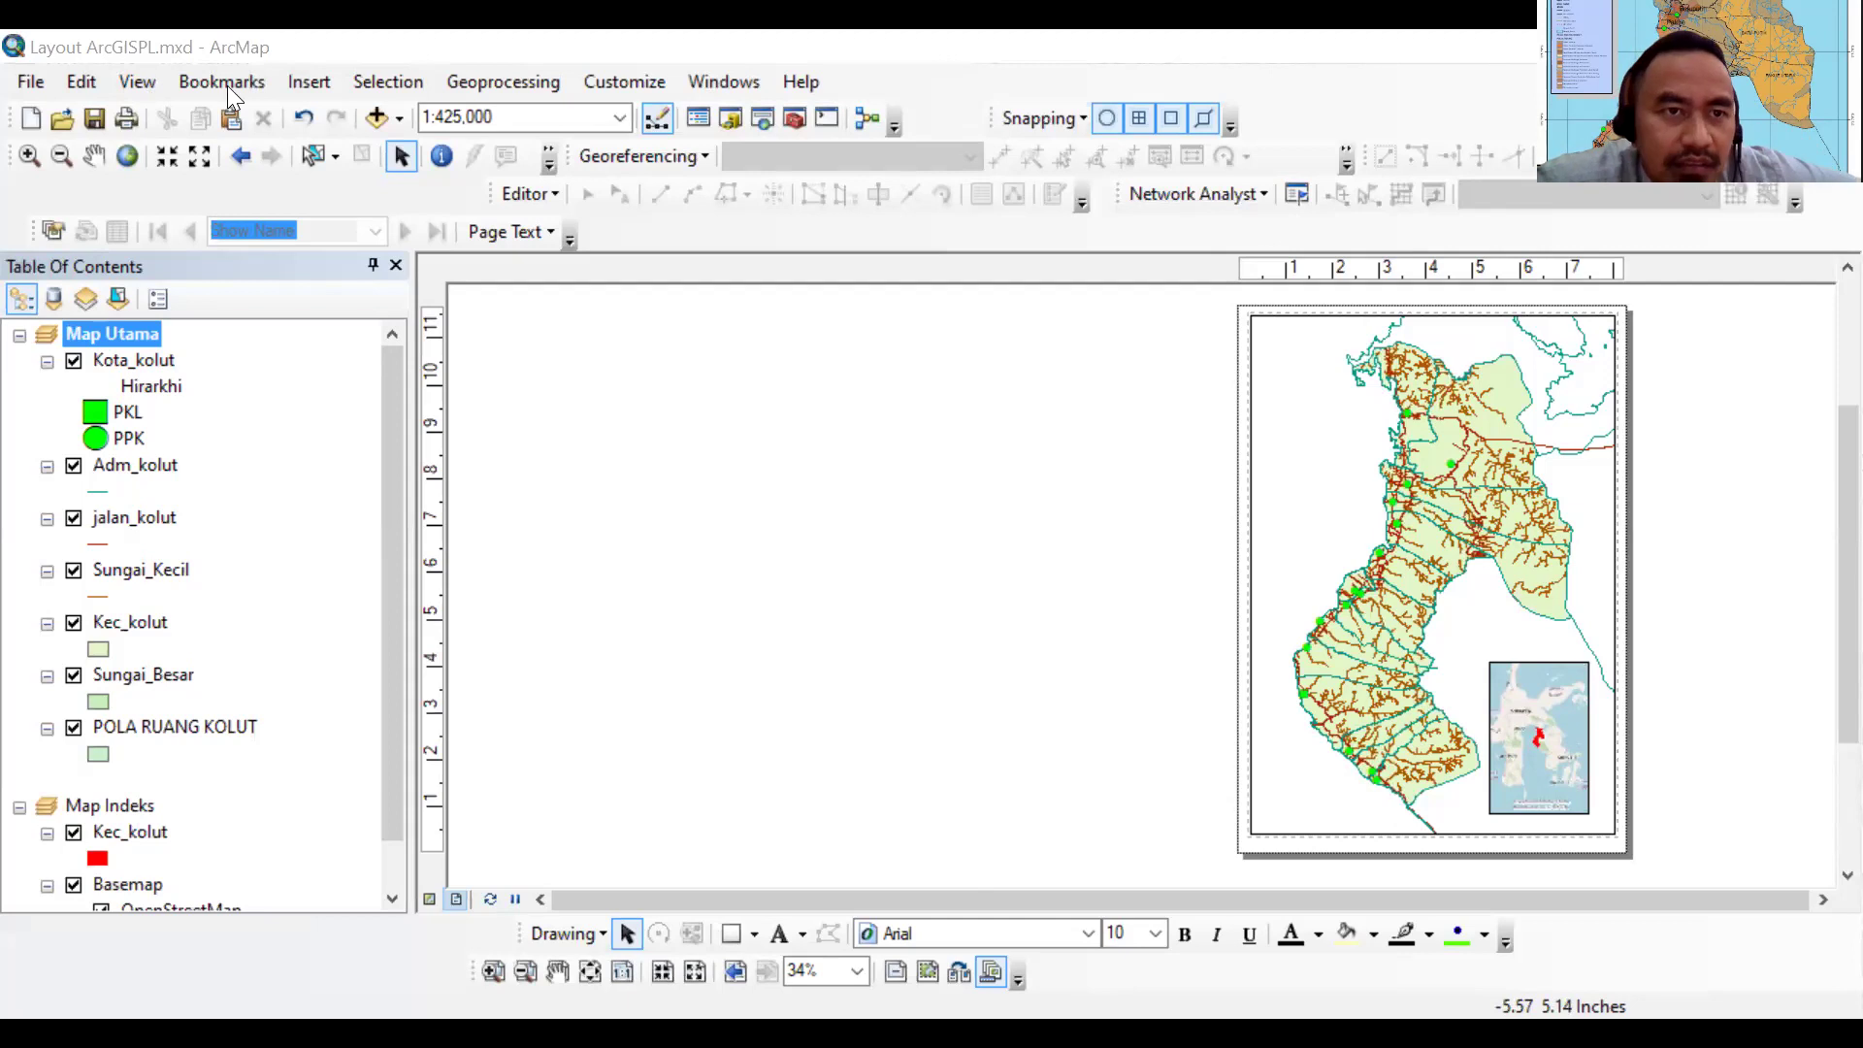
left_click(119, 82)
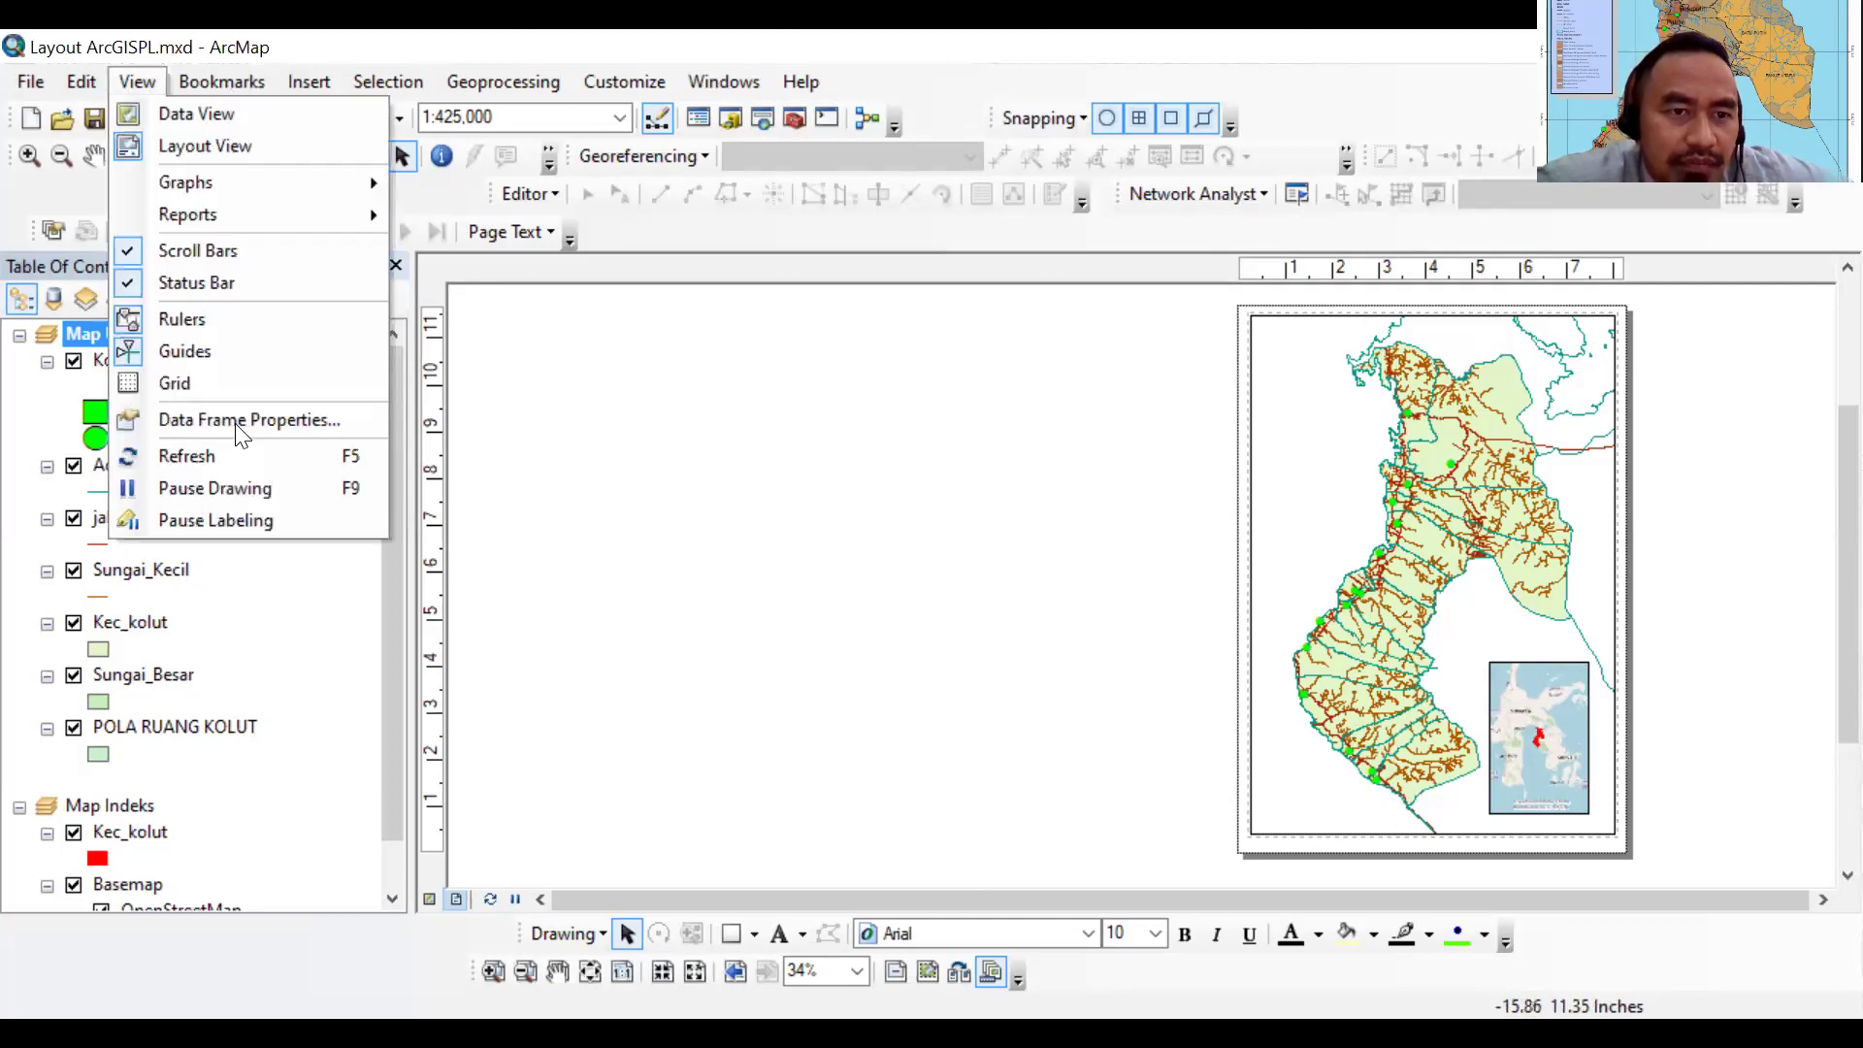
left_click(244, 408)
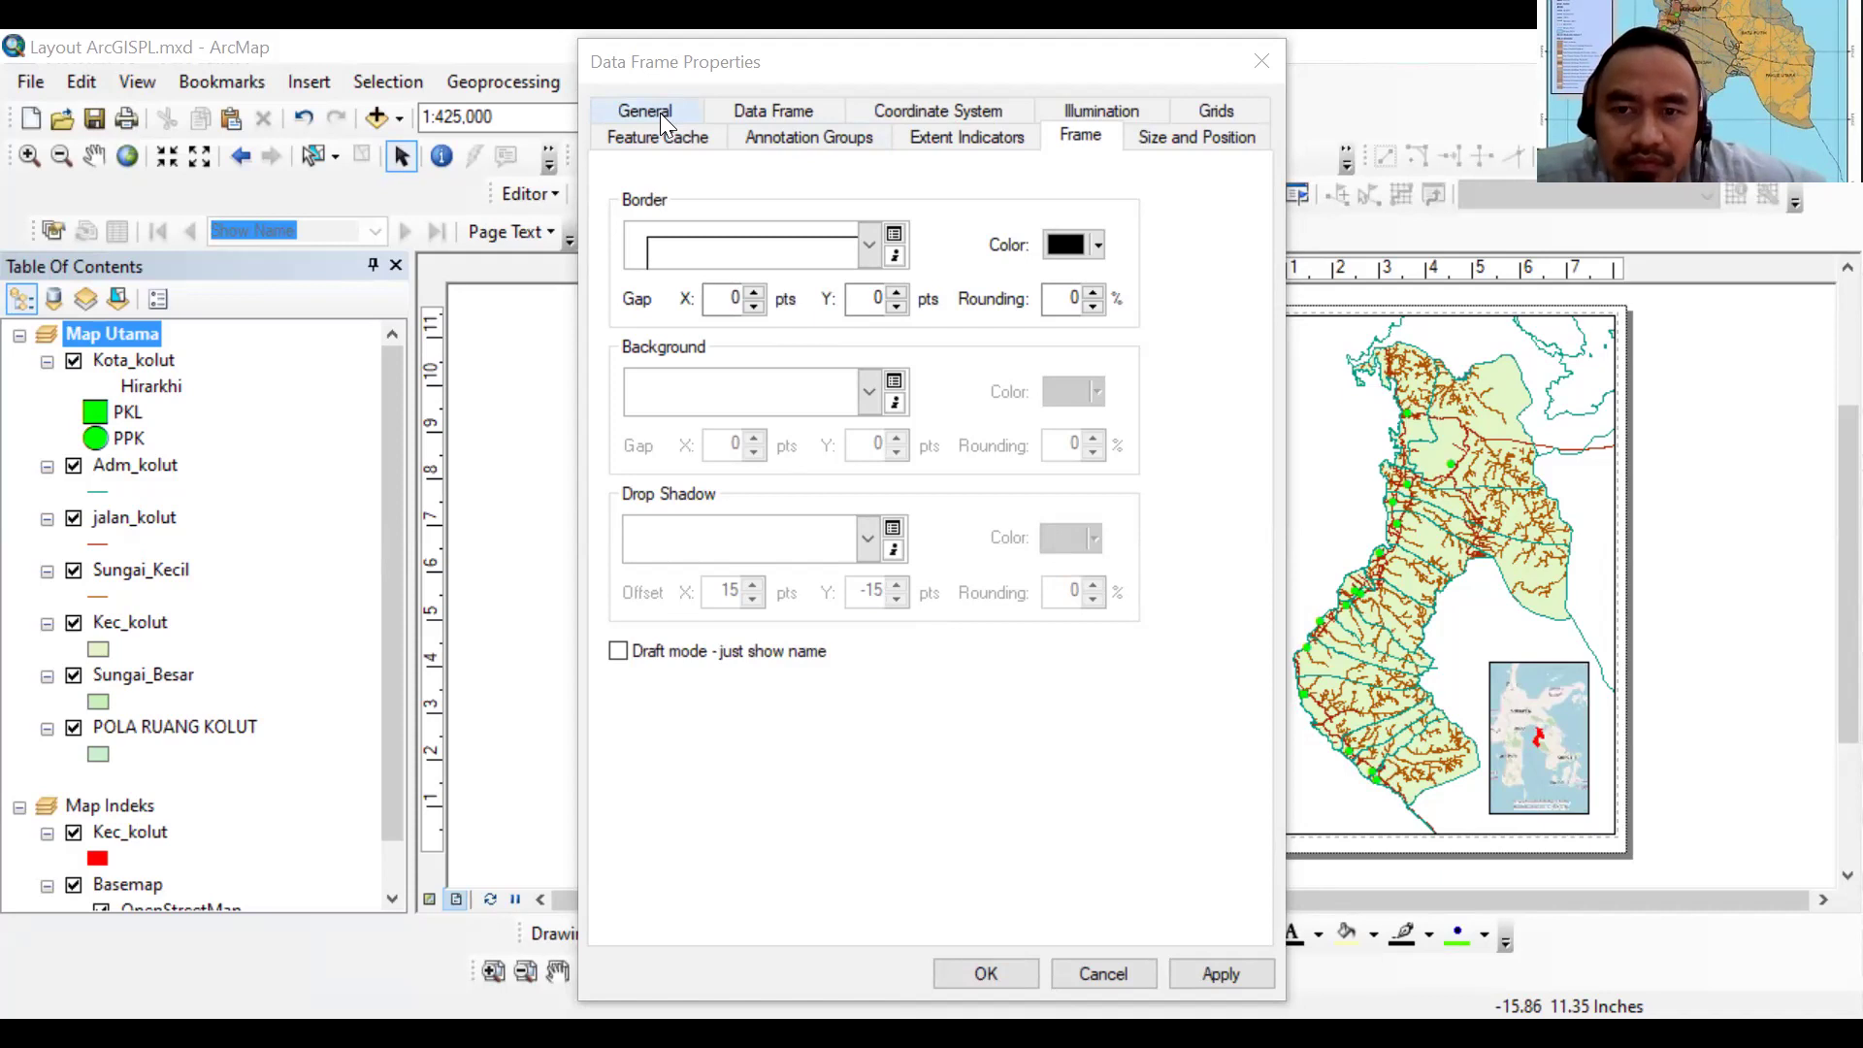
left_click(757, 114)
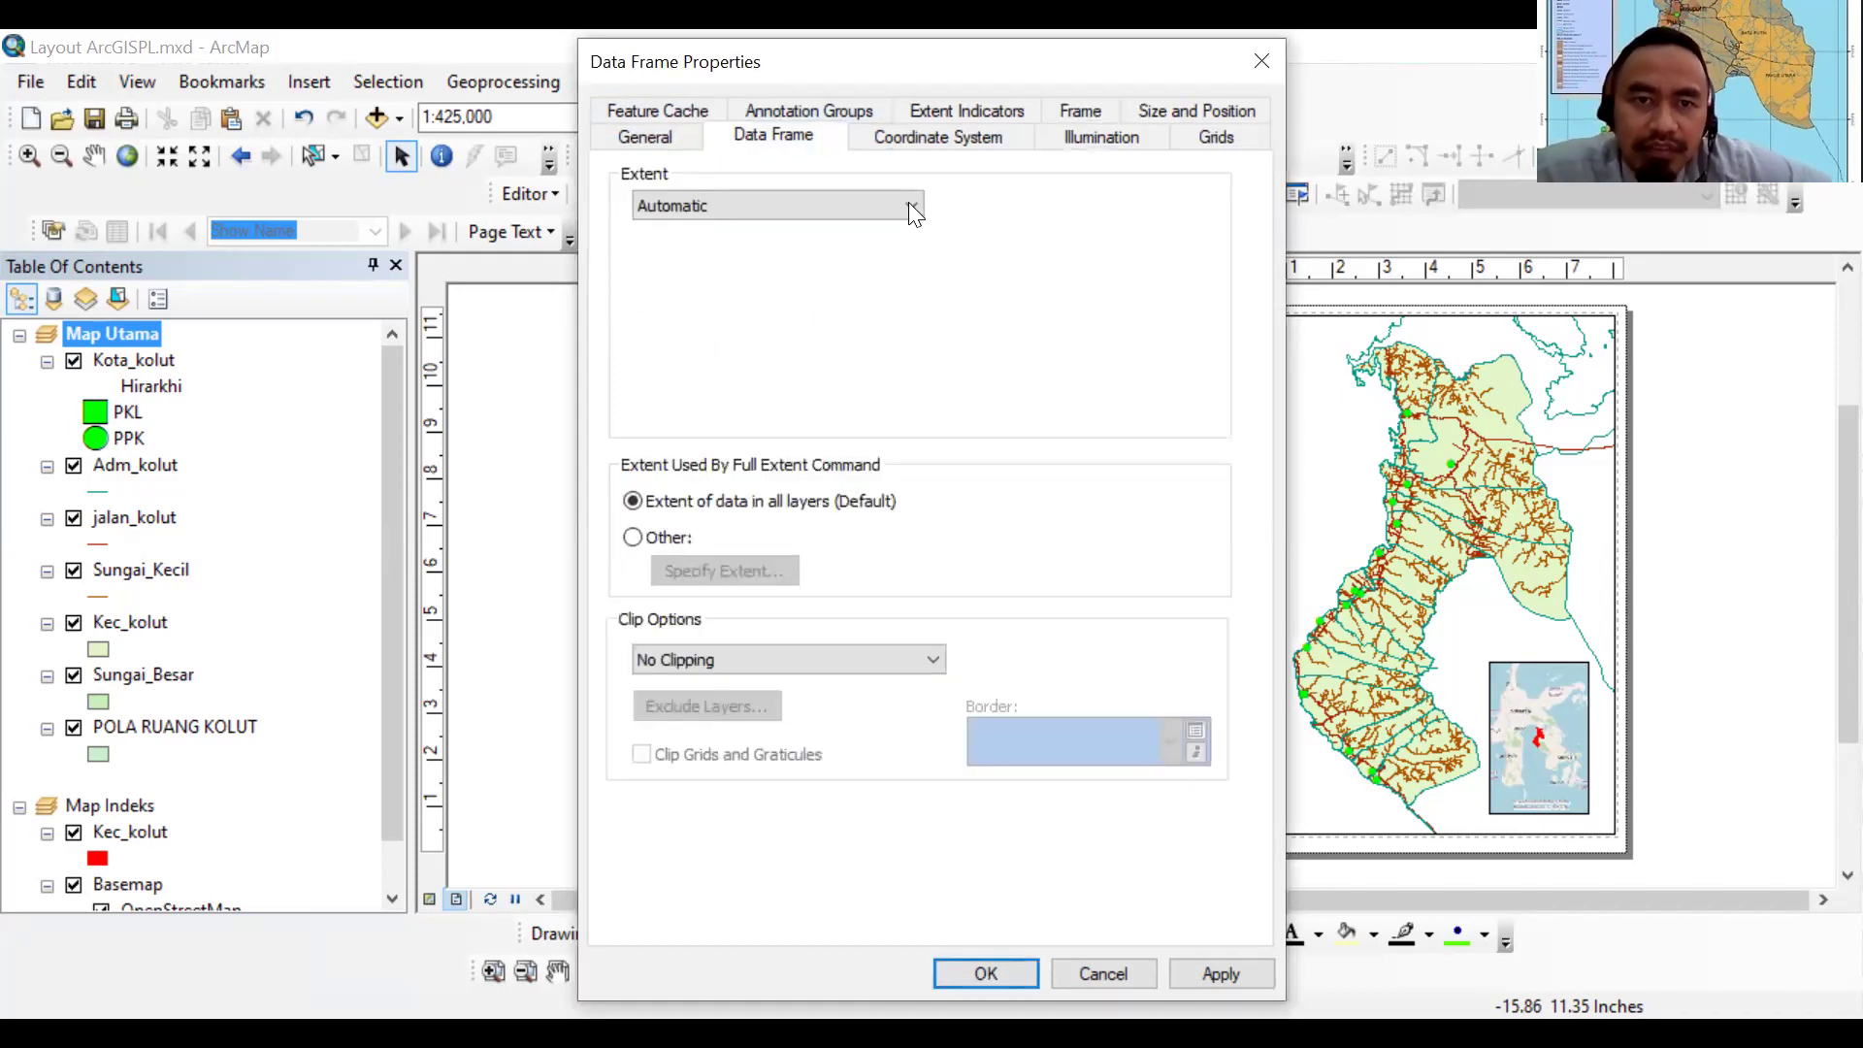
key("Down")
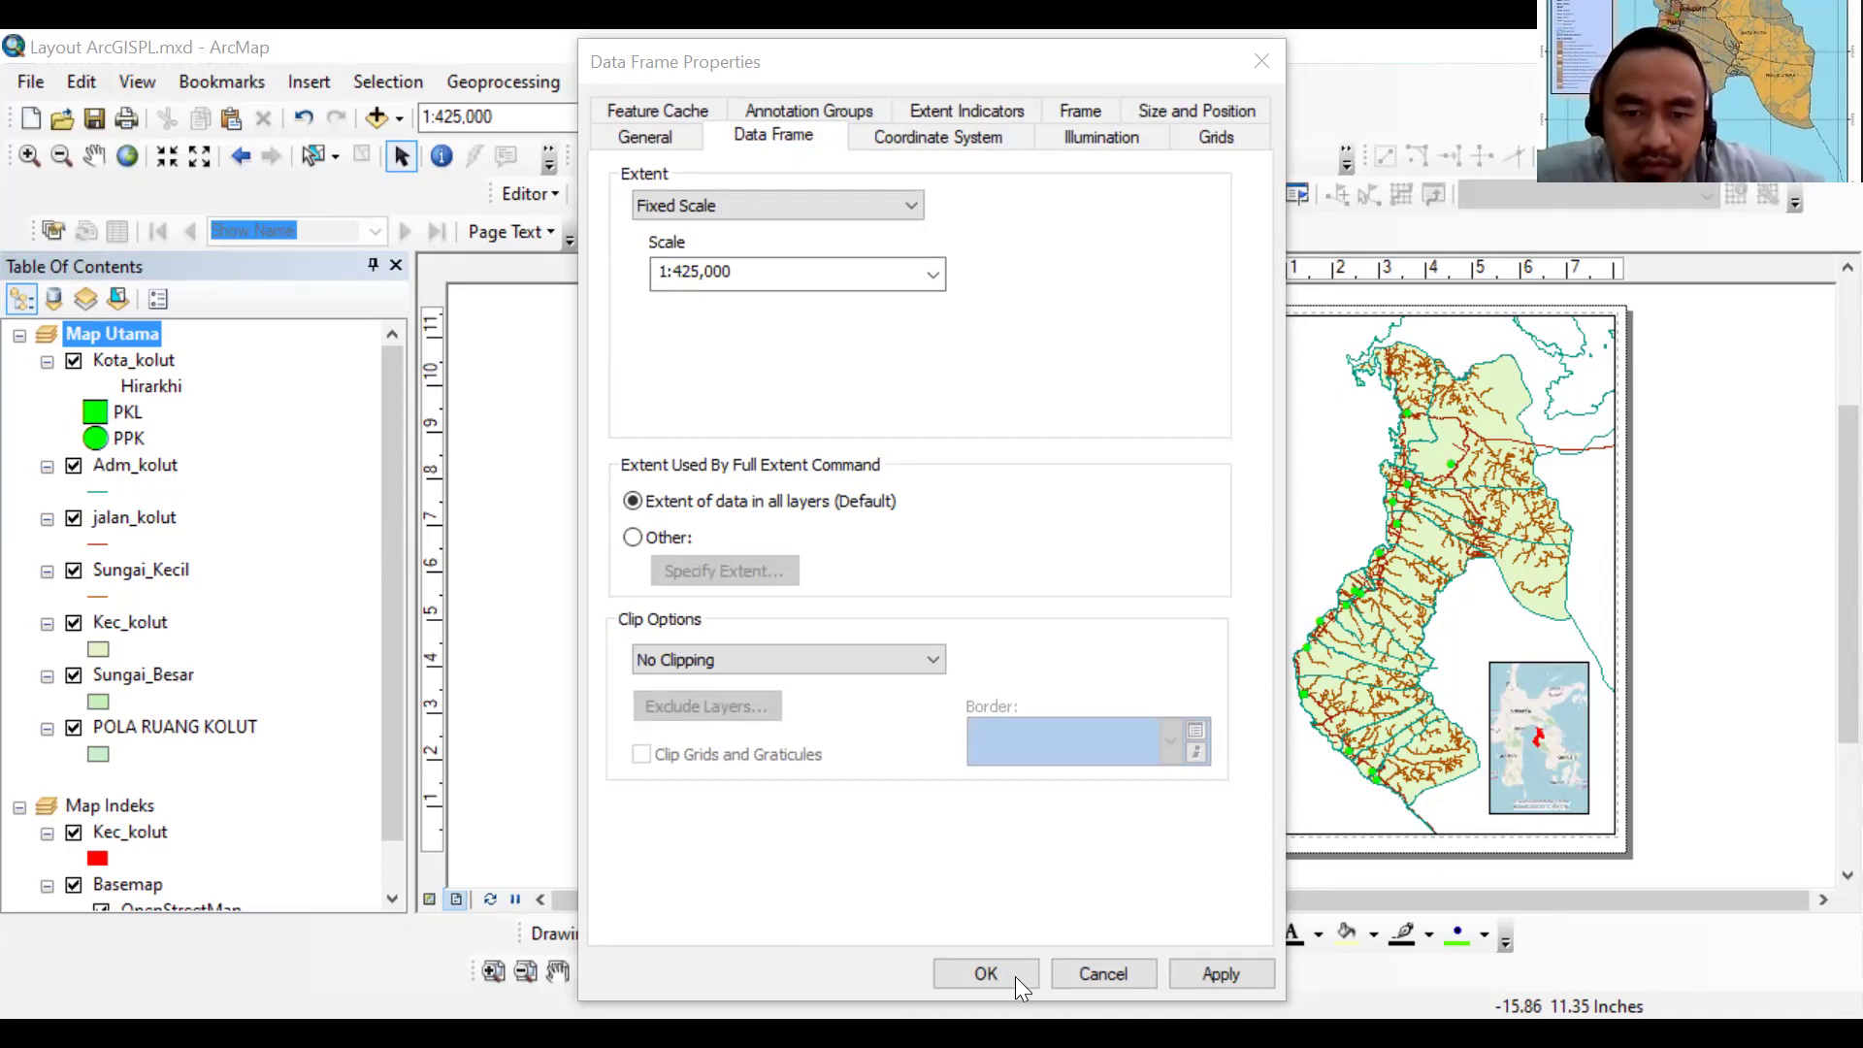
key("Return")
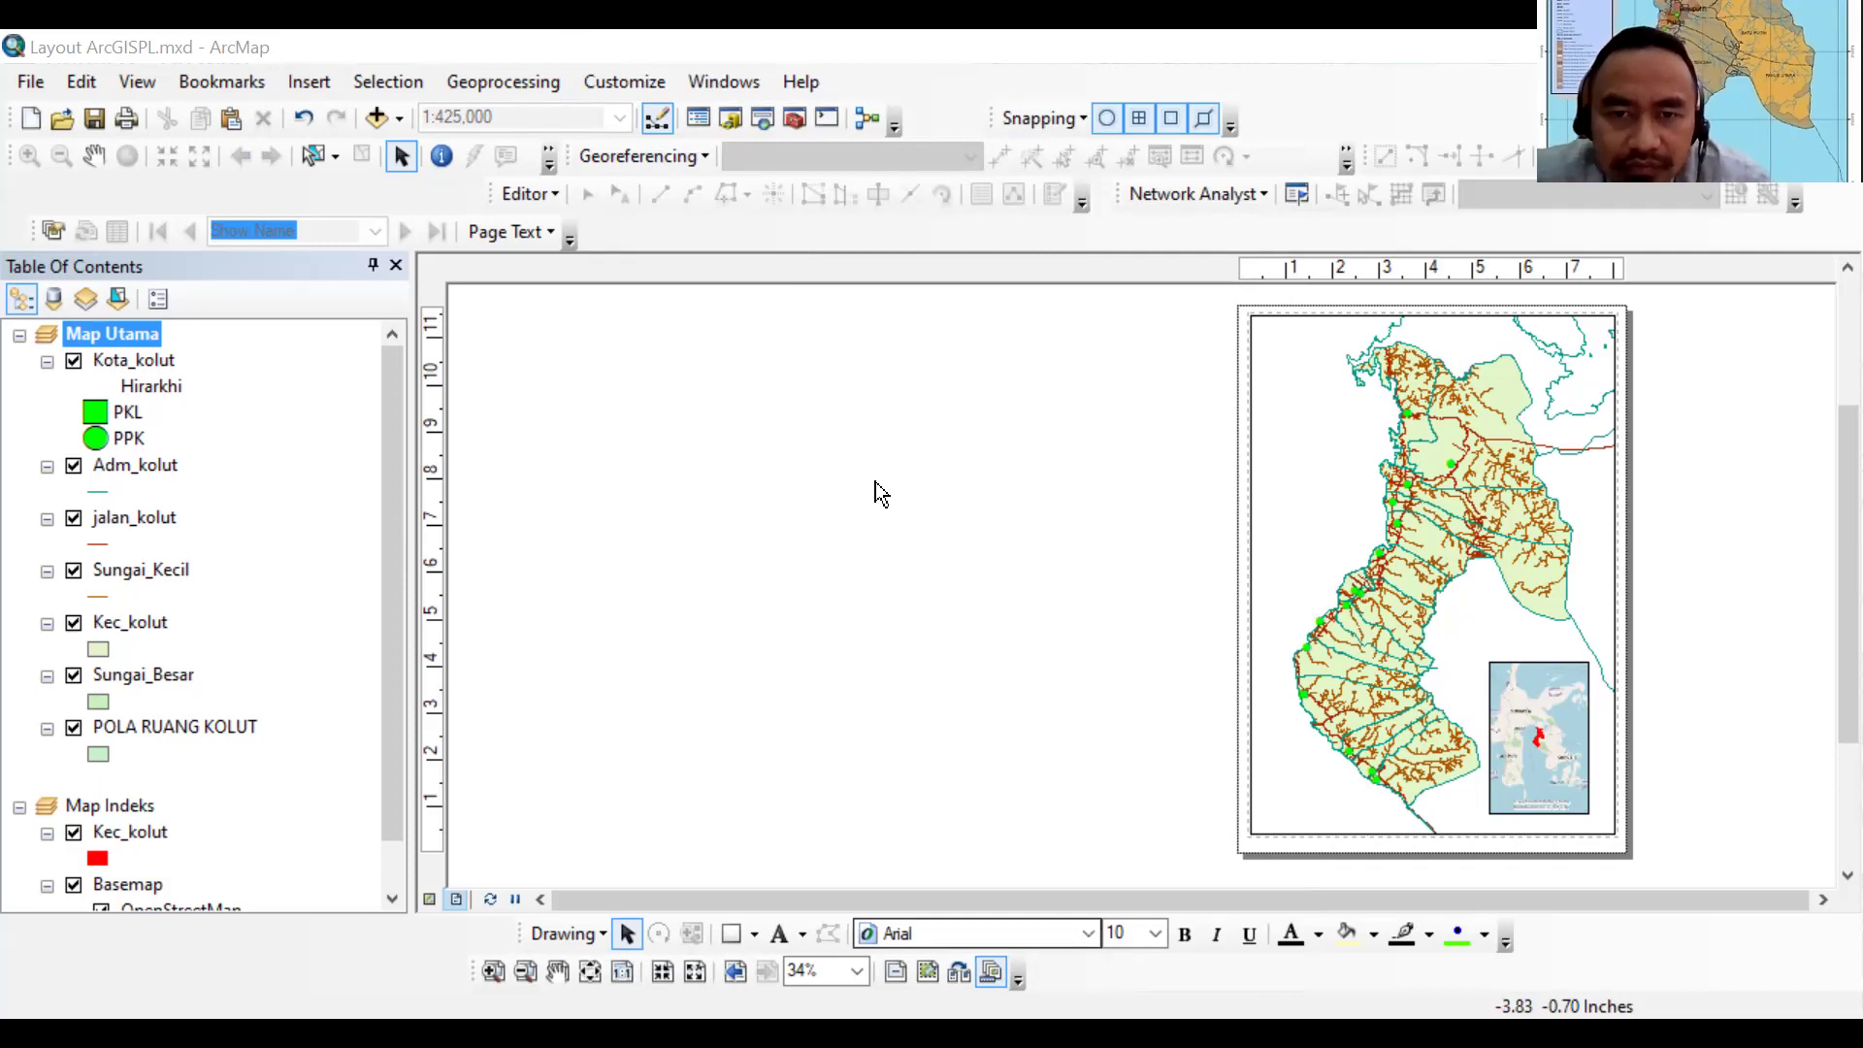
In the Kota_kolut layer's symbology, set the size of the PKL square symbol to 12
left_click(141, 363)
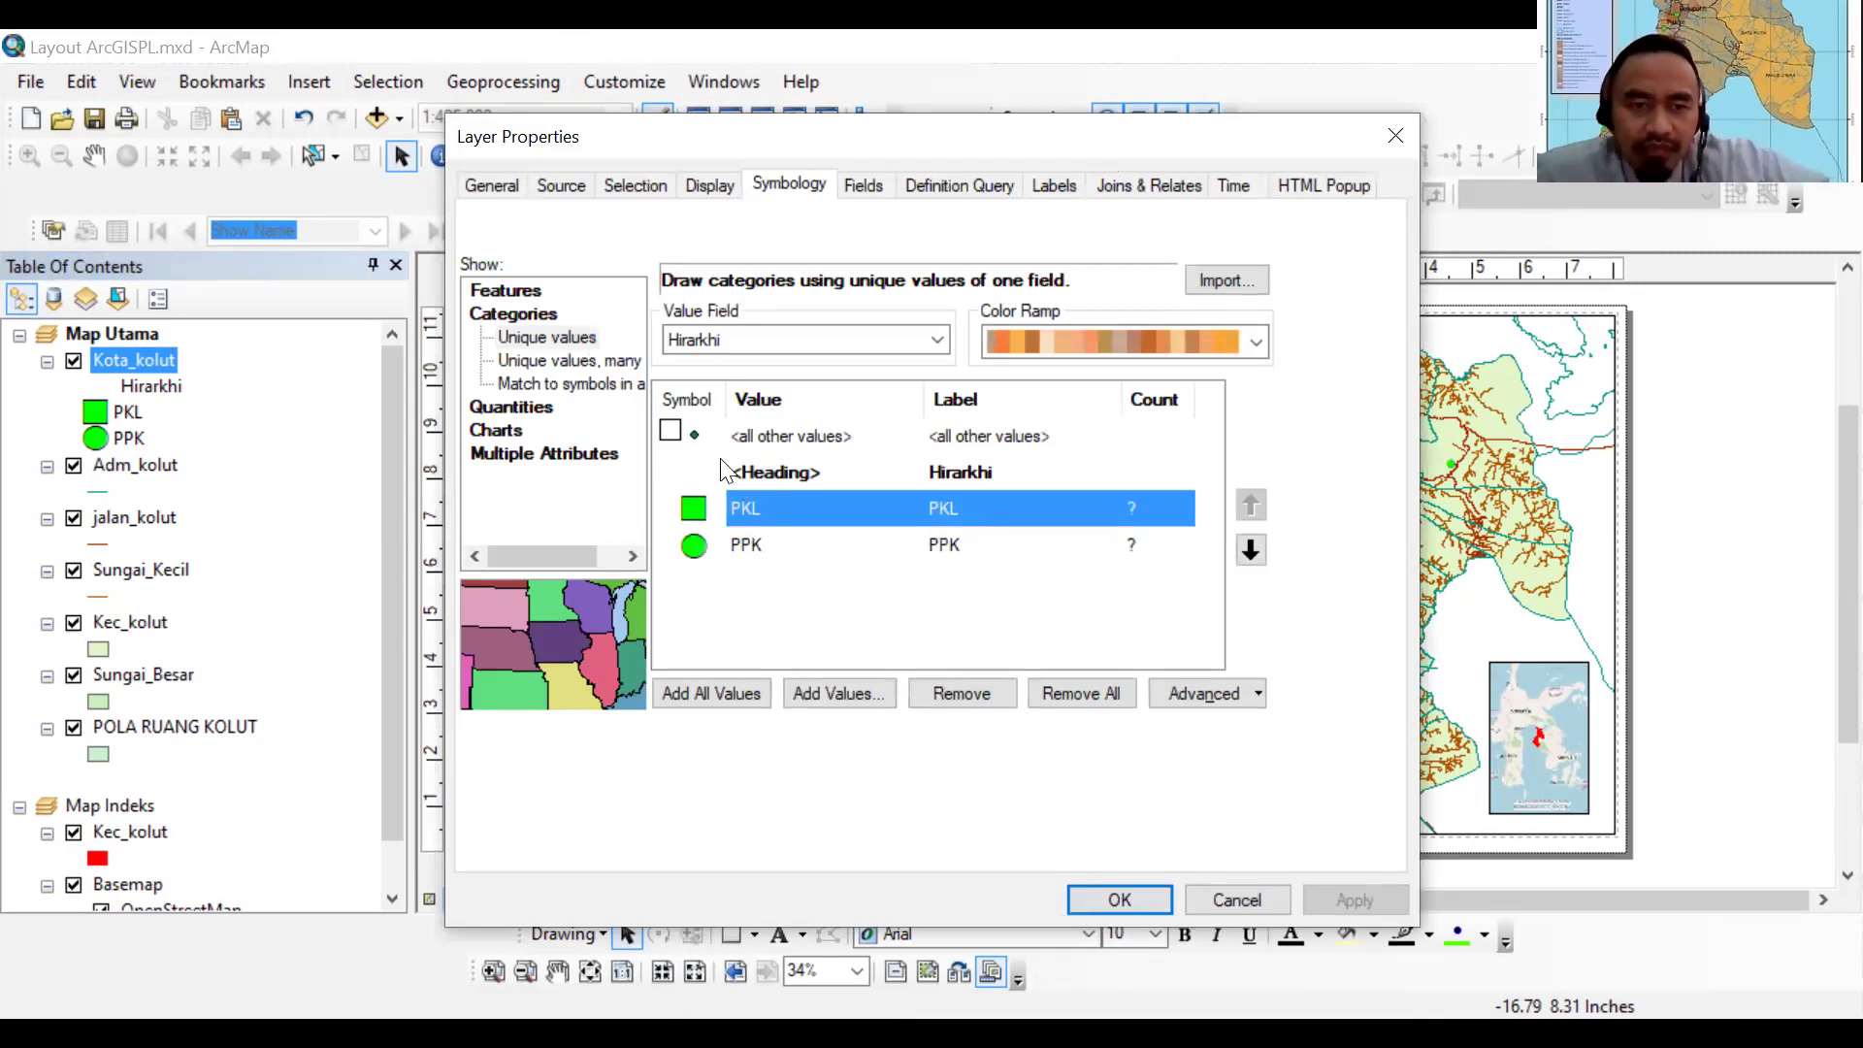
left_click_drag(1108, 147, 764, 166)
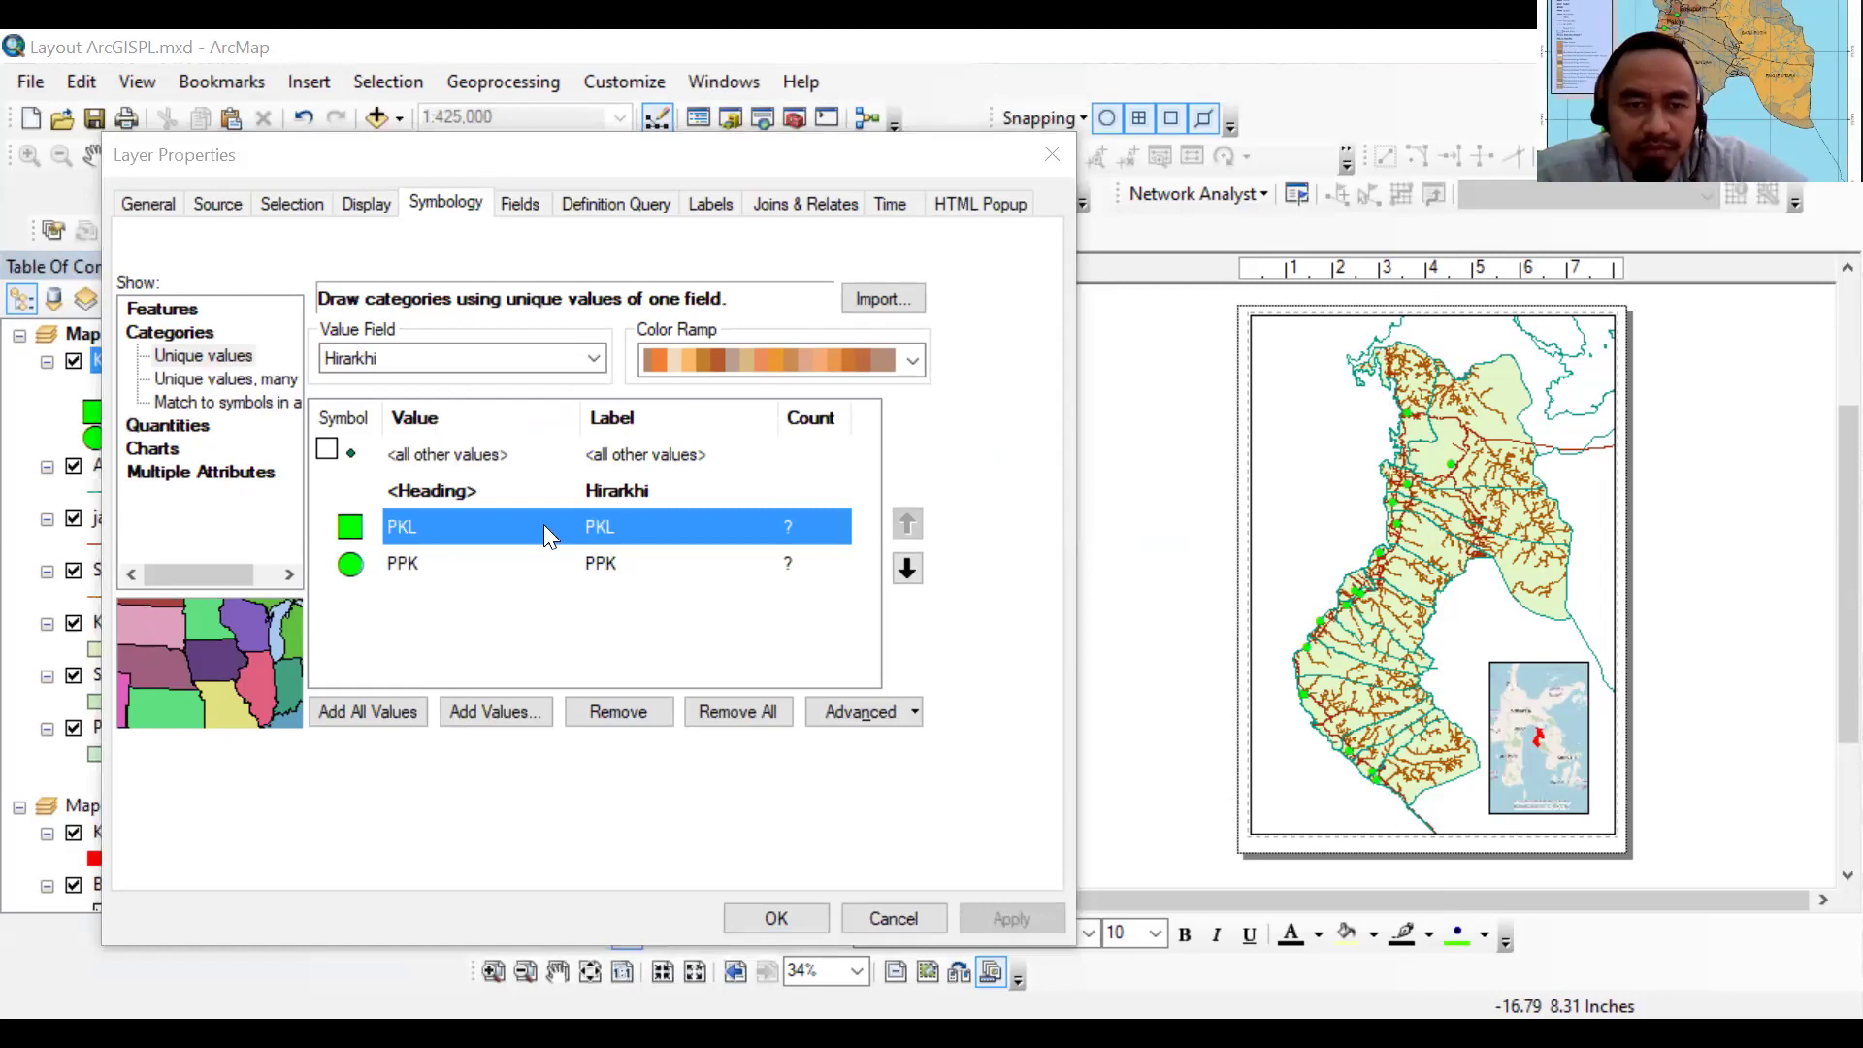
double_click(419, 524)
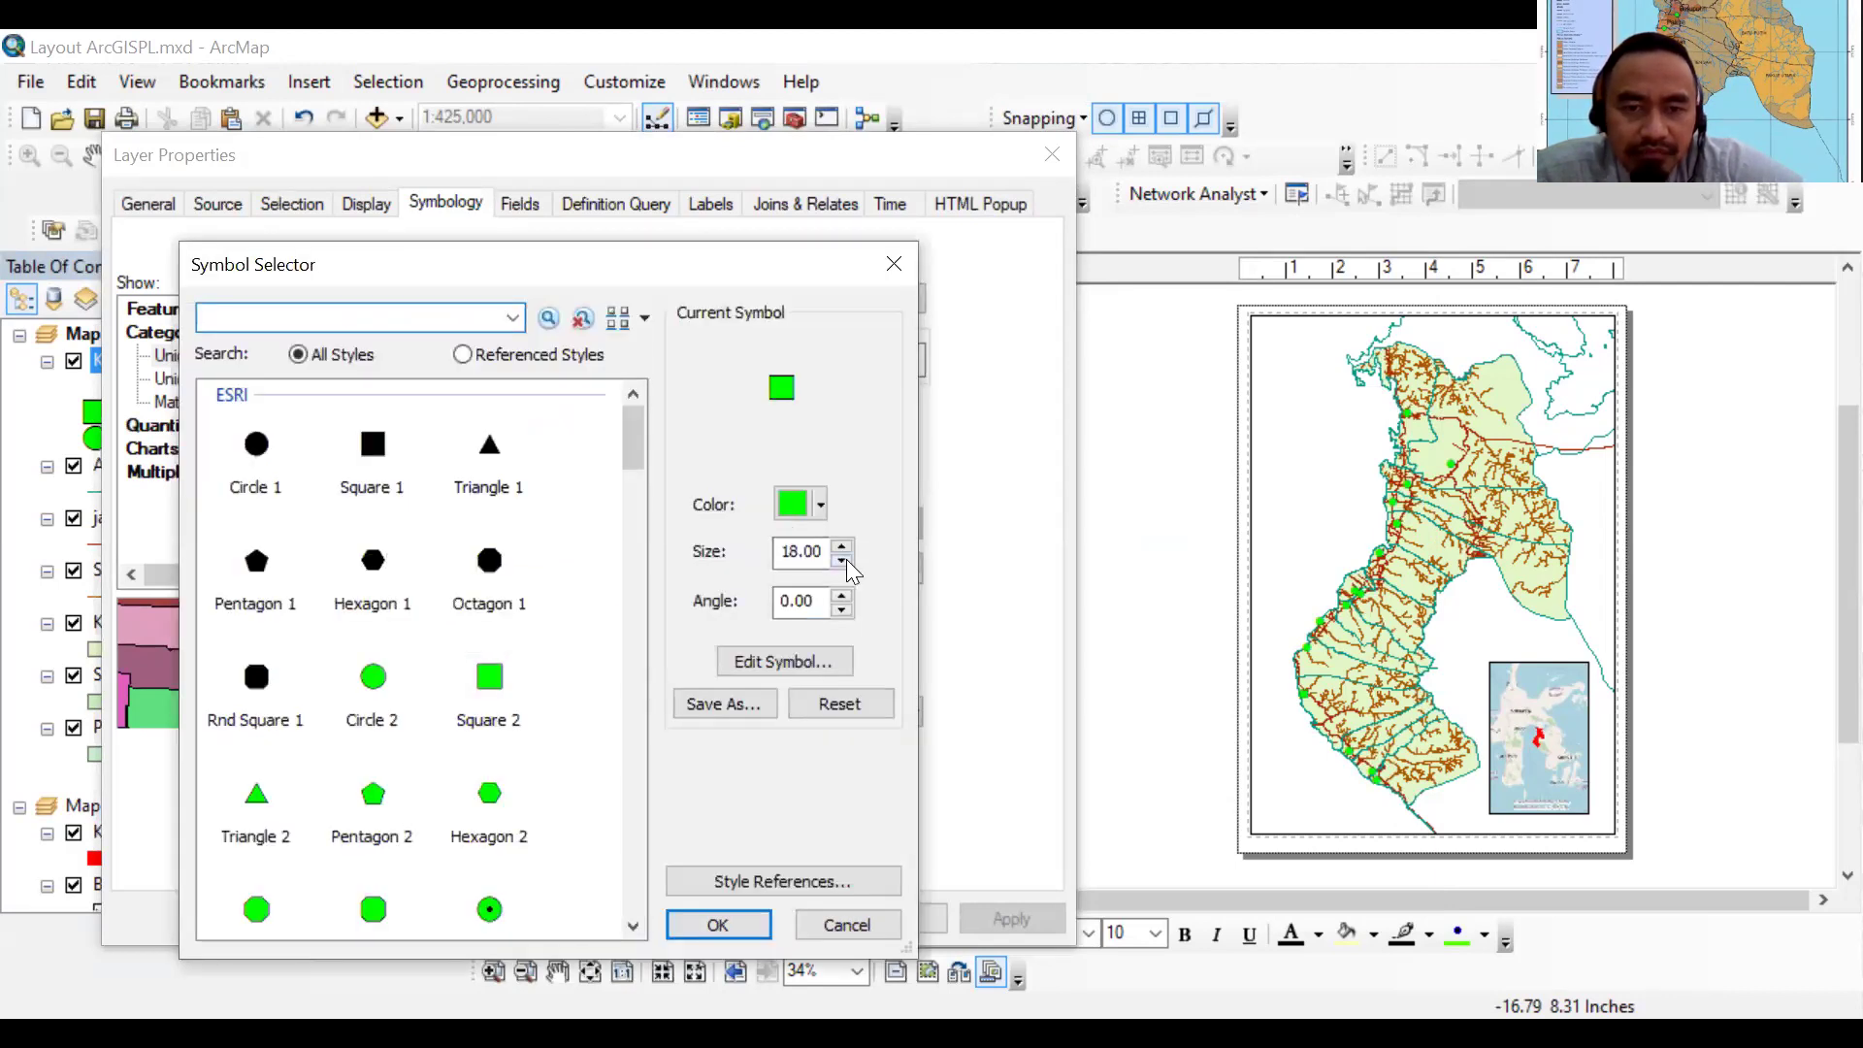
left_click(843, 558)
left_click(845, 559)
left_click(844, 559)
left_click(844, 559)
left_click(845, 559)
left_click(844, 559)
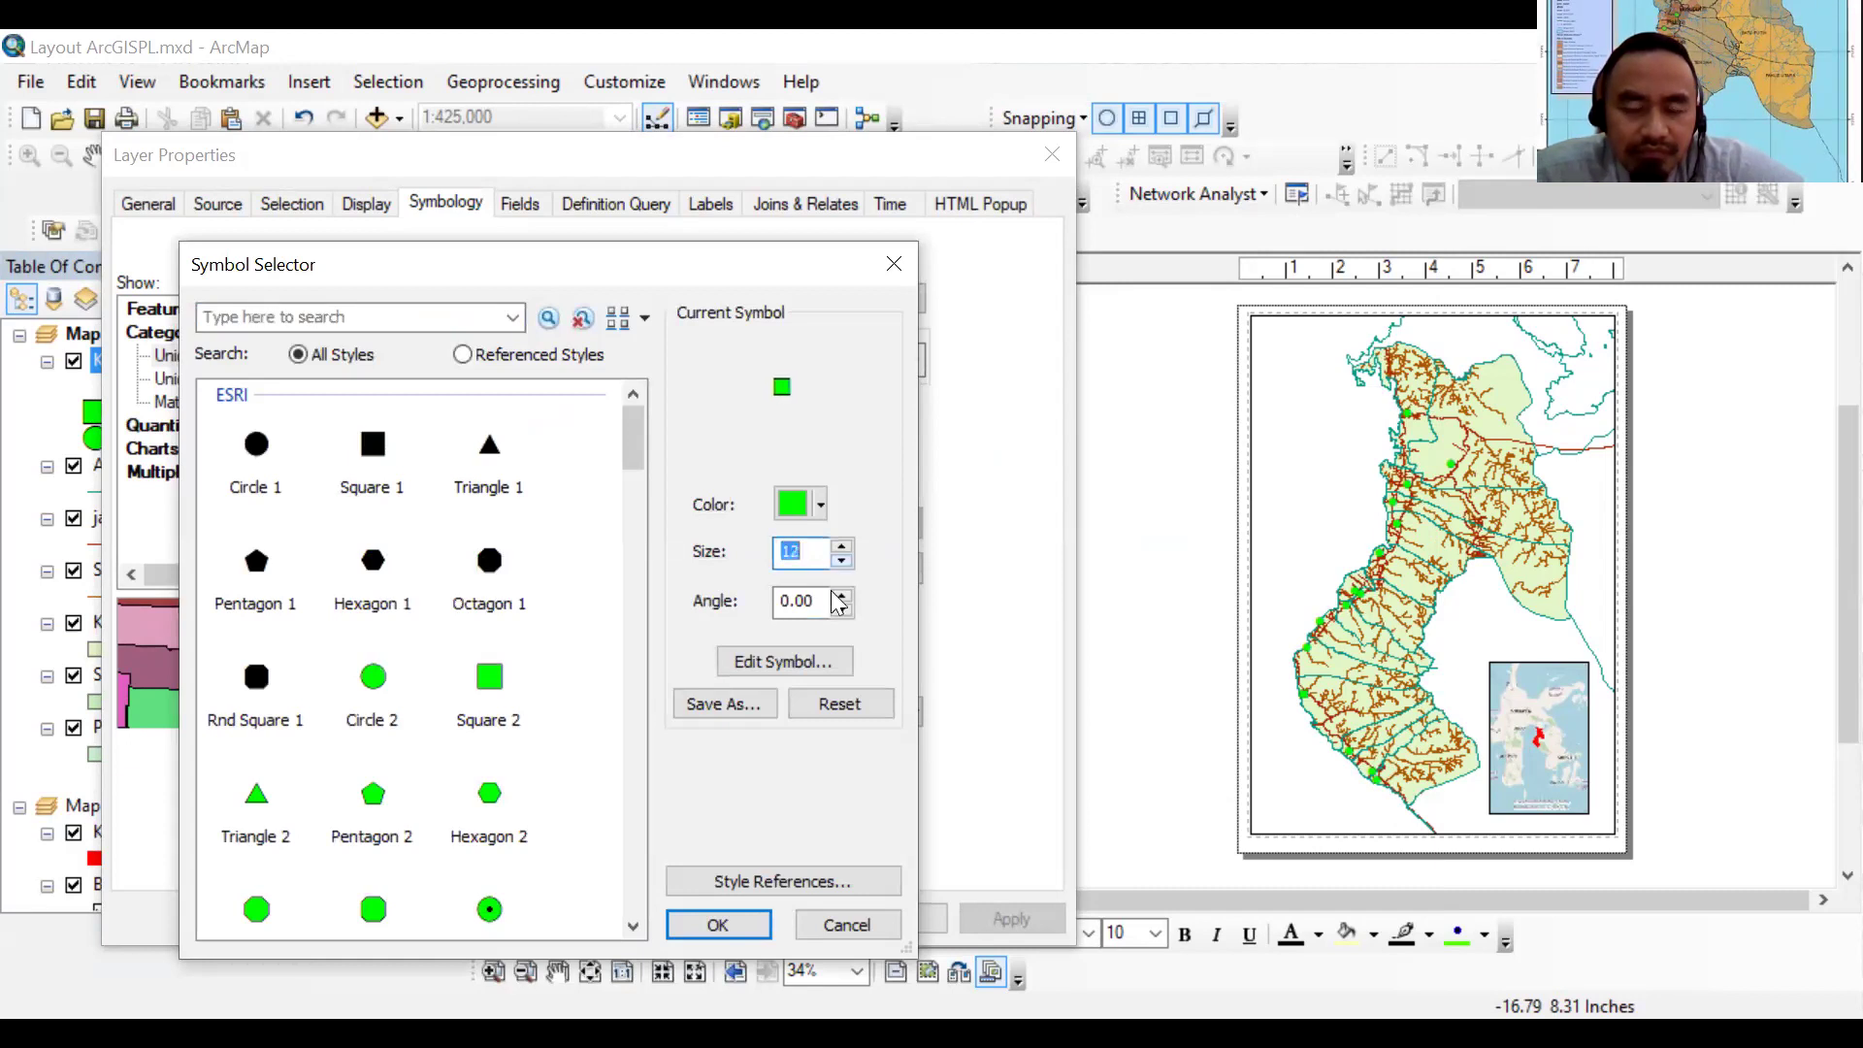
left_click(711, 924)
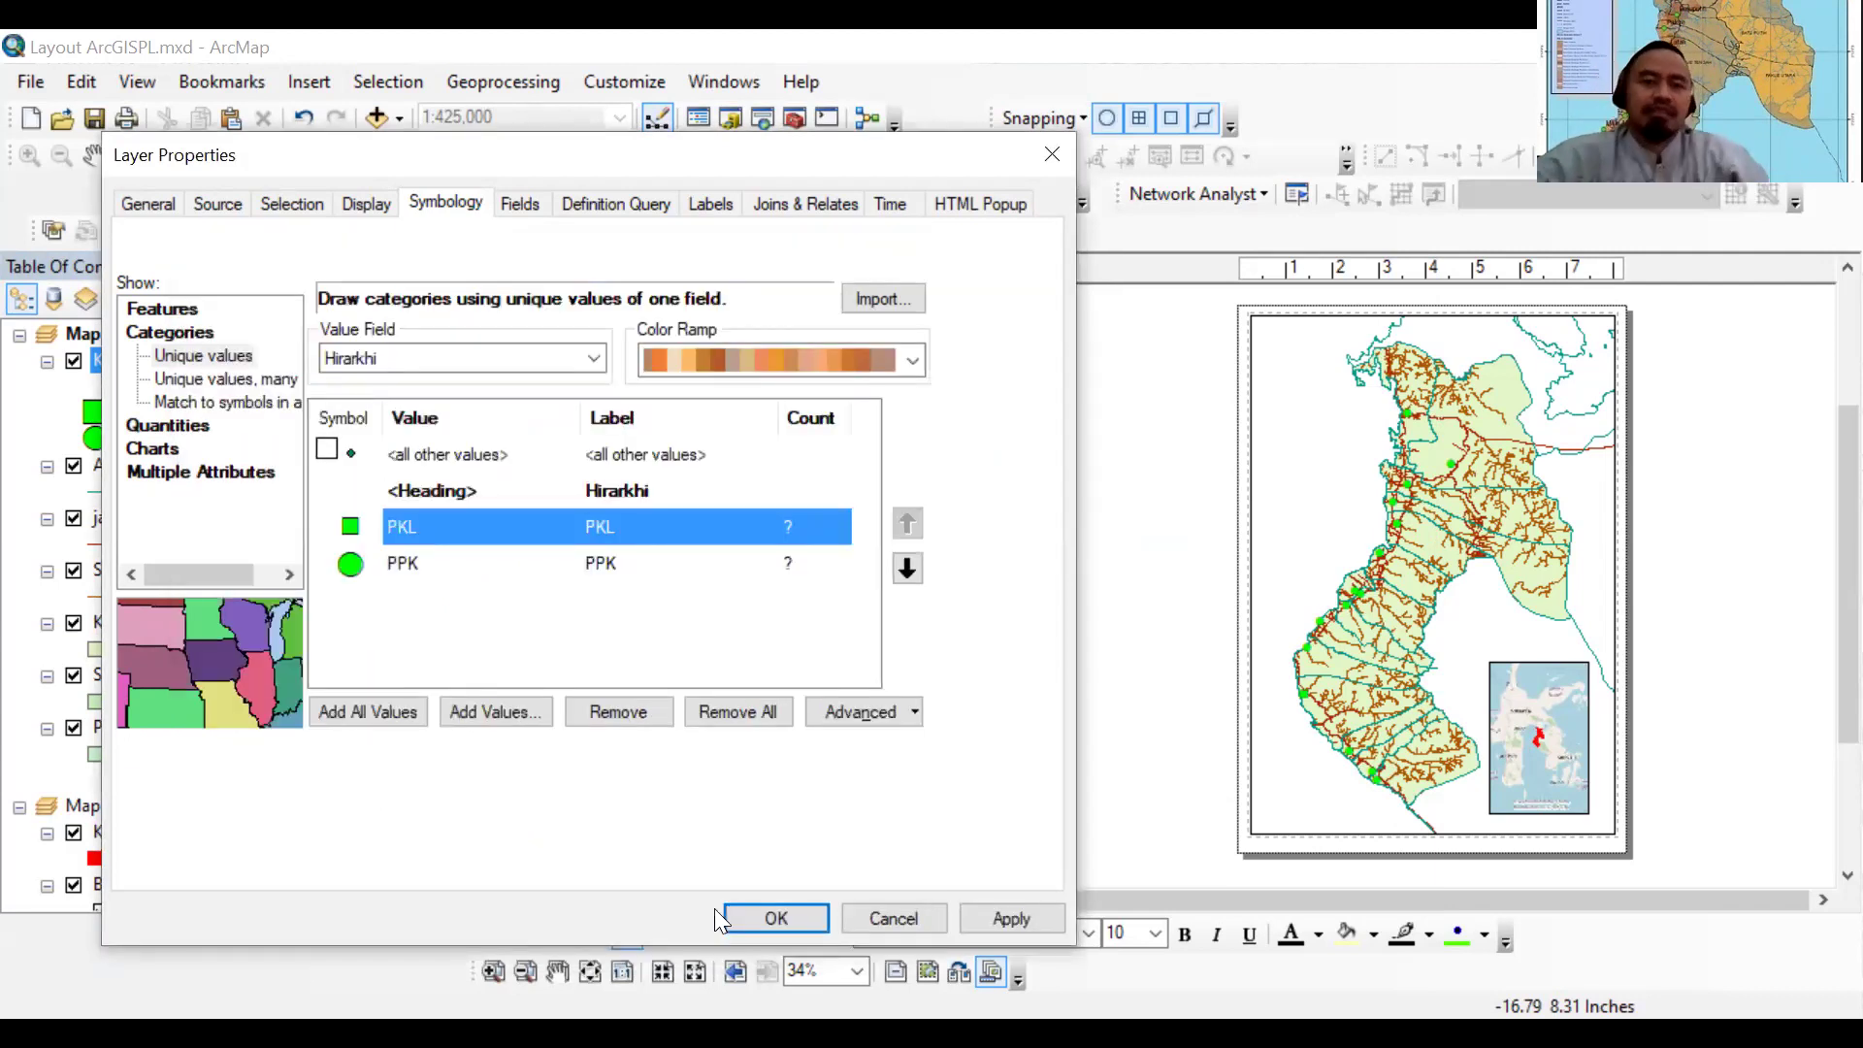
Set the size of the PPK circle symbol to 12 in the Kota_kolut layer's symbology
left_click(395, 567)
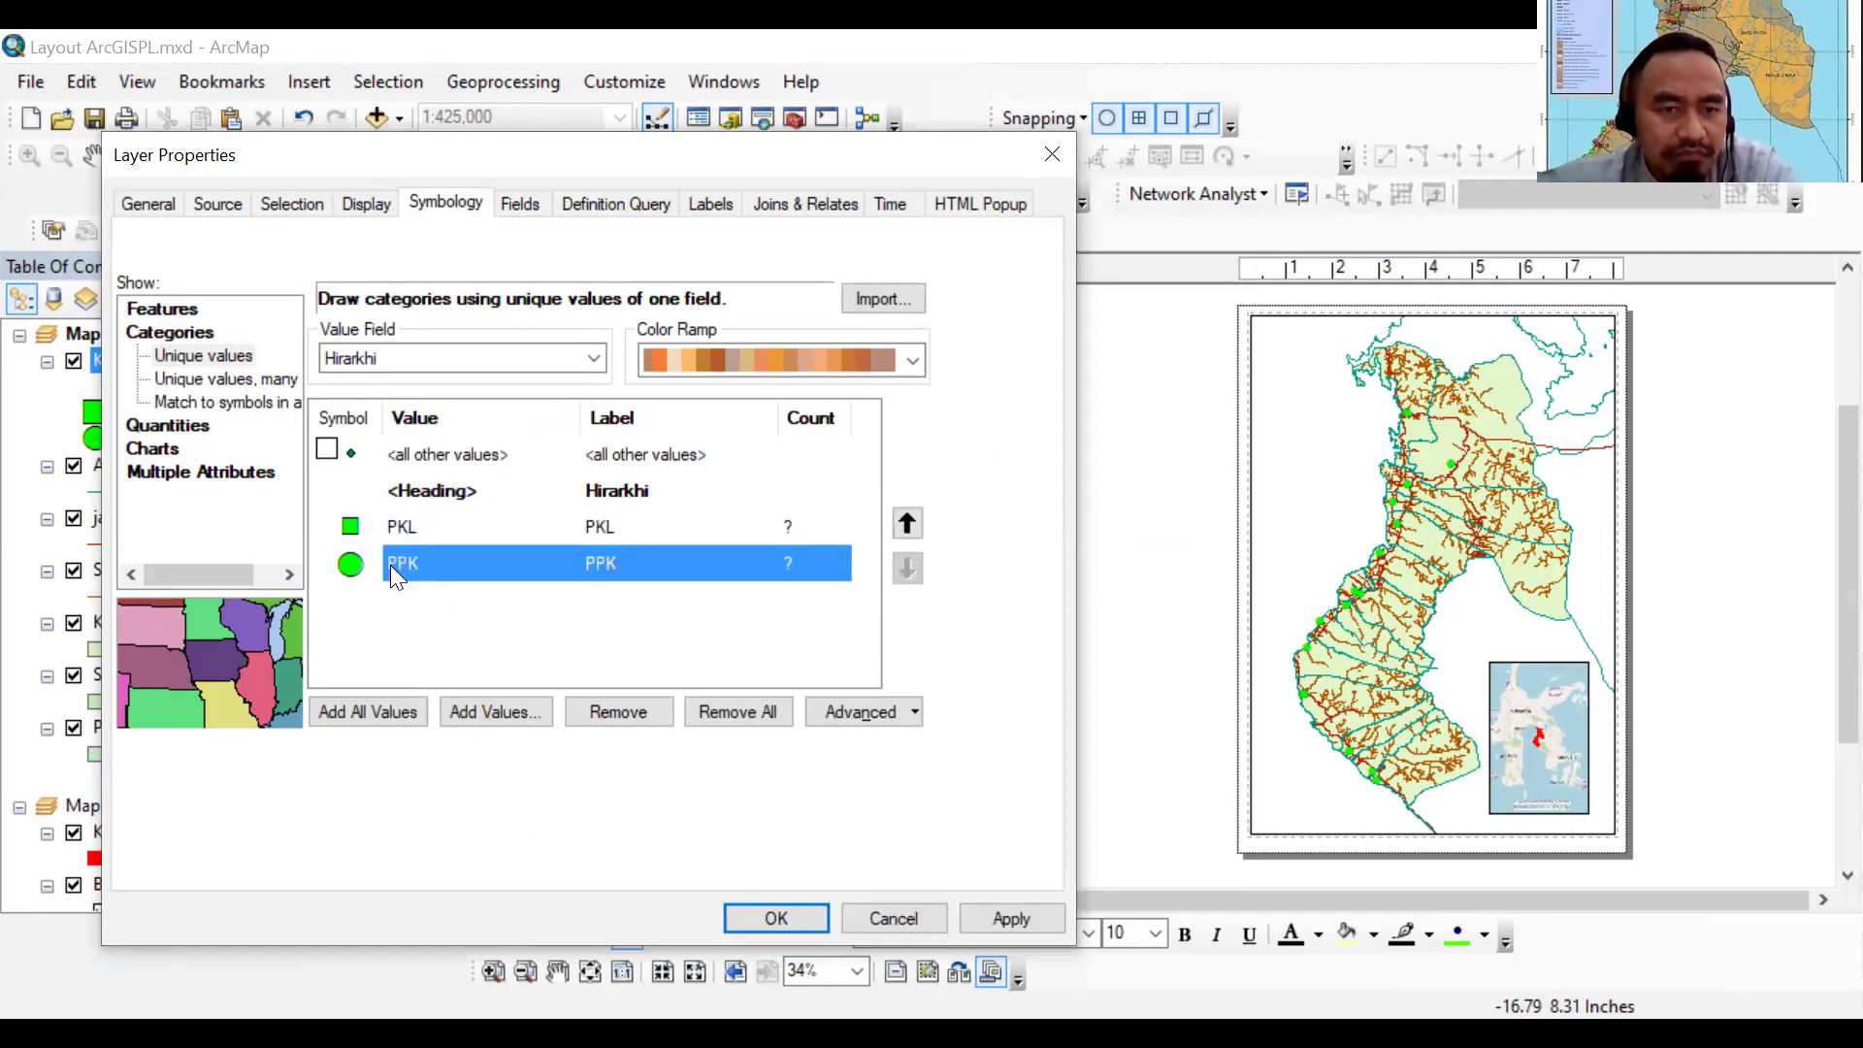
double_click(842, 558)
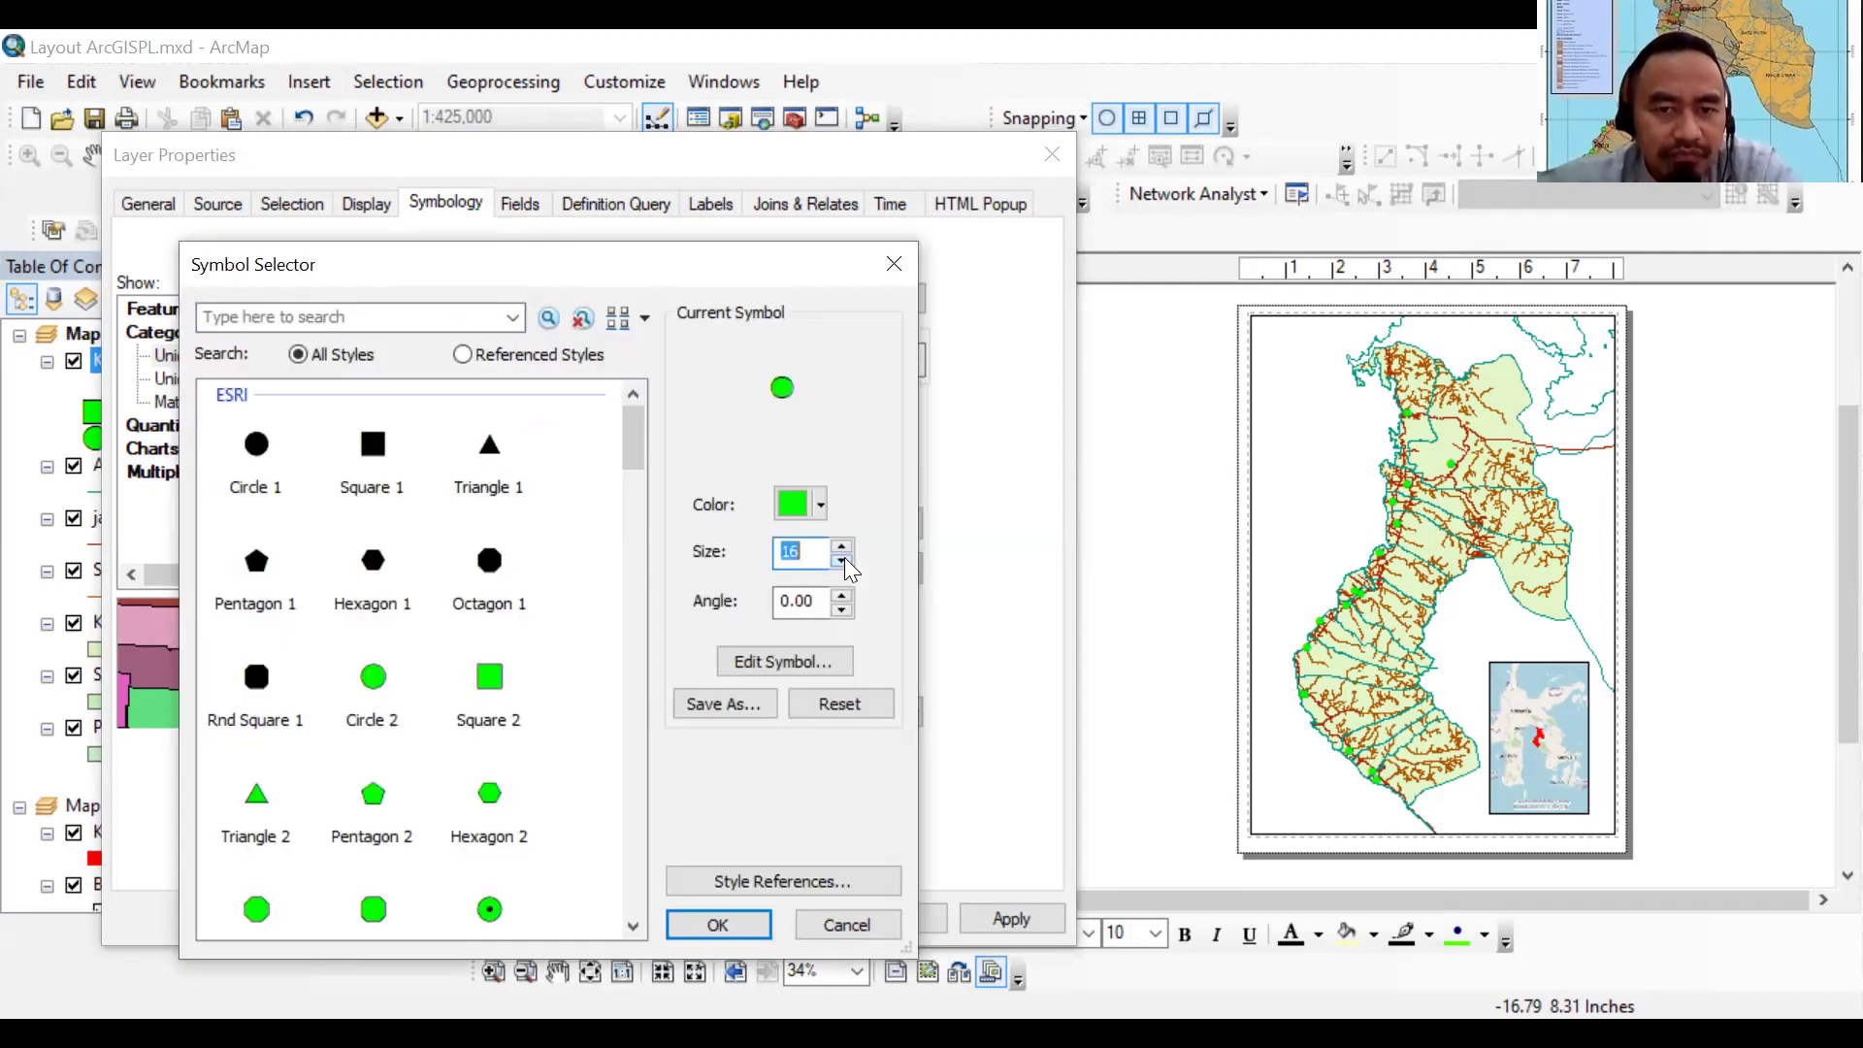
double_click(843, 561)
double_click(842, 561)
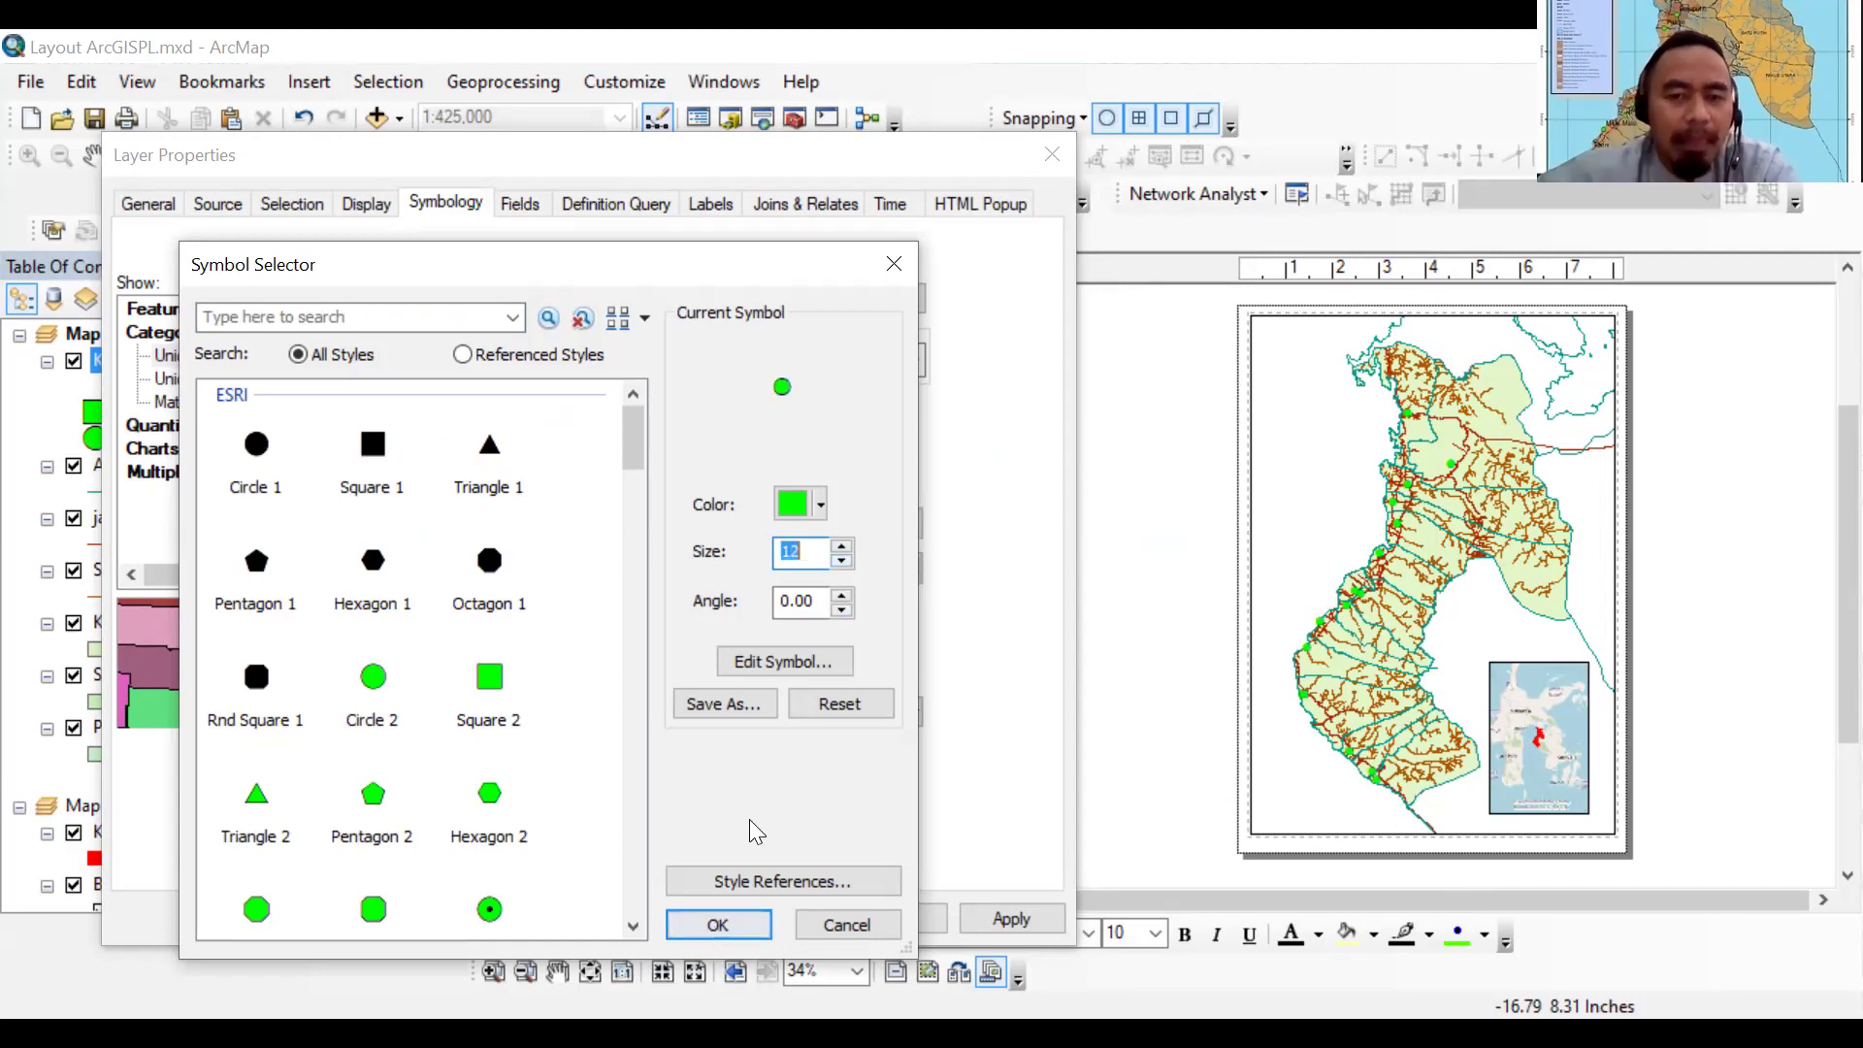
key("Return")
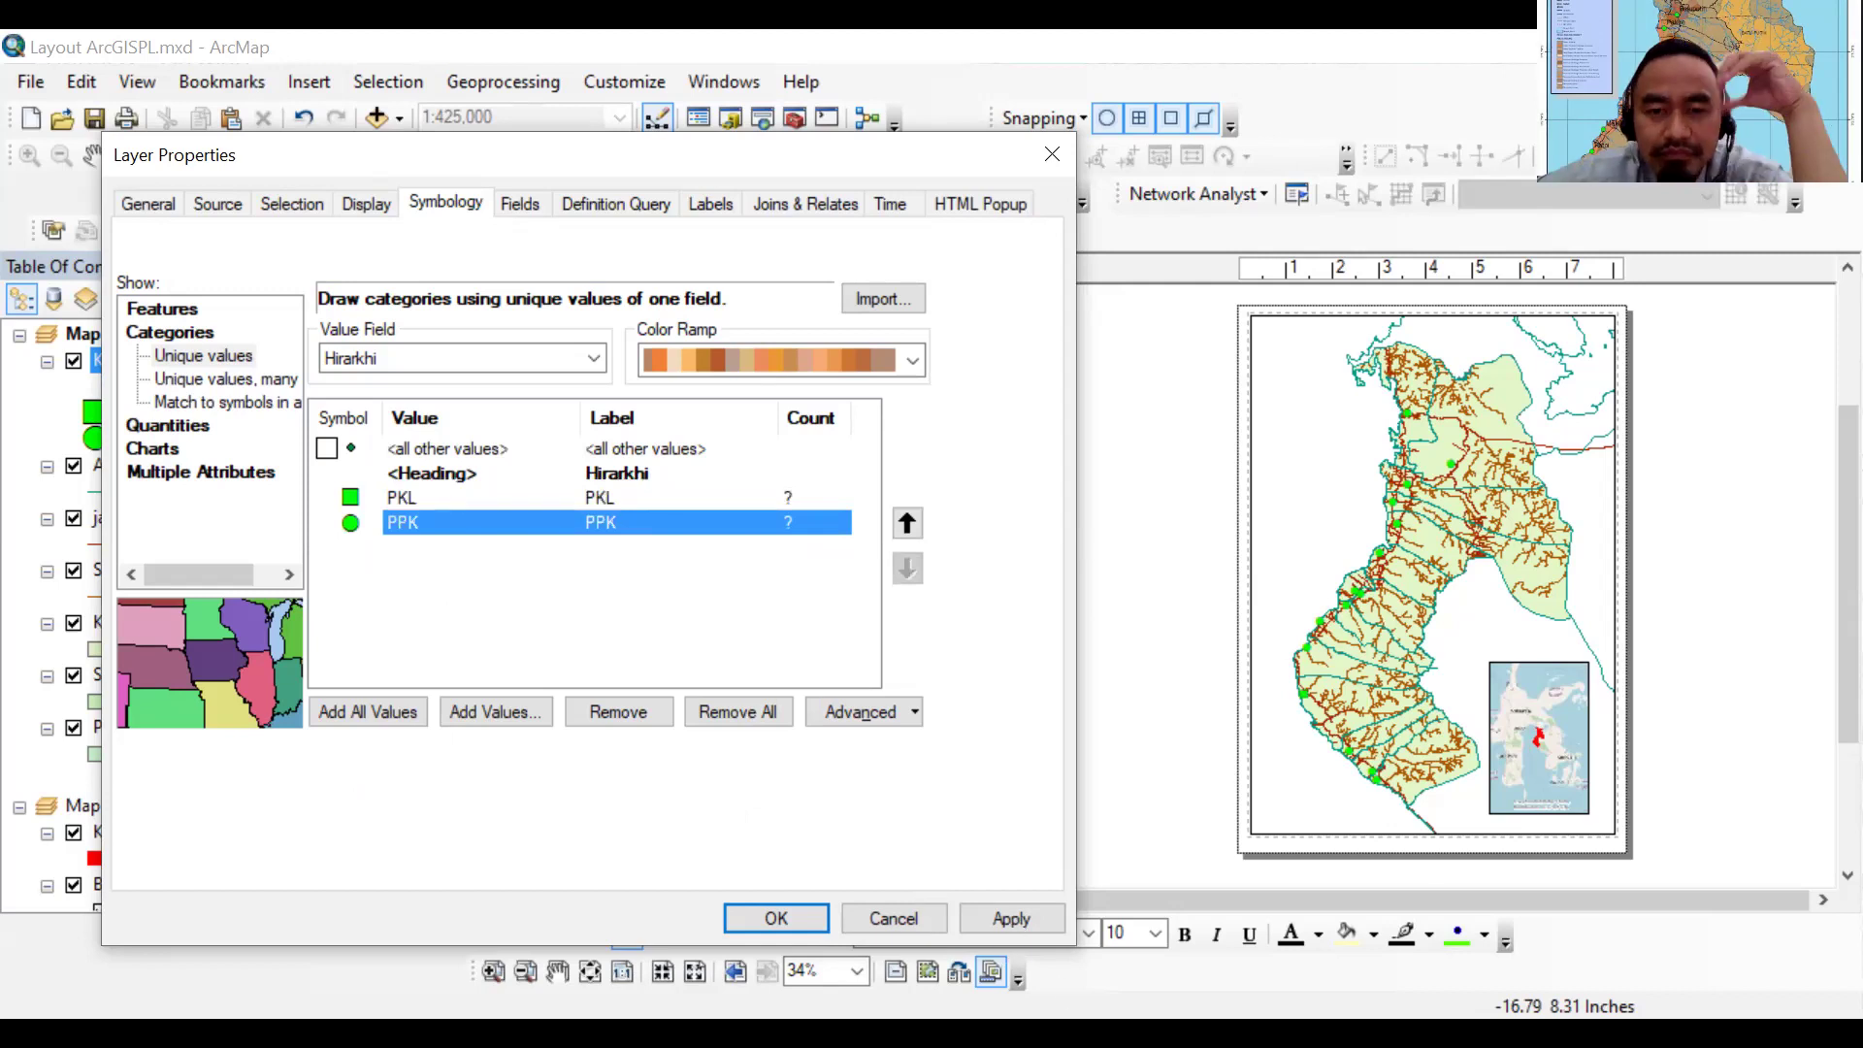
left_click(786, 912)
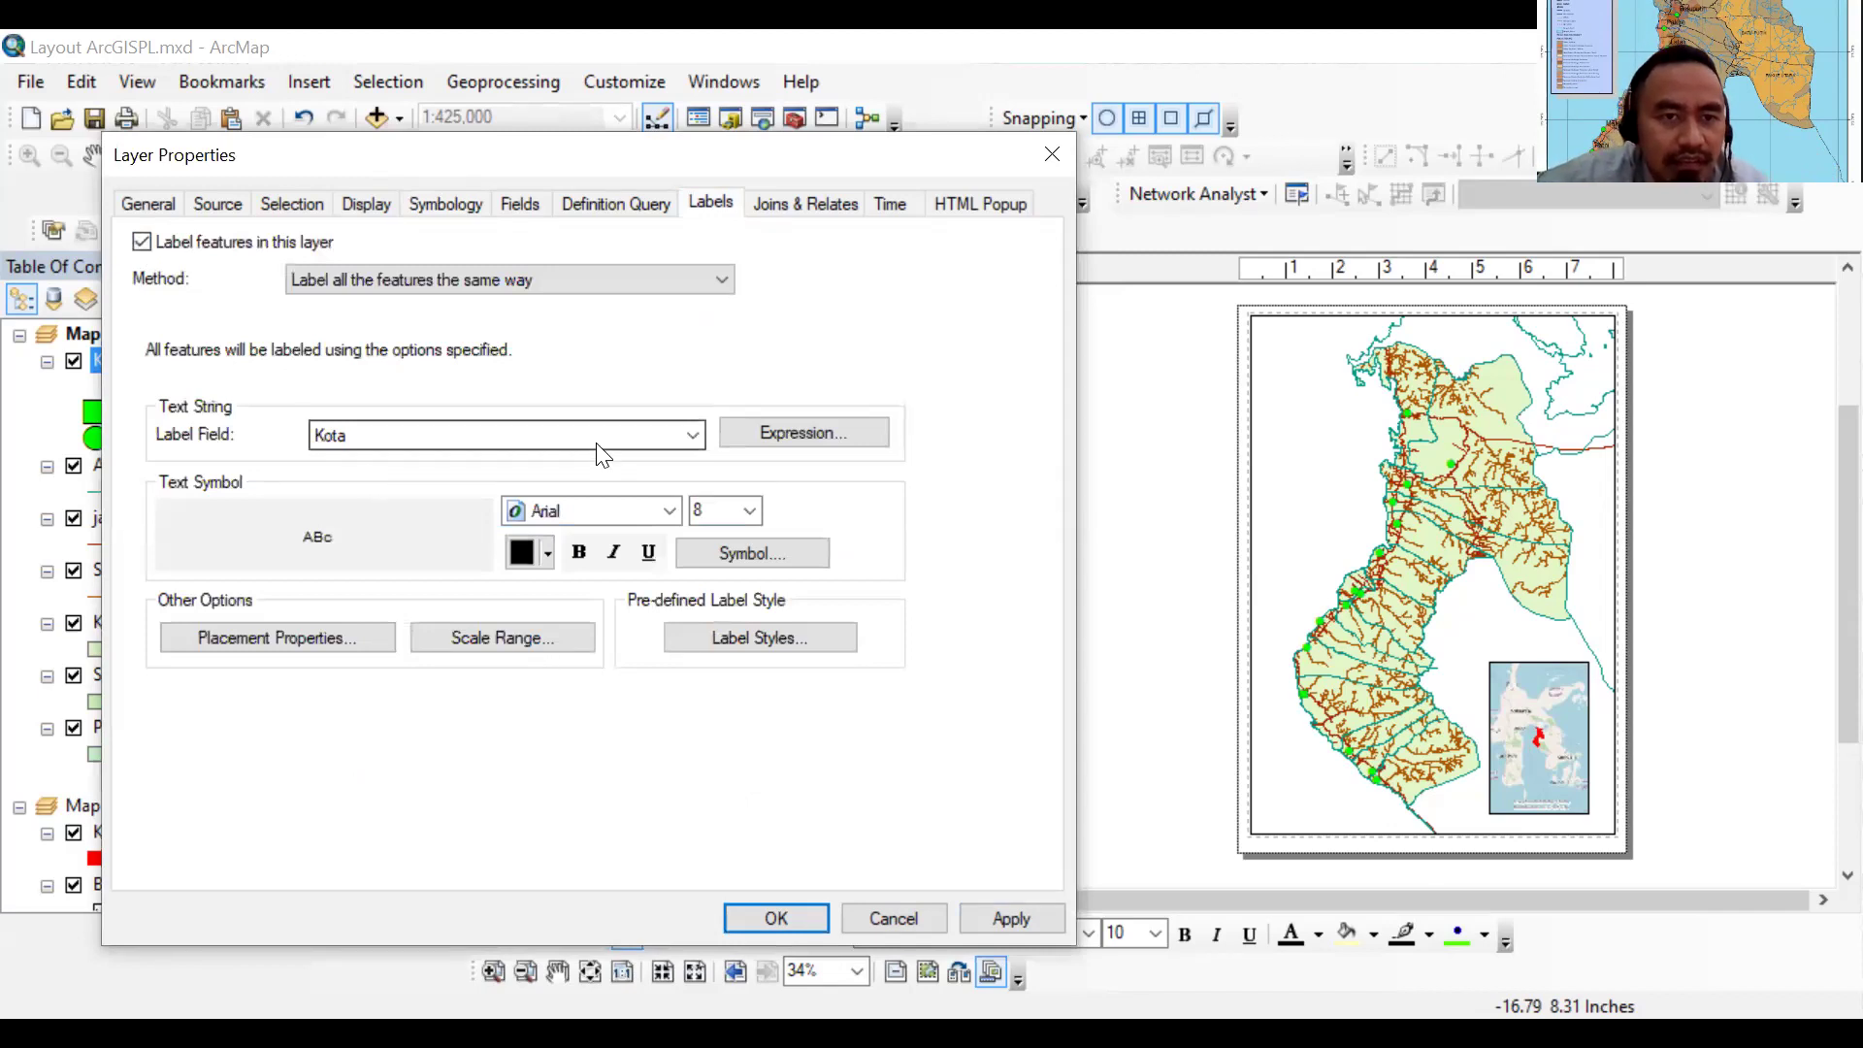
Label the Kota_kolut features by the Kota field at text size 12, allowing overlapping labels in the placement properties
left_click(750, 510)
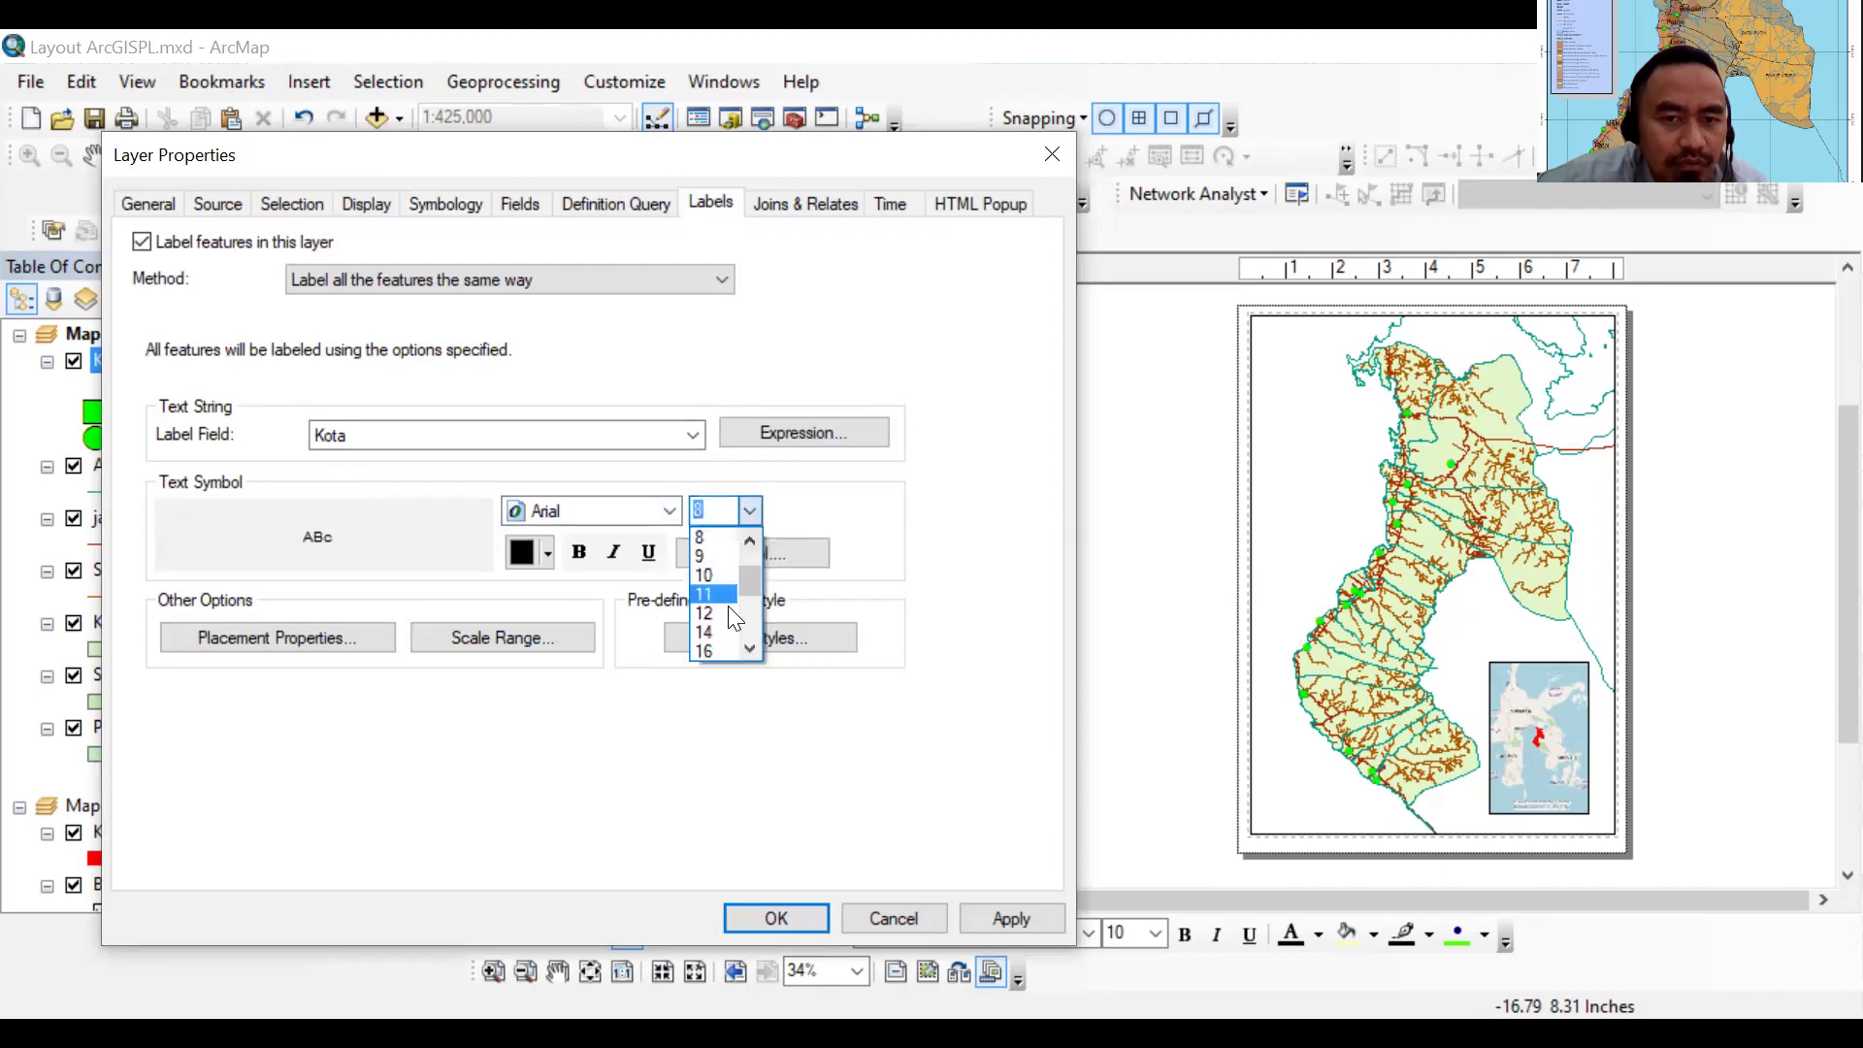
left_click(705, 613)
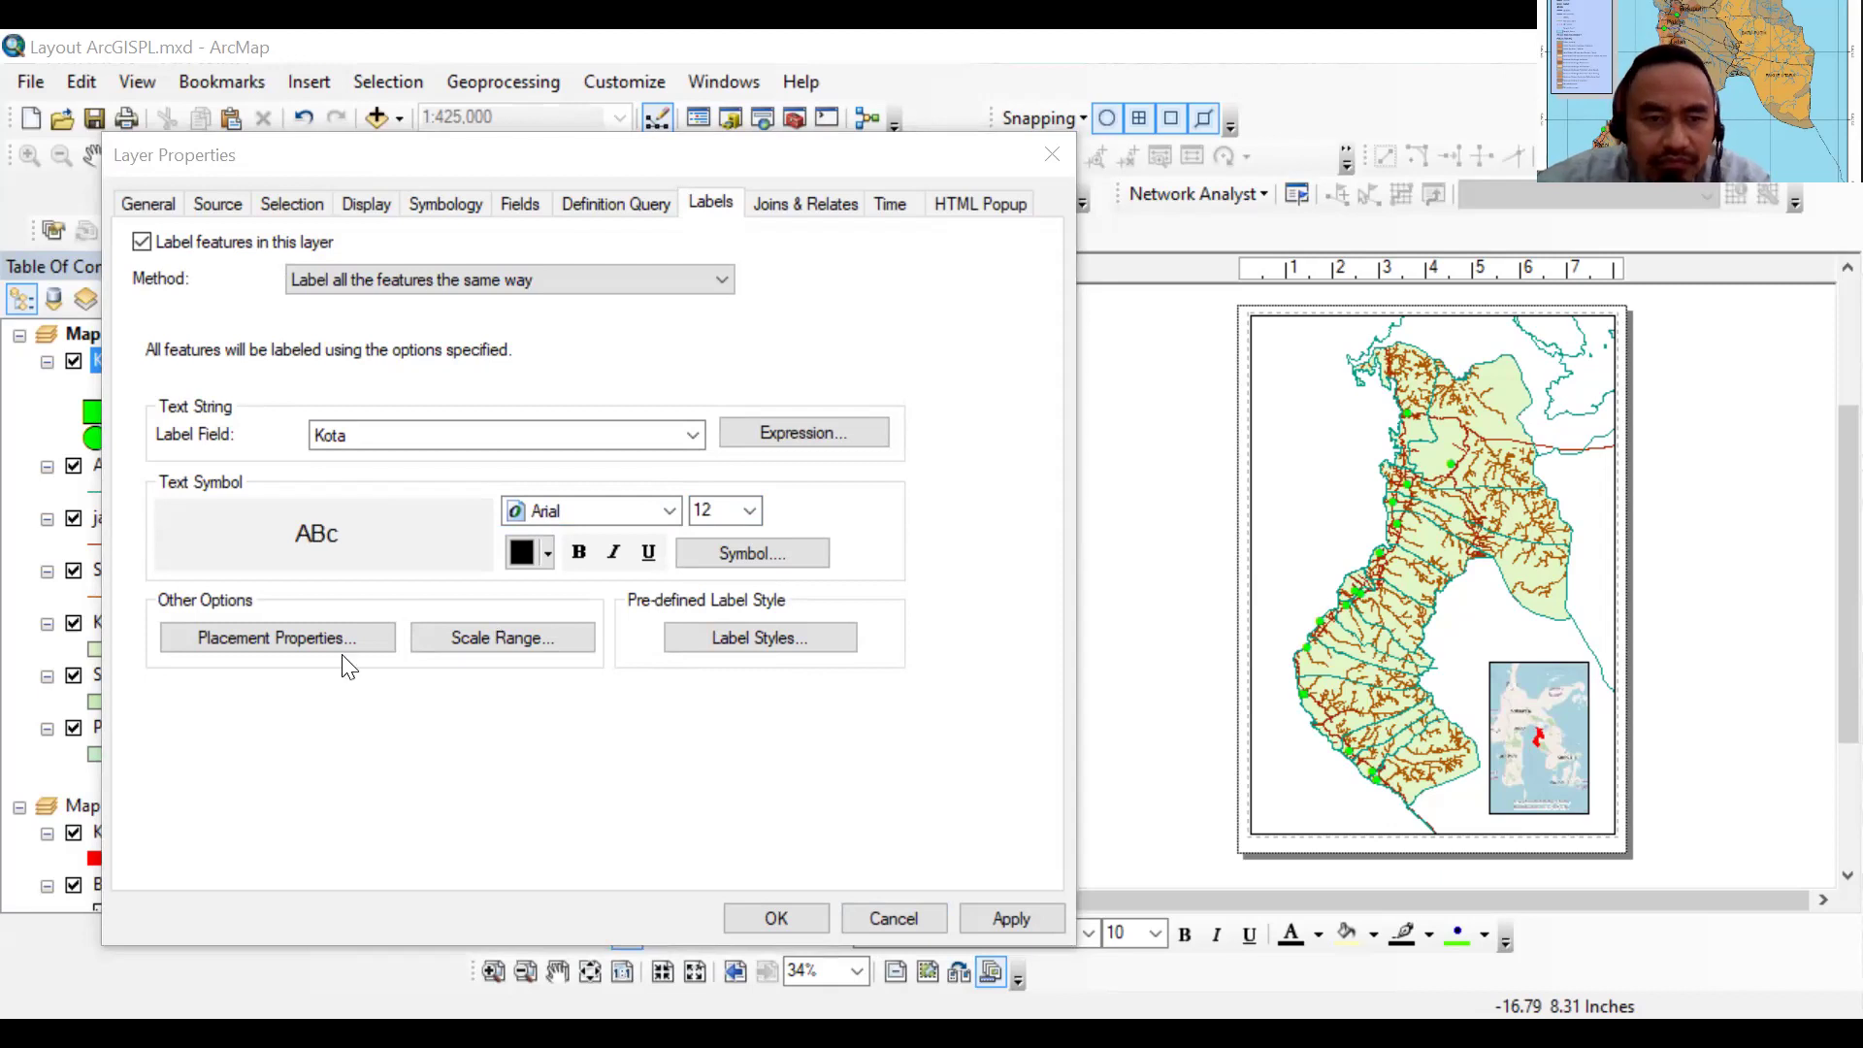
left_click(250, 640)
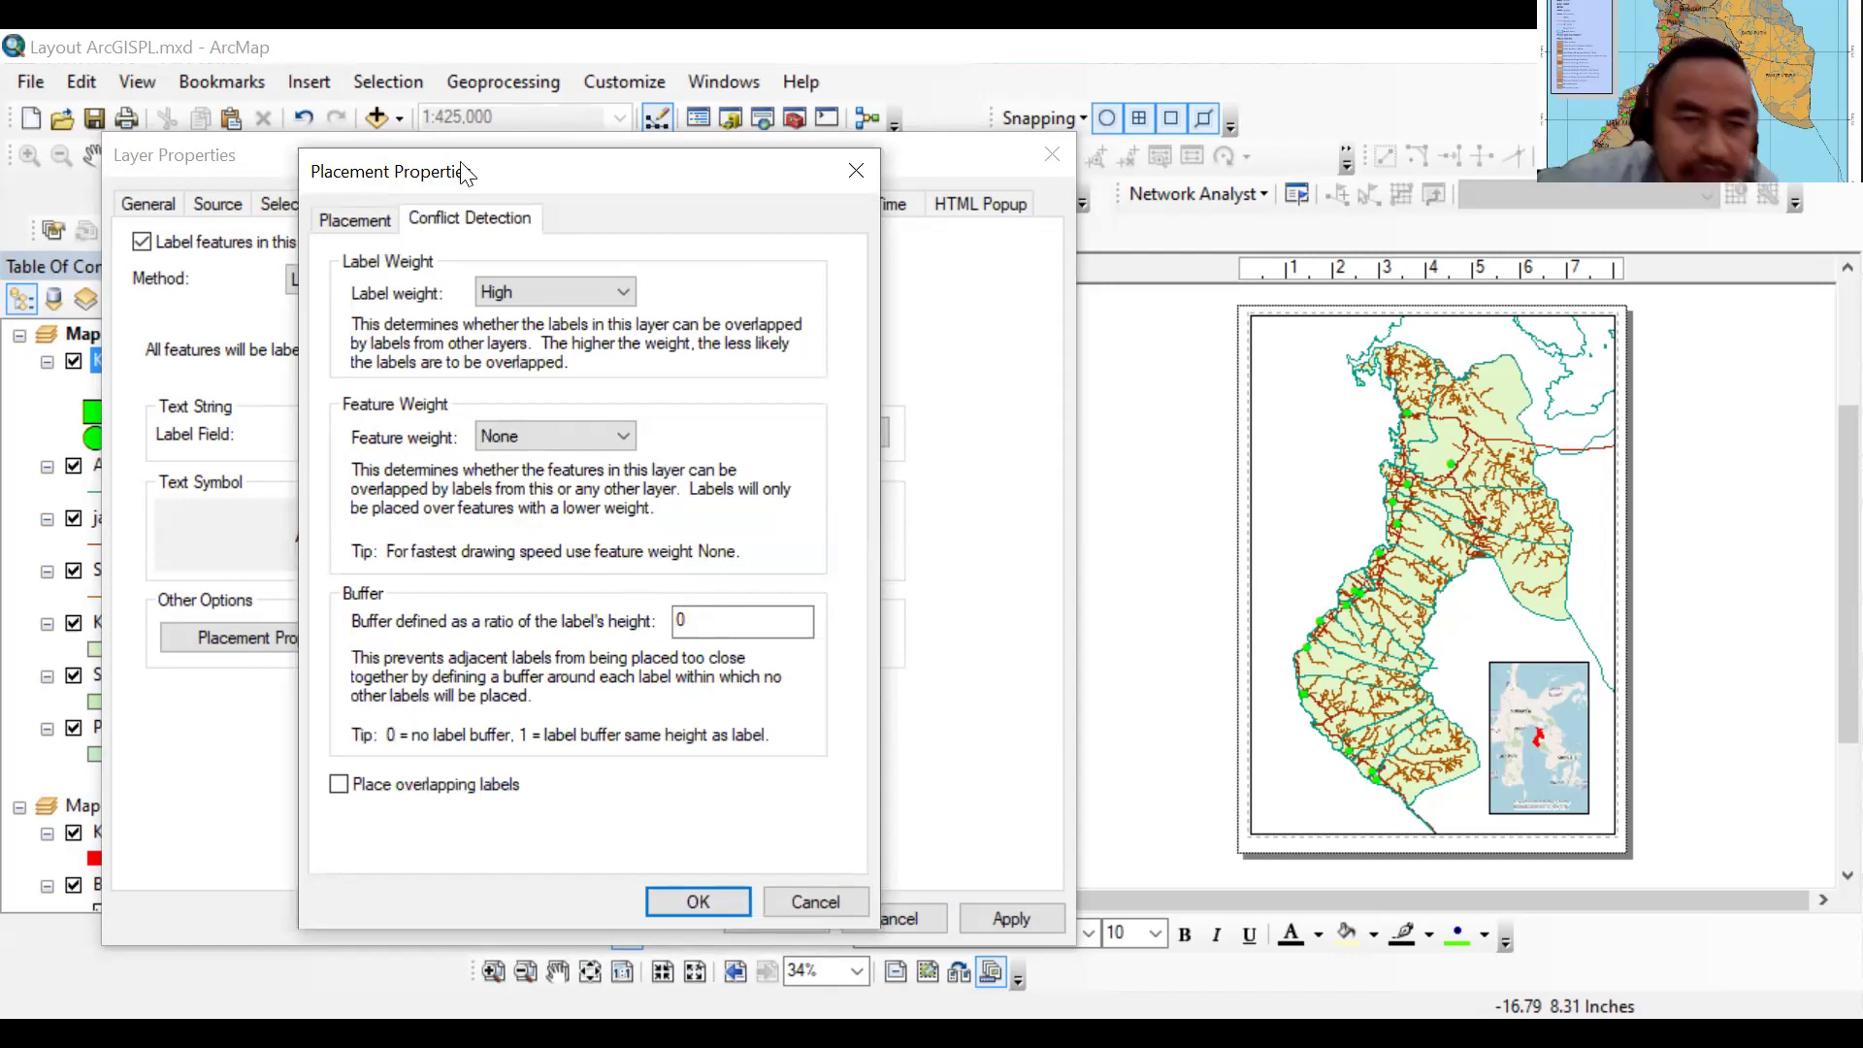
left_click(340, 785)
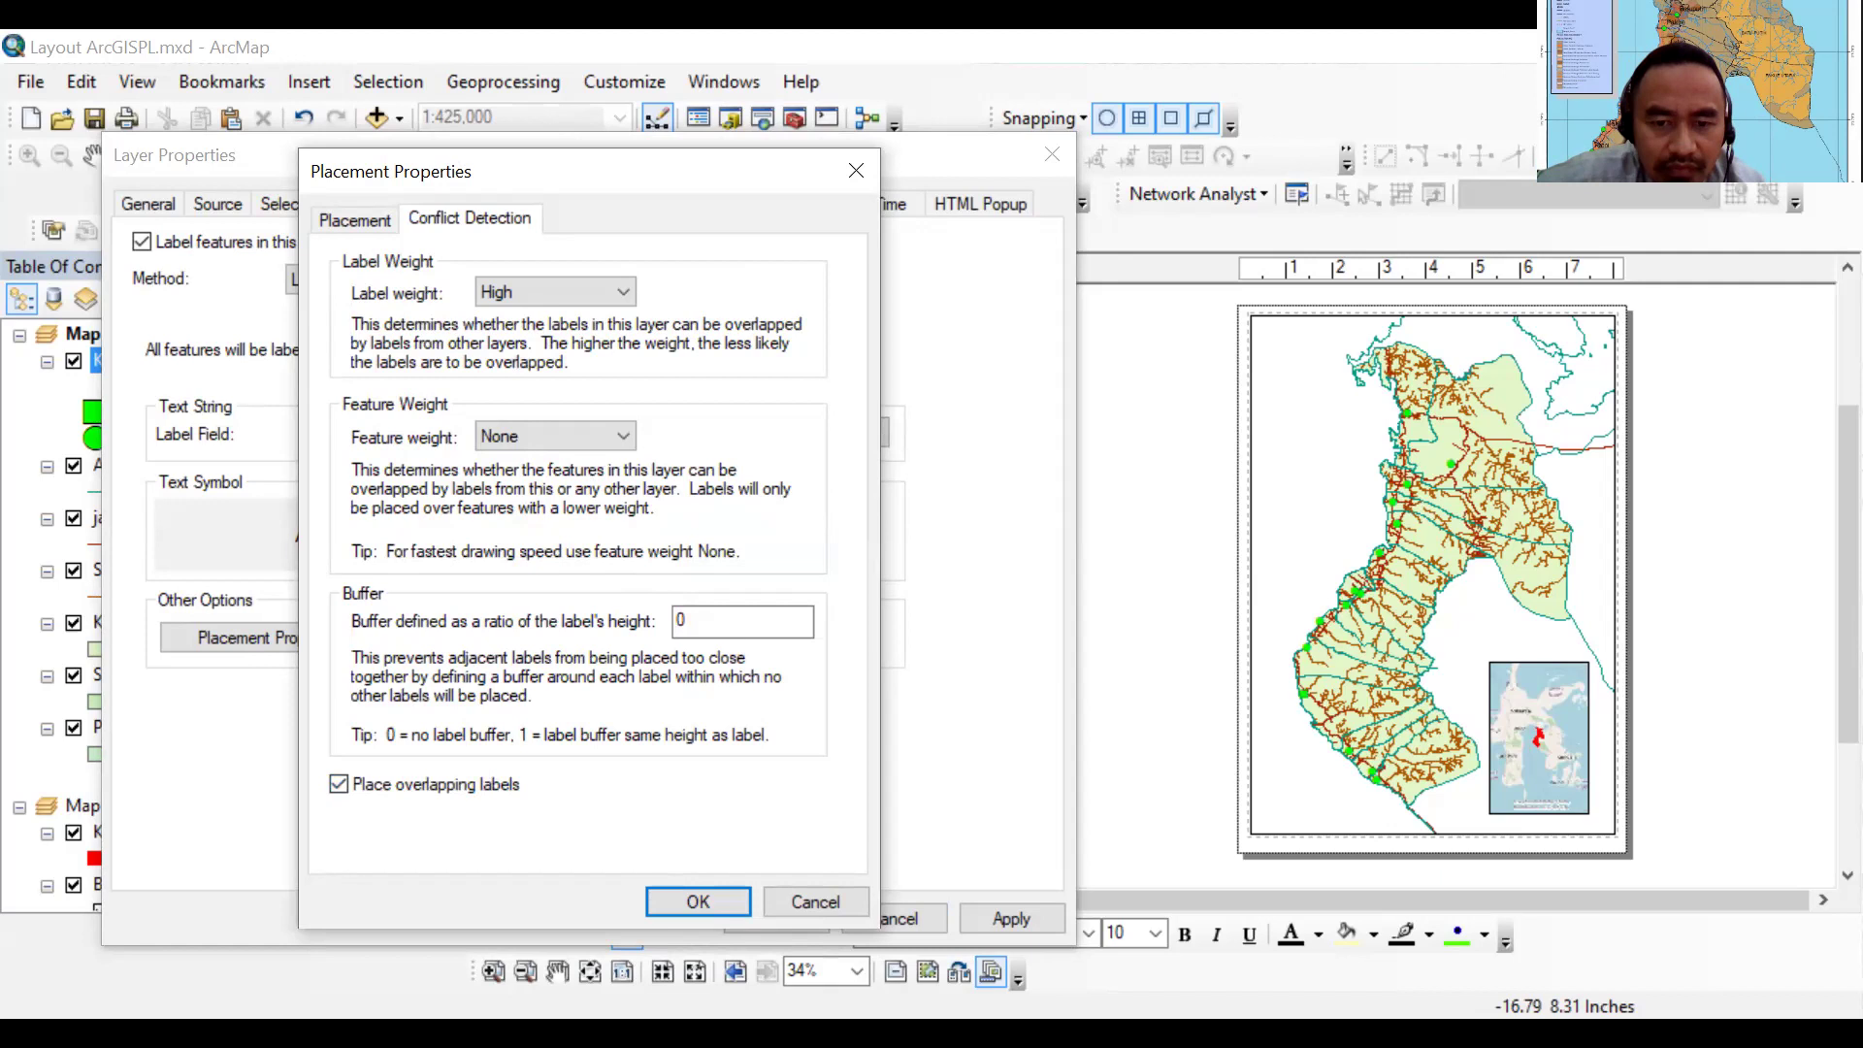
left_click(742, 913)
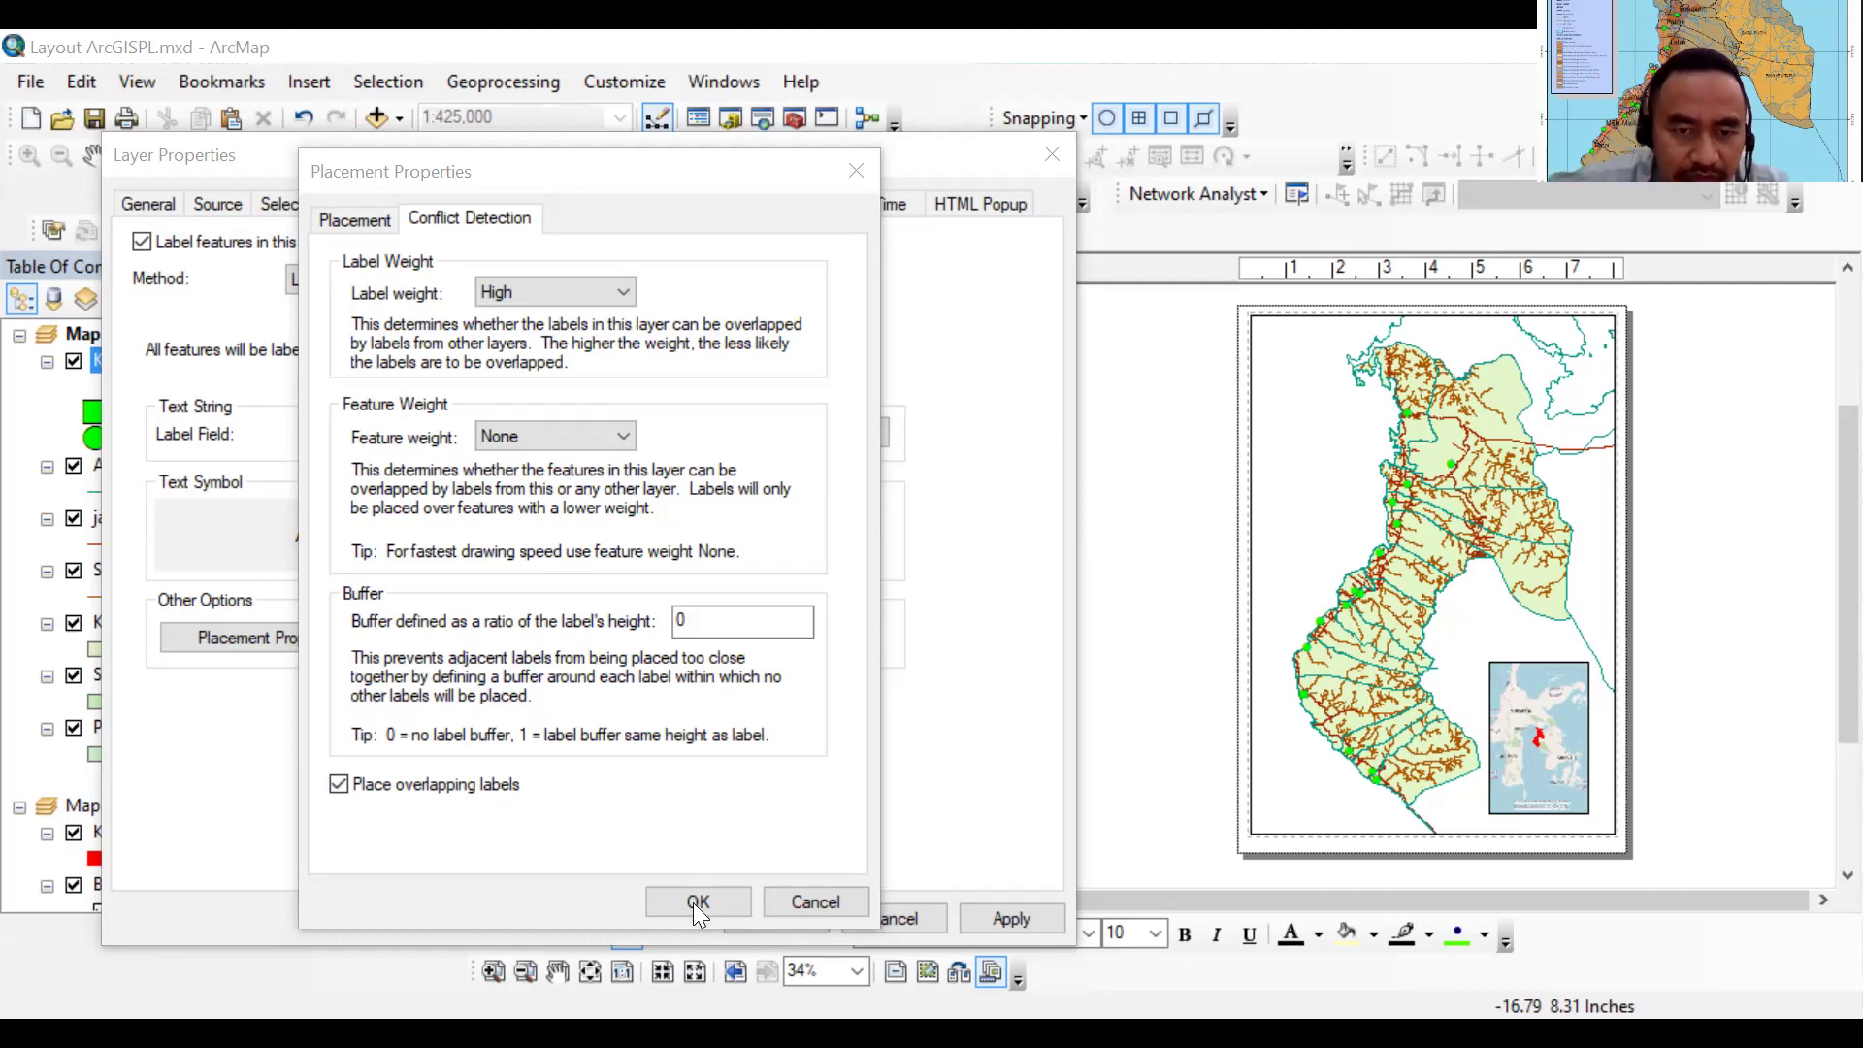
left_click(740, 901)
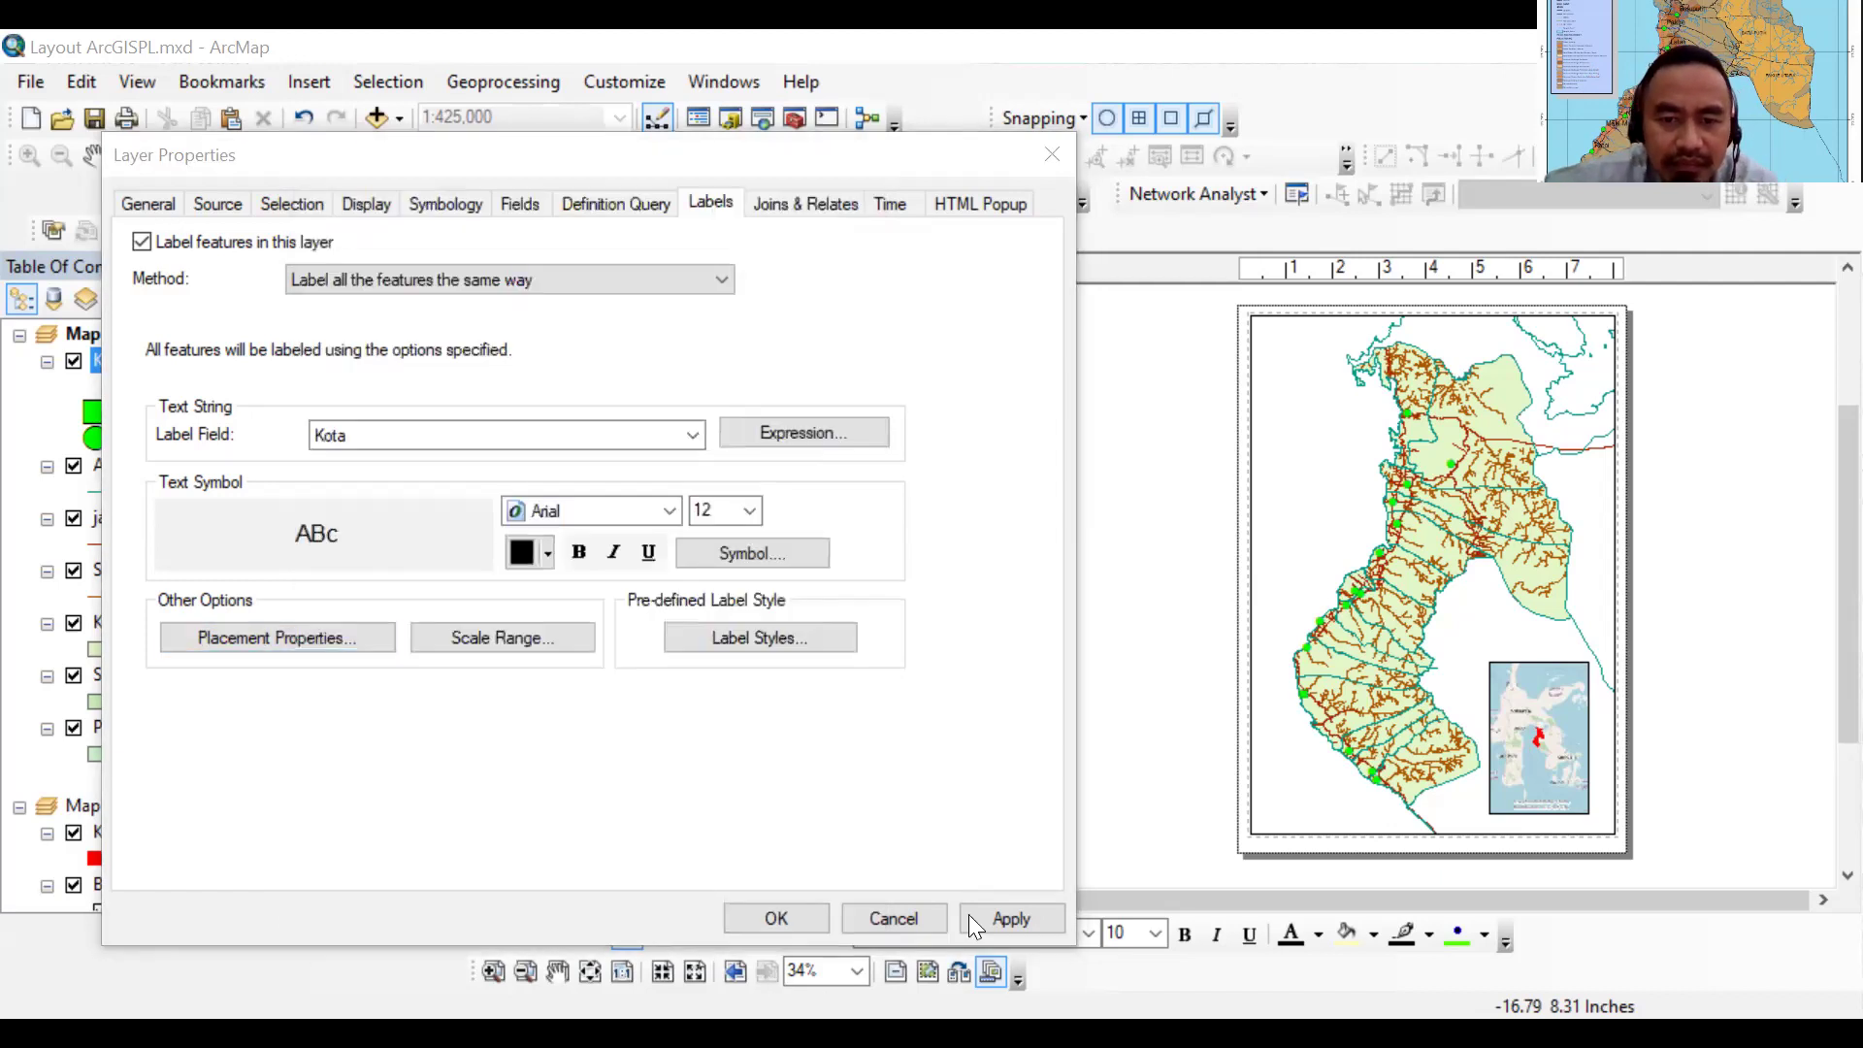
left_click(784, 916)
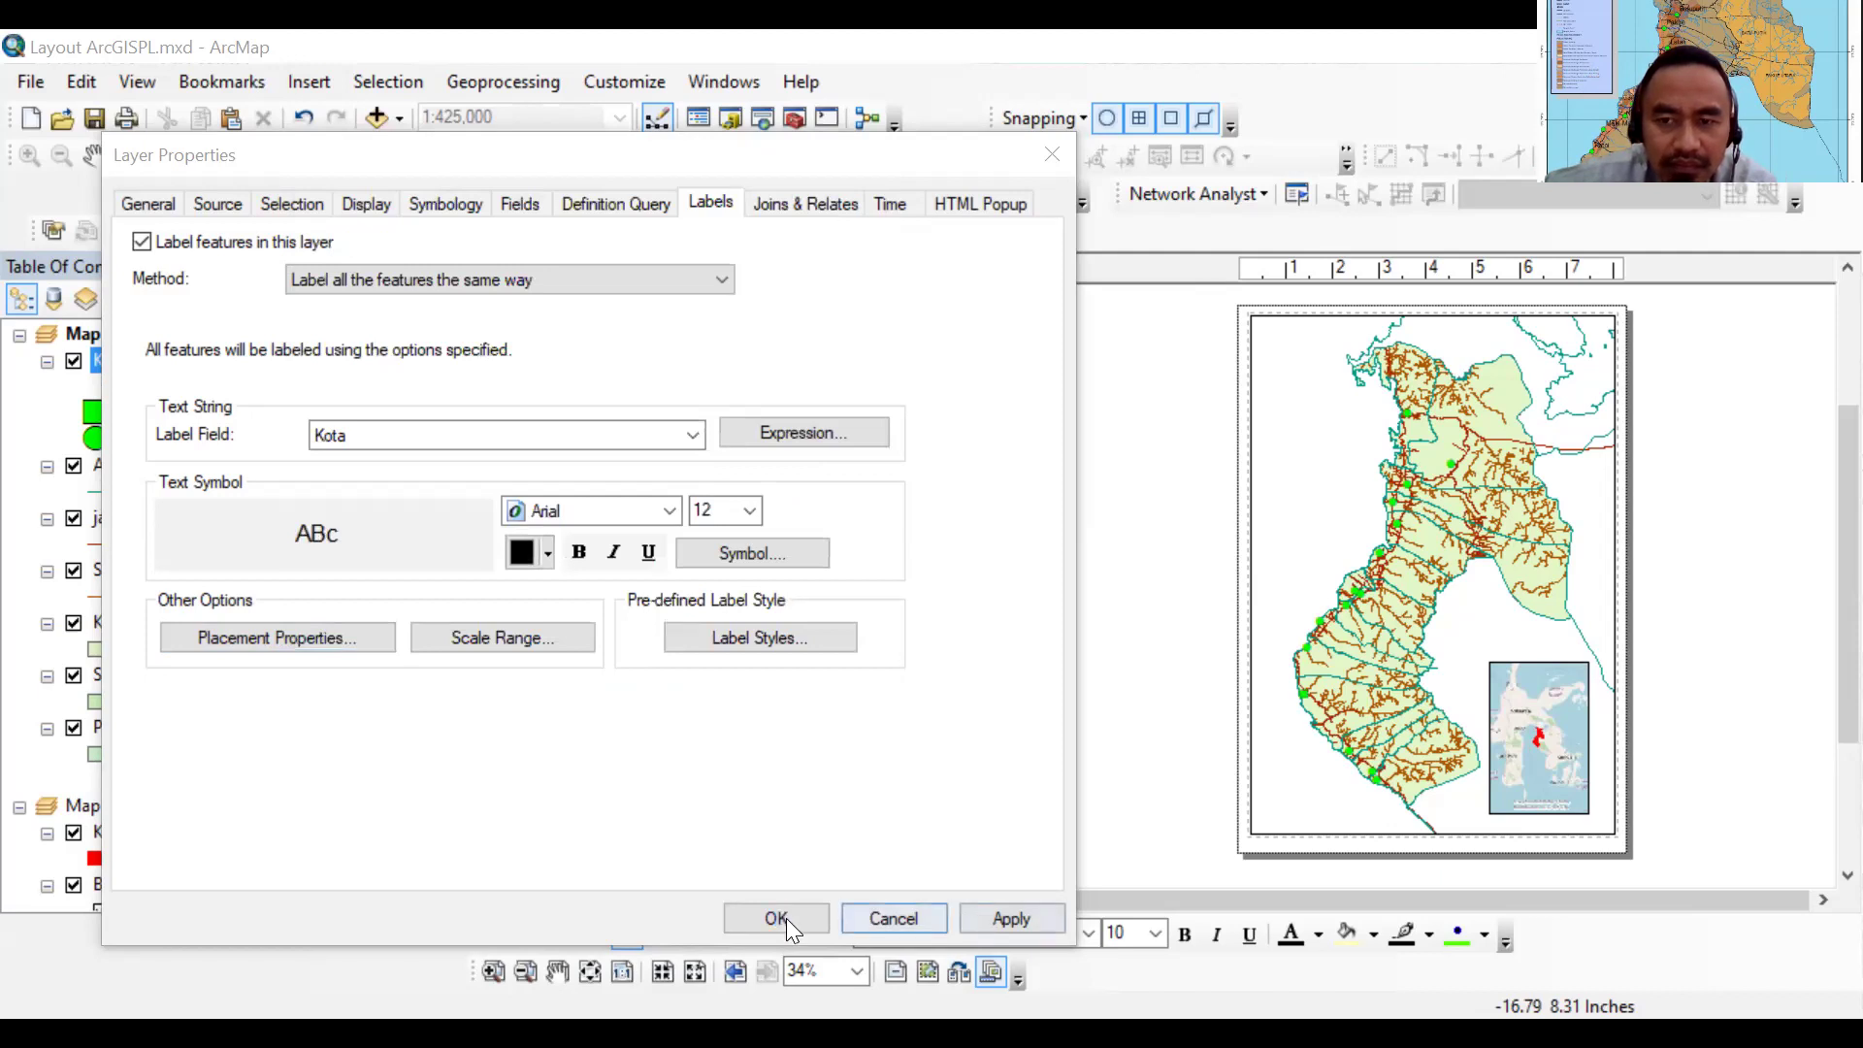
left_click(785, 918)
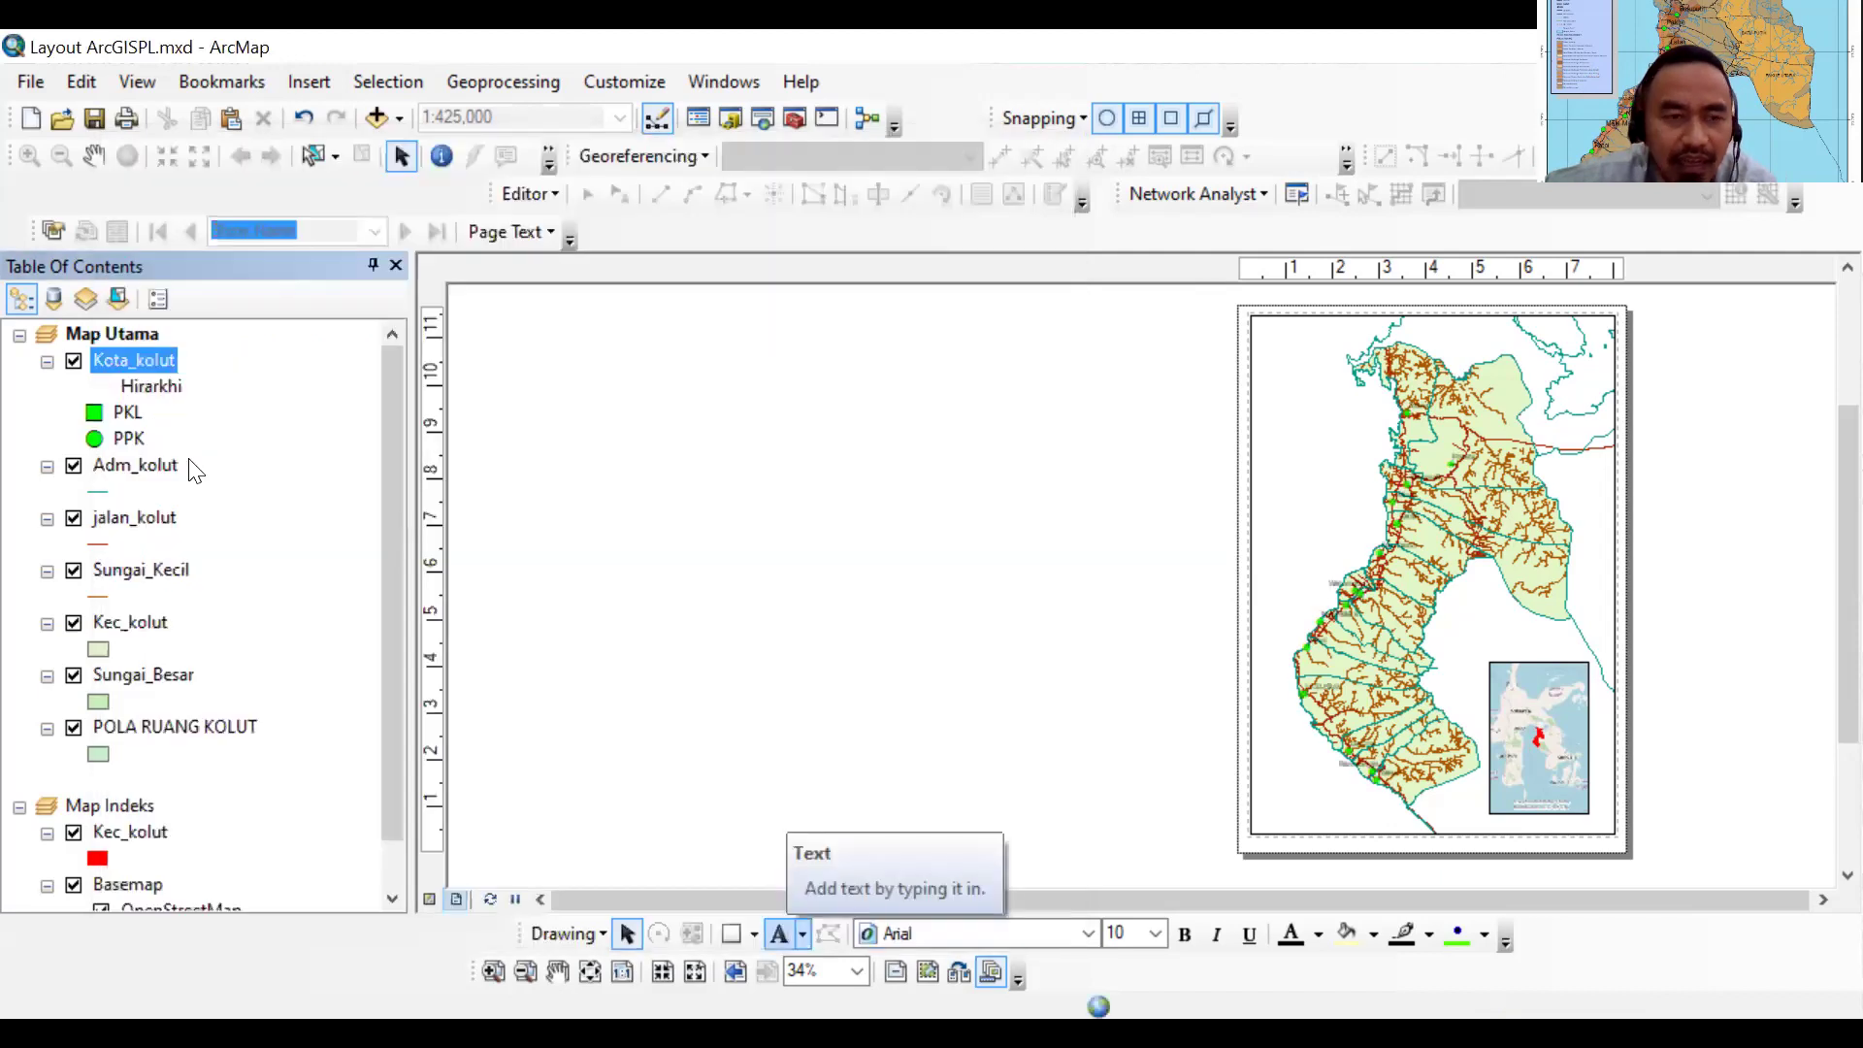
Symbolize the Adm_kolut layer by unique values of the Batas field, adding all values and excluding all other values
left_click(105, 467)
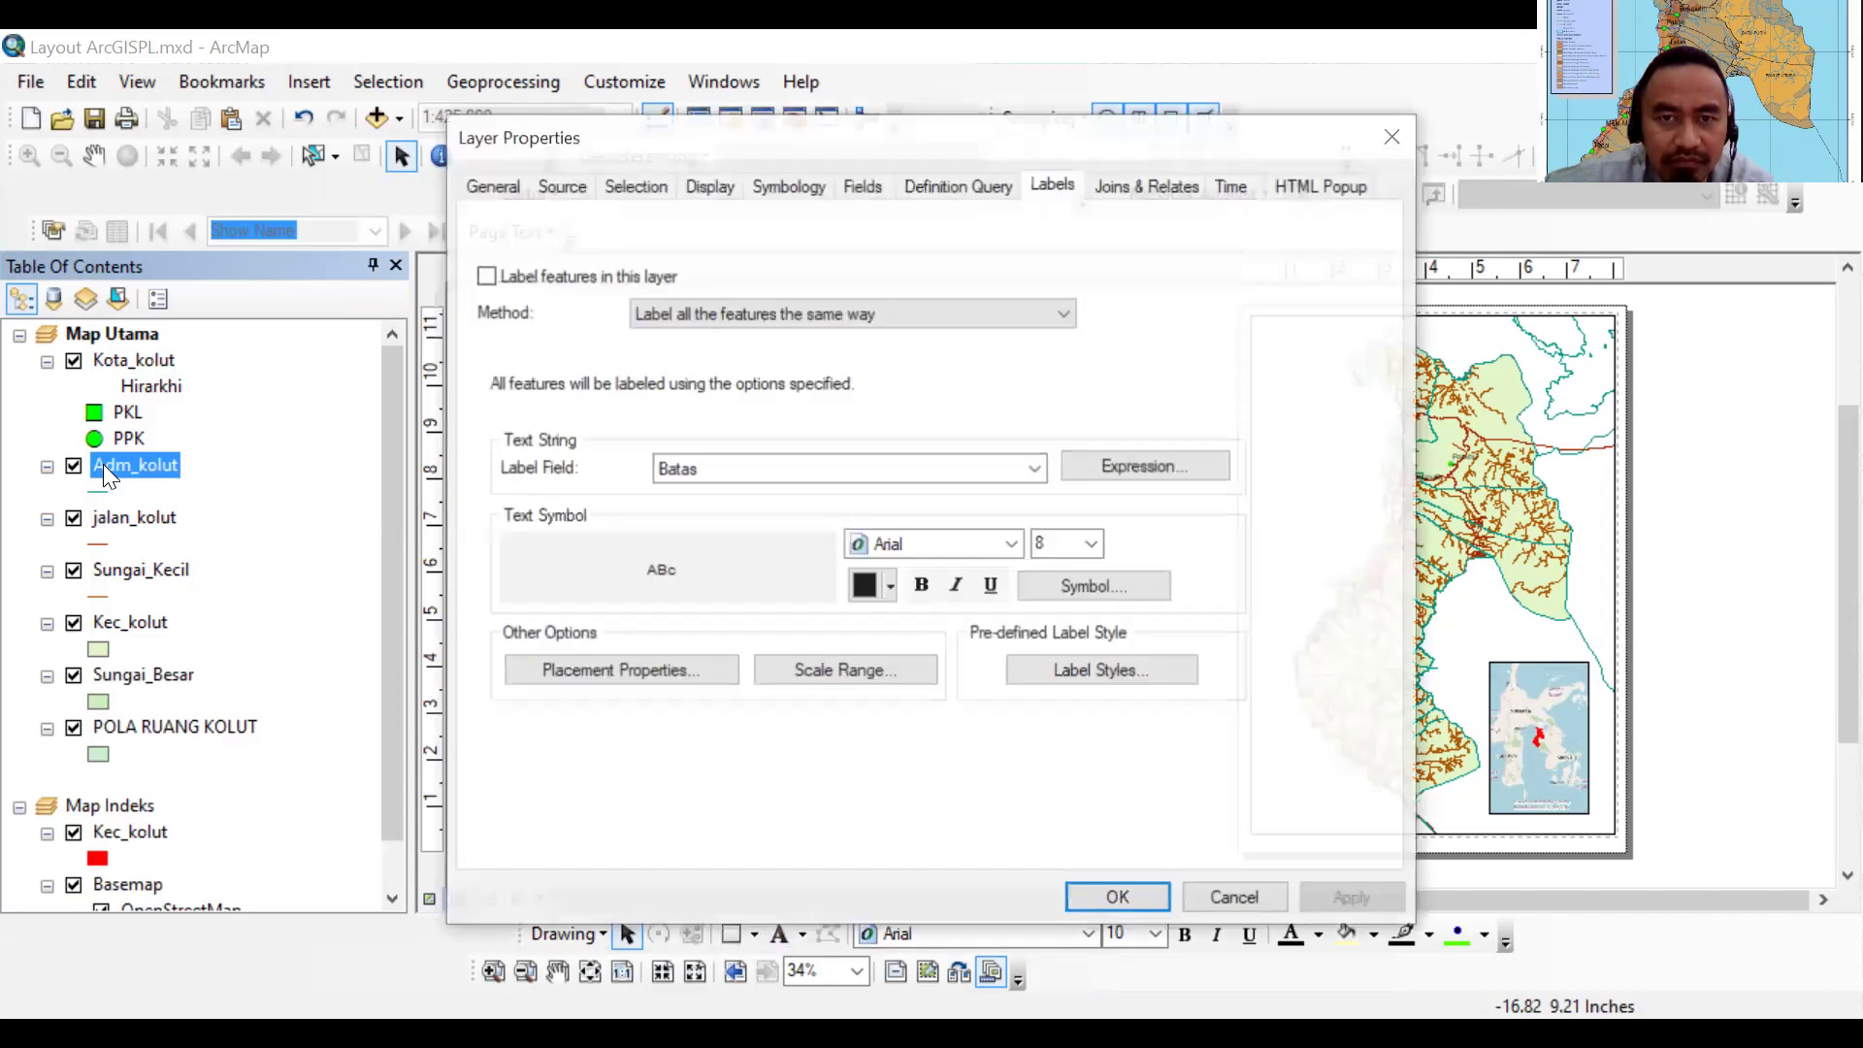
left_click(784, 186)
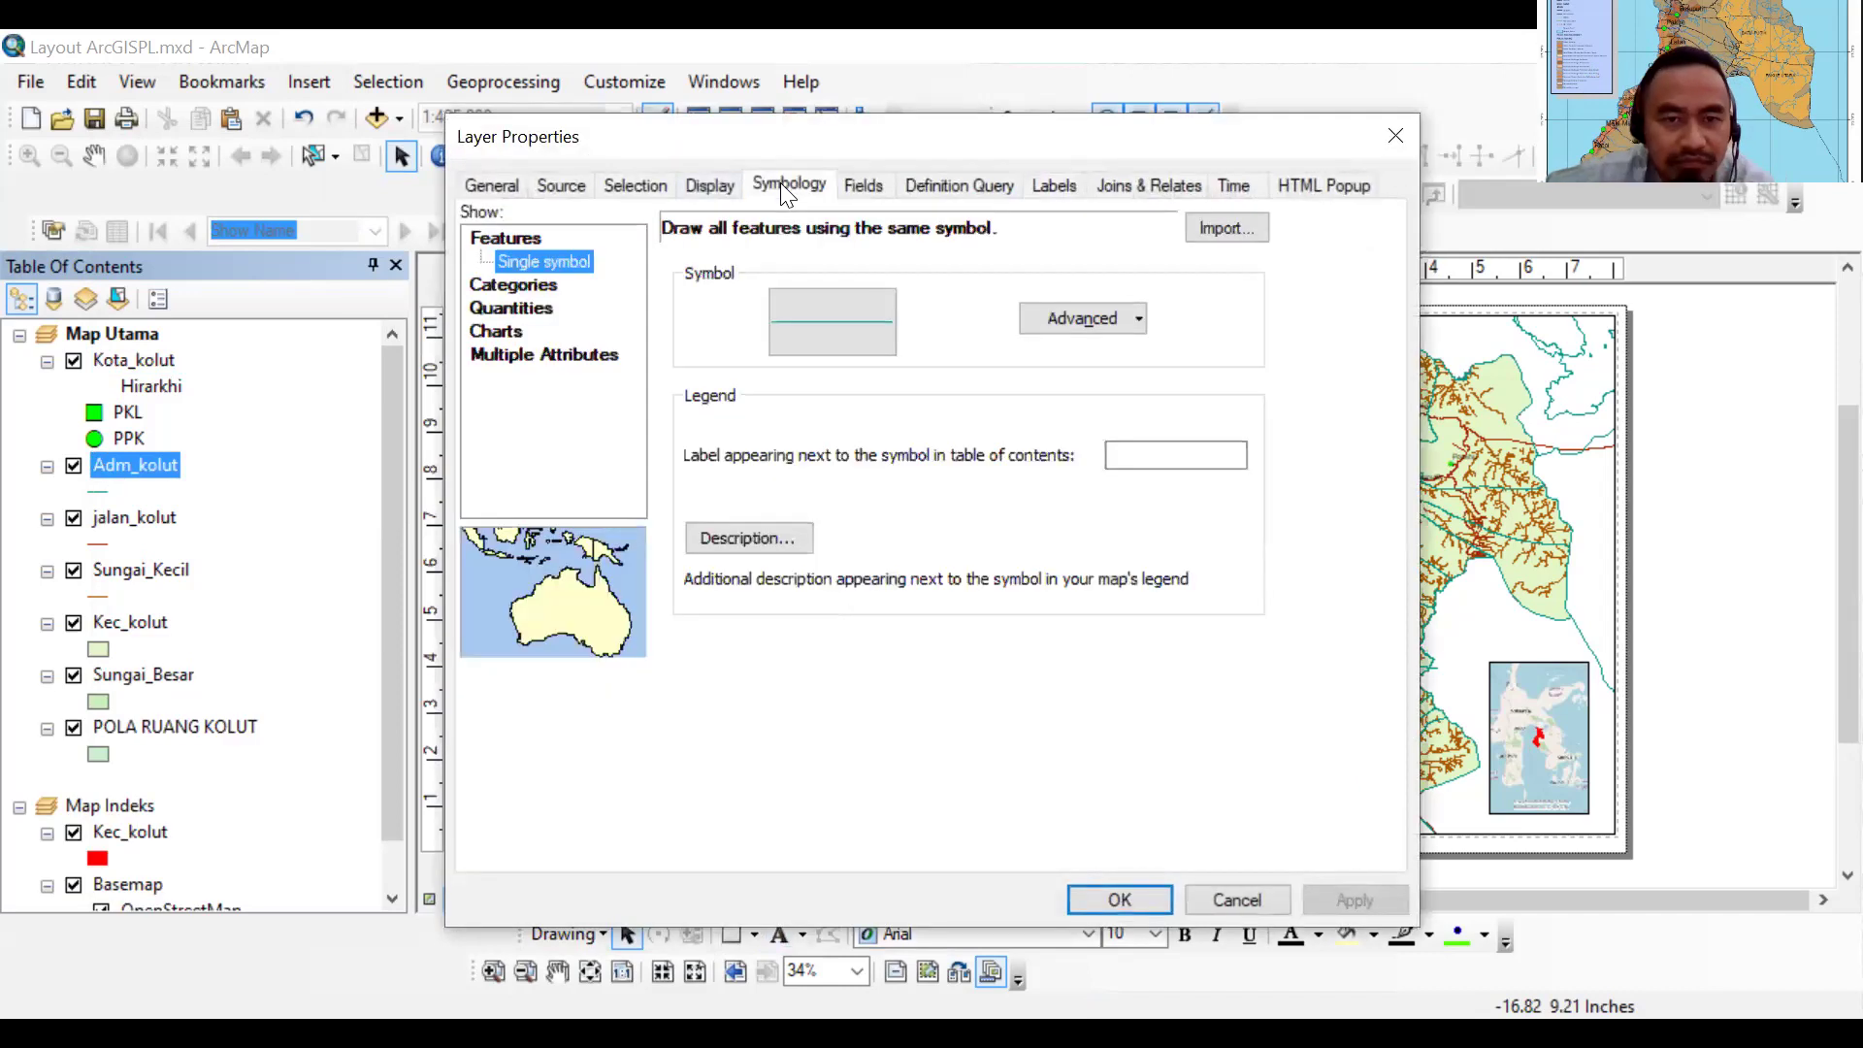
left_click(508, 287)
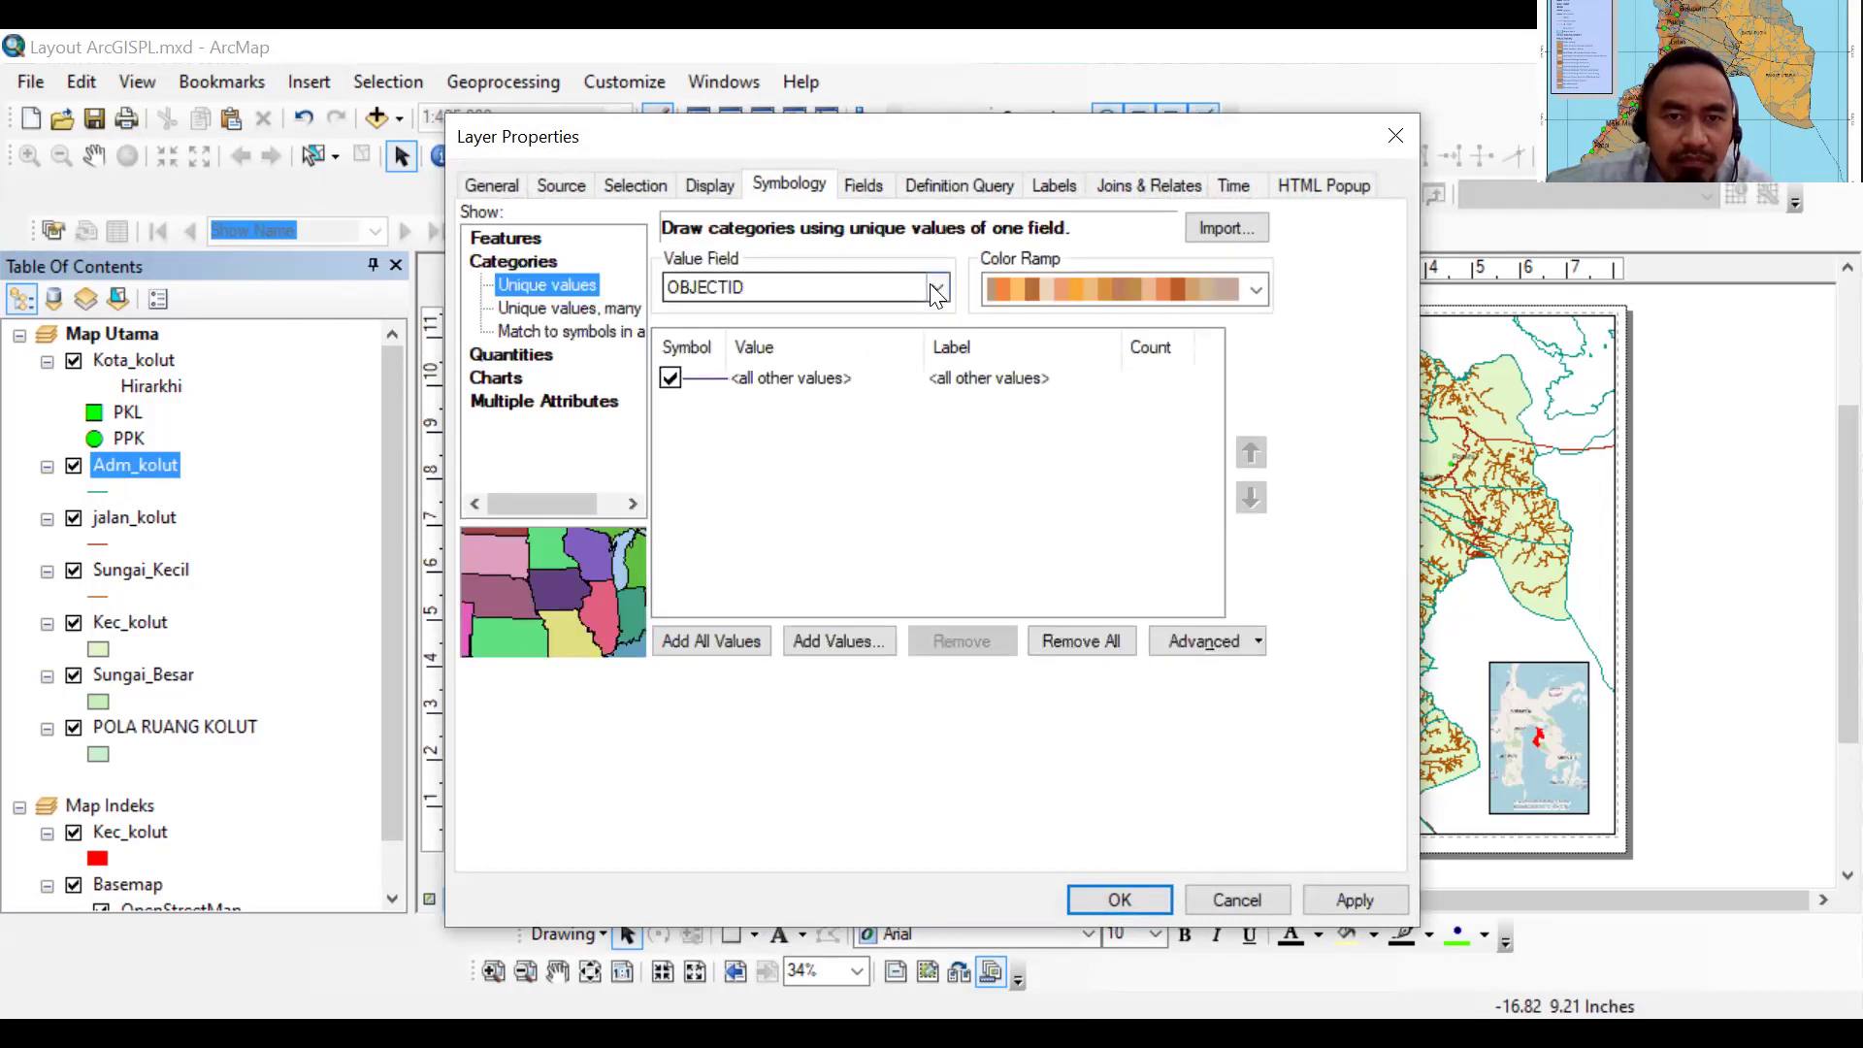
left_click(936, 290)
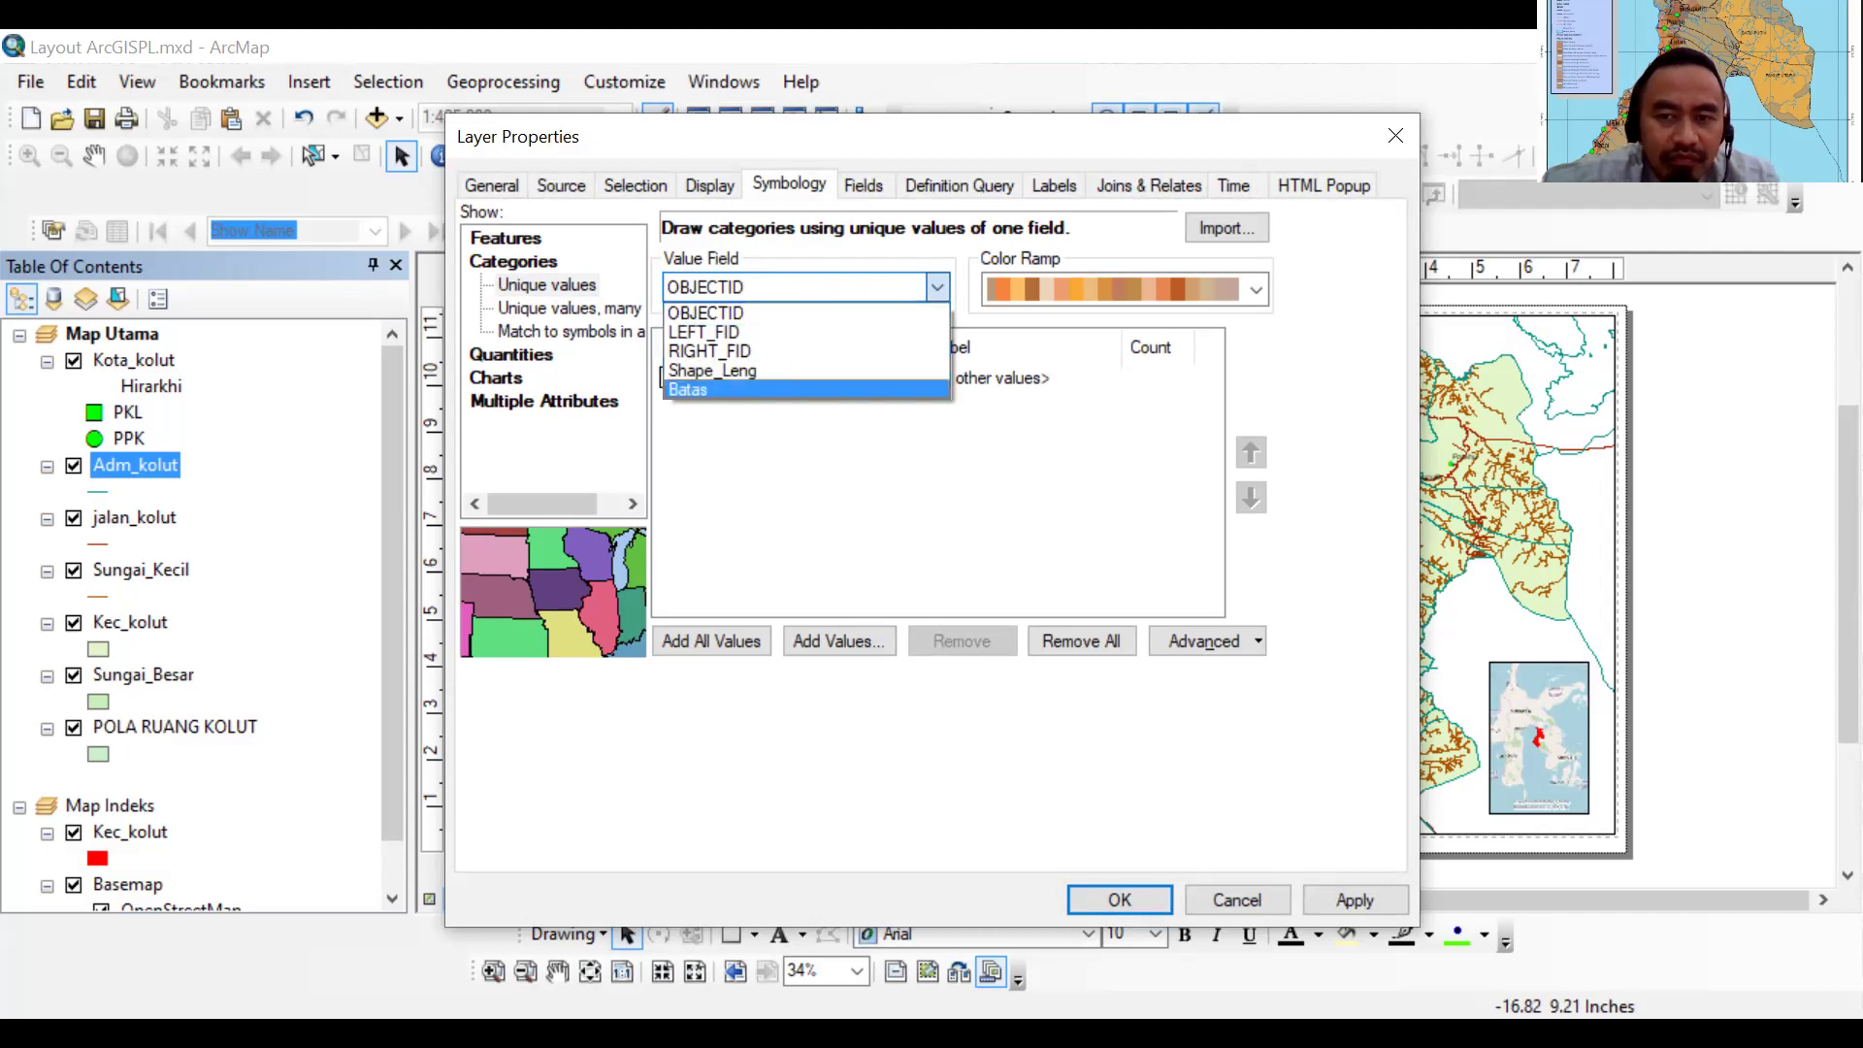
key("Escape")
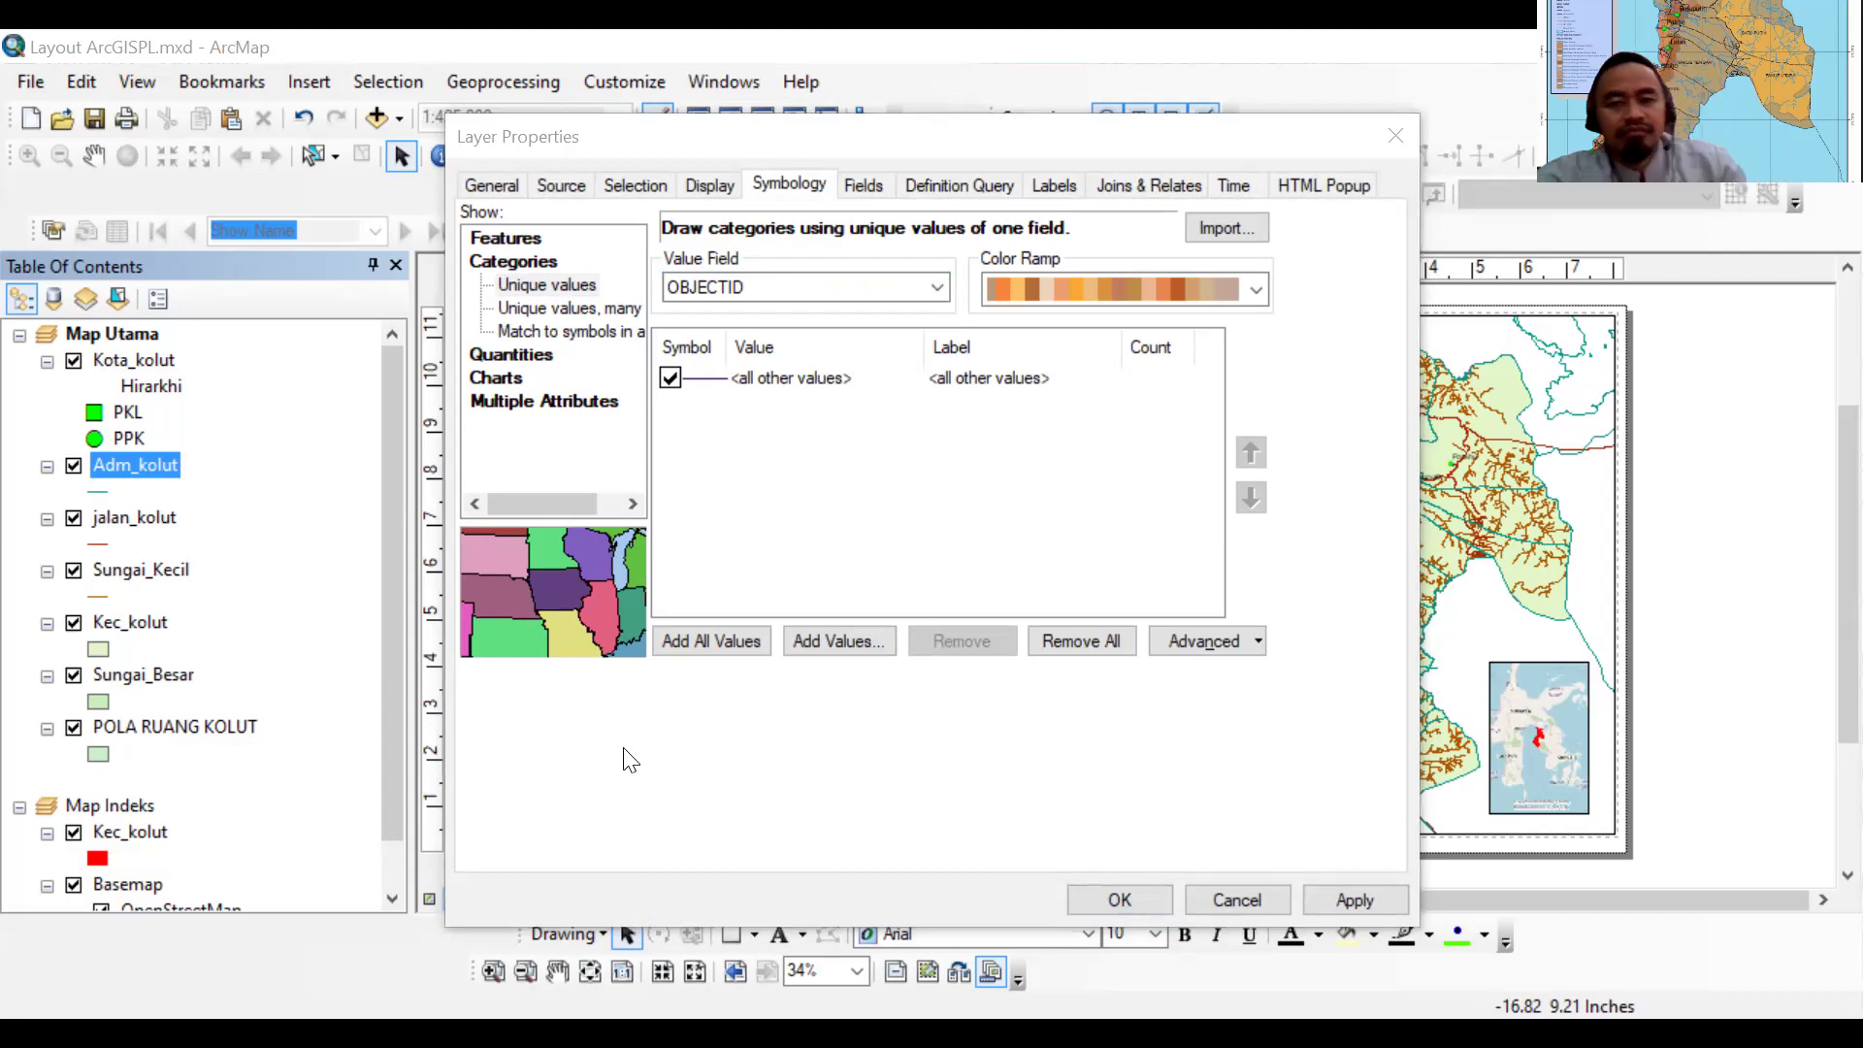
left_click(941, 289)
left_click(938, 285)
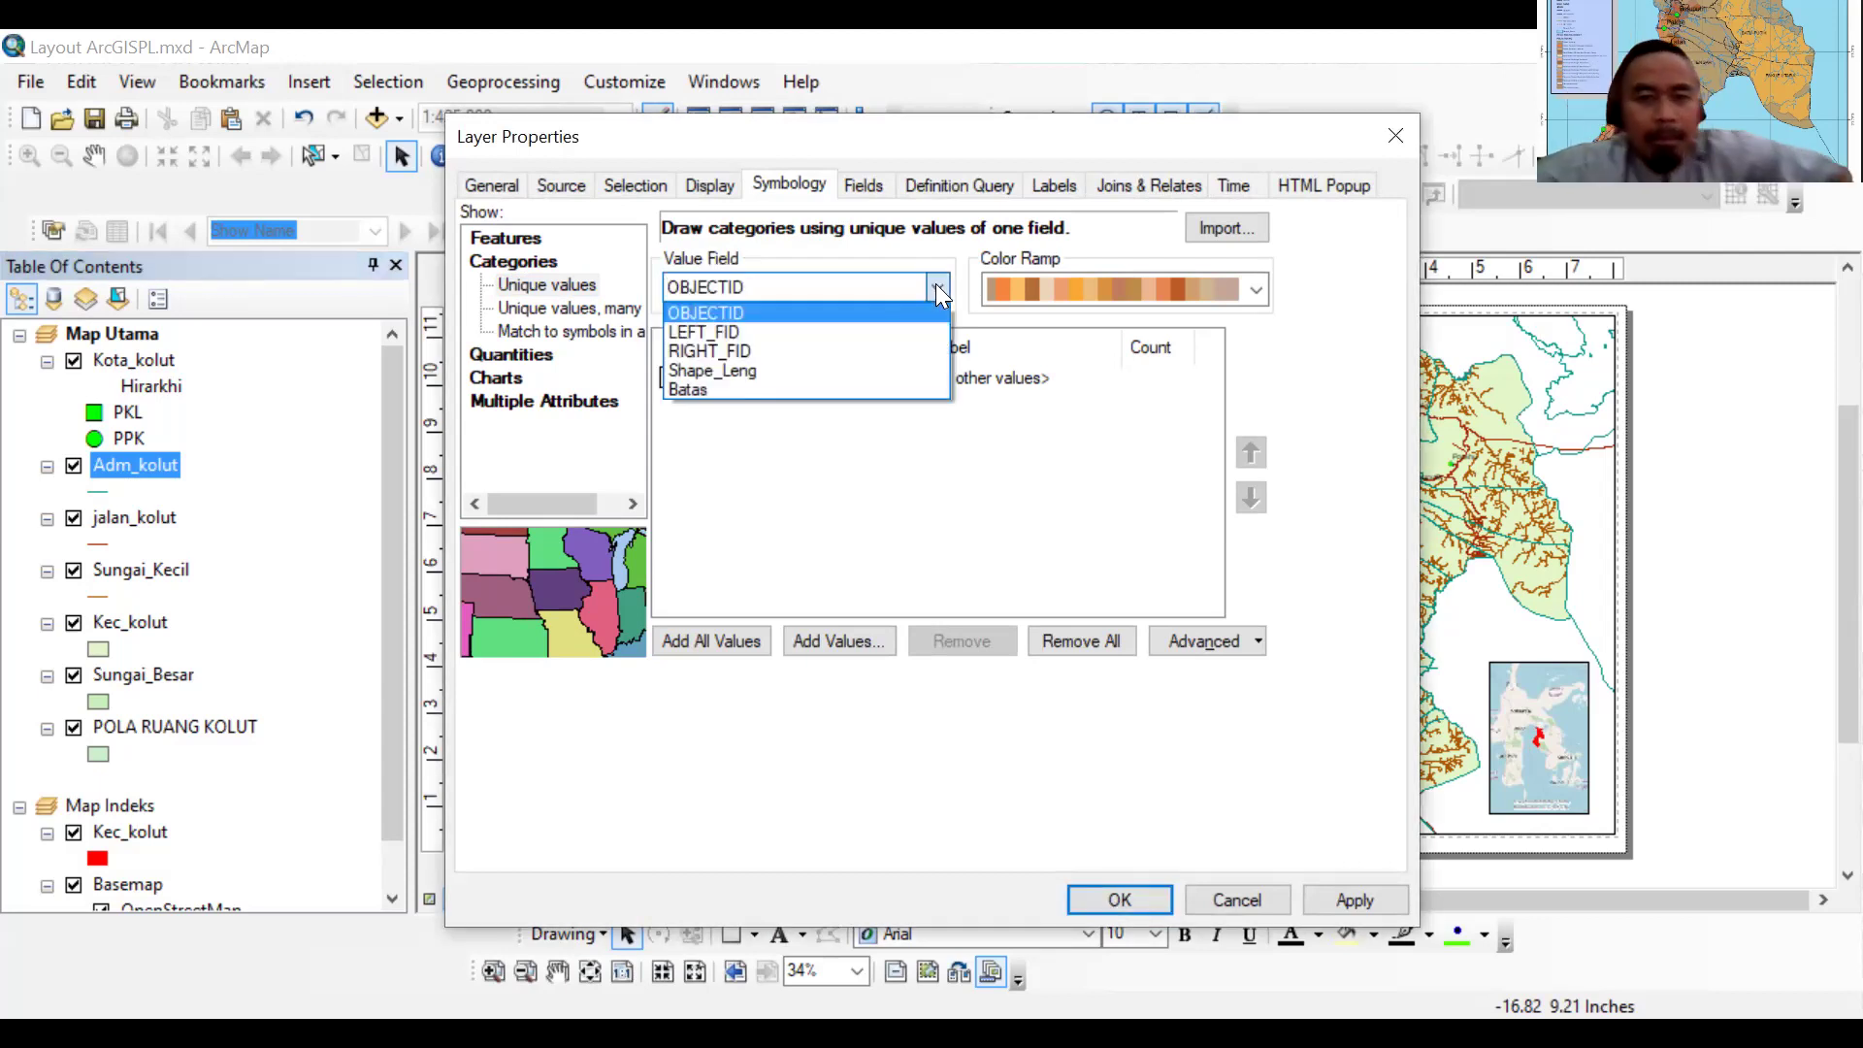
left_click(850, 390)
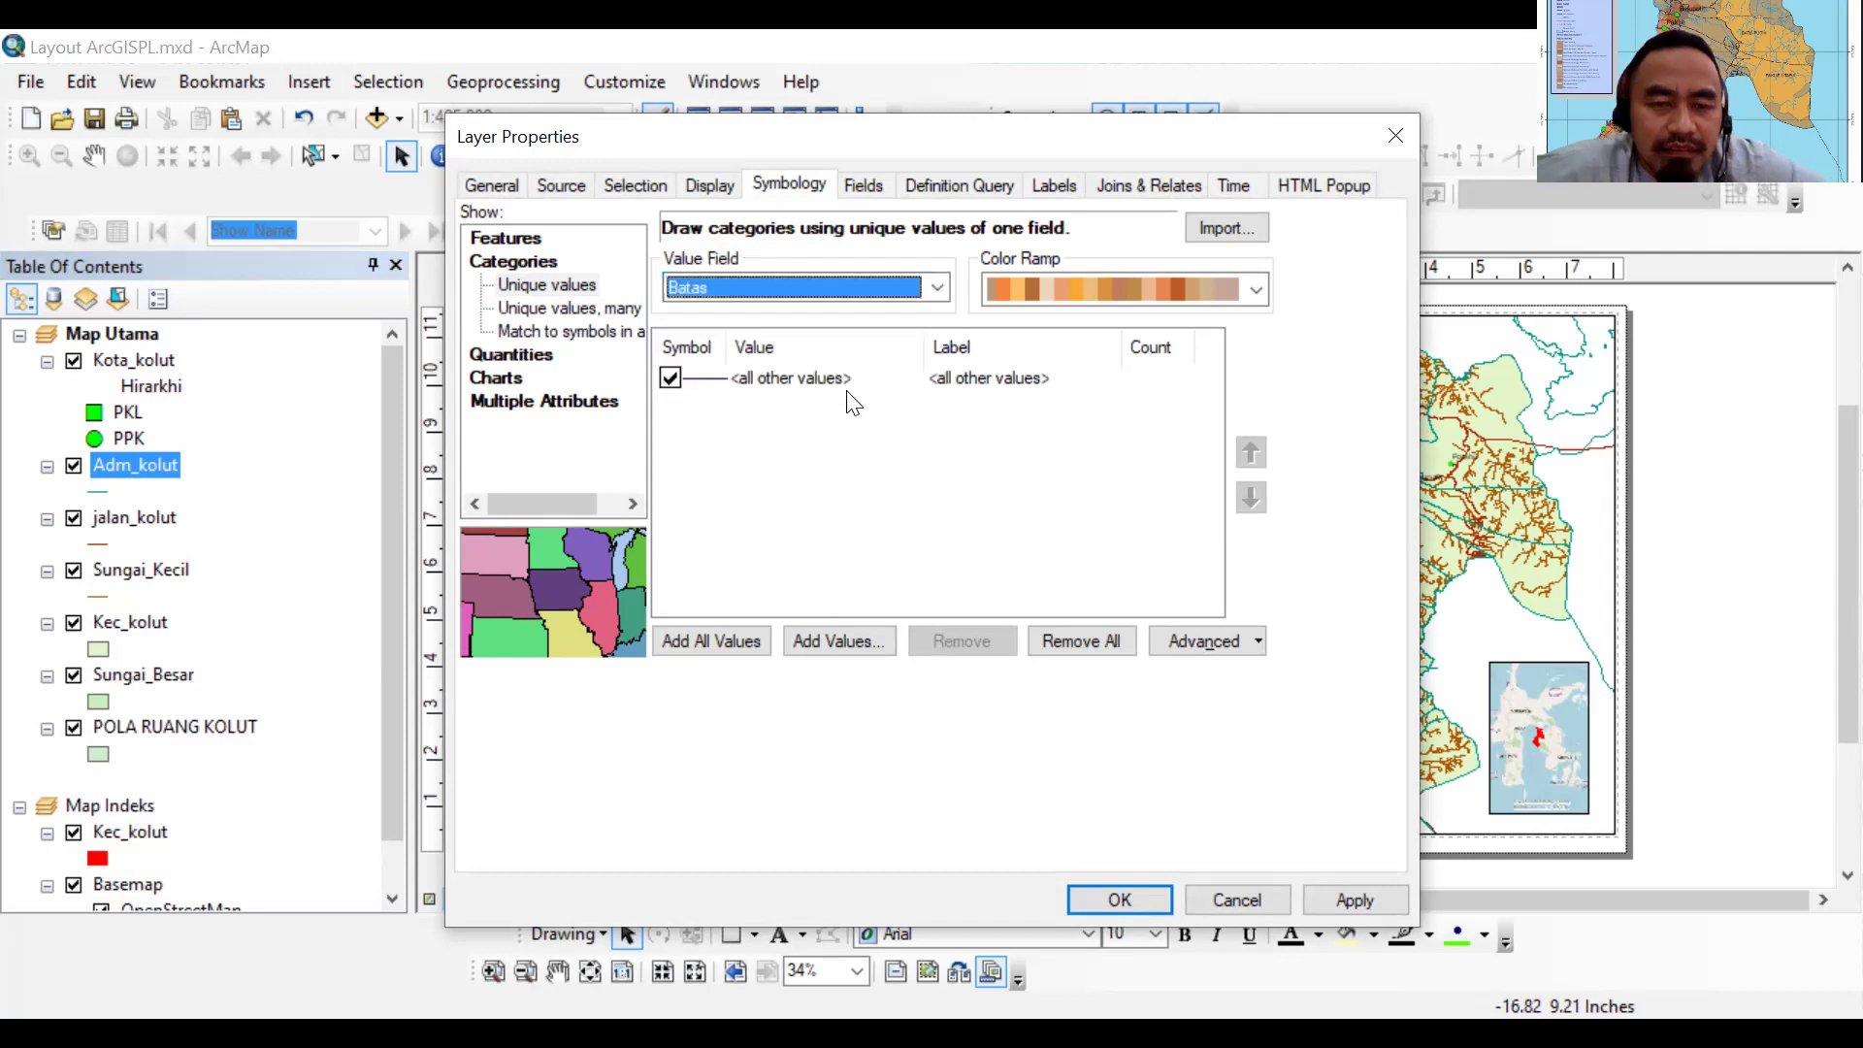
left_click(670, 378)
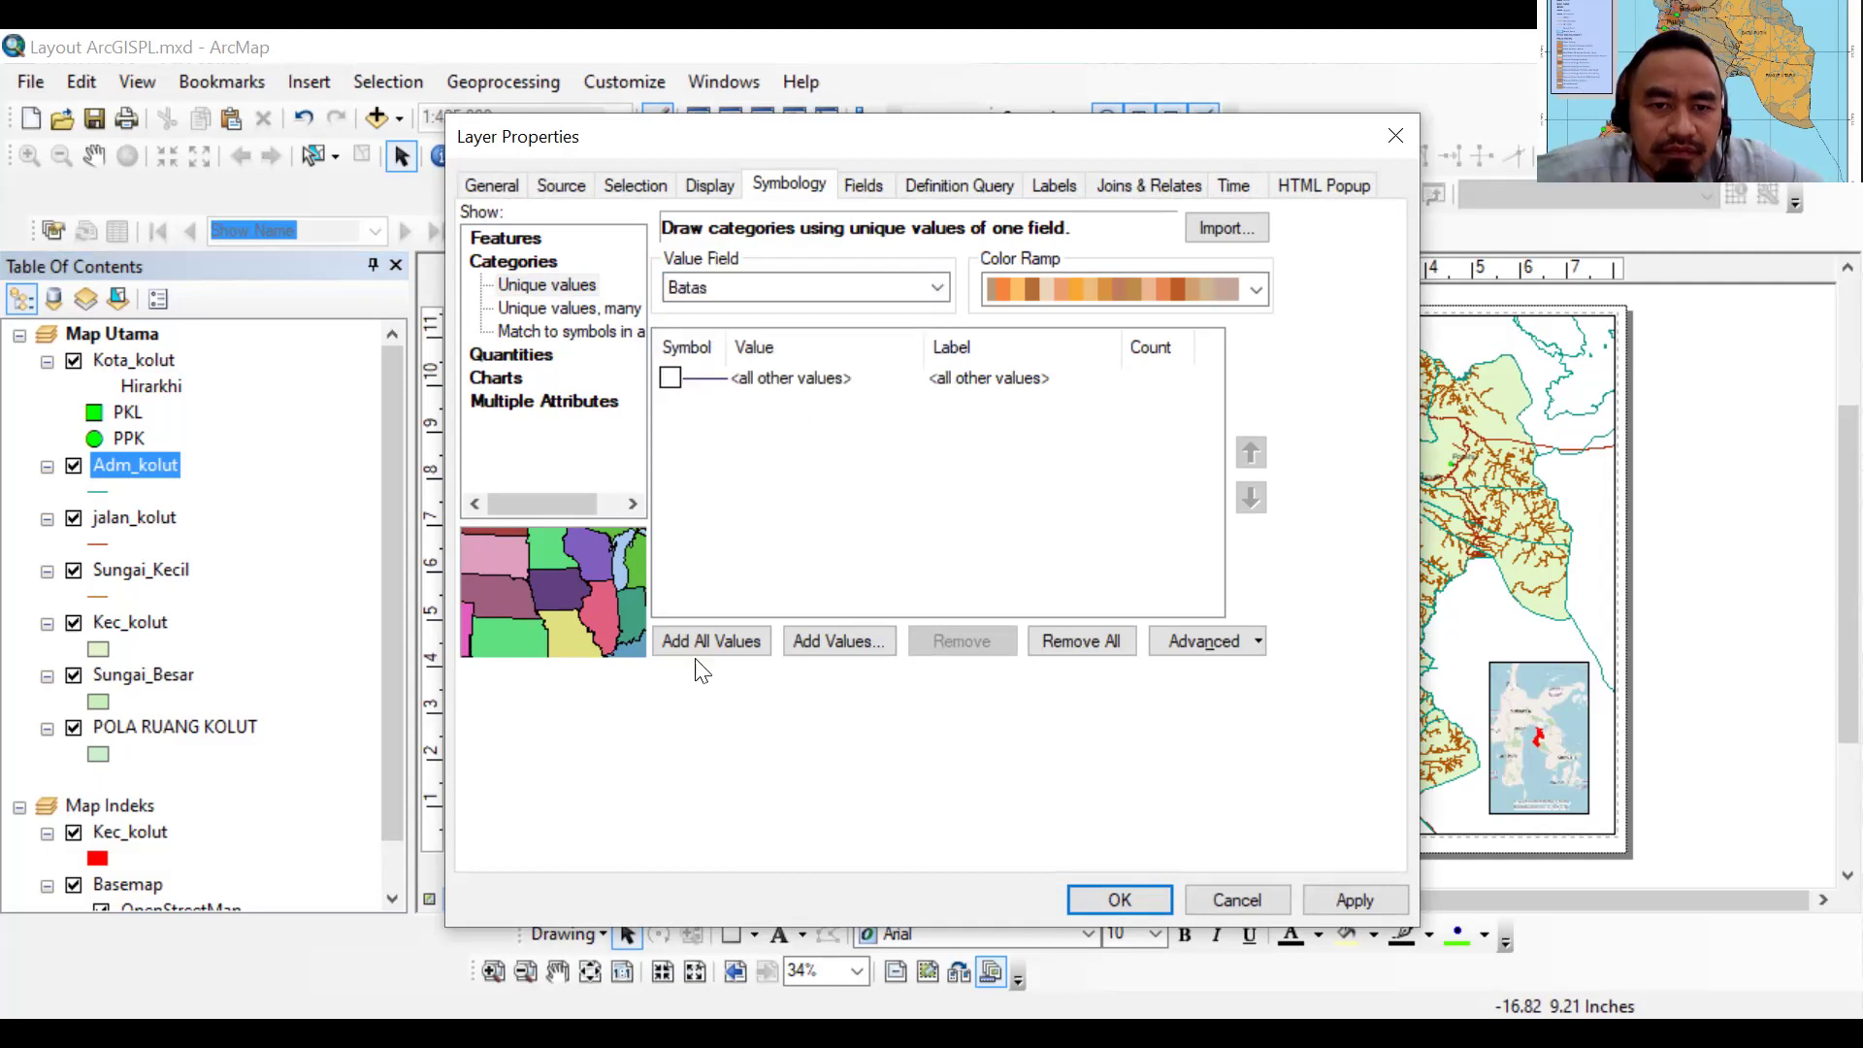
left_click(704, 642)
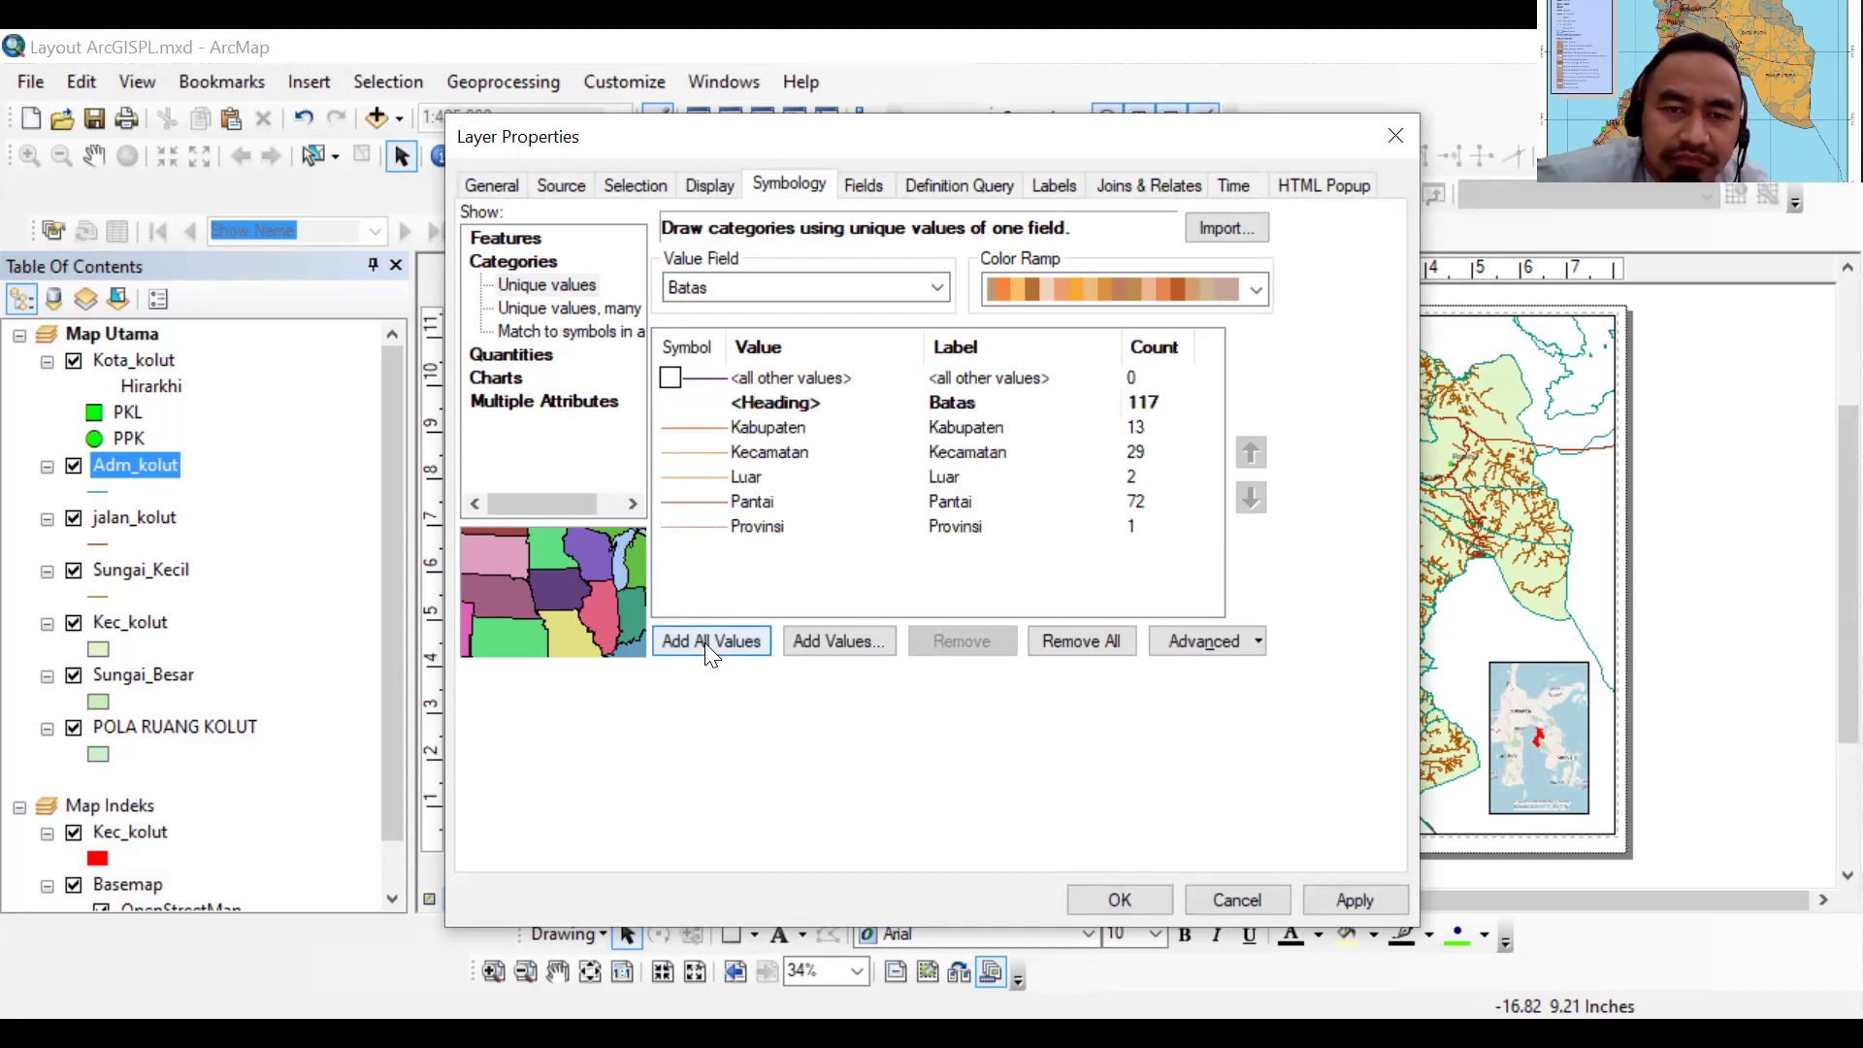
left_click(670, 378)
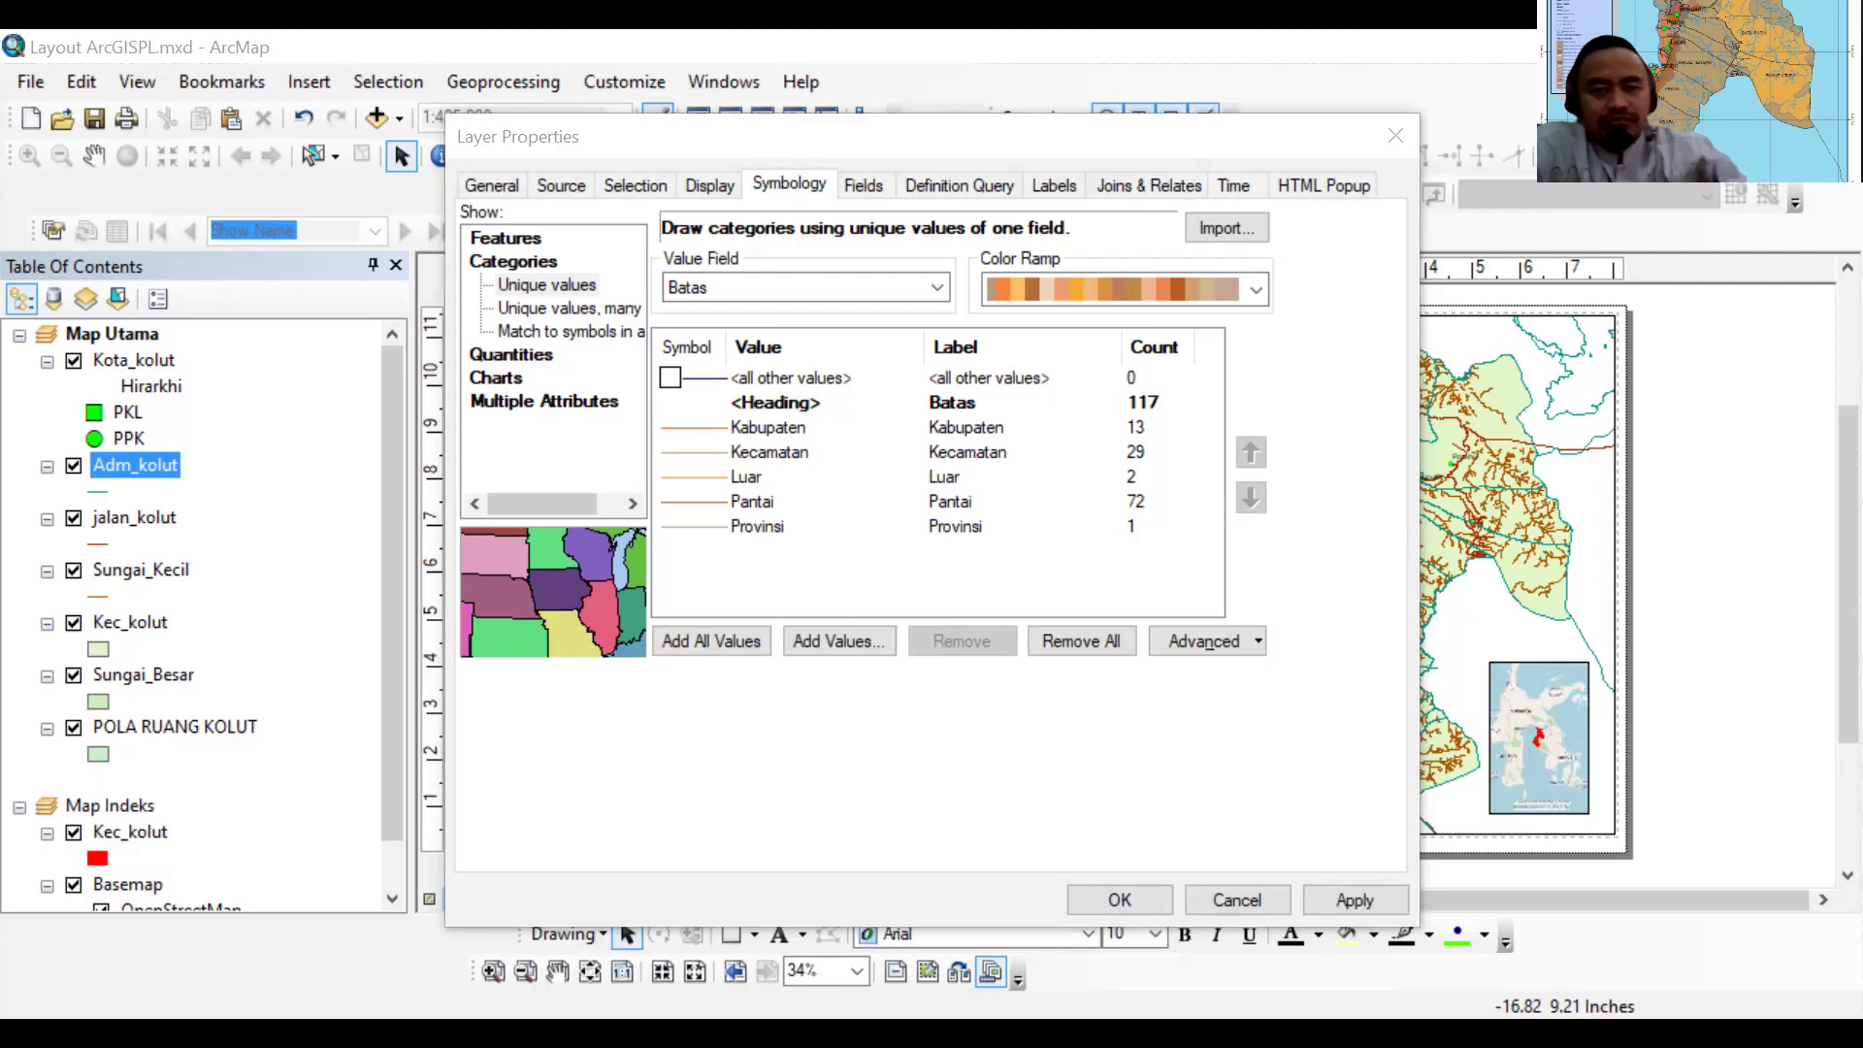
Give the Kabupaten category of Adm_kolut the "Boundary, City" line symbol
left_click(1099, 146)
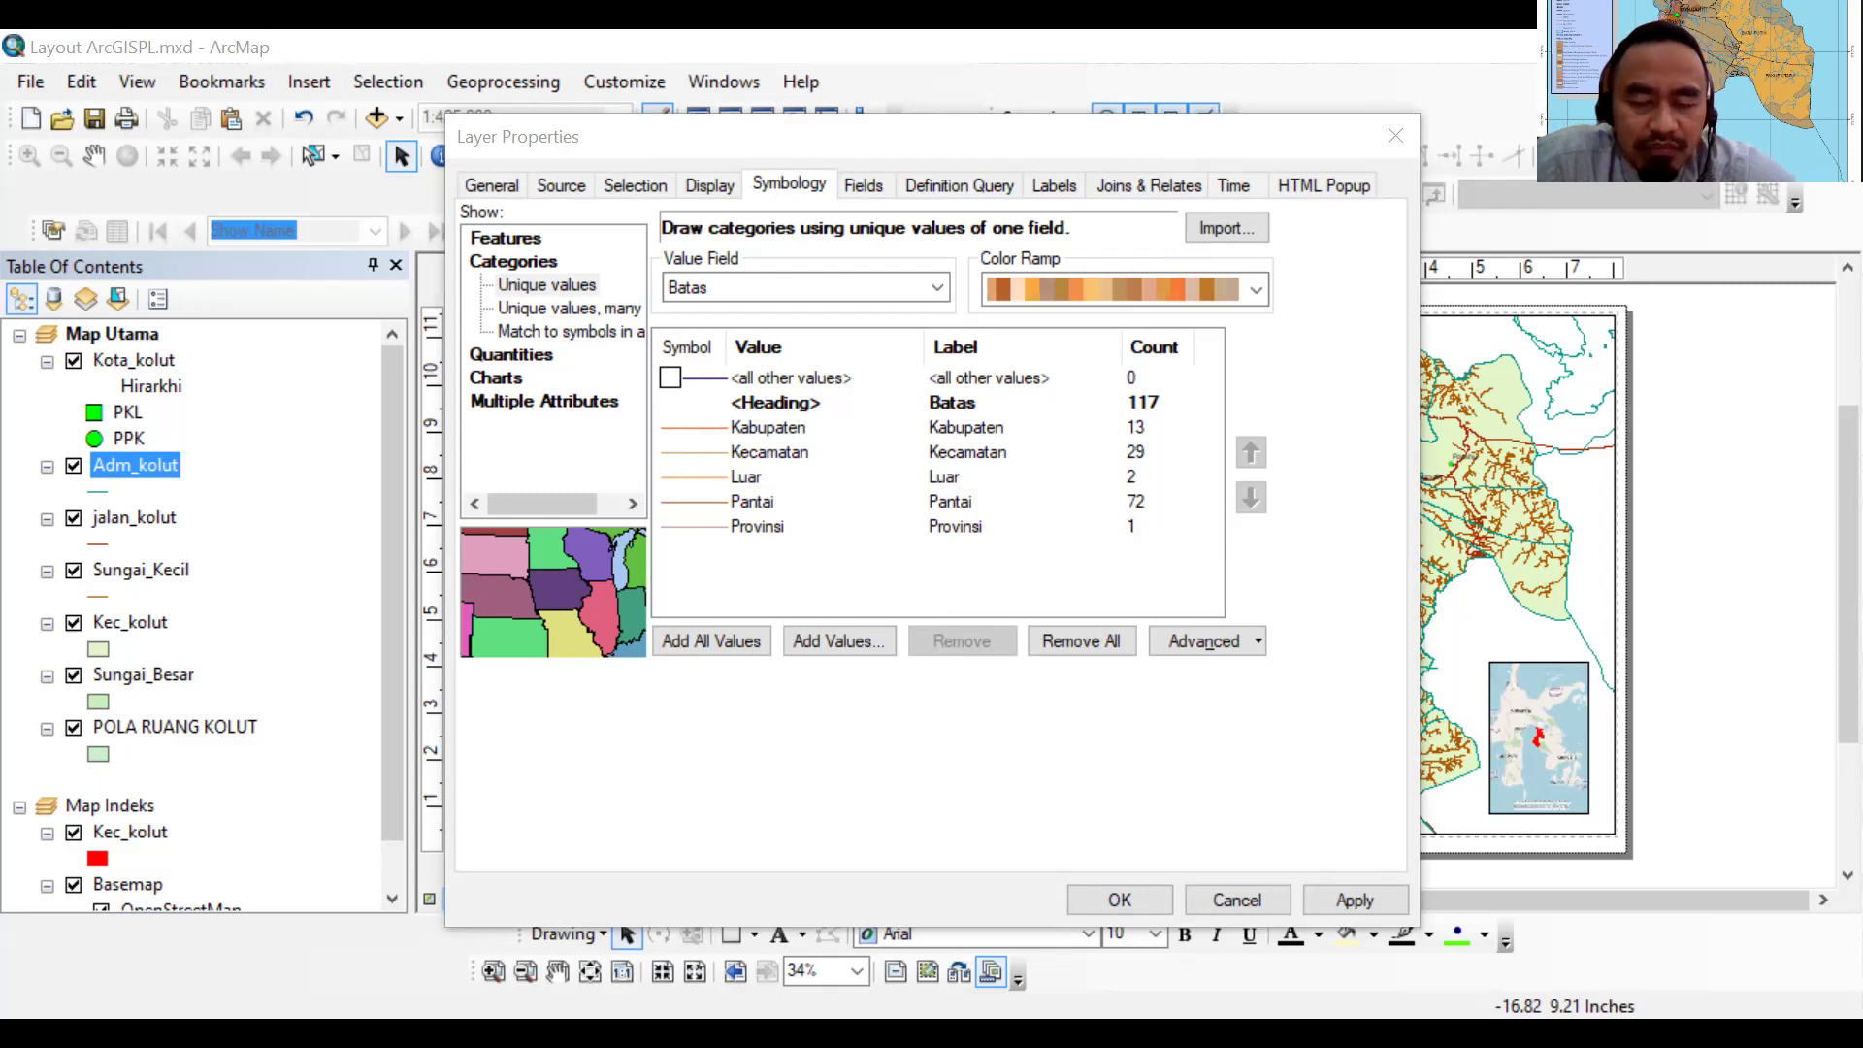
left_click_drag(1098, 146, 699, 192)
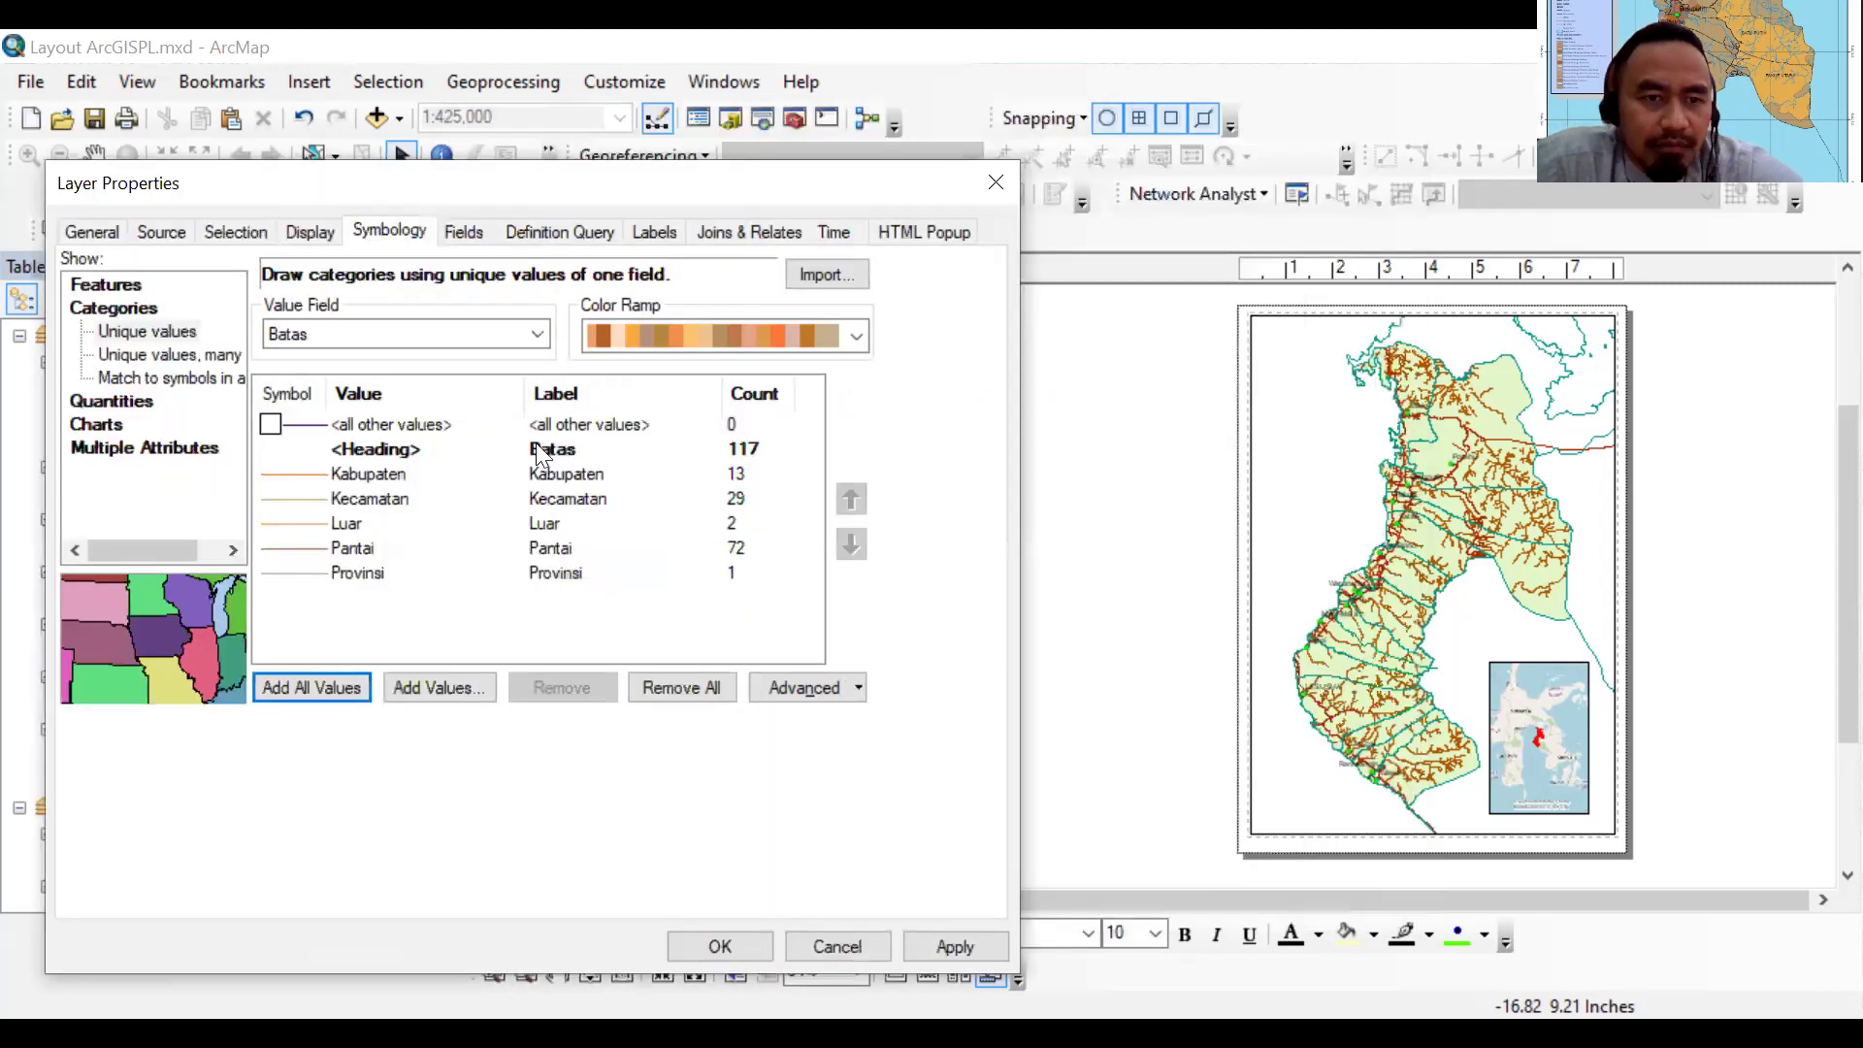
double_click(324, 473)
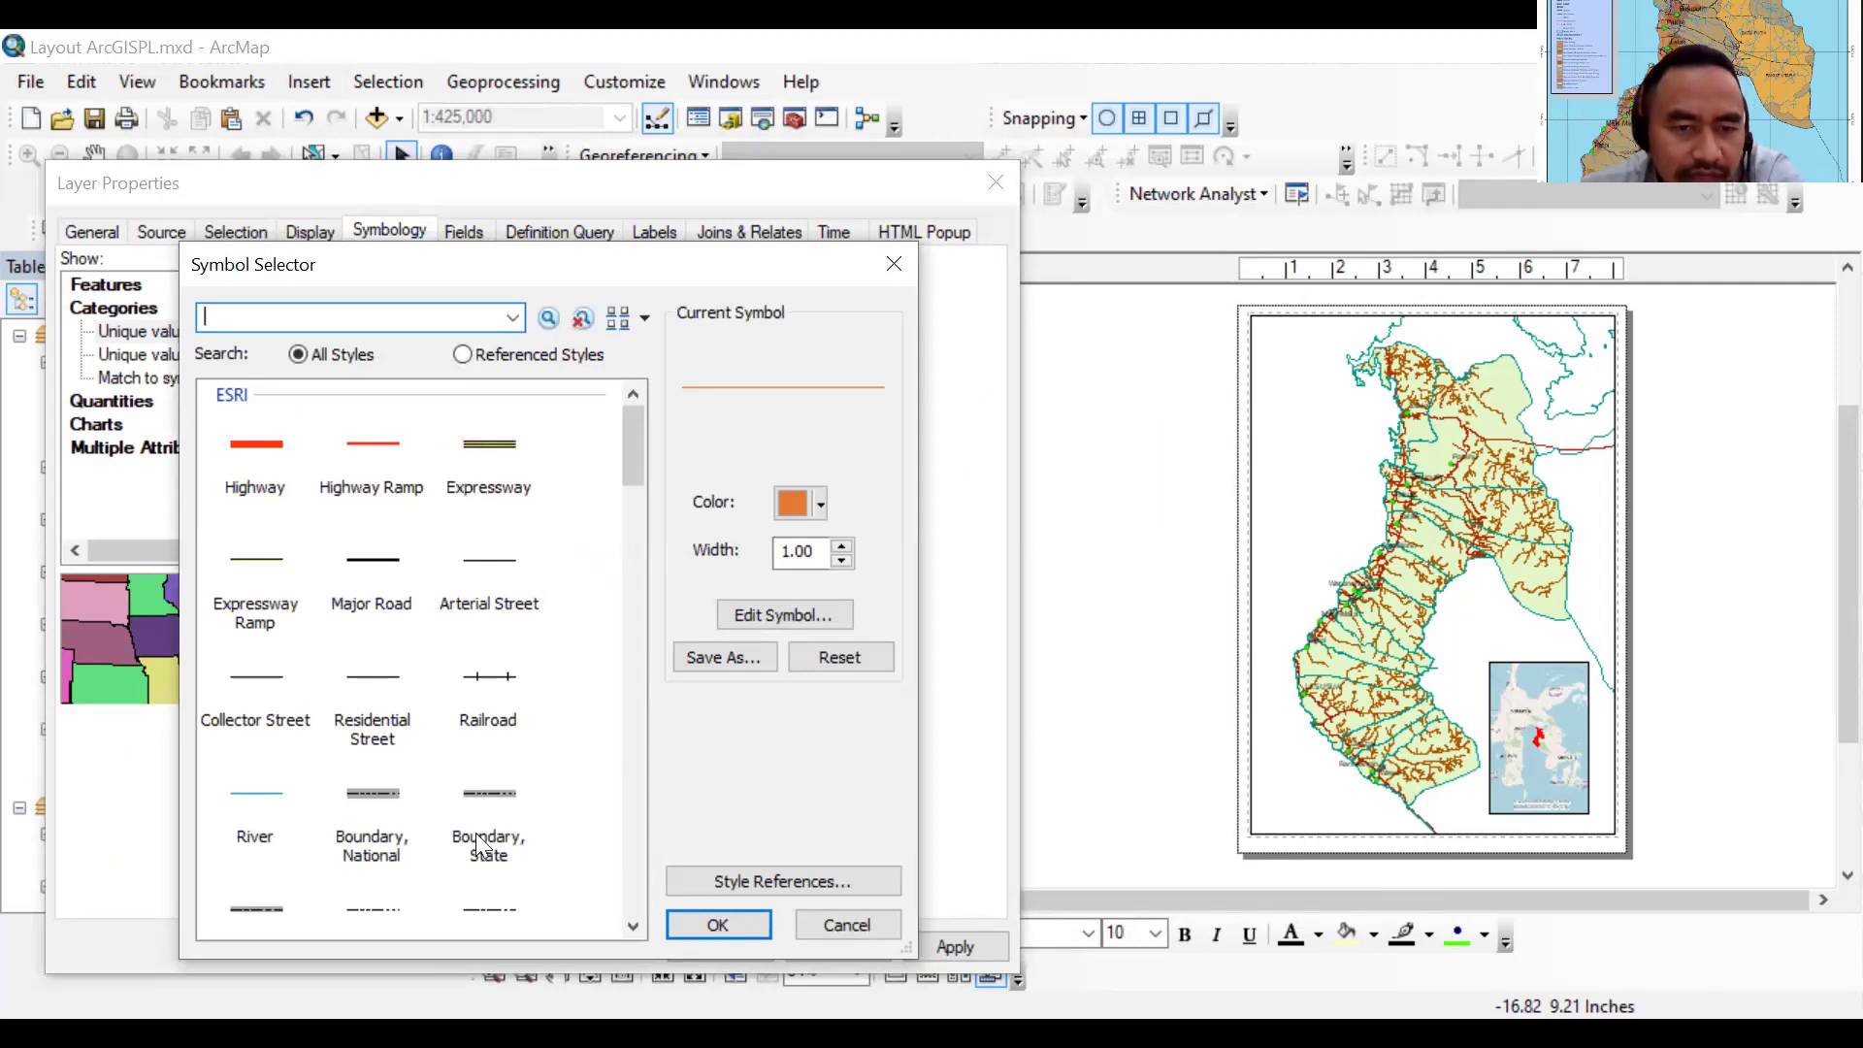
scroll(491, 858, "down", 3)
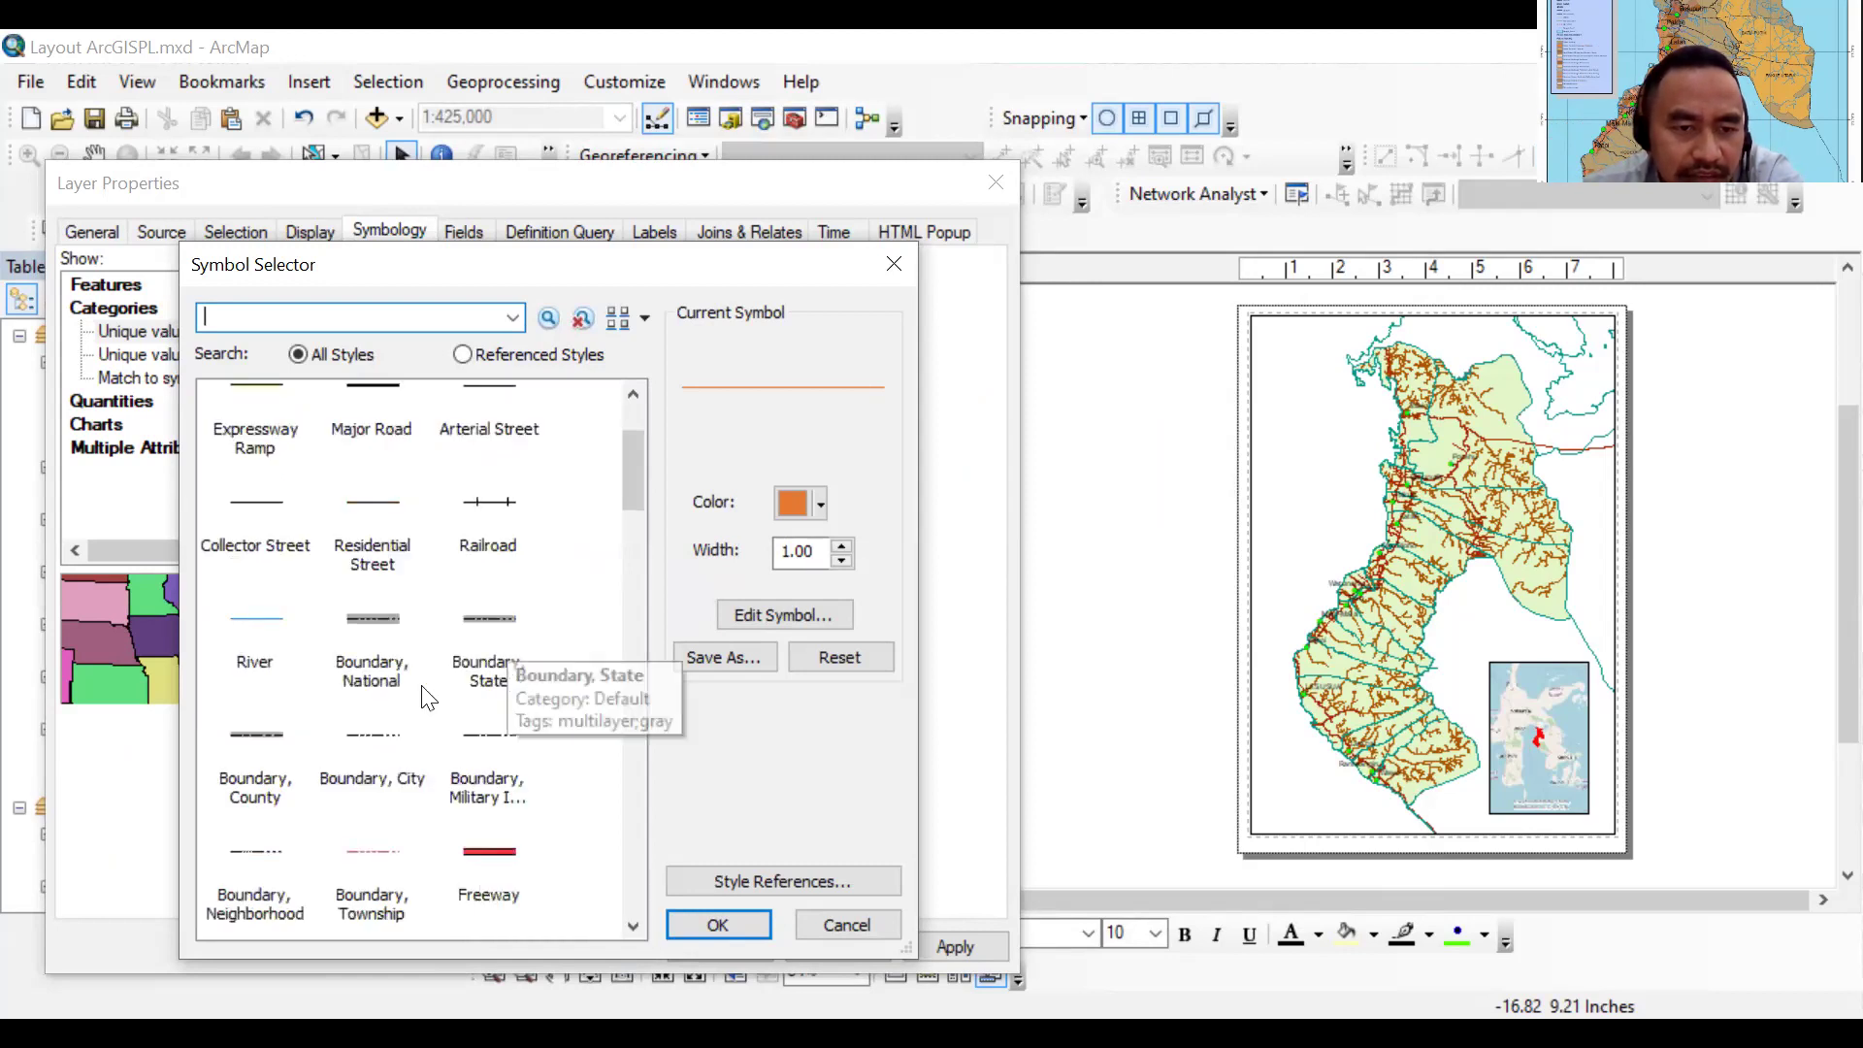
left_click(394, 781)
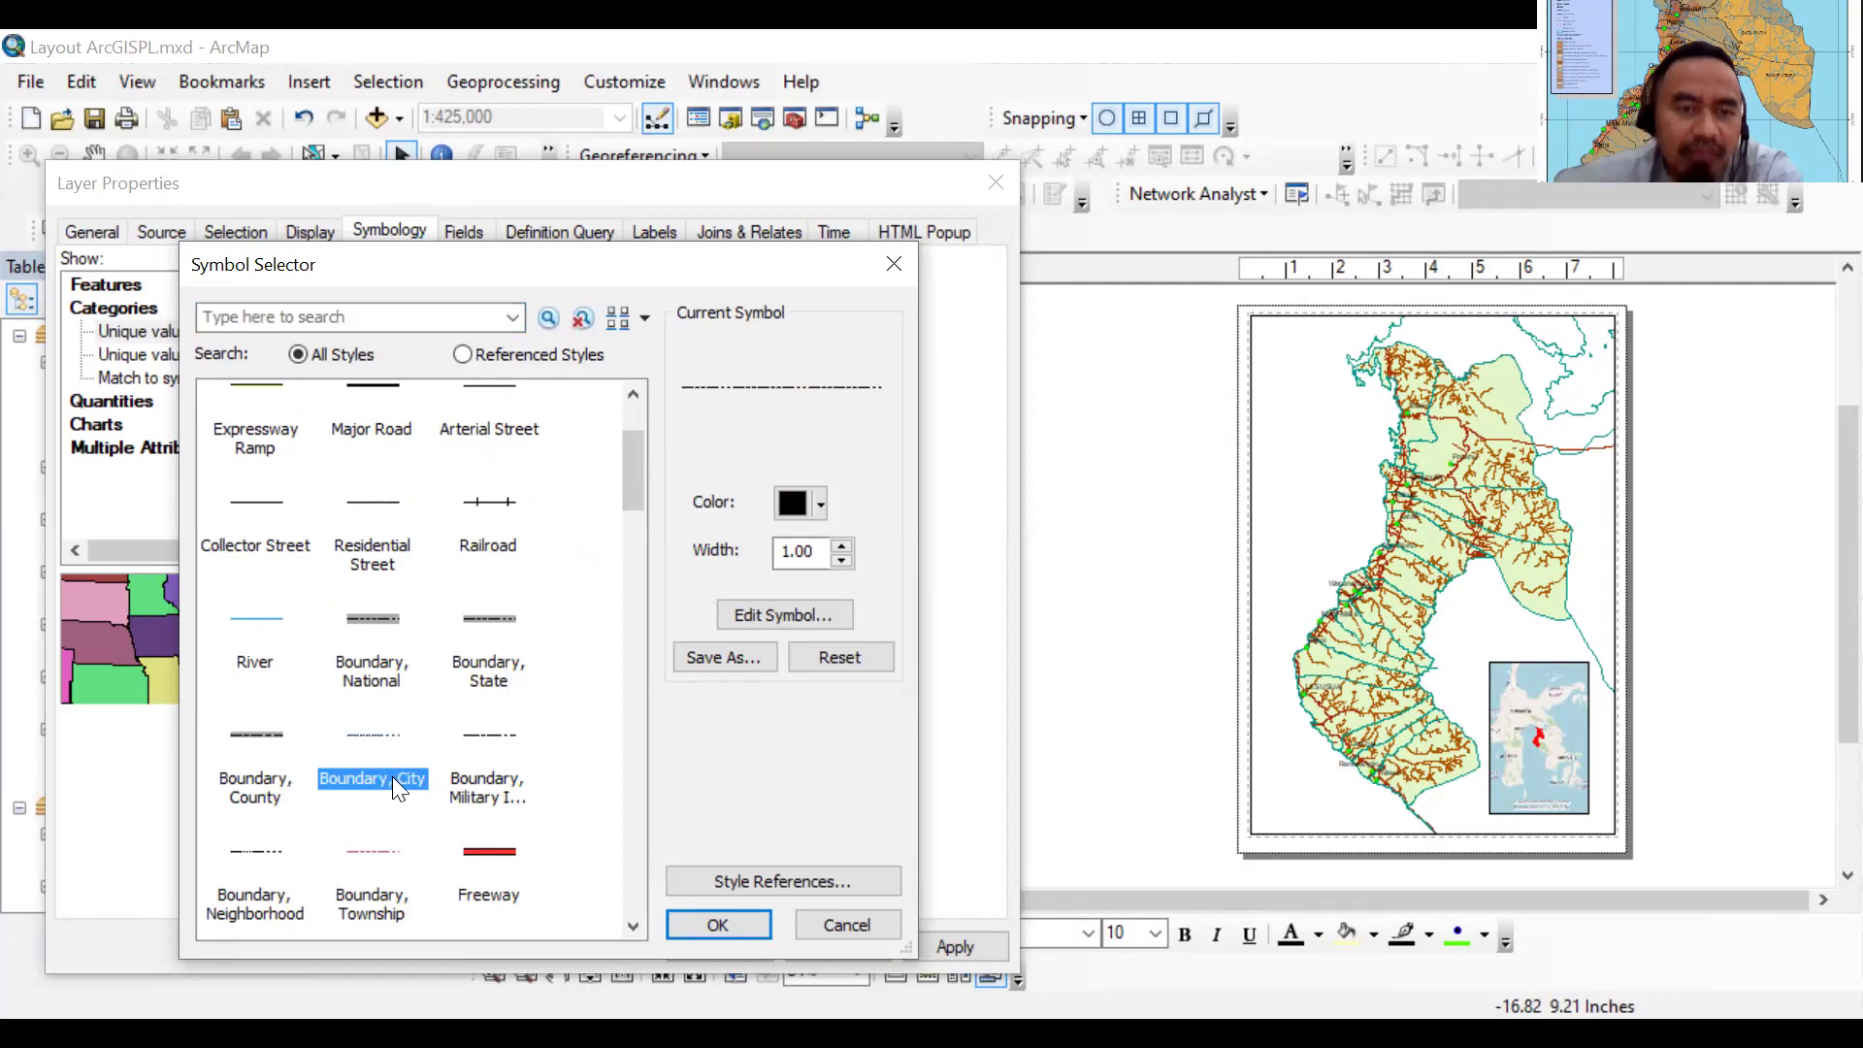
key("Return")
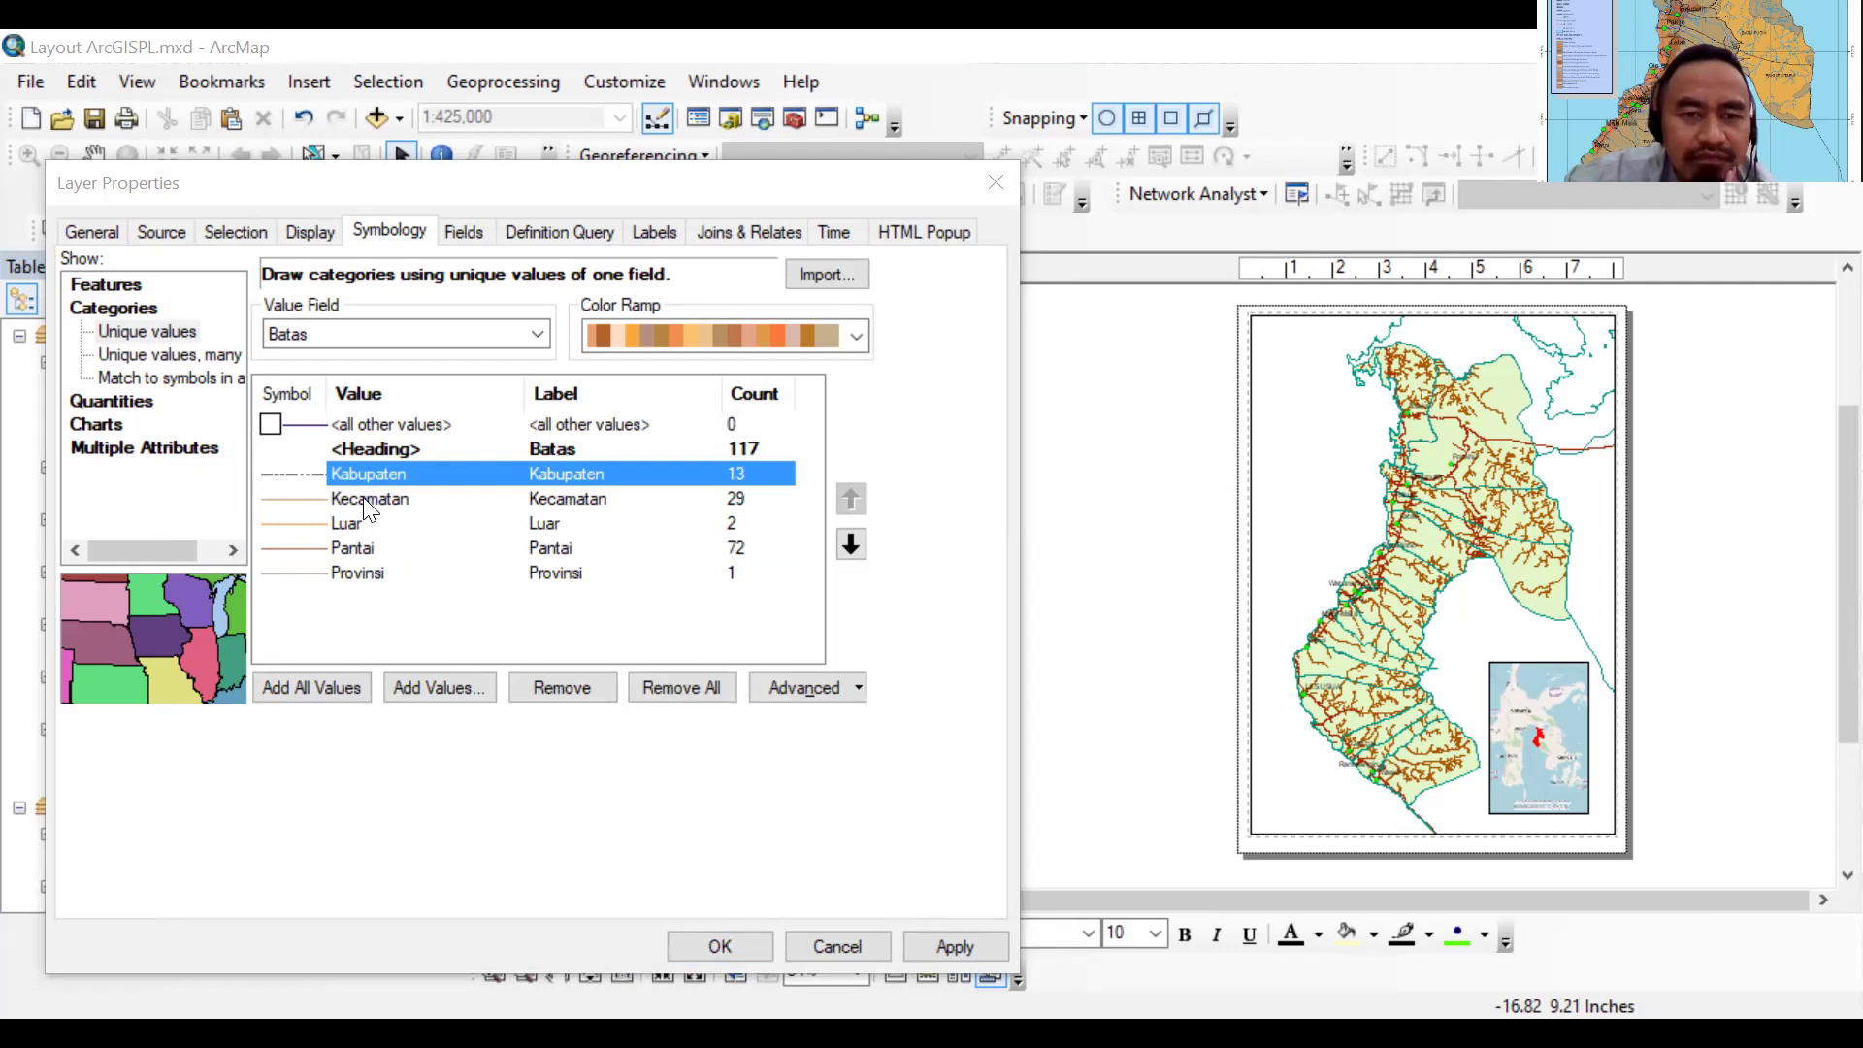
Give the Kecamatan category of Adm_kolut the "Boundary, Neighborhood" line symbol
double_click(402, 543)
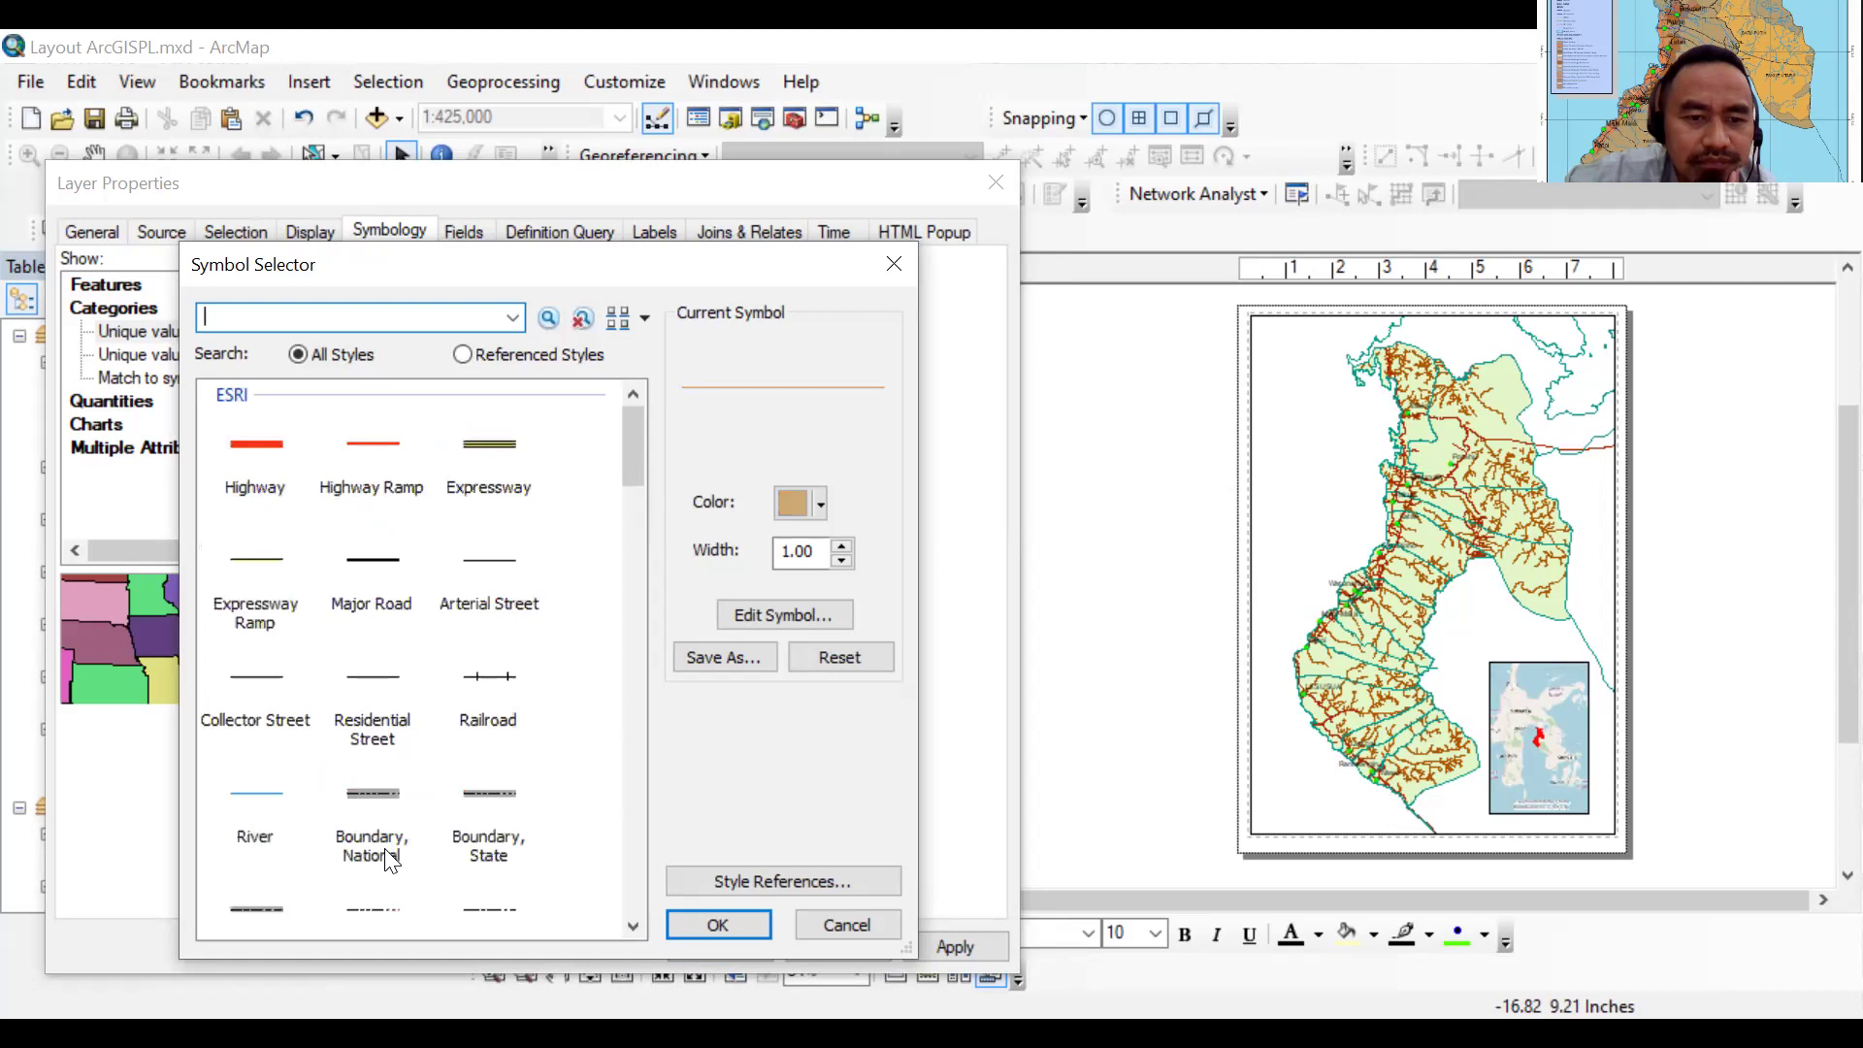
scroll(388, 859, "down", 3)
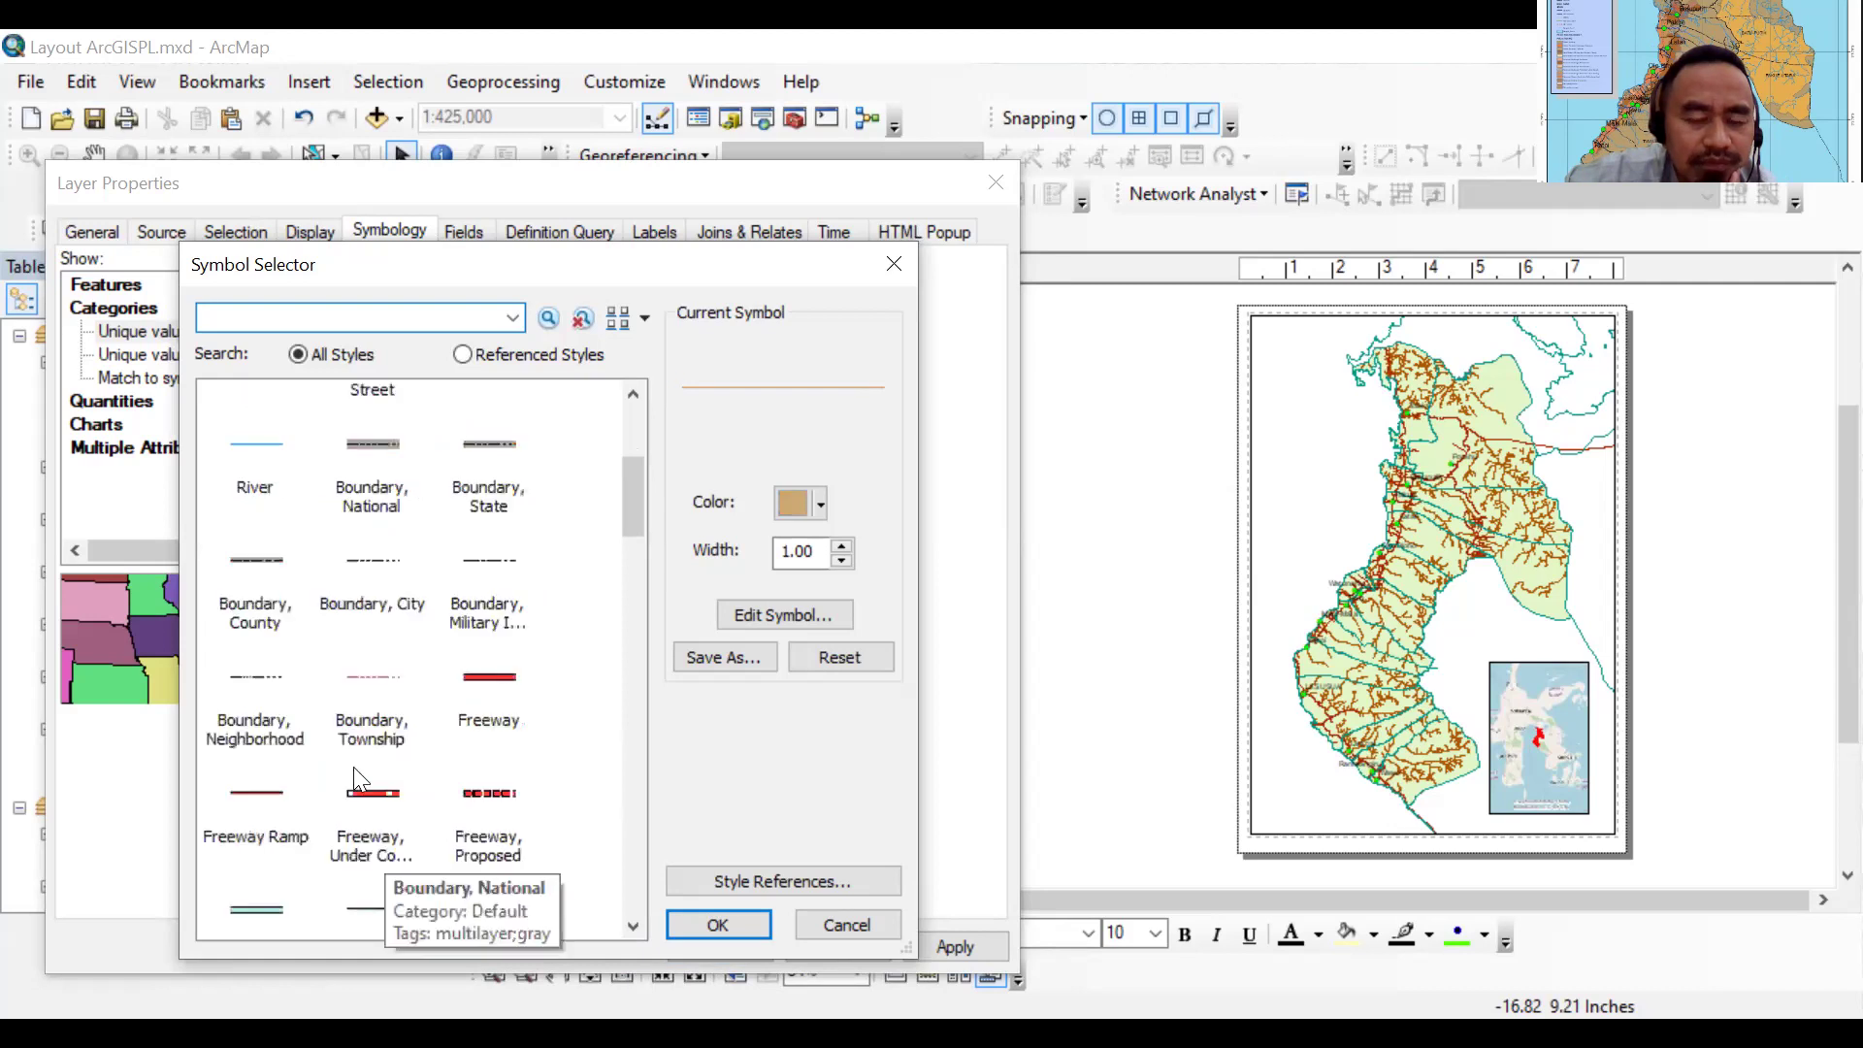
left_click(250, 729)
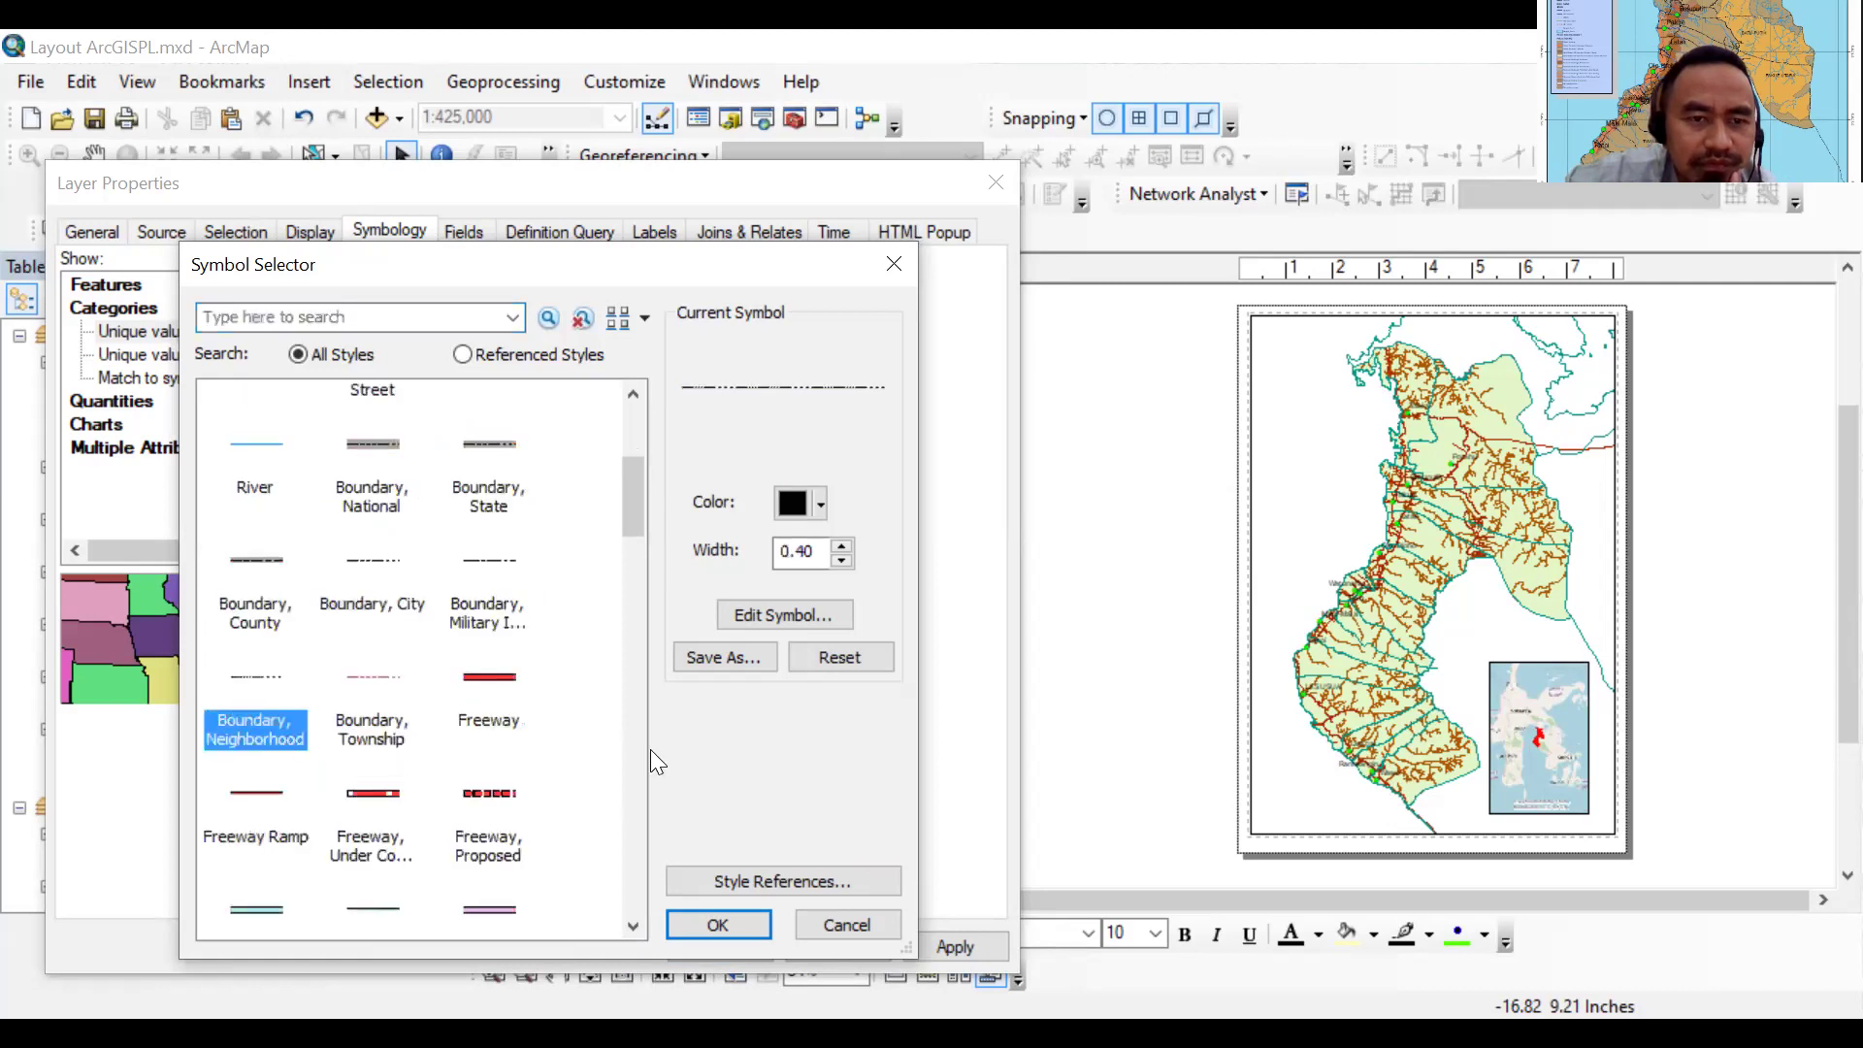
key("Return")
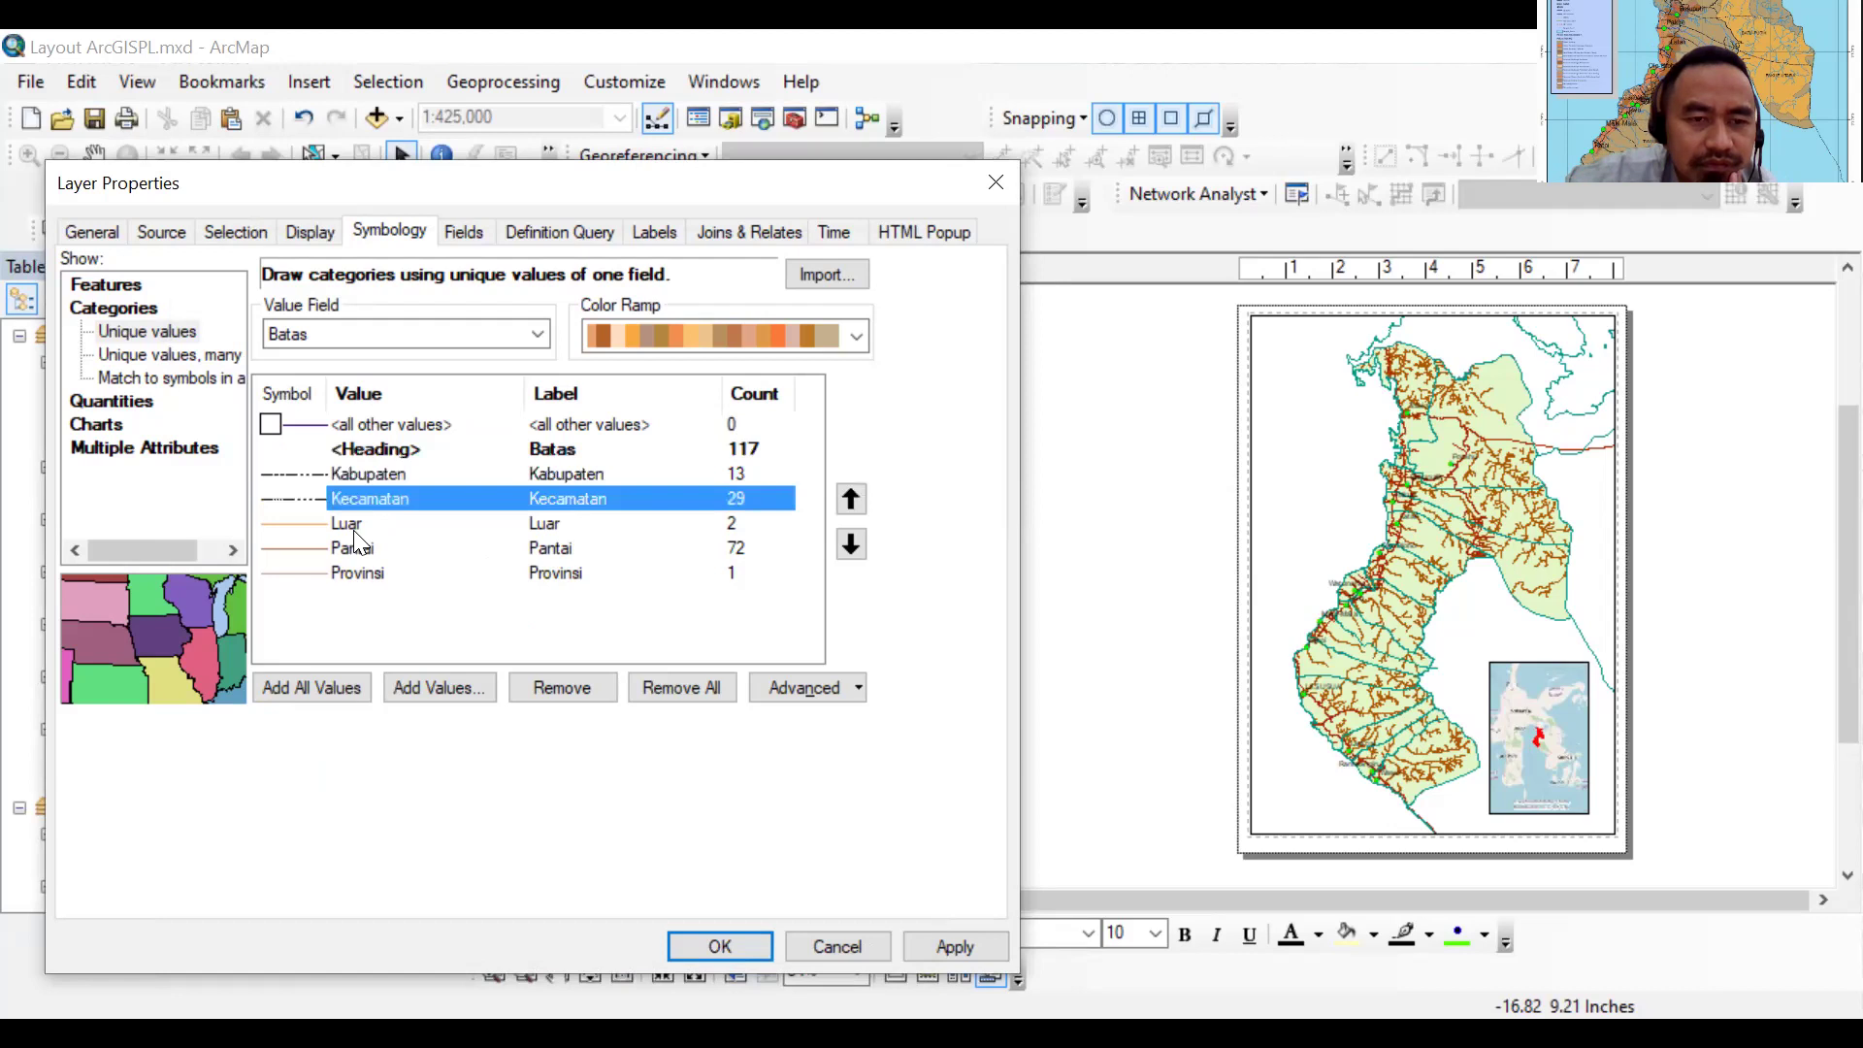
Give the Luar category of Adm_kolut the "Residential Street" line symbol
left_click(352, 524)
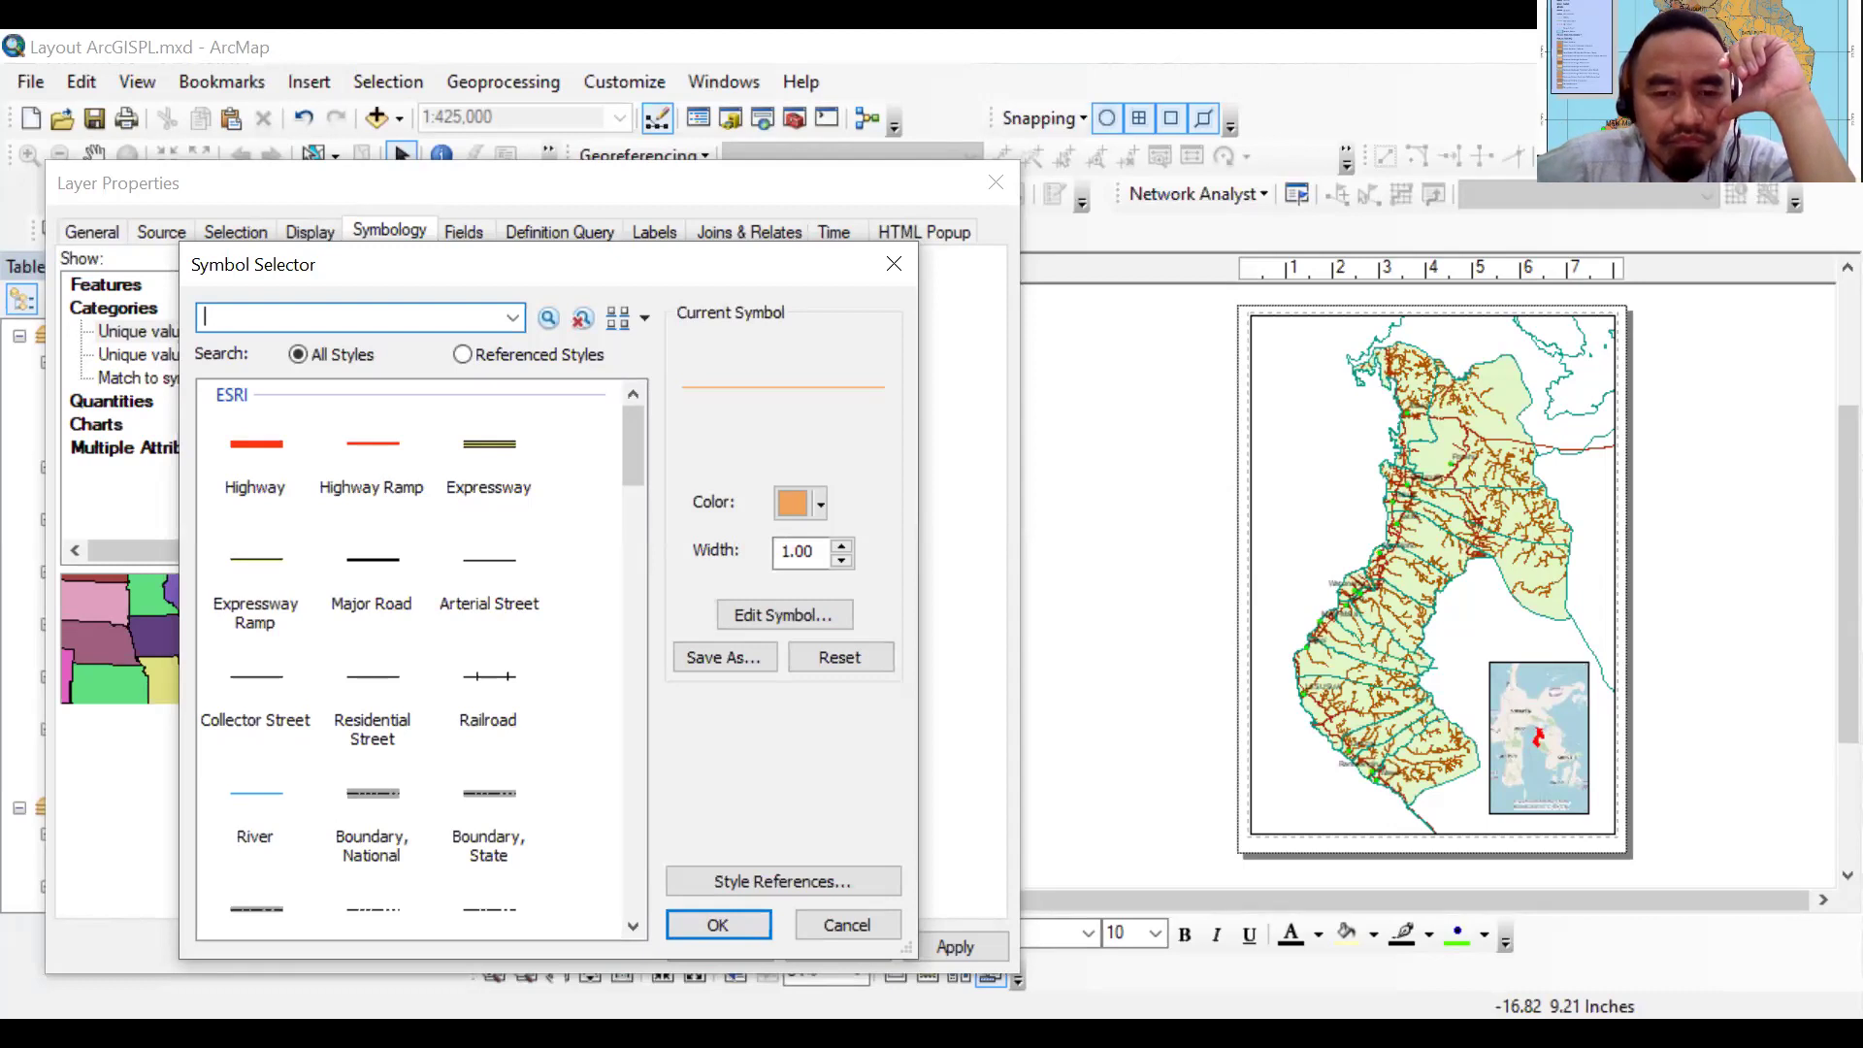
left_click(876, 893)
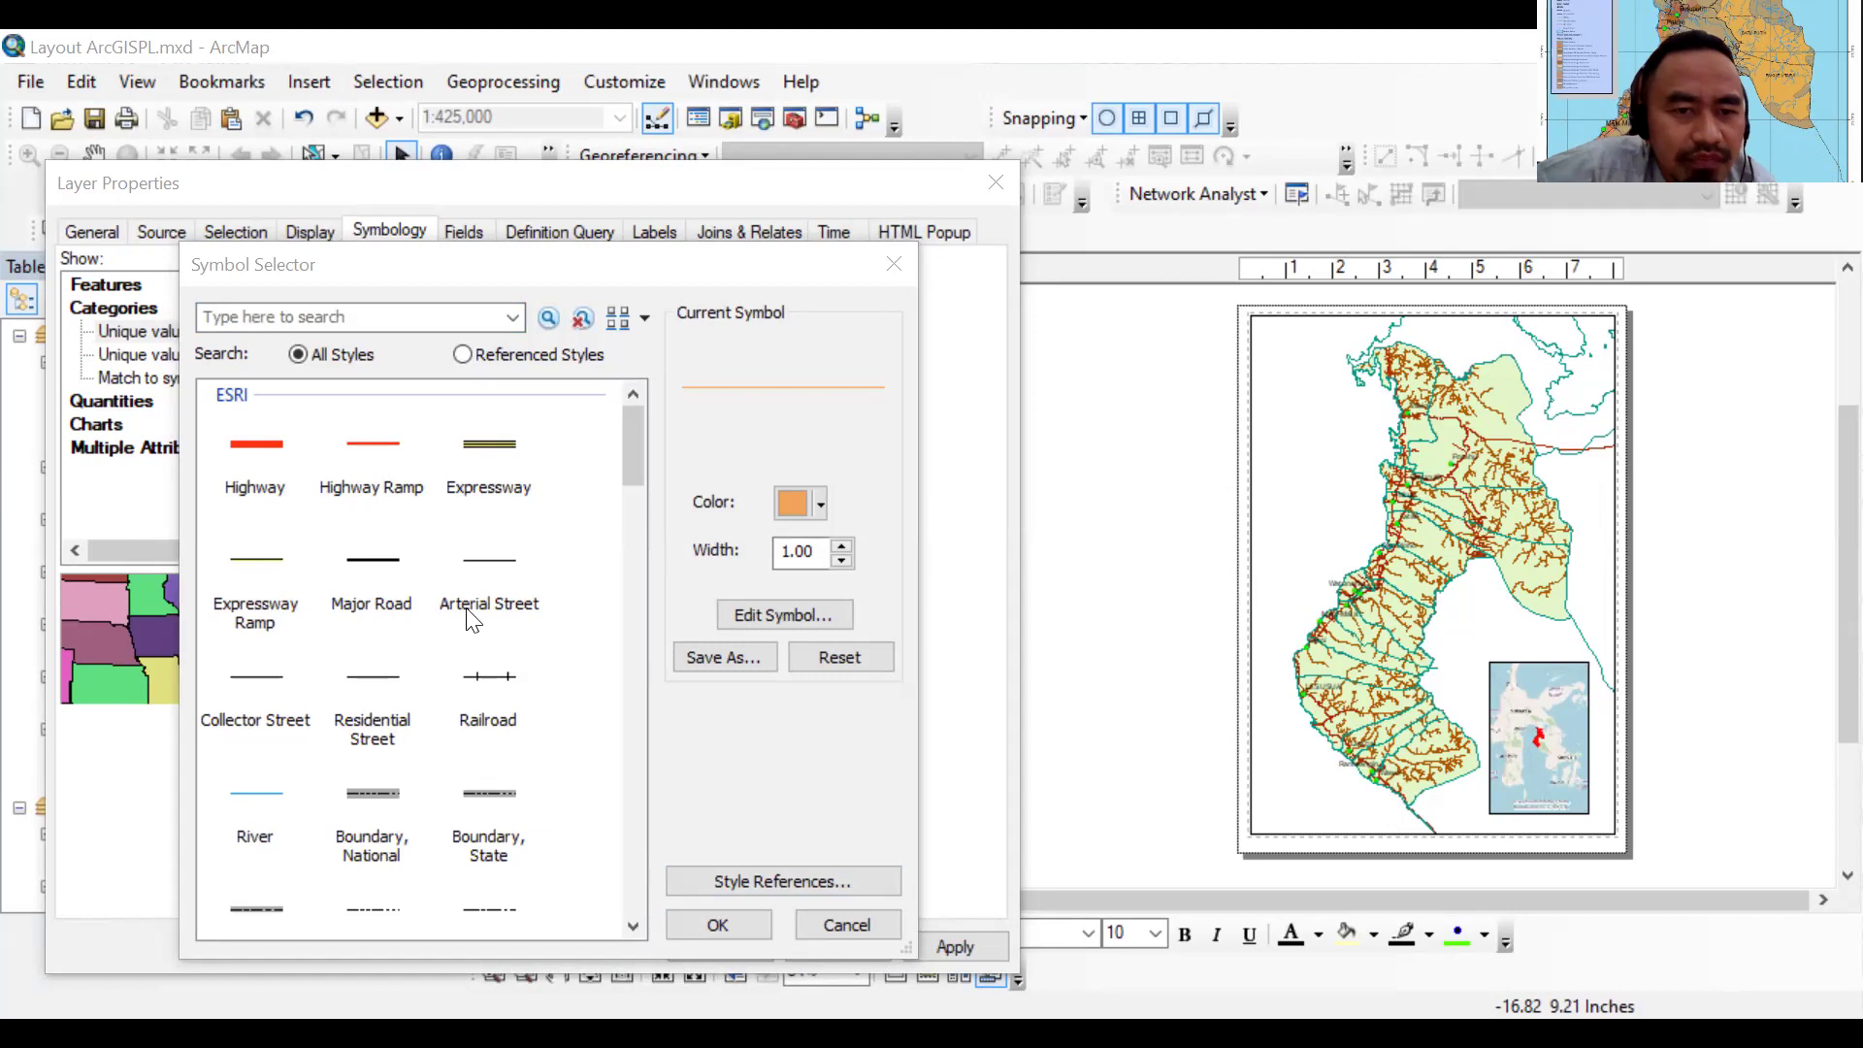
scroll(470, 734, "down", 1)
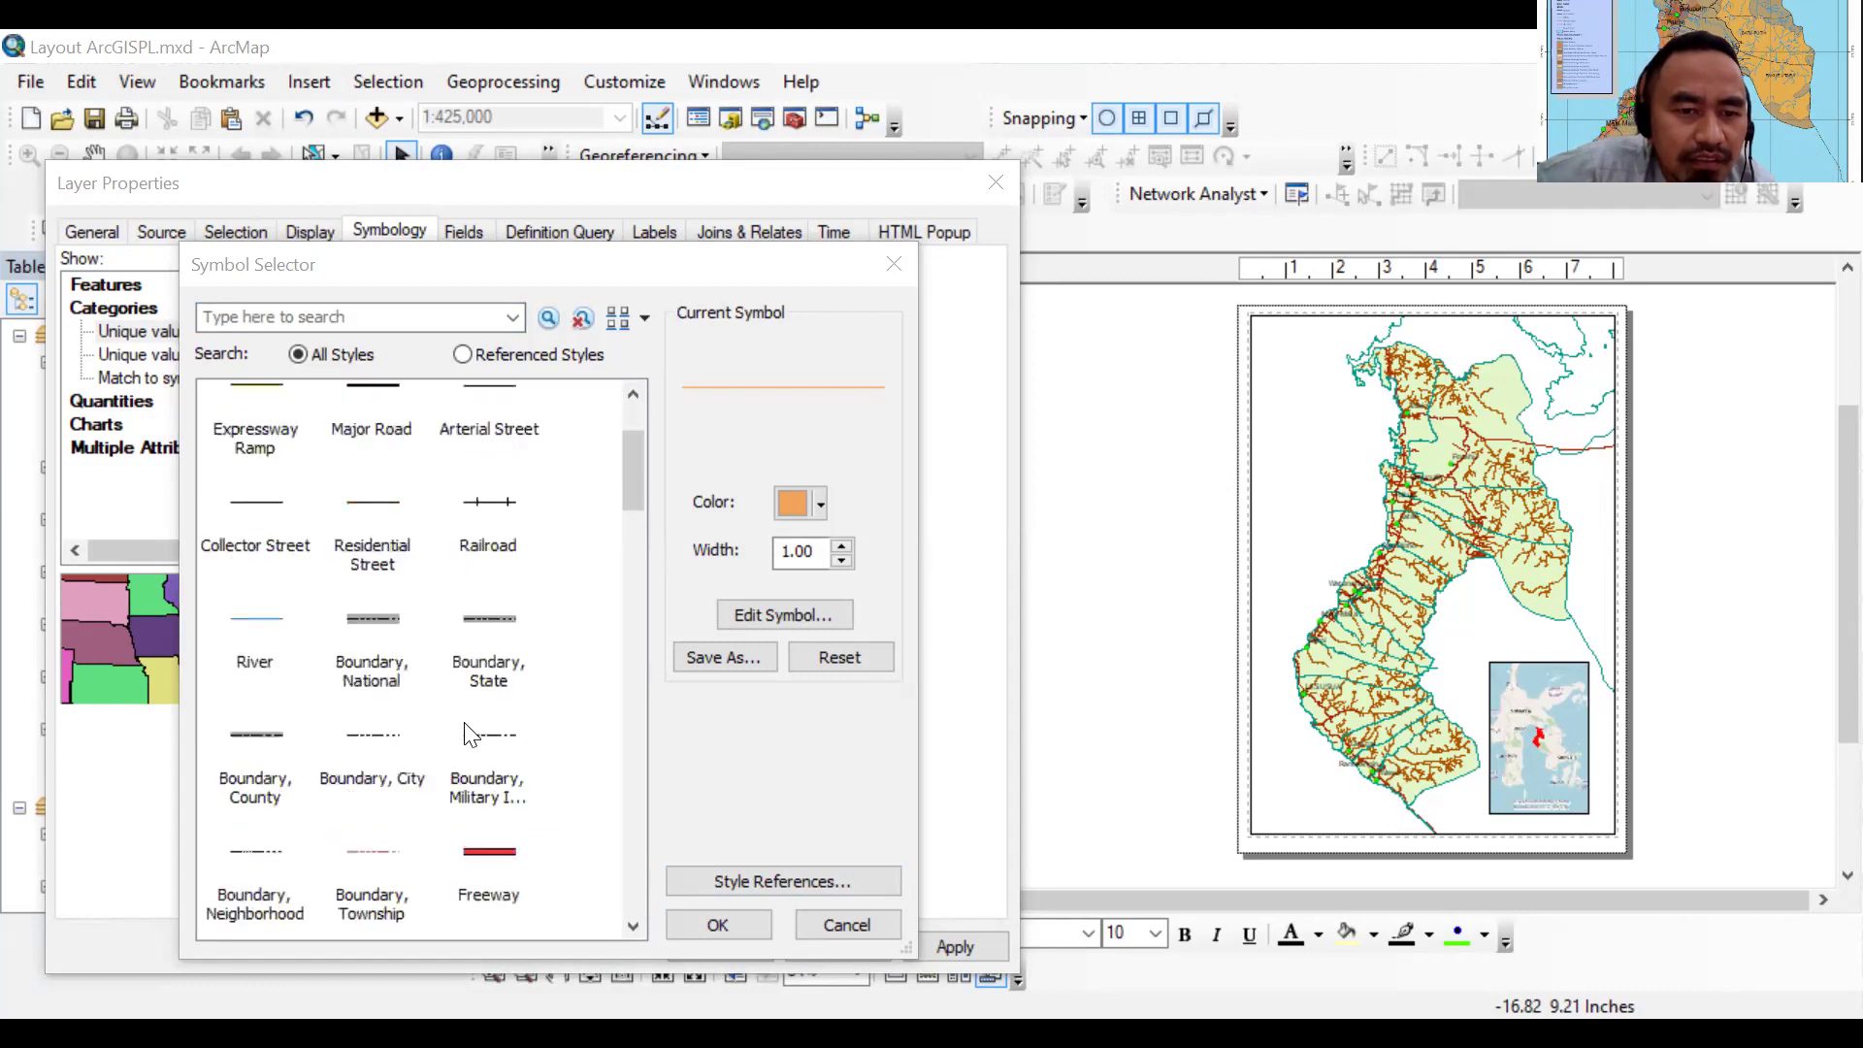
scroll(469, 734, "down", 3)
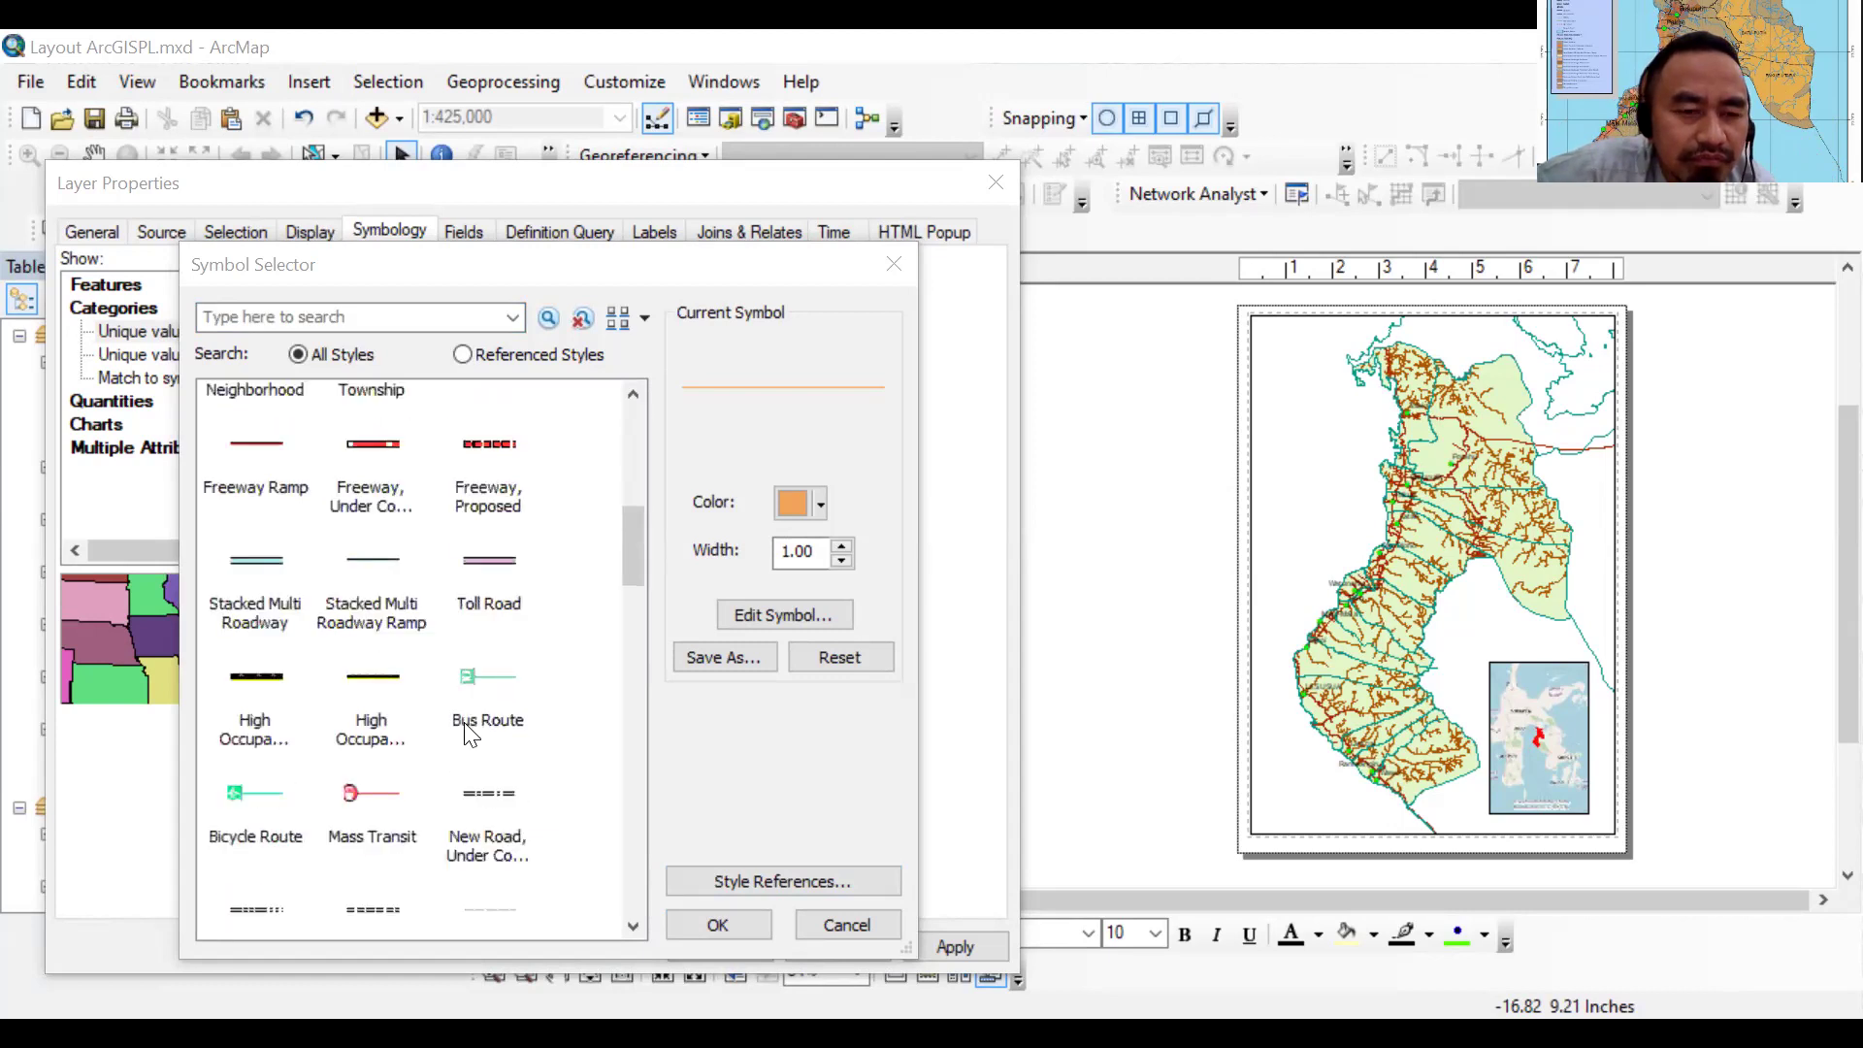
scroll(469, 735, "down", 2)
scroll(469, 735, "down", 4)
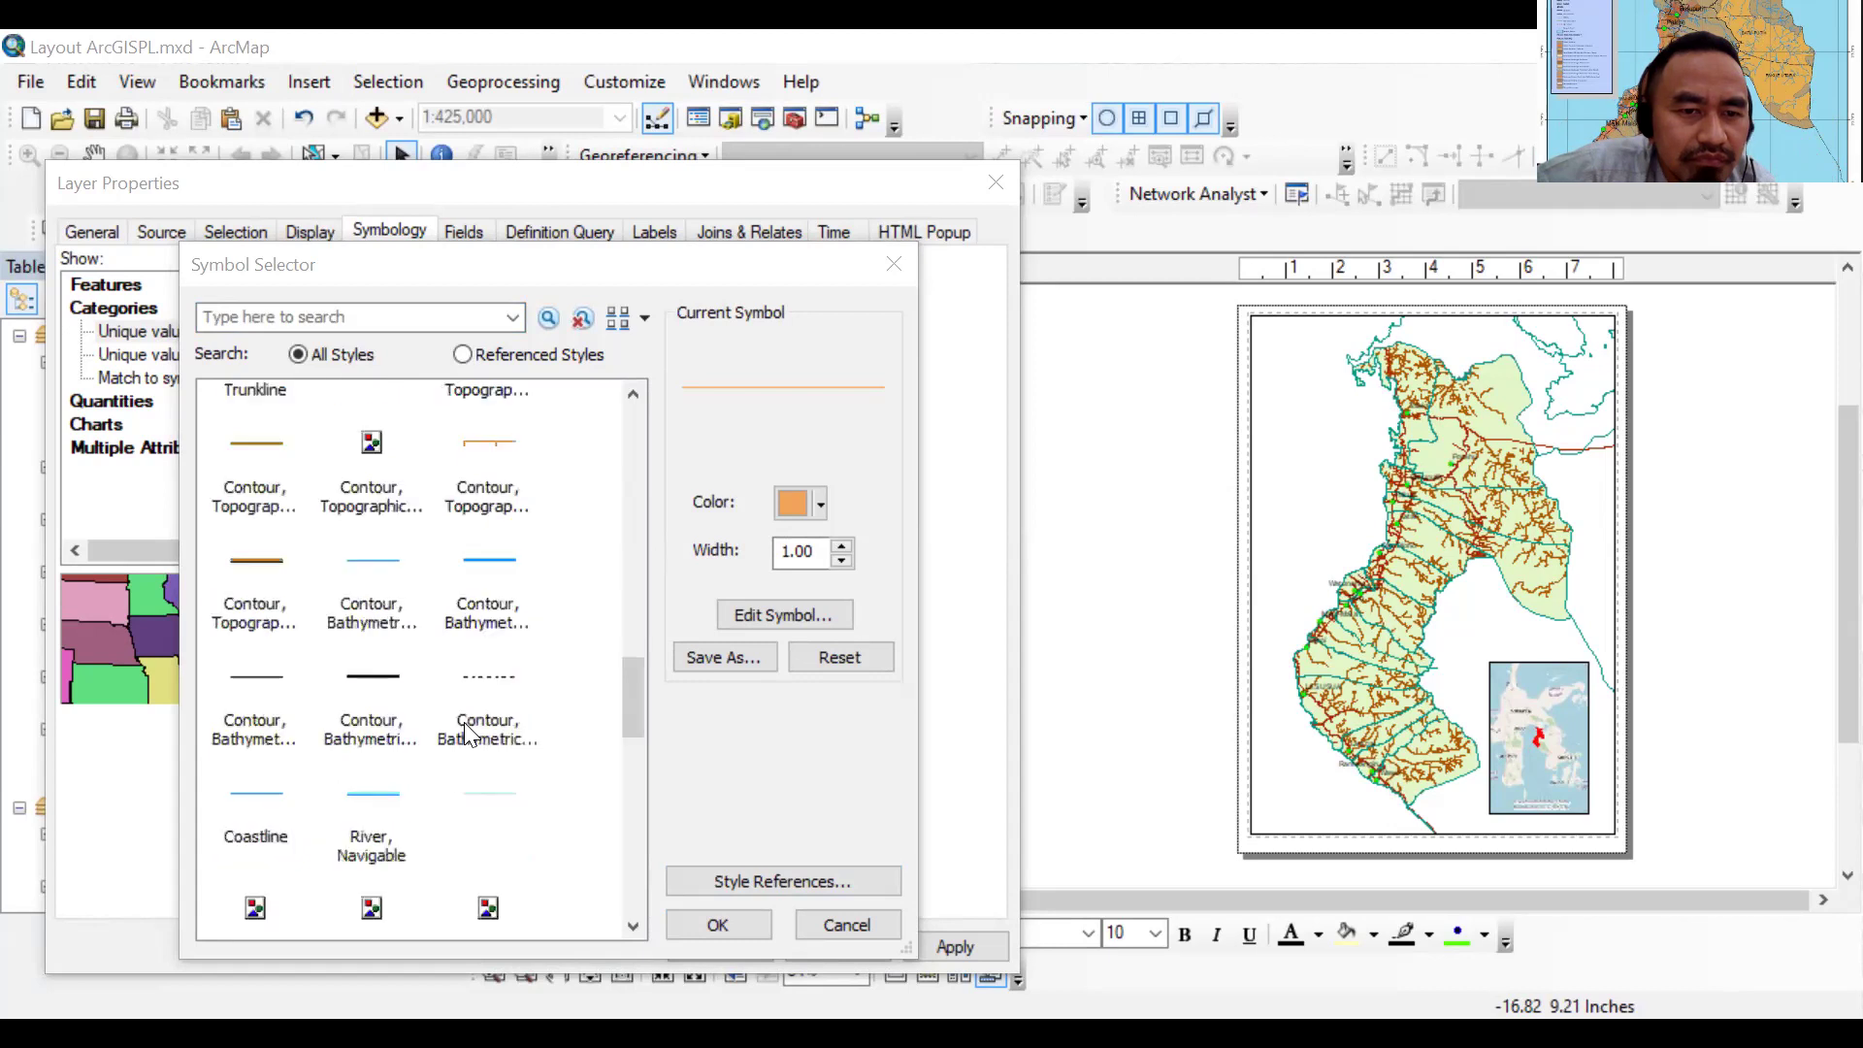
scroll(470, 734, "down", 5)
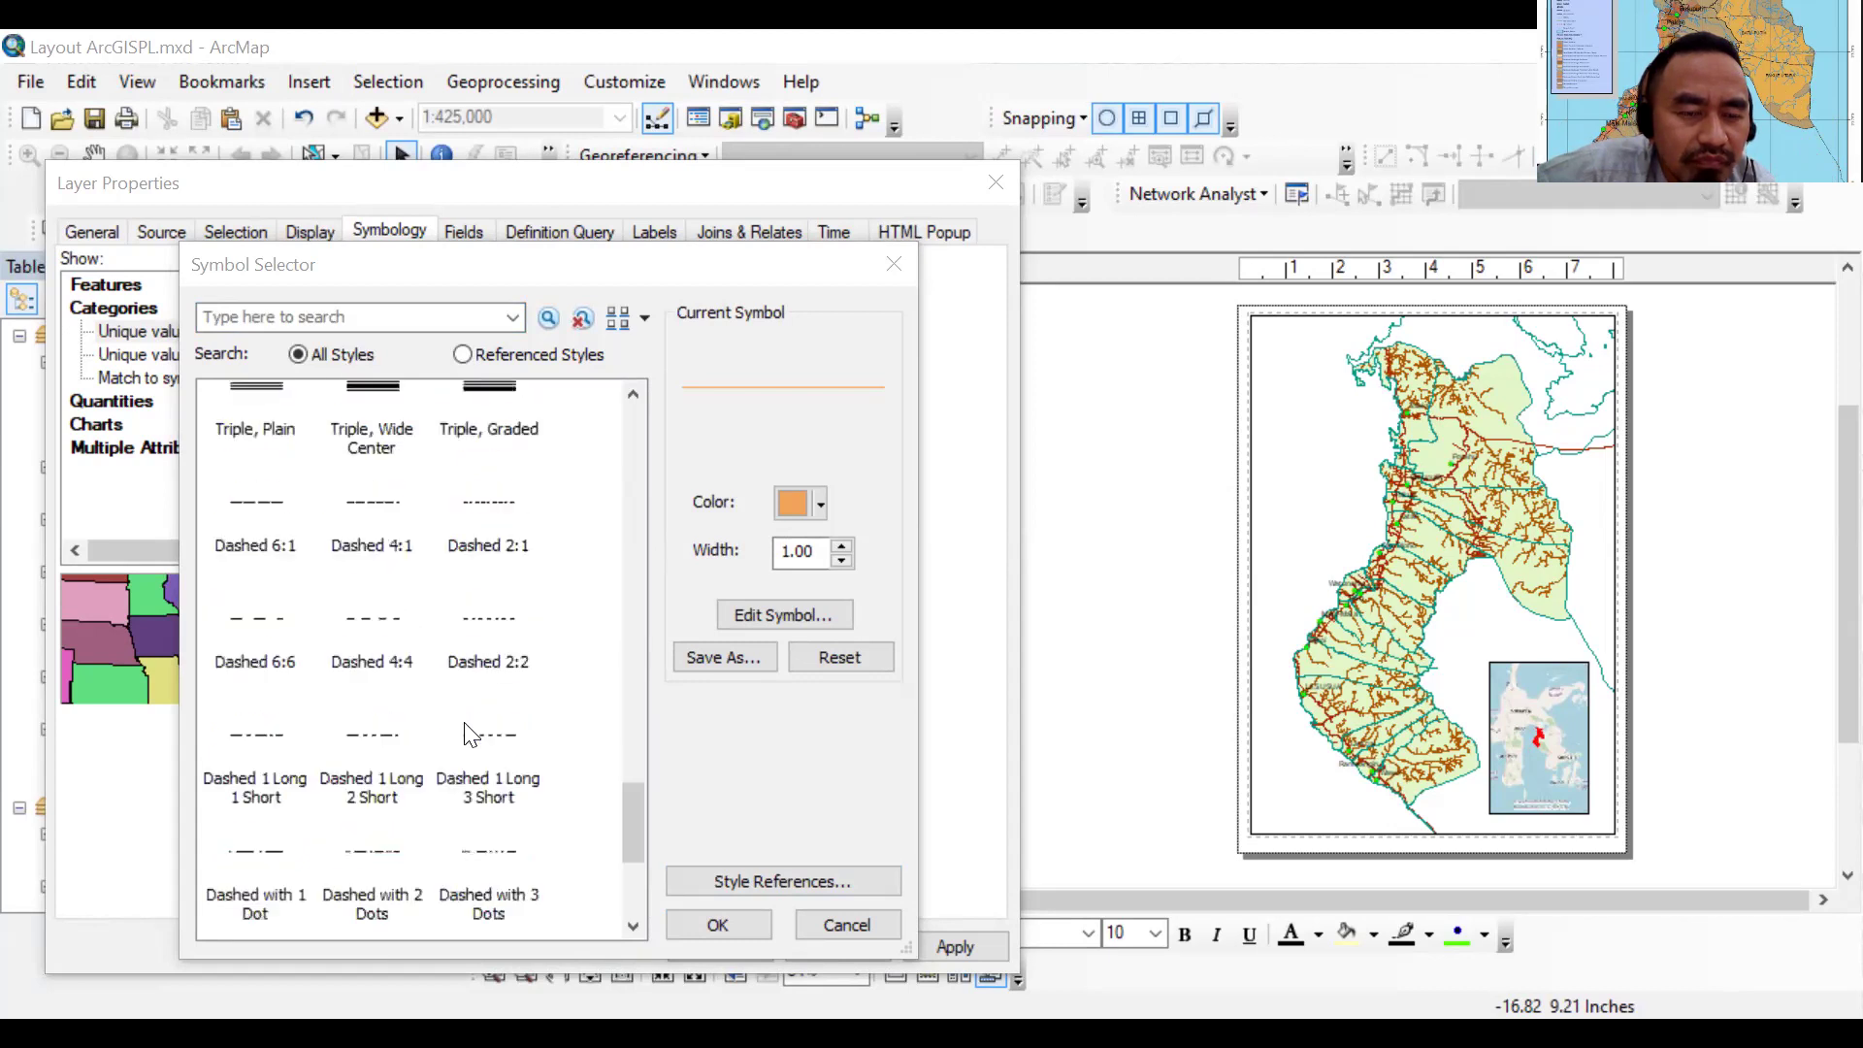
scroll(469, 734, "down", 3)
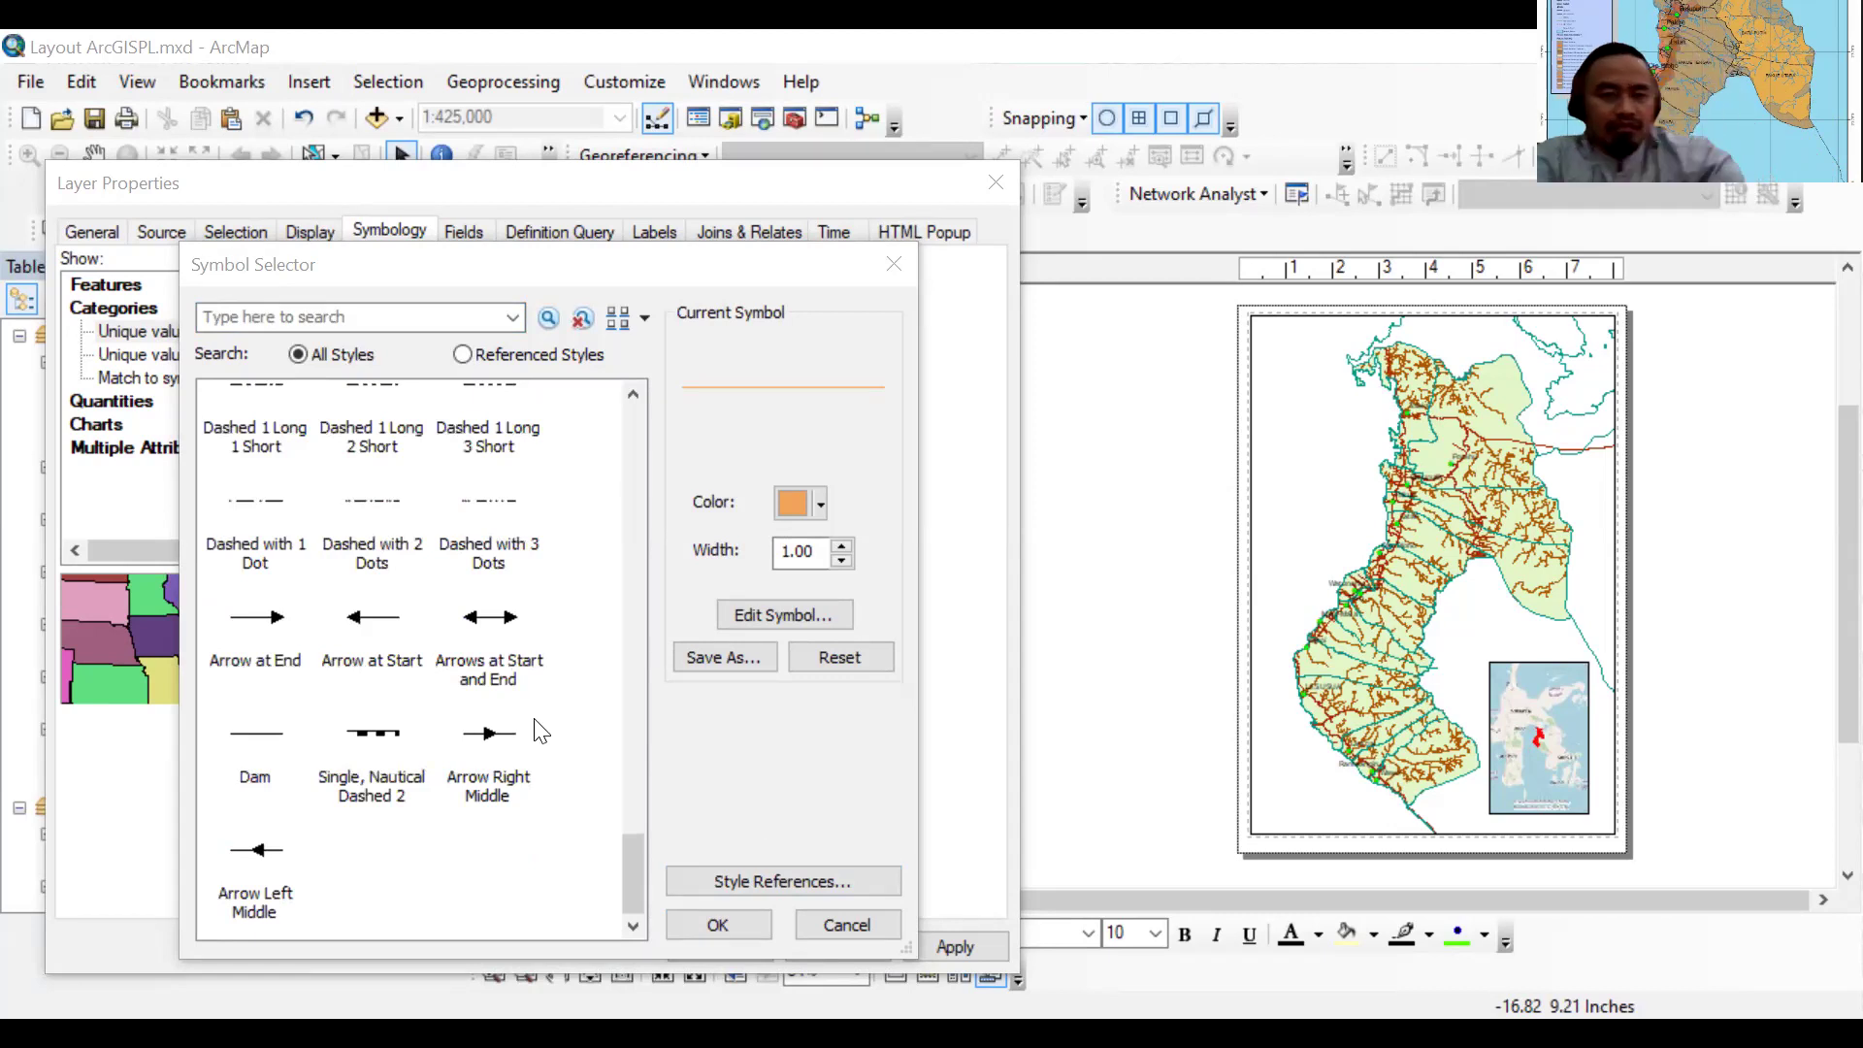
scroll(538, 730, "up", 2)
scroll(534, 730, "up", 5)
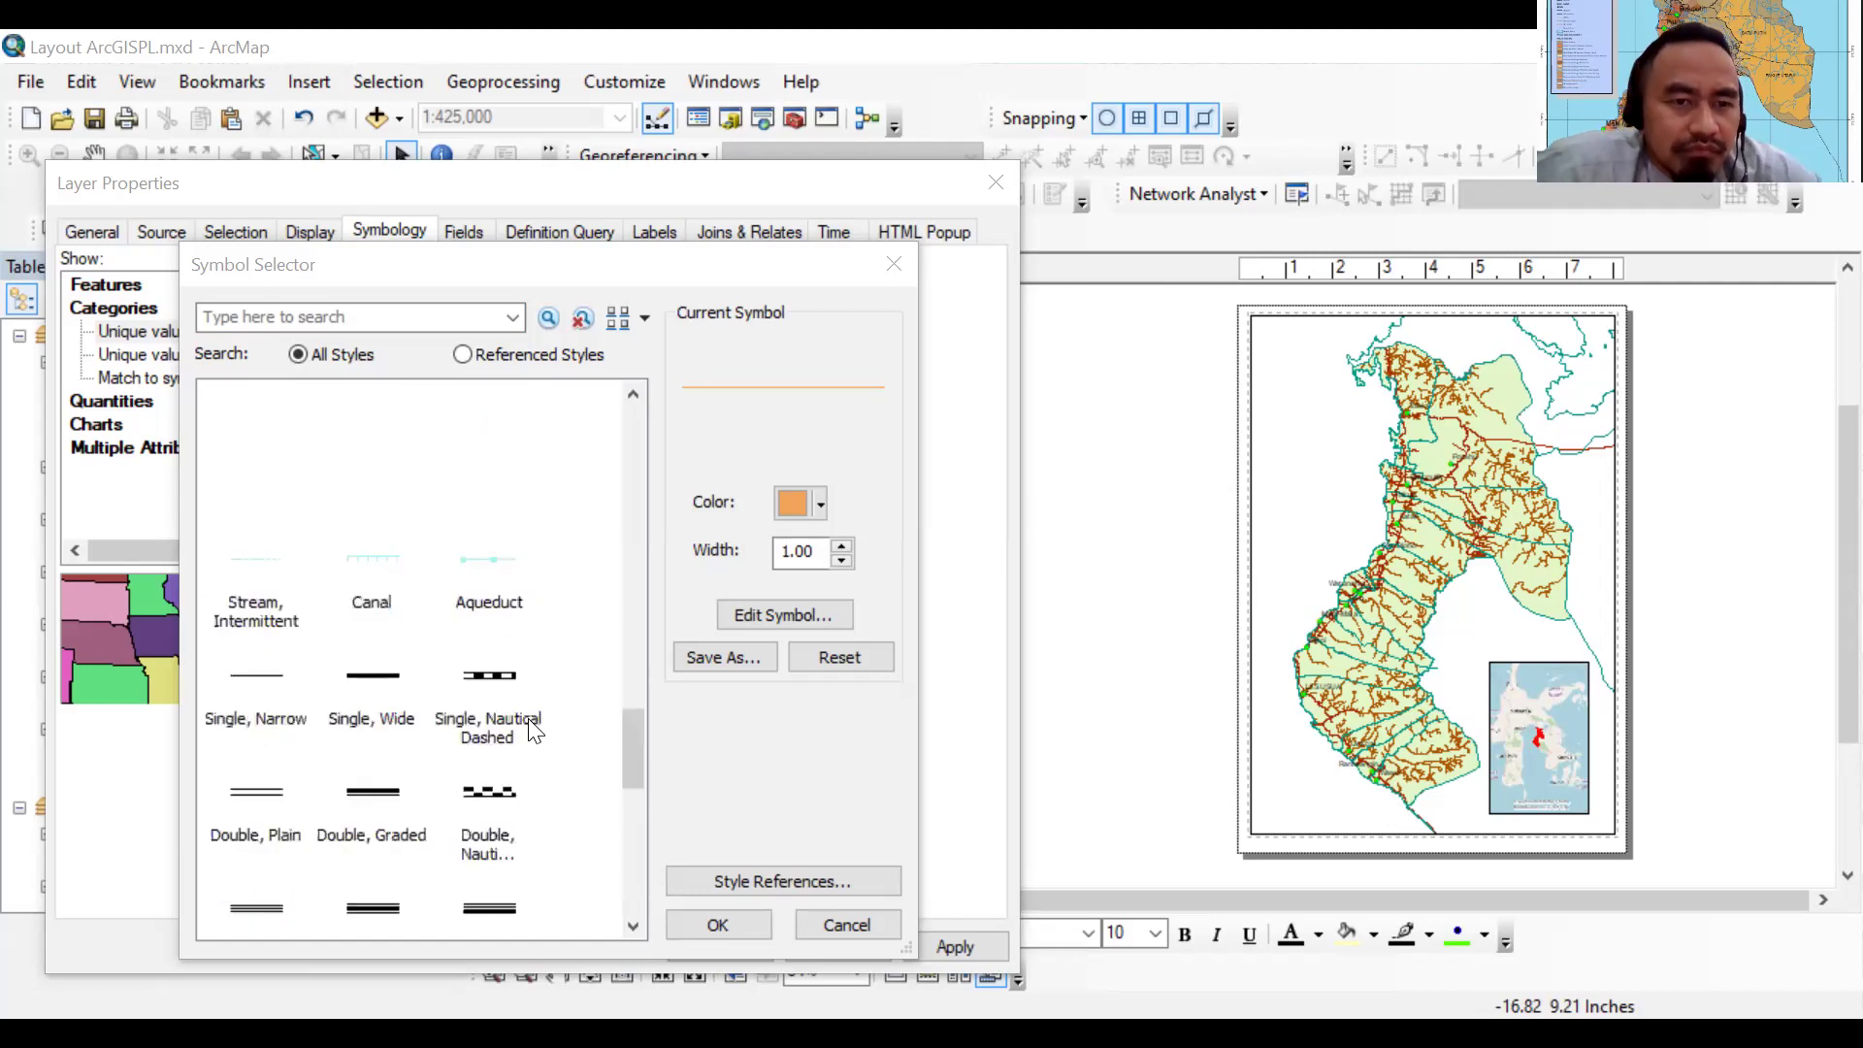
scroll(533, 730, "up", 2)
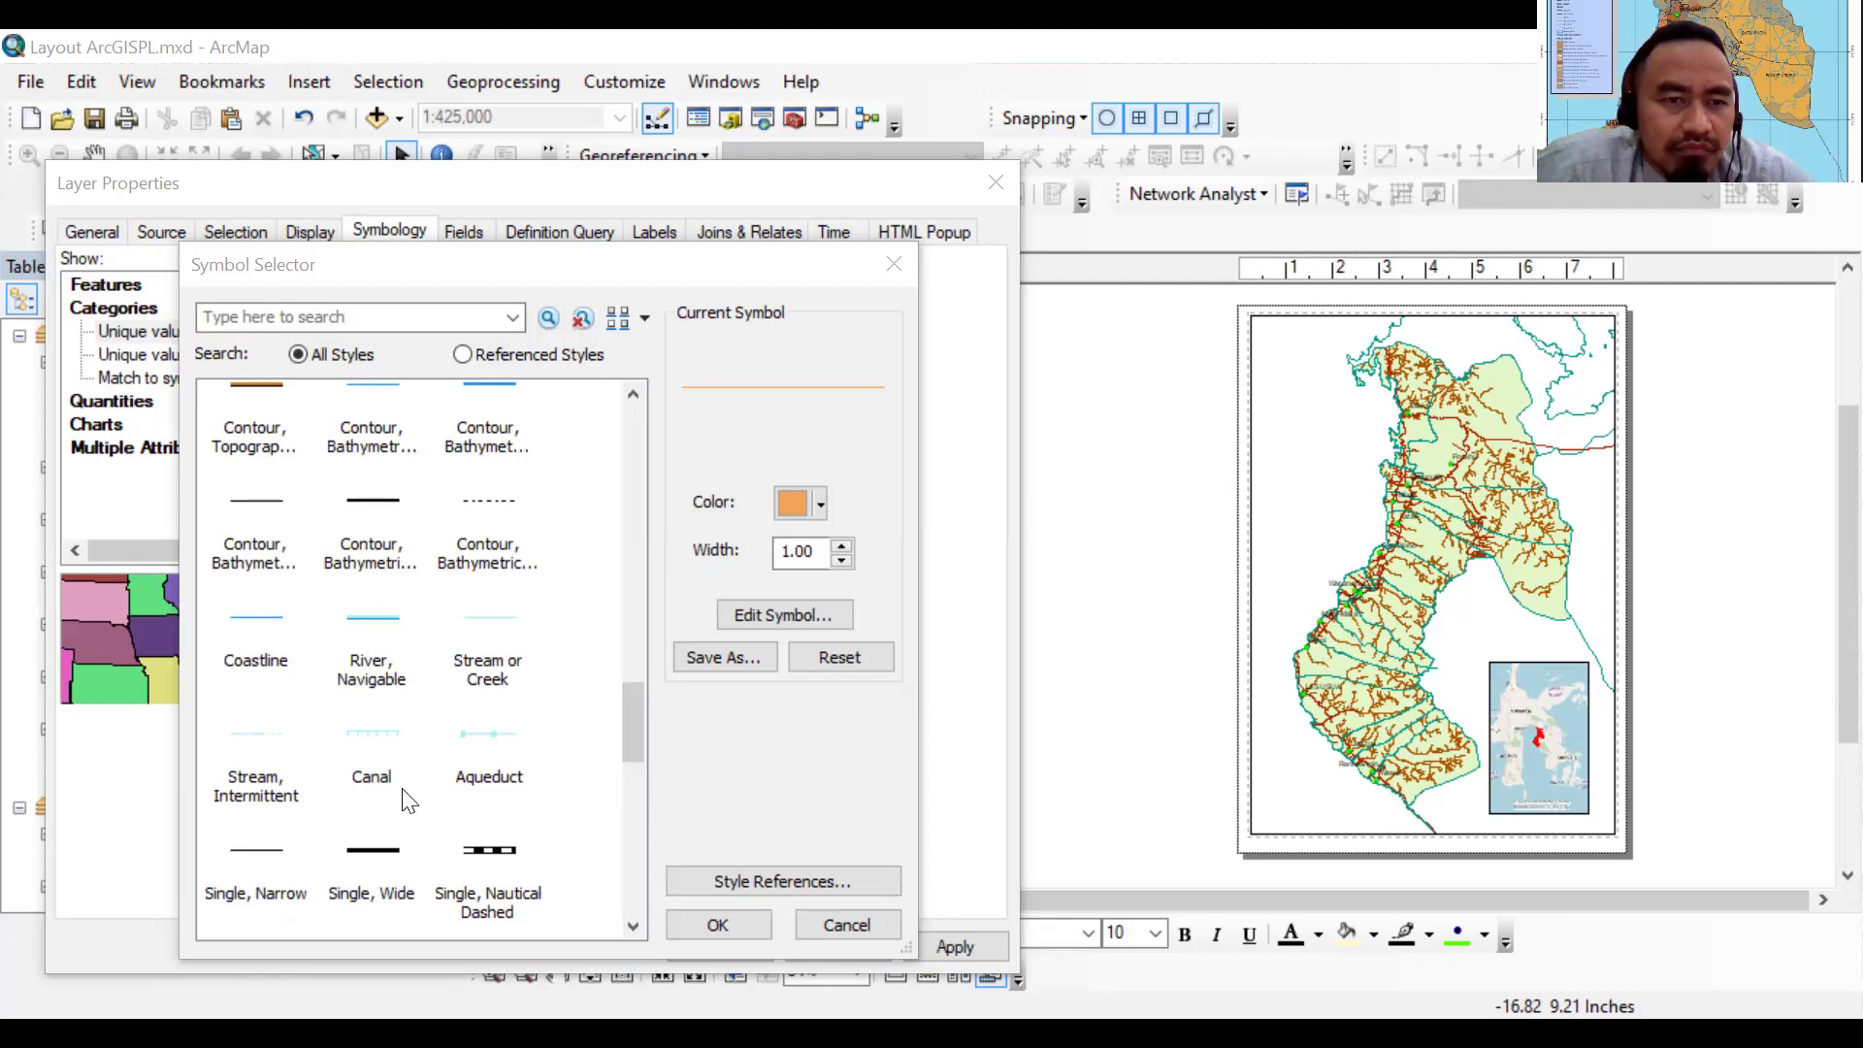
scroll(409, 801, "up", 3)
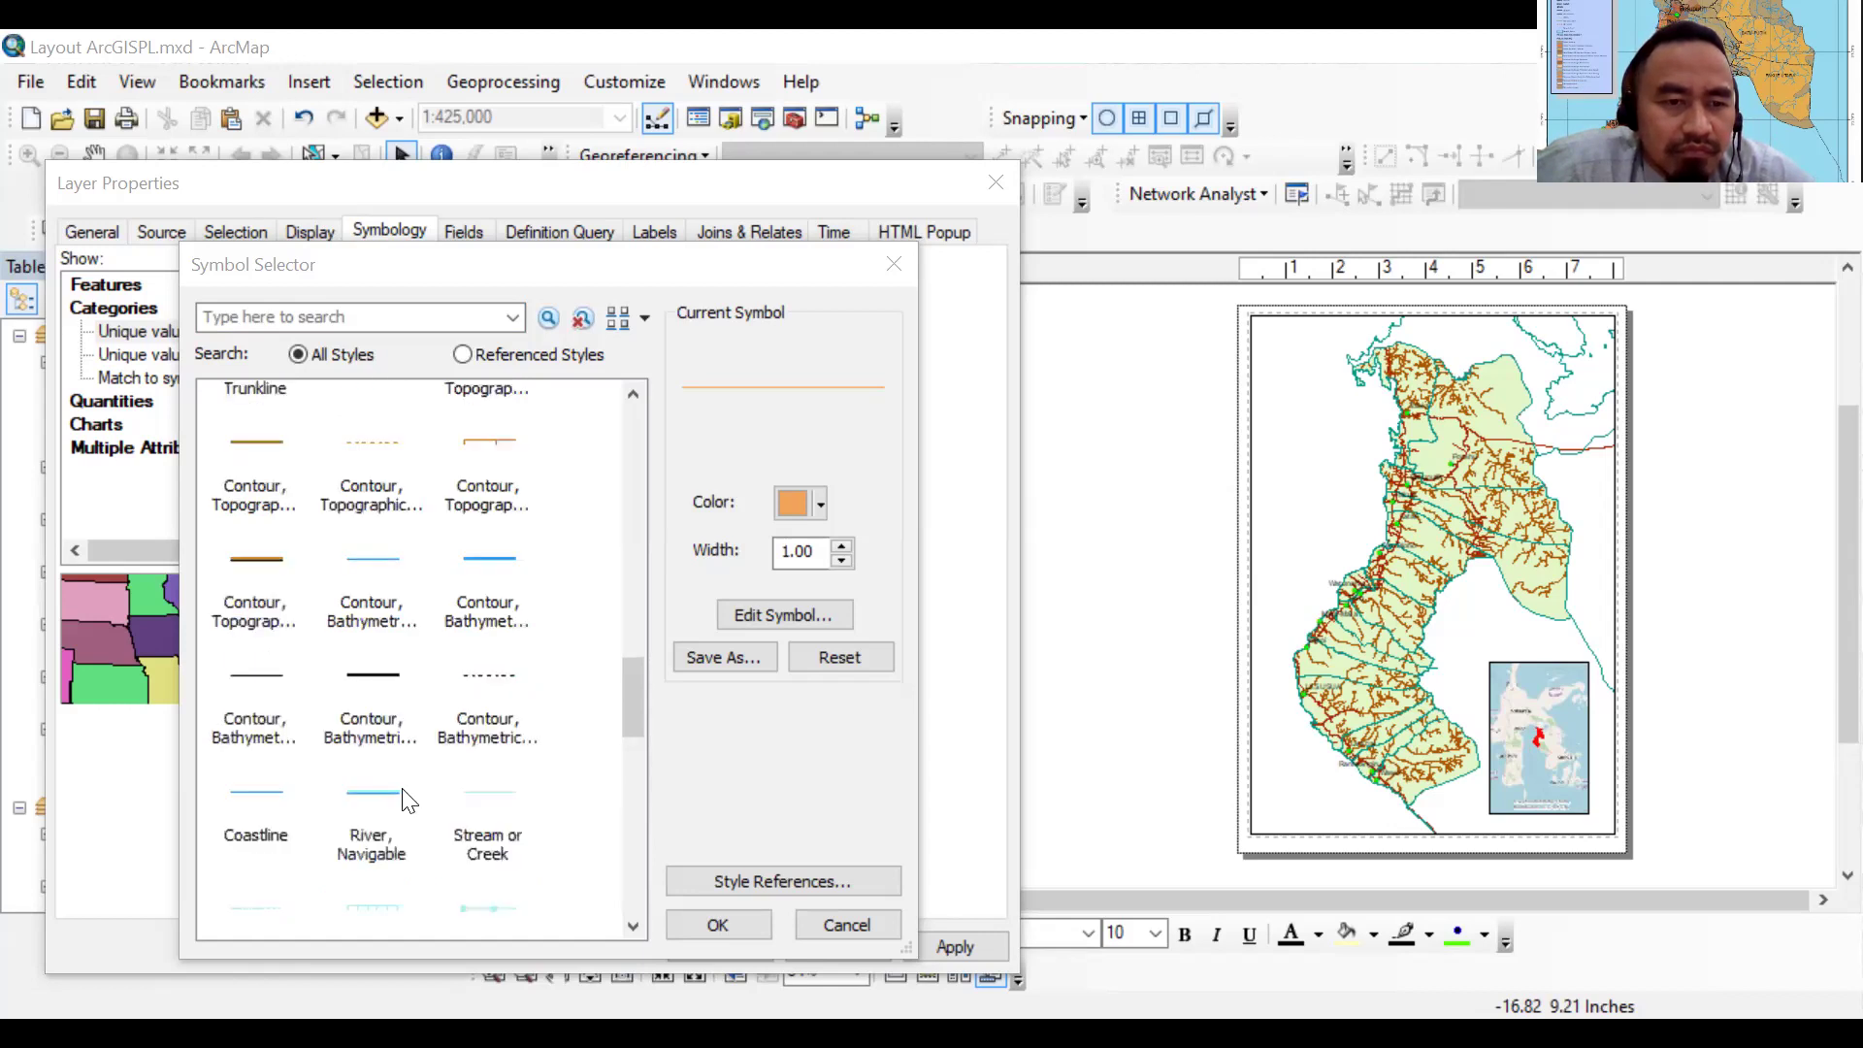
scroll(409, 800, "up", 4)
scroll(408, 801, "up", 3)
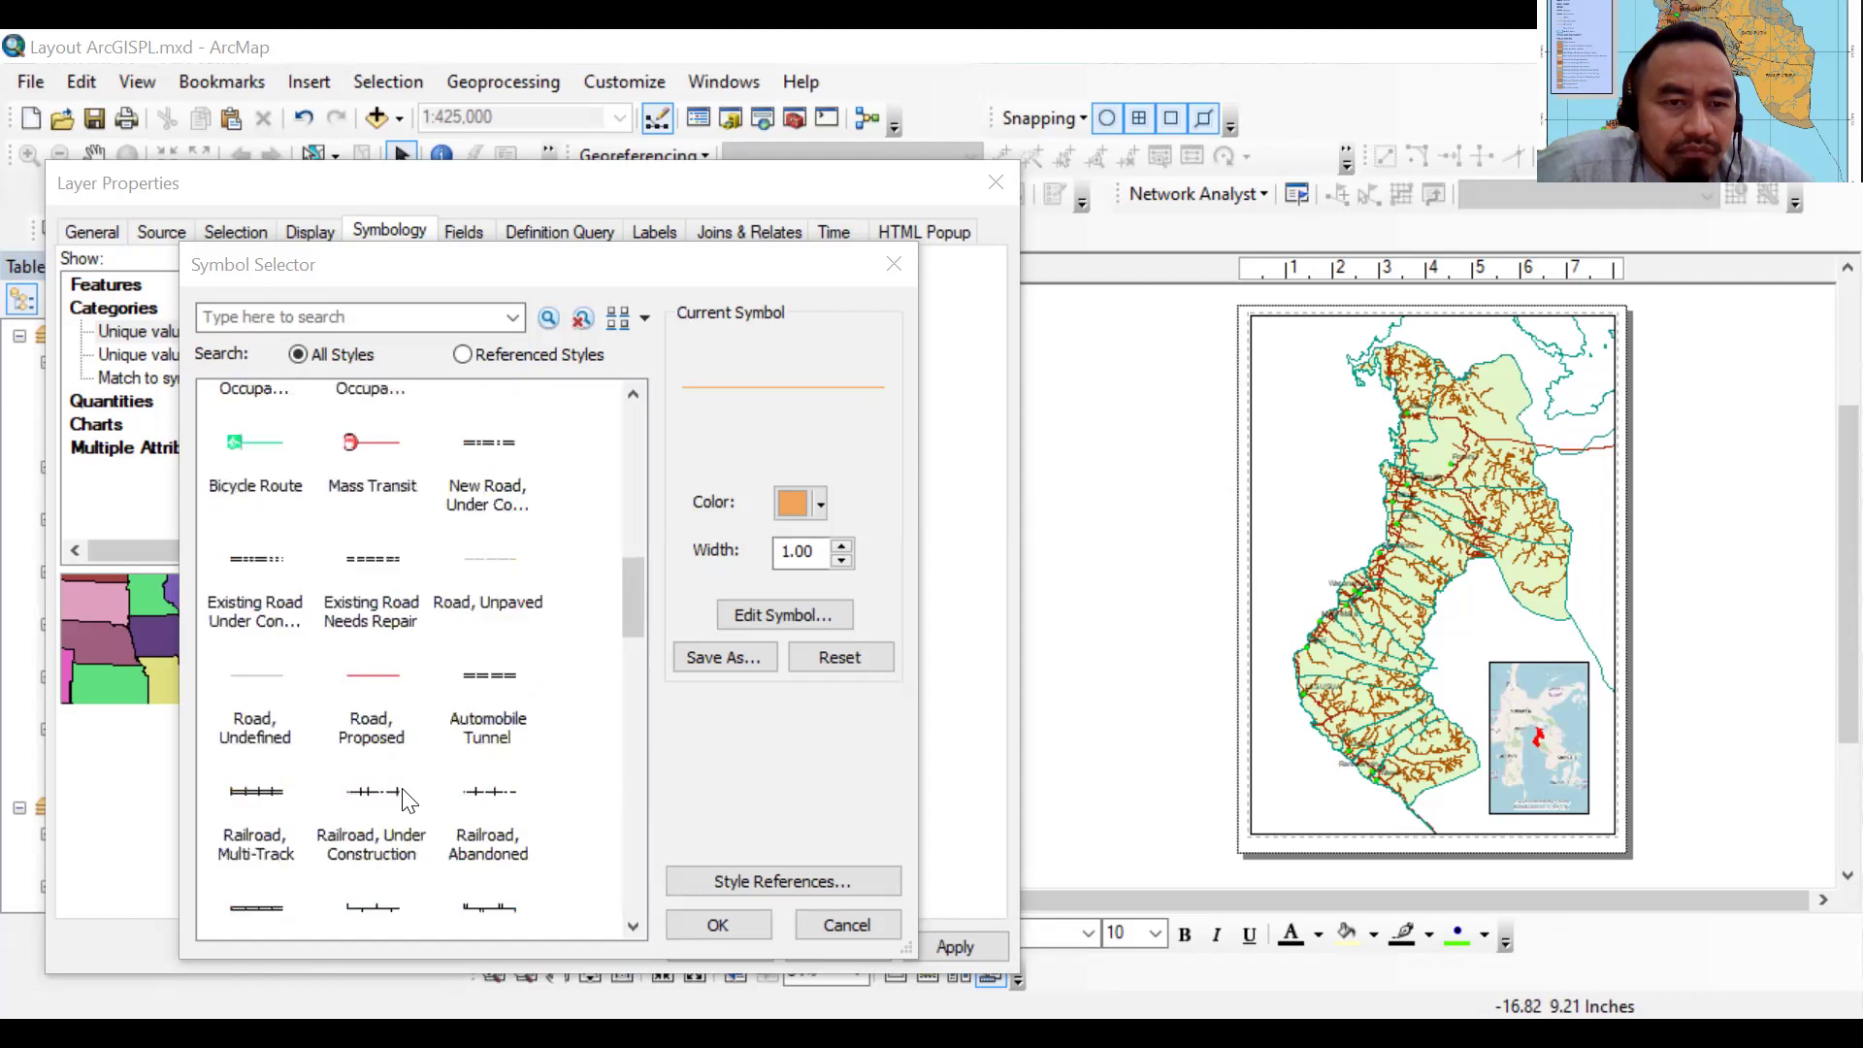
scroll(408, 801, "up", 4)
scroll(402, 788, "up", 1)
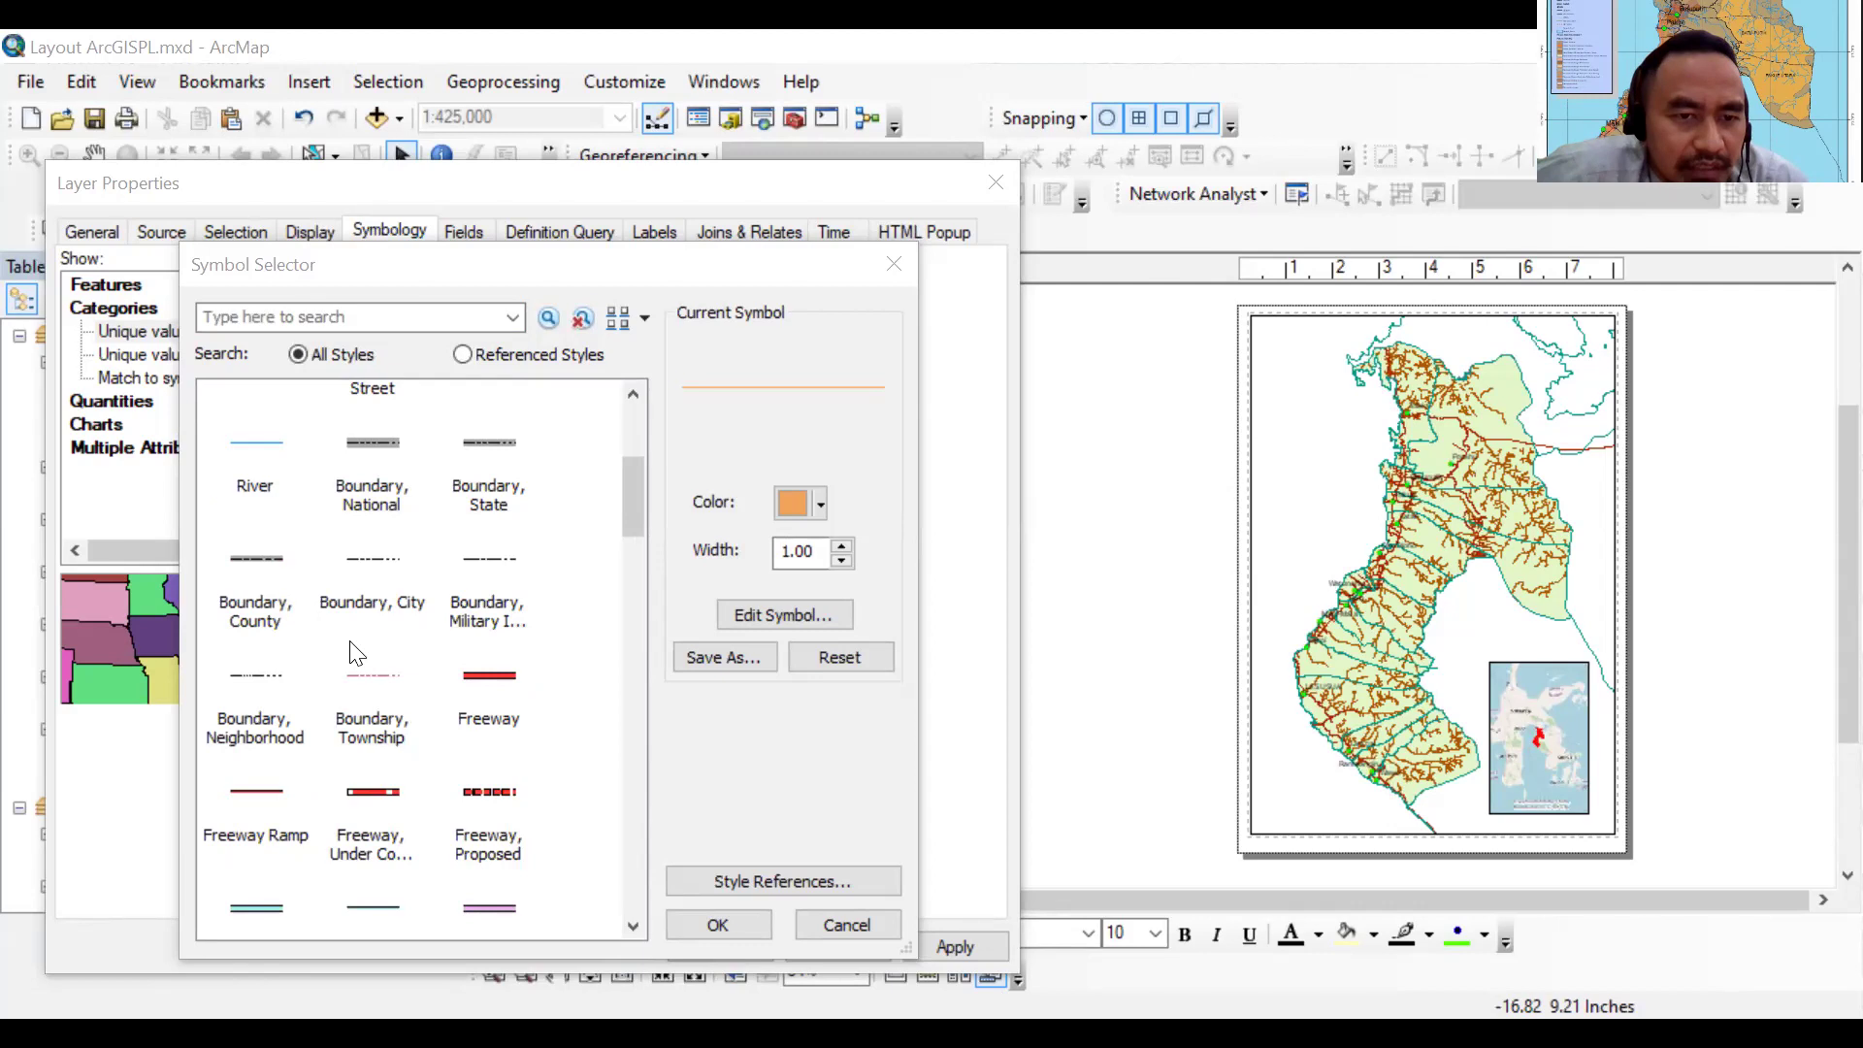
scroll(355, 653, "up", 3)
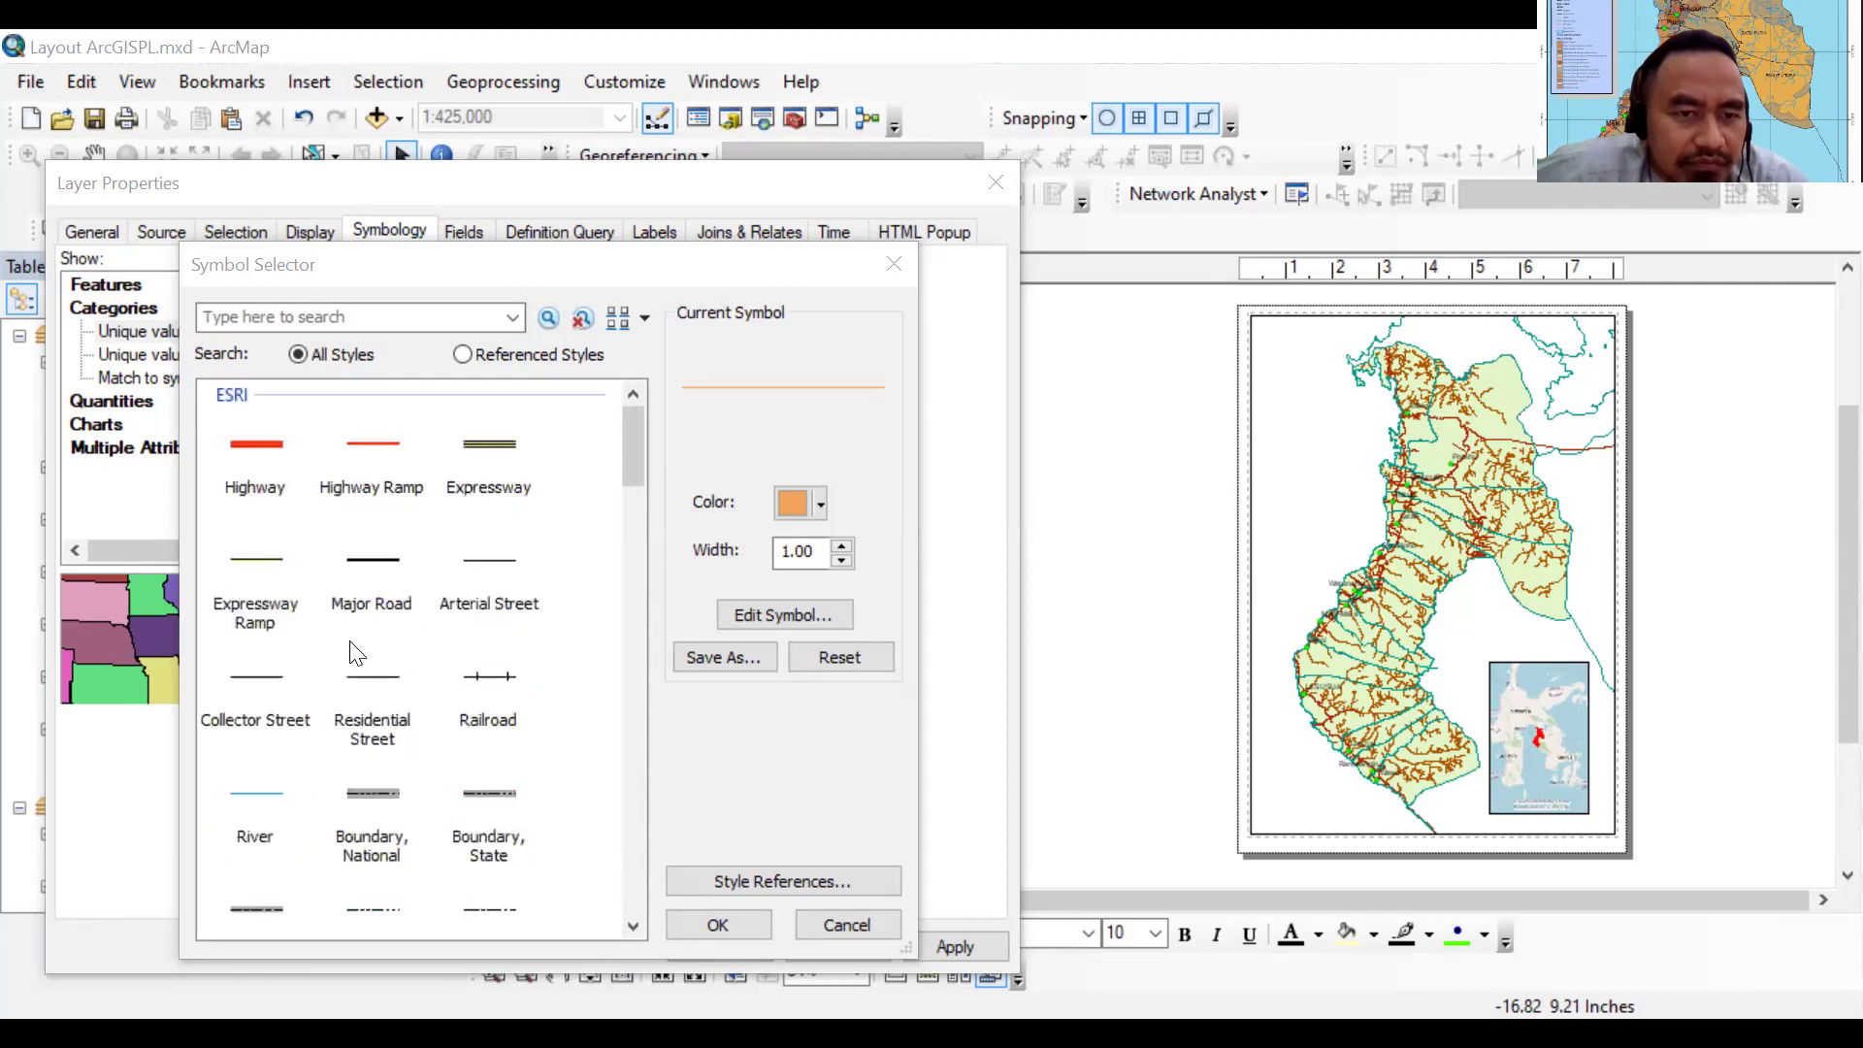
left_click(379, 596)
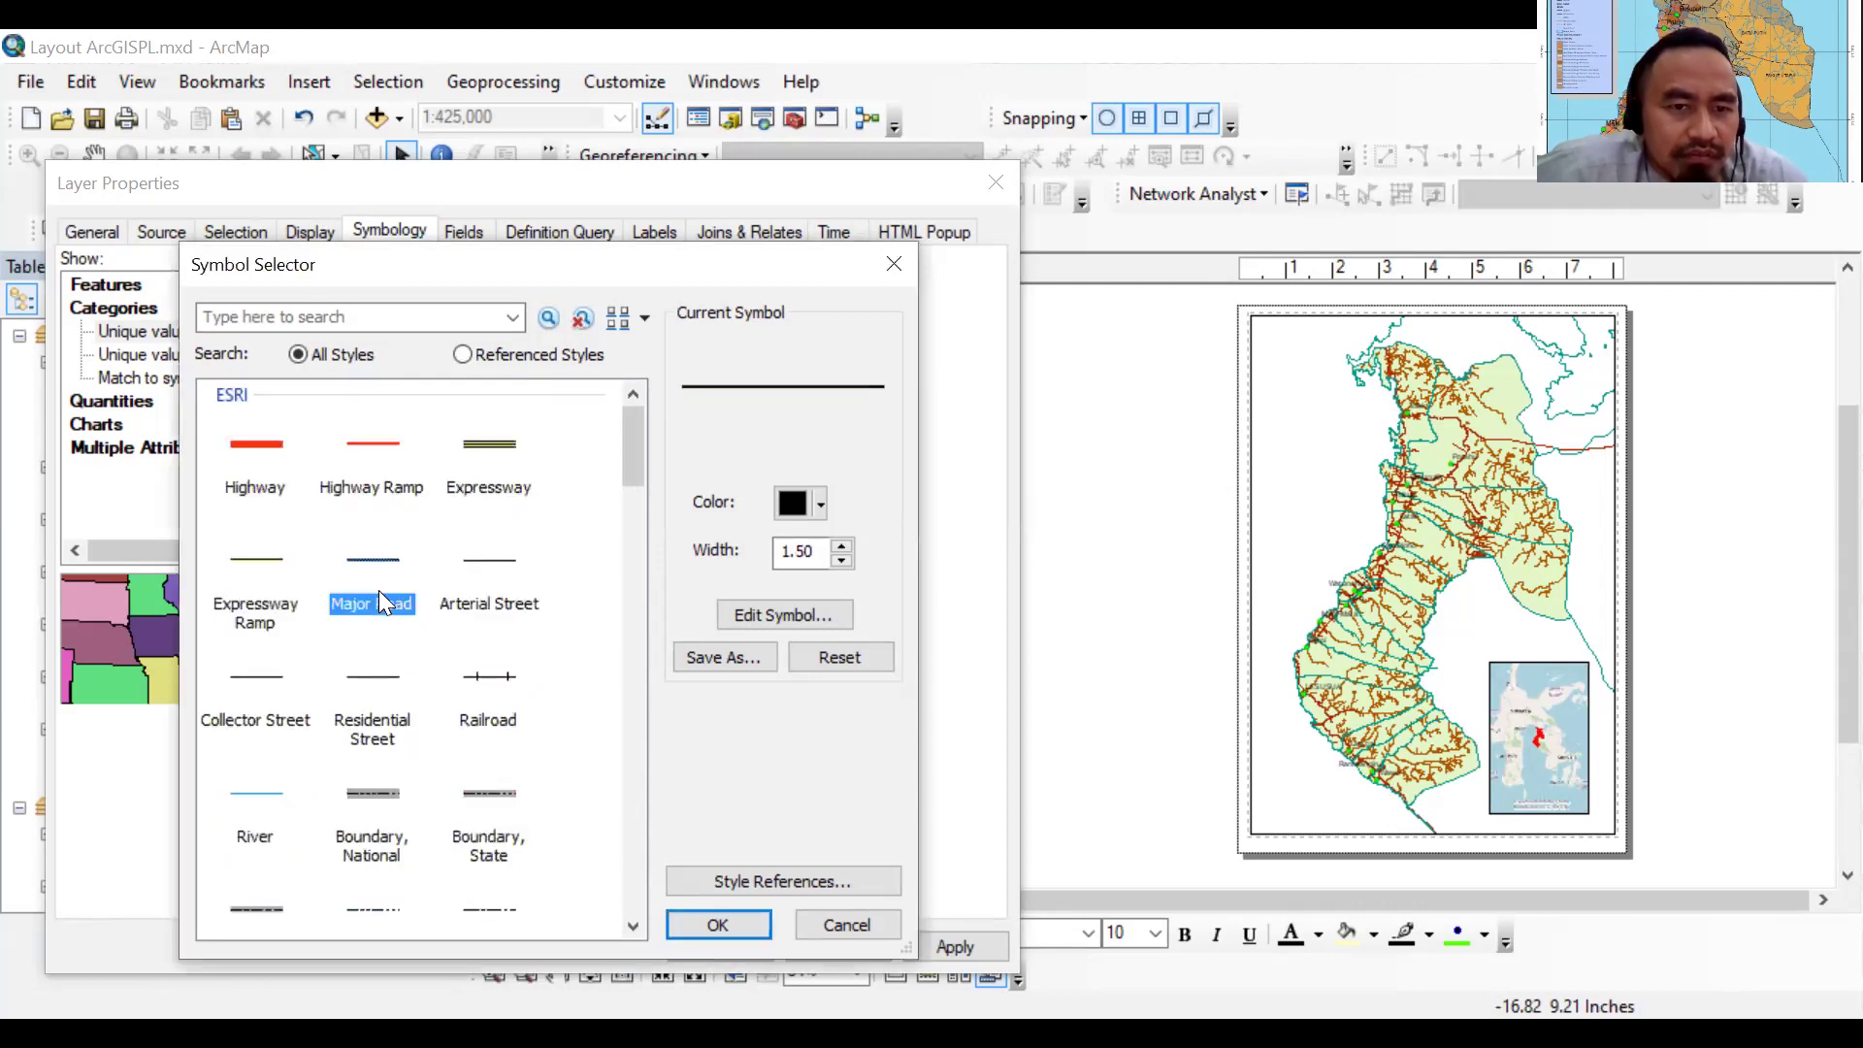
left_click(386, 699)
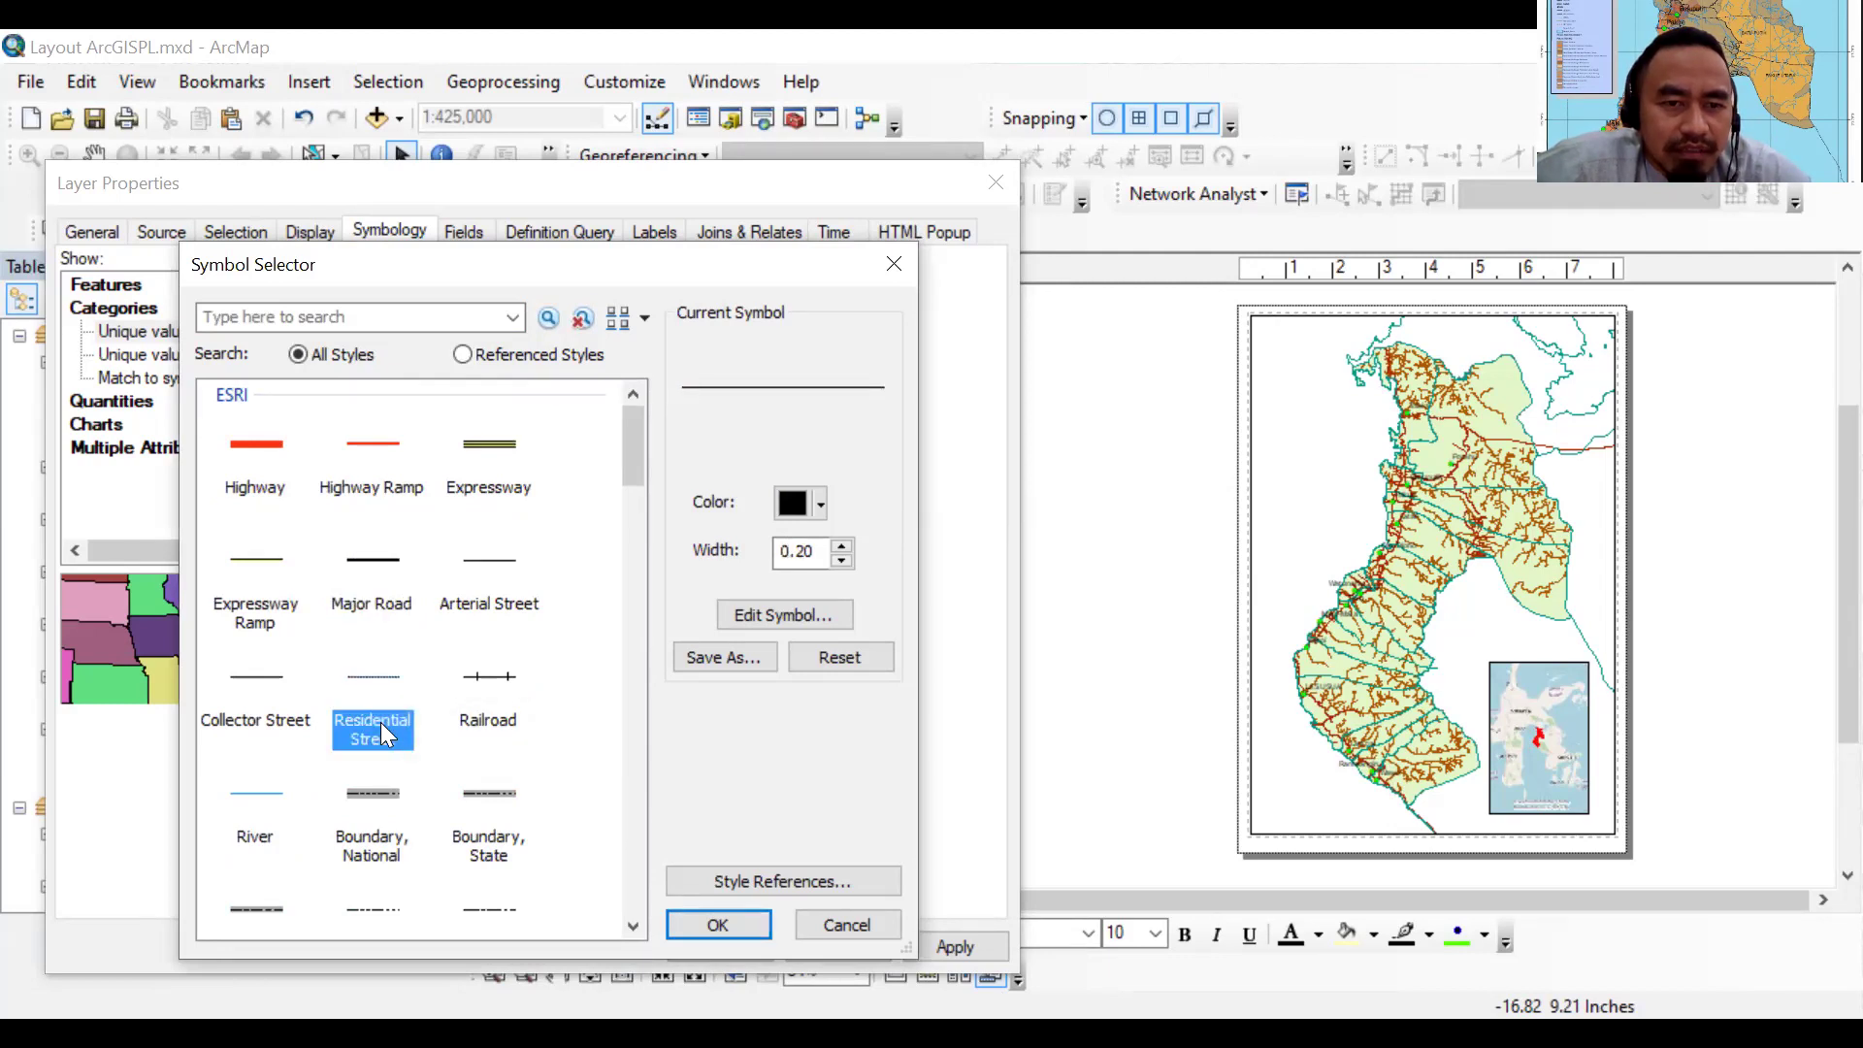
left_click(718, 925)
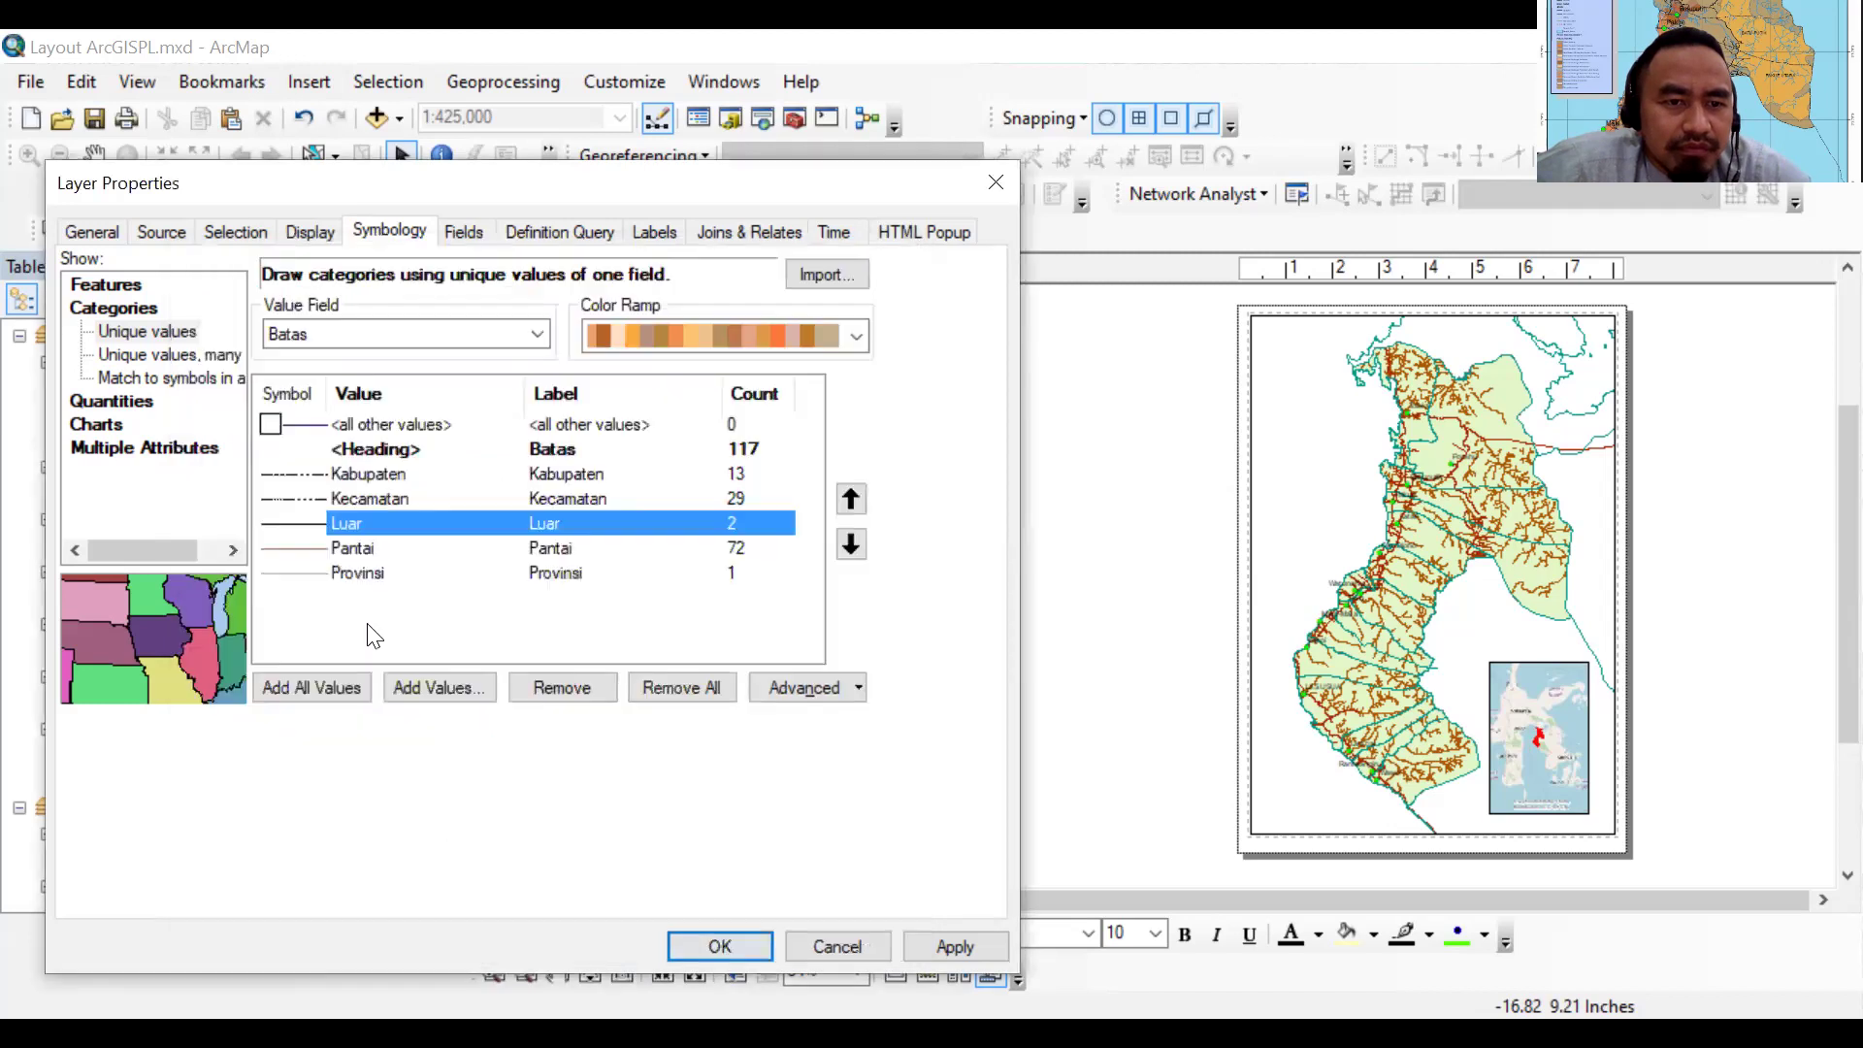
Give the Pantai category of Adm_kolut the "River" line symbol
left_click(355, 553)
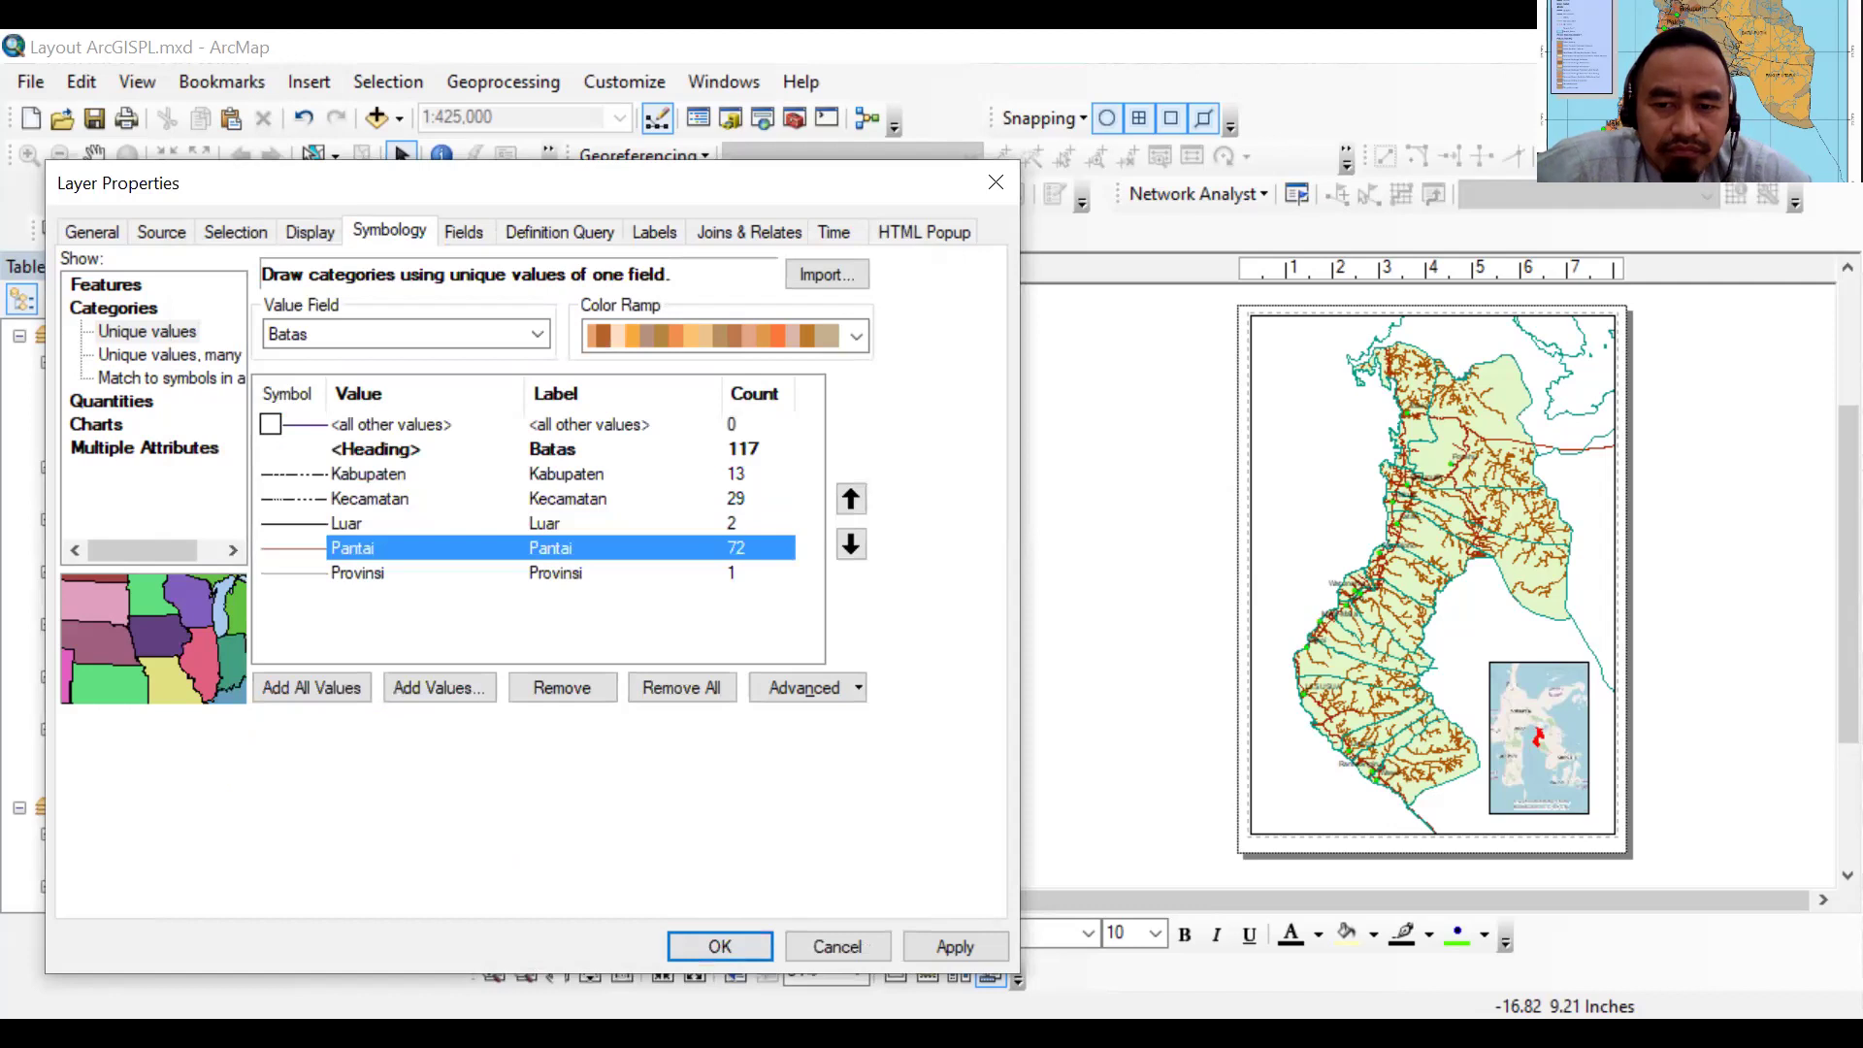
double_click(291, 547)
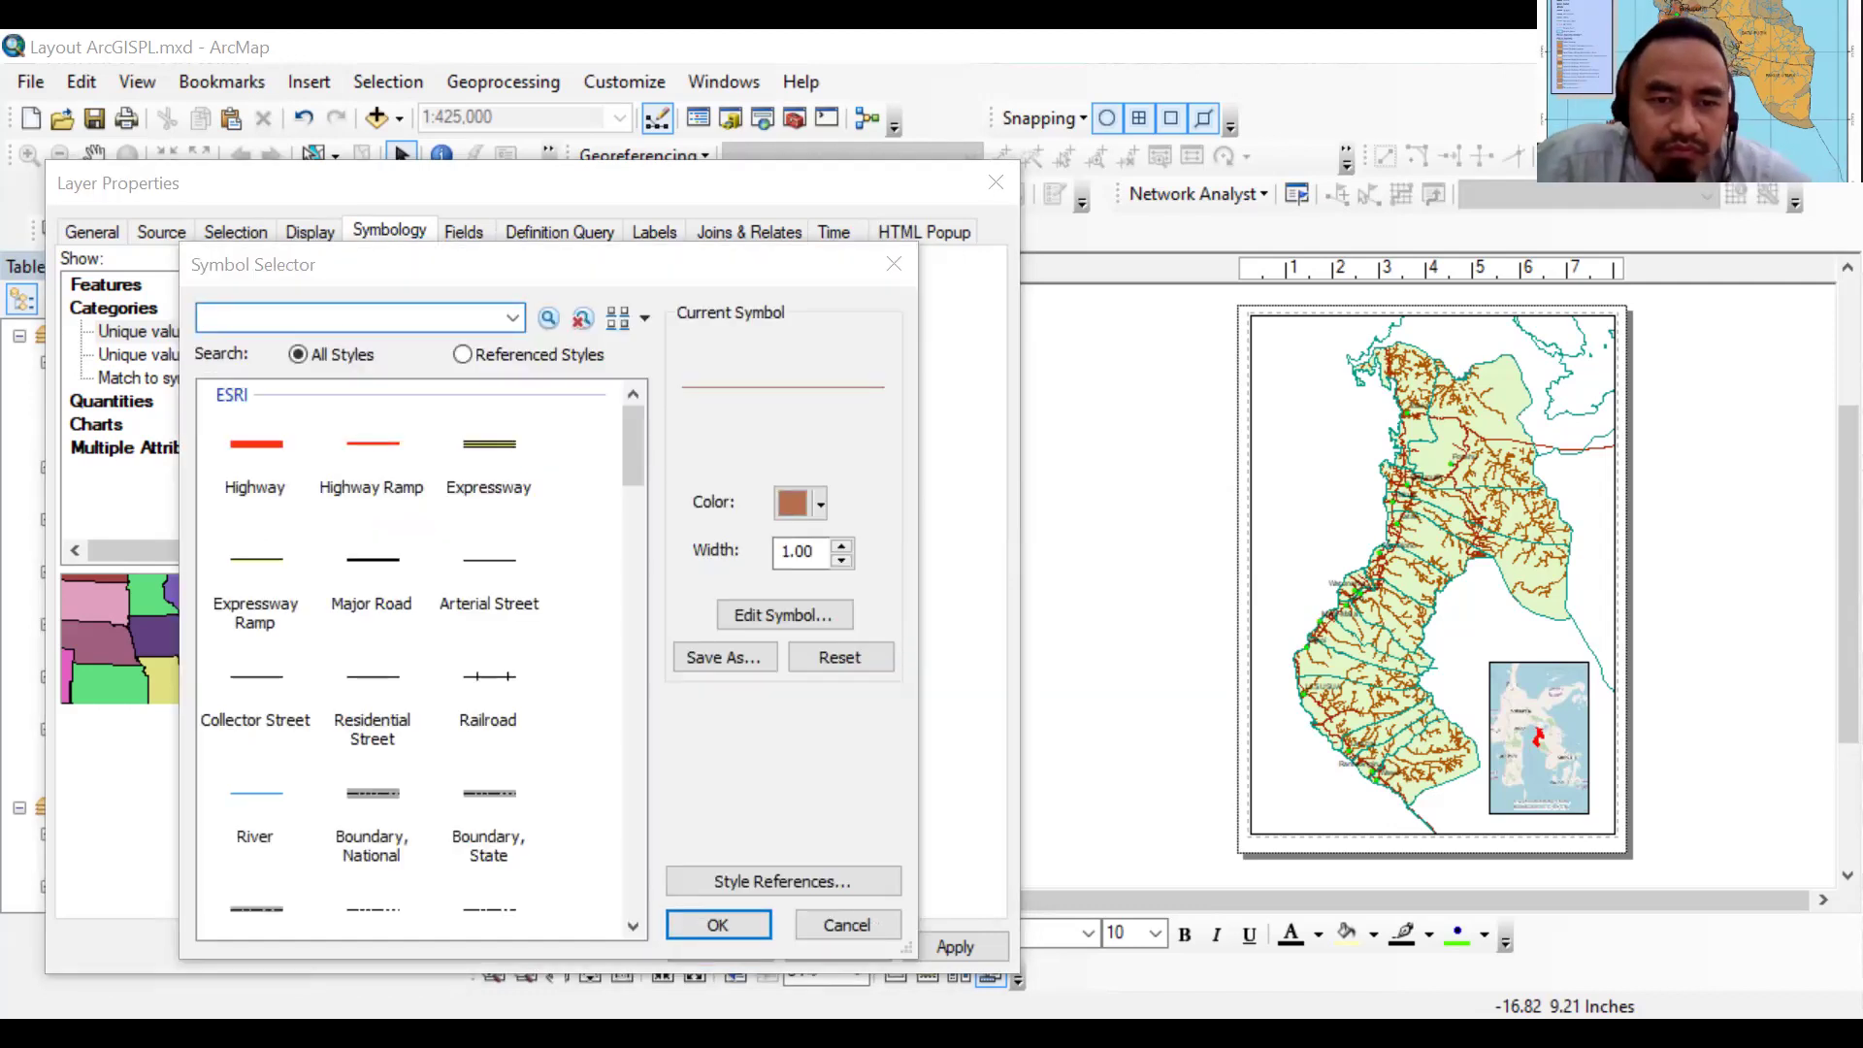
left_click(255, 835)
left_click(689, 923)
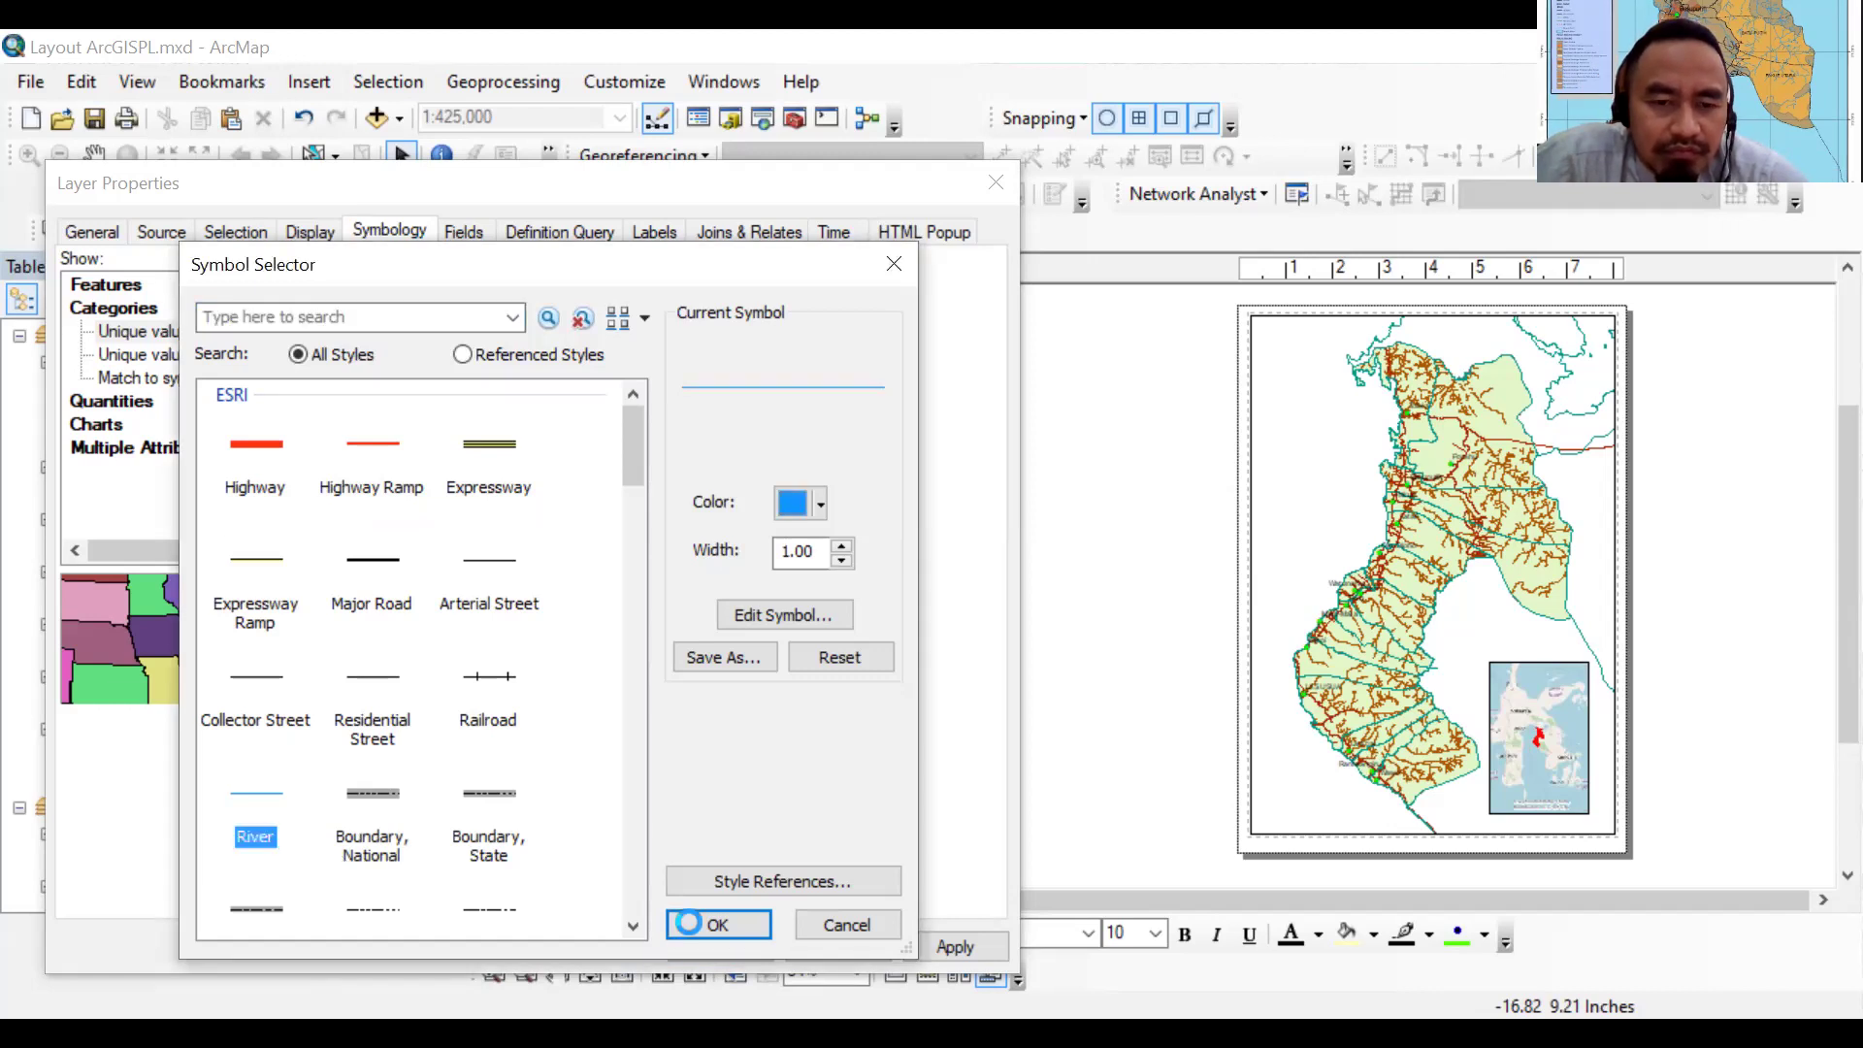
Give the Provinsi category of Adm_kolut the "Boundary, State" line symbol and apply the layer's symbology
double_click(368, 574)
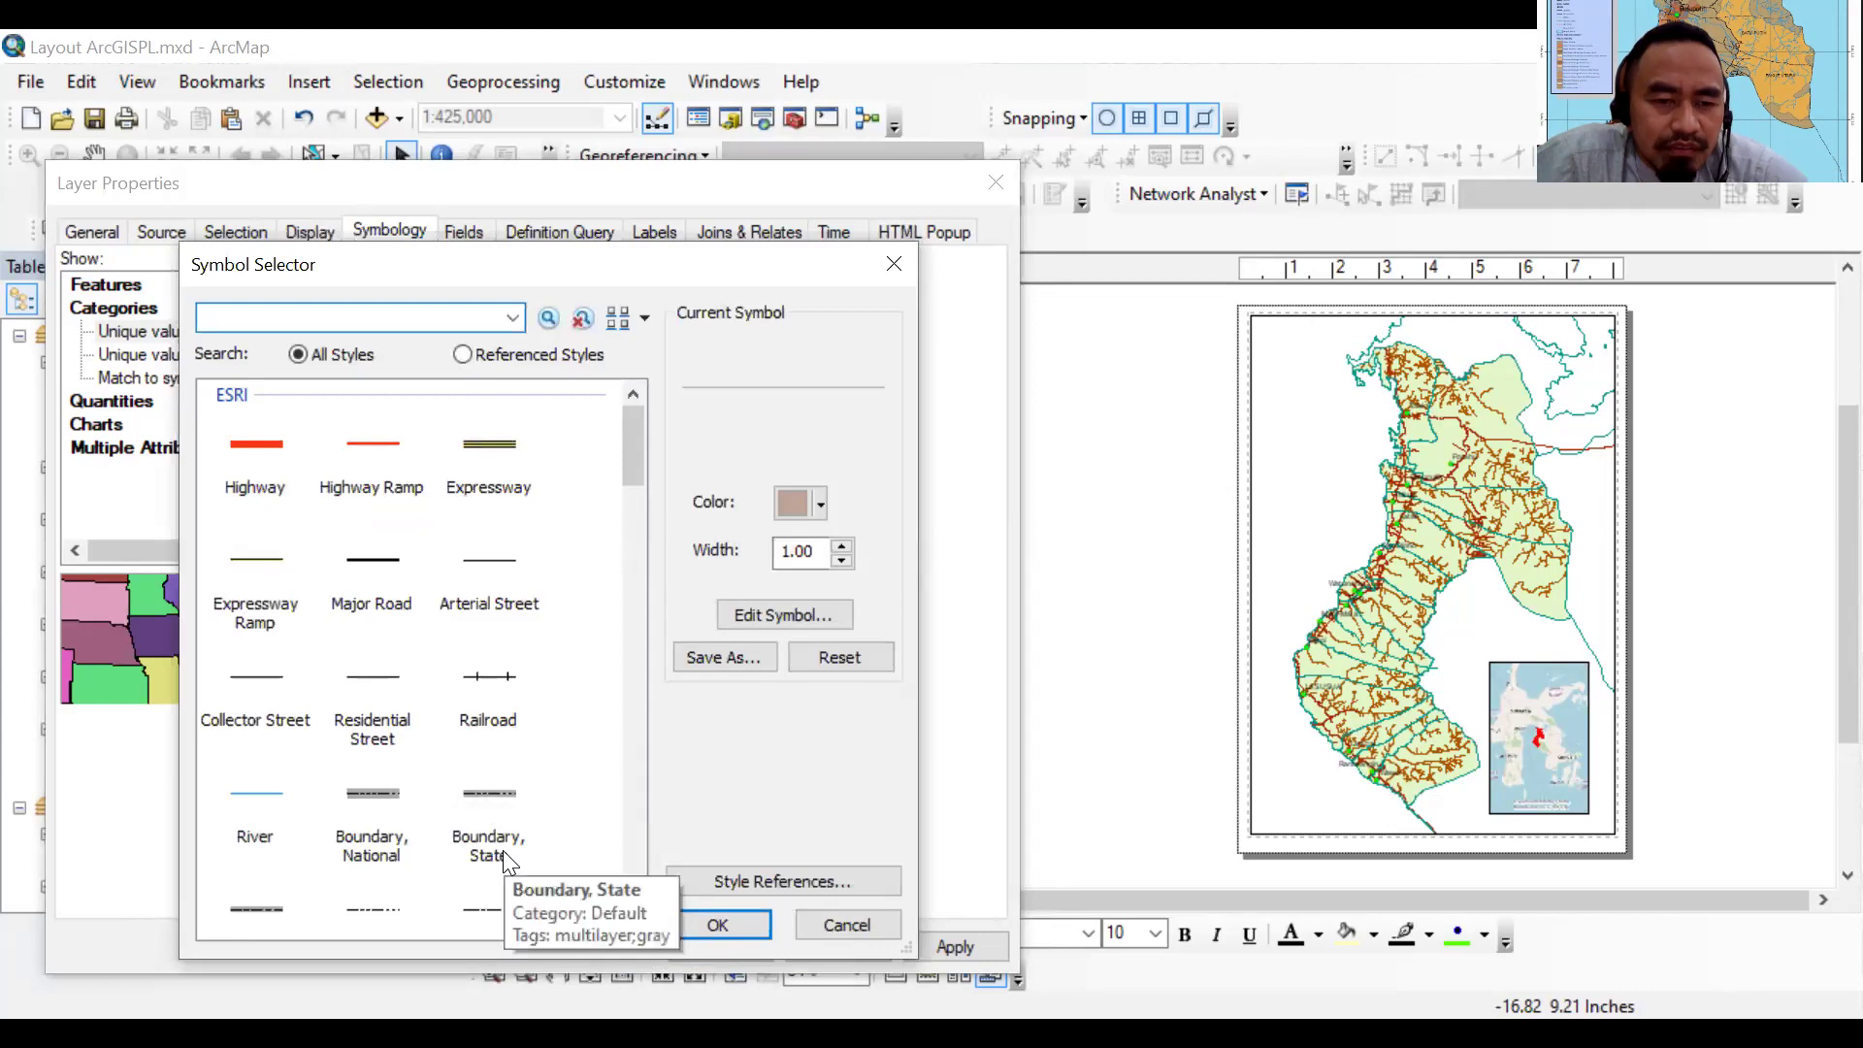
scroll(625, 840, "down", 3)
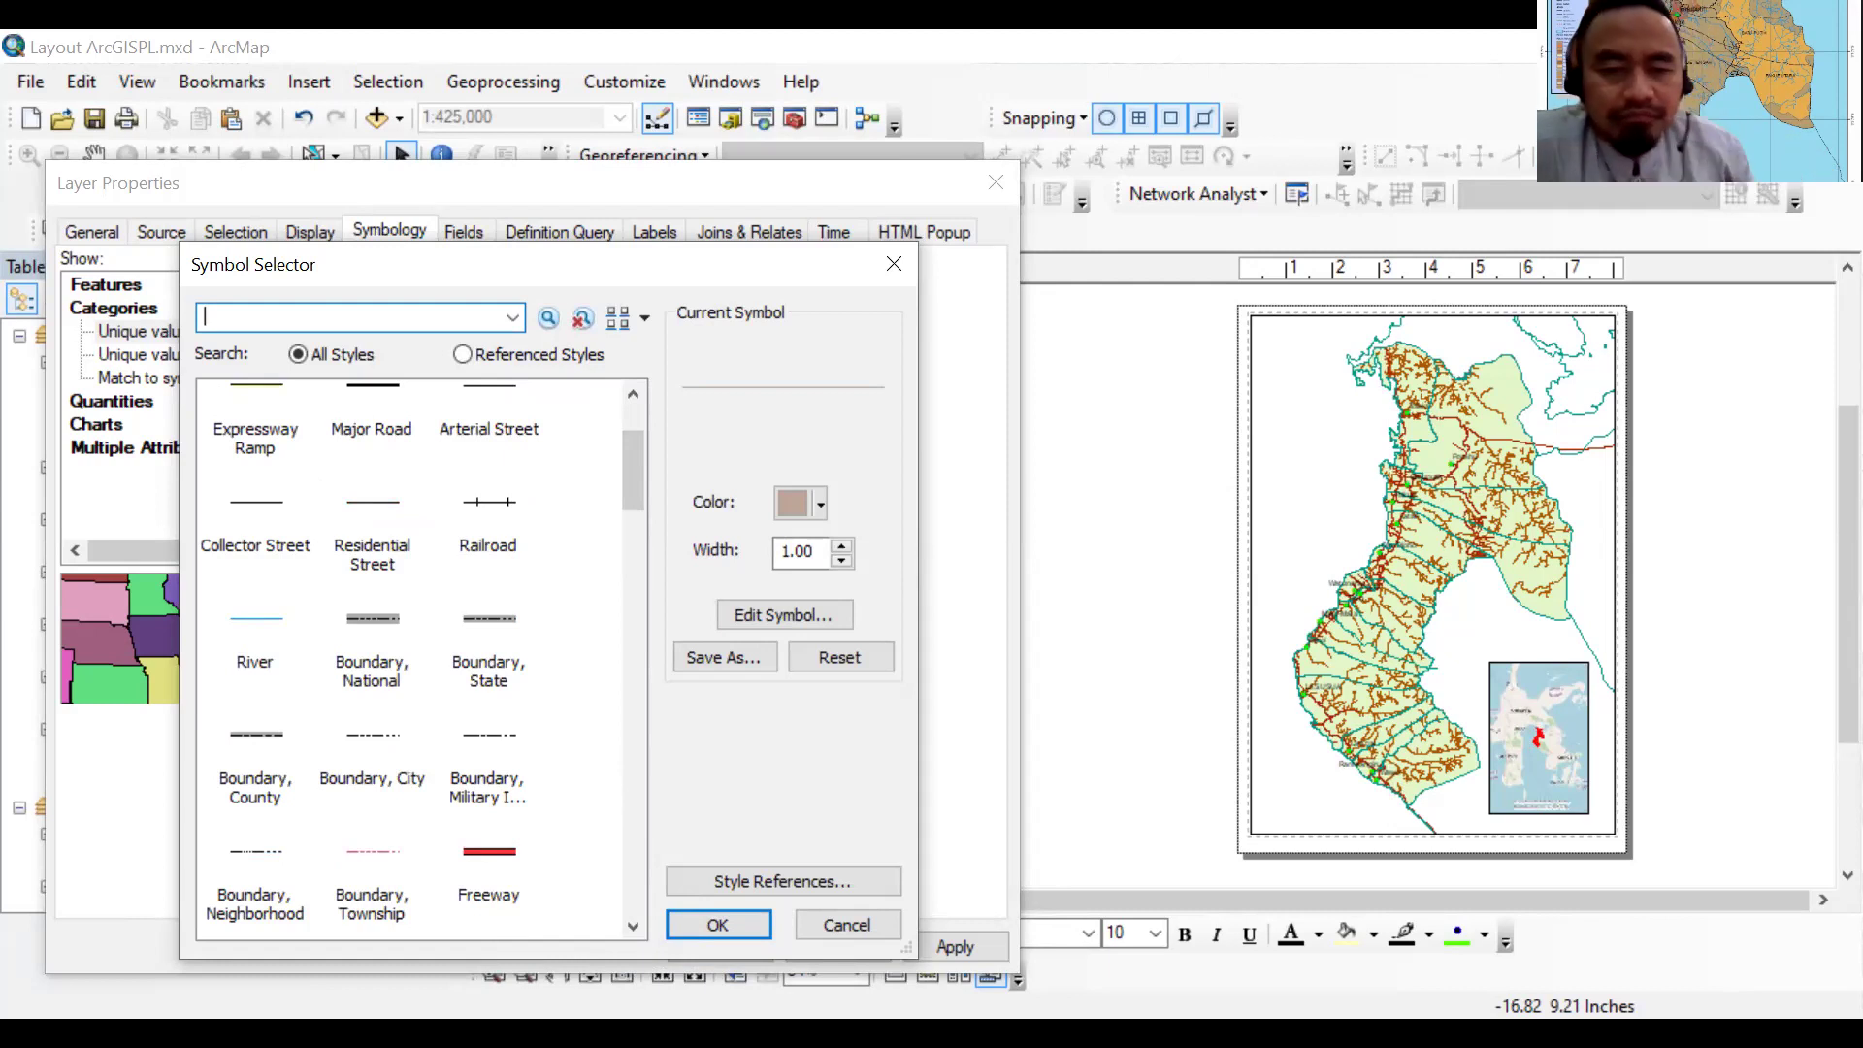
key("Return")
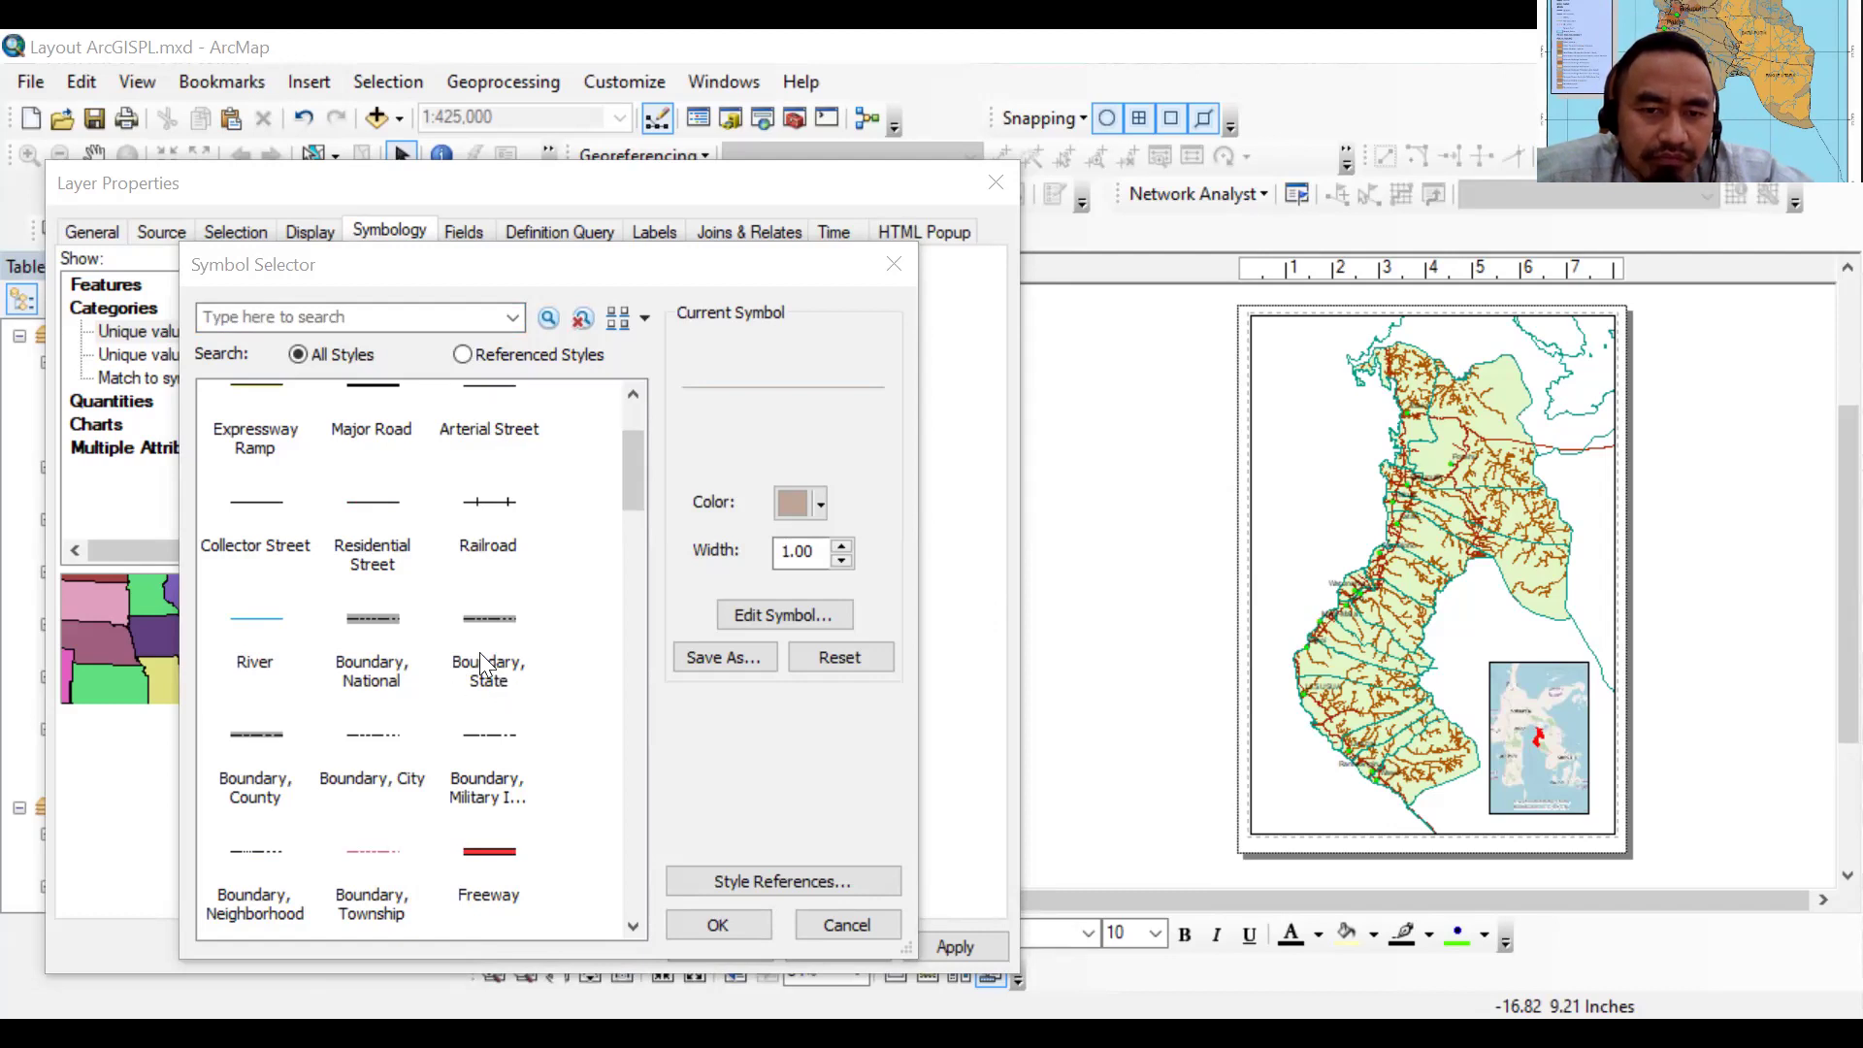
double_click(537, 748)
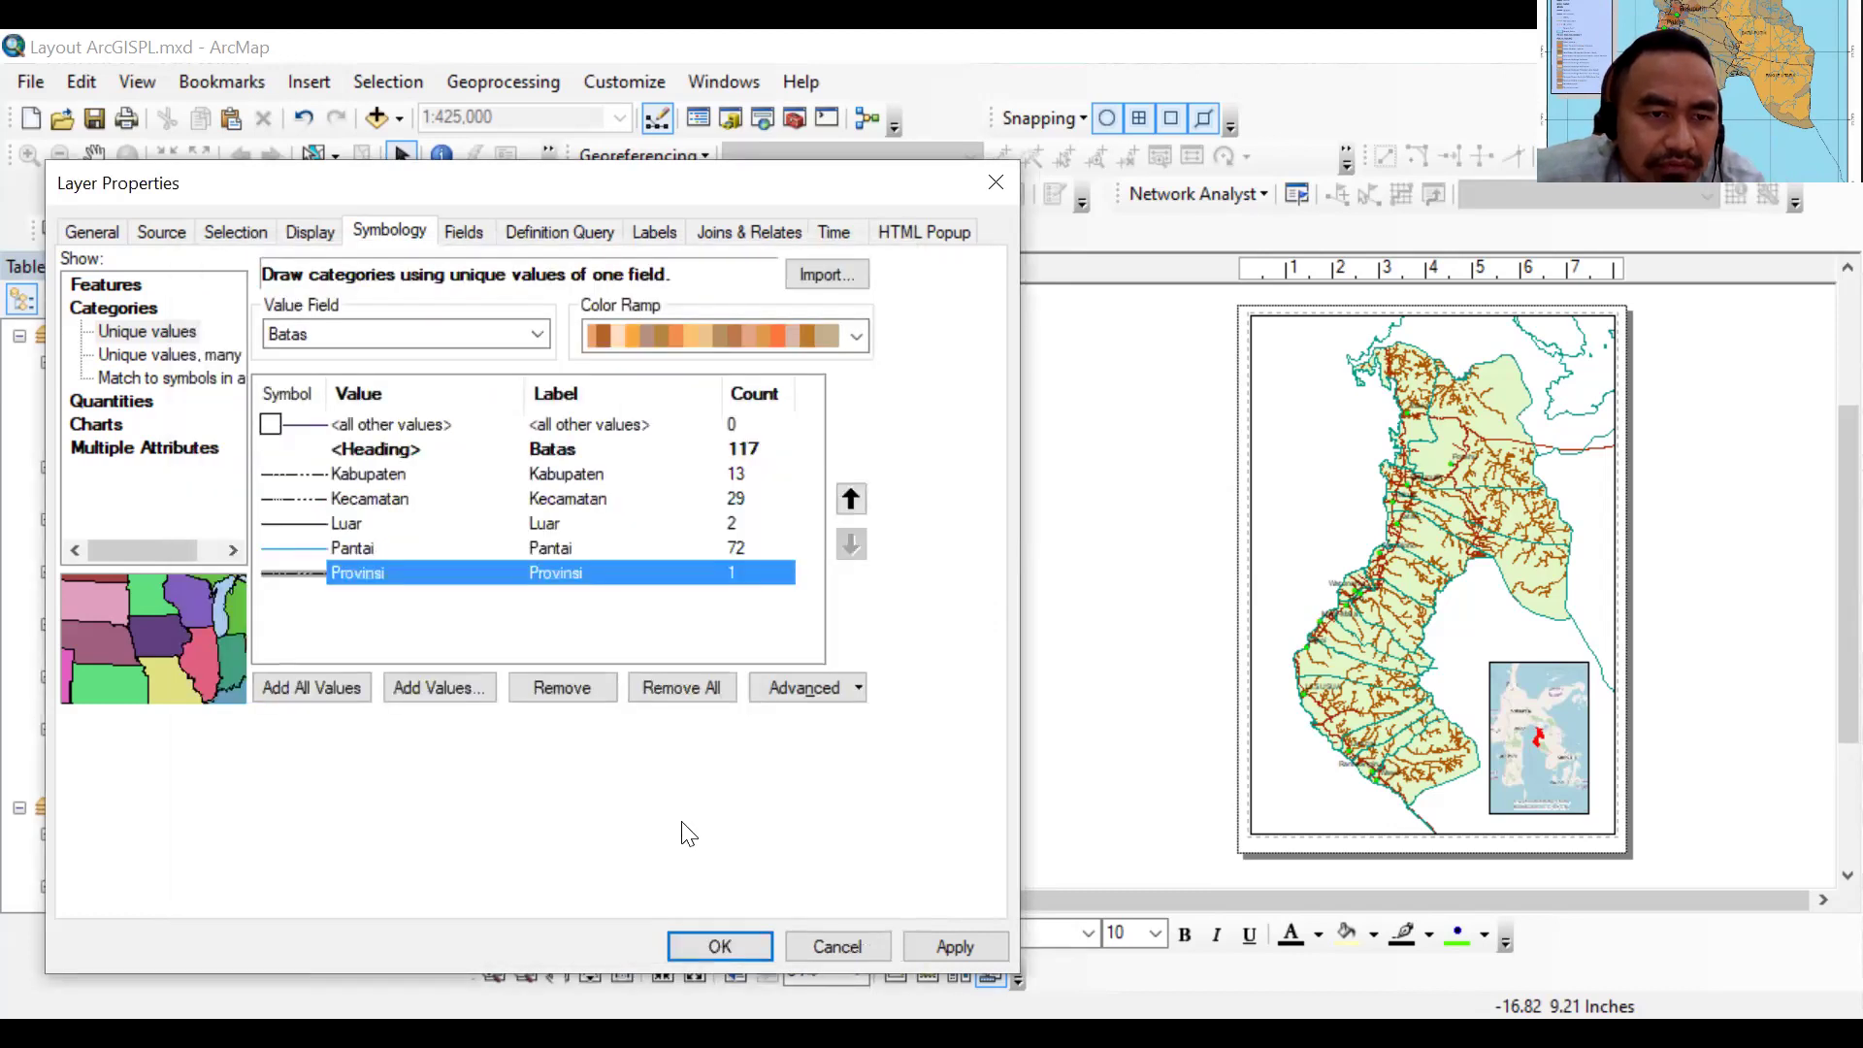
left_click(931, 949)
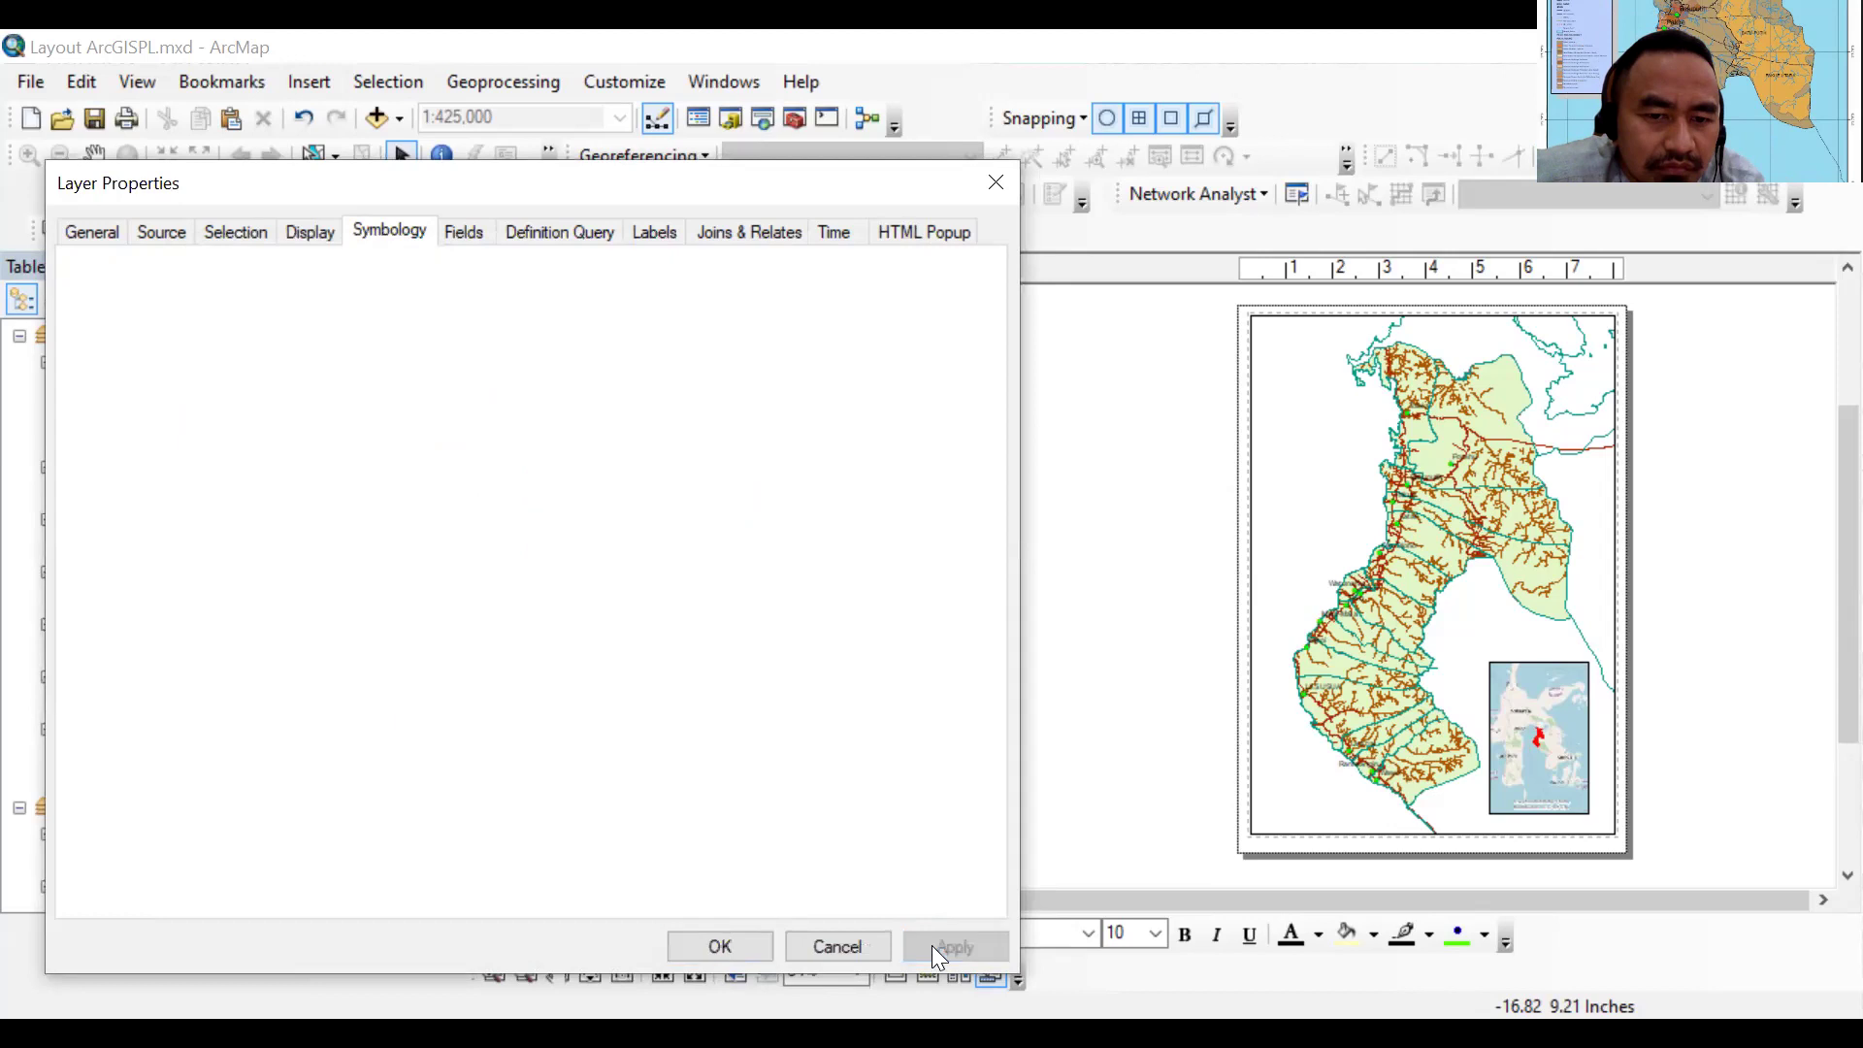
left_click(759, 951)
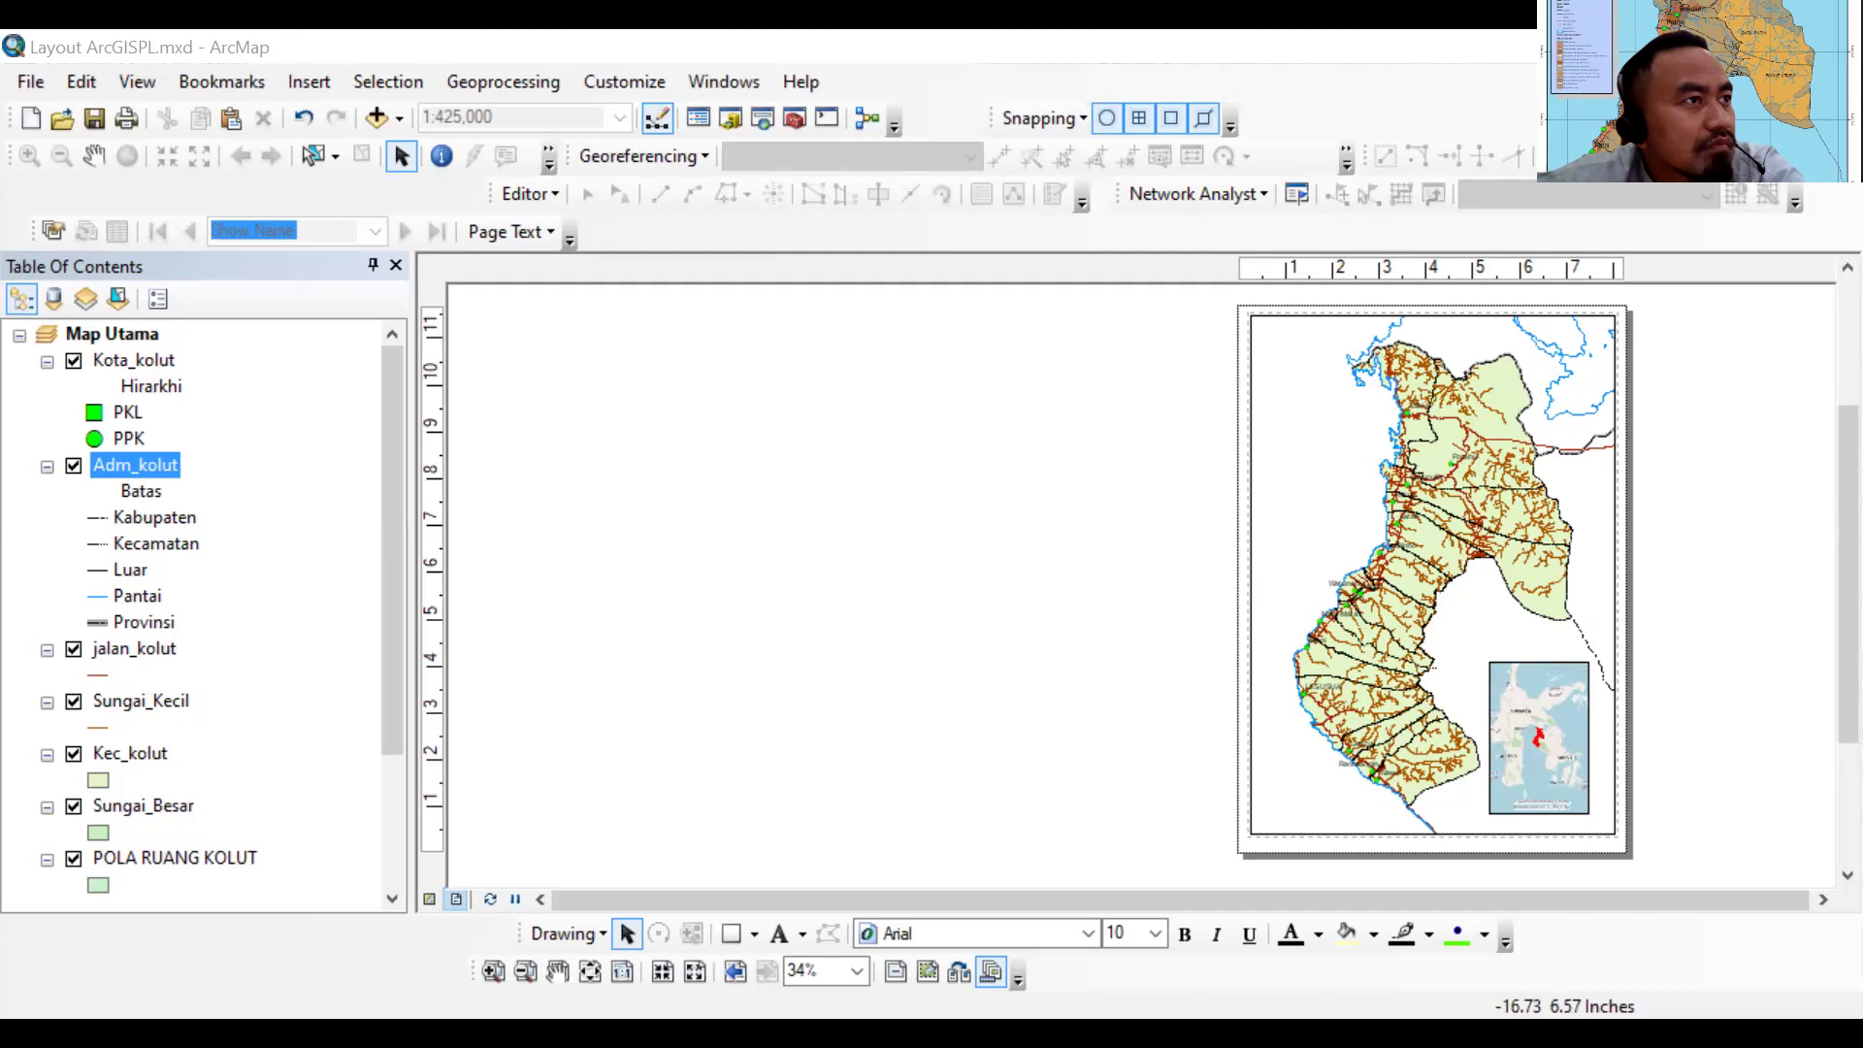
Symbolize the jalan_kolut layer by unique values of the JENIS field, adding all values and excluding all other values
left_click(134, 648)
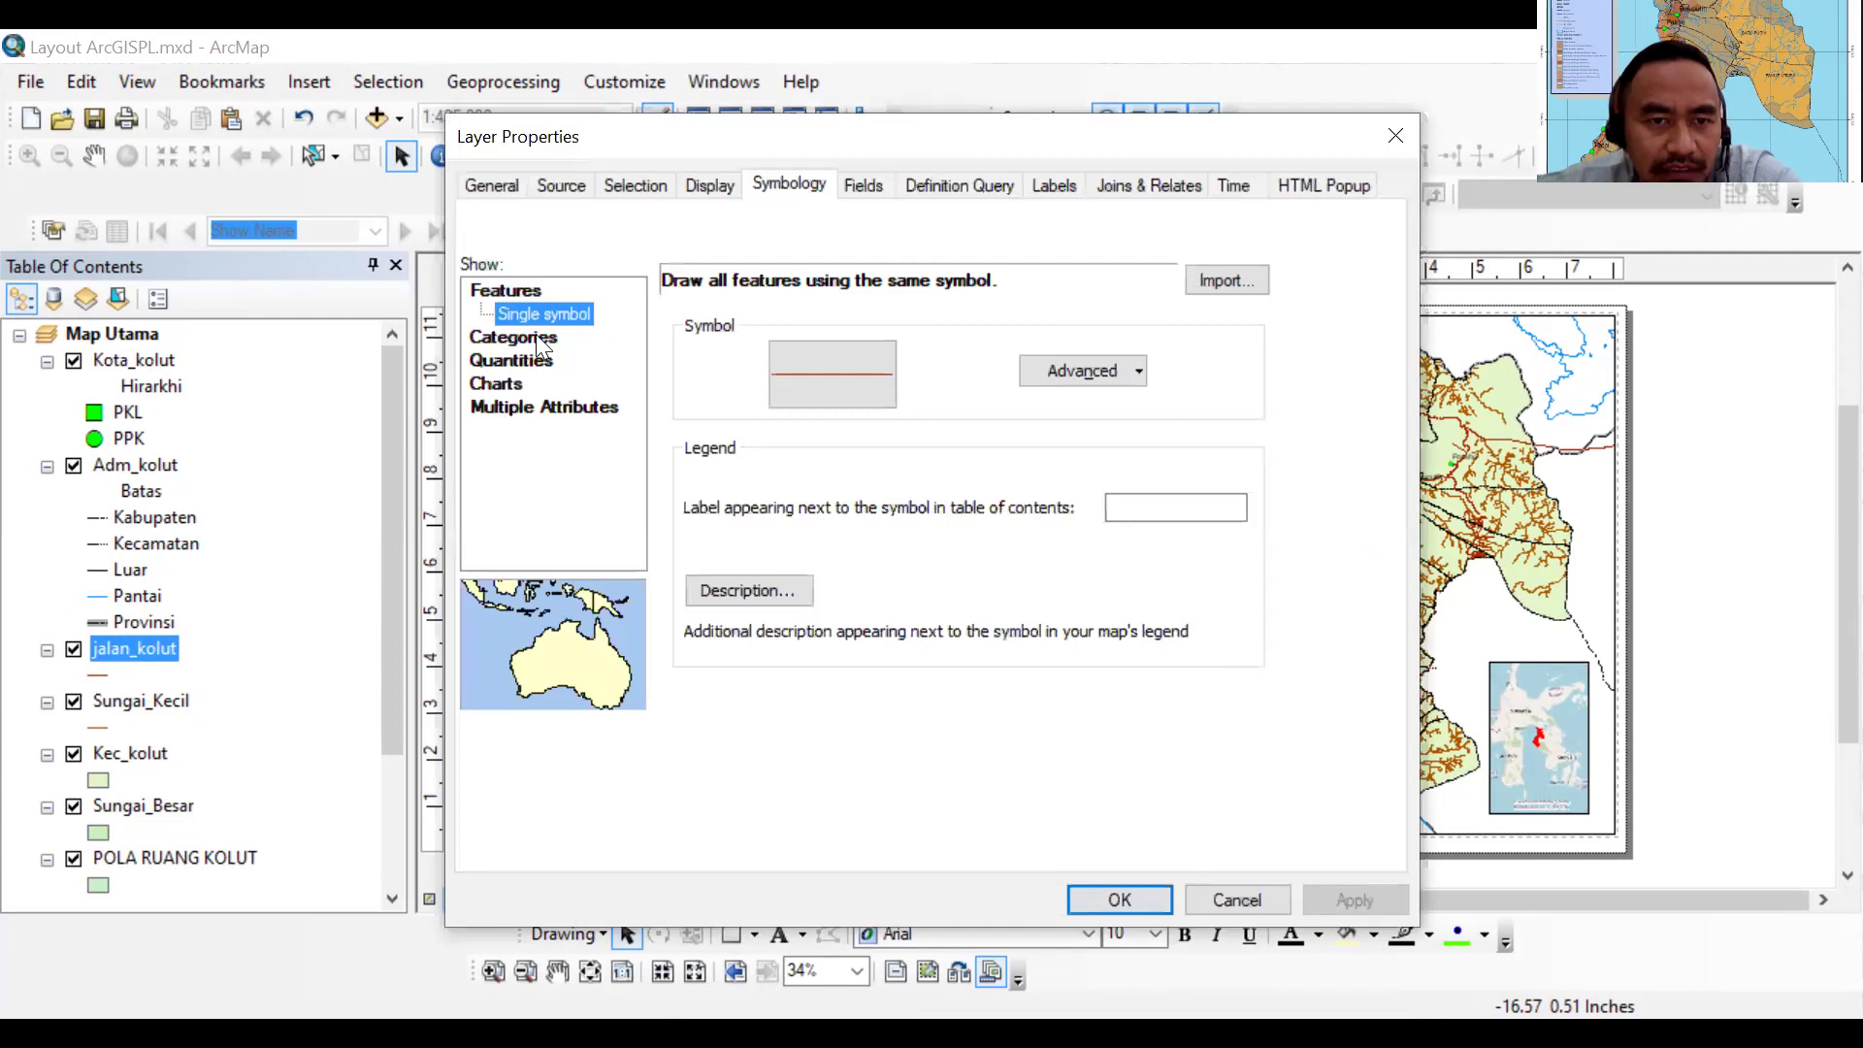
left_click(538, 337)
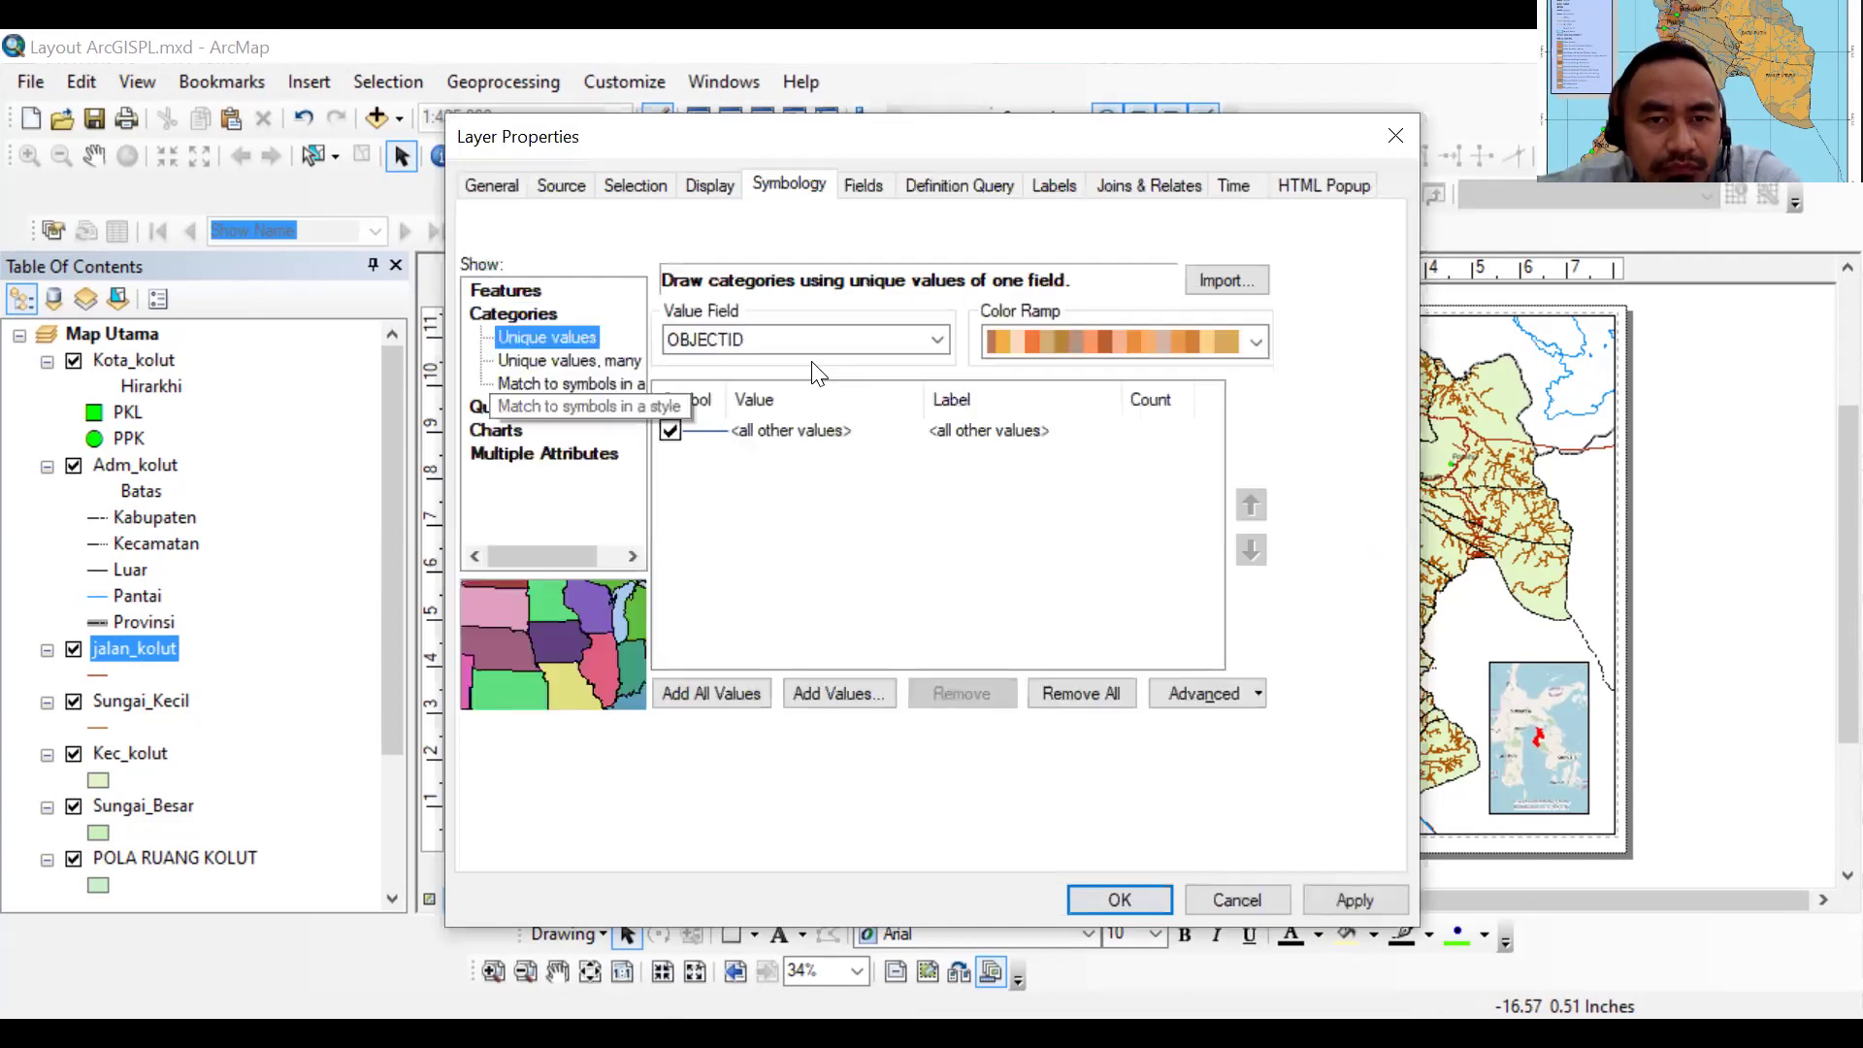
left_click(890, 340)
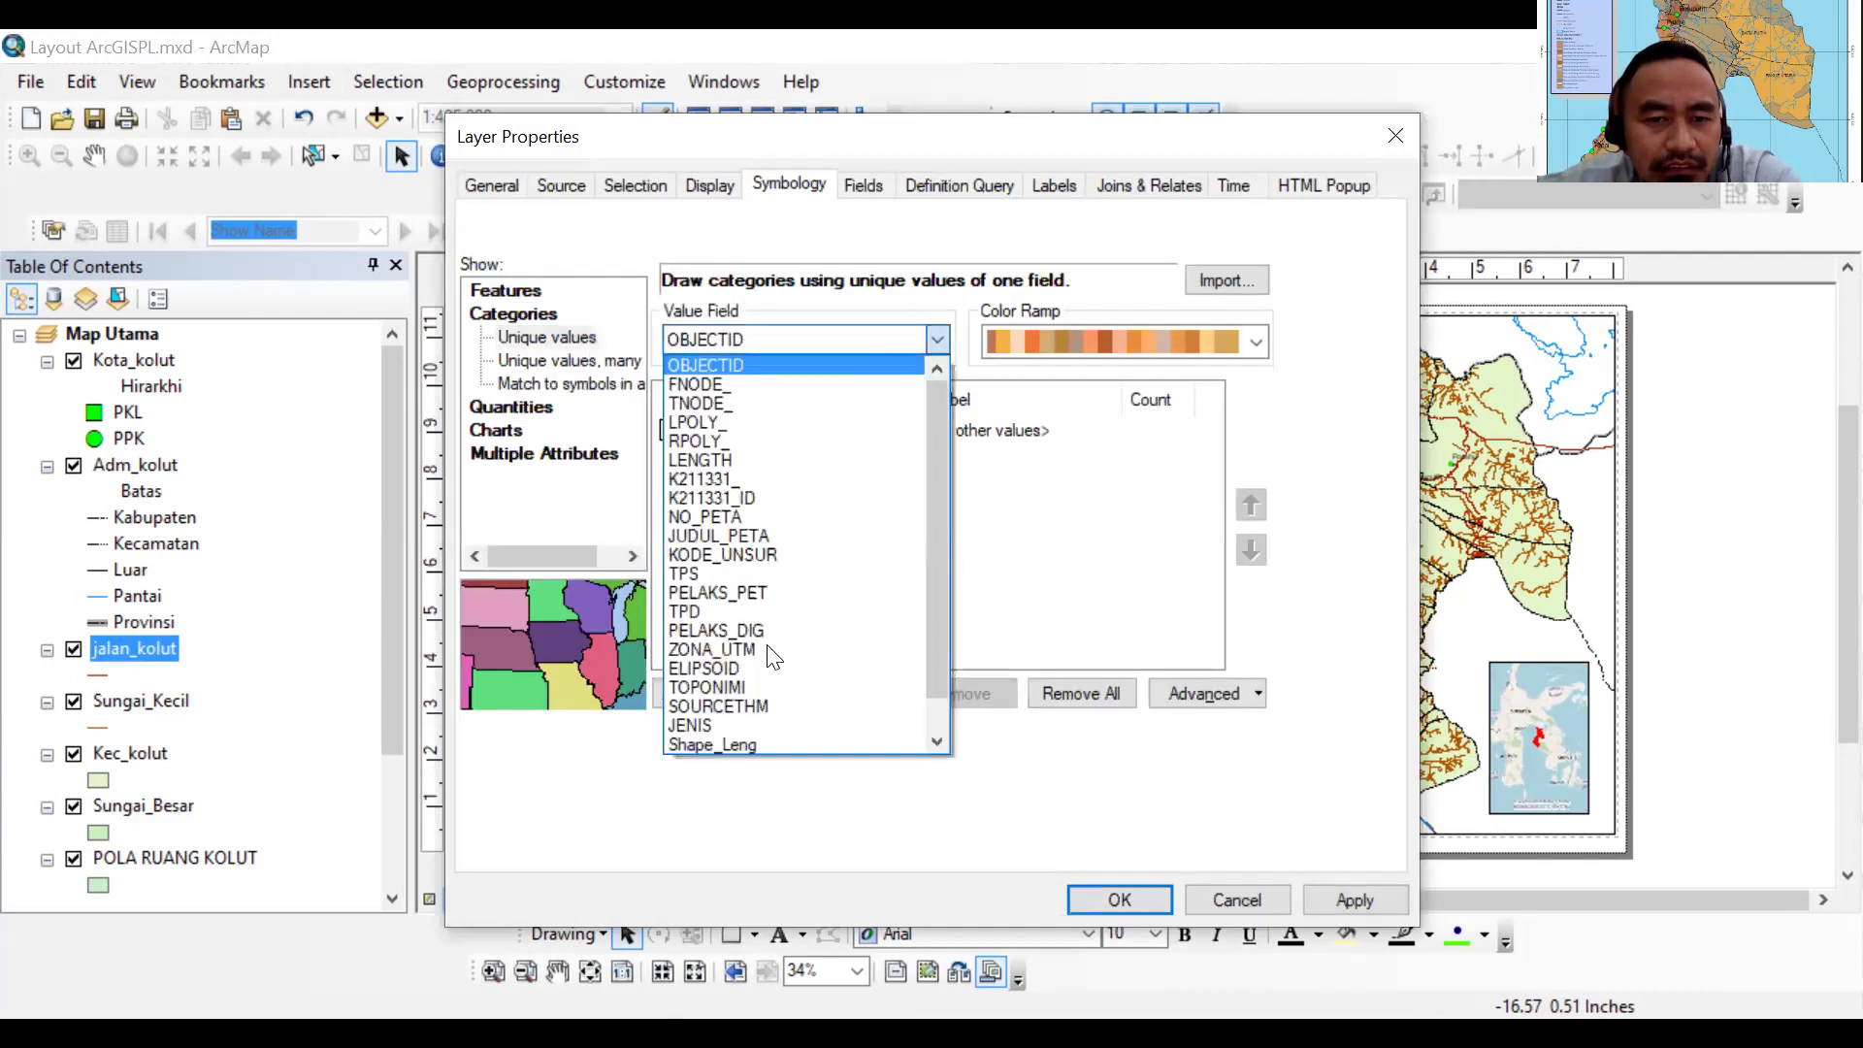
left_click(761, 726)
left_click(670, 431)
left_click(741, 697)
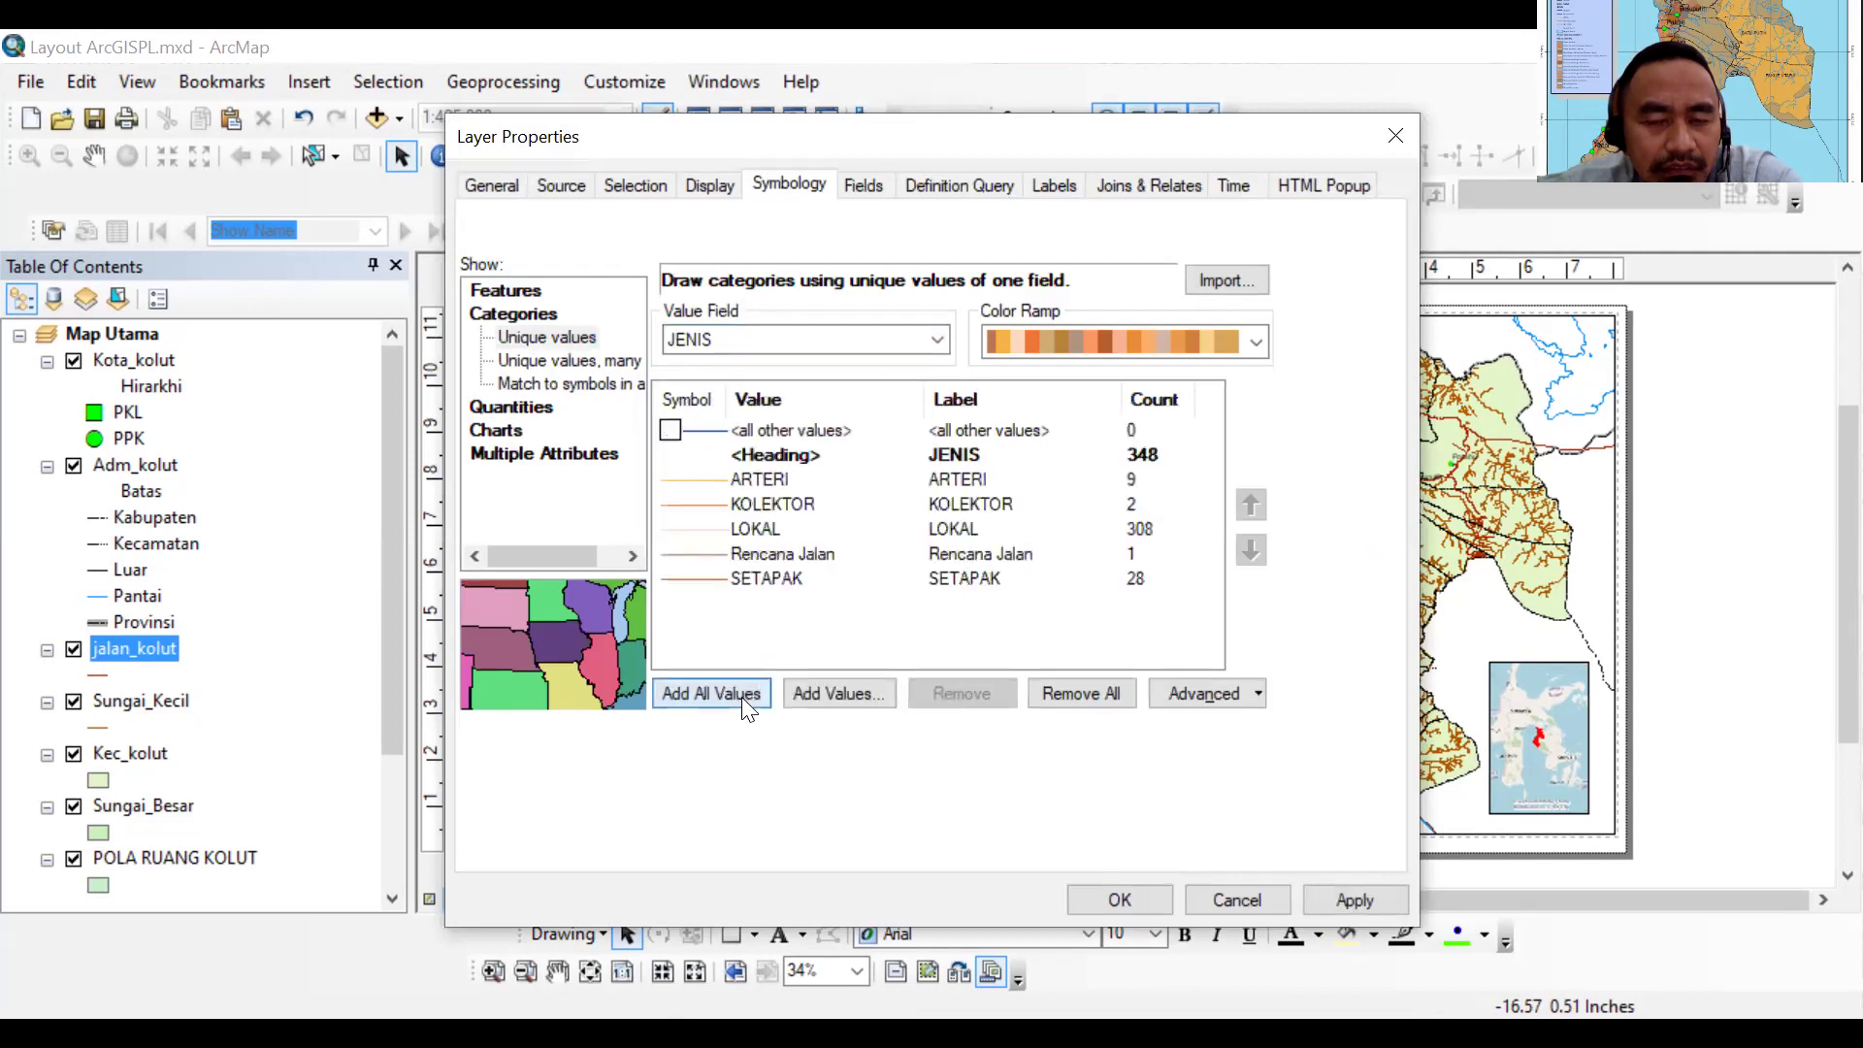
Give the ARTERI category of jalan_kolut the "Arterial Street" line symbol
left_click(763, 475)
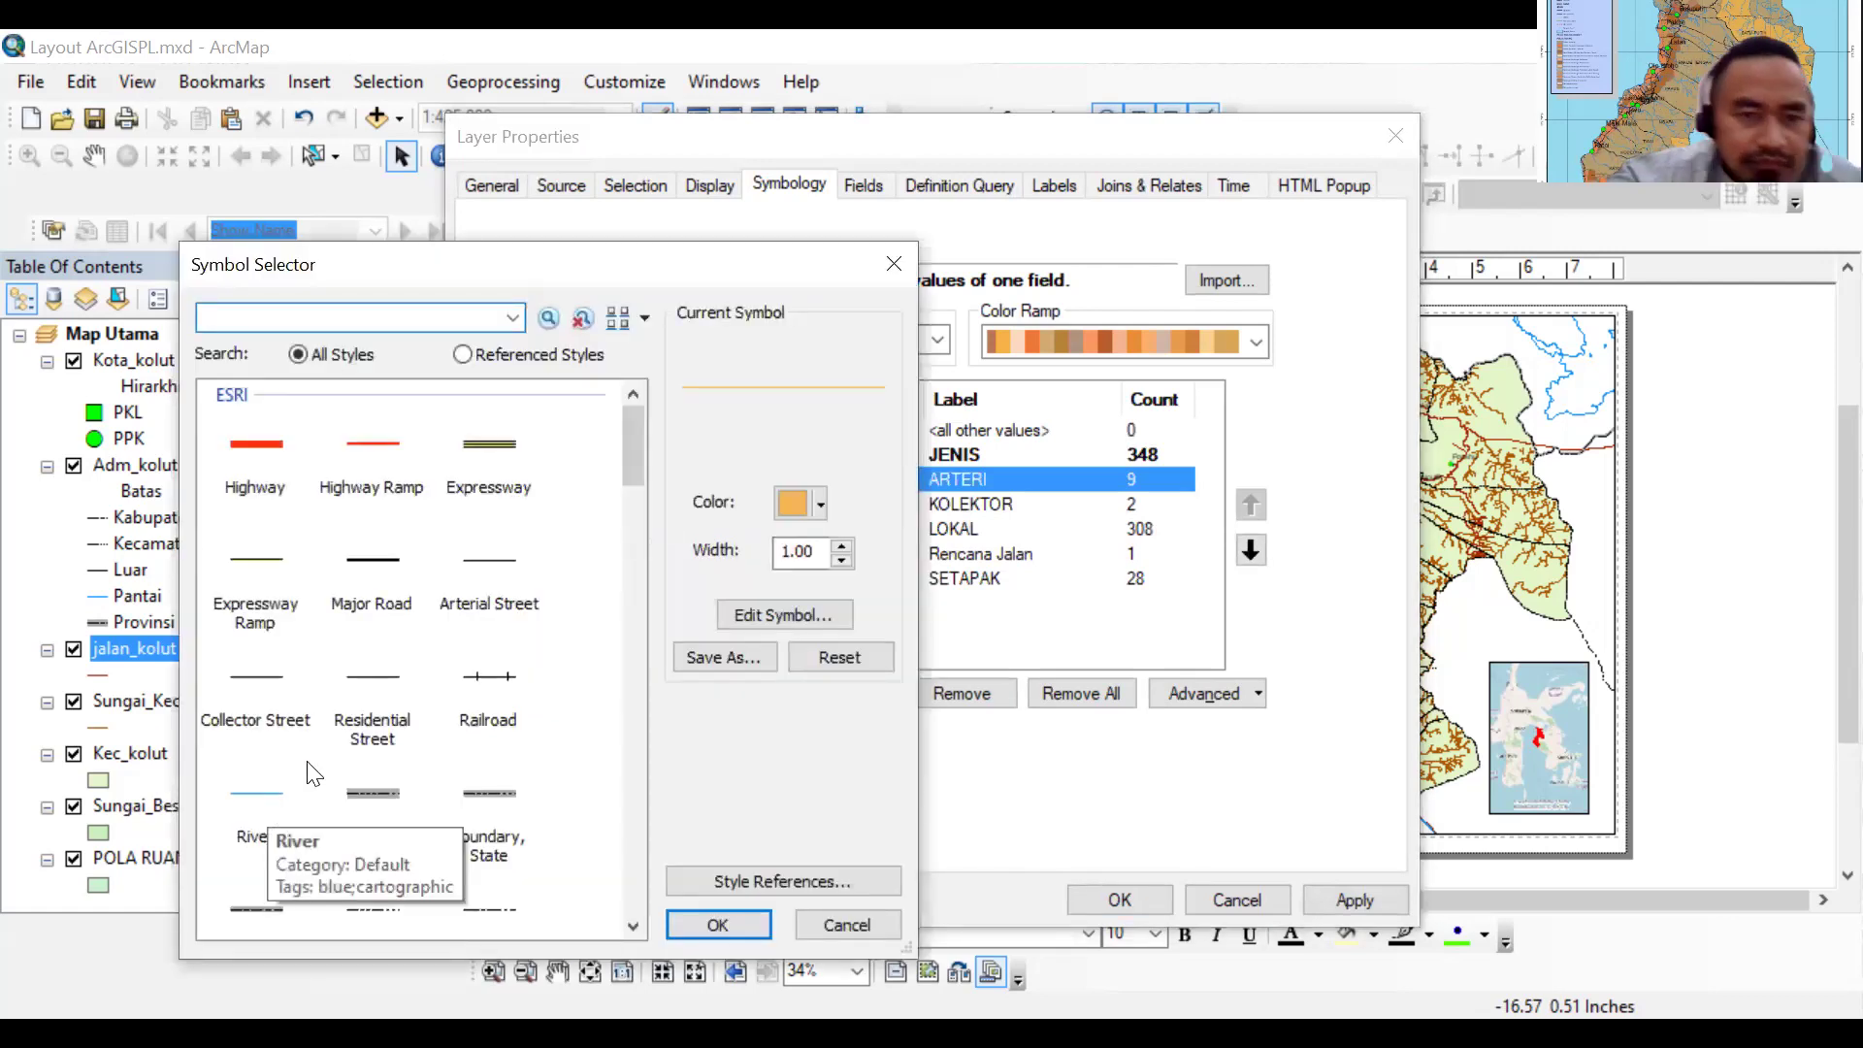
left_click(524, 618)
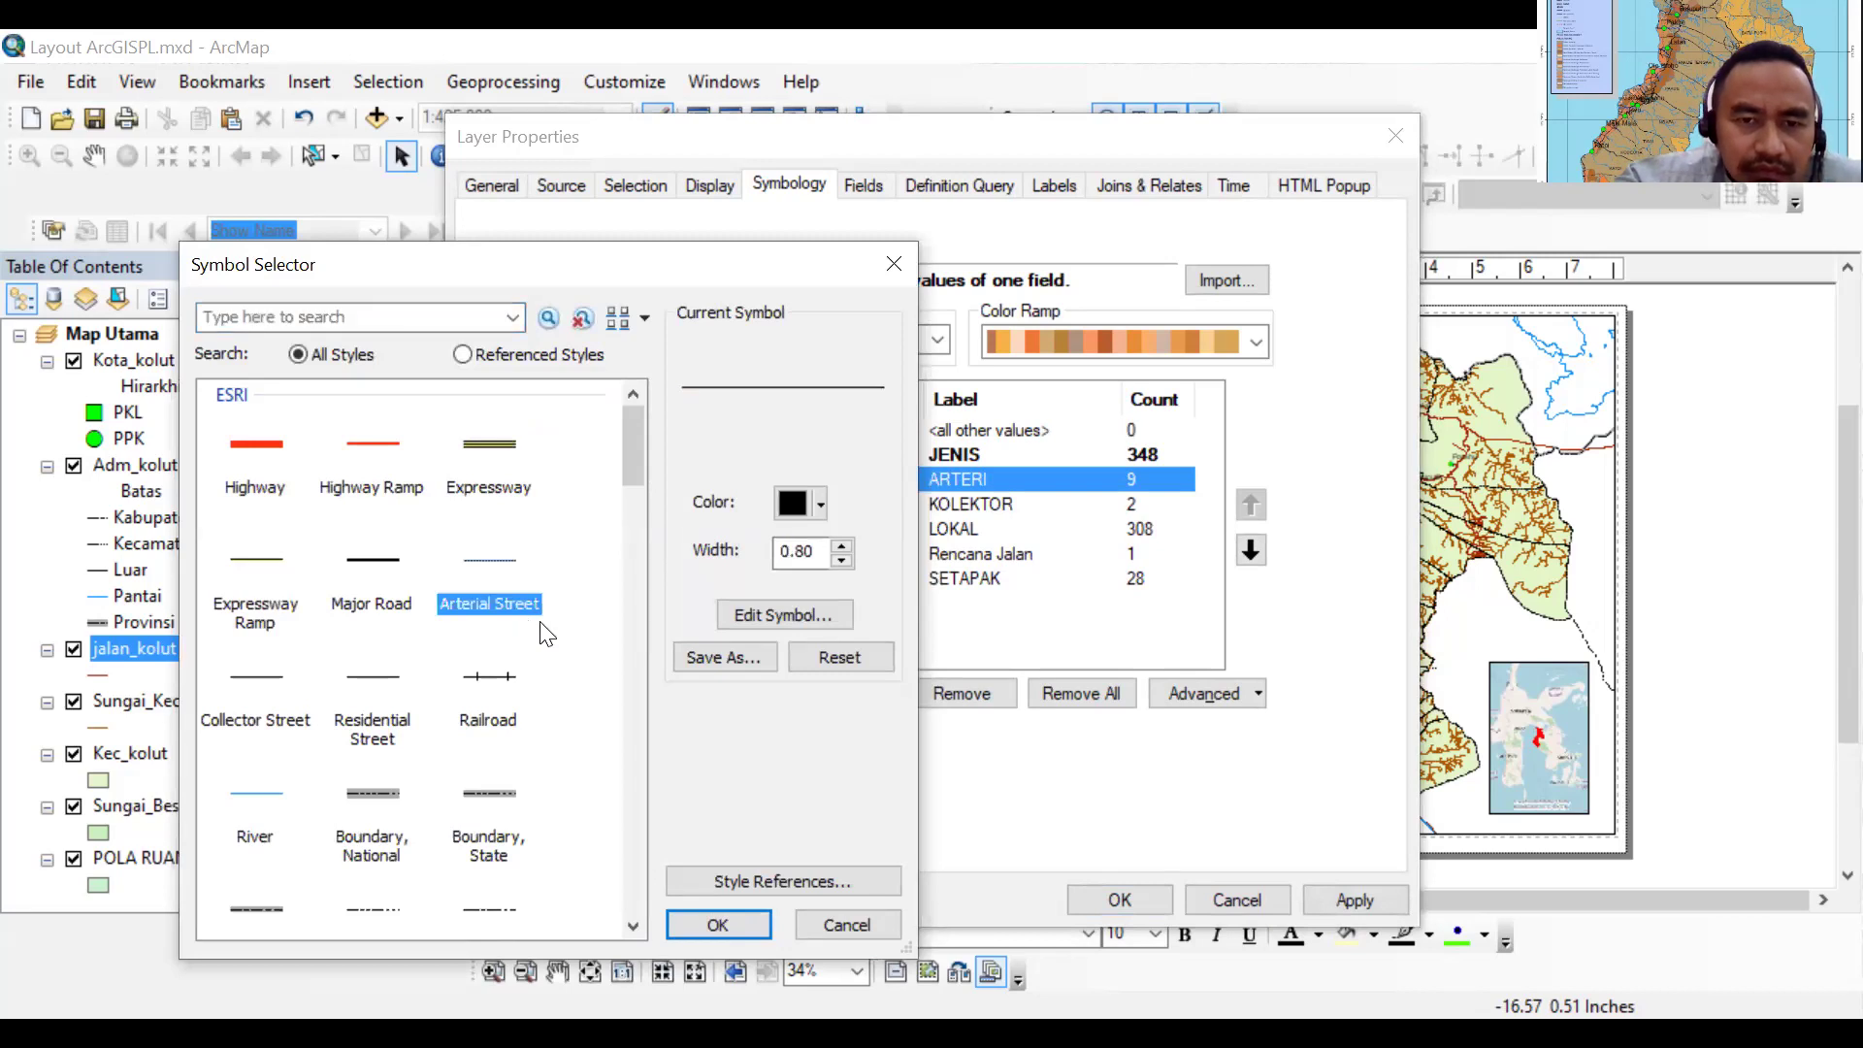
key("Return")
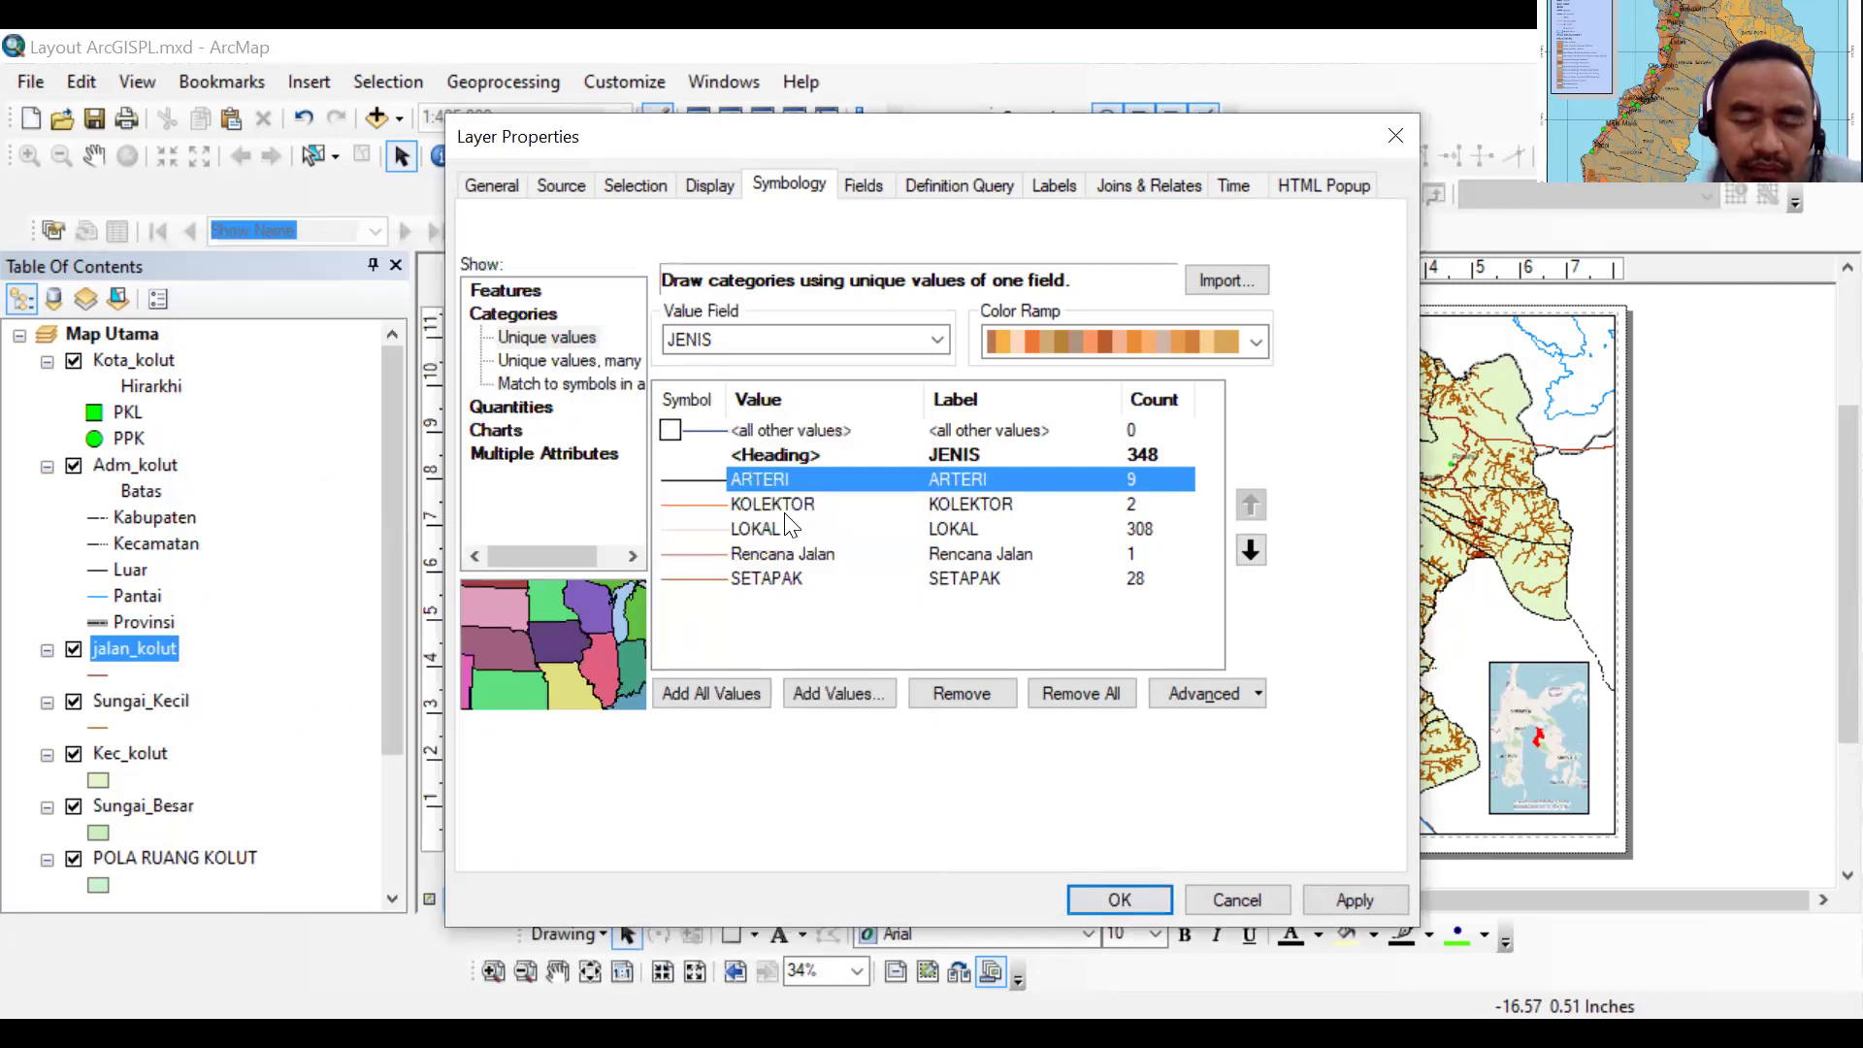
Give the KOLEKTOR category of jalan_kolut the "Collector Street" line symbol
left_click(787, 510)
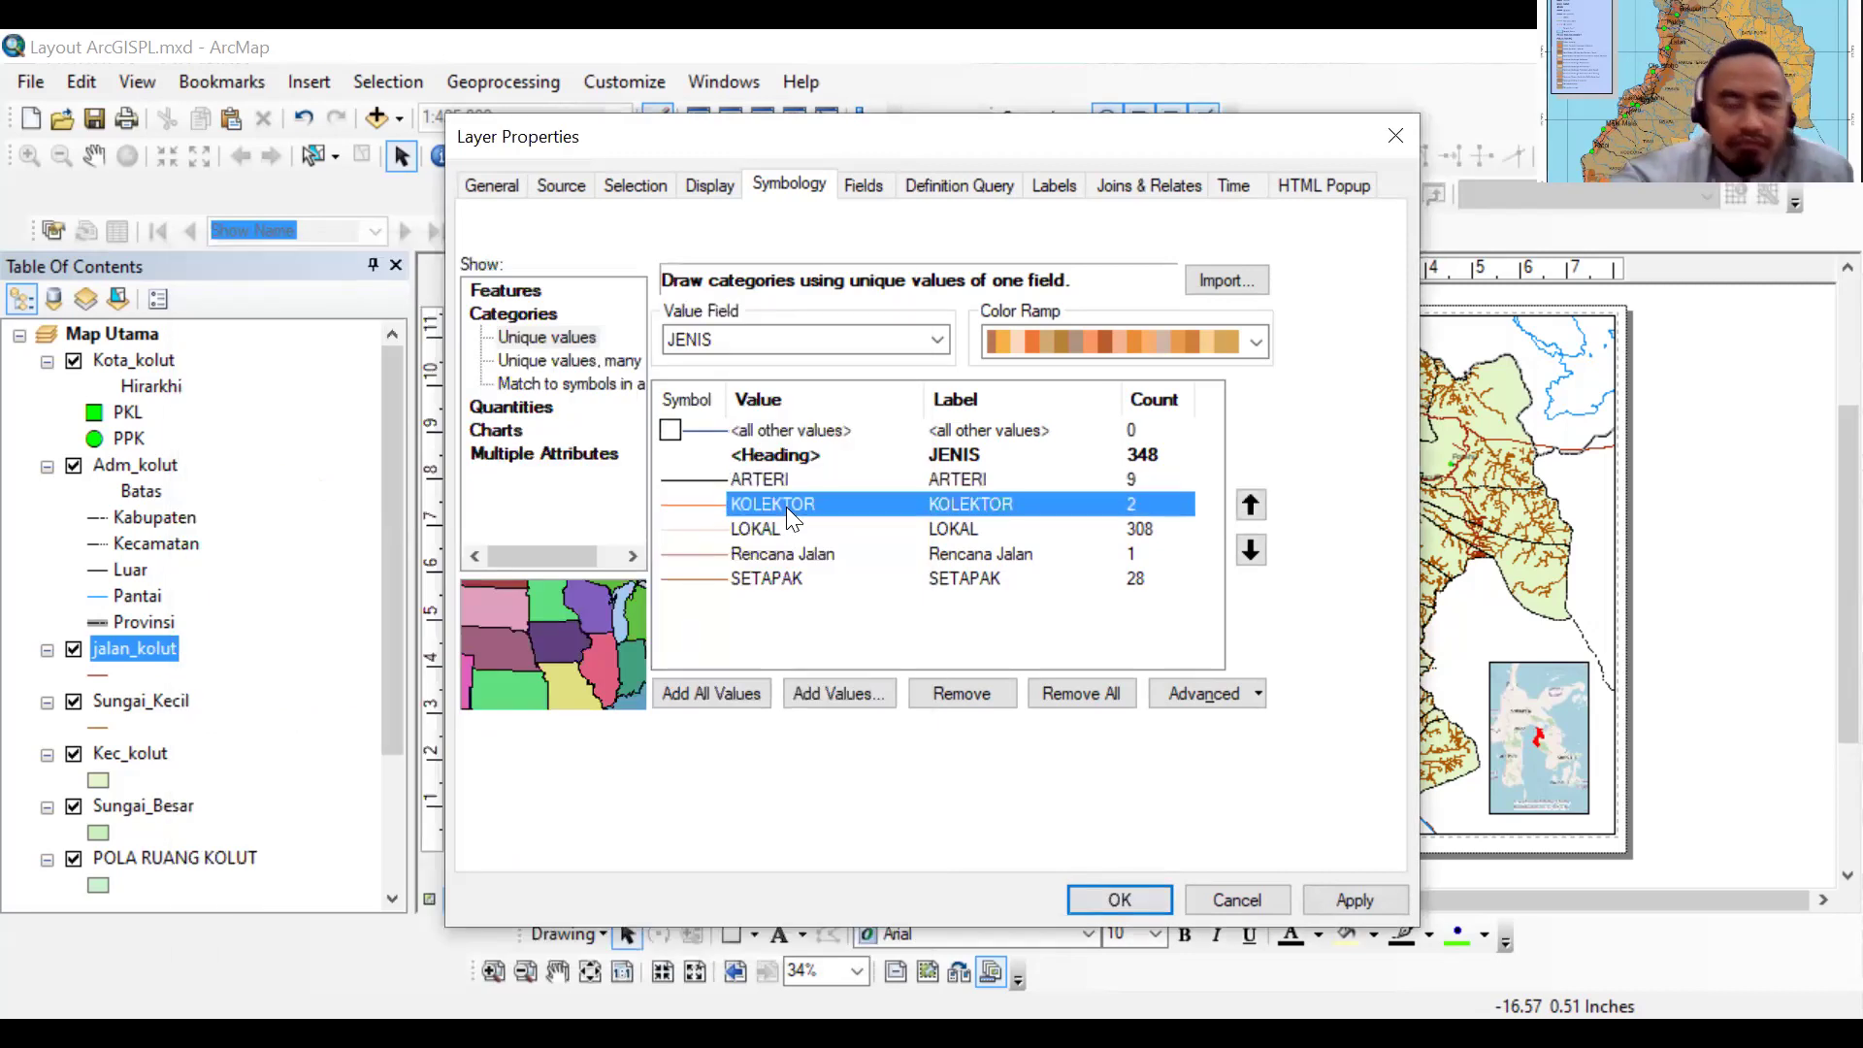
key("Return")
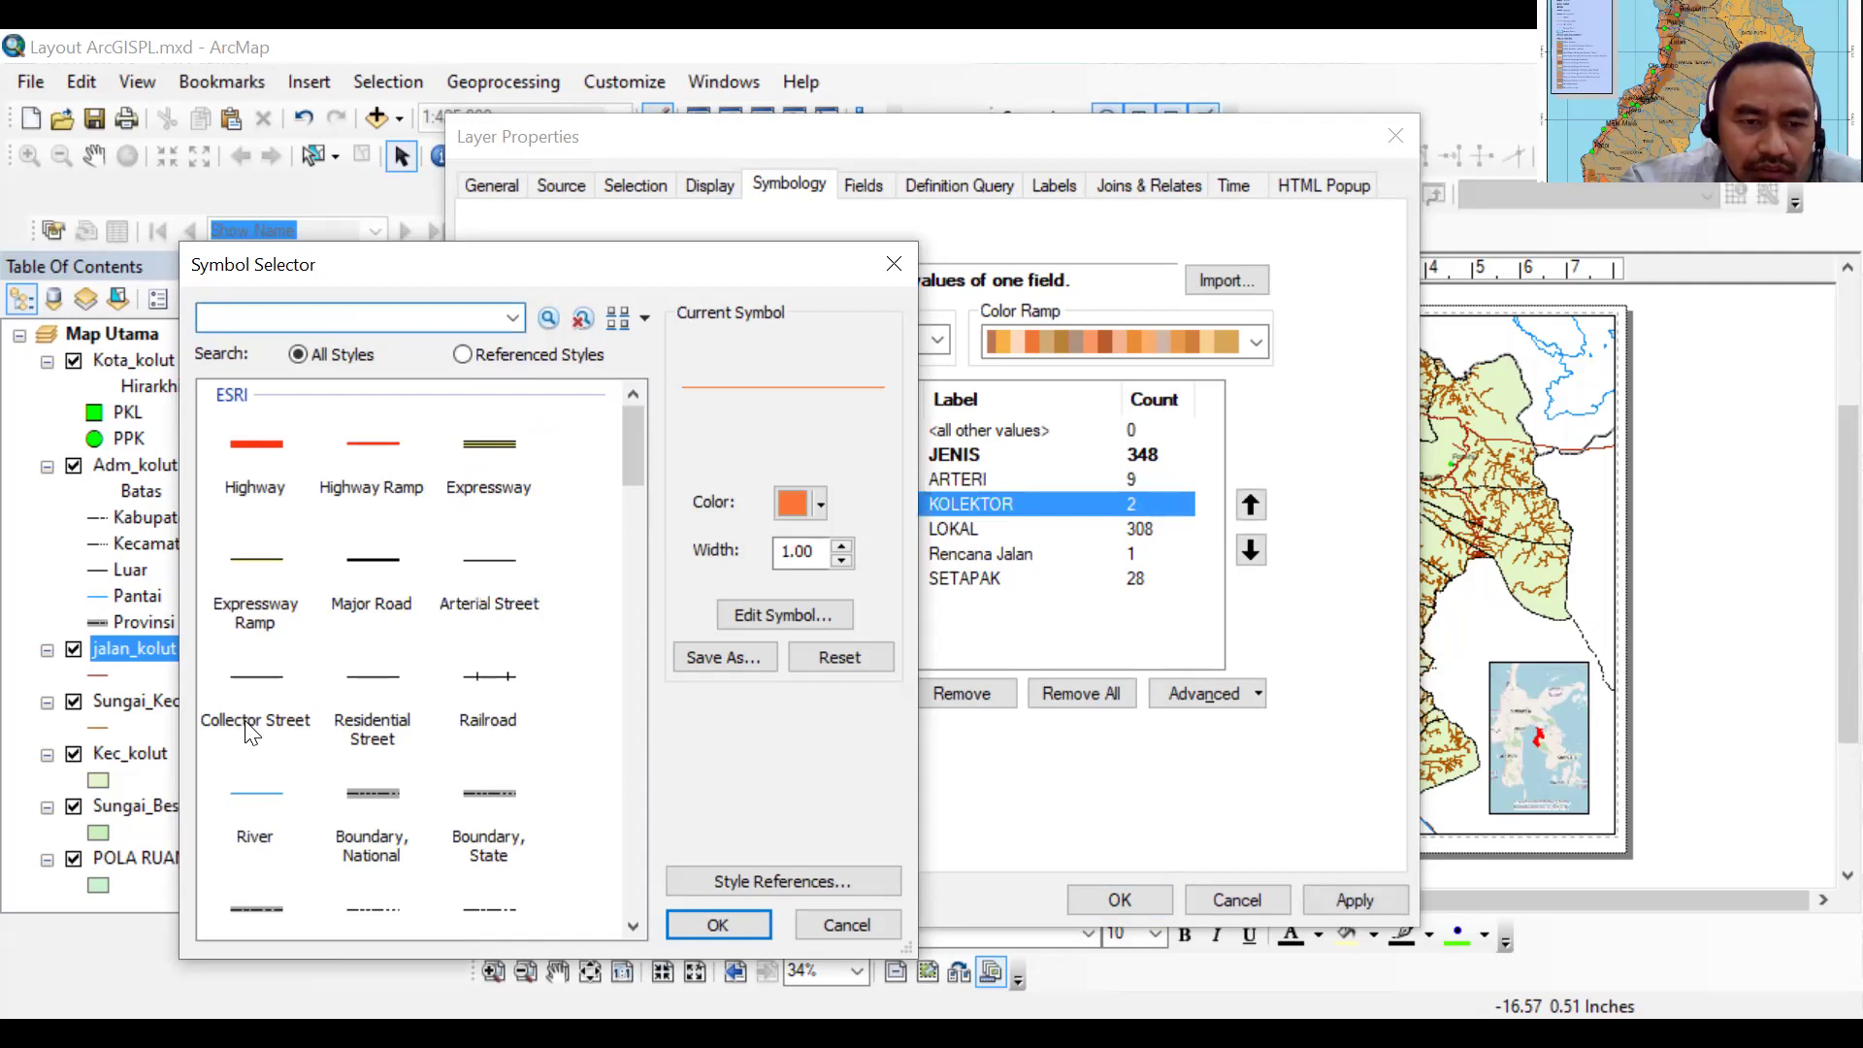
key("Escape")
Give the LOKAL category of jalan_kolut the "Residential Street" line symbol
left_click(761, 526)
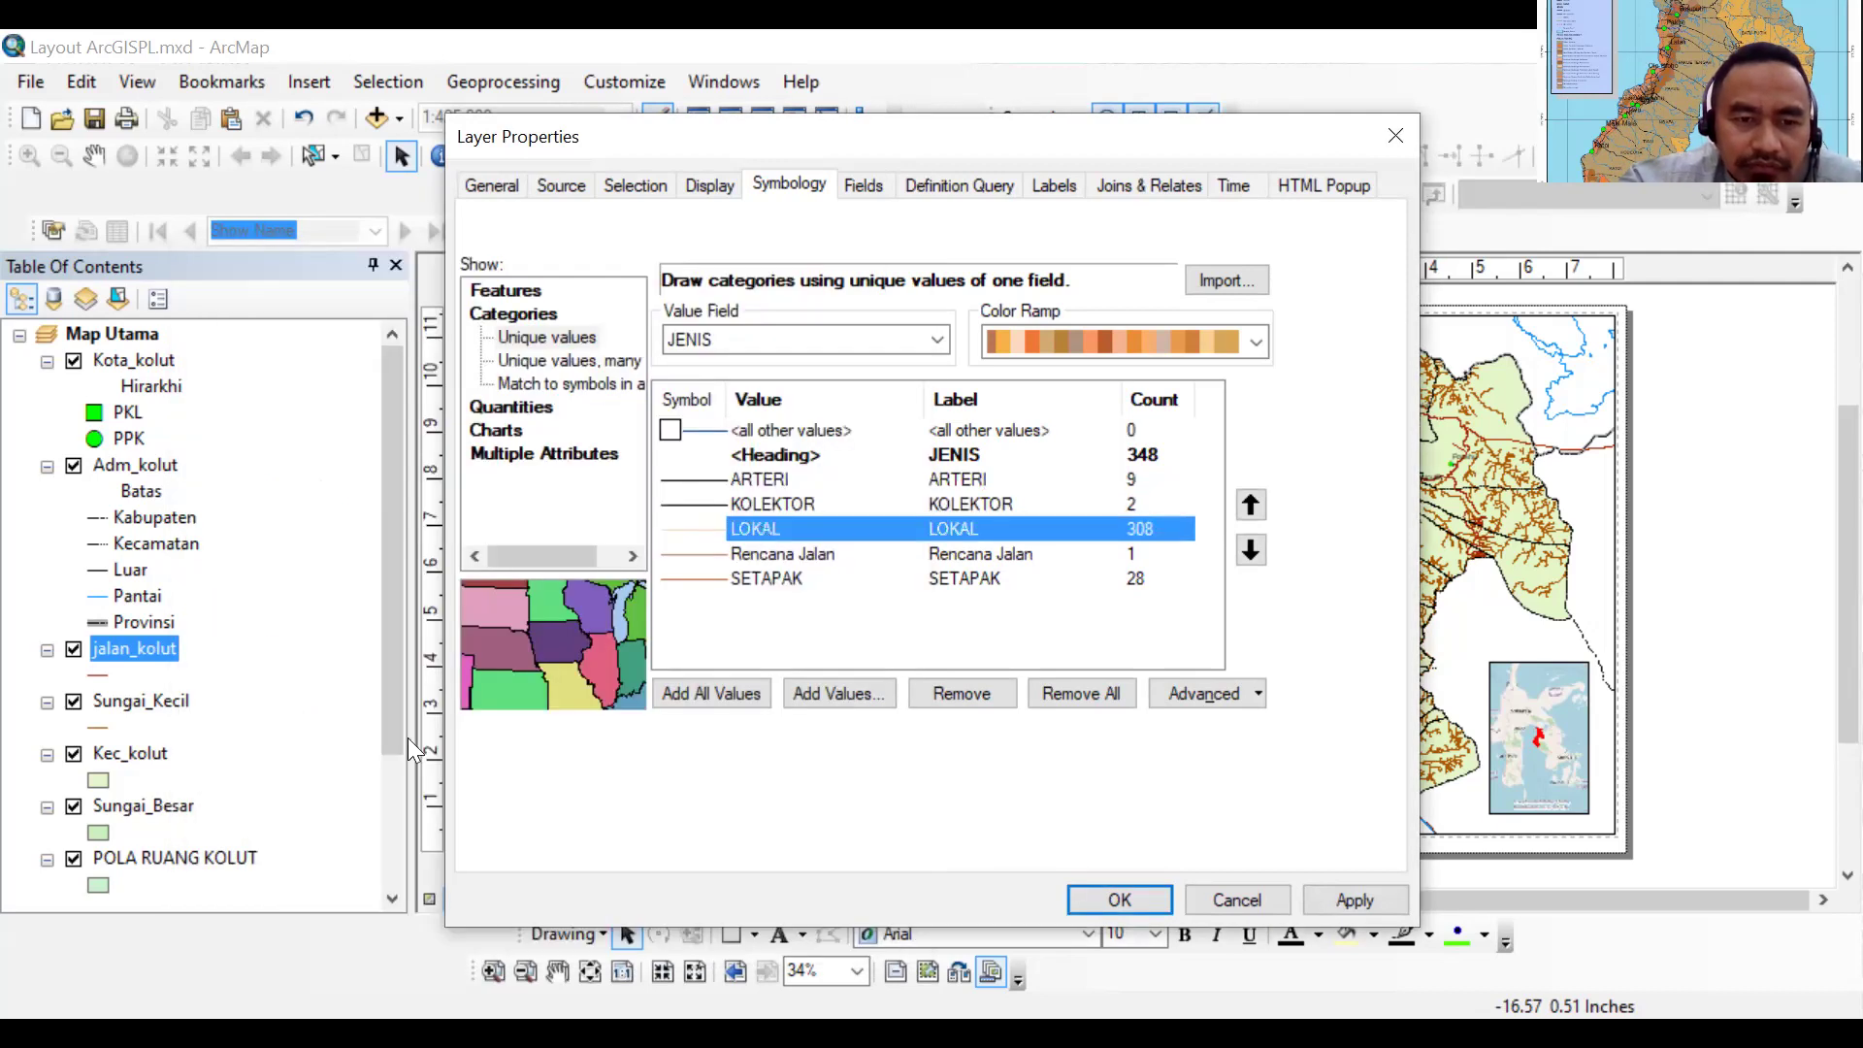
key("Return")
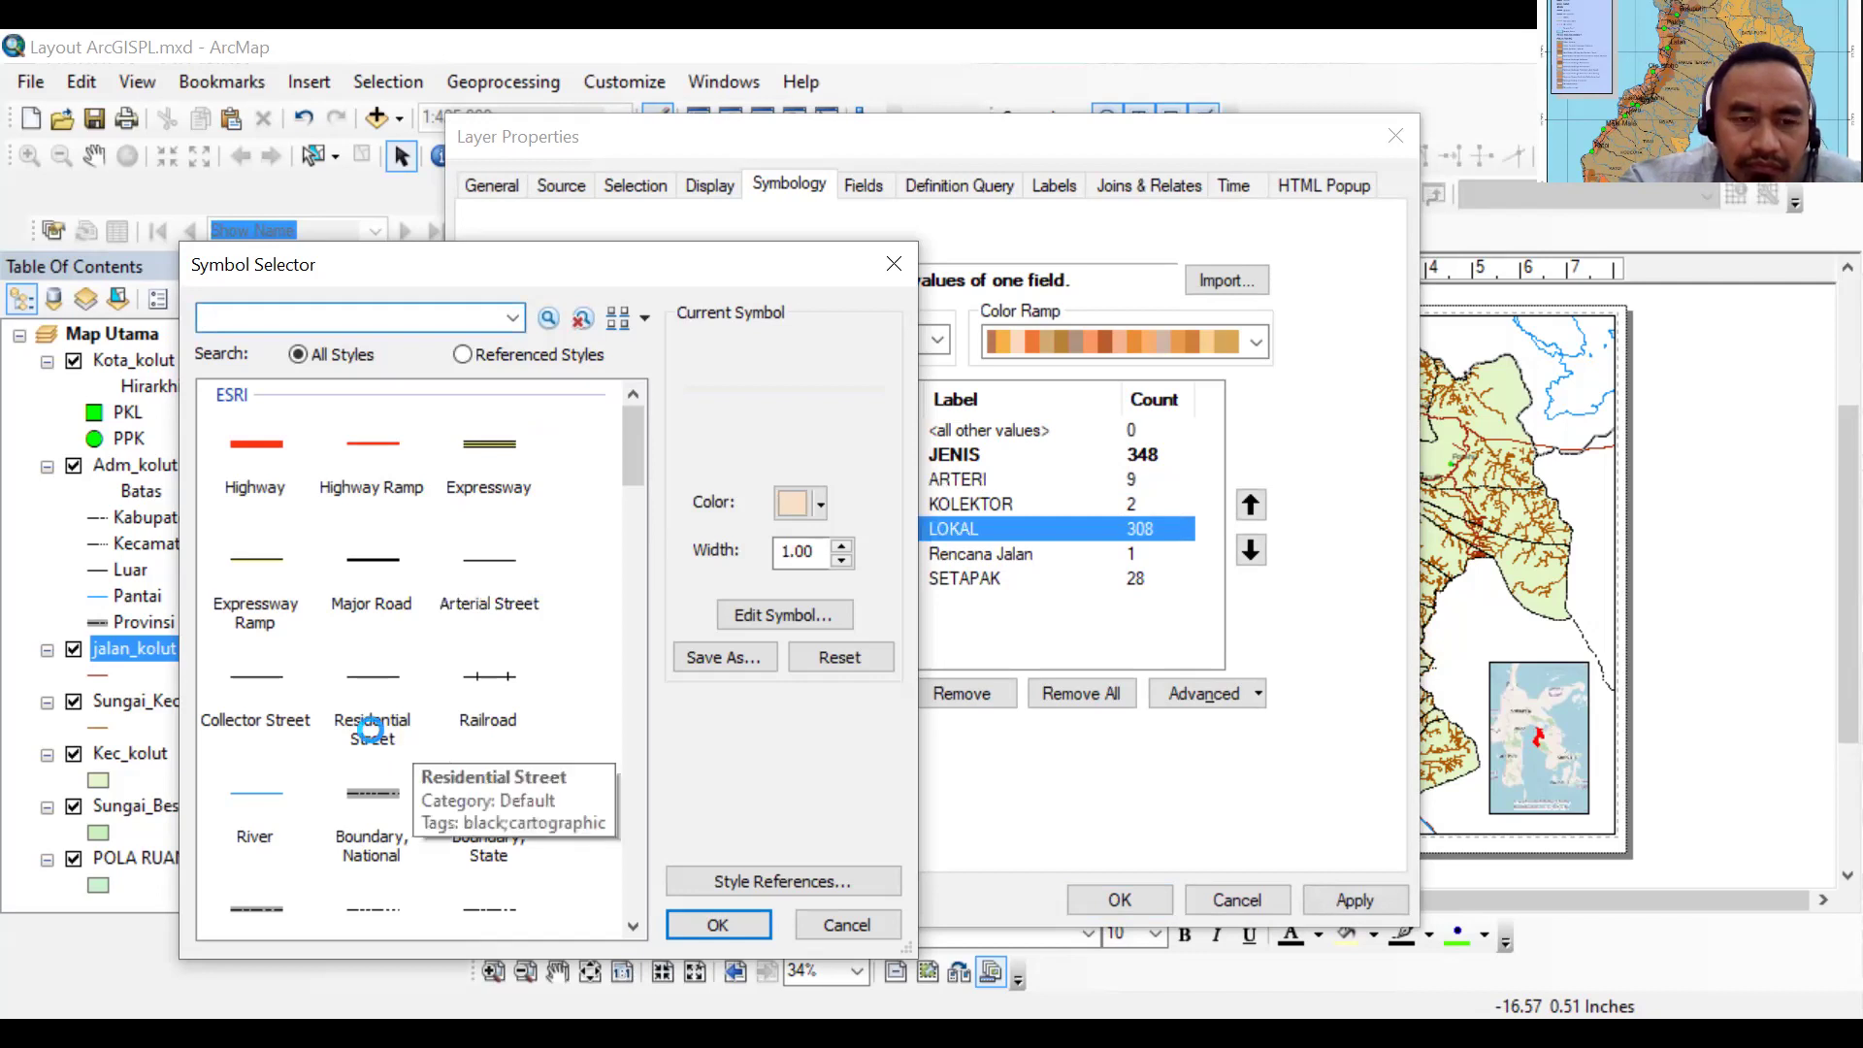
left_click(374, 741)
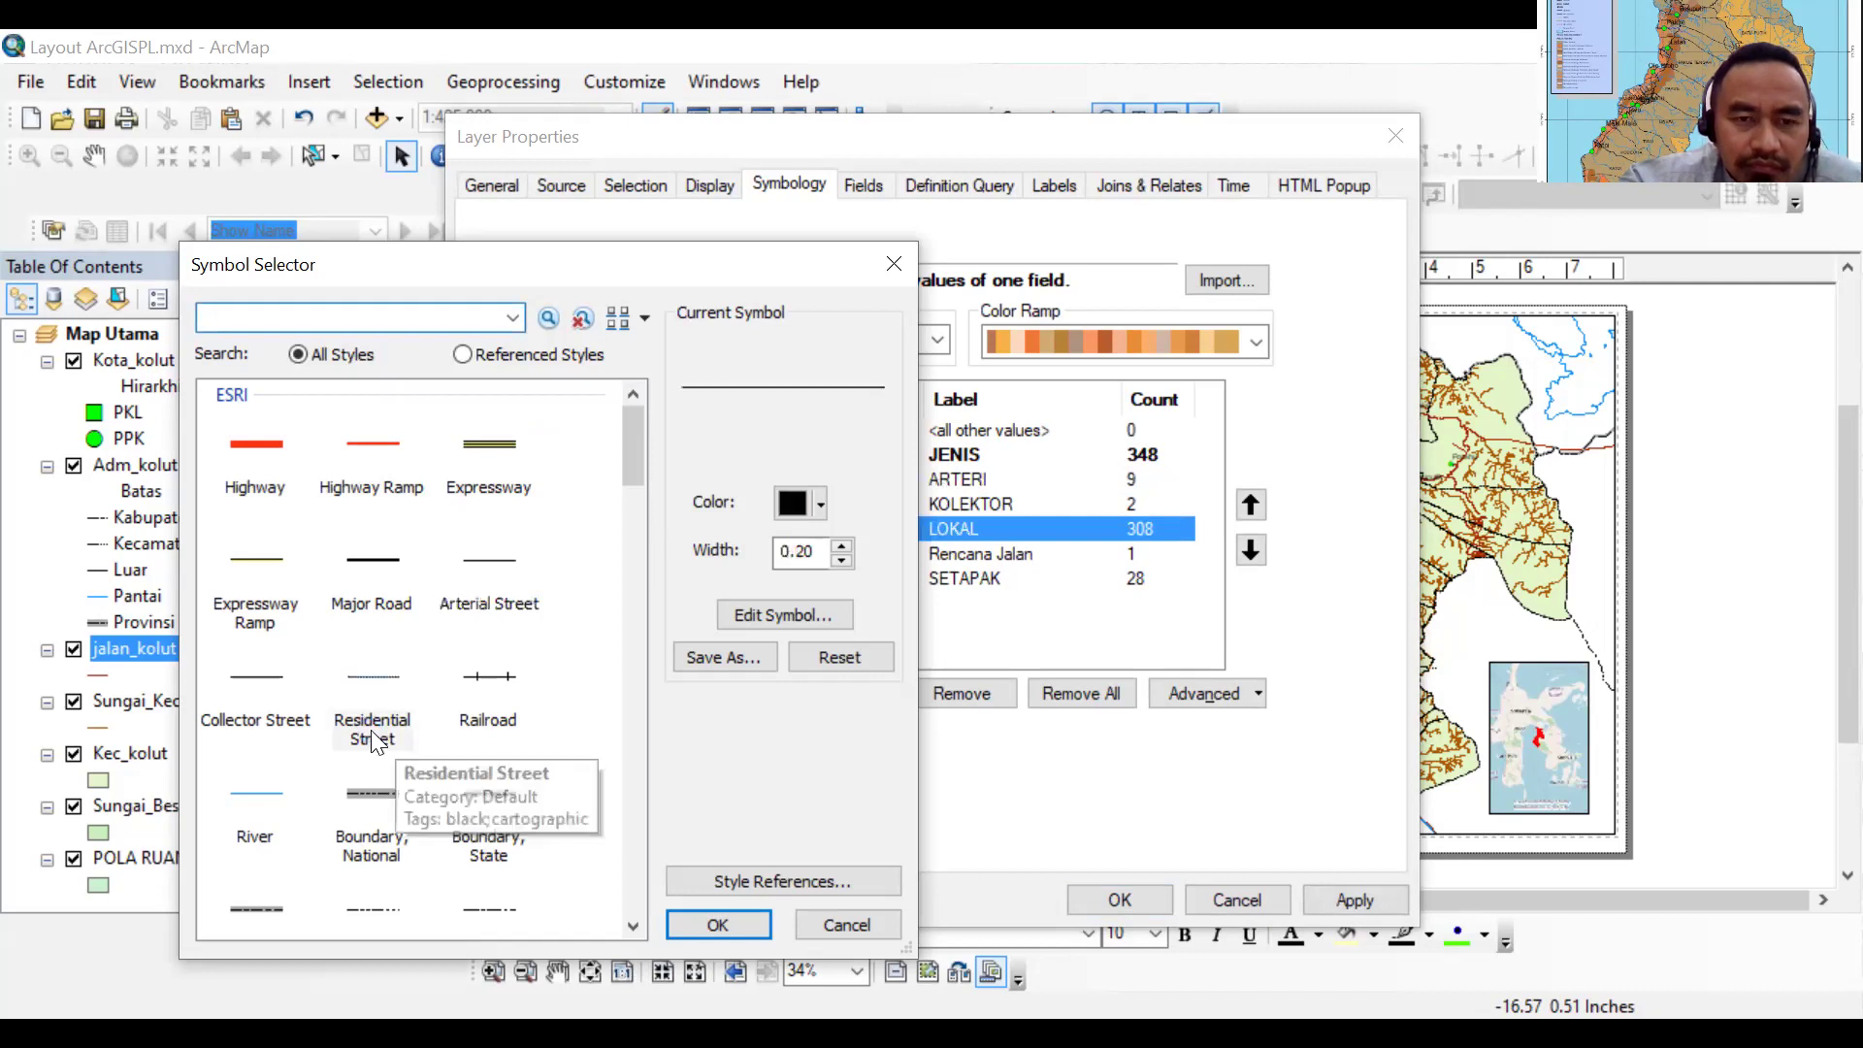
key("Return")
Give the Rencana Jalan category of jalan_kolut the "Road, Proposed" line symbol
left_click(766, 551)
double_click(766, 551)
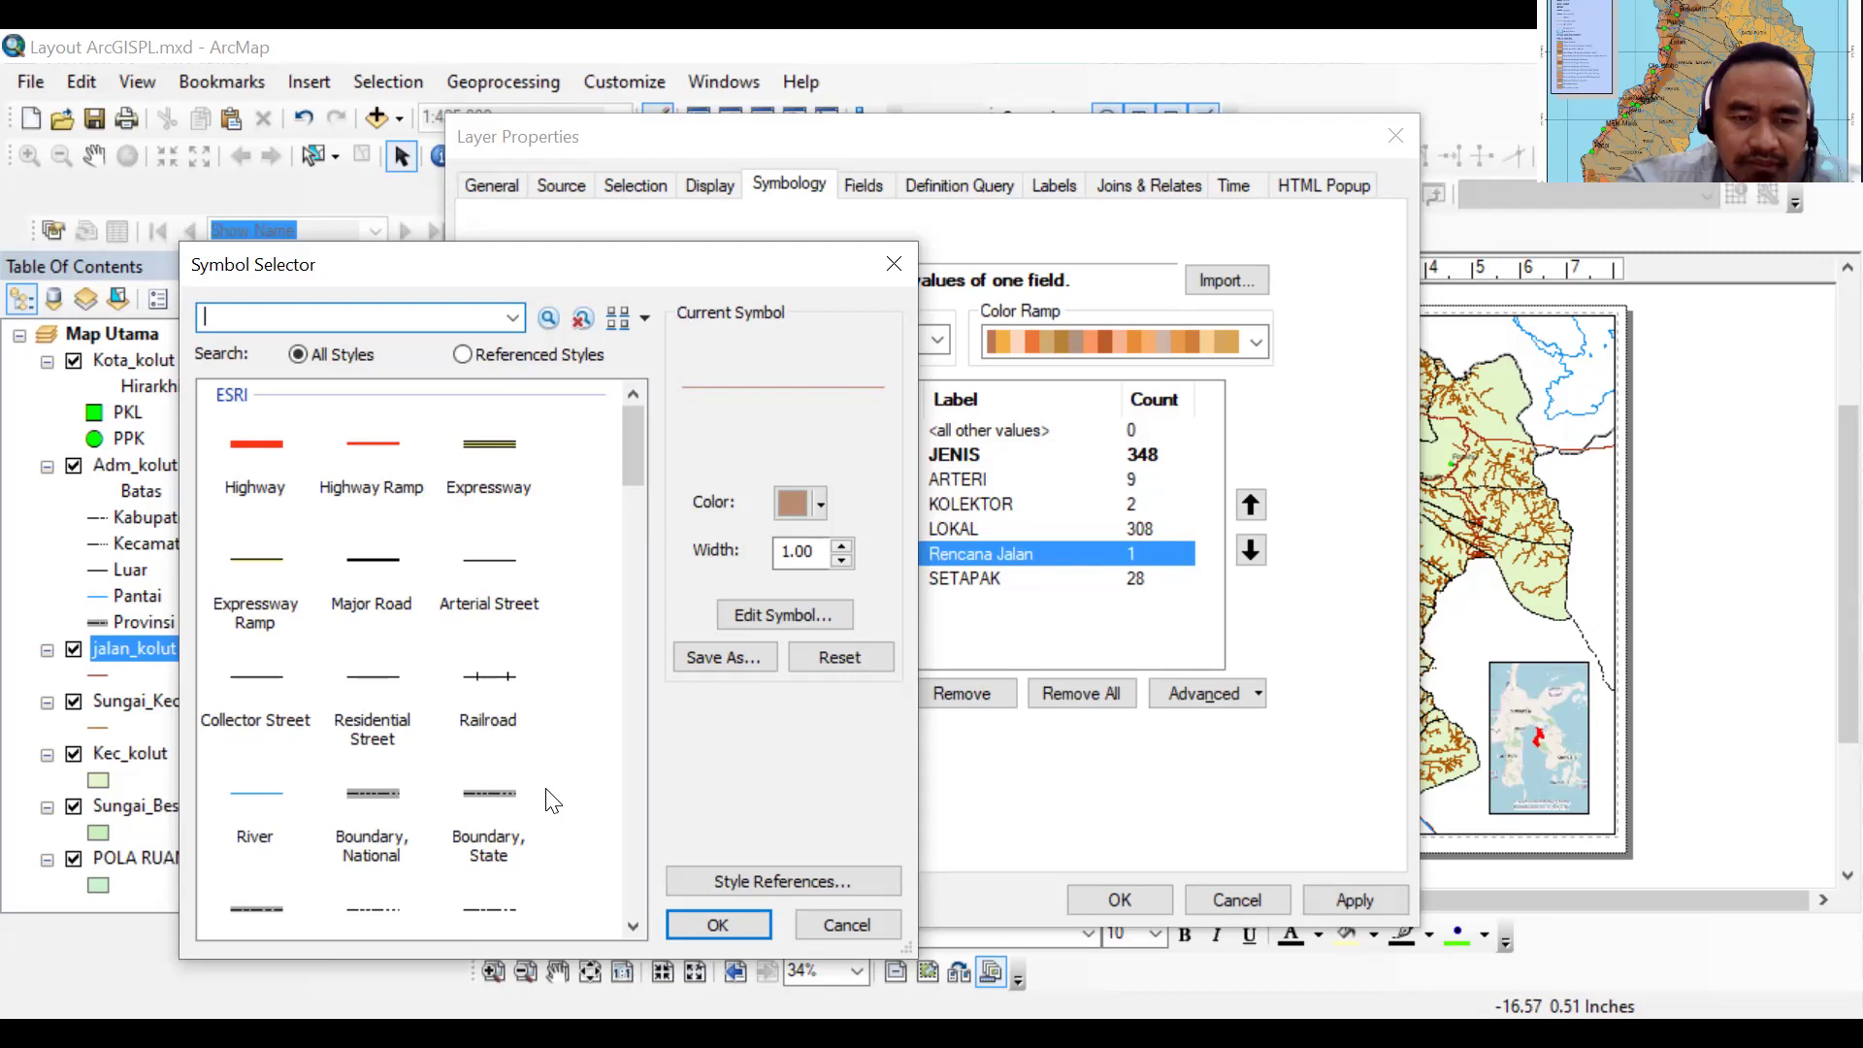
scroll(552, 800, "down", 3)
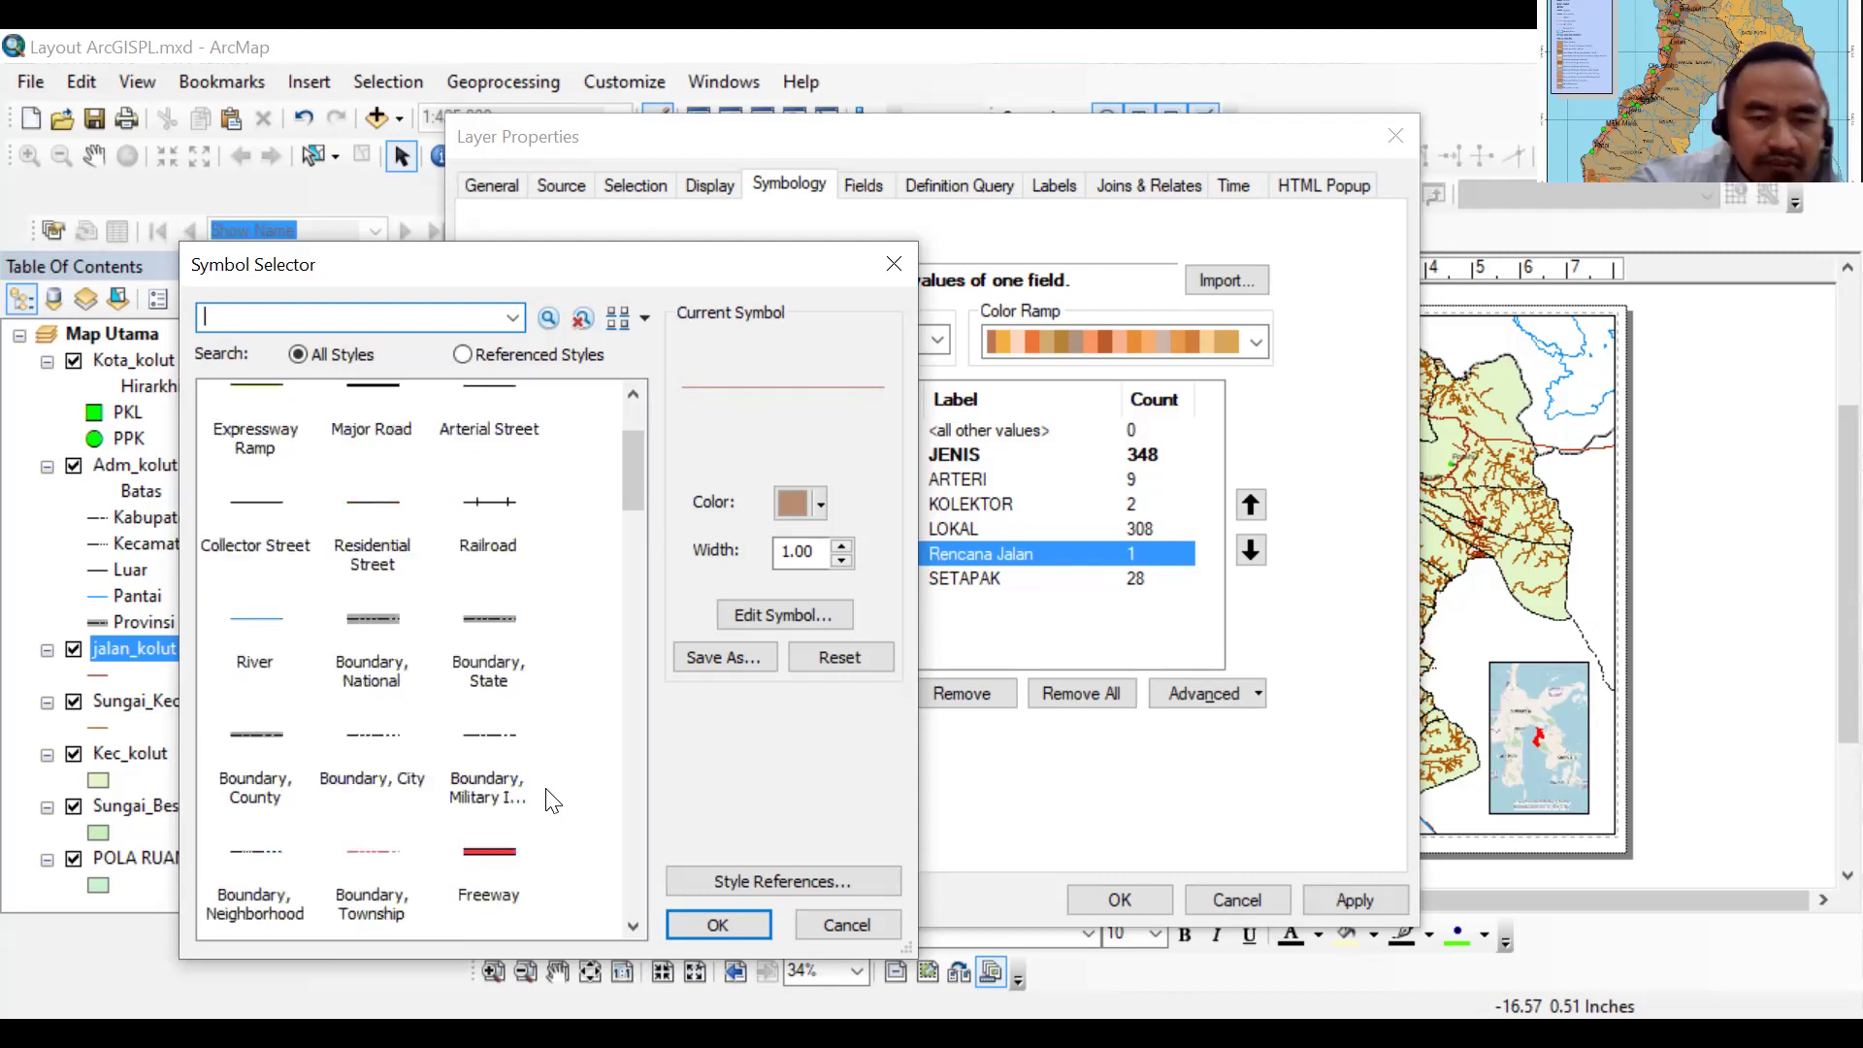
scroll(551, 800, "down", 3)
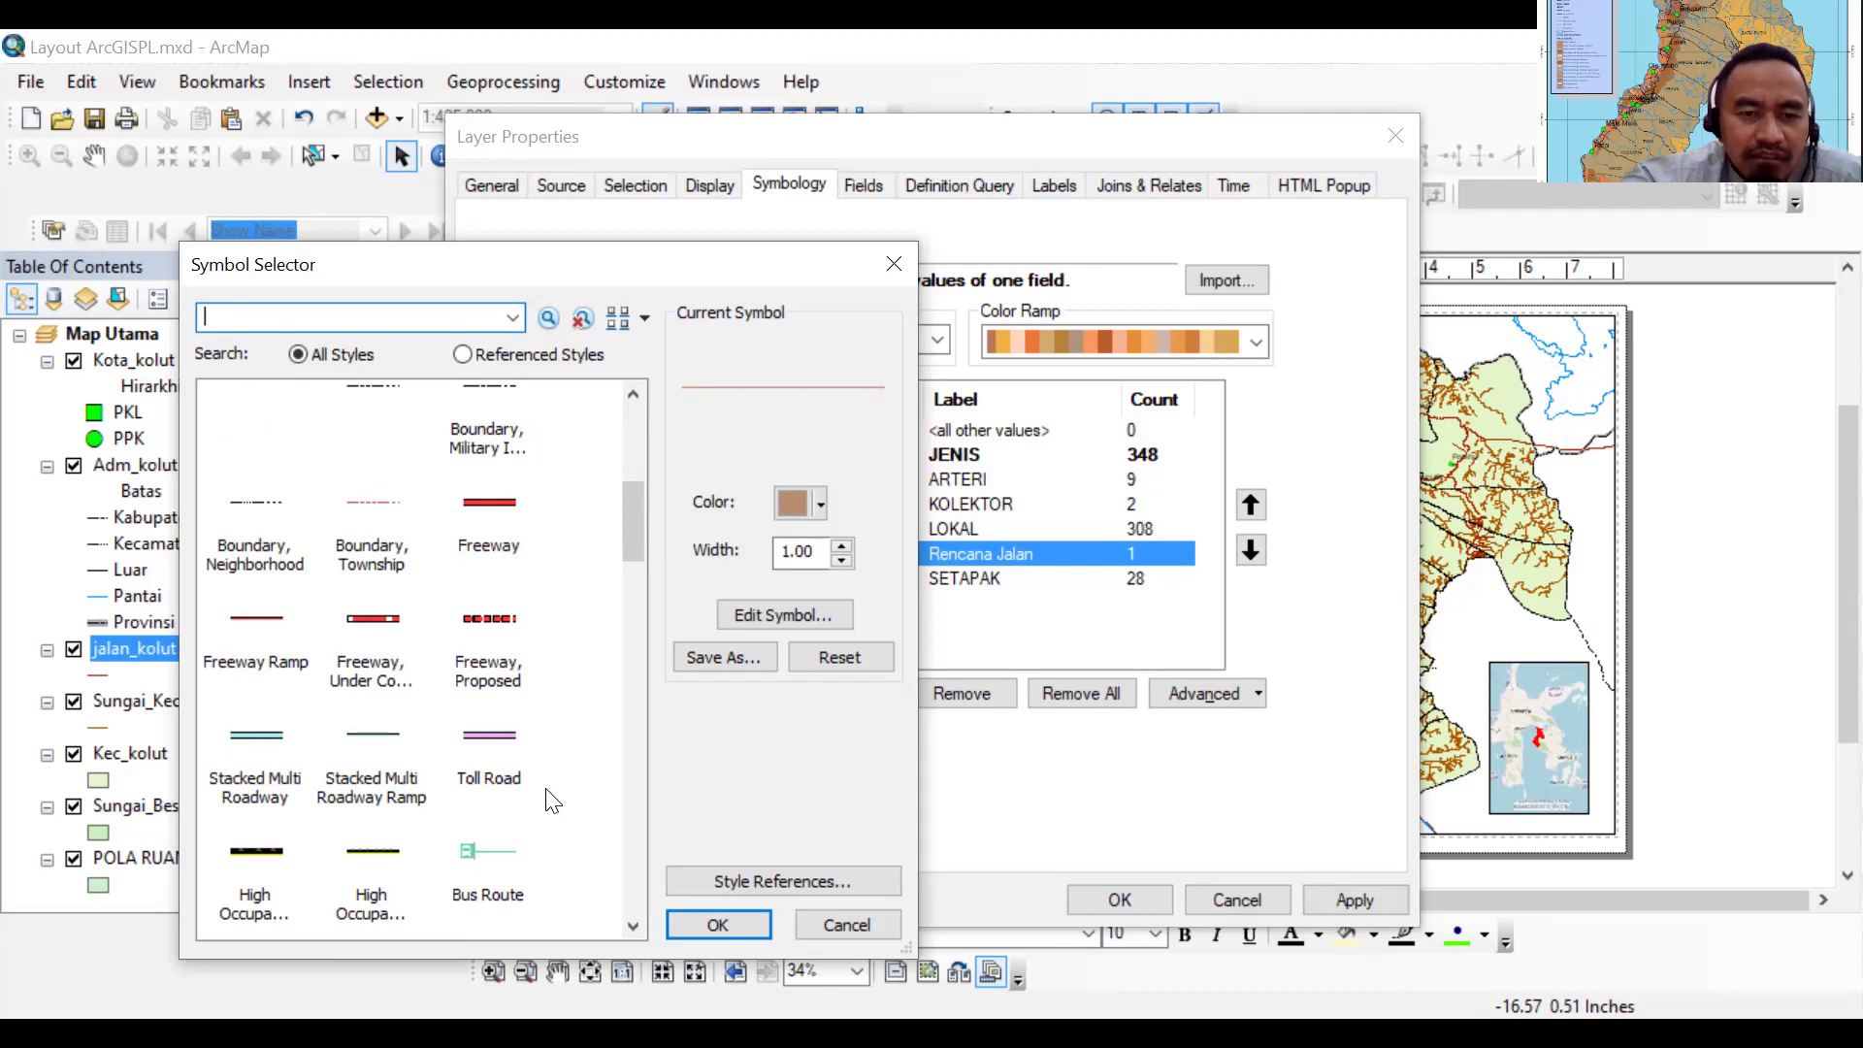
scroll(551, 800, "up", 5)
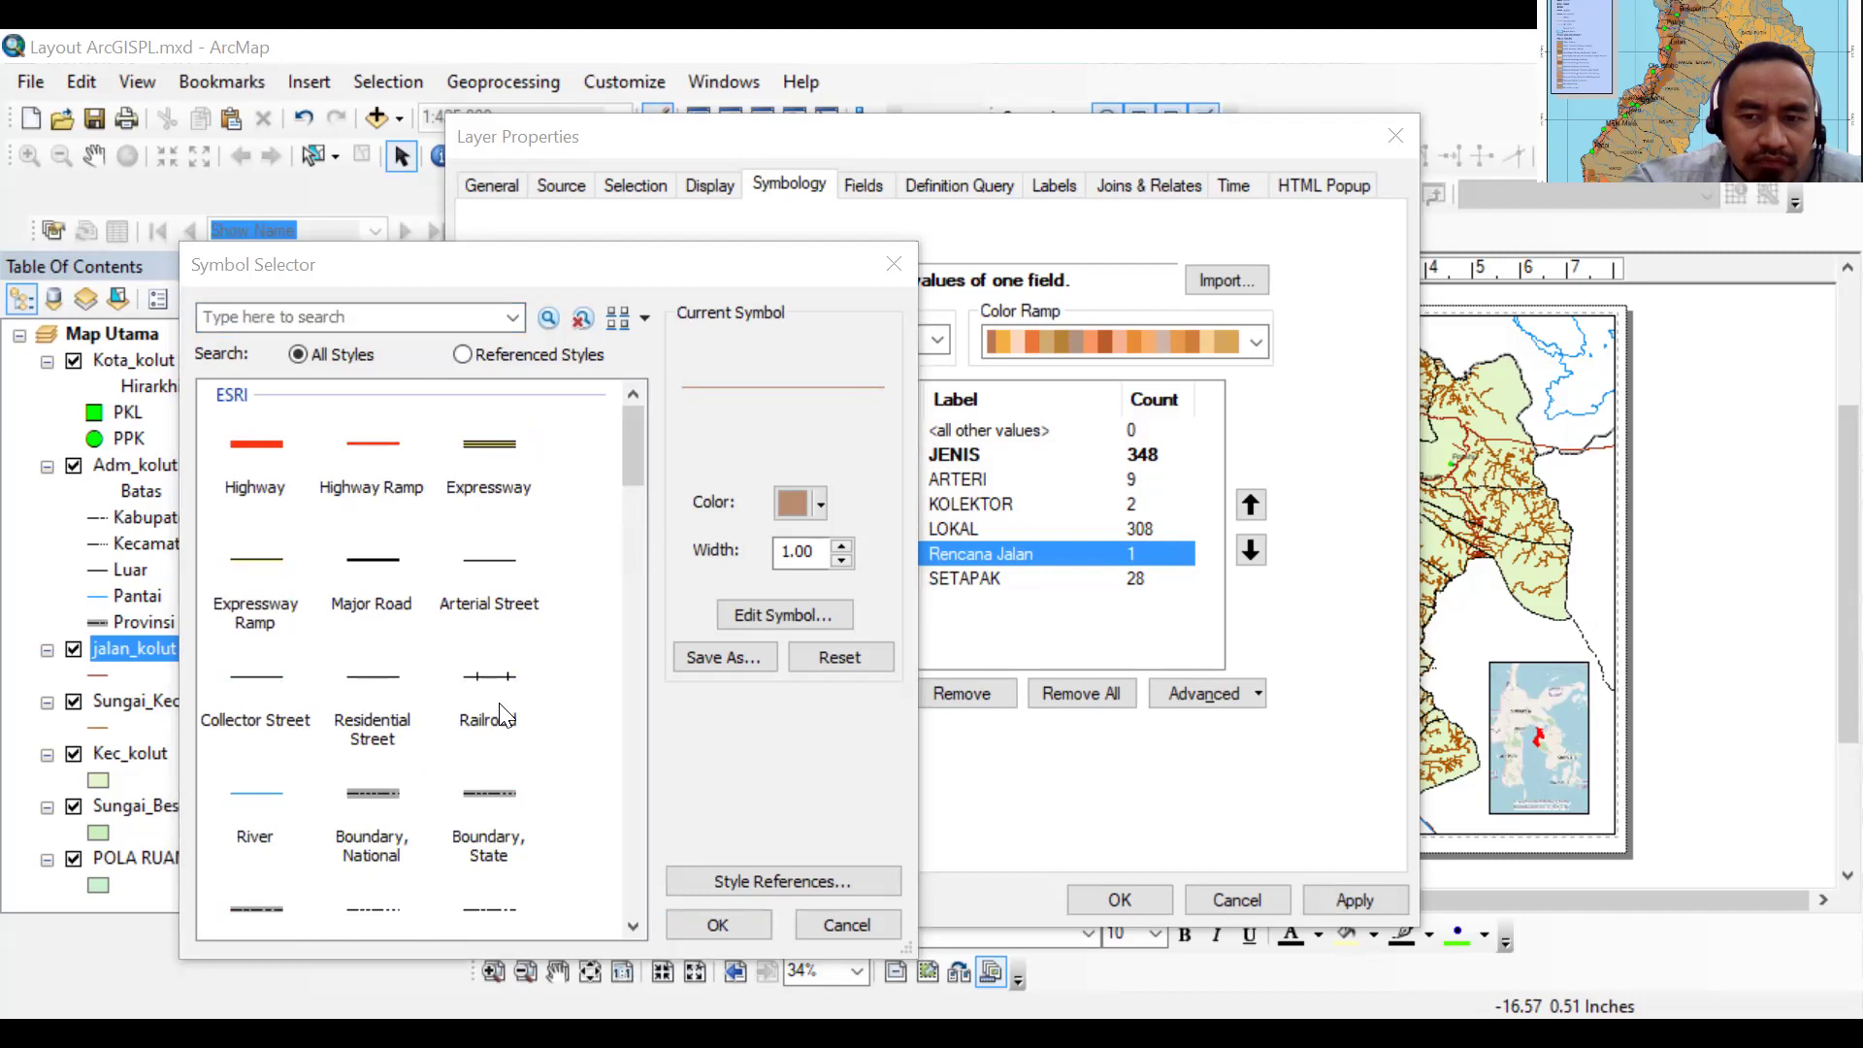
scroll(503, 716, "down", 3)
scroll(504, 716, "up", 3)
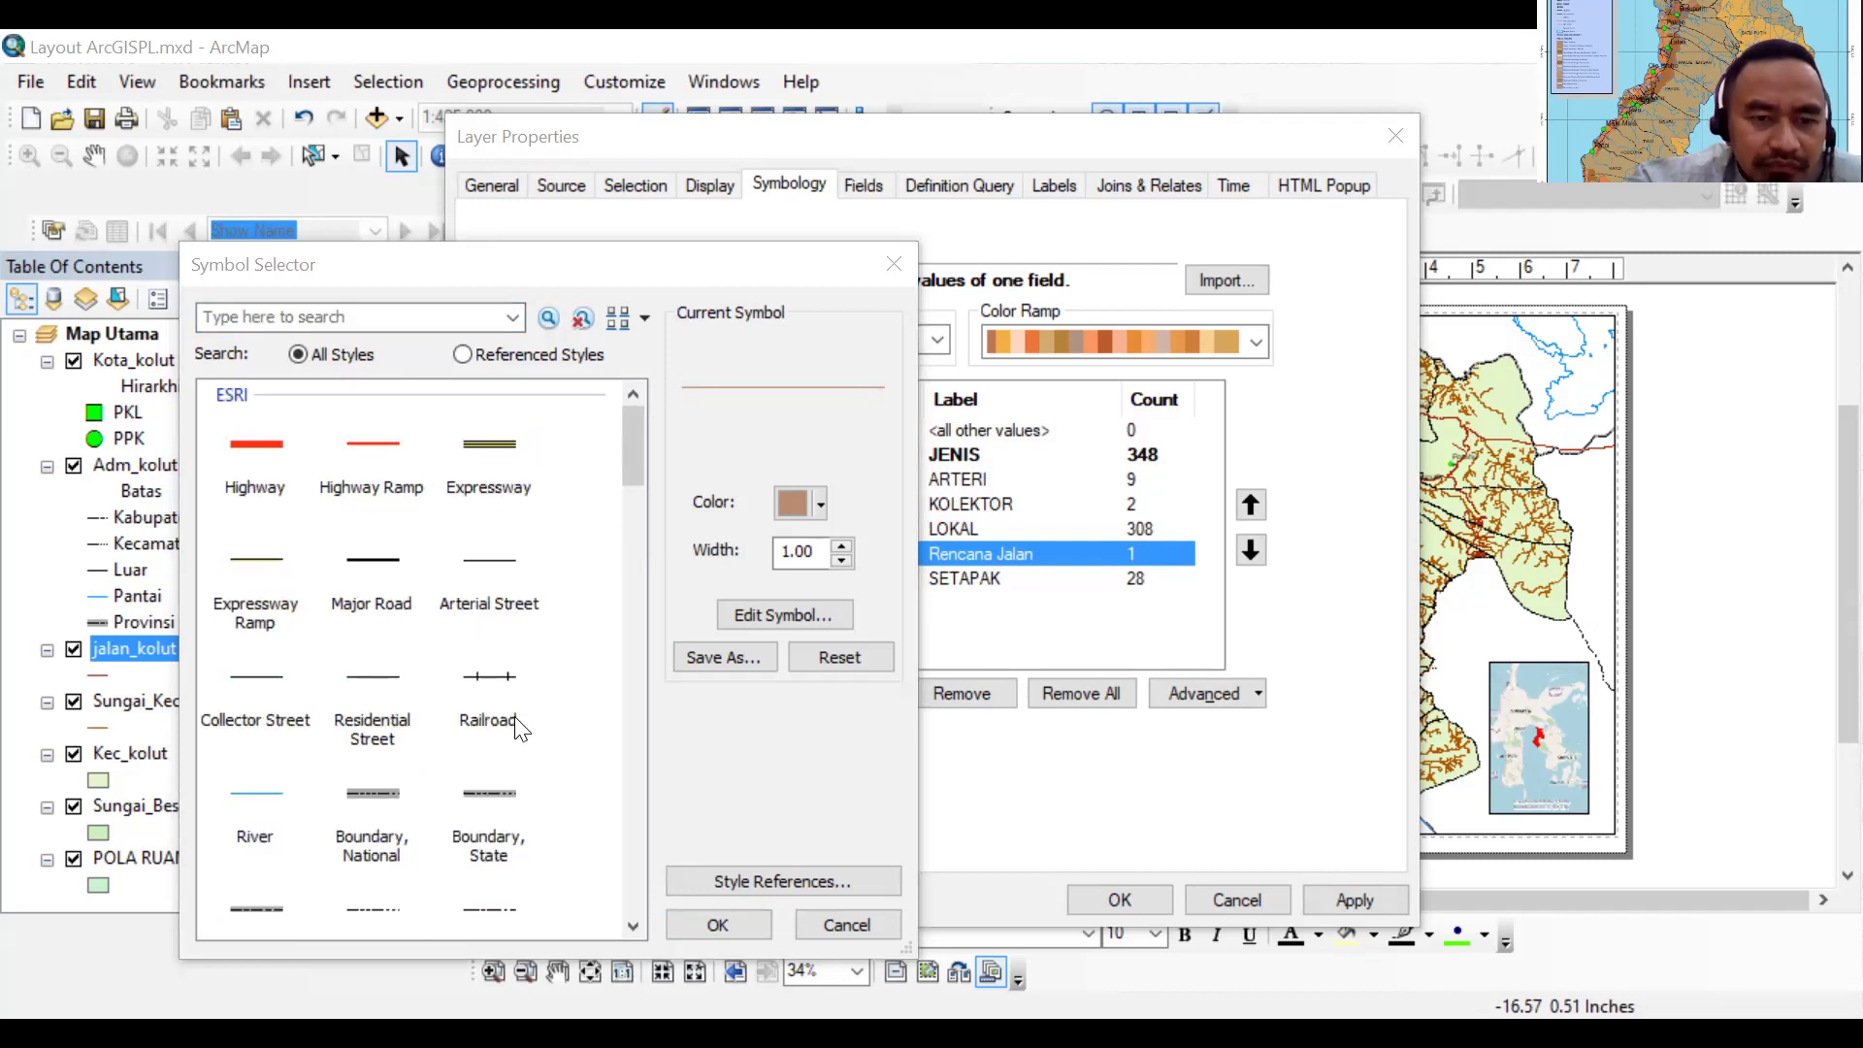
scroll(521, 730, "down", 3)
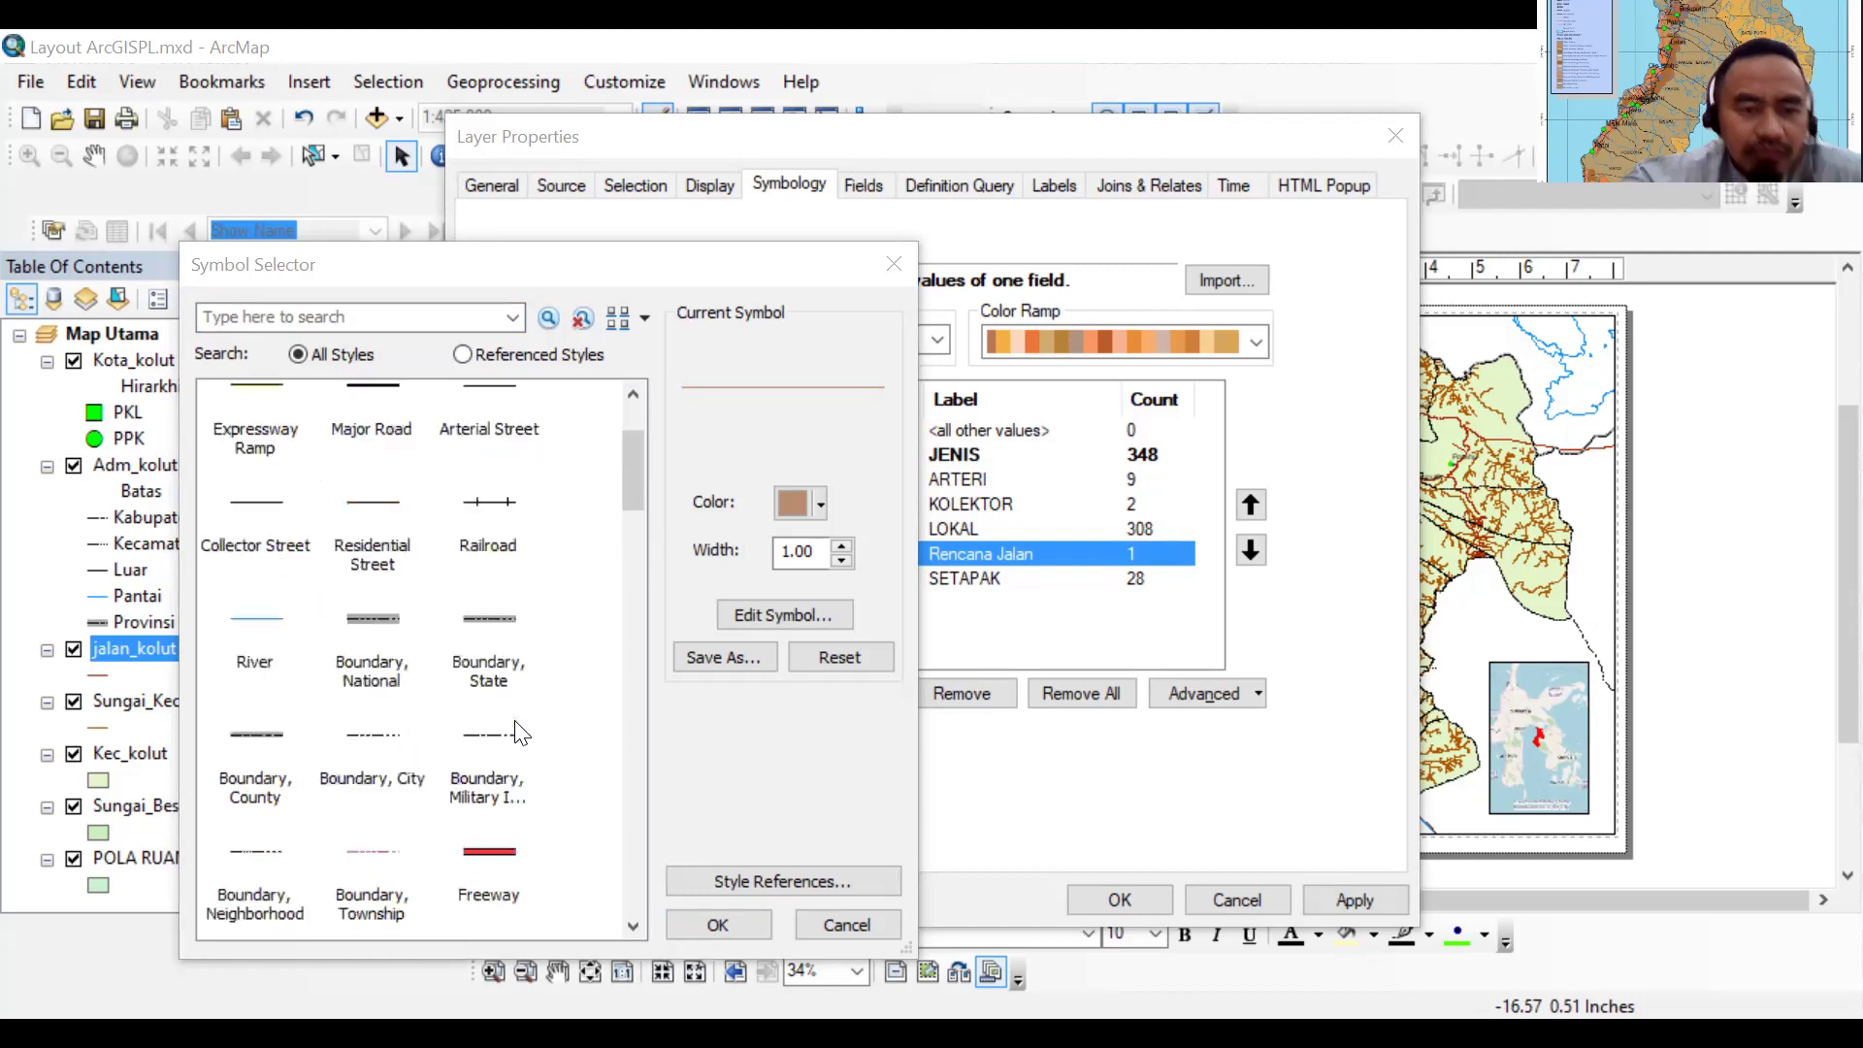
scroll(521, 733, "down", 3)
scroll(548, 786, "down", 3)
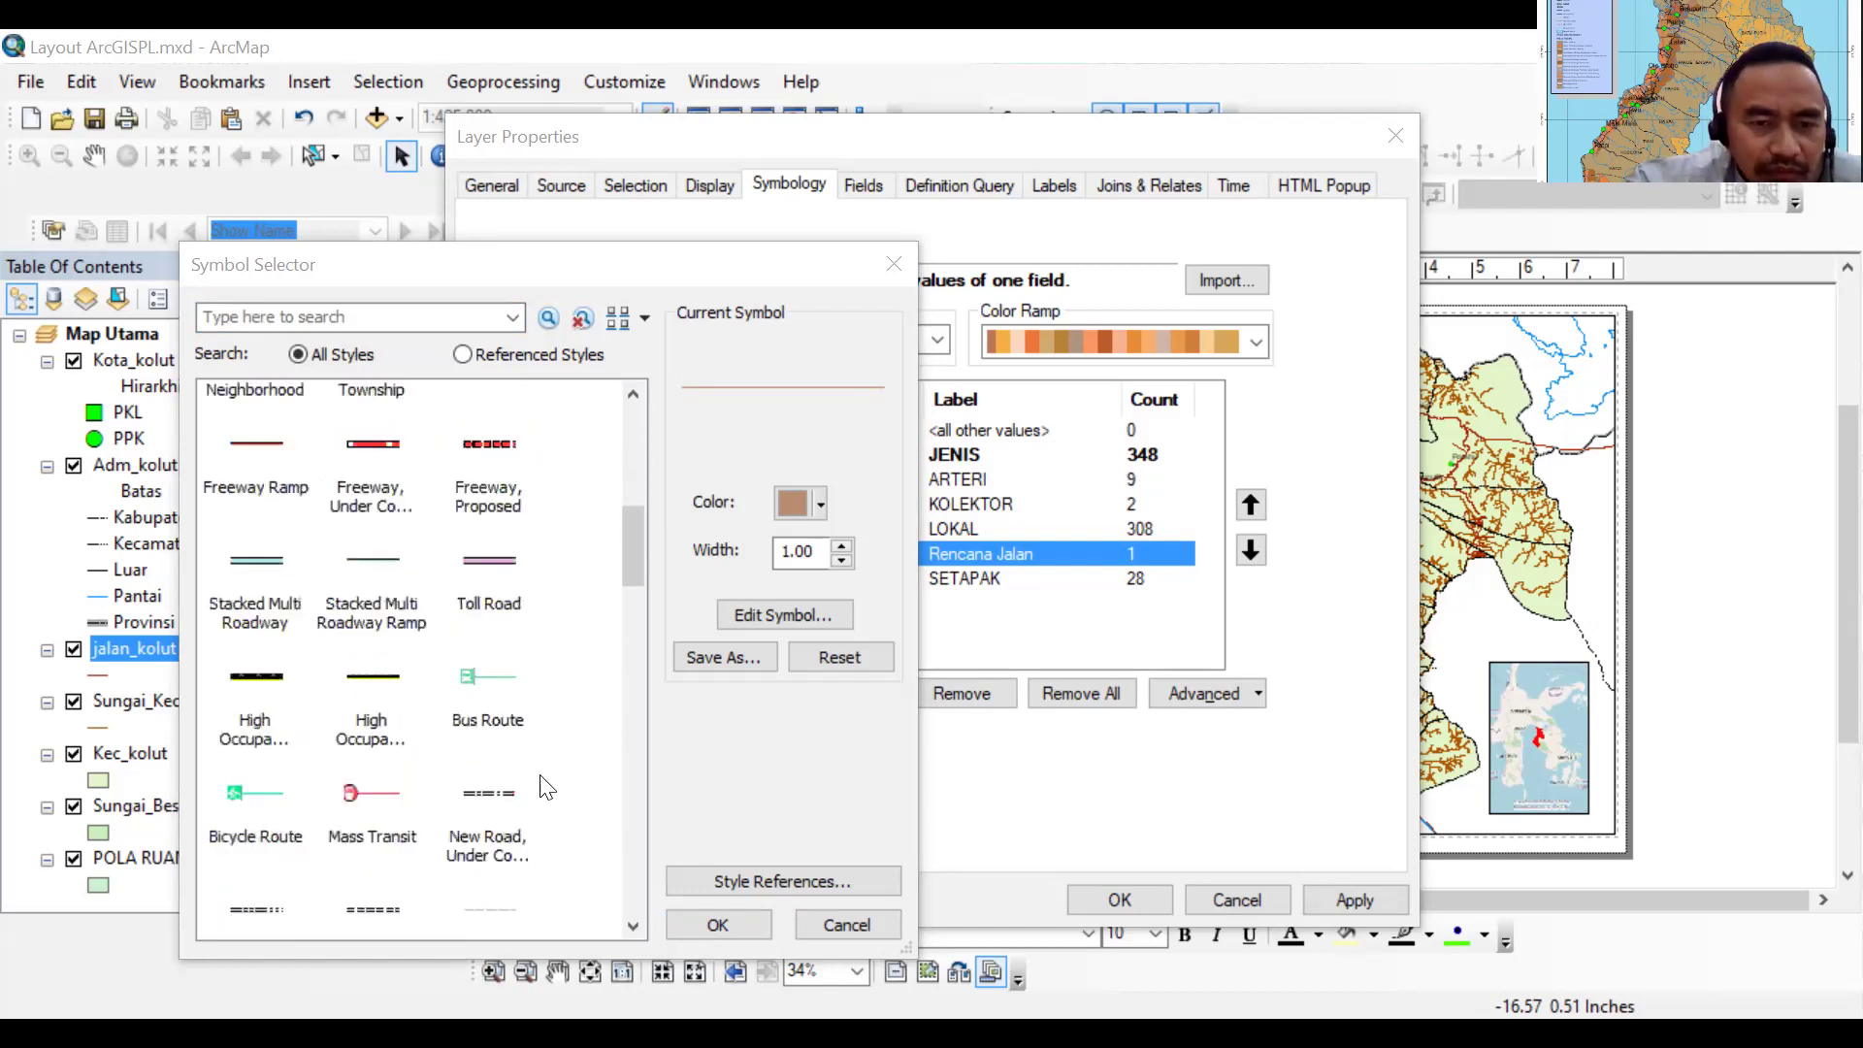
scroll(555, 857, "down", 3)
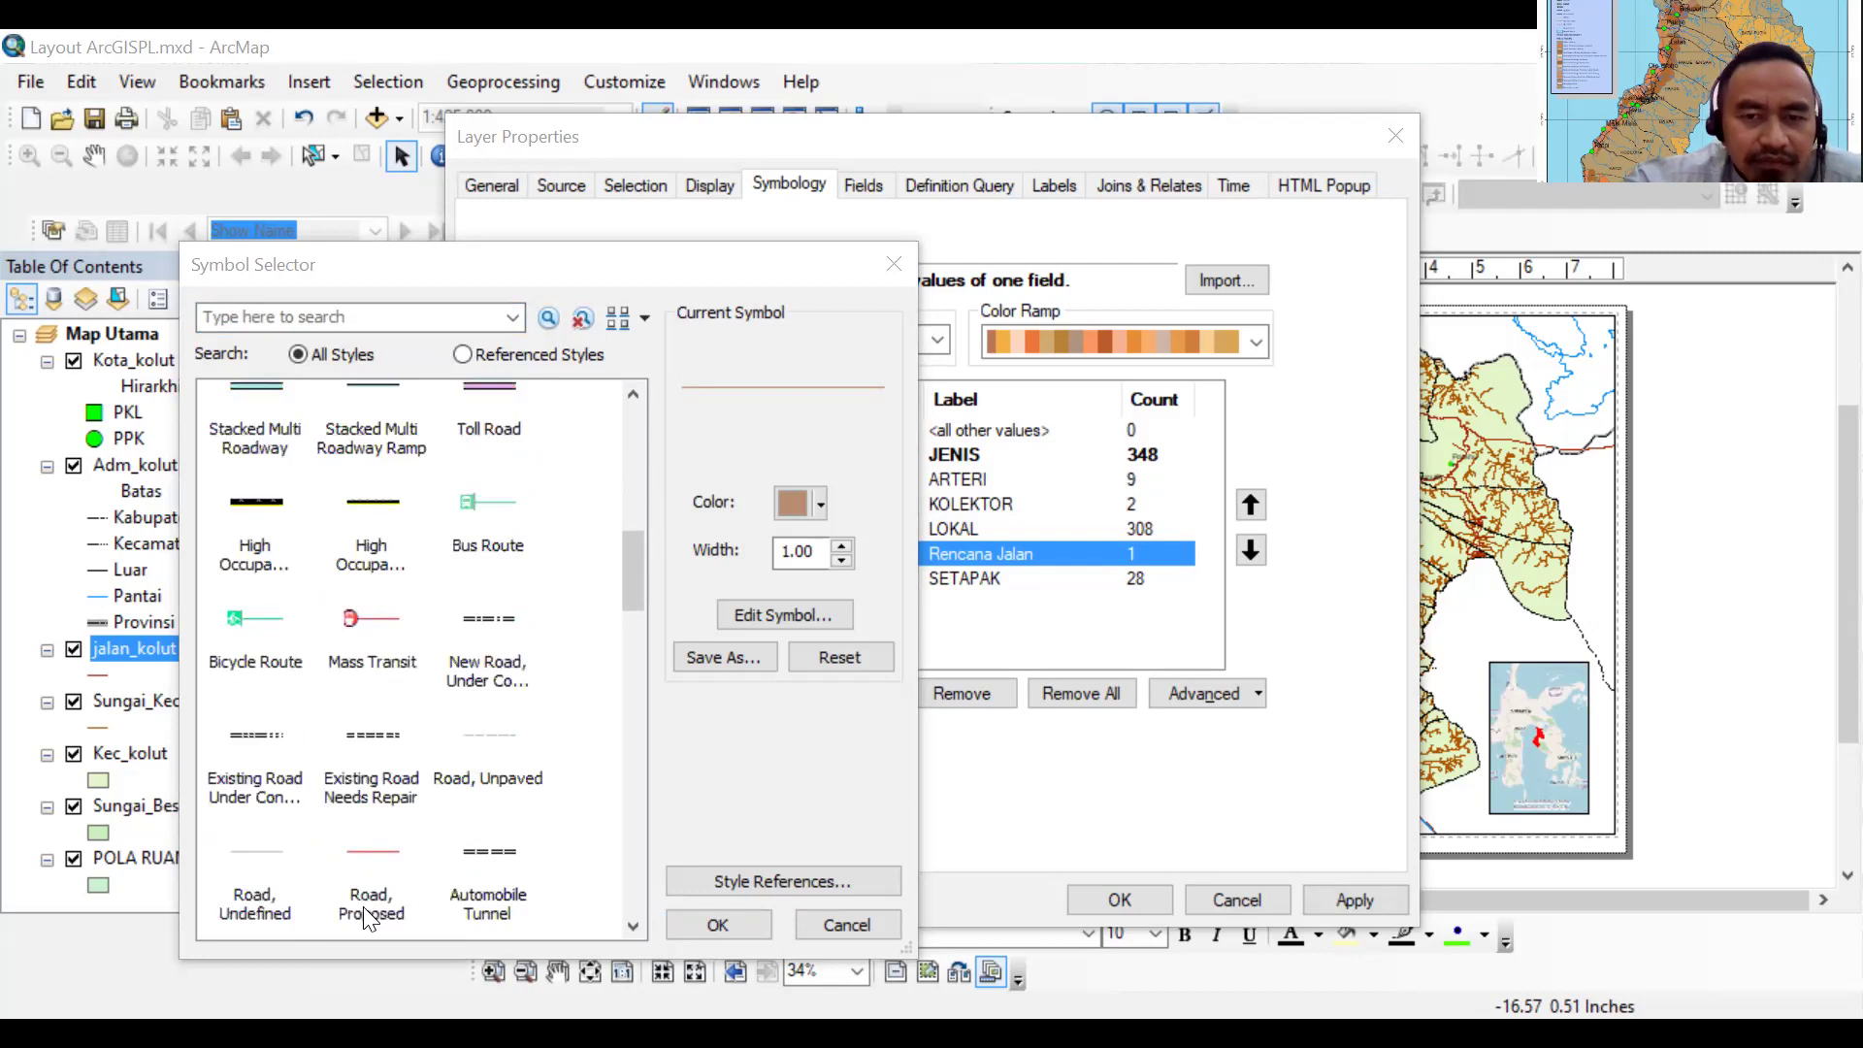
key("Return")
Give the SETAPAK category of jalan_kolut the "Road, Proposed" line symbol
double_click(751, 582)
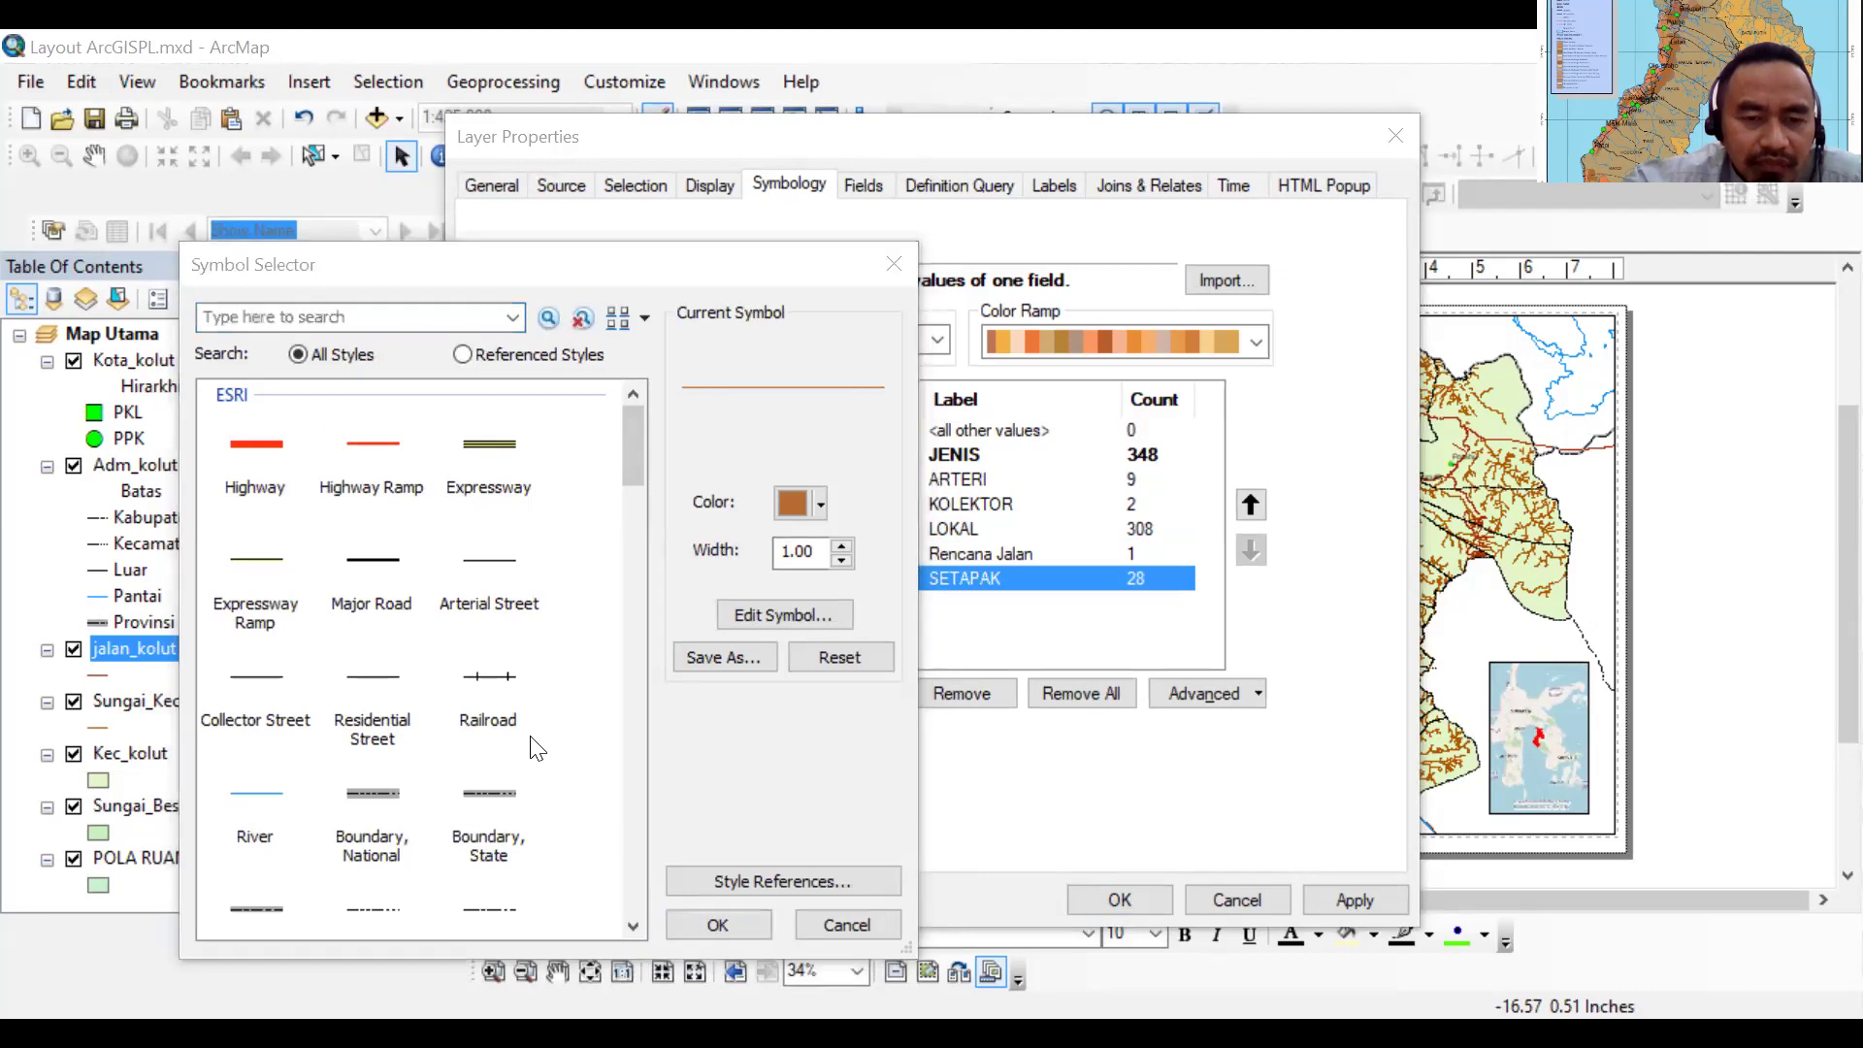
scroll(537, 748, "down", 3)
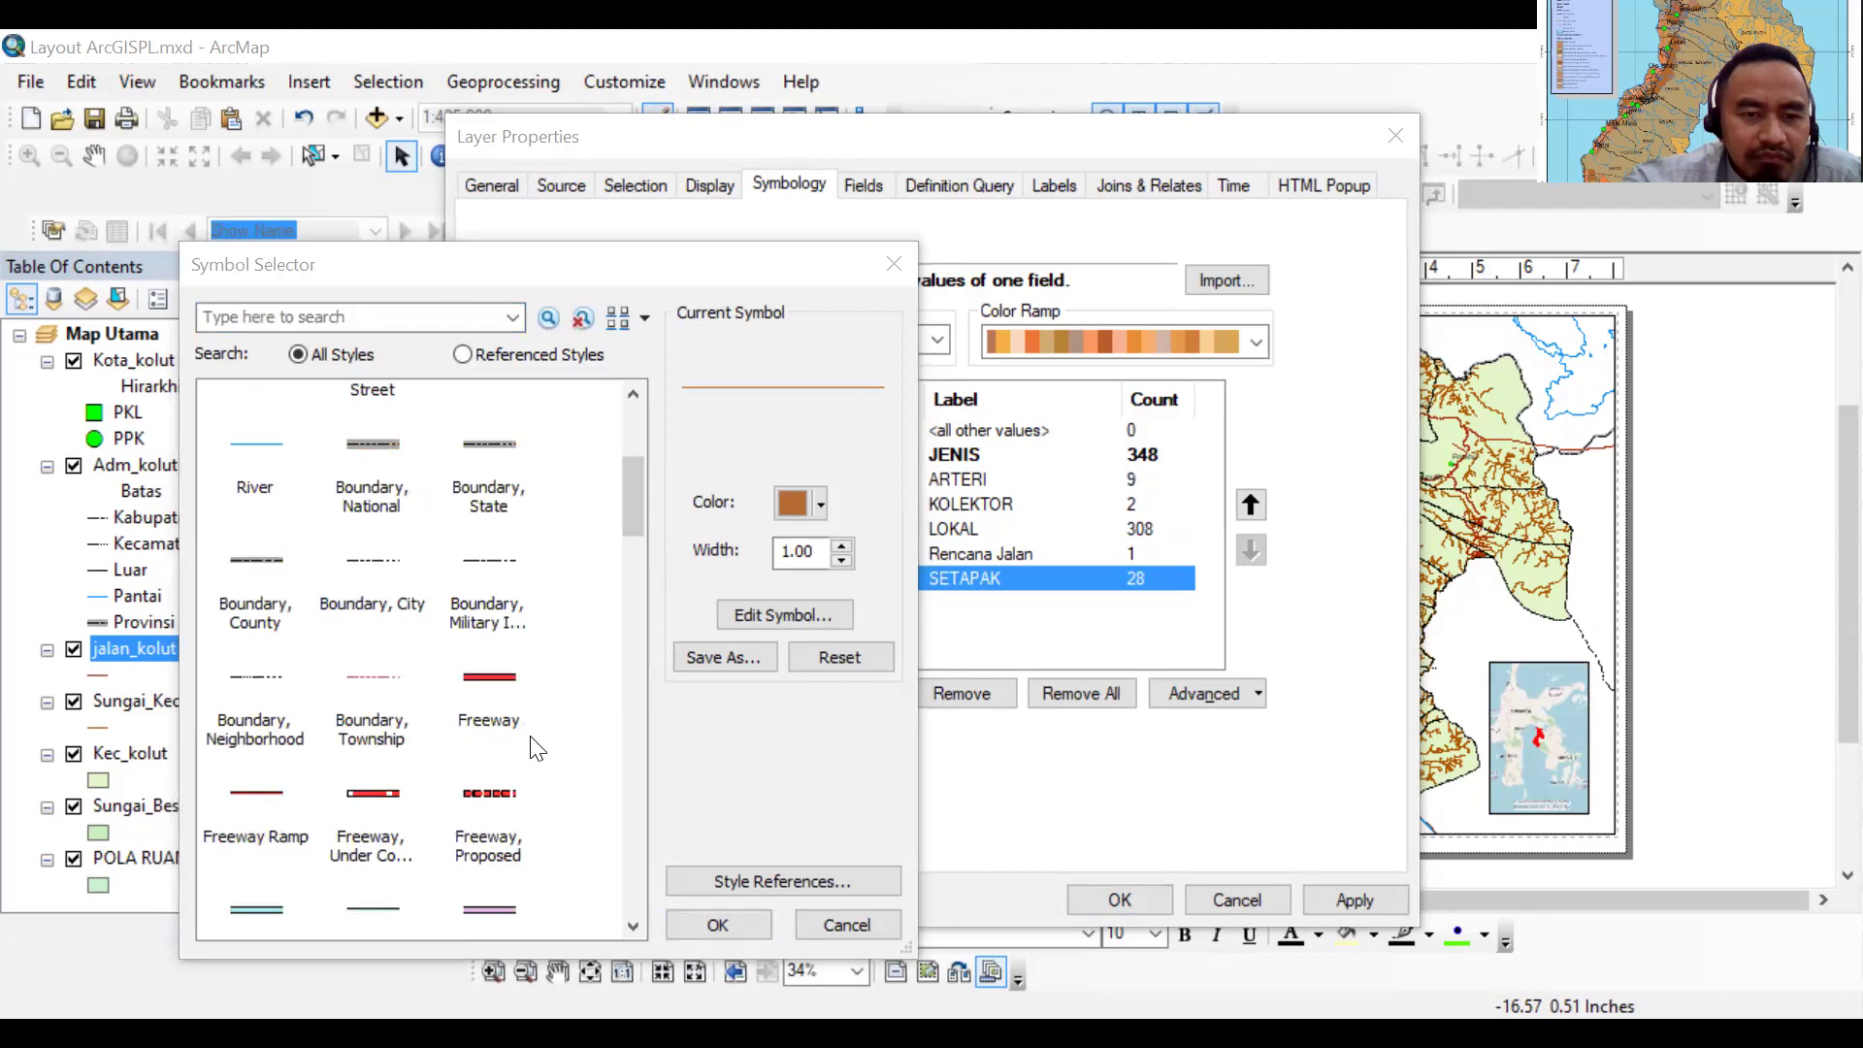
scroll(537, 748, "down", 2)
scroll(537, 748, "down", 2)
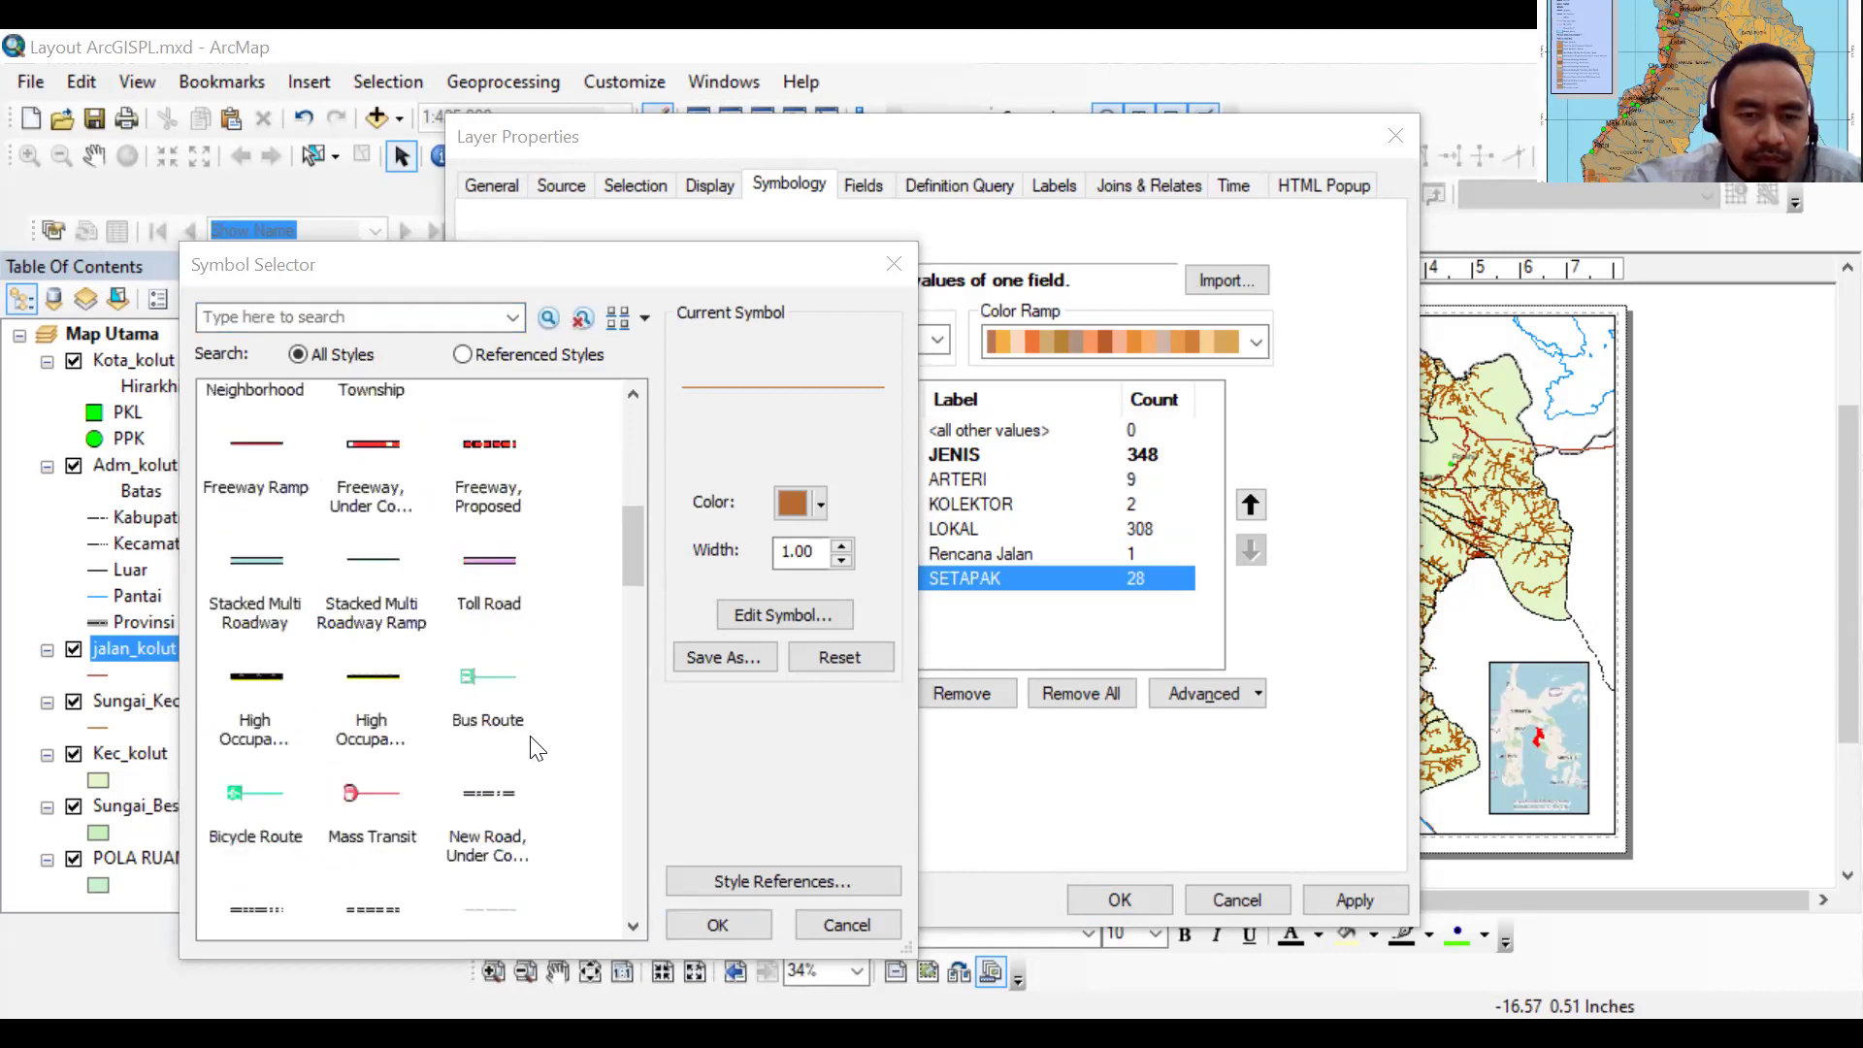
scroll(537, 748, "down", 2)
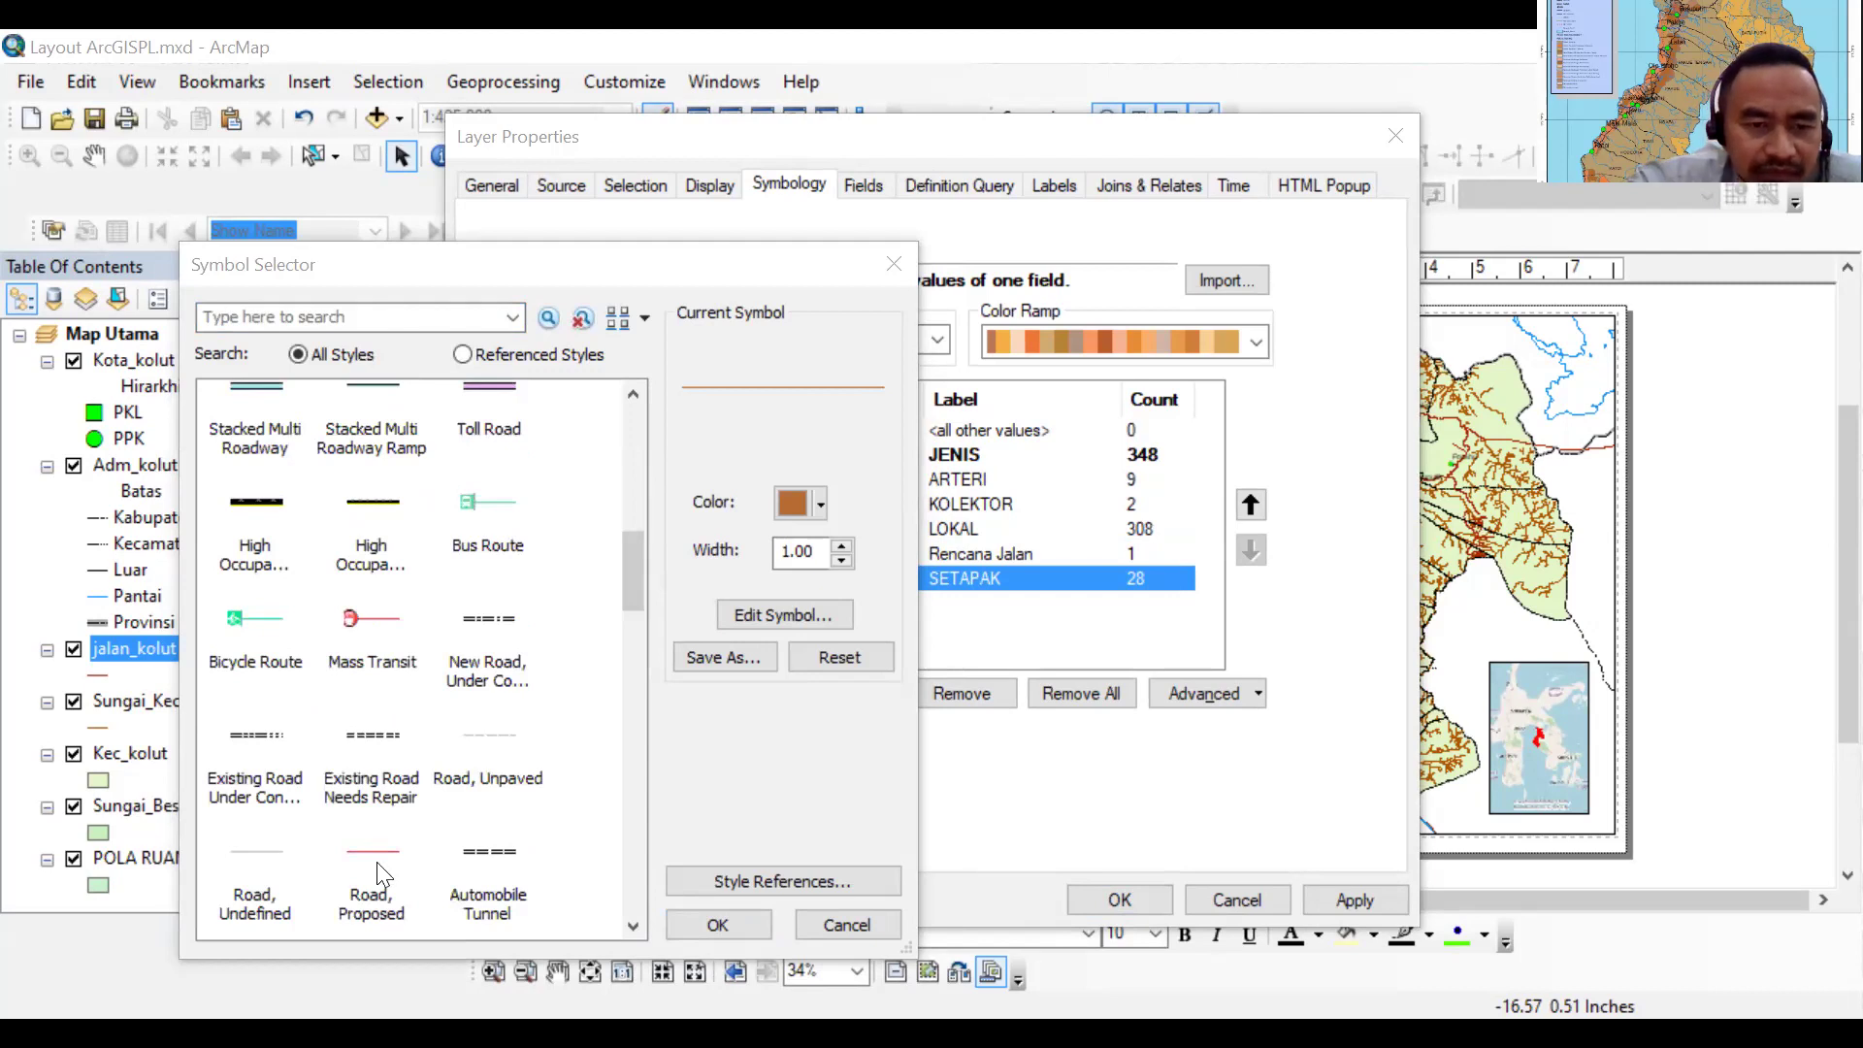
double_click(373, 914)
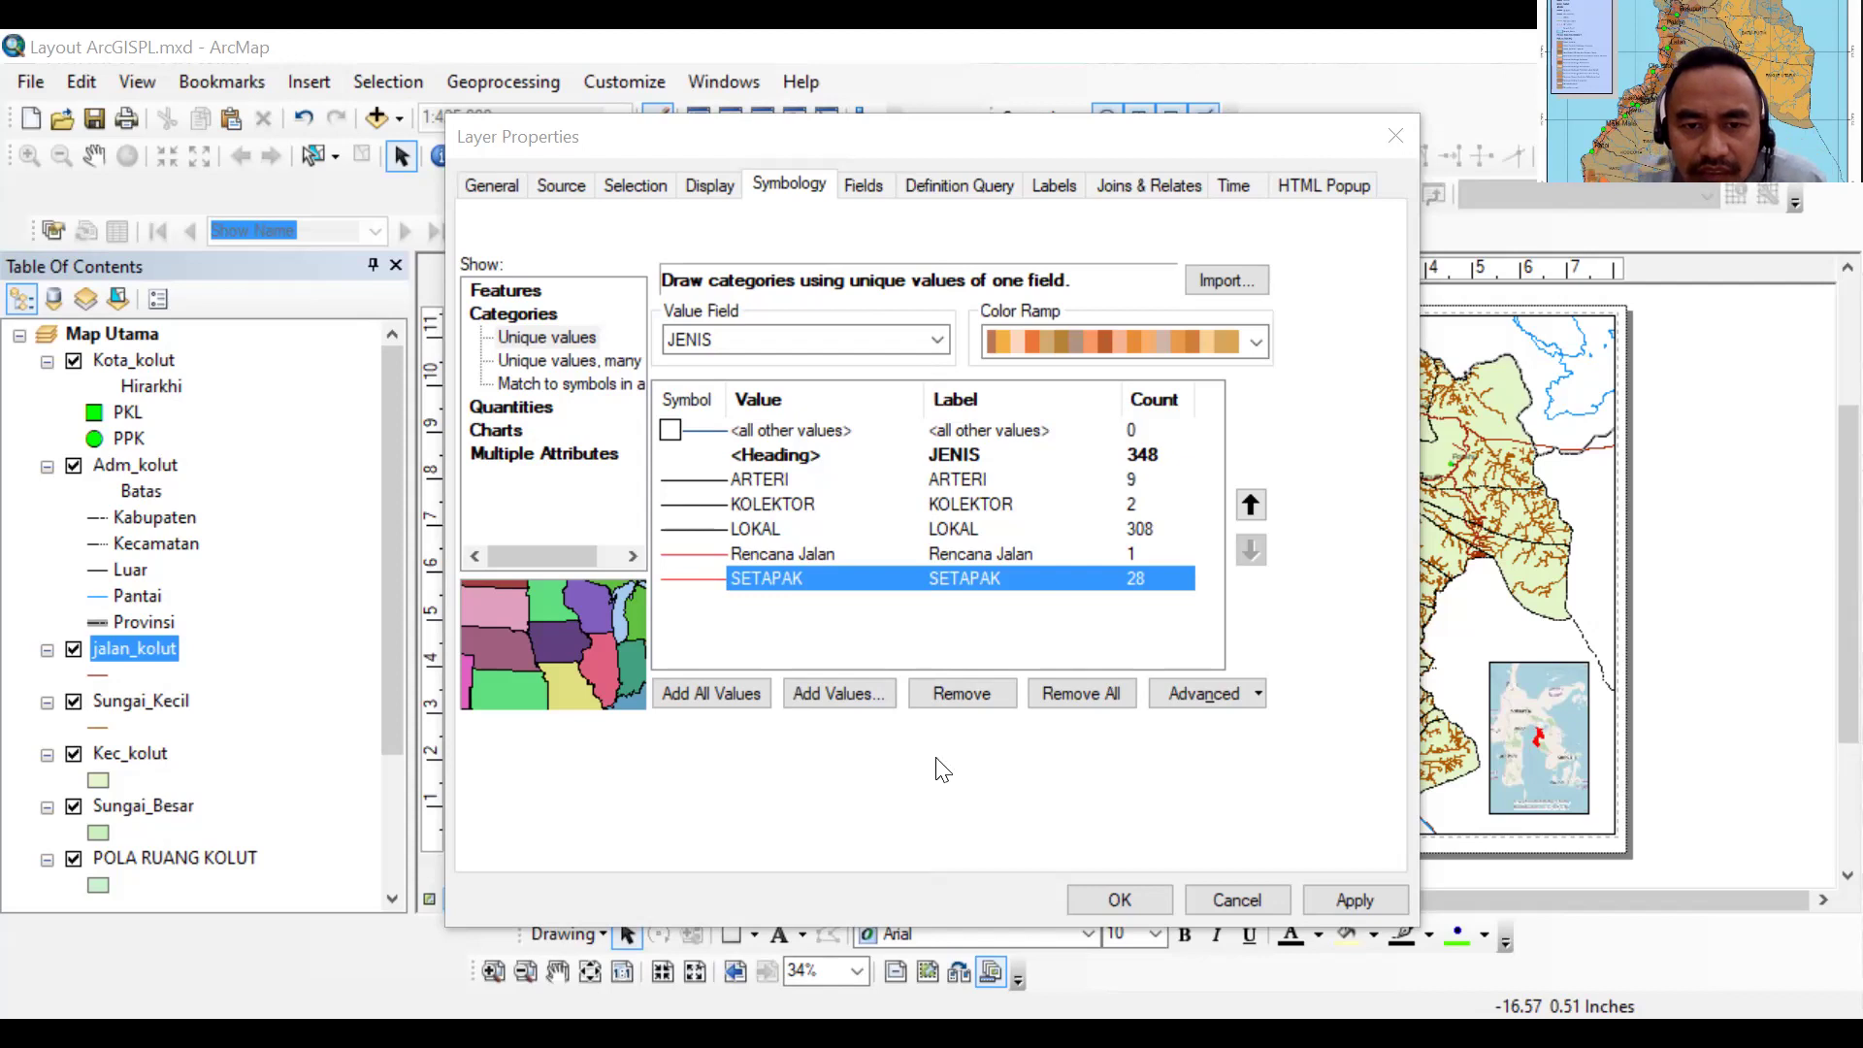
Reopen the SETAPAK category's symbol choice and pick the "Dashed 2:1" line symbol for it
double_click(797, 574)
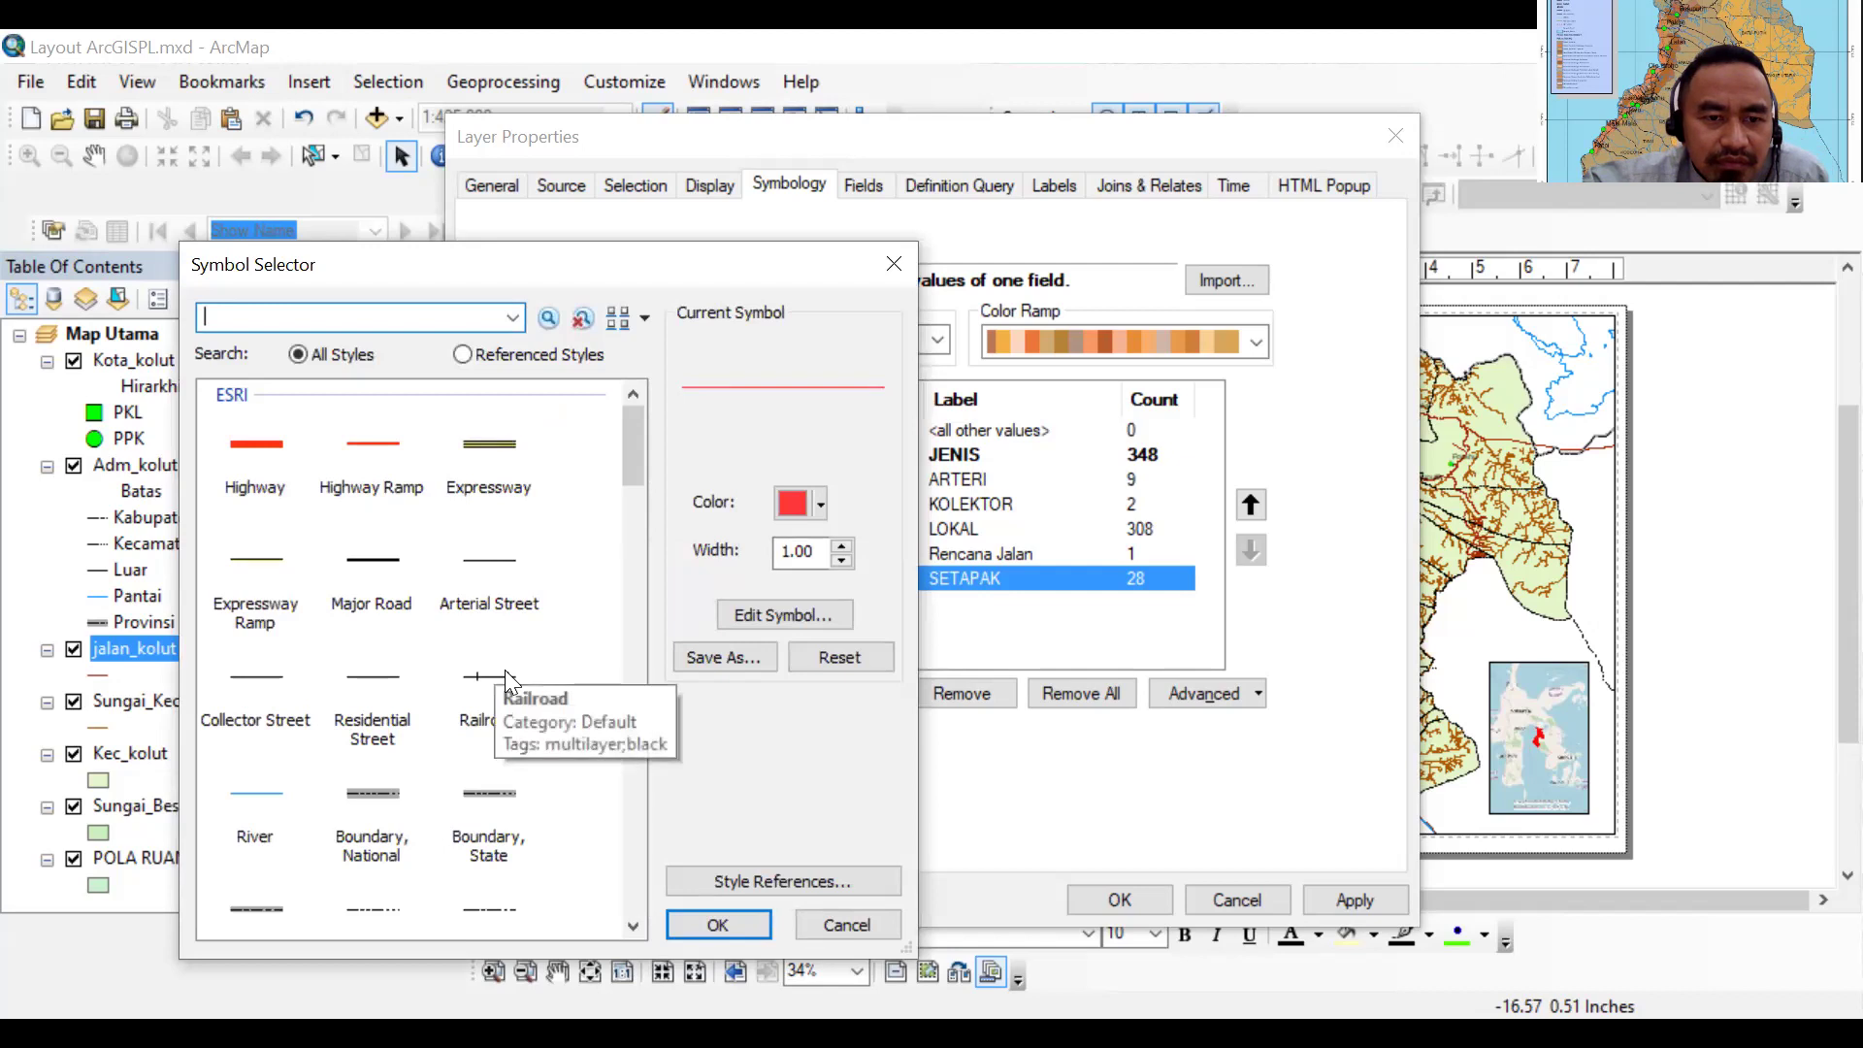
scroll(504, 670, "down", 3)
scroll(505, 669, "down", 9)
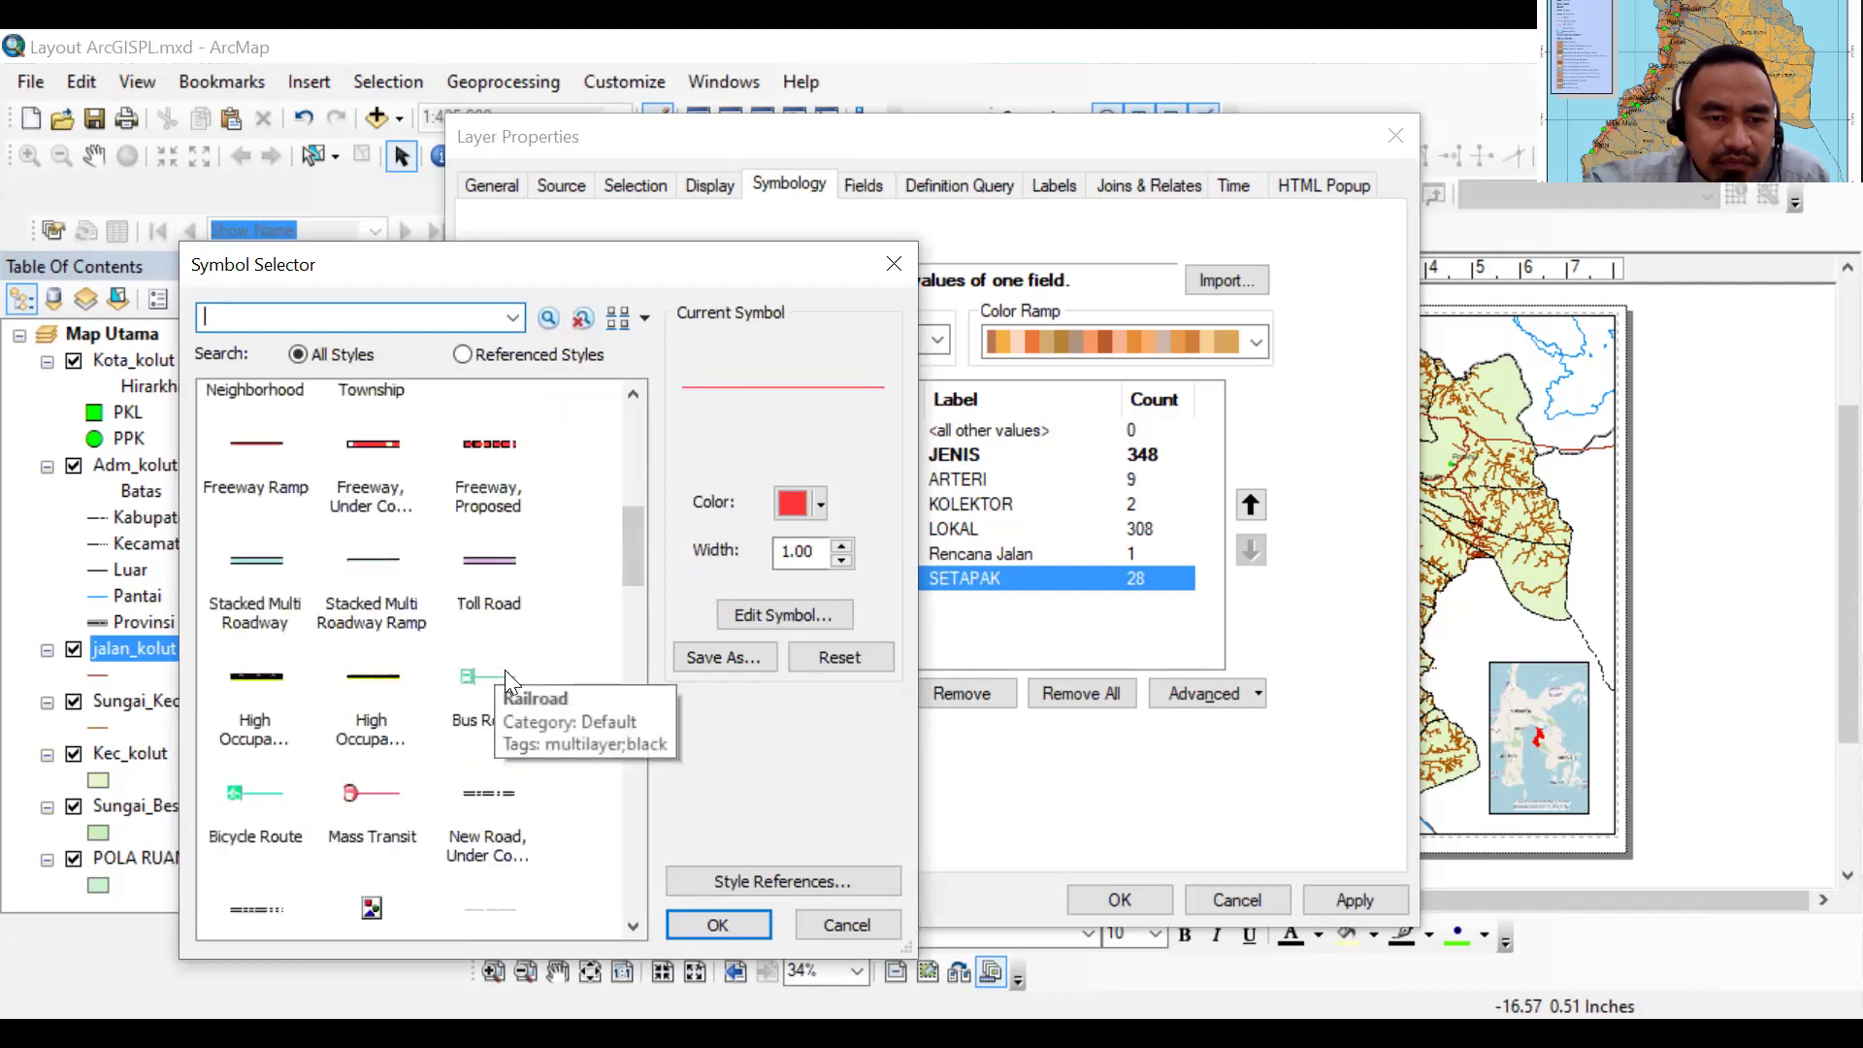
scroll(582, 694, "down", 4)
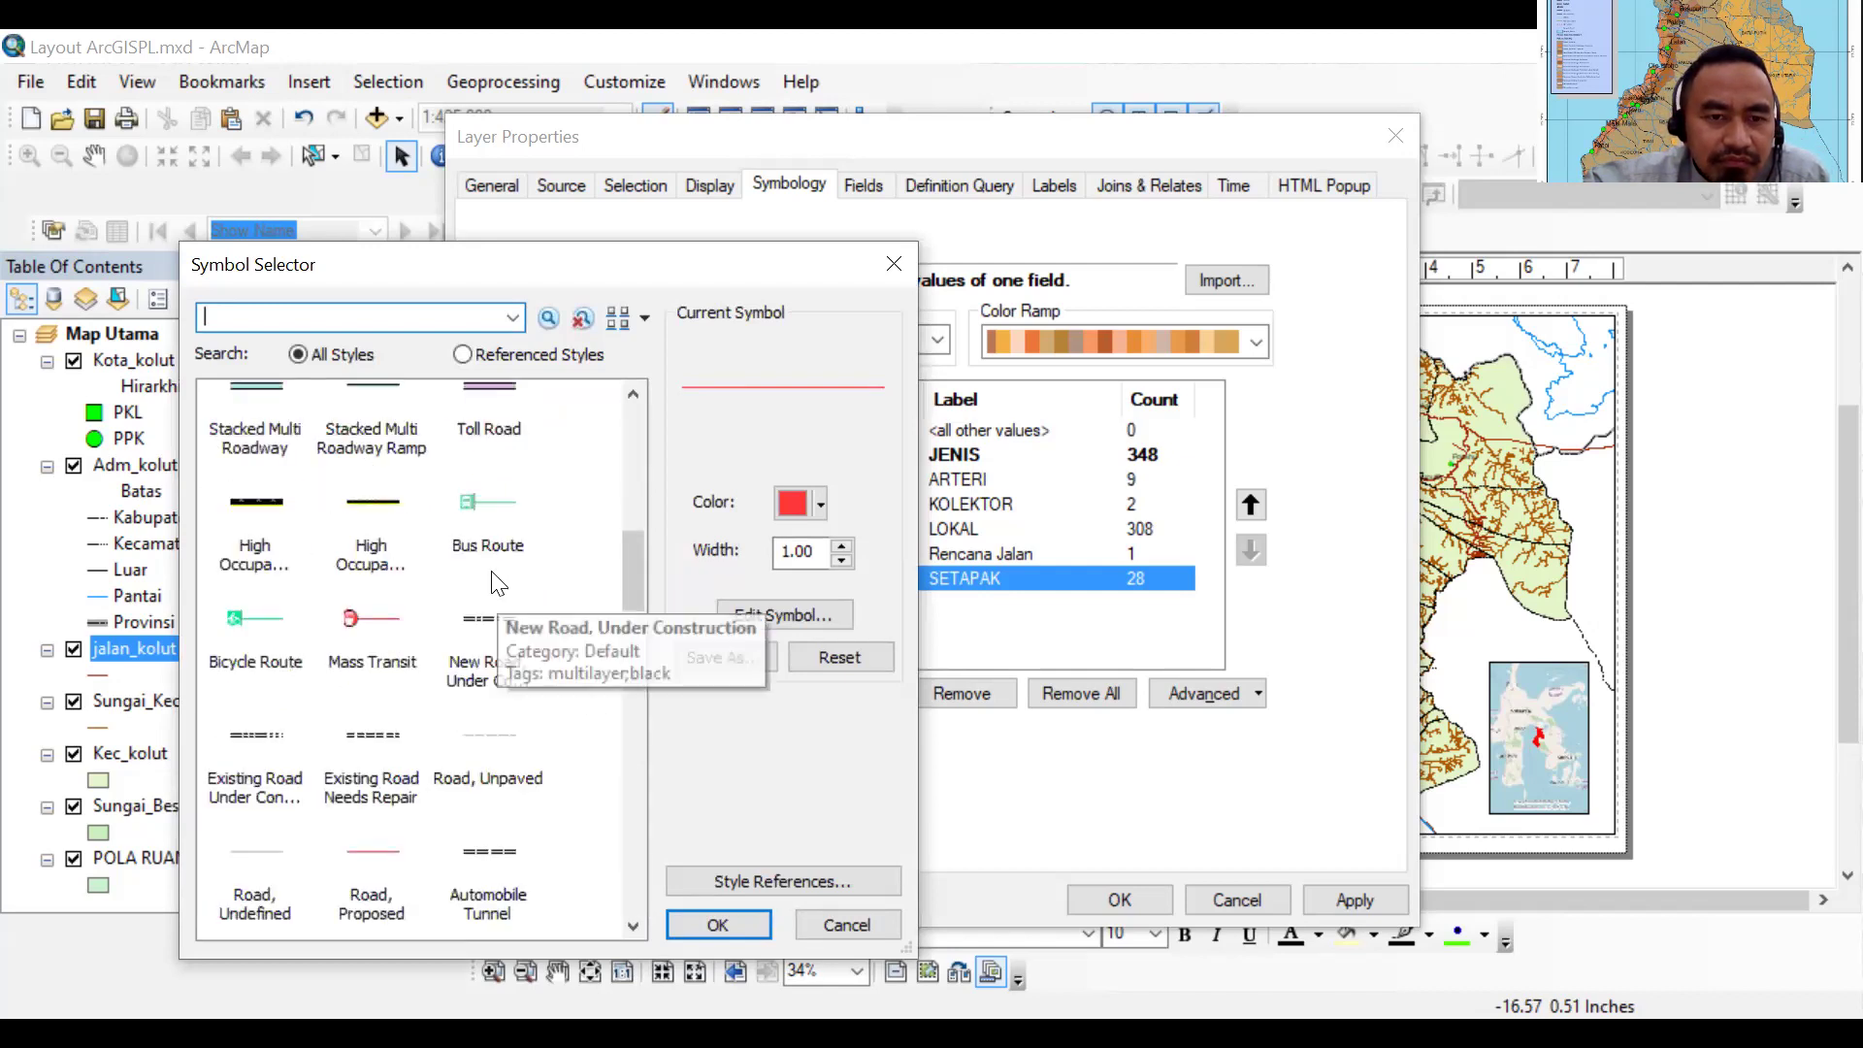
scroll(594, 696, "down", 8)
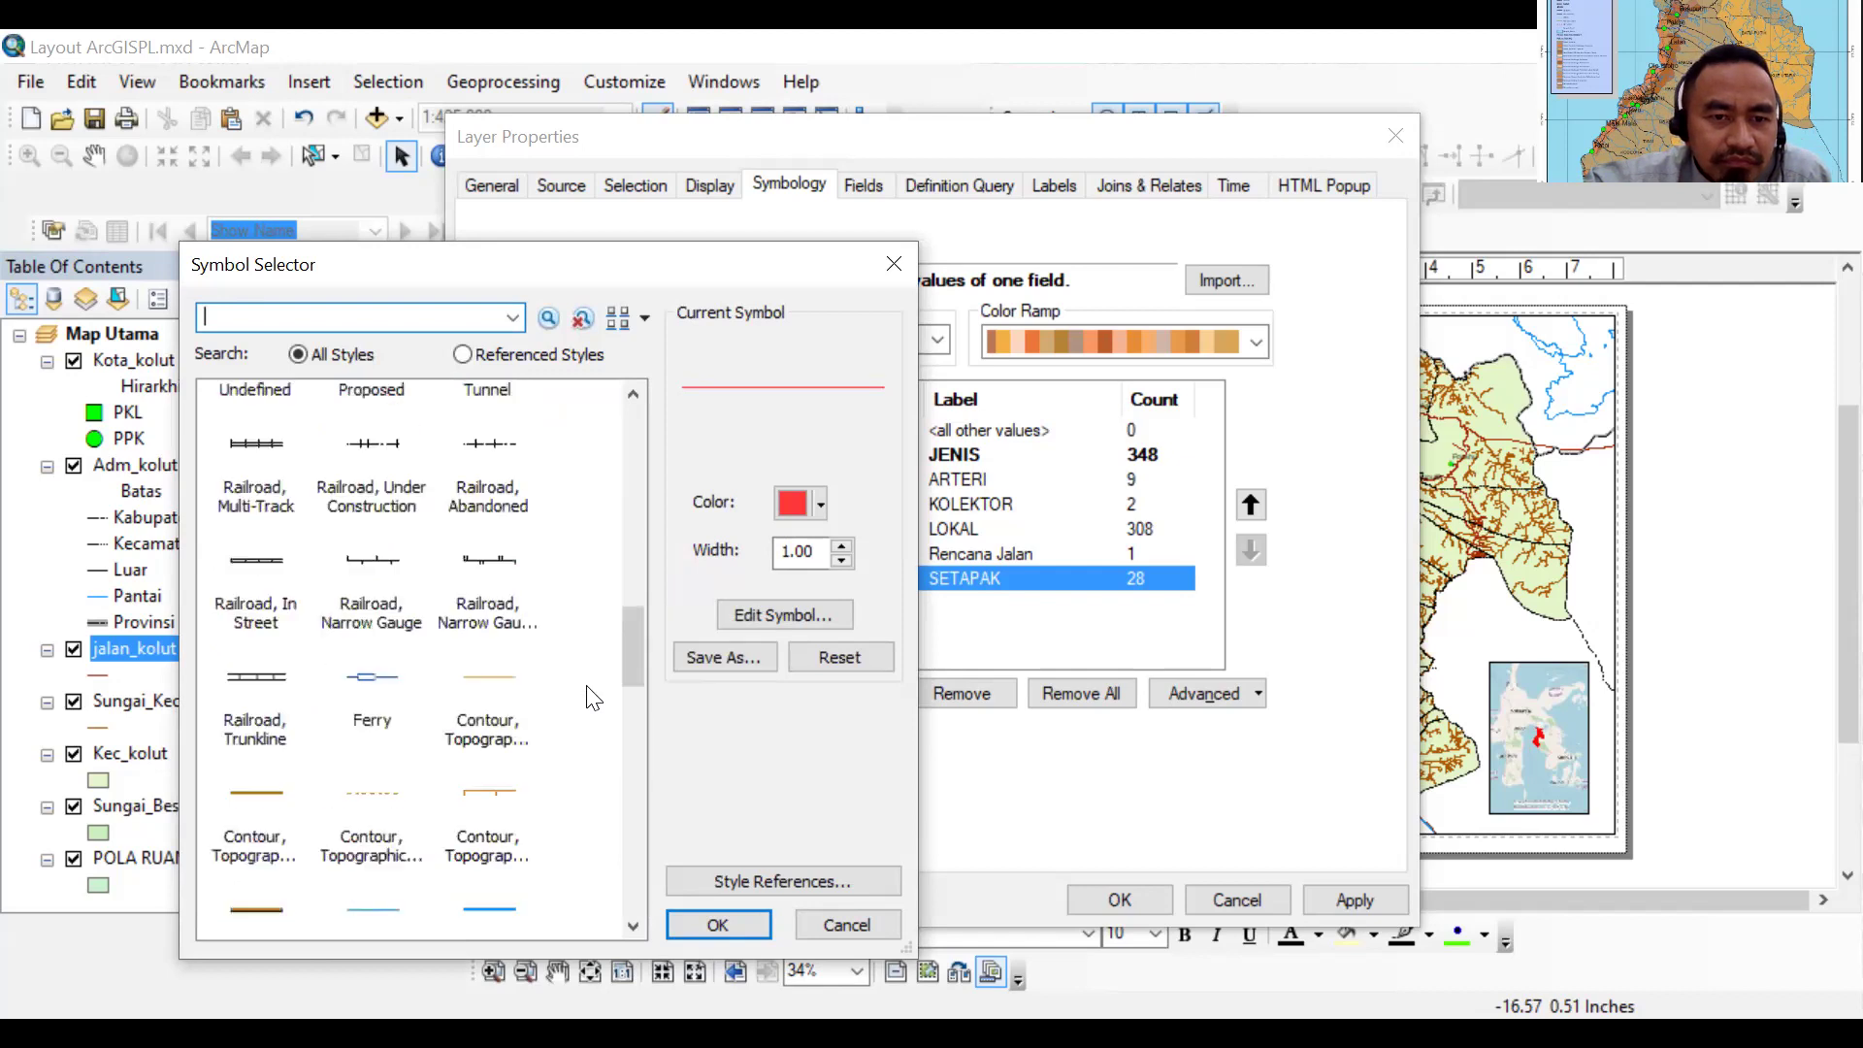
scroll(593, 697, "down", 3)
scroll(593, 697, "down", 5)
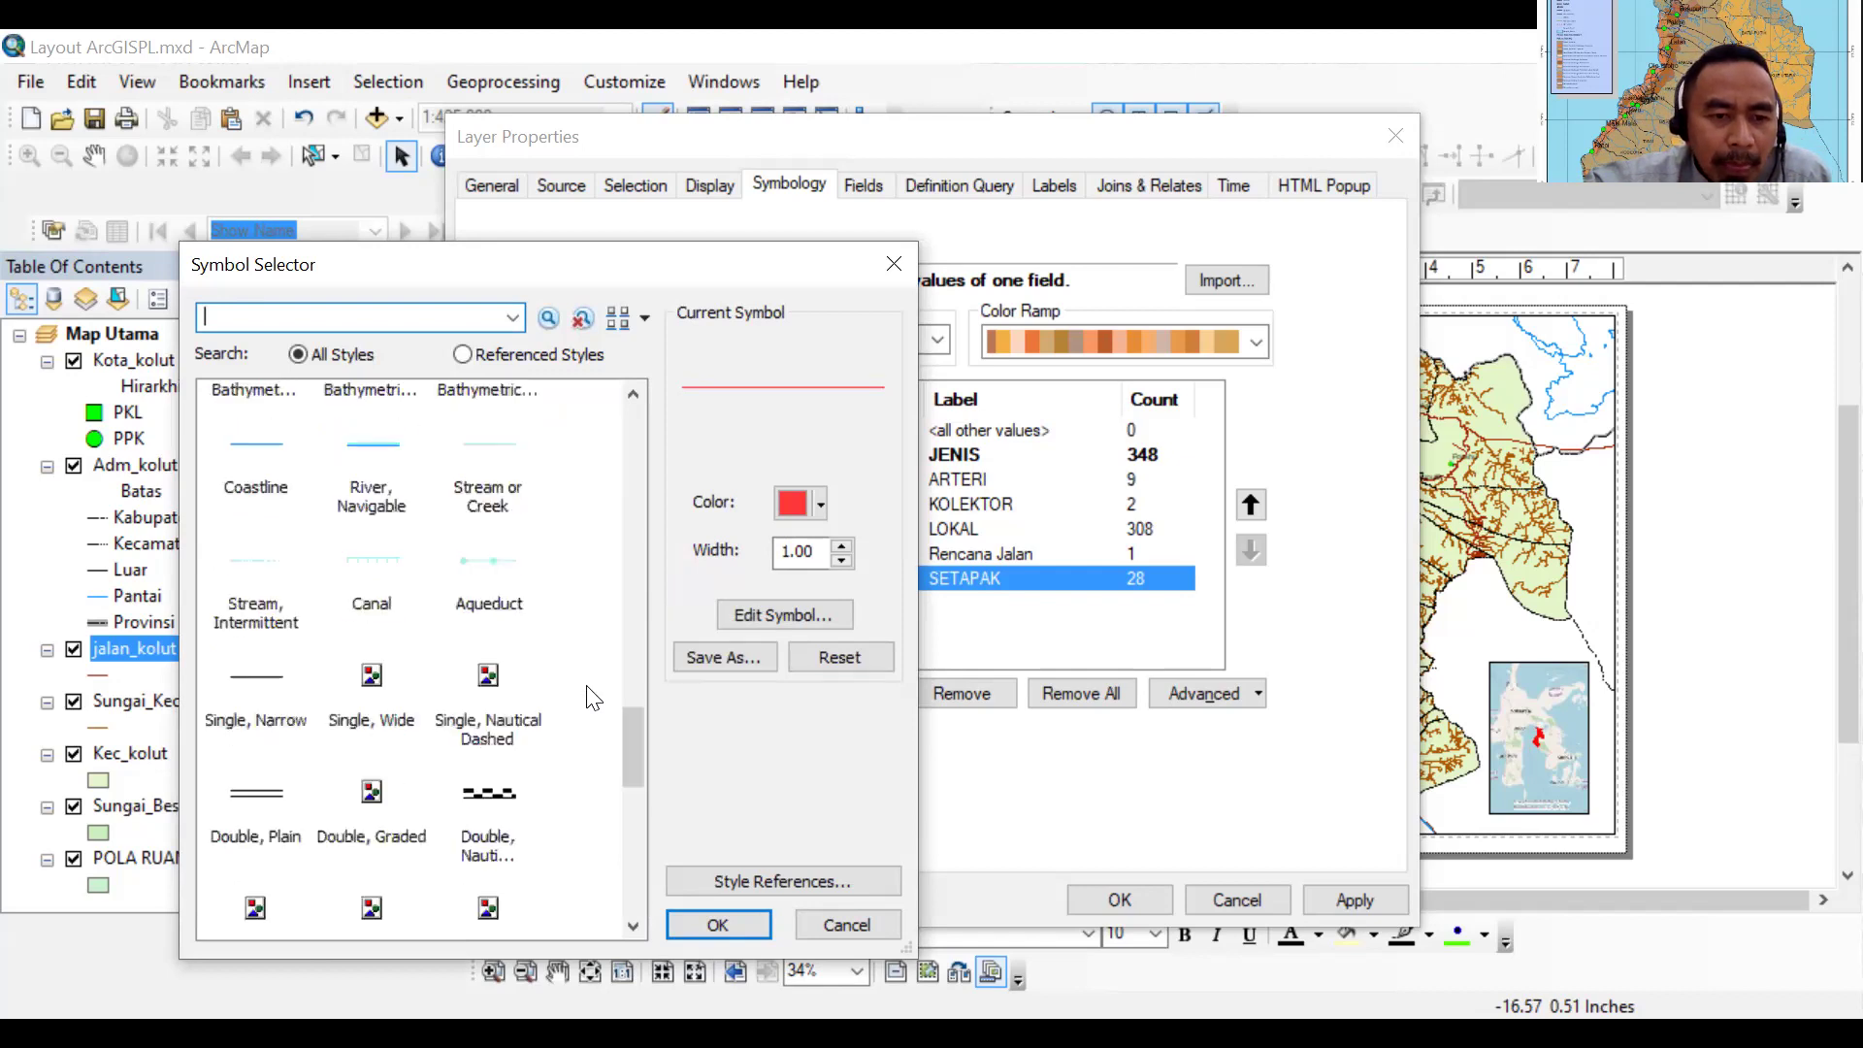
scroll(594, 697, "down", 1)
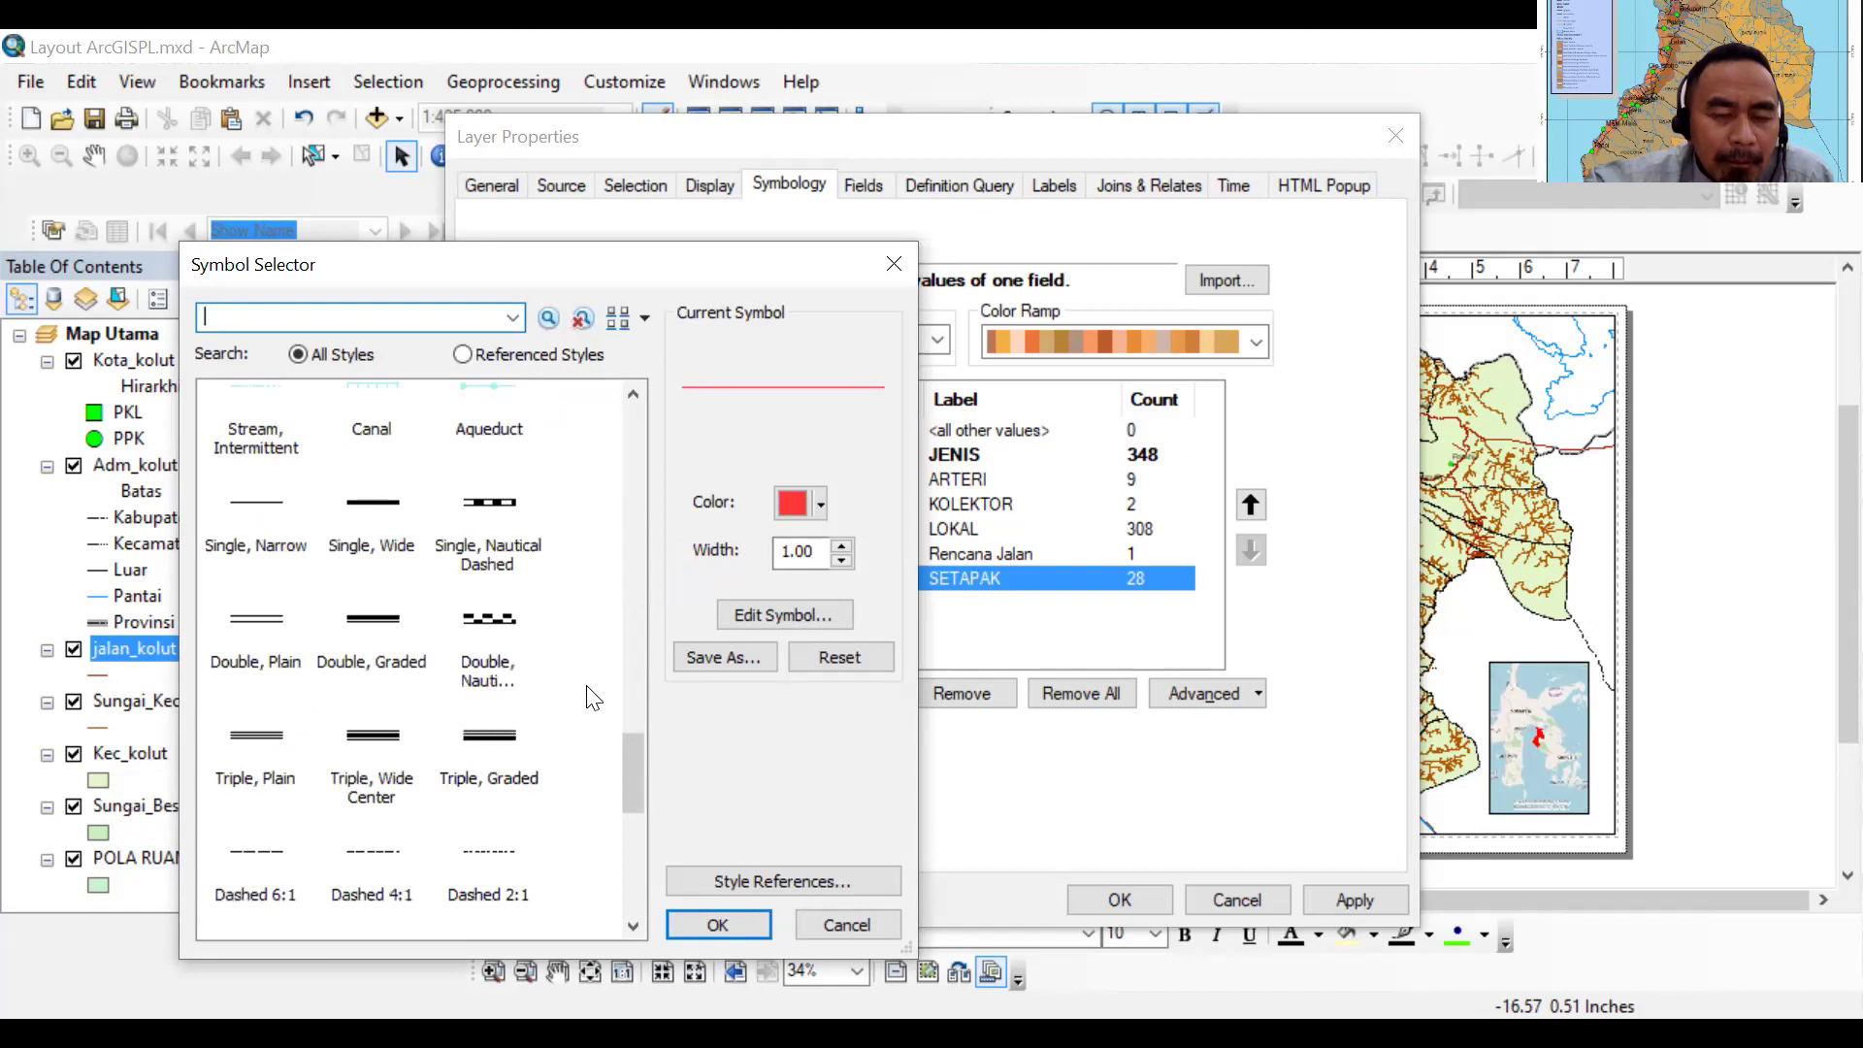
scroll(594, 696, "down", 3)
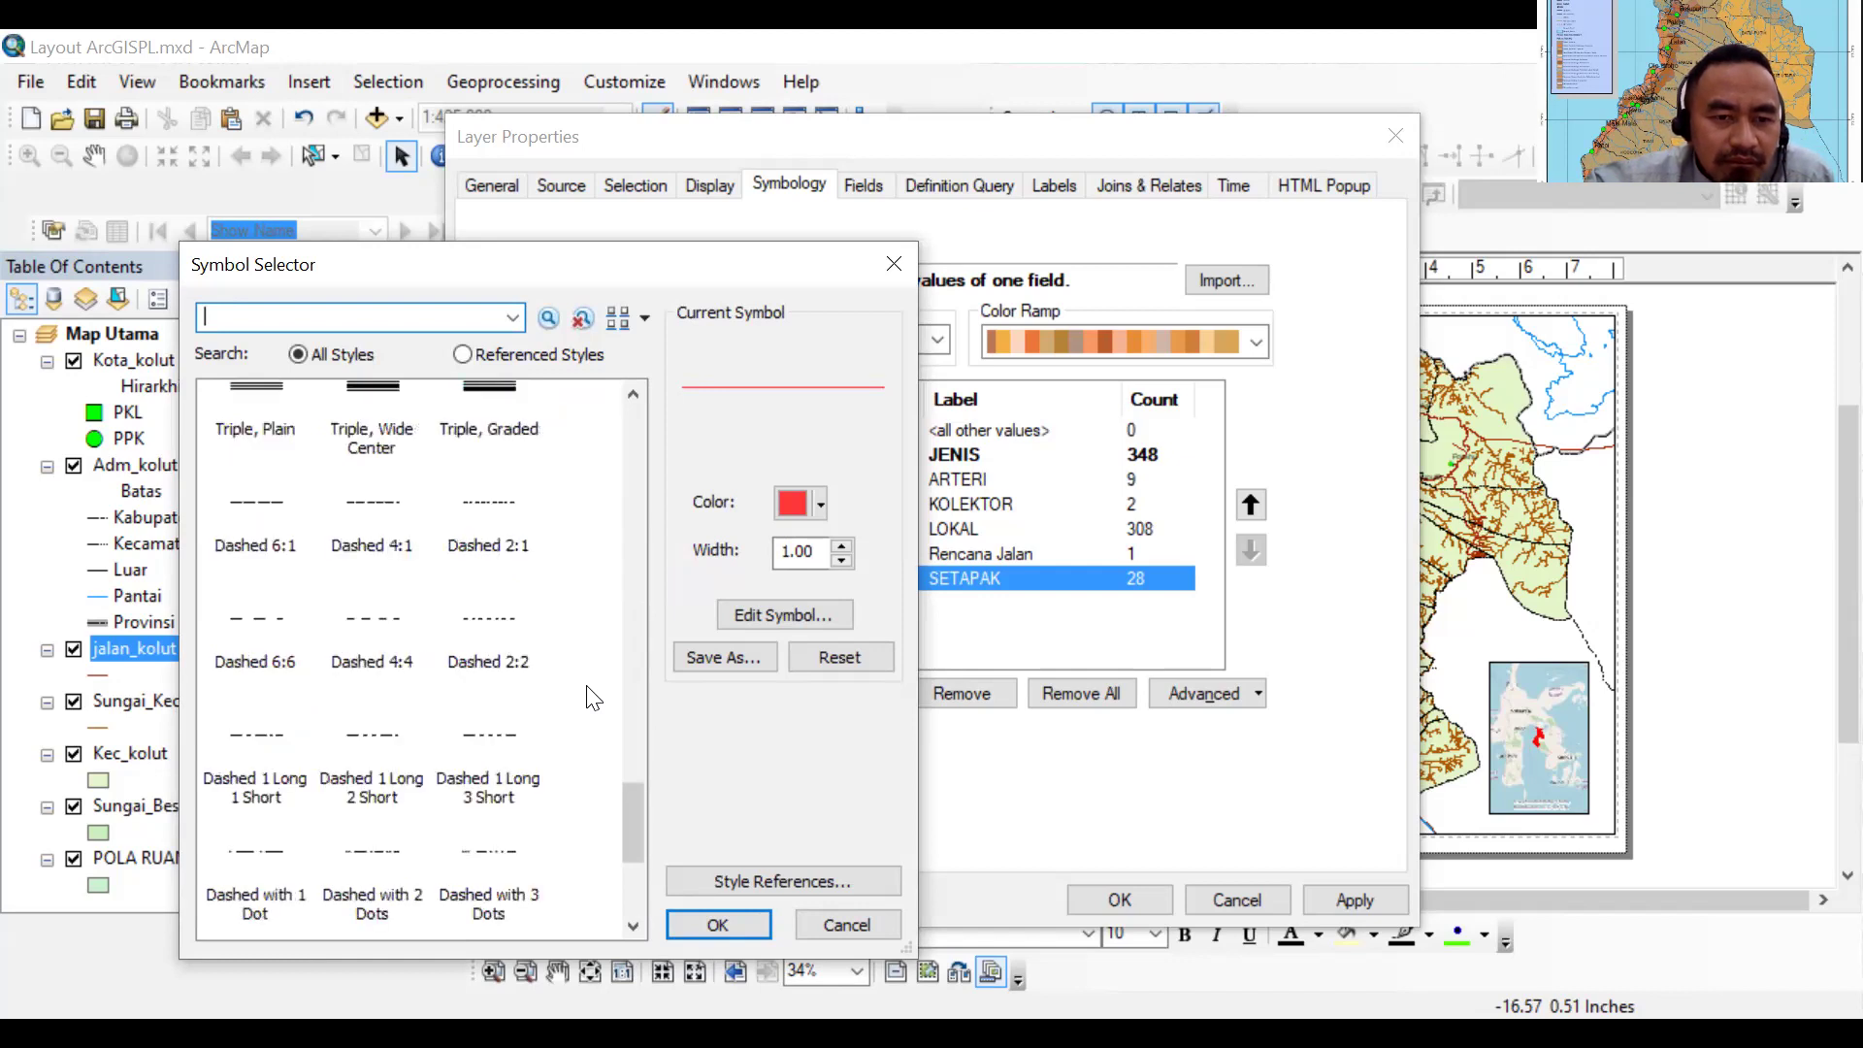
scroll(594, 698, "down", 2)
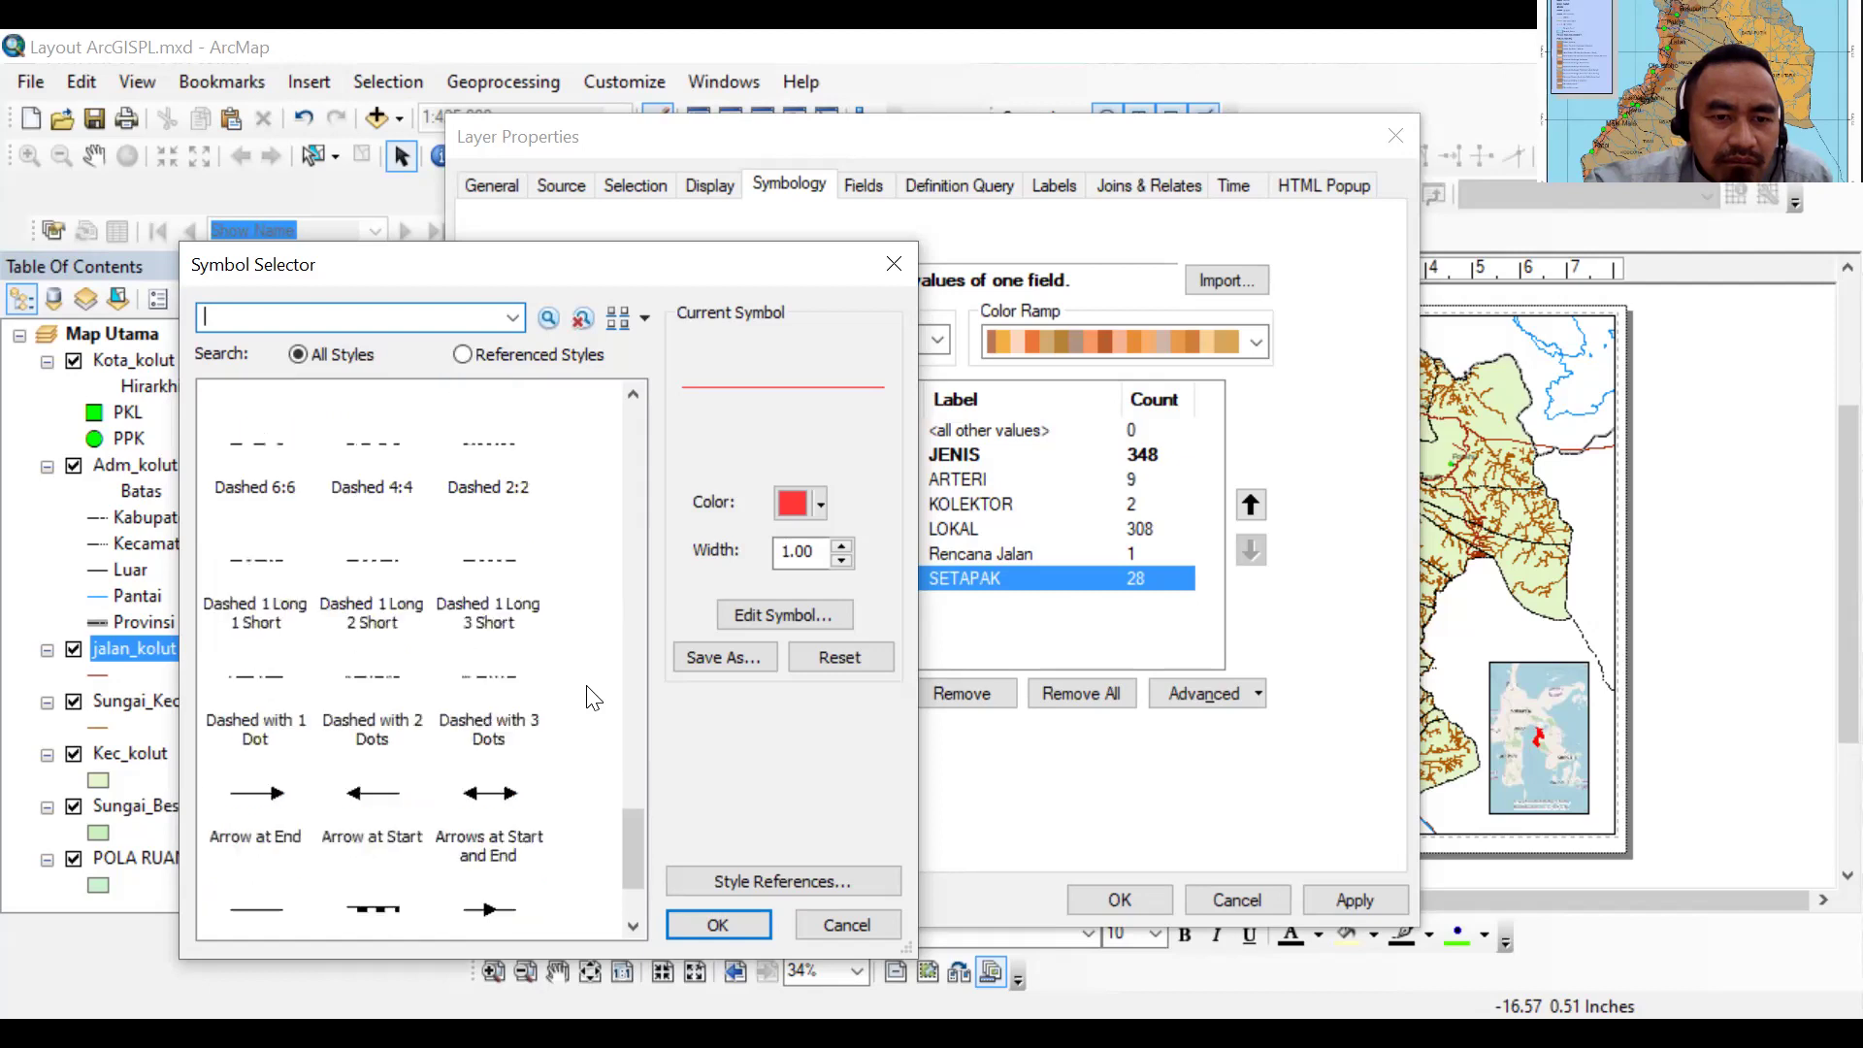
scroll(594, 697, "down", 2)
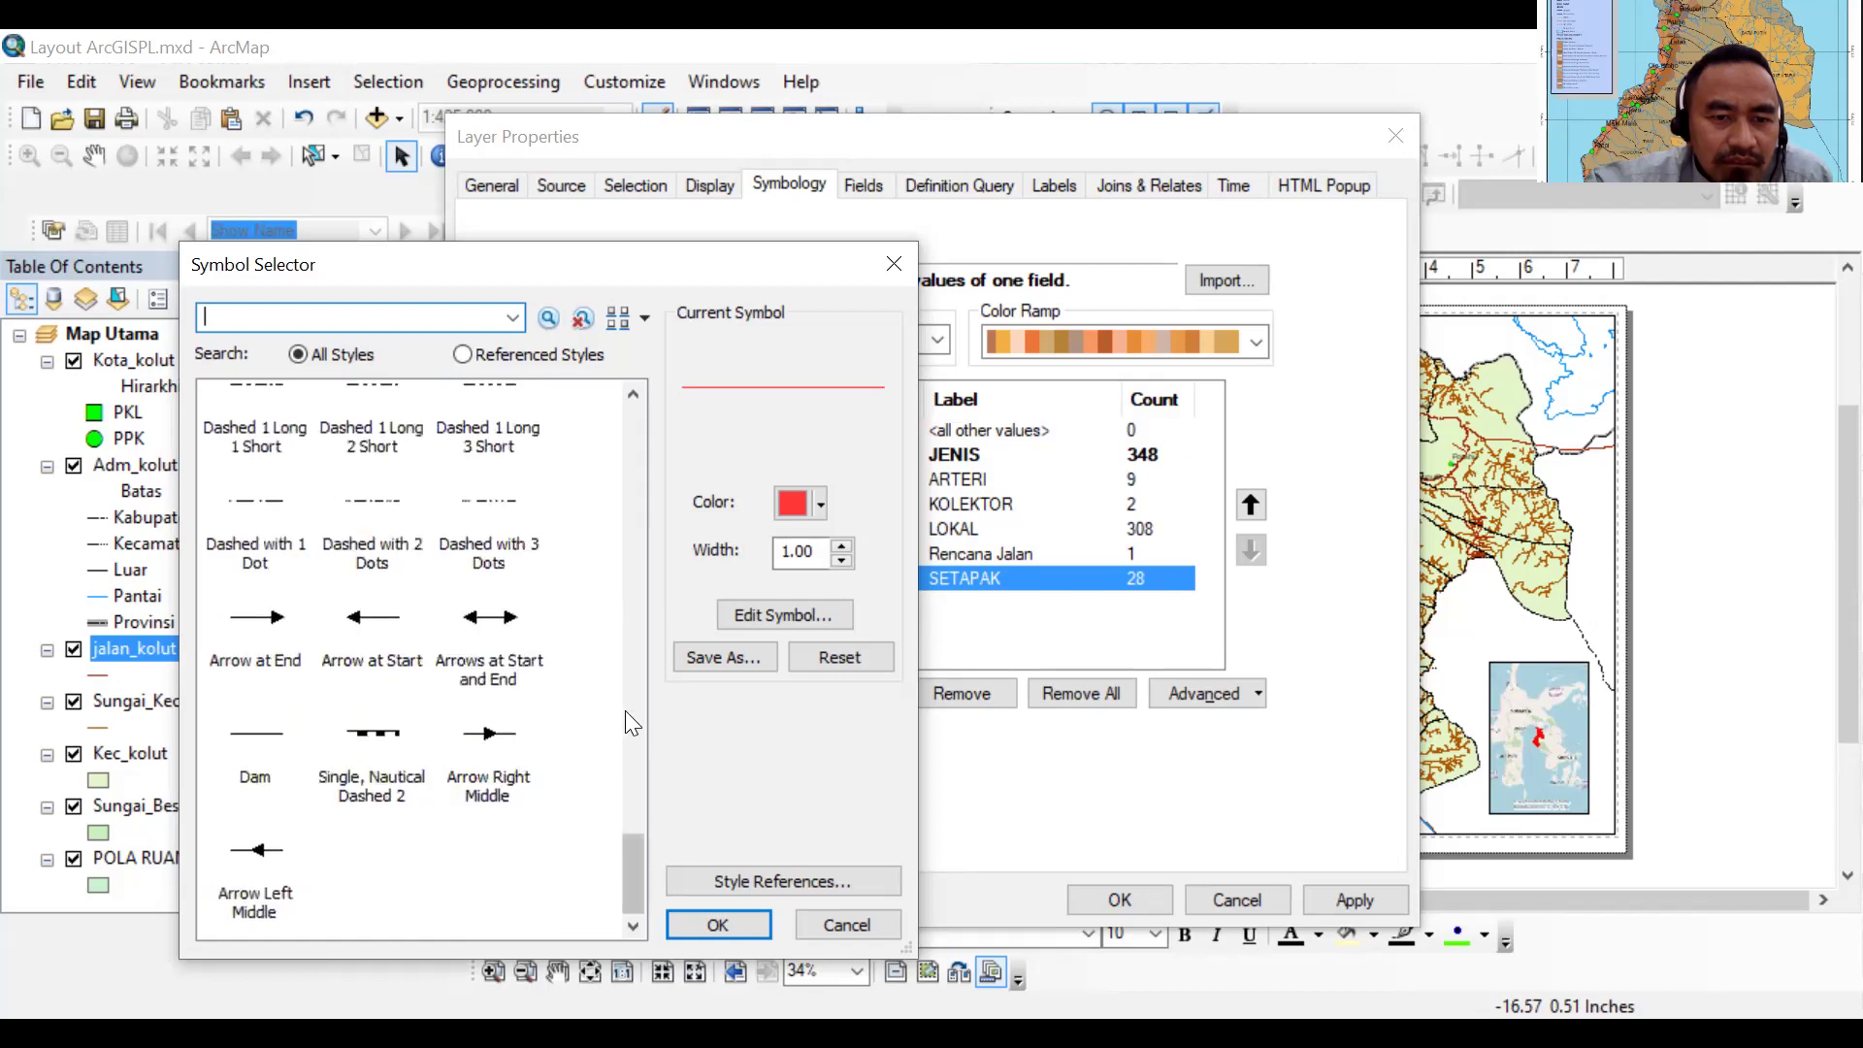
scroll(625, 720, "up", 2)
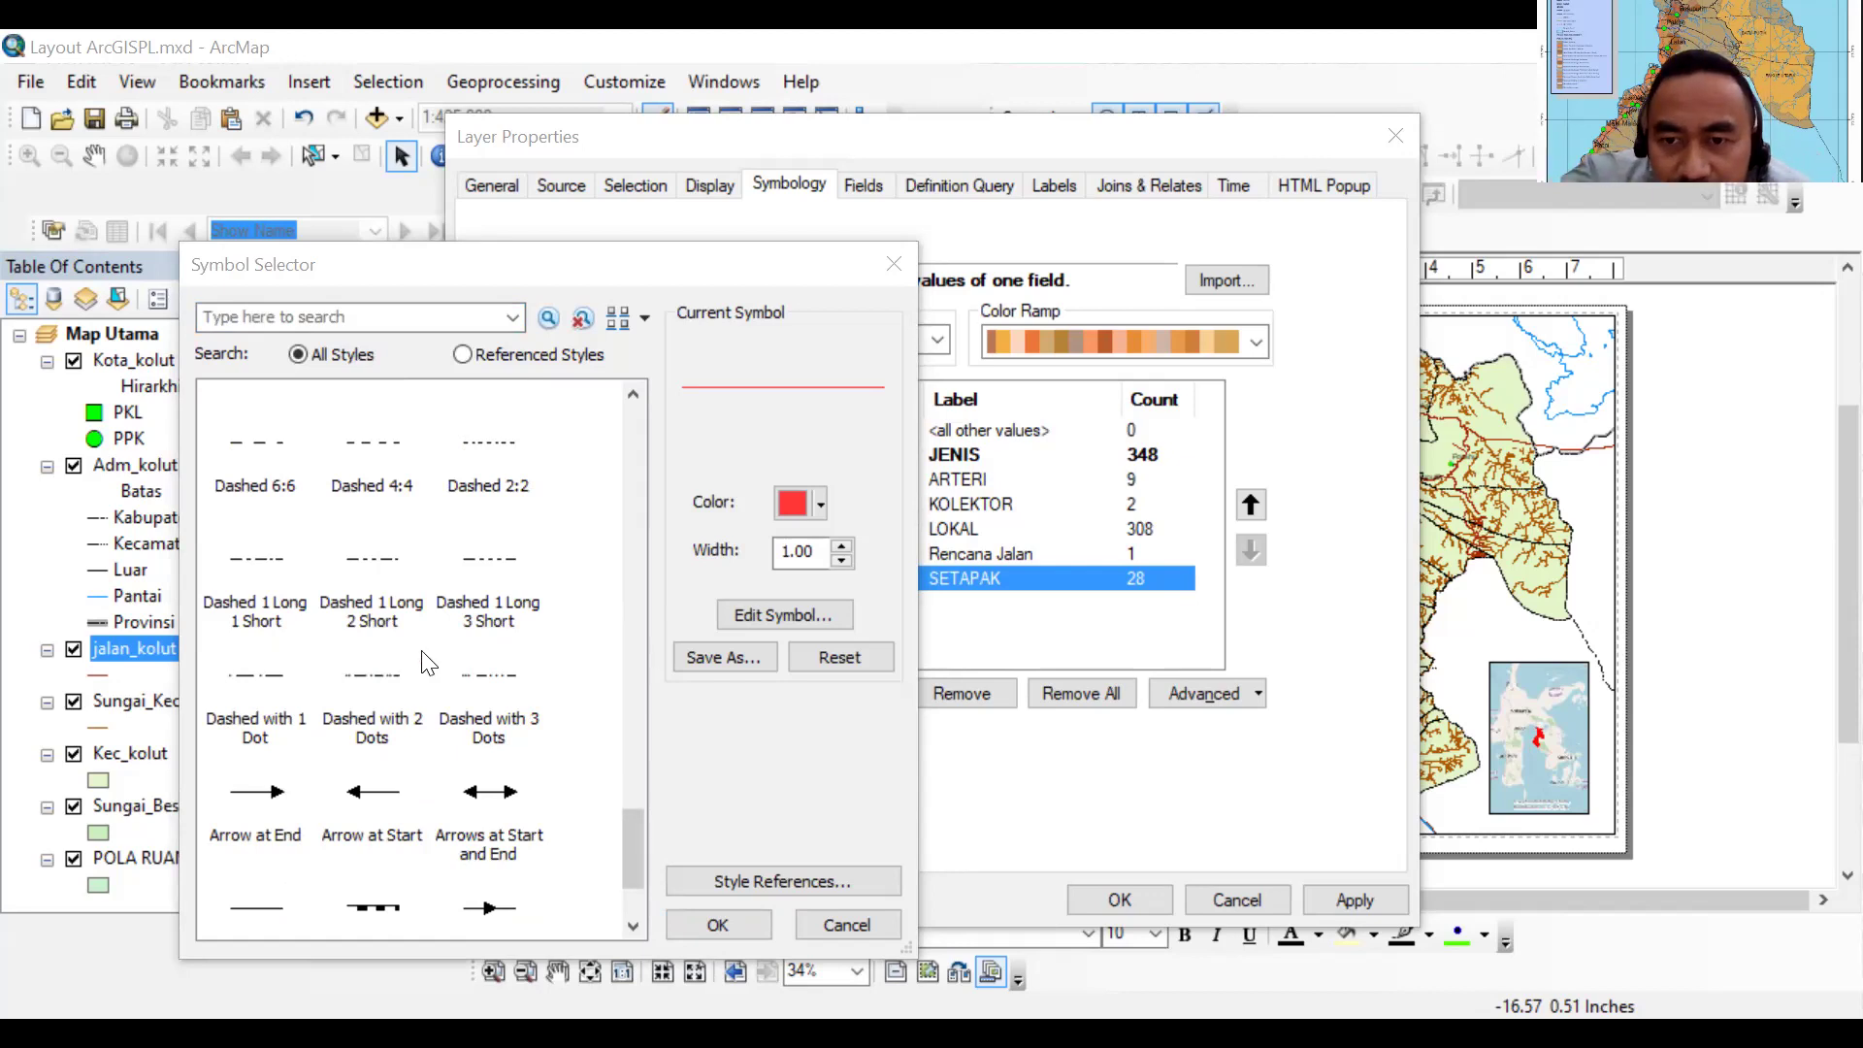
scroll(456, 647, "down", 3)
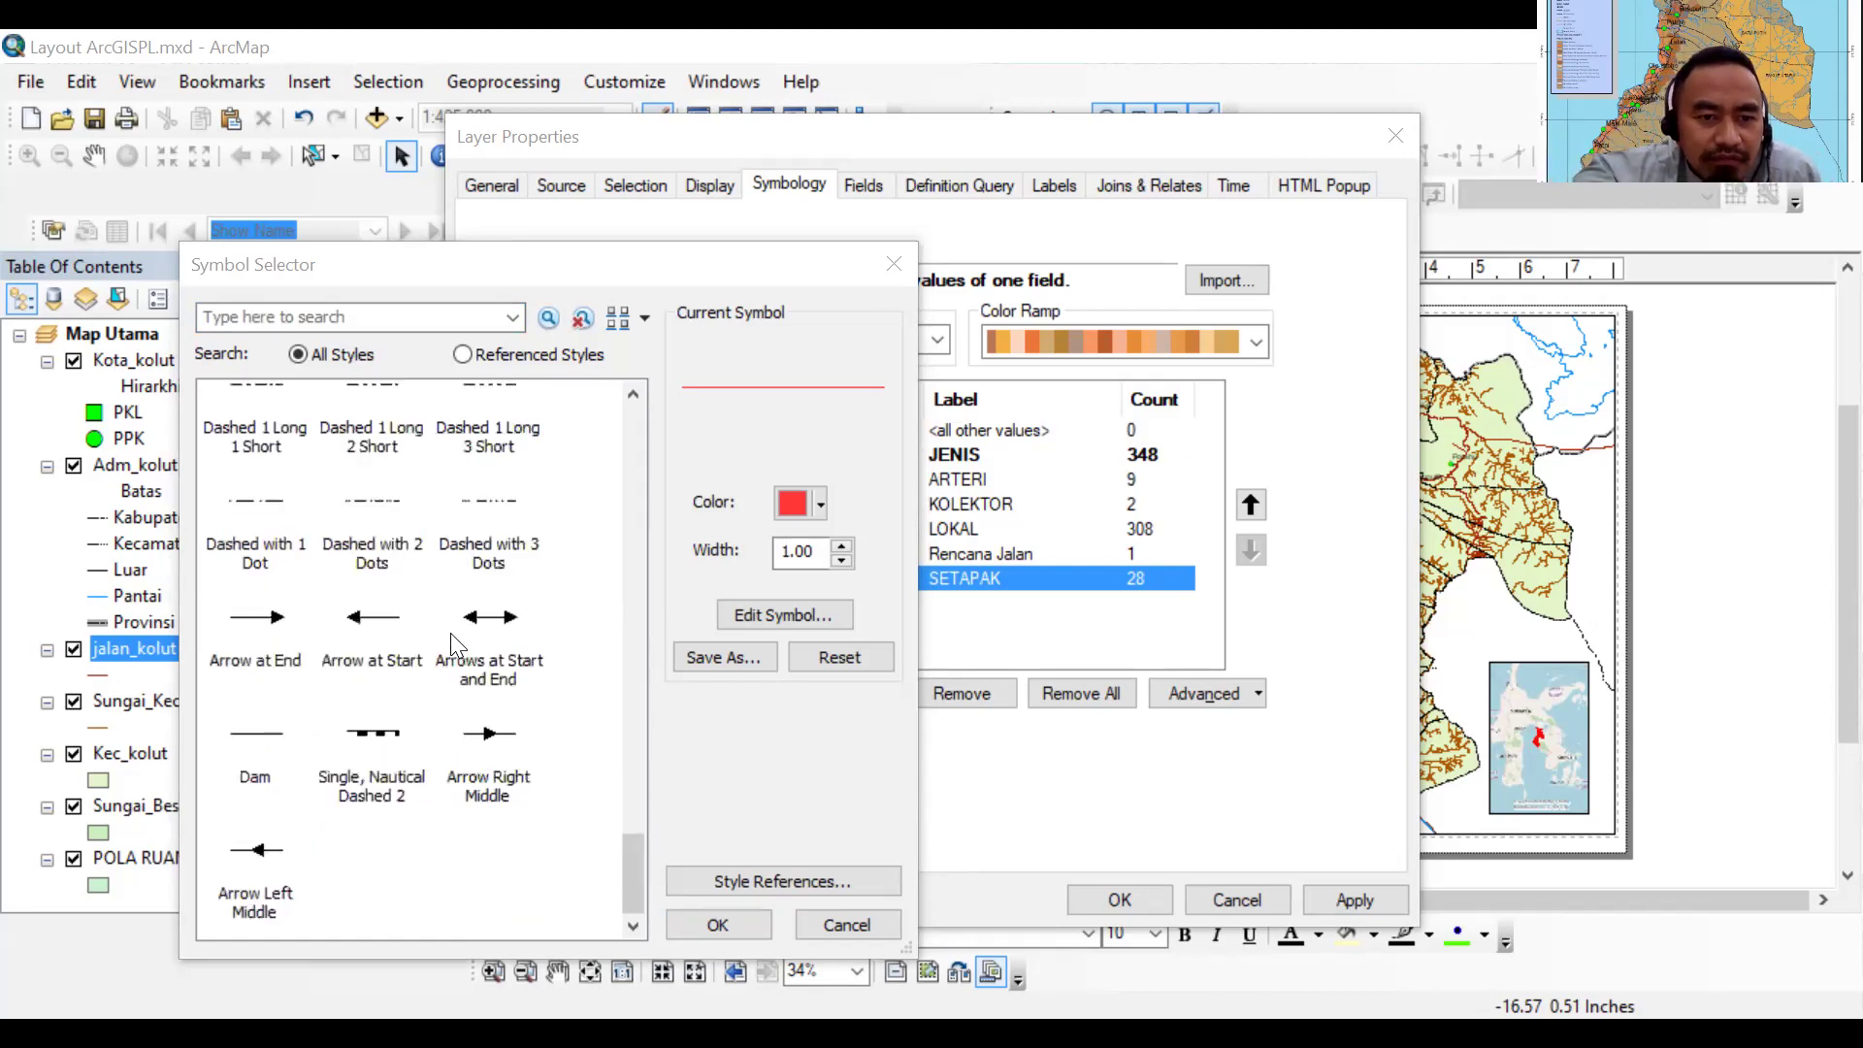
scroll(458, 630, "up", 3)
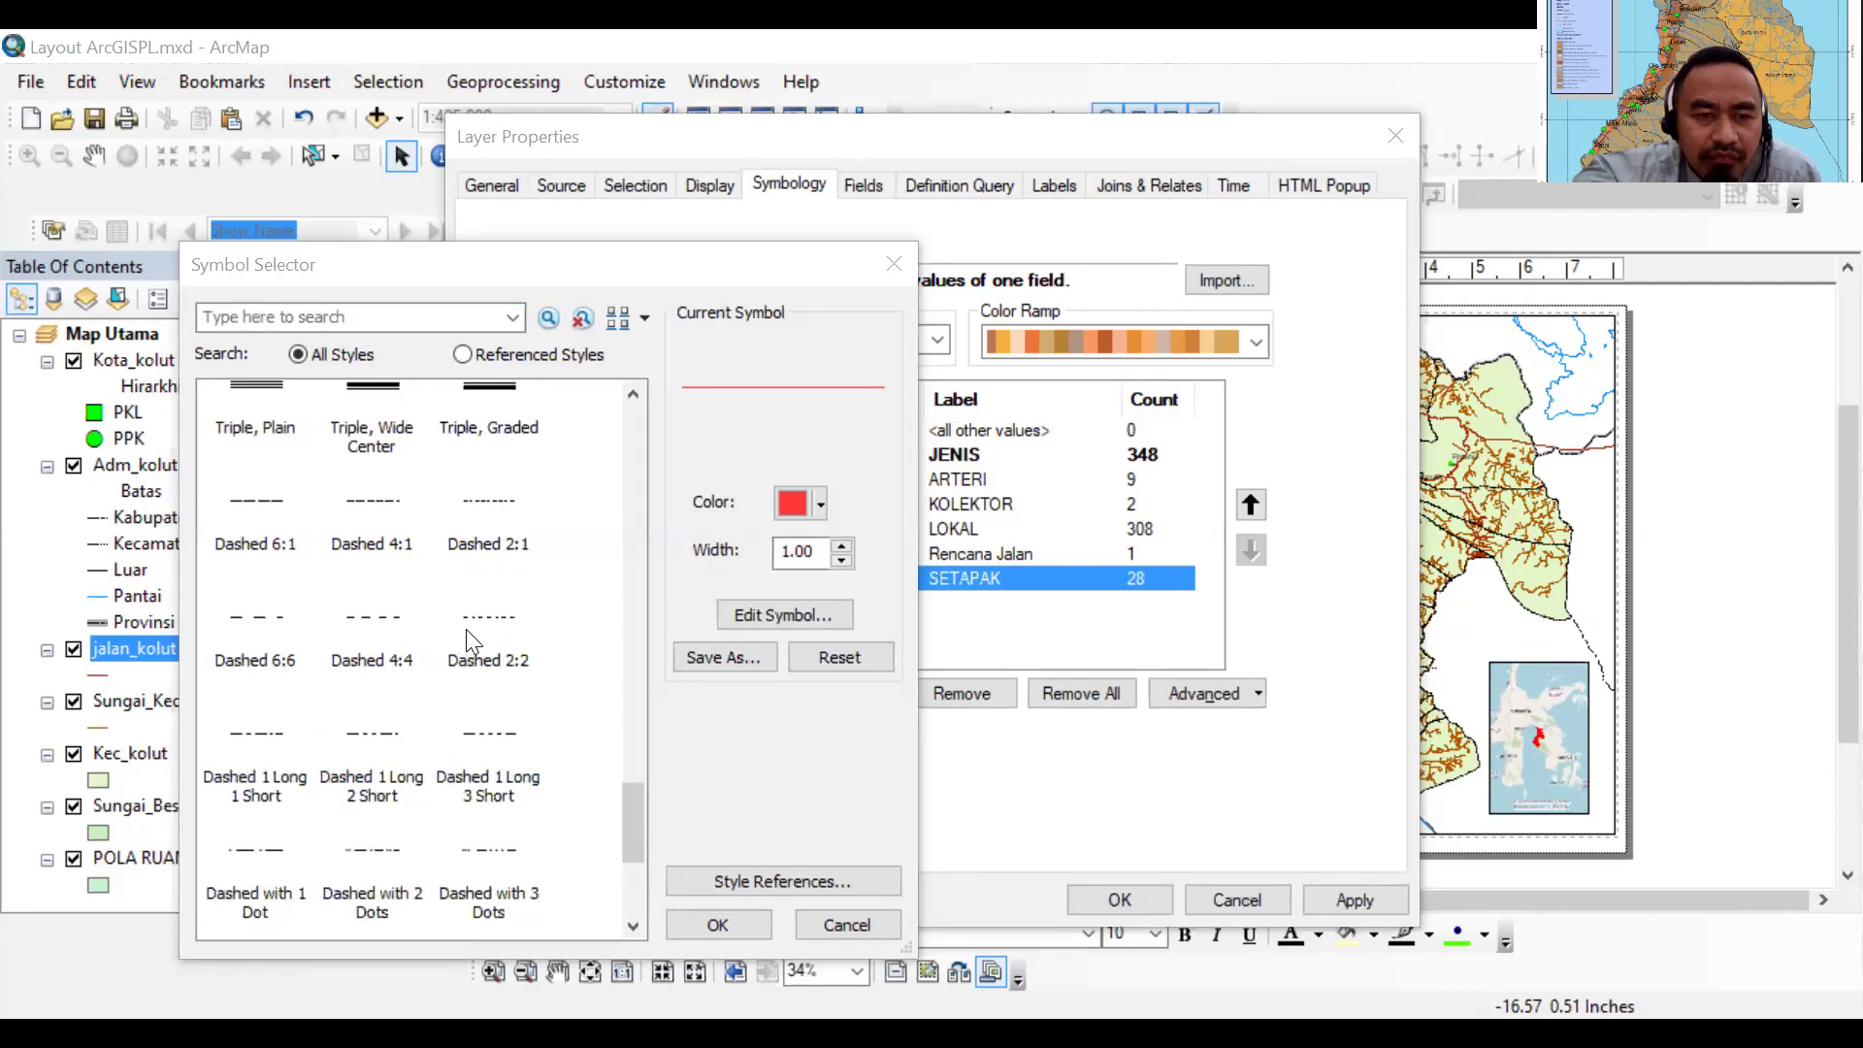
scroll(468, 638, "up", 3)
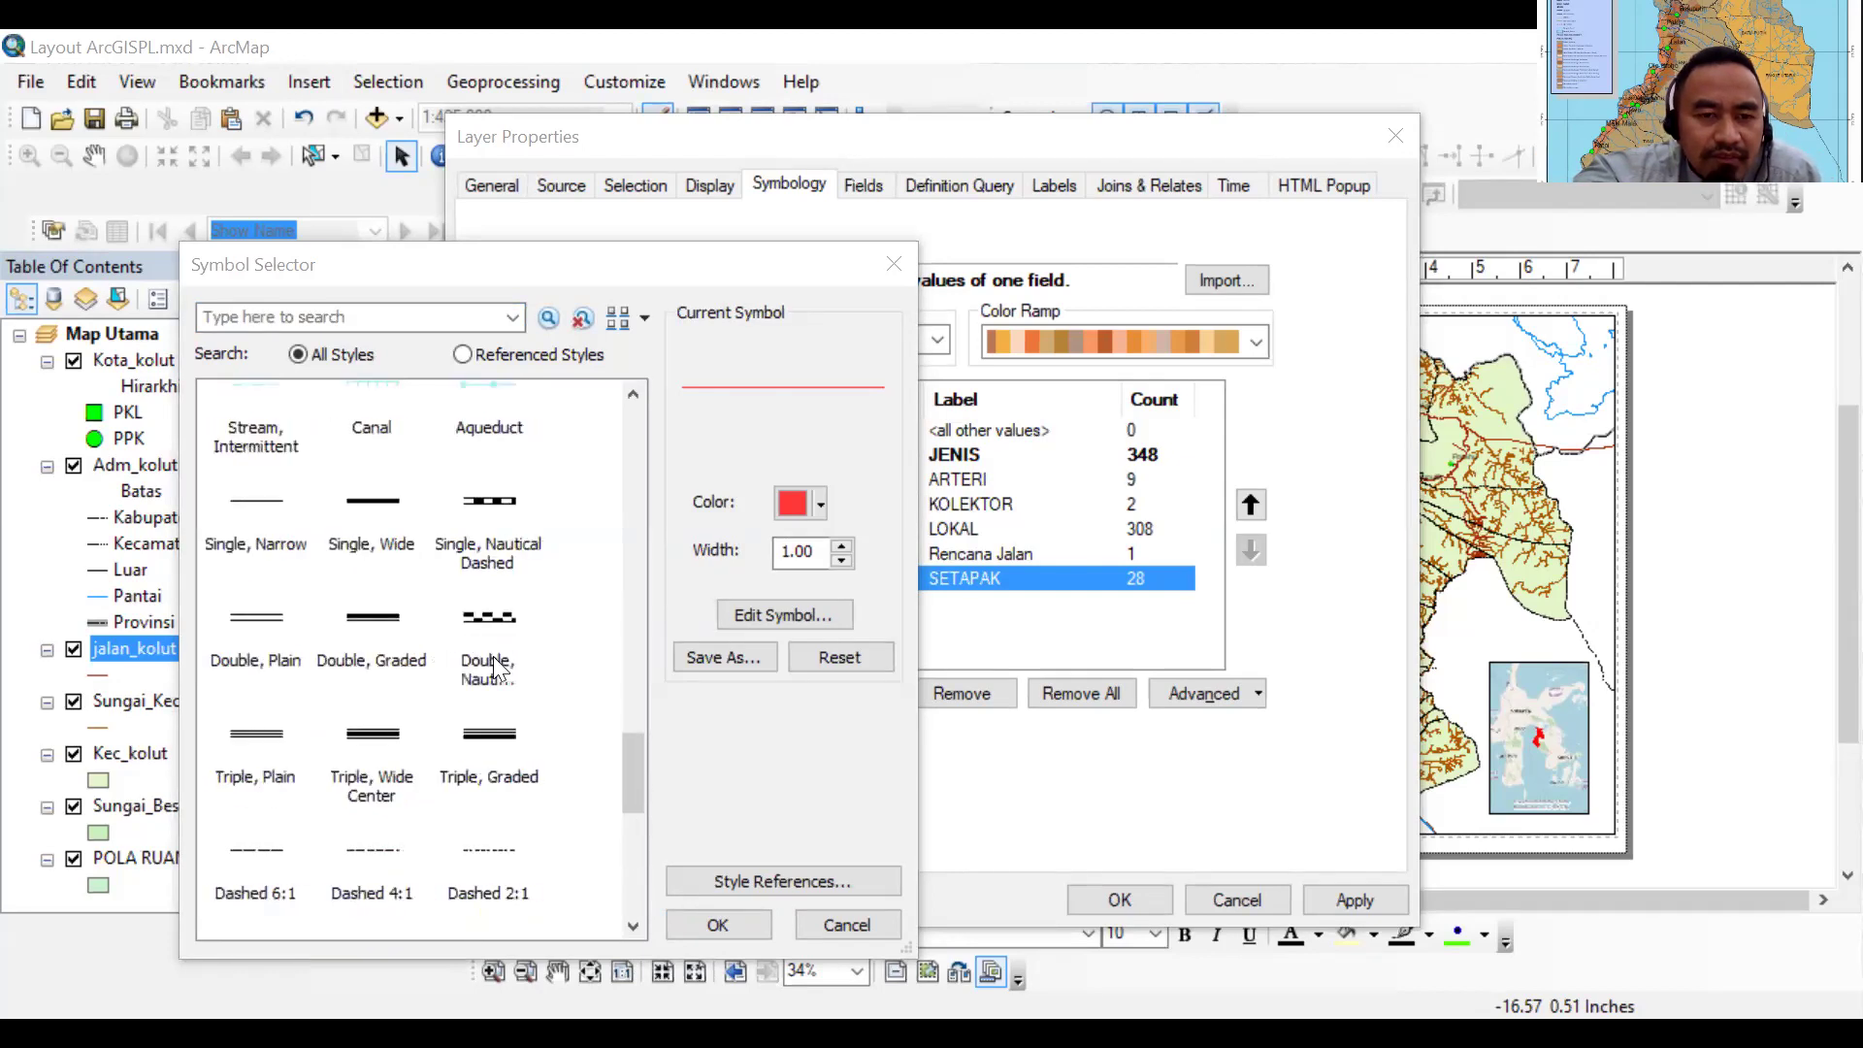
scroll(542, 745, "down", 3)
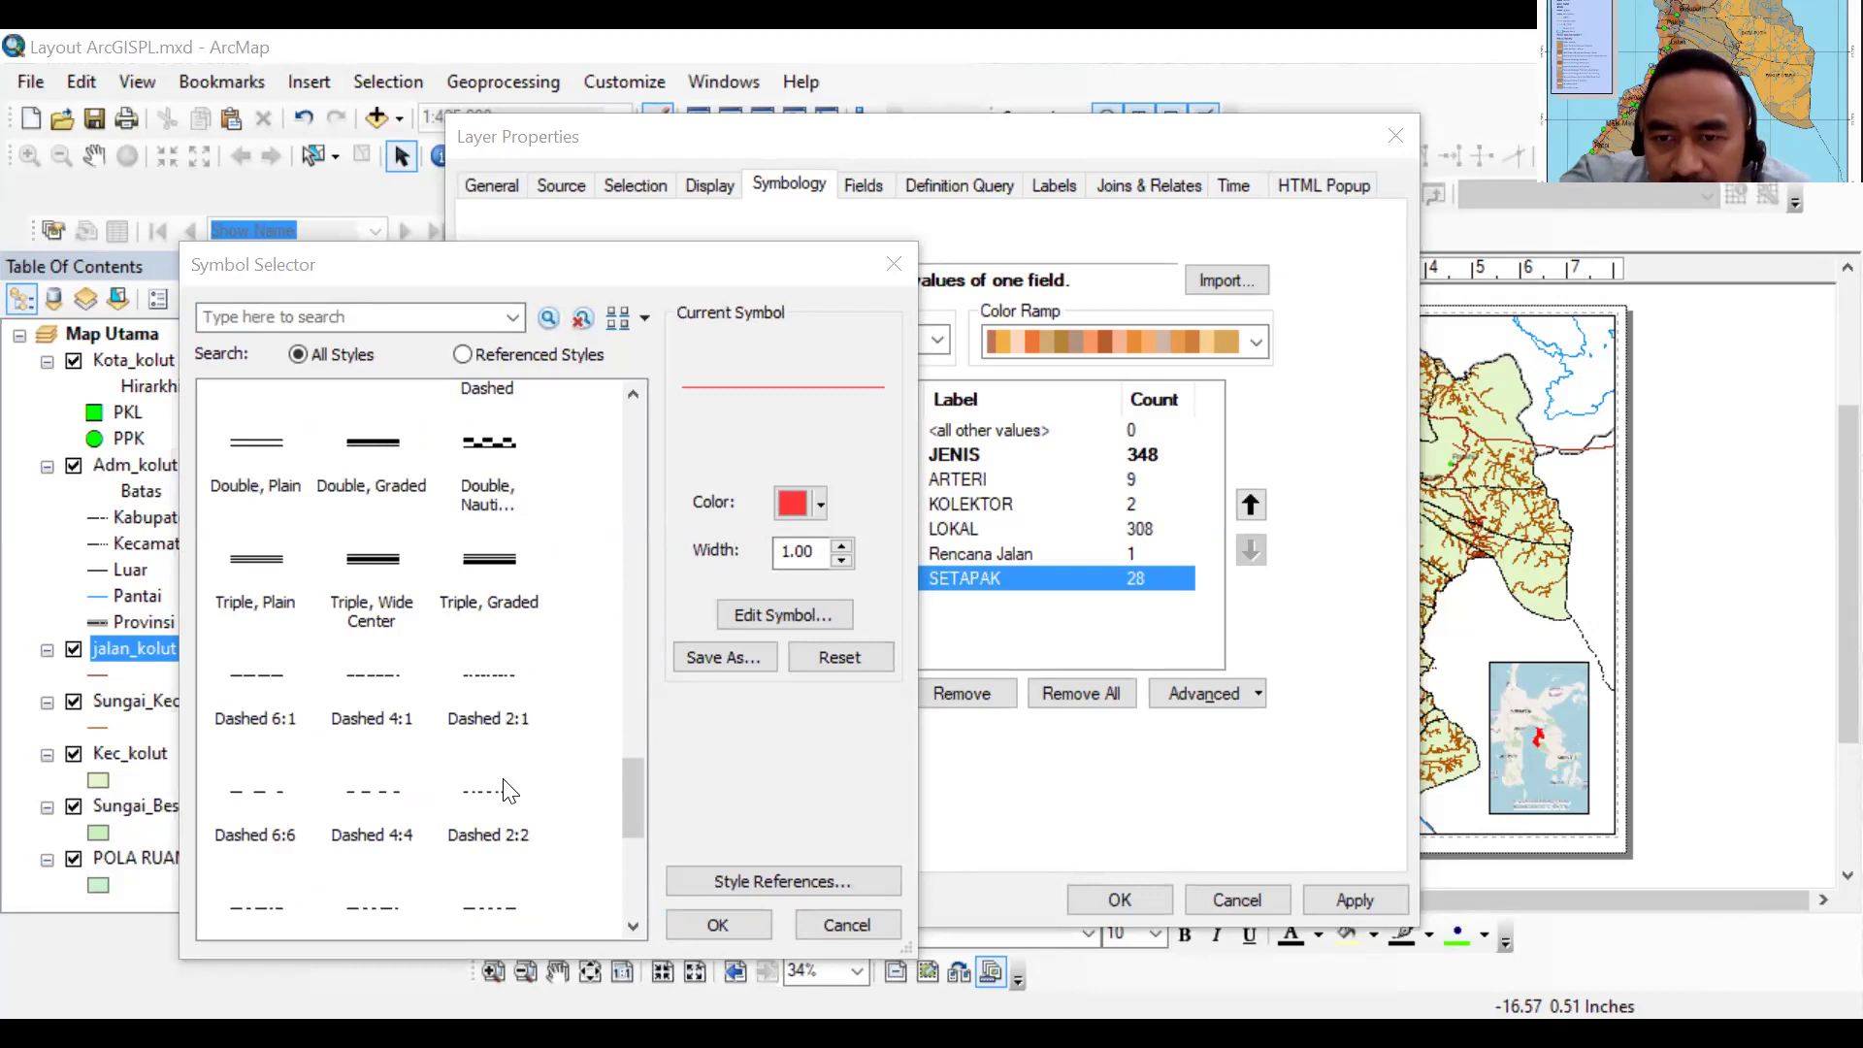
scroll(490, 737, "down", 3)
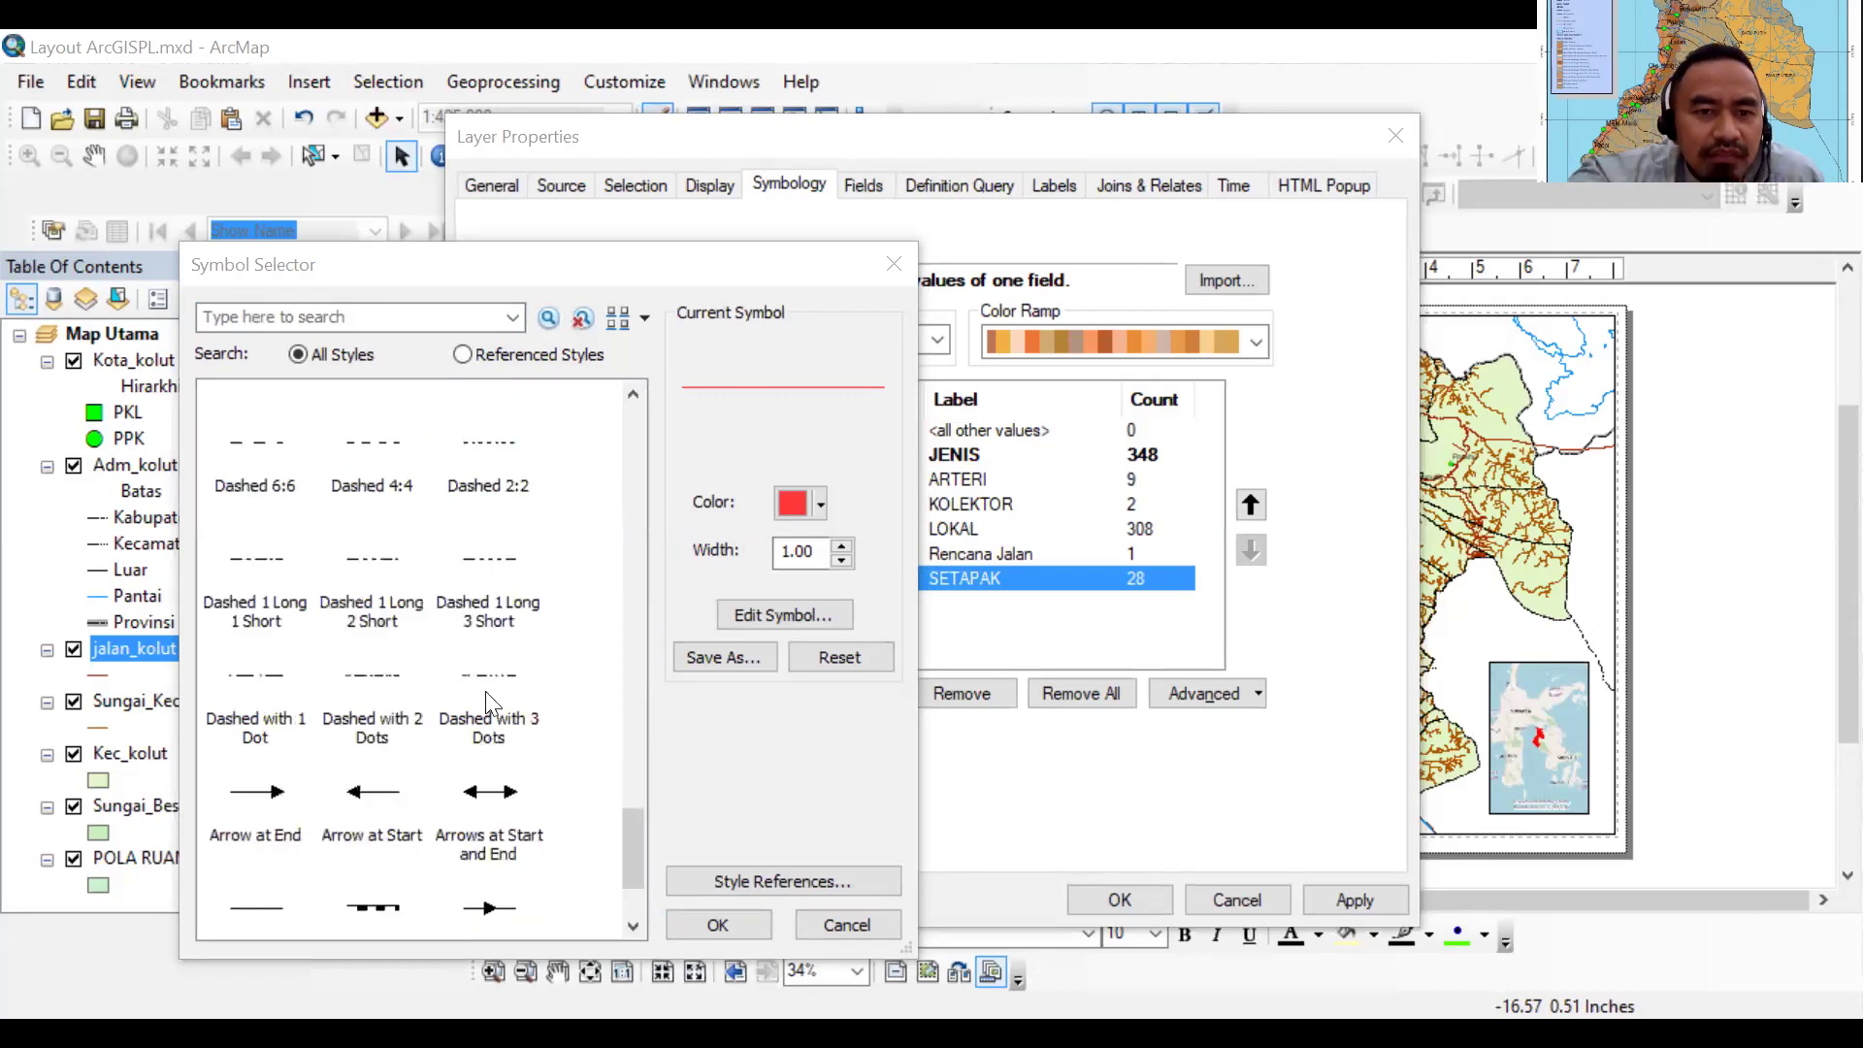
scroll(485, 626, "up", 2)
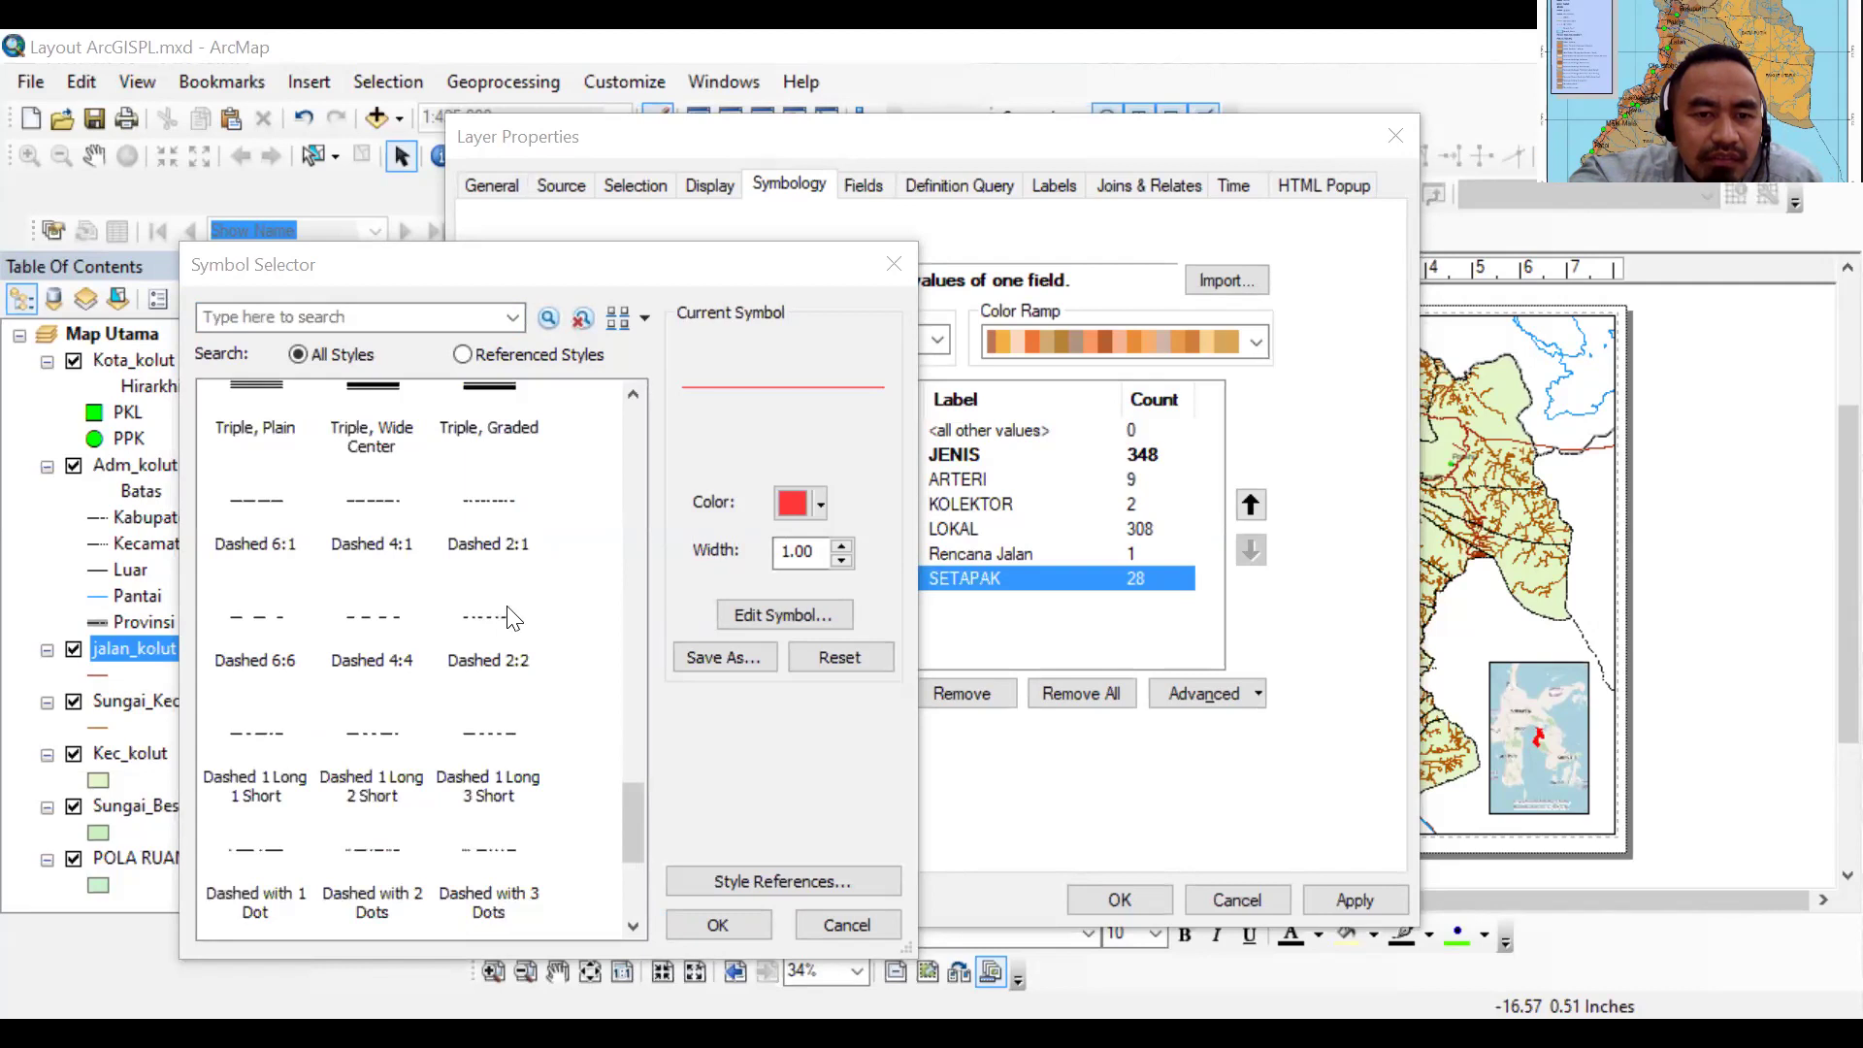
left_click(485, 509)
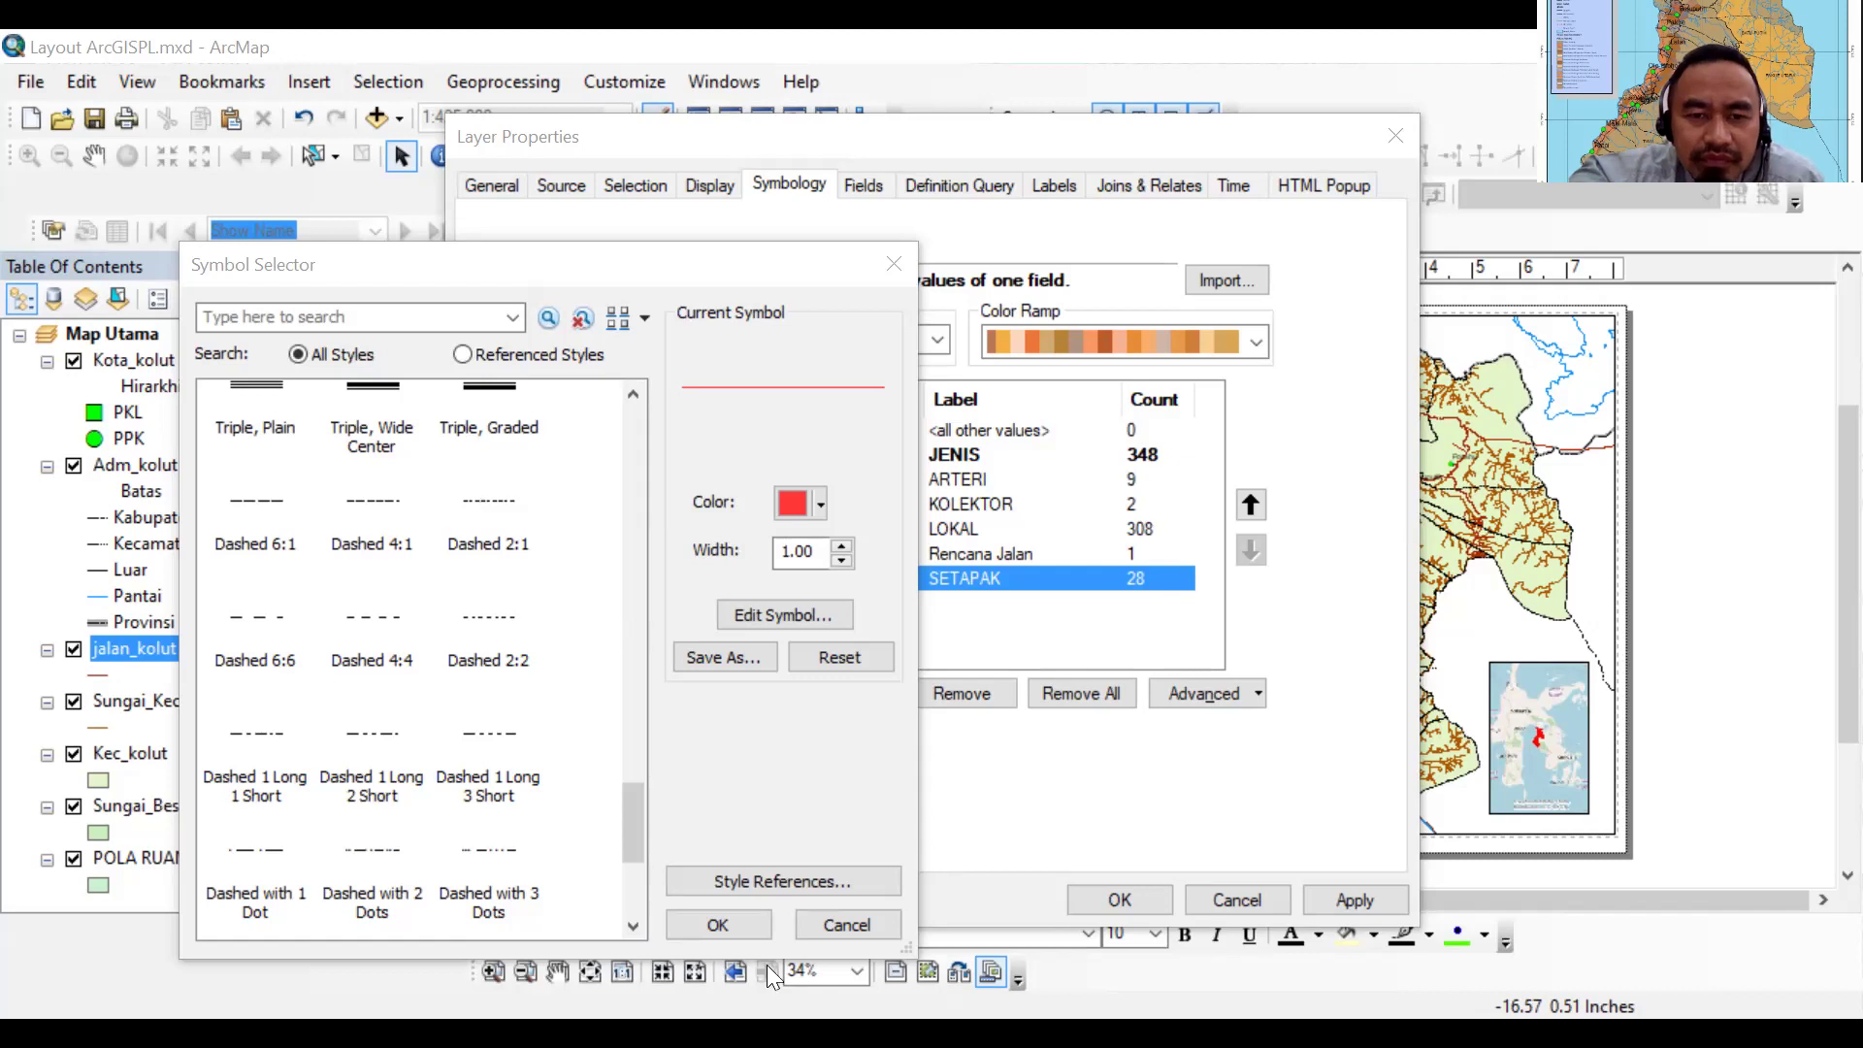
Give the SETAPAK class of the jalan_kolut layer a dashed orange line of width 0.40 and apply the symbology
left_click(737, 927)
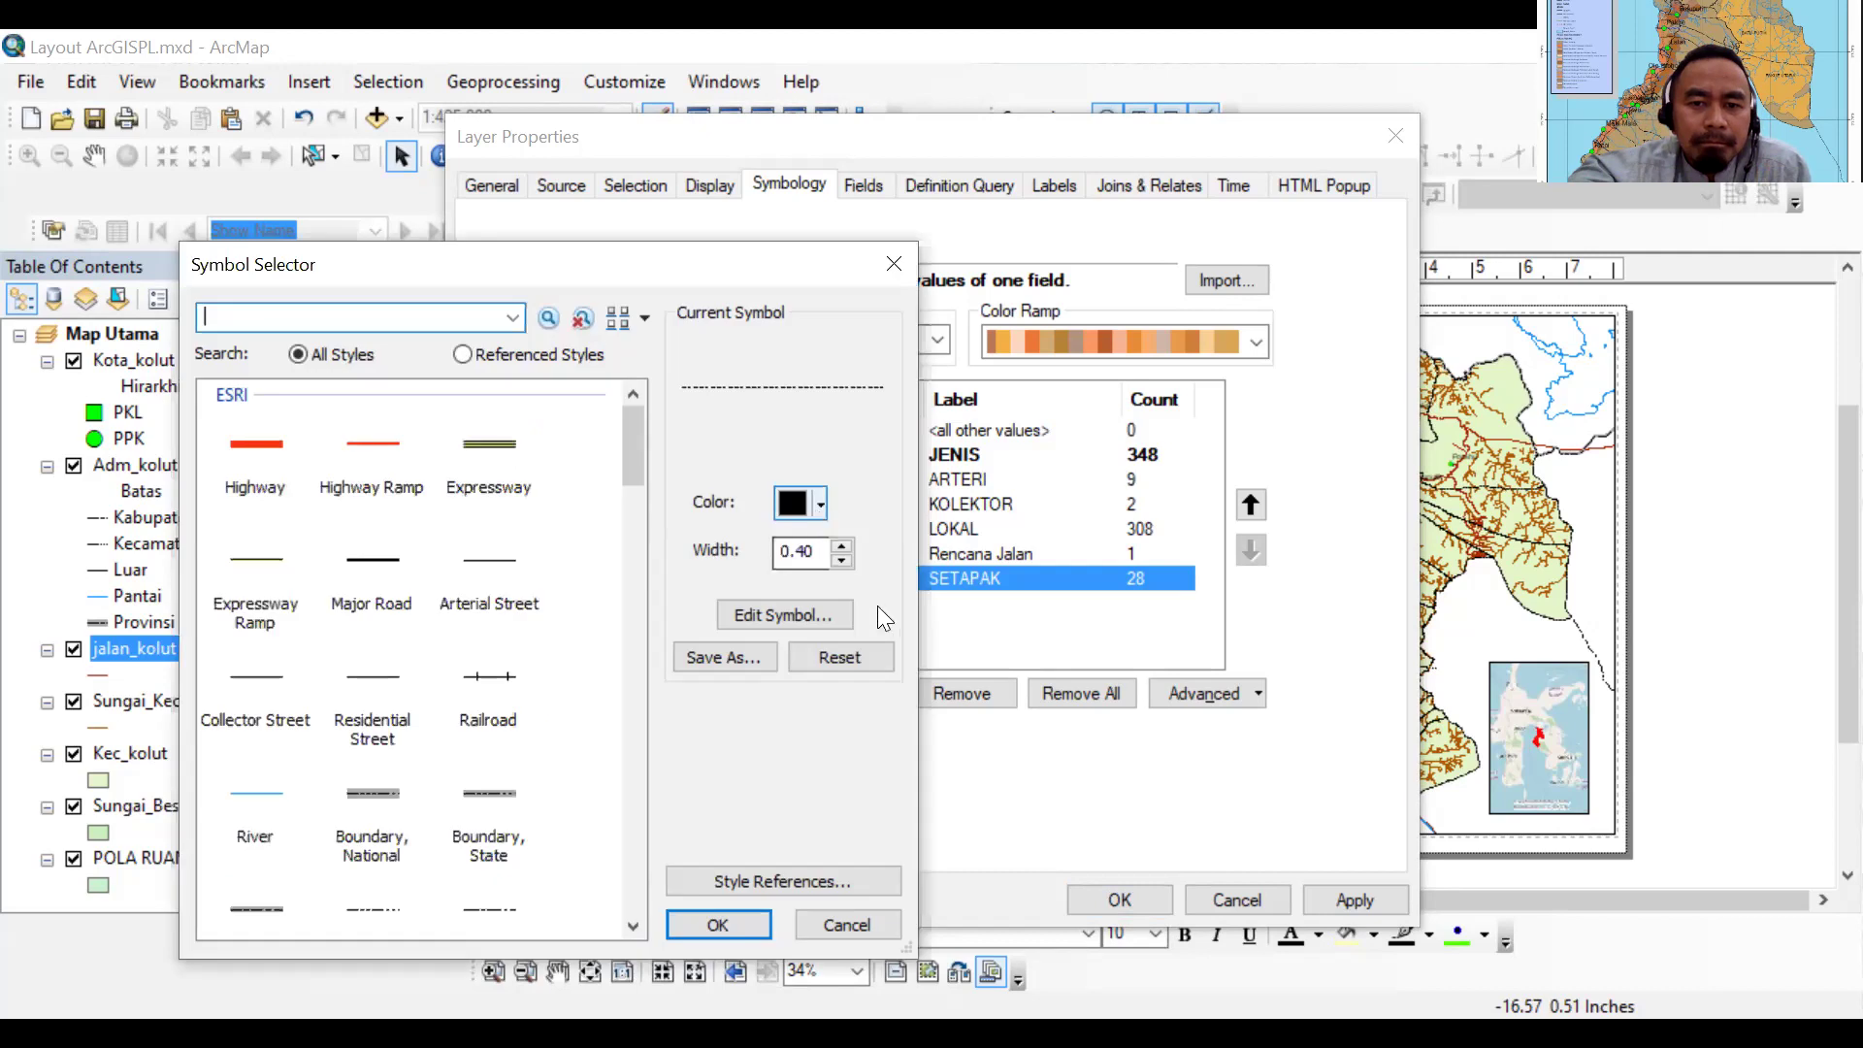
key("space")
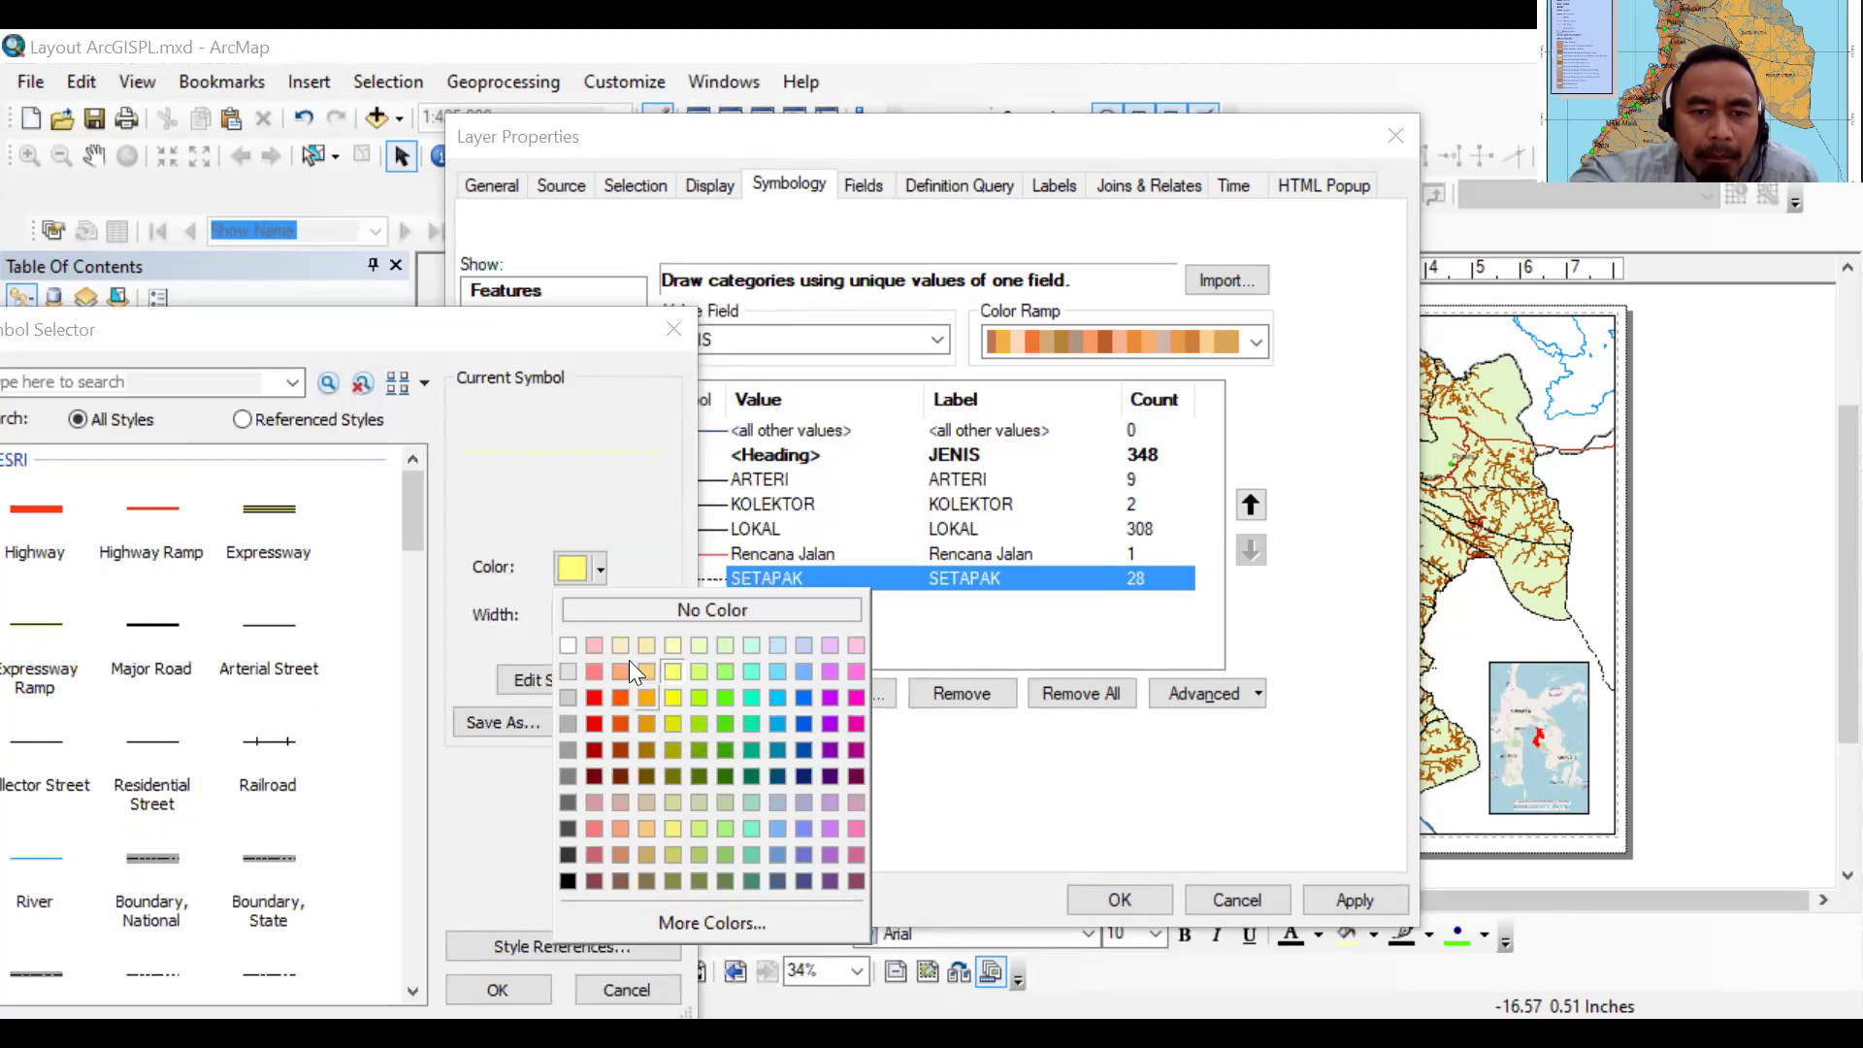
left_click(497, 724)
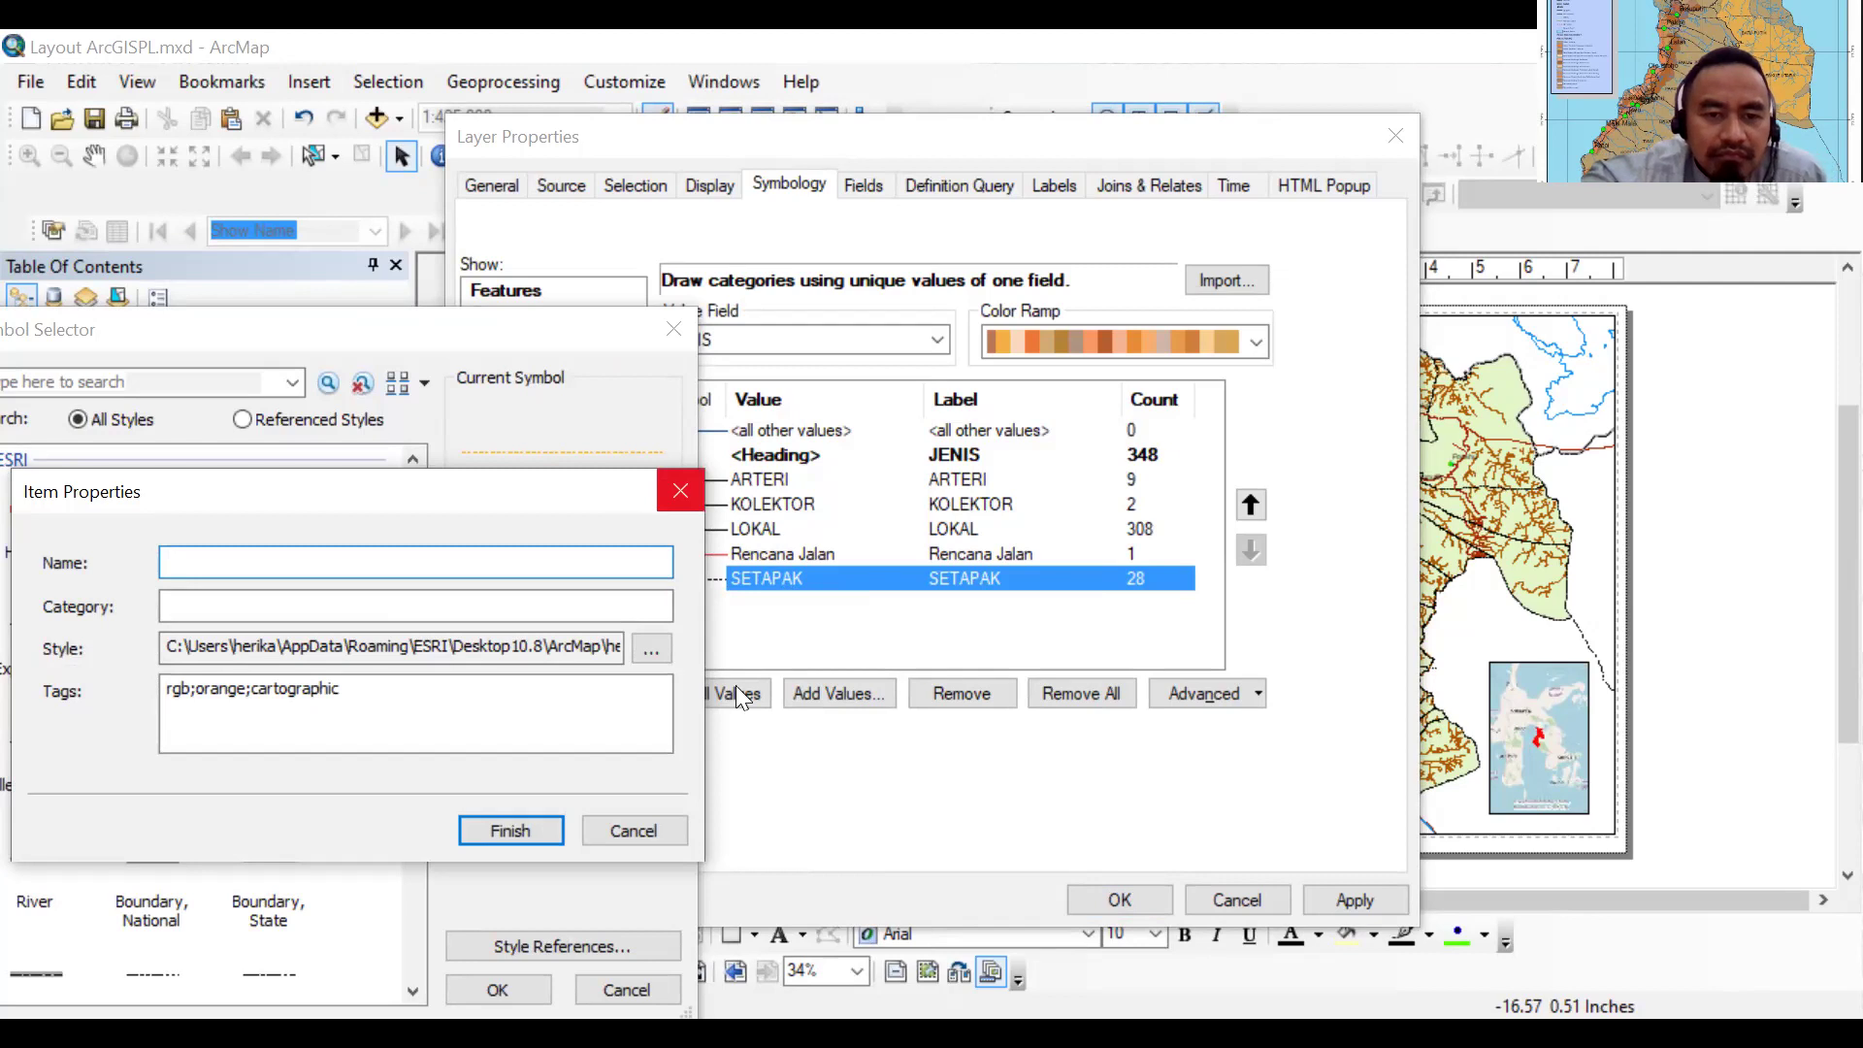
key("Escape")
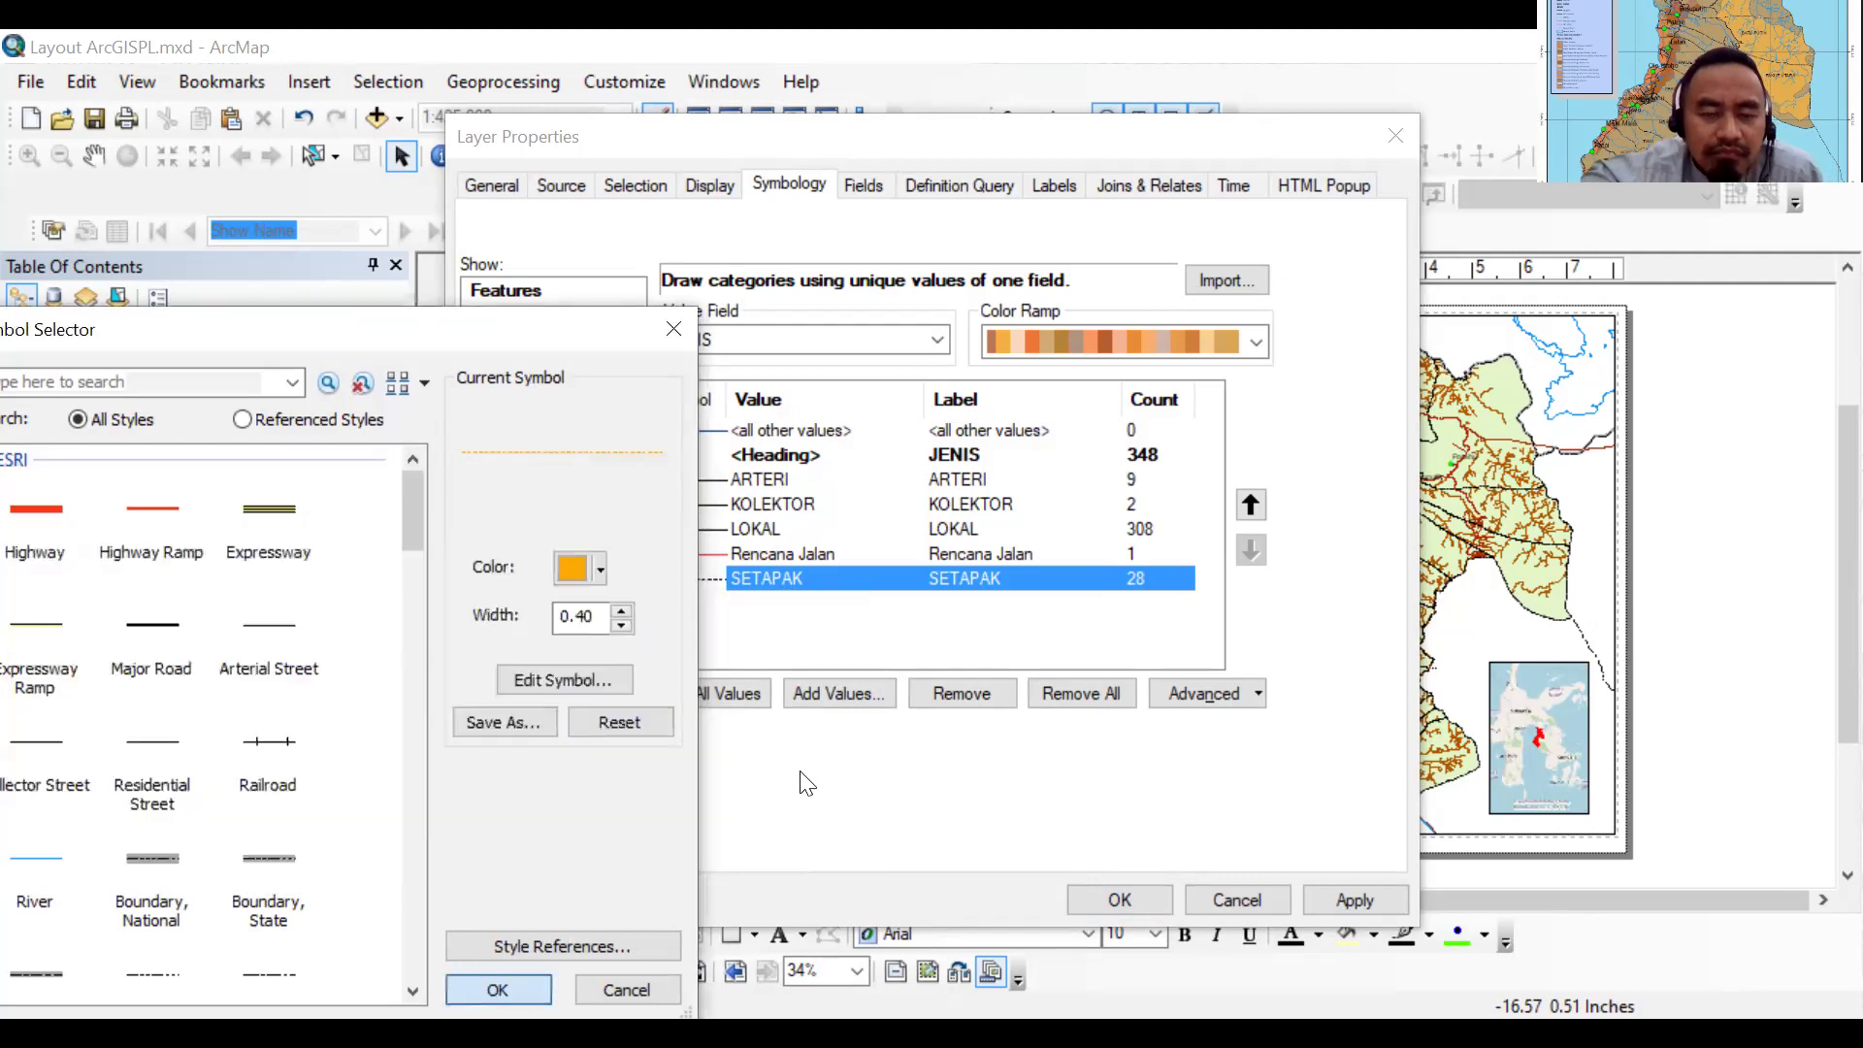
key("Return")
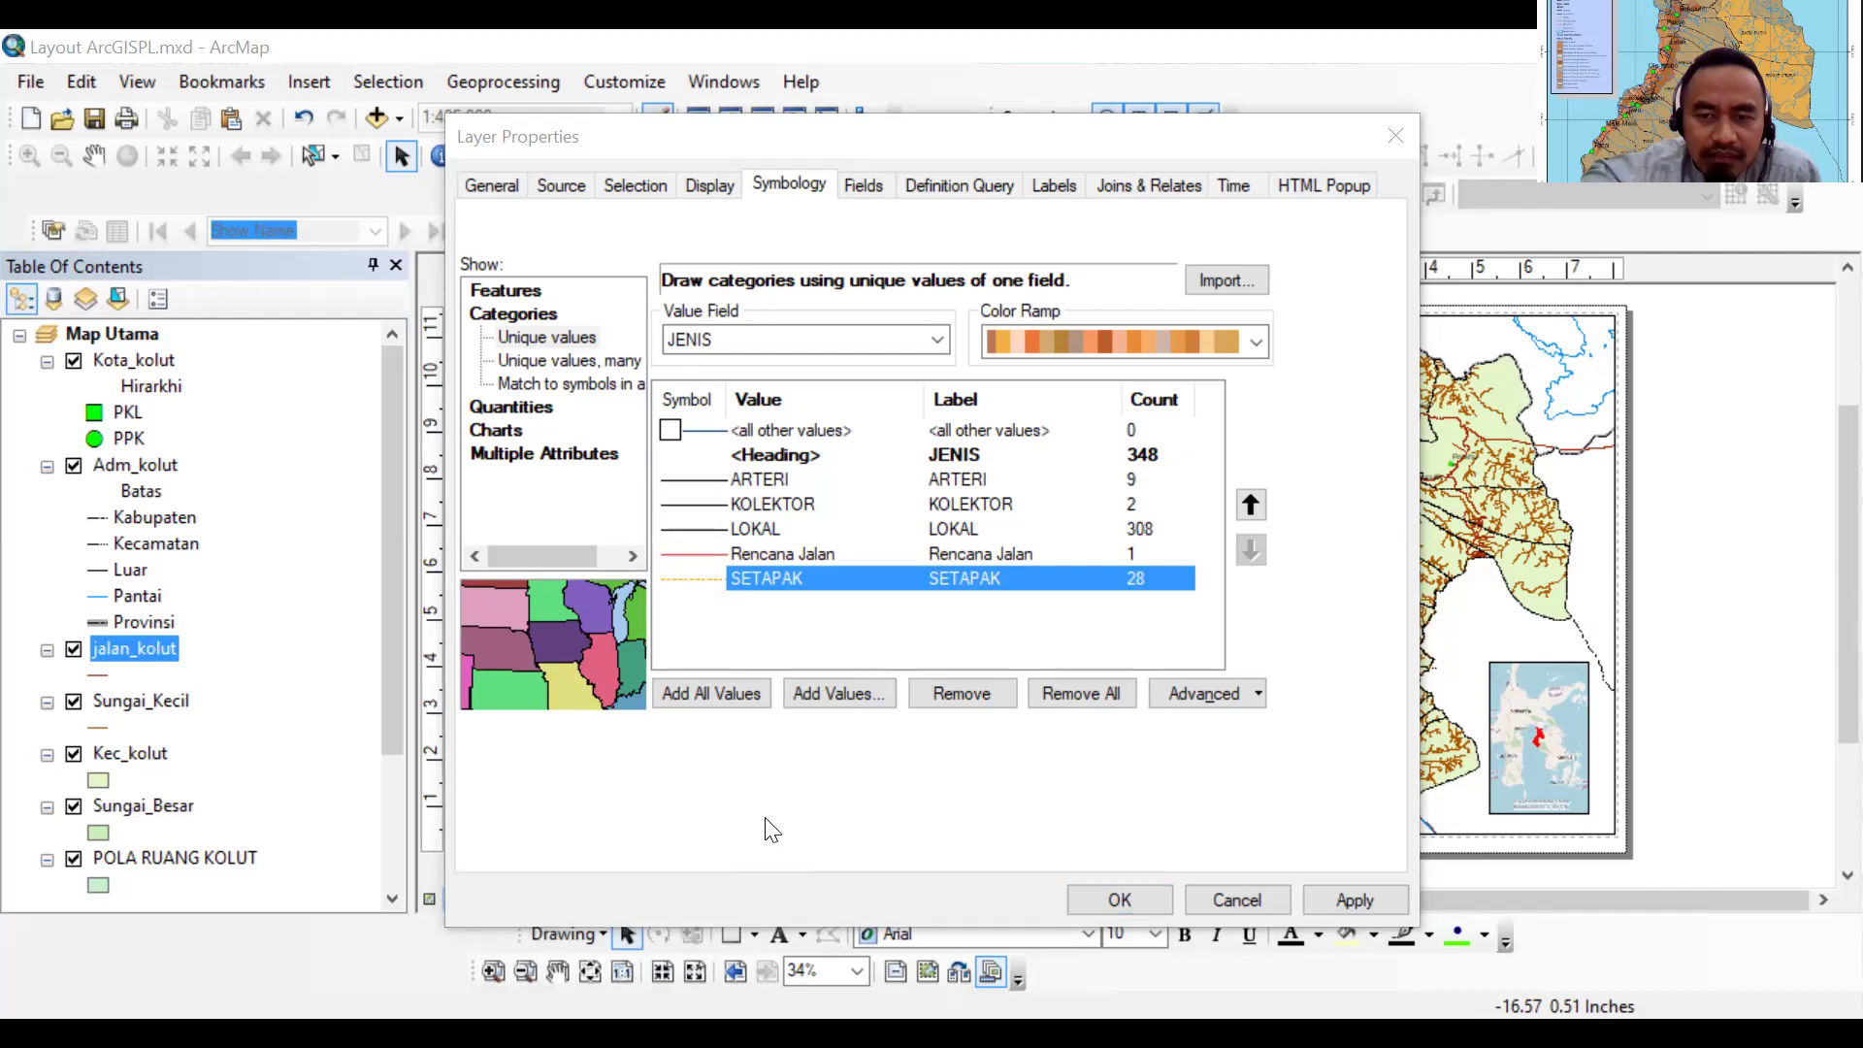
left_click(1164, 899)
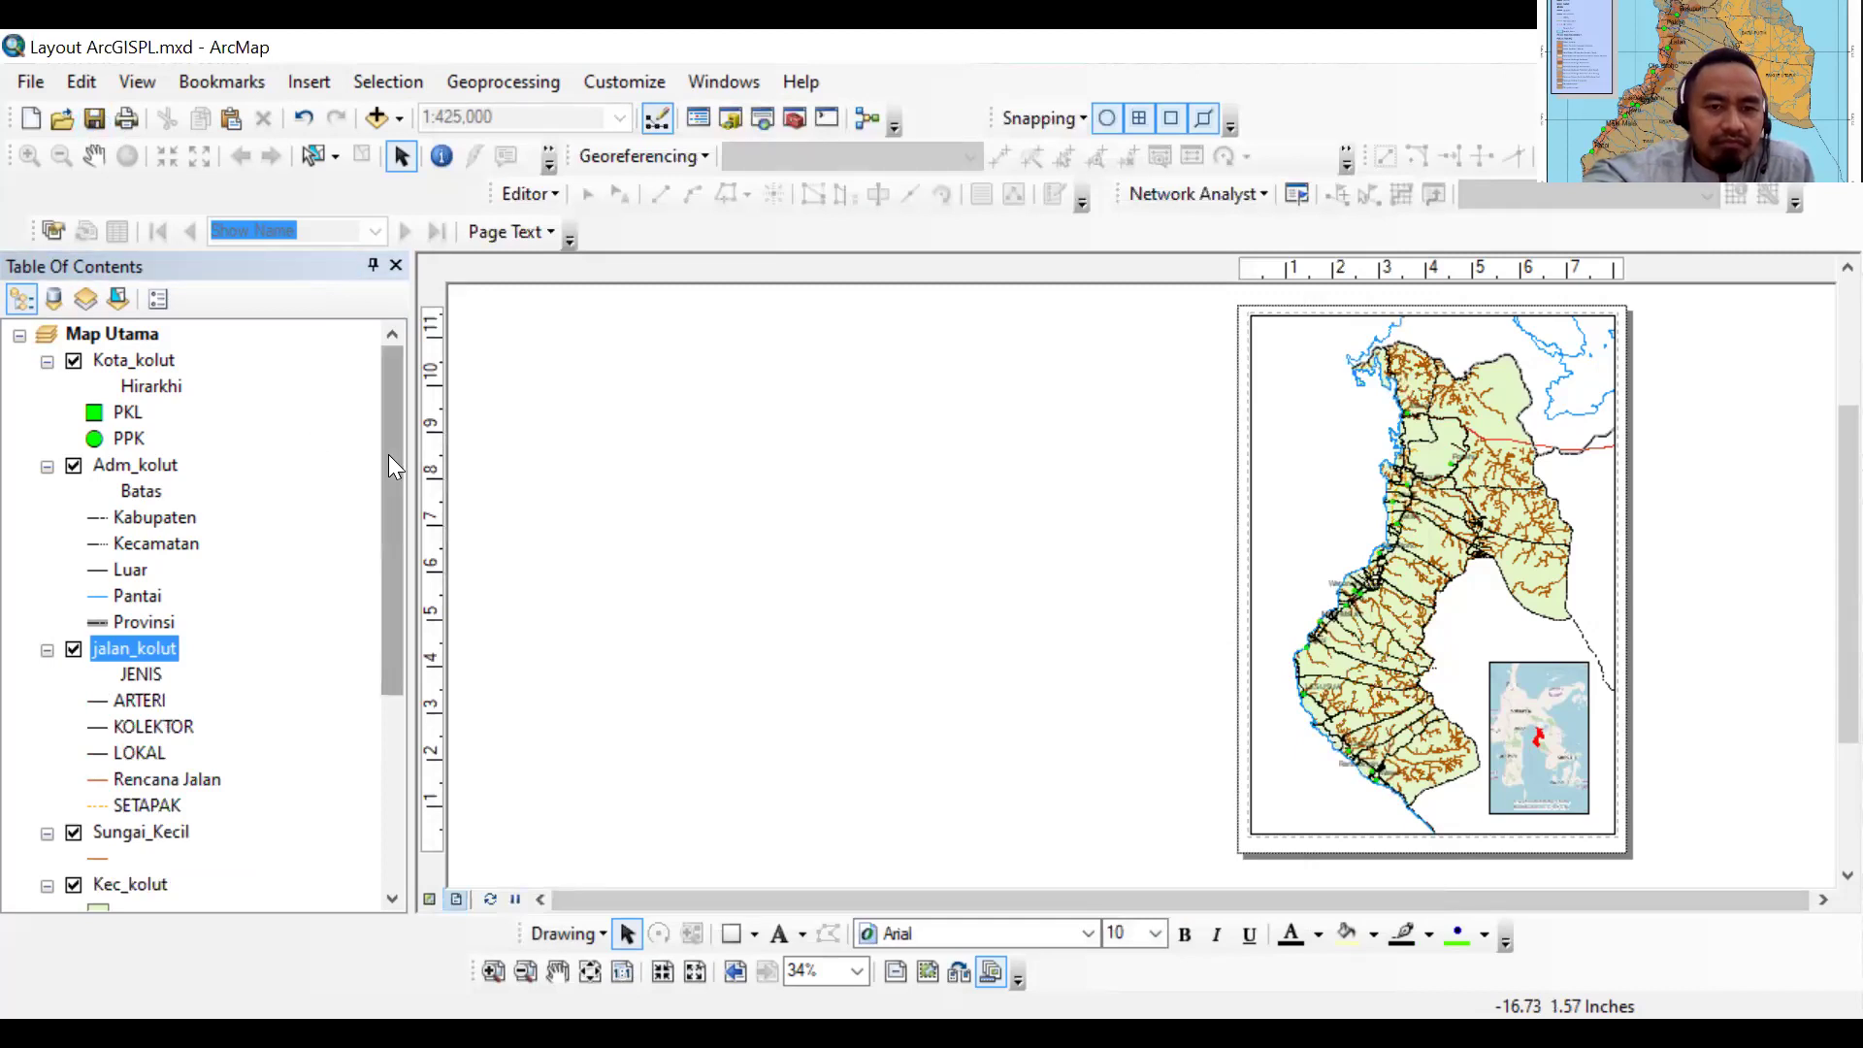
Change the Sungai_Kecil layer's line symbol to the blue River style
scroll(247, 563, "down", 3)
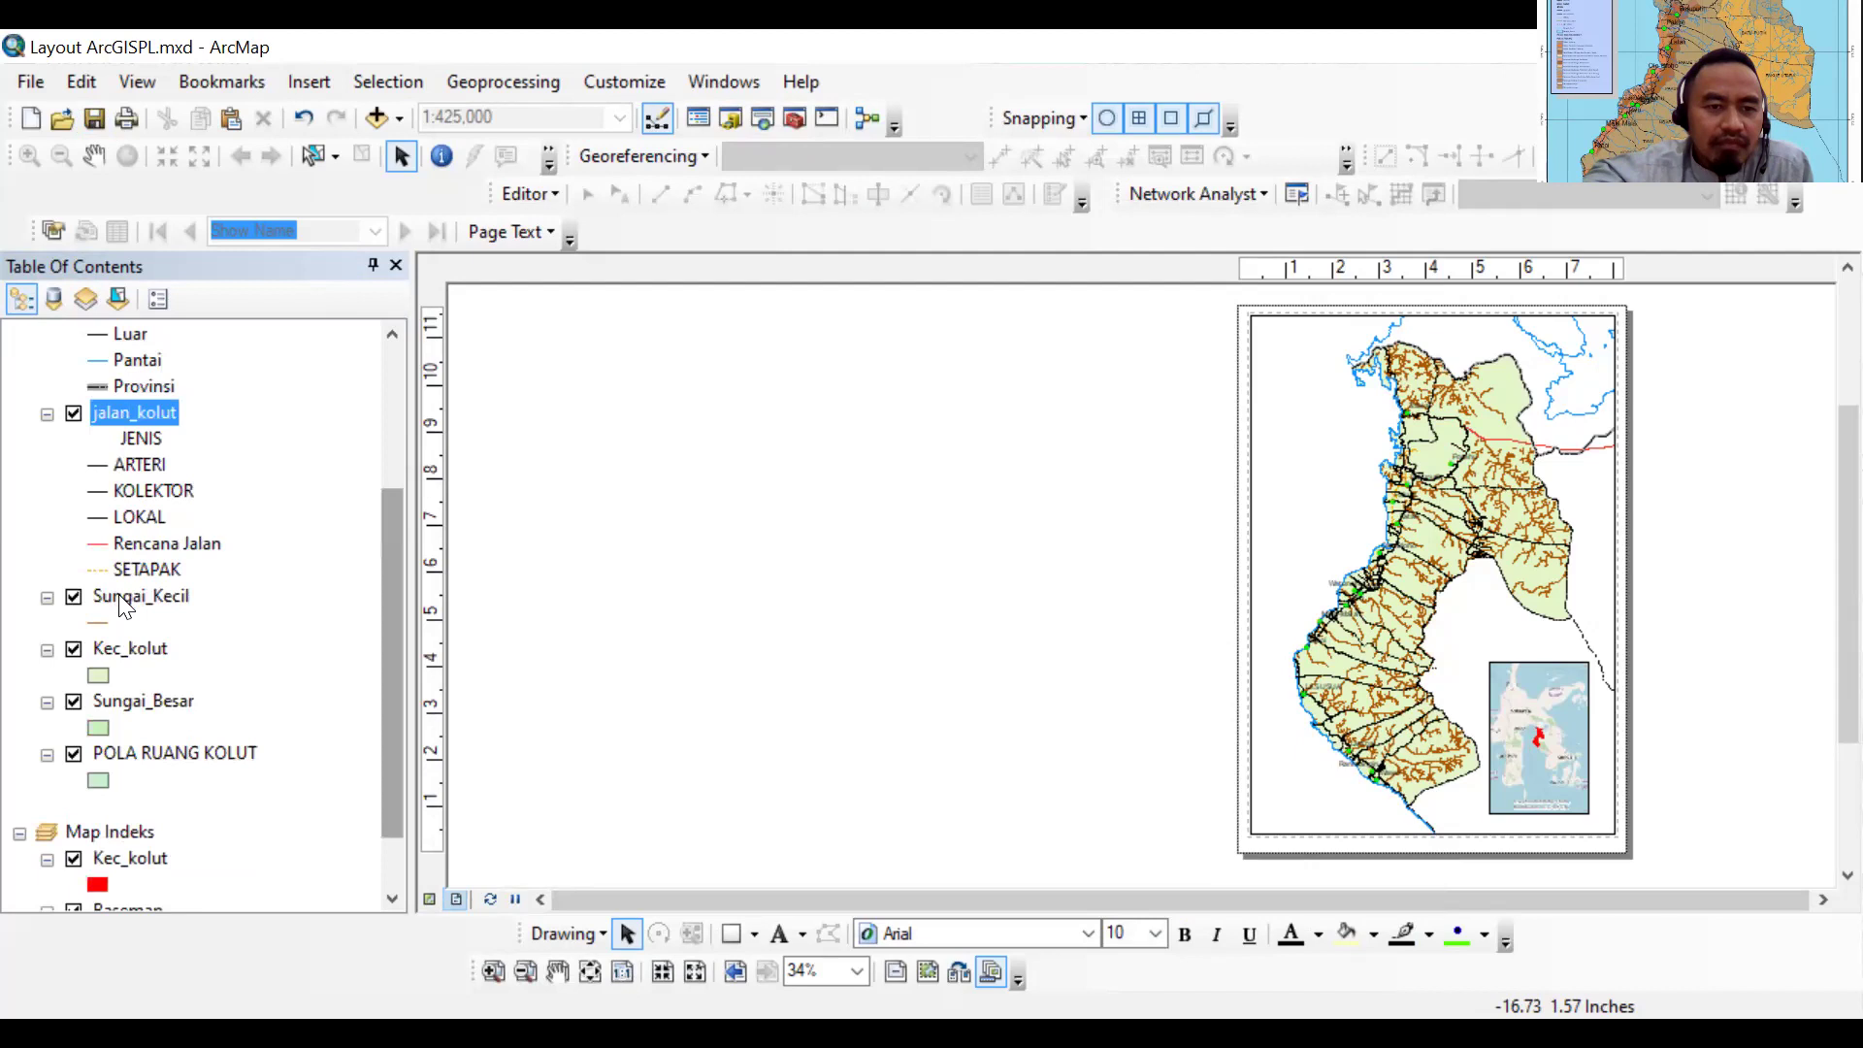
left_click(124, 602)
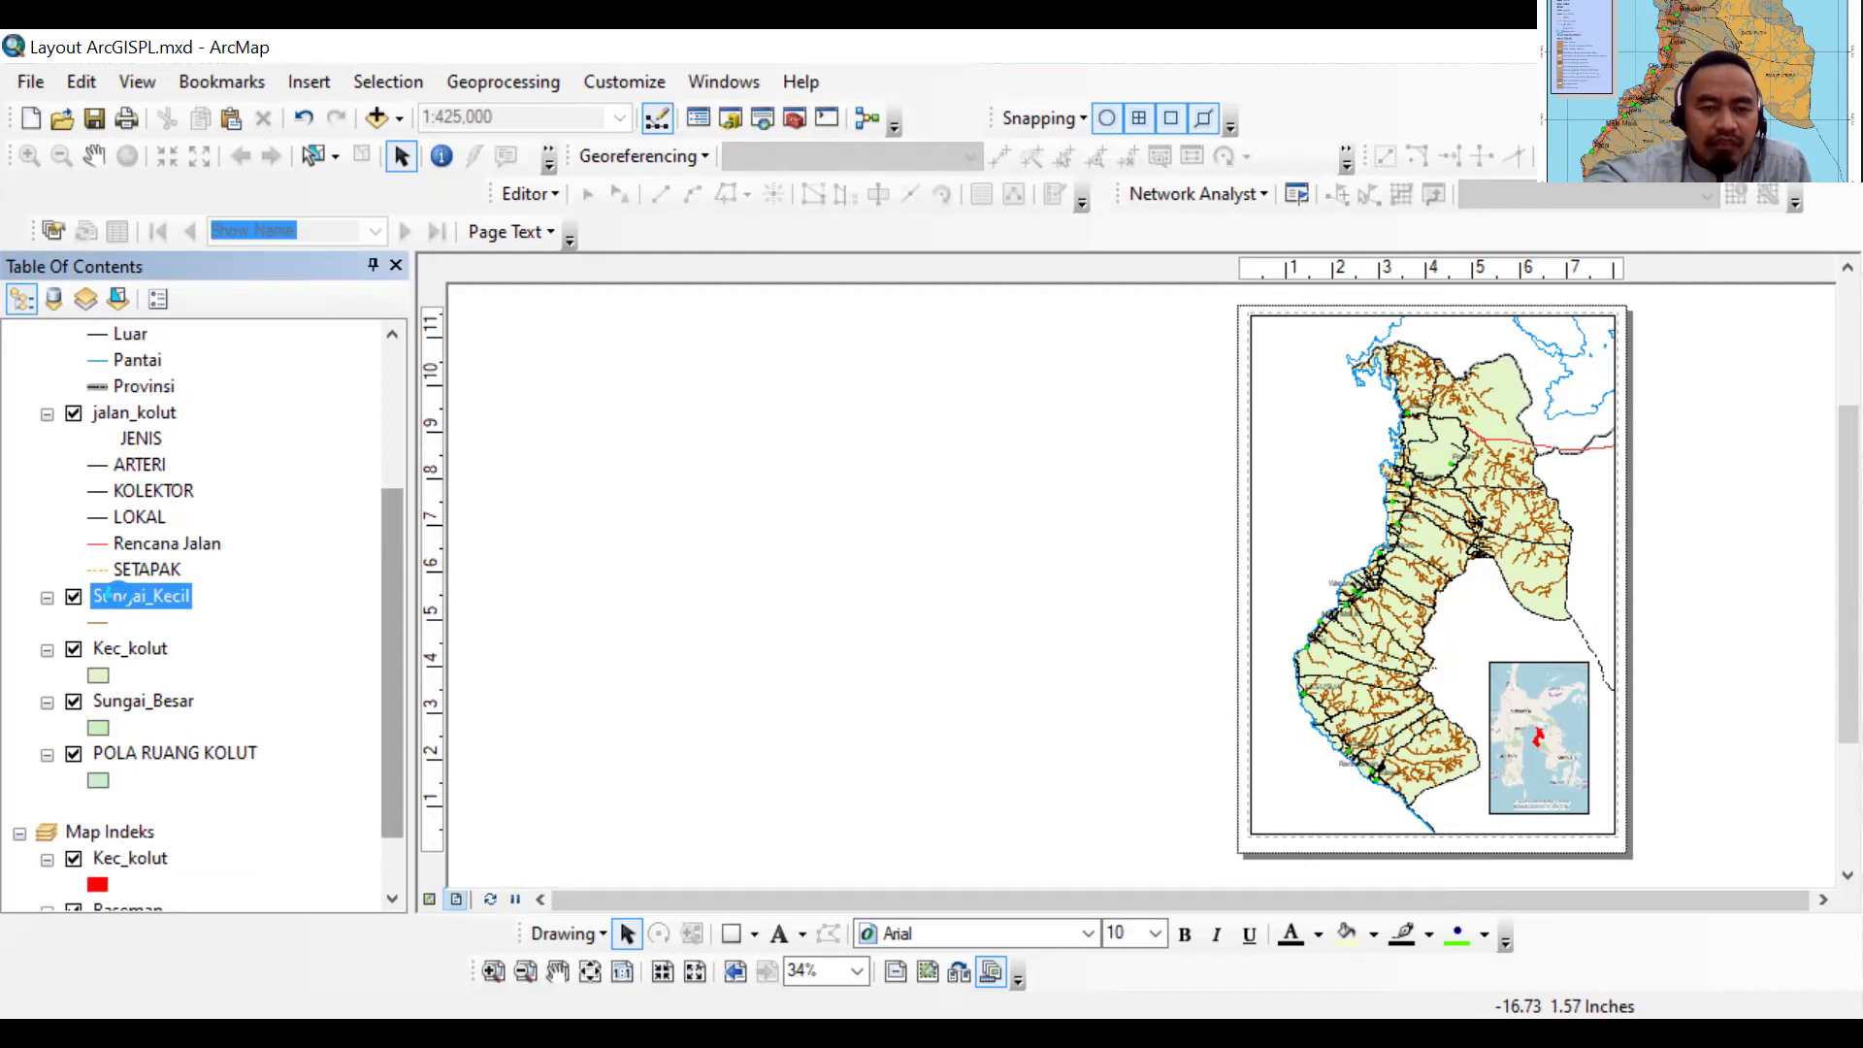
double_click(112, 595)
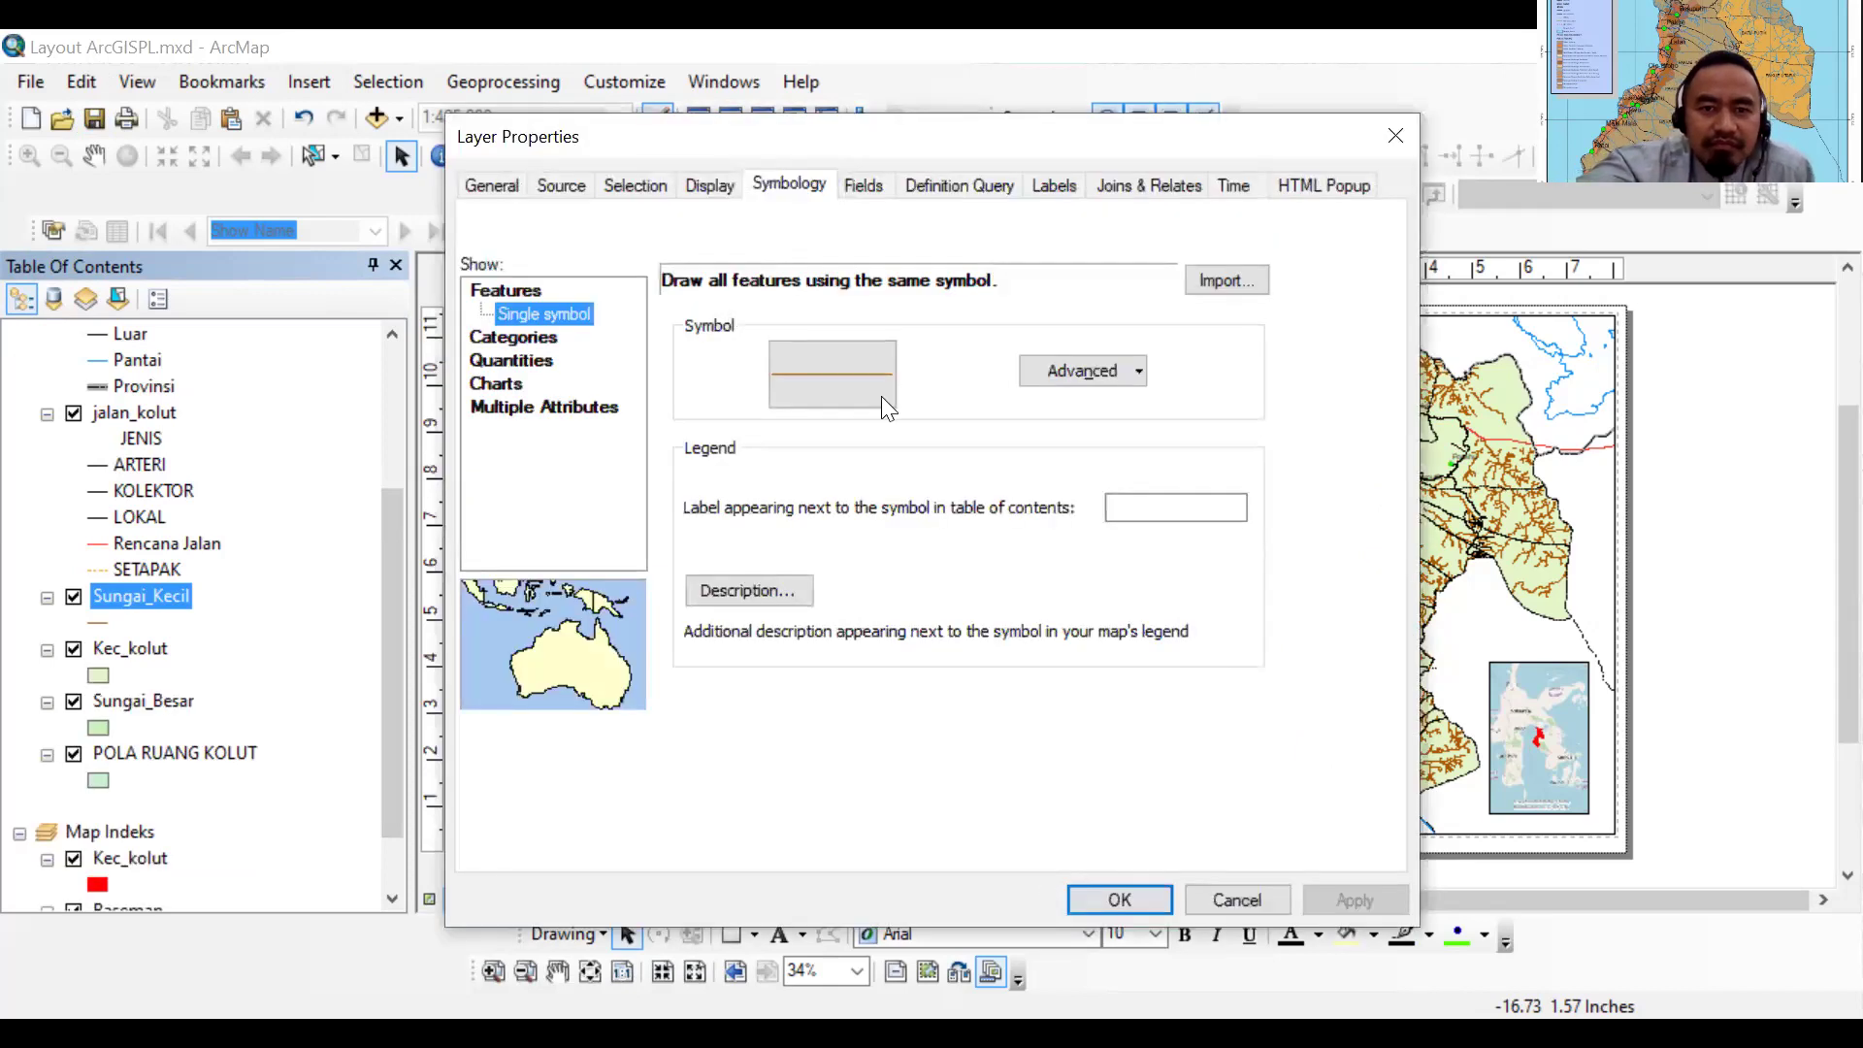
left_click(869, 382)
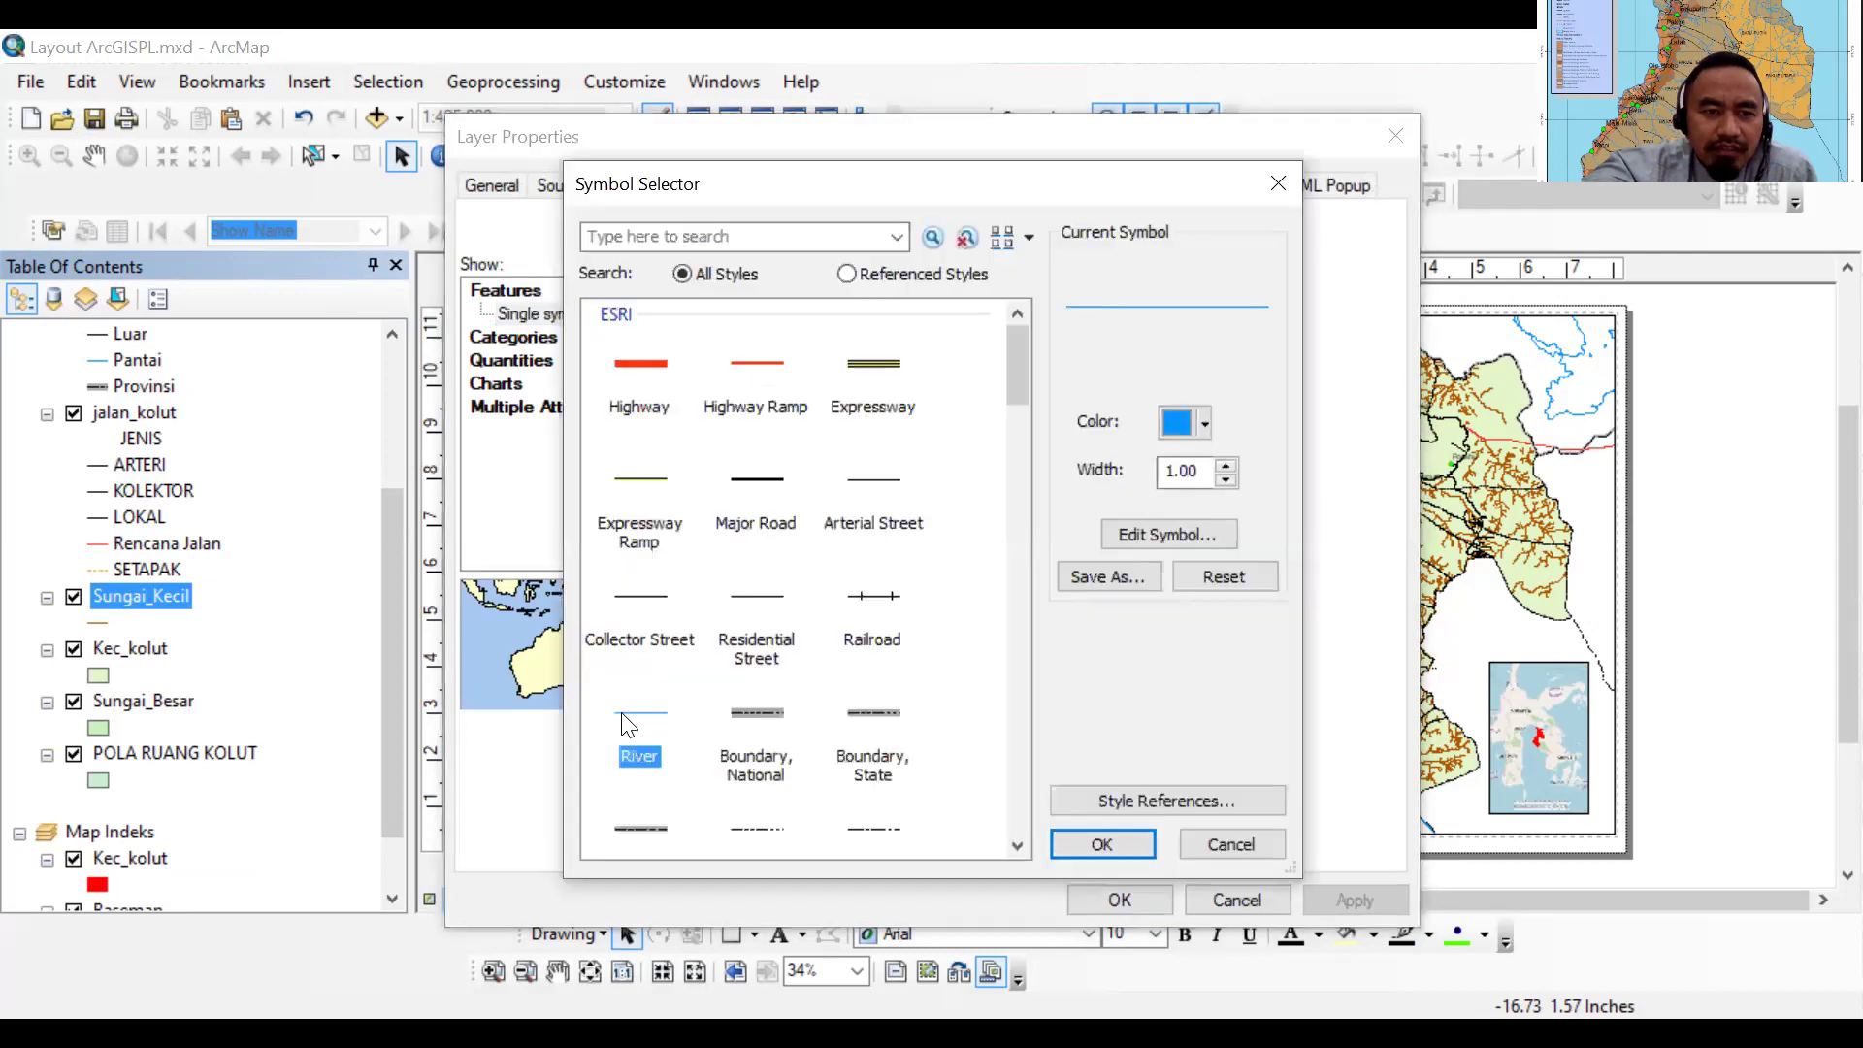
left_click(1120, 841)
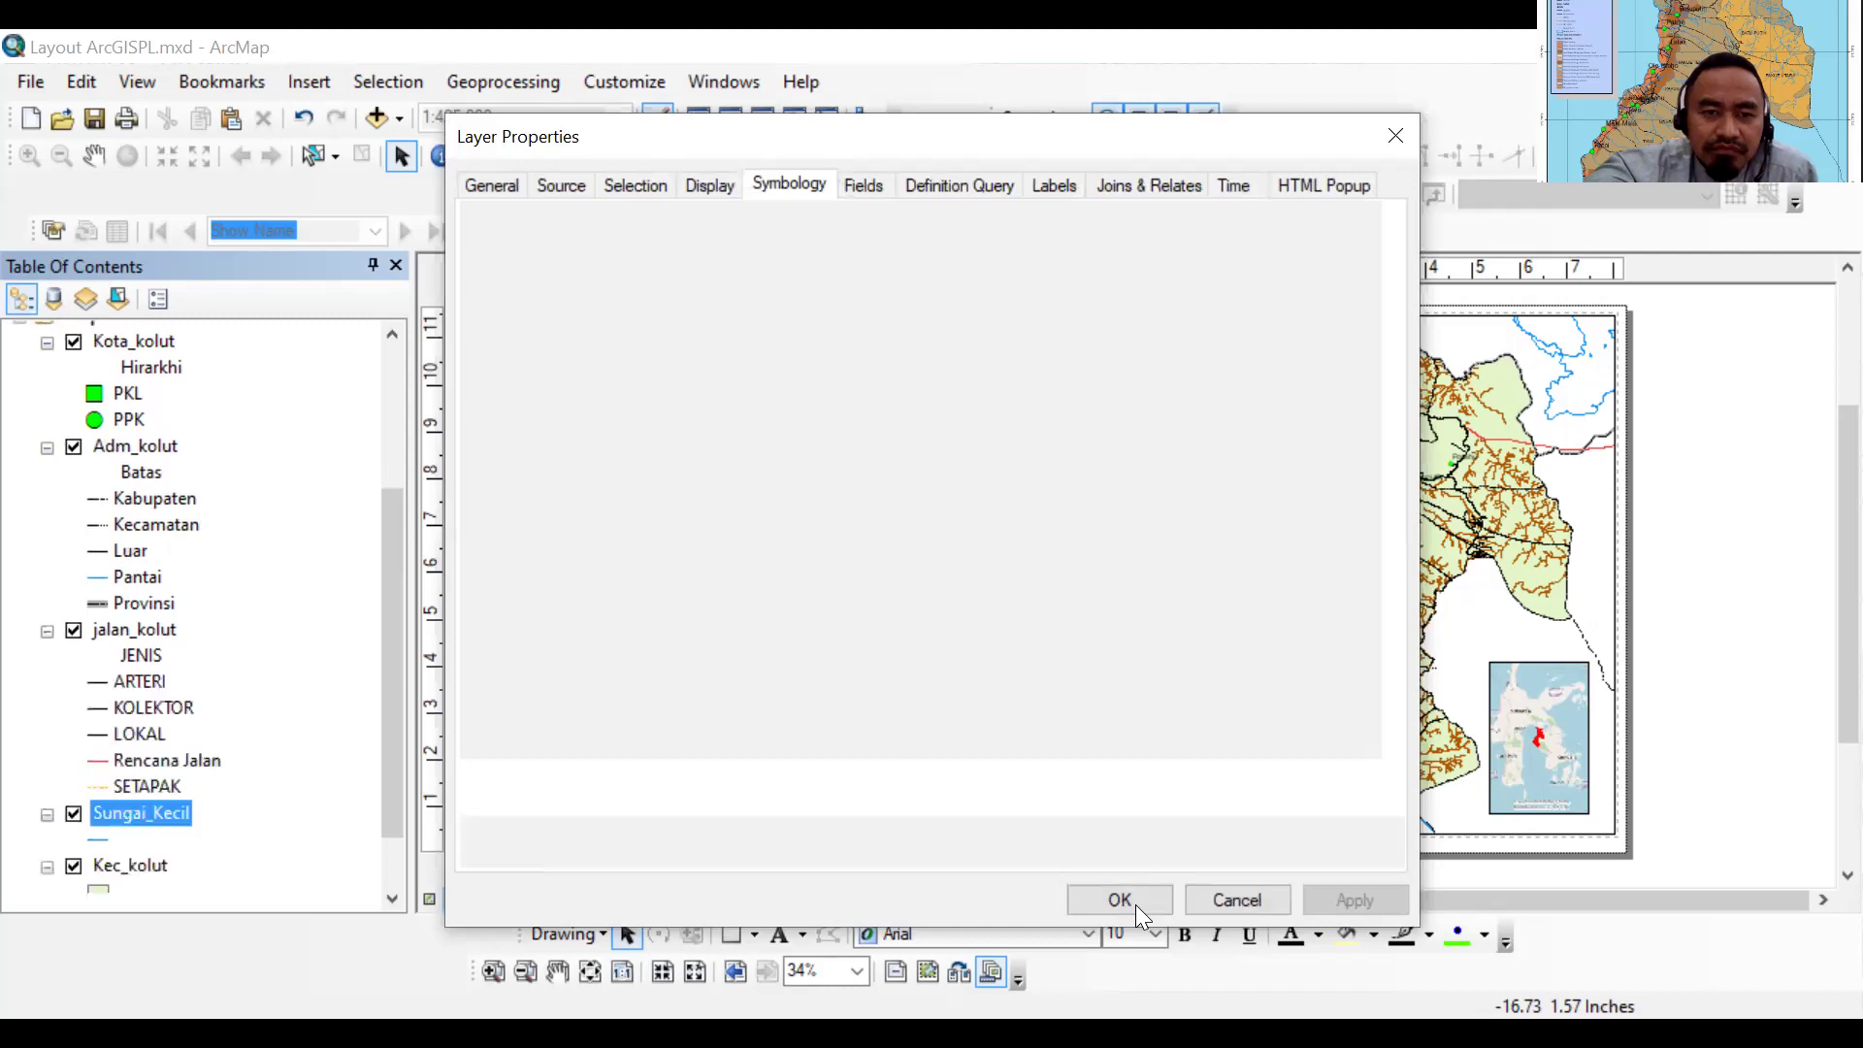
left_click(1135, 905)
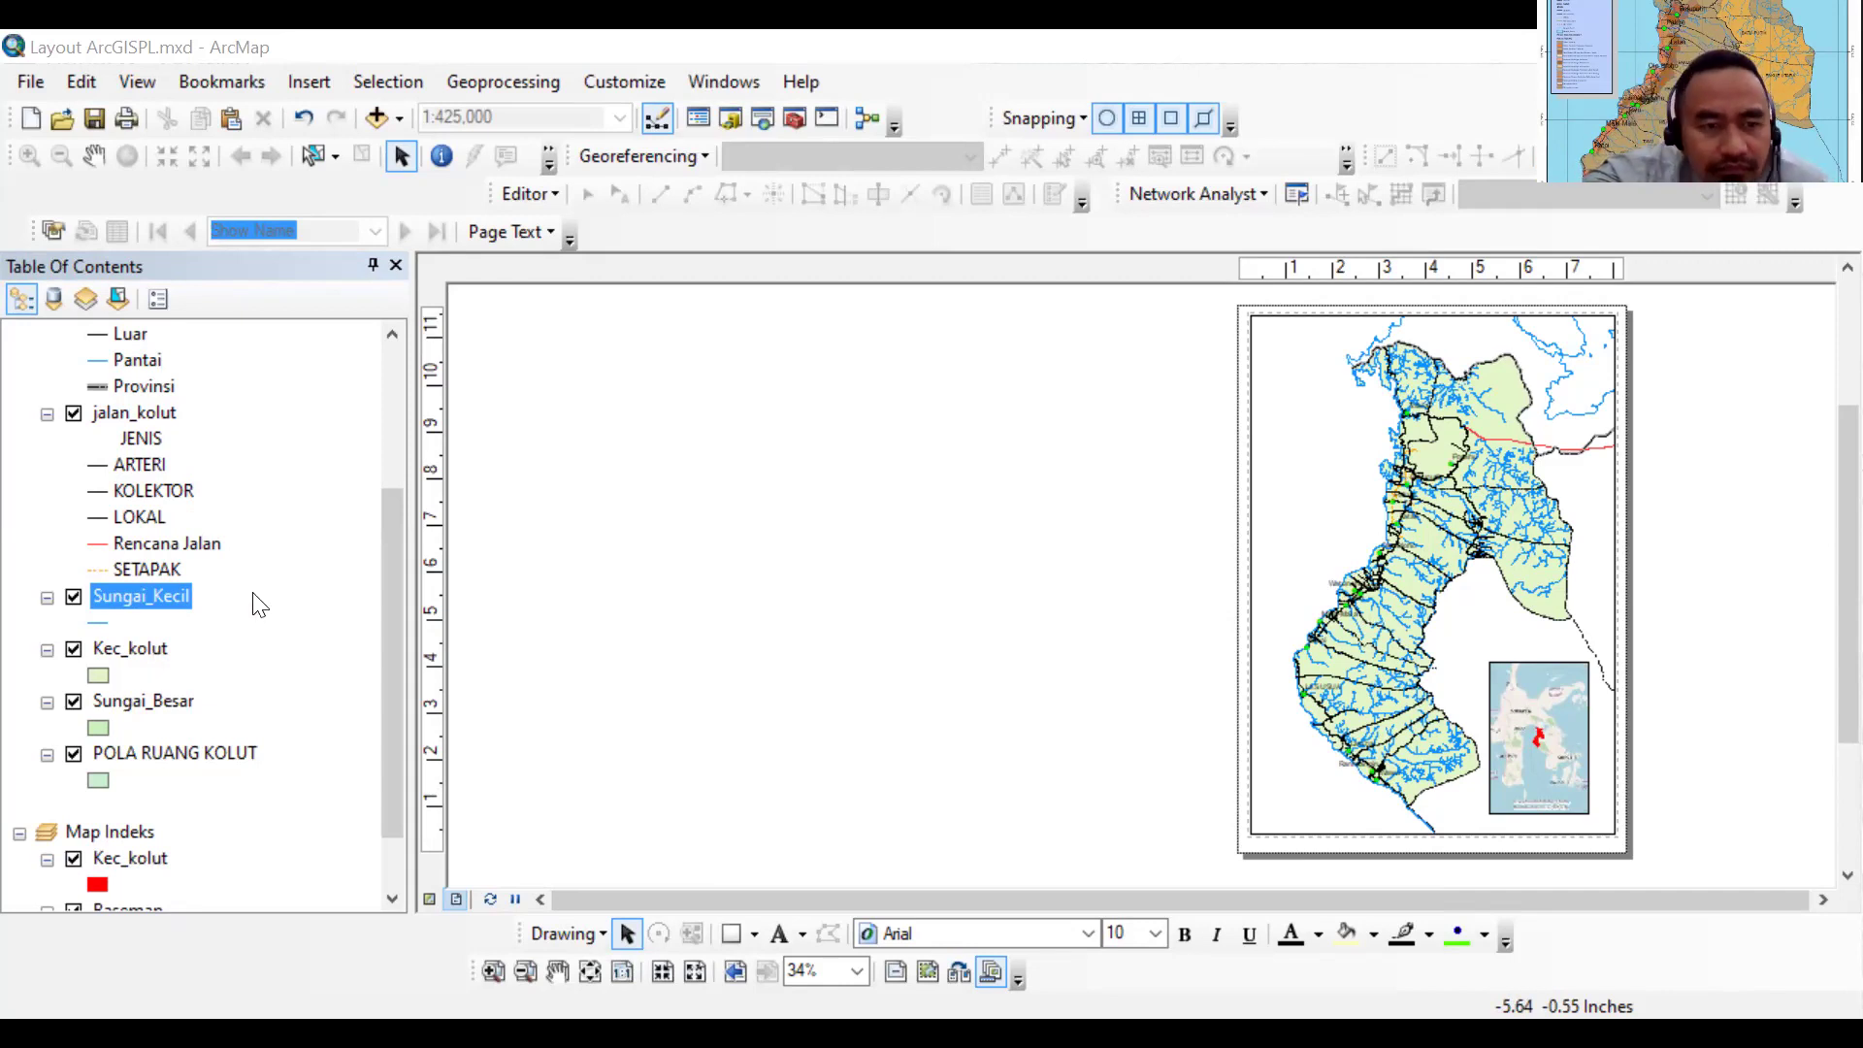
Change the Kec_kolut layer's fill in Map Utama to the Hollow symbol with no outline color
left_click(116, 645)
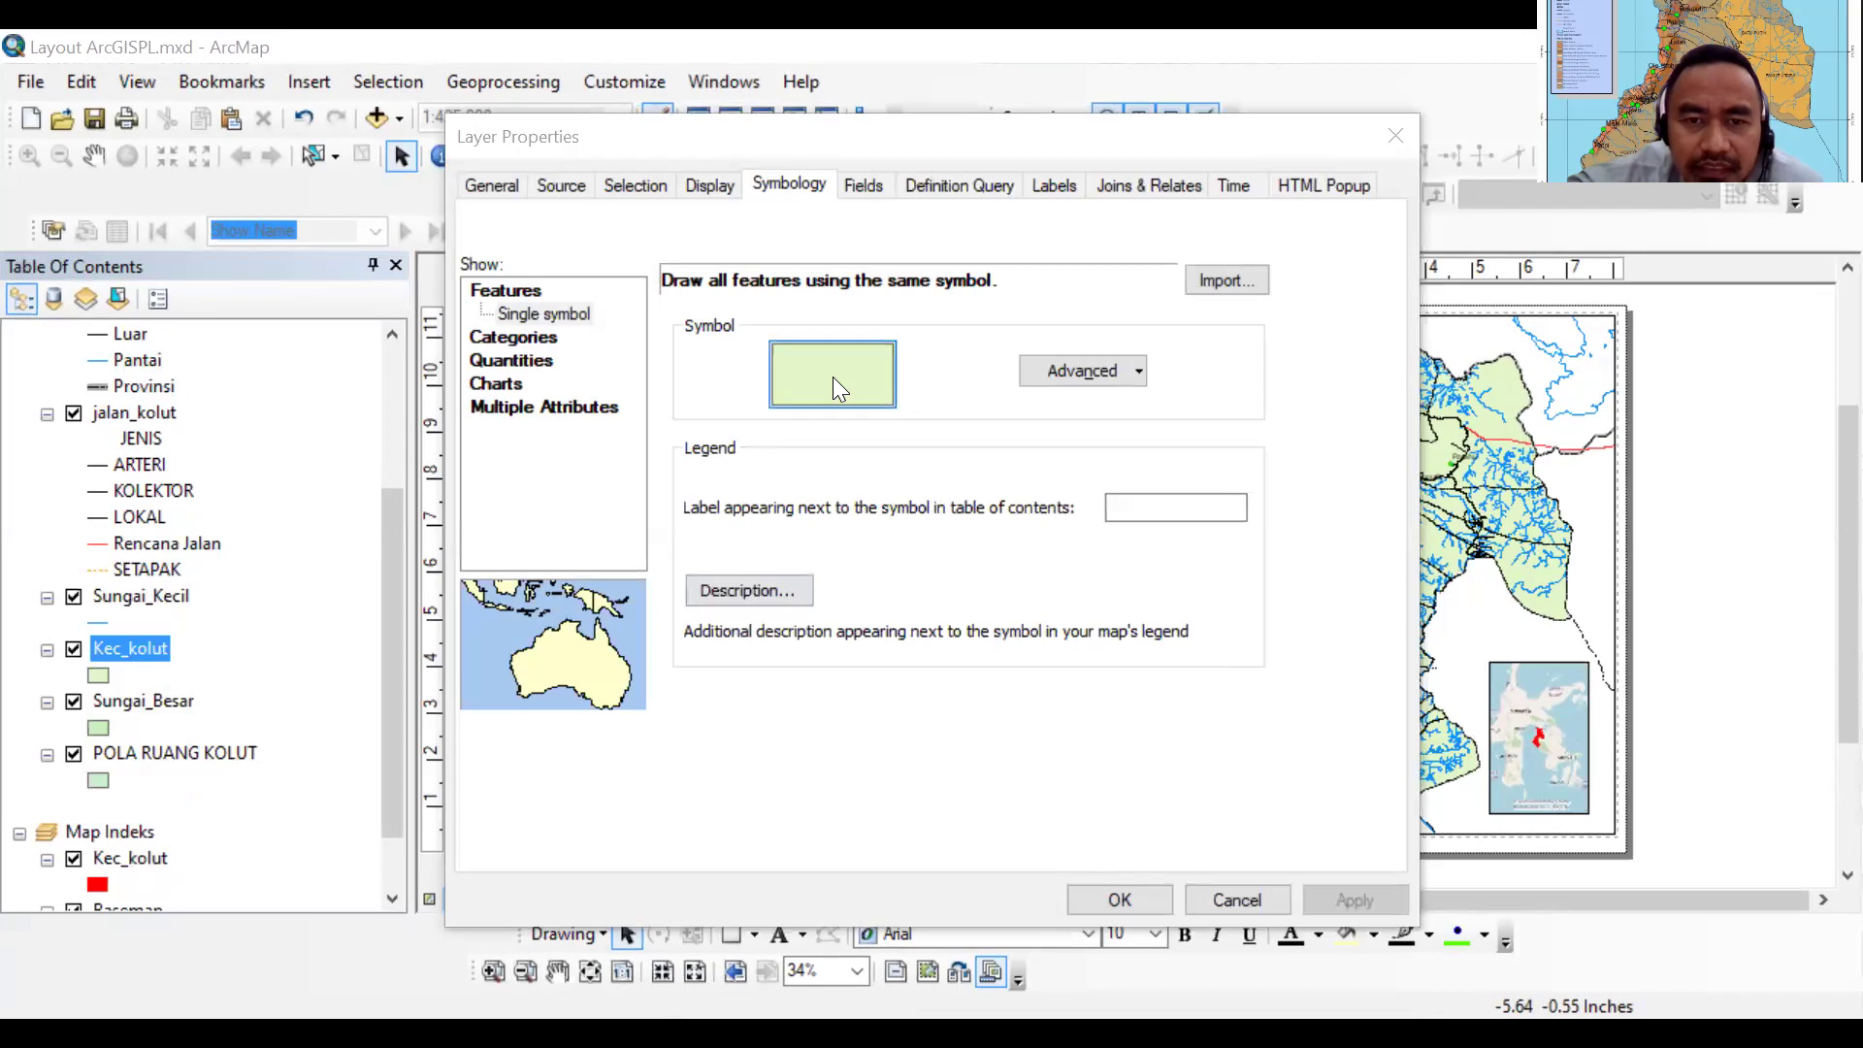
left_click(641, 479)
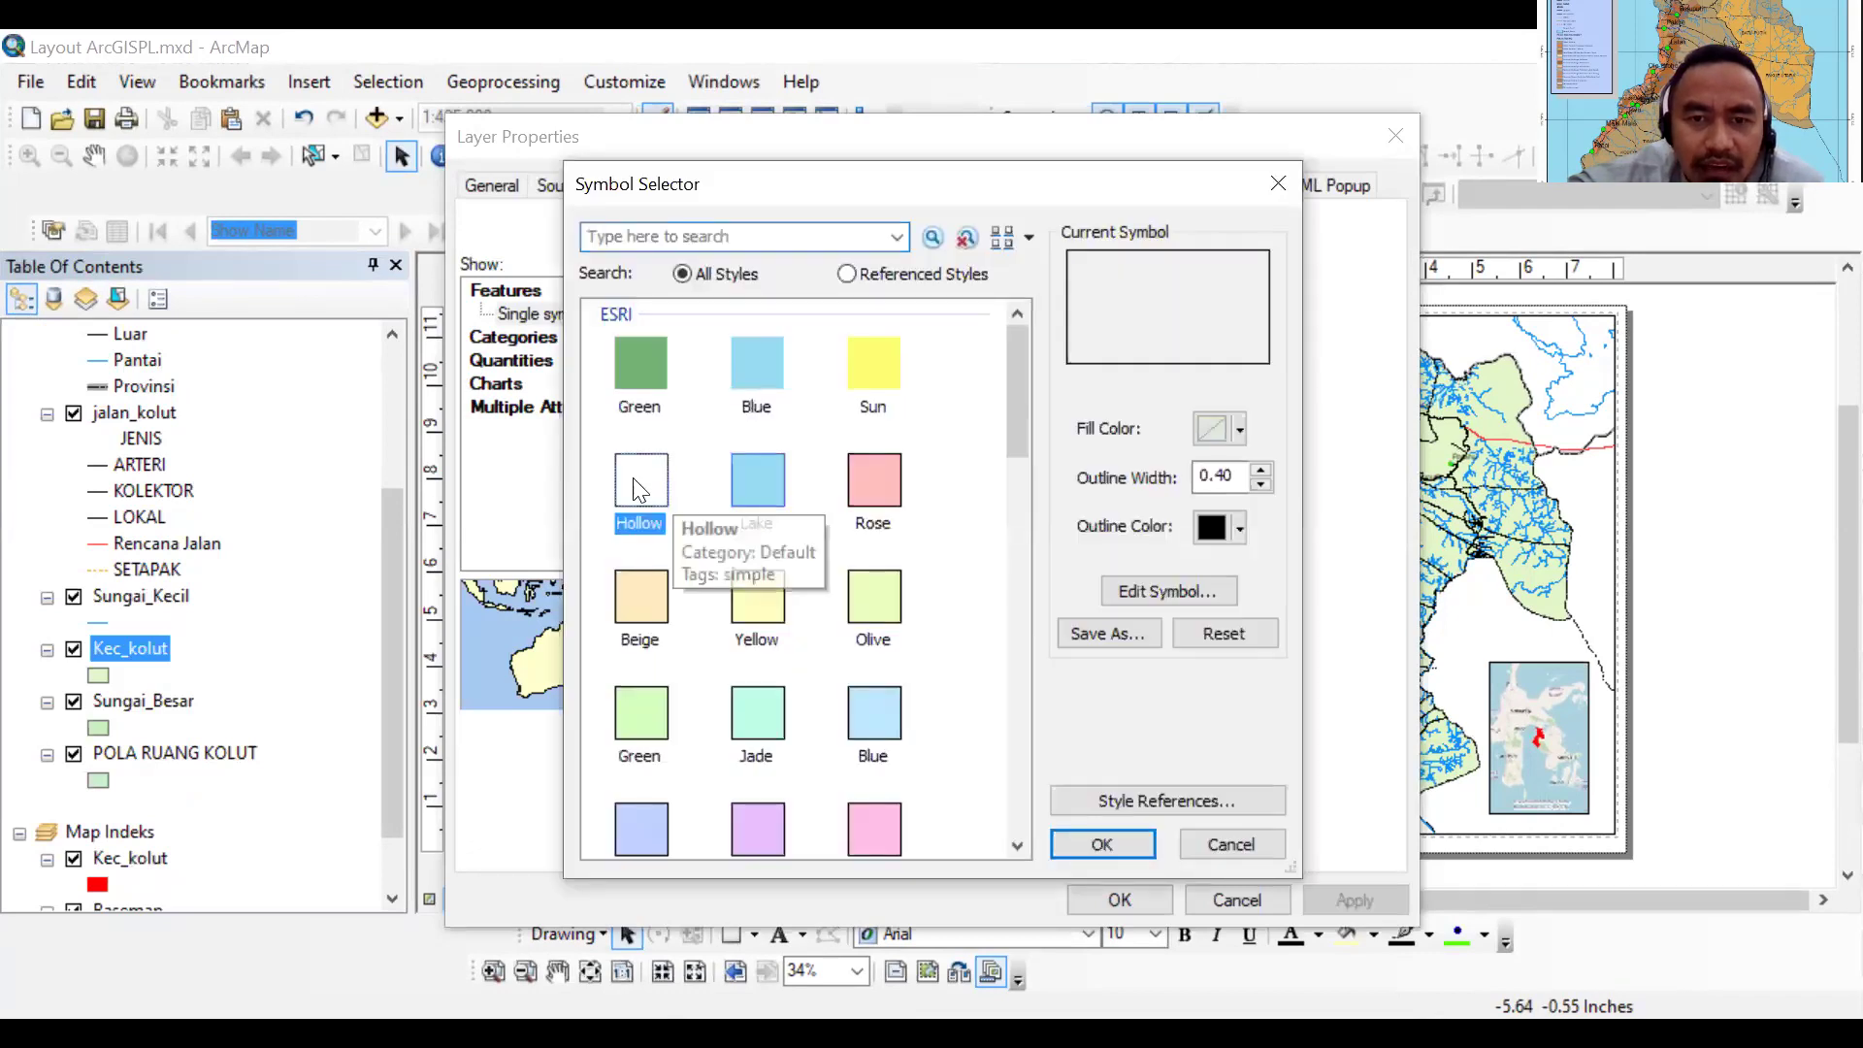
left_click(1245, 470)
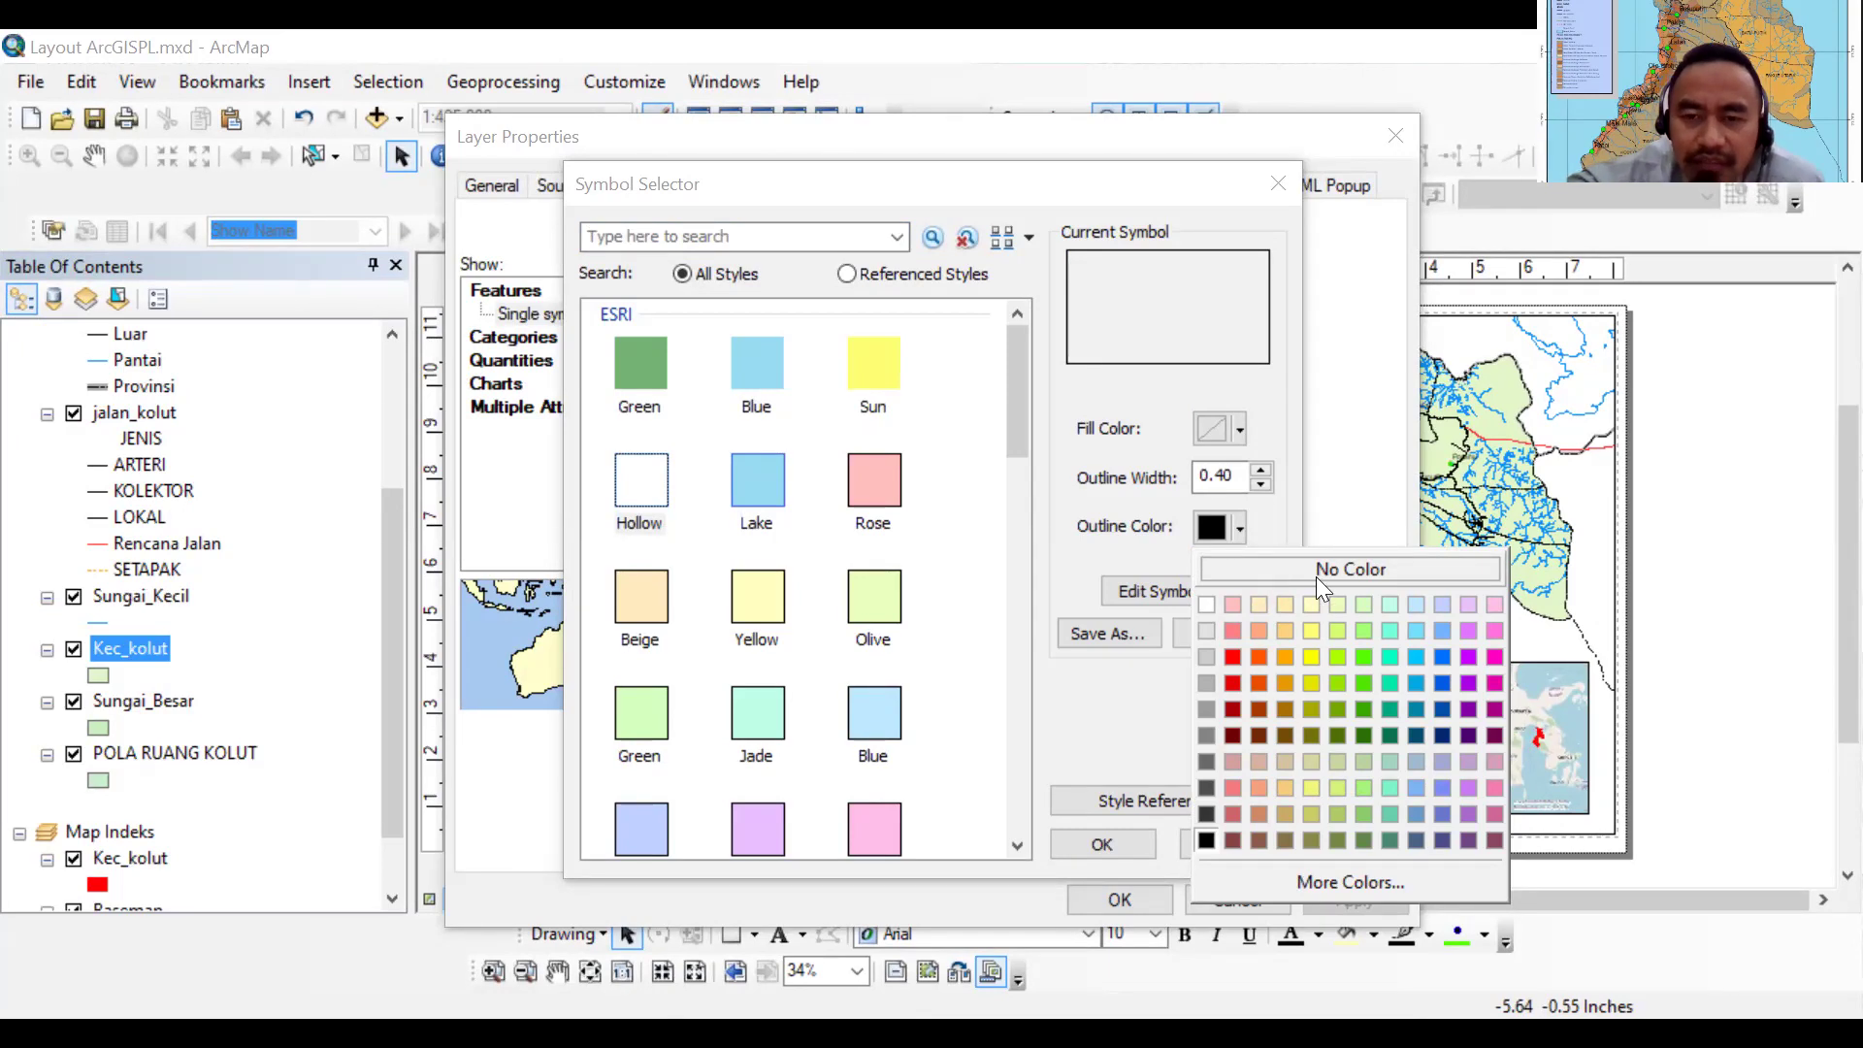
left_click(1129, 850)
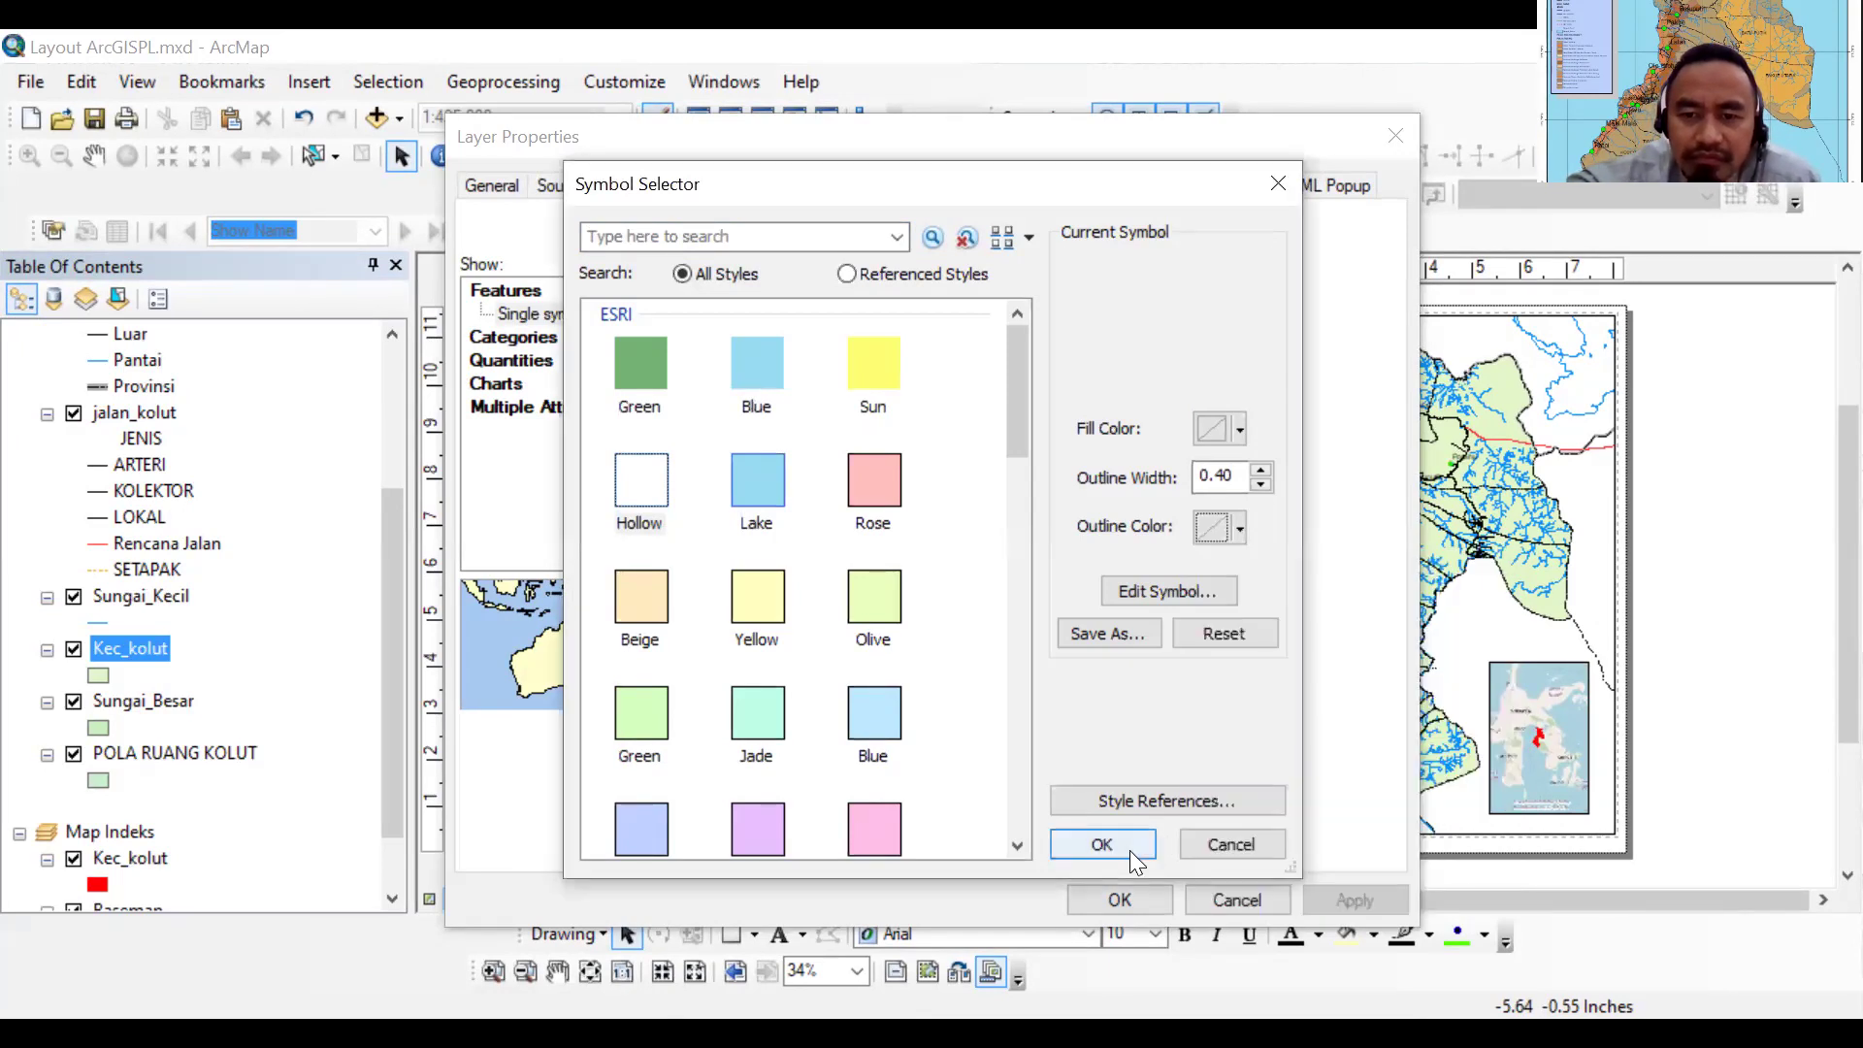
key("Return")
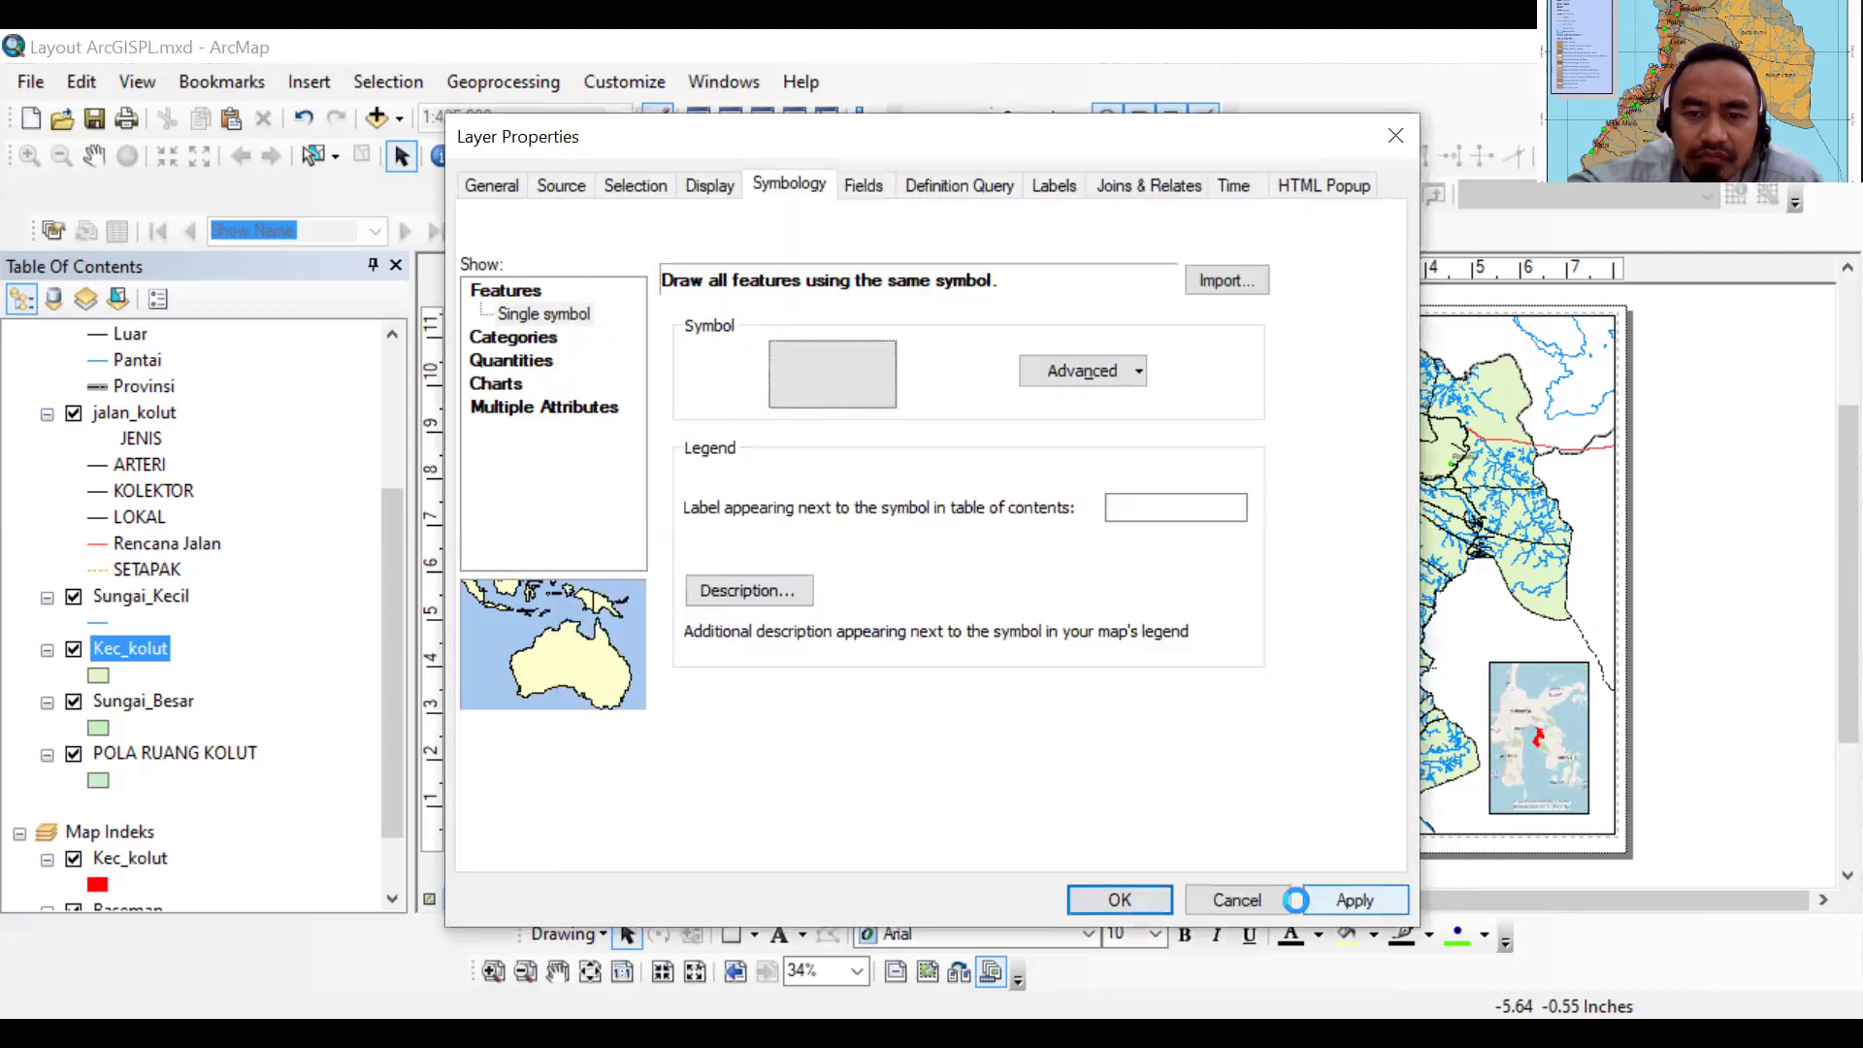
left_click(1166, 908)
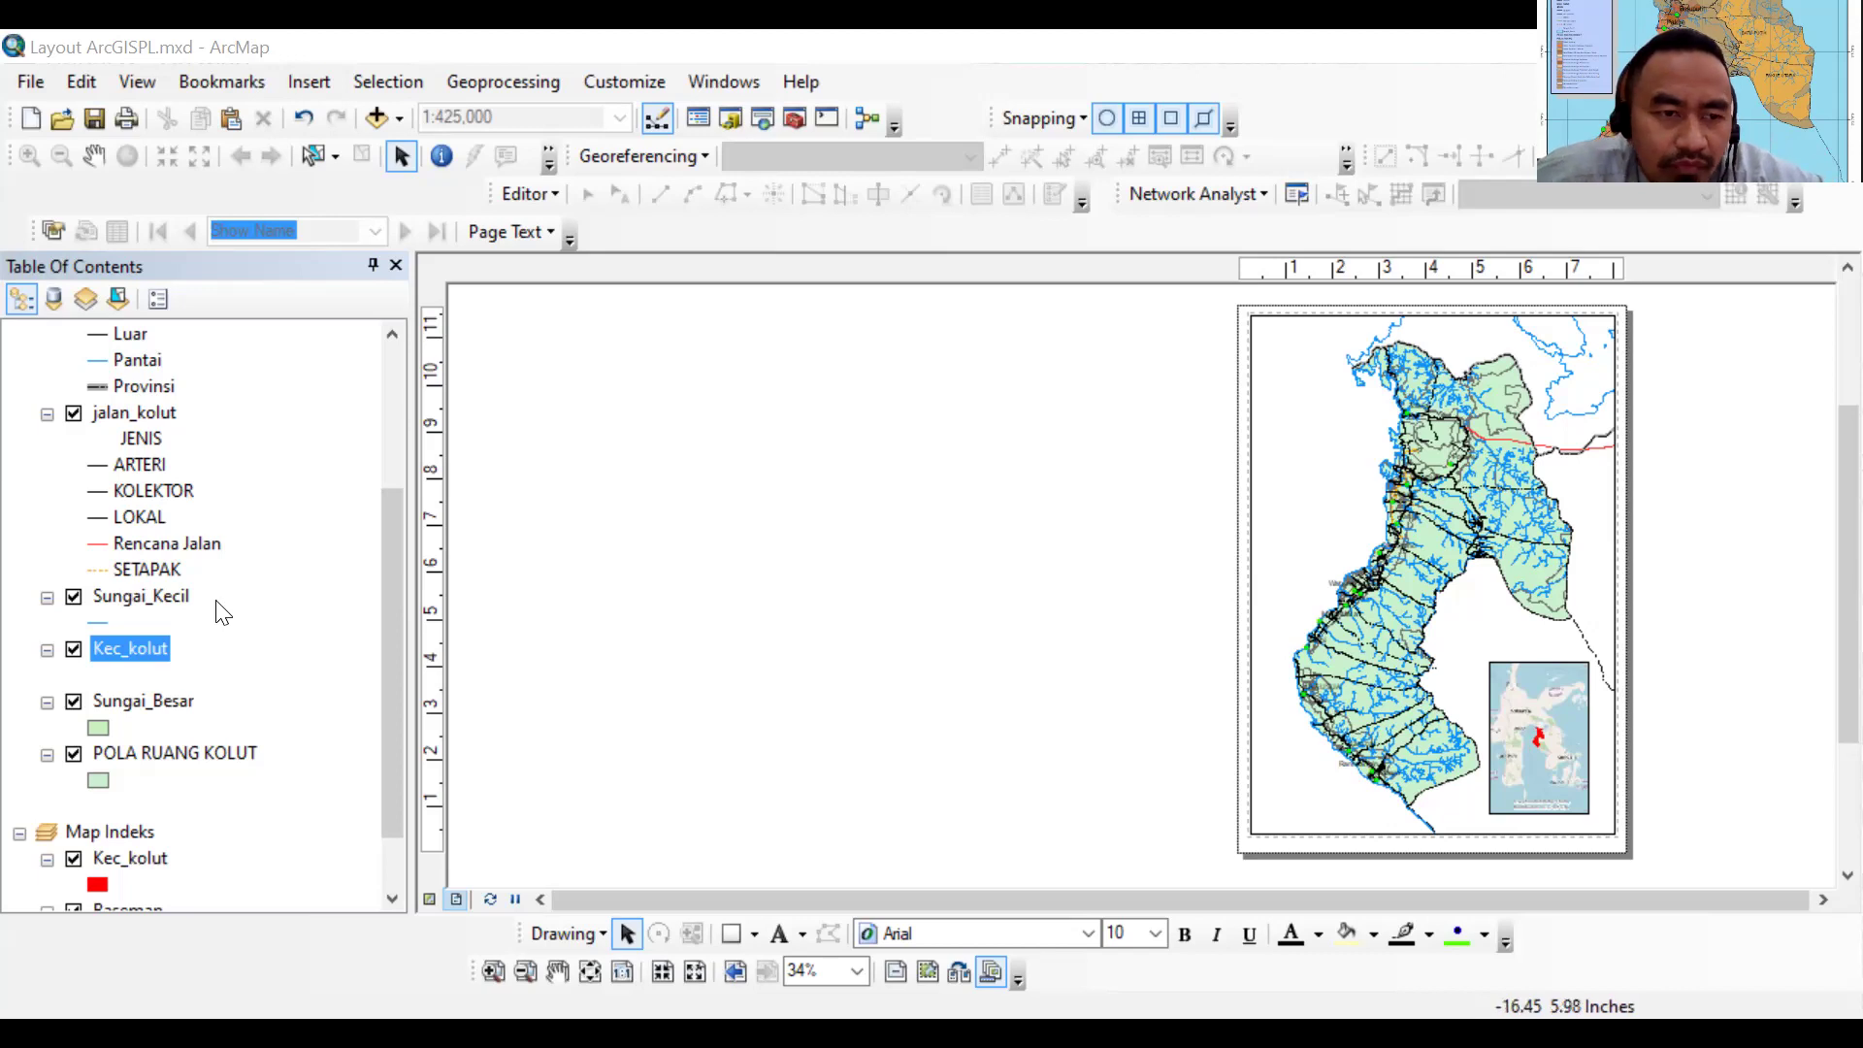
left_click(142, 636)
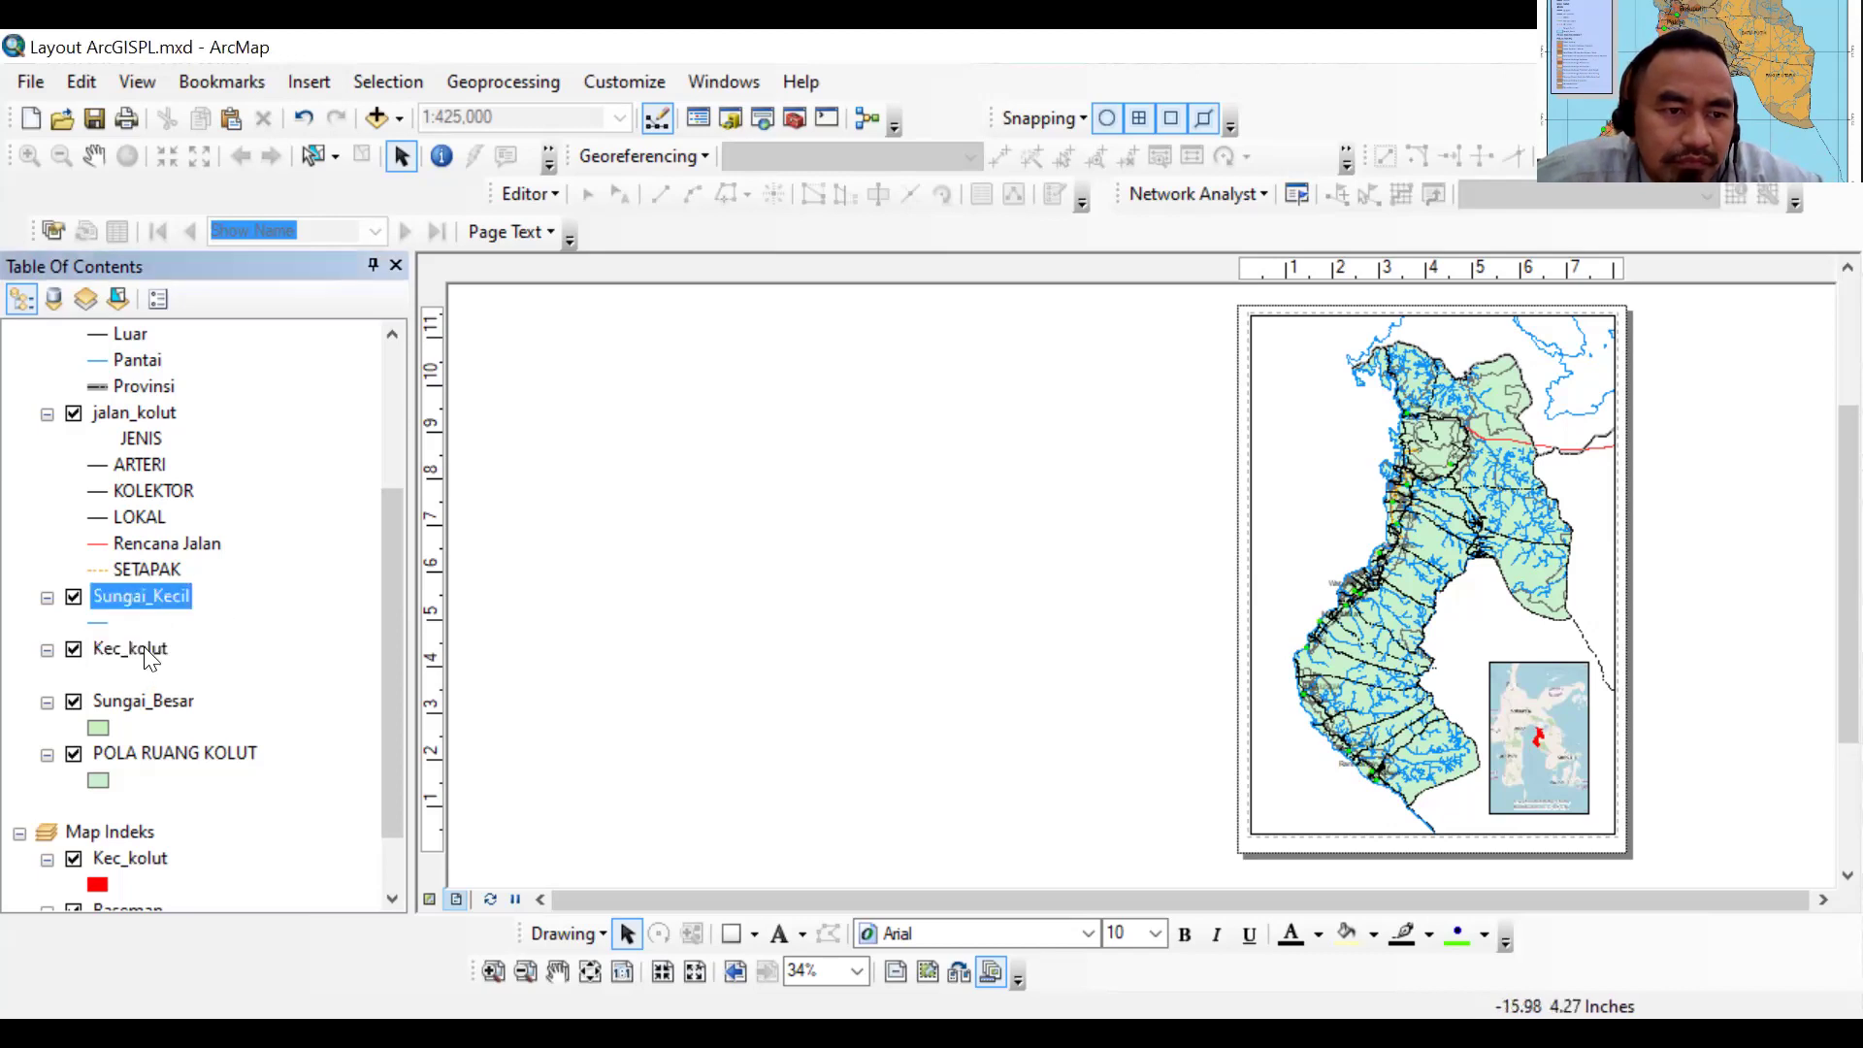
left_click(144, 648)
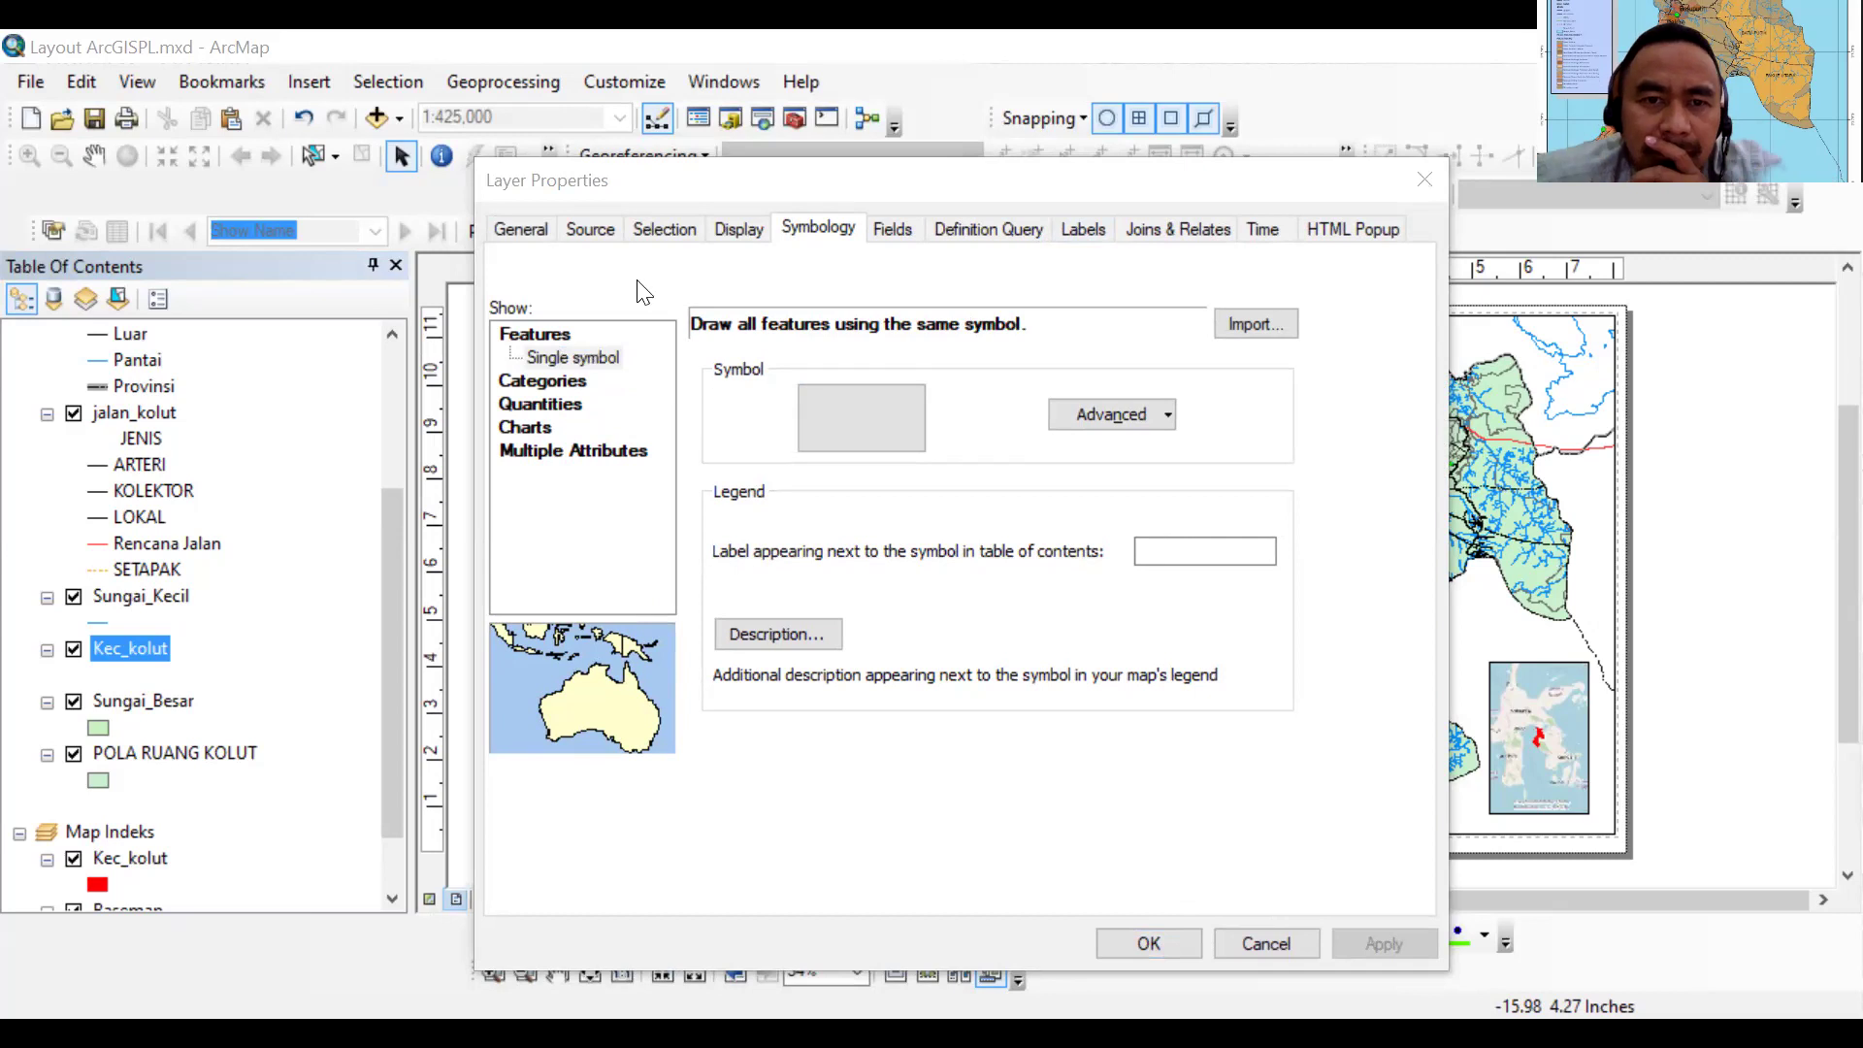
left_click(533, 382)
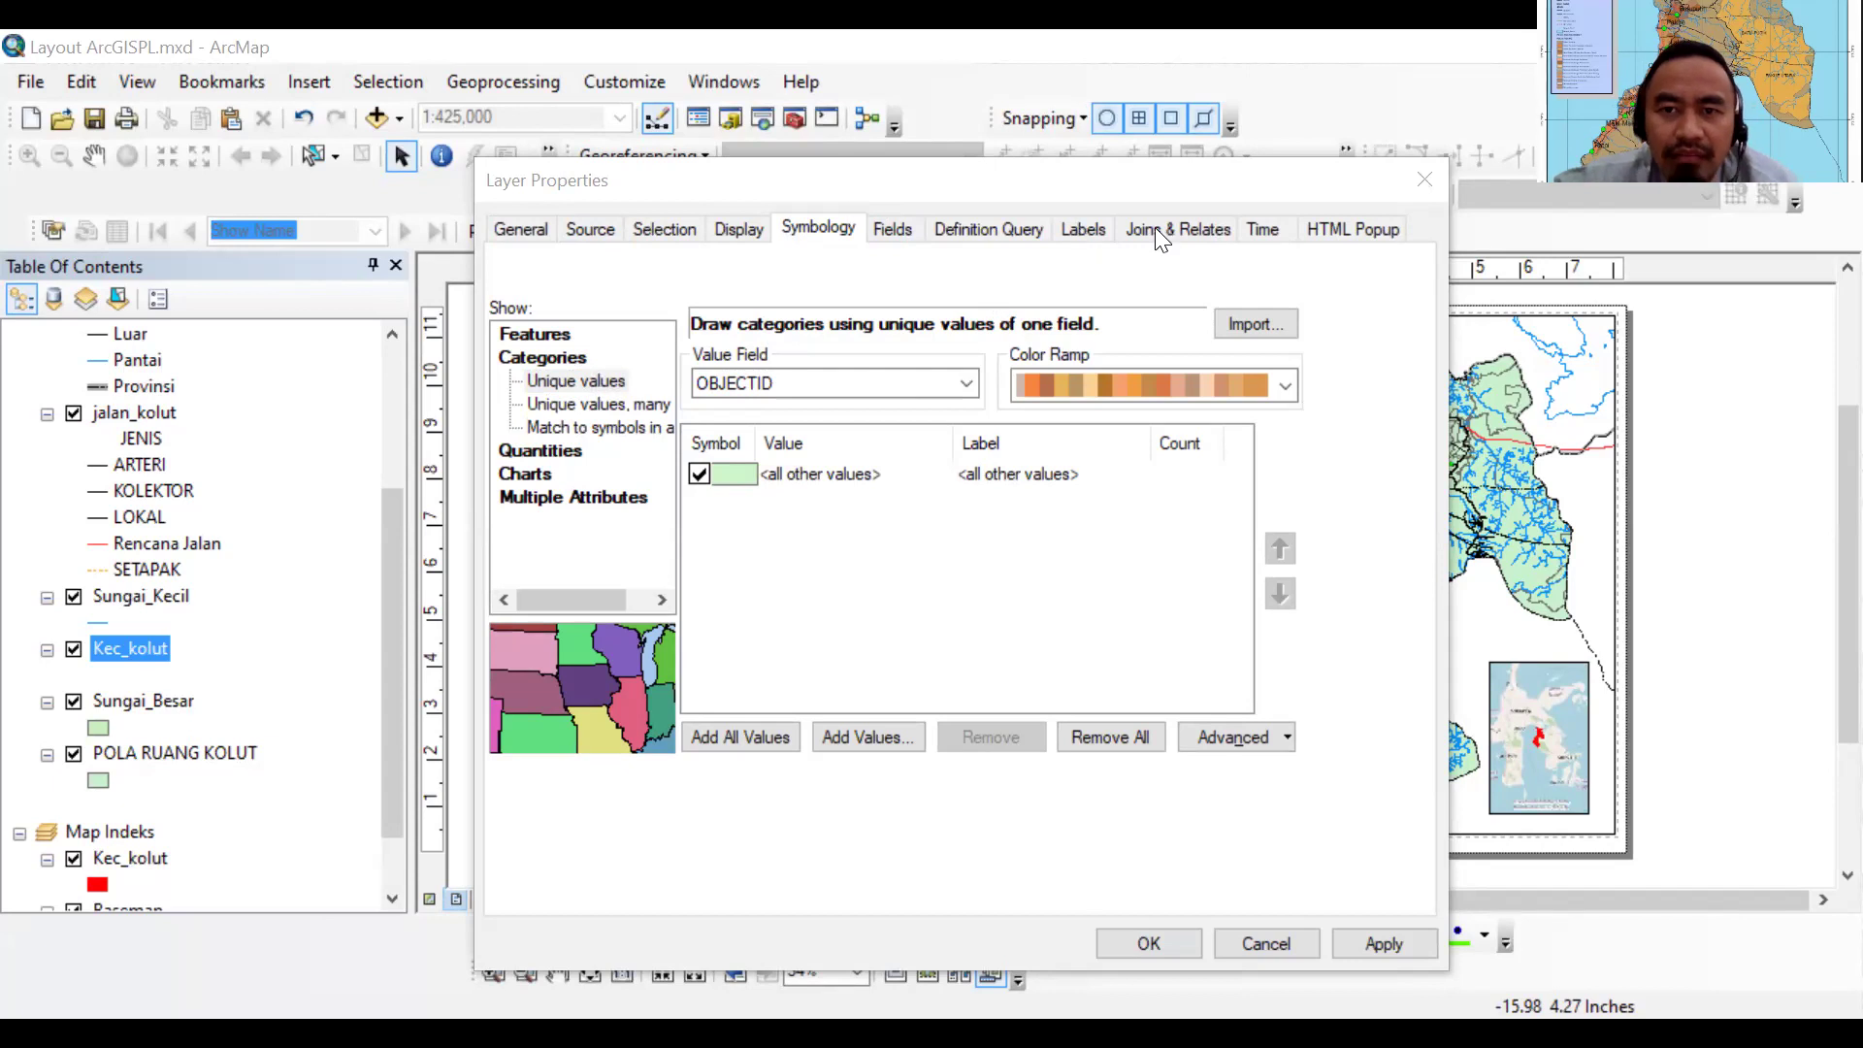
left_click(1077, 230)
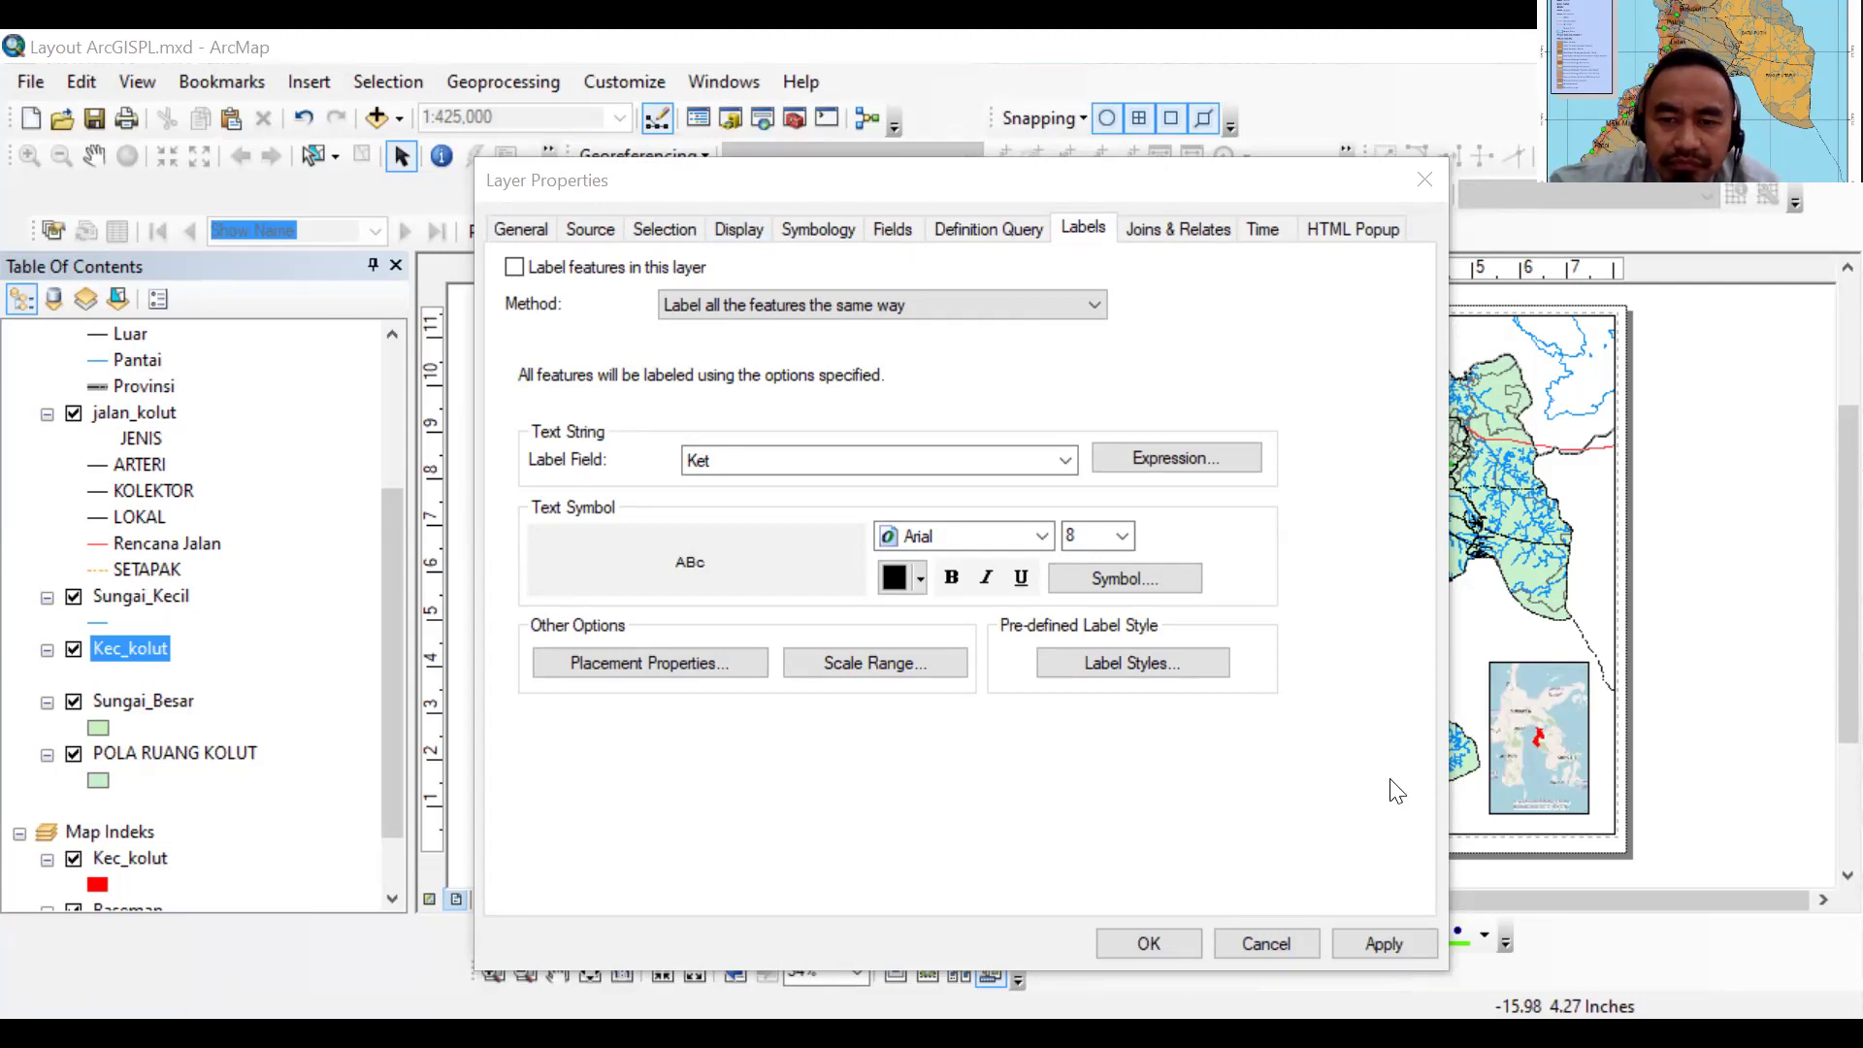
left_click_drag(679, 180, 260, 190)
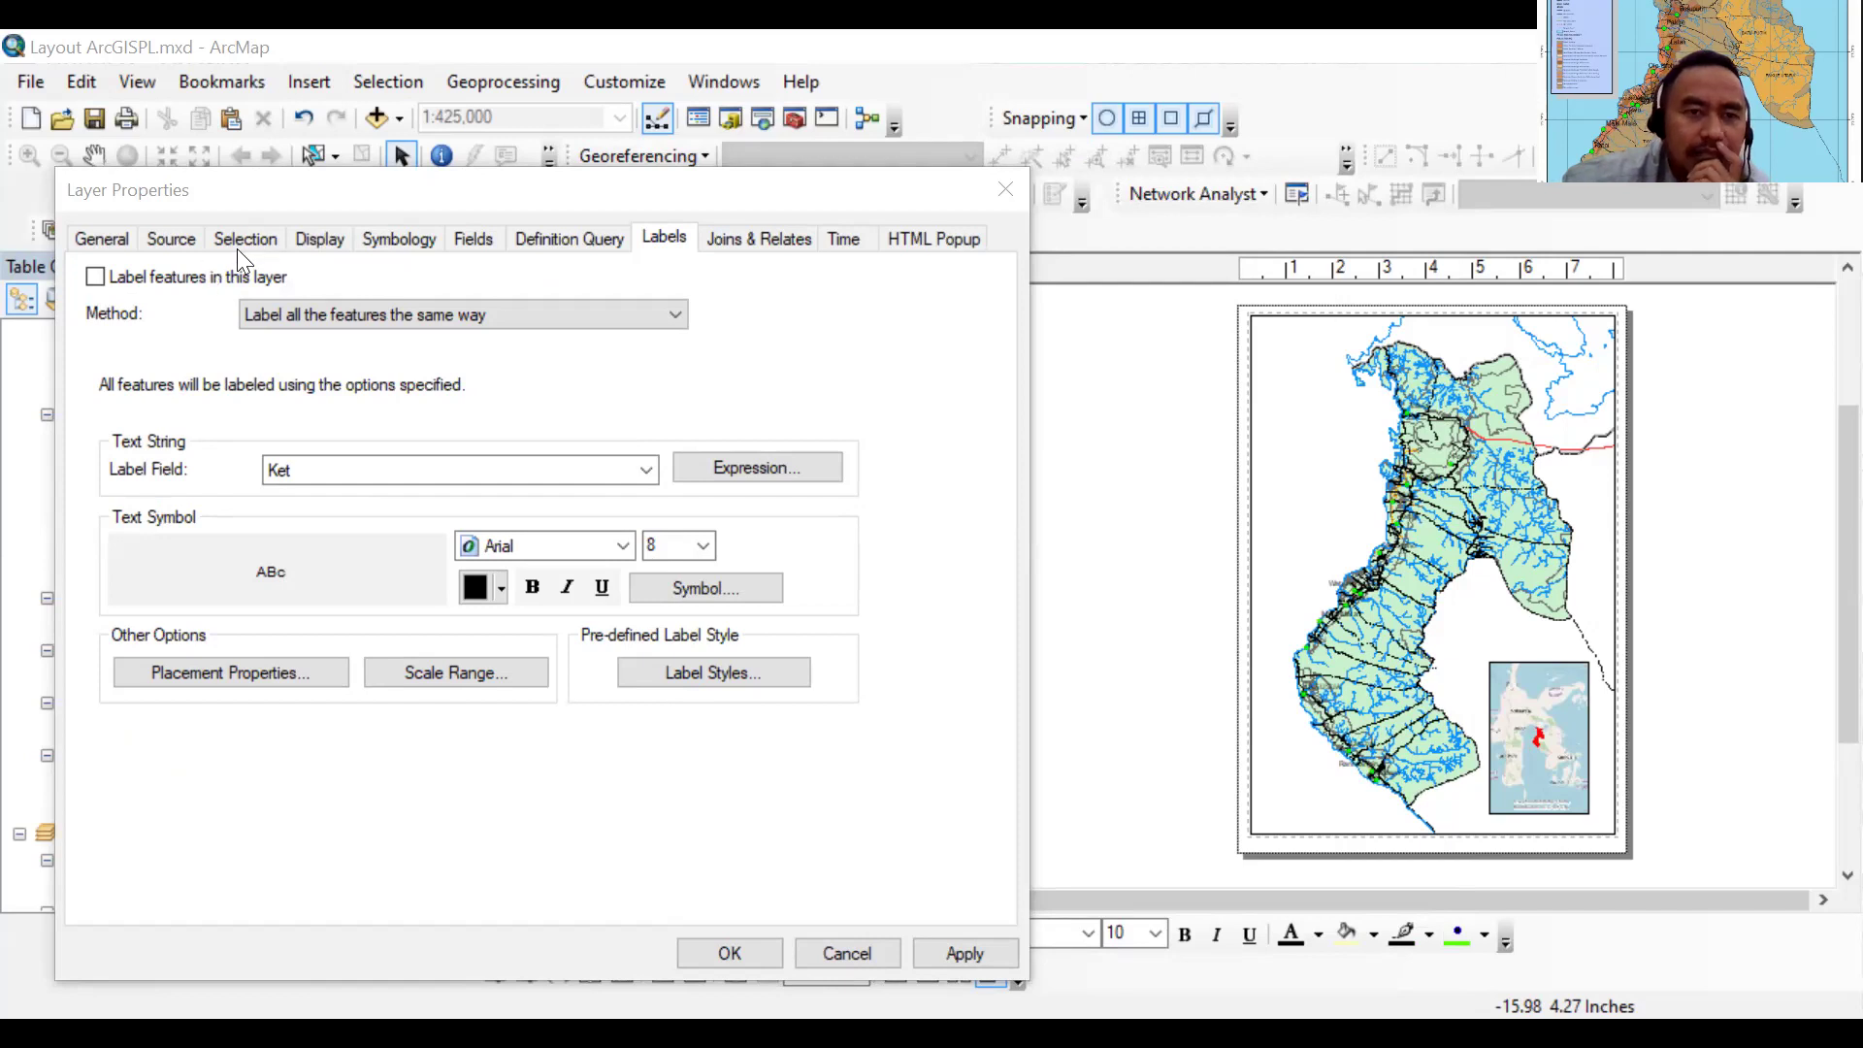
left_click(398, 236)
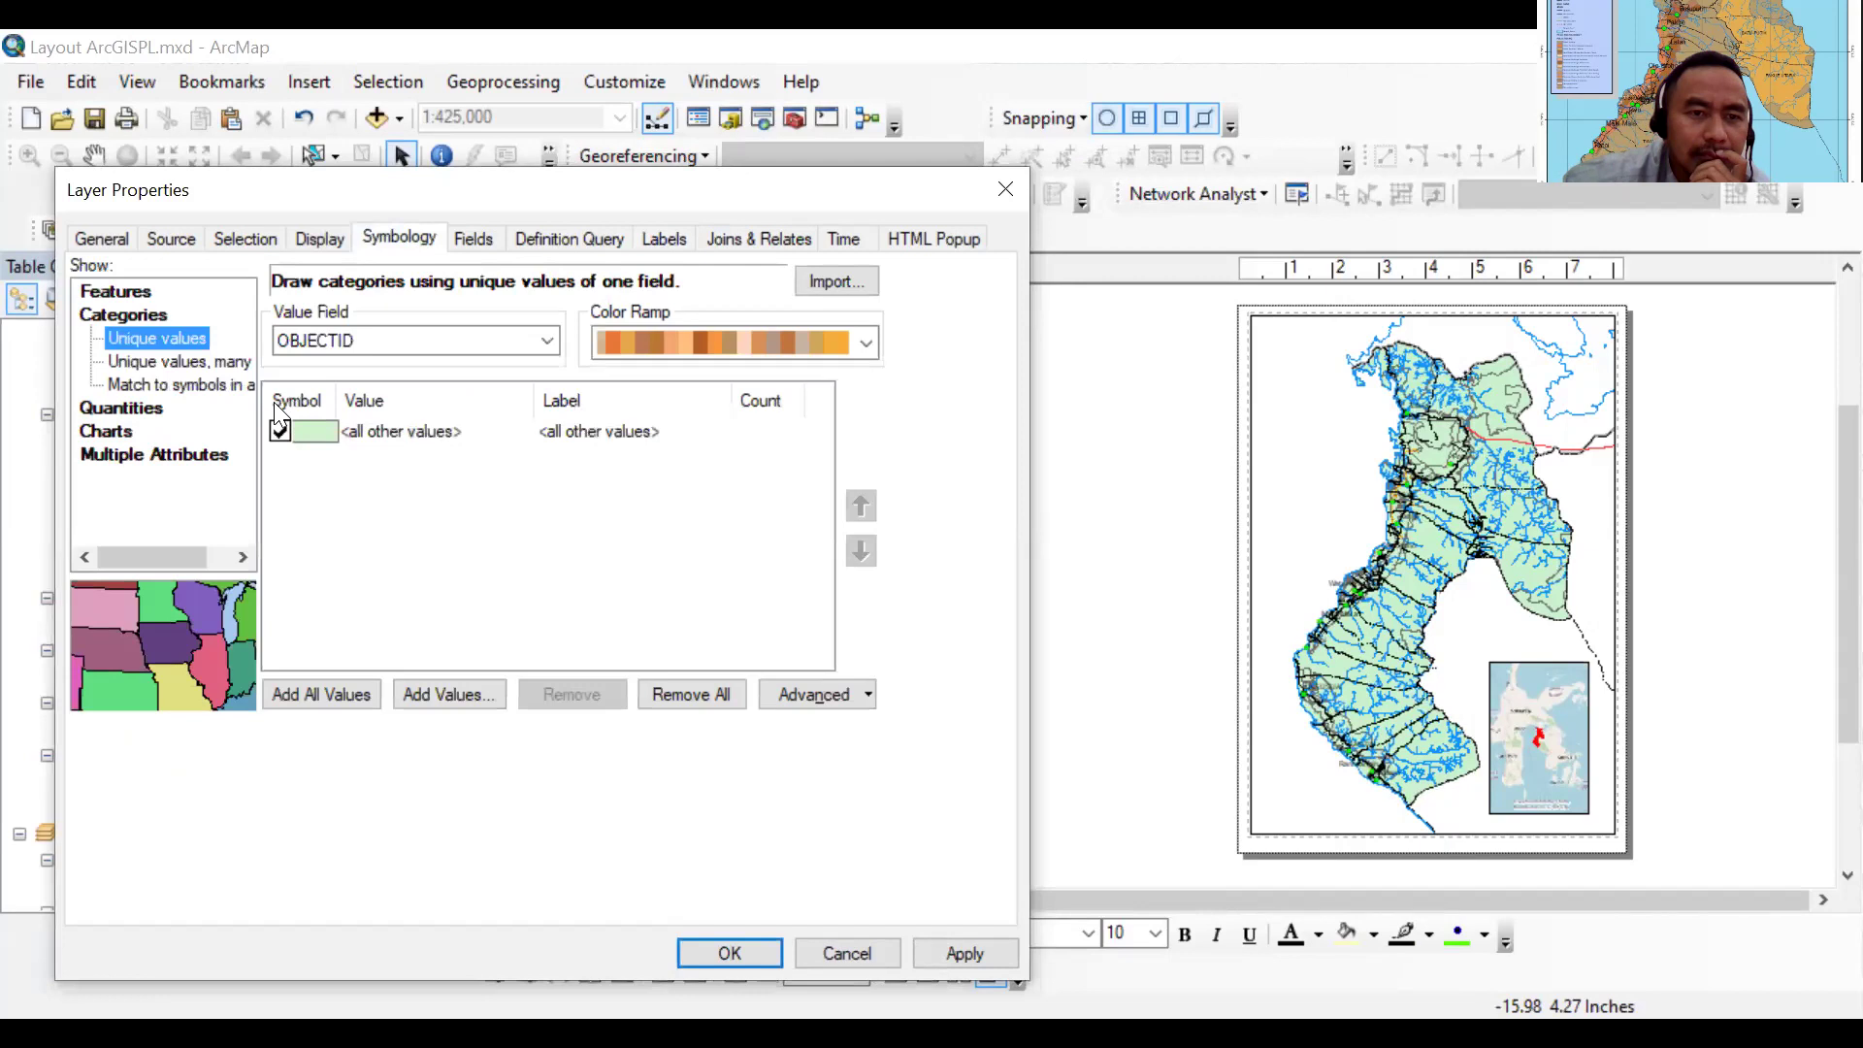
left_click(547, 342)
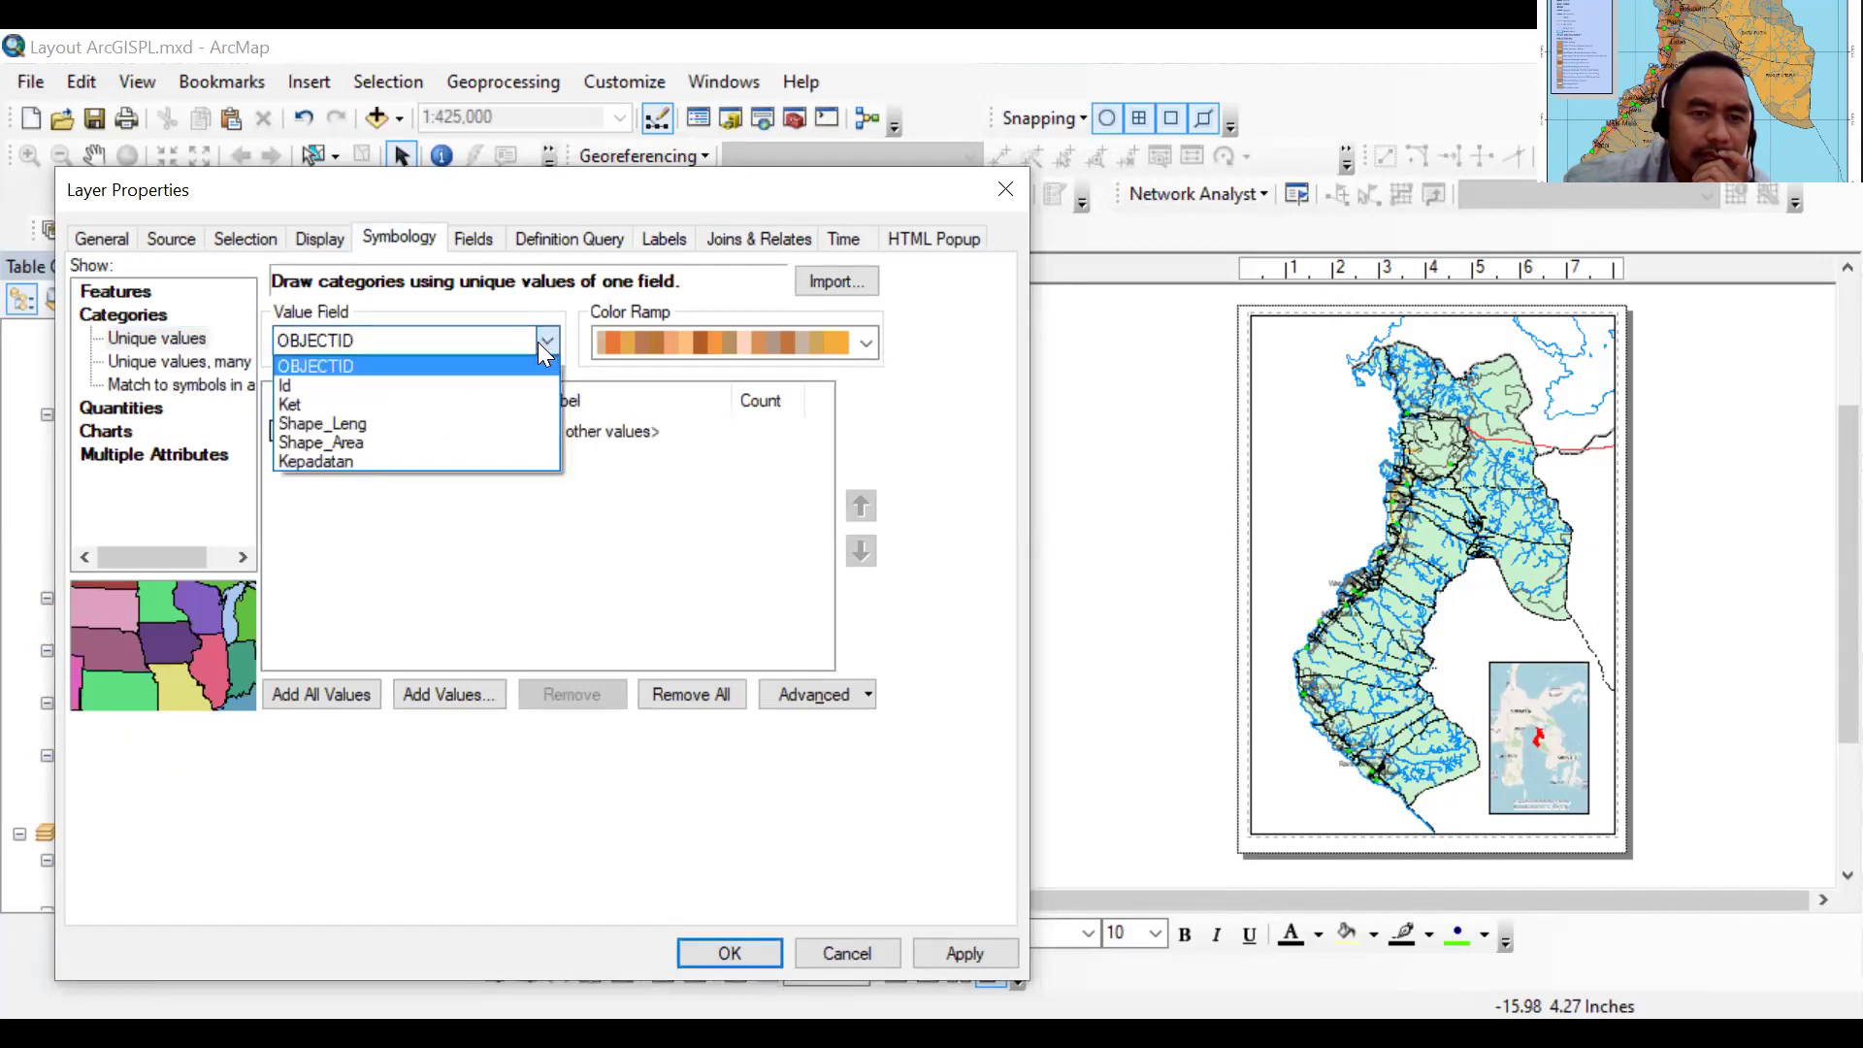
key("Down")
key("Down")
key("Down")
key("Down")
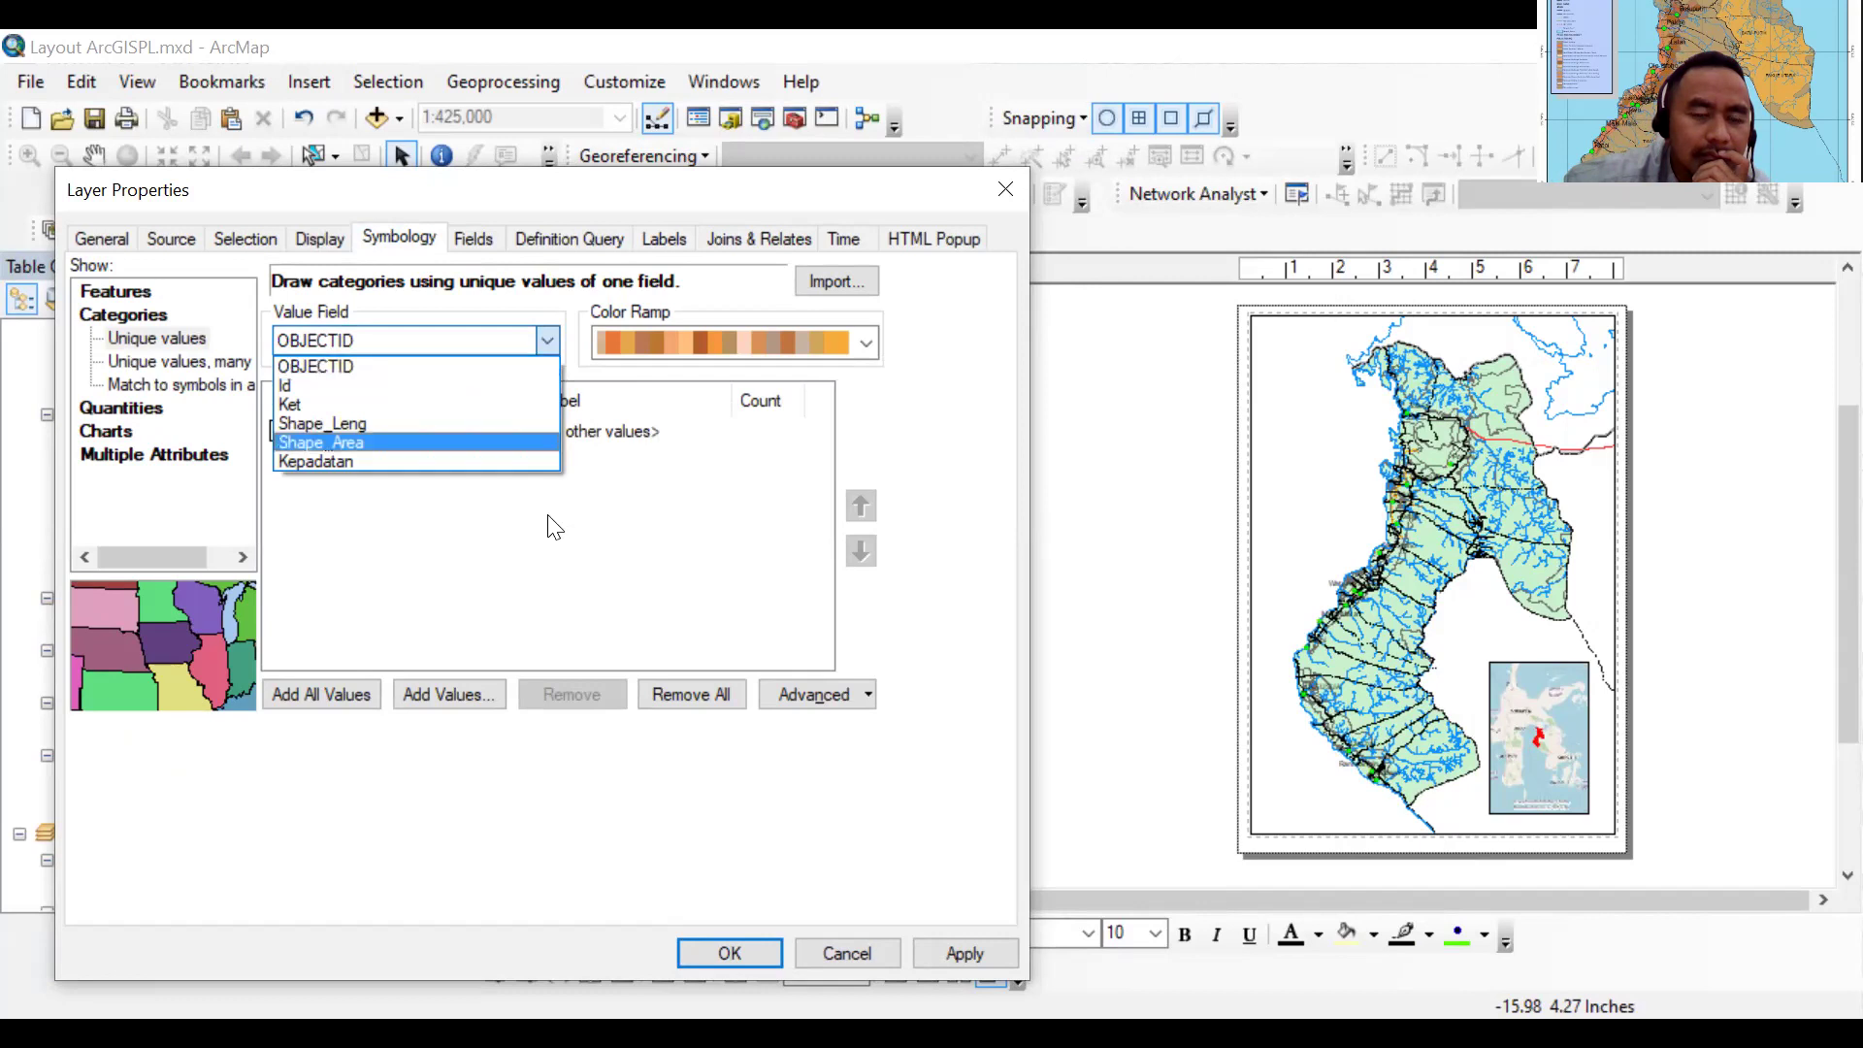
key("Escape")
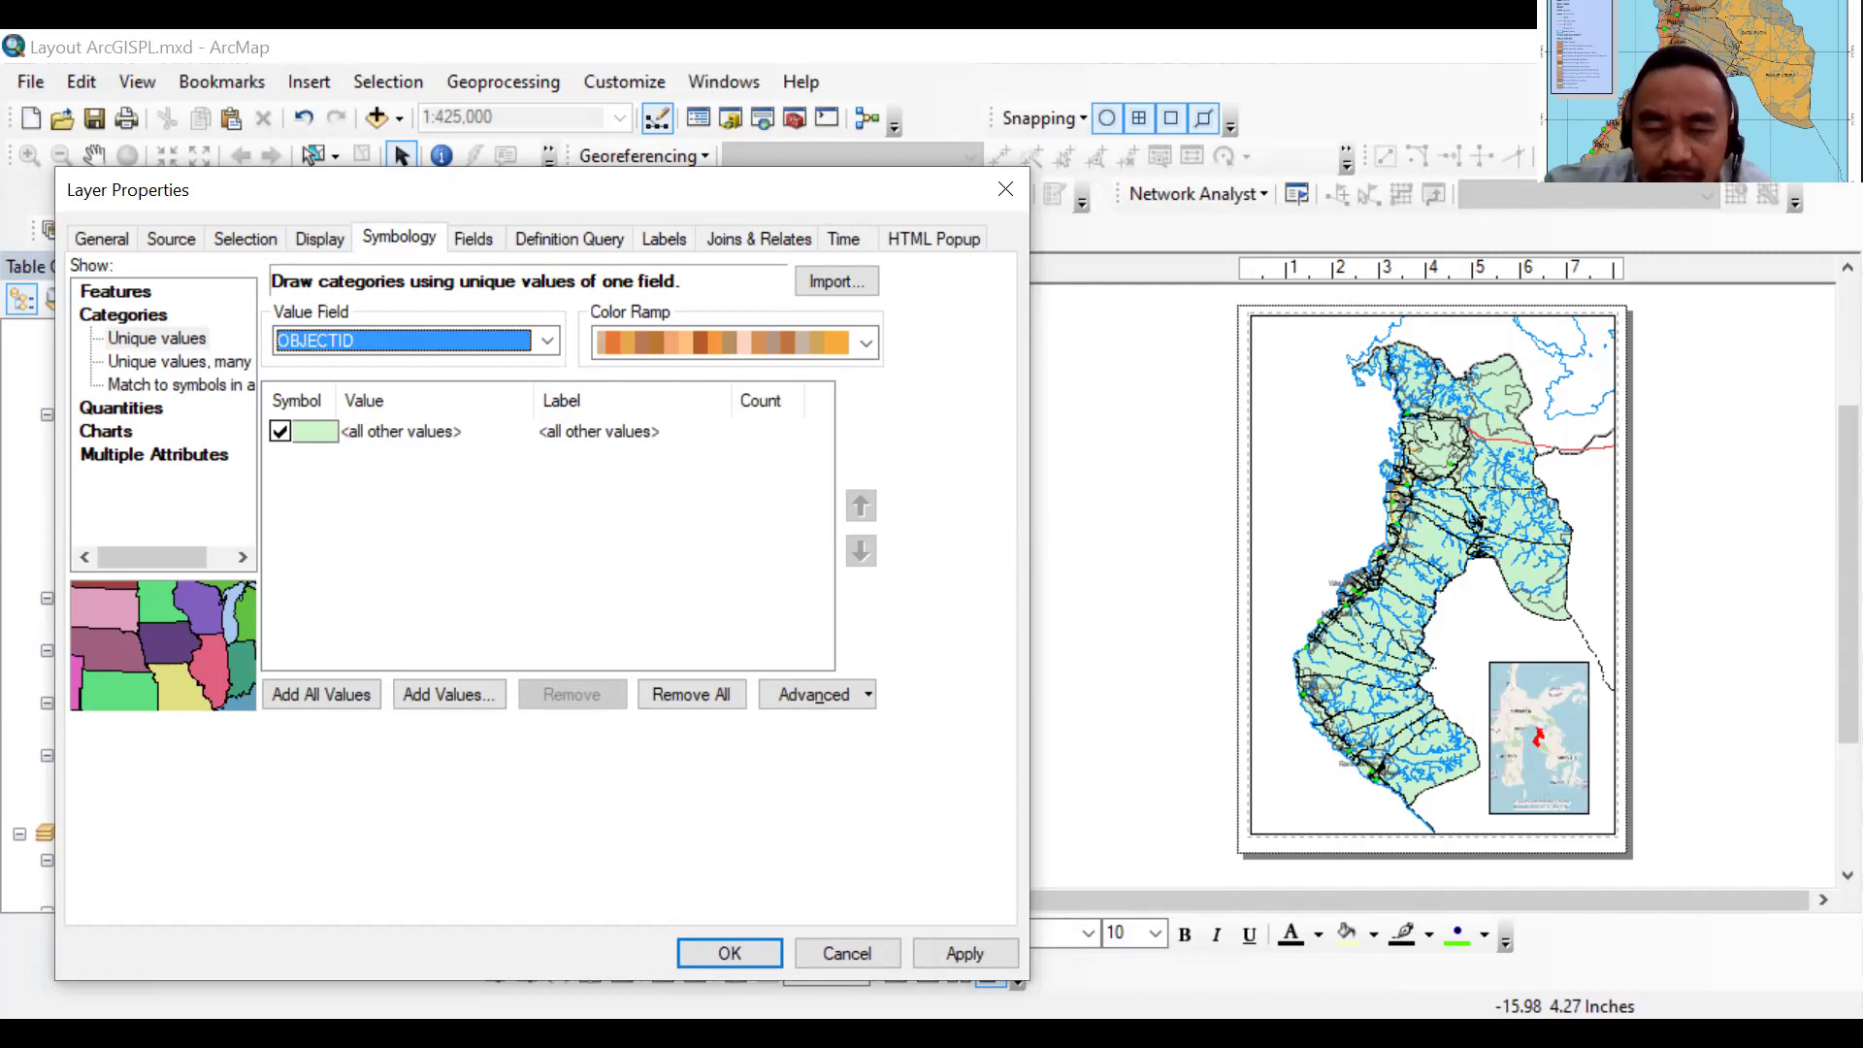
key("alt+Tab")
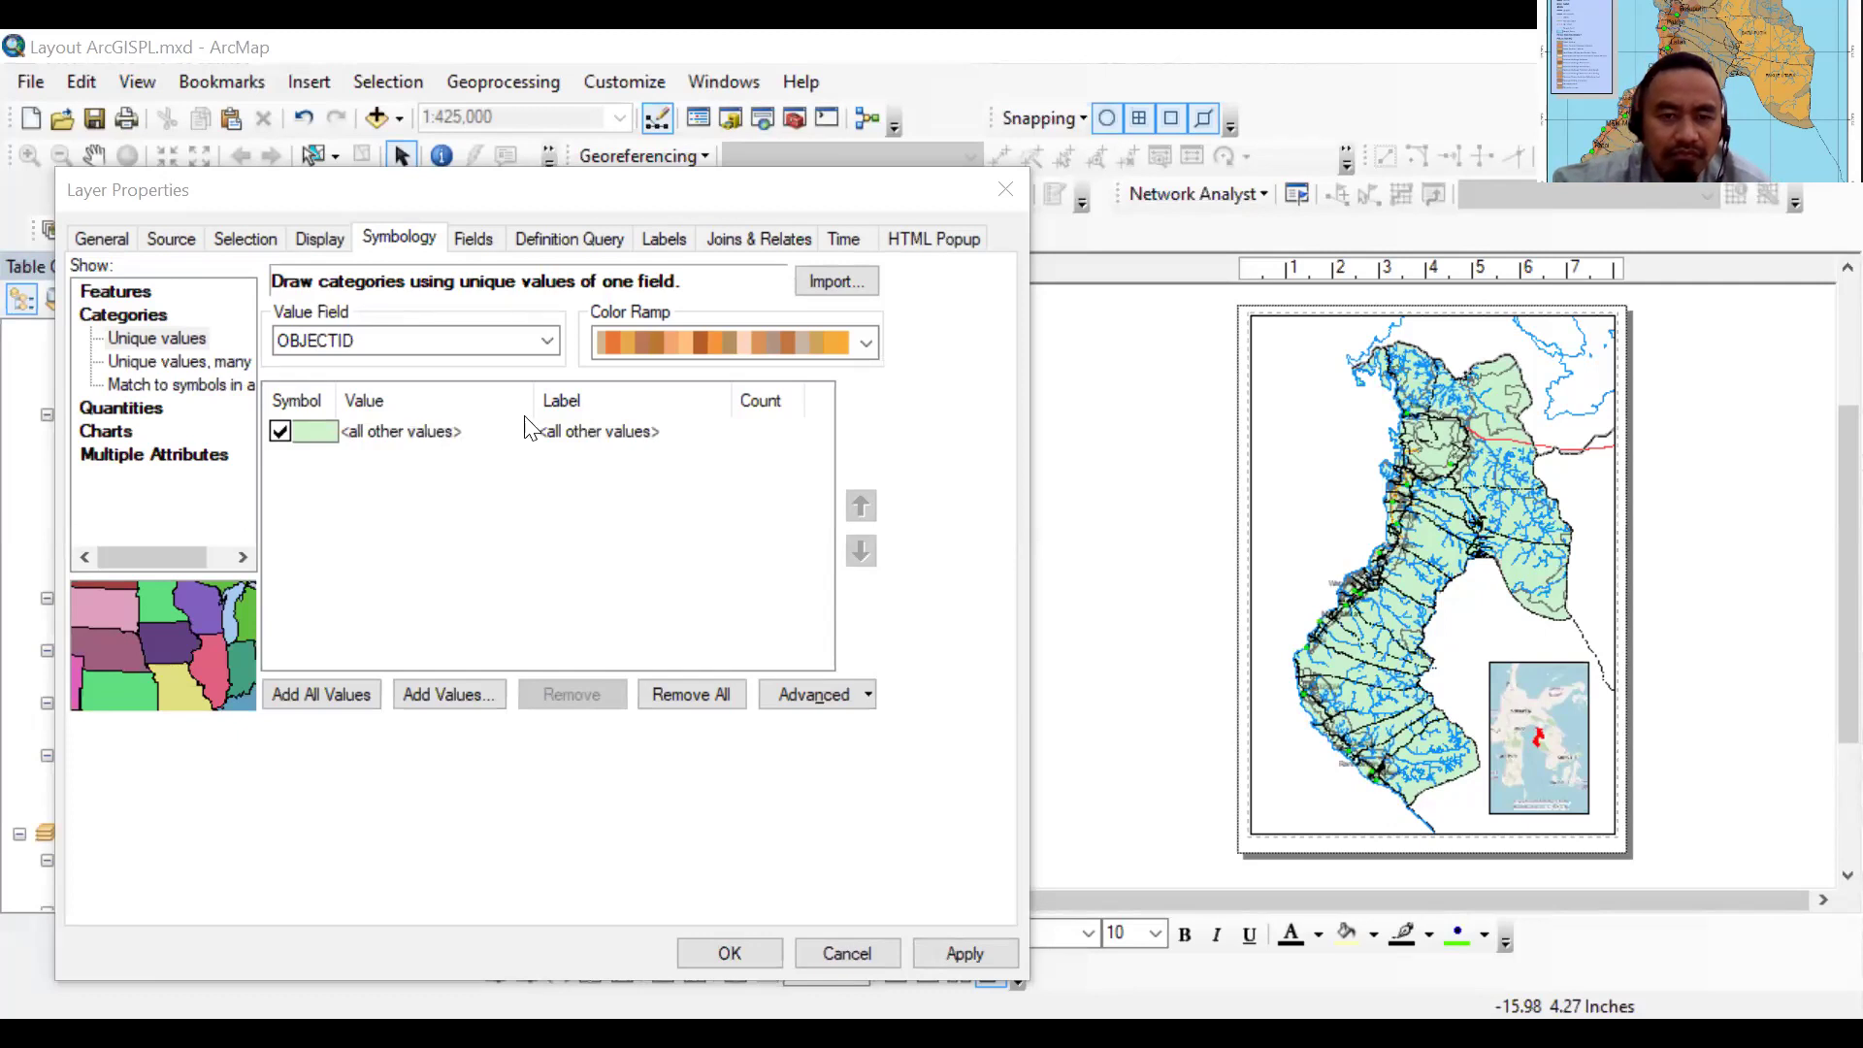
key("Down")
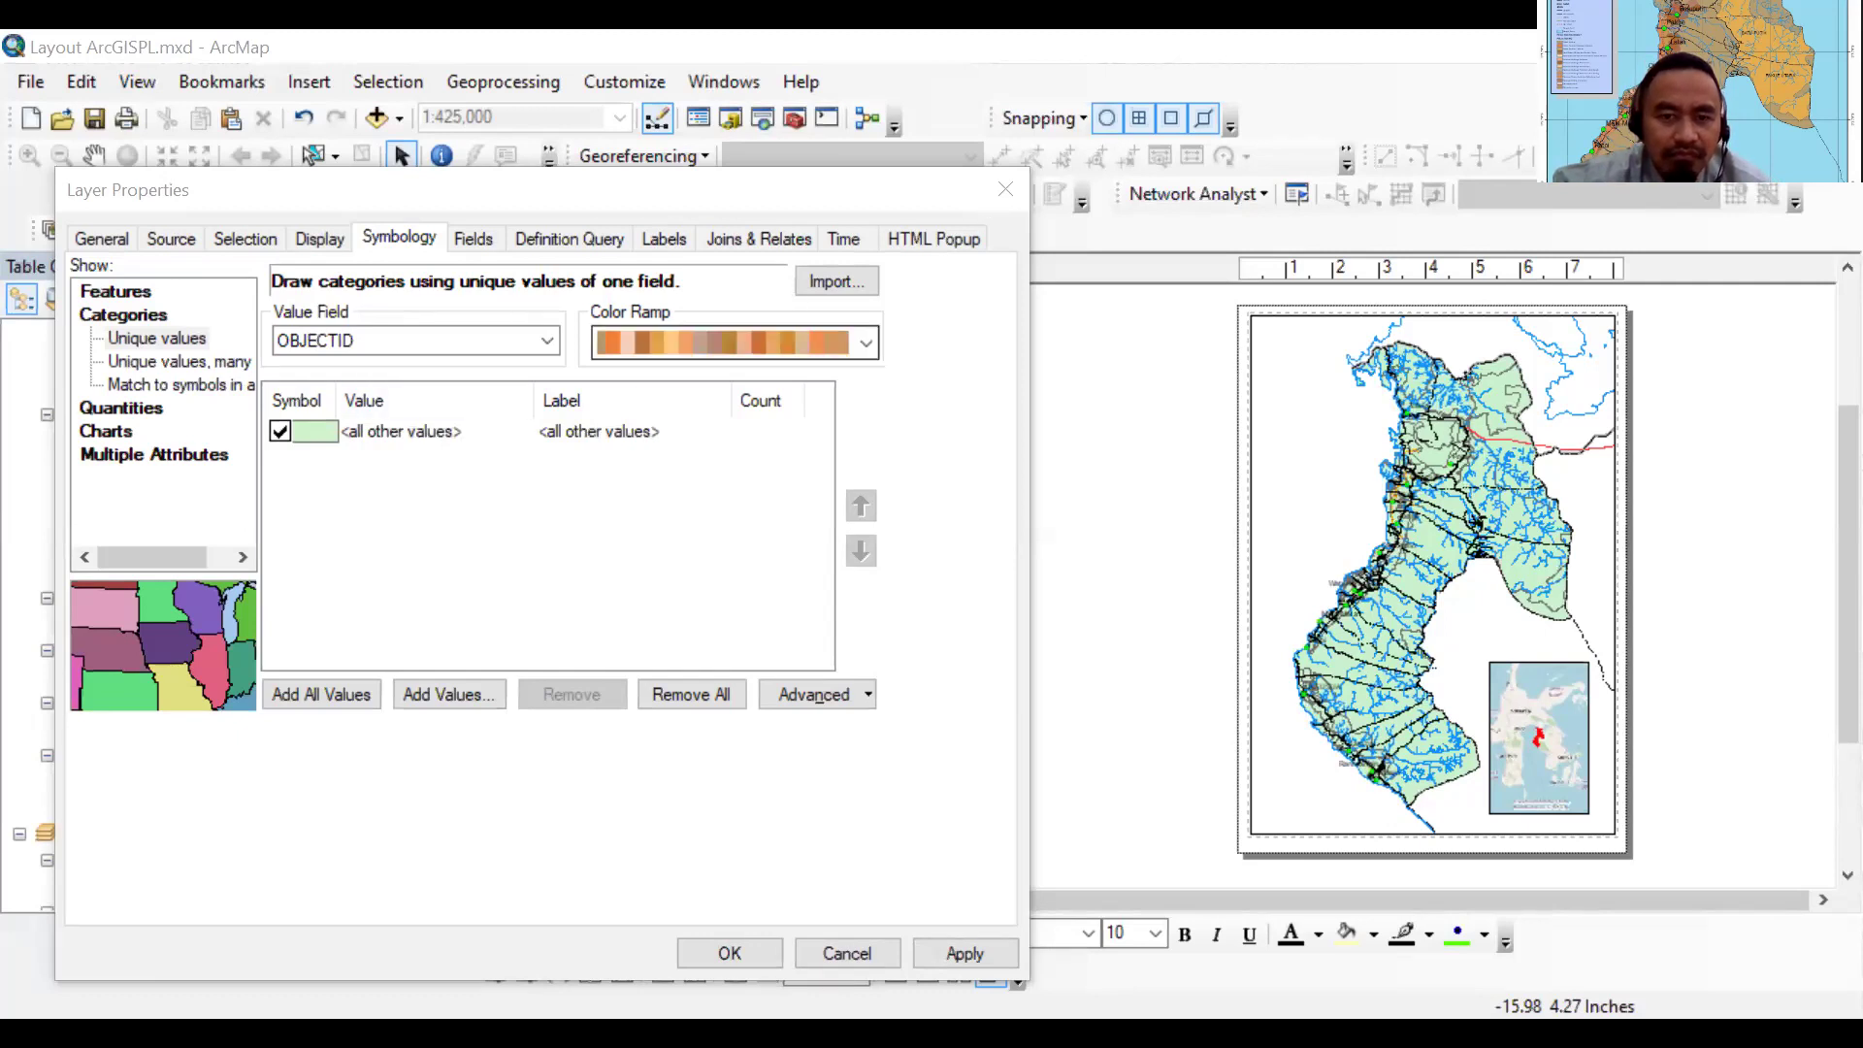
key("Down")
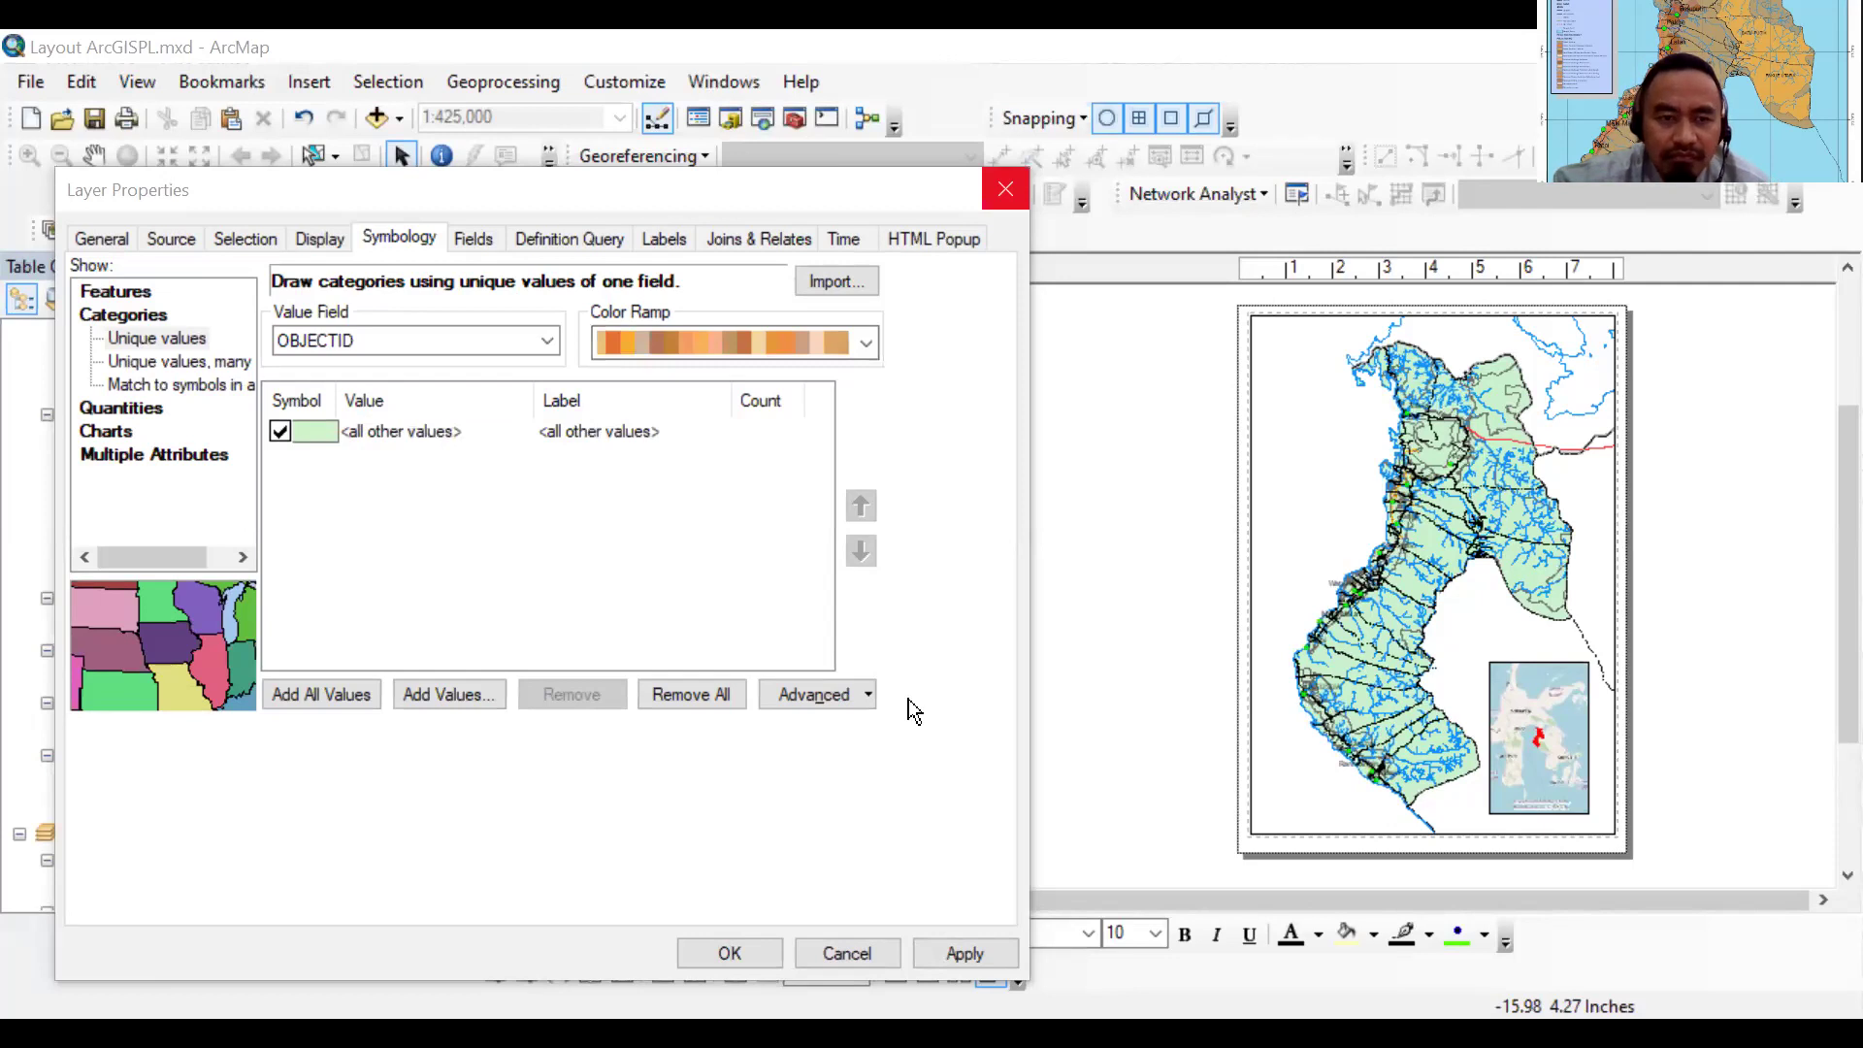
key("Escape")
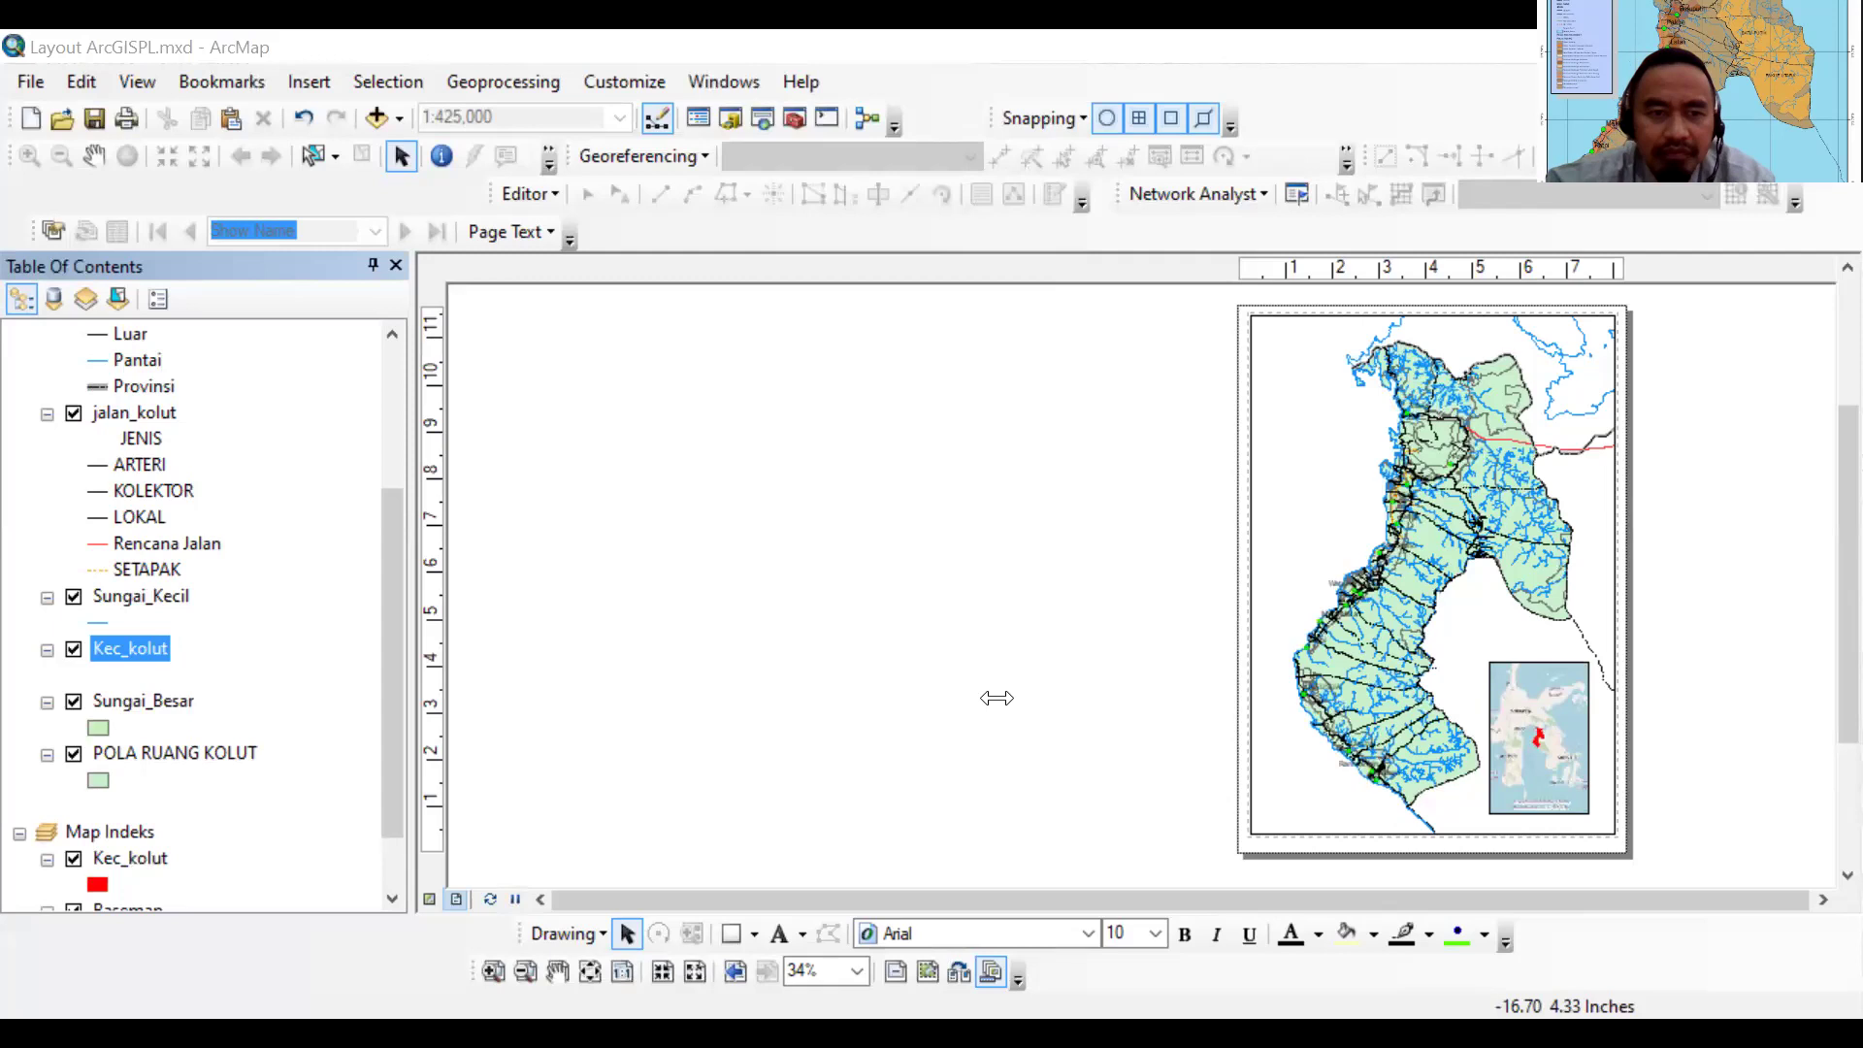
Label the Kec_kolut features with the Ket field and accept the label placement settings
scroll(996, 697, "up", 3)
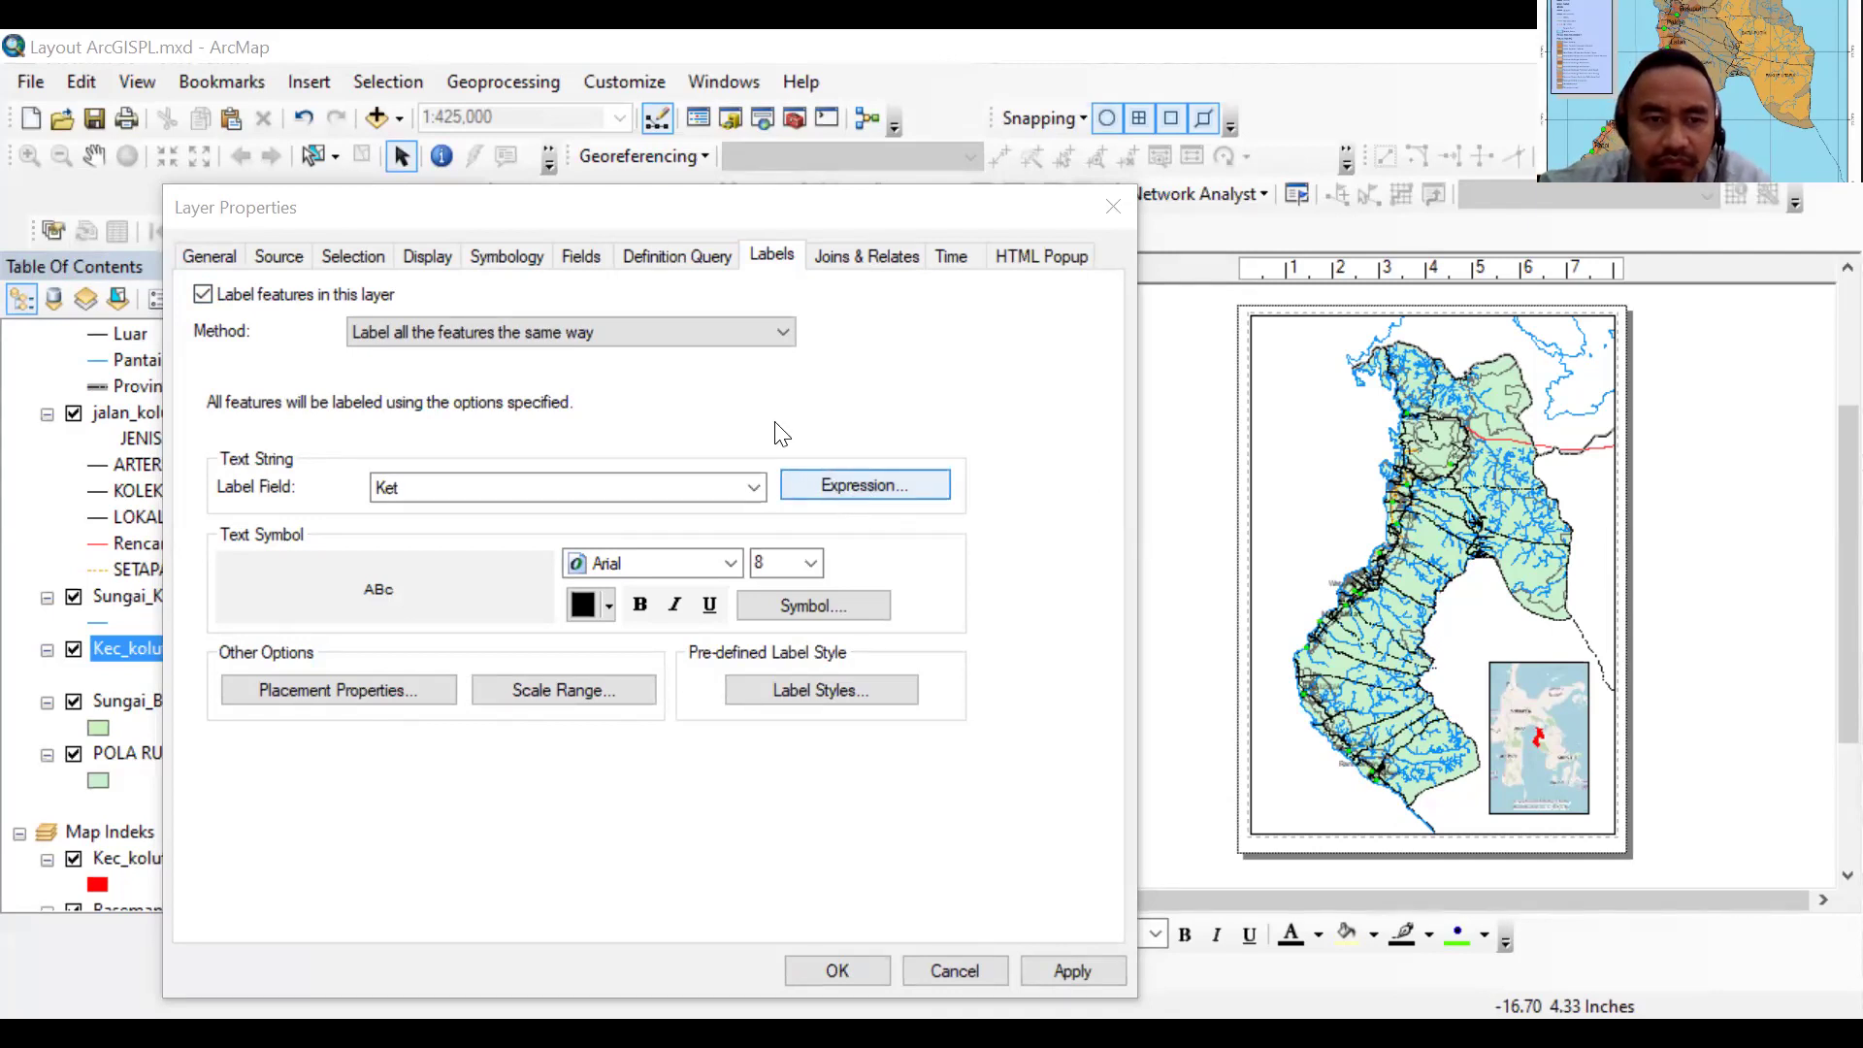
left_click(753, 489)
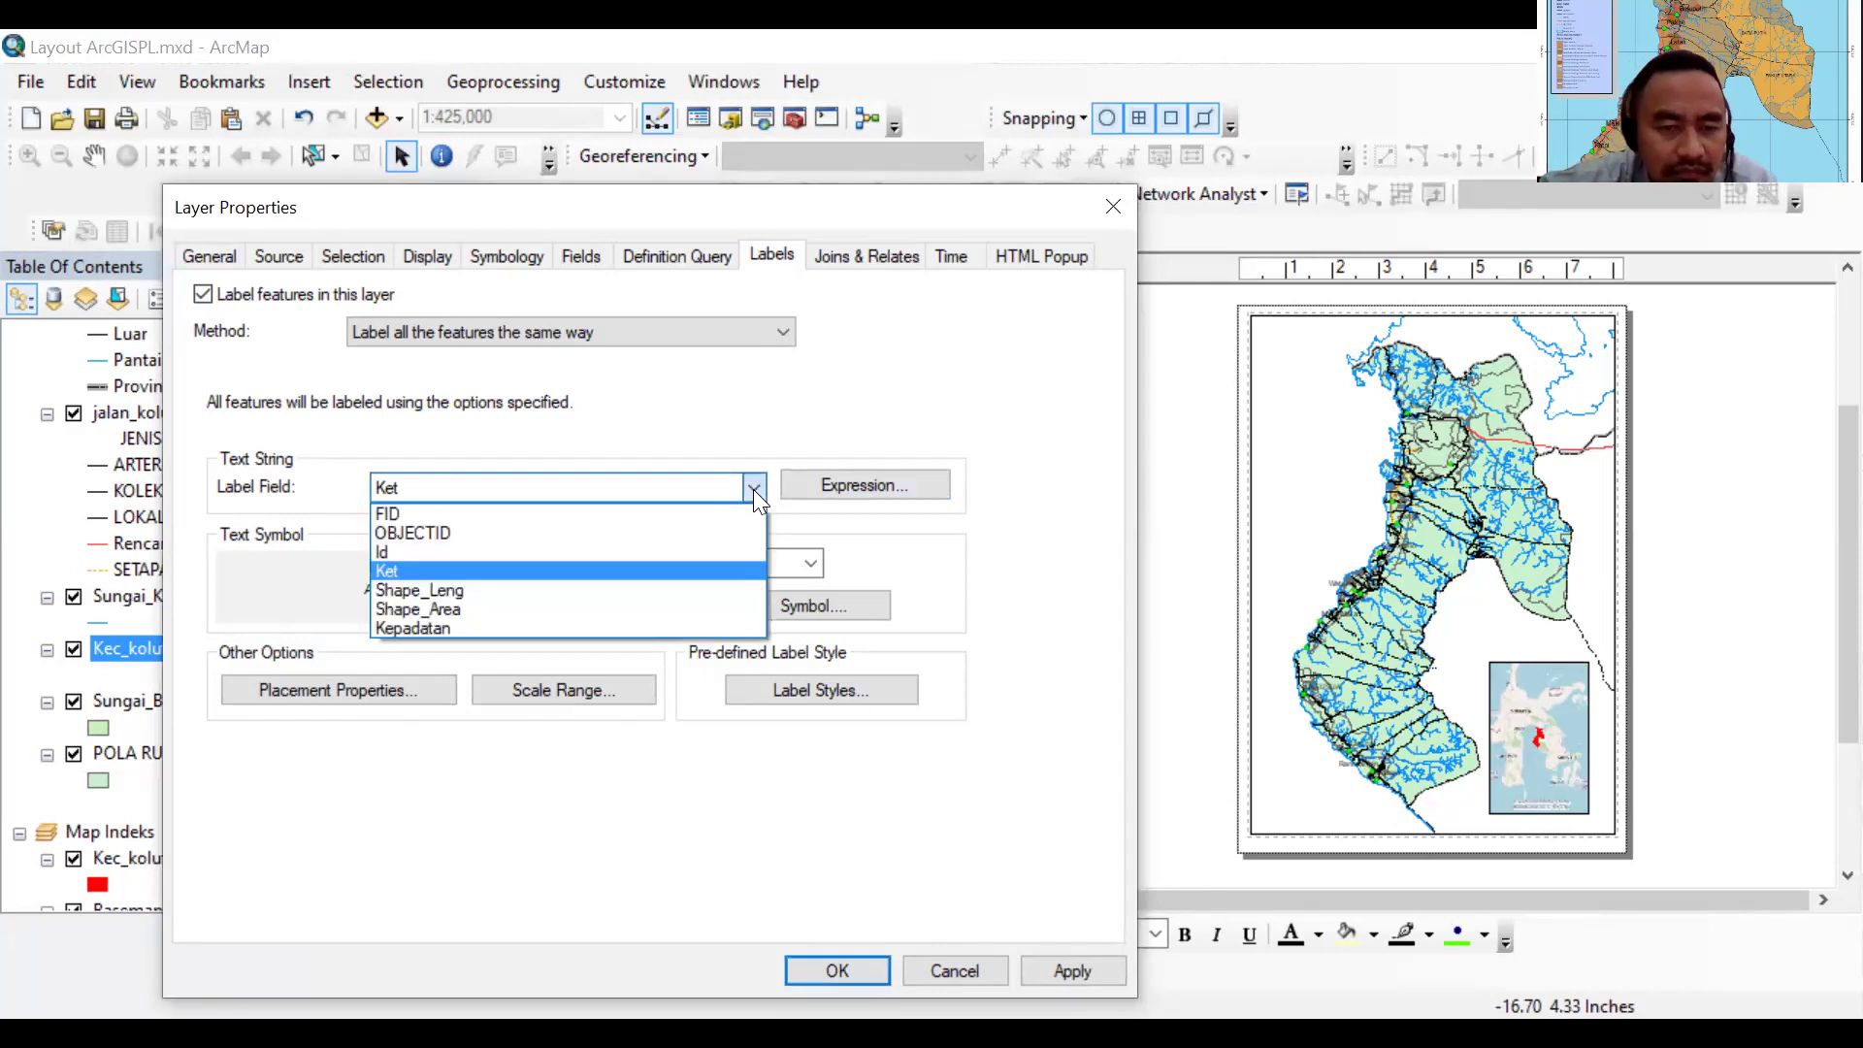
left_click(634, 570)
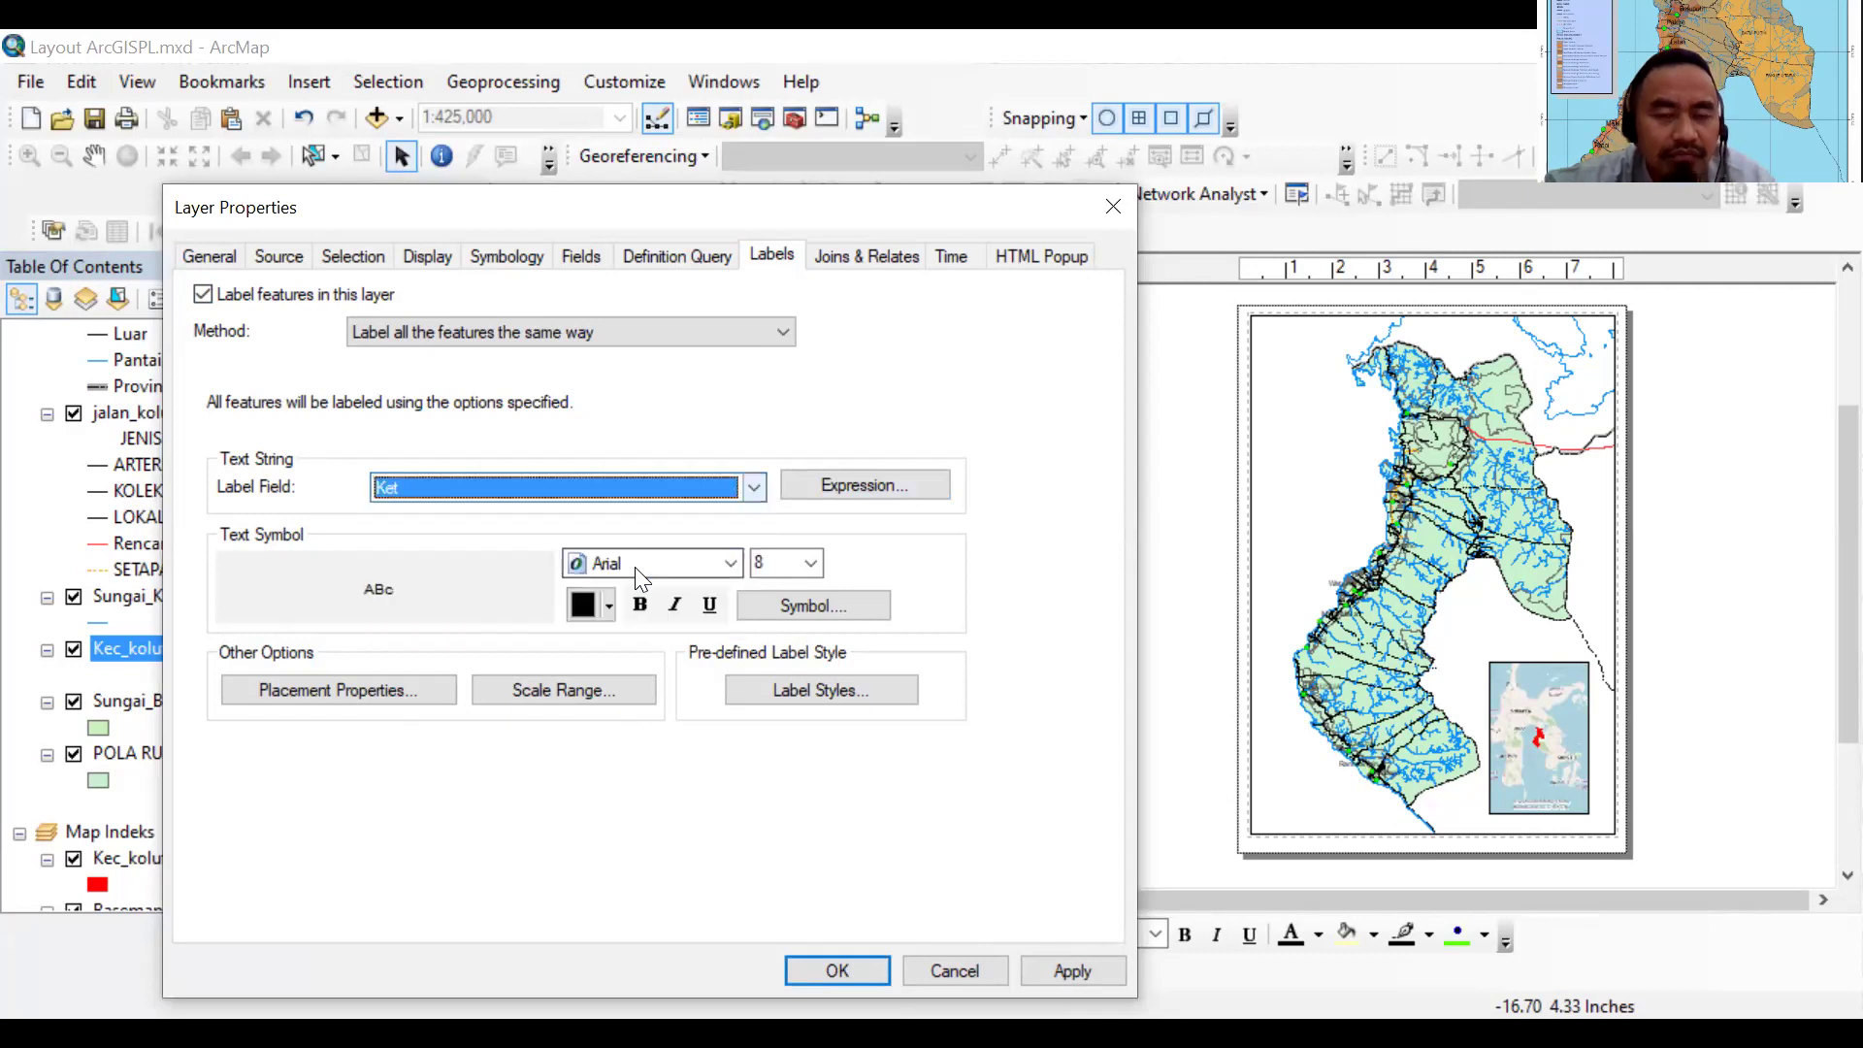
left_click(330, 690)
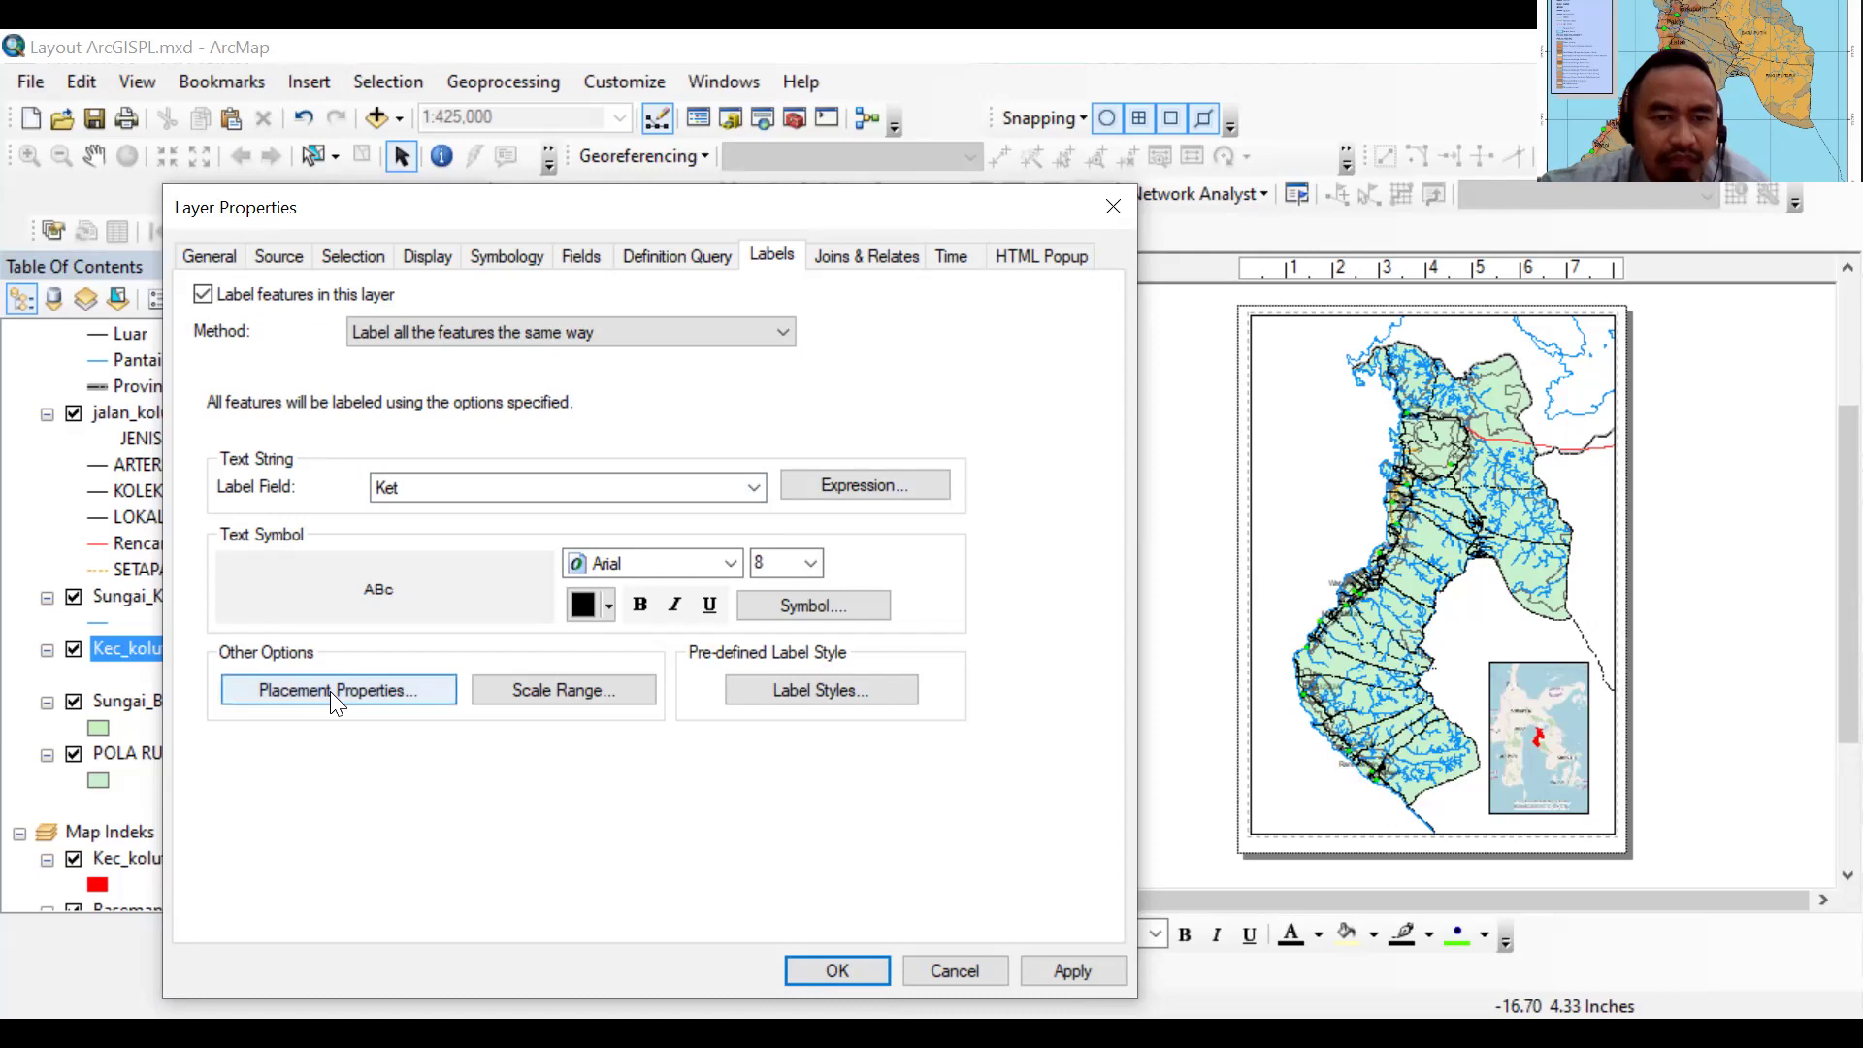
left_click(400, 837)
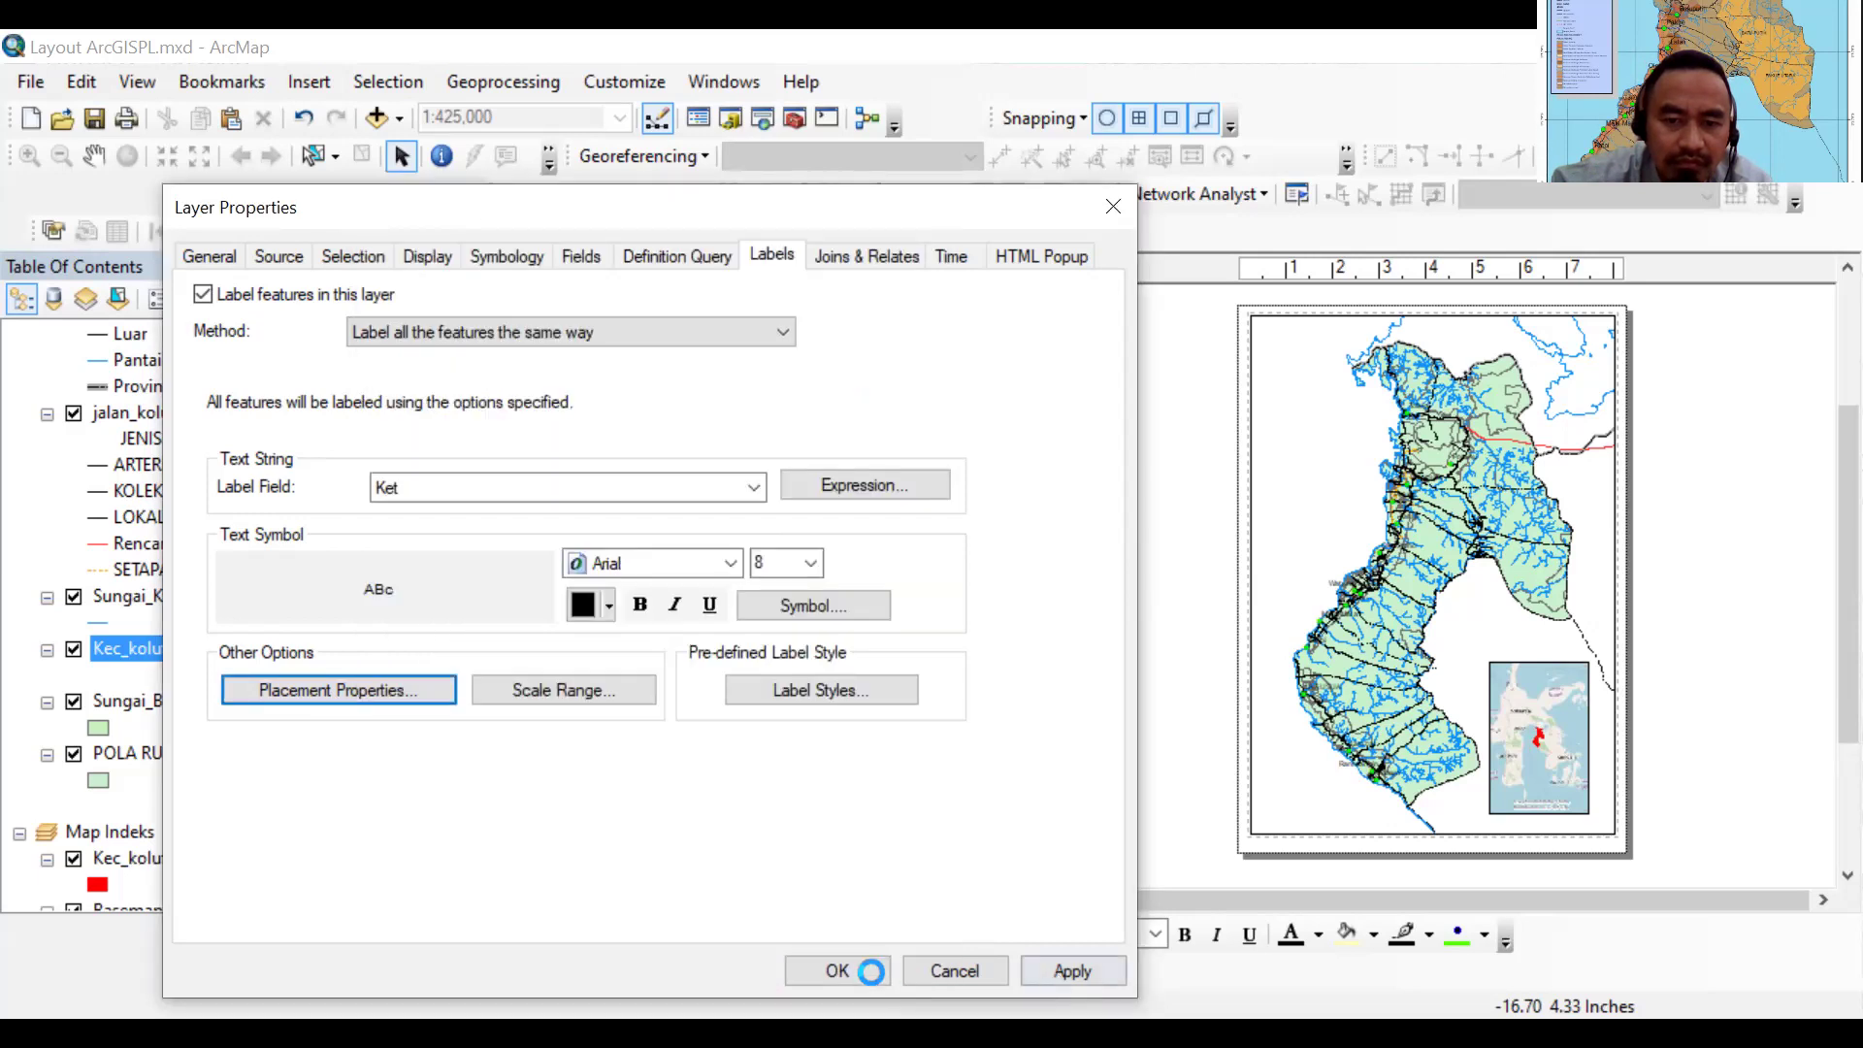
left_click(870, 970)
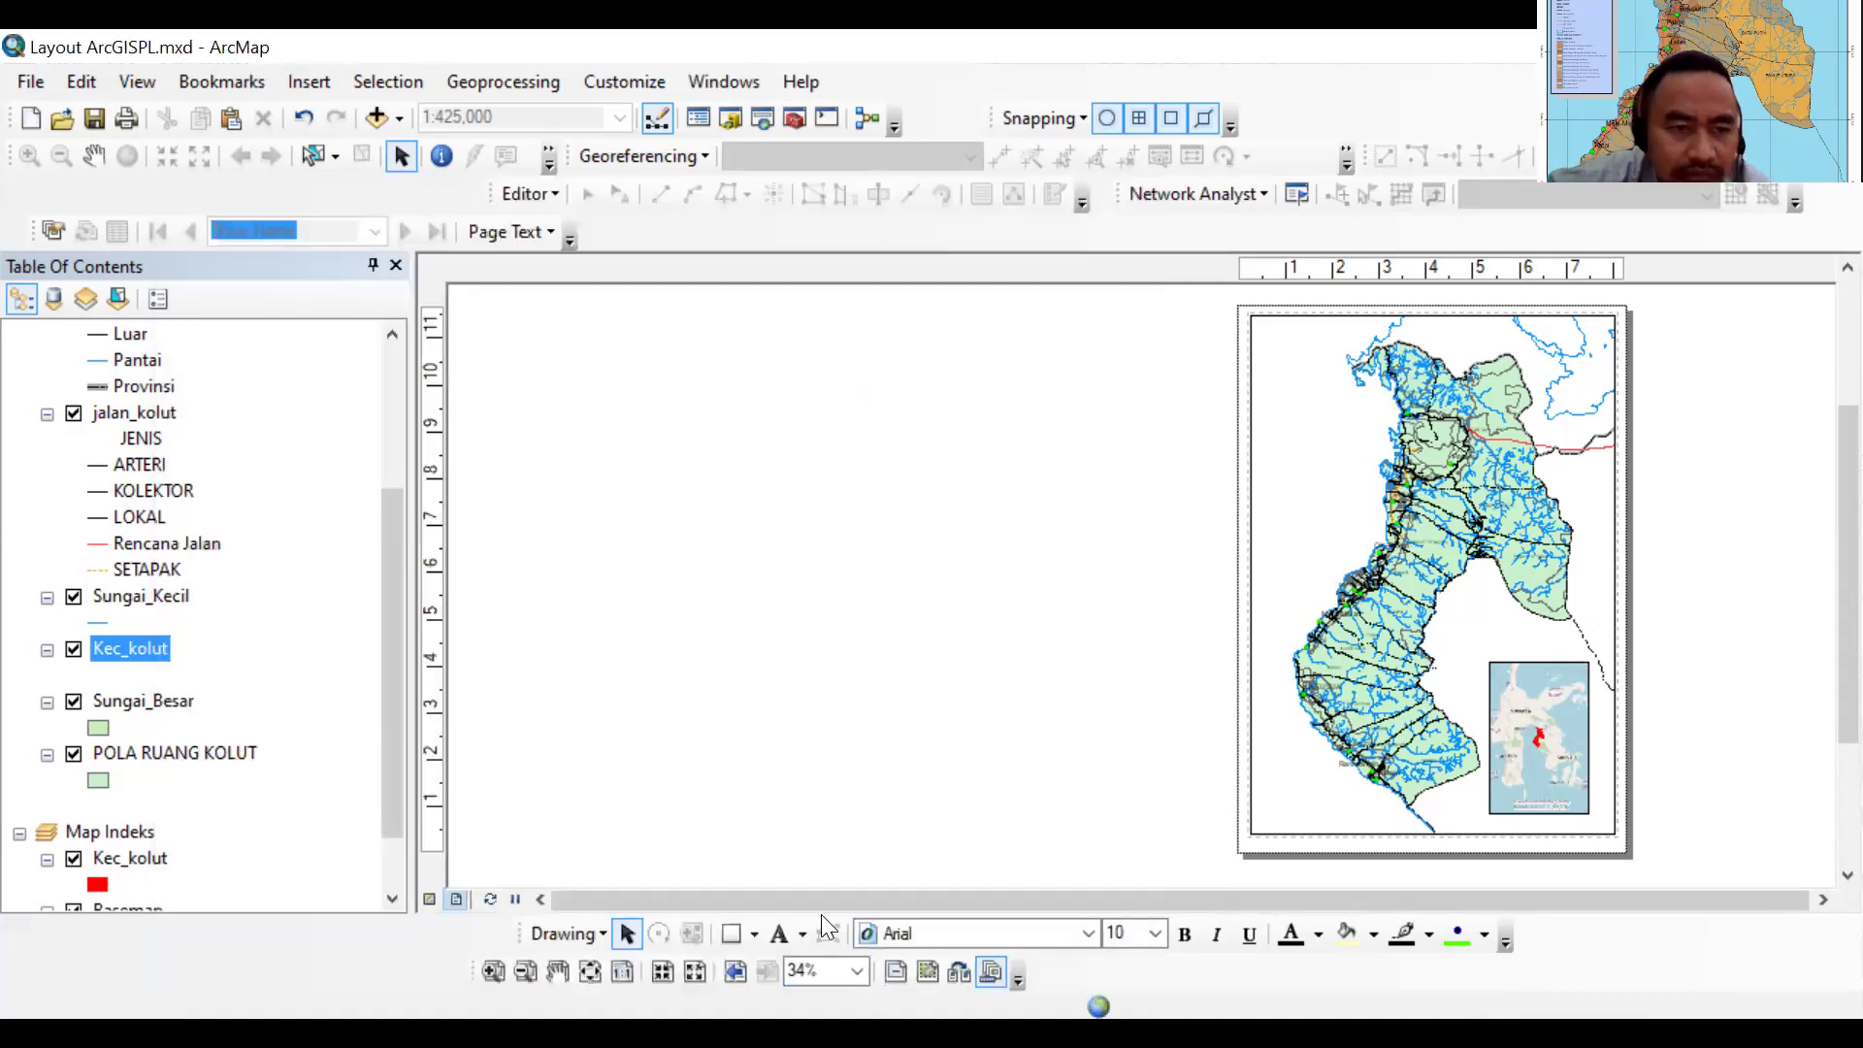
Turn on labels for the Sungai_Besar layer using the SOURCETHM field
left_click(163, 703)
double_click(161, 702)
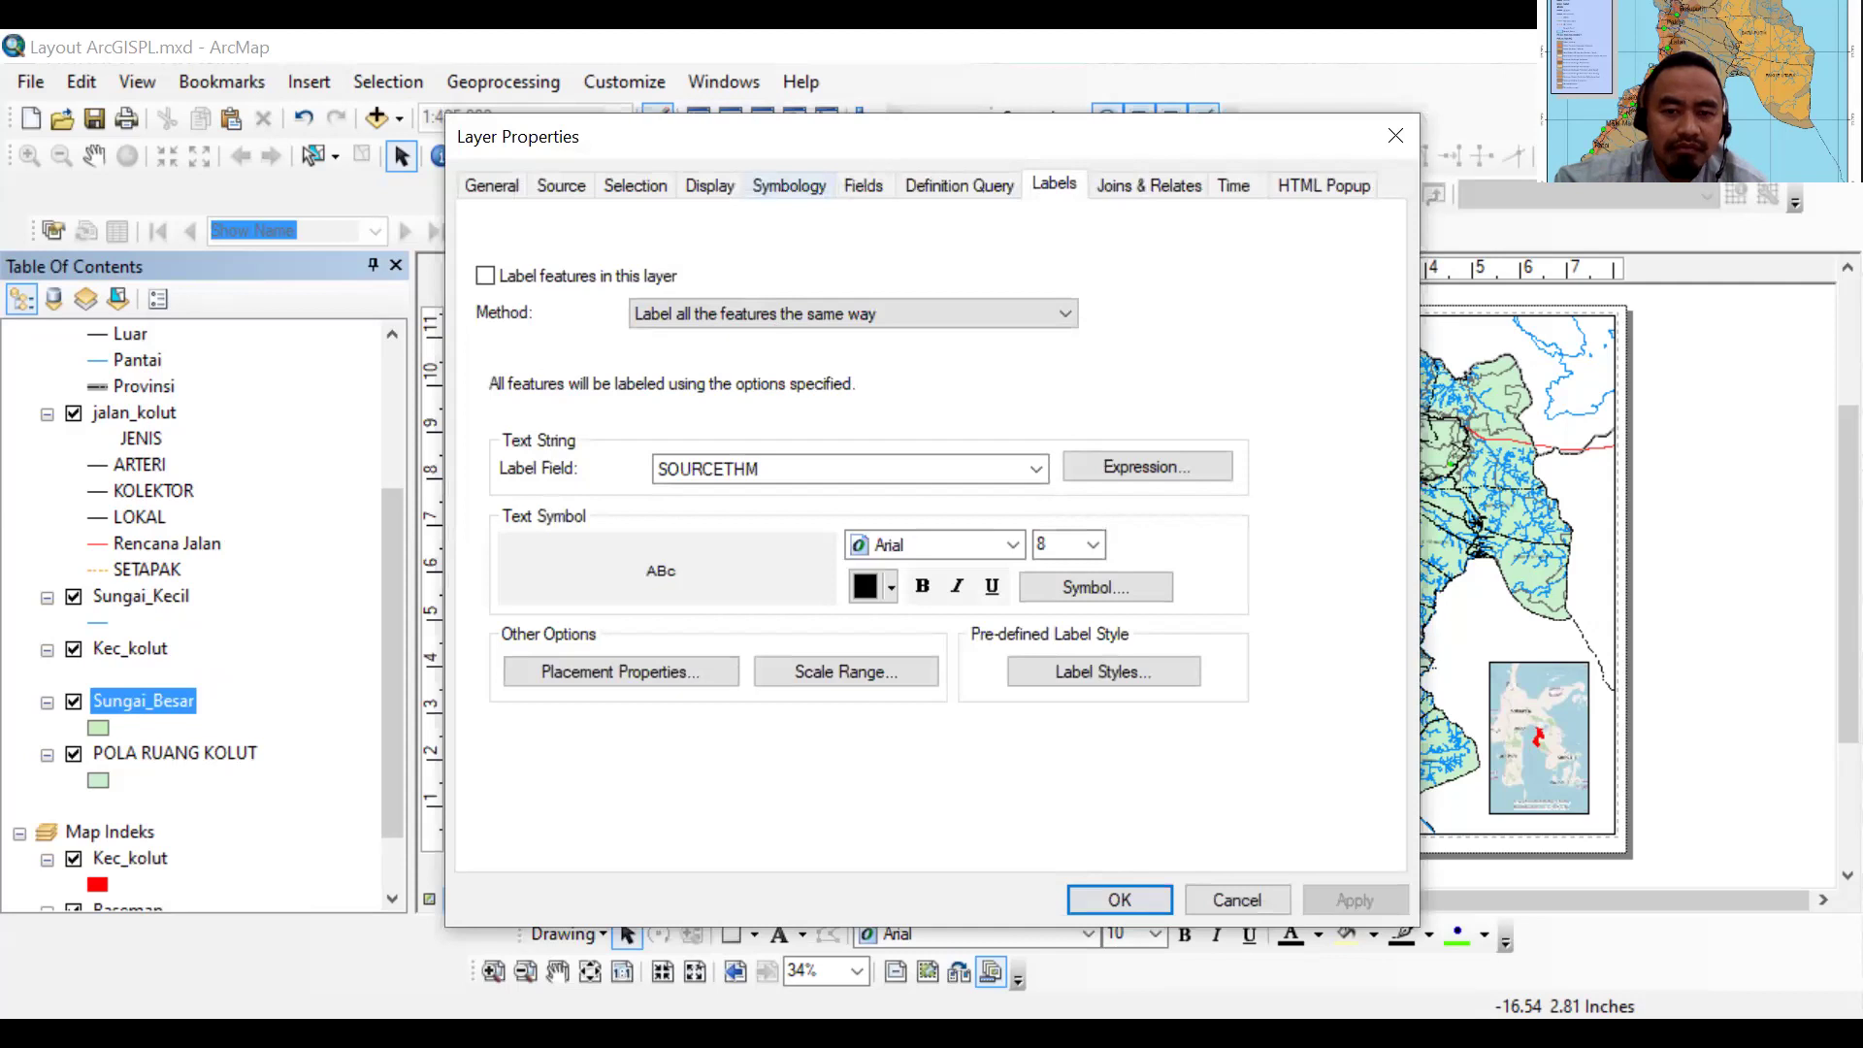
left_click(791, 185)
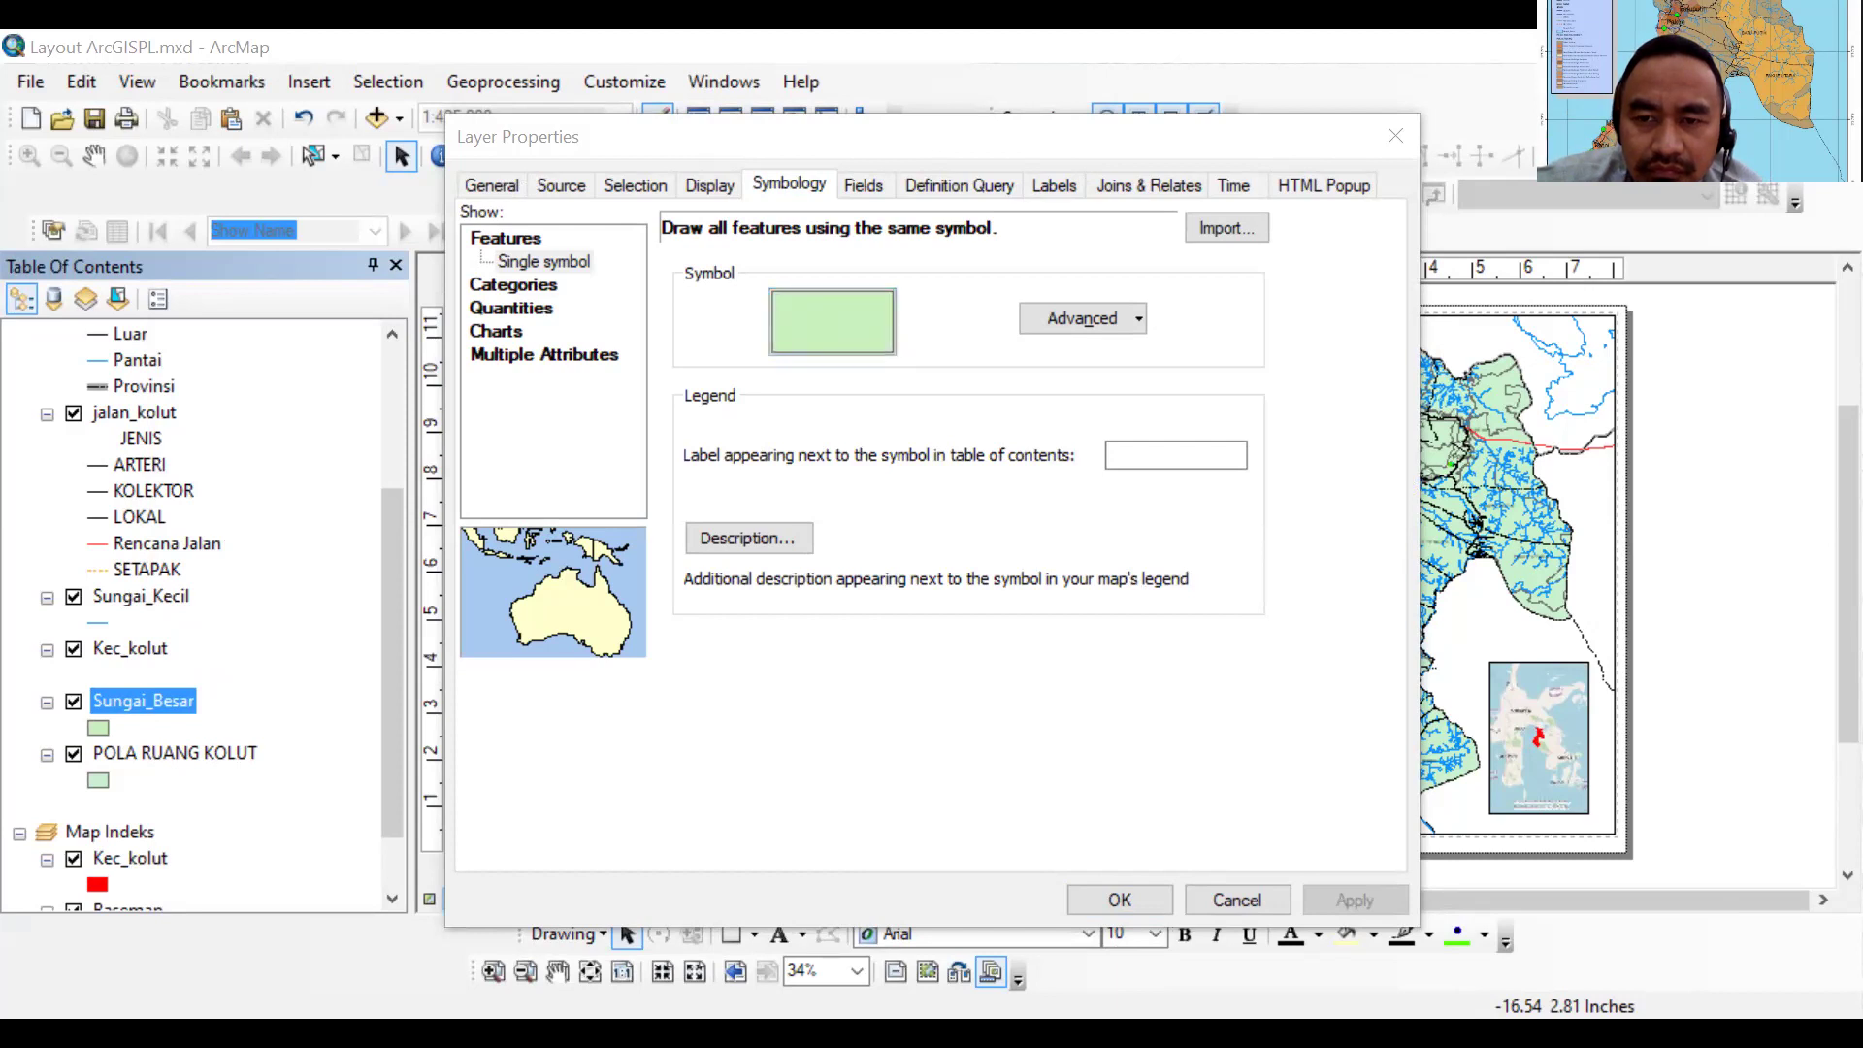
left_click(868, 316)
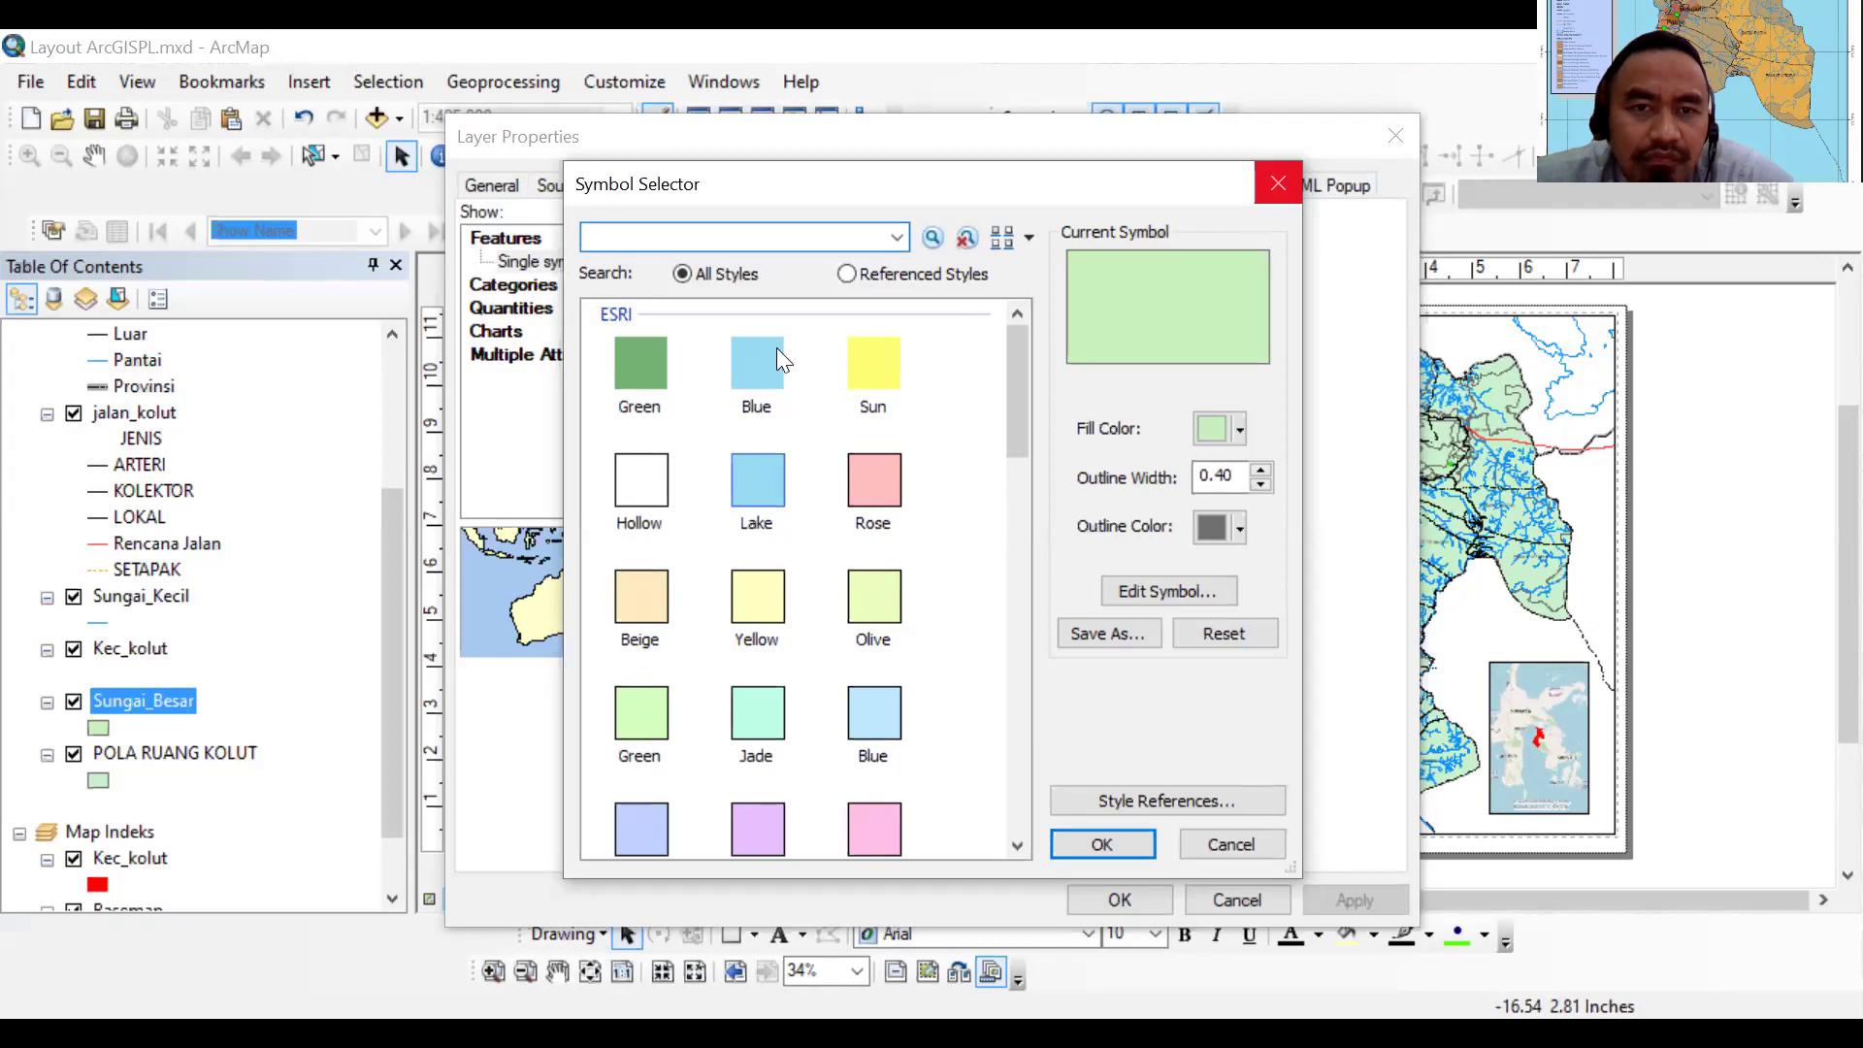
key("Escape")
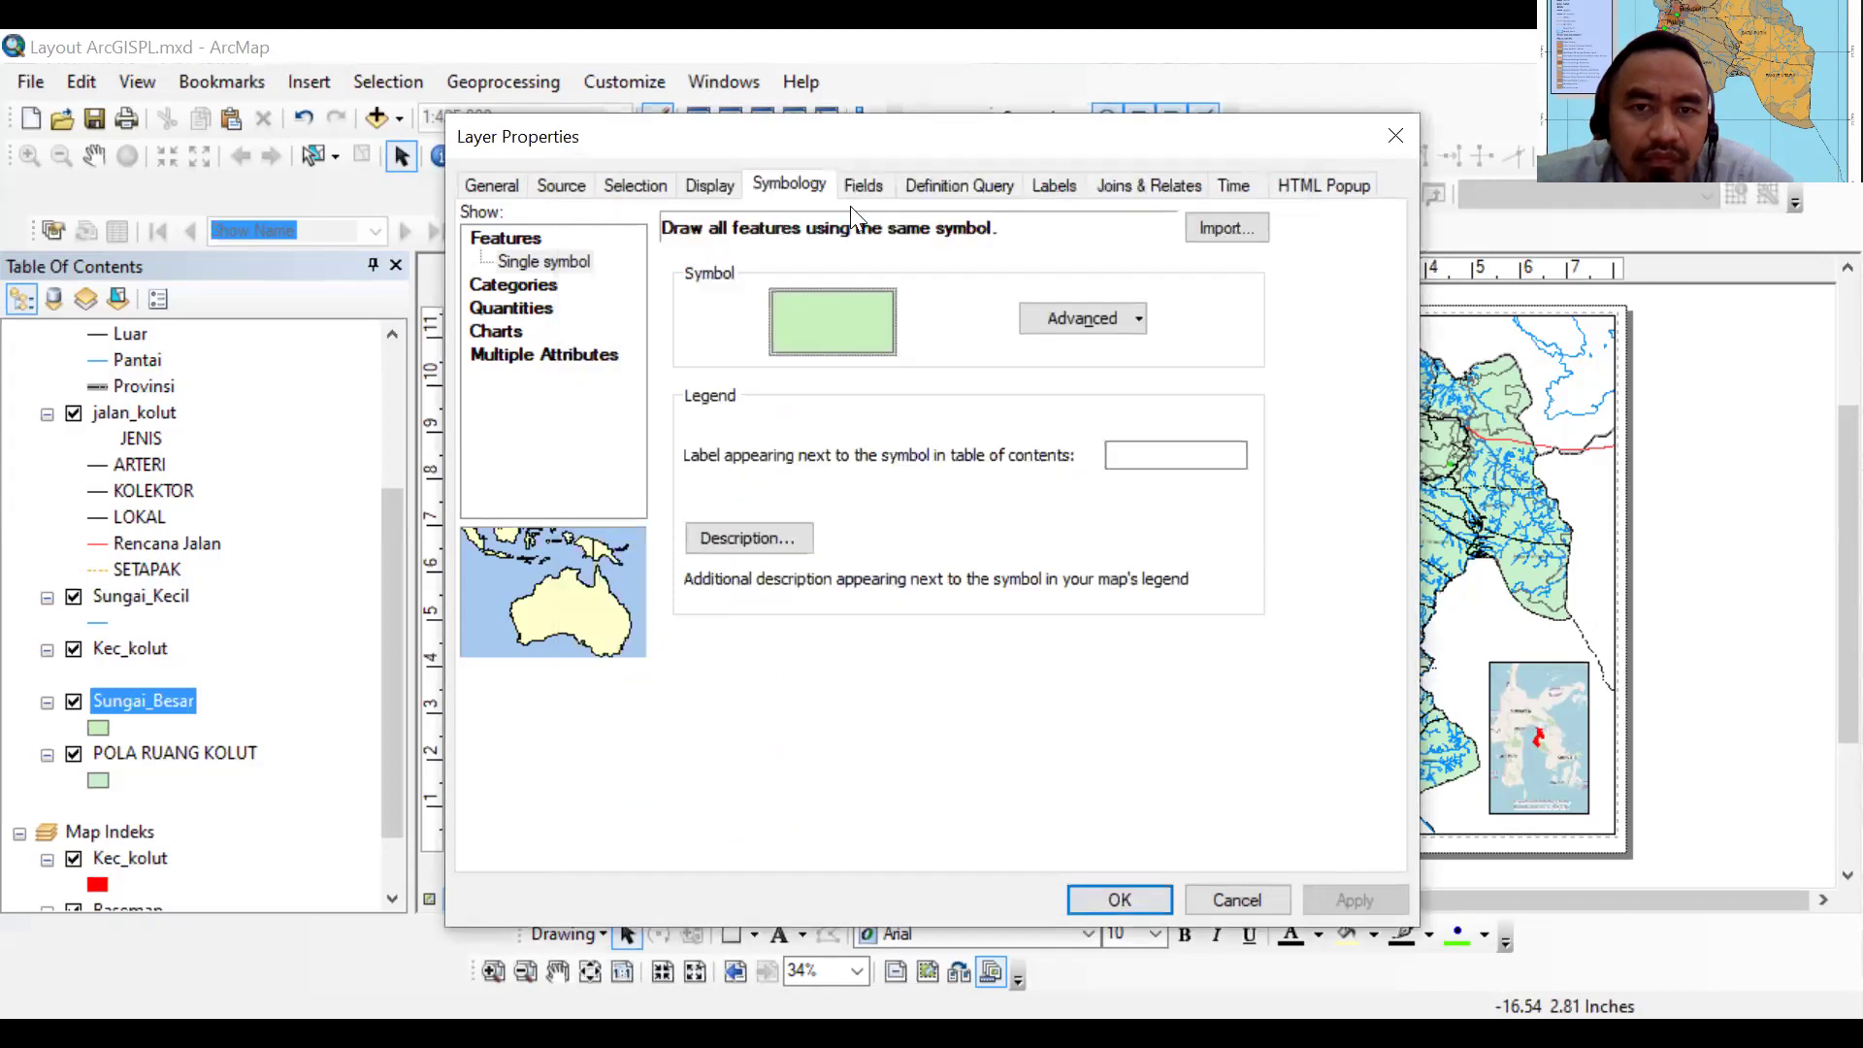
left_click(1054, 184)
left_click(485, 224)
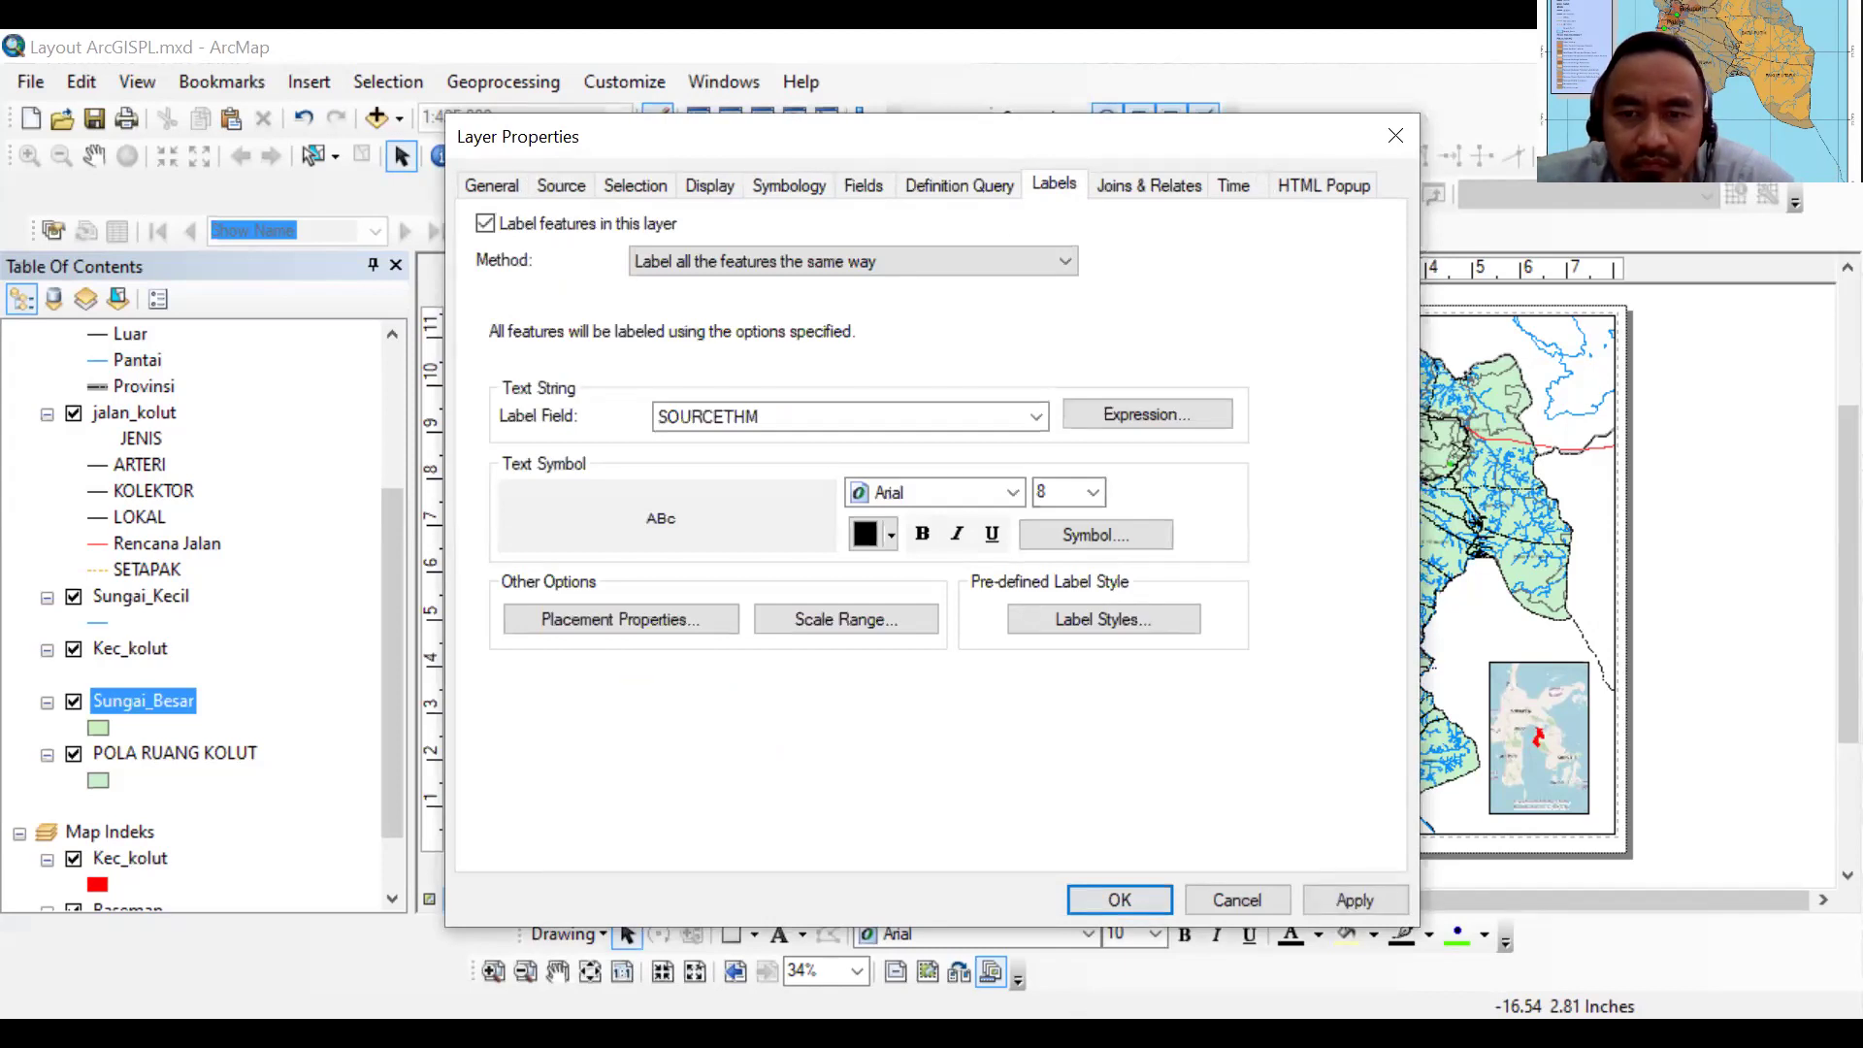
key("Return")
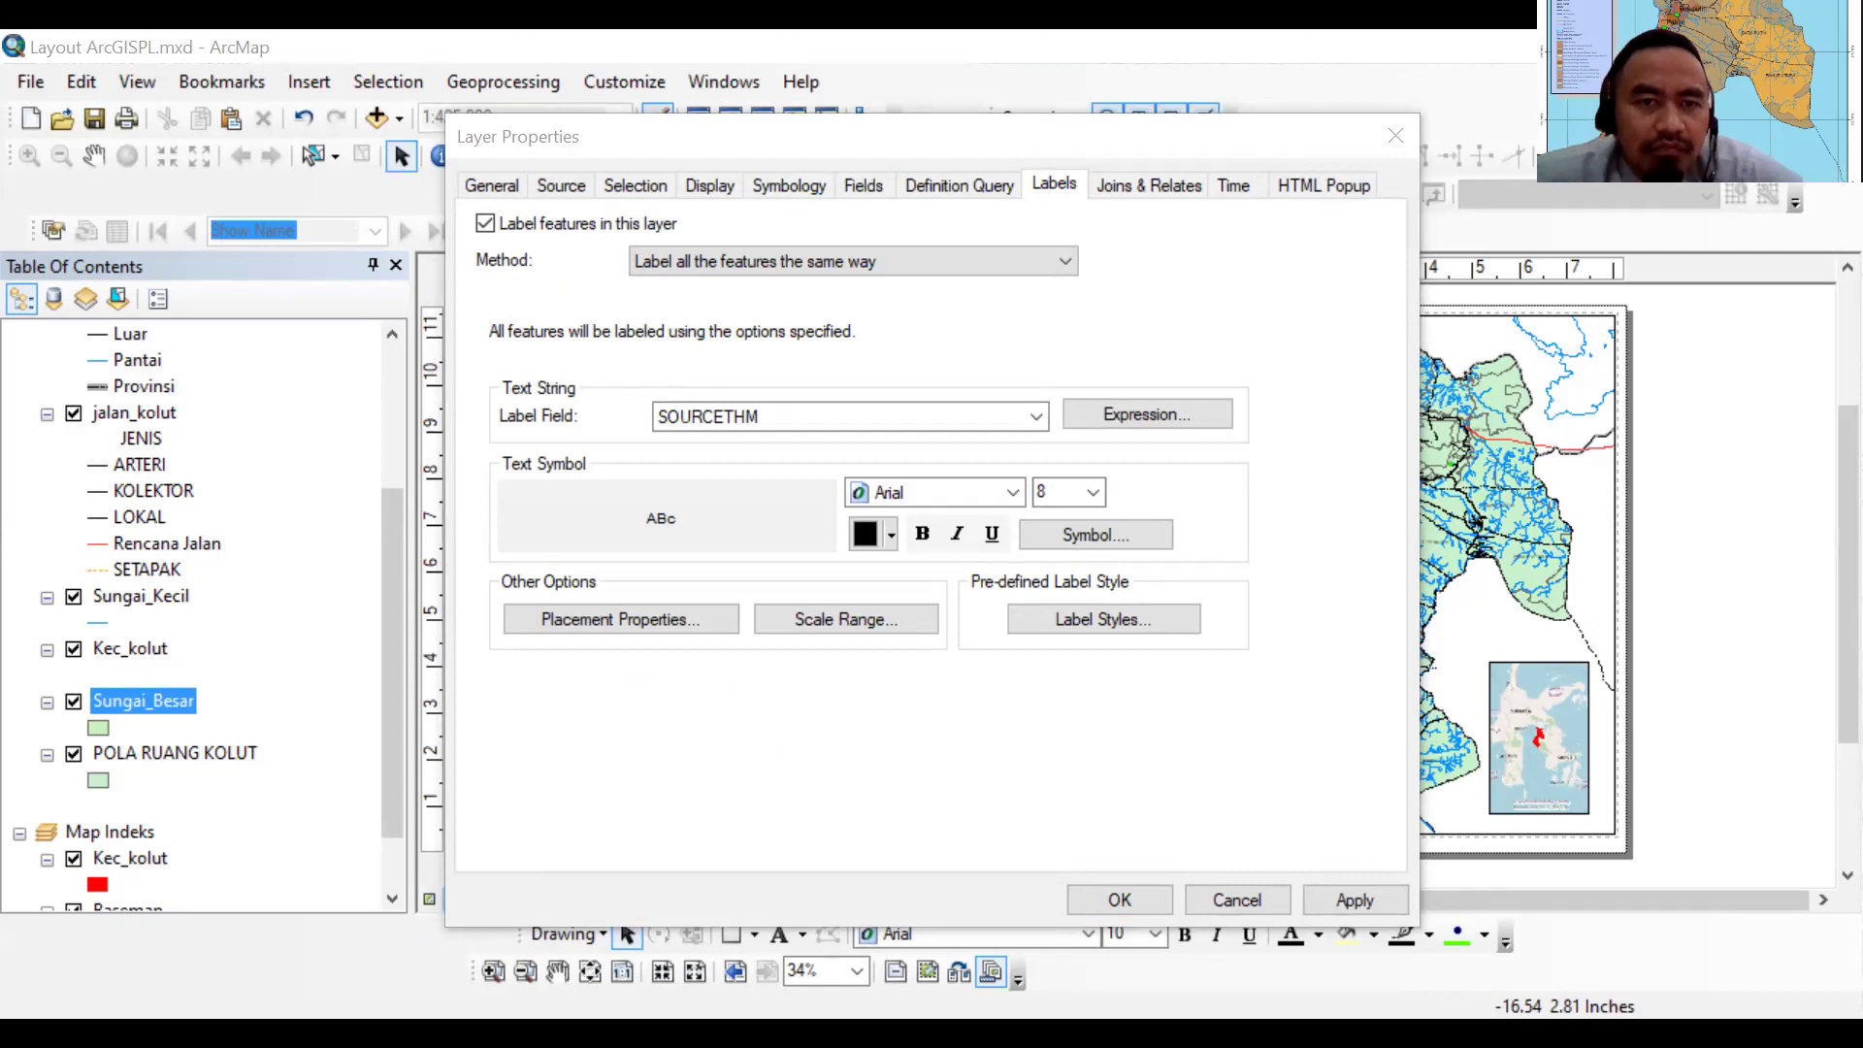
Change the Sungai_Besar layer's symbol to Lake with a light blue fill and apply it
left_click(804, 193)
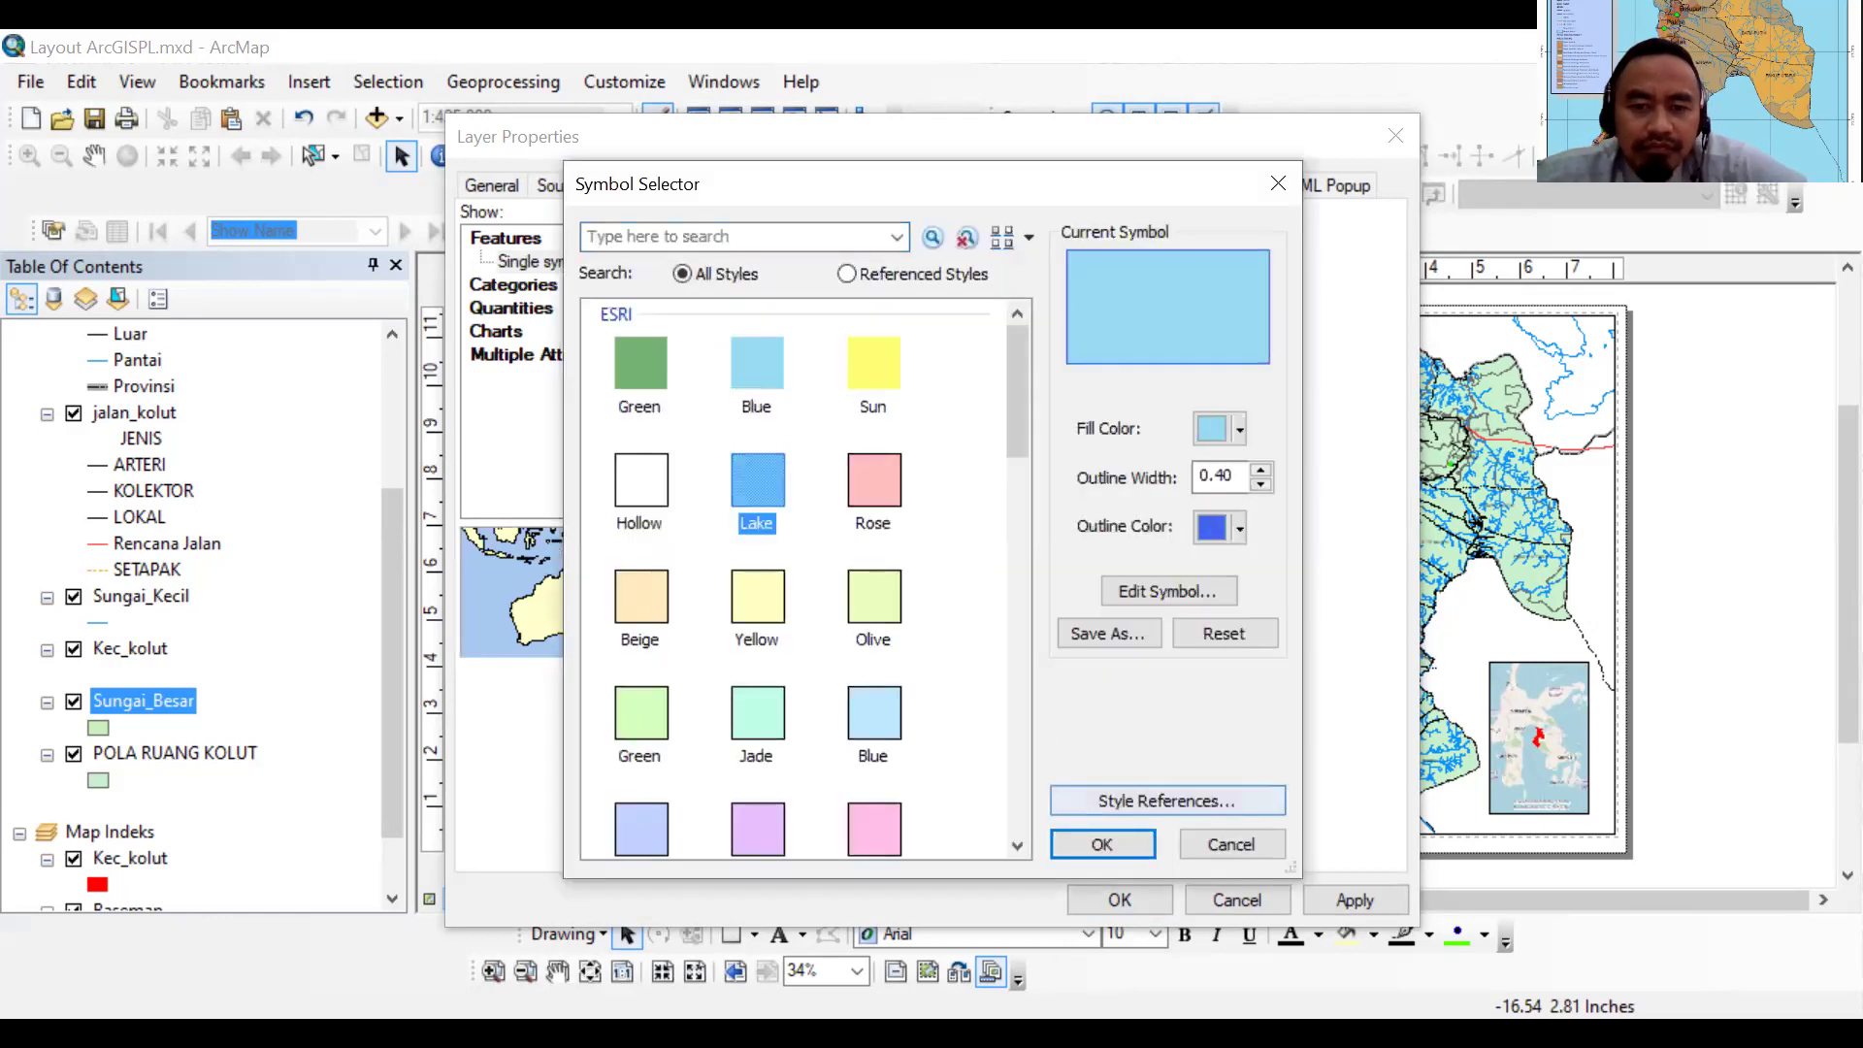
left_click(1101, 844)
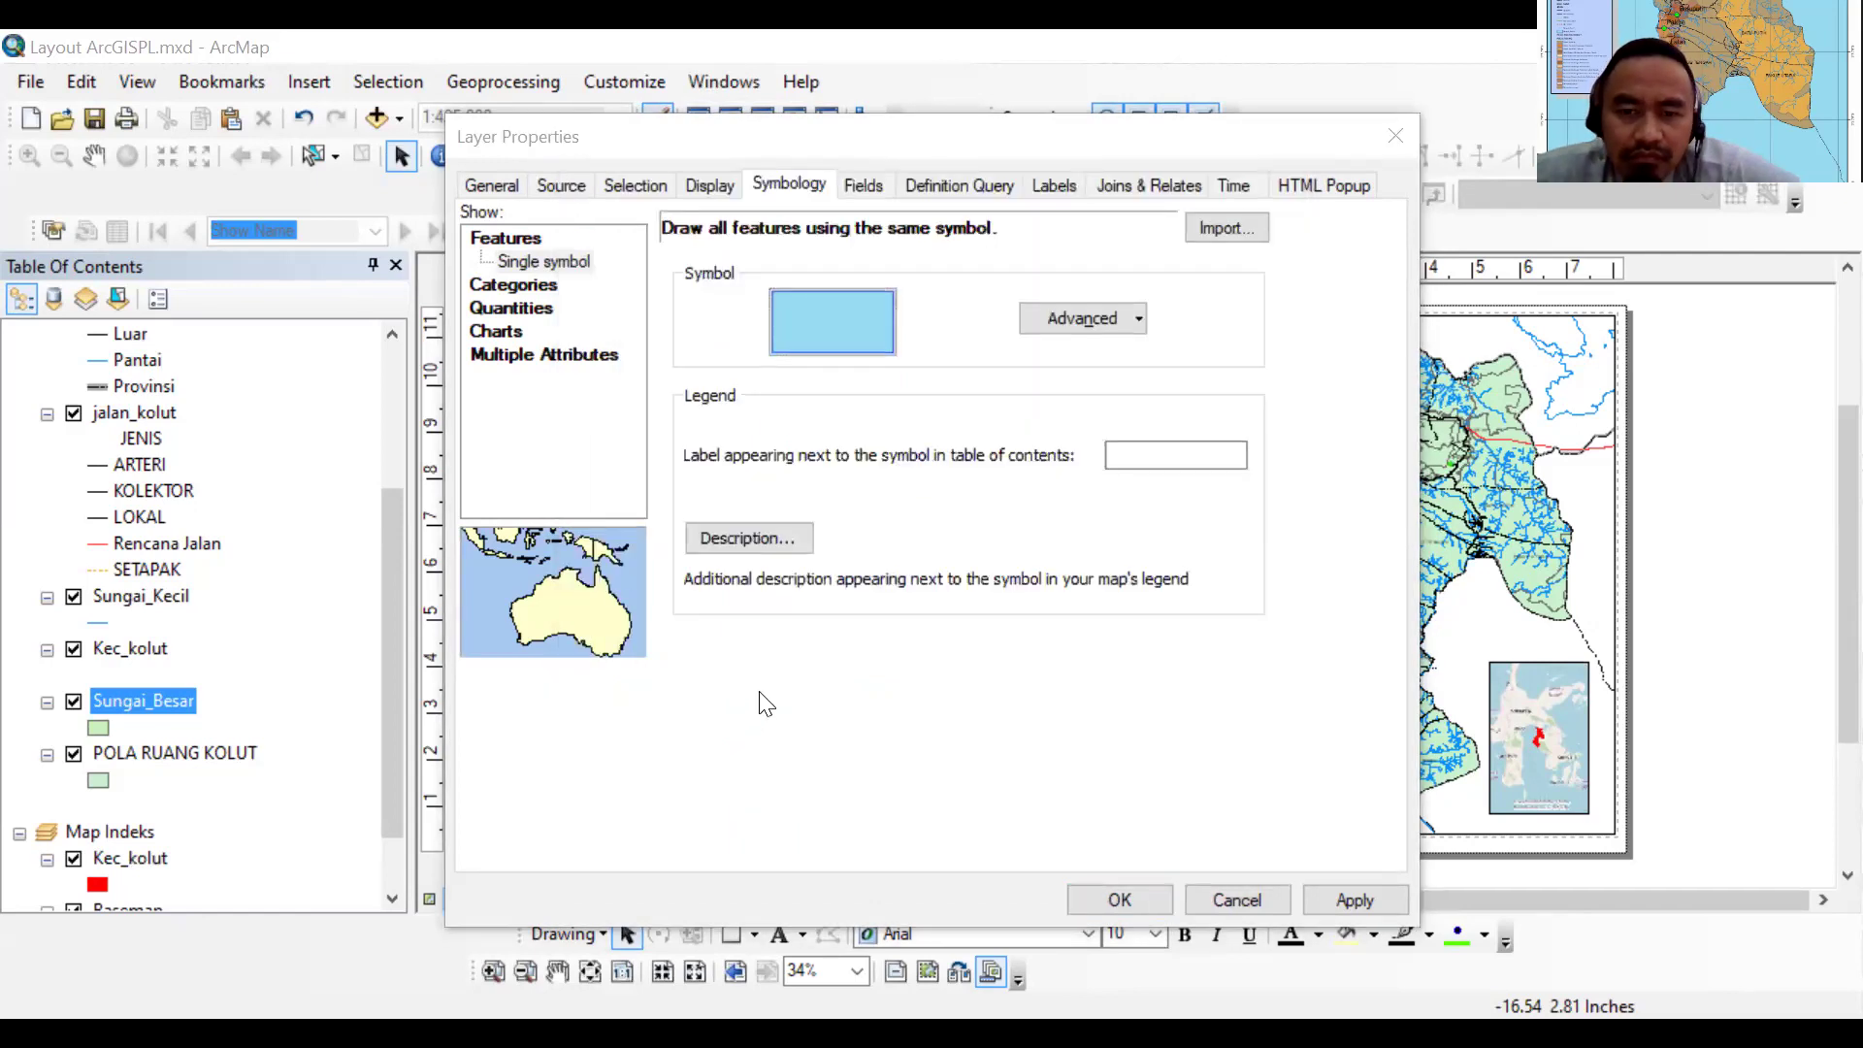
left_click(1345, 910)
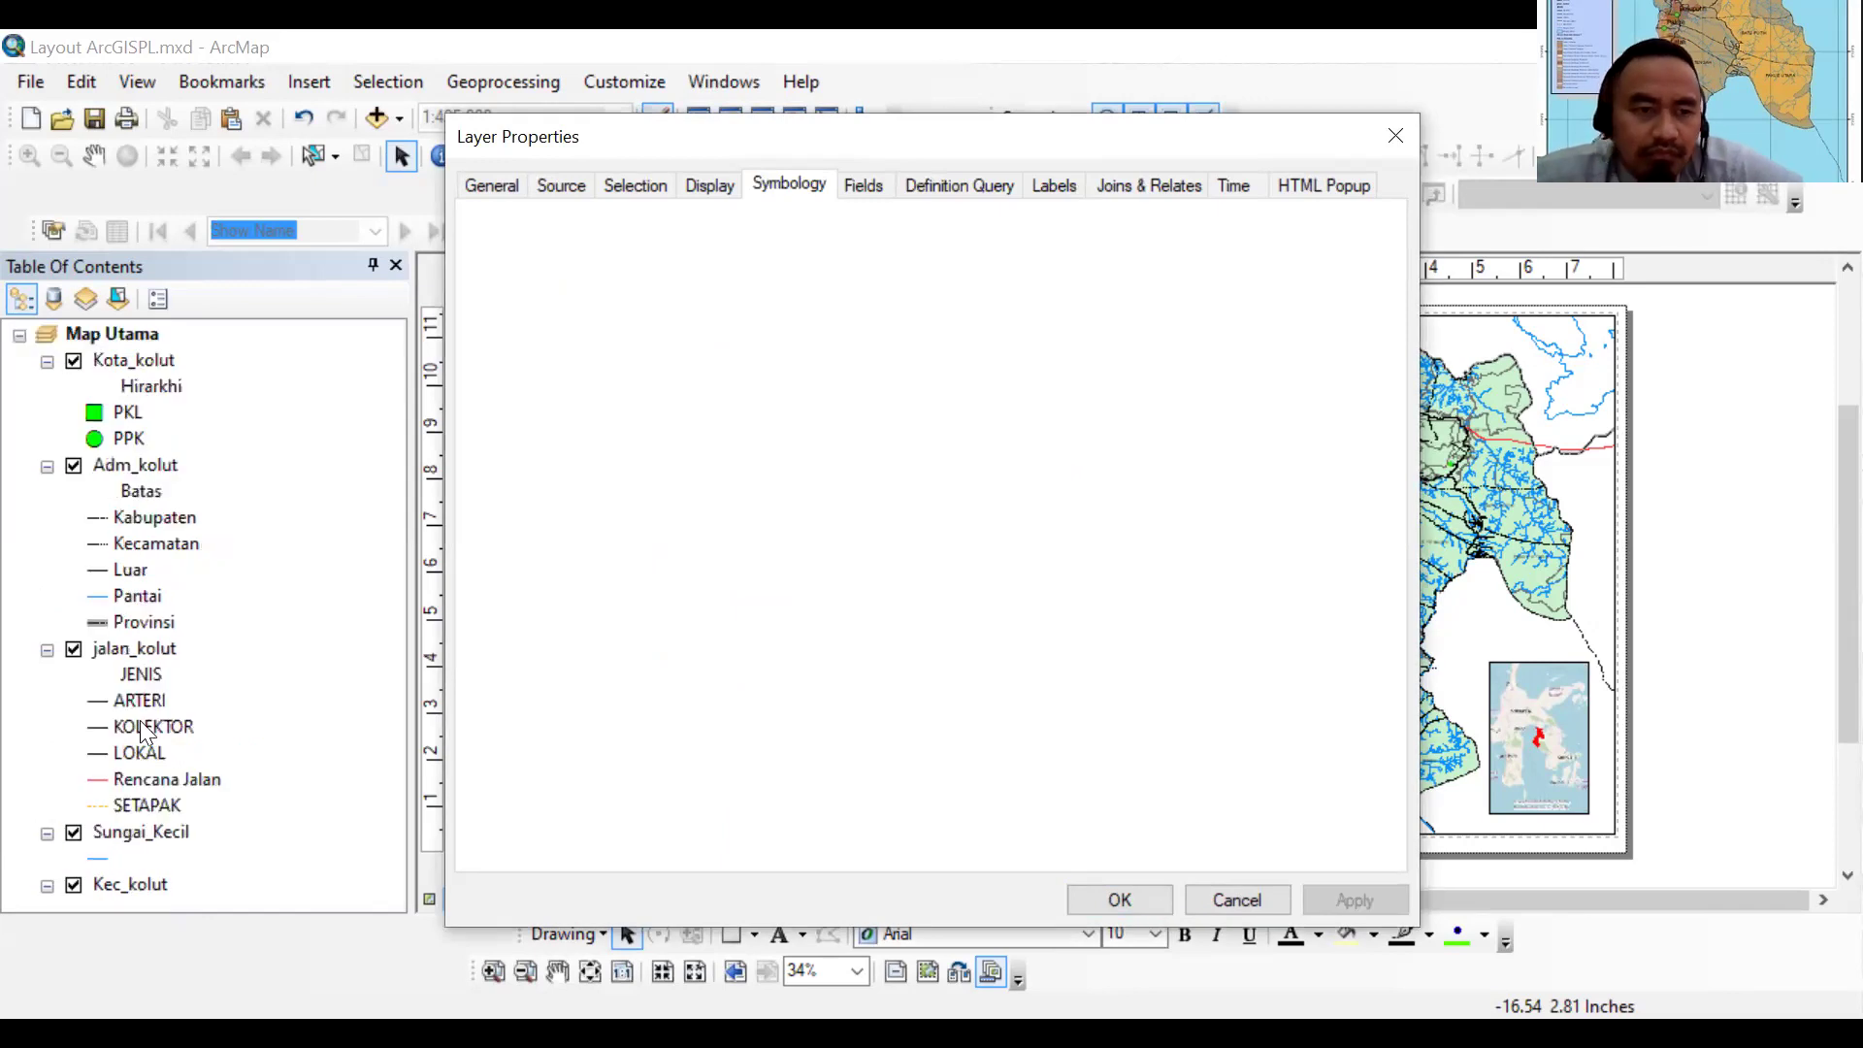
Symbolize the POLA RUANG KOLUT layer by unique POLA_RUANG values, adding all values and excluding all other values
left_click(146, 761)
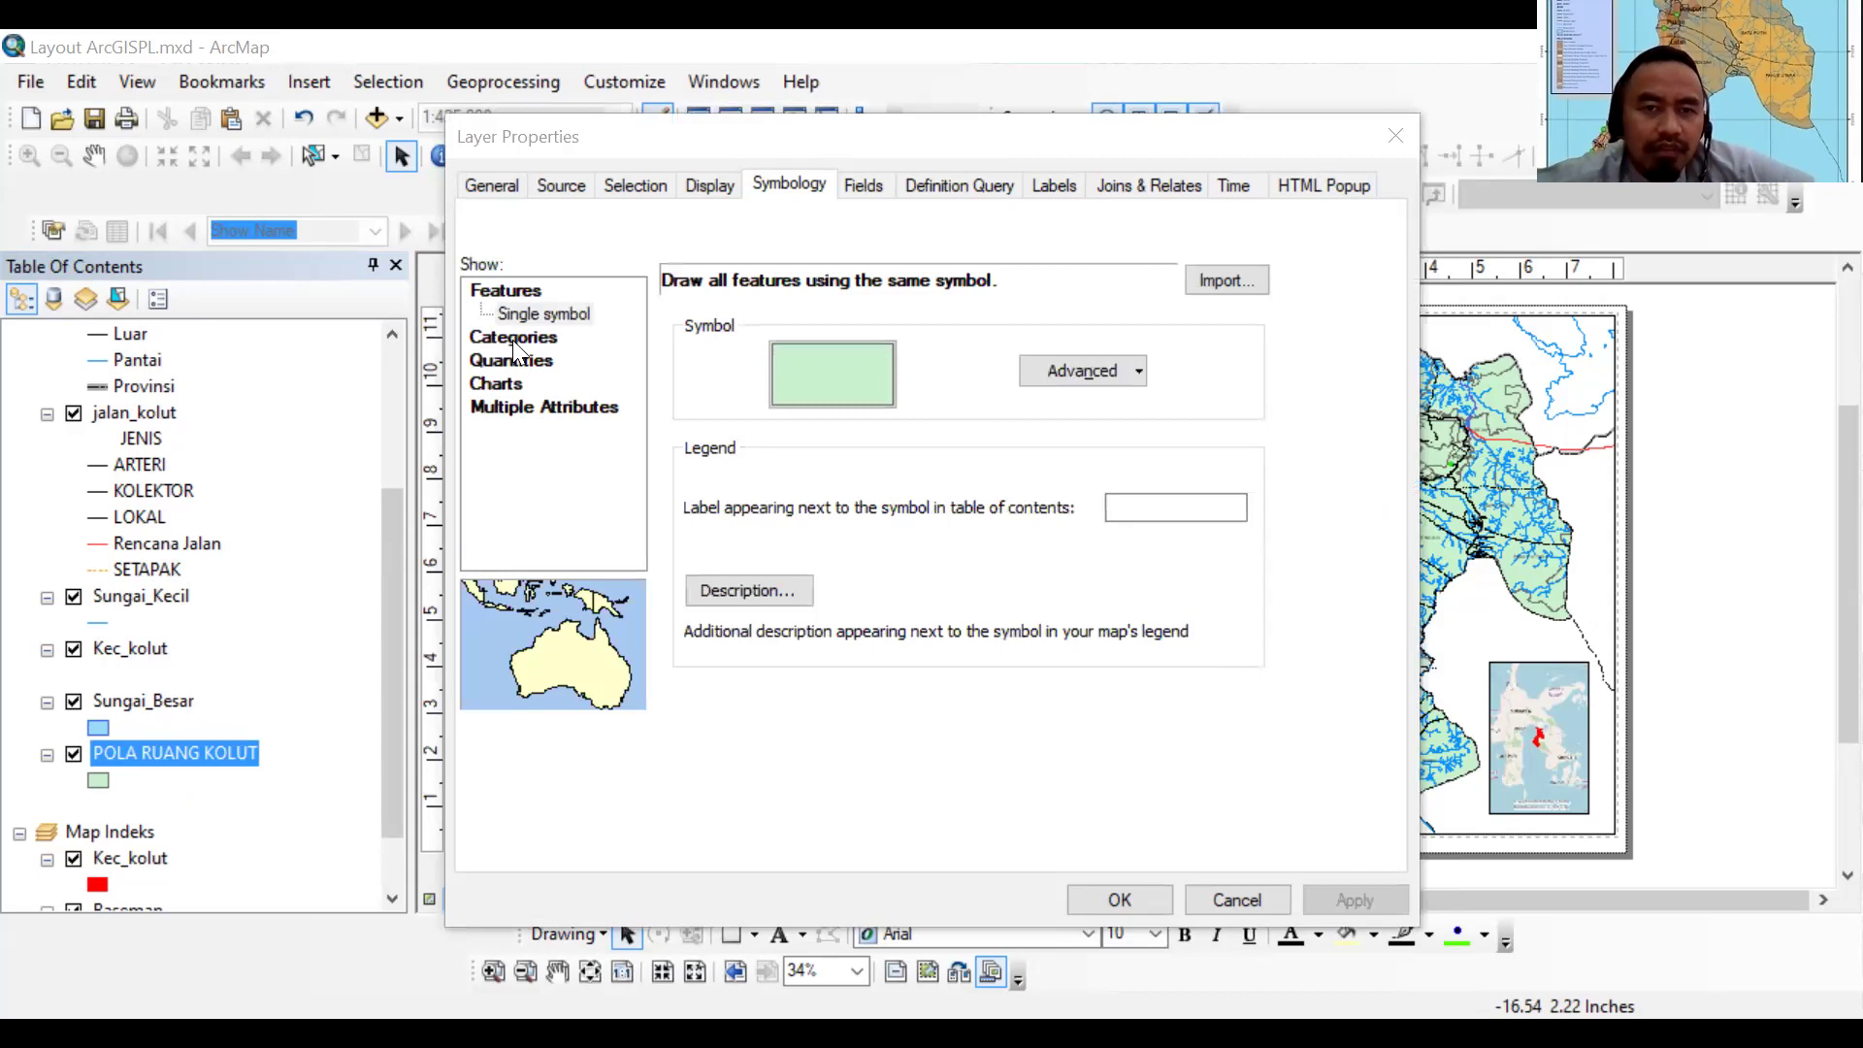
left_click(514, 342)
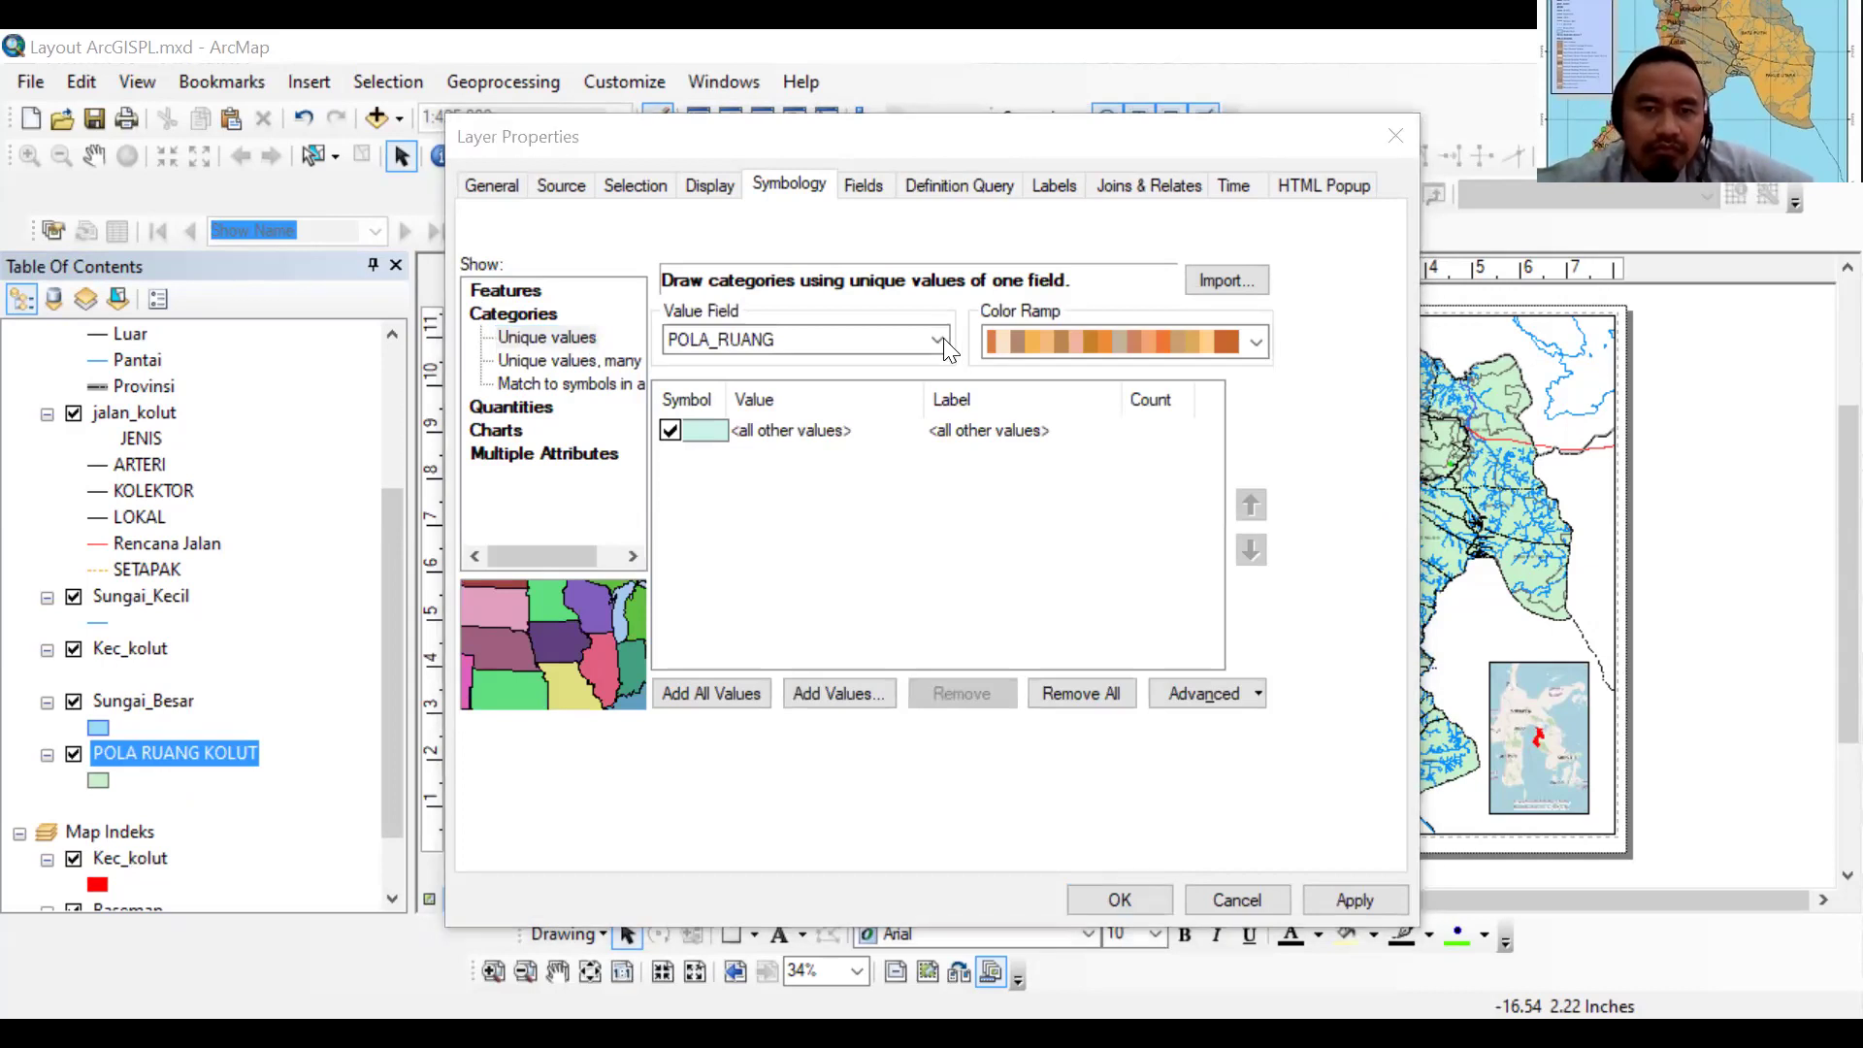
left_click(670, 431)
left_click(720, 696)
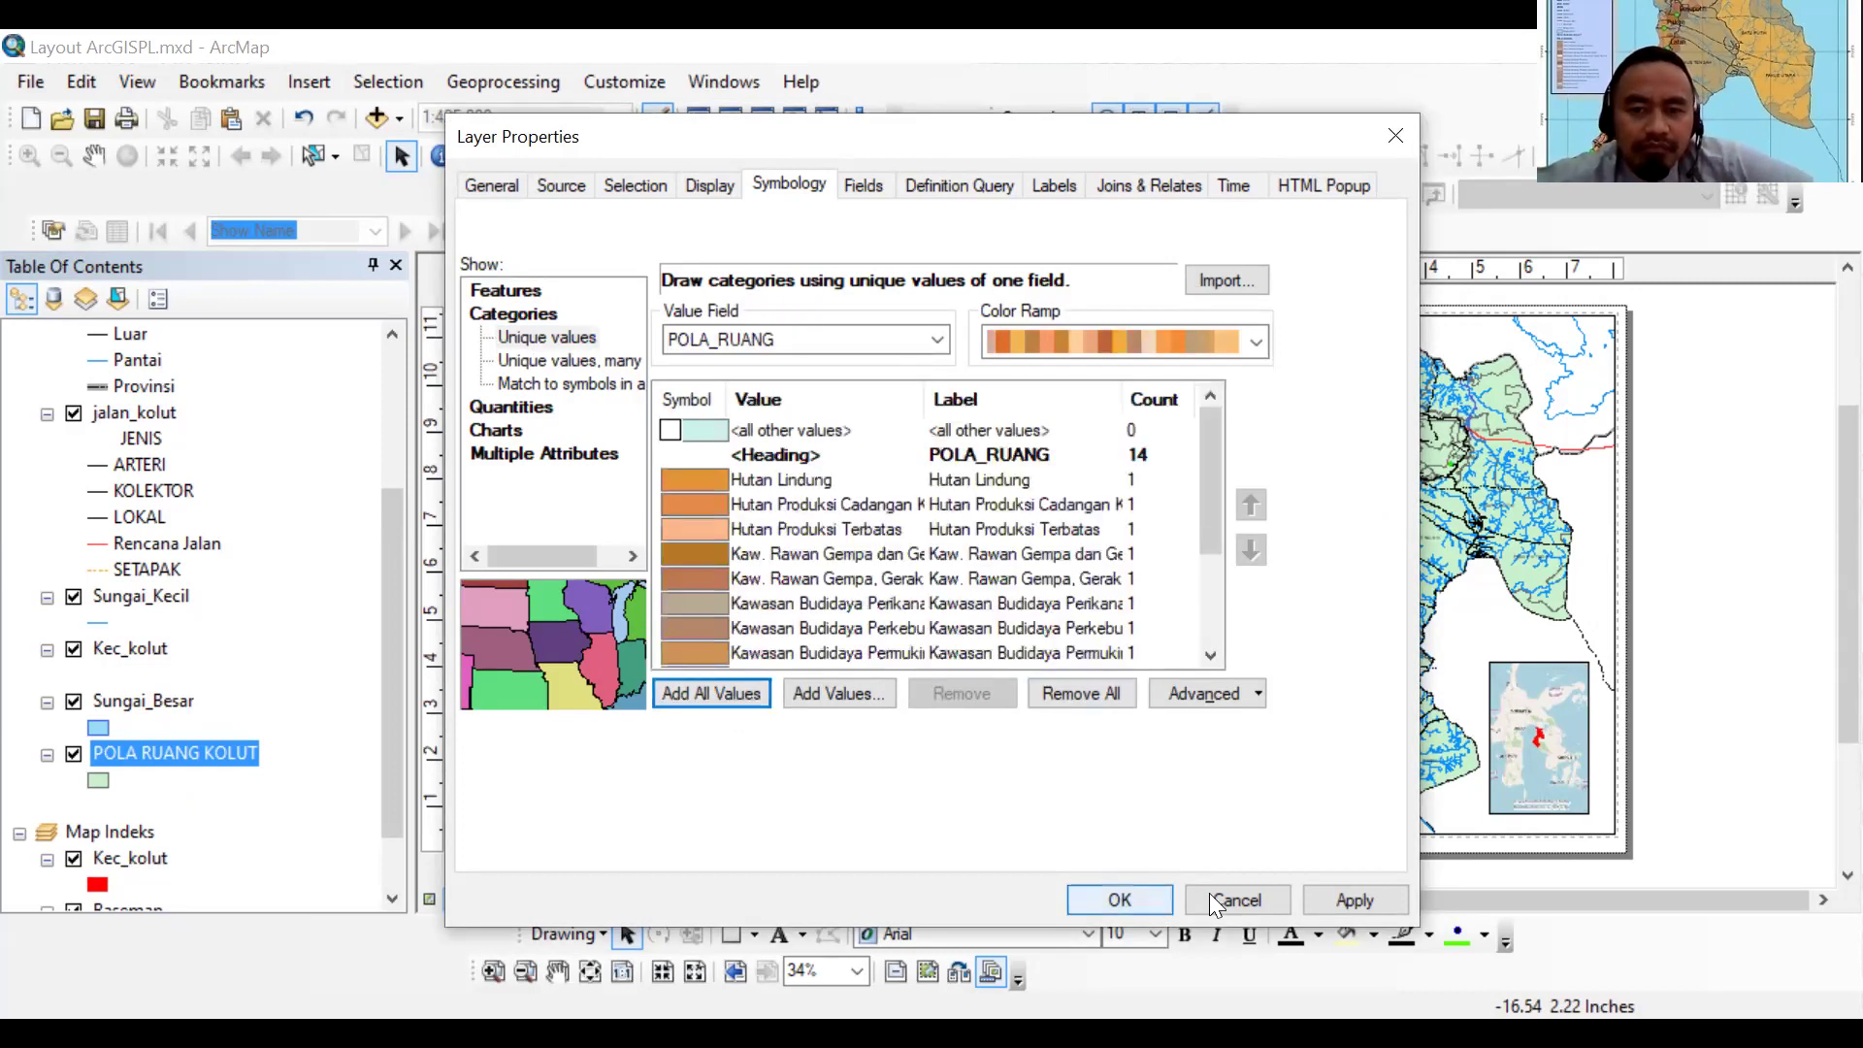
left_click(1318, 900)
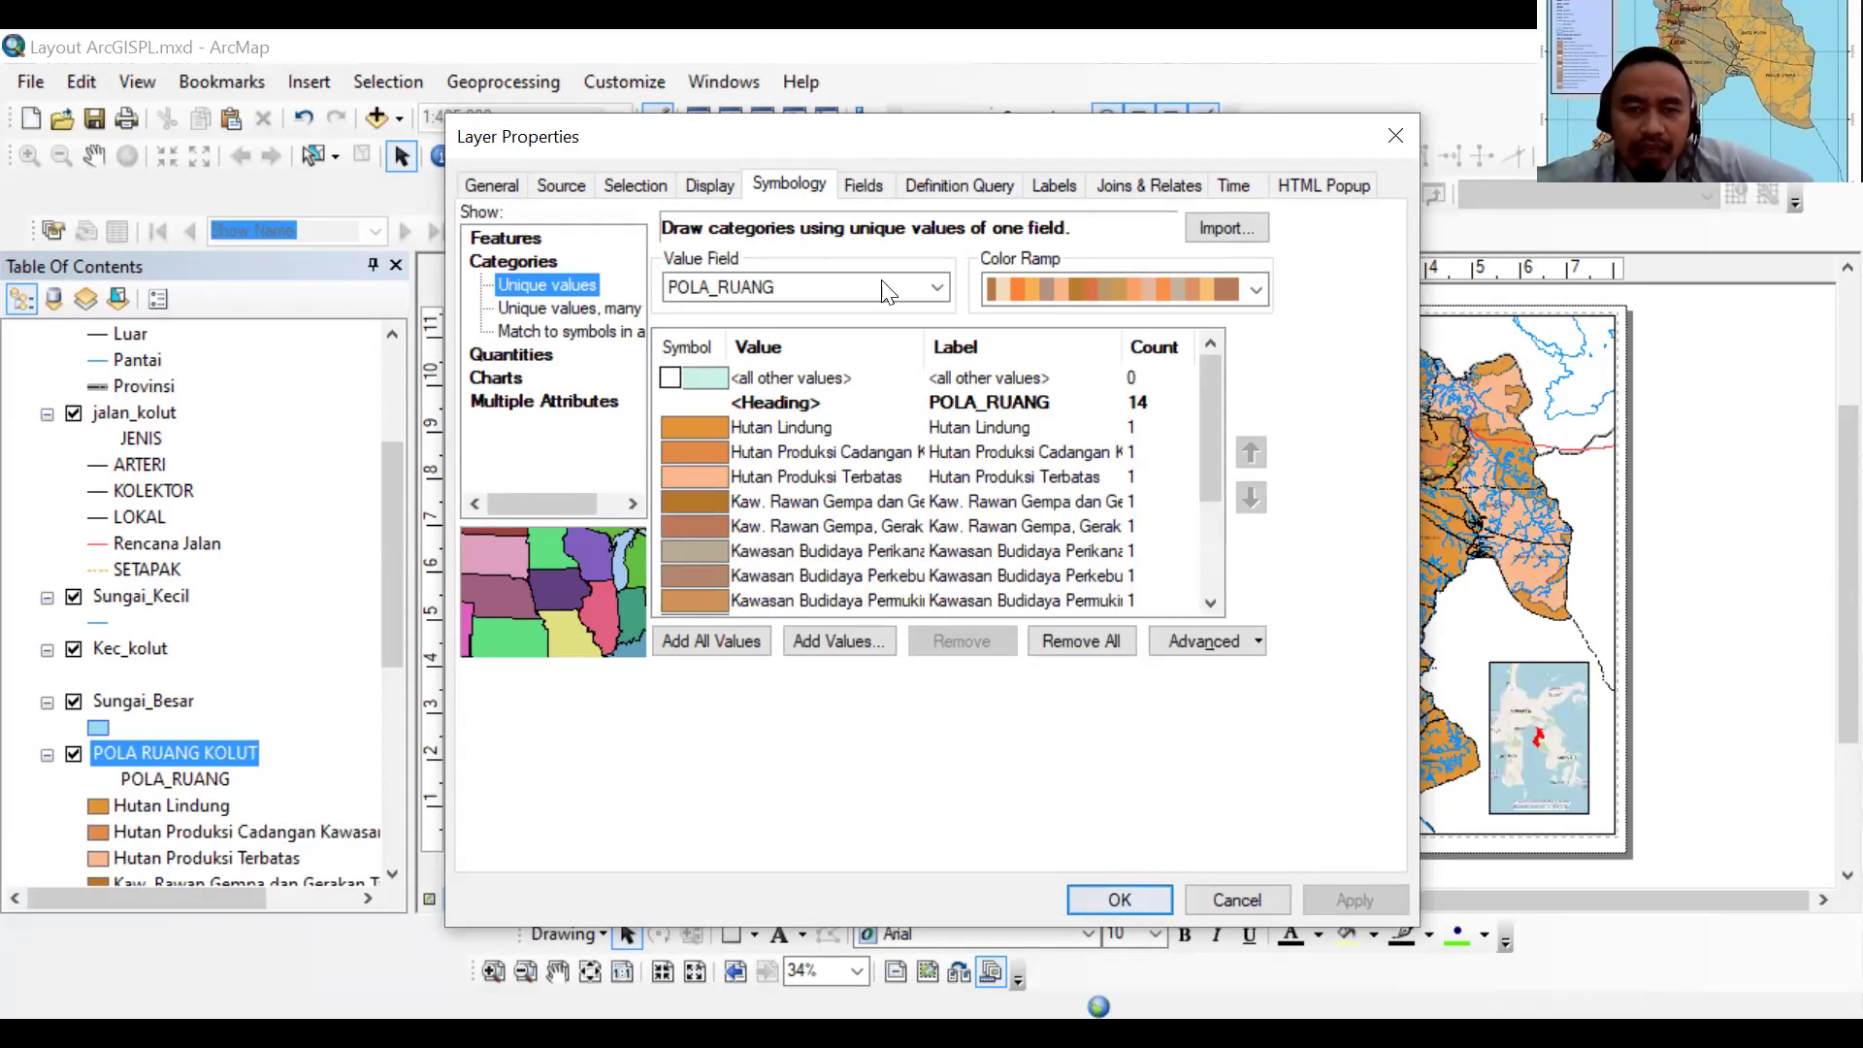
Try a teal color ramp on the POLA_RUANG classes and apply it to the map
left_click_drag(776, 136, 533, 166)
scroll(1015, 326, "down", 1)
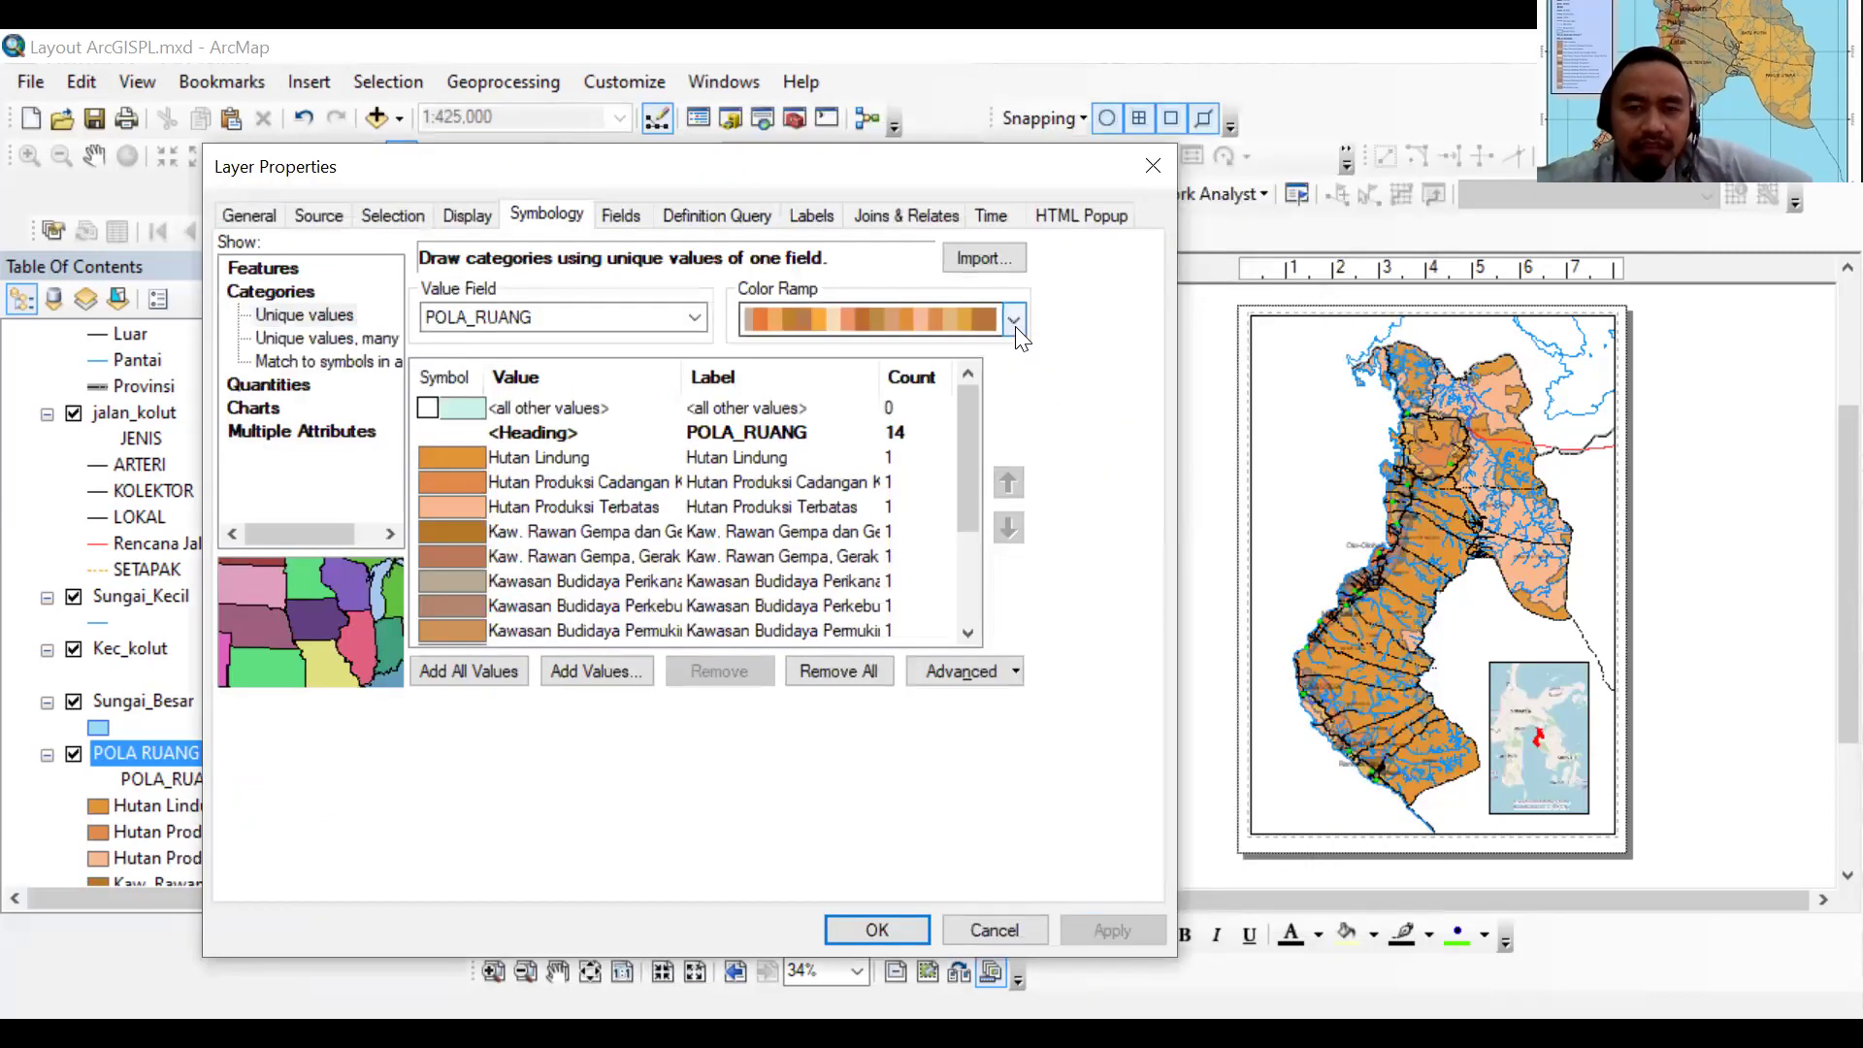
left_click(1015, 326)
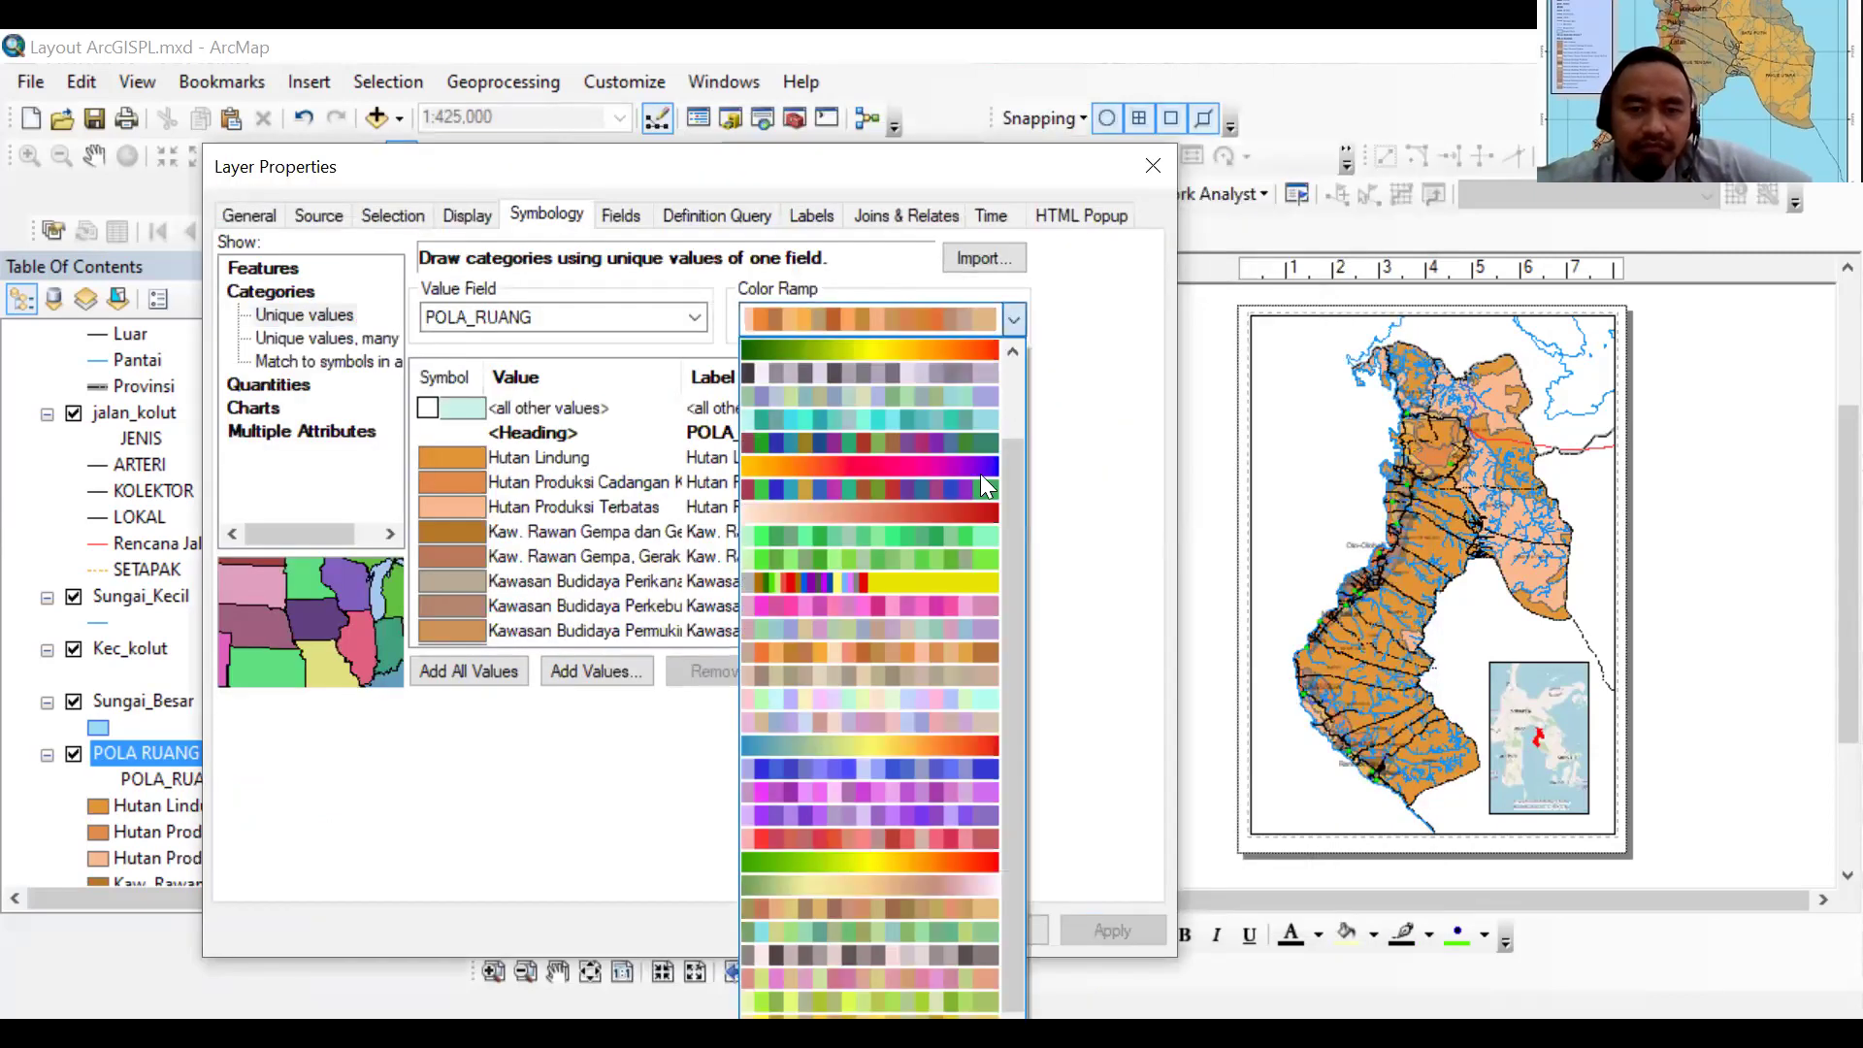
left_click(959, 417)
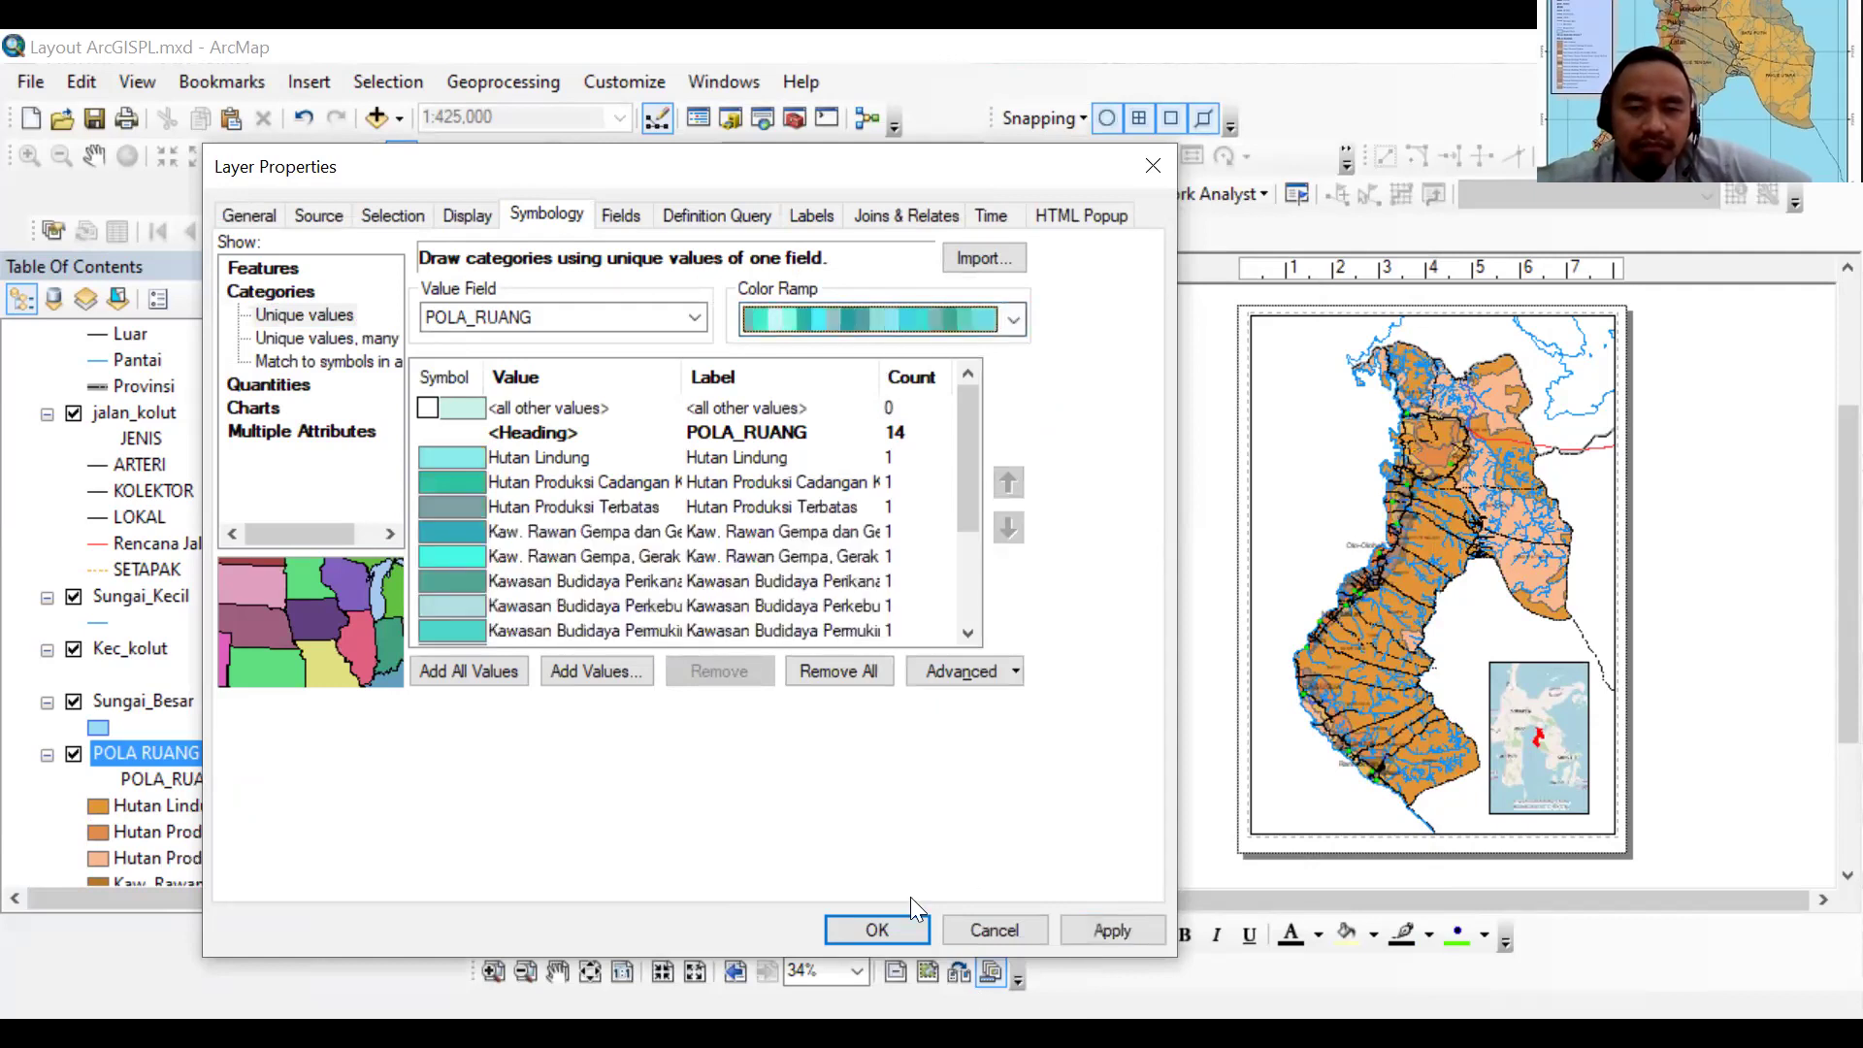
left_click(1087, 932)
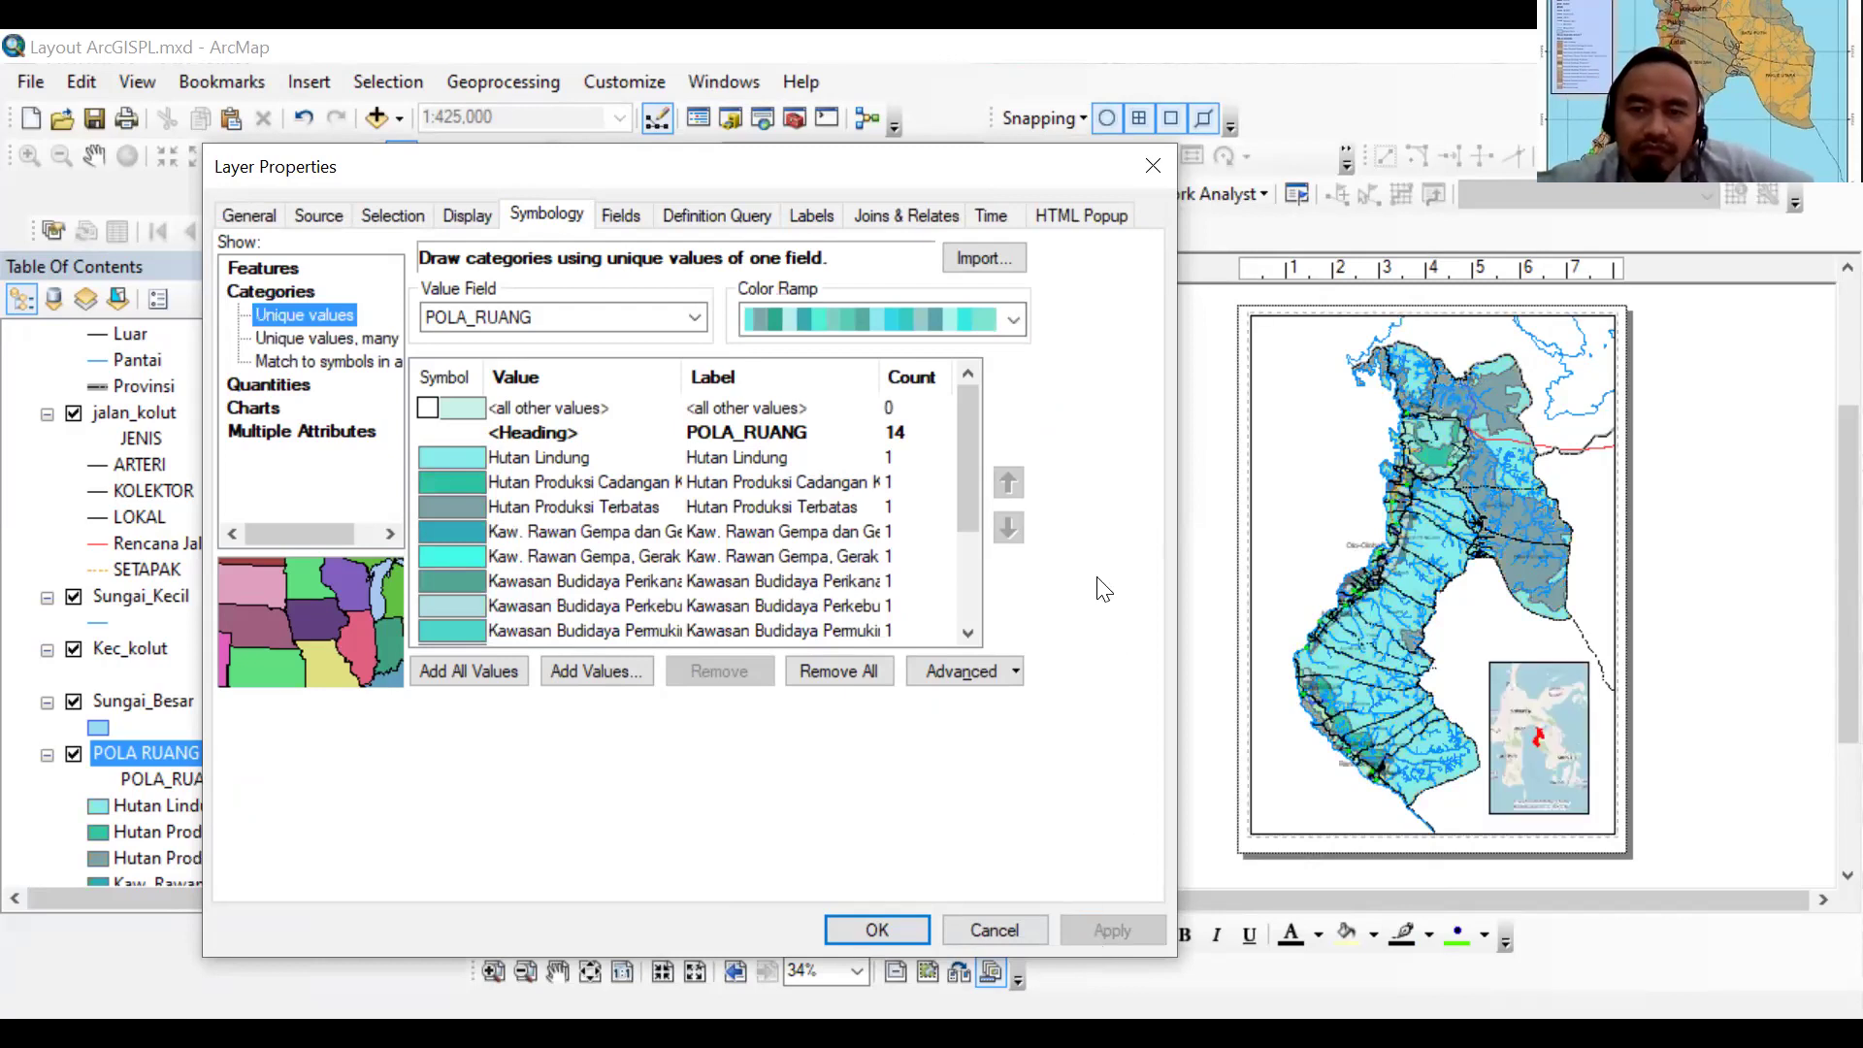
Try a muted blue, green and purple color ramp on the POLA_RUANG classes
scroll(1014, 325, "down", 1)
left_click(1015, 322)
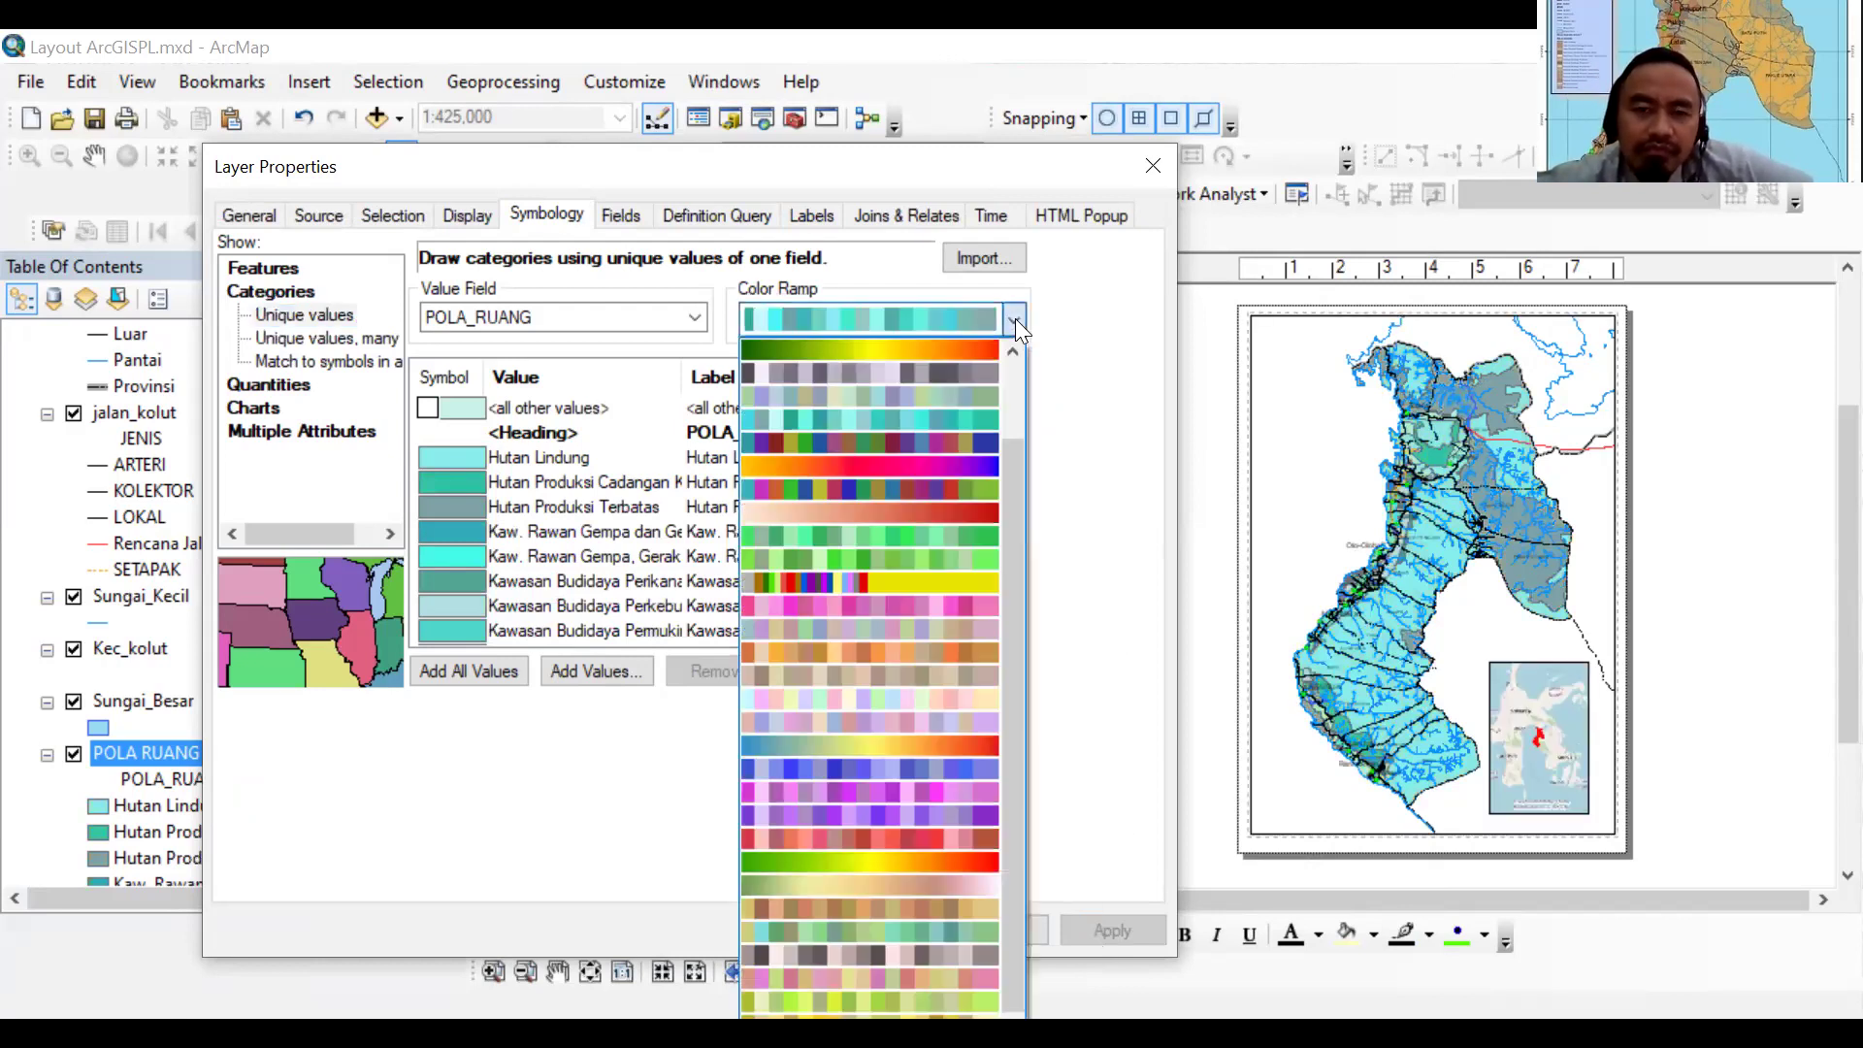
left_click(974, 394)
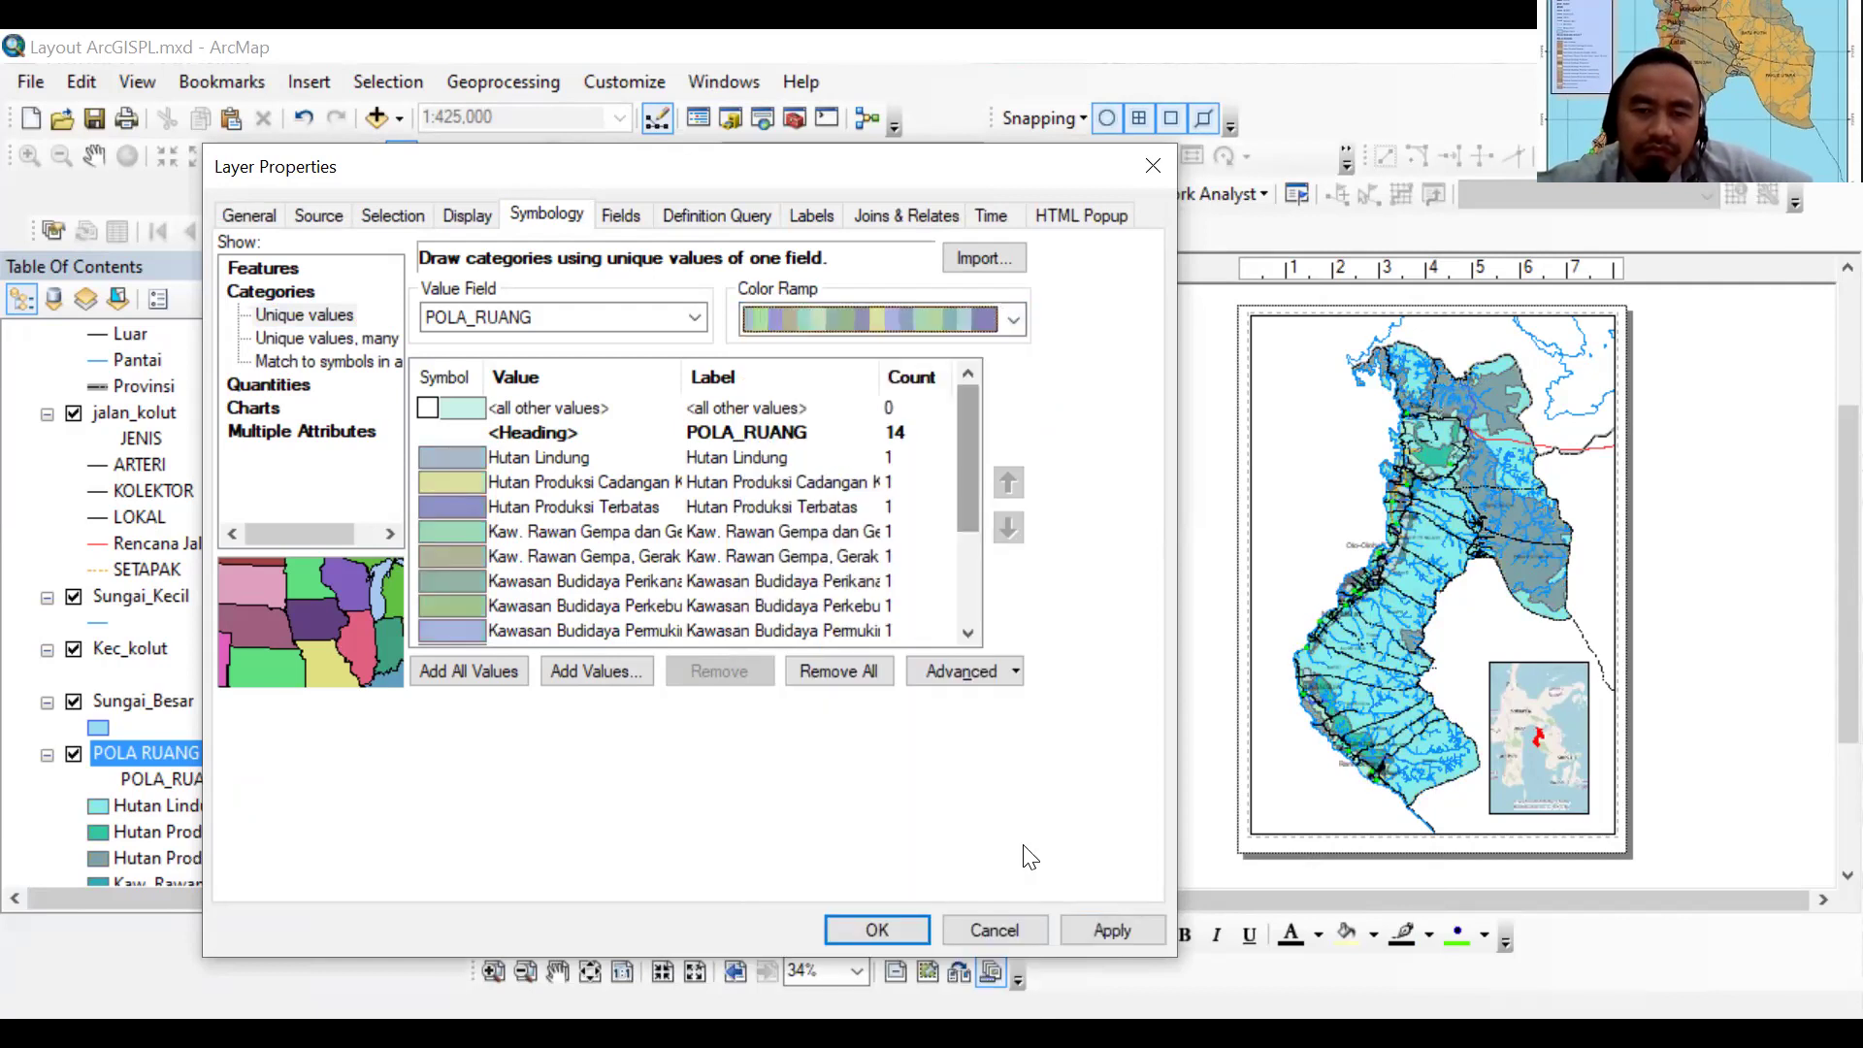
left_click(1069, 929)
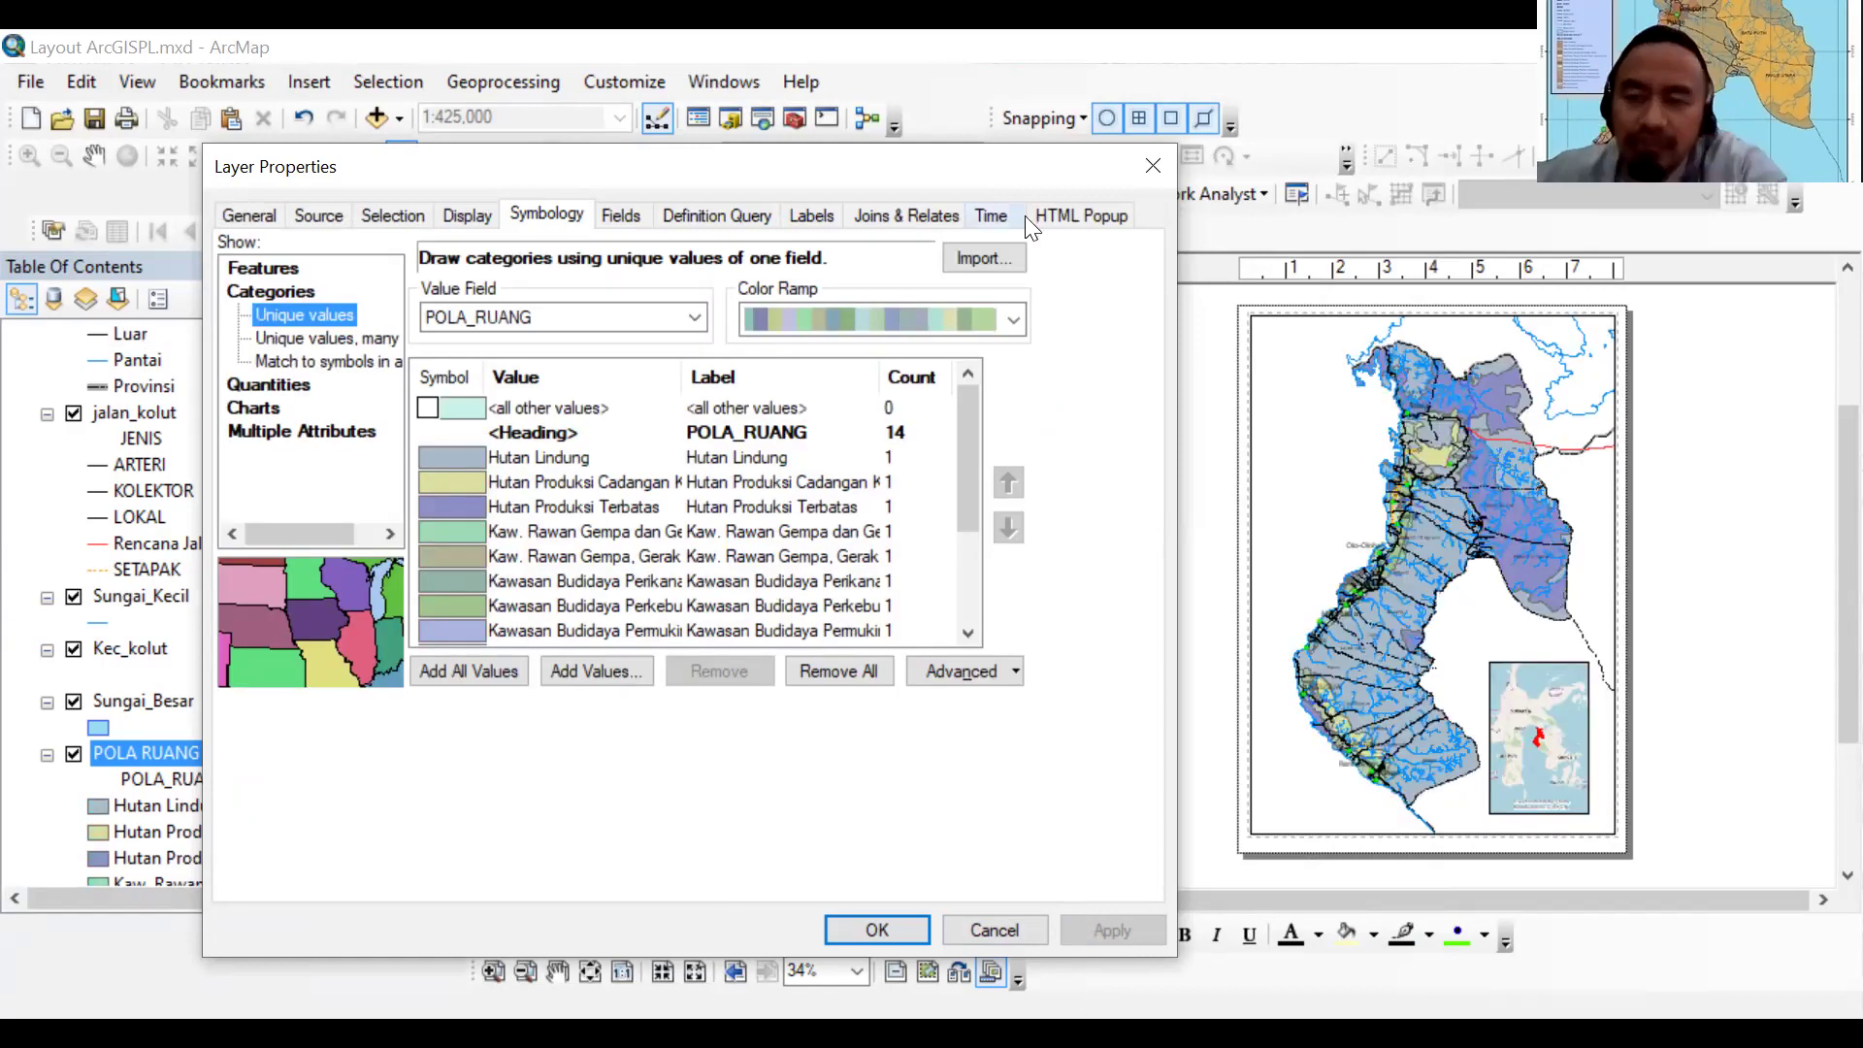
Recolor the POLA_RUANG classes with the dark multicolored ramp and accept the layer properties
left_click(1015, 312)
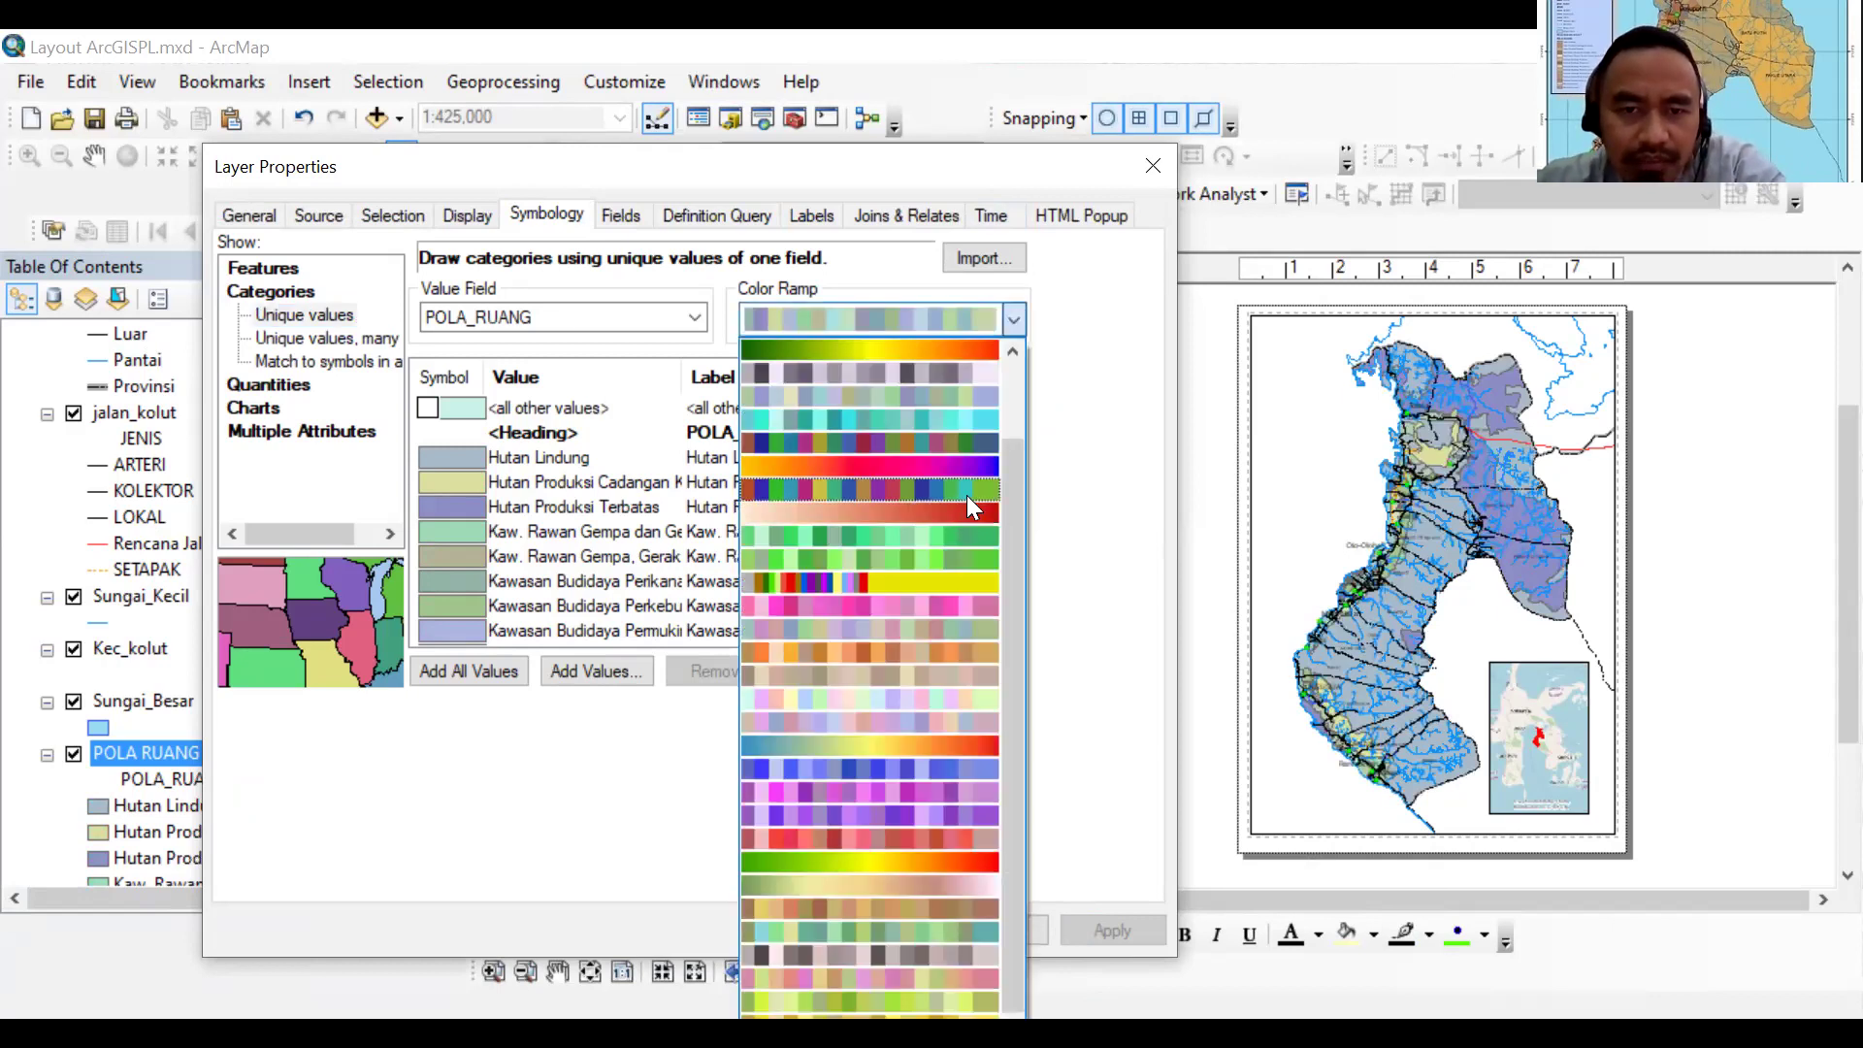
left_click(967, 495)
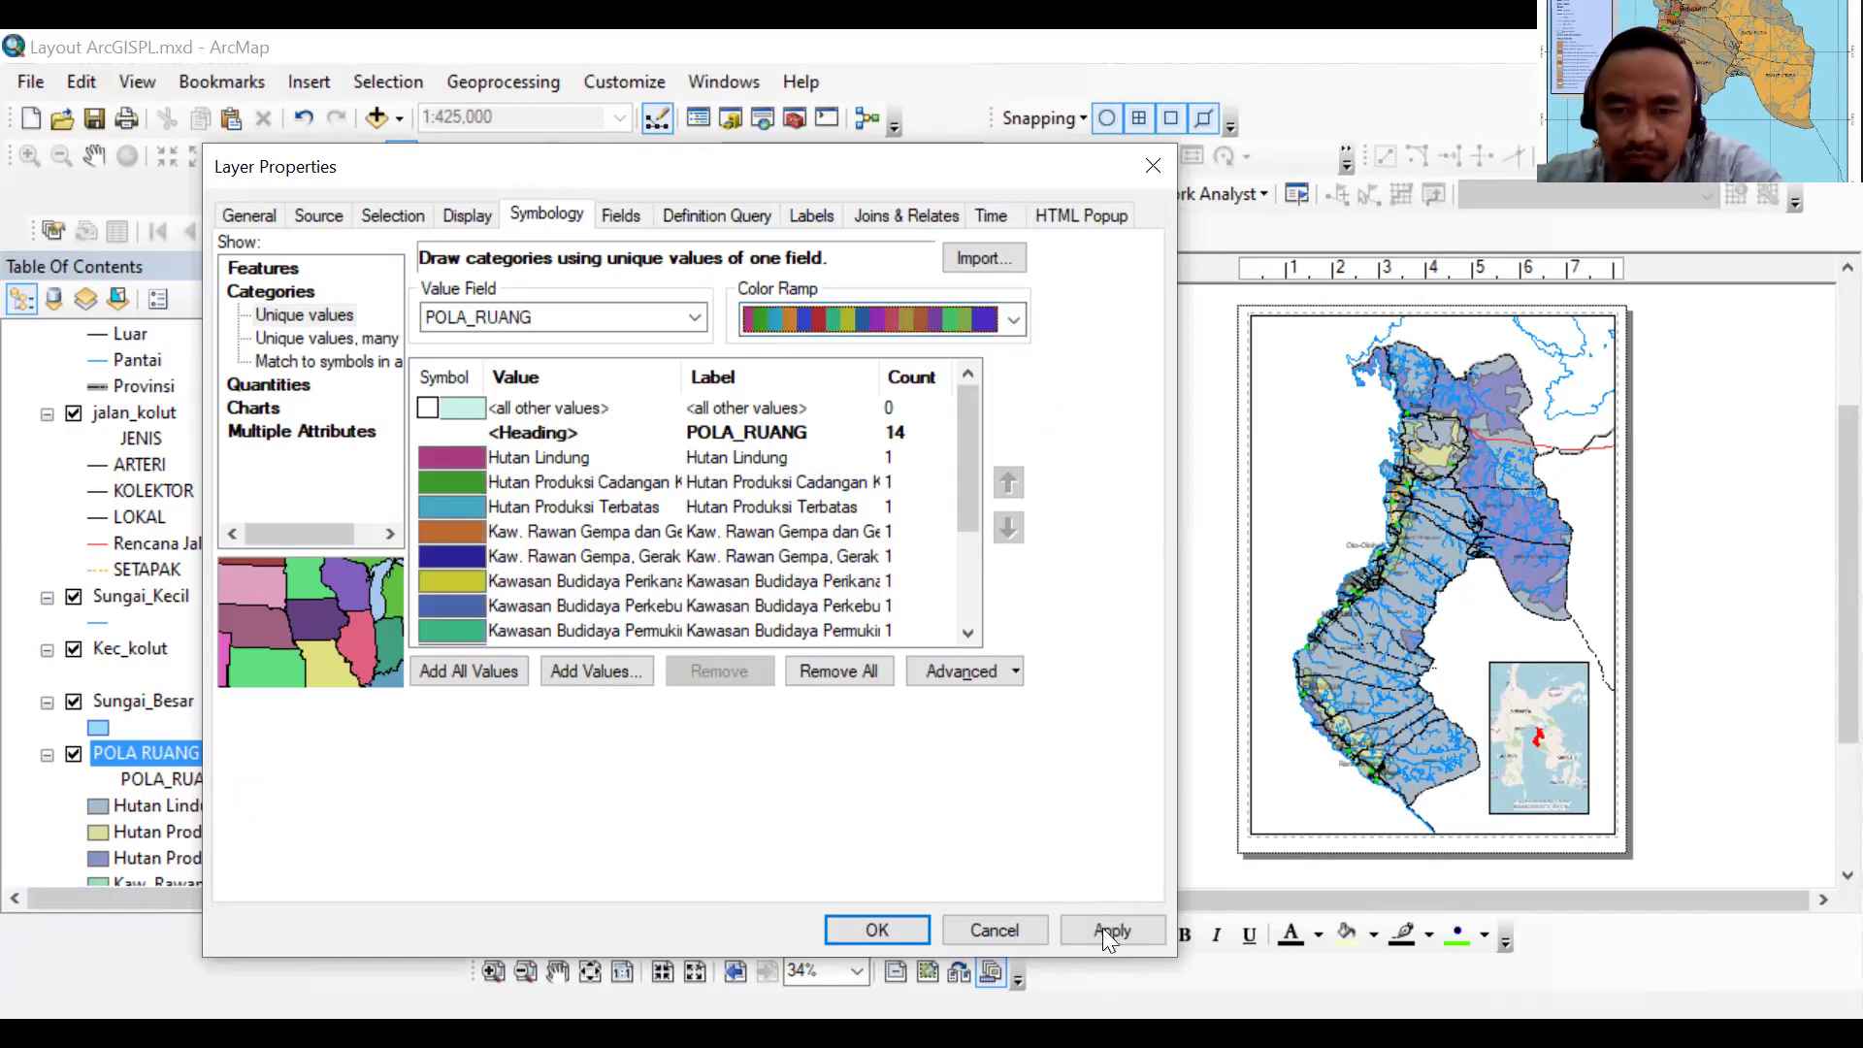
left_click(1102, 927)
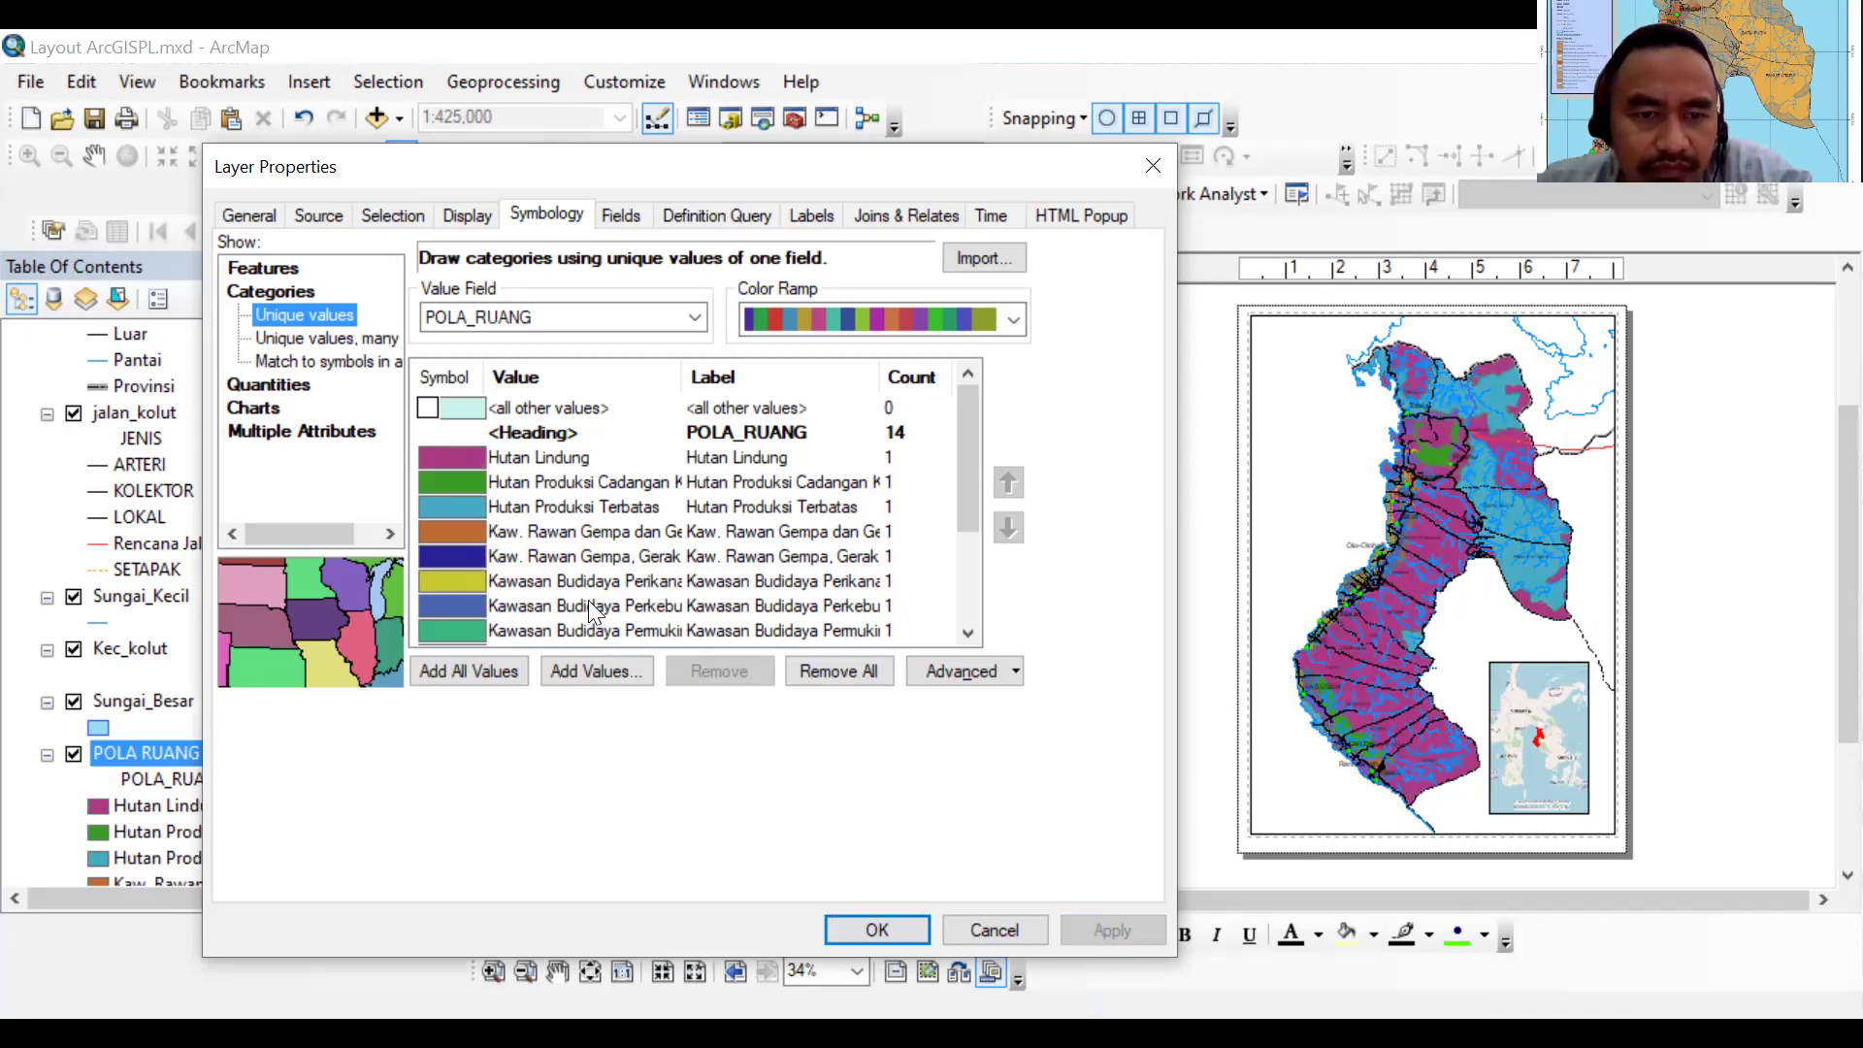
left_click(911, 932)
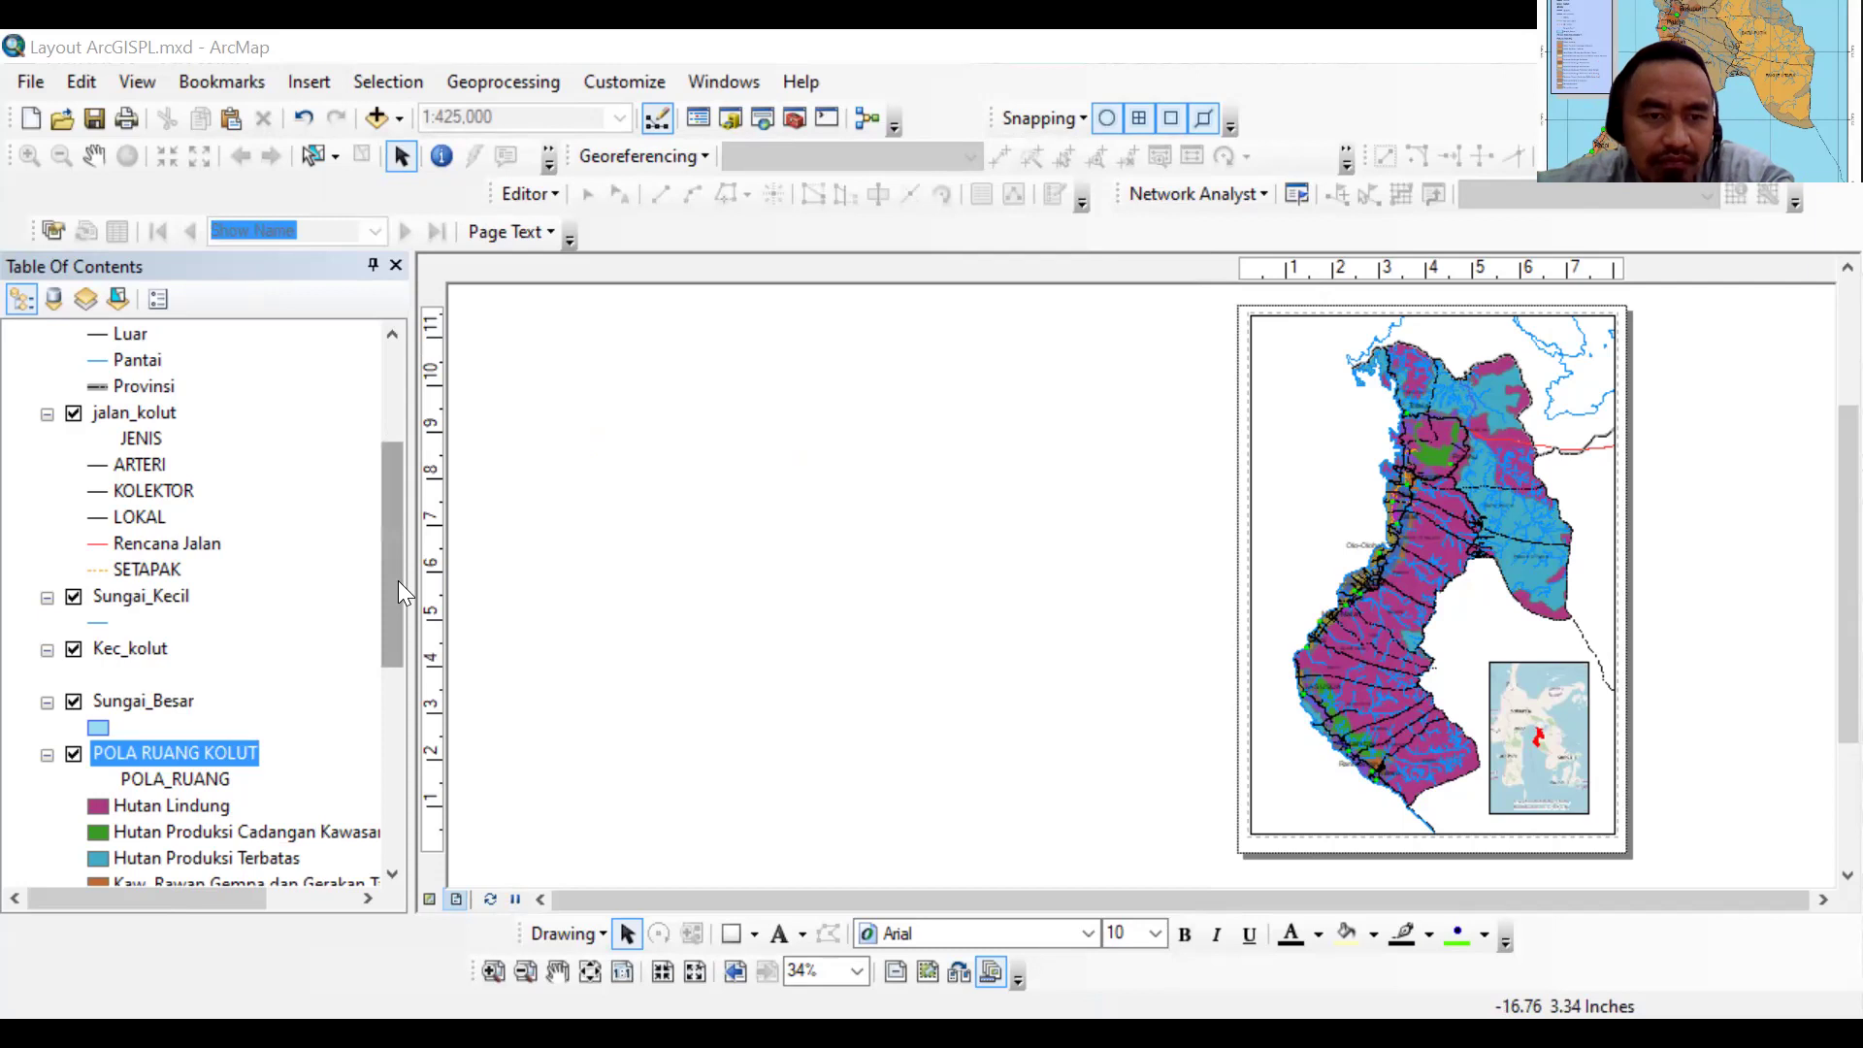
left_click_drag(398, 580, 419, 376)
left_click_drag(421, 457, 421, 354)
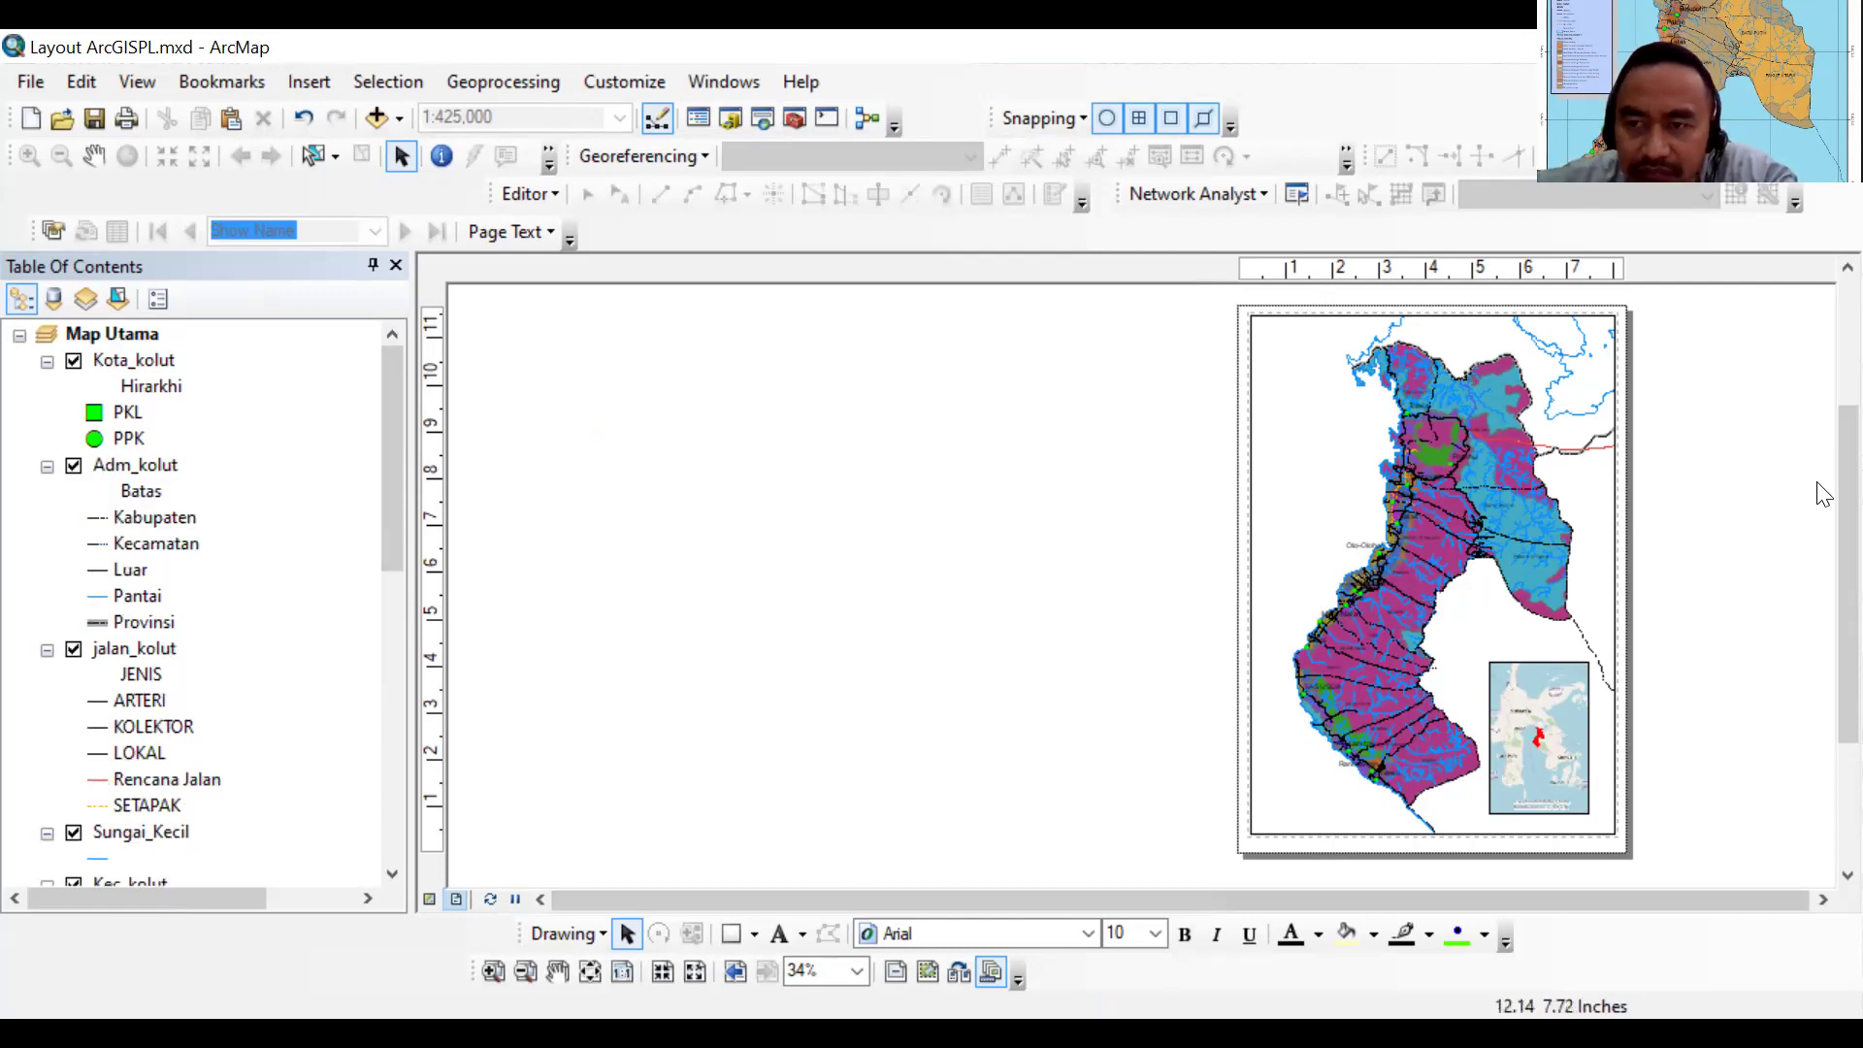
scroll(1821, 482, "up", 1)
scroll(1821, 490, "down", 1)
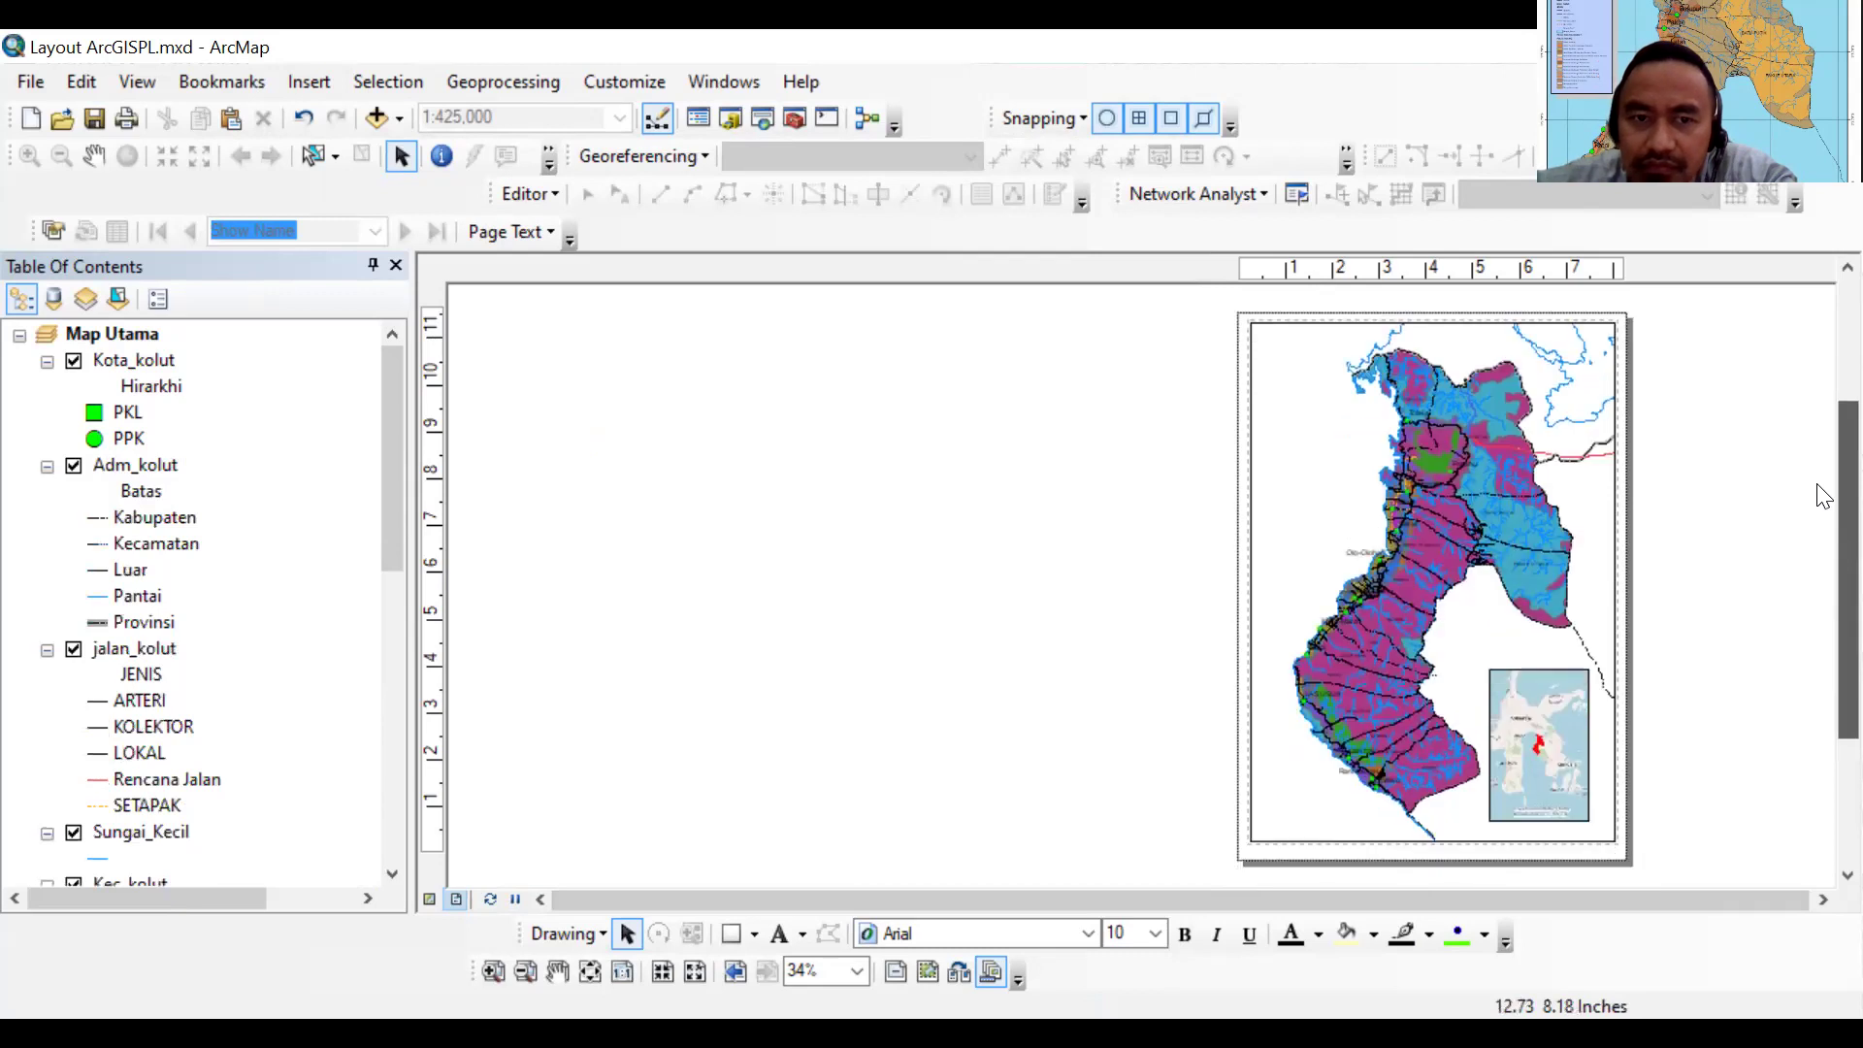
left_click(543, 900)
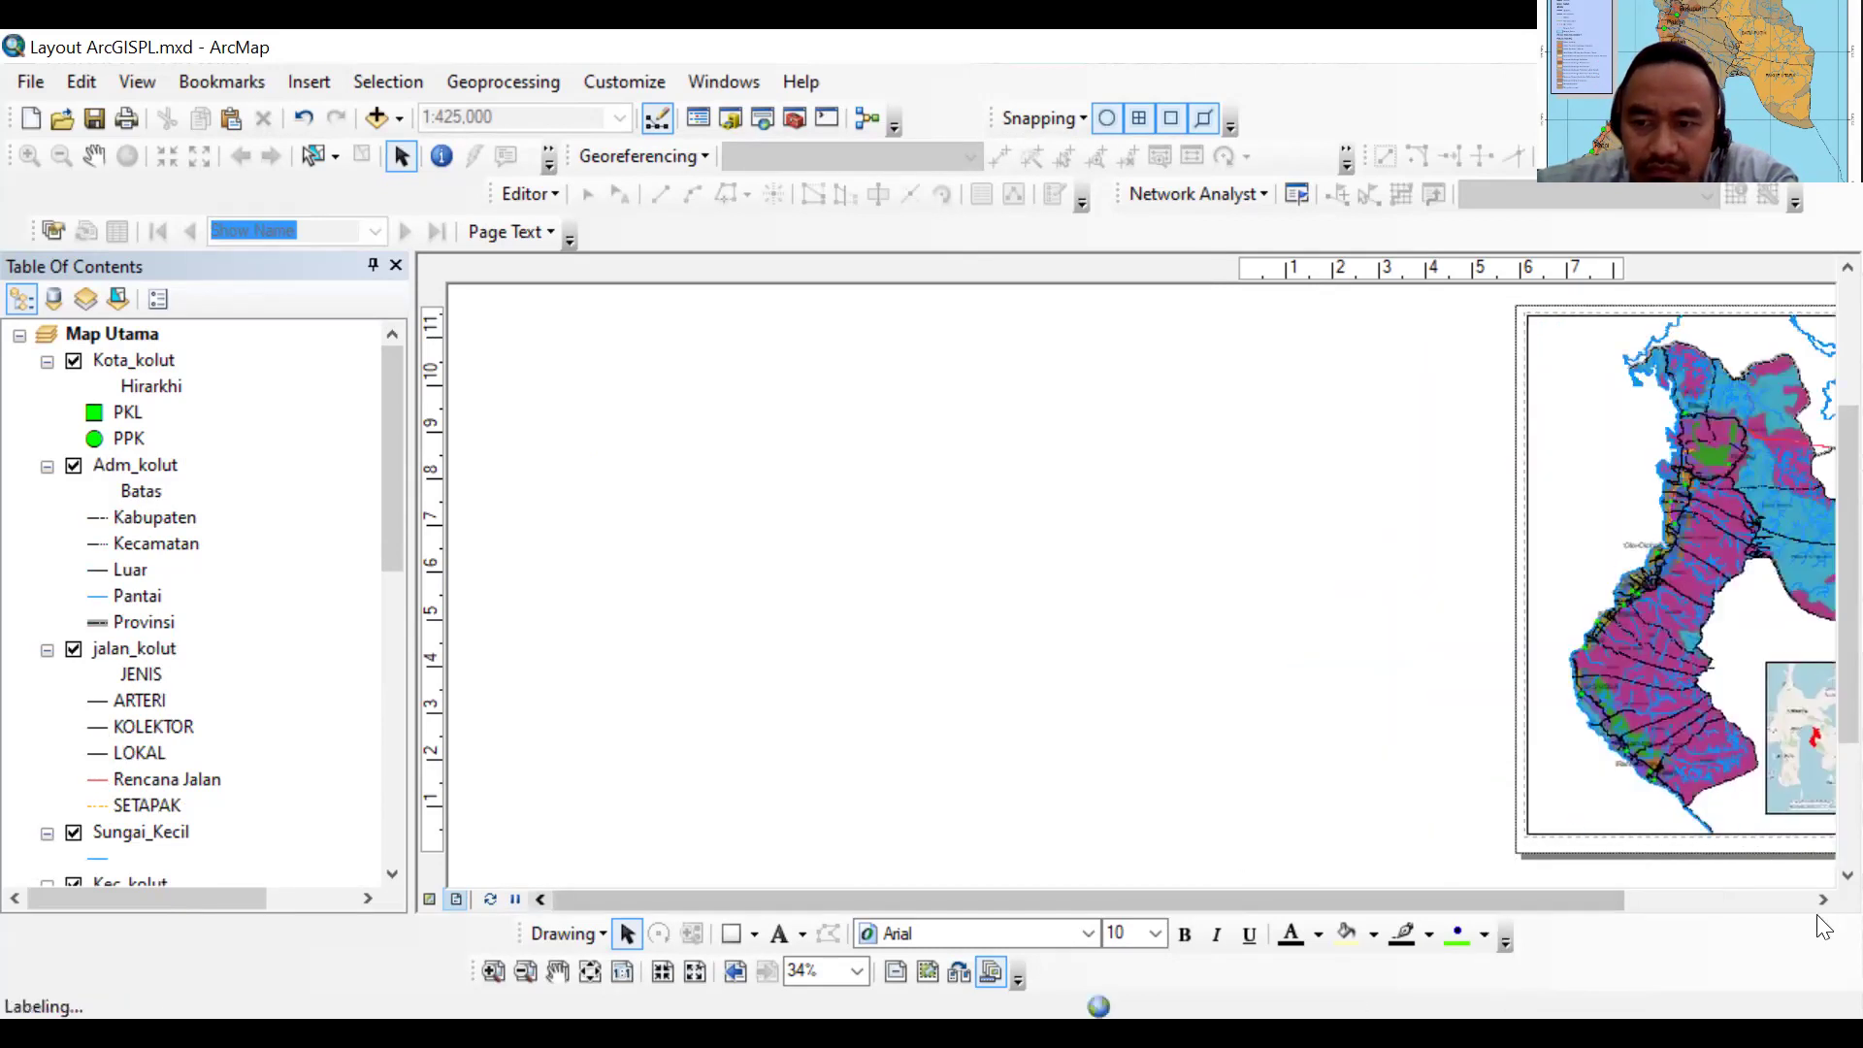
left_click(1639, 903)
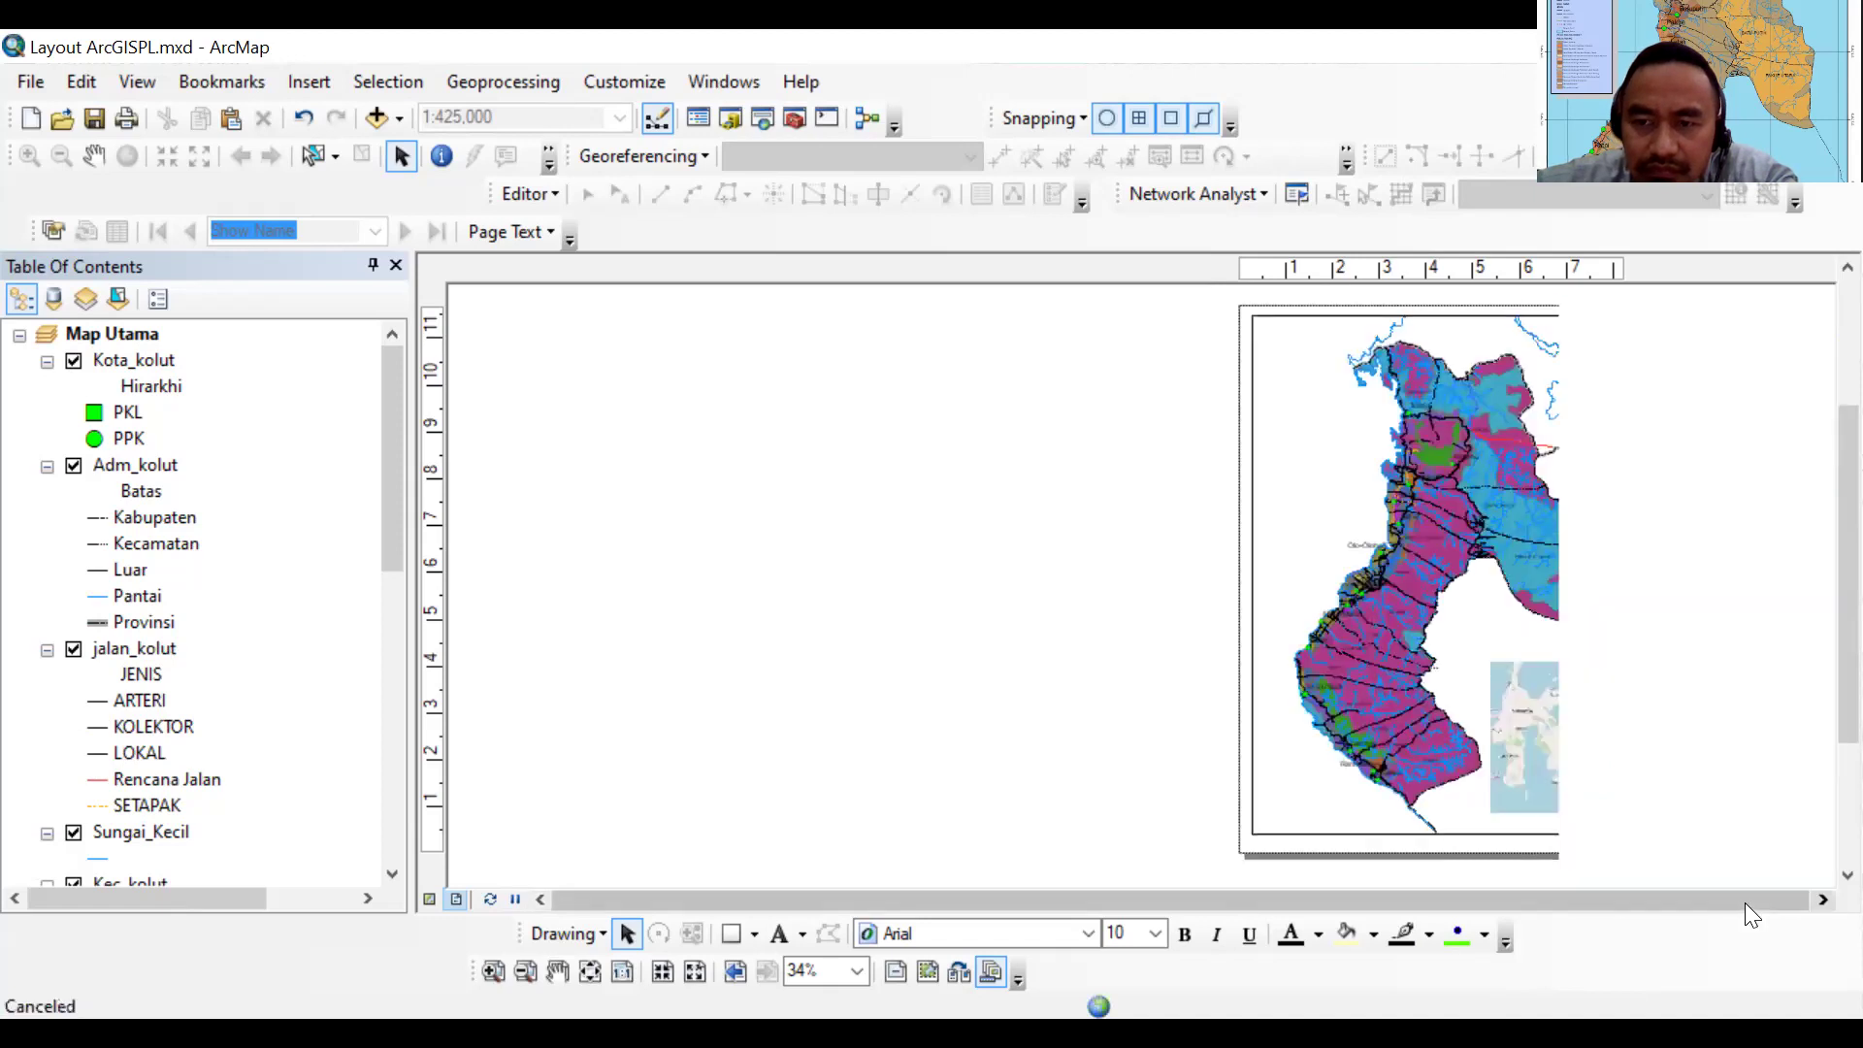
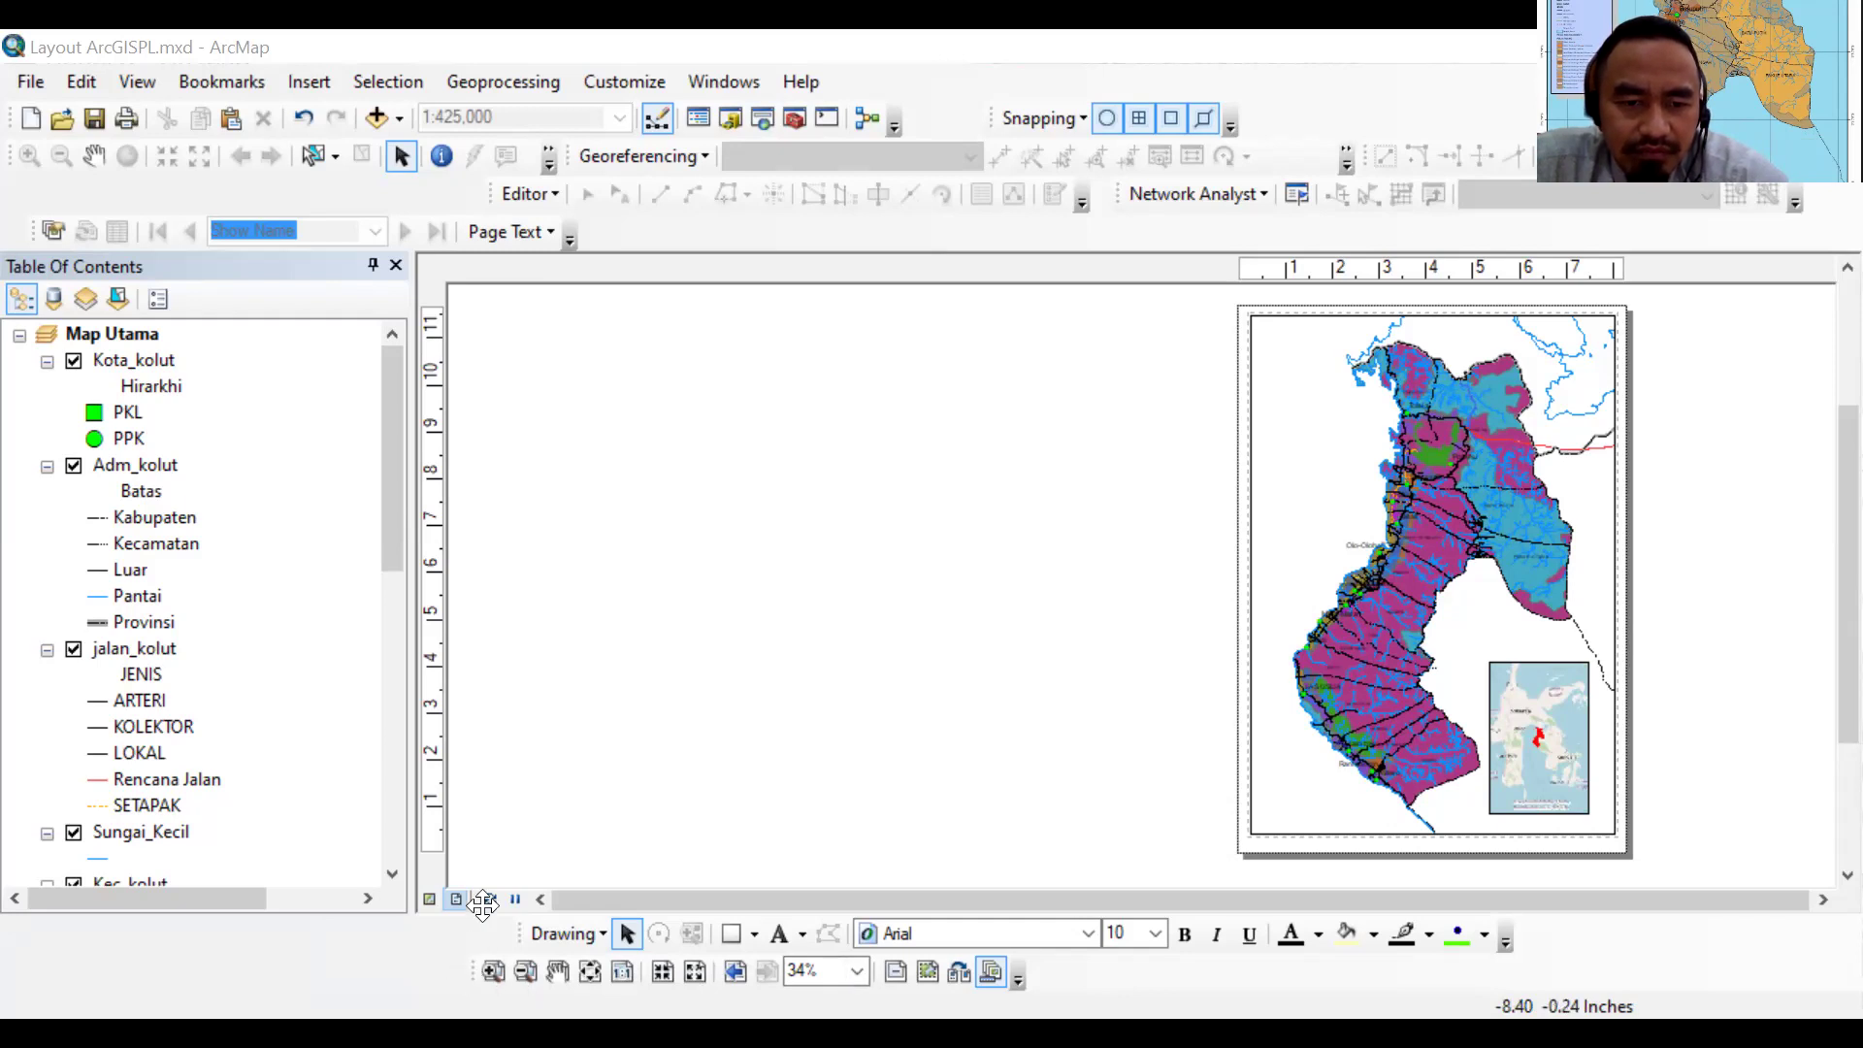
Dock the Layout toolbar in the same row as the Drawing toolbar beneath the map
left_click_drag(789, 468, 844, 226)
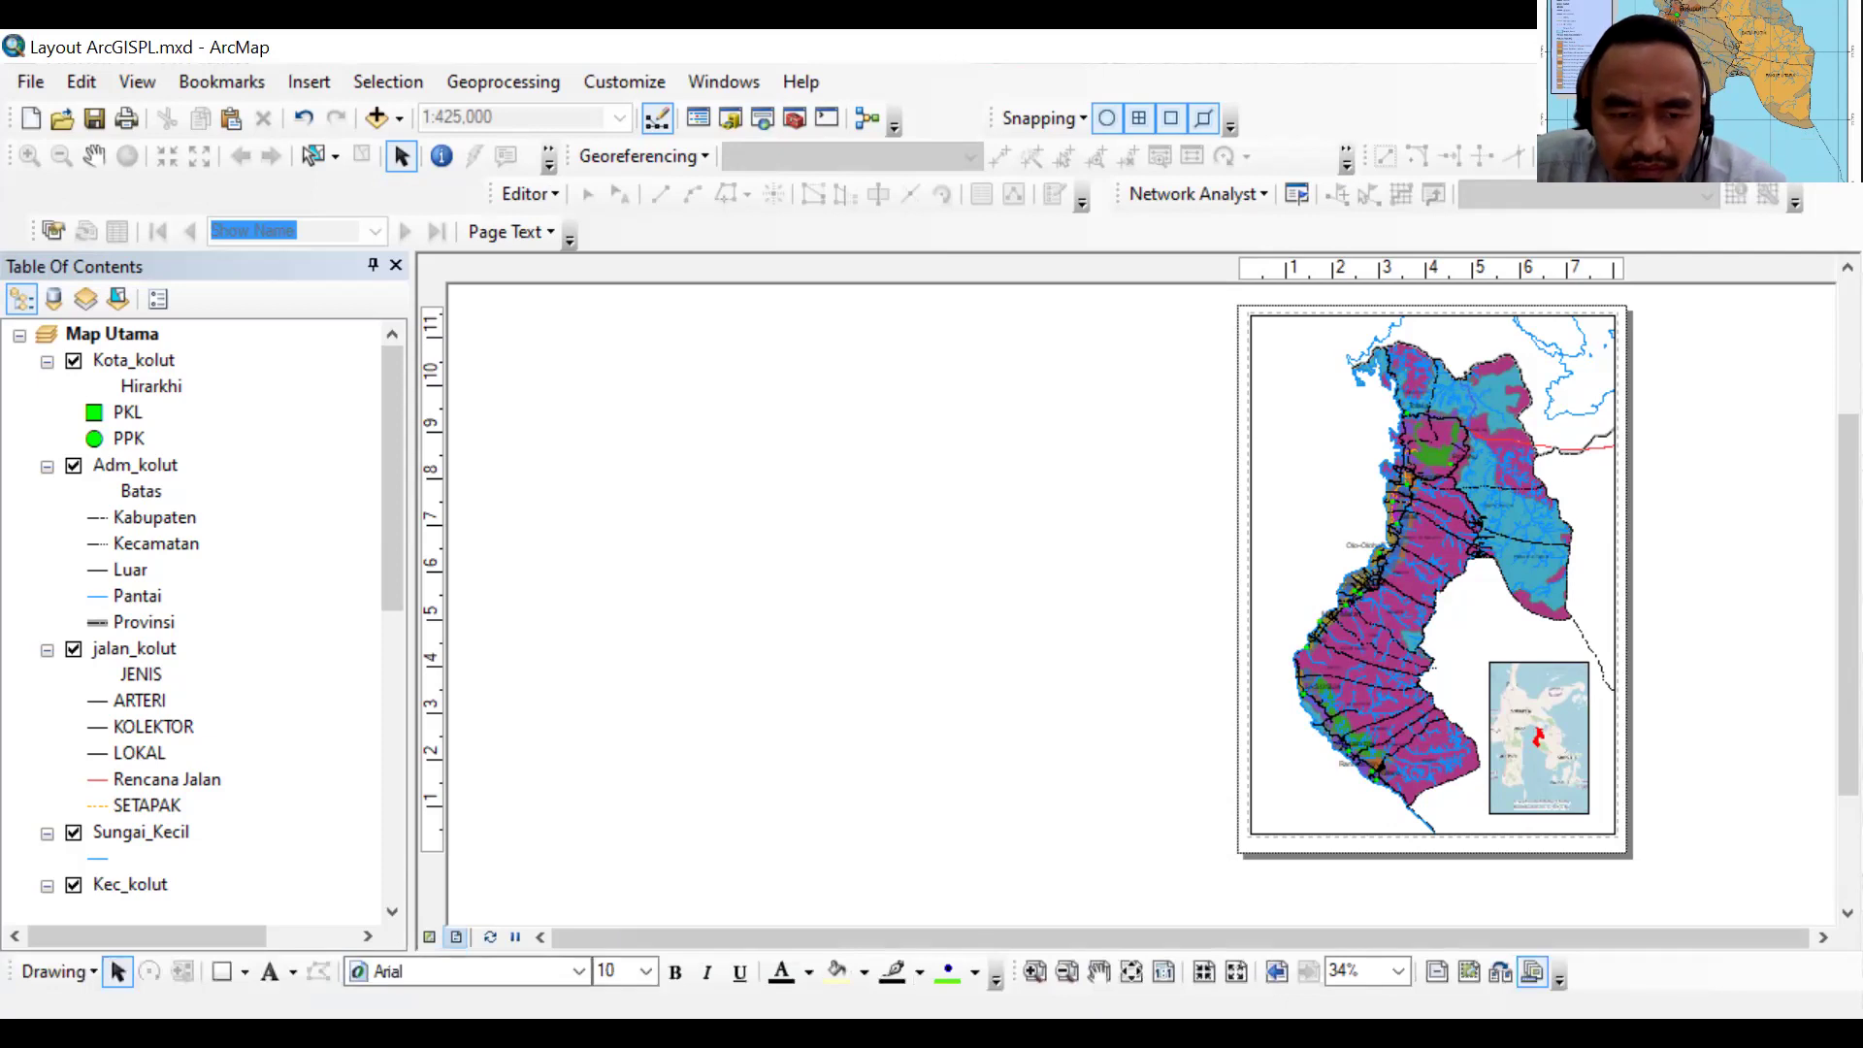
left_click(244, 971)
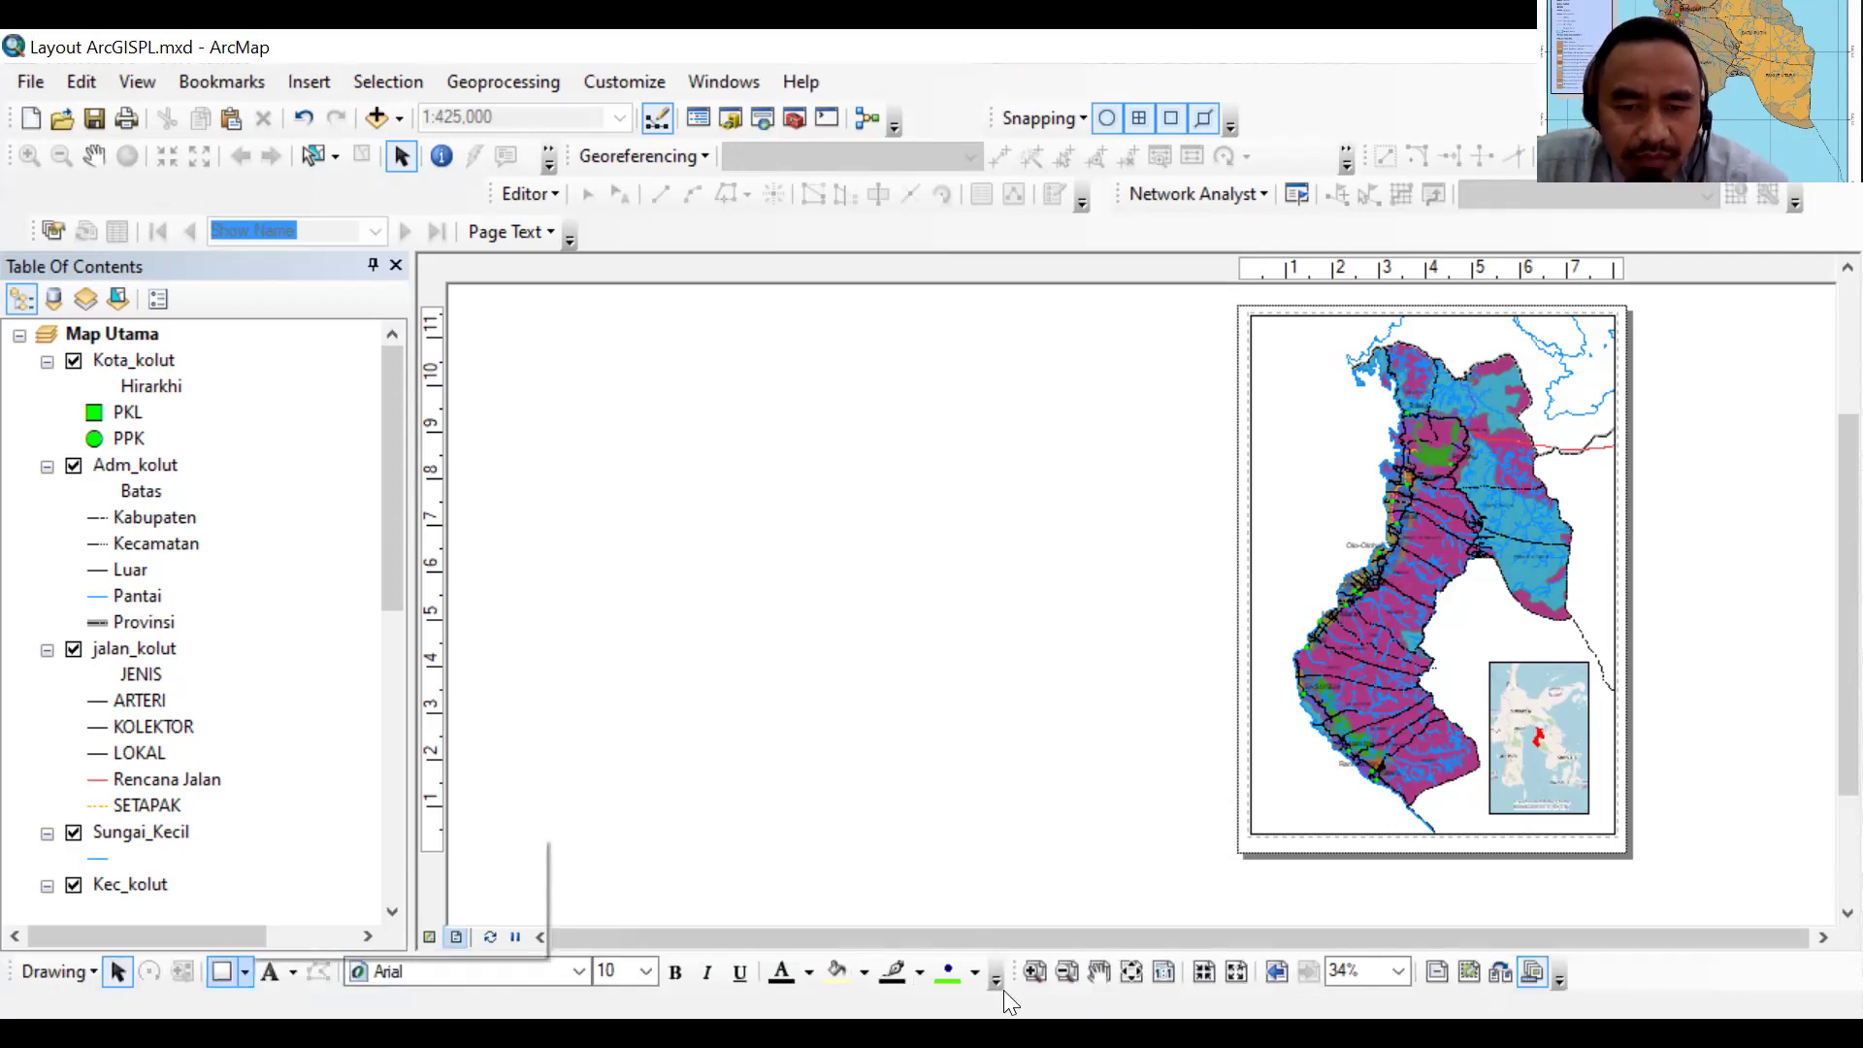
left_click(1143, 974)
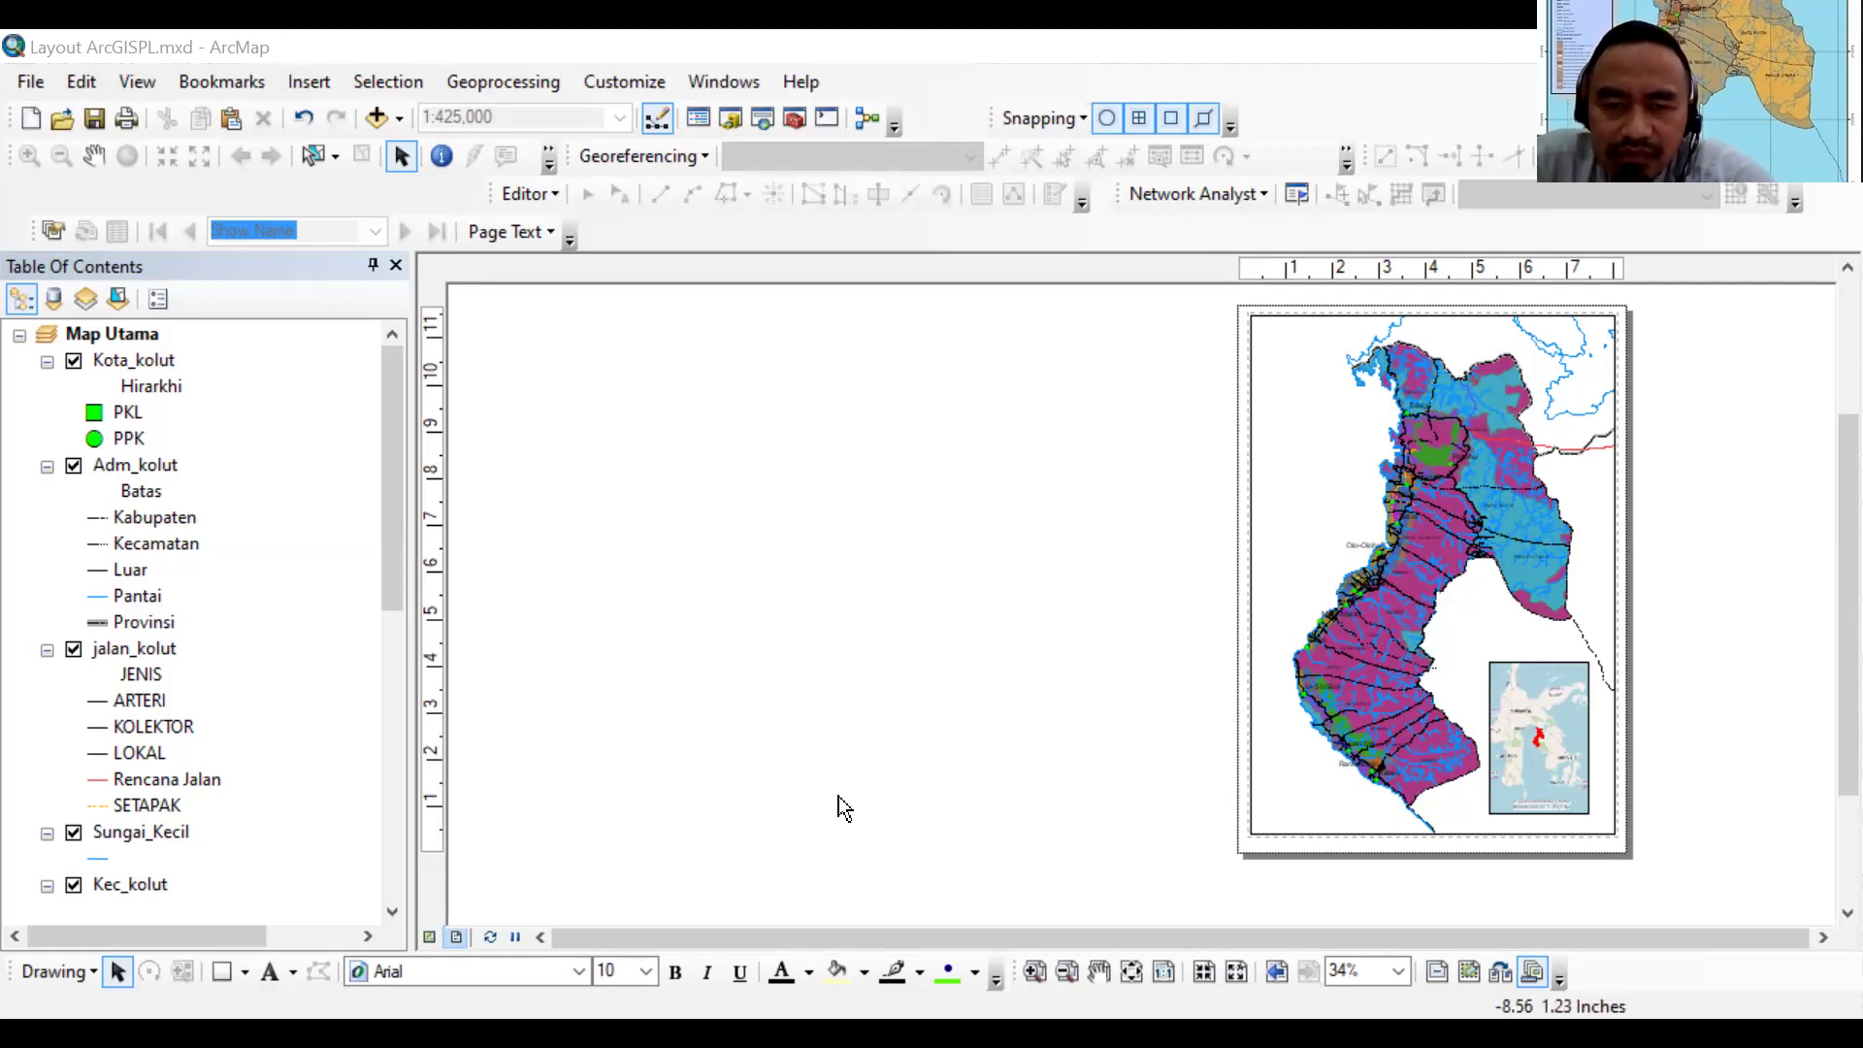
left_click(1340, 709)
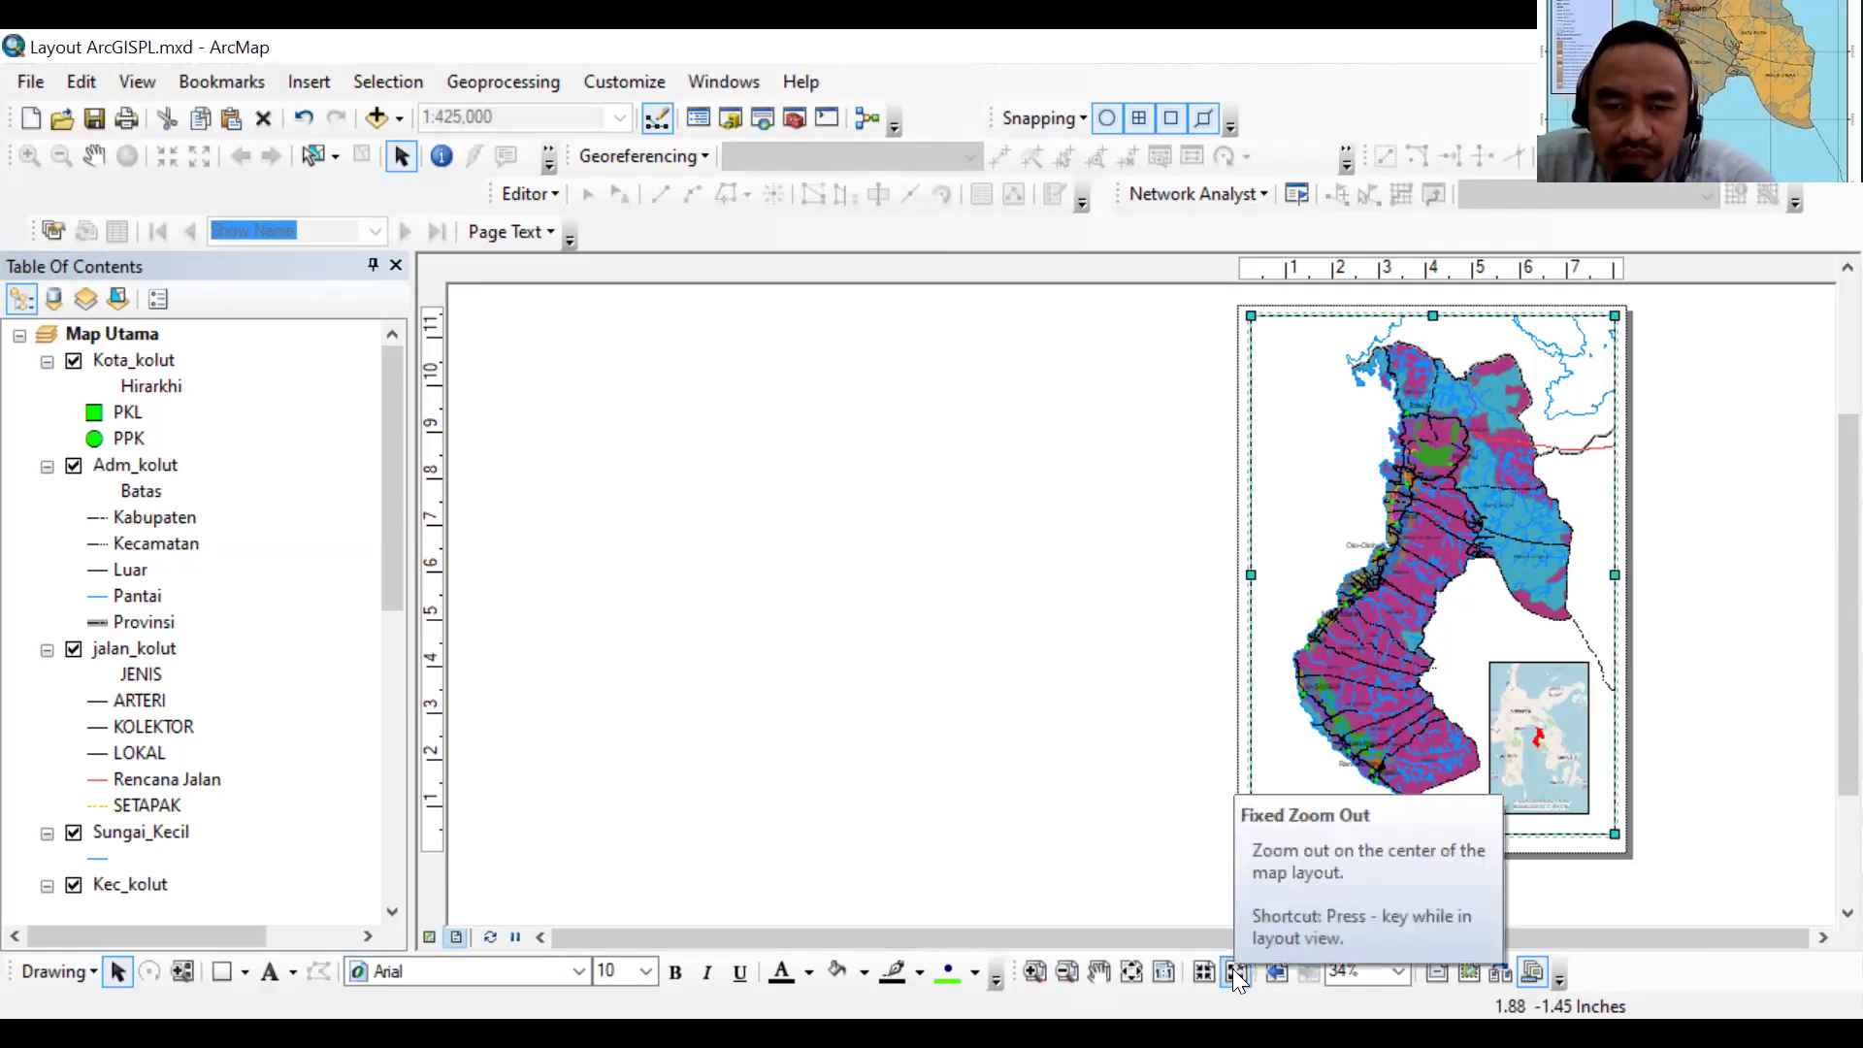
left_click(309, 84)
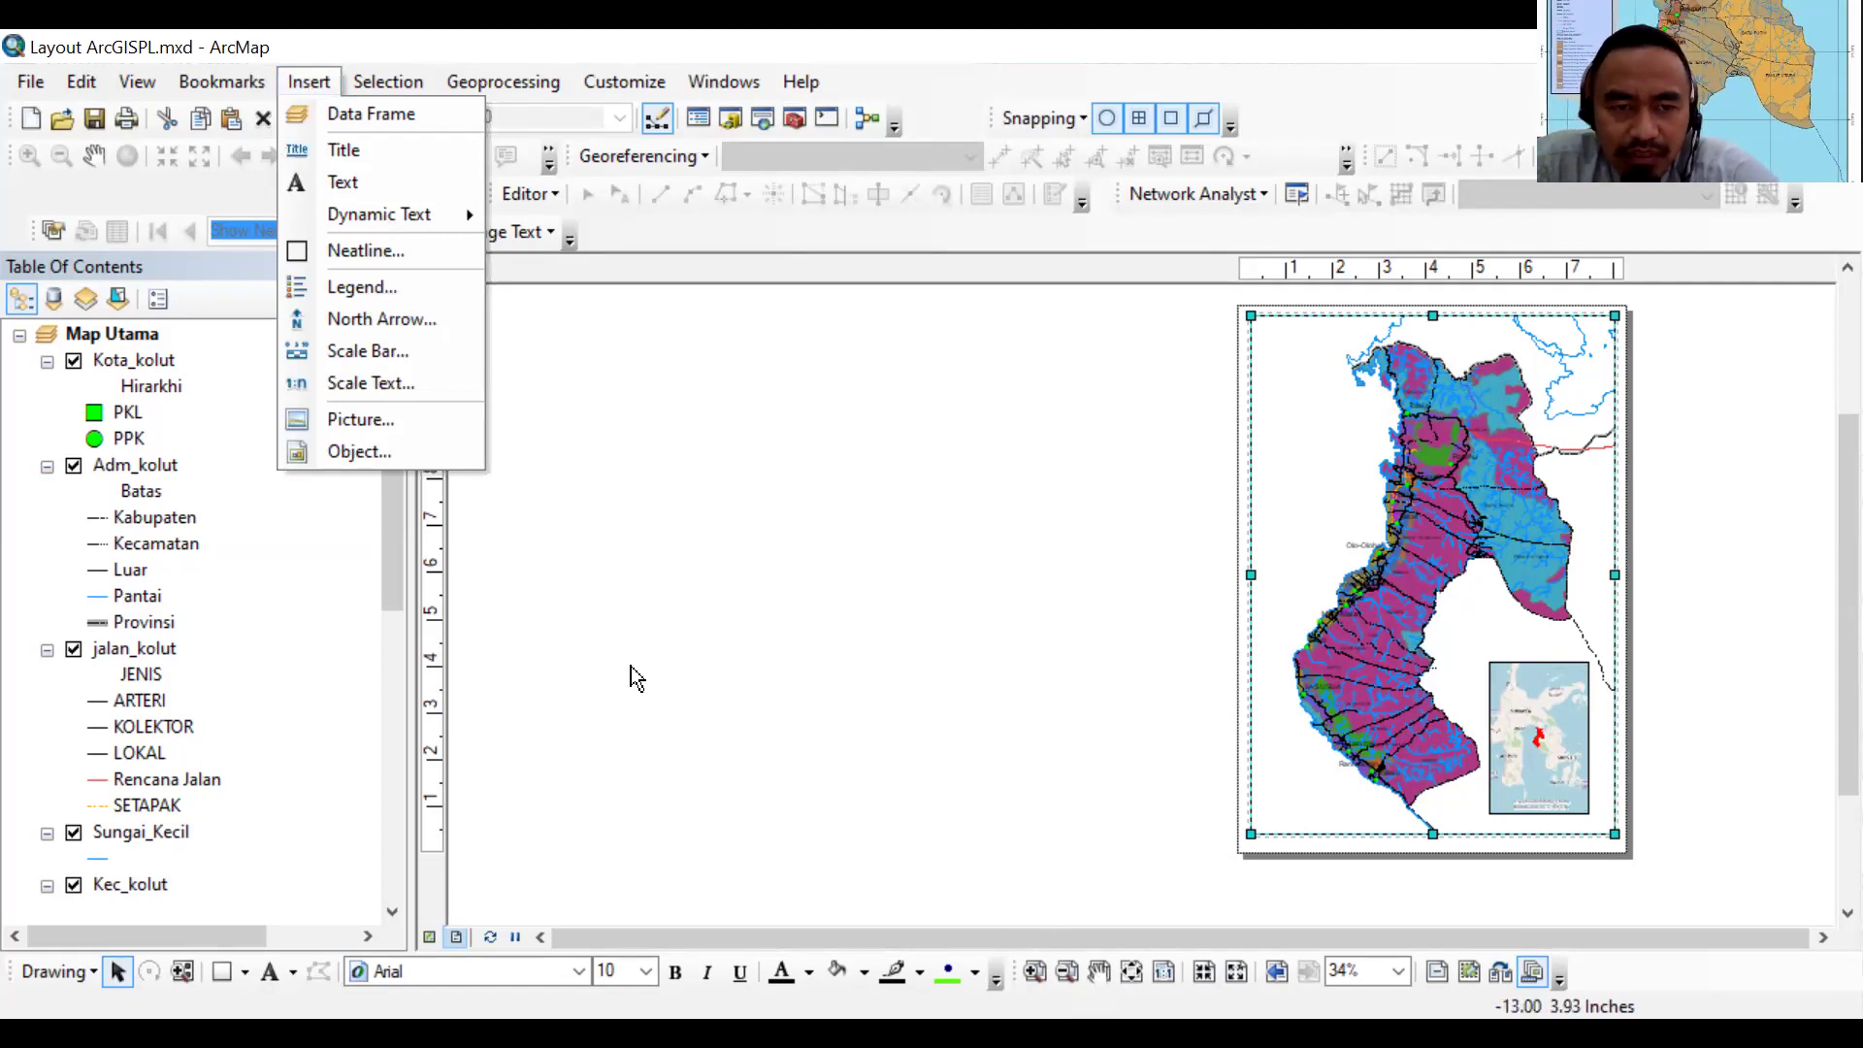
left_click(1237, 897)
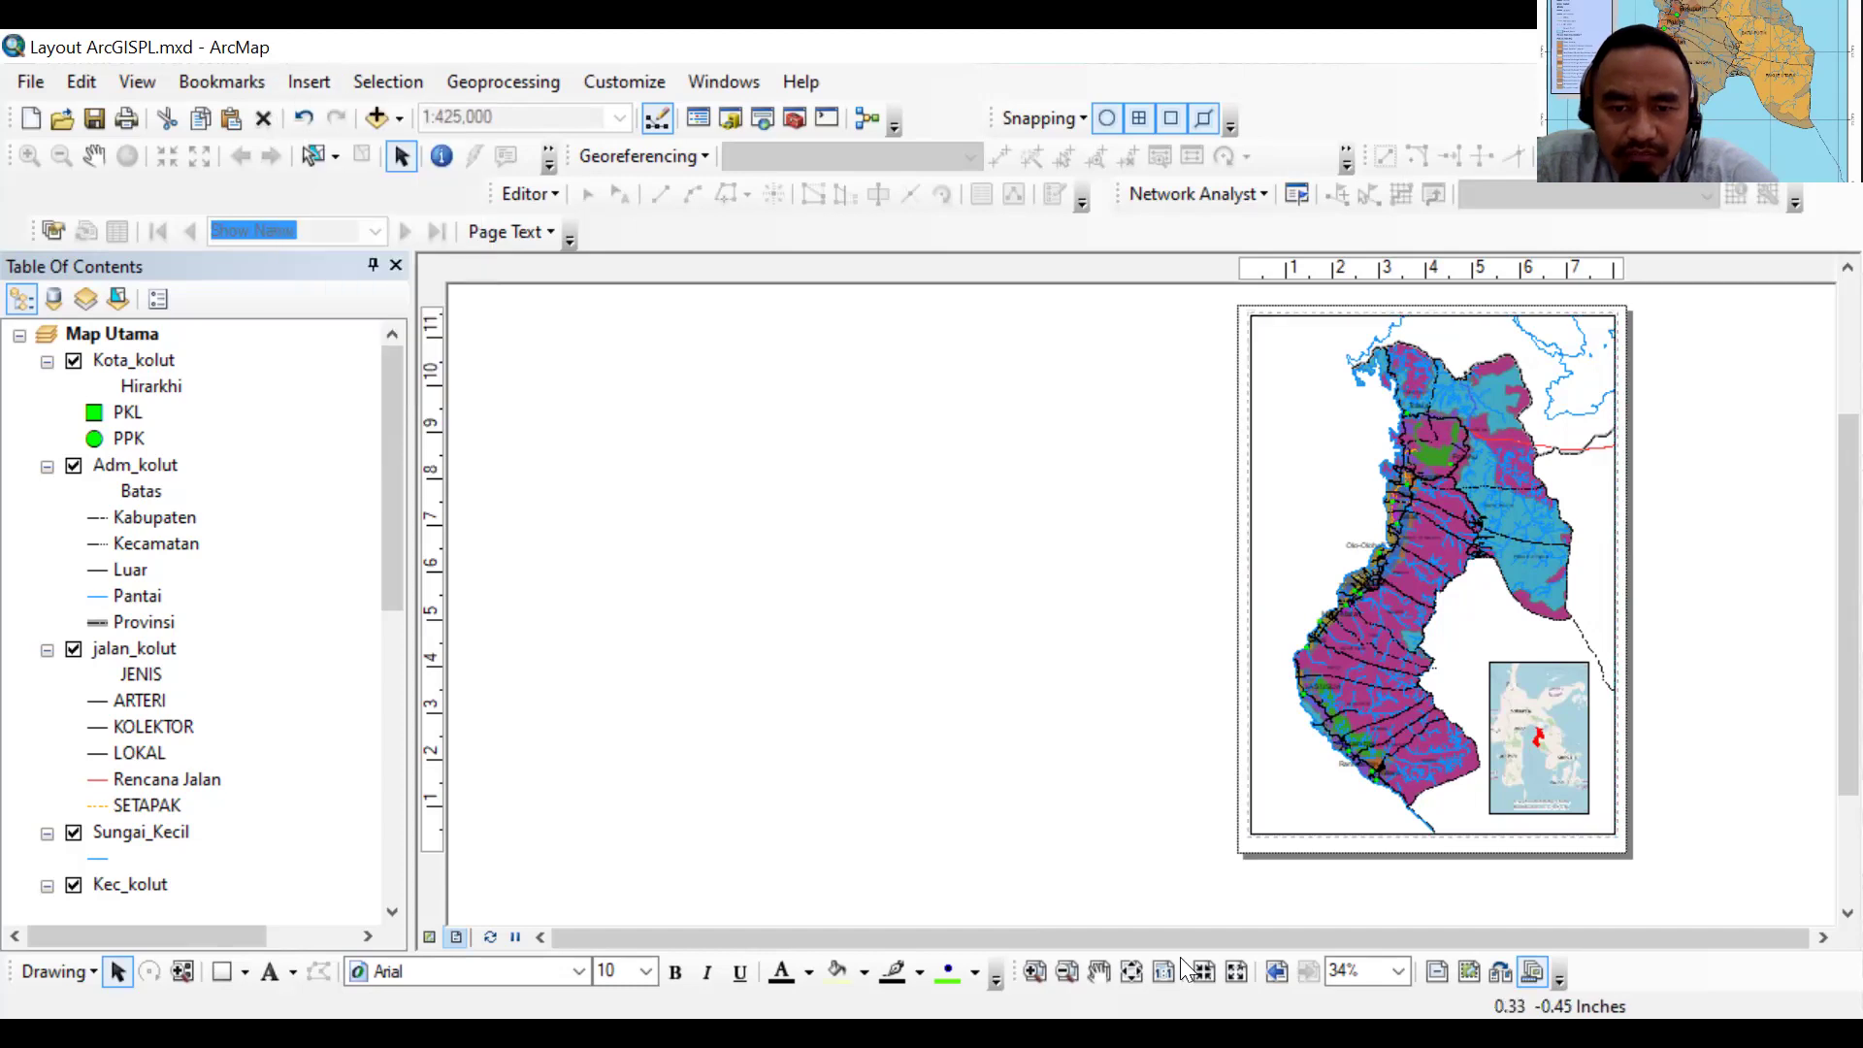
Insert the map title "PETA POLA RUANG" and place it in the upper-left corner of the layout page
left_click(1099, 973)
left_click_drag(1206, 640, 666, 626)
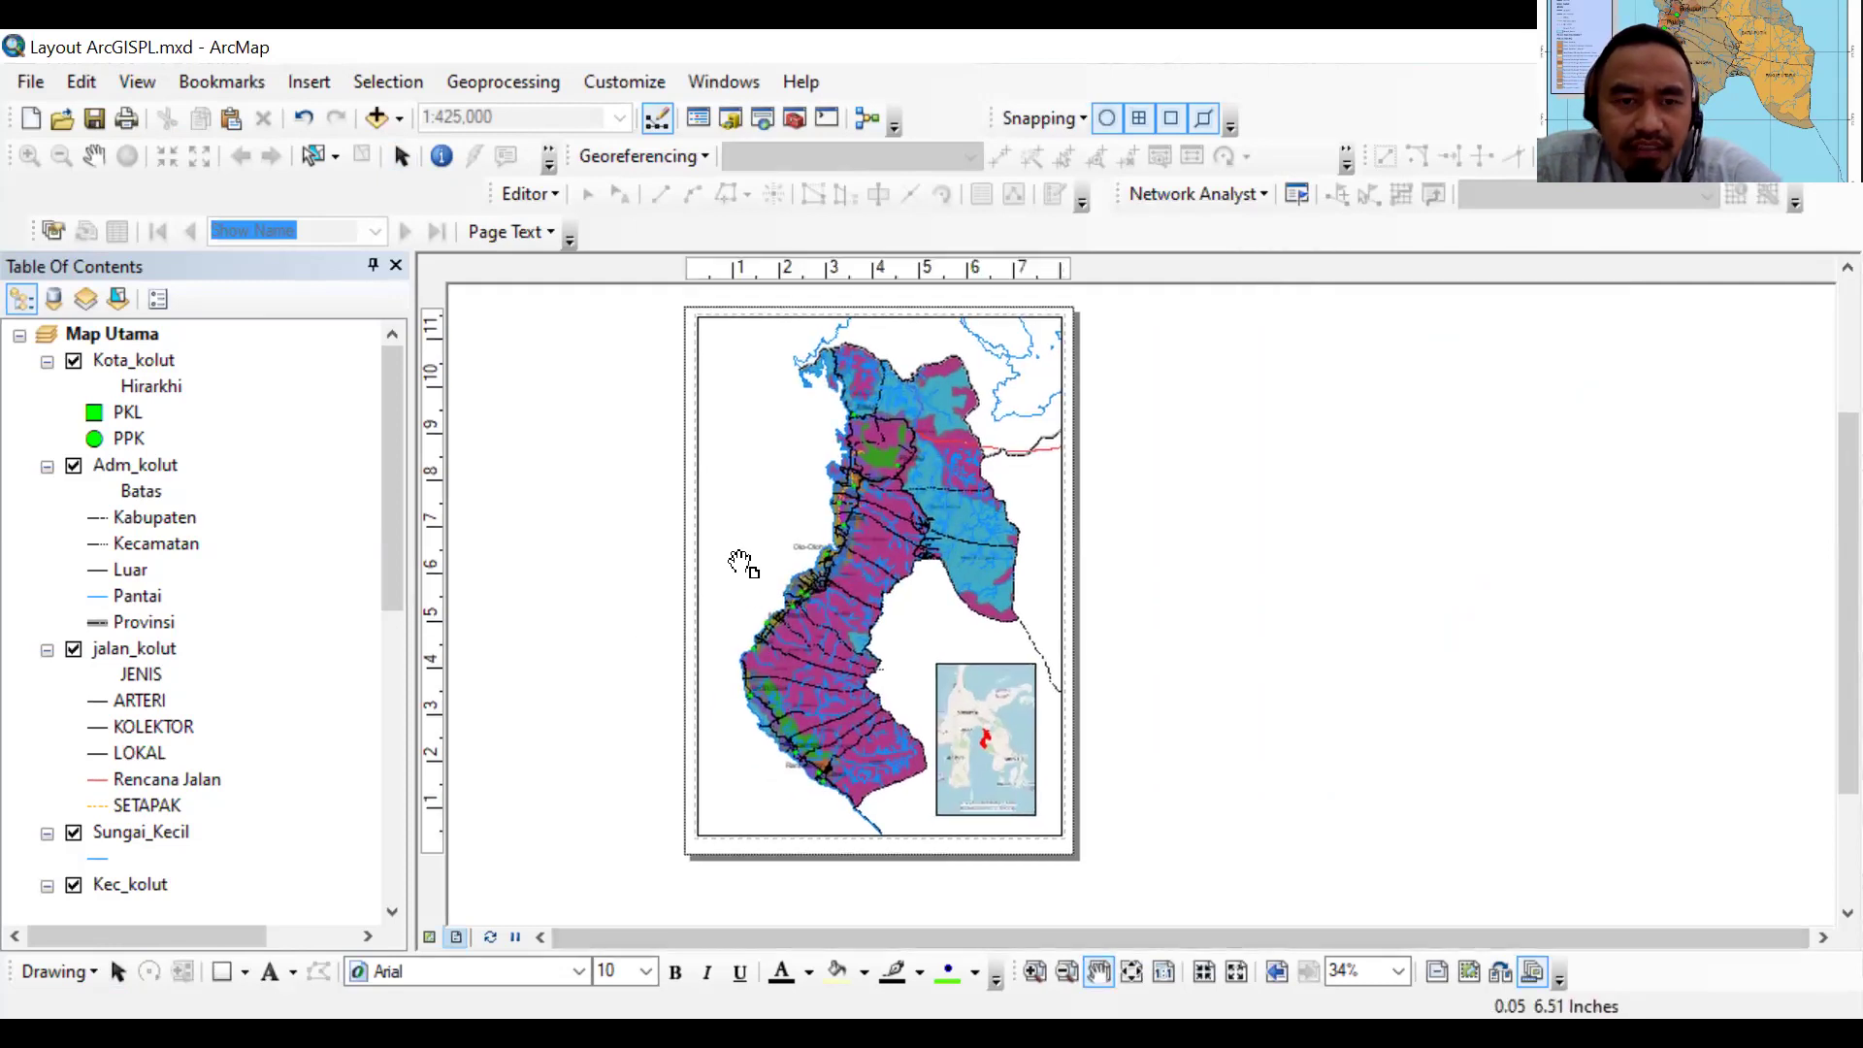
left_click_drag(883, 490, 1072, 494)
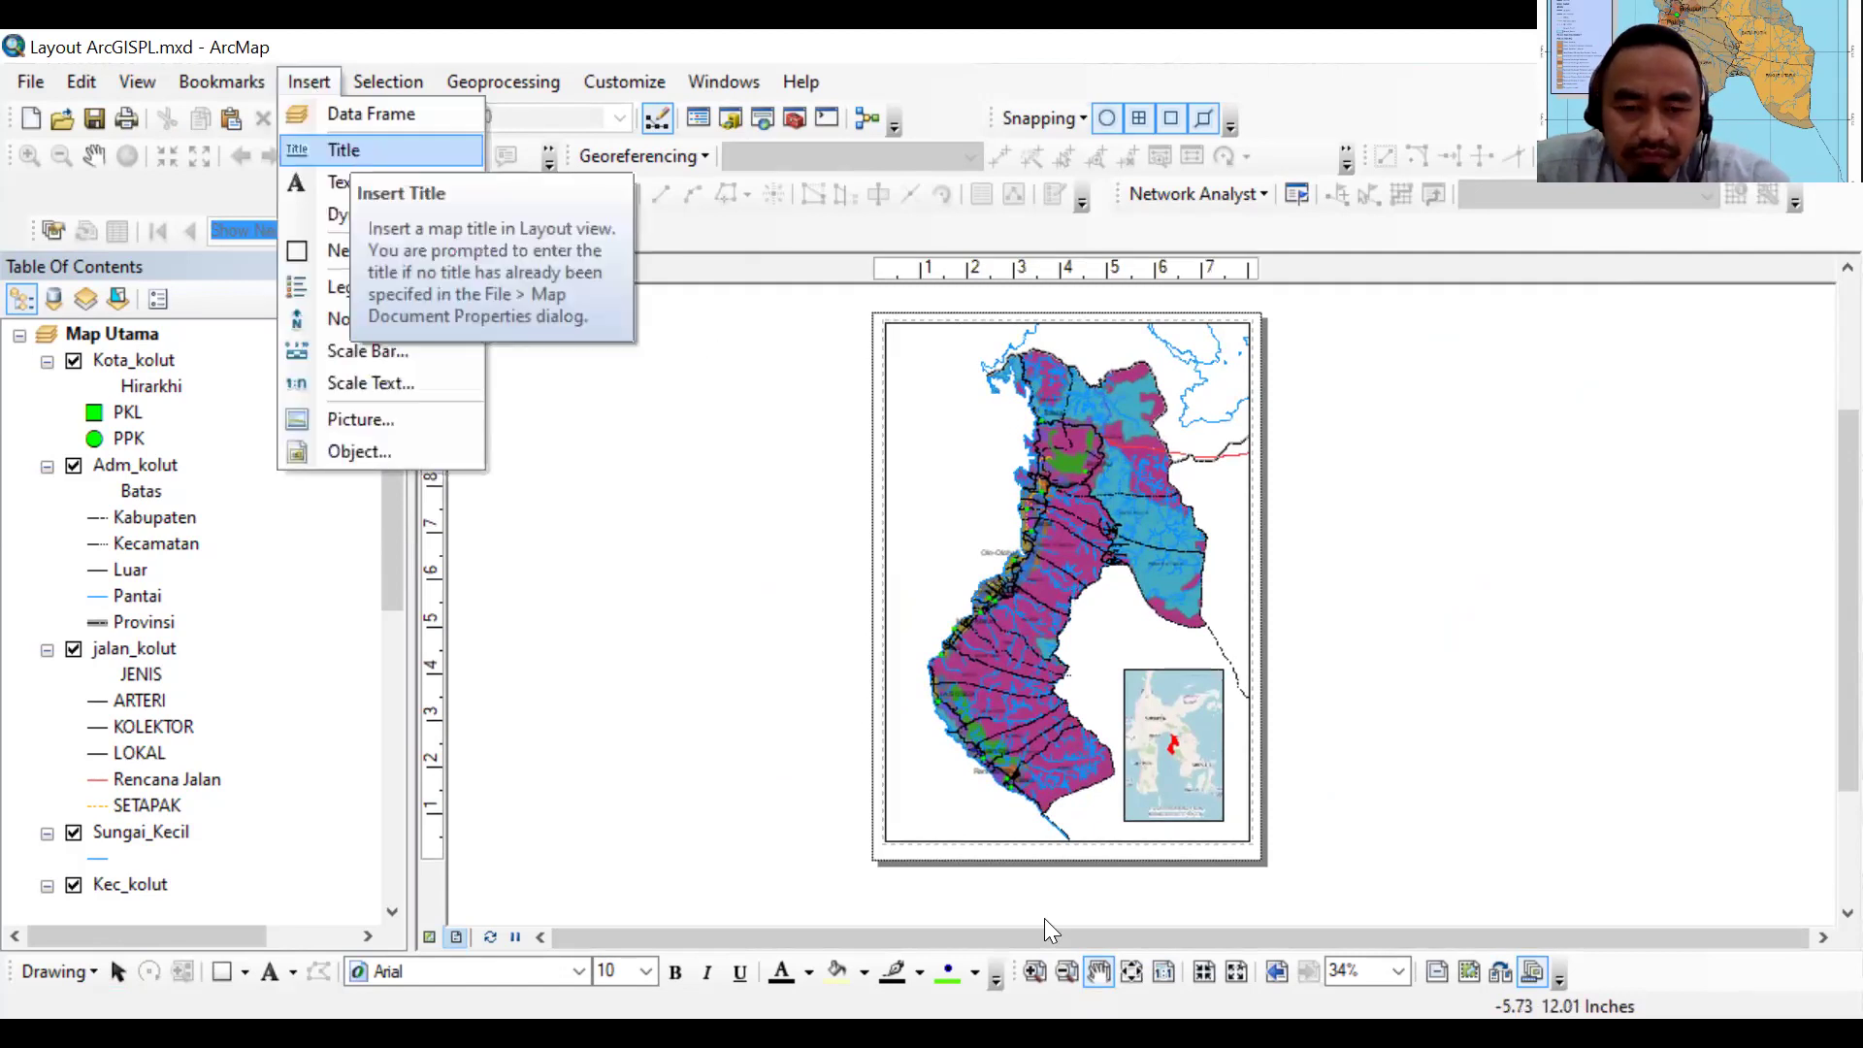
key("Return")
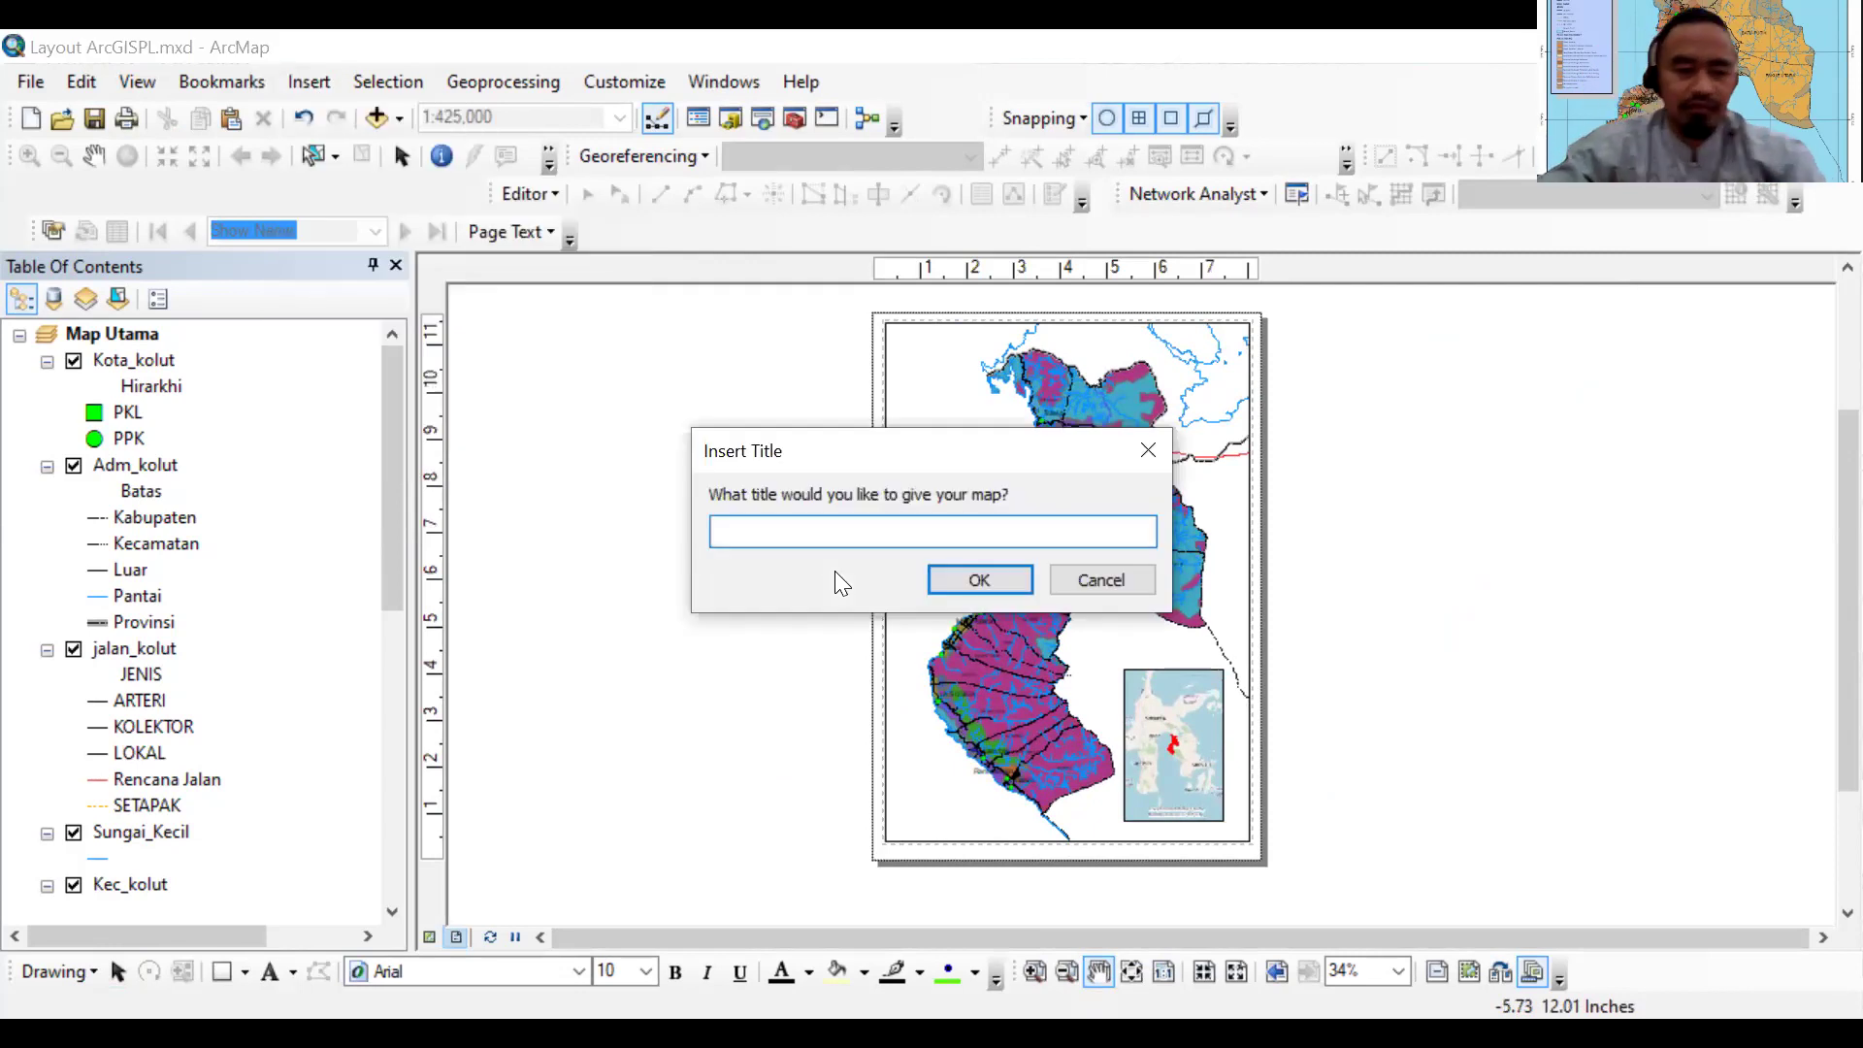
type("PETA ")
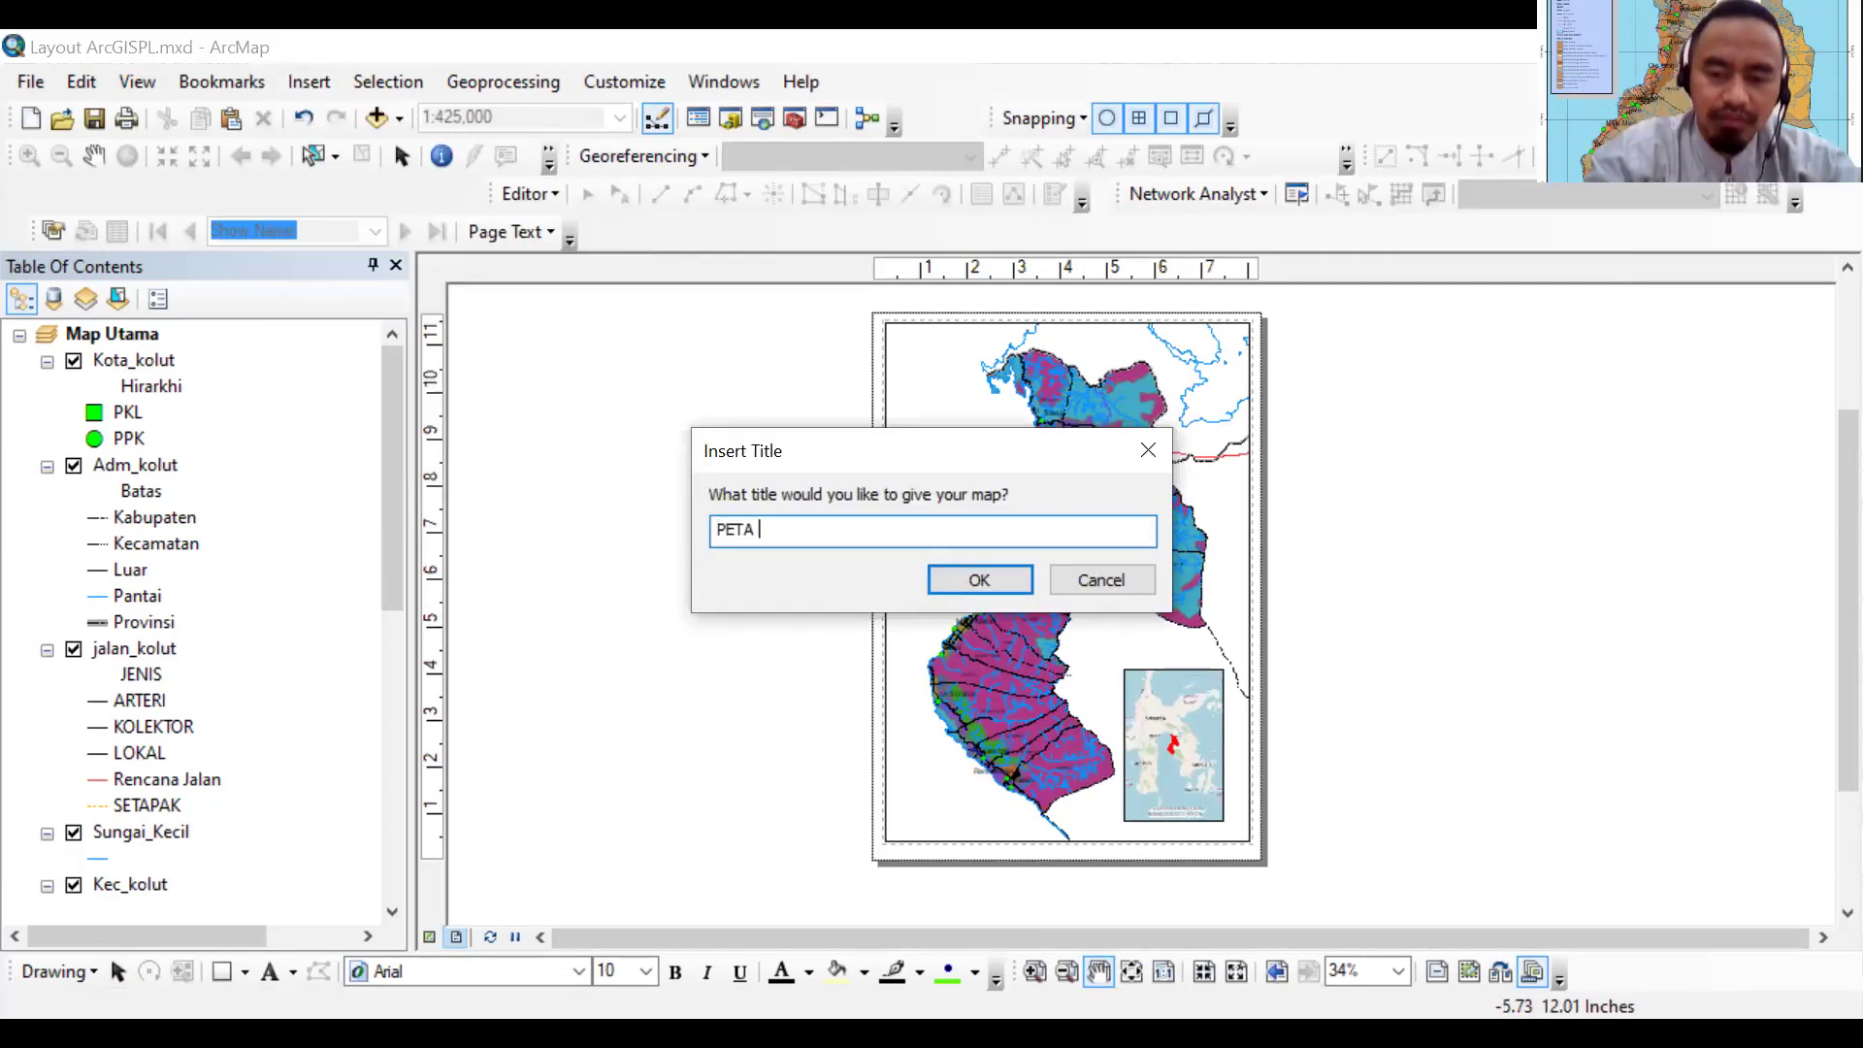
type("POLA RUANG")
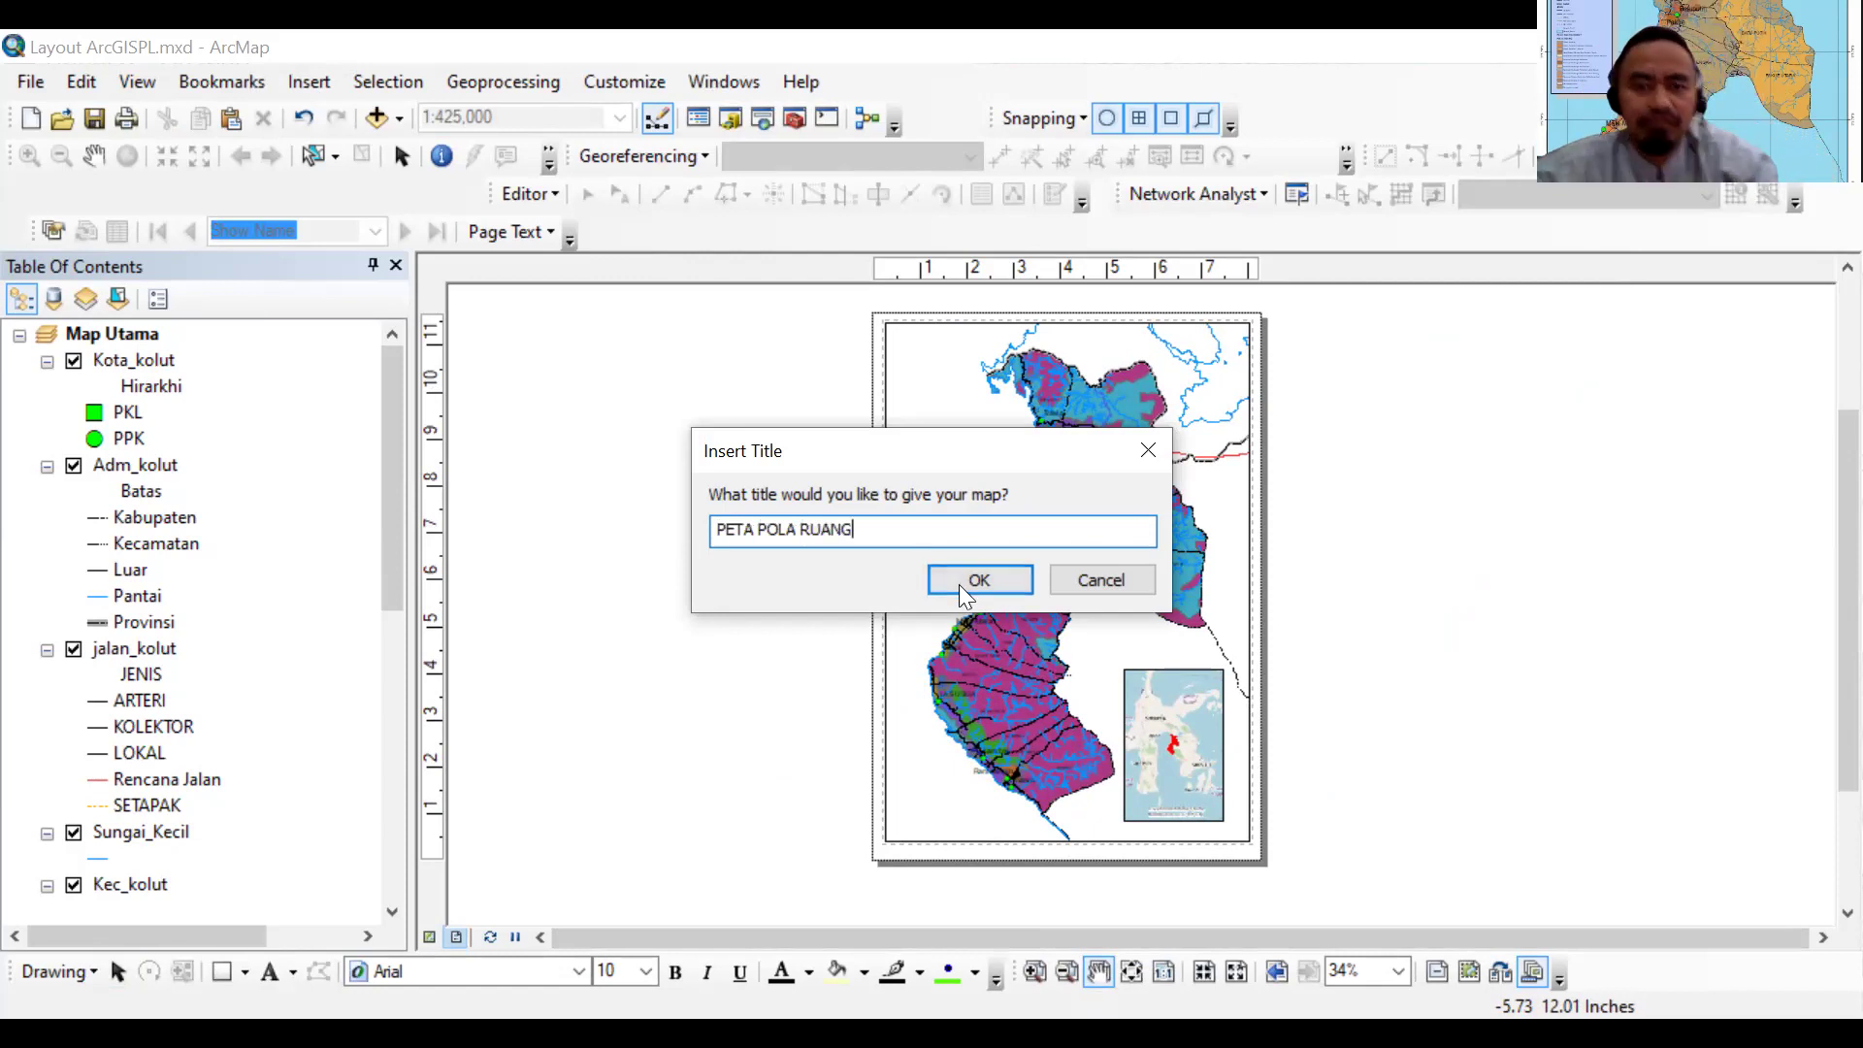
key("Return")
left_click_drag(1106, 367, 933, 345)
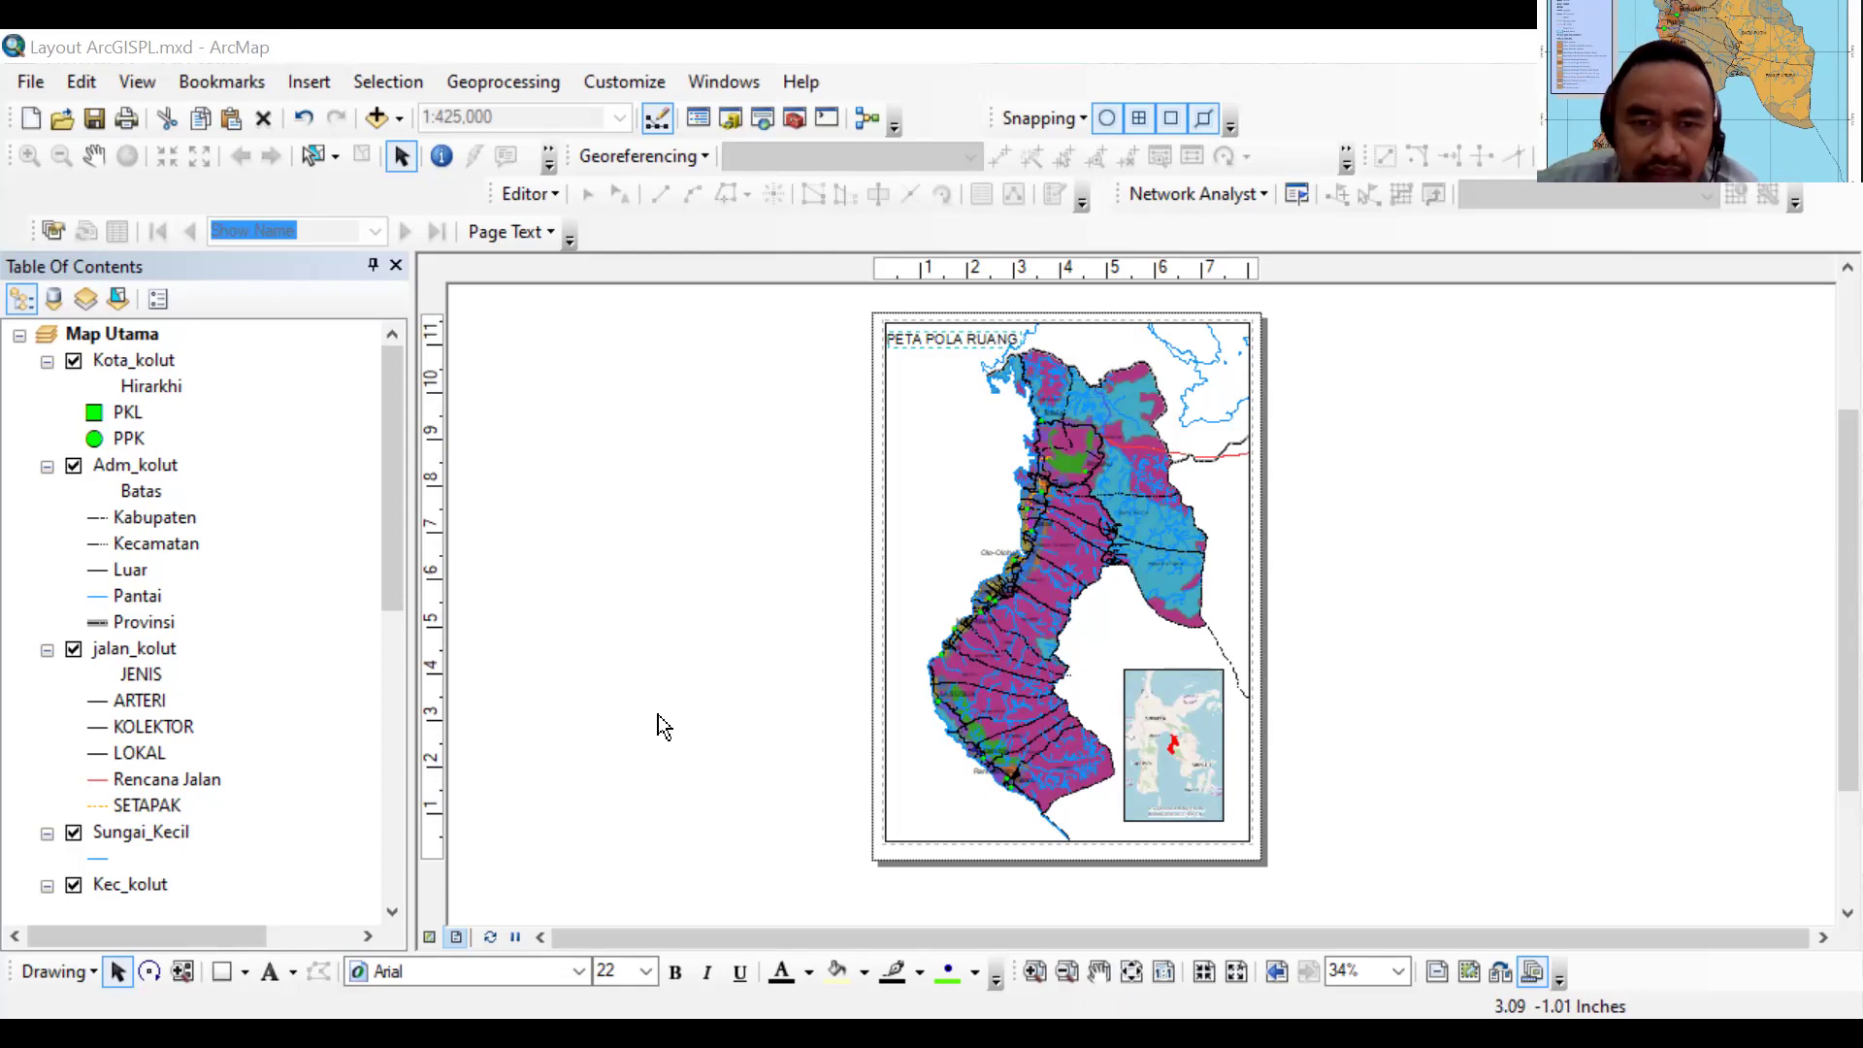
left_click(819, 406)
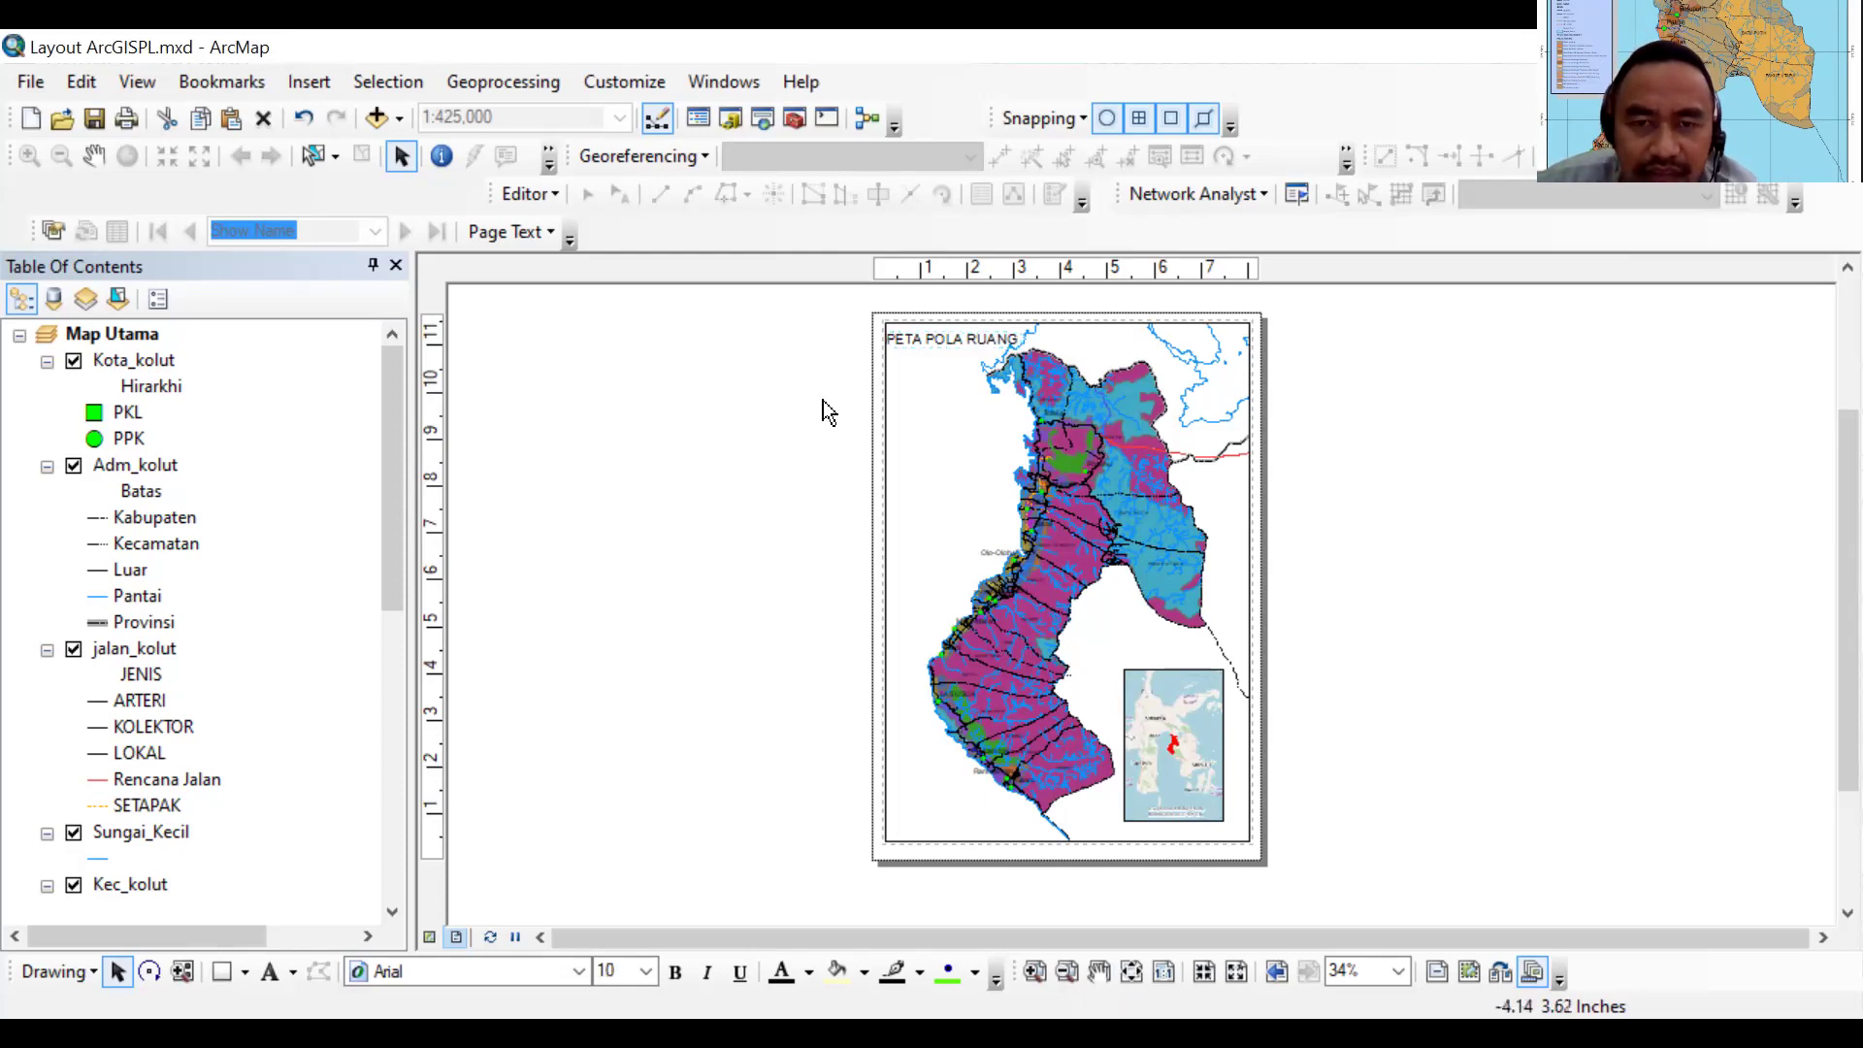
Insert a north arrow in the ESRI North 8 style into the layout
left_click(315, 82)
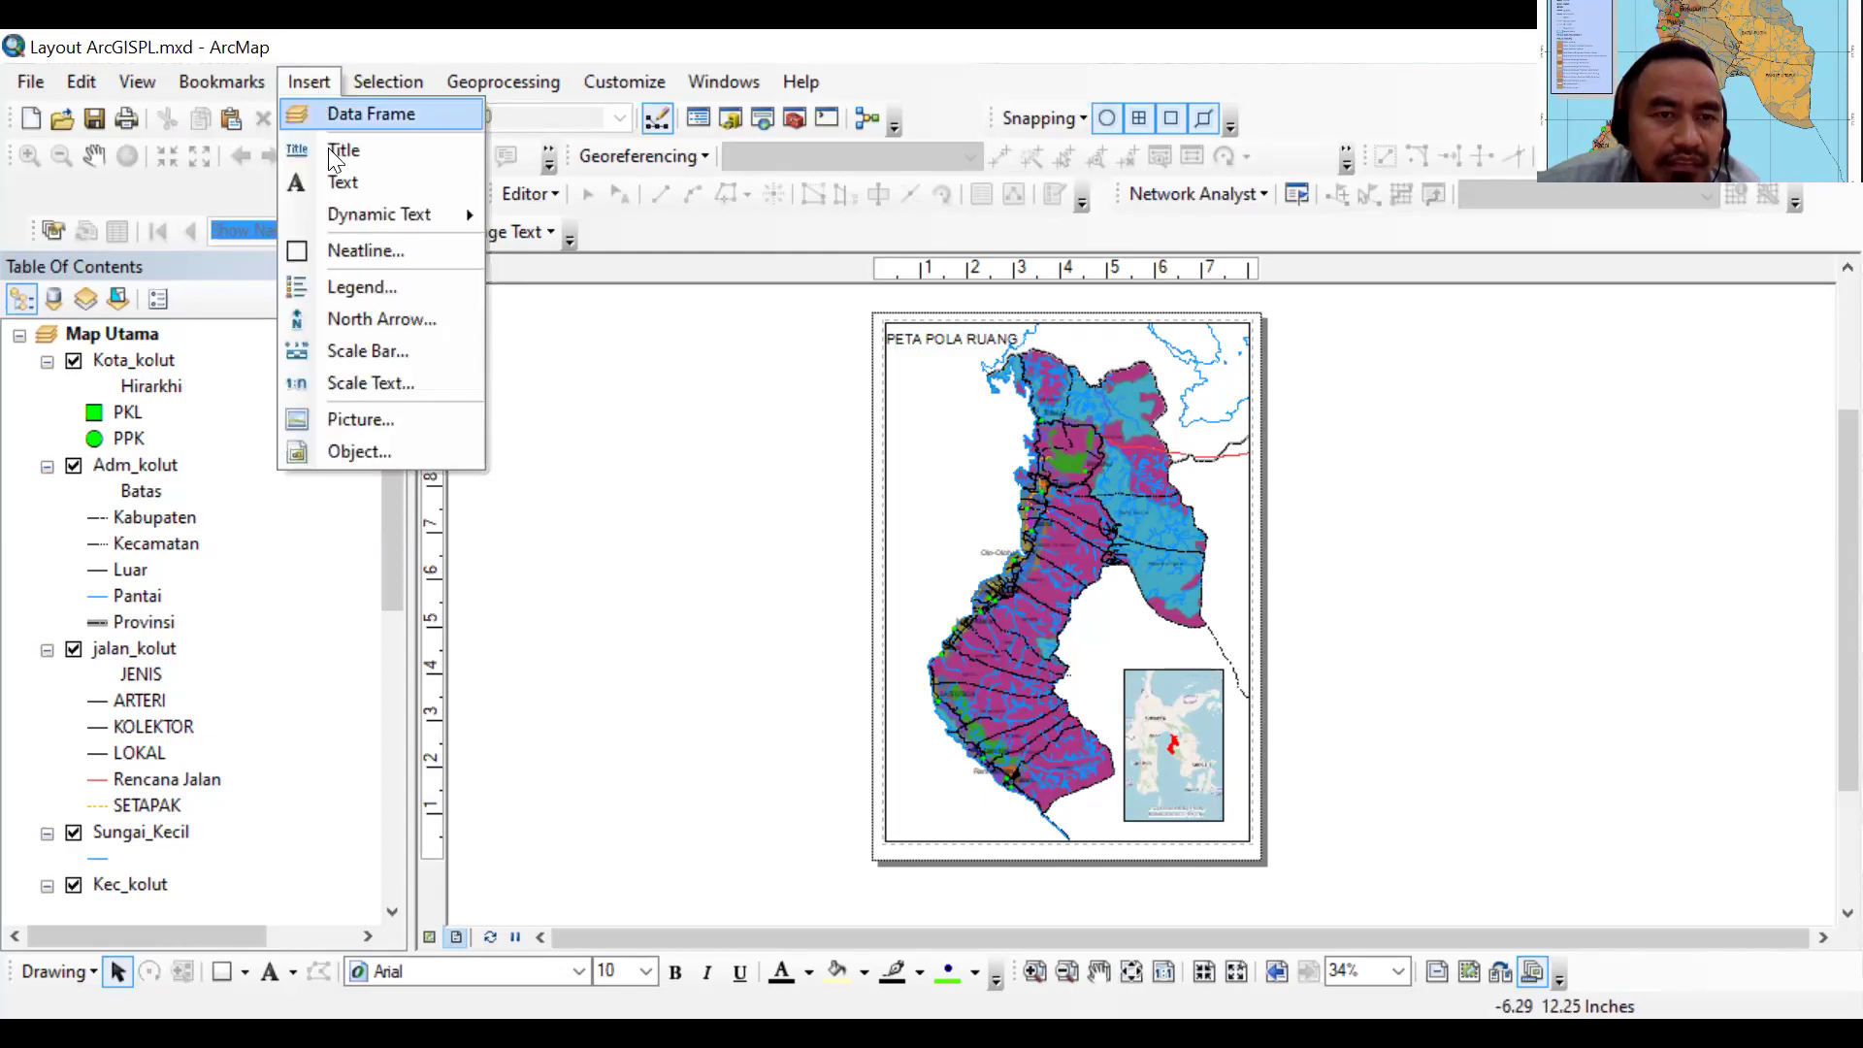
left_click(355, 324)
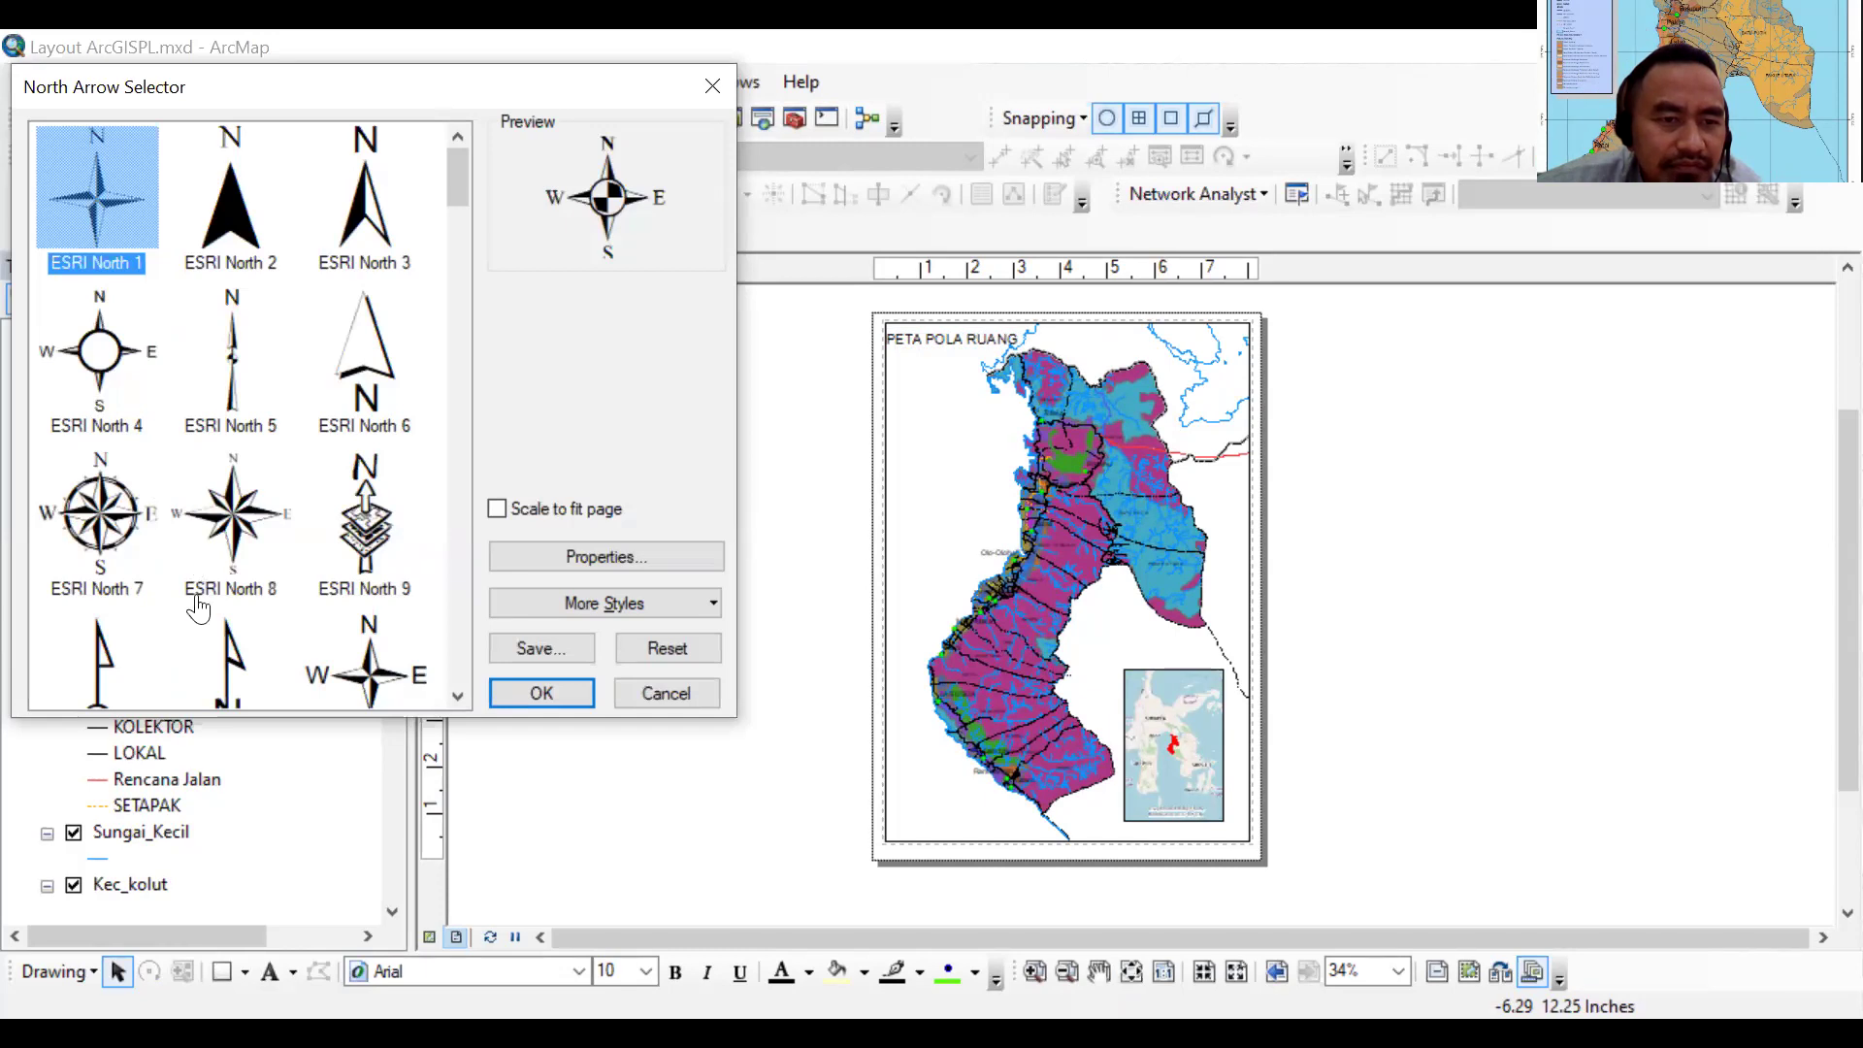
scroll(247, 589, "down", 3)
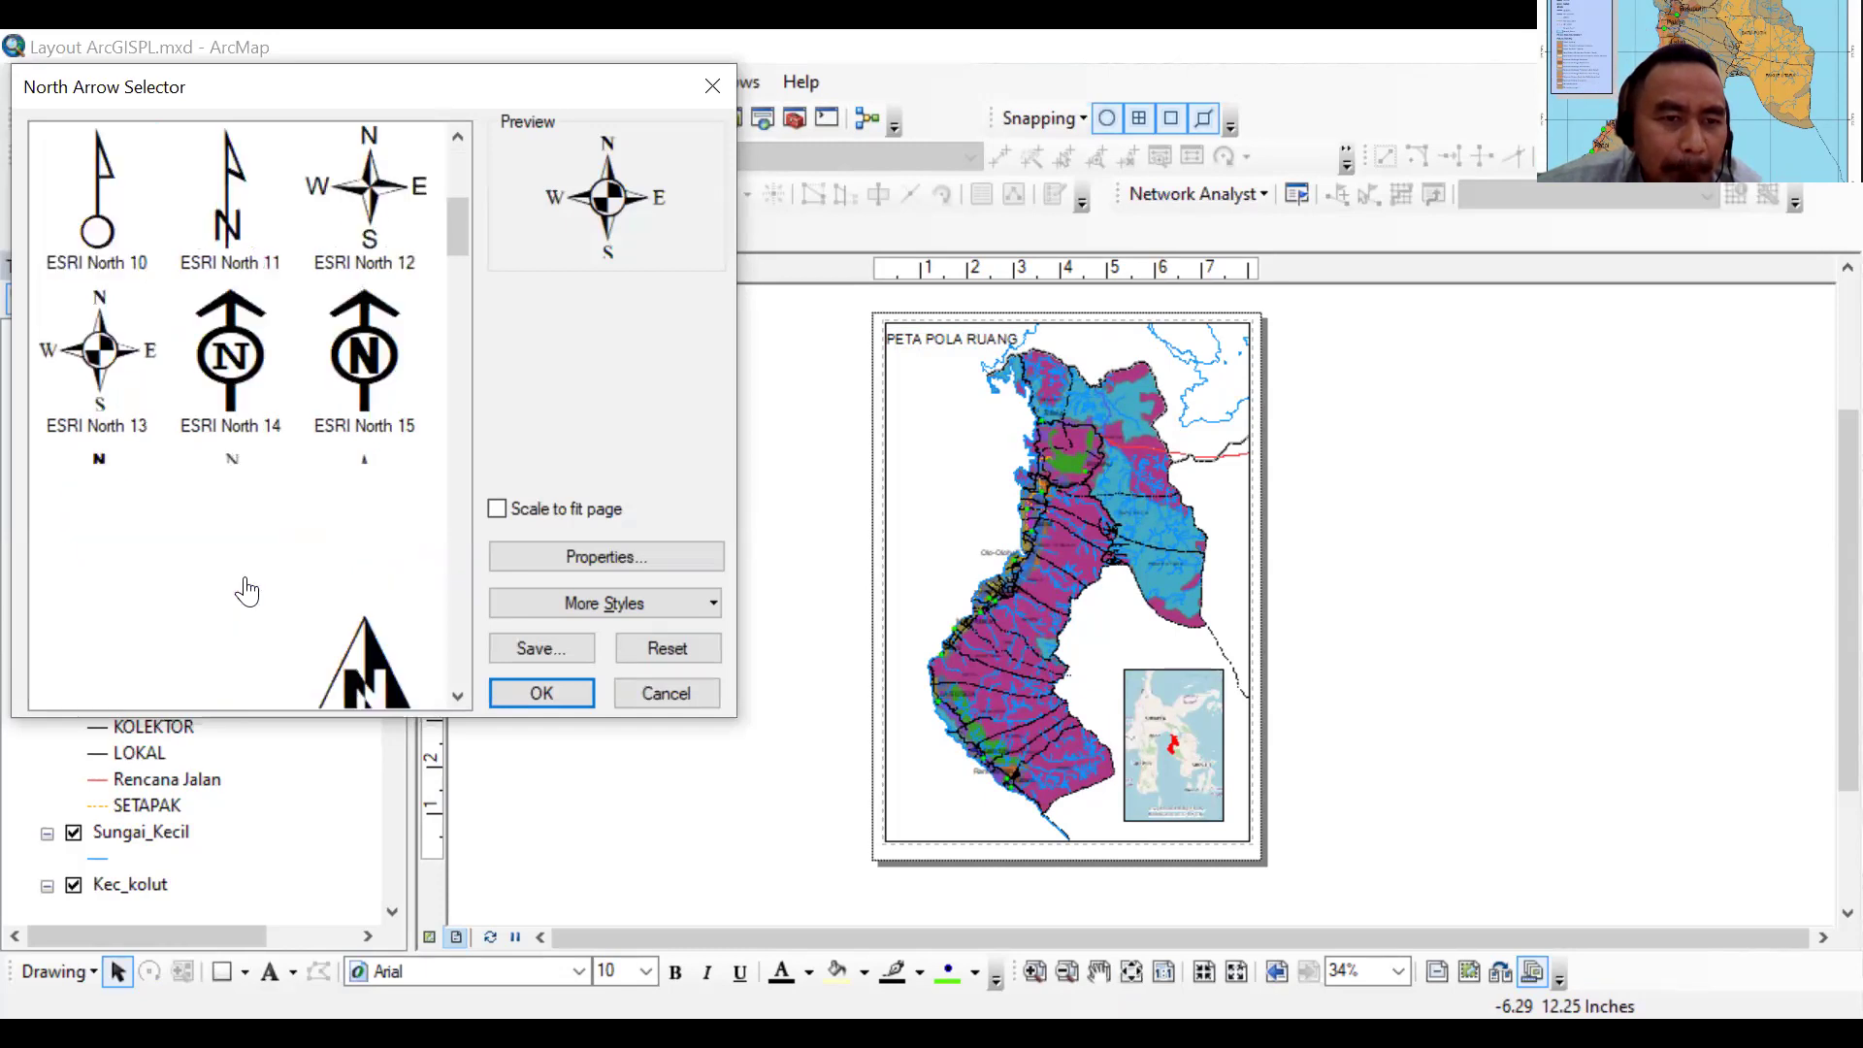
scroll(247, 589, "down", 3)
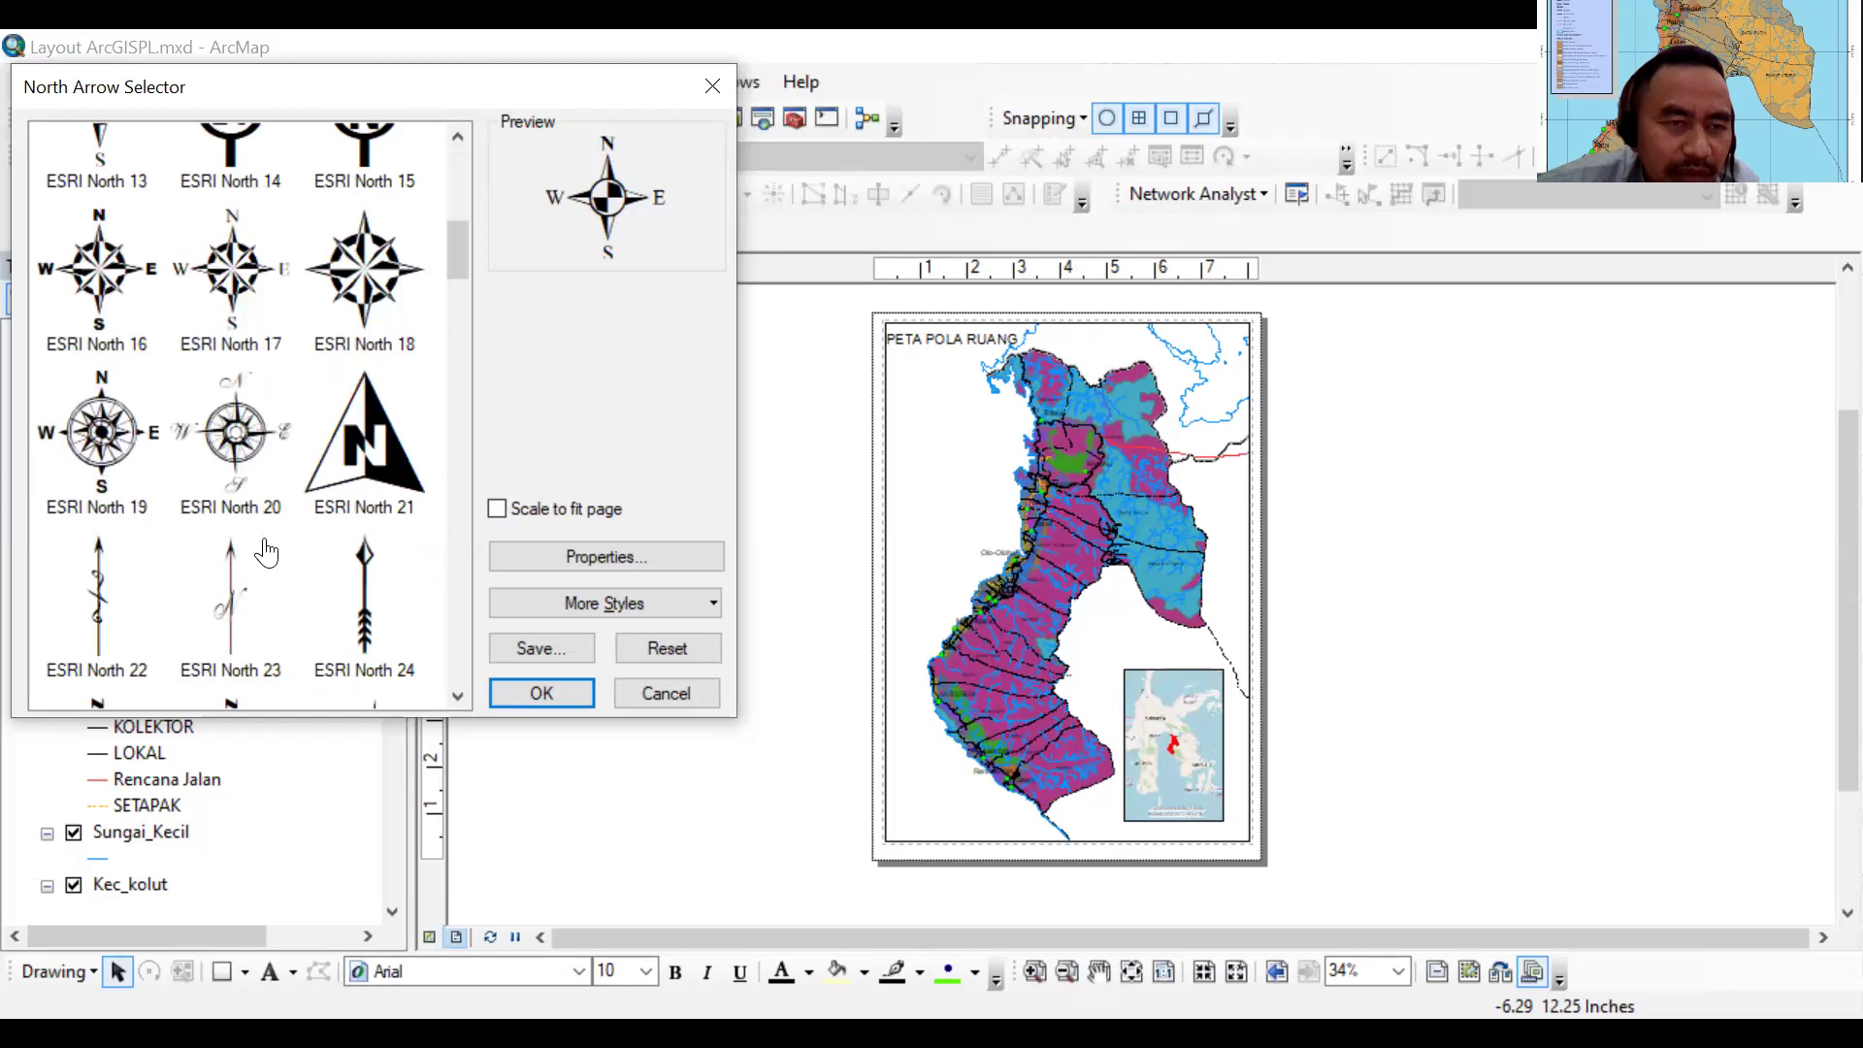
scroll(266, 552, "up", 5)
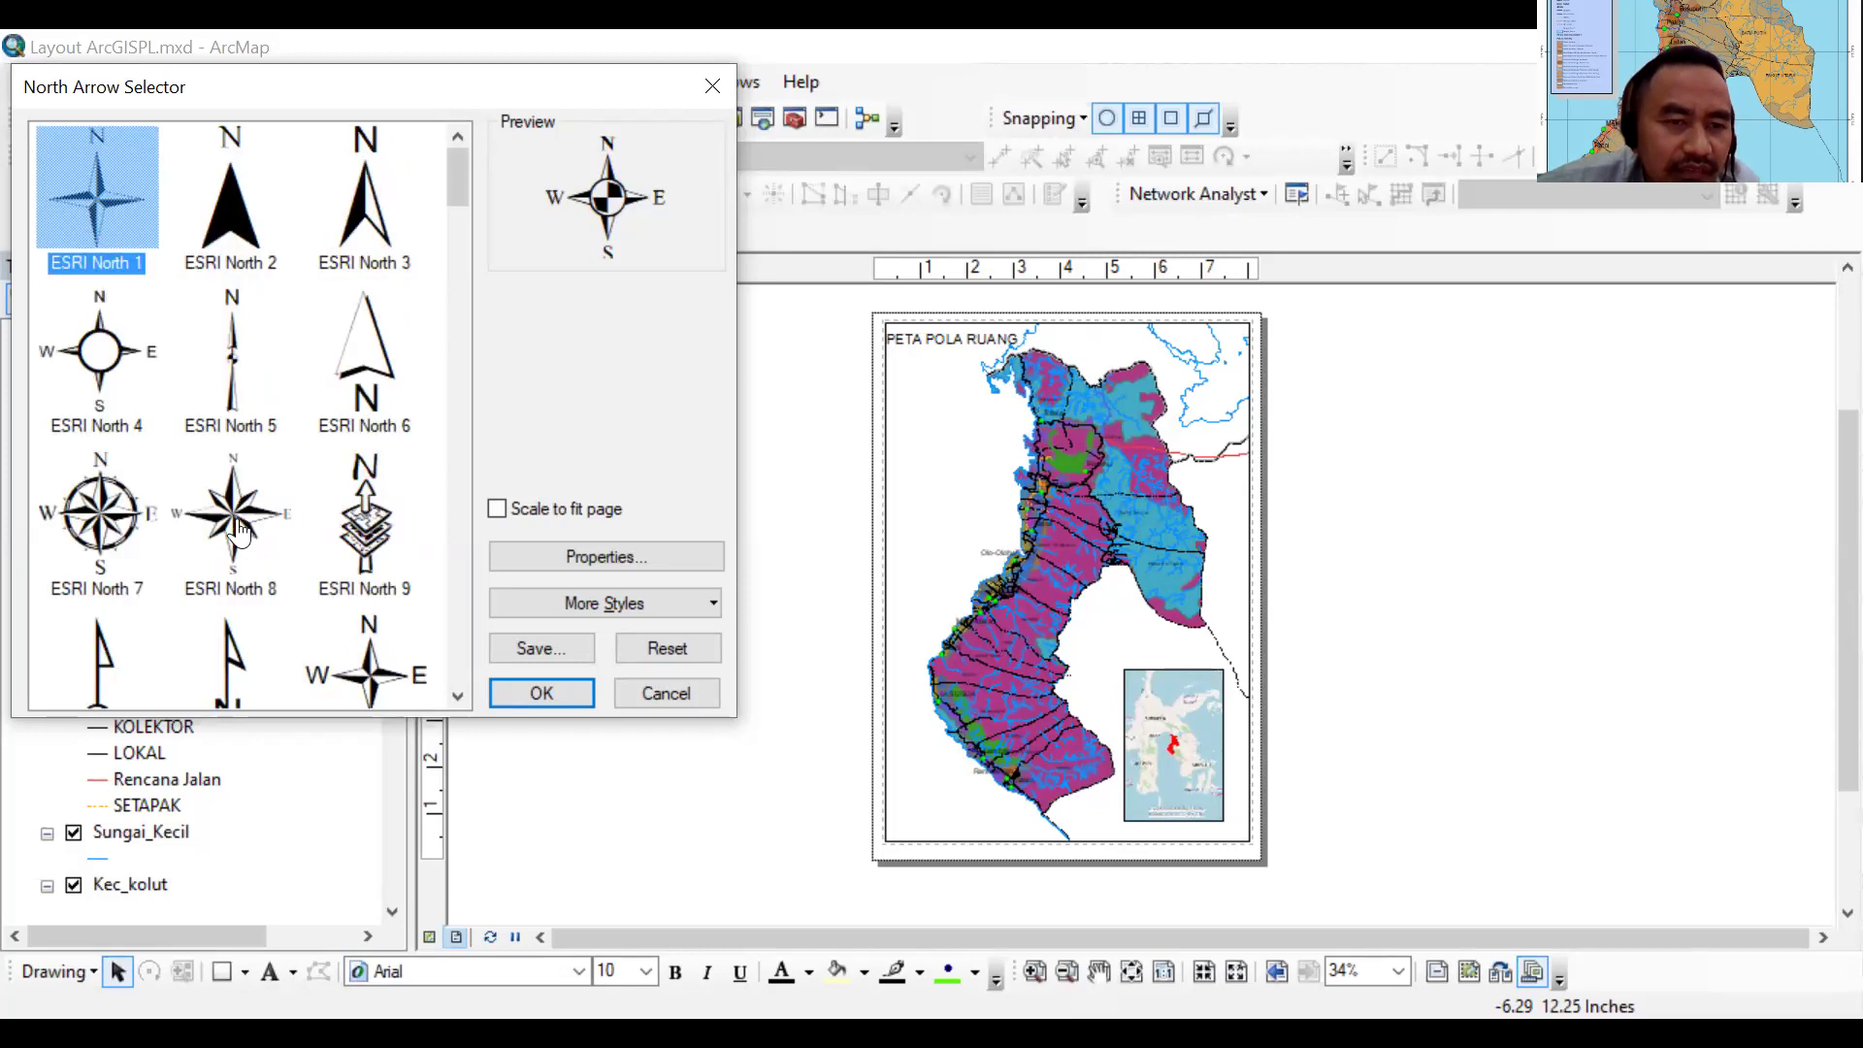
left_click(240, 533)
left_click(508, 697)
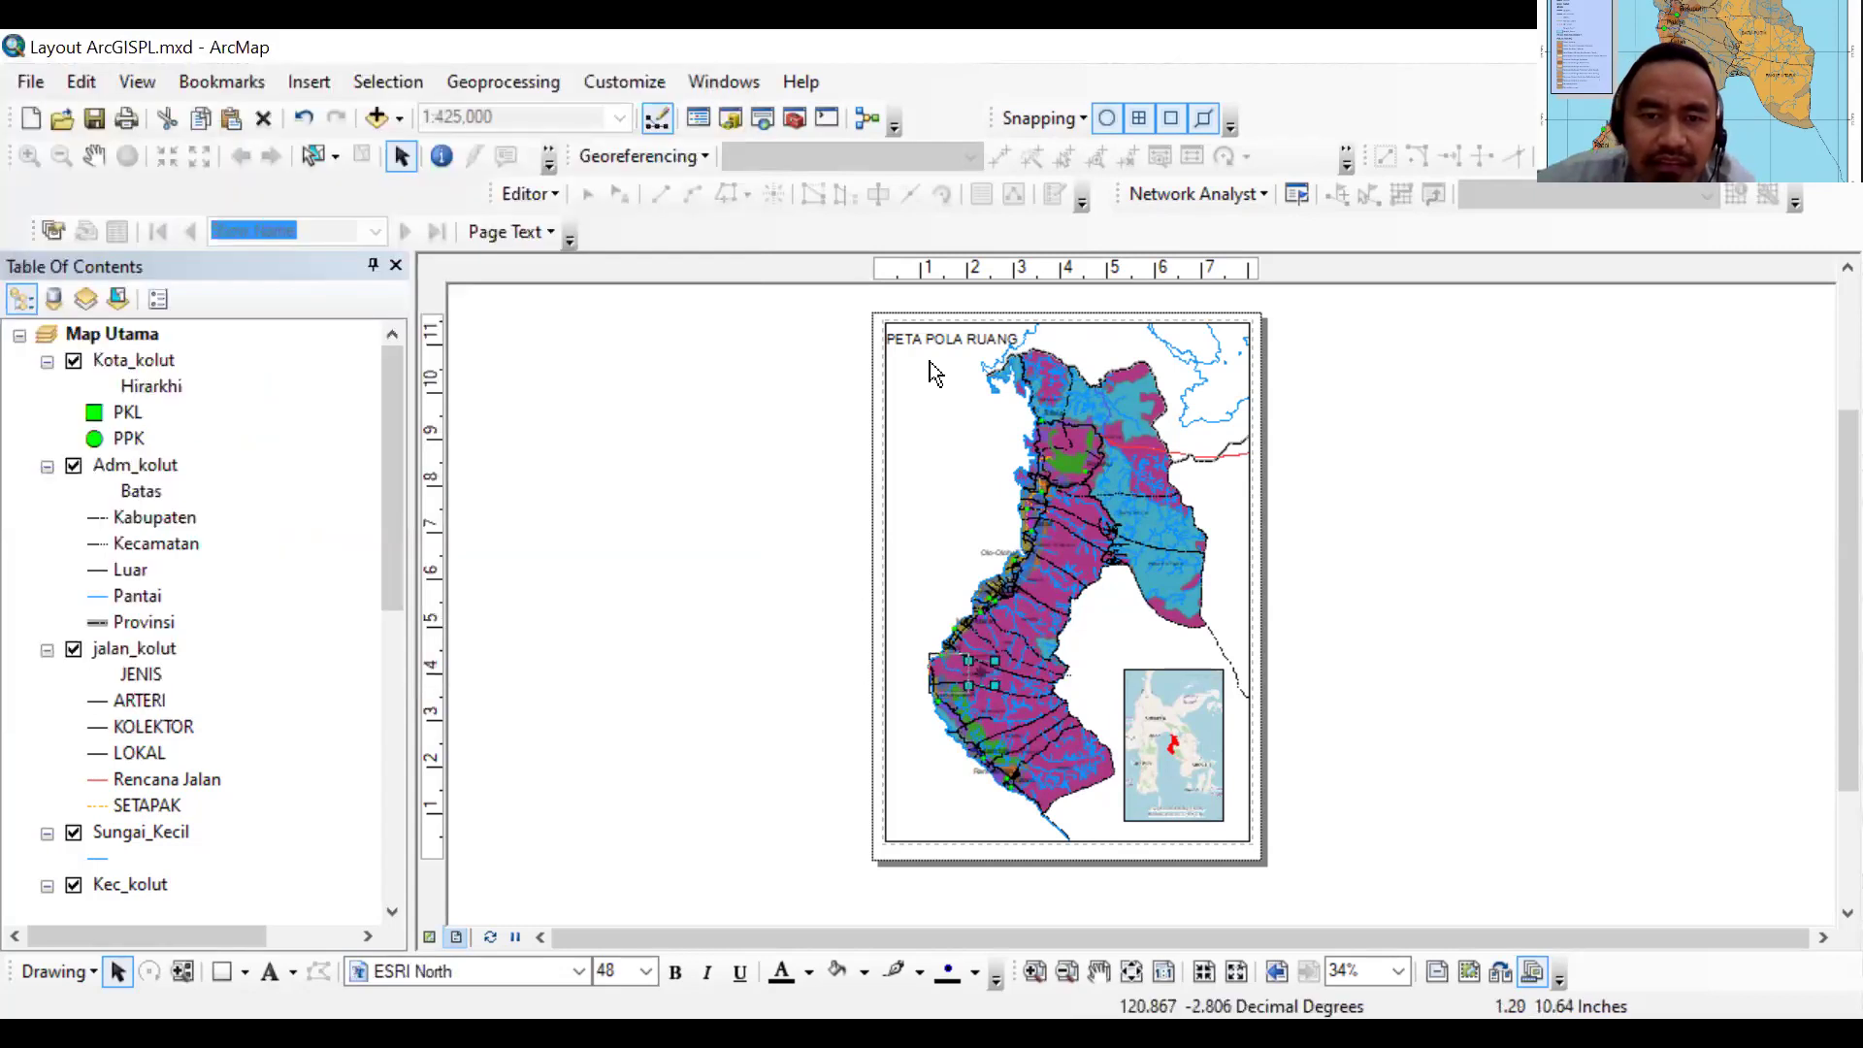
Place the north arrow beneath the map title and enlarge it slightly
left_click(988, 669)
left_click_drag(988, 669, 932, 385)
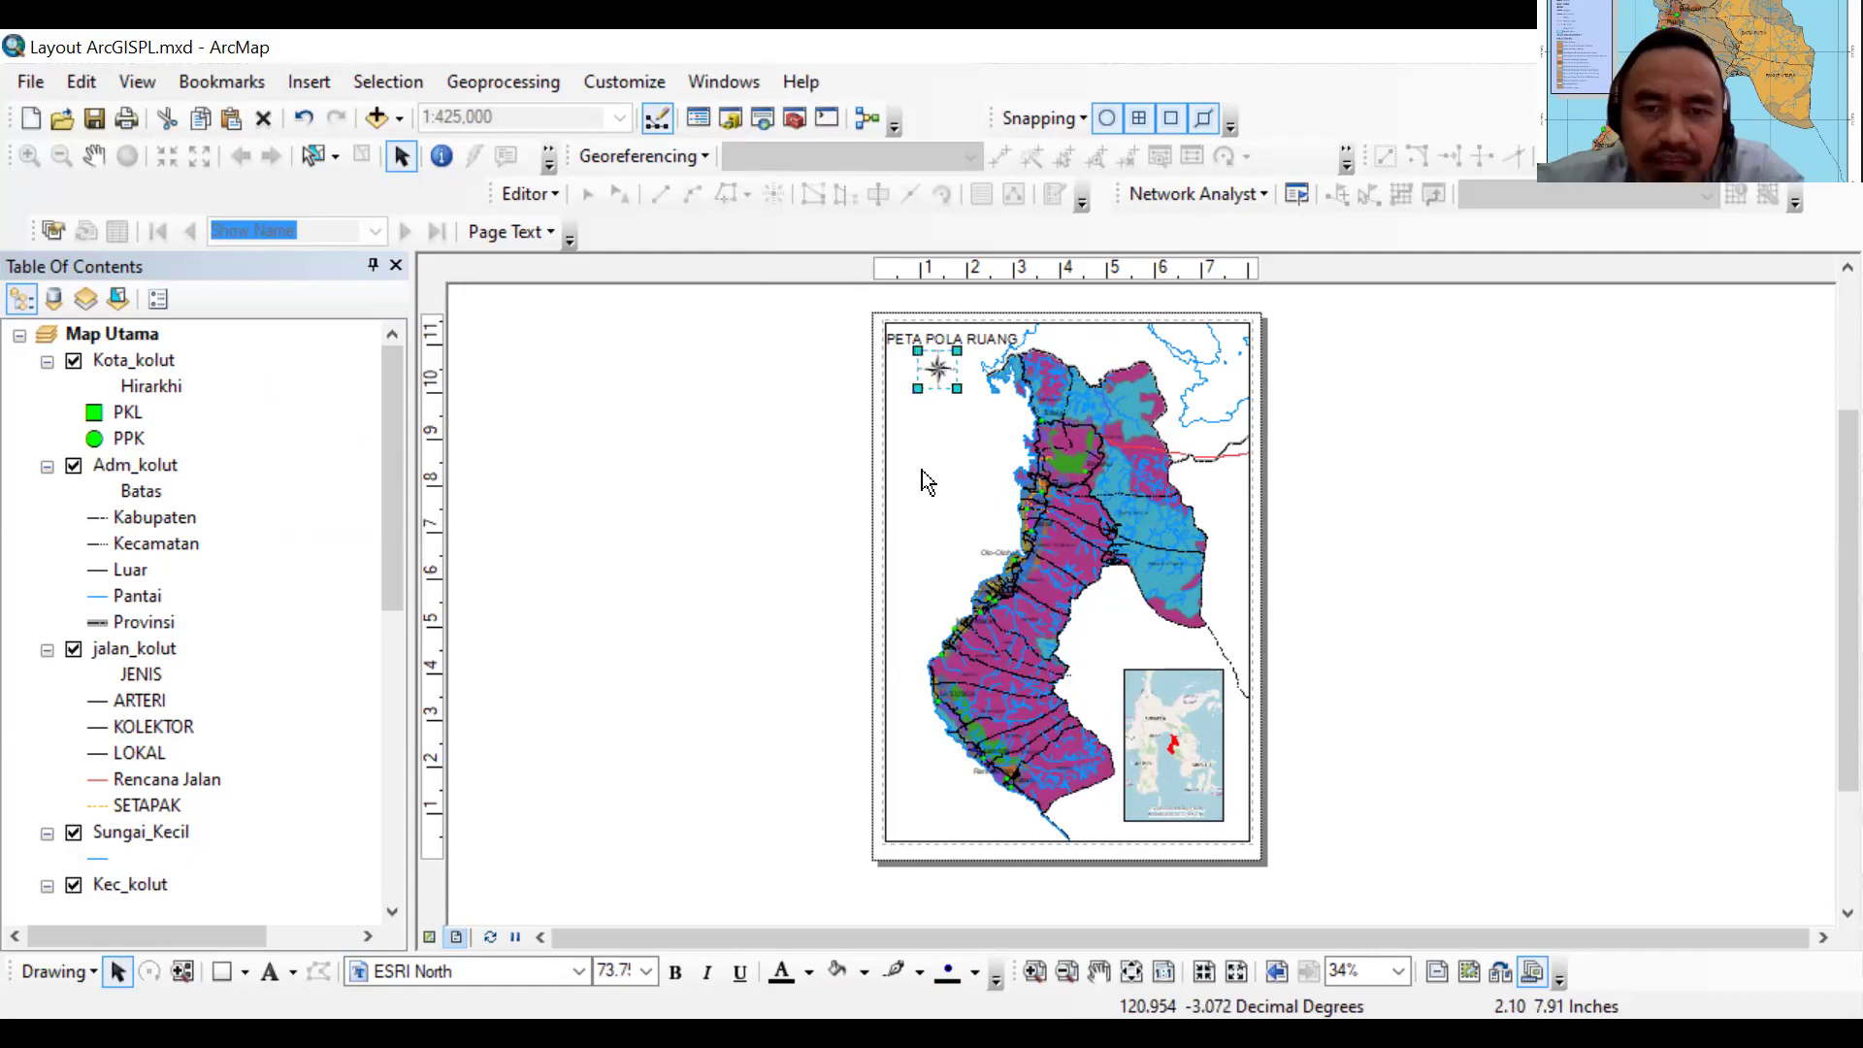
left_click(843, 502)
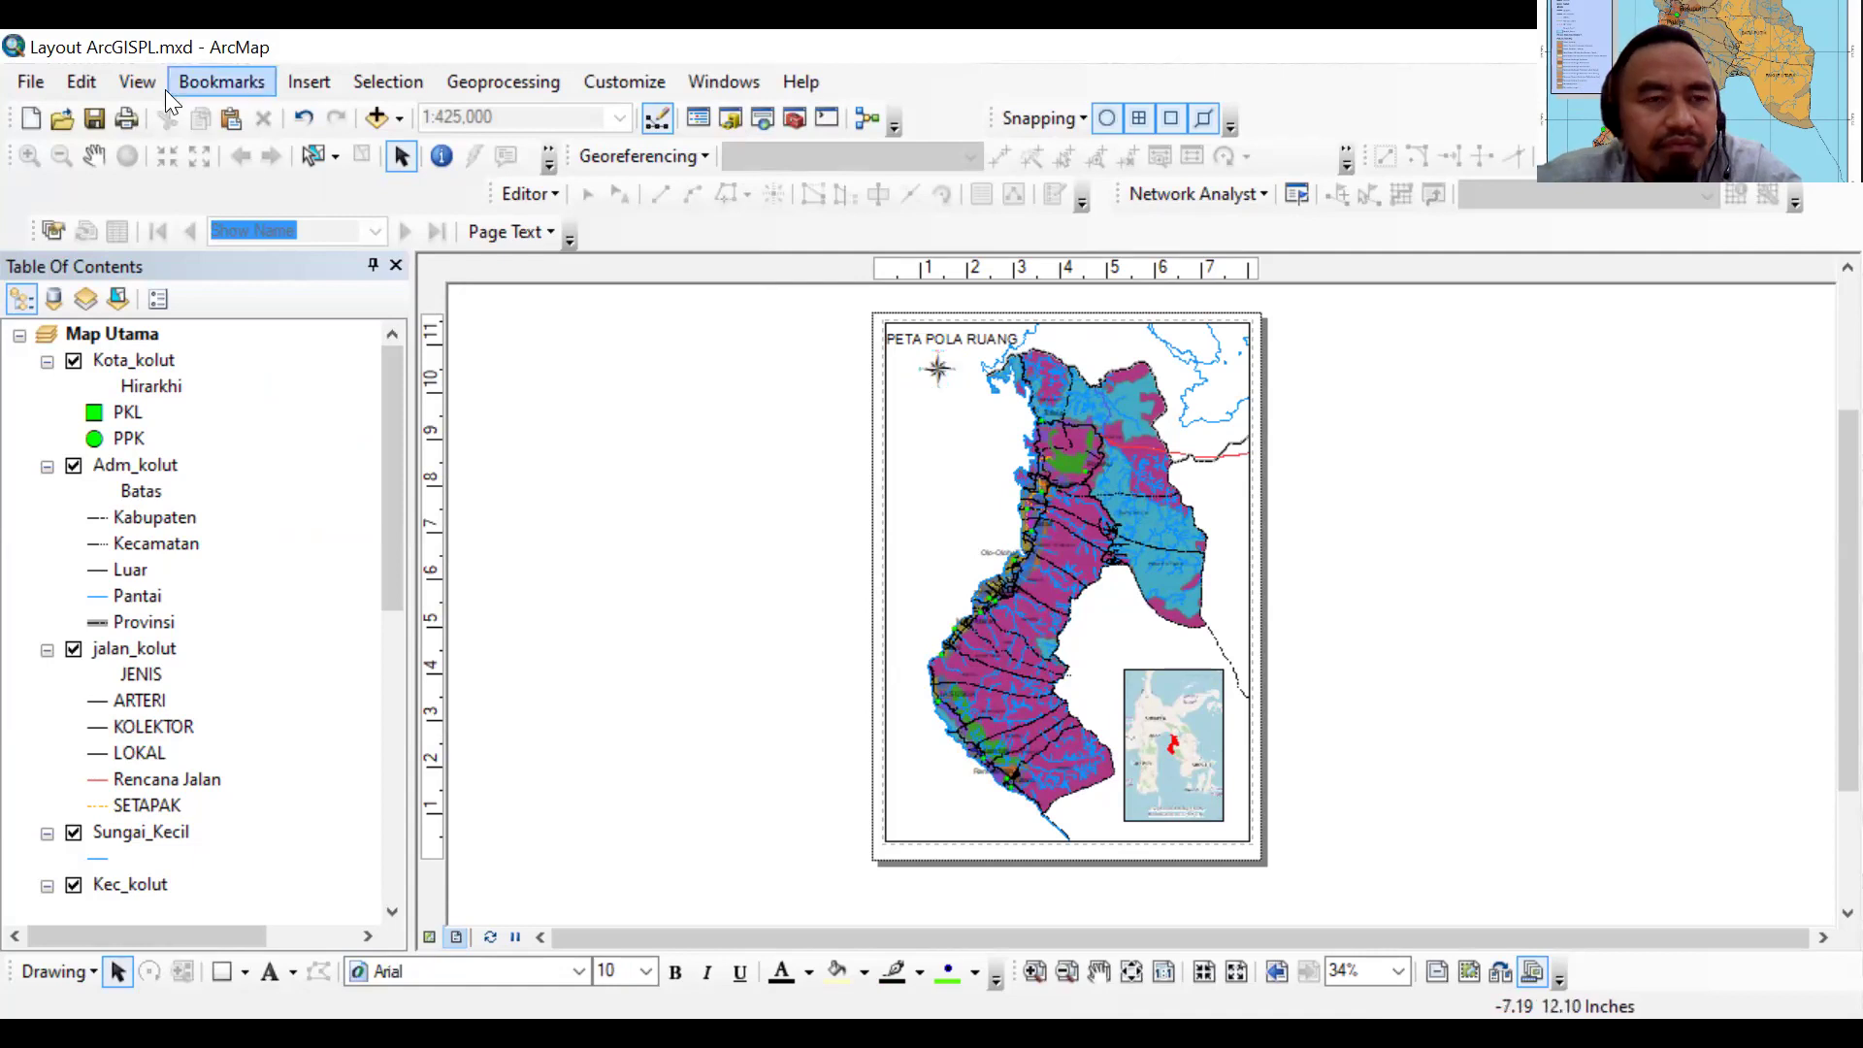
Start a new scale bar for the layout and set its division units to Kilometers
key("Right")
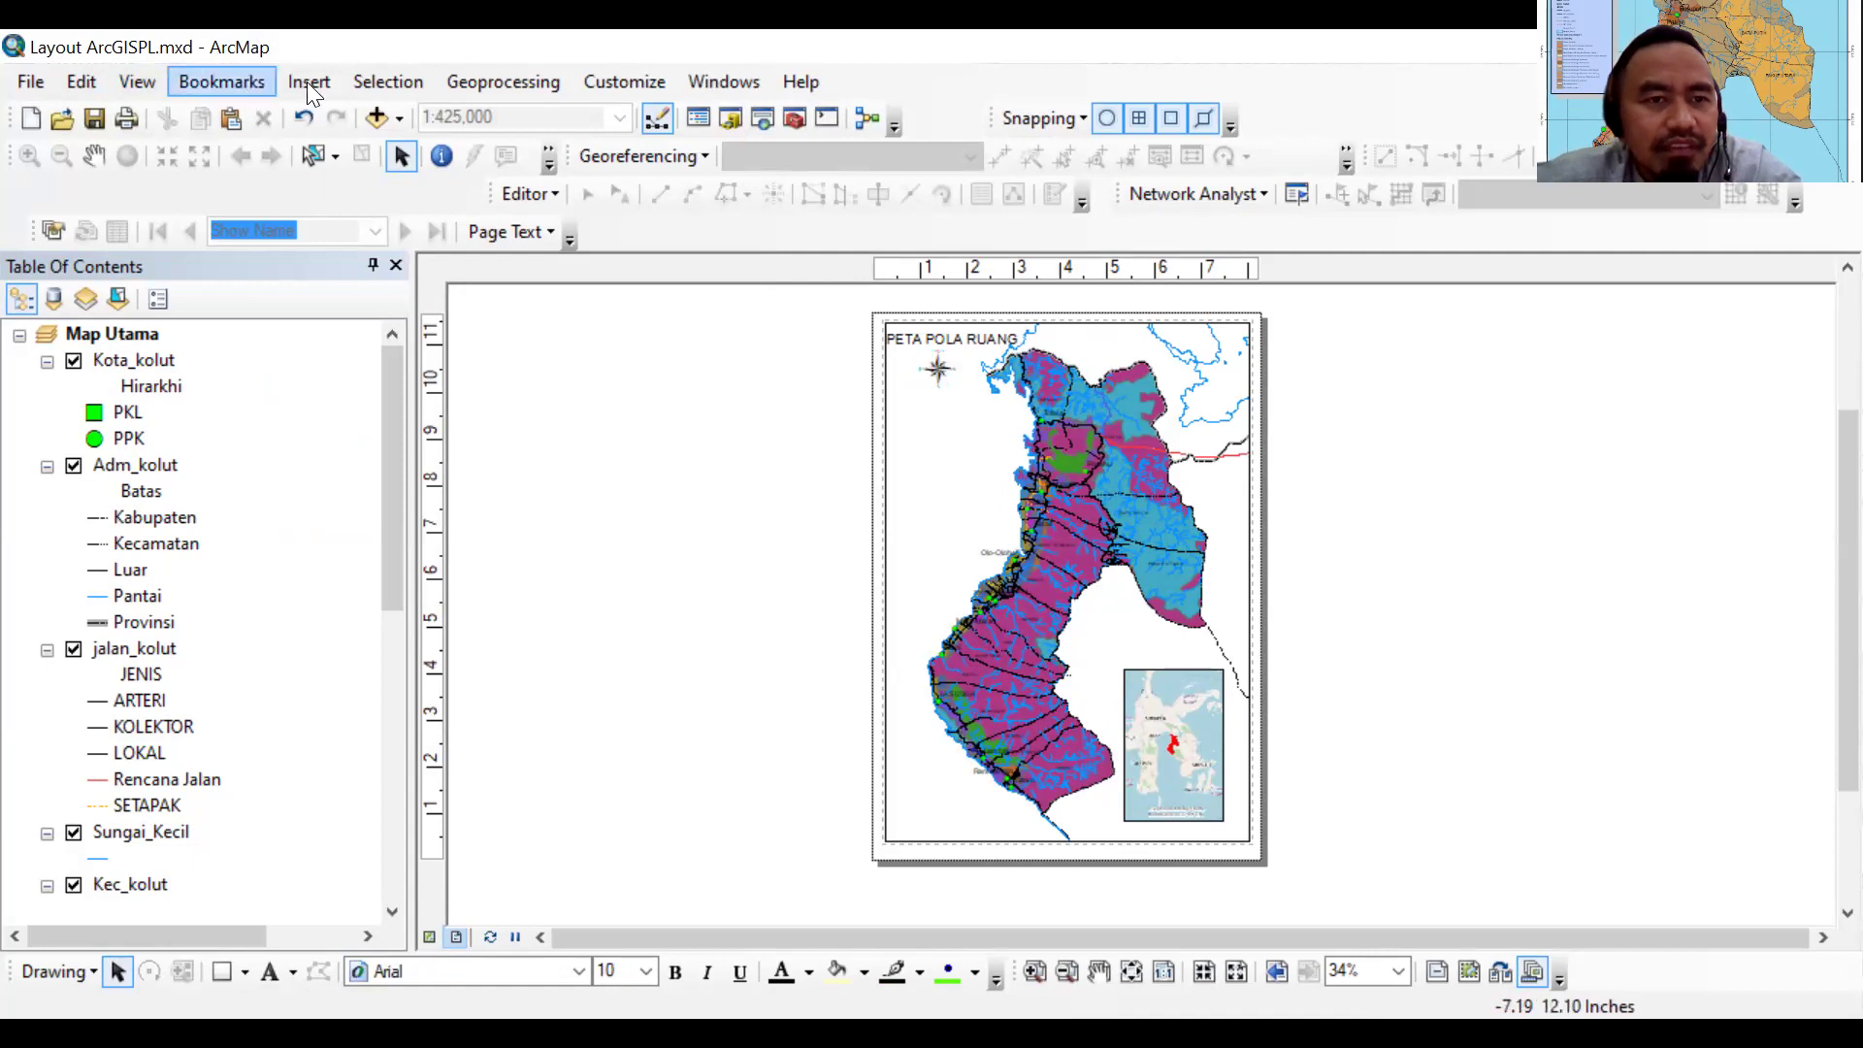
key("Right")
key("Down")
key("Down")
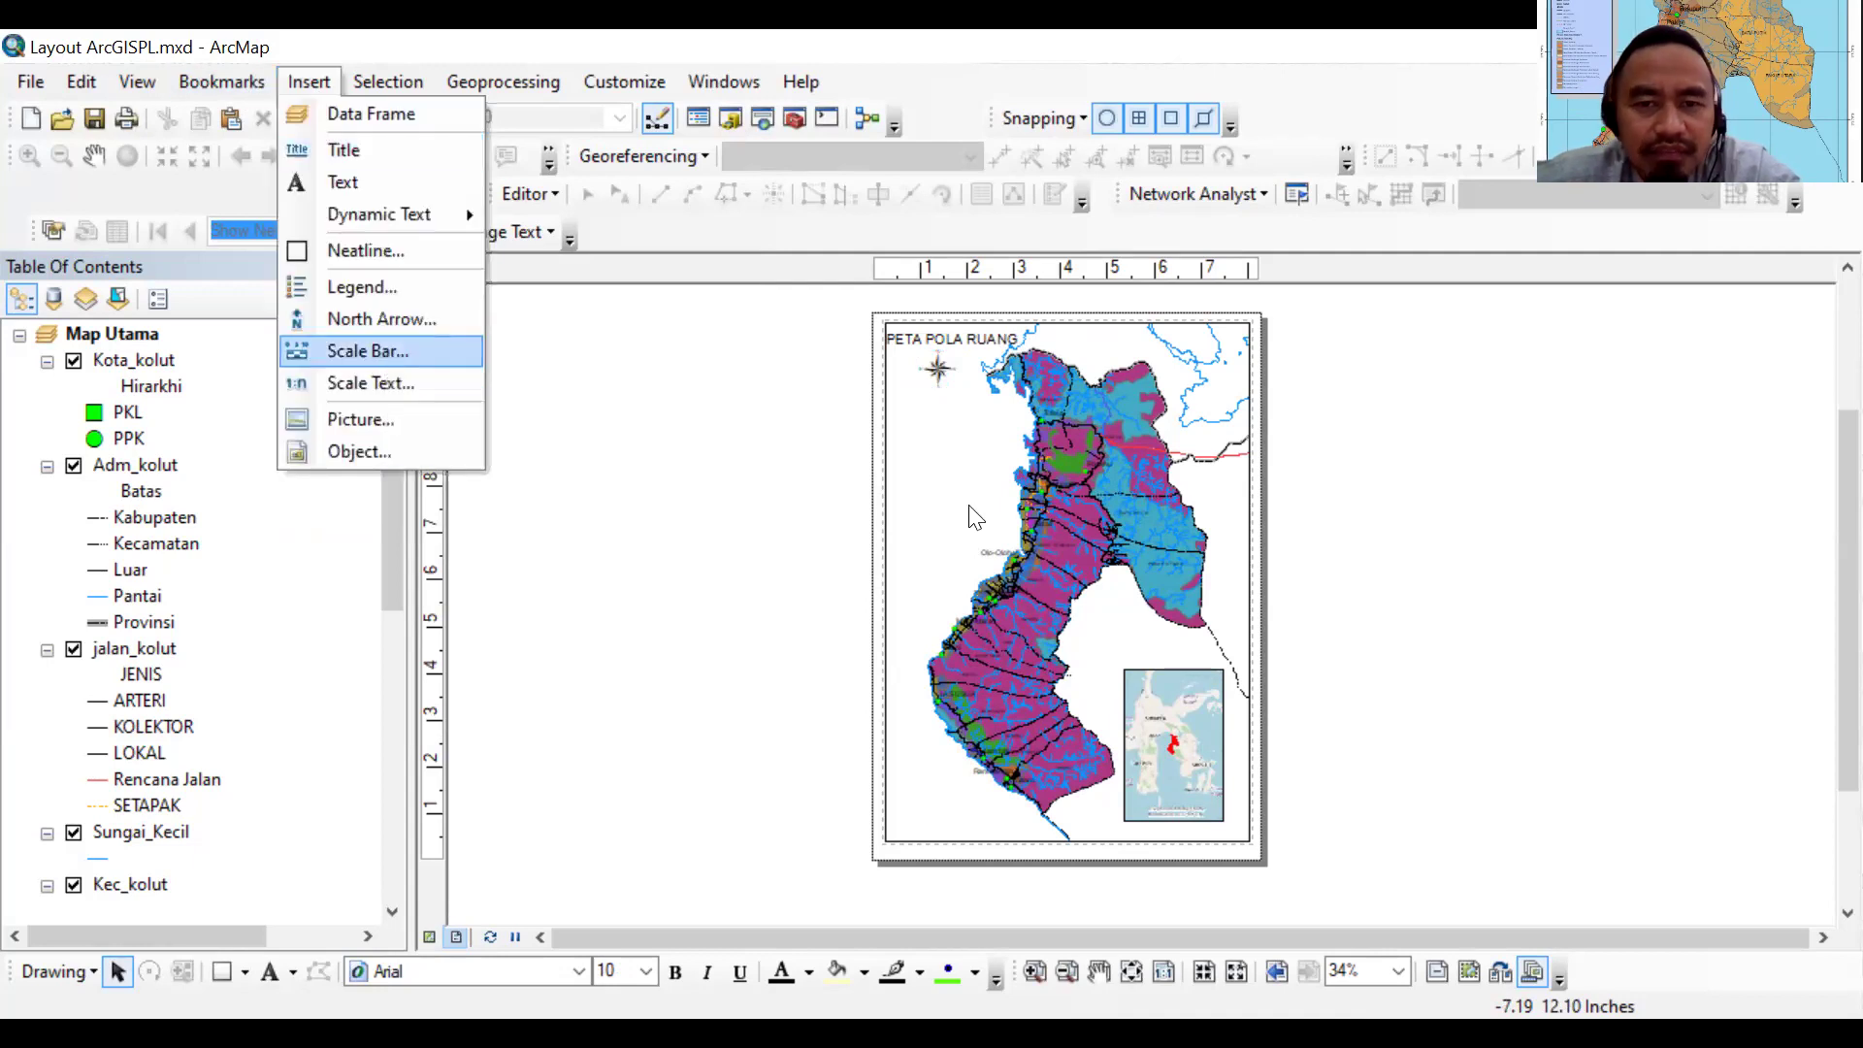
key("Return")
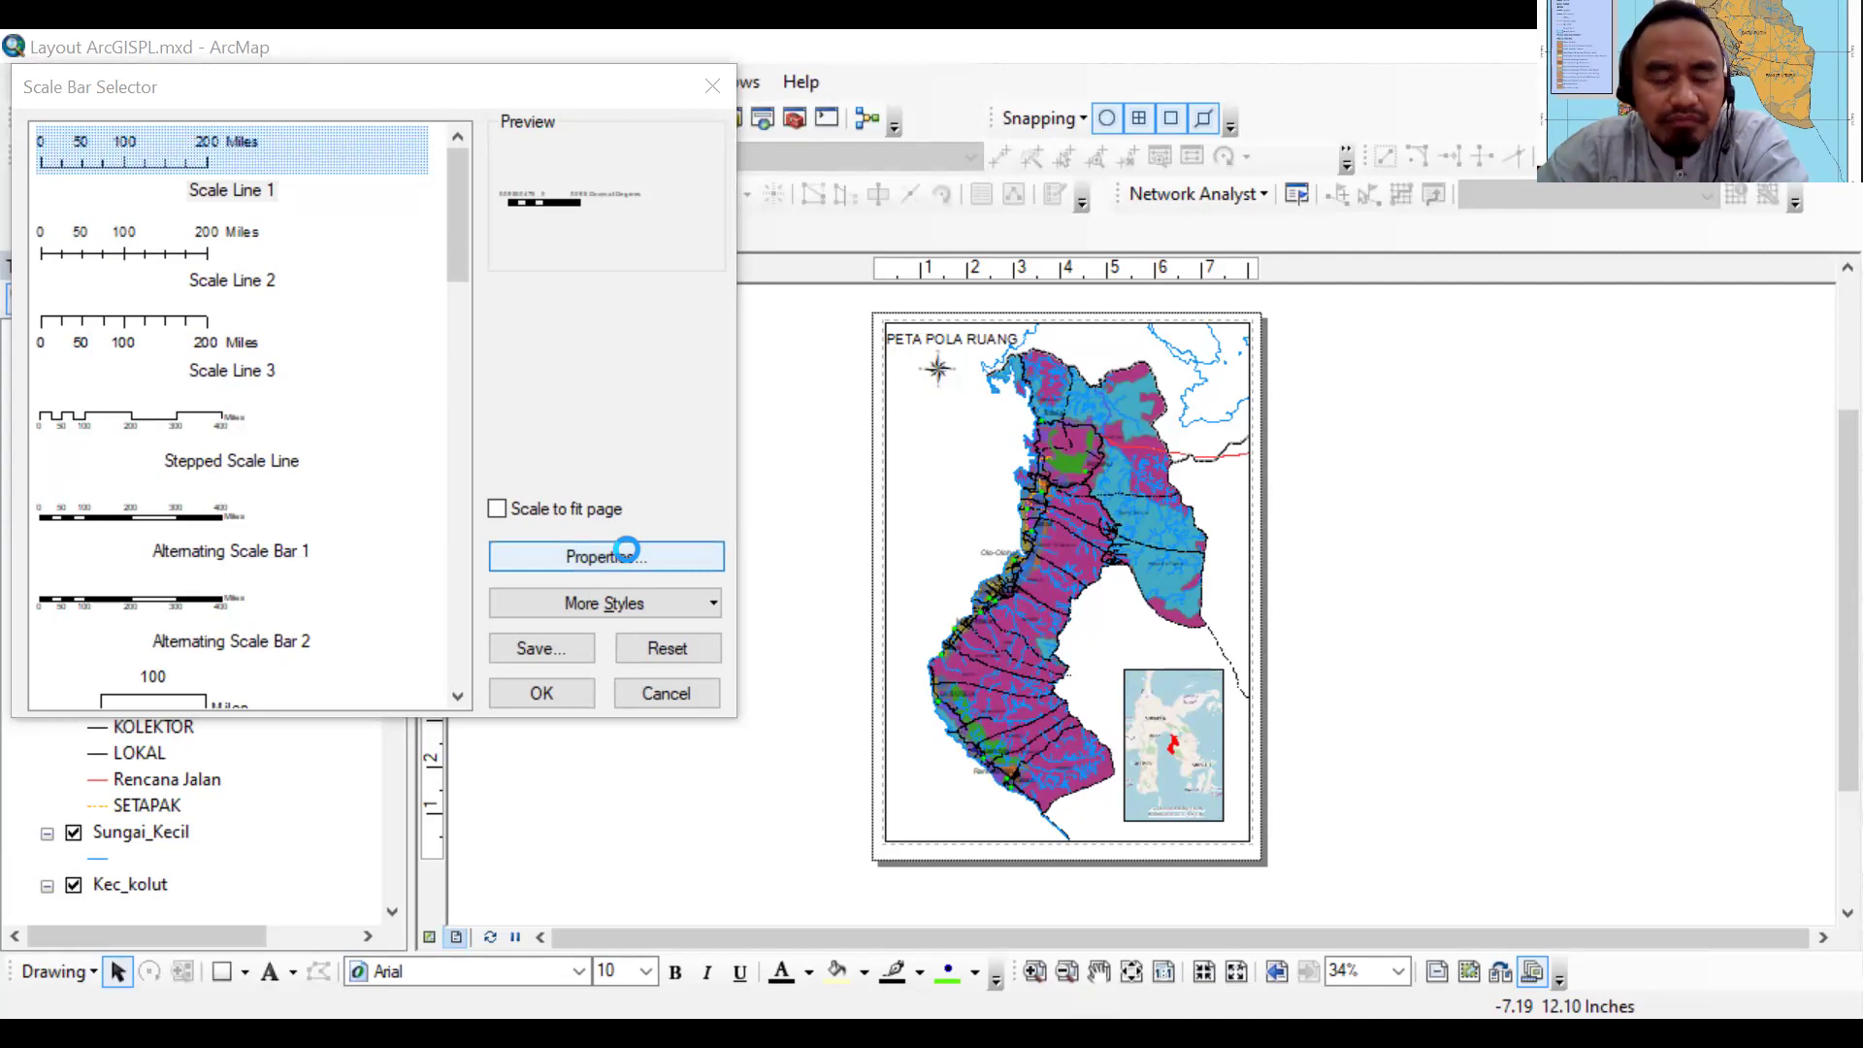
left_click(627, 549)
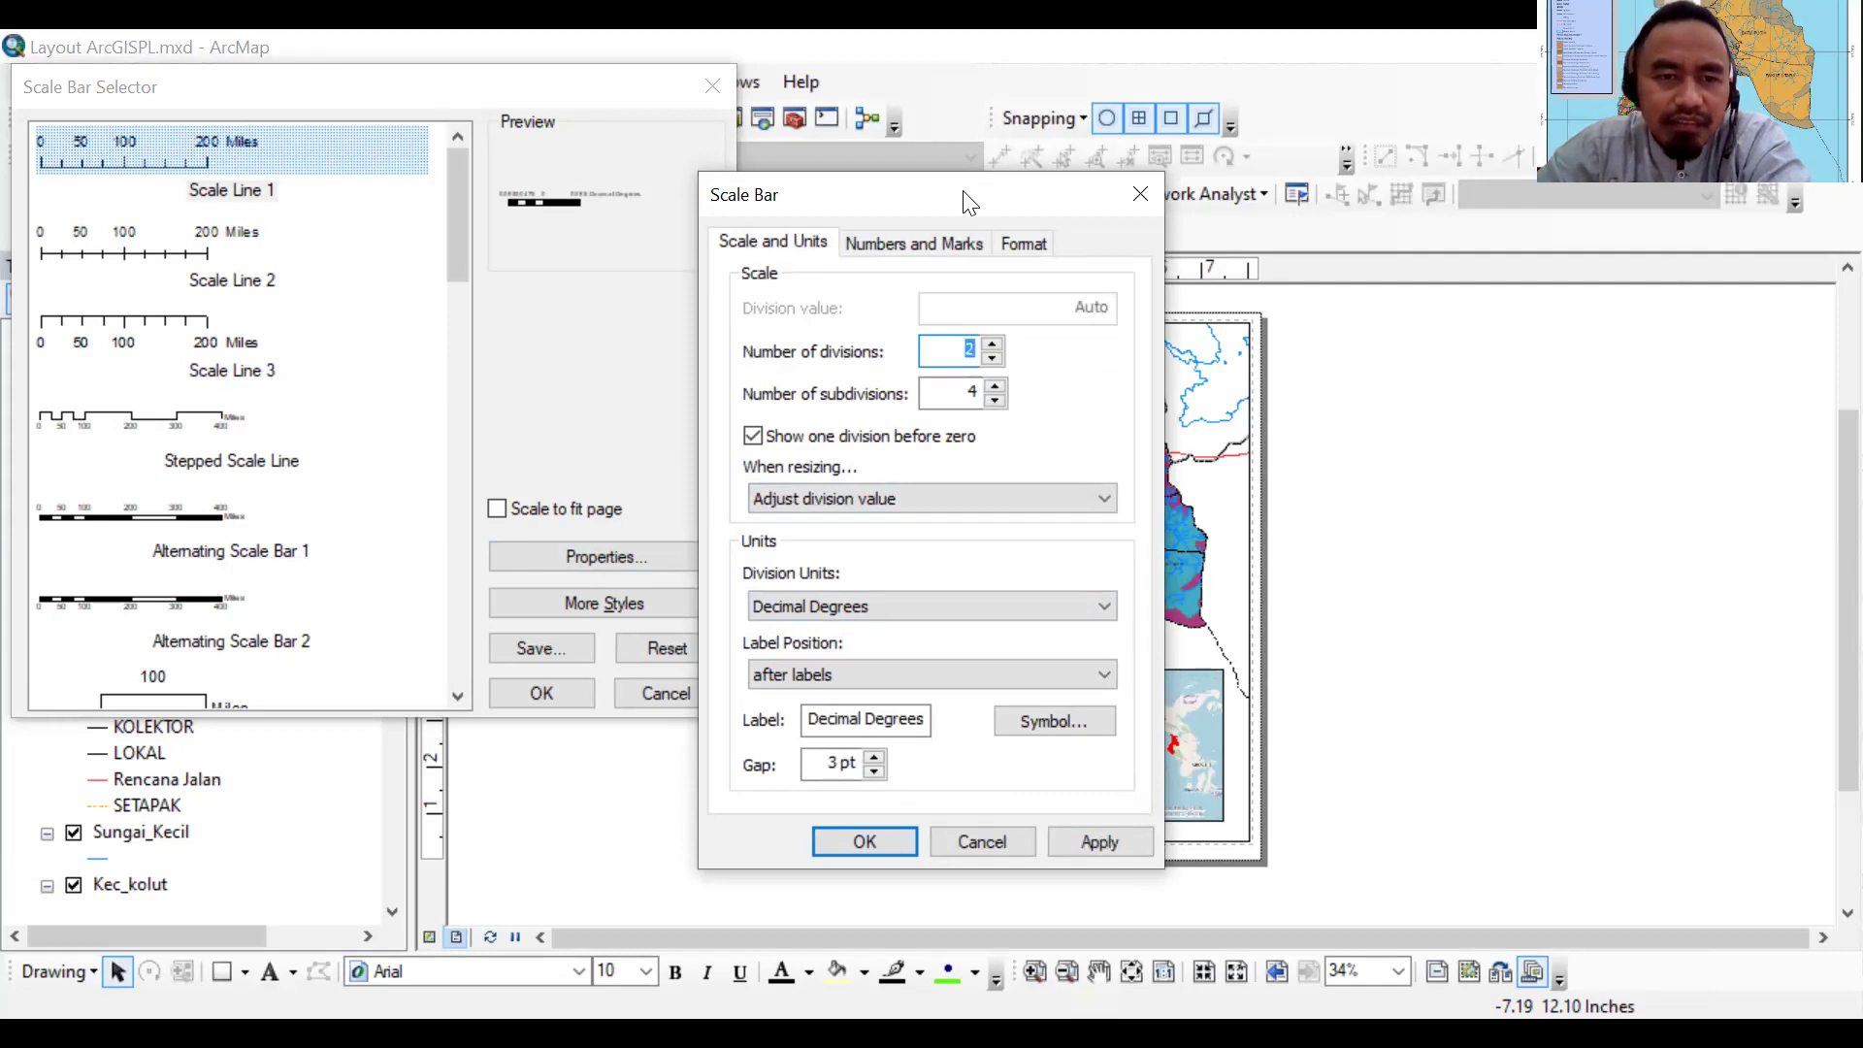
left_click_drag(966, 202, 712, 186)
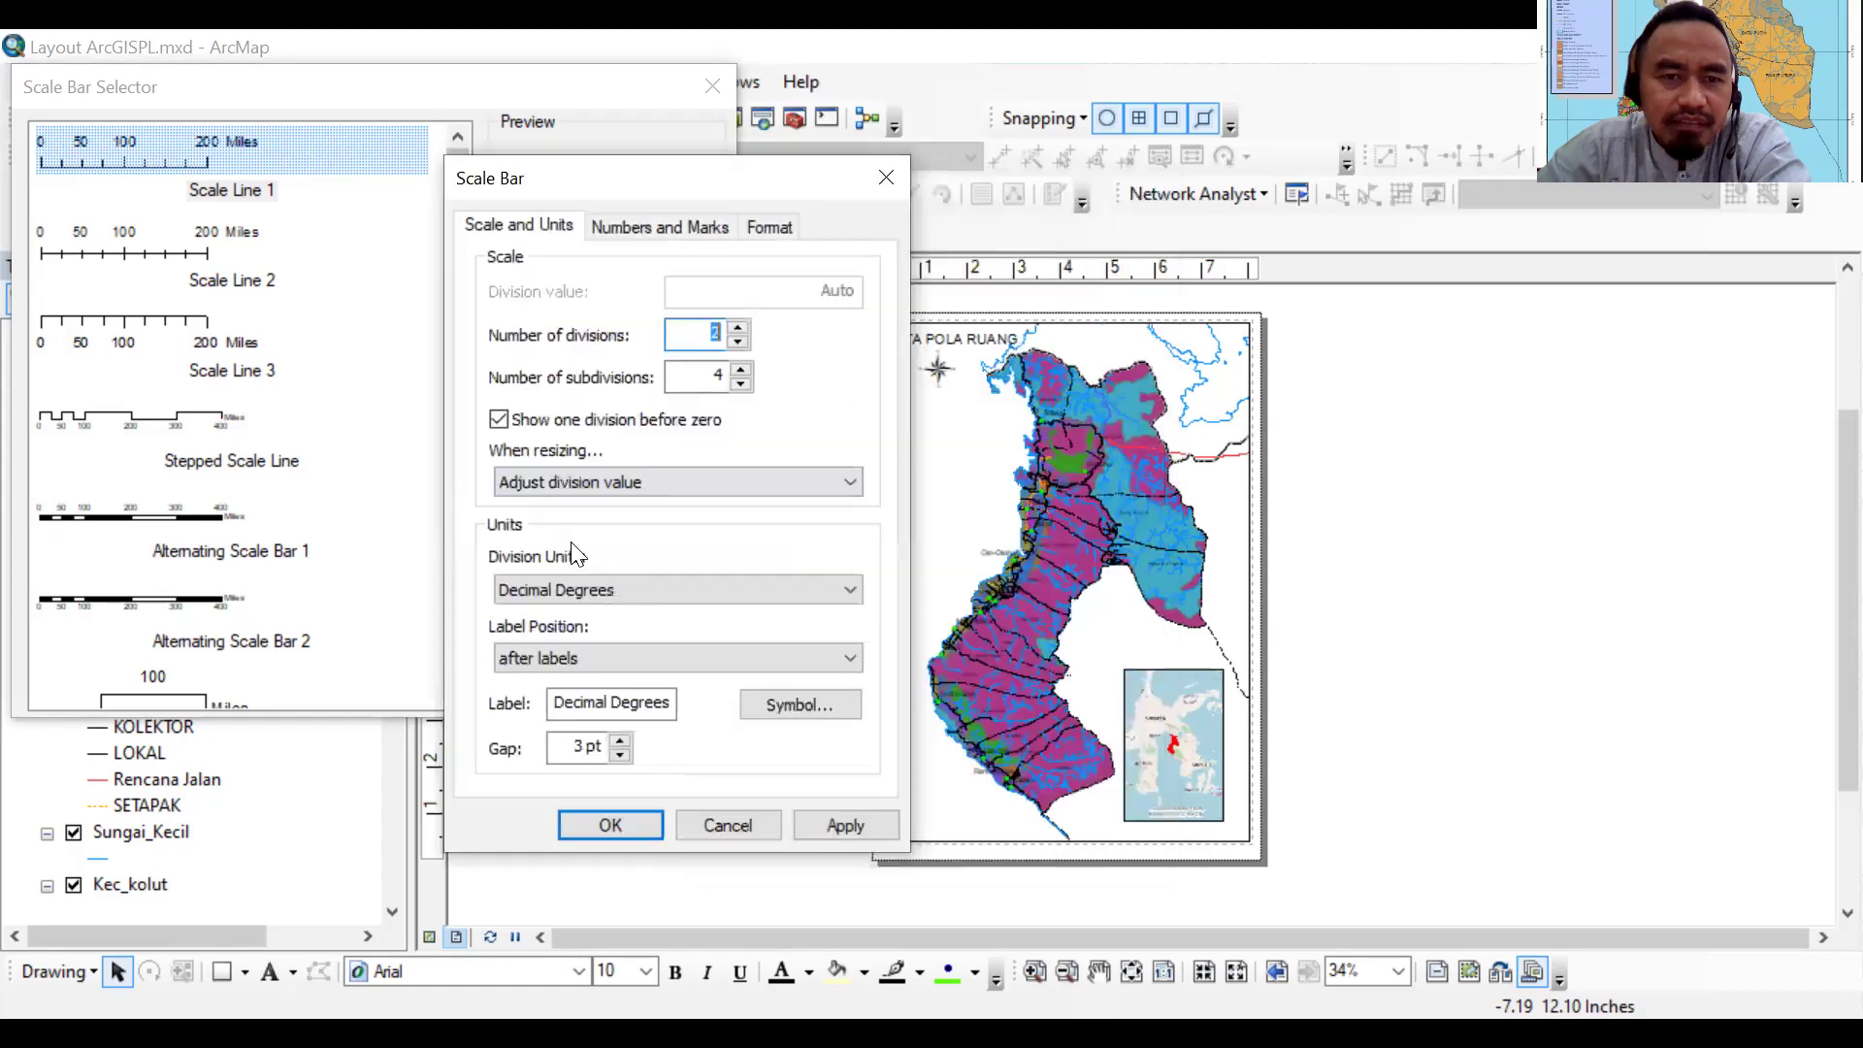
left_click(837, 592)
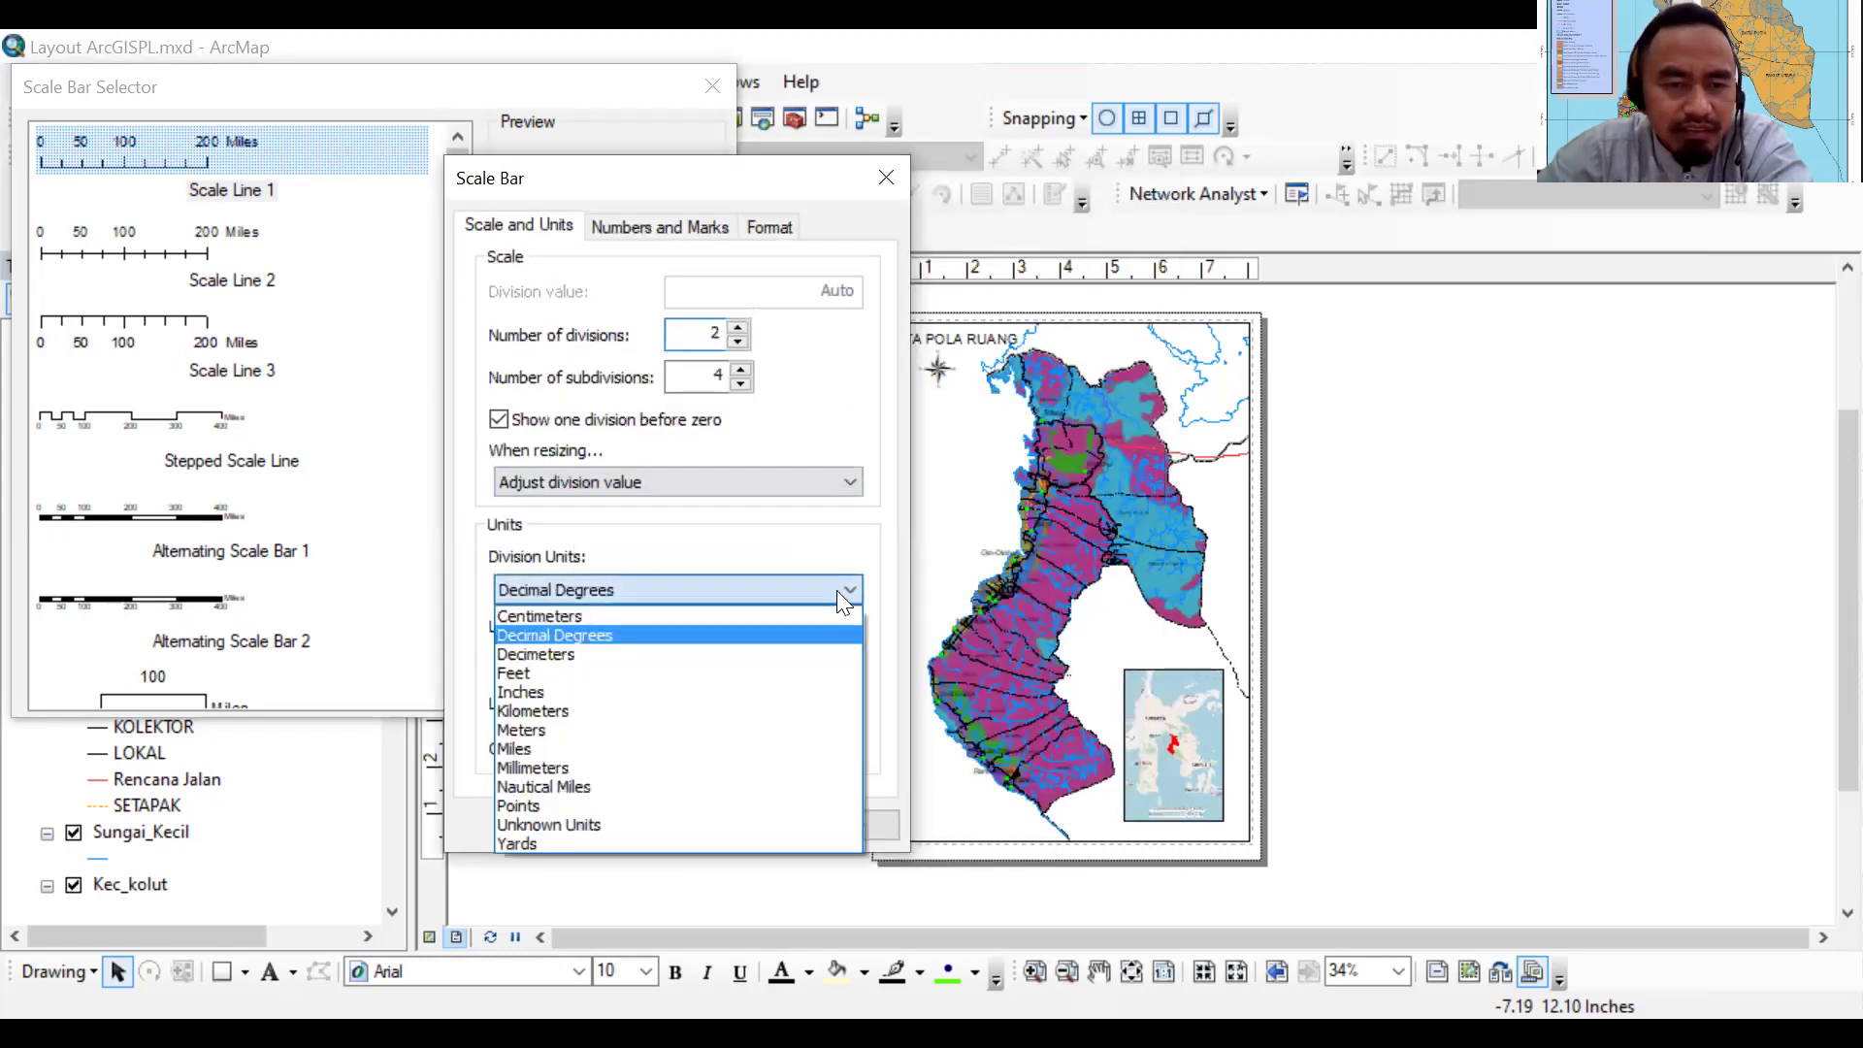
left_click(755, 710)
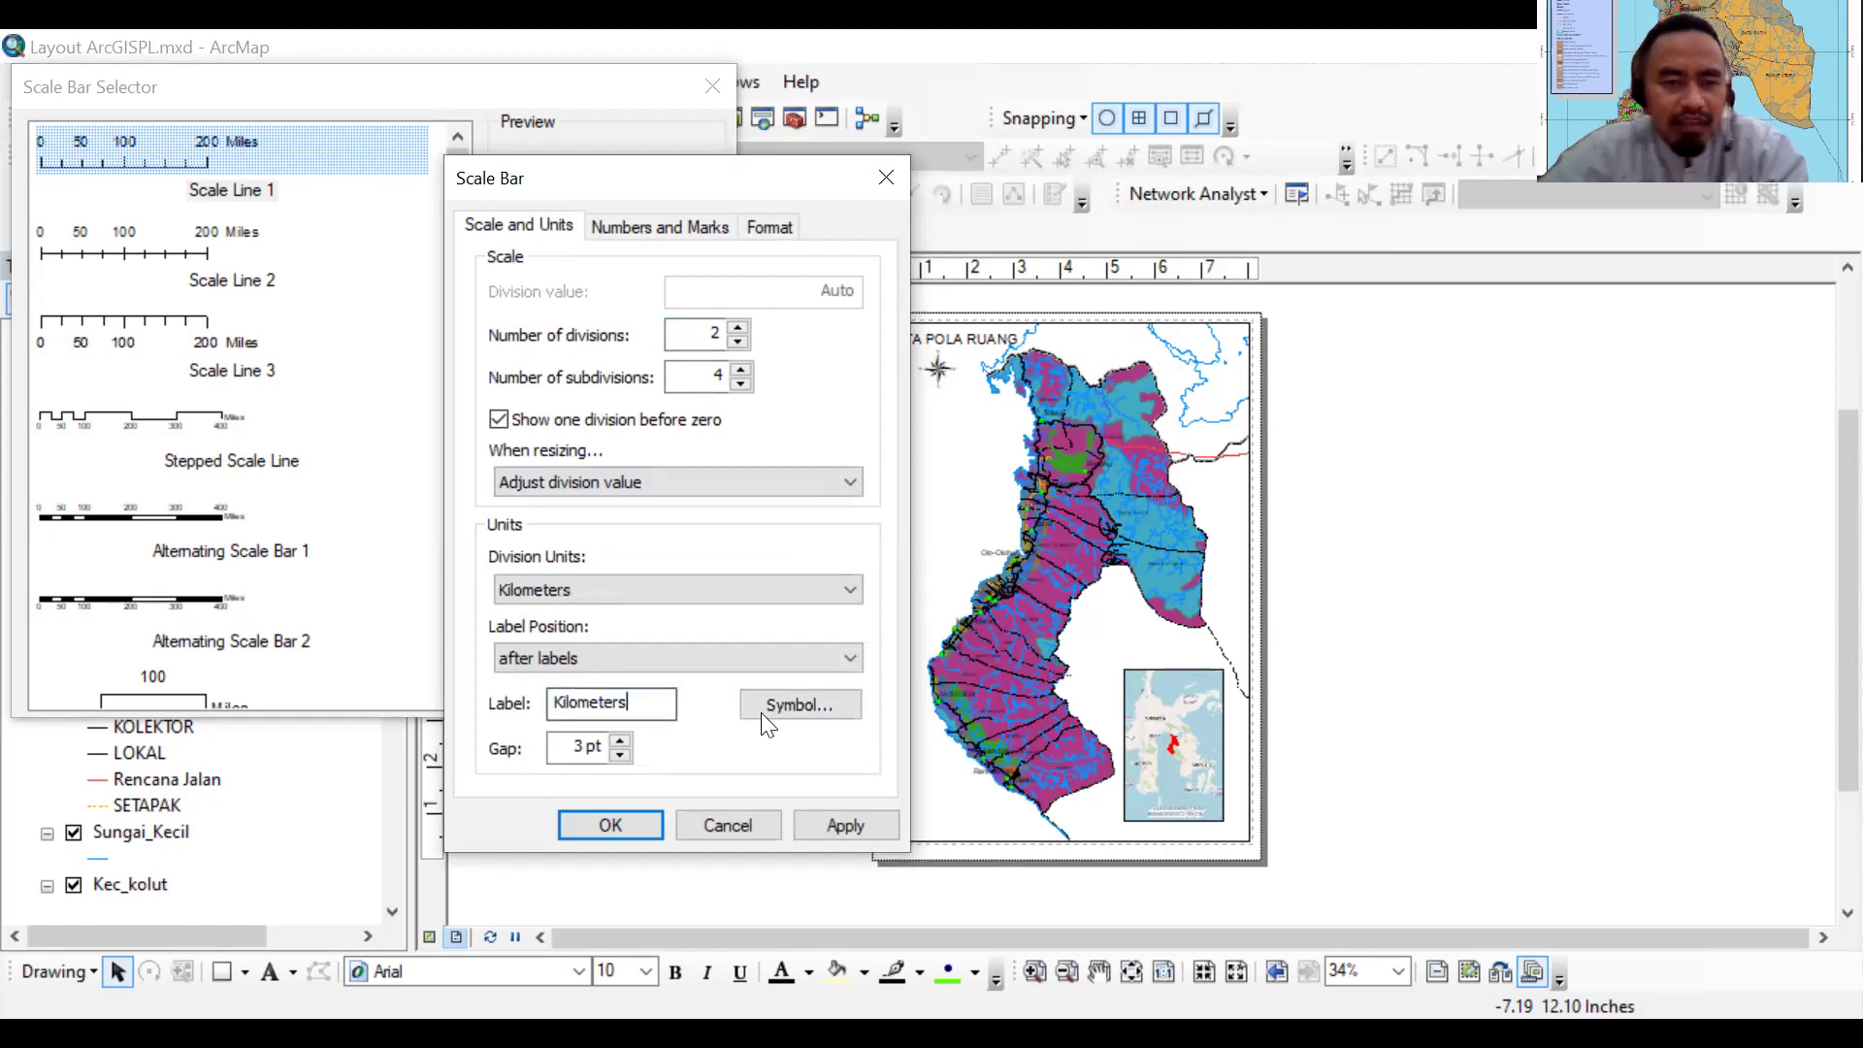
Change the scale bar's unit label to km
left_click(649, 702)
key("ctrl+a")
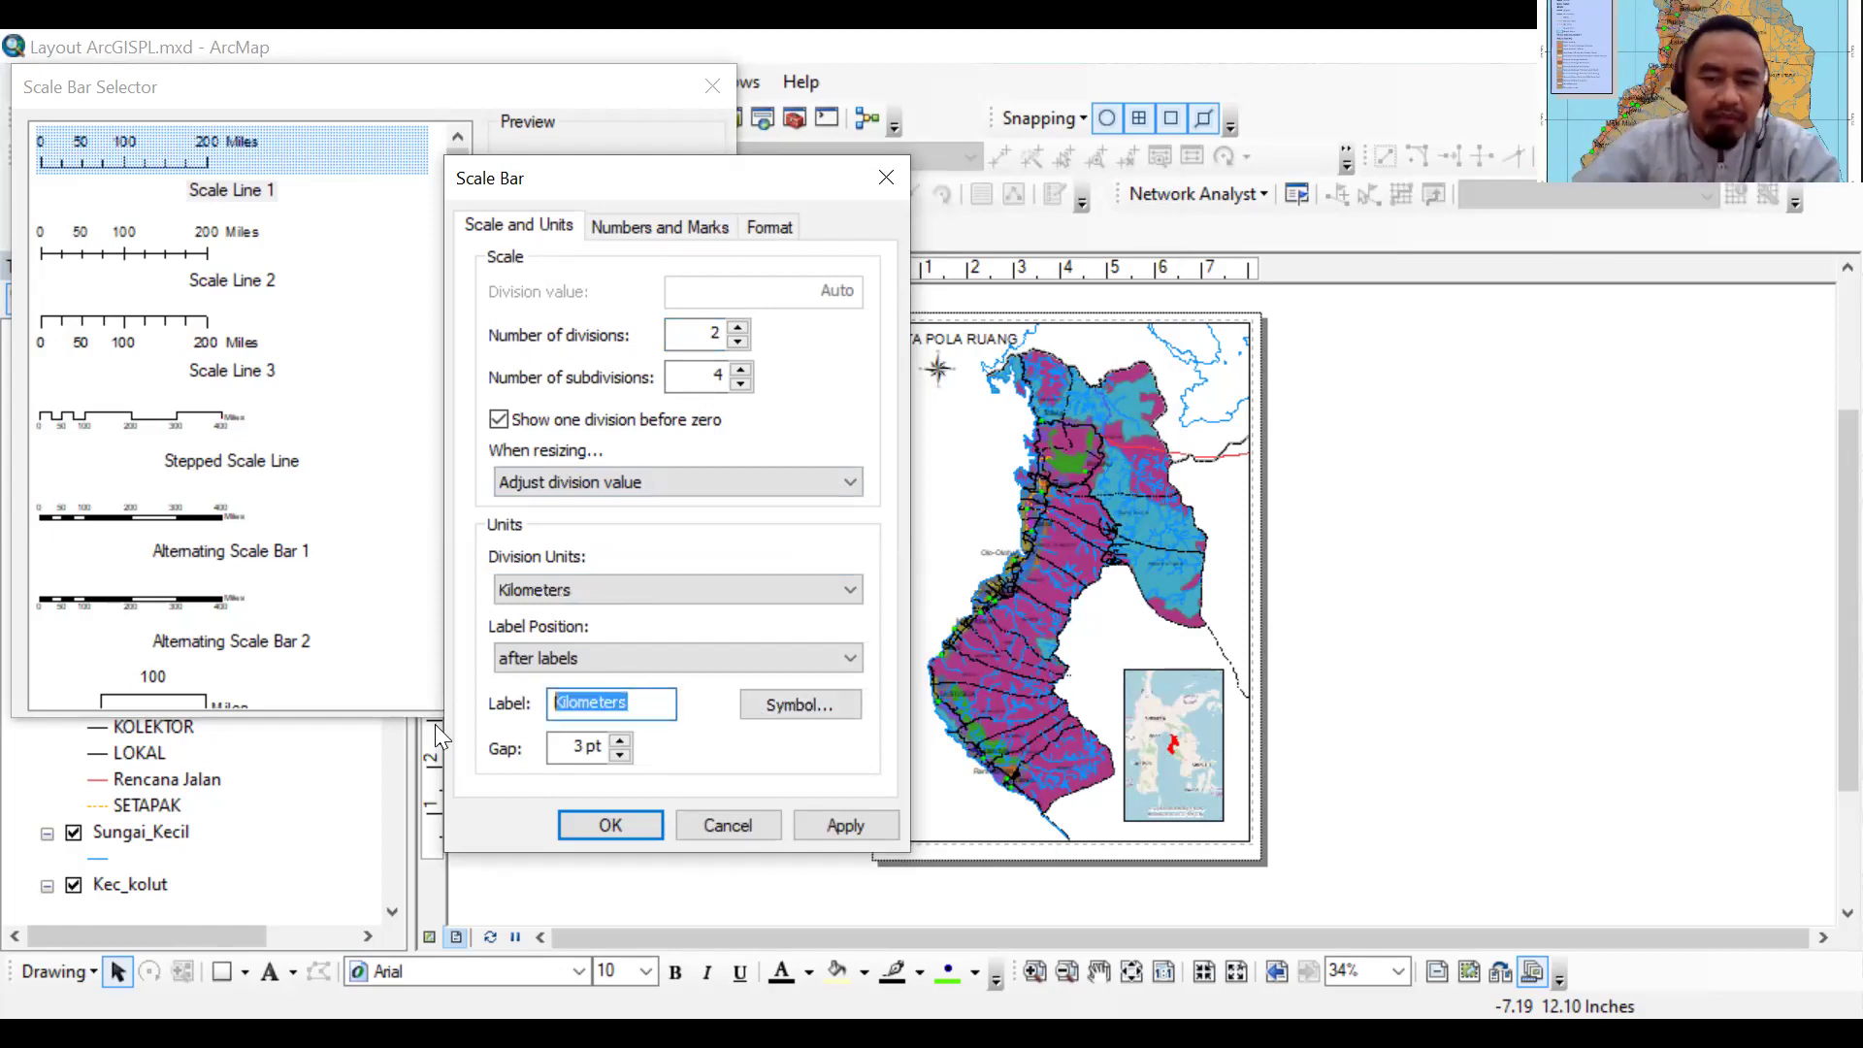
type("KM")
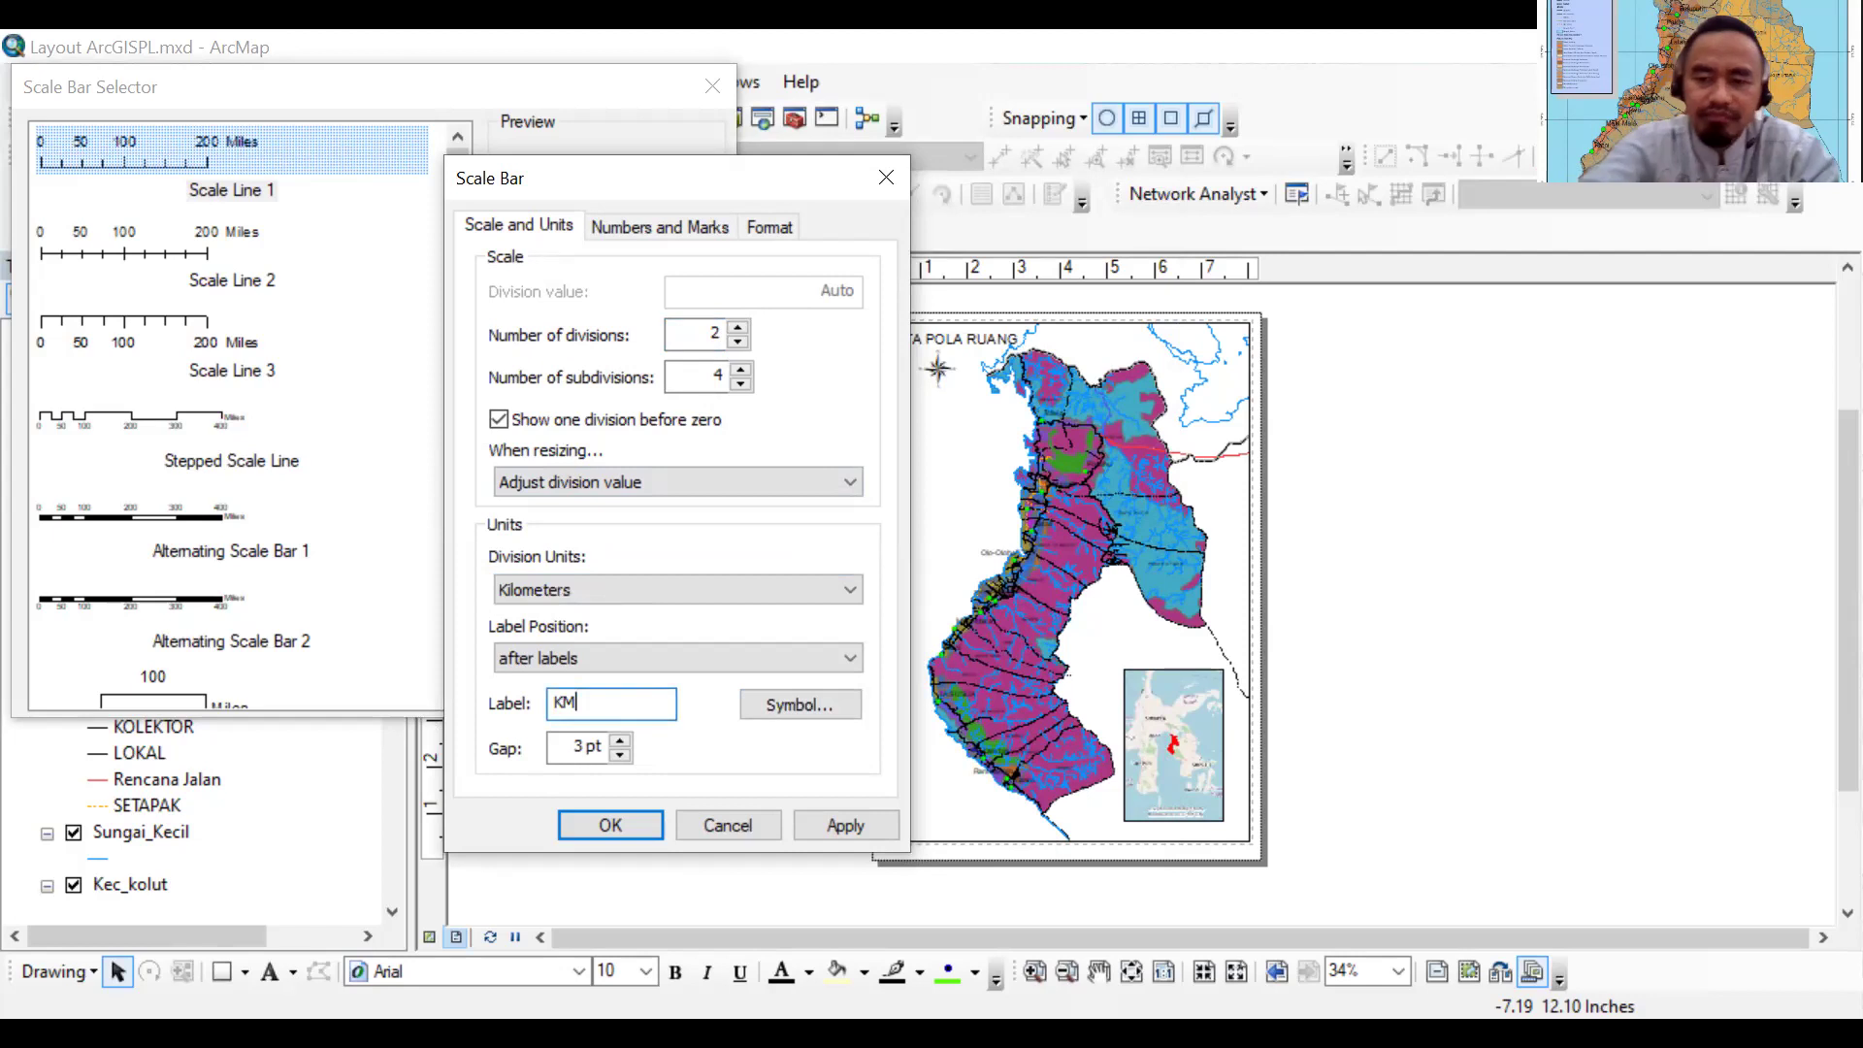
key("BackSpace")
key("BackSpace")
type("km")
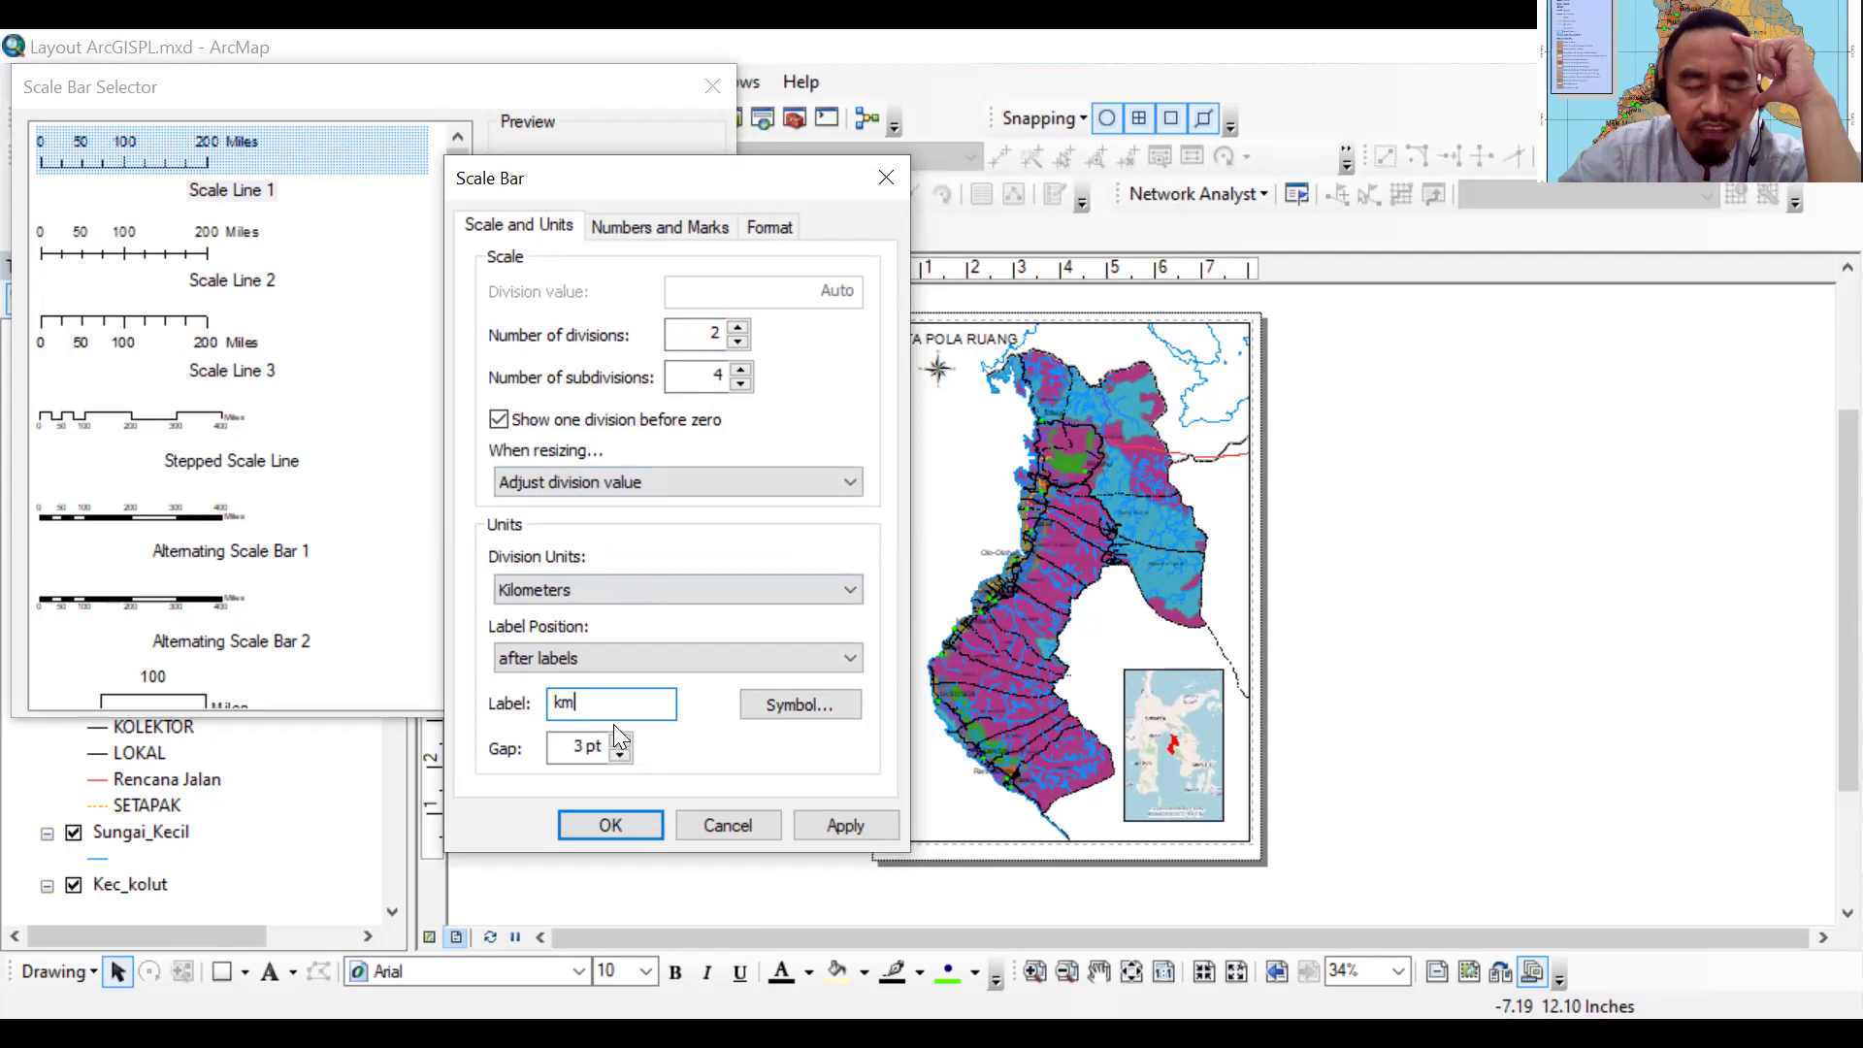
Accept the scale bar properties, insert the bar and position it beneath the north arrow
left_click(830, 817)
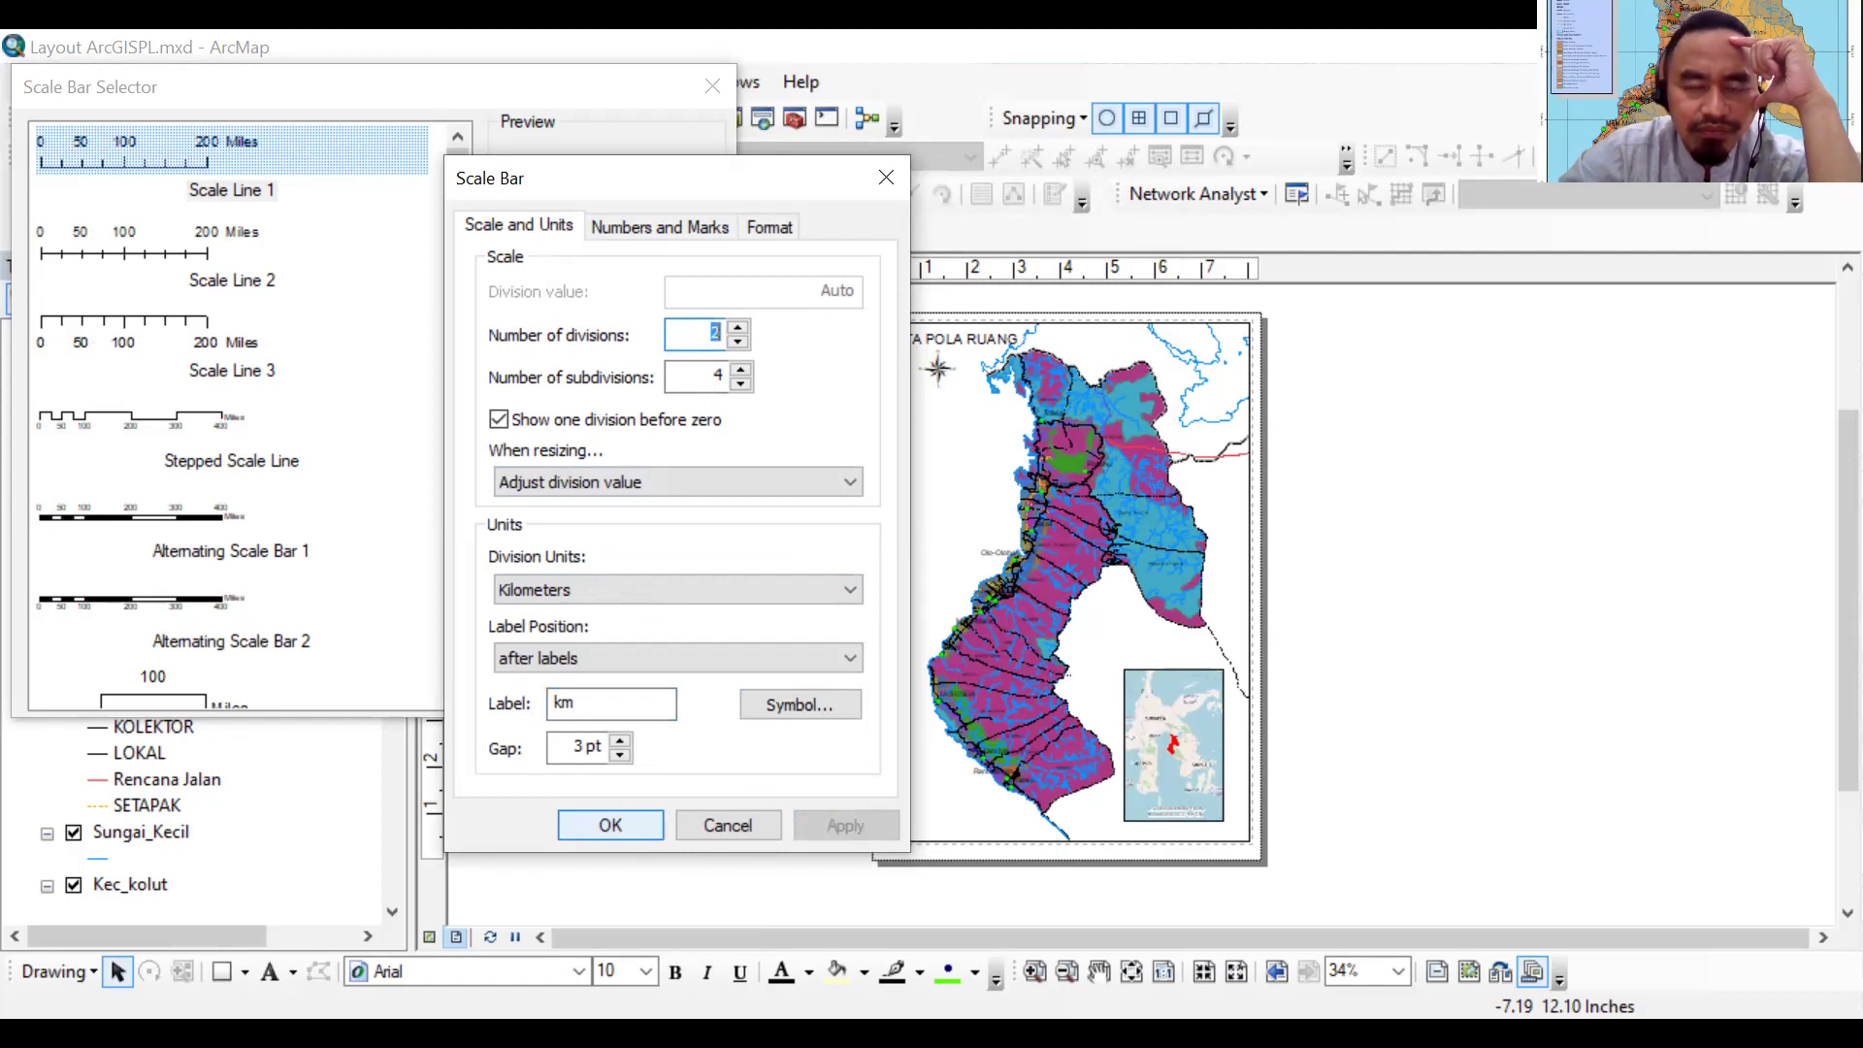
key("Return")
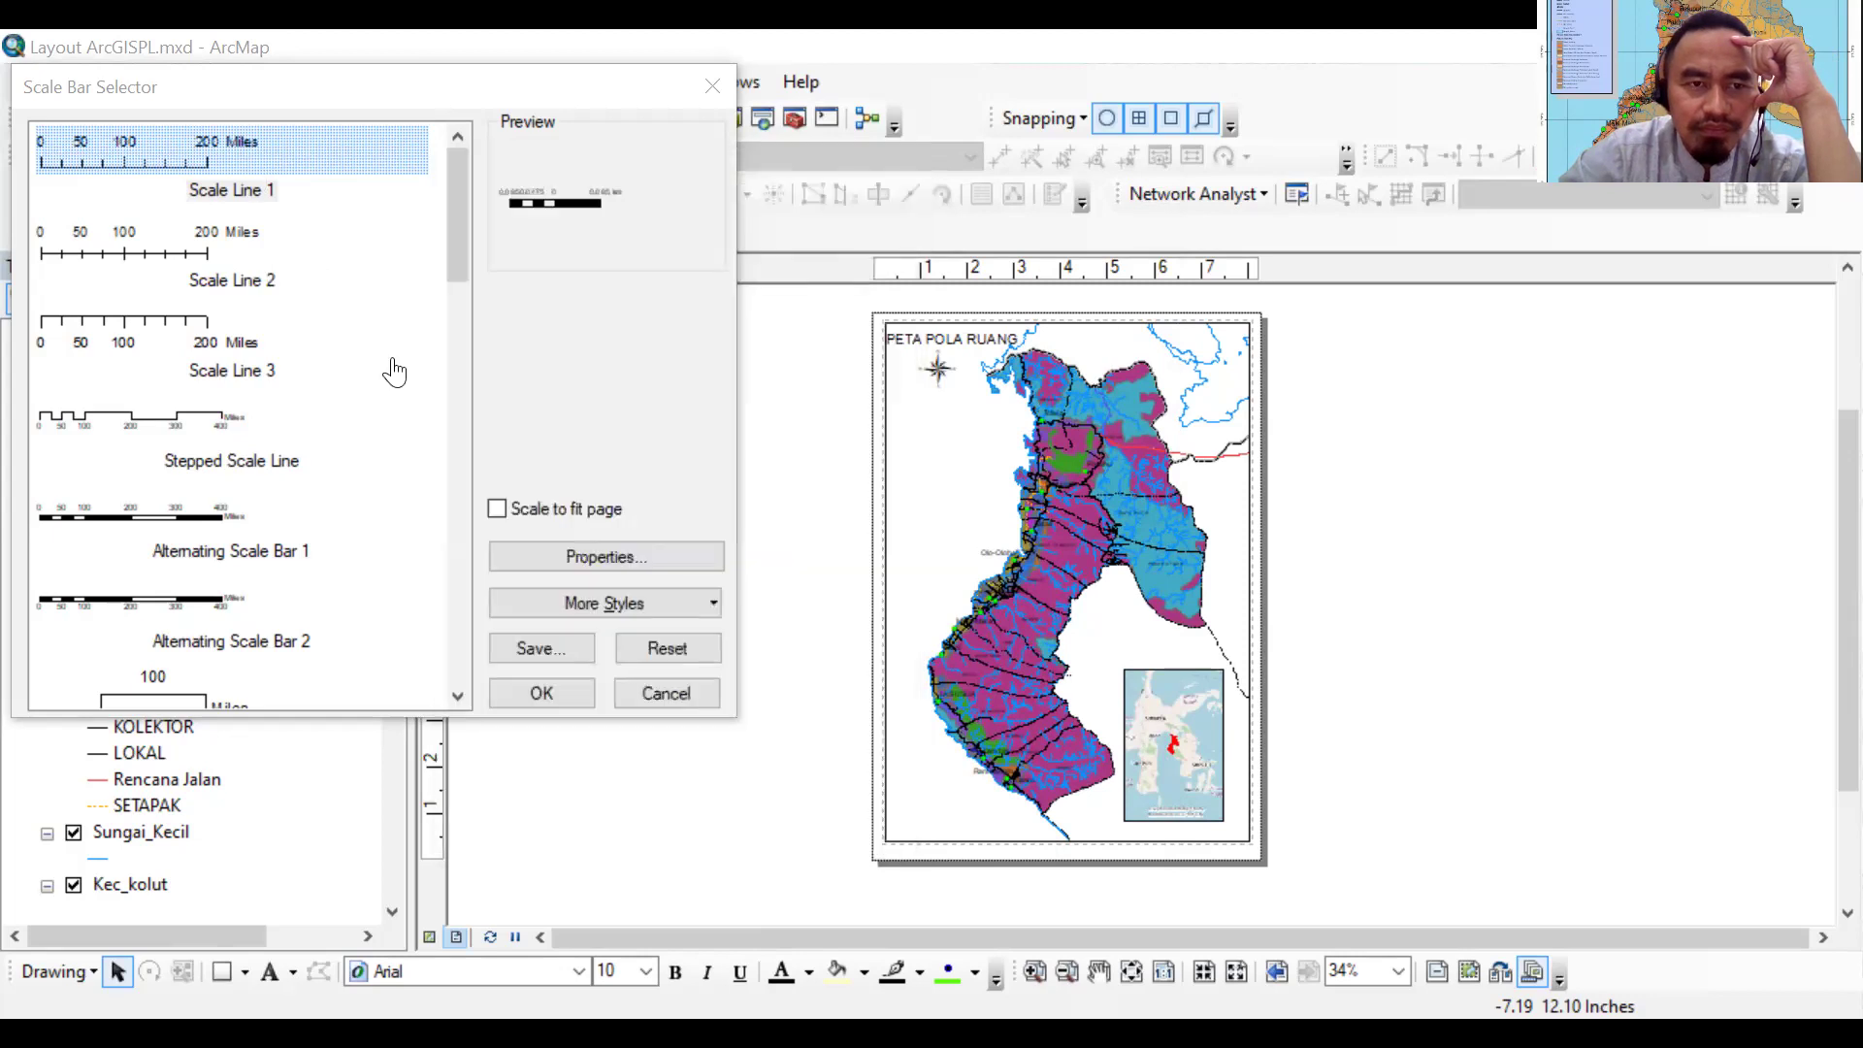
left_click(539, 693)
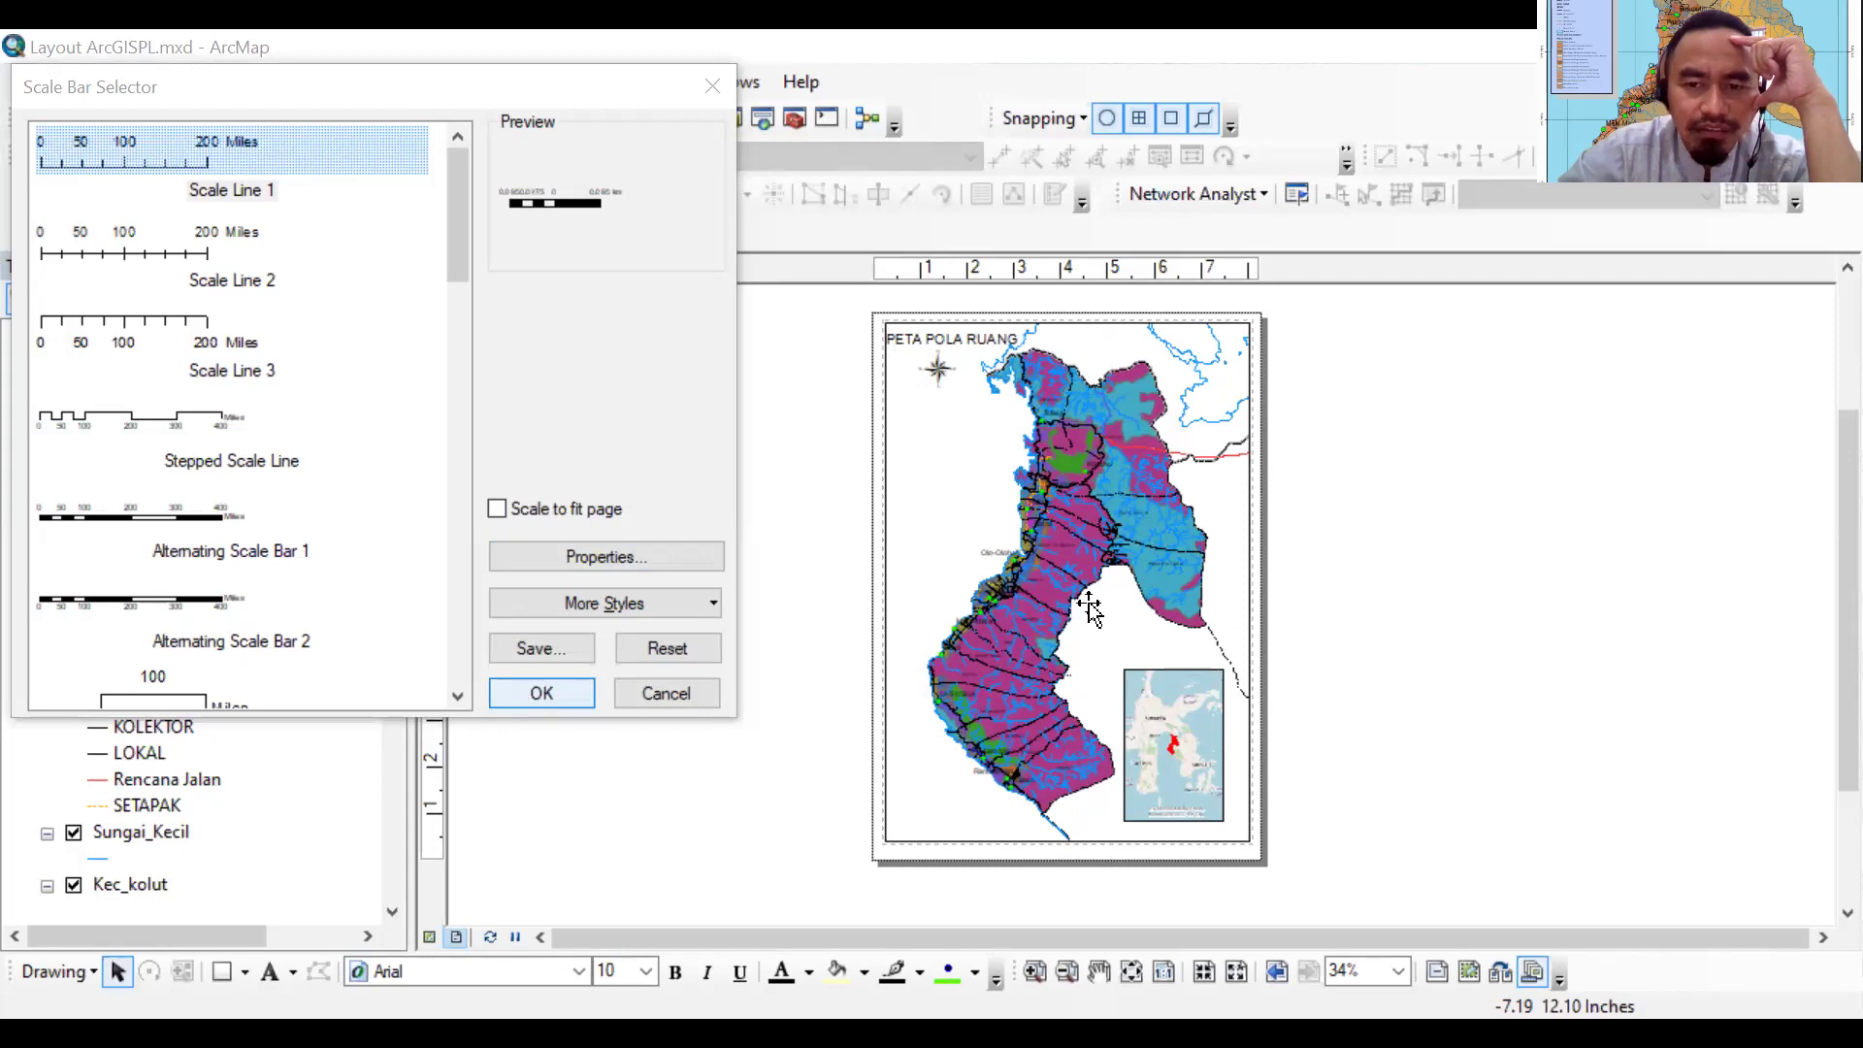
mouse_move(929, 396)
left_mouse_down()
mouse_move(980, 450)
mouse_move(952, 388)
left_mouse_up()
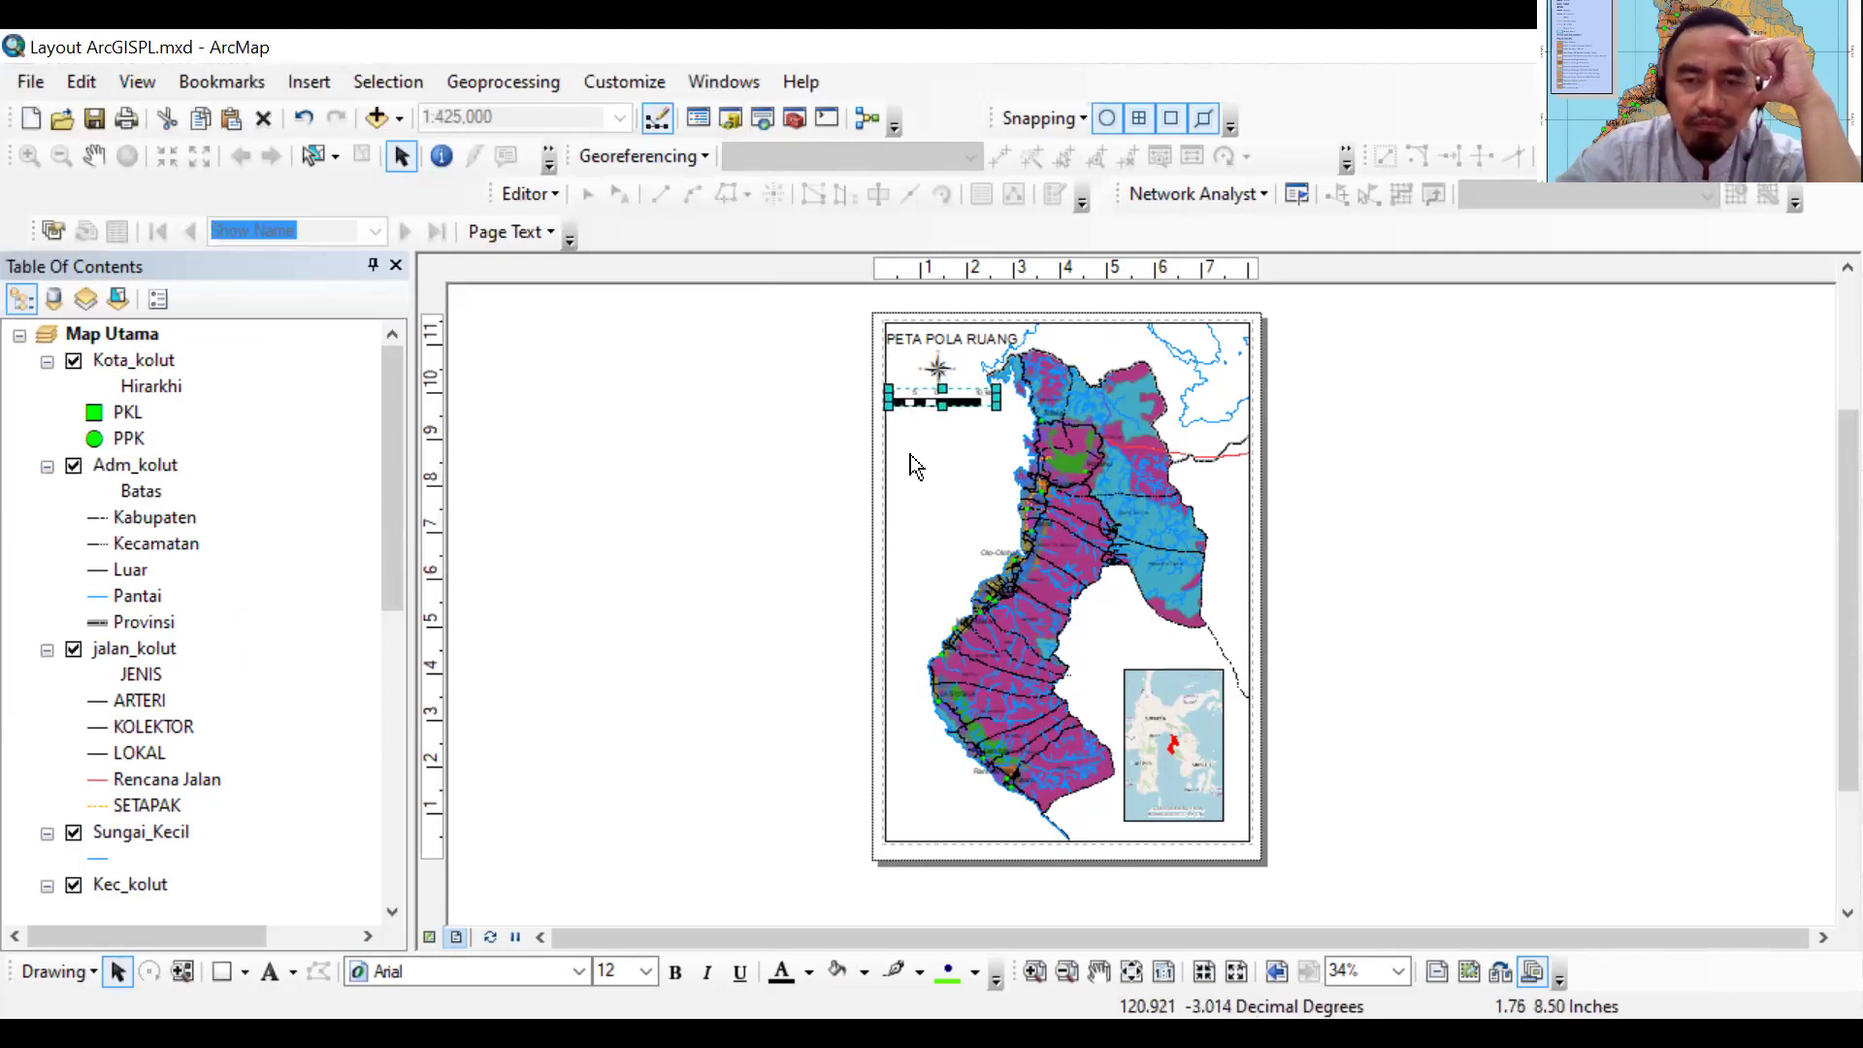
Nudge the scale bar slightly up and to the right beneath the north arrow, and deselect it
key("Up")
key("Up")
key("Up")
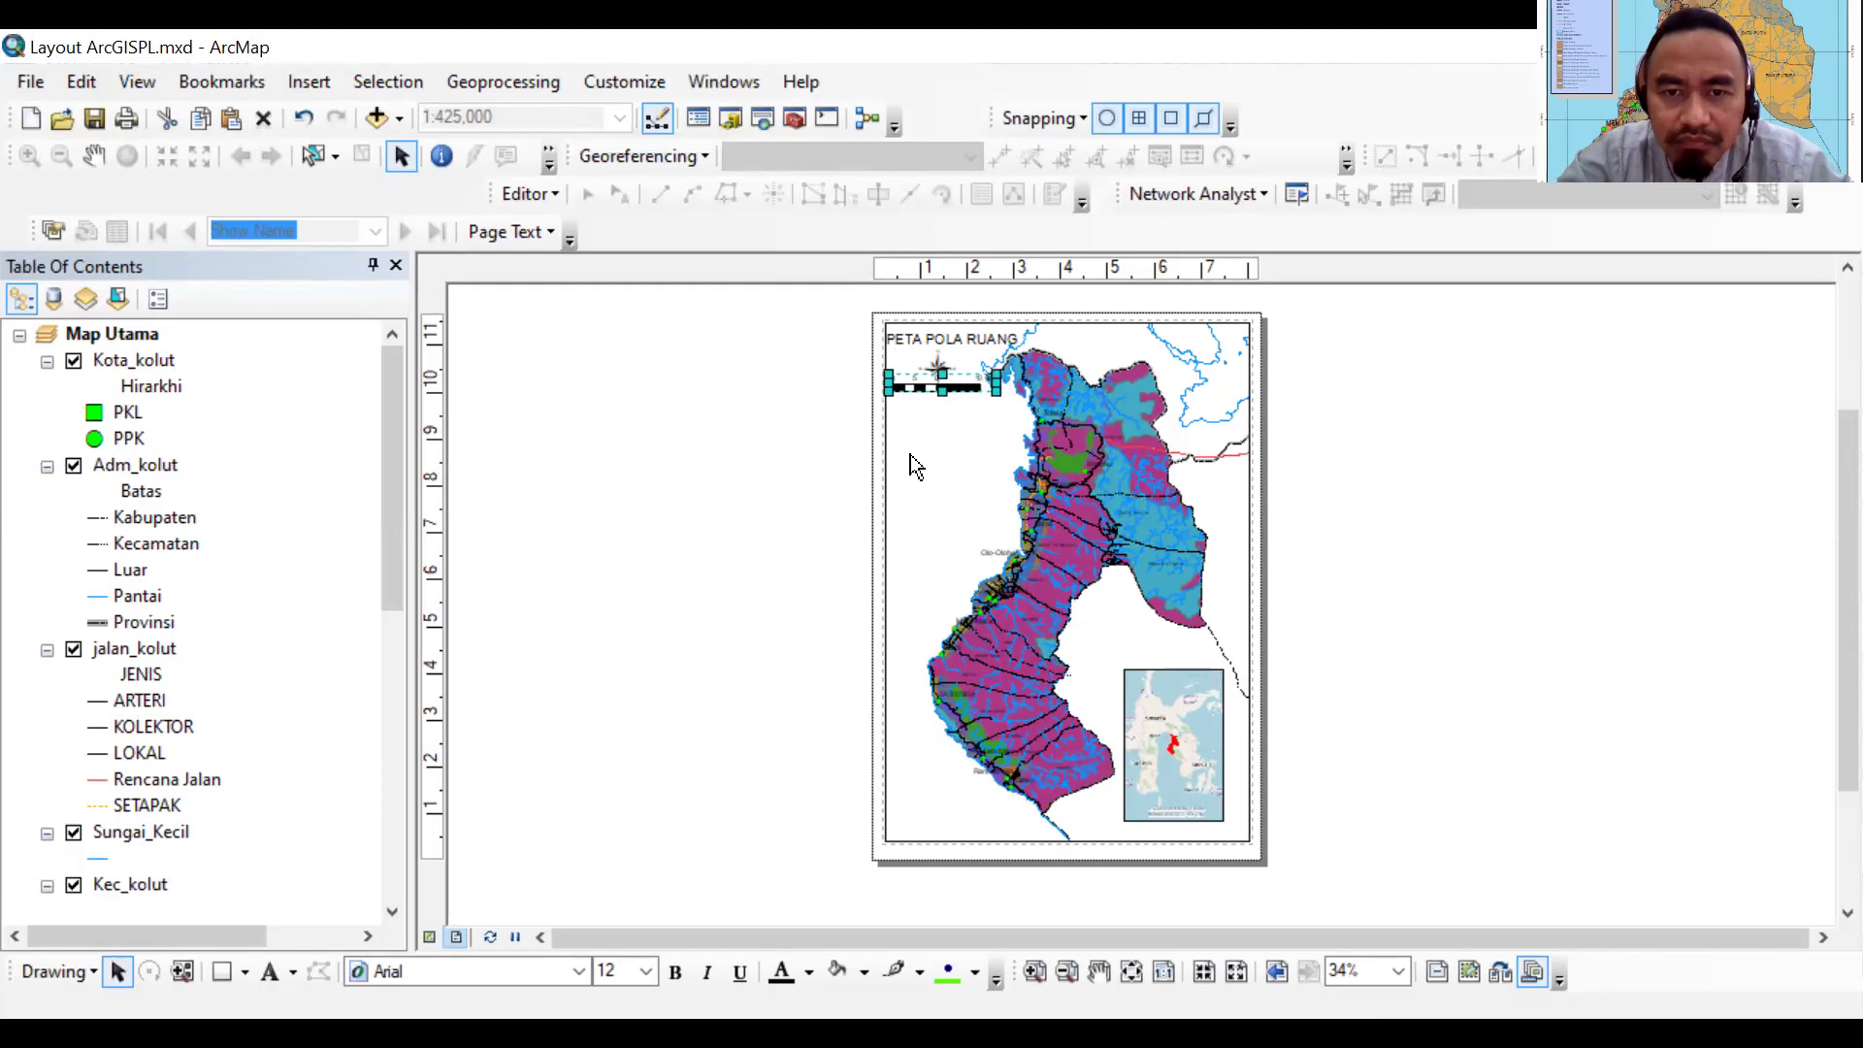
key("Down")
key("Down")
key("Down")
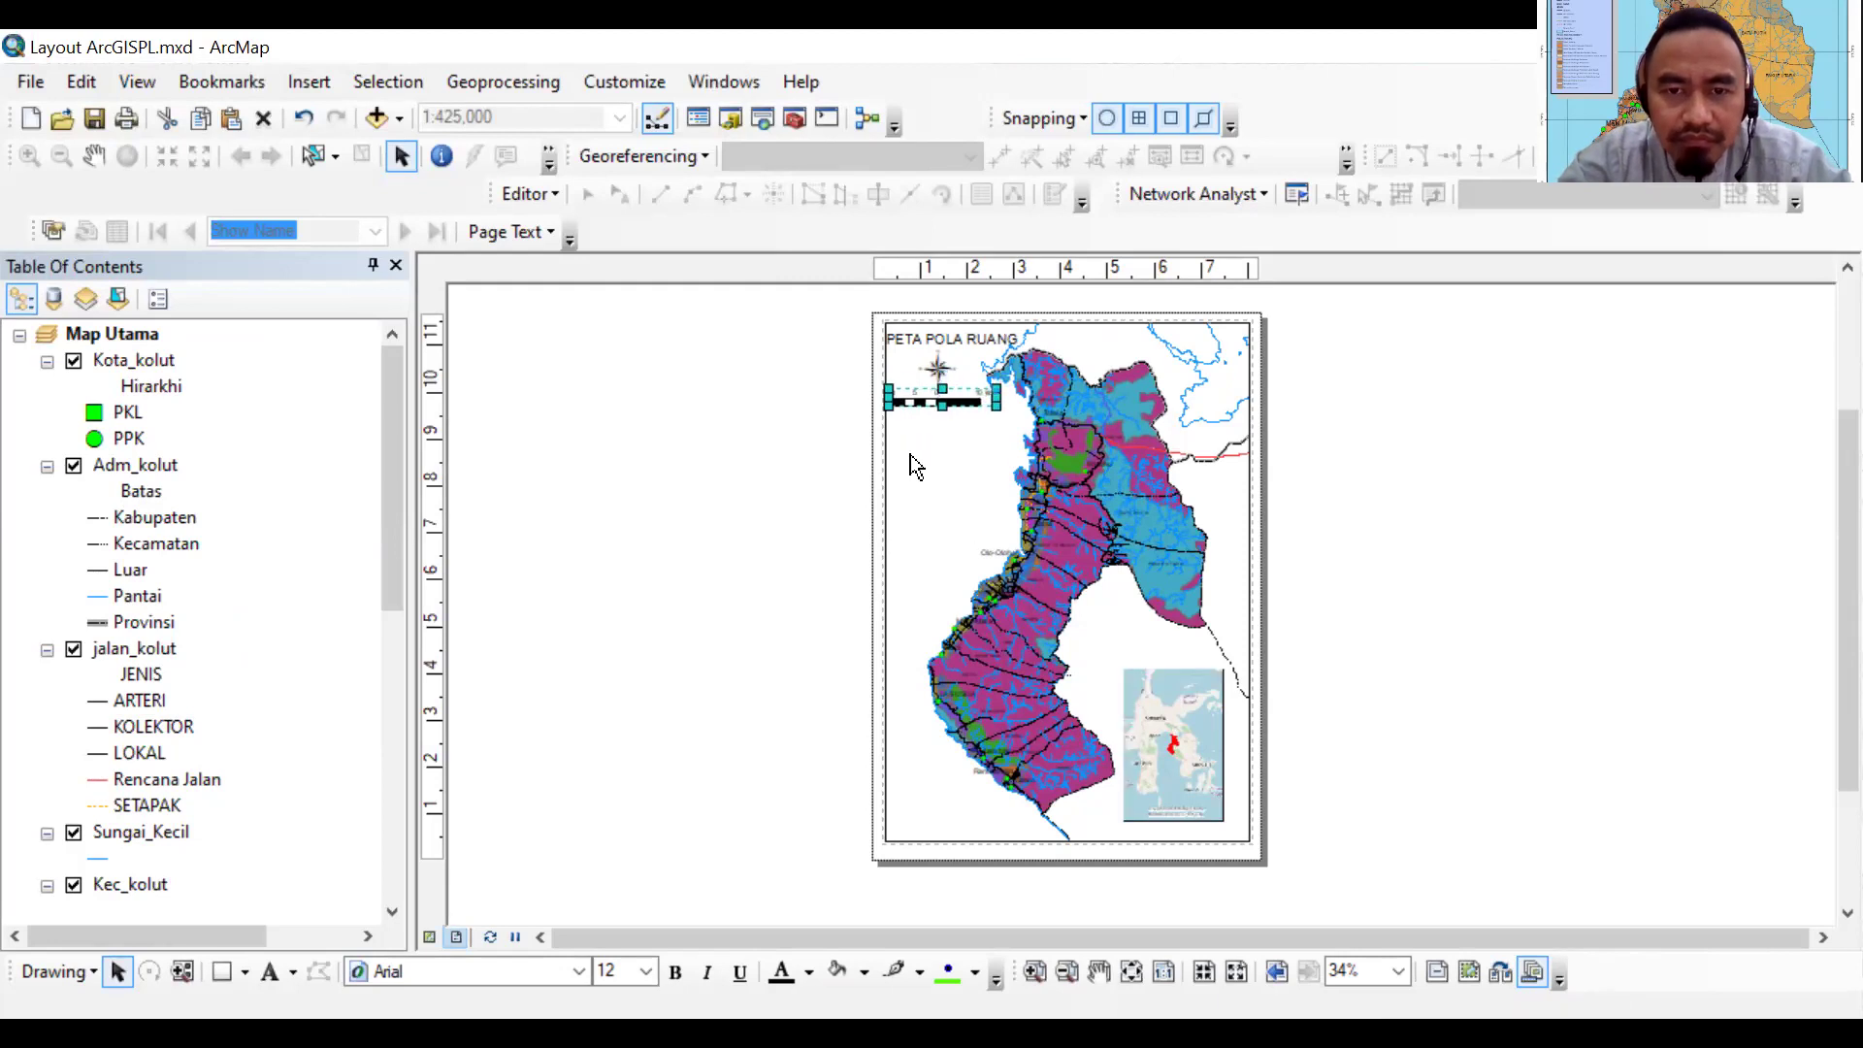
key("Up")
key("Right")
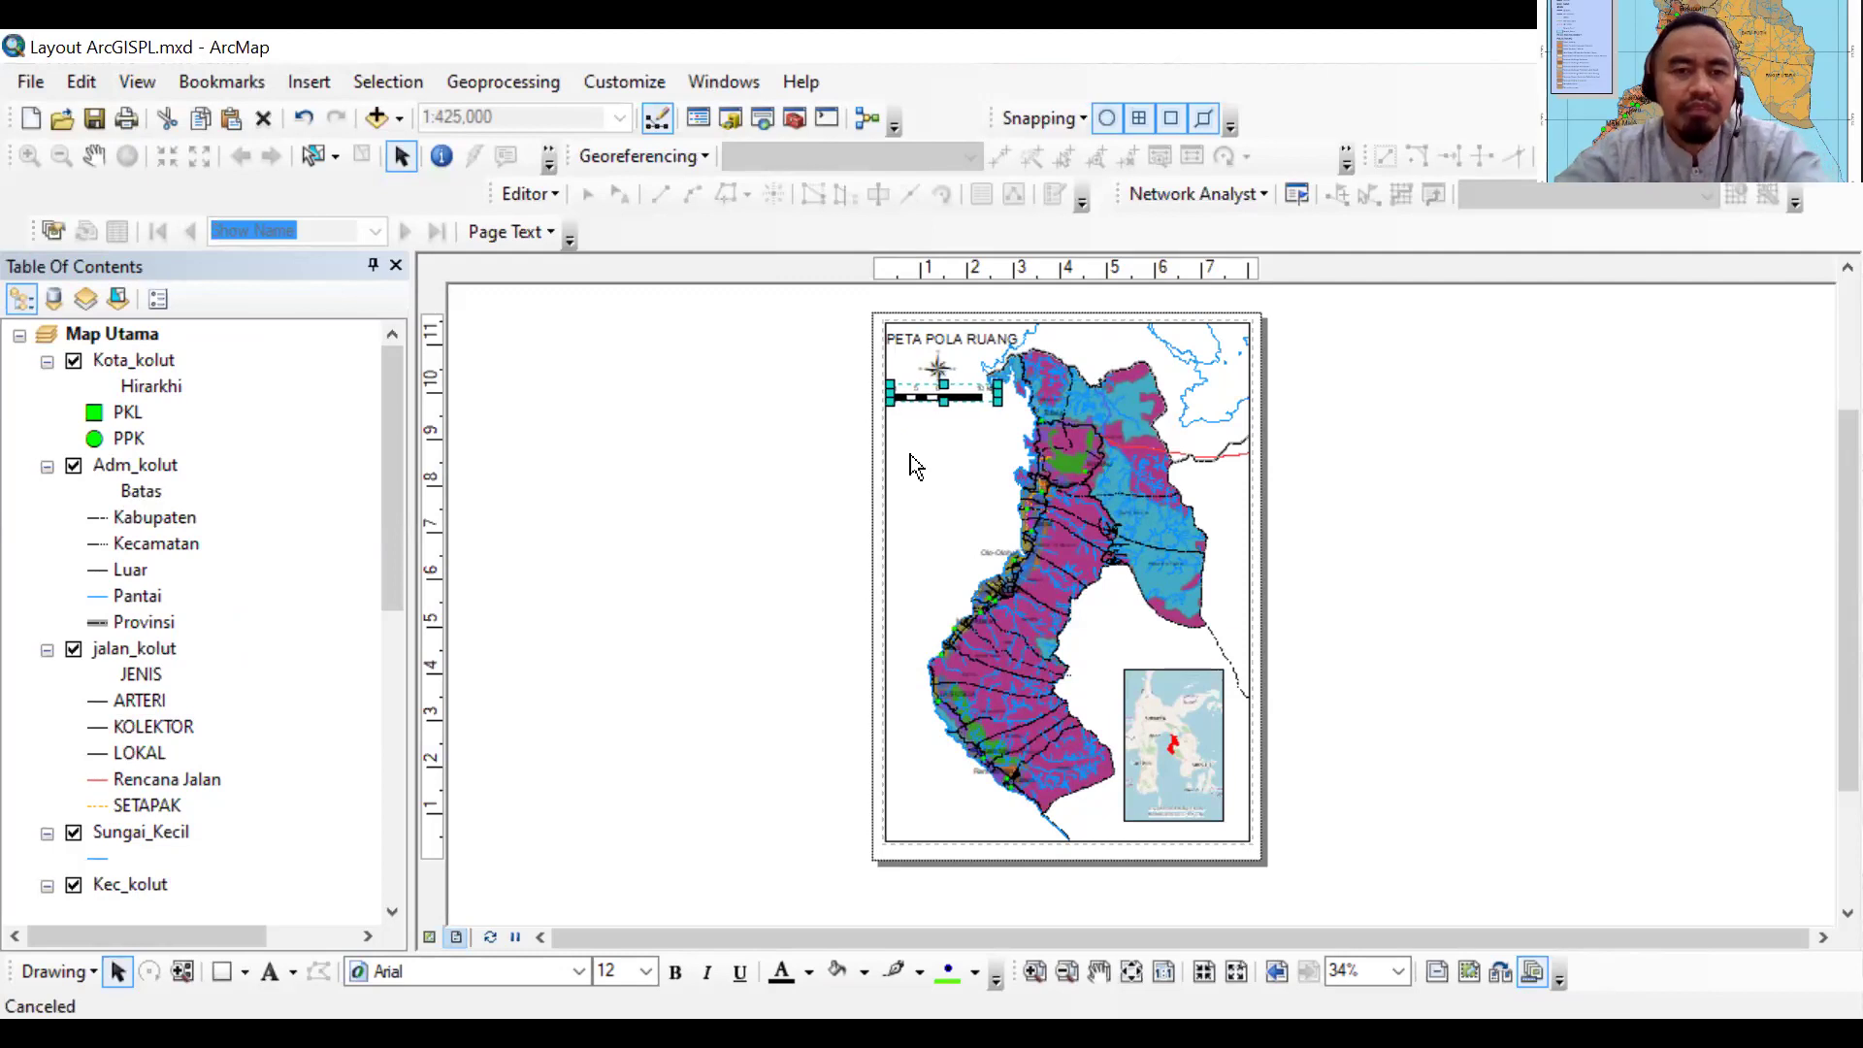
left_click(806, 490)
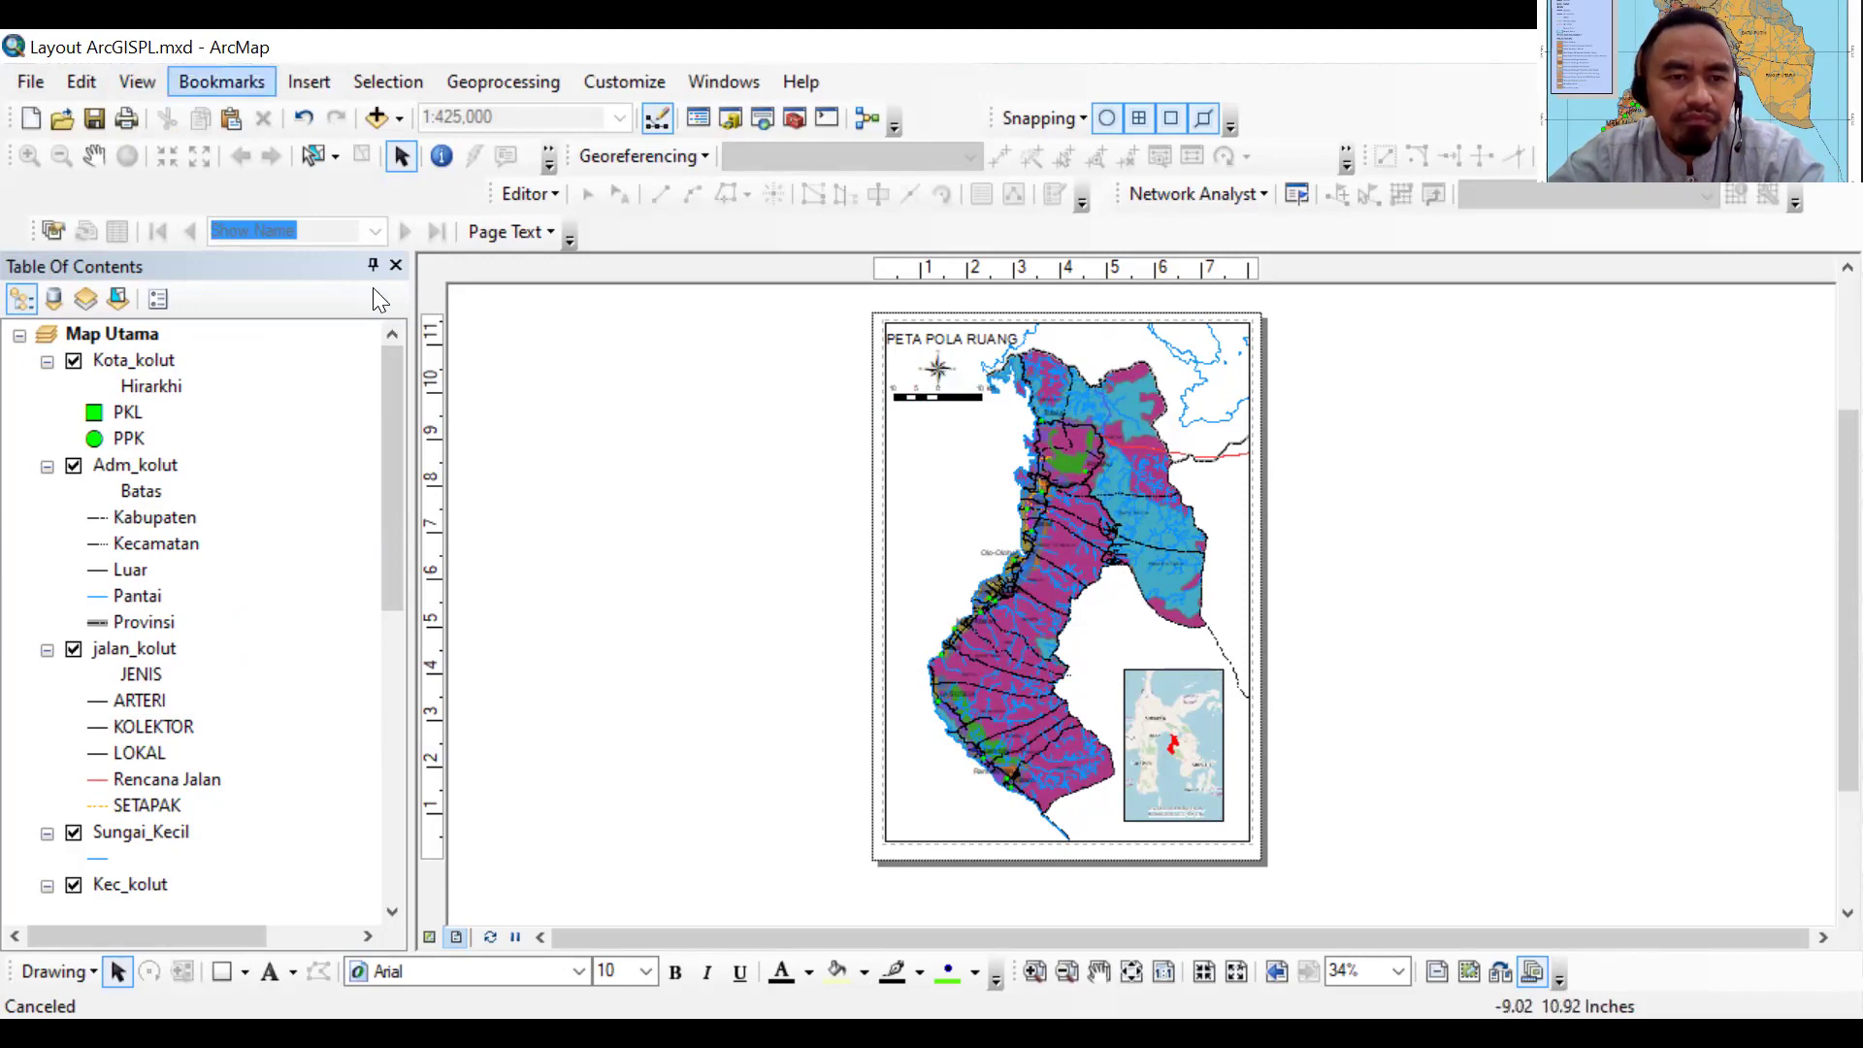
Start a legend for the layout and remove Kec_kolut from its legend items
key("alt+i")
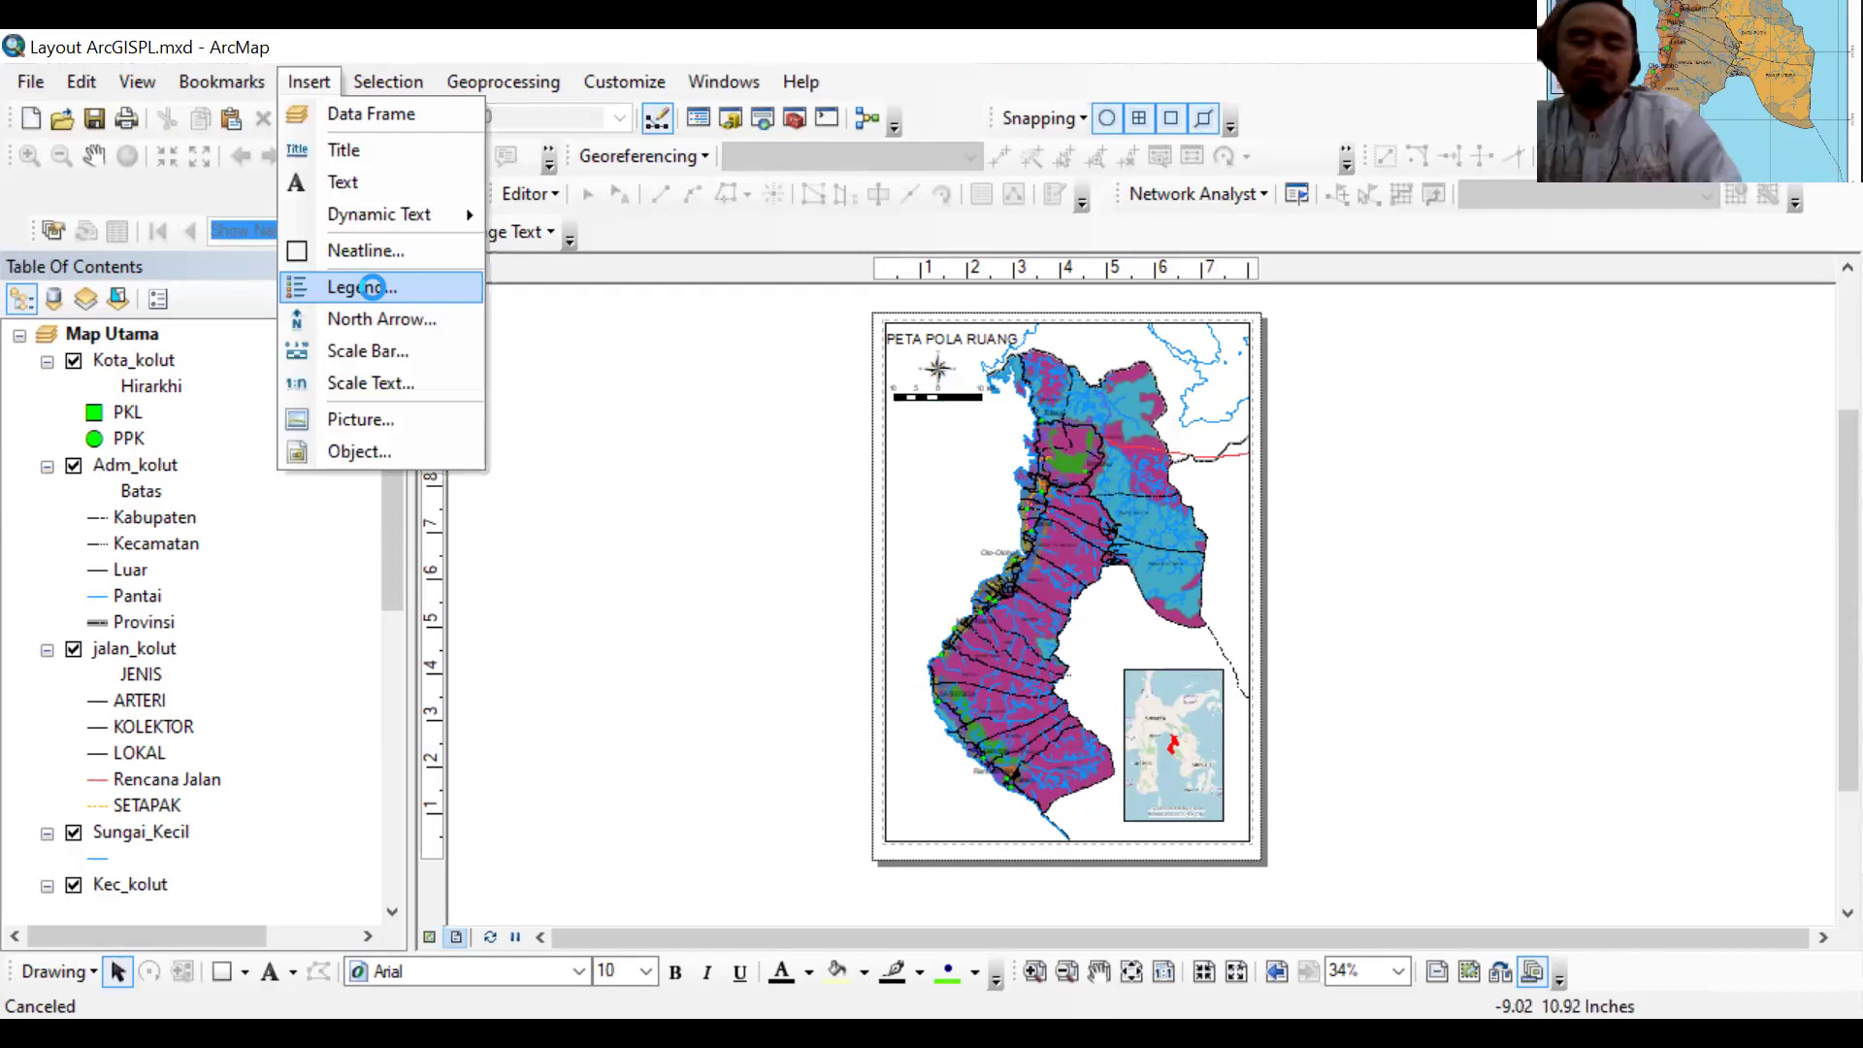
left_click(377, 289)
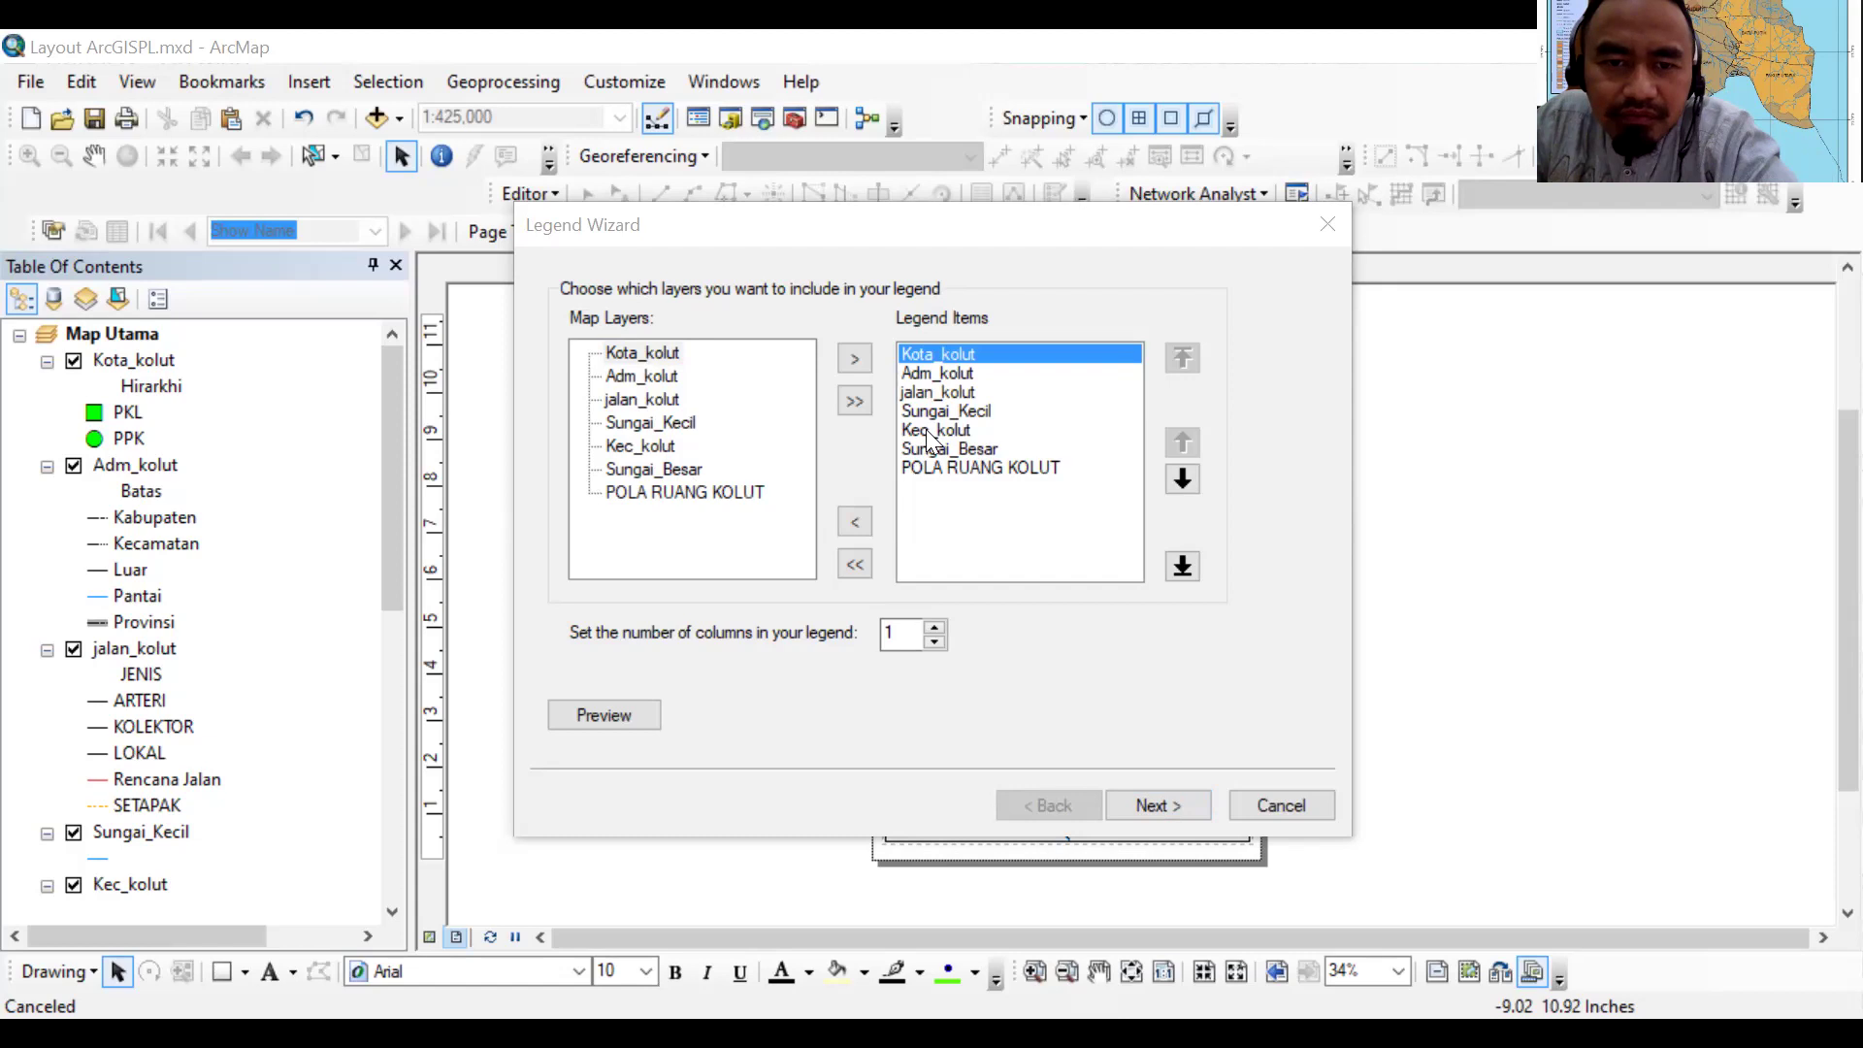
left_click(852, 524)
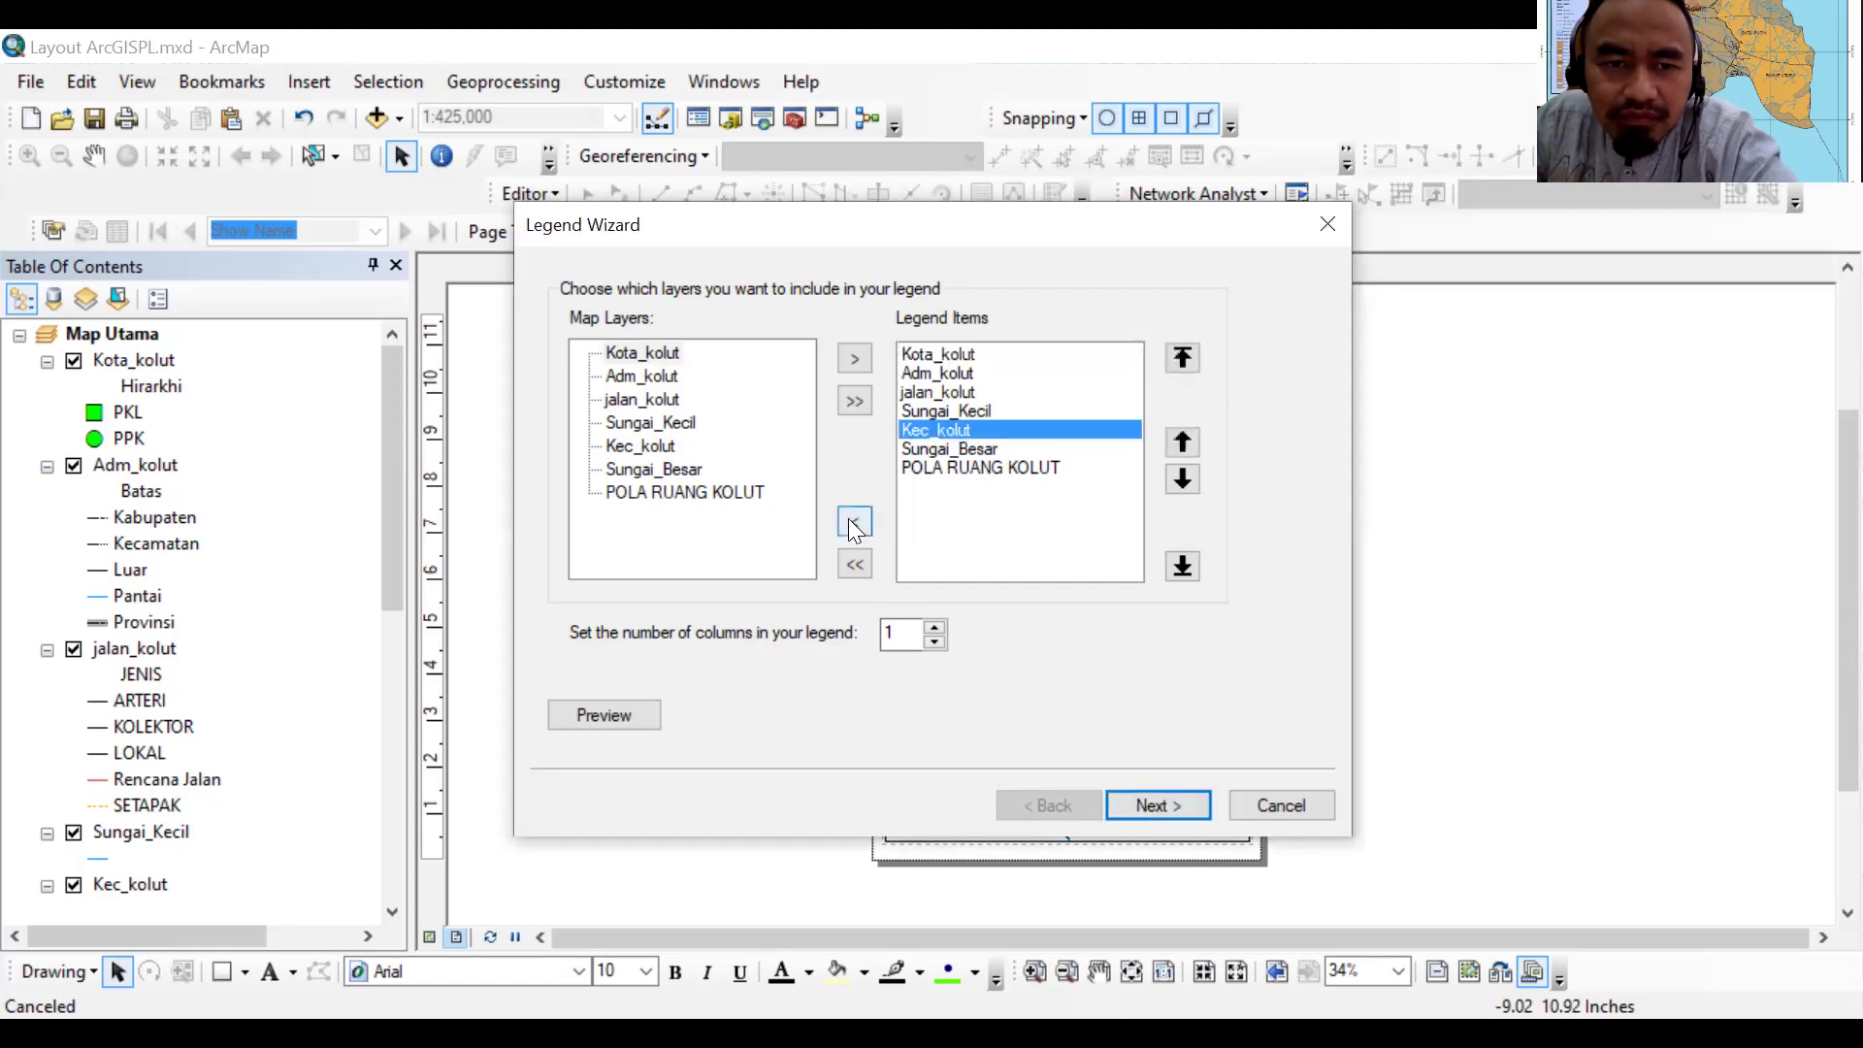
left_click(852, 524)
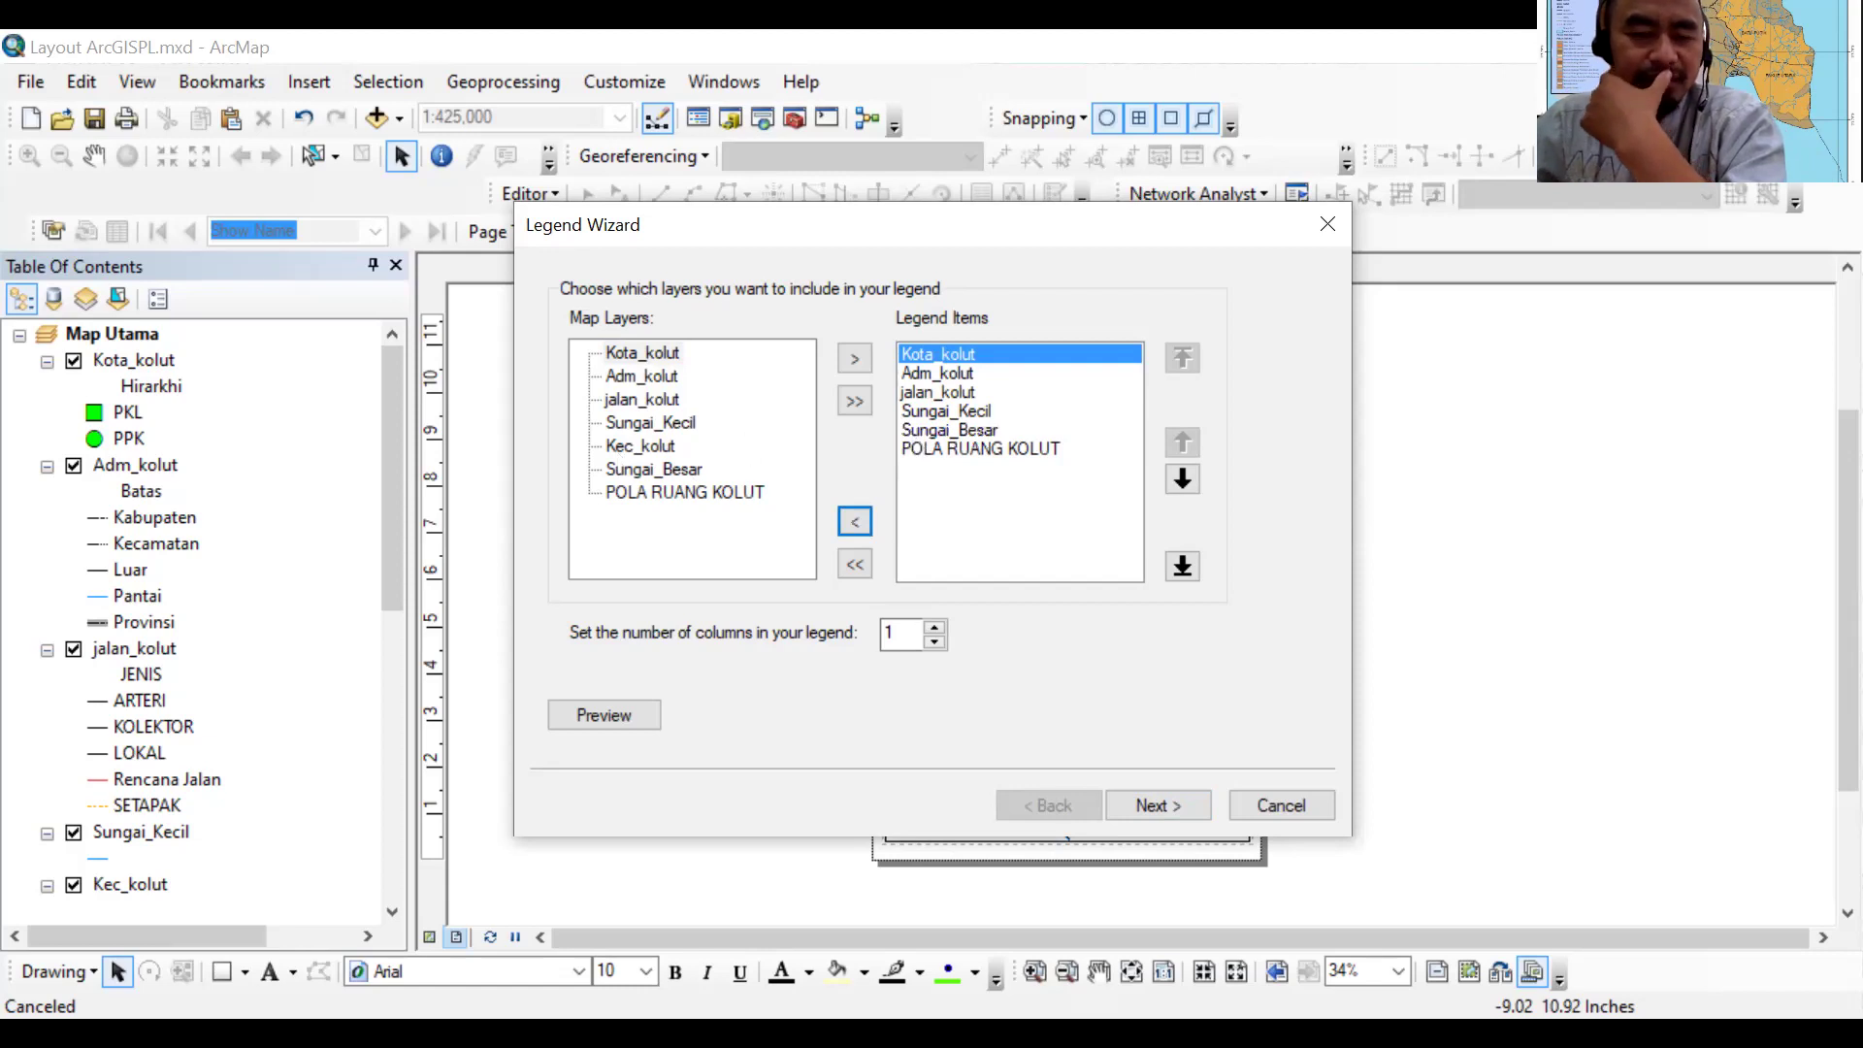
left_click(1172, 805)
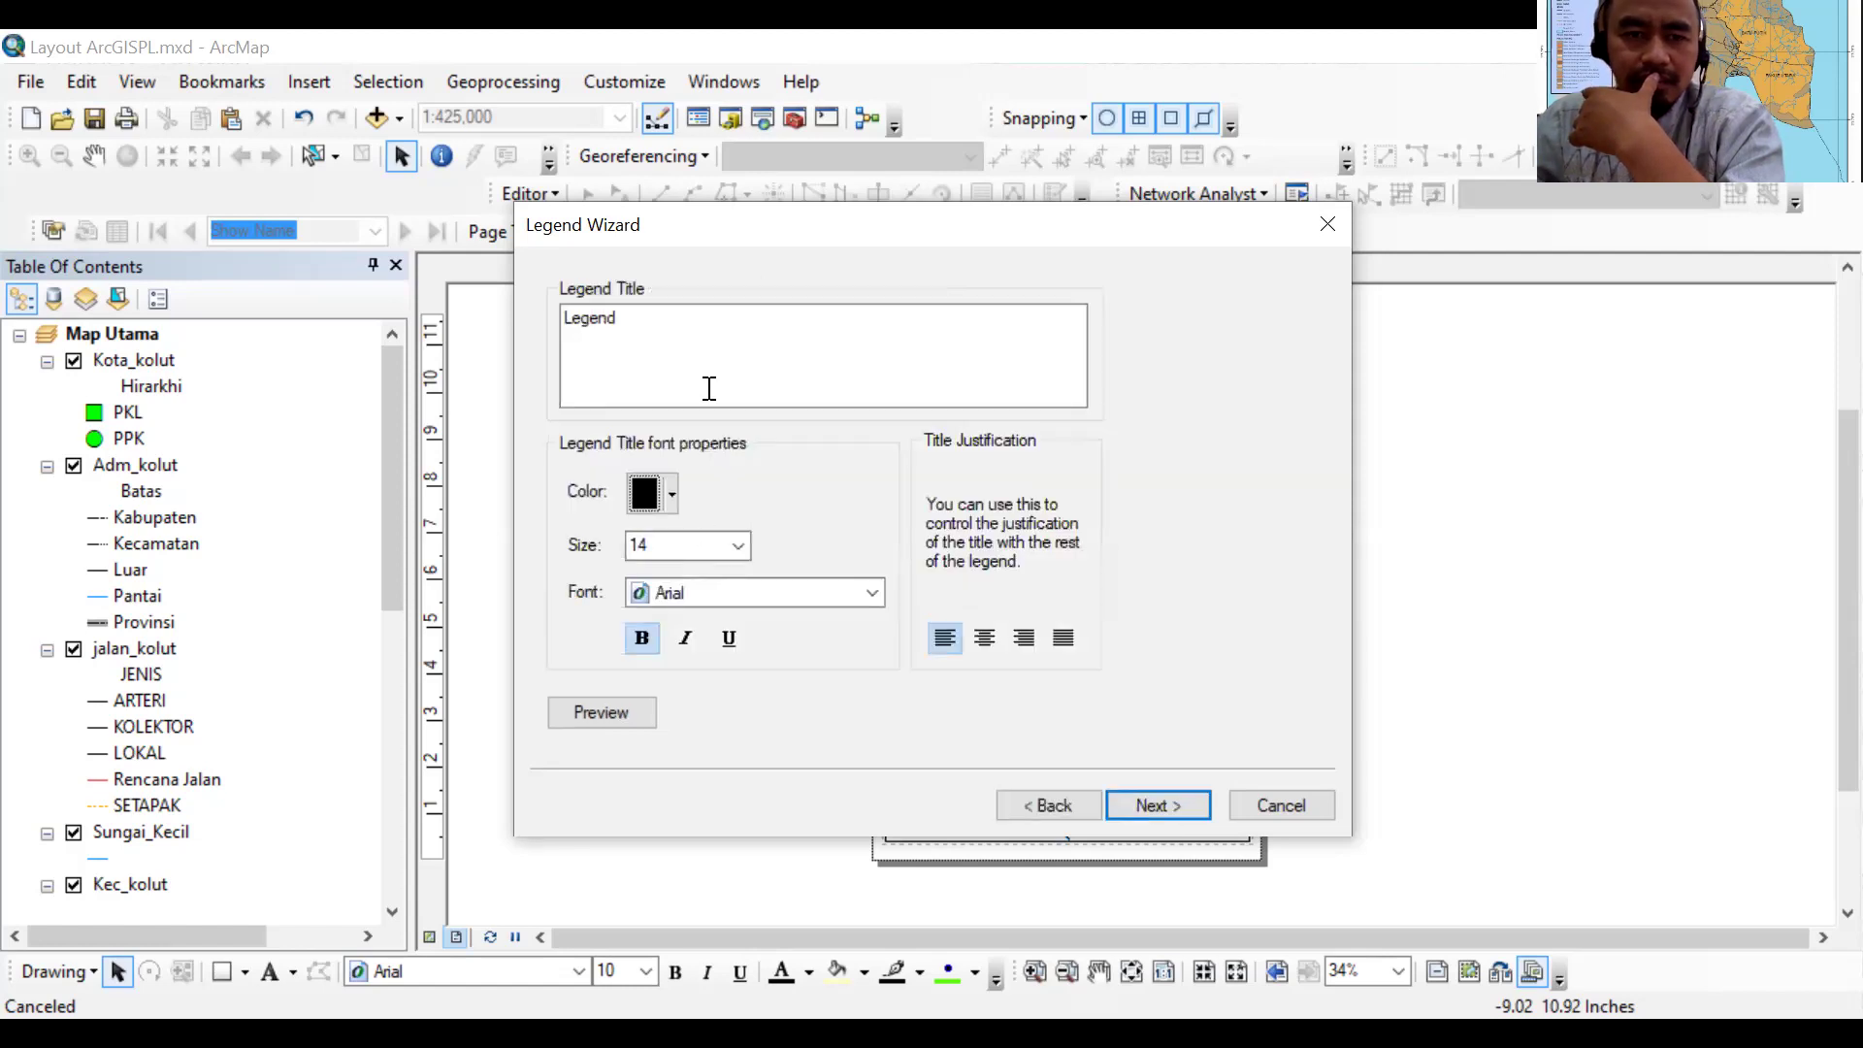
Set the legend title to Legenda
left_click(649, 322)
type("a")
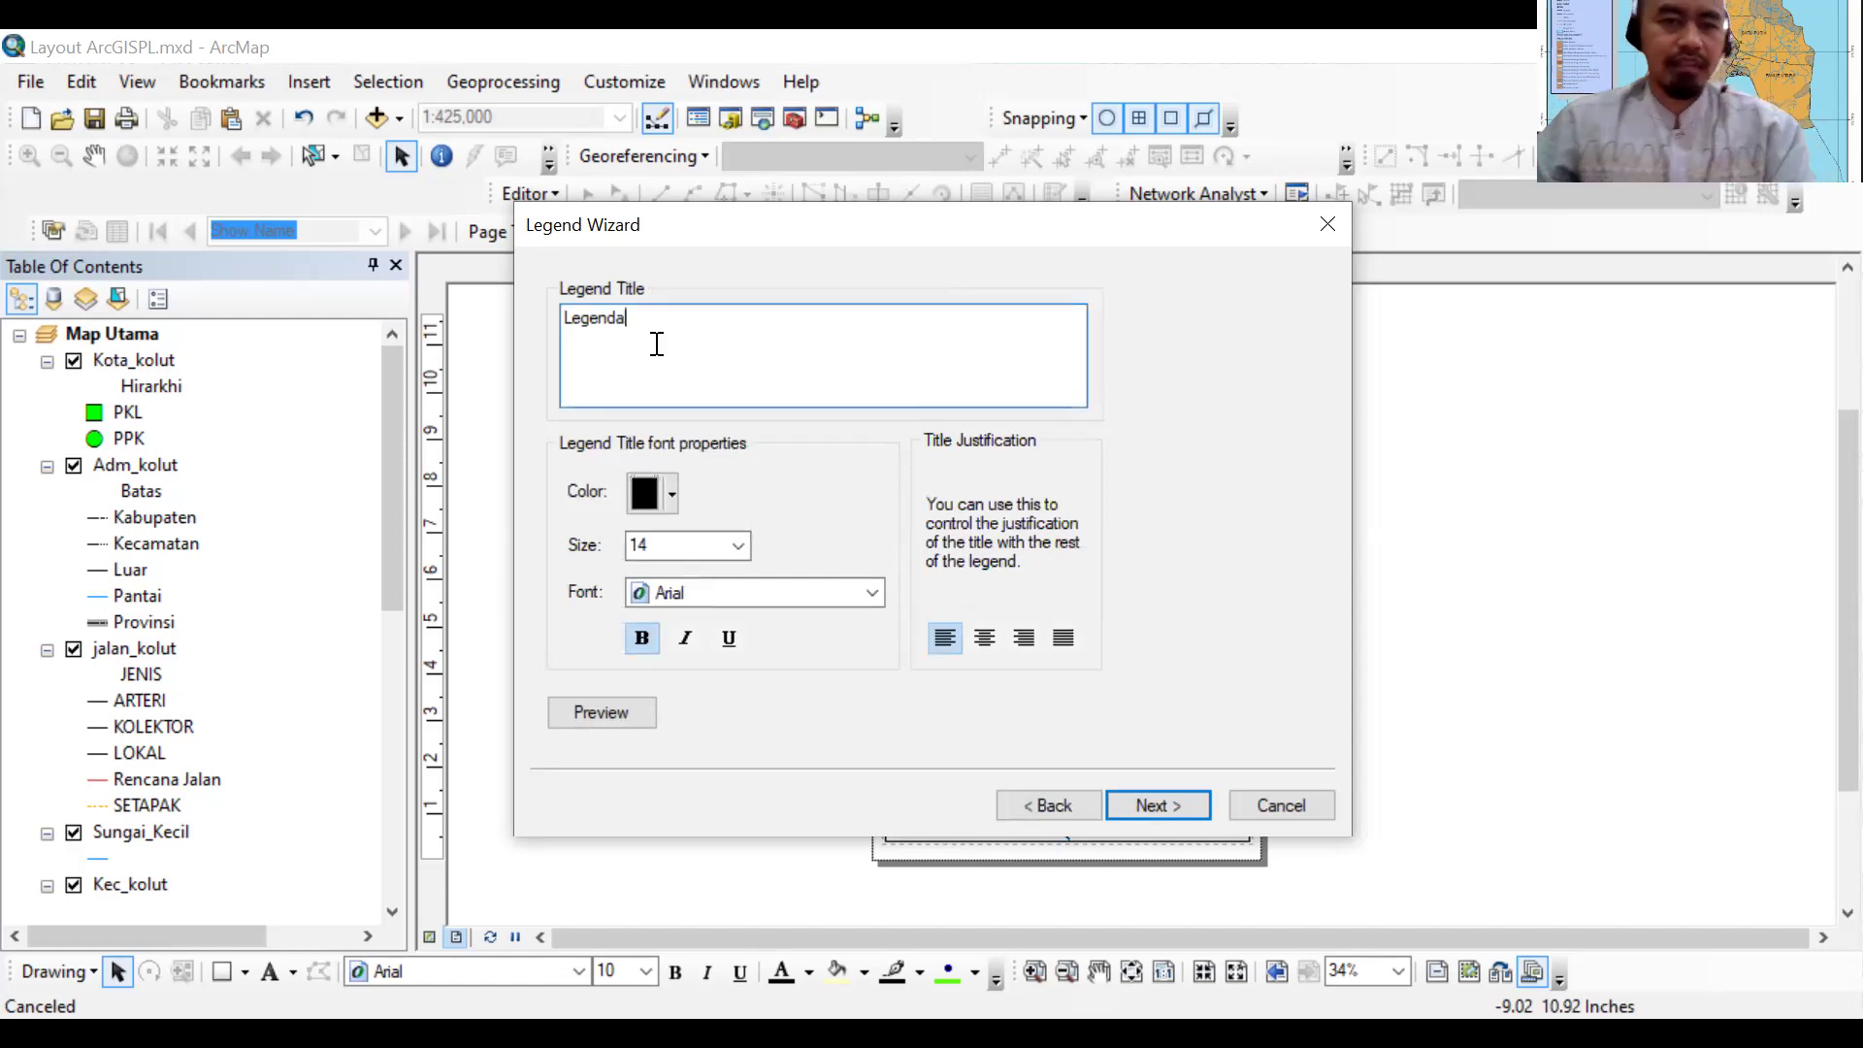
left_click(1169, 813)
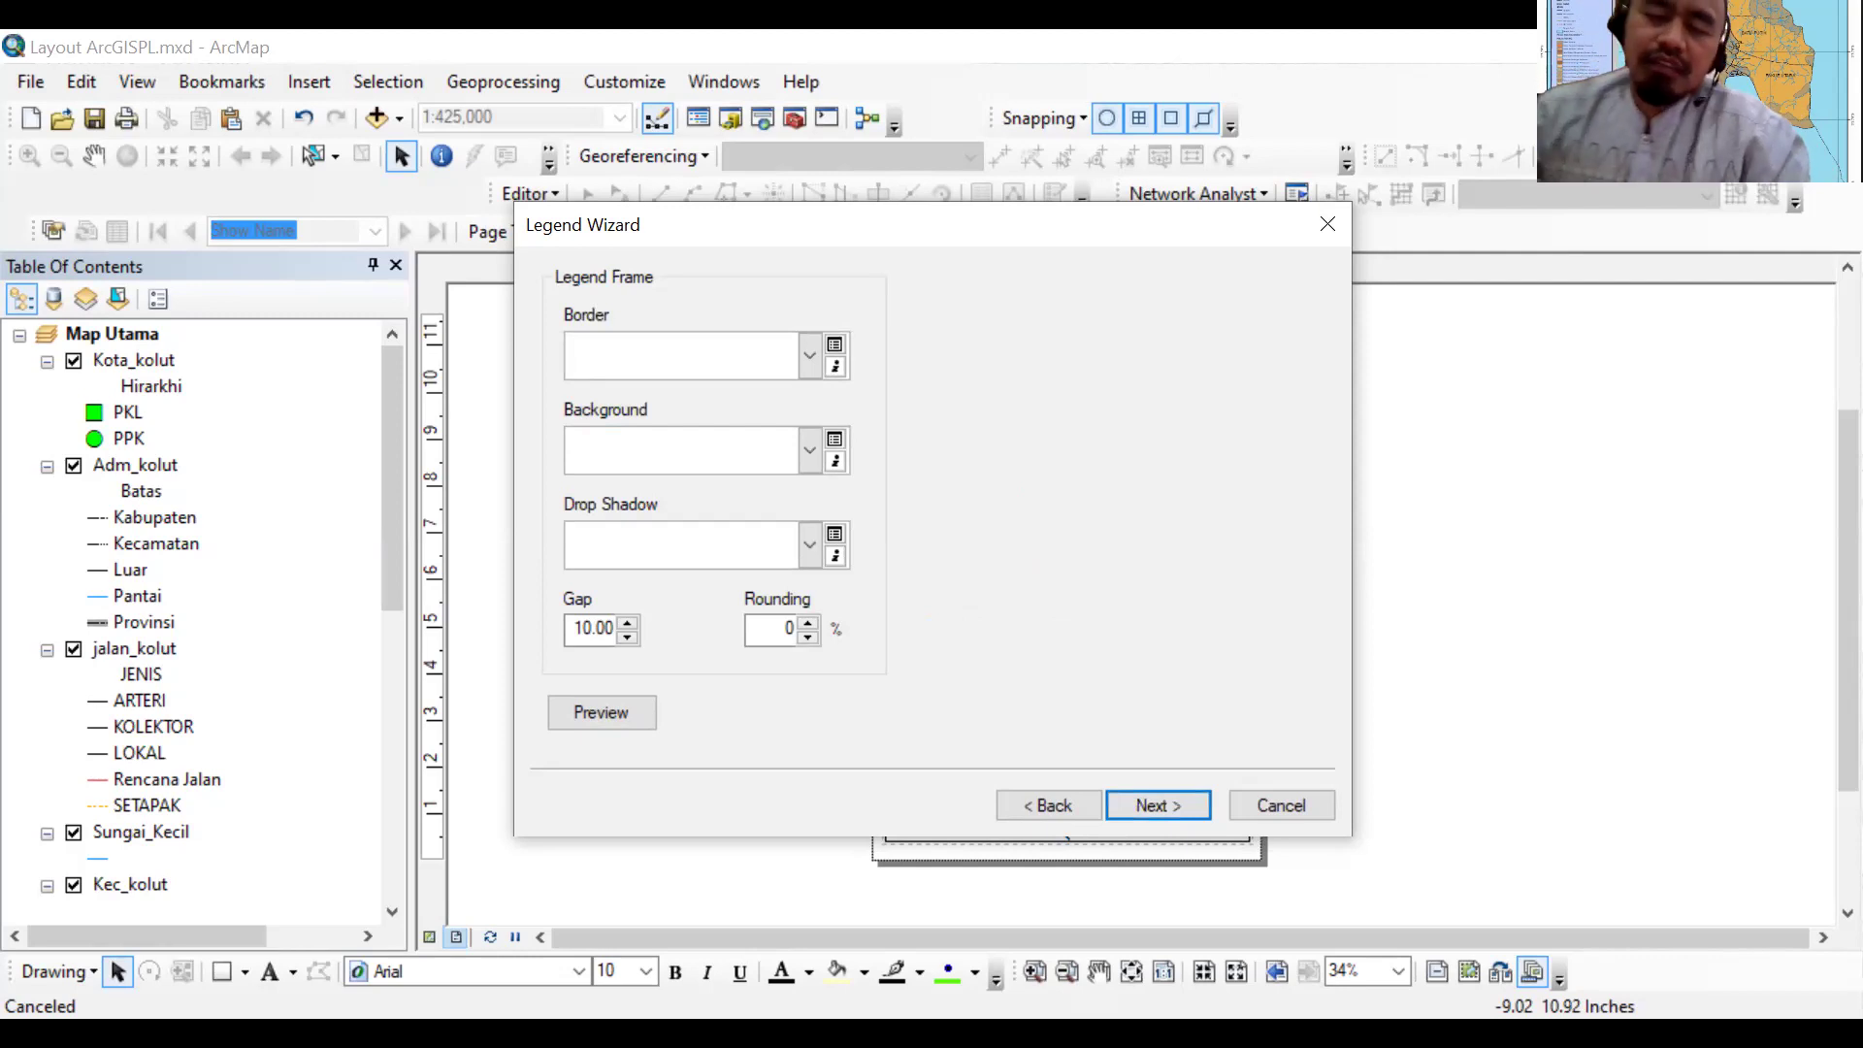
Give the legend frame a 0.5 Point border and a Lt Blue background
left_click(832, 551)
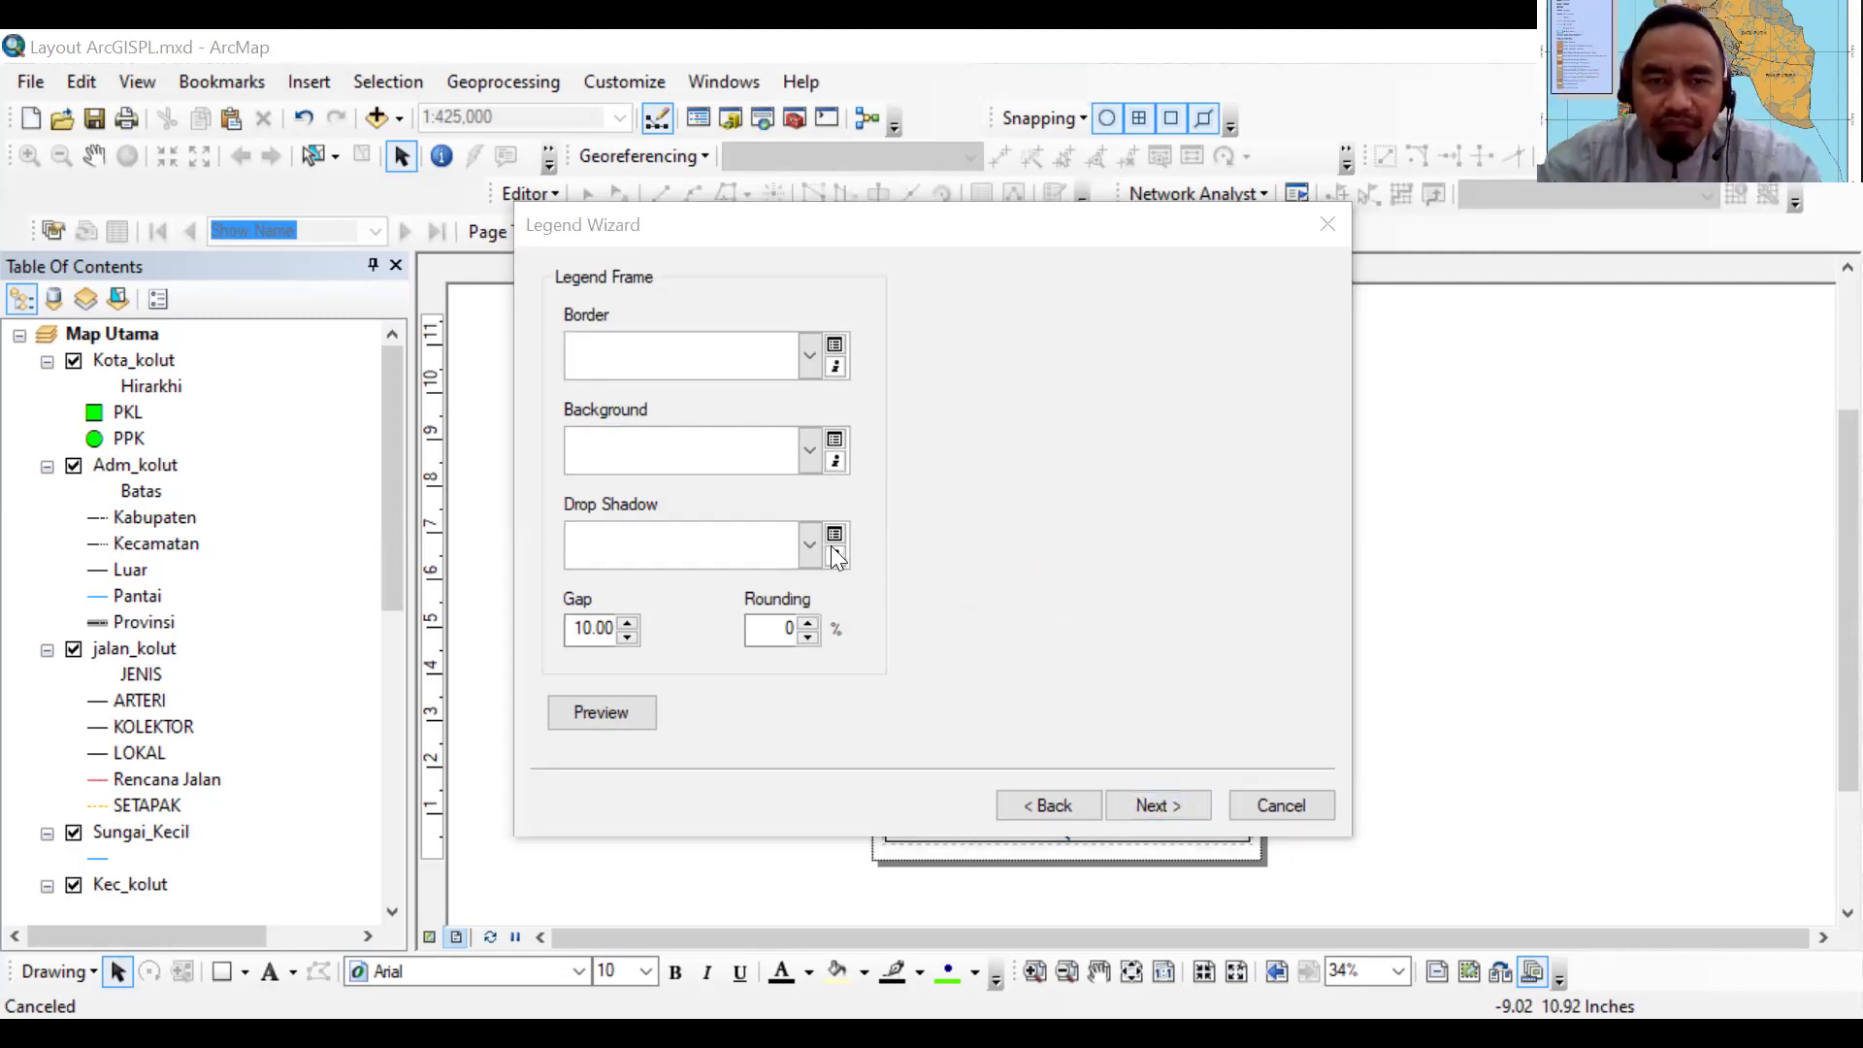
left_click(833, 349)
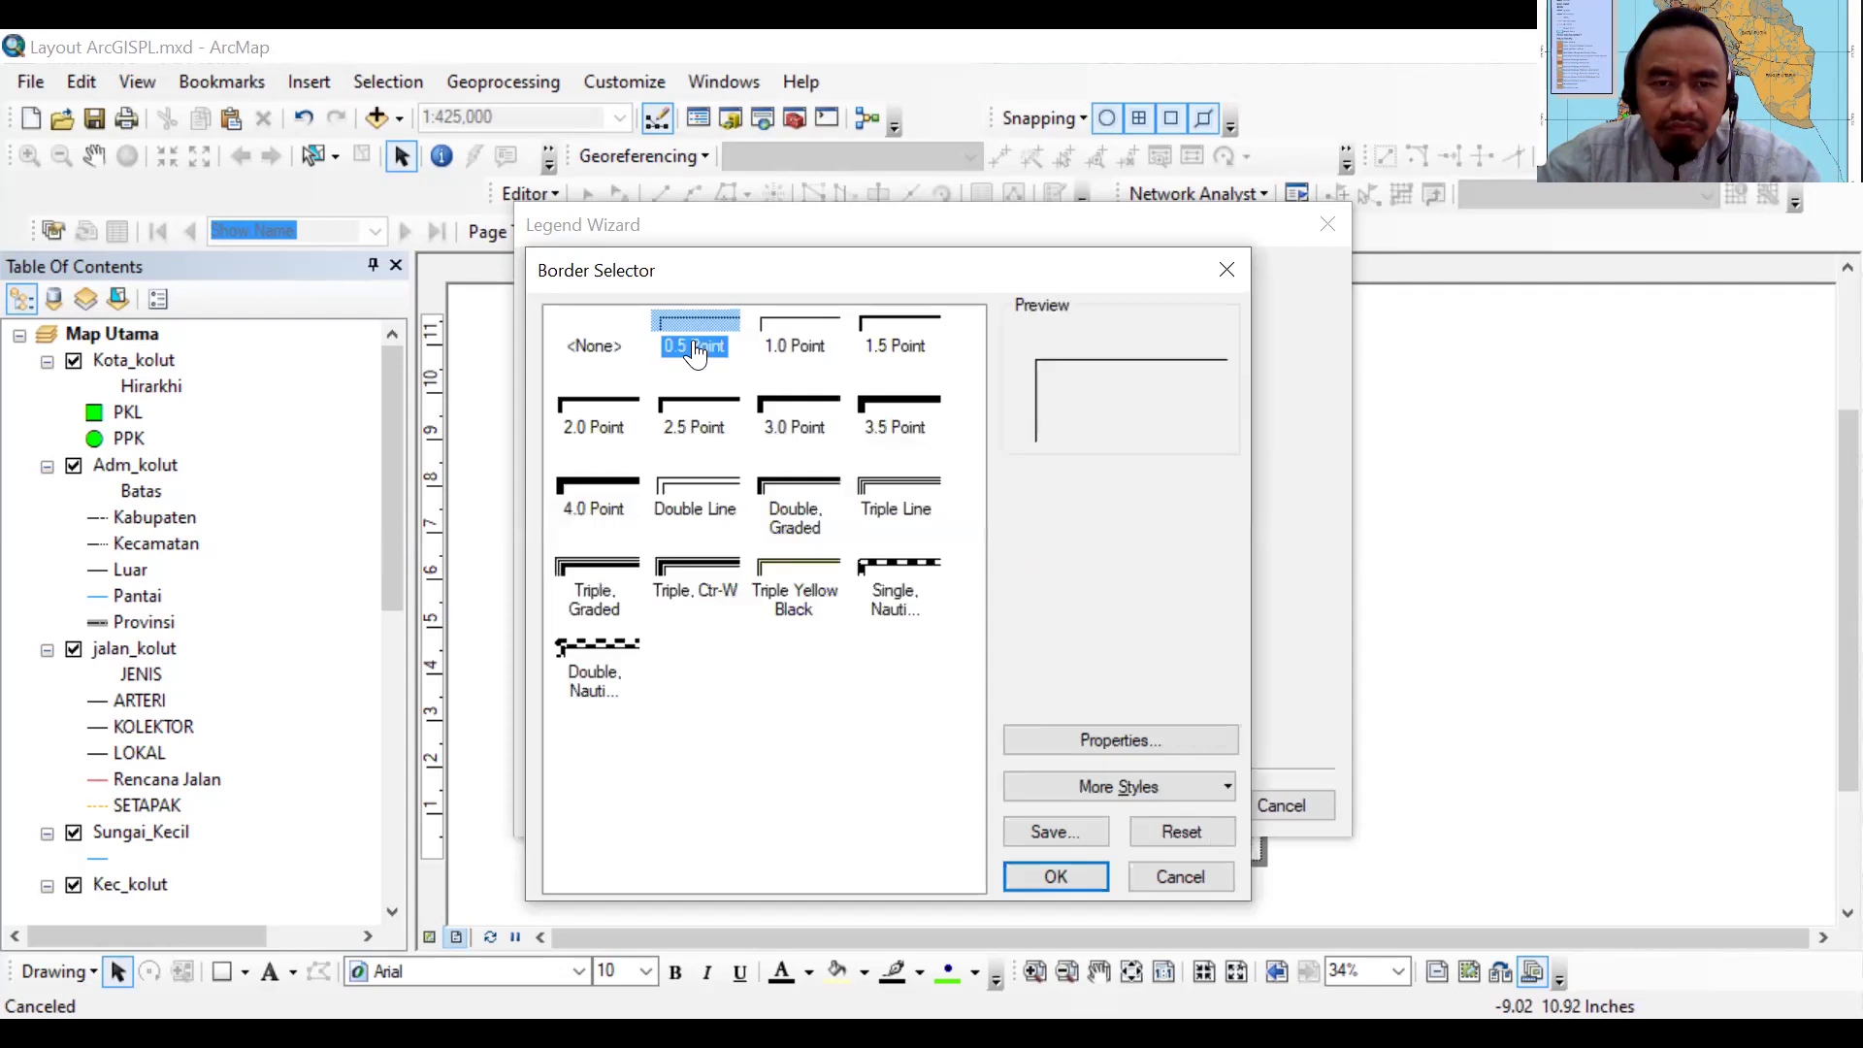
left_click(1053, 877)
left_click(834, 439)
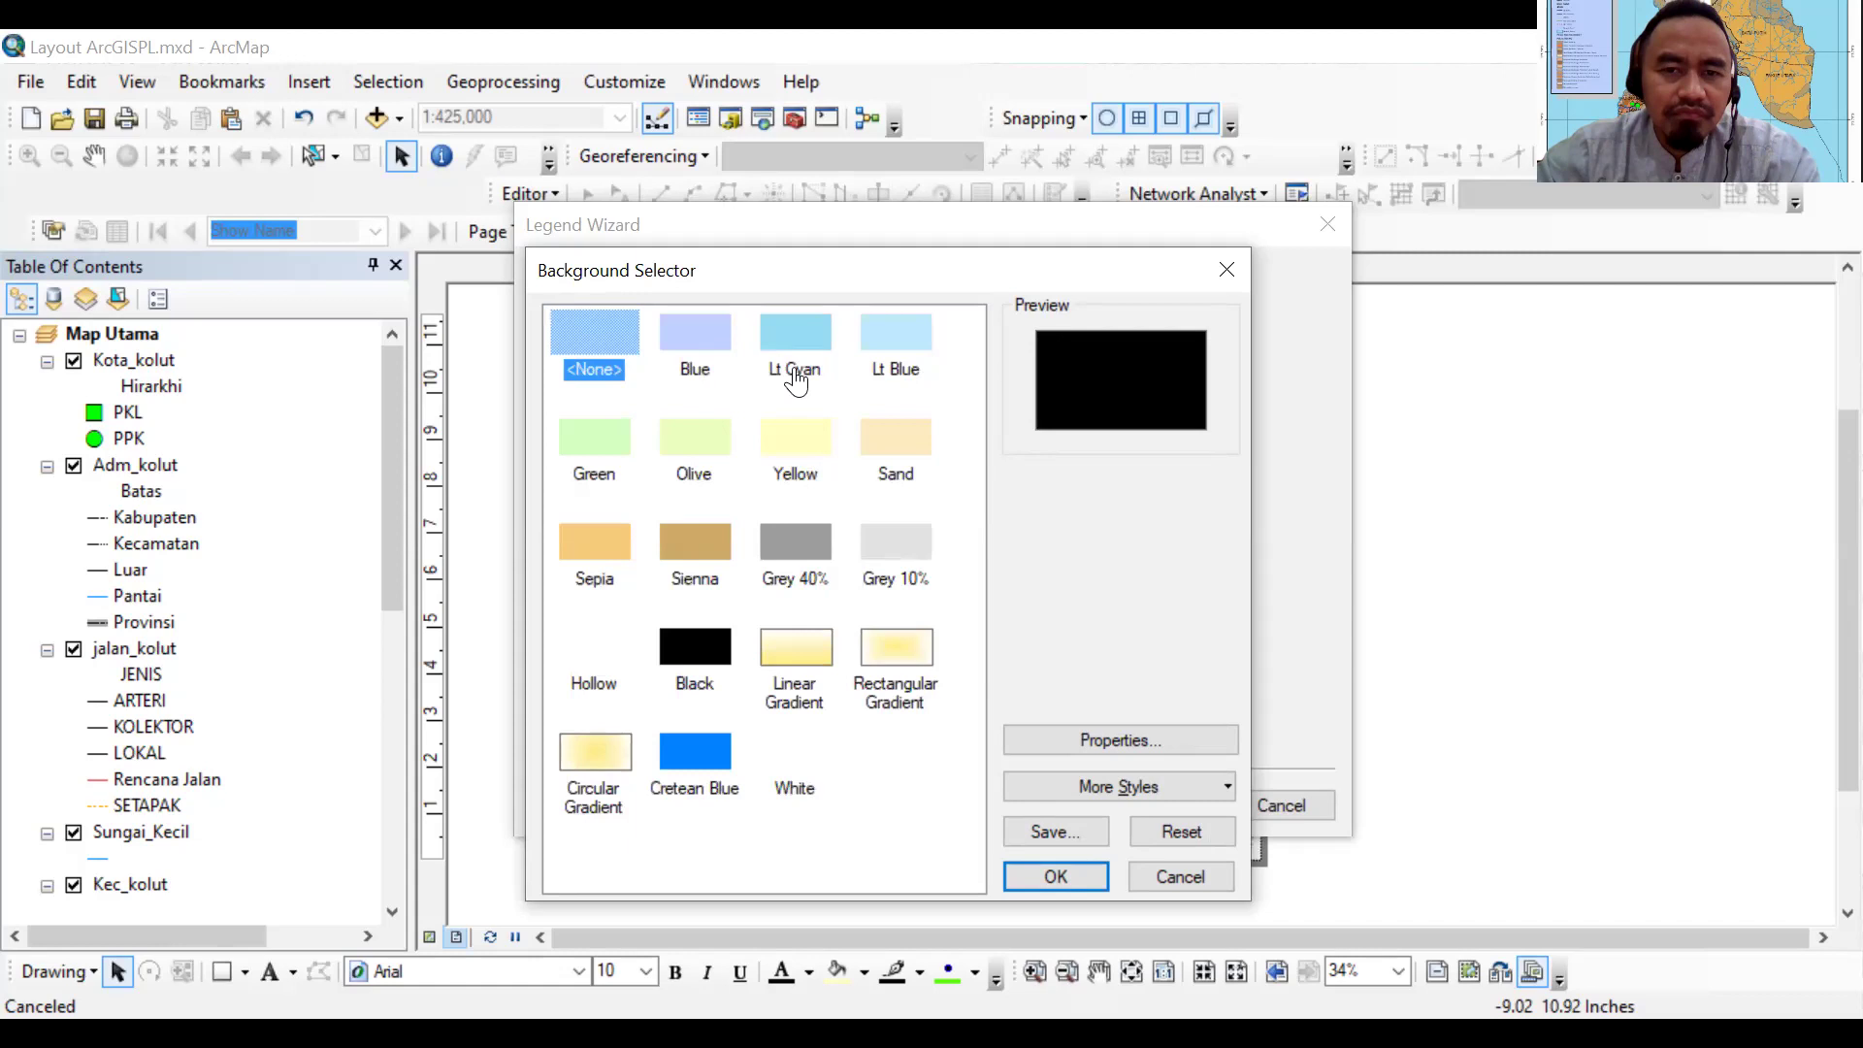
left_click(894, 366)
left_click(1055, 879)
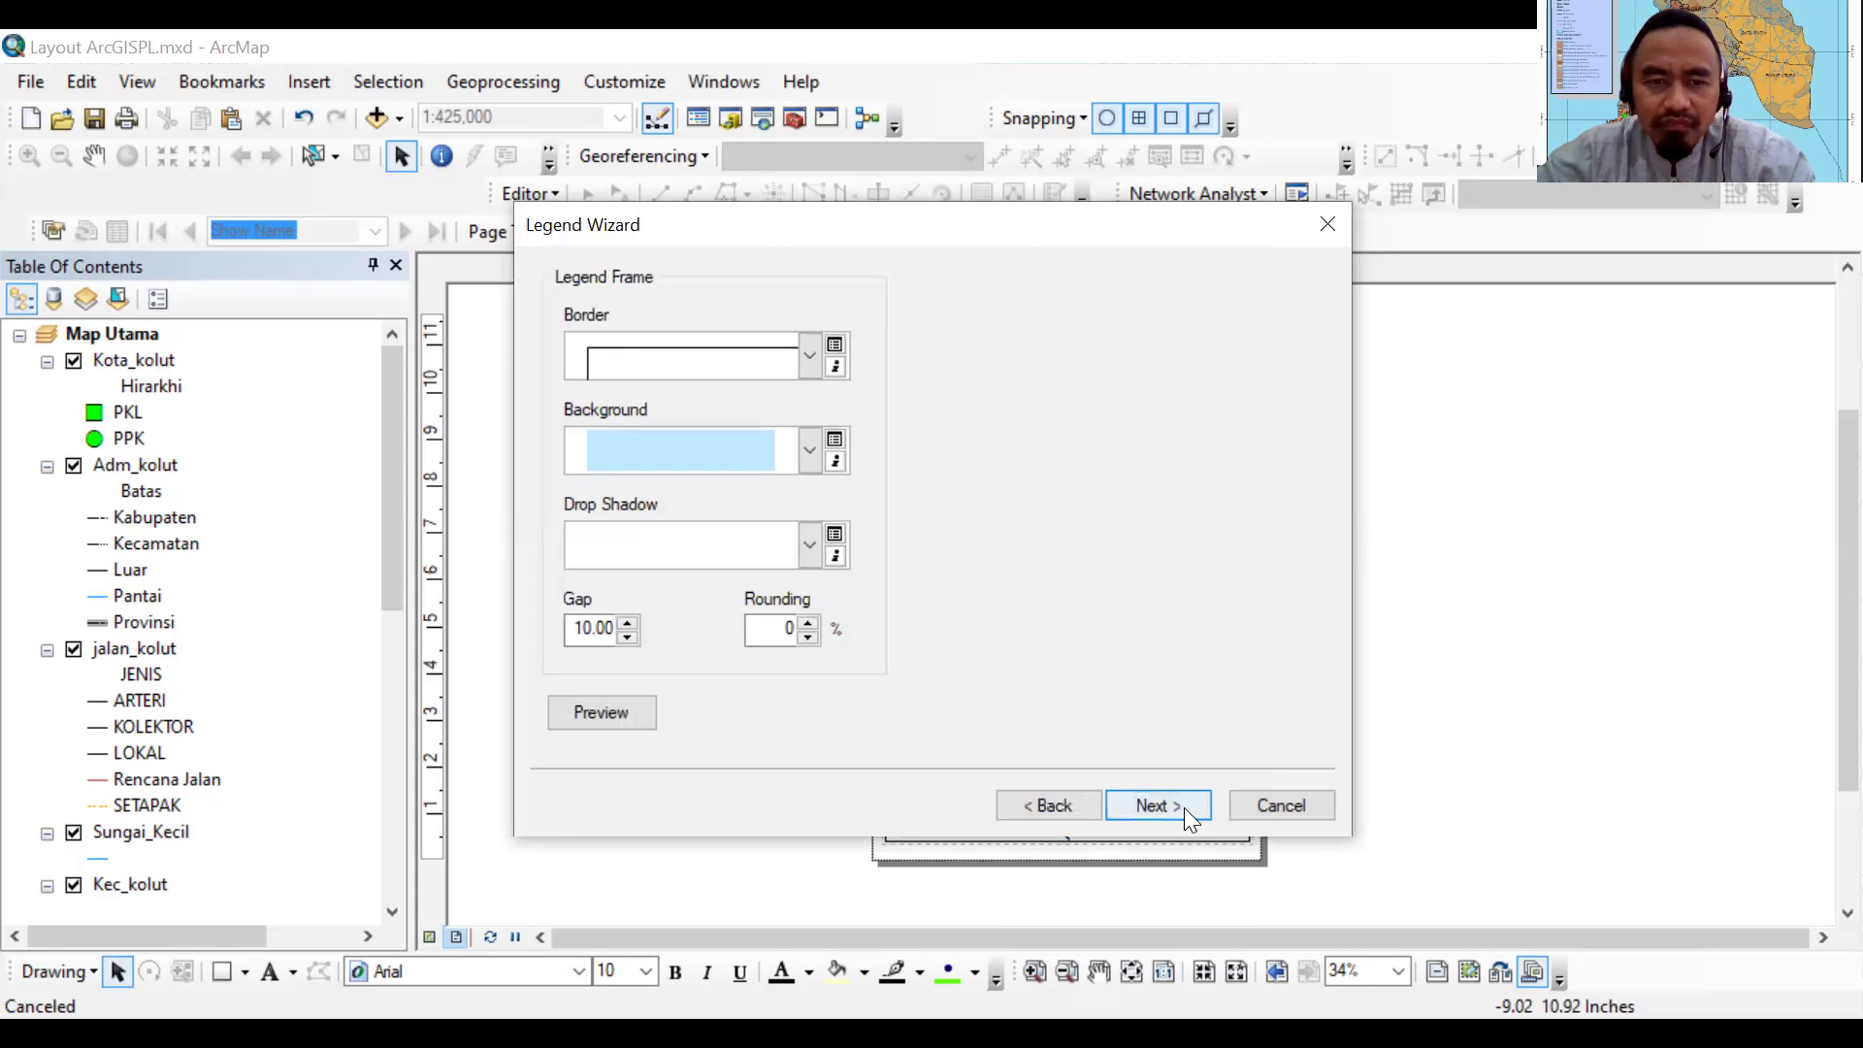
left_click(1184, 807)
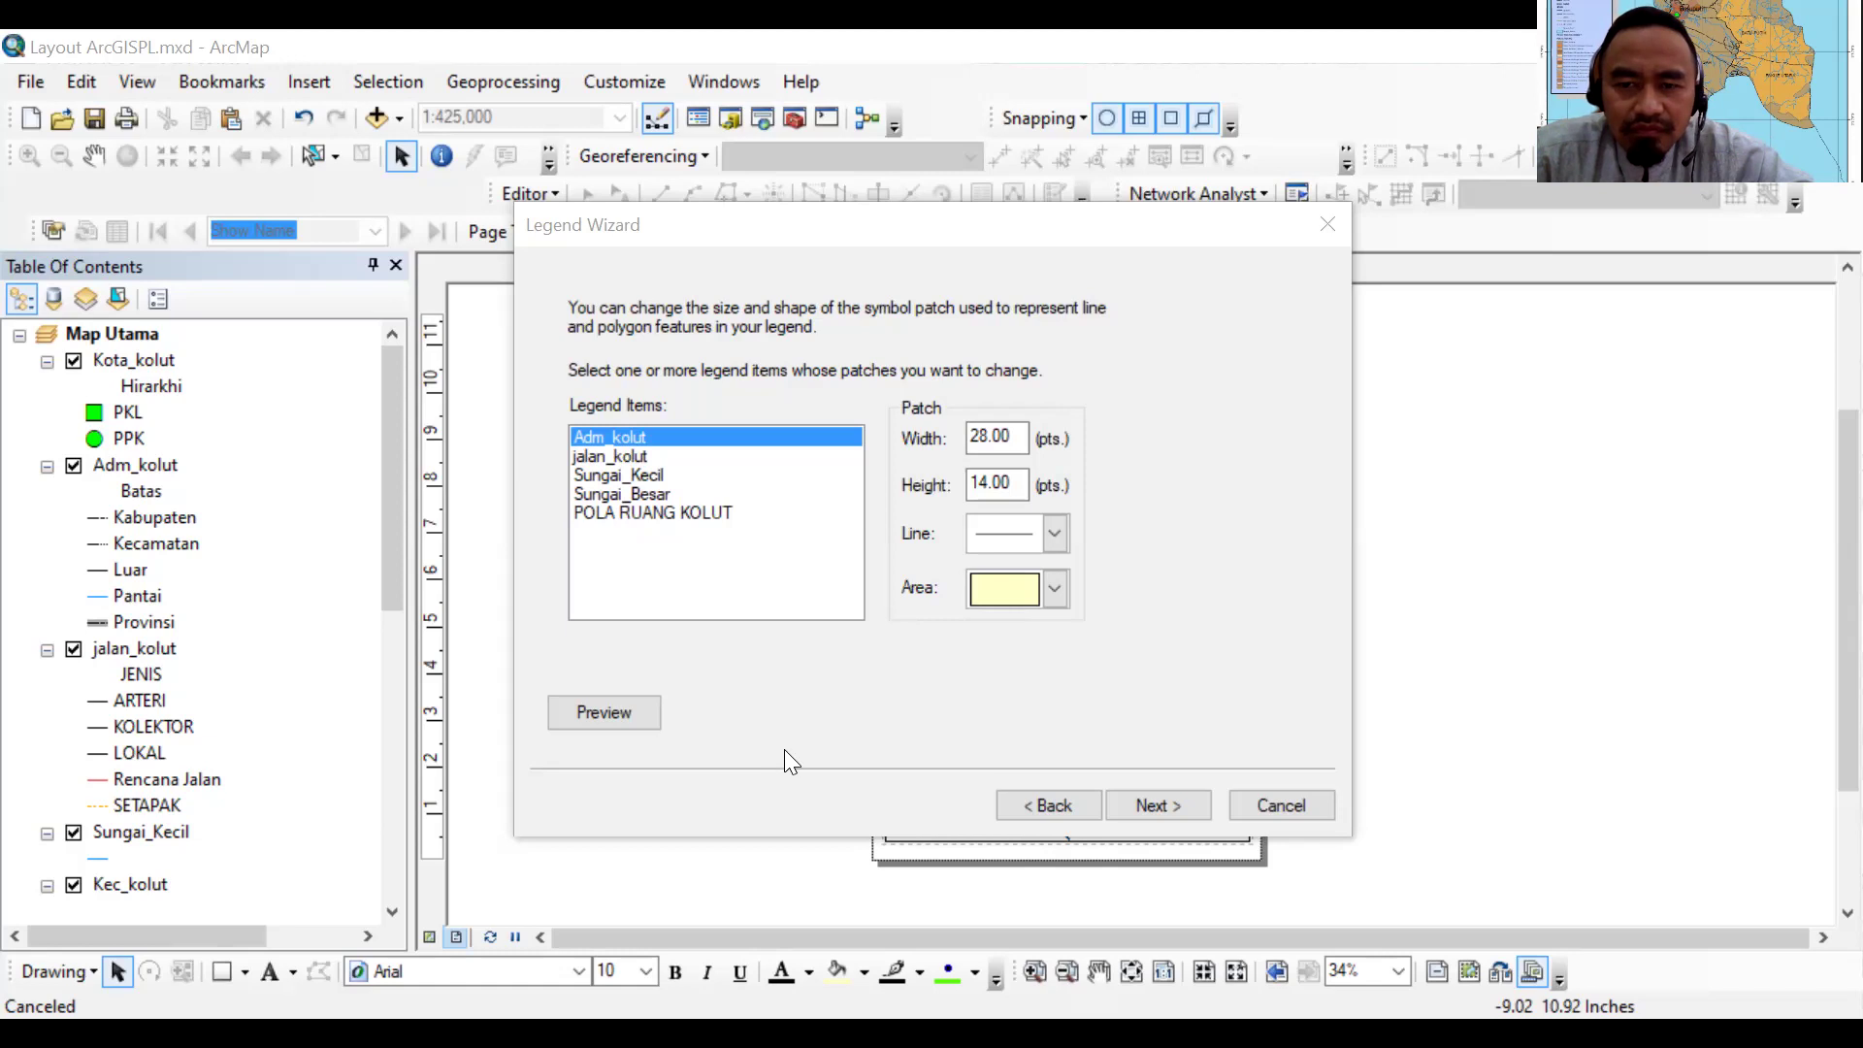
Finish the legend with default patches and spacing, place it beneath the scale bar and enlarge it slightly
left_click(1185, 804)
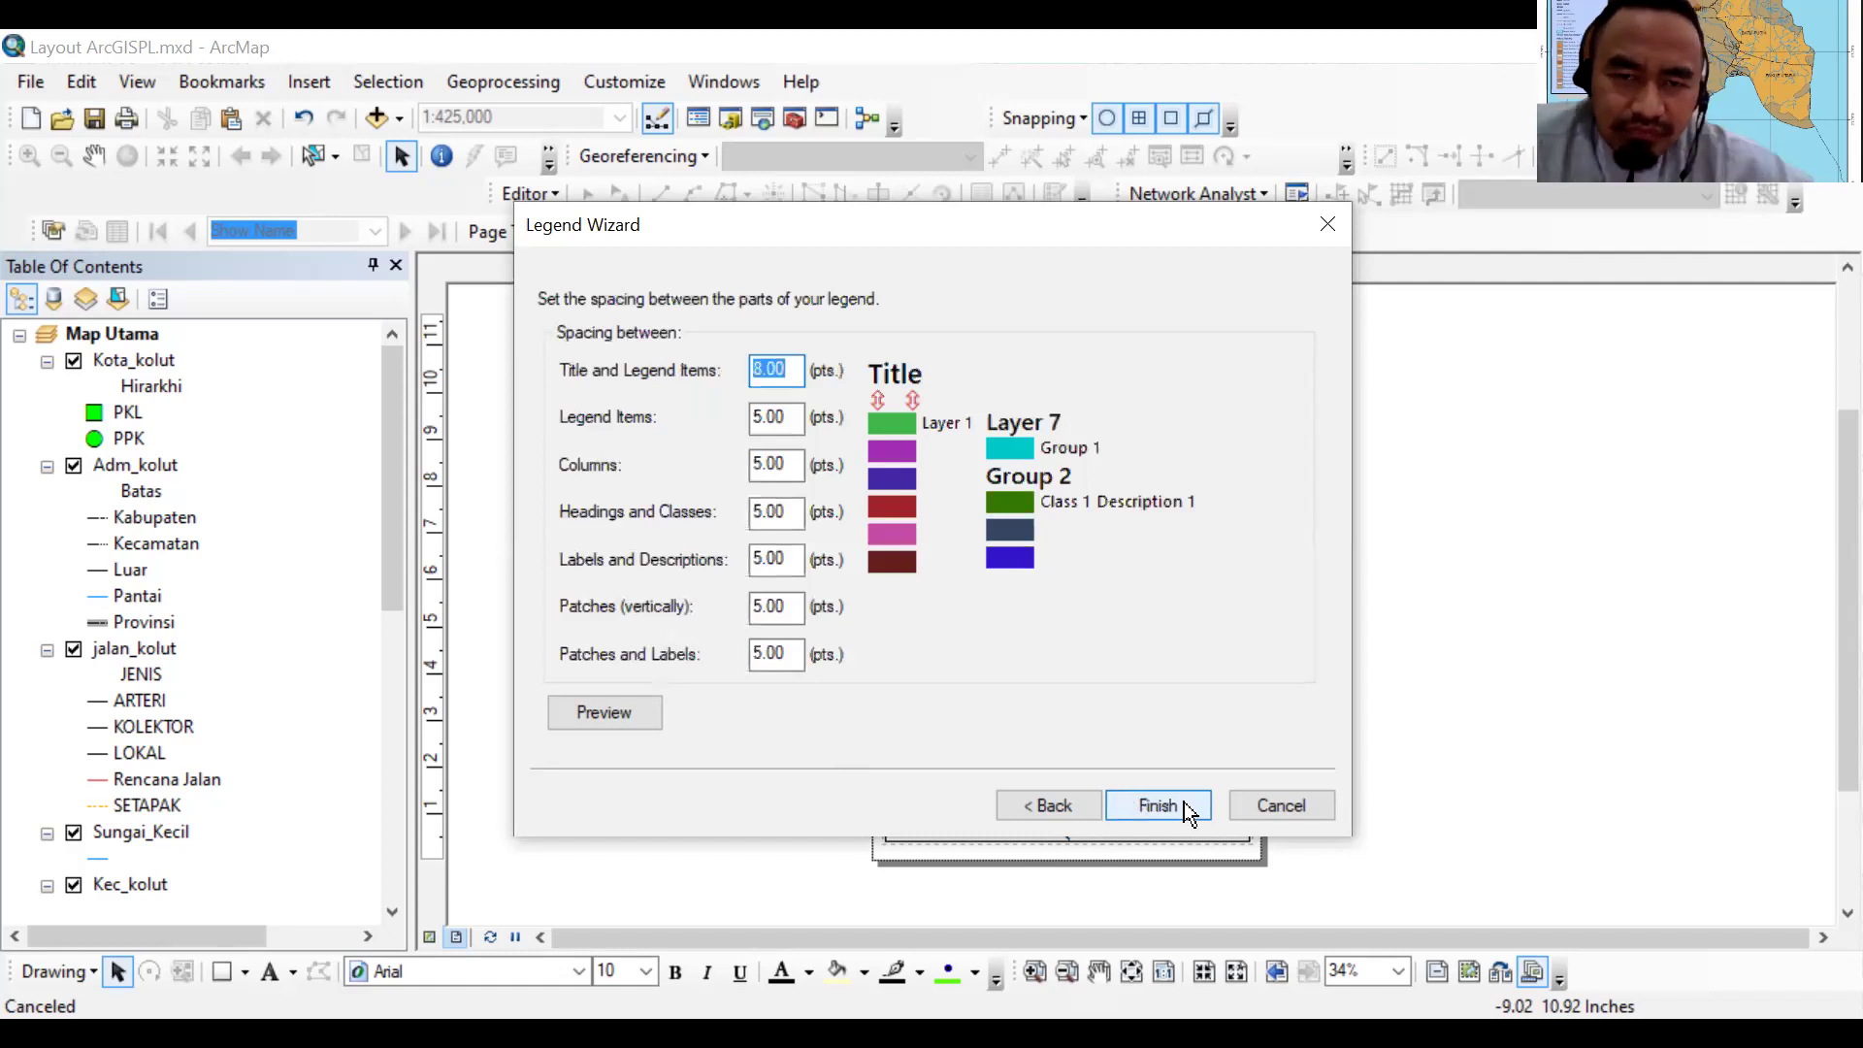
left_click(1183, 801)
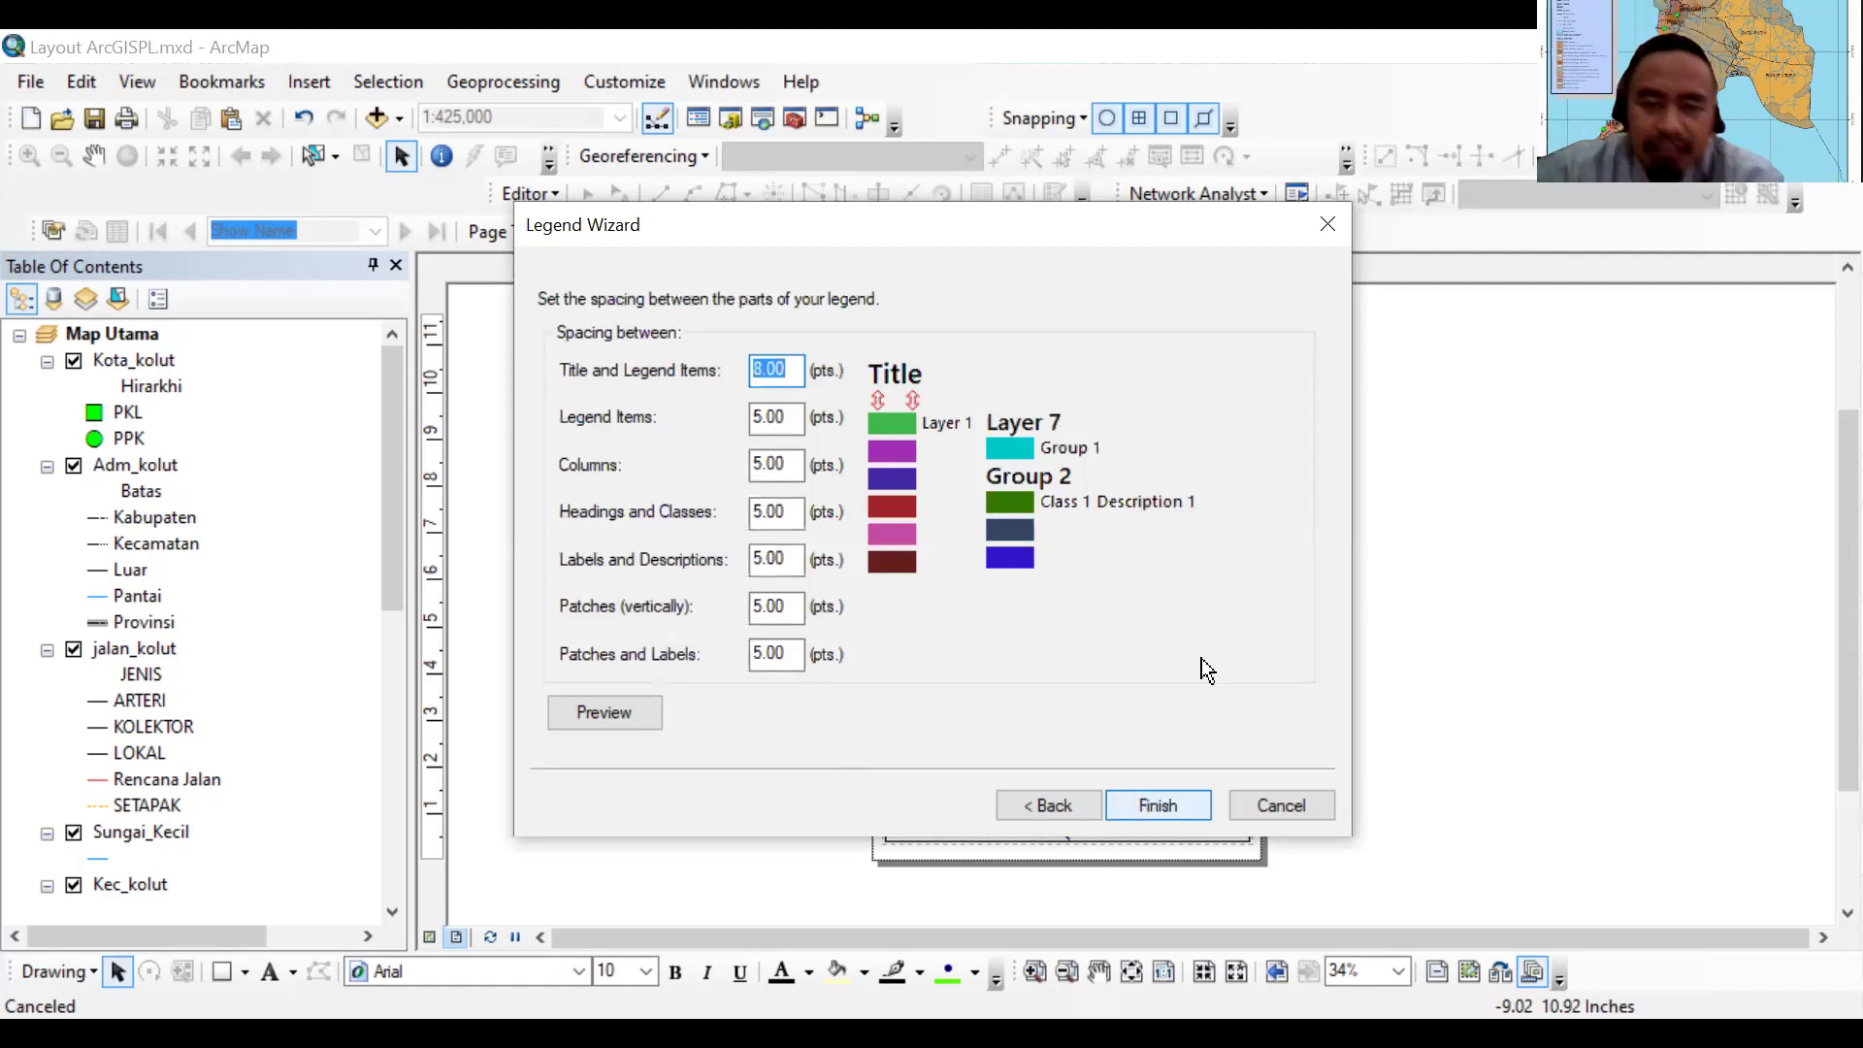
left_click_drag(1147, 682, 1066, 474)
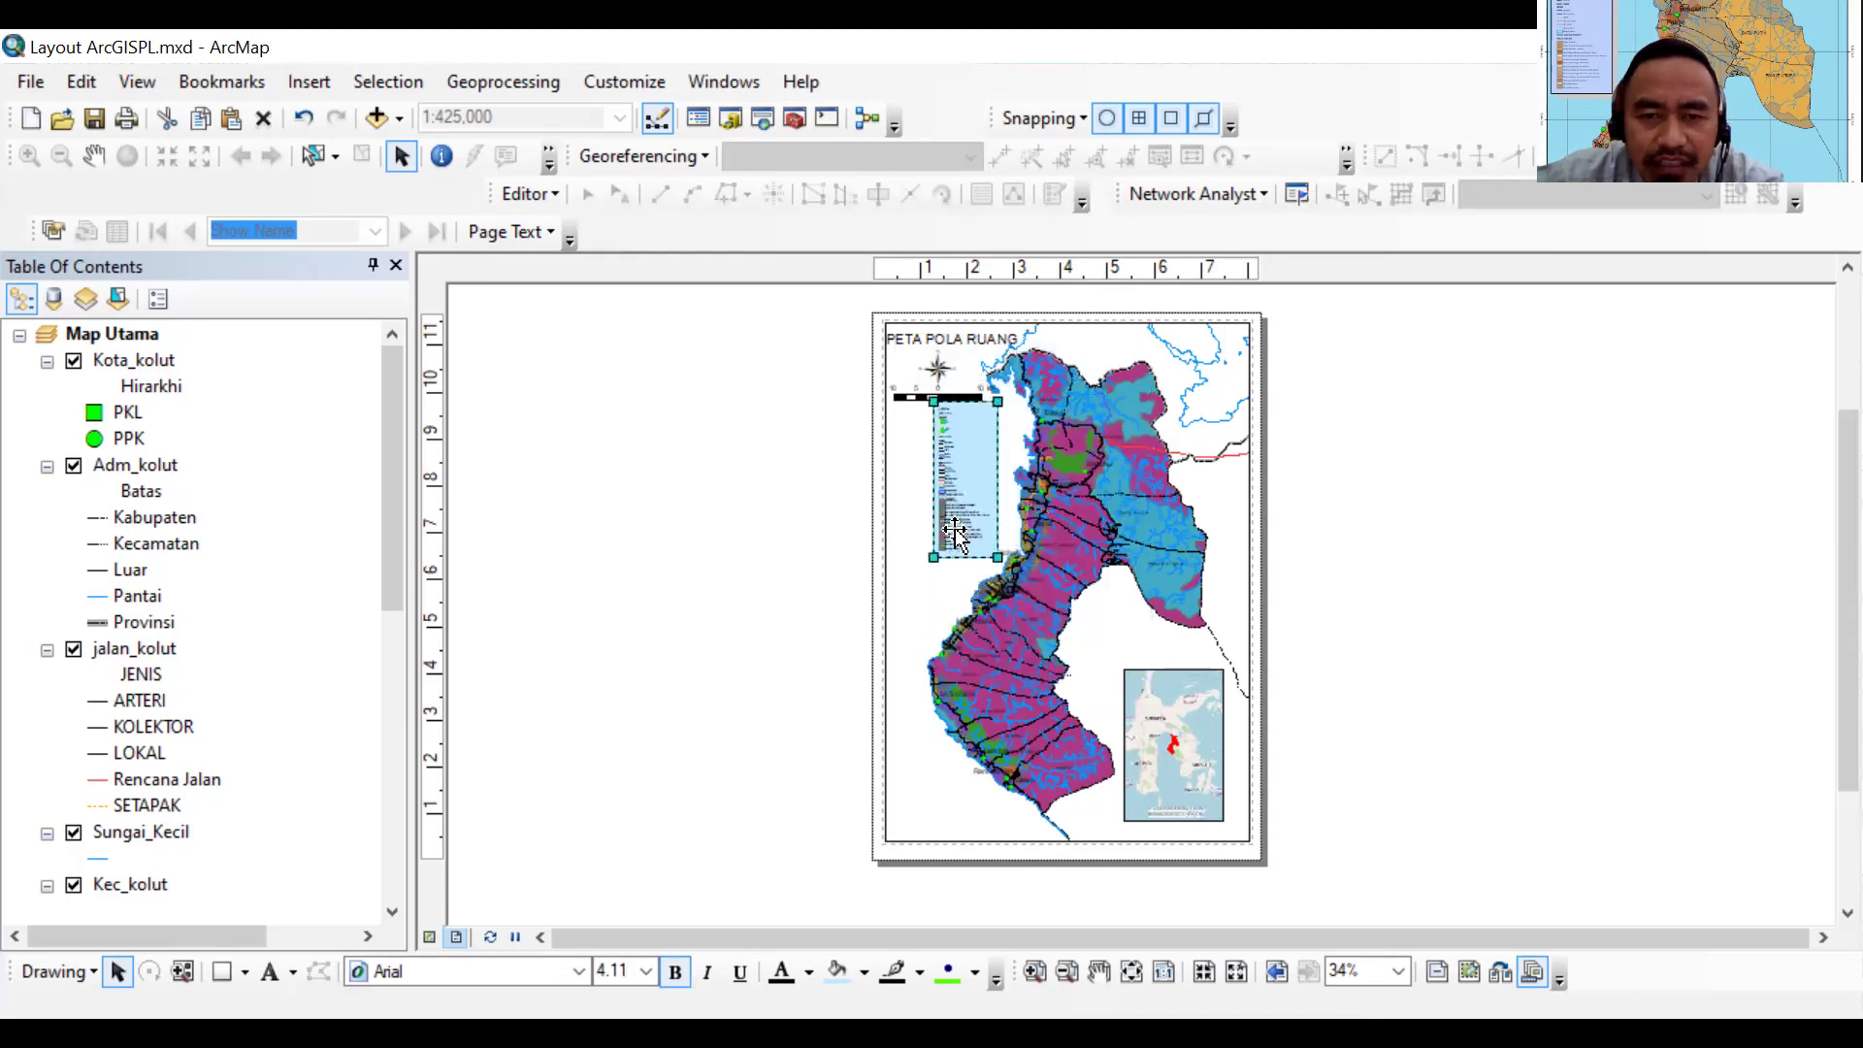
left_click_drag(943, 482, 915, 497)
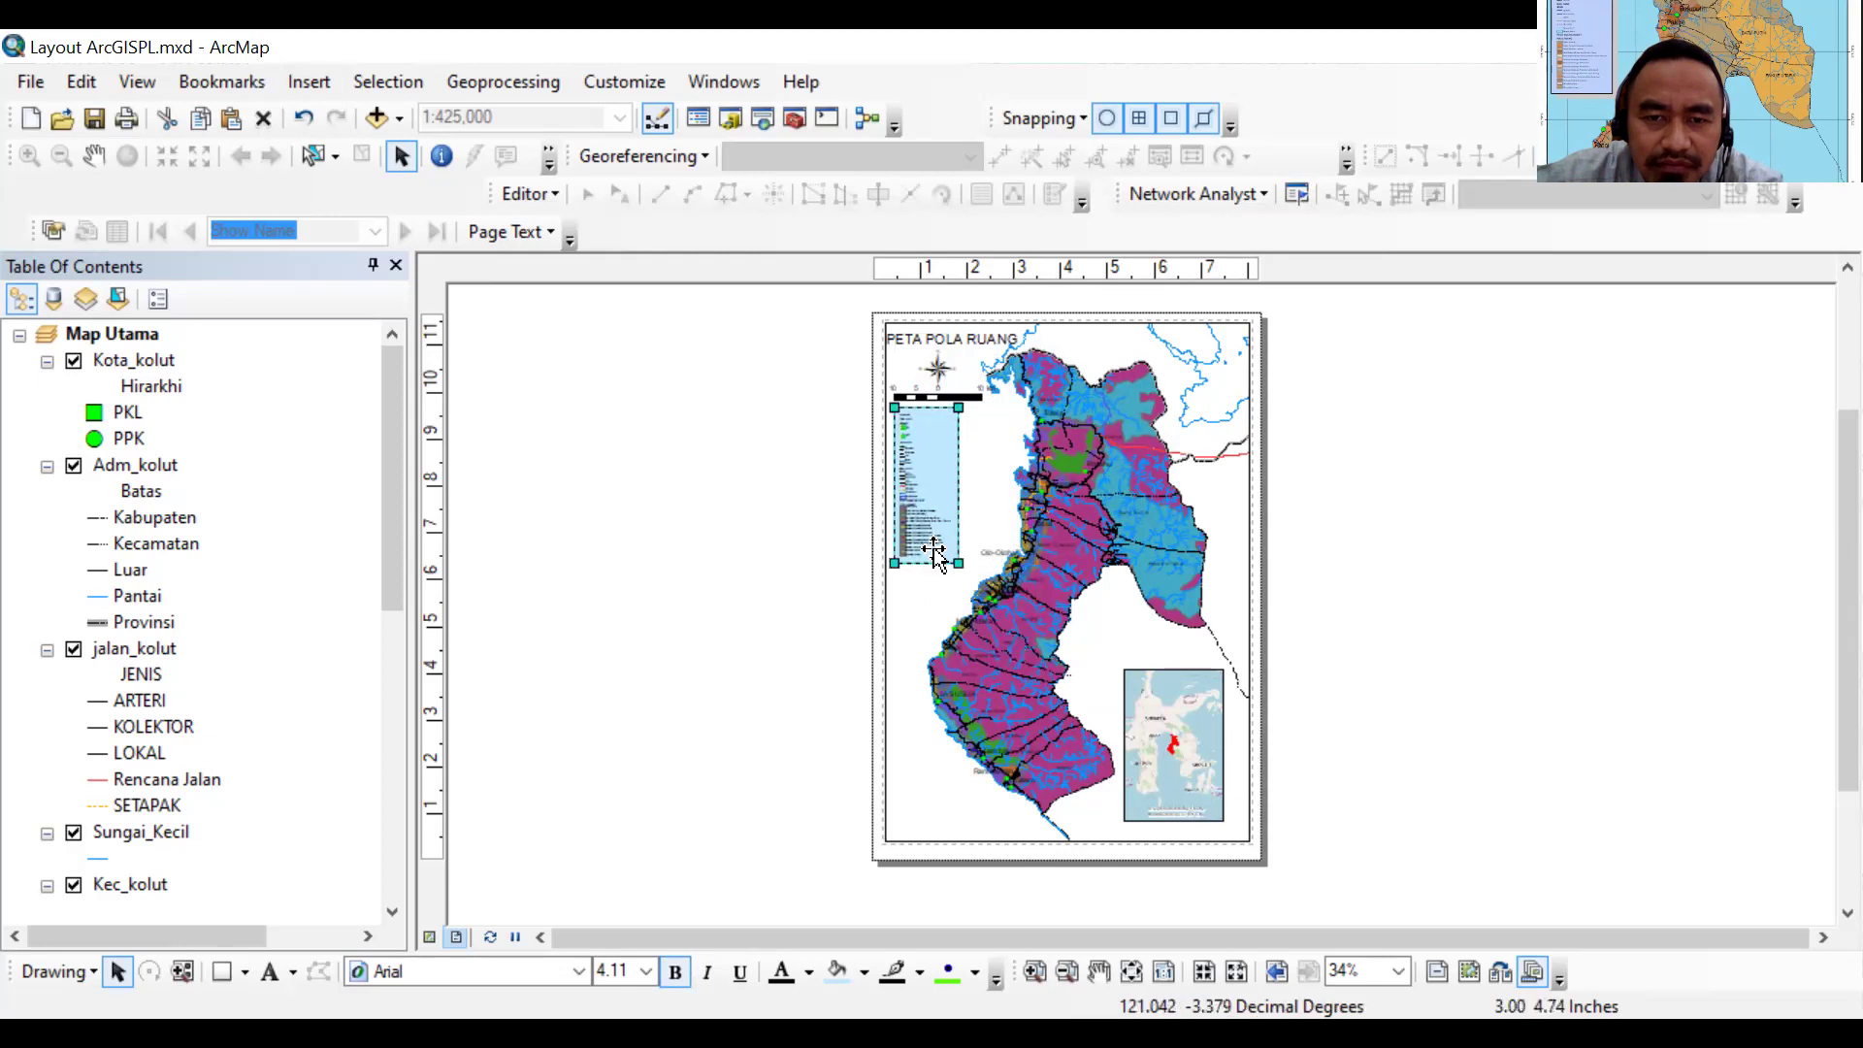
left_click_drag(958, 563, 976, 595)
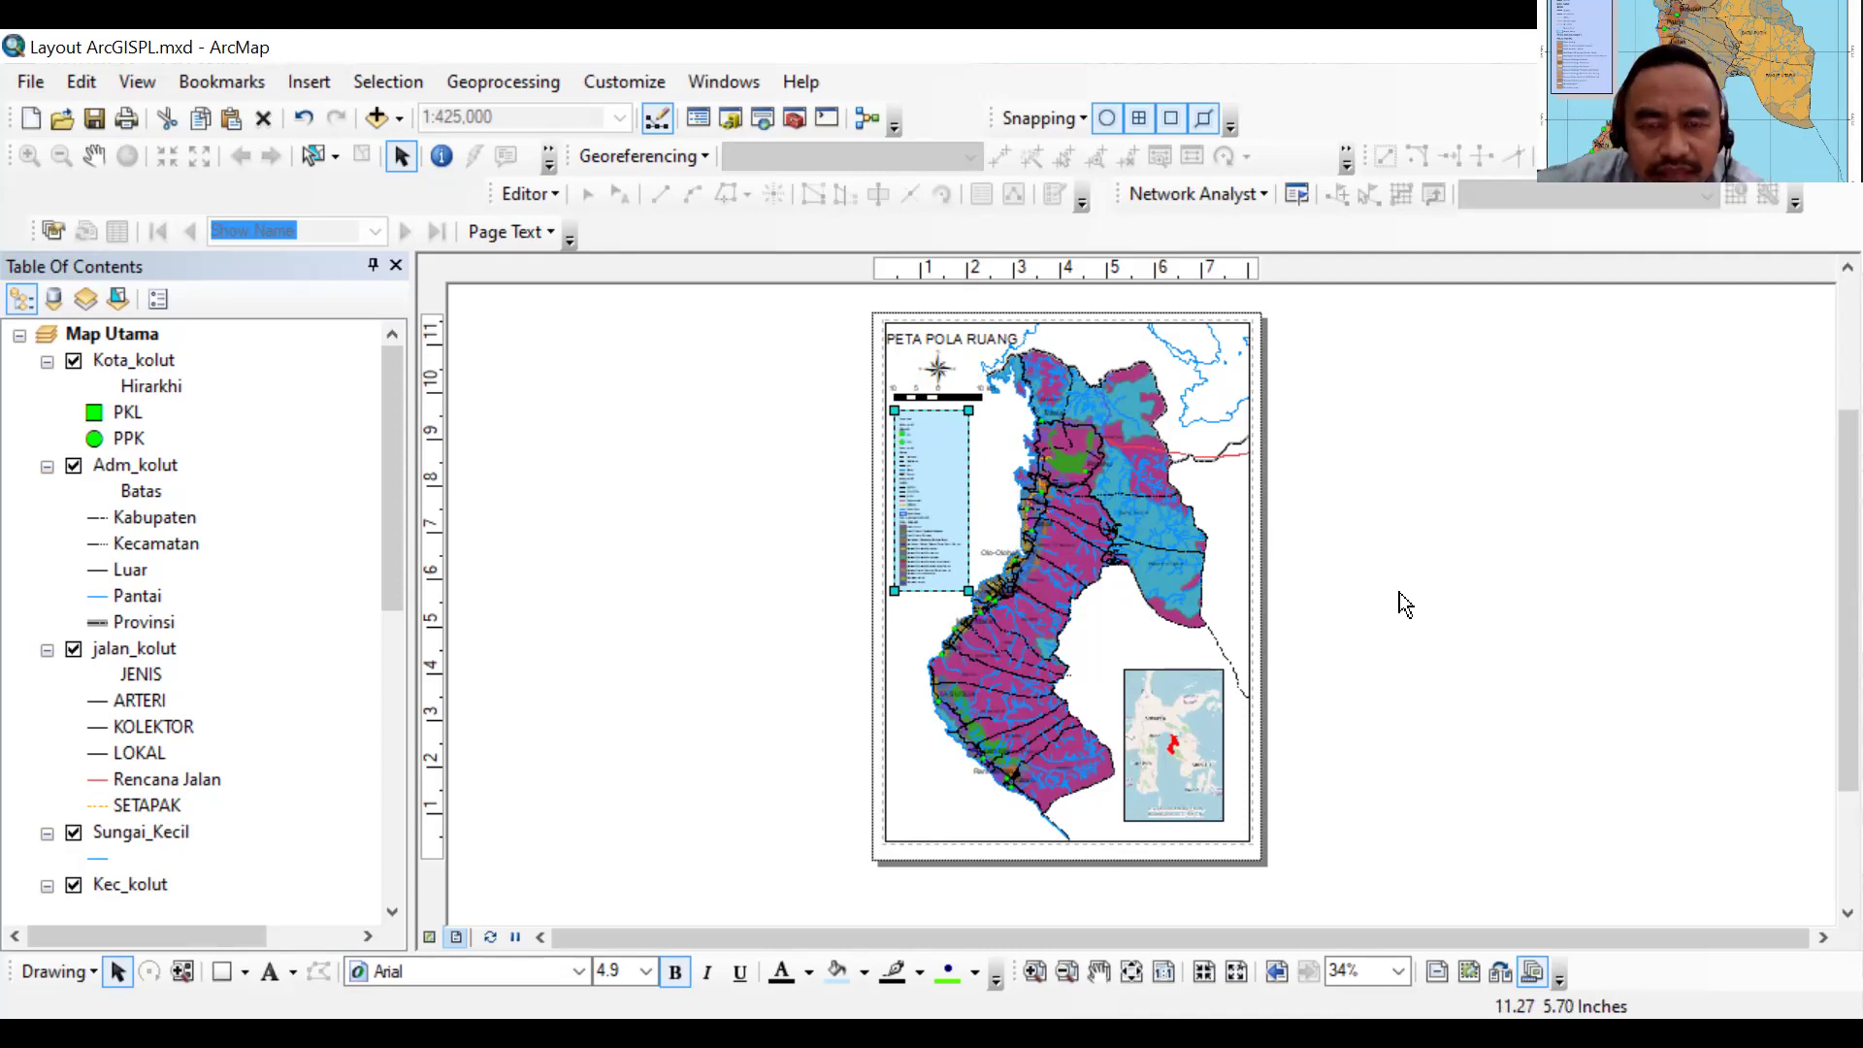
left_click(1160, 691)
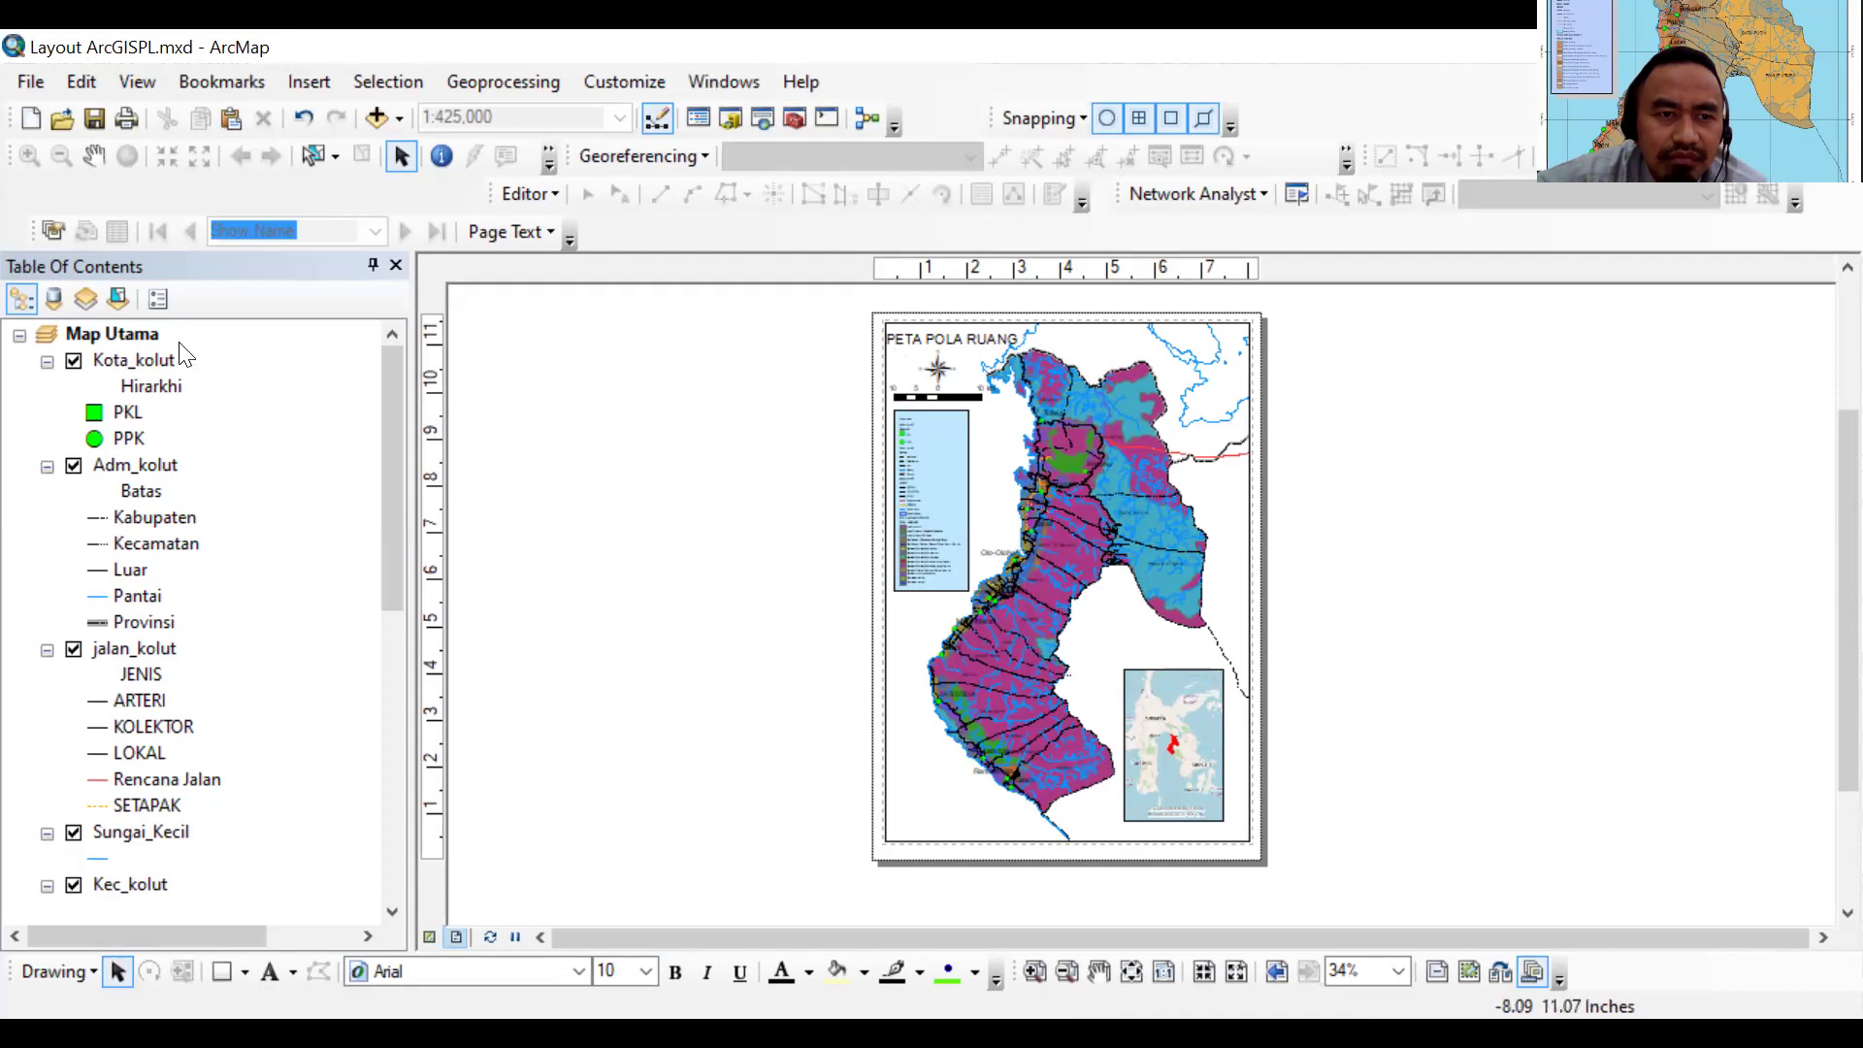
Start a new reference grid of type Graticule for the Map Utama data frame
left_click(129, 333)
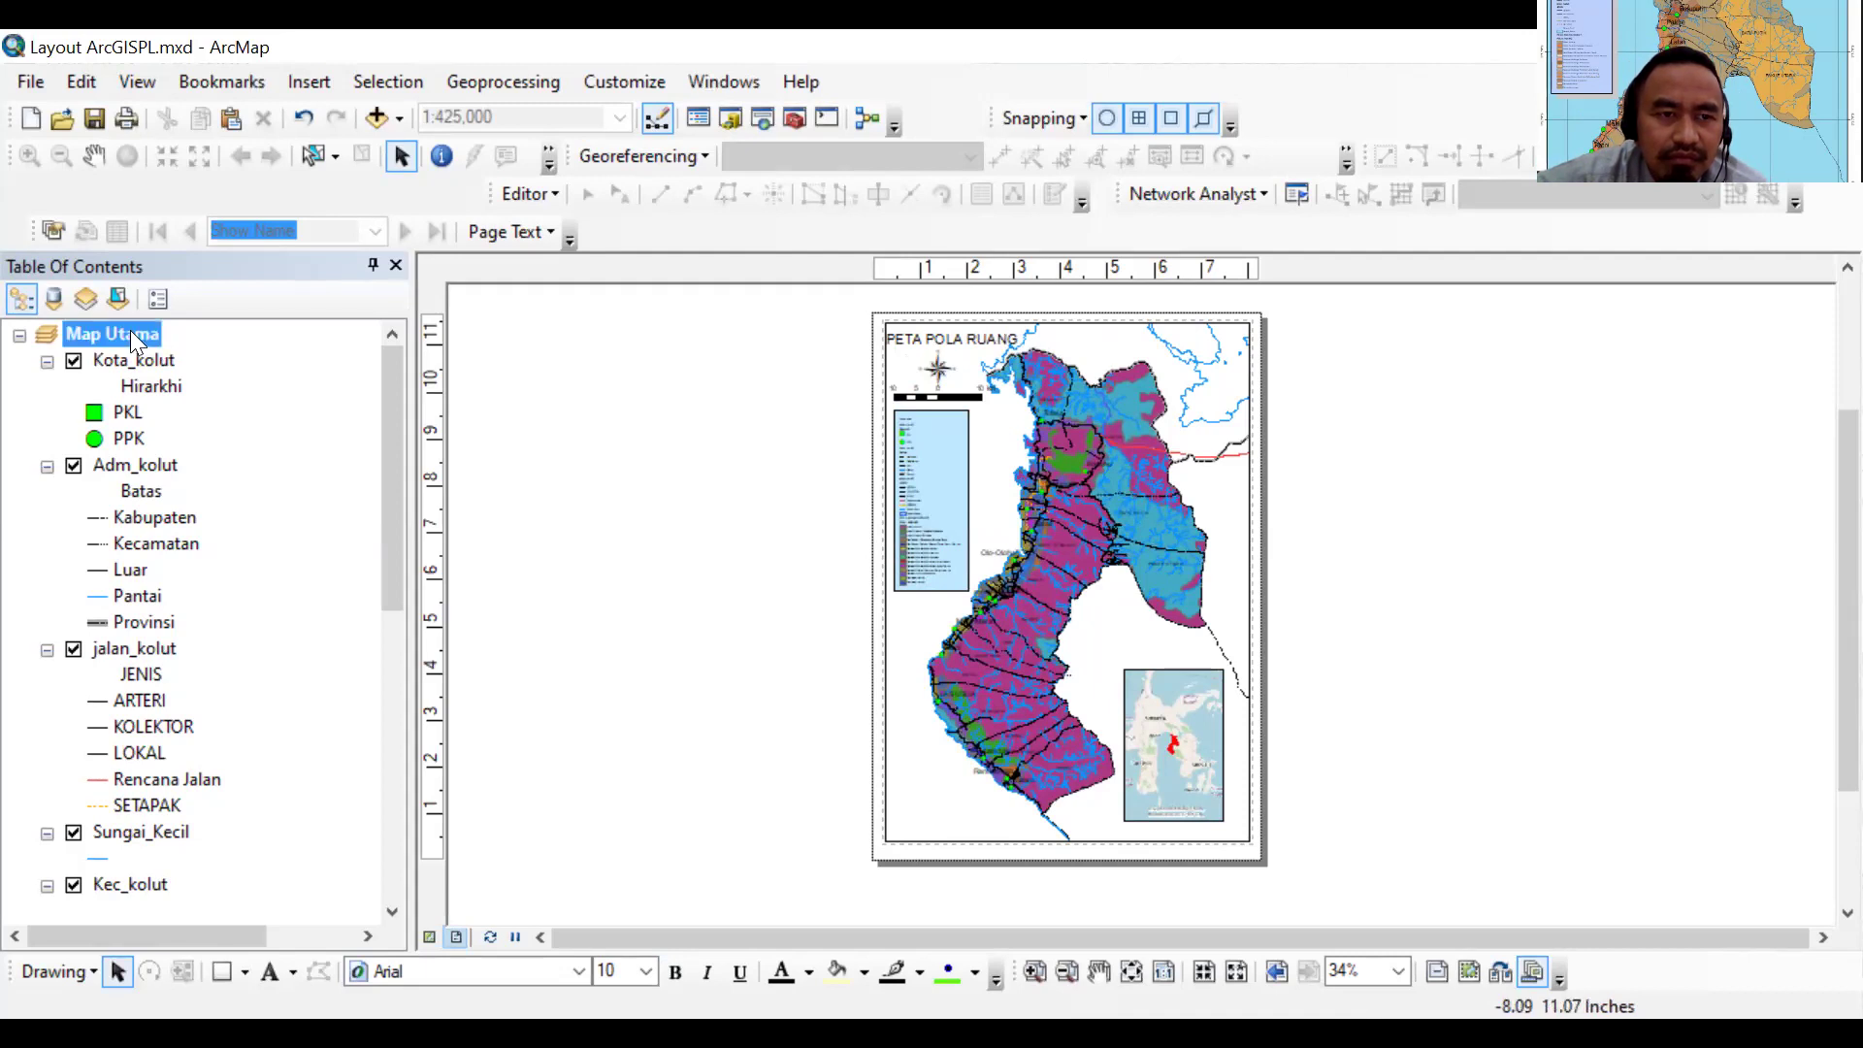
right_click(130, 333)
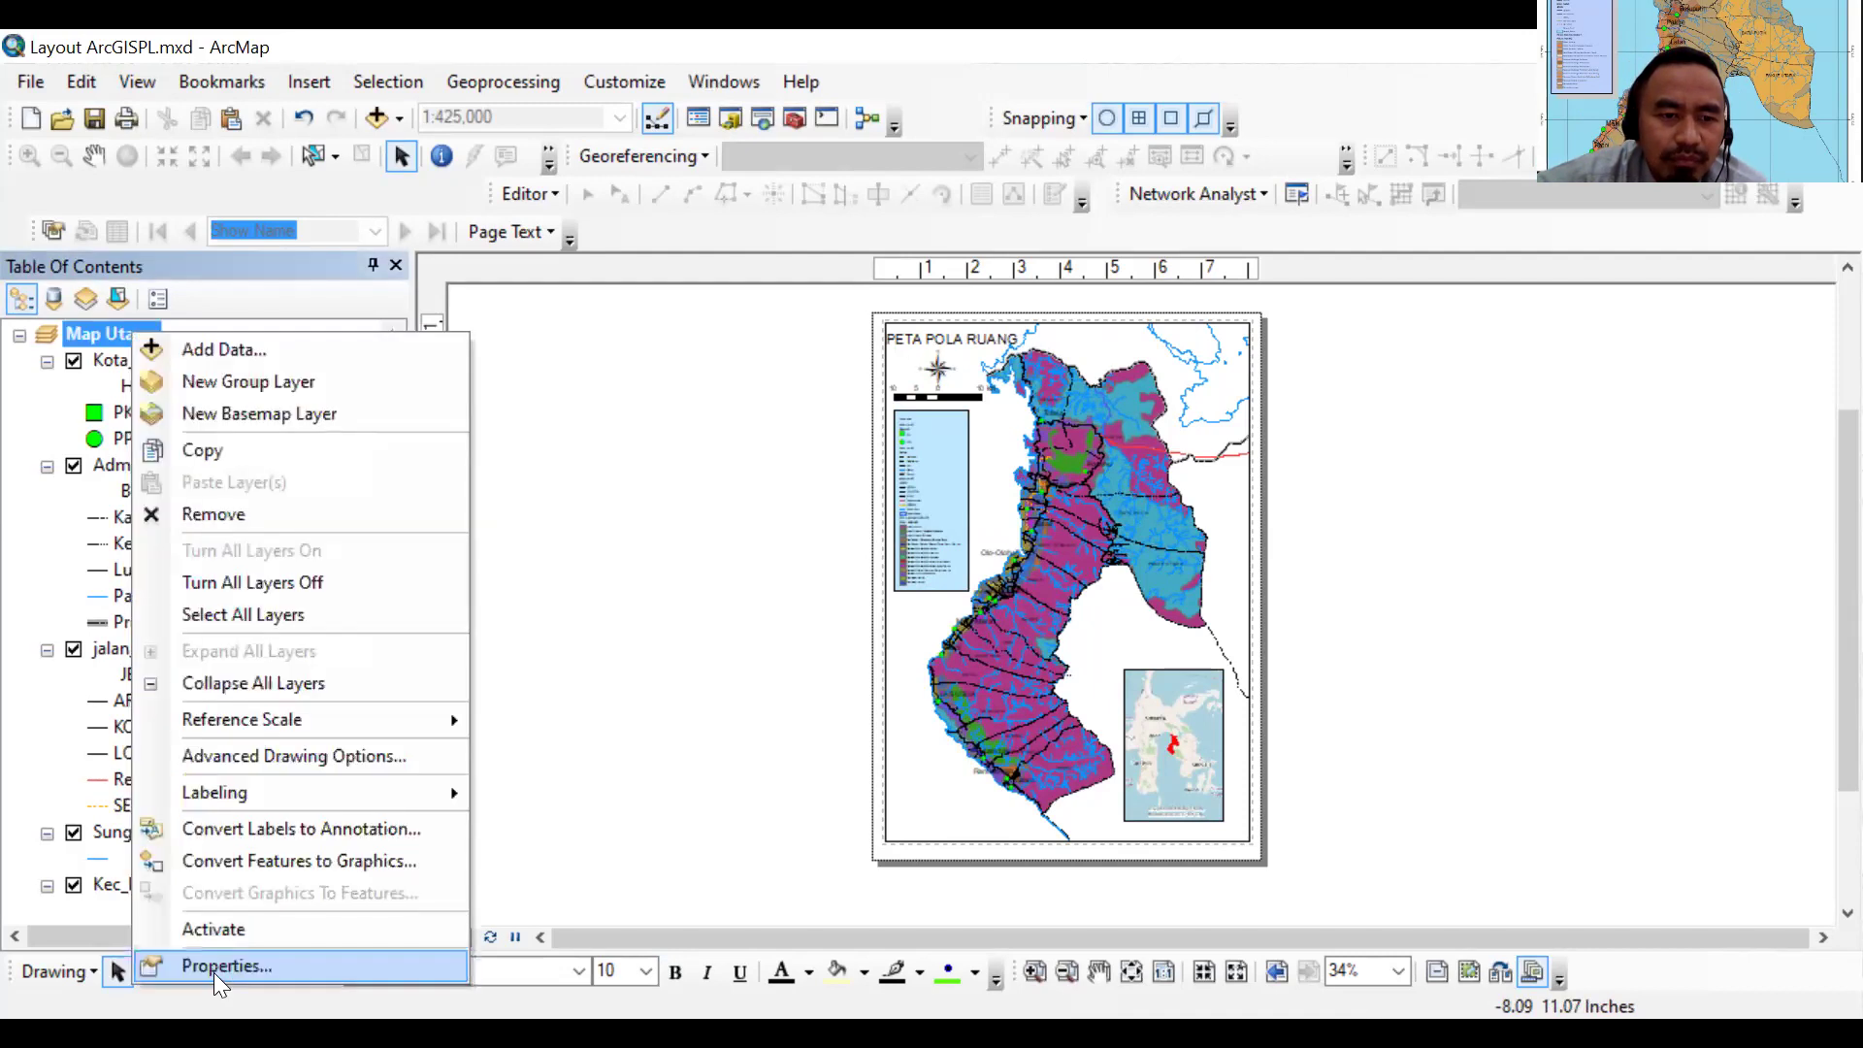
left_click(212, 968)
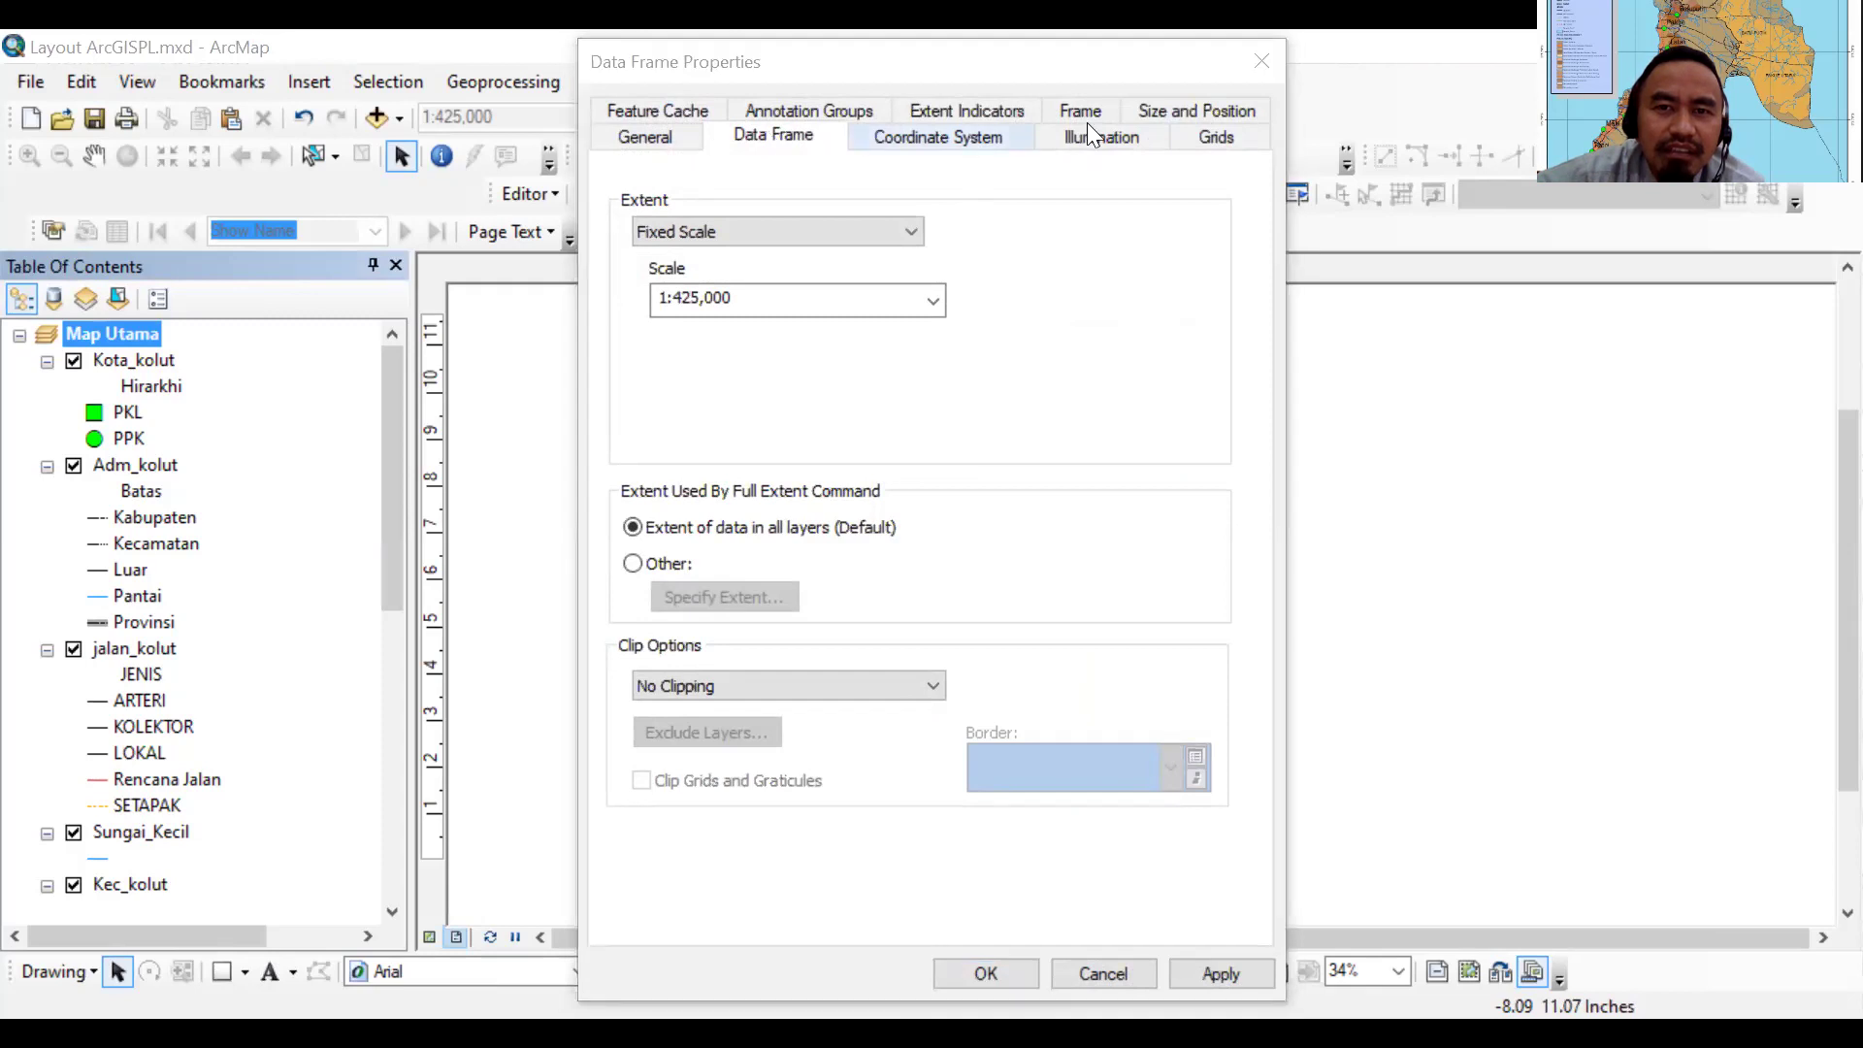
left_click(1201, 143)
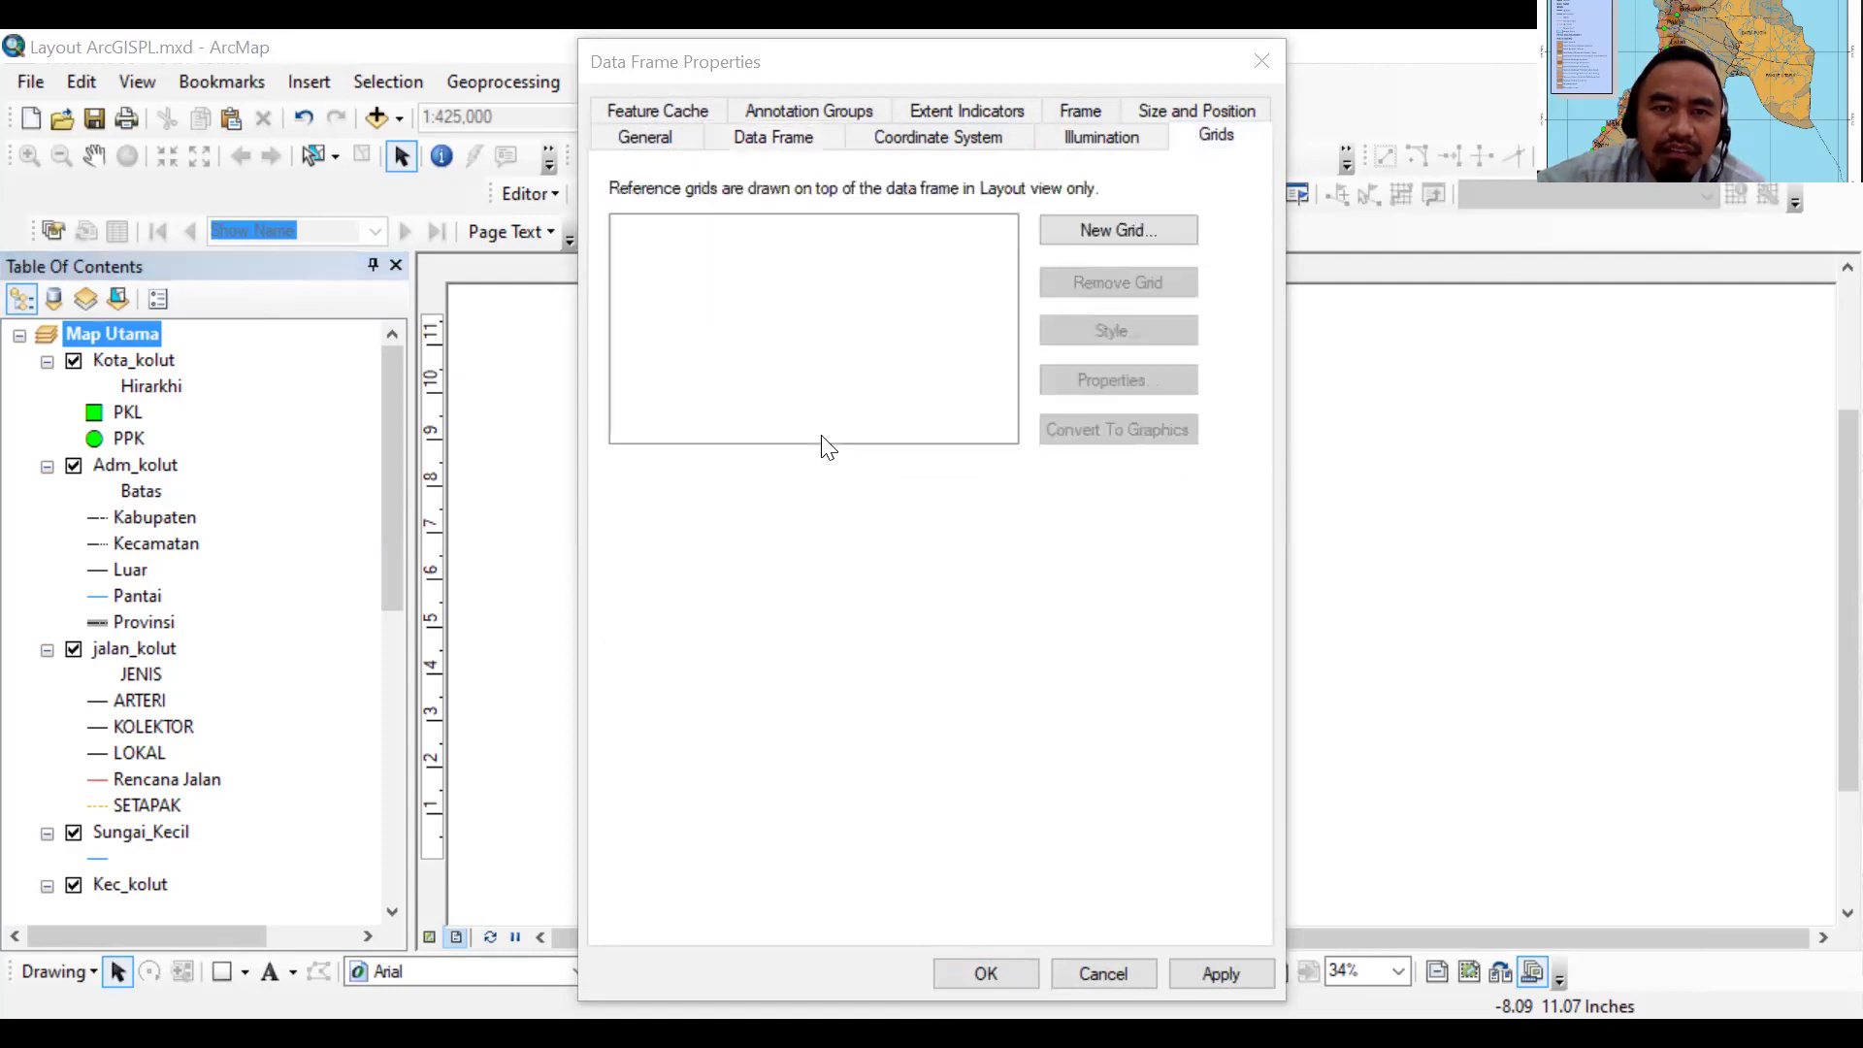
left_click(1080, 233)
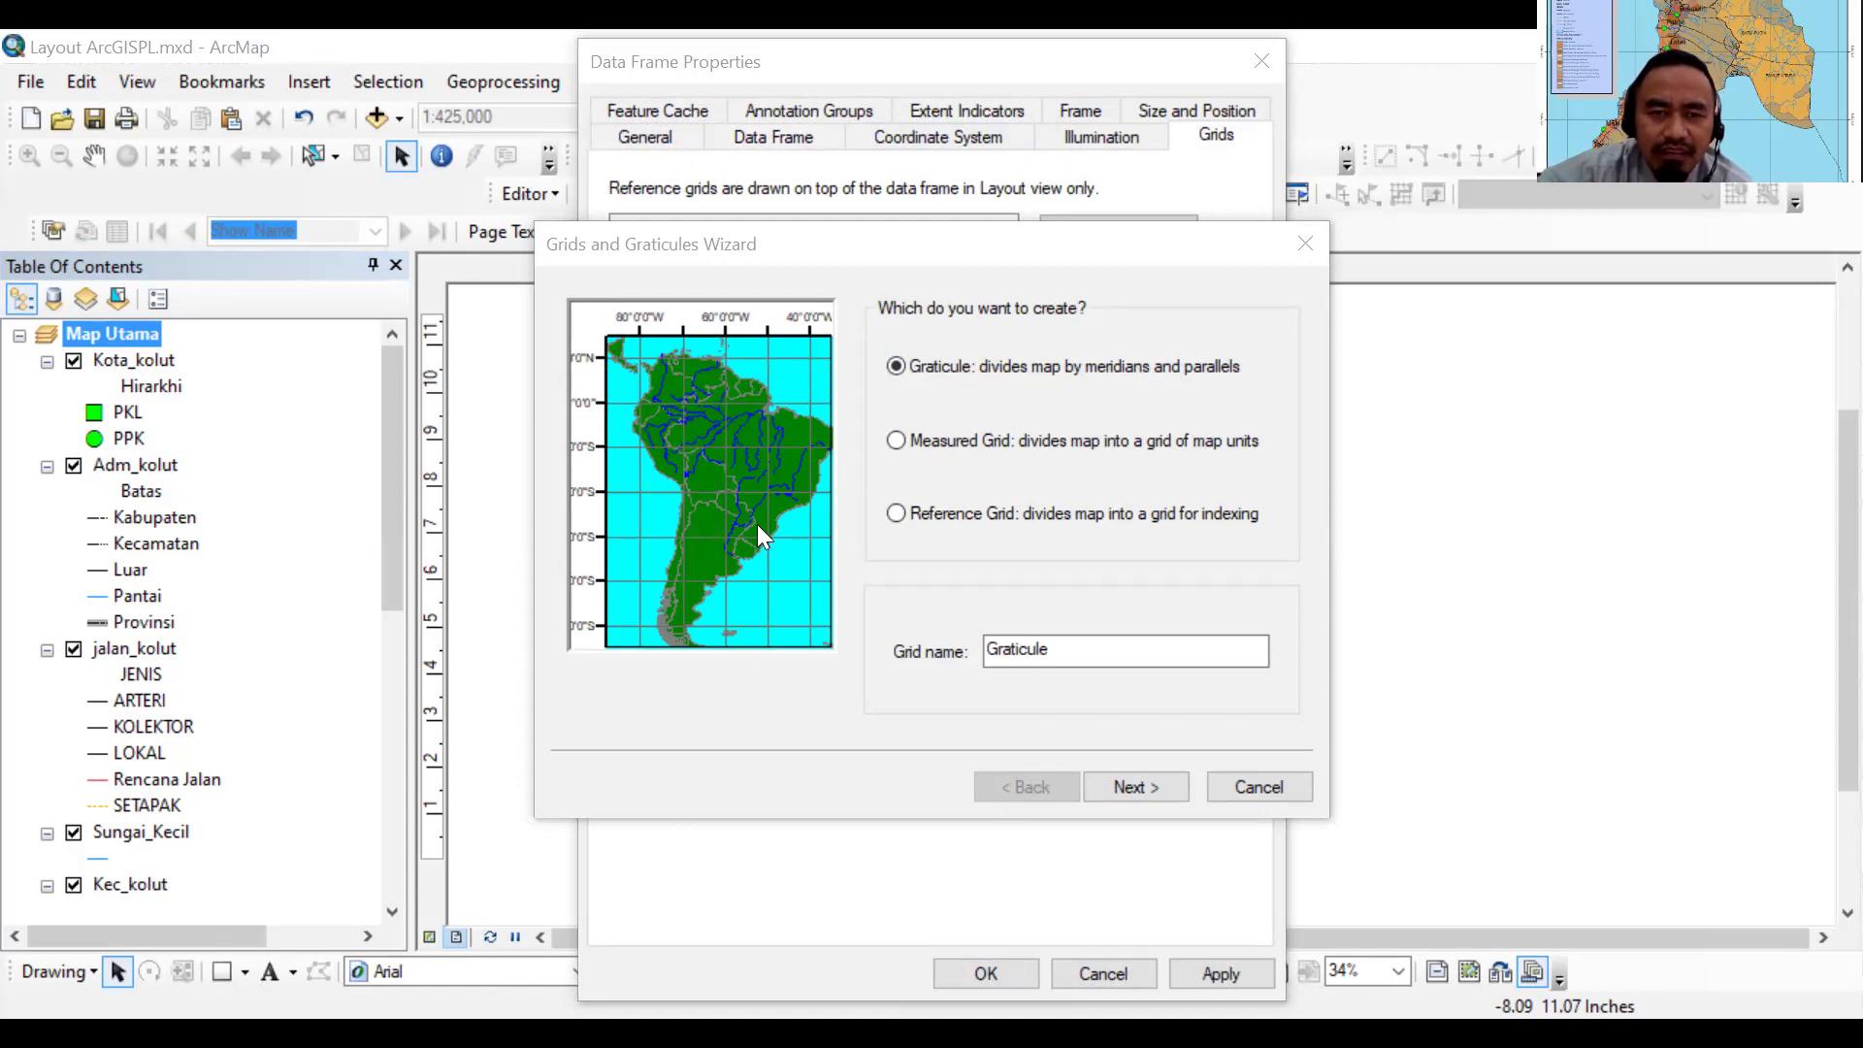
left_click(1135, 787)
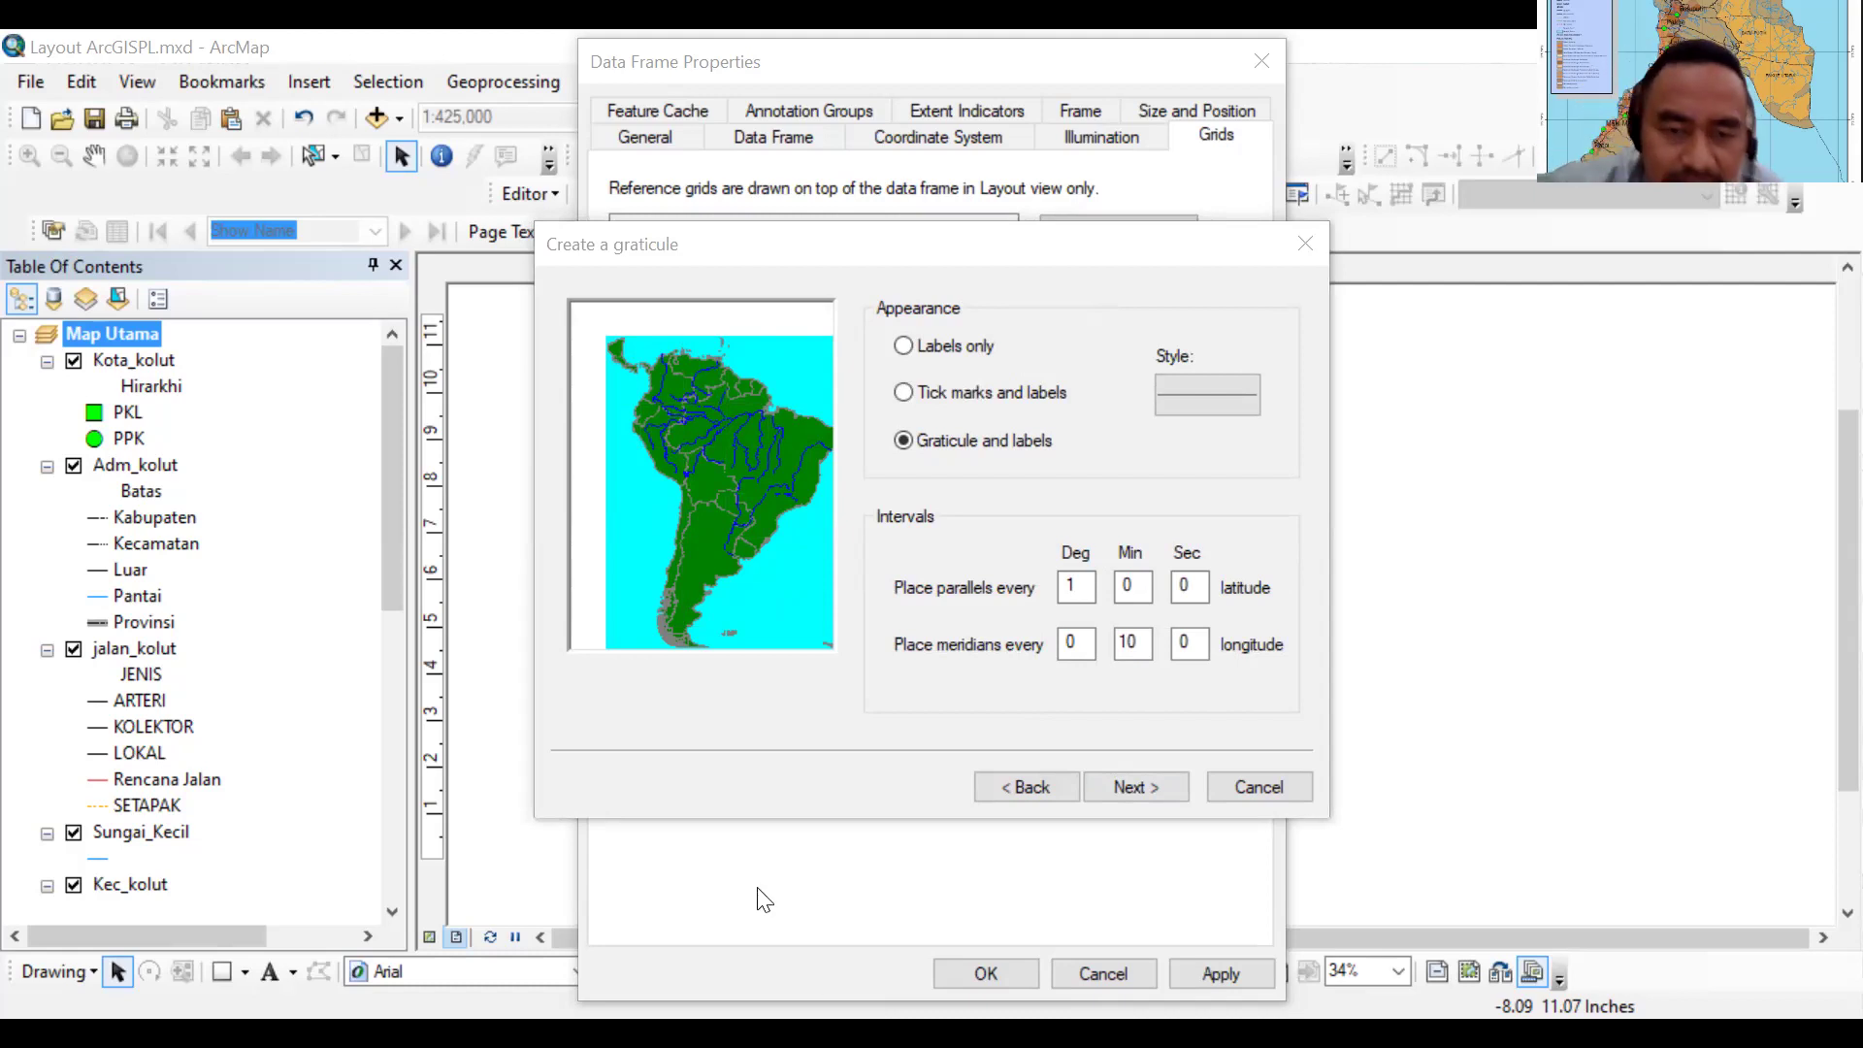
Create the grid with the Graticule and labels appearance, default intervals and a simple border, and apply it to the data frame
left_click(887, 359)
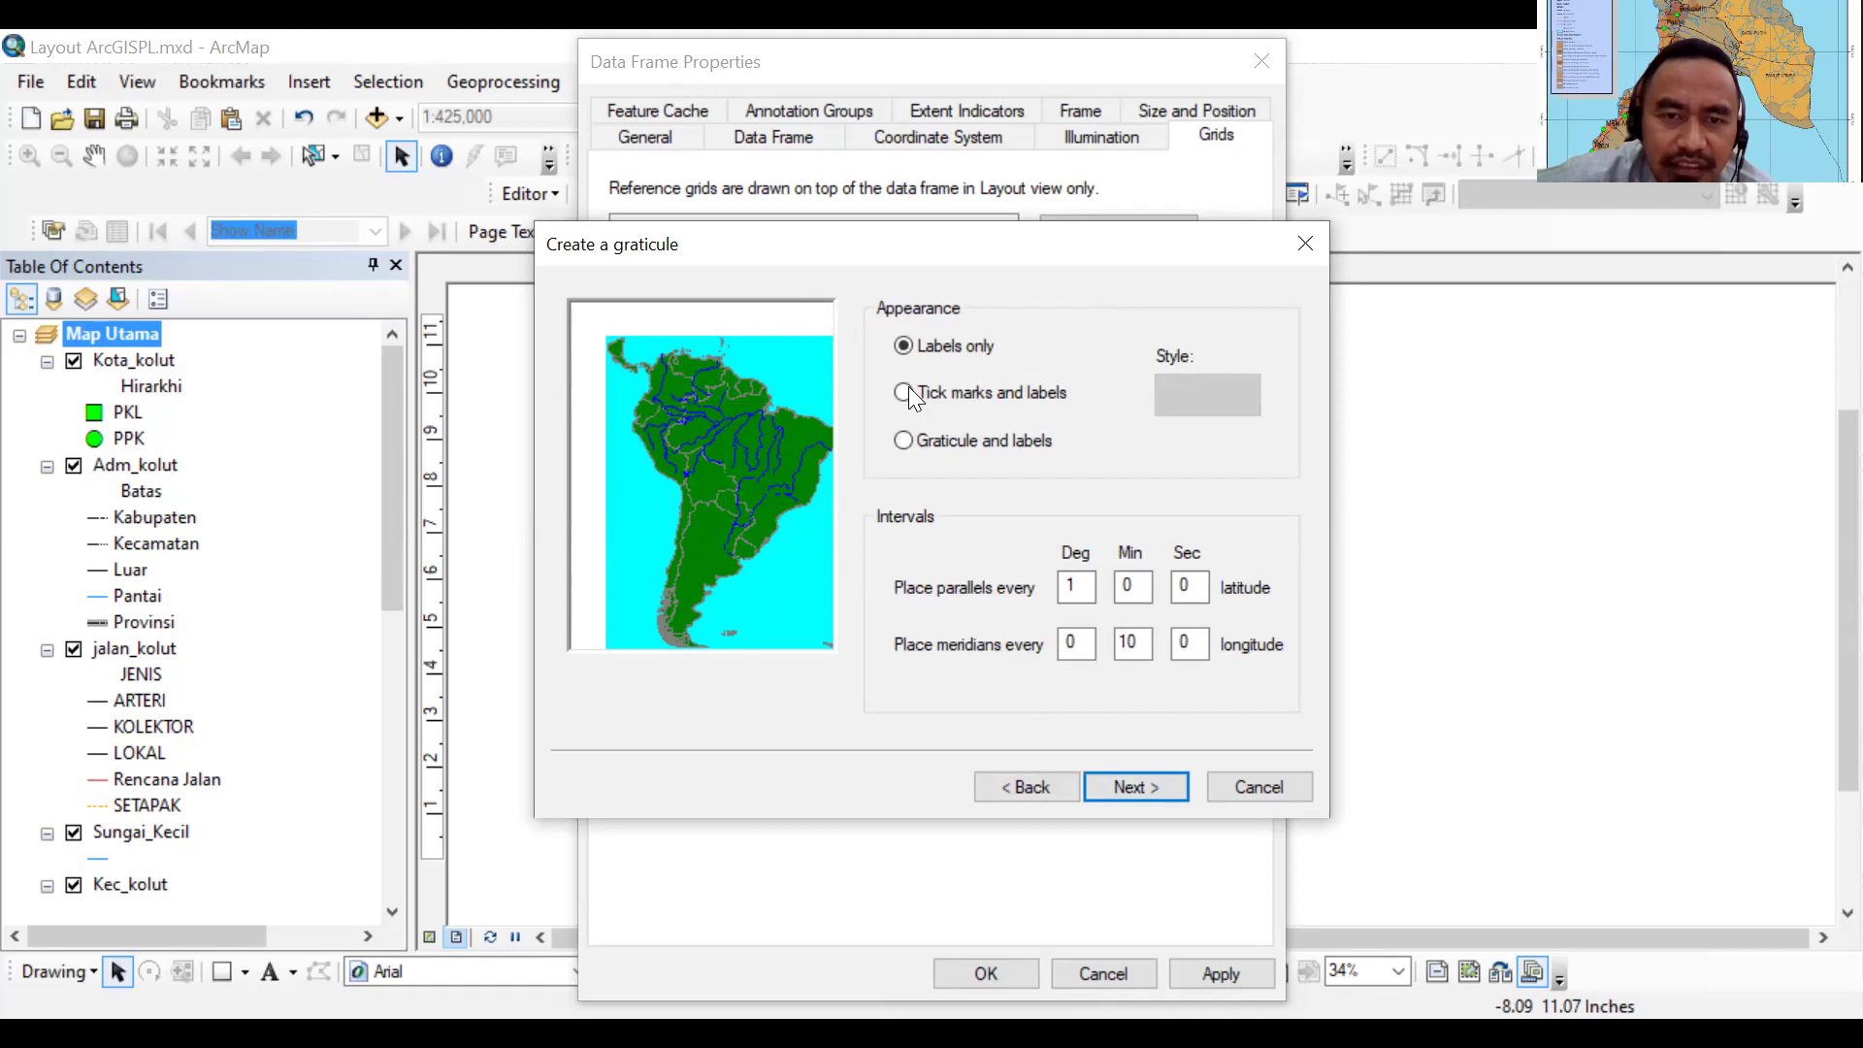
left_click(909, 396)
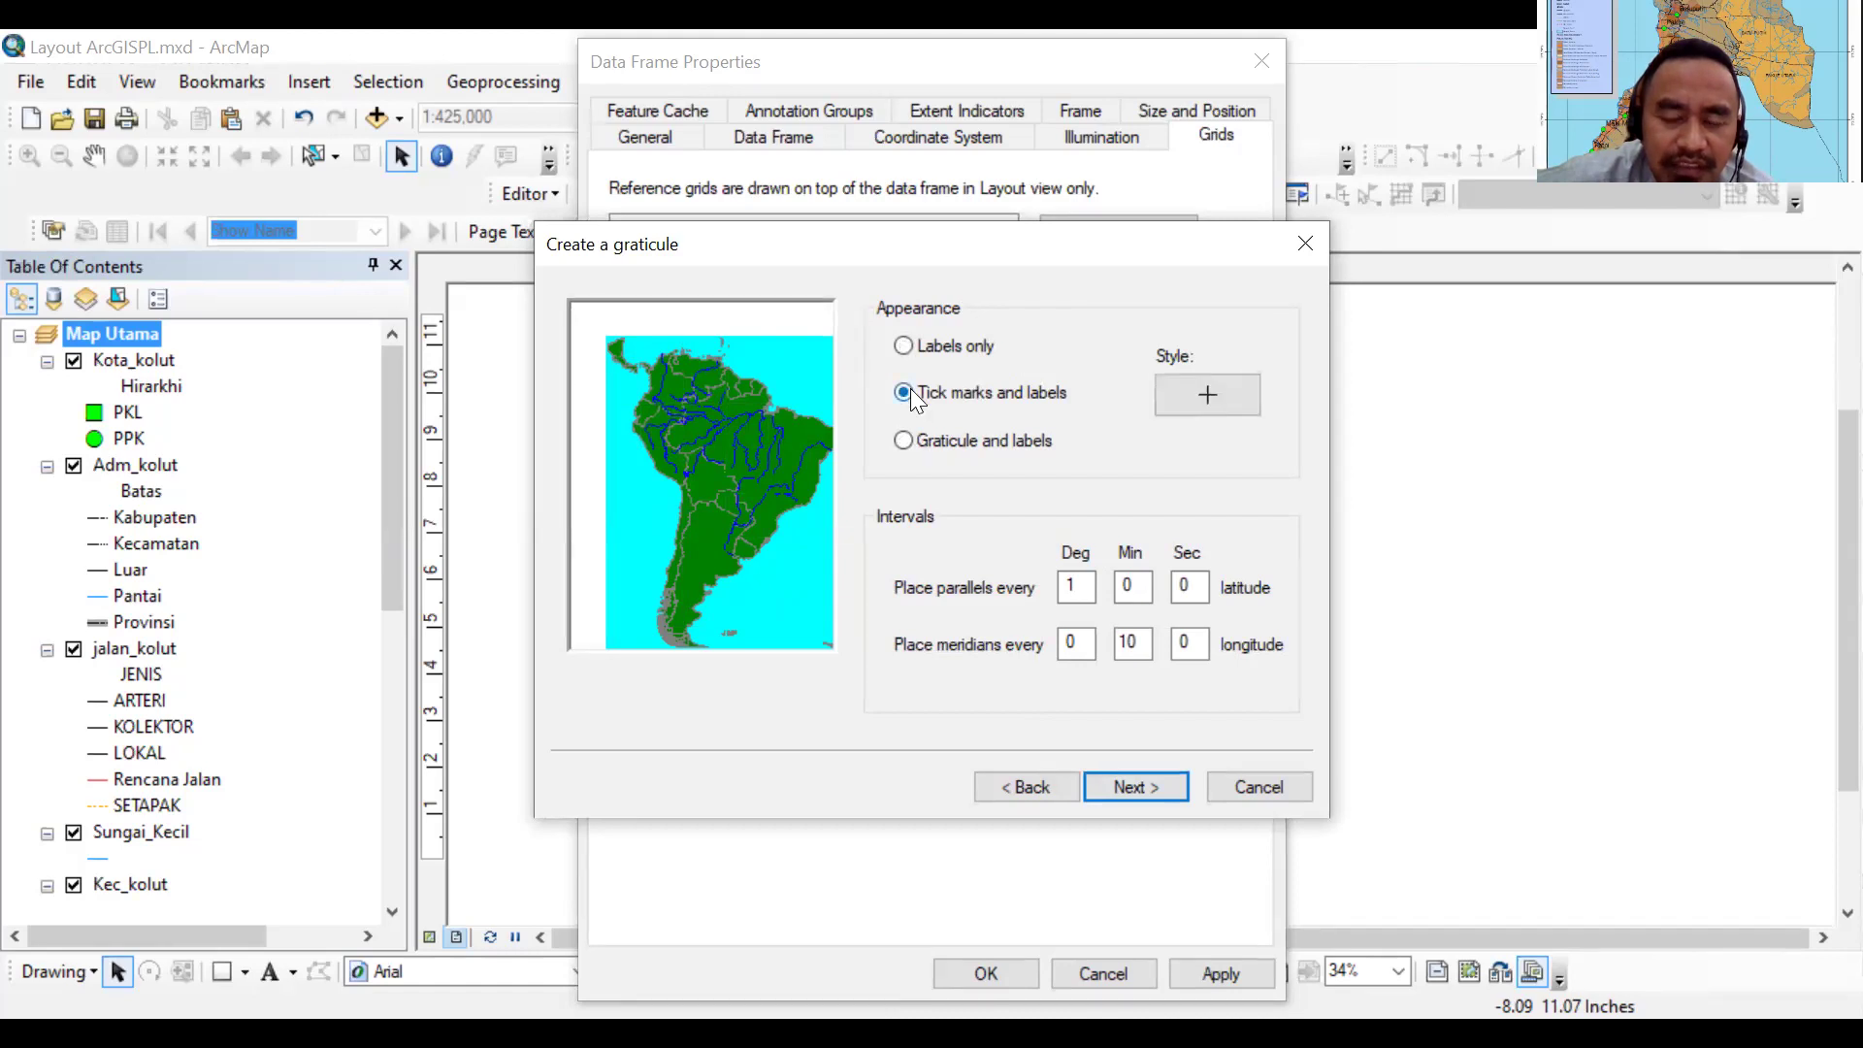
left_click(906, 441)
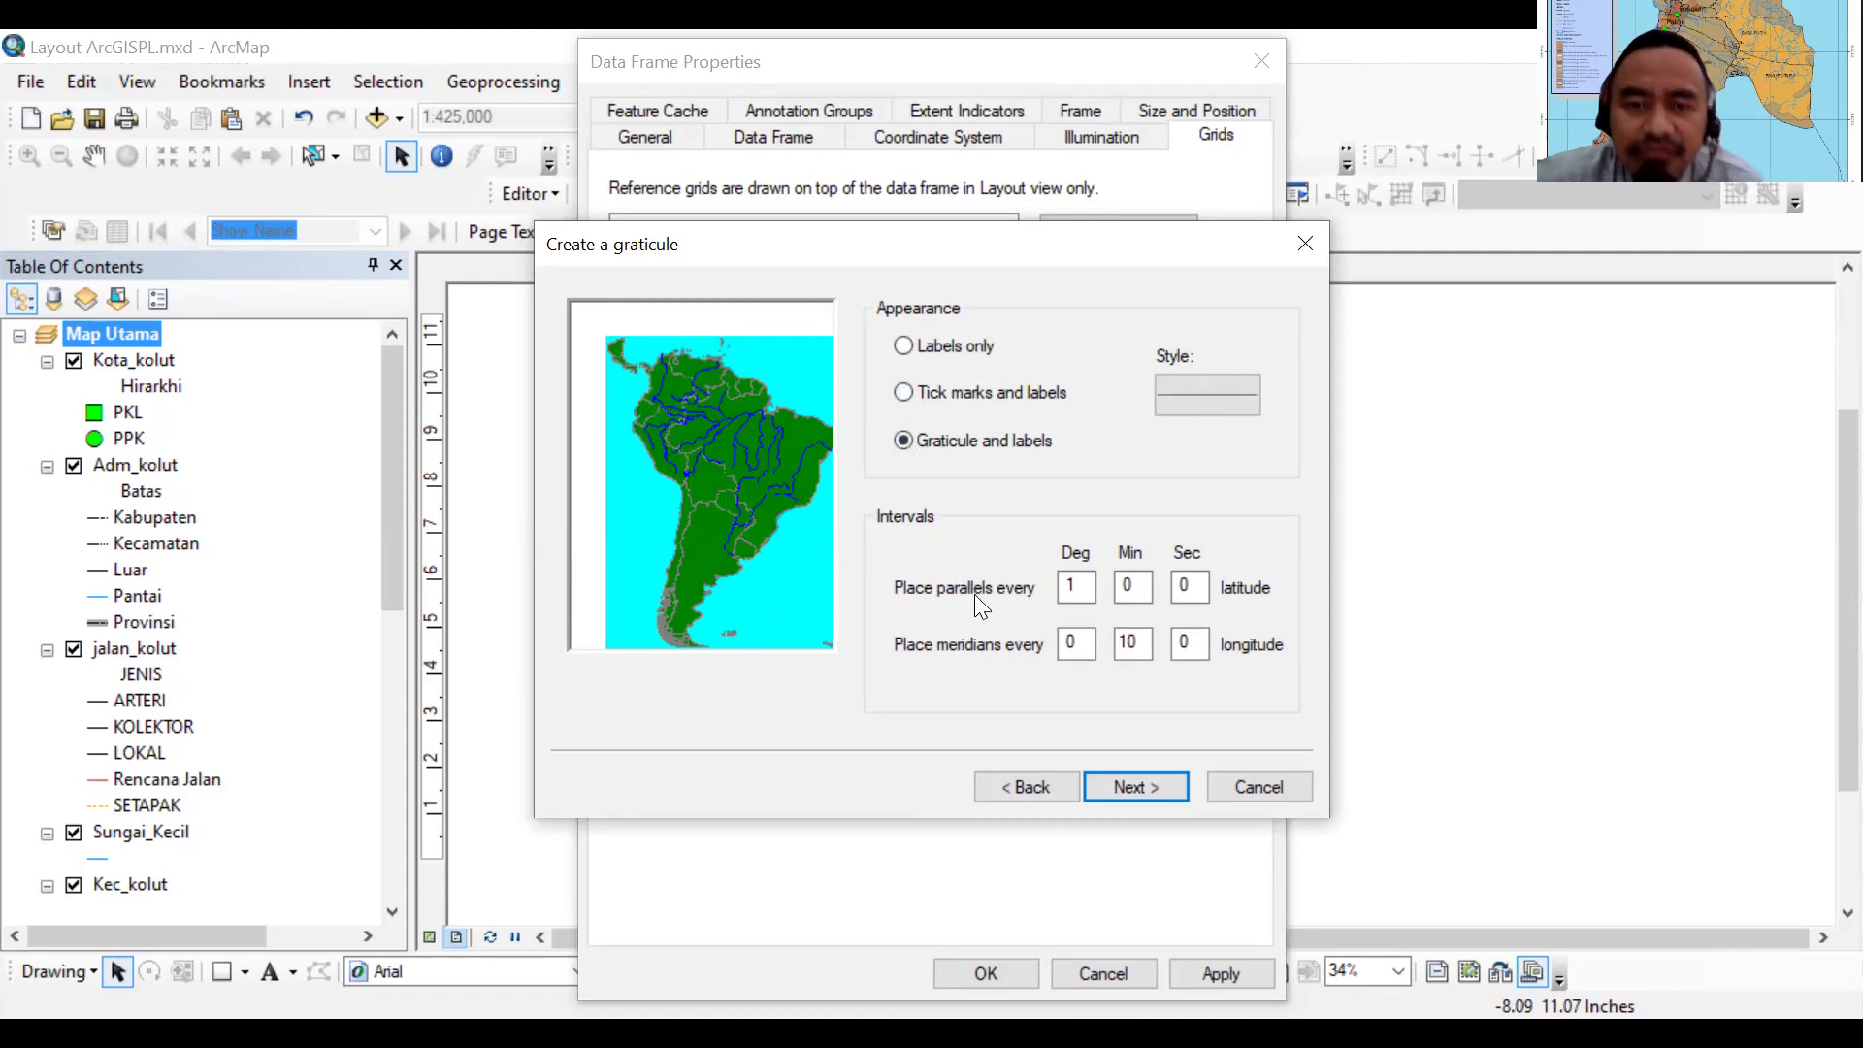
left_click(1123, 790)
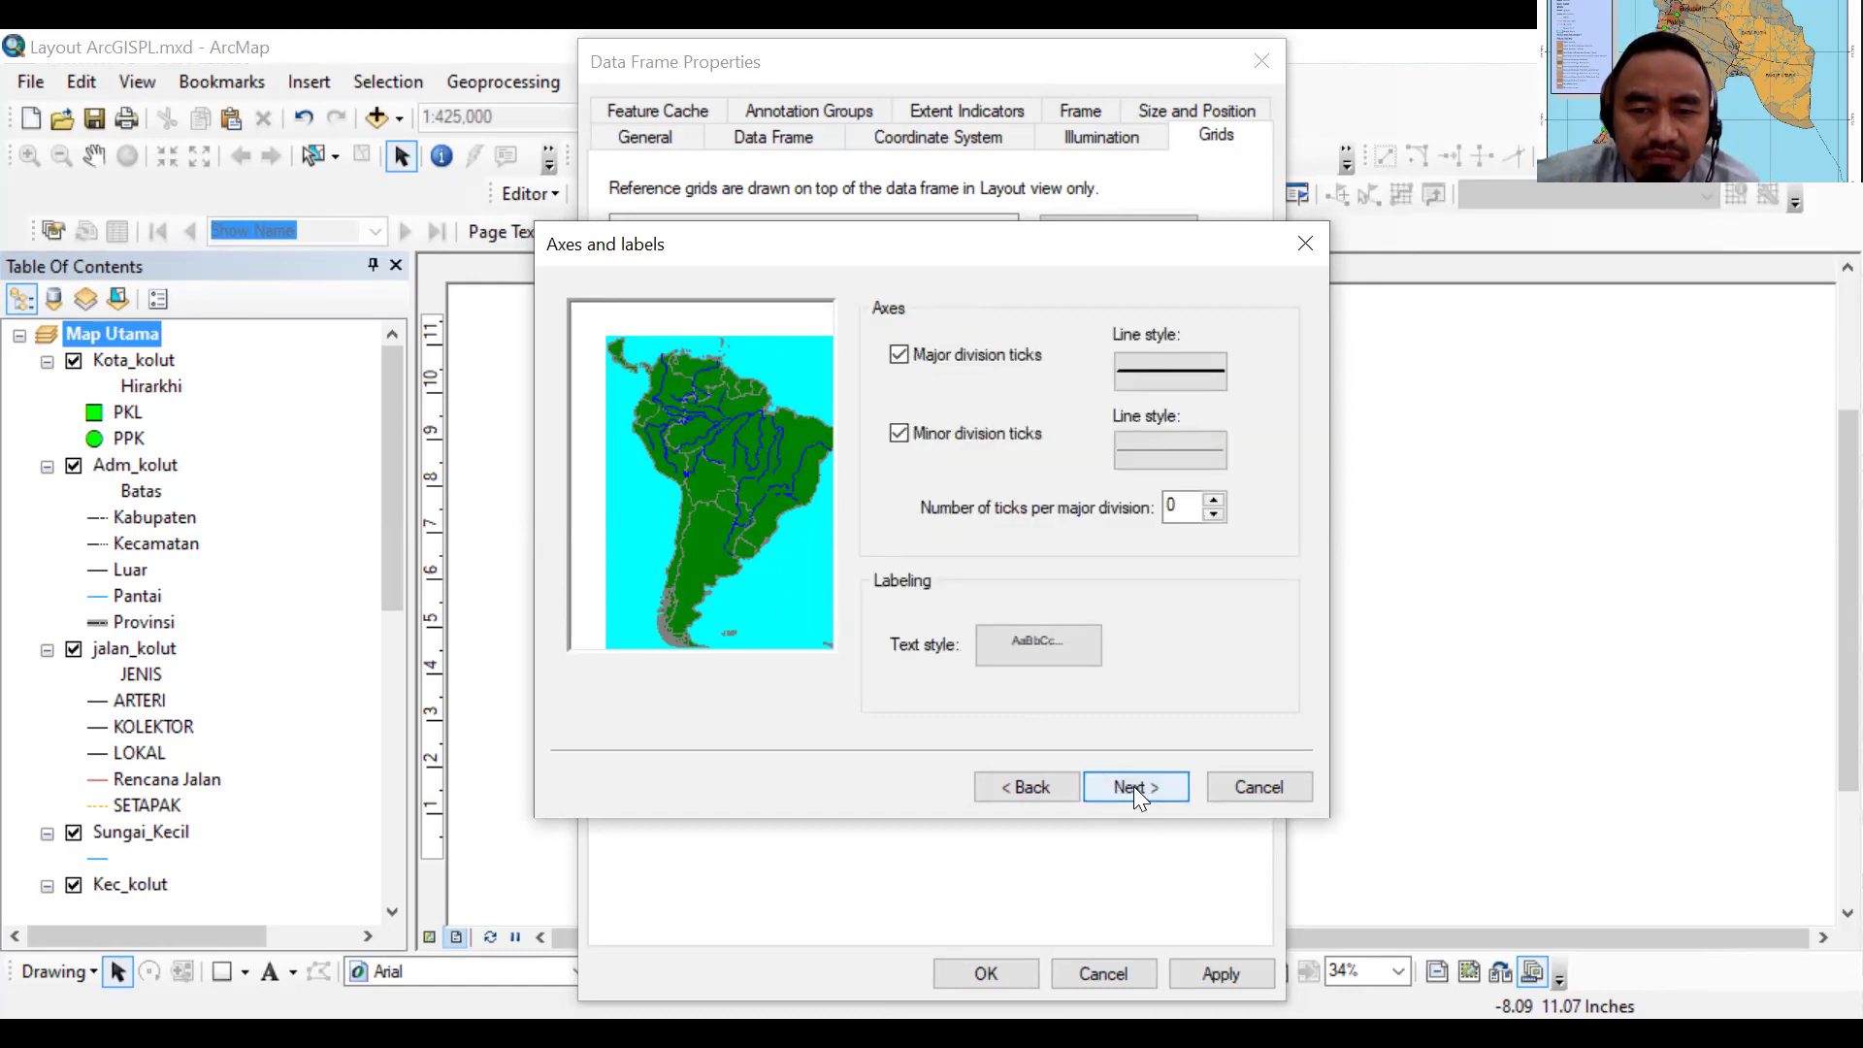
left_click(1134, 793)
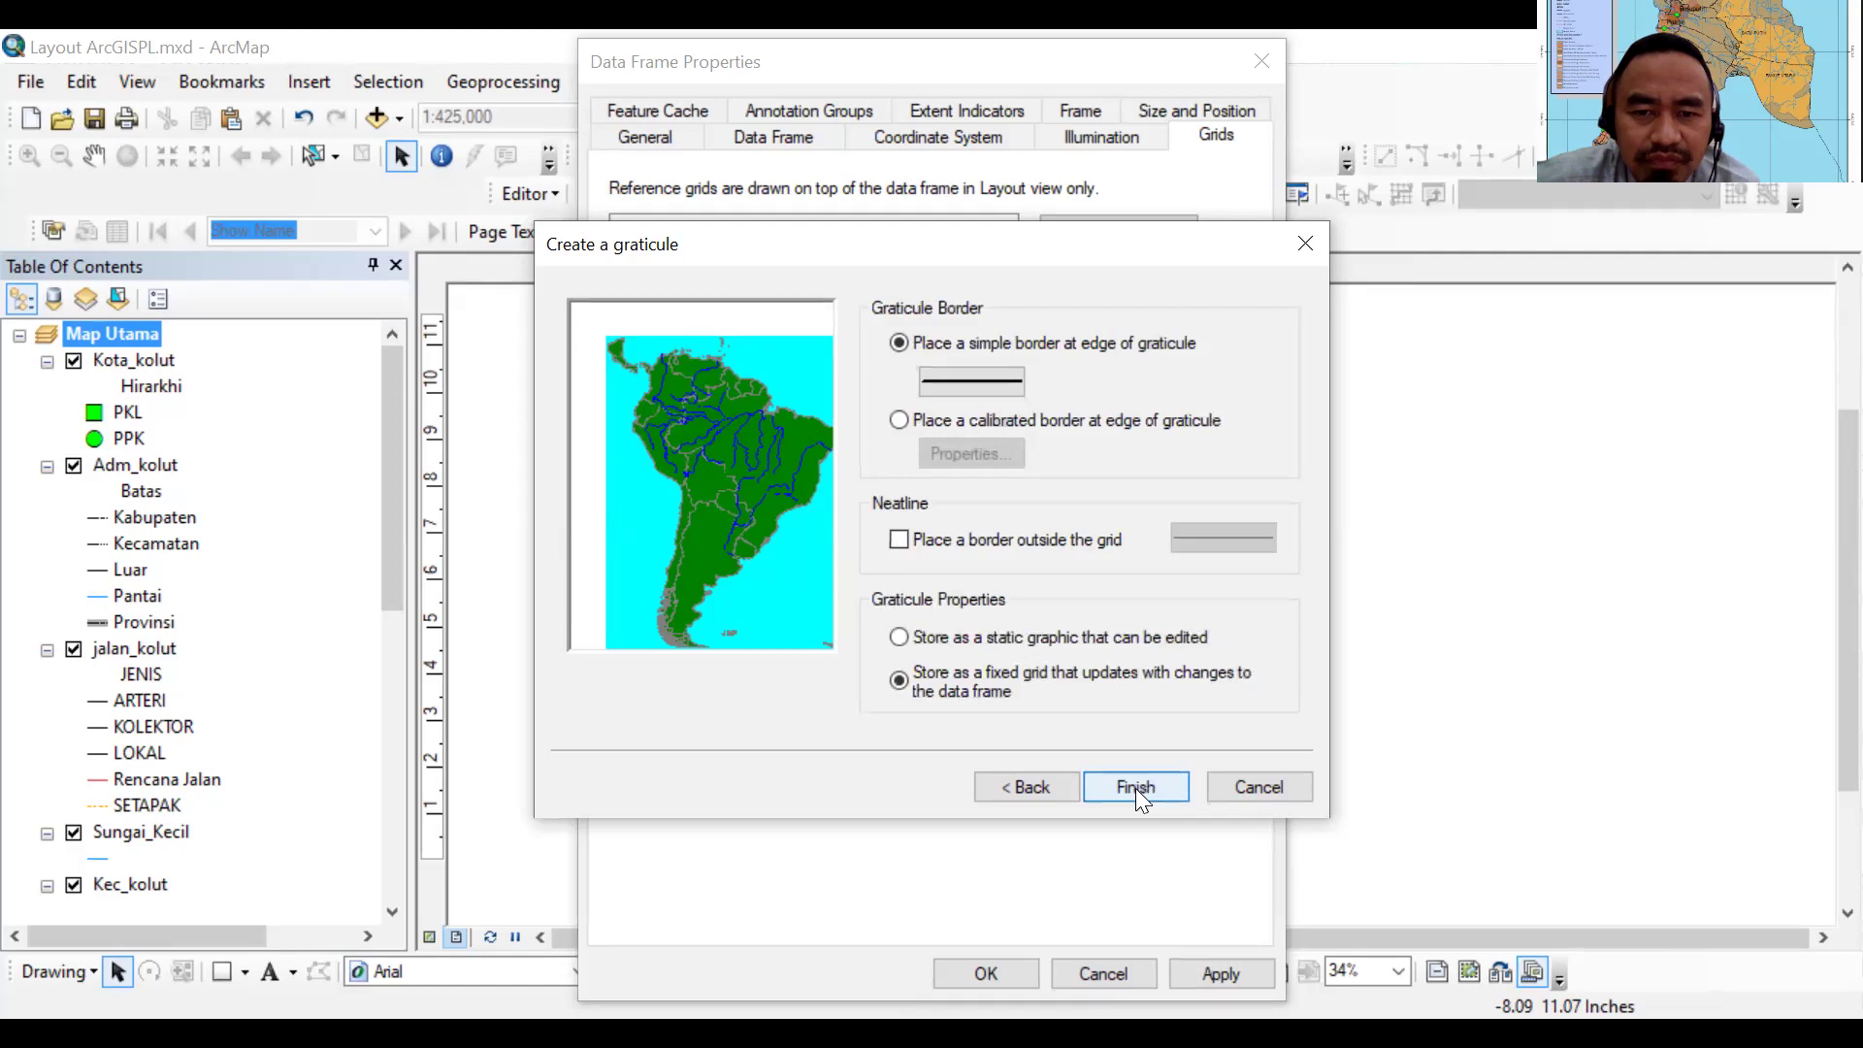
left_click(1135, 788)
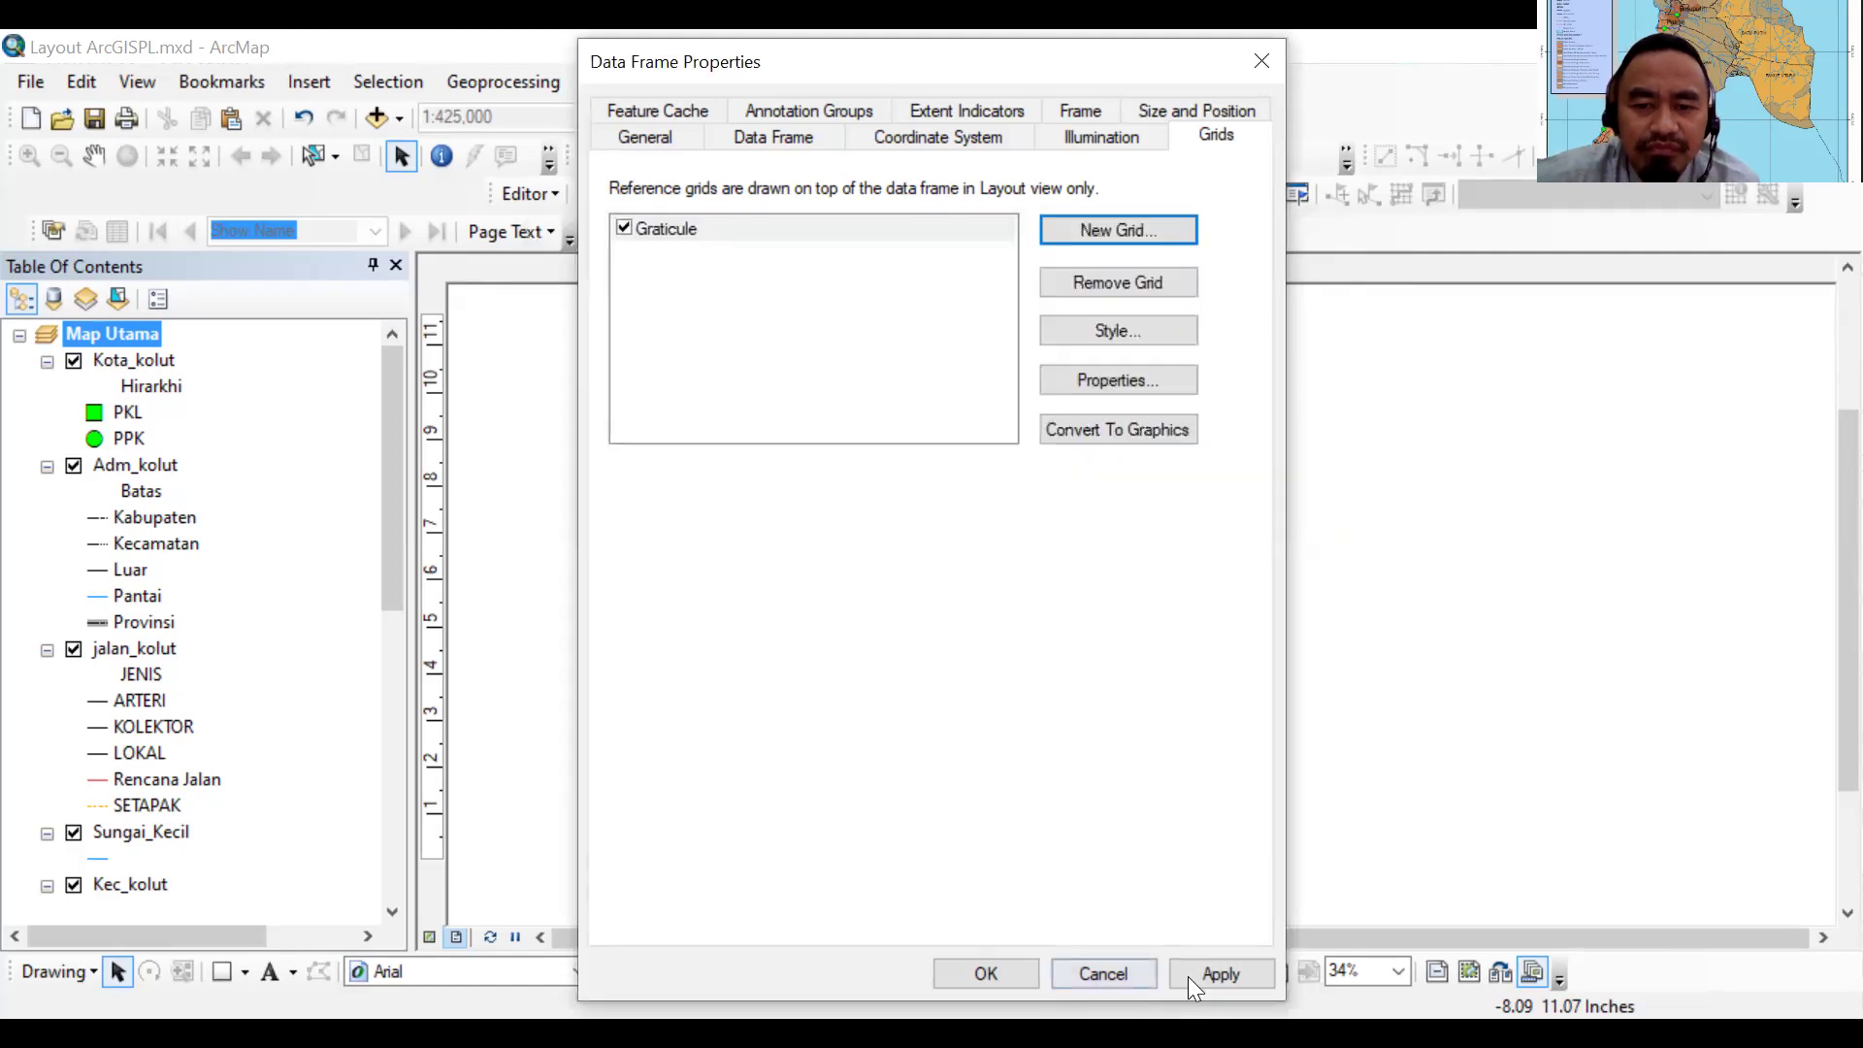
left_click(1187, 976)
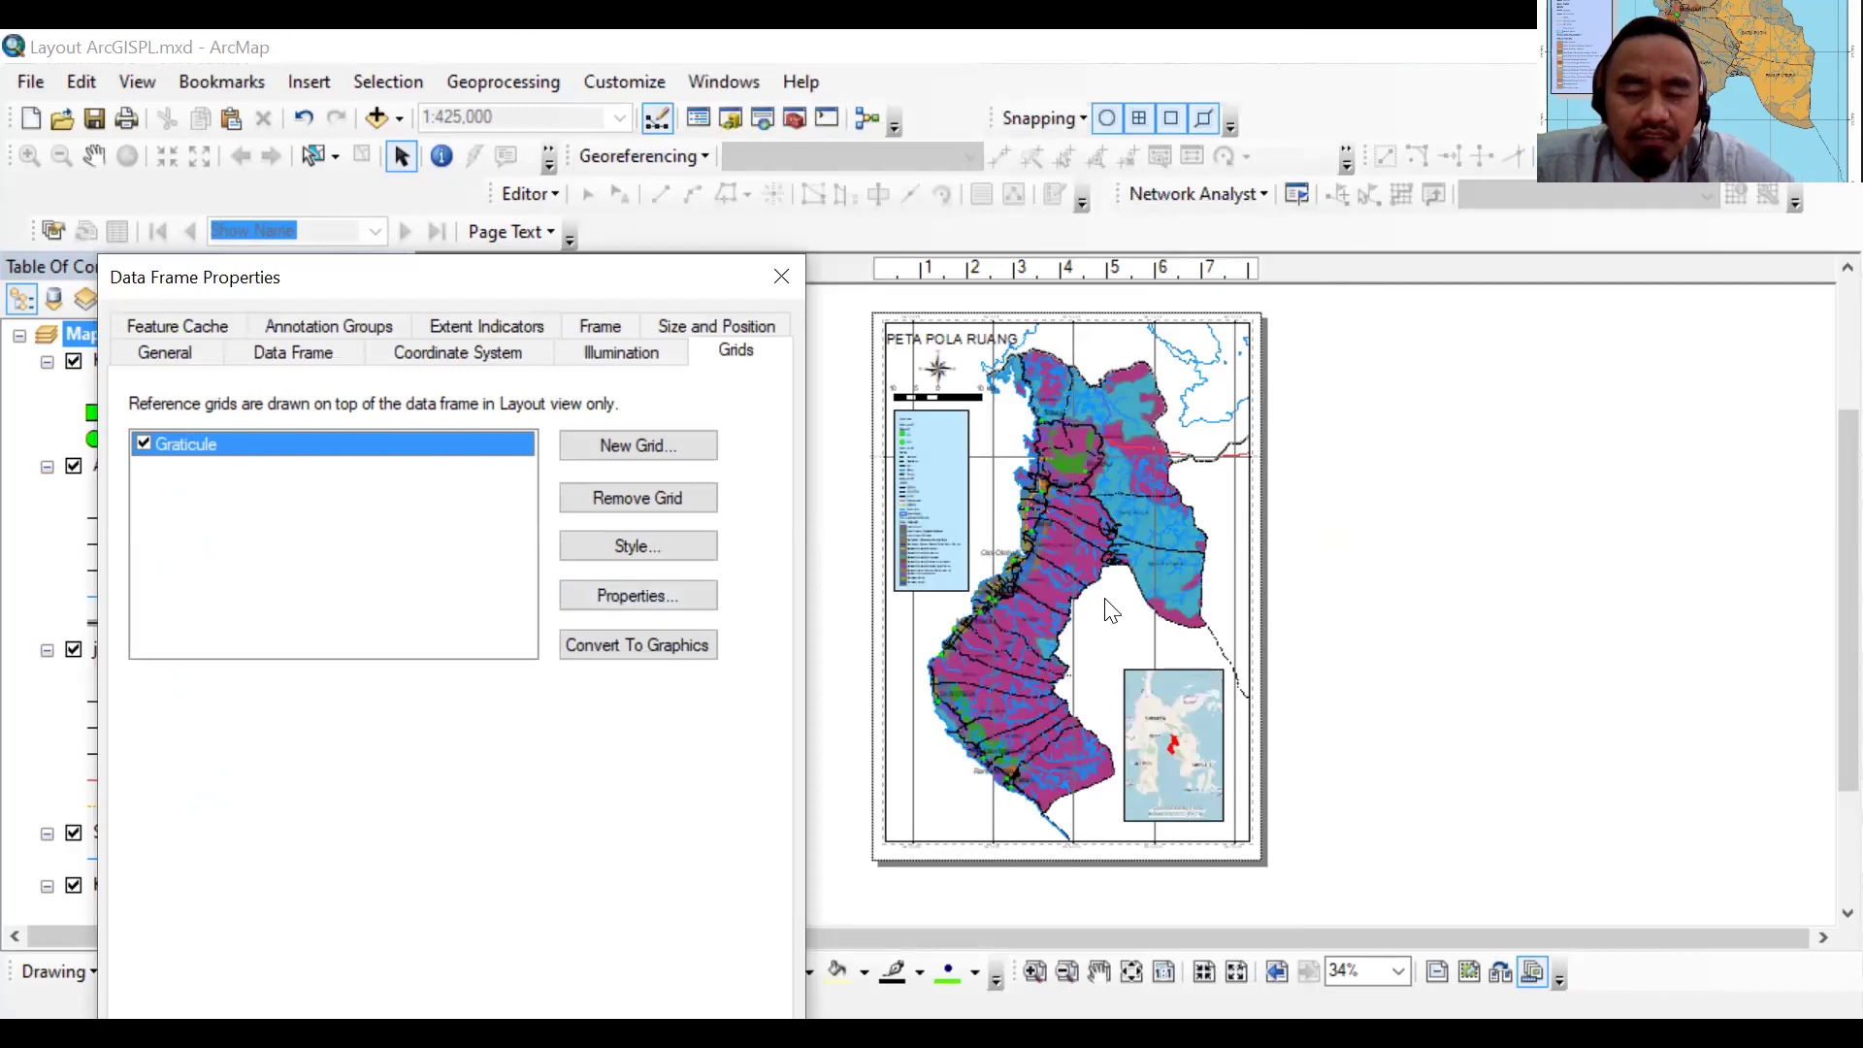
Set the graticule's Y-axis interval to 0° 10' 0" and apply it
left_click(623, 596)
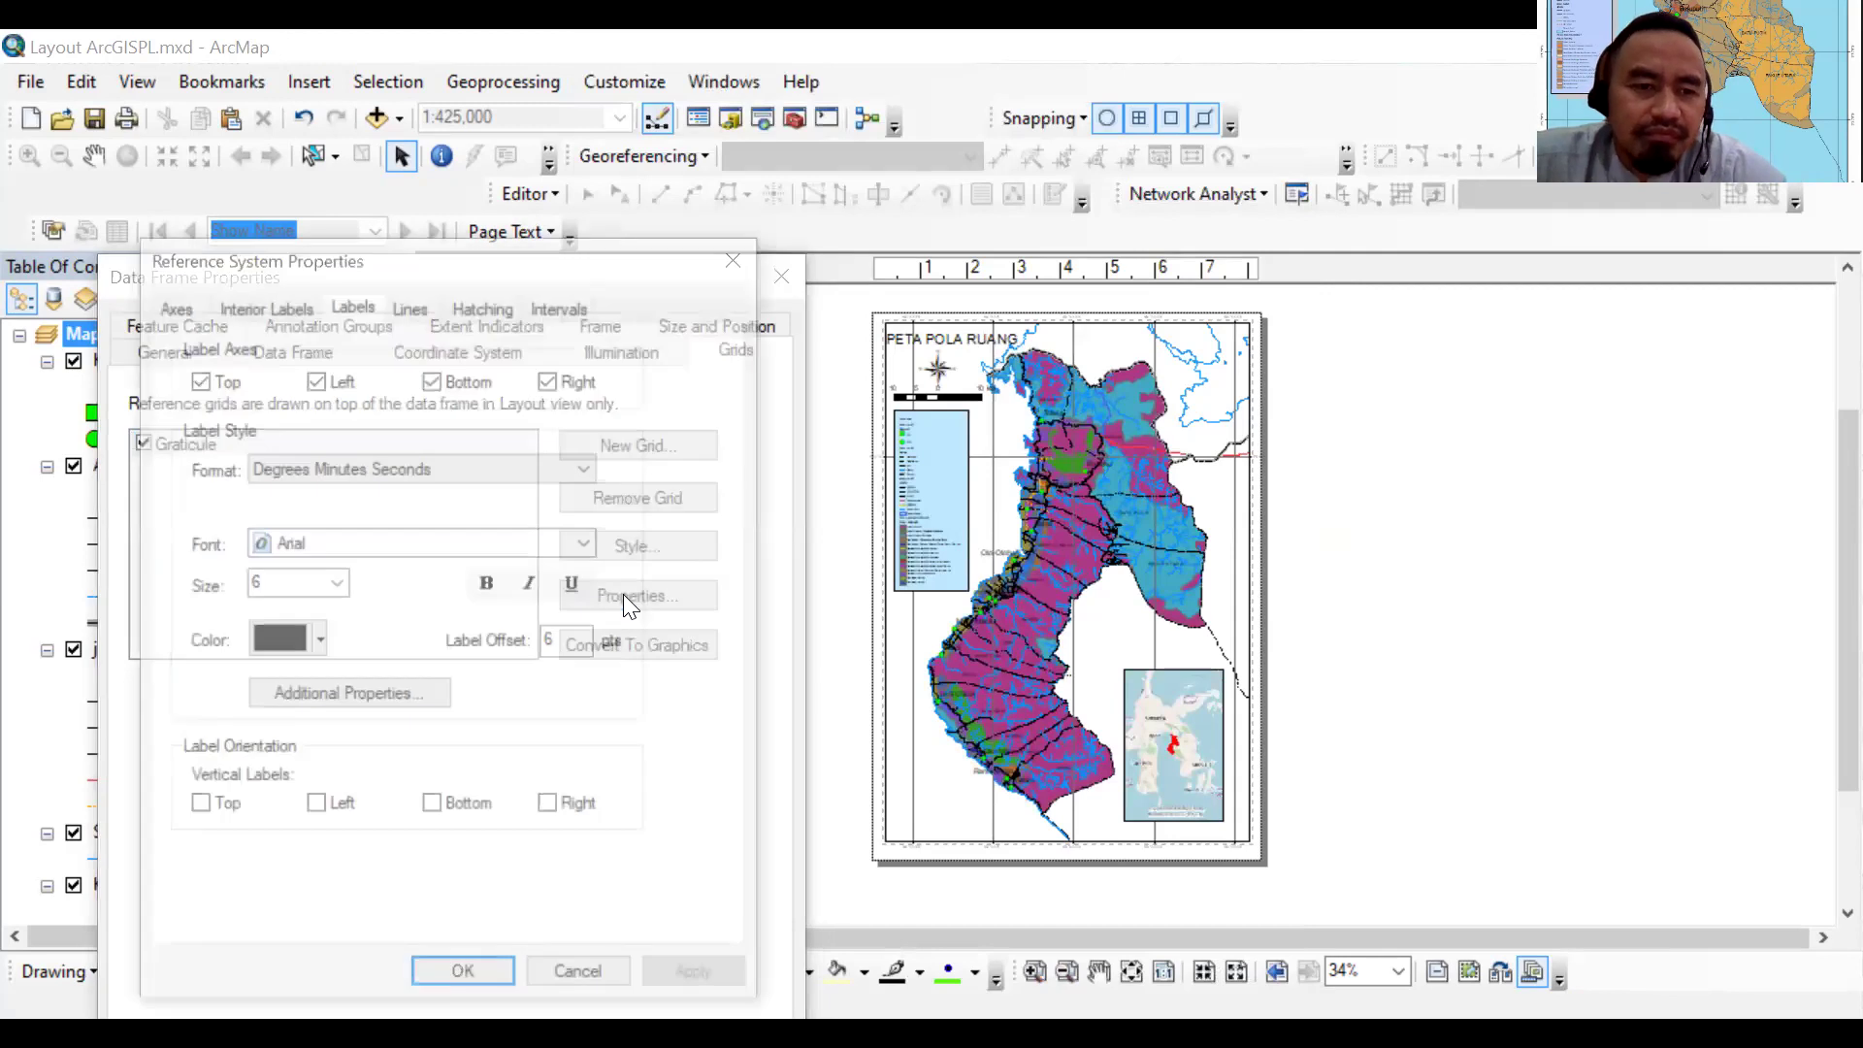
left_click(559, 303)
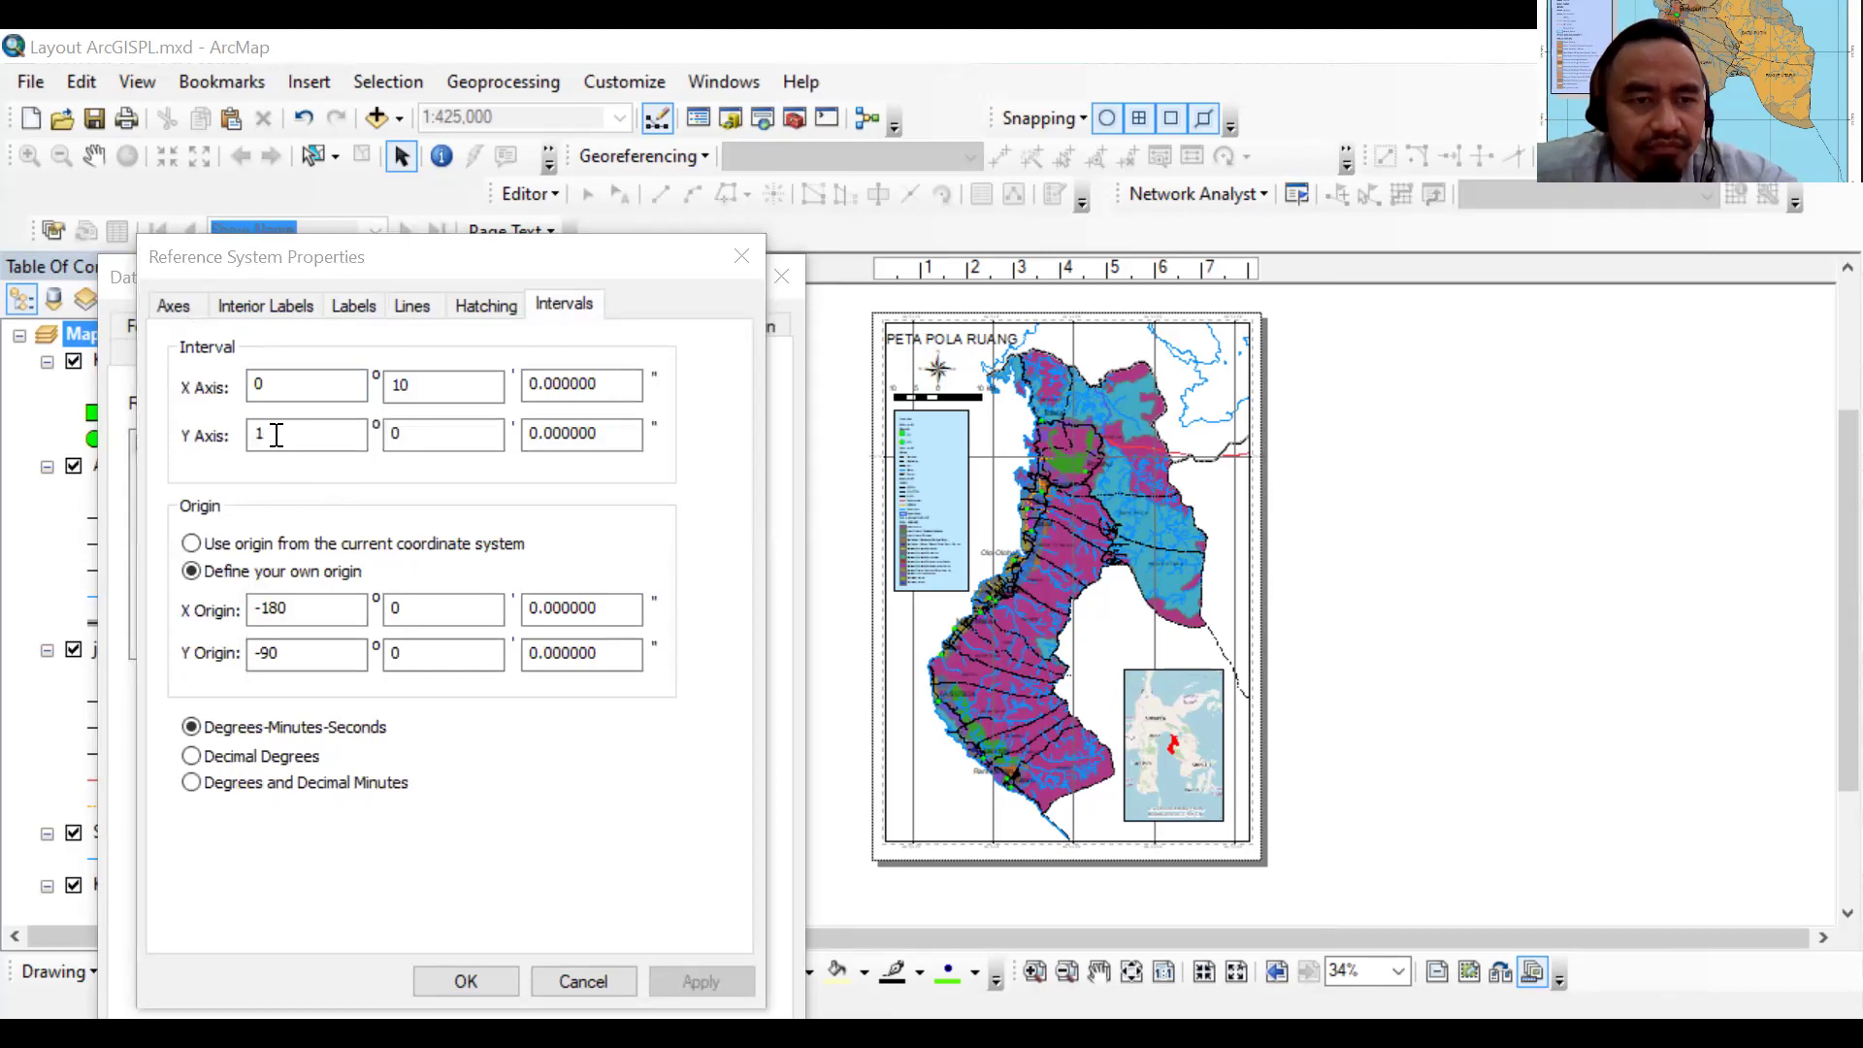
double_click(308, 433)
type("0")
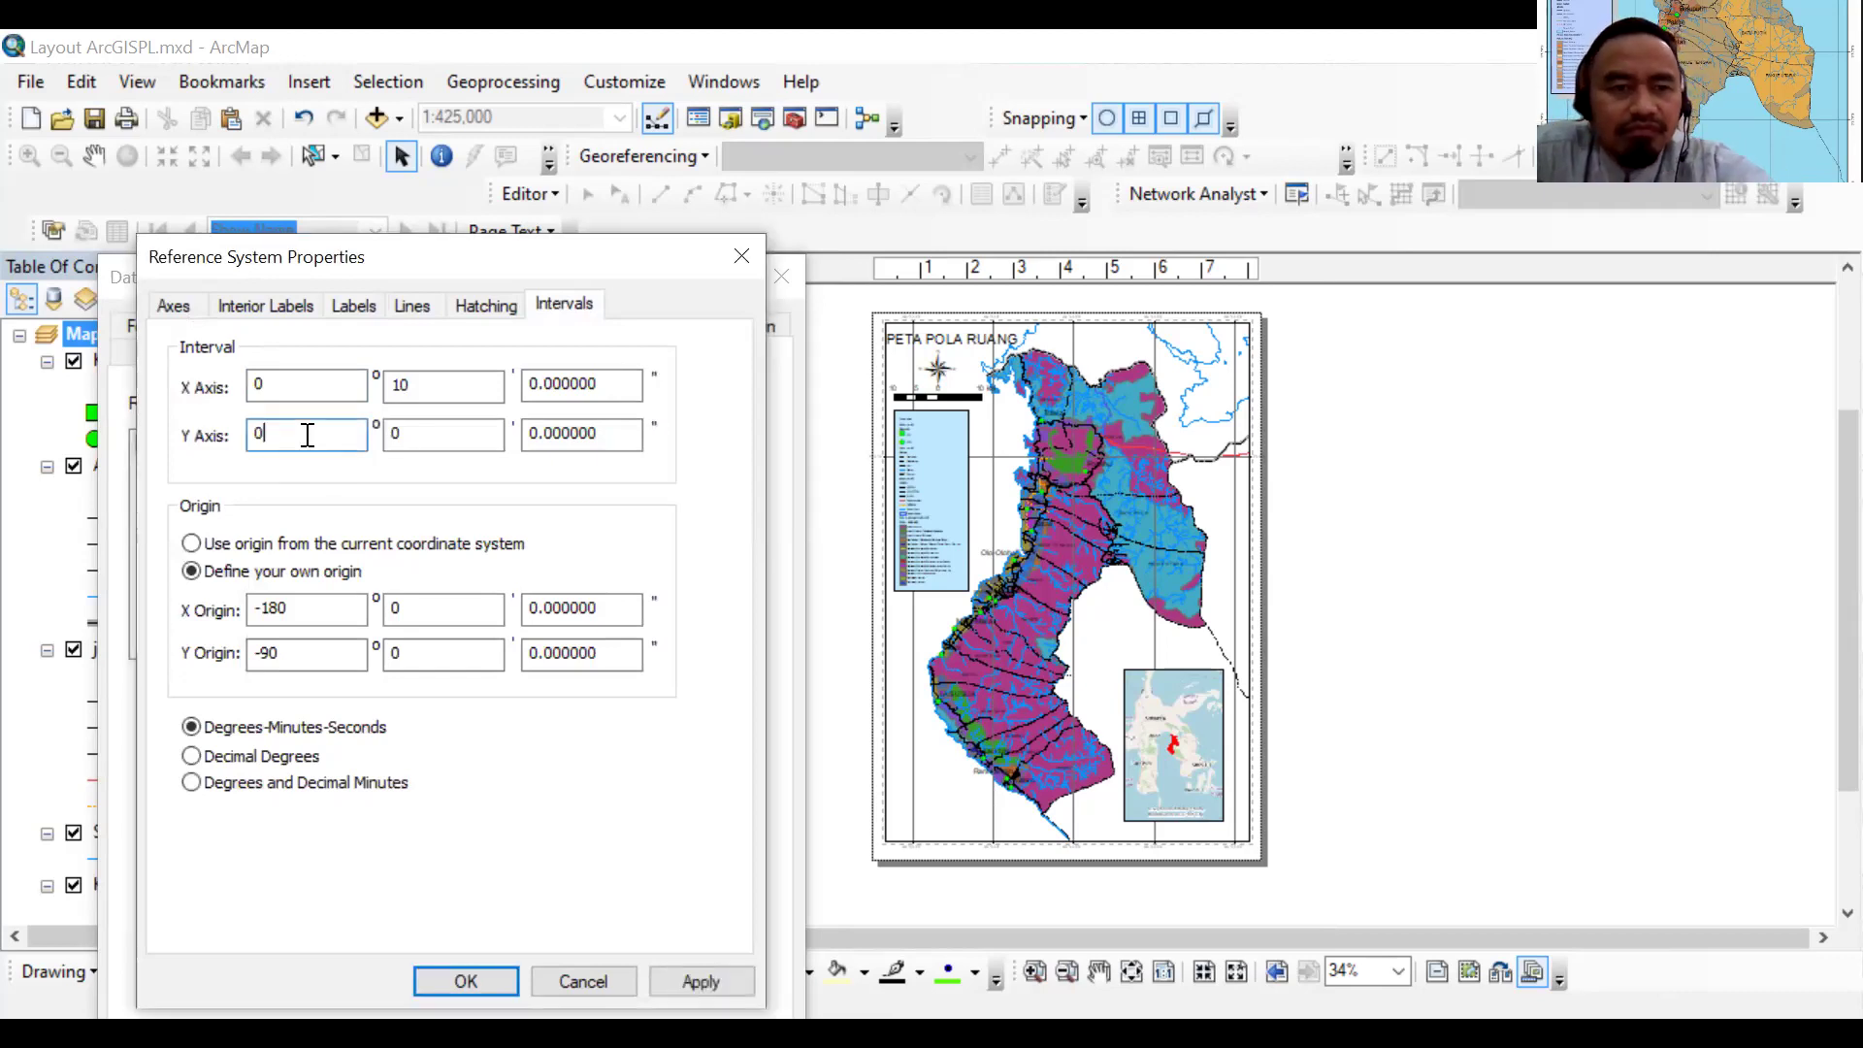
left_click(394, 429)
type("0")
left_click(392, 433)
type("1")
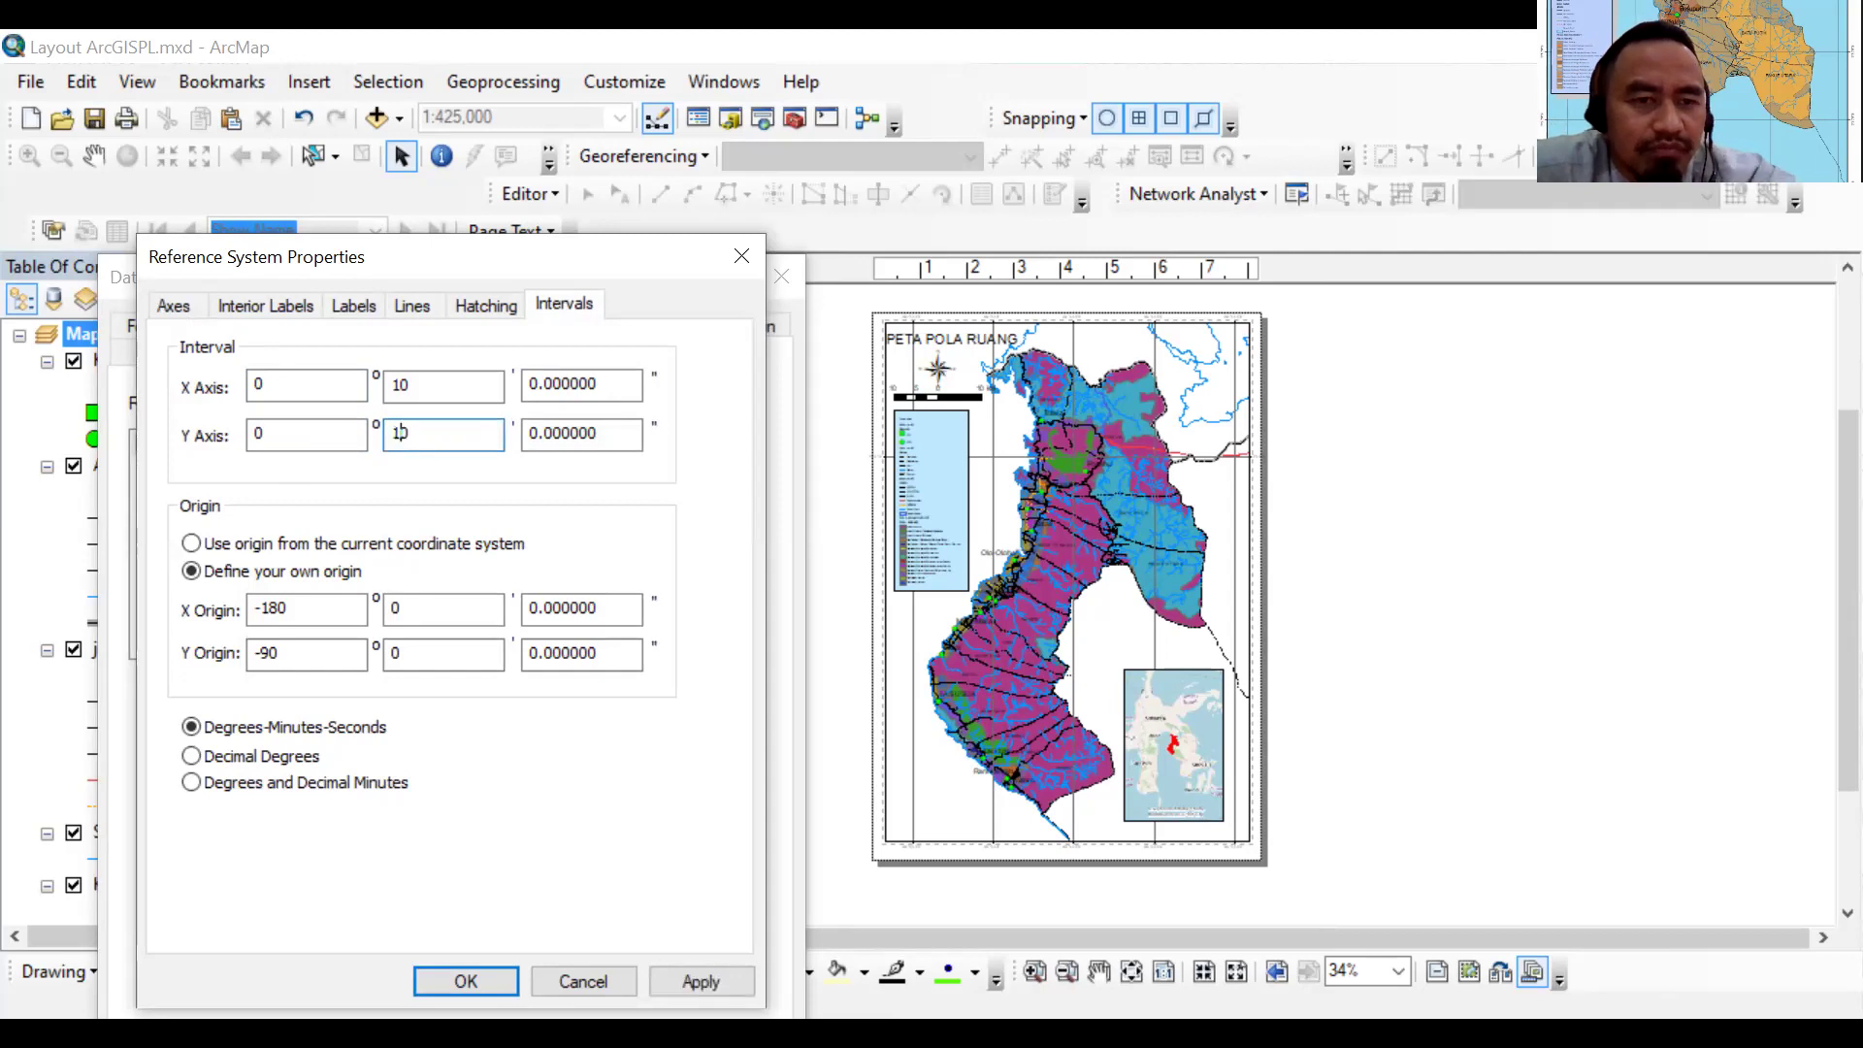
left_click(656, 980)
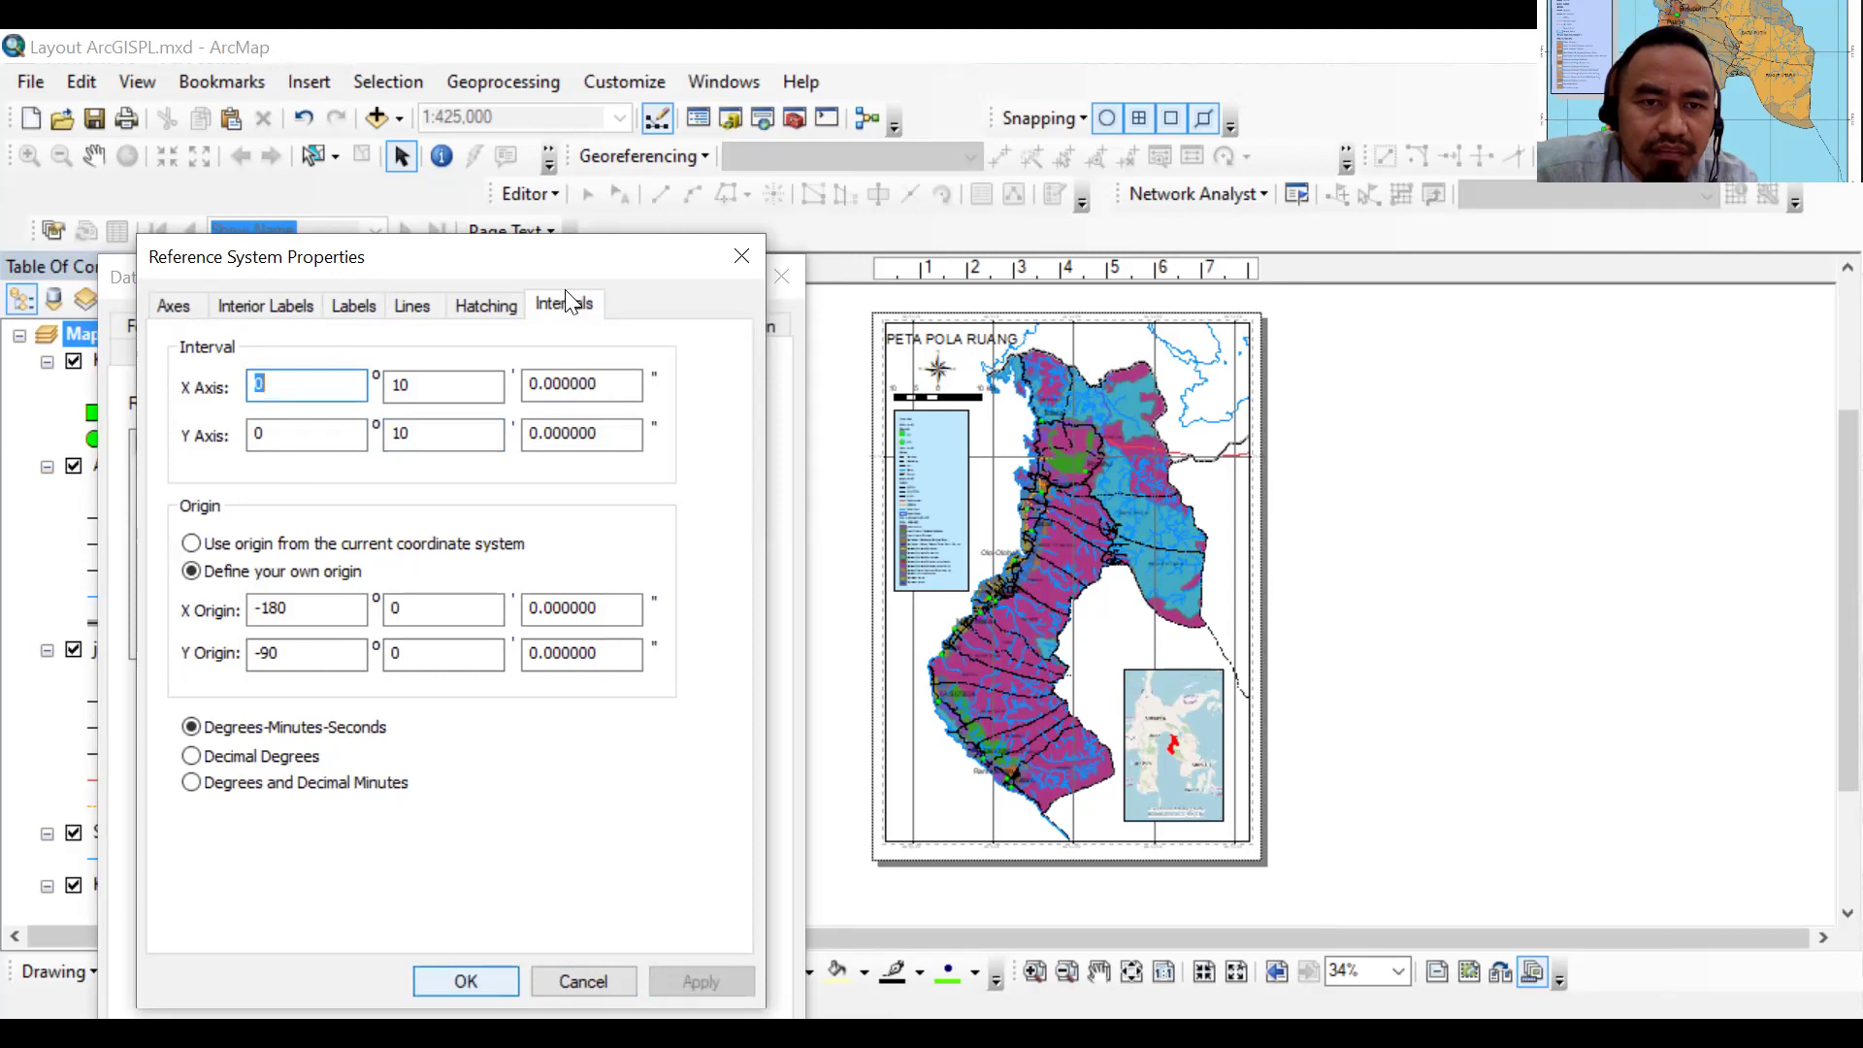
key("Escape")
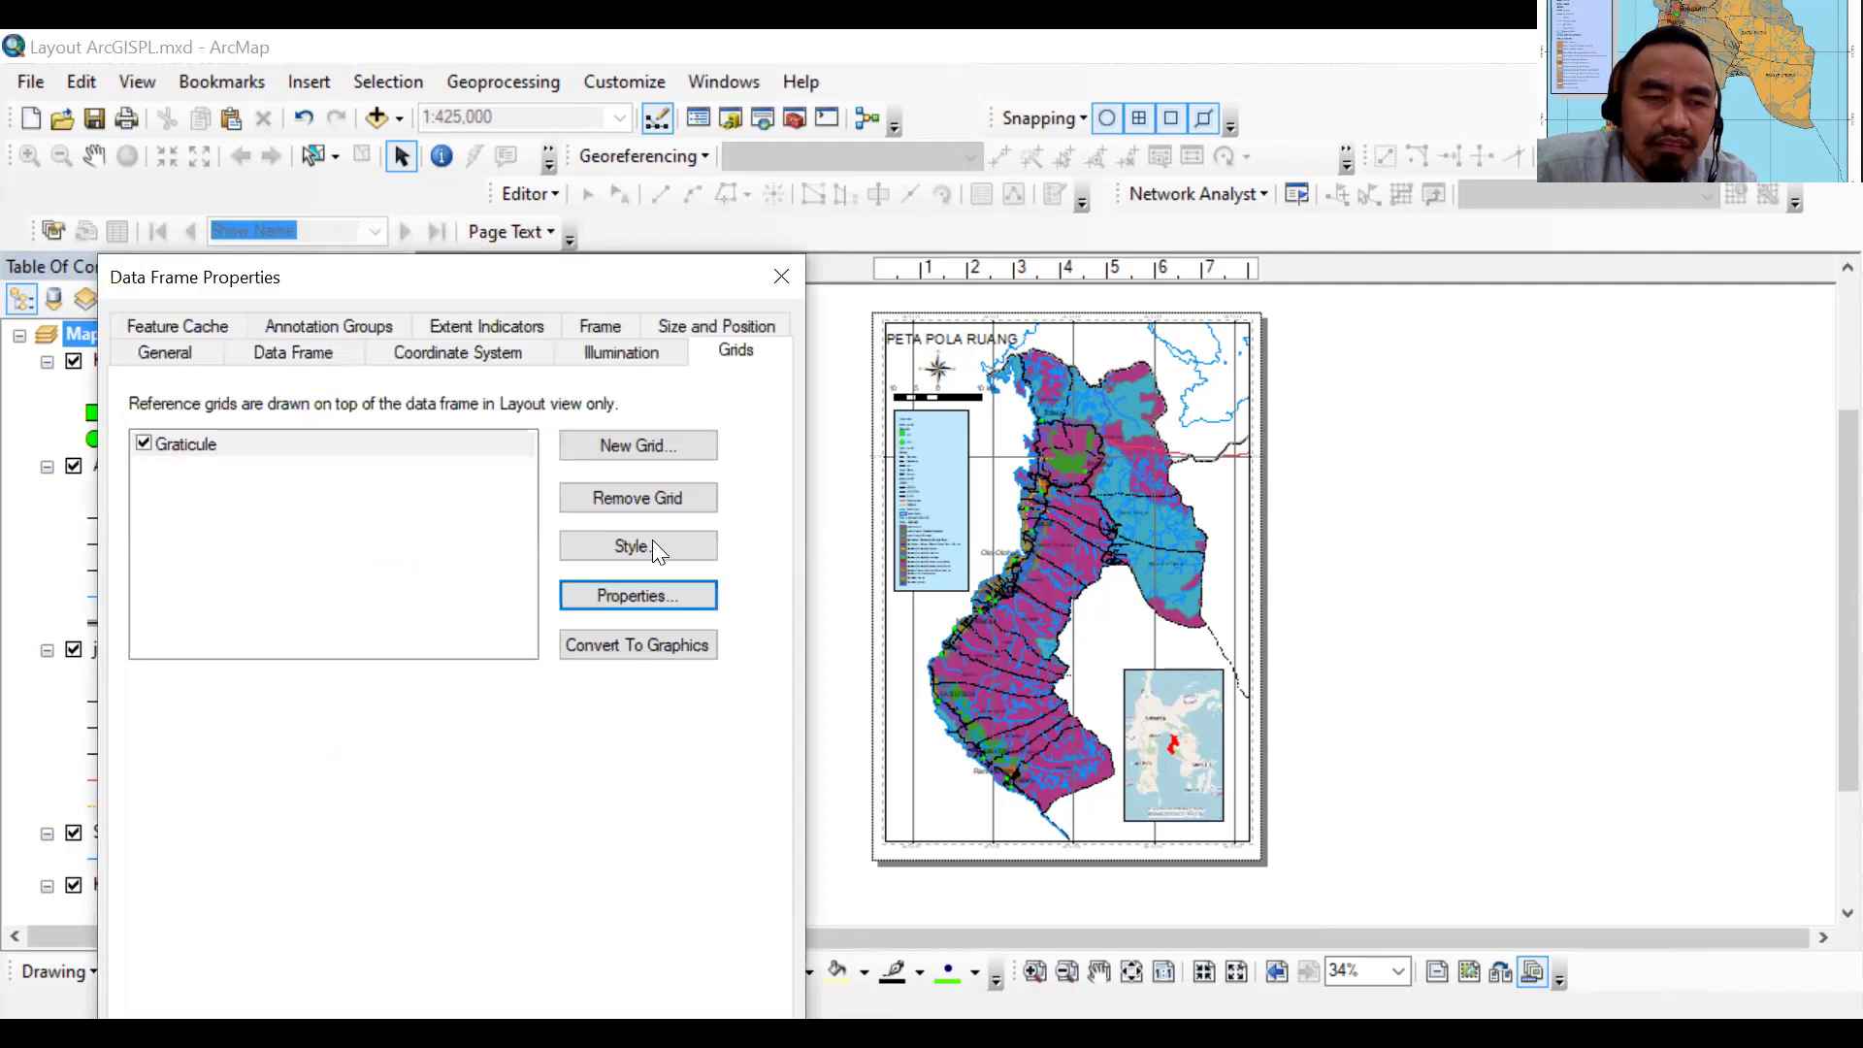
Turn on vertical orientation for the graticule's left and right labels and apply it to the data frame
left_click_drag(128, 291, 97, 148)
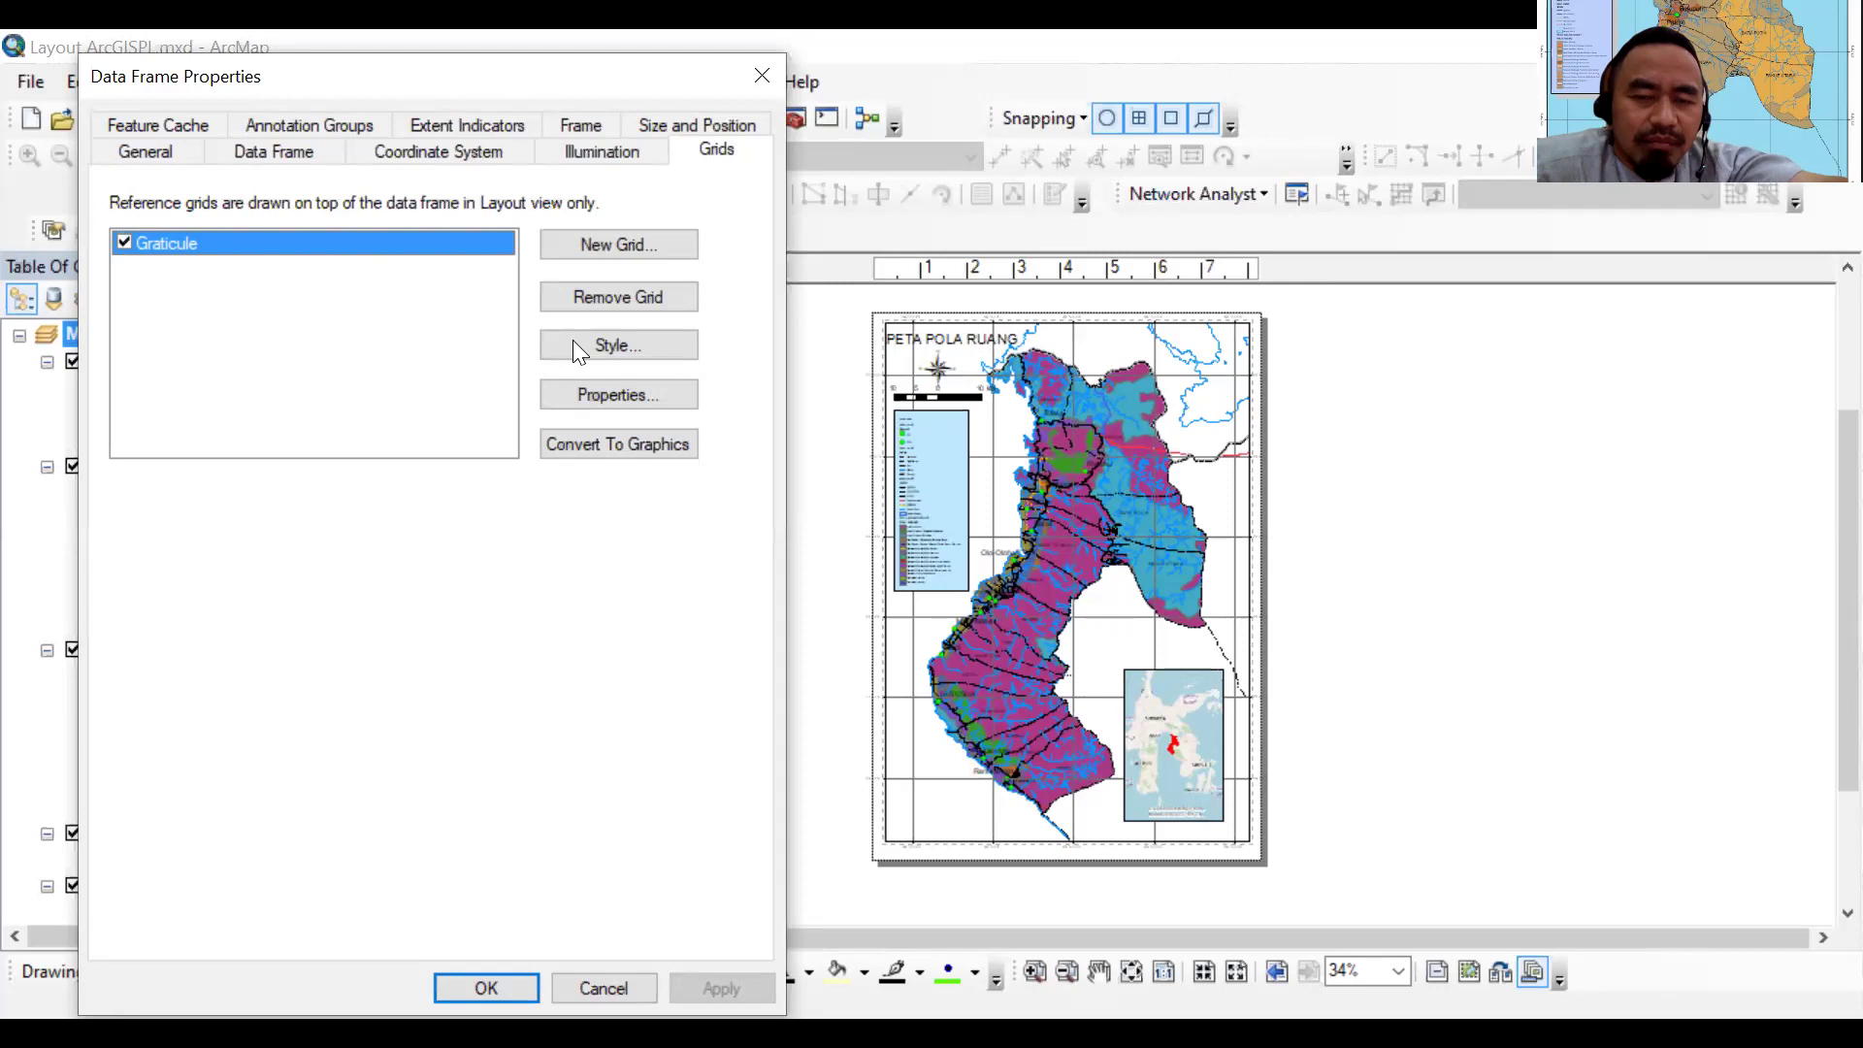
left_click(599, 396)
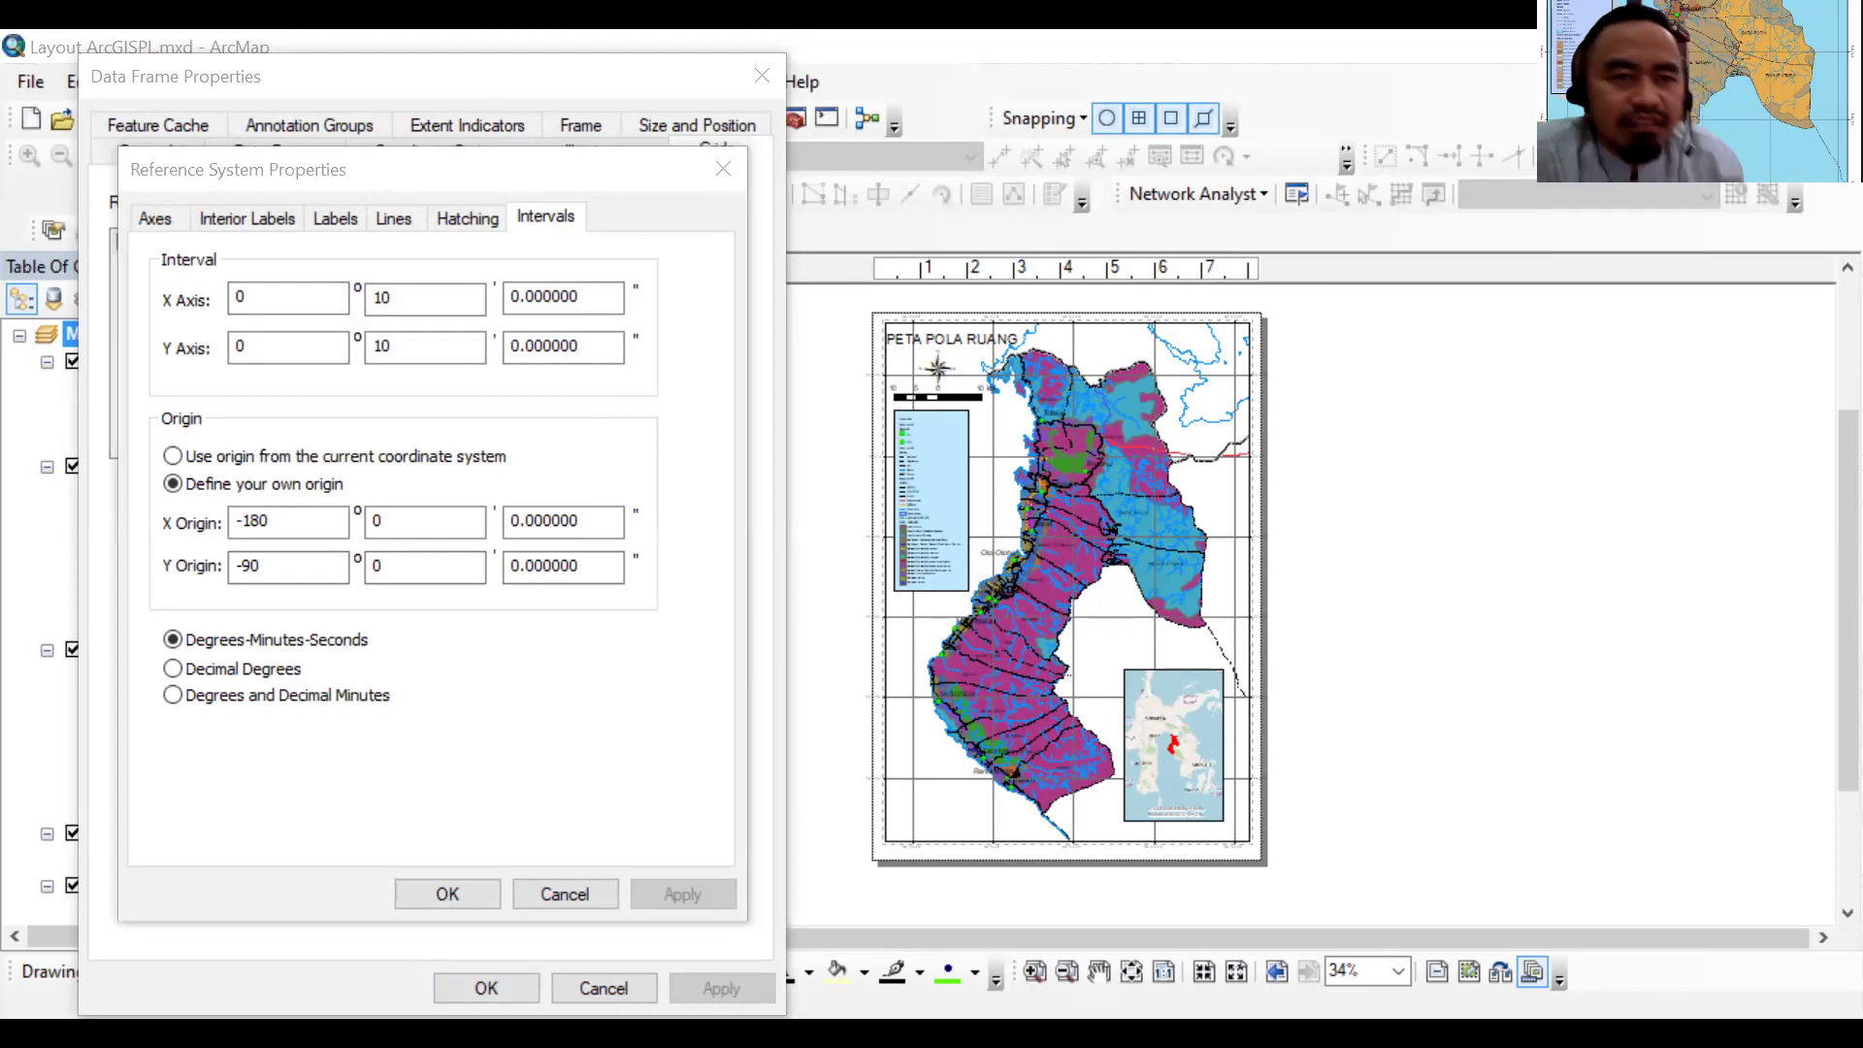
left_click(330, 219)
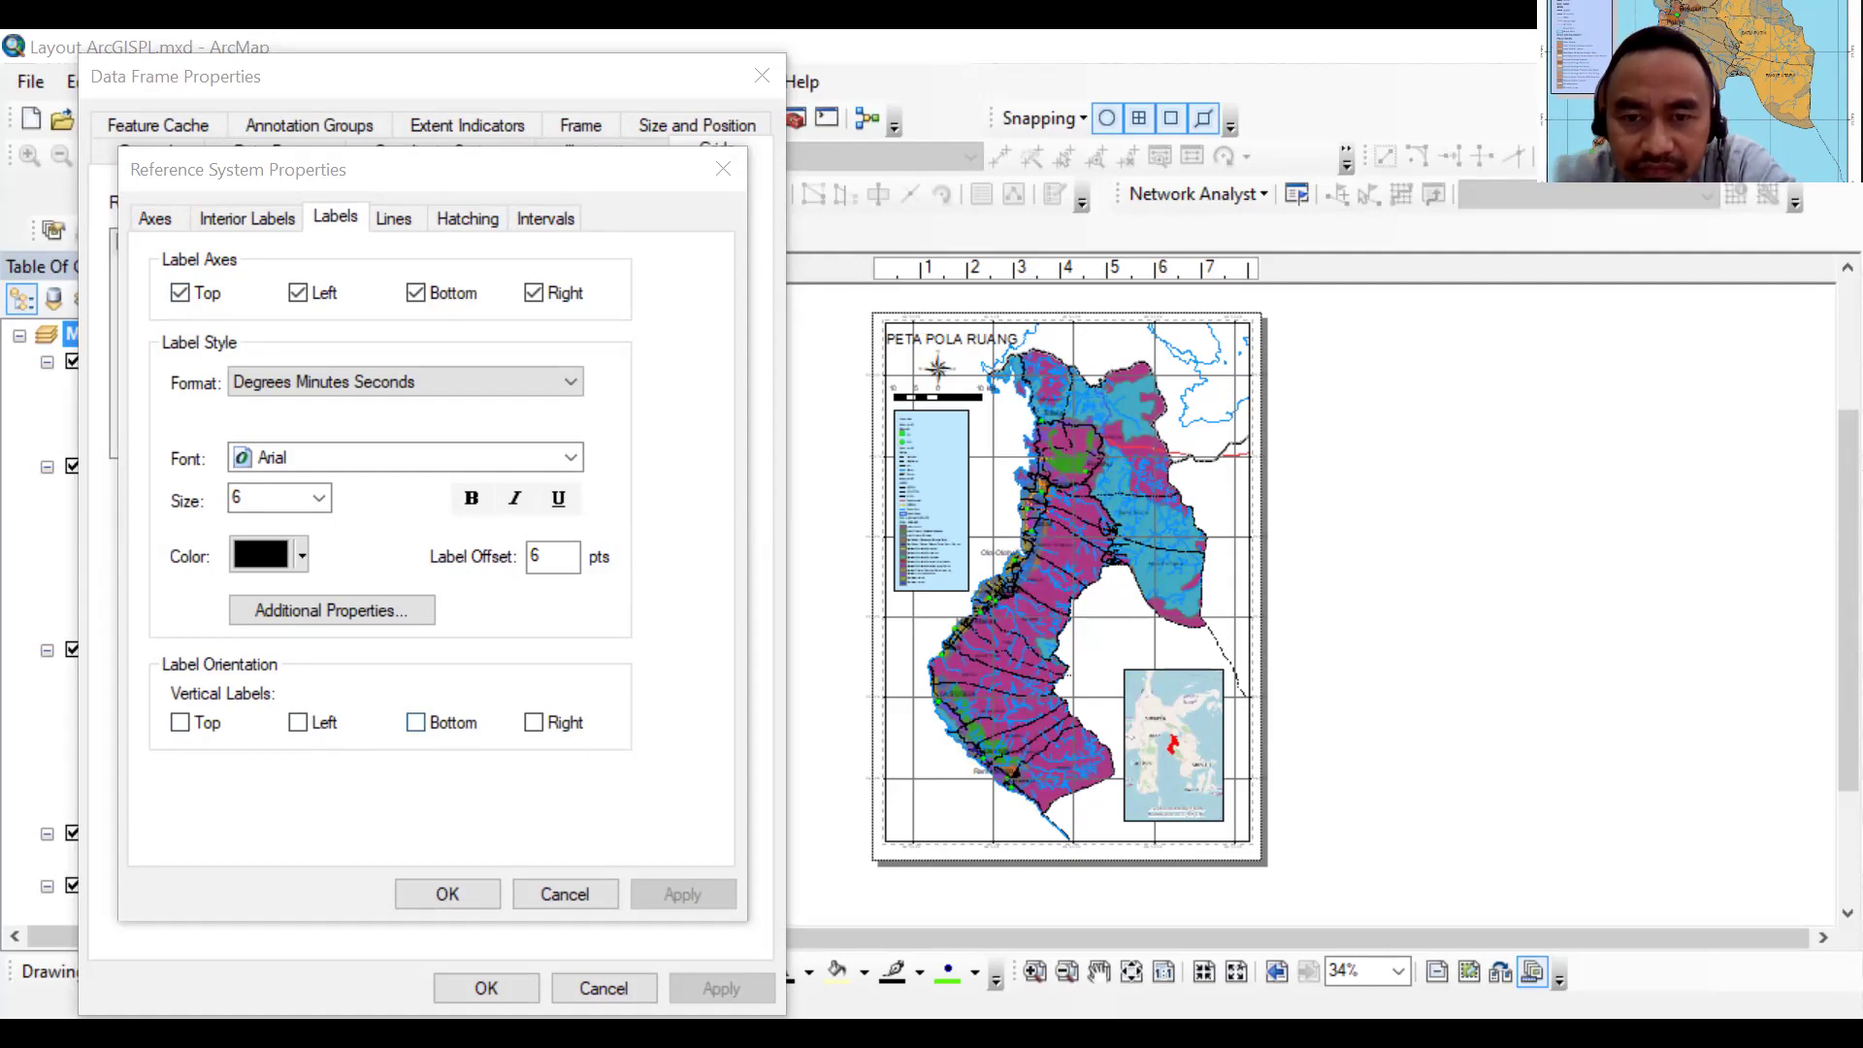
left_click(533, 722)
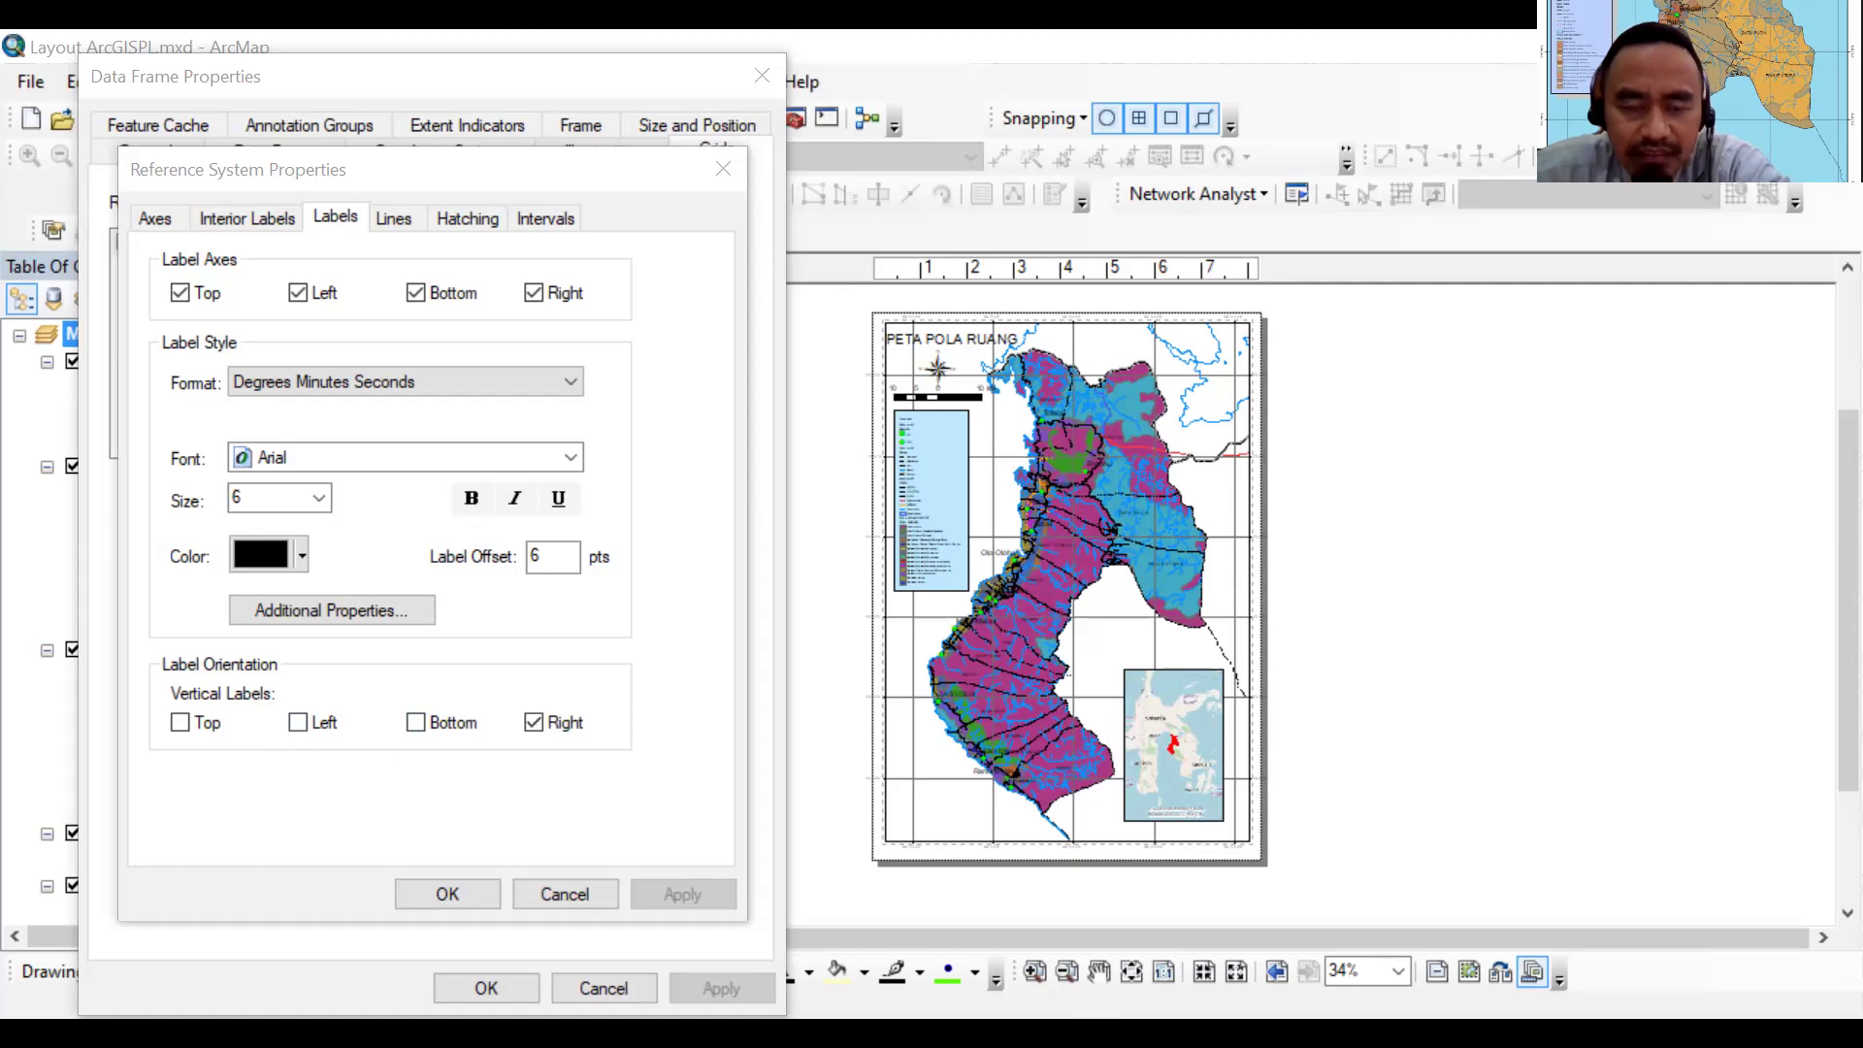
left_click(298, 722)
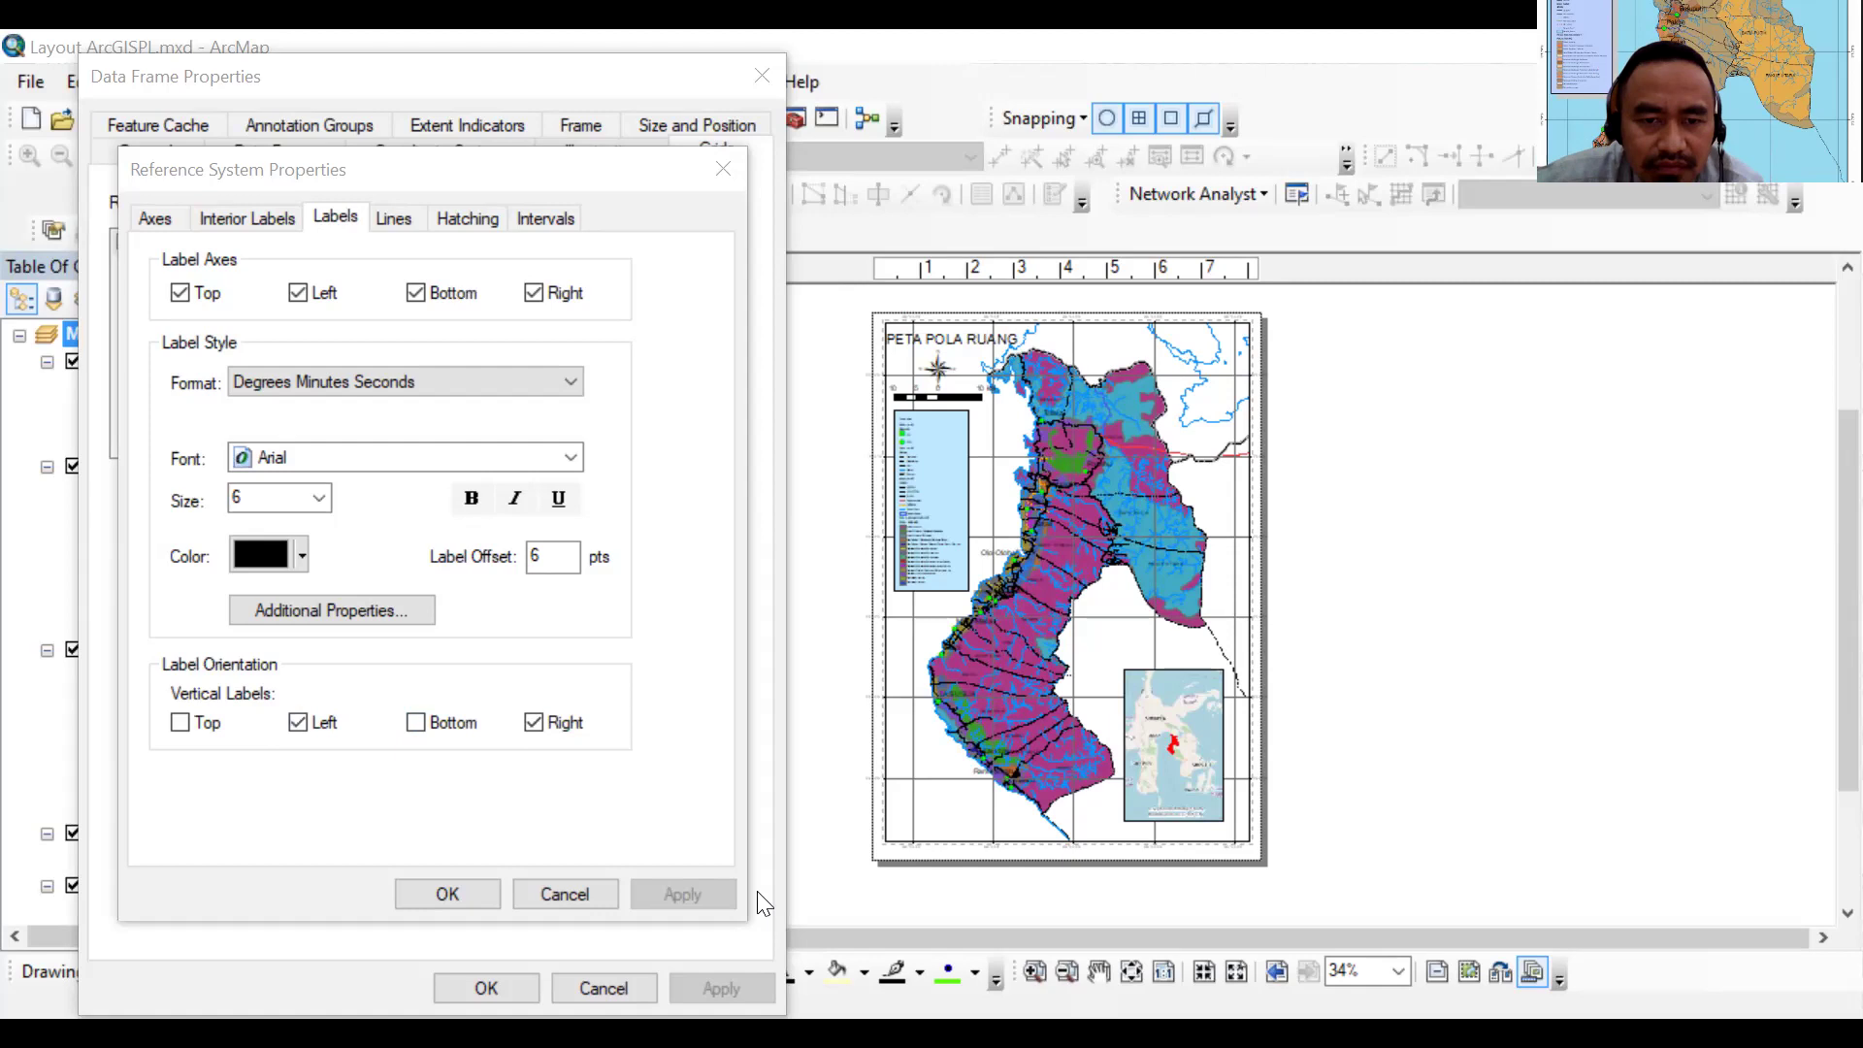
left_click(462, 894)
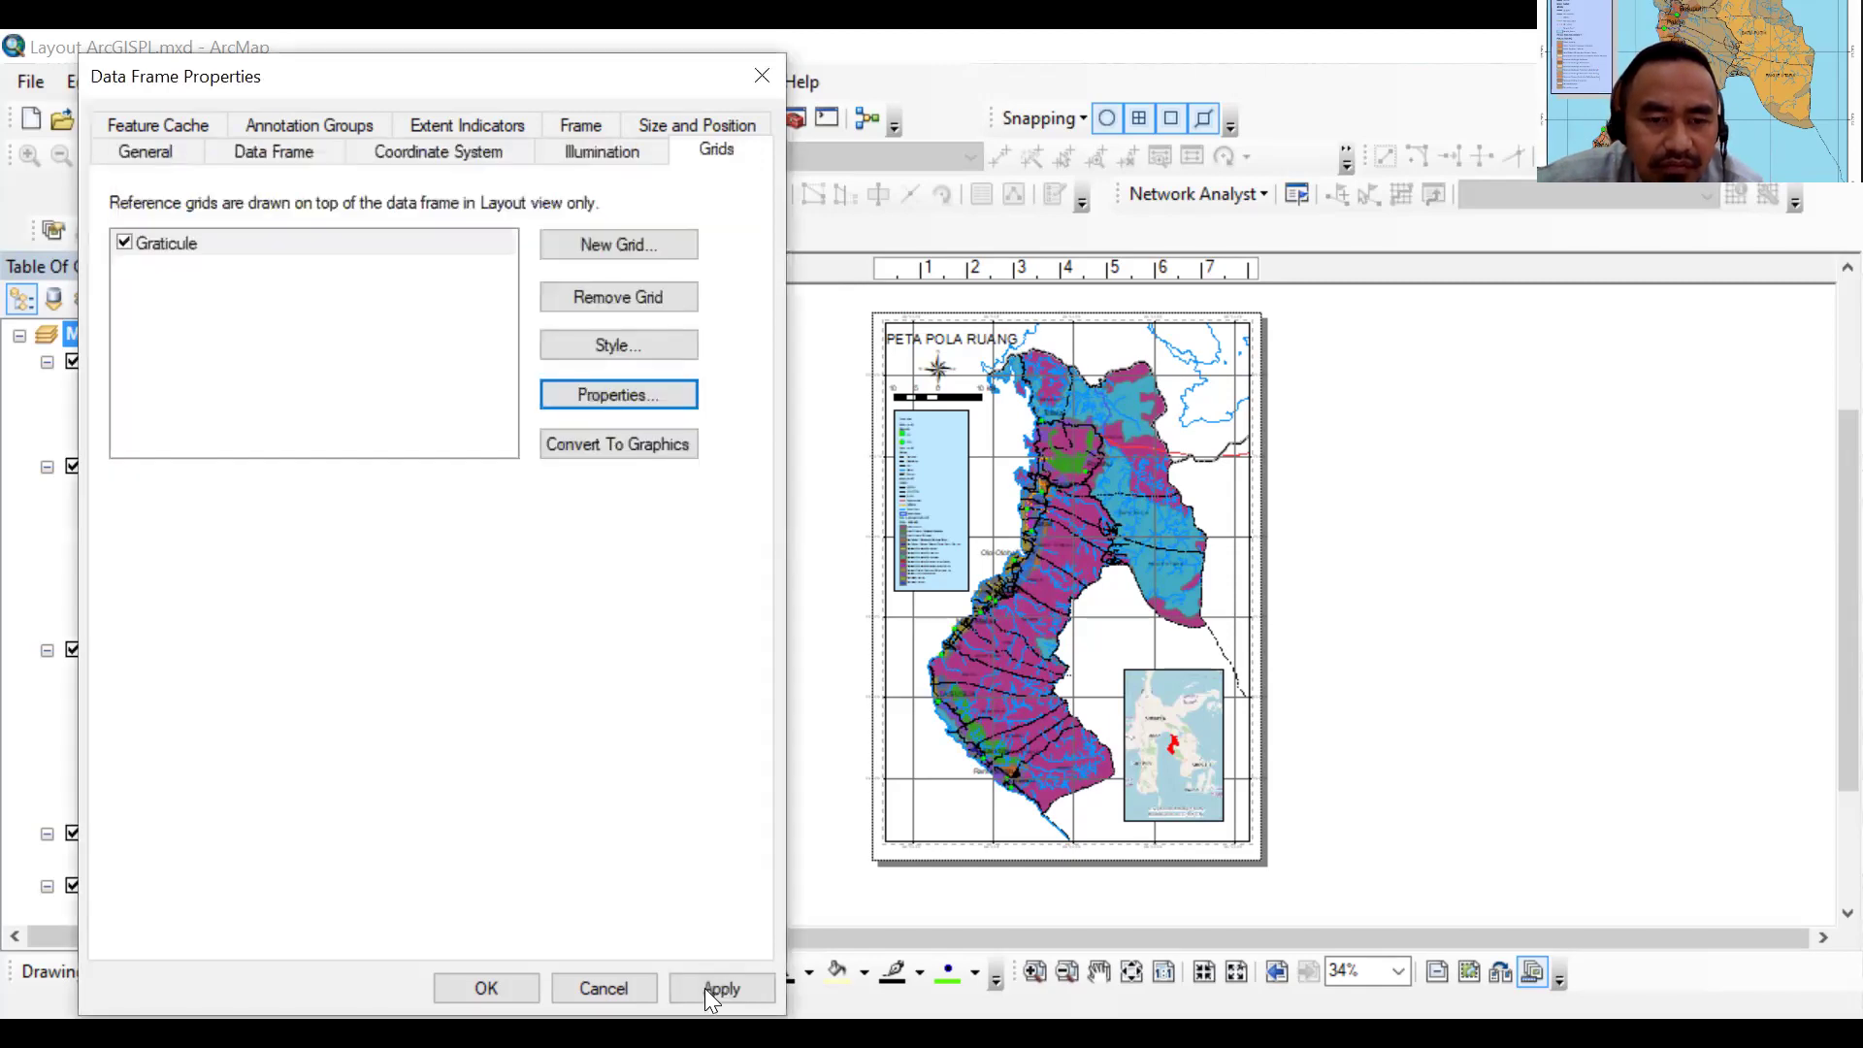
left_click(709, 992)
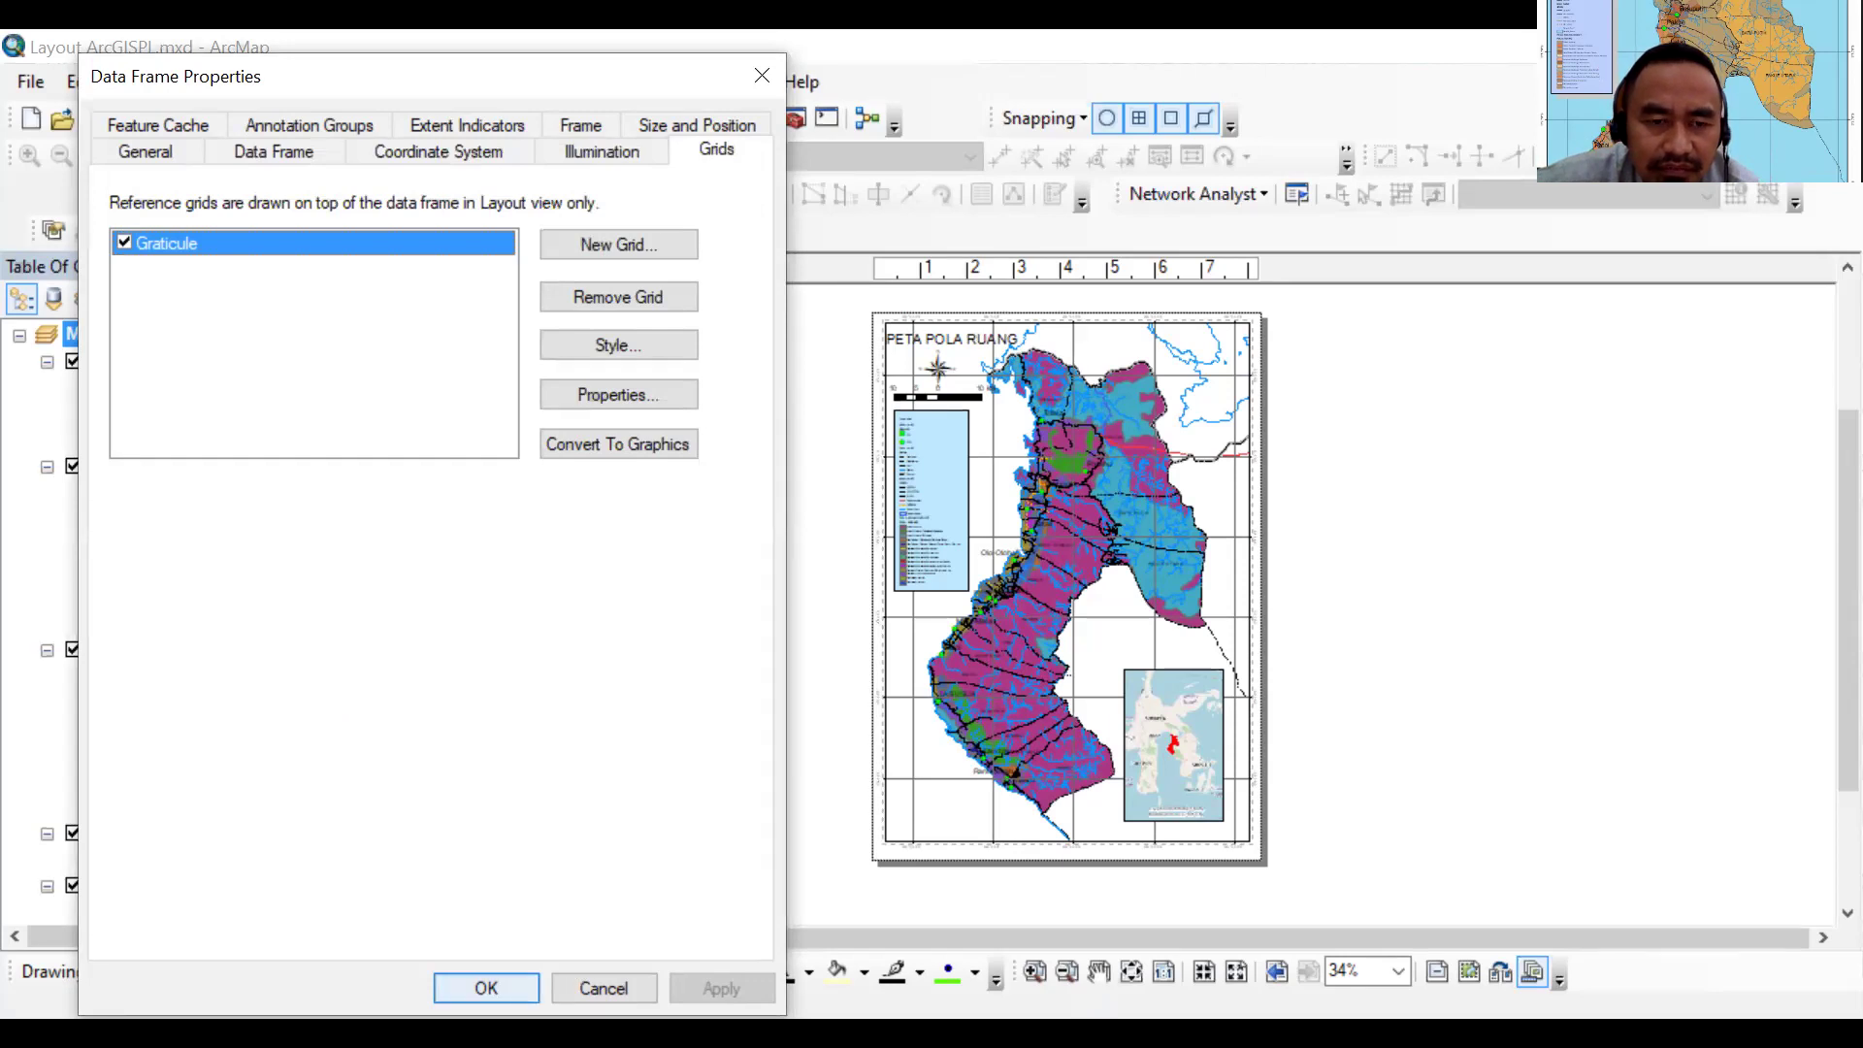
key("Escape")
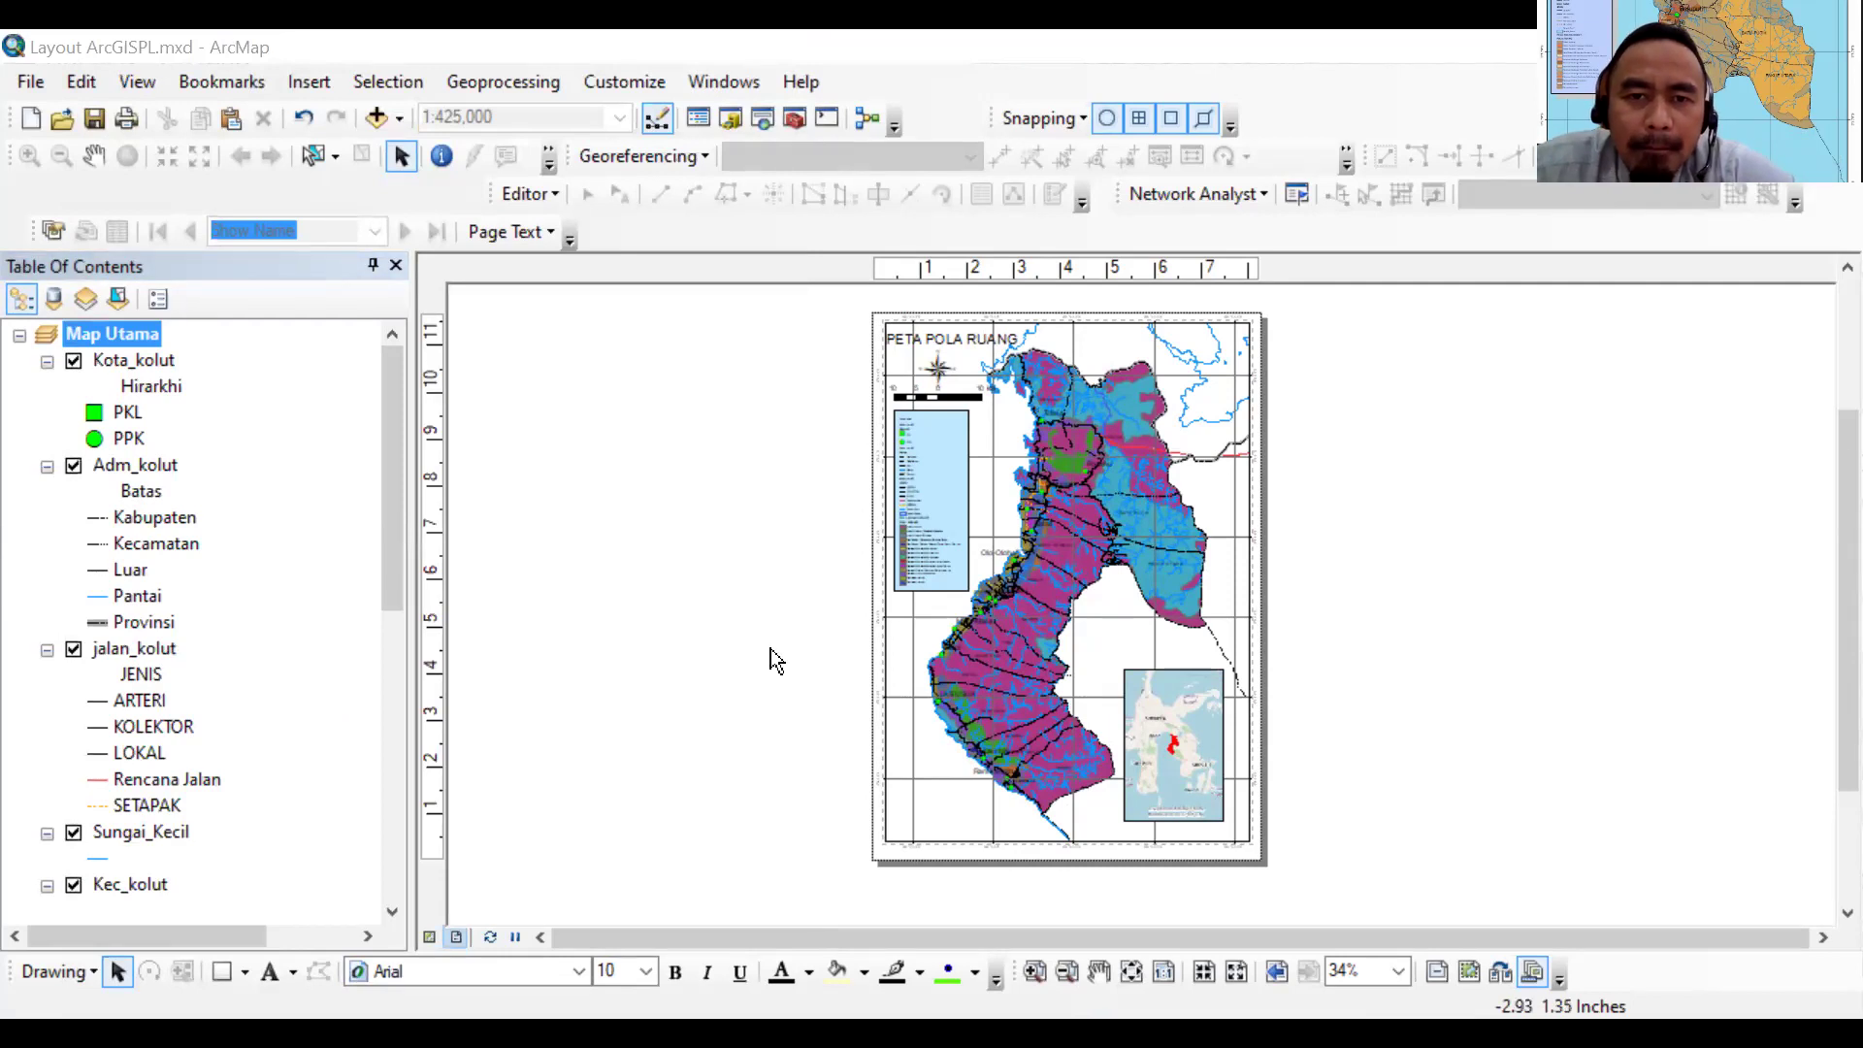
Move the PETA POLA RUANG title off the page into the empty area to its left
left_click(912, 335)
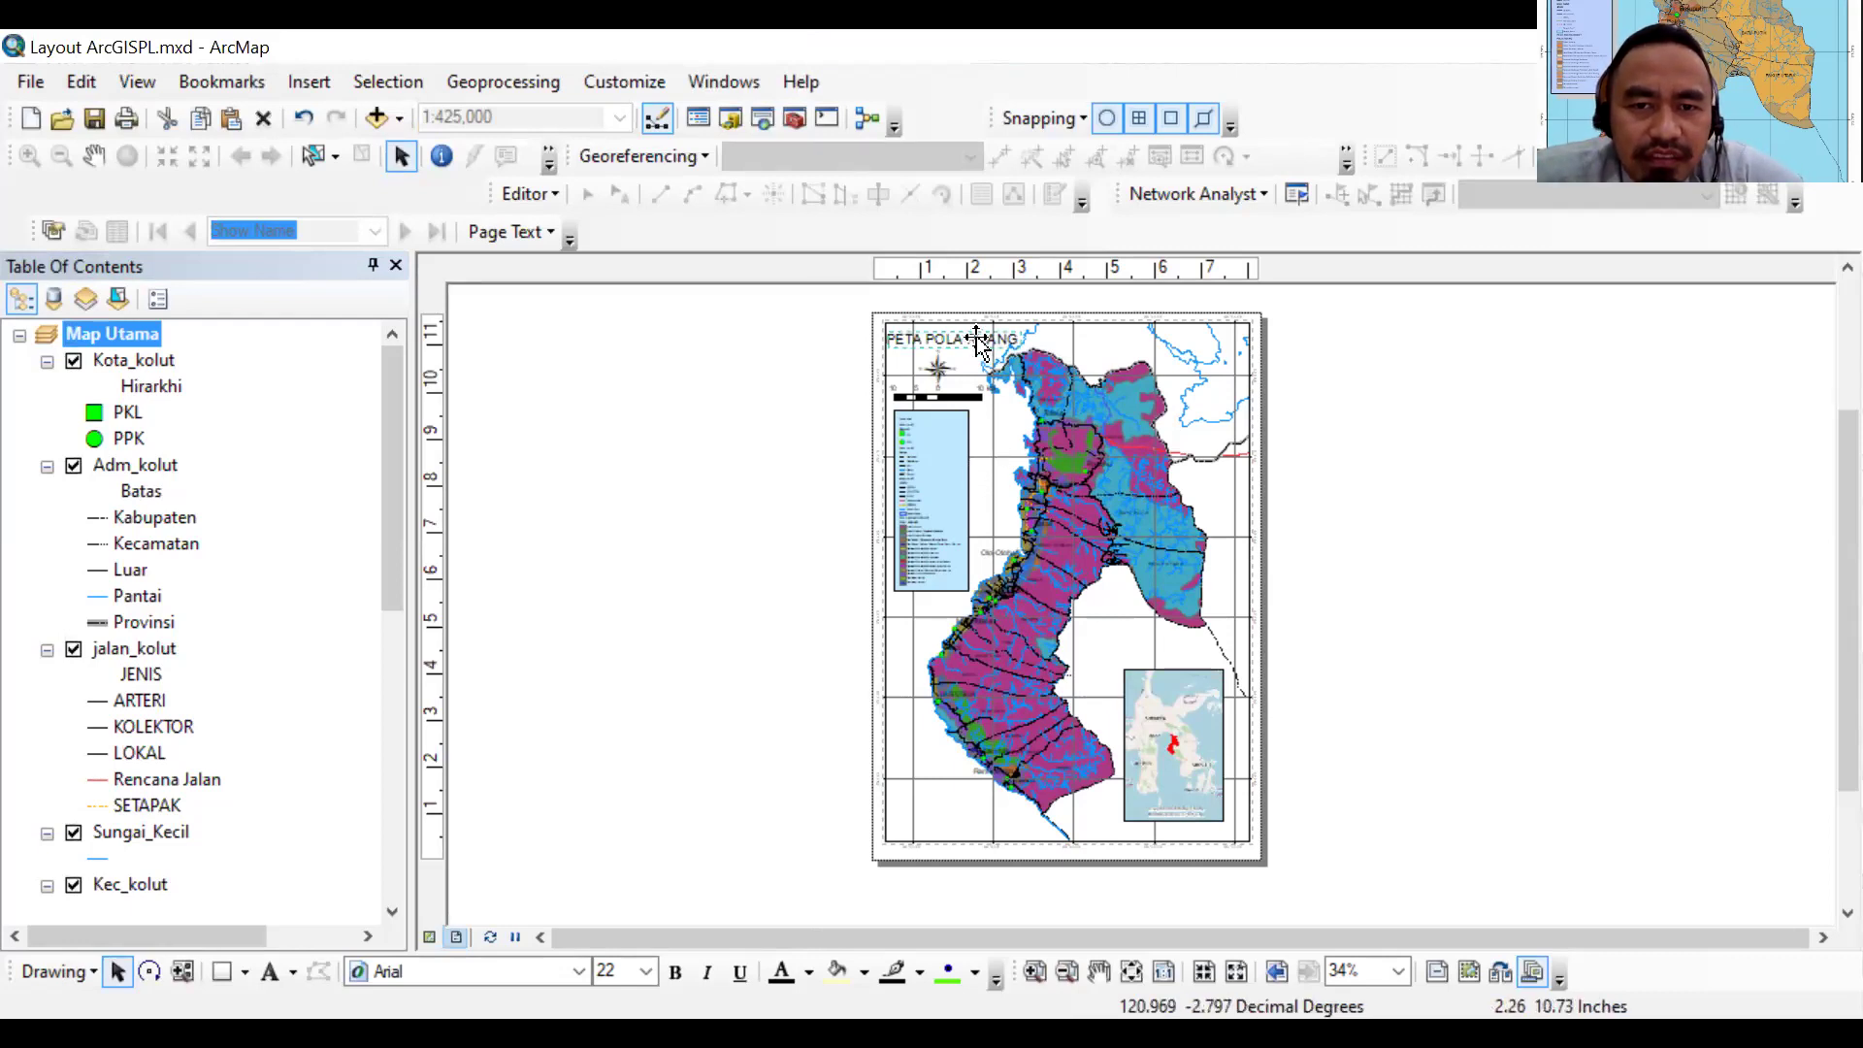
left_click(903, 674)
key("ctrl+z")
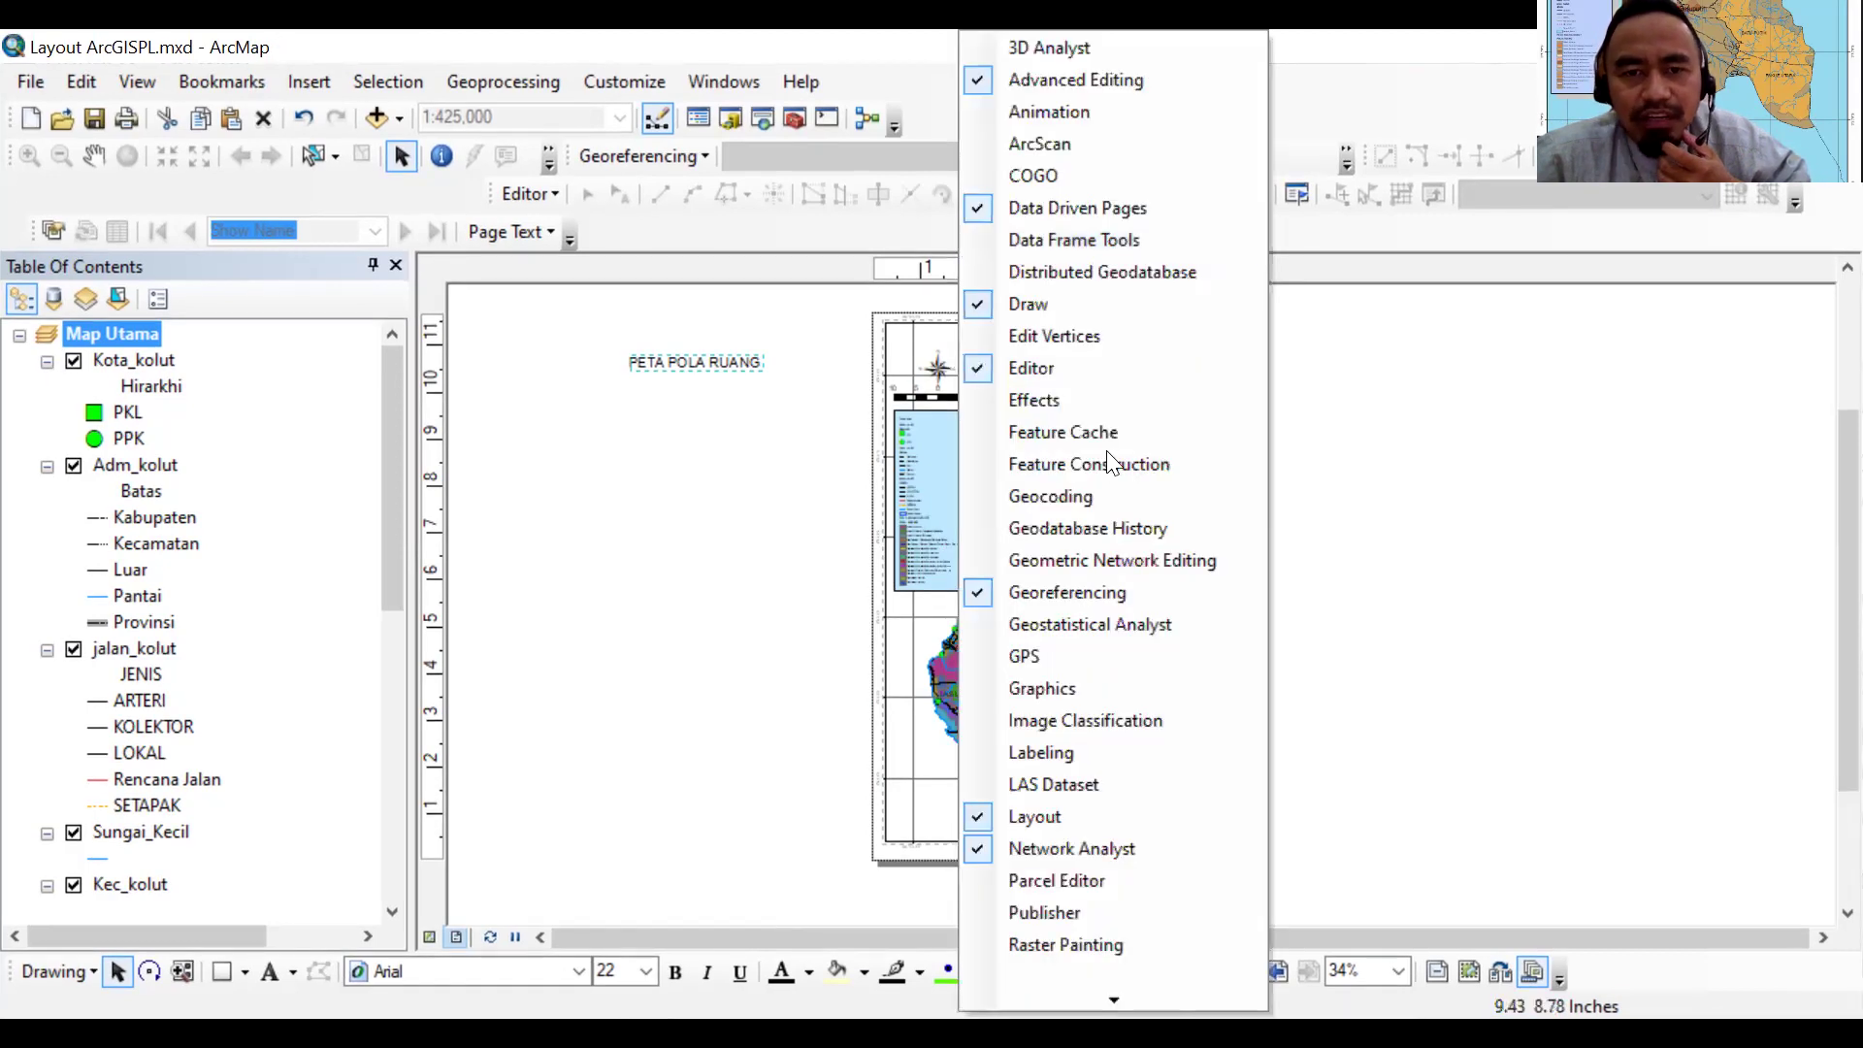
left_click(596, 625)
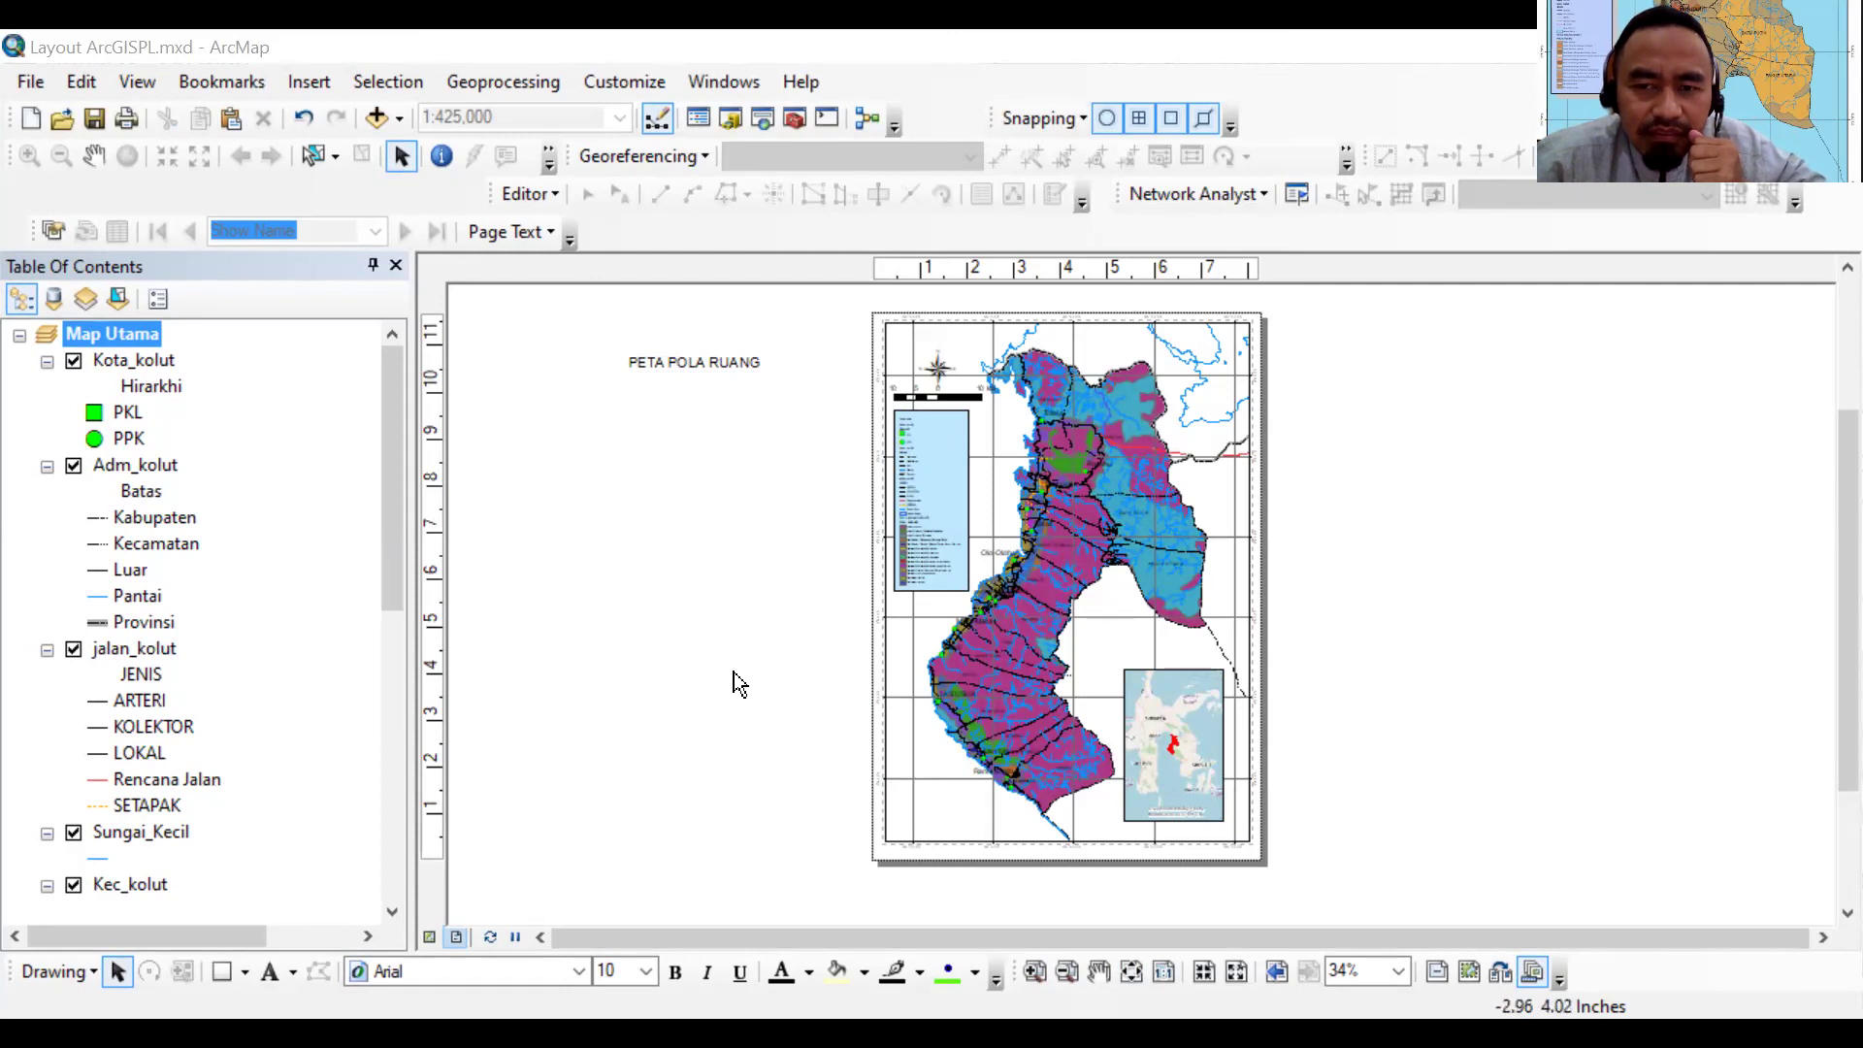
Draw a rectangle about 2.86 by 0.53 in over the PETA POLA RUANG title and send it to the back
left_click(708, 364)
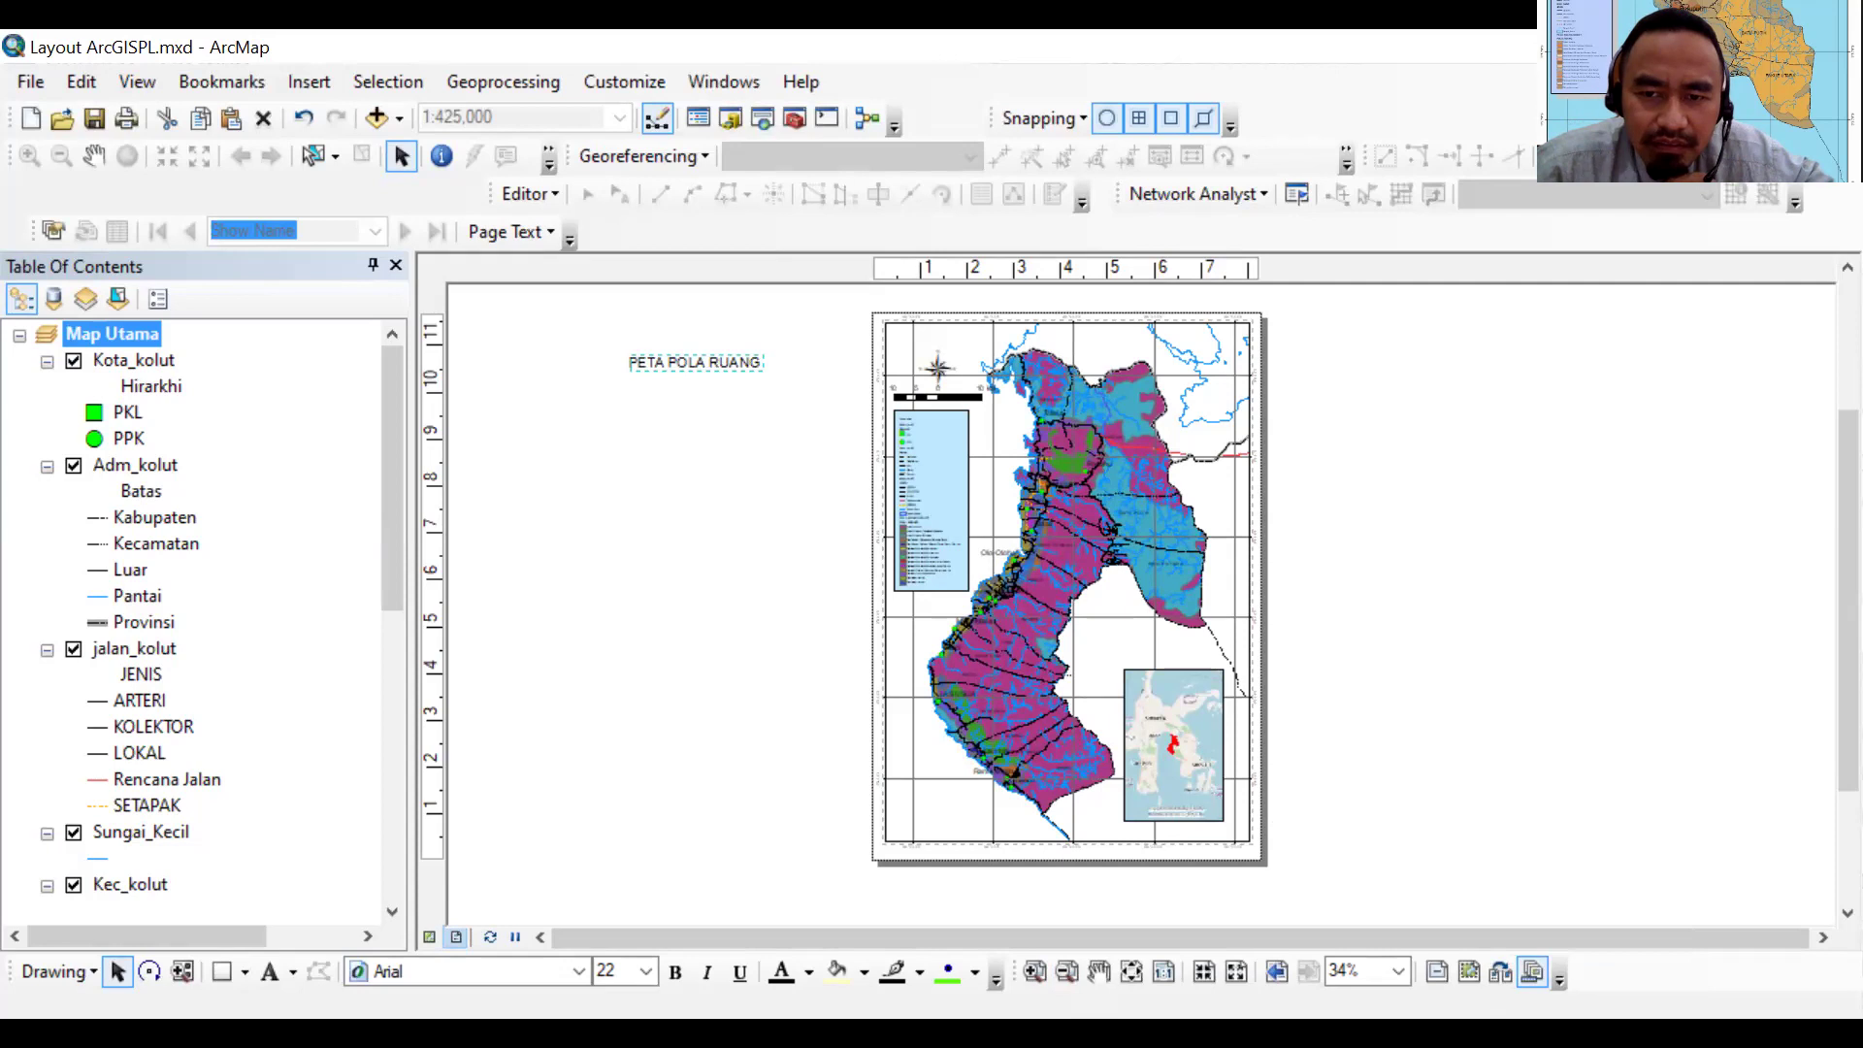
left_click(243, 972)
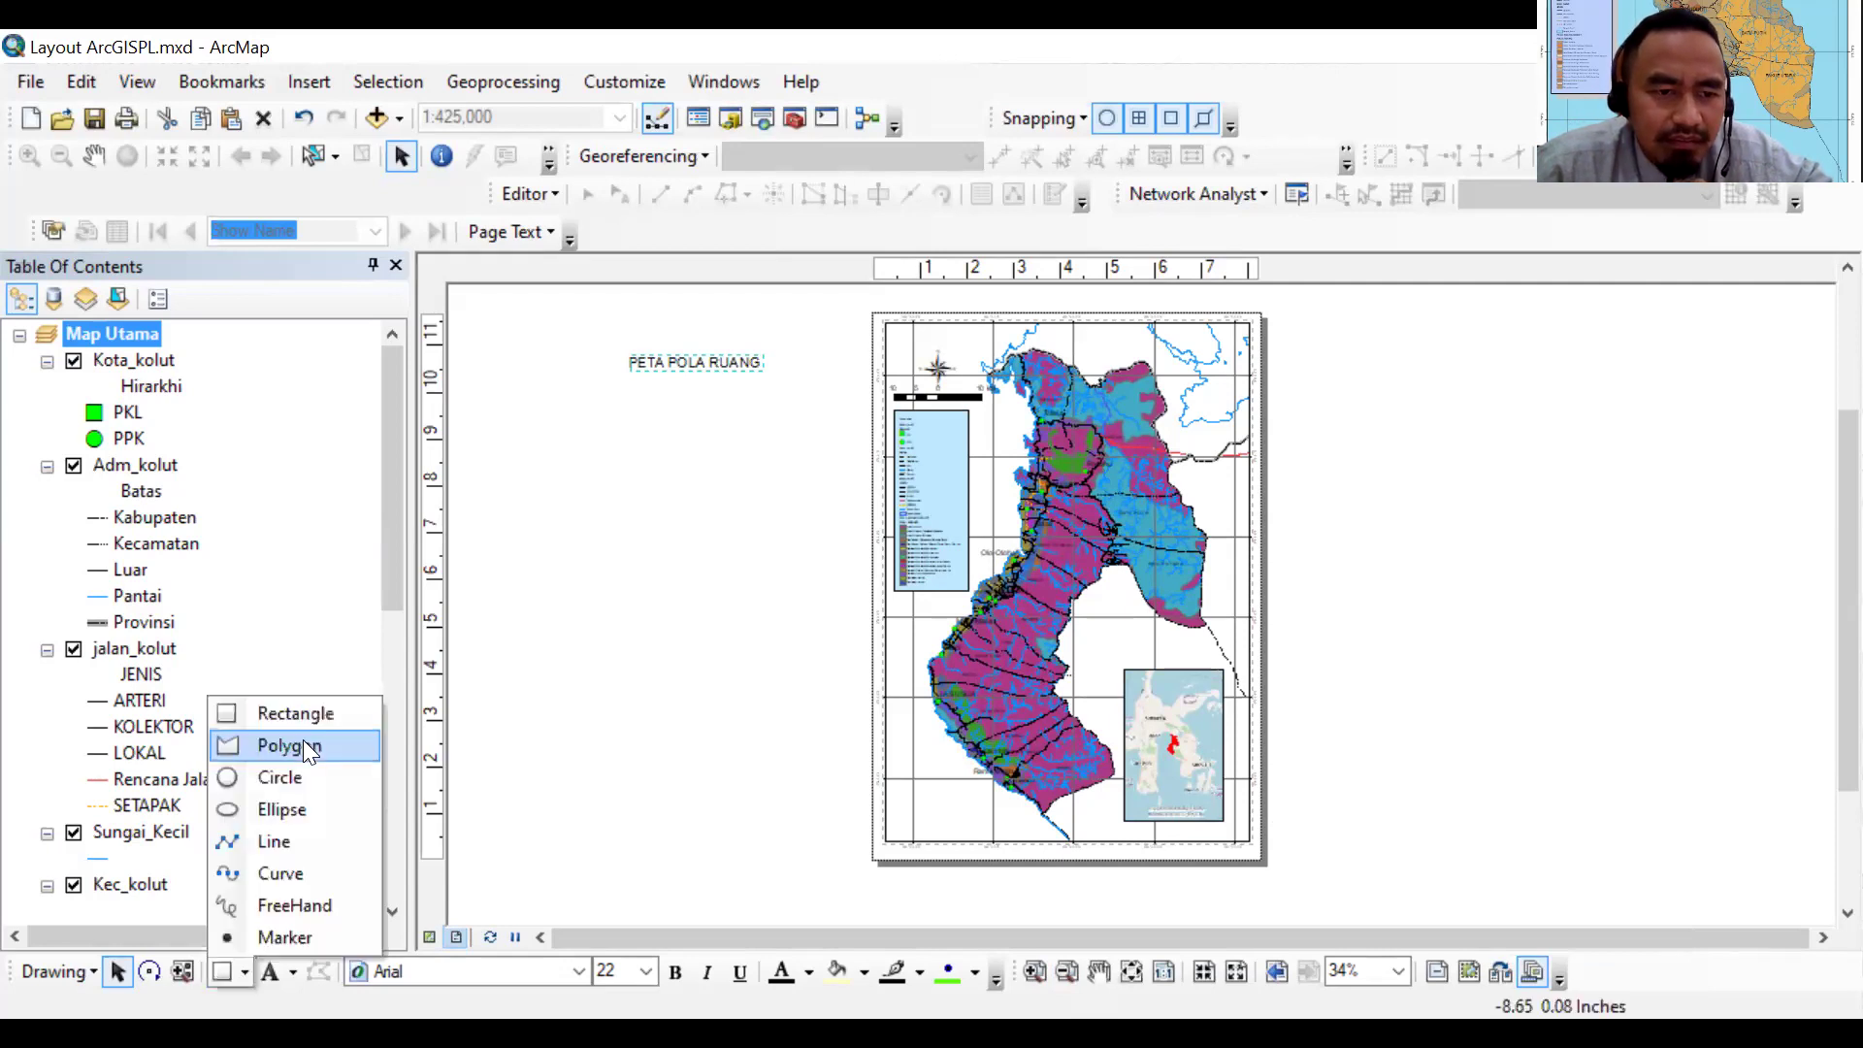
left_click(316, 712)
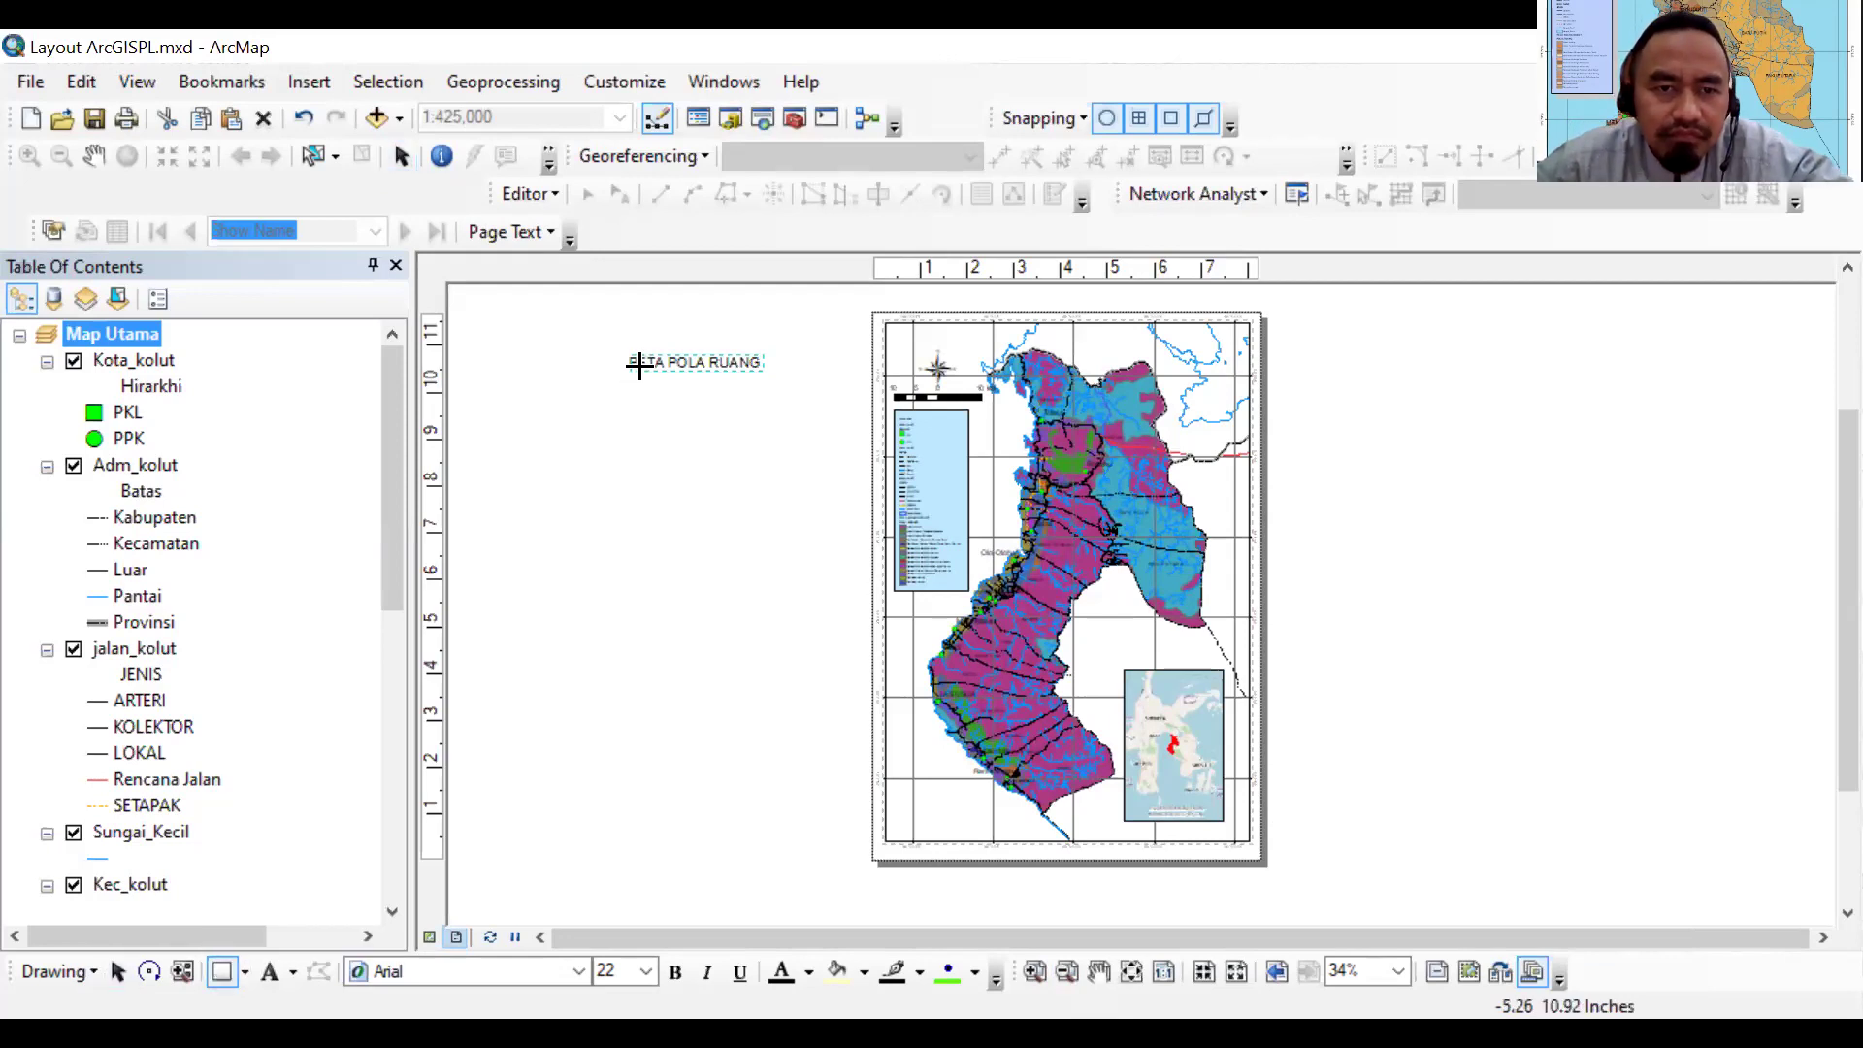
left_click_drag(627, 349, 763, 375)
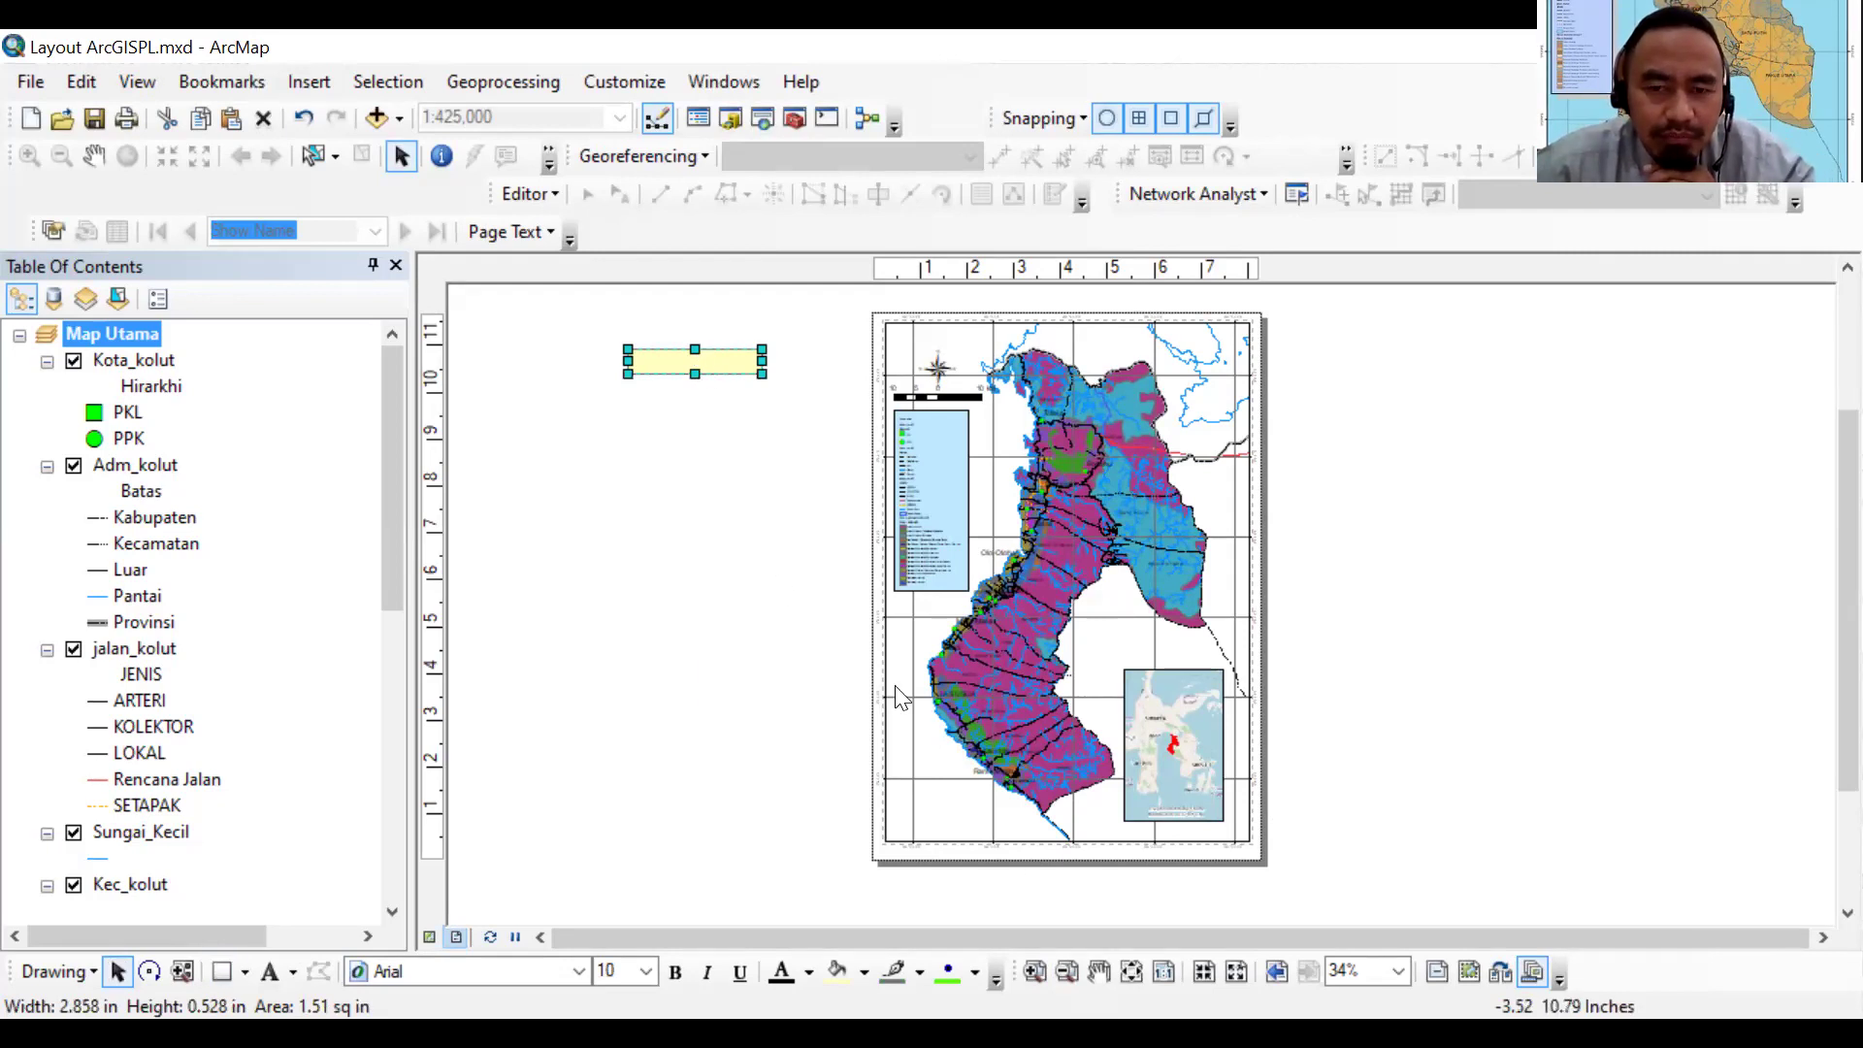
right_click(708, 356)
mouse_move(873, 683)
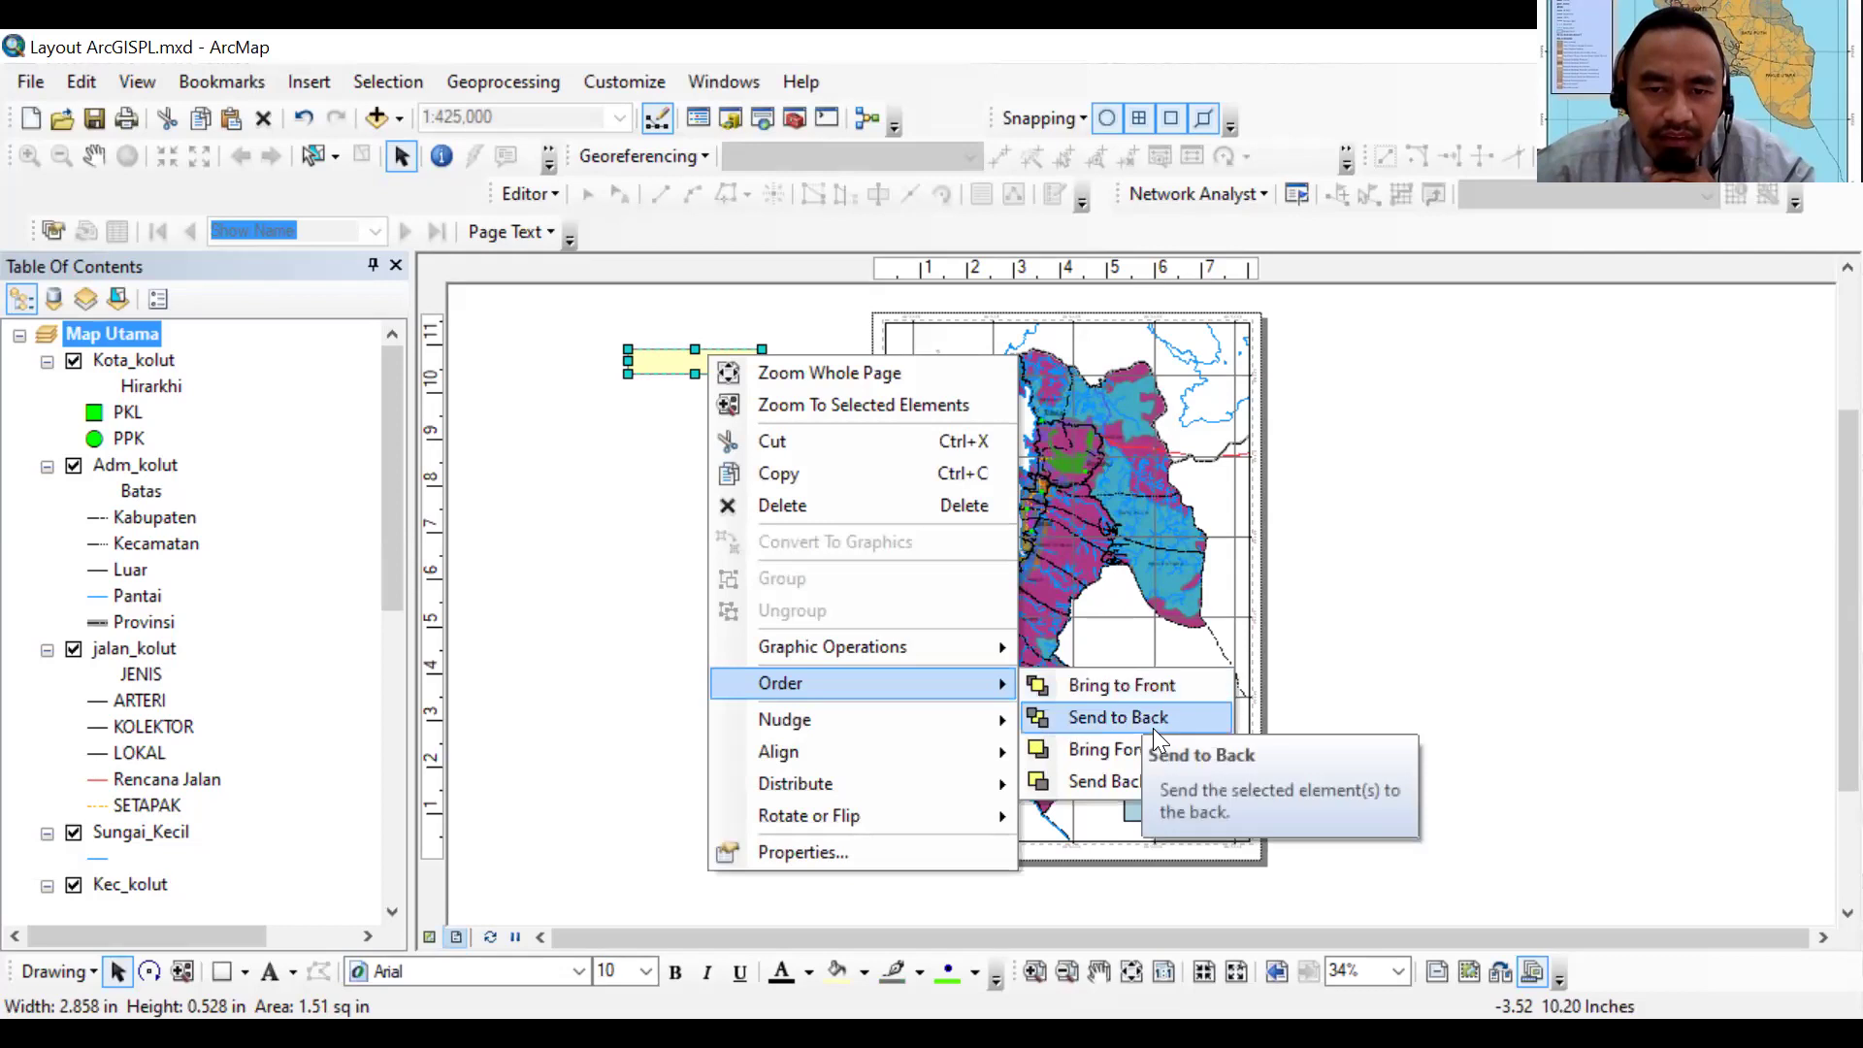
left_click(1154, 730)
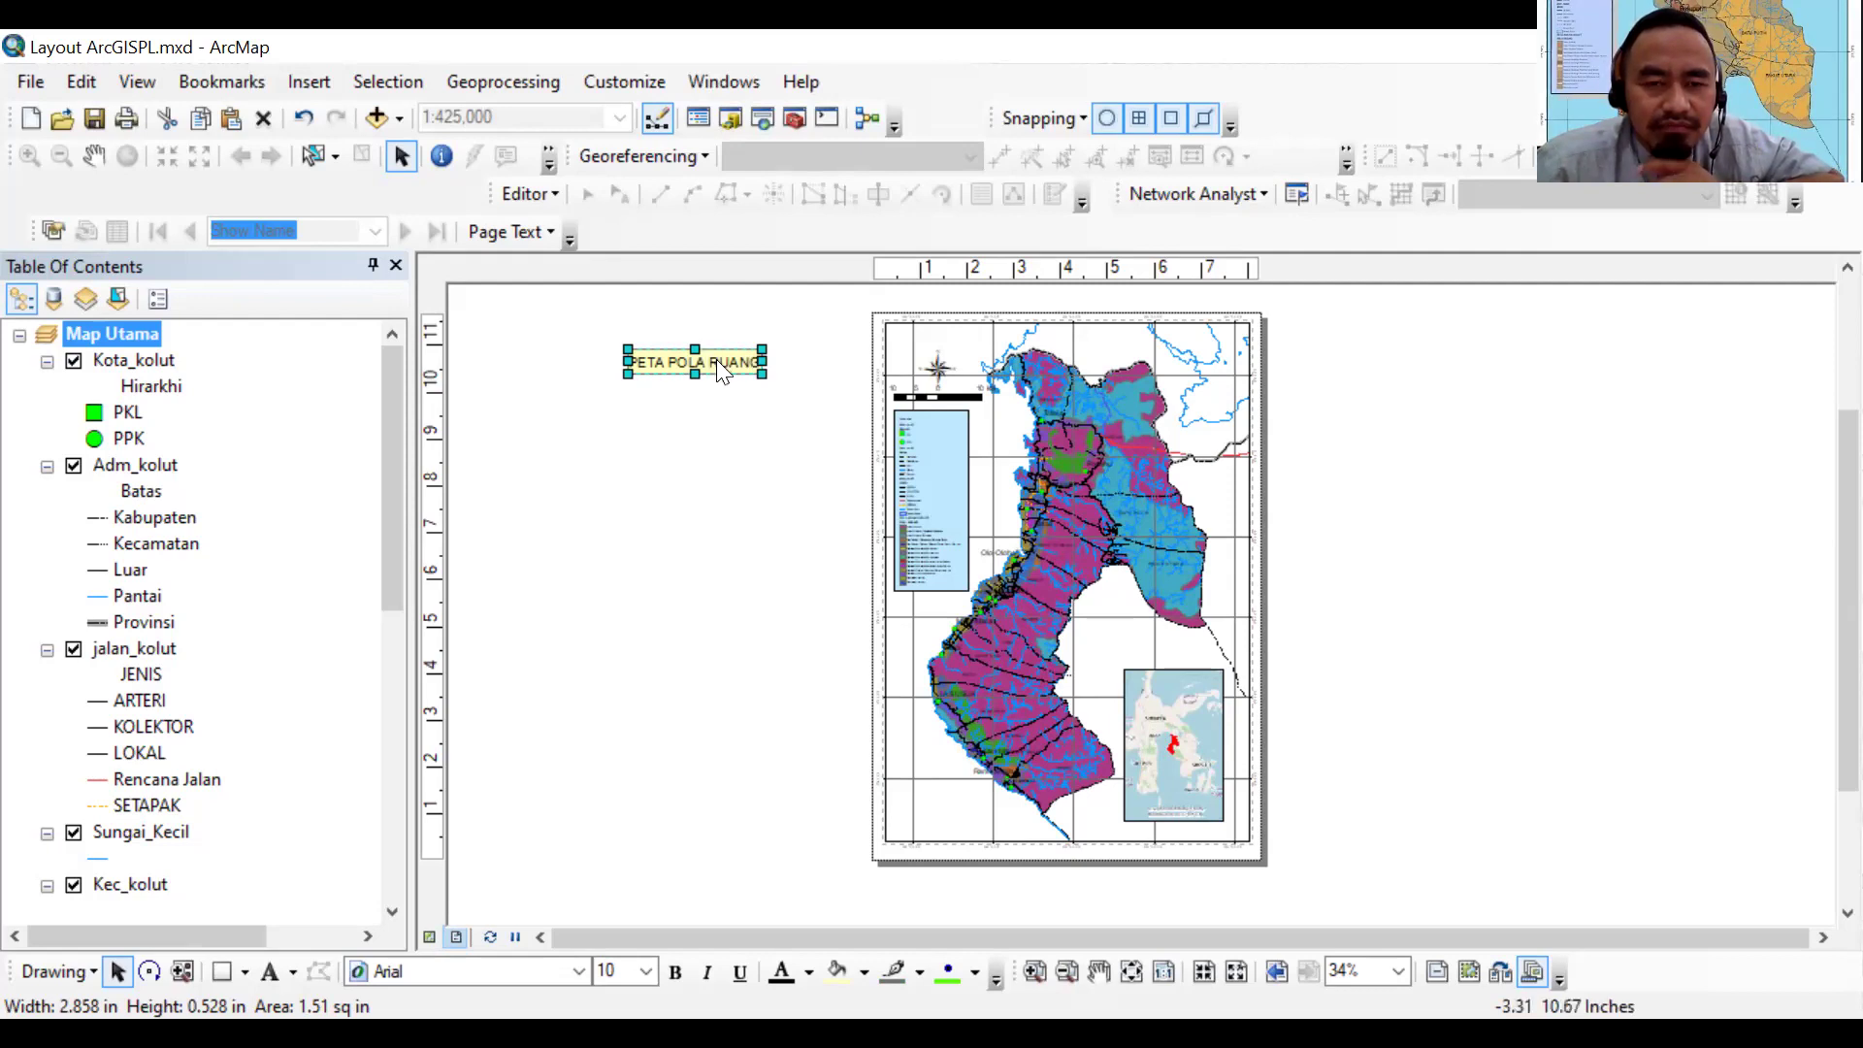
Give the rectangle behind the title a light gray fill and no outline color
right_click(719, 369)
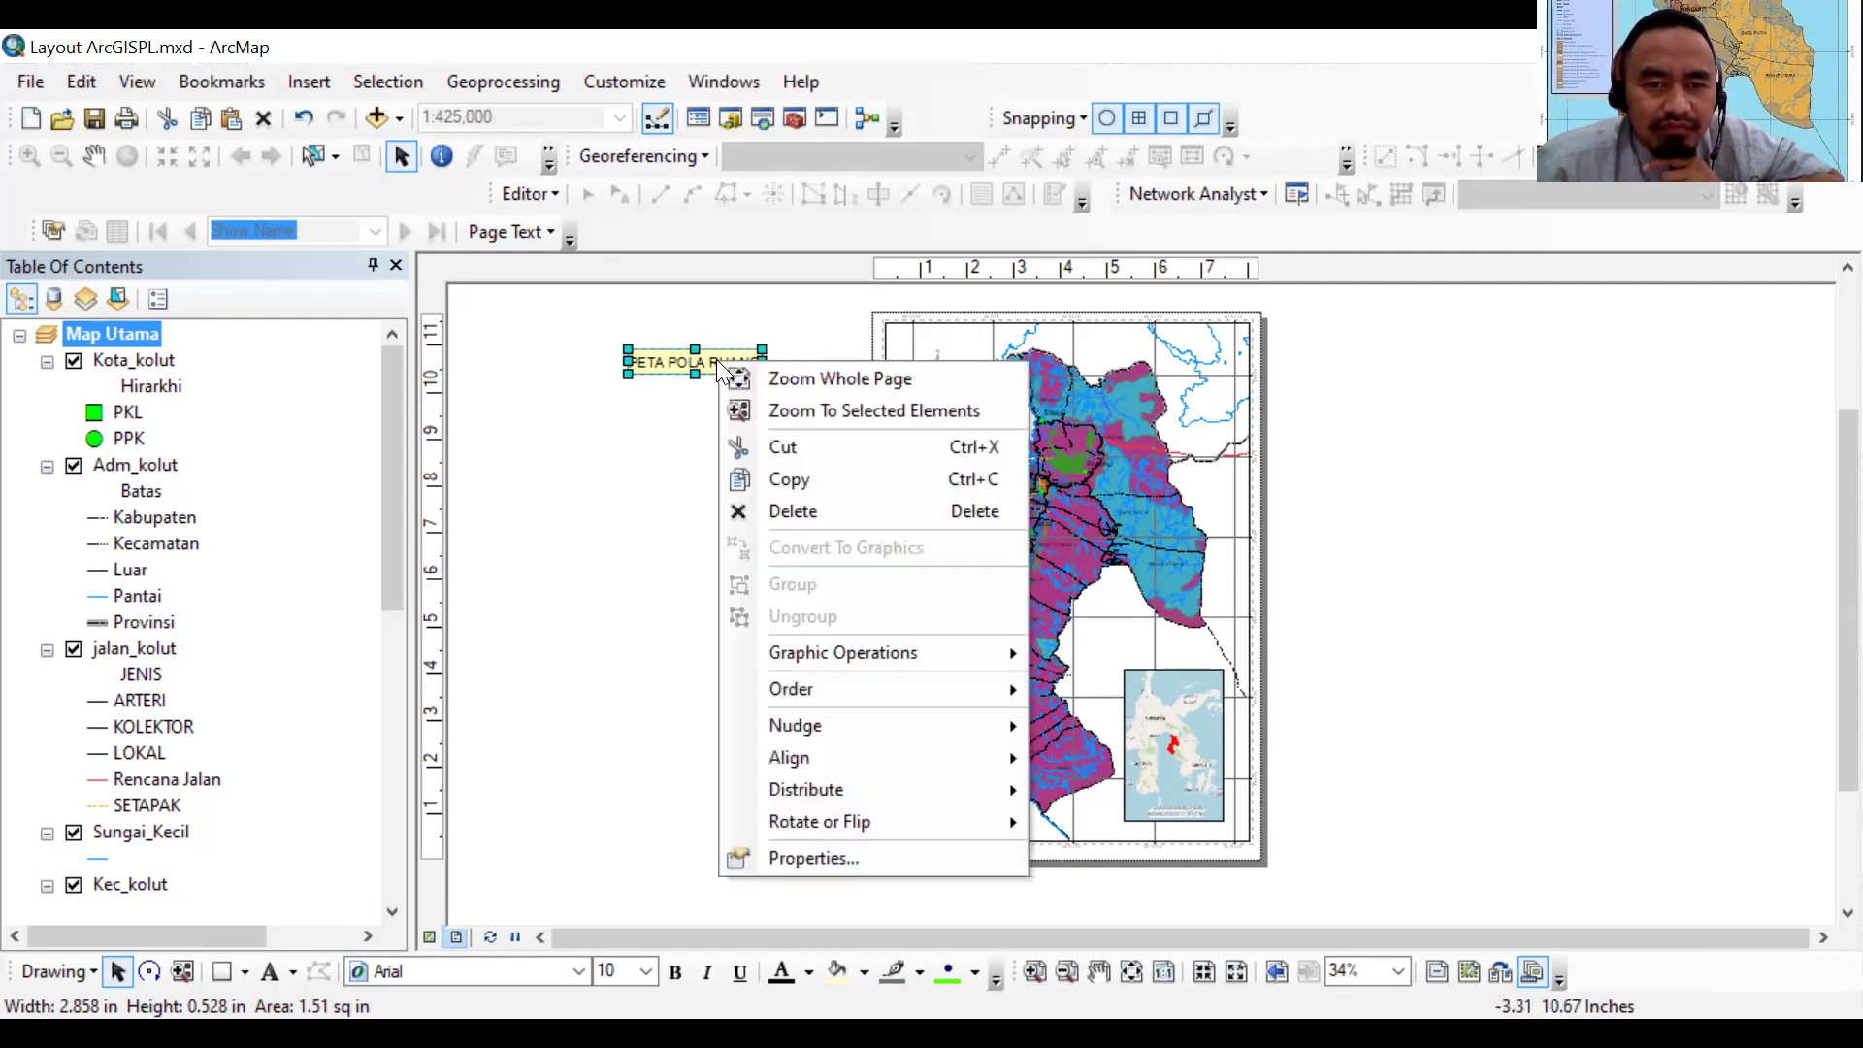
left_click(830, 855)
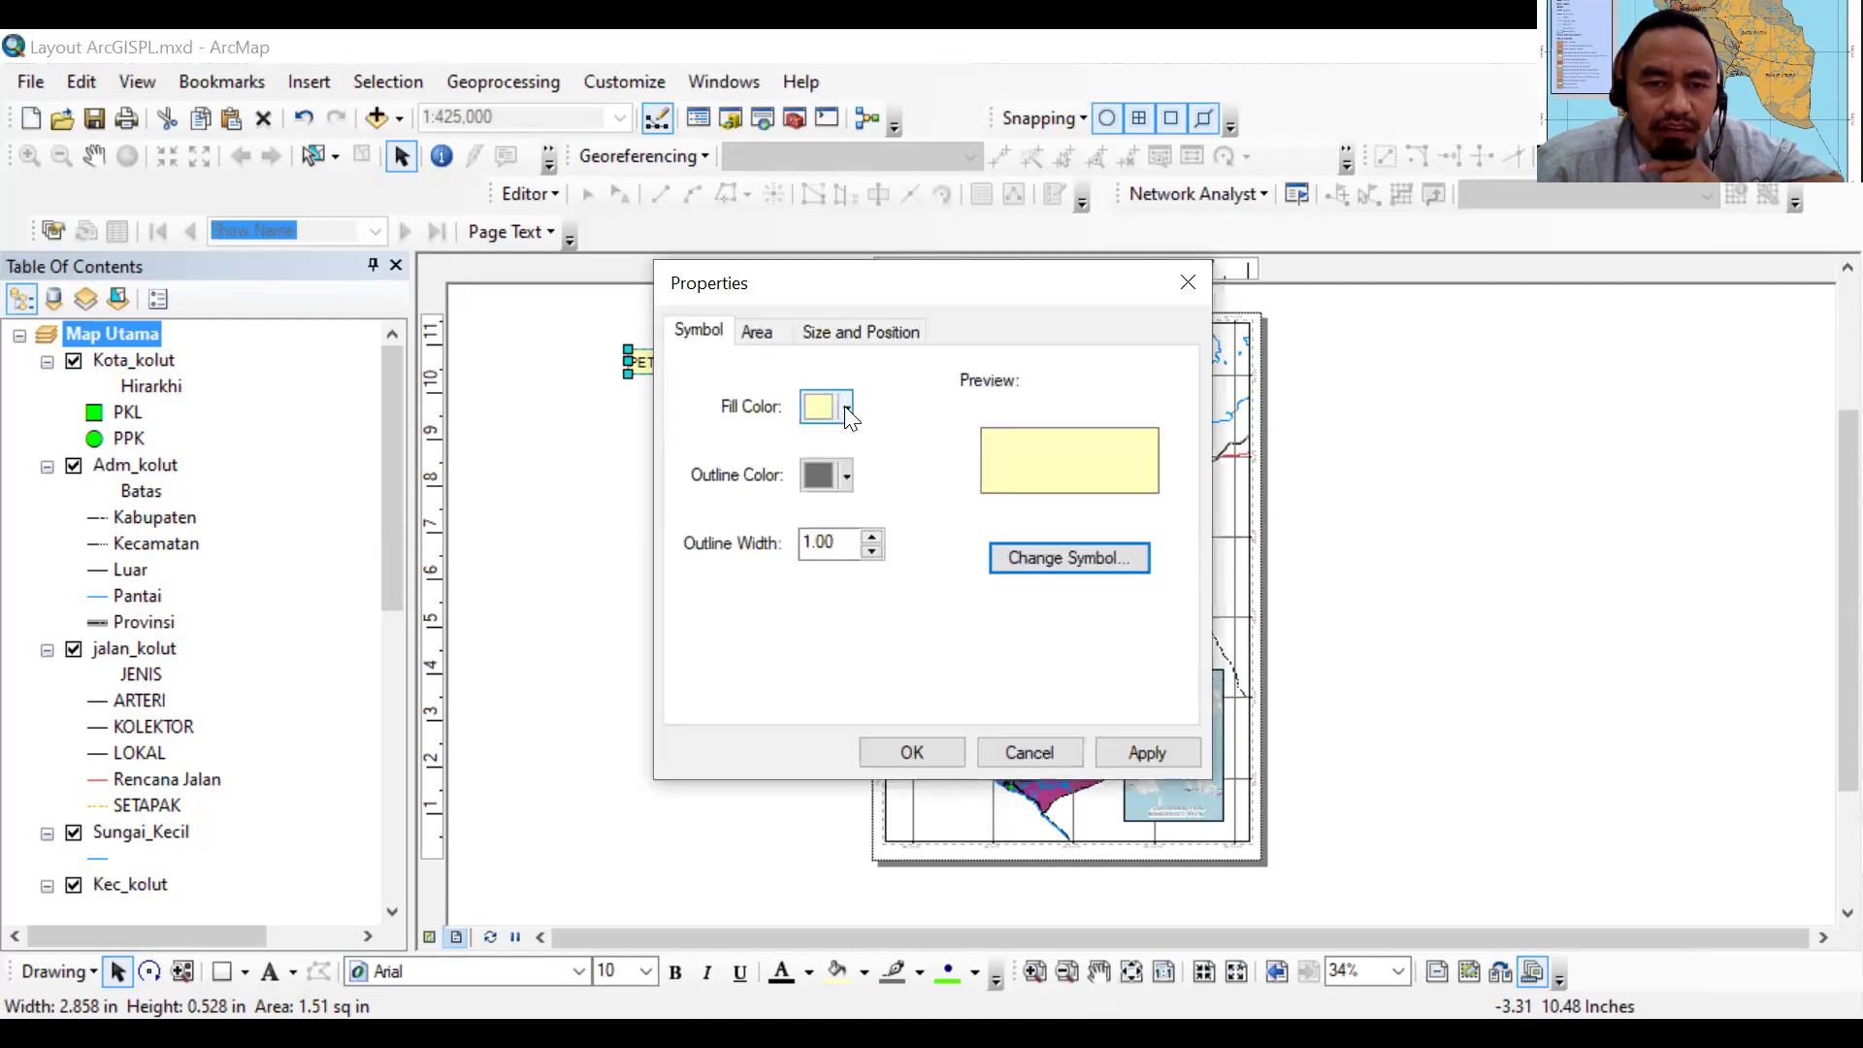
left_click(847, 412)
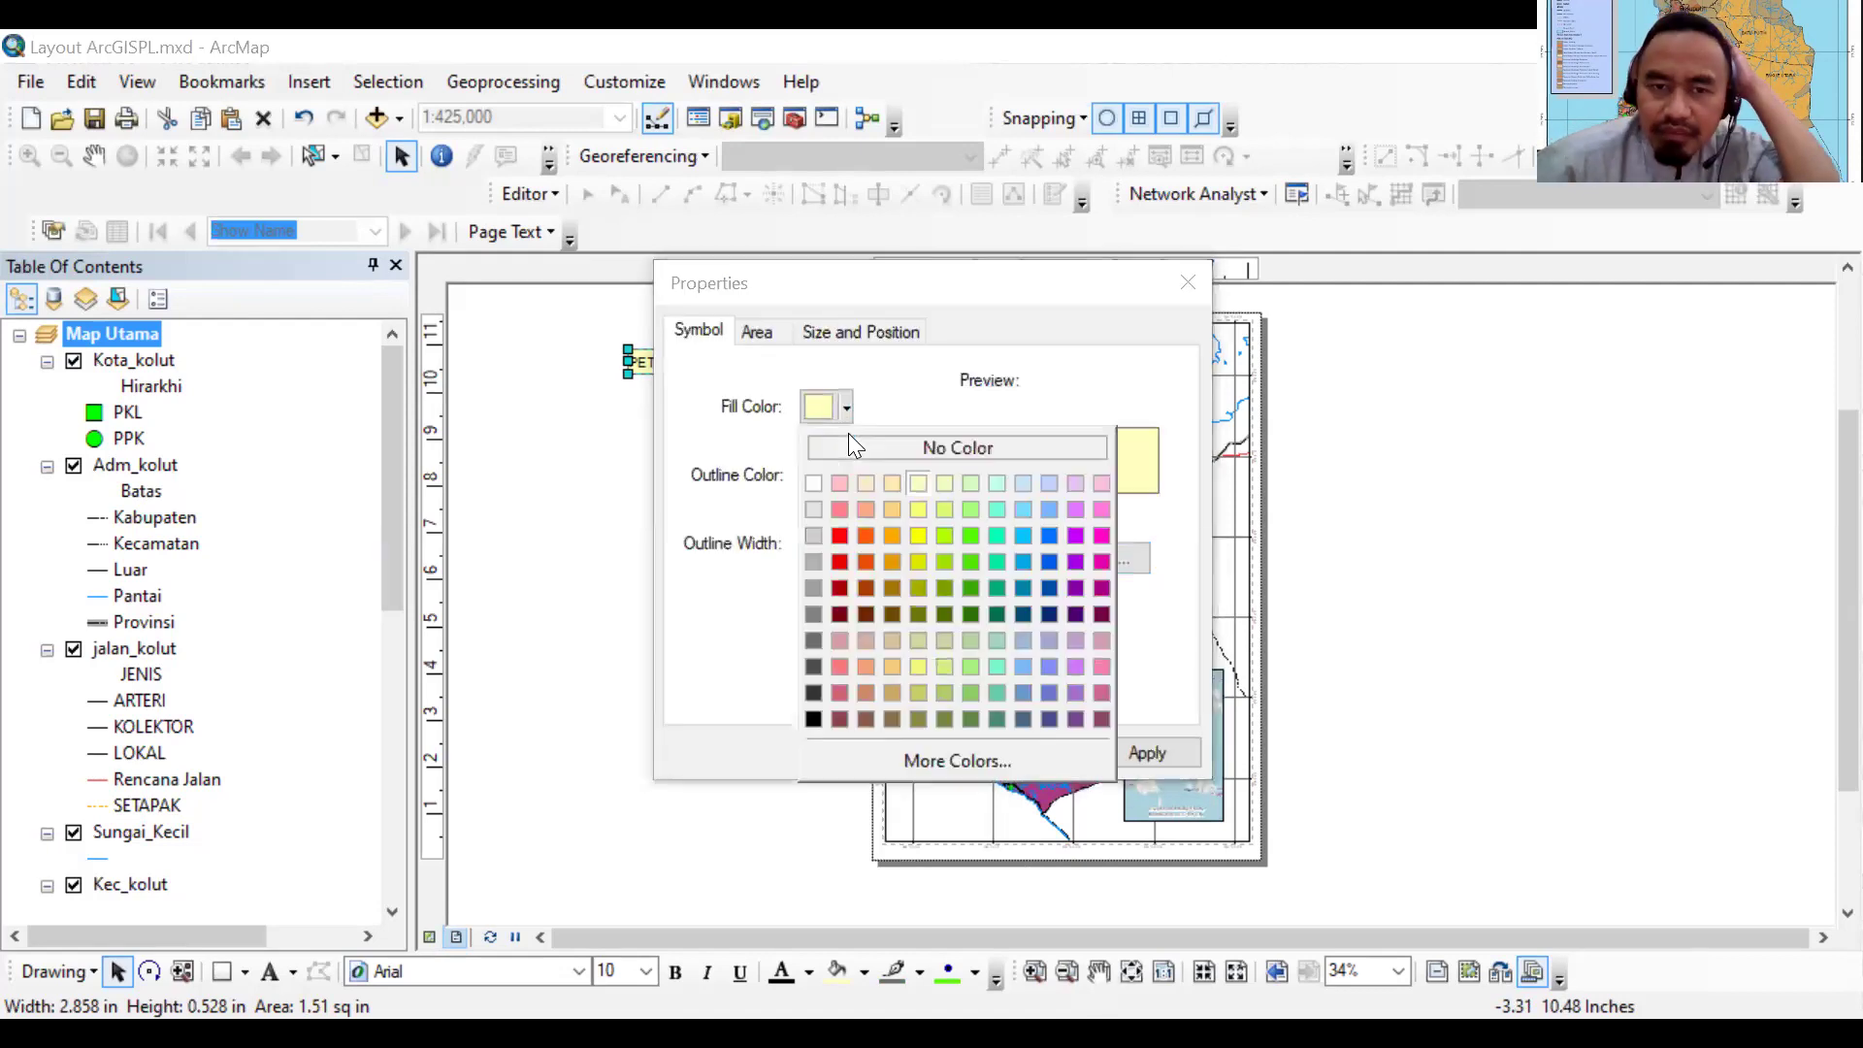
left_click(819, 539)
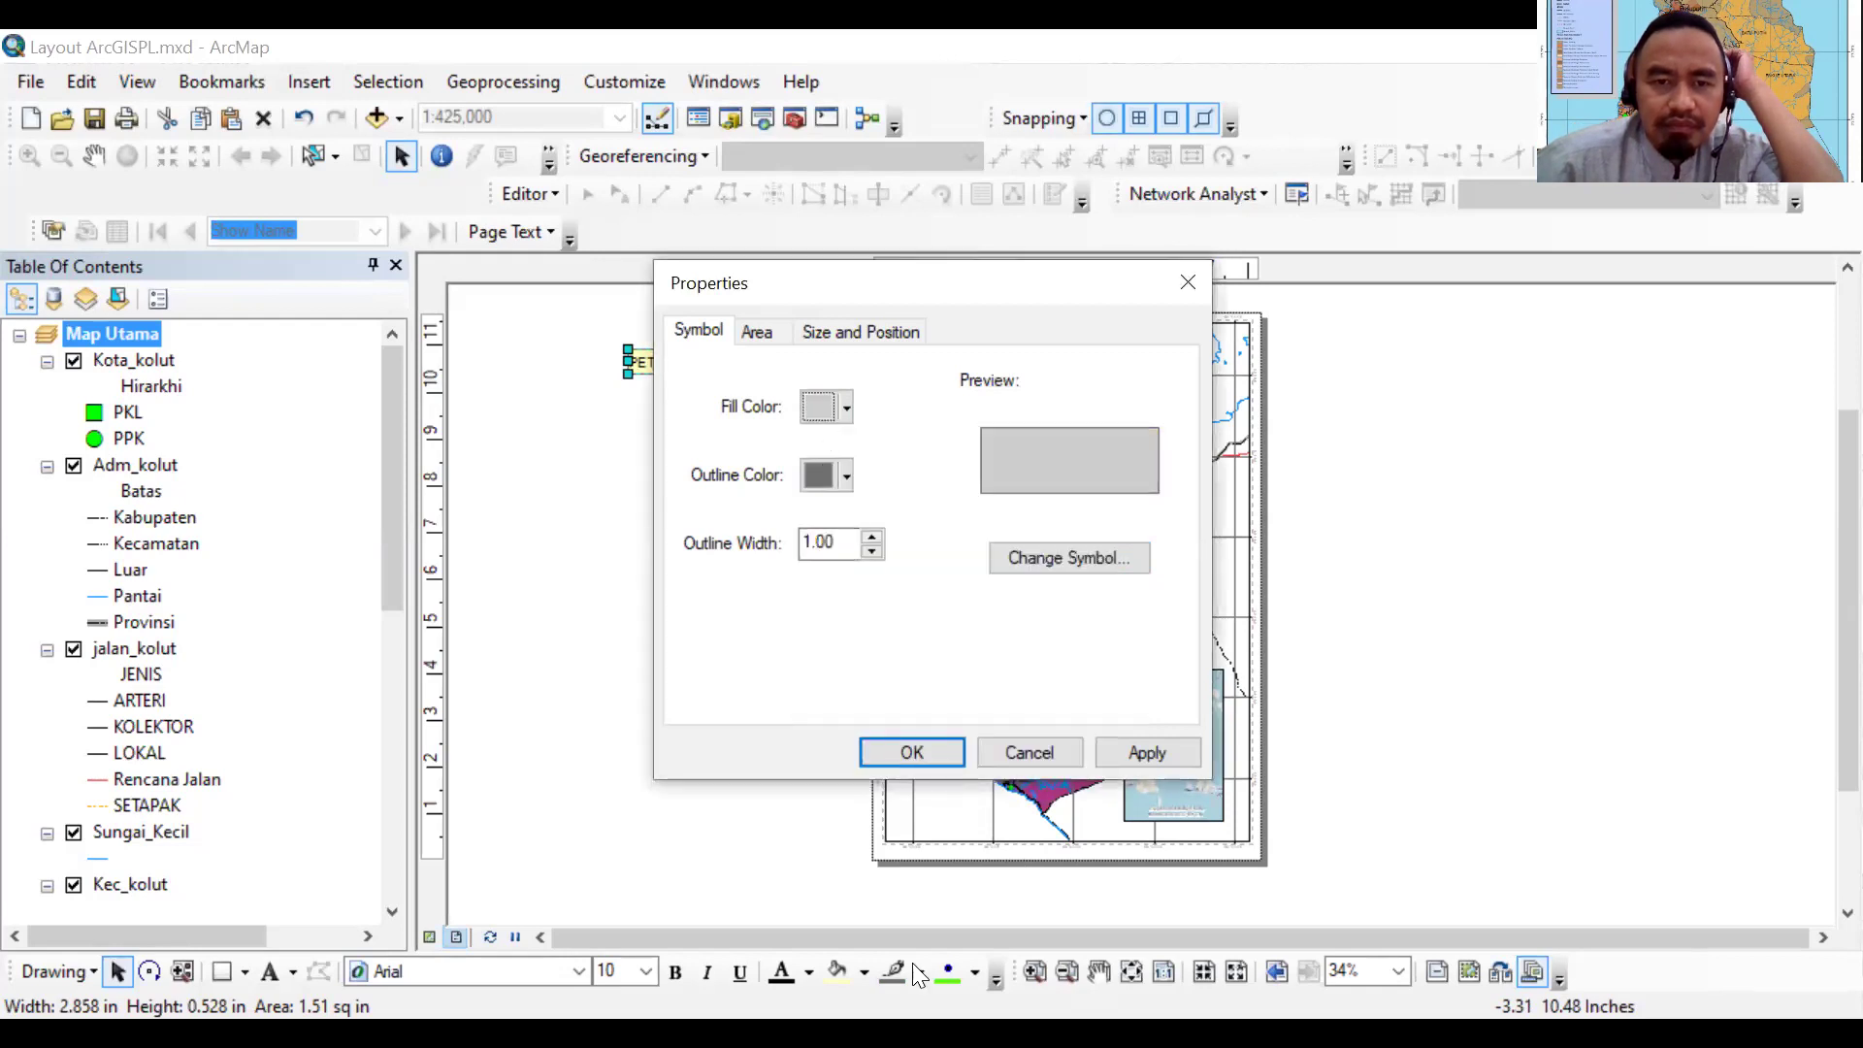
left_click(846, 476)
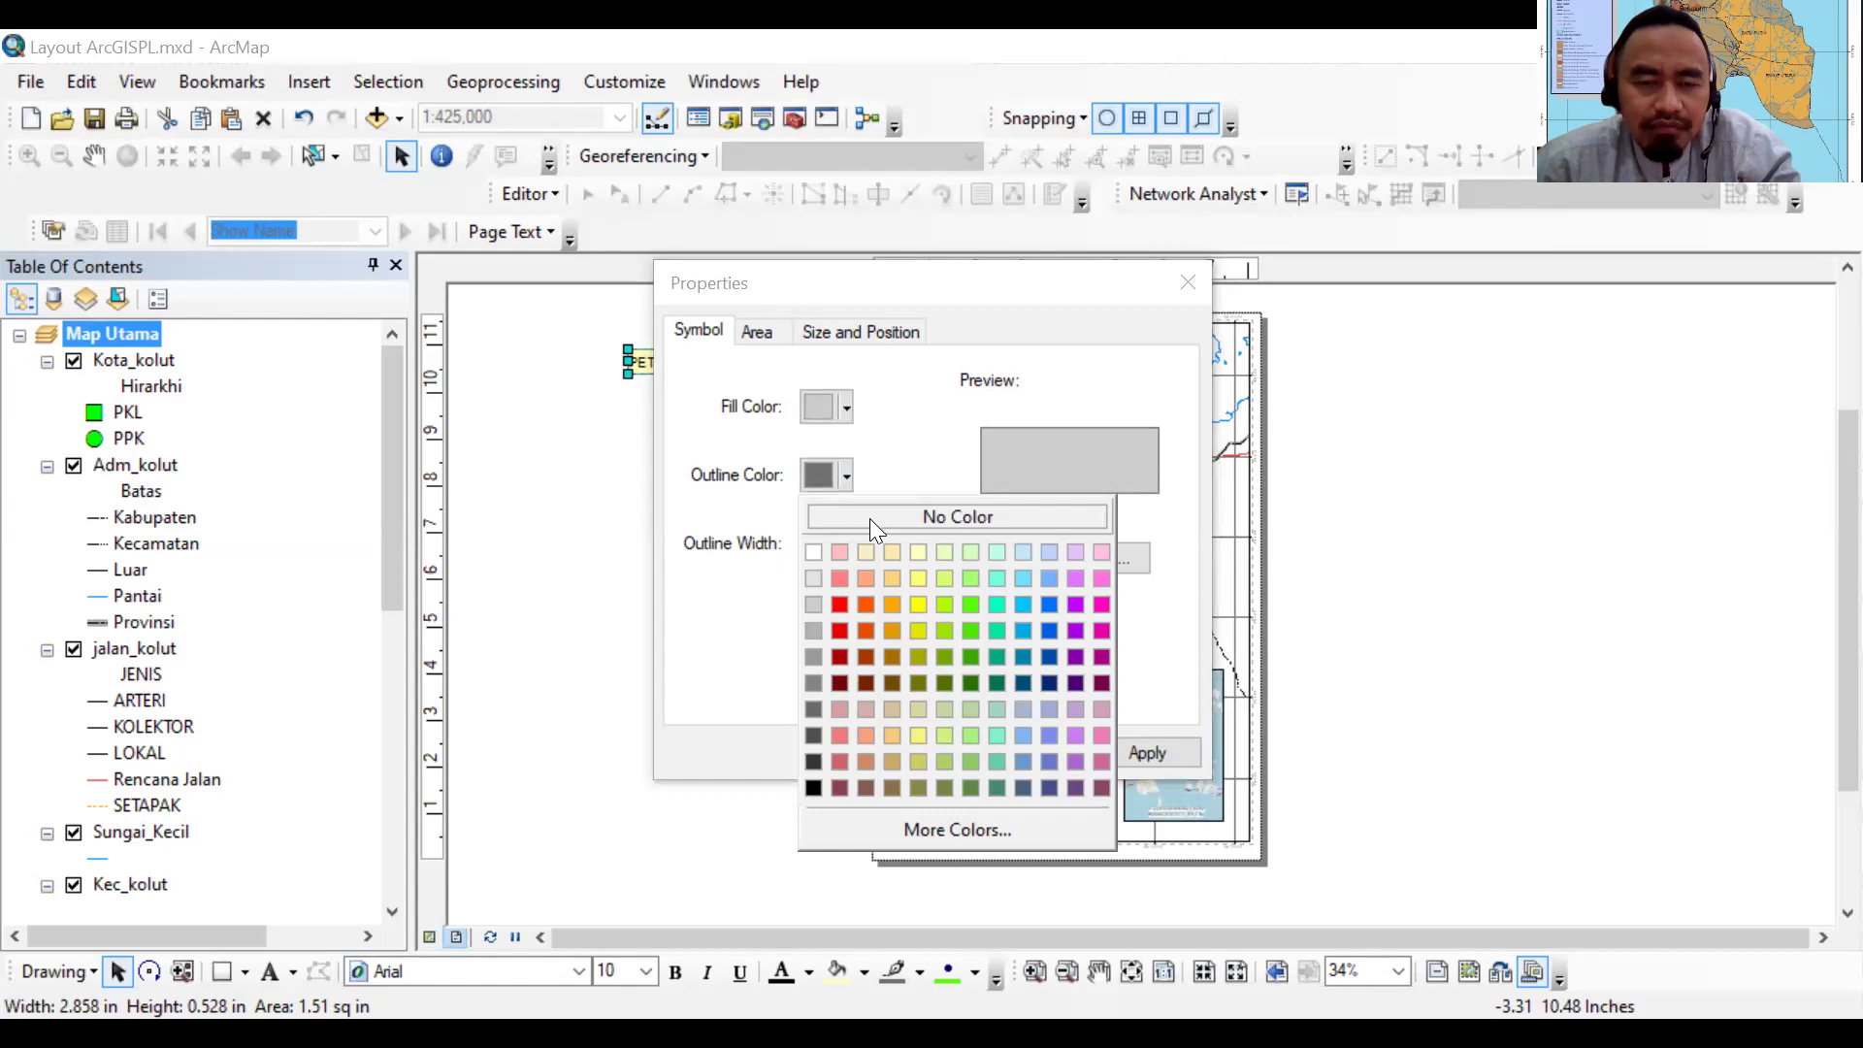
left_click(957, 516)
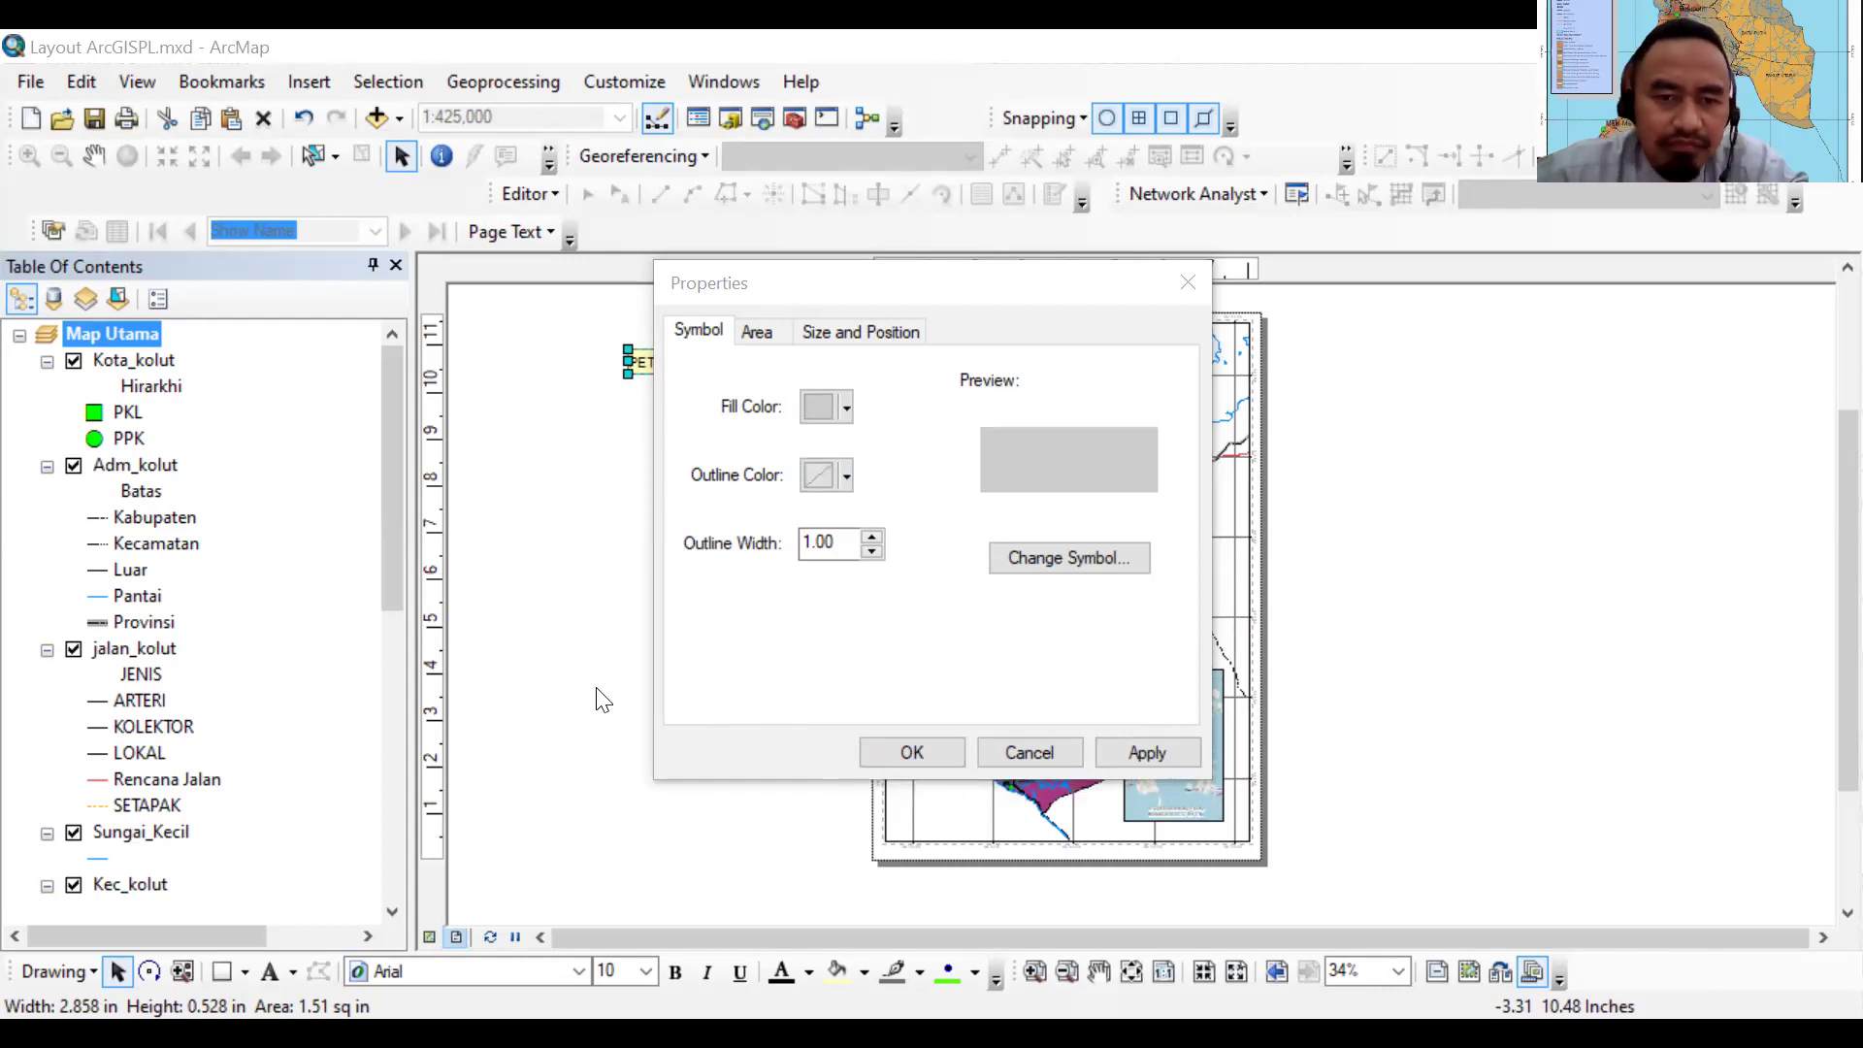
left_click(1110, 746)
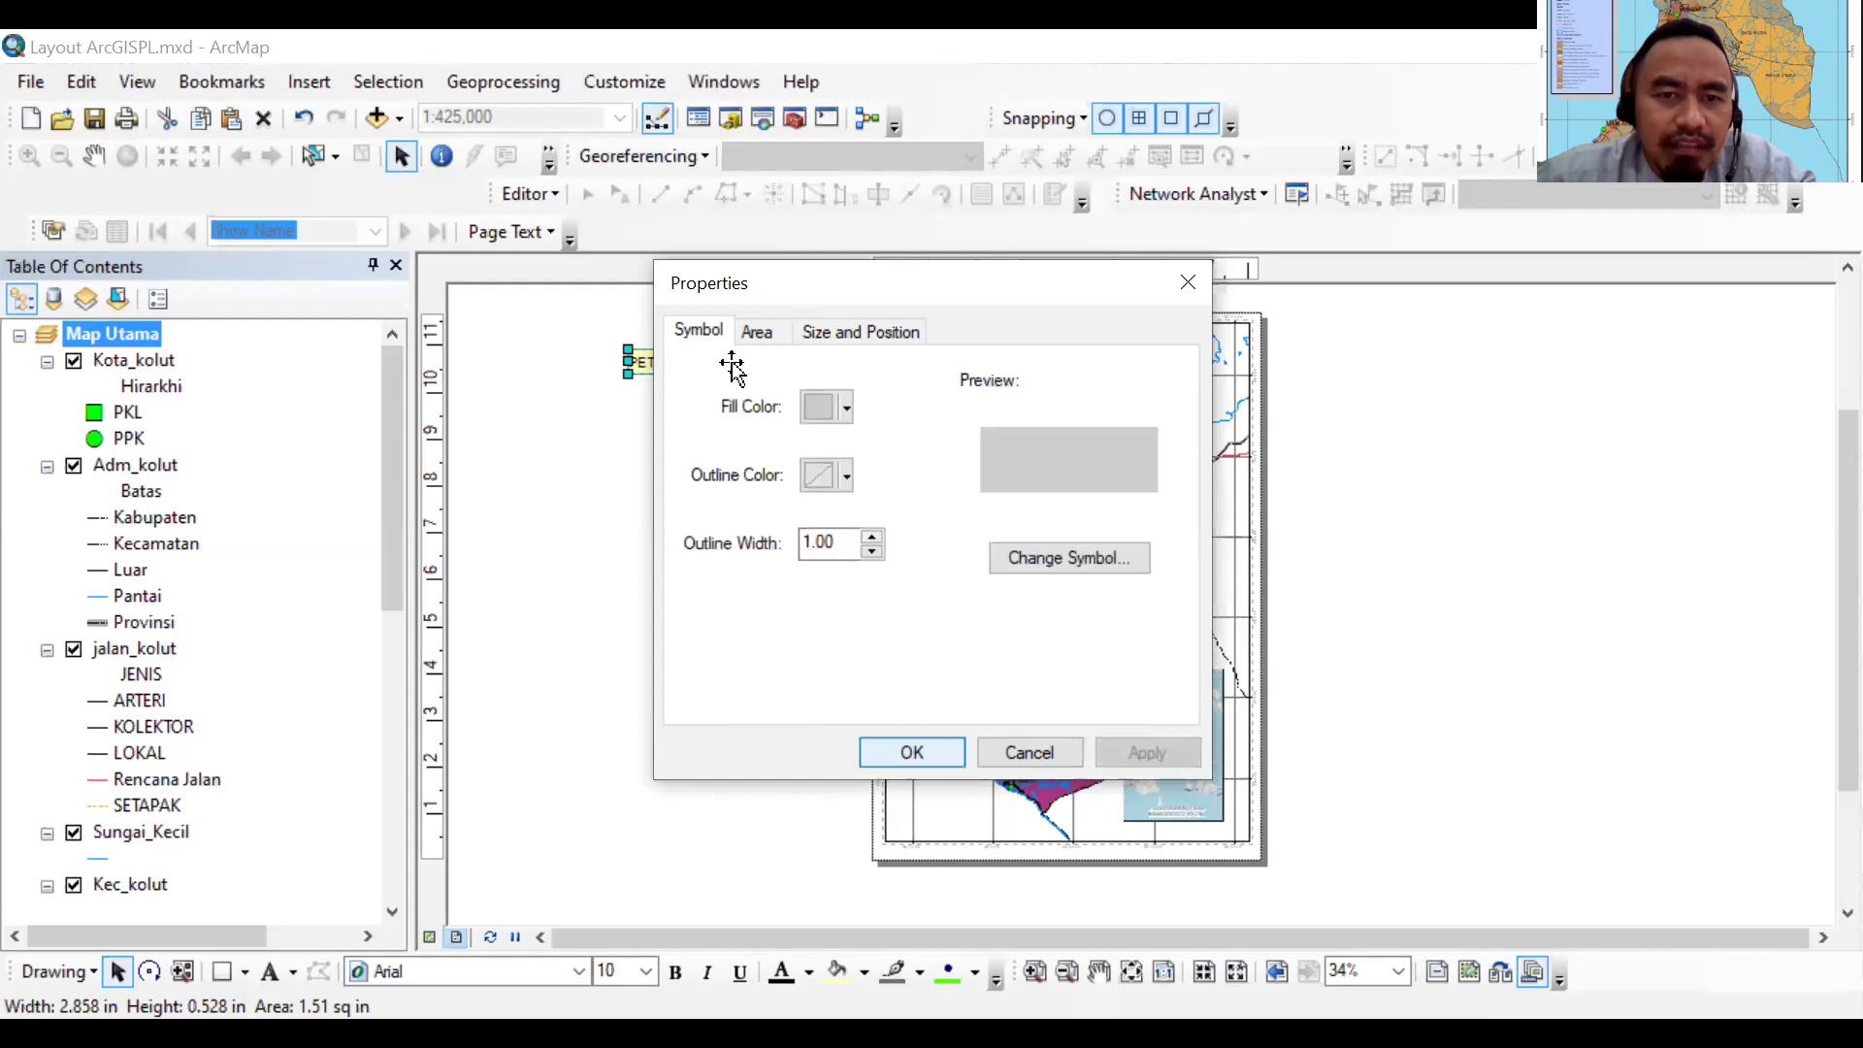
key("Escape")
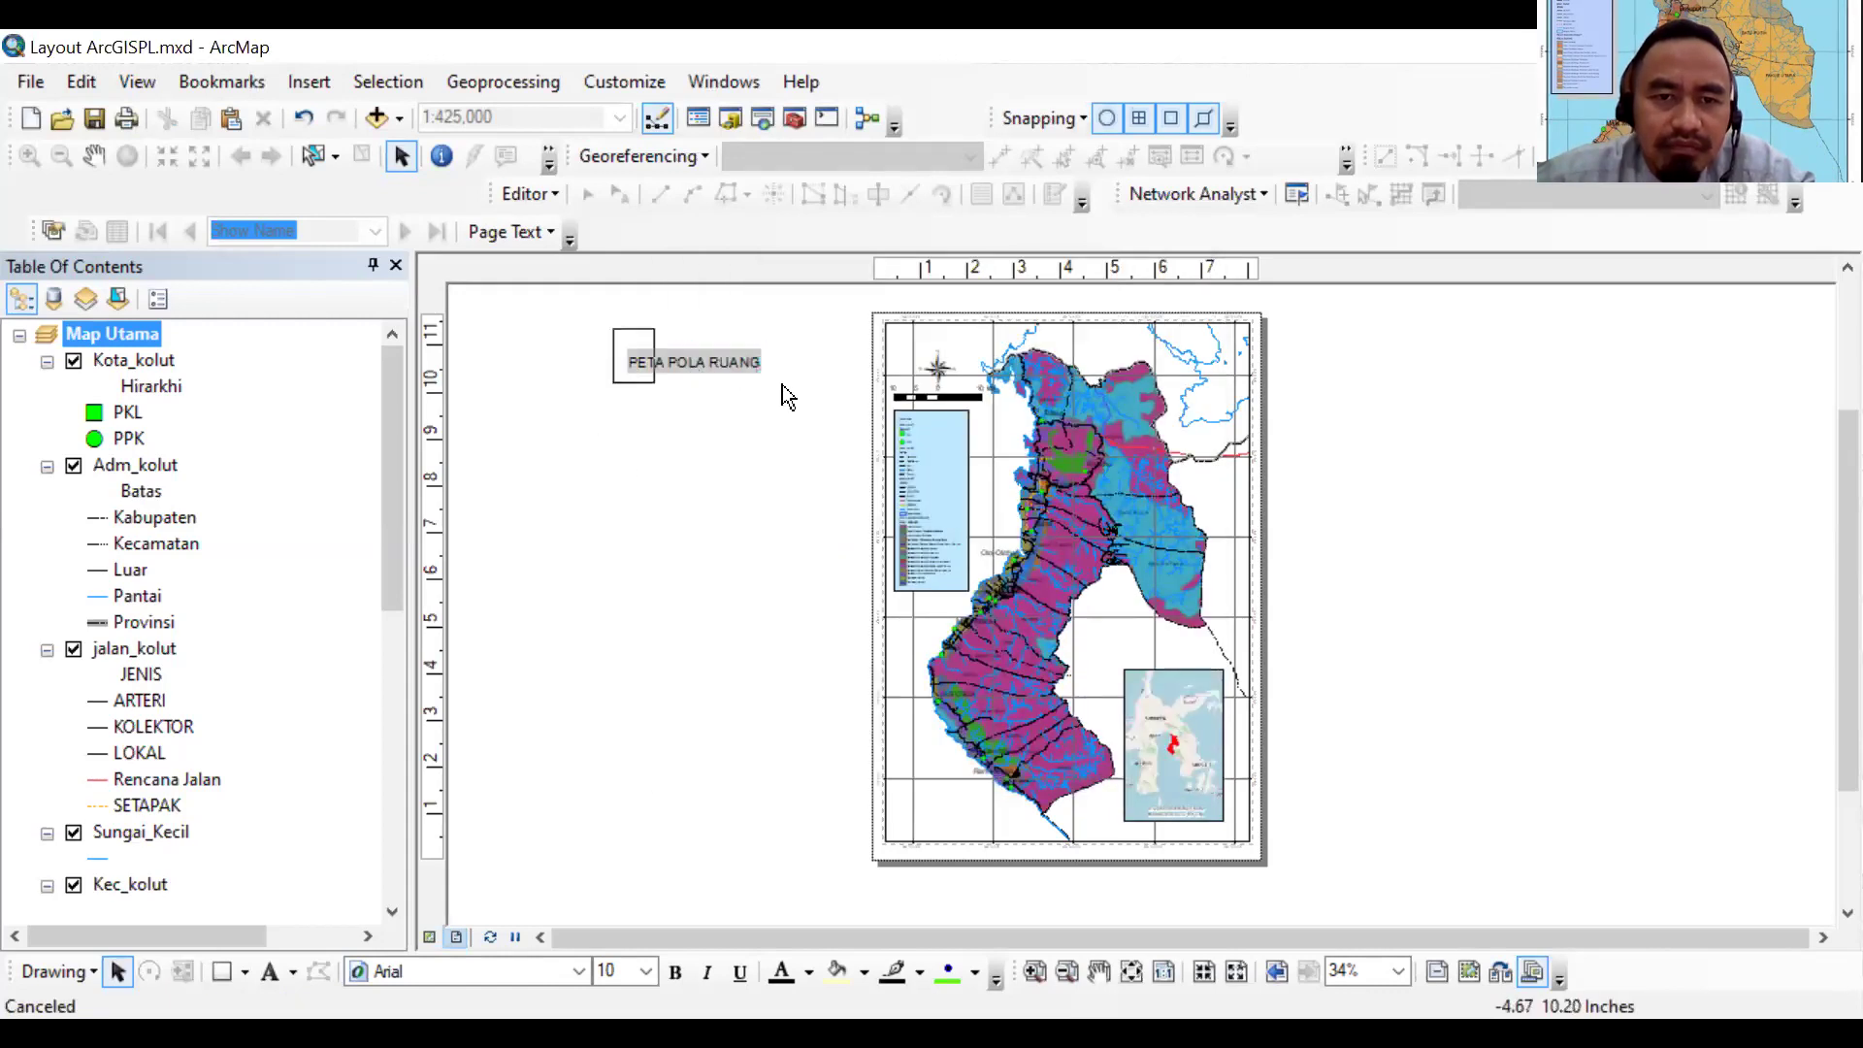
Group the title with its gray rectangle and move the group into the map frame's upper-left corner, above the north arrow
left_click(730, 361)
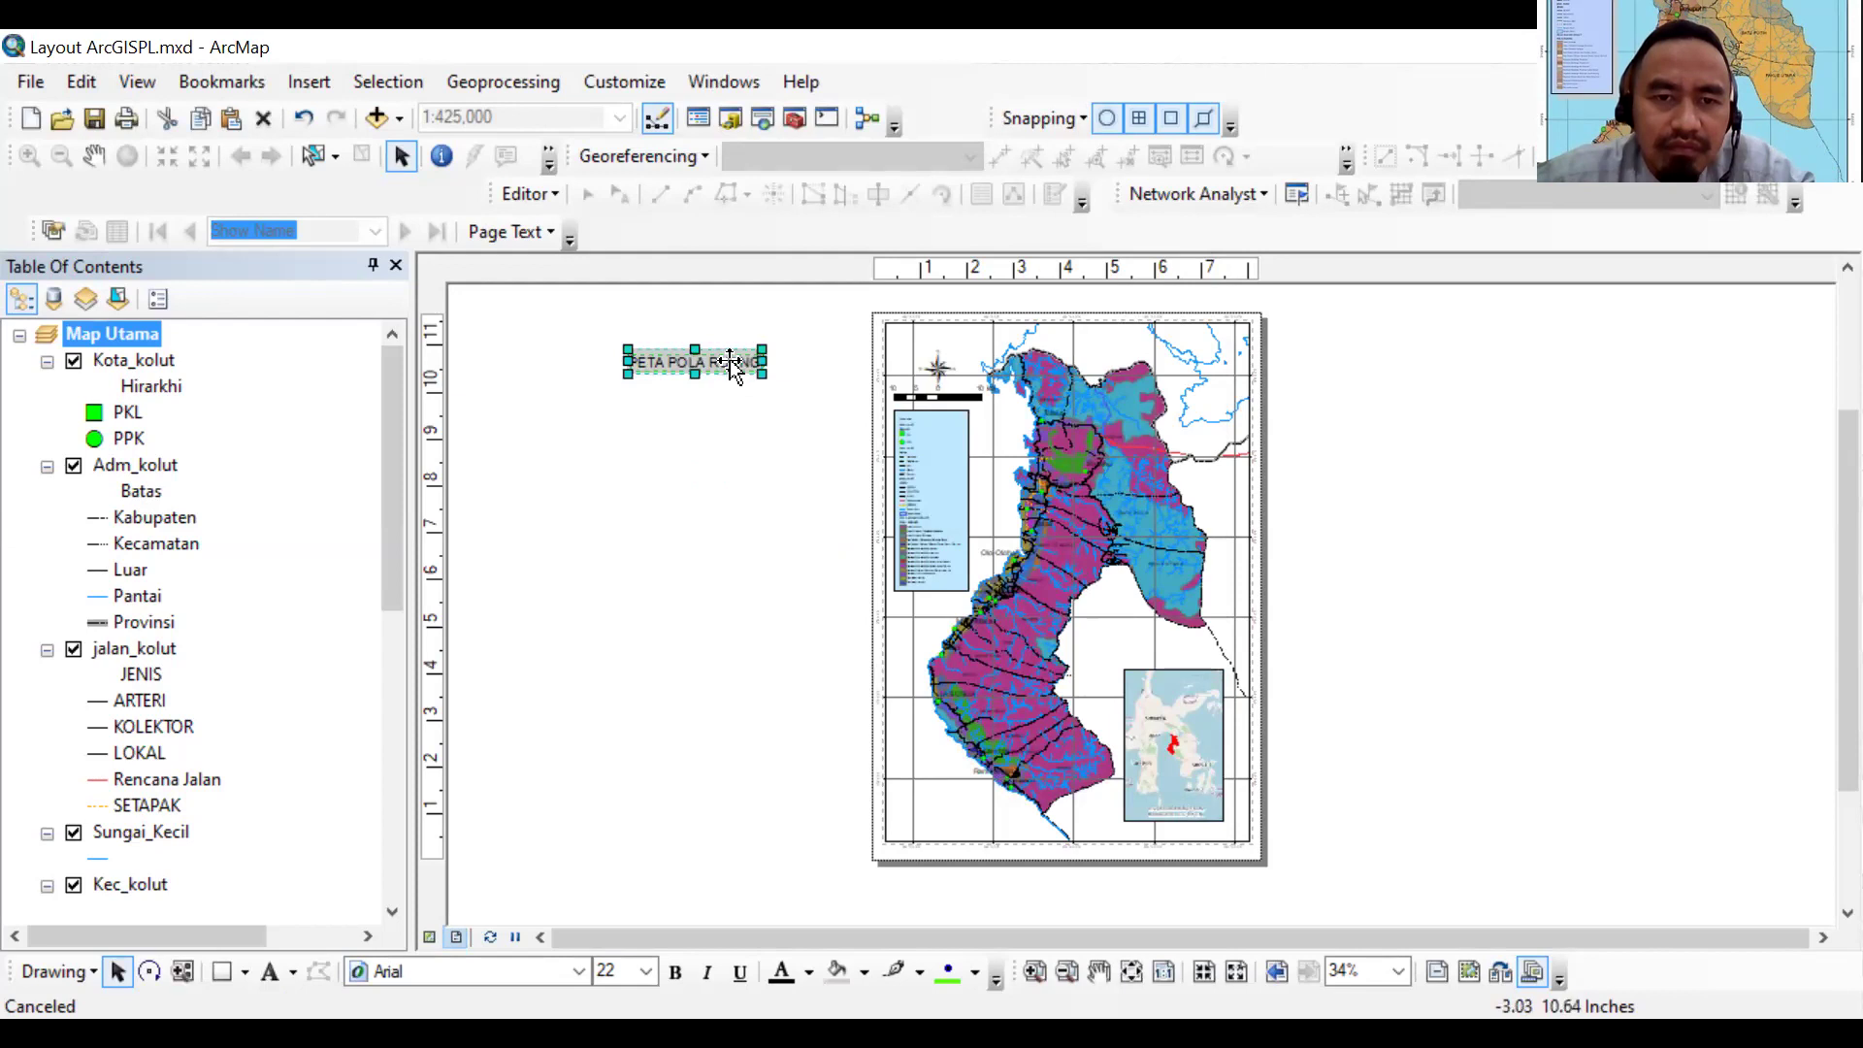
right_click(729, 361)
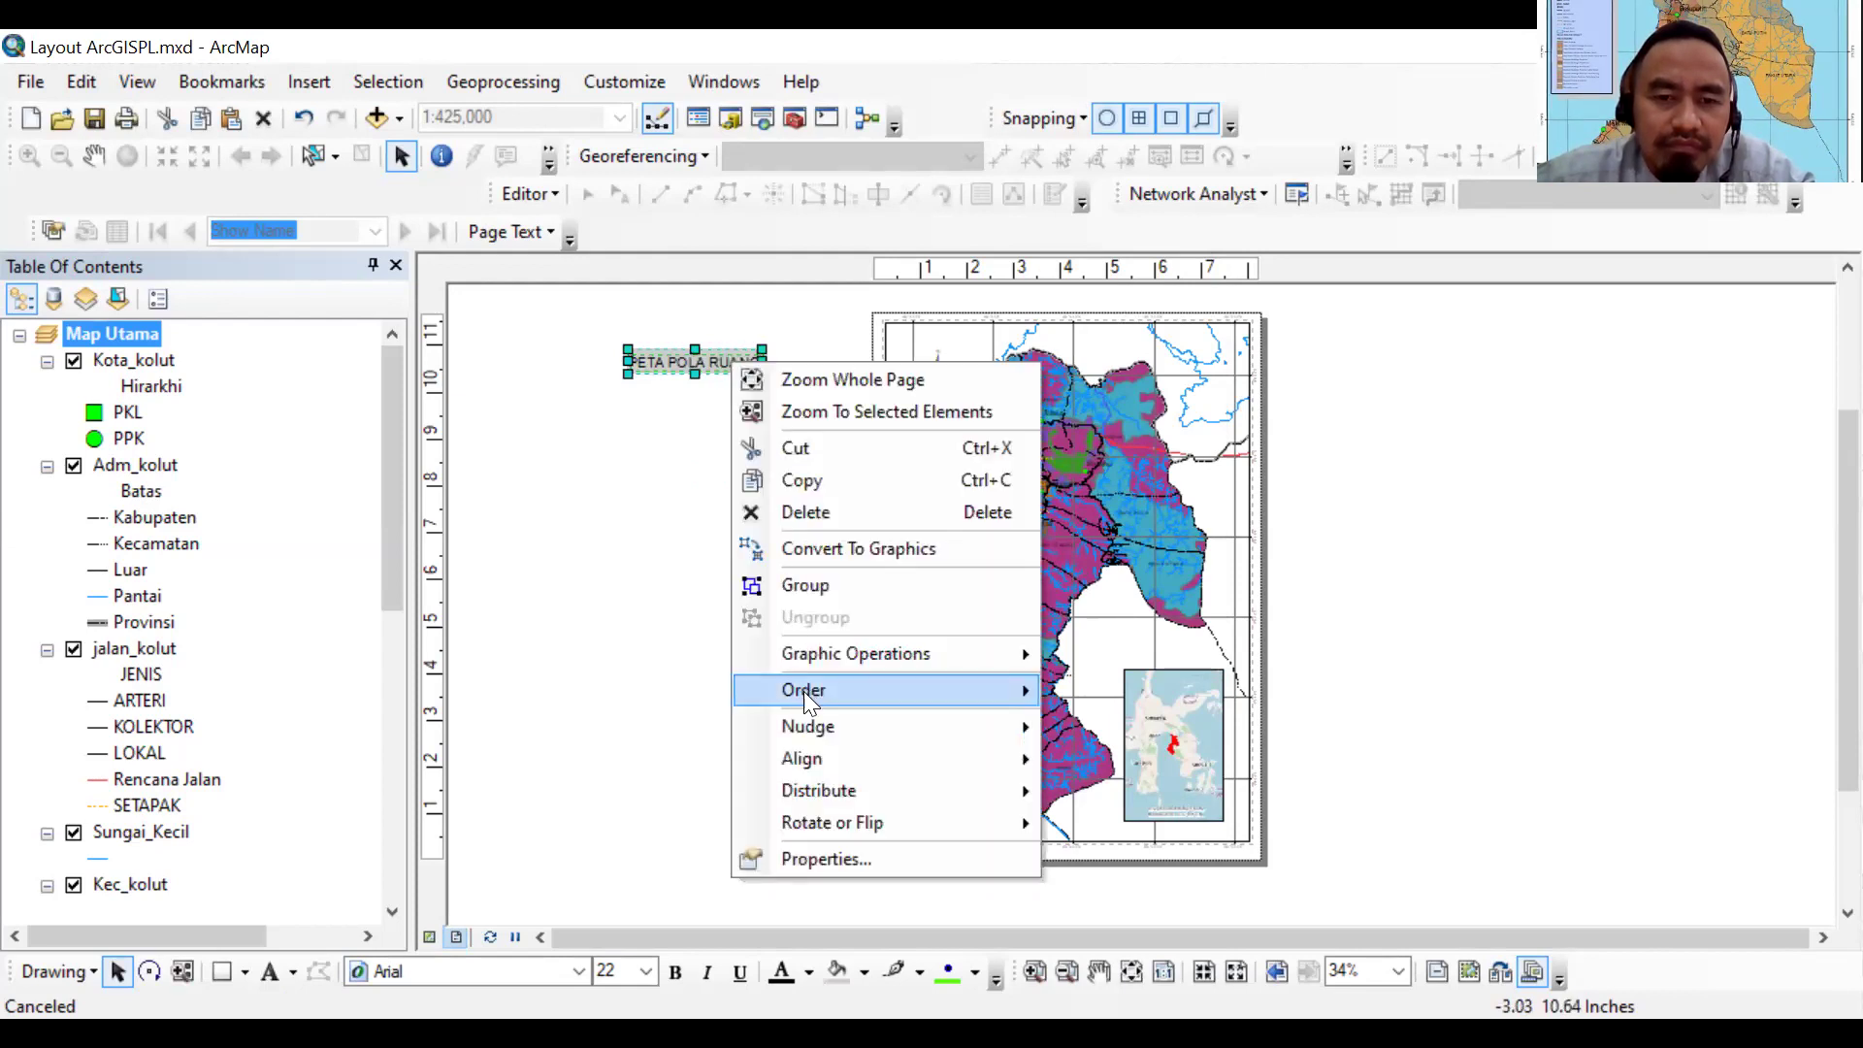
left_click(805, 585)
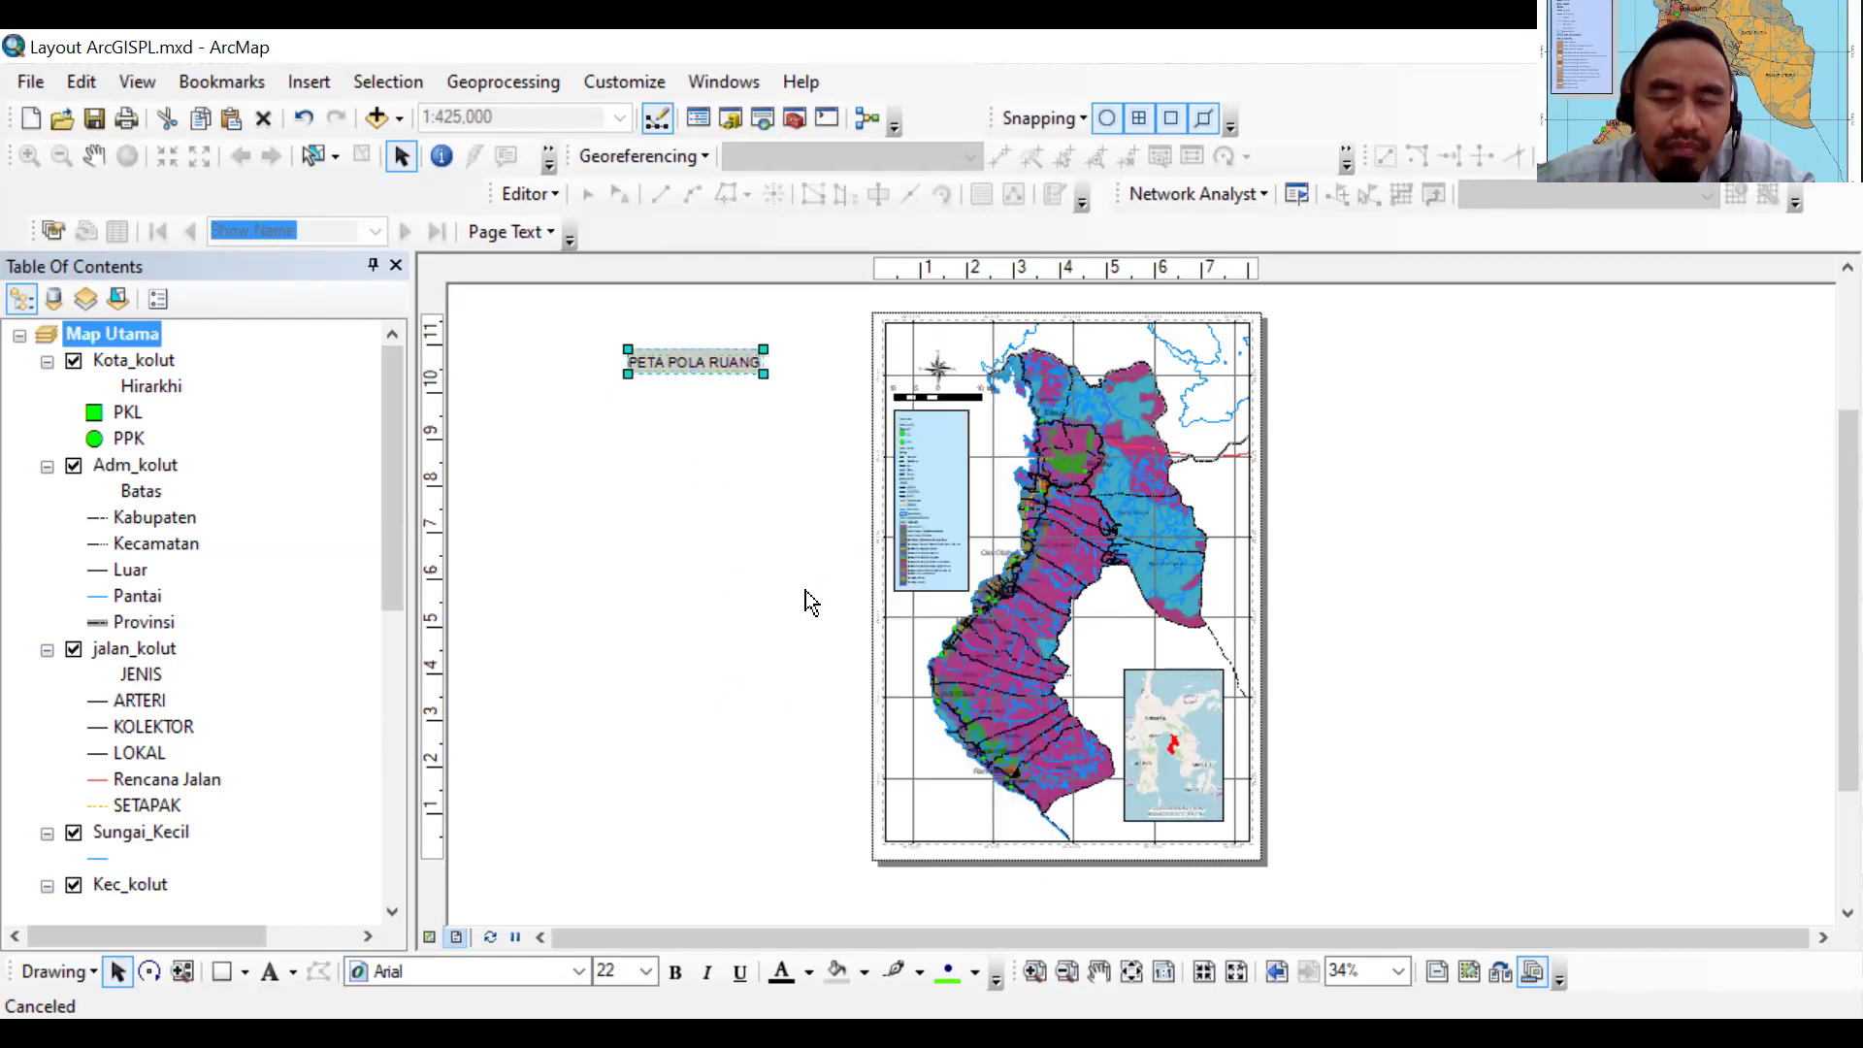
left_click_drag(712, 367, 969, 346)
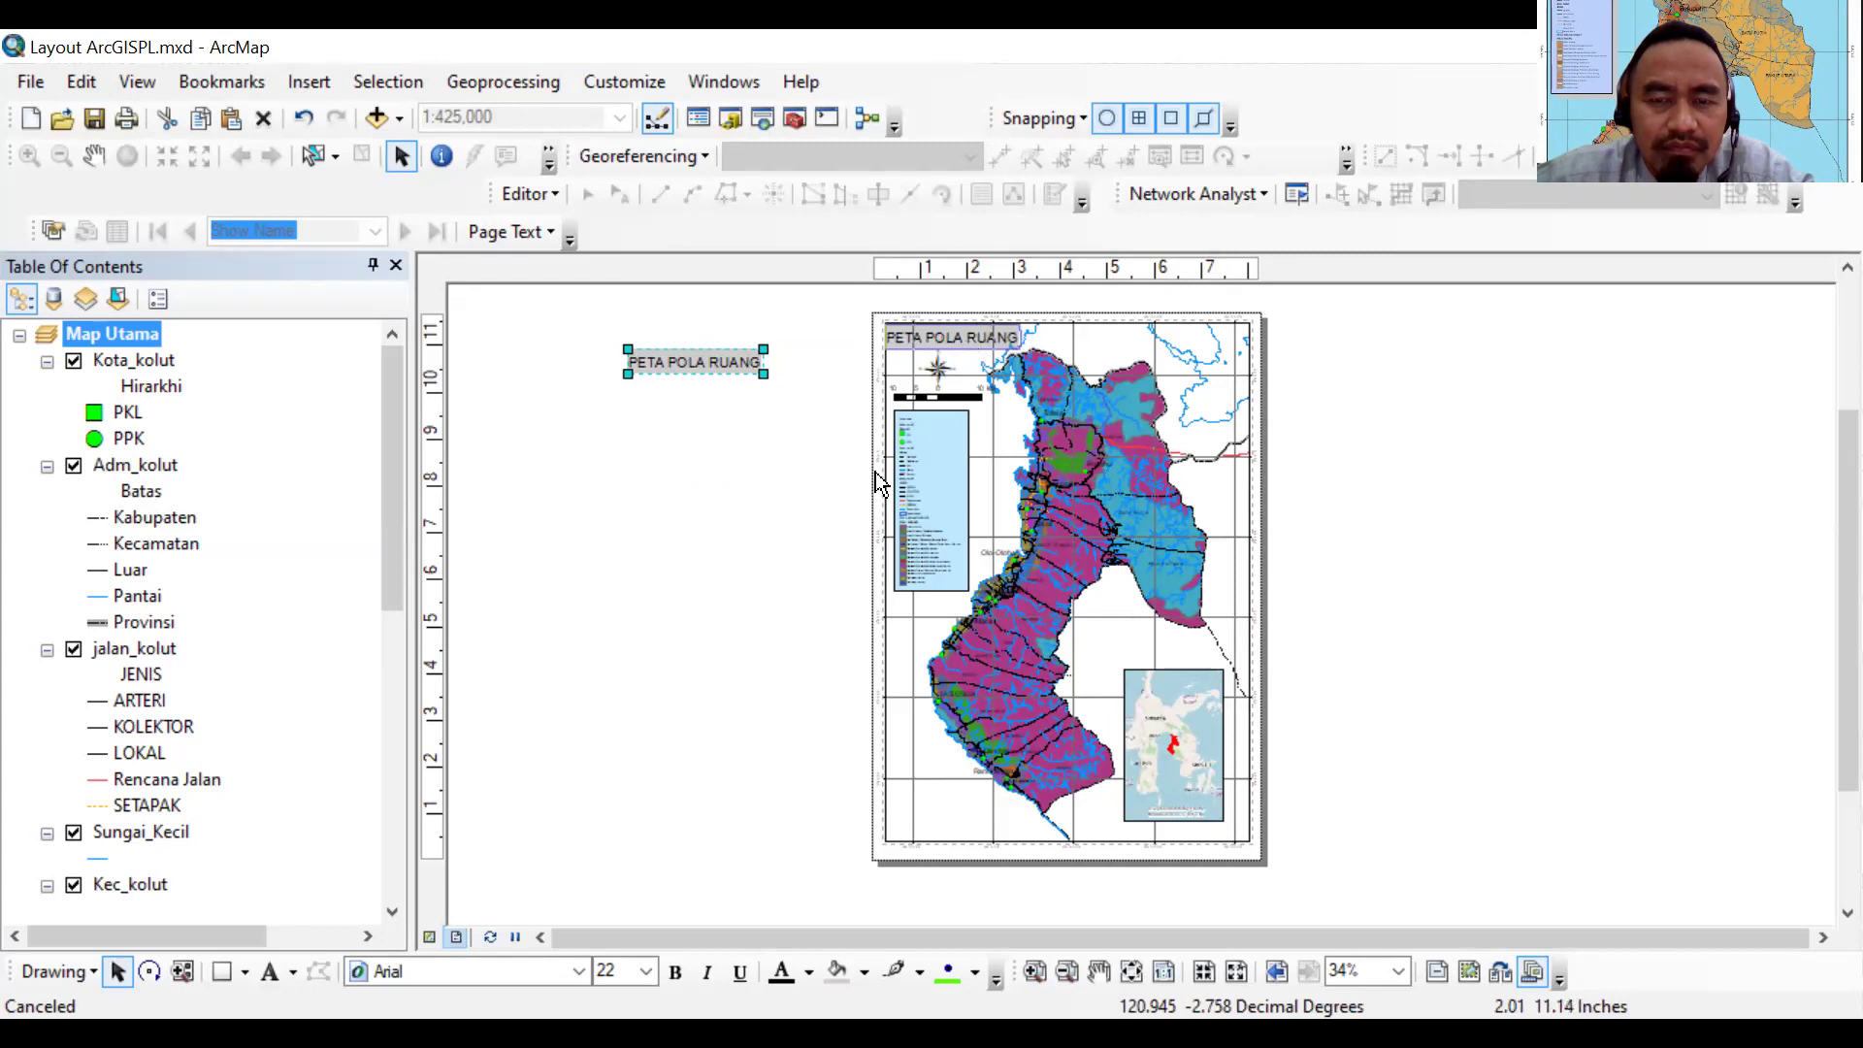
Nudge the grouped PETA POLA RUANG title slightly inward from the map frame's upper-left corner and deselect it
left_click(823, 518)
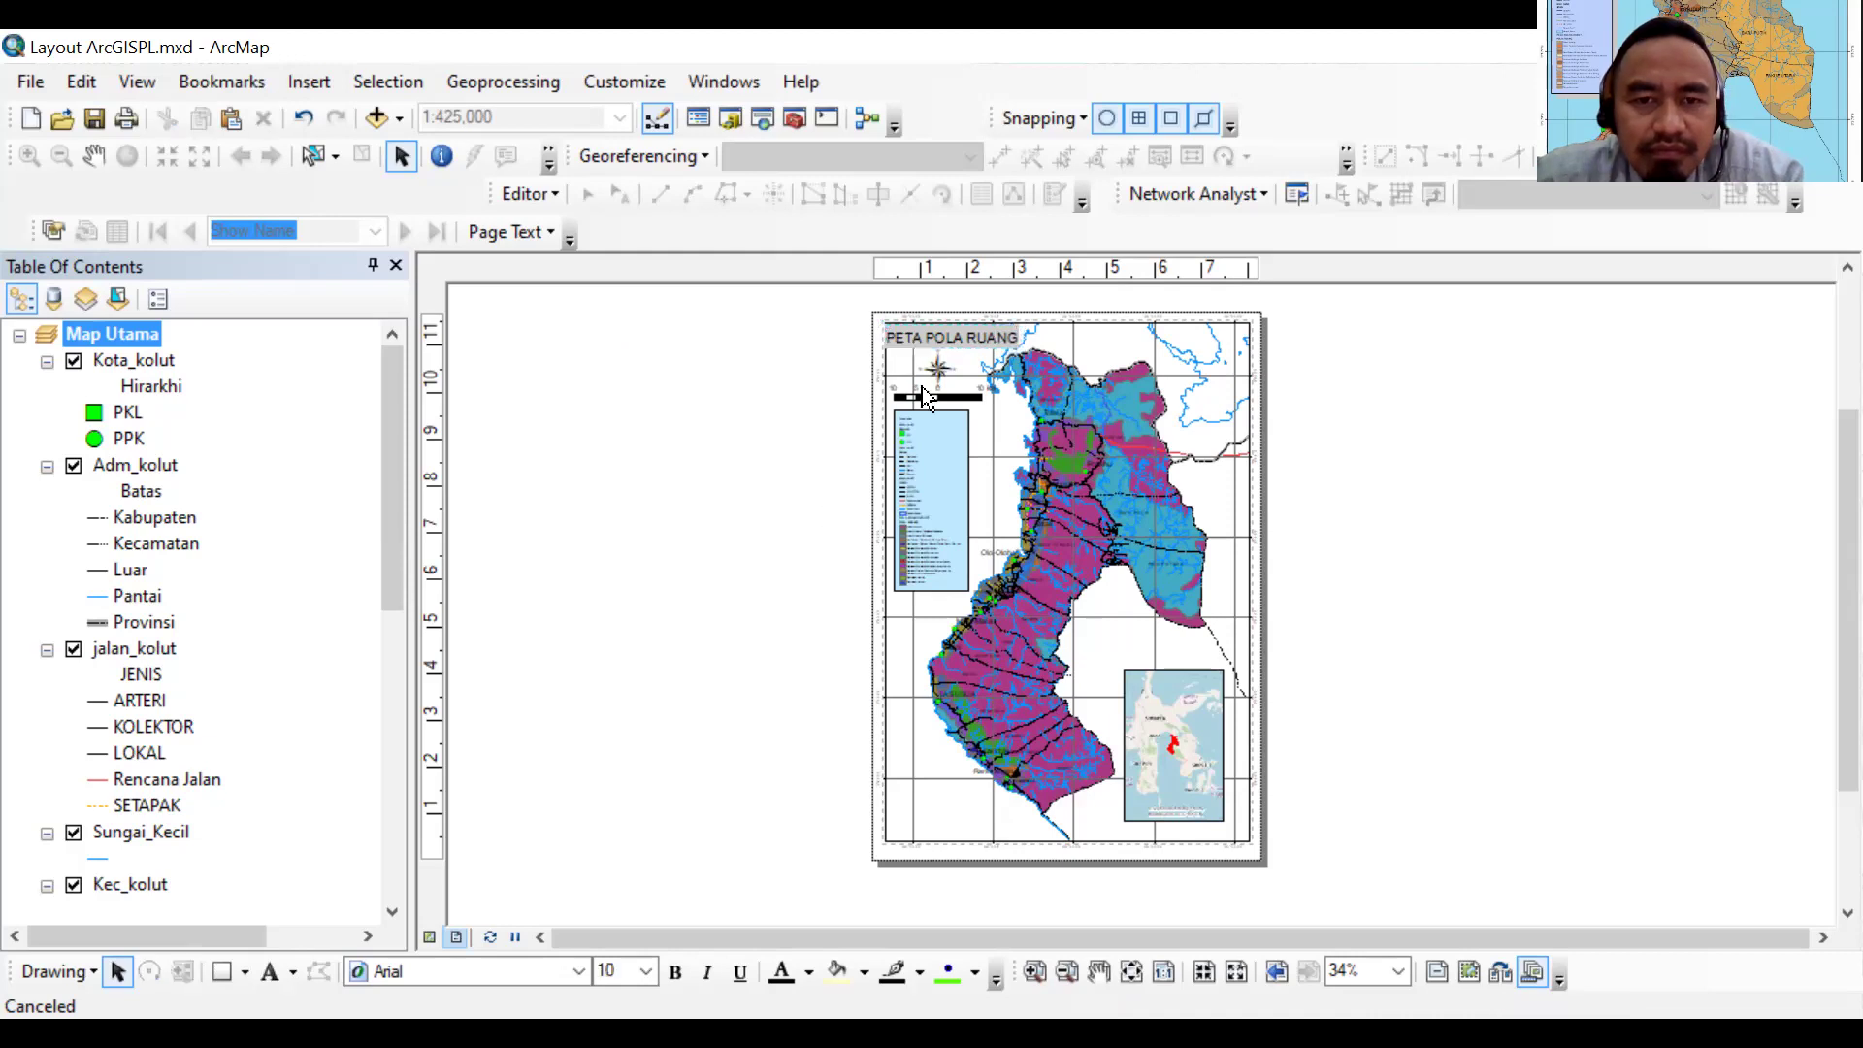
left_click(951, 342)
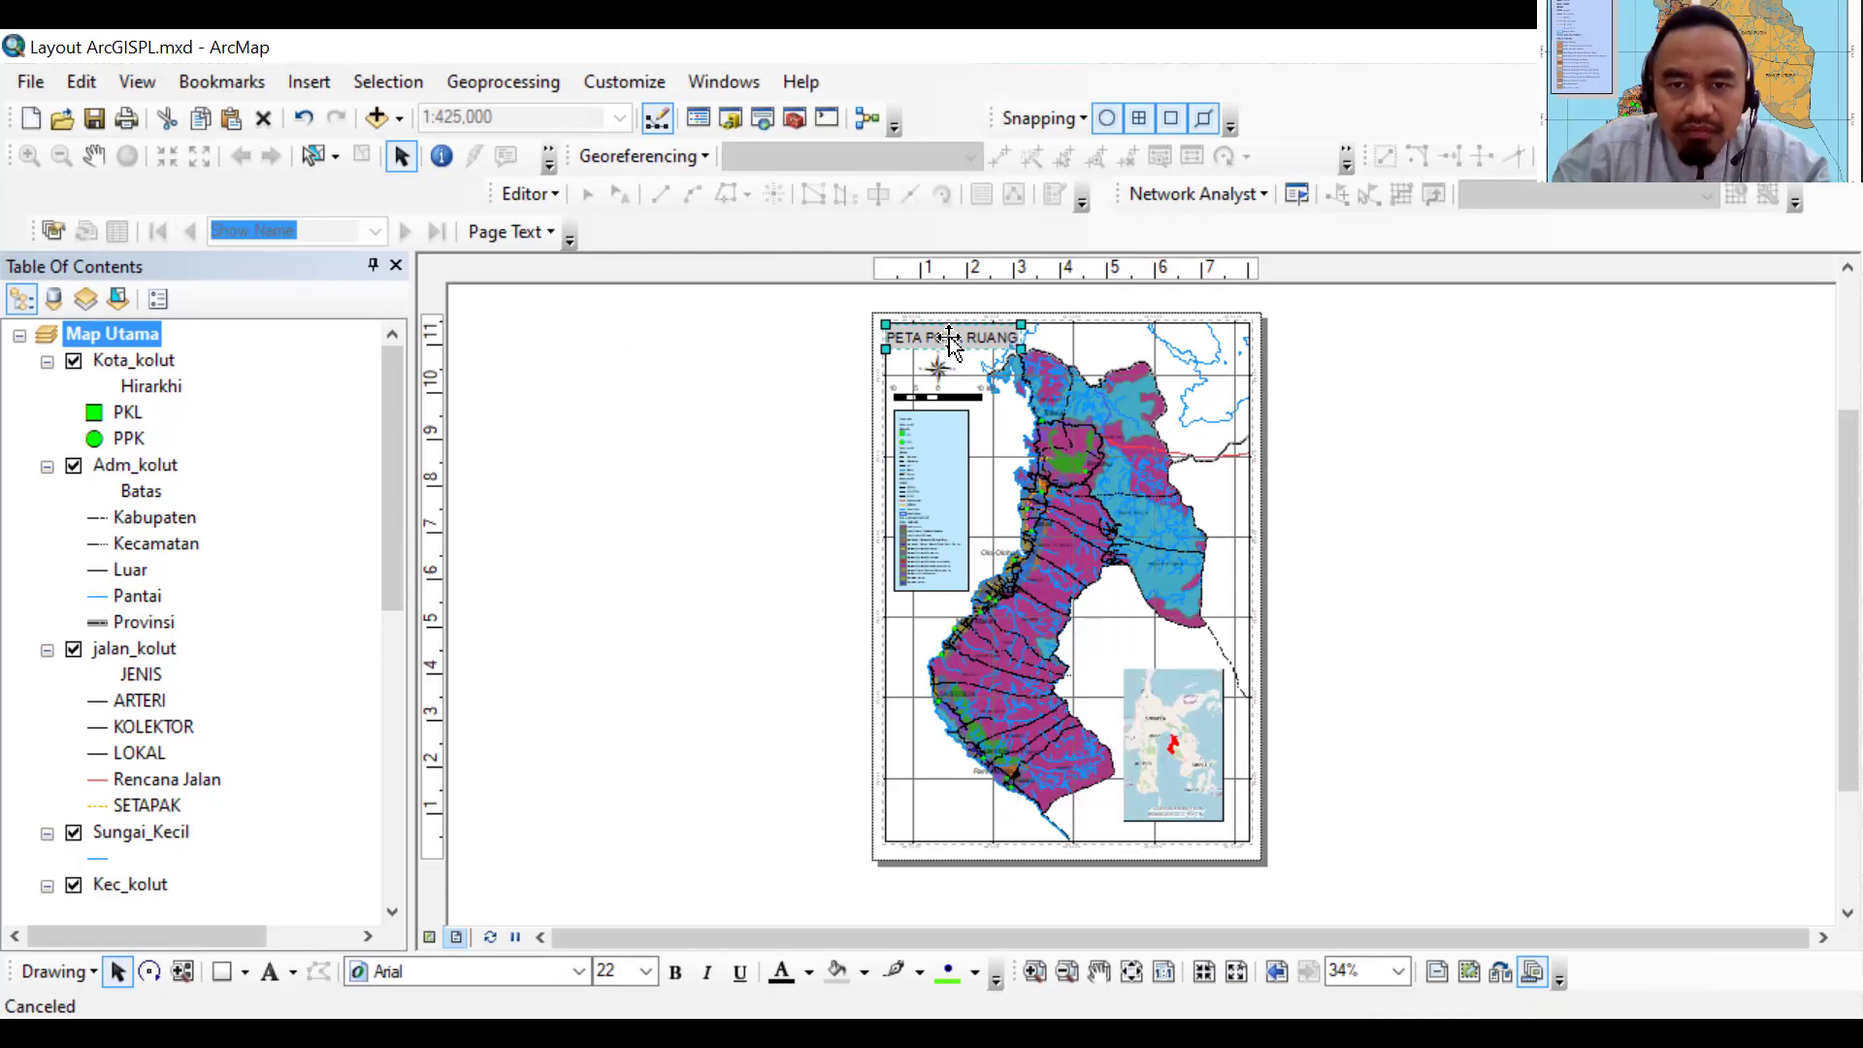
left_click_drag(950, 342, 953, 343)
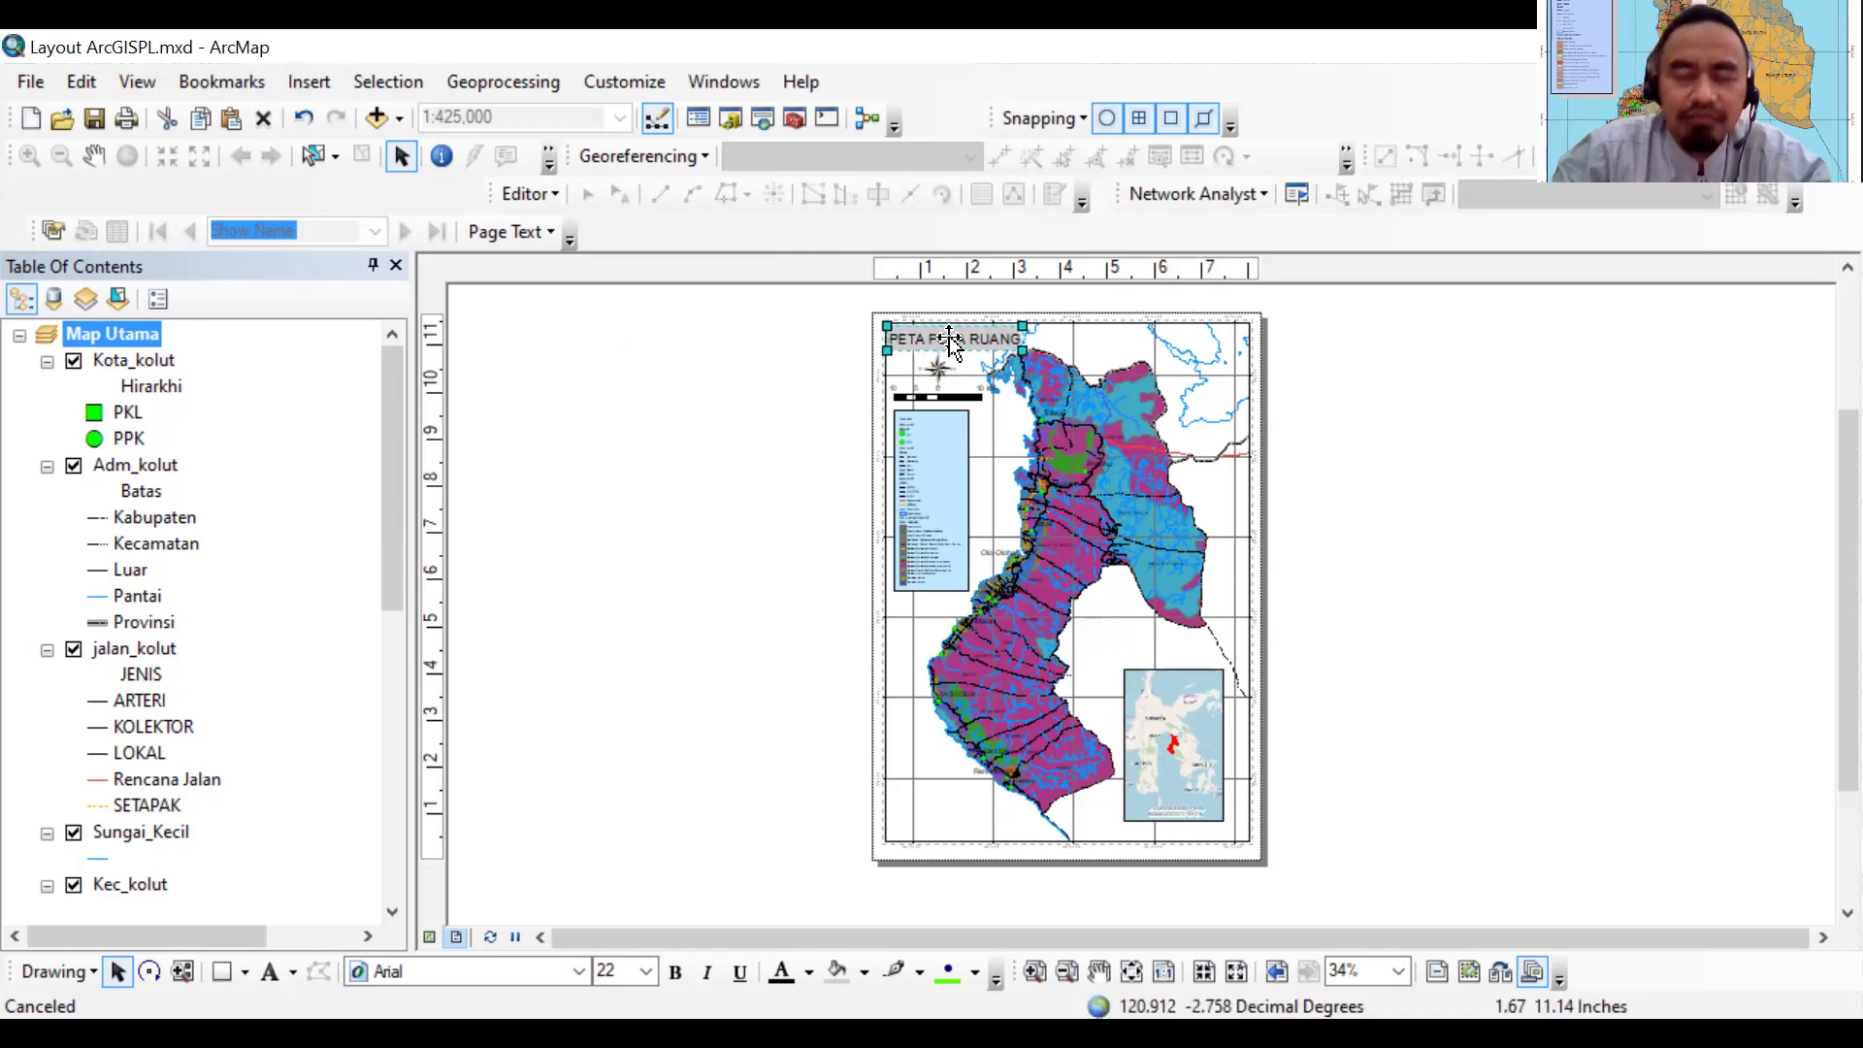
left_click(712, 481)
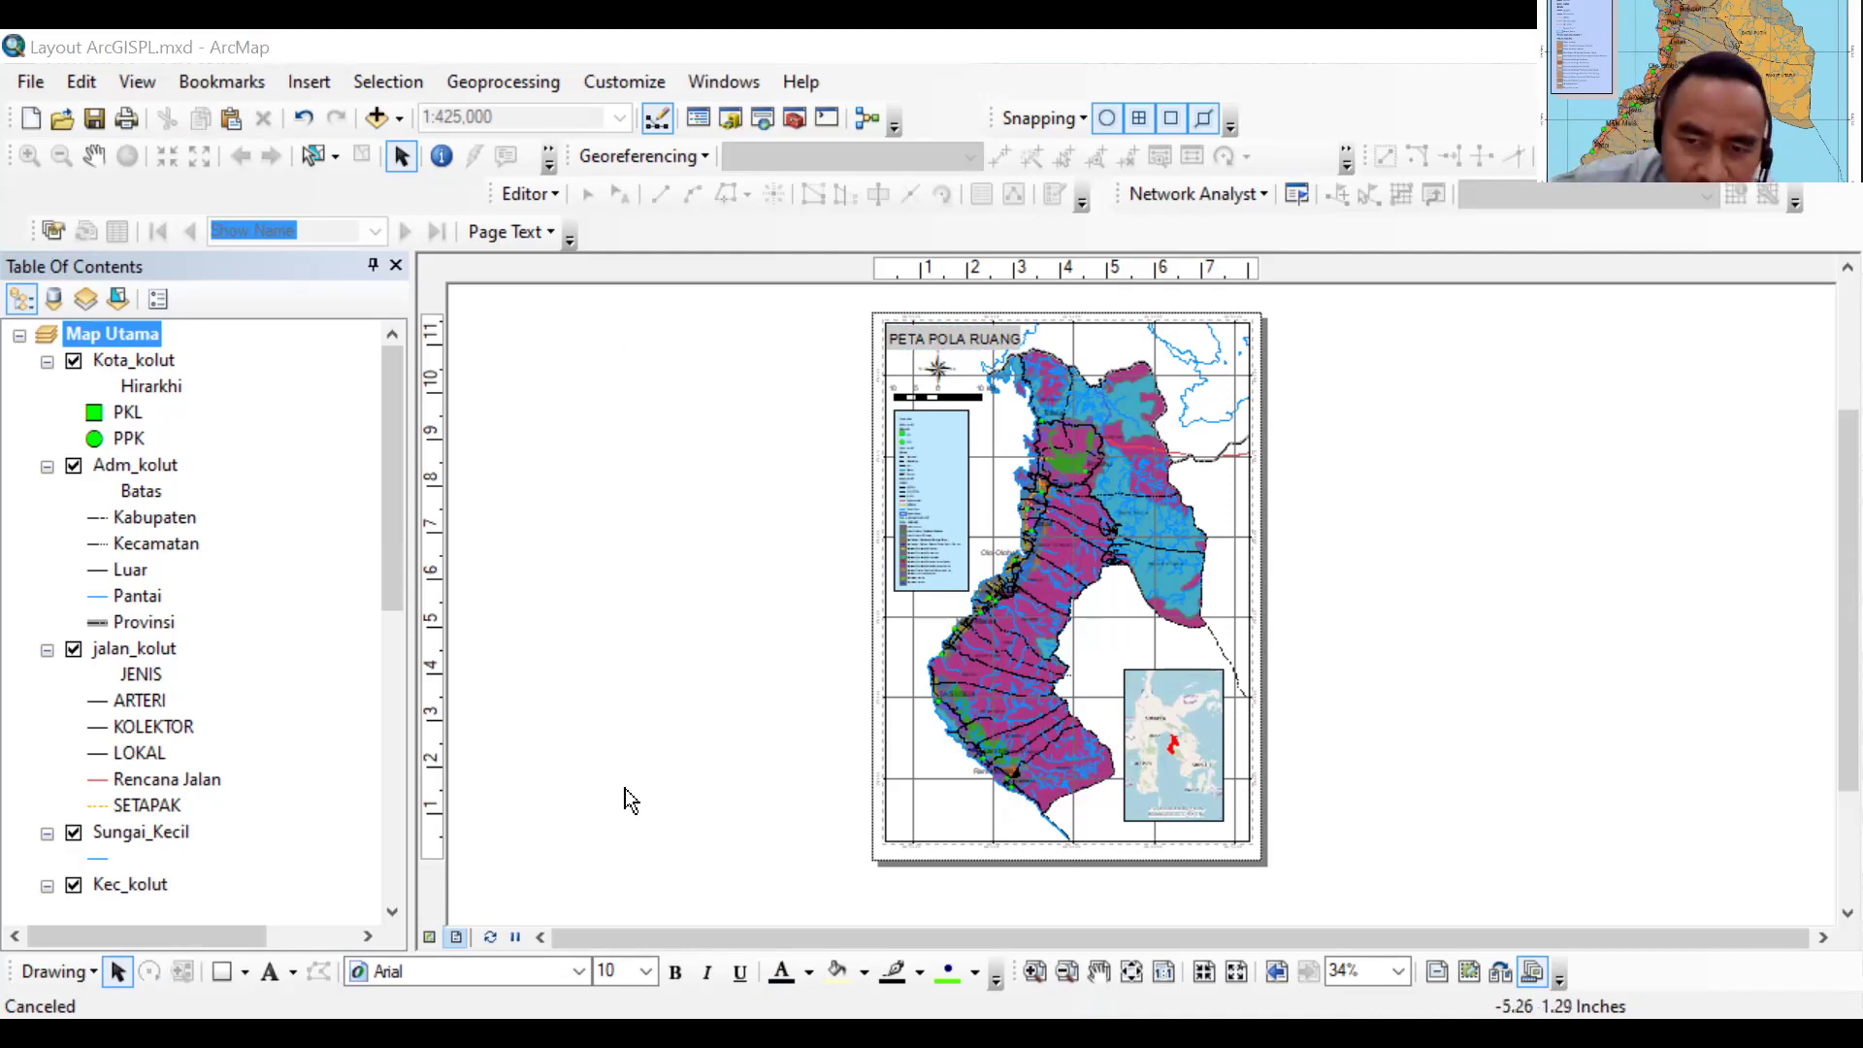
Hide the Sungai_Kecil layer in the main map and show it again
left_click(74, 833)
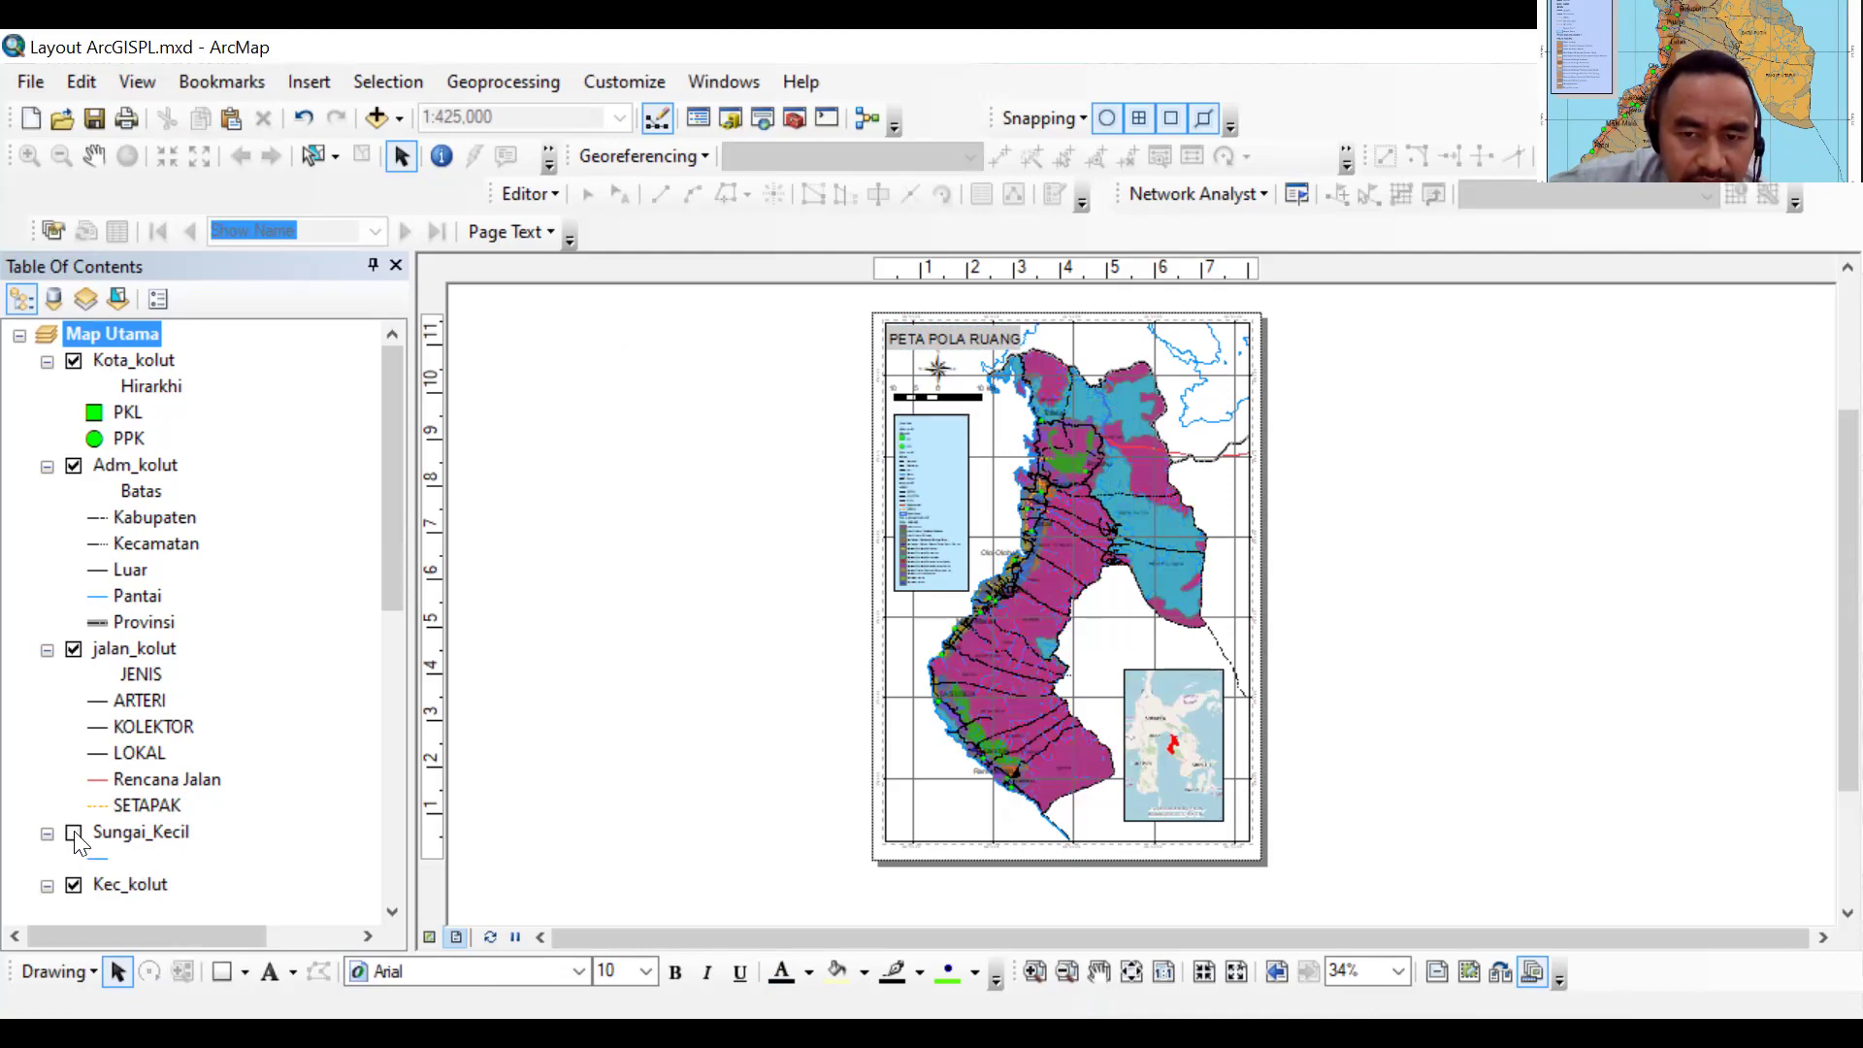
left_click(74, 833)
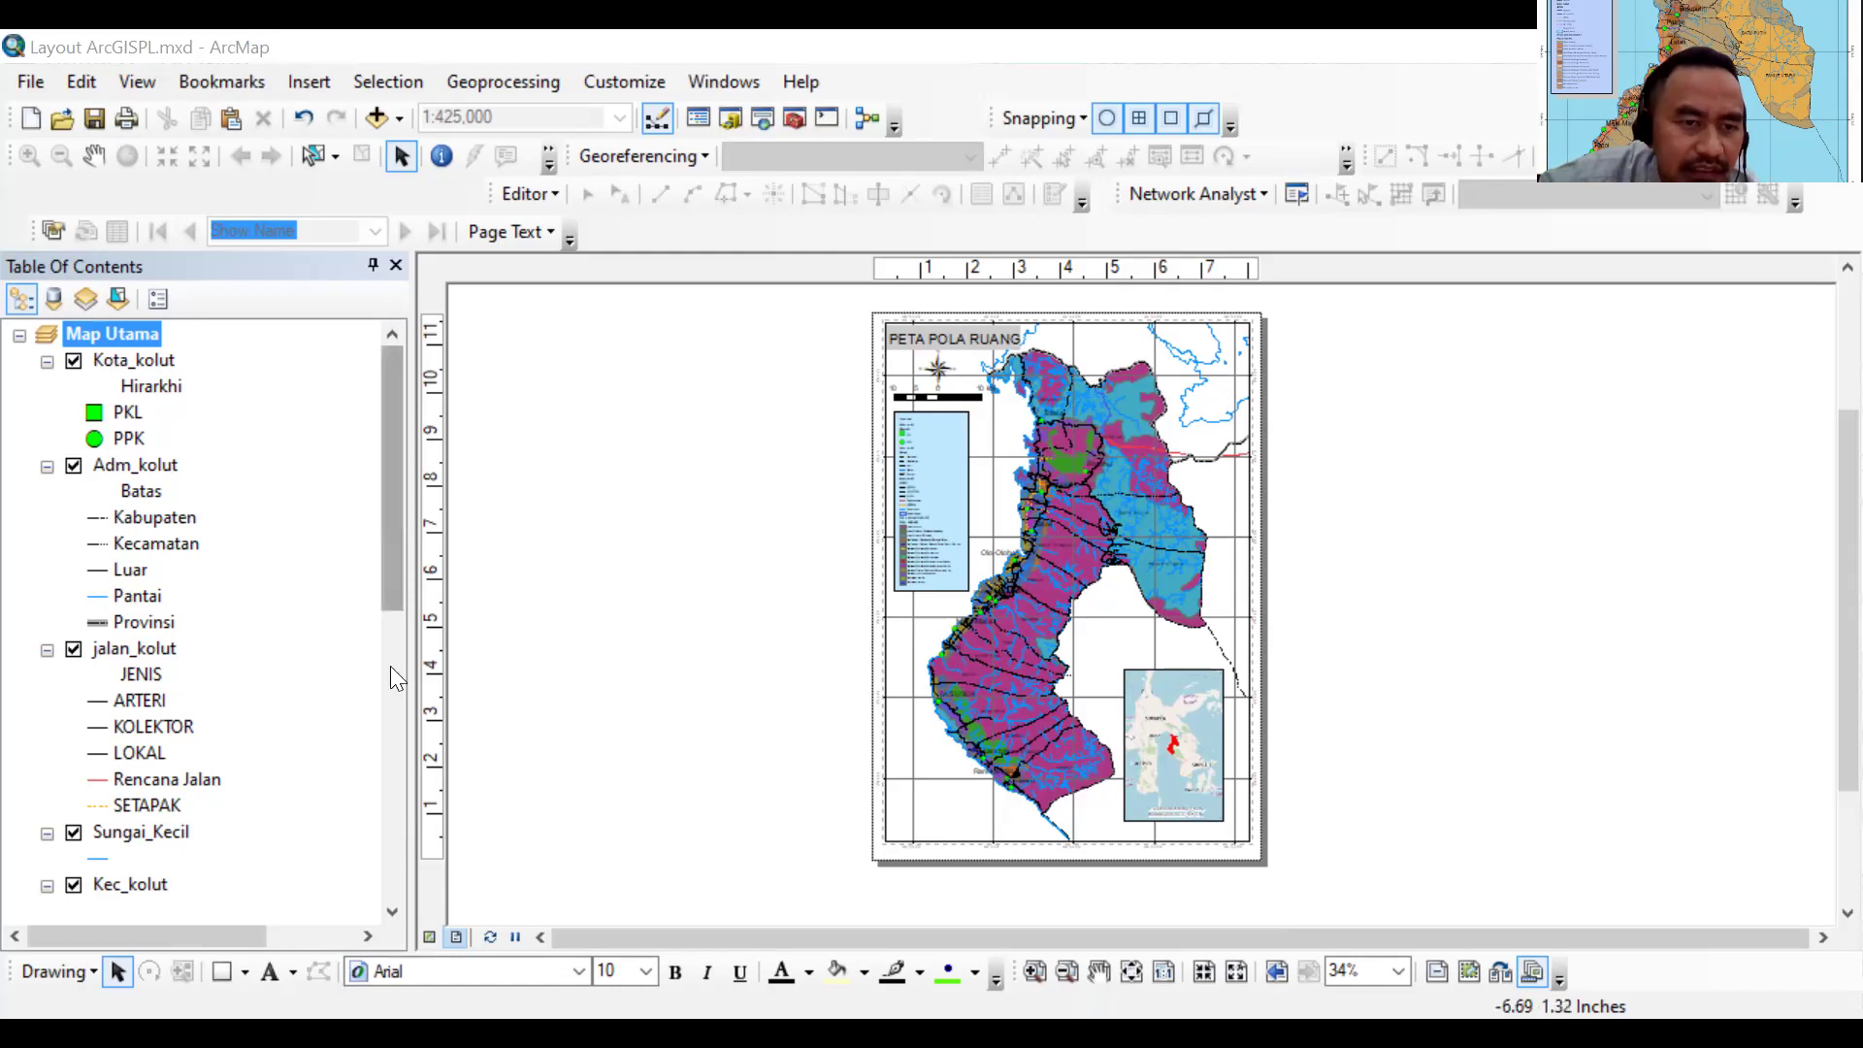
Activate the Map Indeks data frame and turn off its Kec_kolut layer
scroll(148, 788, "down", 10)
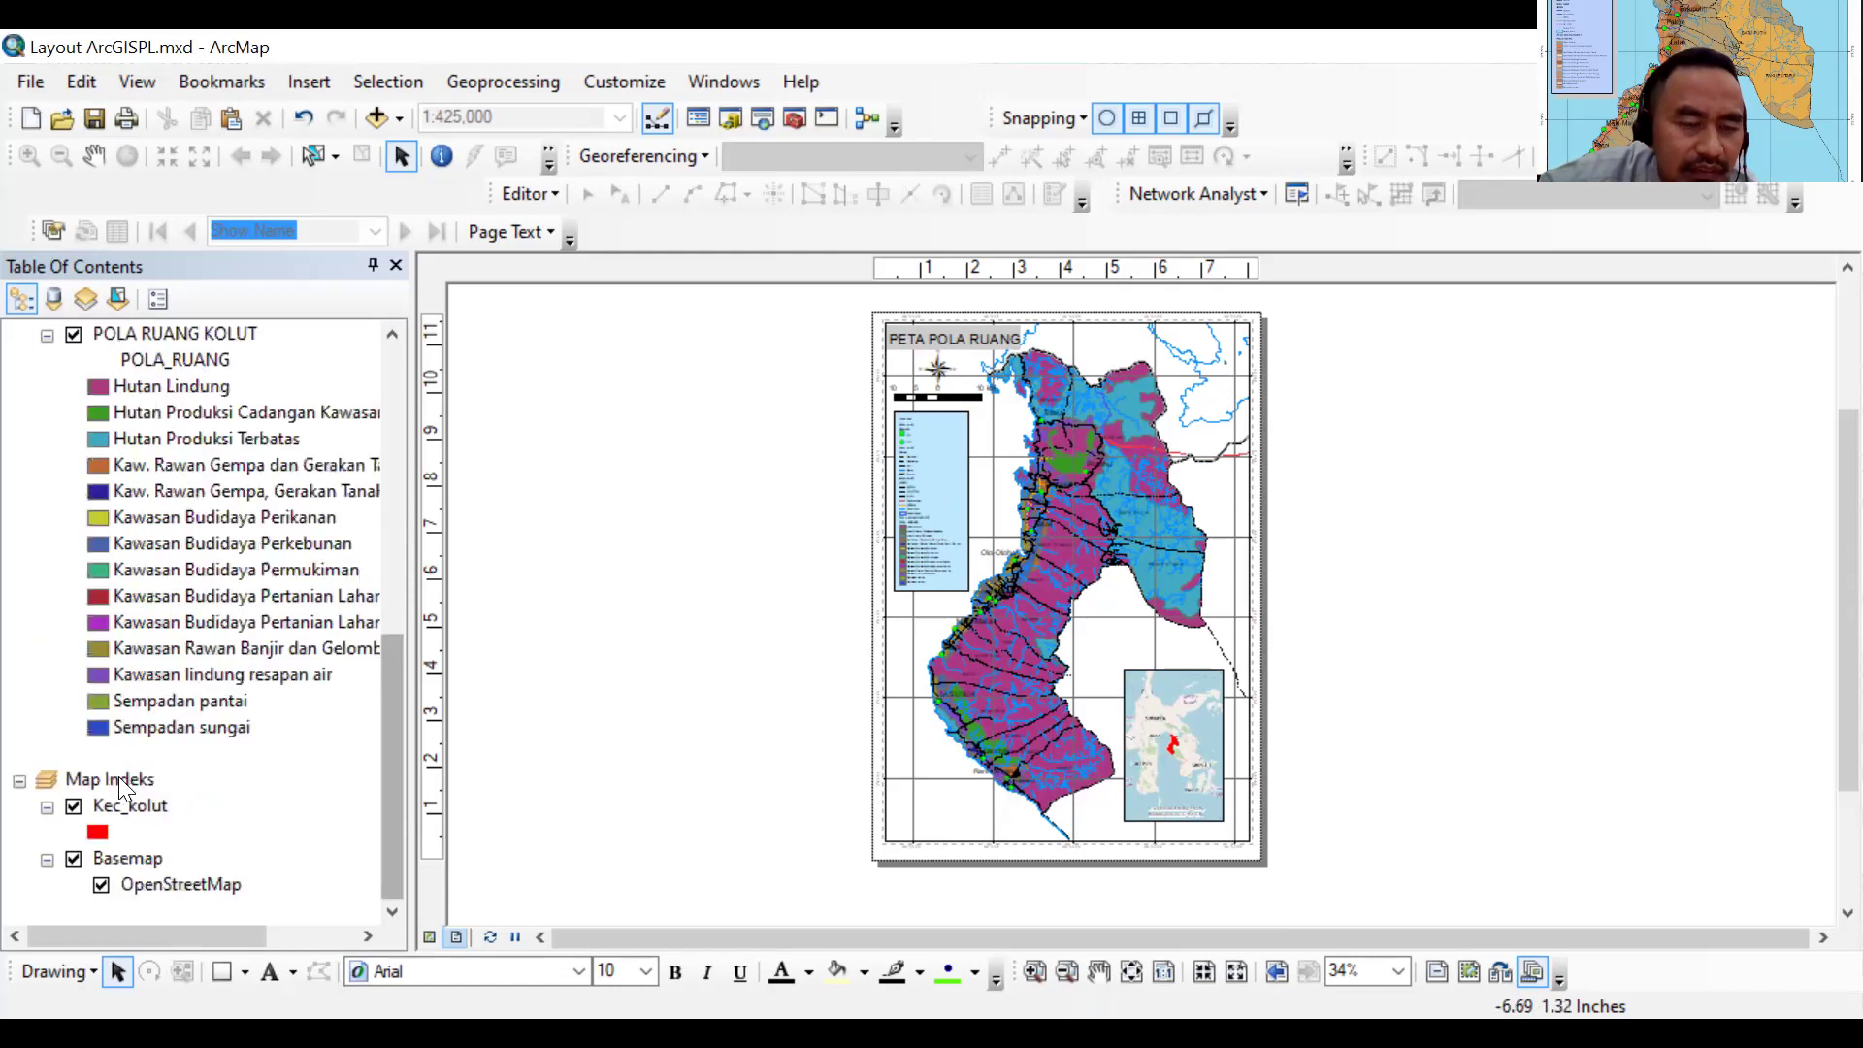
left_click(122, 779)
left_click(120, 782)
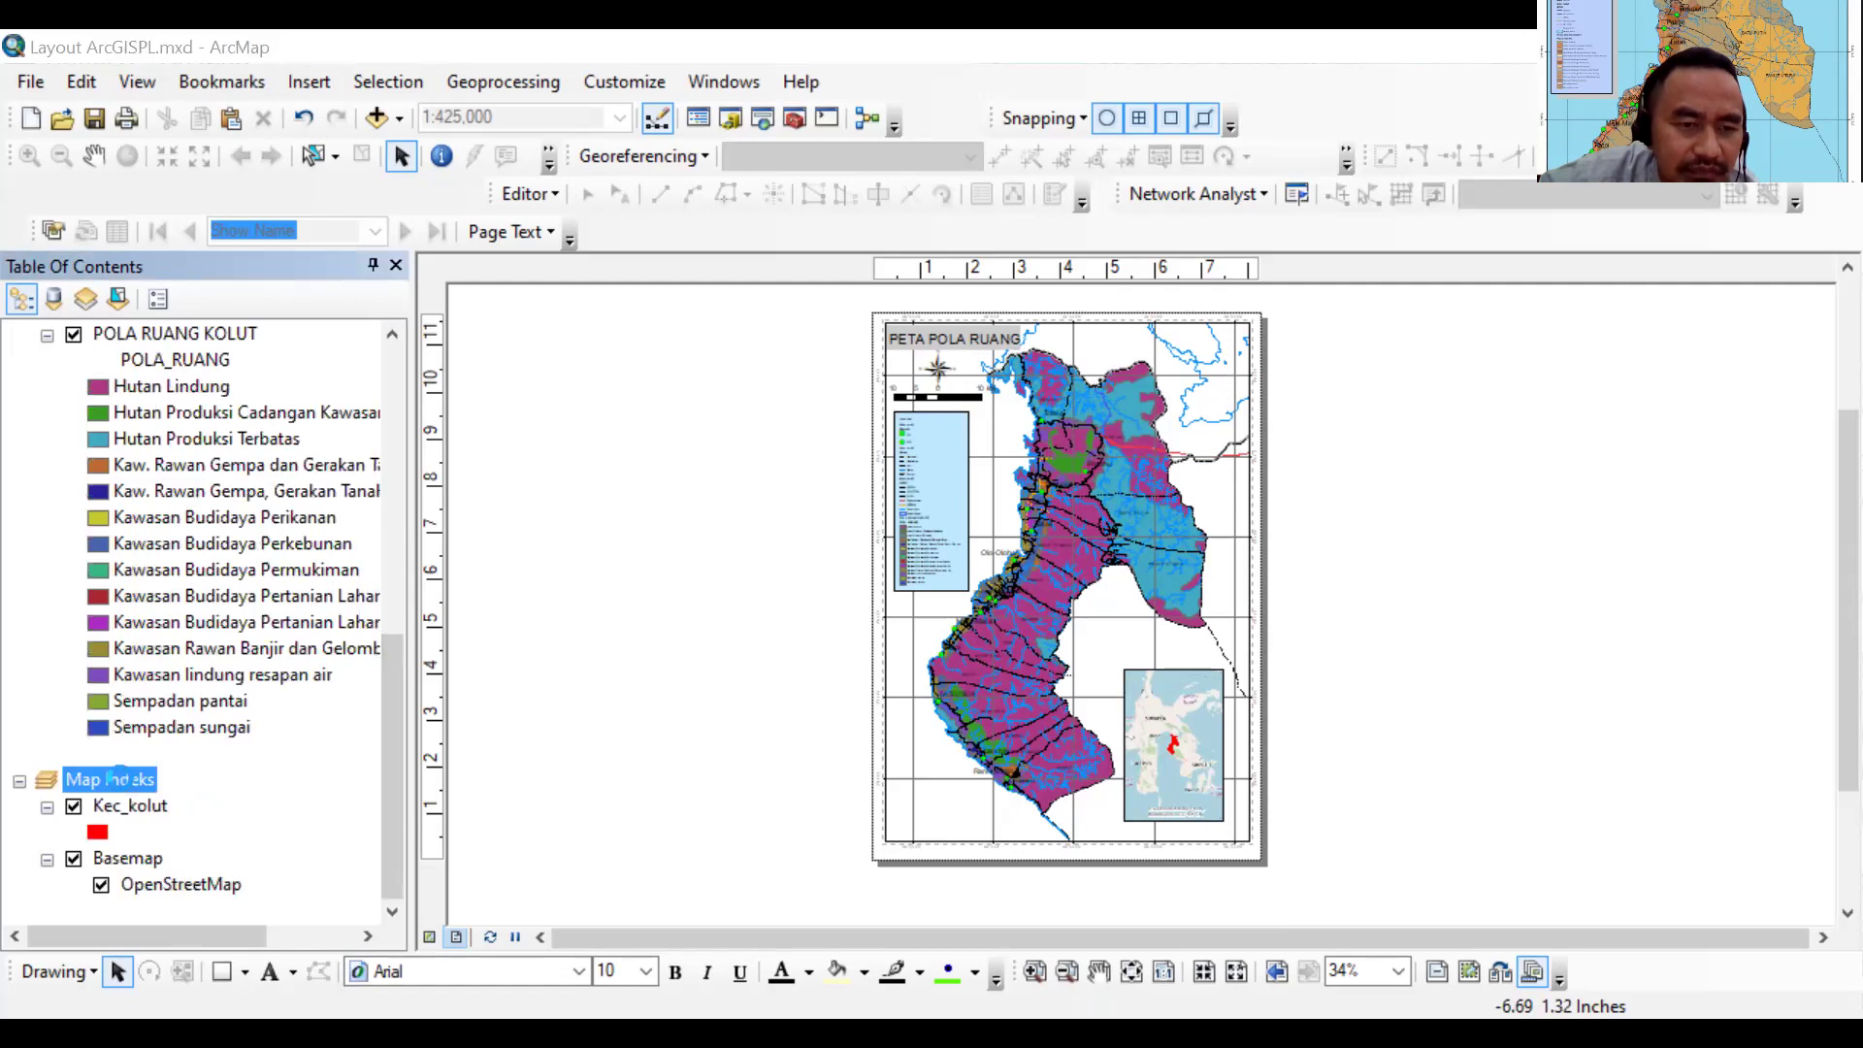
double_click(121, 778)
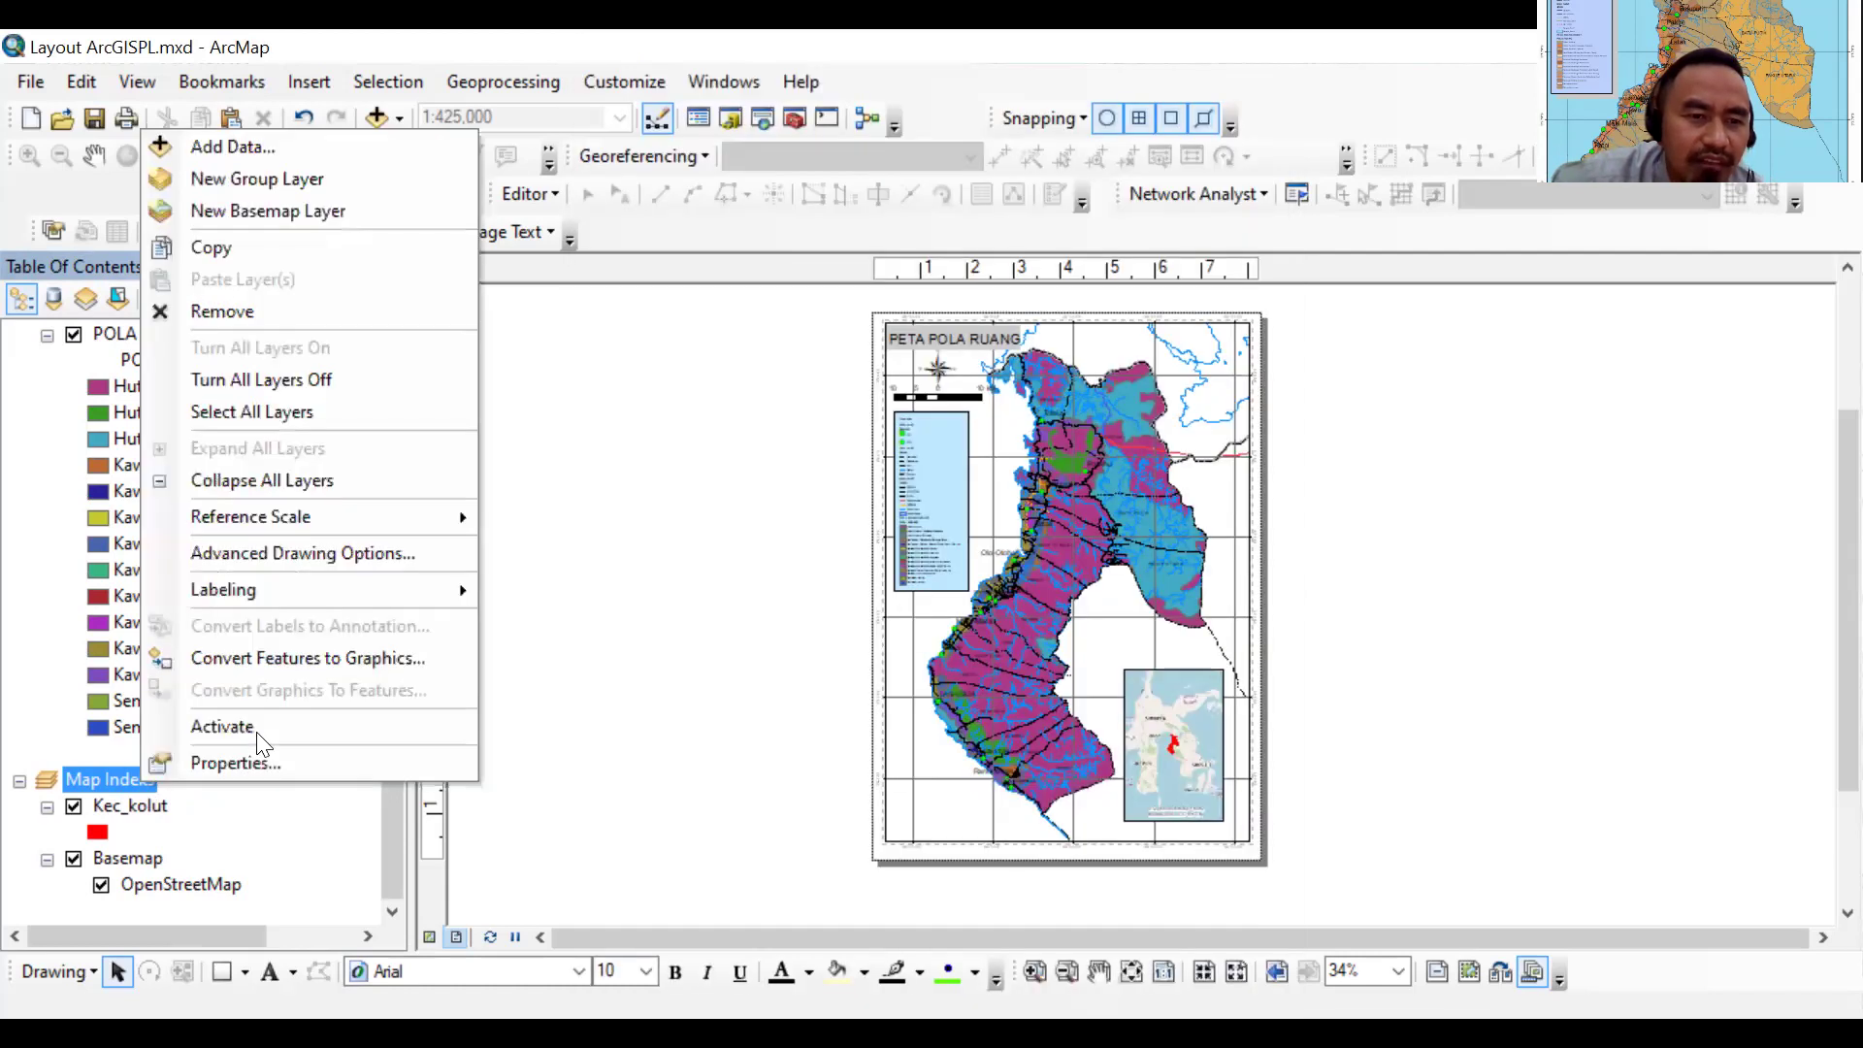
left_click(256, 734)
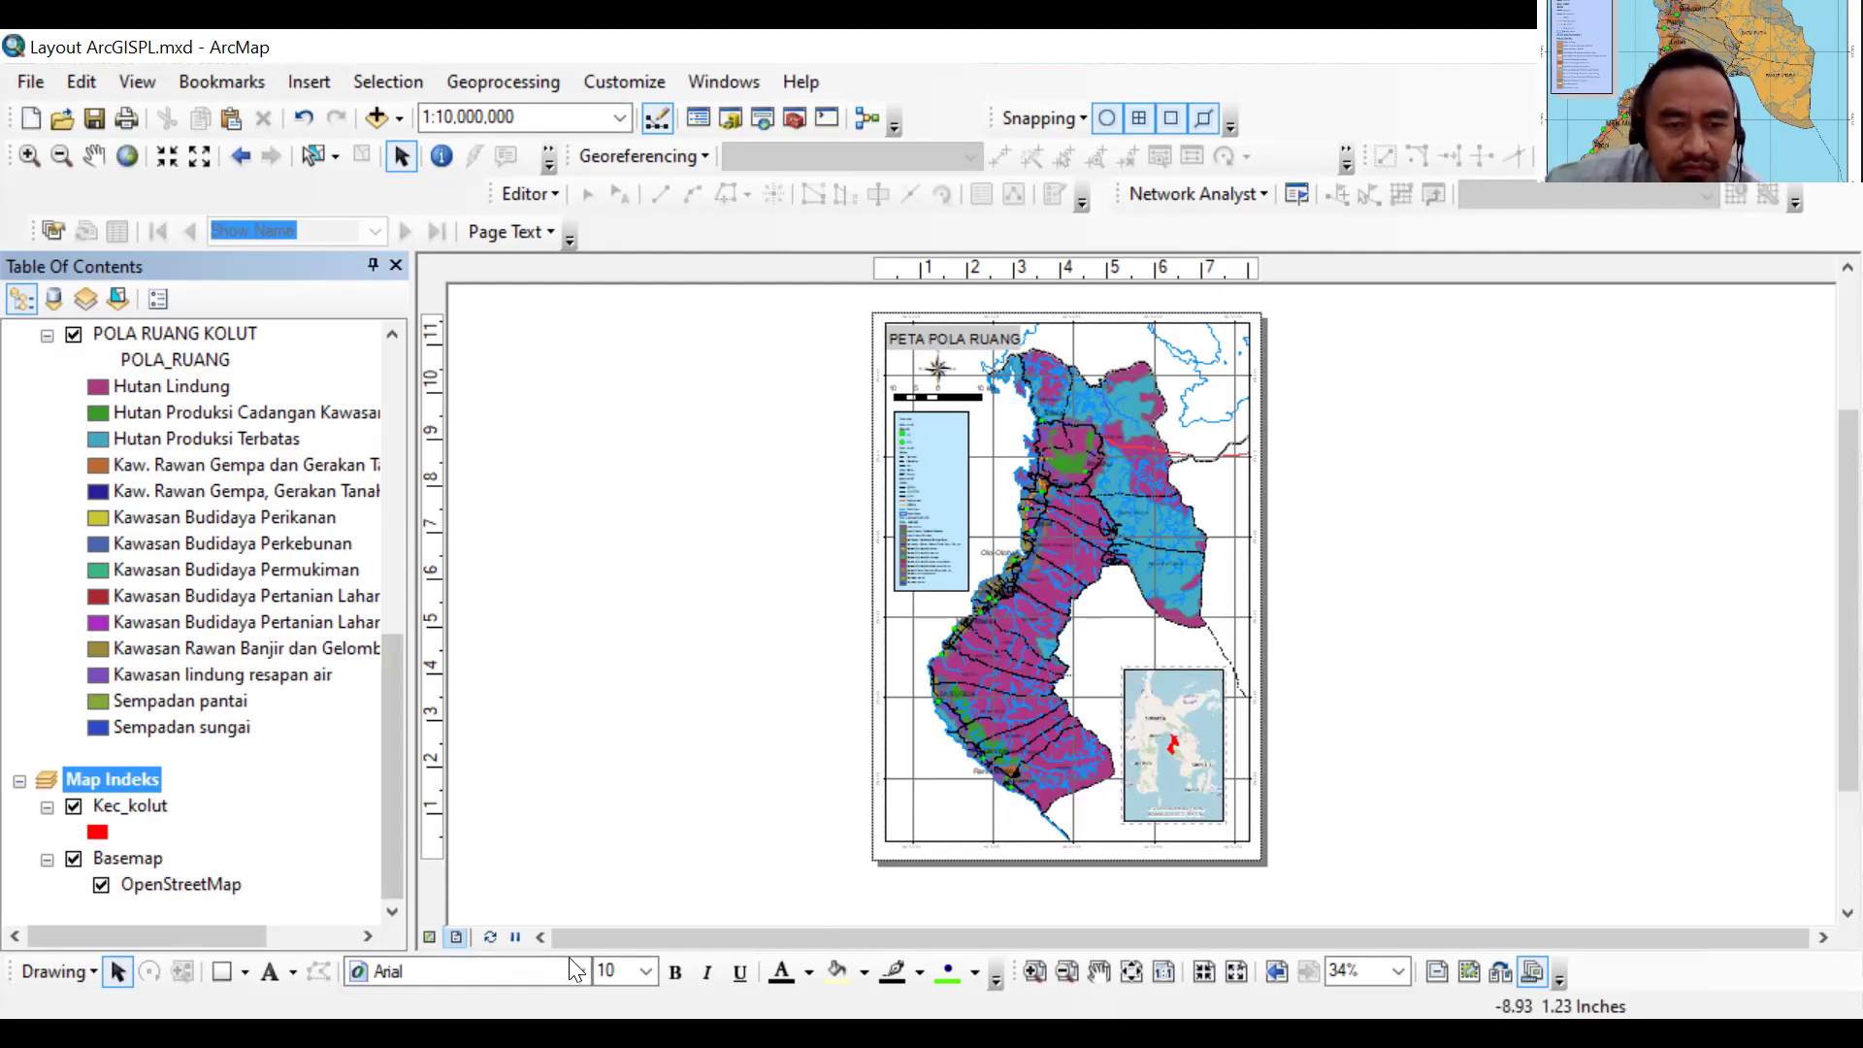
left_click(74, 806)
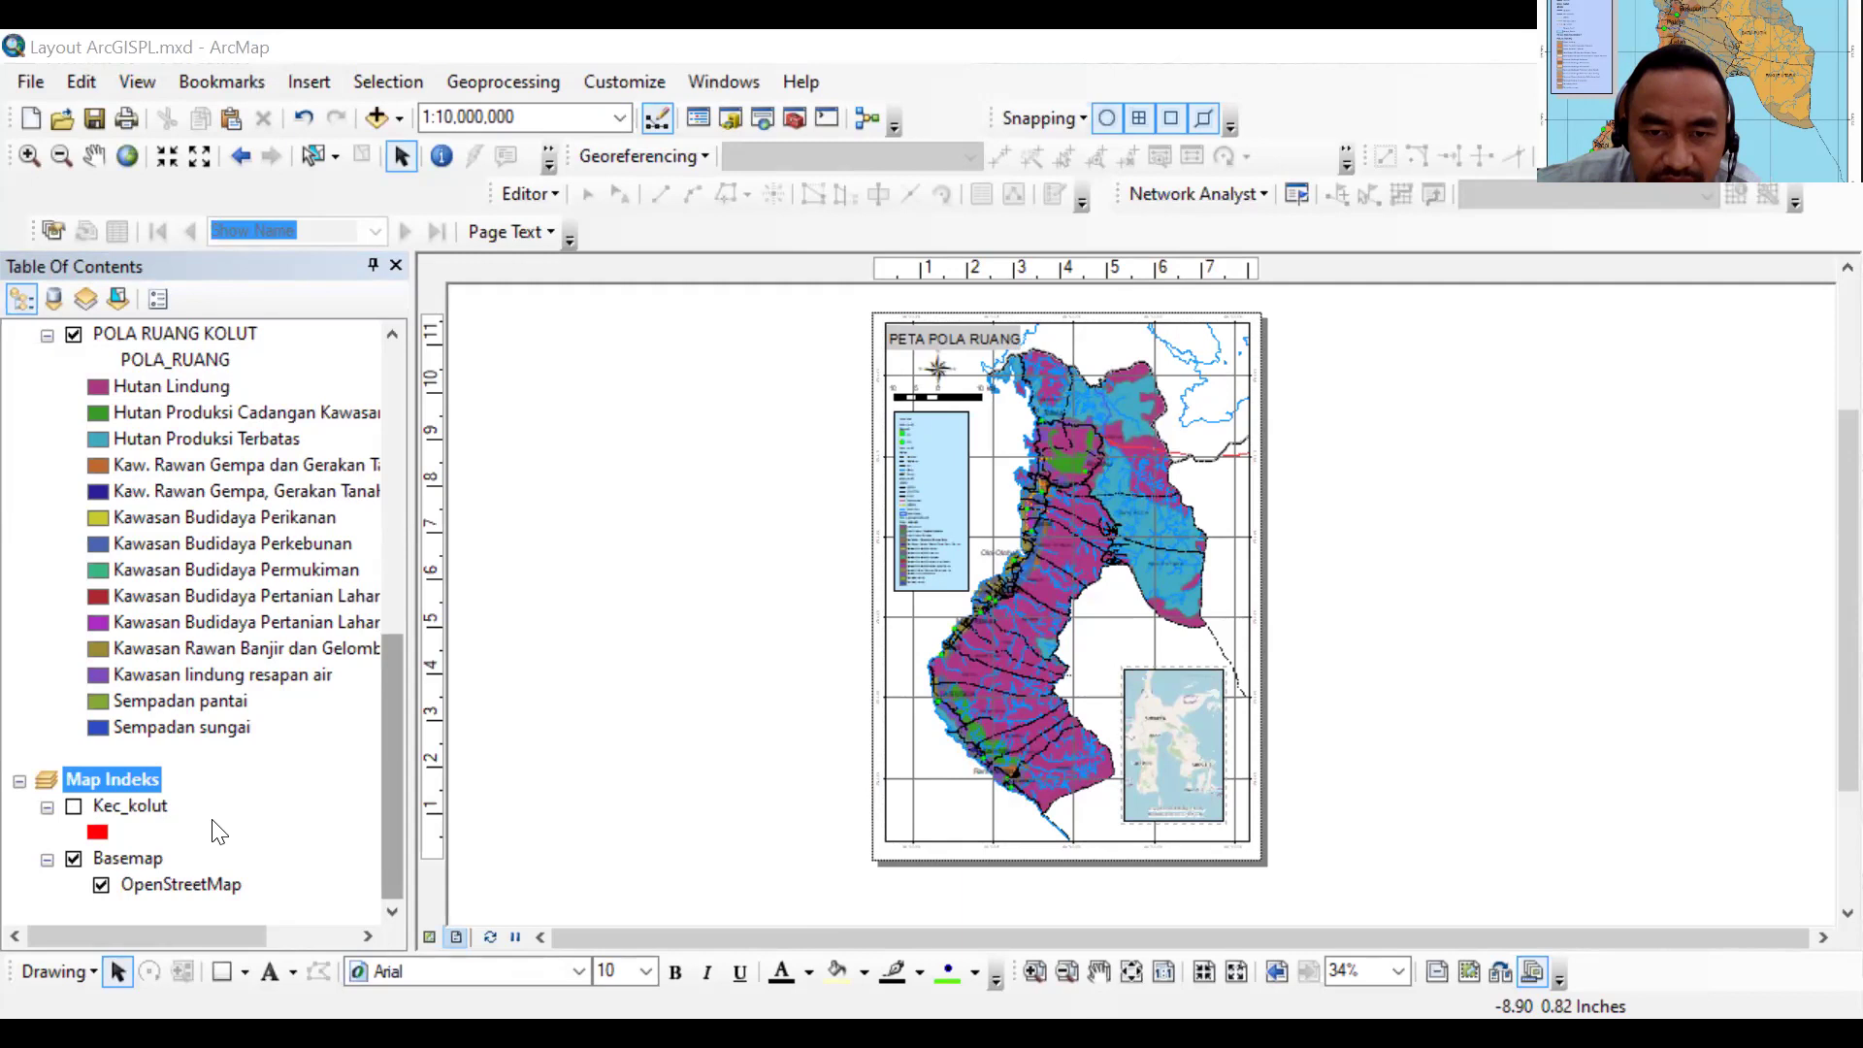
Add an extent indicator for Map Utama with a red border to the Map Indeks data frame
right_click(136, 772)
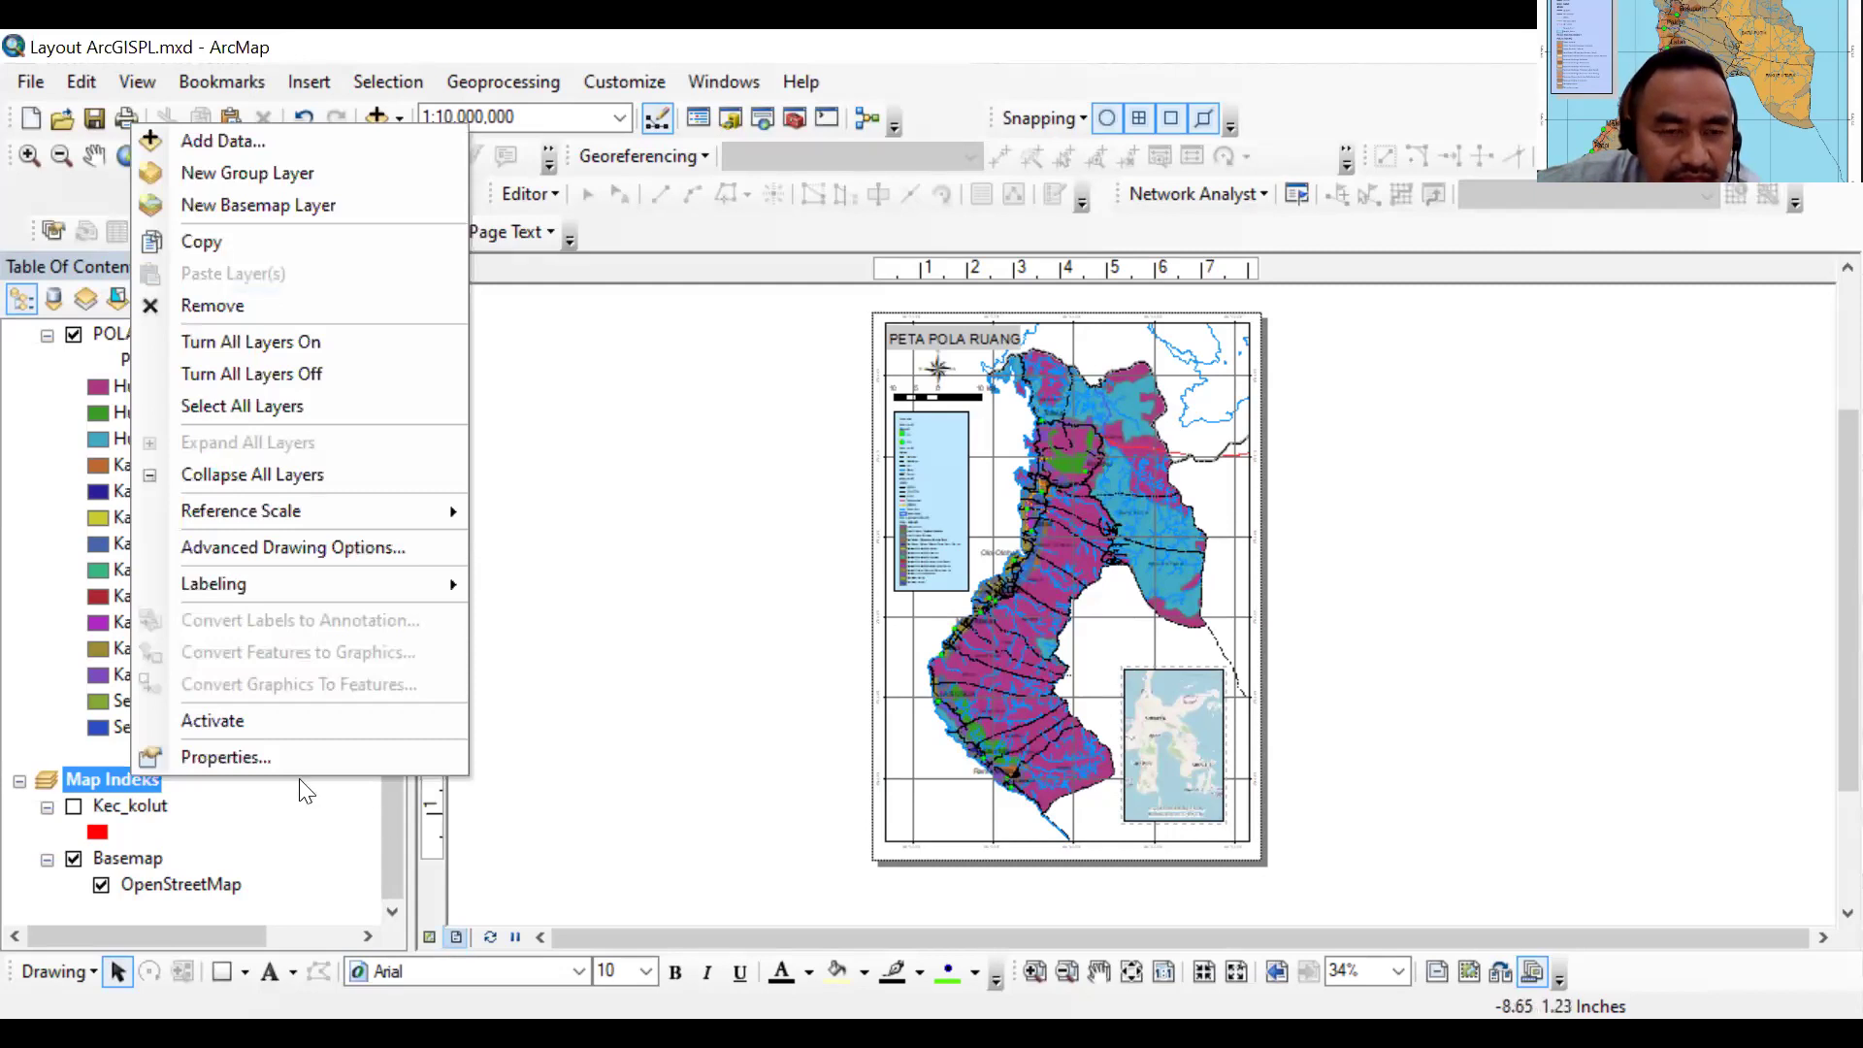
left_click(268, 754)
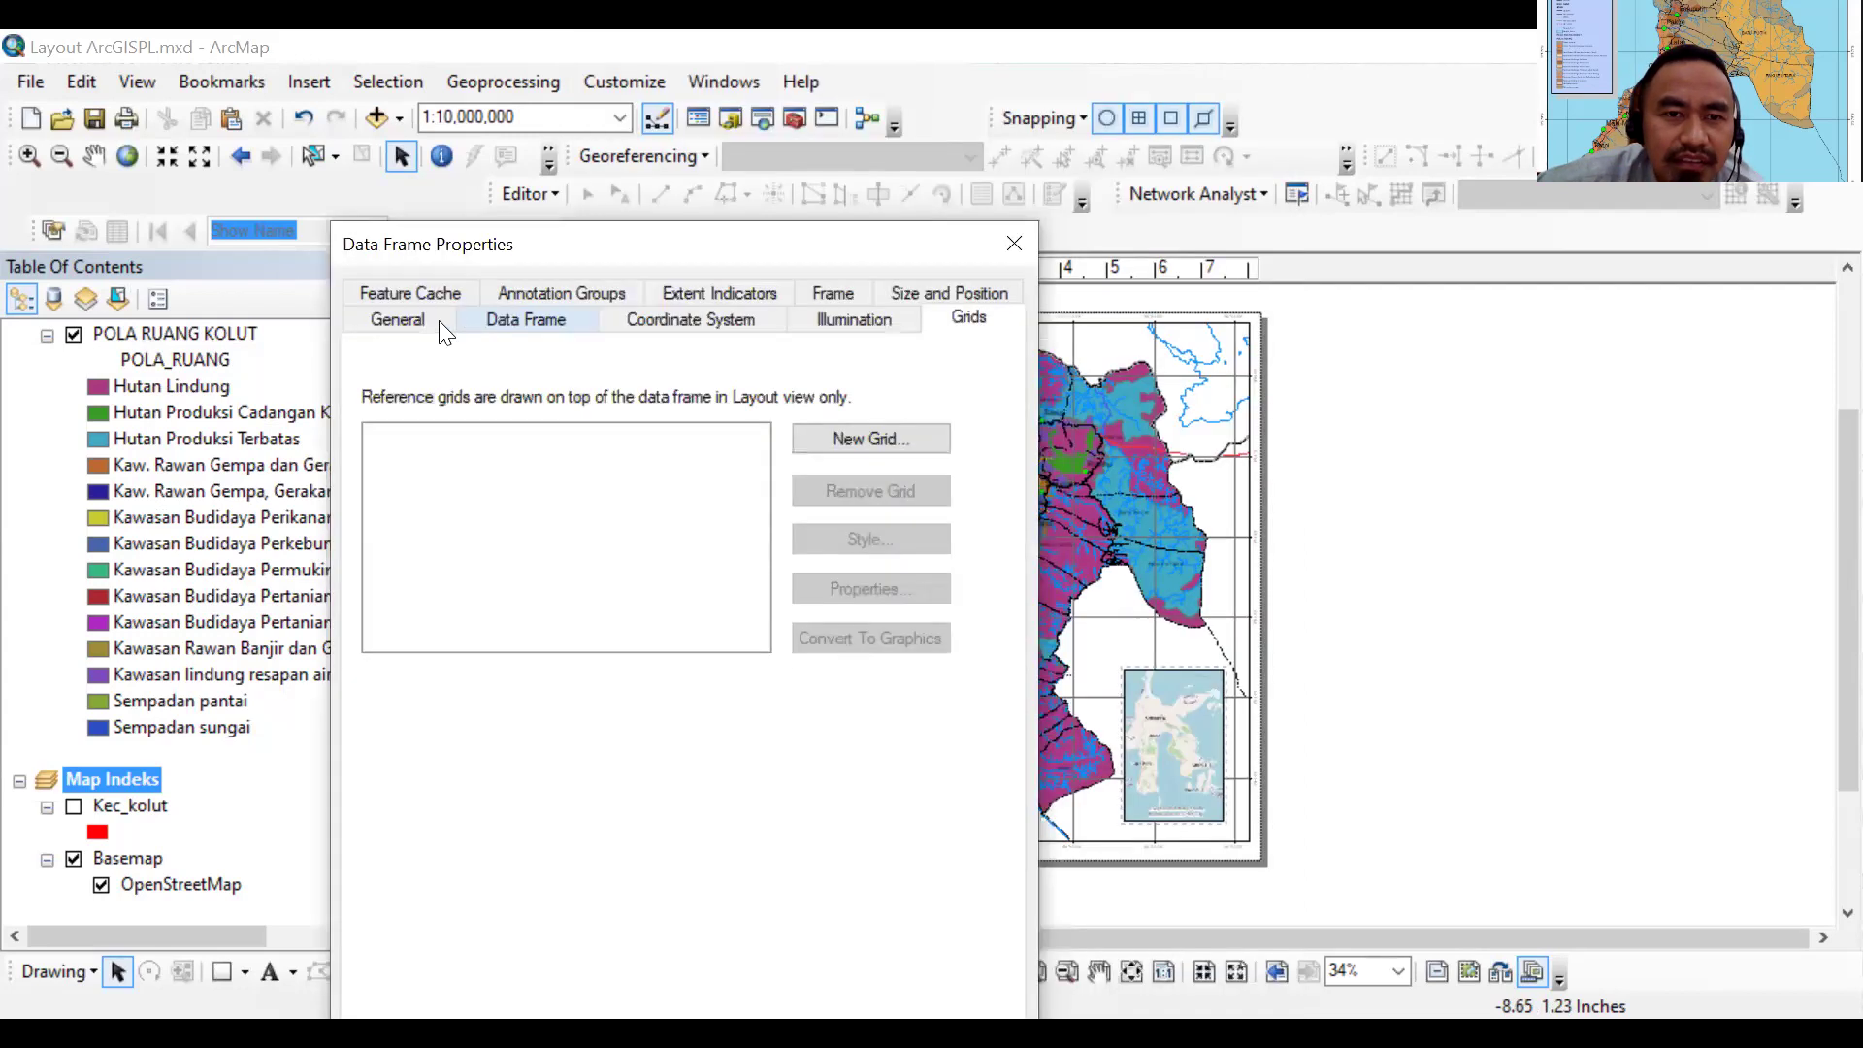
left_click(693, 293)
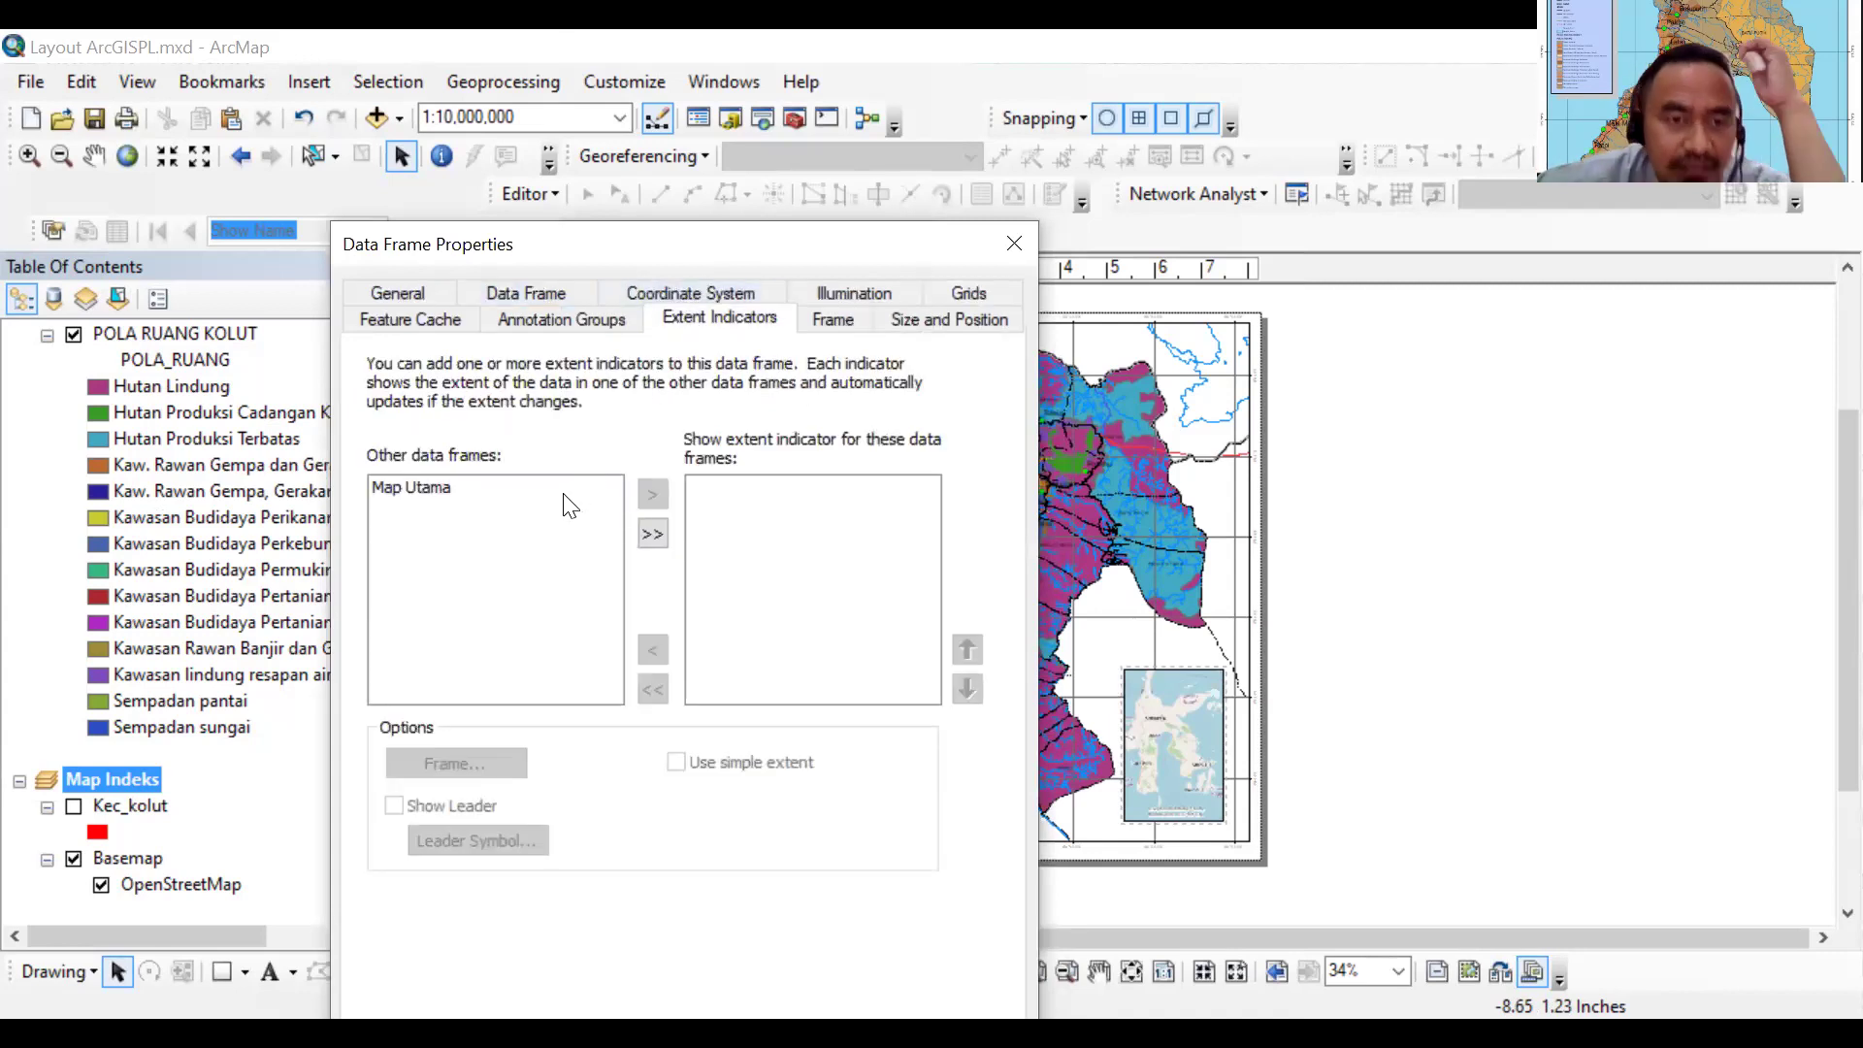
left_click(453, 490)
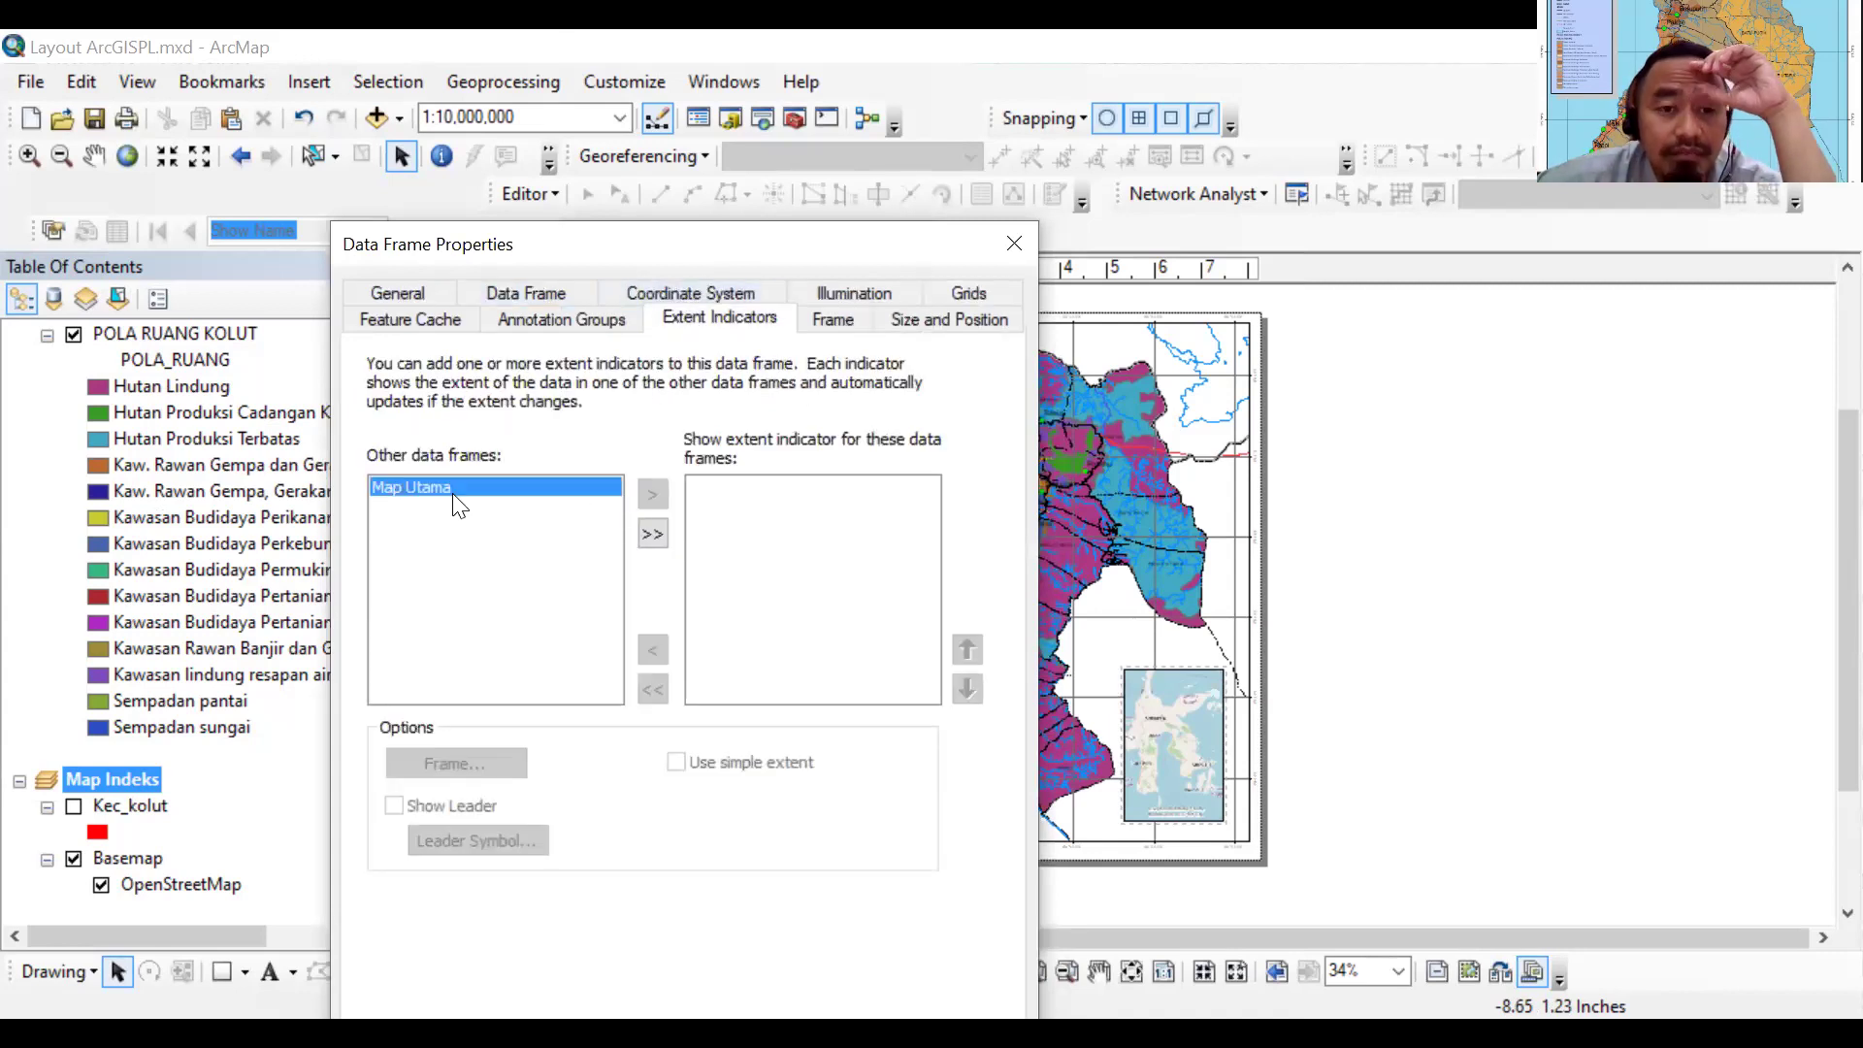
left_click(653, 496)
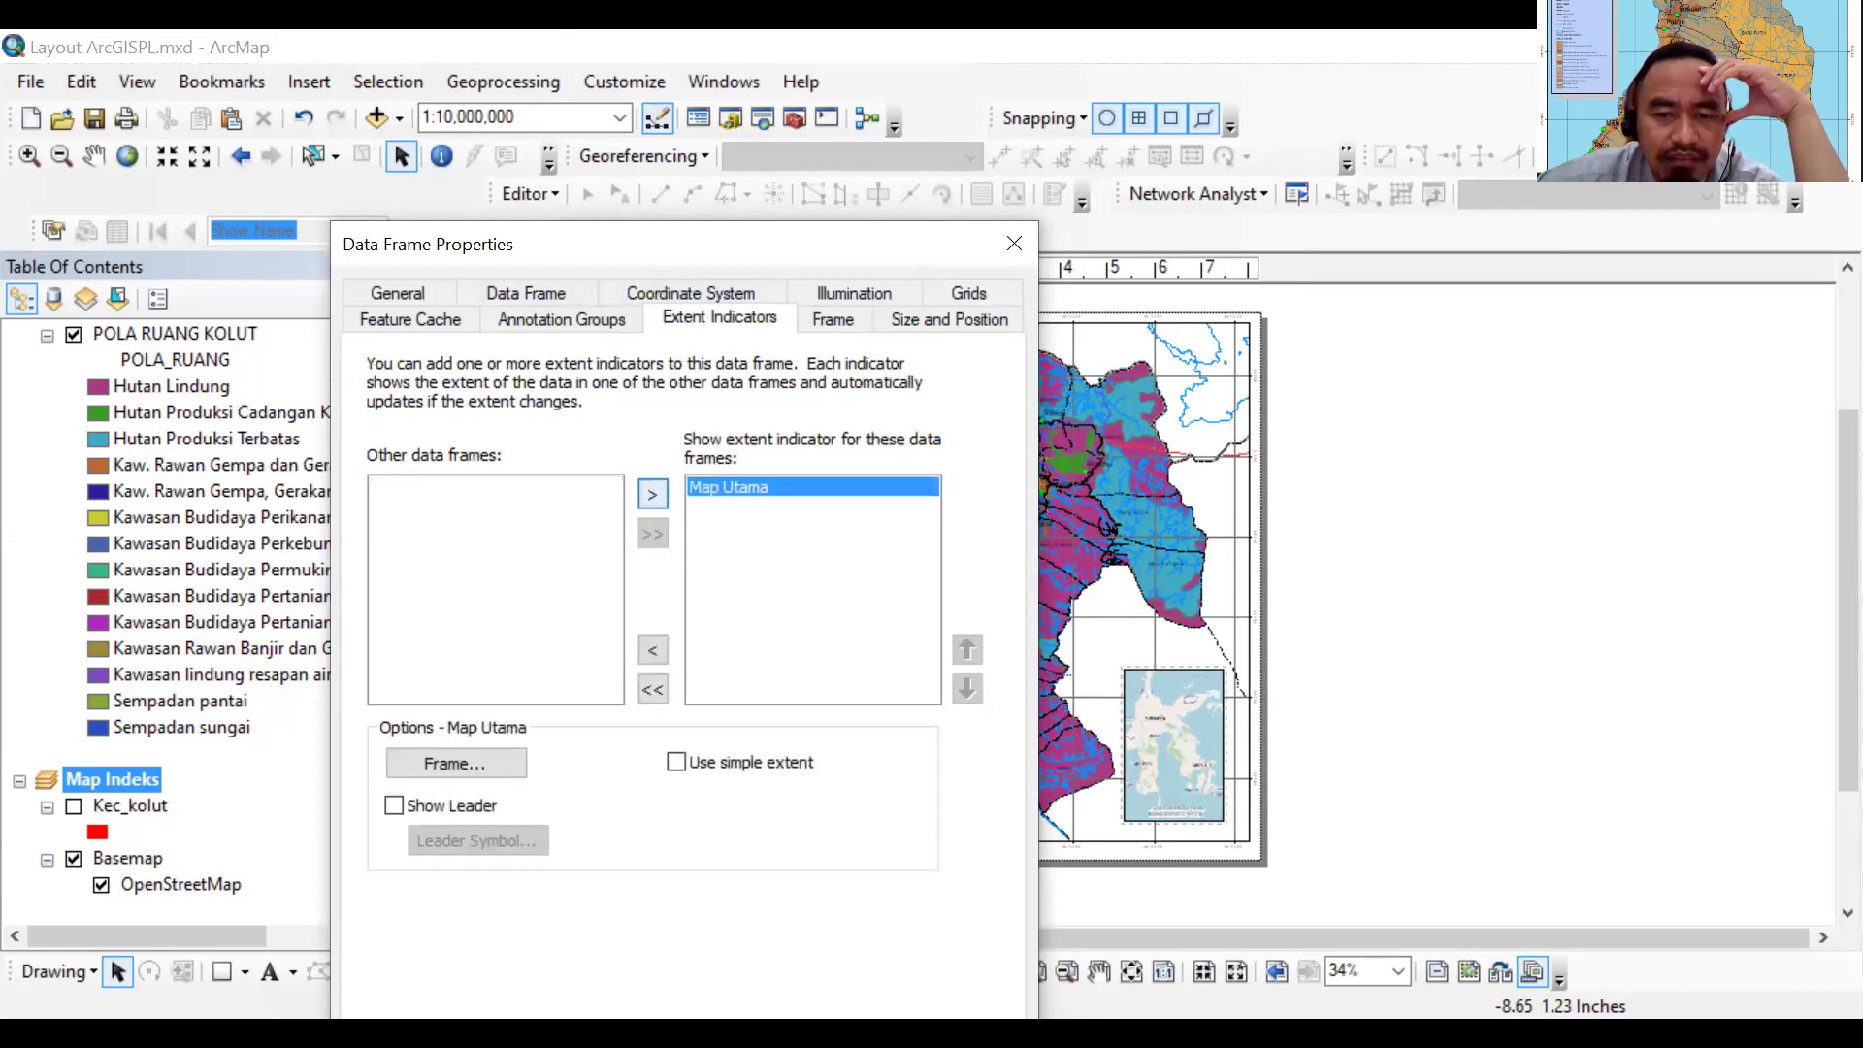
left_click(490, 764)
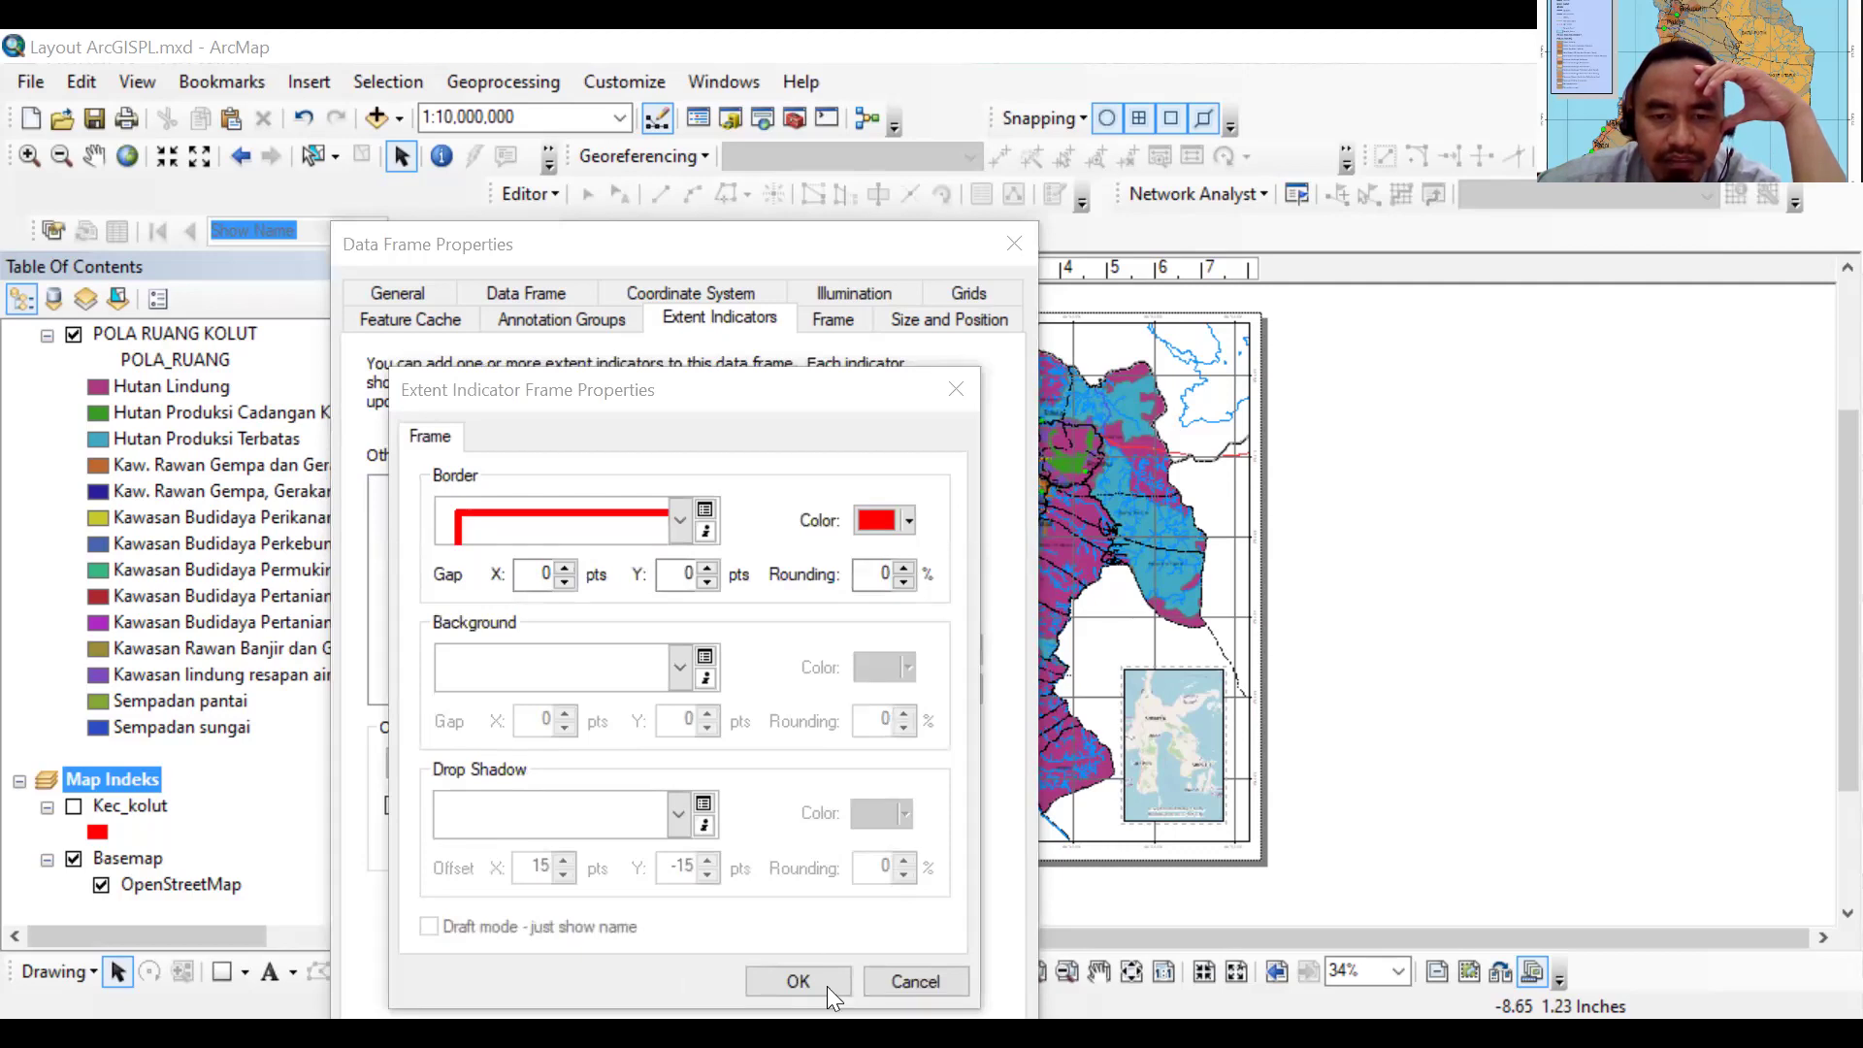
key("Return")
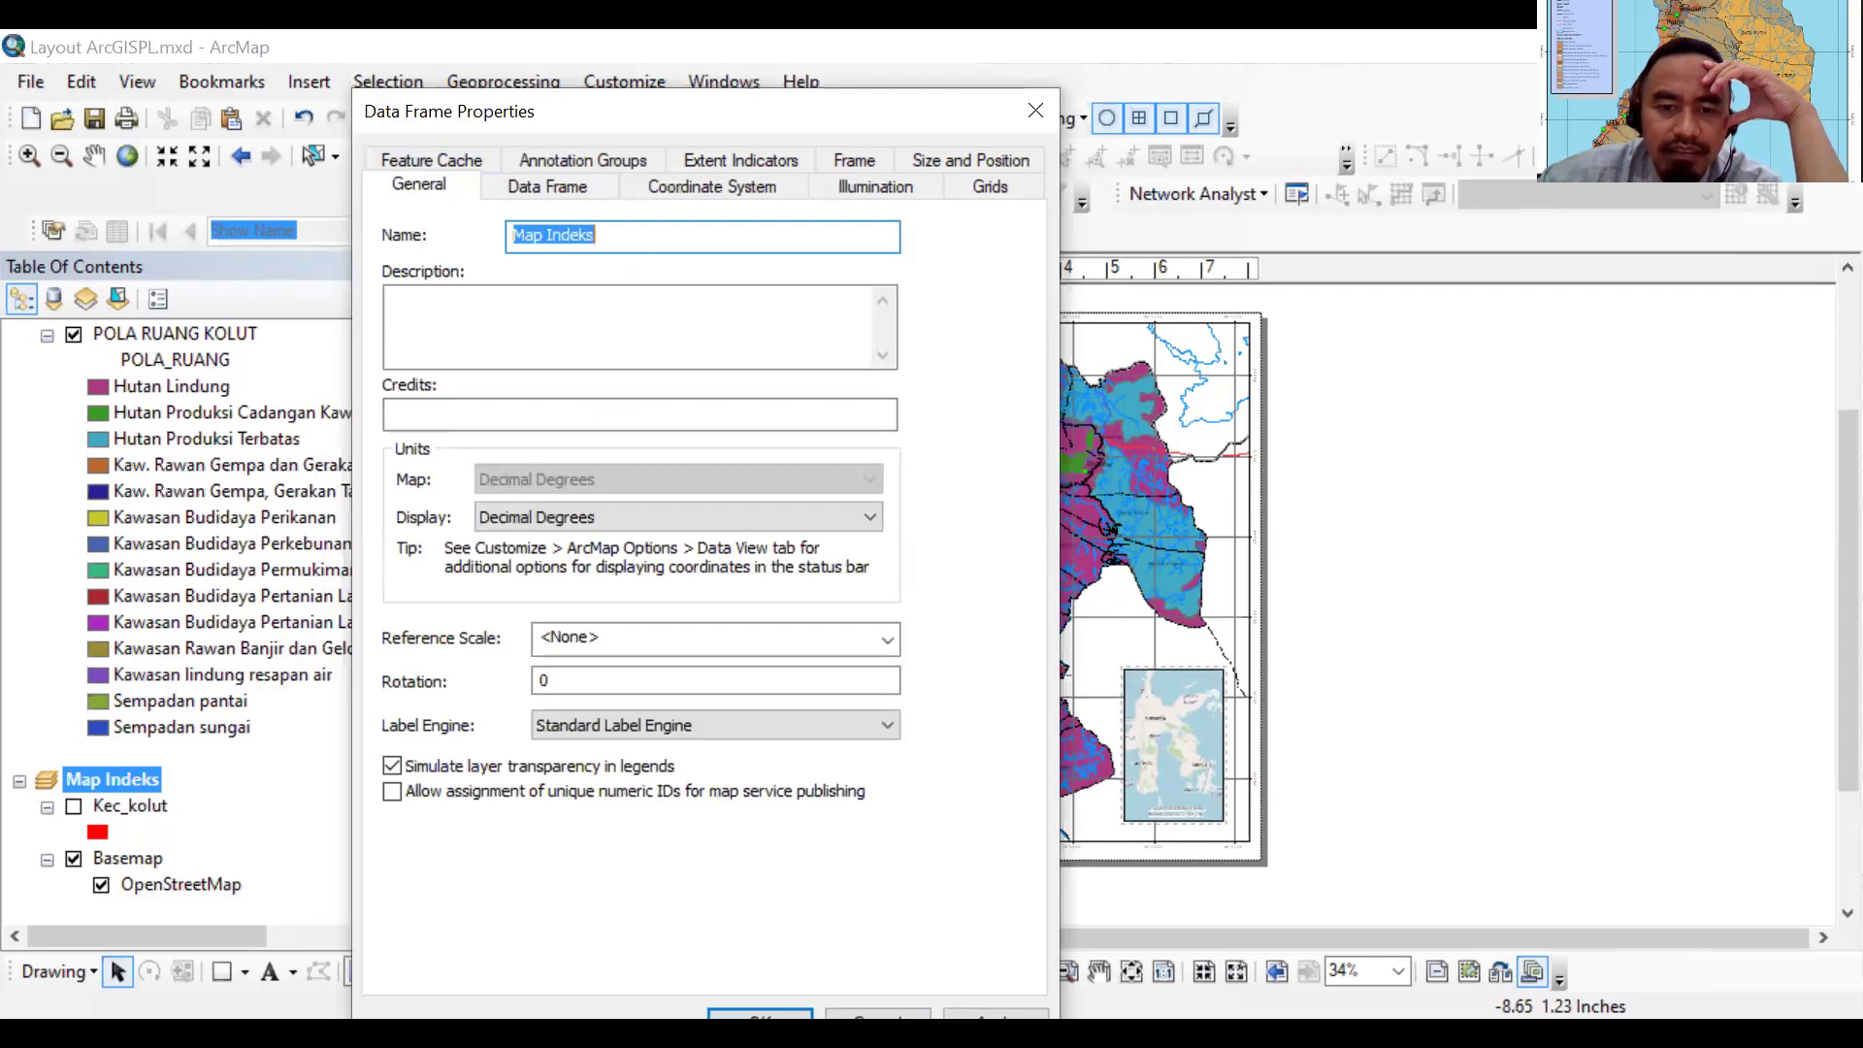
left_click(788, 1014)
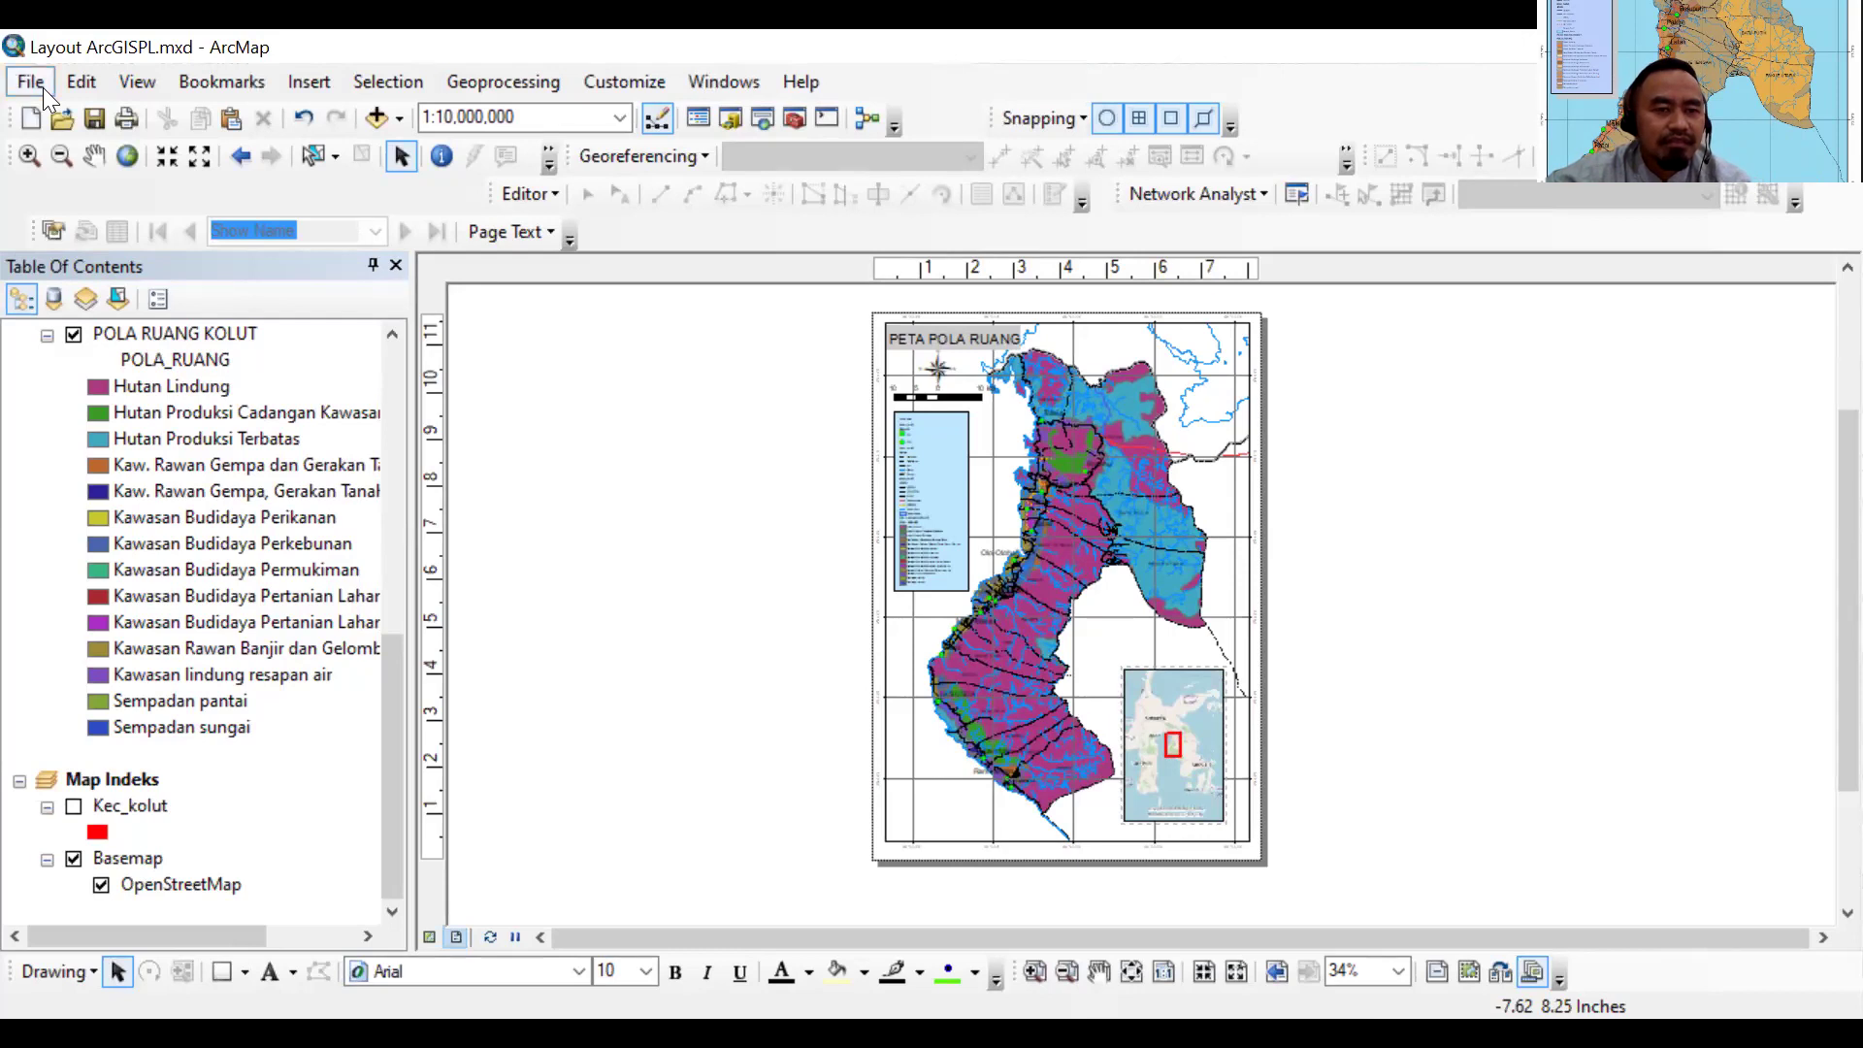
Open the map export settings and review the available file types and the JPEG resolution and format options
key("alt+f")
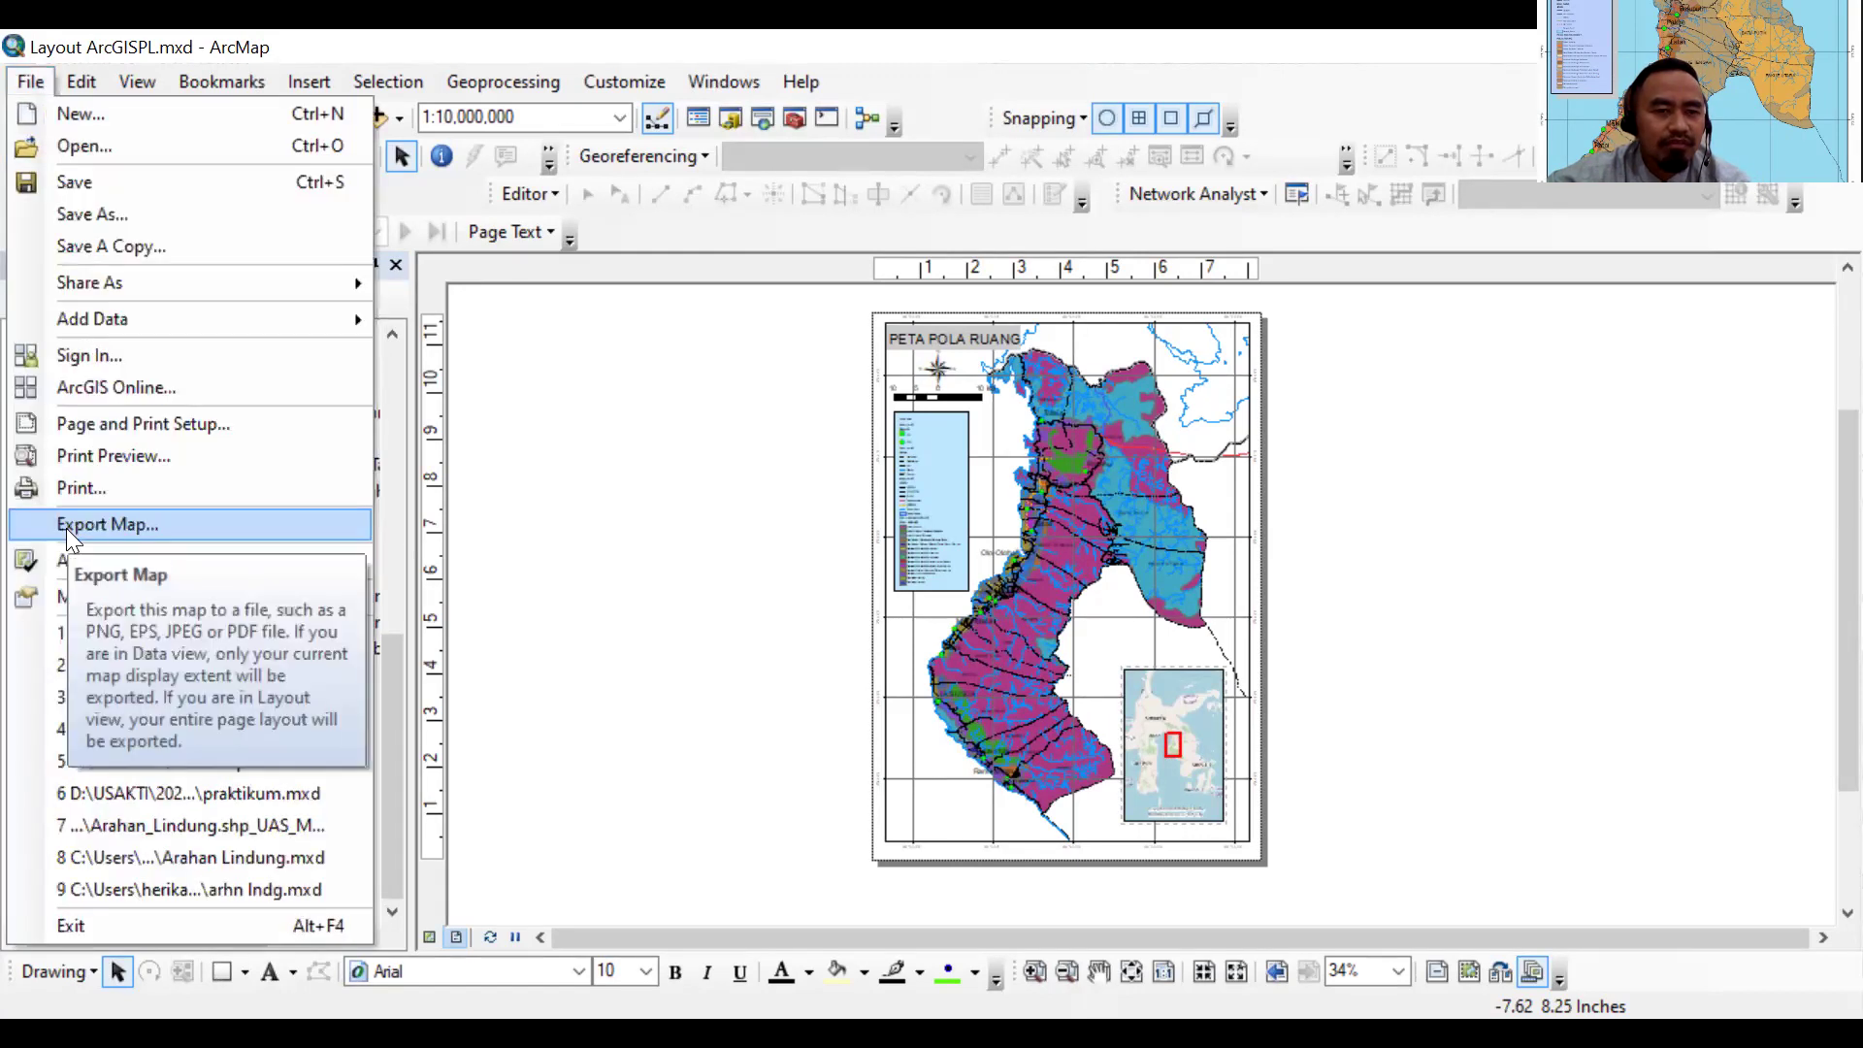
left_click(67, 526)
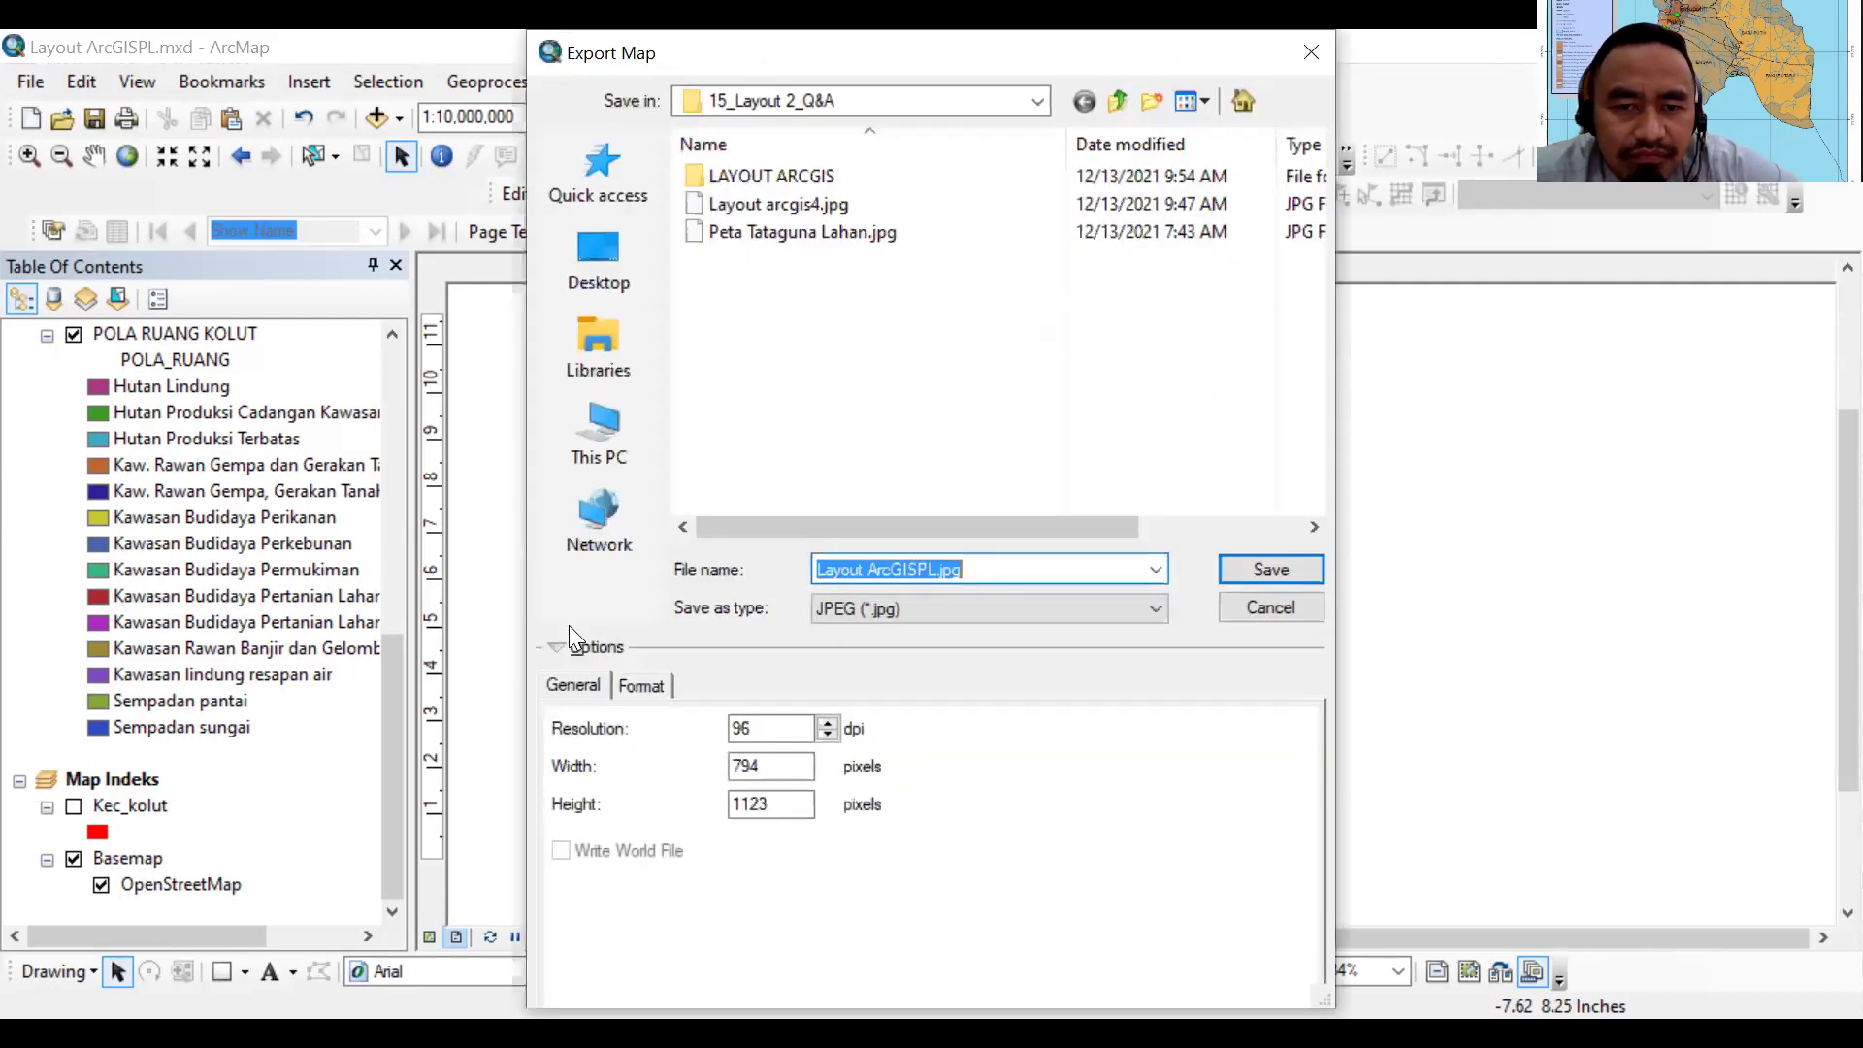
left_click(547, 509)
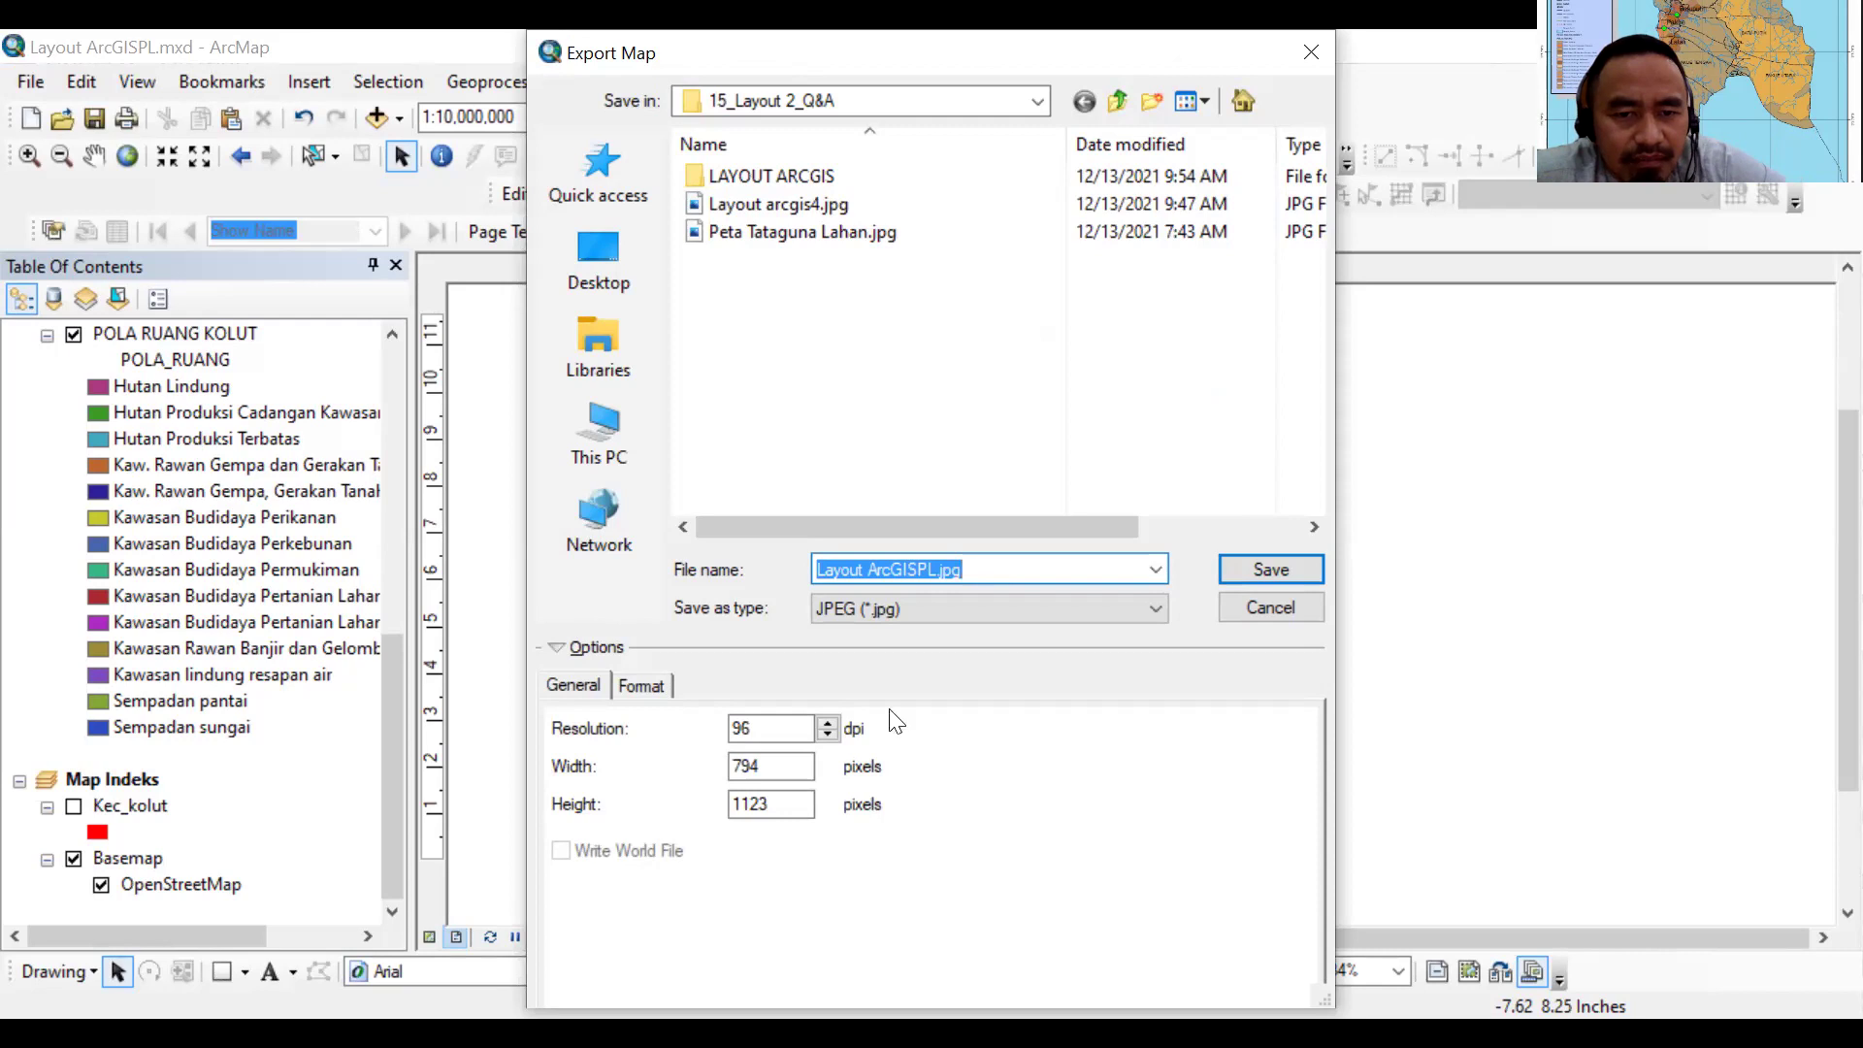
left_click(916, 695)
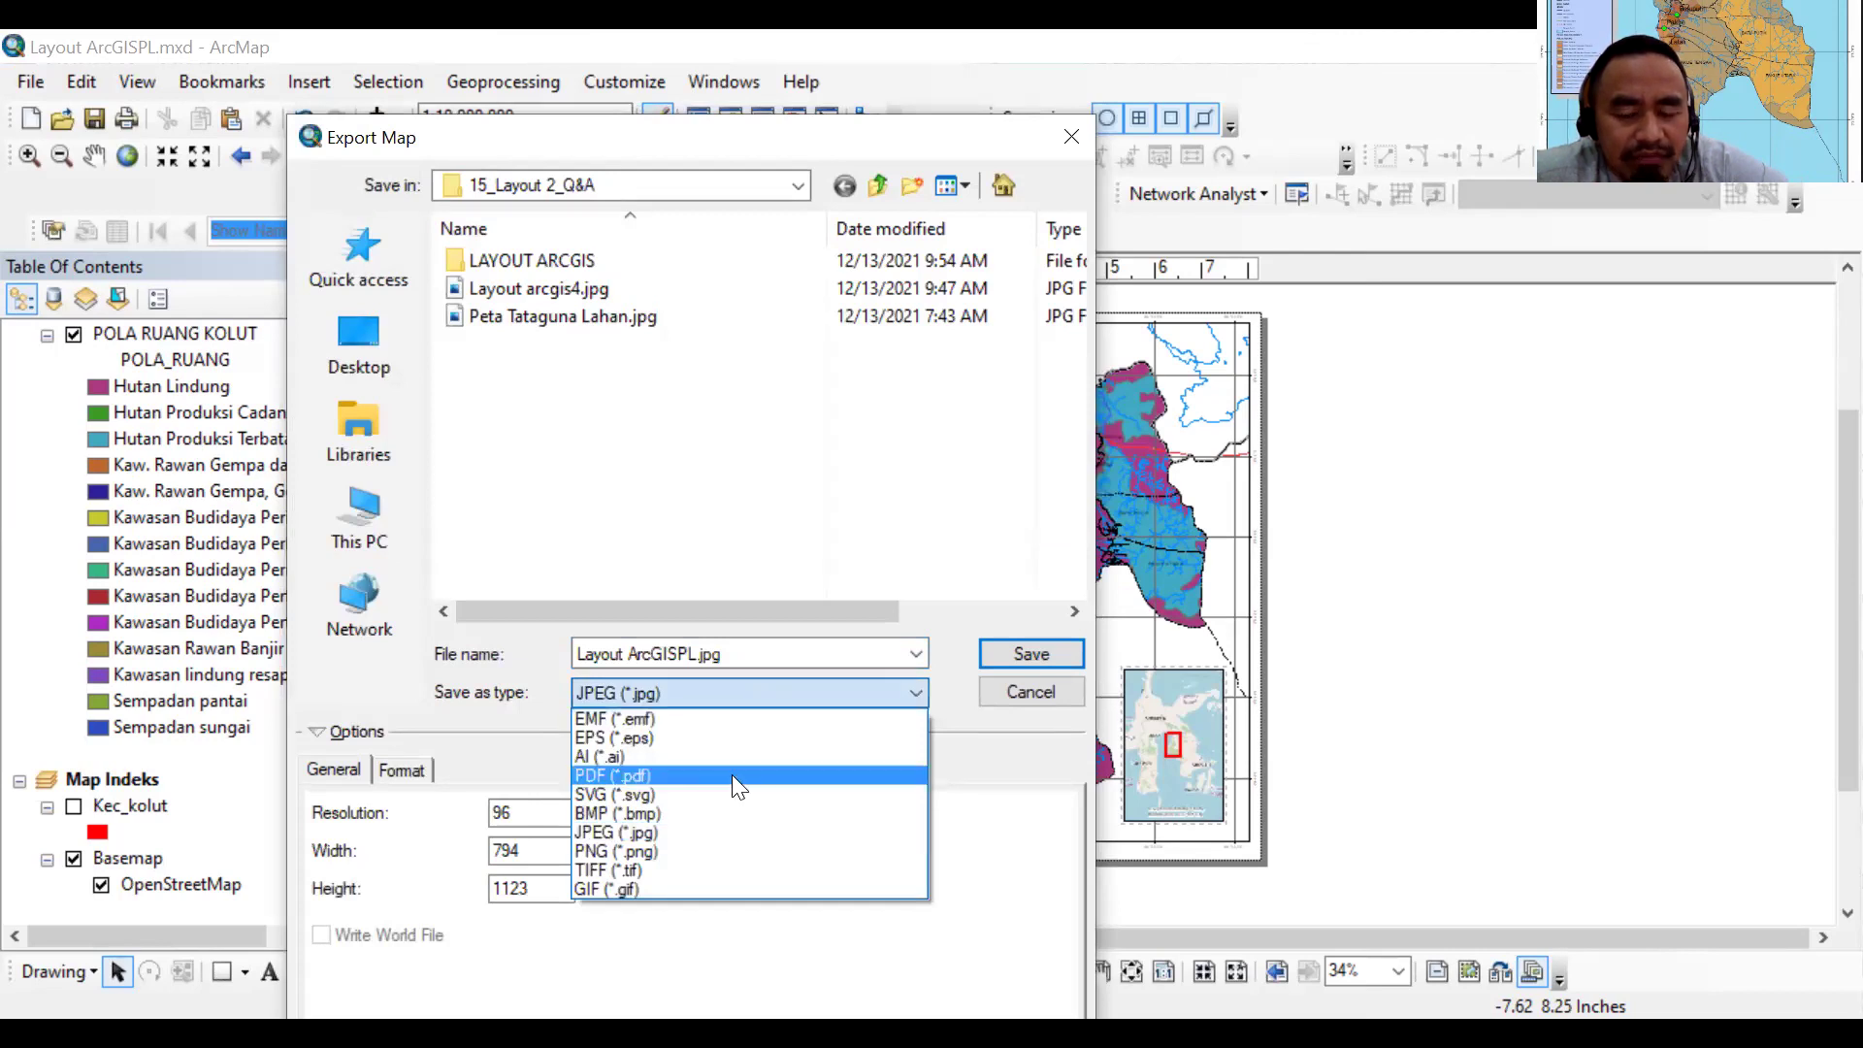
left_click(769, 914)
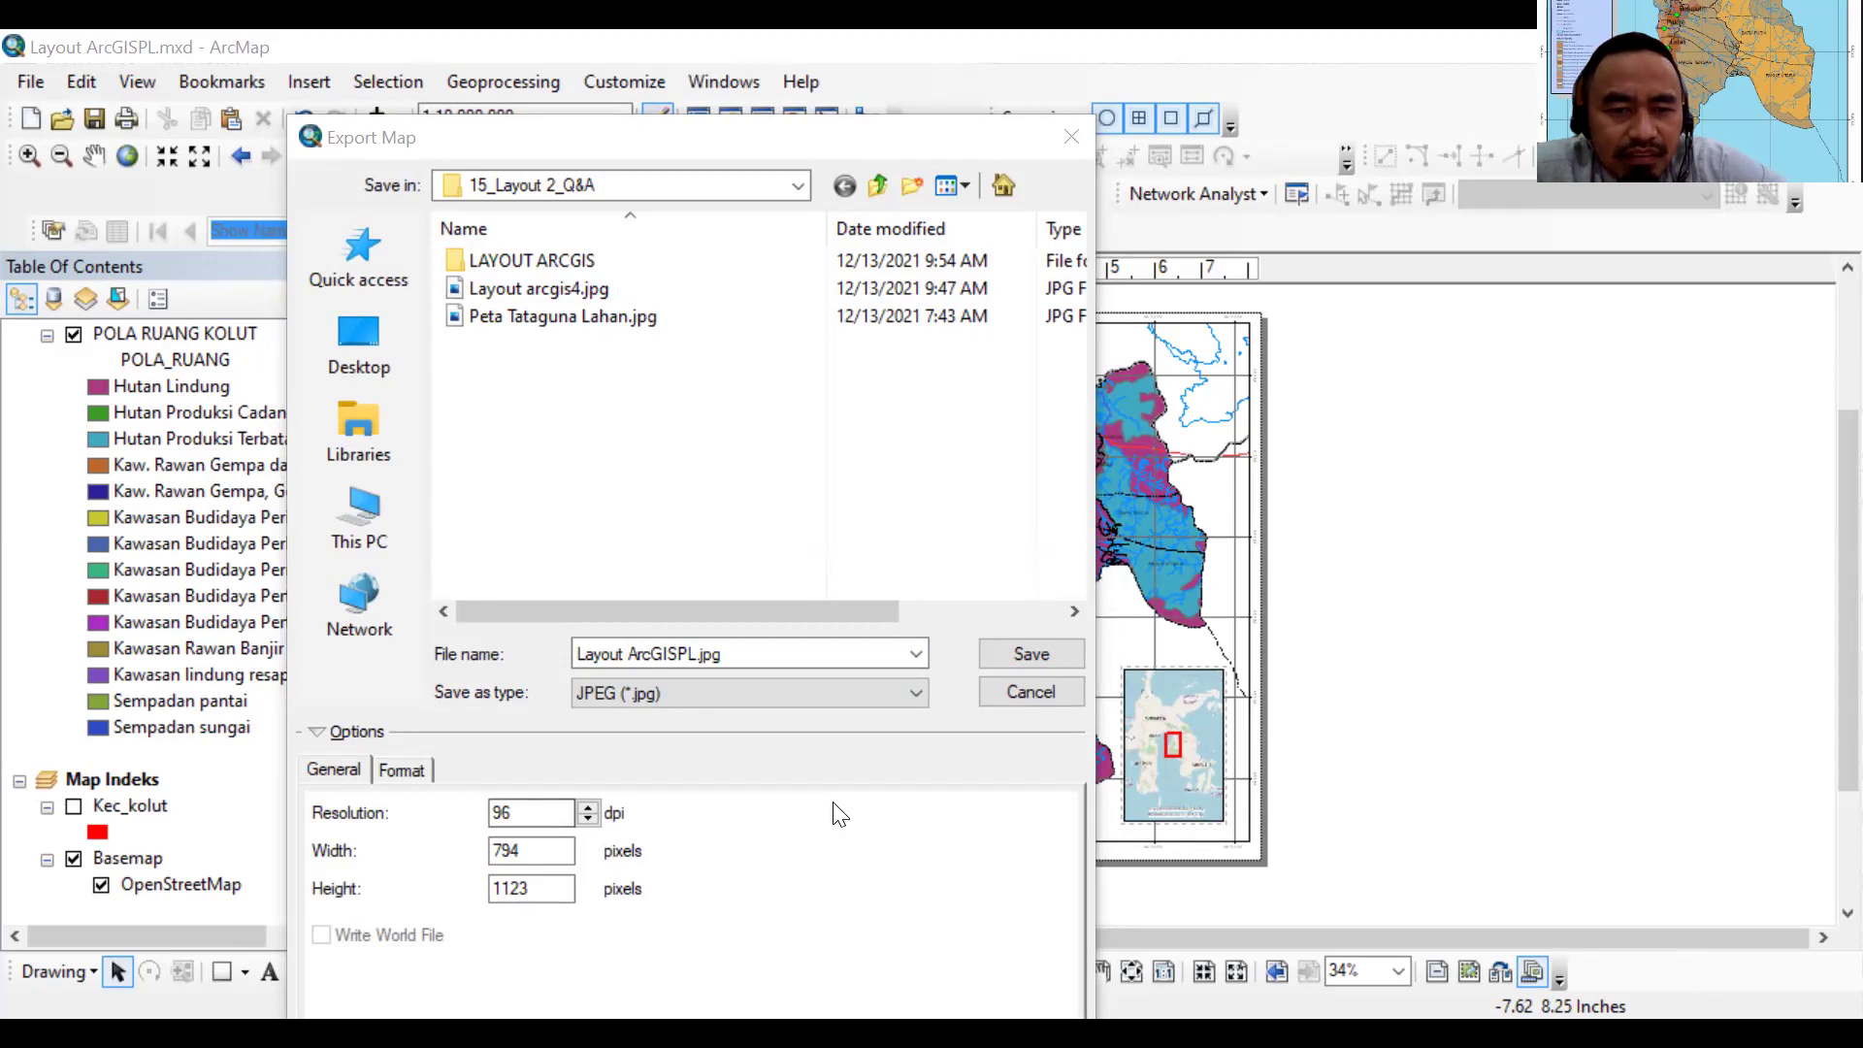
left_click(400, 776)
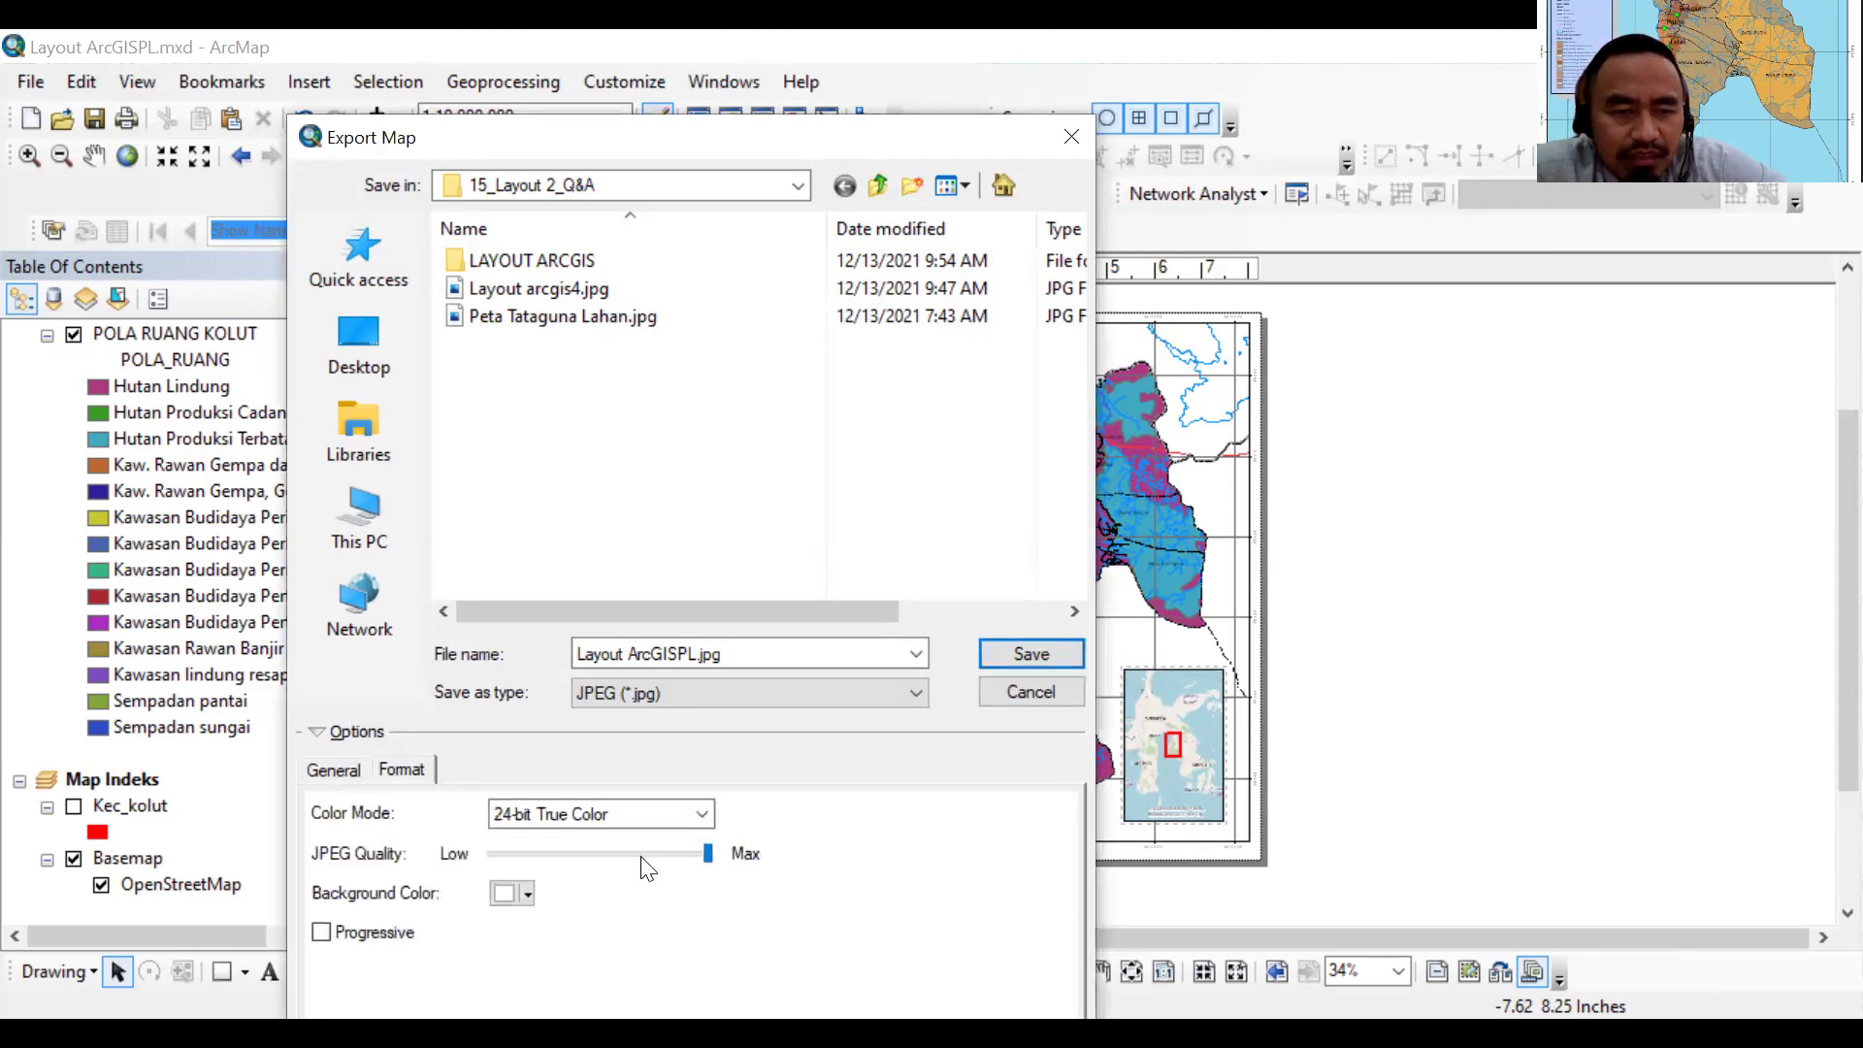
left_click(340, 774)
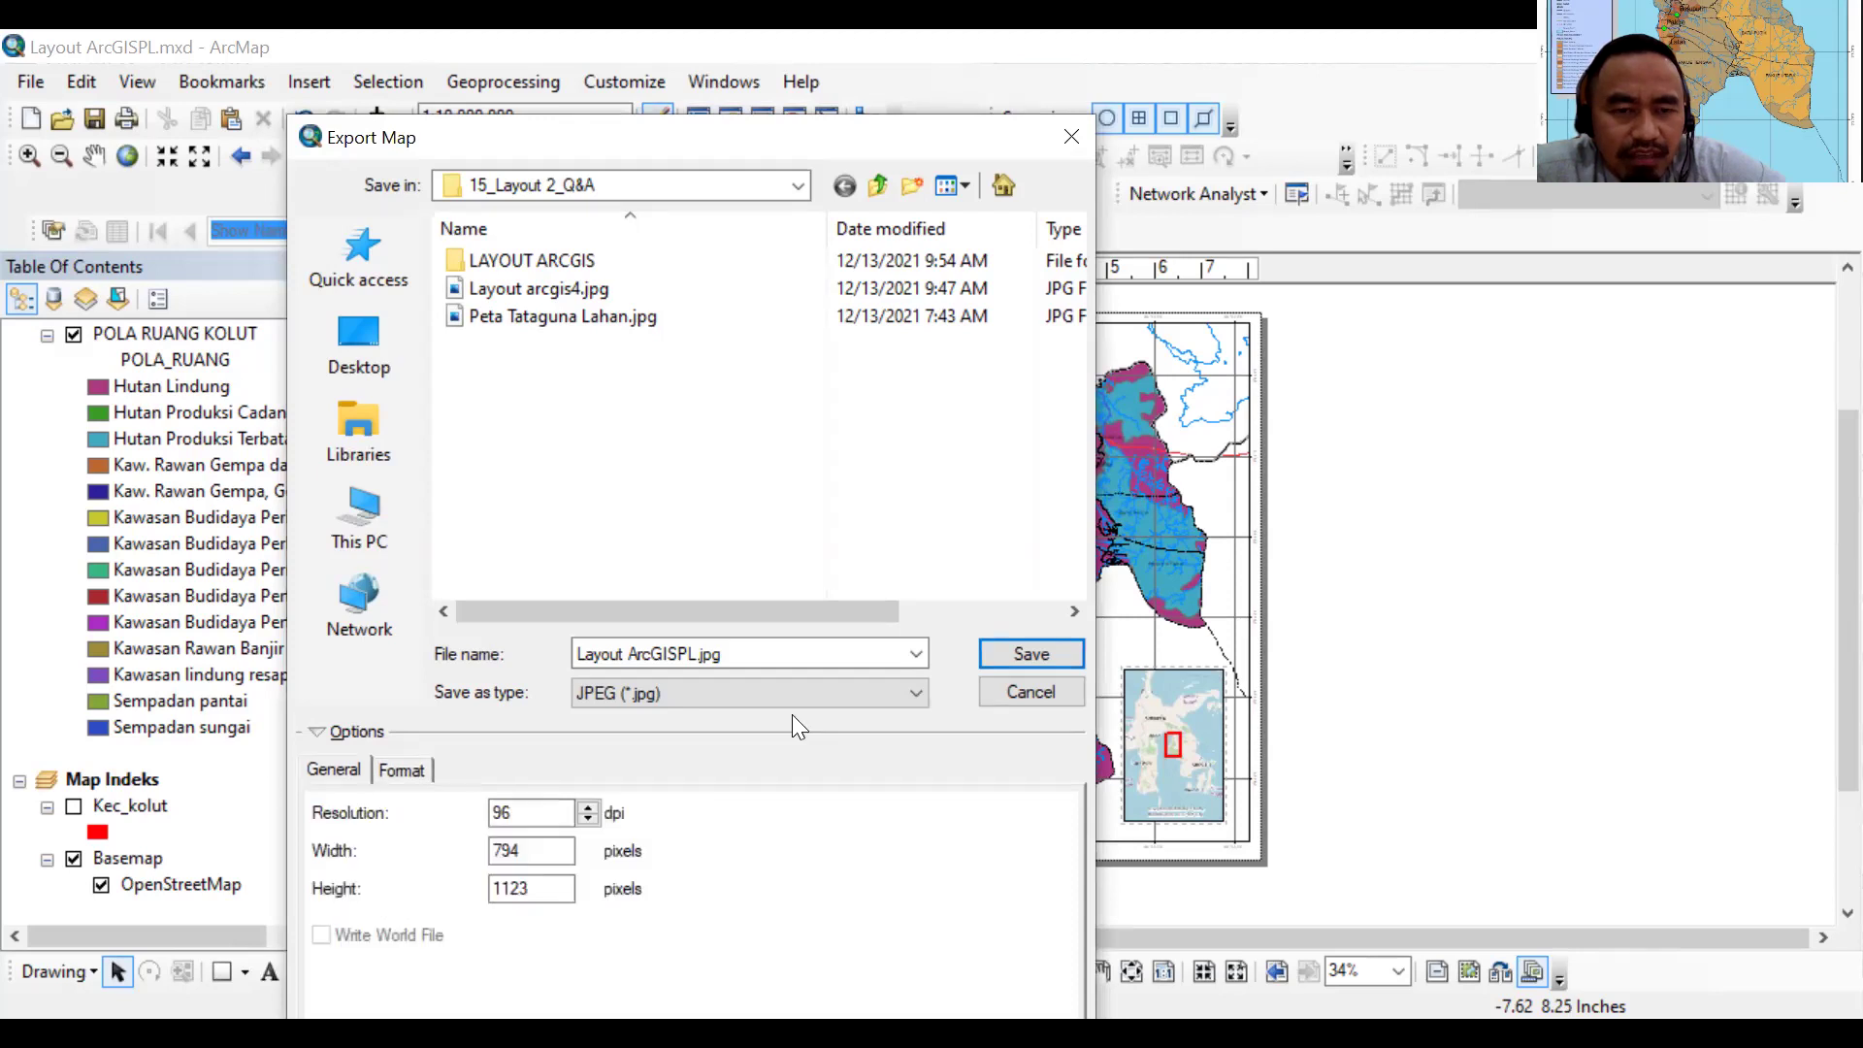
Switch the export file type to PDF, review its options and close the export settings without saving
left_click(912, 698)
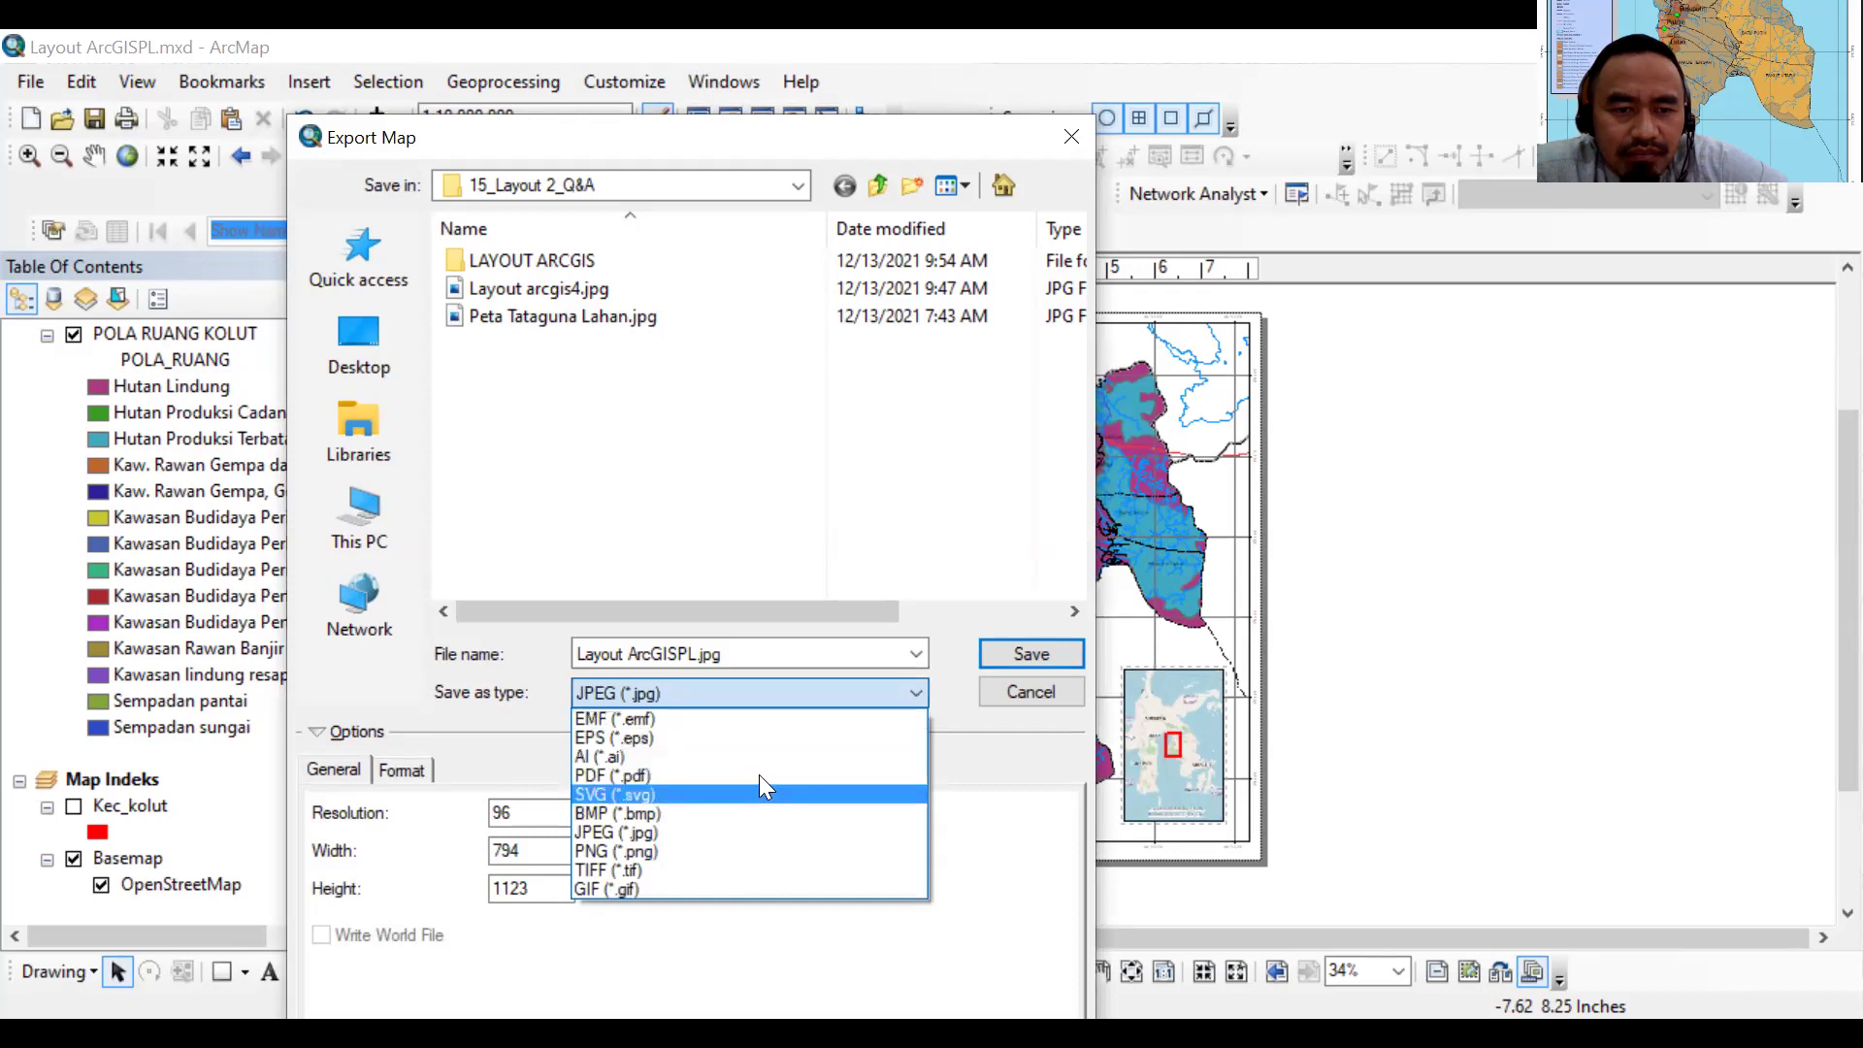
left_click(679, 774)
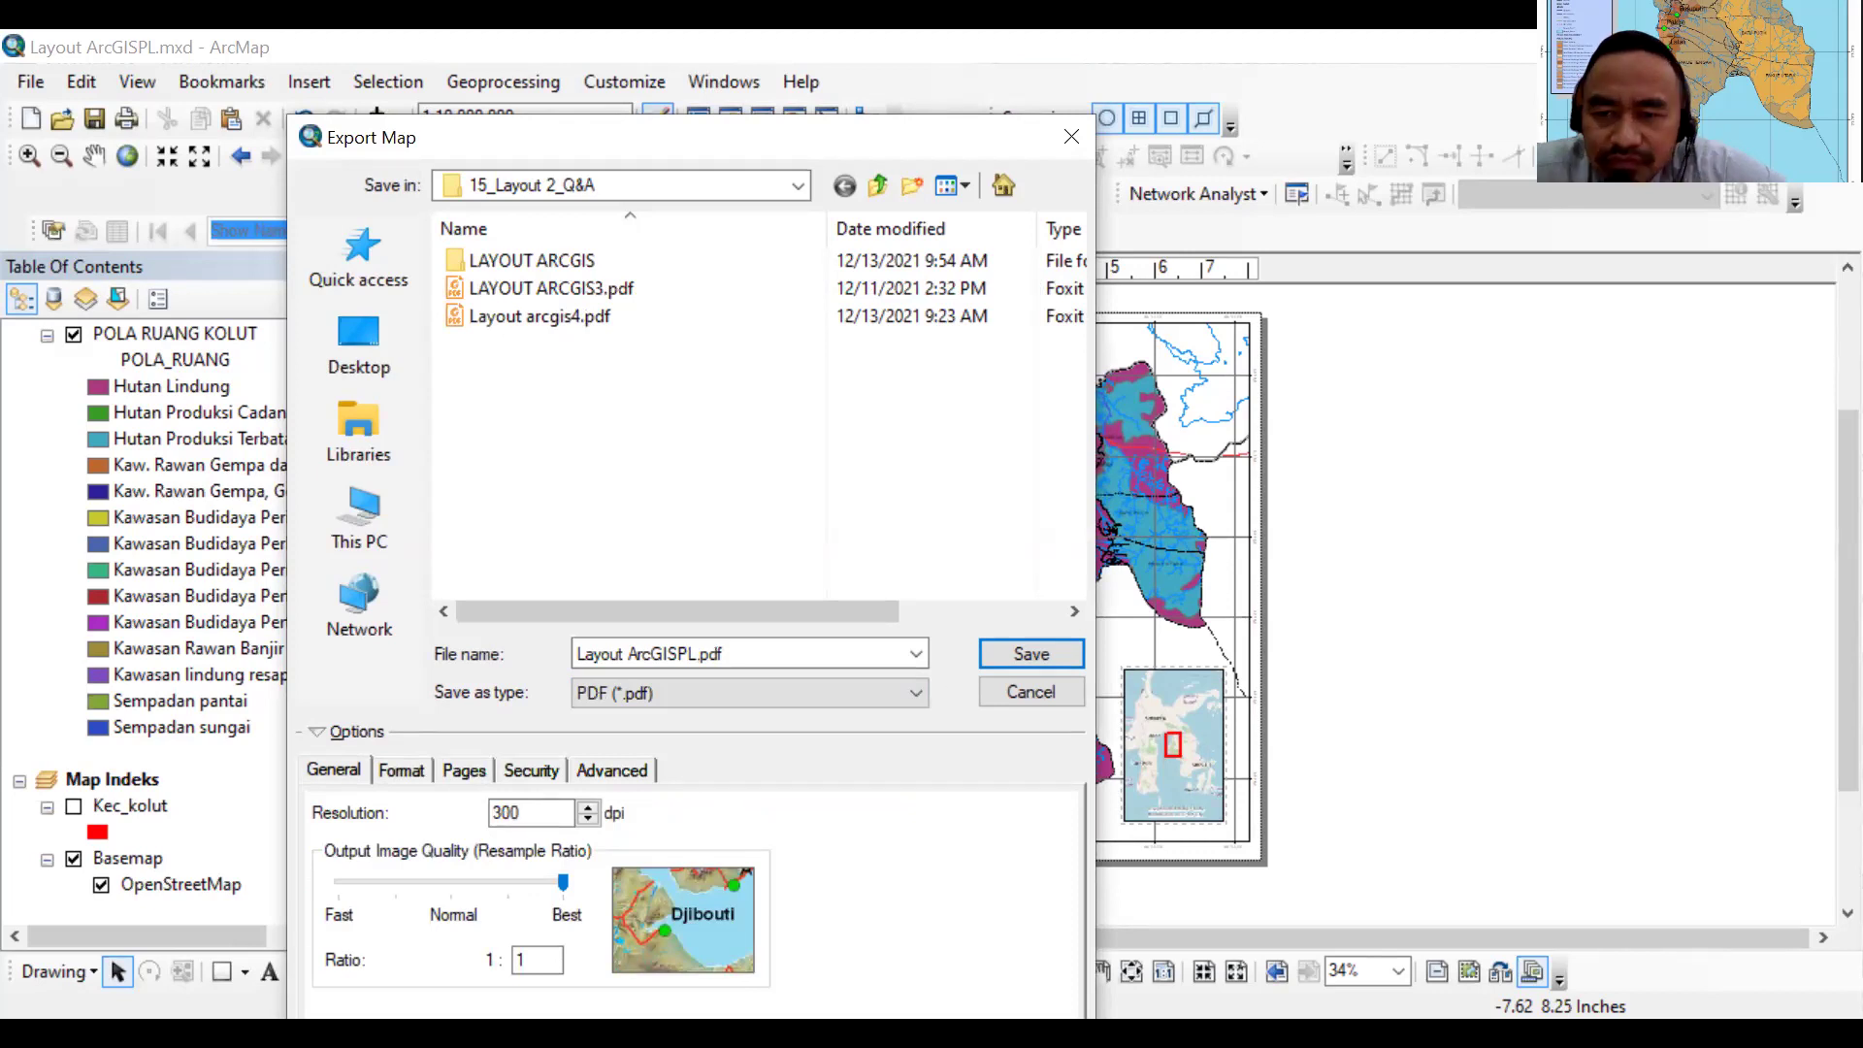
key("Return")
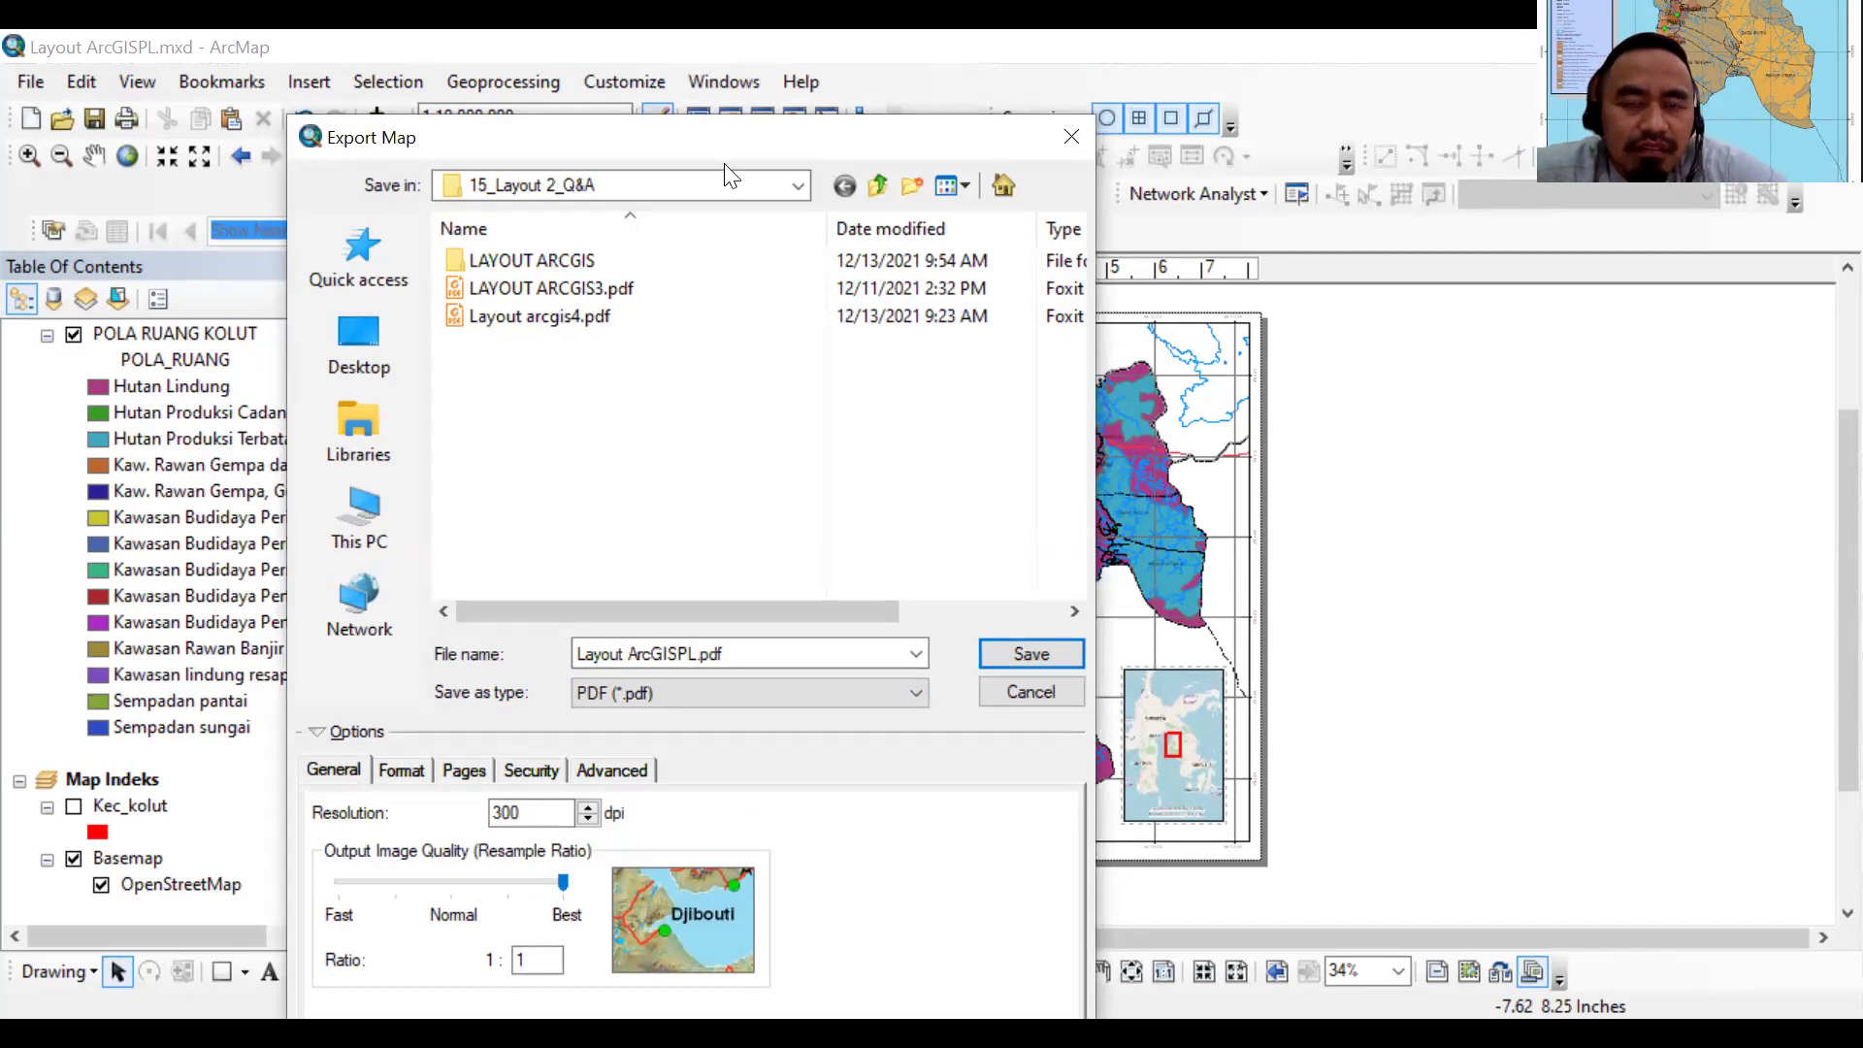
key("Escape")
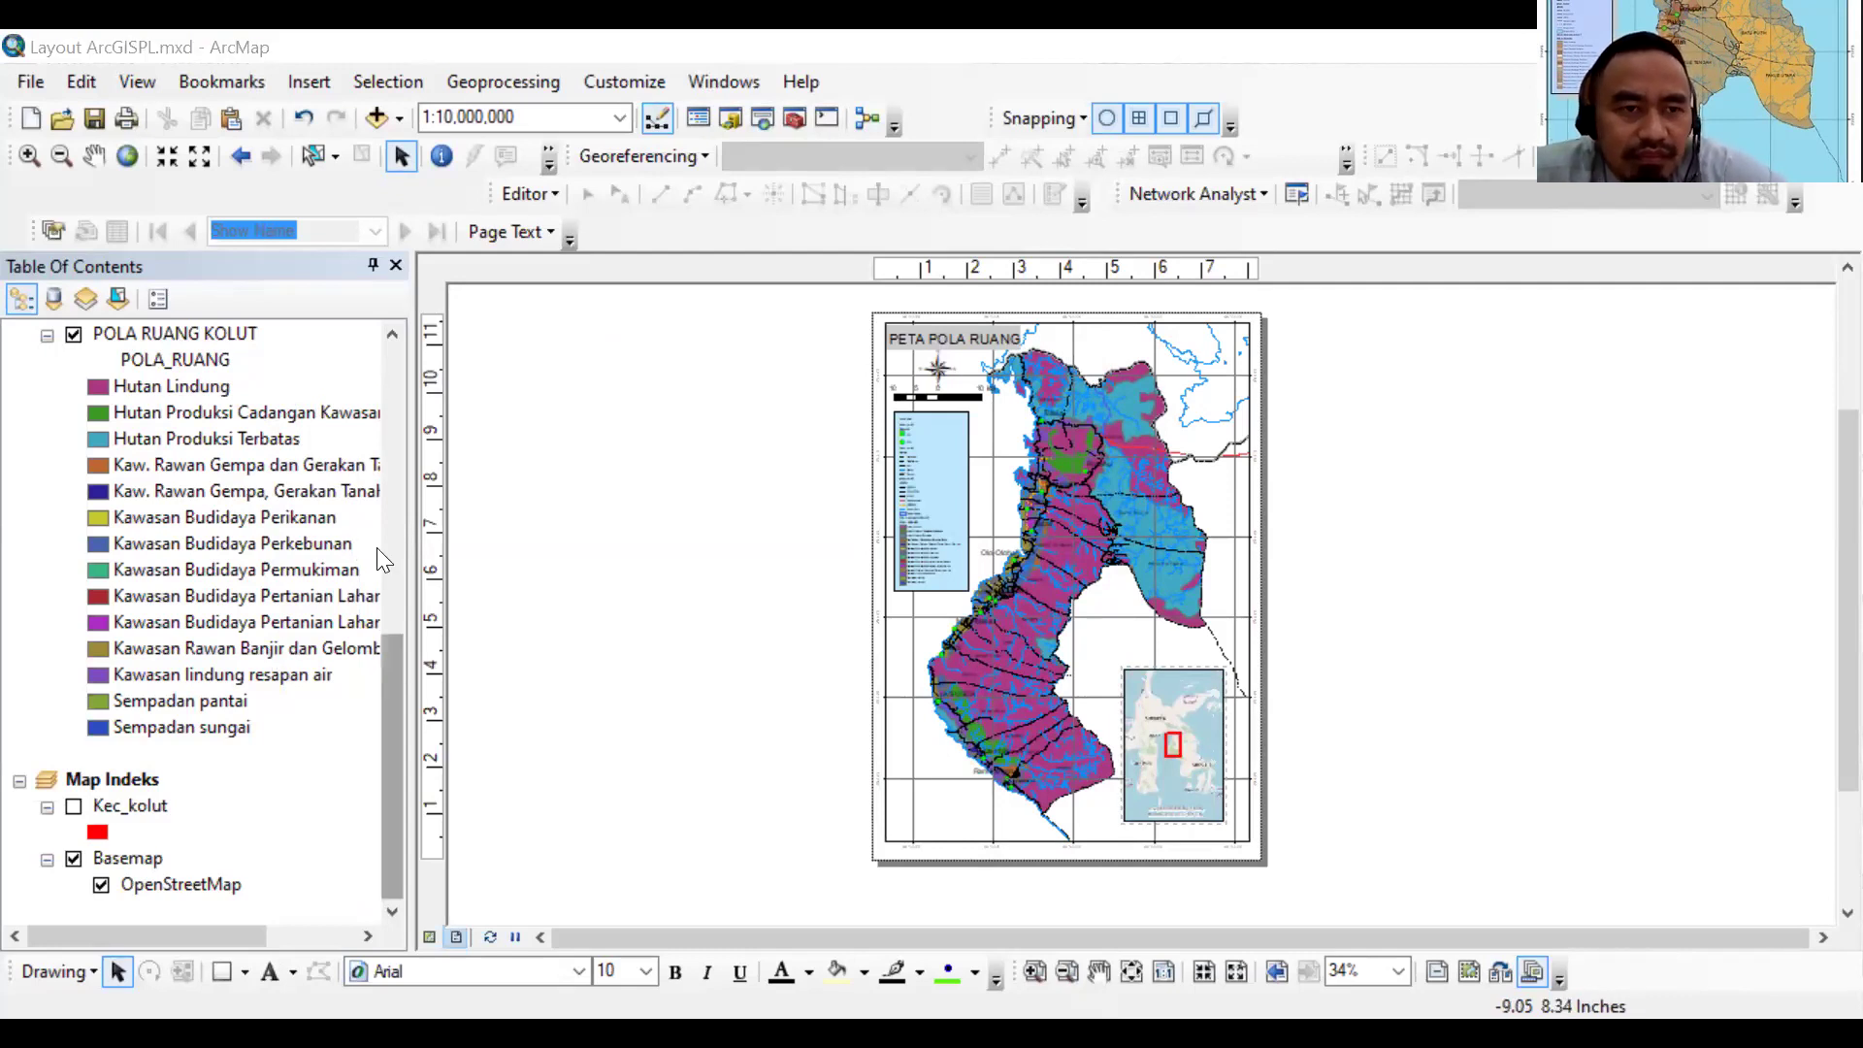
Make Map Utama the active data frame again and select it in the layer list
left_click(1065, 342)
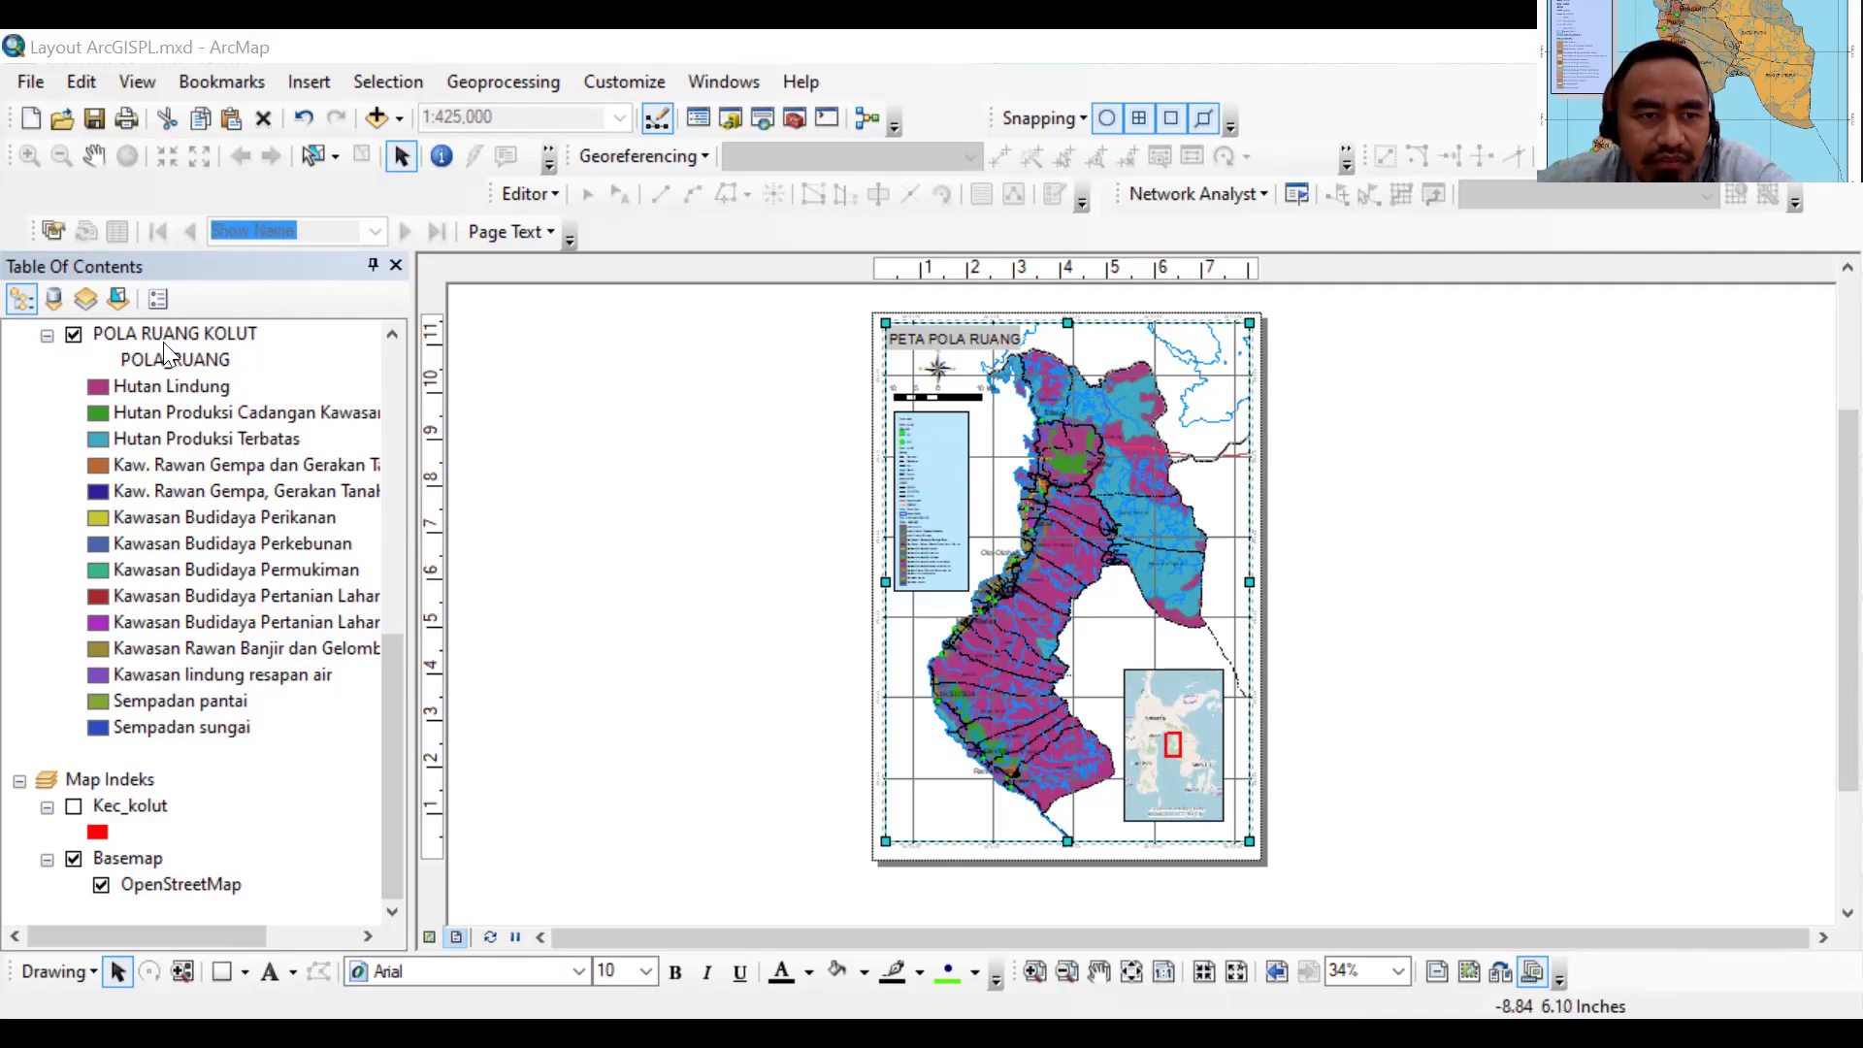
scroll(167, 354, "up", 8)
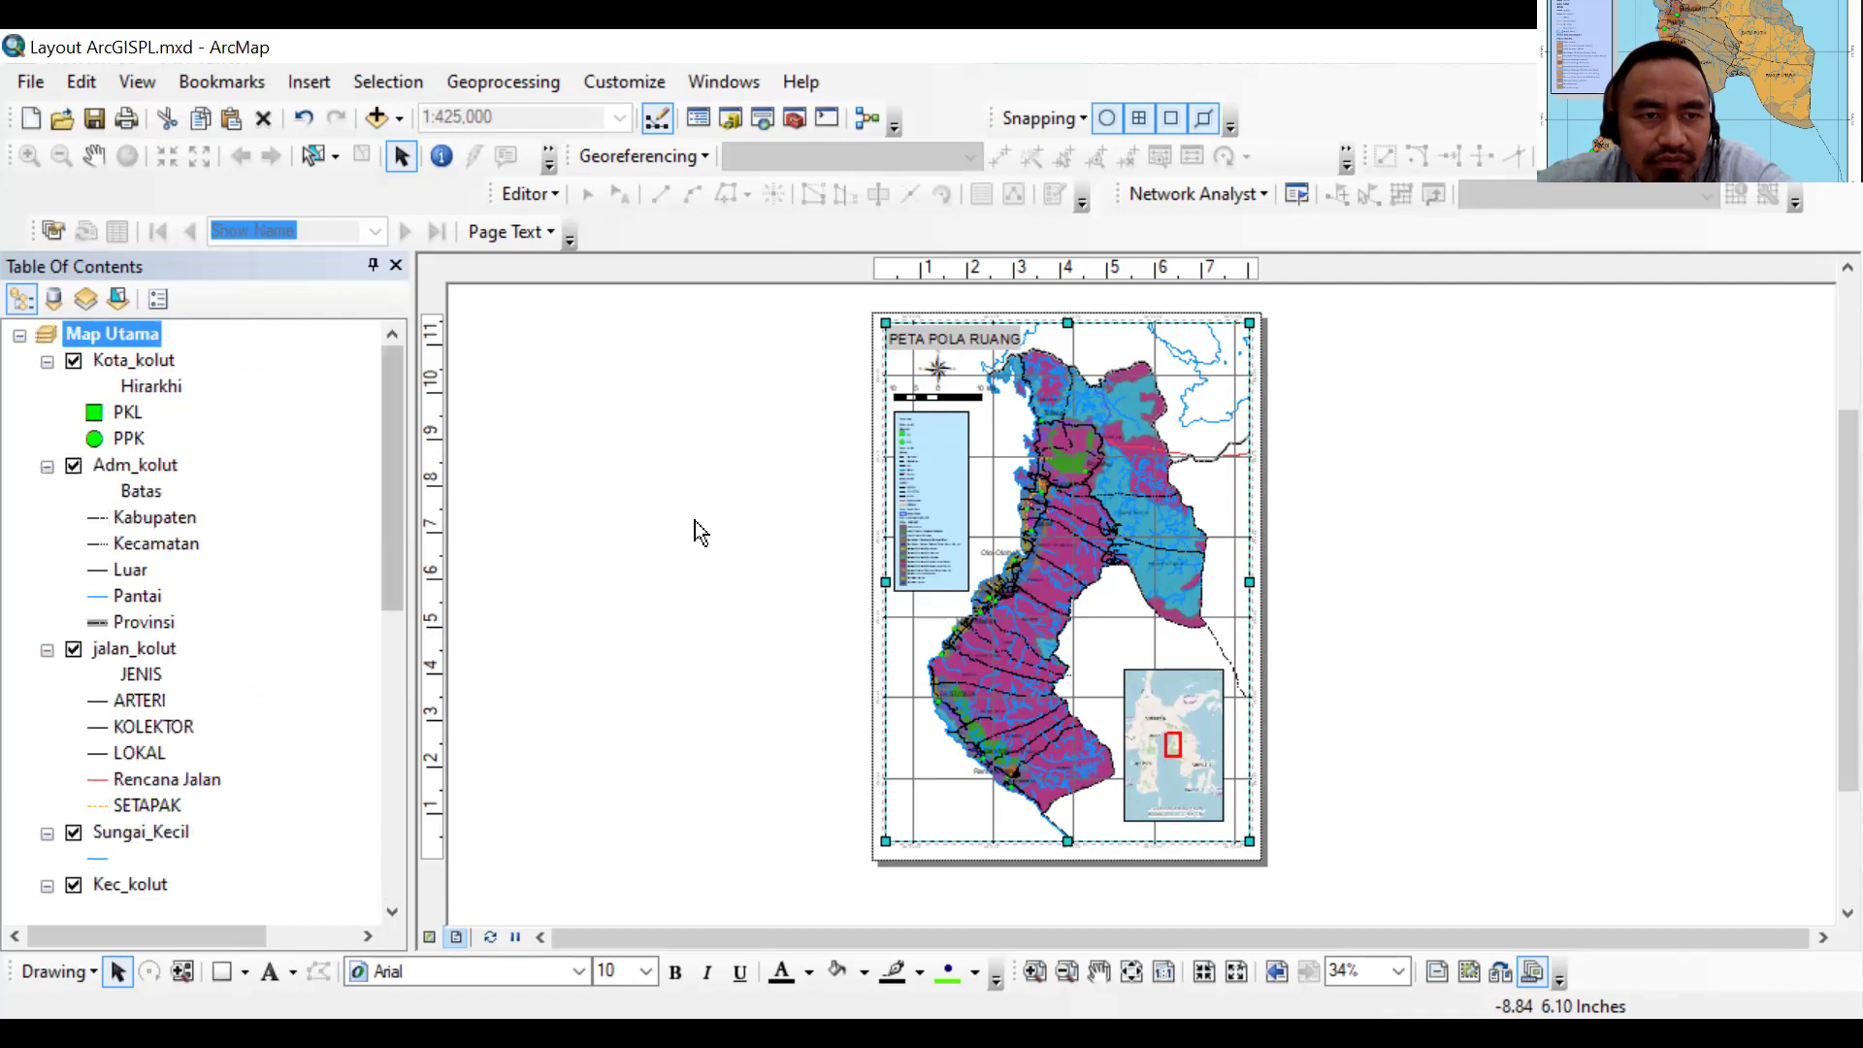
left_click(401, 421)
scroll(403, 612, "down", 10)
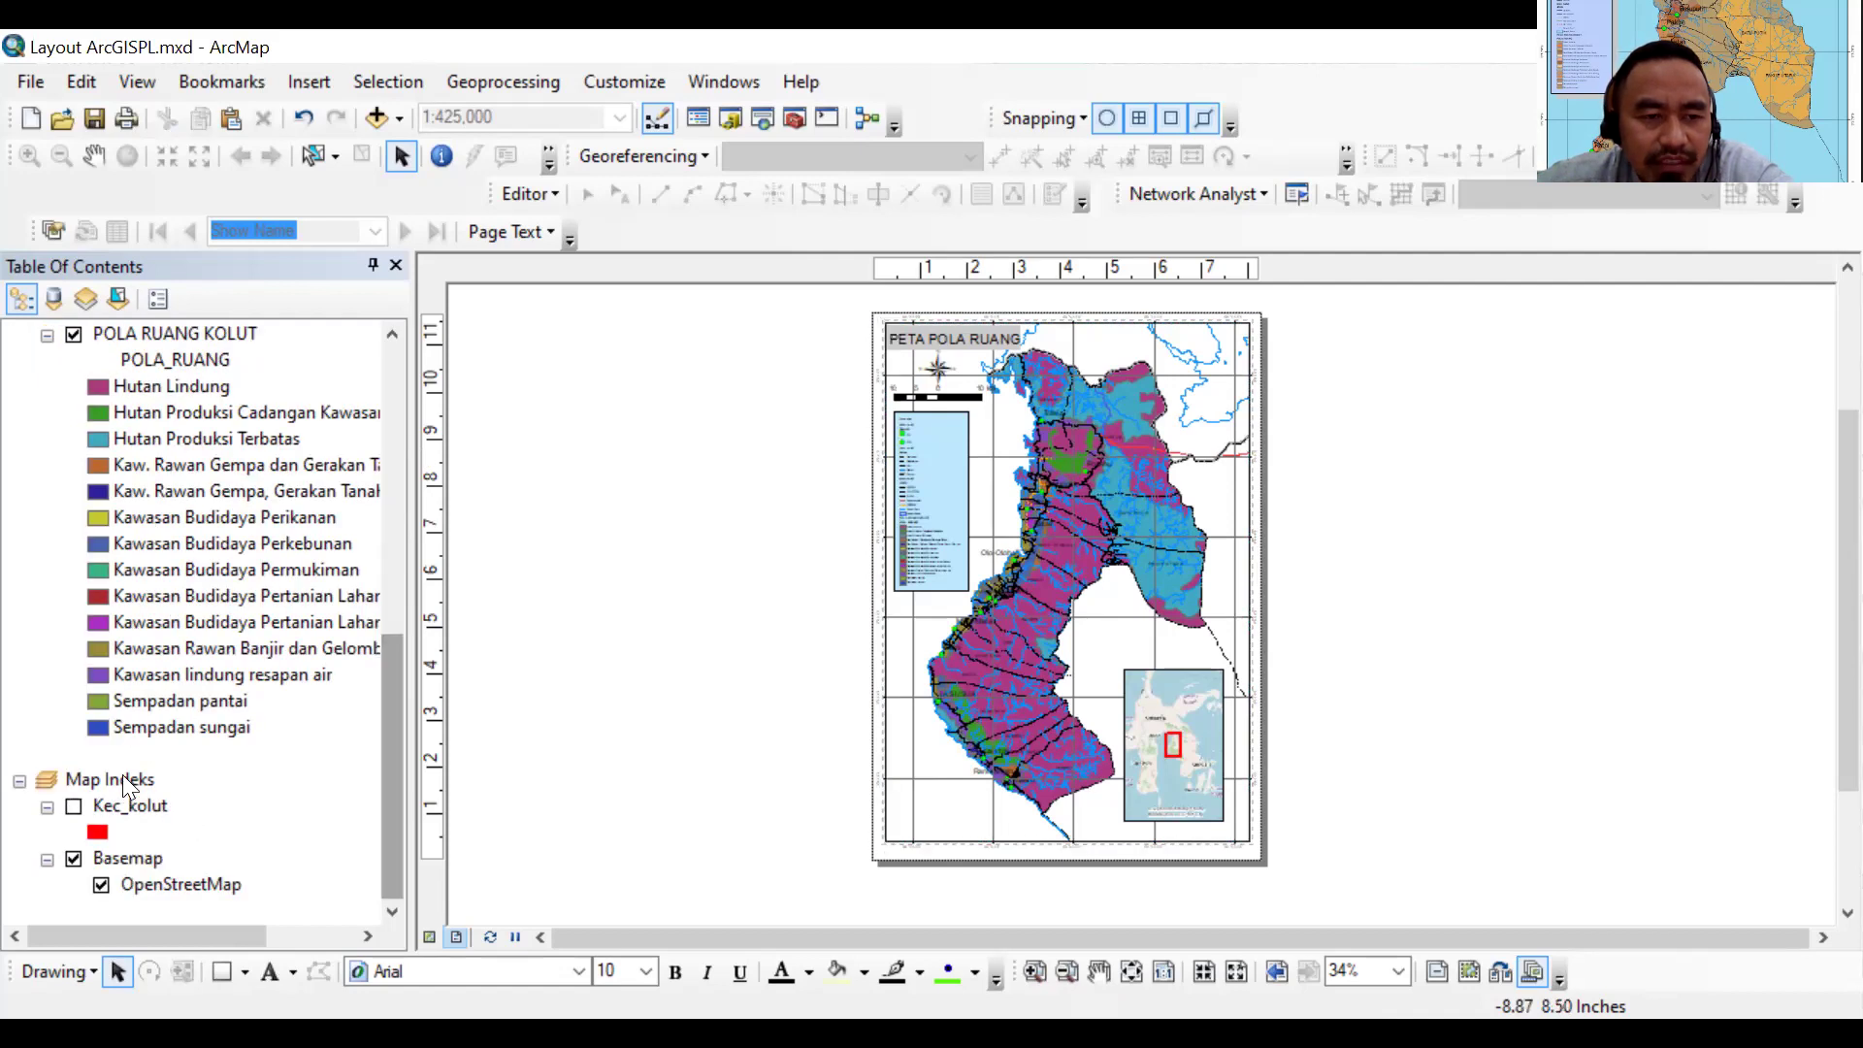
left_click(391, 723)
scroll(194, 379, "up", 10)
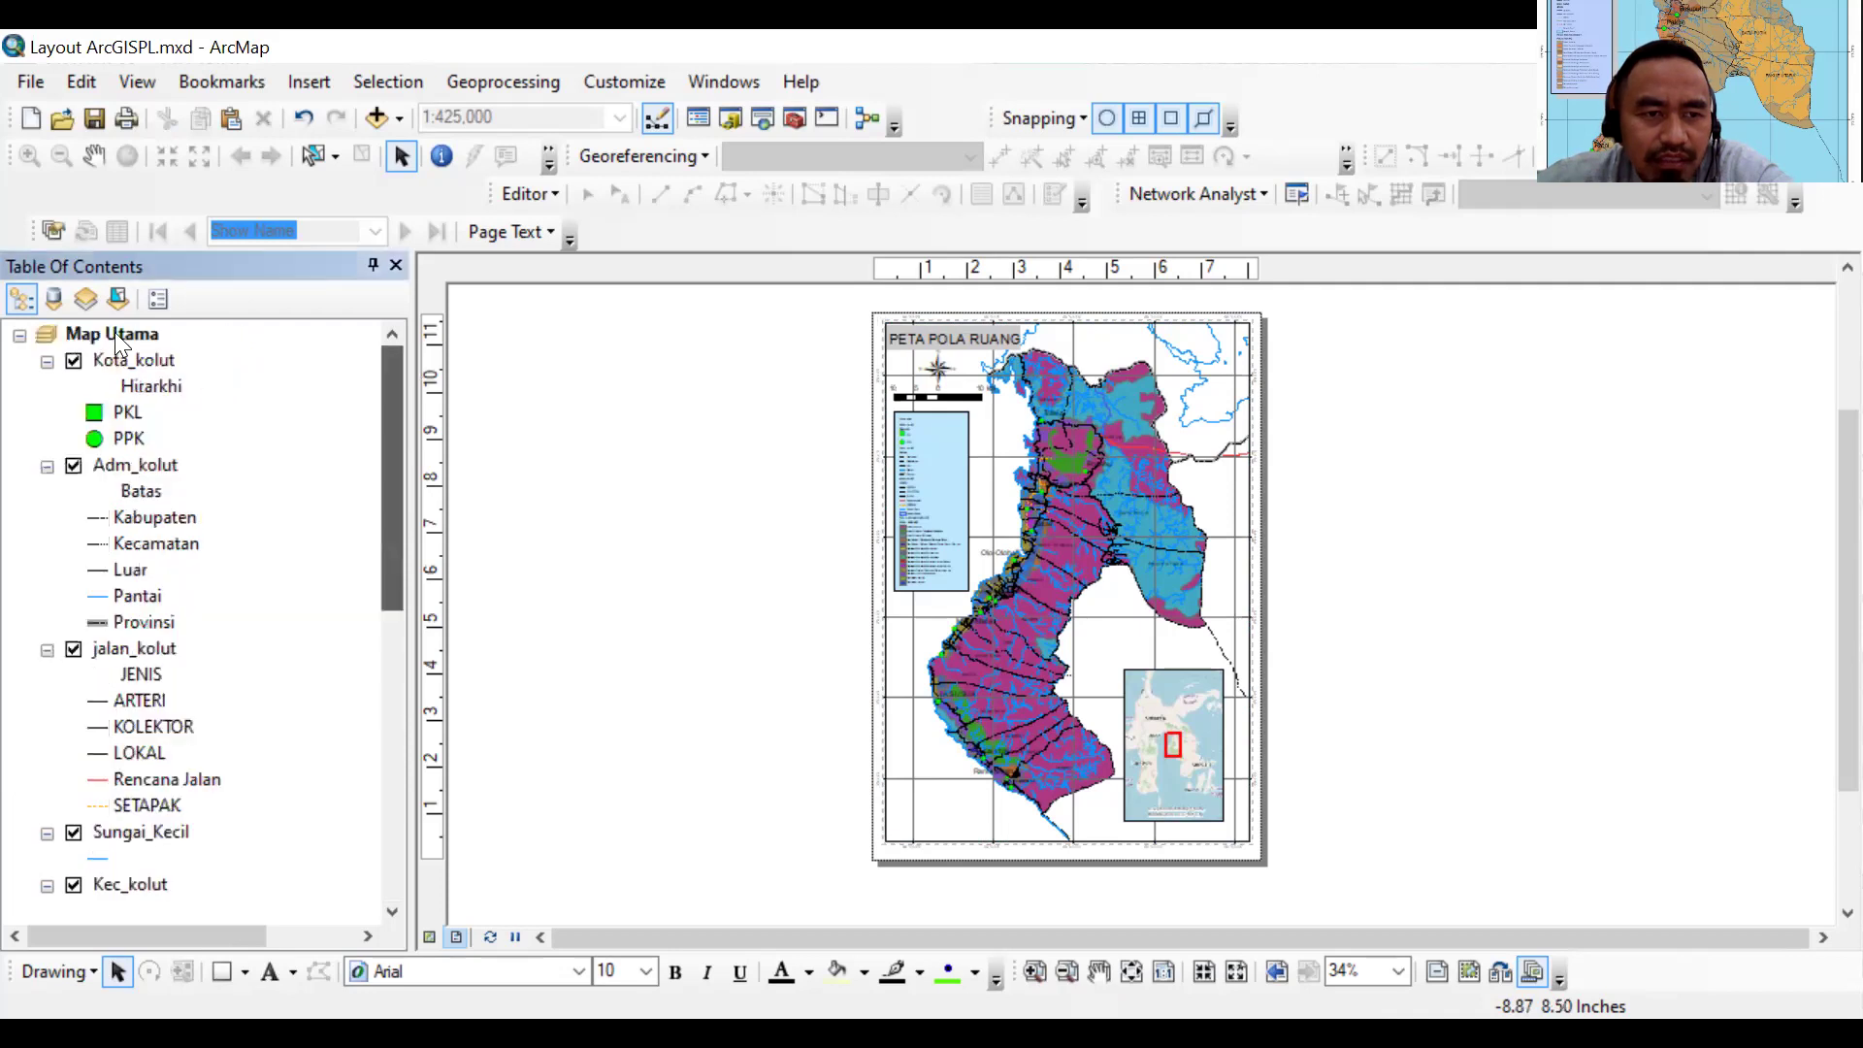
left_click(116, 336)
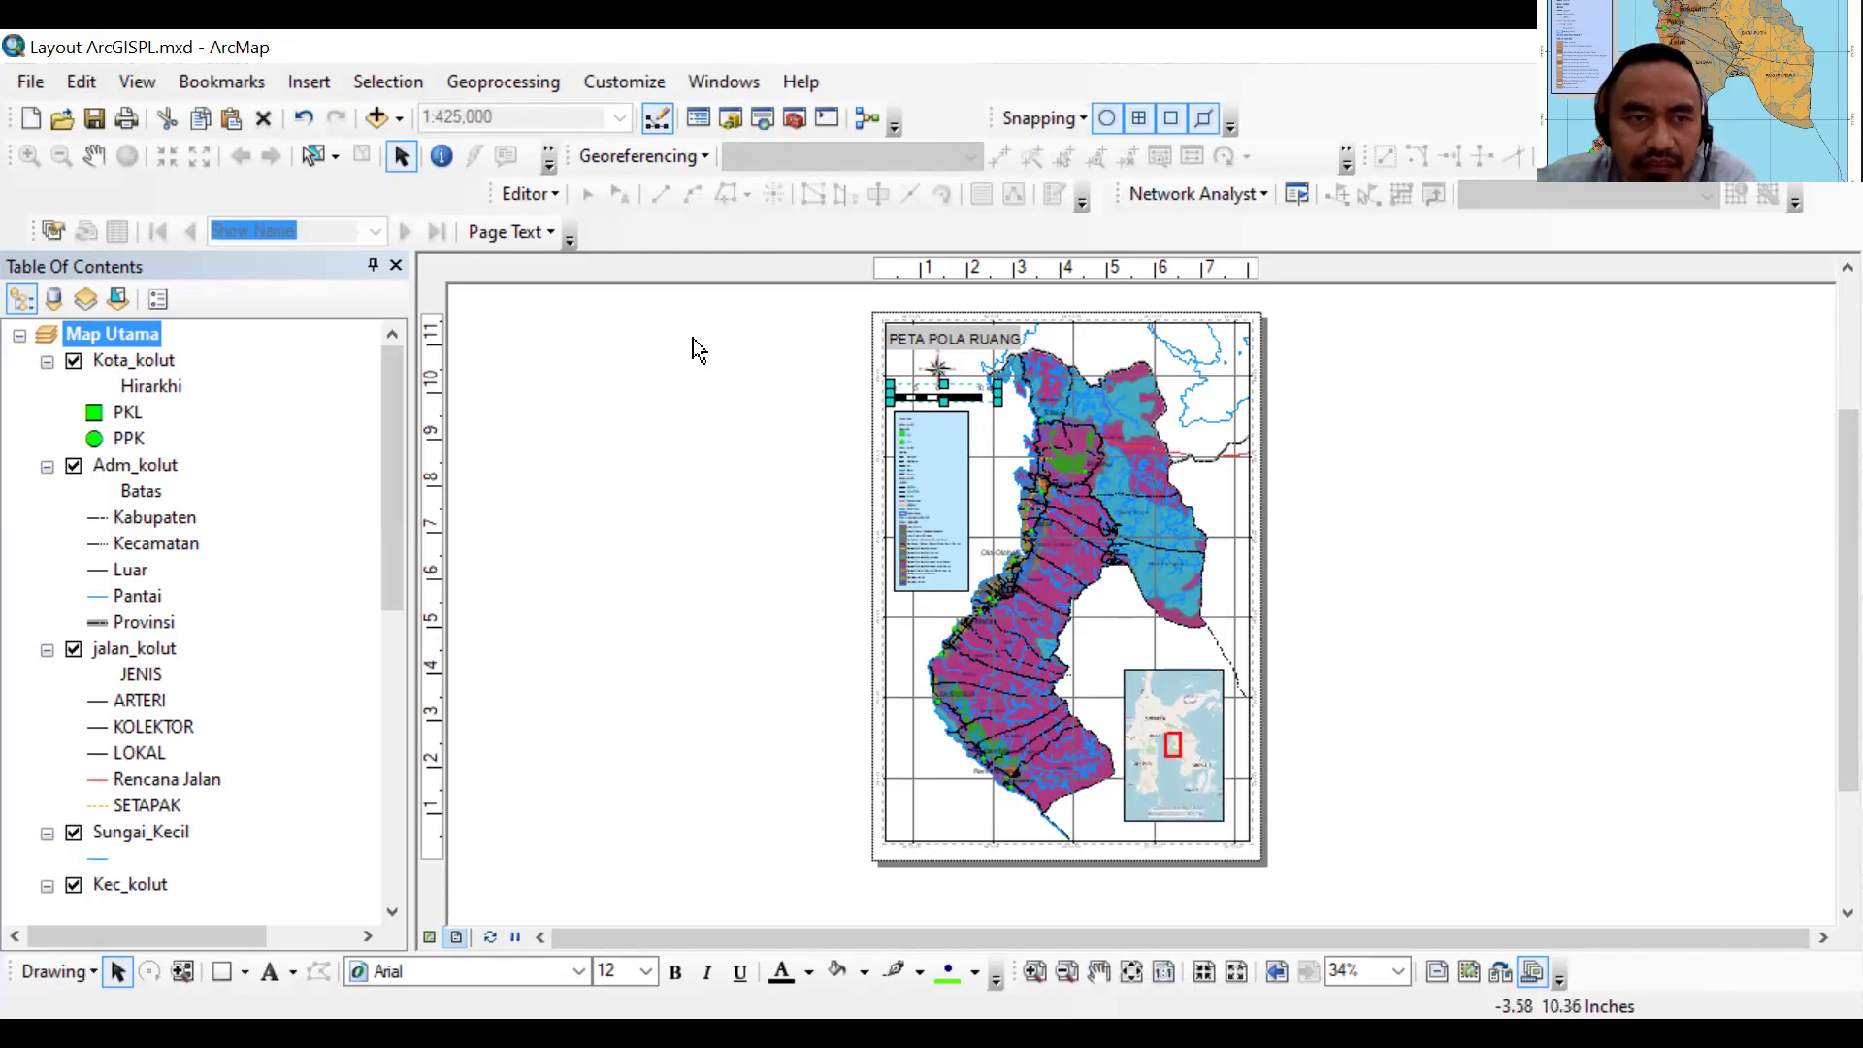
Begin adding a scale text for Map Utama to the layout and review its page unit and font options
left_click(742, 355)
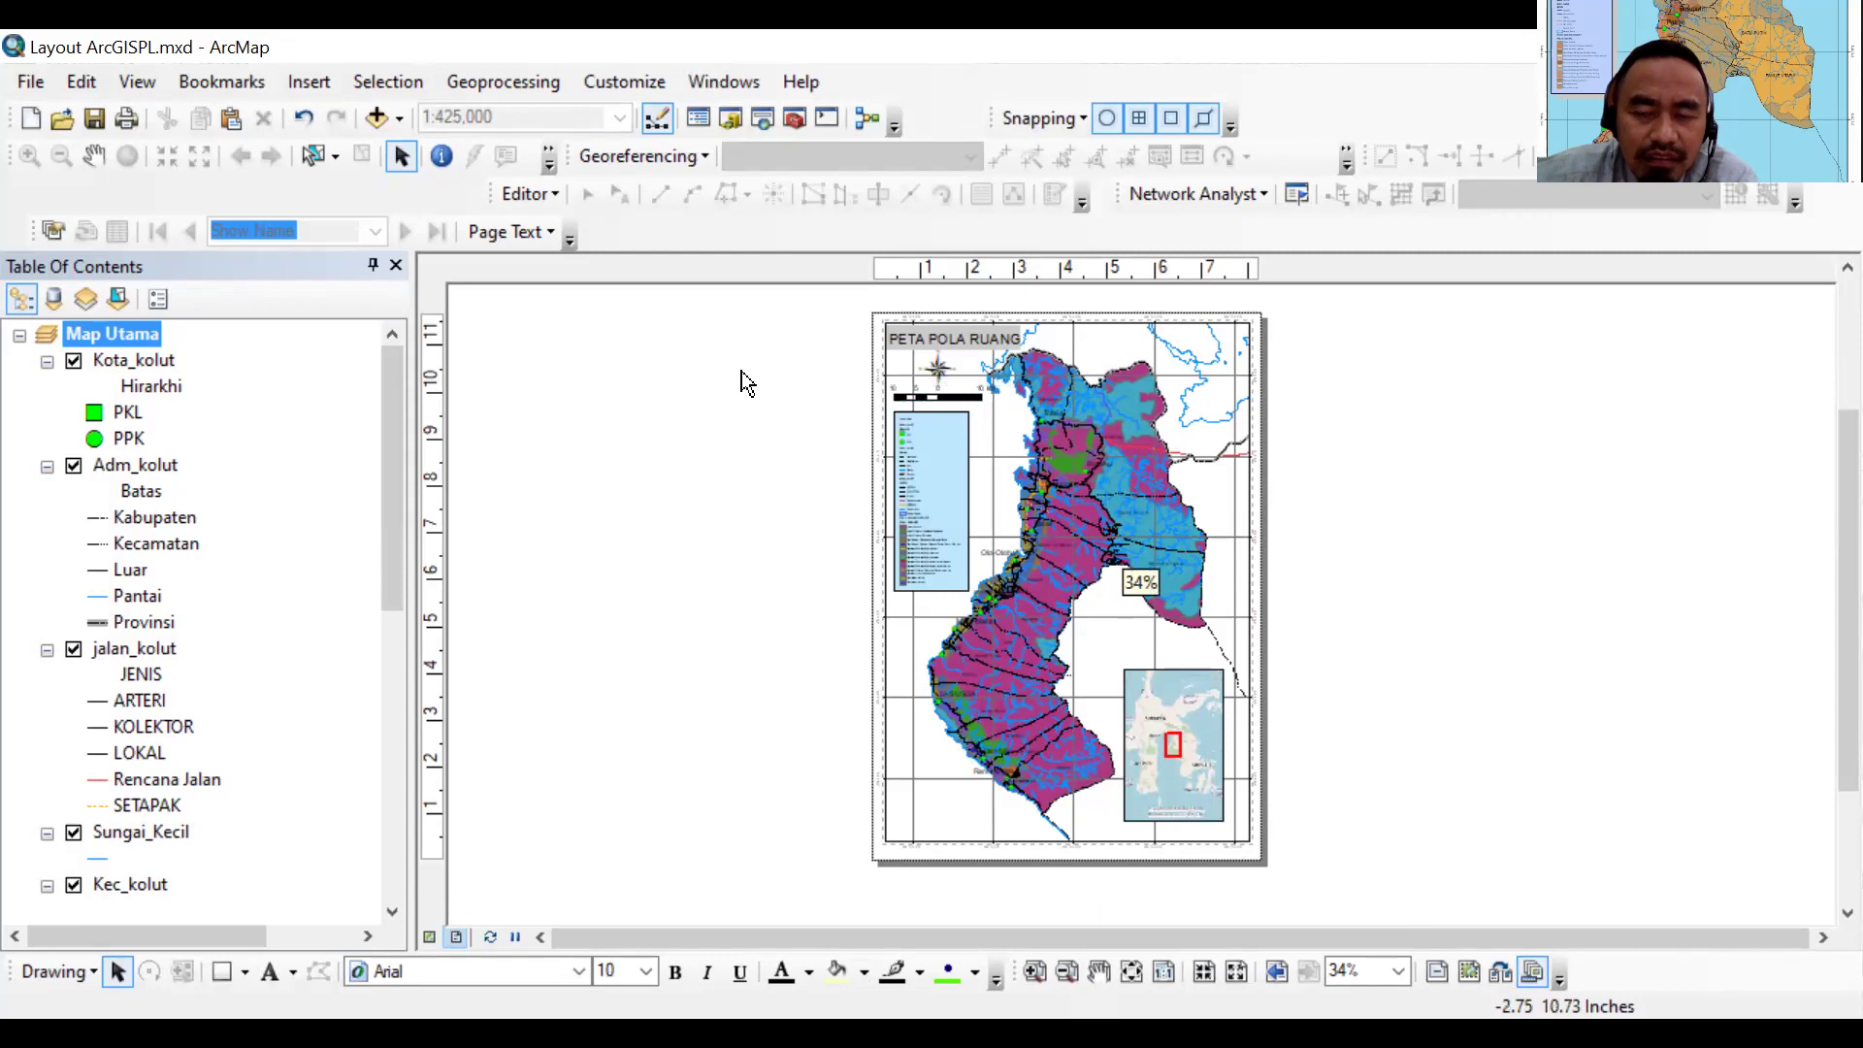
scroll(747, 388, "up", 3)
scroll(776, 455, "up", 2)
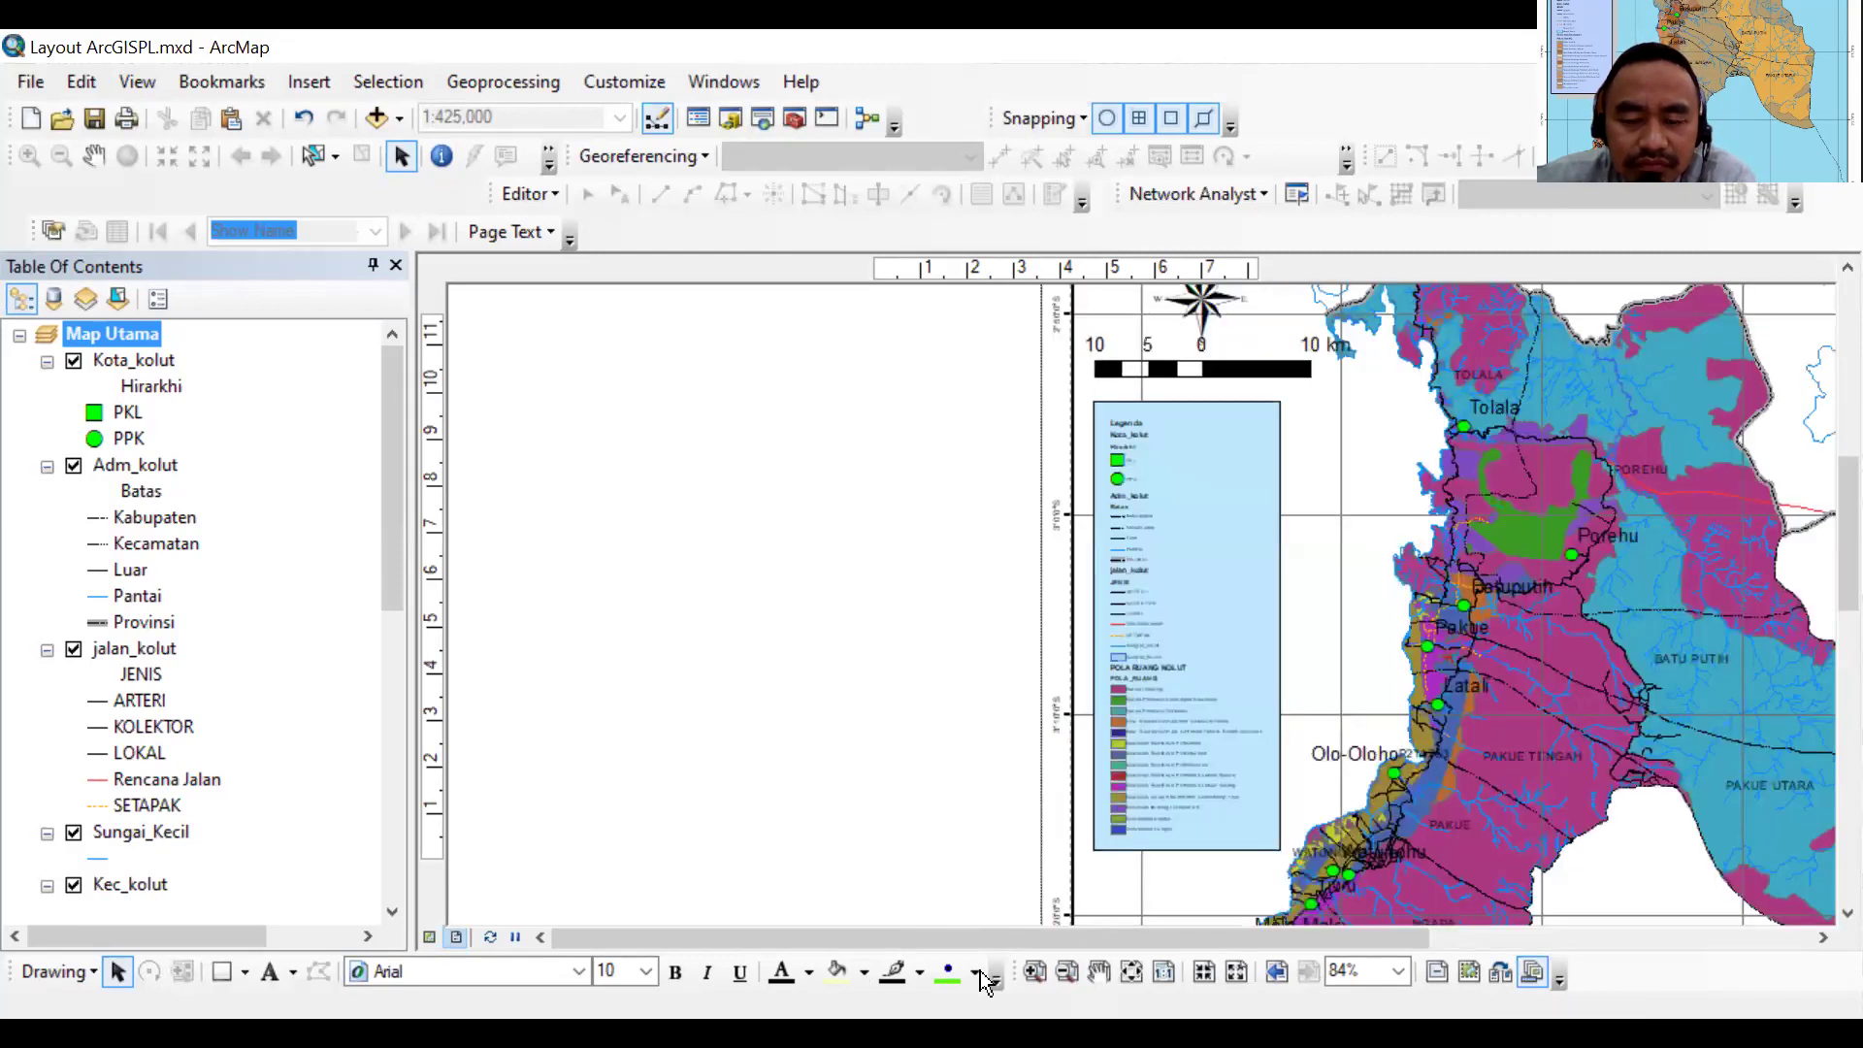
left_click(1095, 973)
left_click_drag(1072, 413, 679, 633)
left_click_drag(1153, 707, 1053, 616)
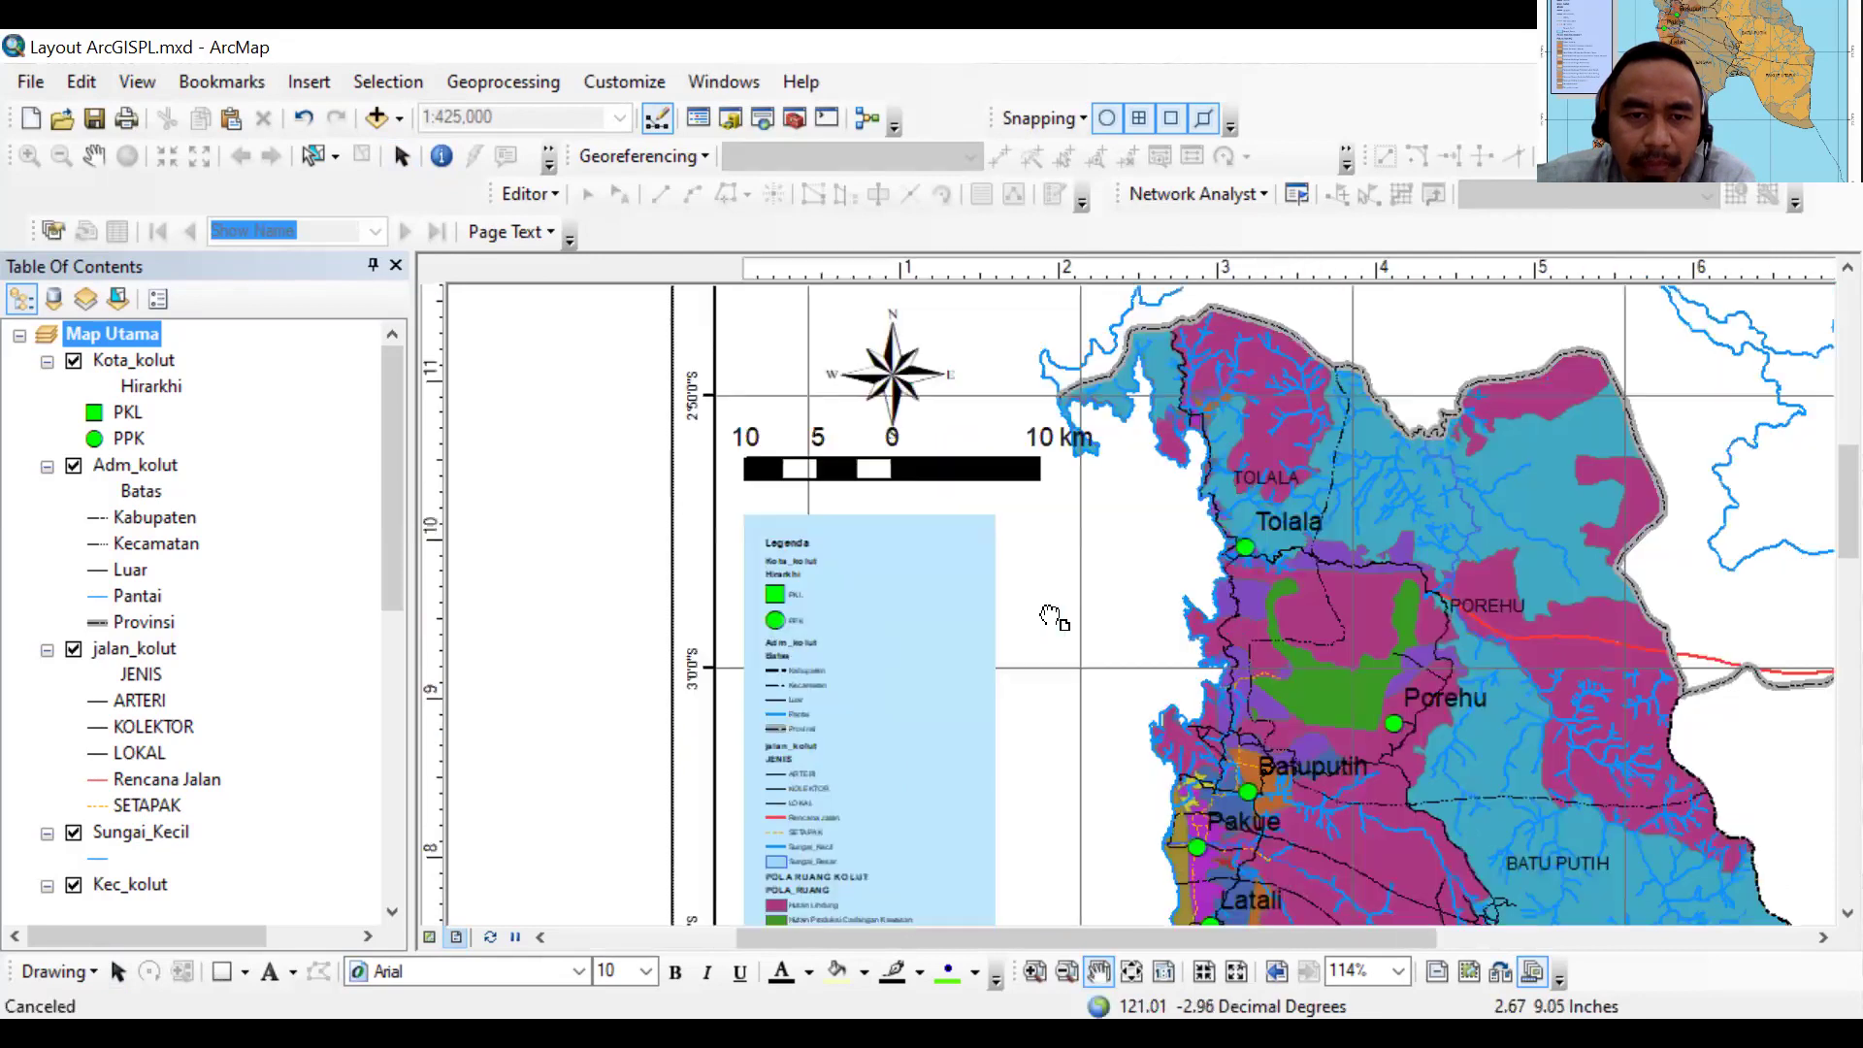
left_click_drag(1170, 681, 1123, 697)
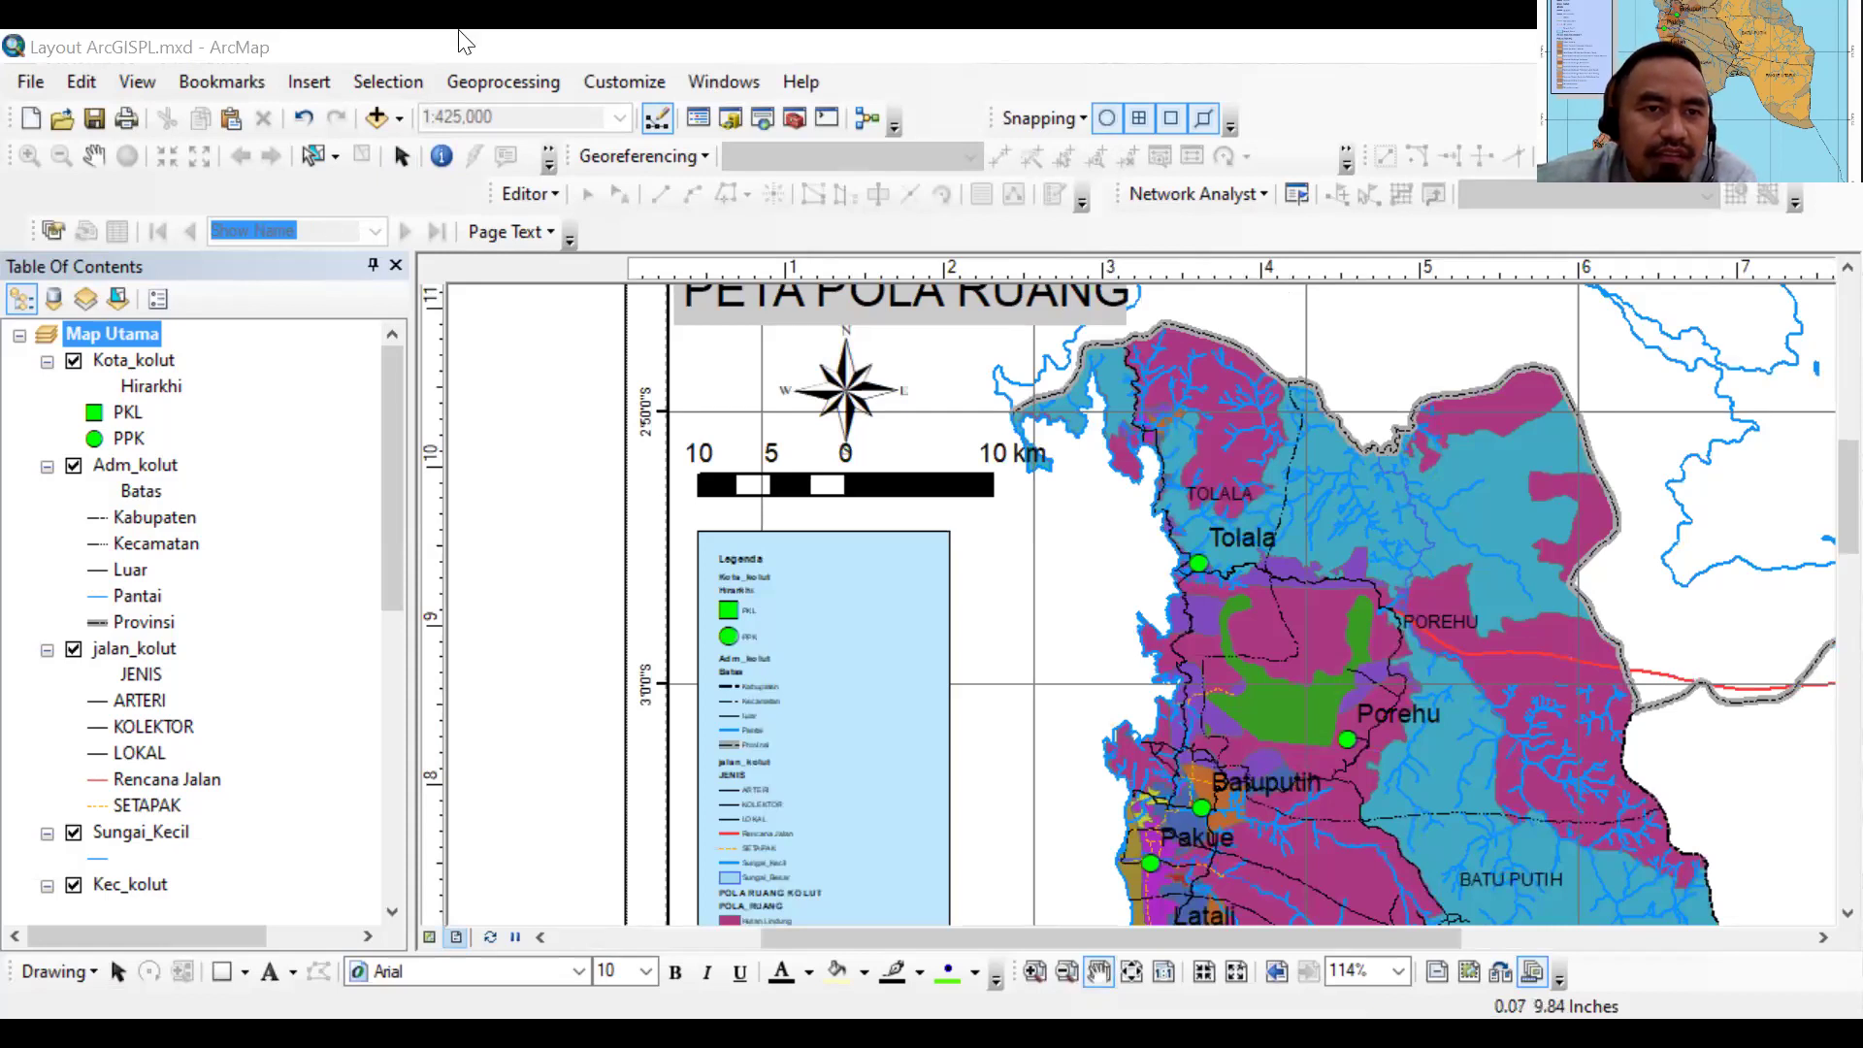
left_click(320, 82)
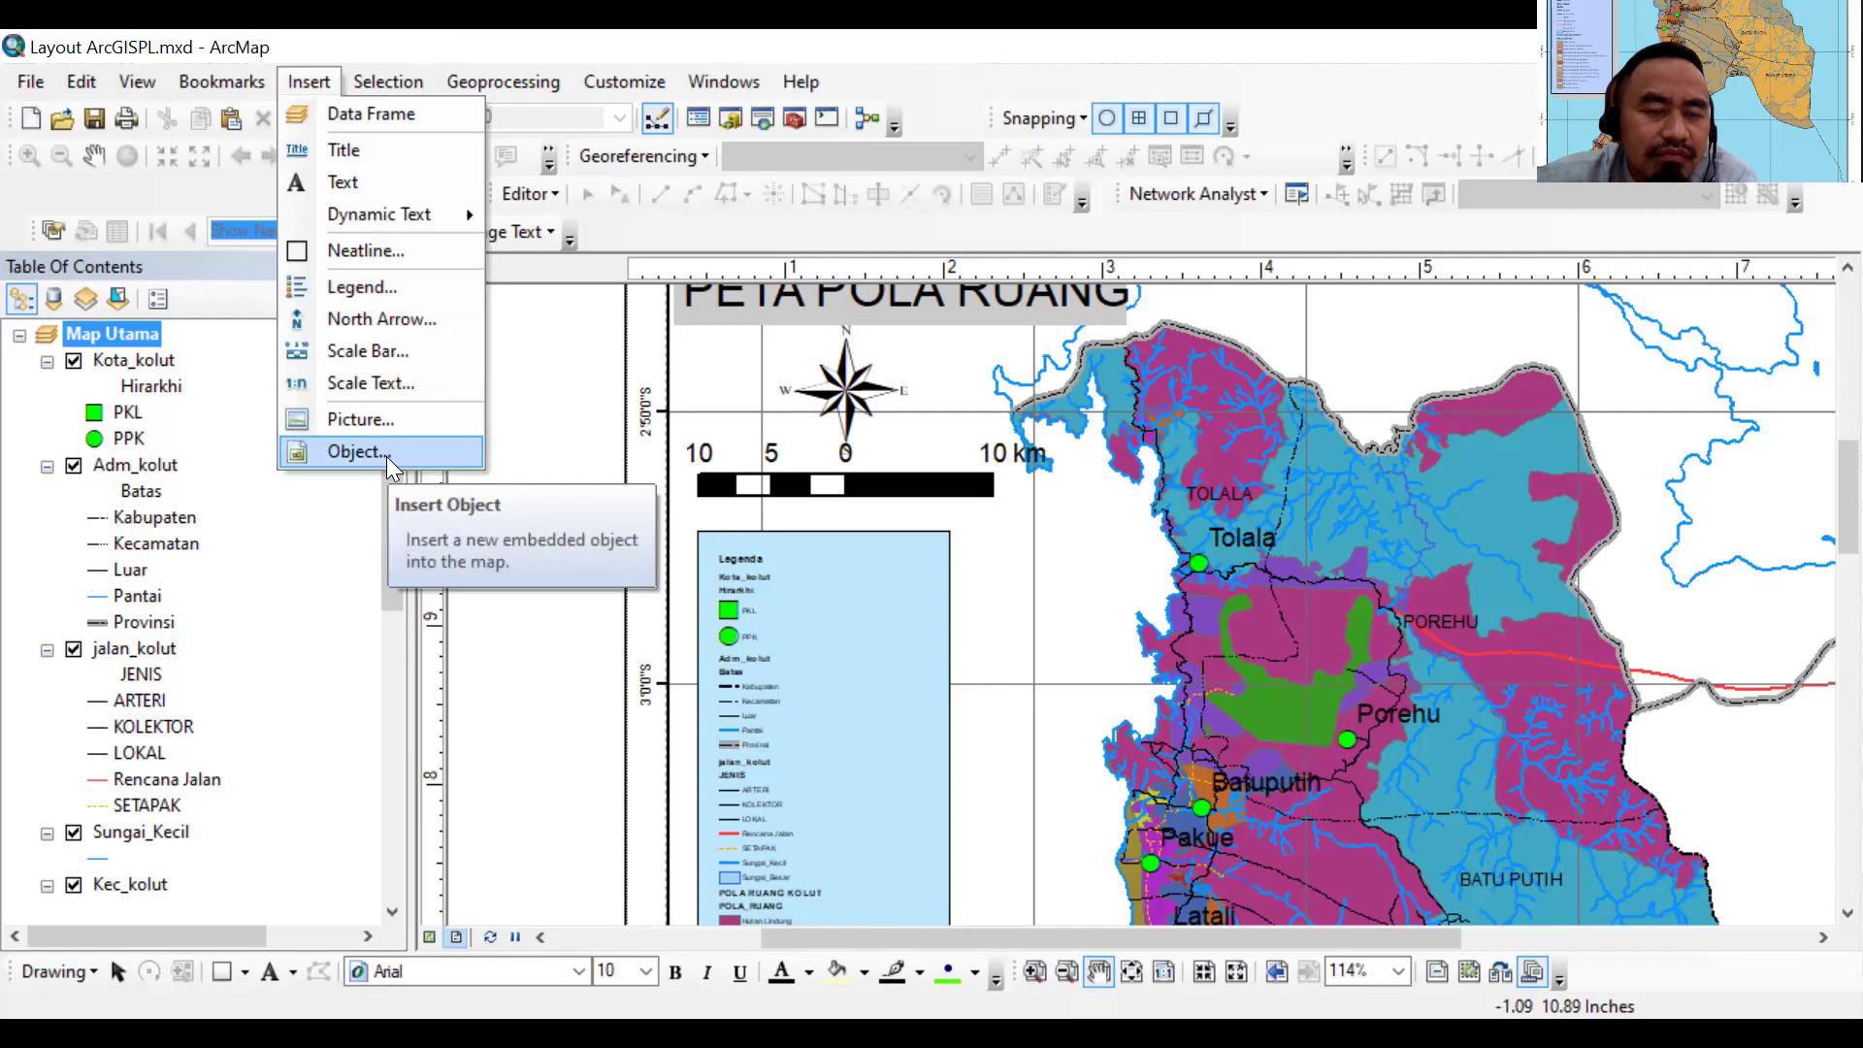
left_click(382, 383)
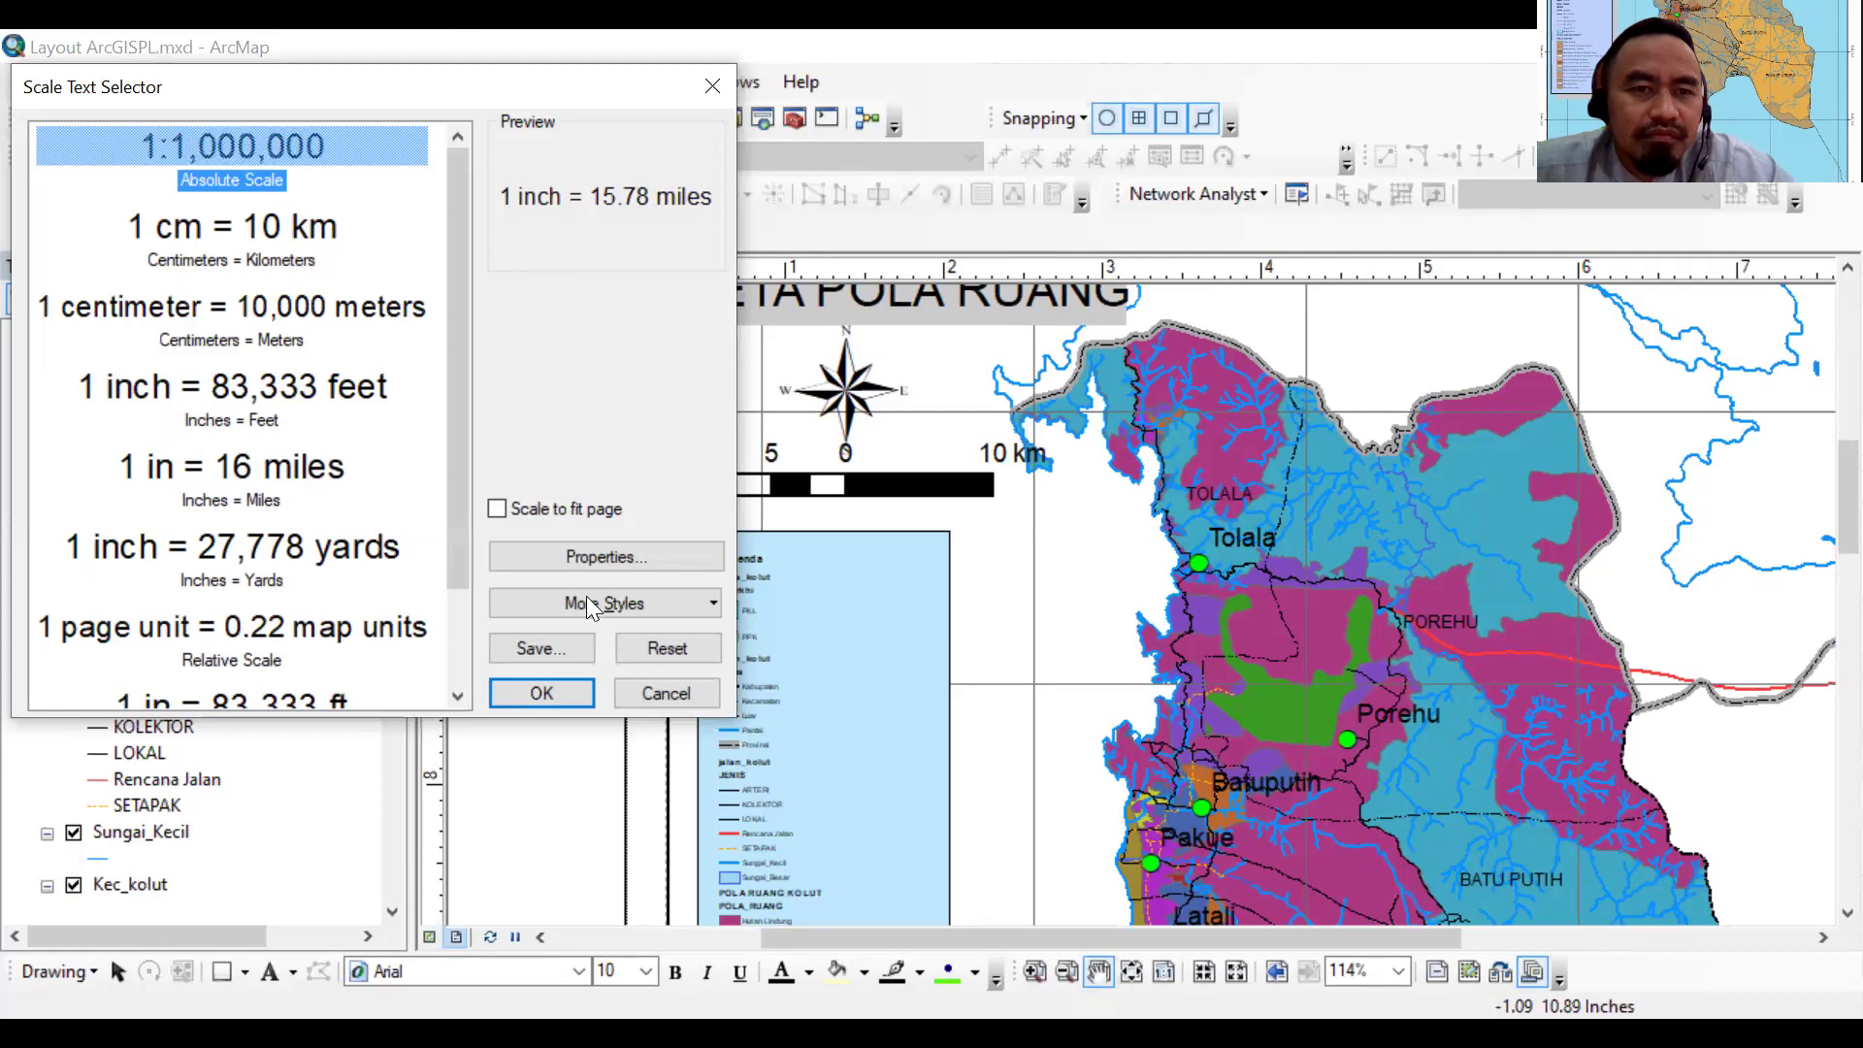
left_click(604, 558)
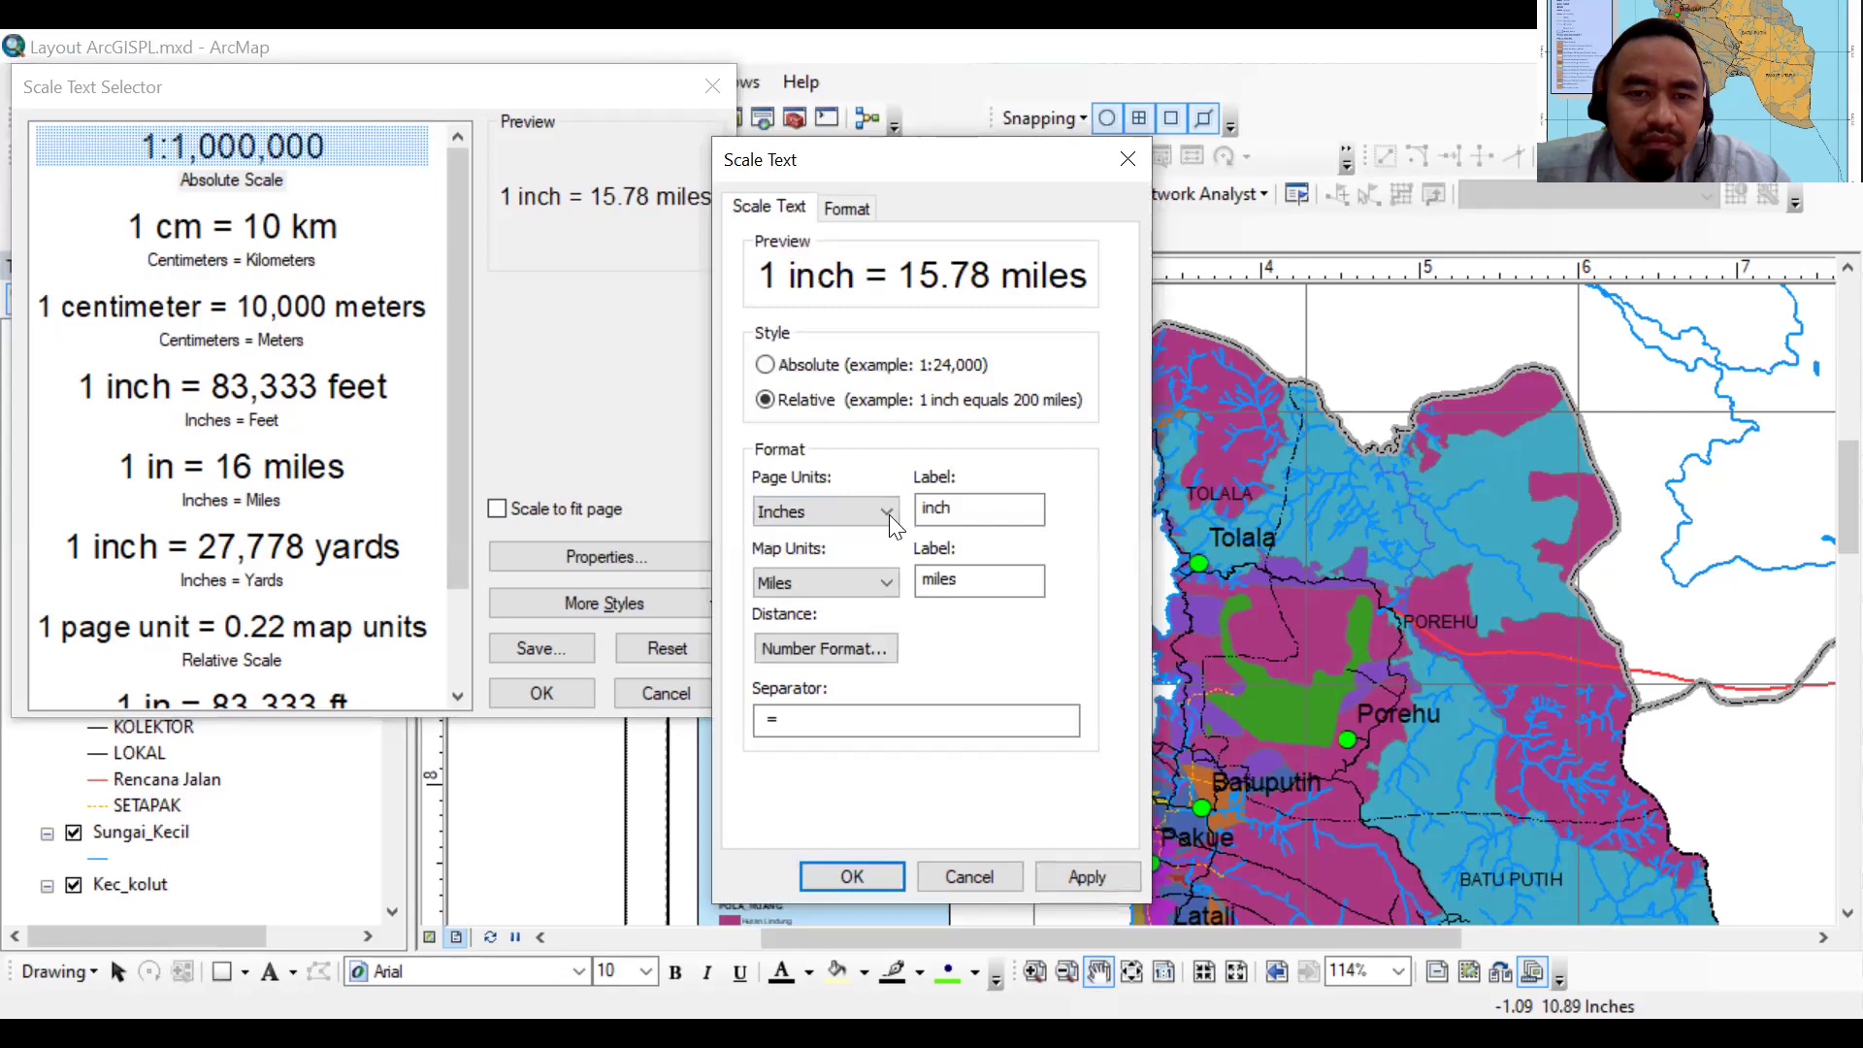
left_click(887, 512)
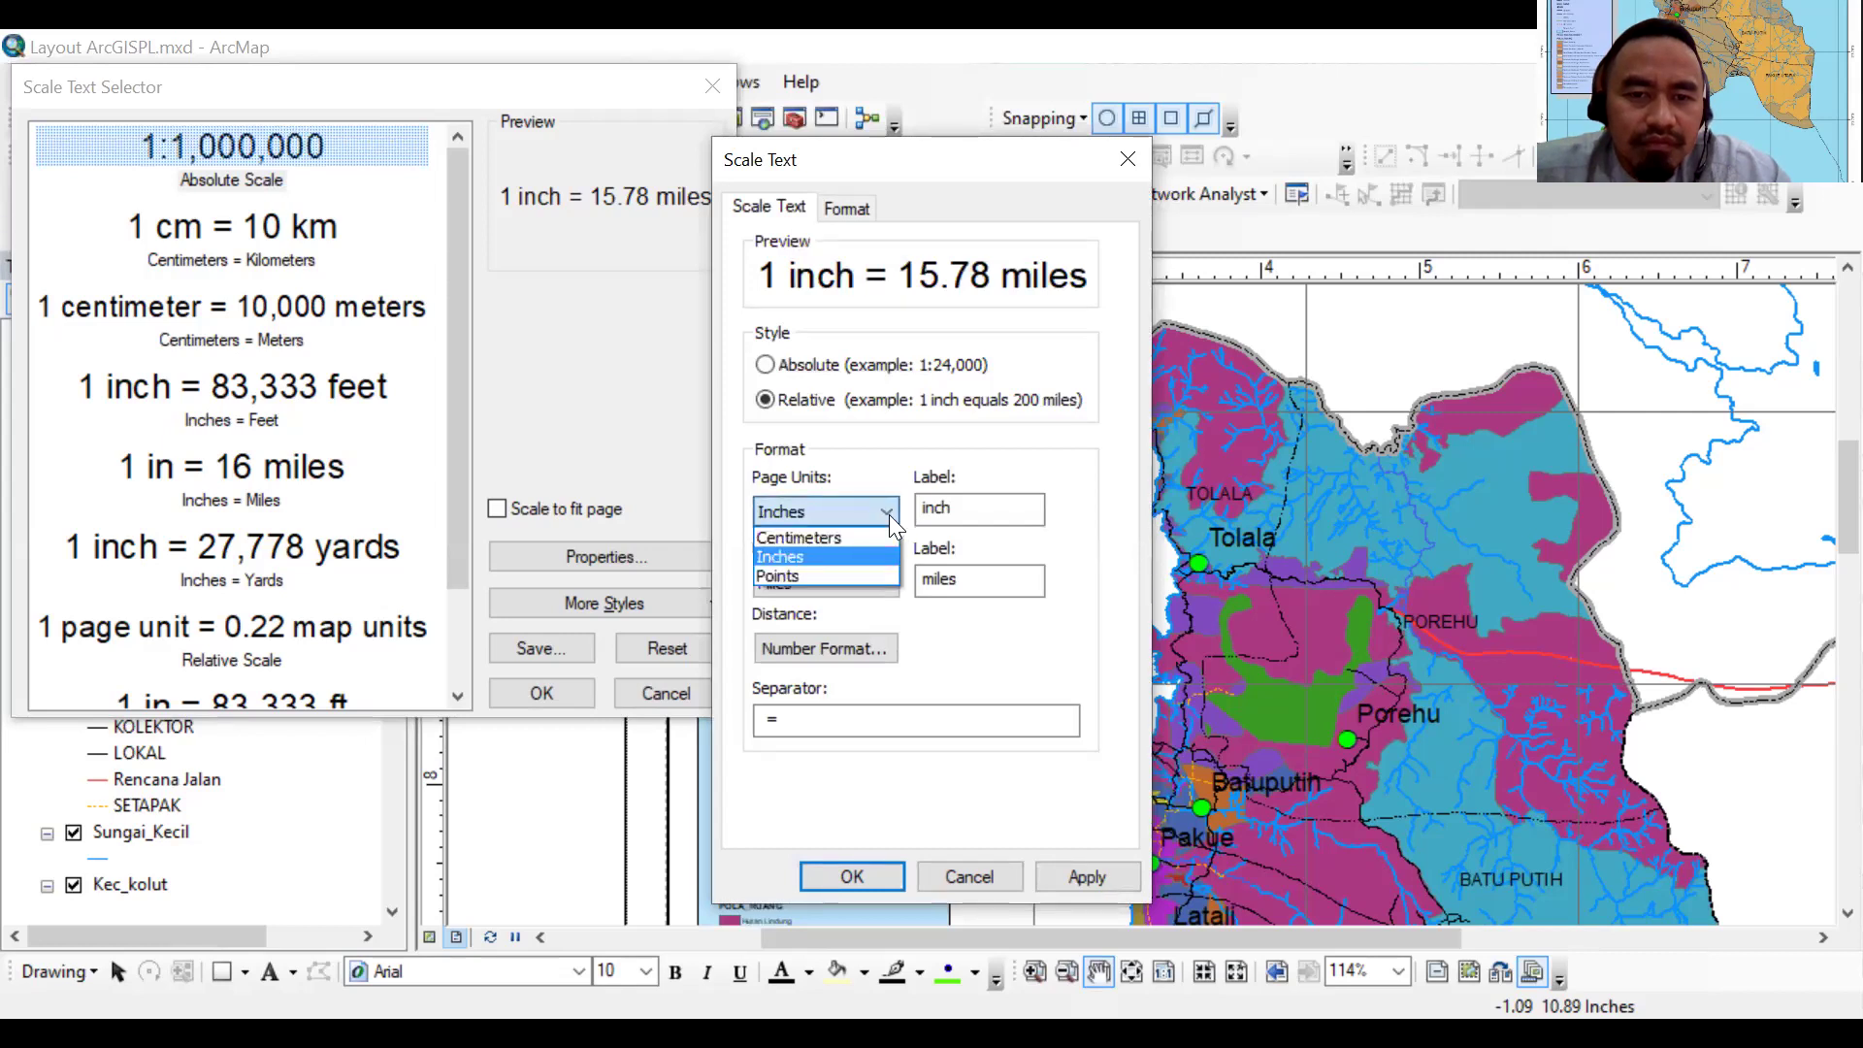
left_click(888, 514)
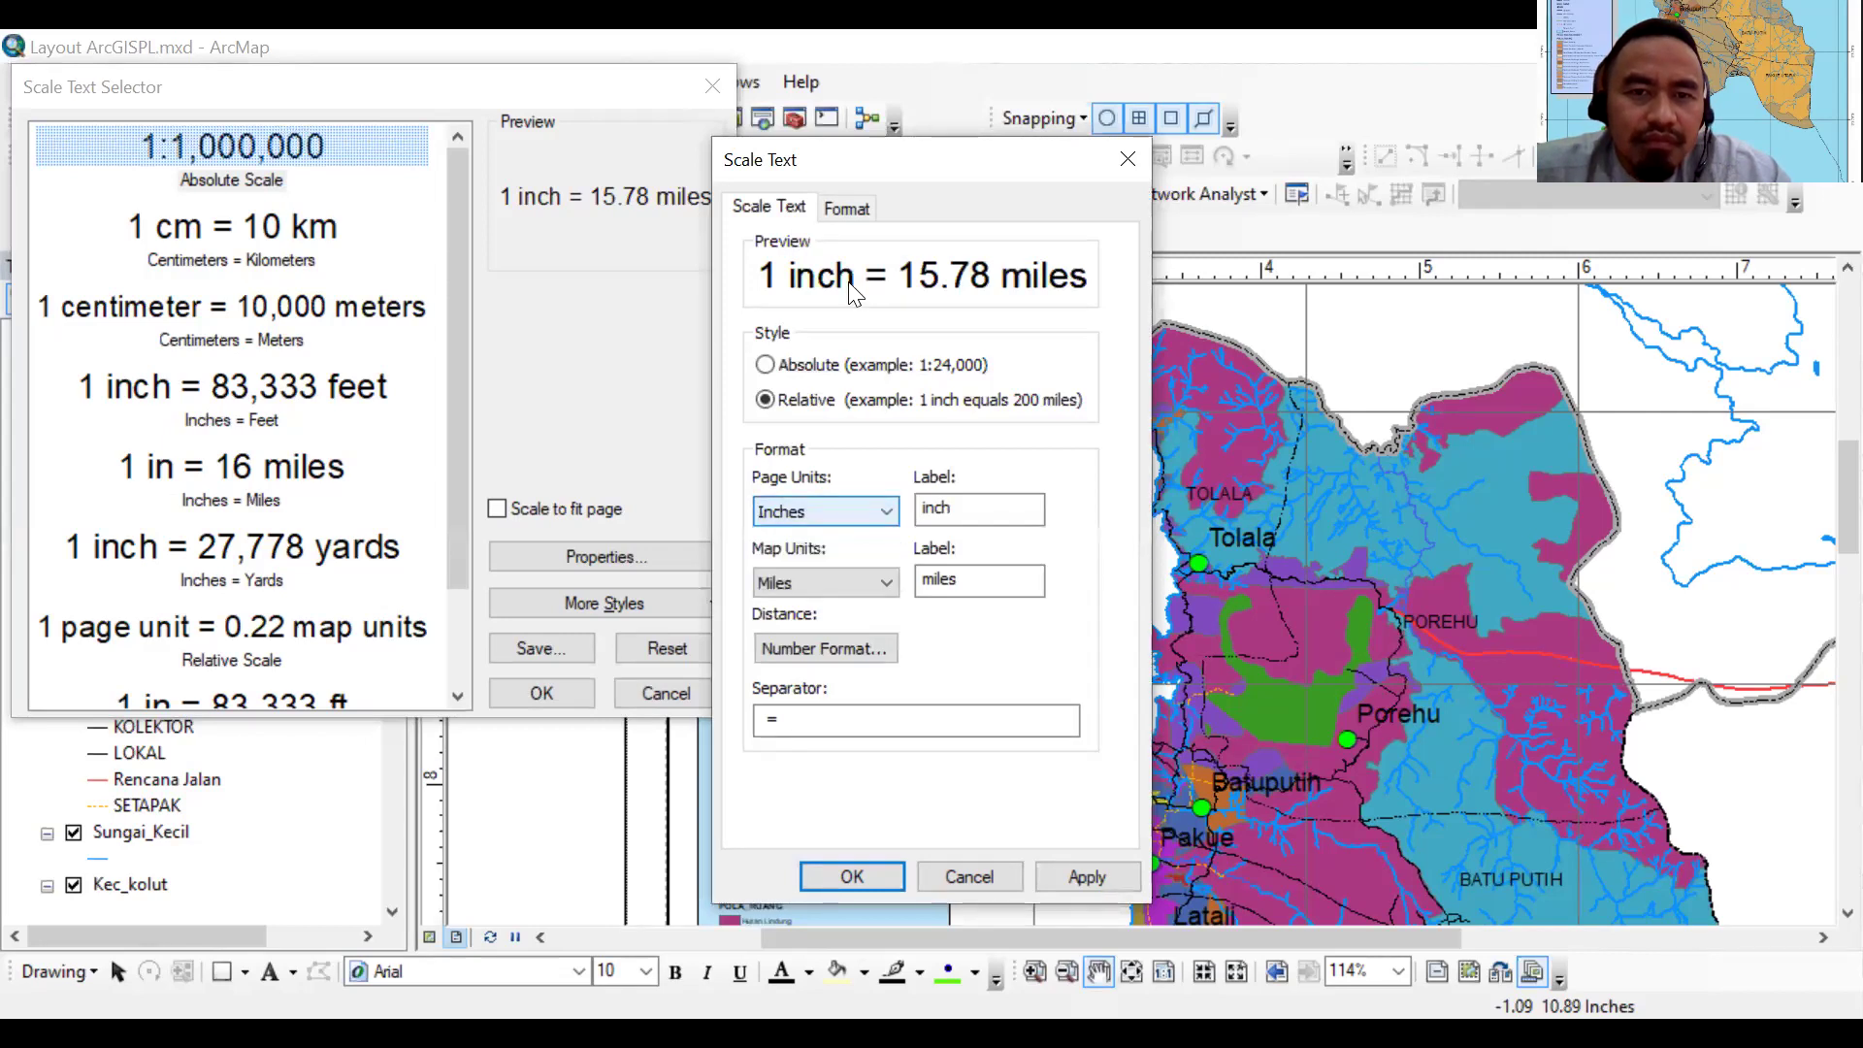
left_click(846, 215)
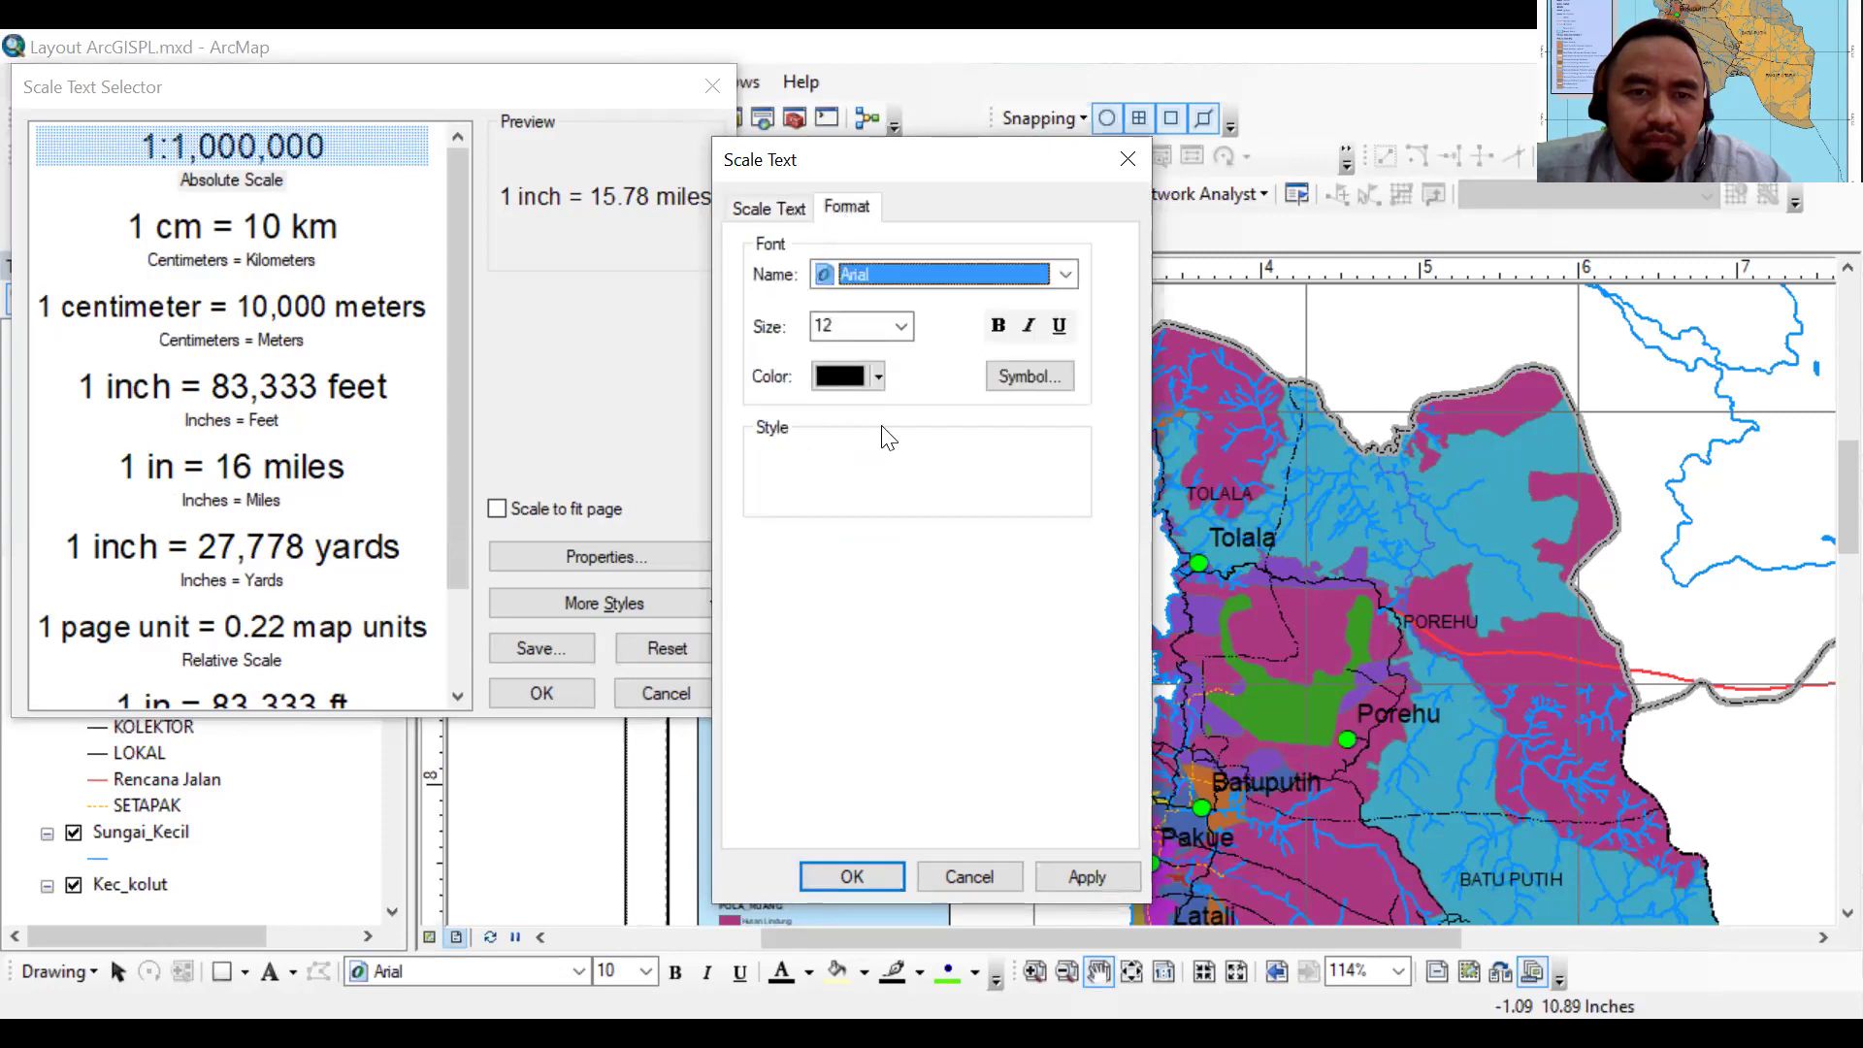
key("ctrl+Tab")
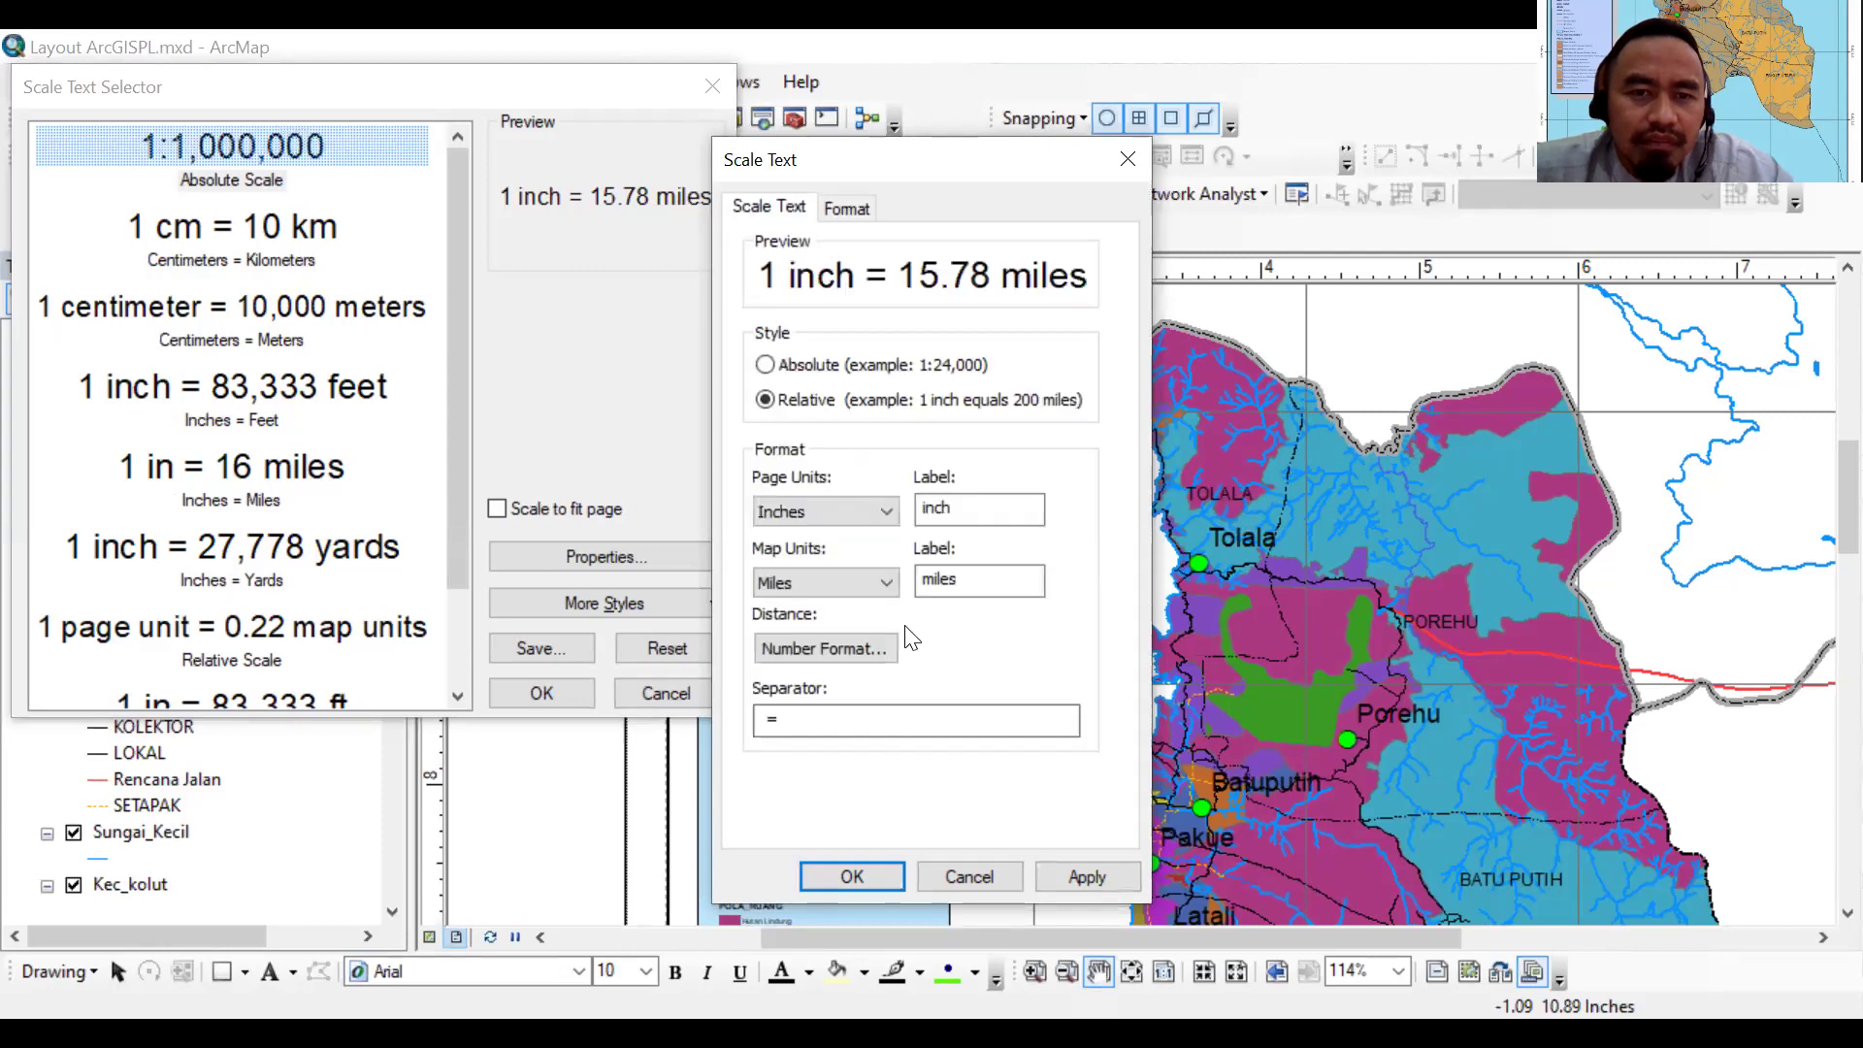
Set the scale text style to Absolute and insert it into the layout
left_click(762, 365)
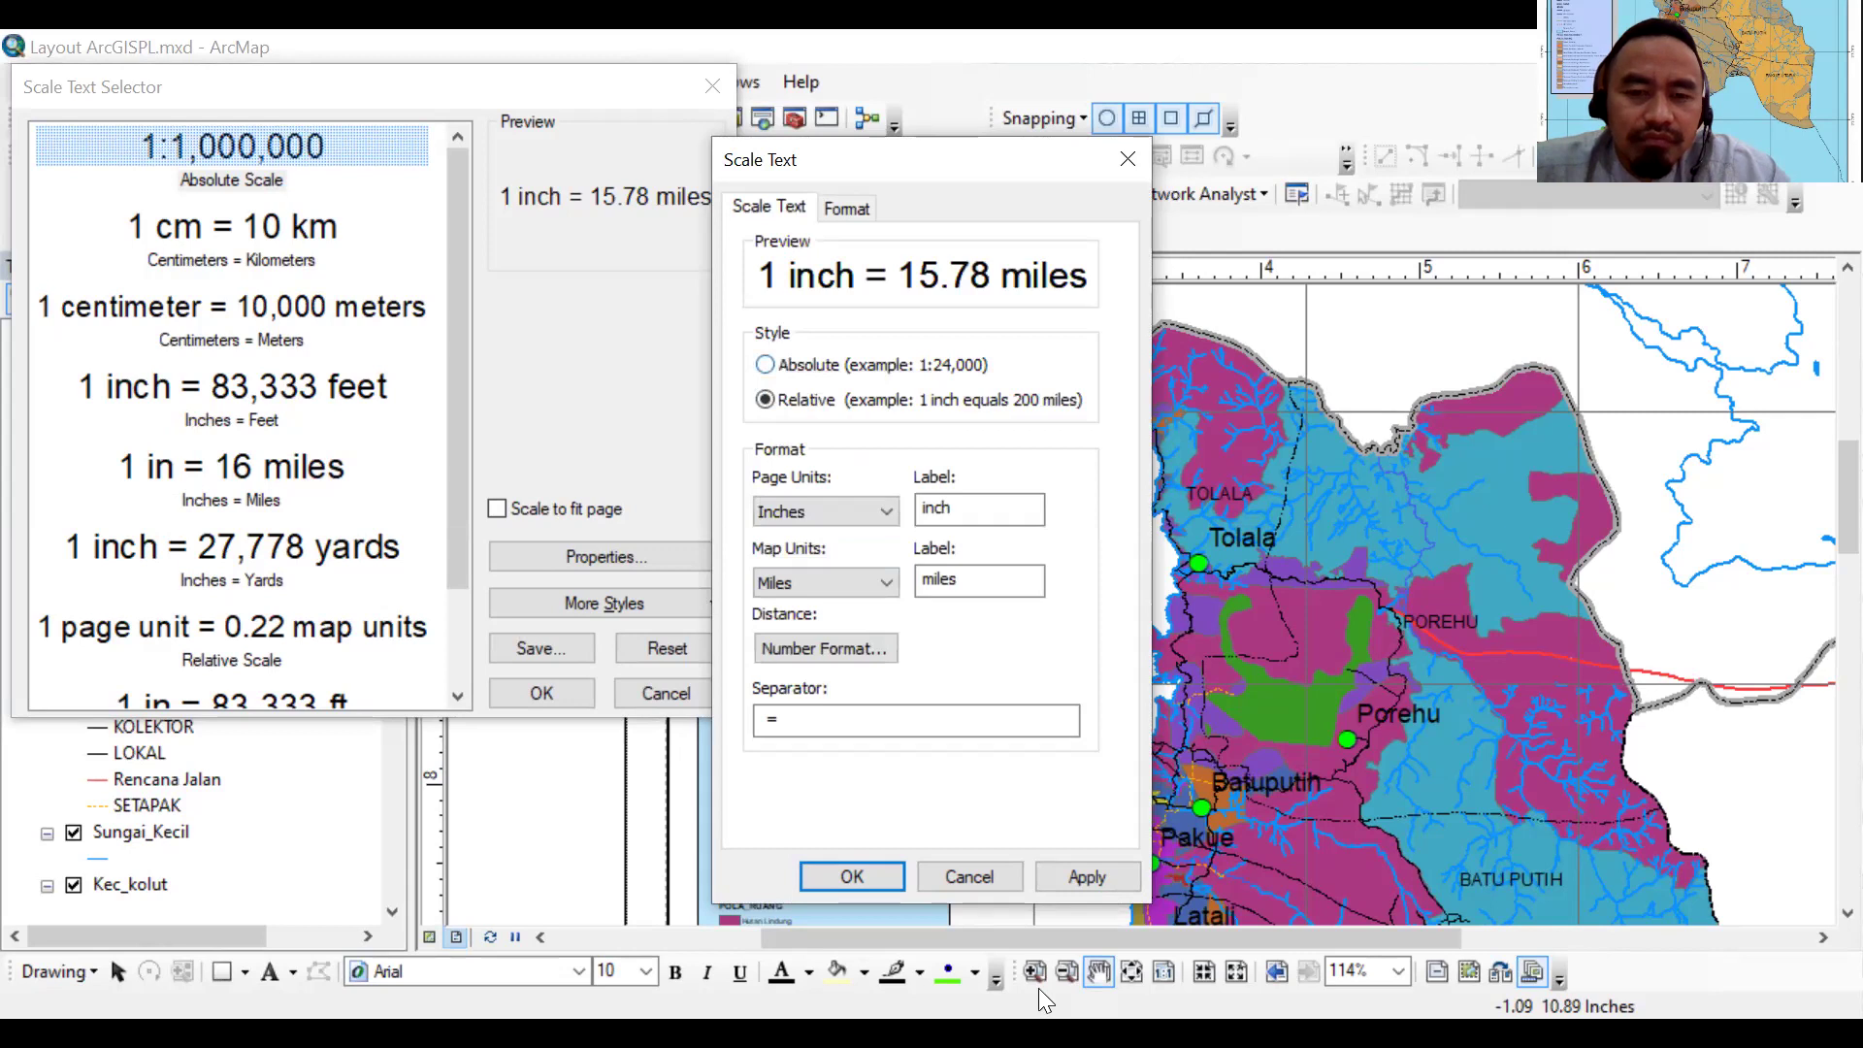
left_click(1087, 876)
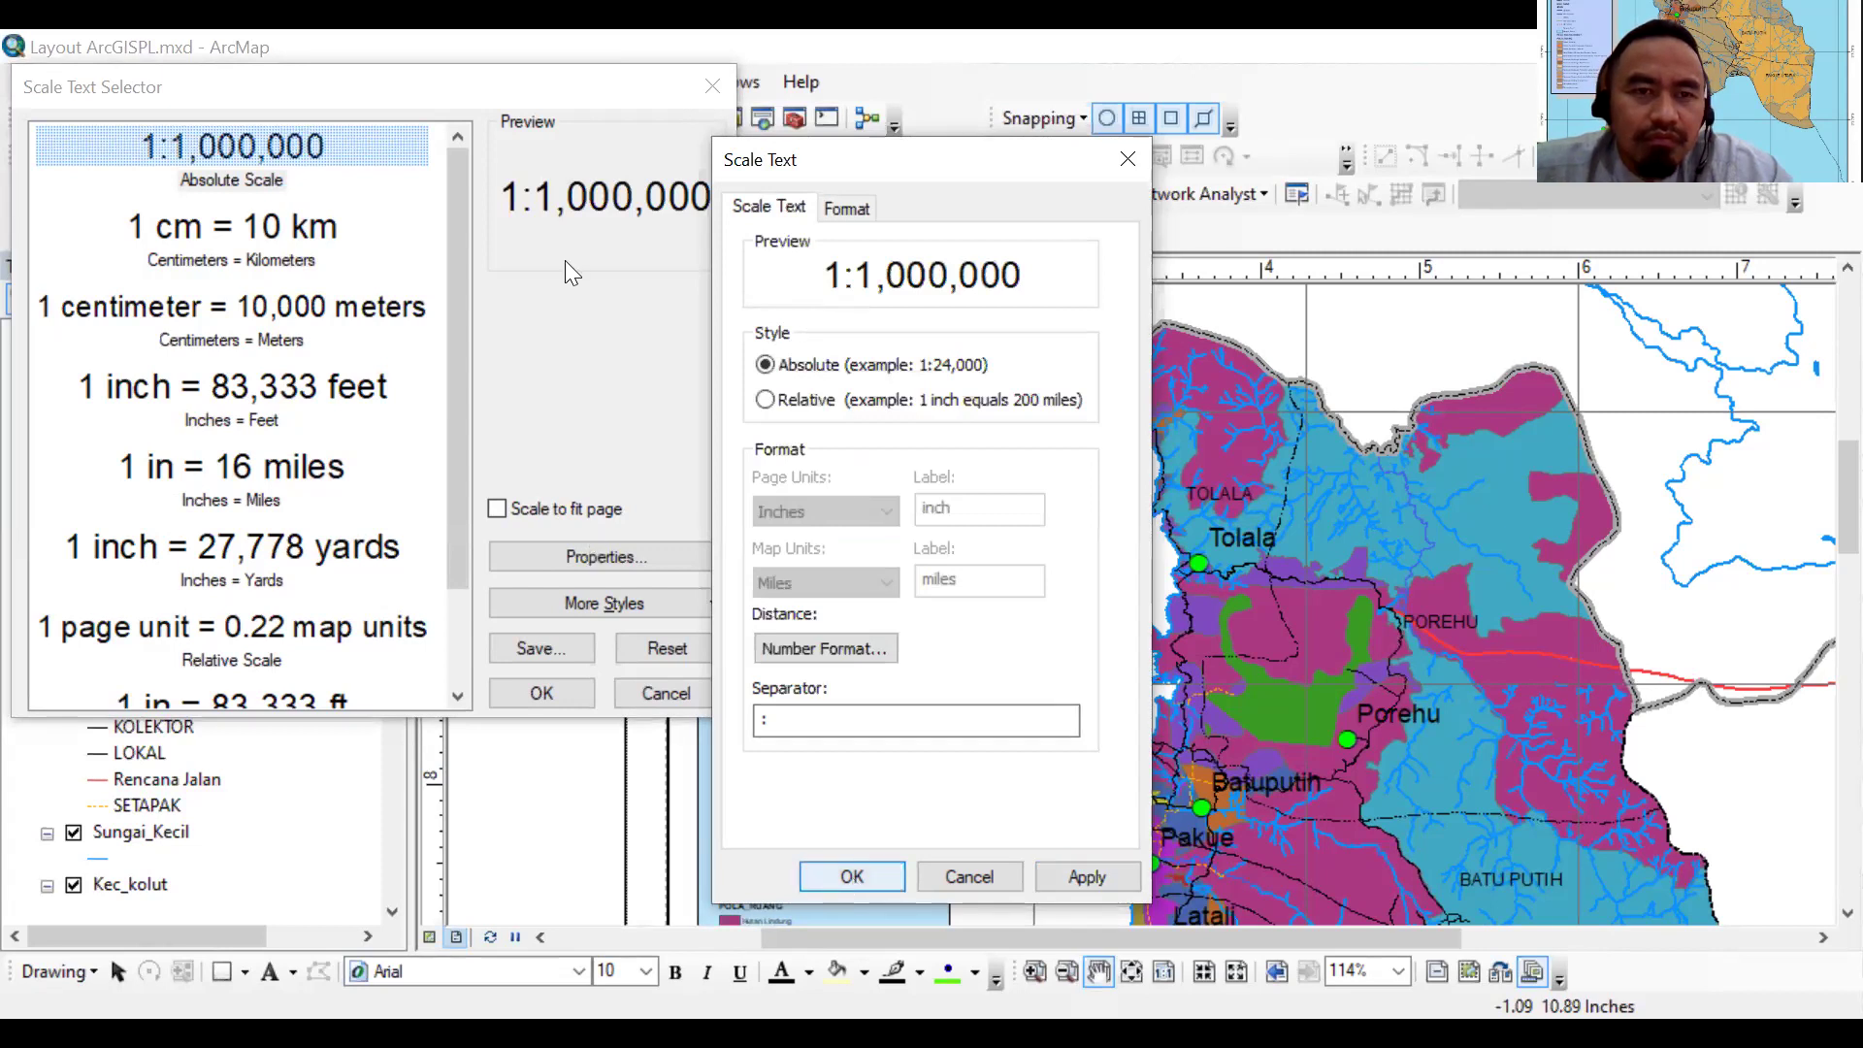
key("Return")
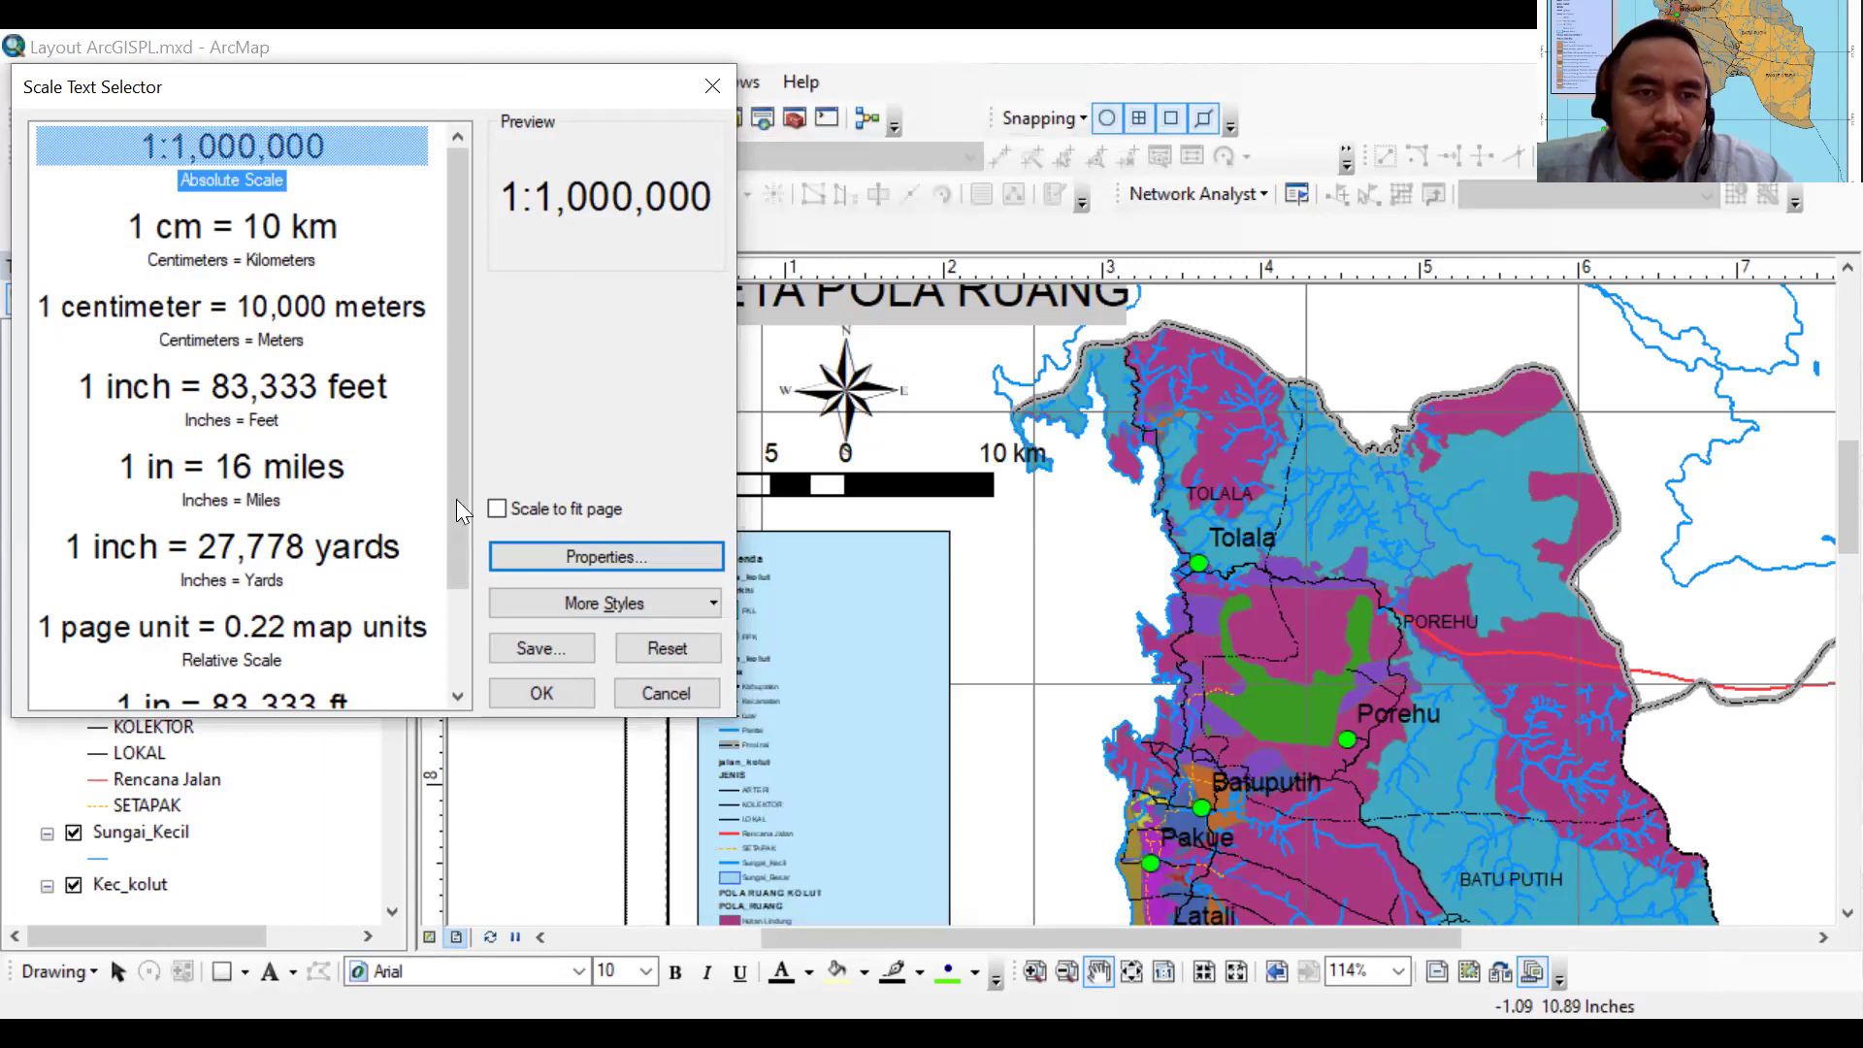
left_click(541, 695)
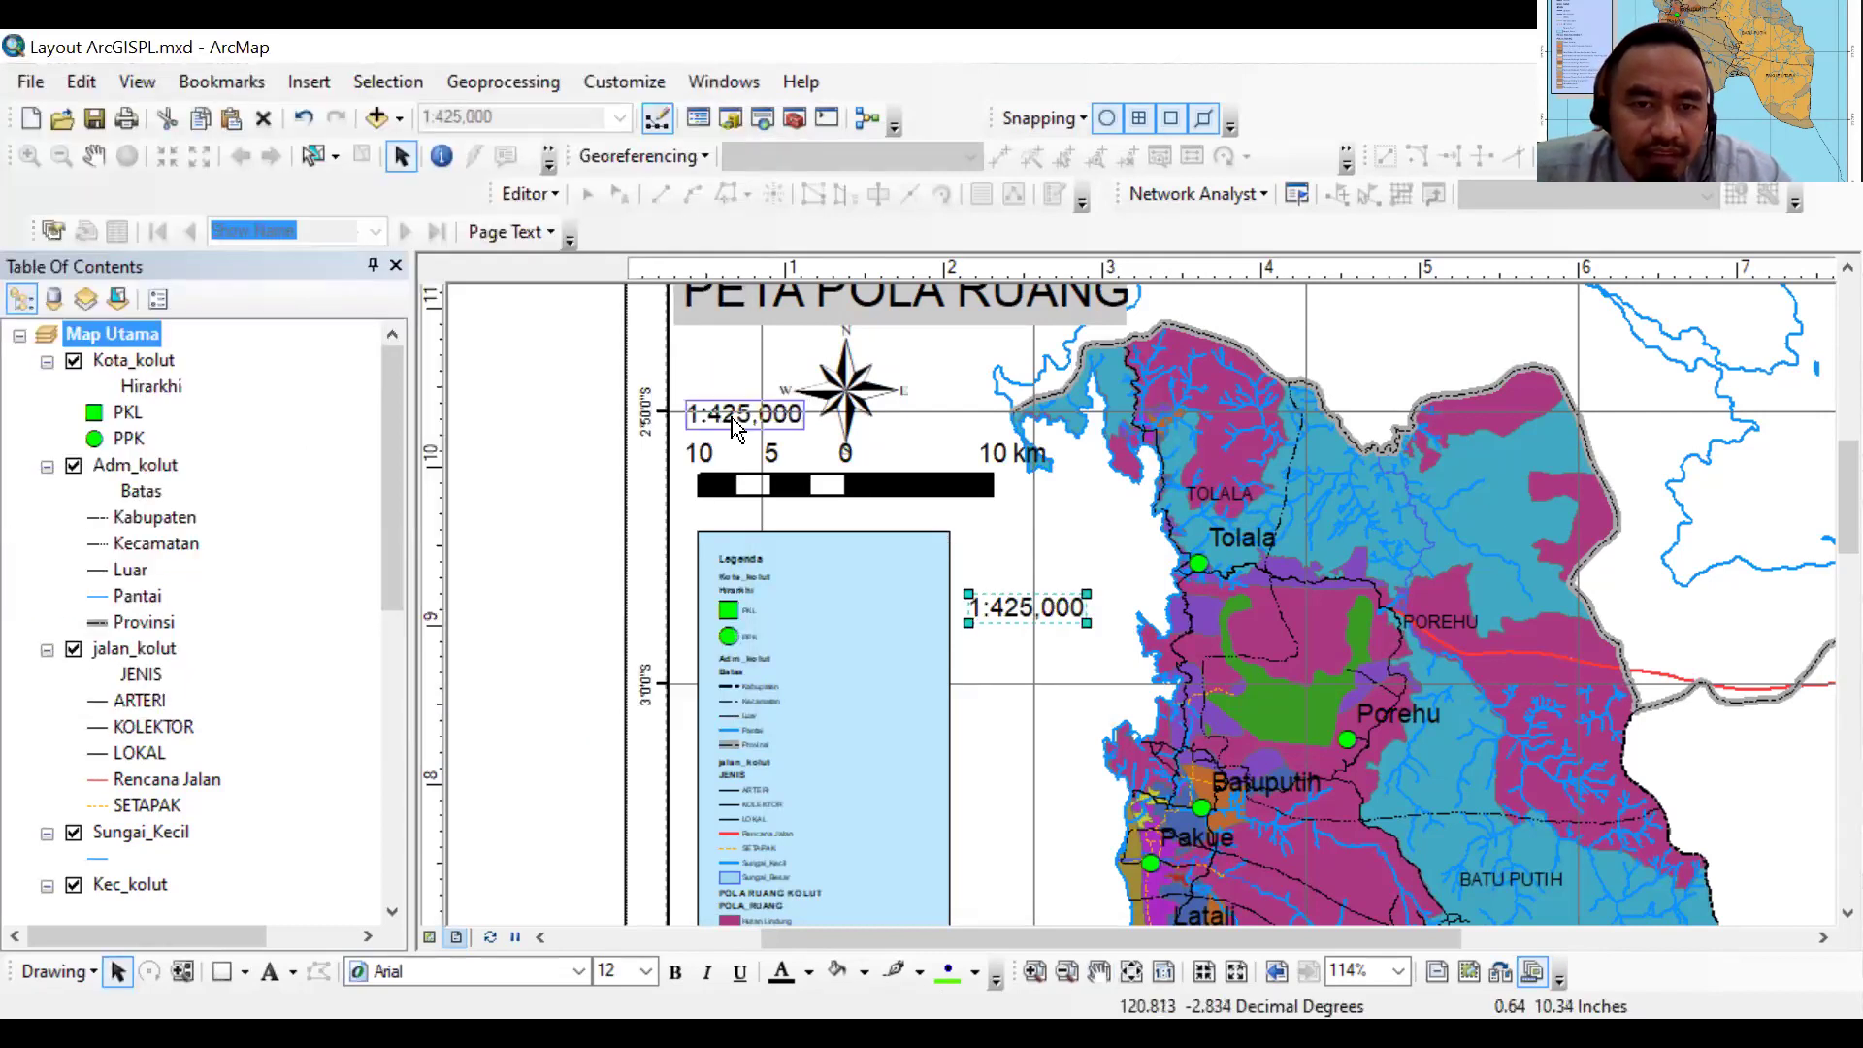
Move the scale bar slightly down toward the legend and position the scale text just above its left end
left_click_drag(737, 427, 741, 433)
left_click(811, 492)
left_click_drag(810, 492, 809, 515)
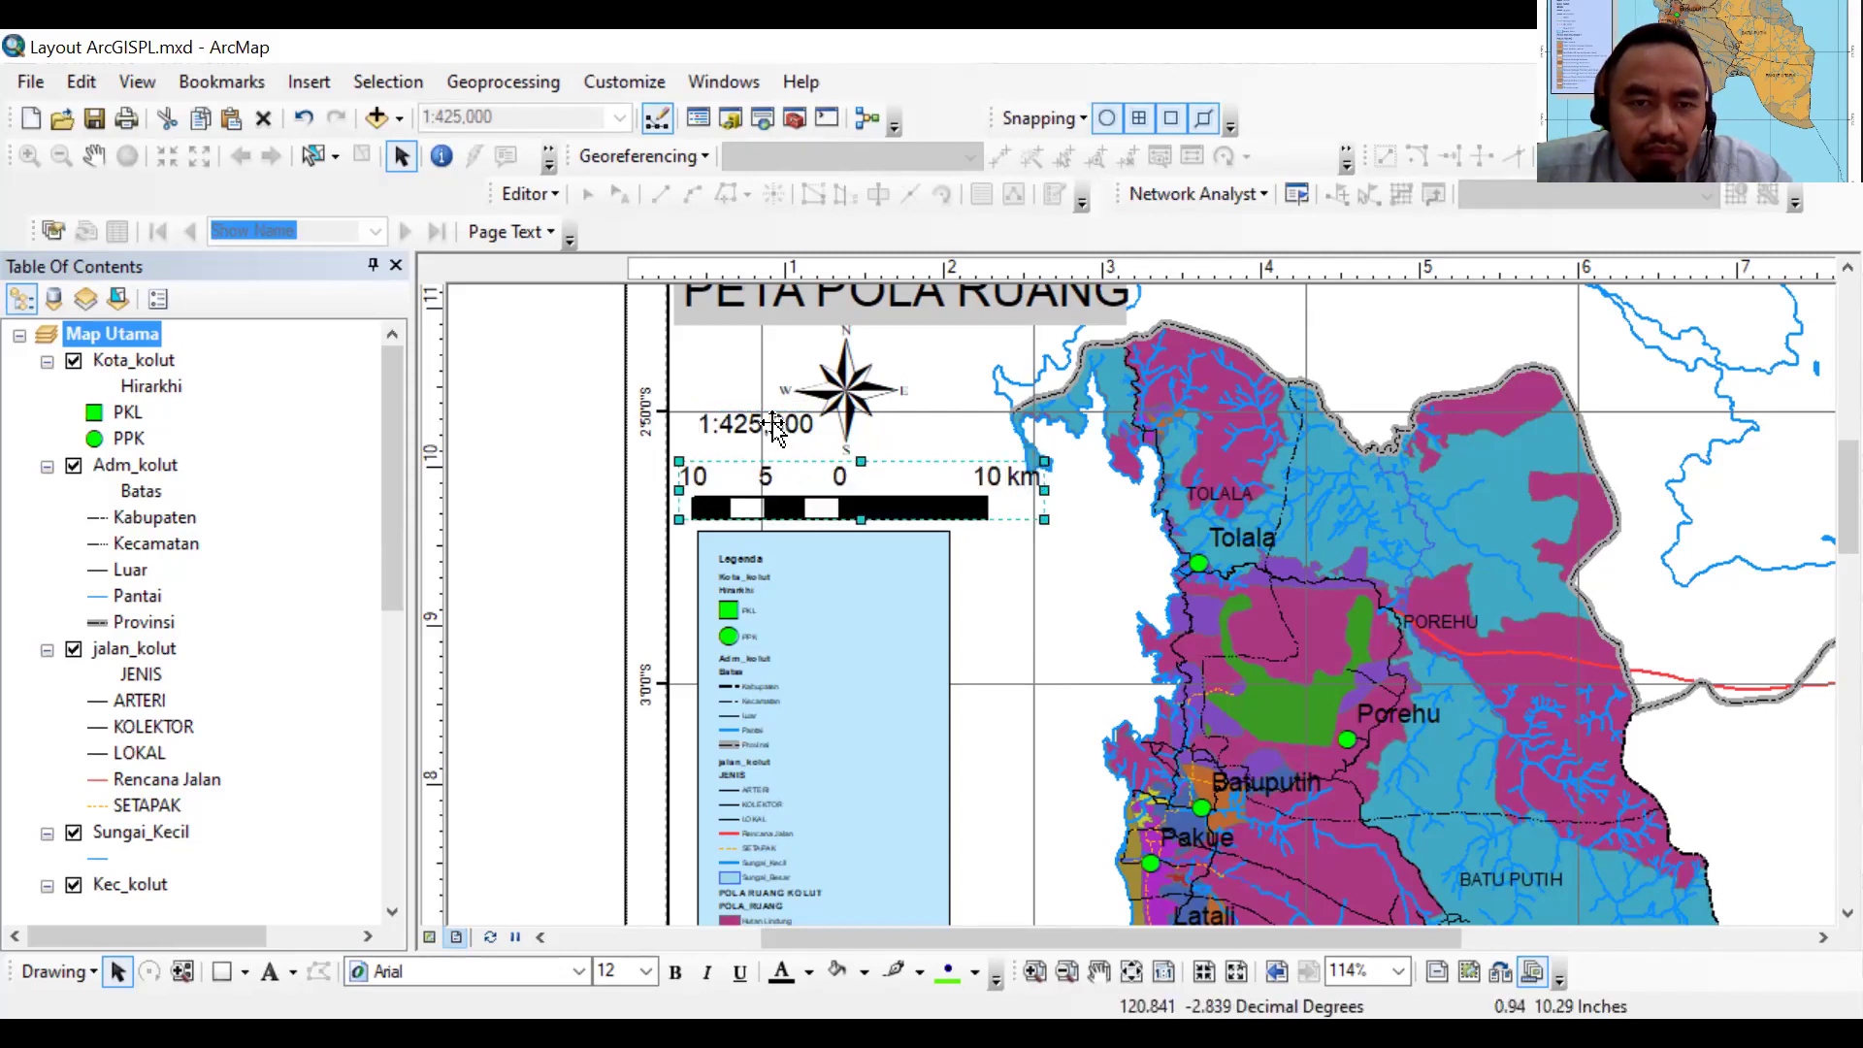
left_click(774, 429)
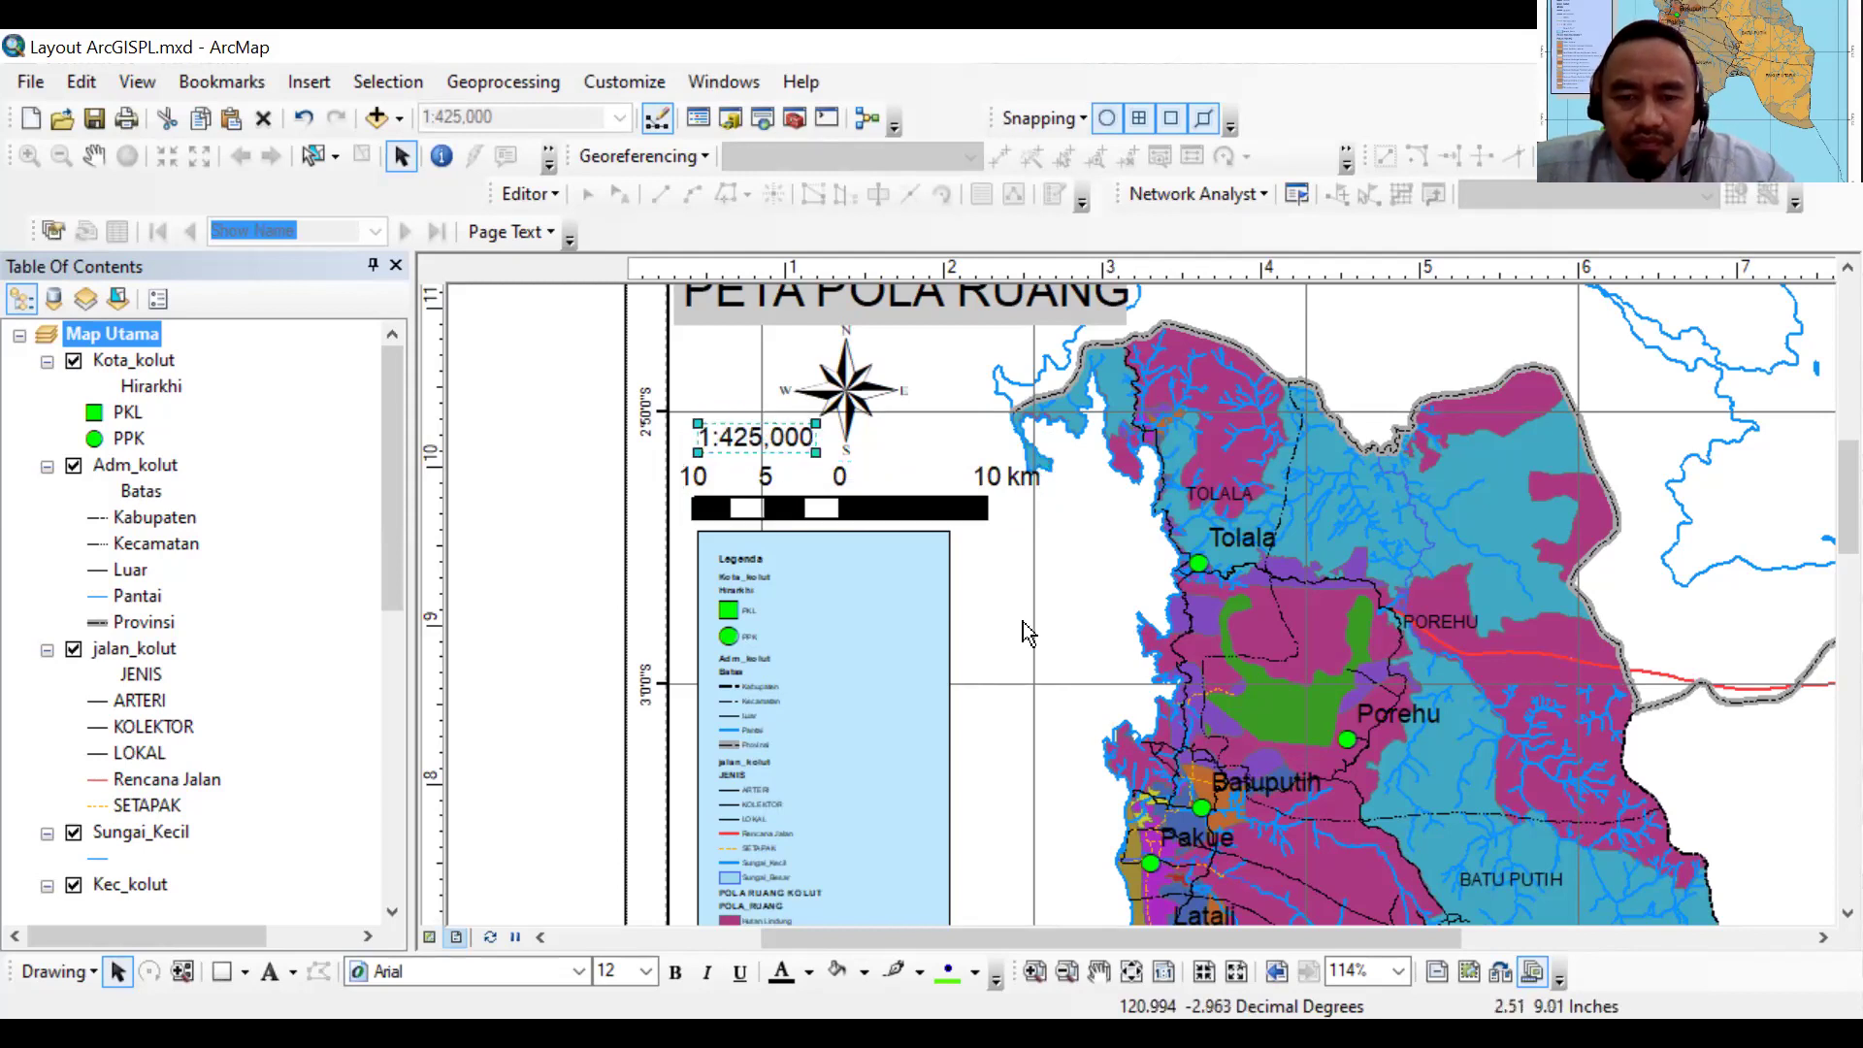
Look over the whole layout page, inspect Map Utama in data view and return to layout view
scroll(1026, 633, "down", 1)
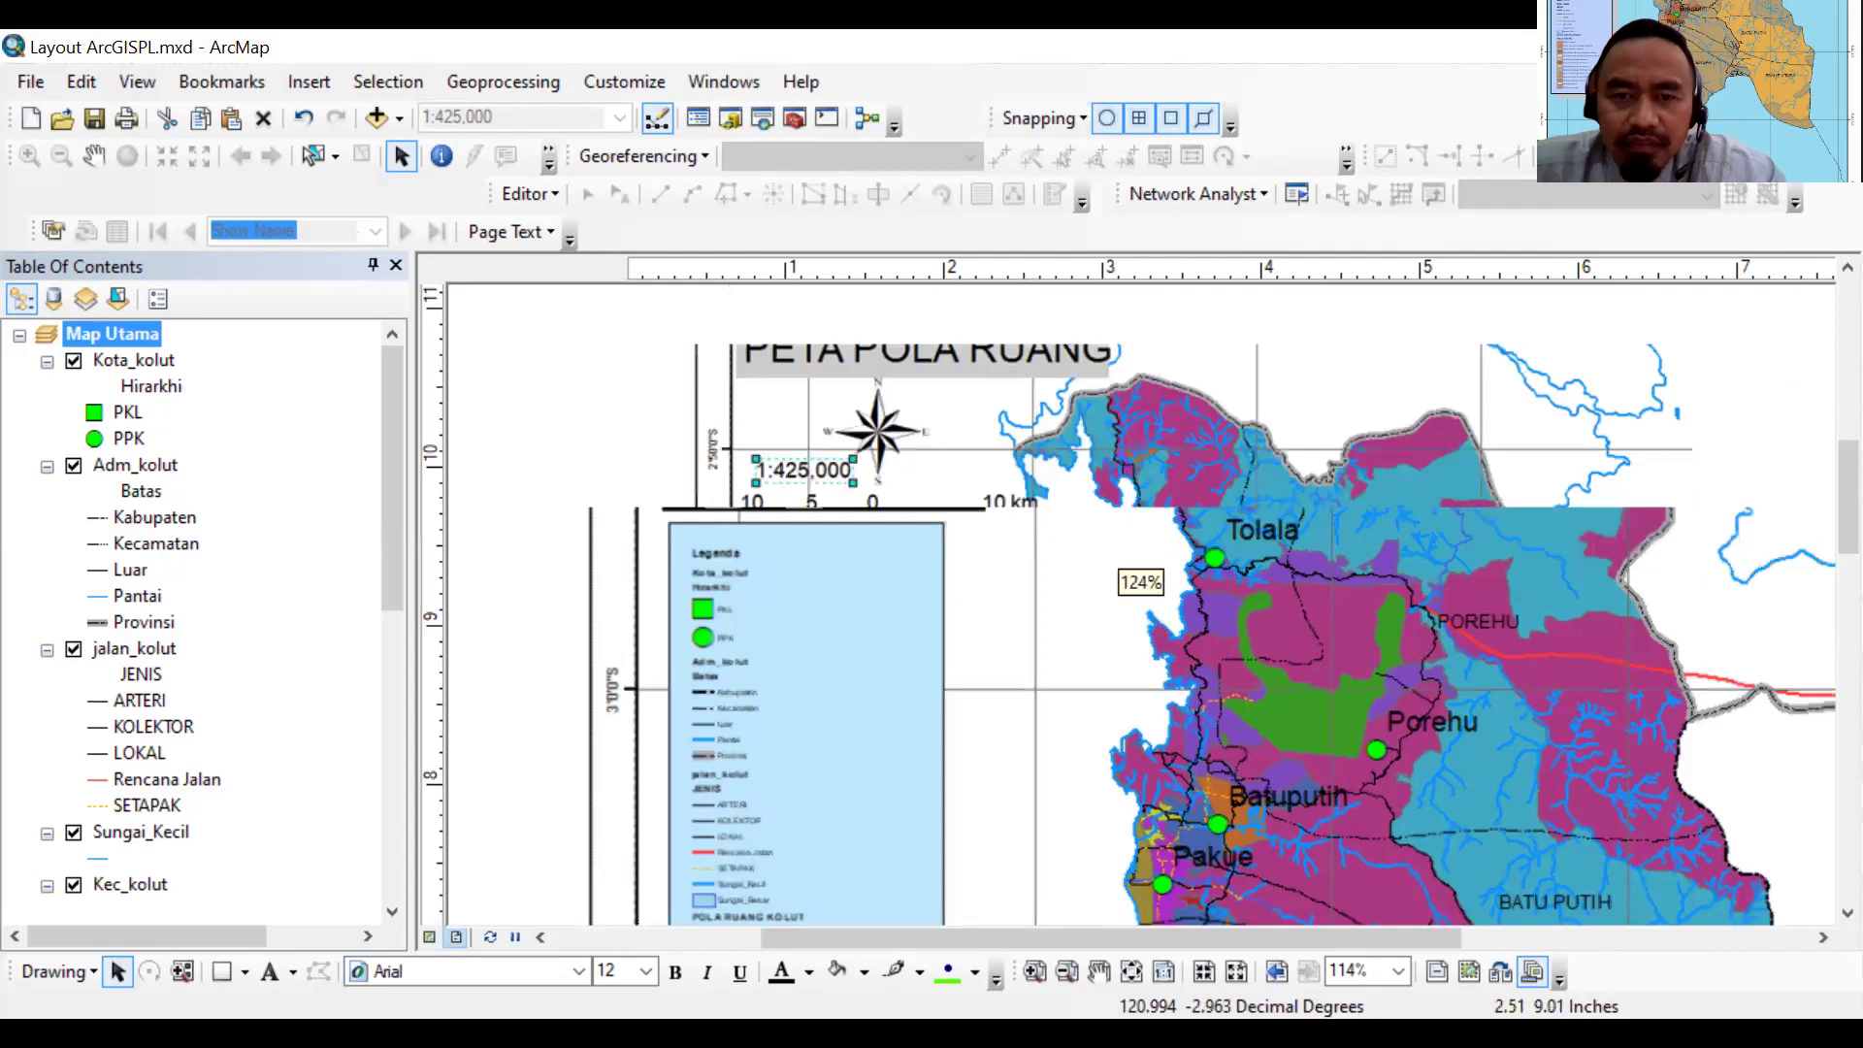
scroll(1035, 622, "up", 2)
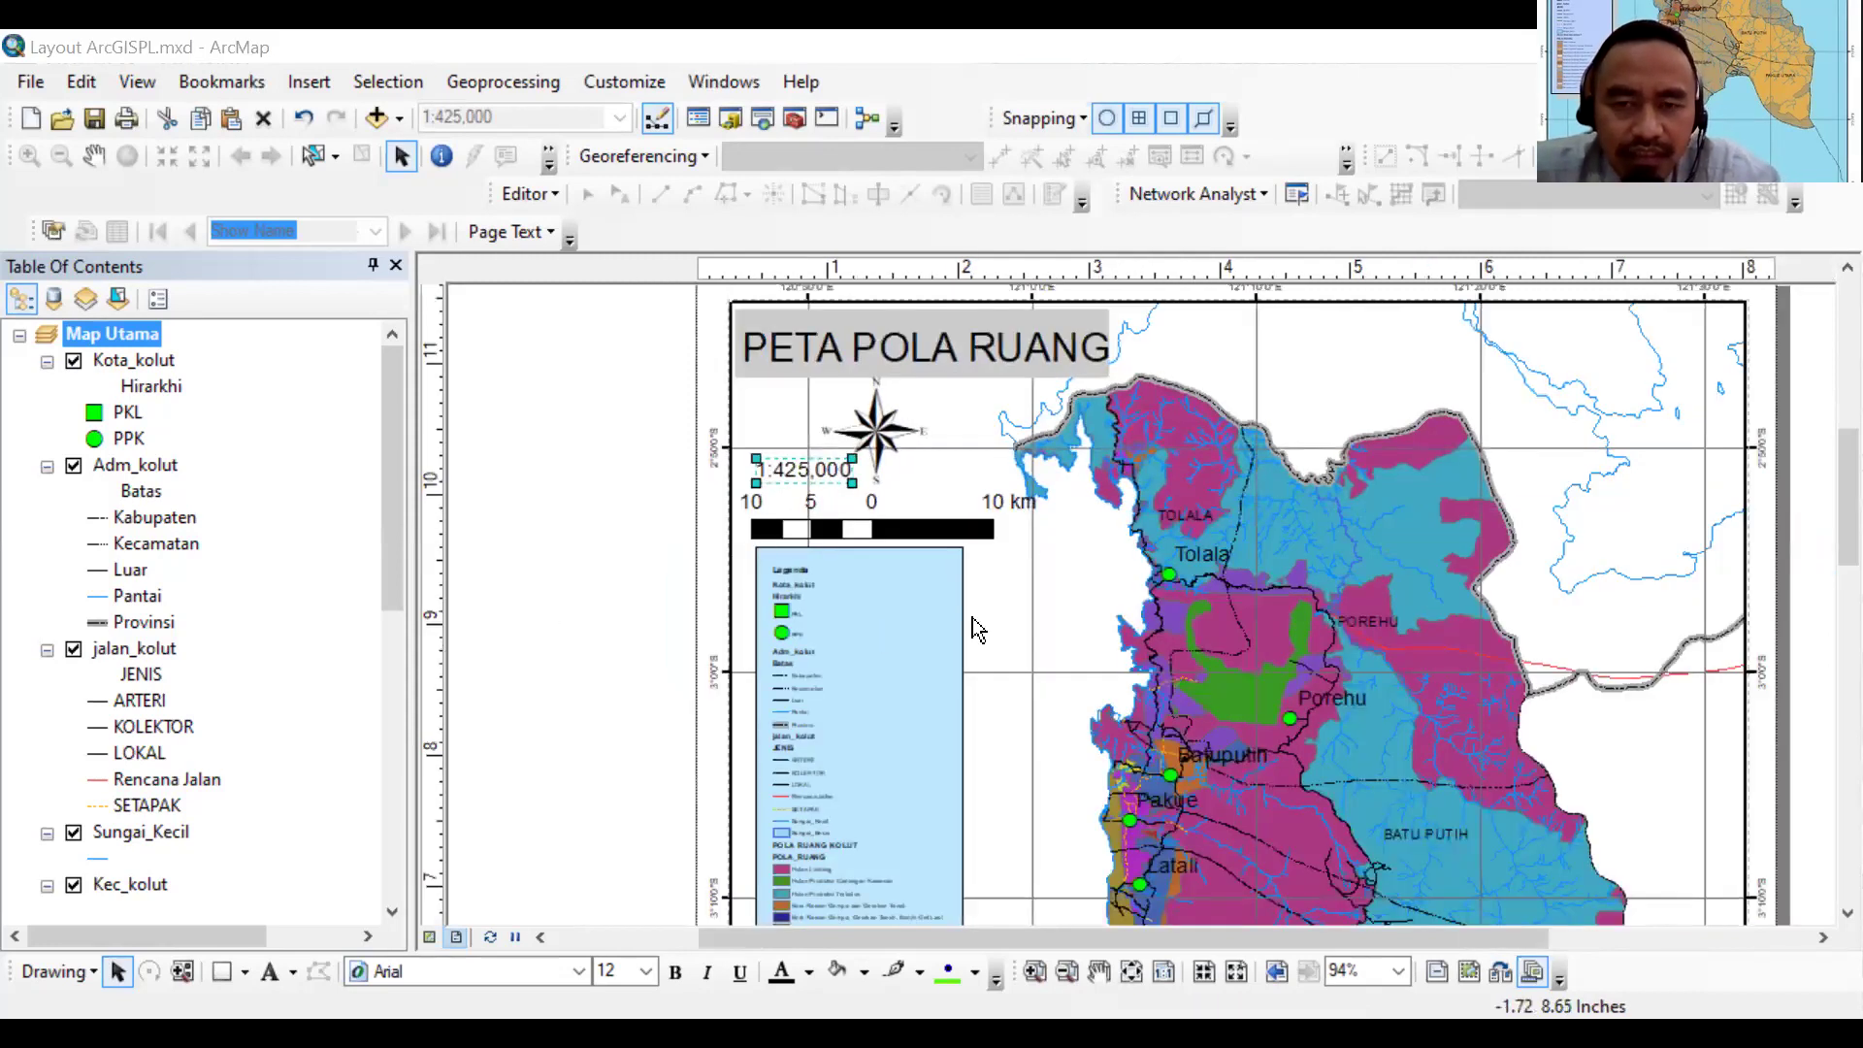
scroll(977, 629, "up", 3)
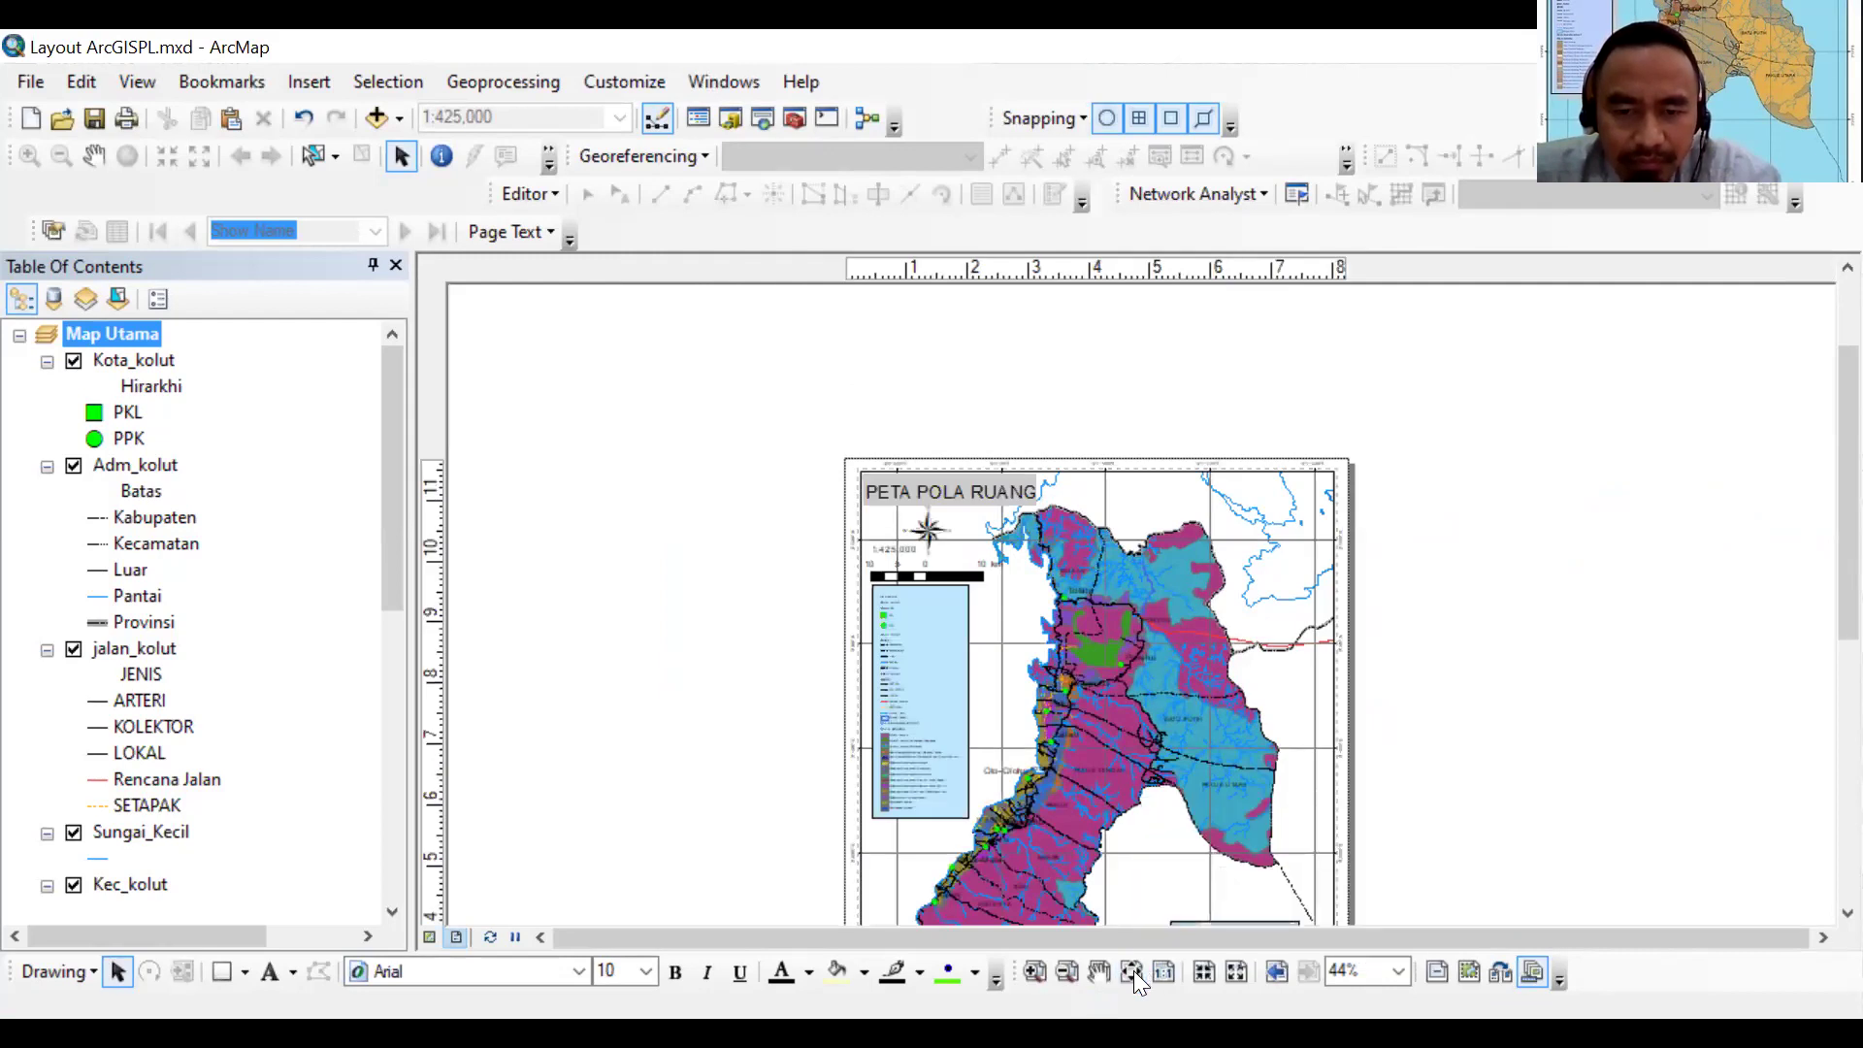
left_click(1134, 970)
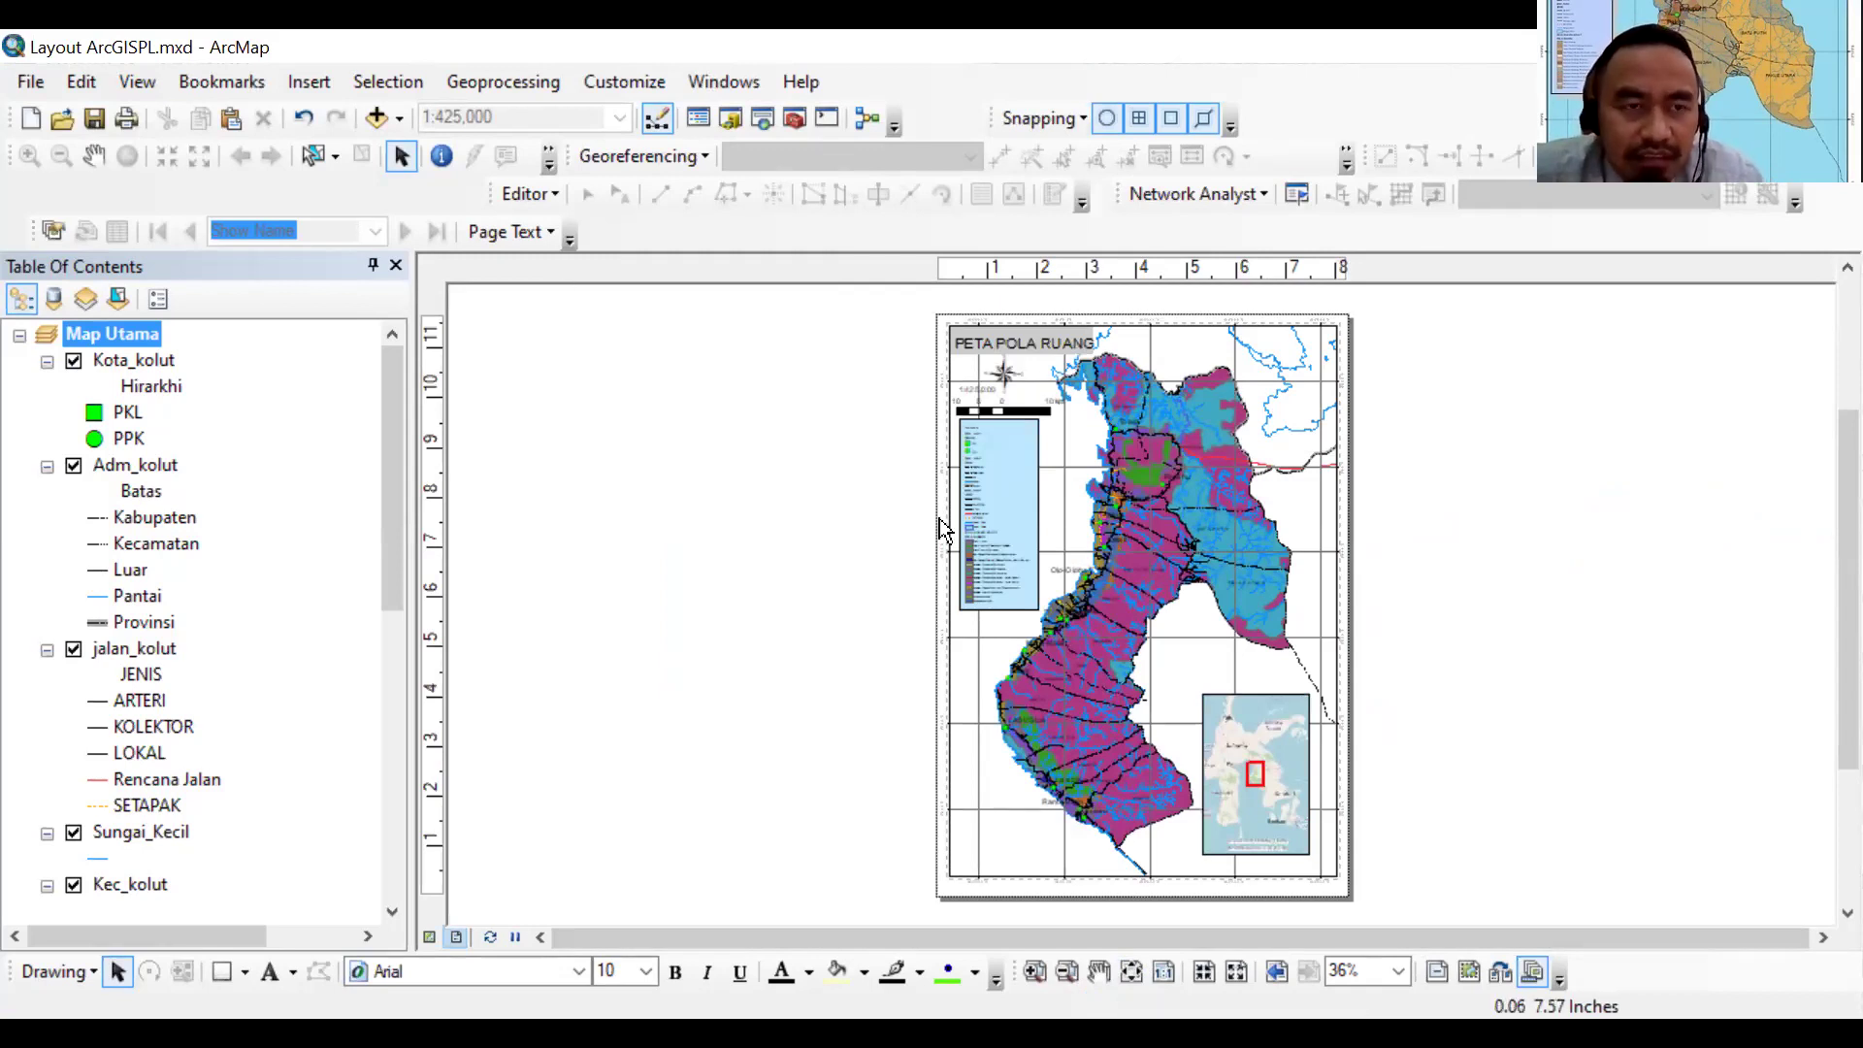
left_click(1184, 676)
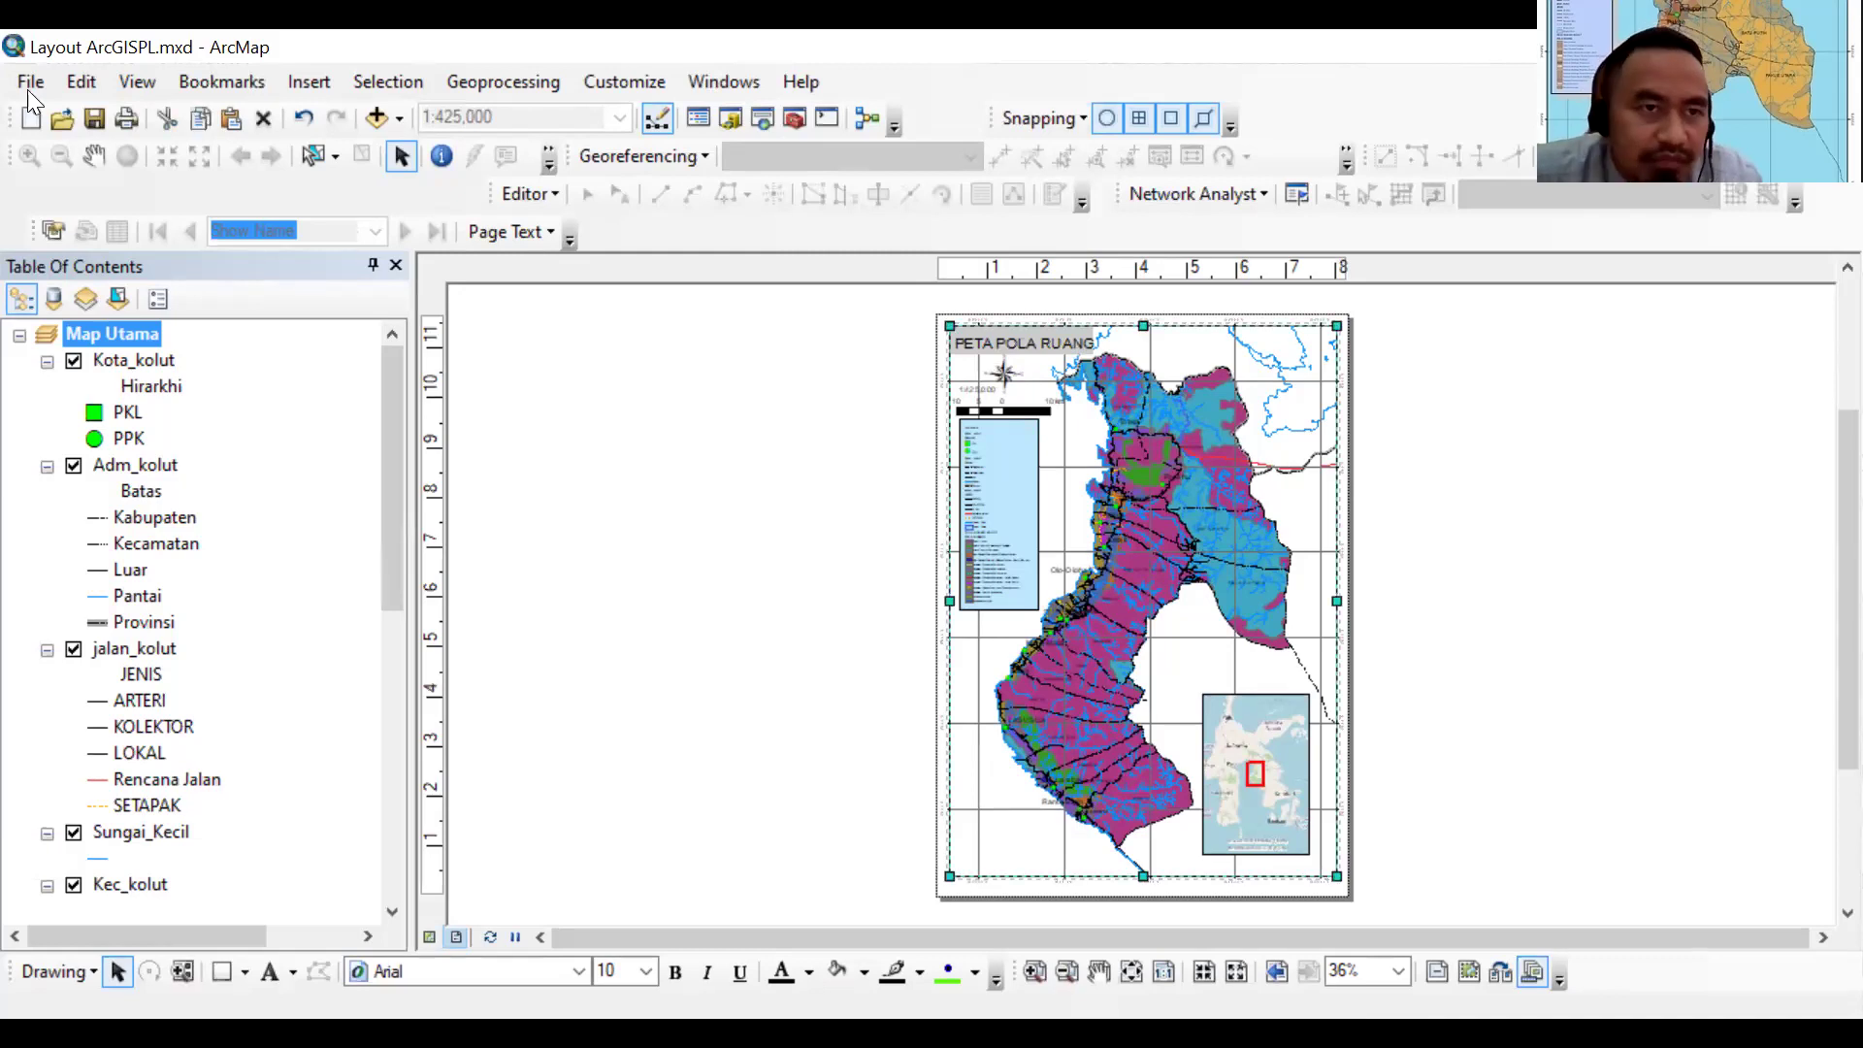
left_click(142, 84)
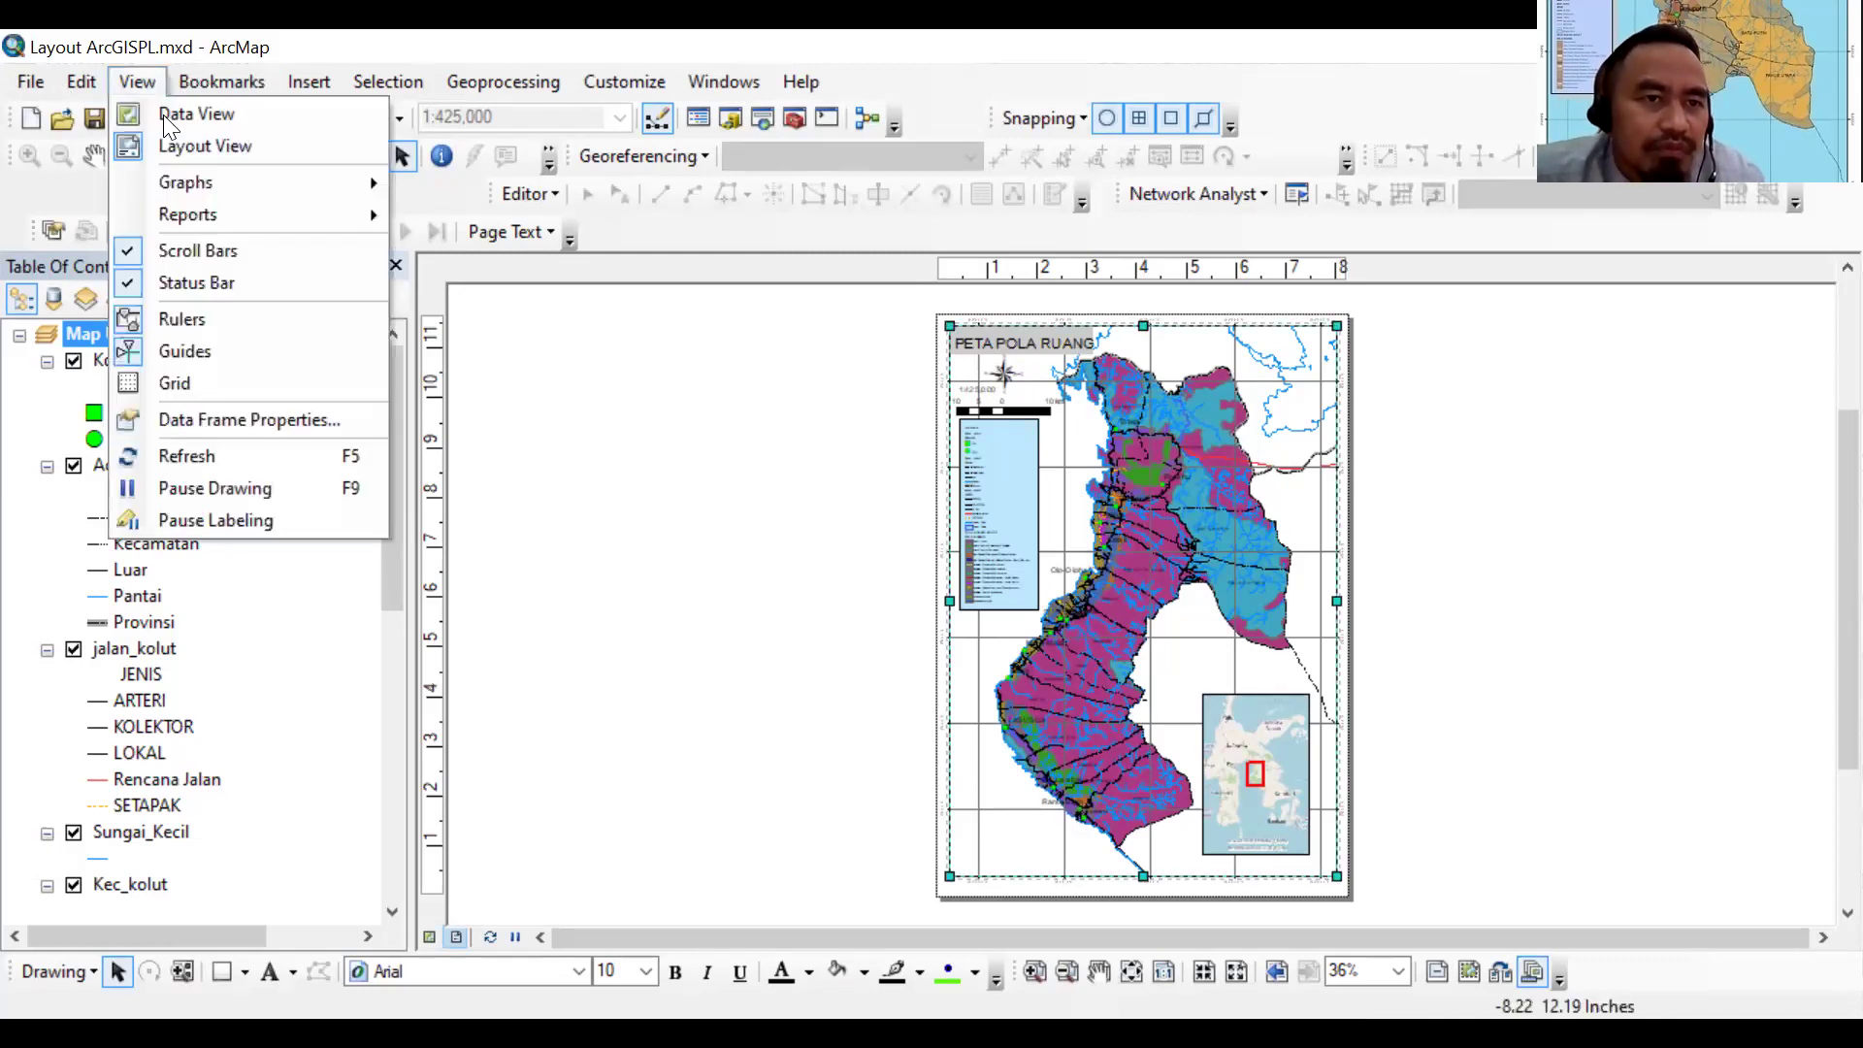
left_click(163, 114)
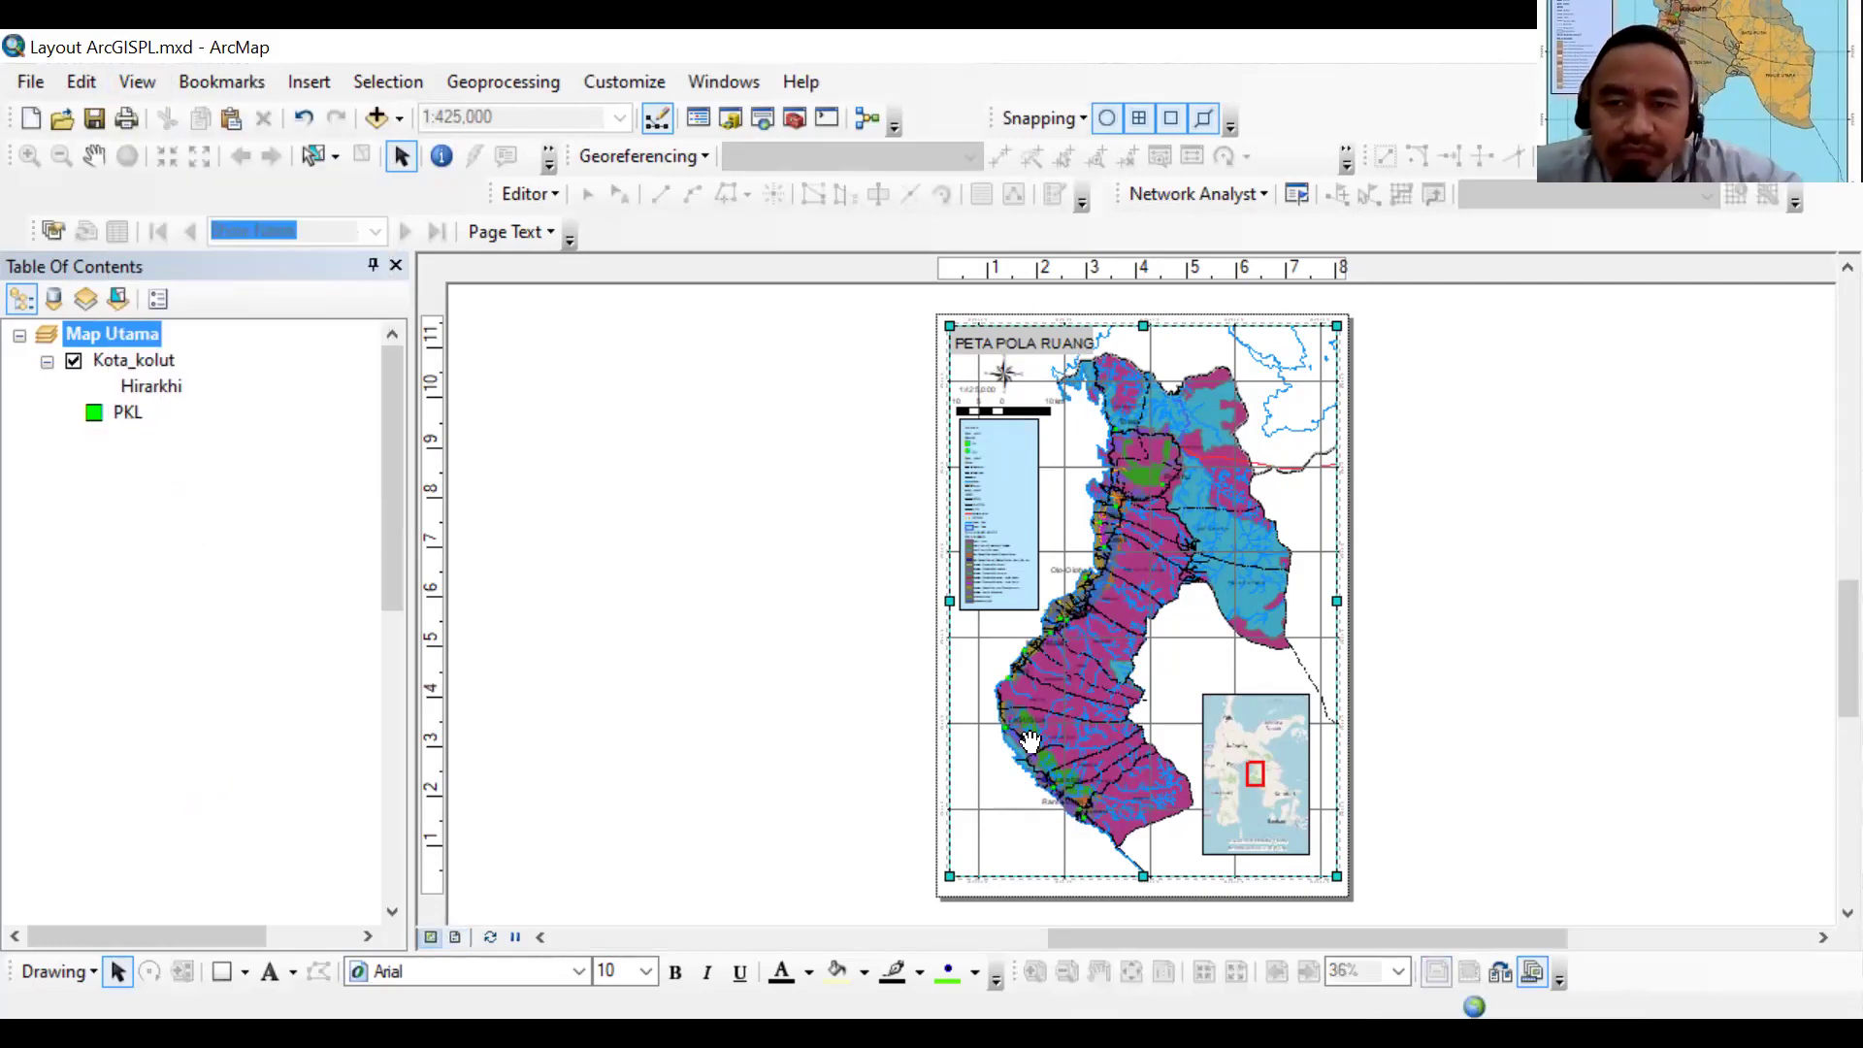
key("c")
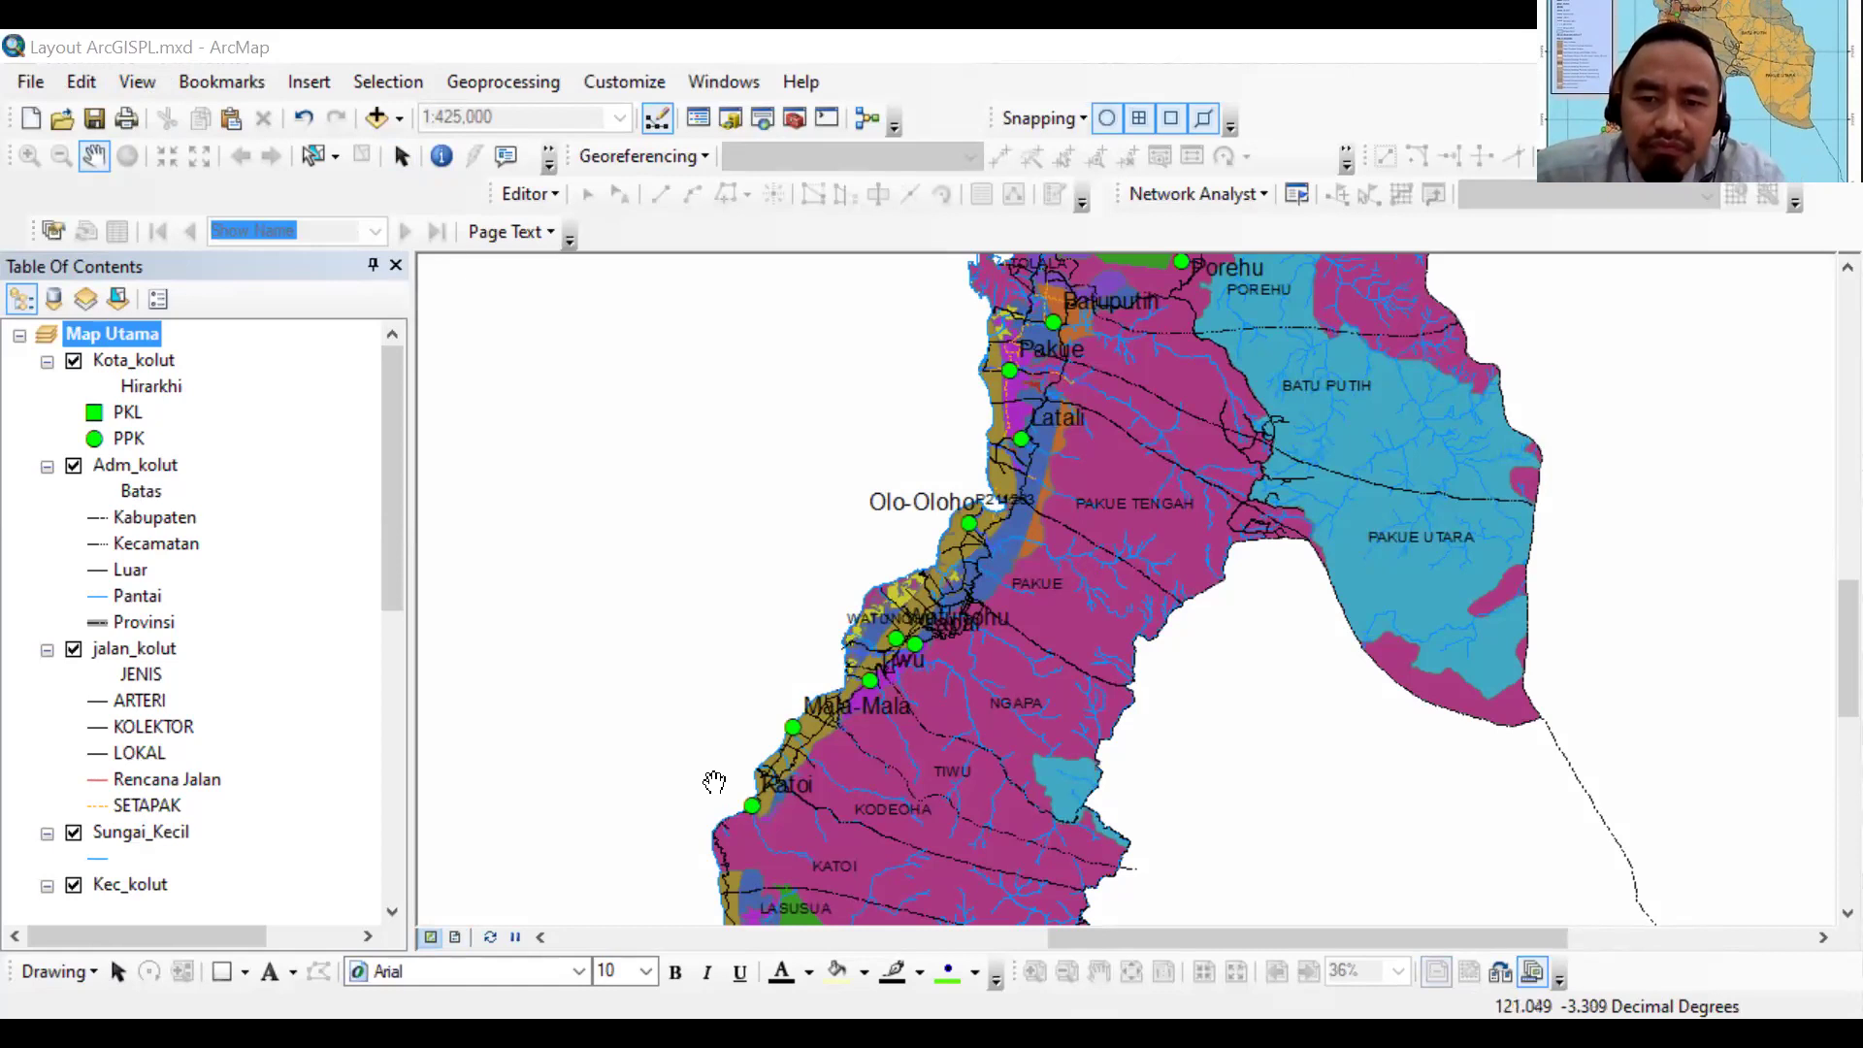
left_click(148, 85)
left_click(223, 420)
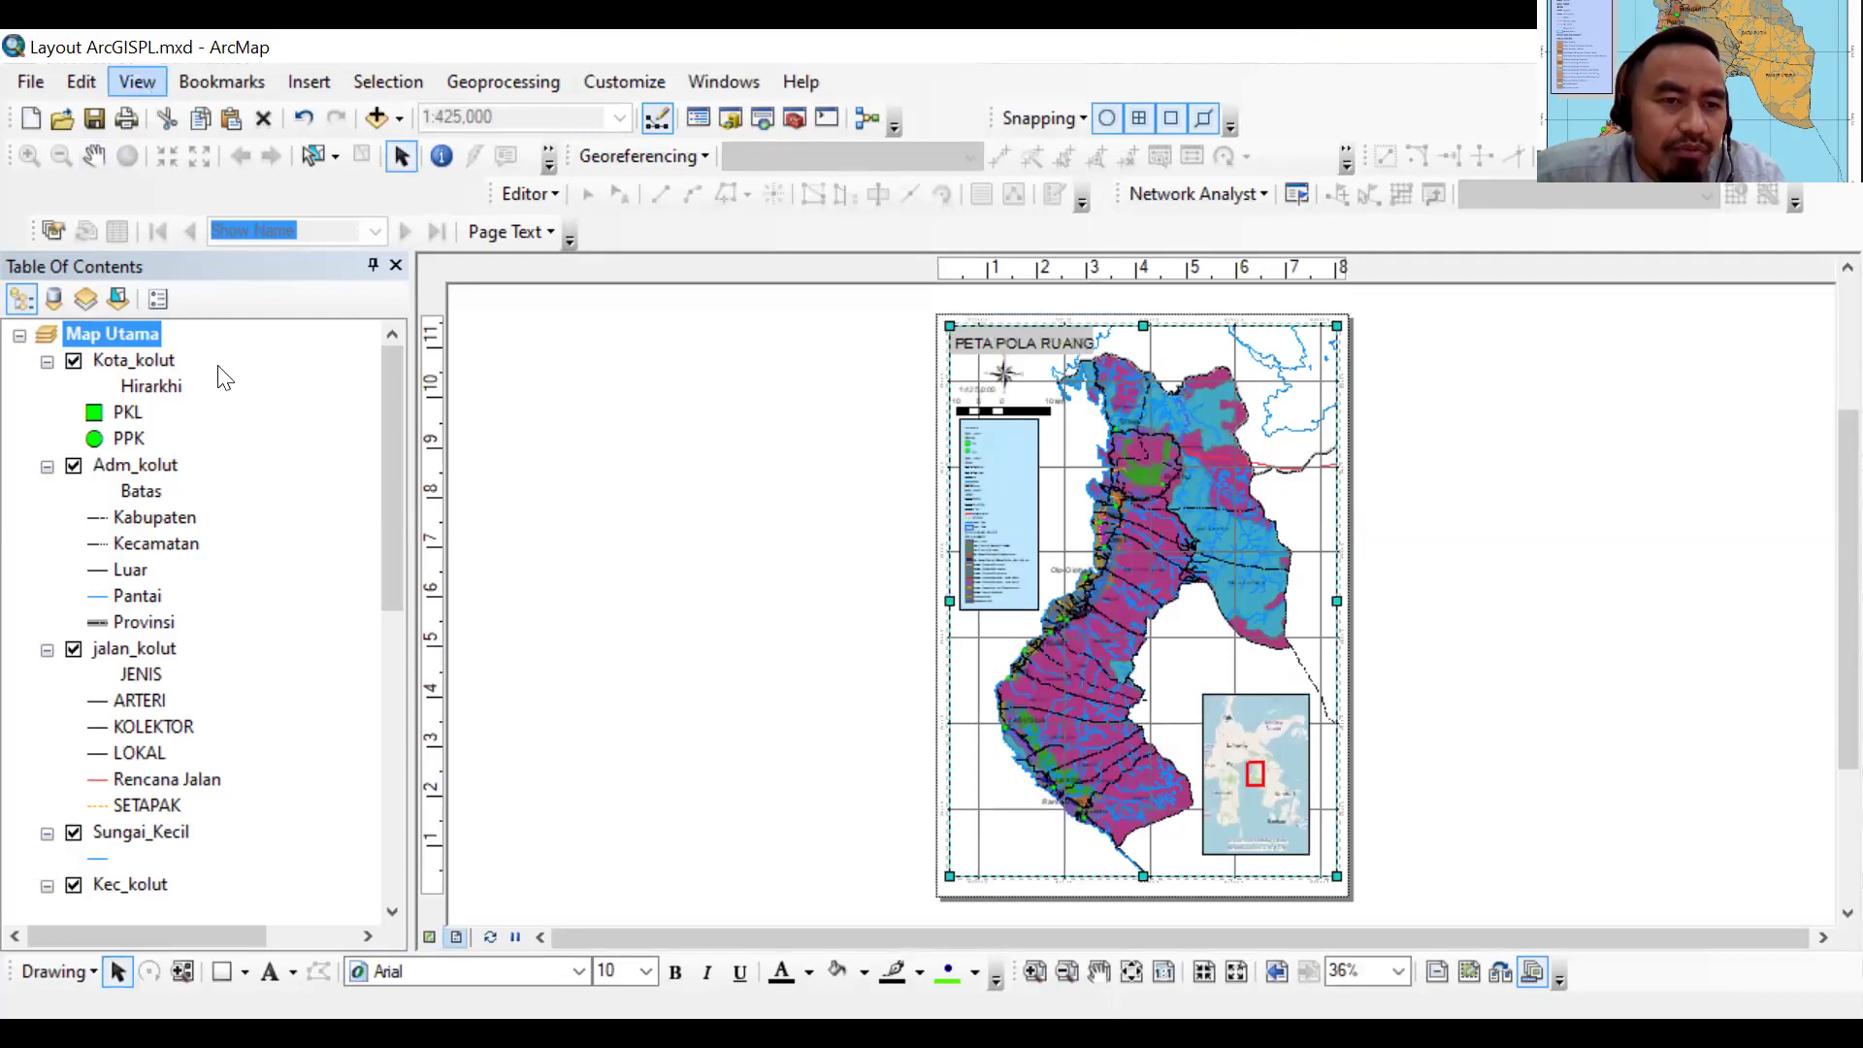
Apply a Lt Cyan background to the Map Utama data frame
key("alt+v")
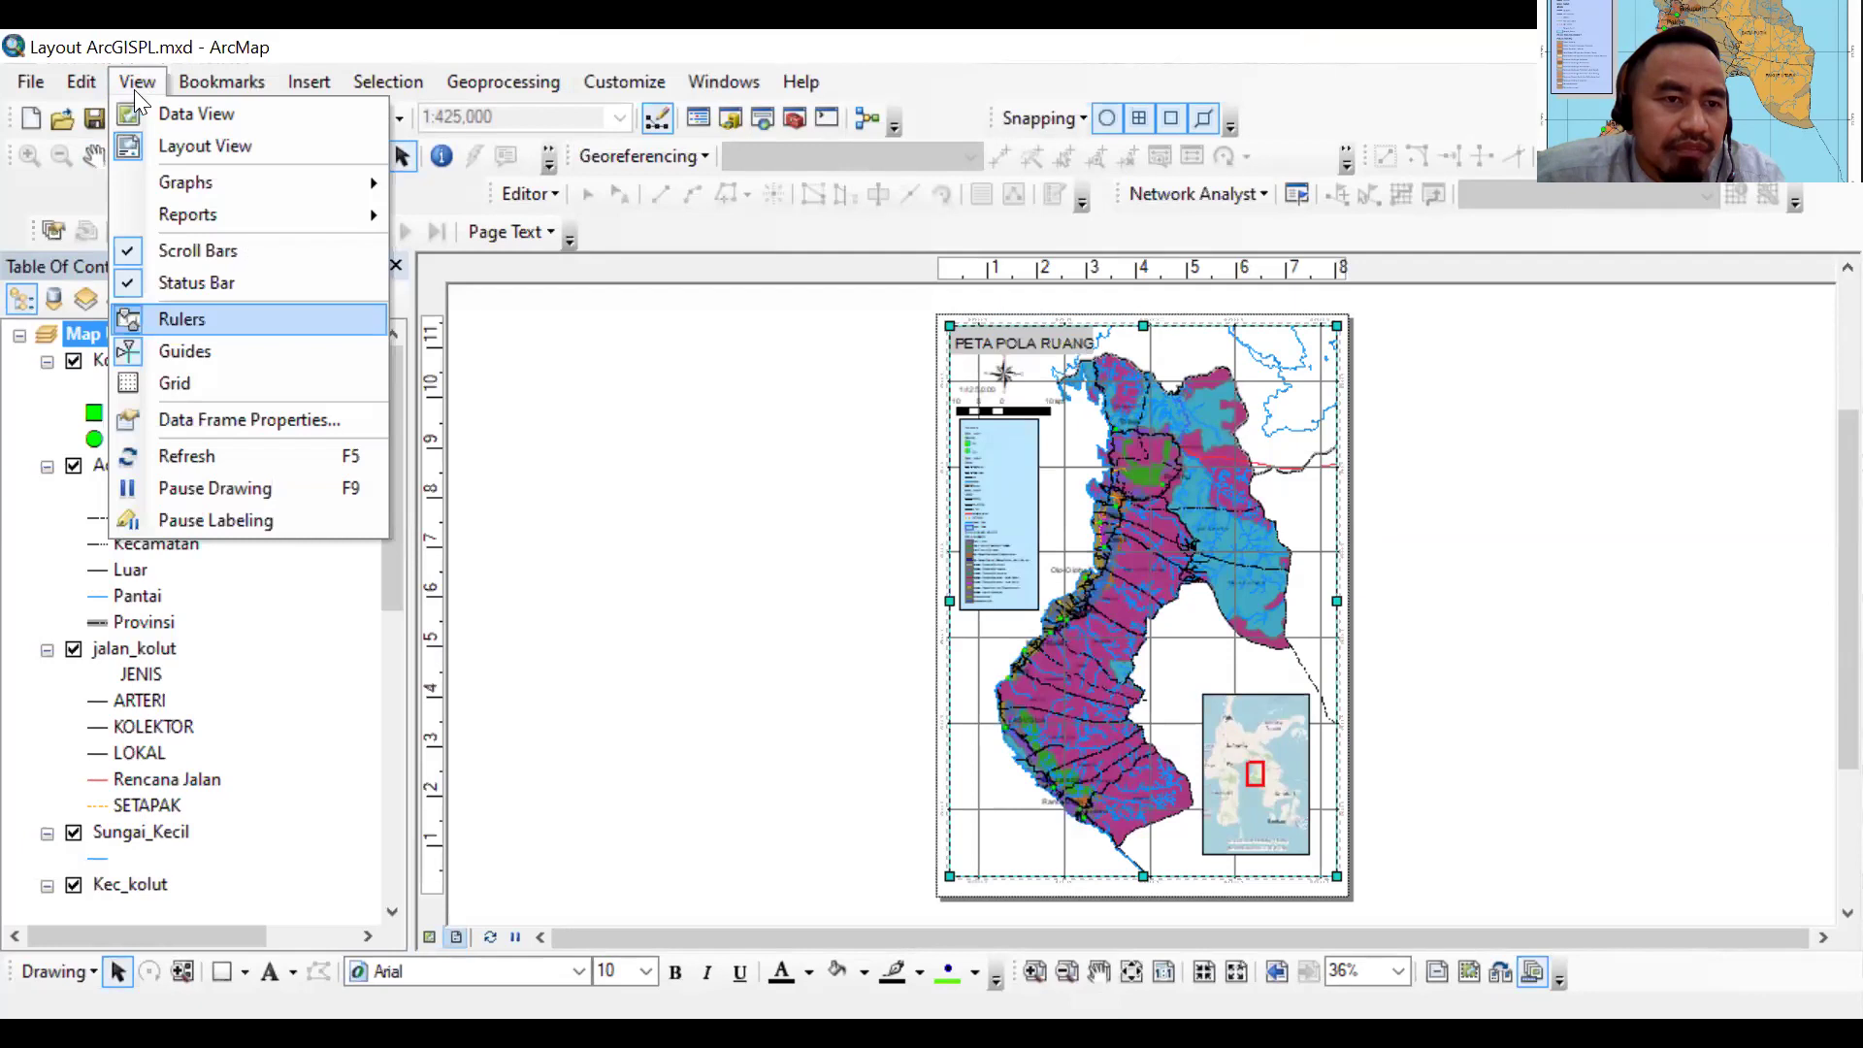
left_click(221, 419)
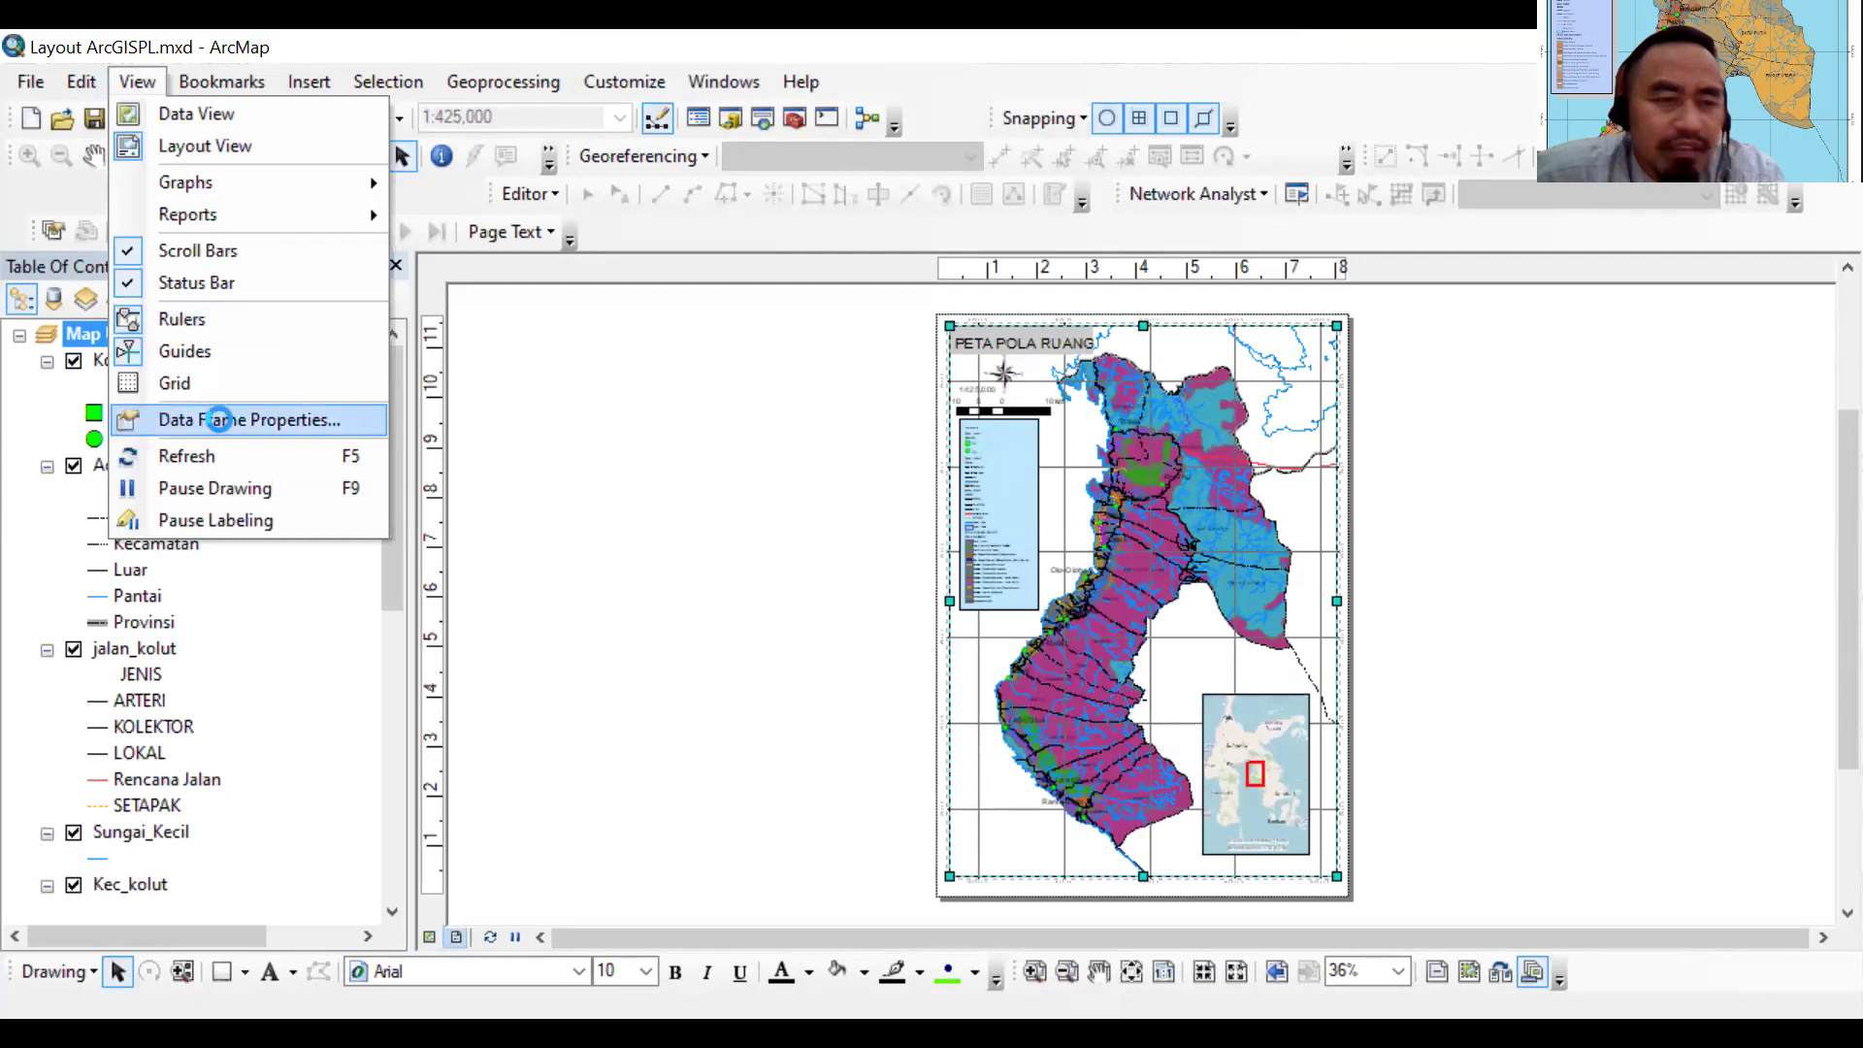
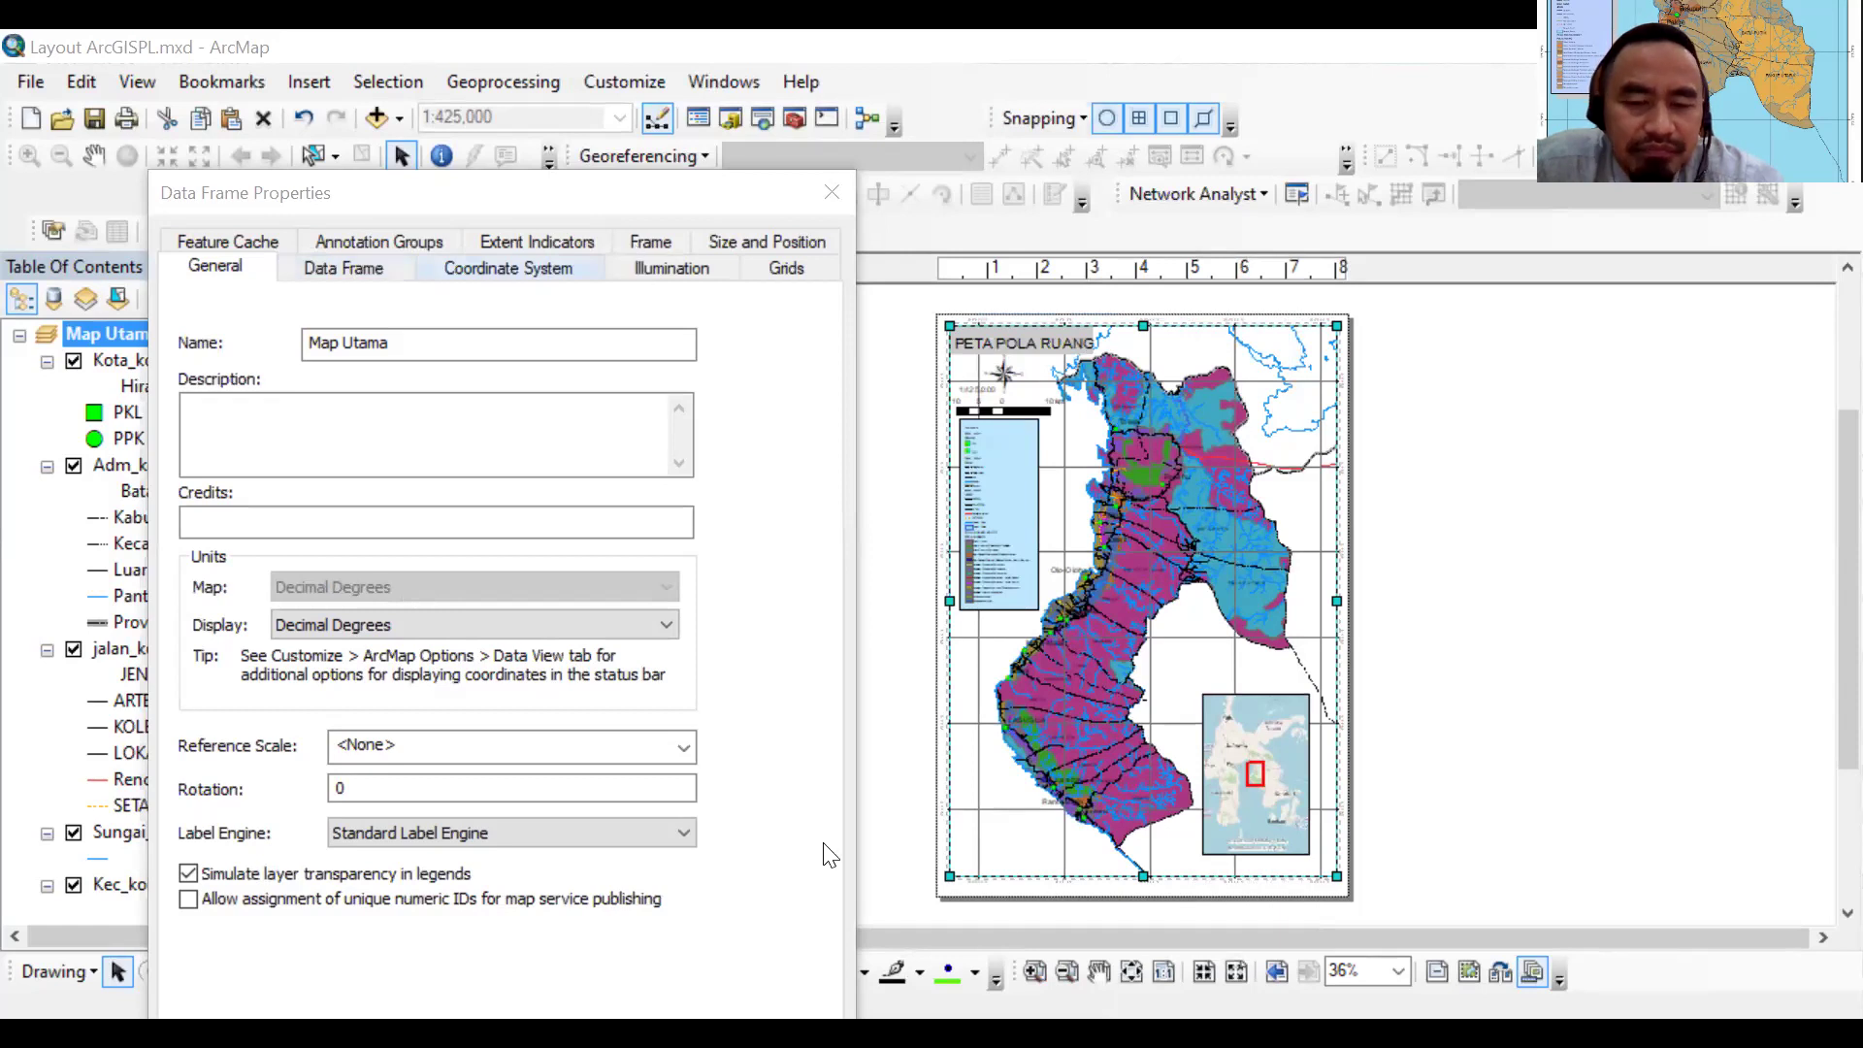
left_click(650, 242)
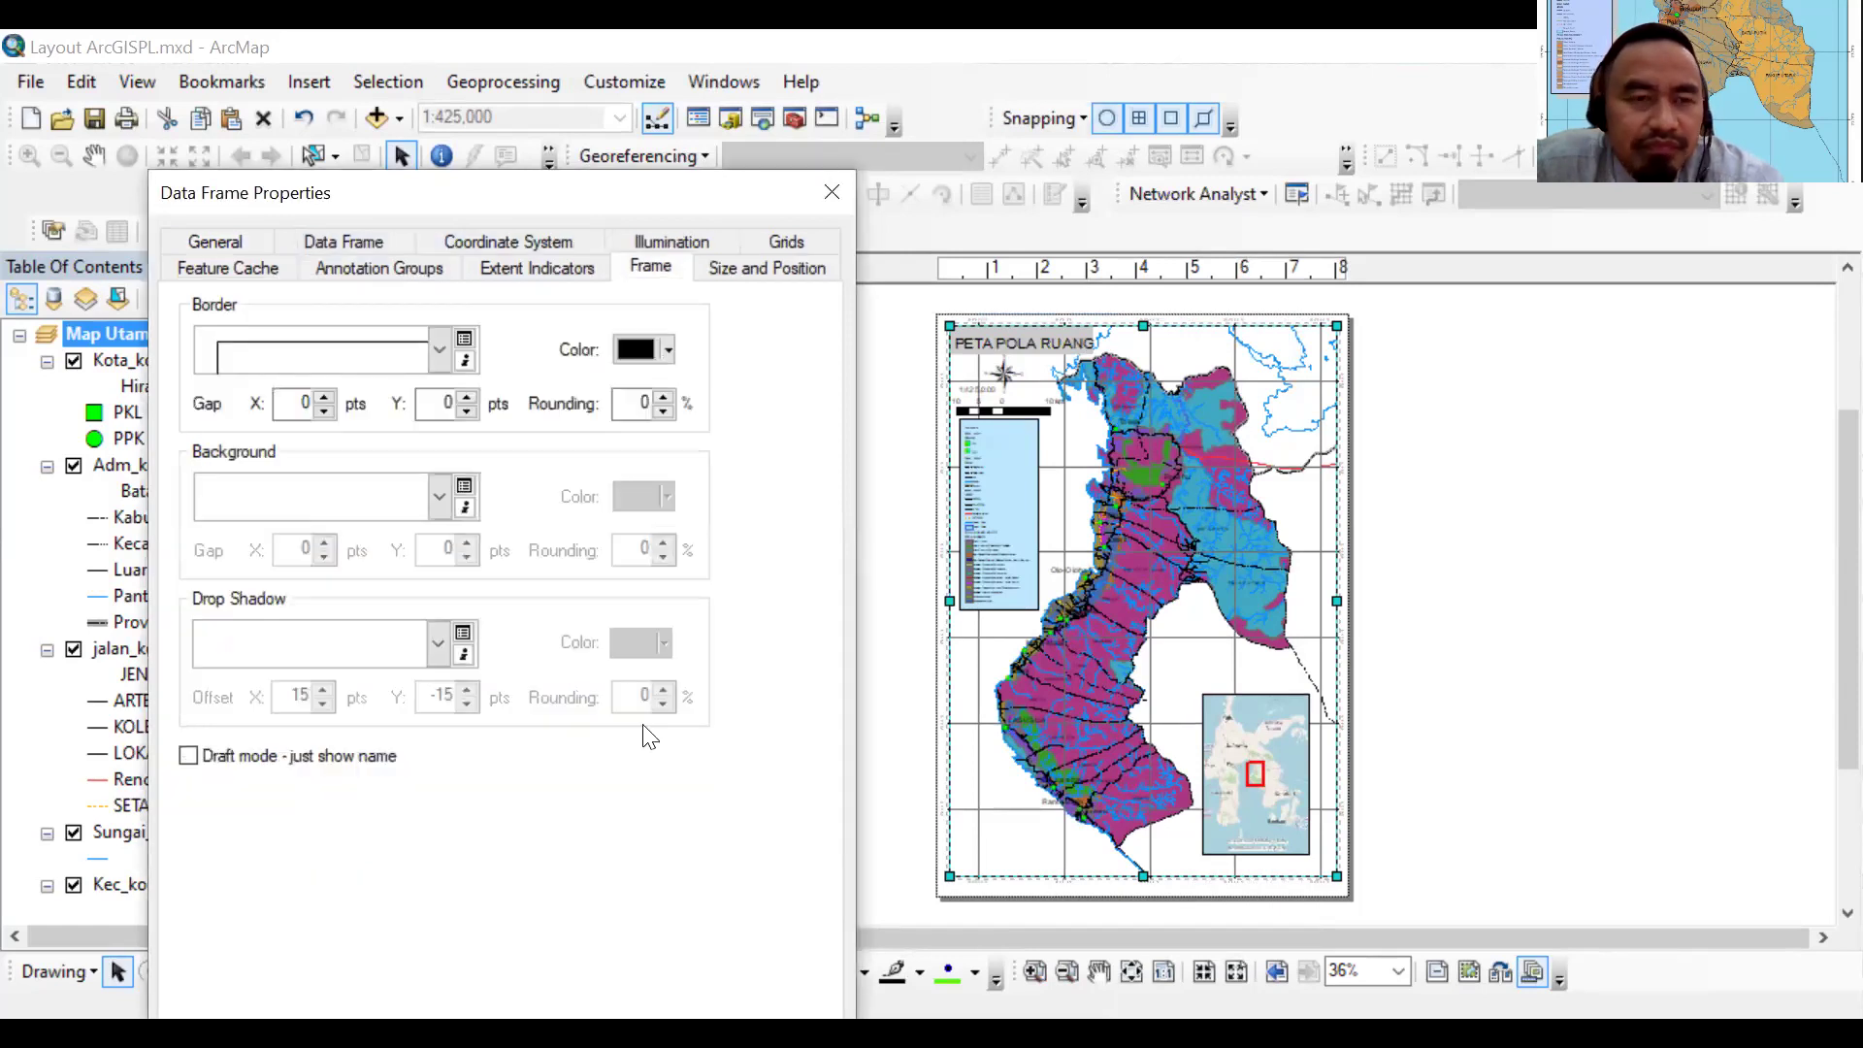
left_click(466, 490)
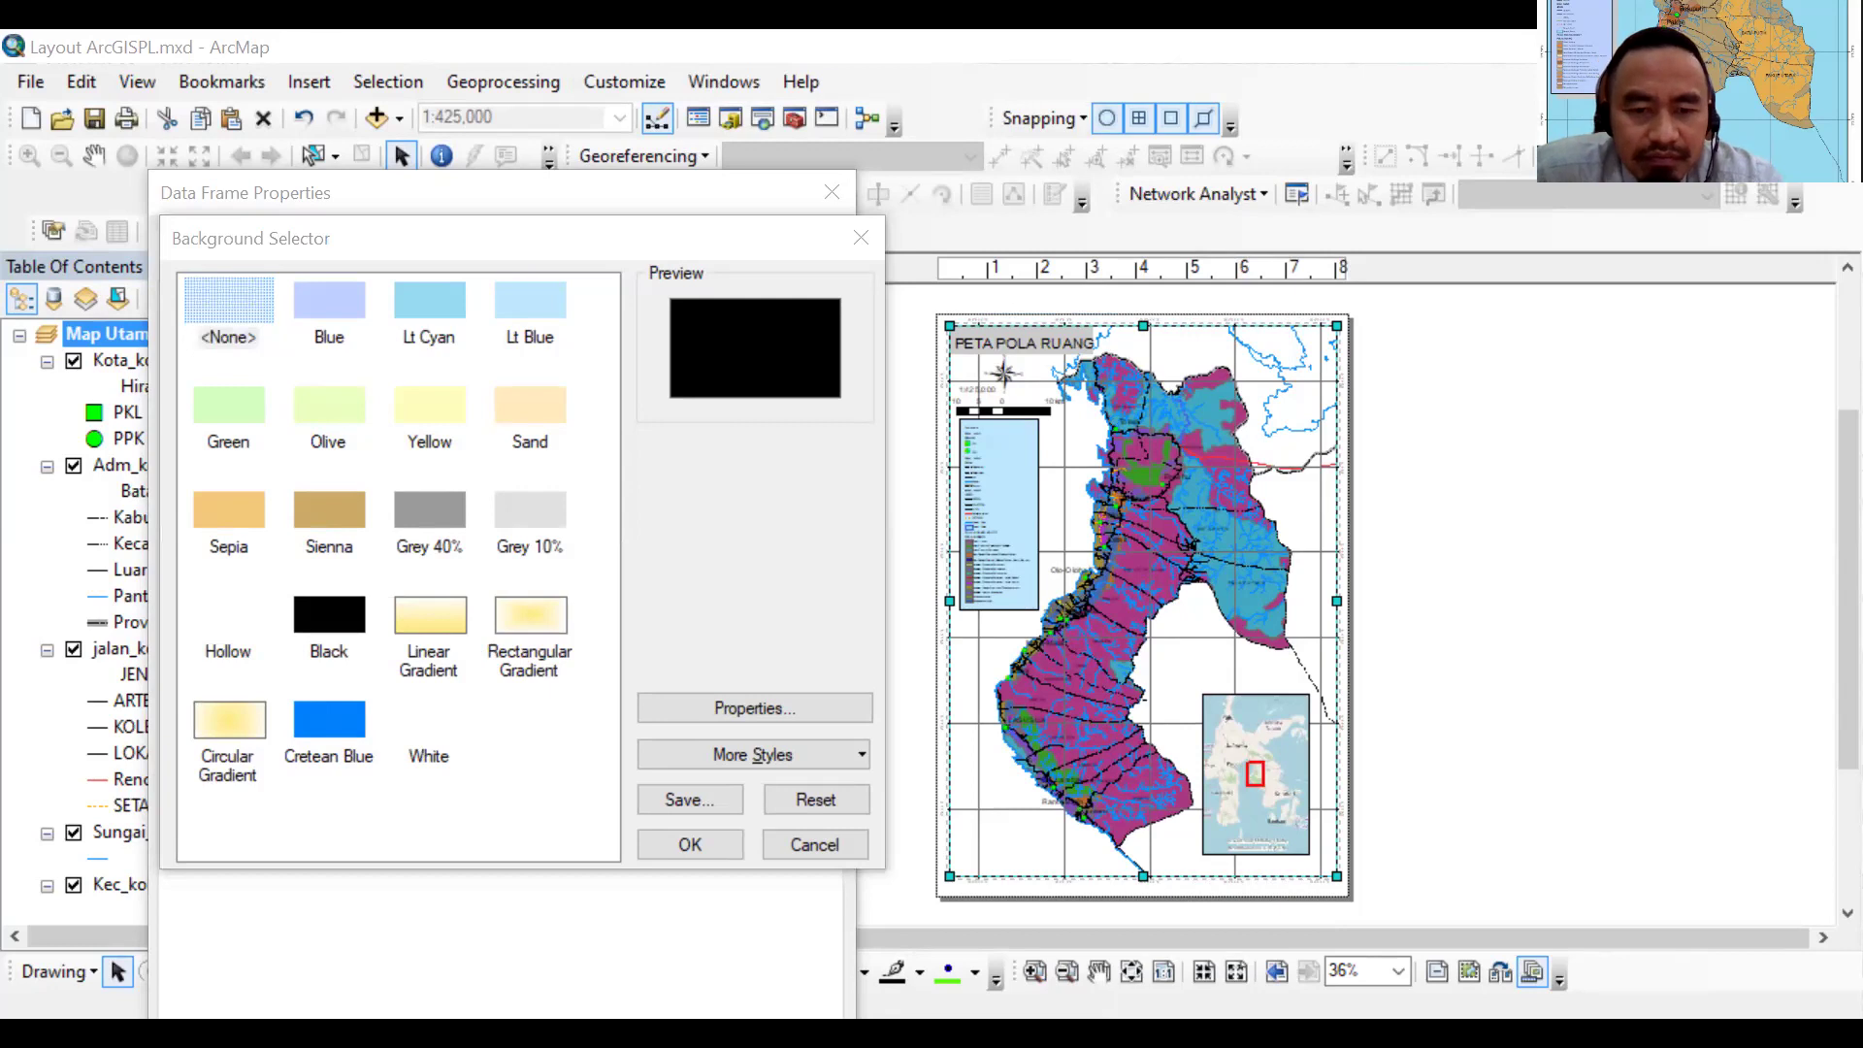
left_click(429, 303)
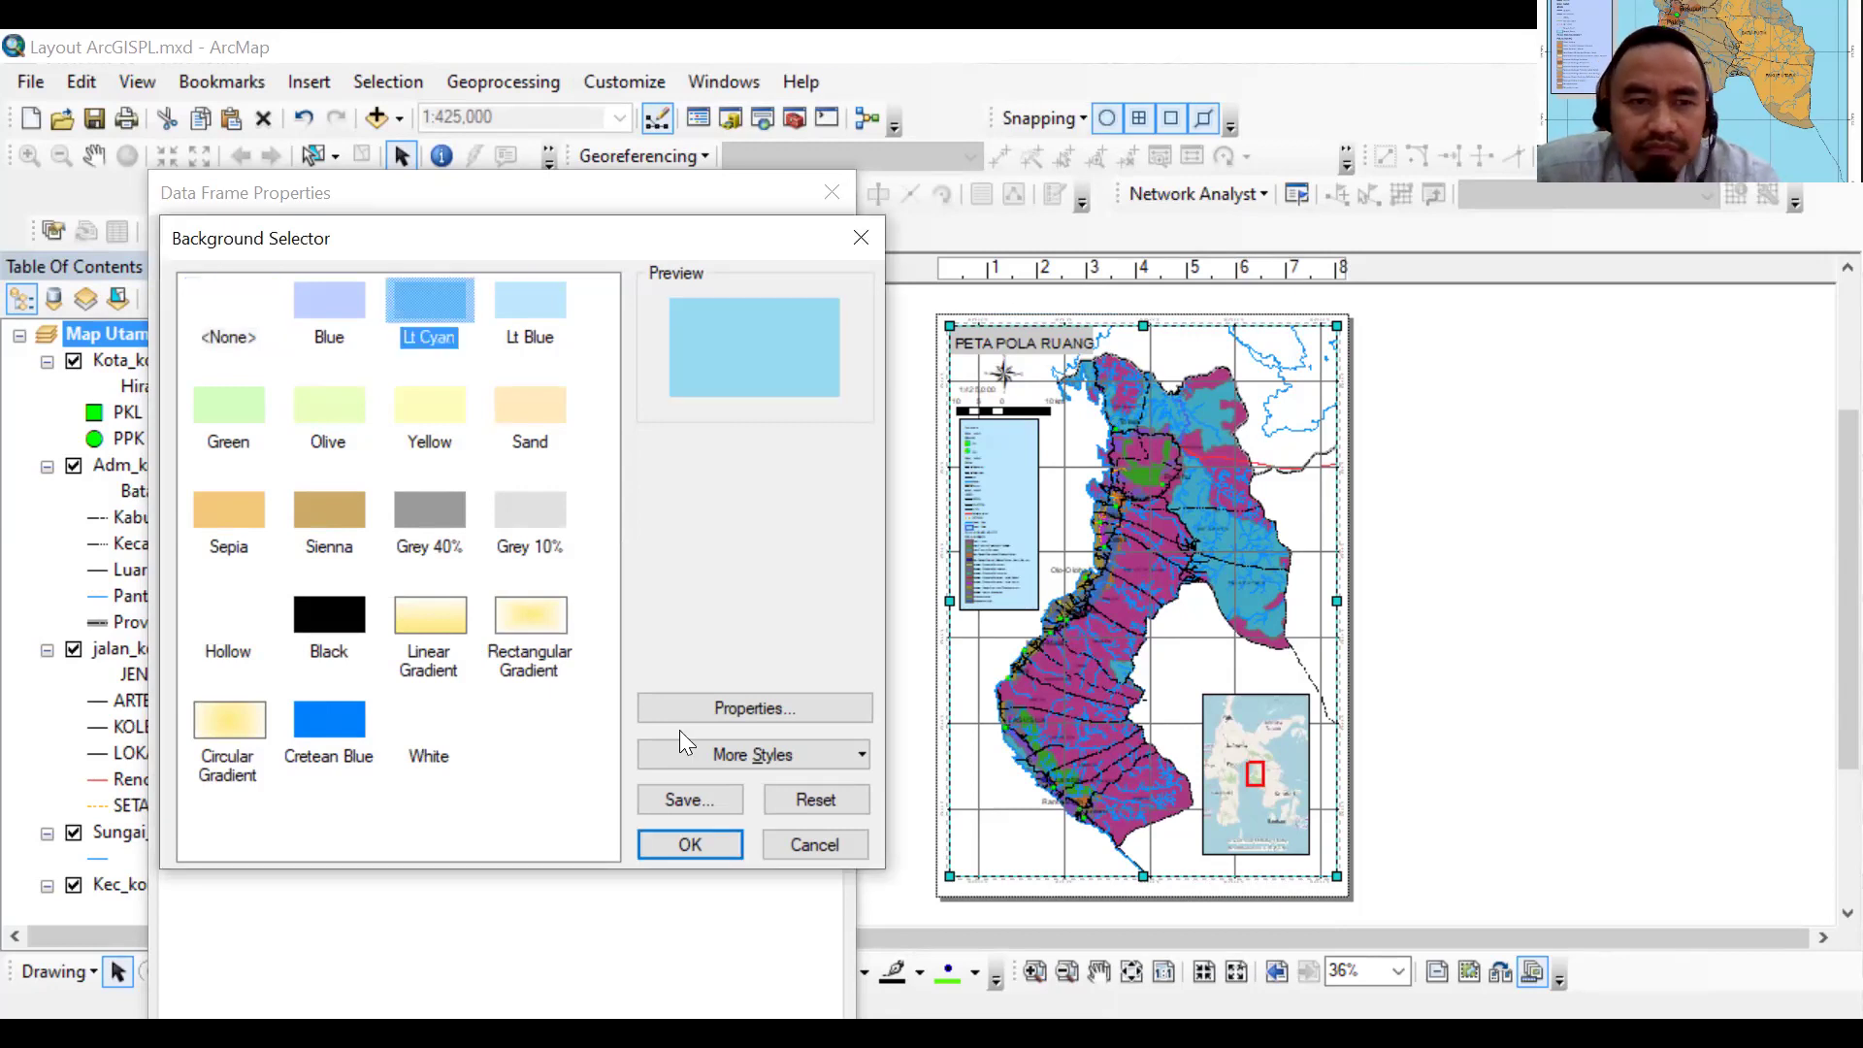
left_click(693, 805)
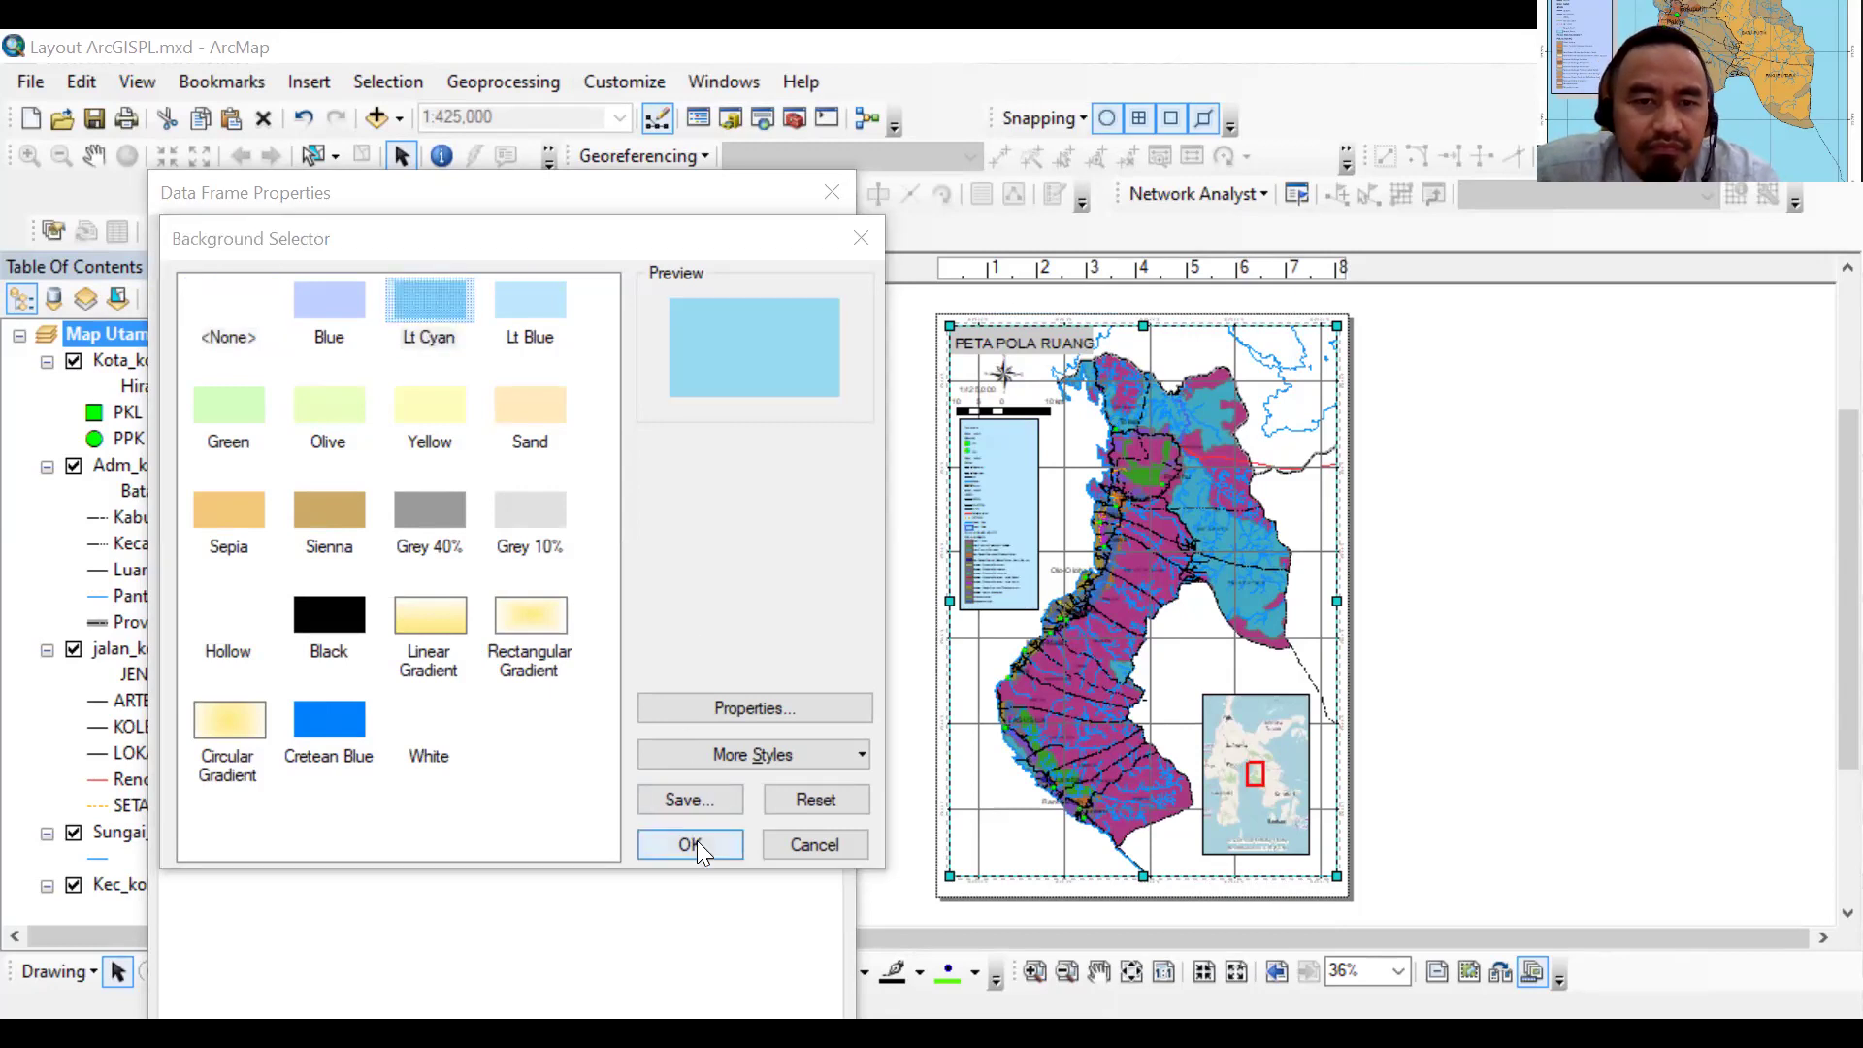
left_click(703, 840)
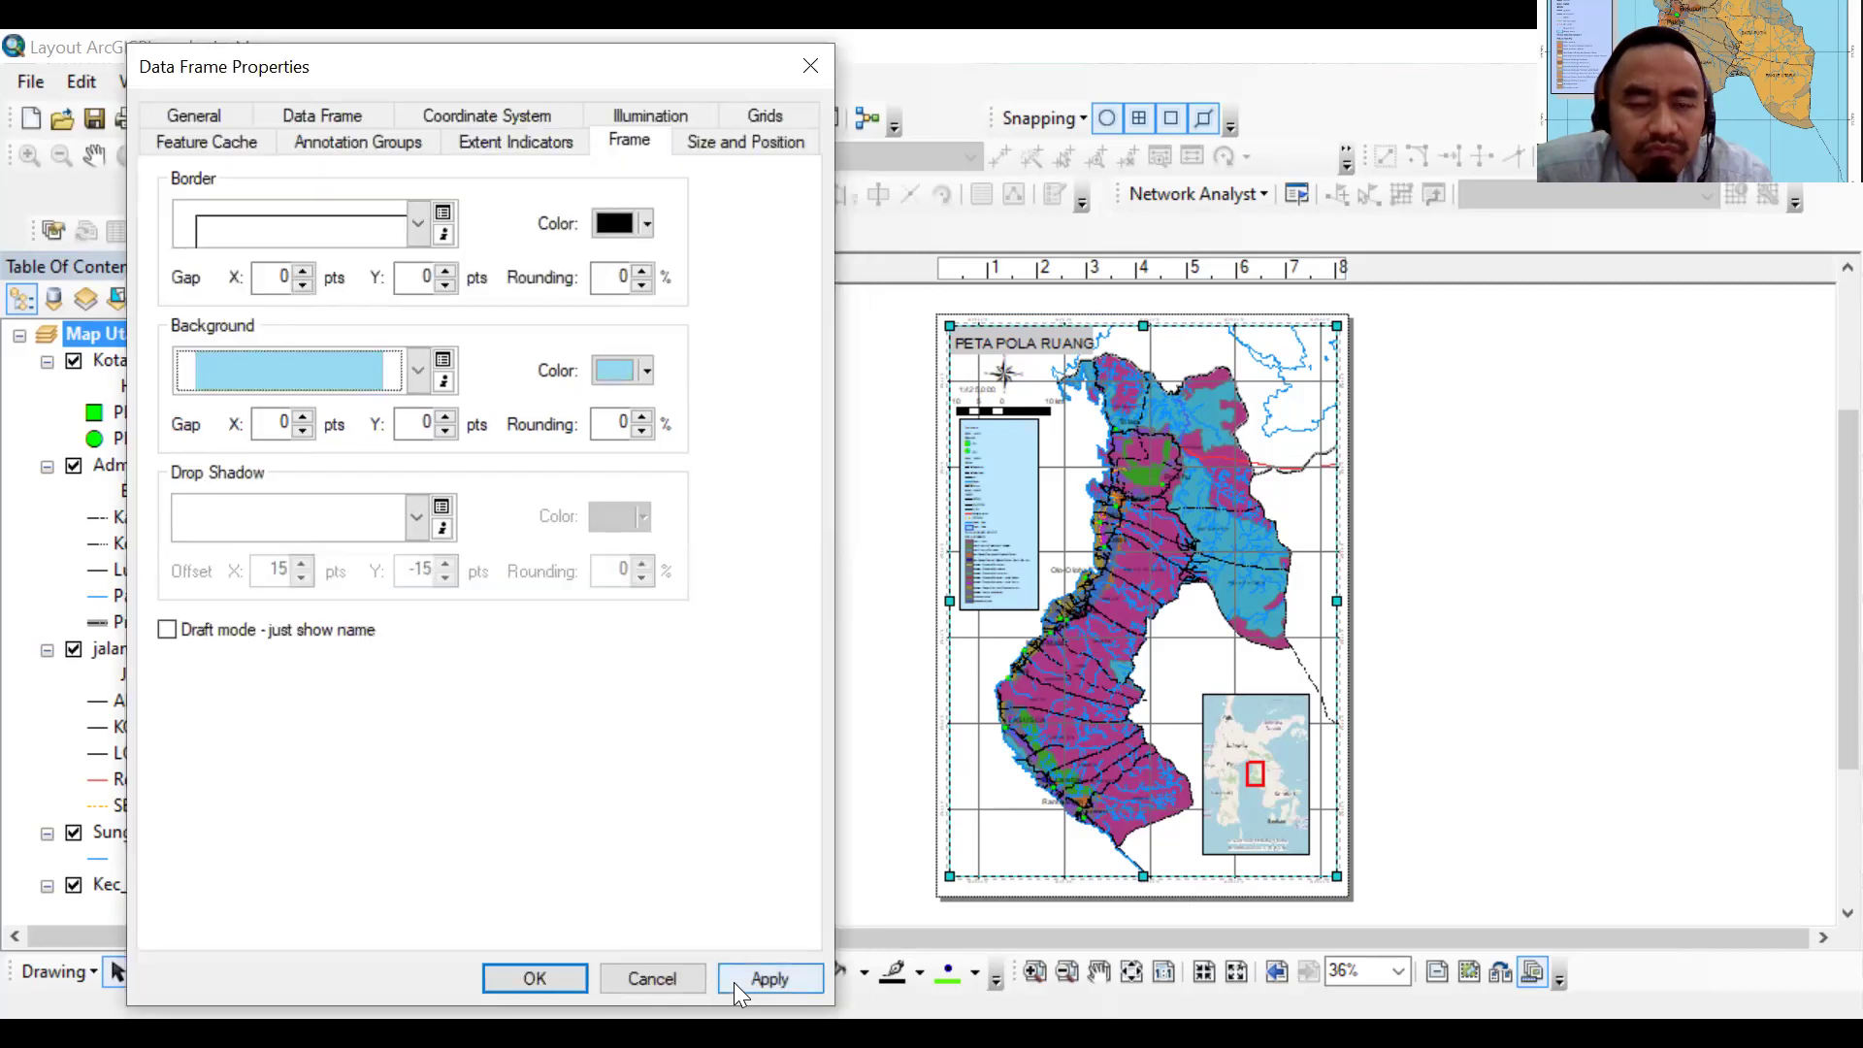
left_click(725, 975)
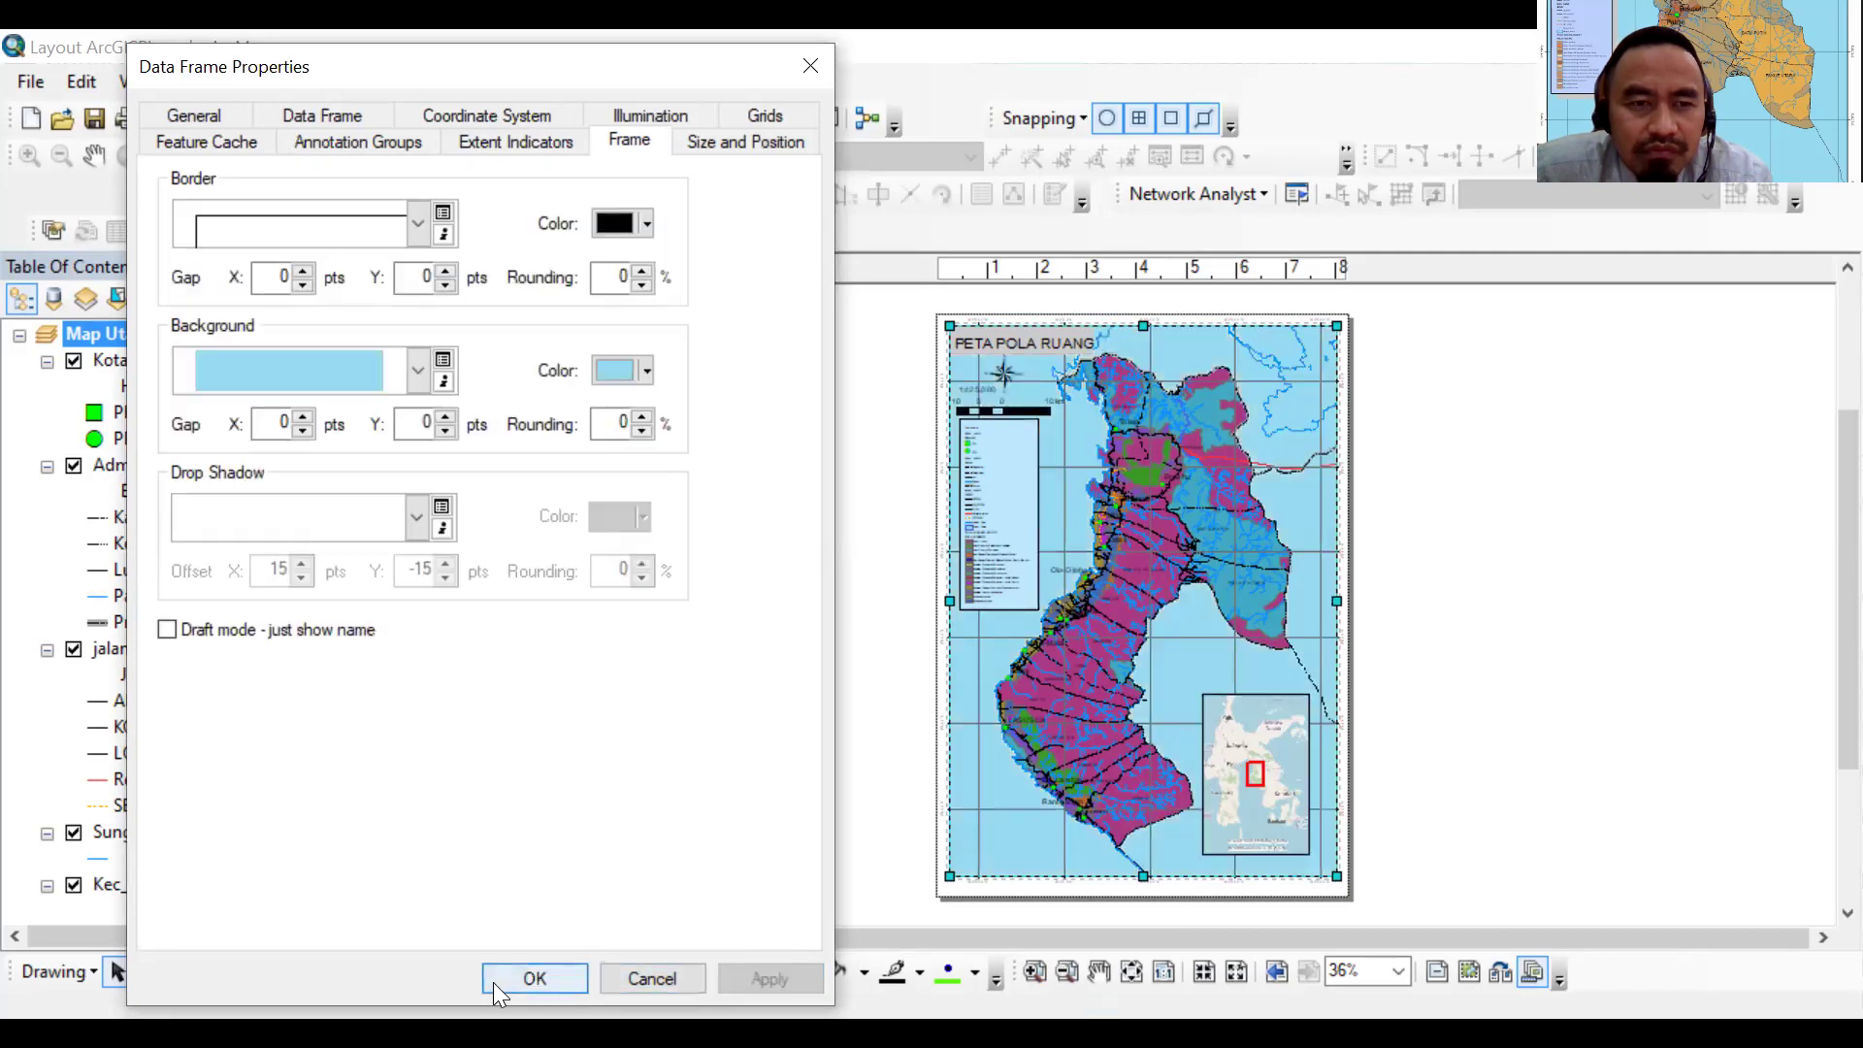
Accept the background settings of the Map Utama frame, deselect it and look through its layers down to POLA RUANG KOLUT
left_click(495, 979)
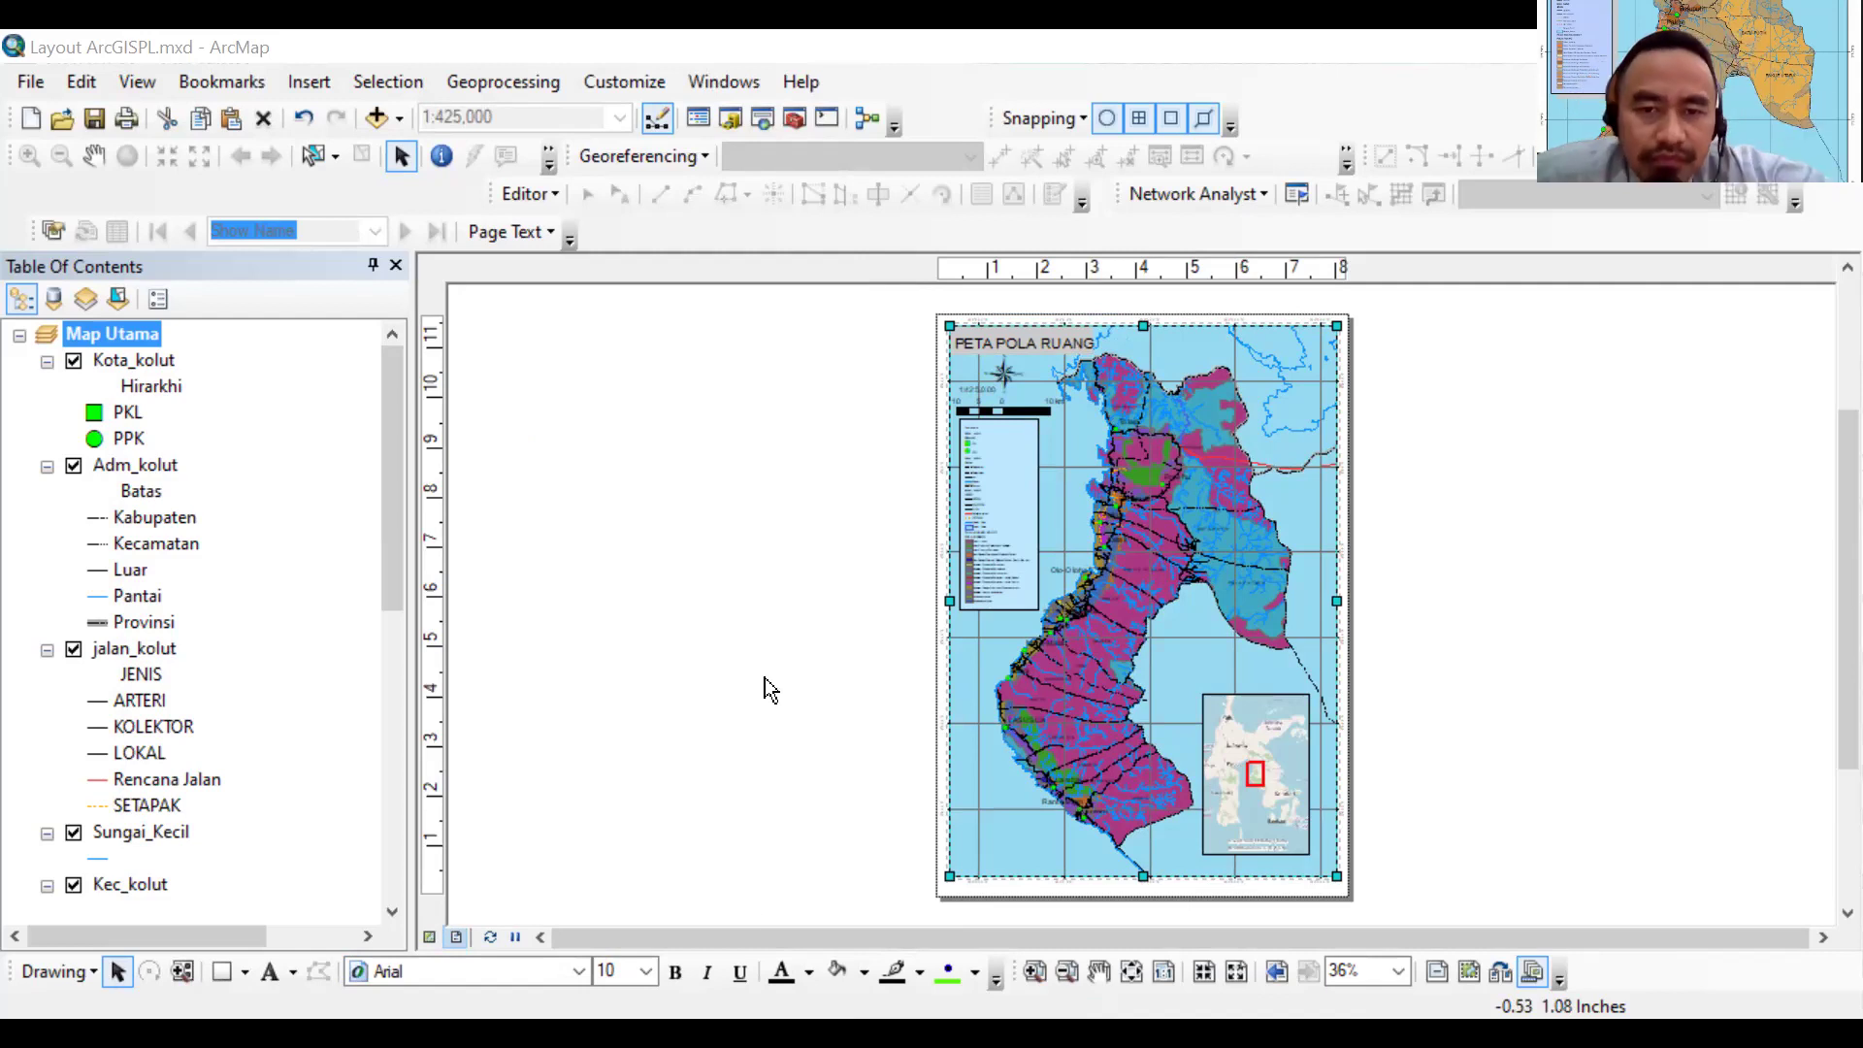
double_click(1231, 485)
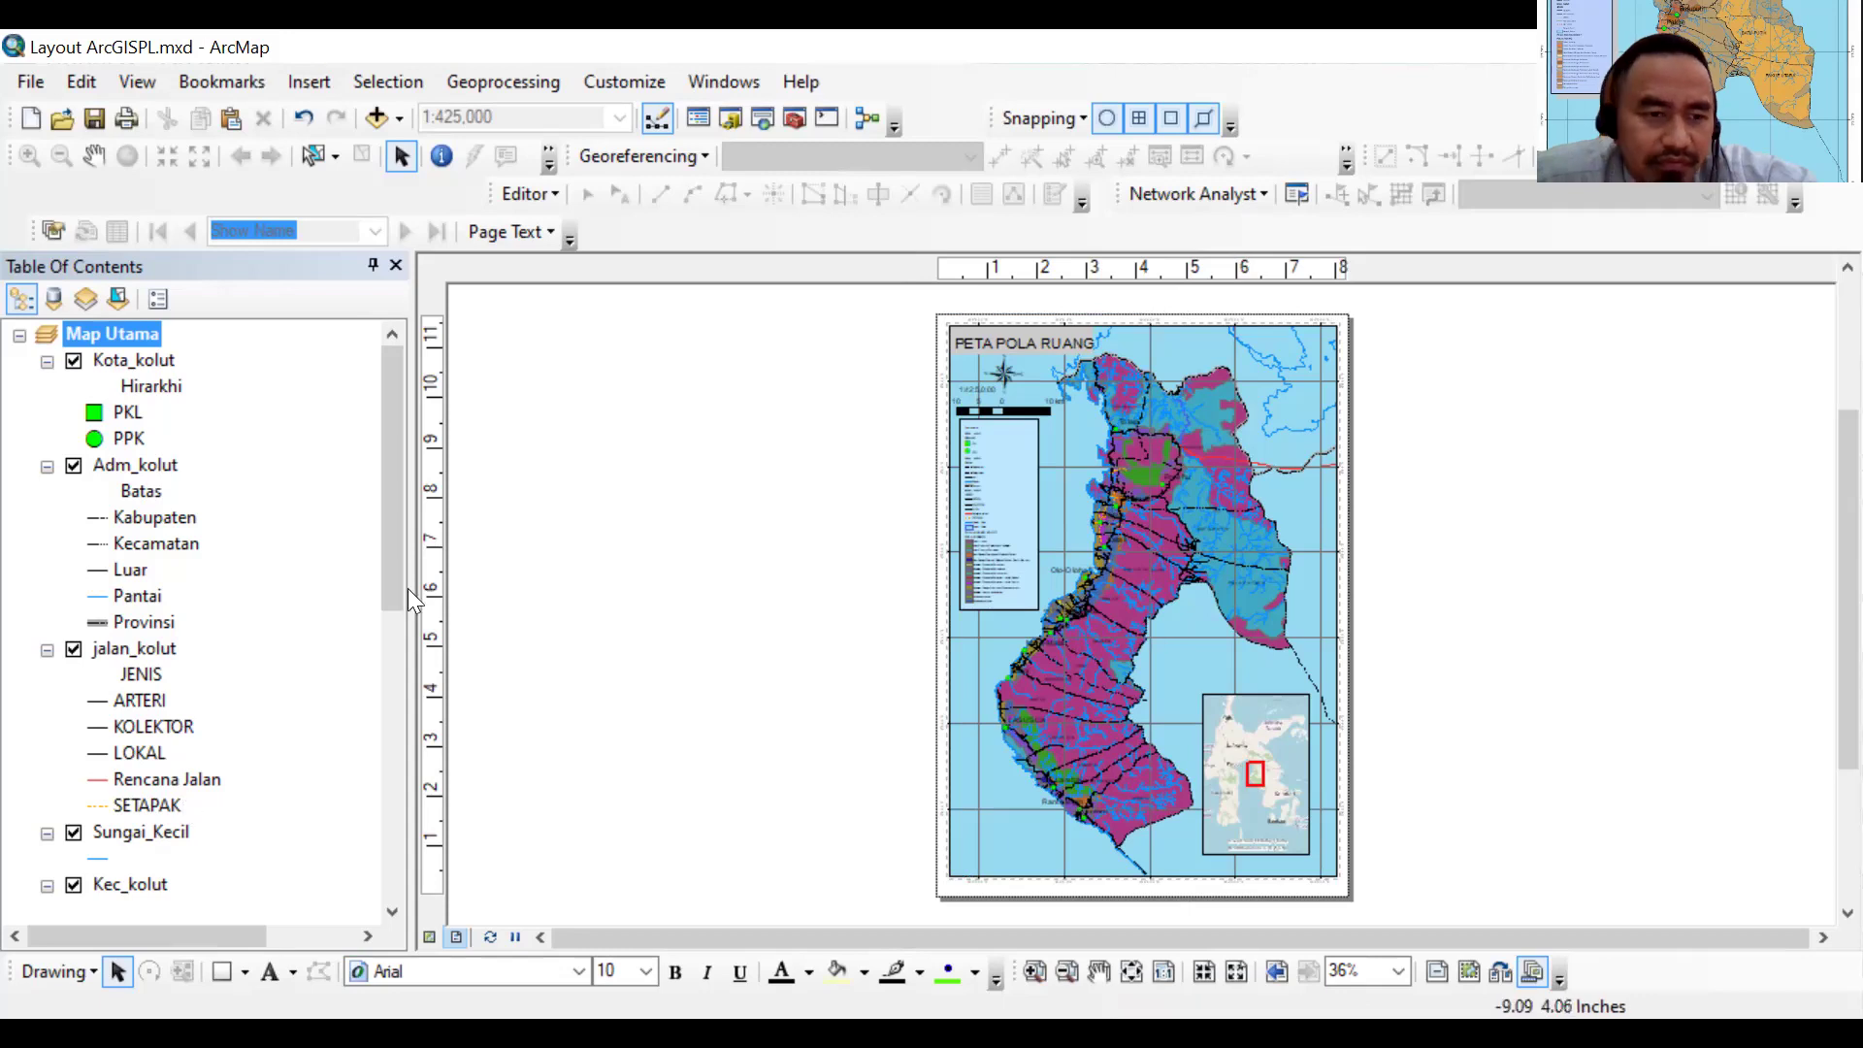
scroll(397, 691, "down", 4)
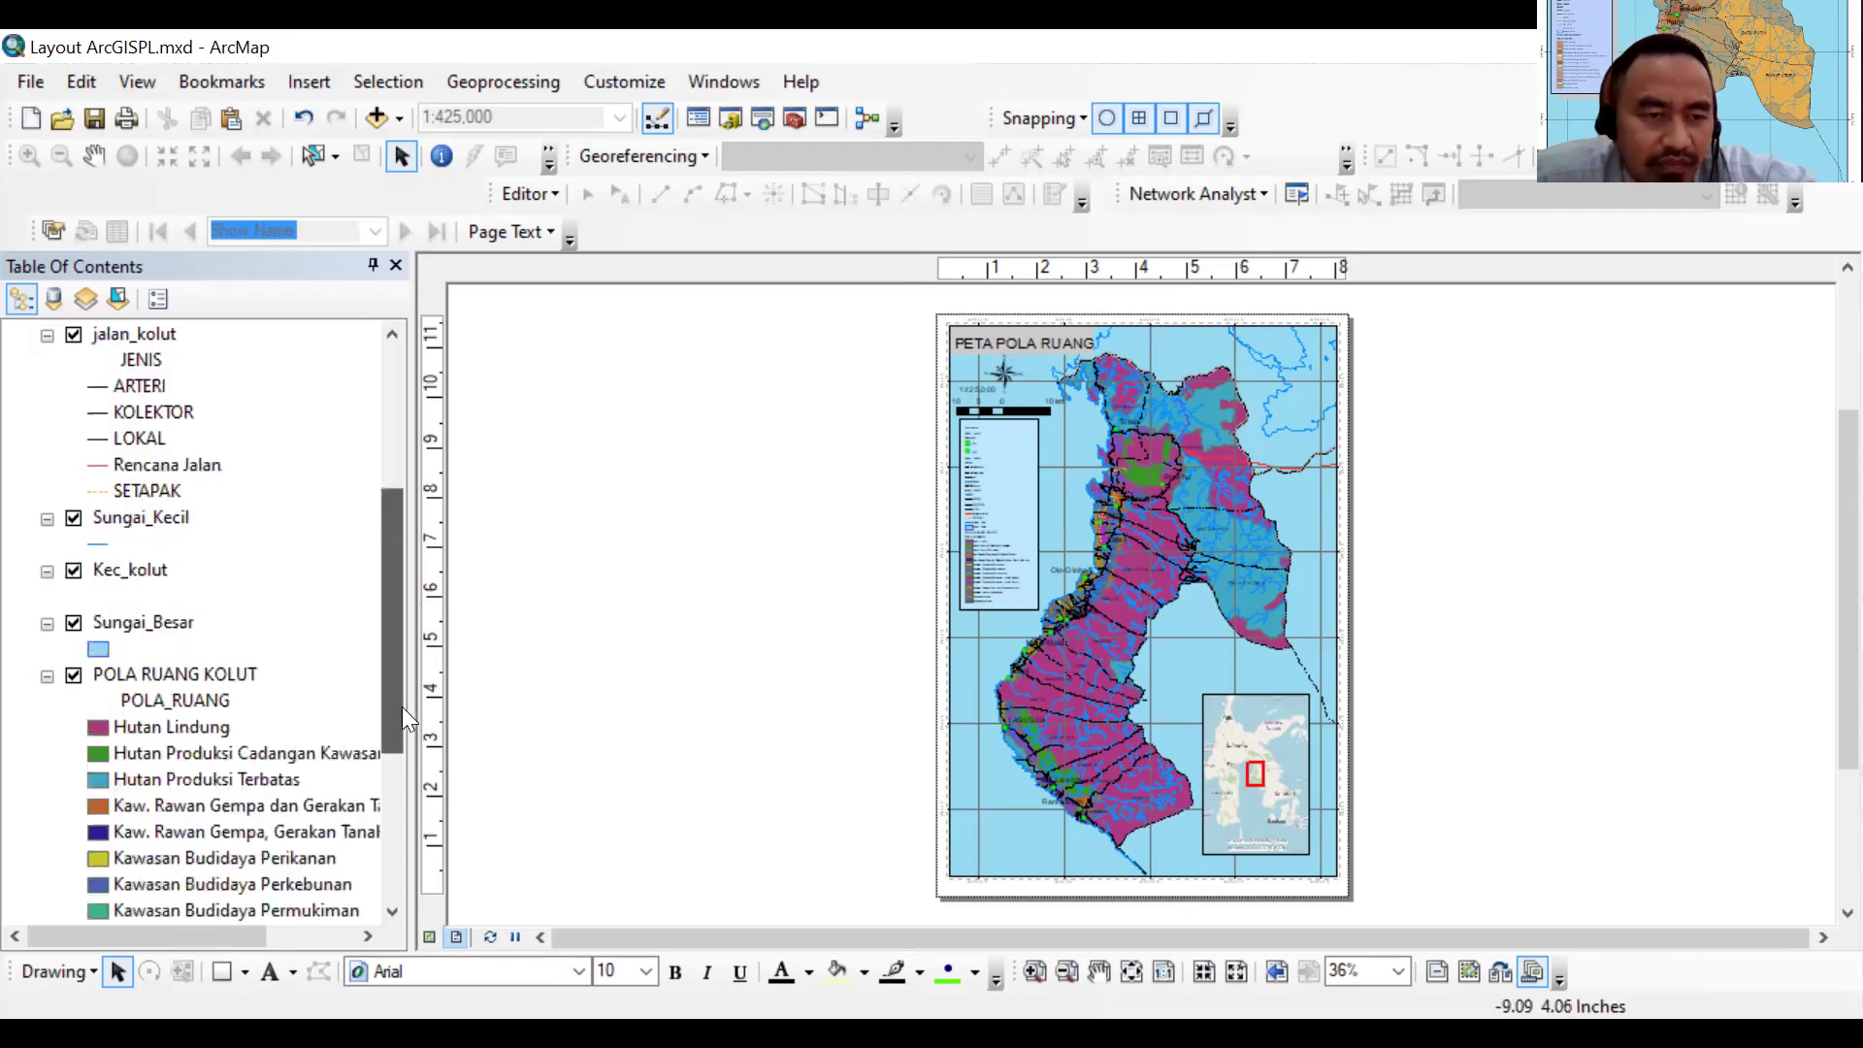
scroll(410, 776, "down", 2)
scroll(410, 790, "down", 1)
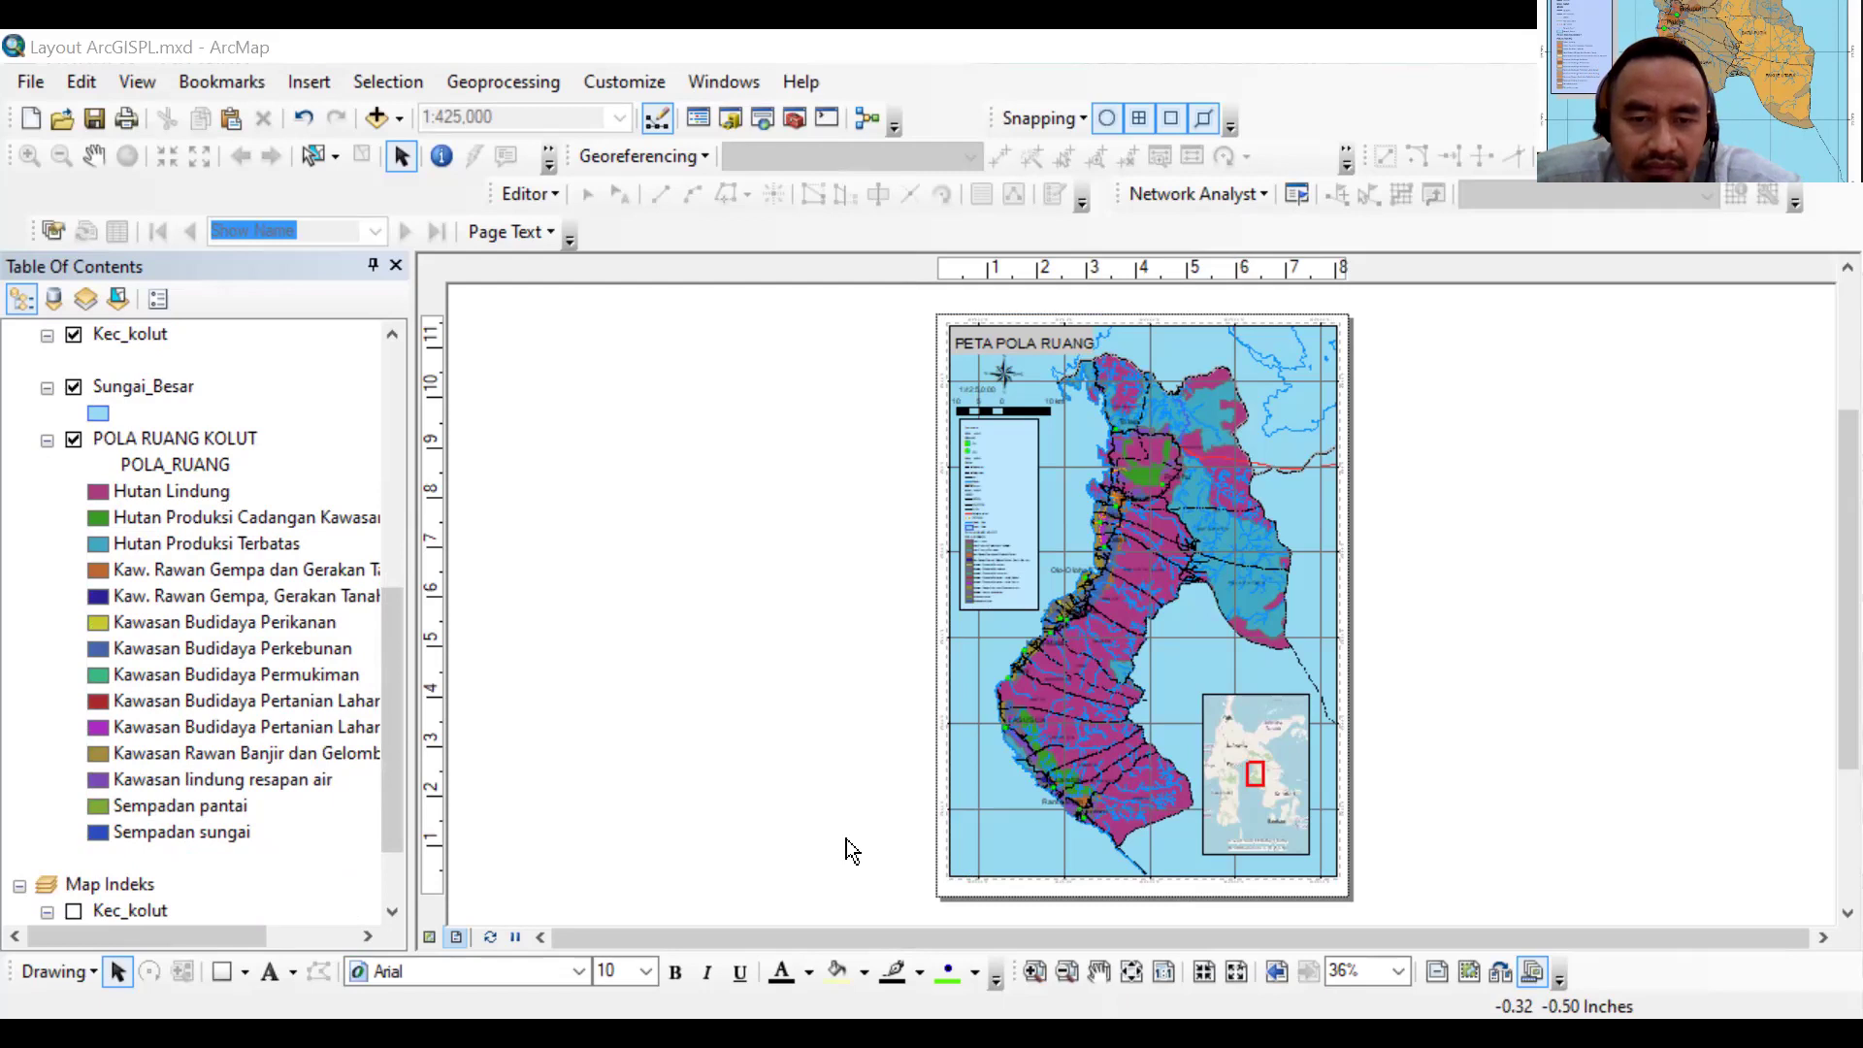
Add splined text reading TELUK BONE along a curve in the sea southwest of the Kolut coast
left_click(292, 972)
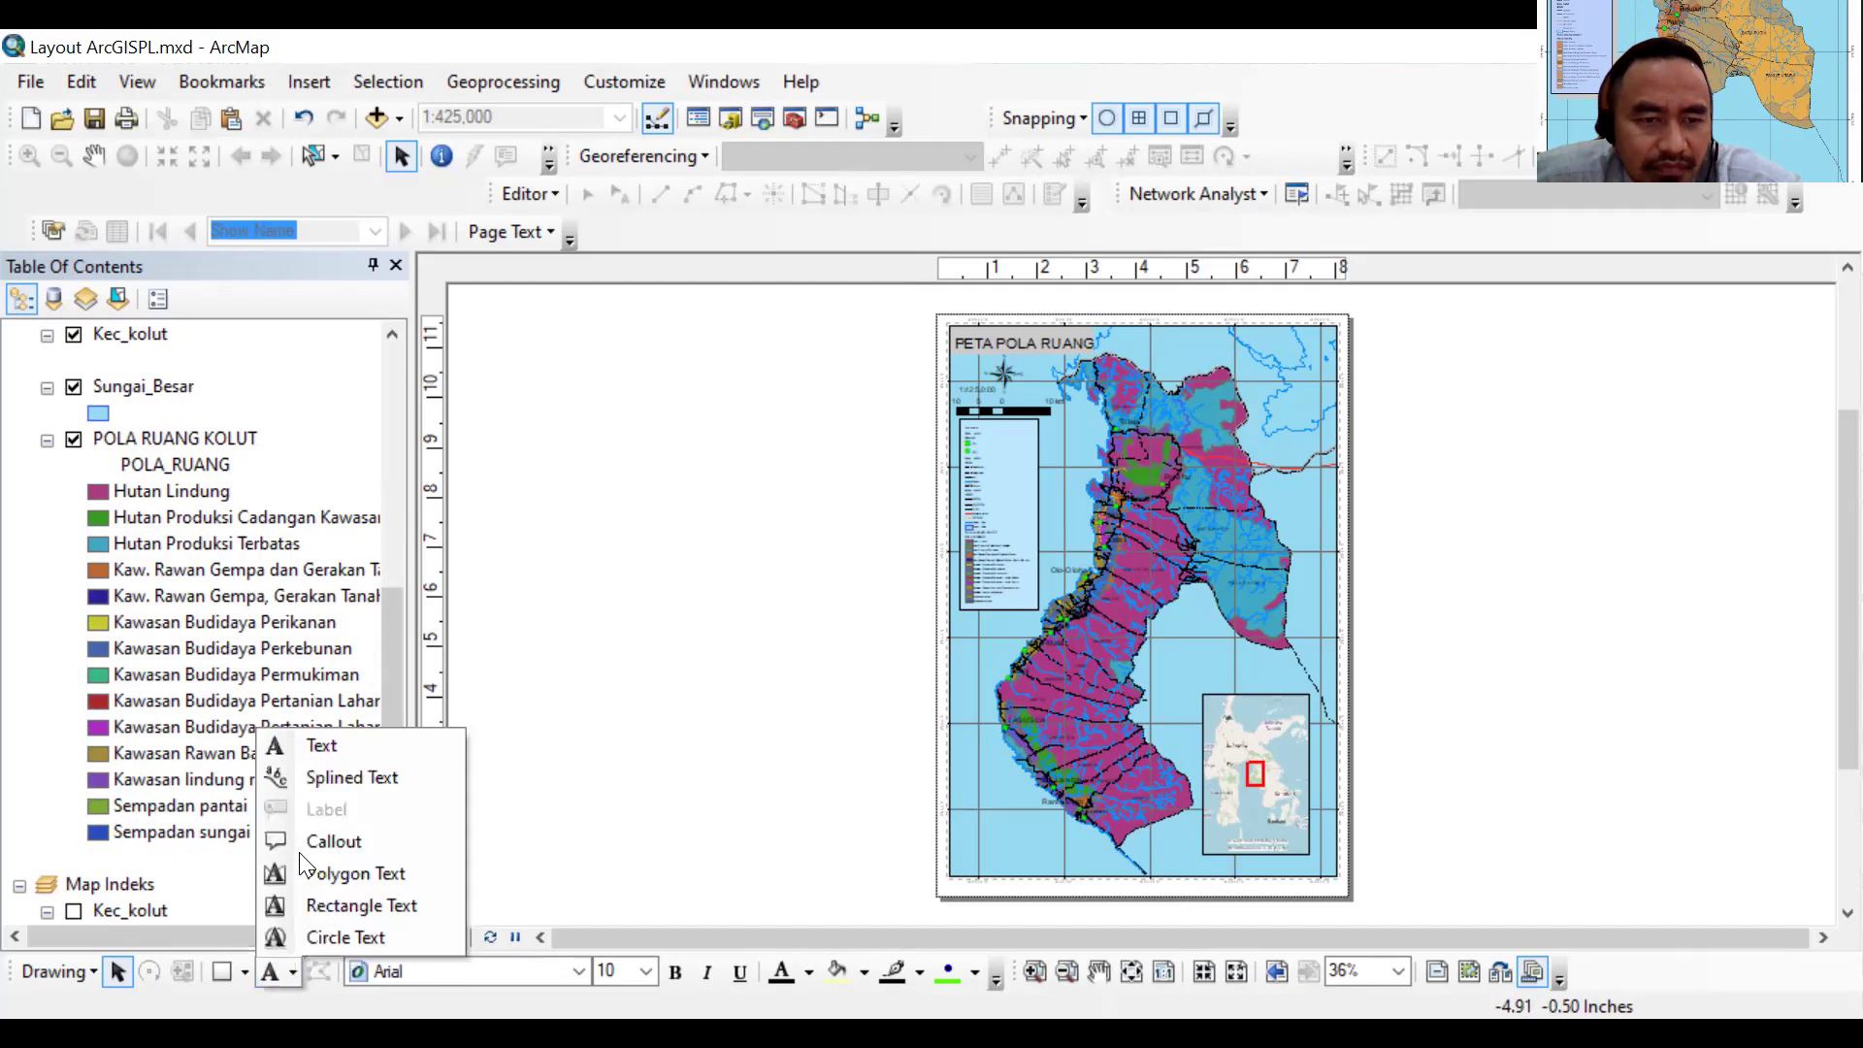
left_click(327, 780)
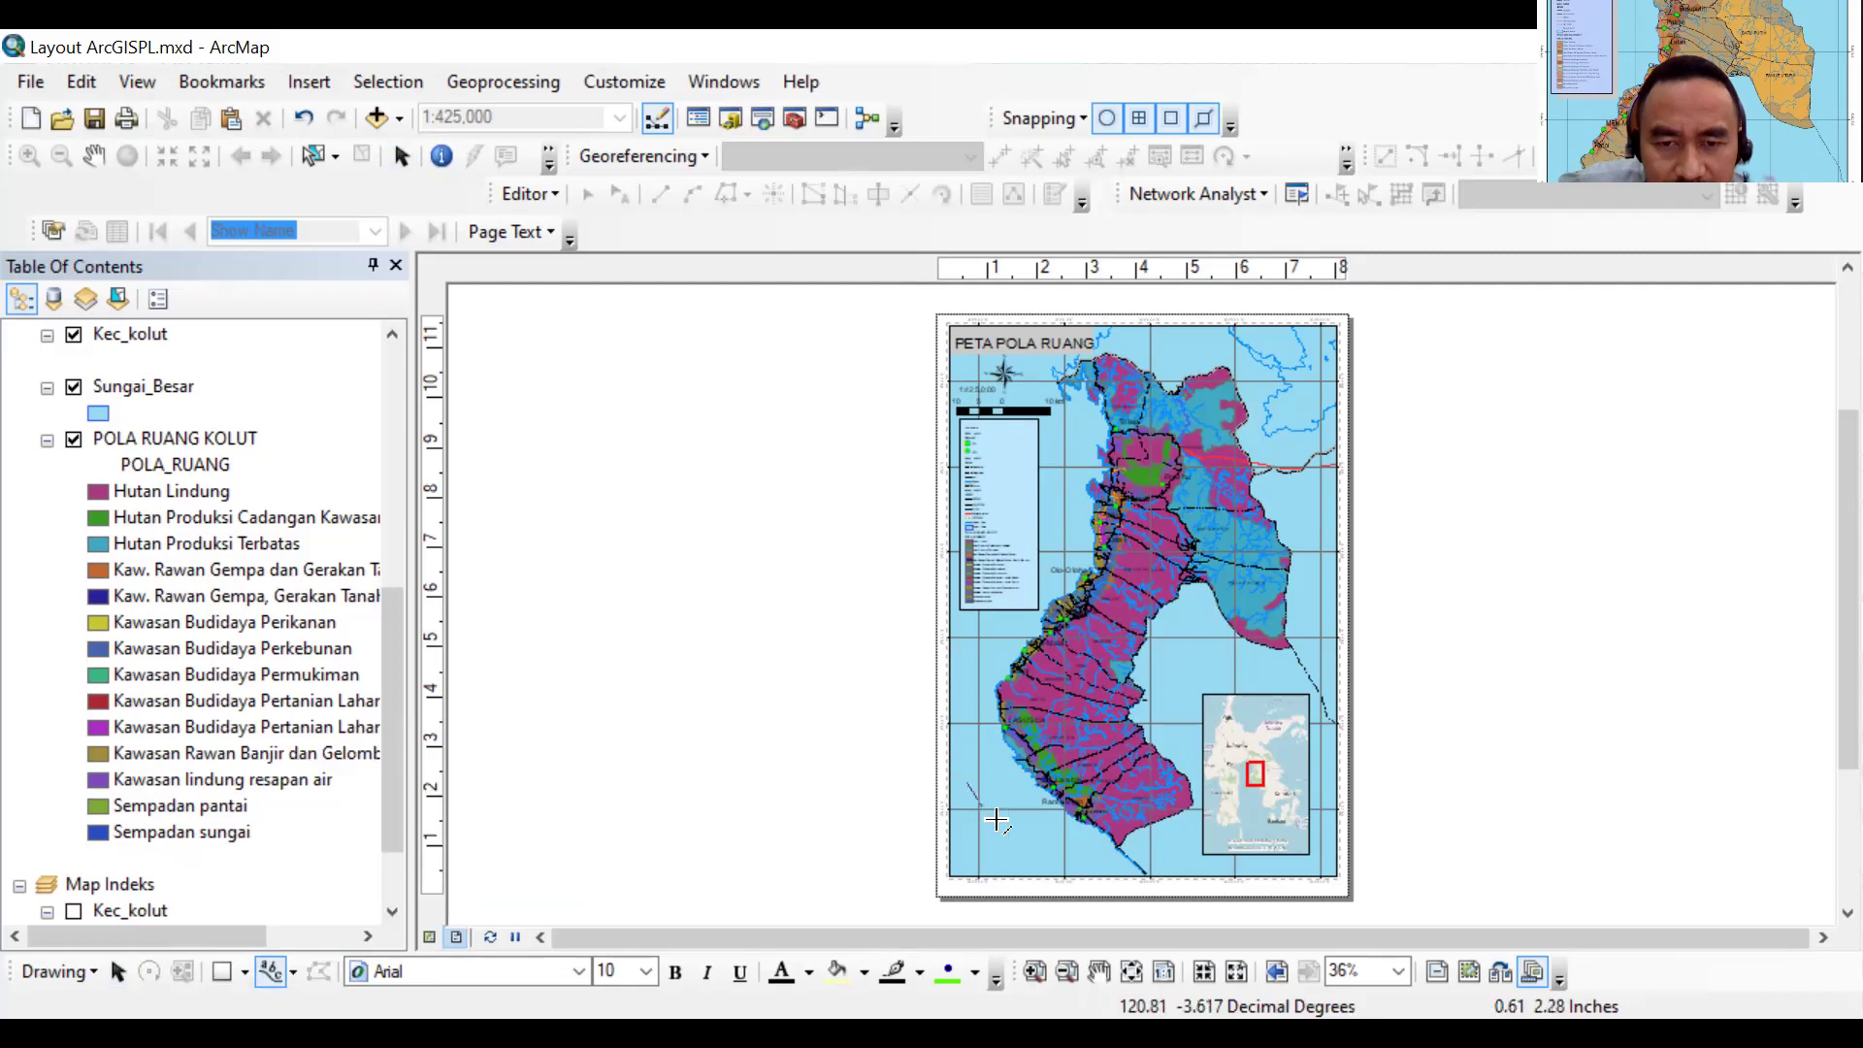
left_click_drag(996, 821, 1070, 857)
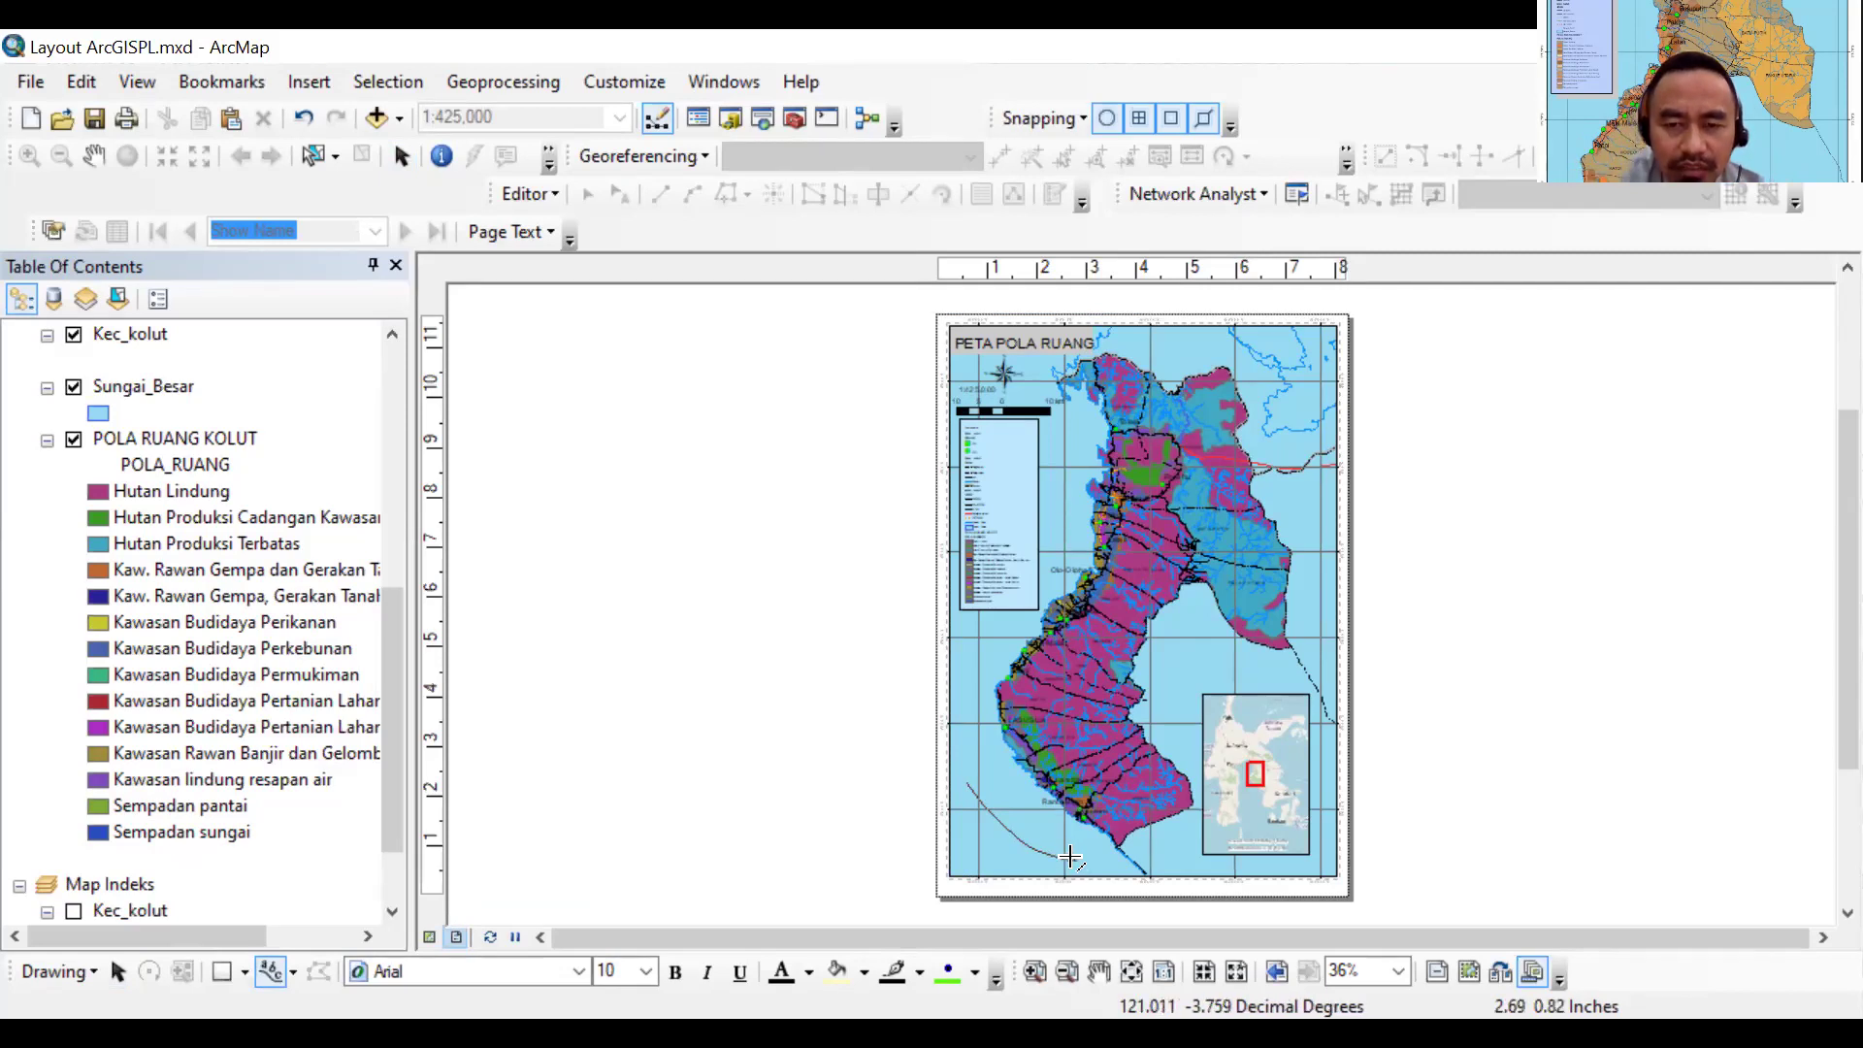
key("Escape")
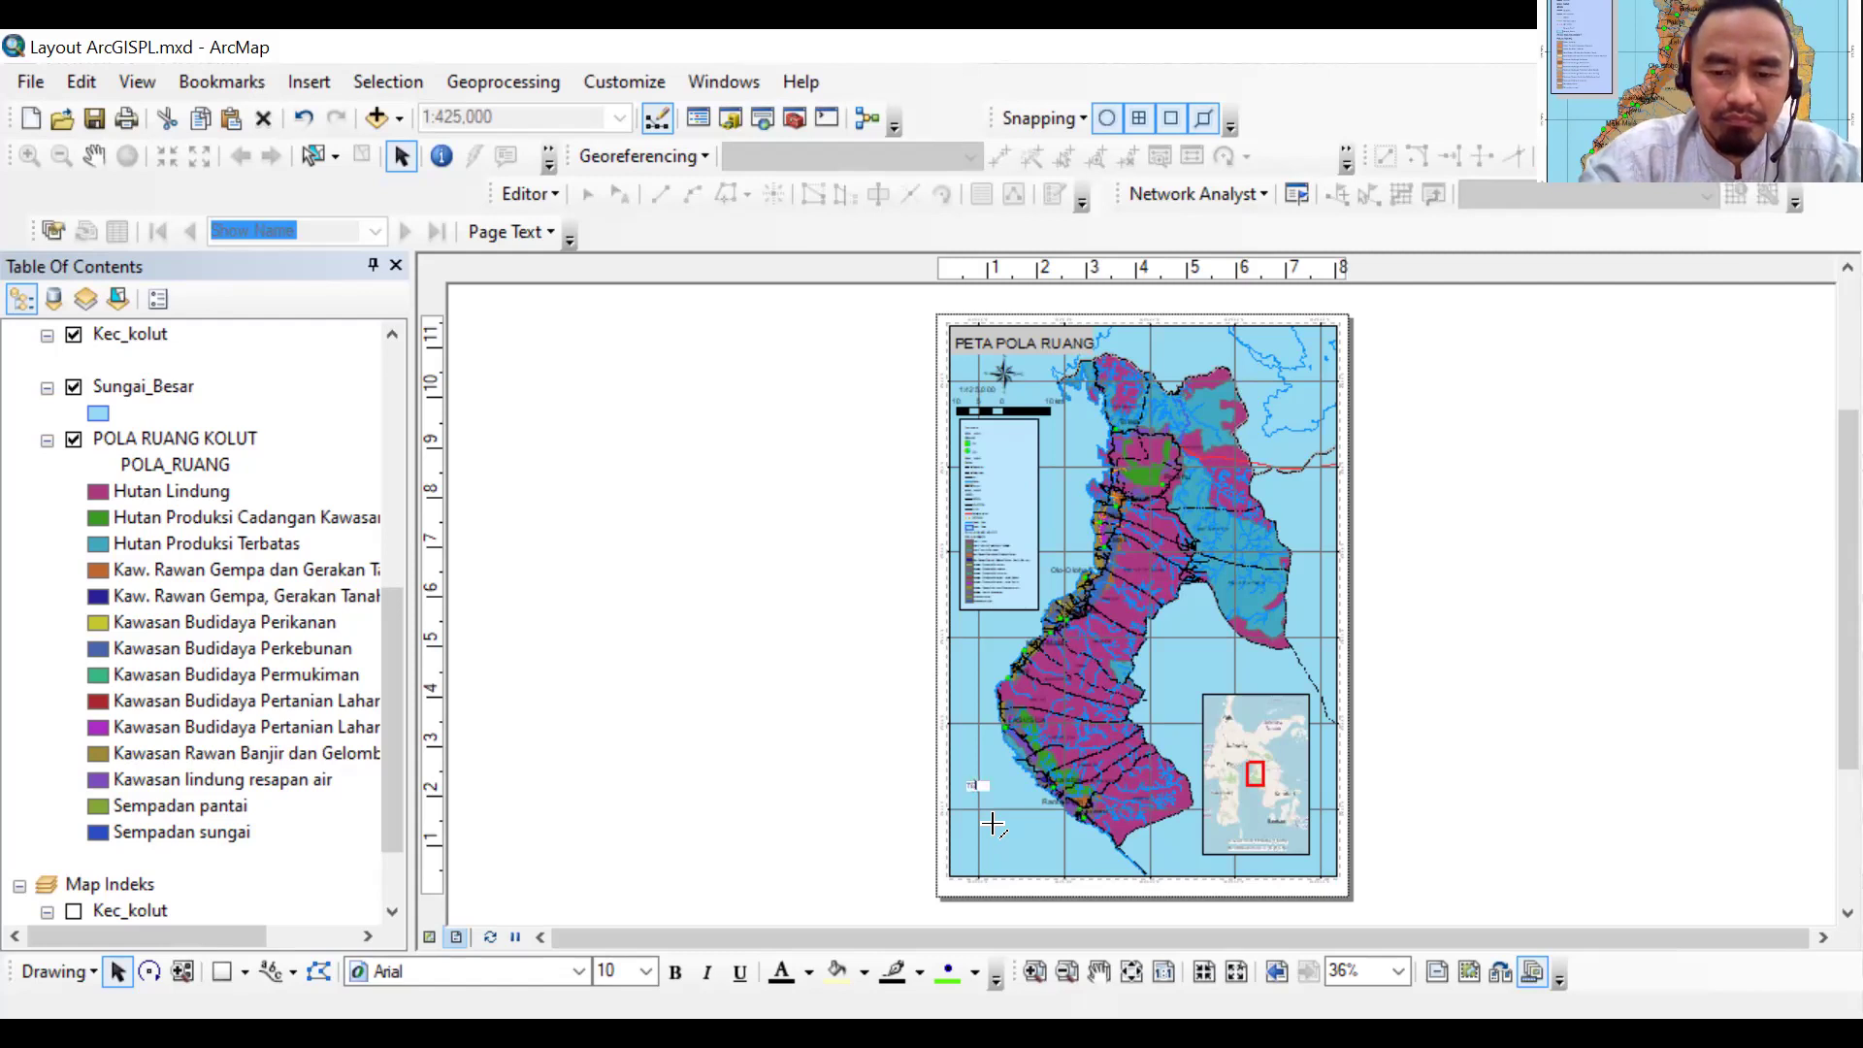
type("LUK")
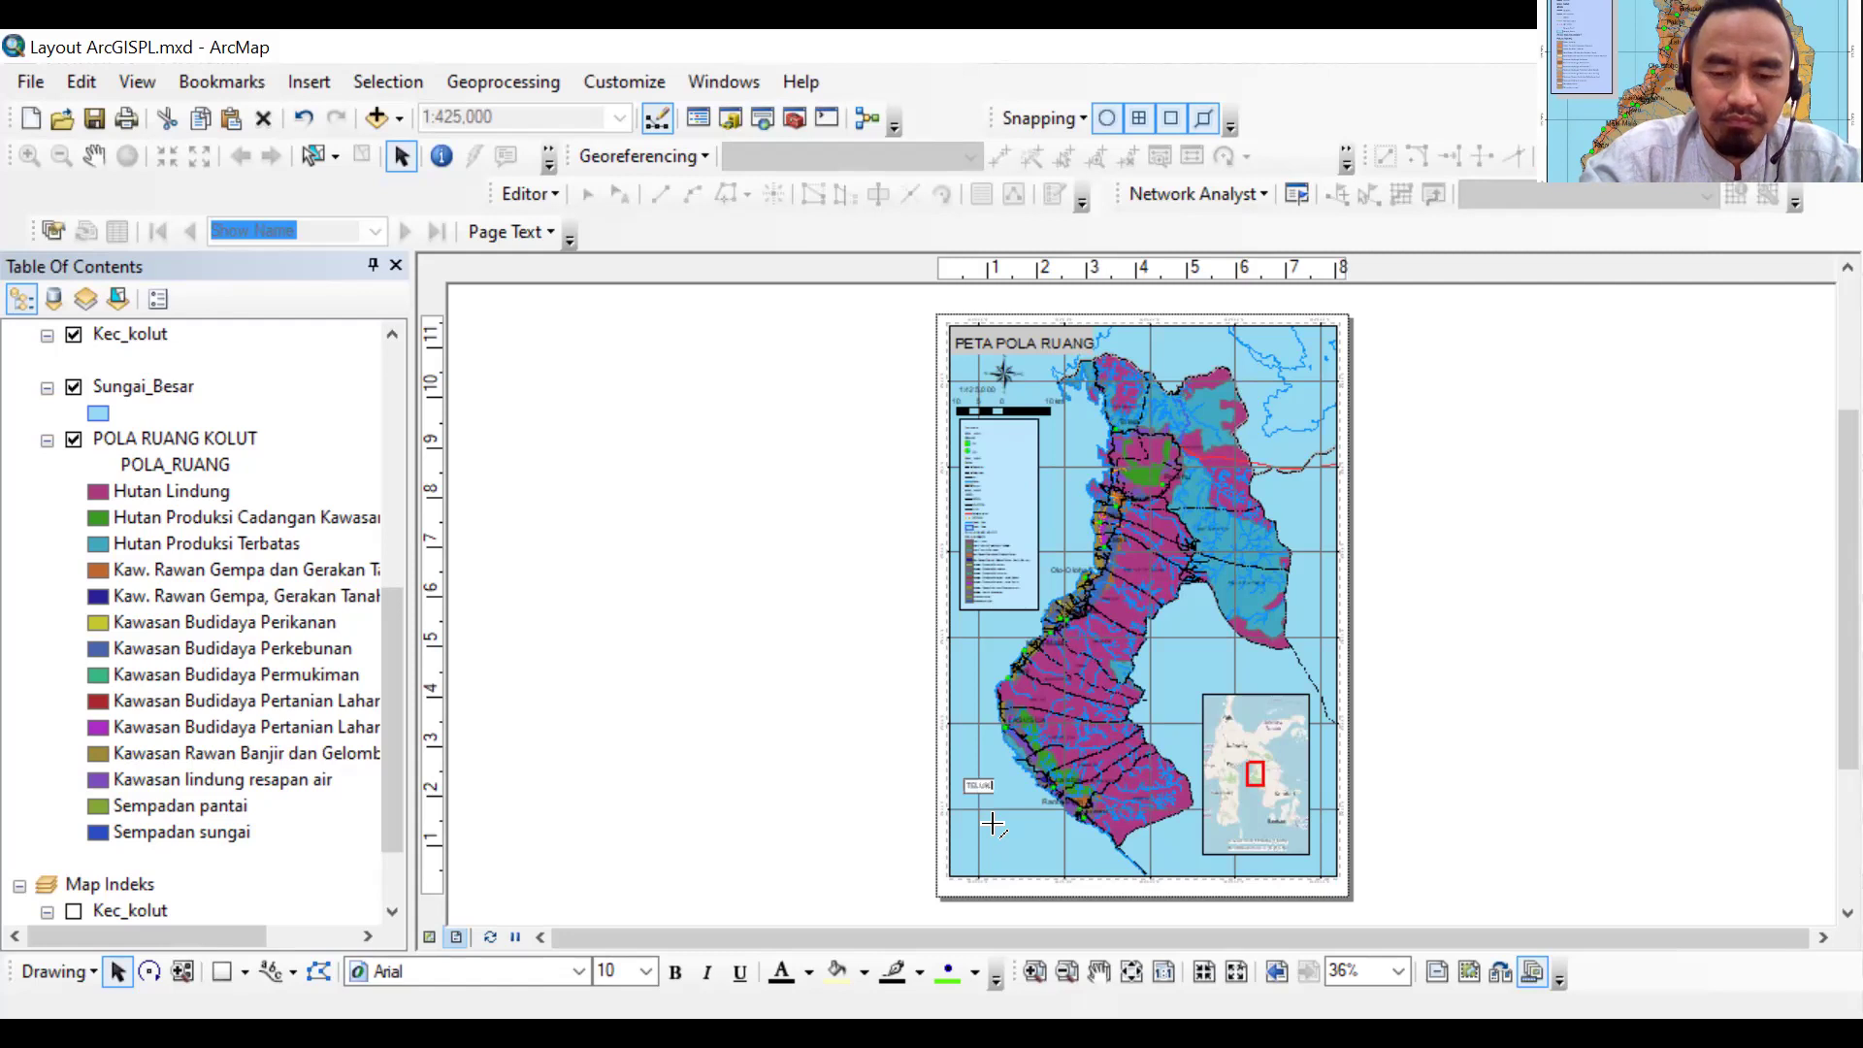
type(" BO")
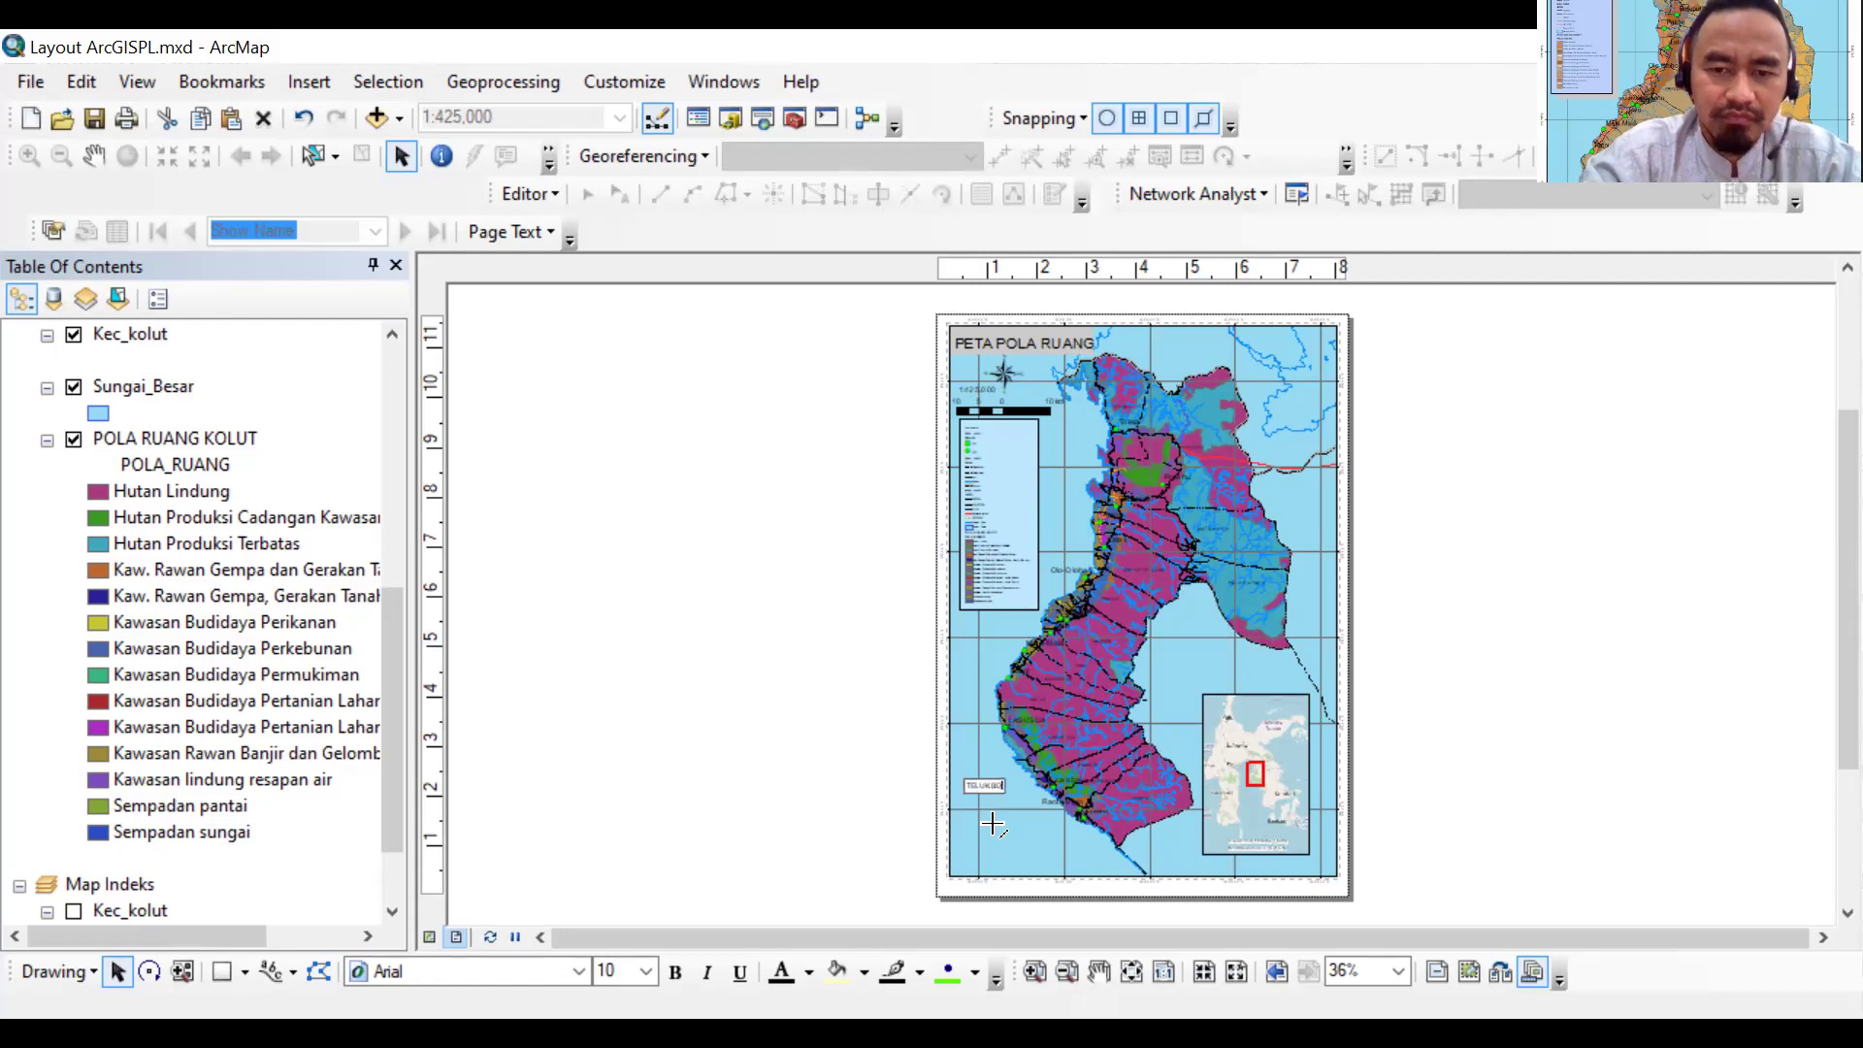
type("NE")
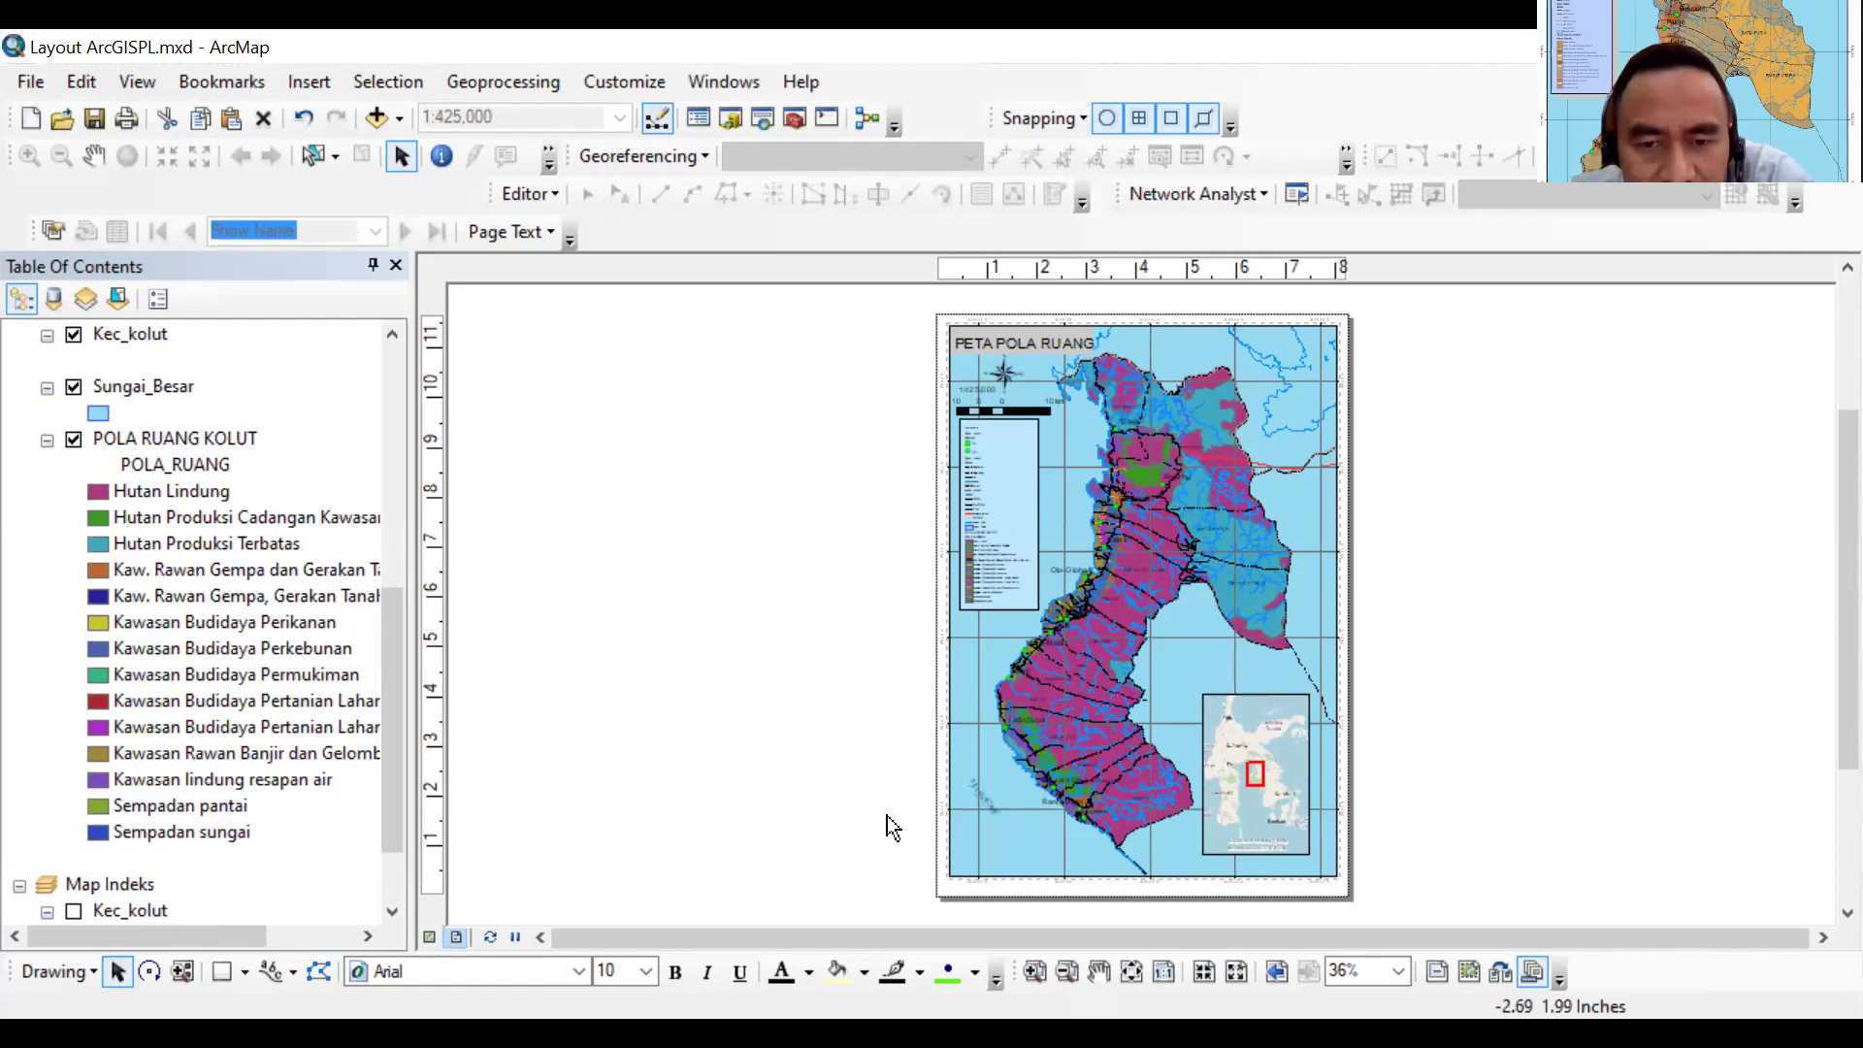
Move the curved TELUK BONE text off the page into the blank area west of the map and open its properties
left_click(982, 800)
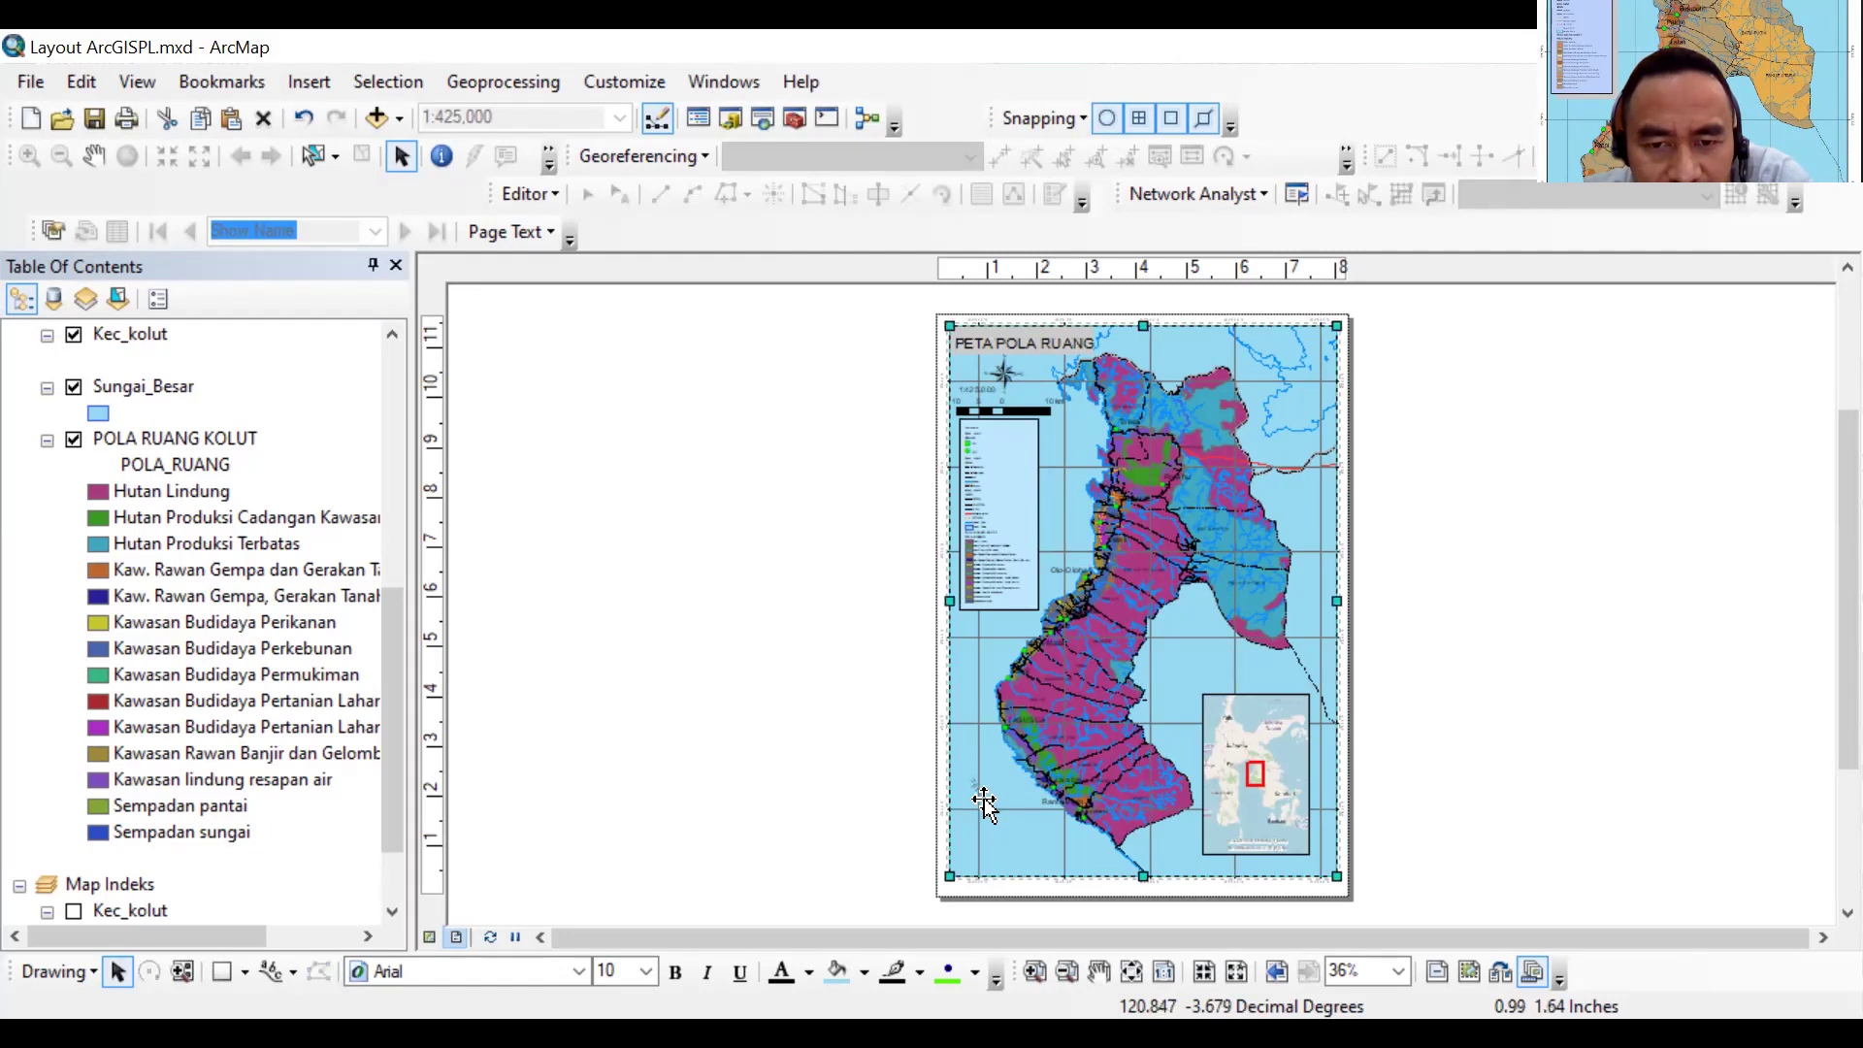
left_click_drag(984, 802, 982, 795)
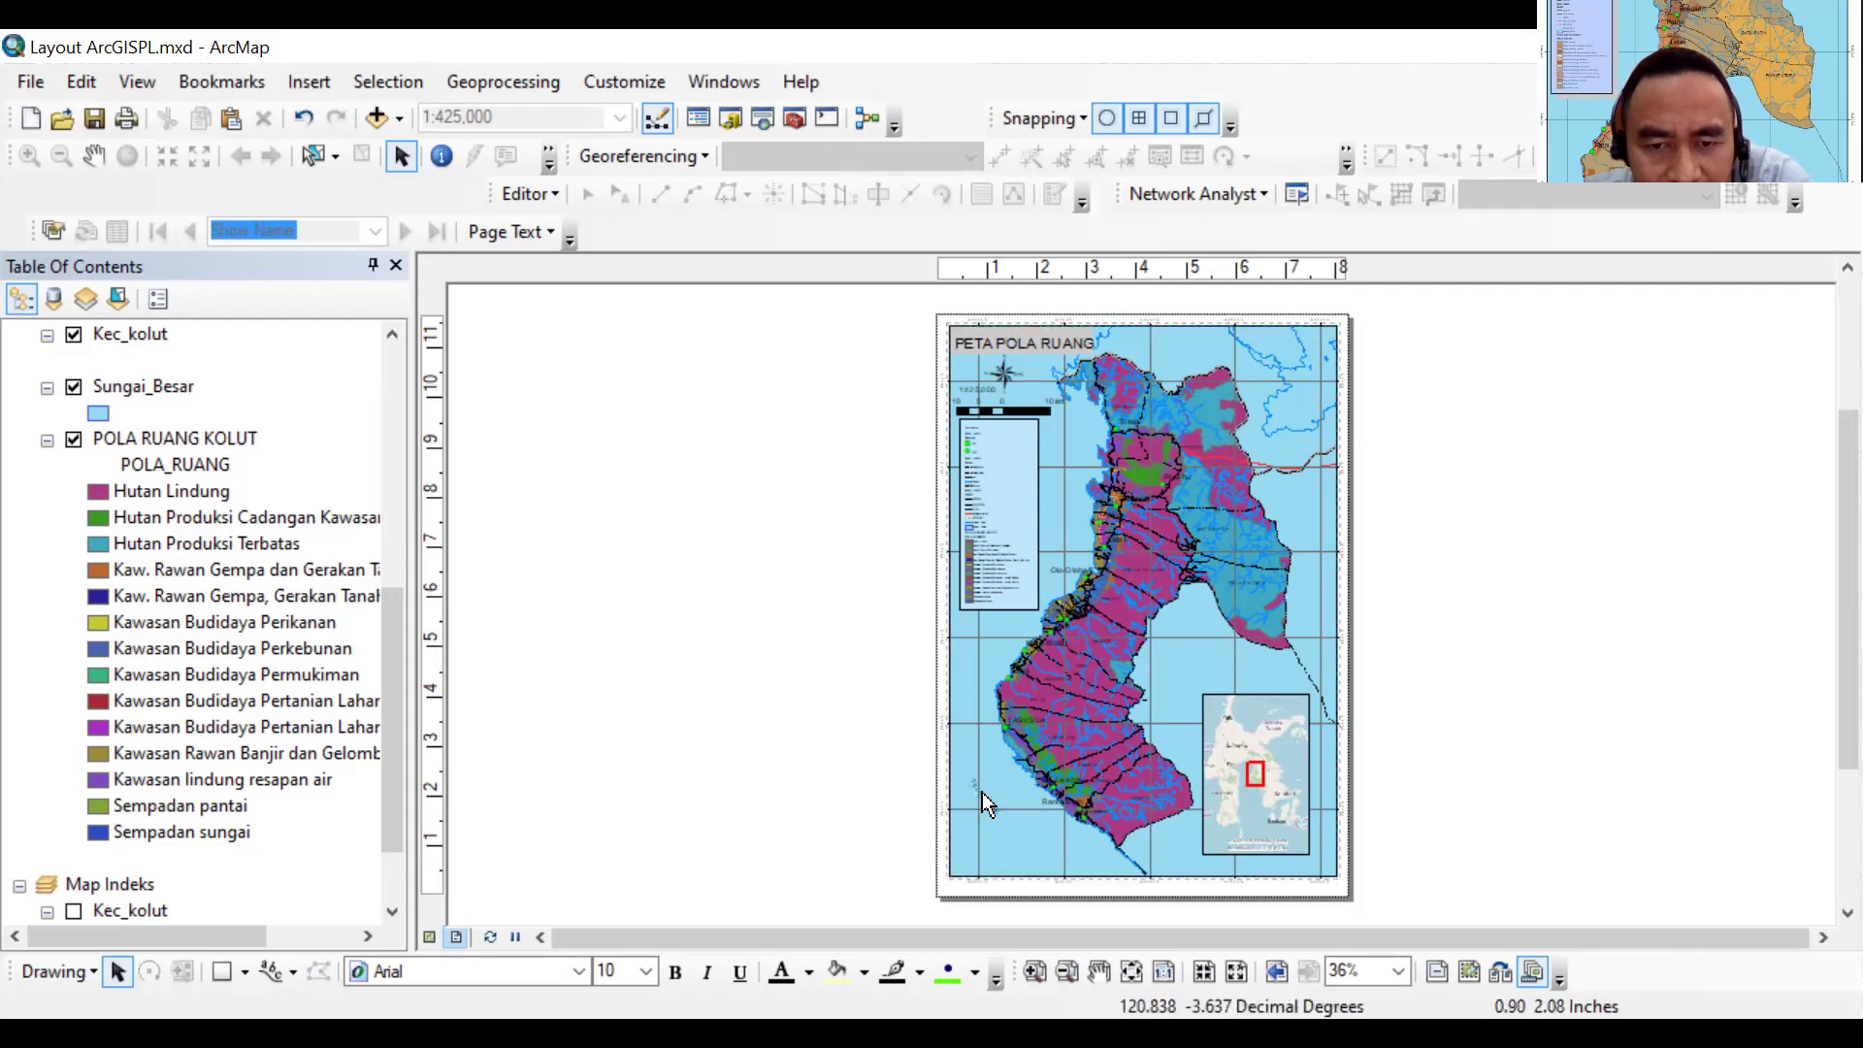
left_click(983, 799)
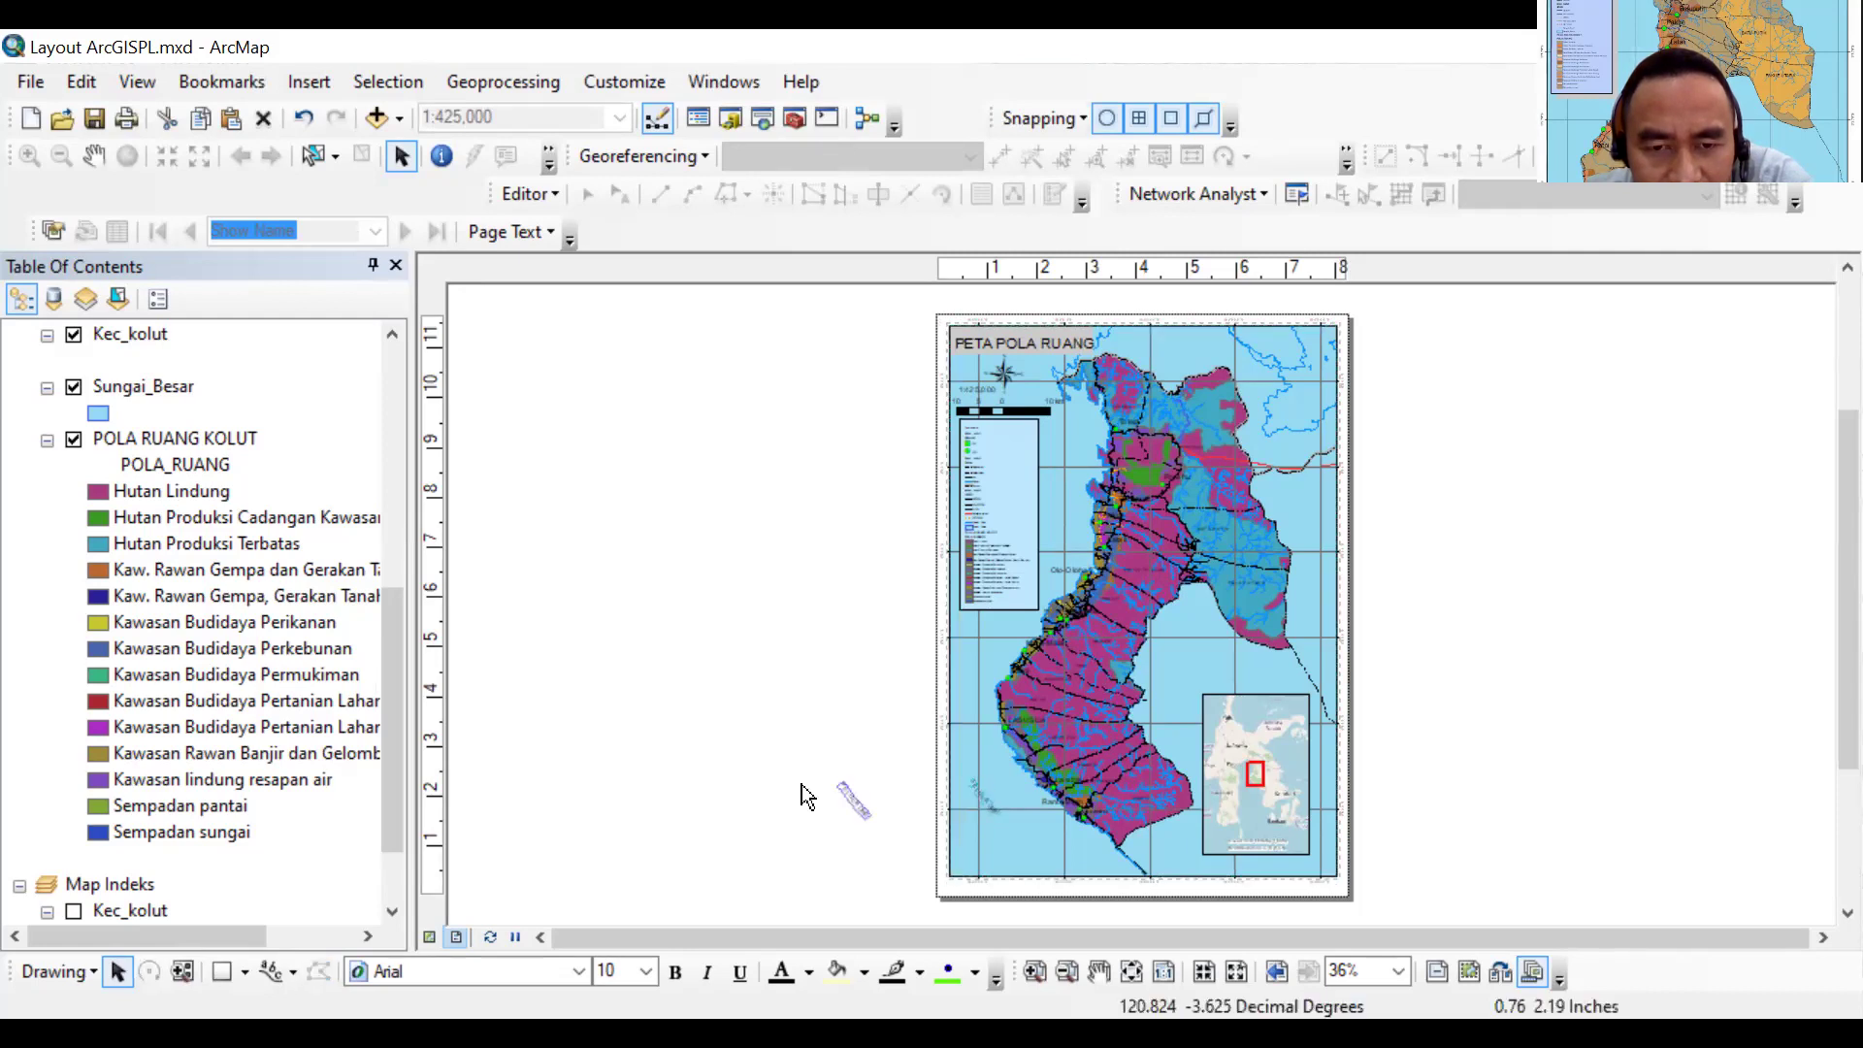
key("Delete")
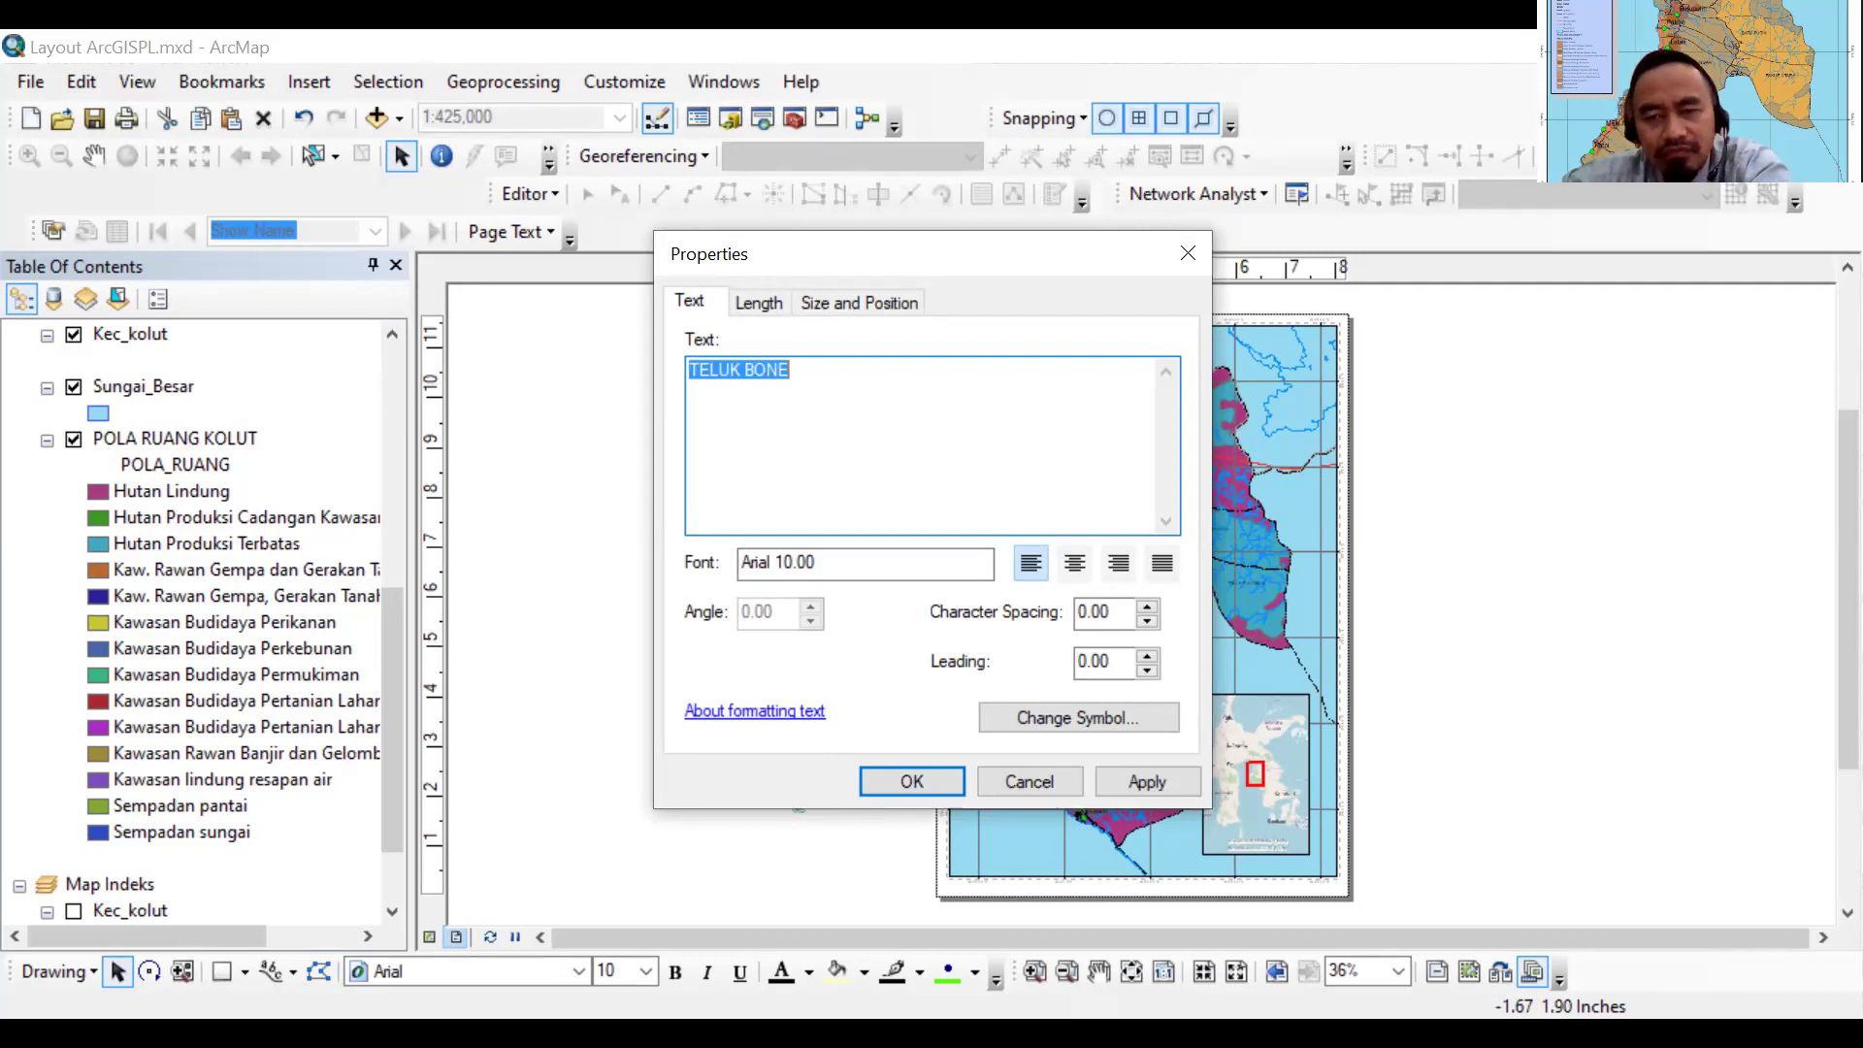
Examine the text, length, and size and position properties of the TELUK BONE label
left_click_drag(902, 253, 399, 214)
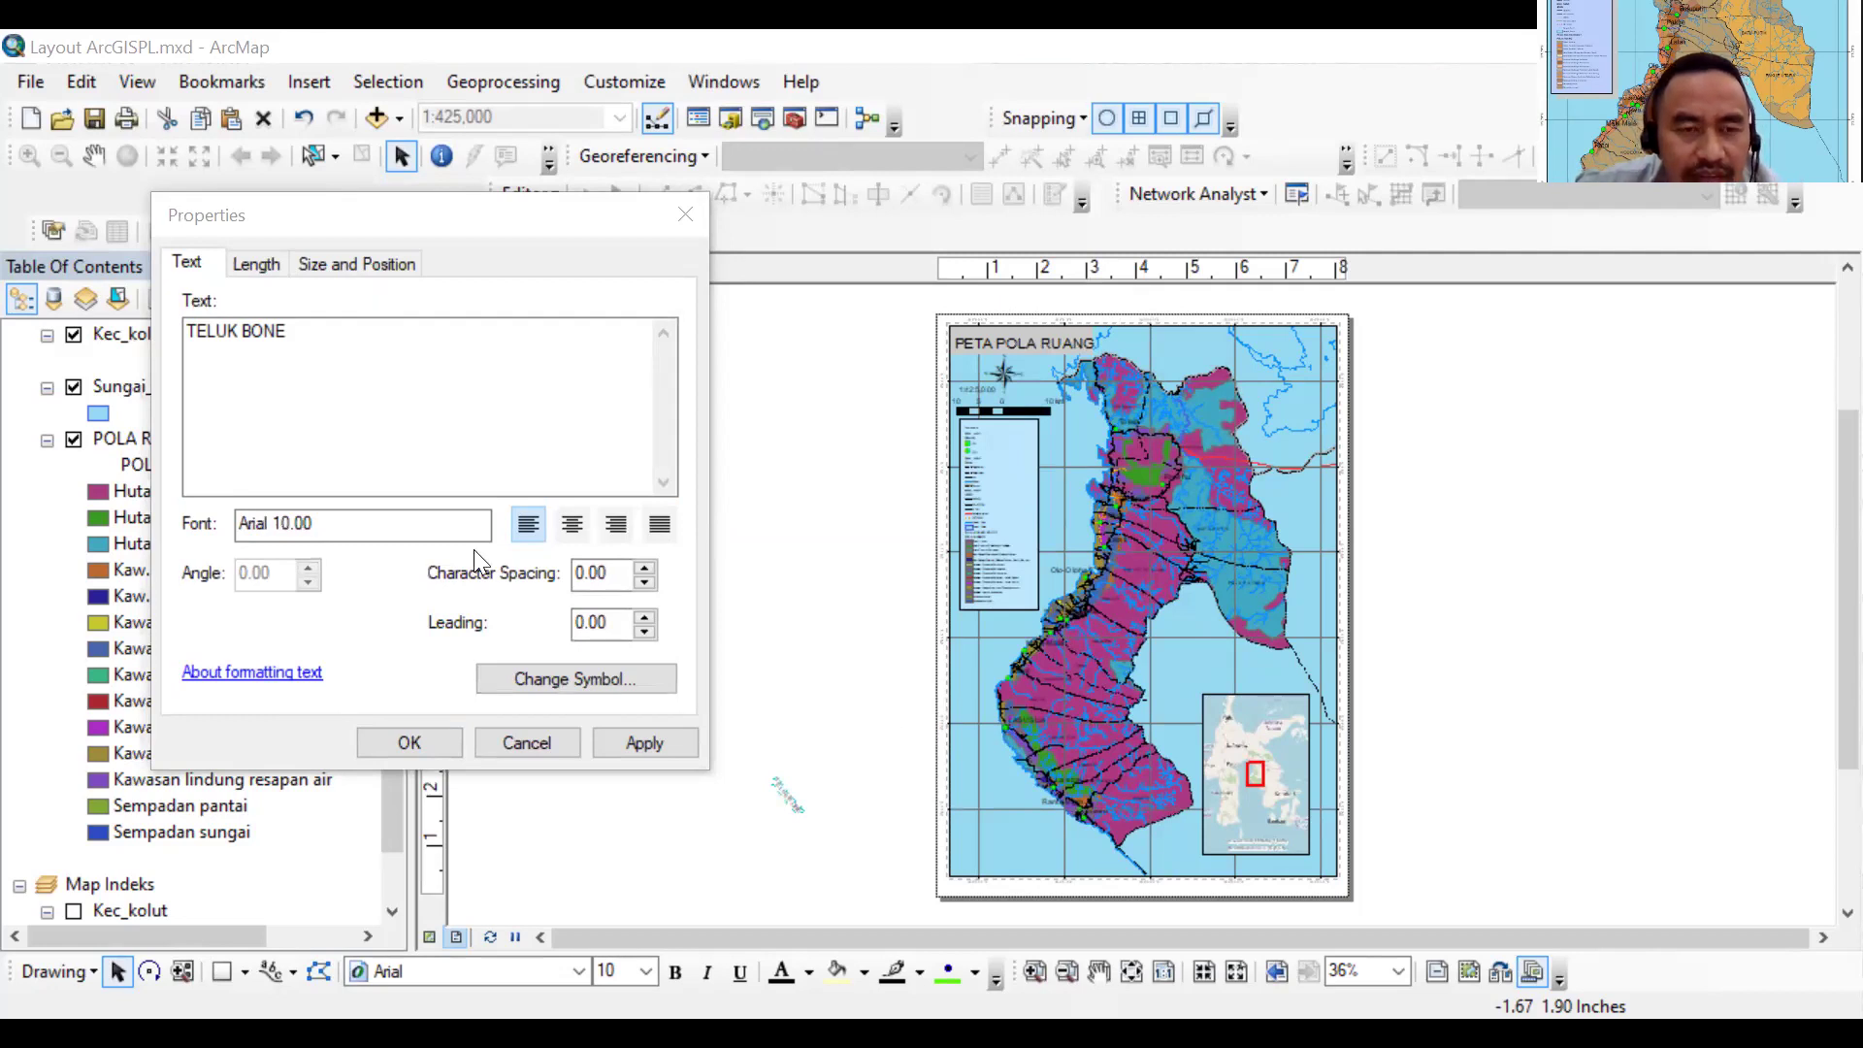
left_click(240, 327)
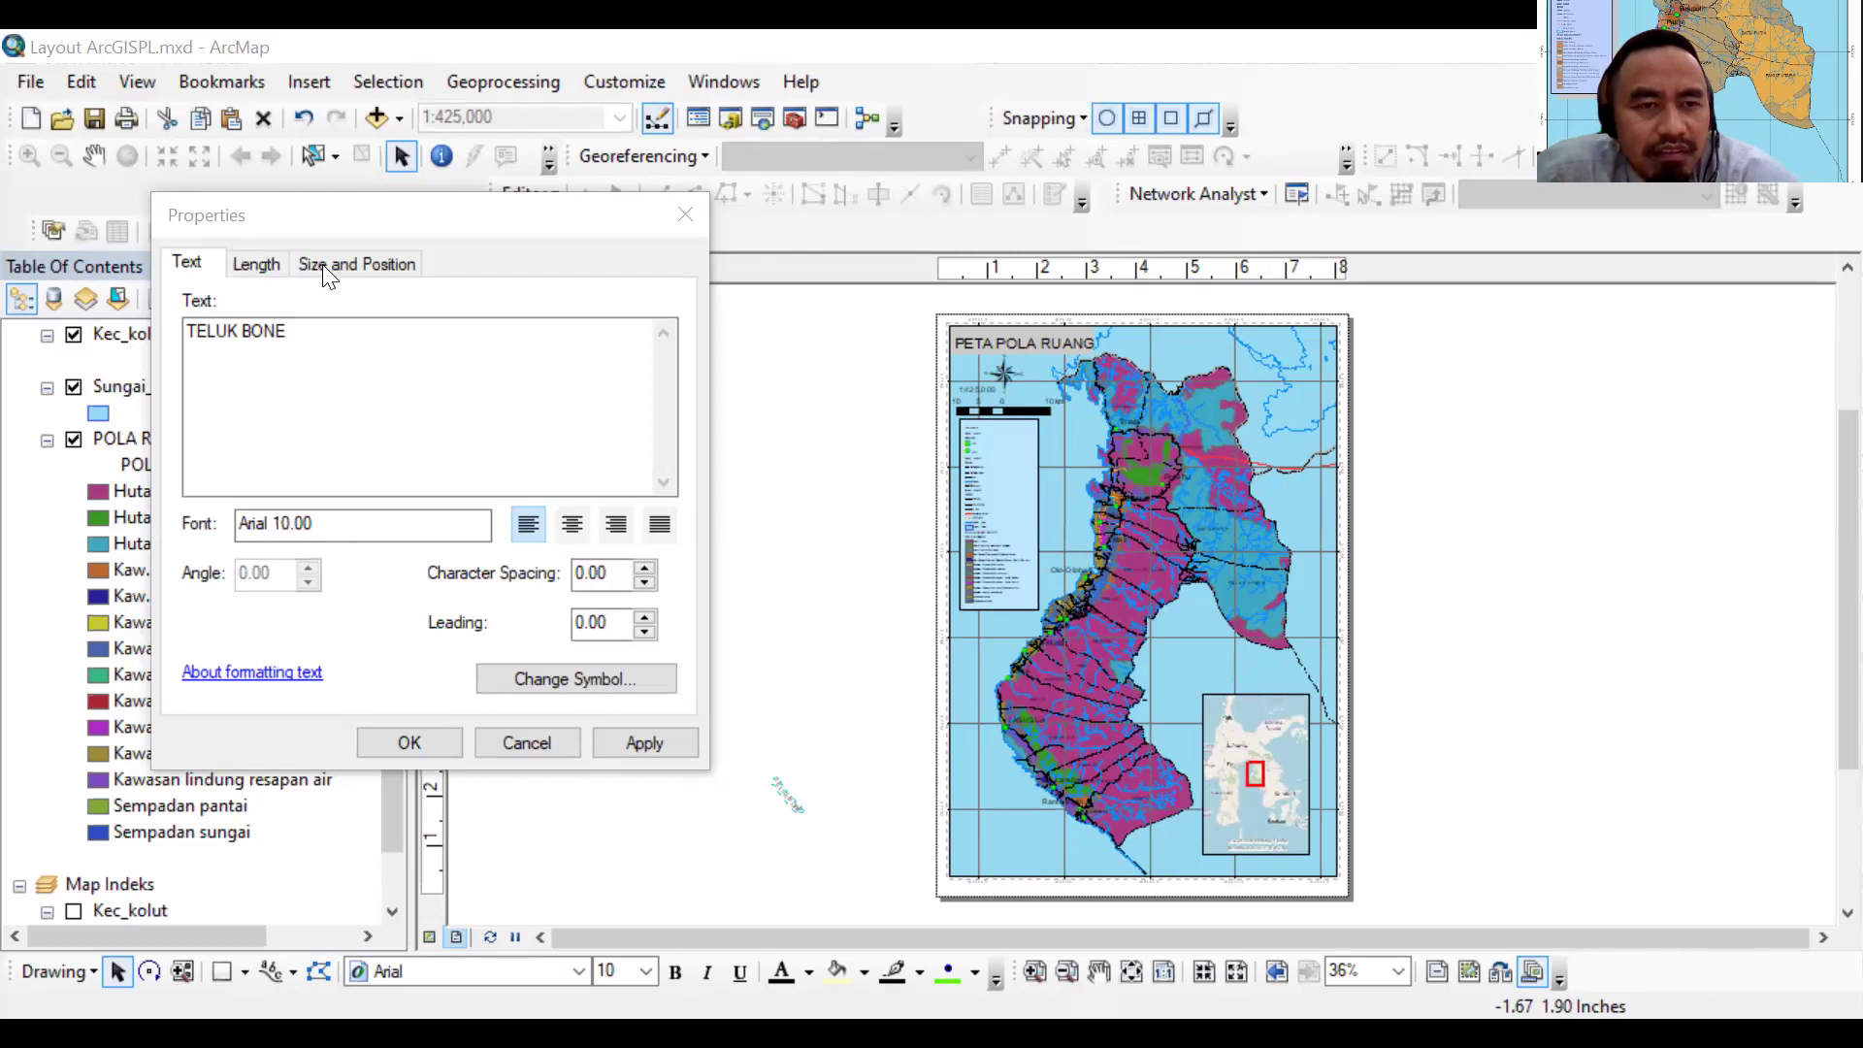
key("ctrl+Tab")
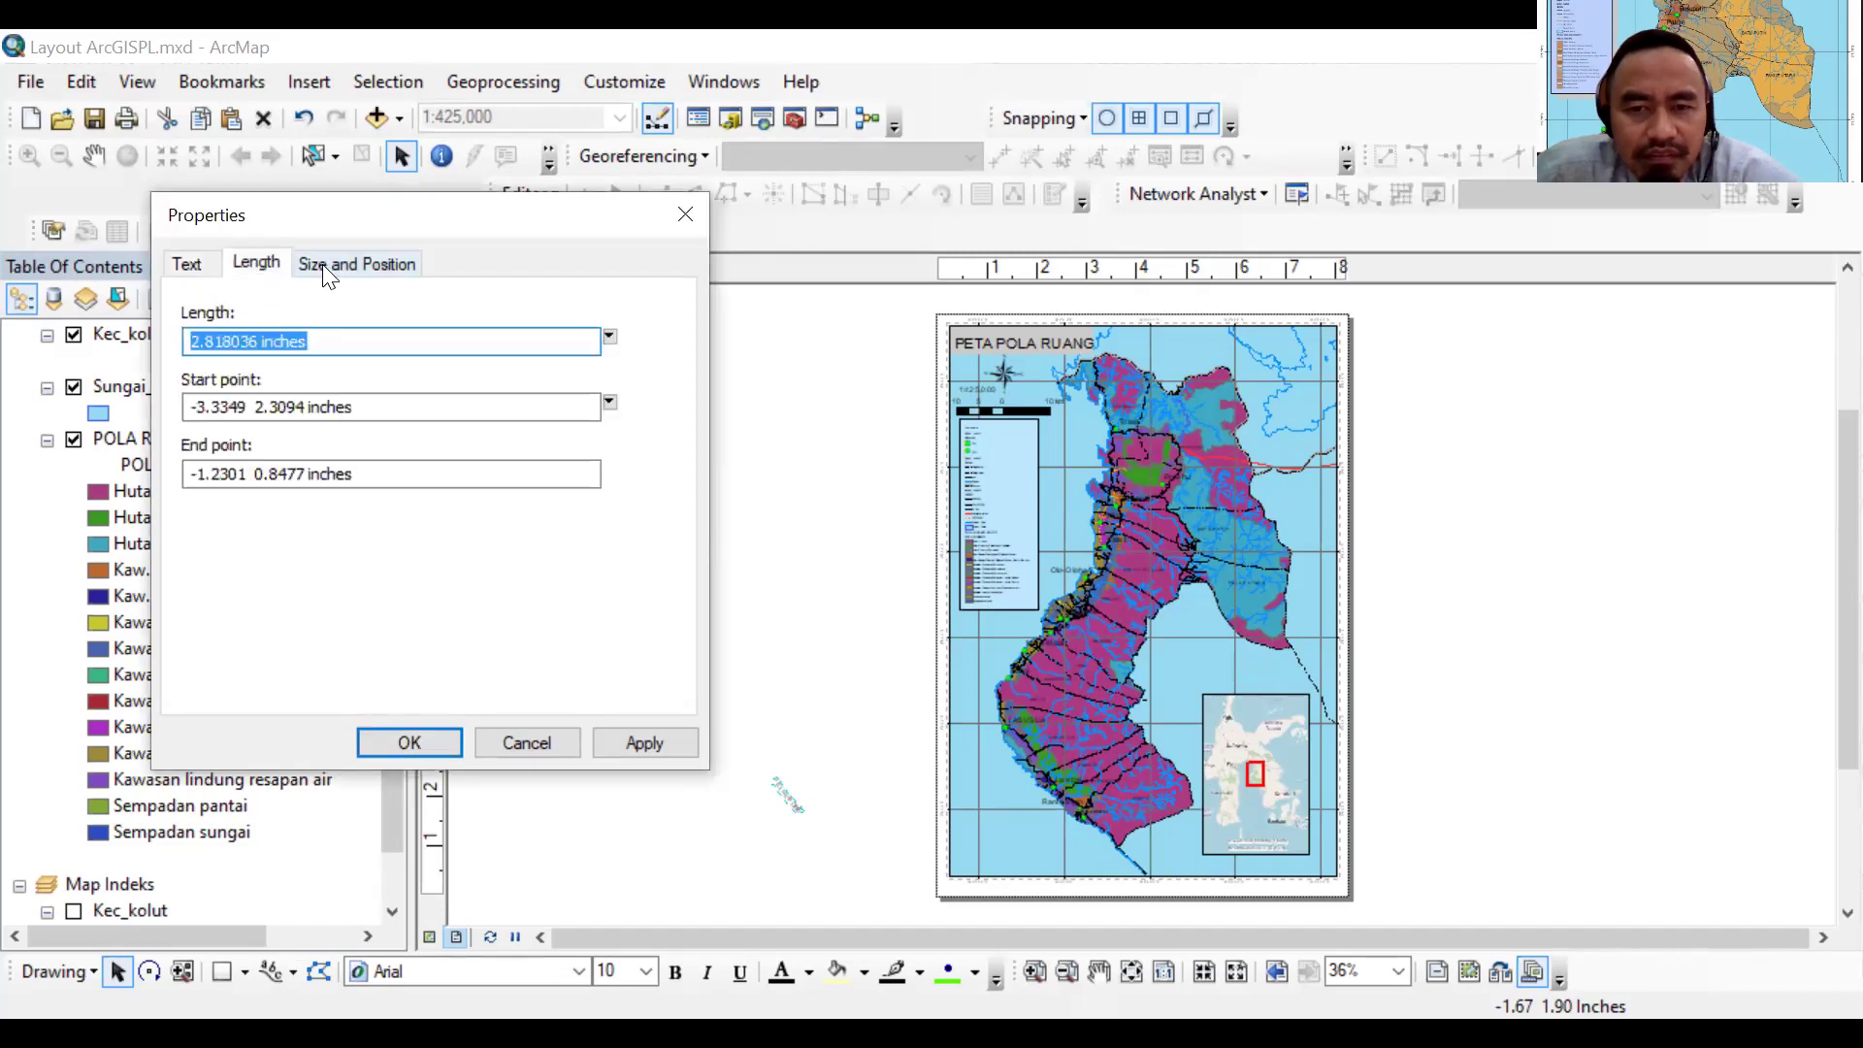
key("ctrl+Tab")
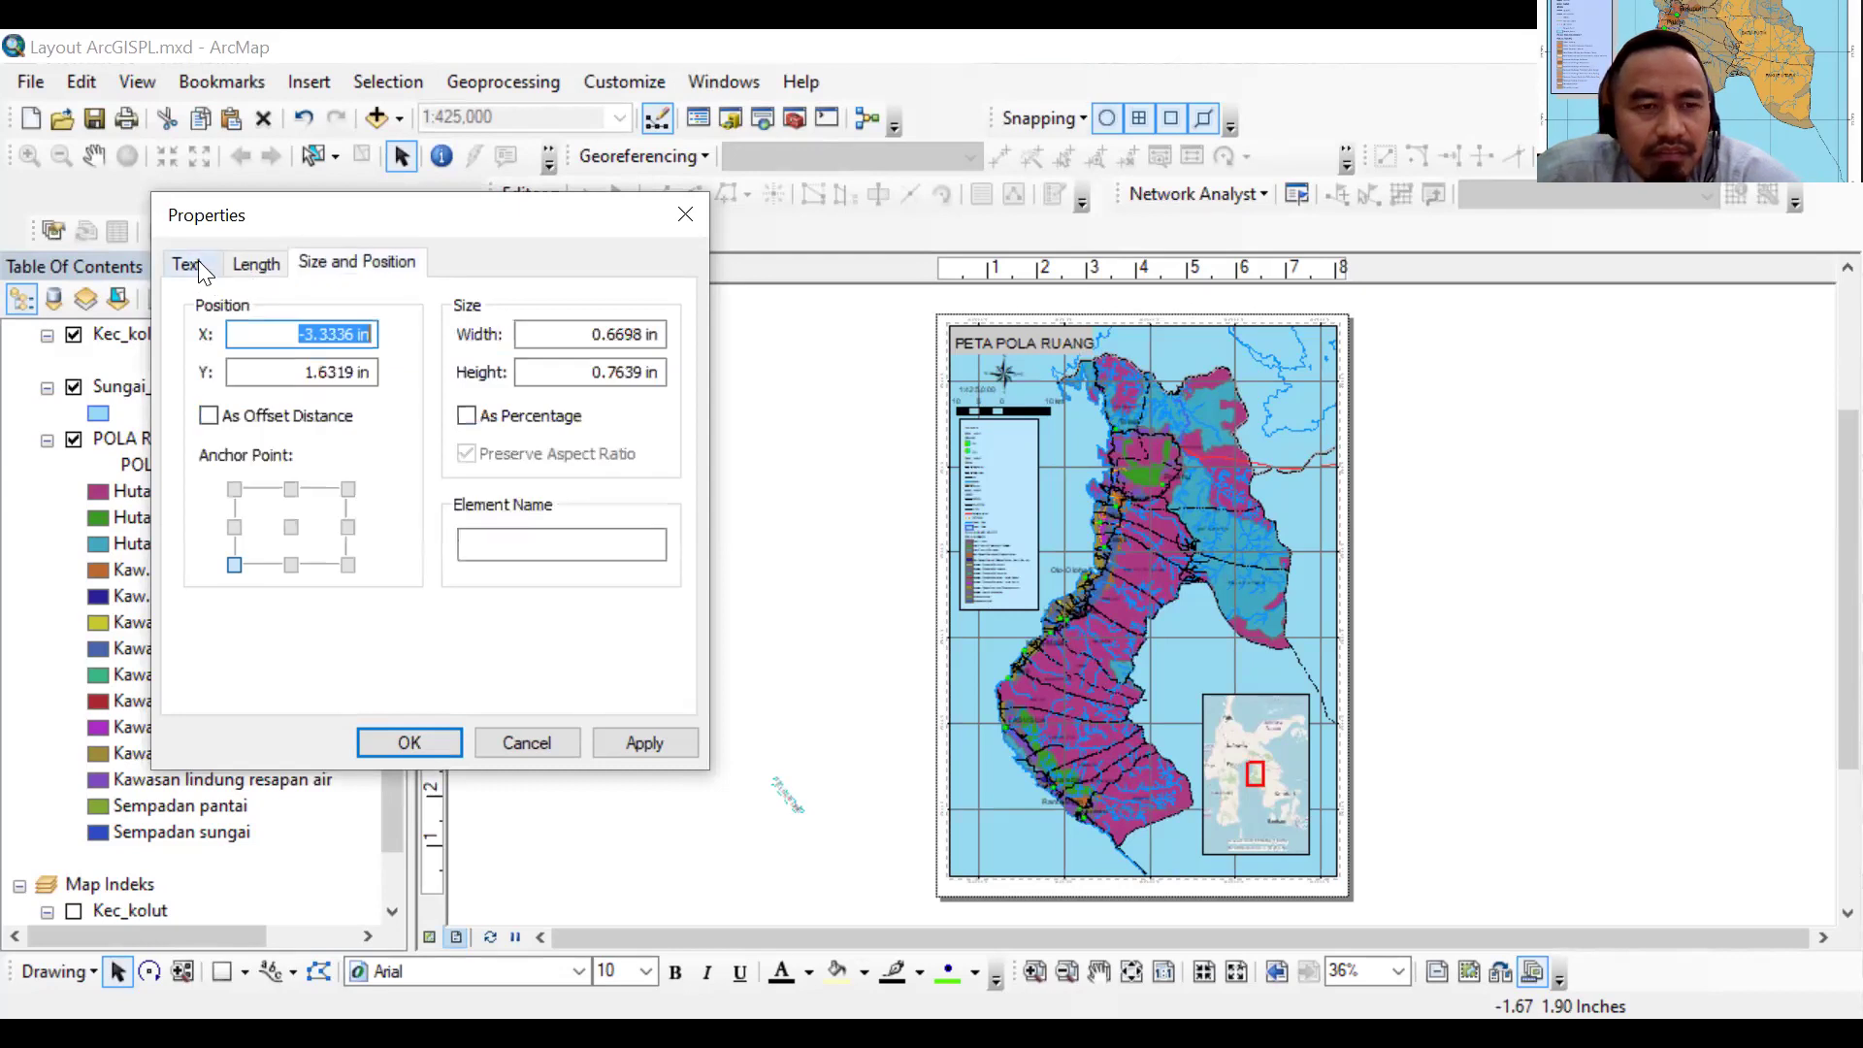
key("ctrl+Tab")
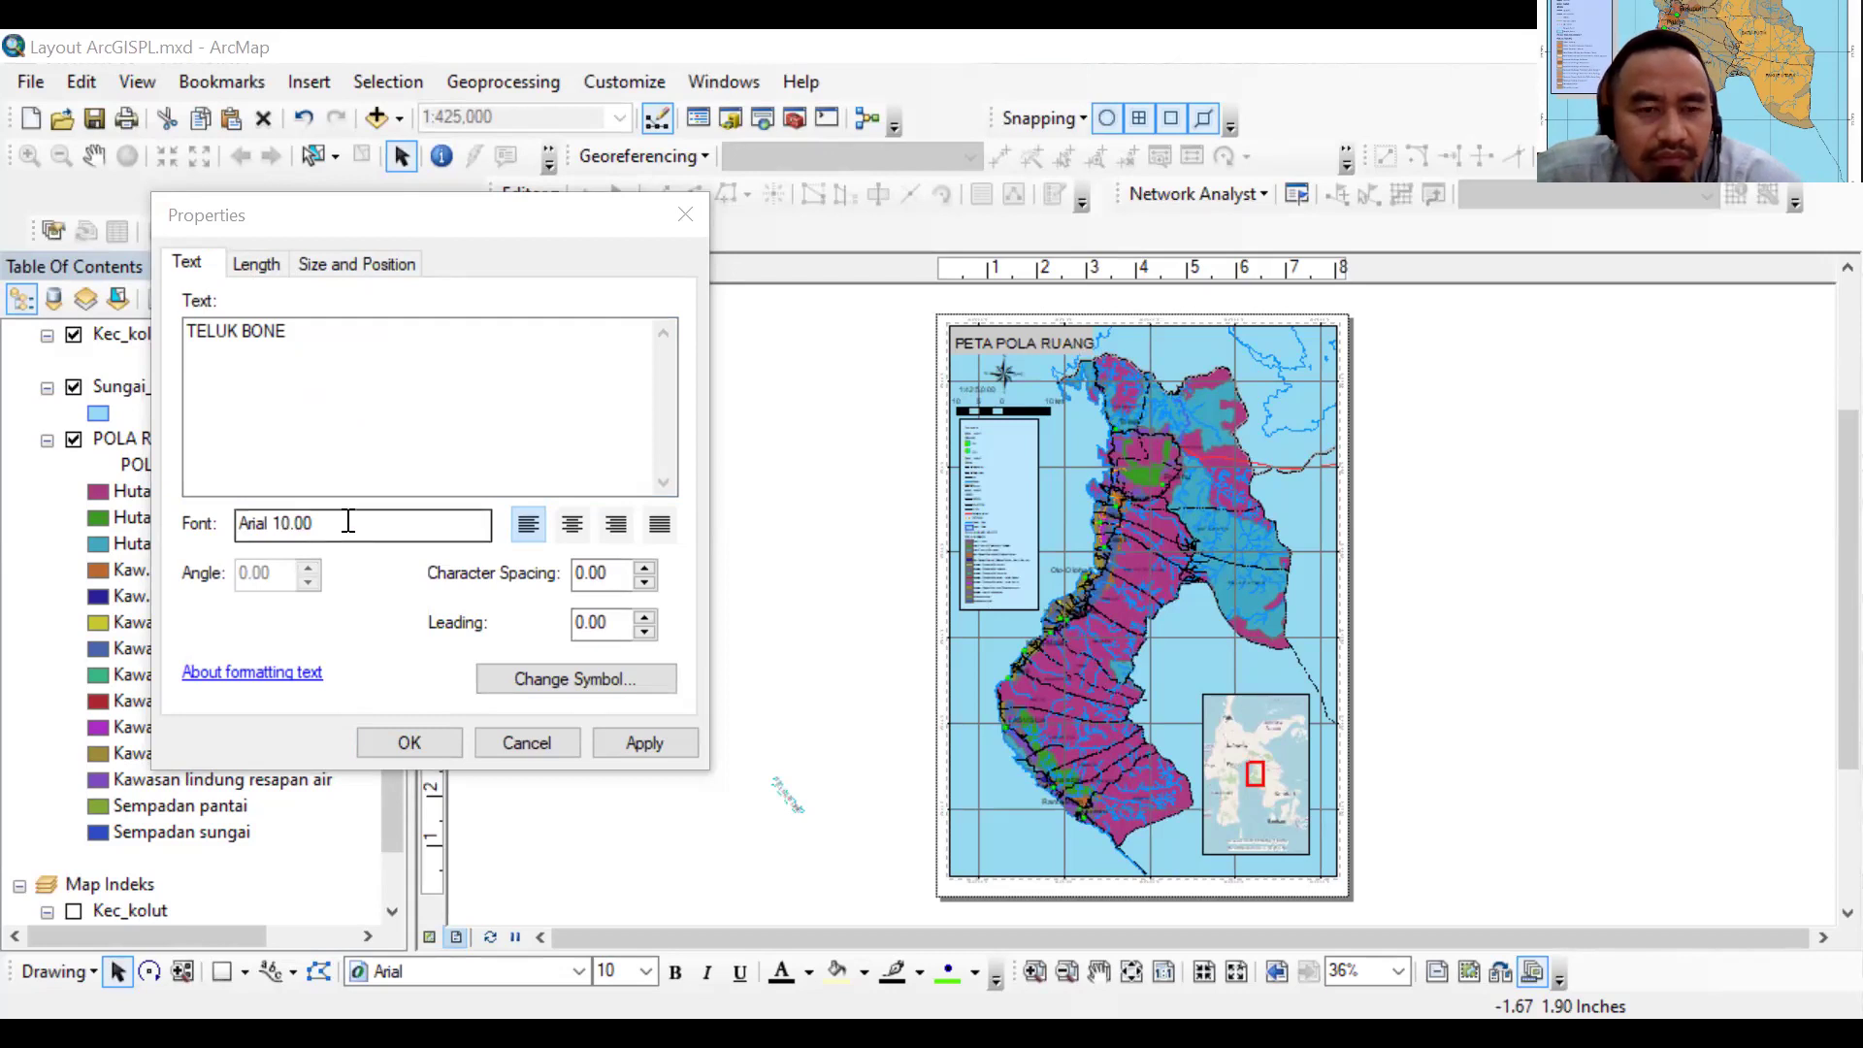
Set the TELUK BONE text symbol to size 24 and a blue color
left_click(553, 678)
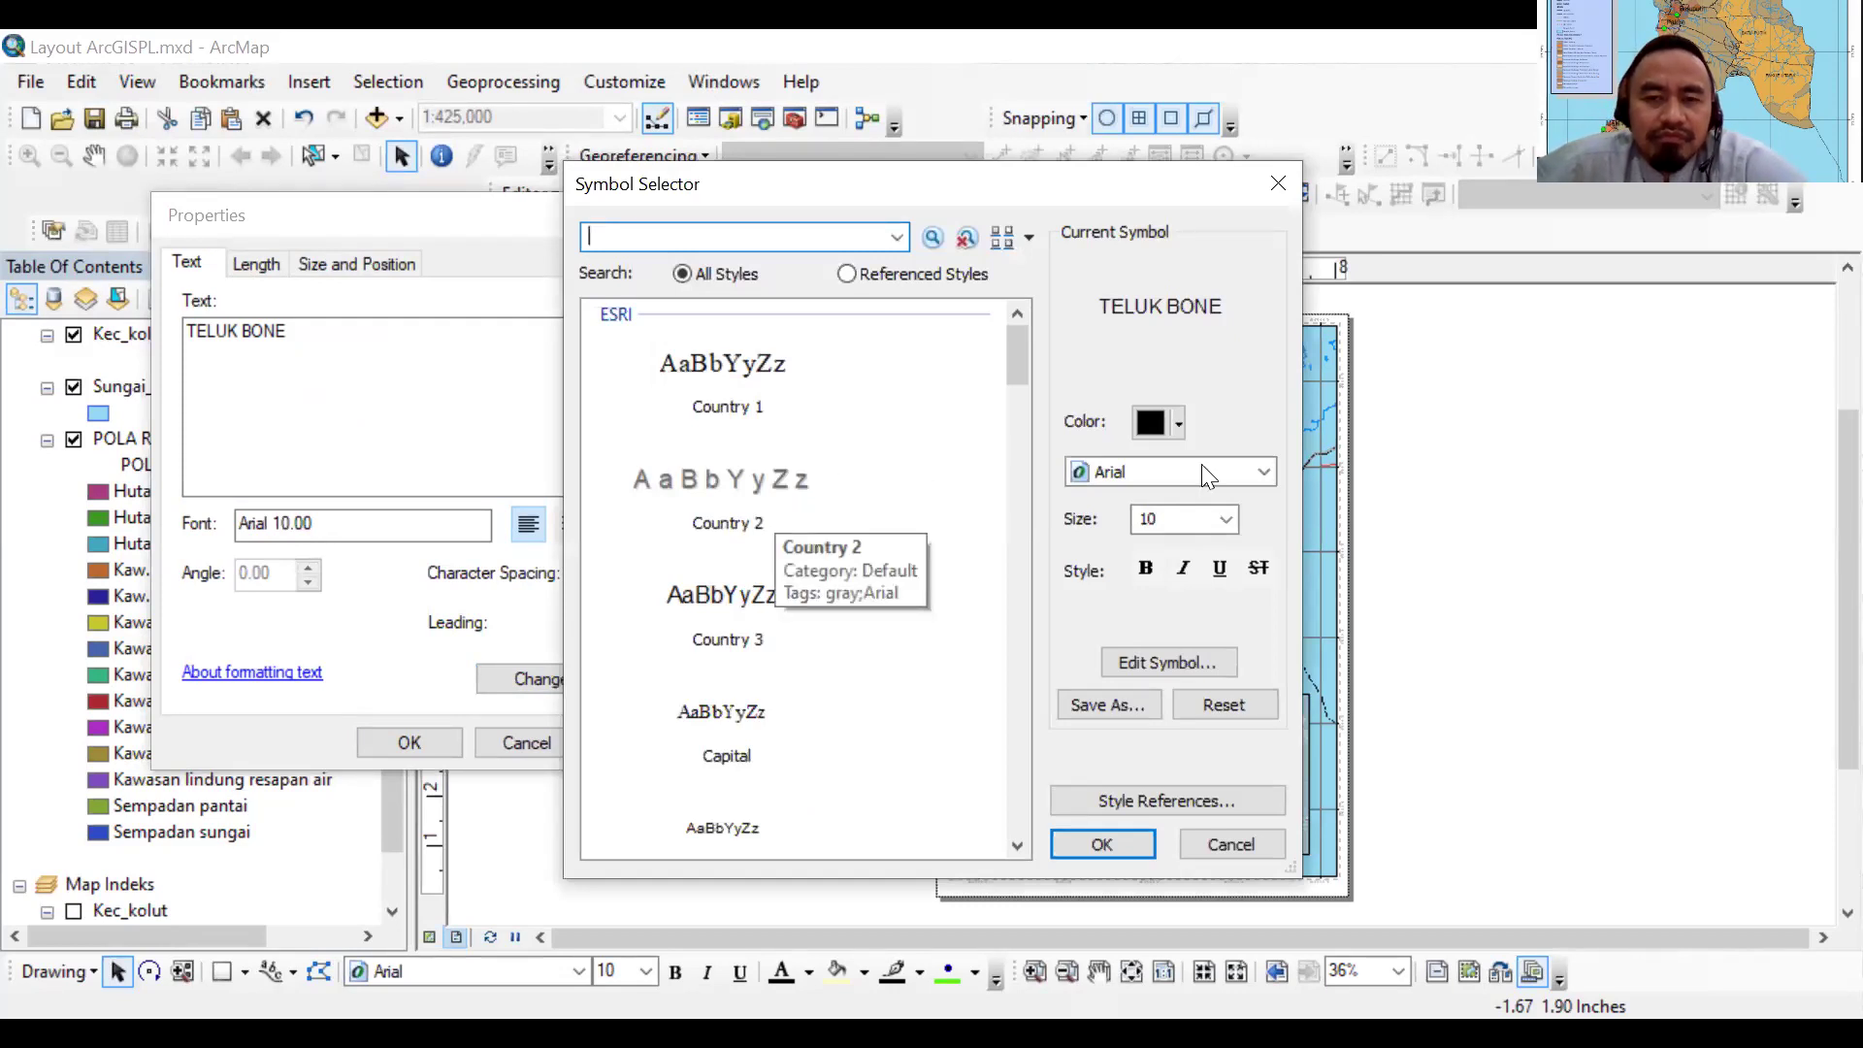
left_click(1225, 521)
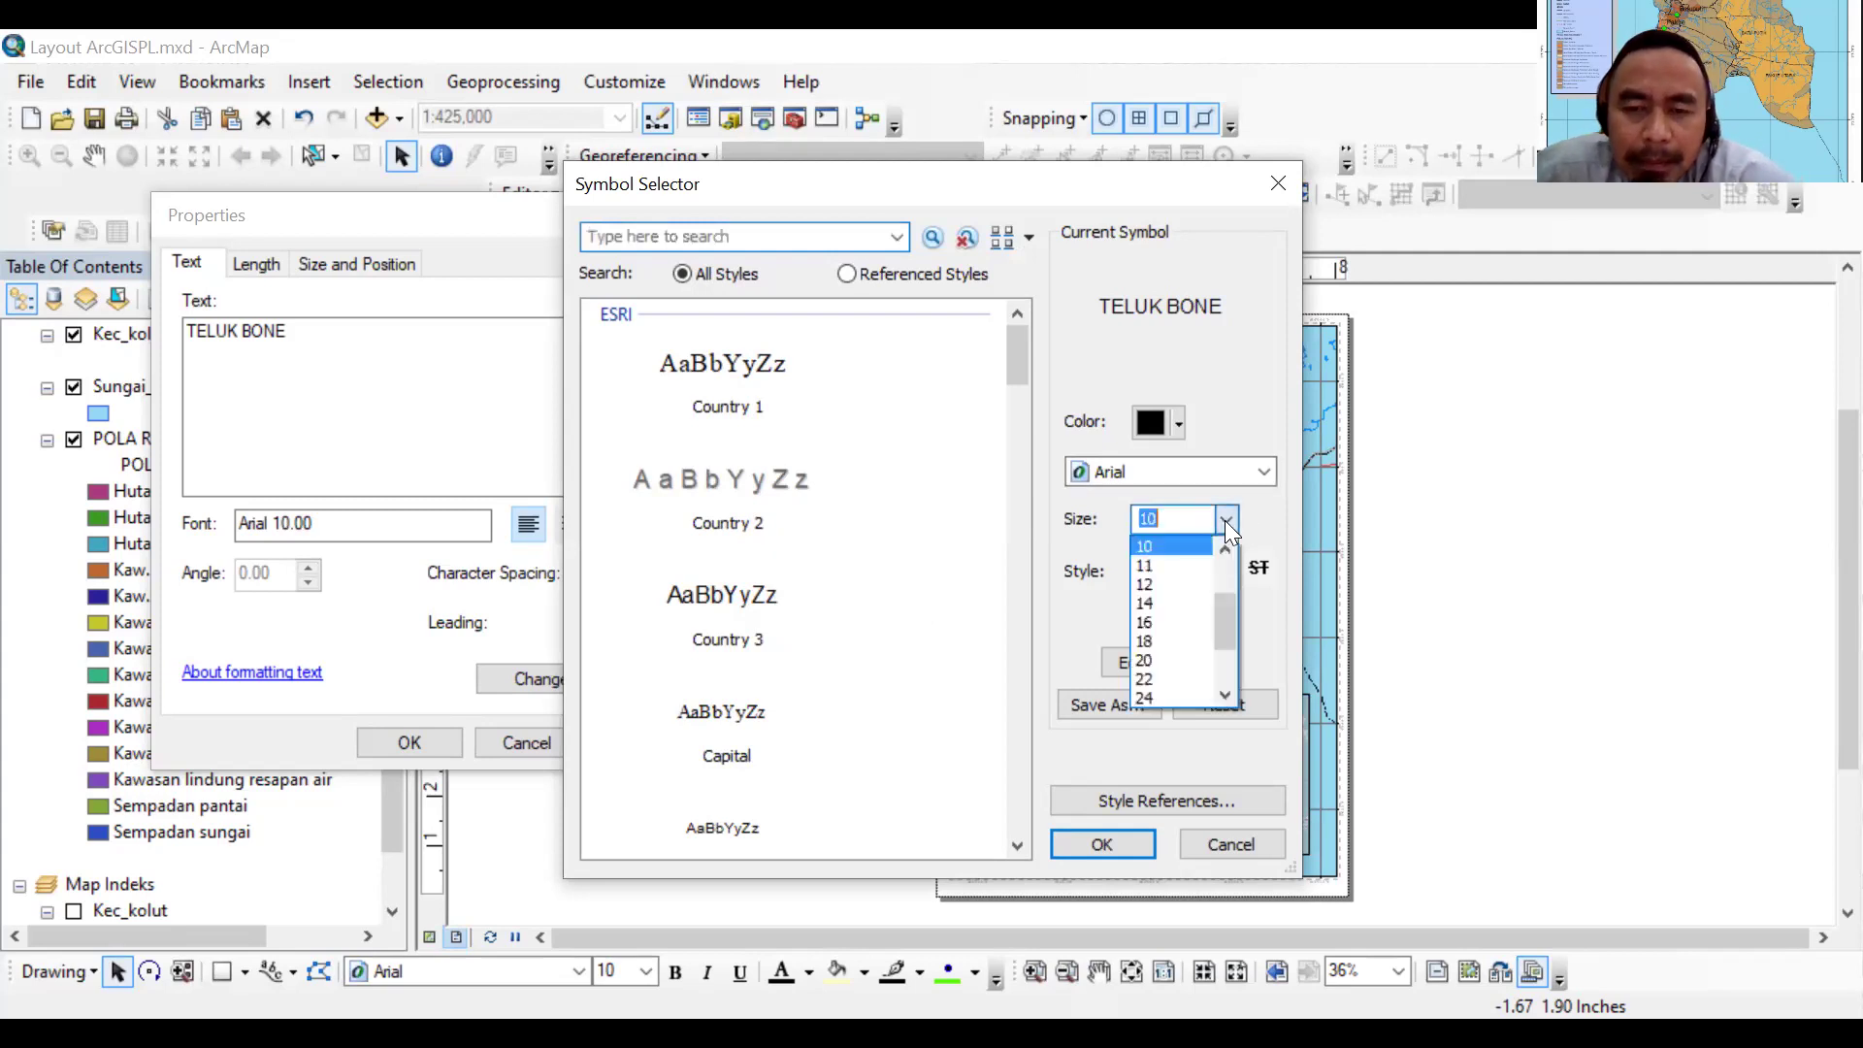
left_click(1193, 695)
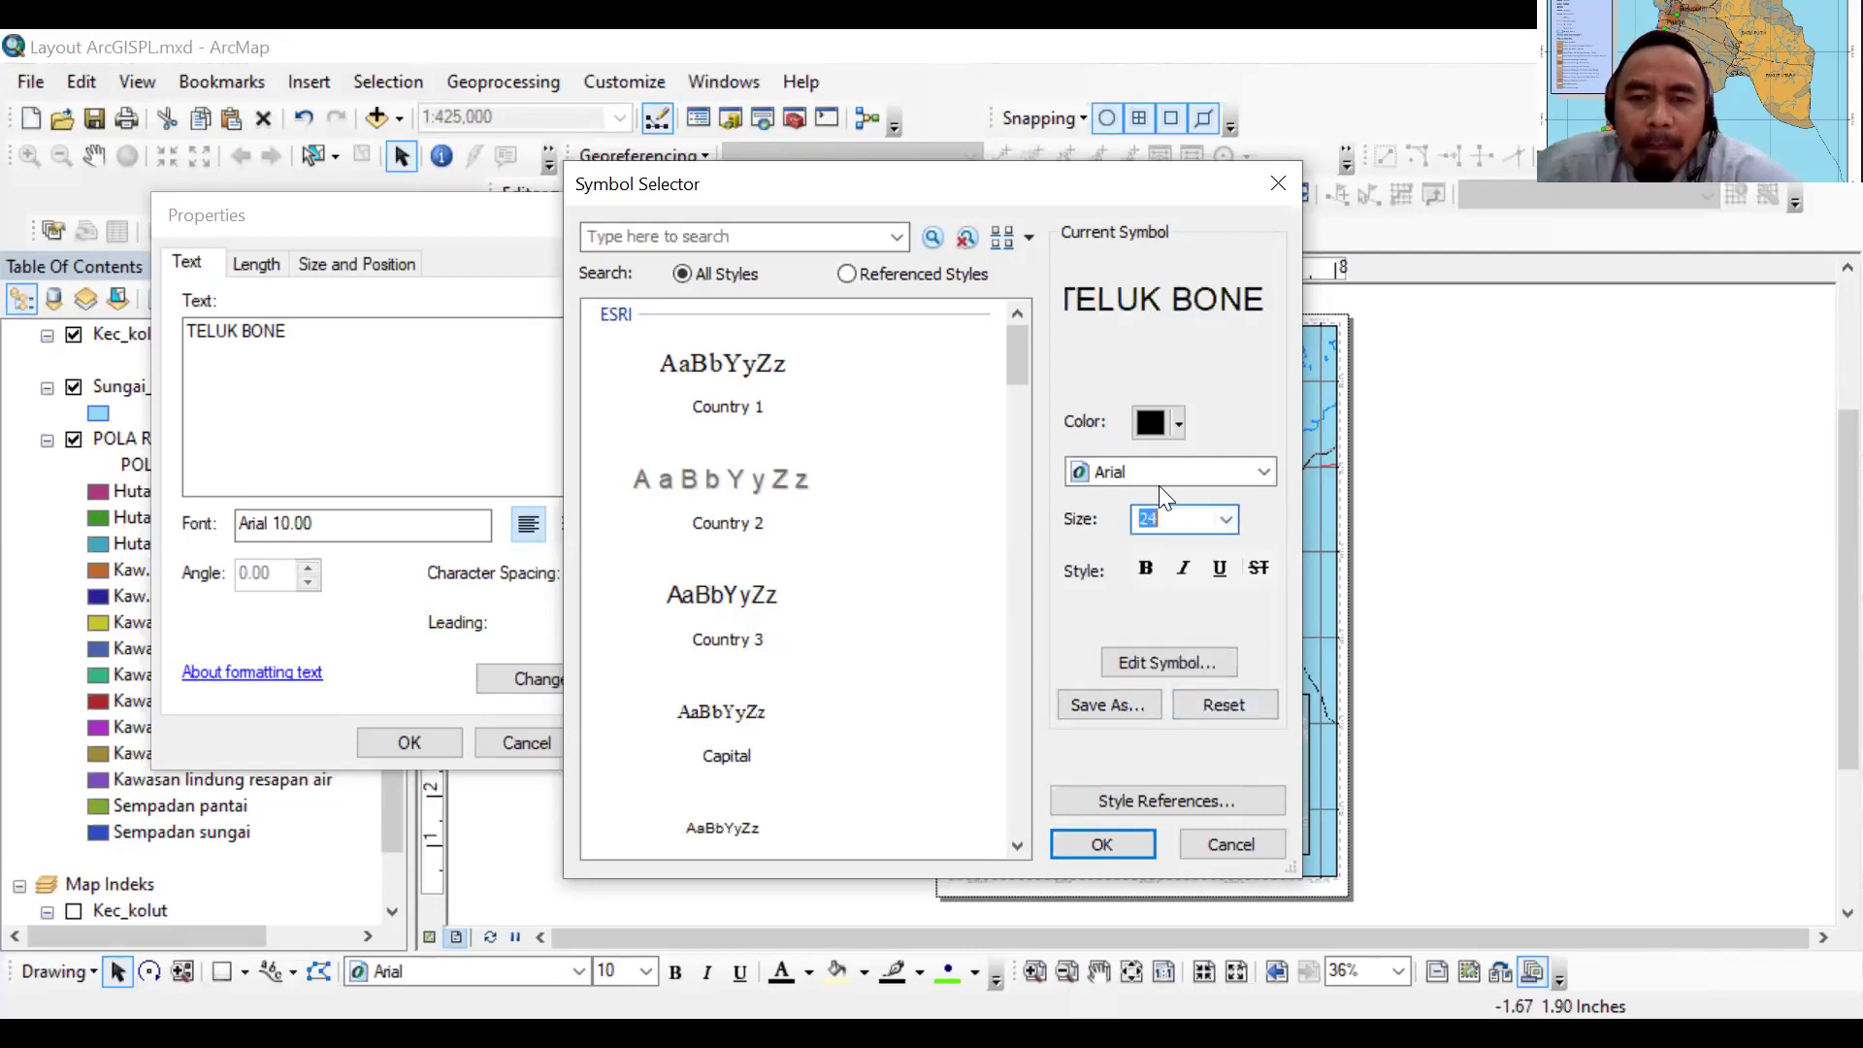
left_click(1178, 424)
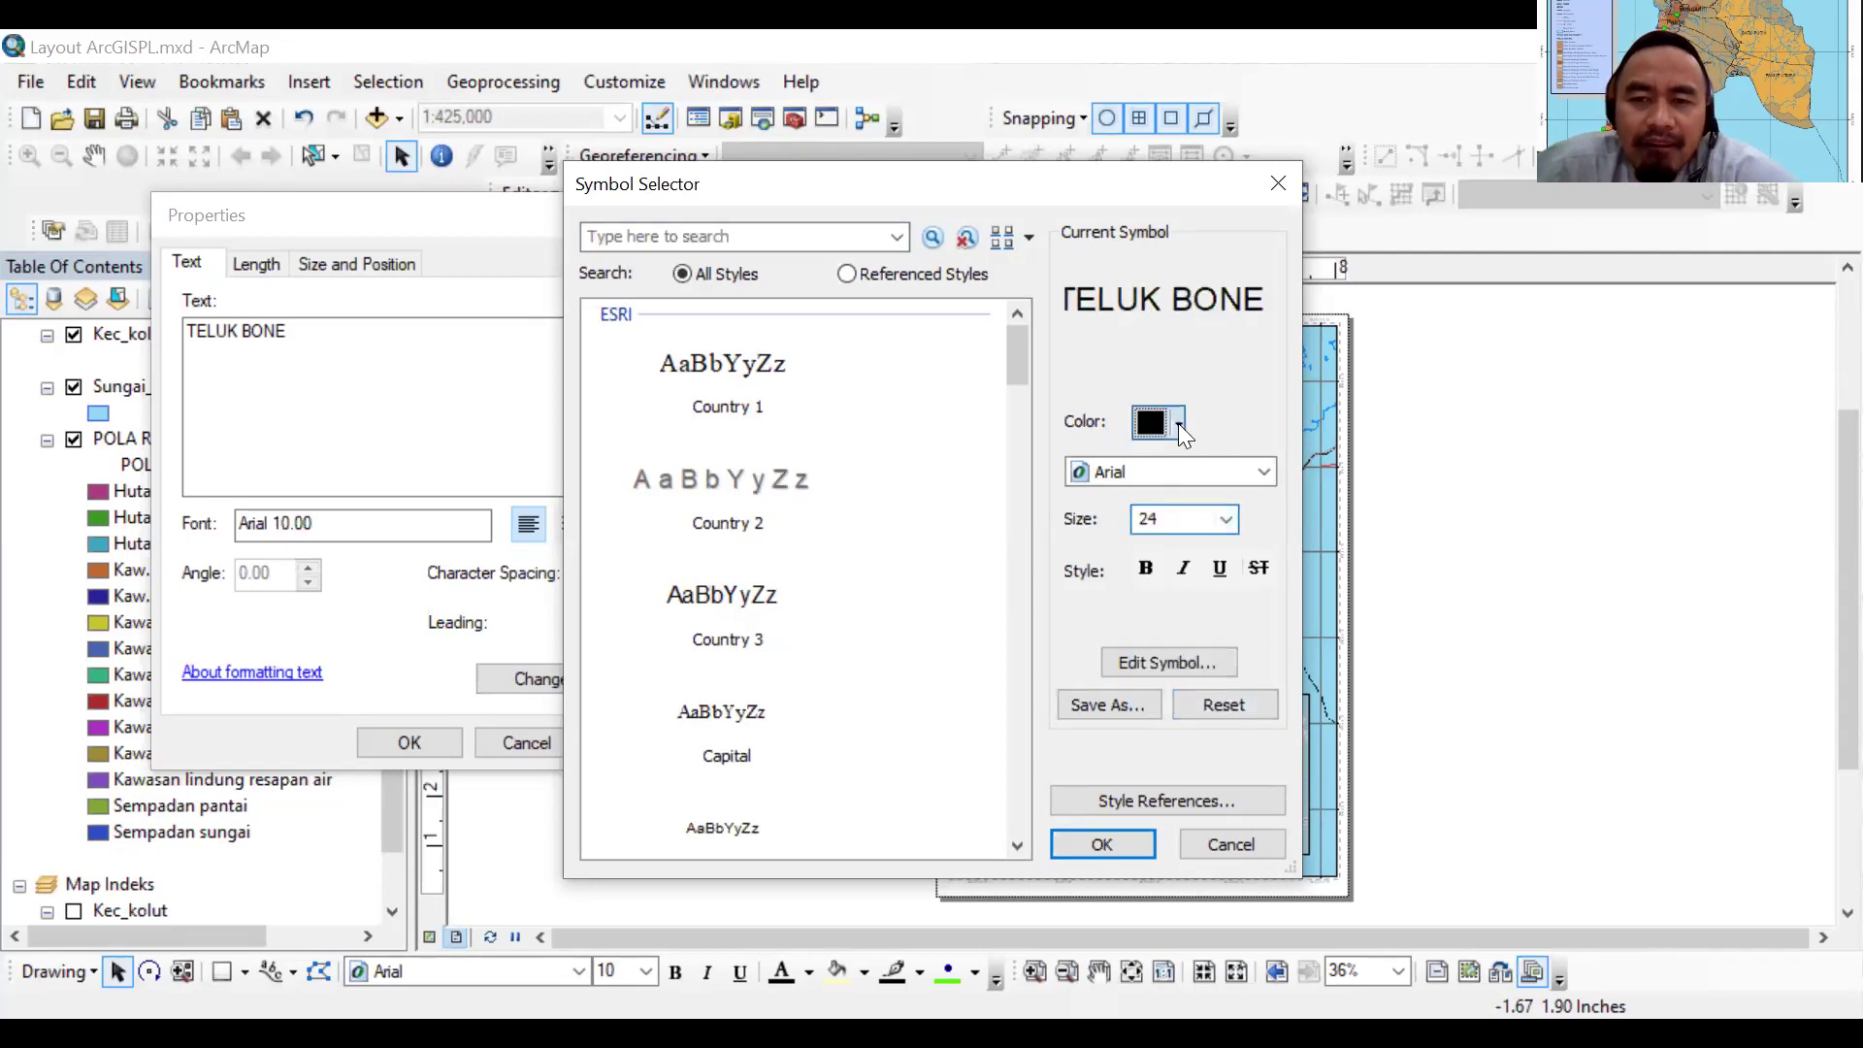
left_click(1178, 423)
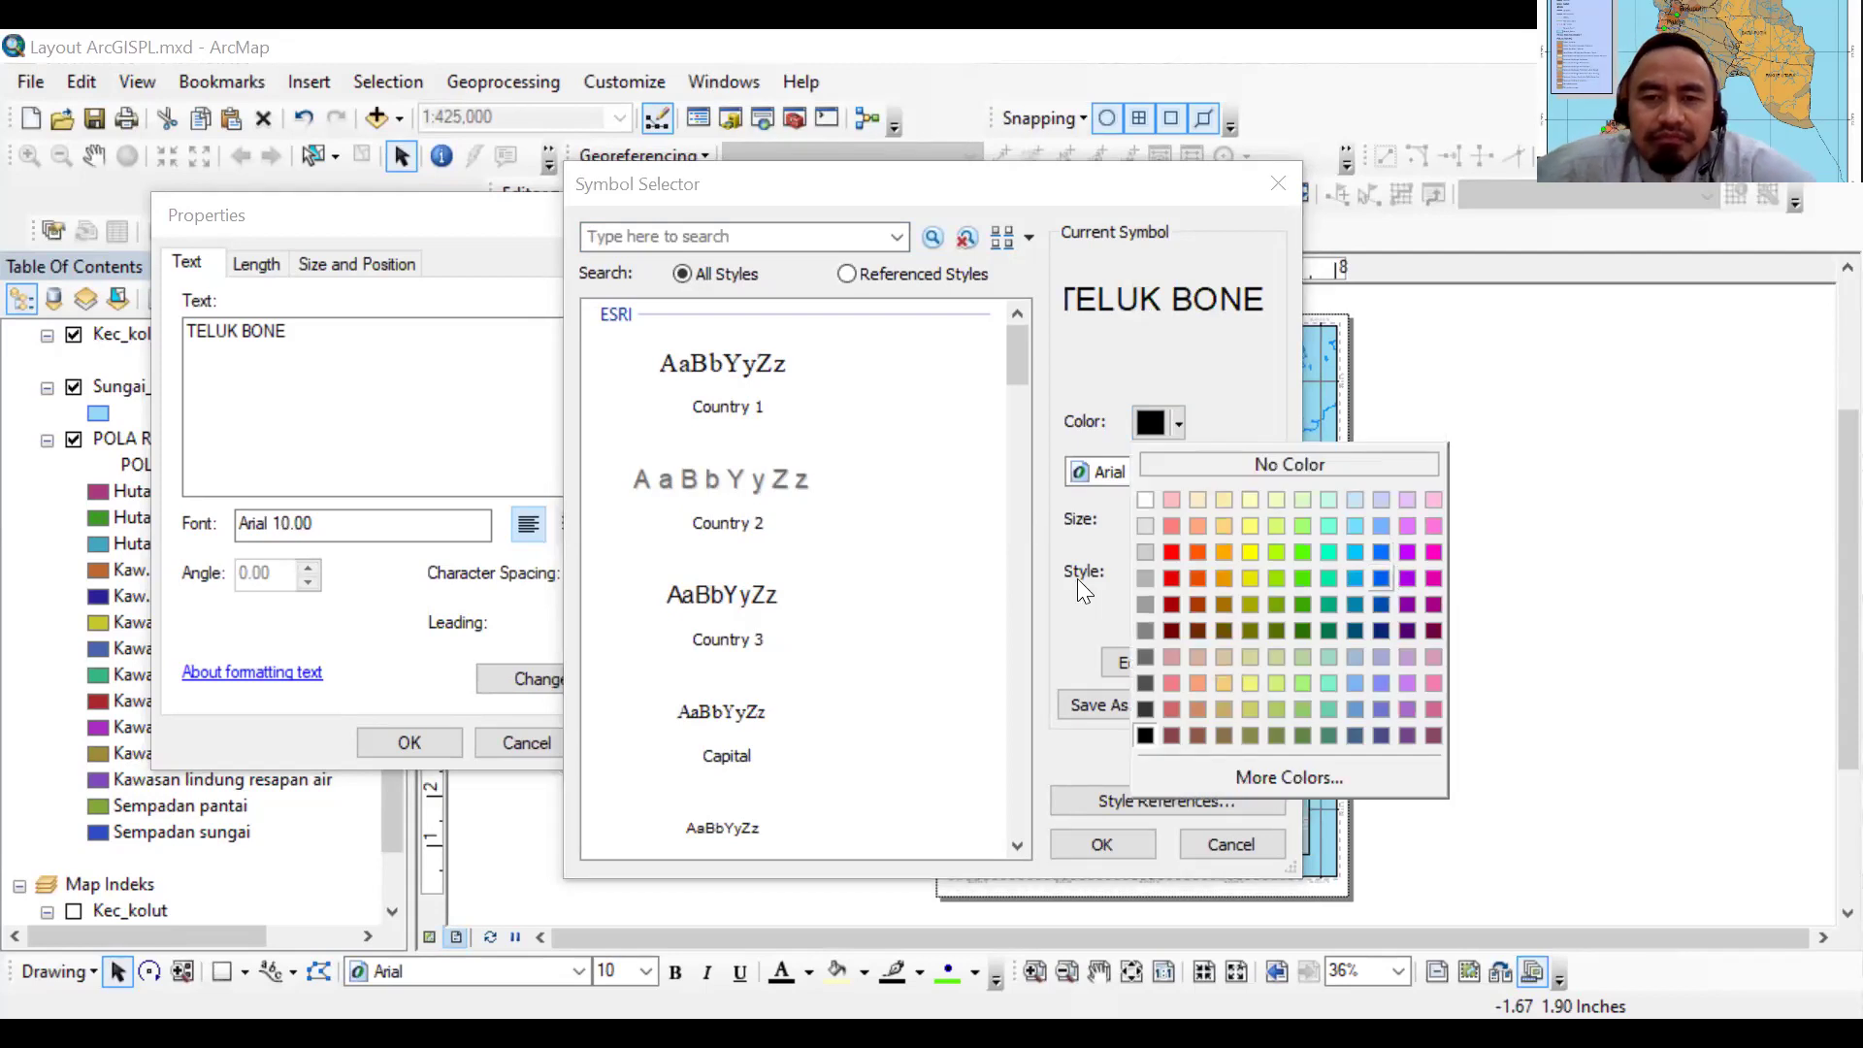
key("Return")
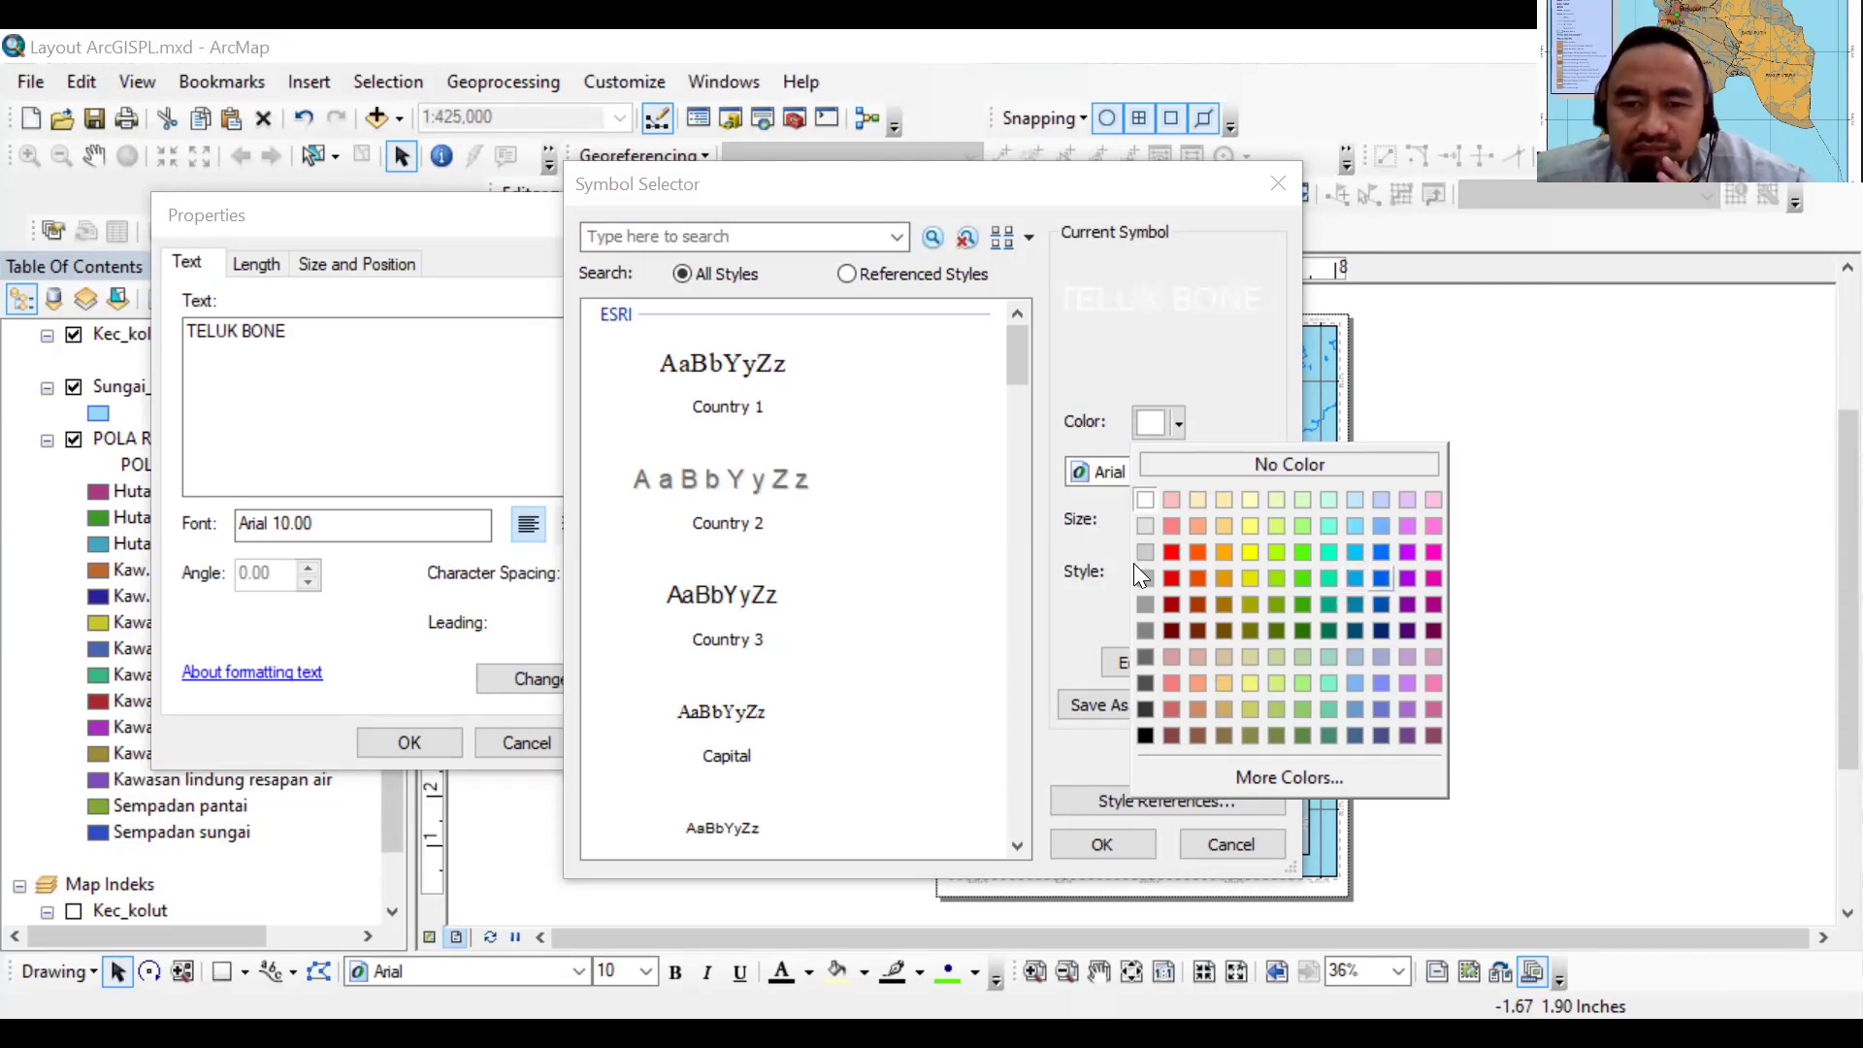
key("Return")
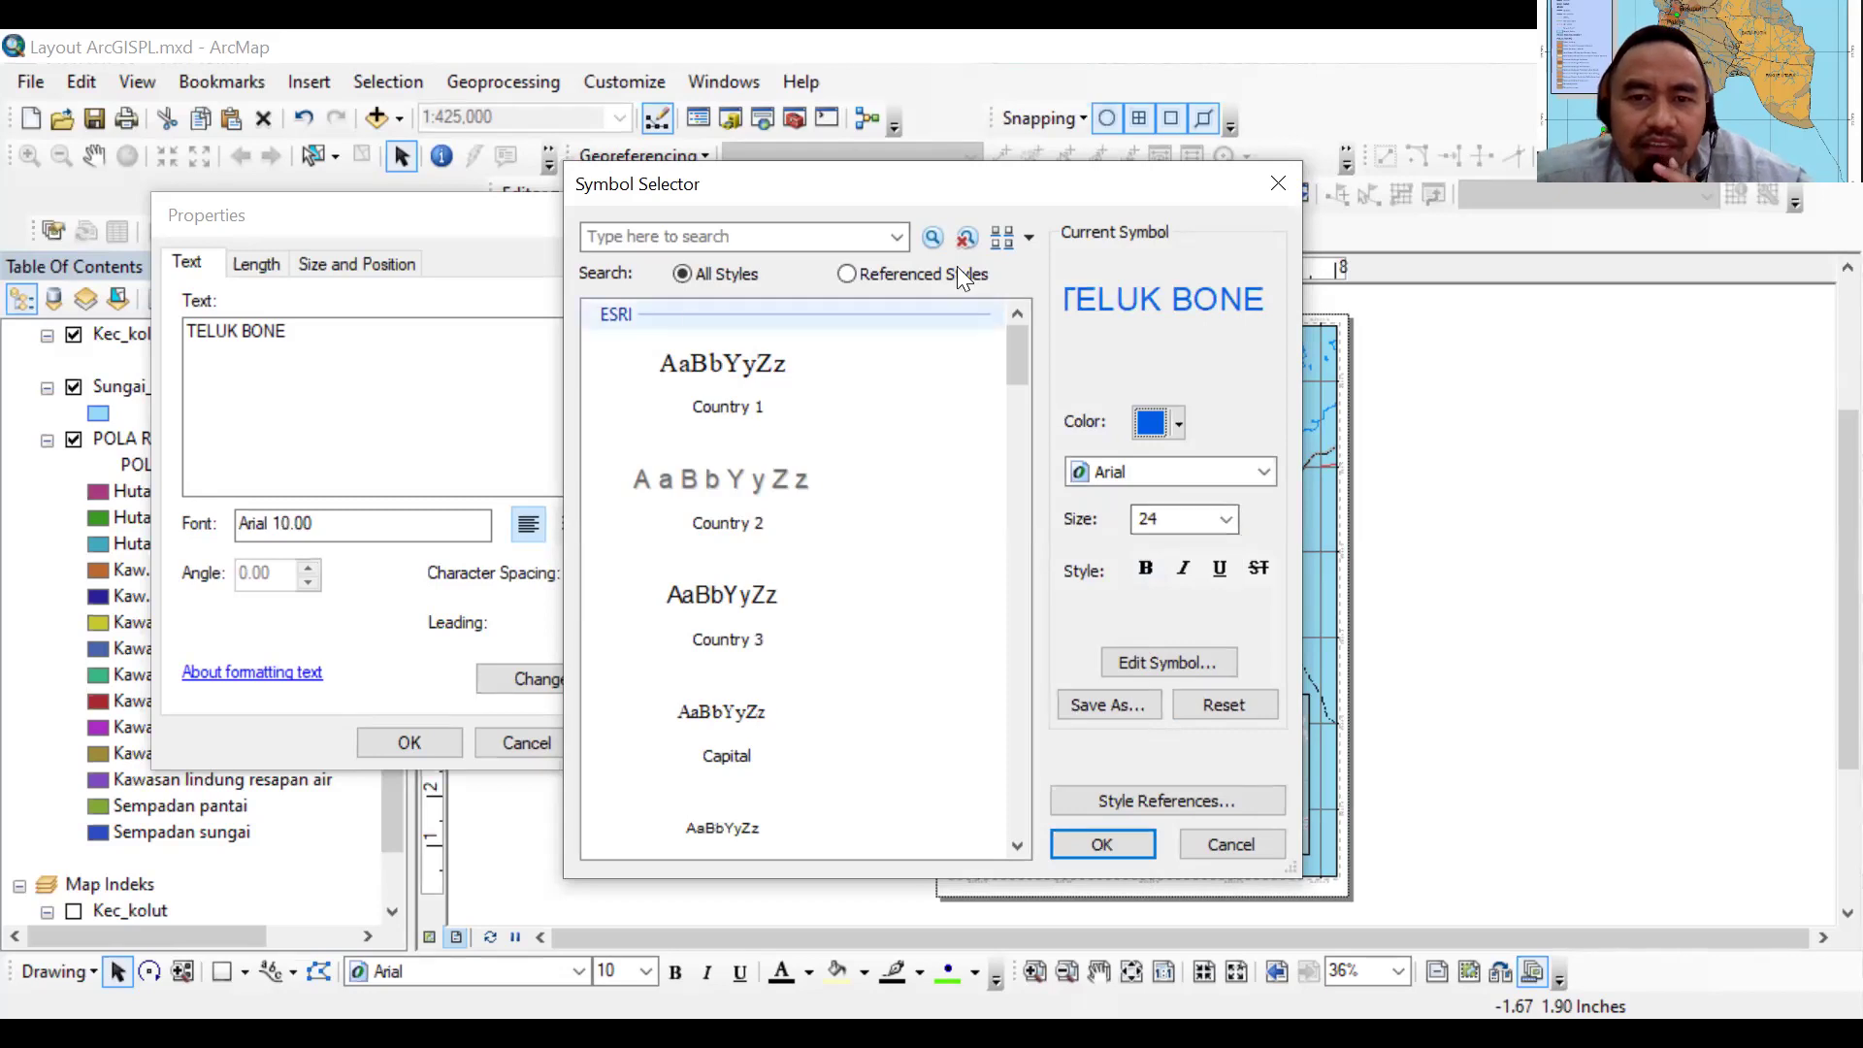
Give the TELUK BONE text symbol a Halo mask and apply the symbol changes to the label
left_click(1182, 659)
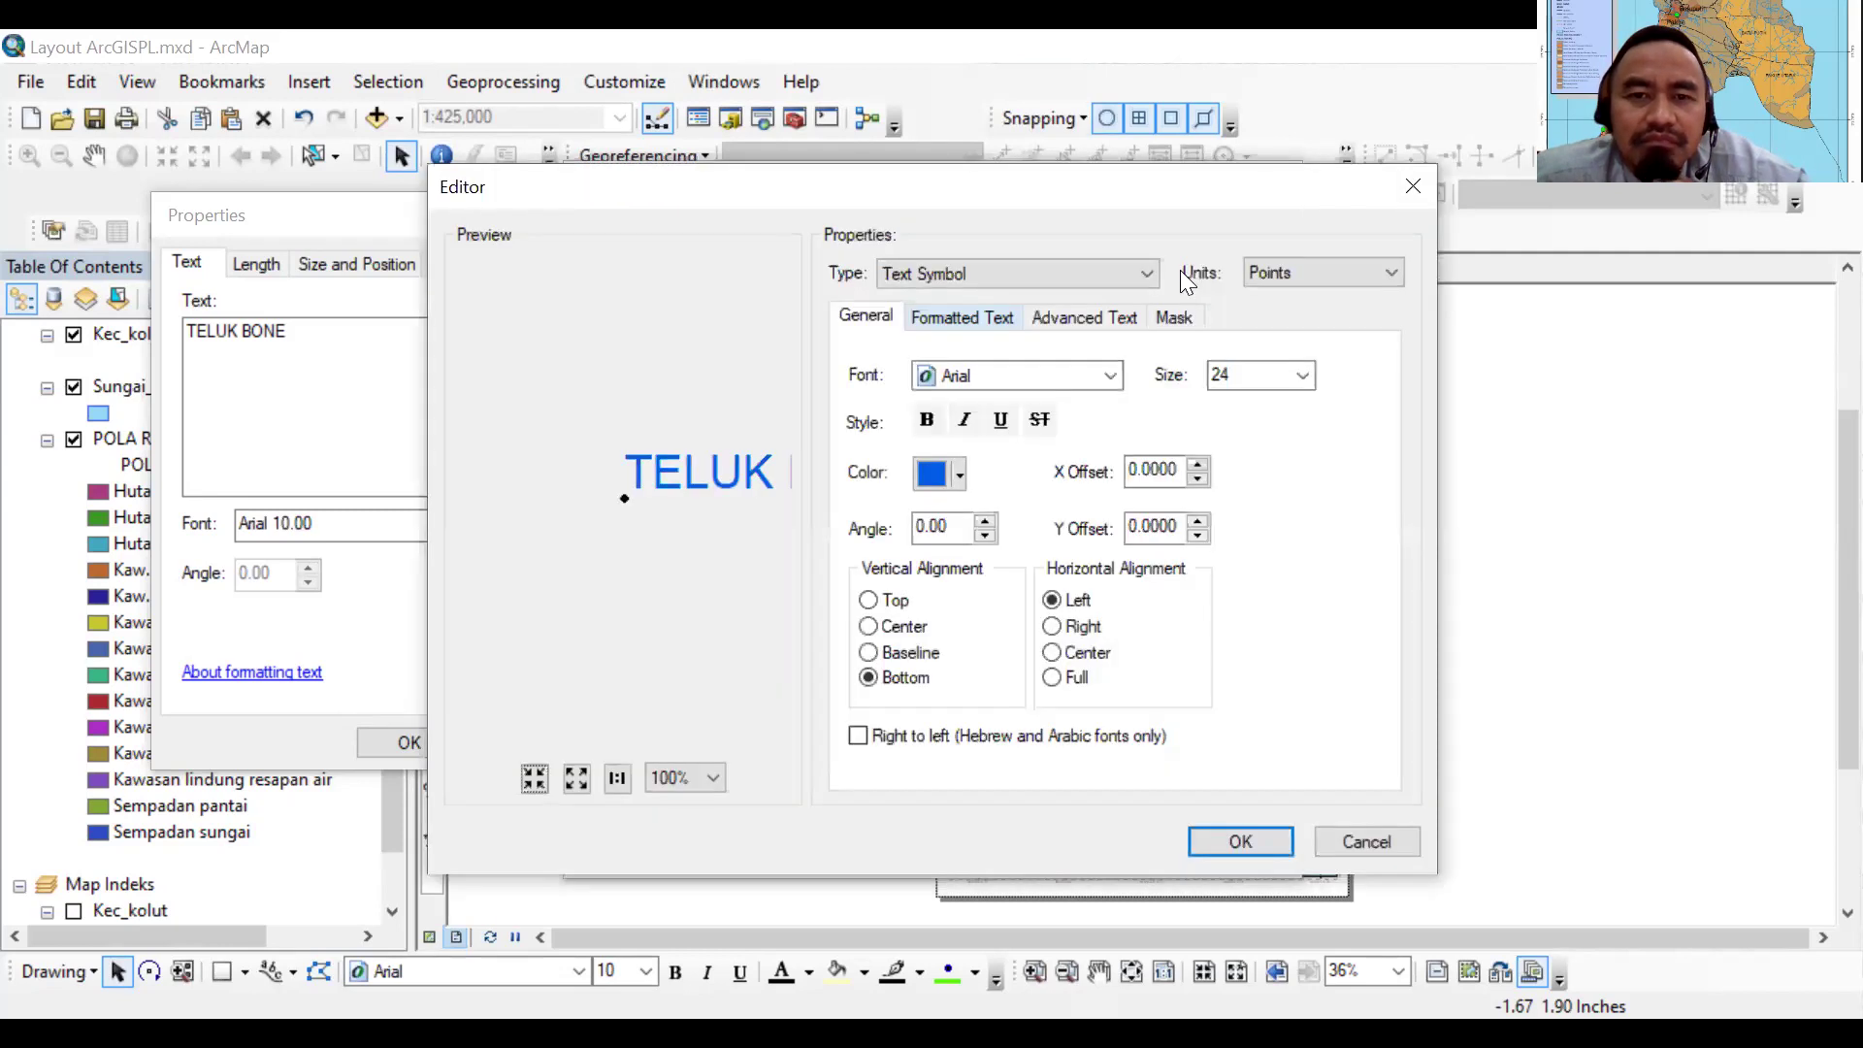
left_click(1176, 321)
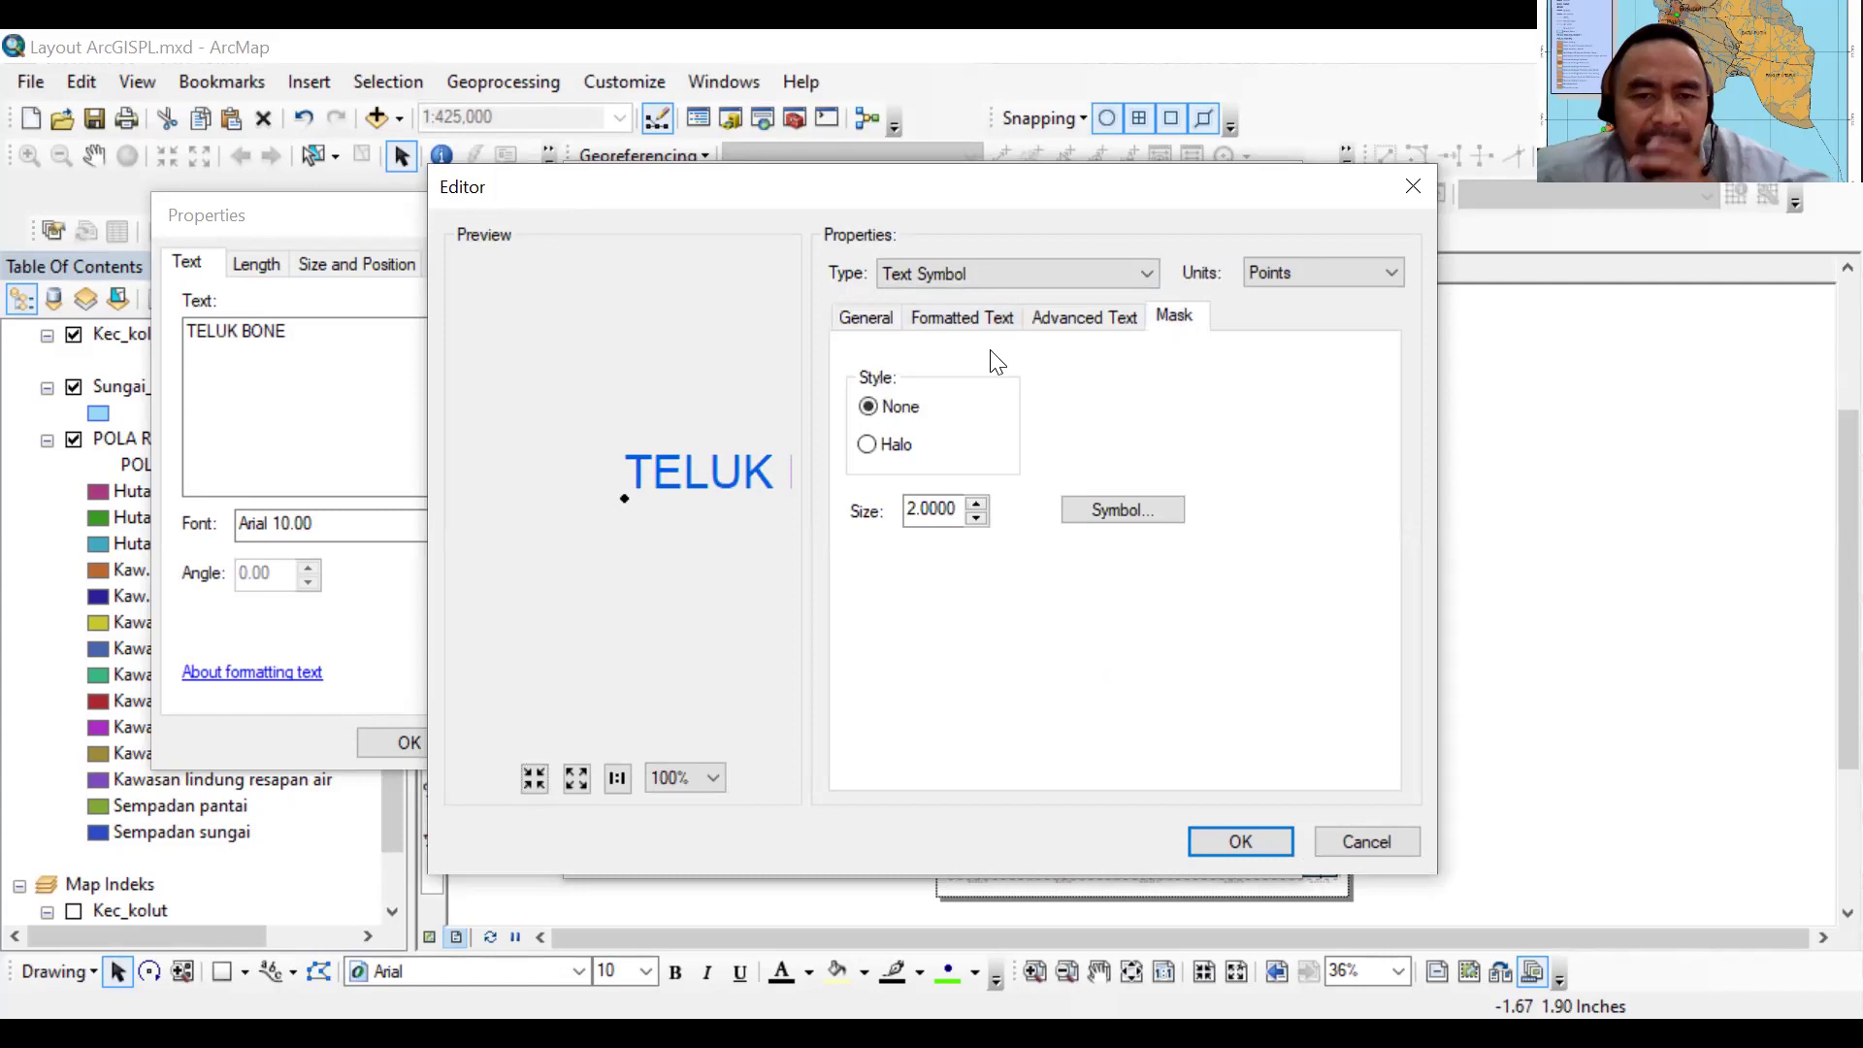
left_click(865, 452)
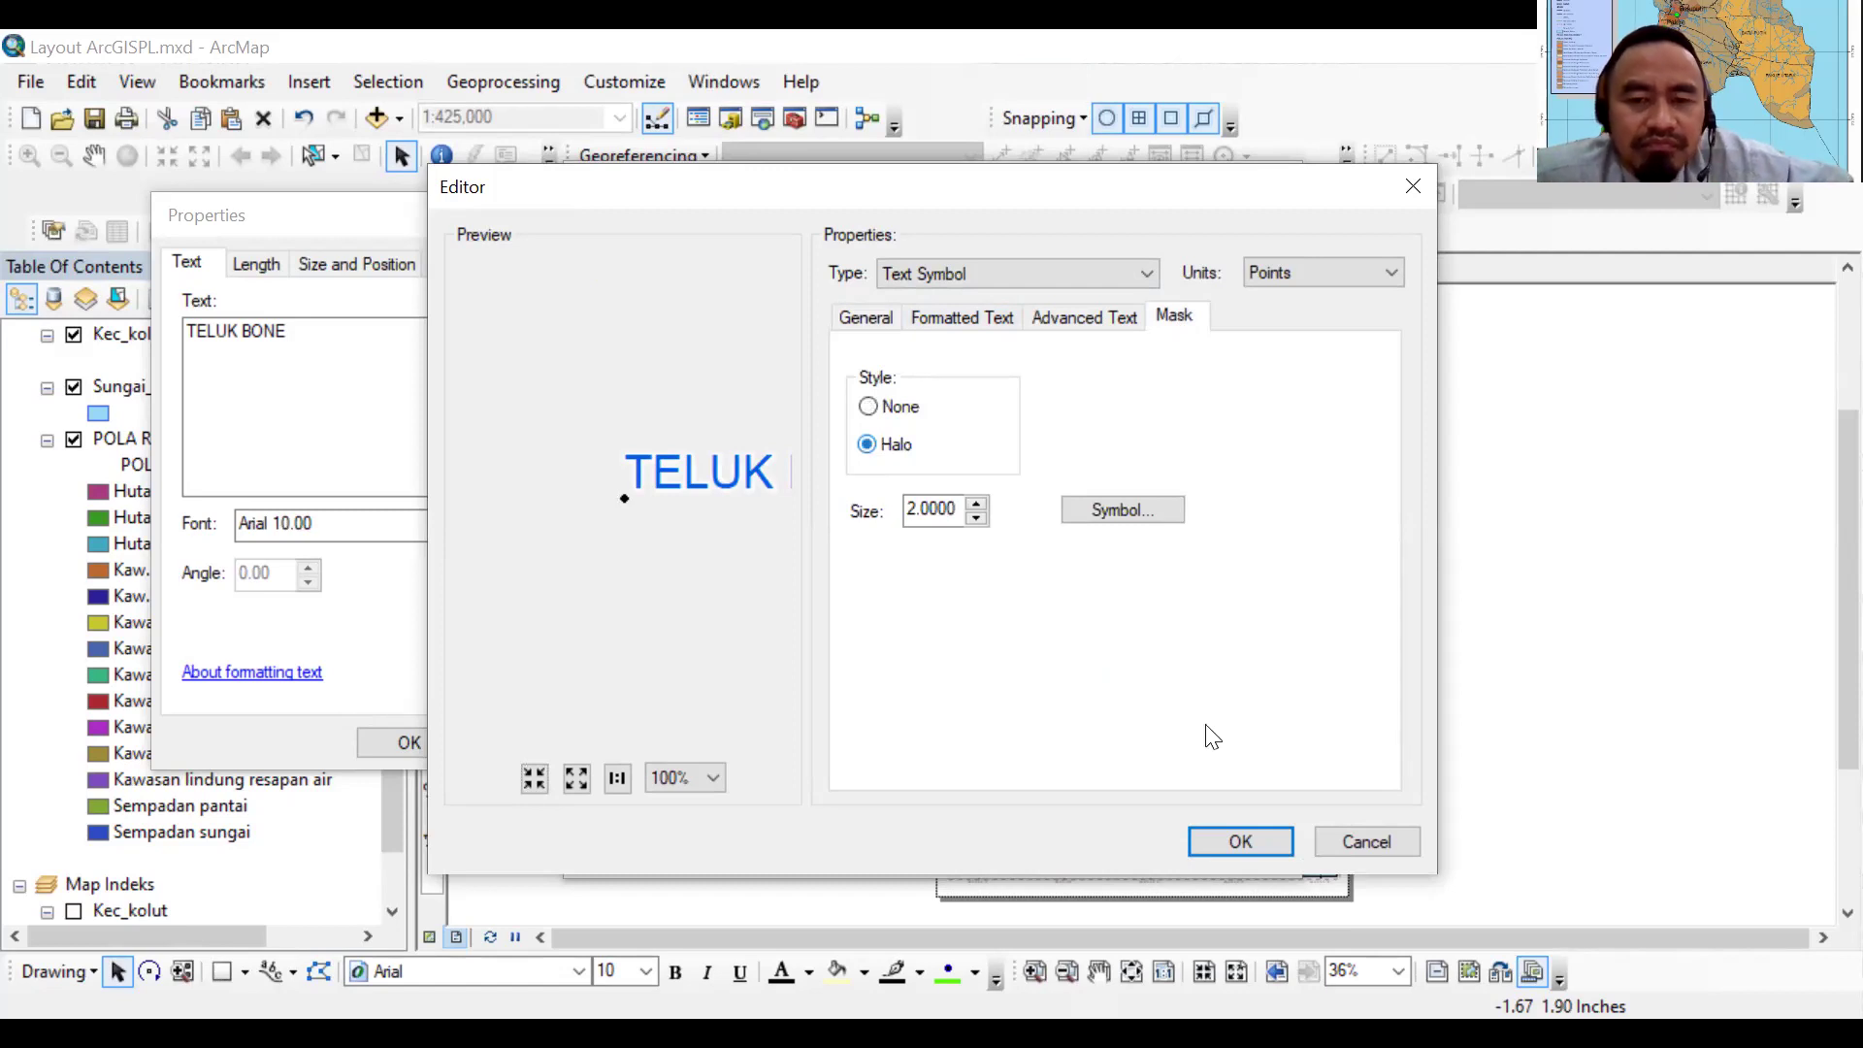
left_click(875, 411)
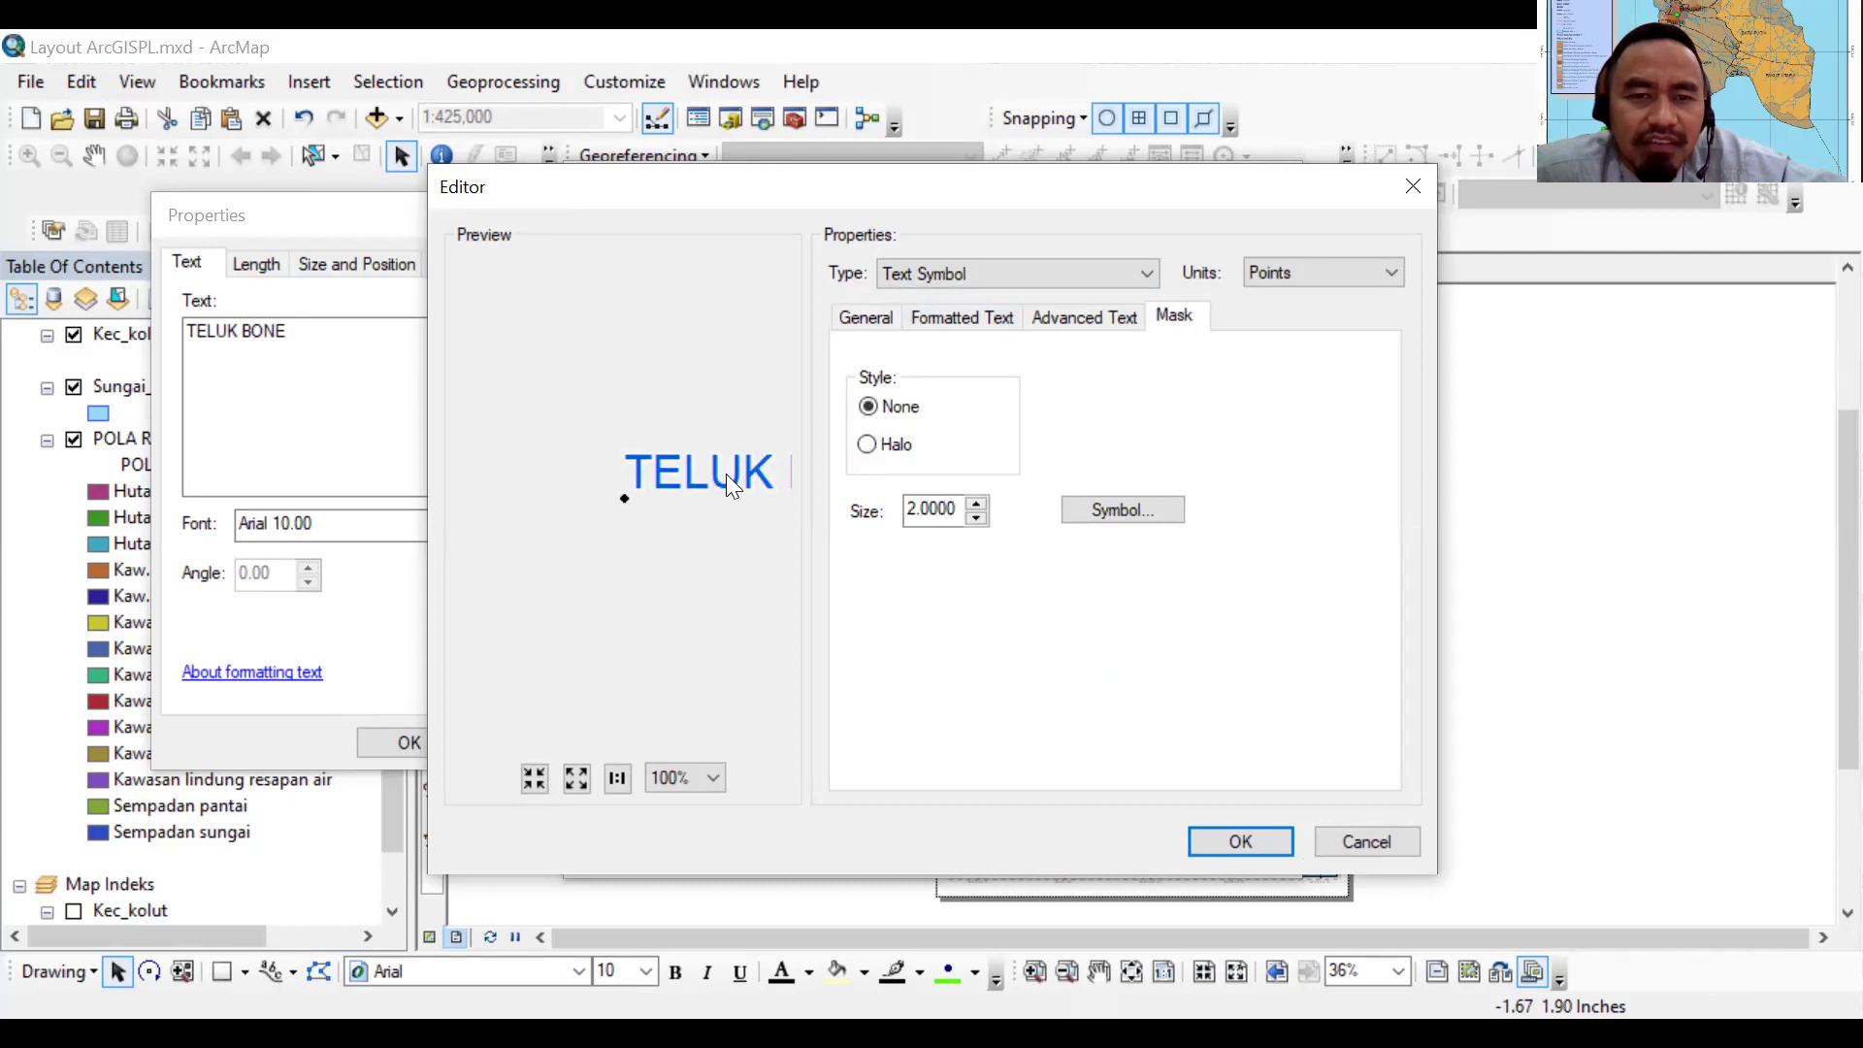
key("Down")
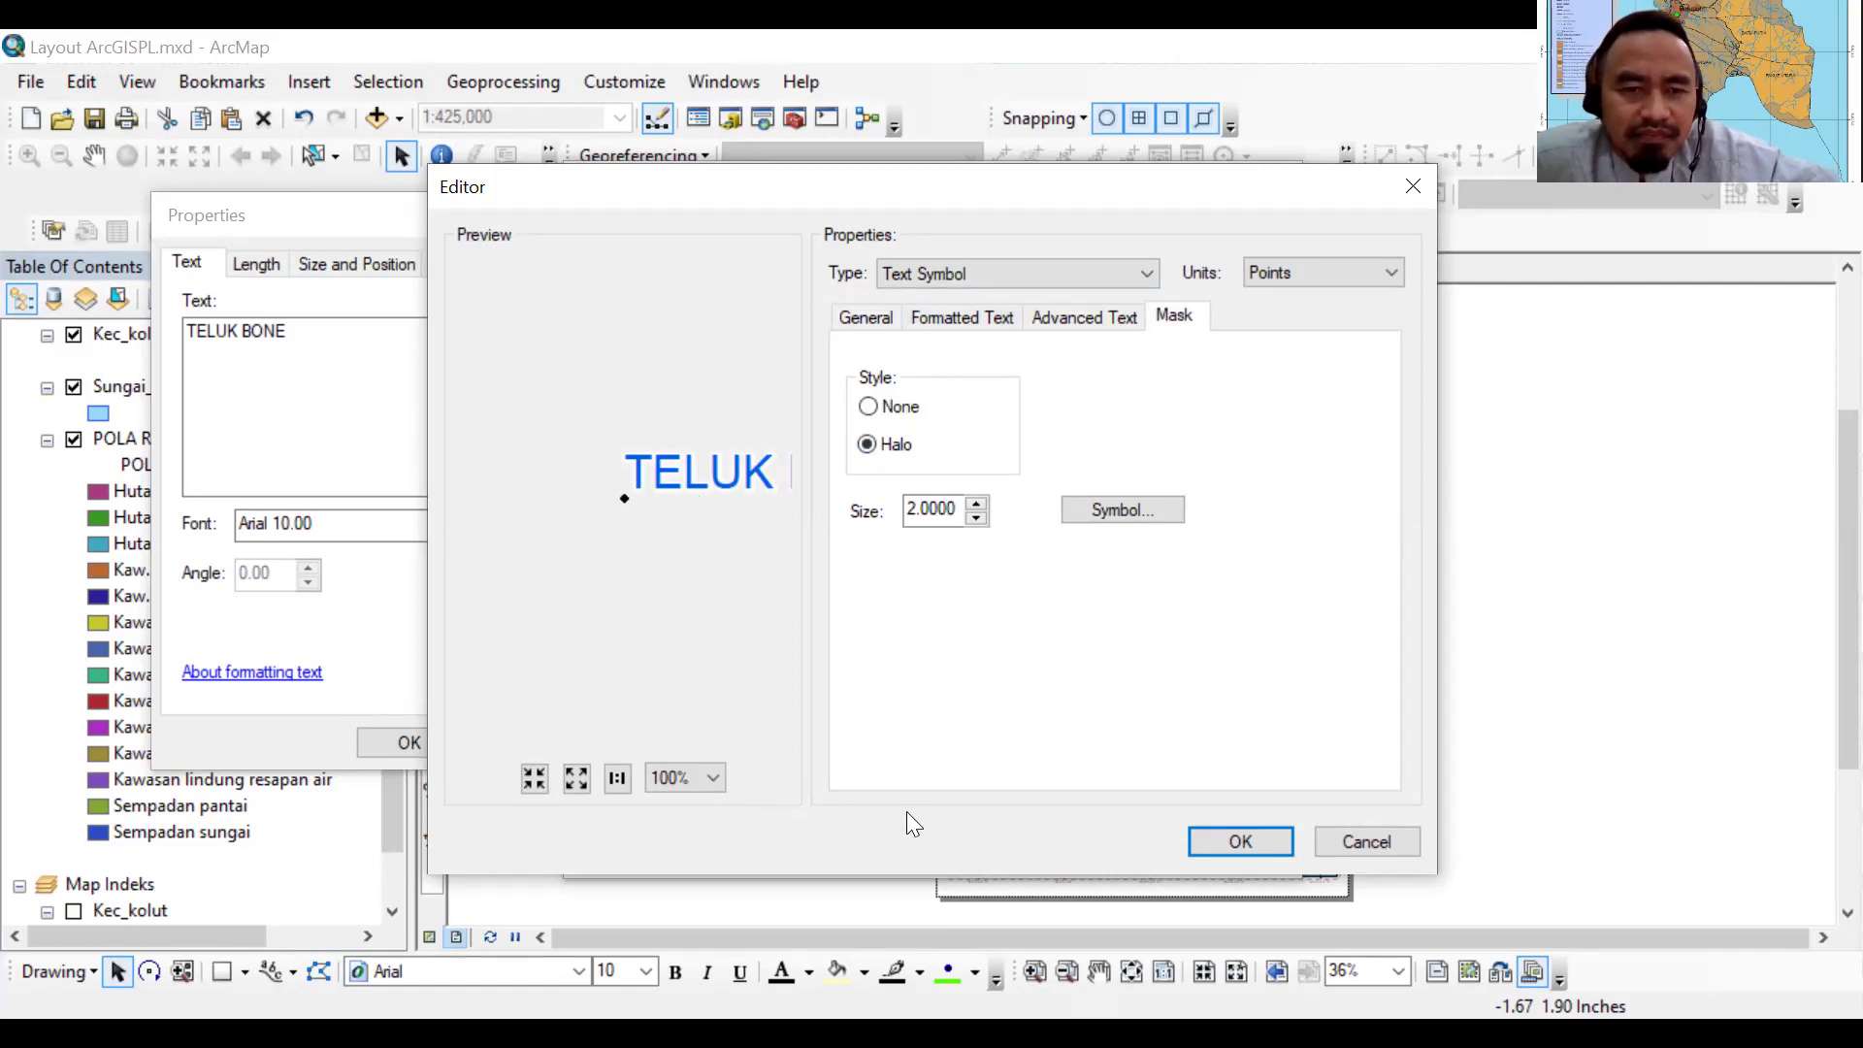
left_click(1279, 842)
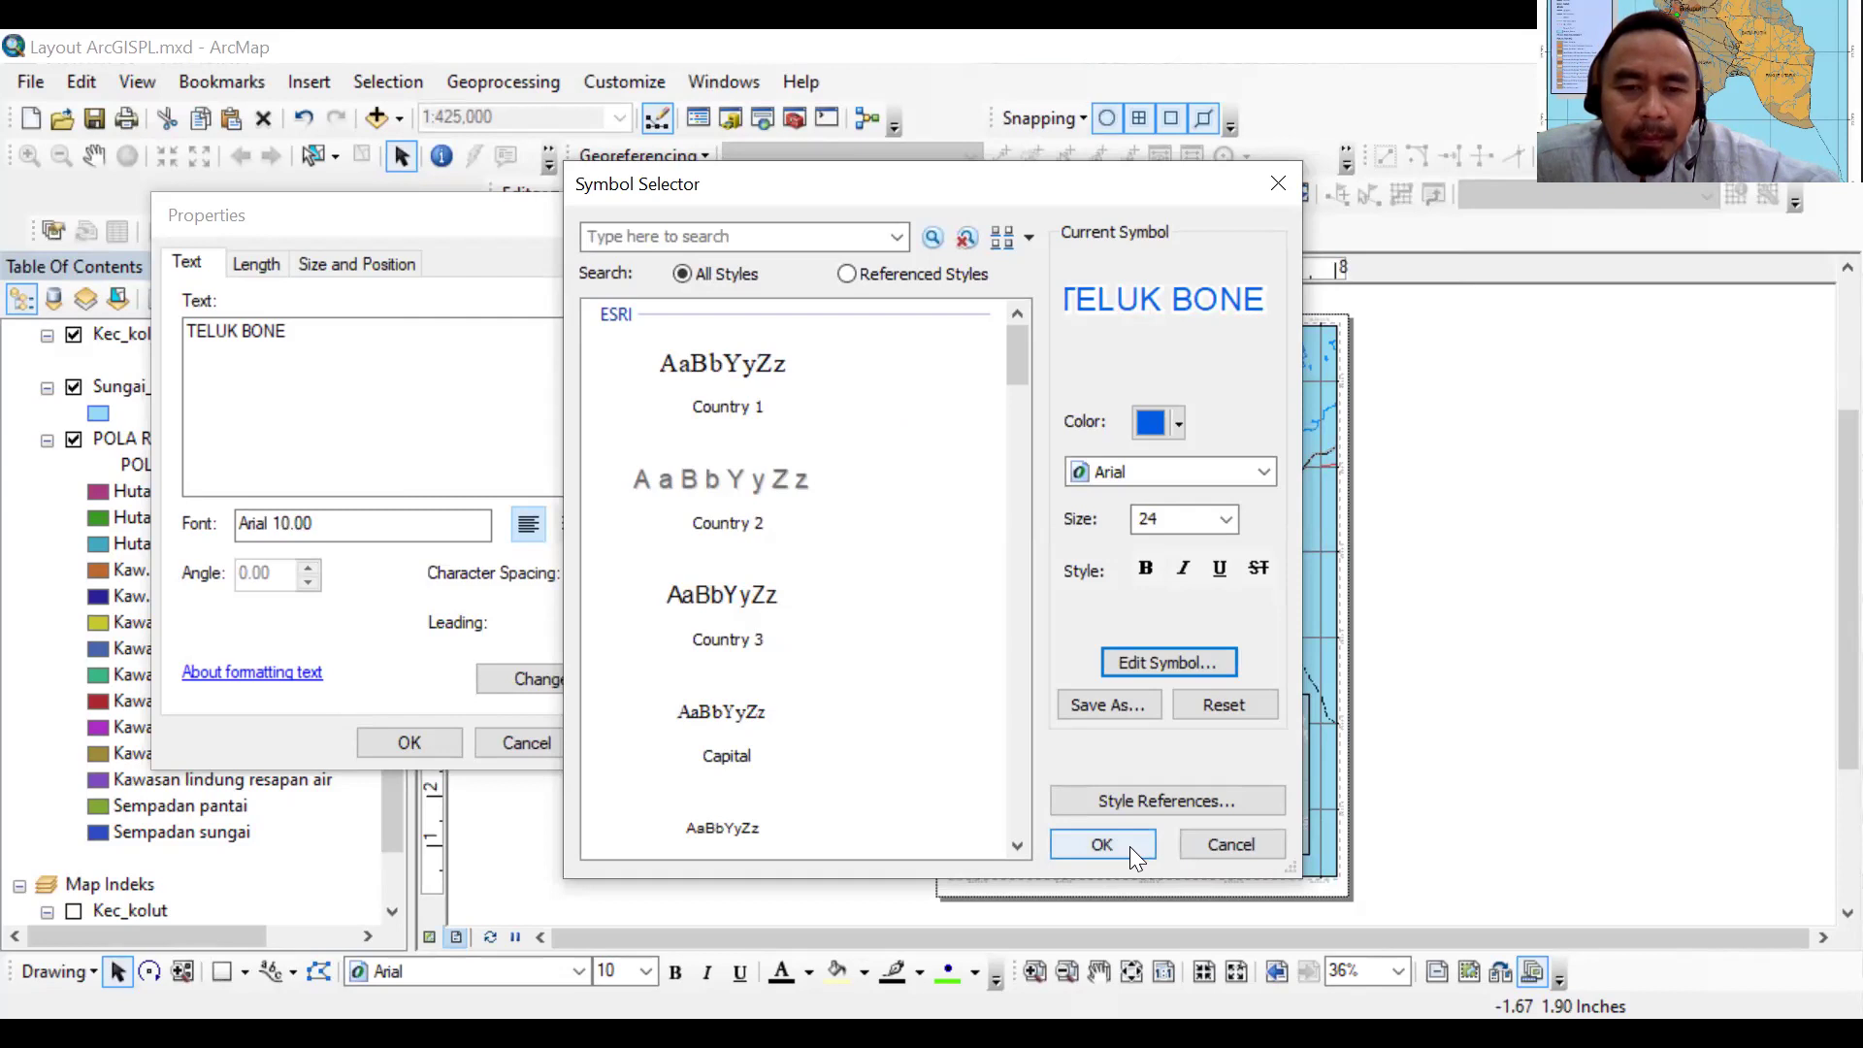
left_click(1129, 847)
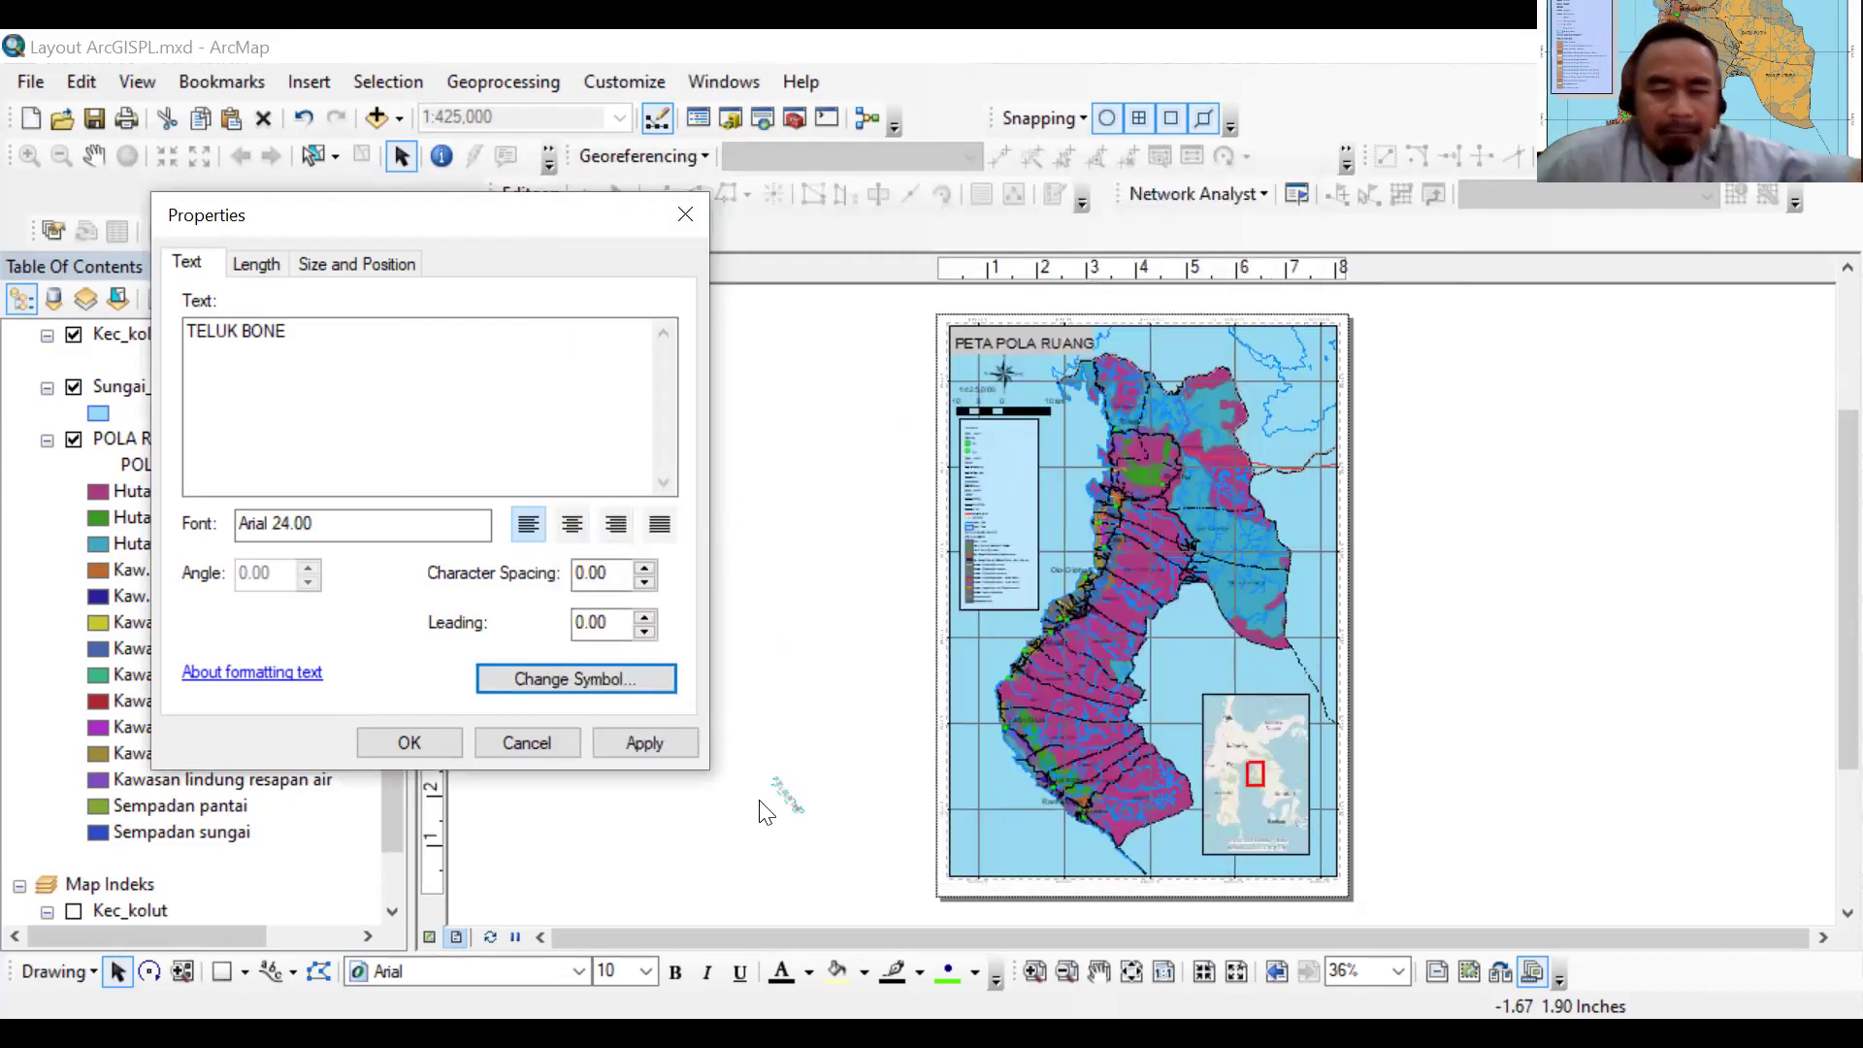
left_click(621, 743)
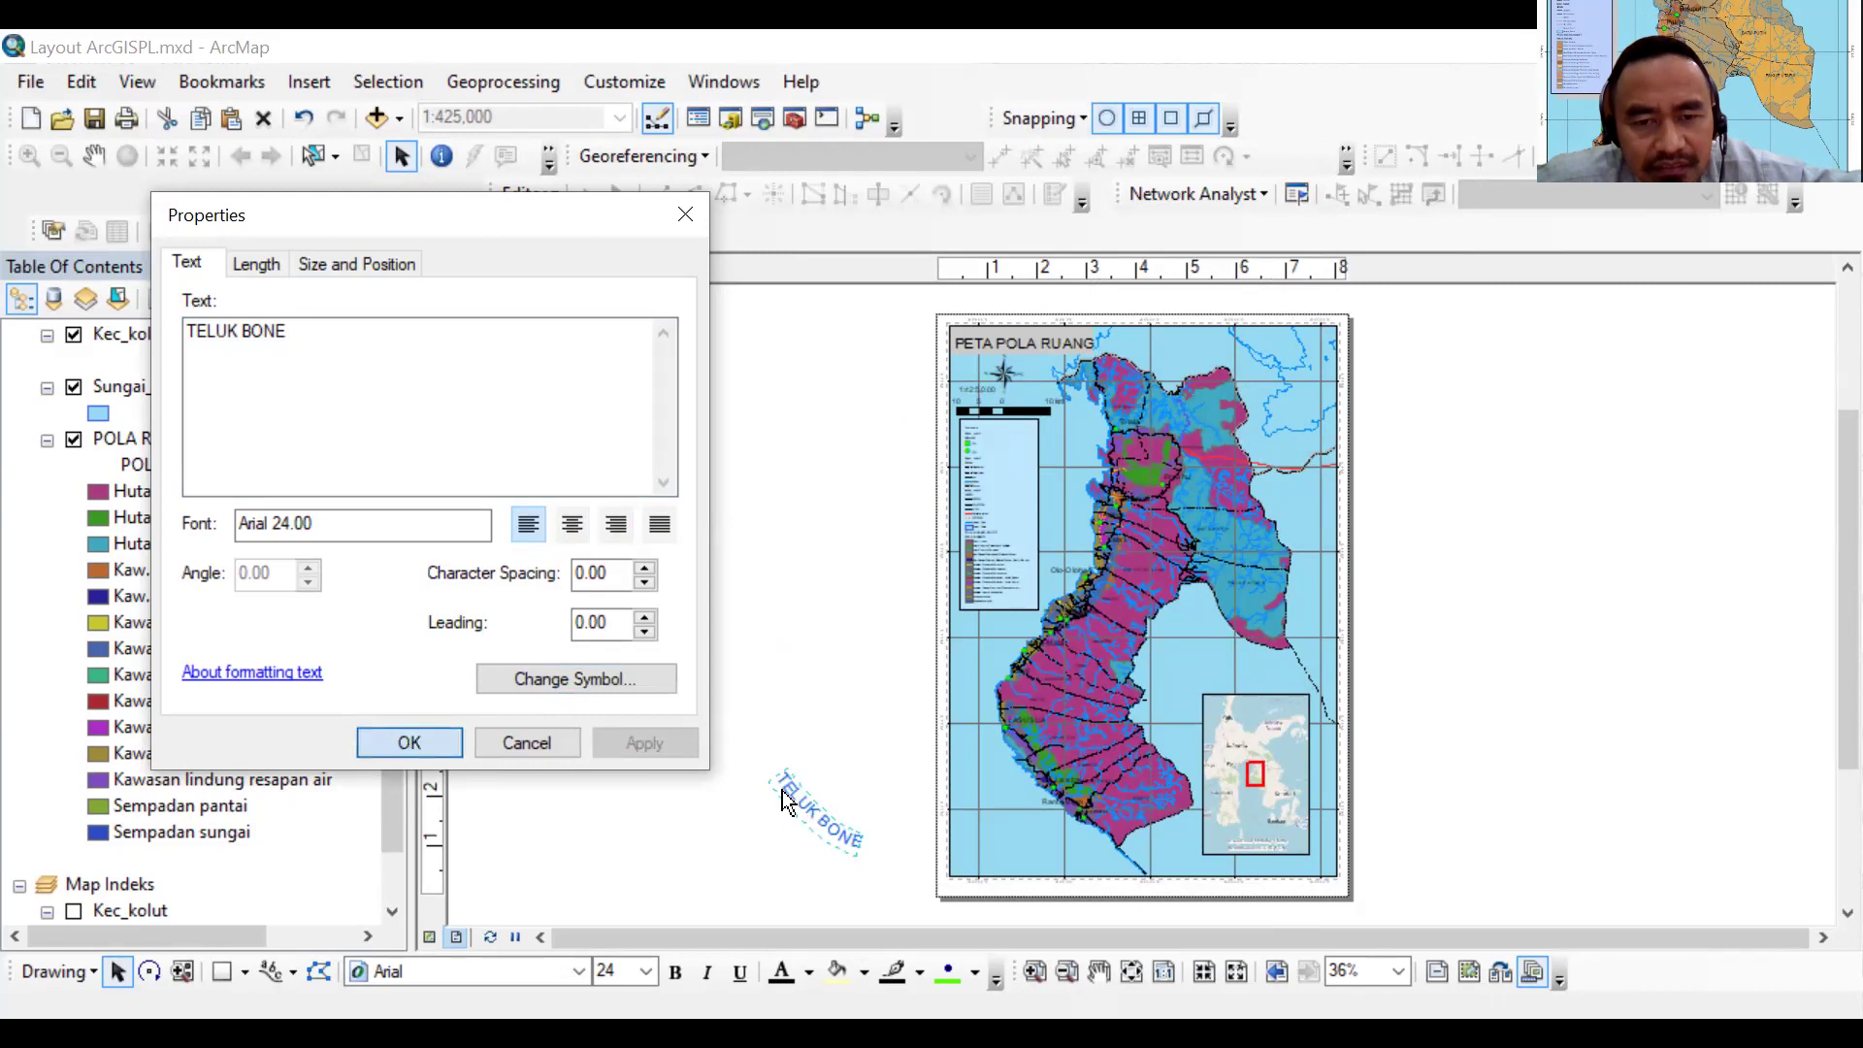
Close the label properties and move the curved TELUK BONE text into the sea off the map's southwest coast
key("Return")
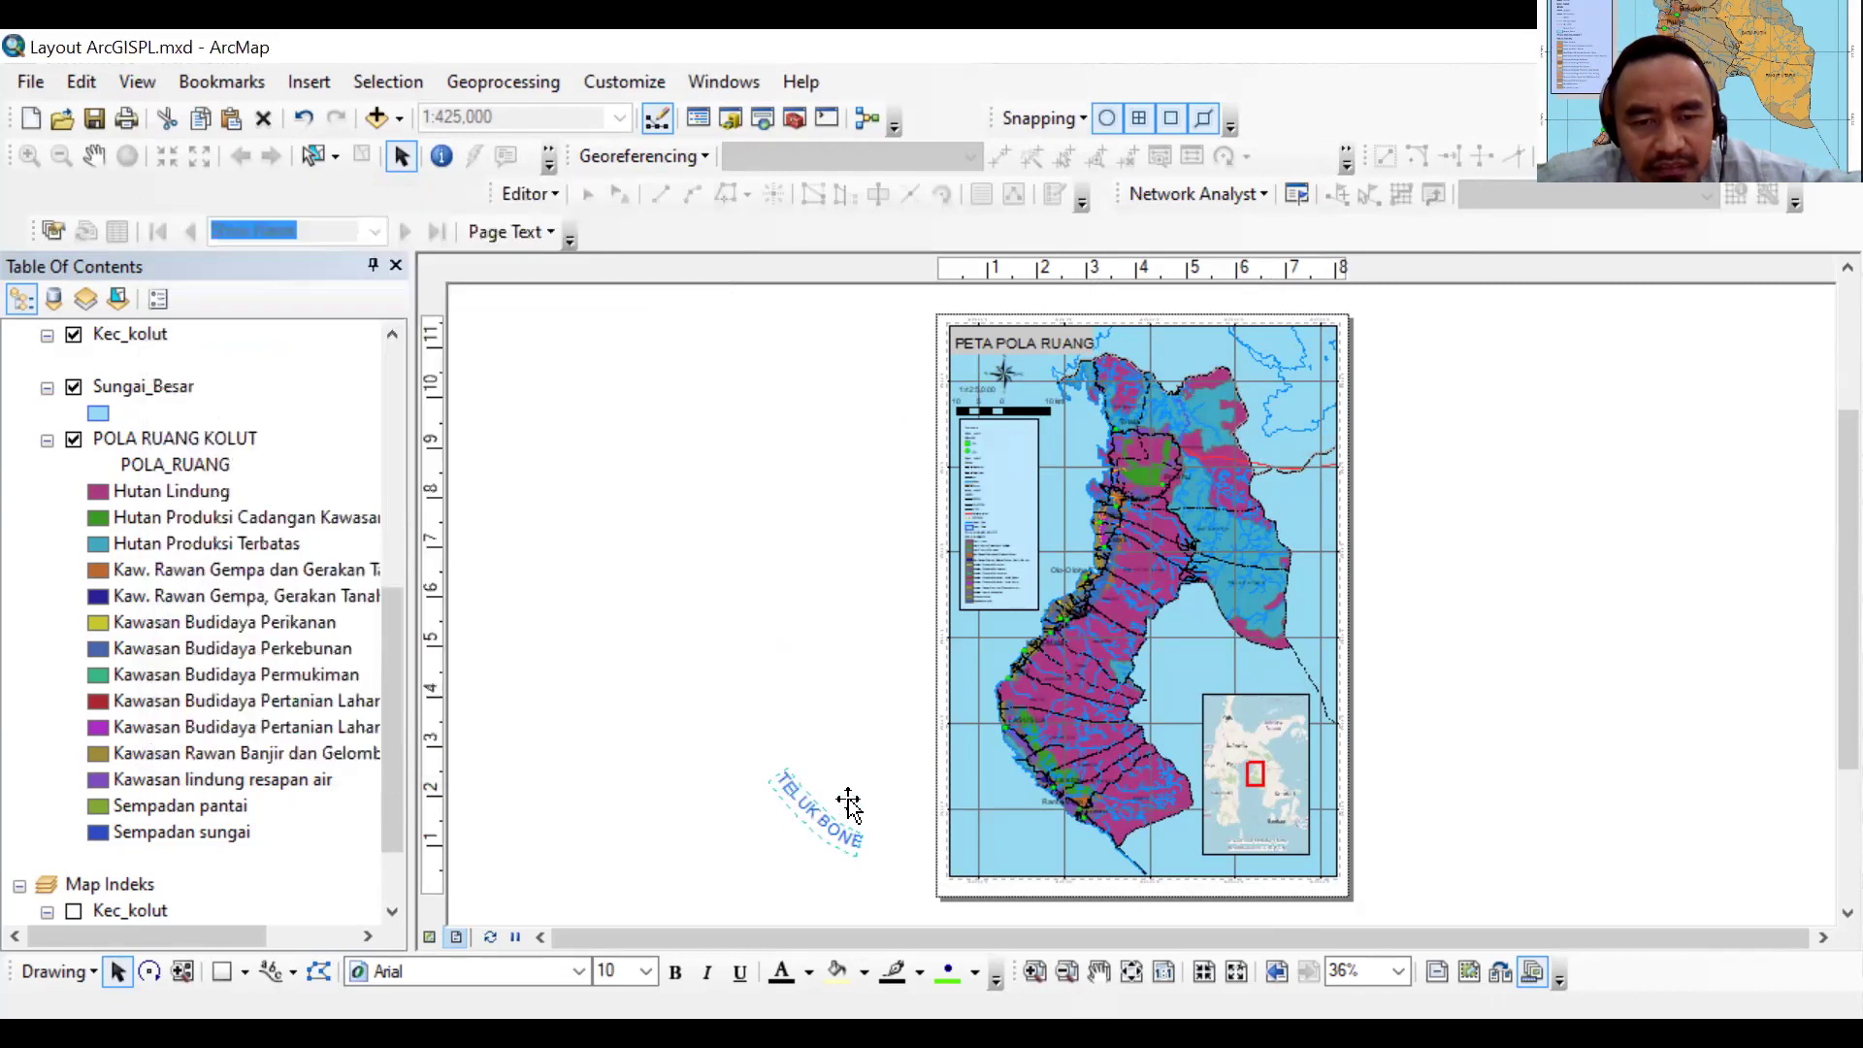
key("Escape")
left_click_drag(1051, 817, 999, 807)
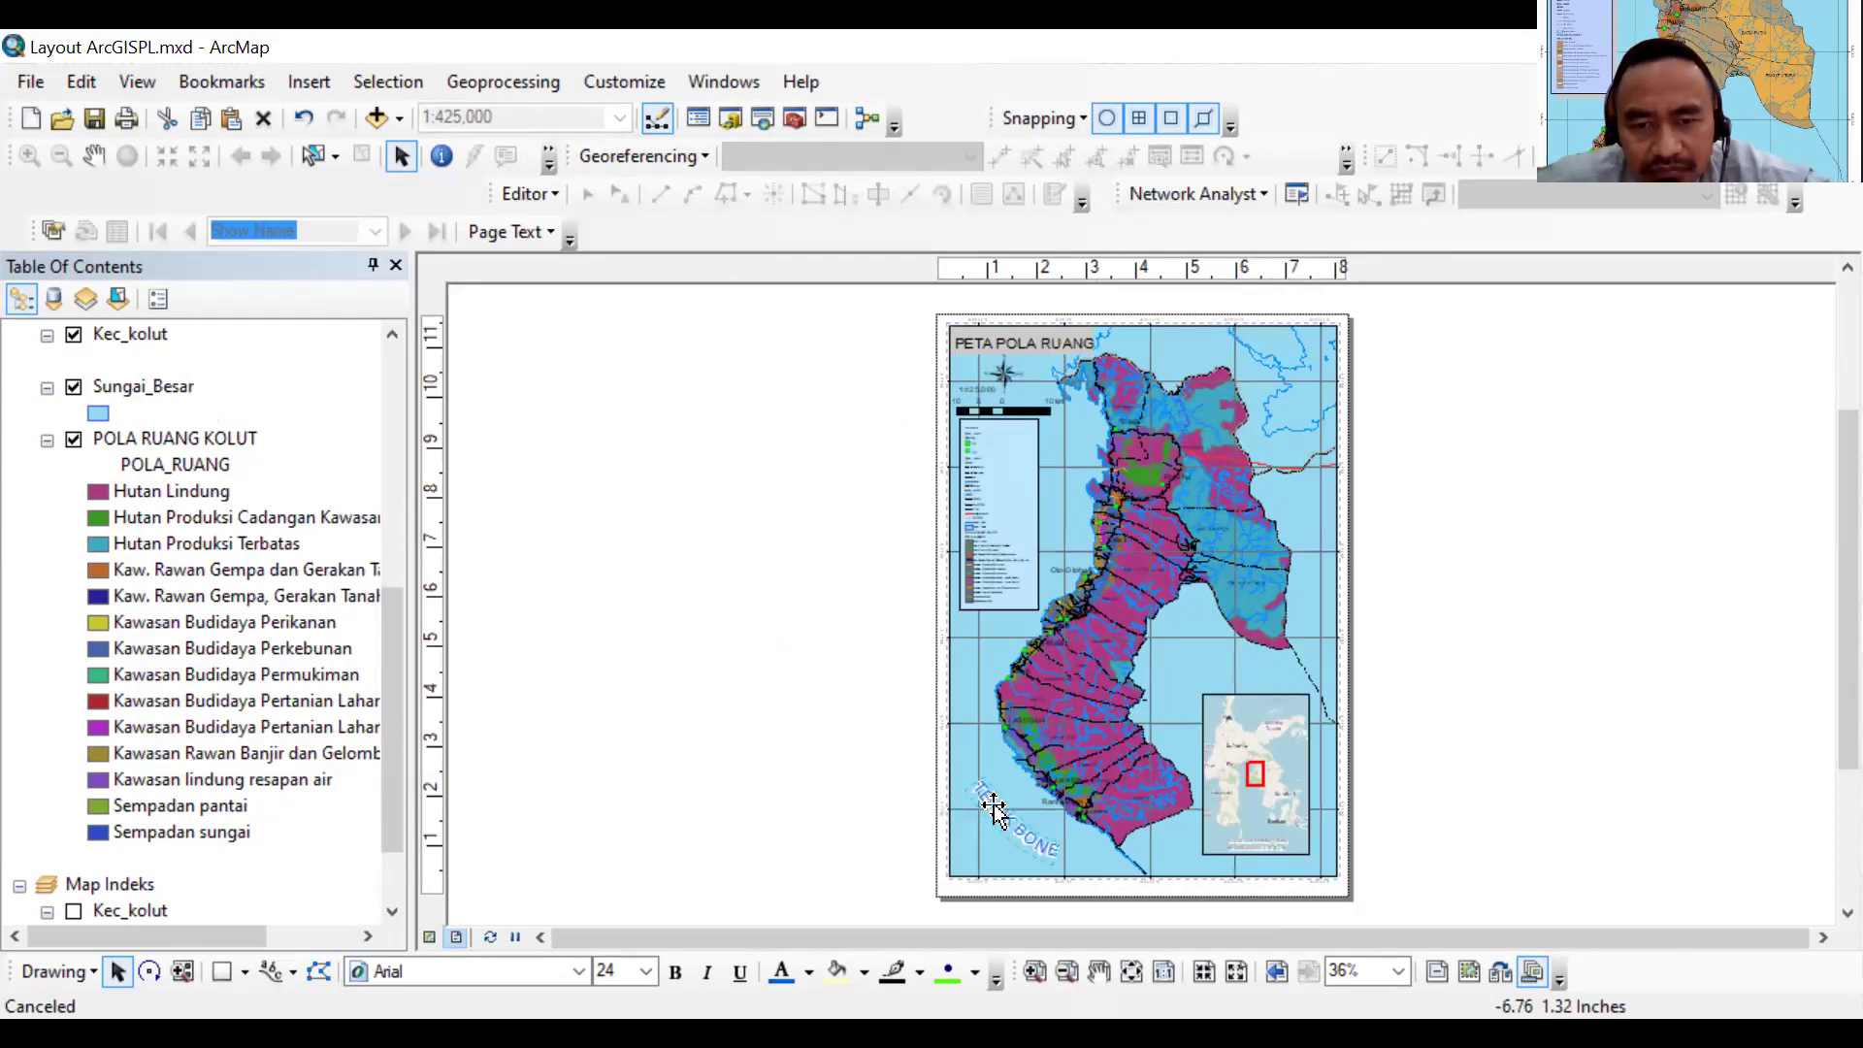
key("Escape")
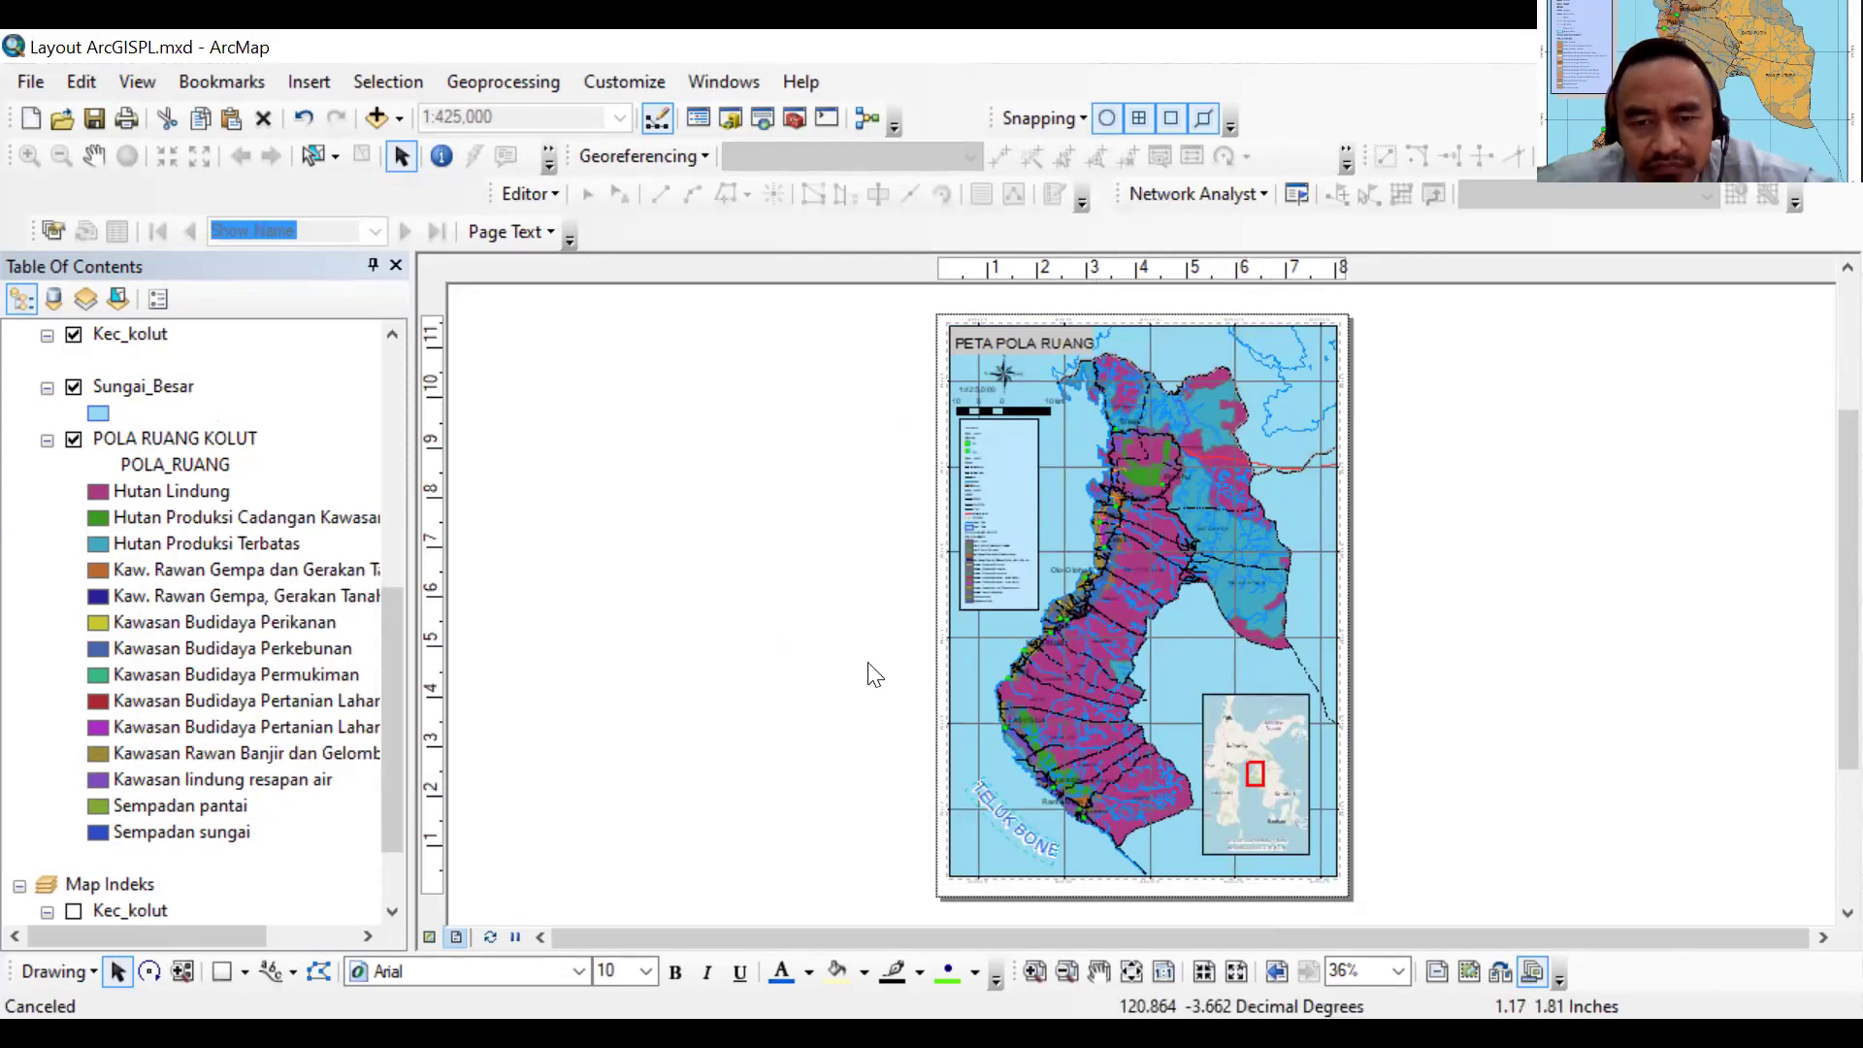
Set the TELUK BONE label's text symbol size to 22
double_click(1014, 820)
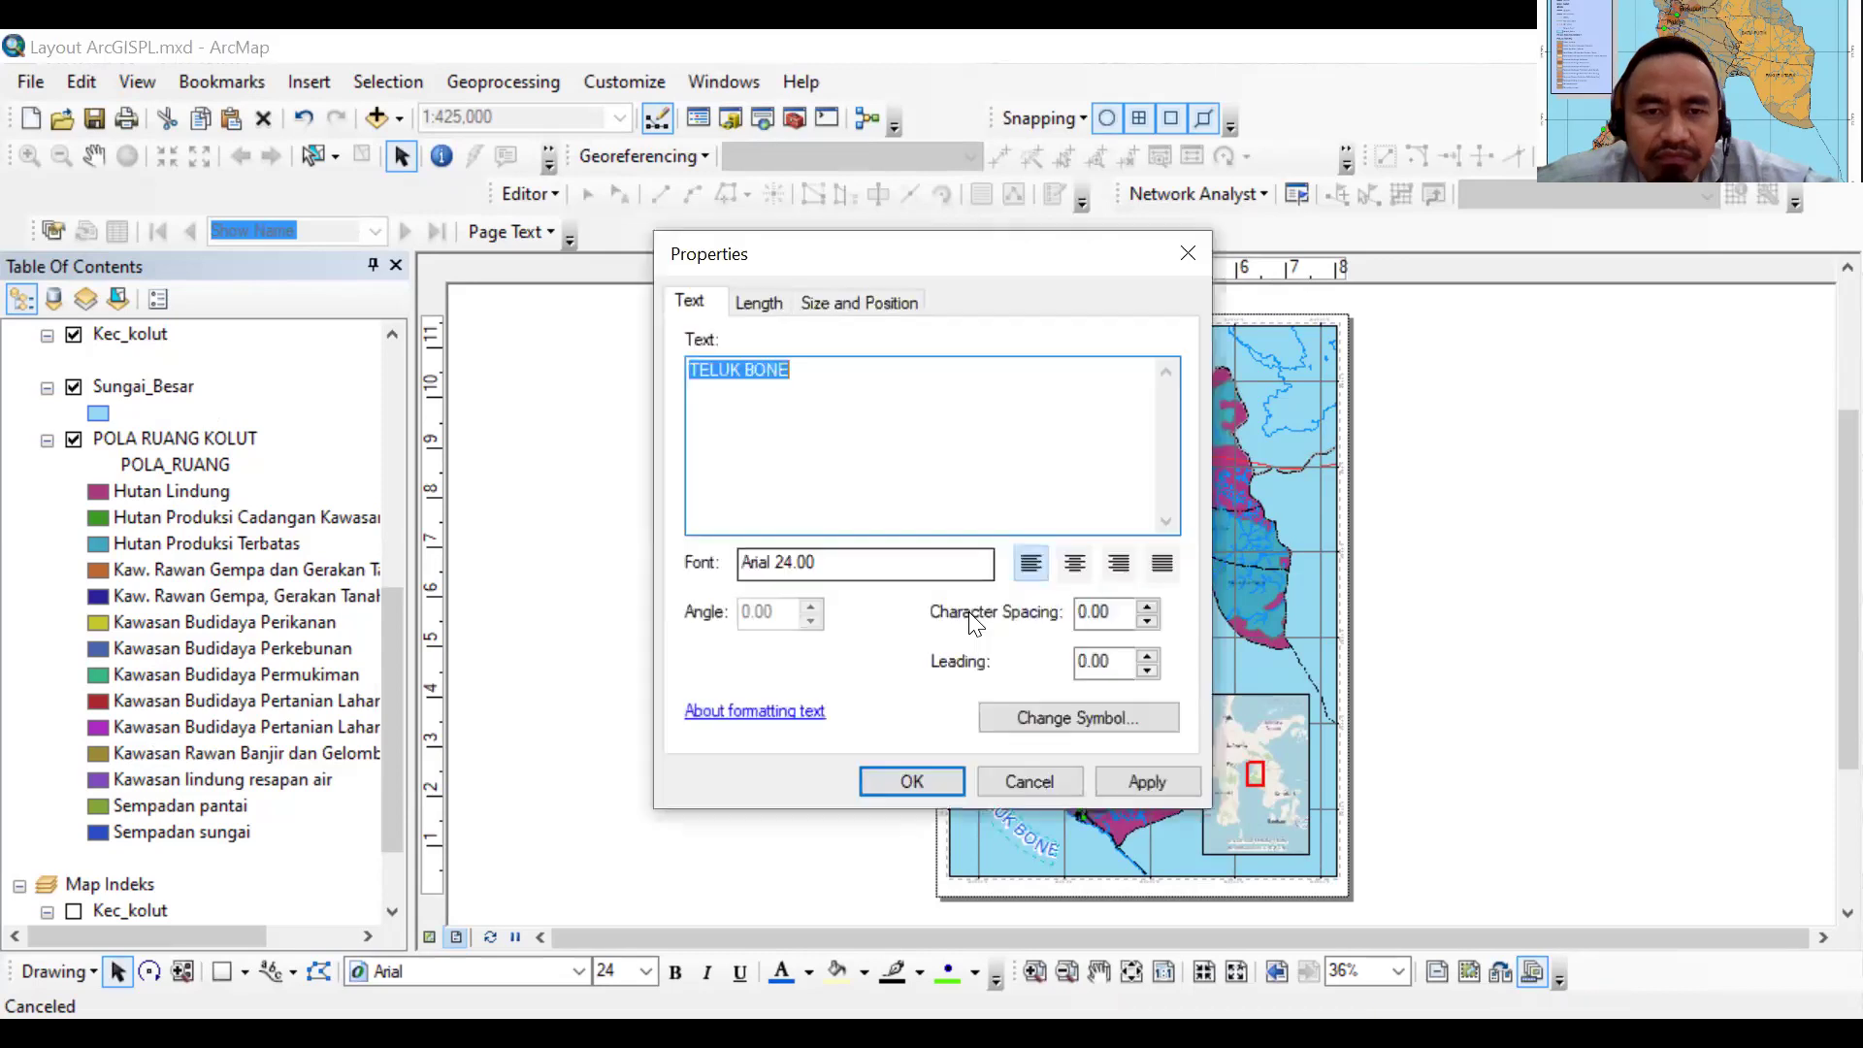
left_click(1094, 709)
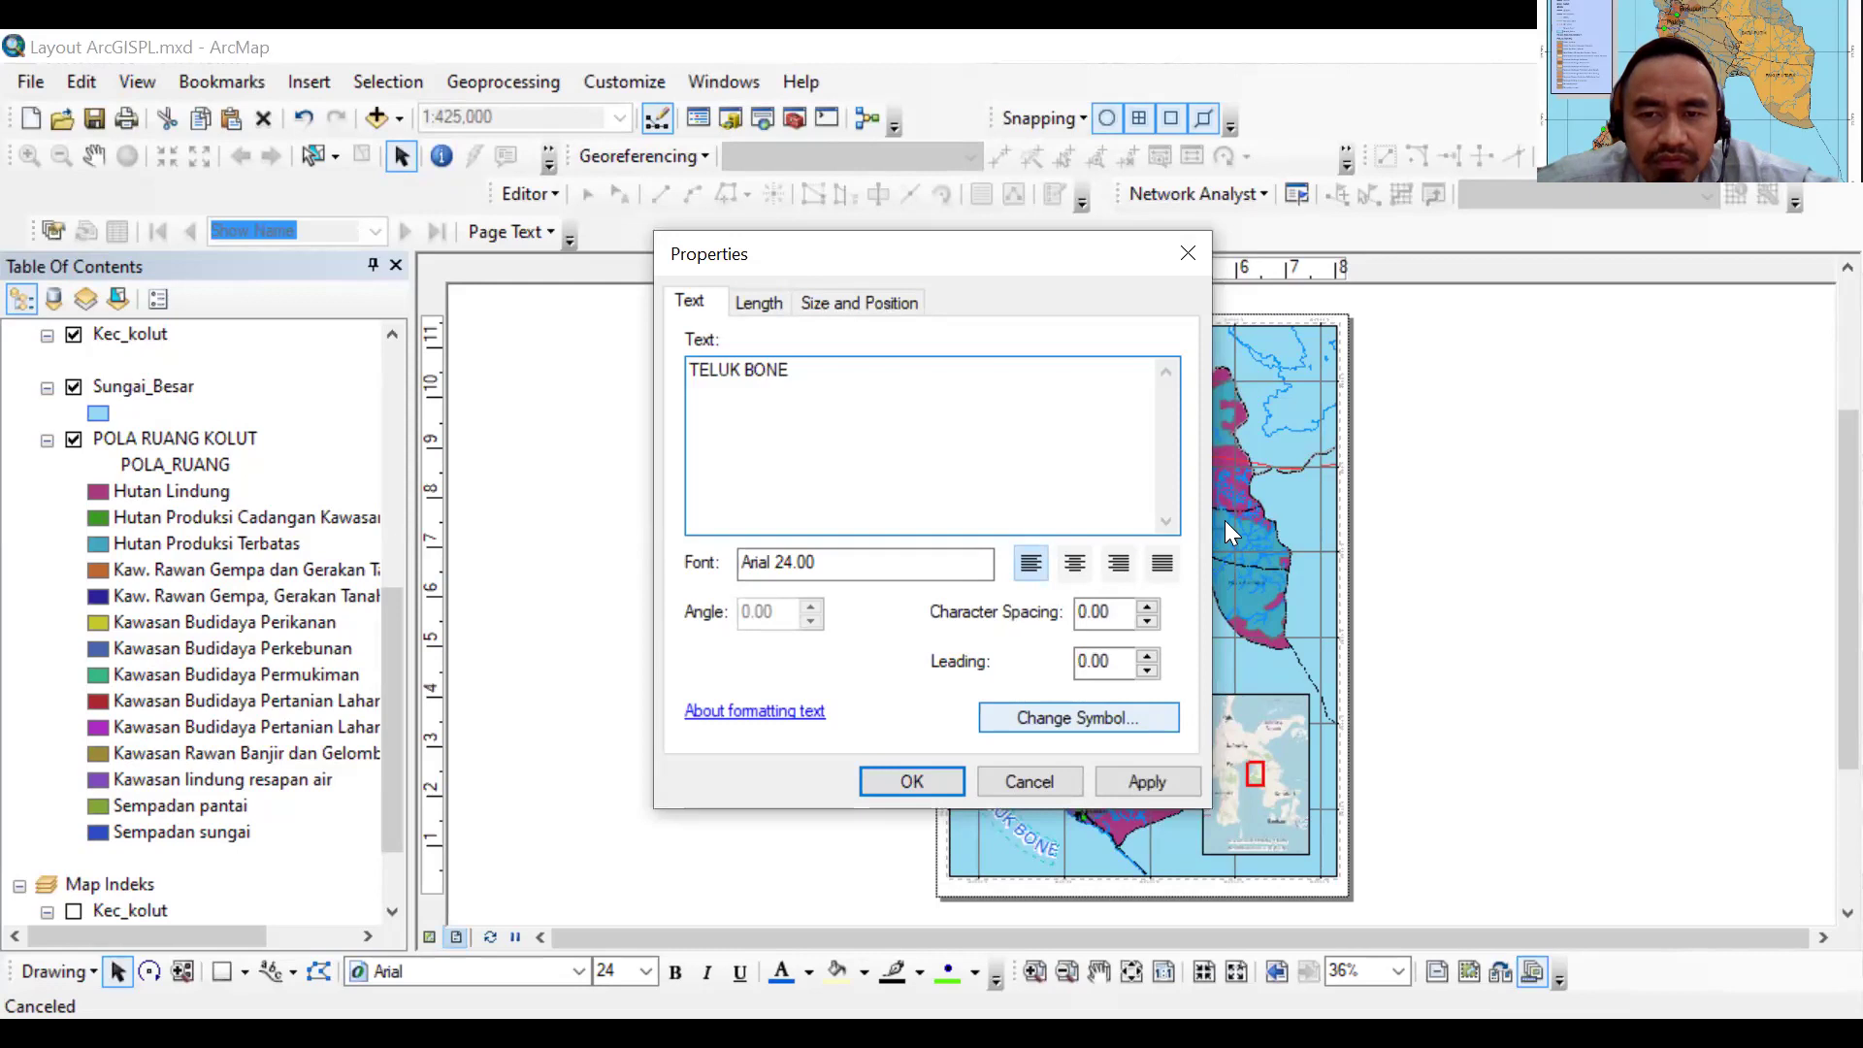
left_click(1164, 586)
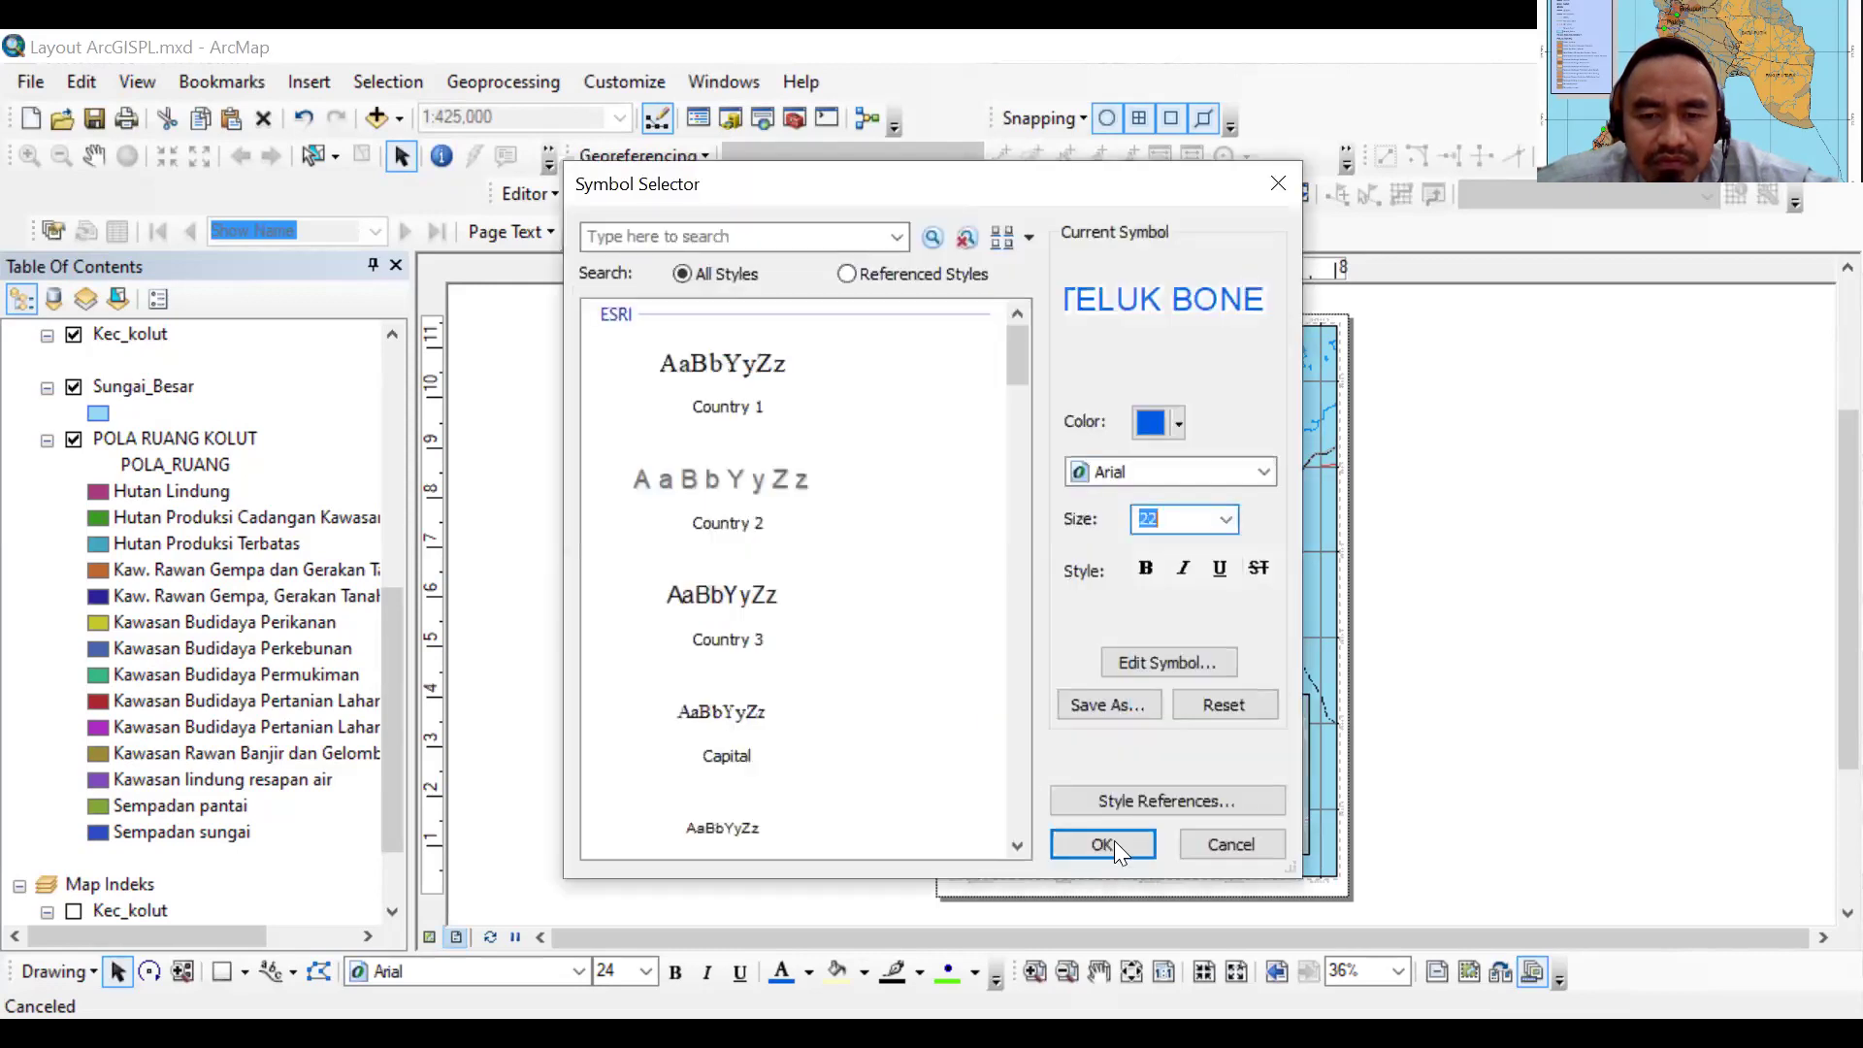
left_click(1106, 844)
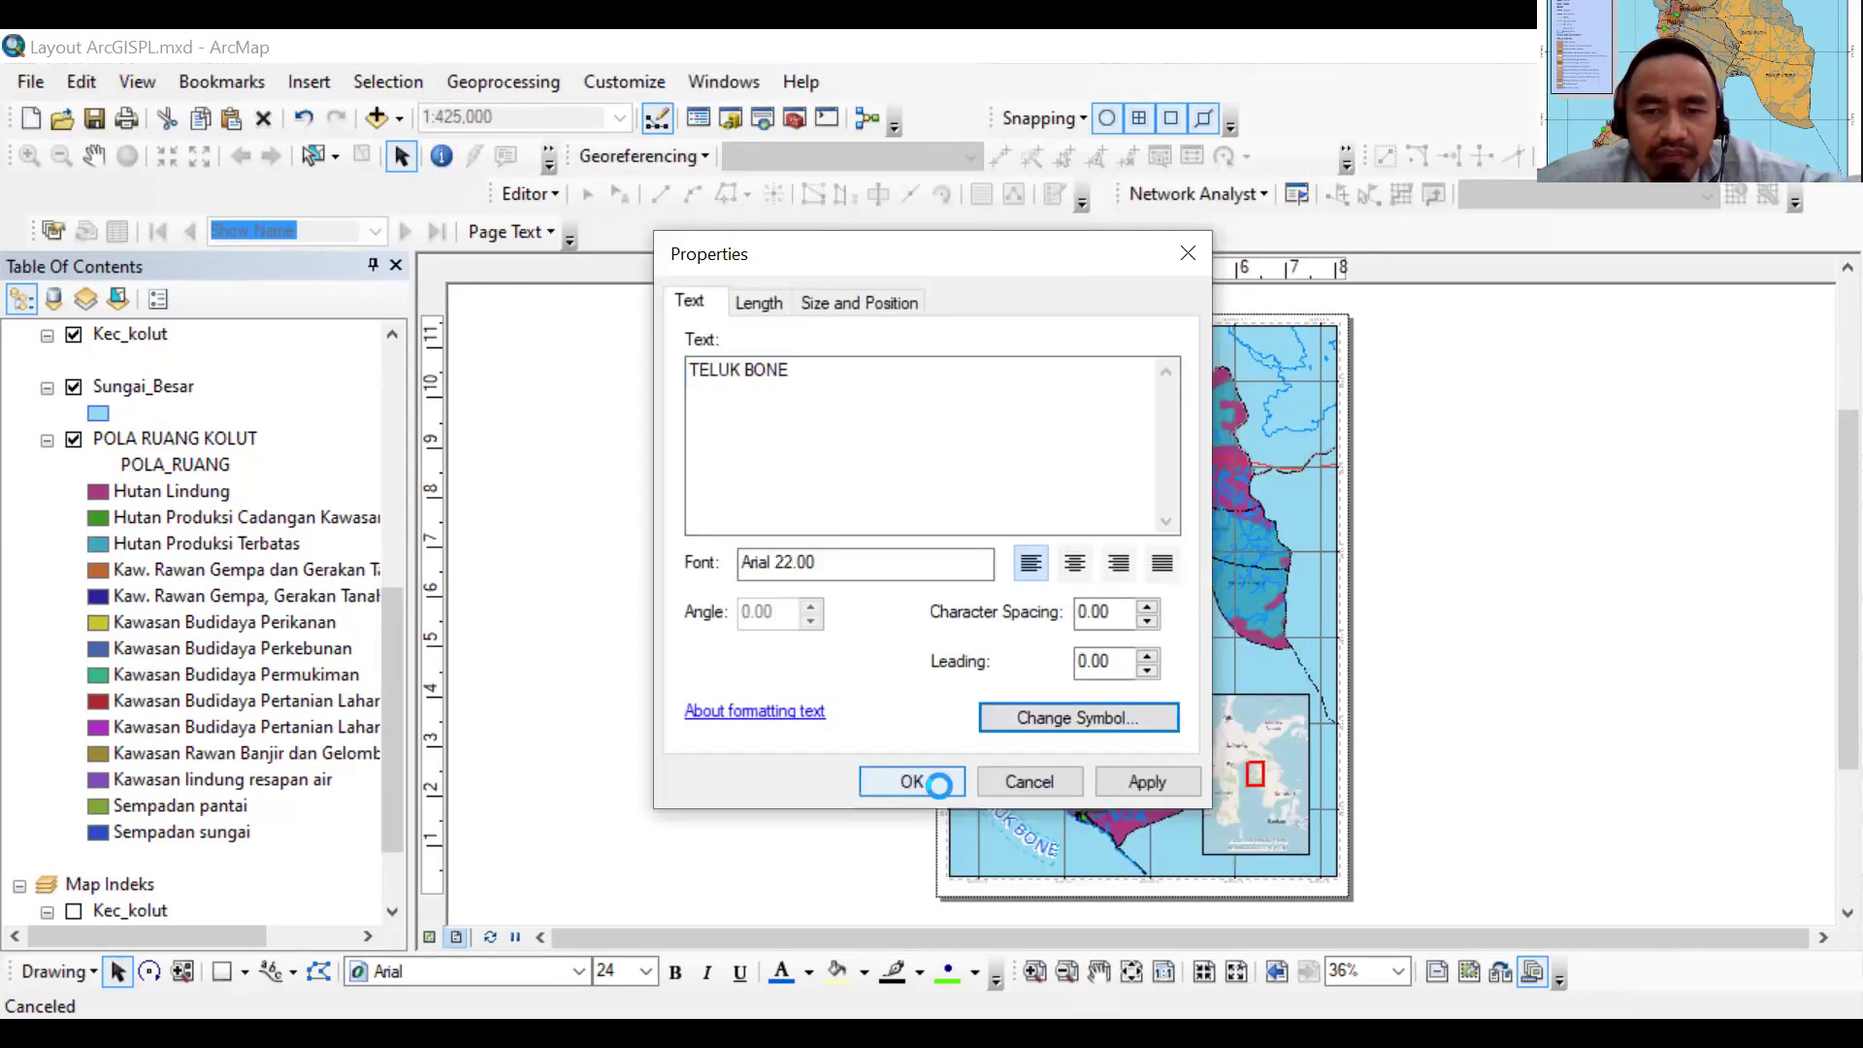
left_click(912, 781)
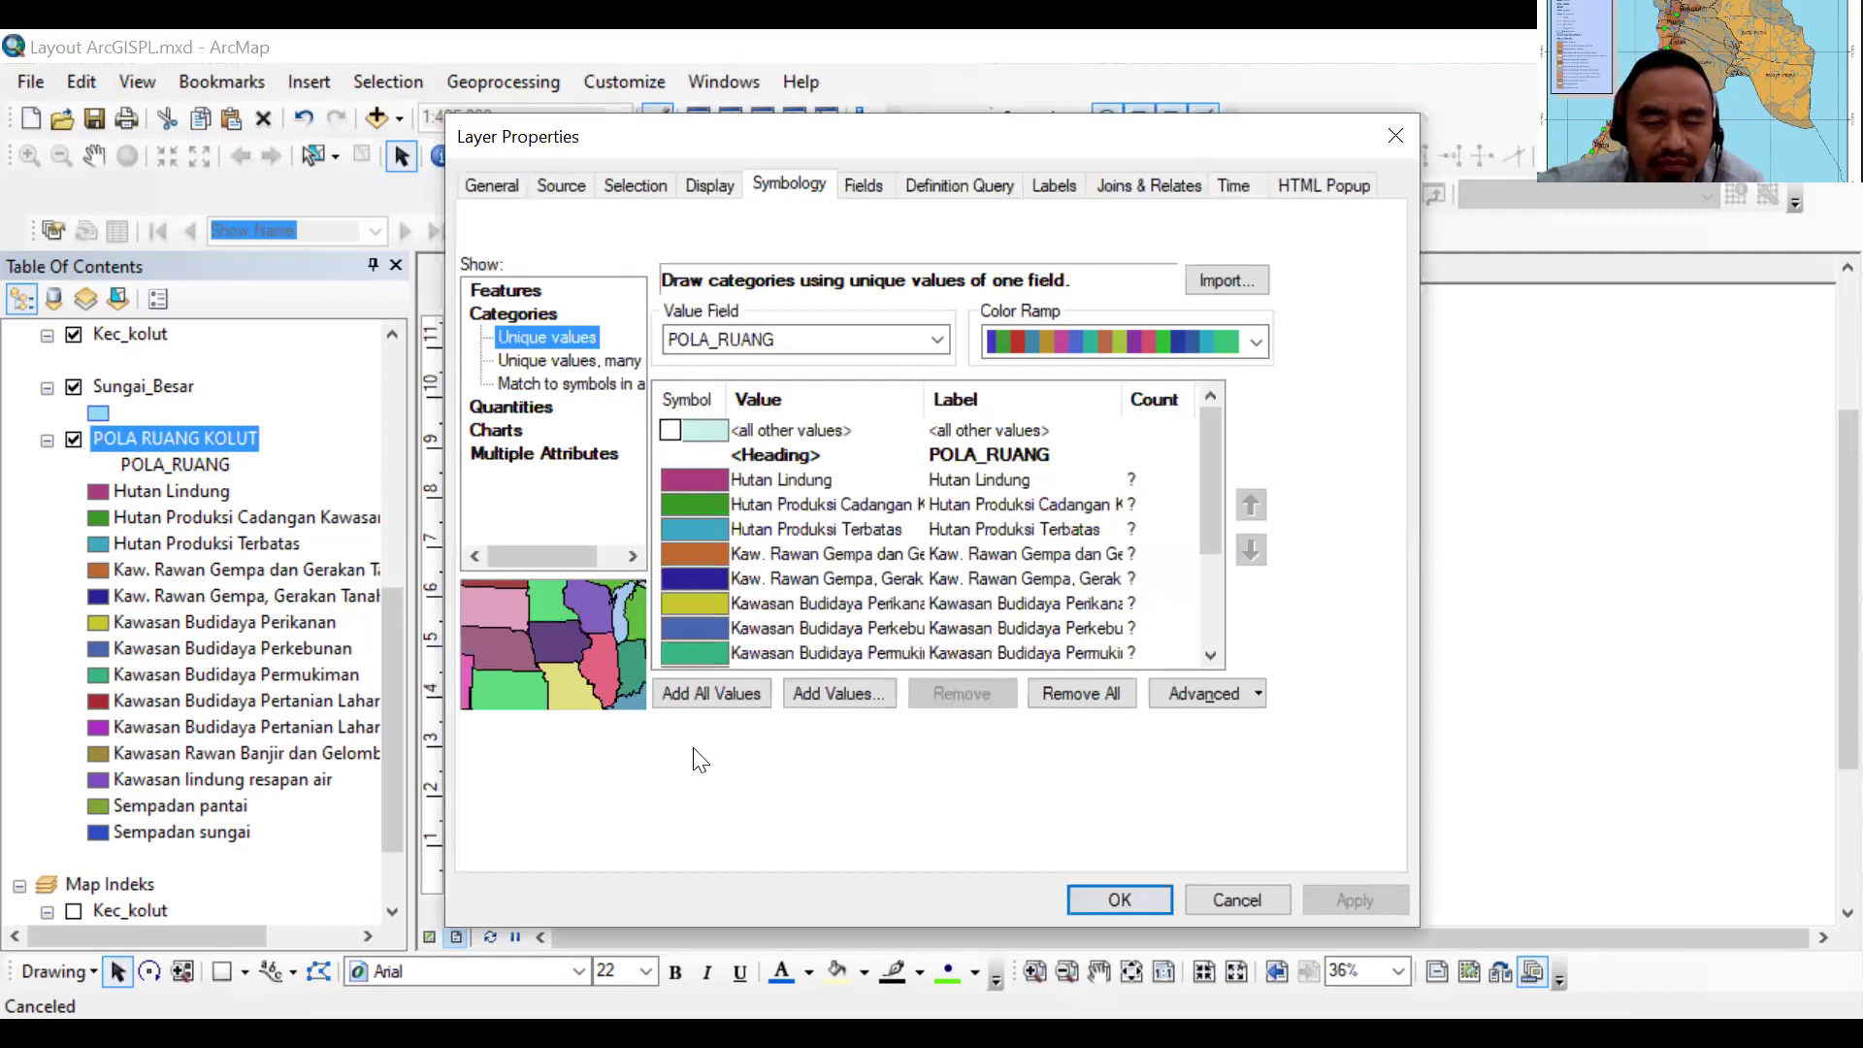
Try a yellow-green color ramp on the POLA RUANG KOLUT layer's POLA_RUANG unique values and apply it
left_click(1255, 341)
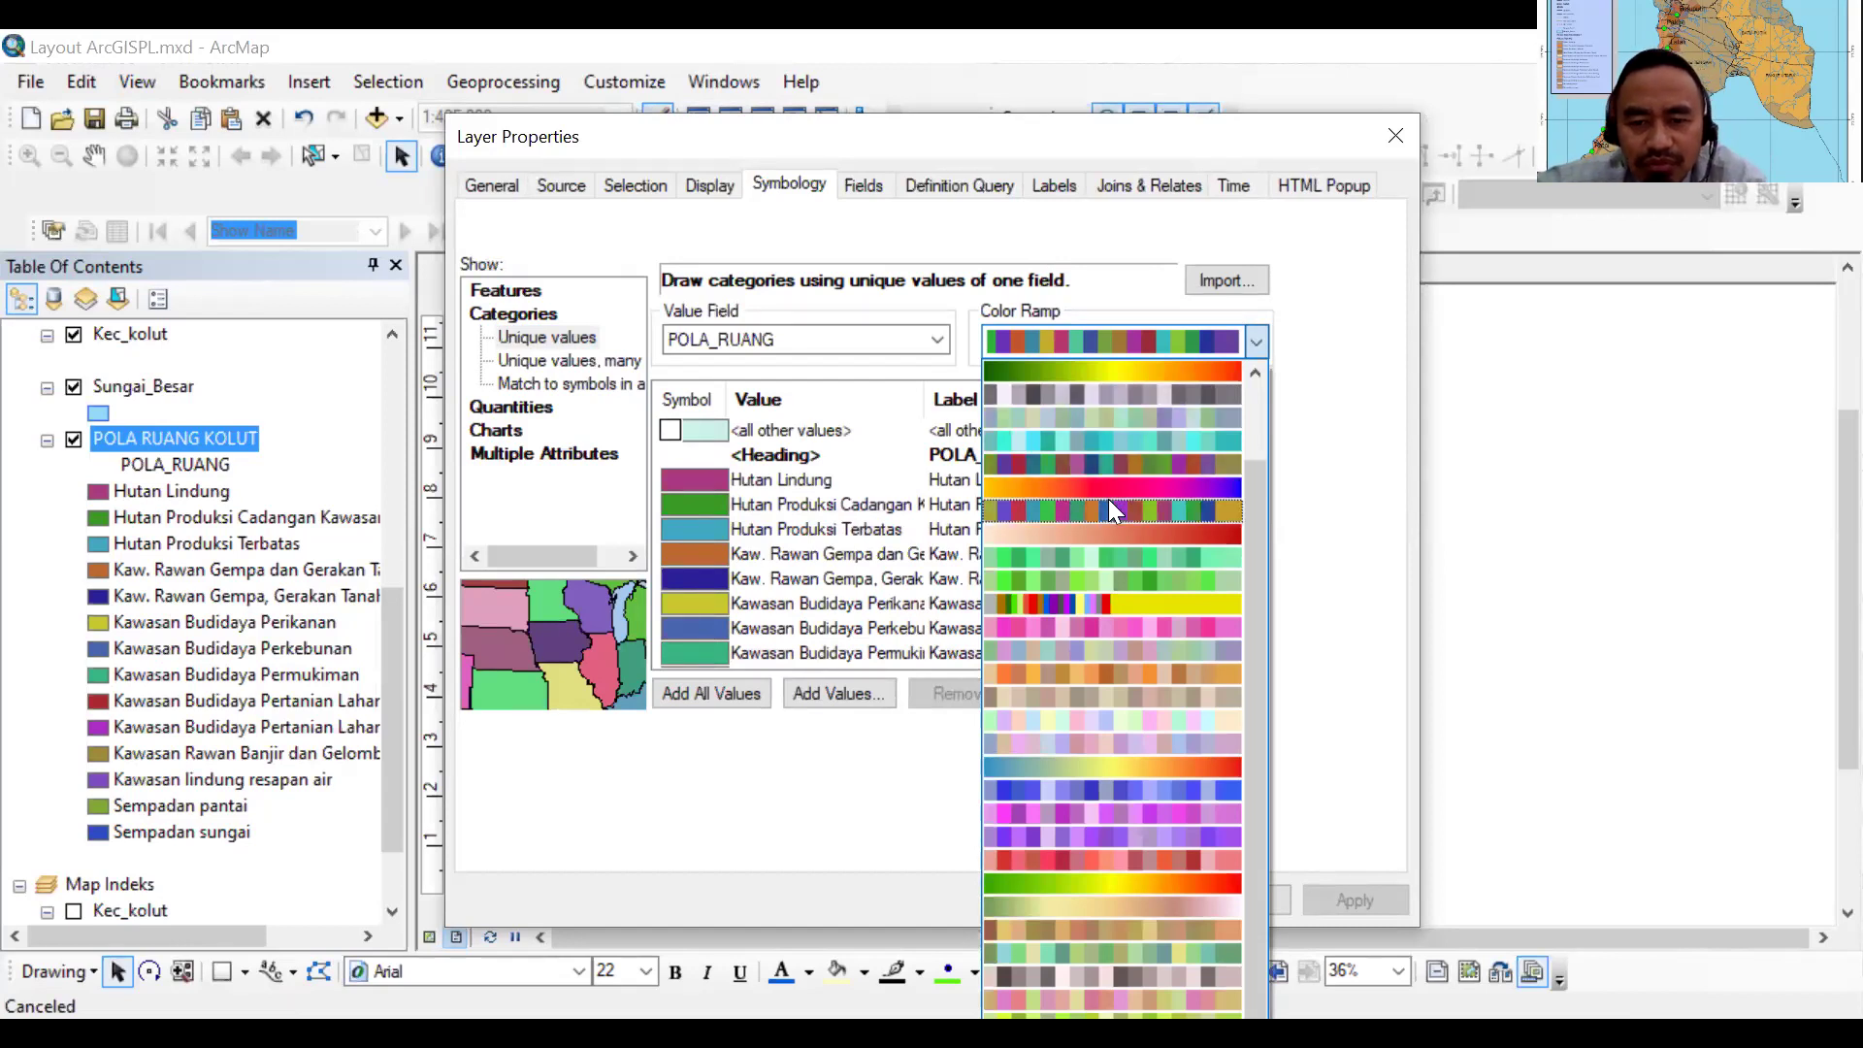
left_click(1113, 1009)
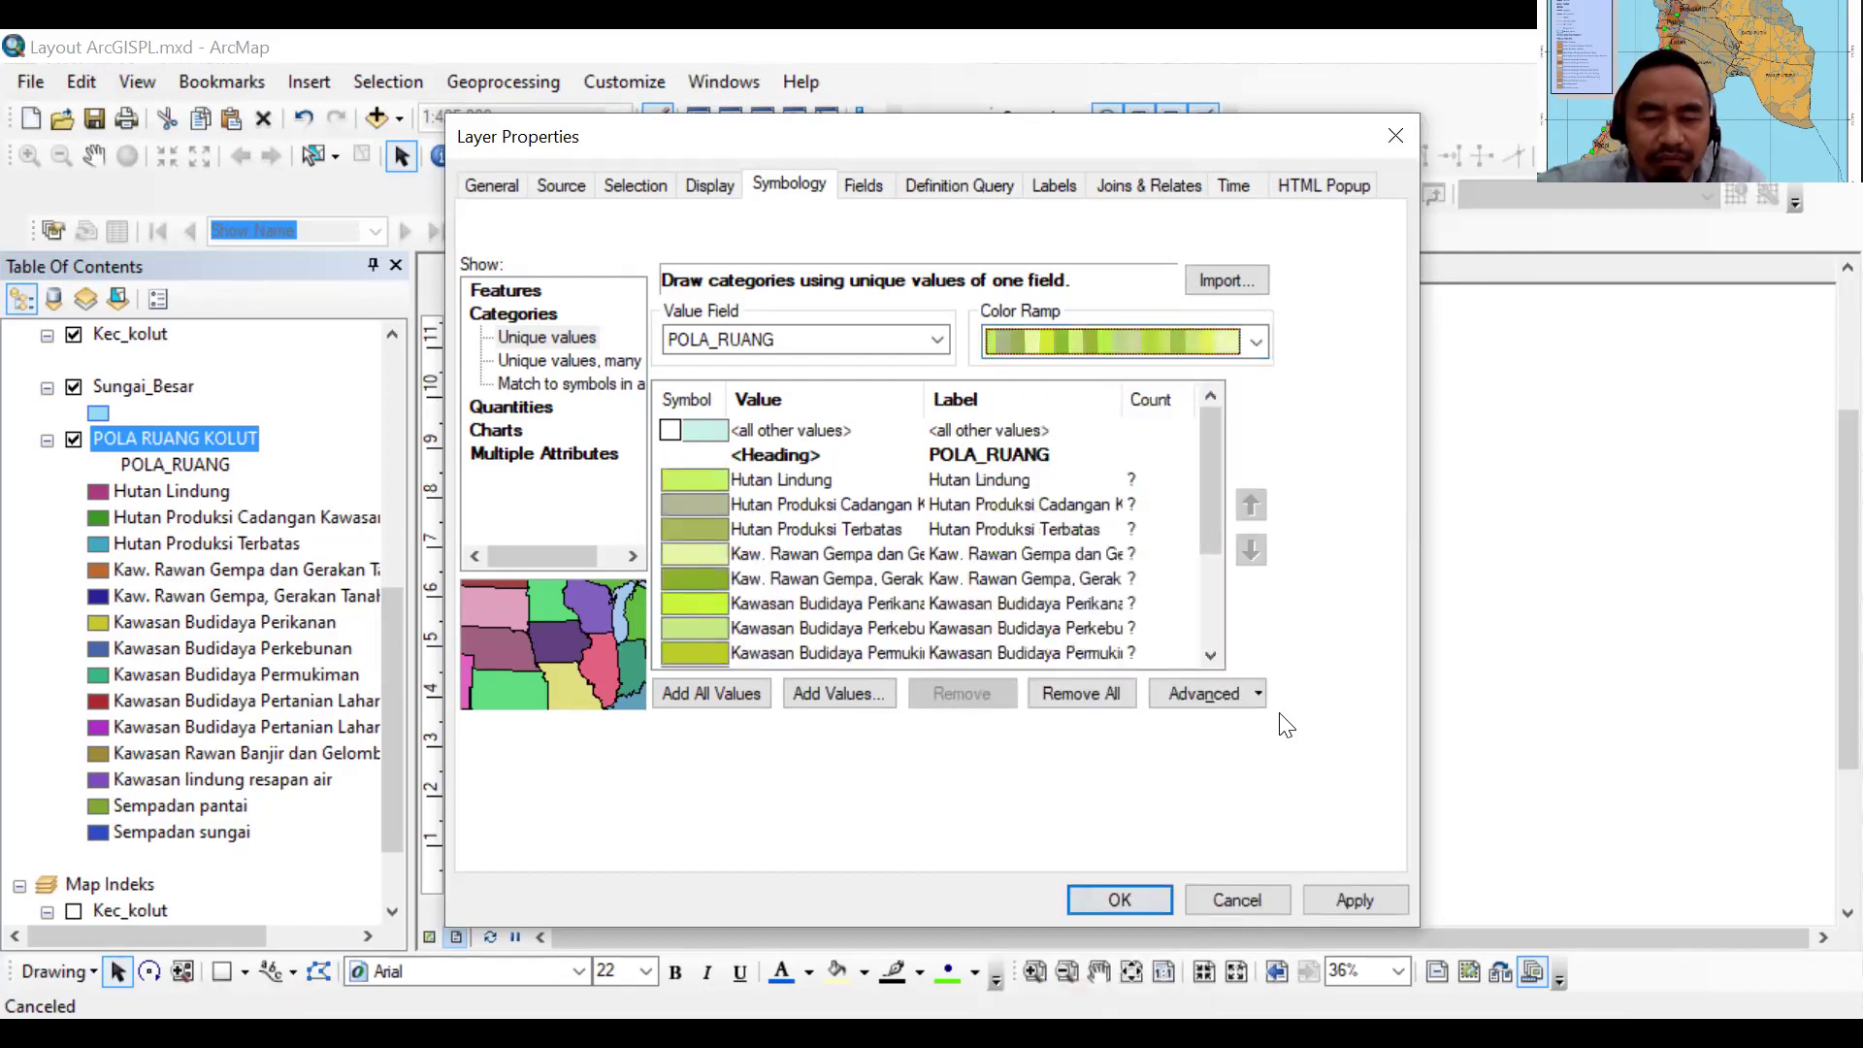
left_click(1359, 900)
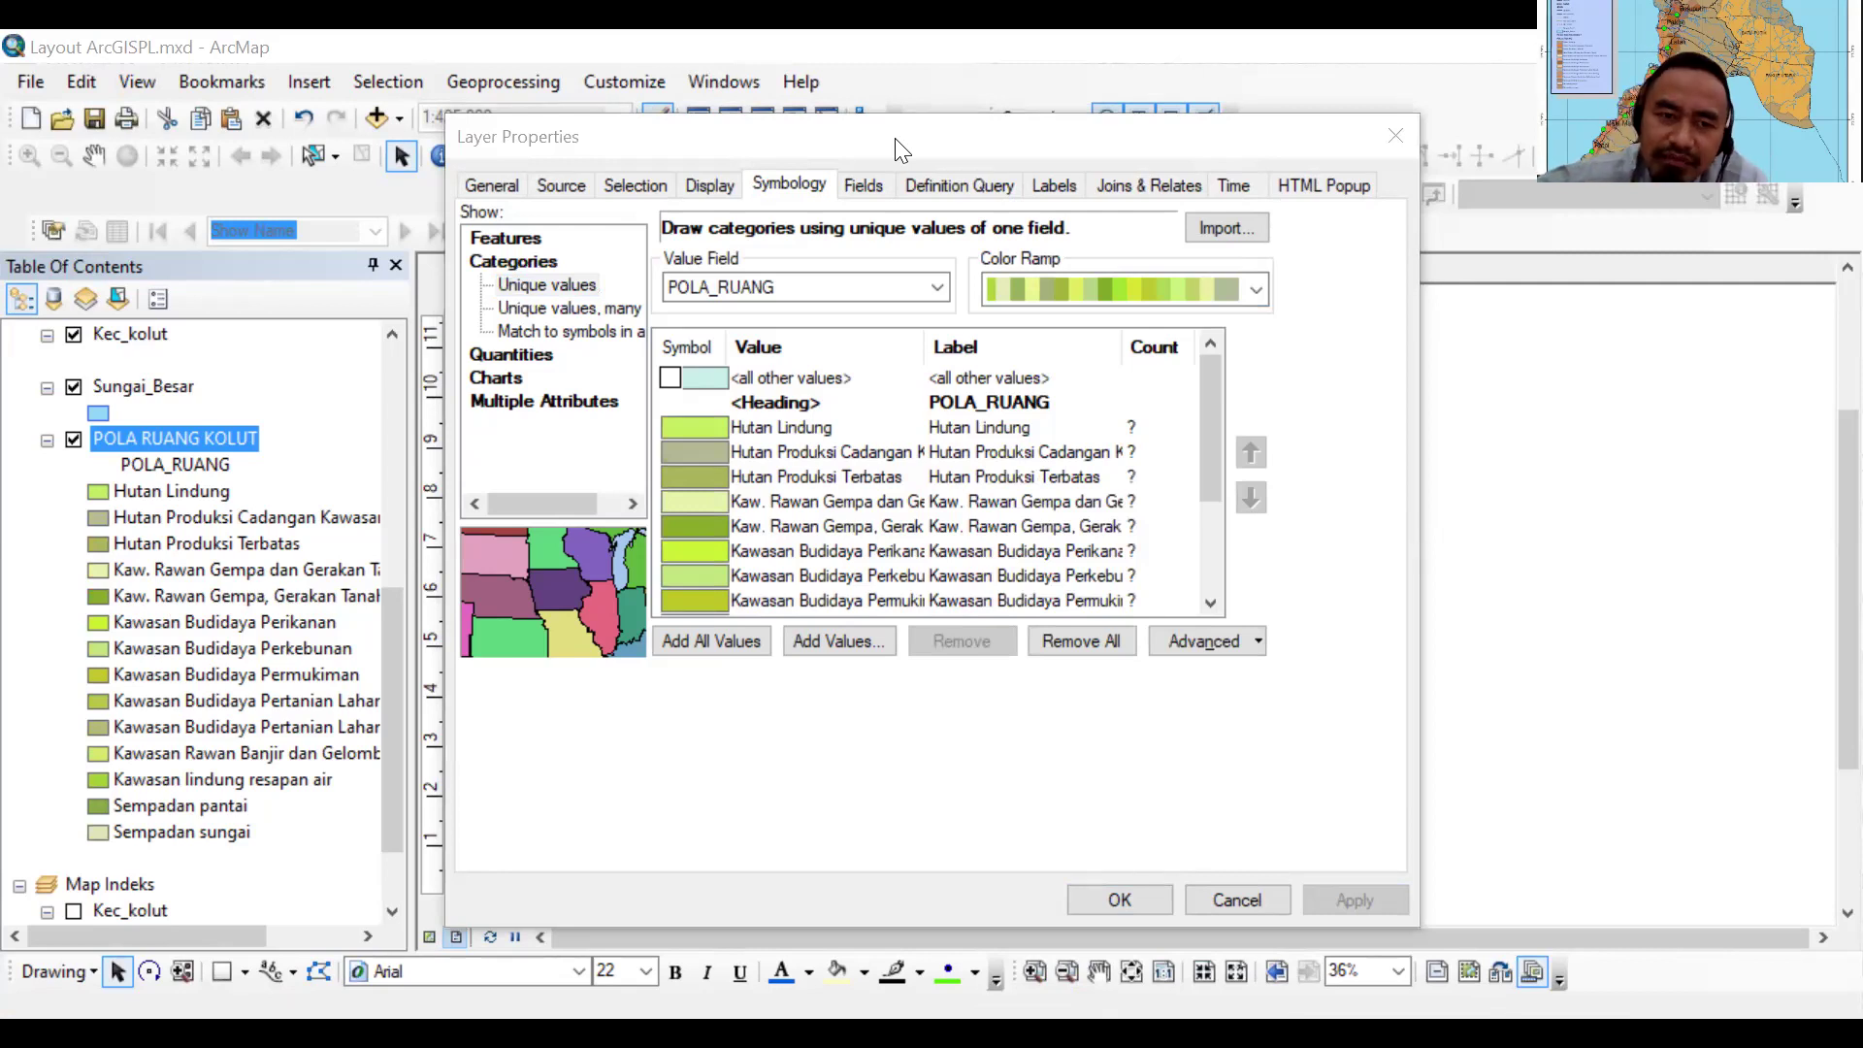
Uncover the map behind the Layer Properties dialog and try a yellow-brown color ramp on the POLA_RUANG categories
left_click_drag(753, 136, 258, 107)
left_click(767, 265)
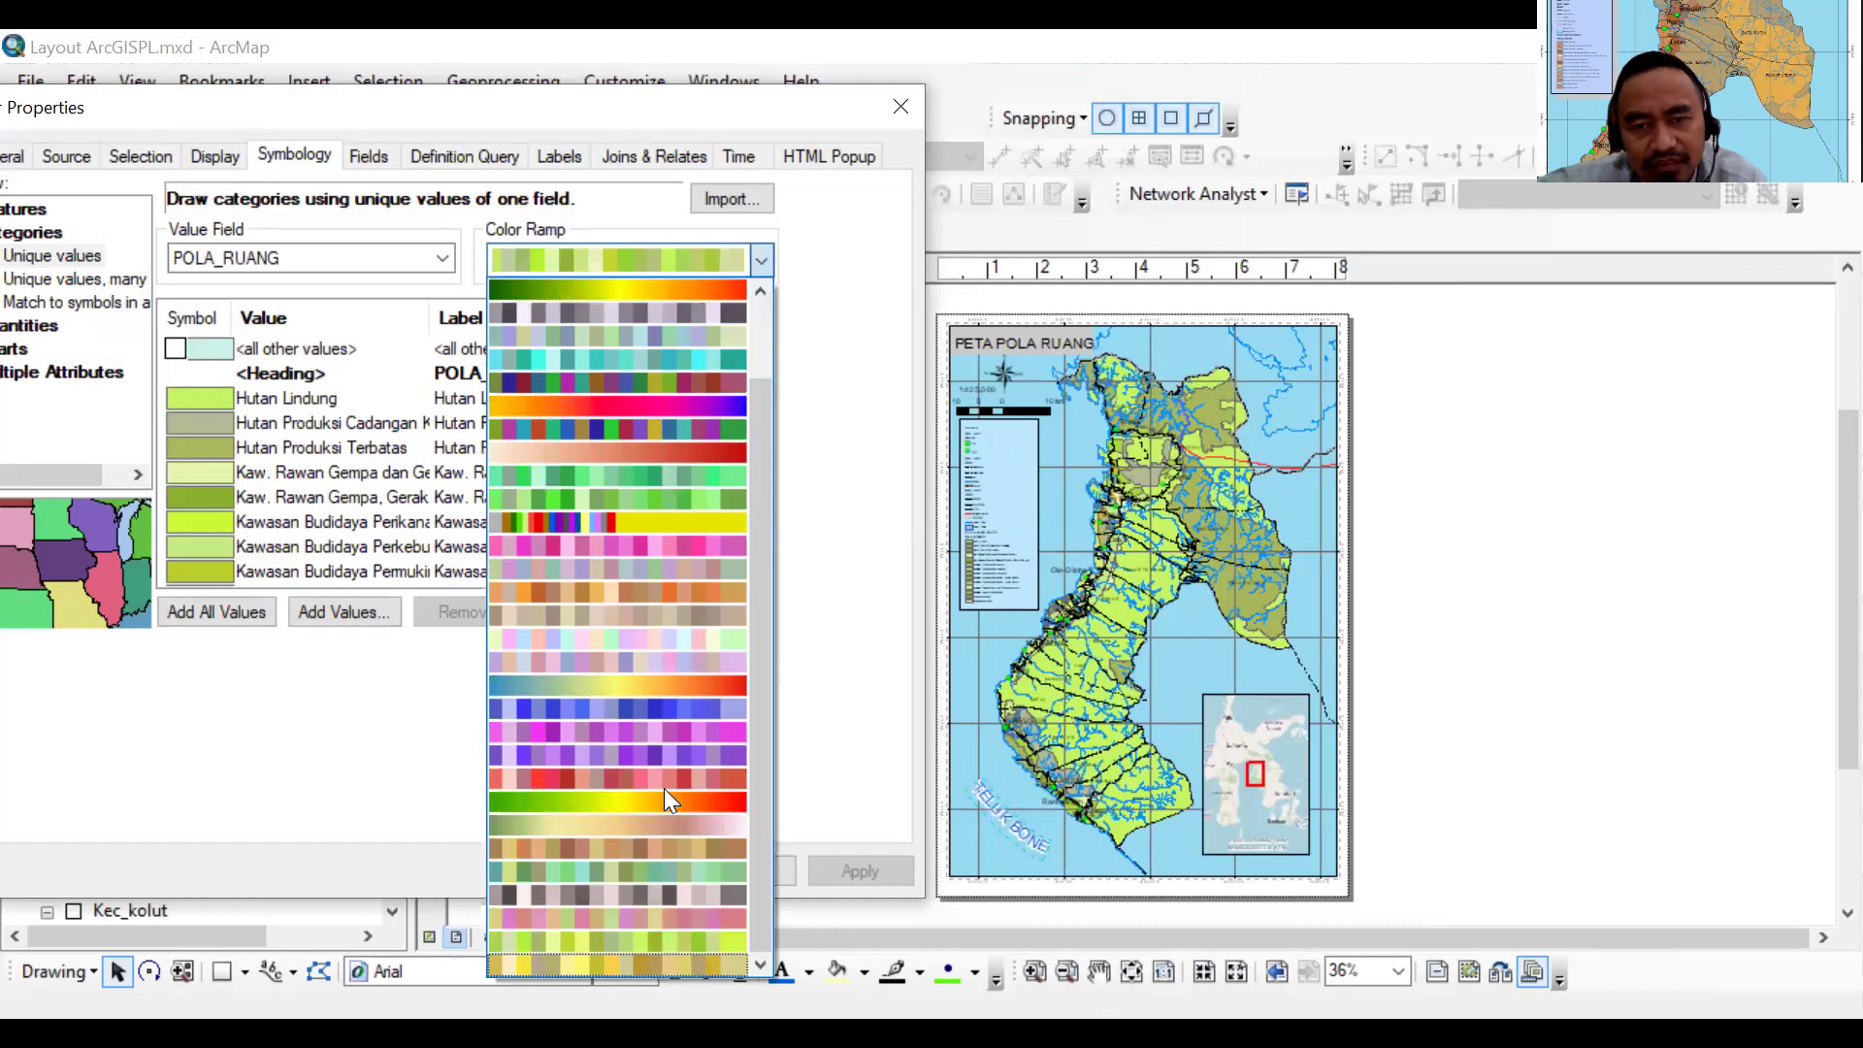
key("Return")
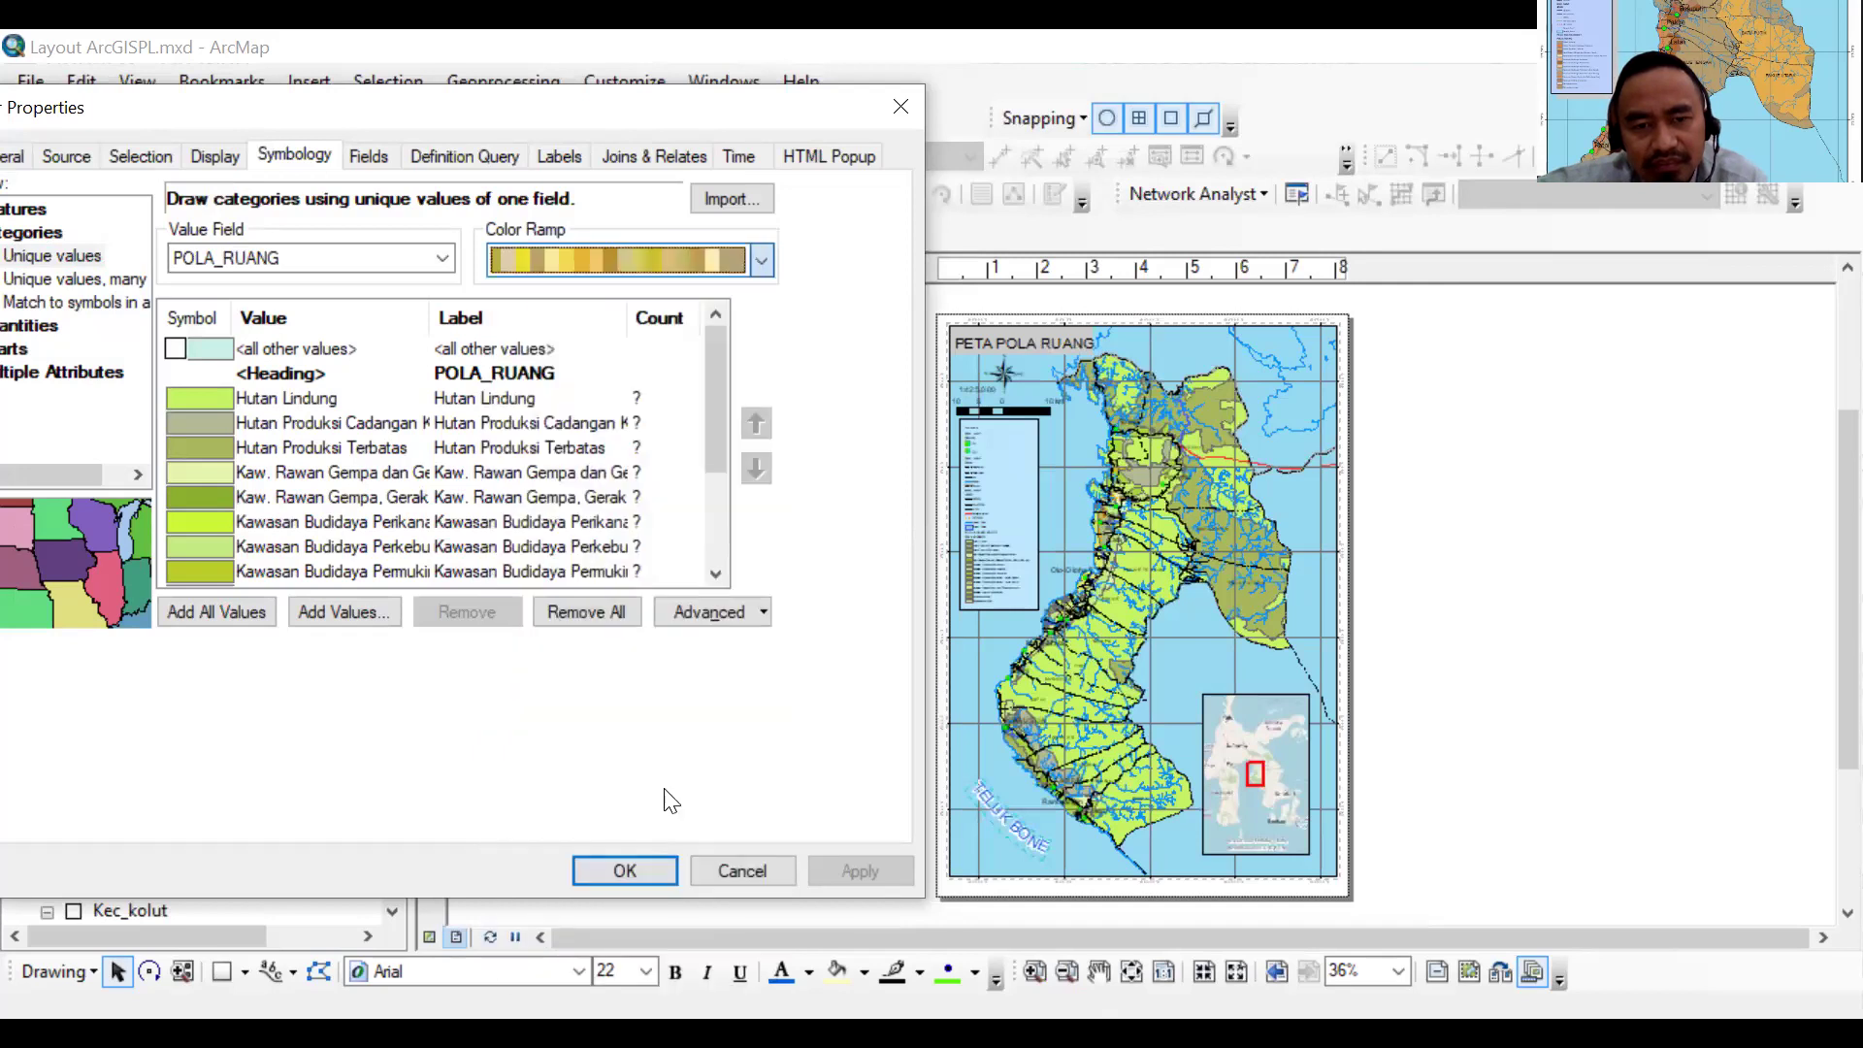
left_click(832, 873)
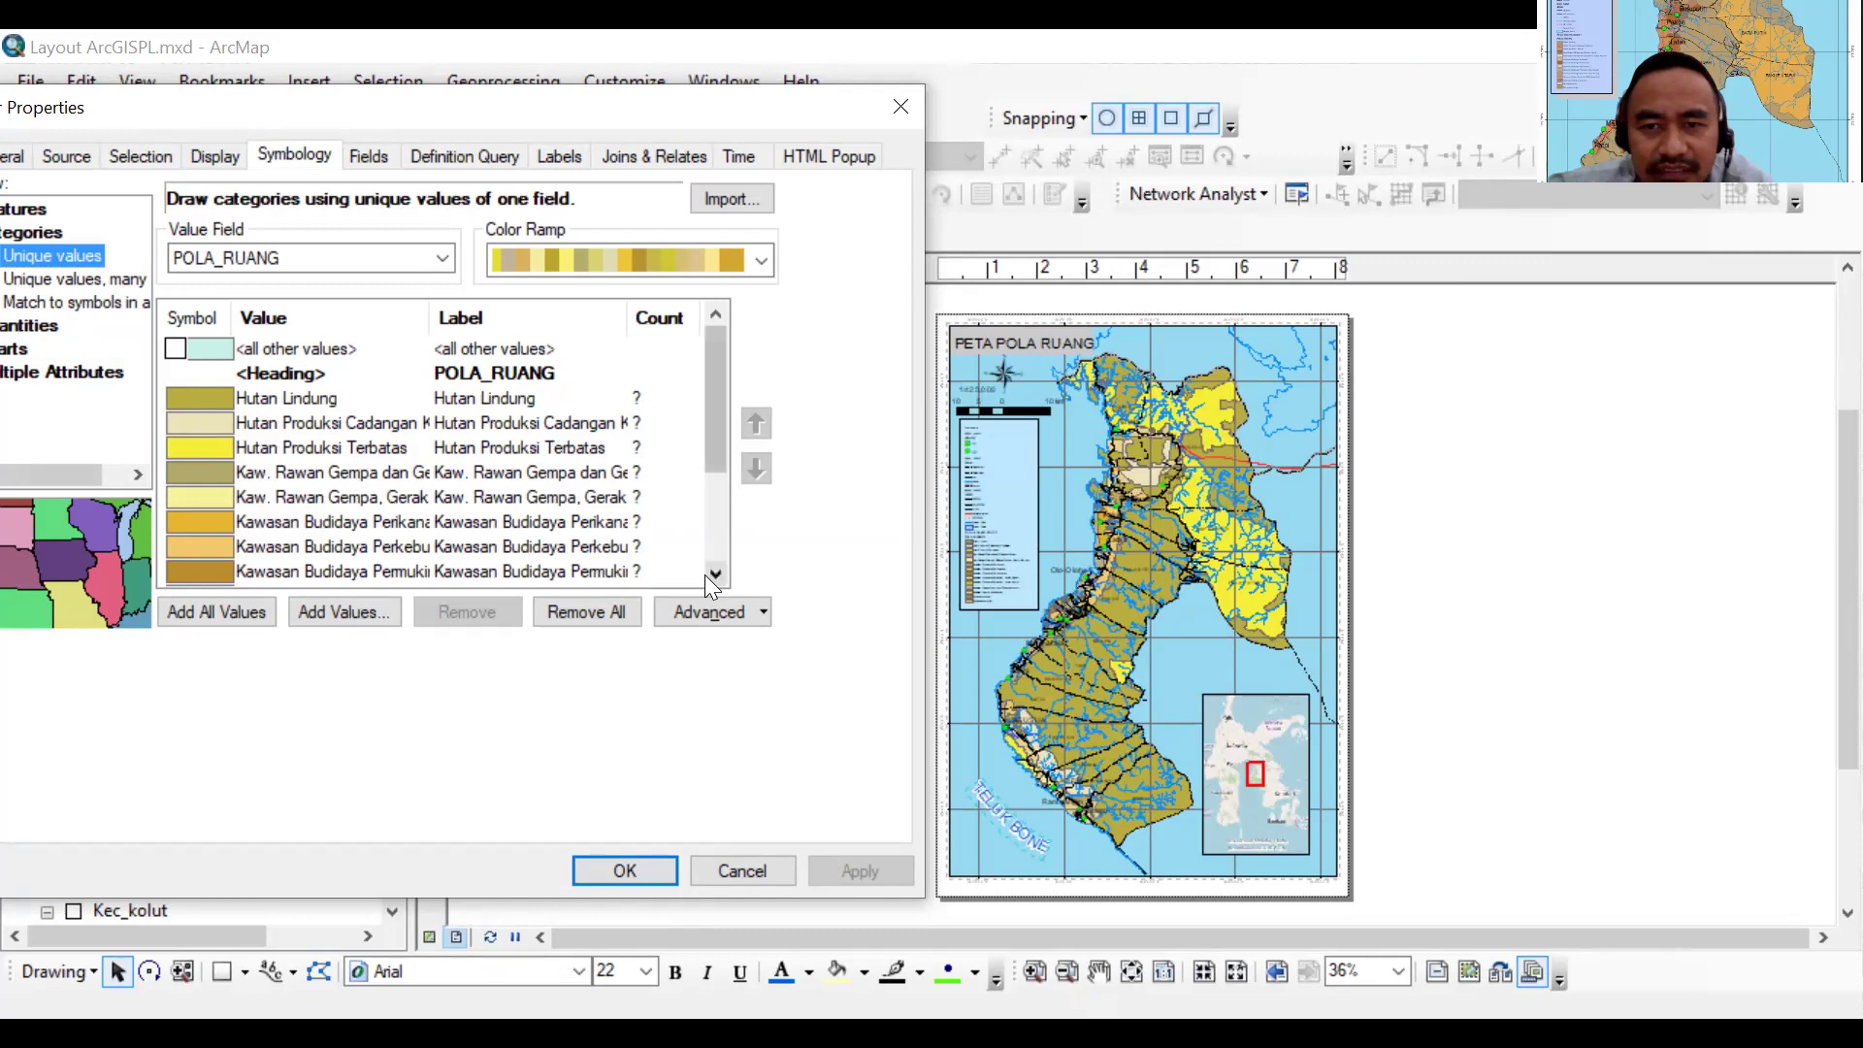
Replace the yellow-brown colors of the POLA_RUANG categories with an olive and lime green color ramp and apply it
scroll(741, 260, "down", 2)
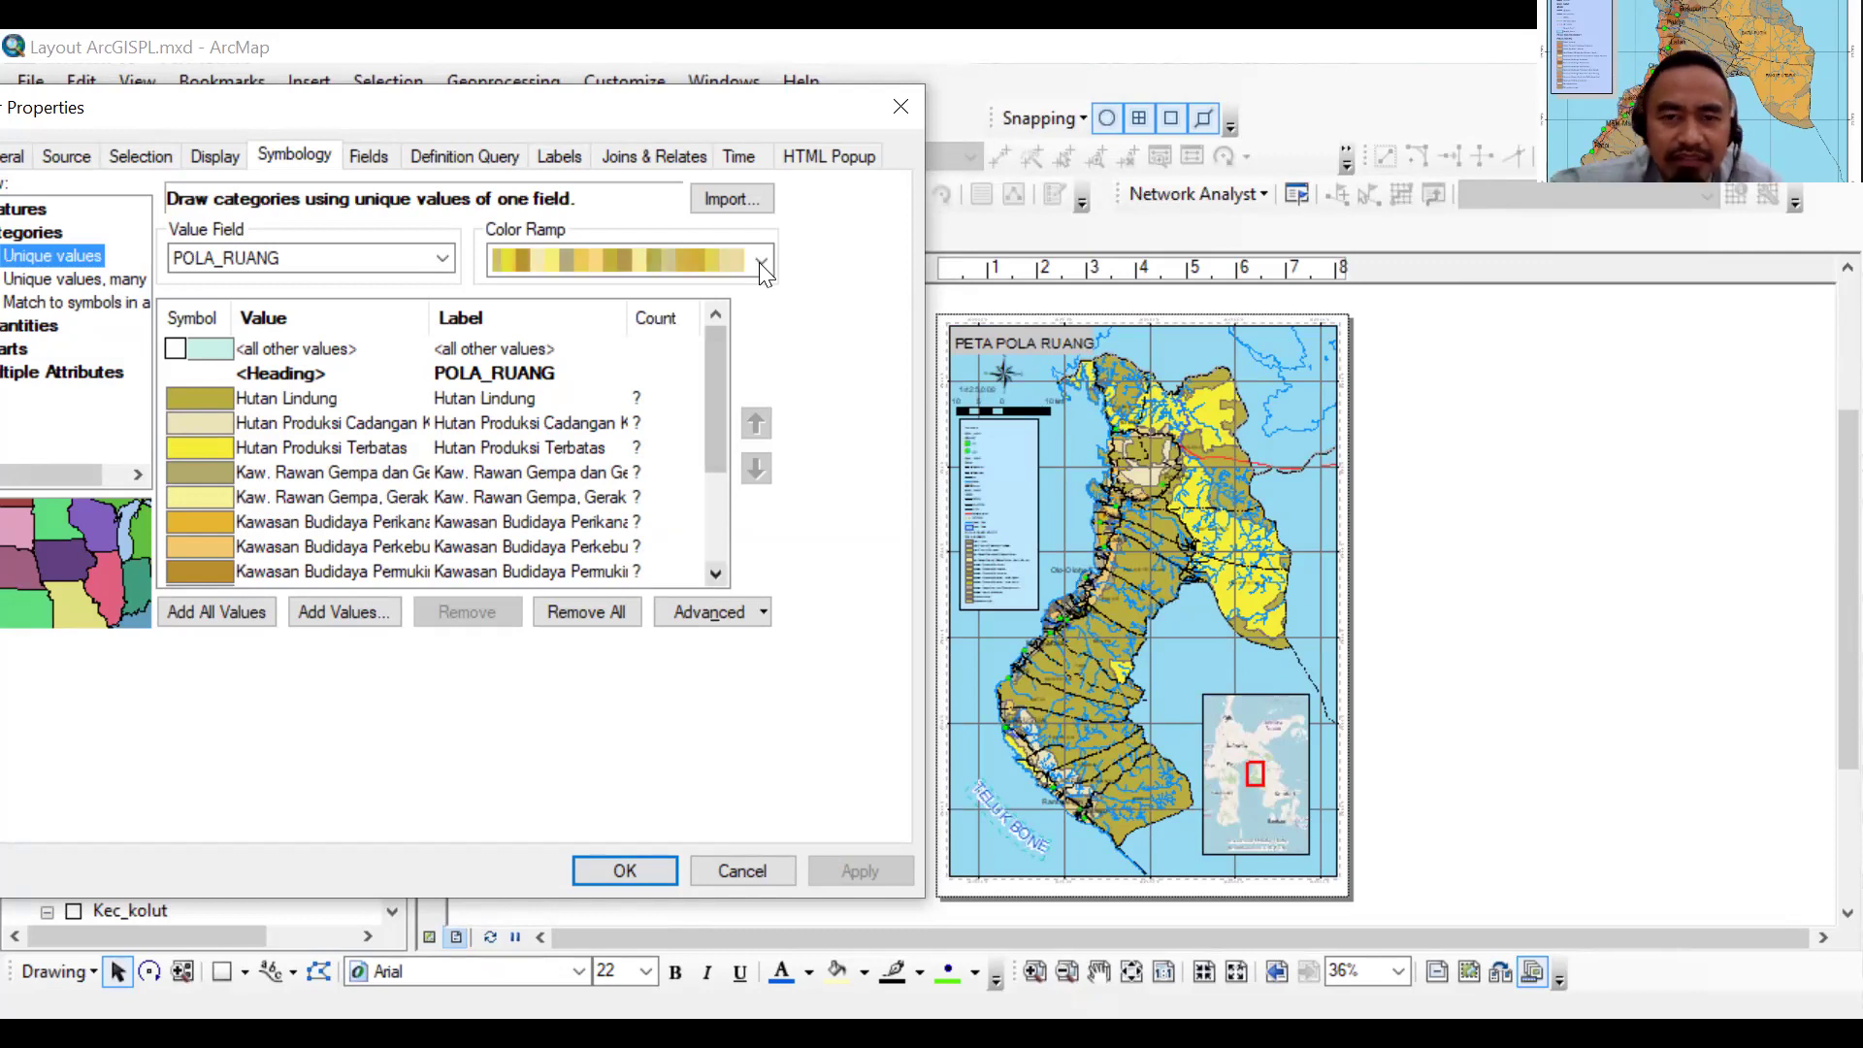
scroll(753, 270, "down", 1)
left_click(757, 264)
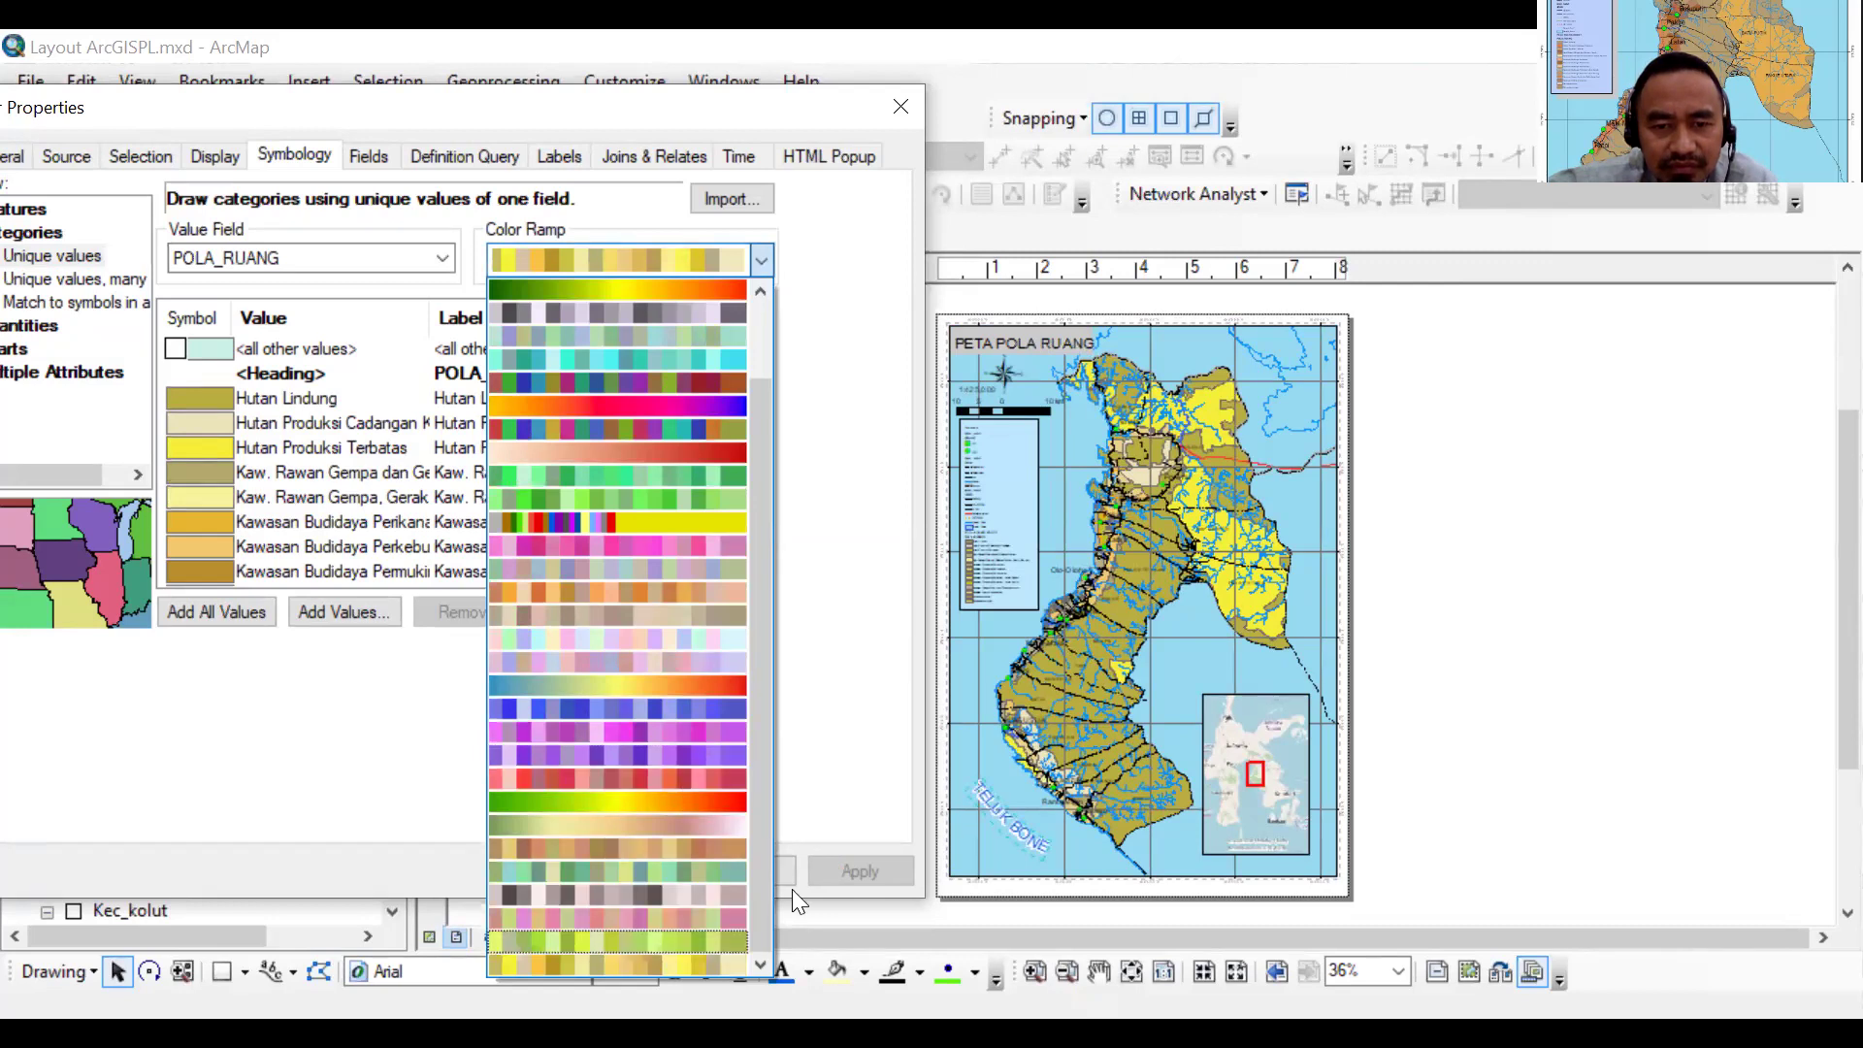
key("Return")
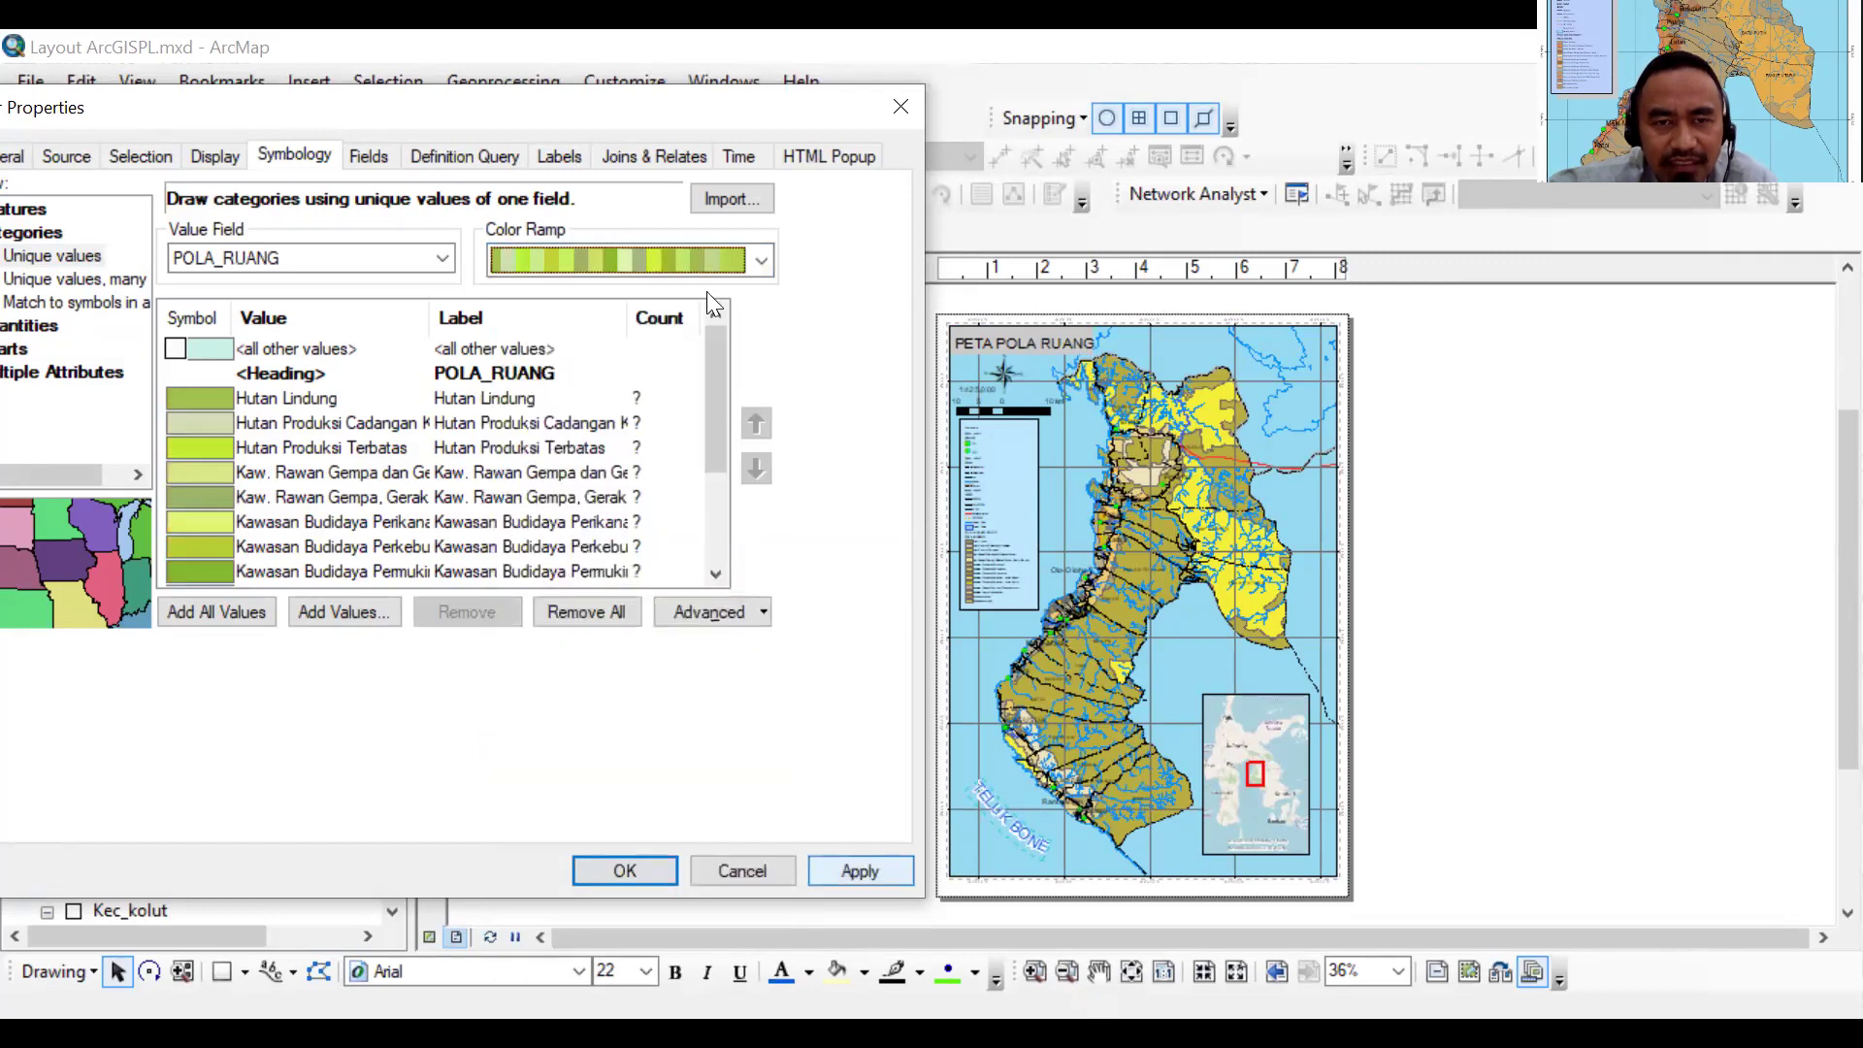
left_click(852, 879)
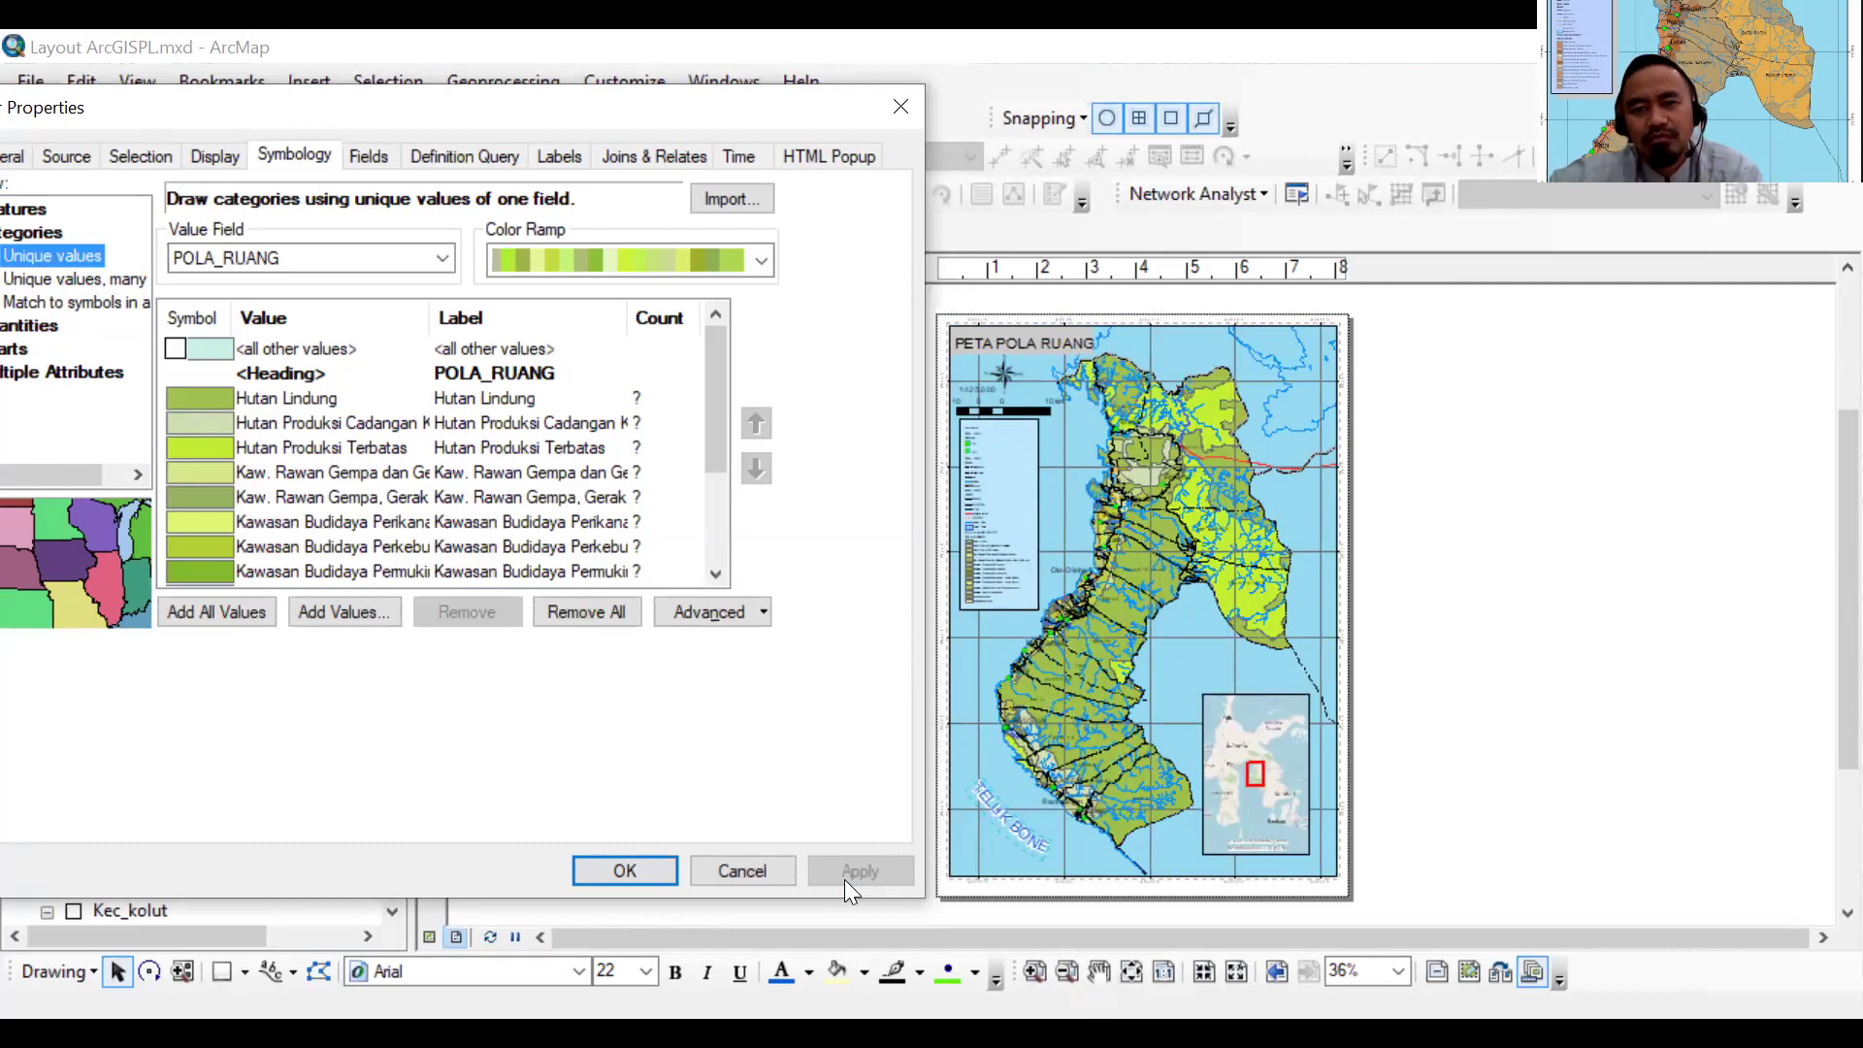
Try a color ramp of red shades on the POLA_RUANG categories and apply it to the map
left_click(761, 260)
left_click(621, 291)
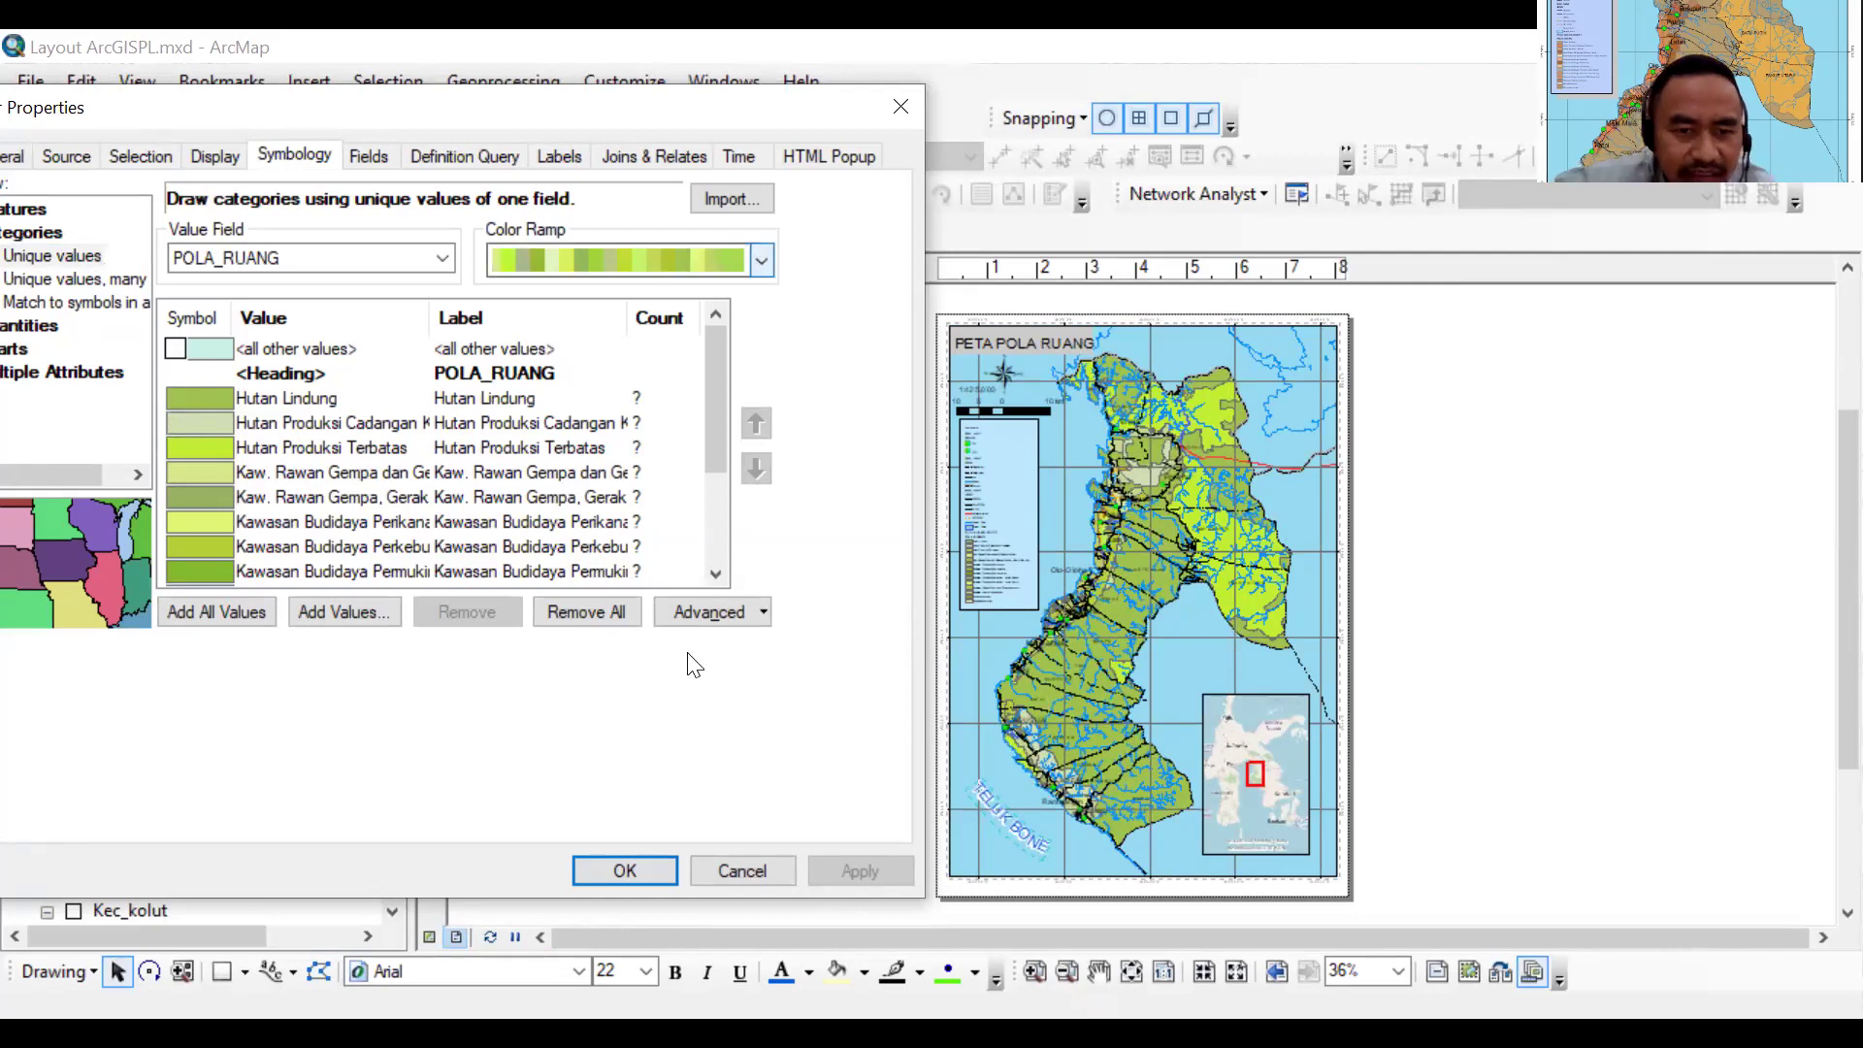
key("alt+Down")
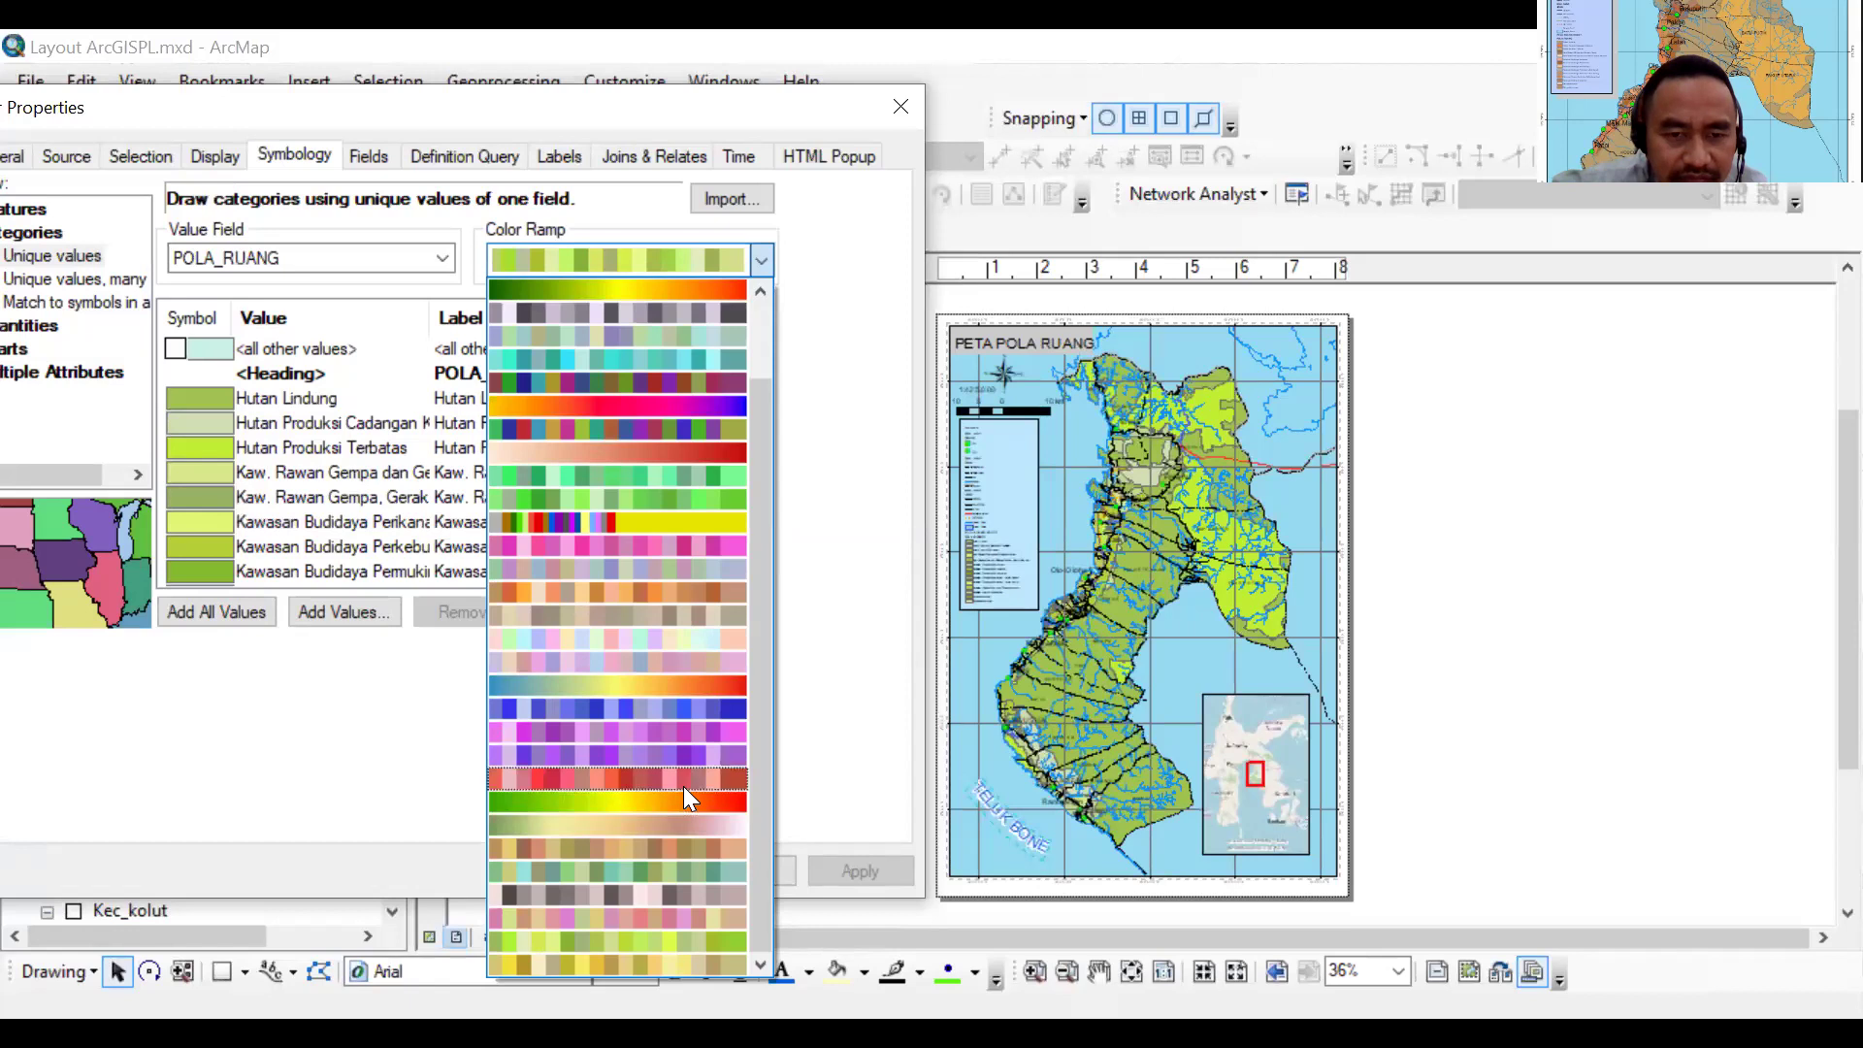
left_click(842, 868)
left_click(842, 868)
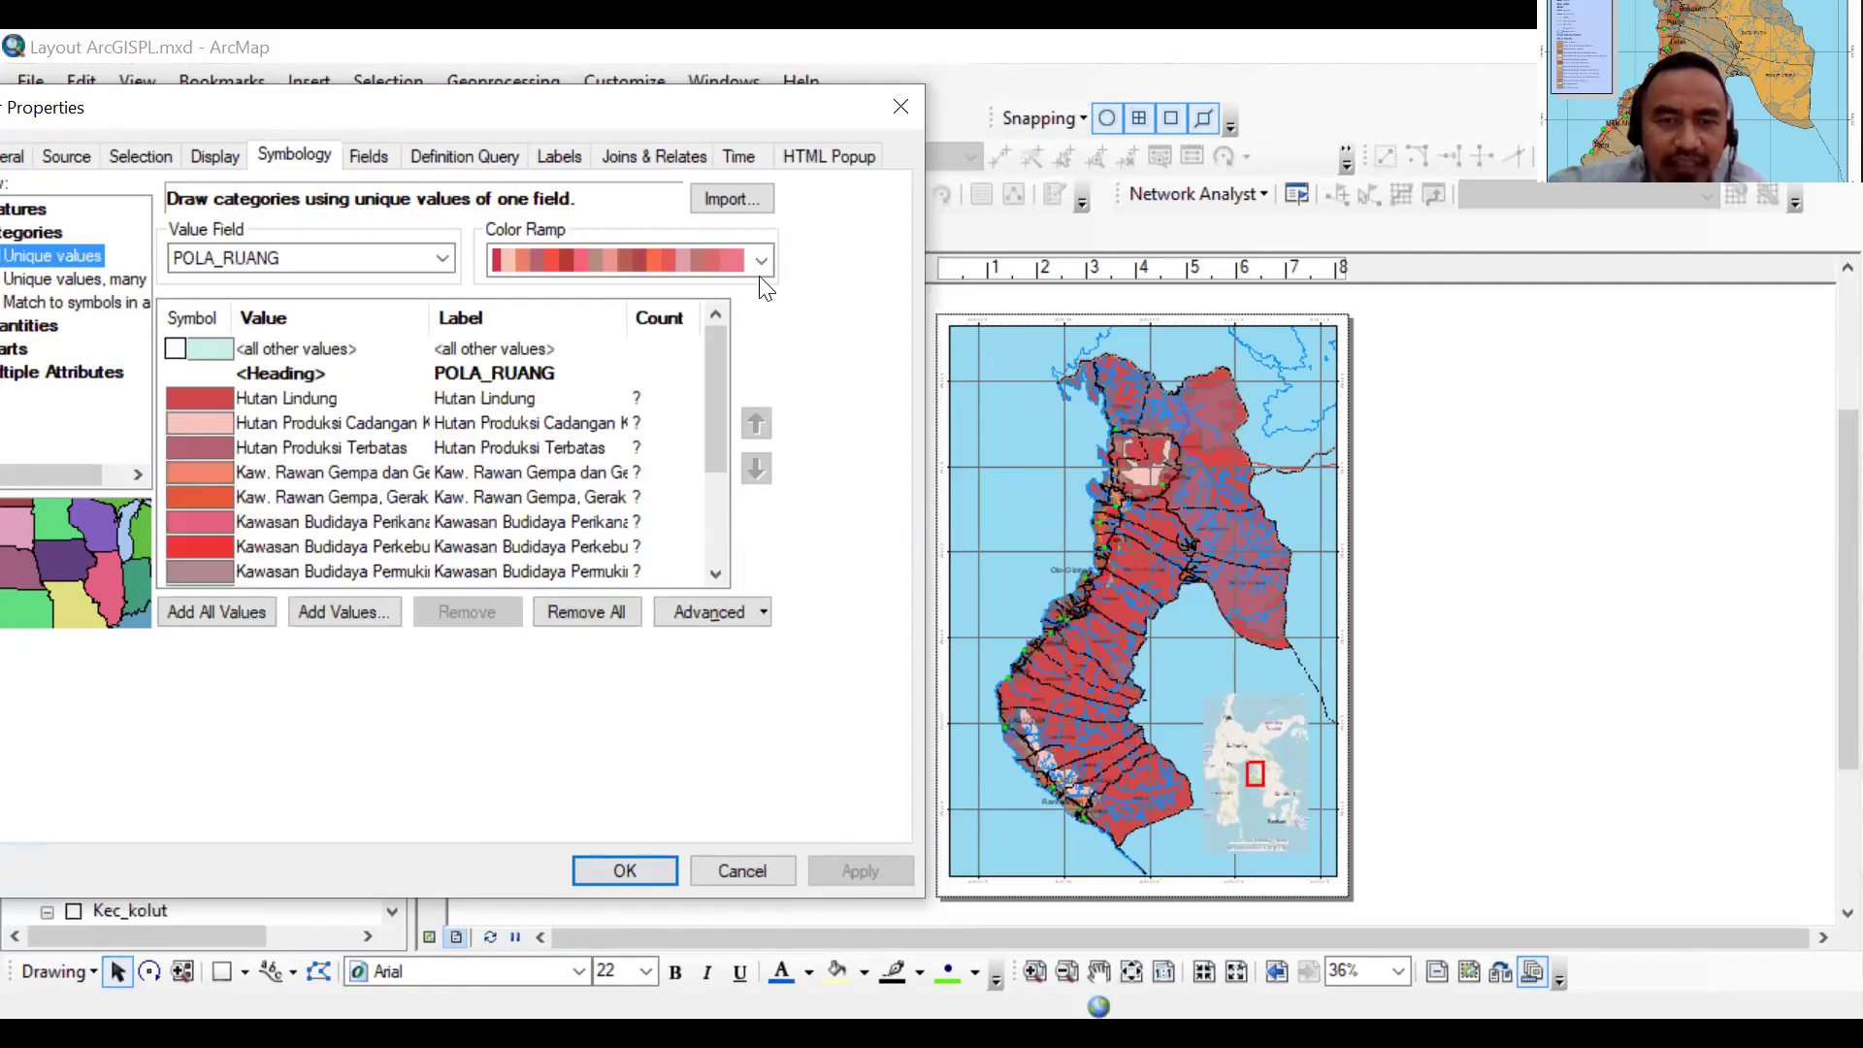
Try an earth-tone color ramp of browns and oranges on the POLA_RUANG categories and apply it
left_click(765, 258)
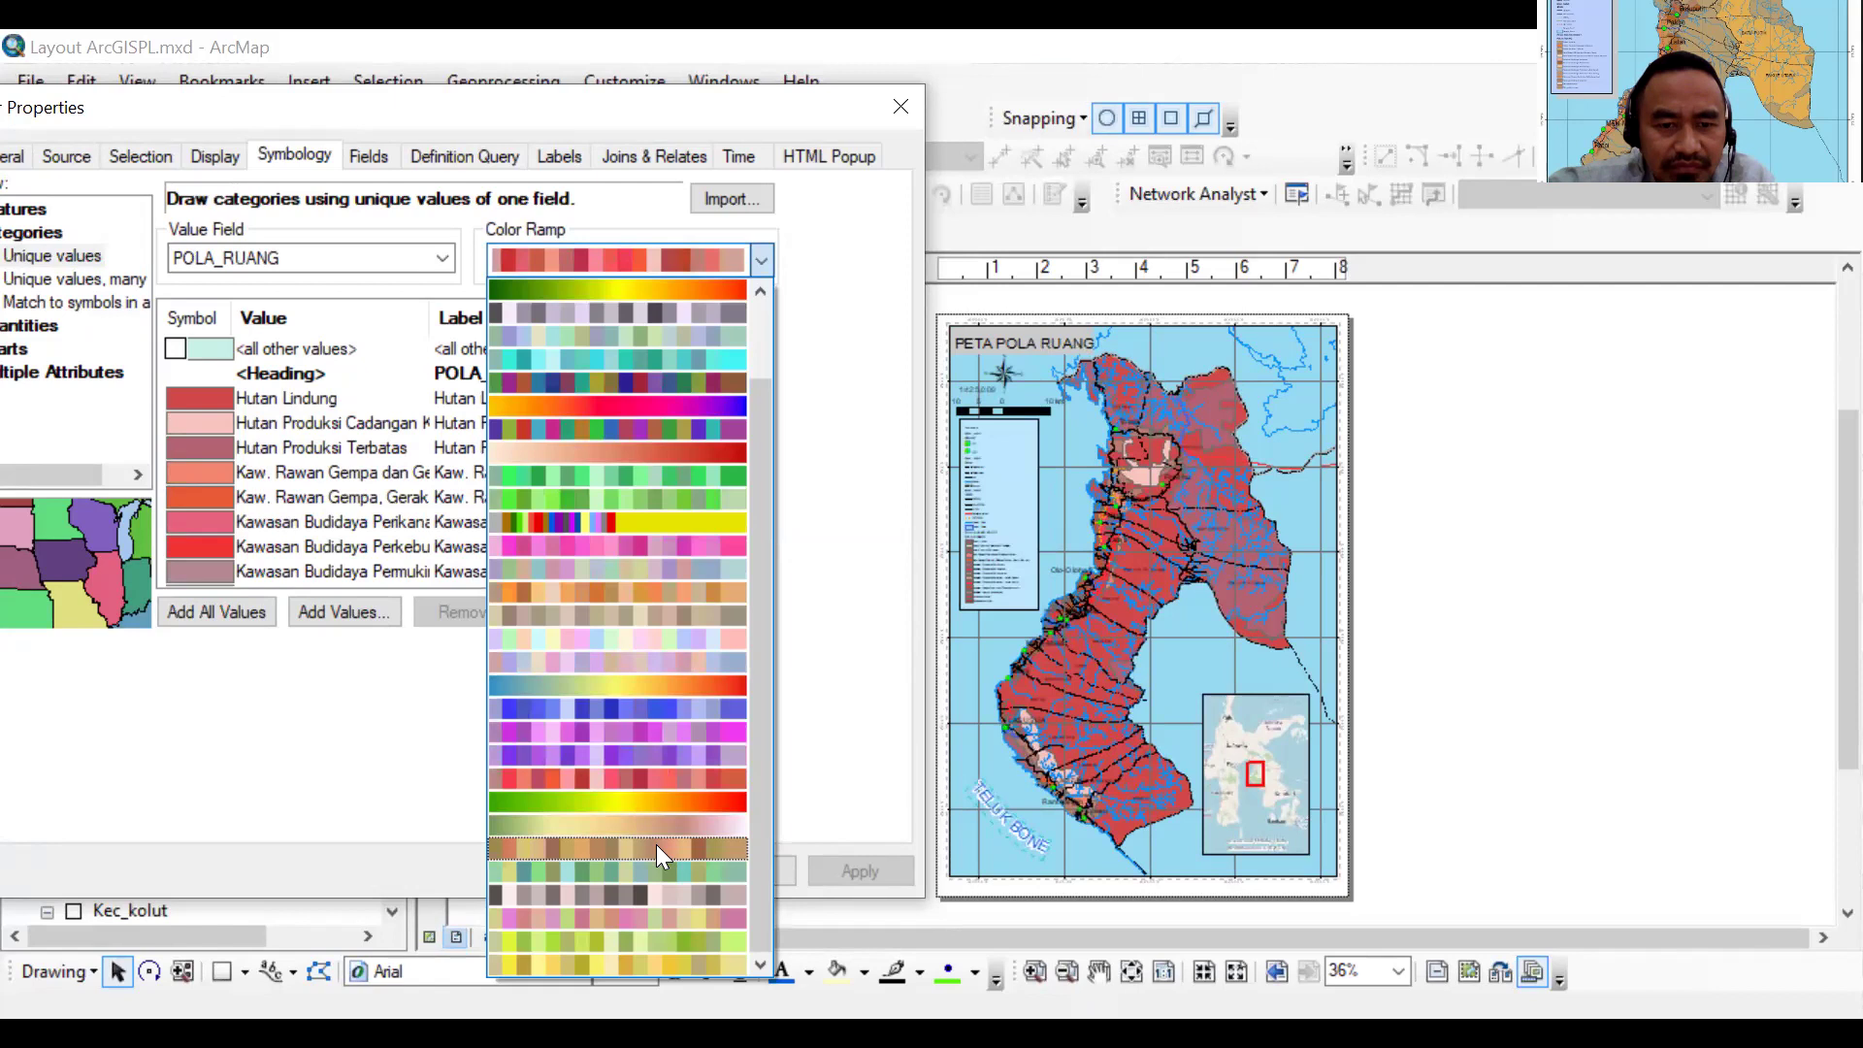
left_click(656, 844)
left_click(826, 871)
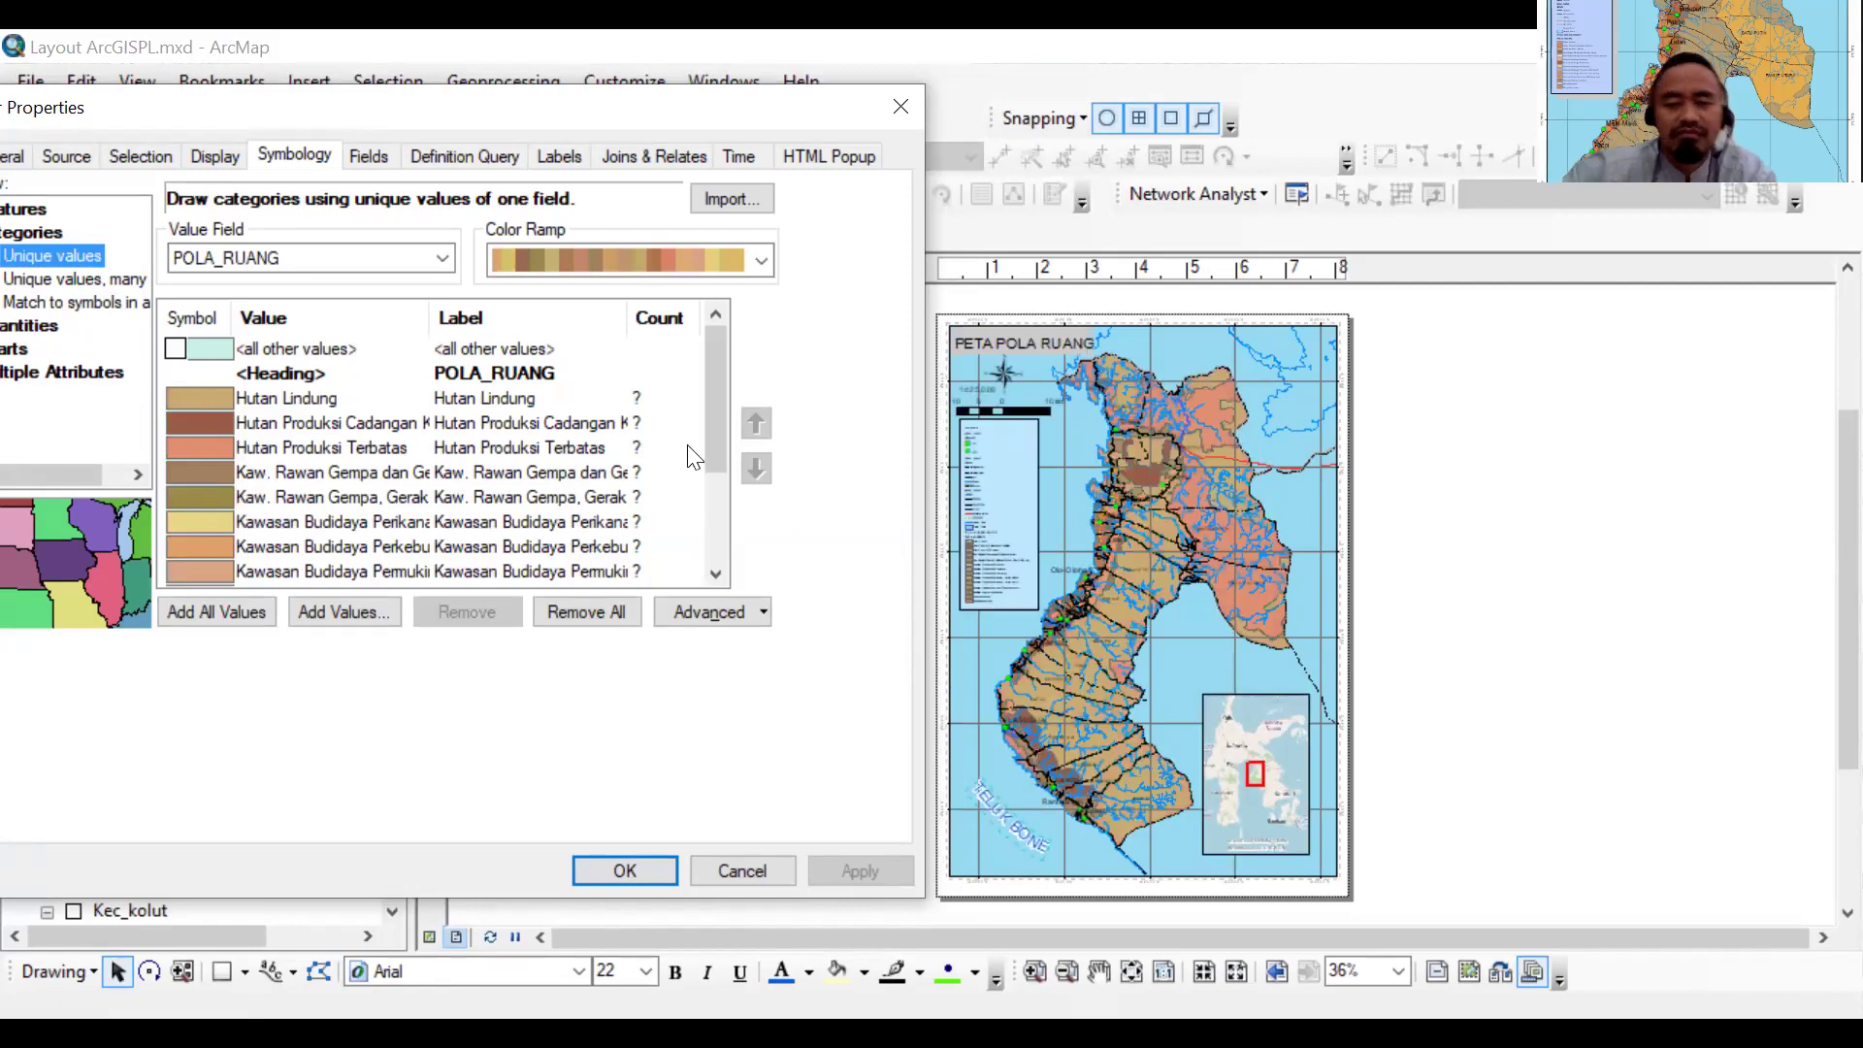
Apply the lime green and pale yellow color ramp to the POLA_RUANG categories and close the layer properties
scroll(755, 256, "down", 1)
left_click(762, 260)
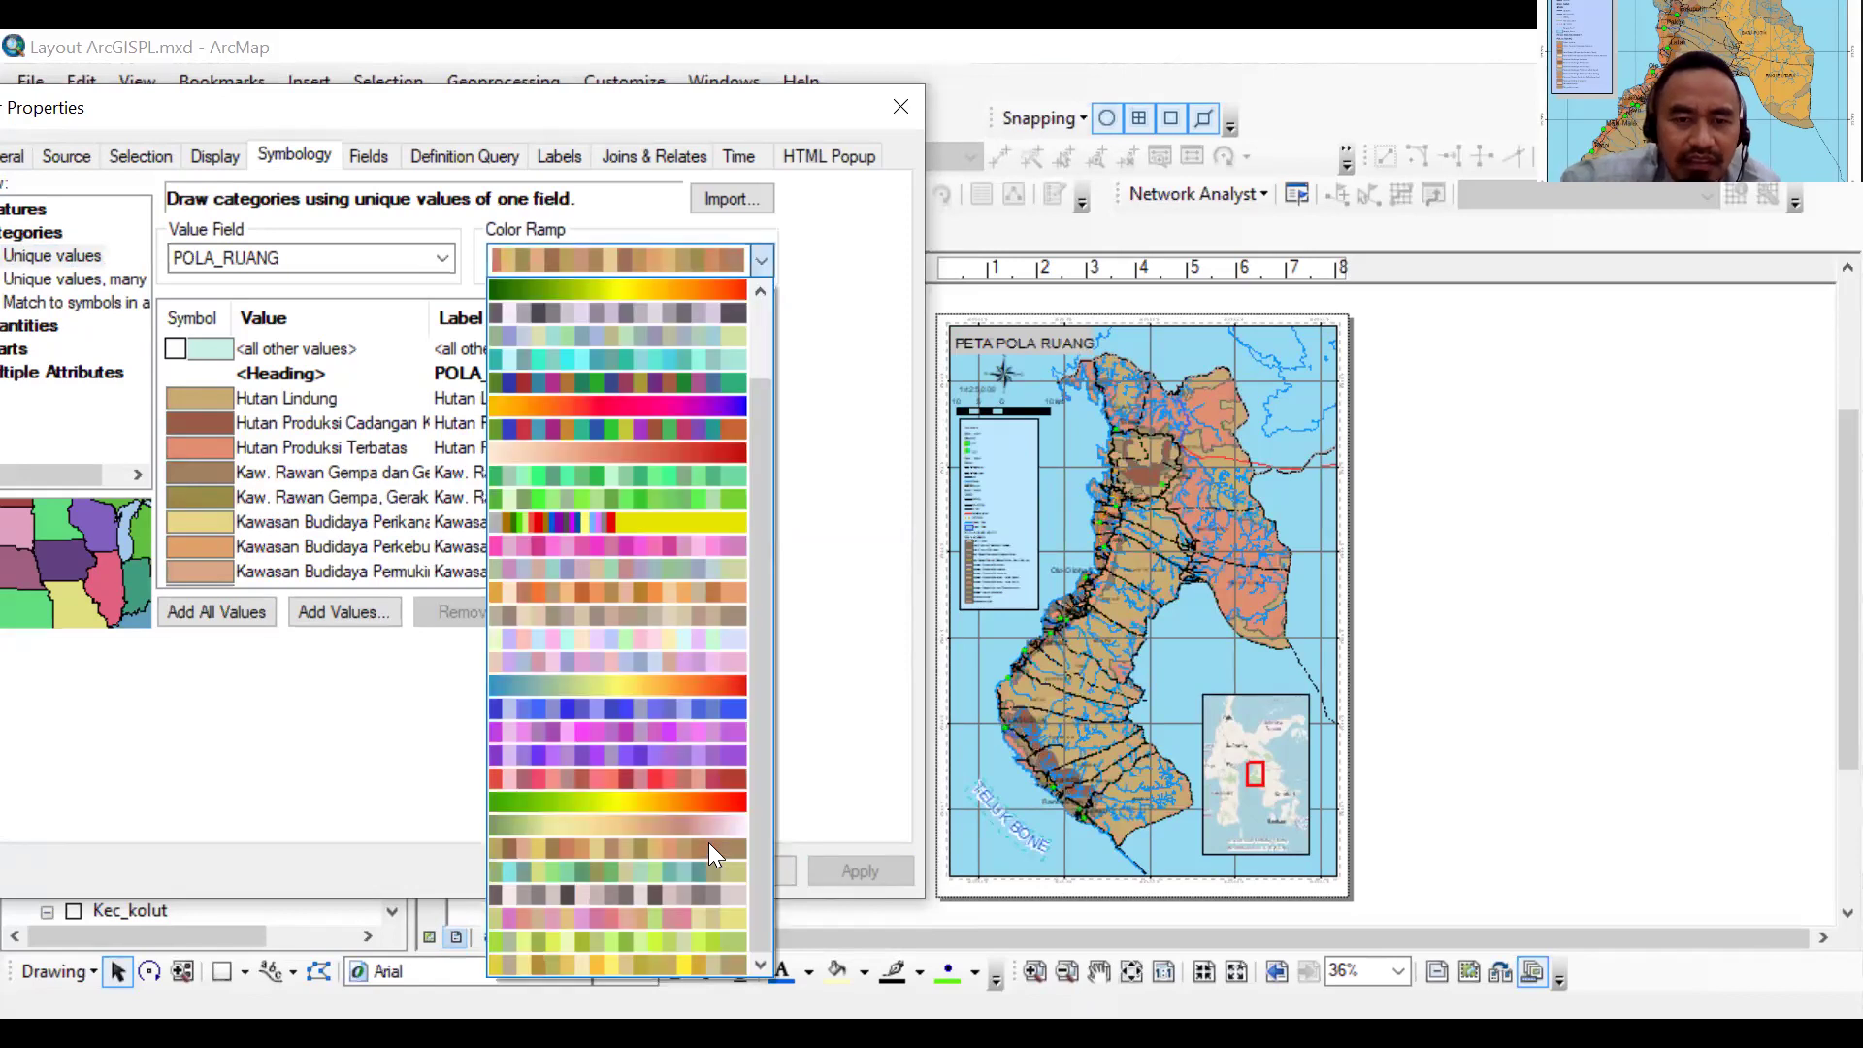
key("Down")
key("Down")
key("Down")
key("Down")
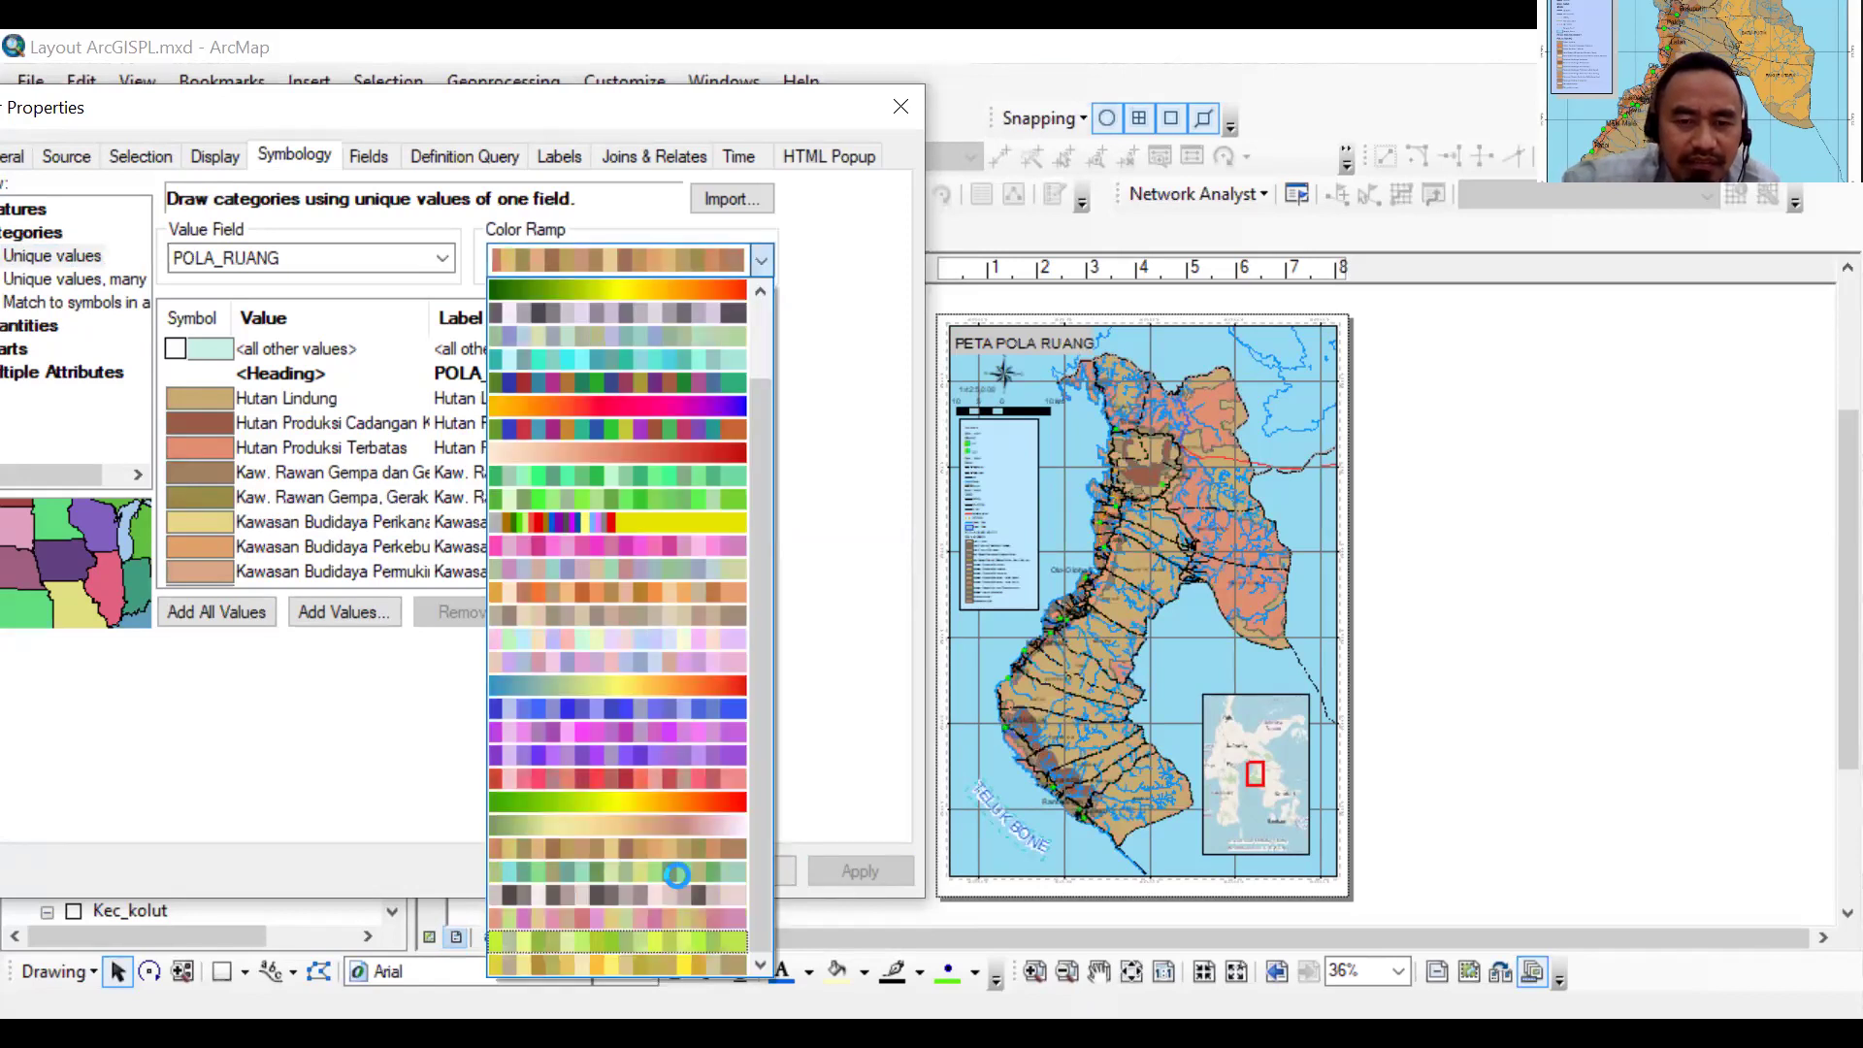
left_click(674, 874)
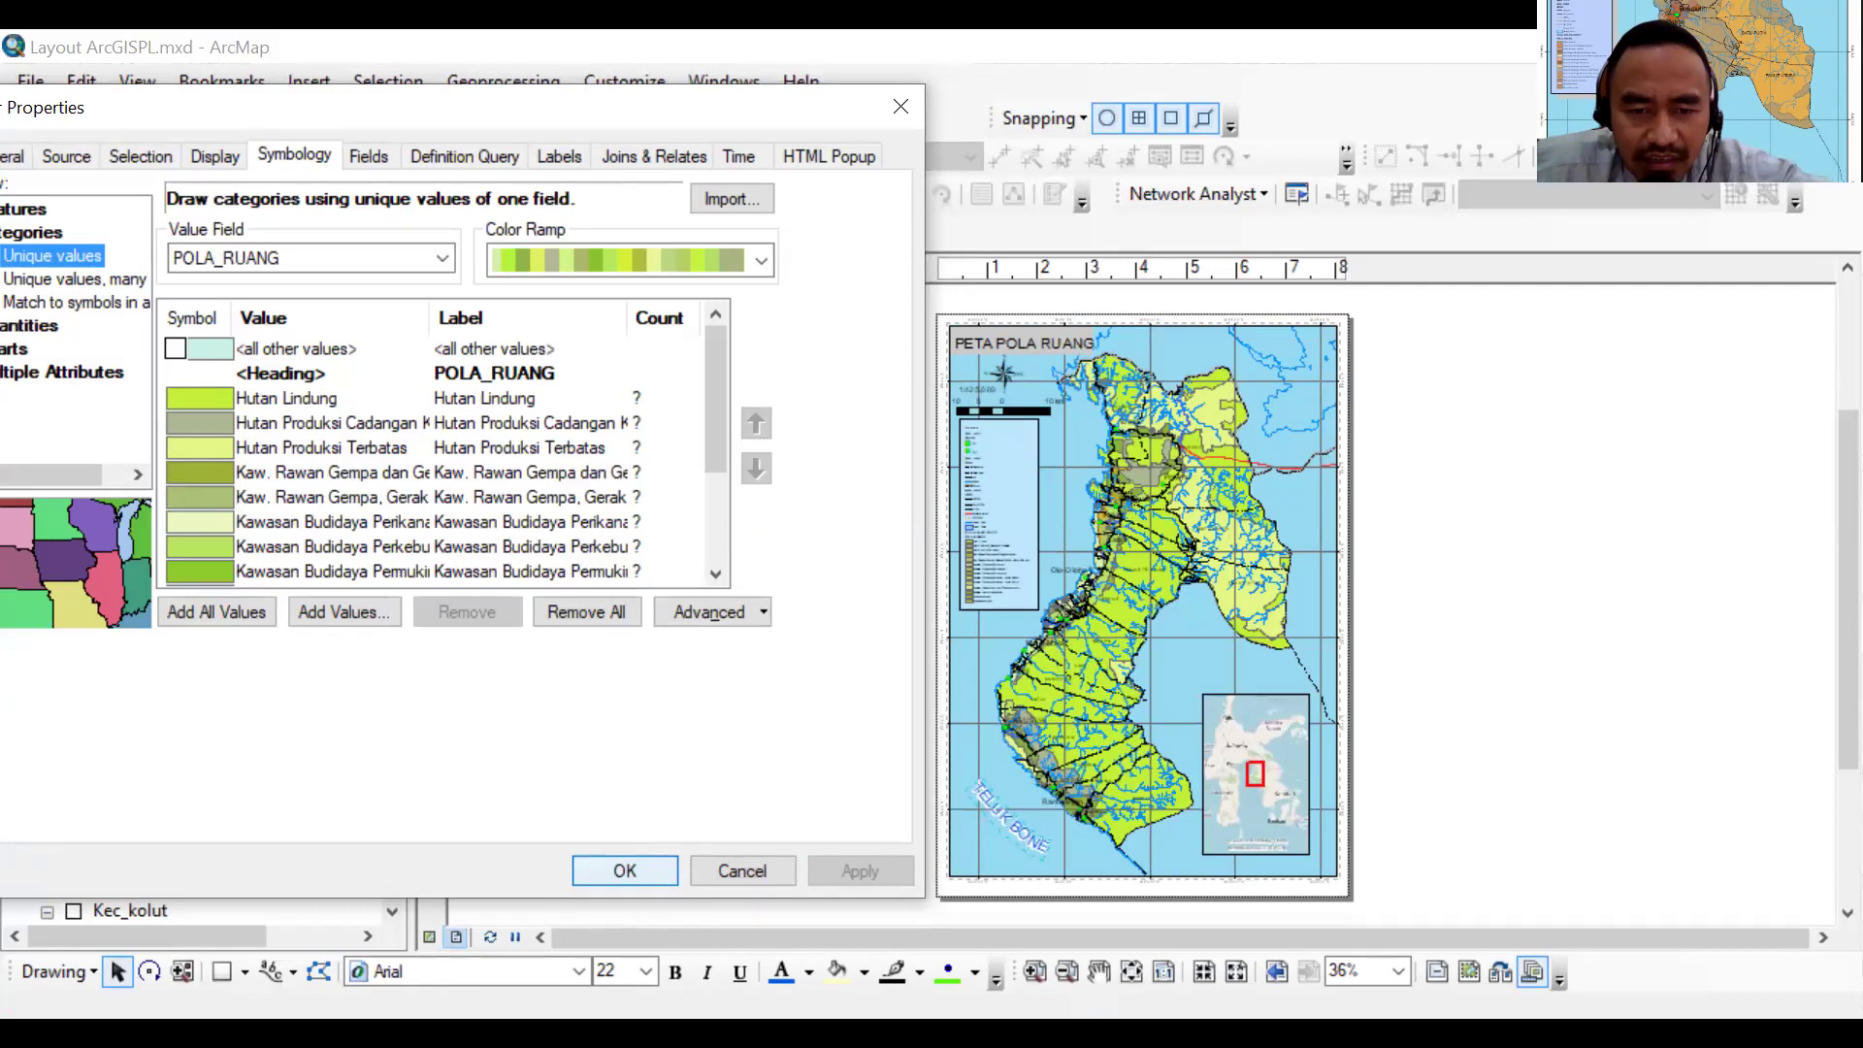
key("Return")
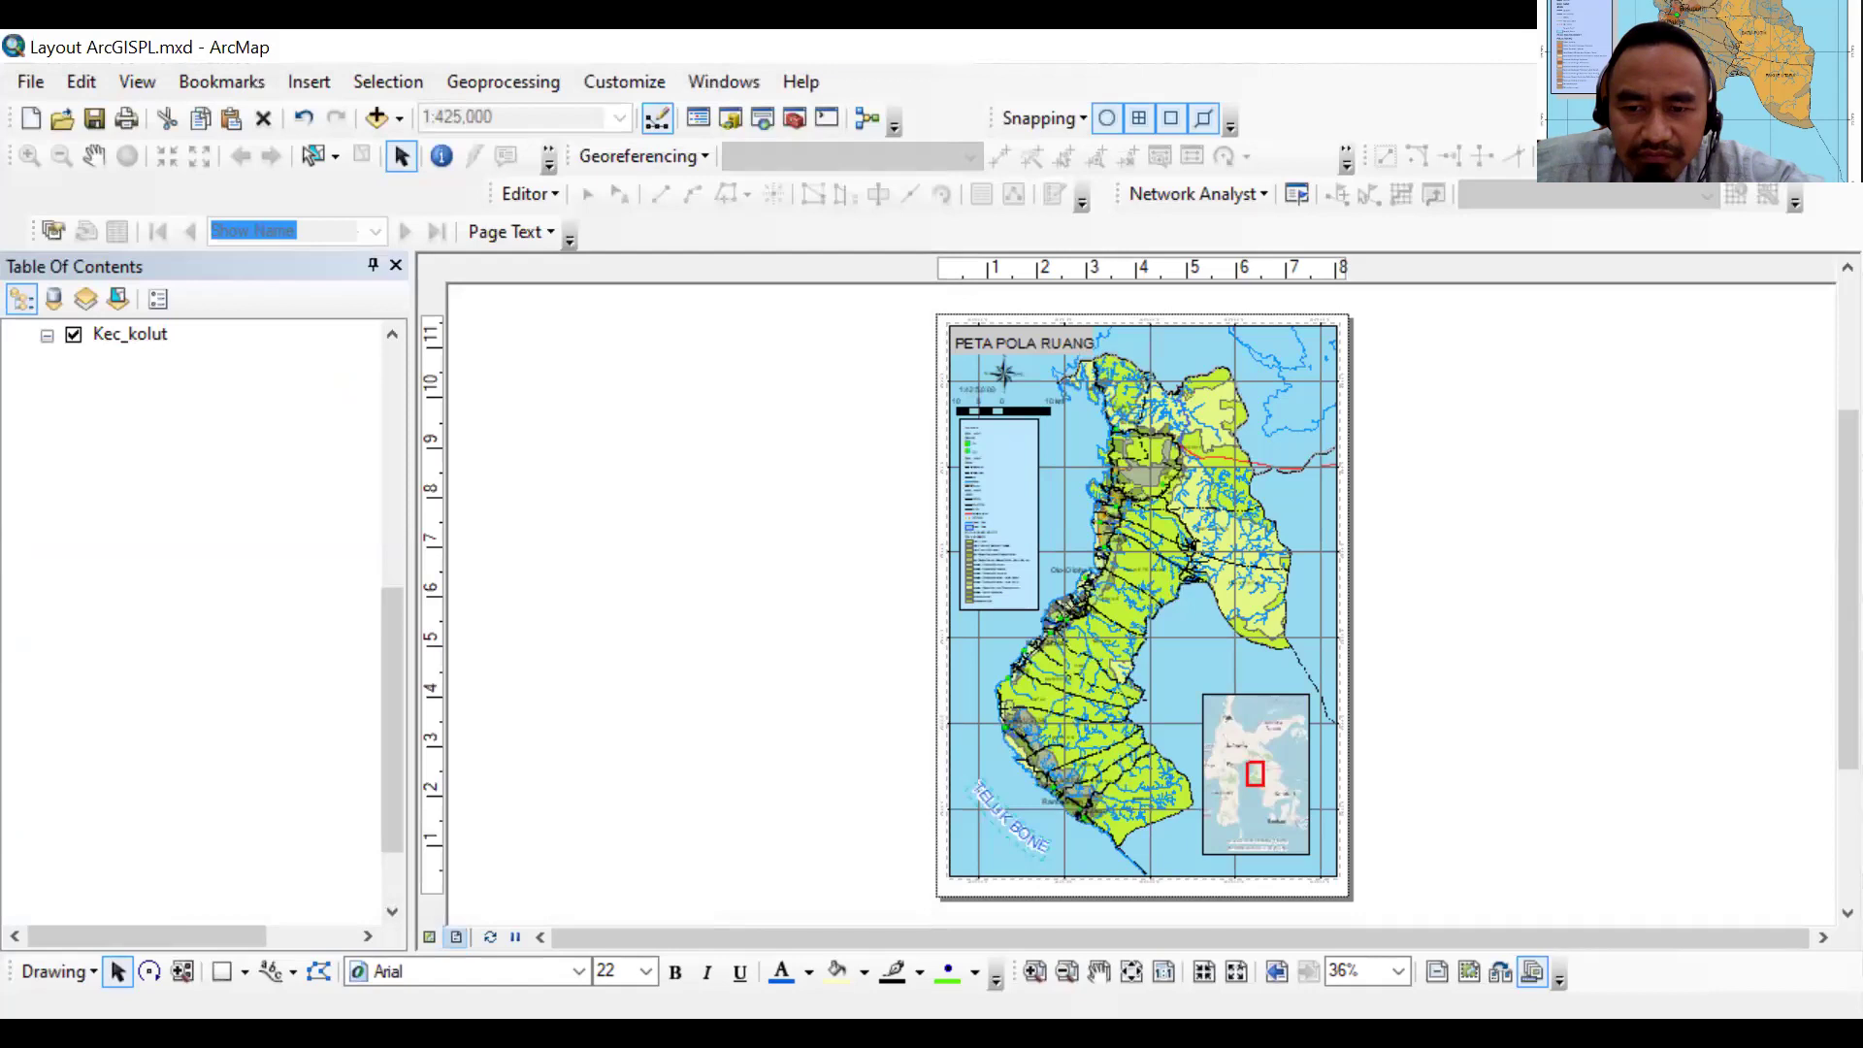